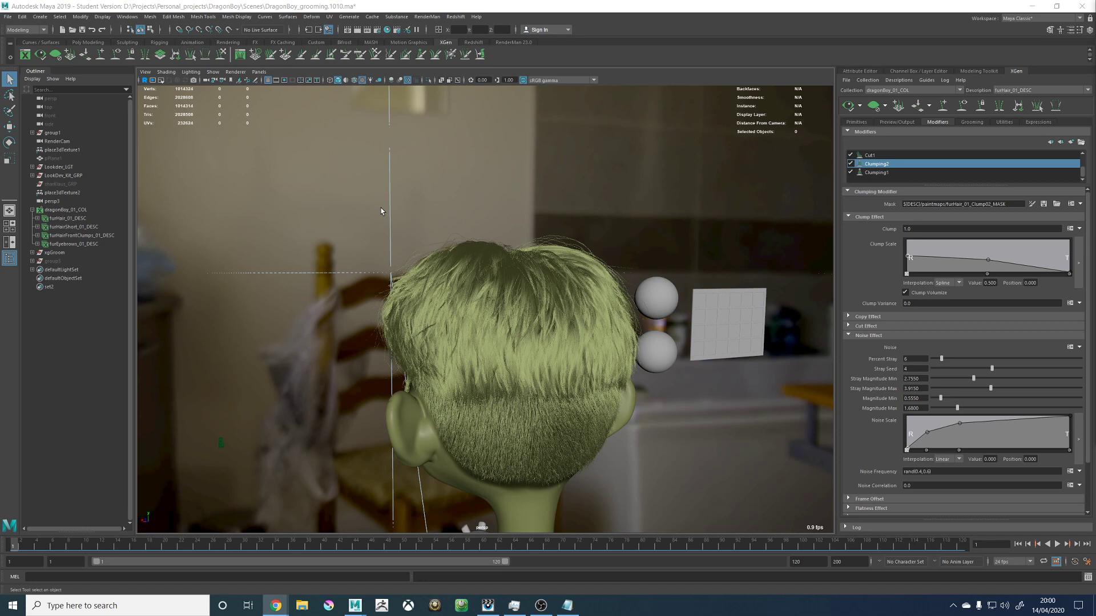
Step: Switch to the render viewer and examine the fringe, hair parting and eyebrows up close in the front render
{"action": "left_click", "coordinate": [488, 606]}
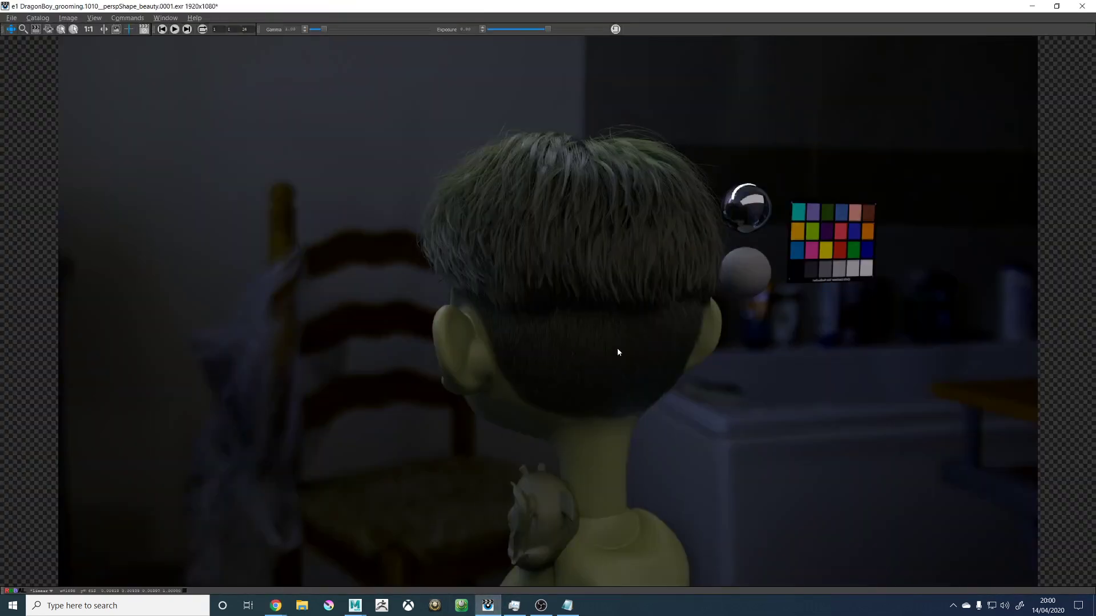
{"action": "key", "text": "Left"}
{"action": "key", "text": "Right"}
{"action": "key", "text": "Left"}
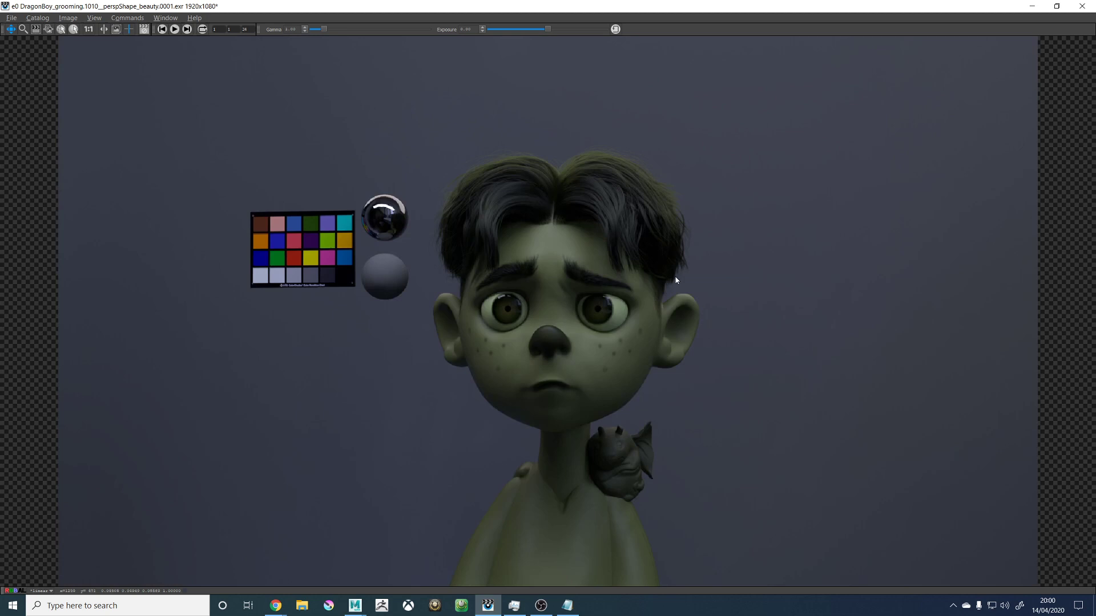
{"action": "scroll", "coordinate": [665, 273], "scroll_direction": "up", "scroll_amount": 3}
{"action": "scroll", "coordinate": [330, 191], "scroll_direction": "up", "scroll_amount": 3}
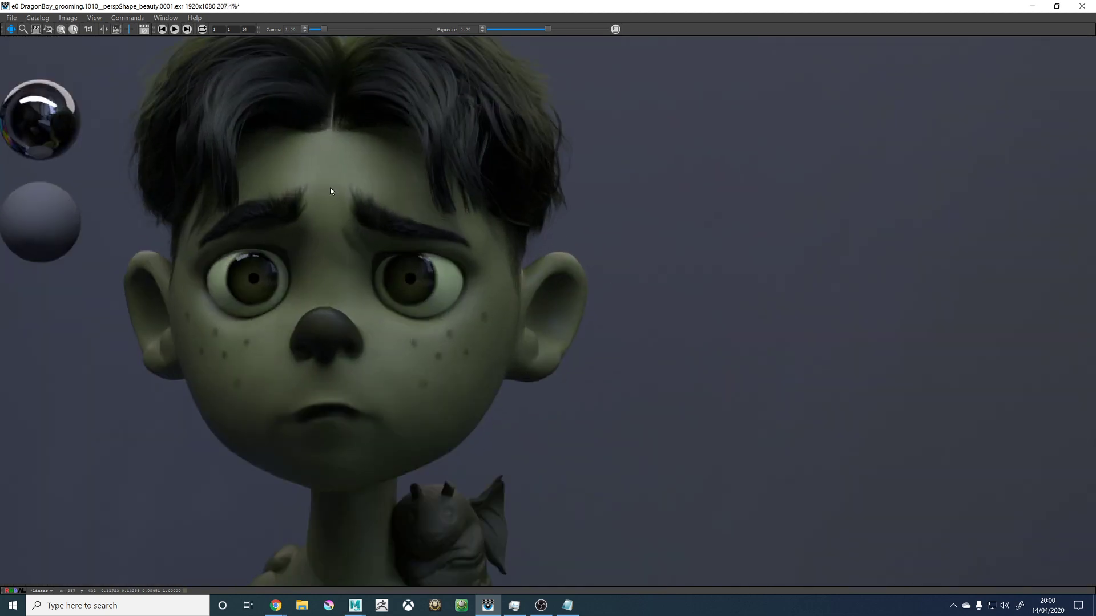
{"action": "scroll", "coordinate": [208, 191], "scroll_direction": "down", "scroll_amount": 3}
{"action": "scroll", "coordinate": [130, 178], "scroll_direction": "up", "scroll_amount": 4}
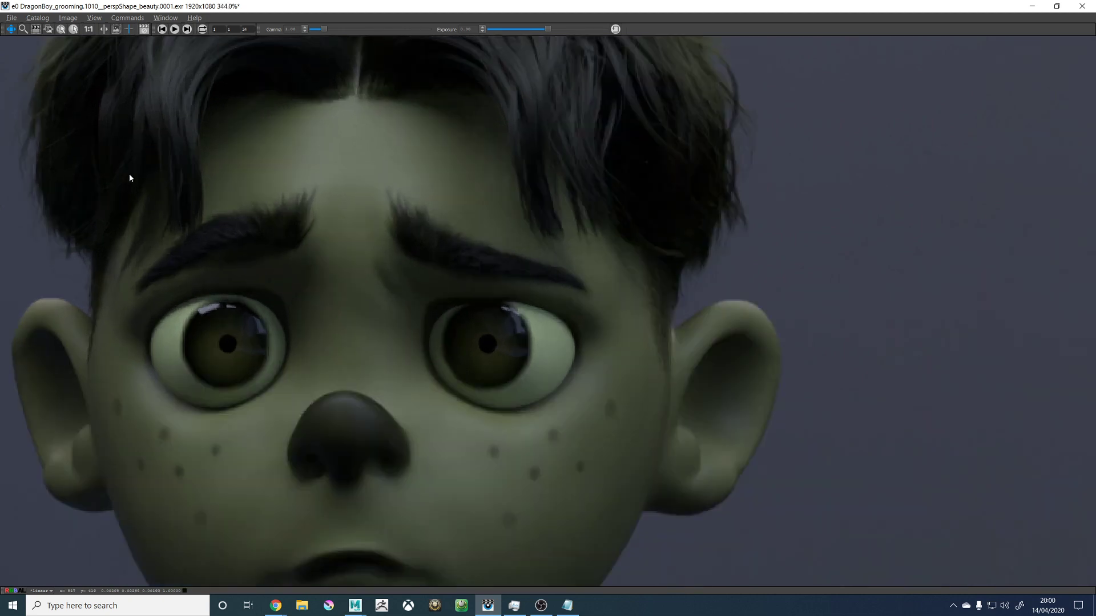
{"action": "scroll", "coordinate": [299, 200], "scroll_direction": "down", "scroll_amount": 1}
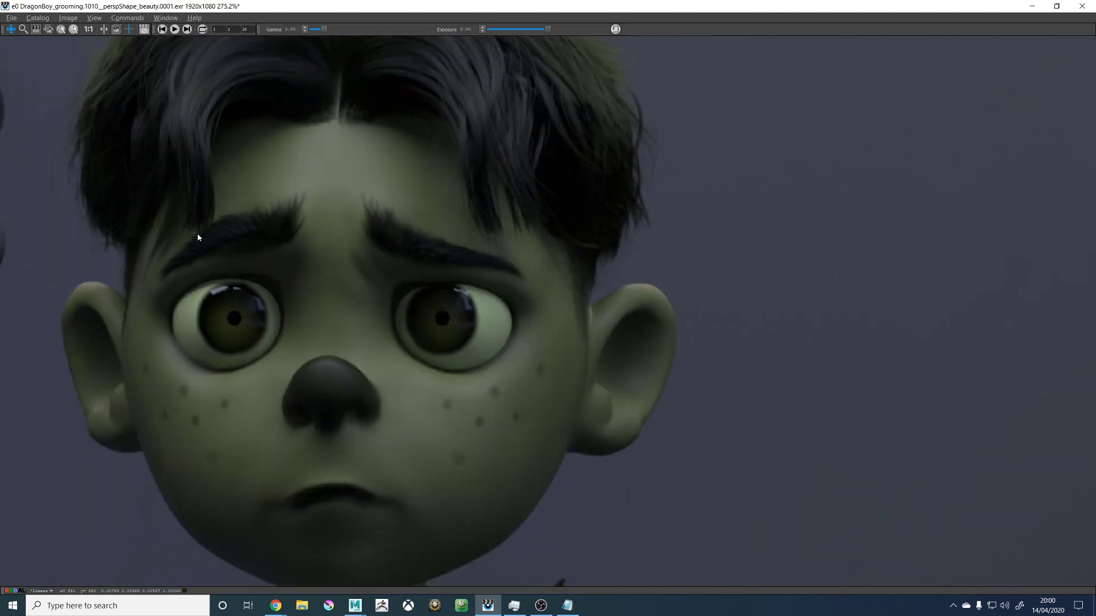
{"action": "scroll", "coordinate": [269, 235], "scroll_direction": "down", "scroll_amount": 2}
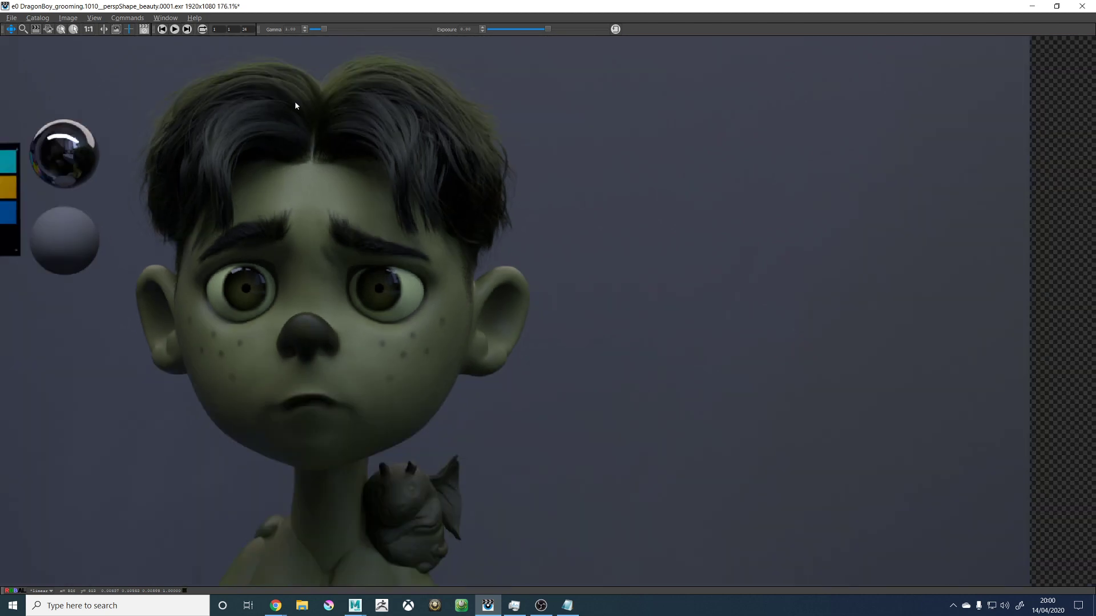
{"action": "scroll", "coordinate": [295, 104], "scroll_direction": "up", "scroll_amount": 2}
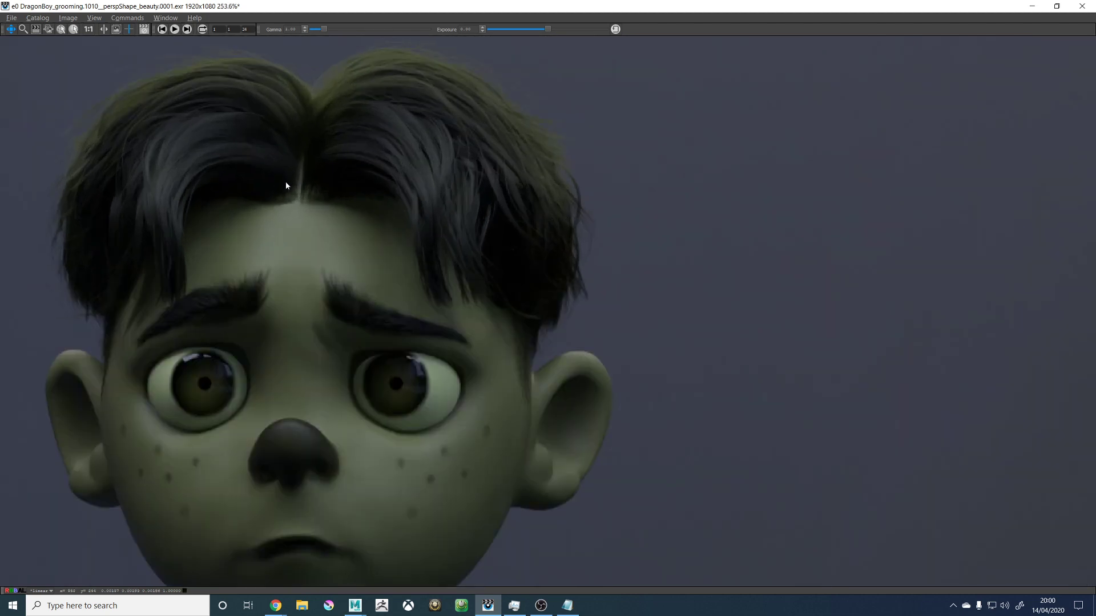
{"action": "scroll", "coordinate": [350, 166], "scroll_direction": "down", "scroll_amount": 2}
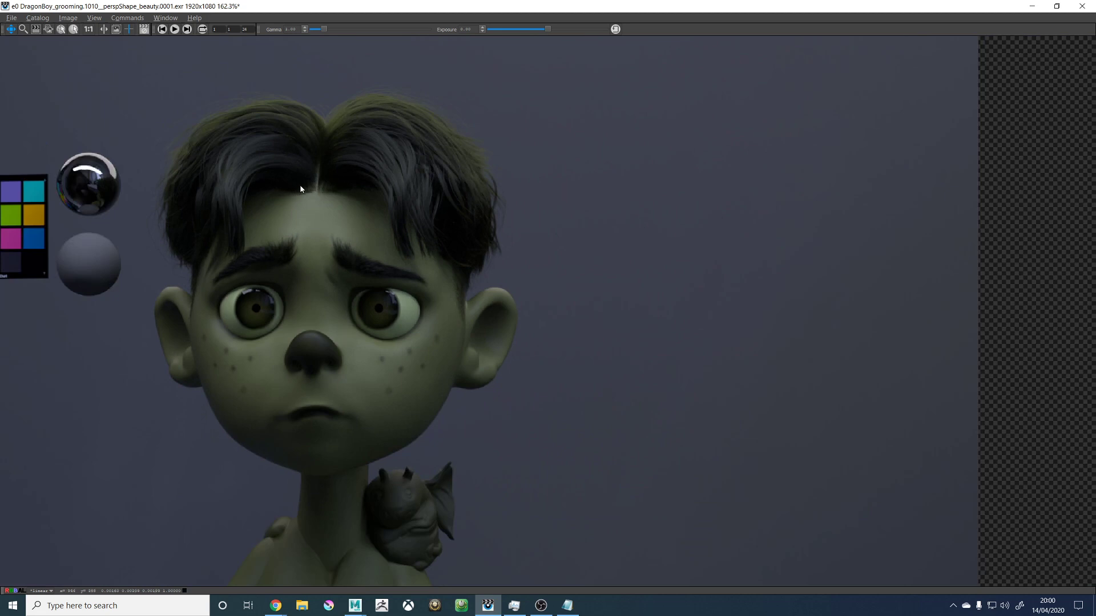
Step: Compare the front and back renders of the character's hair by alternating between the two images
{"action": "key", "text": "Right"}
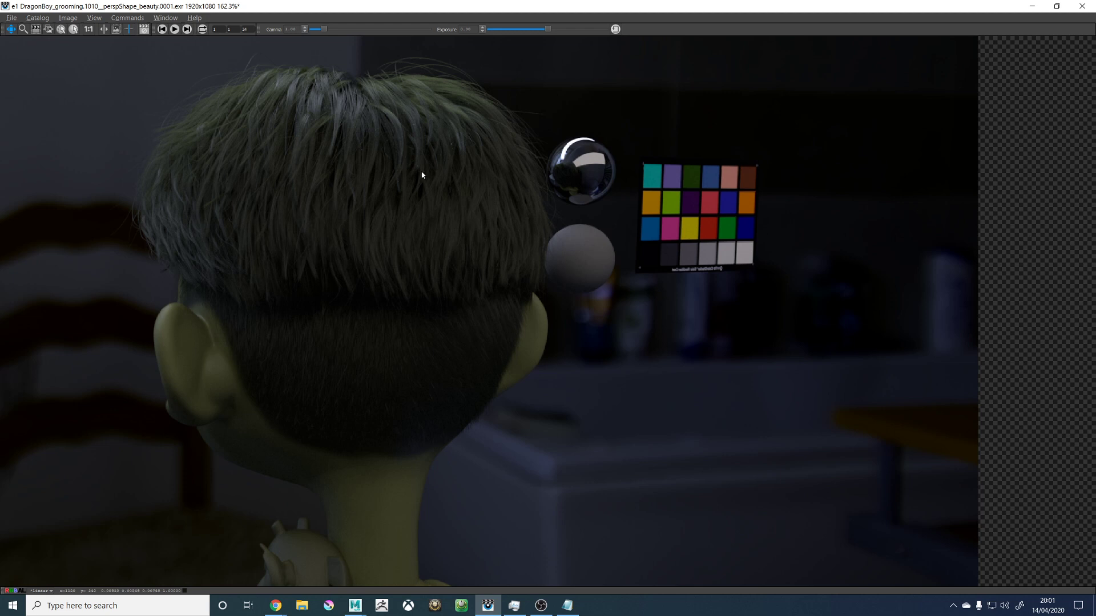
{"action": "key", "text": "Left"}
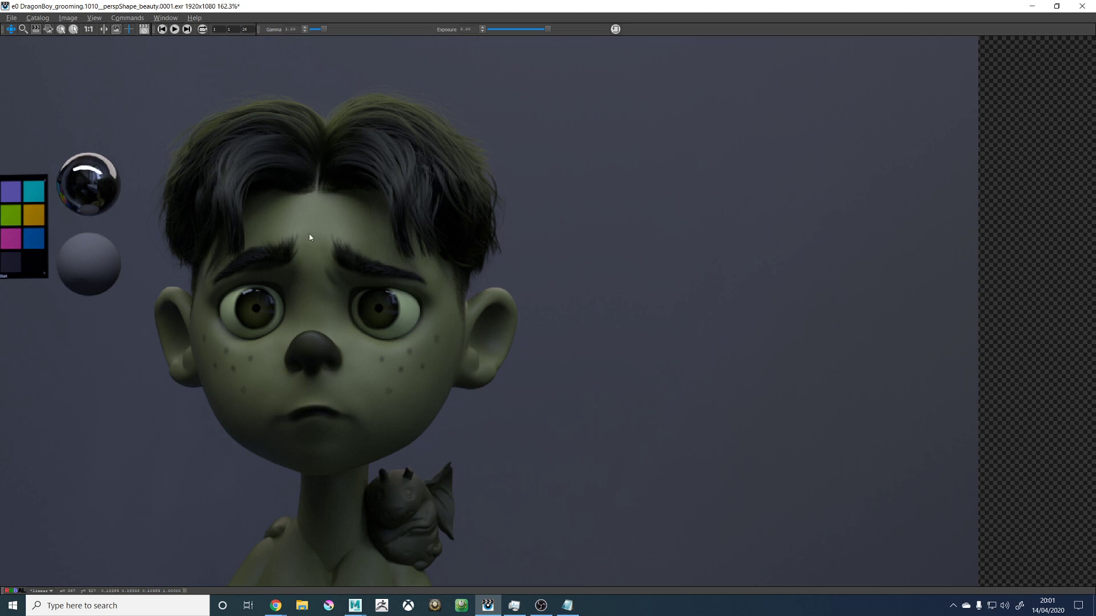
{"action": "key", "text": "Right"}
{"action": "key", "text": "Left"}
{"action": "key", "text": "Right"}
{"action": "key", "text": "Left"}
{"action": "key", "text": "Right"}
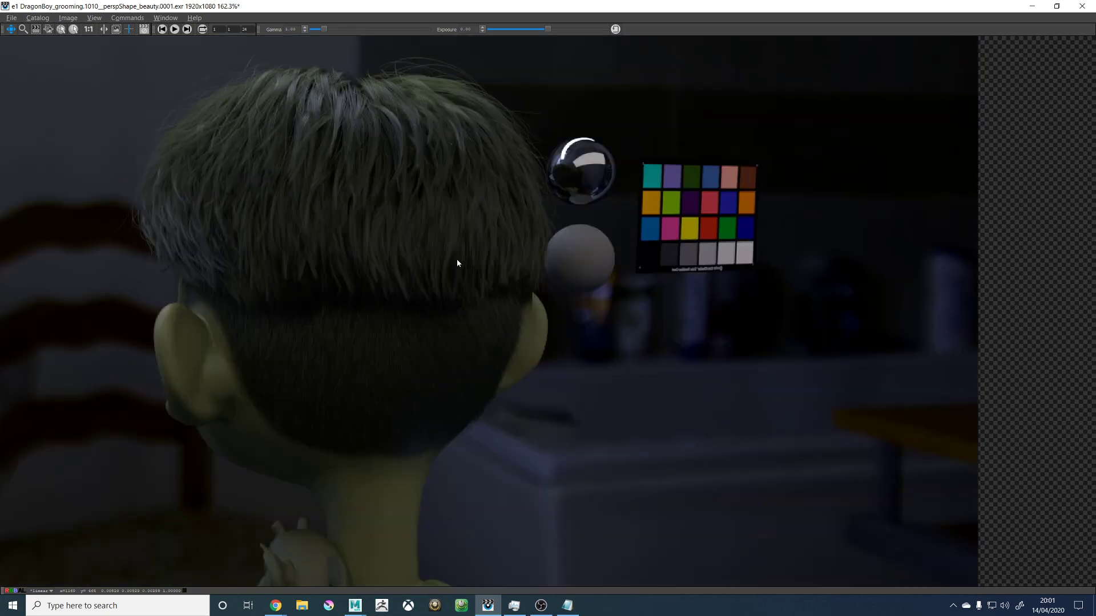
{"action": "key", "text": "Left"}
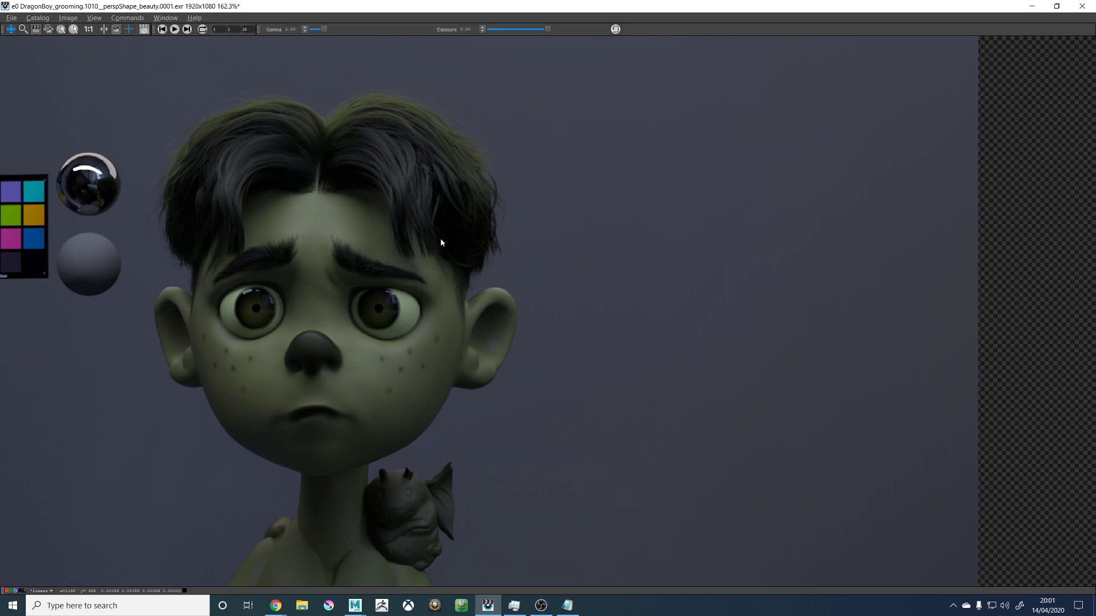
{"action": "scroll", "coordinate": [387, 234], "scroll_direction": "down", "scroll_amount": 2}
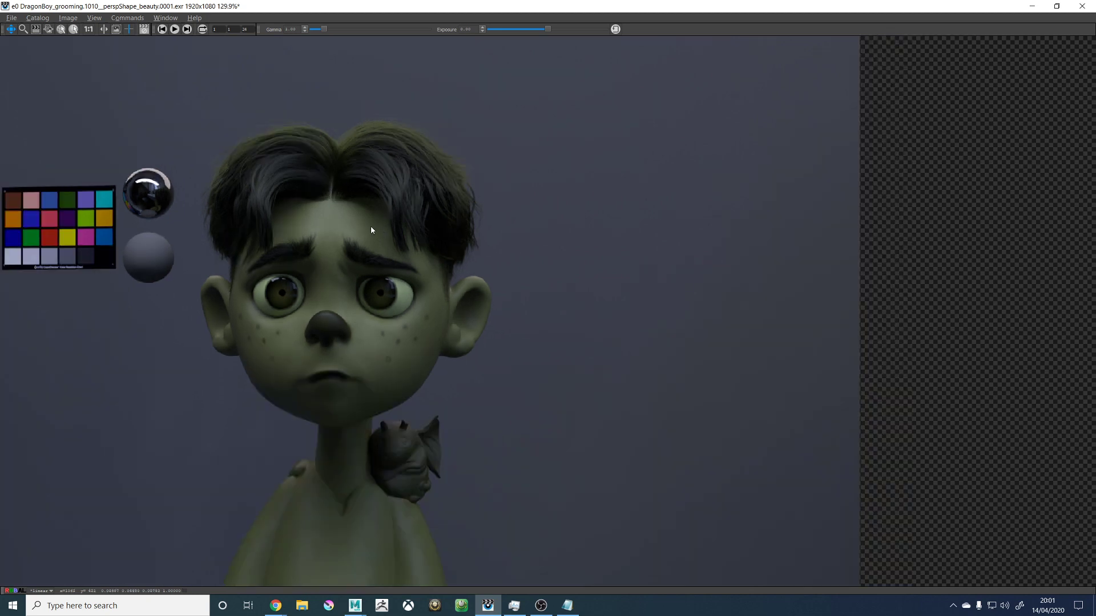
{"action": "scroll", "coordinate": [371, 225], "scroll_direction": "up", "scroll_amount": 4}
{"action": "scroll", "coordinate": [330, 211], "scroll_direction": "down", "scroll_amount": 1}
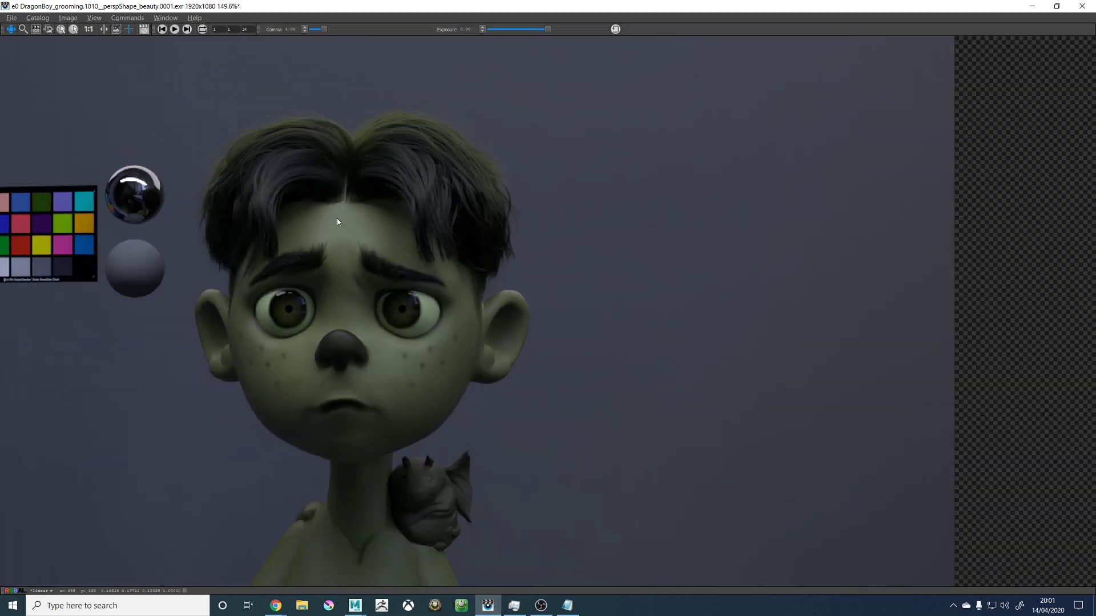
{"action": "left_click_drag", "start_coordinate": [371, 220], "coordinate": [488, 228]}
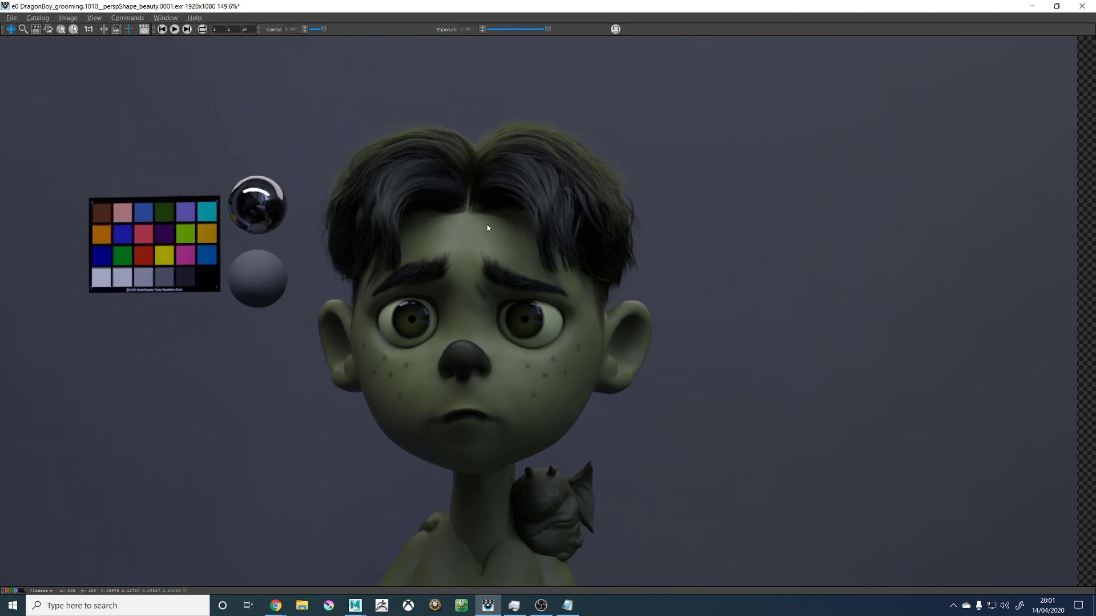
{"action": "key", "text": "Right"}
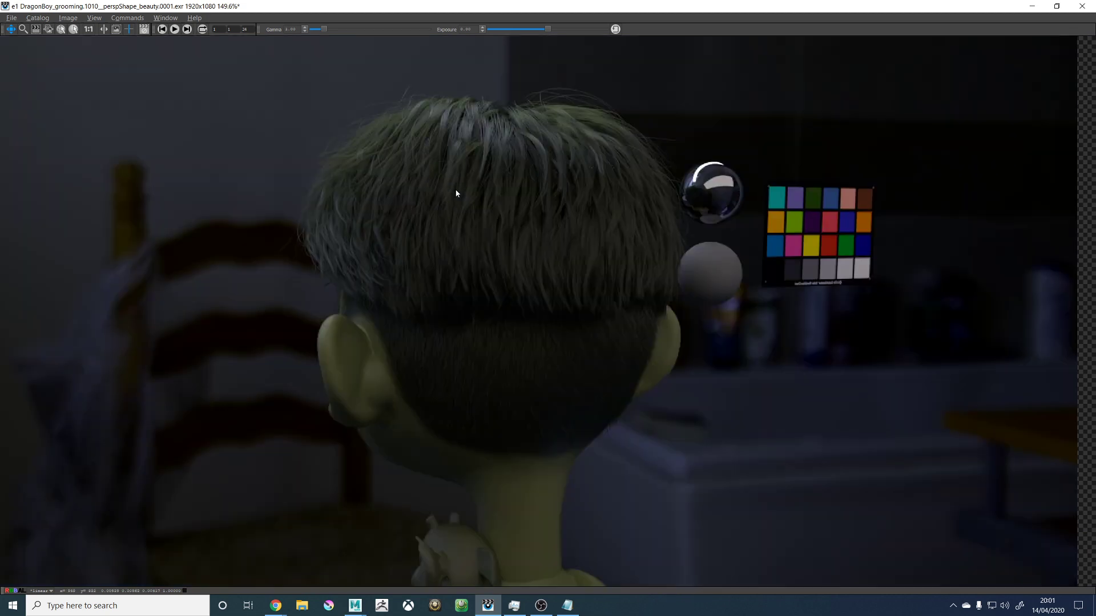
{"action": "key", "text": "Left"}
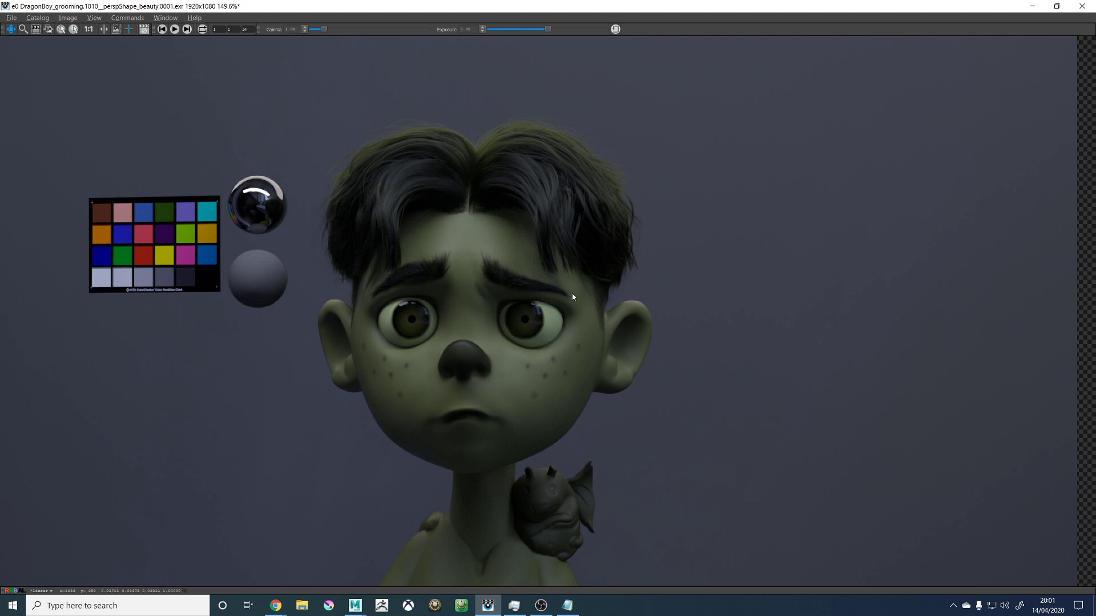
{"action": "key", "text": "Right"}
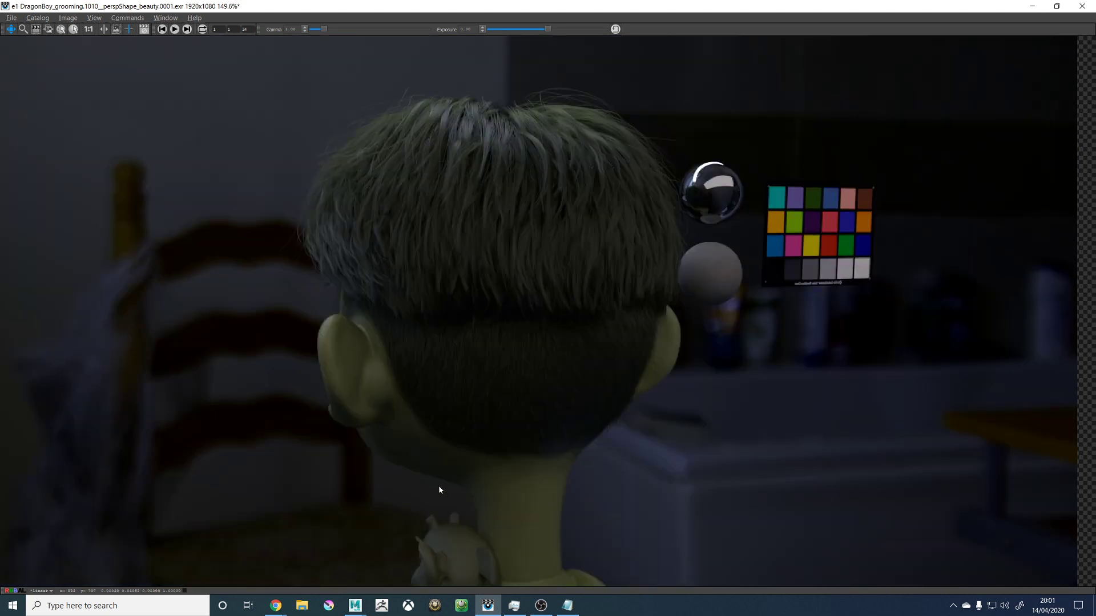
Step: Switch to Maya and view the hair groom at the back of the head from a higher angle
{"action": "left_click", "coordinate": [355, 605]}
{"action": "left_click", "coordinate": [420, 558]}
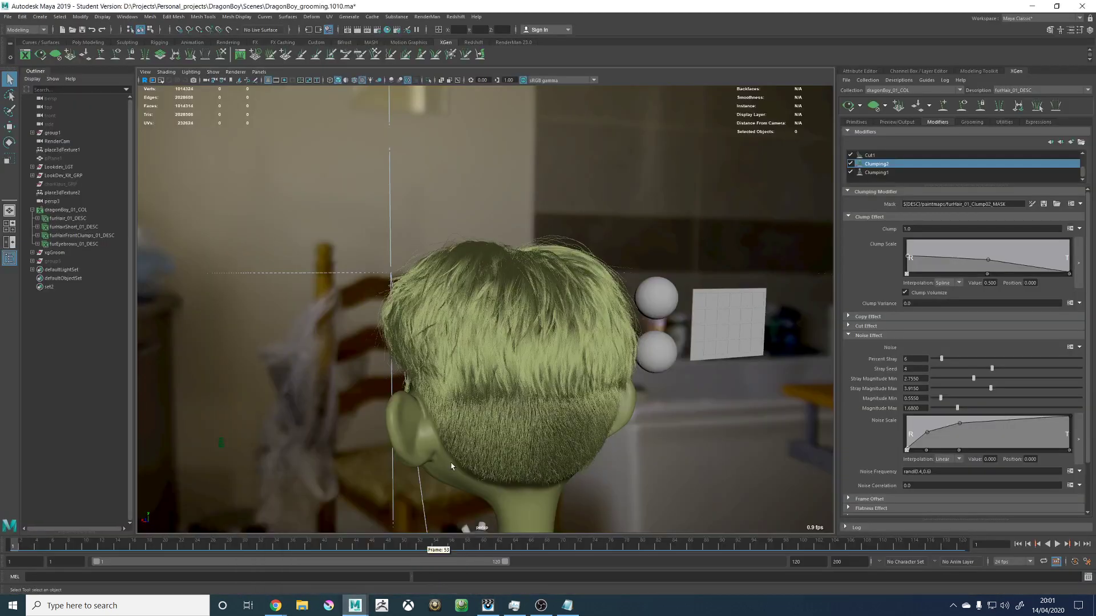
{"action": "left_click_drag", "start_coordinate": [460, 311], "coordinate": [482, 354], "text": "alt"}
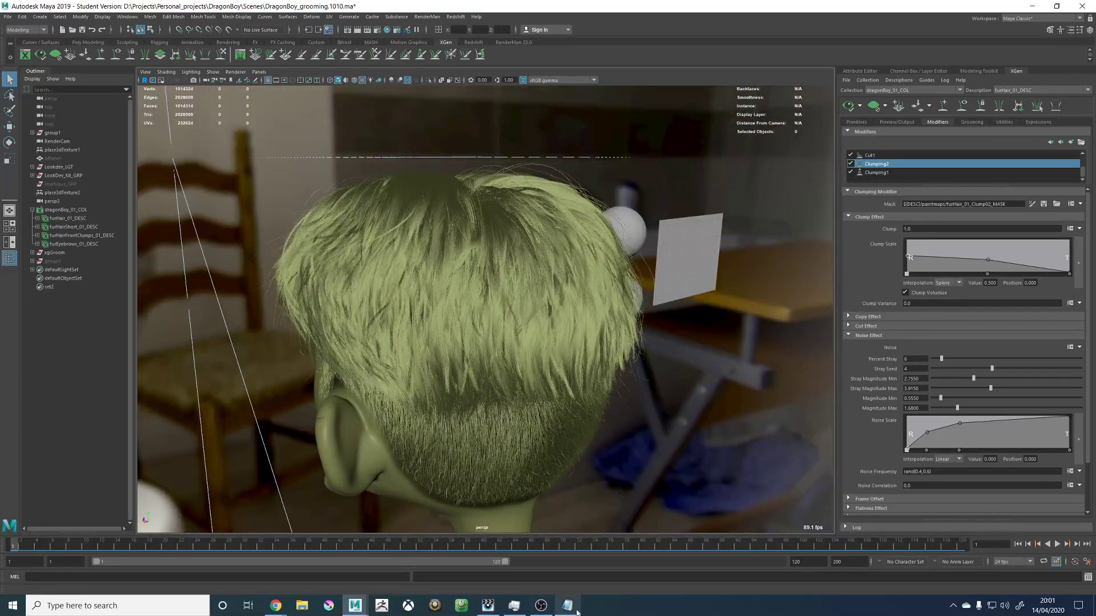
Step: Switch to the render viewer and examine the short hair and the longer hair's lower edge in the back render
{"action": "left_click", "coordinate": [488, 605]}
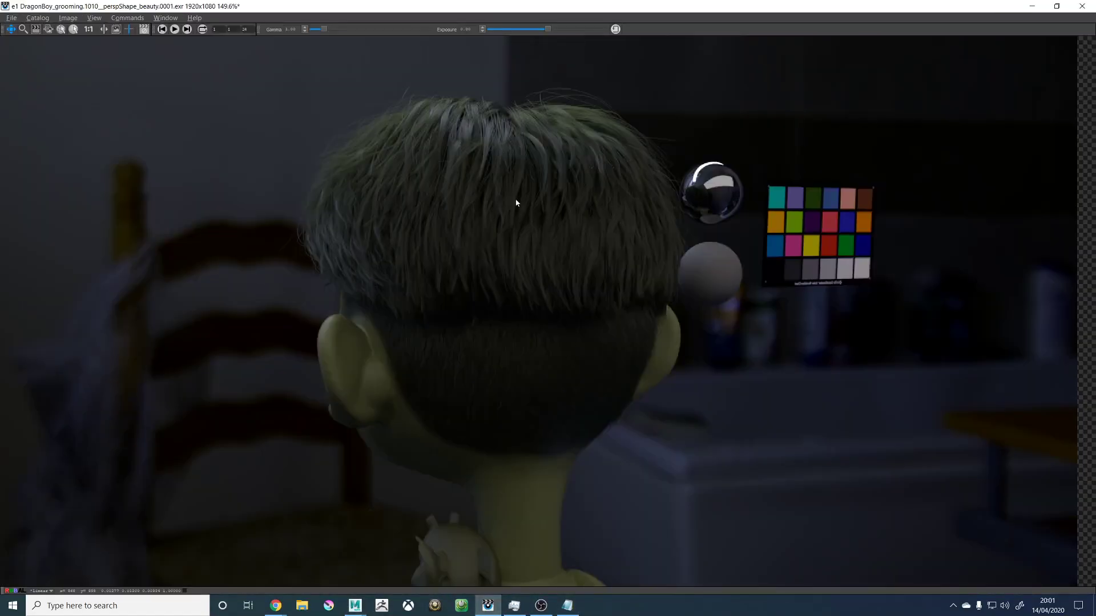
{"action": "scroll", "coordinate": [497, 183], "scroll_direction": "up", "scroll_amount": 2}
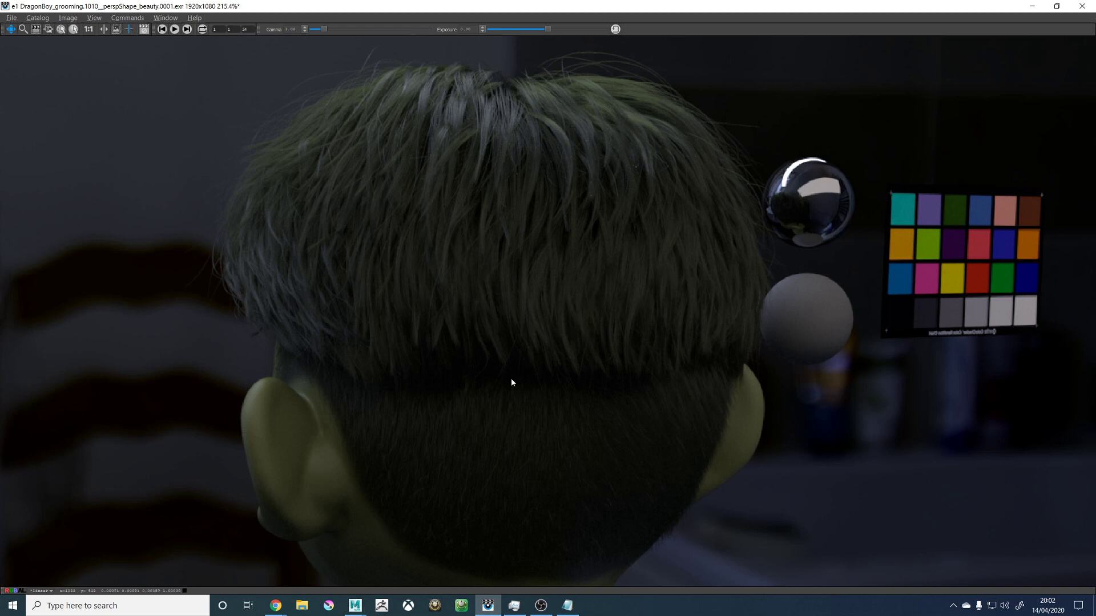
{"action": "scroll", "coordinate": [511, 378], "scroll_direction": "down", "scroll_amount": 4}
{"action": "scroll", "coordinate": [504, 488], "scroll_direction": "up", "scroll_amount": 8}
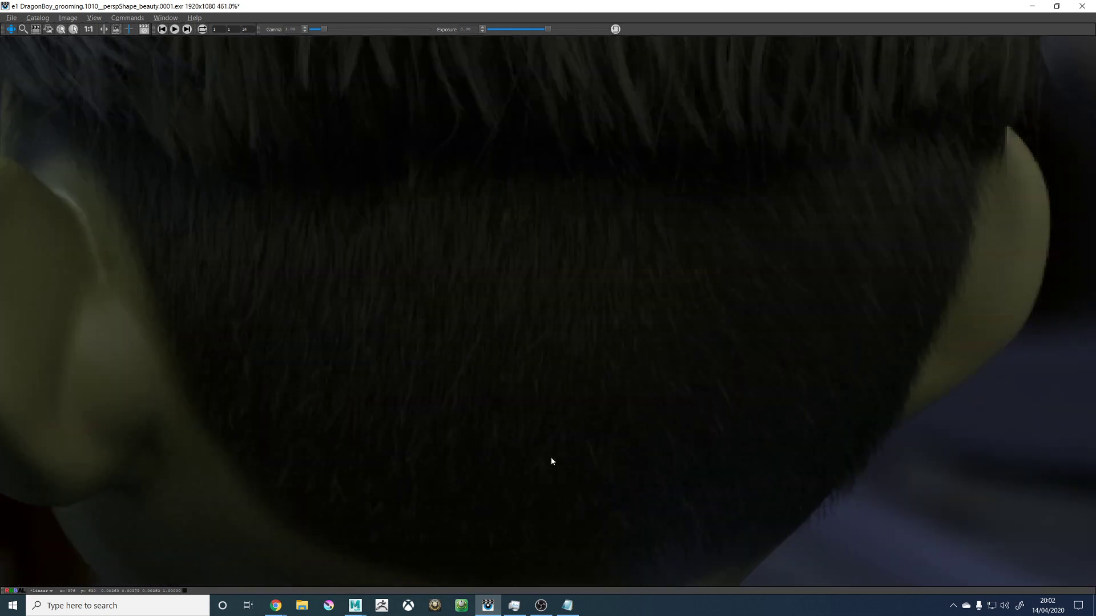
{"action": "scroll", "coordinate": [501, 318], "scroll_direction": "down", "scroll_amount": 1}
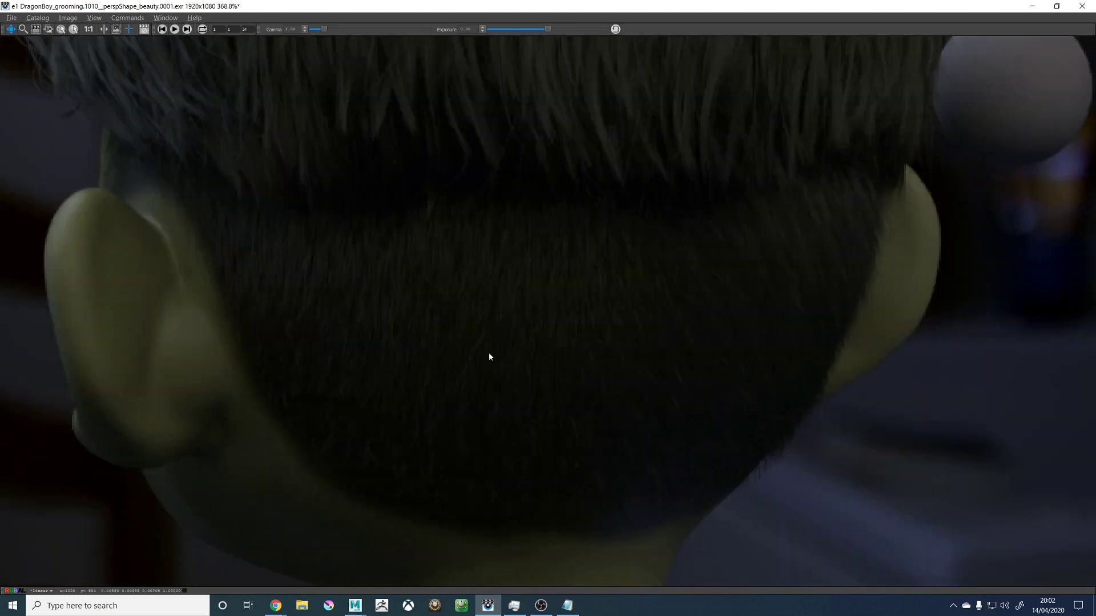
{"action": "scroll", "coordinate": [489, 356], "scroll_direction": "up", "scroll_amount": 2}
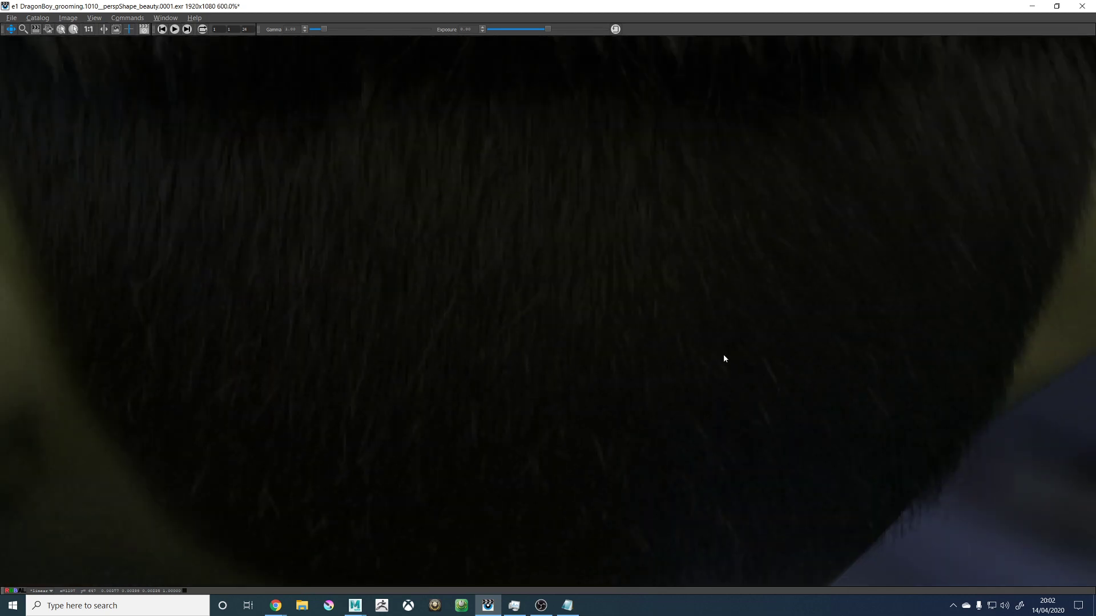
{"action": "scroll", "coordinate": [519, 347], "scroll_direction": "down", "scroll_amount": 3}
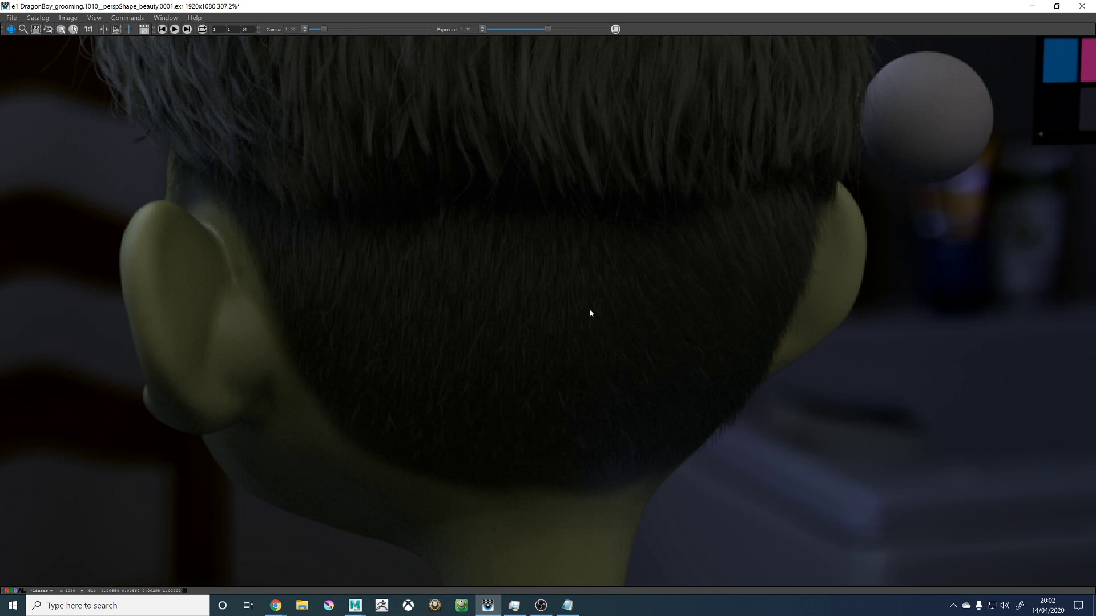
{"action": "scroll", "coordinate": [614, 300], "scroll_direction": "down", "scroll_amount": 5}
{"action": "scroll", "coordinate": [577, 153], "scroll_direction": "up", "scroll_amount": 3}
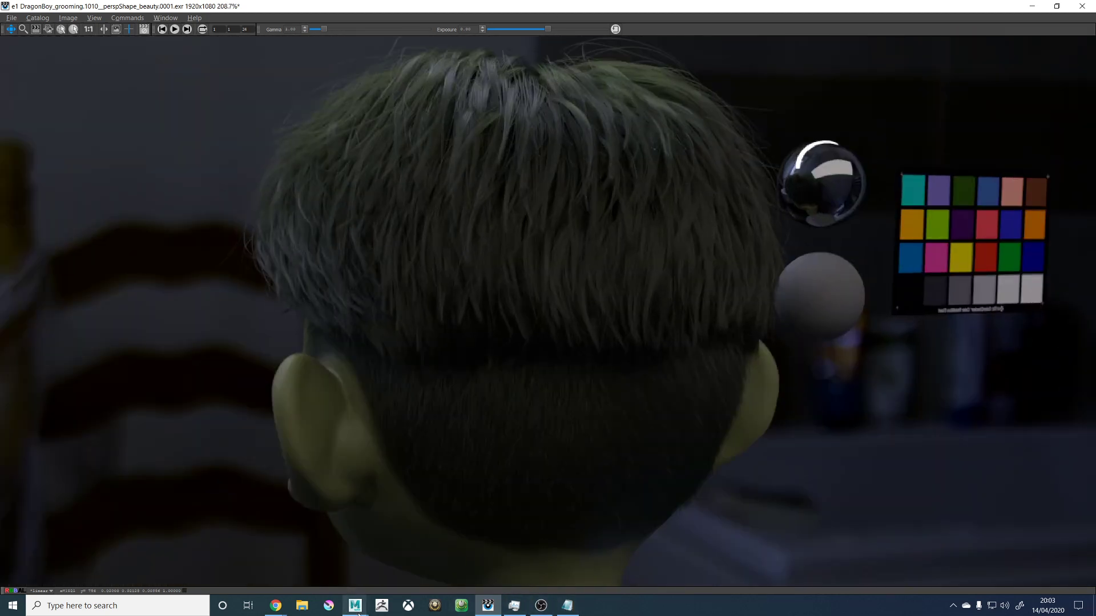
Step: Switch to Maya, view the hair behind the ear and open the selected clumping modifier's Noise expression in the XGen Expression Editor
{"action": "mouse_move", "coordinate": [355, 605]}
{"action": "left_click", "coordinate": [414, 556]}
{"action": "middle_click_drag", "start_coordinate": [645, 344], "coordinate": [656, 376], "text": "alt"}
{"action": "left_click_drag", "start_coordinate": [543, 372], "coordinate": [571, 343], "text": "alt"}
{"action": "left_click", "coordinate": [1070, 347]}
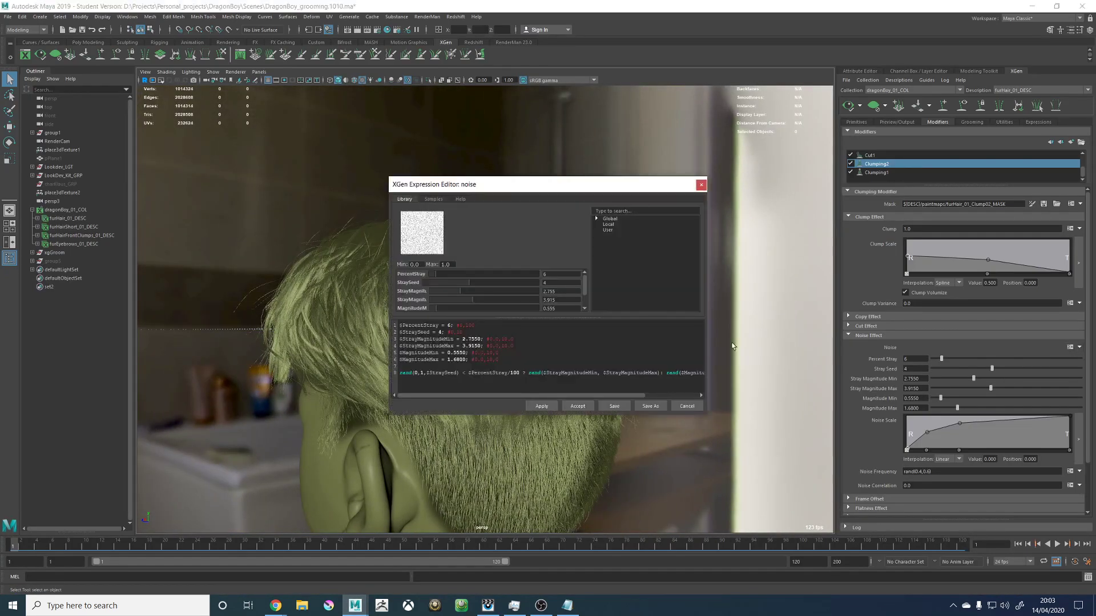
Step: Add the line "$On/Off = 0; #0,1" above $PercentStray in the noise expression
{"action": "left_click", "coordinate": [400, 325]}
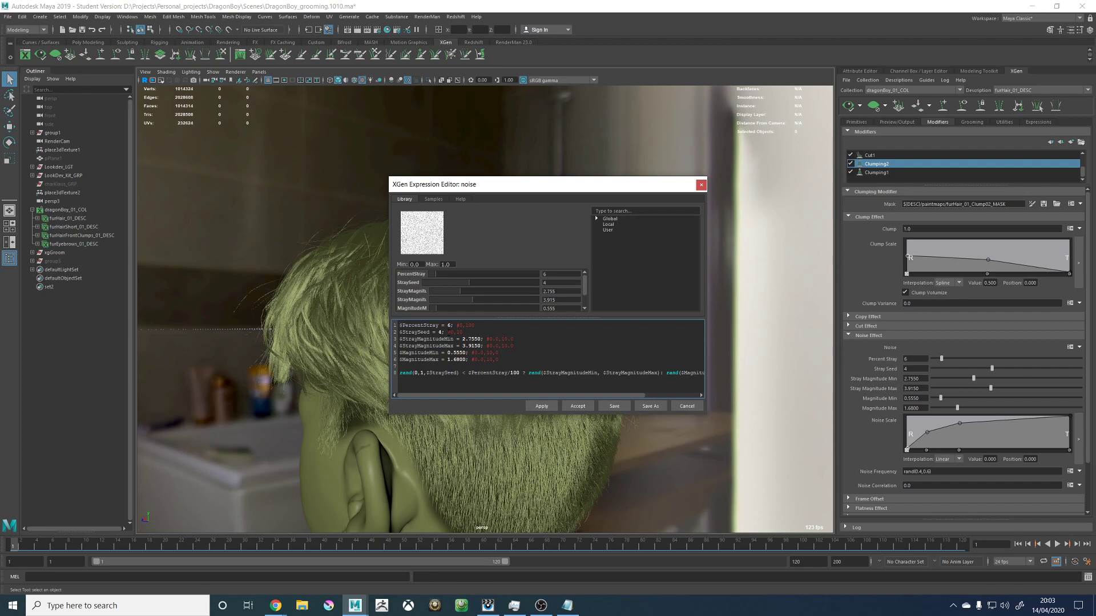
{"action": "key", "text": "Return"}
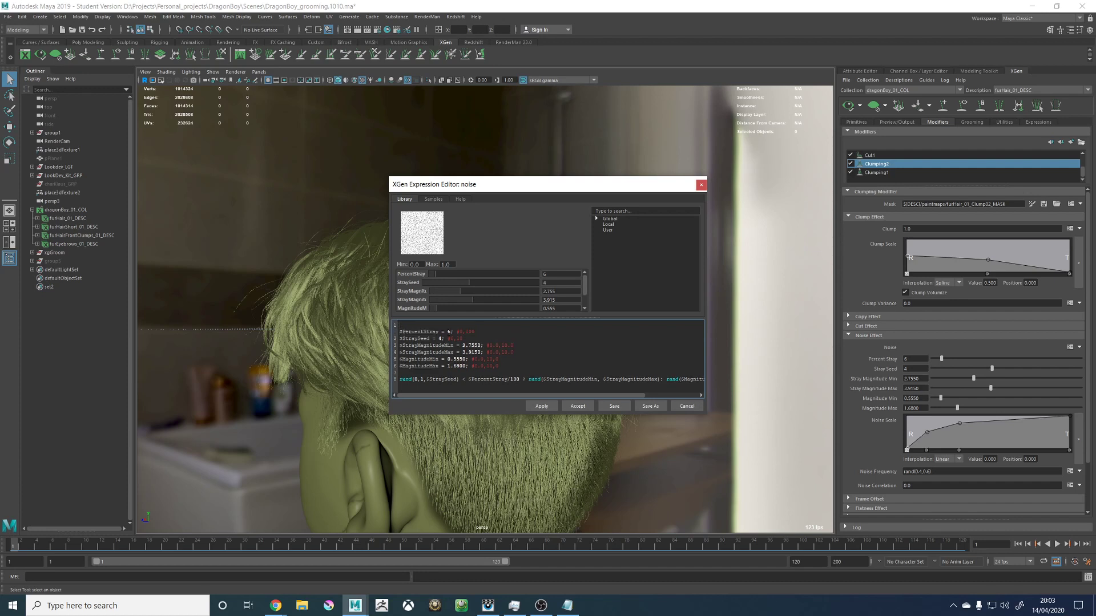
{"action": "key", "text": "BackSpace"}
{"action": "key", "text": "Return"}
{"action": "type", "text": "$"}
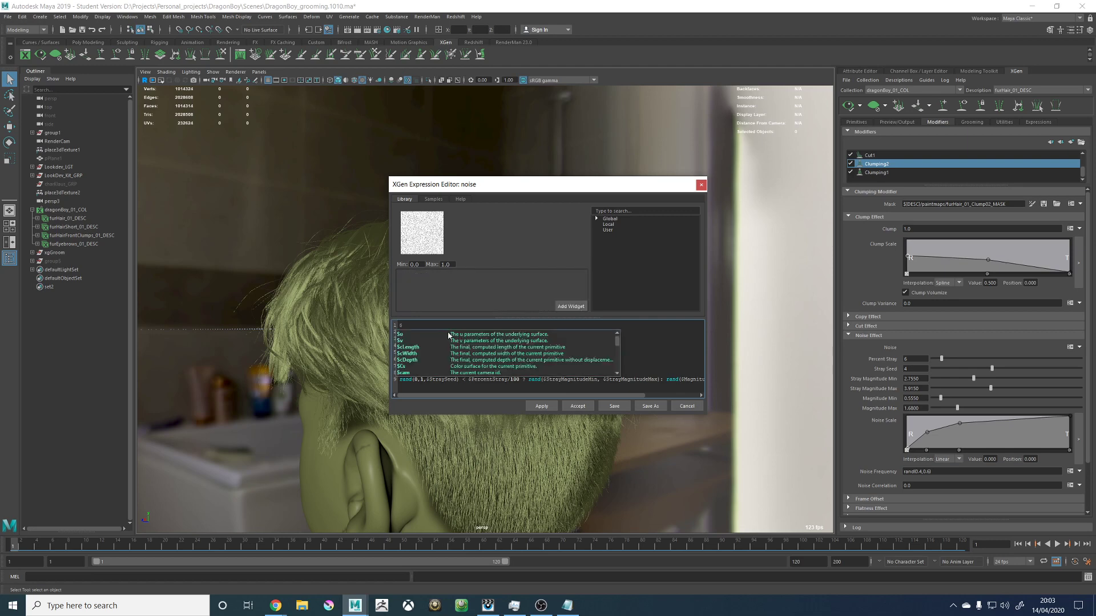
{"action": "type", "text": "C"}
{"action": "type", "text": "n/"}
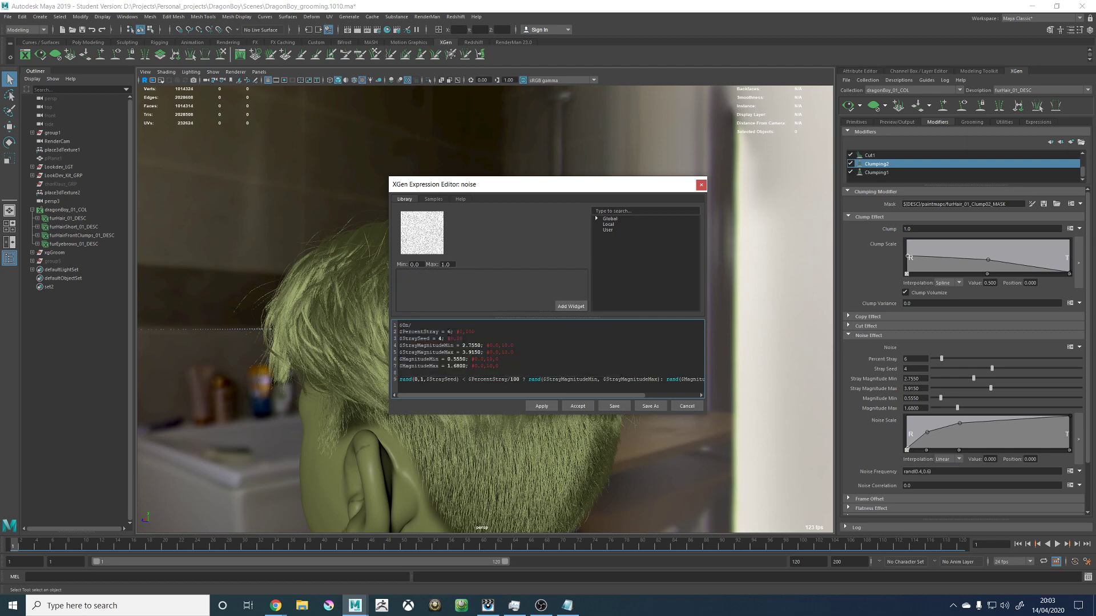
{"action": "type", "text": "of"}
{"action": "type", "text": "f = 0; #0,1"}
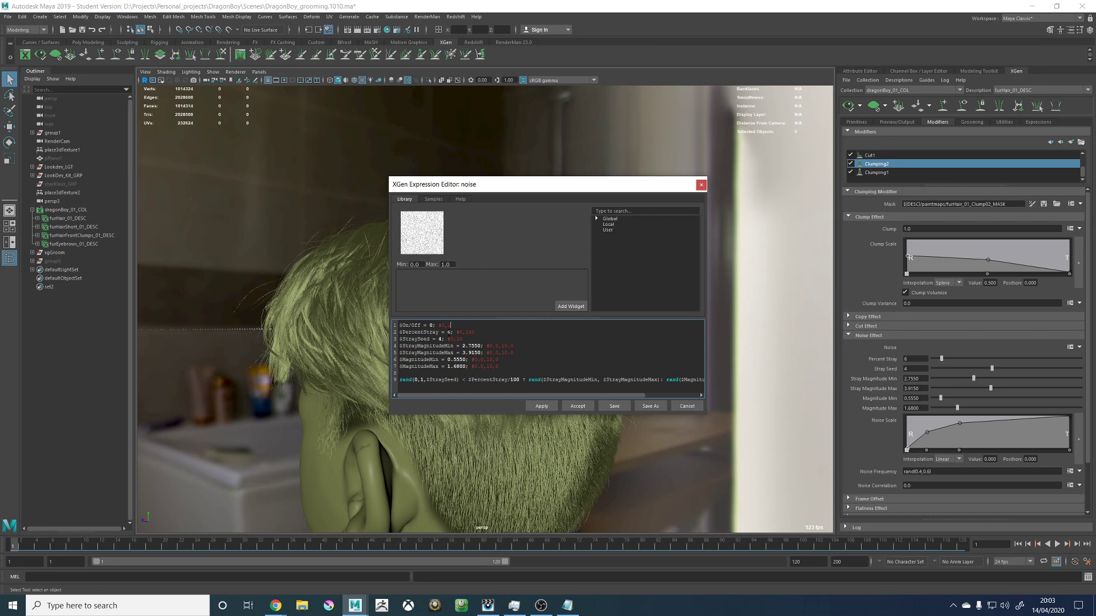
Step: Apply the noise expression, and remove the slash from the new variable's name so it reads $OnOff
{"action": "left_click", "coordinate": [541, 406]}
{"action": "left_click", "coordinate": [547, 315]}
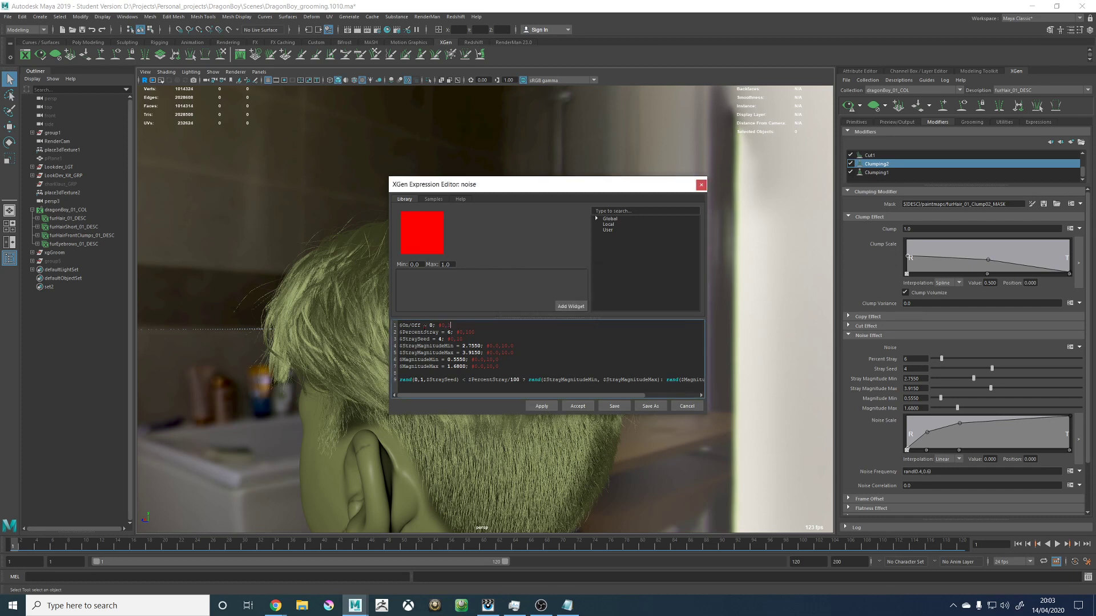
{"action": "key", "text": "BackSpace"}
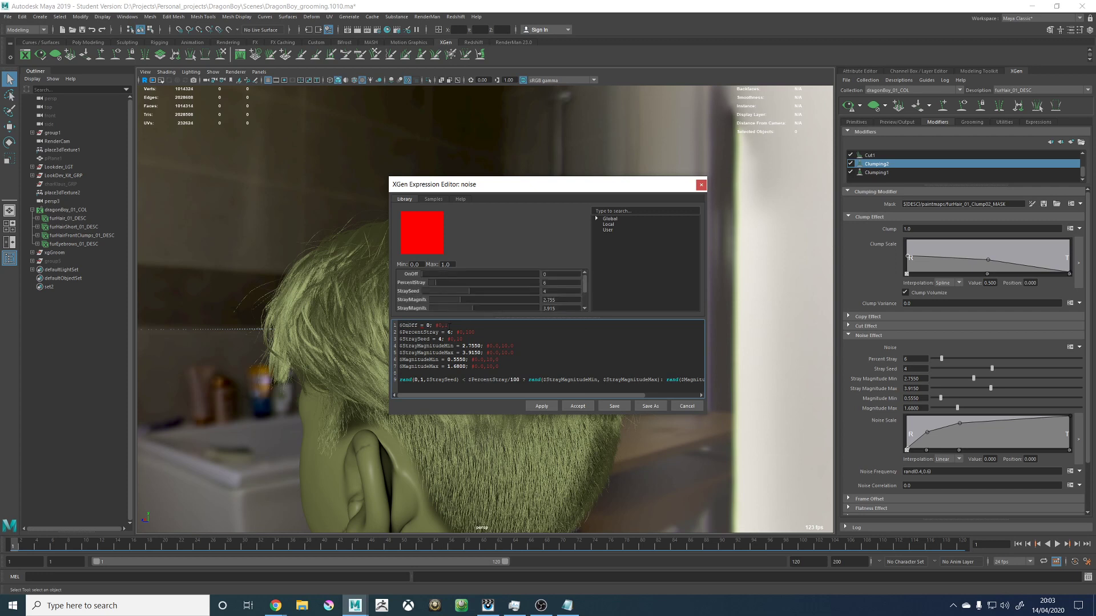
Step: Apply the edited noise expression and set the new On Off control to 0
{"action": "left_click", "coordinate": [541, 407]}
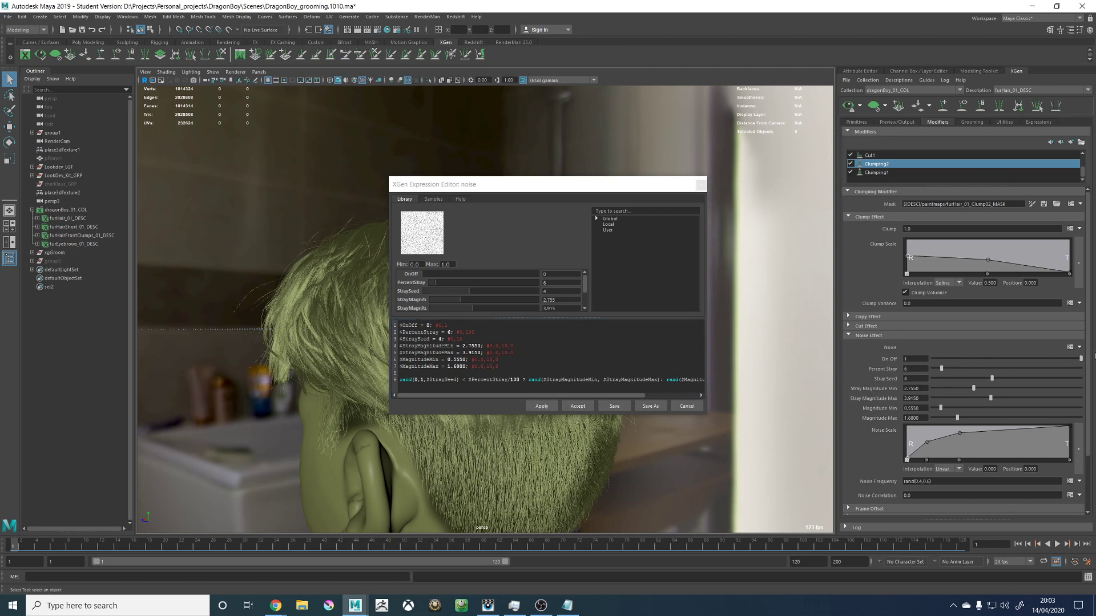
{"action": "left_click", "coordinate": [1071, 360]}
Step: Wrap the whole rand line of the noise expression in parentheses followed by "*", enlarging the expression editor to show the full line
{"action": "left_click", "coordinate": [401, 380]}
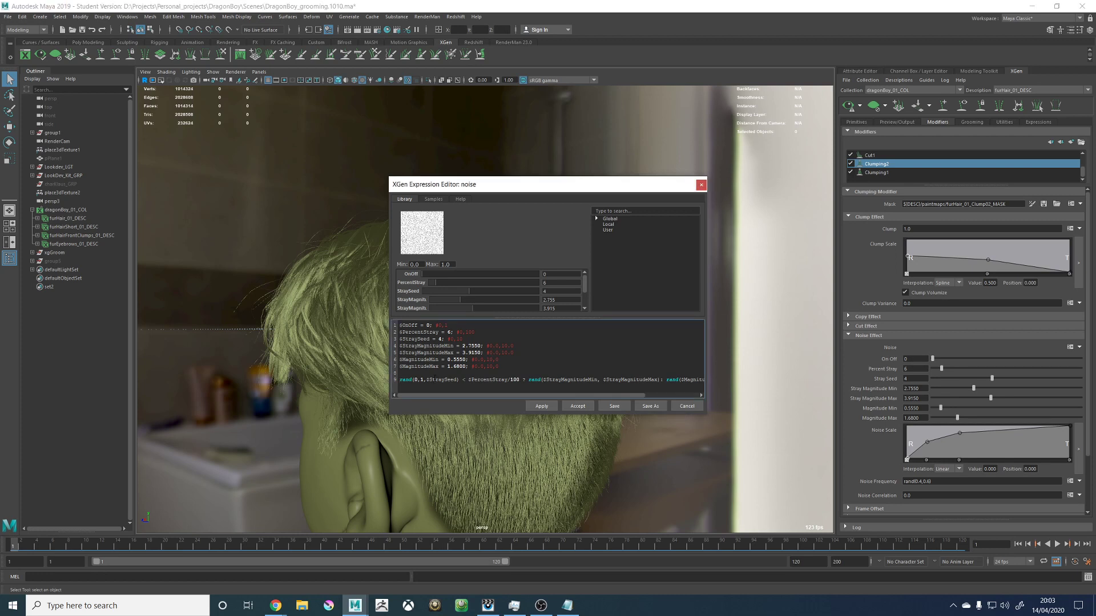
{"action": "type", "text": "("}
{"action": "key", "text": "Right"}
{"action": "key", "text": "Right"}
{"action": "key", "text": "Right"}
{"action": "key", "text": "Right"}
{"action": "key", "text": "Right"}
{"action": "key", "text": "Right"}
{"action": "key", "text": "Right"}
{"action": "key", "text": "Right"}
{"action": "key", "text": "Right"}
{"action": "key", "text": "Right"}
{"action": "key", "text": "Right"}
{"action": "key", "text": "Right"}
{"action": "key", "text": "Right"}
{"action": "key", "text": "Right"}
{"action": "key", "text": "Right"}
{"action": "key", "text": "Right"}
{"action": "key", "text": "Right"}
{"action": "key", "text": "Right"}
{"action": "key", "text": "Right"}
{"action": "key", "text": "Right"}
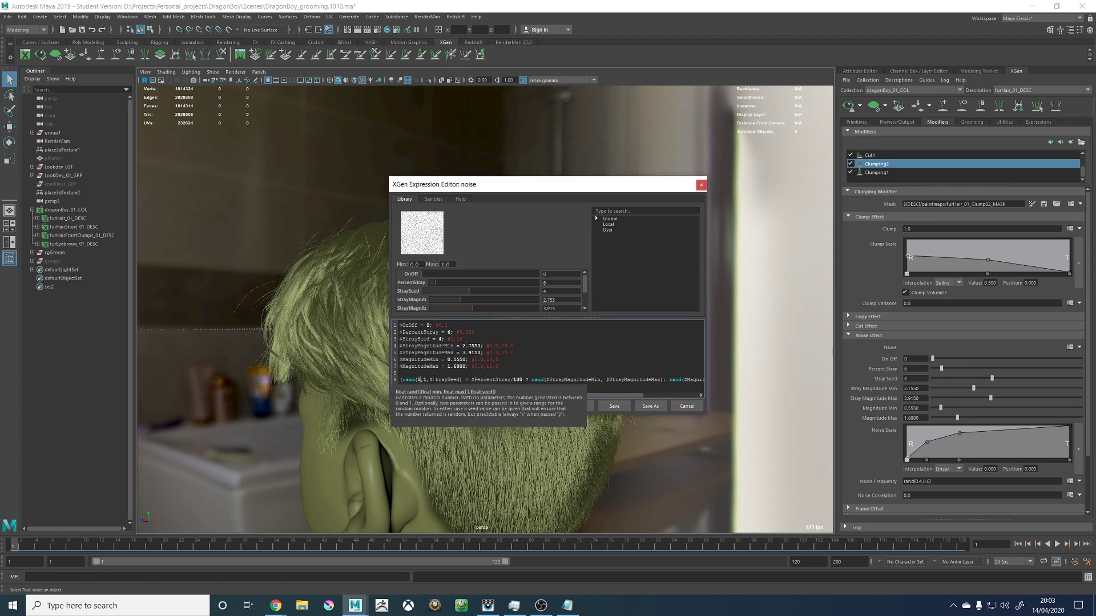
{"action": "key", "text": "Right"}
{"action": "key", "text": "Right"}
{"action": "key", "text": "Right"}
{"action": "key", "text": "Right"}
{"action": "key", "text": "Right"}
{"action": "key", "text": "Right"}
{"action": "key", "text": "Right"}
{"action": "key", "text": "Right"}
{"action": "key", "text": "Right"}
{"action": "key", "text": "Right"}
{"action": "key", "text": "Right"}
{"action": "key", "text": "Right"}
{"action": "key", "text": "Right"}
{"action": "key", "text": "Right"}
{"action": "key", "text": "Right"}
{"action": "left_click_drag", "start_coordinate": [706, 416], "coordinate": [867, 464]}
{"action": "left_click_drag", "start_coordinate": [633, 182], "coordinate": [516, 167]}
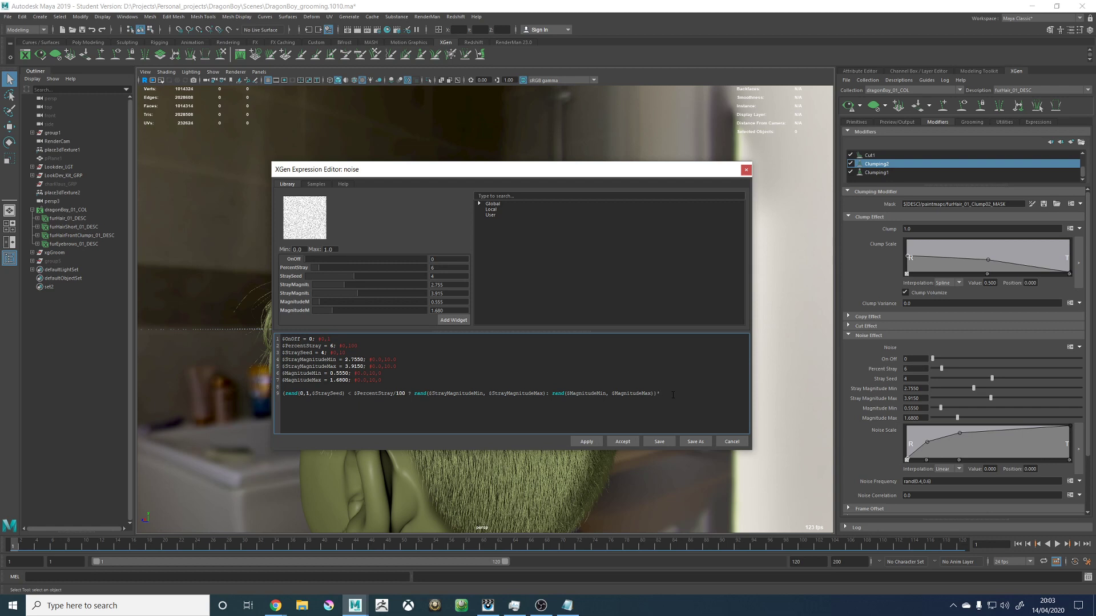
Step: Complete the multiplication with $OnOff at the end of the expression, then apply and accept it
{"action": "type", "text": "$OnOff"}
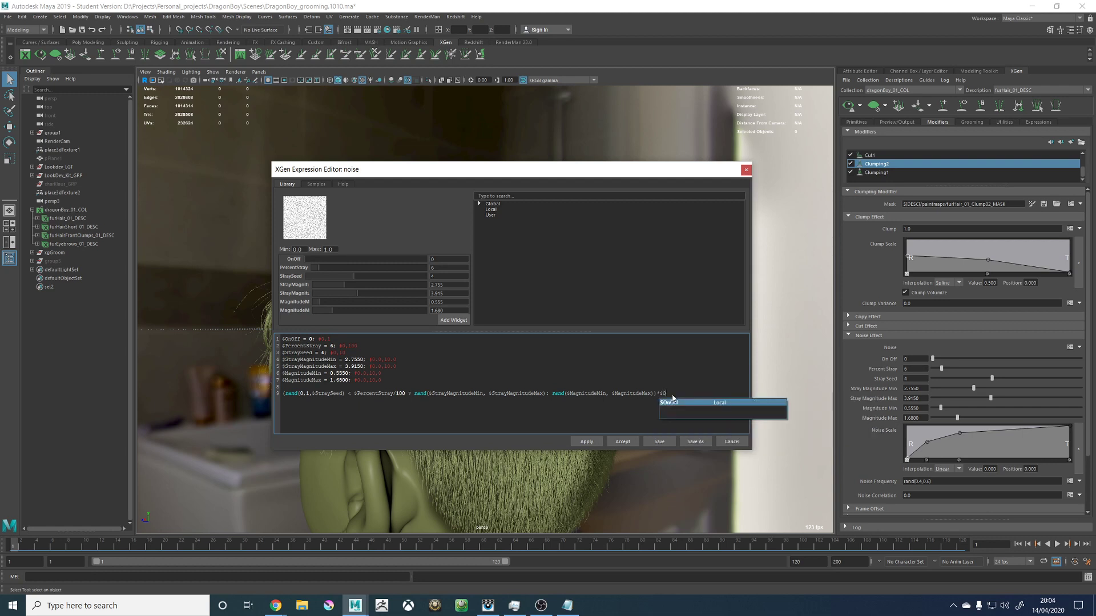
{"action": "left_click", "coordinate": [587, 442]}
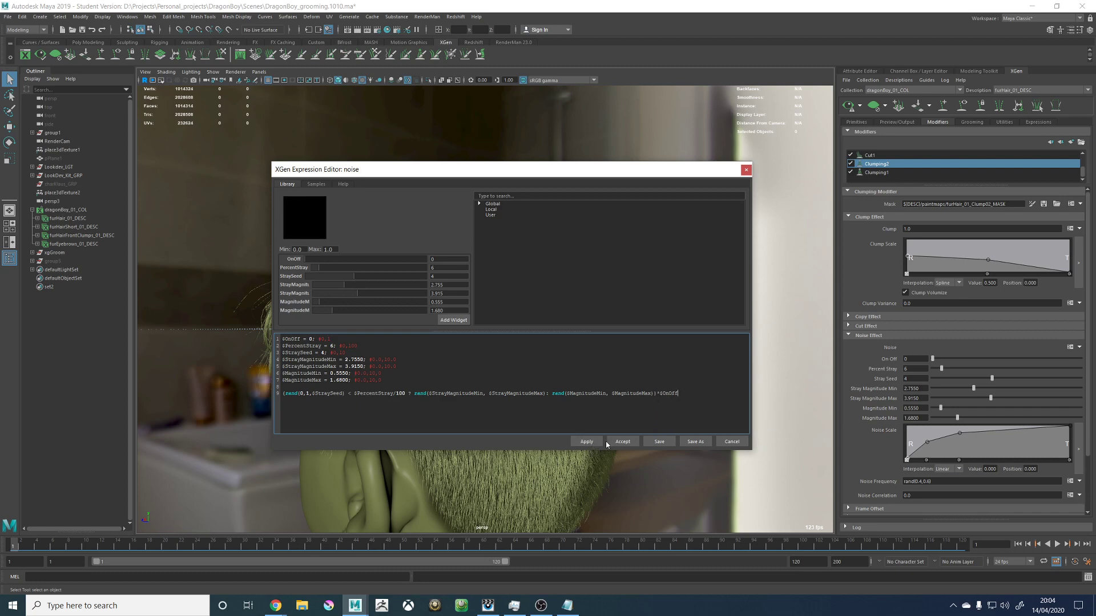
{"action": "left_click", "coordinate": [622, 442]}
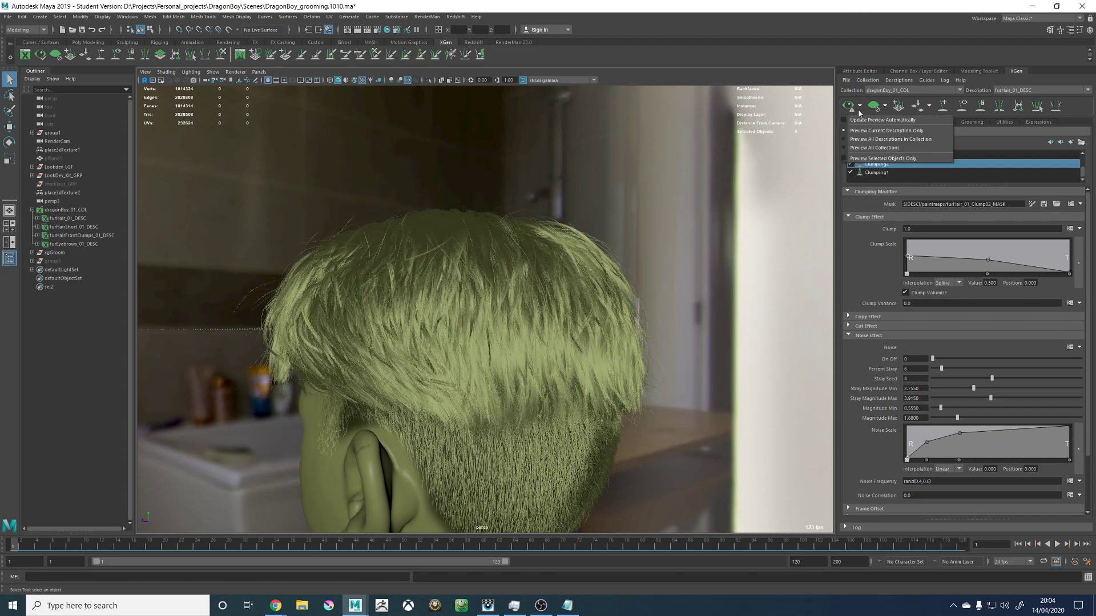
Step: Update the hair preview, view it with On Off at 0, and set On Off to 1
{"action": "left_click", "coordinate": [856, 108]}
{"action": "left_click_drag", "start_coordinate": [739, 214], "coordinate": [695, 260], "text": "alt"}
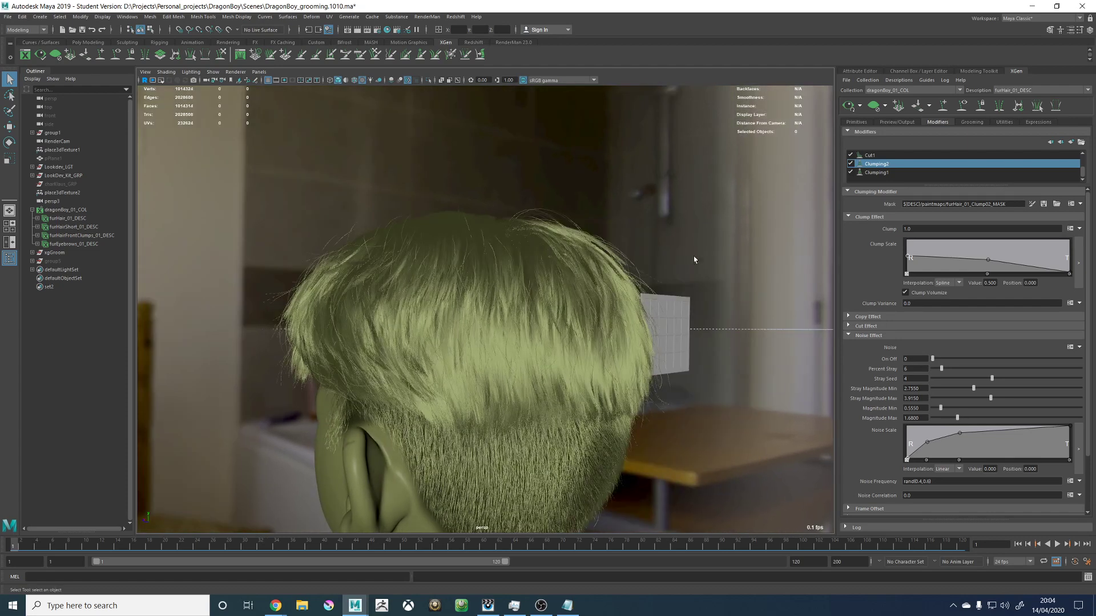
{"action": "mouse_move", "coordinate": [932, 359]}
{"action": "left_mouse_down"}
{"action": "mouse_move", "coordinate": [1028, 358]}
{"action": "mouse_move", "coordinate": [921, 360]}
{"action": "left_mouse_up"}
{"action": "left_click_drag", "start_coordinate": [739, 322], "coordinate": [799, 309], "text": "alt"}
{"action": "left_click_drag", "start_coordinate": [975, 360], "coordinate": [1082, 359]}
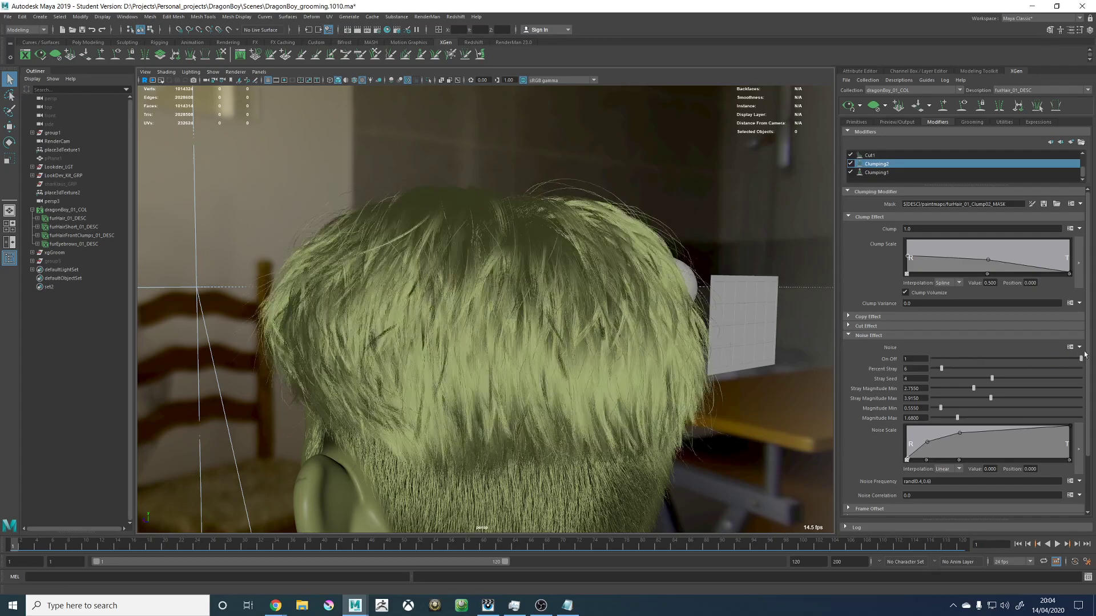
Step: Examine the noisy hair from above and behind, and compare it with On Off at 0 and back at 1
{"action": "left_click_drag", "start_coordinate": [472, 256], "coordinate": [567, 272], "text": "alt"}
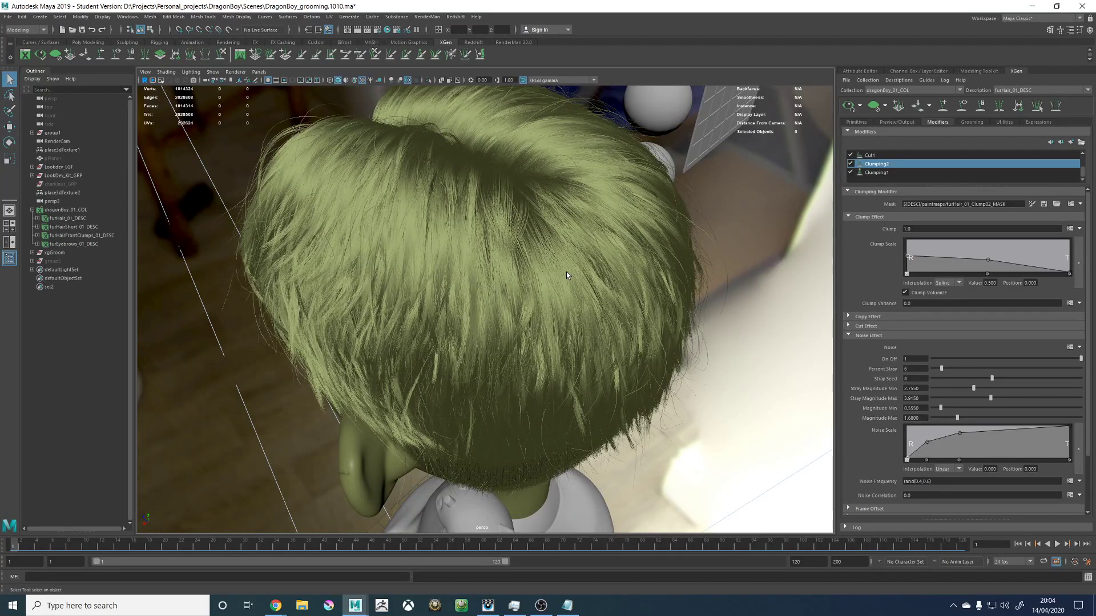
{"action": "left_click_drag", "start_coordinate": [494, 207], "coordinate": [491, 179], "text": "alt"}
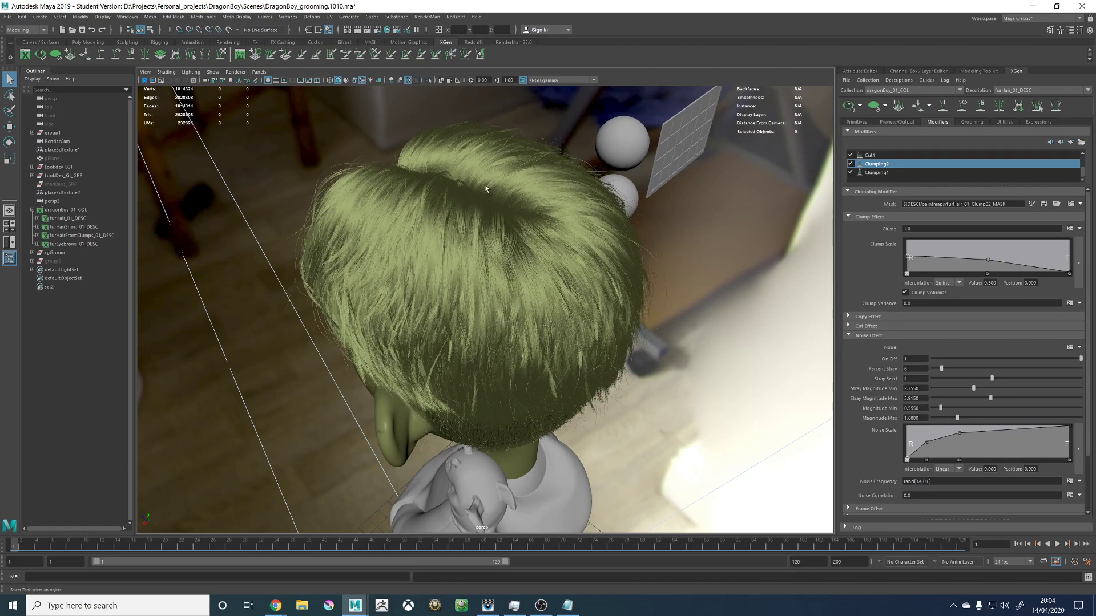
{"action": "left_click_drag", "start_coordinate": [572, 262], "coordinate": [560, 224], "text": "alt"}
{"action": "left_click_drag", "start_coordinate": [445, 217], "coordinate": [491, 221], "text": "alt"}
{"action": "left_click_drag", "start_coordinate": [532, 254], "coordinate": [535, 339], "text": "alt"}
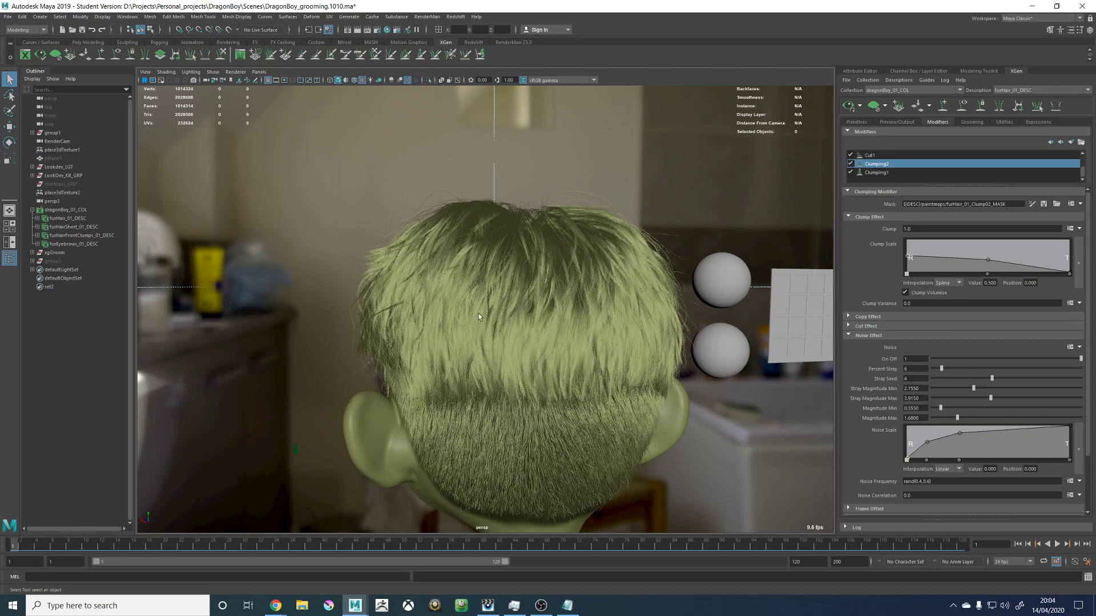
{"action": "left_click_drag", "start_coordinate": [478, 317], "coordinate": [691, 321], "text": "alt"}
{"action": "left_click", "coordinate": [992, 358]}
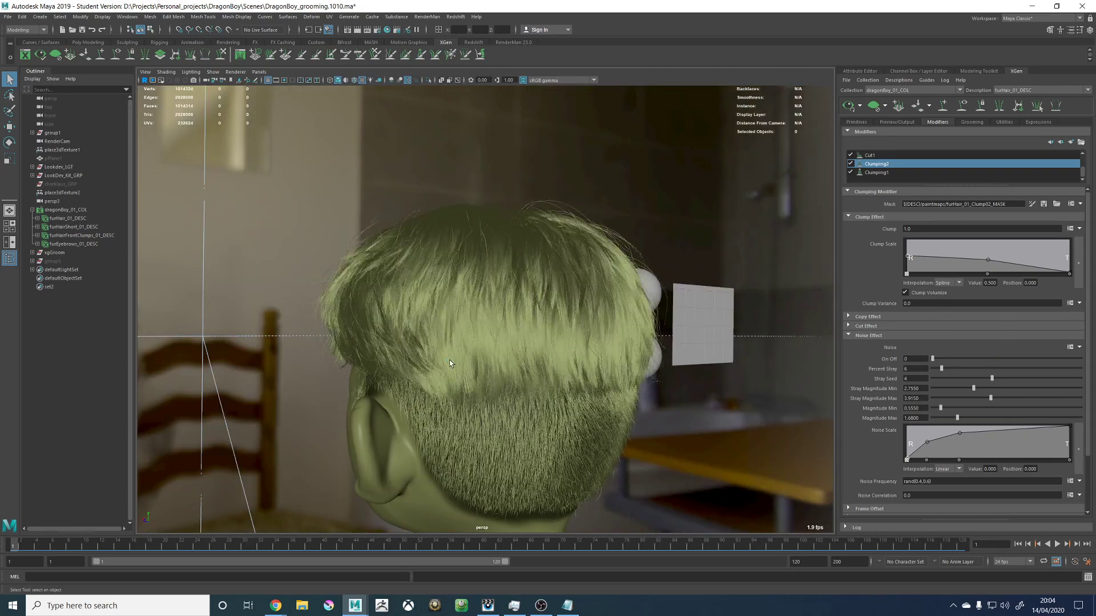
{"action": "left_click_drag", "start_coordinate": [450, 361], "coordinate": [394, 294], "text": "alt"}
{"action": "left_click_drag", "start_coordinate": [947, 359], "coordinate": [1080, 358]}
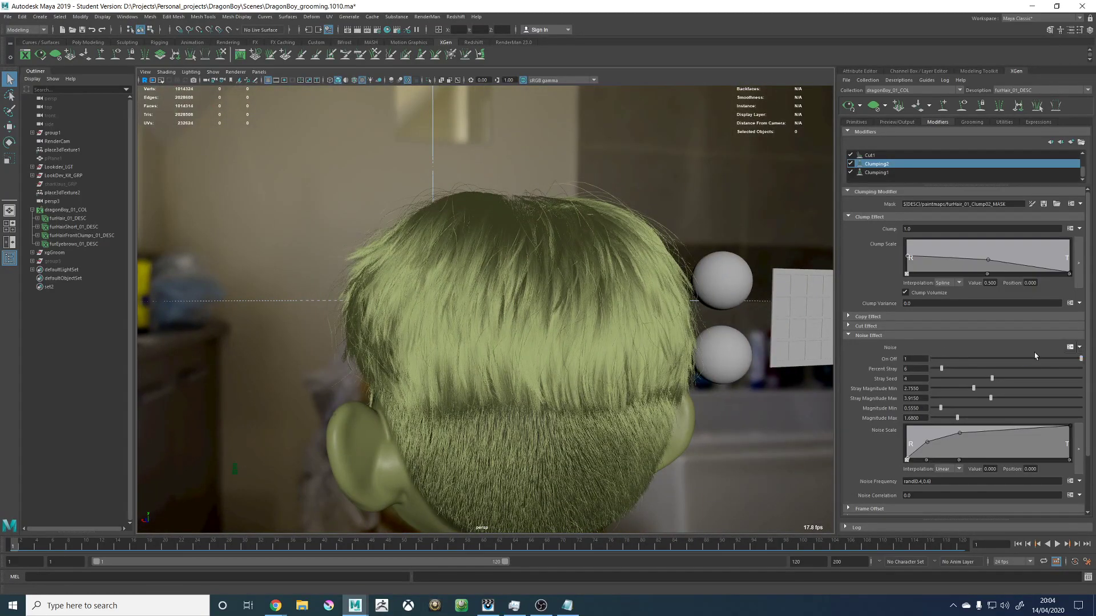
Step: Compare the hair with Percent Stray at 0, and return Percent Stray to 6
{"action": "left_click_drag", "start_coordinate": [681, 291], "coordinate": [771, 327], "text": "alt"}
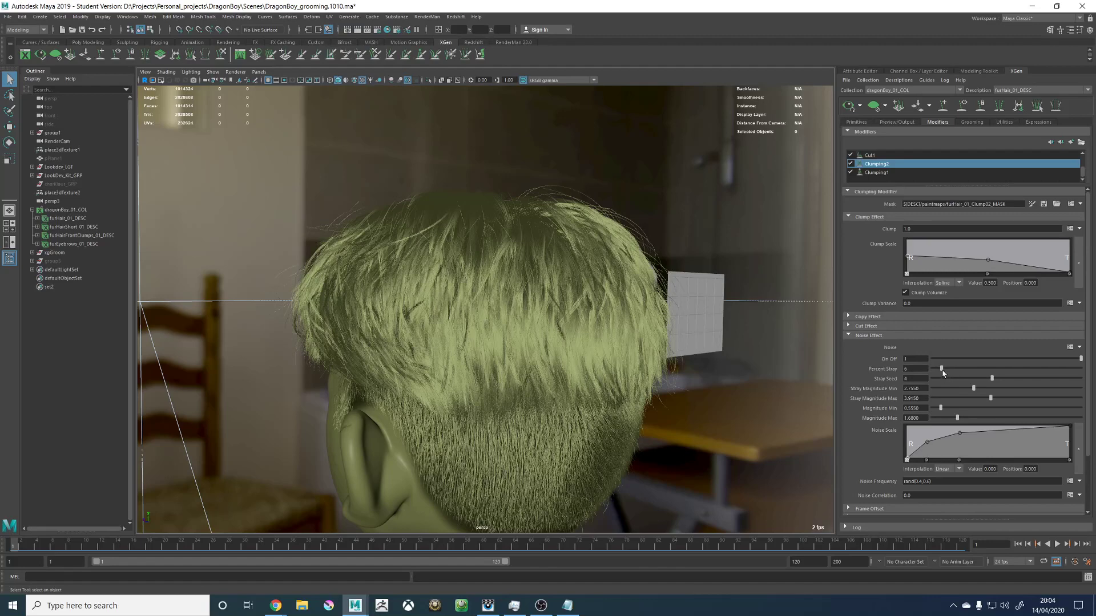
{"action": "left_click_drag", "start_coordinate": [941, 368], "coordinate": [876, 365]}
{"action": "left_click_drag", "start_coordinate": [588, 307], "coordinate": [531, 300], "text": "alt"}
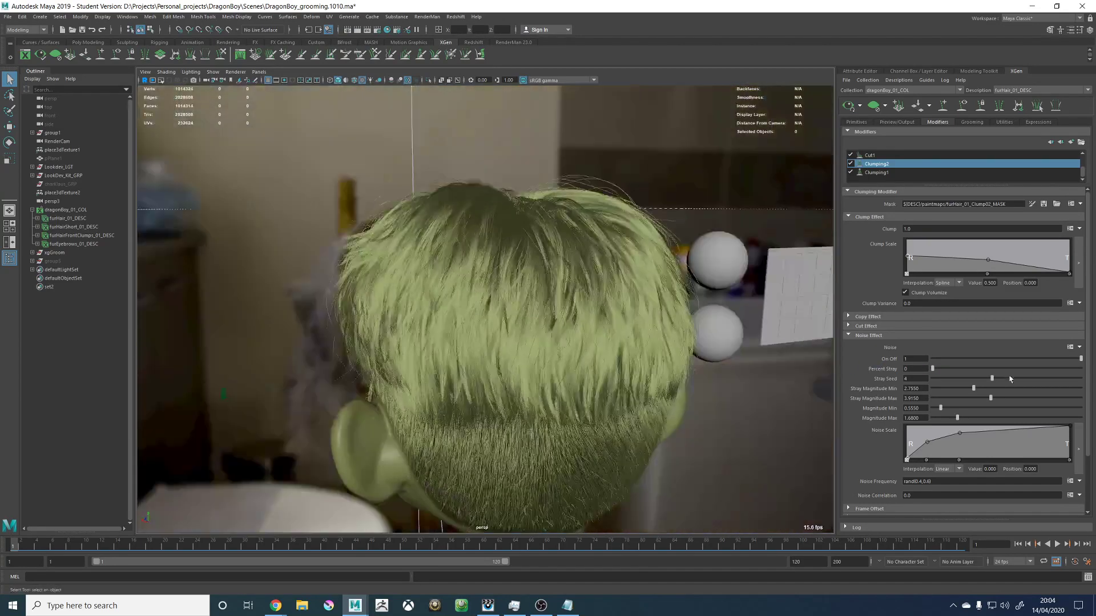
{"action": "left_click", "coordinate": [920, 369]}
{"action": "type", "text": "6"}
{"action": "key", "text": "Return"}
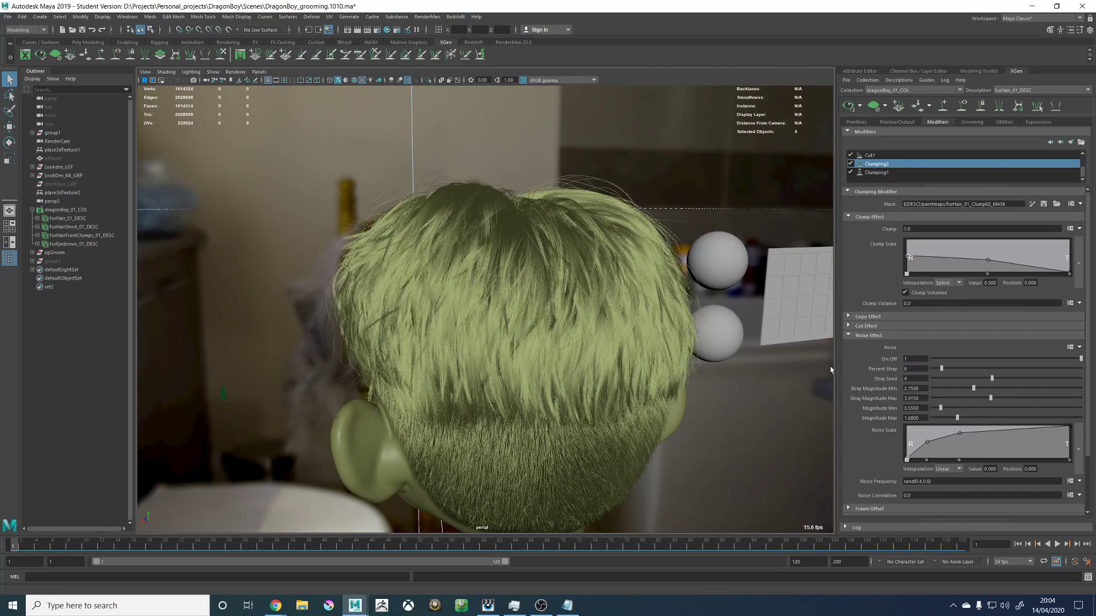
Step: Set the clump noise's Magnitude Min to 0.0 and Magnitude Max to 1.19, and check the hair from behind
{"action": "left_click_drag", "start_coordinate": [608, 299], "coordinate": [636, 297], "text": "alt"}
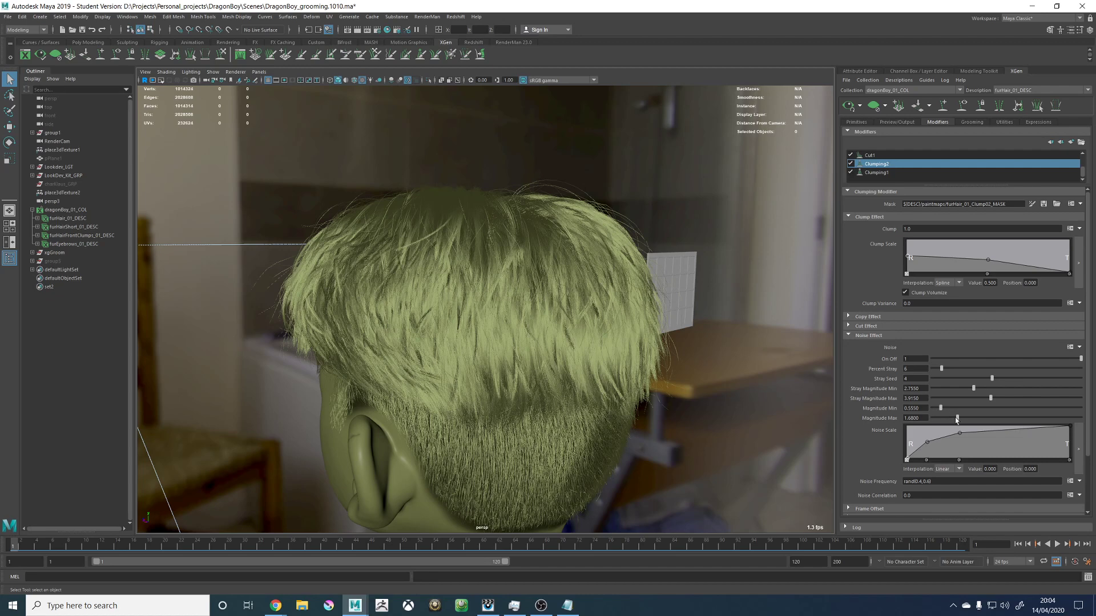
{"action": "left_click_drag", "start_coordinate": [956, 418], "coordinate": [905, 409]}
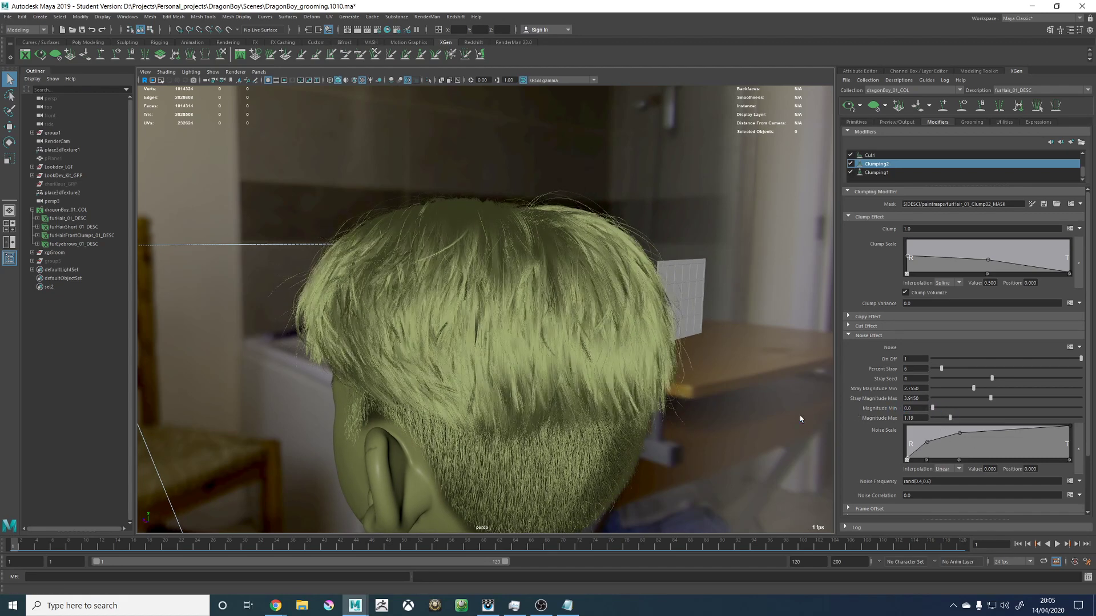
{"action": "left_click_drag", "start_coordinate": [705, 335], "coordinate": [742, 337], "text": "alt"}
{"action": "right_click_drag", "start_coordinate": [742, 336], "coordinate": [674, 337], "text": "alt"}
{"action": "left_click_drag", "start_coordinate": [674, 337], "coordinate": [731, 334], "text": "alt"}
{"action": "right_click_drag", "start_coordinate": [730, 334], "coordinate": [822, 328], "text": "alt"}
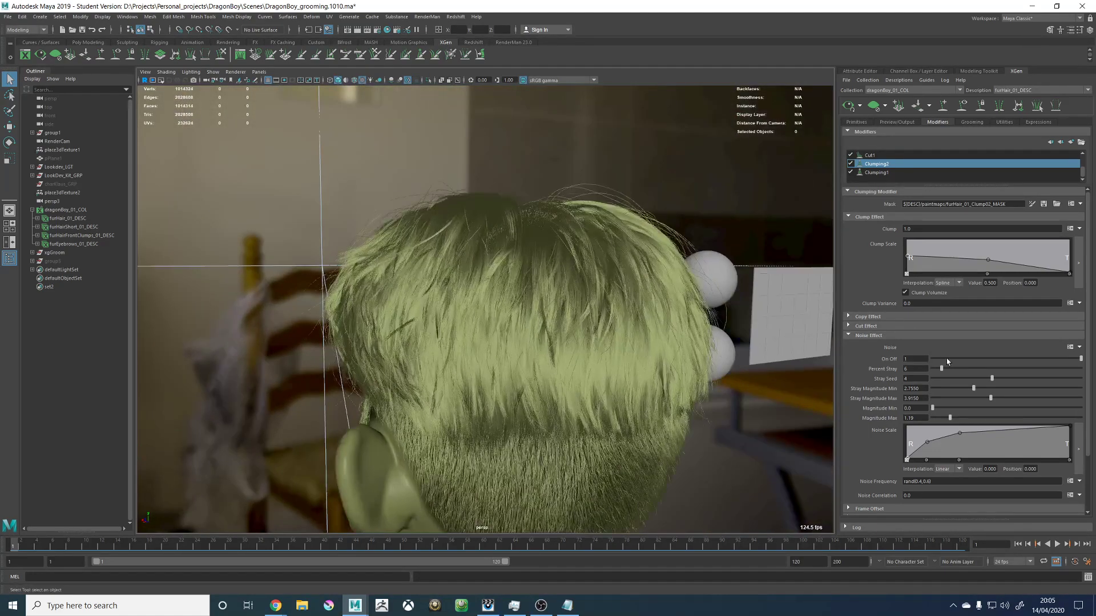
Step: Check the noise with On Off left at 1, and set Magnitude Max to 1.36
{"action": "left_click_drag", "start_coordinate": [947, 360], "coordinate": [1043, 357]}
{"action": "left_click_drag", "start_coordinate": [546, 325], "coordinate": [465, 282], "text": "alt"}
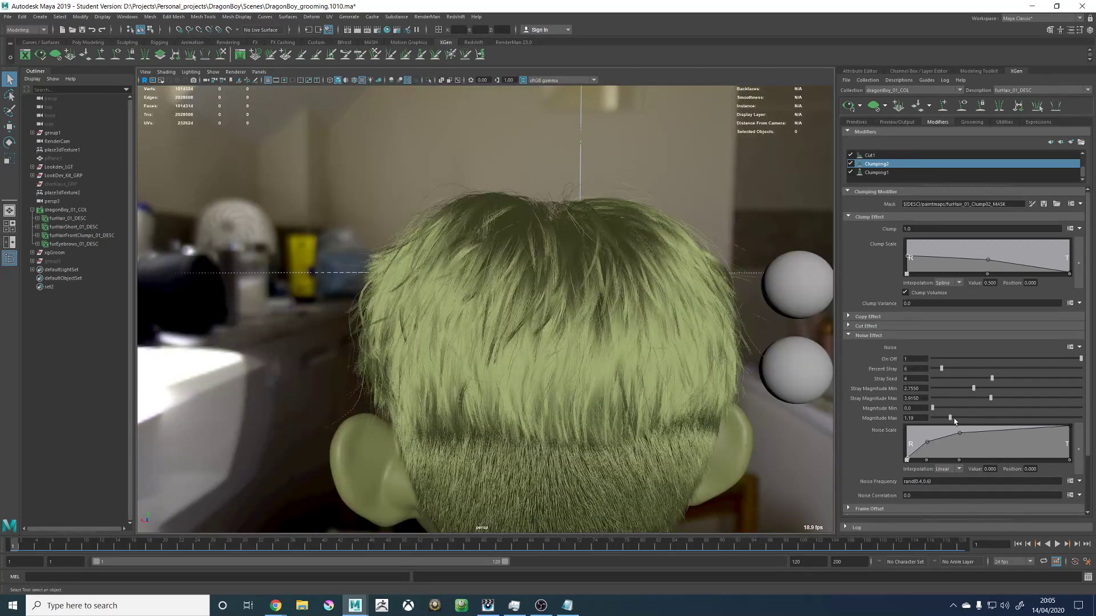
{"action": "left_click_drag", "start_coordinate": [950, 418], "coordinate": [953, 418]}
{"action": "left_click_drag", "start_coordinate": [659, 352], "coordinate": [733, 311], "text": "alt"}
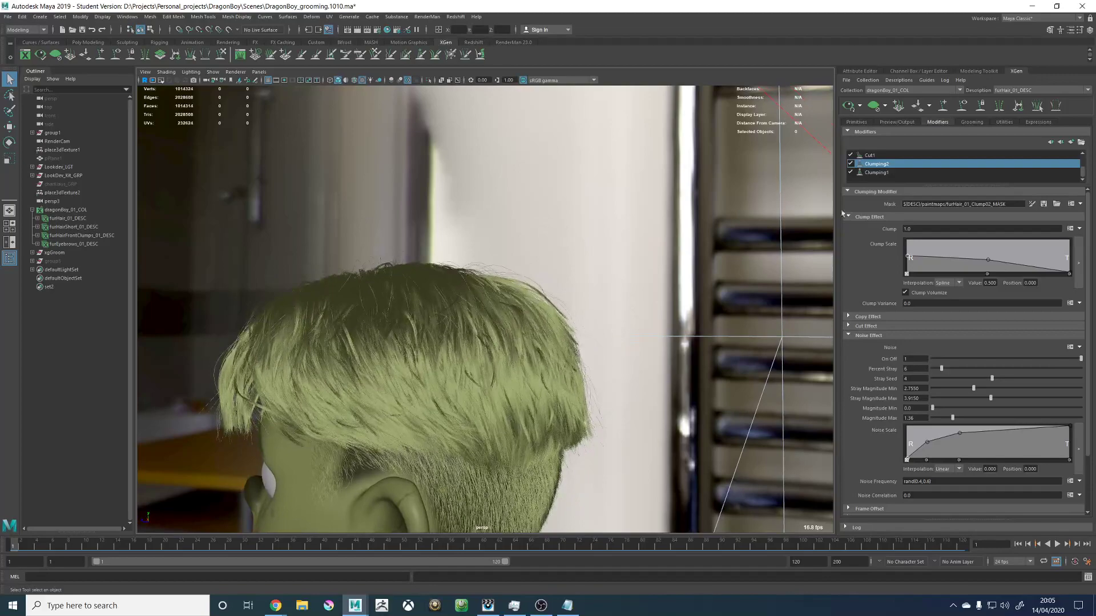
Step: Show the furHair_01_DESC guides without the hair preview and examine their shape from the back and front of the head
{"action": "left_click", "coordinate": [962, 107]}
{"action": "left_click", "coordinate": [874, 106]}
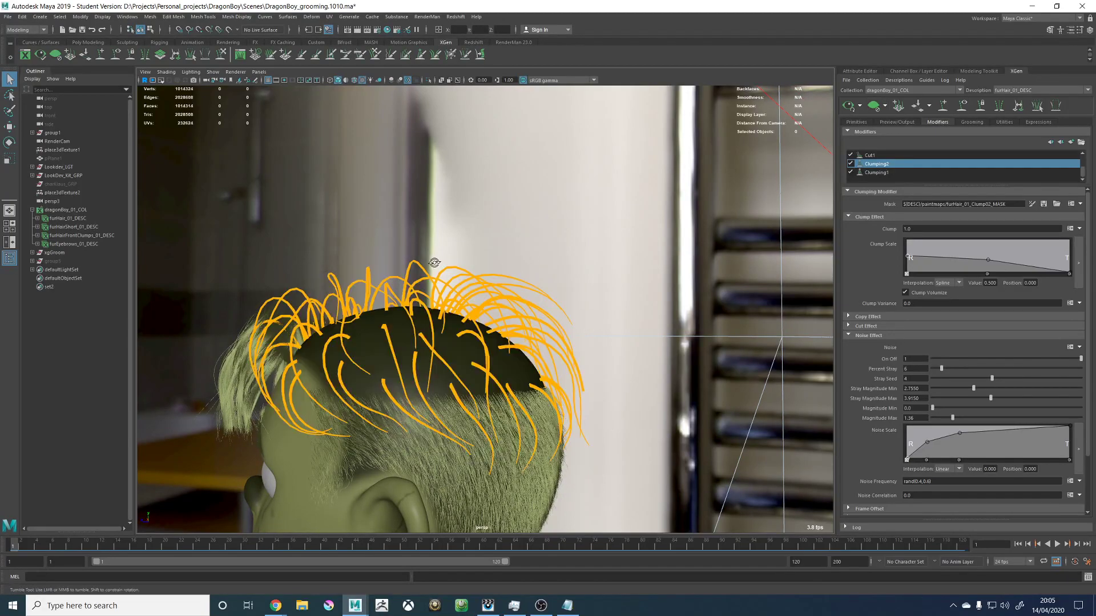
{"action": "left_click_drag", "start_coordinate": [434, 263], "coordinate": [522, 283], "text": "alt"}
{"action": "middle_click_drag", "start_coordinate": [524, 288], "coordinate": [537, 263], "text": "alt"}
{"action": "scroll", "coordinate": [505, 325], "scroll_direction": "up", "scroll_amount": 3}
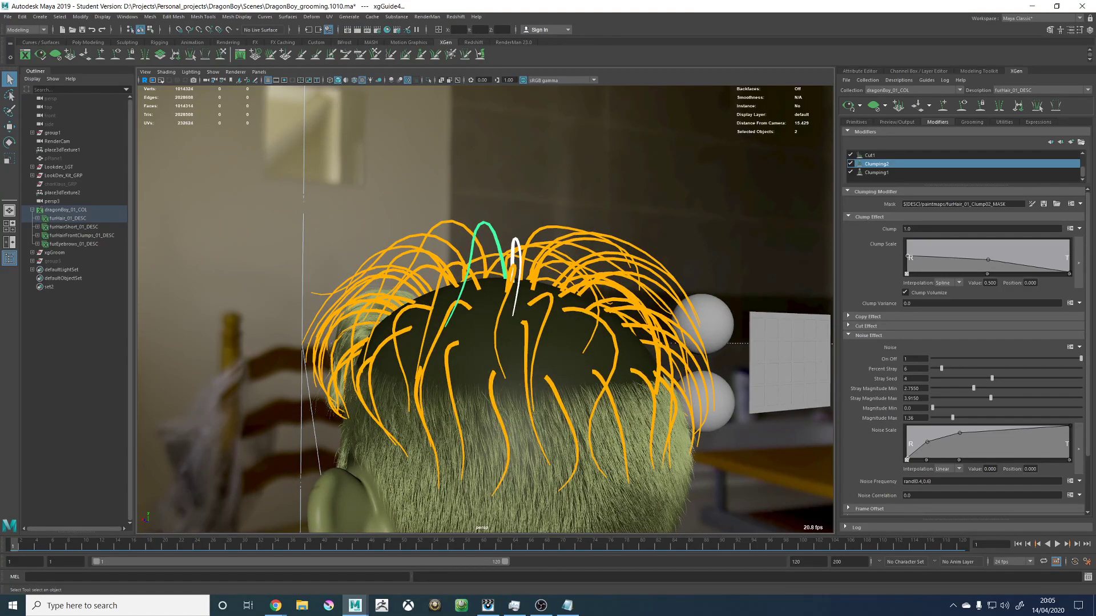
{"action": "left_click_drag", "start_coordinate": [497, 274], "coordinate": [501, 332], "text": "alt"}
{"action": "scroll", "coordinate": [490, 325], "scroll_direction": "down", "scroll_amount": 8}
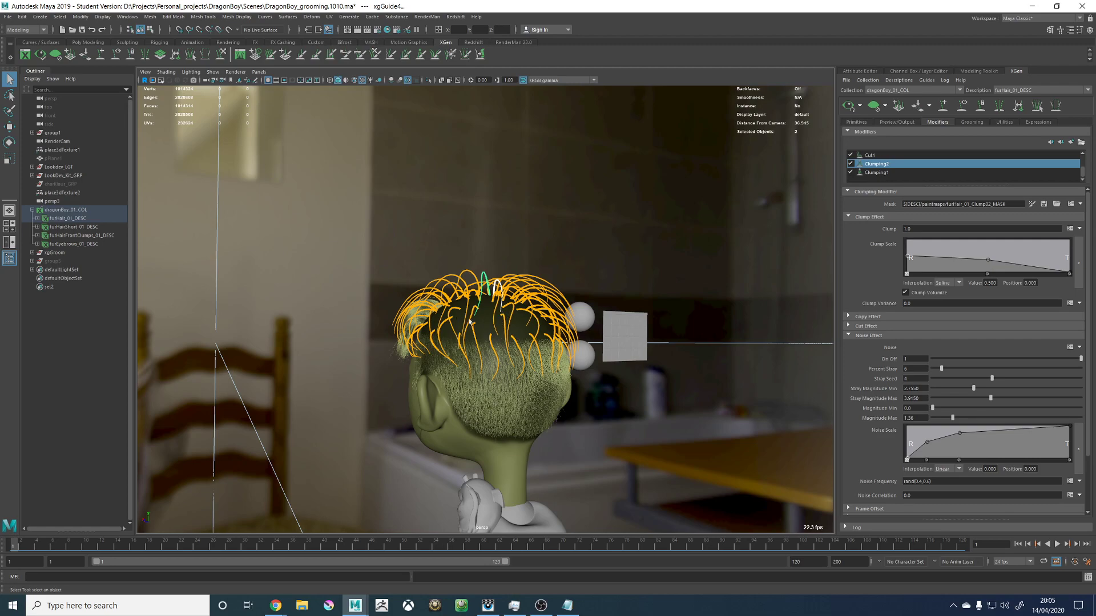
{"action": "scroll", "coordinate": [537, 314], "scroll_direction": "up", "scroll_amount": 4}
{"action": "left_click_drag", "start_coordinate": [511, 312], "coordinate": [639, 296], "text": "alt"}
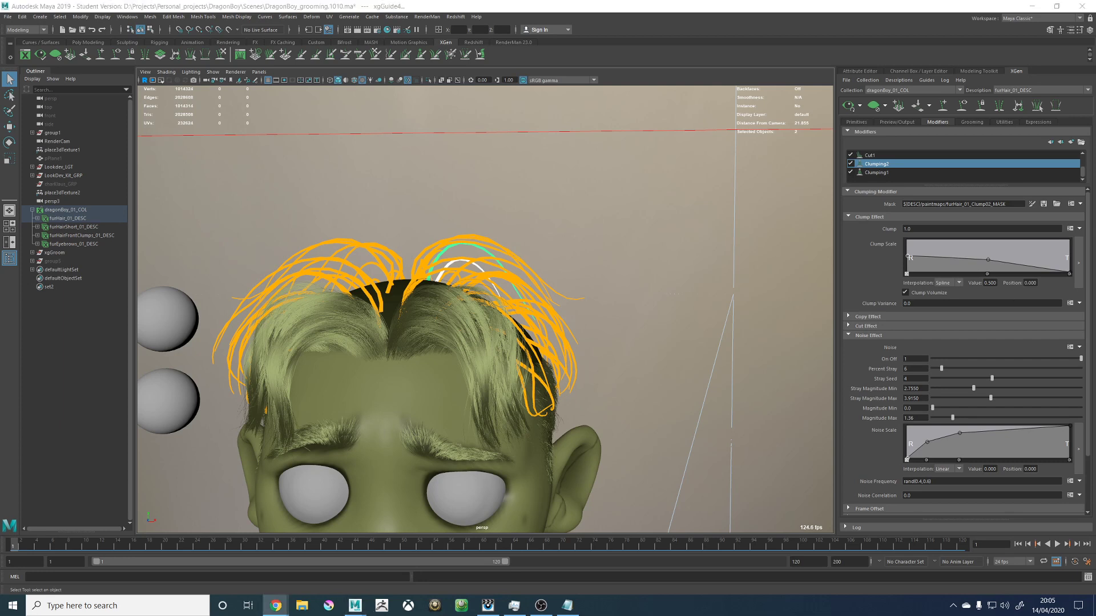
{"action": "left_click_drag", "start_coordinate": [546, 276], "coordinate": [890, 168], "text": "alt"}
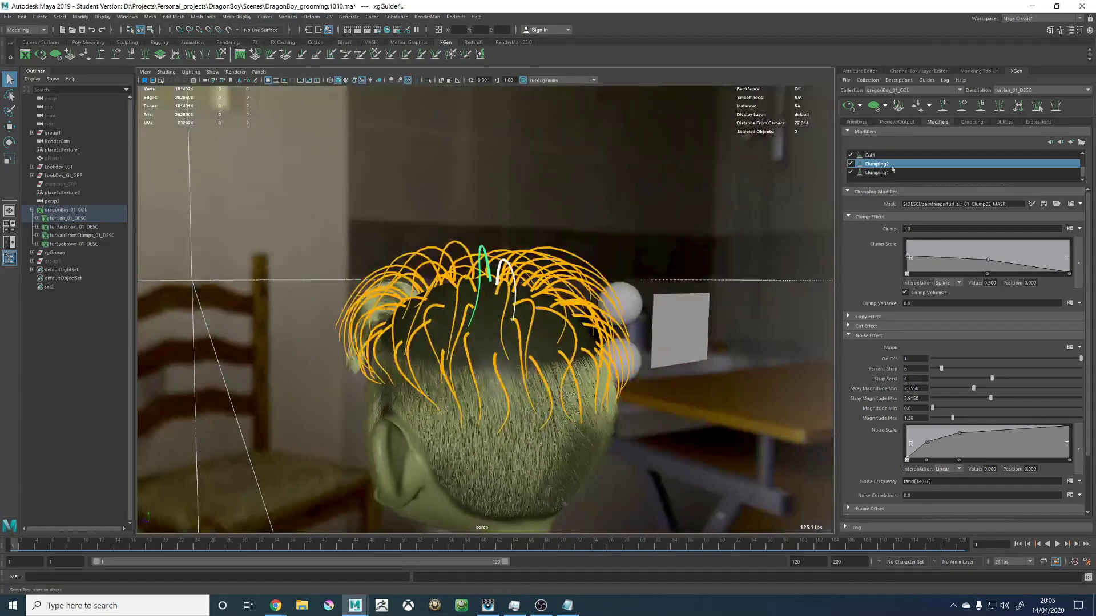
Step: Restore the hair preview over the guides and set Stray Seed to 5 with On Off left at 1
{"action": "mouse_move", "coordinate": [573, 281]}
{"action": "left_mouse_down", "text": "alt"}
{"action": "mouse_move", "coordinate": [549, 277]}
{"action": "mouse_move", "coordinate": [566, 279]}
{"action": "left_mouse_up", "text": "alt"}
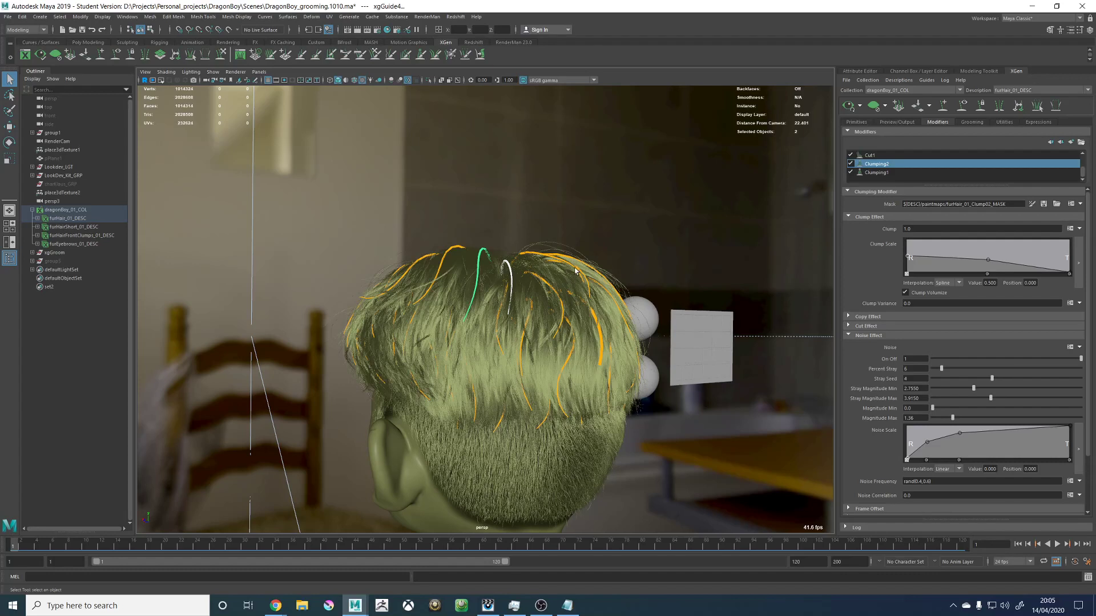
{"action": "left_click", "coordinate": [964, 359]}
{"action": "left_click", "coordinate": [961, 359]}
{"action": "left_click", "coordinate": [1013, 379]}
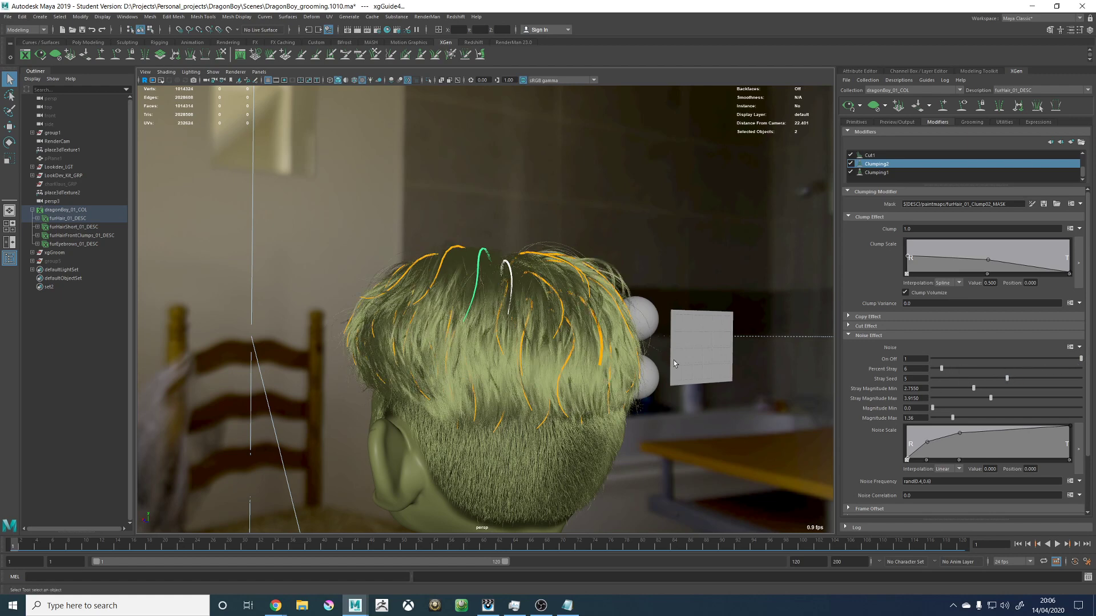
Step: Extend the $StraySeed range to #0,20 in the noise expression, accept it, and set Stray Seed to 16
{"action": "left_click_drag", "start_coordinate": [649, 360], "coordinate": [707, 326], "text": "alt"}
{"action": "scroll", "coordinate": [706, 326], "scroll_direction": "up", "scroll_amount": 5}
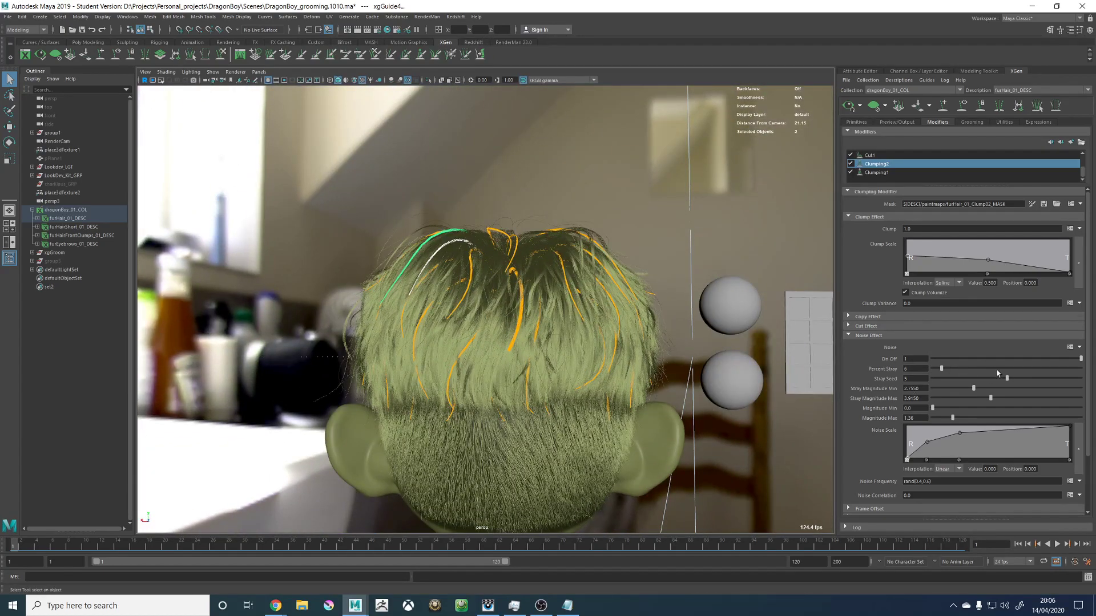
{"action": "left_click", "coordinate": [1071, 347]}
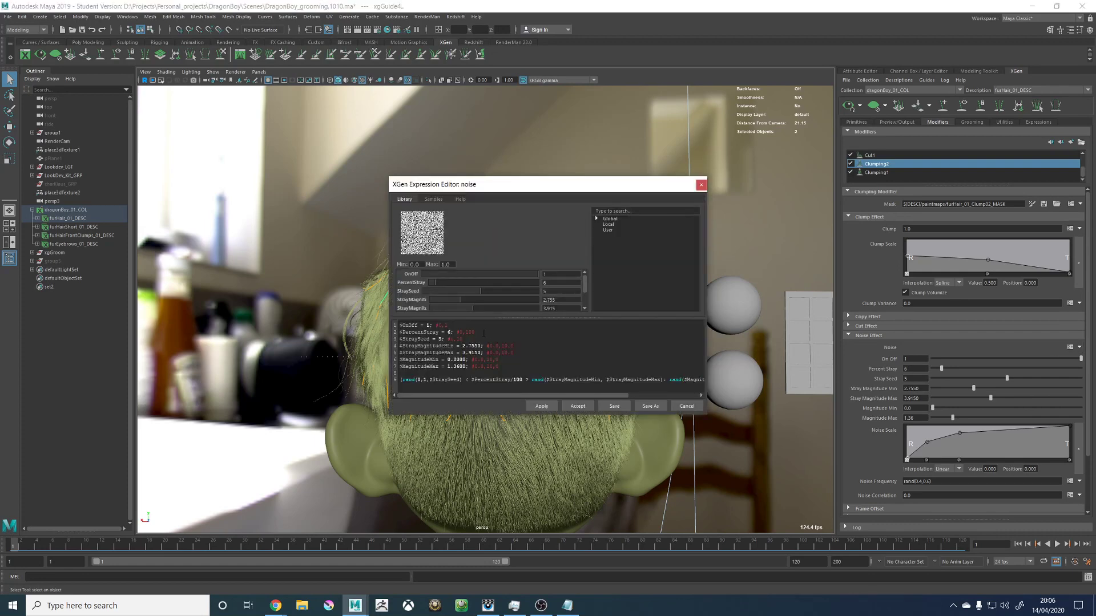
{"action": "left_click", "coordinate": [465, 339]}
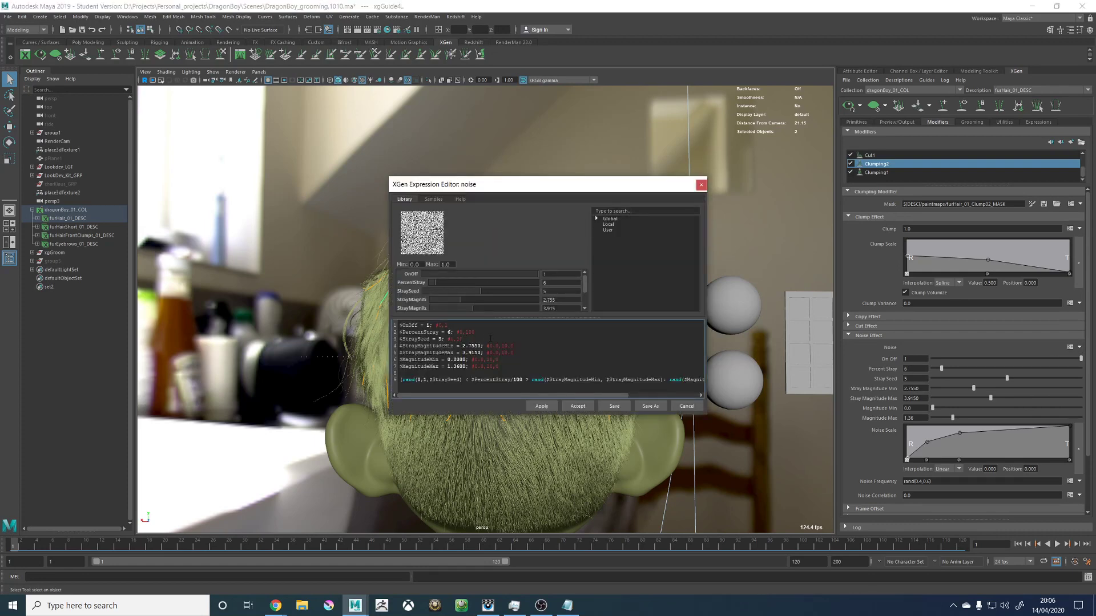
{"action": "key", "text": "BackSpace"}
{"action": "key", "text": "BackSpace"}
{"action": "type", "text": "20"}
{"action": "left_click", "coordinate": [541, 407]}
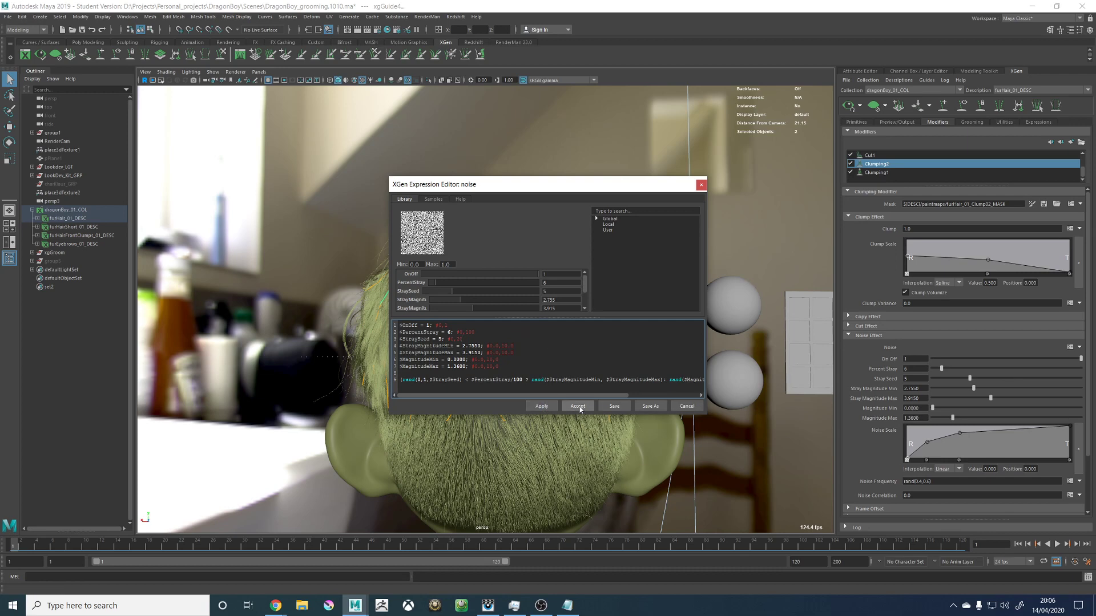
{"action": "left_click", "coordinate": [578, 406]}
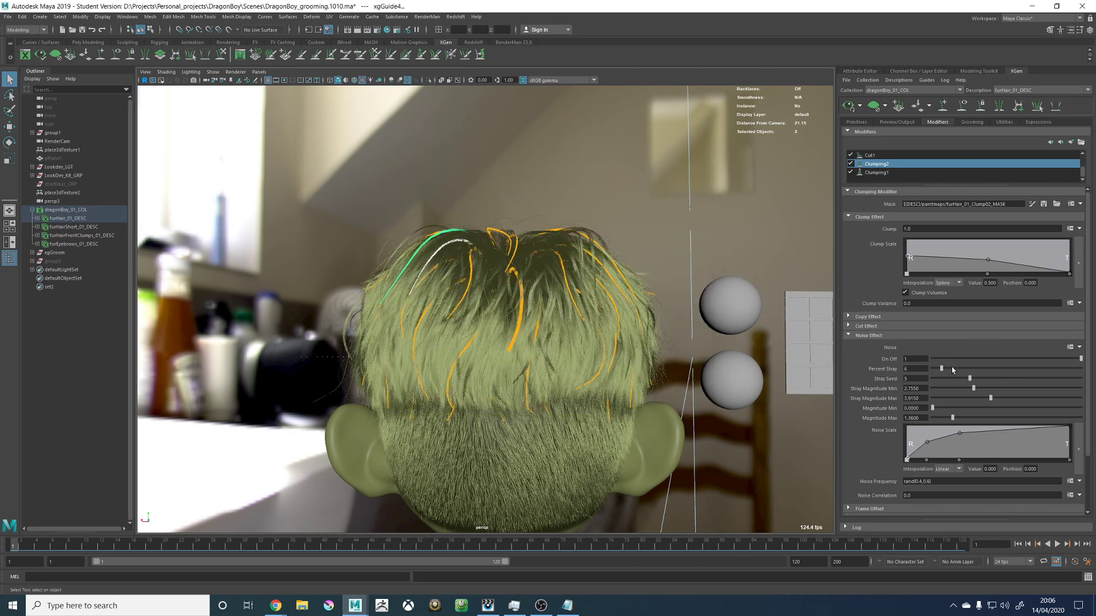
{"action": "left_click_drag", "start_coordinate": [971, 377], "coordinate": [1050, 377]}
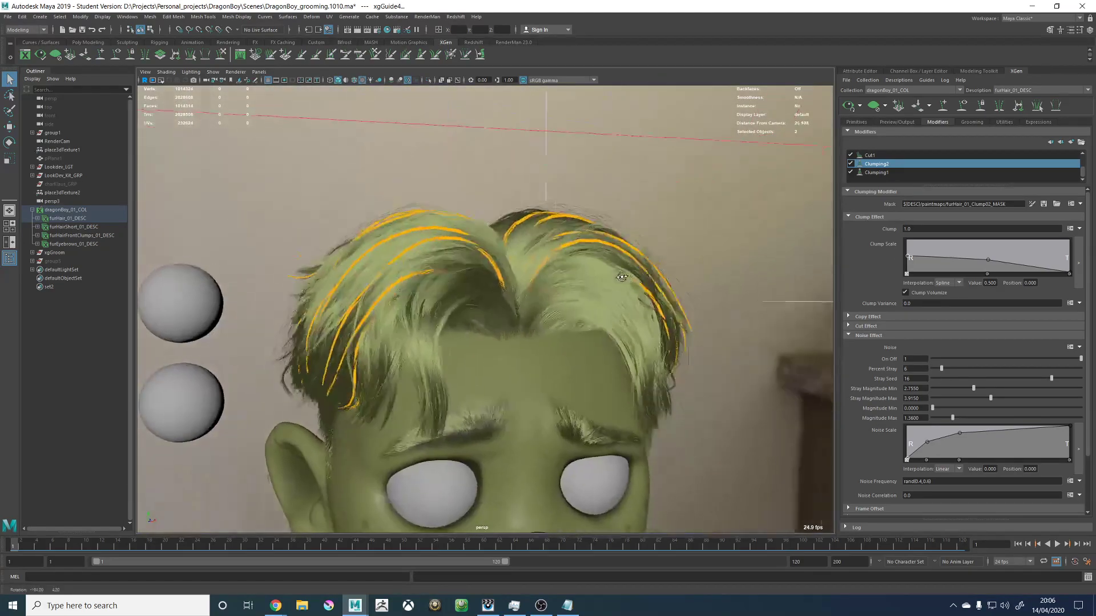
Step: Review the strays from the front and back of the head, and set Stray Seed to 3
{"action": "scroll", "coordinate": [652, 287], "scroll_direction": "up", "scroll_amount": 3}
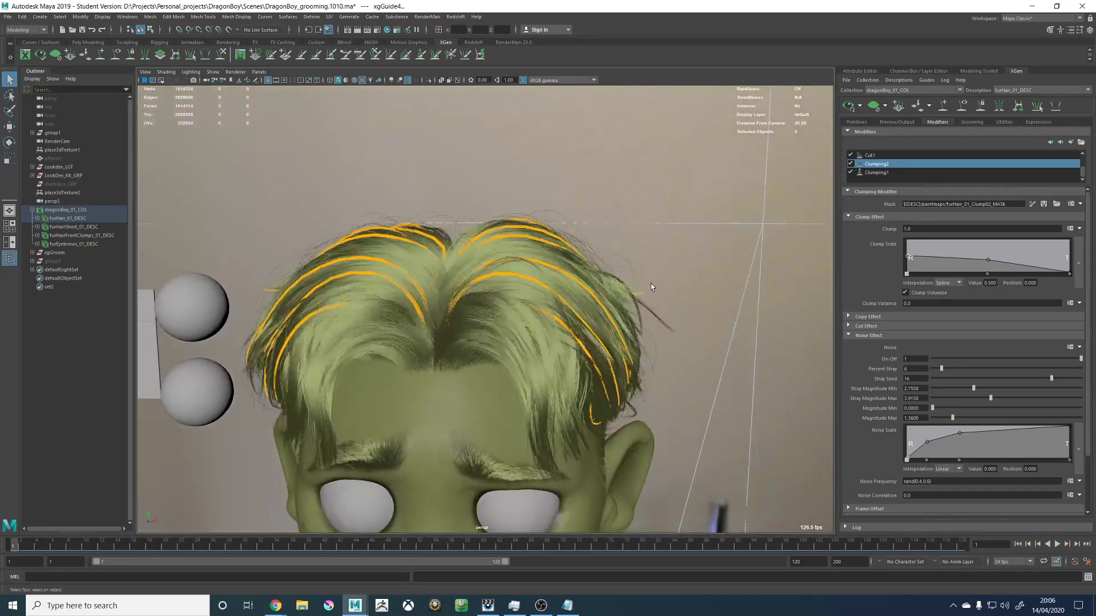
{"action": "scroll", "coordinate": [651, 287], "scroll_direction": "down", "scroll_amount": 5}
{"action": "left_click_drag", "start_coordinate": [495, 290], "coordinate": [719, 289], "text": "alt"}
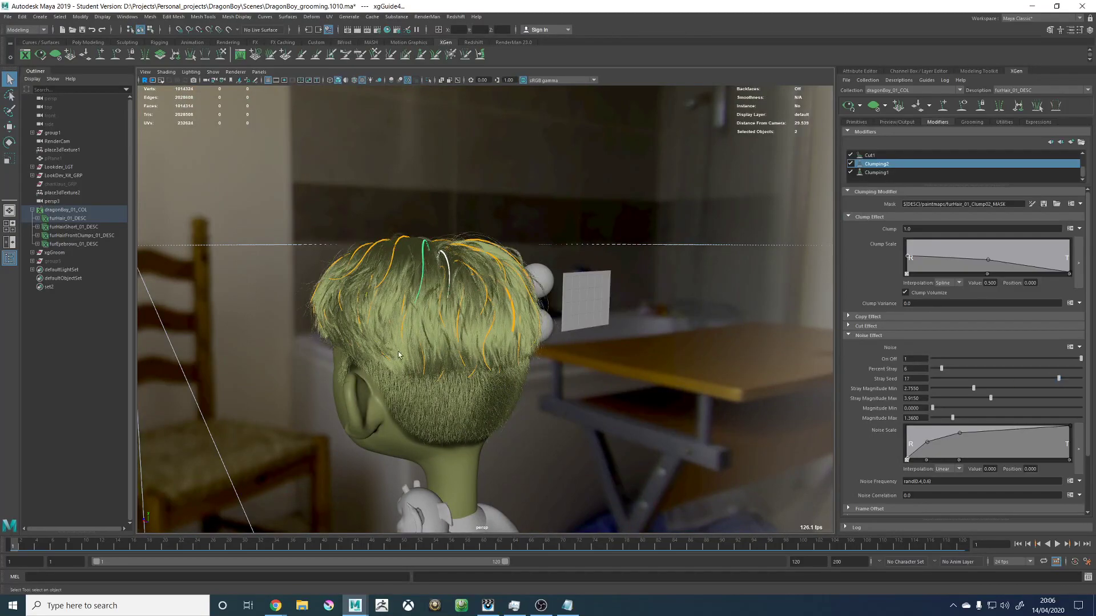
{"action": "left_click_drag", "start_coordinate": [581, 337], "coordinate": [726, 349], "text": "alt"}
{"action": "left_click", "coordinate": [954, 378]}
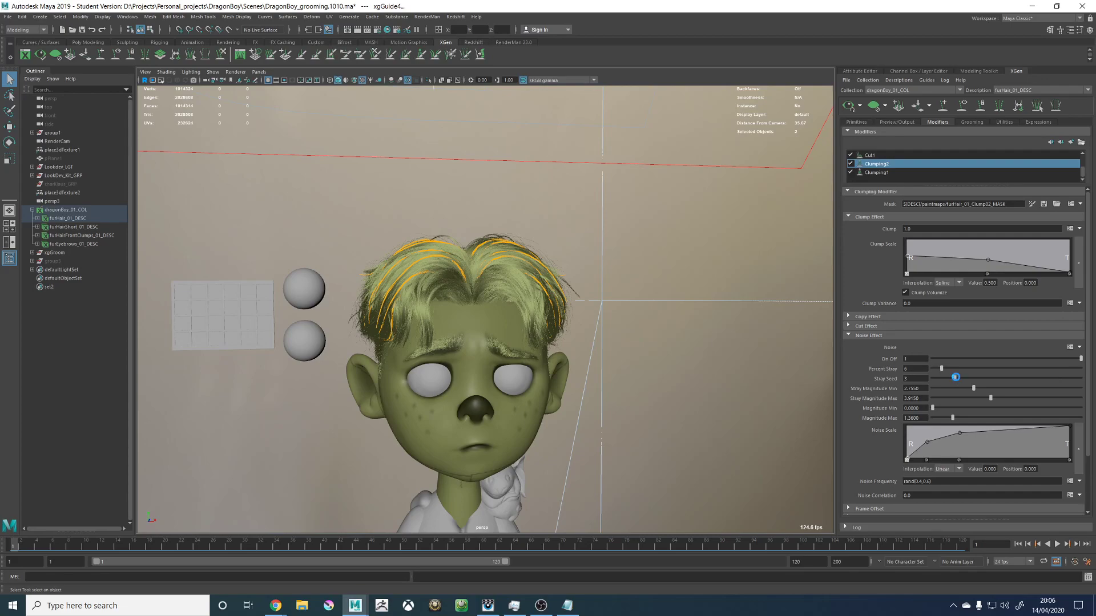
Step: Check the strays at the back and side of the head, and set Stray Seed to 8
{"action": "right_click_drag", "start_coordinate": [560, 295], "coordinate": [574, 315], "text": "alt"}
{"action": "left_click_drag", "start_coordinate": [574, 314], "coordinate": [719, 289], "text": "alt"}
{"action": "middle_click_drag", "start_coordinate": [575, 289], "coordinate": [635, 264], "text": "alt"}
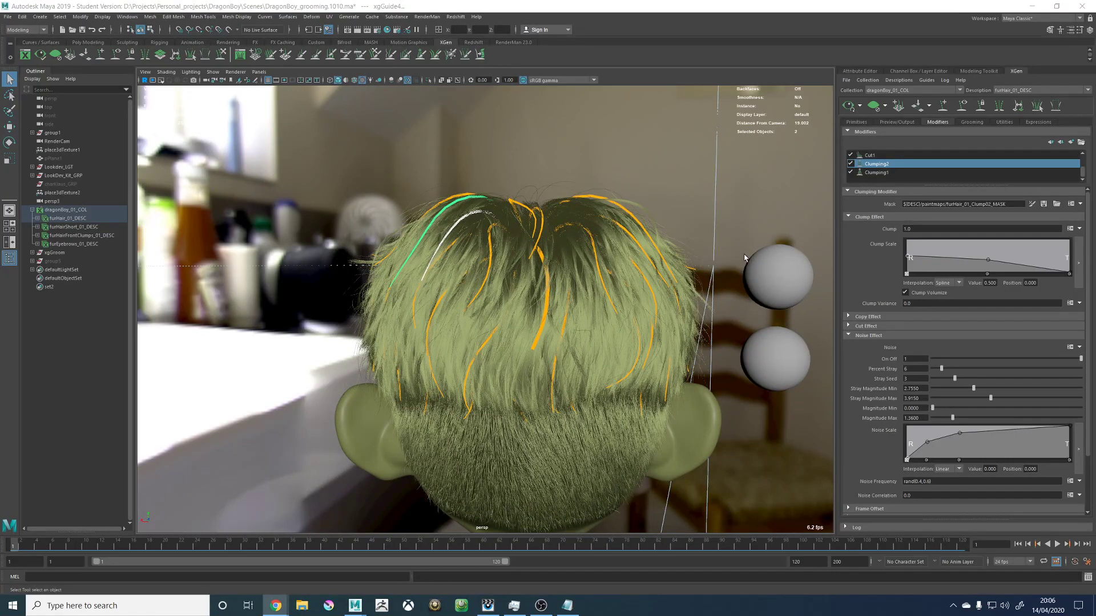
{"action": "middle_click_drag", "start_coordinate": [594, 271], "coordinate": [597, 233], "text": "alt"}
{"action": "left_click_drag", "start_coordinate": [597, 233], "coordinate": [669, 208], "text": "alt"}
{"action": "middle_click_drag", "start_coordinate": [669, 208], "coordinate": [621, 226], "text": "alt"}
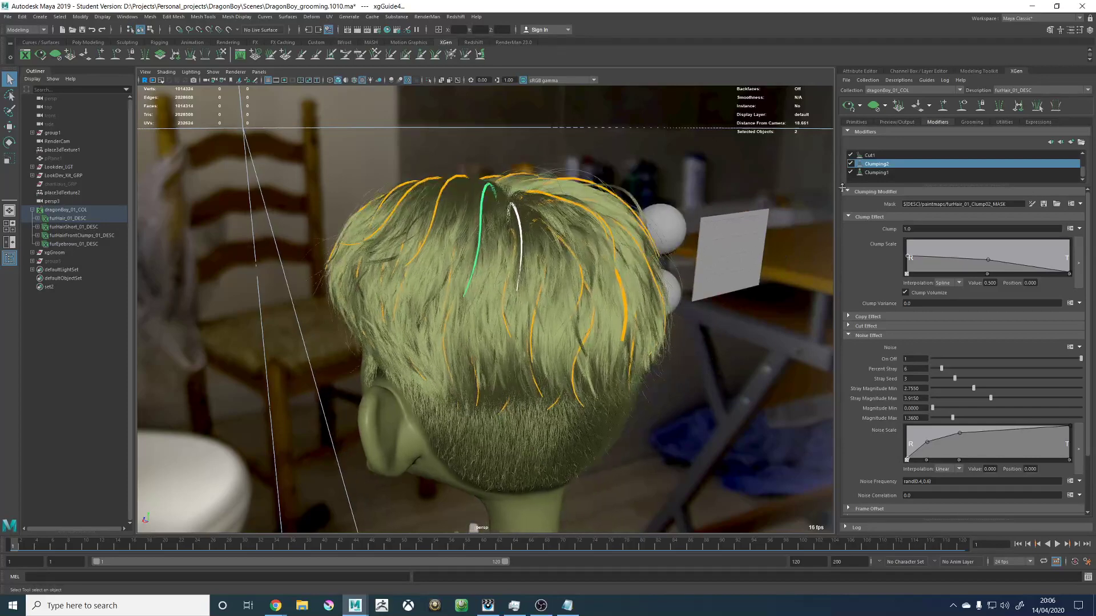
{"action": "left_click", "coordinate": [970, 379]}
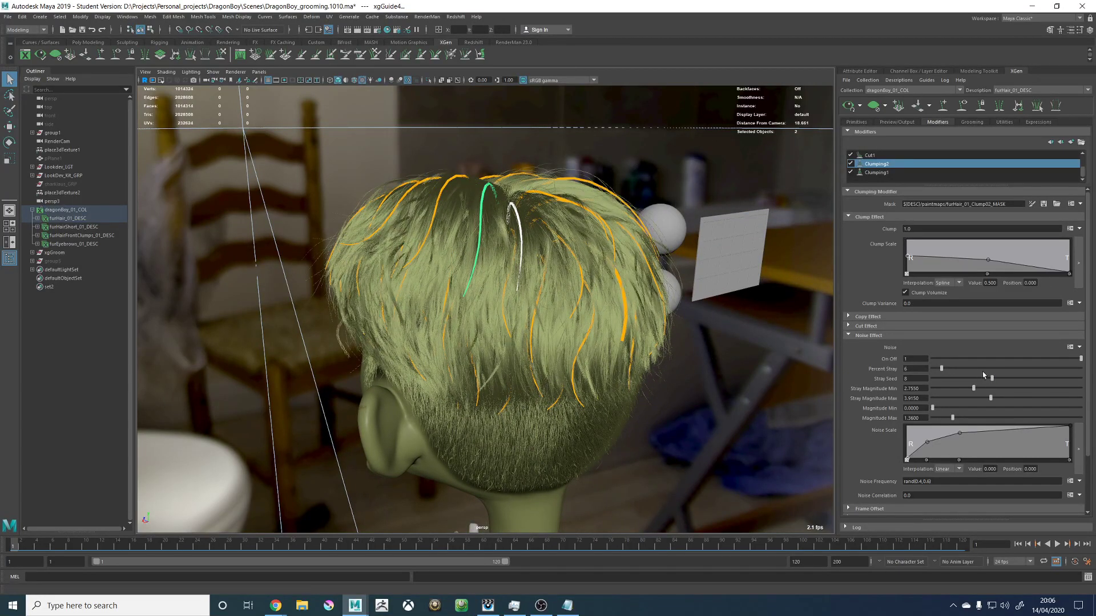
Step: Reduce Stray Magnitude Min to 2.03, compare the hair from other sides, and lower it further to 1.77
{"action": "left_click_drag", "start_coordinate": [718, 281], "coordinate": [867, 272], "text": "alt"}
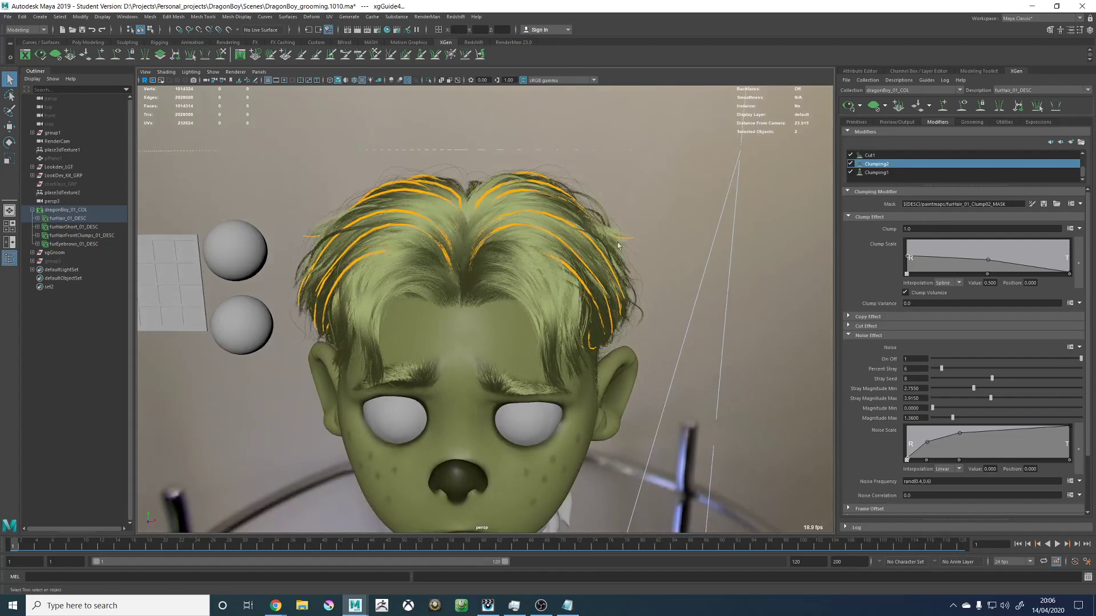
{"action": "right_click_drag", "start_coordinate": [645, 269], "coordinate": [559, 268], "text": "alt"}
{"action": "left_click_drag", "start_coordinate": [559, 268], "coordinate": [400, 249], "text": "alt"}
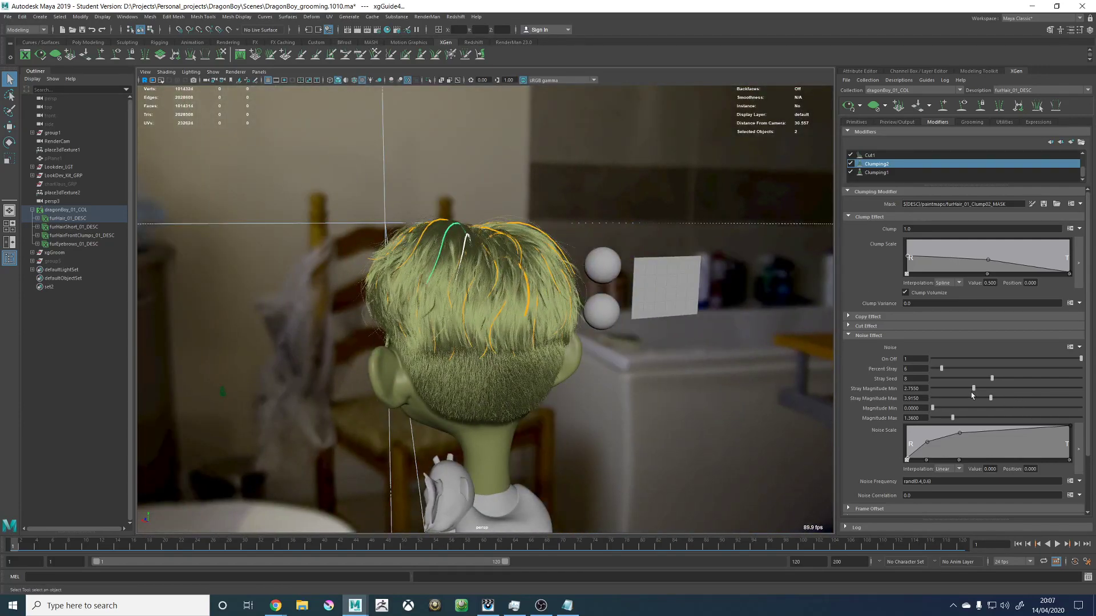
{"action": "left_click_drag", "start_coordinate": [974, 388], "coordinate": [962, 390]}
{"action": "left_click_drag", "start_coordinate": [589, 305], "coordinate": [535, 314], "text": "alt"}
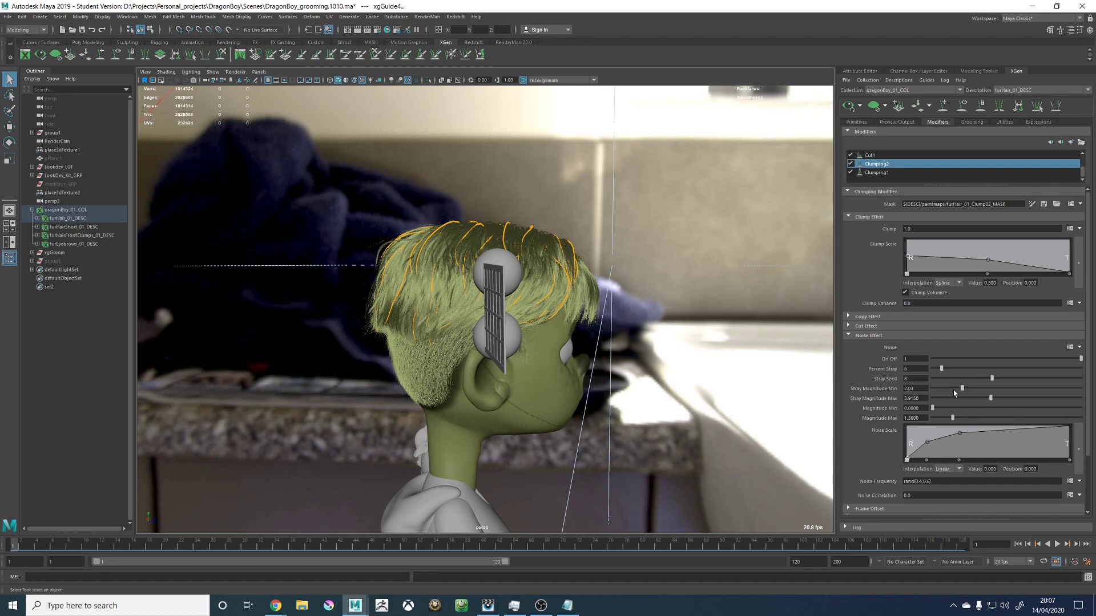
{"action": "left_click_drag", "start_coordinate": [962, 389], "coordinate": [959, 390]}
Step: Examine the stray hairs closely around the back and both sides of the head, along with the stray magnitude values
{"action": "middle_click_drag", "start_coordinate": [285, 201], "coordinate": [364, 233], "text": "alt"}
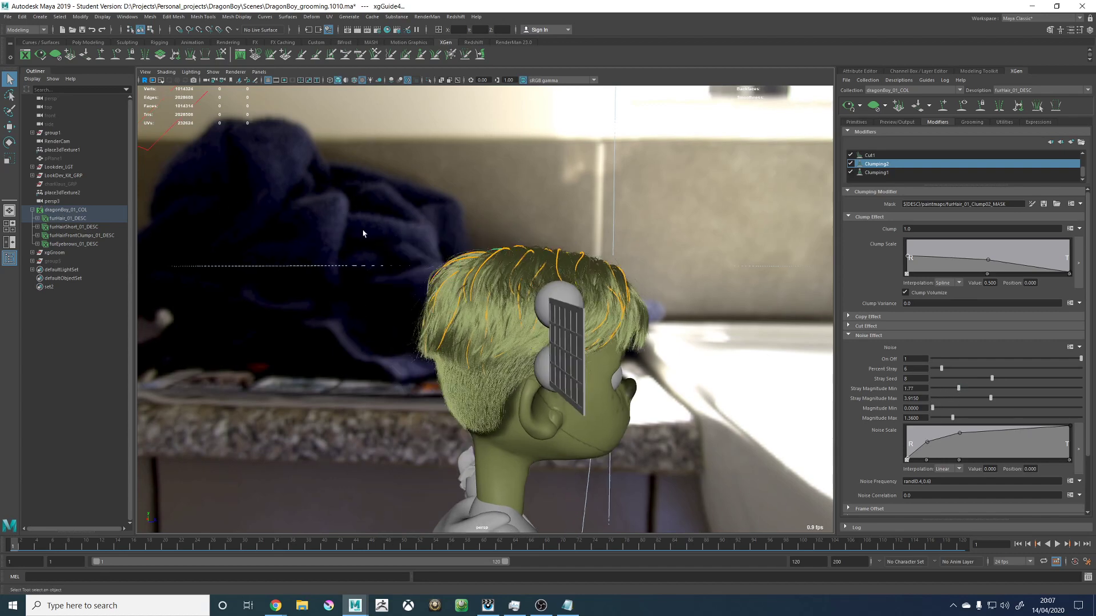
{"action": "right_click_drag", "start_coordinate": [364, 232], "coordinate": [450, 243], "text": "alt"}
{"action": "middle_click_drag", "start_coordinate": [457, 245], "coordinate": [556, 284], "text": "alt"}
{"action": "left_click_drag", "start_coordinate": [556, 287], "coordinate": [589, 291], "text": "alt"}
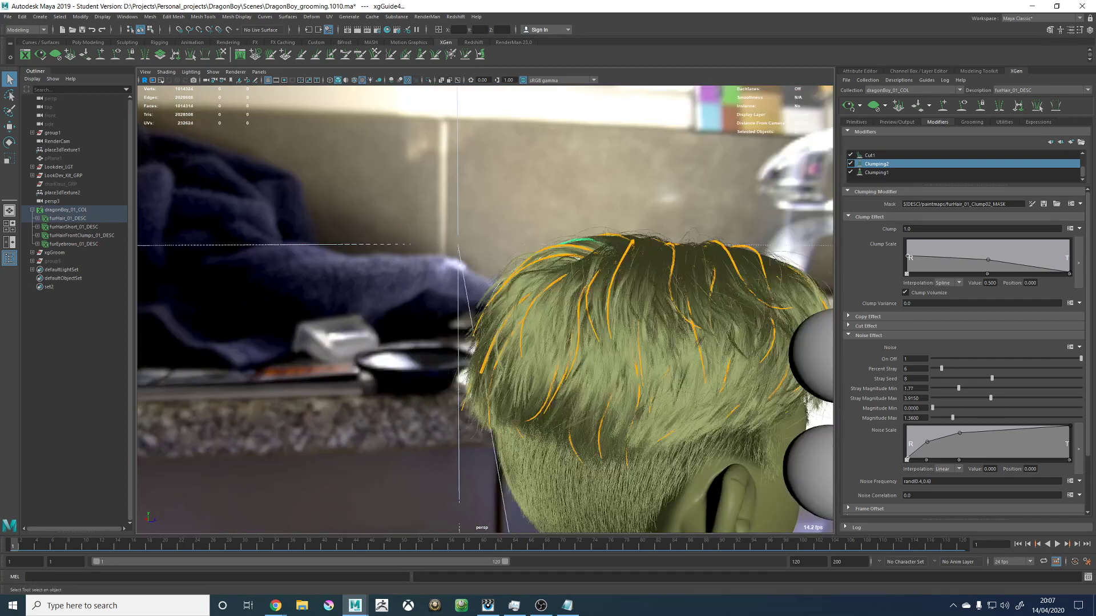
{"action": "left_click_drag", "start_coordinate": [920, 398], "coordinate": [877, 396]}
{"action": "left_click_drag", "start_coordinate": [411, 297], "coordinate": [575, 267], "text": "alt"}
{"action": "middle_click_drag", "start_coordinate": [425, 281], "coordinate": [494, 276], "text": "alt"}
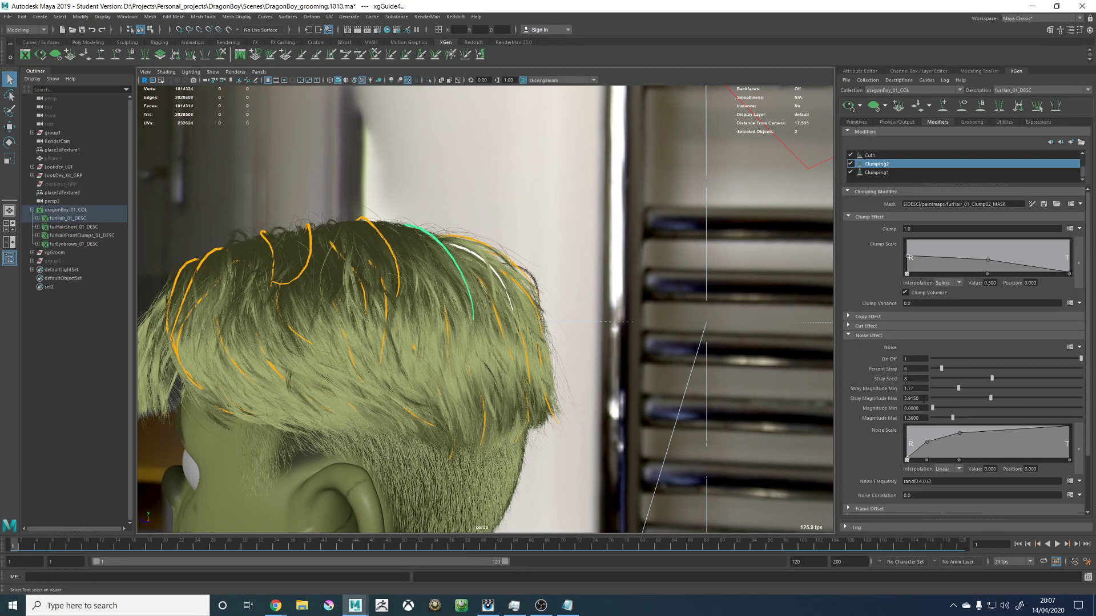
{"action": "left_click_drag", "start_coordinate": [923, 398], "coordinate": [871, 401]}
{"action": "left_click_drag", "start_coordinate": [920, 388], "coordinate": [764, 384]}
{"action": "right_click_drag", "start_coordinate": [522, 264], "coordinate": [297, 234], "text": "alt"}
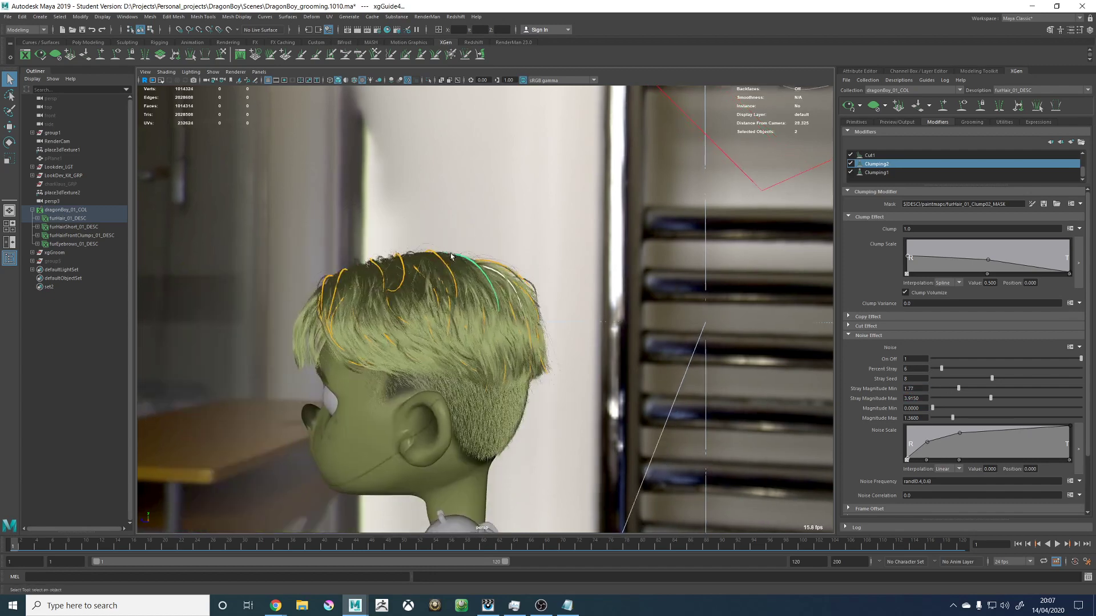
Step: Check the back of the hair and set Stray Magnitude Min to 1.585
{"action": "double_click", "coordinate": [919, 386]}
{"action": "left_click_drag", "start_coordinate": [449, 286], "coordinate": [405, 276], "text": "alt"}
{"action": "right_click_drag", "start_coordinate": [405, 276], "coordinate": [468, 285], "text": "alt"}
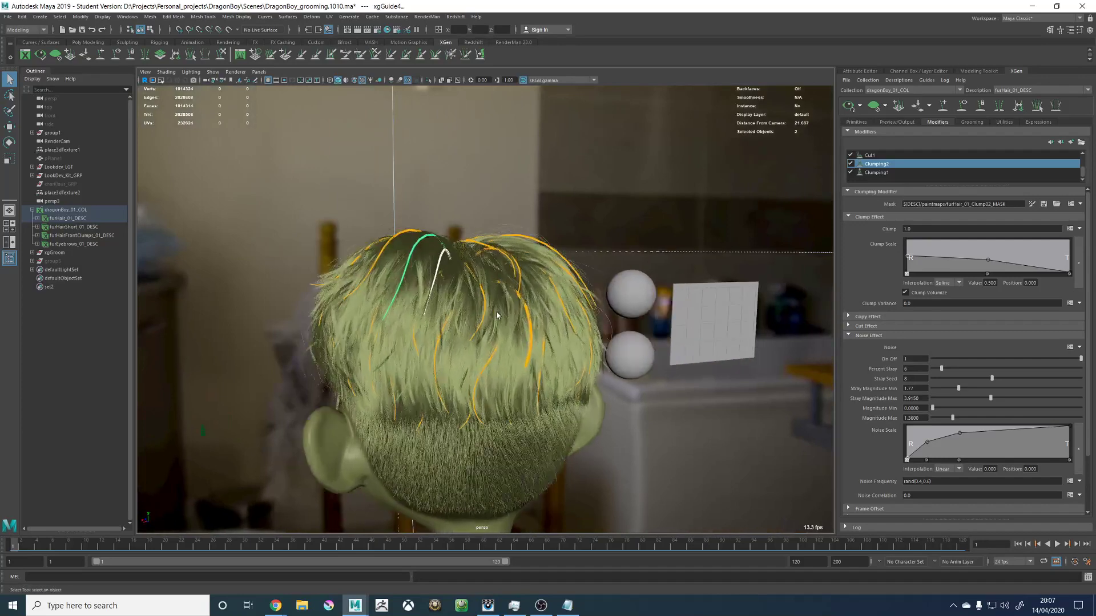
{"action": "left_click_drag", "start_coordinate": [468, 286], "coordinate": [547, 306], "text": "alt"}
{"action": "mouse_move", "coordinate": [958, 388]}
{"action": "left_mouse_down"}
{"action": "mouse_move", "coordinate": [972, 391]}
{"action": "mouse_move", "coordinate": [957, 393]}
{"action": "left_mouse_up"}
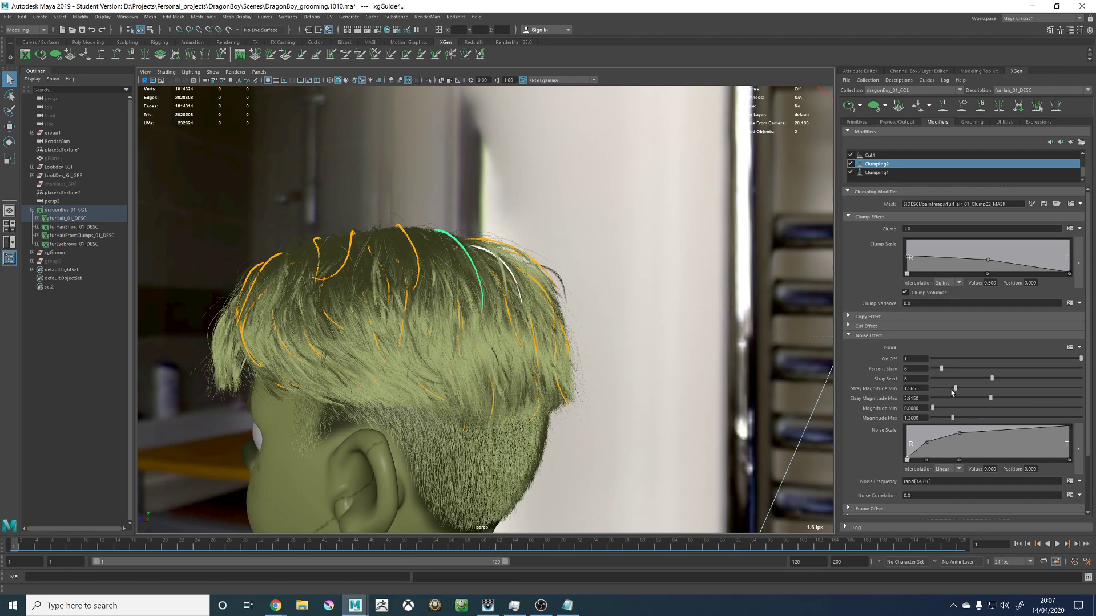
Step: Switch On Off to 0 and back to 1 to compare the hair with and without noise
{"action": "left_click_drag", "start_coordinate": [602, 360], "coordinate": [319, 345], "text": "alt"}
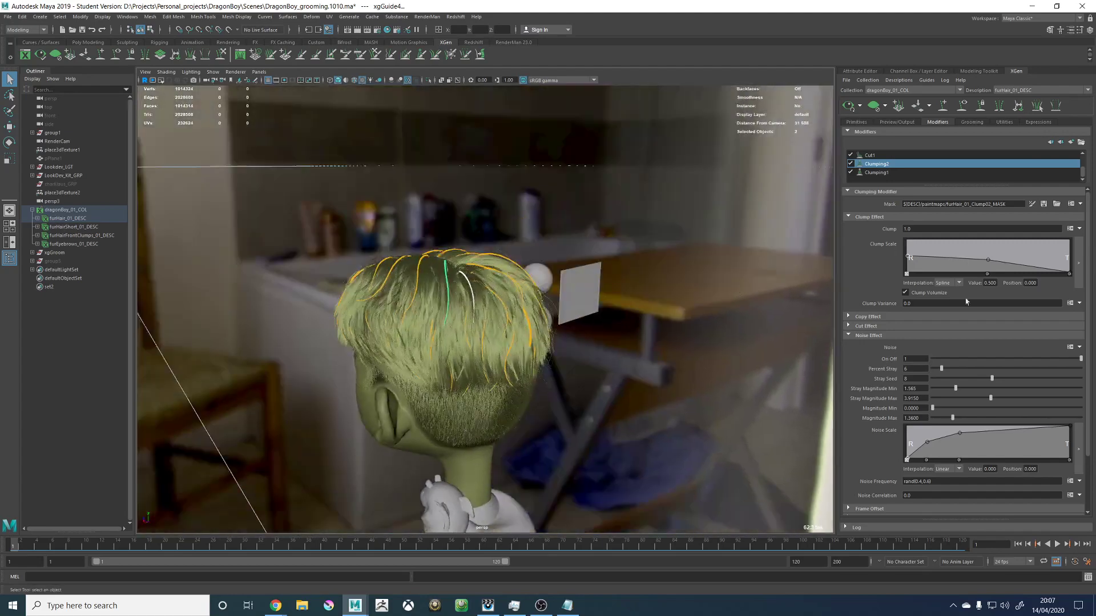
{"action": "left_click", "coordinate": [932, 359]}
{"action": "scroll", "coordinate": [558, 362], "scroll_direction": "up", "scroll_amount": 5}
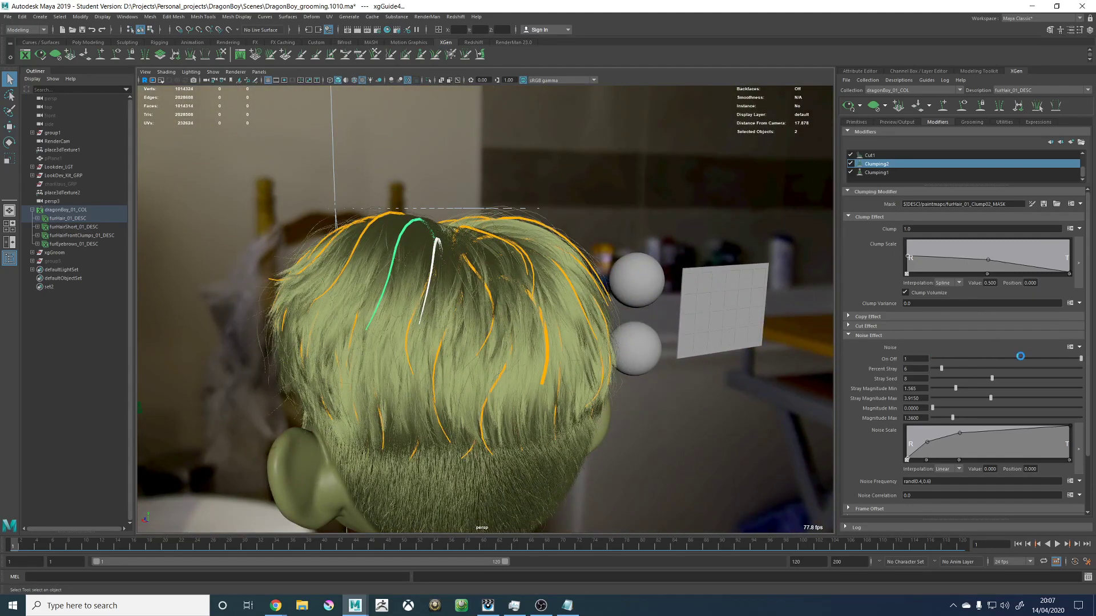
{"action": "left_click_drag", "start_coordinate": [967, 360], "coordinate": [1065, 361]}
Step: Clear the furHair_01_DESC hair preview, select a guide at the back of the crown, and activate the Scale tool
{"action": "left_click_drag", "start_coordinate": [594, 279], "coordinate": [599, 245], "text": "alt"}
{"action": "left_click", "coordinate": [873, 107]}
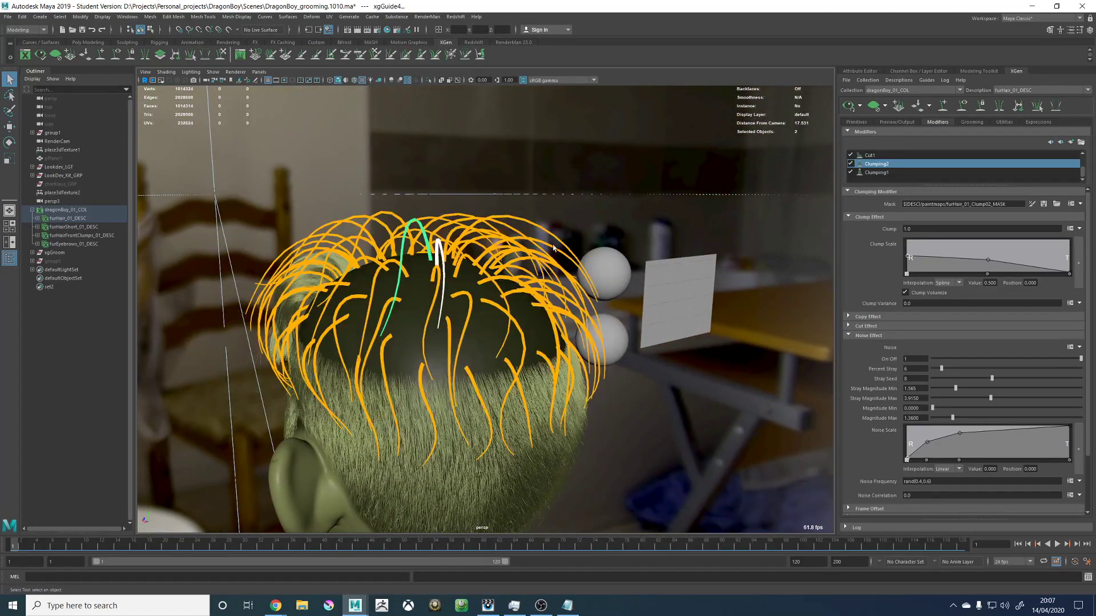
{"action": "left_click_drag", "start_coordinate": [485, 216], "coordinate": [473, 281], "text": "alt"}
{"action": "key", "text": "w"}
{"action": "left_click", "coordinate": [434, 270]}
{"action": "left_click", "coordinate": [435, 271]}
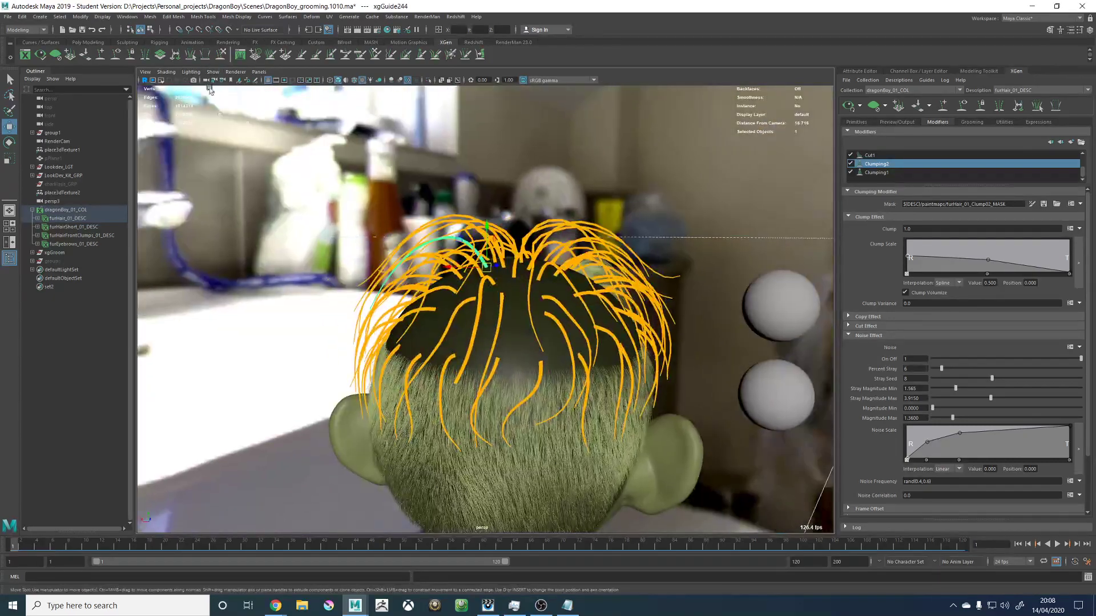
{"action": "key", "text": "r"}
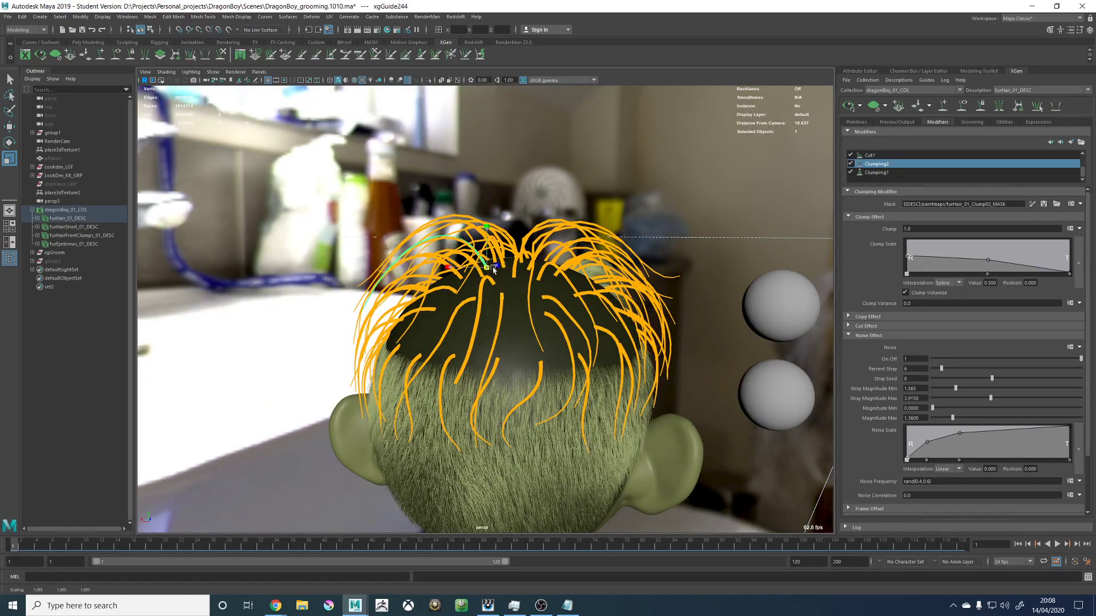
Step: Hide the Lookdev_LGT group, then reselect the crown guide and activate the Sculpt Guides tool on it
{"action": "left_click", "coordinate": [59, 167]}
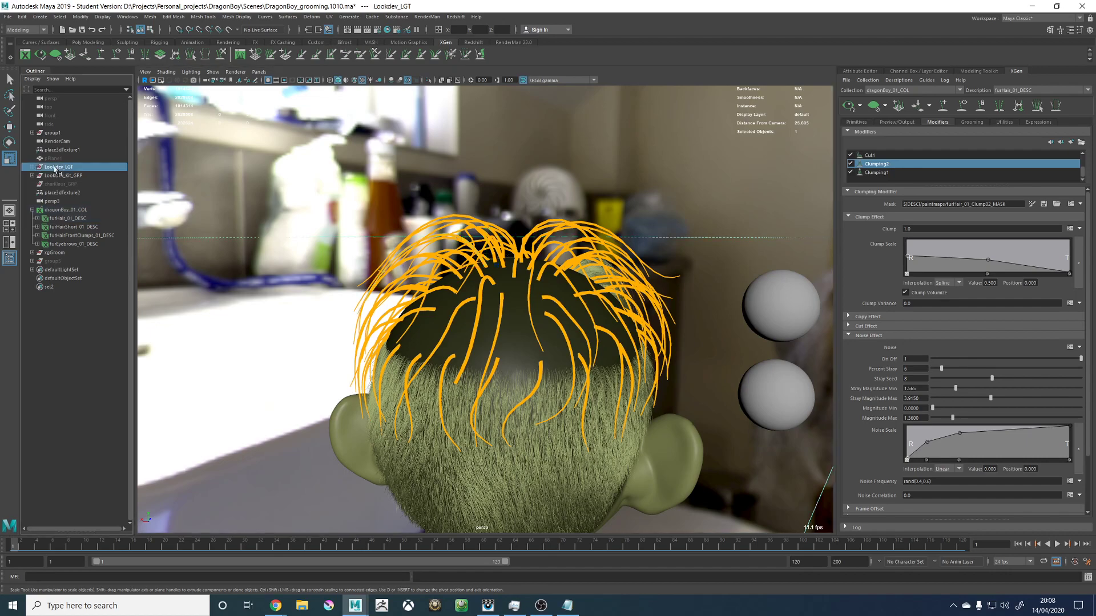
{"action": "key", "text": "ctrl+h"}
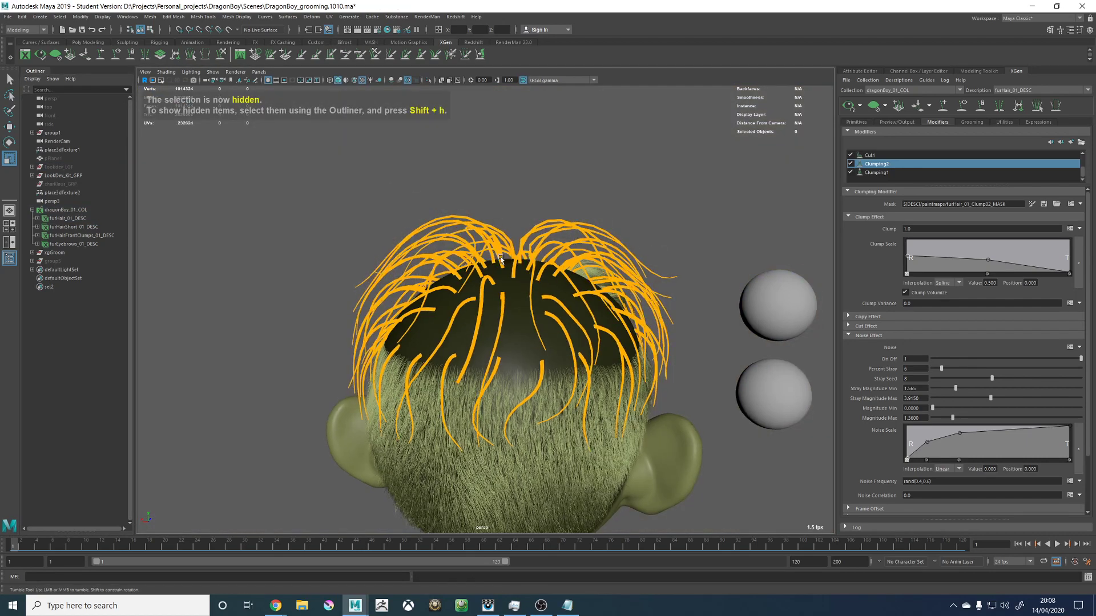
{"action": "mouse_move", "coordinate": [468, 234]}
{"action": "left_mouse_down", "text": "alt"}
{"action": "mouse_move", "coordinate": [543, 282]}
{"action": "mouse_move", "coordinate": [477, 271]}
{"action": "left_mouse_up", "text": "alt"}
{"action": "left_click", "coordinate": [471, 258]}
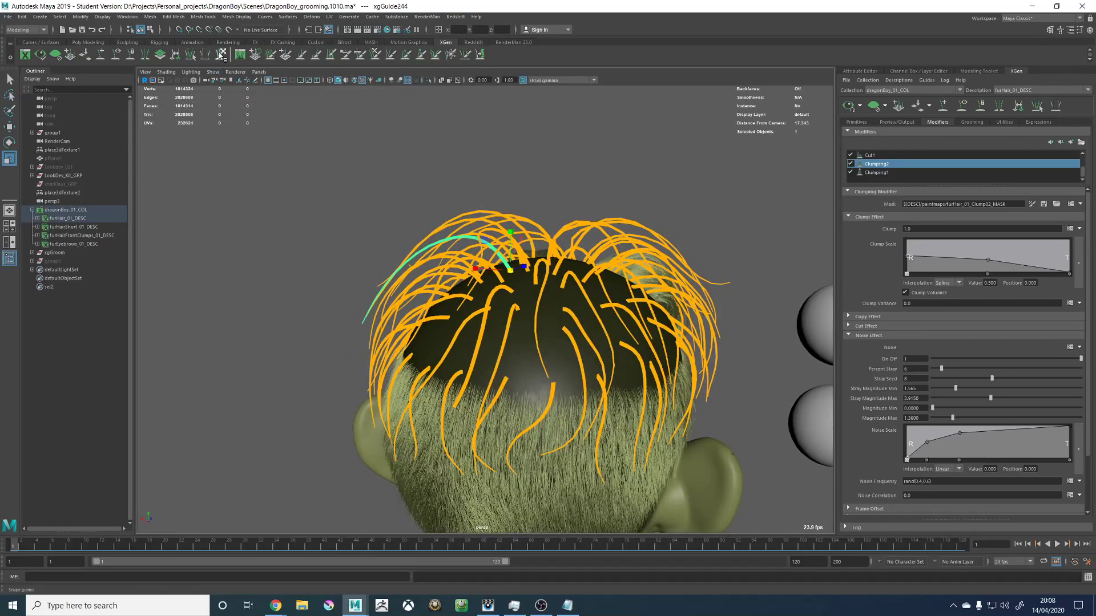
{"action": "left_click", "coordinate": [220, 55]}
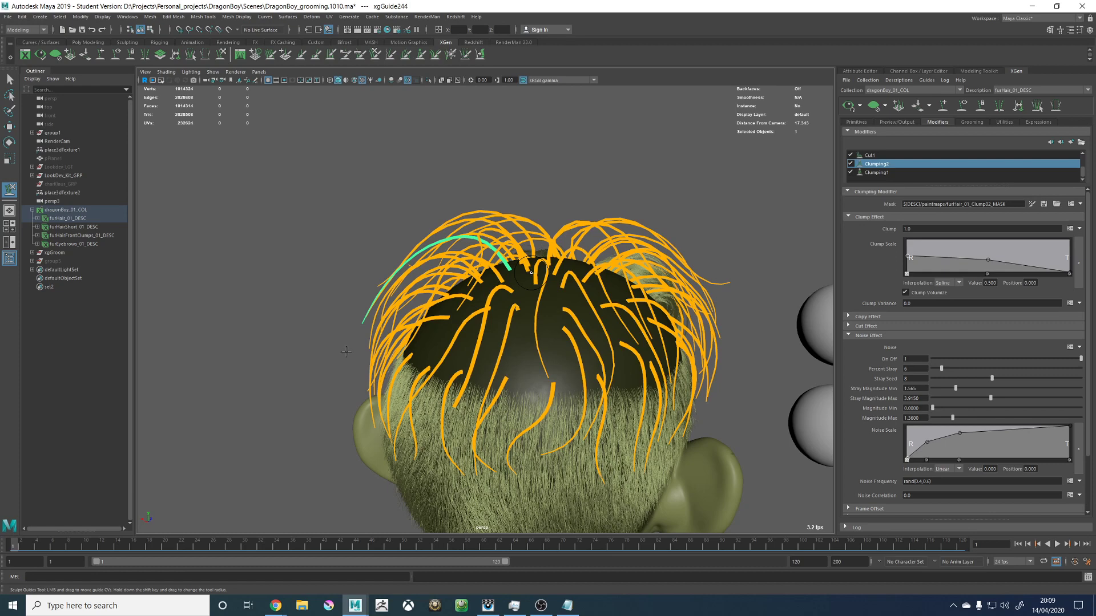
Step: Examine the furHair_01_DESC guides from the front, side and back of the head to judge the selected crown guide
{"action": "left_click_drag", "start_coordinate": [410, 217], "coordinate": [598, 219], "text": "alt"}
{"action": "right_click_drag", "start_coordinate": [598, 220], "coordinate": [307, 160], "text": "alt"}
{"action": "middle_click_drag", "start_coordinate": [569, 273], "coordinate": [568, 250], "text": "alt"}
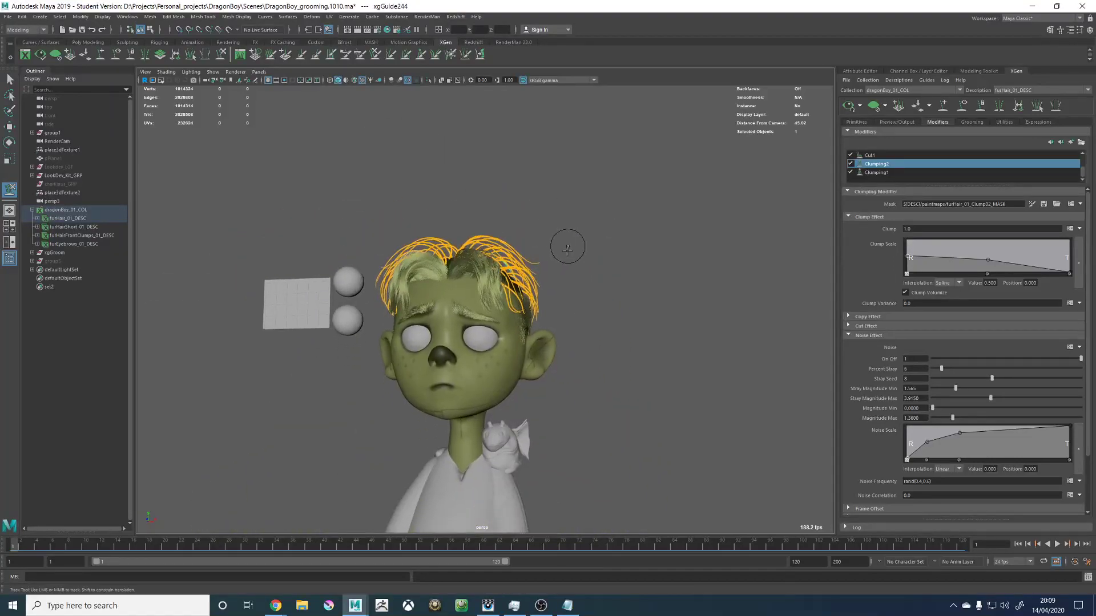
{"action": "right_click_drag", "start_coordinate": [567, 249], "coordinate": [619, 289], "text": "alt"}
{"action": "left_click_drag", "start_coordinate": [629, 230], "coordinate": [518, 260], "text": "alt"}
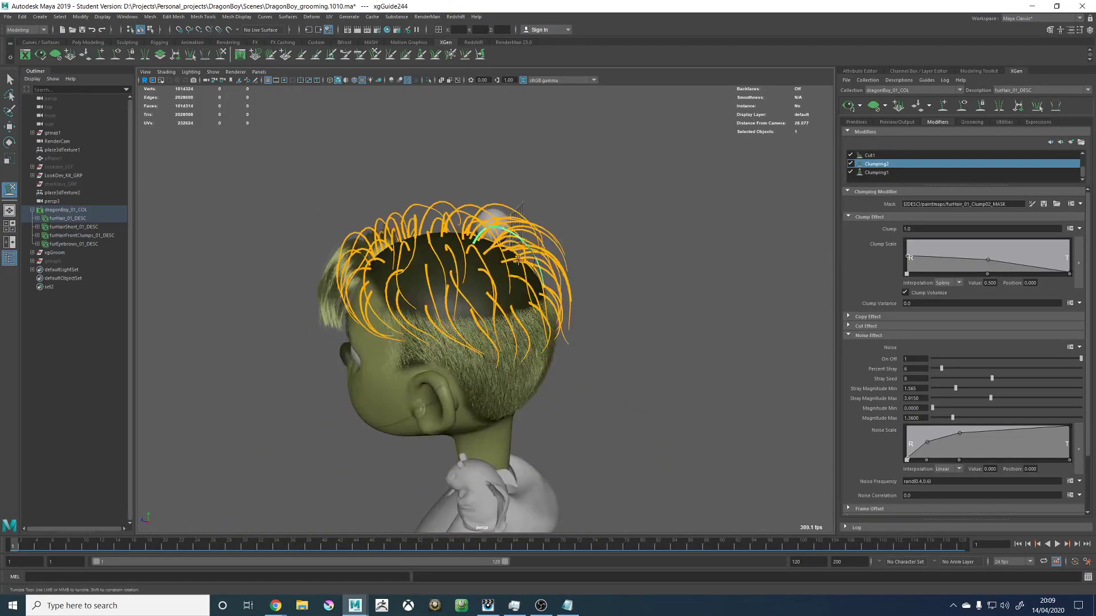
{"action": "right_click_drag", "start_coordinate": [518, 260], "coordinate": [562, 257], "text": "alt"}
{"action": "middle_click_drag", "start_coordinate": [560, 255], "coordinate": [536, 313], "text": "alt"}
{"action": "left_click_drag", "start_coordinate": [536, 313], "coordinate": [442, 294], "text": "alt"}
{"action": "middle_click_drag", "start_coordinate": [442, 294], "coordinate": [495, 343], "text": "alt"}
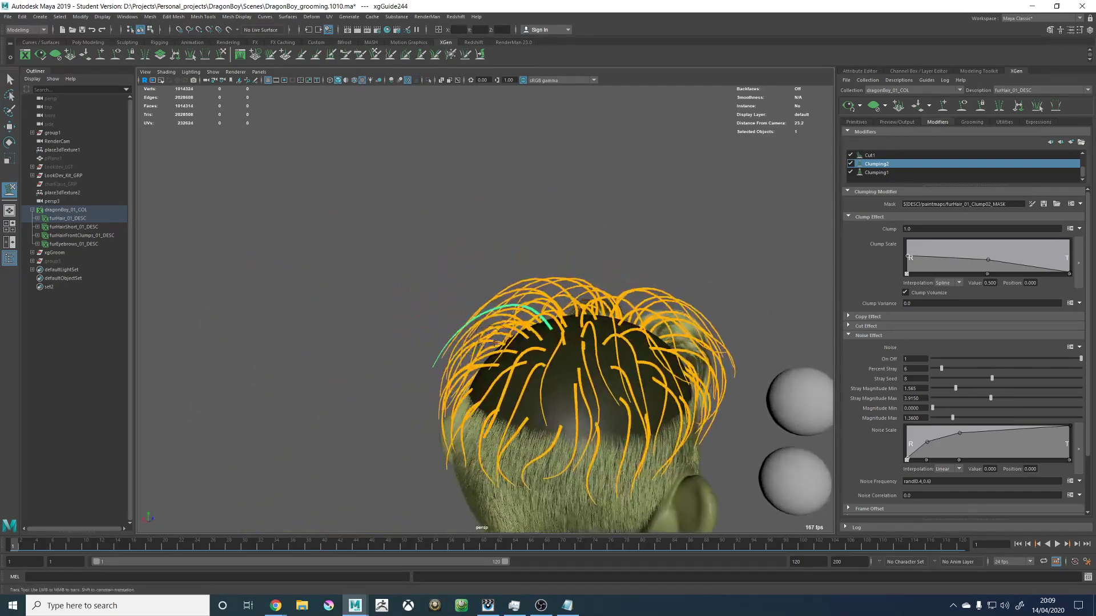
{"action": "right_click_drag", "start_coordinate": [494, 342], "coordinate": [545, 341], "text": "alt"}
Step: Sculpt the selected crown guide with Sculpt Guides, bending it down closer to the scalp and the neighbouring guides
{"action": "left_click", "coordinate": [221, 56]}
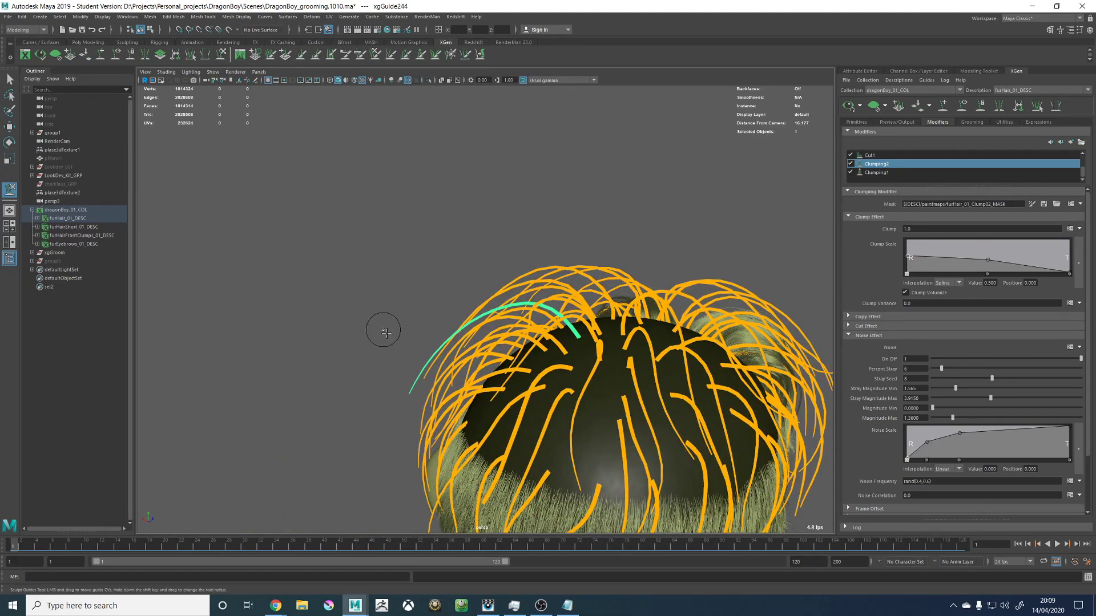
{"action": "mouse_move", "coordinate": [386, 332]}
{"action": "left_mouse_down", "text": "alt"}
{"action": "mouse_move", "coordinate": [451, 393]}
{"action": "mouse_move", "coordinate": [443, 444]}
{"action": "left_mouse_up", "text": "alt"}
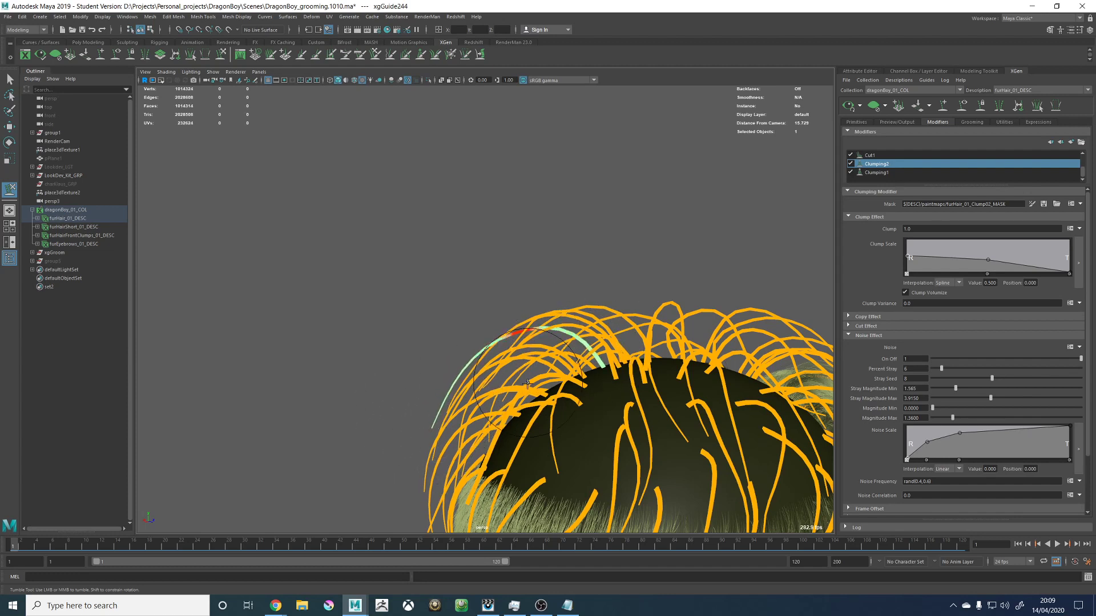
{"action": "mouse_move", "coordinate": [350, 289]}
{"action": "left_mouse_down", "text": "alt"}
{"action": "mouse_move", "coordinate": [346, 304]}
{"action": "mouse_move", "coordinate": [442, 302]}
{"action": "mouse_move", "coordinate": [482, 372]}
{"action": "left_mouse_up", "text": "alt"}
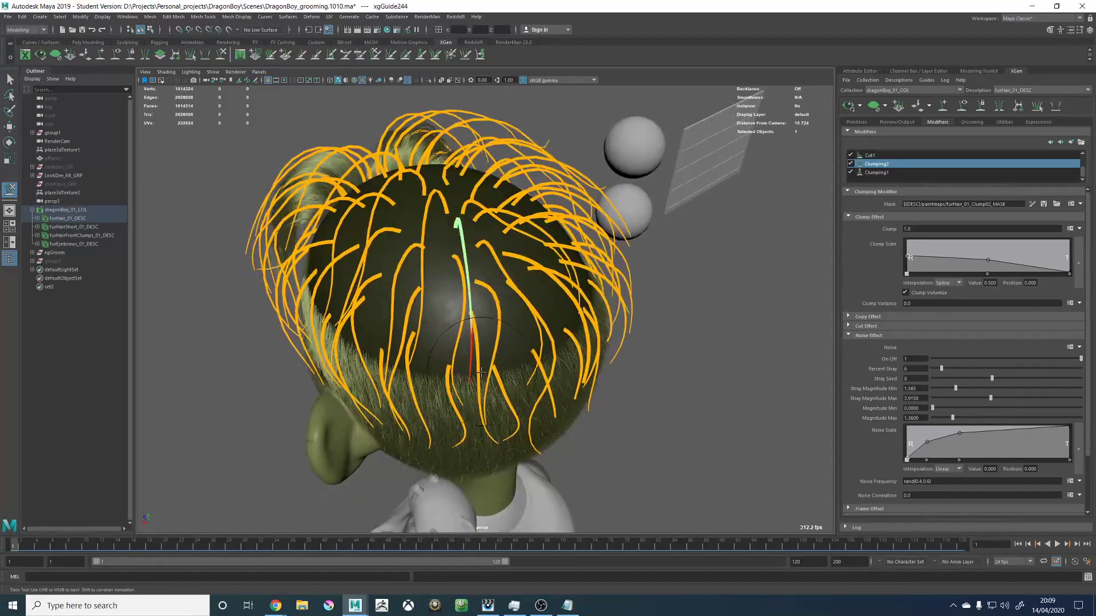
{"action": "mouse_move", "coordinate": [461, 240]}
{"action": "left_mouse_down", "text": "alt"}
{"action": "mouse_move", "coordinate": [480, 224]}
{"action": "mouse_move", "coordinate": [587, 240]}
{"action": "mouse_move", "coordinate": [501, 314]}
{"action": "mouse_move", "coordinate": [519, 314]}
{"action": "mouse_move", "coordinate": [517, 394]}
{"action": "left_mouse_up", "text": "alt"}
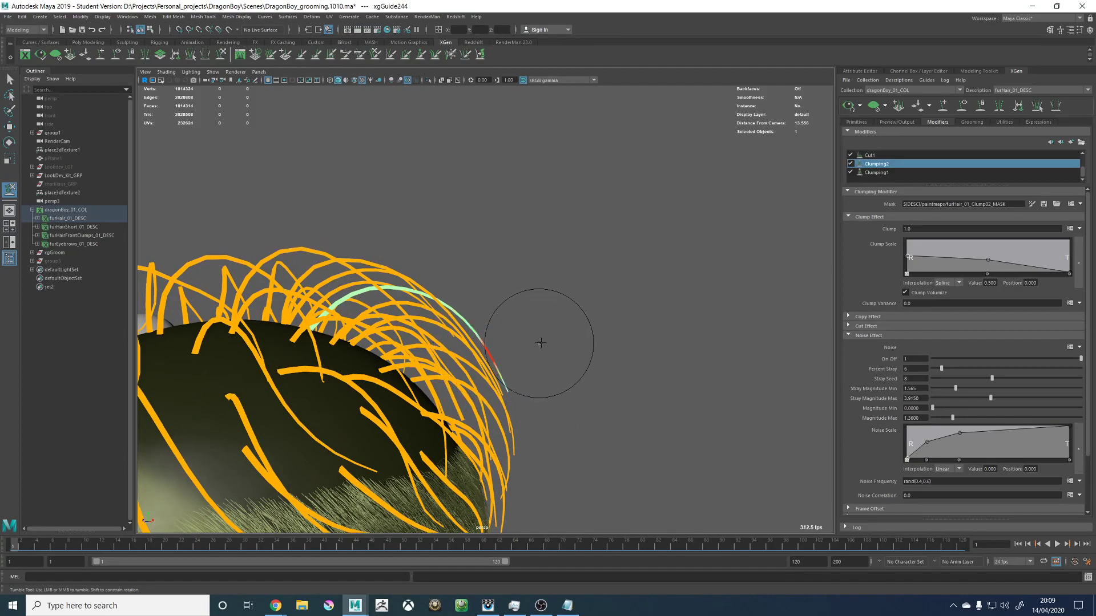
{"action": "left_click_drag", "start_coordinate": [541, 343], "coordinate": [437, 365], "text": "alt"}
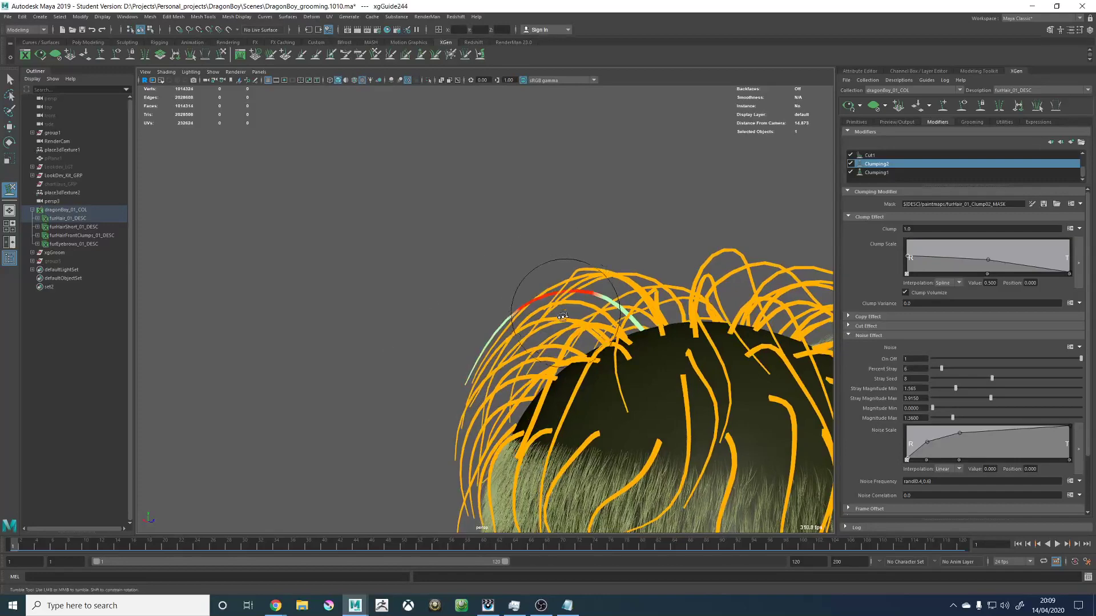
{"action": "left_click_drag", "start_coordinate": [562, 316], "coordinate": [557, 314], "text": "alt"}
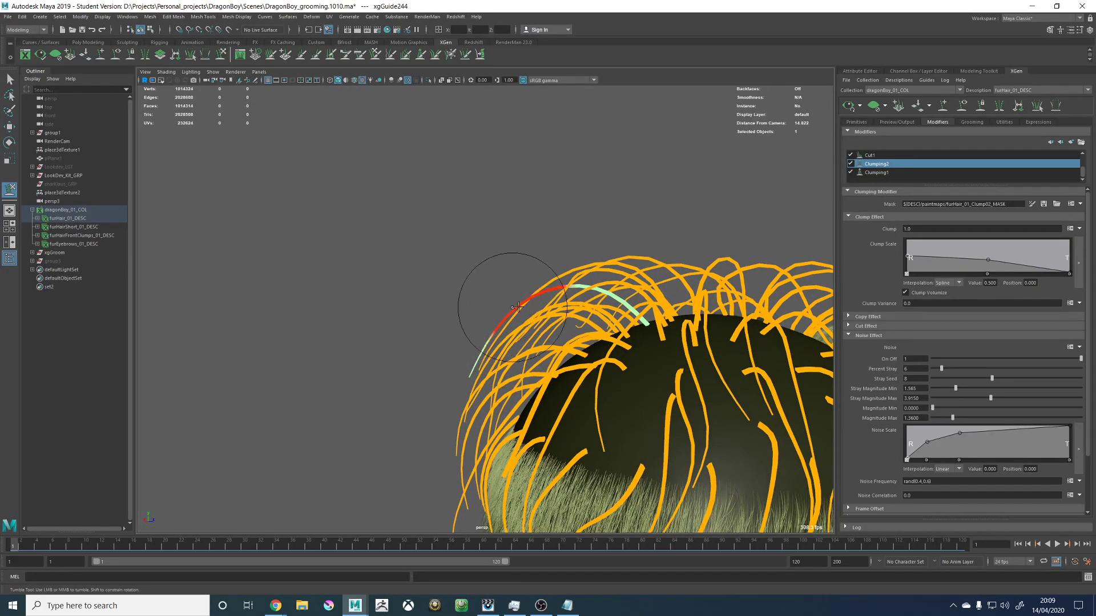
{"action": "left_click_drag", "start_coordinate": [478, 262], "coordinate": [548, 292], "text": "alt"}
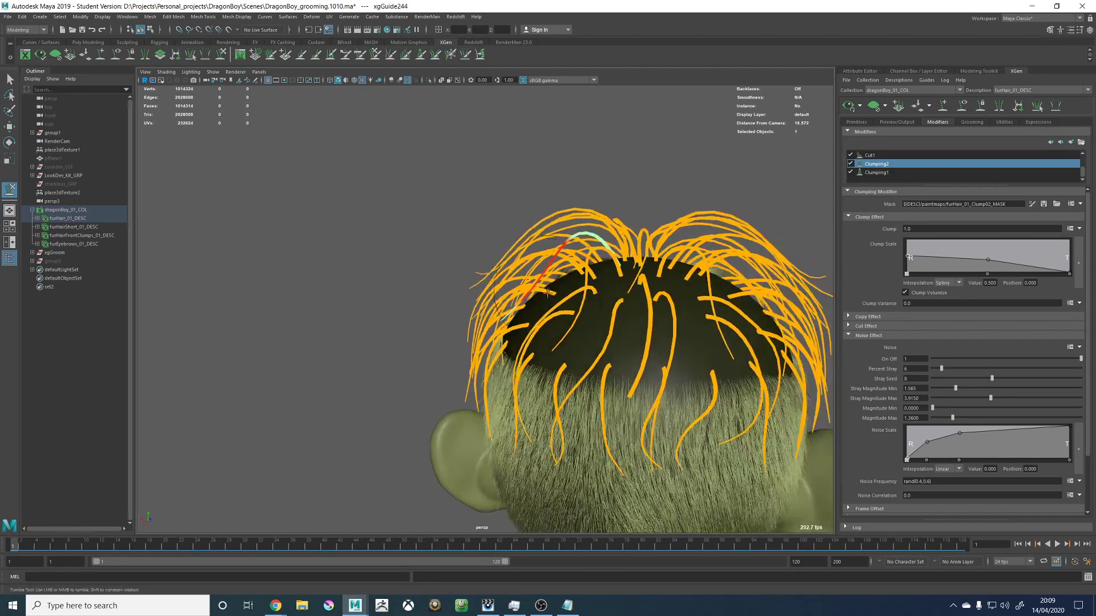
Step: Check the reshaped crown guide from behind and update the hair preview
{"action": "left_click_drag", "start_coordinate": [465, 251], "coordinate": [497, 261], "text": "alt"}
{"action": "middle_click_drag", "start_coordinate": [497, 261], "coordinate": [537, 266], "text": "alt"}
{"action": "scroll", "coordinate": [545, 271], "scroll_direction": "up", "scroll_amount": 2}
{"action": "left_click_drag", "start_coordinate": [536, 266], "coordinate": [554, 281], "text": "alt"}
{"action": "left_click", "coordinate": [848, 107]}
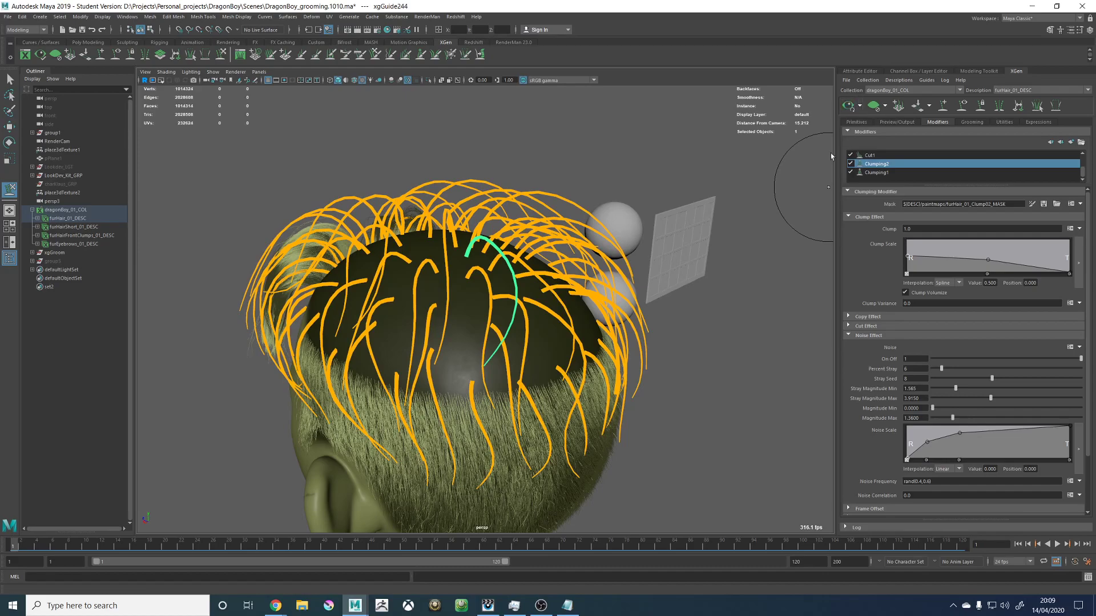
Step: Check the hair preview around the selected crown guide from behind, and clear it to compare the surrounding guides
{"action": "left_click_drag", "start_coordinate": [621, 252], "coordinate": [550, 257], "text": "alt"}
{"action": "middle_click_drag", "start_coordinate": [550, 256], "coordinate": [474, 209], "text": "alt"}
{"action": "mouse_move", "coordinate": [472, 235]}
{"action": "left_mouse_down", "text": "alt"}
{"action": "mouse_move", "coordinate": [845, 334]}
{"action": "mouse_move", "coordinate": [599, 239]}
{"action": "mouse_move", "coordinate": [641, 245]}
{"action": "mouse_move", "coordinate": [595, 264]}
{"action": "mouse_move", "coordinate": [453, 245]}
{"action": "left_mouse_up", "text": "alt"}
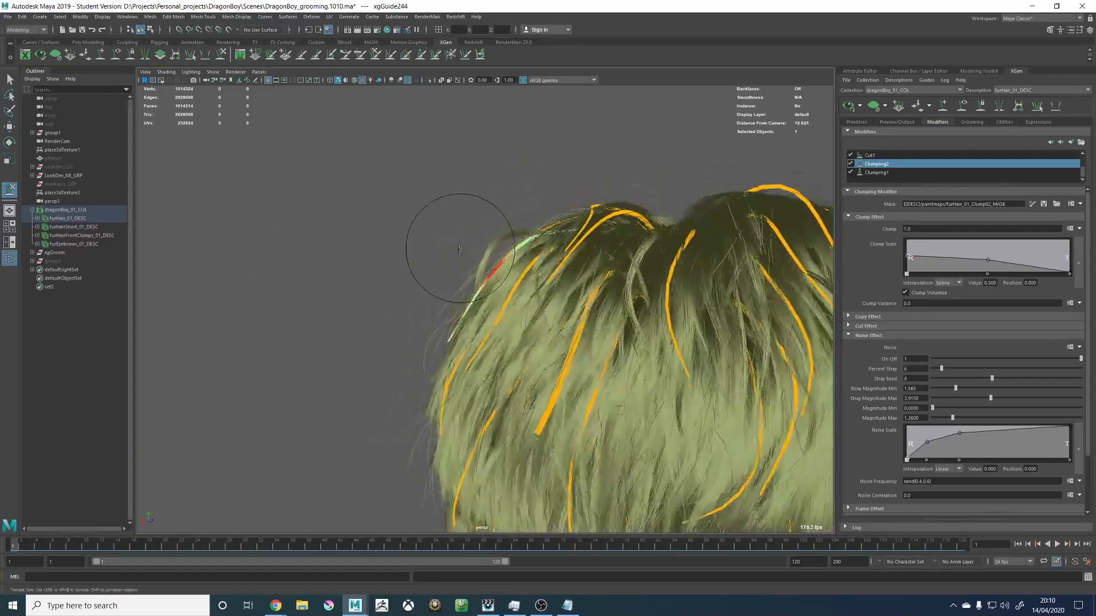
{"action": "left_click_drag", "start_coordinate": [506, 183], "coordinate": [513, 331], "text": "alt"}
{"action": "middle_click_drag", "start_coordinate": [514, 331], "coordinate": [545, 281], "text": "alt"}
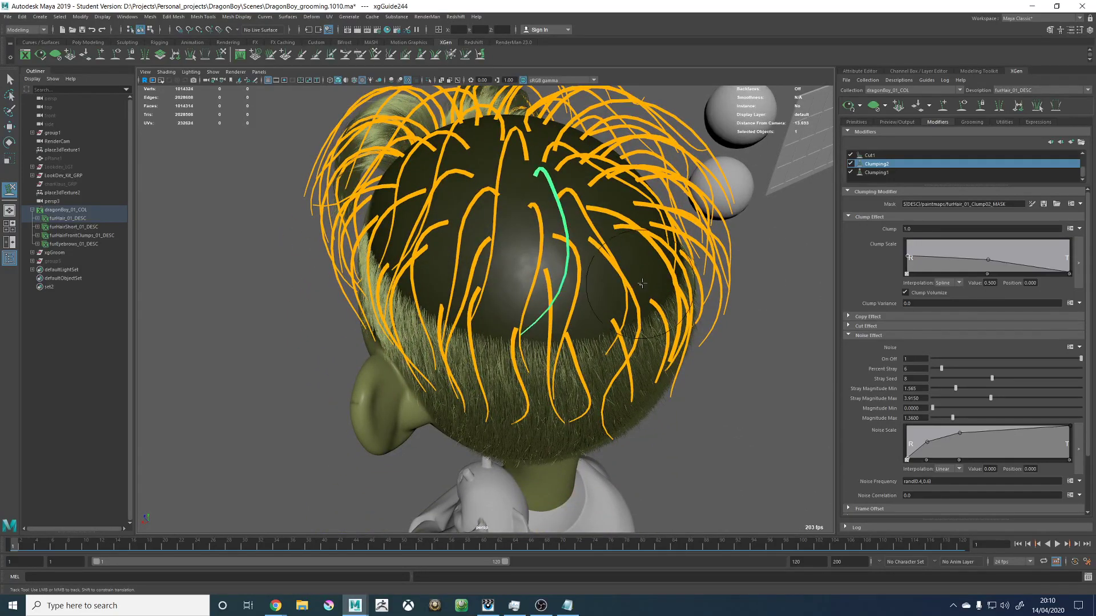
Step: Sculpt the lower end of the selected crown guide so it follows the arc of the neighbouring guides at the back
{"action": "left_click_drag", "start_coordinate": [641, 283], "coordinate": [500, 342], "text": "alt"}
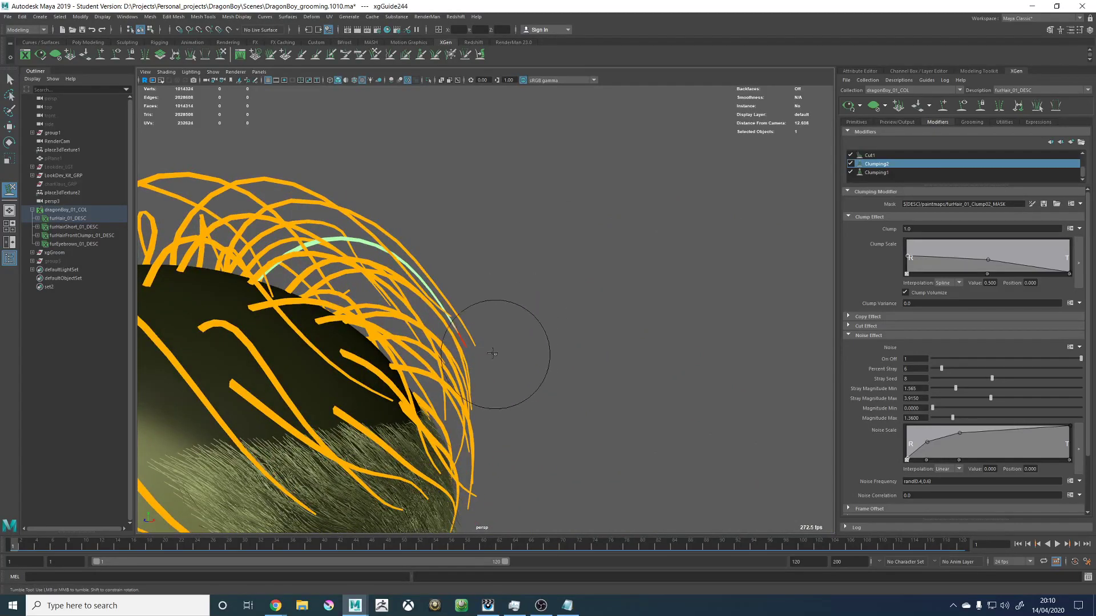
{"action": "left_click_drag", "start_coordinate": [582, 342], "coordinate": [411, 311], "text": "alt"}
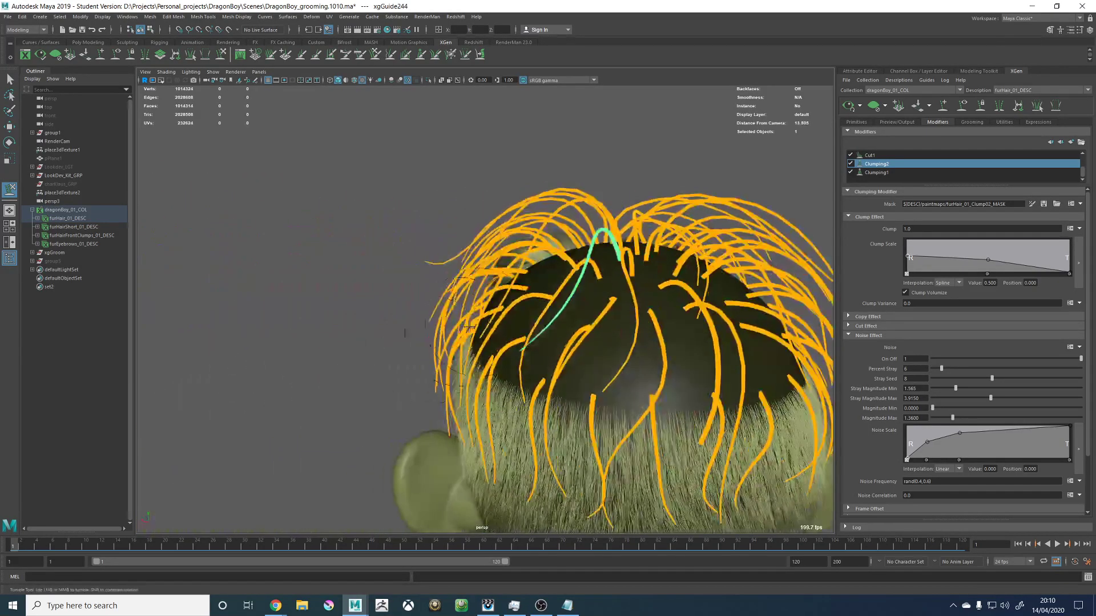
{"action": "middle_click_drag", "start_coordinate": [519, 309], "coordinate": [480, 334], "text": "alt"}
{"action": "left_click_drag", "start_coordinate": [480, 333], "coordinate": [526, 330], "text": "alt"}
{"action": "left_click_drag", "start_coordinate": [387, 280], "coordinate": [618, 287], "text": "alt"}
{"action": "right_click_drag", "start_coordinate": [507, 300], "coordinate": [582, 303], "text": "alt"}
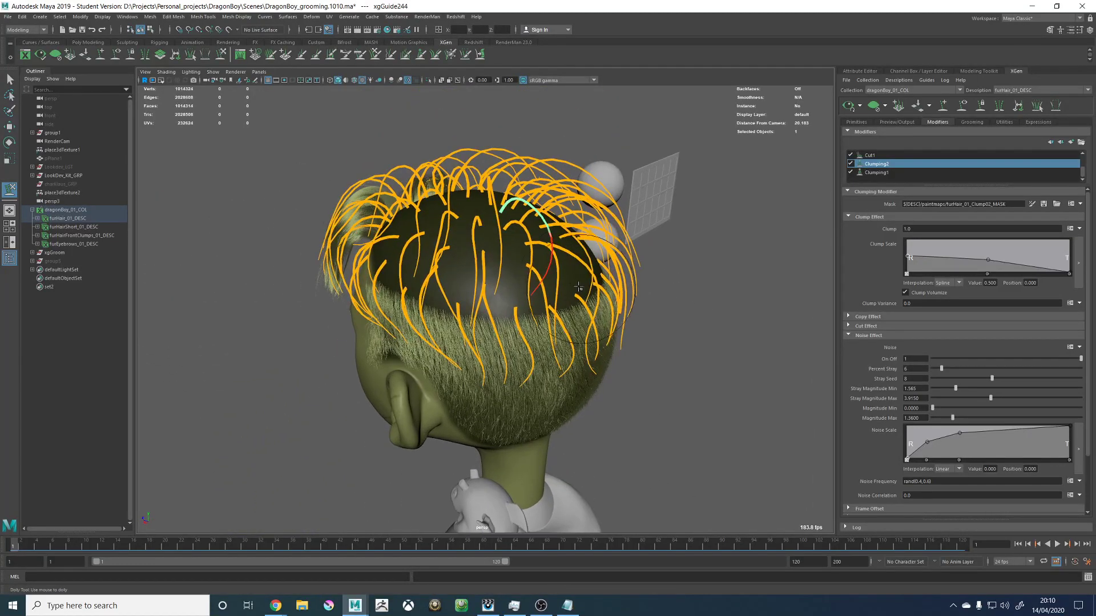
Step: Refine the middle and tip of the crown guide from above and behind, and refresh the hair preview
{"action": "left_click_drag", "start_coordinate": [582, 303], "coordinate": [515, 345], "text": "alt"}
{"action": "middle_click_drag", "start_coordinate": [515, 345], "coordinate": [592, 369], "text": "alt"}
{"action": "right_click_drag", "start_coordinate": [592, 369], "coordinate": [569, 393], "text": "alt"}
{"action": "left_click_drag", "start_coordinate": [613, 359], "coordinate": [581, 391], "text": "alt"}
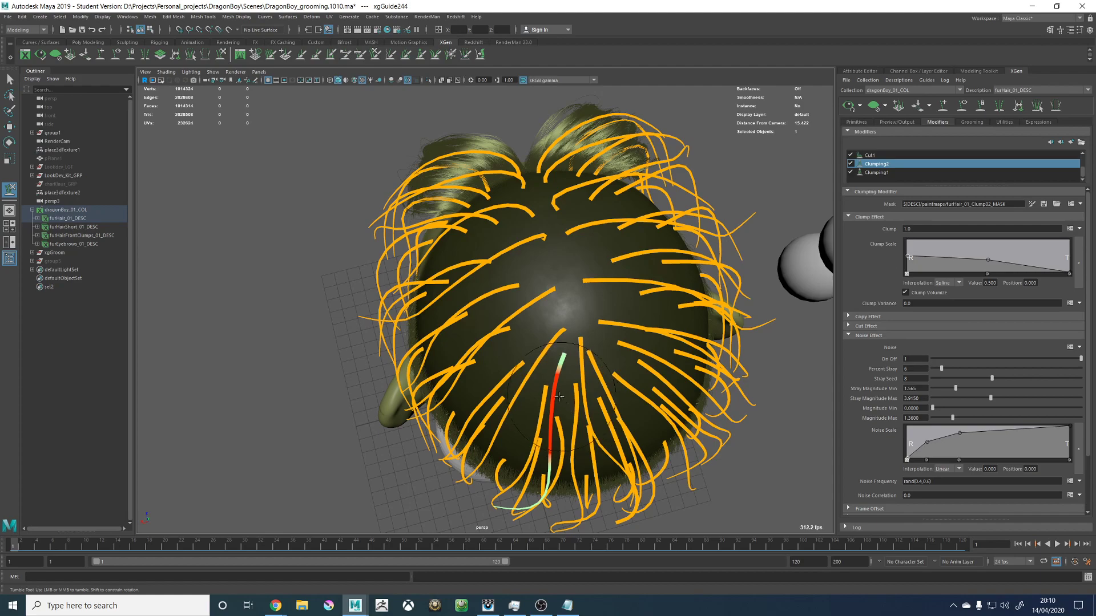
{"action": "left_click_drag", "start_coordinate": [600, 417], "coordinate": [622, 348], "text": "alt"}
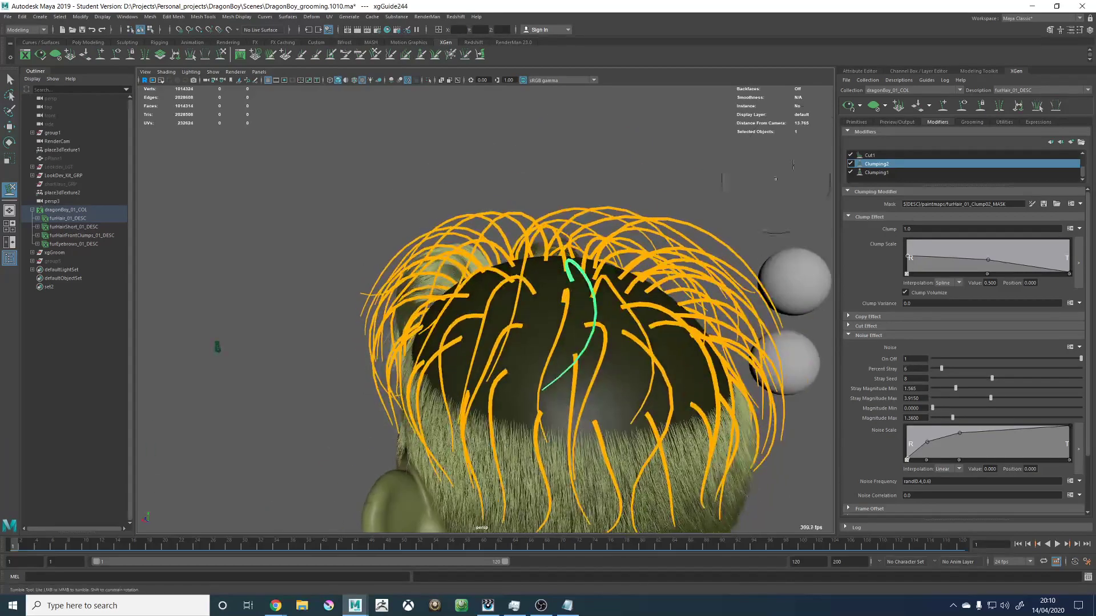
{"action": "left_click_drag", "start_coordinate": [643, 258], "coordinate": [609, 297], "text": "alt"}
{"action": "left_click", "coordinate": [870, 109]}
{"action": "middle_click_drag", "start_coordinate": [583, 313], "coordinate": [587, 276], "text": "alt"}
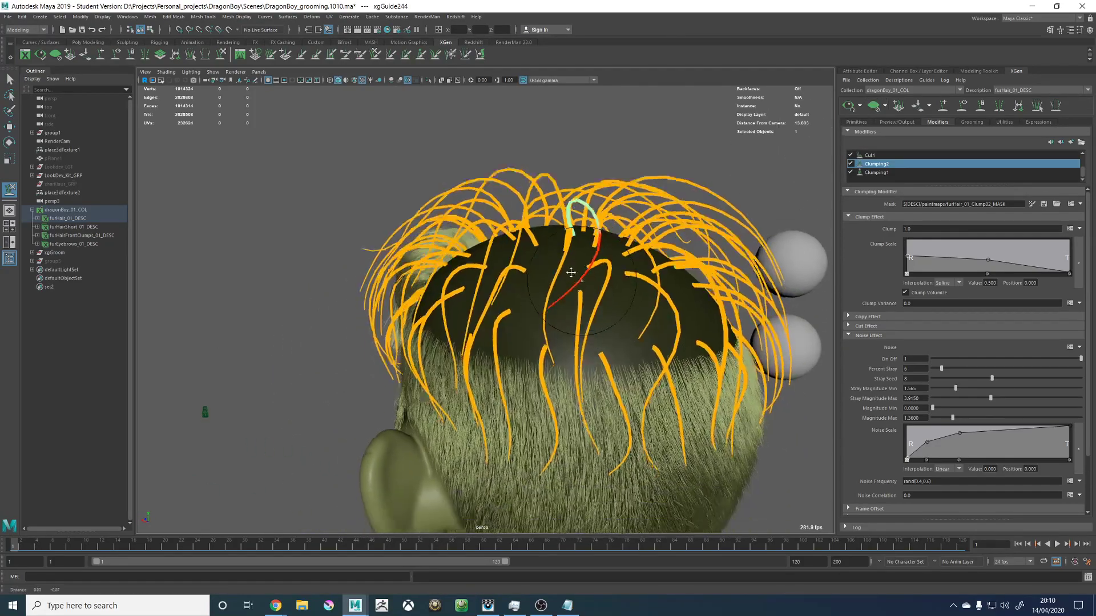
{"action": "left_click_drag", "start_coordinate": [586, 277], "coordinate": [593, 269], "text": "alt"}
Step: Select the guide at the centre of the back just below the crown and bend it sideways with Sculpt Guides
{"action": "key", "text": "w"}
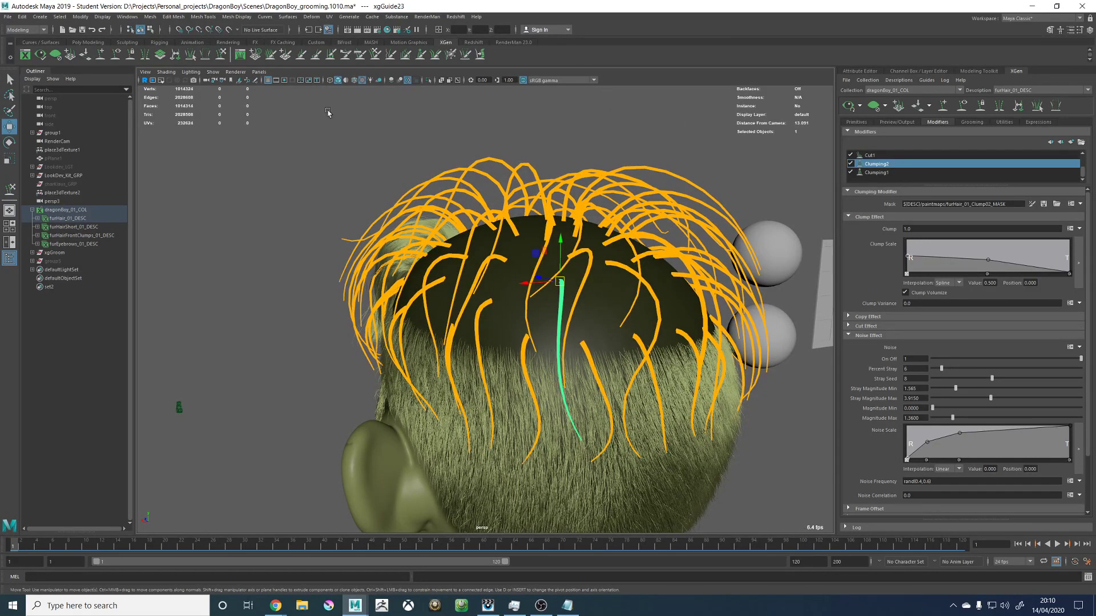
{"action": "middle_click_drag", "start_coordinate": [477, 262], "coordinate": [442, 287], "text": "alt"}
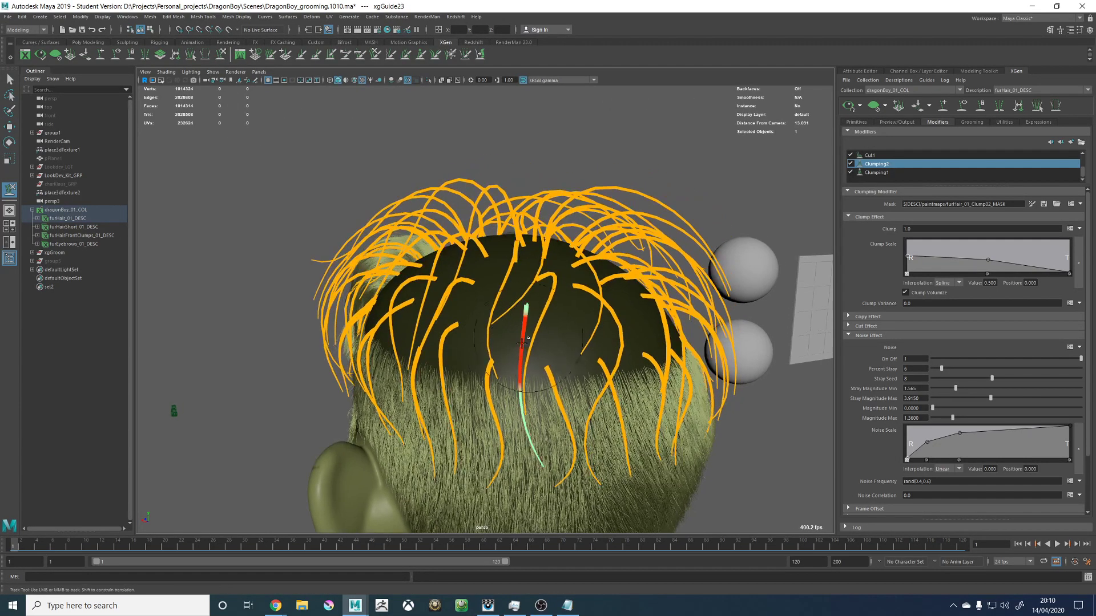
{"action": "left_click_drag", "start_coordinate": [530, 370], "coordinate": [536, 369], "text": "alt"}
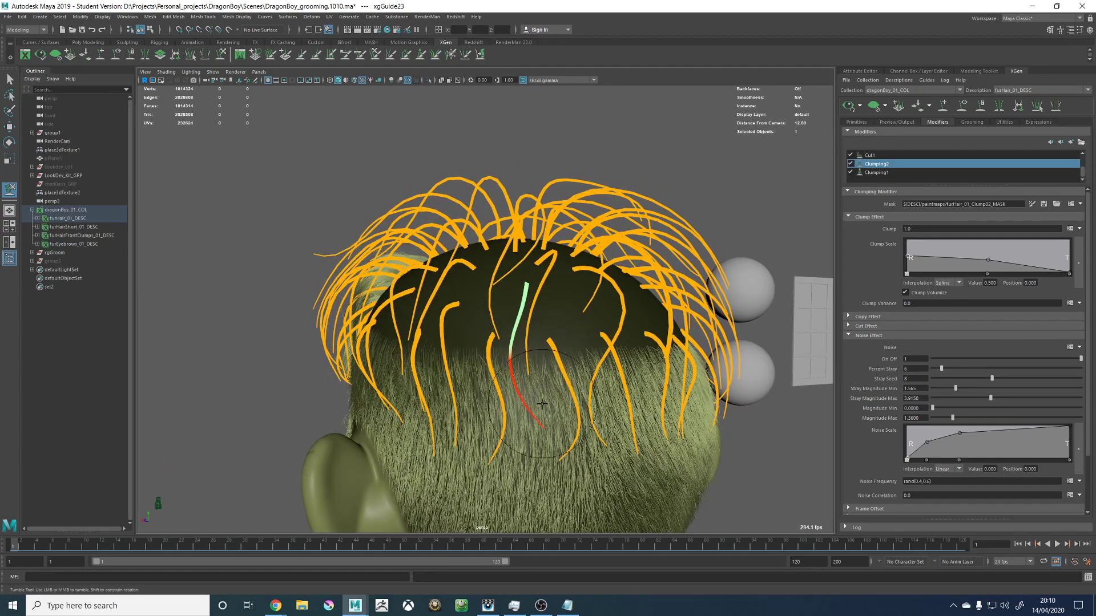
{"action": "left_click_drag", "start_coordinate": [537, 364], "coordinate": [599, 282], "text": "alt"}
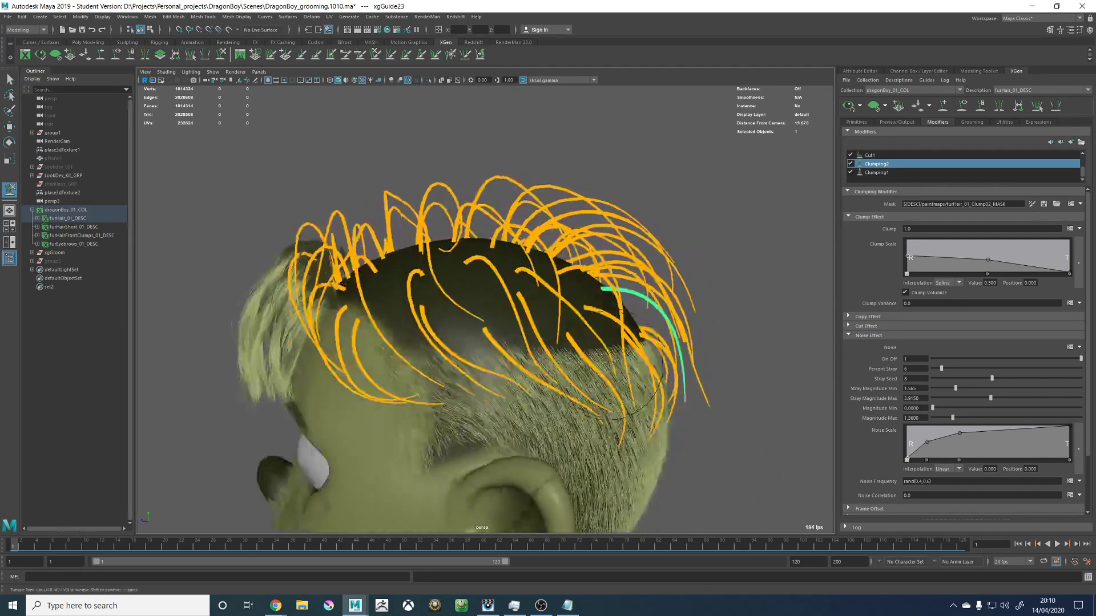
{"action": "mouse_move", "coordinate": [635, 368]}
{"action": "left_mouse_down", "text": "alt"}
{"action": "mouse_move", "coordinate": [654, 360]}
{"action": "mouse_move", "coordinate": [571, 360]}
{"action": "mouse_move", "coordinate": [694, 356]}
{"action": "mouse_move", "coordinate": [685, 365]}
{"action": "mouse_move", "coordinate": [673, 342]}
{"action": "mouse_move", "coordinate": [606, 344]}
{"action": "left_mouse_up", "text": "alt"}
Step: Select the neighbouring guide at the back of the head and adjust its curve with Sculpt Guides
{"action": "key", "text": "w"}
{"action": "left_click", "coordinate": [223, 54]}
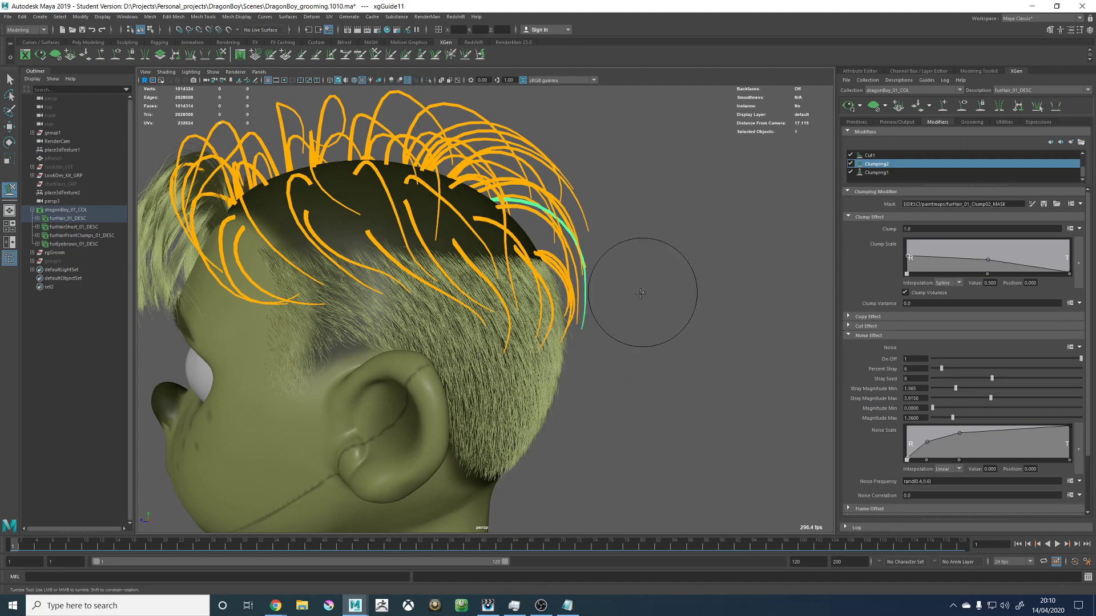
{"action": "left_click_drag", "start_coordinate": [641, 294], "coordinate": [508, 274], "text": "alt"}
{"action": "middle_click_drag", "start_coordinate": [508, 274], "coordinate": [519, 328], "text": "alt"}
{"action": "left_click_drag", "start_coordinate": [519, 328], "coordinate": [497, 331], "text": "alt"}
Step: Deselect the guide, update the XGen preview and inspect the resulting hair shape from behind and above
{"action": "key", "text": "w"}
{"action": "left_click", "coordinate": [531, 156]}
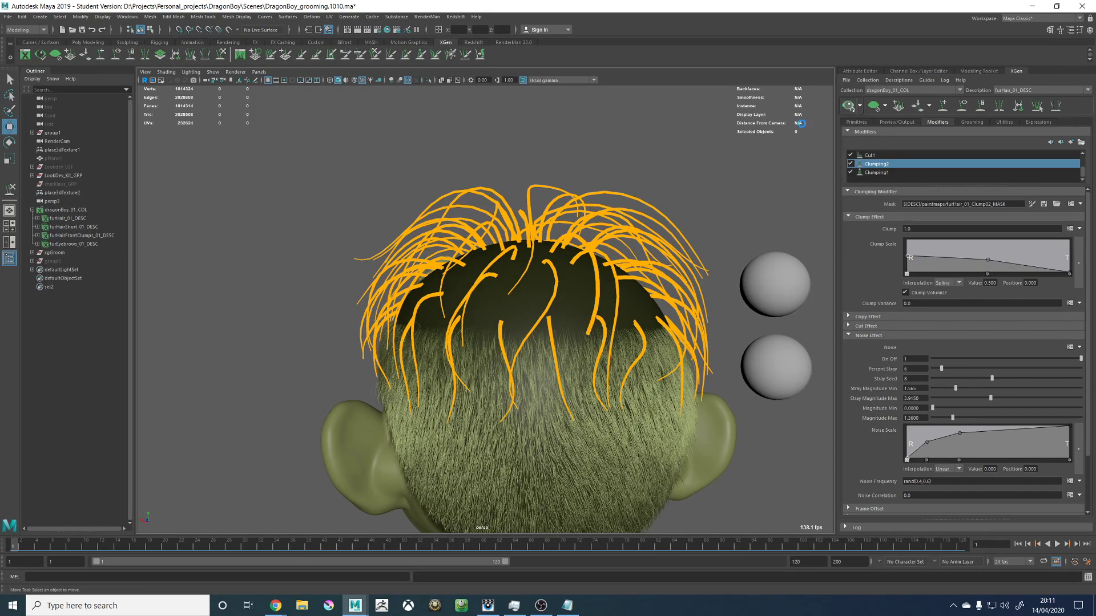
{"action": "left_click_drag", "start_coordinate": [561, 146], "coordinate": [610, 165], "text": "alt"}
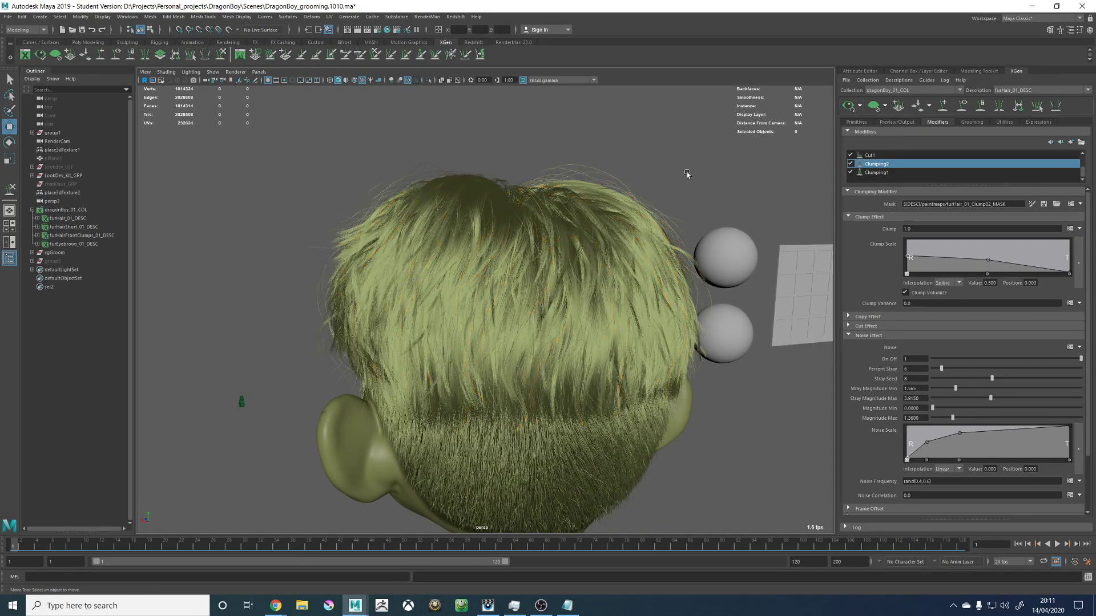
{"action": "left_click_drag", "start_coordinate": [688, 175], "coordinate": [582, 171], "text": "alt"}
{"action": "middle_click_drag", "start_coordinate": [583, 171], "coordinate": [594, 240], "text": "alt"}
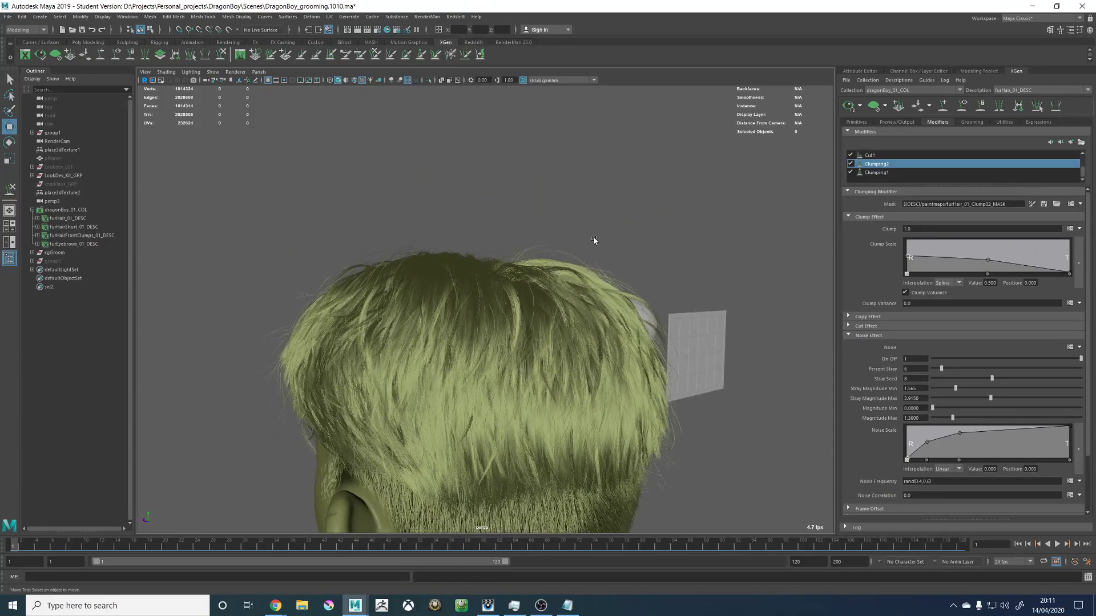
{"action": "right_click_drag", "start_coordinate": [594, 240], "coordinate": [616, 222], "text": "alt"}
{"action": "left_click_drag", "start_coordinate": [605, 236], "coordinate": [583, 240], "text": "alt"}
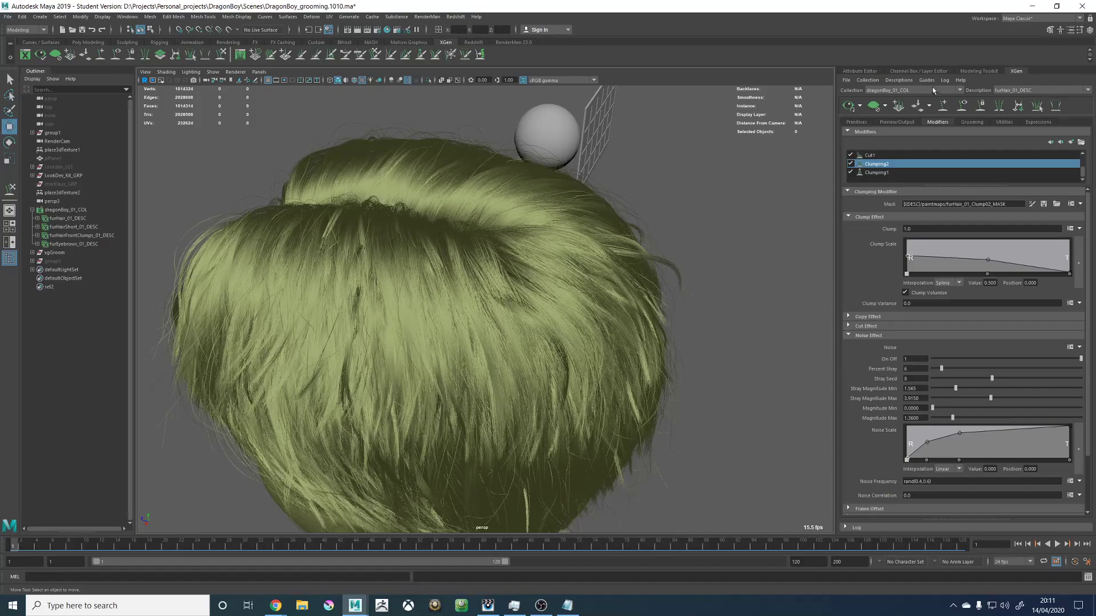
Step: Clear the hair preview and select the arched guide at the crown, xgGuide244
{"action": "left_click", "coordinate": [962, 107]}
{"action": "left_click", "coordinate": [872, 108]}
{"action": "left_click_drag", "start_coordinate": [487, 274], "coordinate": [422, 326], "text": "alt"}
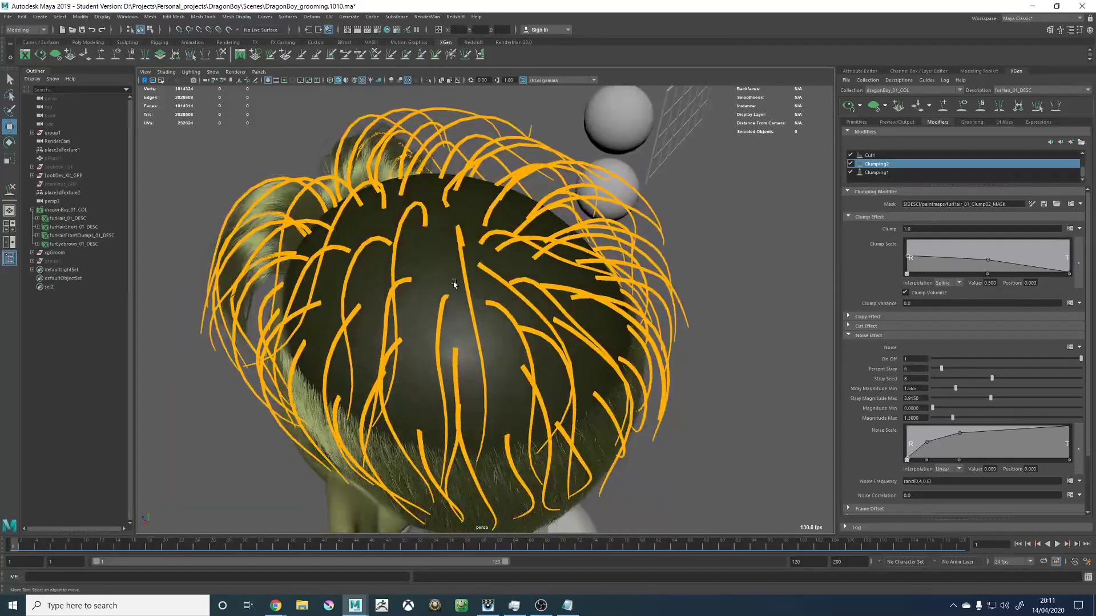
{"action": "left_click_drag", "start_coordinate": [455, 283], "coordinate": [492, 264], "text": "alt"}
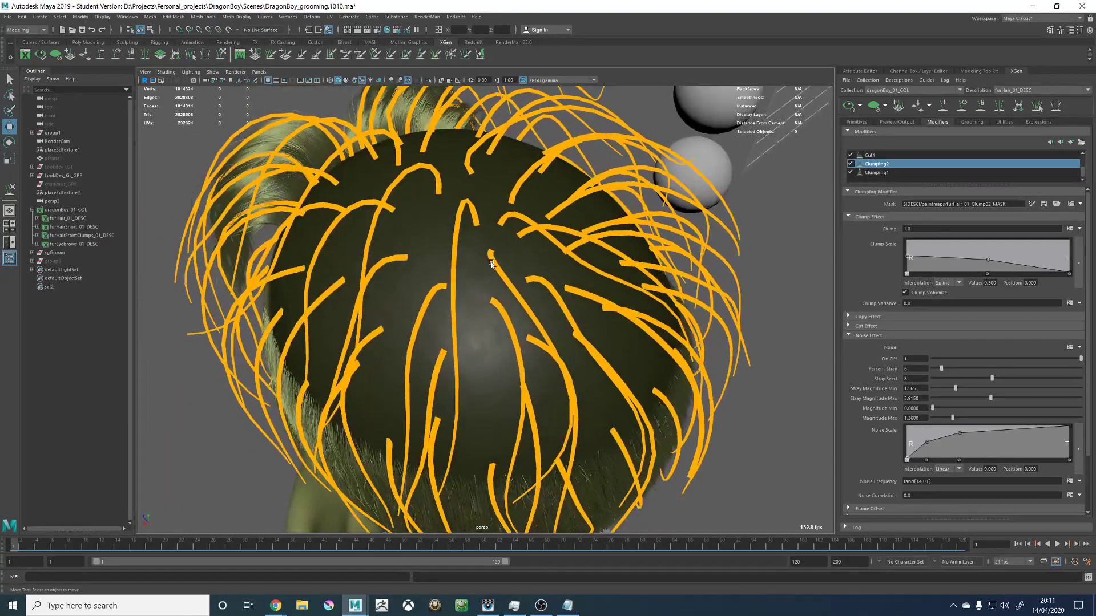
{"action": "left_click_drag", "start_coordinate": [551, 299], "coordinate": [402, 270], "text": "alt"}
{"action": "left_click", "coordinate": [403, 274]}
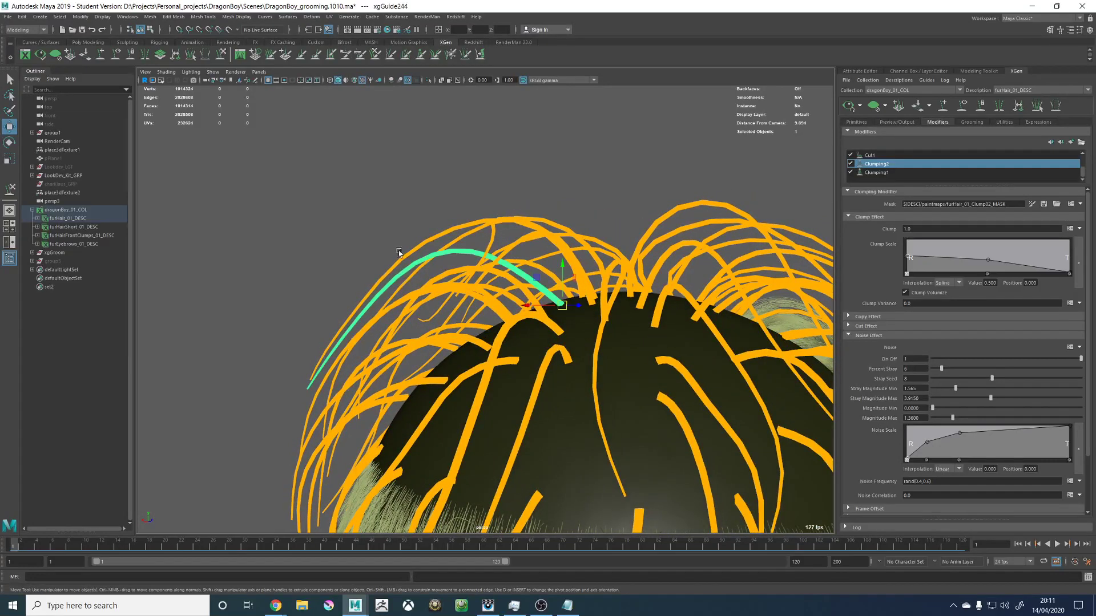
Step: Adjust the crown guide with Sculpt Guides and add a new guide beside it on the crown
{"action": "left_click", "coordinate": [223, 53]}
{"action": "left_click_drag", "start_coordinate": [365, 302], "coordinate": [390, 321], "text": "alt"}
{"action": "mouse_move", "coordinate": [332, 363]}
{"action": "left_mouse_down"}
{"action": "mouse_move", "coordinate": [311, 402]}
{"action": "mouse_move", "coordinate": [451, 357]}
{"action": "mouse_move", "coordinate": [635, 329]}
{"action": "left_mouse_up"}
{"action": "mouse_move", "coordinate": [676, 377]}
{"action": "left_mouse_down", "text": "alt"}
{"action": "mouse_move", "coordinate": [607, 328]}
{"action": "mouse_move", "coordinate": [537, 299]}
{"action": "mouse_move", "coordinate": [457, 342]}
{"action": "mouse_move", "coordinate": [496, 319]}
{"action": "mouse_move", "coordinate": [453, 331]}
{"action": "mouse_move", "coordinate": [458, 277]}
{"action": "mouse_move", "coordinate": [497, 281]}
{"action": "mouse_move", "coordinate": [237, 286]}
{"action": "mouse_move", "coordinate": [159, 371]}
{"action": "mouse_move", "coordinate": [552, 275]}
{"action": "mouse_move", "coordinate": [648, 401]}
{"action": "mouse_move", "coordinate": [636, 353]}
{"action": "mouse_move", "coordinate": [584, 325]}
{"action": "left_mouse_up", "text": "alt"}
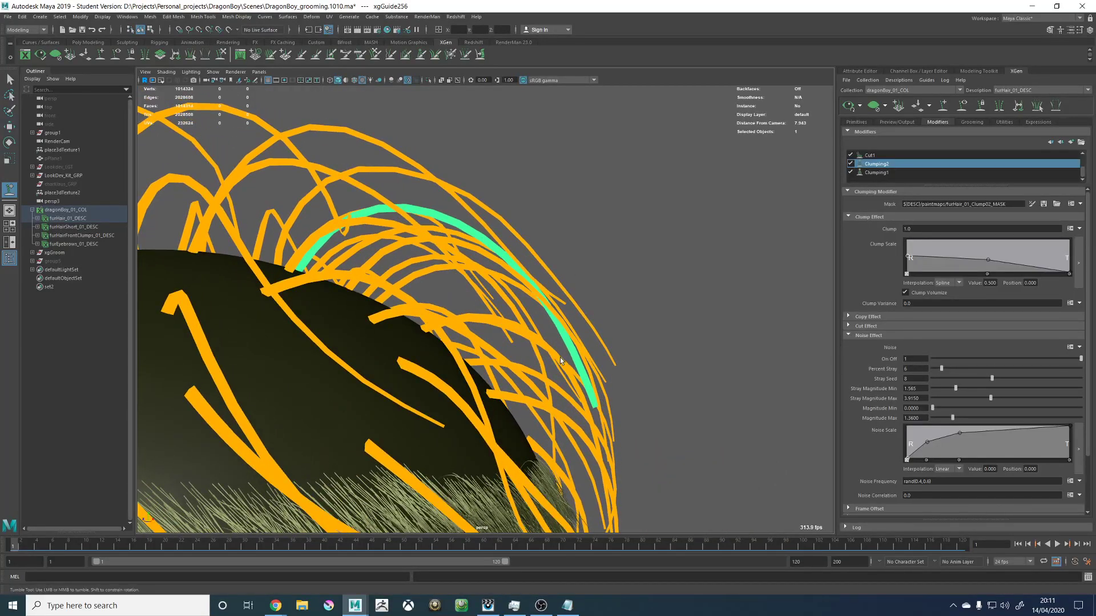
{"action": "mouse_move", "coordinate": [561, 360]}
{"action": "left_mouse_down", "text": "alt"}
{"action": "mouse_move", "coordinate": [483, 305]}
{"action": "mouse_move", "coordinate": [462, 304]}
{"action": "mouse_move", "coordinate": [623, 277]}
{"action": "mouse_move", "coordinate": [596, 287]}
{"action": "left_mouse_up", "text": "alt"}
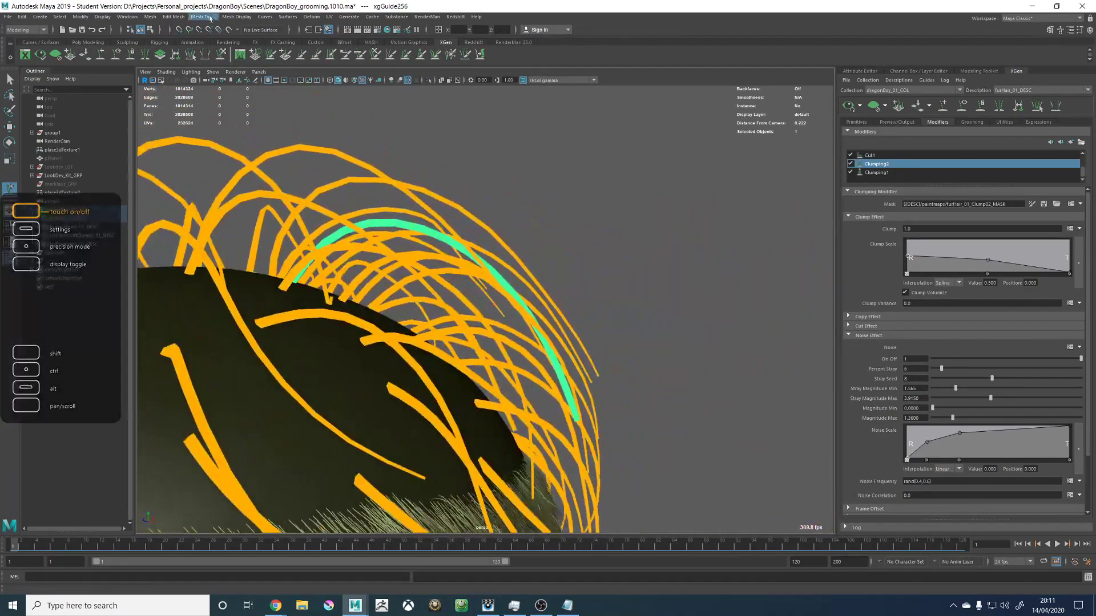
Step: Sculpt the new crown guide into an arc matching the neighbouring guides, working from the side and the back
{"action": "left_click", "coordinate": [222, 56]}
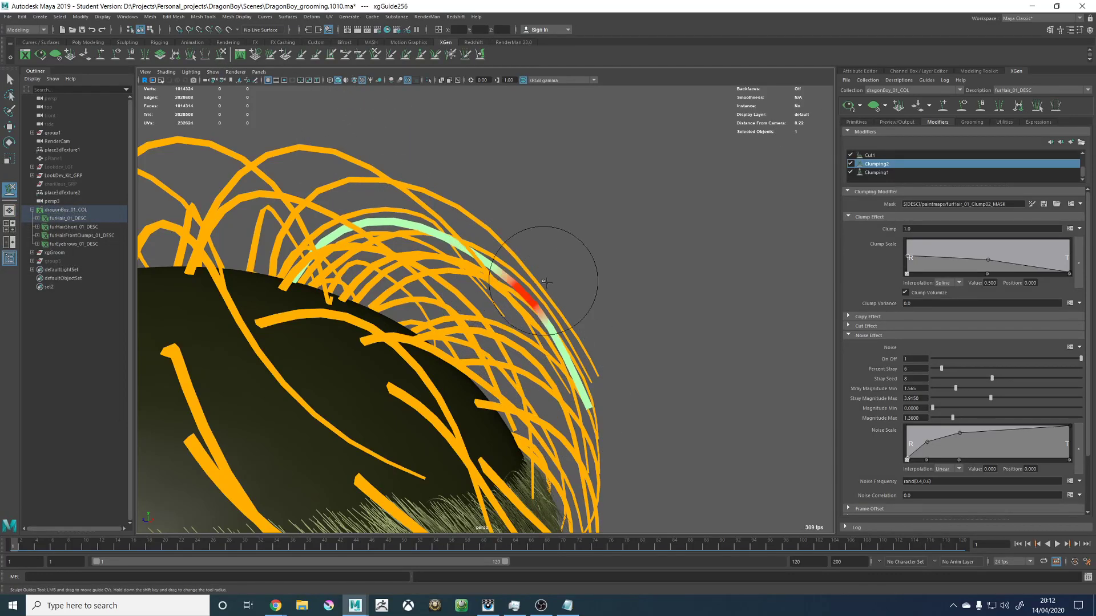
{"action": "left_click_drag", "start_coordinate": [546, 282], "coordinate": [551, 253], "text": "alt"}
{"action": "middle_click_drag", "start_coordinate": [485, 290], "coordinate": [538, 327], "text": "alt"}
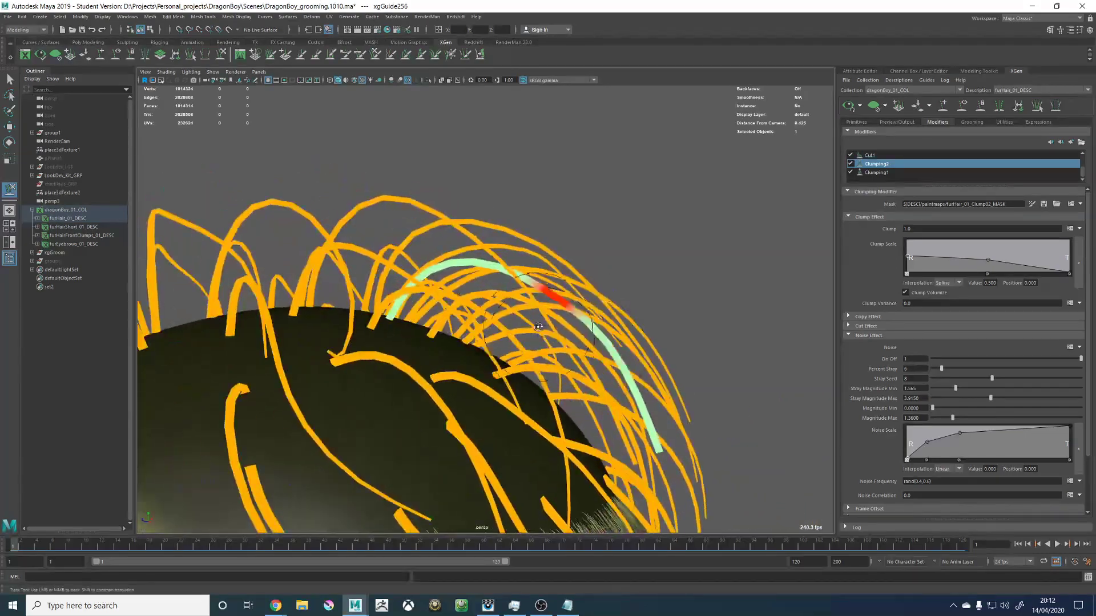
{"action": "left_click_drag", "start_coordinate": [538, 326], "coordinate": [575, 326], "text": "alt"}
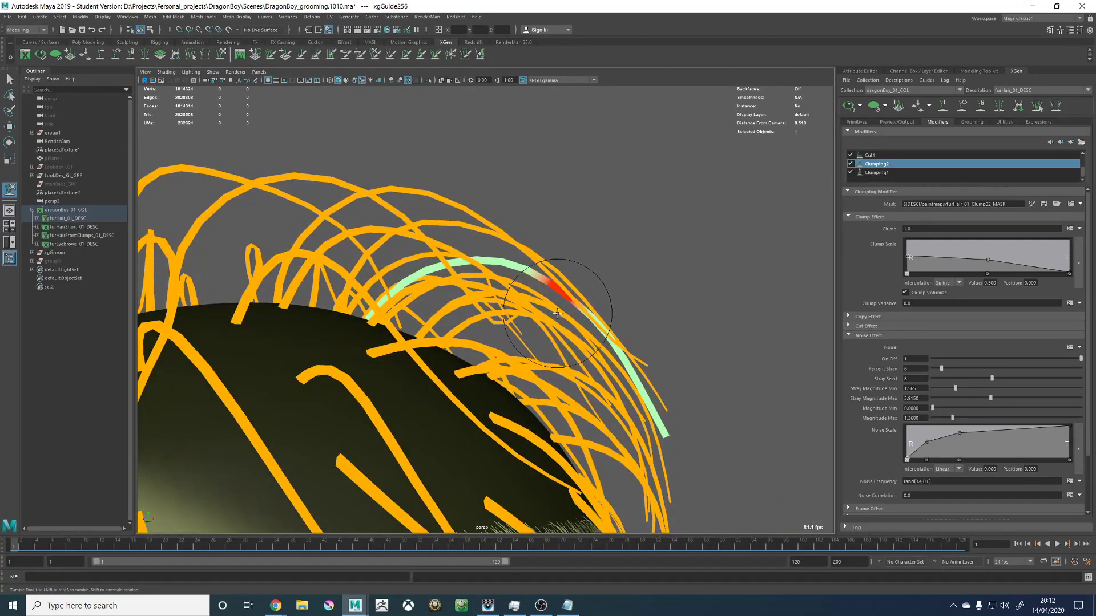
{"action": "left_click_drag", "start_coordinate": [365, 284], "coordinate": [389, 286], "text": "alt"}
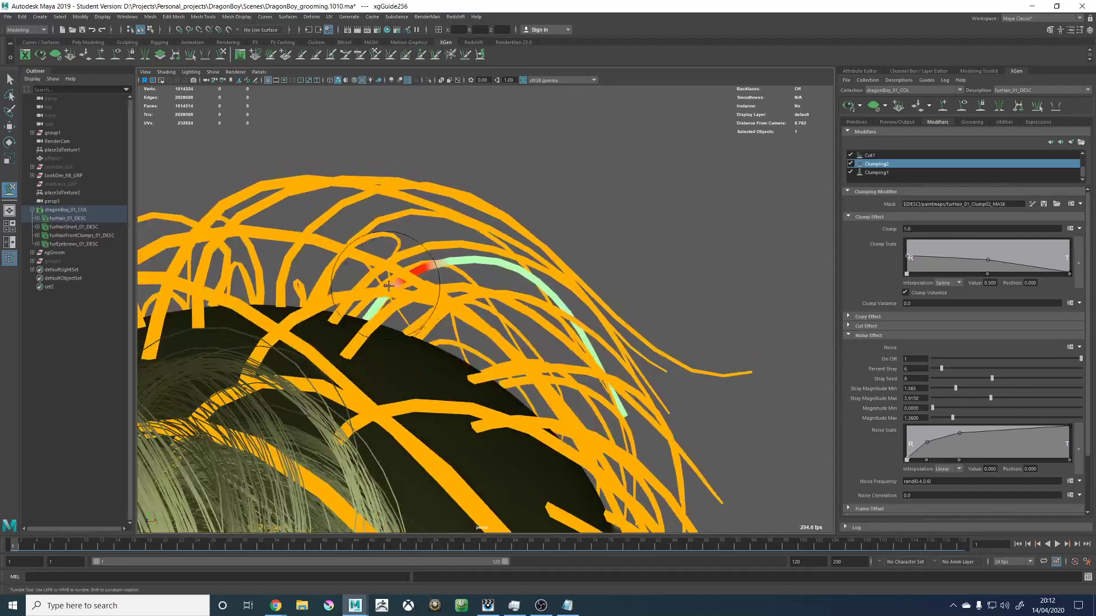
{"action": "left_click_drag", "start_coordinate": [629, 279], "coordinate": [492, 411], "text": "alt"}
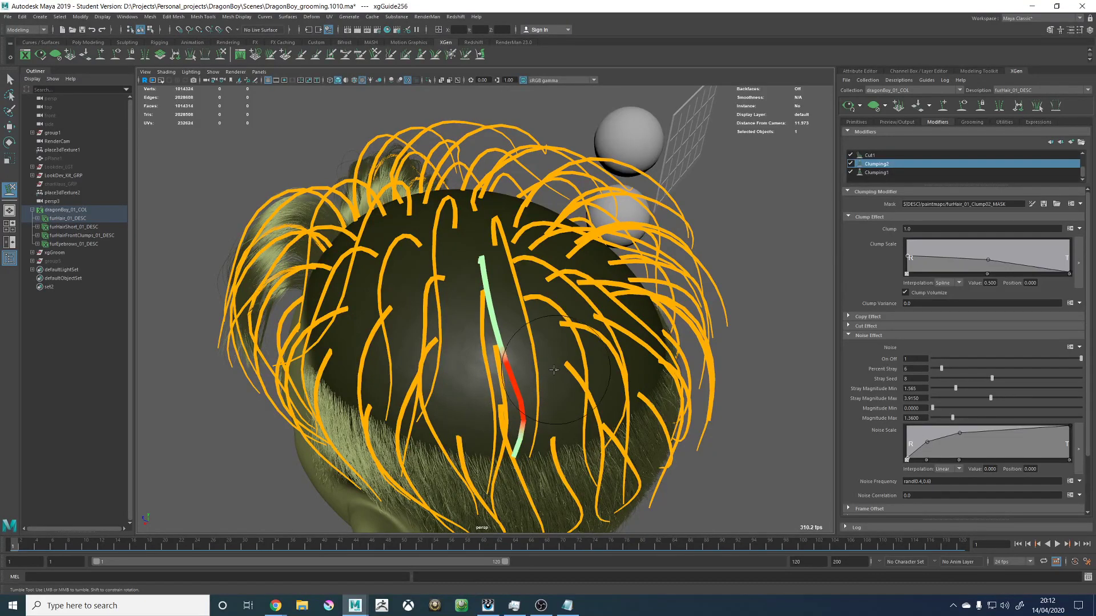
{"action": "left_click_drag", "start_coordinate": [554, 370], "coordinate": [497, 493], "text": "alt"}
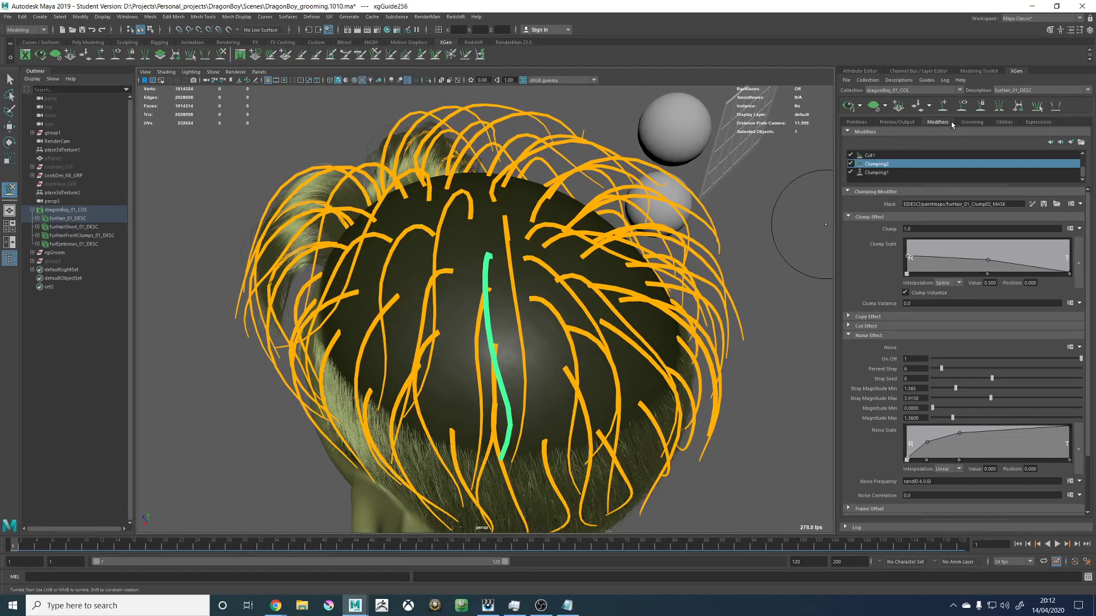
Step: Set the new crown guide's Taper to 0.8 in its shape attributes
{"action": "left_click_drag", "start_coordinate": [484, 244], "coordinate": [510, 302], "text": "alt"}
{"action": "right_click_drag", "start_coordinate": [510, 302], "coordinate": [546, 314], "text": "alt"}
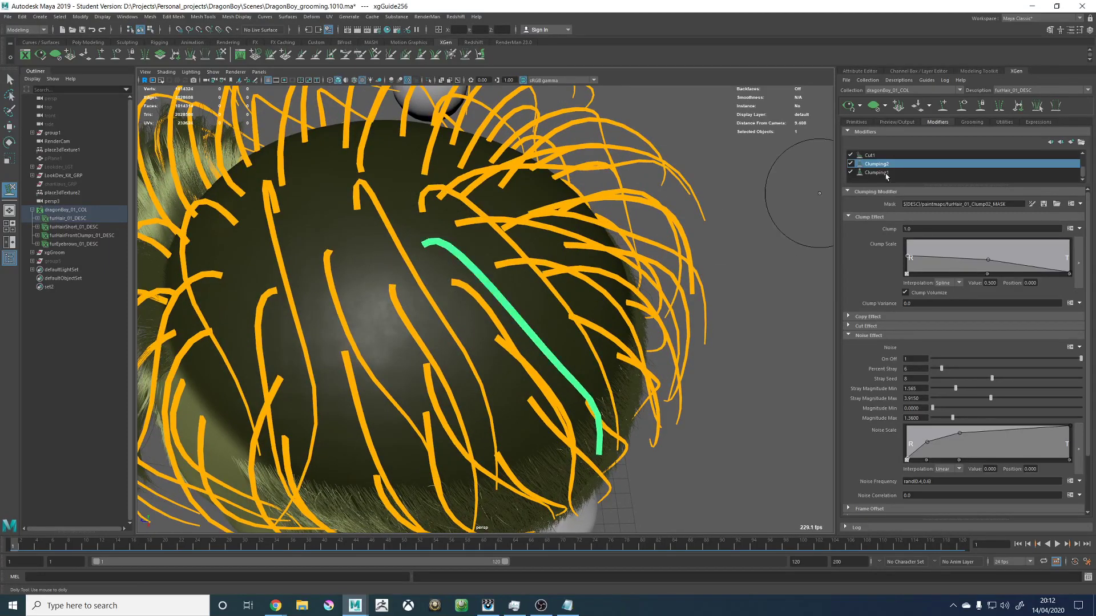
{"action": "left_click", "coordinate": [942, 70]}
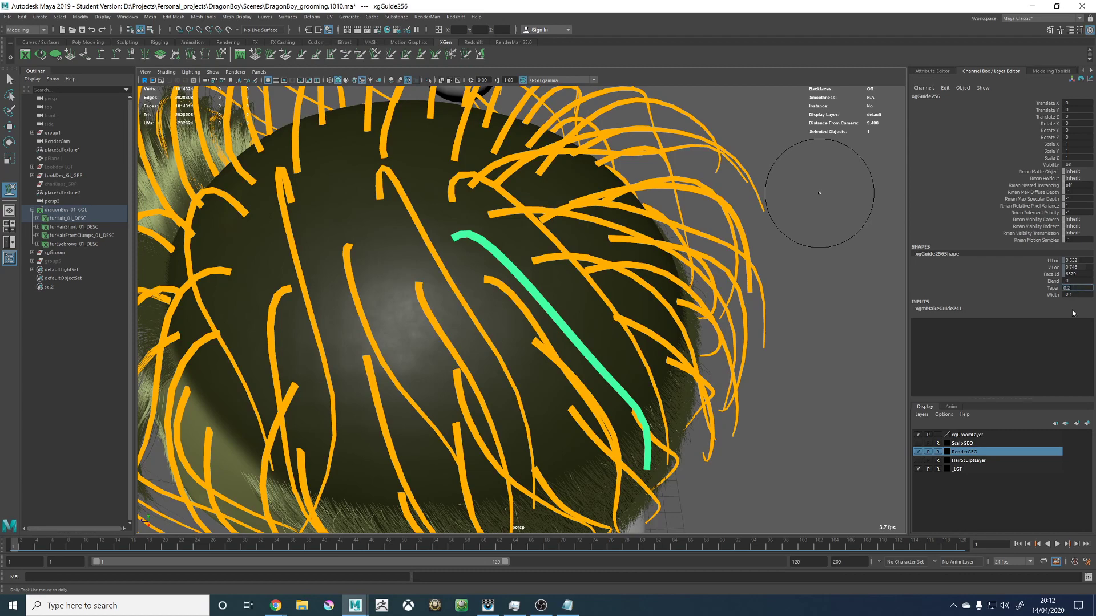
{"action": "type", "text": ".8"}
{"action": "key", "text": "Return"}
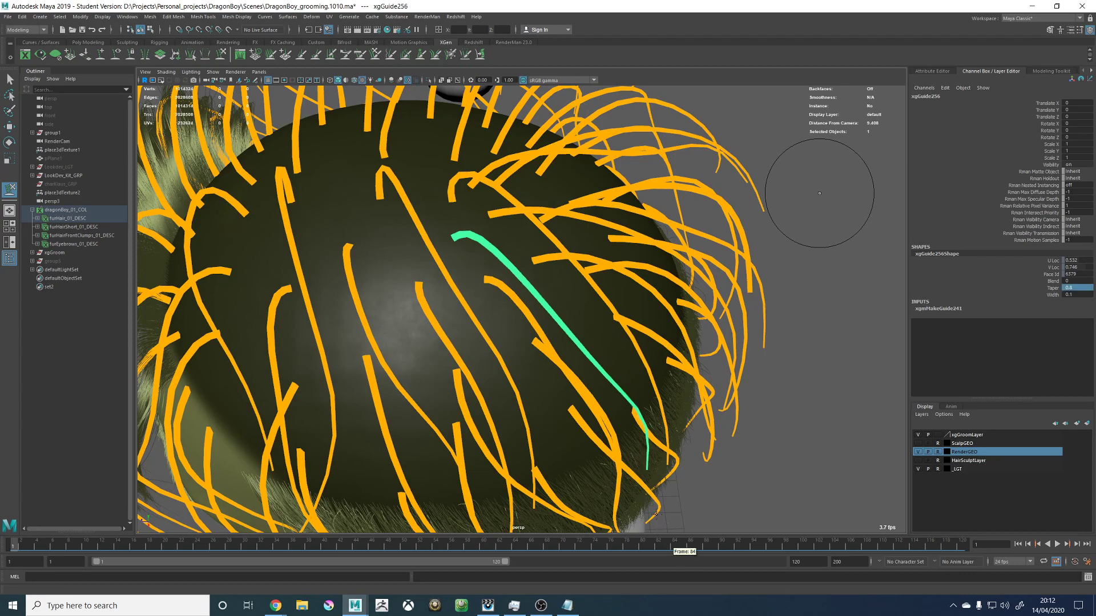
Step: Open the Sculpt Guides tool settings and turn off Lock Length for sculpting the new crown guide
{"action": "left_click_drag", "start_coordinate": [628, 374], "coordinate": [508, 334], "text": "alt"}
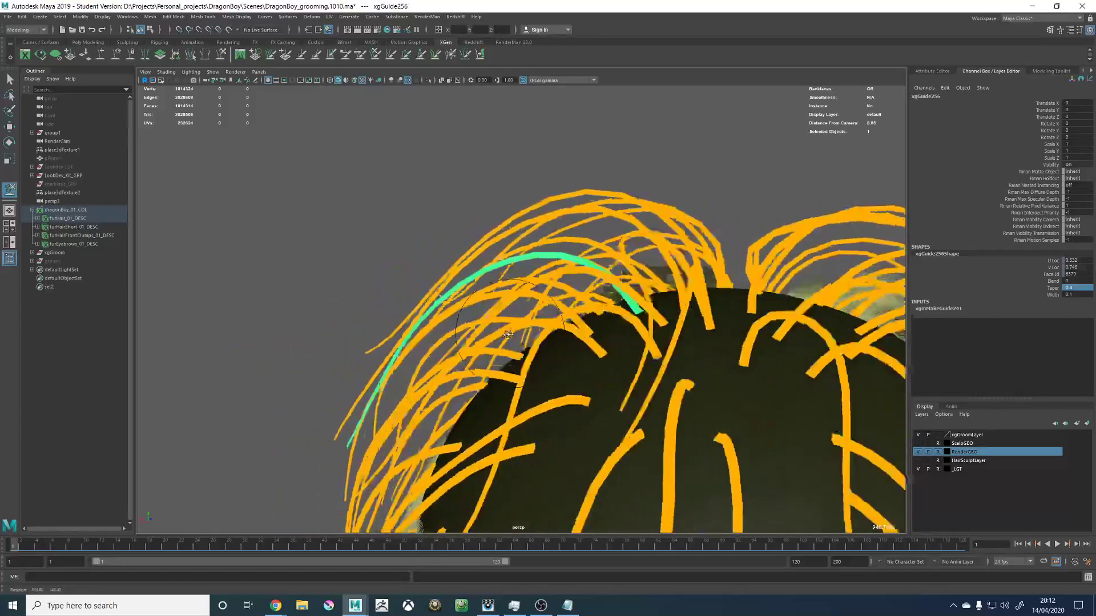
{"action": "middle_click_drag", "start_coordinate": [508, 334], "coordinate": [501, 231], "text": "alt"}
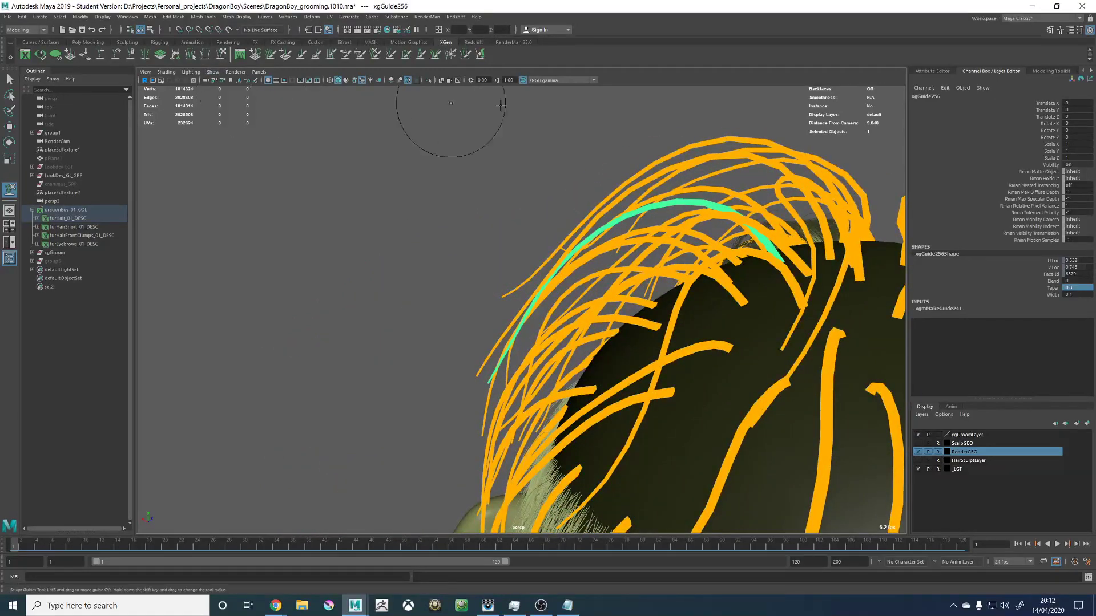
{"action": "left_click", "coordinate": [1080, 35]}
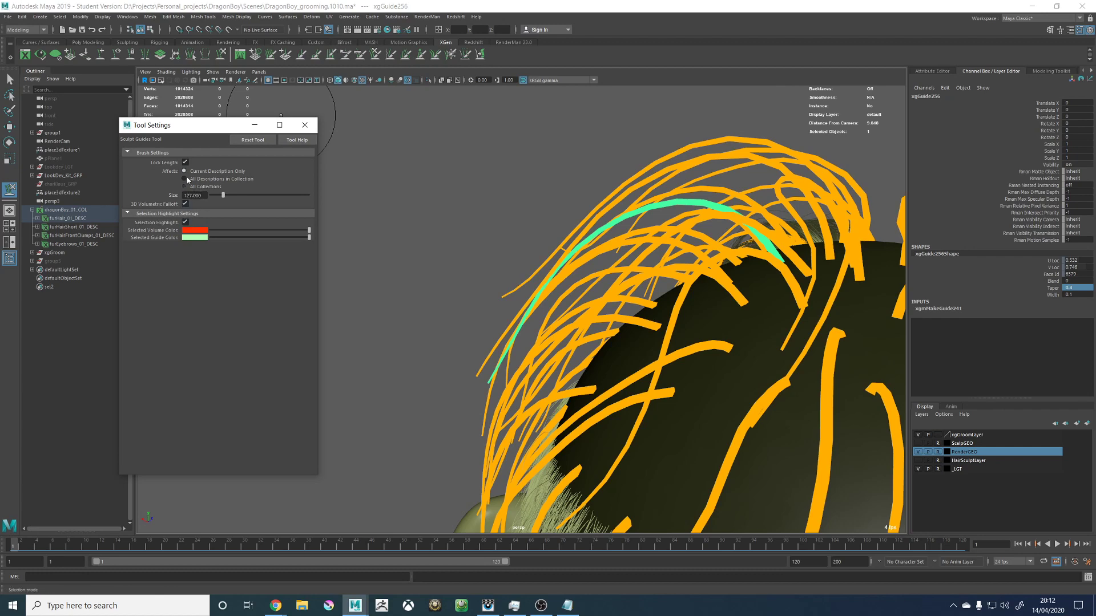
{"action": "left_click", "coordinate": [185, 162]}
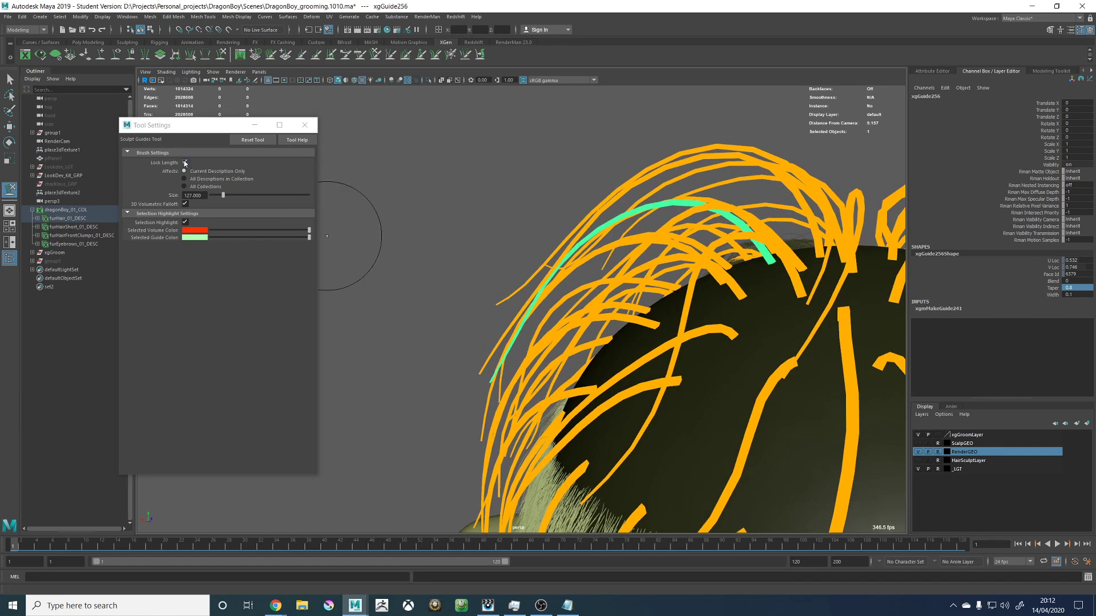
Step: Sculpt the new crown guide with its length unlocked, matching its arc and tip to the neighbouring guides from both sides
{"action": "left_click_drag", "start_coordinate": [490, 251], "coordinate": [714, 354], "text": "alt"}
{"action": "left_click_drag", "start_coordinate": [549, 345], "coordinate": [588, 399], "text": "alt"}
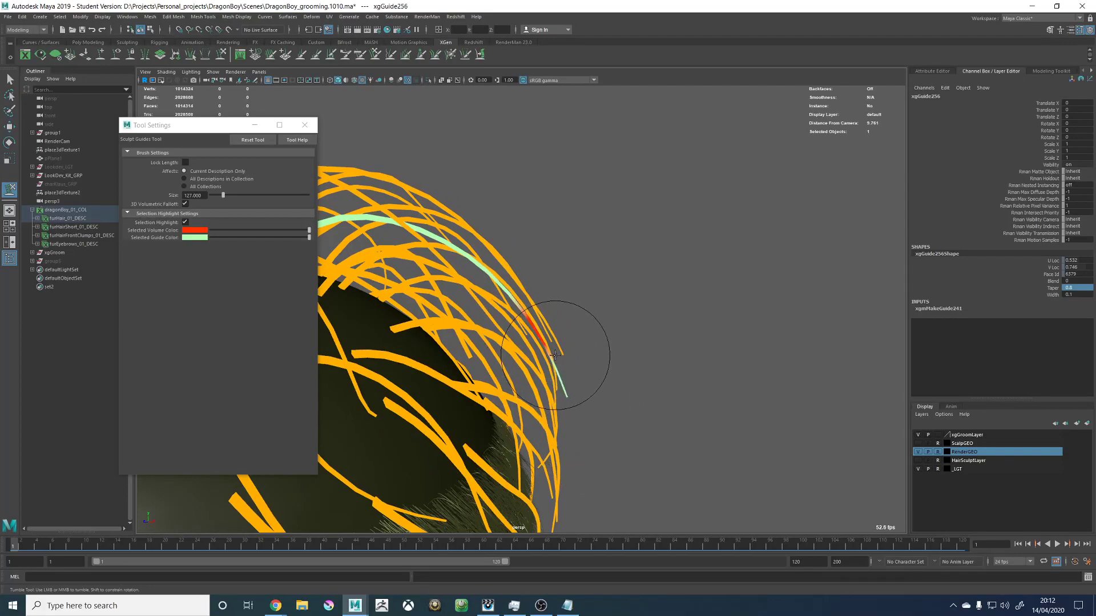
{"action": "left_click_drag", "start_coordinate": [622, 328], "coordinate": [514, 330], "text": "alt"}
{"action": "right_click_drag", "start_coordinate": [514, 330], "coordinate": [364, 250], "text": "alt"}
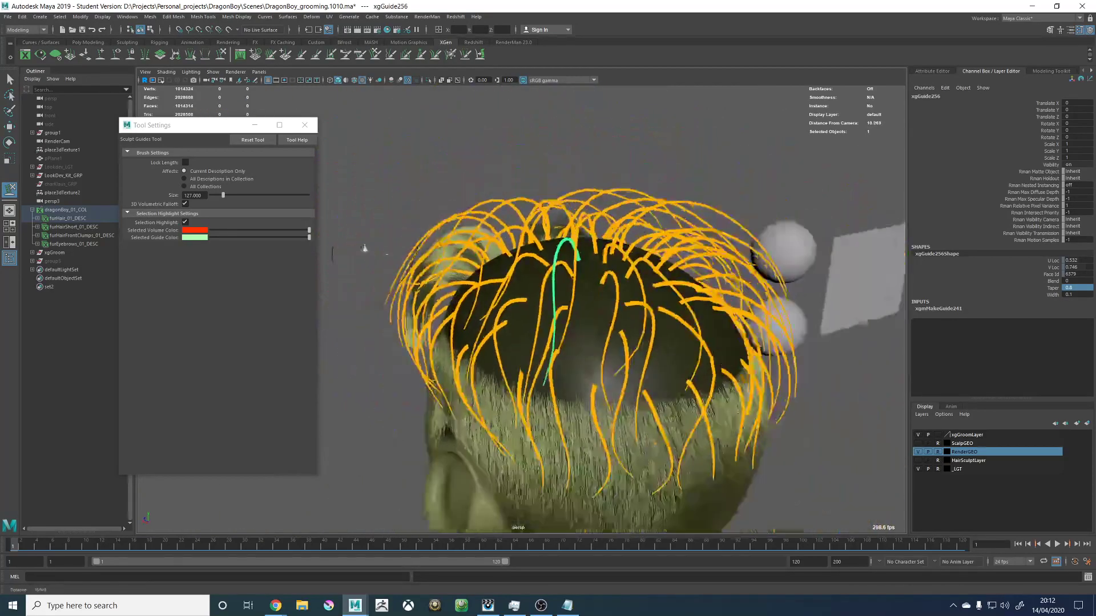
{"action": "left_click_drag", "start_coordinate": [522, 261], "coordinate": [562, 279], "text": "alt"}
Step: Select the guide beside it at the back of the crown, turn Lock Length on and sculpt it into an even arc
{"action": "key", "text": "w"}
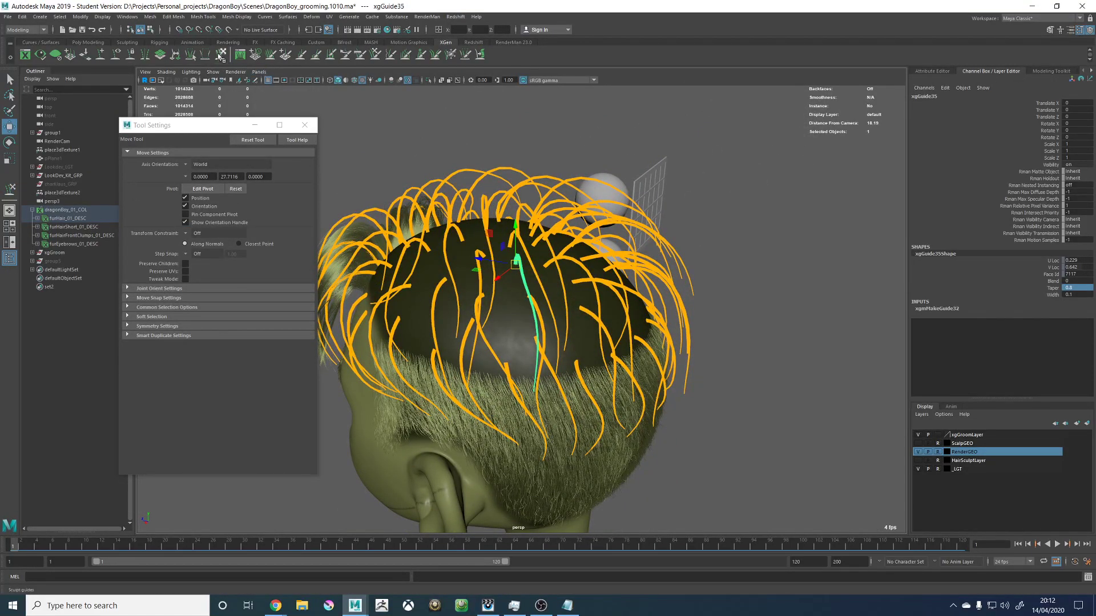
{"action": "left_click", "coordinate": [221, 55]}
{"action": "left_click", "coordinate": [185, 162]}
{"action": "scroll", "coordinate": [550, 322], "scroll_direction": "up", "scroll_amount": 3}
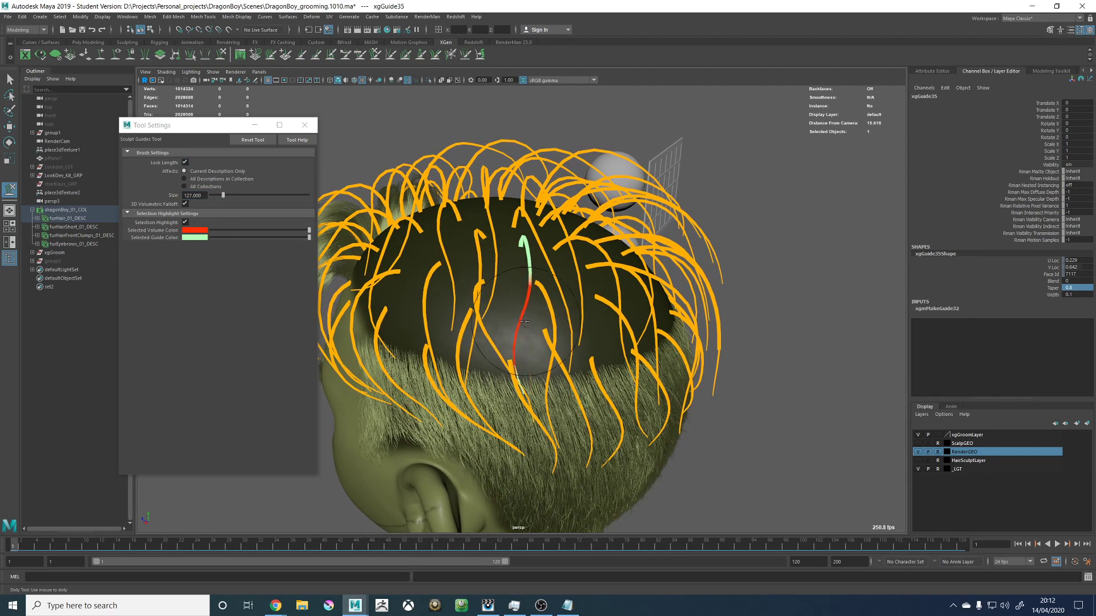
{"action": "mouse_move", "coordinate": [514, 390]}
{"action": "left_mouse_down", "text": "alt"}
{"action": "mouse_move", "coordinate": [522, 398]}
{"action": "mouse_move", "coordinate": [497, 414]}
{"action": "mouse_move", "coordinate": [470, 404]}
{"action": "mouse_move", "coordinate": [512, 378]}
{"action": "left_mouse_up", "text": "alt"}
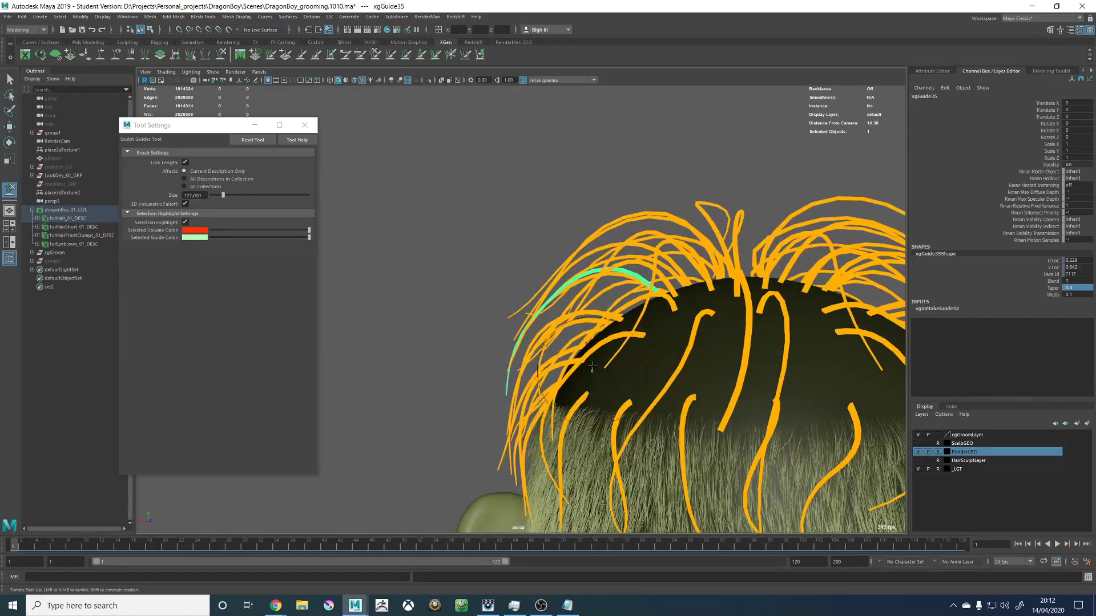
{"action": "left_click_drag", "start_coordinate": [592, 368], "coordinate": [567, 351], "text": "alt"}
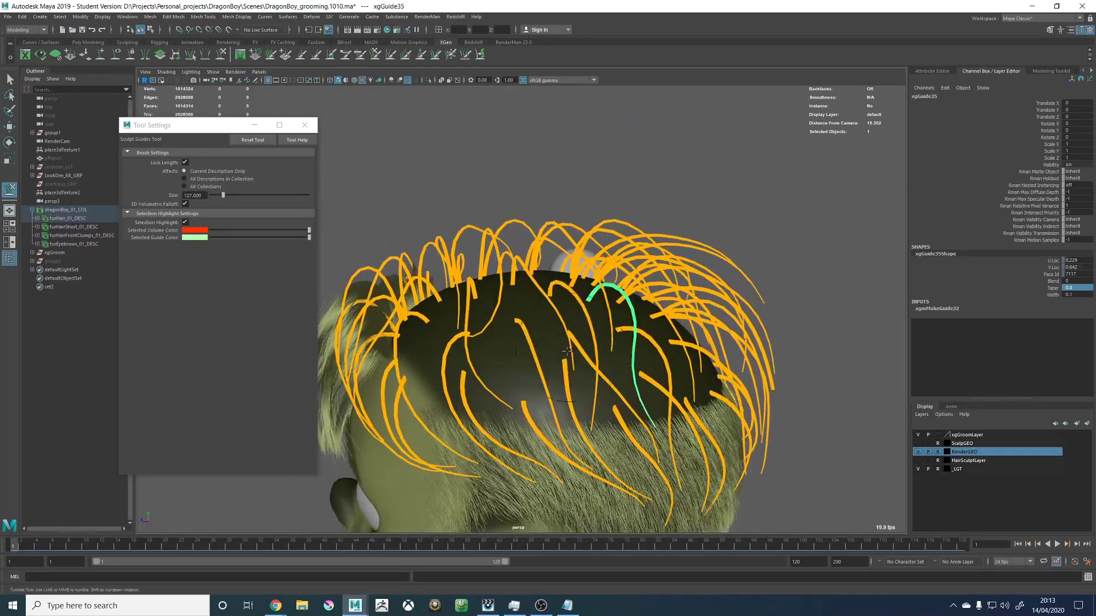
Step: Sculpt the straight guide on the side of the crown into a smooth curve sweeping towards the back of the head
{"action": "key", "text": "w"}
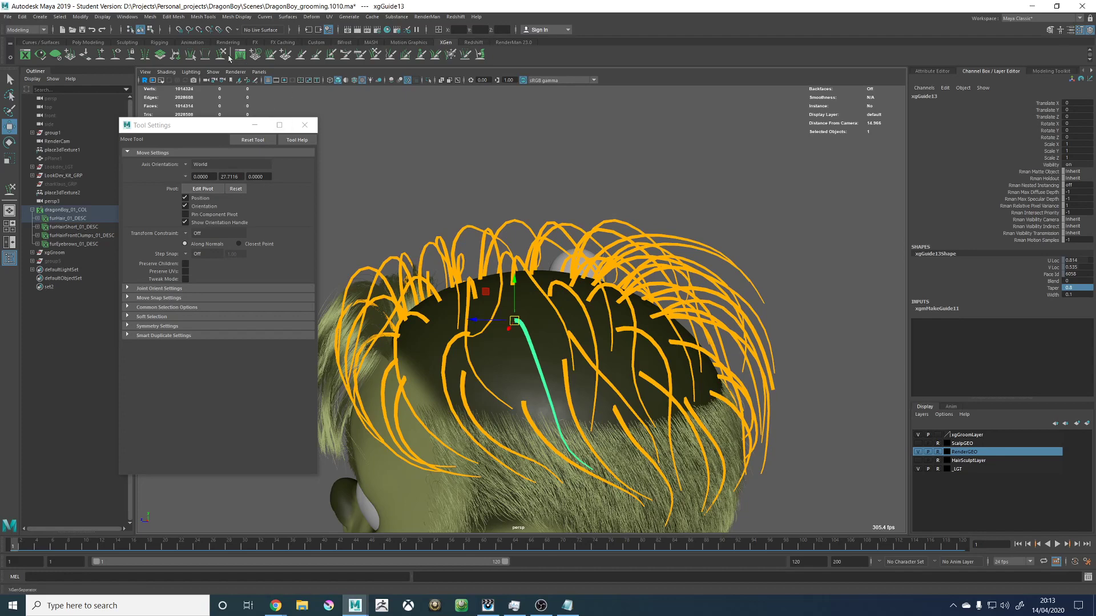
{"action": "left_click", "coordinate": [222, 61]}
{"action": "middle_click_drag", "start_coordinate": [530, 393], "coordinate": [533, 366], "text": "alt"}
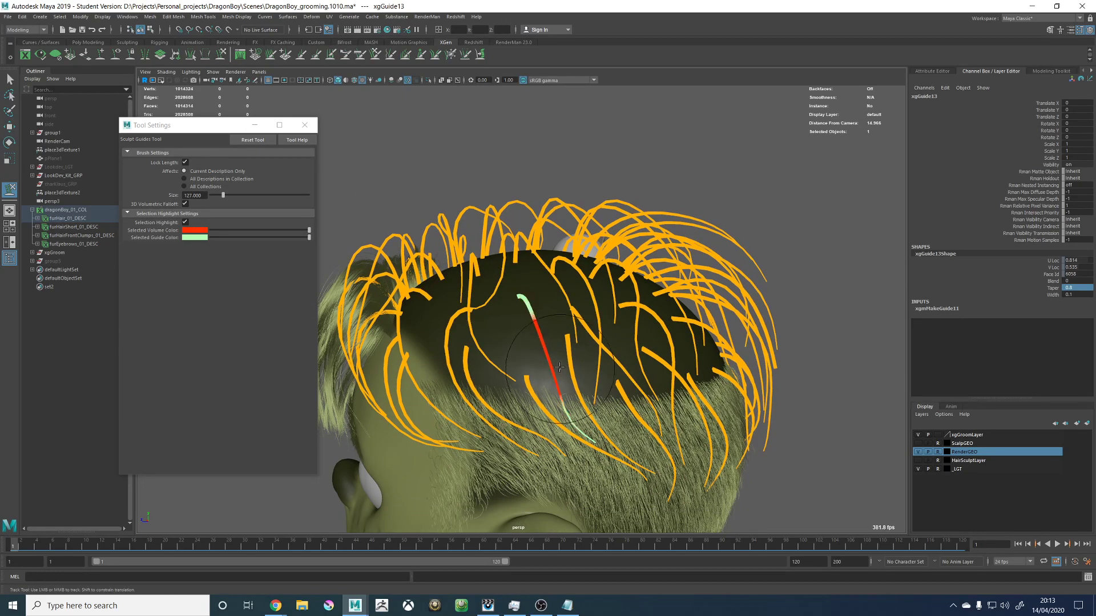
{"action": "left_click_drag", "start_coordinate": [545, 333], "coordinate": [525, 276], "text": "alt"}
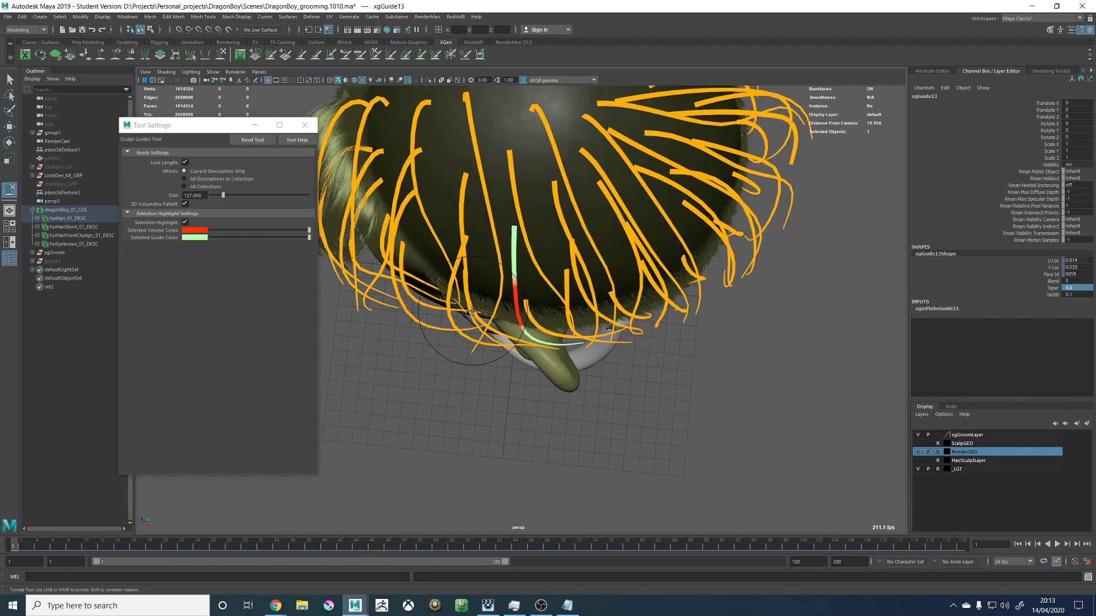
{"action": "left_click_drag", "start_coordinate": [522, 344], "coordinate": [538, 311], "text": "alt"}
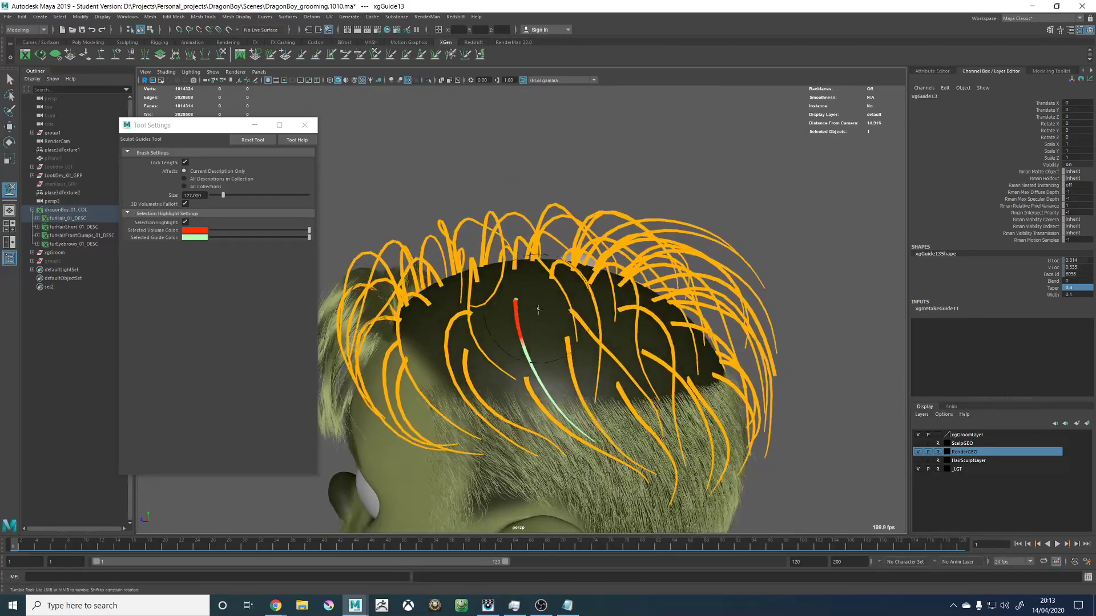
{"action": "middle_click_drag", "start_coordinate": [568, 331], "coordinate": [533, 303], "text": "alt"}
{"action": "mouse_move", "coordinate": [533, 303]}
{"action": "left_mouse_down", "text": "alt"}
{"action": "mouse_move", "coordinate": [532, 281]}
{"action": "mouse_move", "coordinate": [539, 321]}
{"action": "left_mouse_up", "text": "alt"}
Step: Sculpt the kinked guide further back on the side of the crown into a smoother arc and close the tool settings
{"action": "key", "text": "w"}
{"action": "left_click", "coordinate": [542, 298]}
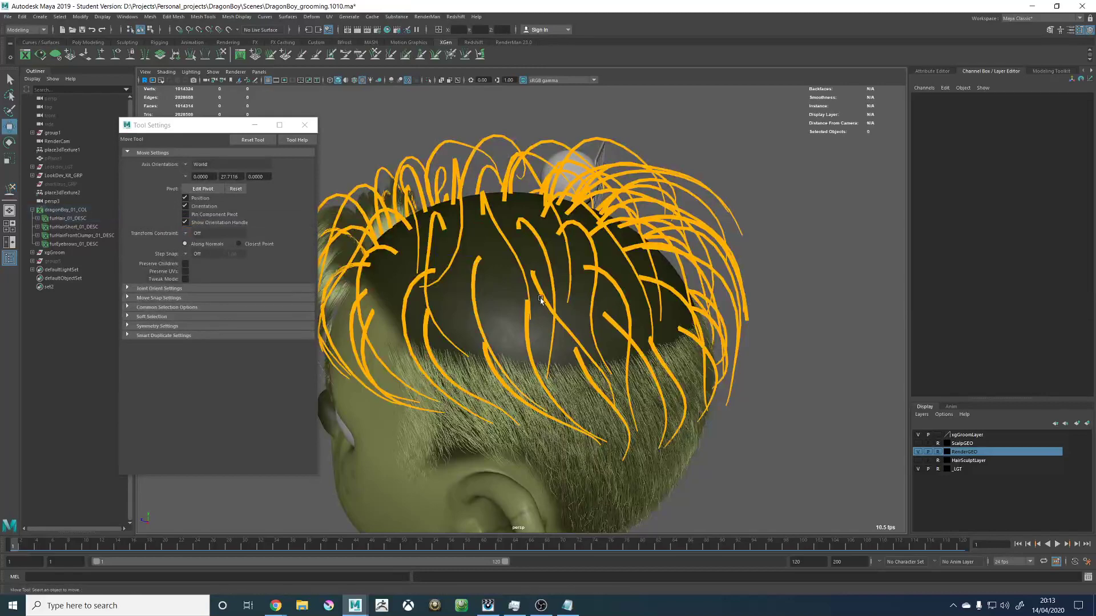
{"action": "left_click", "coordinate": [542, 291]}
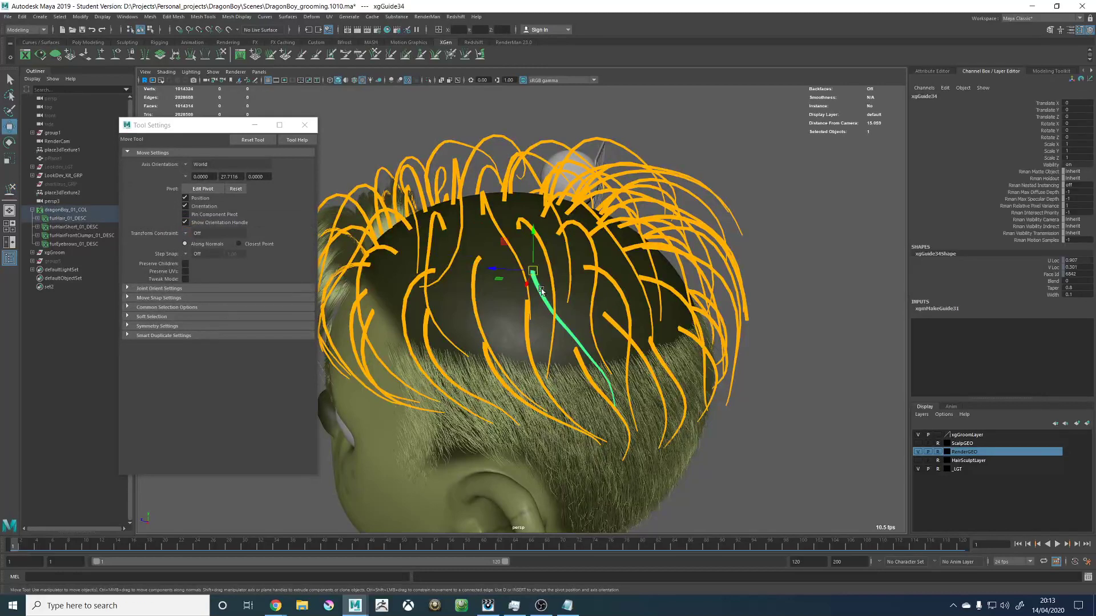
{"action": "left_click", "coordinate": [222, 53]}
{"action": "mouse_move", "coordinate": [528, 308]}
{"action": "left_mouse_down", "text": "alt"}
{"action": "mouse_move", "coordinate": [531, 291]}
{"action": "mouse_move", "coordinate": [555, 319]}
{"action": "left_mouse_up", "text": "alt"}
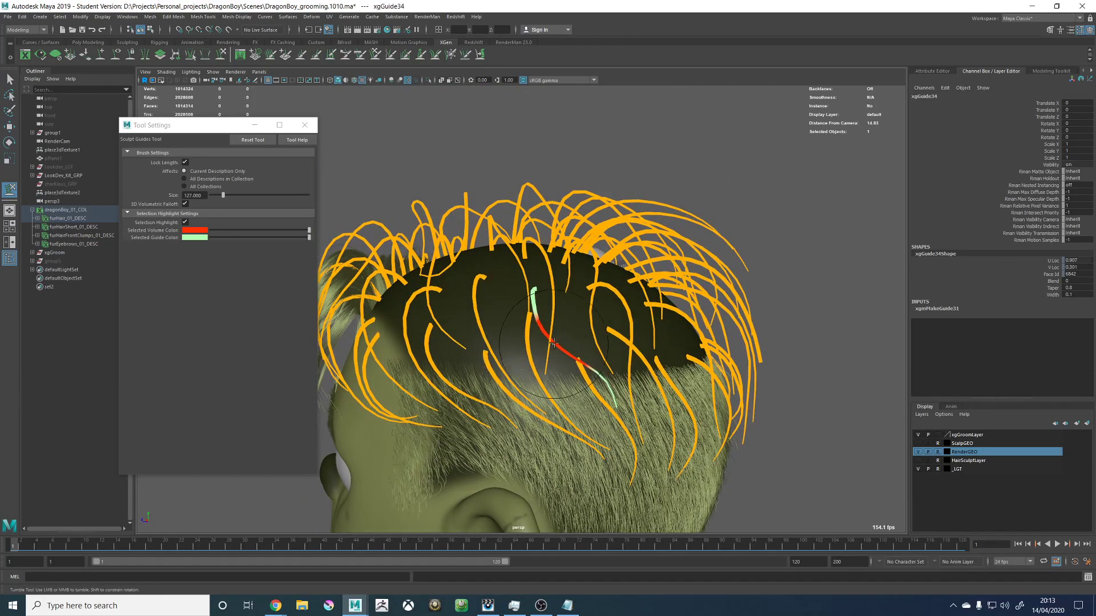
{"action": "left_click_drag", "start_coordinate": [554, 342], "coordinate": [496, 344], "text": "alt"}
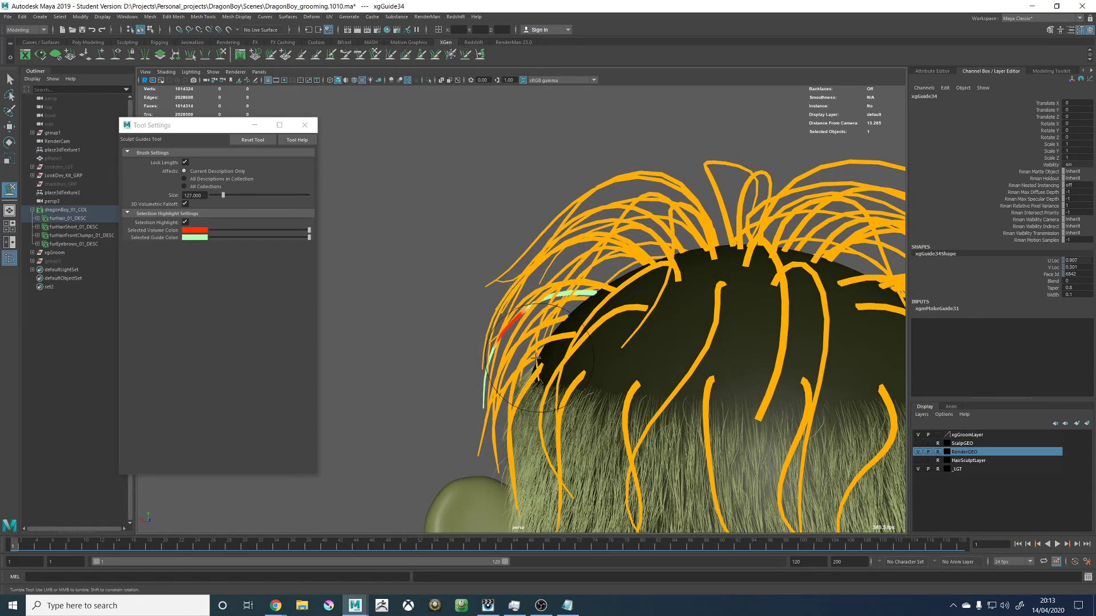
{"action": "left_click_drag", "start_coordinate": [536, 358], "coordinate": [524, 360], "text": "alt"}
{"action": "left_click_drag", "start_coordinate": [503, 404], "coordinate": [501, 427], "text": "alt"}
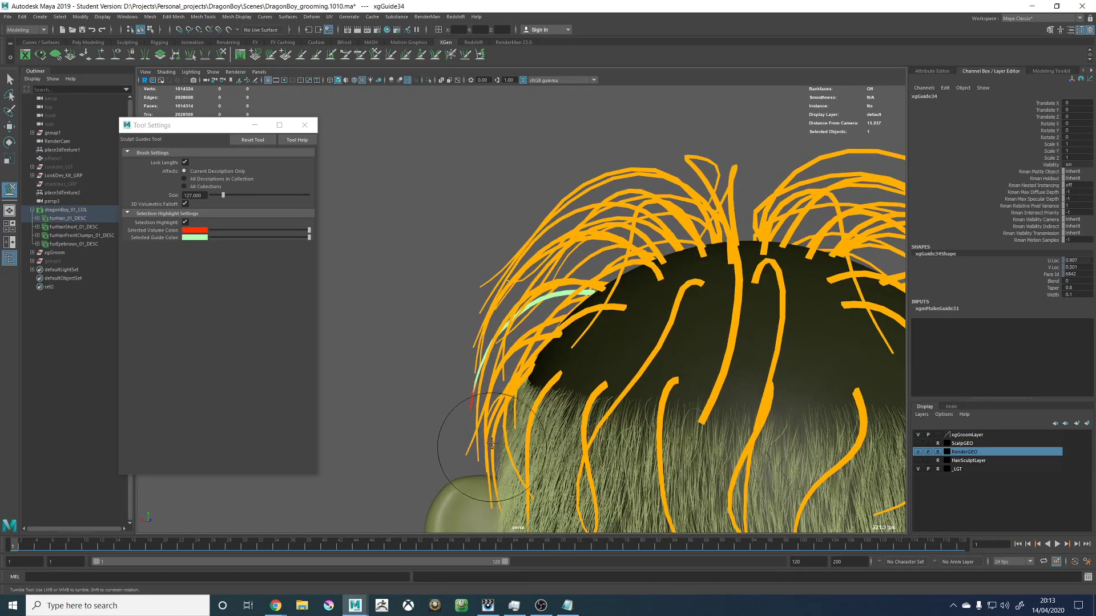
{"action": "right_click_drag", "start_coordinate": [494, 423], "coordinate": [474, 394], "text": "alt"}
{"action": "left_click_drag", "start_coordinate": [474, 394], "coordinate": [548, 382], "text": "alt"}
{"action": "right_click_drag", "start_coordinate": [548, 382], "coordinate": [409, 262], "text": "alt"}
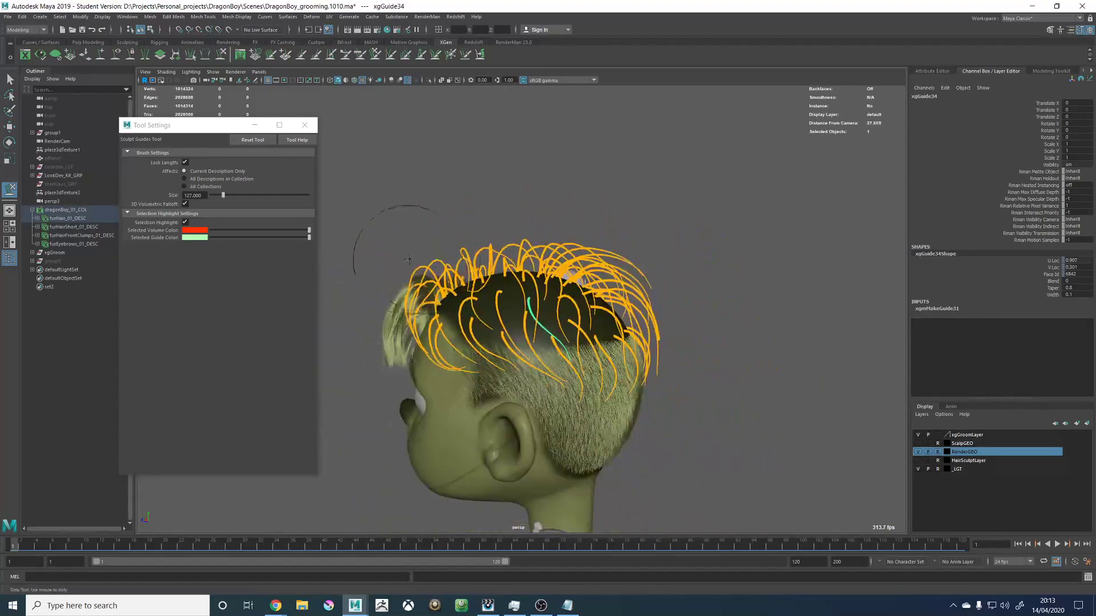
{"action": "left_click_drag", "start_coordinate": [408, 262], "coordinate": [509, 251], "text": "alt"}
{"action": "right_click_drag", "start_coordinate": [510, 250], "coordinate": [648, 183], "text": "alt"}
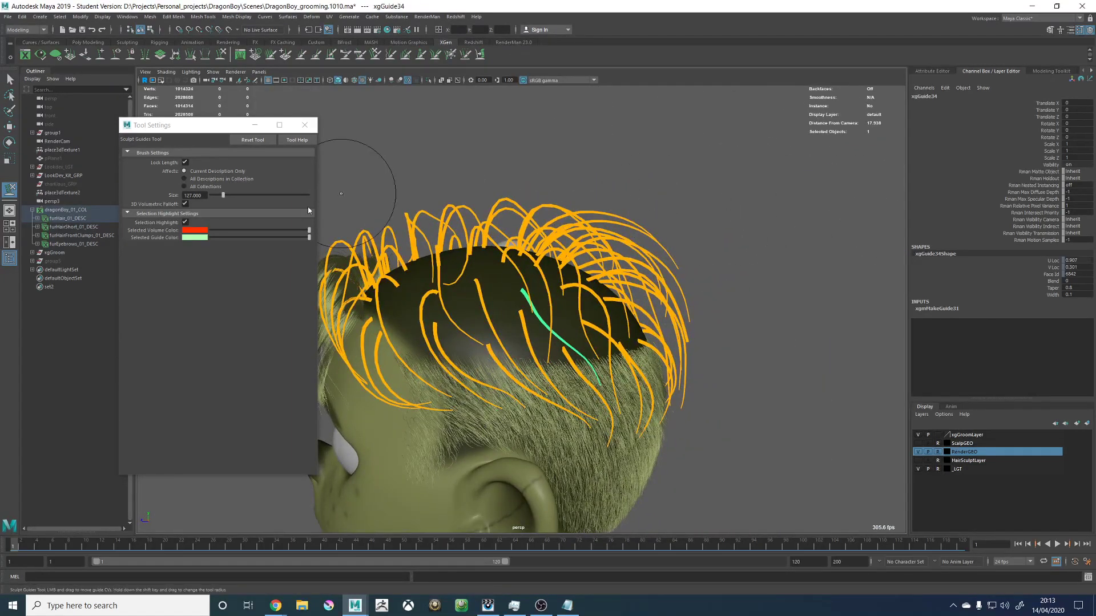
{"action": "left_click", "coordinate": [304, 126]}
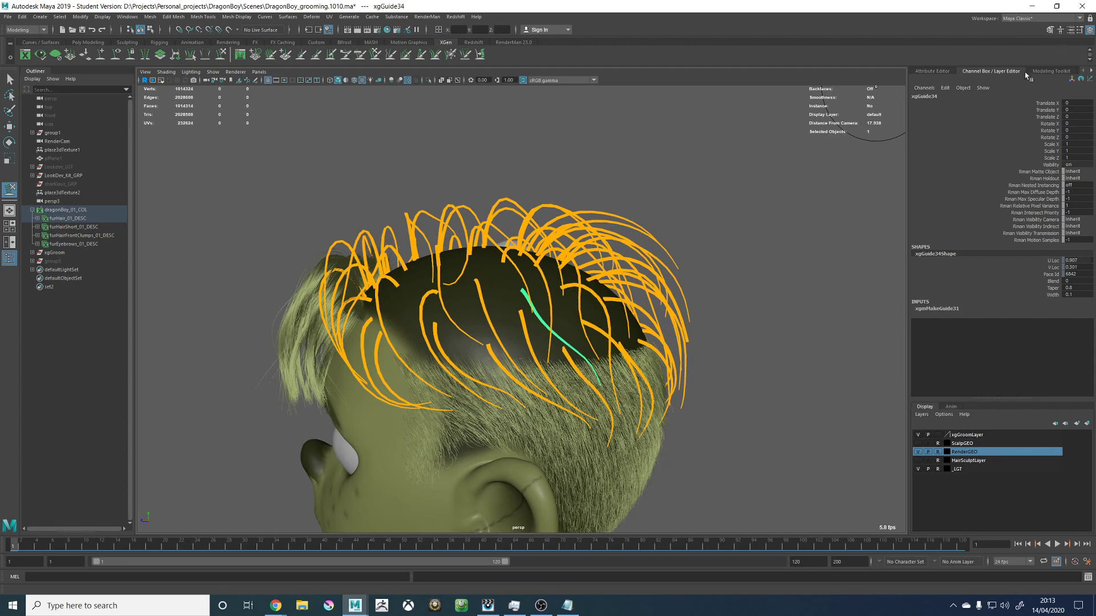
Step: Update the XGen preview of furHair_01_DESC and examine the hair from the side, the back and above
{"action": "left_click", "coordinate": [1091, 71]}
{"action": "left_click", "coordinate": [1071, 71]}
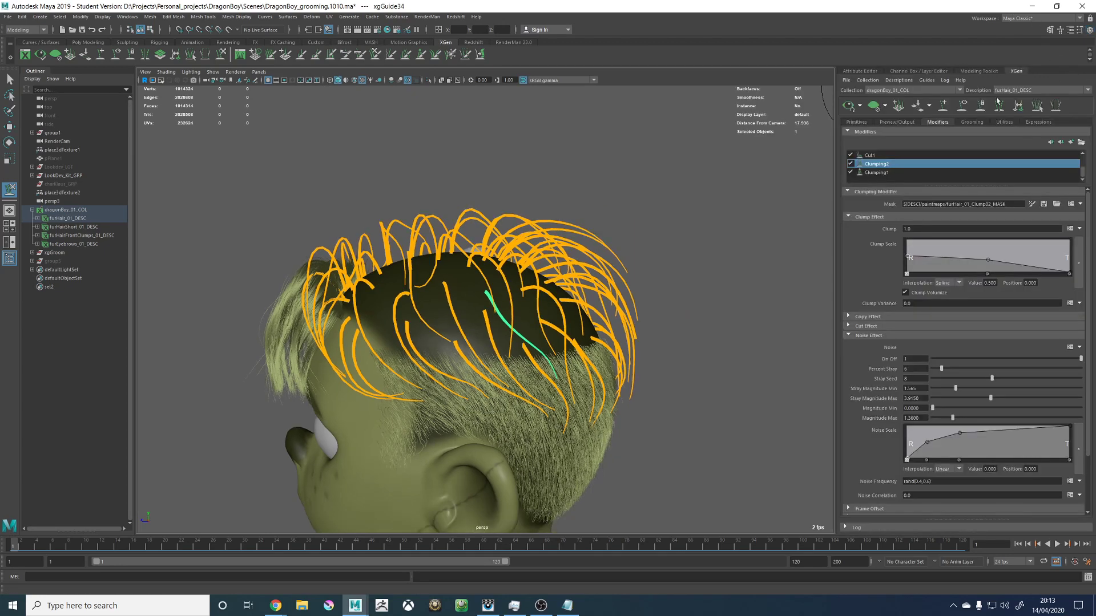
{"action": "left_click", "coordinate": [848, 105]}
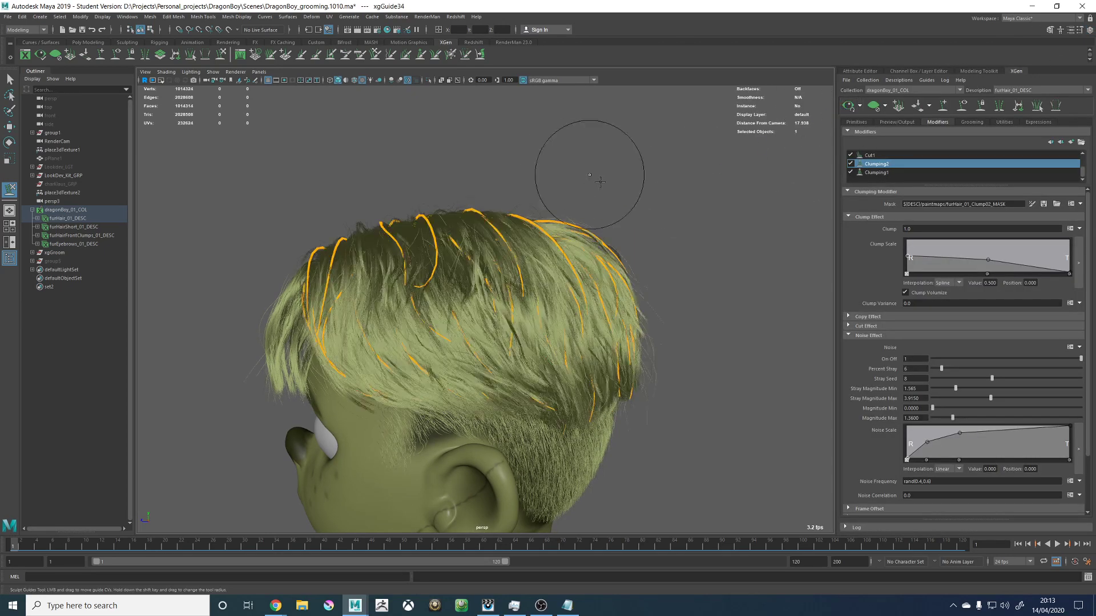
{"action": "left_click_drag", "start_coordinate": [694, 214], "coordinate": [507, 212], "text": "alt"}
{"action": "middle_click_drag", "start_coordinate": [508, 211], "coordinate": [587, 188], "text": "alt"}
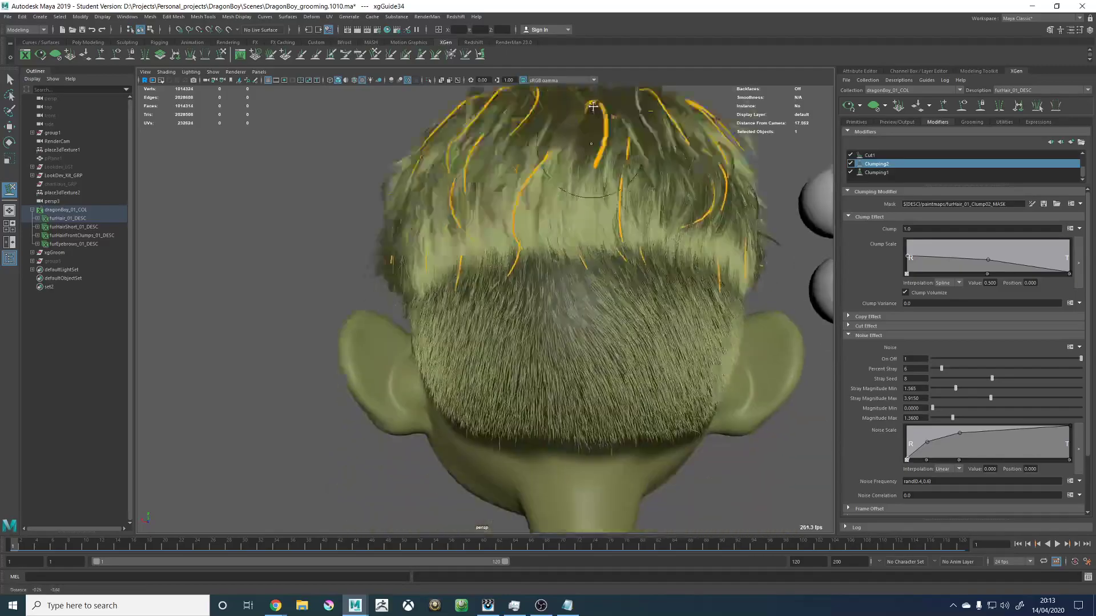
{"action": "left_click_drag", "start_coordinate": [587, 189], "coordinate": [583, 229], "text": "alt"}
{"action": "middle_click_drag", "start_coordinate": [583, 228], "coordinate": [574, 339], "text": "alt"}
{"action": "mouse_move", "coordinate": [571, 339]}
{"action": "left_mouse_down", "text": "alt"}
{"action": "mouse_move", "coordinate": [582, 240]}
{"action": "mouse_move", "coordinate": [533, 219]}
{"action": "mouse_move", "coordinate": [571, 320]}
{"action": "left_mouse_up", "text": "alt"}
{"action": "middle_click_drag", "start_coordinate": [570, 319], "coordinate": [582, 356], "text": "alt"}
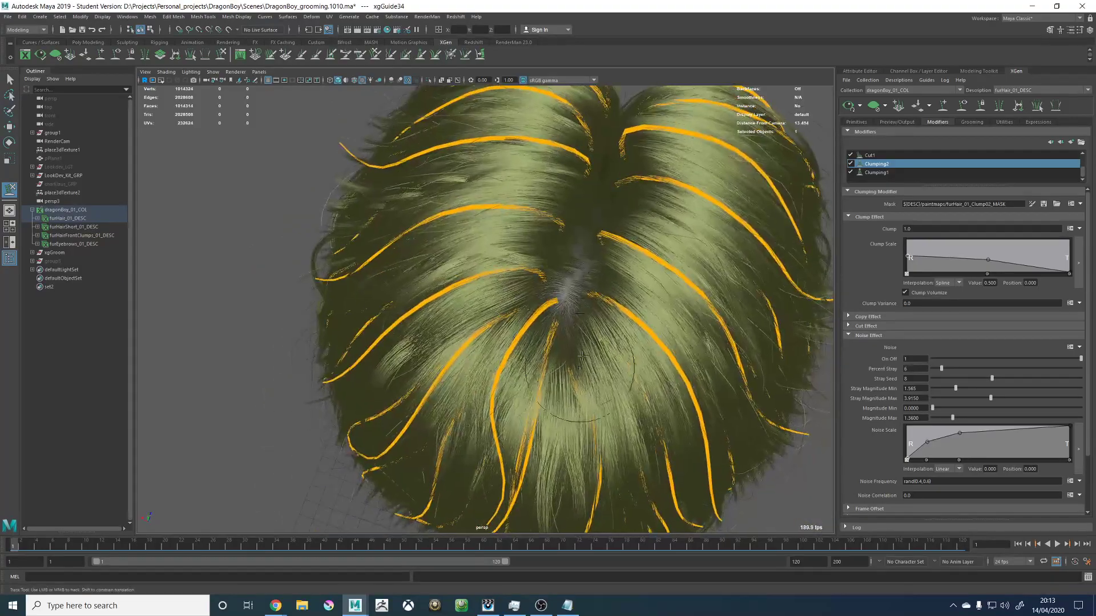
{"action": "left_click_drag", "start_coordinate": [585, 327], "coordinate": [739, 172], "text": "alt"}
Step: Clear the hair preview and toggle the guides' visibility off and back on
{"action": "left_click", "coordinate": [874, 106]}
{"action": "left_click", "coordinate": [918, 104]}
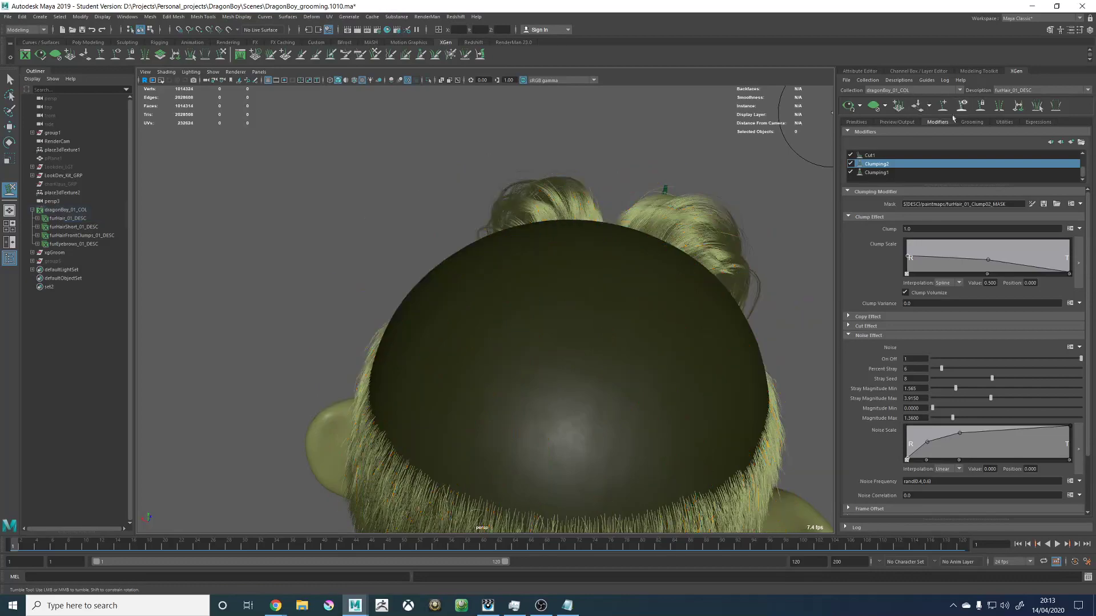
{"action": "left_click", "coordinate": [918, 105]}
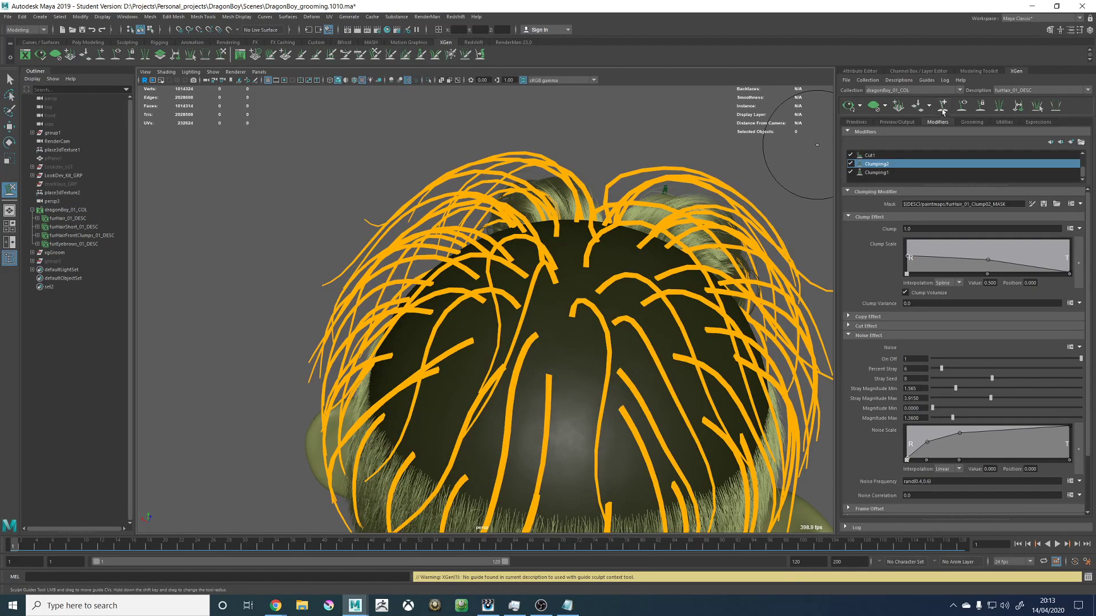
Step: Add a new guide in the gap at the centre of the crown and scale it up to about 1.119
{"action": "middle_click_drag", "start_coordinate": [567, 286], "coordinate": [573, 206], "text": "alt"}
{"action": "right_click_drag", "start_coordinate": [572, 206], "coordinate": [399, 146], "text": "alt"}
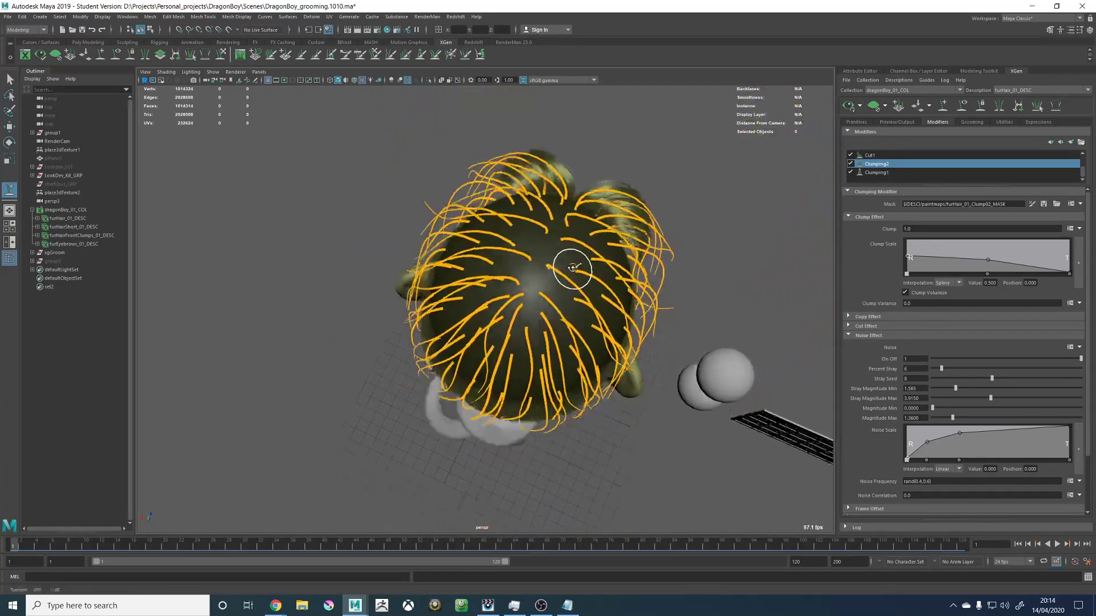
{"action": "middle_click_drag", "start_coordinate": [534, 283], "coordinate": [514, 253], "text": "alt"}
{"action": "right_click_drag", "start_coordinate": [514, 253], "coordinate": [530, 312], "text": "alt"}
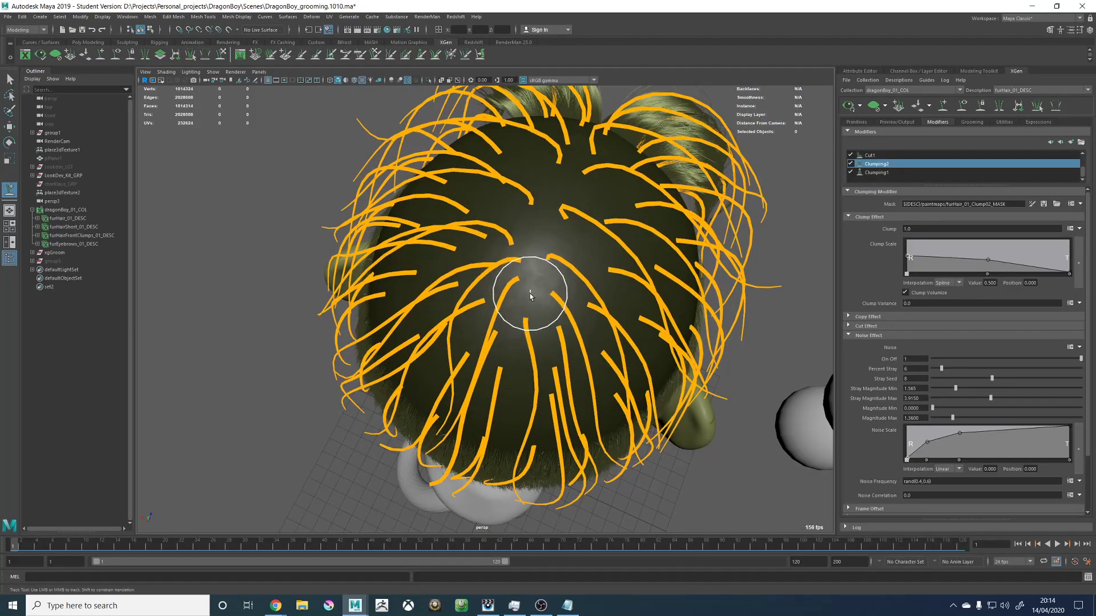
{"action": "left_click", "coordinate": [531, 293]}
{"action": "left_click_drag", "start_coordinate": [531, 292], "coordinate": [588, 282], "text": "alt"}
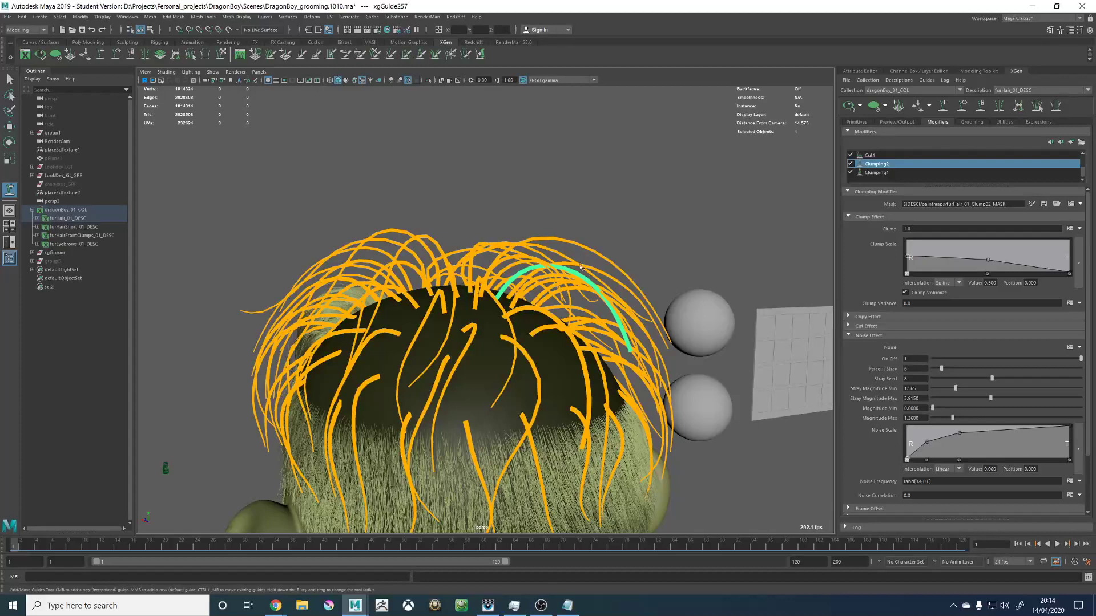
{"action": "key", "text": "r"}
{"action": "left_click_drag", "start_coordinate": [500, 301], "coordinate": [585, 278]}
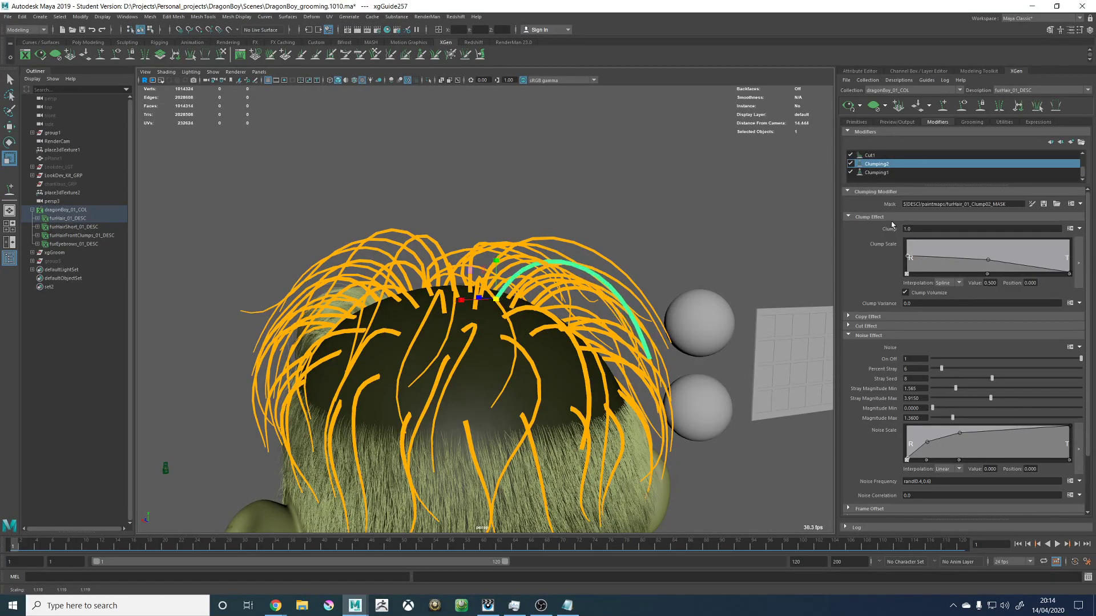
Step: Set the Taper of the guide added at the crown's centre to 0.8
{"action": "left_click", "coordinate": [903, 72]}
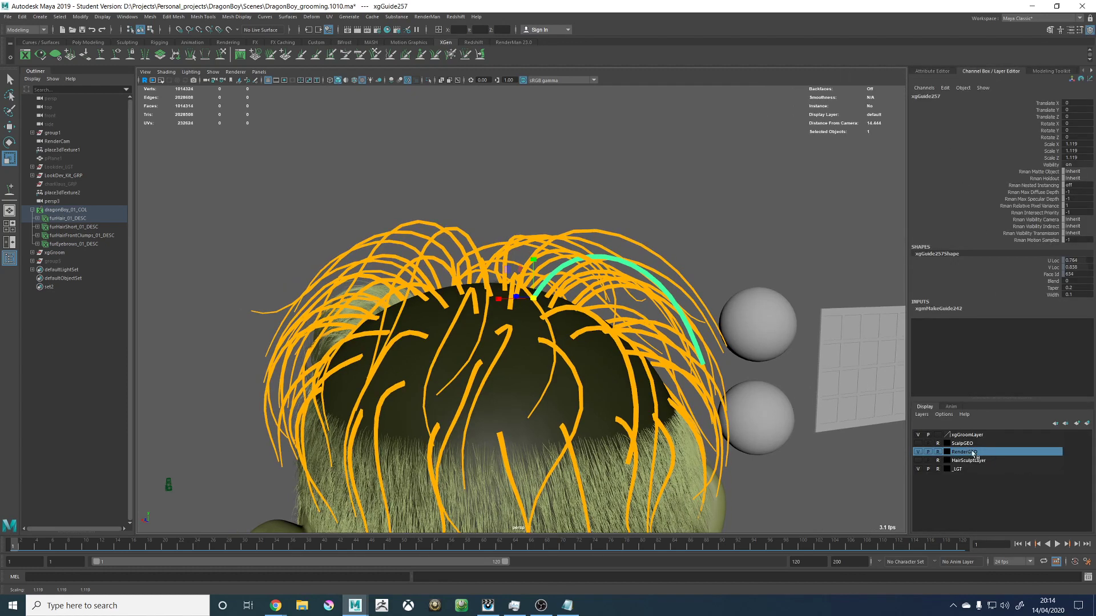
{"action": "double_click", "coordinate": [1074, 287]}
{"action": "type", "text": "0.8"}
{"action": "key", "text": "Return"}
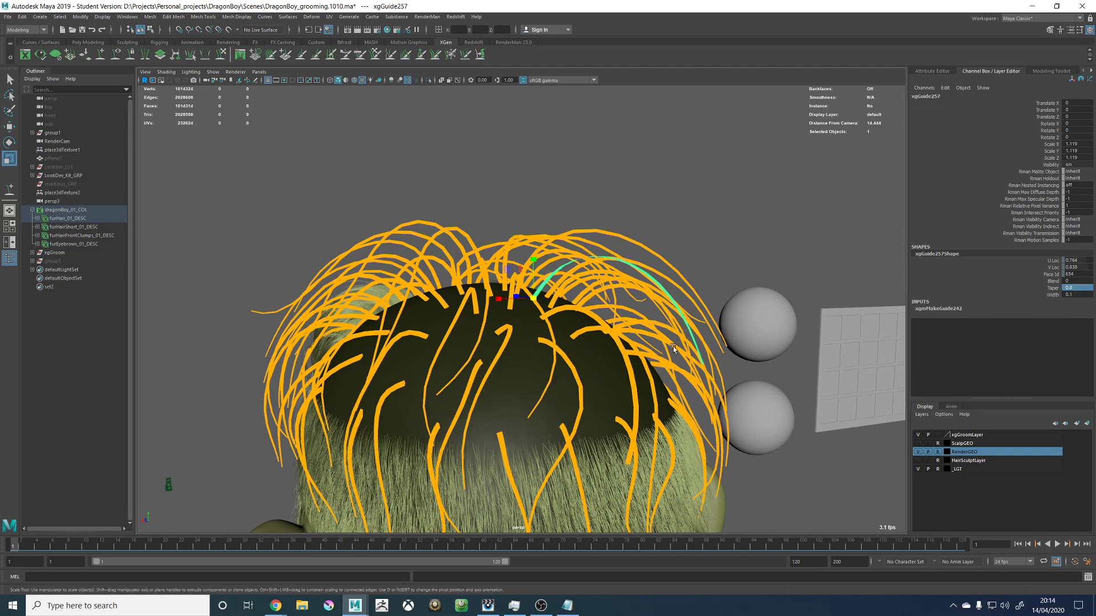
Step: Sculpt the crown-centre guide into an arc that falls over the back of the head between its neighbours, and deselect it
{"action": "left_click_drag", "start_coordinate": [601, 174], "coordinate": [639, 169], "text": "alt"}
{"action": "left_click", "coordinate": [221, 55]}
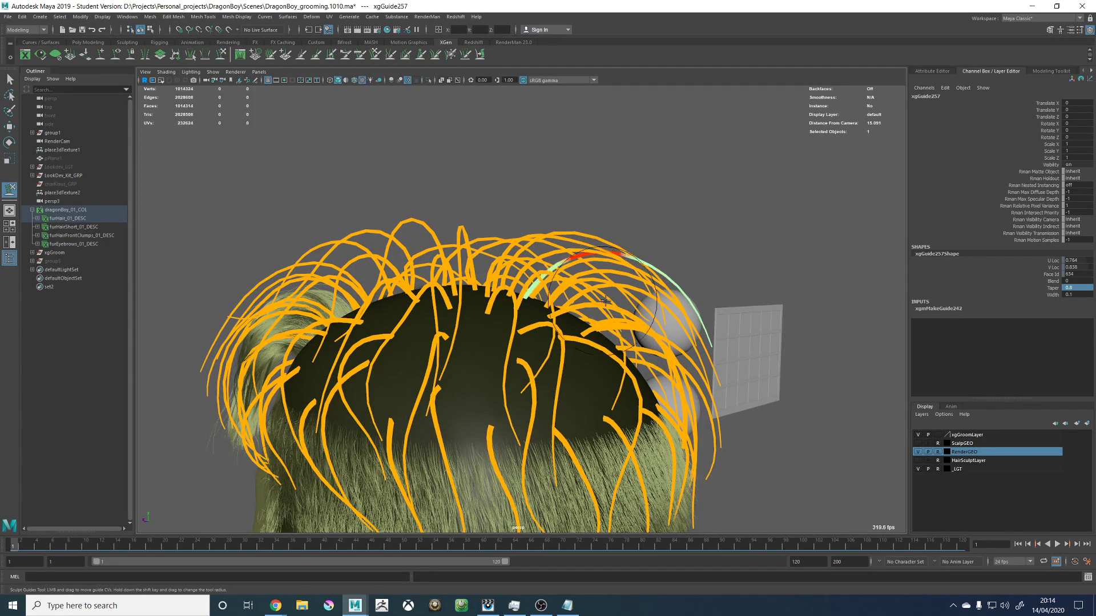
{"action": "mouse_move", "coordinate": [645, 286]}
{"action": "left_mouse_down", "text": "alt"}
{"action": "mouse_move", "coordinate": [625, 298]}
{"action": "mouse_move", "coordinate": [513, 265]}
{"action": "left_mouse_up", "text": "alt"}
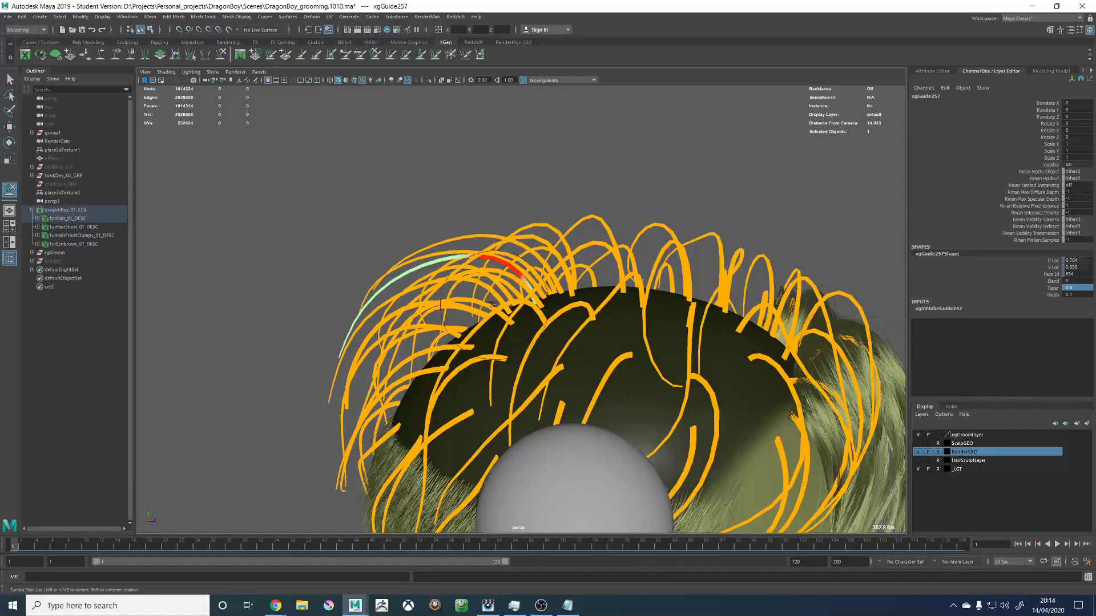
{"action": "left_click_drag", "start_coordinate": [433, 275], "coordinate": [454, 218], "text": "alt"}
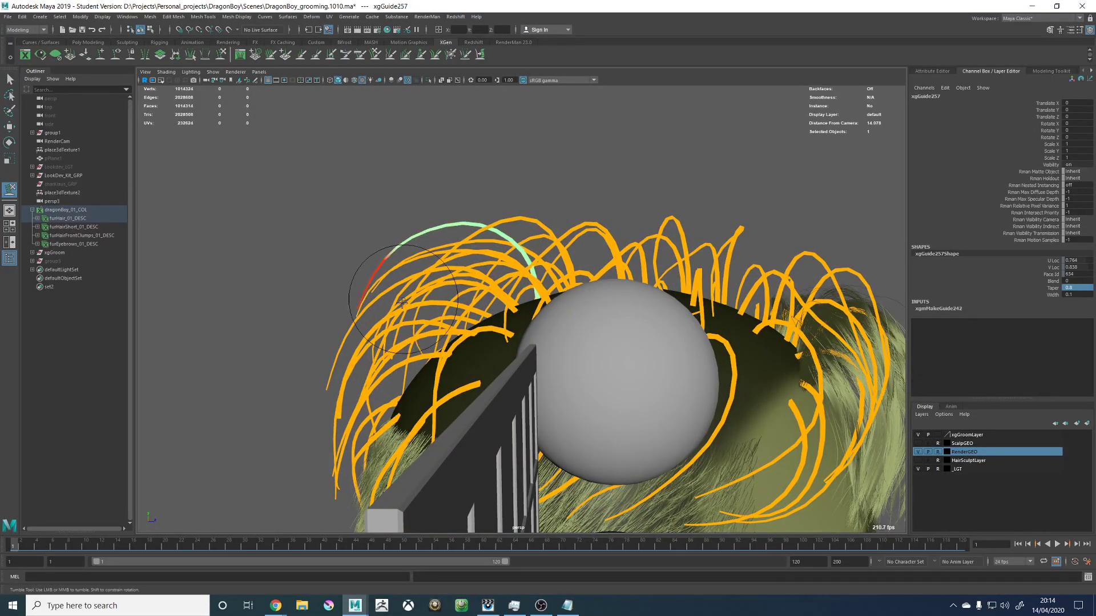
{"action": "left_click_drag", "start_coordinate": [401, 311], "coordinate": [538, 420], "text": "alt"}
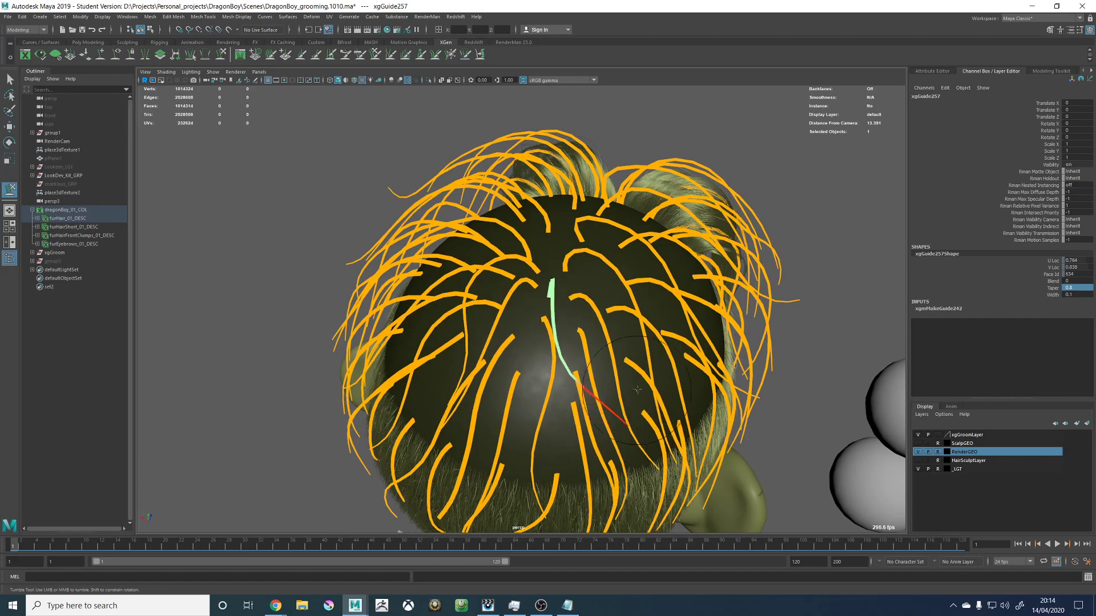
{"action": "left_click_drag", "start_coordinate": [637, 390], "coordinate": [493, 350], "text": "alt"}
{"action": "scroll", "coordinate": [586, 188], "scroll_direction": "down", "scroll_amount": 3}
{"action": "key", "text": "w"}
{"action": "left_click", "coordinate": [662, 143]}
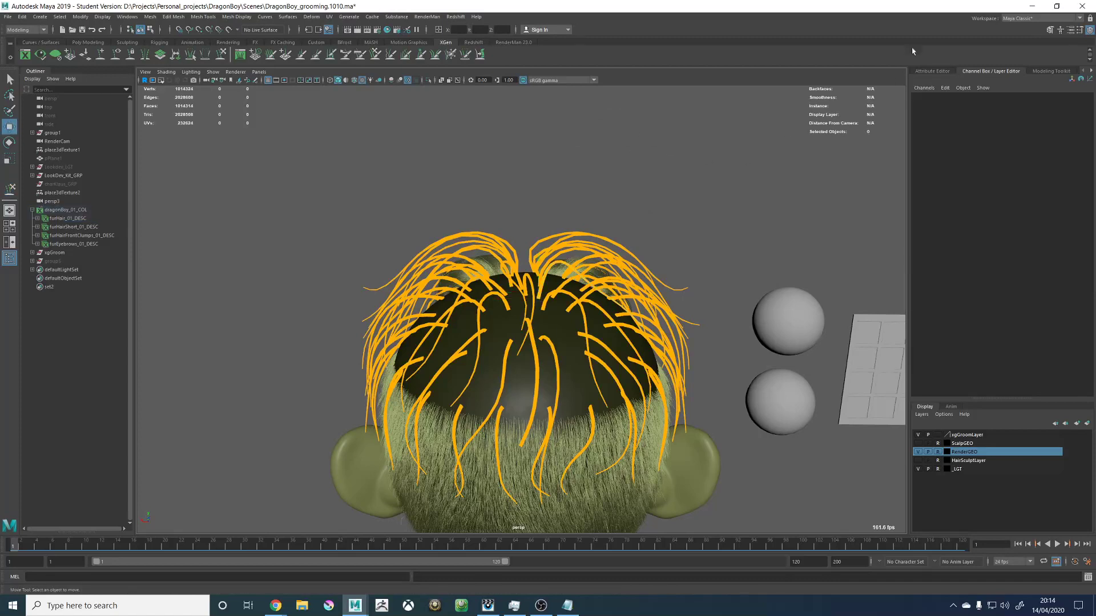
Step: Open the XGen settings, regenerate the furHair_01_DESC hair preview, and hide its guides
{"action": "left_click", "coordinate": [1090, 71]}
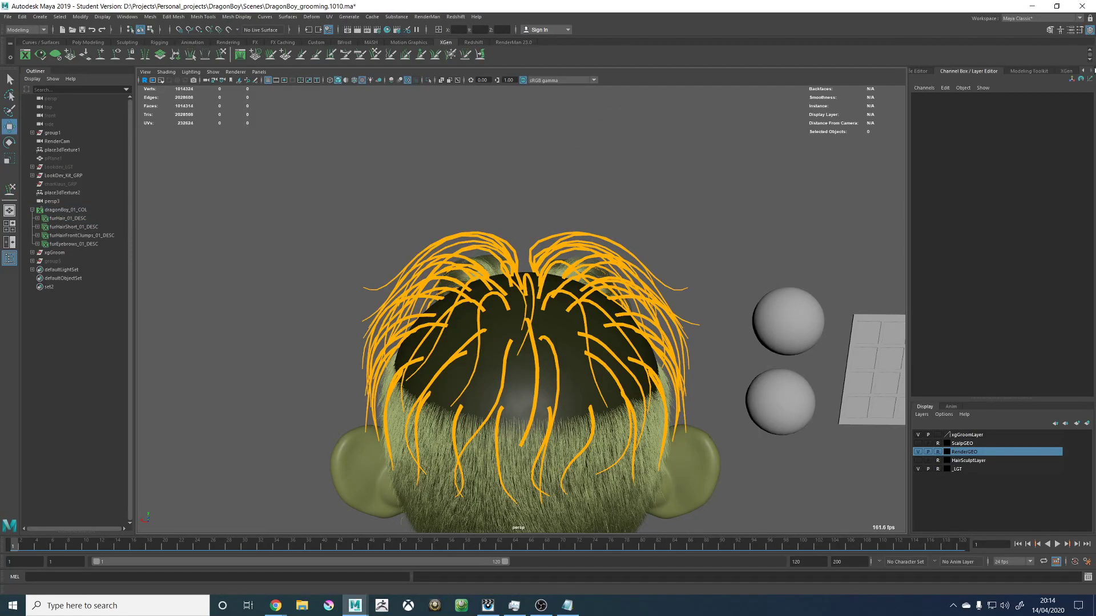
{"action": "left_click", "coordinate": [1061, 72]}
{"action": "left_click", "coordinate": [848, 106]}
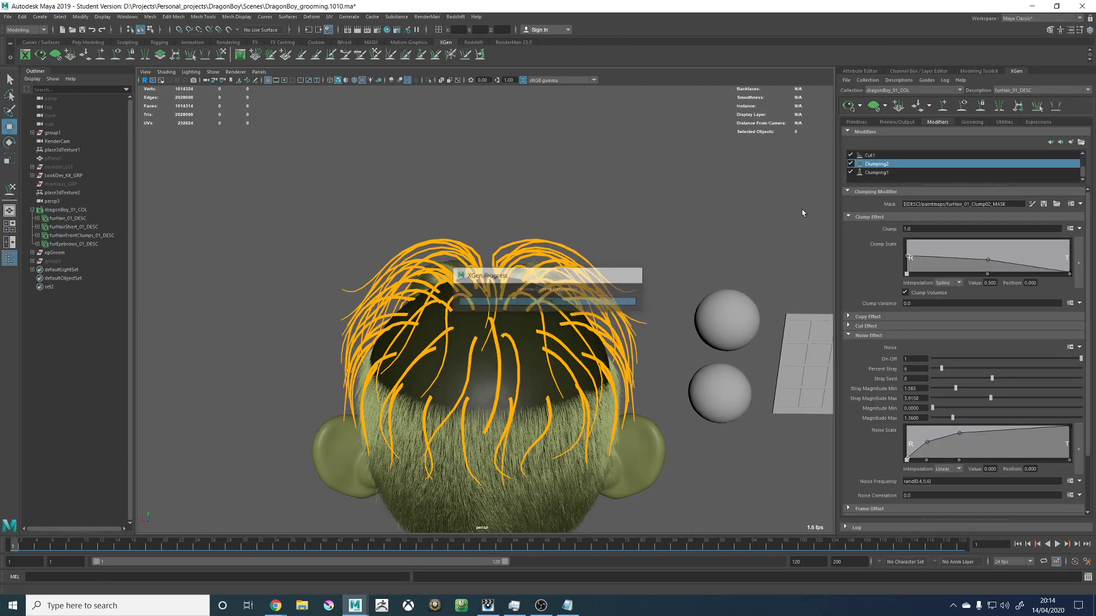
{"action": "mouse_move", "coordinate": [680, 282]}
{"action": "left_mouse_down", "text": "alt"}
{"action": "mouse_move", "coordinate": [663, 253]}
{"action": "mouse_move", "coordinate": [713, 257]}
{"action": "mouse_move", "coordinate": [679, 263]}
{"action": "left_mouse_up", "text": "alt"}
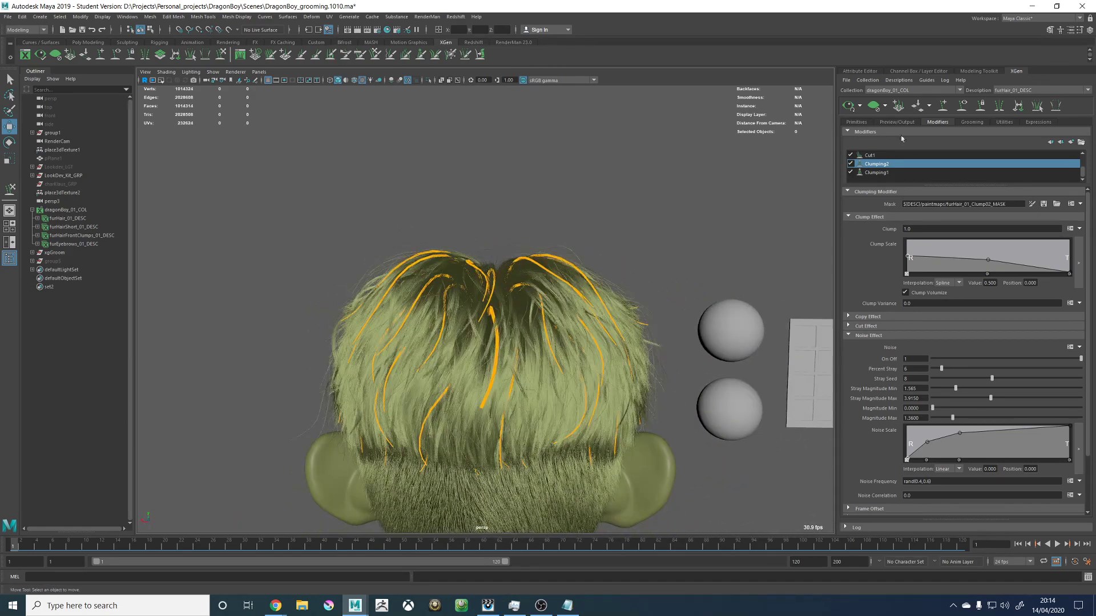
{"action": "left_click", "coordinate": [963, 104]}
Step: Examine the regenerated hair preview around the crown, the side and the back of the head
{"action": "middle_click_drag", "start_coordinate": [554, 265], "coordinate": [602, 301], "text": "alt"}
{"action": "left_click_drag", "start_coordinate": [602, 301], "coordinate": [641, 323], "text": "alt"}
{"action": "left_click_drag", "start_coordinate": [585, 410], "coordinate": [662, 260], "text": "alt"}
{"action": "left_click_drag", "start_coordinate": [681, 306], "coordinate": [633, 290], "text": "alt"}
{"action": "middle_click_drag", "start_coordinate": [648, 240], "coordinate": [646, 328], "text": "alt"}
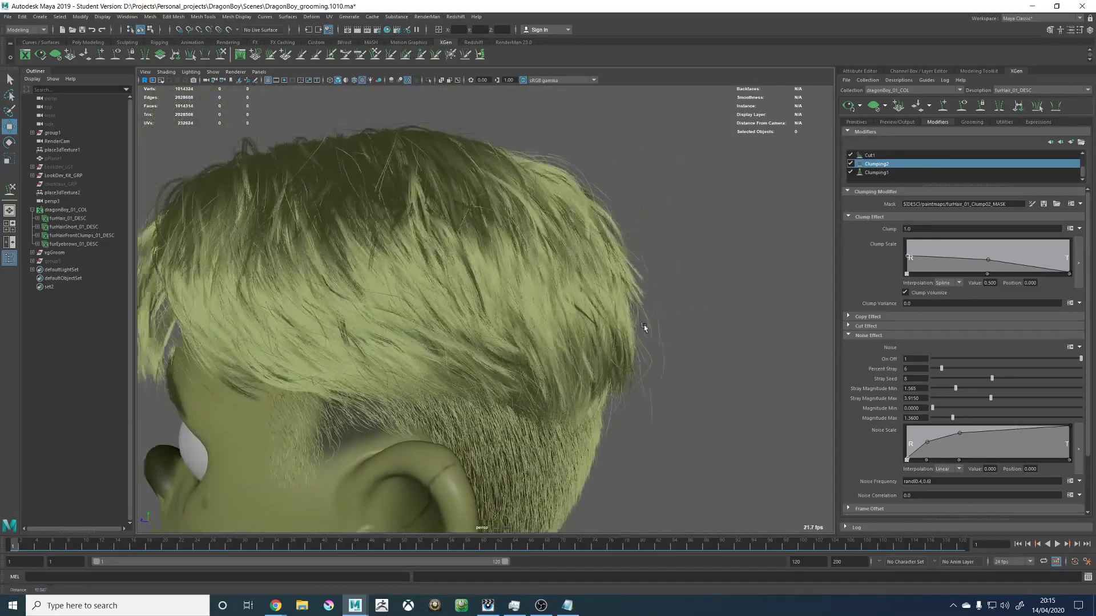
{"action": "right_click_drag", "start_coordinate": [646, 328], "coordinate": [530, 226], "text": "alt"}
{"action": "left_click_drag", "start_coordinate": [626, 278], "coordinate": [565, 251], "text": "alt"}
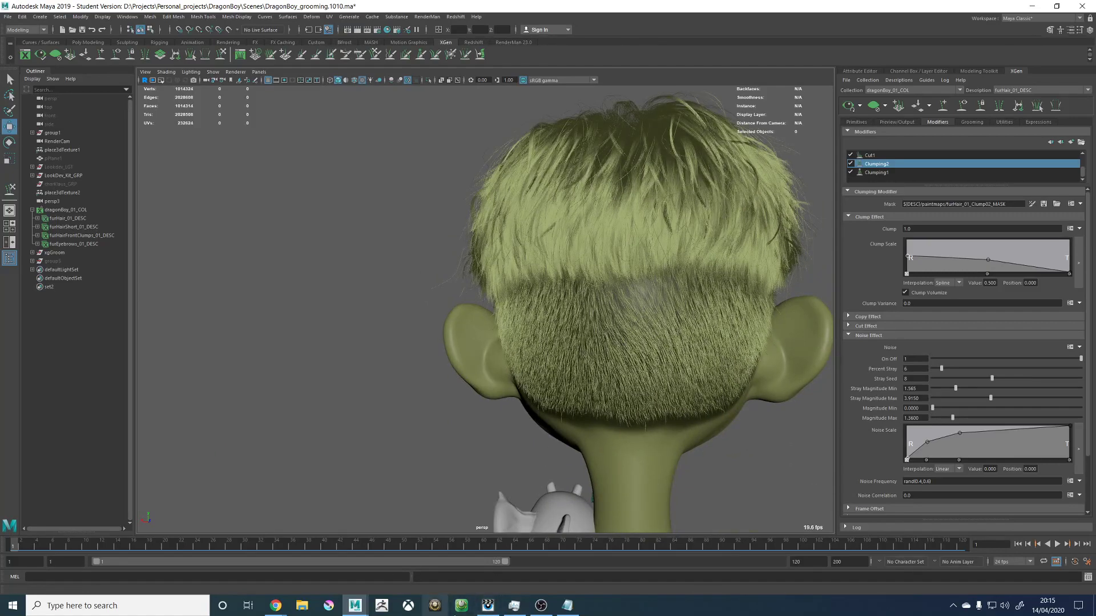
Step: Switch to the render viewer, raise the exposure on the back-view render to inspect the hair, and reset it to 0
{"action": "left_click", "coordinate": [488, 605]}
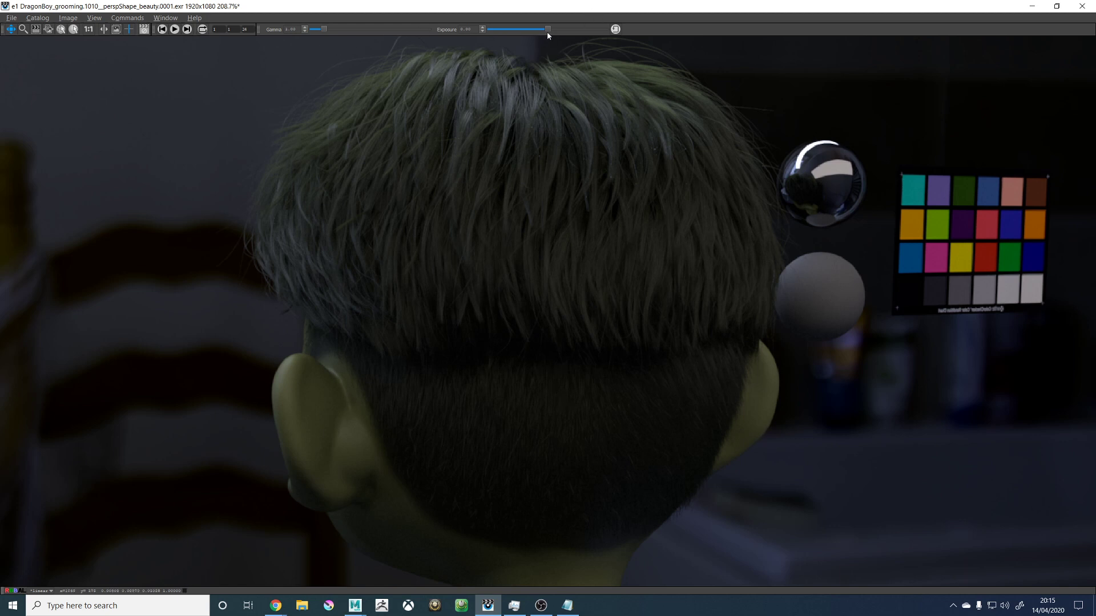
{"action": "left_click_drag", "start_coordinate": [547, 30], "coordinate": [559, 30]}
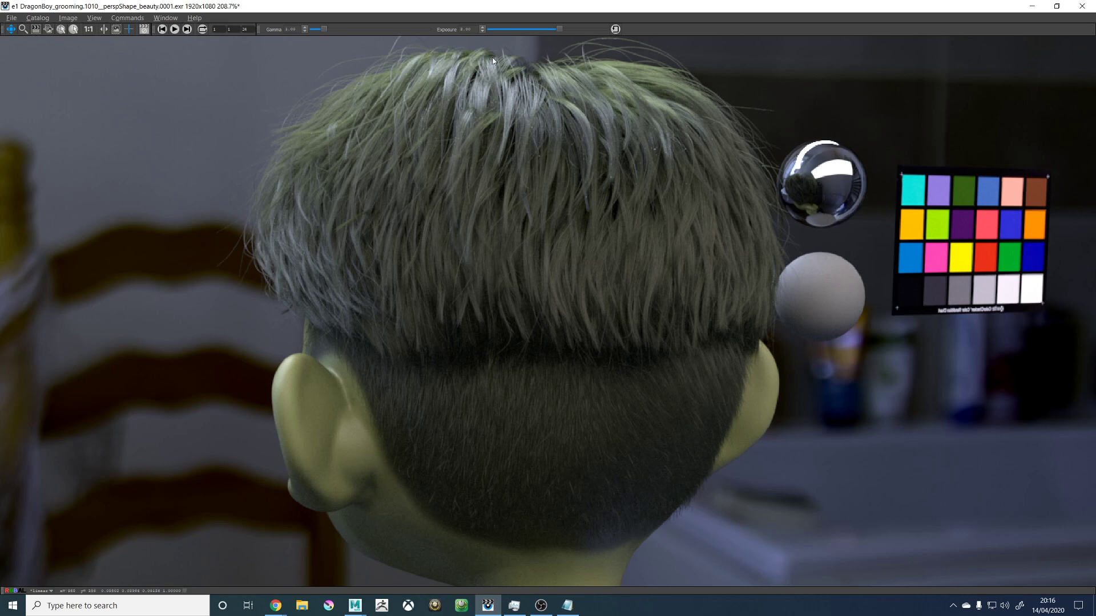
{"action": "double_click", "coordinate": [455, 29]}
{"action": "type", "text": "0"}
{"action": "key", "text": "Return"}
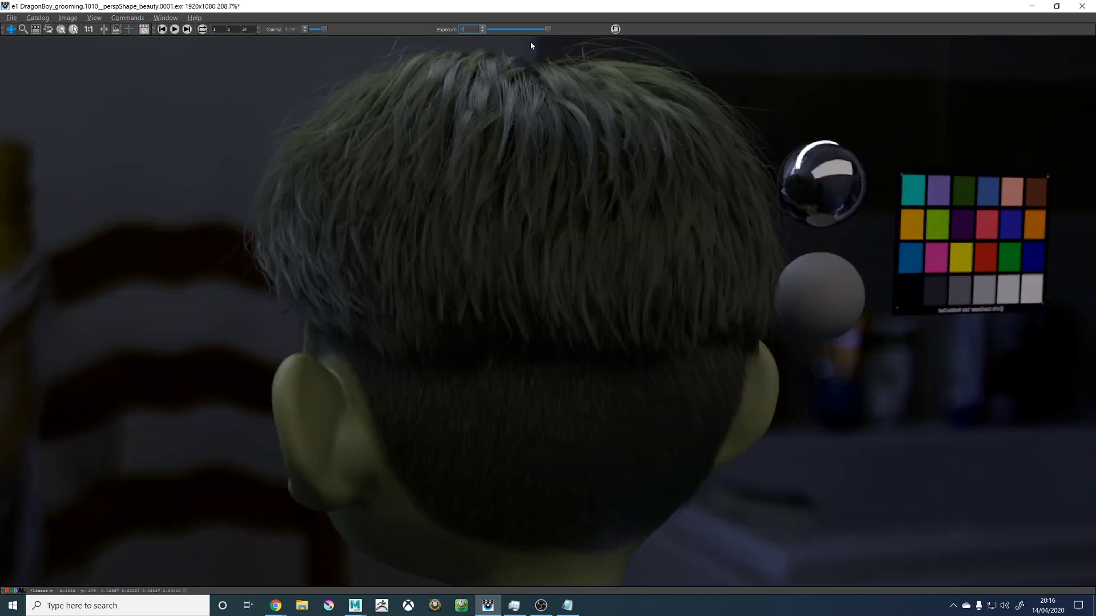
Step: Fit the whole back-view render in the viewer and bring up the front-view render
{"action": "left_click", "coordinate": [572, 172]}
{"action": "key", "text": "f"}
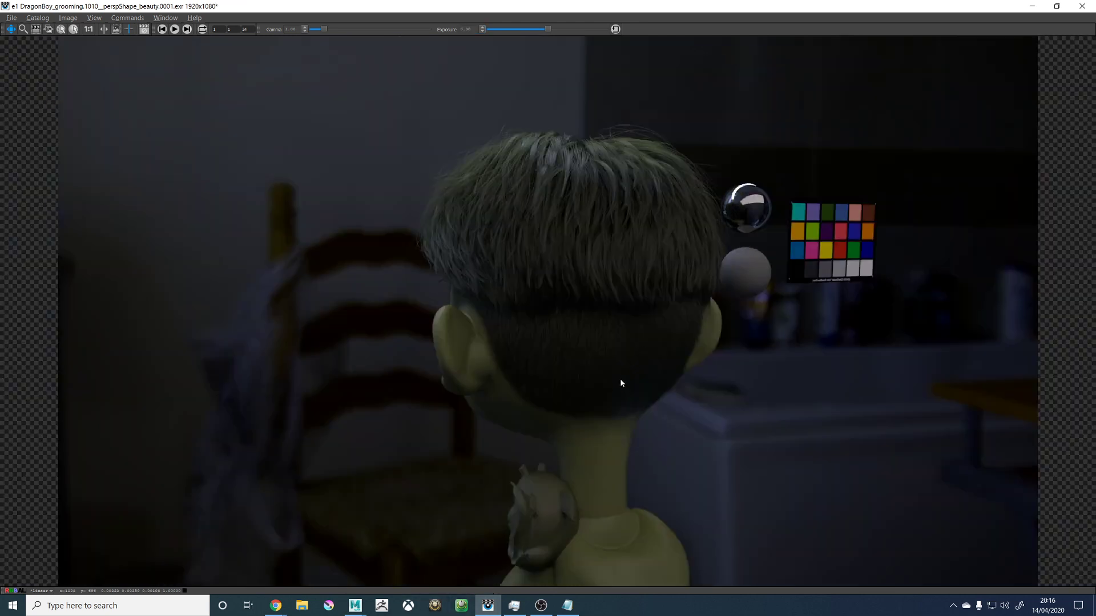
{"action": "key", "text": "Left"}
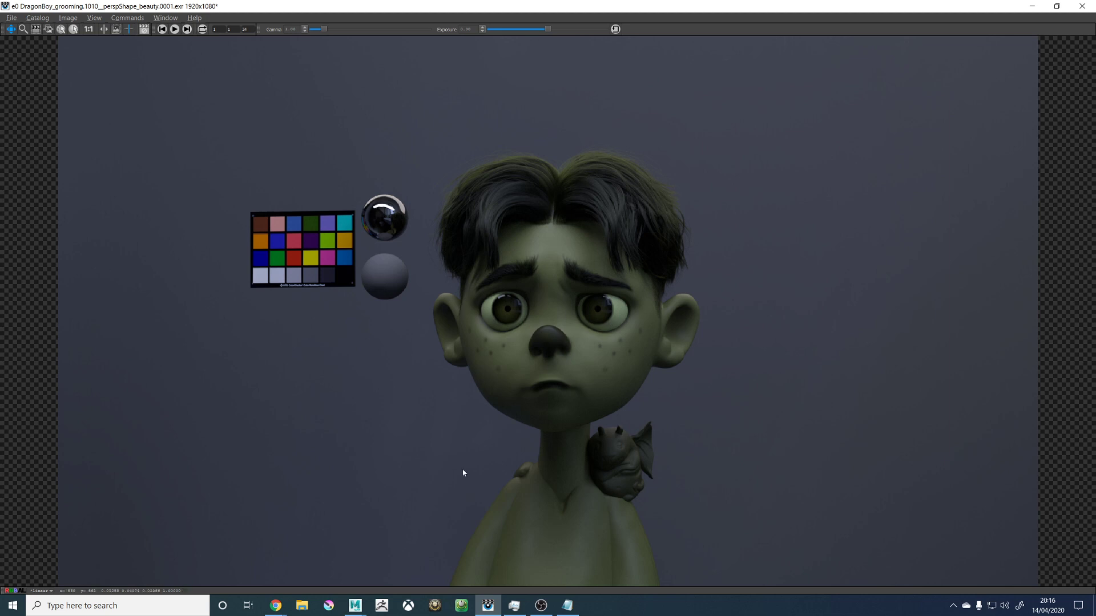
Step: Switch back to Maya, reselect the furHair_01_DESC description, and show the Noise2 modifier's settings
{"action": "left_click", "coordinate": [354, 605]}
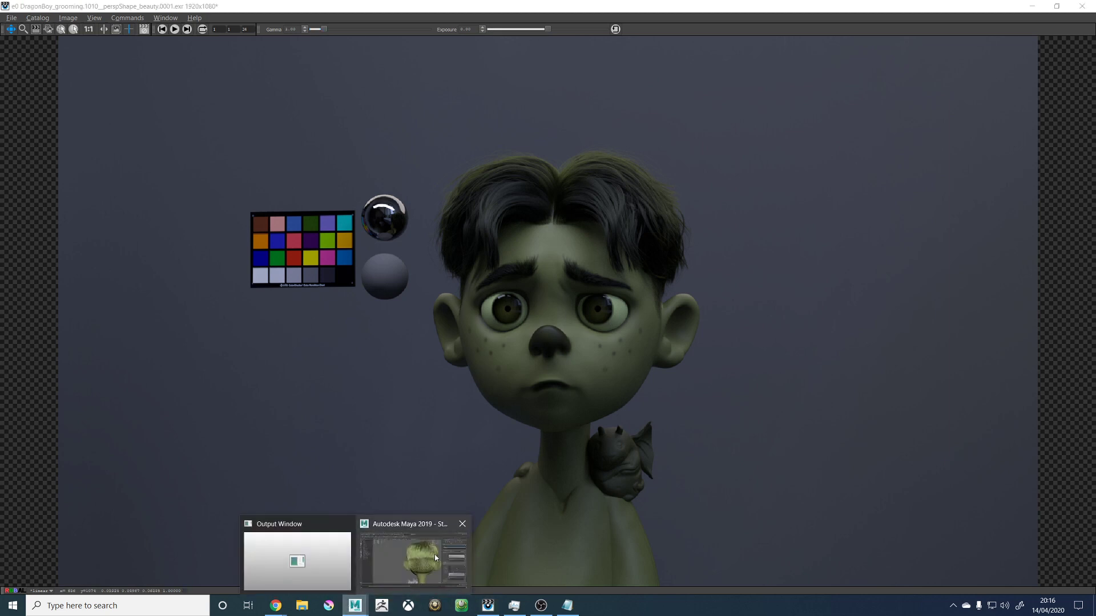
{"action": "left_click", "coordinate": [433, 557]}
{"action": "left_click_drag", "start_coordinate": [559, 270], "coordinate": [769, 216], "text": "alt"}
{"action": "left_click", "coordinate": [1026, 91]}
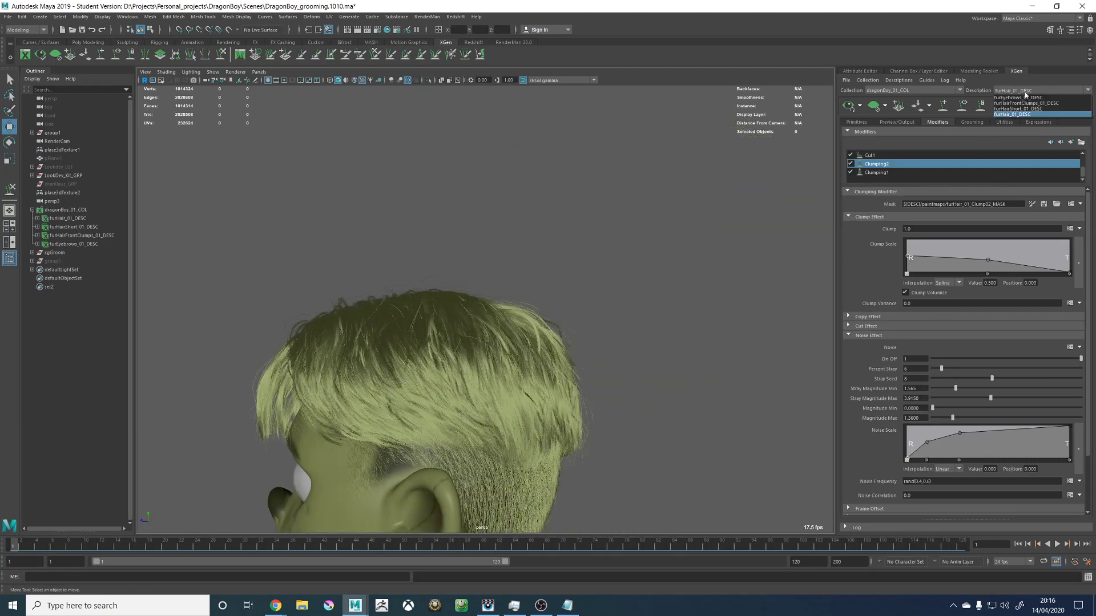
{"action": "left_click", "coordinate": [1014, 117]}
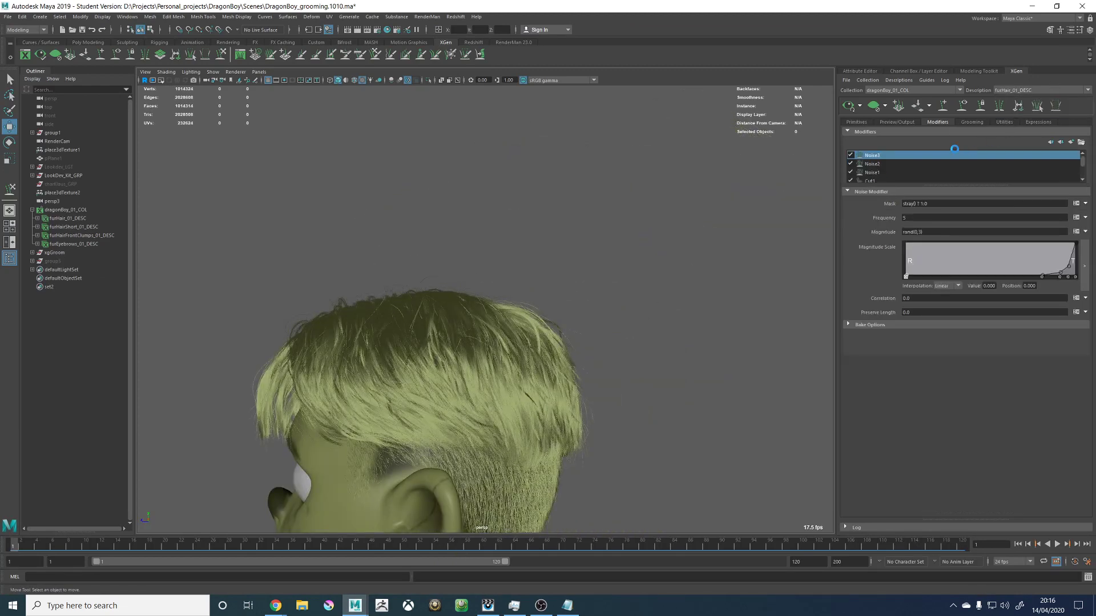
{"action": "left_click", "coordinate": [872, 164]}
{"action": "left_click_drag", "start_coordinate": [548, 205], "coordinate": [676, 306], "text": "alt"}
{"action": "right_click_drag", "start_coordinate": [676, 306], "coordinate": [649, 247], "text": "alt"}
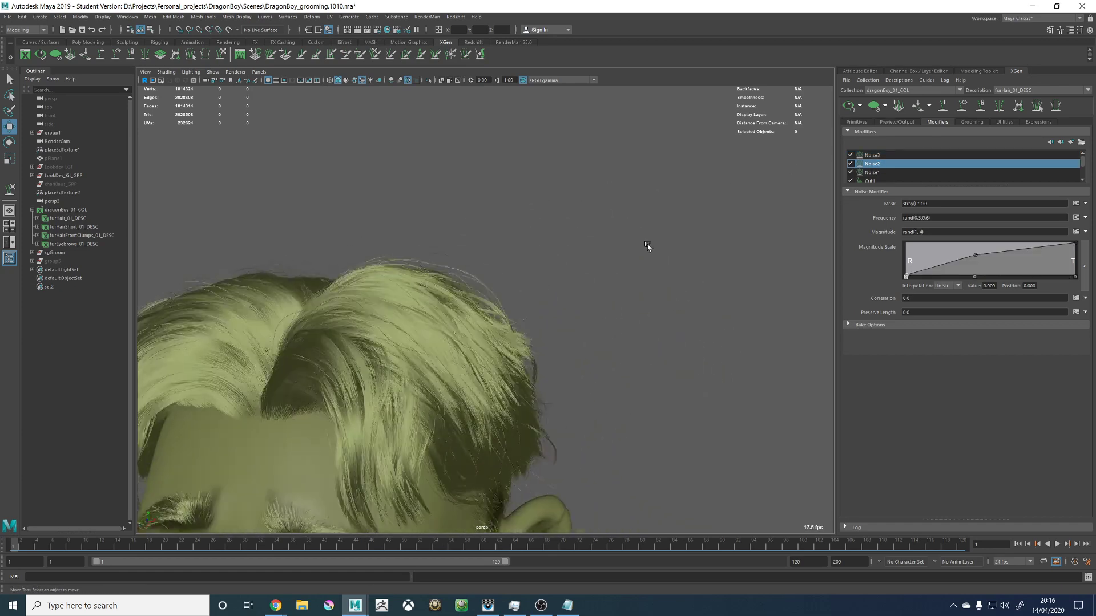
{"action": "left_click", "coordinate": [929, 217]}
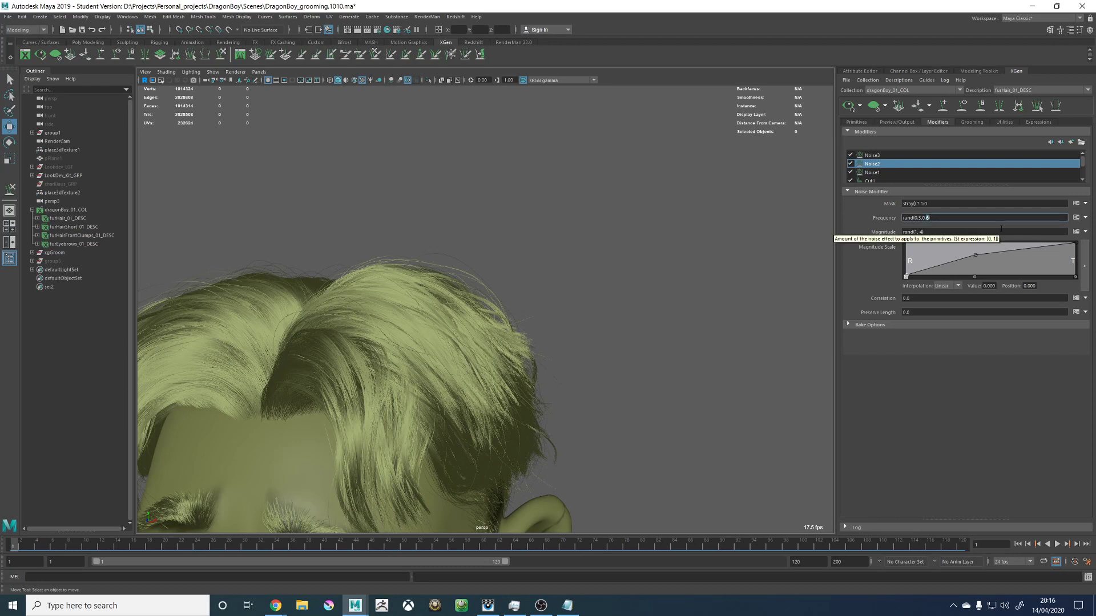
{"action": "middle_click_drag", "start_coordinate": [609, 223], "coordinate": [673, 209], "text": "alt"}
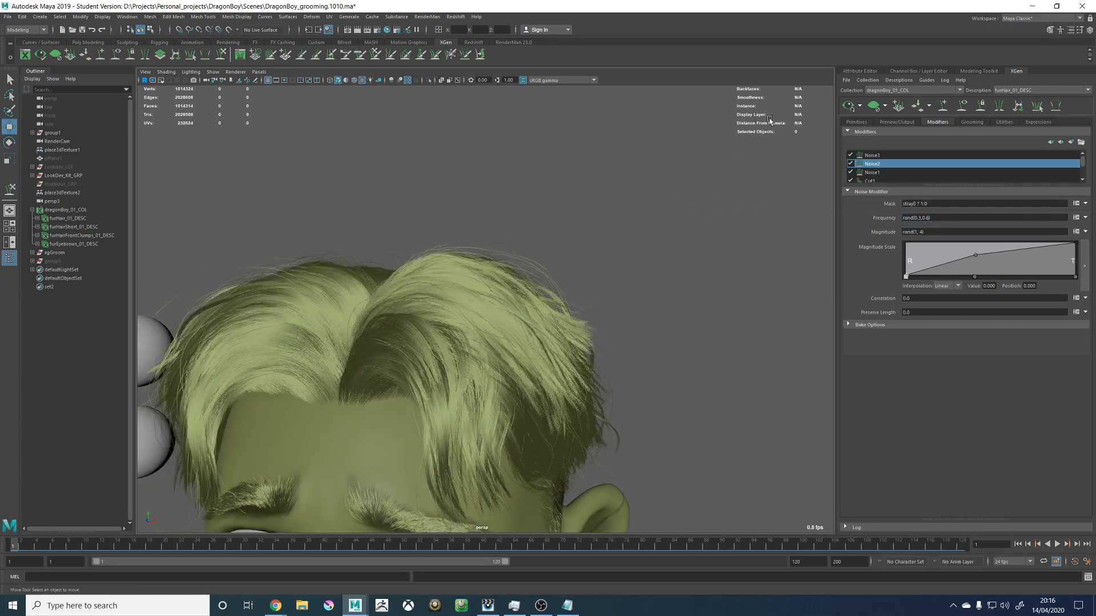
Step: Copy the whole noise expression from the Clumping2 modifier's Noise Effect and close its editor
{"action": "scroll", "coordinate": [884, 173], "scroll_direction": "down", "scroll_amount": 1}
{"action": "left_click", "coordinate": [878, 164]}
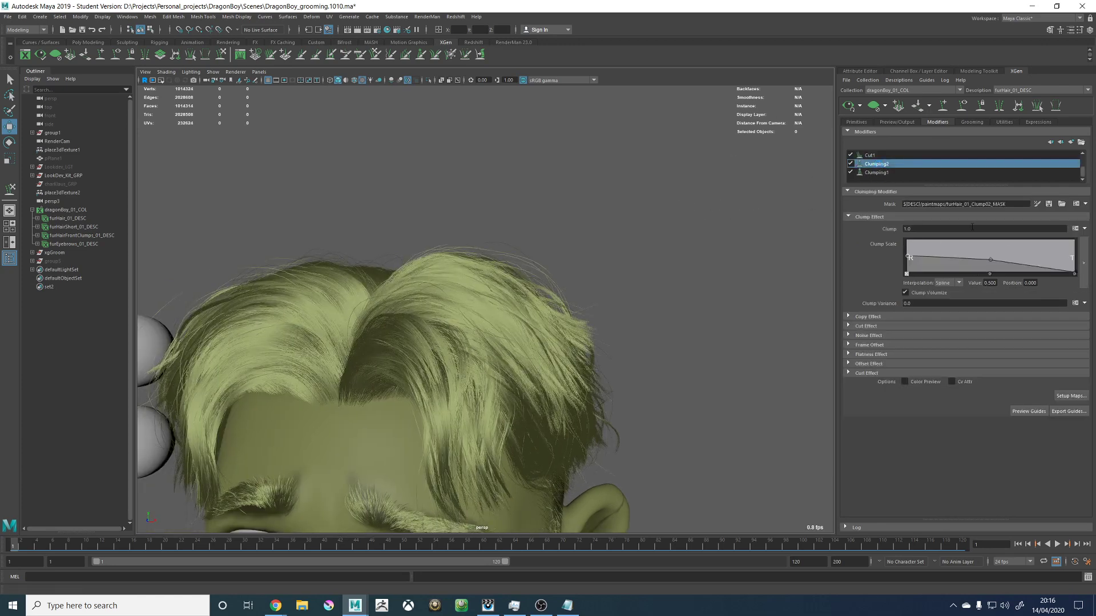
{"action": "left_click", "coordinate": [867, 336]}
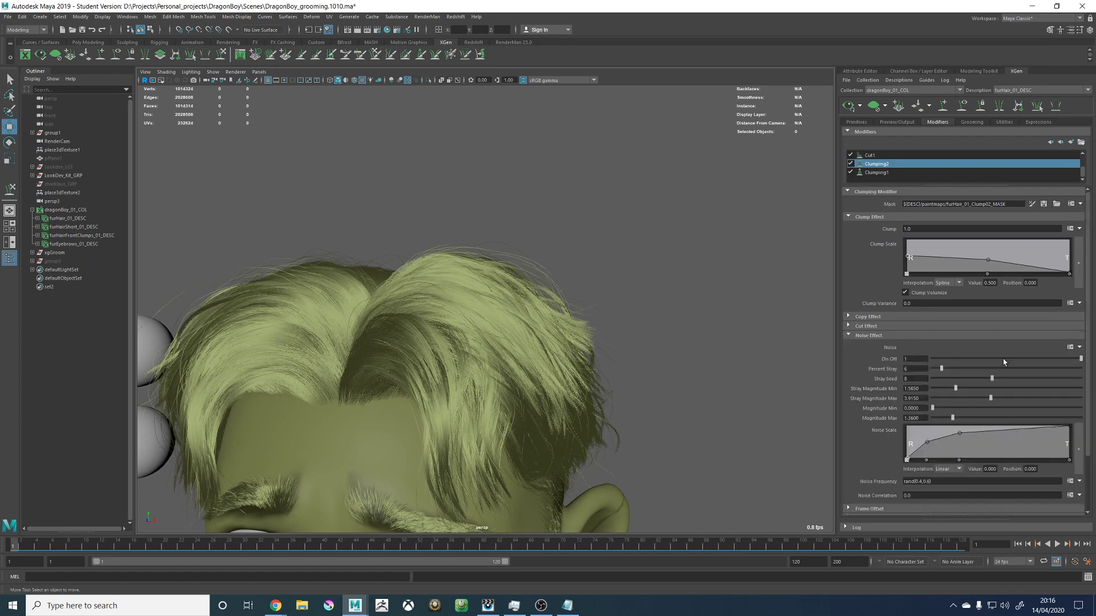
{"action": "left_click", "coordinate": [1070, 347]}
{"action": "key", "text": "ctrl+a"}
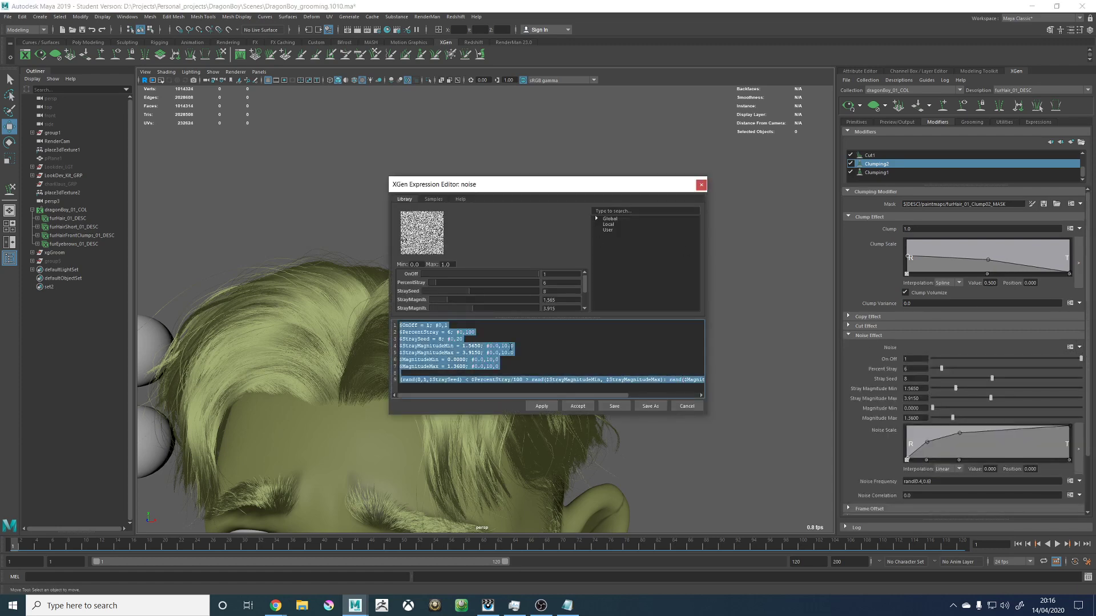
{"action": "left_click", "coordinate": [701, 185]}
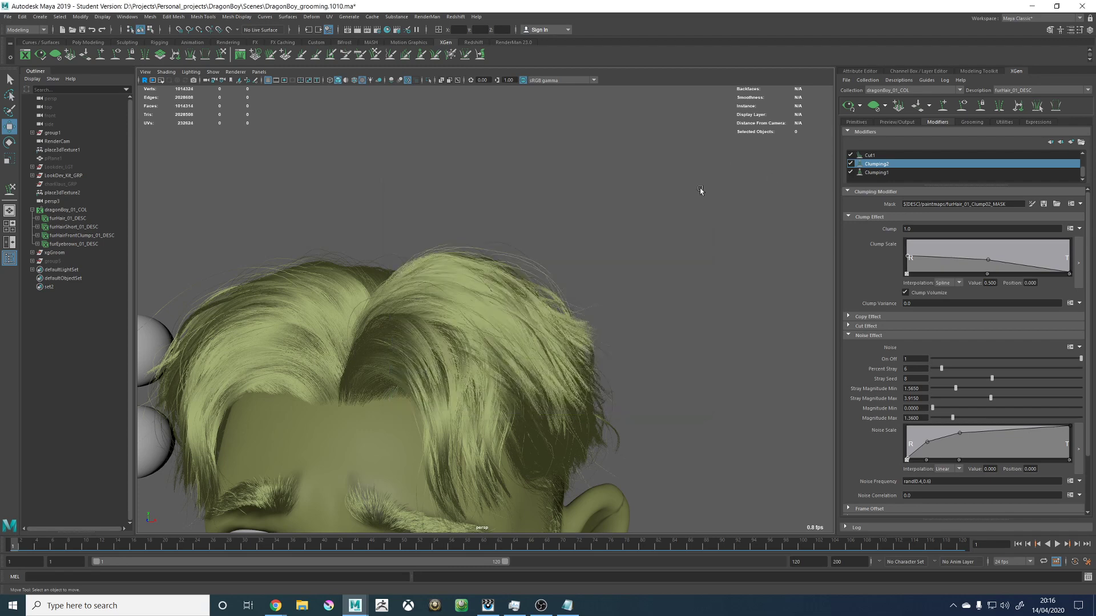
Step: Paste the copied expression above rand(0.3,0.6) in the Noise2 modifier's frequency expression
{"action": "scroll", "coordinate": [926, 163], "scroll_direction": "up", "scroll_amount": 1}
{"action": "left_click", "coordinate": [882, 164]}
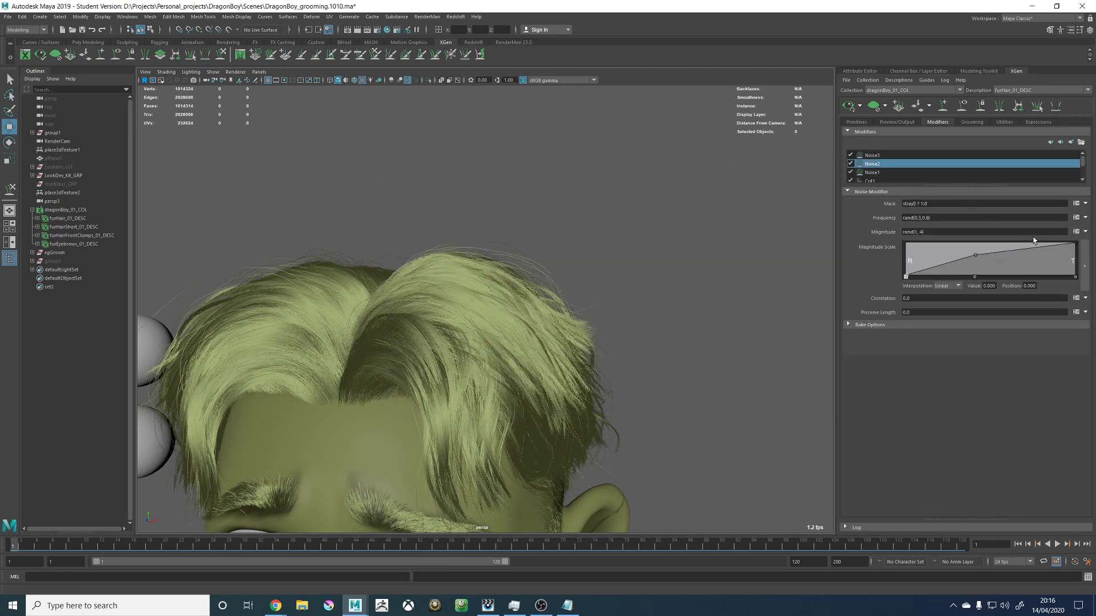
{"action": "left_click", "coordinate": [1076, 221]}
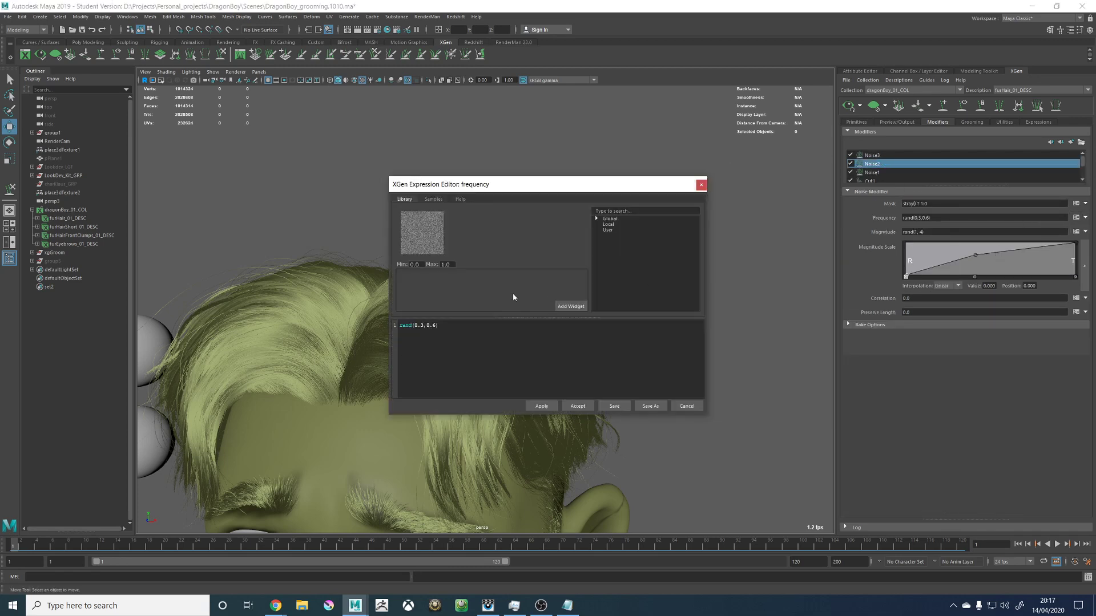
{"action": "left_click", "coordinate": [398, 327]}
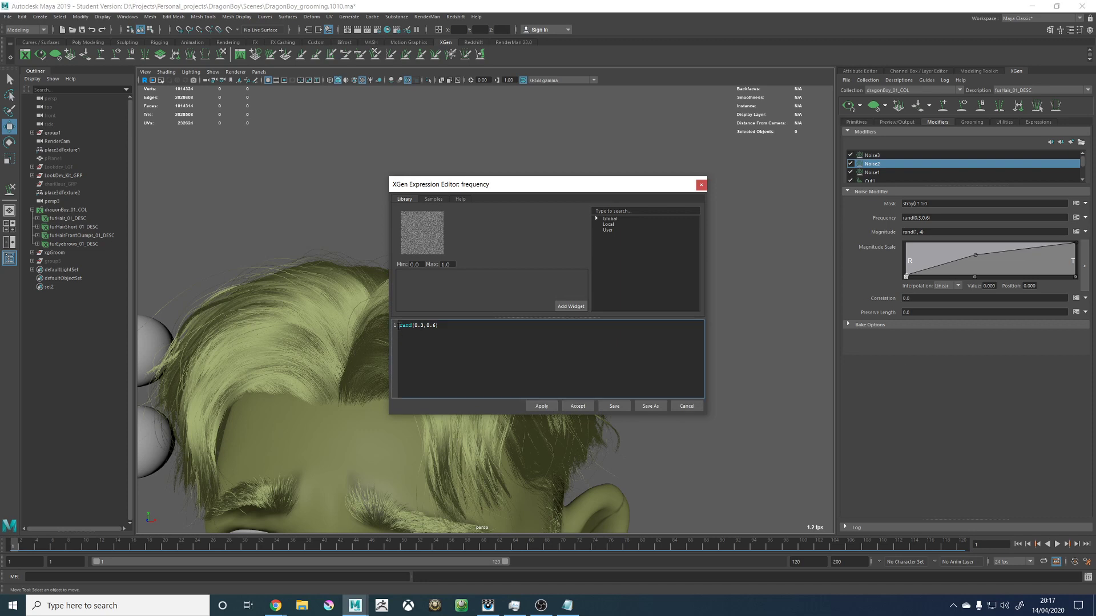
{"action": "key", "text": "Return"}
{"action": "key", "text": "ctrl+v"}
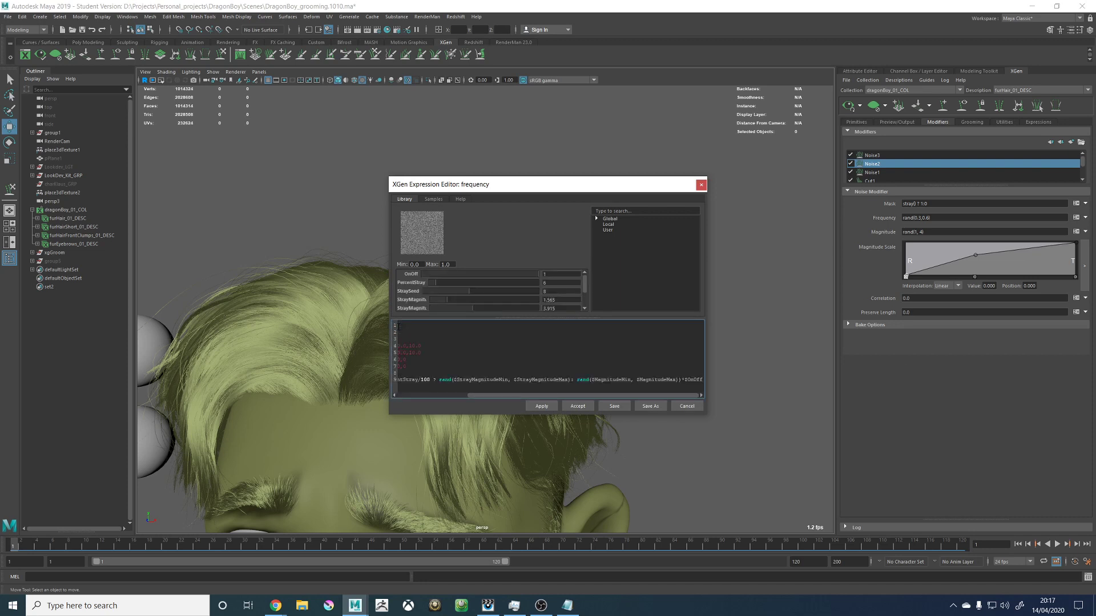
{"action": "left_click_drag", "start_coordinate": [503, 399], "coordinate": [391, 394]}
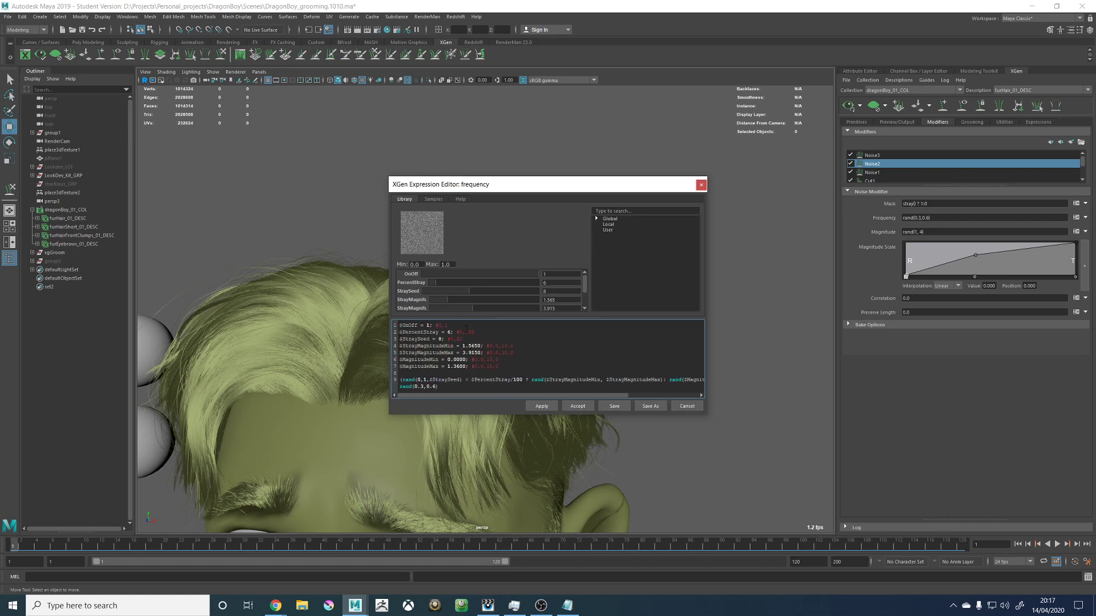
Step: Delete the $OnOff variable line and set the upper range limit of $MagnitudeMin and $MagnitudeMax to 5.0
{"action": "left_click_drag", "start_coordinate": [461, 323], "coordinate": [366, 323]}
{"action": "key", "text": "BackSpace"}
{"action": "key", "text": "BackSpace"}
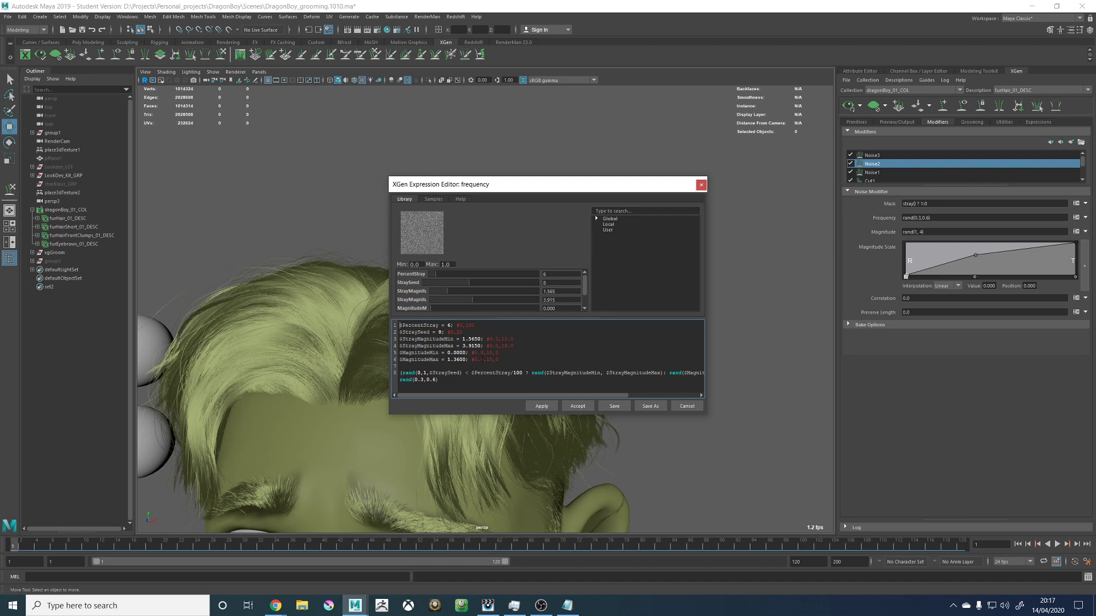
{"action": "left_click_drag", "start_coordinate": [490, 353], "coordinate": [499, 353]}
{"action": "type", "text": "5"}
{"action": "left_click_drag", "start_coordinate": [487, 361], "coordinate": [502, 361]}
{"action": "type", "text": "5"}
Step: Rename the $PercentStray variable to $PercentFrizzy and $StraySeed to $FrizzySeed in their declaration lines
{"action": "left_click_drag", "start_coordinate": [439, 325], "coordinate": [423, 326]}
{"action": "type", "text": "Frizzy"}
{"action": "left_click_drag", "start_coordinate": [417, 332], "coordinate": [402, 332]}
{"action": "type", "text": "Frizzy"}
Step: Rename the $StrayMagnitudeMin and $StrayMagnitudeMax declarations to $FrizzyFreqMin and $FrizzyFreqMax
{"action": "left_click_drag", "start_coordinate": [417, 339], "coordinate": [405, 340]}
{"action": "left_click_drag", "start_coordinate": [454, 339], "coordinate": [403, 339]}
{"action": "type", "text": "FrizzyF"}
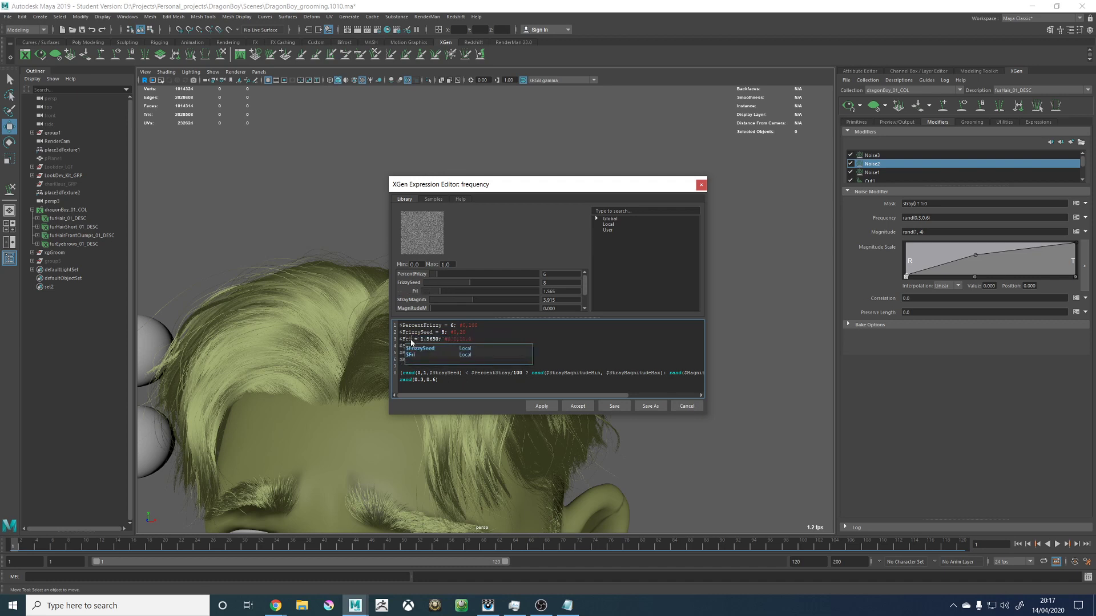
{"action": "type", "text": "req"}
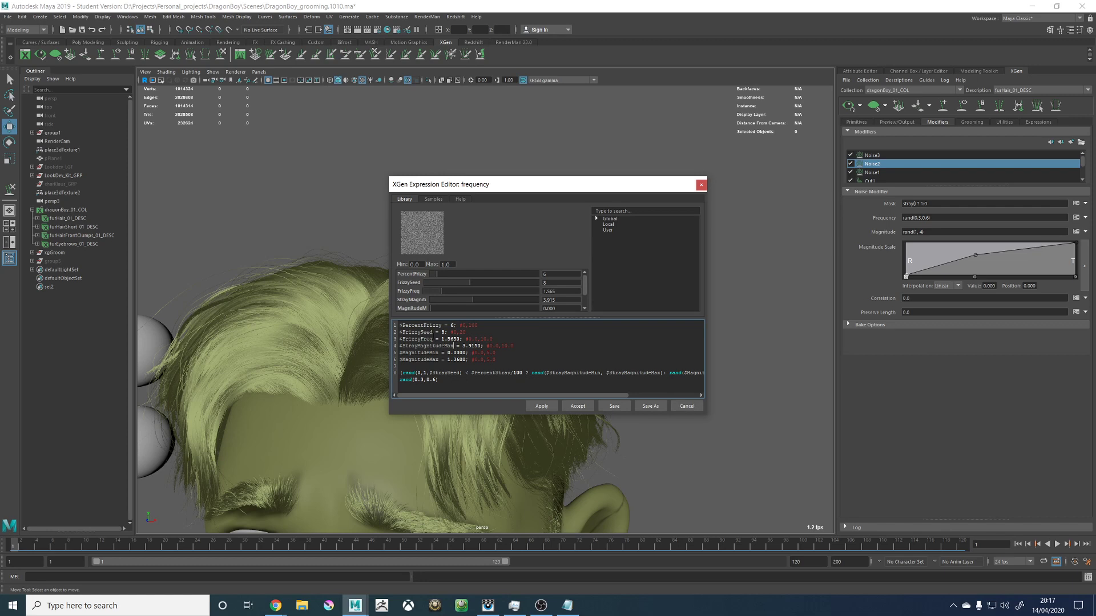
{"action": "type", "text": "Min"}
{"action": "left_click_drag", "start_coordinate": [442, 346], "coordinate": [403, 346]}
{"action": "key", "text": "BackSpace"}
{"action": "key", "text": "Delete"}
{"action": "left_click_drag", "start_coordinate": [402, 339], "coordinate": [429, 339]}
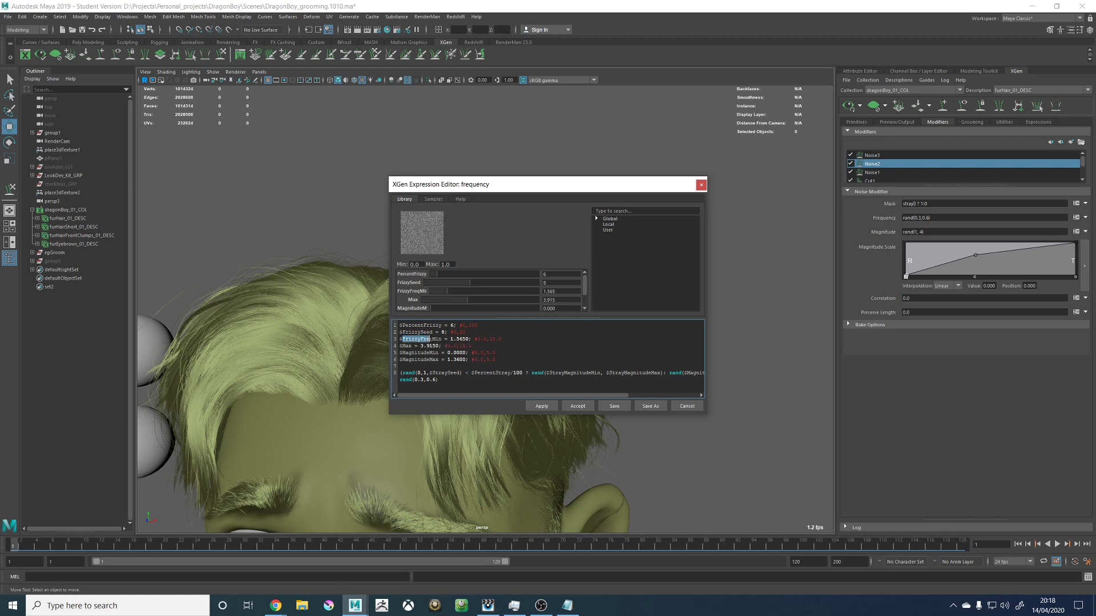
{"action": "key", "text": "ctrl+c"}
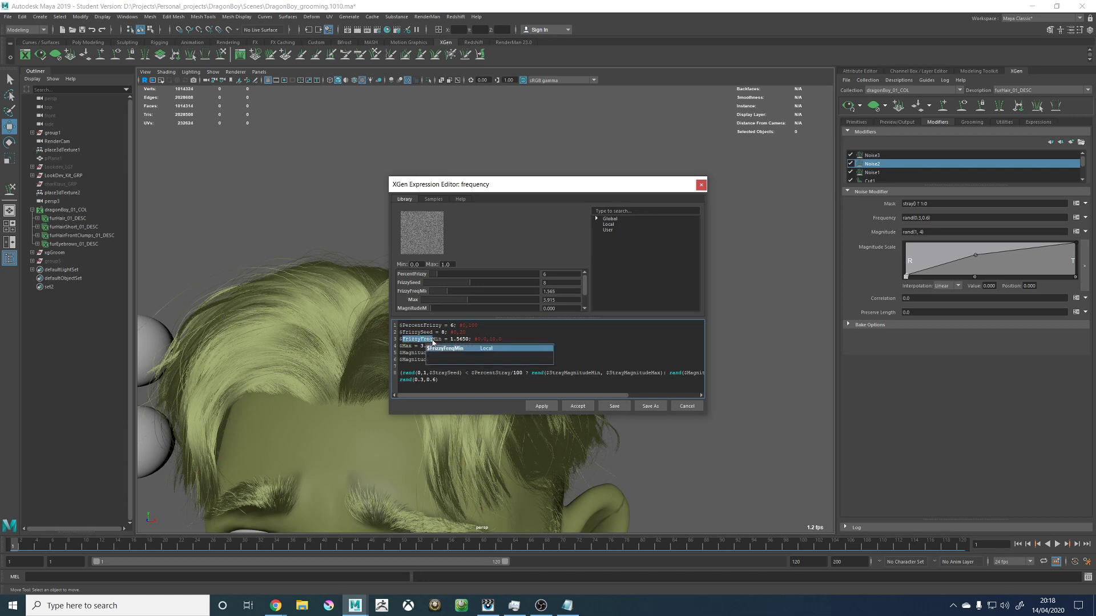
{"action": "left_click", "coordinate": [402, 345]}
{"action": "key", "text": "ctrl+v"}
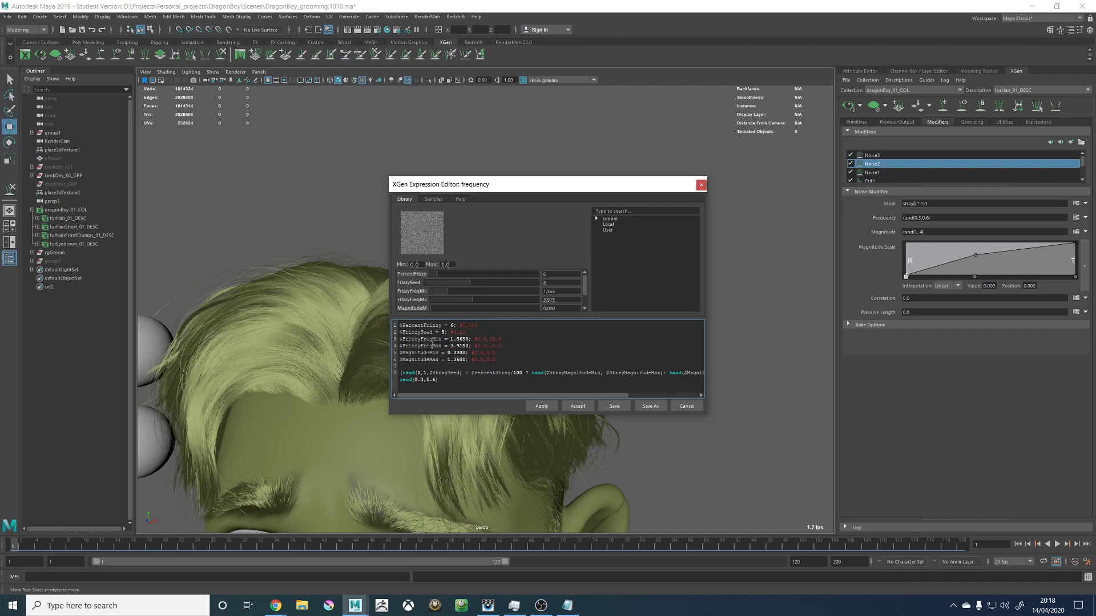
Step: Rename the $MagnitudeMin and $MagnitudeMax declarations to $FreqMin and $FreqMax
{"action": "left_click_drag", "start_coordinate": [427, 352], "coordinate": [402, 353]}
{"action": "key", "text": "BackSpace"}
{"action": "key", "text": "BackSpace"}
{"action": "type", "text": "Freq"}
{"action": "left_click_drag", "start_coordinate": [429, 360], "coordinate": [402, 360]}
{"action": "key", "text": "BackSpace"}
{"action": "type", "text": "Freq"}
Step: Set $FreqMax to 0.6 and $FreqMin to 0.3 in the frequency expression
{"action": "left_click_drag", "start_coordinate": [452, 360], "coordinate": [432, 361]}
{"action": "type", "text": "0"}
{"action": "left_click_drag", "start_coordinate": [449, 353], "coordinate": [439, 353]}
{"action": "type", "text": "4"}
{"action": "key", "text": "BackSpace"}
{"action": "type", "text": "3"}
Step: Widen the expression editor and strip the final formula of the rand(0.3,0.6) line, the $OnOff multiplier and the outer parentheses
{"action": "left_click_drag", "start_coordinate": [708, 414], "coordinate": [936, 414]}
{"action": "left_click_drag", "start_coordinate": [641, 188], "coordinate": [522, 189]}
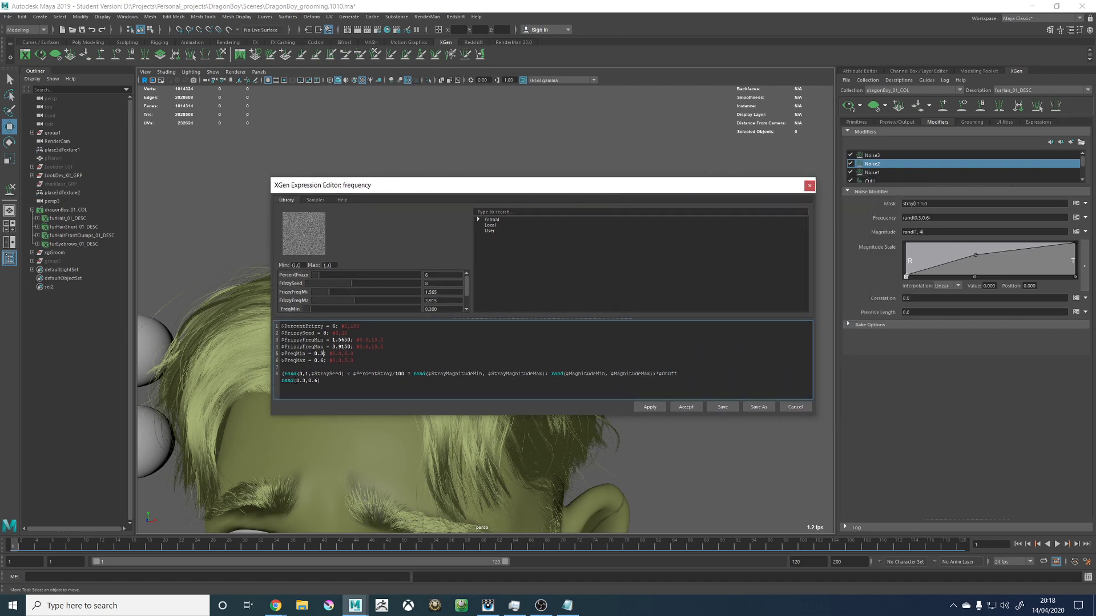
{"action": "triple_click", "coordinate": [329, 380]}
{"action": "key", "text": "BackSpace"}
{"action": "key", "text": "BackSpace"}
{"action": "key", "text": "BackSpace"}
{"action": "key", "text": "BackSpace"}
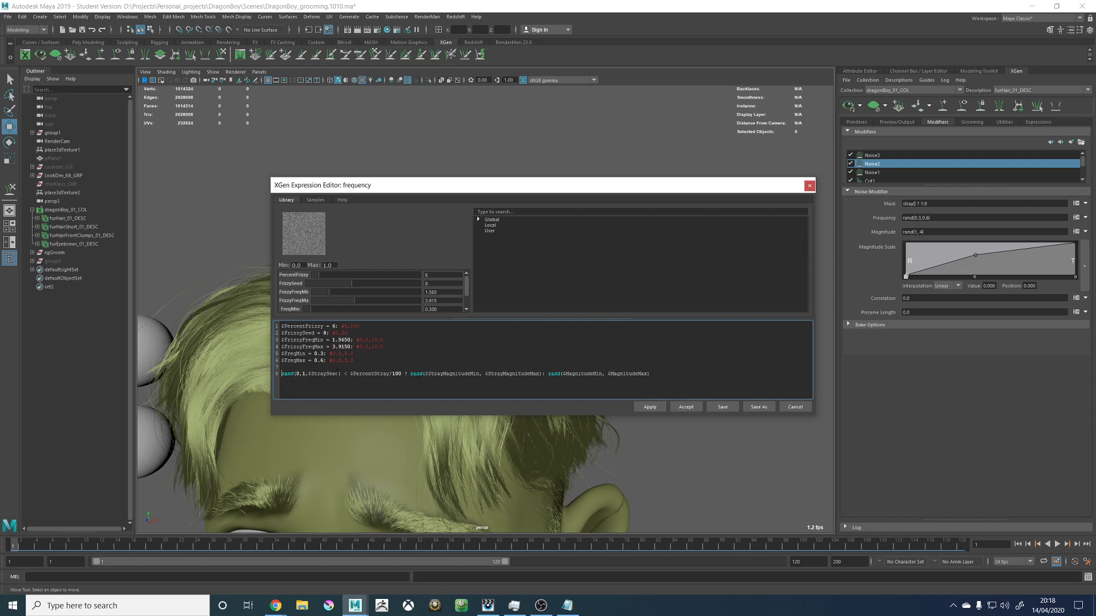
Step: Replace $StraySeed with $FrizzySeed and $PercentStray with $PercentFrizzy in the condition of the final formula
{"action": "left_click_drag", "start_coordinate": [327, 374], "coordinate": [312, 375]}
{"action": "type", "text": "Frizzy"}
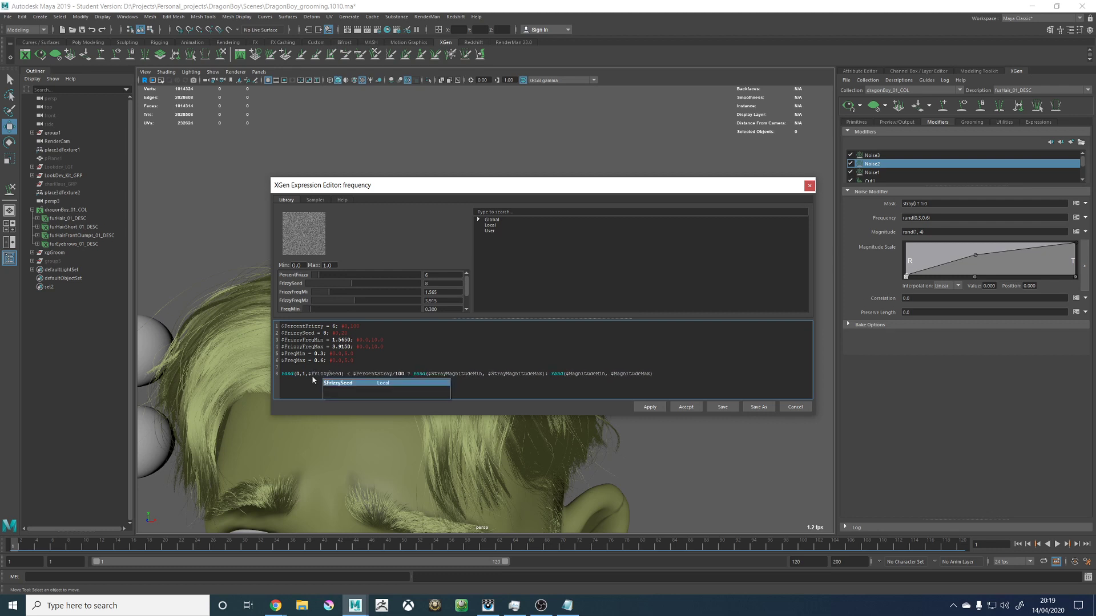
{"action": "left_click", "coordinate": [390, 374]}
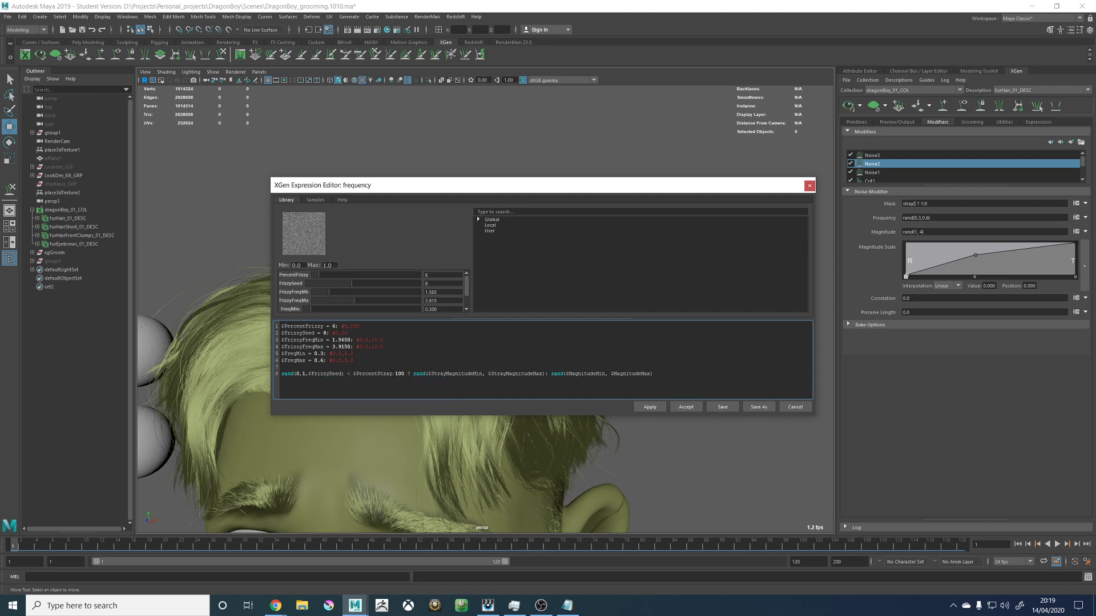
{"action": "left_click_drag", "start_coordinate": [392, 375], "coordinate": [378, 375]}
{"action": "type", "text": "Frizzy"}
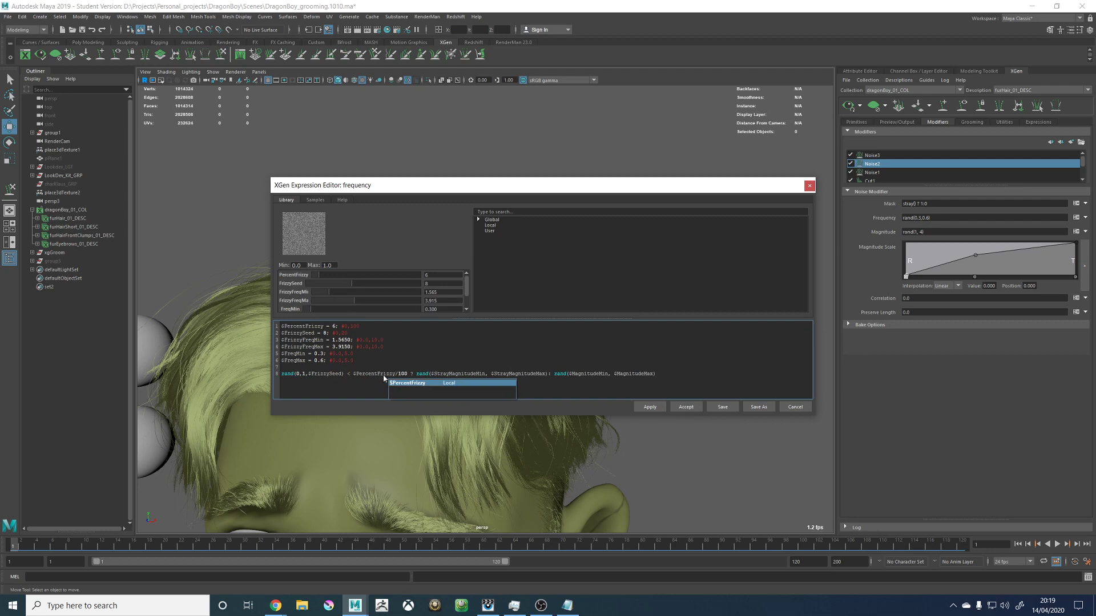
{"action": "key", "text": "Escape"}
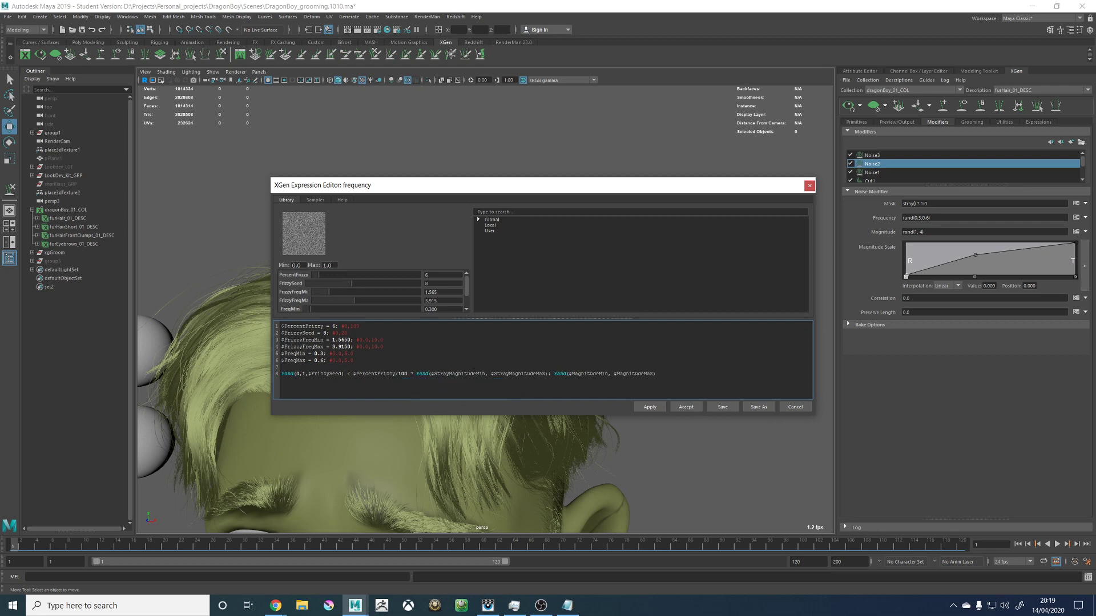
Step: Replace the stray magnitude variables in the formula's first rand range with $FrizzyFreqMin and $FrizzyFreqMax
{"action": "left_click_drag", "start_coordinate": [485, 374], "coordinate": [435, 374]}
{"action": "type", "text": "Frizzy"}
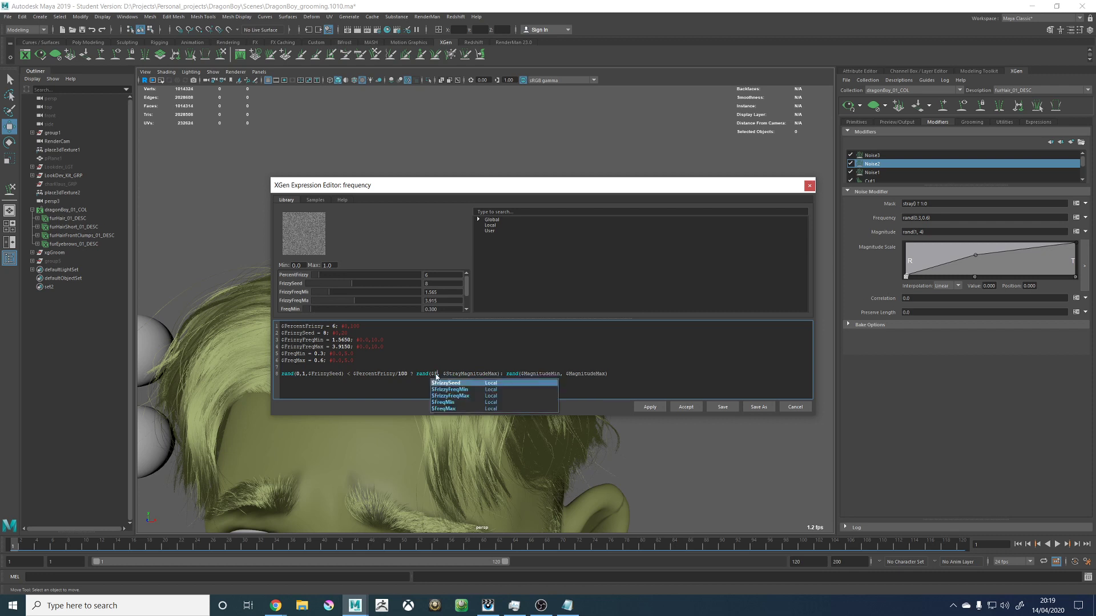
{"action": "left_click", "coordinate": [476, 389]}
{"action": "left_click_drag", "start_coordinate": [533, 374], "coordinate": [483, 373]}
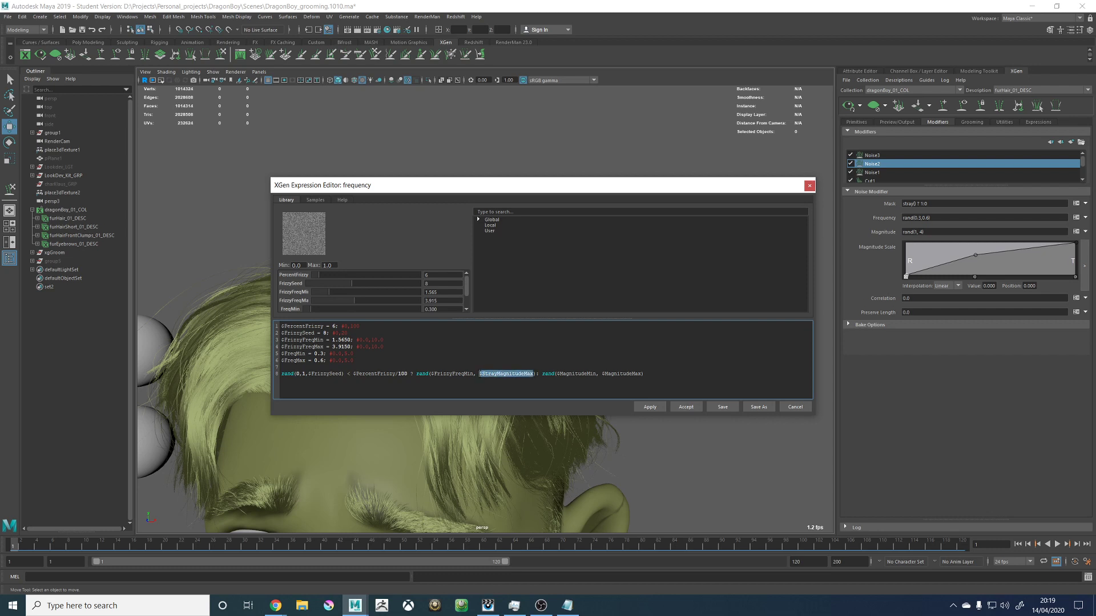
{"action": "type", "text": "$Frizz"}
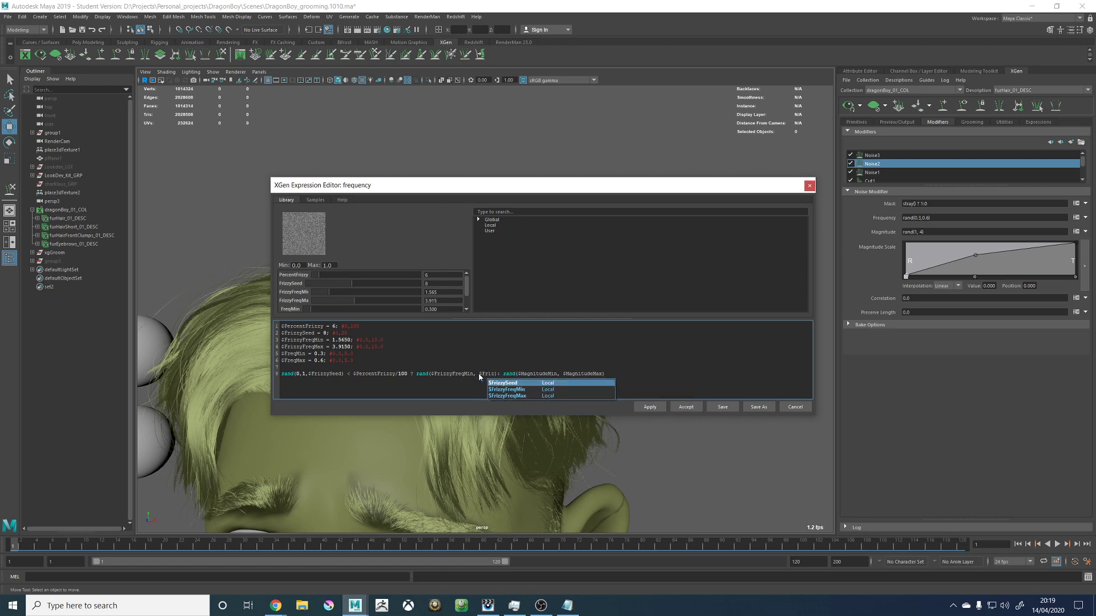
{"action": "key", "text": "Down"}
{"action": "key", "text": "Down"}
{"action": "key", "text": "Return"}
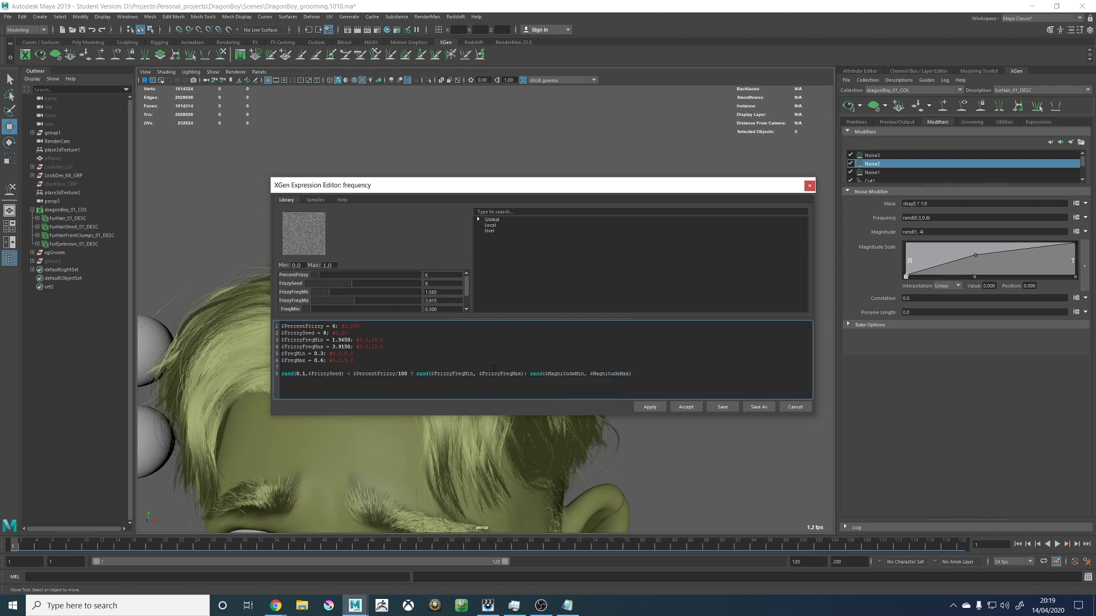
Step: Replace the magnitude variables in the formula's fallback rand range with $FreqMin and $FreqMax, and accept the frequency expression
{"action": "left_click_drag", "start_coordinate": [584, 373], "coordinate": [545, 374]}
{"action": "type", "text": "$Fr"}
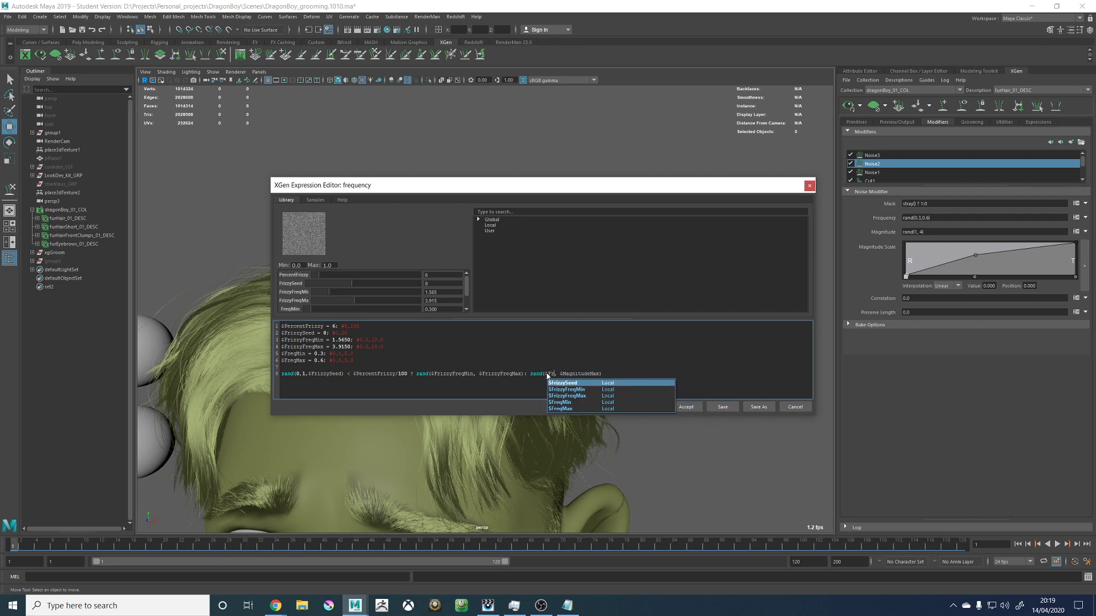
{"action": "key", "text": "Down"}
{"action": "key", "text": "Down"}
{"action": "key", "text": "Down"}
{"action": "key", "text": "Return"}
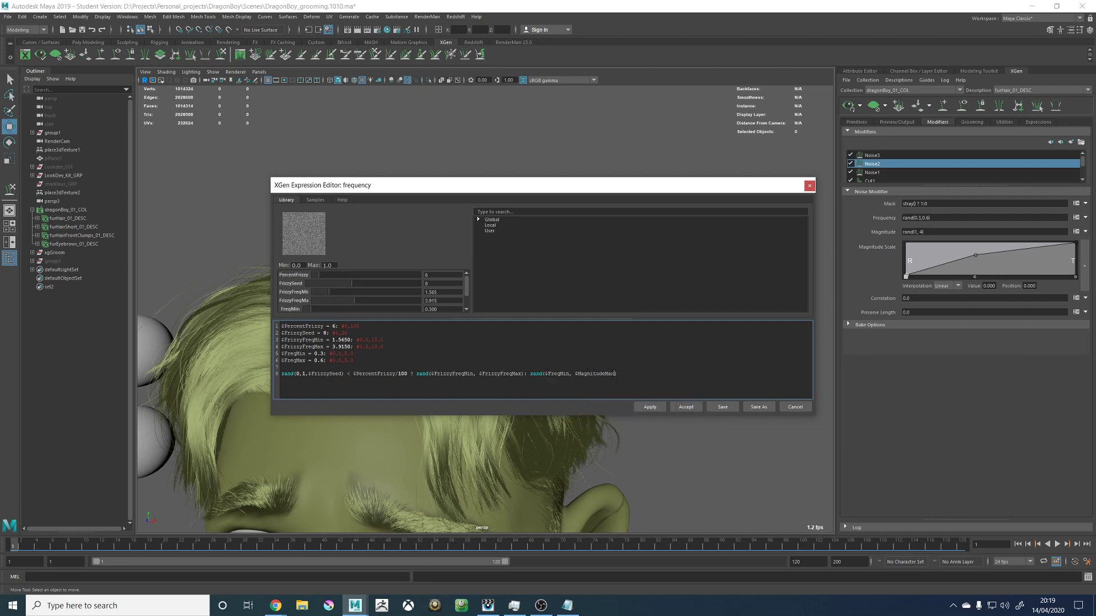
{"action": "left_click_drag", "start_coordinate": [615, 374], "coordinate": [575, 374]}
{"action": "type", "text": "$"}
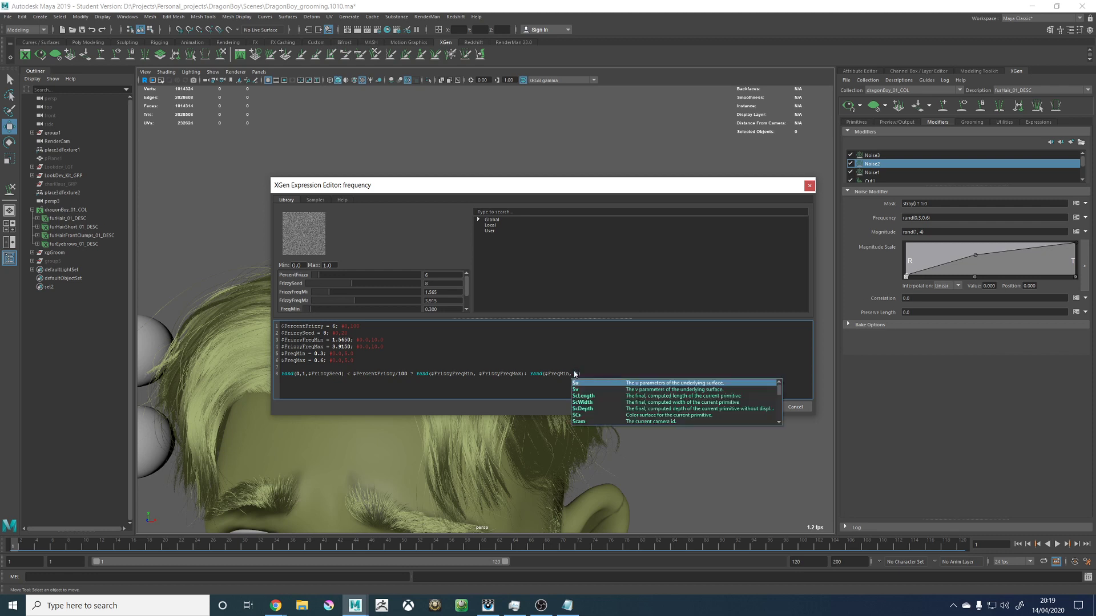
{"action": "type", "text": "FreqMax"}
{"action": "key", "text": "Return"}
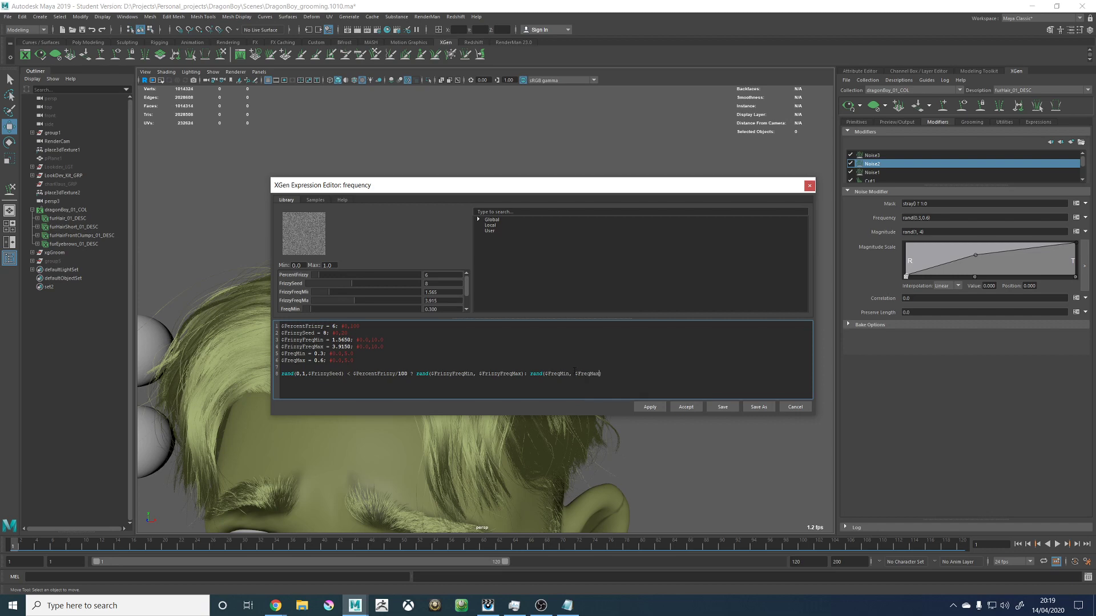
{"action": "left_click", "coordinate": [649, 407]}
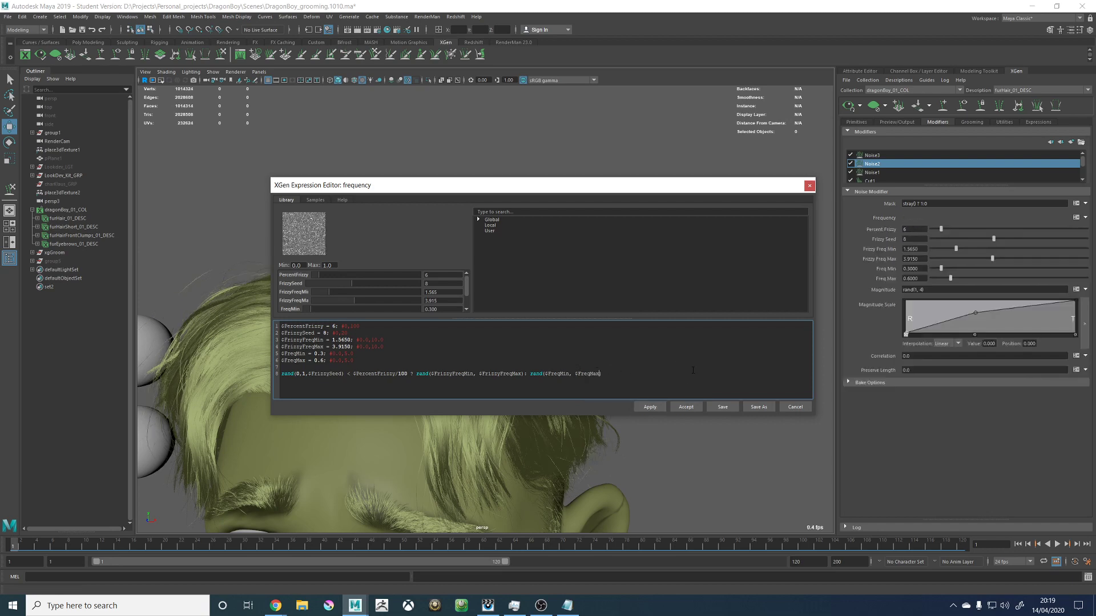
{"action": "left_click", "coordinate": [691, 407]}
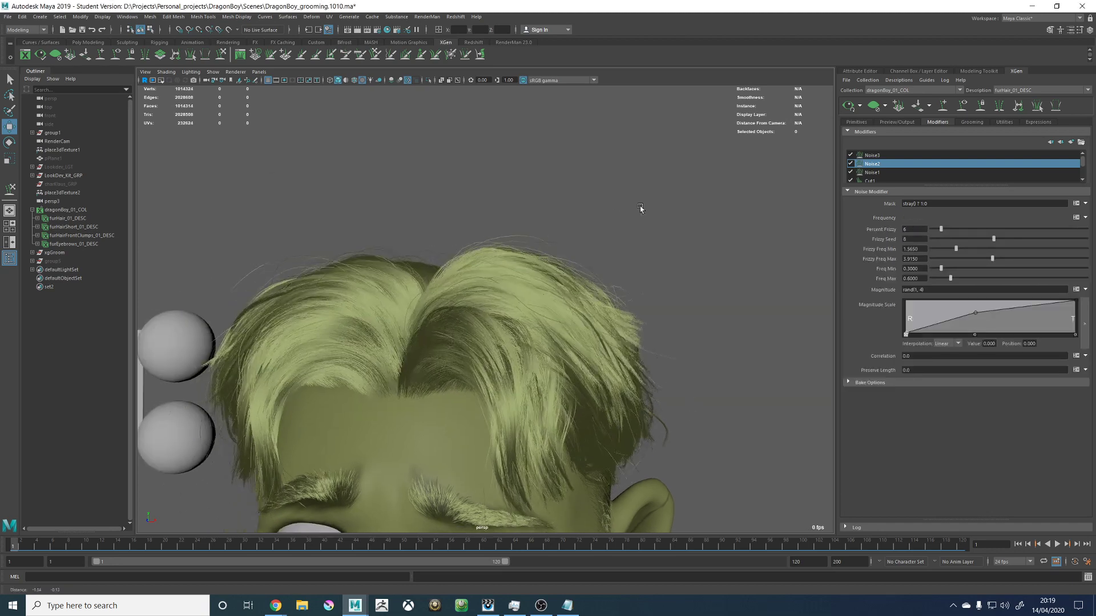
Step: Try Percent Frizzy at 85 on the Noise2 modifier and inspect the hair up close from several angles
{"action": "right_click_drag", "start_coordinate": [736, 213], "coordinate": [641, 208], "text": "alt"}
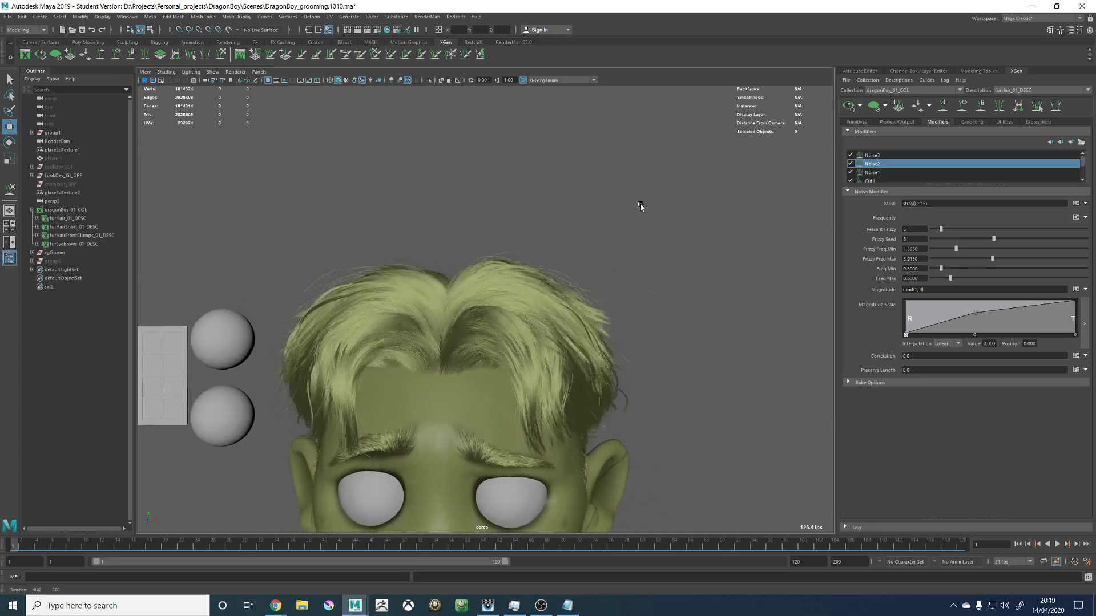
{"action": "left_click_drag", "start_coordinate": [641, 208], "coordinate": [685, 209], "text": "alt"}
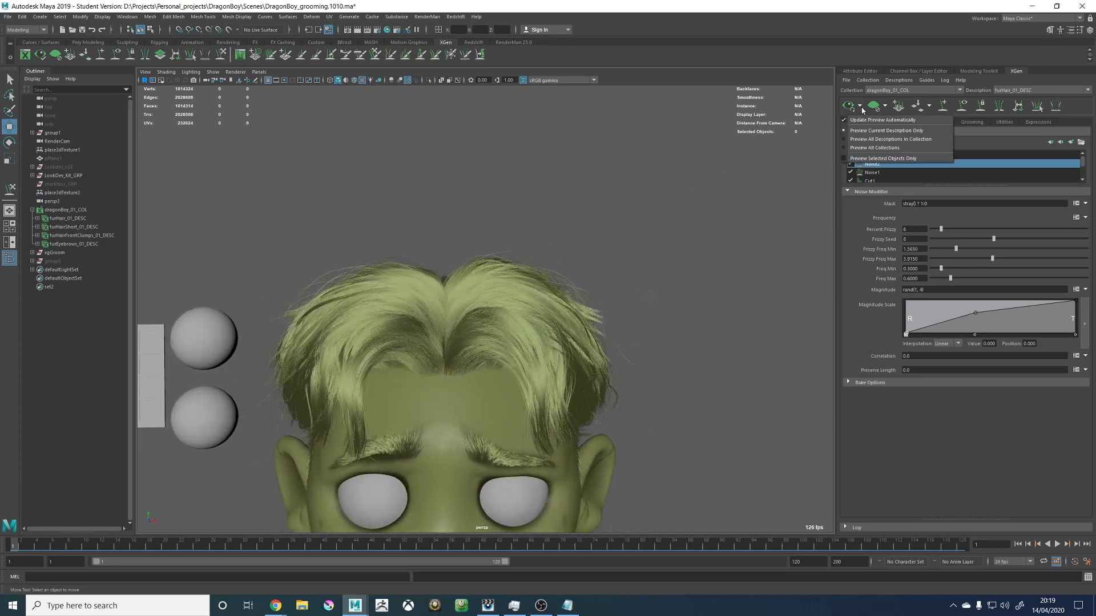
{"action": "left_click_drag", "start_coordinate": [942, 229], "coordinate": [1064, 229]}
{"action": "left_click_drag", "start_coordinate": [665, 249], "coordinate": [643, 249], "text": "alt"}
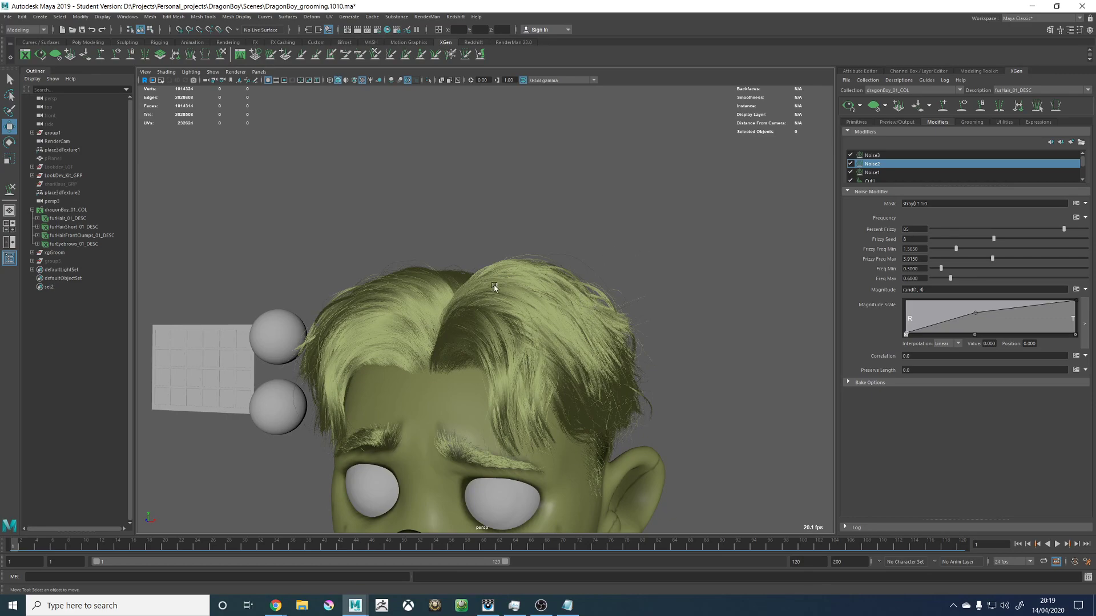
{"action": "left_click_drag", "start_coordinate": [491, 286], "coordinate": [588, 298], "text": "alt"}
{"action": "scroll", "coordinate": [502, 323], "scroll_direction": "up", "scroll_amount": 5}
{"action": "left_click_drag", "start_coordinate": [502, 323], "coordinate": [460, 320], "text": "alt"}
{"action": "middle_click_drag", "start_coordinate": [460, 320], "coordinate": [522, 322], "text": "alt"}
{"action": "scroll", "coordinate": [523, 321], "scroll_direction": "down", "scroll_amount": 5}
{"action": "scroll", "coordinate": [523, 322], "scroll_direction": "down", "scroll_amount": 2}
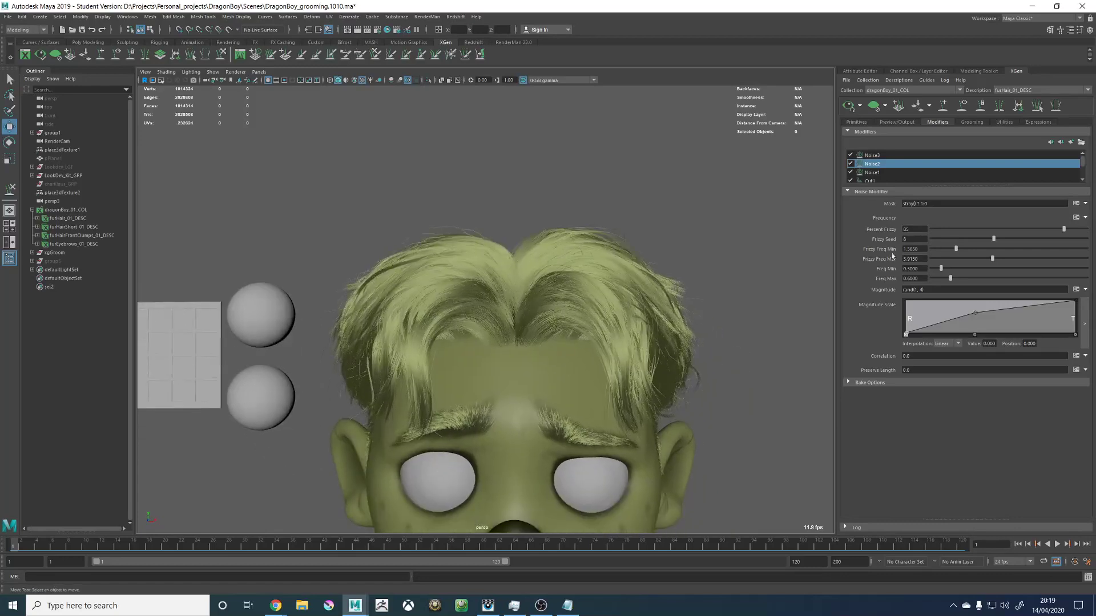
Step: Lower Noise2's Percent Frizzy to 13 and check the hair from the side
{"action": "left_click", "coordinate": [1026, 229]}
{"action": "left_click_drag", "start_coordinate": [1013, 229], "coordinate": [952, 241]}
{"action": "left_click_drag", "start_coordinate": [582, 245], "coordinate": [656, 268], "text": "alt"}
{"action": "left_click_drag", "start_coordinate": [969, 291], "coordinate": [903, 290]}
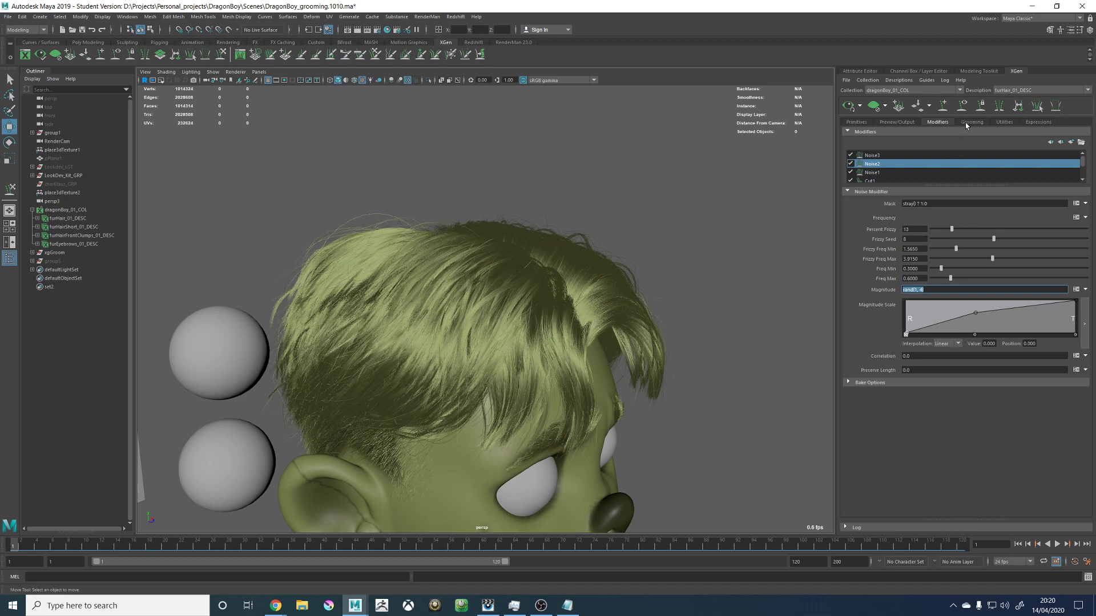
Step: Create a custom float expression named FrizzyPercentage for the hair description
{"action": "left_click", "coordinate": [1036, 122]}
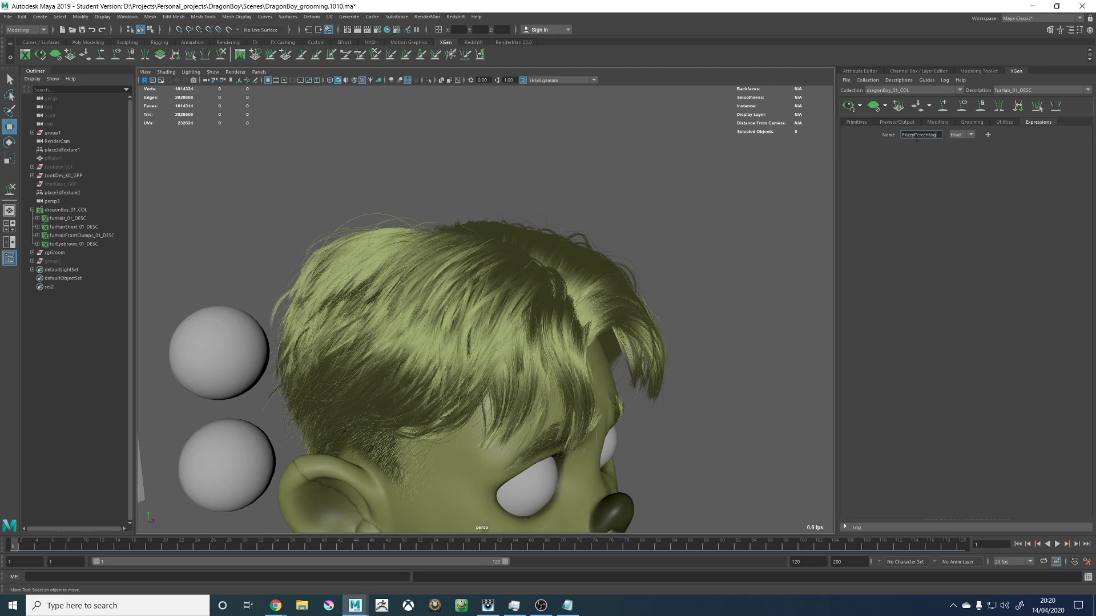
{"action": "left_click", "coordinate": [987, 134]}
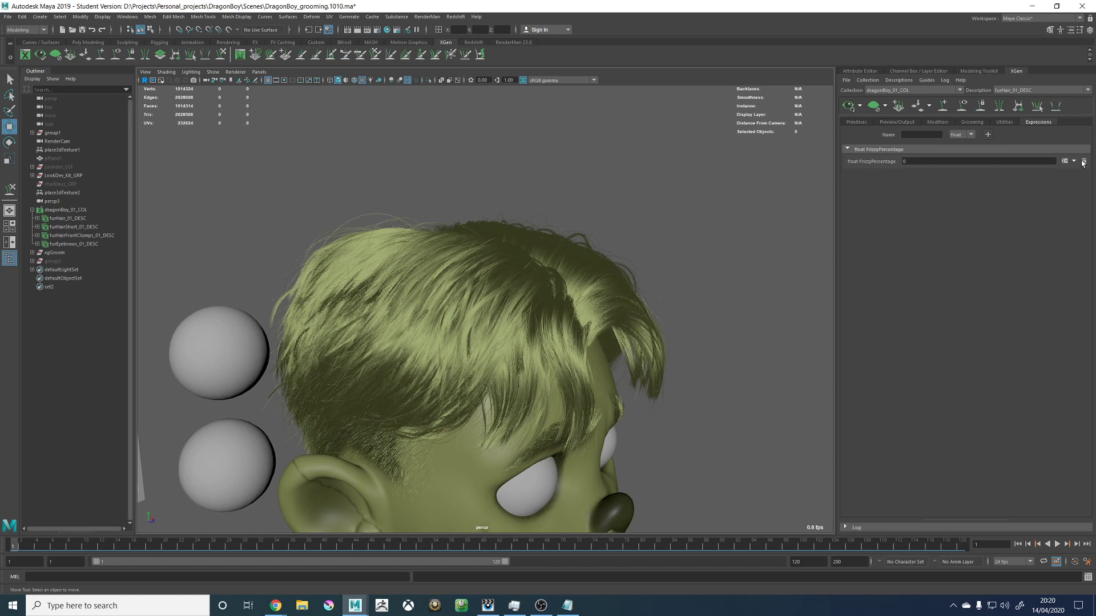
Step: Try to add a new variable line above $PercentFrizzy in Noise2's frequency expression, and close the expression with that line removed
{"action": "left_click", "coordinate": [938, 123]}
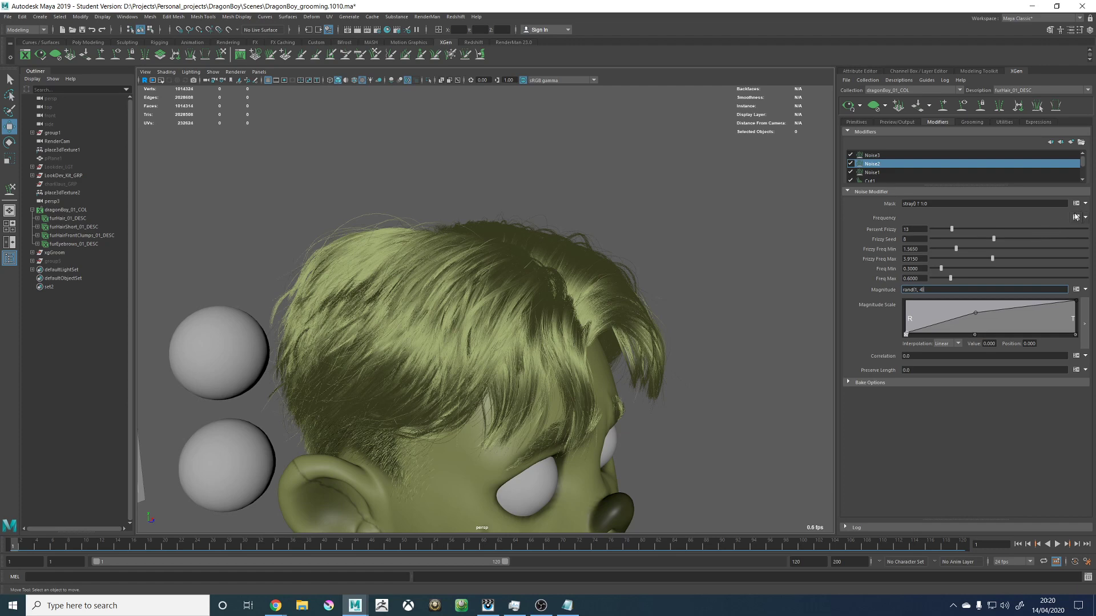
{"action": "left_click", "coordinate": [1075, 218]}
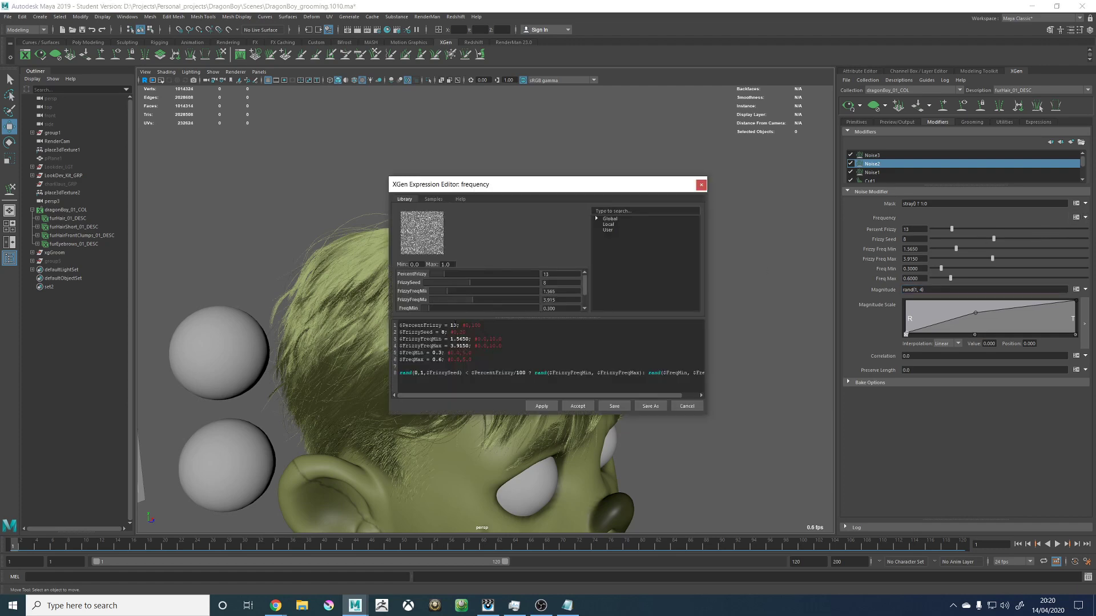
{"action": "left_click", "coordinate": [399, 326]}
{"action": "key", "text": "Return"}
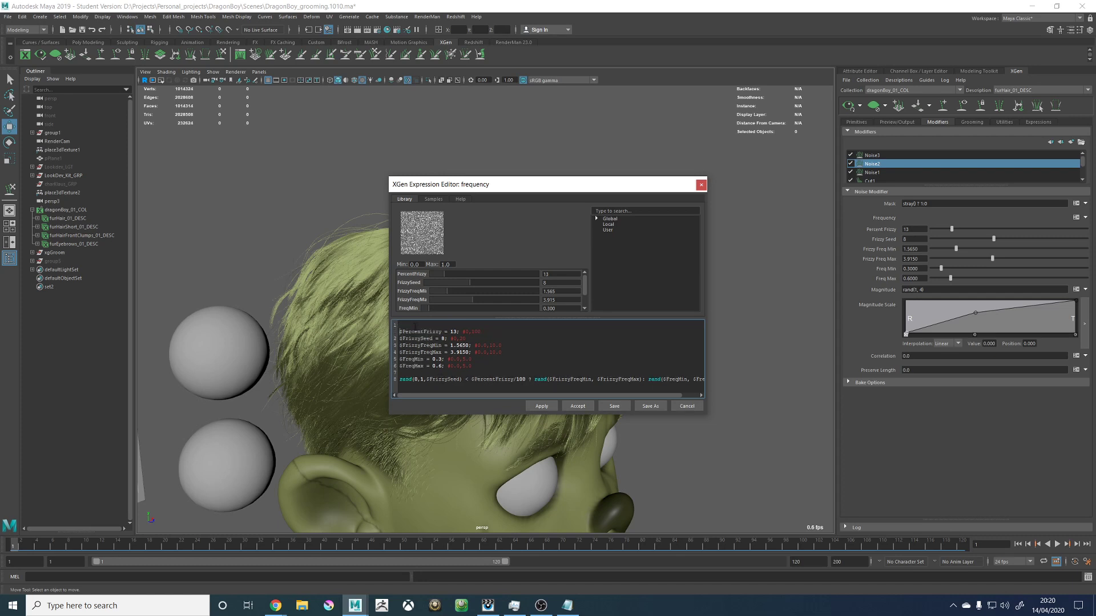
{"action": "key", "text": "BackSpace"}
{"action": "key", "text": "Return"}
{"action": "type", "text": "$F"}
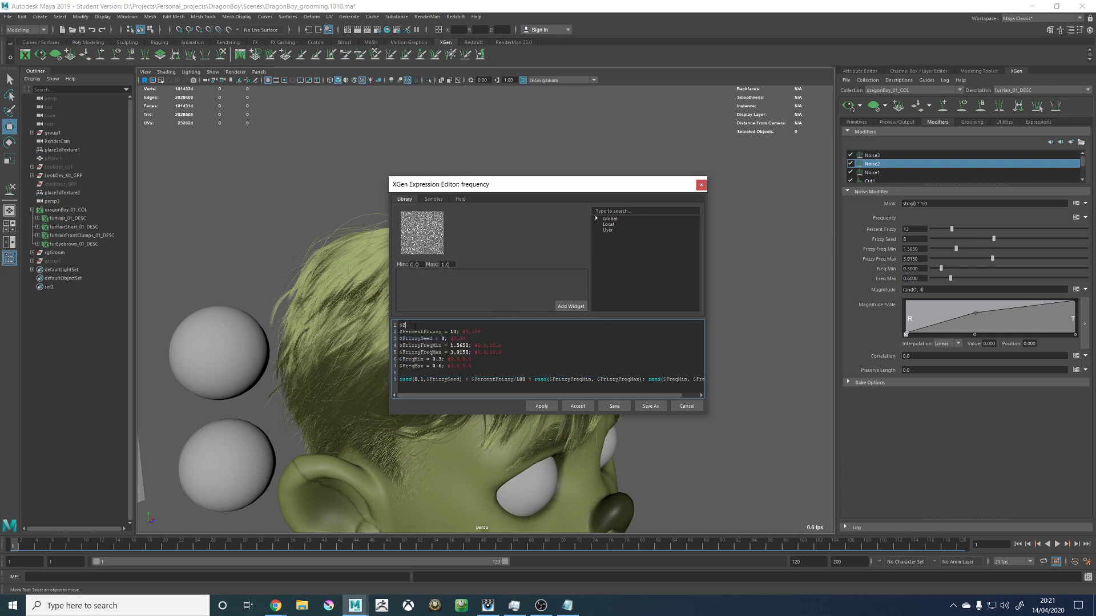
{"action": "key", "text": "BackSpace"}
{"action": "key", "text": "BackSpace"}
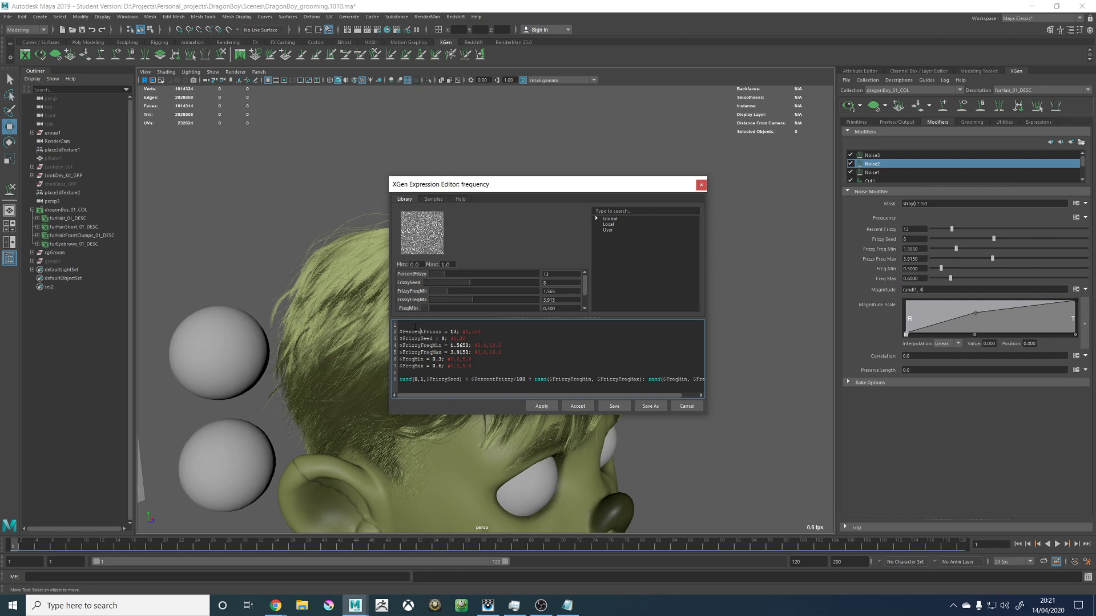
{"action": "key", "text": "BackSpace"}
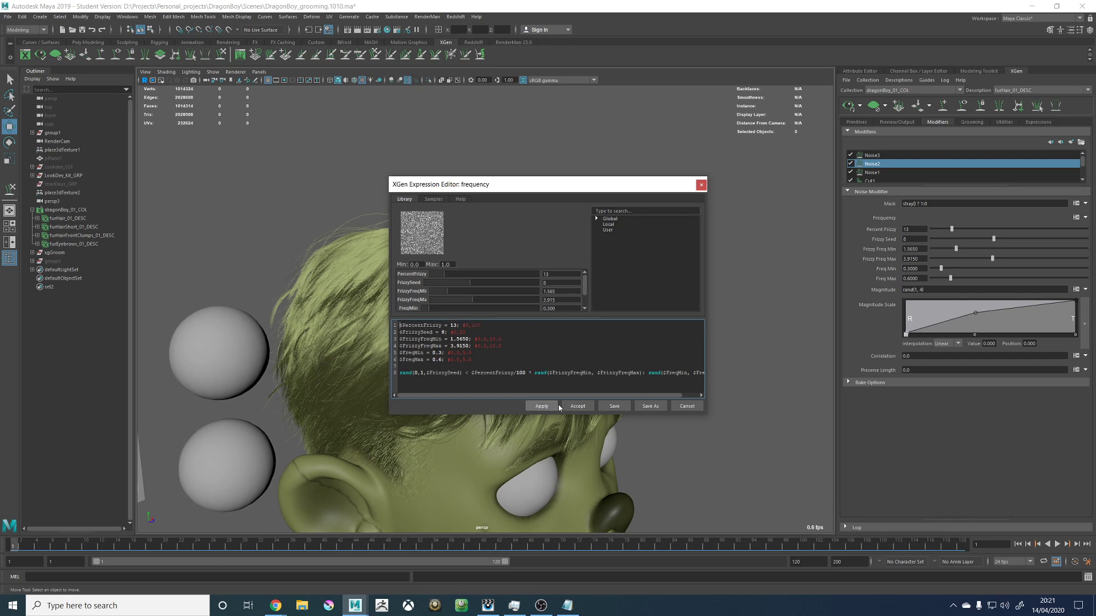
{"action": "left_click", "coordinate": [577, 406]}
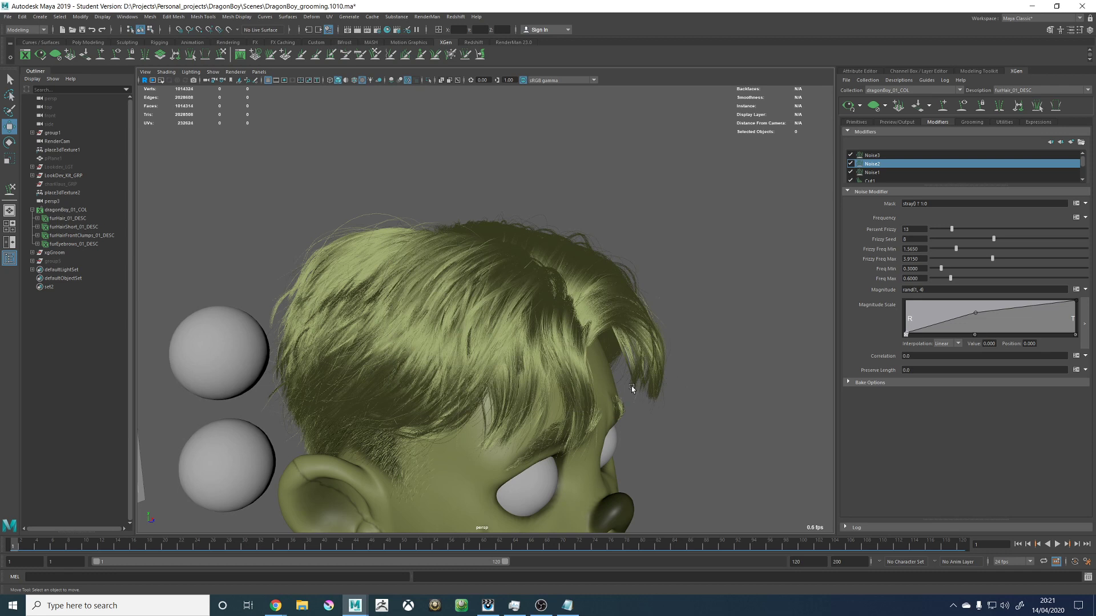
Step: Delete the custom FrizzyPercentage expression from the hair description
{"action": "left_click", "coordinate": [1038, 122]}
{"action": "left_click", "coordinate": [1084, 161]}
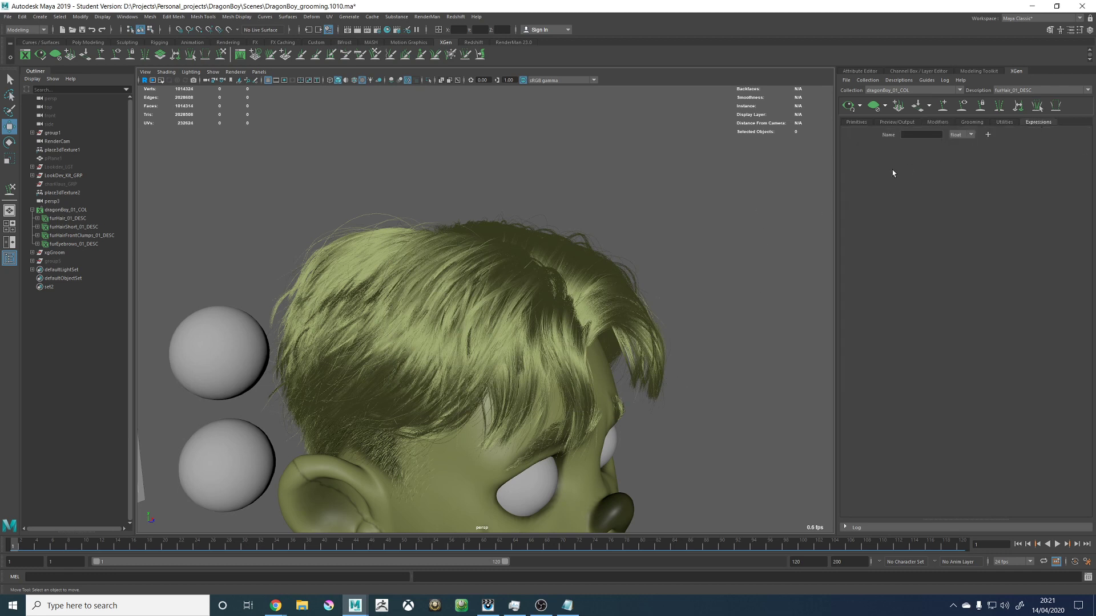
Step: Try Percent Frizzy values of 28 and 0 on the Noise2 modifier, comparing the hair from the back and front
{"action": "left_click", "coordinate": [896, 122]}
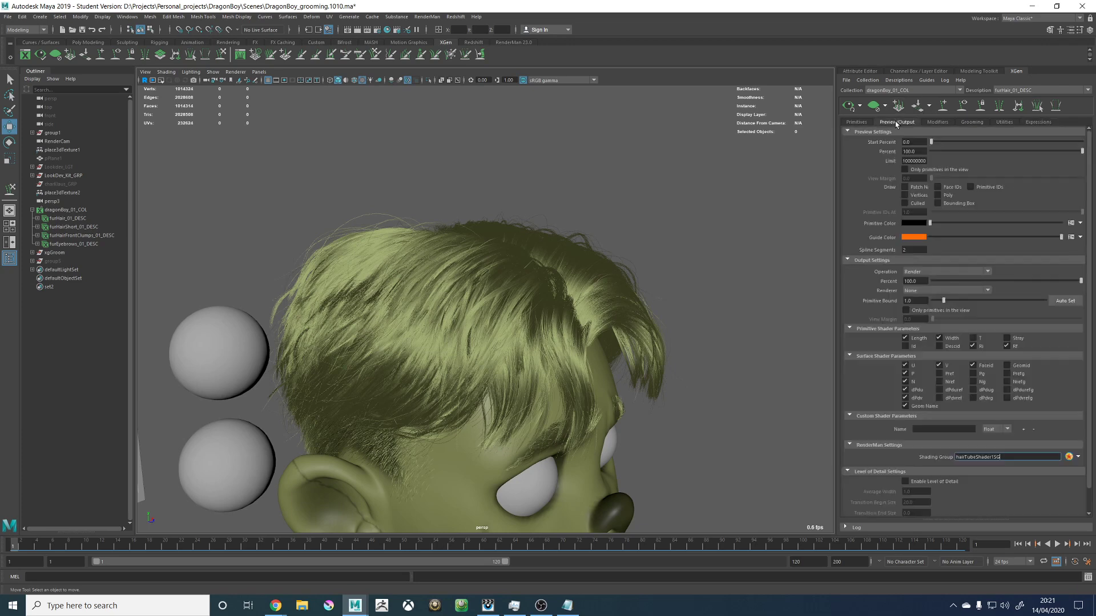
{"action": "left_click", "coordinate": [935, 122]}
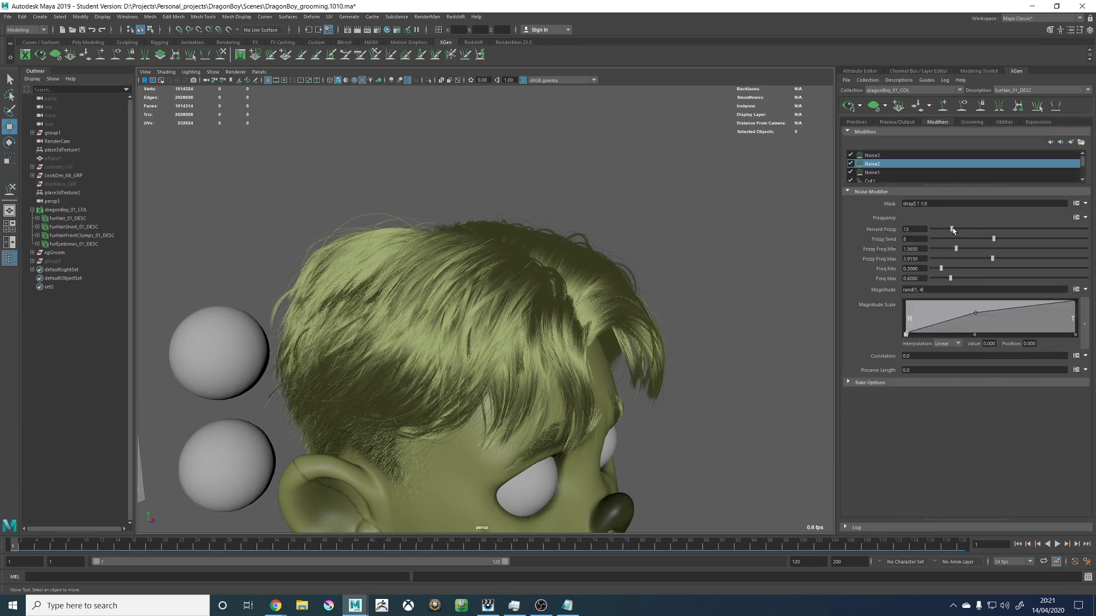
{"action": "left_click_drag", "start_coordinate": [952, 229], "coordinate": [979, 228]}
{"action": "left_click_drag", "start_coordinate": [519, 214], "coordinate": [543, 252], "text": "alt"}
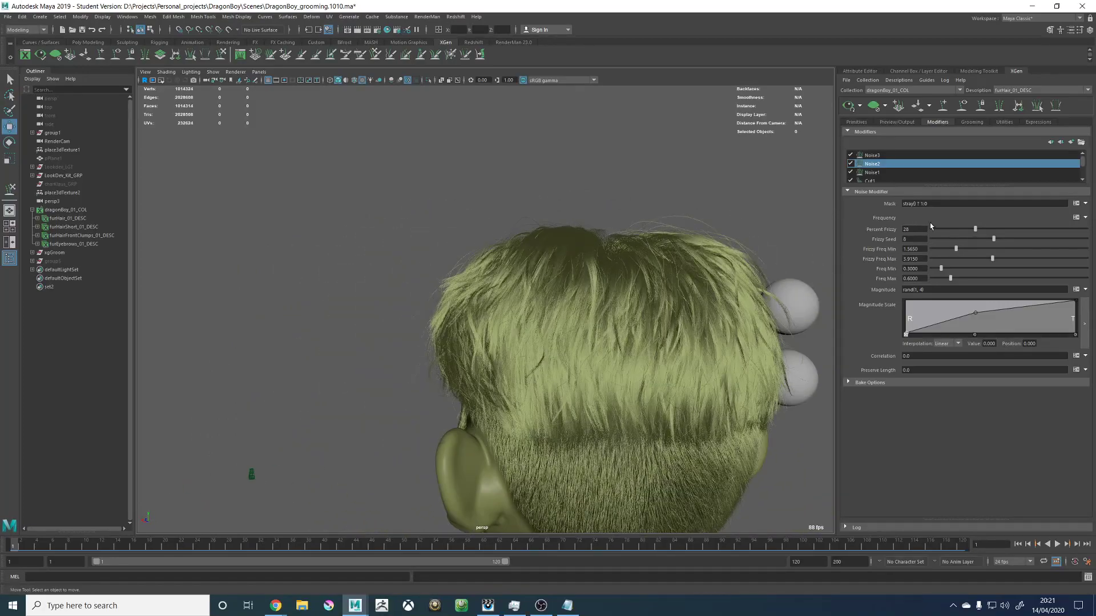
{"action": "left_click_drag", "start_coordinate": [974, 231], "coordinate": [890, 229]}
{"action": "left_click_drag", "start_coordinate": [487, 206], "coordinate": [548, 208], "text": "alt"}
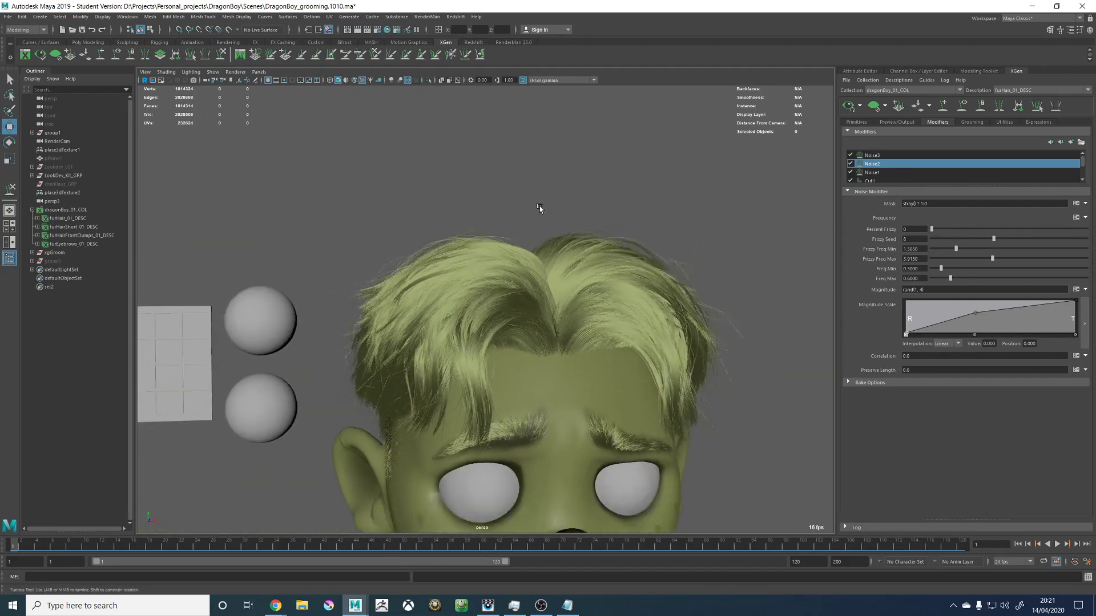
Step: Set Noise2's Percent Frizzy to 23 and check the frizz around to the back of the head
{"action": "left_click_drag", "start_coordinate": [932, 229], "coordinate": [967, 229]}
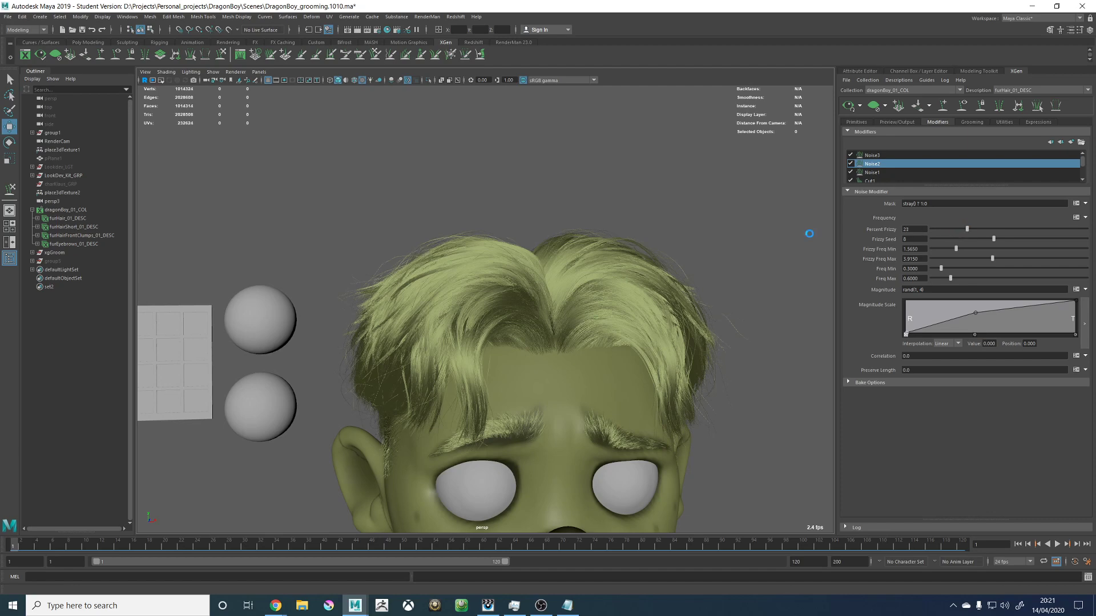
{"action": "left_click_drag", "start_coordinate": [759, 233], "coordinate": [533, 236], "text": "alt"}
{"action": "middle_click_drag", "start_coordinate": [377, 245], "coordinate": [499, 245], "text": "alt"}
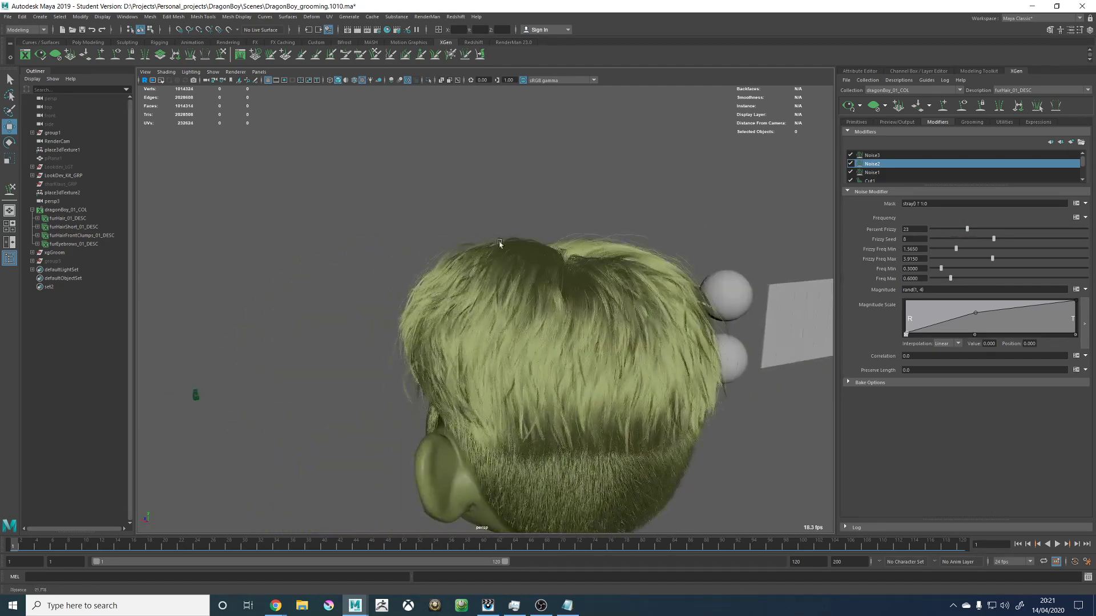
Step: Try Percent Frizzy values of 0 and 50 on the Noise2 modifier, comparing the frizz close up on the back of the head
{"action": "right_click_drag", "start_coordinate": [499, 245], "coordinate": [724, 326], "text": "alt"}
{"action": "left_click_drag", "start_coordinate": [549, 232], "coordinate": [619, 306], "text": "alt"}
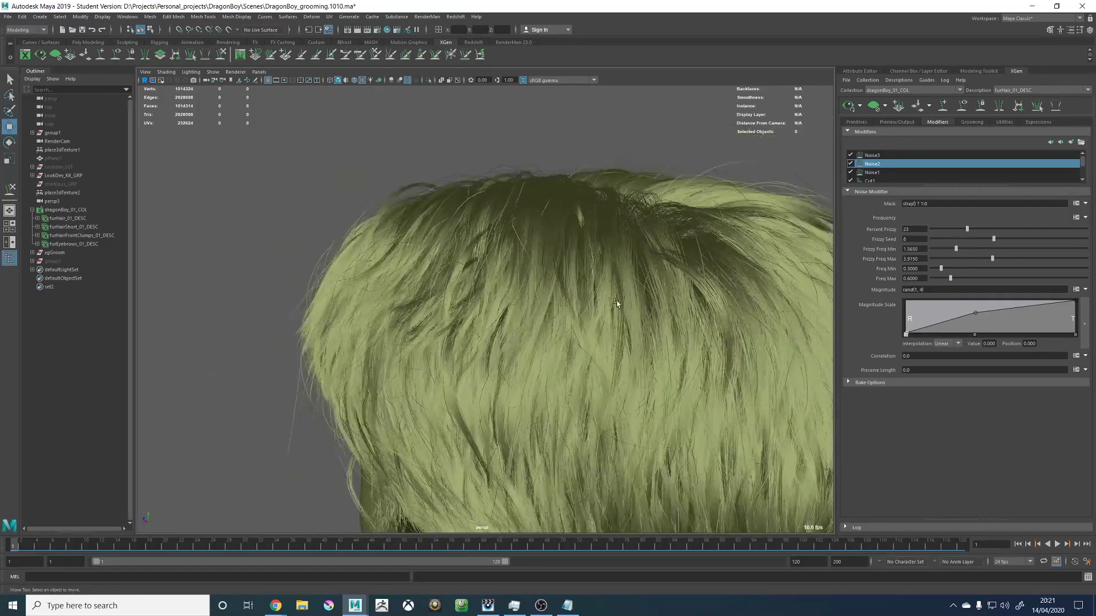
{"action": "middle_click_drag", "start_coordinate": [619, 306], "coordinate": [536, 299], "text": "alt"}
{"action": "right_click_drag", "start_coordinate": [536, 299], "coordinate": [549, 305], "text": "alt"}
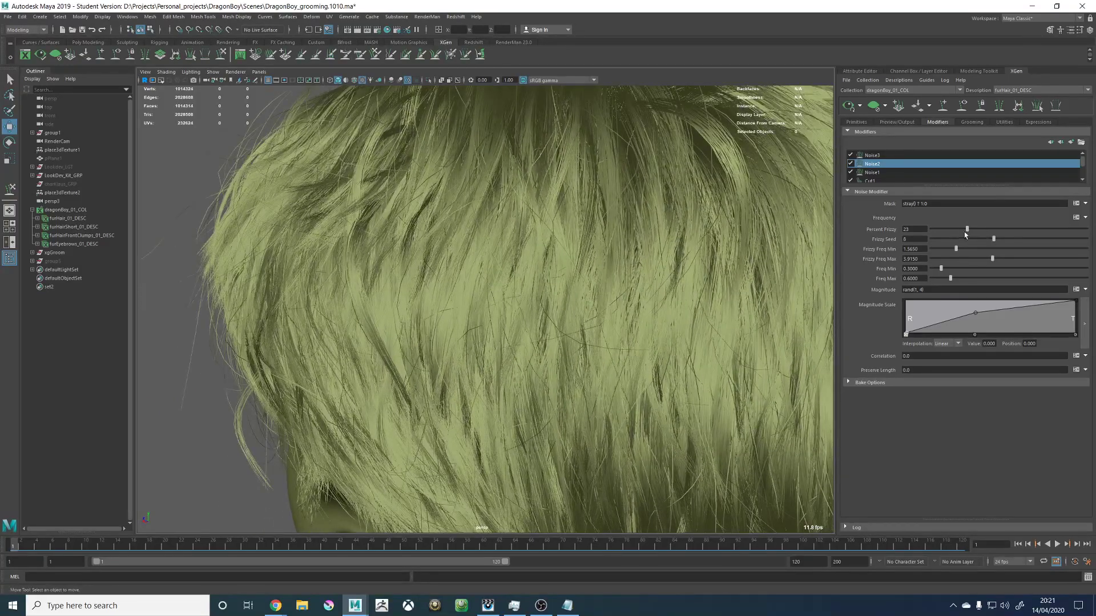
{"action": "left_click_drag", "start_coordinate": [967, 229], "coordinate": [927, 231]}
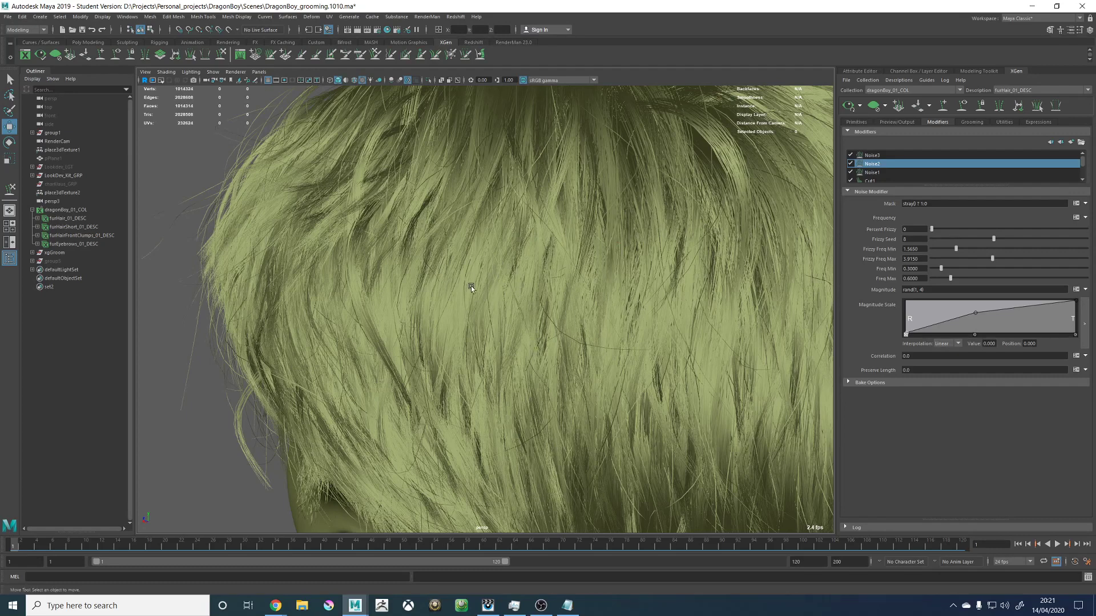
{"action": "left_click", "coordinate": [1008, 229]}
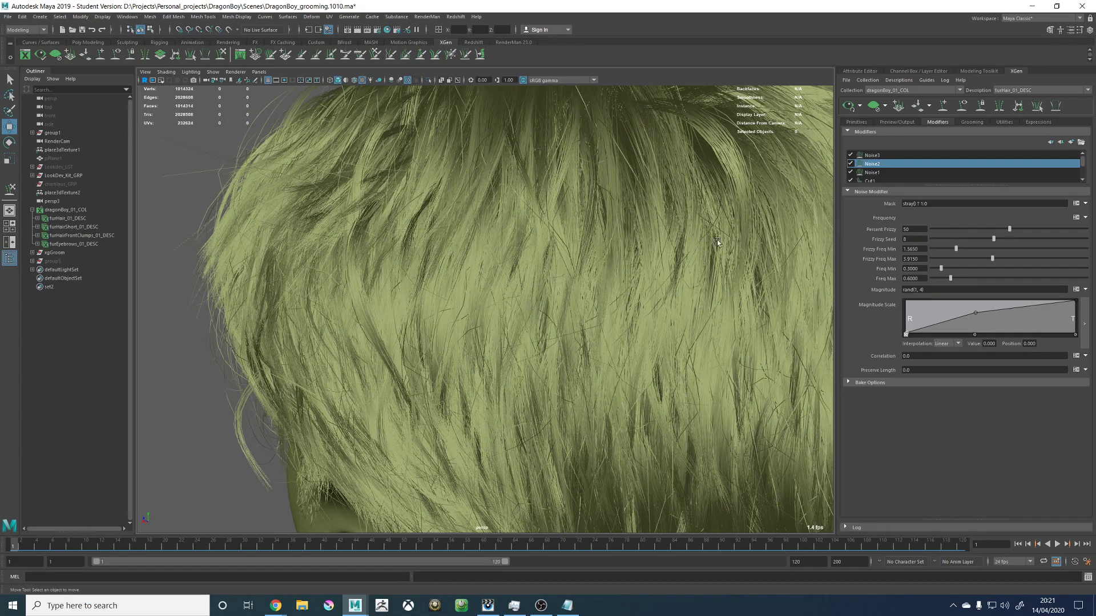
{"action": "scroll", "coordinate": [552, 283], "scroll_direction": "down", "scroll_amount": 6}
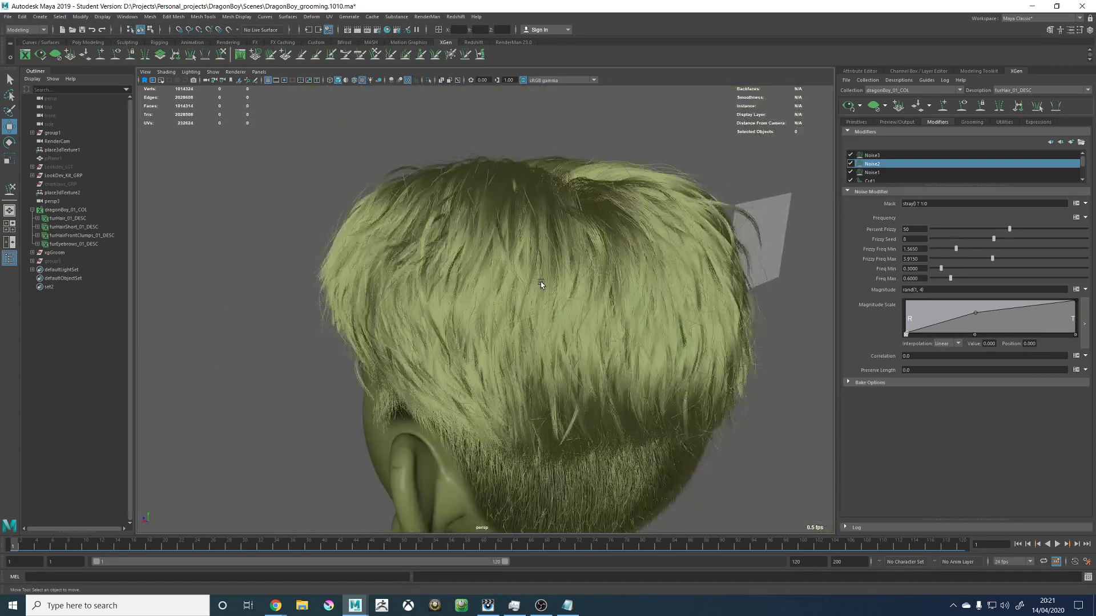
{"action": "left_click_drag", "start_coordinate": [478, 270], "coordinate": [532, 296], "text": "alt"}
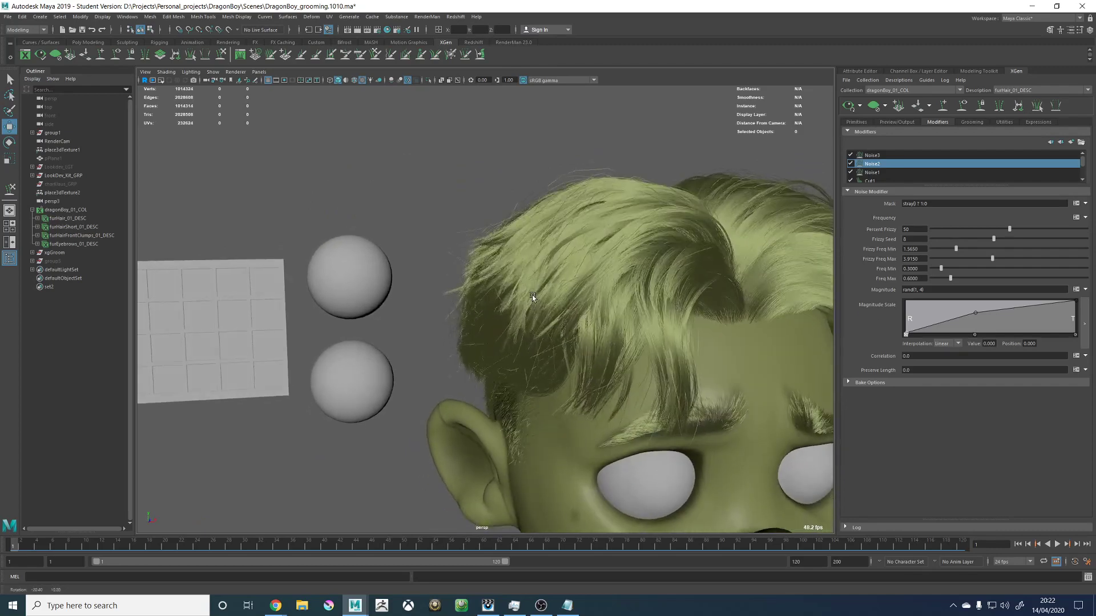
Step: Set Noise2's Percent Frizzy to 25 and check the hair from the front, side and crown
{"action": "left_click", "coordinate": [970, 229]}
{"action": "middle_click_drag", "start_coordinate": [631, 230], "coordinate": [575, 273], "text": "alt"}
{"action": "right_click_drag", "start_coordinate": [725, 268], "coordinate": [641, 264], "text": "alt"}
{"action": "left_click_drag", "start_coordinate": [641, 265], "coordinate": [587, 264], "text": "alt"}
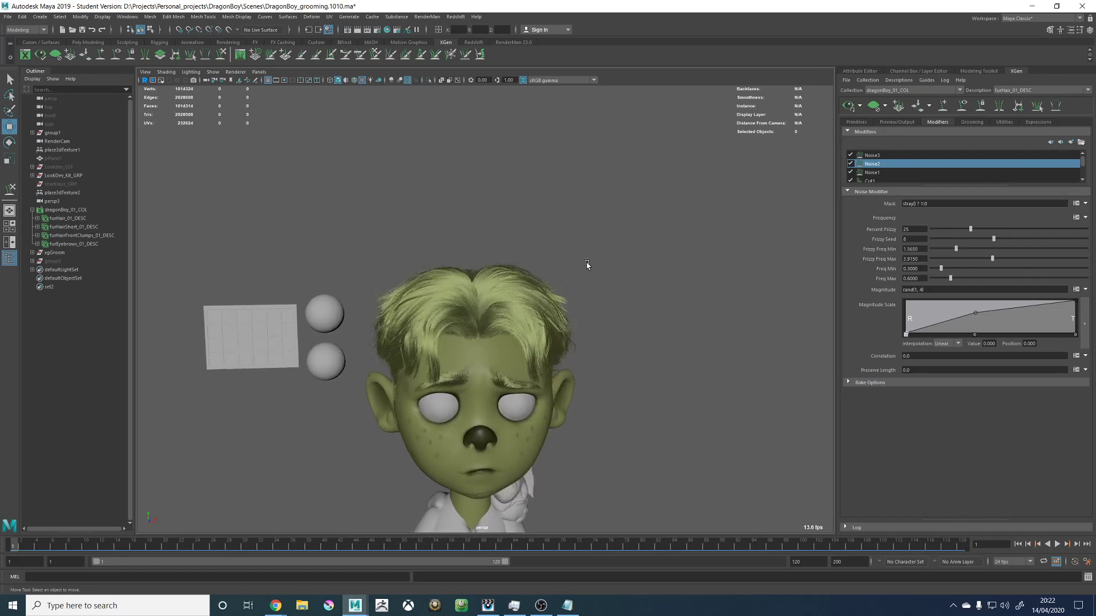
{"action": "right_click_drag", "start_coordinate": [587, 264], "coordinate": [691, 297], "text": "alt"}
{"action": "left_click_drag", "start_coordinate": [674, 286], "coordinate": [594, 286], "text": "alt"}
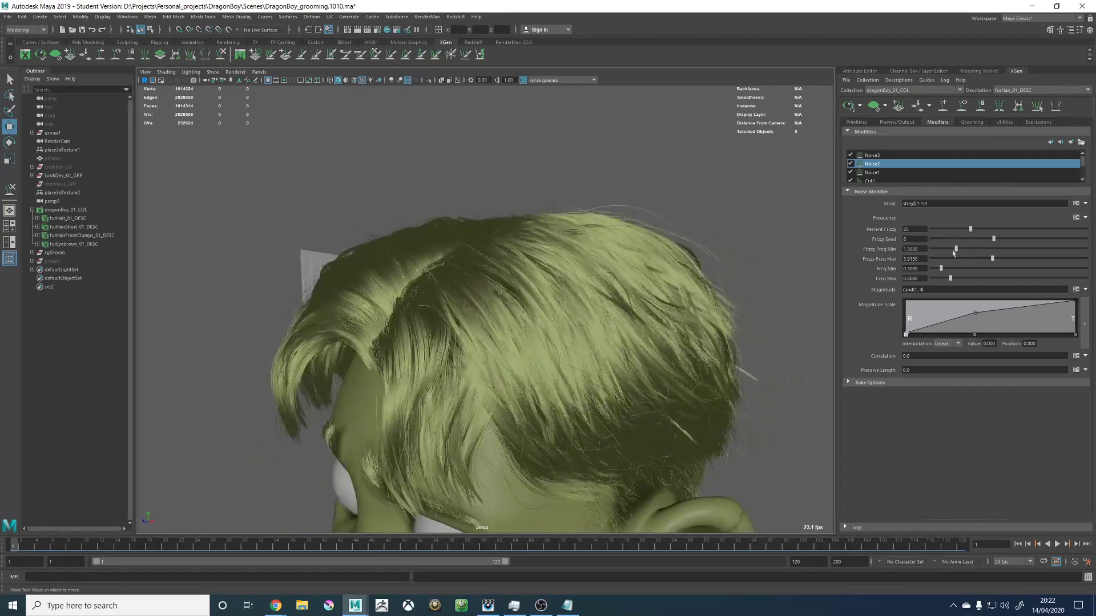
{"action": "key", "text": "shift+Tab"}
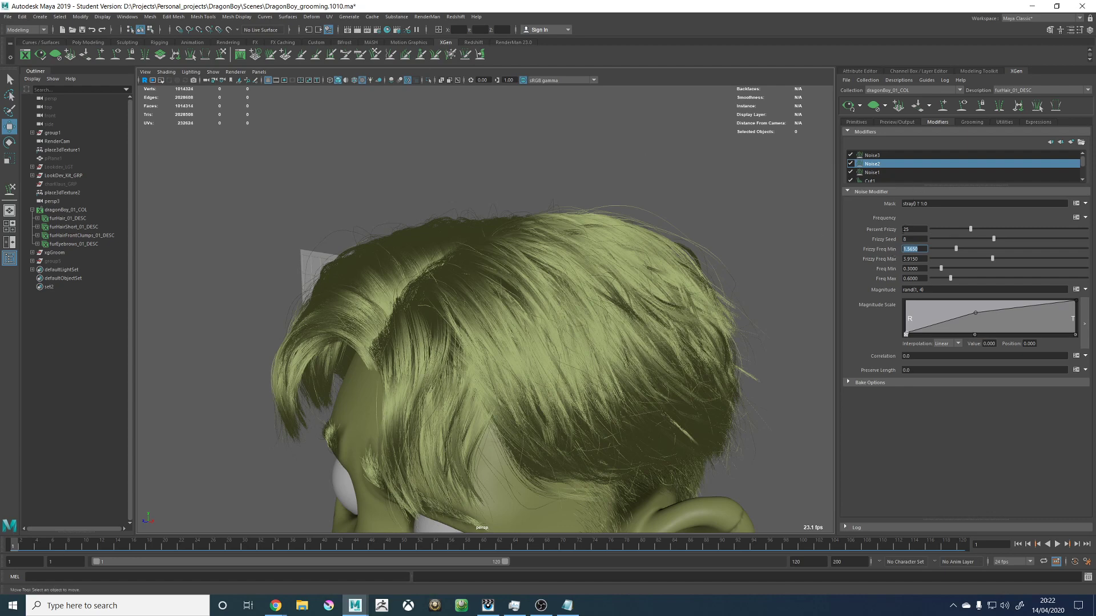
{"action": "left_click", "coordinate": [924, 229]}
{"action": "left_click_drag", "start_coordinate": [393, 248], "coordinate": [296, 264], "text": "alt"}
{"action": "right_click_drag", "start_coordinate": [296, 264], "coordinate": [501, 272], "text": "alt"}
{"action": "scroll", "coordinate": [594, 303], "scroll_direction": "down", "scroll_amount": 3}
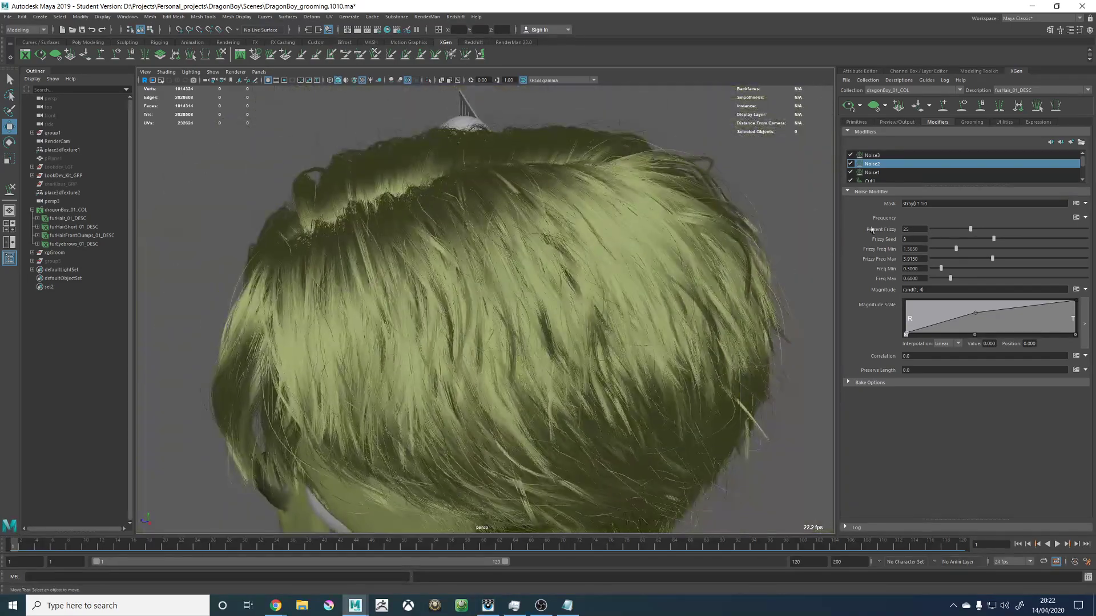
Step: Display the furHair guides and clear the hair preview, viewing the guides from behind the head
{"action": "left_click", "coordinate": [962, 106]}
{"action": "left_click_drag", "start_coordinate": [774, 165], "coordinate": [449, 213], "text": "alt"}
{"action": "left_click", "coordinate": [872, 109]}
{"action": "left_click_drag", "start_coordinate": [514, 228], "coordinate": [310, 272], "text": "alt"}
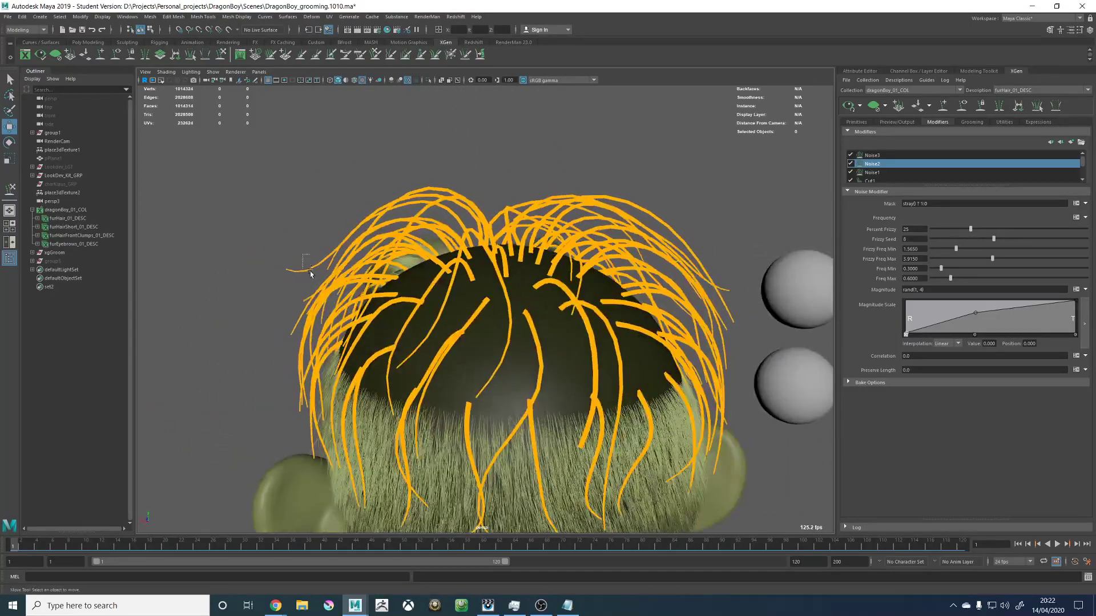
Step: Select the stray guide jutting out beside the crown and a neighbouring guide, inspecting their shapes from the side
{"action": "left_click", "coordinate": [311, 259]}
{"action": "left_click", "coordinate": [207, 55]}
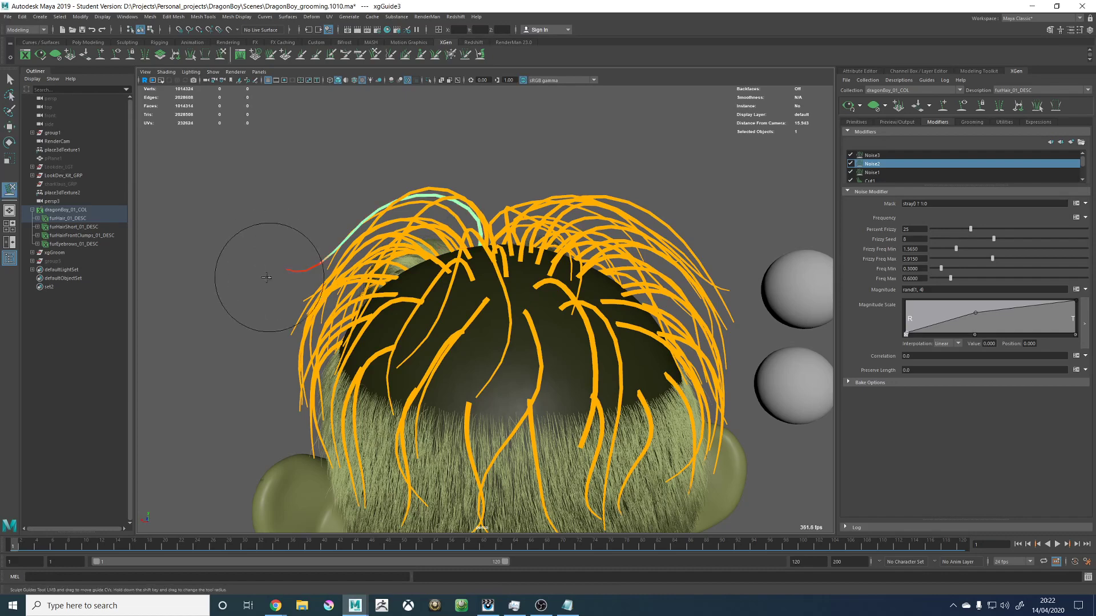
{"action": "left_click_drag", "start_coordinate": [254, 255], "coordinate": [317, 236], "text": "alt"}
{"action": "key", "text": "w"}
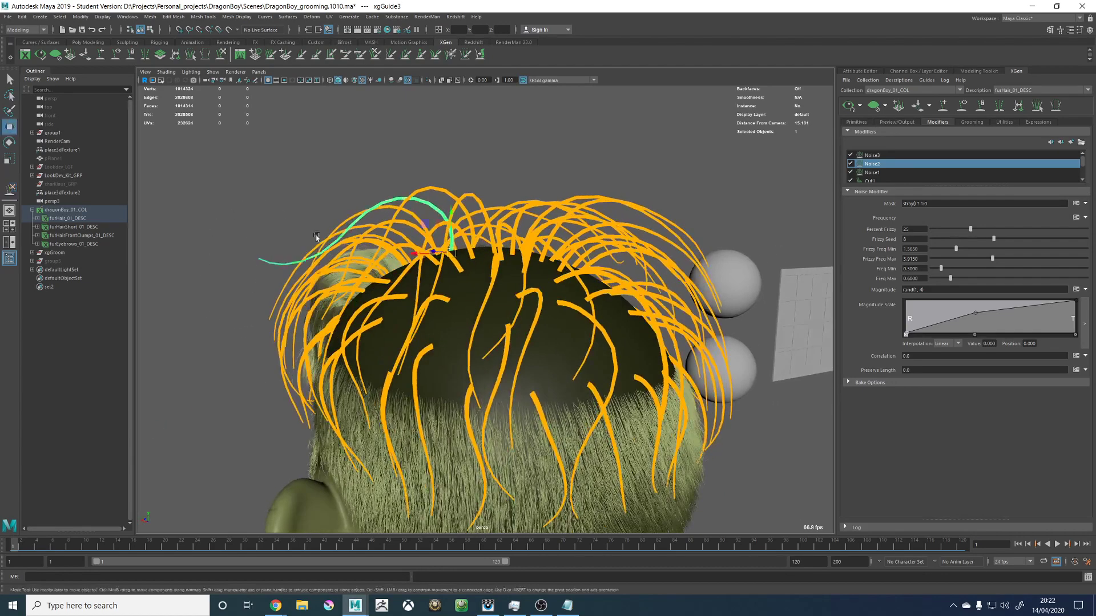
{"action": "left_click", "coordinate": [344, 220]}
{"action": "left_click", "coordinate": [222, 55]}
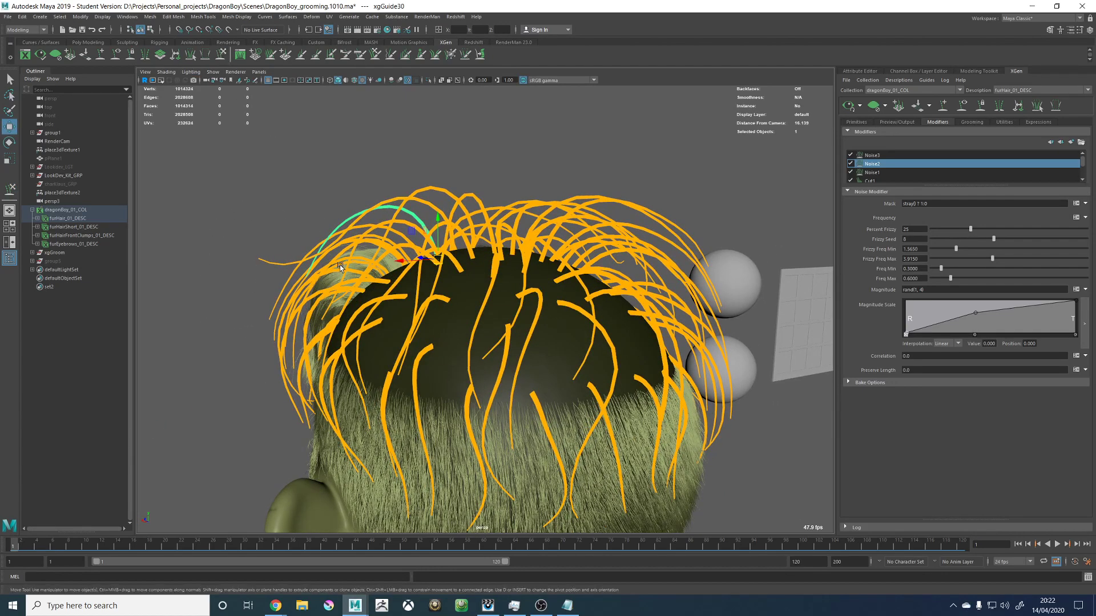
{"action": "mouse_move", "coordinate": [341, 273]}
{"action": "left_mouse_down", "text": "alt"}
{"action": "mouse_move", "coordinate": [312, 301]}
{"action": "mouse_move", "coordinate": [278, 280]}
{"action": "mouse_move", "coordinate": [281, 323]}
{"action": "mouse_move", "coordinate": [471, 266]}
{"action": "left_mouse_up", "text": "alt"}
{"action": "key", "text": "w"}
Step: Regenerate the hair preview with the guides hidden and examine the frizz close up and from the back
{"action": "left_click", "coordinate": [848, 106]}
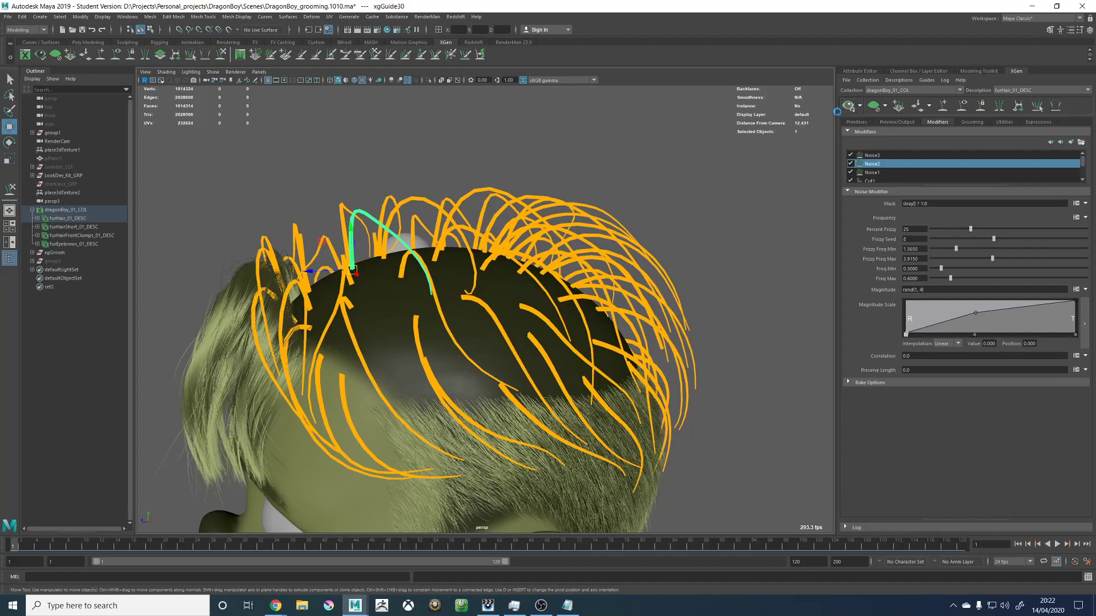
{"action": "left_click", "coordinate": [962, 105]}
{"action": "left_click_drag", "start_coordinate": [422, 273], "coordinate": [445, 323], "text": "alt"}
{"action": "scroll", "coordinate": [497, 264], "scroll_direction": "down", "scroll_amount": 6}
{"action": "scroll", "coordinate": [492, 328], "scroll_direction": "up", "scroll_amount": 3}
{"action": "middle_click_drag", "start_coordinate": [492, 328], "coordinate": [591, 323], "text": "alt"}
{"action": "right_click_drag", "start_coordinate": [489, 348], "coordinate": [626, 396], "text": "alt"}
{"action": "left_click_drag", "start_coordinate": [626, 396], "coordinate": [686, 405], "text": "alt"}
{"action": "right_click_drag", "start_coordinate": [766, 299], "coordinate": [666, 313], "text": "alt"}
{"action": "middle_click_drag", "start_coordinate": [666, 313], "coordinate": [594, 326], "text": "alt"}
{"action": "right_click_drag", "start_coordinate": [594, 327], "coordinate": [635, 368], "text": "alt"}
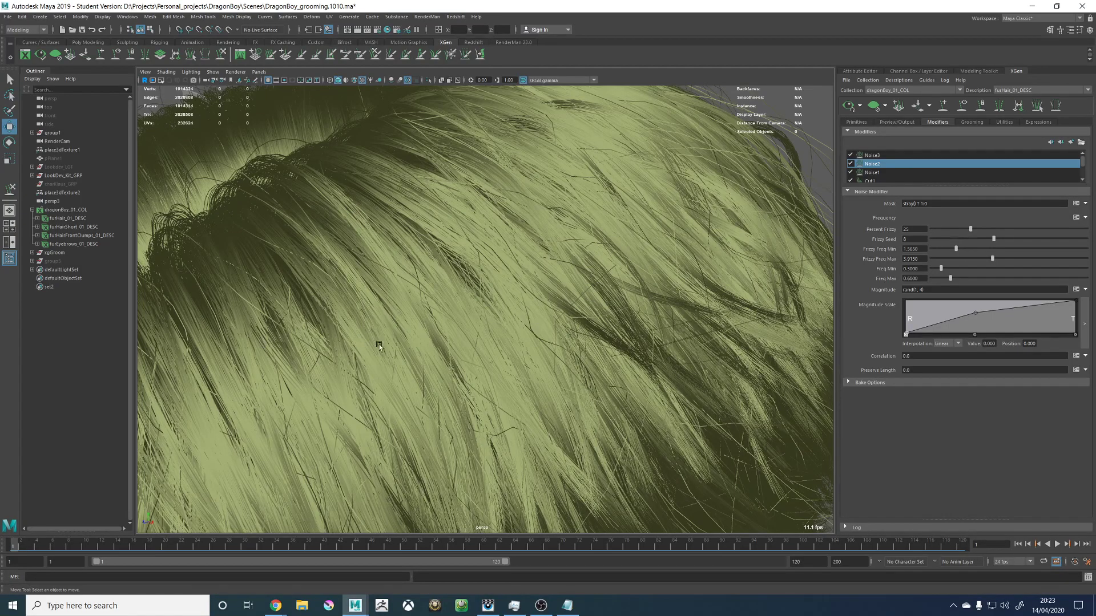
{"action": "right_click_drag", "start_coordinate": [562, 334], "coordinate": [535, 309], "text": "alt"}
{"action": "left_click_drag", "start_coordinate": [536, 310], "coordinate": [415, 296], "text": "alt"}
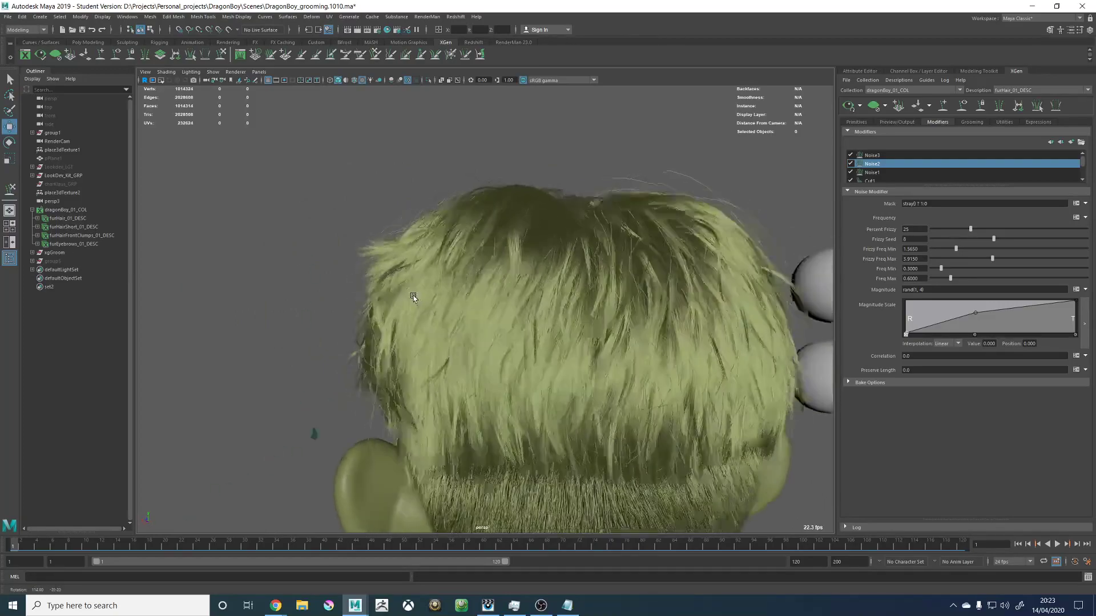
{"action": "middle_click_drag", "start_coordinate": [605, 285], "coordinate": [481, 274], "text": "alt"}
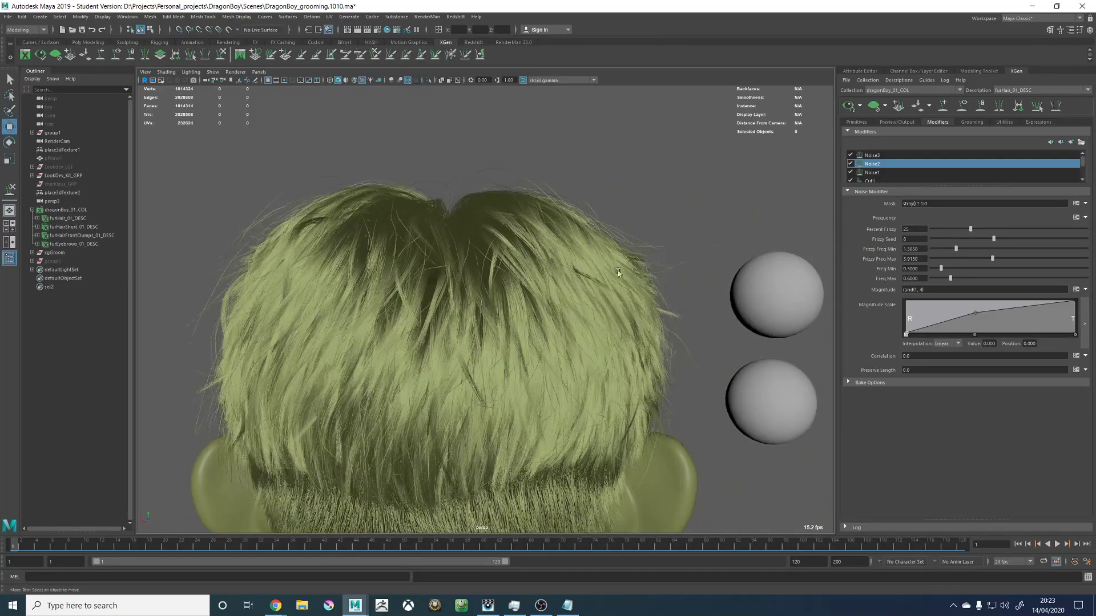
Step: Show the guides in place of the hair preview and turn off 3D Volumetric Falloff for the Sculpt Guides tool
{"action": "left_click", "coordinate": [962, 106]}
{"action": "left_click", "coordinate": [882, 107]}
{"action": "mouse_move", "coordinate": [636, 176]}
{"action": "left_mouse_down", "text": "alt"}
{"action": "mouse_move", "coordinate": [570, 201]}
{"action": "mouse_move", "coordinate": [389, 204]}
{"action": "left_mouse_up", "text": "alt"}
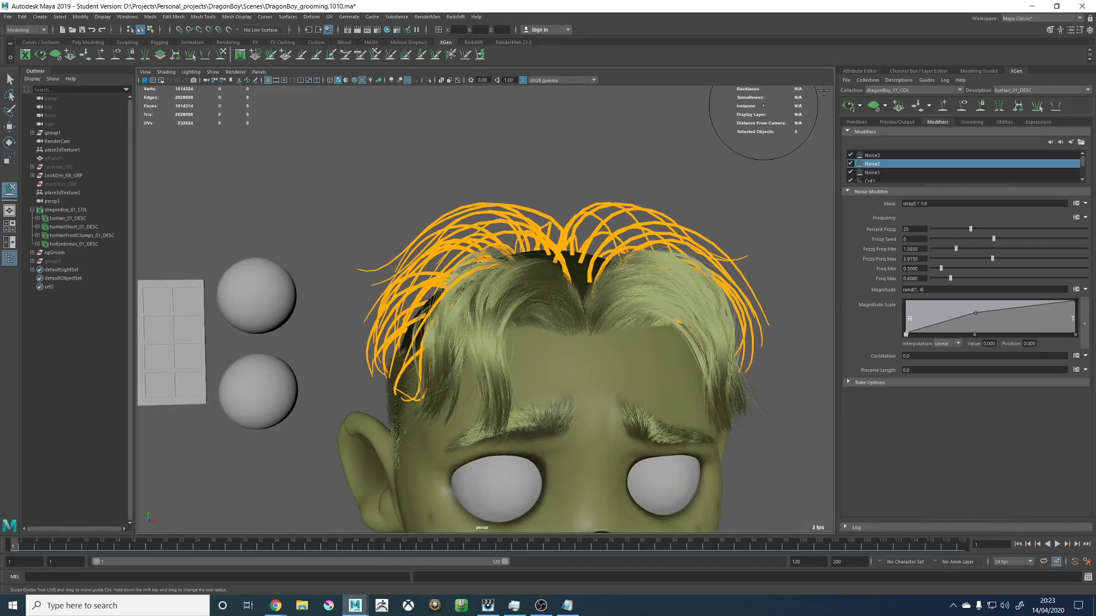
{"action": "double_click", "coordinate": [220, 54]}
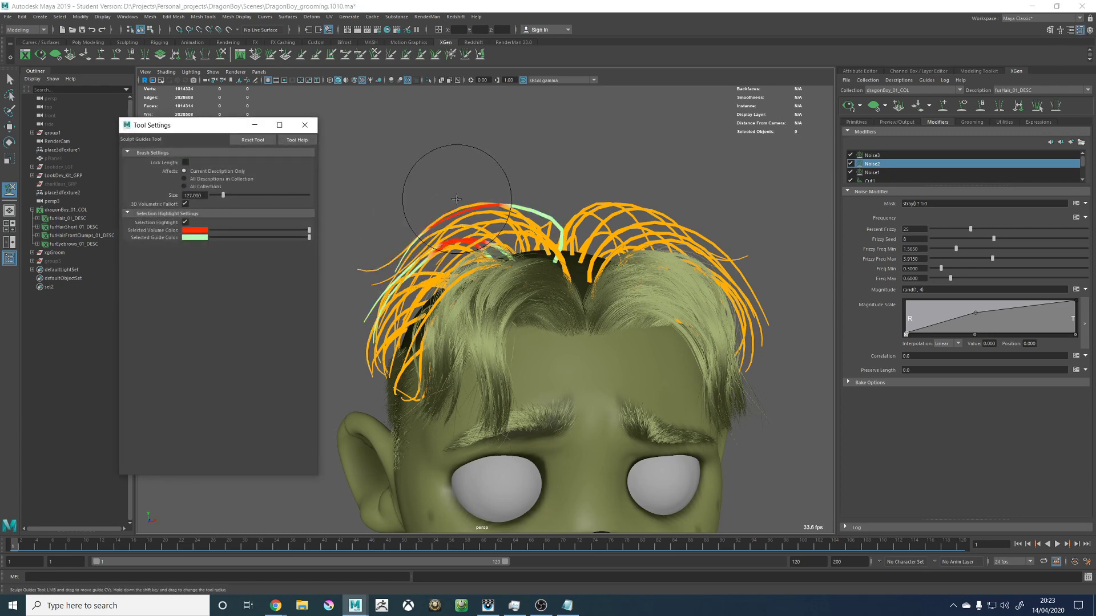
{"action": "mouse_move", "coordinate": [447, 191]}
{"action": "left_mouse_down", "text": "alt"}
{"action": "mouse_move", "coordinate": [436, 215]}
{"action": "mouse_move", "coordinate": [452, 176]}
{"action": "mouse_move", "coordinate": [460, 221]}
{"action": "mouse_move", "coordinate": [453, 199]}
{"action": "mouse_move", "coordinate": [460, 210]}
{"action": "left_mouse_up", "text": "alt"}
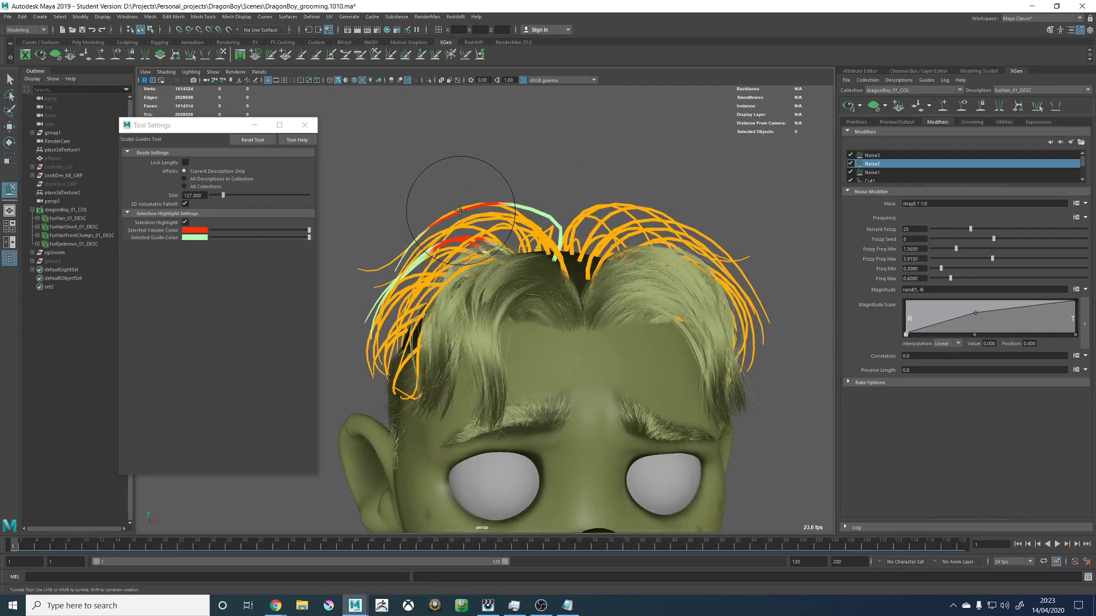
{"action": "left_click", "coordinate": [185, 204]}
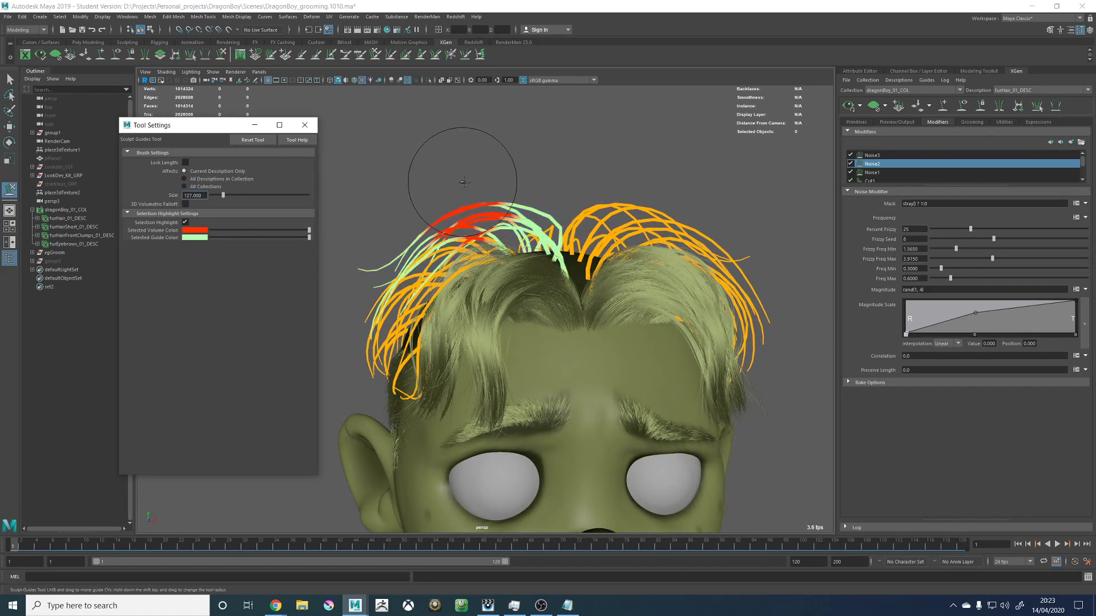
Step: Check which guides the sculpt brush covers from several angles, and turn 3D Volumetric Falloff back on
{"action": "mouse_move", "coordinate": [464, 182]}
{"action": "left_mouse_down", "text": "alt"}
{"action": "mouse_move", "coordinate": [448, 153]}
{"action": "mouse_move", "coordinate": [460, 176]}
{"action": "mouse_move", "coordinate": [462, 159]}
{"action": "left_mouse_up", "text": "alt"}
{"action": "middle_click_drag", "start_coordinate": [402, 262], "coordinate": [424, 261], "text": "alt"}
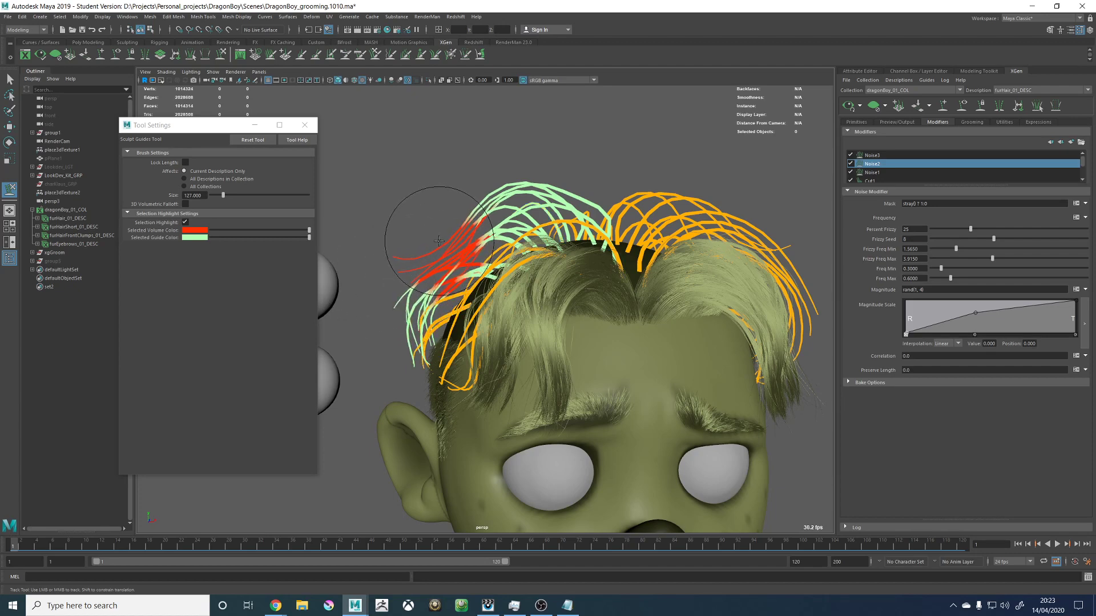
{"action": "right_click_drag", "start_coordinate": [523, 186], "coordinate": [531, 224], "text": "alt"}
{"action": "left_click_drag", "start_coordinate": [531, 223], "coordinate": [483, 213], "text": "alt"}
{"action": "middle_click_drag", "start_coordinate": [434, 232], "coordinate": [484, 210], "text": "alt"}
{"action": "left_click_drag", "start_coordinate": [411, 291], "coordinate": [523, 234], "text": "alt"}
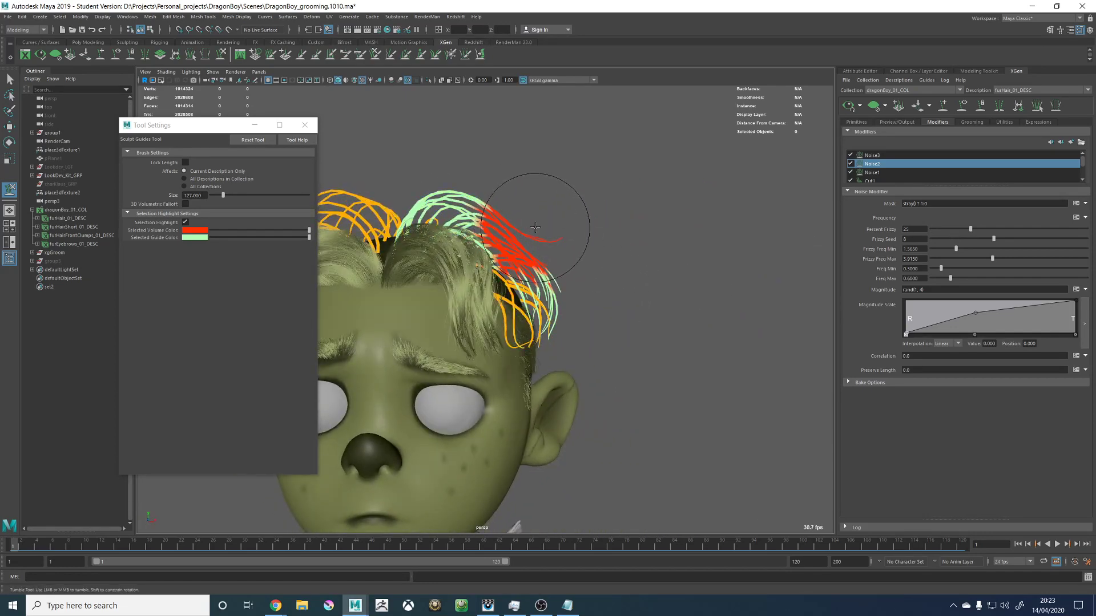
{"action": "right_click_drag", "start_coordinate": [630, 236], "coordinate": [383, 232], "text": "alt"}
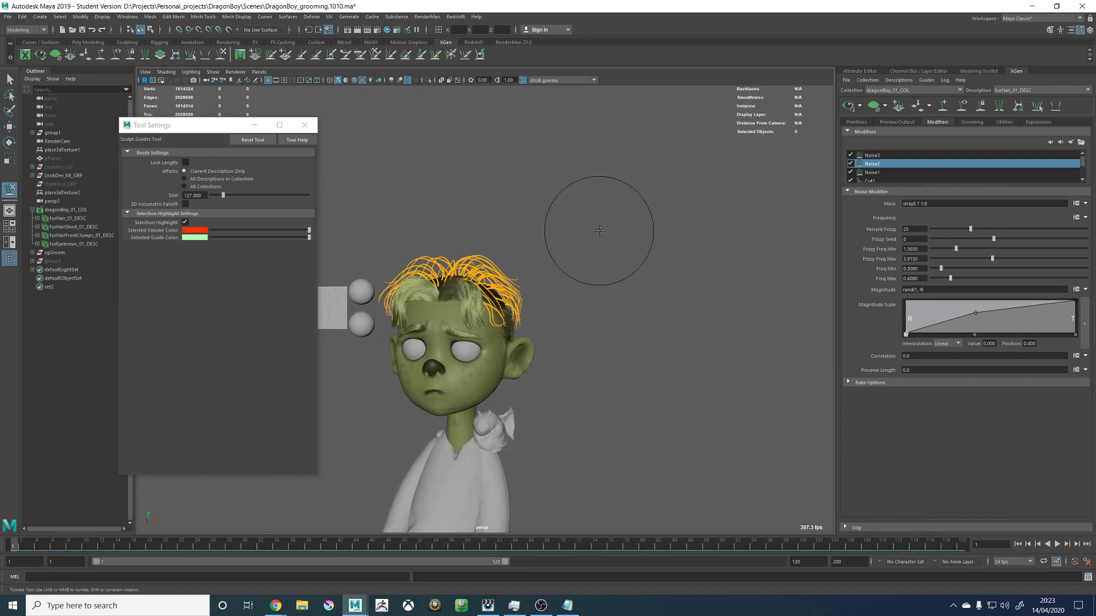
{"action": "left_click", "coordinate": [185, 204]}
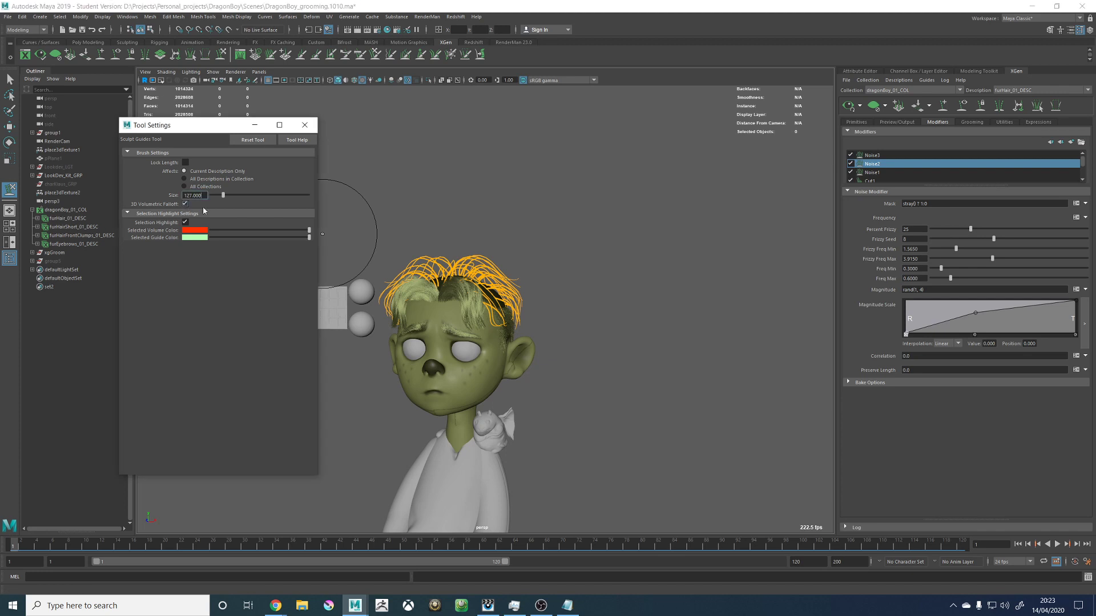
{"action": "left_click", "coordinate": [305, 125]}
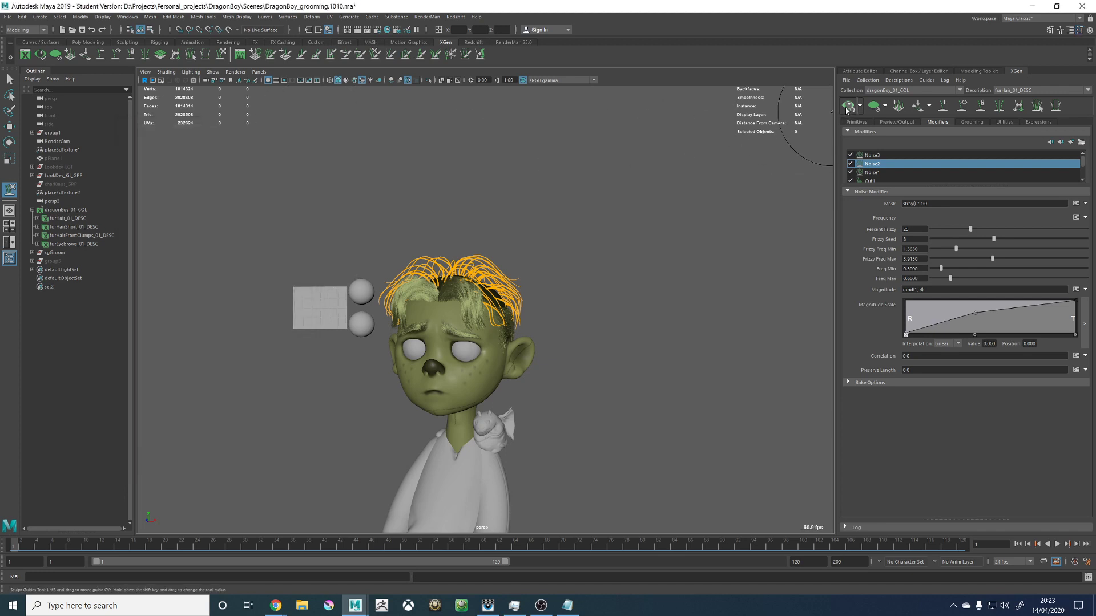
Step: Regenerate the hair preview with the guides hidden and examine the hair from the front and around the side
{"action": "left_click_drag", "start_coordinate": [515, 194], "coordinate": [546, 200], "text": "alt"}
{"action": "right_click_drag", "start_coordinate": [463, 208], "coordinate": [621, 255], "text": "alt"}
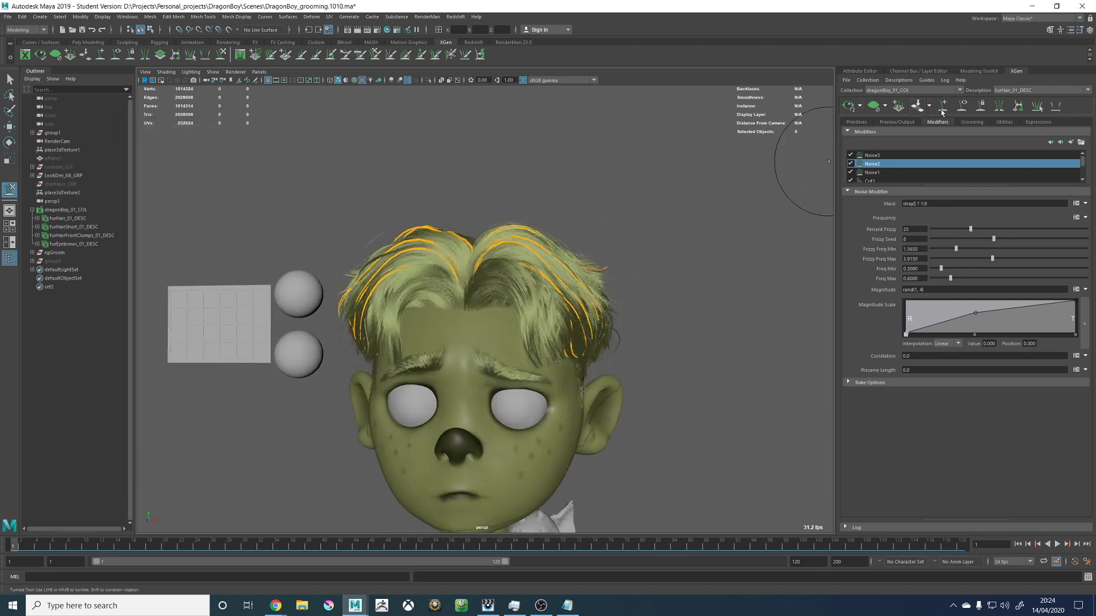
{"action": "left_click", "coordinate": [962, 107]}
{"action": "left_click_drag", "start_coordinate": [476, 226], "coordinate": [506, 228], "text": "alt"}
{"action": "left_click_drag", "start_coordinate": [319, 276], "coordinate": [345, 275], "text": "alt"}
{"action": "middle_click_drag", "start_coordinate": [362, 264], "coordinate": [463, 268], "text": "alt"}
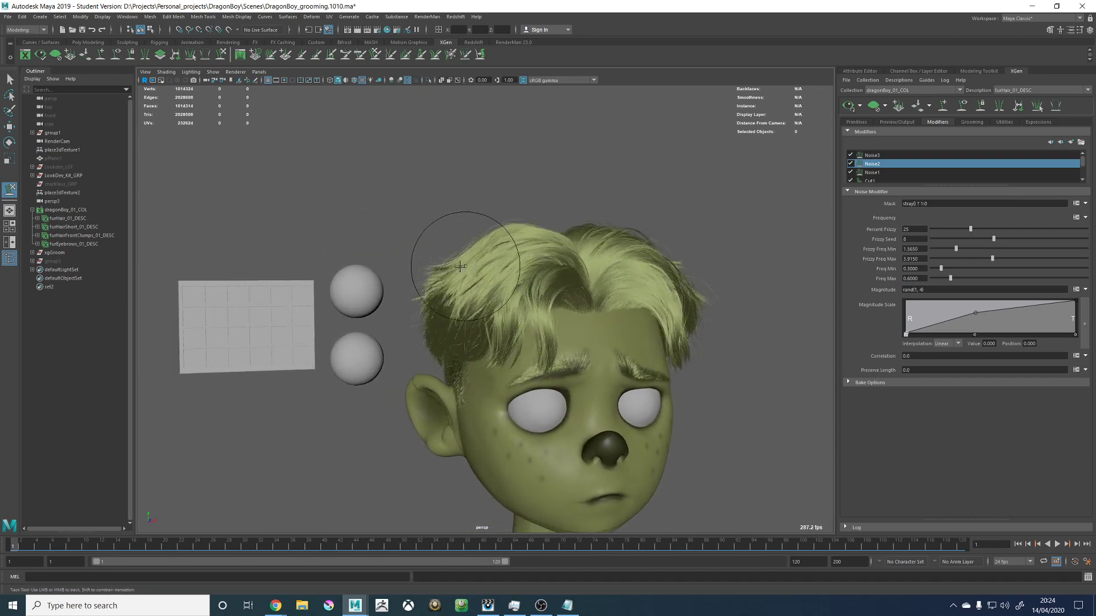
{"action": "right_click_drag", "start_coordinate": [464, 267], "coordinate": [565, 280], "text": "alt"}
{"action": "left_click_drag", "start_coordinate": [508, 277], "coordinate": [561, 281], "text": "alt"}
{"action": "right_click_drag", "start_coordinate": [561, 280], "coordinate": [342, 274], "text": "alt"}
{"action": "left_click_drag", "start_coordinate": [343, 274], "coordinate": [379, 184], "text": "alt"}
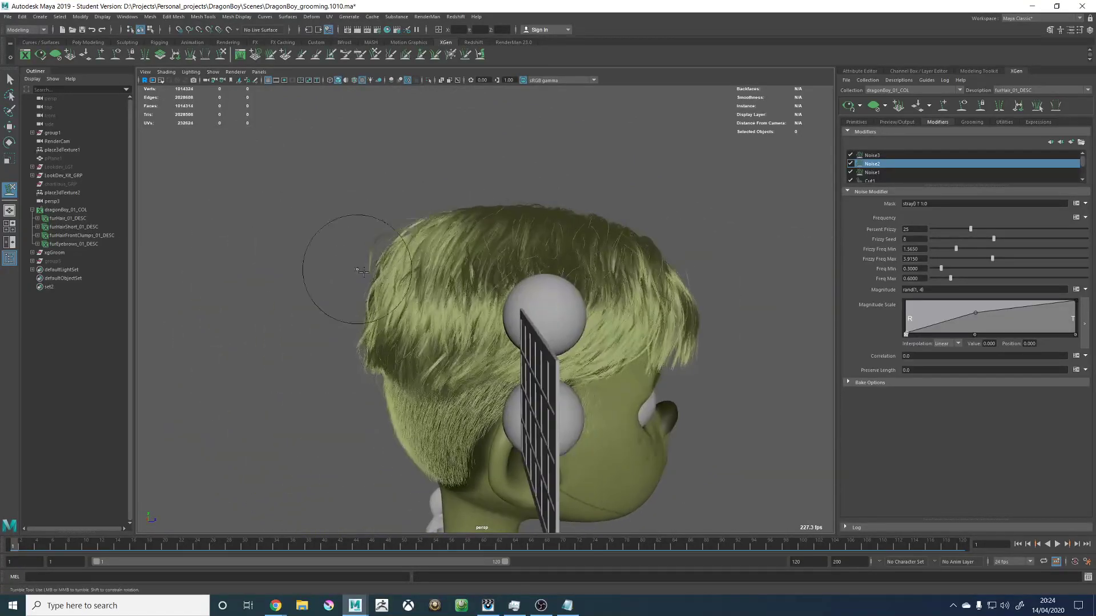
Step: Display the furHair guides and clear the hair preview, viewing the guides from the side of the head
{"action": "left_click", "coordinate": [958, 109]}
{"action": "left_click", "coordinate": [874, 107]}
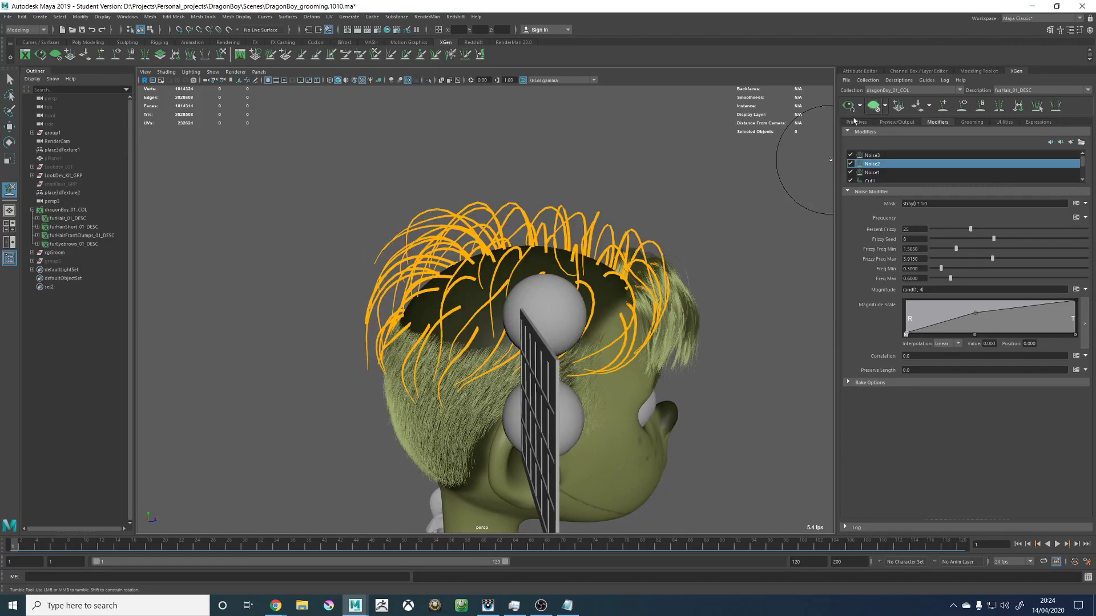
{"action": "left_click_drag", "start_coordinate": [479, 204], "coordinate": [238, 126], "text": "alt"}
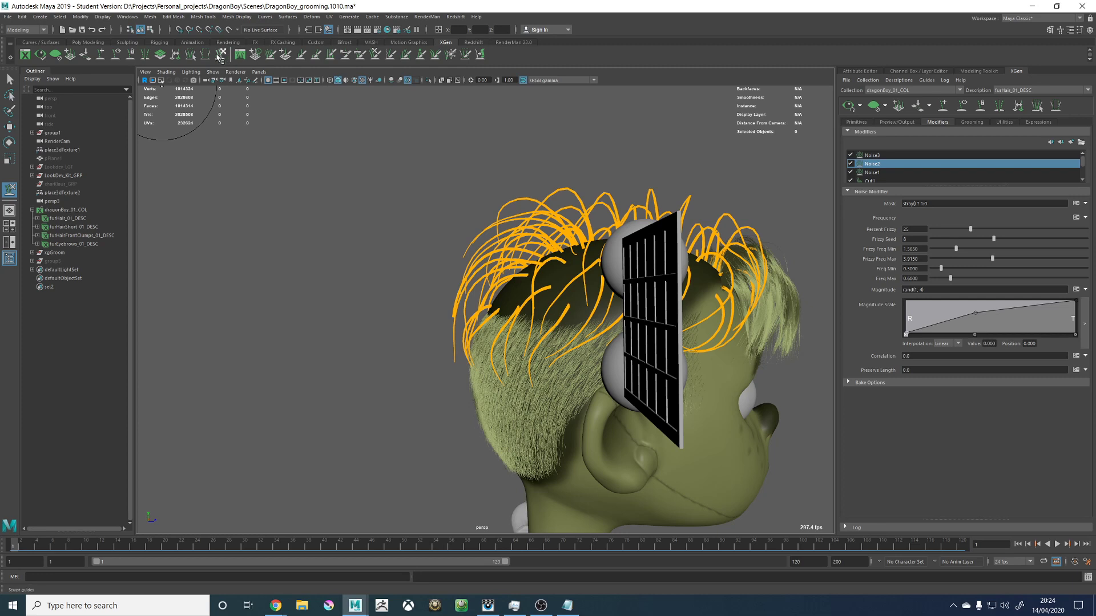
Step: Turn off 3D Volumetric Falloff for the Sculpt Guides tool and pull the guides at the back of the head slightly outward
{"action": "left_click", "coordinate": [1078, 30]}
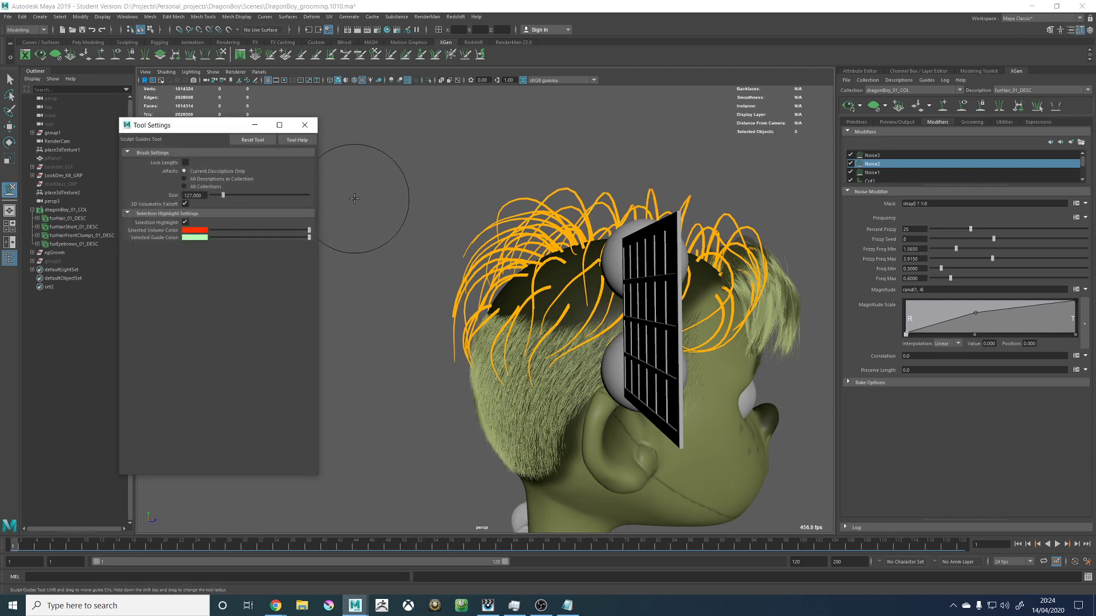
{"action": "left_click", "coordinate": [185, 204]}
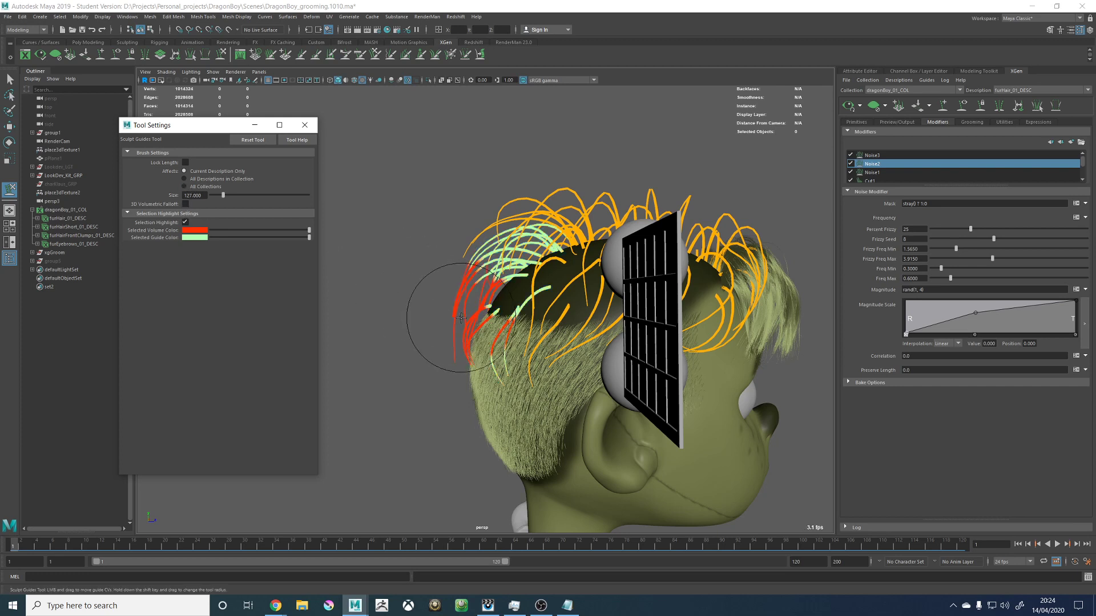
{"action": "left_click_drag", "start_coordinate": [446, 316], "coordinate": [440, 316]}
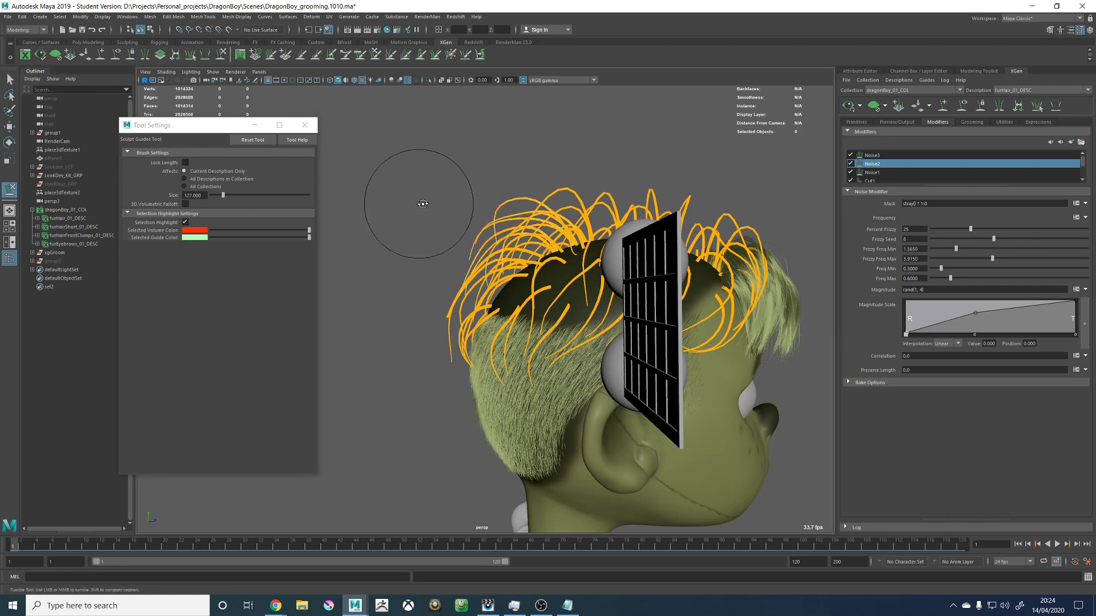
Step: Examine the furHair guides from the side and the front quarters, checking which ones the sculpt brush covers
{"action": "left_click_drag", "start_coordinate": [423, 201], "coordinate": [592, 179], "text": "alt"}
{"action": "right_click_drag", "start_coordinate": [592, 179], "coordinate": [679, 292], "text": "alt"}
{"action": "left_click_drag", "start_coordinate": [627, 252], "coordinate": [636, 264], "text": "alt"}
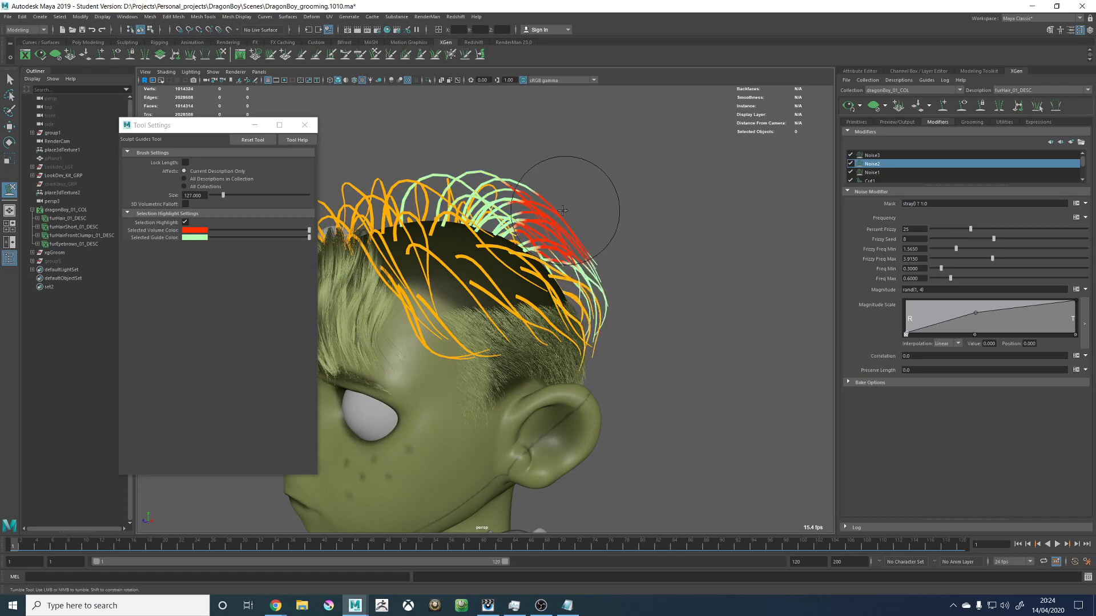
{"action": "middle_click_drag", "start_coordinate": [557, 212], "coordinate": [734, 228], "text": "alt"}
{"action": "left_click_drag", "start_coordinate": [636, 228], "coordinate": [452, 233], "text": "alt"}
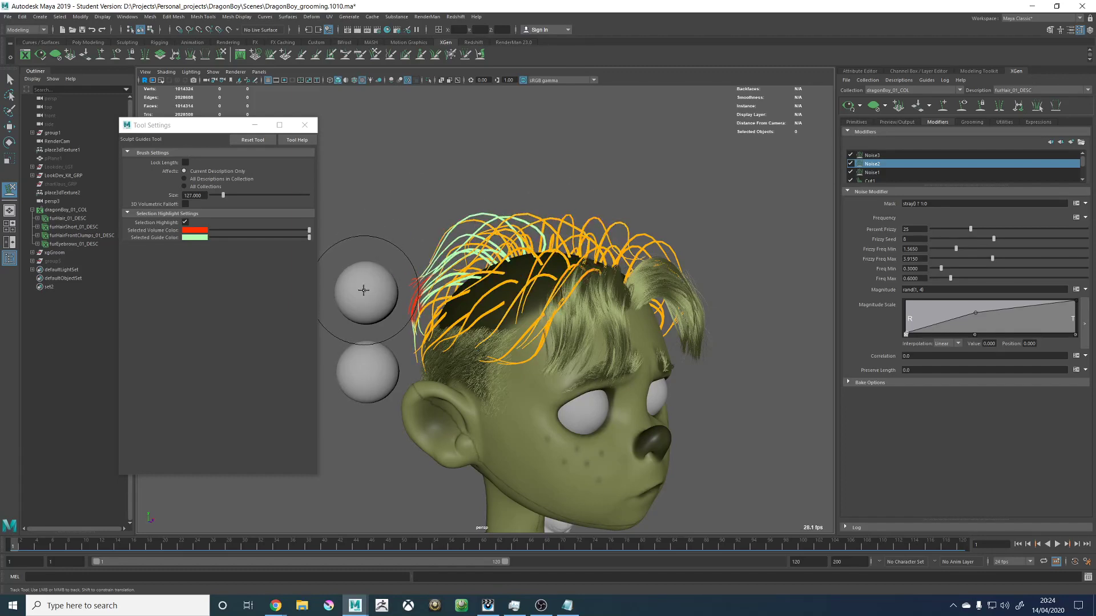
{"action": "mouse_move", "coordinate": [364, 291]}
{"action": "left_mouse_down", "text": "alt"}
{"action": "mouse_move", "coordinate": [379, 183]}
{"action": "mouse_move", "coordinate": [630, 189]}
{"action": "left_mouse_up", "text": "alt"}
Step: Close the Sculpt Guides tool settings and examine the hair preview from the front and the back of the head
{"action": "key", "text": "w"}
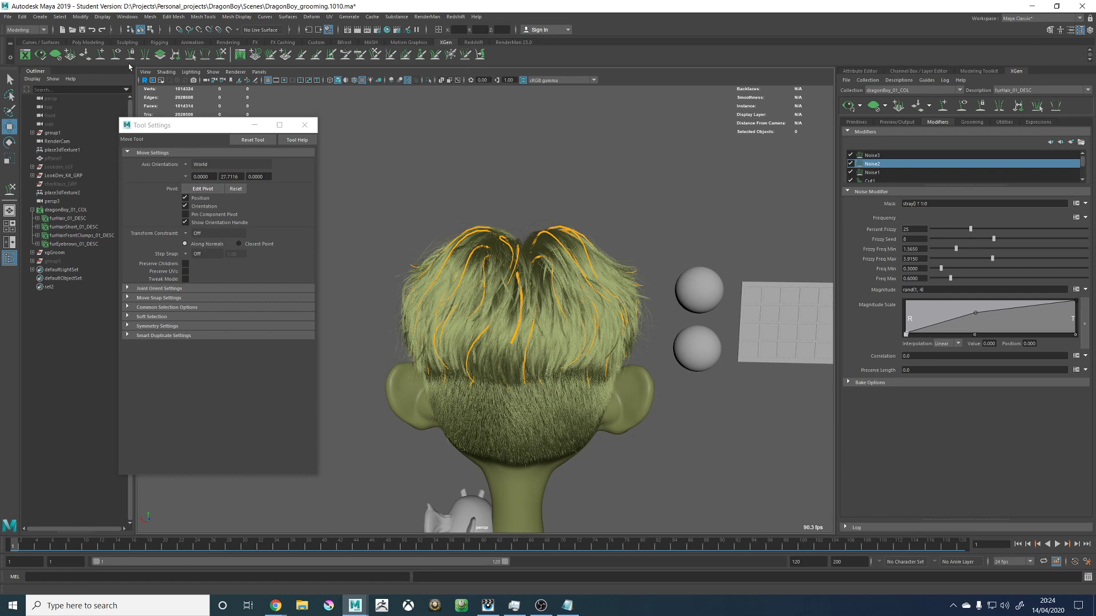
{"action": "key", "text": "y"}
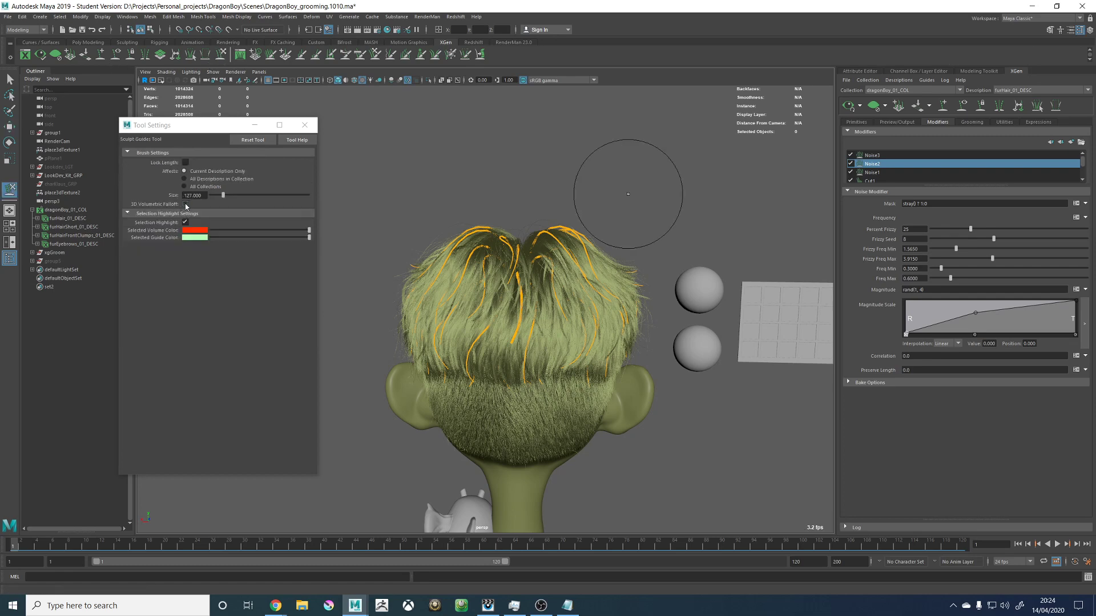
{"action": "left_click", "coordinate": [304, 125]}
{"action": "left_click_drag", "start_coordinate": [308, 148], "coordinate": [484, 183], "text": "alt"}
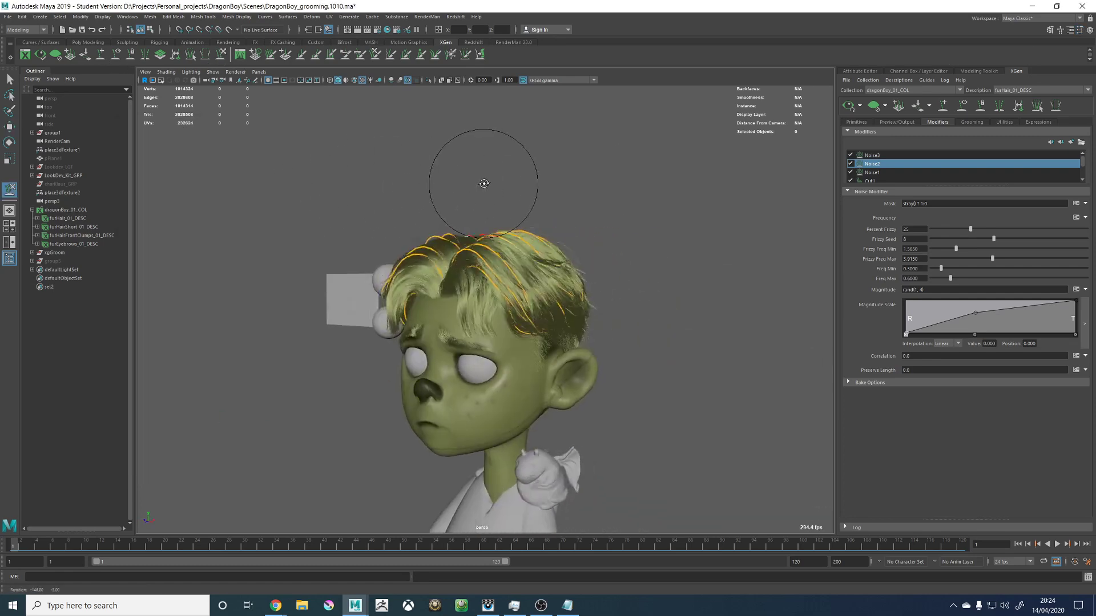
{"action": "right_click_drag", "start_coordinate": [484, 183], "coordinate": [416, 198], "text": "alt"}
{"action": "left_click_drag", "start_coordinate": [496, 176], "coordinate": [537, 249], "text": "alt"}
{"action": "scroll", "coordinate": [880, 166], "scroll_direction": "down", "scroll_amount": 1}
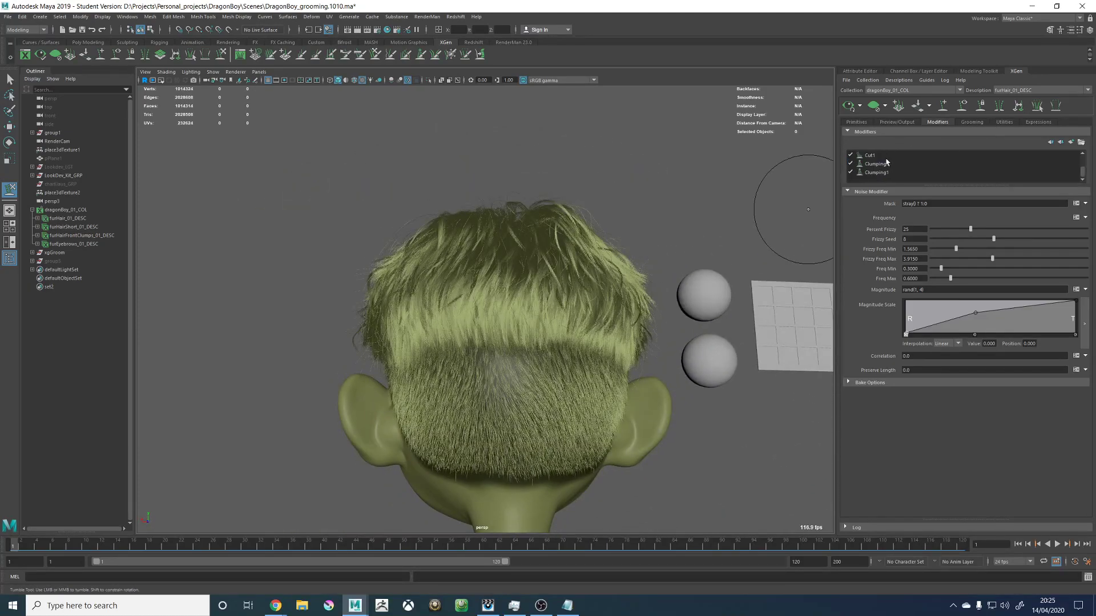
Step: Turn on the Noise Effect of the Clumping2 modifier by setting On Off to 1, comparing the hair at the back
{"action": "left_click", "coordinate": [880, 164]}
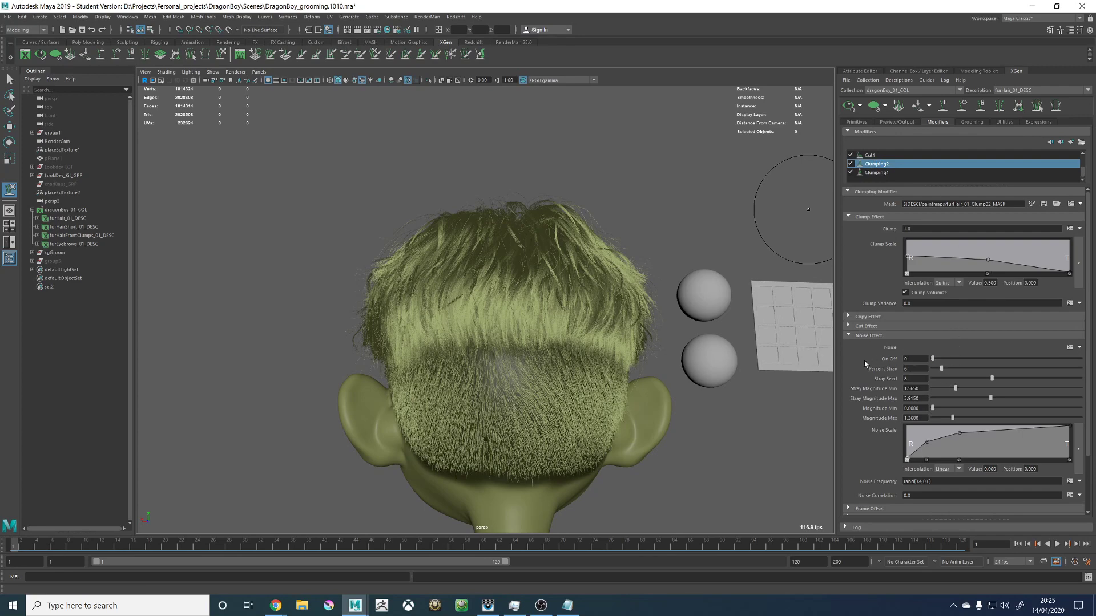
{"action": "left_click_drag", "start_coordinate": [624, 221], "coordinate": [509, 267], "text": "alt"}
{"action": "left_click_drag", "start_coordinate": [512, 215], "coordinate": [540, 222], "text": "alt"}
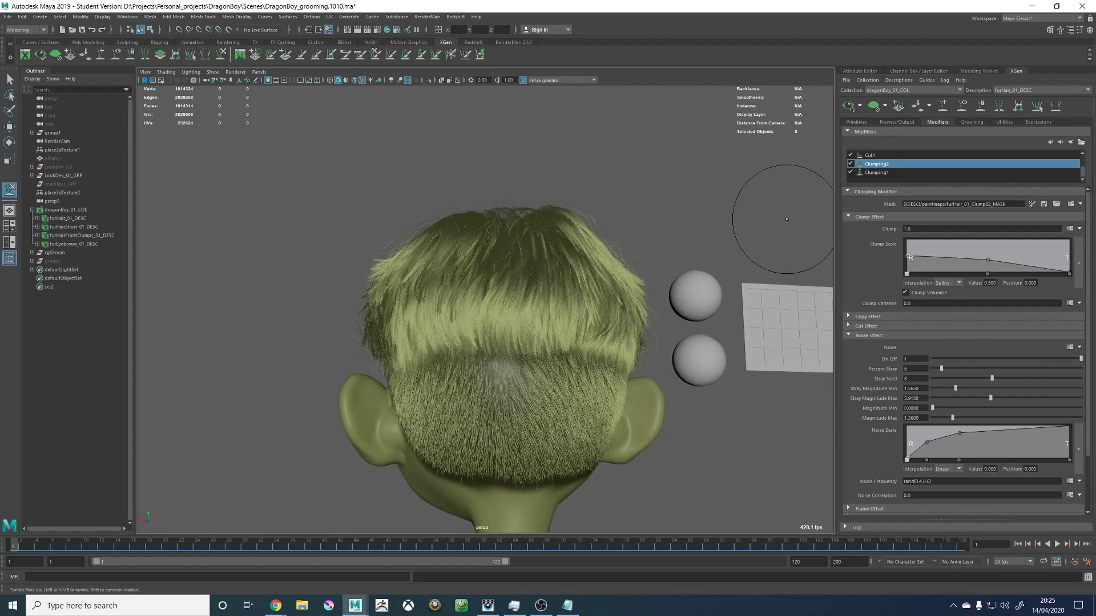
{"action": "left_click_drag", "start_coordinate": [784, 245], "coordinate": [694, 200], "text": "alt"}
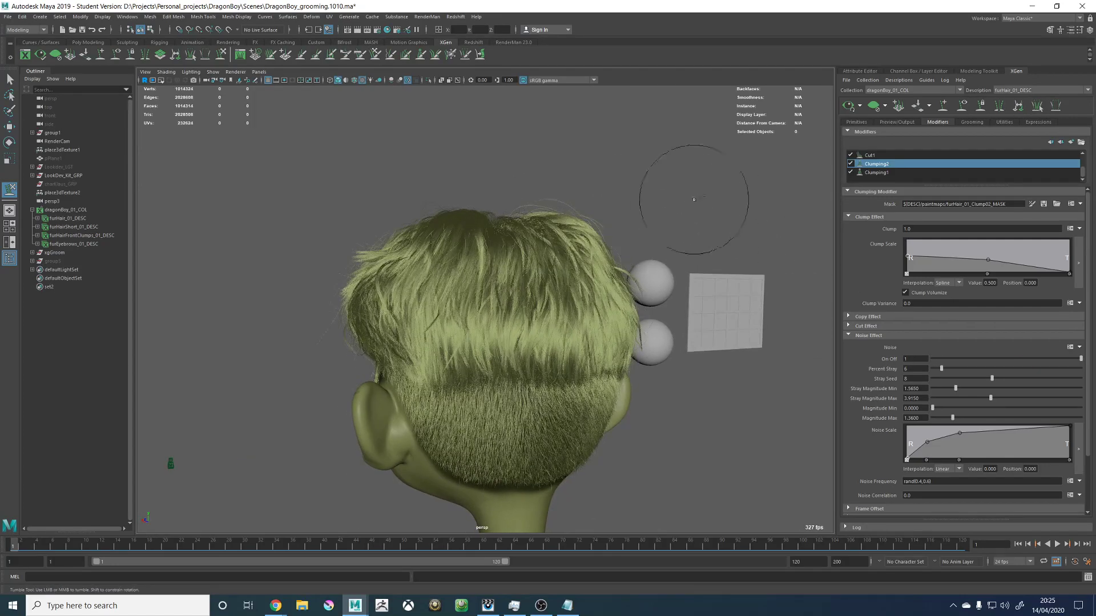
Step: Undo the most recent edits to the furHair guides one after another
{"action": "left_click", "coordinate": [847, 107]}
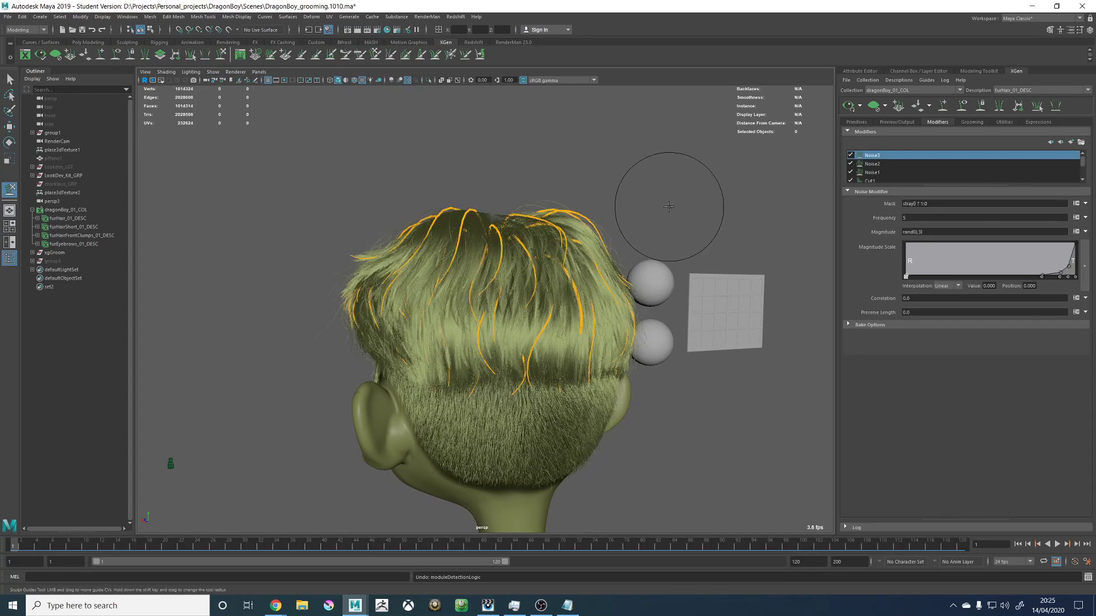
{"action": "key", "text": "ctrl+z"}
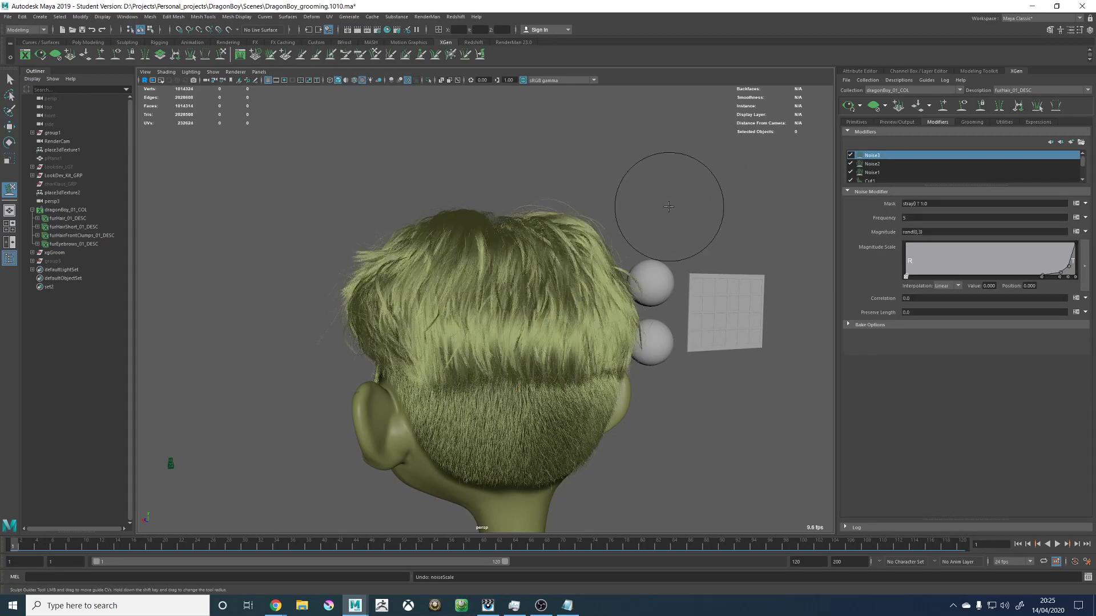
{"action": "key", "text": "ctrl+z"}
{"action": "key", "text": "ctrl+z"}
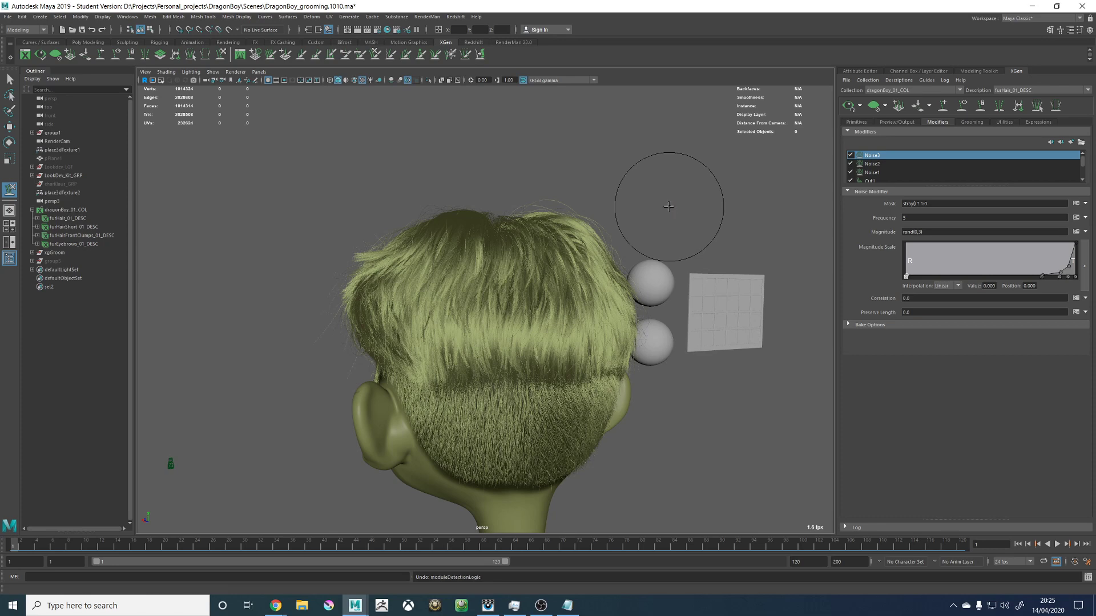
{"action": "key", "text": "ctrl+z"}
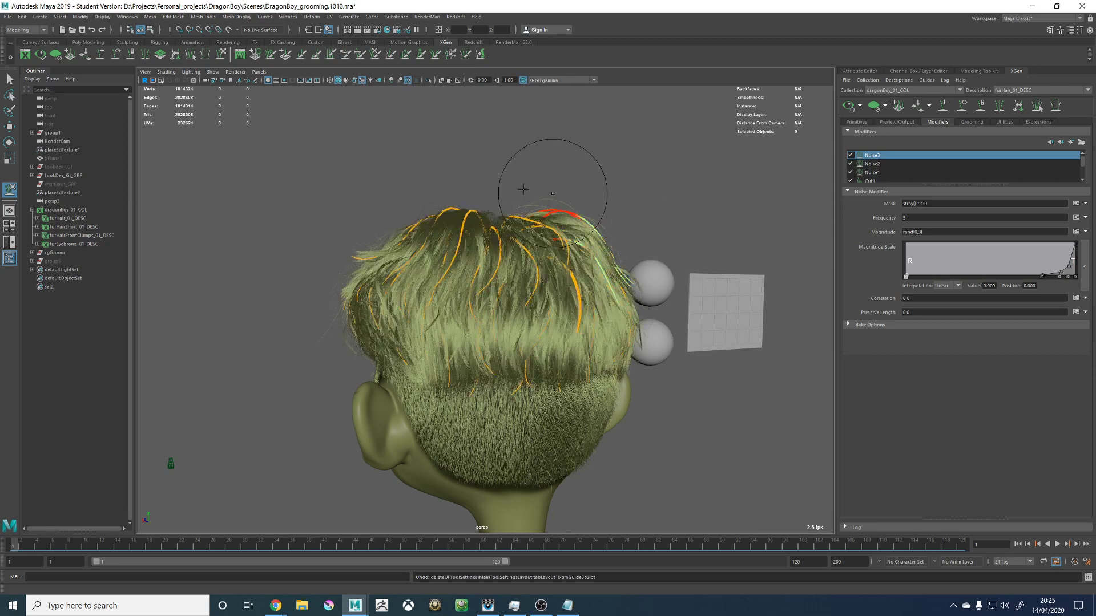
Step: Clear the hair preview so only the furHair guides show, and view them from the front and side
{"action": "left_click_drag", "start_coordinate": [575, 172], "coordinate": [649, 196], "text": "alt"}
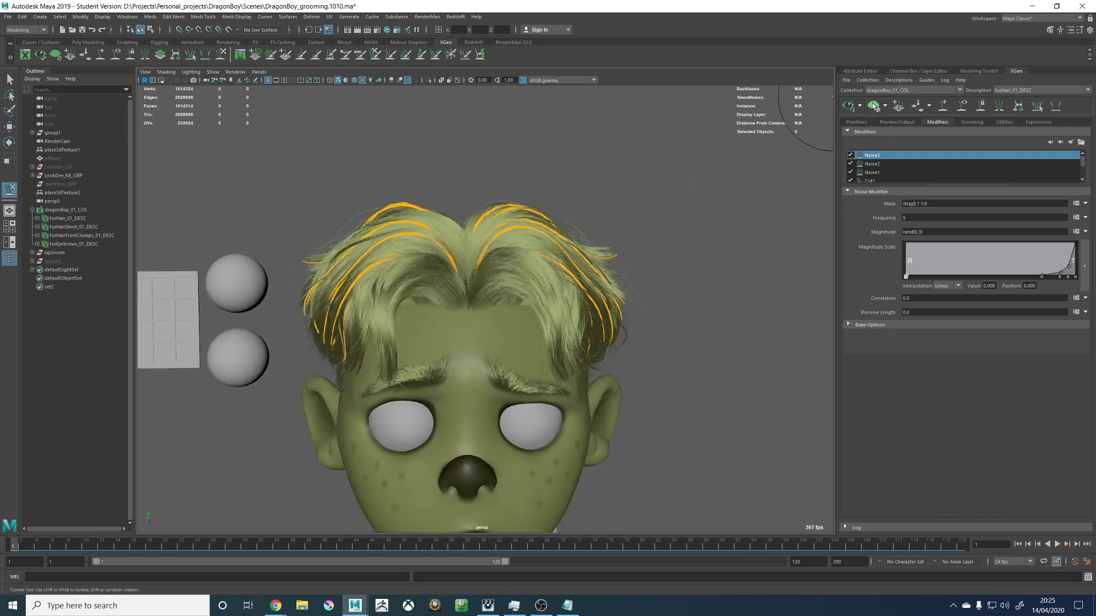
{"action": "left_click", "coordinate": [873, 106]}
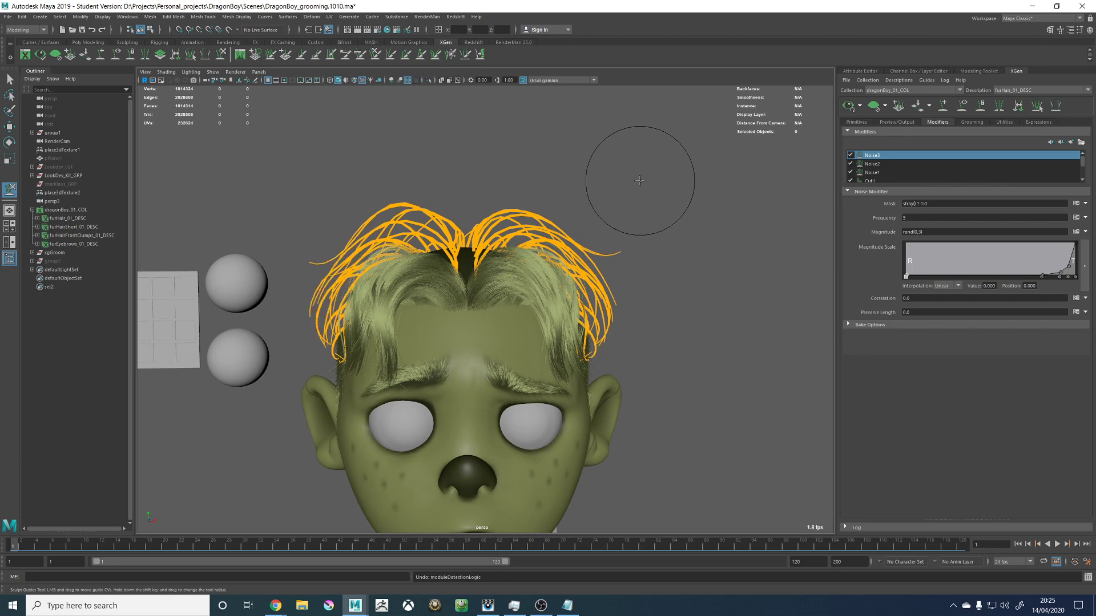
{"action": "left_click_drag", "start_coordinate": [457, 241], "coordinate": [492, 240], "text": "alt"}
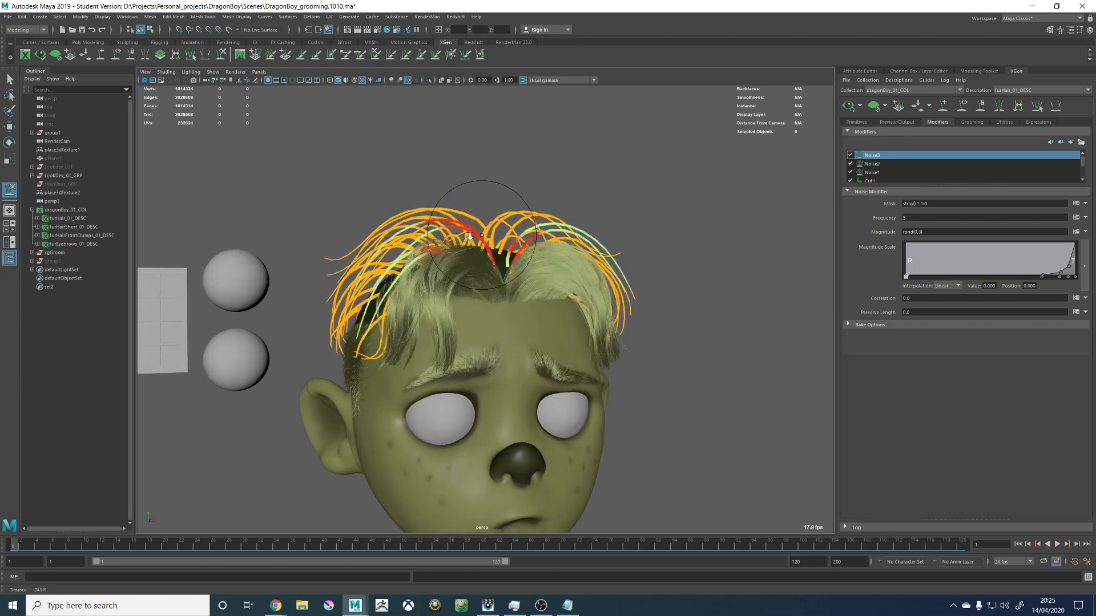
{"action": "right_click_drag", "start_coordinate": [497, 237], "coordinate": [359, 235], "text": "alt"}
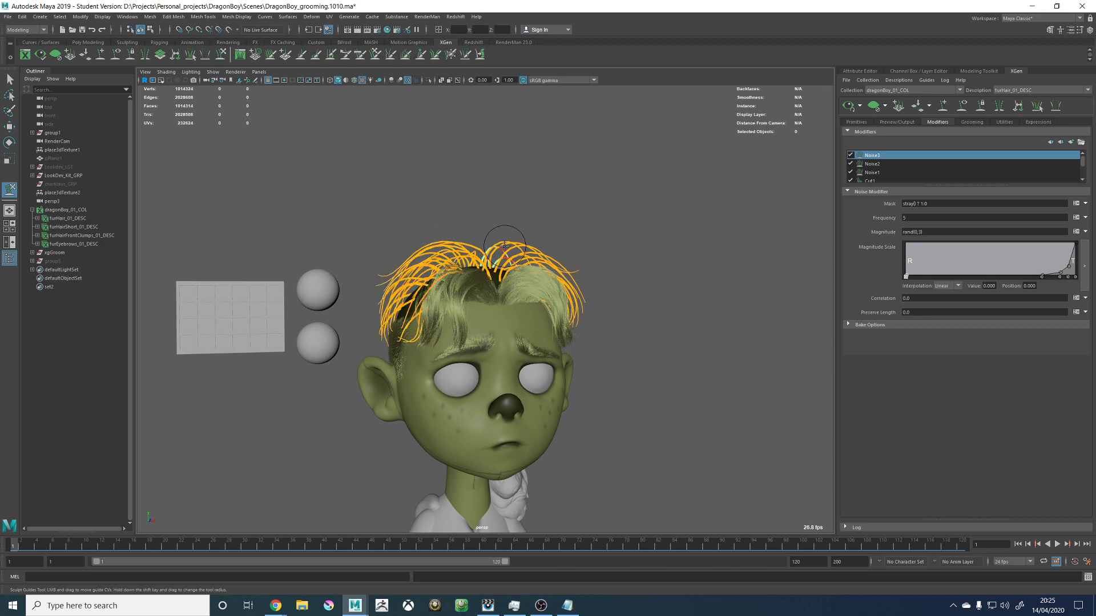
{"action": "left_click_drag", "start_coordinate": [505, 247], "coordinate": [617, 260], "text": "alt"}
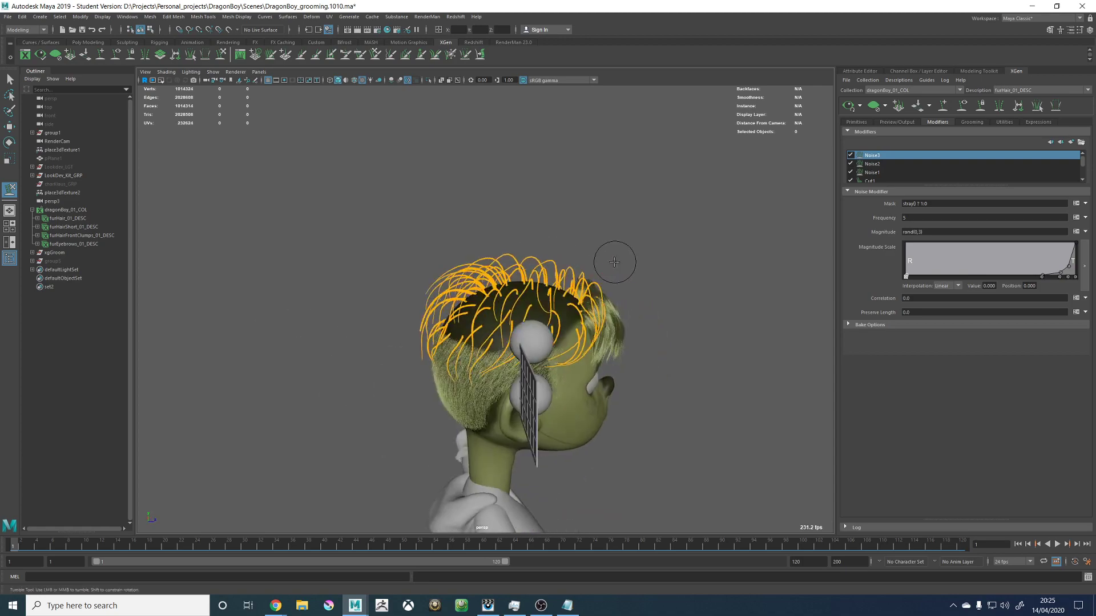
Step: Examine the furHair guides around the parting from the side, front and back with a smaller sculpt brush
{"action": "right_click_drag", "start_coordinate": [617, 260], "coordinate": [731, 298], "text": "alt"}
{"action": "left_click_drag", "start_coordinate": [695, 252], "coordinate": [400, 268], "text": "alt"}
{"action": "right_click_drag", "start_coordinate": [400, 268], "coordinate": [481, 294], "text": "alt"}
{"action": "middle_click_drag", "start_coordinate": [481, 295], "coordinate": [492, 275], "text": "alt"}
{"action": "mouse_move", "coordinate": [492, 274]}
{"action": "left_mouse_down", "text": "alt"}
{"action": "mouse_move", "coordinate": [466, 272]}
{"action": "mouse_move", "coordinate": [527, 292]}
{"action": "mouse_move", "coordinate": [475, 252]}
{"action": "mouse_move", "coordinate": [493, 260]}
{"action": "left_mouse_up", "text": "alt"}
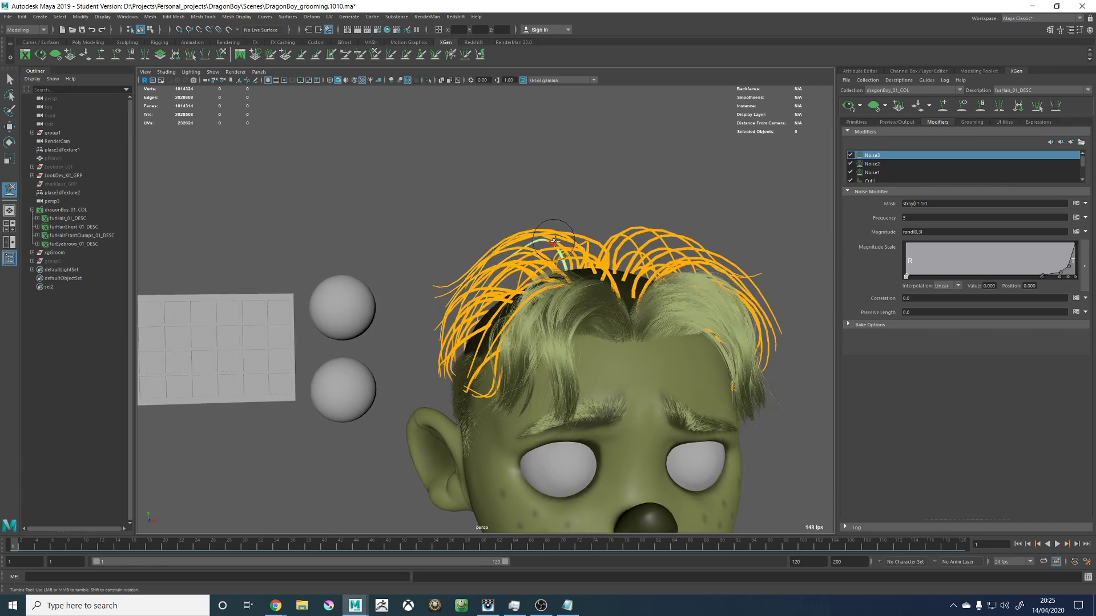
{"action": "left_click_drag", "start_coordinate": [470, 244], "coordinate": [676, 249], "text": "alt"}
{"action": "right_click_drag", "start_coordinate": [393, 239], "coordinate": [430, 235], "text": "alt"}
{"action": "left_click_drag", "start_coordinate": [431, 234], "coordinate": [425, 280], "text": "alt"}
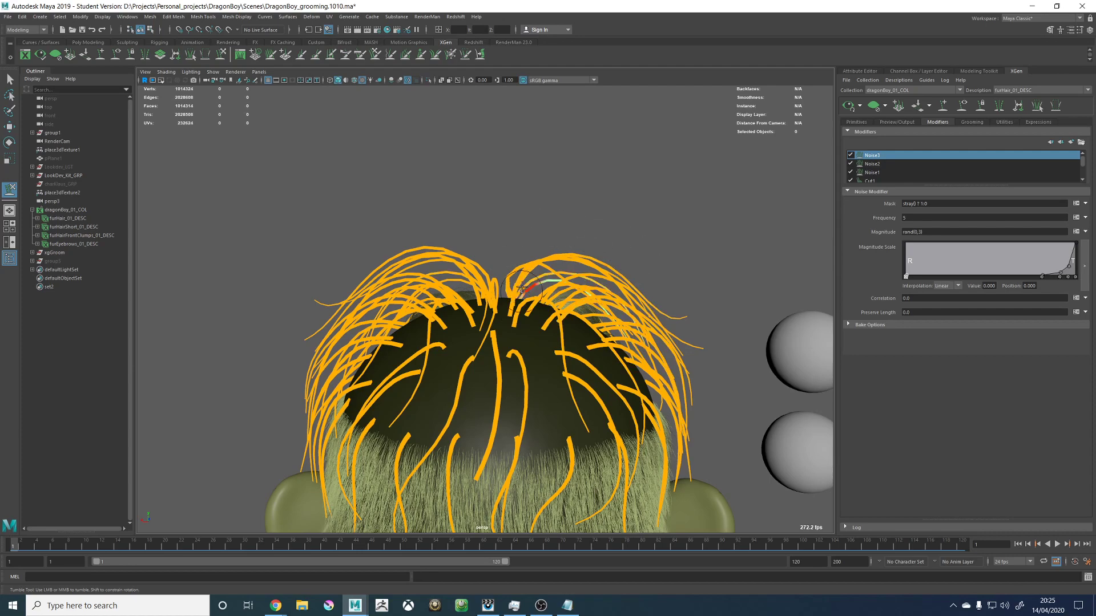
Step: Inspect the guides across the back of the crown and along the side of the head
{"action": "middle_click_drag", "start_coordinate": [541, 274], "coordinate": [641, 266], "text": "alt"}
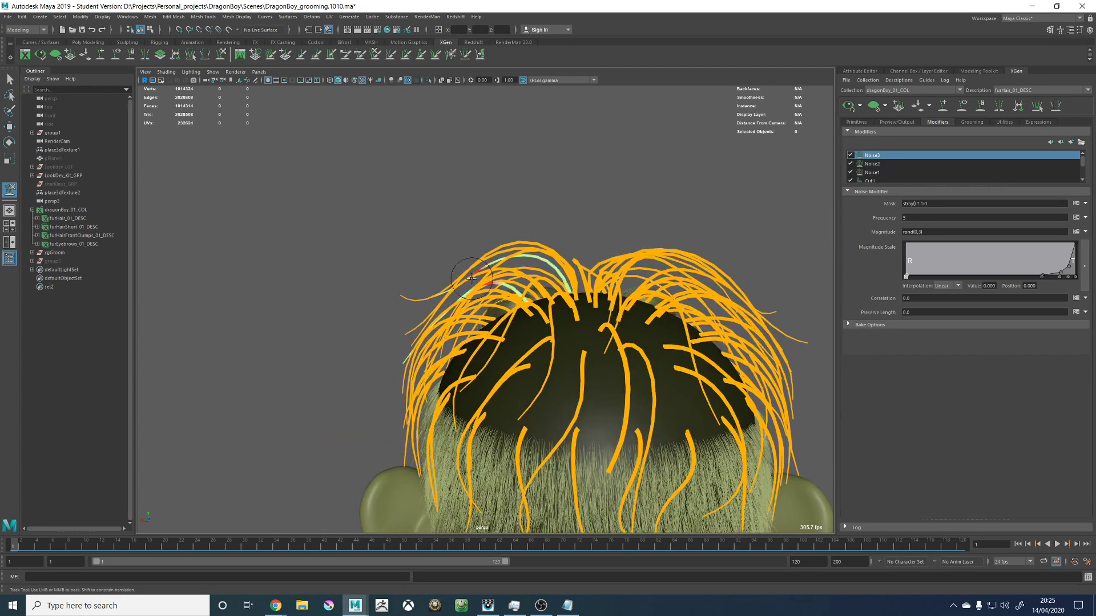
{"action": "left_click_drag", "start_coordinate": [457, 286], "coordinate": [542, 291], "text": "alt"}
{"action": "right_click_drag", "start_coordinate": [522, 289], "coordinate": [452, 296], "text": "alt"}
{"action": "middle_click_drag", "start_coordinate": [452, 295], "coordinate": [470, 290], "text": "alt"}
{"action": "right_click_drag", "start_coordinate": [470, 287], "coordinate": [577, 316], "text": "alt"}
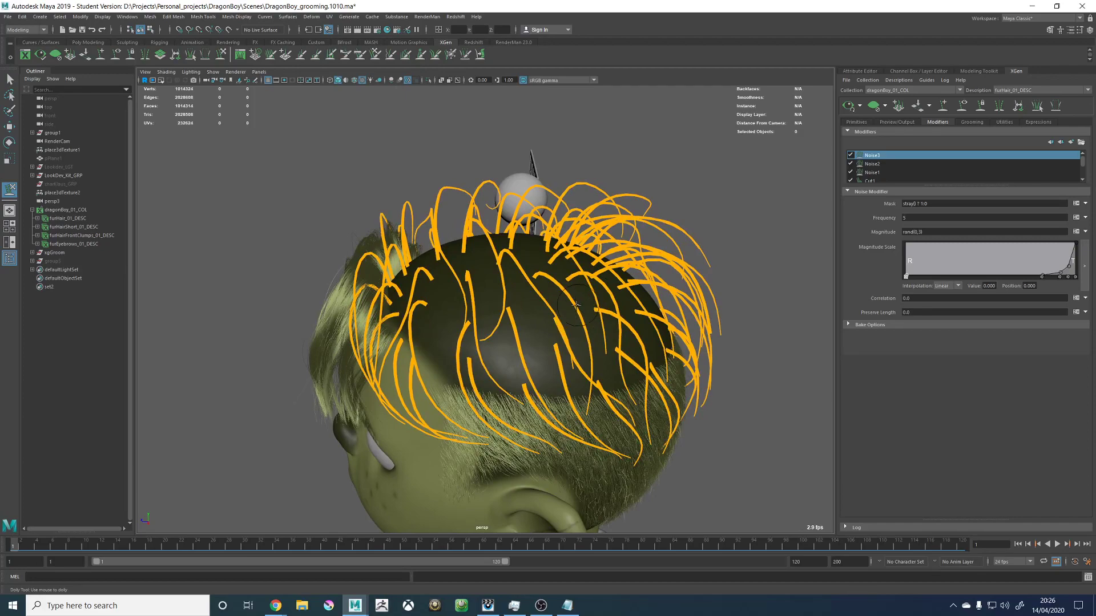
Step: Select the single furHair guide near the front of the crown and reshape its tip with the Sculpt Guides tool
{"action": "left_click_drag", "start_coordinate": [560, 306], "coordinate": [438, 277], "text": "alt"}
{"action": "key", "text": "w"}
{"action": "left_click", "coordinate": [438, 277]}
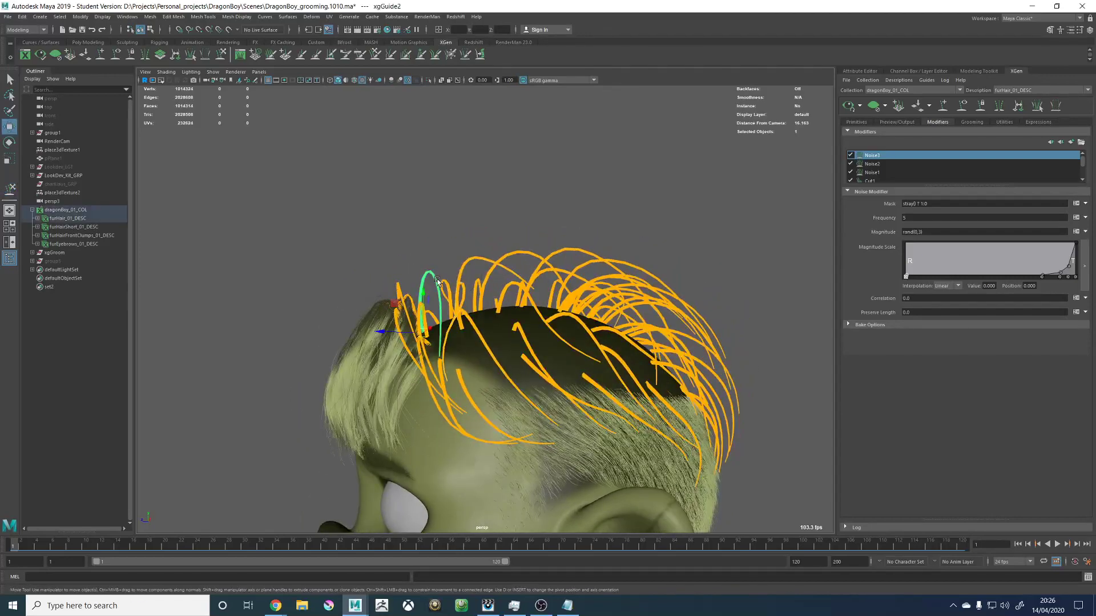
{"action": "left_click", "coordinate": [225, 56]}
{"action": "left_click", "coordinate": [1079, 30]}
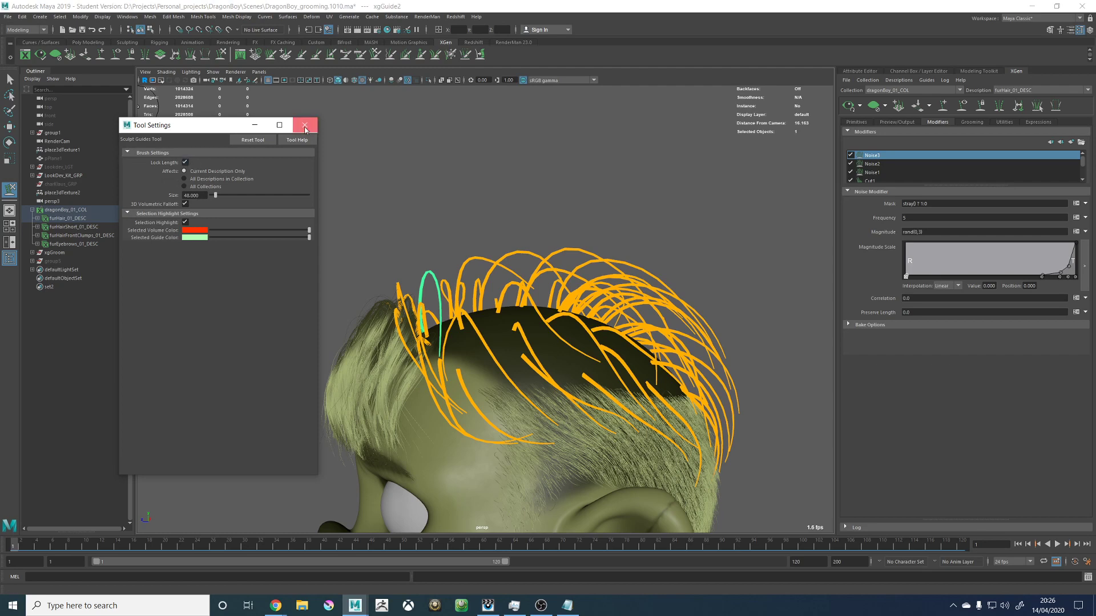
{"action": "left_click", "coordinate": [304, 128]}
{"action": "left_click_drag", "start_coordinate": [485, 320], "coordinate": [485, 365], "text": "alt"}
{"action": "middle_click_drag", "start_coordinate": [456, 355], "coordinate": [466, 352], "text": "alt"}
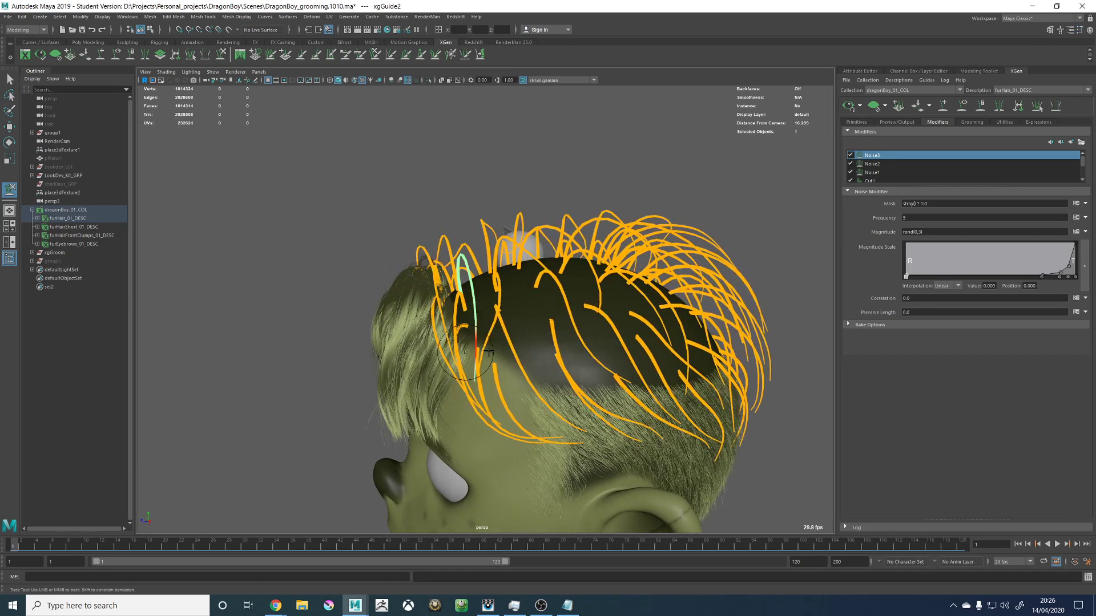
{"action": "mouse_move", "coordinate": [515, 350]}
{"action": "left_mouse_down"}
{"action": "mouse_move", "coordinate": [474, 382]}
{"action": "mouse_move", "coordinate": [454, 422]}
{"action": "mouse_move", "coordinate": [599, 411]}
{"action": "left_mouse_up"}
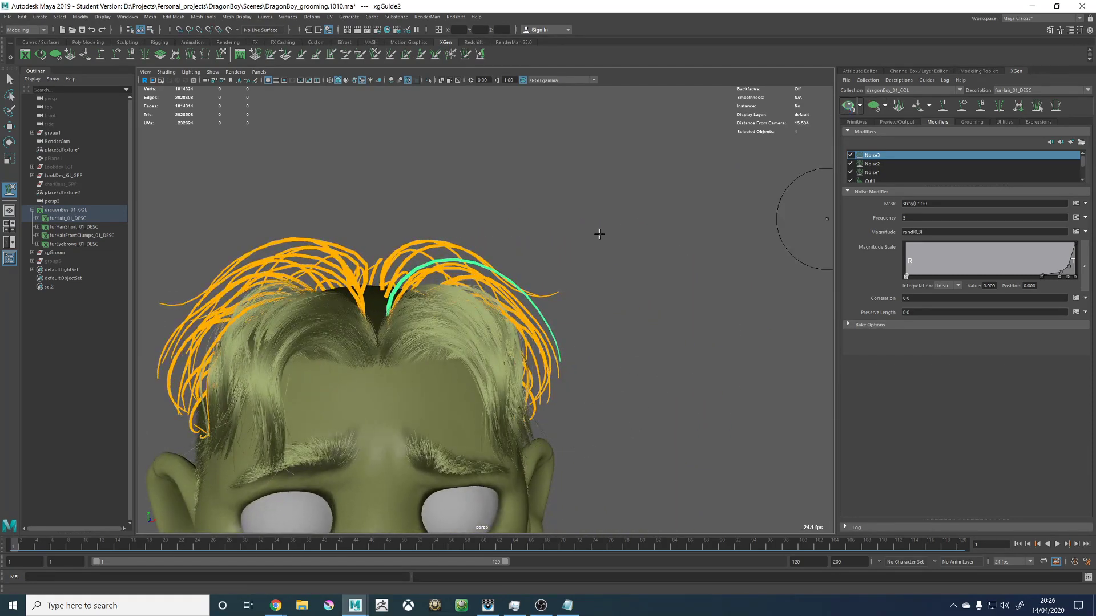
Step: Regenerate the hair preview and view the back of the head
{"action": "left_click_drag", "start_coordinate": [516, 234], "coordinate": [634, 256], "text": "alt"}
{"action": "right_click_drag", "start_coordinate": [633, 257], "coordinate": [439, 252], "text": "alt"}
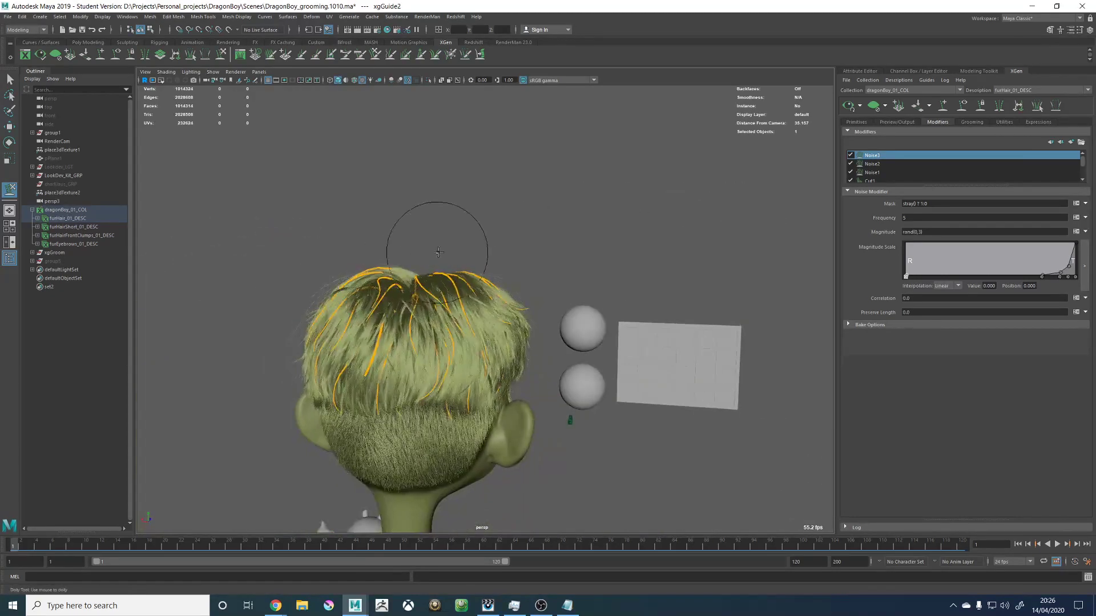
{"action": "middle_click_drag", "start_coordinate": [439, 253], "coordinate": [820, 190], "text": "alt"}
{"action": "scroll", "coordinate": [882, 171], "scroll_direction": "down", "scroll_amount": 2}
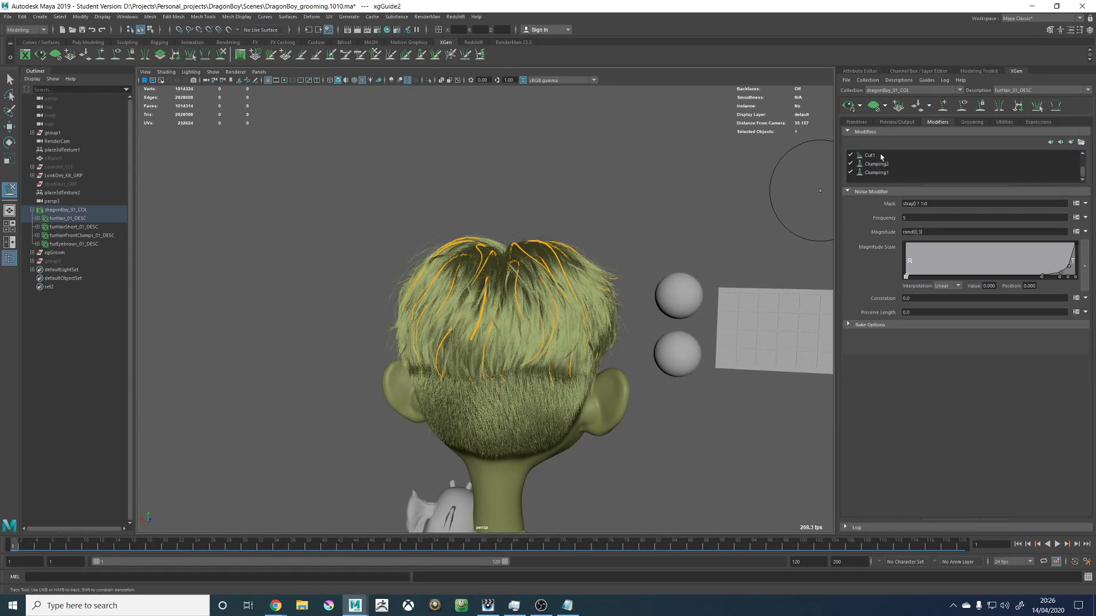
Step: Set On Off to 0 in the Clumping2 modifier's Noise Effect and hide the guides, viewing the hair from behind
{"action": "left_click", "coordinate": [881, 164]}
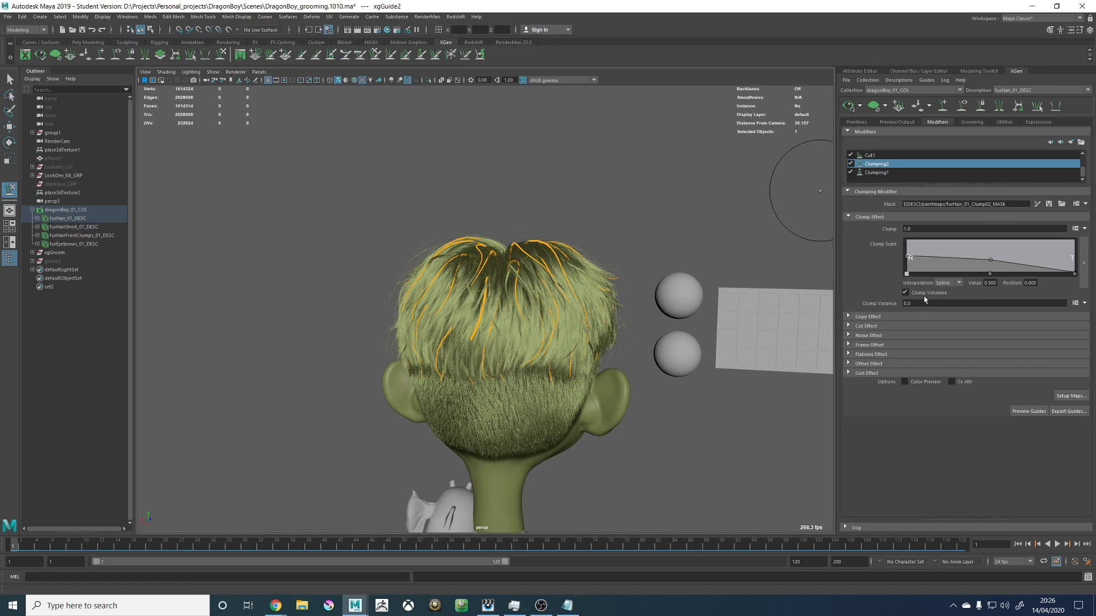
{"action": "left_click", "coordinate": [868, 335]}
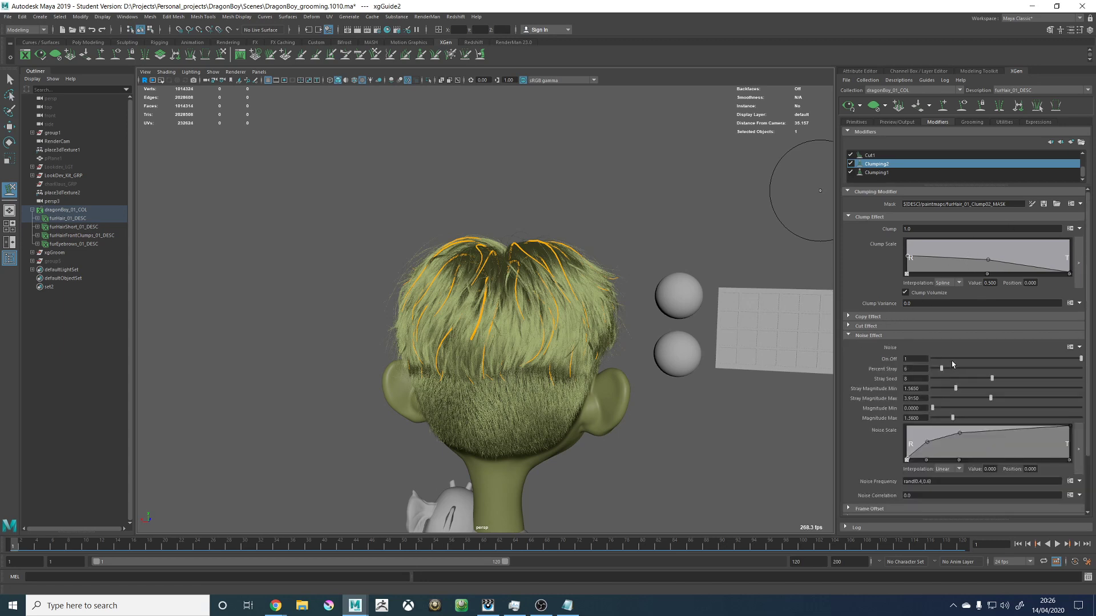
{"action": "left_click_drag", "start_coordinate": [953, 360], "coordinate": [883, 360]}
{"action": "left_click", "coordinate": [963, 106]}
{"action": "middle_click_drag", "start_coordinate": [558, 286], "coordinate": [592, 274], "text": "alt"}
{"action": "right_click_drag", "start_coordinate": [497, 277], "coordinate": [540, 277], "text": "alt"}
{"action": "left_click_drag", "start_coordinate": [540, 277], "coordinate": [514, 306], "text": "alt"}
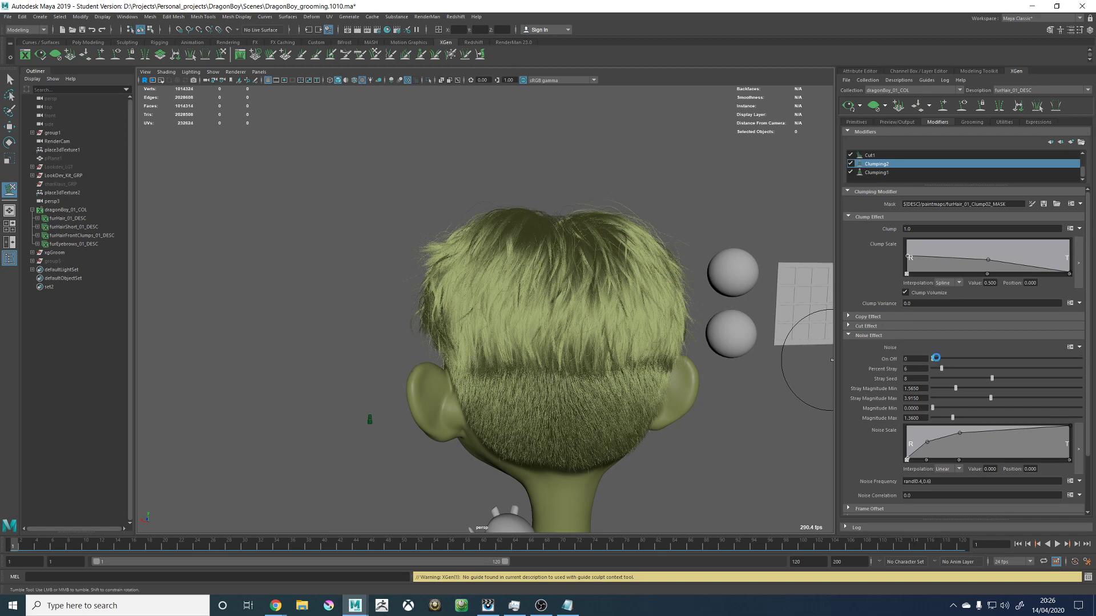
Step: Compare the hair with Clumping2's Noise Effect off and on, leaving On Off at 1, and view the character from the front
{"action": "left_click_drag", "start_coordinate": [1080, 358], "coordinate": [789, 360]}
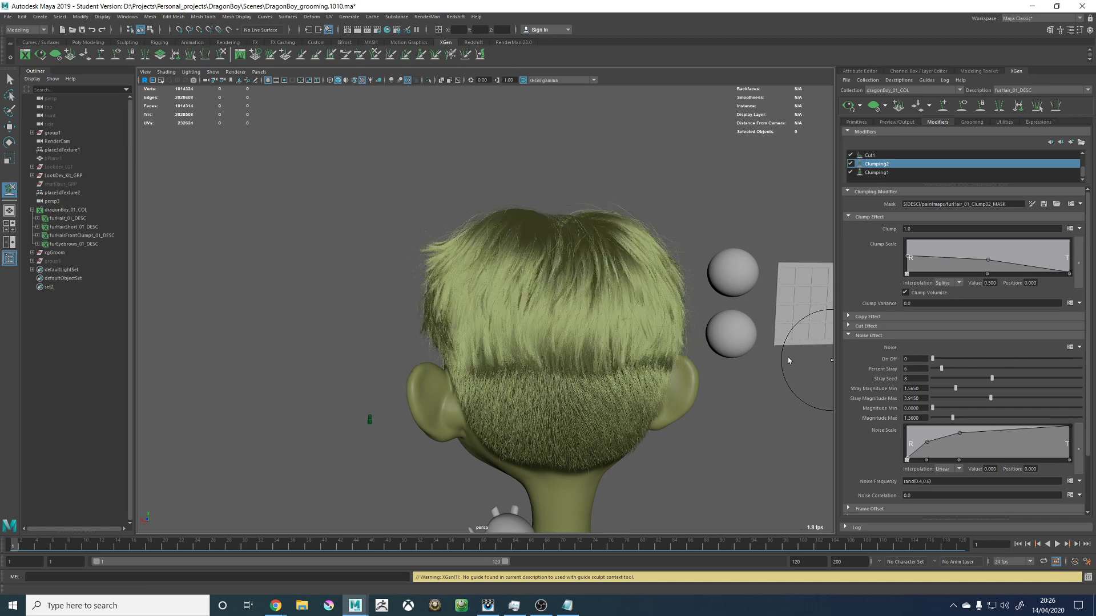
{"action": "left_click_drag", "start_coordinate": [557, 309], "coordinate": [637, 286], "text": "alt"}
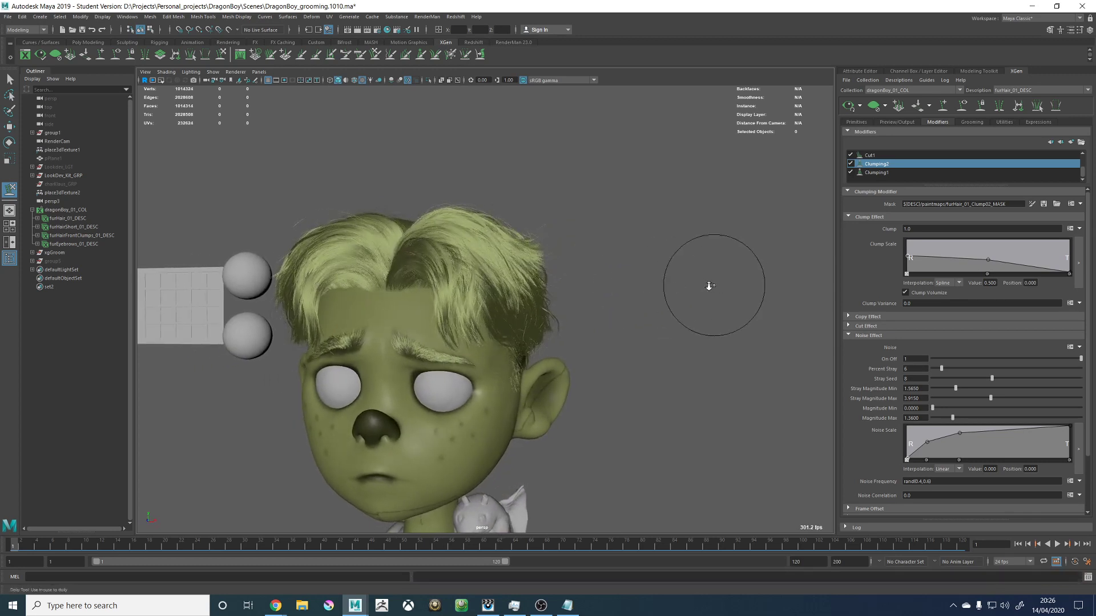
{"action": "right_click_drag", "start_coordinate": [710, 286], "coordinate": [481, 257], "text": "alt"}
{"action": "middle_click_drag", "start_coordinate": [481, 257], "coordinate": [553, 247], "text": "alt"}
Step: Save the scene, accepting the student version notice
{"action": "key", "text": "w"}
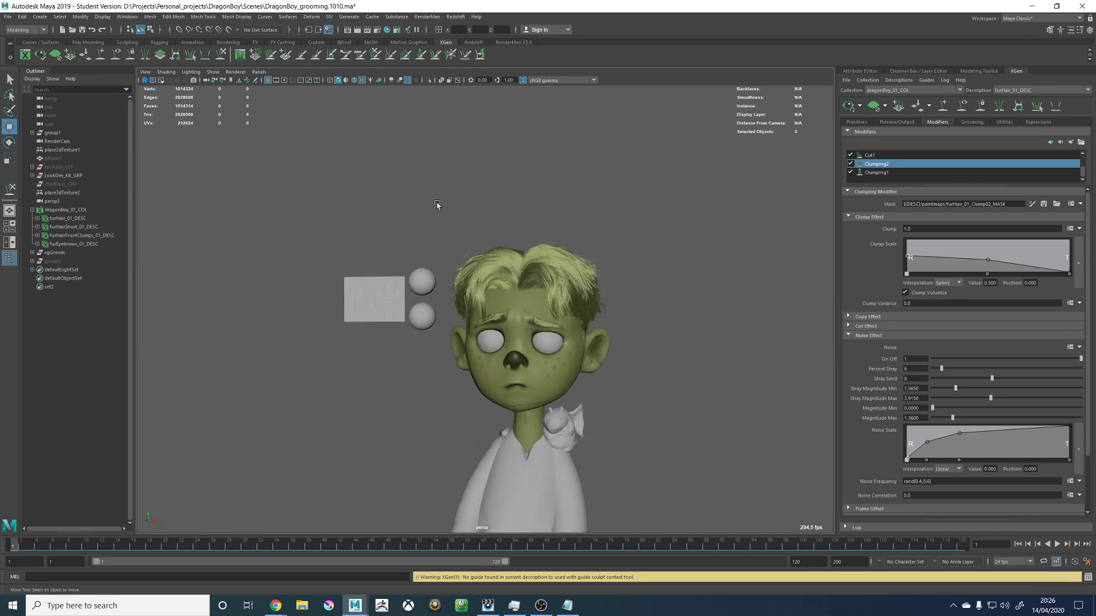
{"action": "left_click_drag", "start_coordinate": [437, 195], "coordinate": [465, 208], "text": "alt"}
{"action": "key", "text": "q"}
{"action": "key", "text": "ctrl+s"}
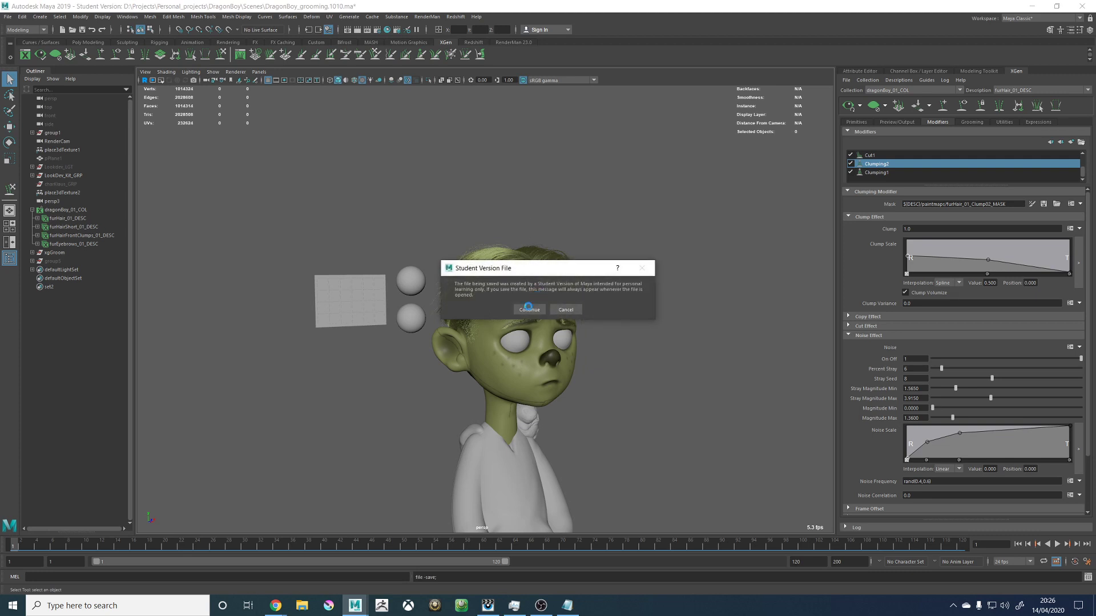
{"action": "left_click", "coordinate": [524, 309]}
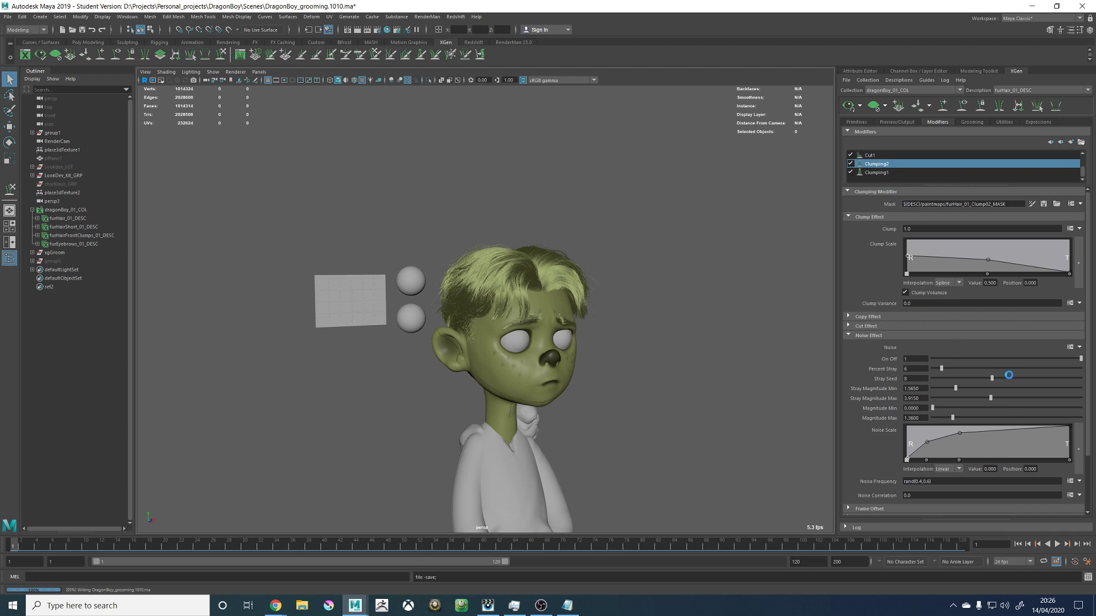
Step: Copy the full noise expression from the Clumping2 modifier's Noise Effect and close the expression editor
{"action": "key", "text": "w"}
{"action": "left_click", "coordinate": [1071, 347]}
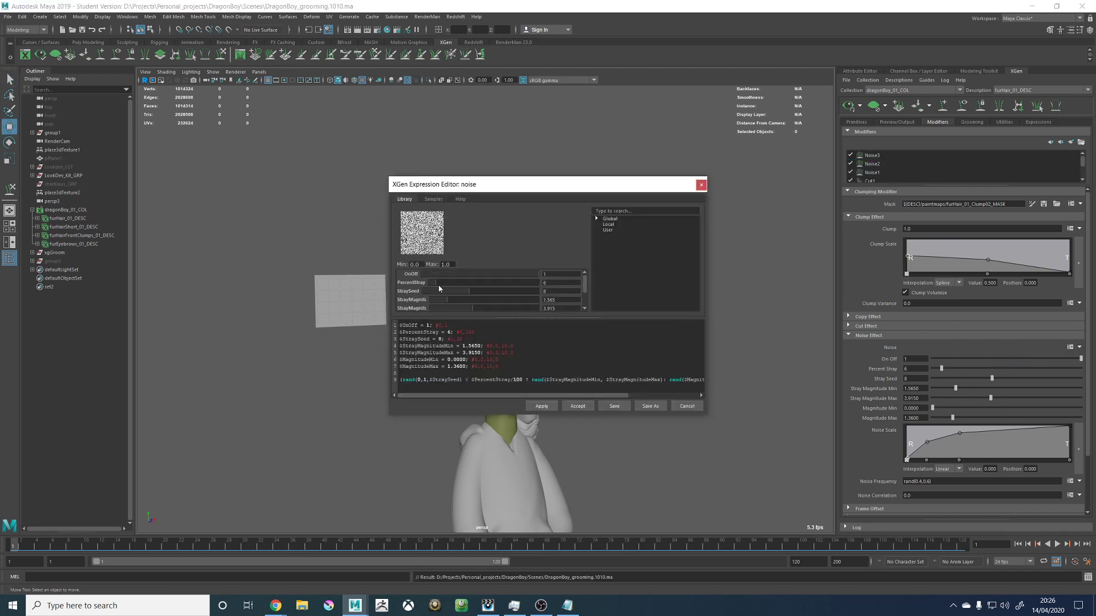
{"action": "left_click", "coordinate": [526, 367]}
{"action": "key", "text": "ctrl+a"}
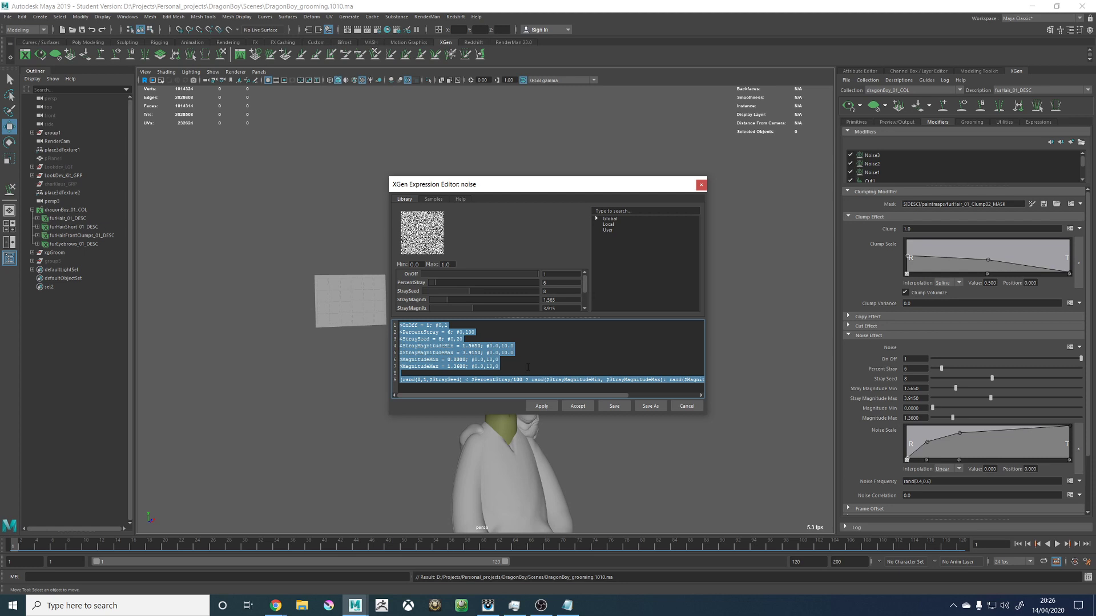
{"action": "left_click", "coordinate": [701, 185]}
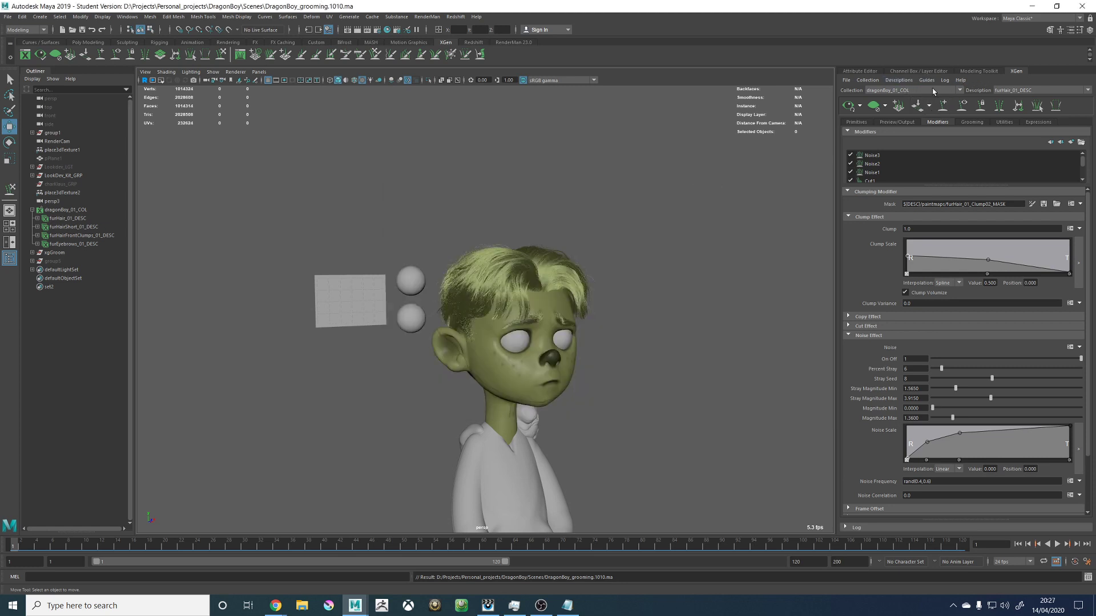
Step: Switch the XGen description to furHairFrontClumps_01_DESC and save the scene as a new incremental version
{"action": "left_click", "coordinate": [1024, 90]}
{"action": "left_click", "coordinate": [1021, 102]}
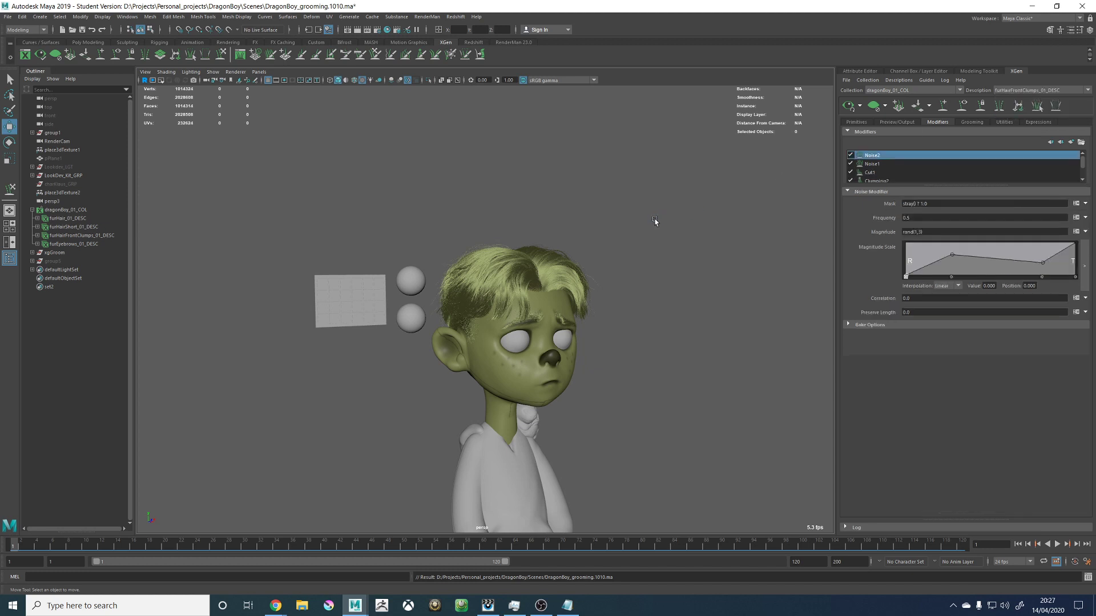
{"action": "left_click_drag", "start_coordinate": [655, 223], "coordinate": [623, 220], "text": "alt"}
{"action": "key", "text": "ctrl+alt+s"}
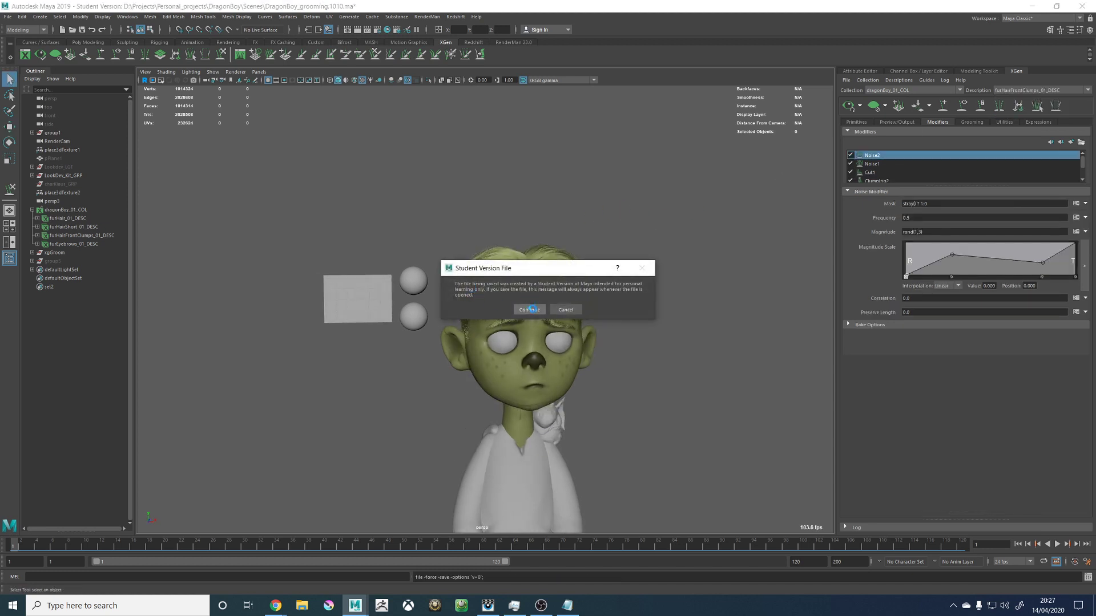
{"action": "left_click", "coordinate": [530, 307]}
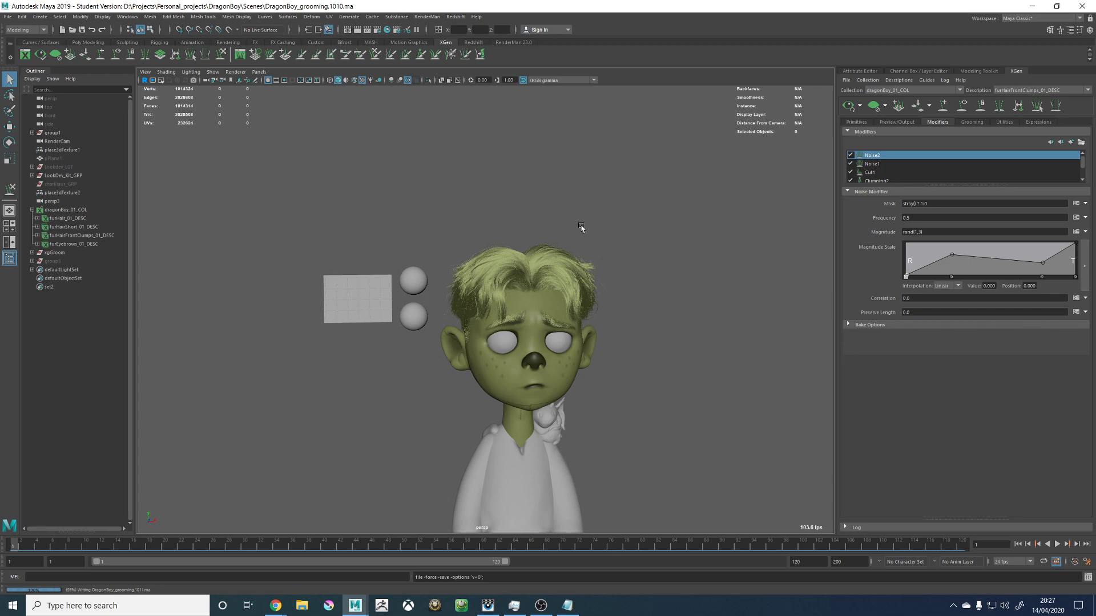
{"action": "key", "text": "w"}
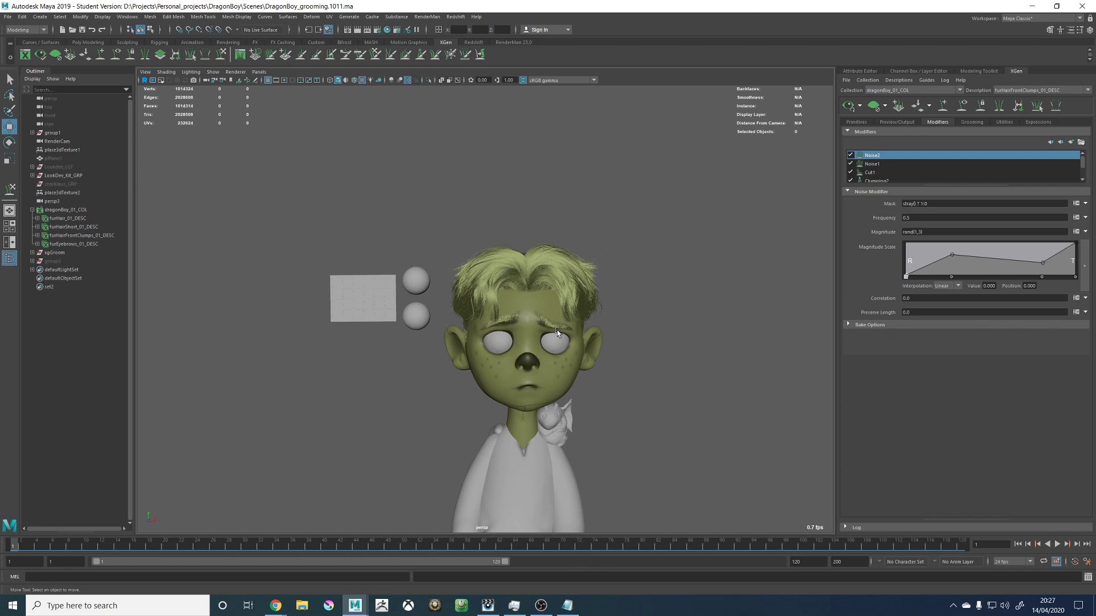
Step: Compare the front hair clumps with the Noise2 modifier off and on, leaving it enabled
{"action": "middle_click_drag", "start_coordinate": [517, 277], "coordinate": [517, 302], "text": "alt"}
{"action": "right_click_drag", "start_coordinate": [516, 303], "coordinate": [744, 353], "text": "alt"}
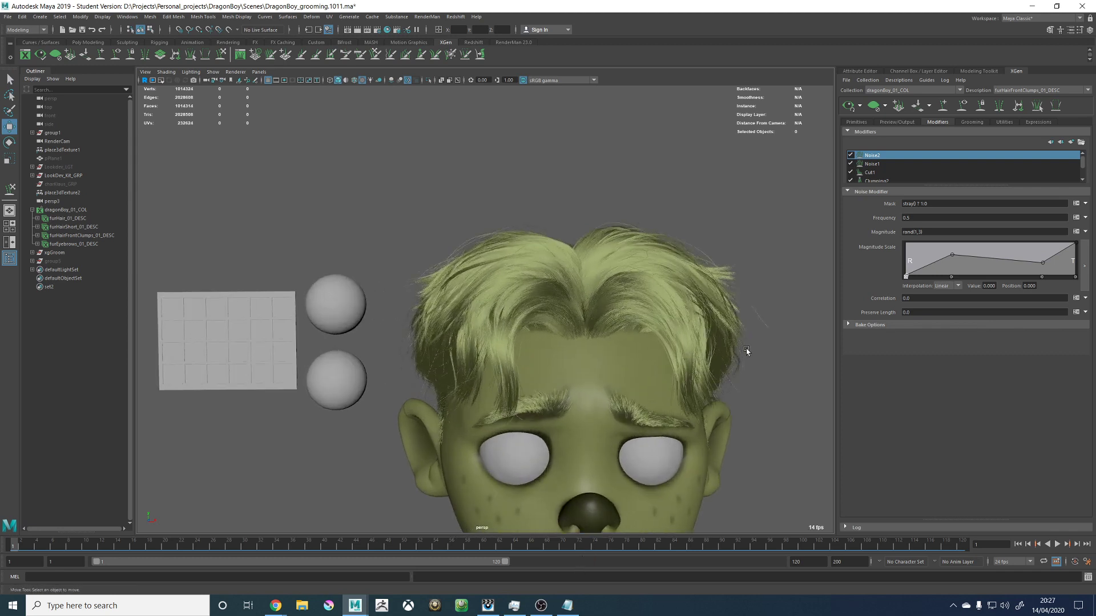
{"action": "left_click_drag", "start_coordinate": [746, 349], "coordinate": [738, 346], "text": "alt"}
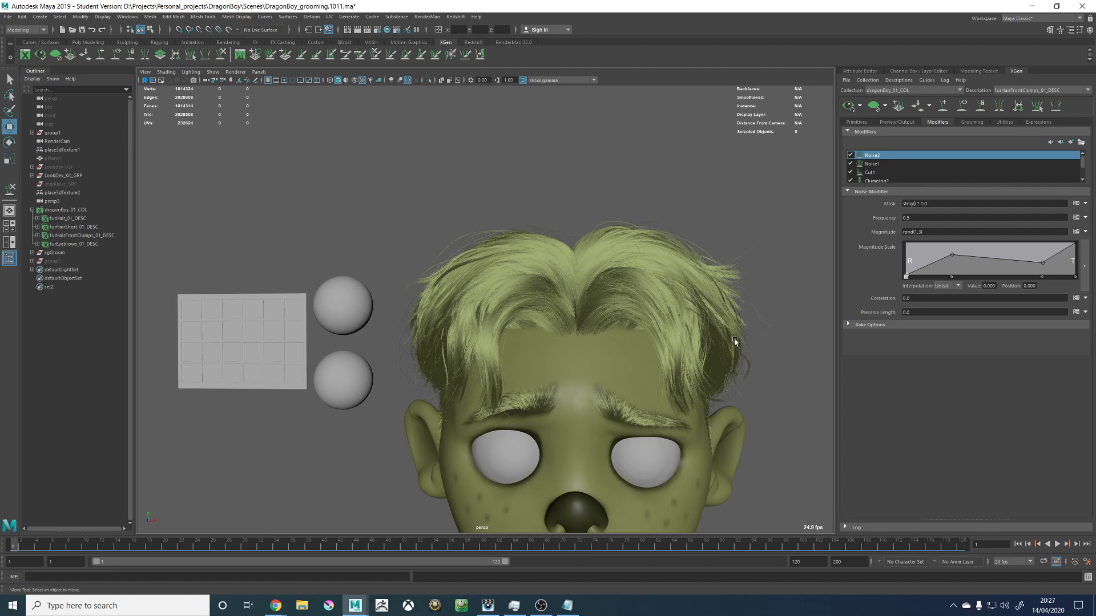
{"action": "left_click_drag", "start_coordinate": [757, 237], "coordinate": [744, 239], "text": "alt"}
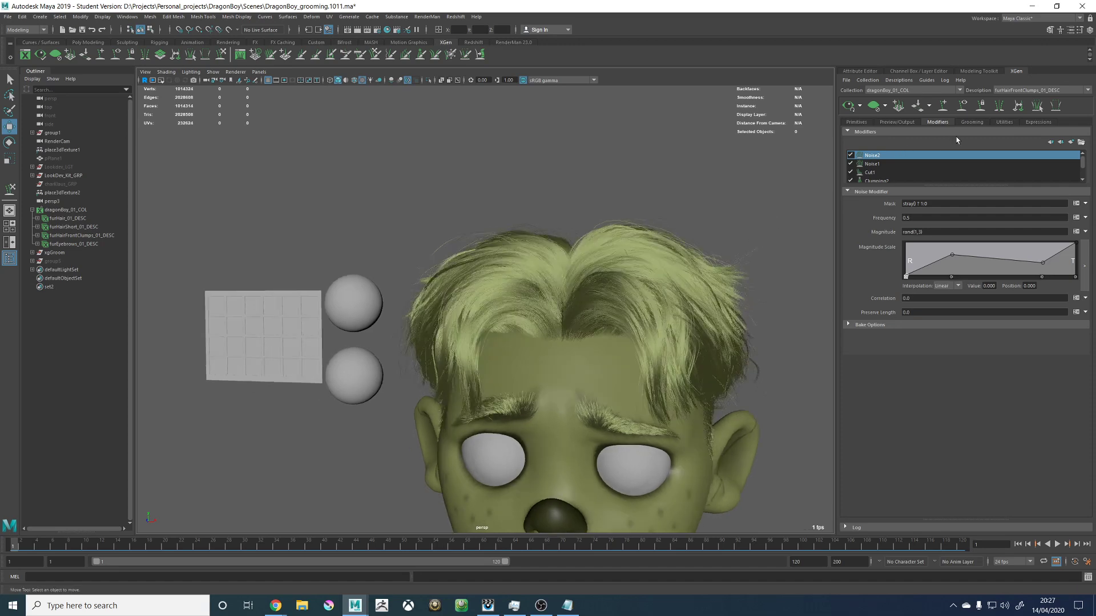
{"action": "left_click", "coordinate": [851, 155]}
{"action": "middle_click_drag", "start_coordinate": [679, 294], "coordinate": [560, 273], "text": "alt"}
{"action": "right_click_drag", "start_coordinate": [560, 273], "coordinate": [571, 314], "text": "alt"}
{"action": "left_click", "coordinate": [851, 155]}
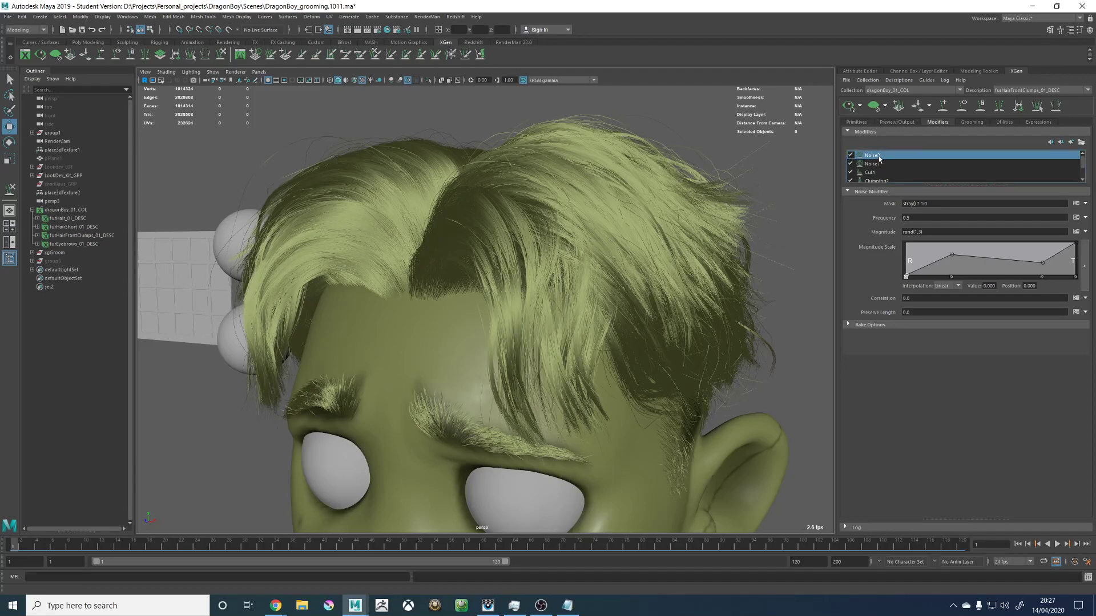
Step: Replace Noise2's Magnitude expression rand(1,3) with the copied stray noise expression and accept it
{"action": "left_click", "coordinate": [1076, 232]}
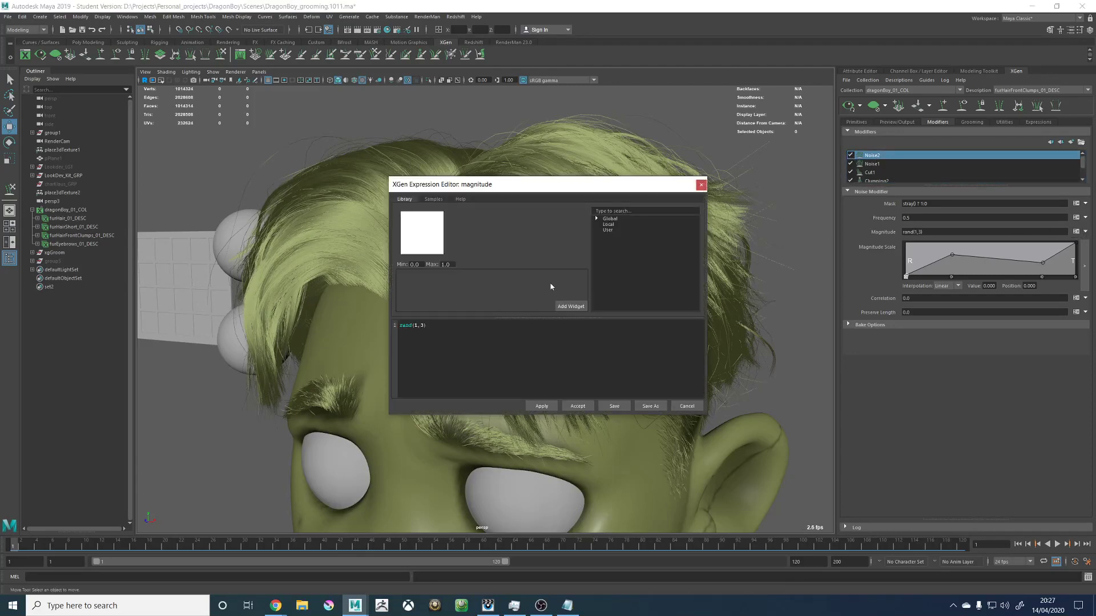
{"action": "key", "text": "ctrl+a"}
{"action": "key", "text": "ctrl+v"}
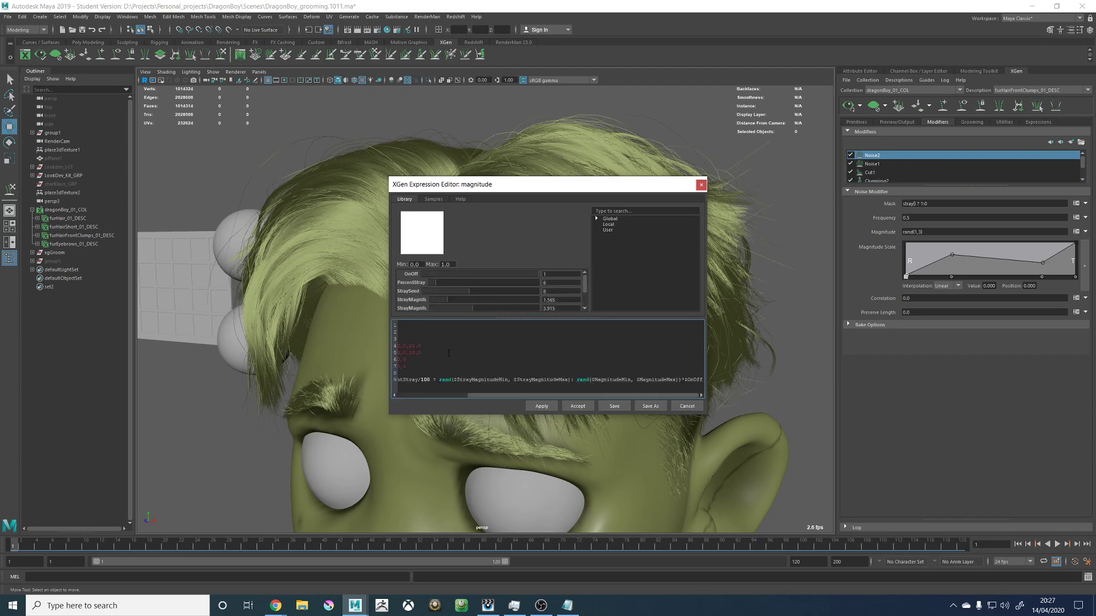
{"action": "left_click", "coordinate": [541, 406]}
{"action": "left_click", "coordinate": [578, 405]}
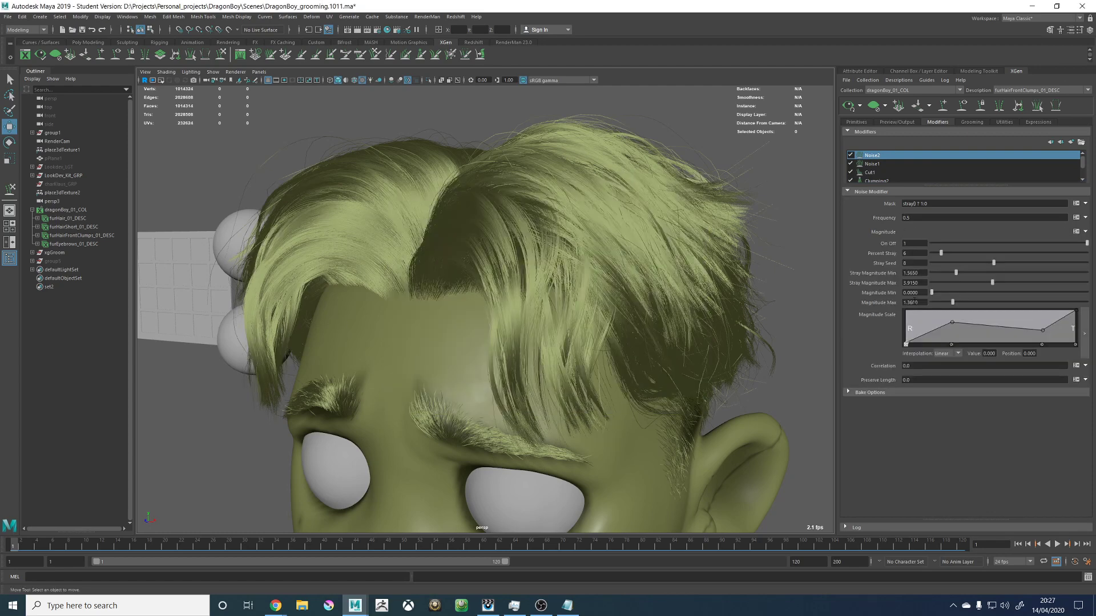
Step: Try Noise2's Magnitude Max at 4.21 on the front clumps, and reduce it to 0.0
{"action": "scroll", "coordinate": [701, 252], "scroll_direction": "down", "scroll_amount": 2}
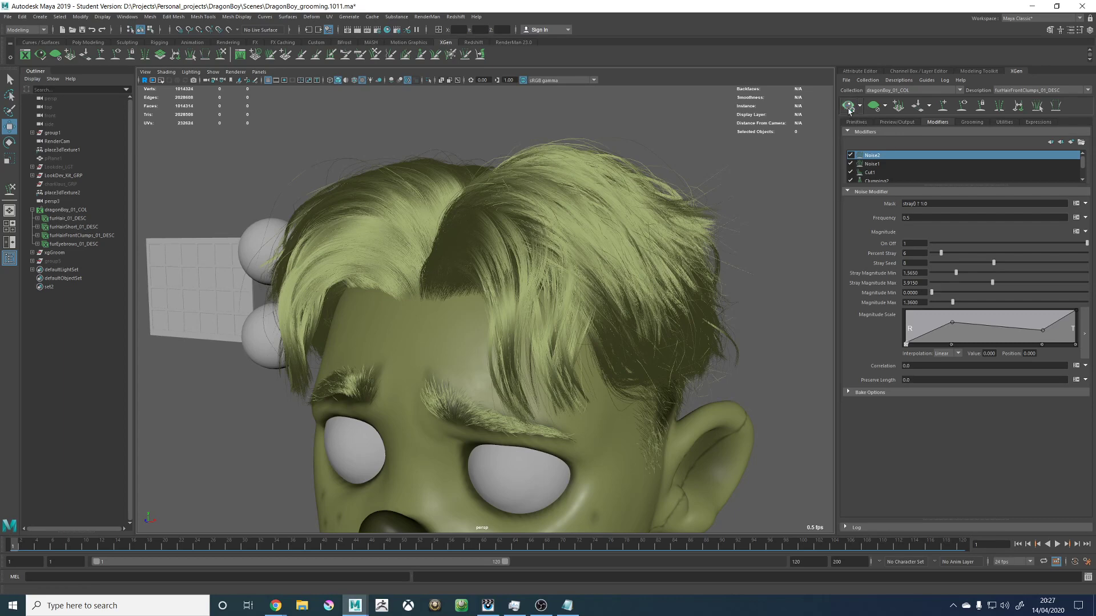
{"action": "left_click_drag", "start_coordinate": [619, 230], "coordinate": [647, 241], "text": "alt"}
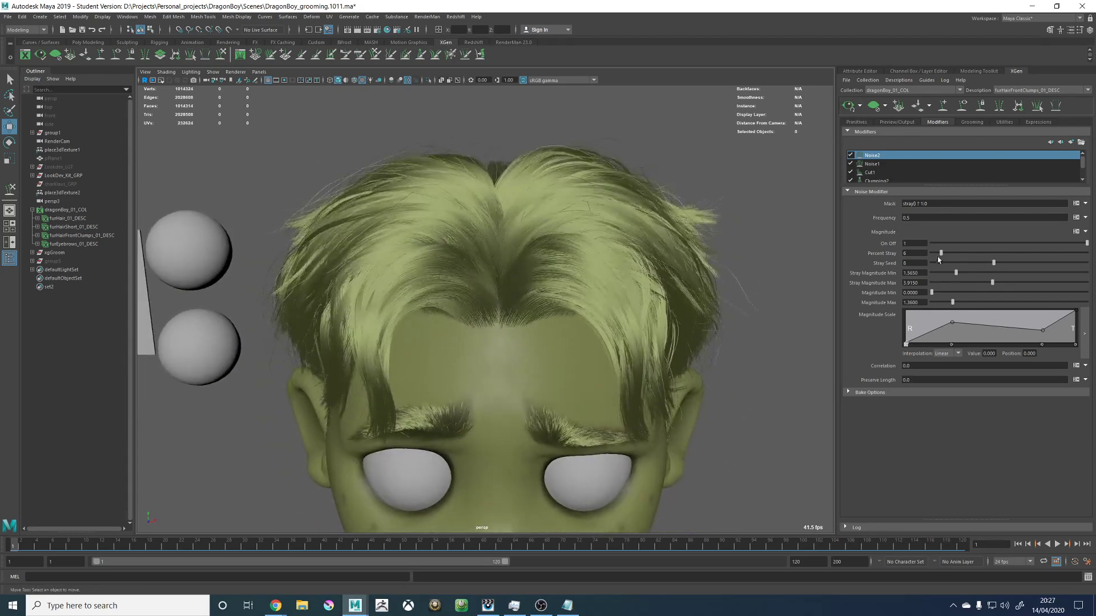
{"action": "left_click_drag", "start_coordinate": [952, 302], "coordinate": [998, 302]}
{"action": "mouse_move", "coordinate": [749, 303]}
{"action": "left_mouse_down", "text": "alt"}
{"action": "mouse_move", "coordinate": [718, 286]}
{"action": "mouse_move", "coordinate": [761, 289]}
{"action": "left_mouse_up", "text": "alt"}
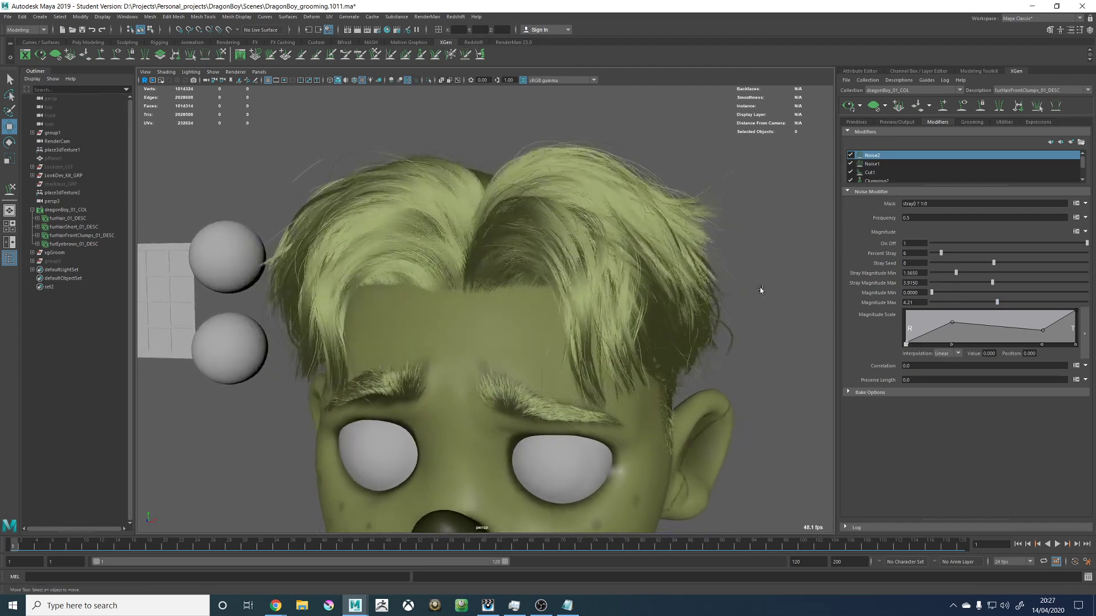
{"action": "left_click_drag", "start_coordinate": [990, 305], "coordinate": [884, 306]}
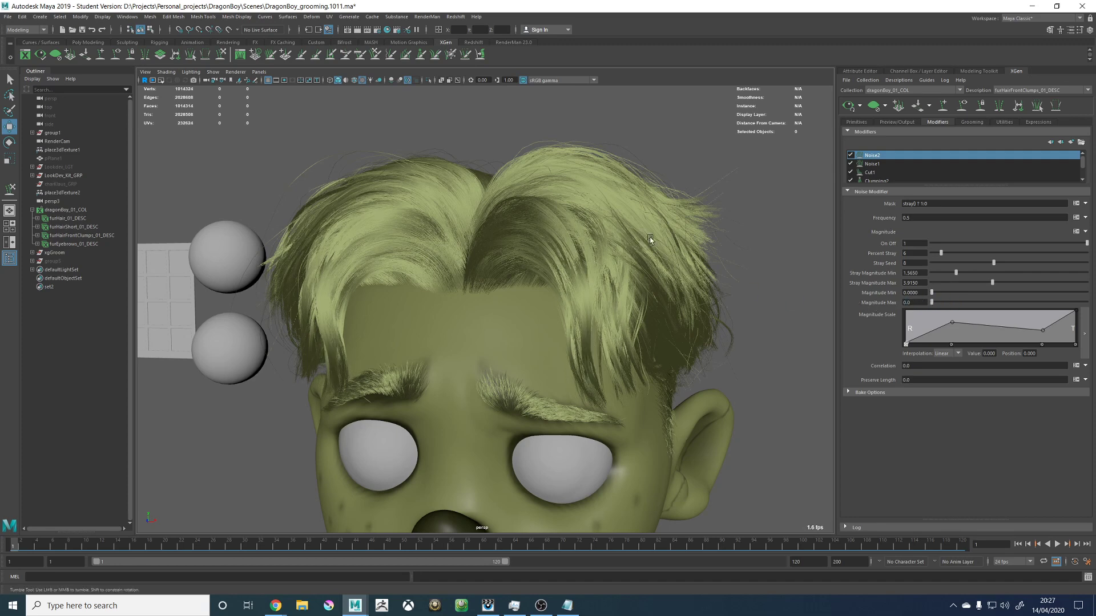
{"action": "left_click", "coordinate": [882, 165]}
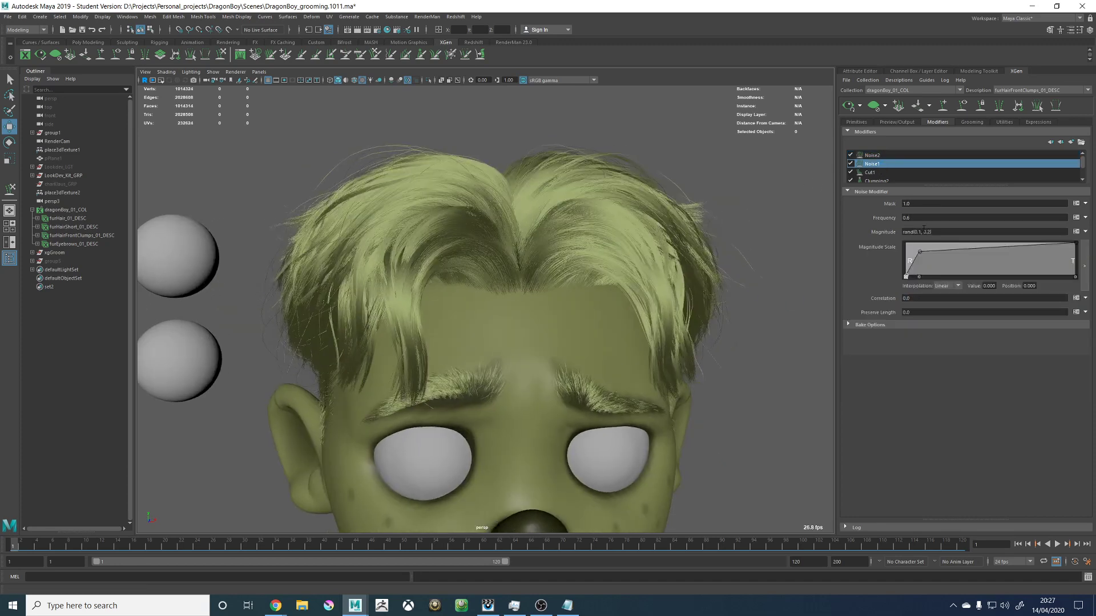
{"action": "left_click", "coordinate": [993, 155]}
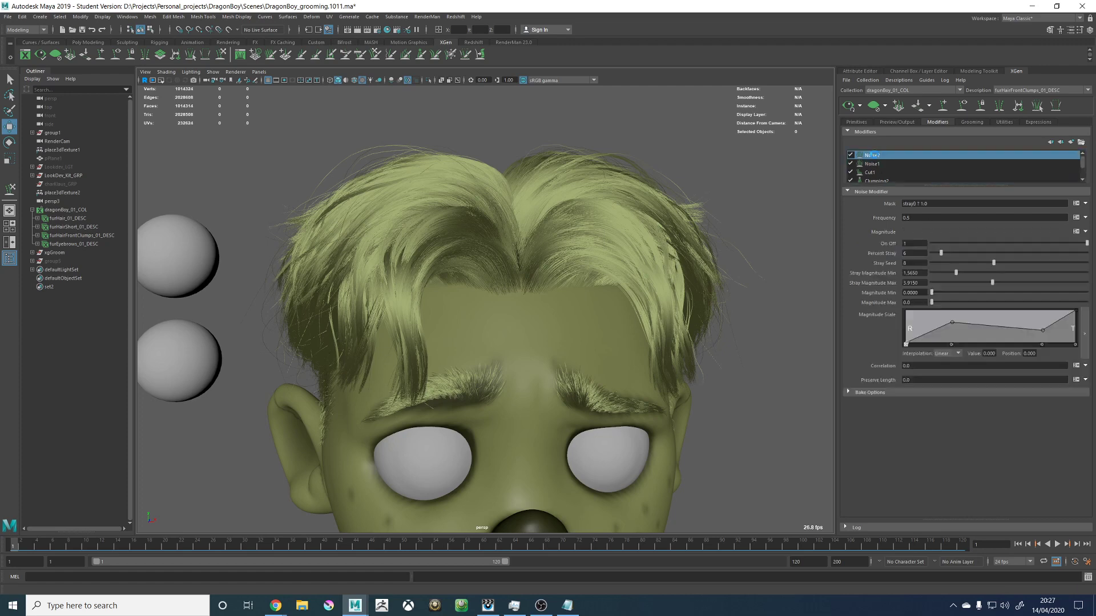
{"action": "left_click", "coordinate": [1071, 142]}
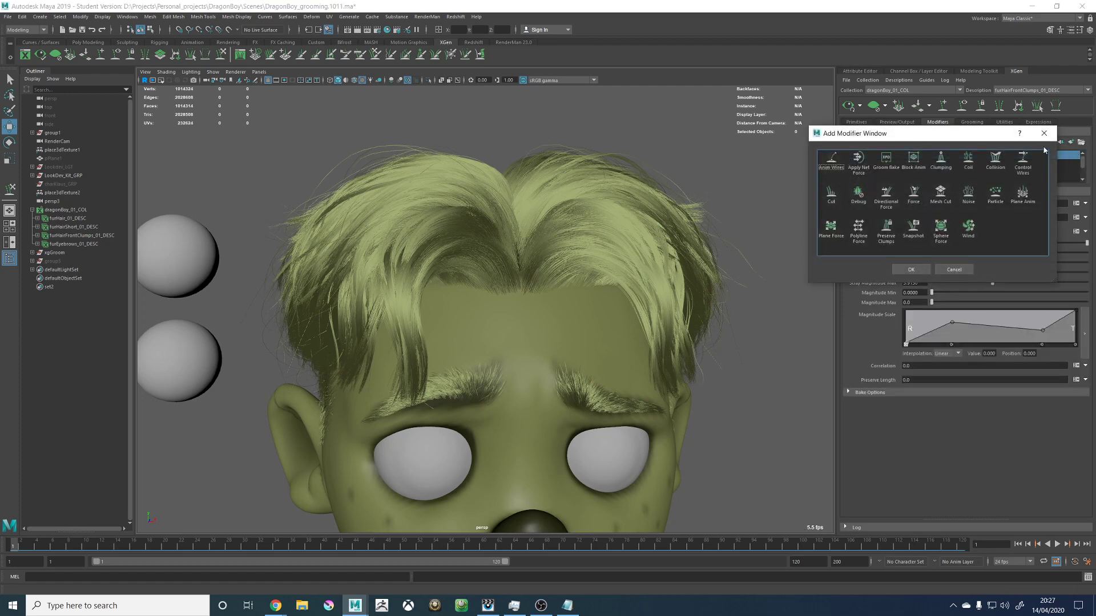
{"action": "left_click", "coordinate": [1047, 130]}
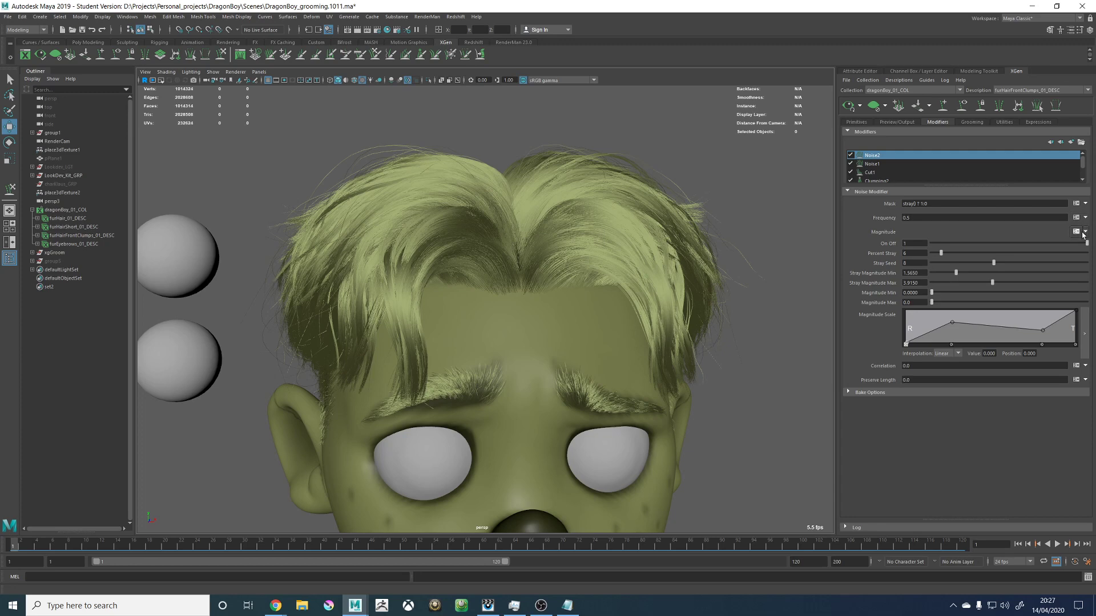
Step: In Noise2's Magnitude expression, delete the $MagnitudeMin and $MagnitudeMax variables and replace rand($MagnitudeMin, $MagnitudeMax) with 0
{"action": "left_click", "coordinate": [1077, 231]}
{"action": "left_click", "coordinate": [485, 399]}
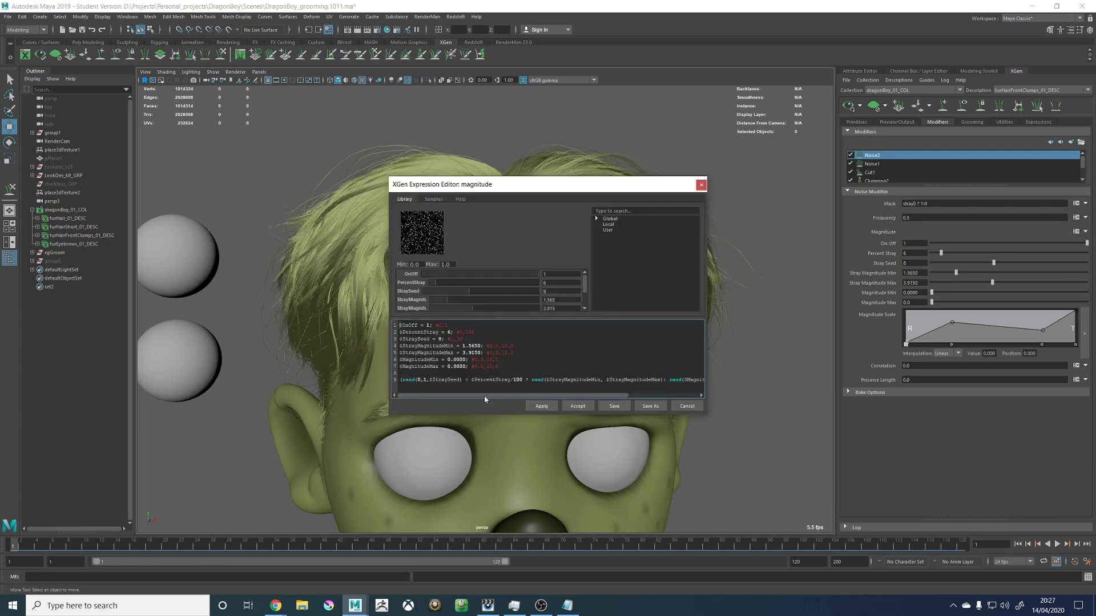
{"action": "left_click_drag", "start_coordinate": [511, 365], "coordinate": [389, 362]}
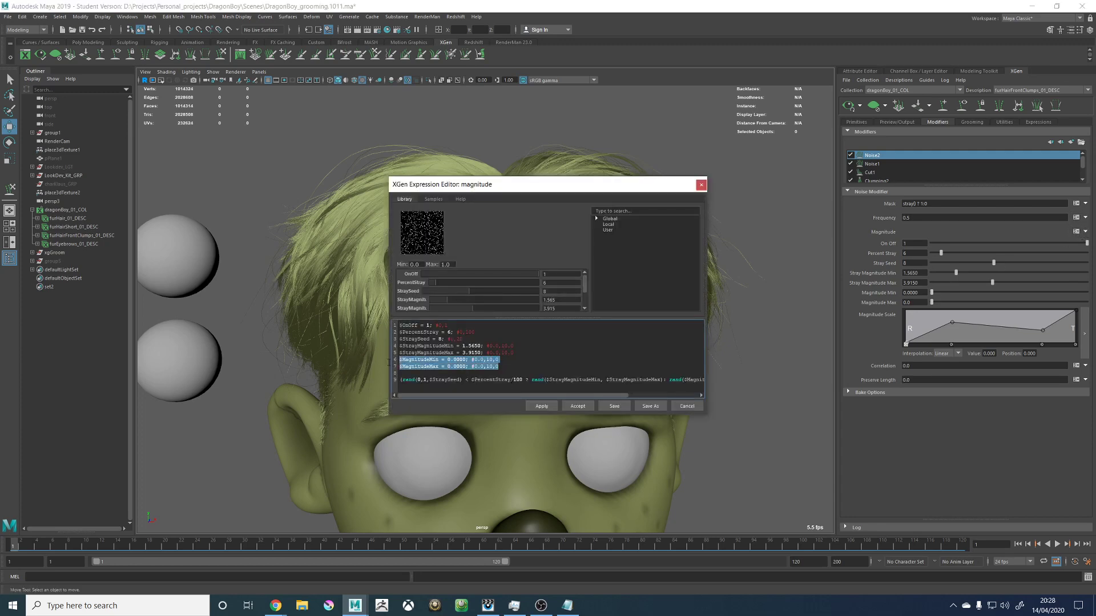
{"action": "key", "text": "BackSpace"}
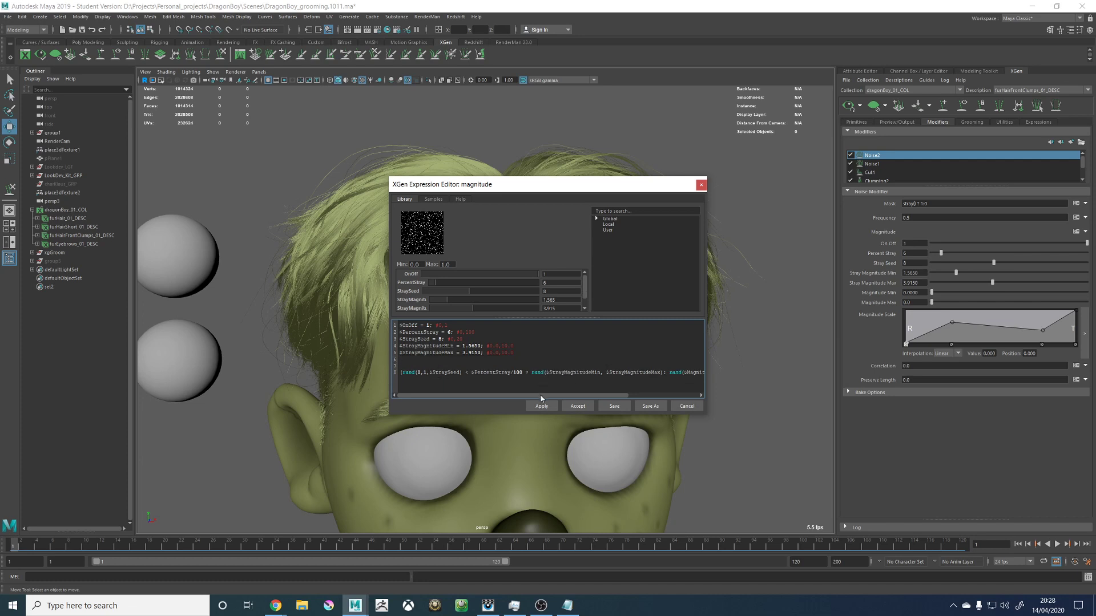
{"action": "left_click_drag", "start_coordinate": [542, 395], "coordinate": [677, 373]}
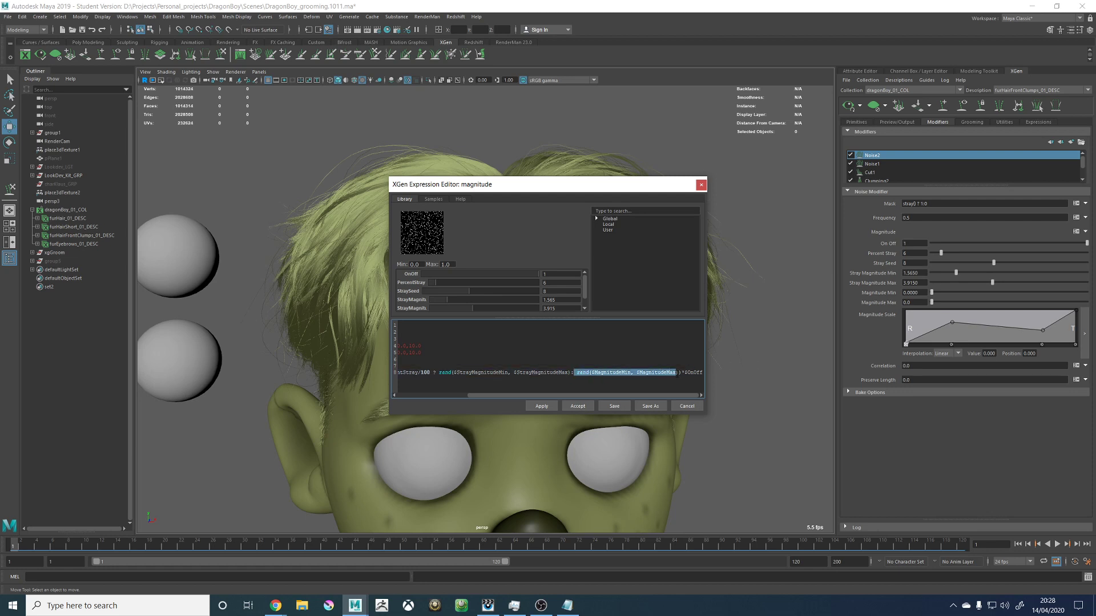
{"action": "key", "text": "BackSpace"}
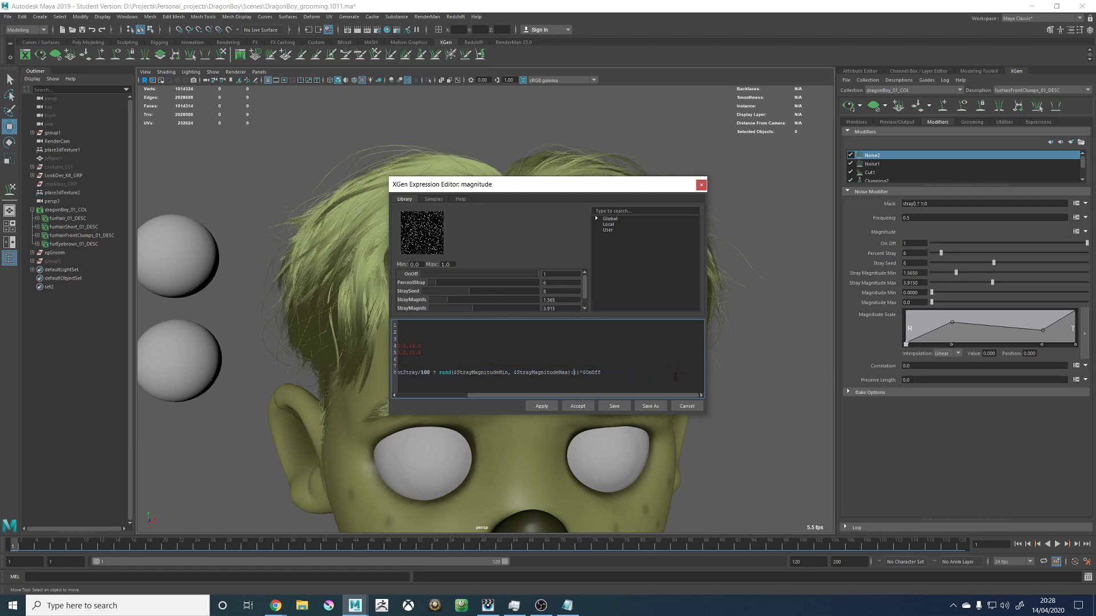
{"action": "type", "text": "0"}
Step: Review the Magnitude expression term by term: the seeded rand, the $PercentStray/100 condition, the stray magnitude range, the 0 fallback and the $OnOff multiplier
{"action": "left_click_drag", "start_coordinate": [547, 397], "coordinate": [452, 374]}
{"action": "double_click", "coordinate": [409, 372]}
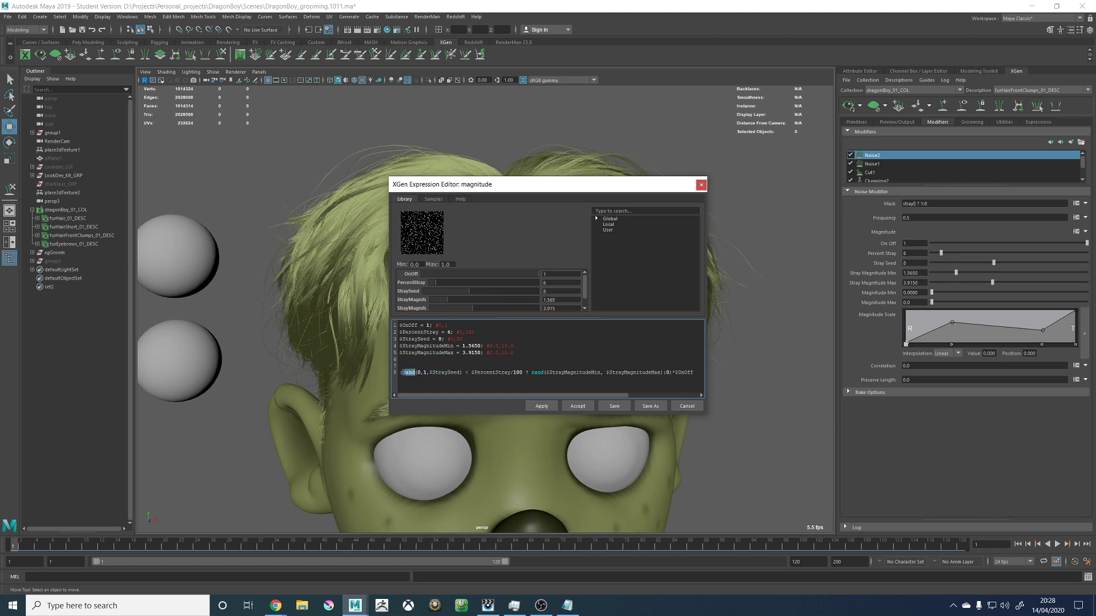
{"action": "left_click", "coordinate": [425, 374]}
{"action": "left_click_drag", "start_coordinate": [426, 373], "coordinate": [457, 373]}
{"action": "left_click_drag", "start_coordinate": [466, 372], "coordinate": [521, 371]}
{"action": "left_click_drag", "start_coordinate": [531, 372], "coordinate": [661, 373]}
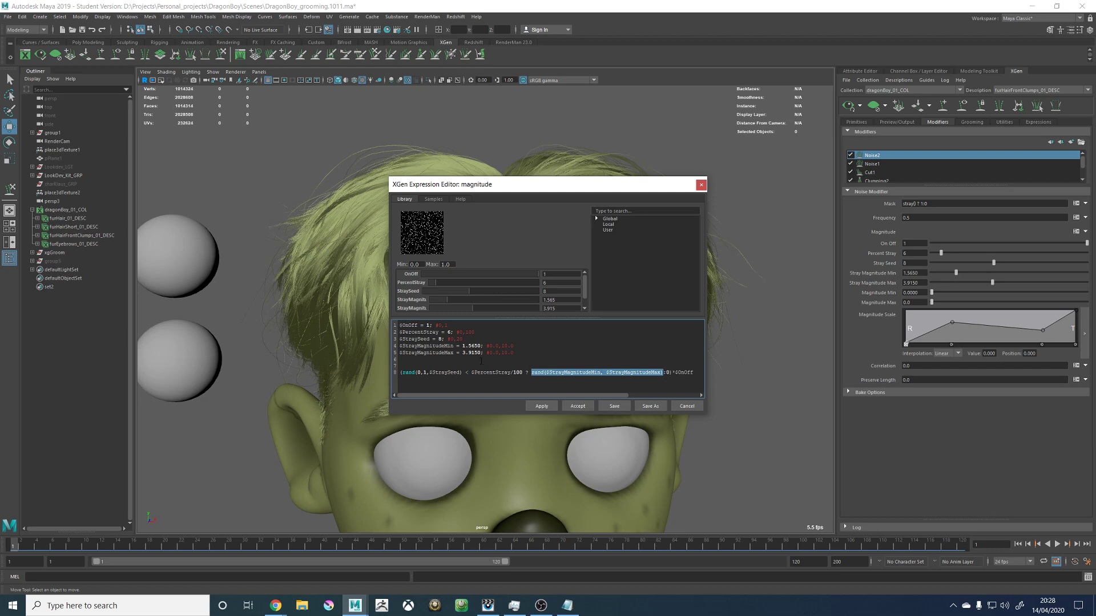
{"action": "left_click", "coordinate": [668, 374]}
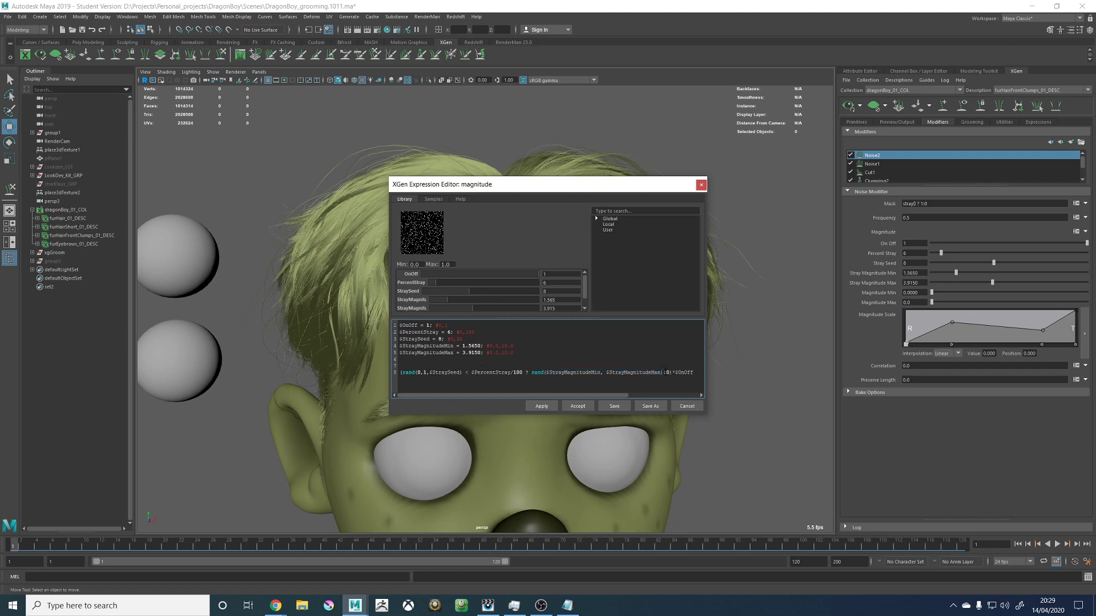
{"action": "left_click_drag", "start_coordinate": [674, 373], "coordinate": [441, 366]}
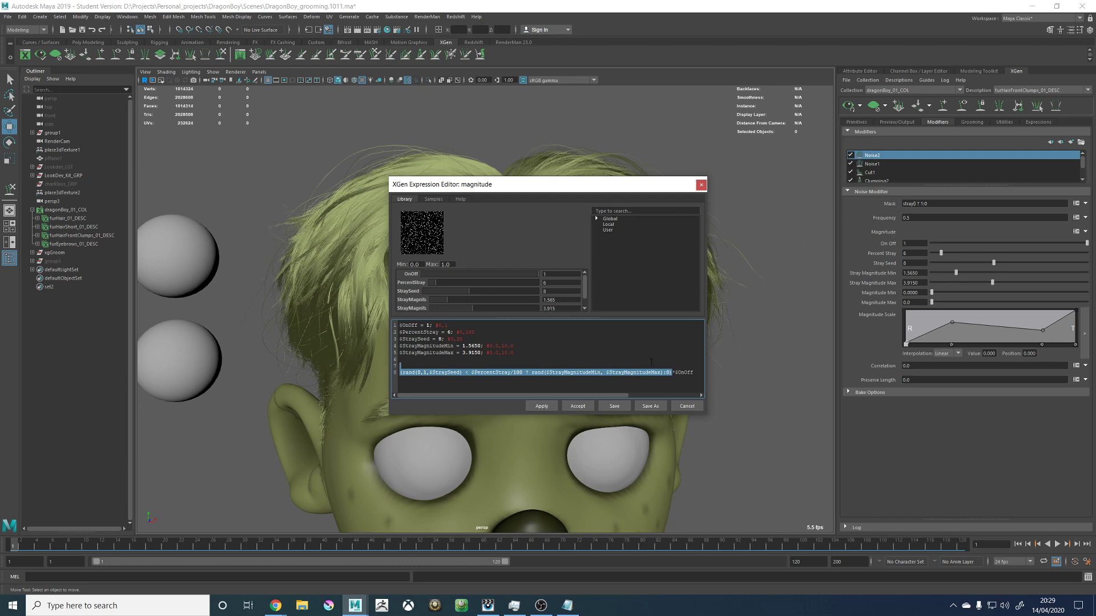
{"action": "left_click_drag", "start_coordinate": [693, 372], "coordinate": [670, 372]}
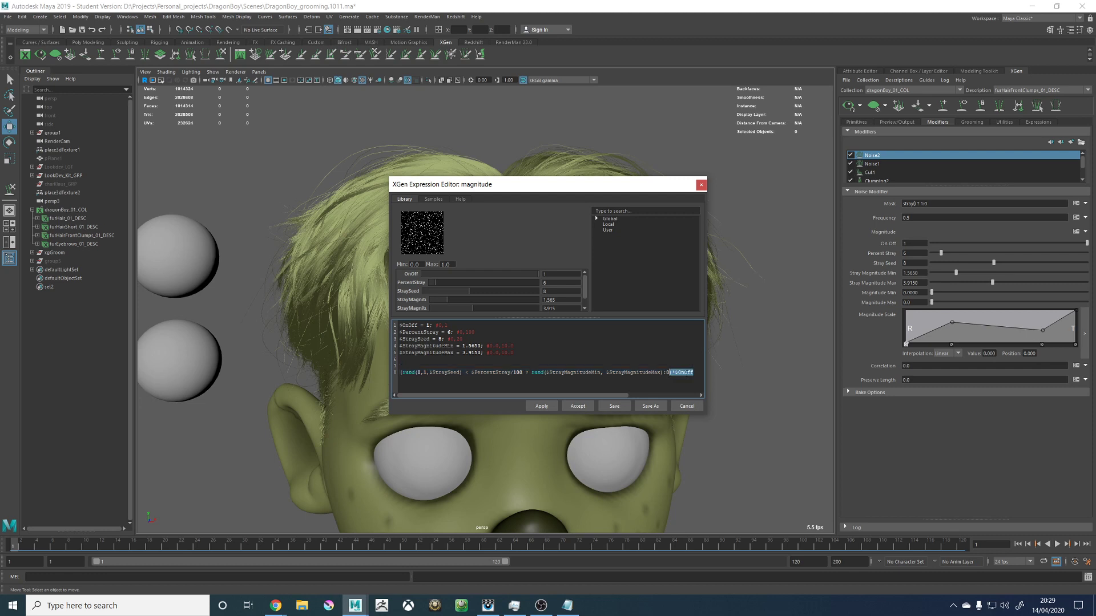
Step: Apply and accept the edited Magnitude expression for Noise2, and view the front hair
{"action": "left_click", "coordinate": [687, 372]}
{"action": "left_click", "coordinate": [543, 408]}
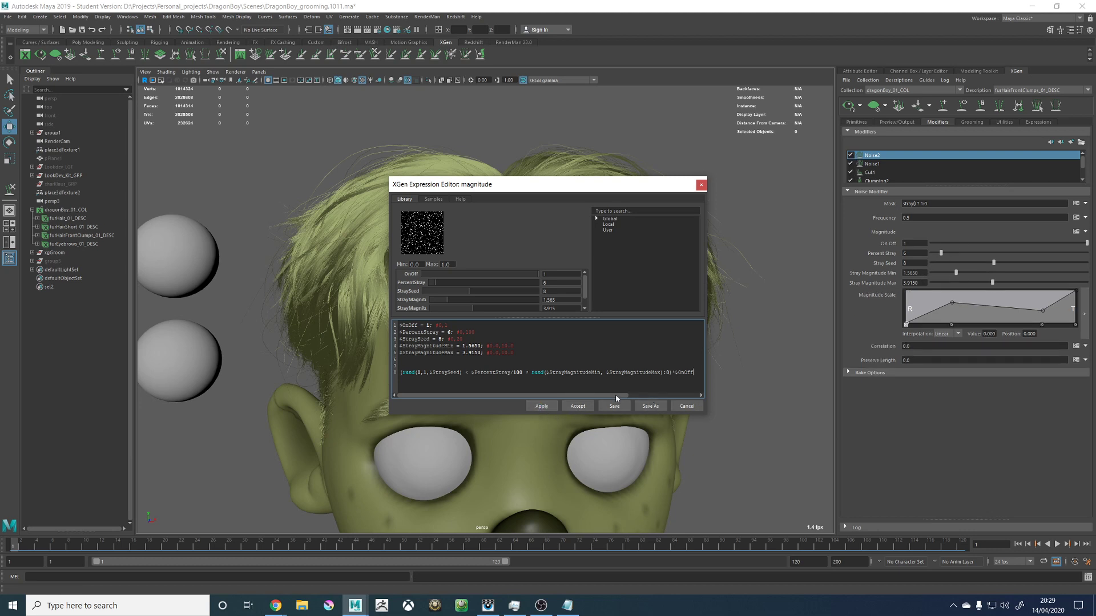
{"action": "left_click", "coordinate": [580, 407]}
{"action": "scroll", "coordinate": [718, 279], "scroll_direction": "down", "scroll_amount": 3}
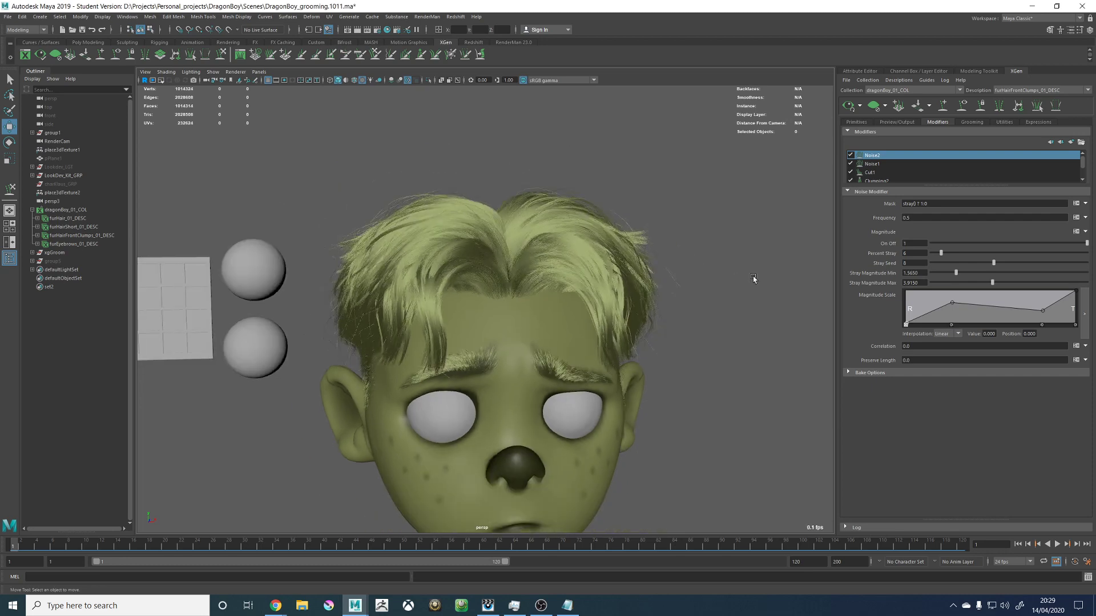
Step: Set the Noise2 modifier's stray magnitude max to 8.09, stray magnitude min to 4.655 and percent stray to 20
{"action": "left_click_drag", "start_coordinate": [753, 278], "coordinate": [745, 278], "text": "alt"}
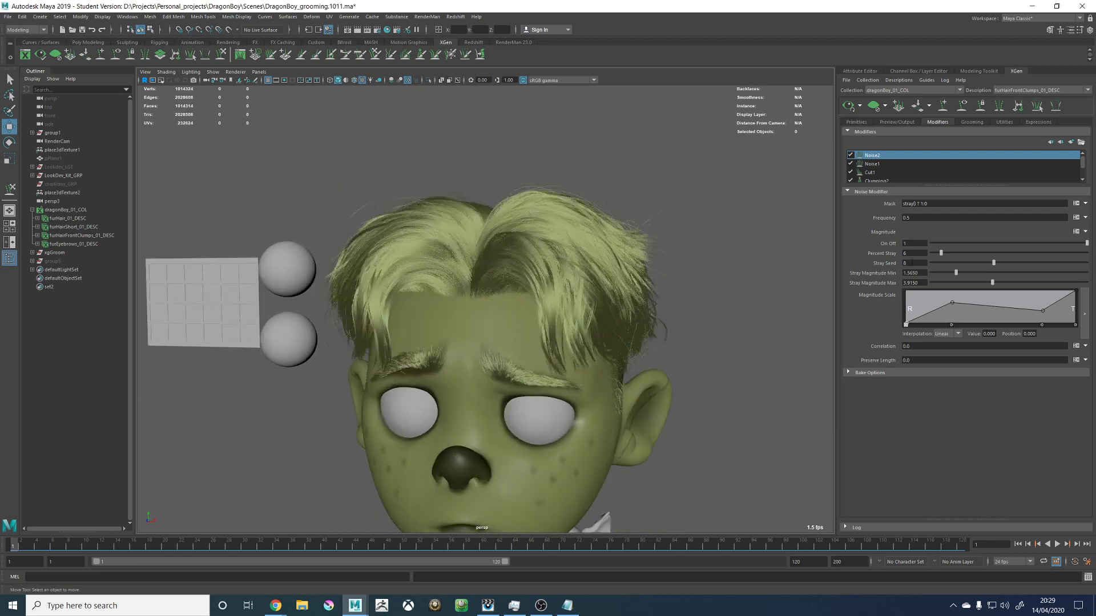
{"action": "left_click_drag", "start_coordinate": [993, 282], "coordinate": [1057, 282]}
{"action": "left_click_drag", "start_coordinate": [992, 272], "coordinate": [1004, 272]}
{"action": "left_click_drag", "start_coordinate": [550, 242], "coordinate": [551, 285], "text": "alt"}
{"action": "left_click", "coordinate": [963, 253]}
Step: Change the viewport background to solid black
{"action": "key", "text": "alt+b"}
{"action": "key", "text": "alt+b"}
{"action": "key", "text": "alt+b"}
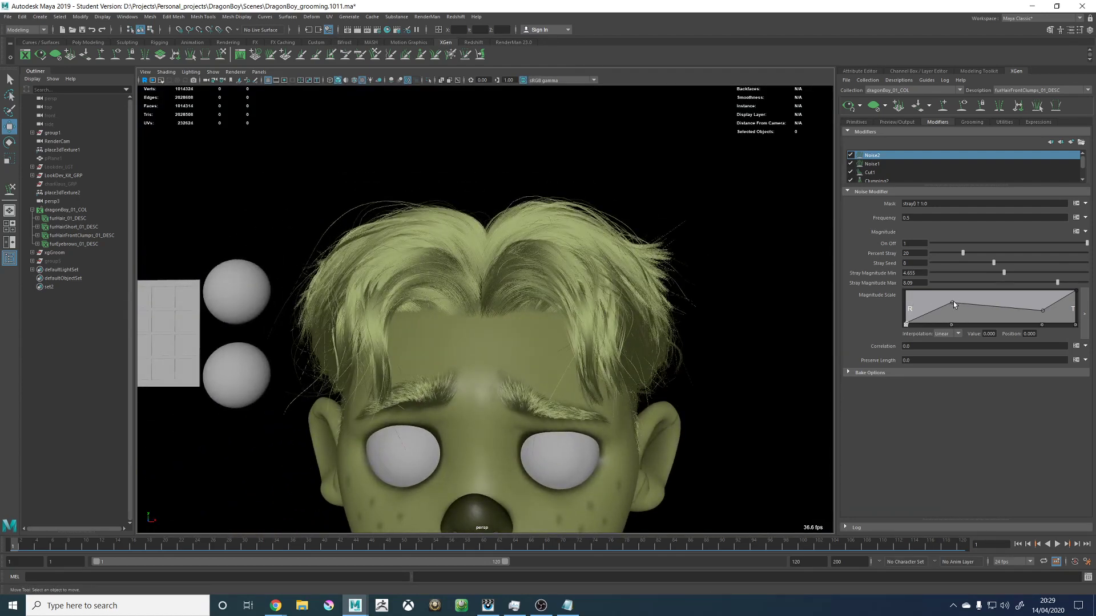
Step: Reshape the Magnitude Scale ramp: move the first inner point closer to the root and the second to value 1.000 at position 0.551
{"action": "left_click_drag", "start_coordinate": [952, 303], "coordinate": [921, 300]}
{"action": "left_click_drag", "start_coordinate": [1042, 311], "coordinate": [999, 288]}
Step: Set the Noise2 stray magnitude min to 0.915, stray magnitude max to 3.74 and percent stray to 41
{"action": "left_click_drag", "start_coordinate": [502, 279], "coordinate": [422, 269], "text": "alt"}
{"action": "left_click_drag", "start_coordinate": [965, 278], "coordinate": [945, 273]}
{"action": "left_click", "coordinate": [990, 283]}
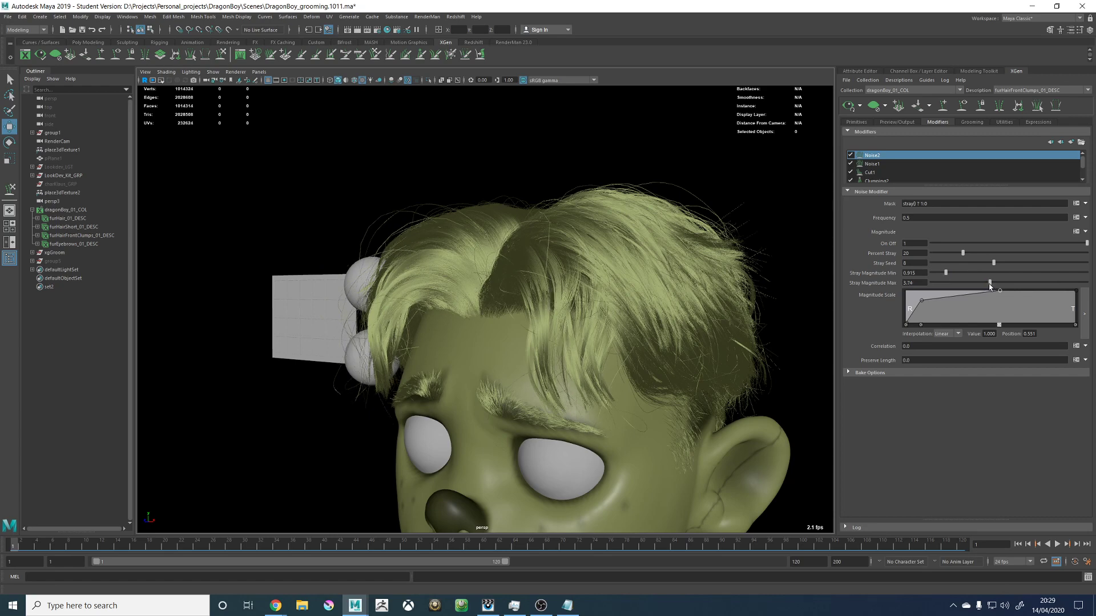
{"action": "left_click_drag", "start_coordinate": [566, 276], "coordinate": [485, 278], "text": "alt"}
{"action": "left_click_drag", "start_coordinate": [963, 253], "coordinate": [995, 253]}
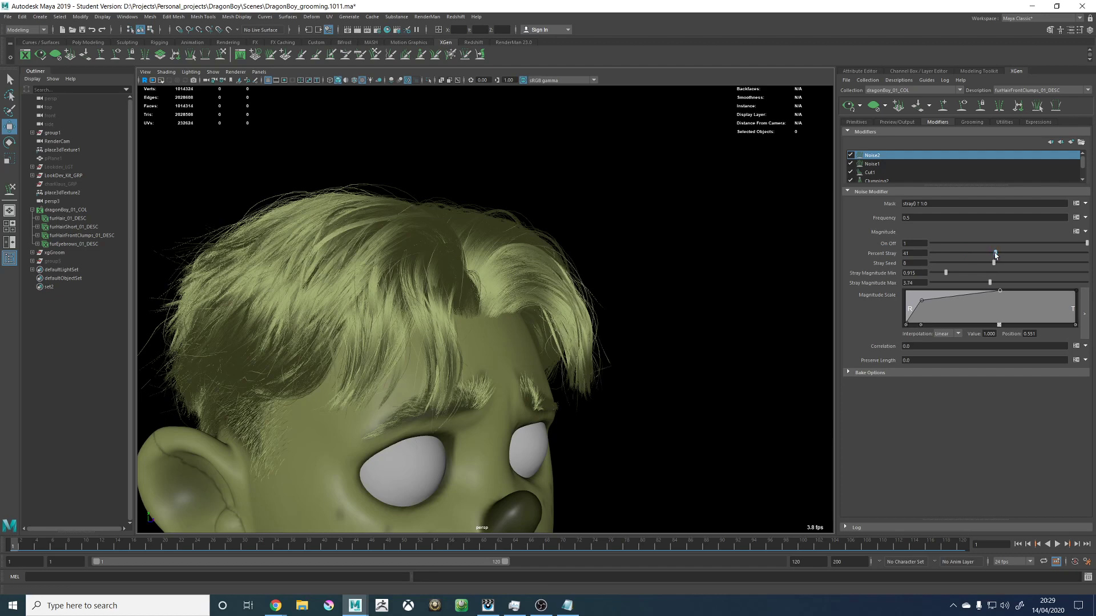
Step: Try a stray seed of 3 and examine the stray hairs from several angles
{"action": "left_click_drag", "start_coordinate": [631, 249], "coordinate": [669, 277], "text": "alt"}
{"action": "left_click_drag", "start_coordinate": [993, 262], "coordinate": [955, 263]}
{"action": "left_click_drag", "start_coordinate": [444, 324], "coordinate": [292, 325], "text": "alt"}
{"action": "left_click_drag", "start_coordinate": [418, 380], "coordinate": [384, 421], "text": "alt"}
{"action": "left_click_drag", "start_coordinate": [385, 362], "coordinate": [605, 394], "text": "alt"}
{"action": "left_click_drag", "start_coordinate": [579, 265], "coordinate": [673, 391], "text": "alt"}
{"action": "left_click_drag", "start_coordinate": [601, 325], "coordinate": [494, 402], "text": "alt"}
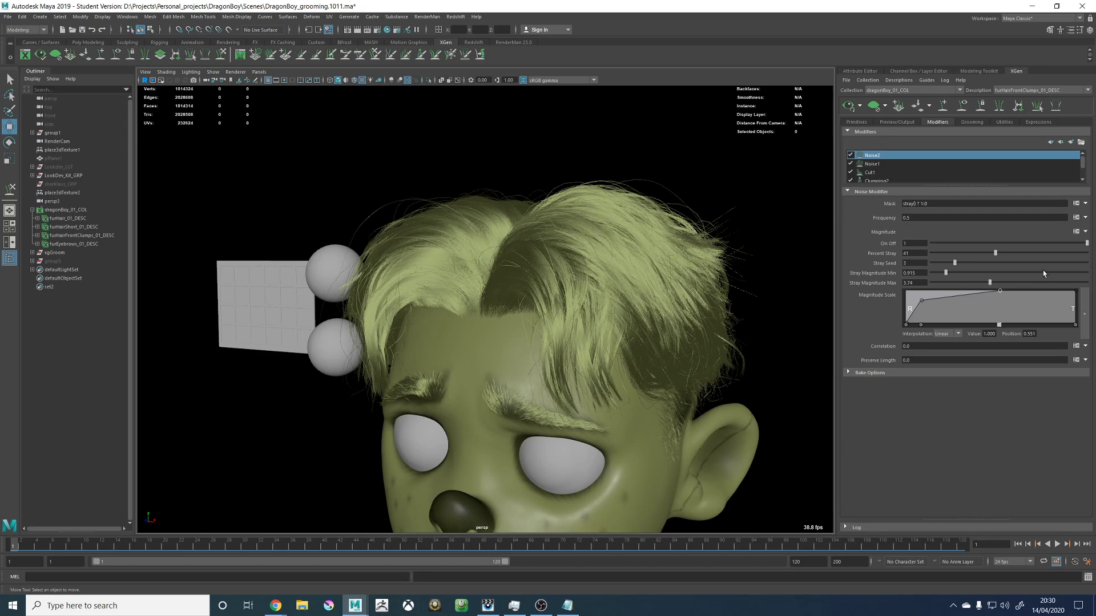
Step: Try a stray seed of 4, settle on 7 and check the stray hairs around the head
{"action": "left_click_drag", "start_coordinate": [954, 263], "coordinate": [963, 262]}
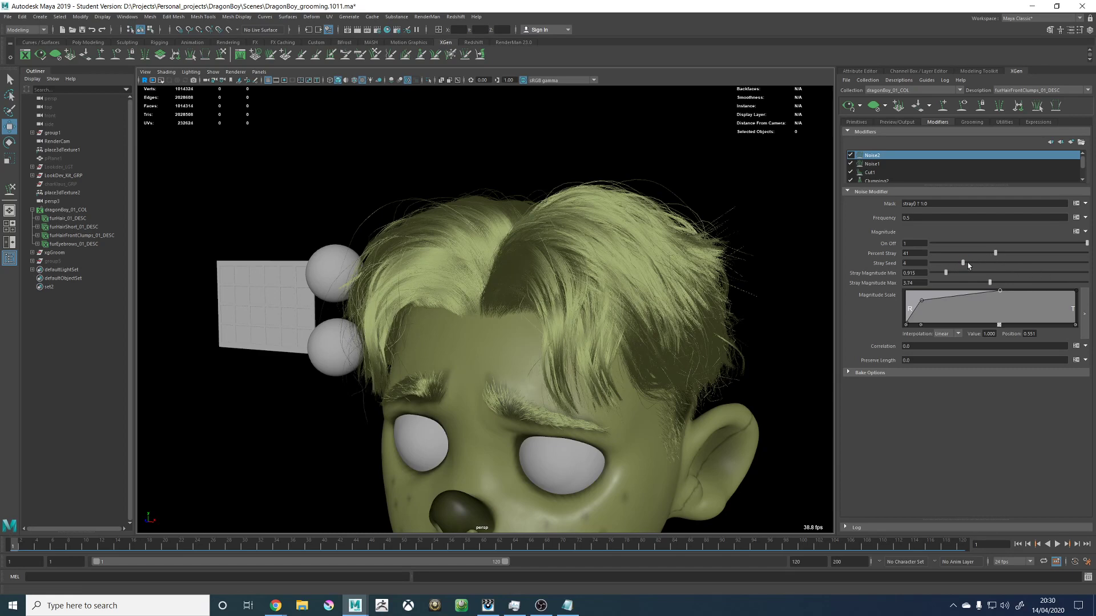
{"action": "left_click_drag", "start_coordinate": [685, 286], "coordinate": [619, 291], "text": "alt"}
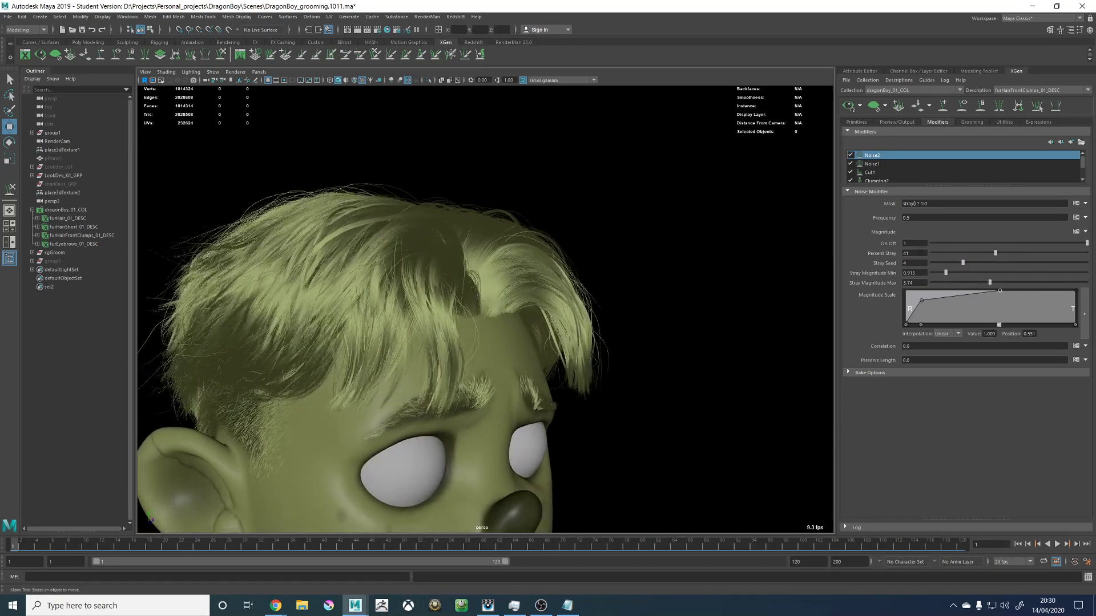
{"action": "left_click_drag", "start_coordinate": [963, 263], "coordinate": [985, 263]}
{"action": "left_click_drag", "start_coordinate": [628, 299], "coordinate": [452, 308], "text": "alt"}
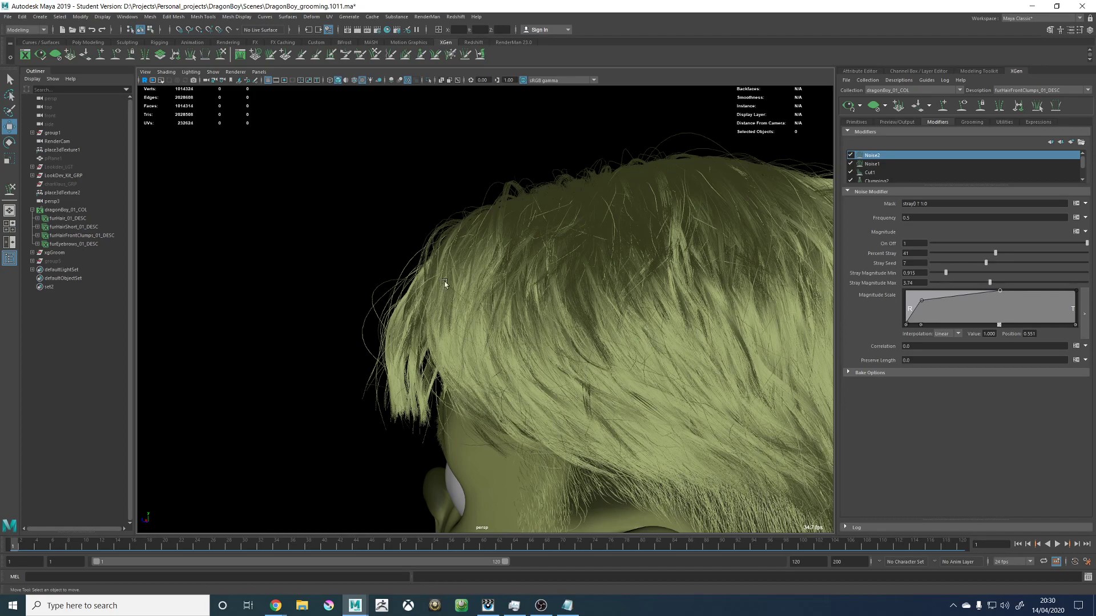
{"action": "left_click_drag", "start_coordinate": [387, 264], "coordinate": [527, 272], "text": "alt"}
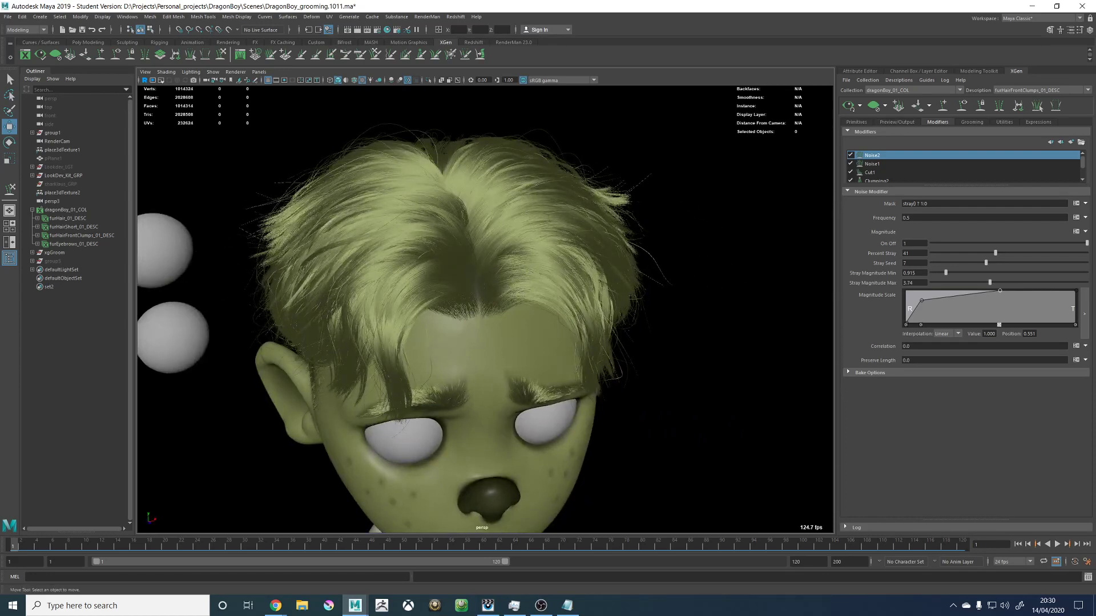
{"action": "key", "text": "alt+Tab"}
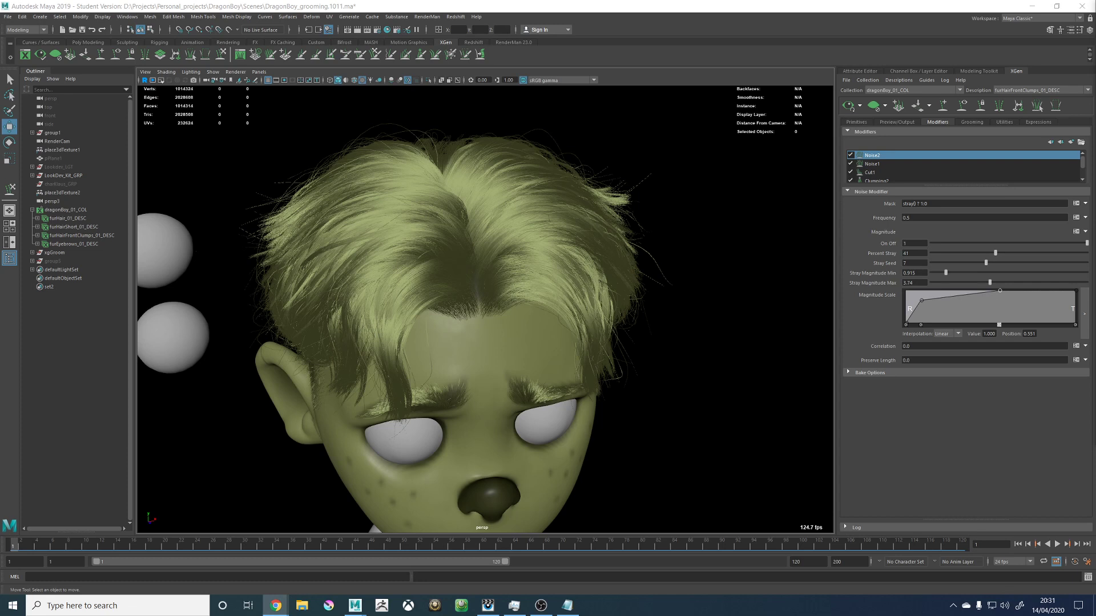
Step: Raise the Magnitude Scale ramp's point near the root to 1.000, lower the middle point slightly and drop the tip point to 0.237
{"action": "left_click_drag", "start_coordinate": [424, 161], "coordinate": [660, 266], "text": "alt"}
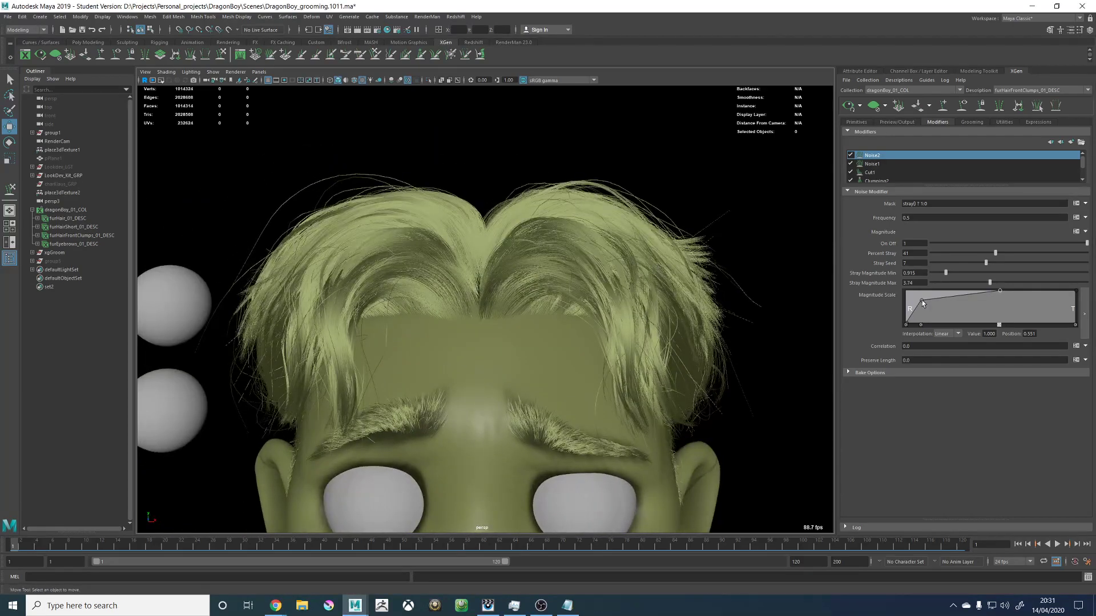
{"action": "mouse_move", "coordinate": [922, 303]}
{"action": "left_mouse_down"}
{"action": "mouse_move", "coordinate": [909, 284]}
{"action": "mouse_move", "coordinate": [922, 287]}
{"action": "left_mouse_up"}
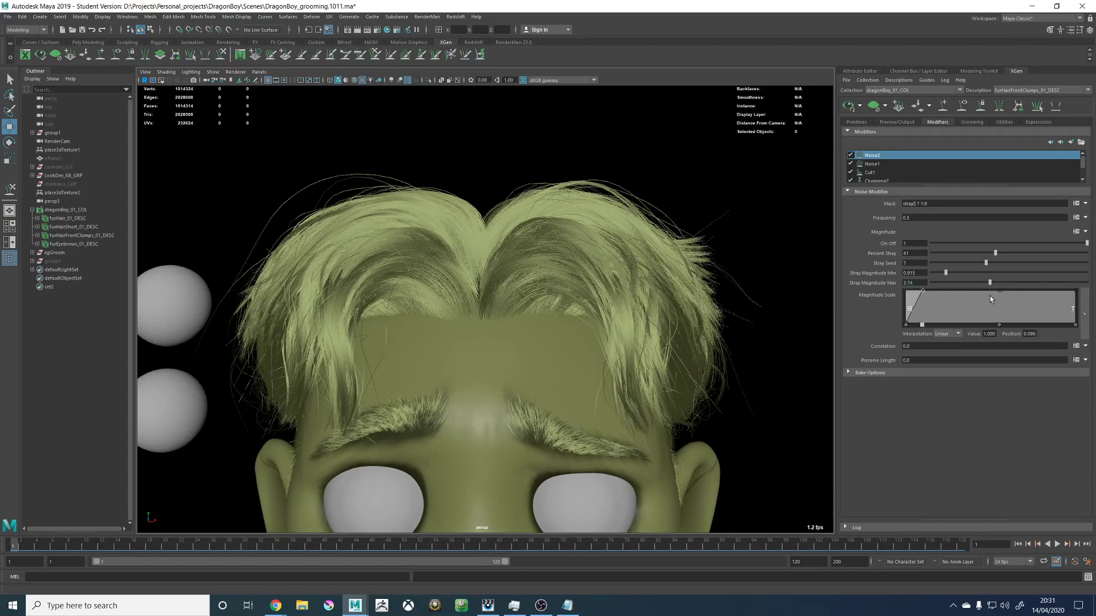
{"action": "left_click_drag", "start_coordinate": [1000, 293], "coordinate": [1000, 301]}
{"action": "left_click_drag", "start_coordinate": [1076, 291], "coordinate": [1077, 316]}
{"action": "left_click_drag", "start_coordinate": [665, 293], "coordinate": [456, 303], "text": "alt"}
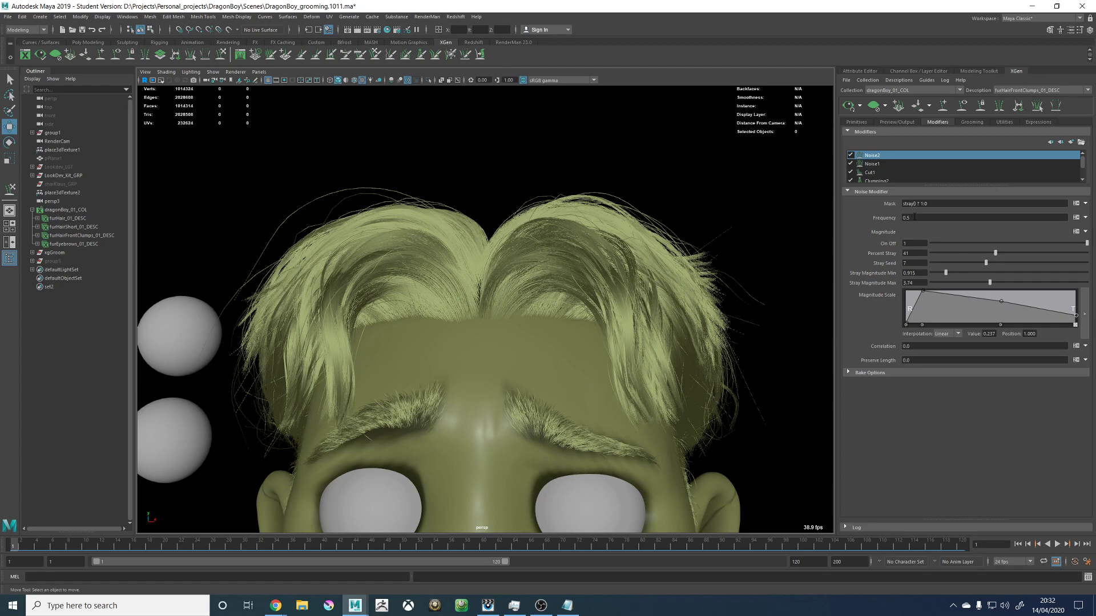
Step: Replace the Noise2 frequency with an expression defining $Frequency = 0.5 with a commented slider range and returning $Frequency
{"action": "left_click", "coordinate": [1076, 218]}
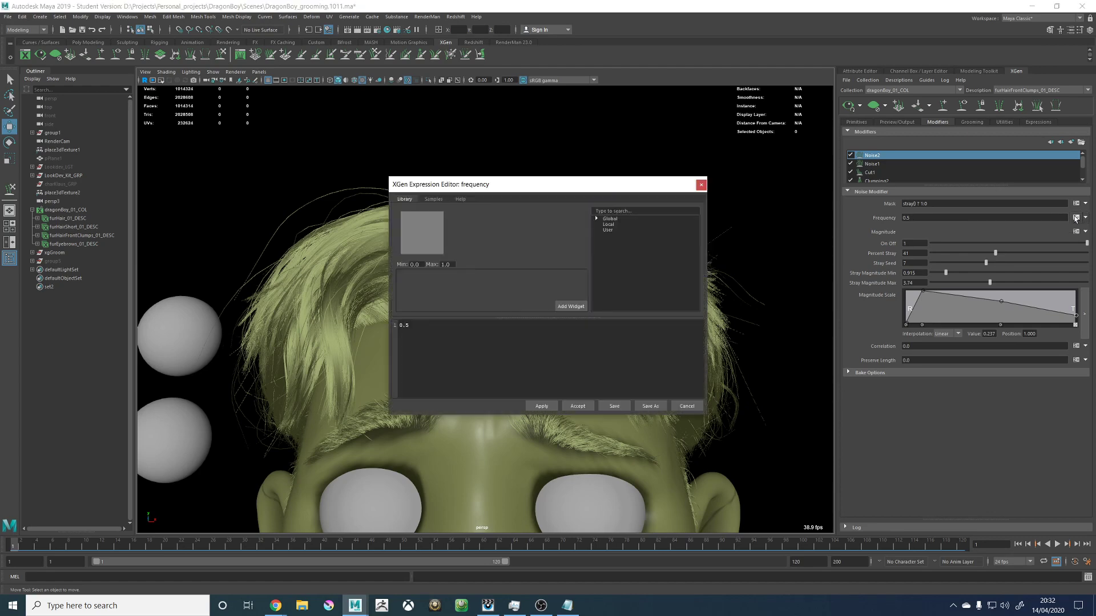
{"action": "left_click_drag", "start_coordinate": [413, 325], "coordinate": [396, 326]}
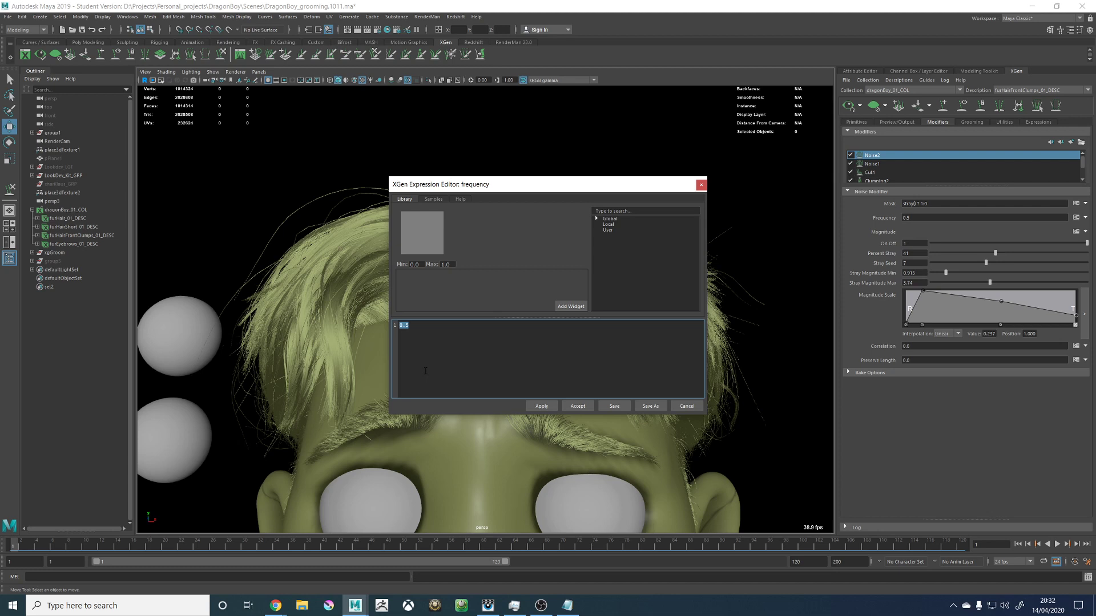
{"action": "type", "text": "$"}
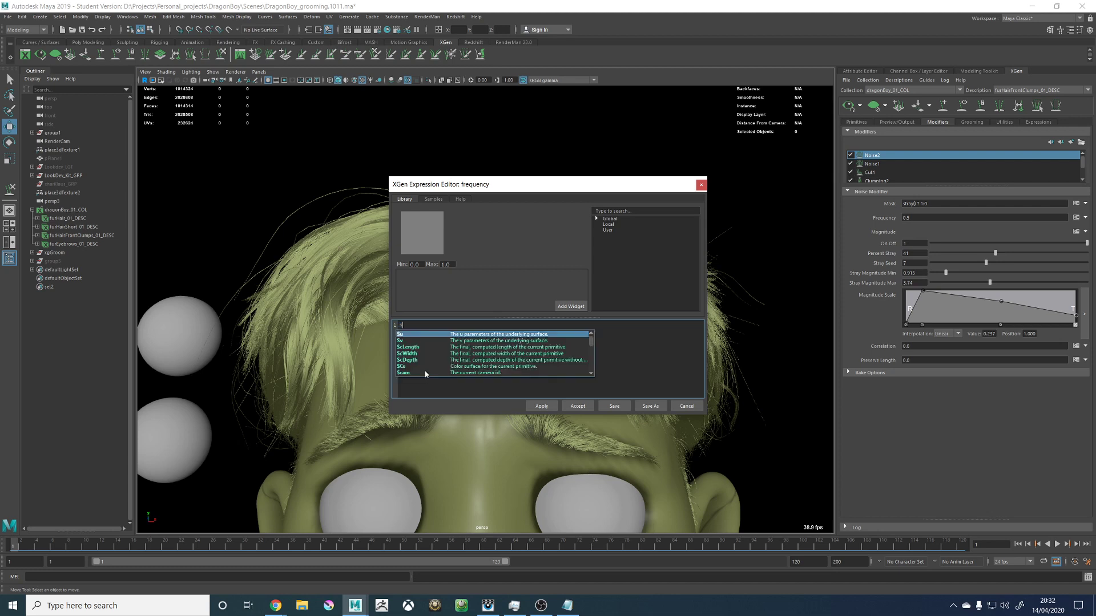
{"action": "type", "text": "F"}
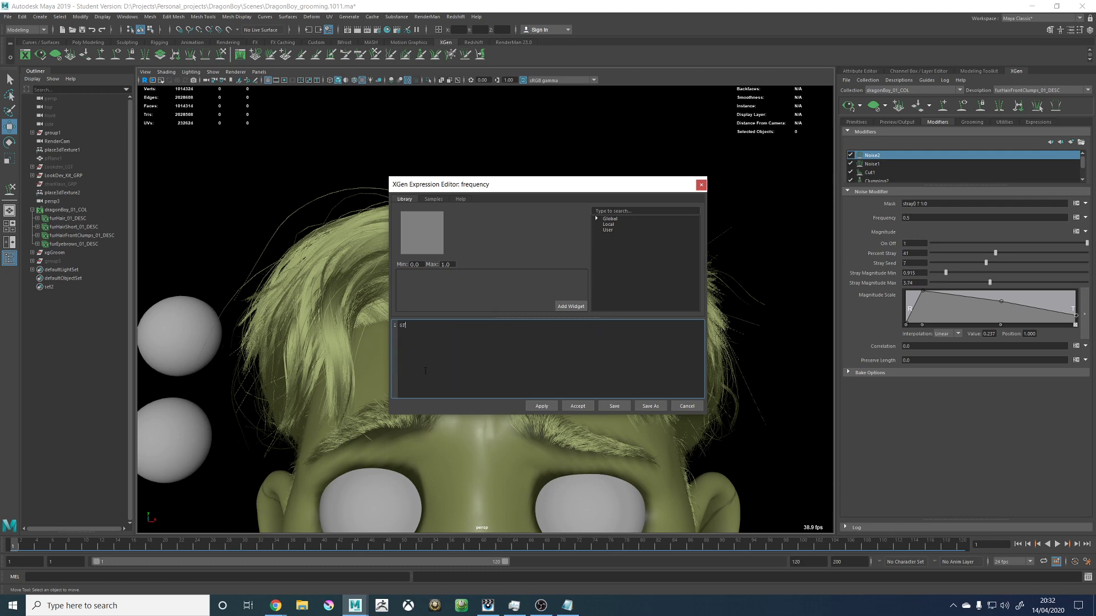
{"action": "type", "text": "requen"}
{"action": "type", "text": "cy = 0.5;"}
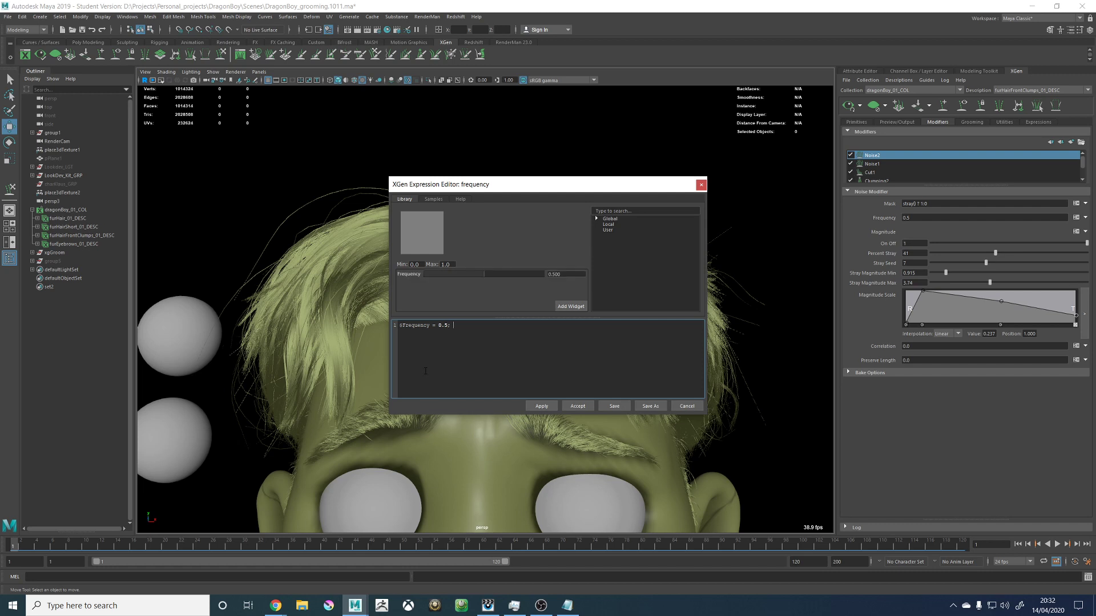
{"action": "type", "text": " #0,1"}
{"action": "key", "text": "BackSpace"}
{"action": "type", "text": ".0"}
{"action": "type", "text": "$"}
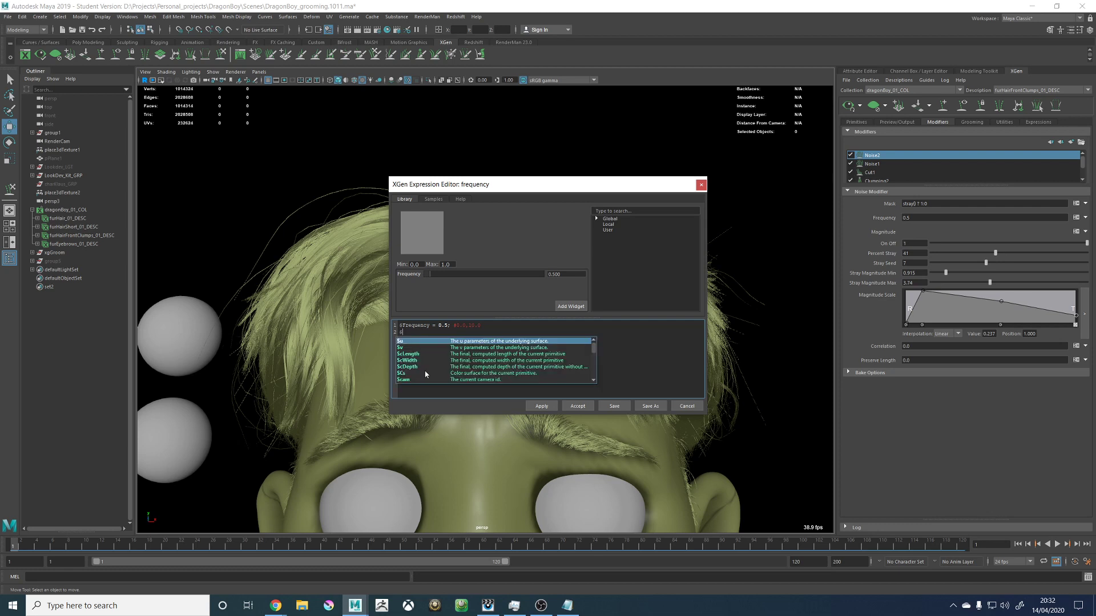
{"action": "type", "text": "Frequency"}
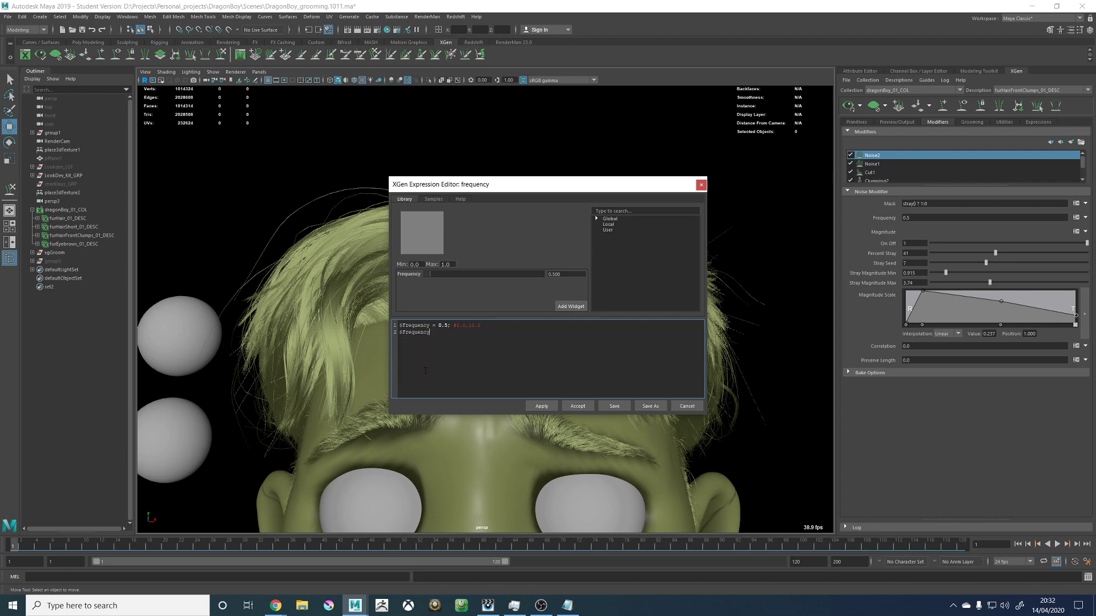
{"action": "left_click", "coordinate": [578, 406]}
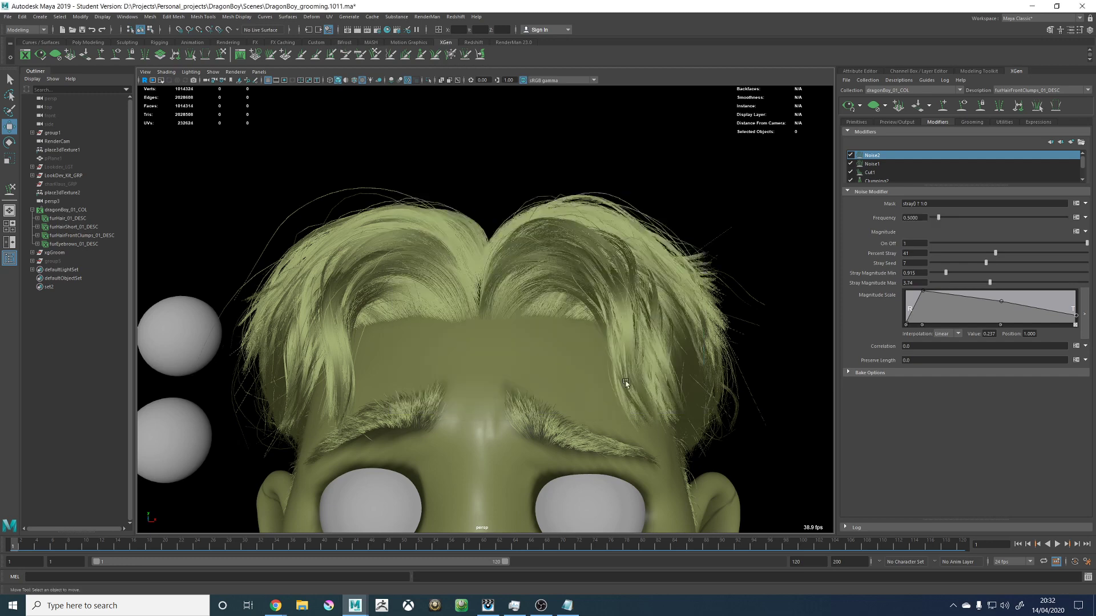
Step: Set the frequency to 4.025 and reduce the upper limit of the frequency expression's slider range to 5
{"action": "left_click_drag", "start_coordinate": [938, 217], "coordinate": [985, 218]}
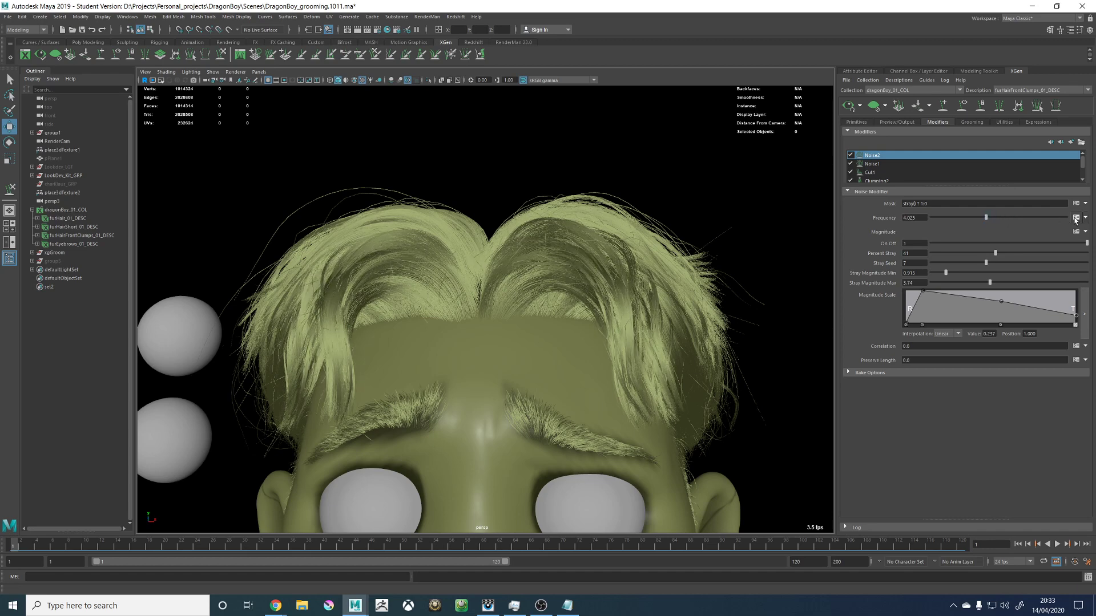
{"action": "left_click", "coordinate": [1076, 218]}
{"action": "left_click", "coordinate": [483, 326]}
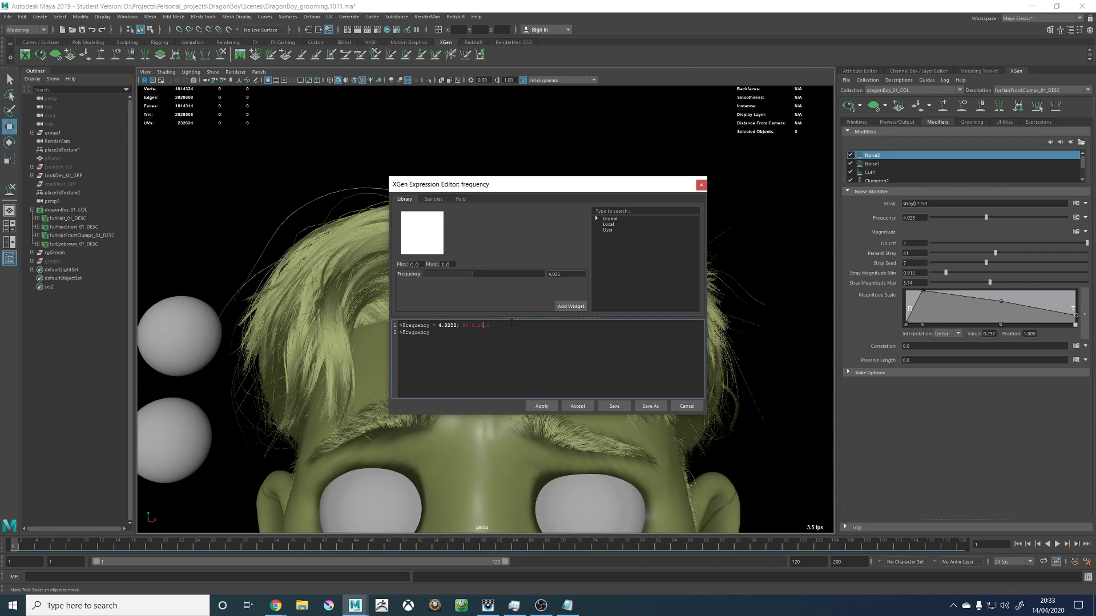
{"action": "key", "text": "BackSpace"}
{"action": "key", "text": "BackSpace"}
{"action": "type", "text": "5"}
{"action": "left_click", "coordinate": [542, 406]}
{"action": "left_click", "coordinate": [578, 406]}
Step: Try Noise2 frequency values of 0.865, 0.56 and 0.975 while comparing the hair from different sides
{"action": "left_click", "coordinate": [941, 218]}
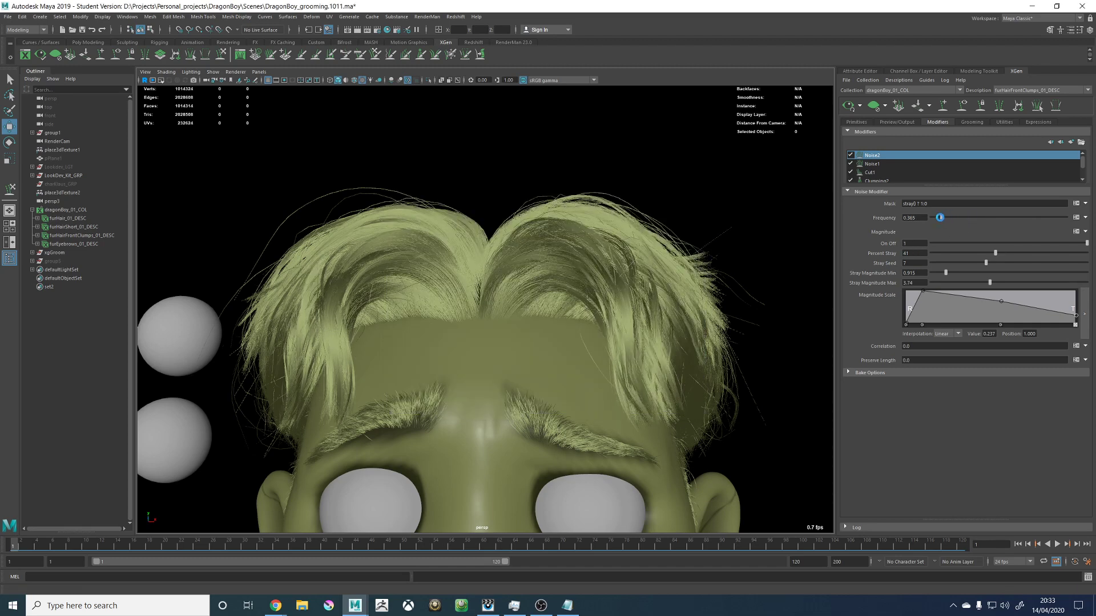
{"action": "left_click_drag", "start_coordinate": [941, 218], "coordinate": [954, 218]}
{"action": "left_click_drag", "start_coordinate": [790, 228], "coordinate": [452, 252], "text": "alt"}
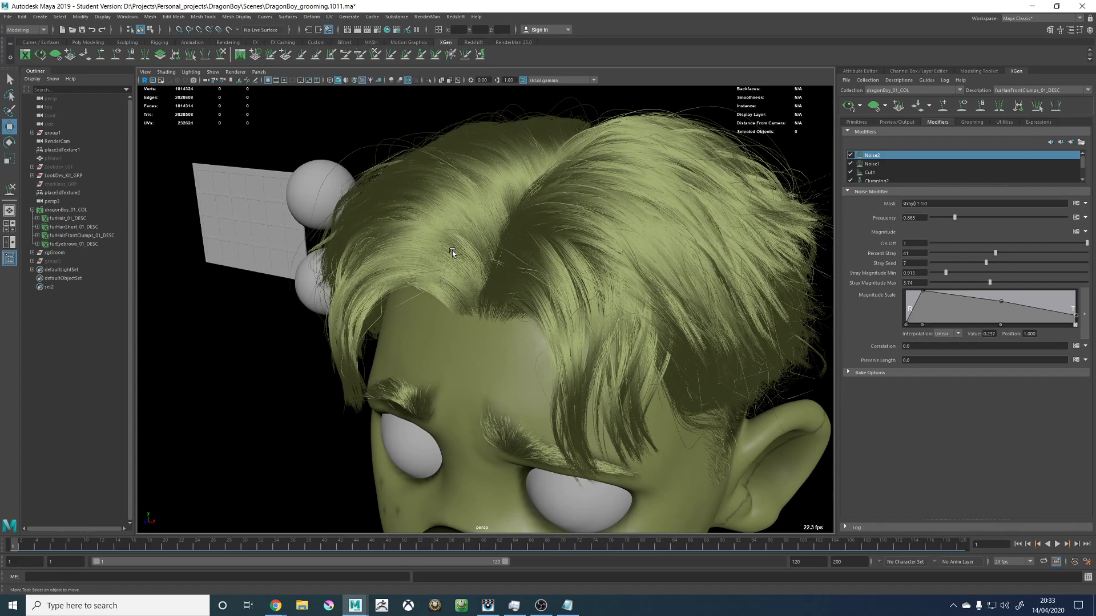
{"action": "mouse_move", "coordinate": [544, 235]}
{"action": "left_mouse_down", "text": "alt"}
{"action": "mouse_move", "coordinate": [601, 208]}
{"action": "mouse_move", "coordinate": [595, 224]}
{"action": "mouse_move", "coordinate": [545, 233]}
{"action": "left_mouse_up", "text": "alt"}
{"action": "left_click_drag", "start_coordinate": [955, 217], "coordinate": [946, 219]}
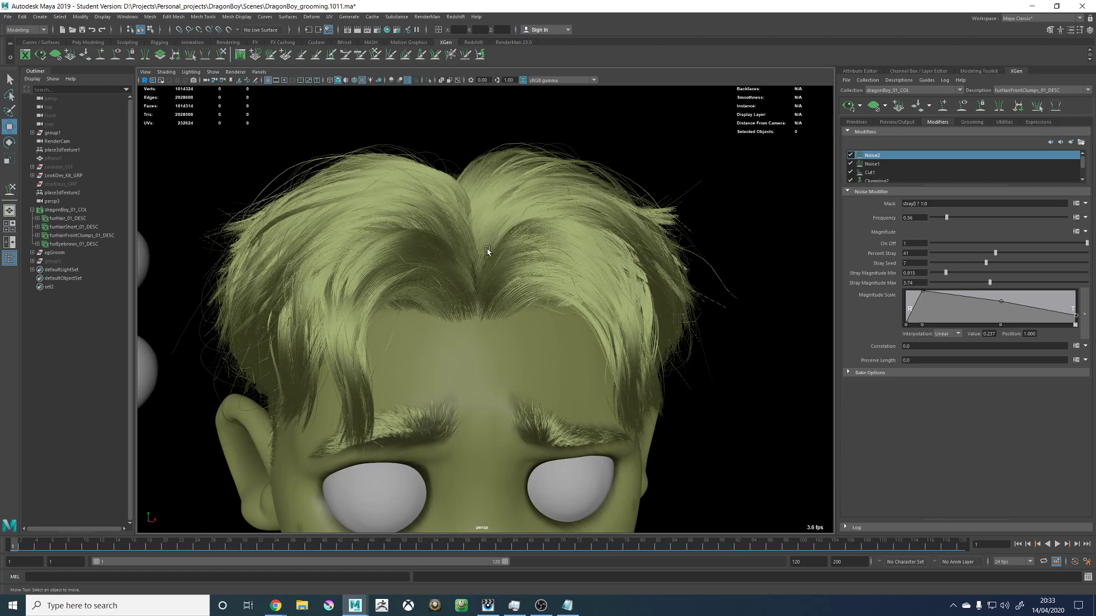
{"action": "left_click_drag", "start_coordinate": [489, 246], "coordinate": [476, 227], "text": "alt"}
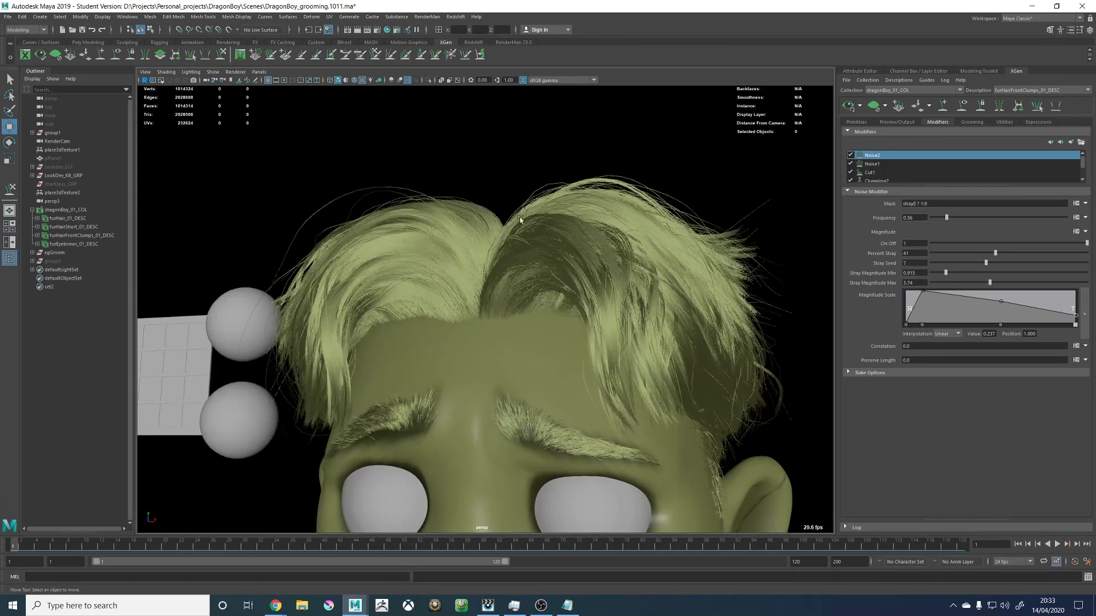
{"action": "left_click_drag", "start_coordinate": [542, 246], "coordinate": [655, 306], "text": "alt"}
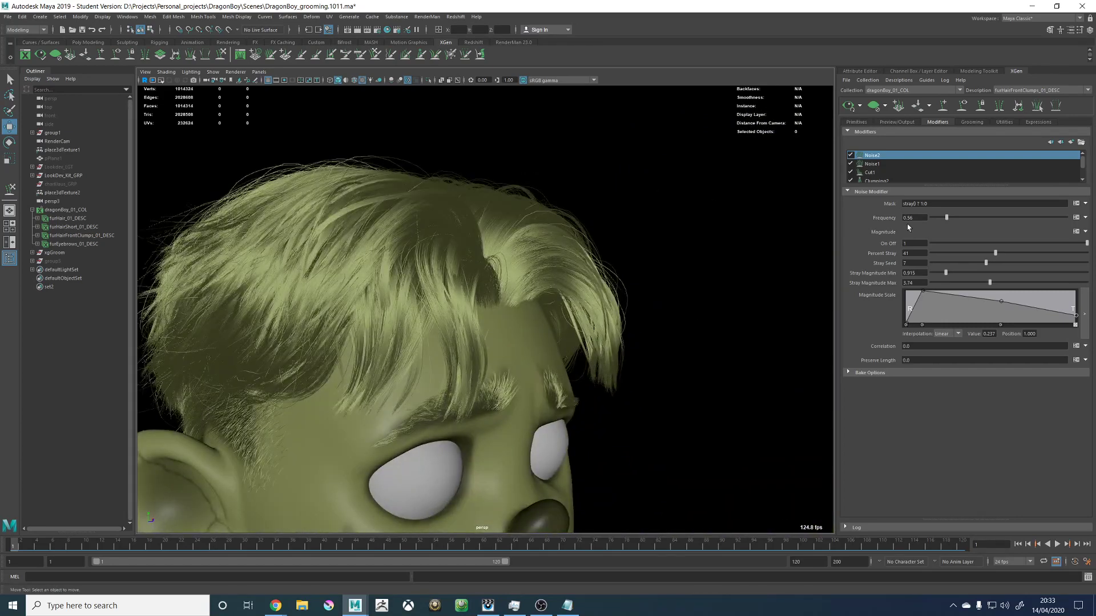
{"action": "left_click_drag", "start_coordinate": [953, 220], "coordinate": [958, 220]}
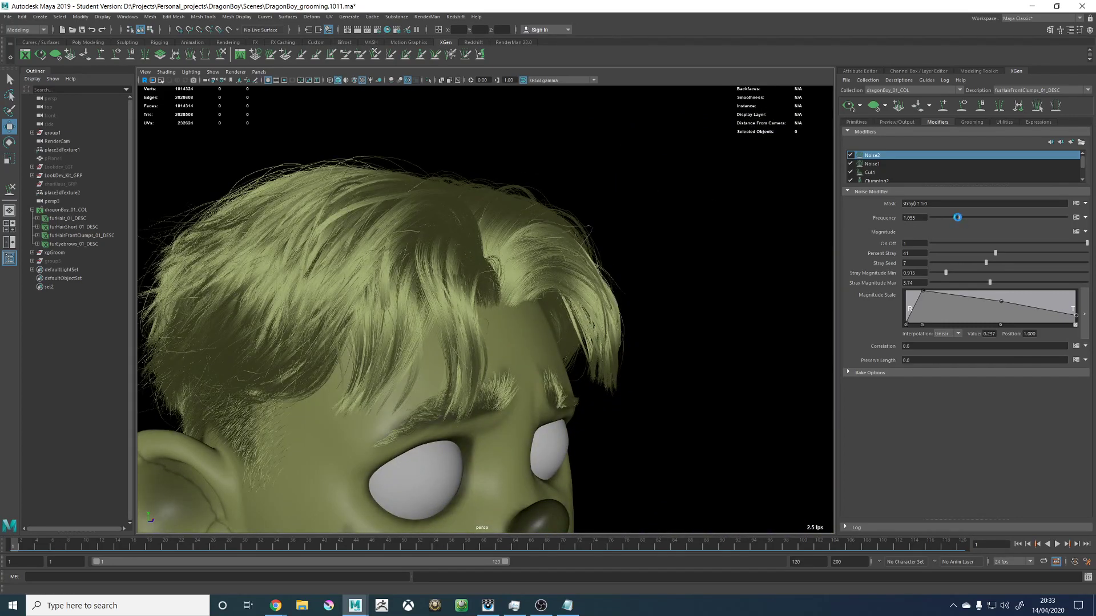
Step: Set the Noise2 frequency to 0.765
{"action": "left_click_drag", "start_coordinate": [607, 225], "coordinate": [540, 220], "text": "alt"}
{"action": "left_click_drag", "start_coordinate": [501, 220], "coordinate": [571, 227], "text": "alt"}
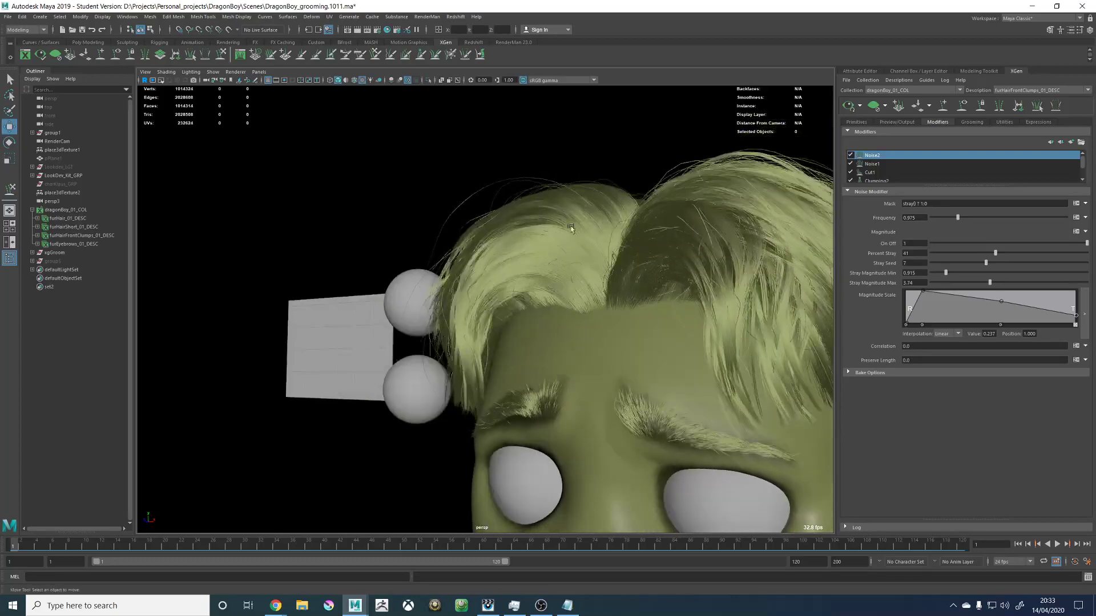
{"action": "left_click", "coordinate": [952, 218]}
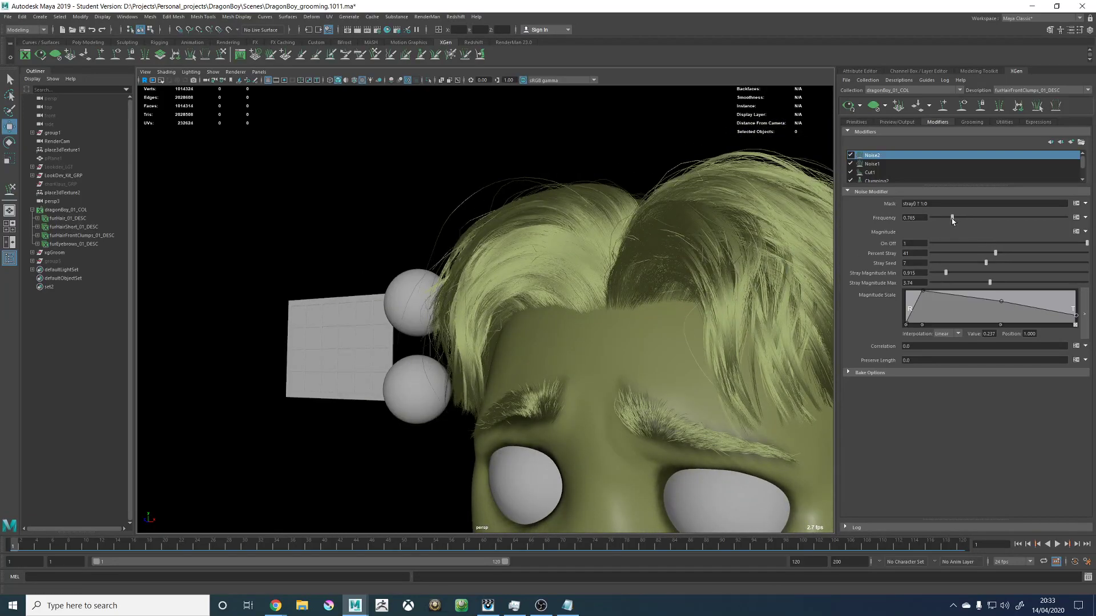
Step: Display the hair guides and sculpt the uppermost guides of the front clump beside the parting upward into a rounder arc
{"action": "left_click_drag", "start_coordinate": [555, 223], "coordinate": [585, 217], "text": "alt"}
{"action": "right_click_drag", "start_coordinate": [585, 218], "coordinate": [724, 293], "text": "alt"}
{"action": "left_click_drag", "start_coordinate": [724, 293], "coordinate": [549, 252], "text": "alt"}
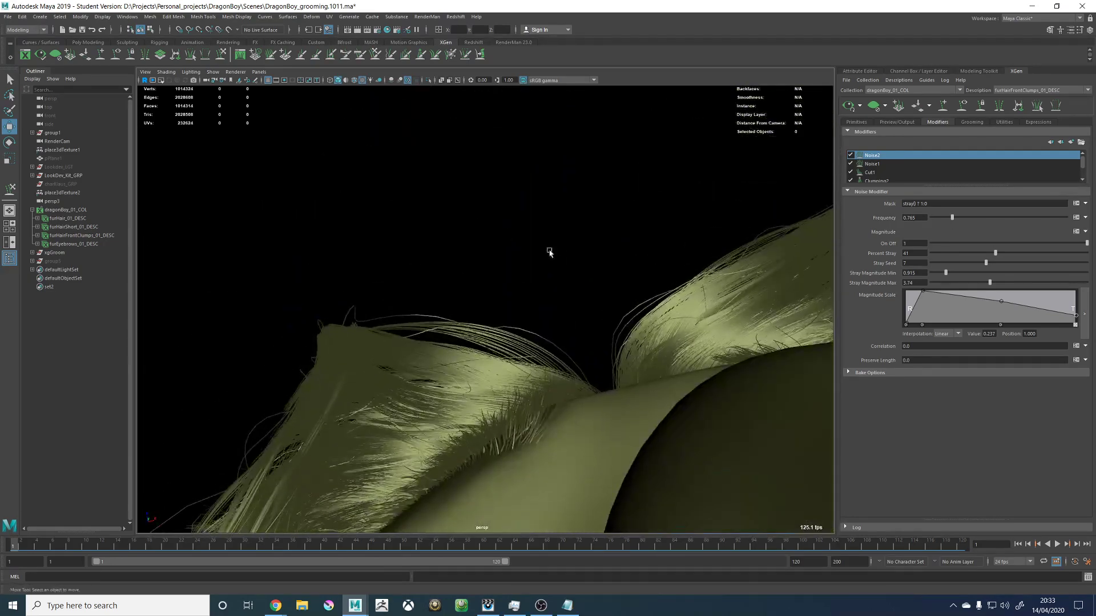
{"action": "left_click", "coordinate": [944, 106]}
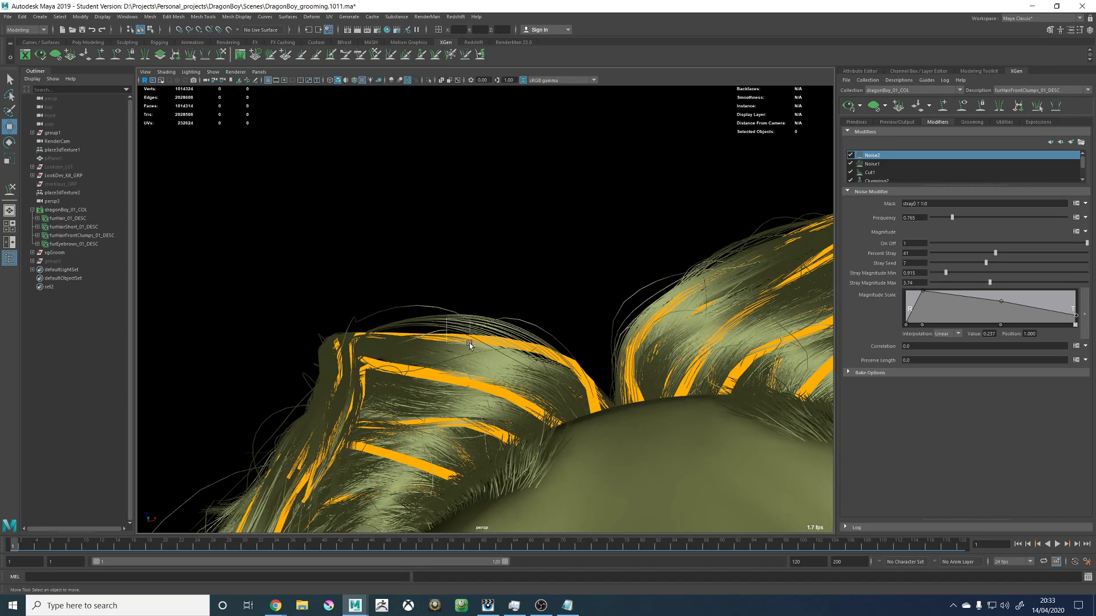
{"action": "left_click_drag", "start_coordinate": [470, 343], "coordinate": [456, 324]}
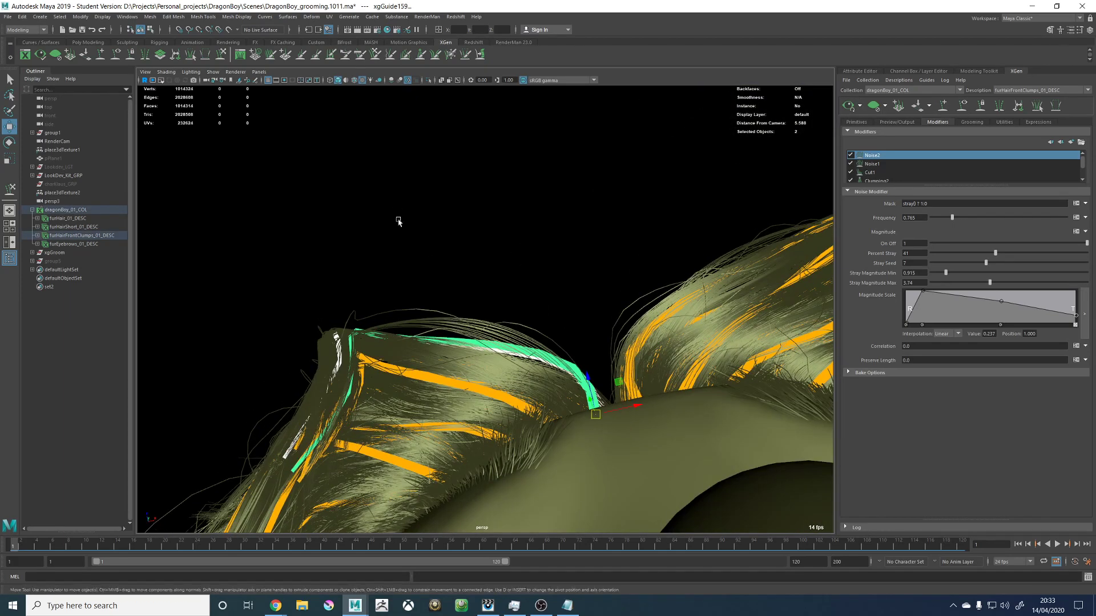
{"action": "left_click", "coordinate": [222, 54]}
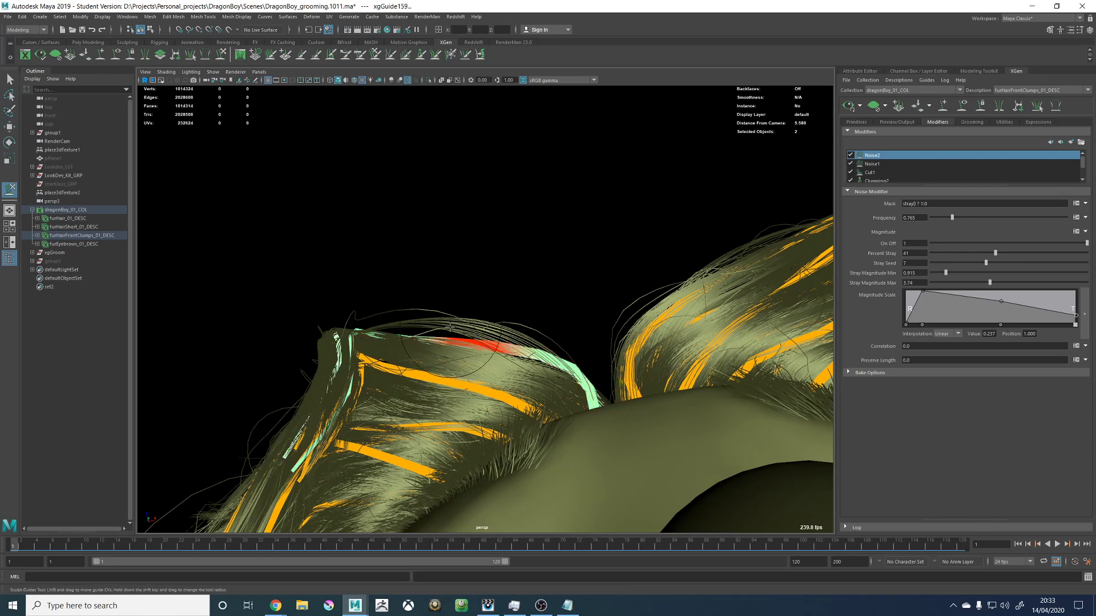
{"action": "left_click_drag", "start_coordinate": [424, 322], "coordinate": [402, 298]}
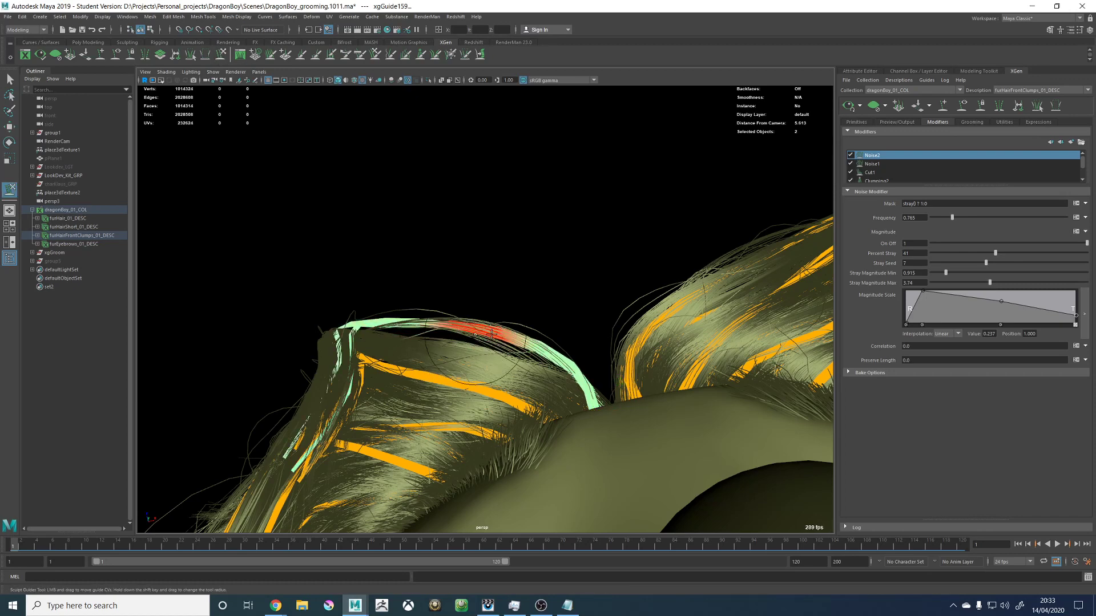
Step: Refresh the hair preview and examine the reshaped front clump from above, the side and below
{"action": "left_click", "coordinate": [848, 106]}
{"action": "left_click_drag", "start_coordinate": [504, 227], "coordinate": [512, 303], "text": "alt"}
{"action": "middle_click_drag", "start_coordinate": [492, 288], "coordinate": [527, 291], "text": "alt"}
{"action": "left_click_drag", "start_coordinate": [527, 291], "coordinate": [491, 272], "text": "alt"}
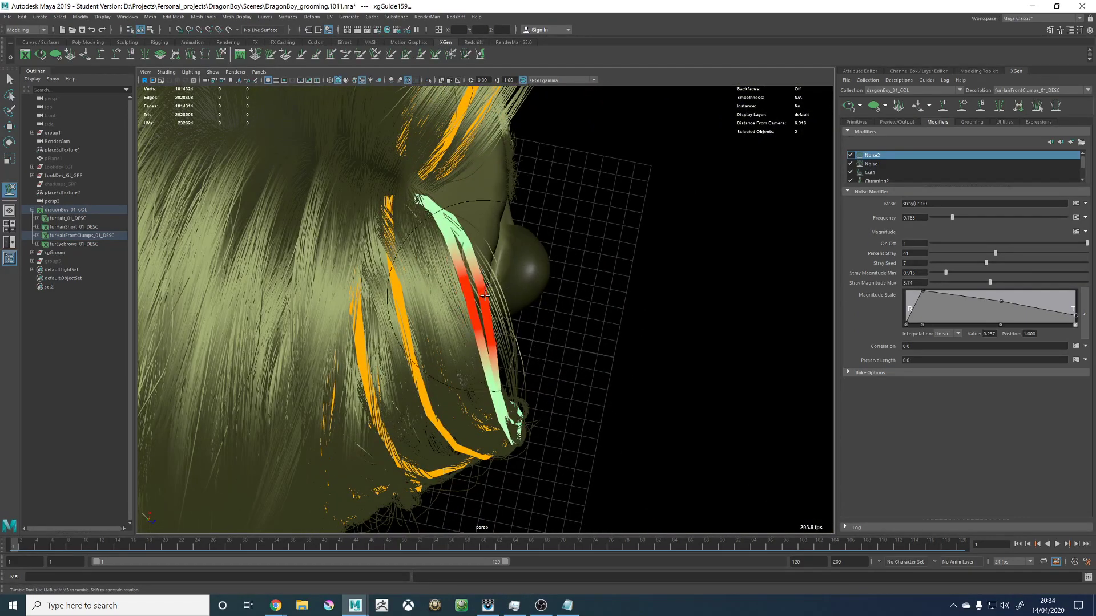
{"action": "left_click_drag", "start_coordinate": [491, 272], "coordinate": [411, 274], "text": "alt"}
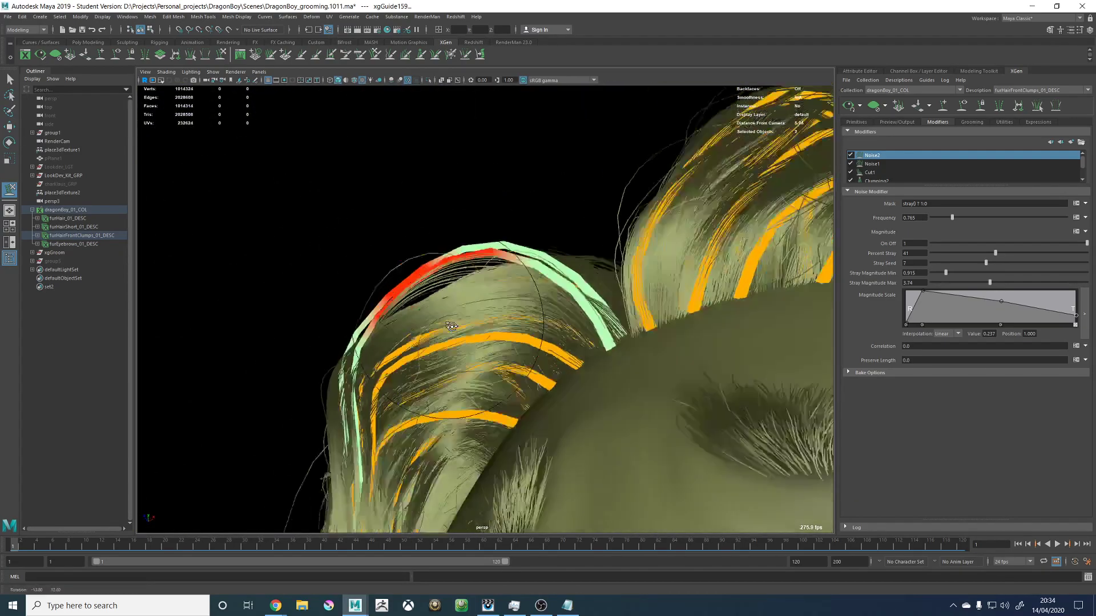
{"action": "right_click_drag", "start_coordinate": [411, 274], "coordinate": [347, 286], "text": "alt"}
{"action": "left_click_drag", "start_coordinate": [347, 286], "coordinate": [435, 207], "text": "alt"}
{"action": "key", "text": "w"}
{"action": "left_click", "coordinate": [511, 237]}
{"action": "left_click_drag", "start_coordinate": [511, 236], "coordinate": [605, 306], "text": "alt"}
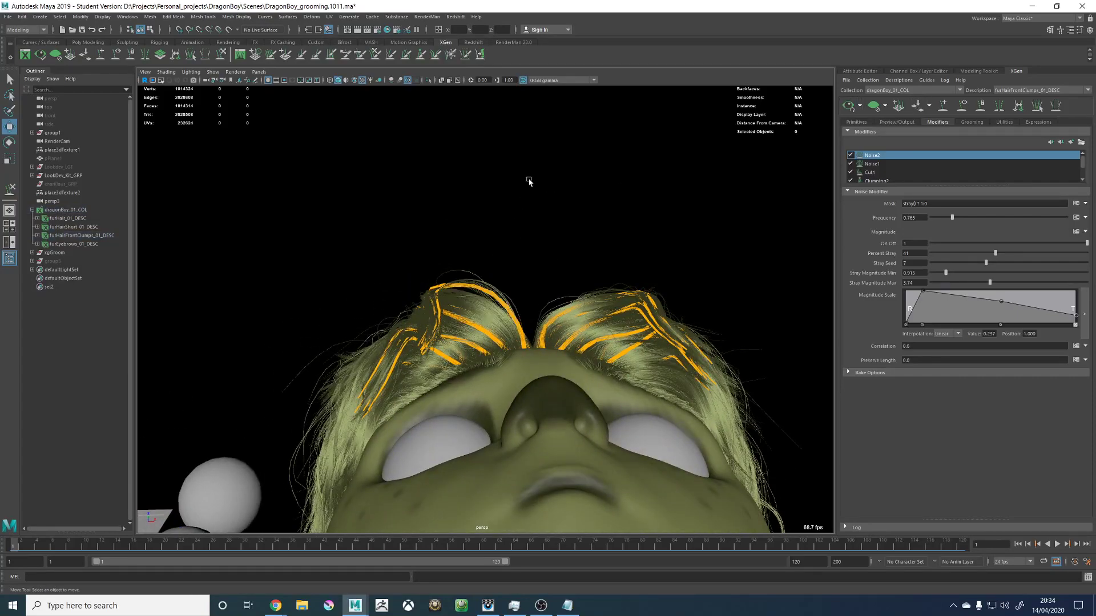
Step: Clear the front clump hair preview and bend the neighbouring inner guides outward with the Sculpt Guides tool
{"action": "left_click_drag", "start_coordinate": [530, 180], "coordinate": [576, 286], "text": "alt"}
{"action": "middle_click_drag", "start_coordinate": [576, 285], "coordinate": [630, 305], "text": "alt"}
{"action": "right_click_drag", "start_coordinate": [631, 305], "coordinate": [659, 312], "text": "alt"}
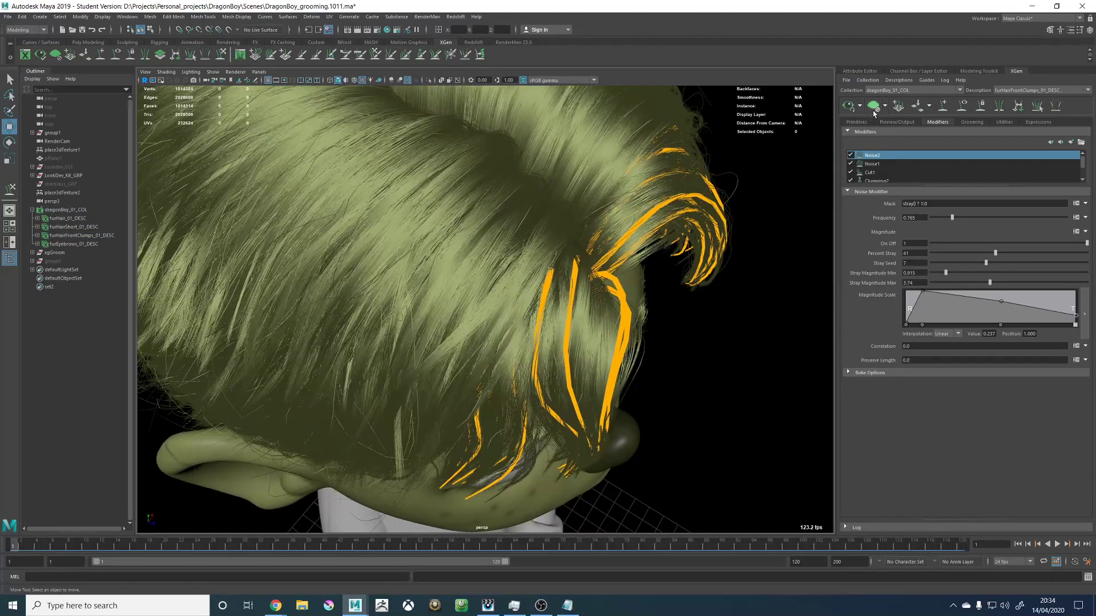
{"action": "left_click", "coordinate": [873, 109]}
{"action": "left_click_drag", "start_coordinate": [445, 252], "coordinate": [542, 300], "text": "alt"}
{"action": "left_click", "coordinate": [532, 338]}
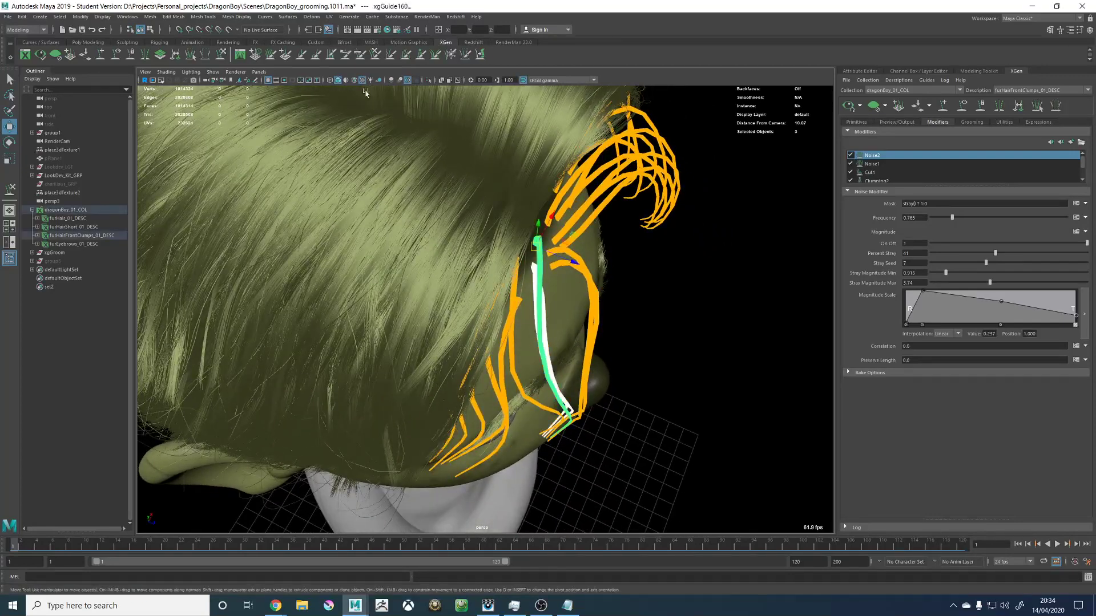
{"action": "key", "text": "t"}
{"action": "mouse_move", "coordinate": [537, 303]}
{"action": "left_mouse_down", "text": "alt"}
{"action": "mouse_move", "coordinate": [553, 305]}
{"action": "mouse_move", "coordinate": [421, 308]}
{"action": "left_mouse_up", "text": "alt"}
{"action": "key", "text": "b"}
{"action": "left_click_drag", "start_coordinate": [547, 330], "coordinate": [568, 320]}
{"action": "key", "text": "ctrl+z"}
{"action": "key", "text": "ctrl+z"}
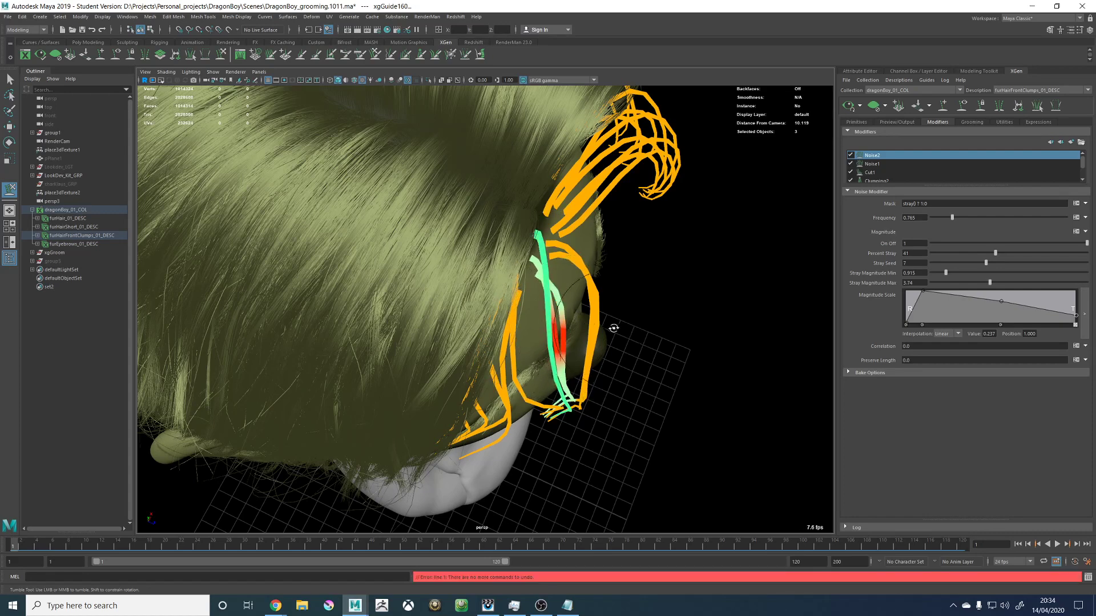
Step: Reduce the Sculpt Guides brush size to about 98 and flatten the bulge in the selected inner guides
{"action": "left_click_drag", "start_coordinate": [614, 320], "coordinate": [645, 311], "text": "alt"}
{"action": "left_click", "coordinate": [1080, 34]}
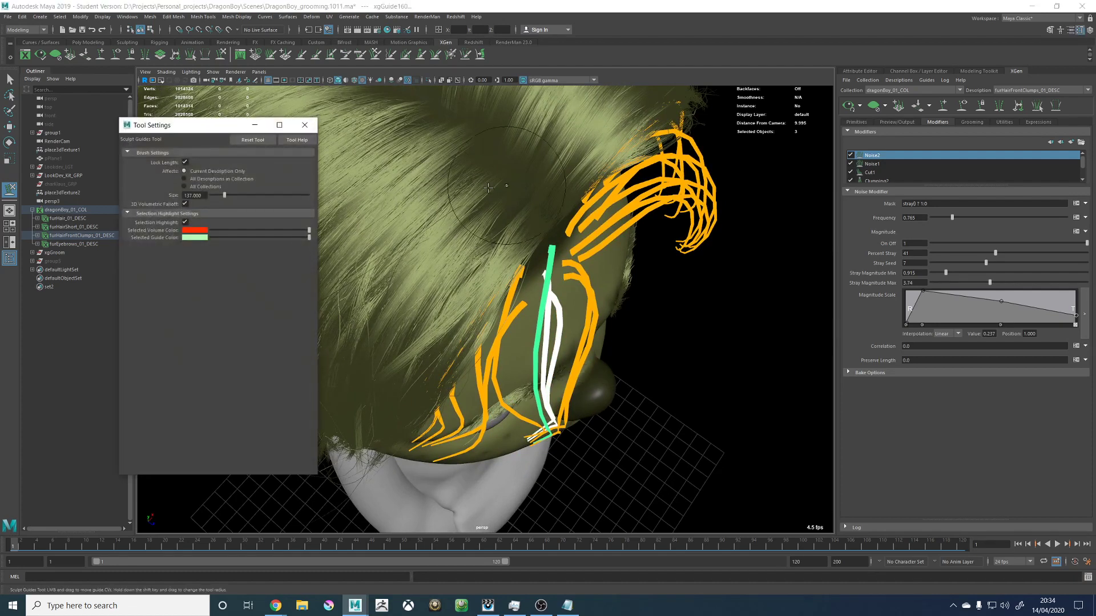
{"action": "left_click", "coordinate": [304, 125]}
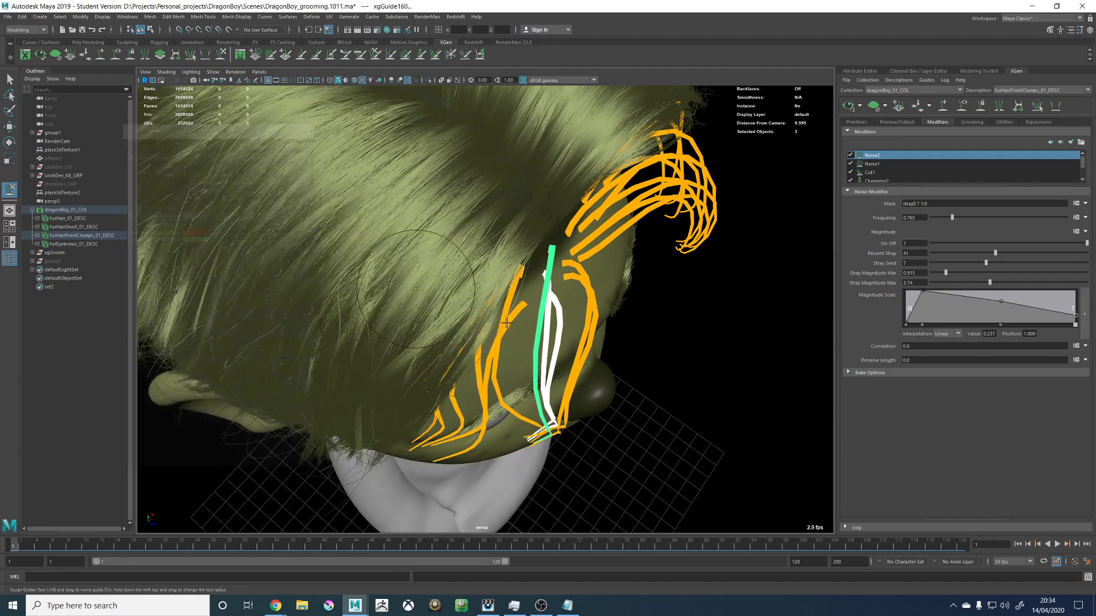
{"action": "mouse_move", "coordinate": [536, 285]}
{"action": "left_mouse_down", "text": "alt"}
{"action": "mouse_move", "coordinate": [559, 333]}
{"action": "mouse_move", "coordinate": [513, 330]}
{"action": "mouse_move", "coordinate": [592, 315]}
{"action": "mouse_move", "coordinate": [478, 227]}
{"action": "mouse_move", "coordinate": [428, 240]}
{"action": "mouse_move", "coordinate": [497, 260]}
{"action": "left_mouse_up", "text": "alt"}
{"action": "key", "text": "b"}
{"action": "right_click_drag", "start_coordinate": [496, 261], "coordinate": [541, 265], "text": "alt"}
{"action": "left_click_drag", "start_coordinate": [496, 261], "coordinate": [496, 279]}
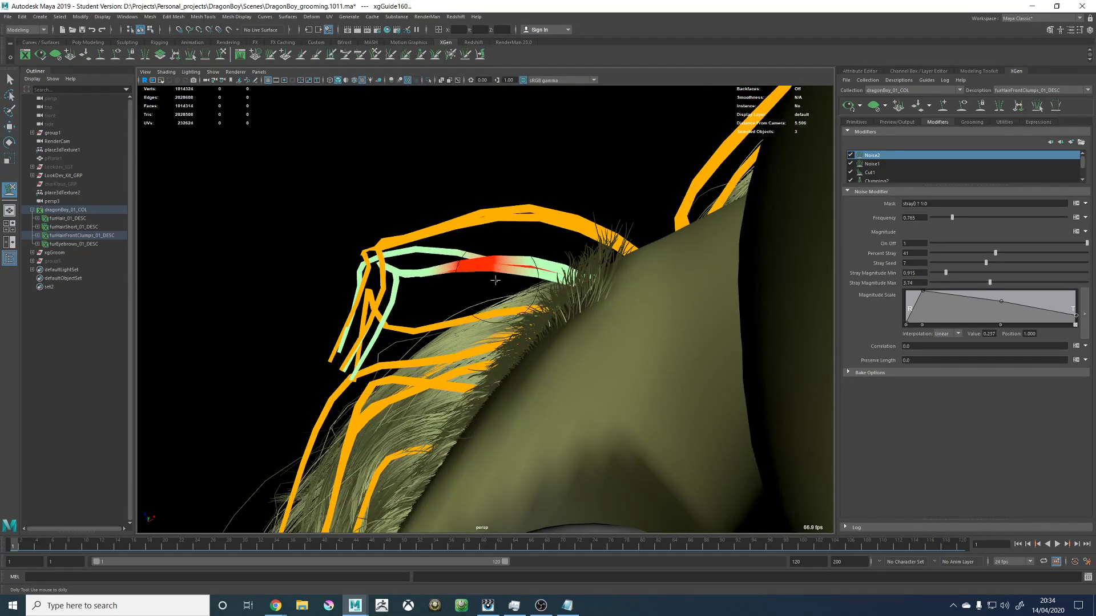
{"action": "left_click", "coordinate": [1079, 31]}
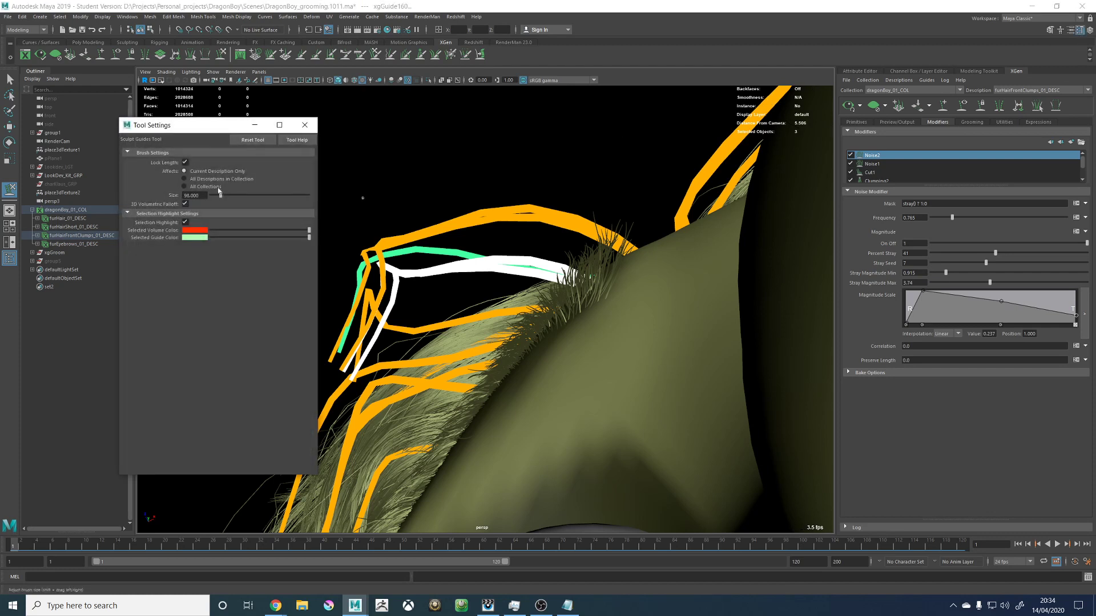
{"action": "left_click", "coordinate": [304, 125]}
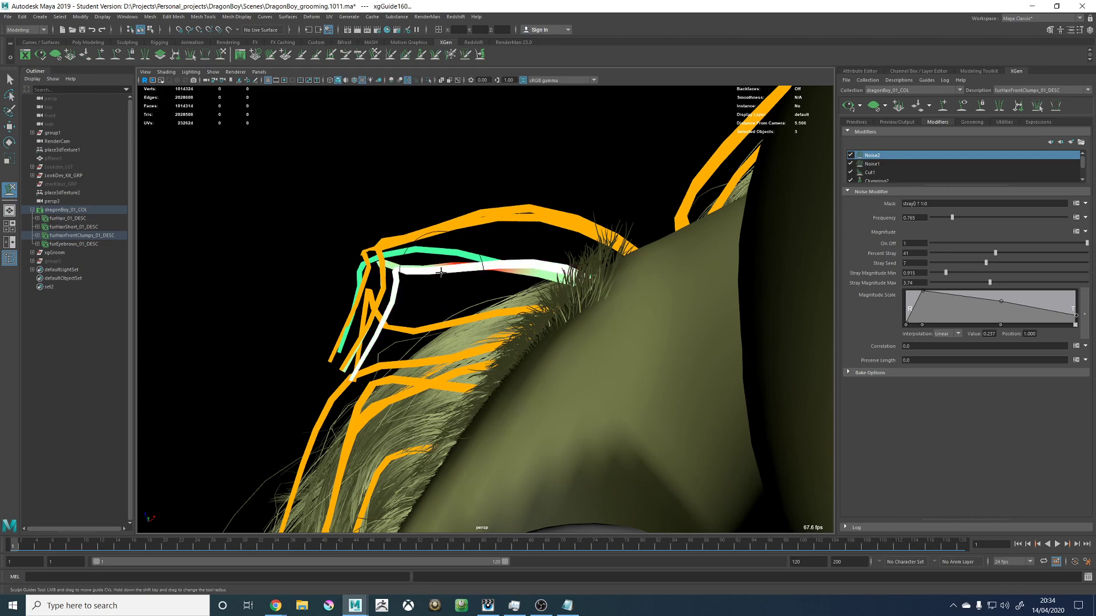
Step: Sculpt the selected inner guides along their length into a smooth arc beneath the uppermost guides
{"action": "mouse_move", "coordinate": [442, 233]}
{"action": "left_mouse_down", "text": "alt"}
{"action": "mouse_move", "coordinate": [461, 276]}
{"action": "mouse_move", "coordinate": [533, 361]}
{"action": "mouse_move", "coordinate": [479, 364]}
{"action": "left_mouse_up", "text": "alt"}
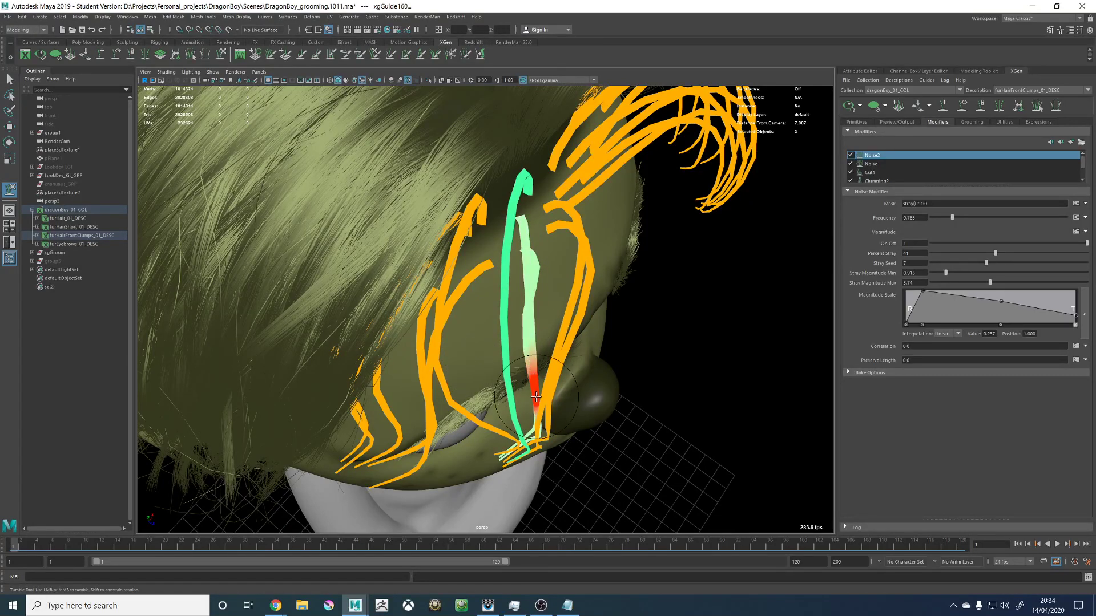
{"action": "mouse_move", "coordinate": [533, 397]}
{"action": "left_mouse_down"}
{"action": "mouse_move", "coordinate": [517, 398]}
{"action": "mouse_move", "coordinate": [538, 333]}
{"action": "left_mouse_up"}
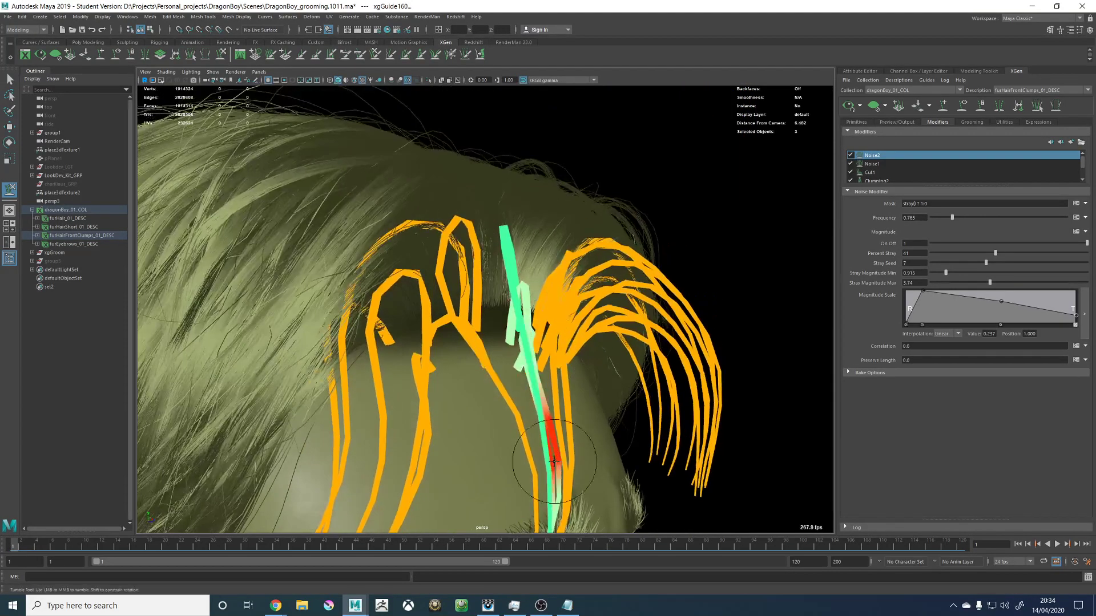
{"action": "mouse_move", "coordinate": [622, 443]}
{"action": "left_mouse_down", "text": "alt"}
{"action": "mouse_move", "coordinate": [636, 440]}
{"action": "mouse_move", "coordinate": [529, 392]}
{"action": "mouse_move", "coordinate": [456, 268]}
{"action": "mouse_move", "coordinate": [513, 263]}
{"action": "mouse_move", "coordinate": [496, 251]}
{"action": "left_mouse_up", "text": "alt"}
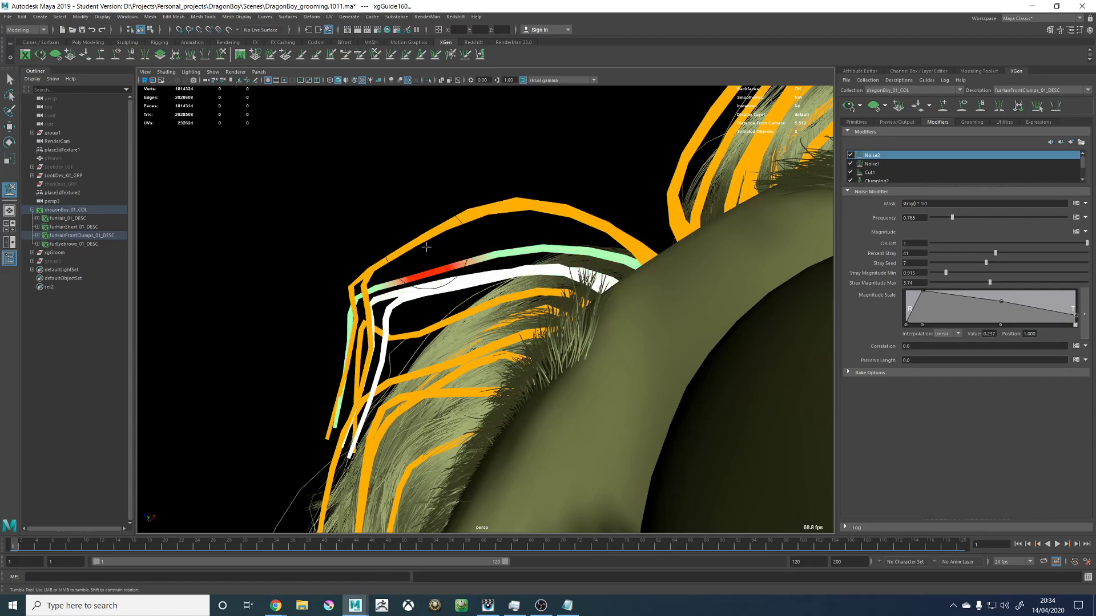
{"action": "left_click_drag", "start_coordinate": [426, 235], "coordinate": [628, 274], "text": "alt"}
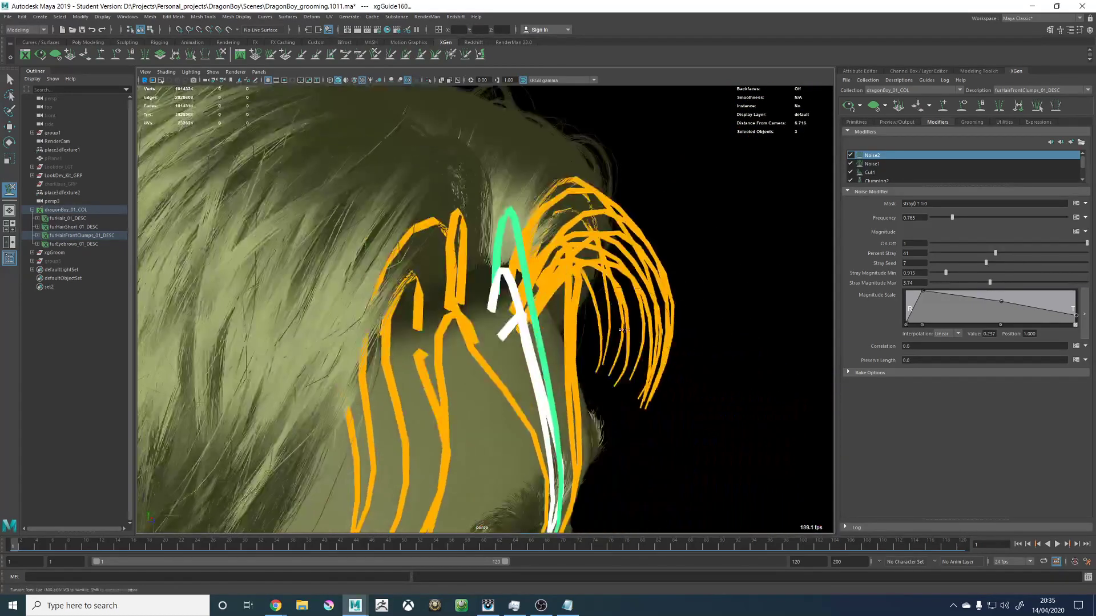
Step: Regenerate the front clump hair preview and hide the guides
{"action": "right_click_drag", "start_coordinate": [627, 274], "coordinate": [528, 281], "text": "alt"}
{"action": "left_click_drag", "start_coordinate": [490, 300], "coordinate": [626, 213], "text": "alt"}
{"action": "left_click_drag", "start_coordinate": [547, 193], "coordinate": [594, 234], "text": "alt"}
{"action": "left_click", "coordinate": [963, 107]}
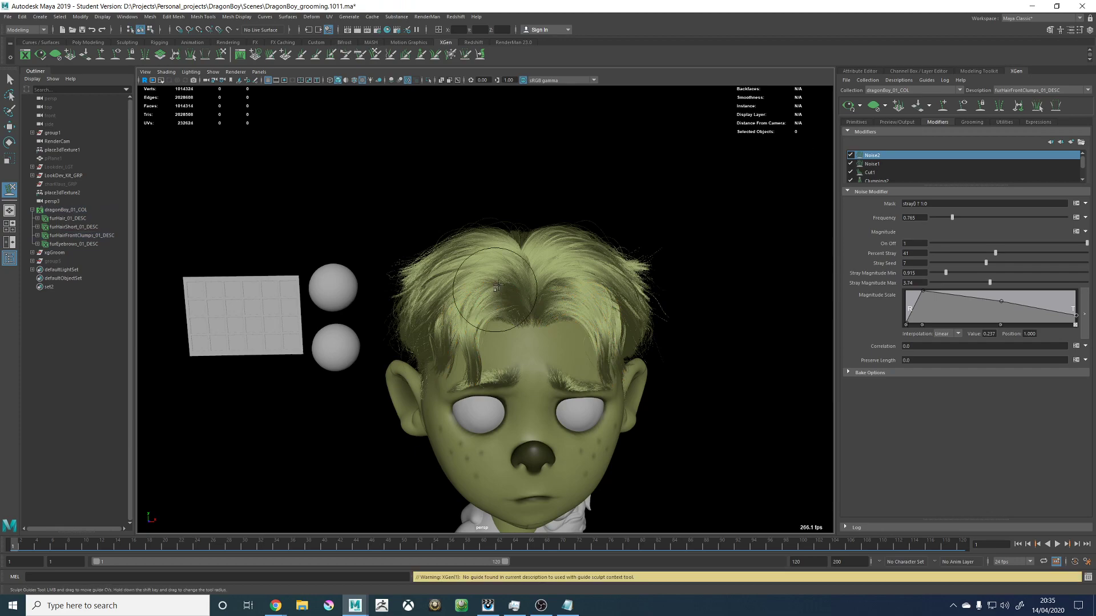
Step: Open the Noise Effect settings of the Clumping2 modifier
{"action": "left_click_drag", "start_coordinate": [511, 287], "coordinate": [569, 296], "text": "alt"}
{"action": "right_click_drag", "start_coordinate": [569, 296], "coordinate": [824, 258], "text": "alt"}
{"action": "scroll", "coordinate": [856, 171], "scroll_direction": "down", "scroll_amount": 1}
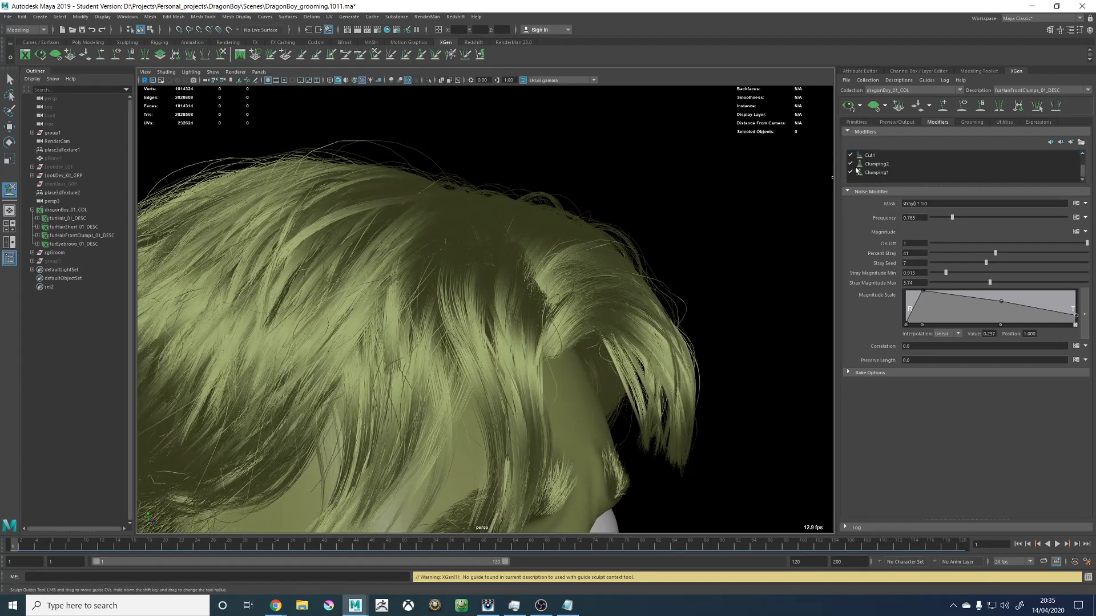
{"action": "left_click", "coordinate": [876, 164]}
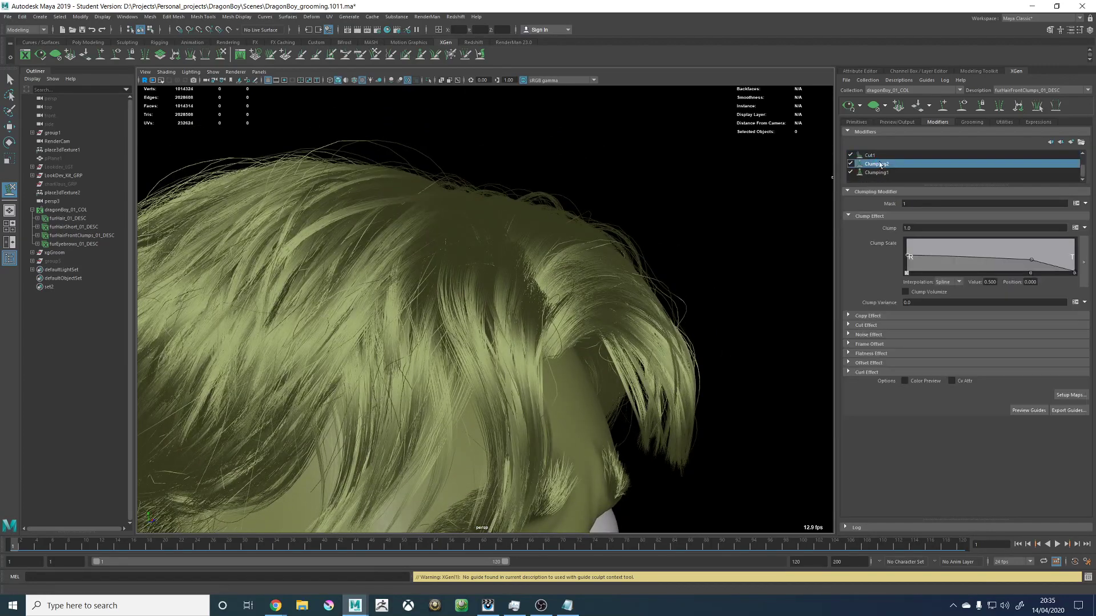
{"action": "left_click", "coordinate": [868, 336]}
Step: Try Clumping2 noise values of 0 and 2 while comparing the hair from different sides
{"action": "left_click", "coordinate": [920, 348]}
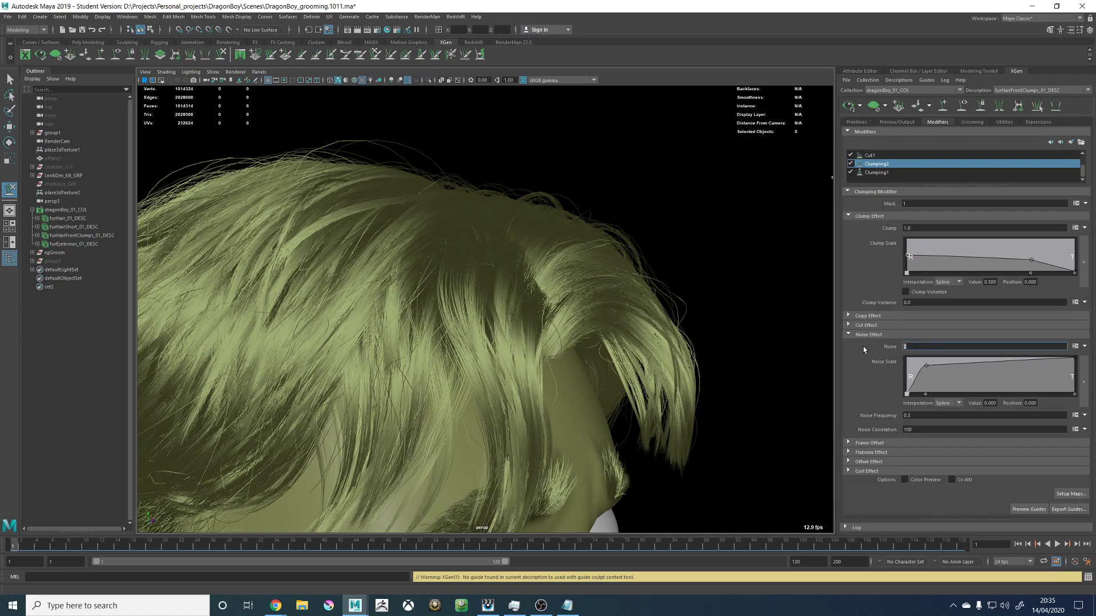
{"action": "type", "text": "0"}
{"action": "key", "text": "Return"}
{"action": "left_click_drag", "start_coordinate": [737, 329], "coordinate": [633, 284], "text": "alt"}
{"action": "right_click_drag", "start_coordinate": [634, 283], "coordinate": [694, 336], "text": "alt"}
{"action": "left_click_drag", "start_coordinate": [695, 336], "coordinate": [997, 318], "text": "alt"}
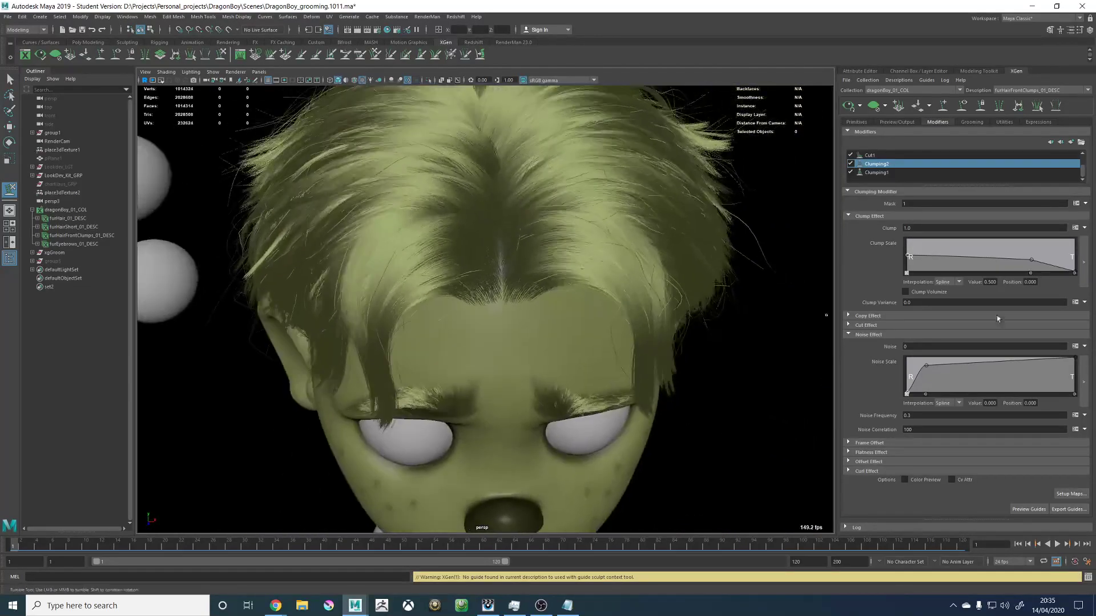
{"action": "double_click", "coordinate": [915, 346]}
{"action": "type", "text": "2"}
{"action": "key", "text": "Return"}
Step: Replace the Clumping2 noise value with rand(1,3), change its minimum to 0 and check the clumps from the side
{"action": "left_click_drag", "start_coordinate": [520, 294], "coordinate": [931, 361], "text": "alt"}
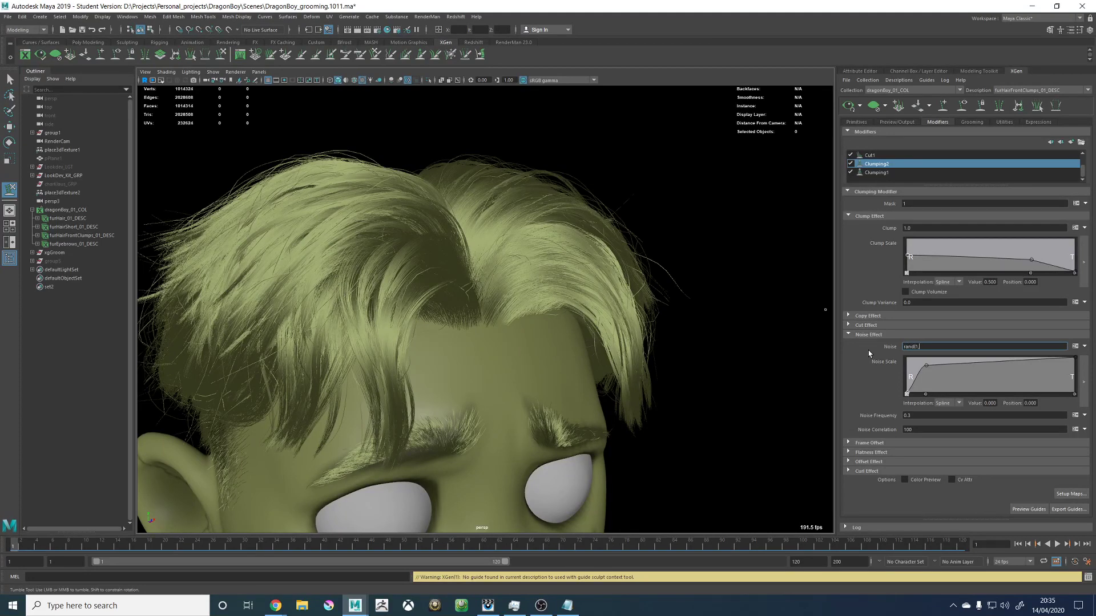
{"action": "key", "text": "Return"}
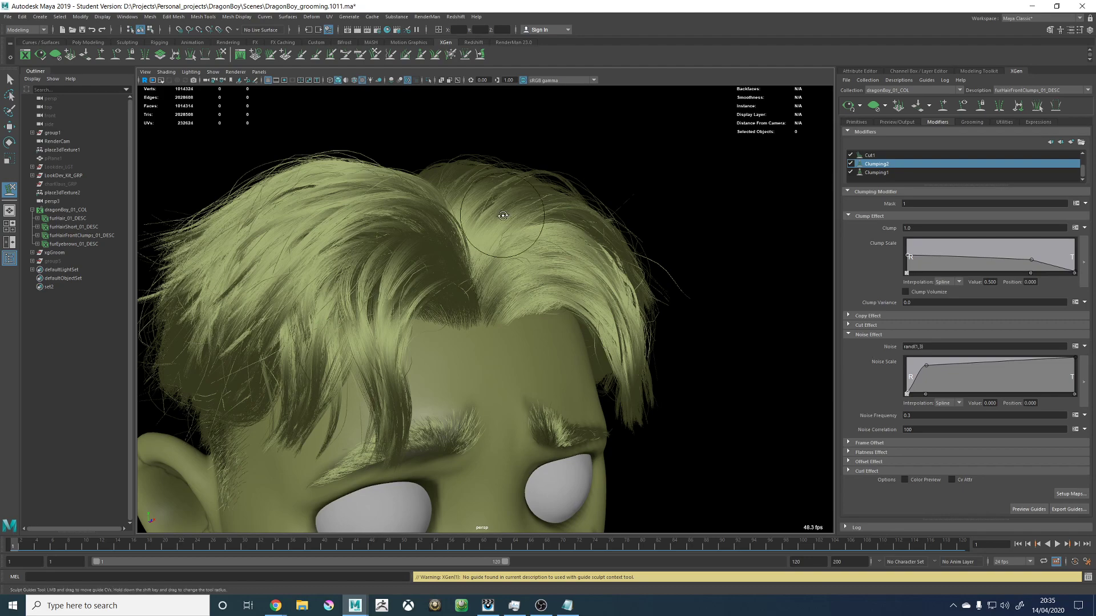
{"action": "left_click_drag", "start_coordinate": [503, 216], "coordinate": [554, 179], "text": "alt"}
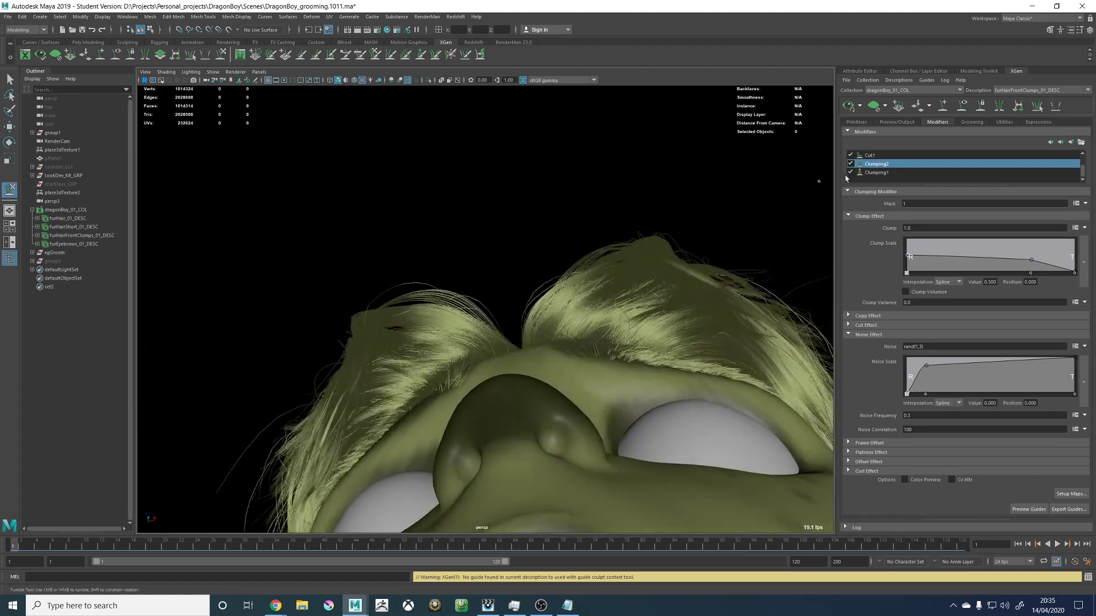
{"action": "left_click", "coordinate": [920, 346]}
{"action": "type", "text": "0"}
{"action": "key", "text": "Return"}
{"action": "left_click_drag", "start_coordinate": [609, 347], "coordinate": [661, 340], "text": "alt"}
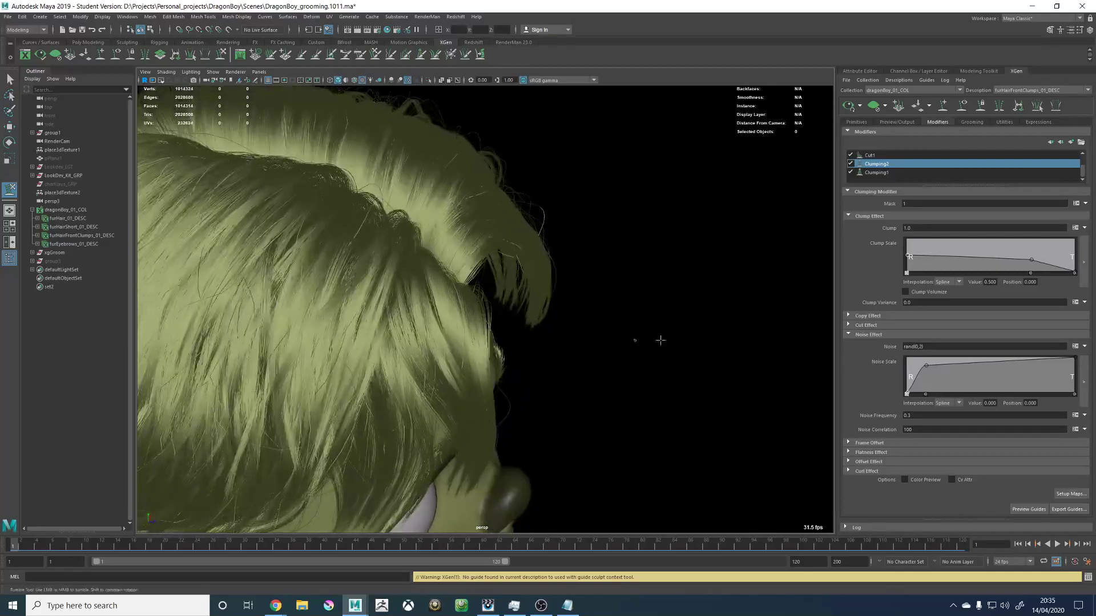
Step: Try rand(0,4) as the Clumping2 noise and examine the hair up close and from a distance
{"action": "left_click", "coordinate": [939, 350]}
{"action": "key", "text": "BackSpace"}
{"action": "key", "text": "BackSpace"}
{"action": "type", "text": "4)"}
{"action": "key", "text": "Return"}
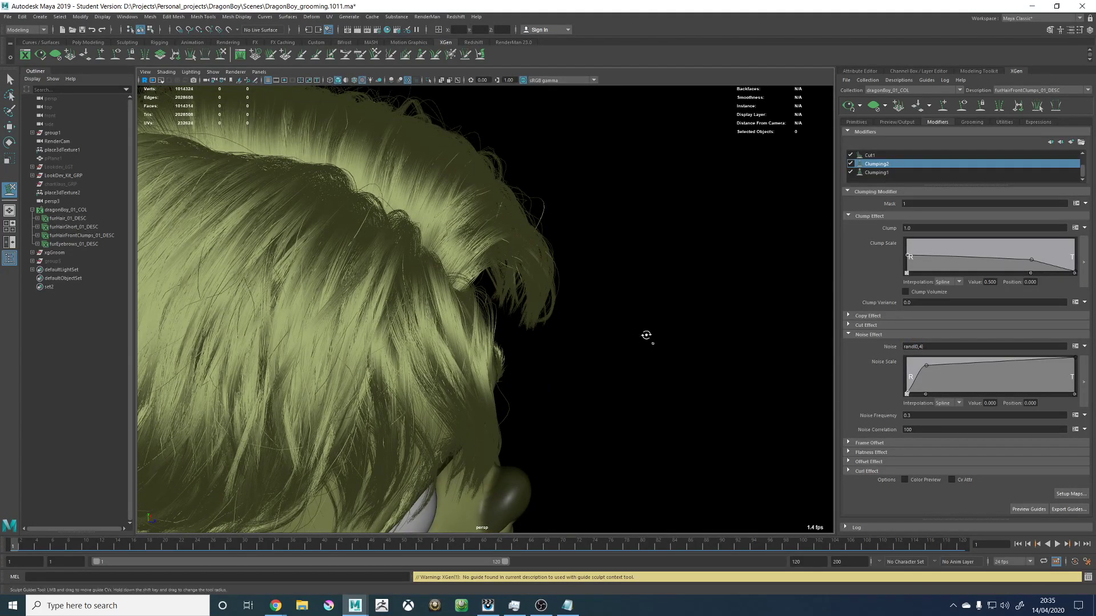
{"action": "left_click_drag", "start_coordinate": [645, 335], "coordinate": [570, 328], "text": "alt"}
{"action": "right_click_drag", "start_coordinate": [570, 327], "coordinate": [408, 303], "text": "alt"}
{"action": "mouse_move", "coordinate": [408, 303]}
{"action": "left_mouse_down", "text": "alt"}
{"action": "mouse_move", "coordinate": [525, 292]}
{"action": "mouse_move", "coordinate": [412, 294]}
{"action": "left_mouse_up", "text": "alt"}
{"action": "right_click_drag", "start_coordinate": [412, 293], "coordinate": [561, 266], "text": "alt"}
{"action": "mouse_move", "coordinate": [562, 265]}
{"action": "left_mouse_down", "text": "alt"}
{"action": "mouse_move", "coordinate": [497, 303]}
{"action": "mouse_move", "coordinate": [436, 276]}
{"action": "mouse_move", "coordinate": [480, 244]}
{"action": "mouse_move", "coordinate": [550, 264]}
{"action": "left_mouse_up", "text": "alt"}
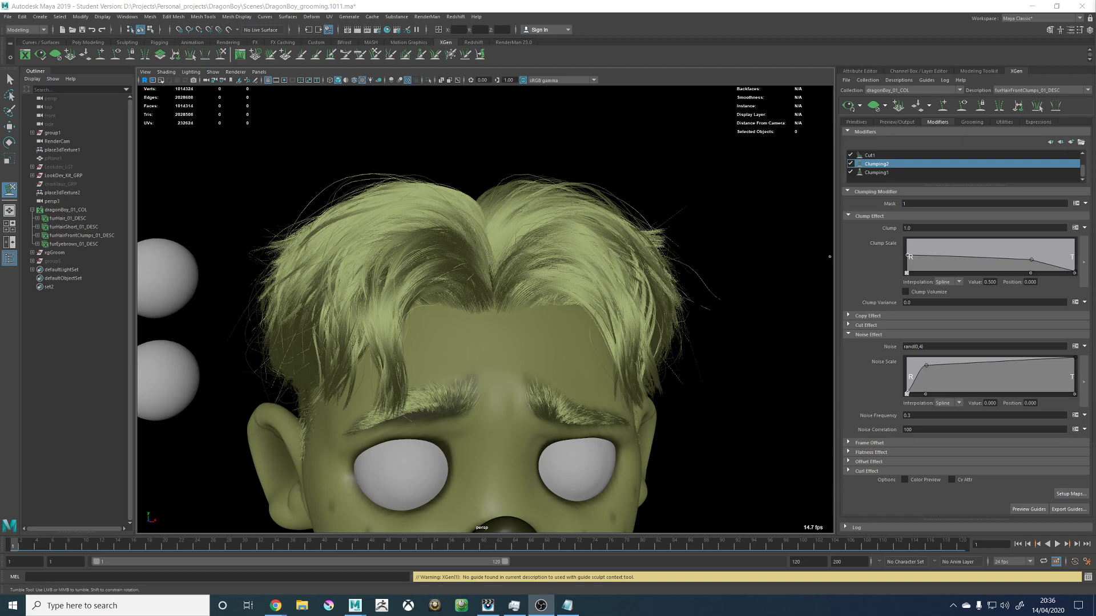
Step: Set the Clumping2 noise to rand(0,3) and check the hairstyle from the front
{"action": "left_click_drag", "start_coordinate": [599, 300], "coordinate": [745, 263], "text": "alt"}
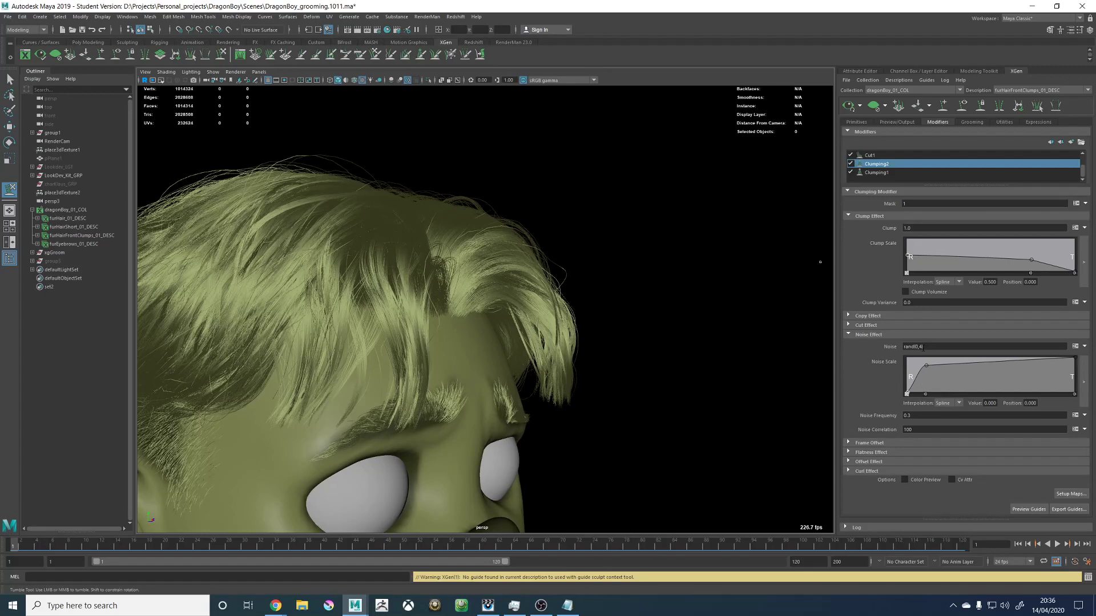
{"action": "left_click", "coordinate": [923, 348]}
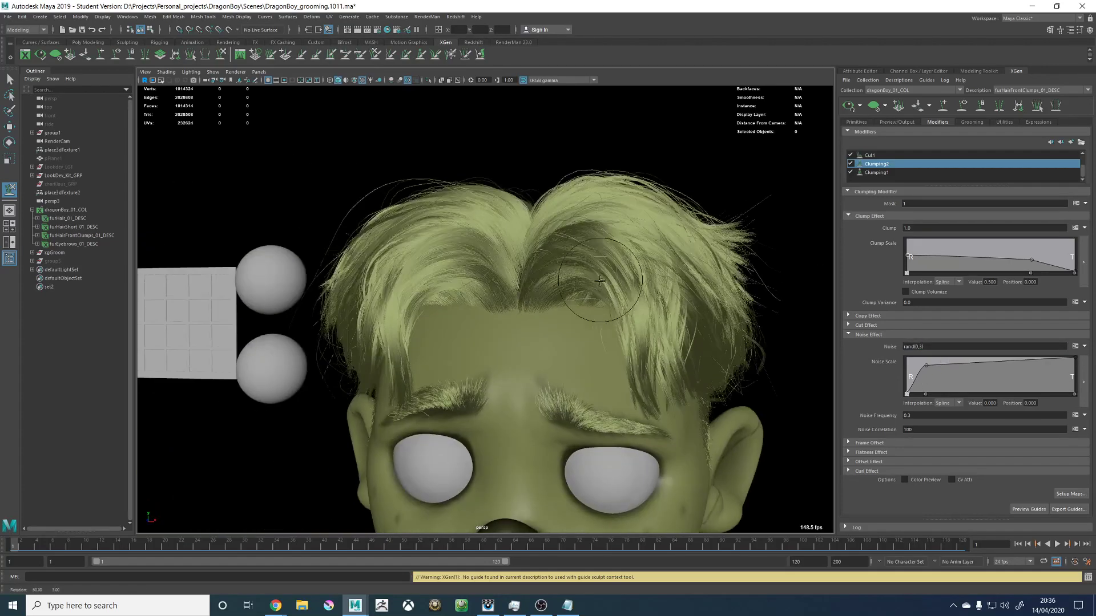
{"action": "right_click_drag", "start_coordinate": [692, 276], "coordinate": [646, 261], "text": "alt"}
{"action": "middle_click_drag", "start_coordinate": [646, 258], "coordinate": [624, 262], "text": "alt"}
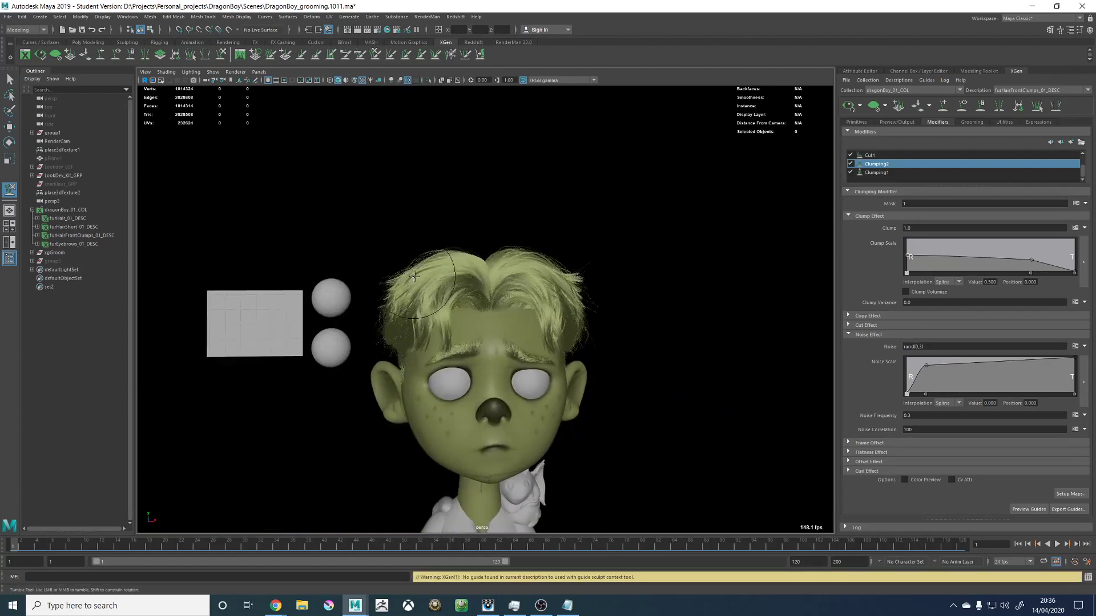
{"action": "left_click_drag", "start_coordinate": [624, 262], "coordinate": [518, 266], "text": "alt"}
{"action": "right_click_drag", "start_coordinate": [517, 267], "coordinate": [616, 286], "text": "alt"}
{"action": "left_click_drag", "start_coordinate": [616, 286], "coordinate": [628, 251], "text": "alt"}
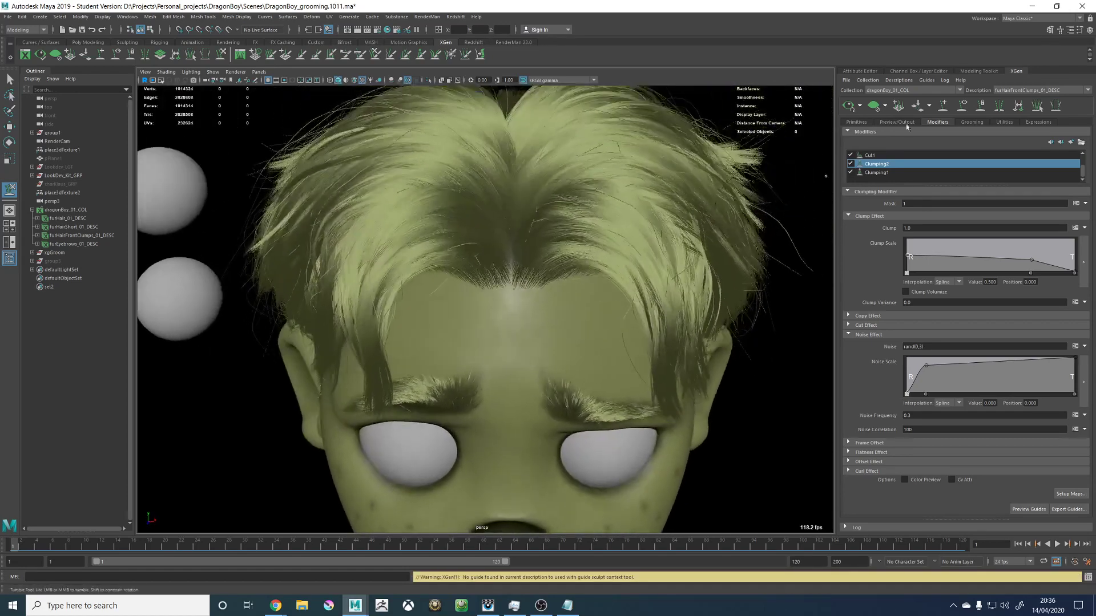
Step: Set the Noise2 modifier's correlation to 100 and check the stray hairs from a lower angle
{"action": "scroll", "coordinate": [879, 166], "scroll_direction": "up", "scroll_amount": 1}
{"action": "left_click", "coordinate": [880, 157]}
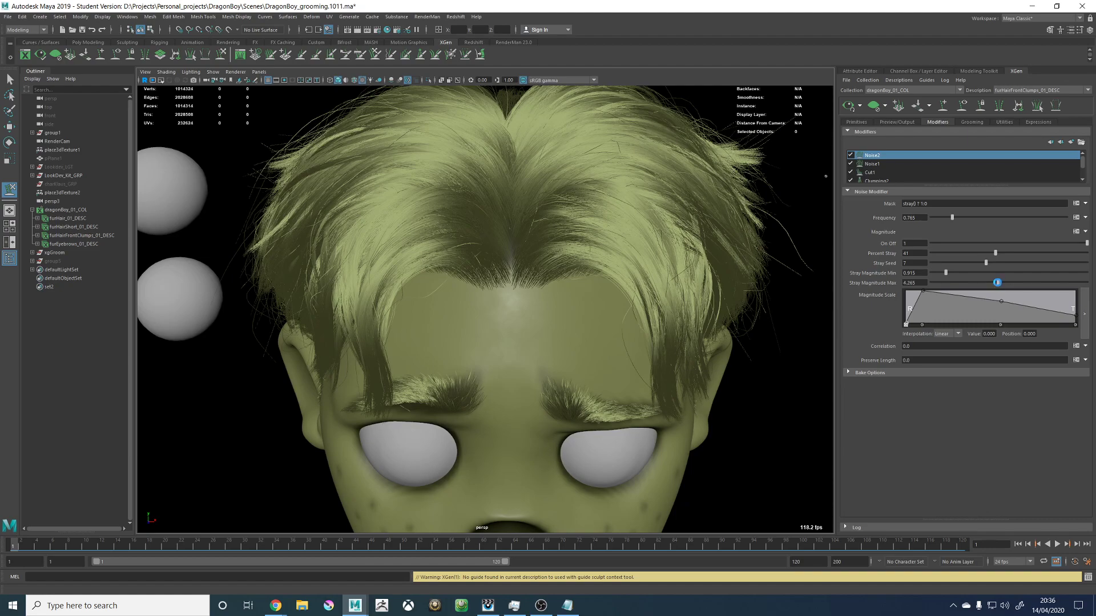
{"action": "left_click_drag", "start_coordinate": [502, 319], "coordinate": [534, 316], "text": "alt"}
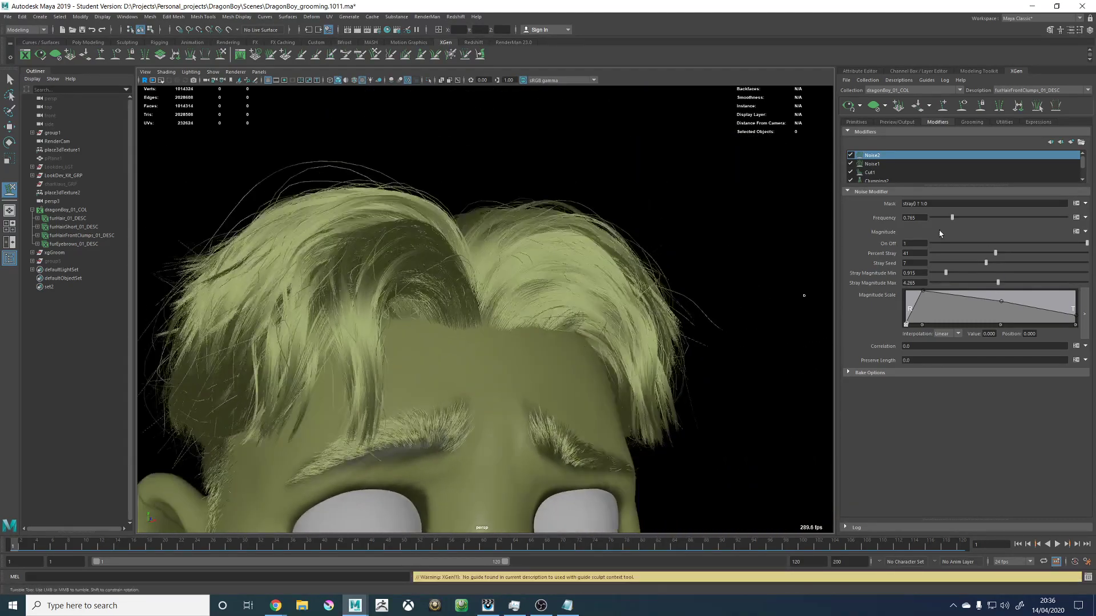
{"action": "left_click", "coordinate": [923, 345]}
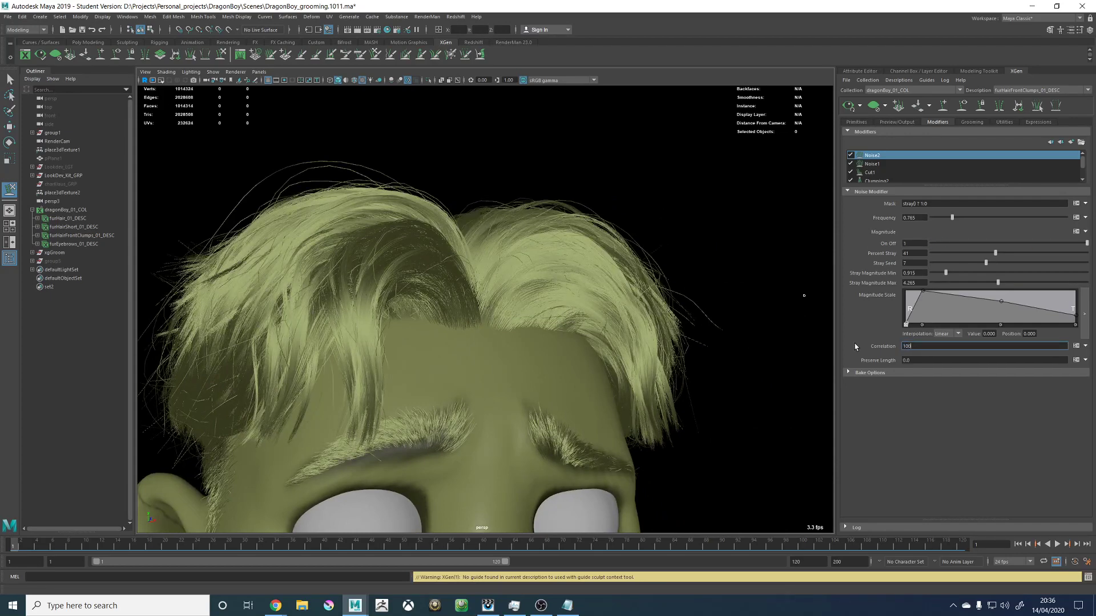
{"action": "key", "text": "Return"}
{"action": "mouse_move", "coordinate": [563, 294]}
{"action": "left_mouse_down", "text": "alt"}
{"action": "mouse_move", "coordinate": [542, 264]}
{"action": "mouse_move", "coordinate": [548, 289]}
{"action": "left_mouse_up", "text": "alt"}
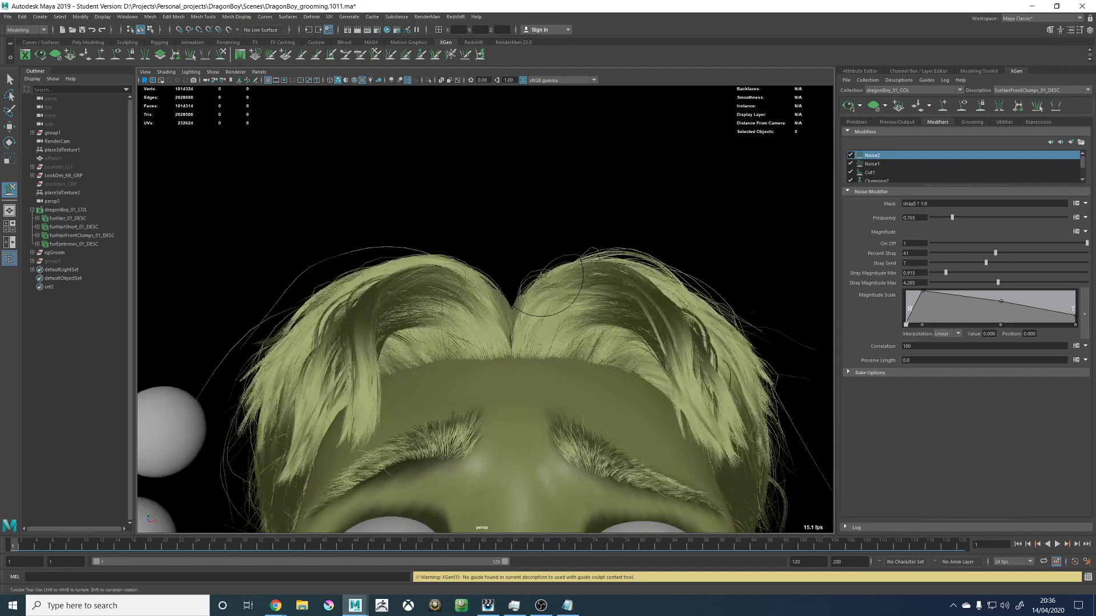
Step: Set the Noise2 correlation to 20 and check the front hair from above
{"action": "left_click", "coordinate": [931, 348]}
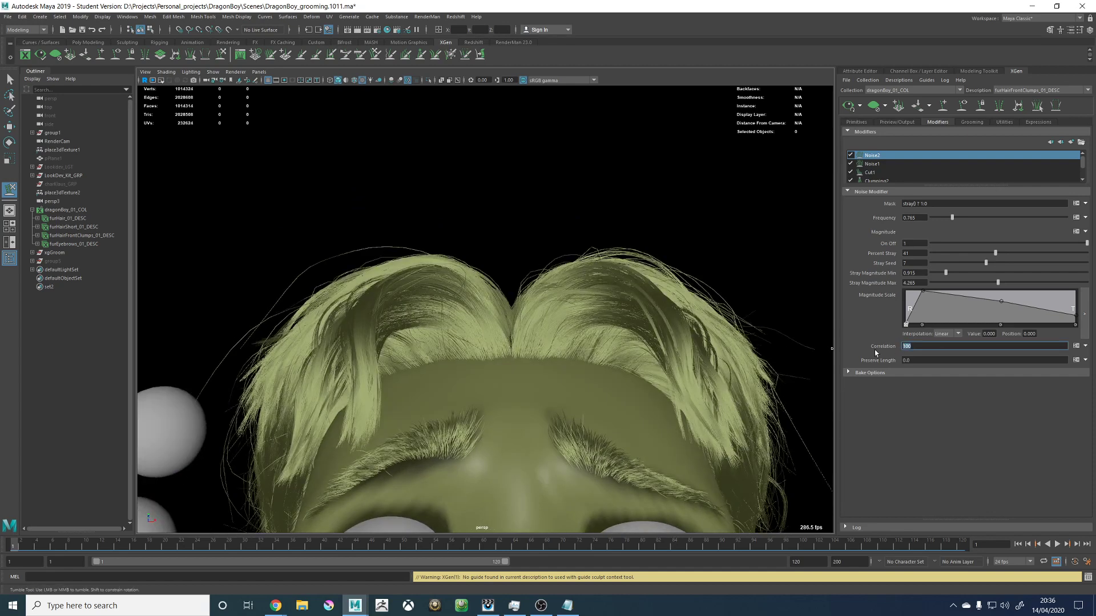
{"action": "key", "text": "Return"}
{"action": "left_click_drag", "start_coordinate": [590, 272], "coordinate": [827, 352], "text": "alt"}
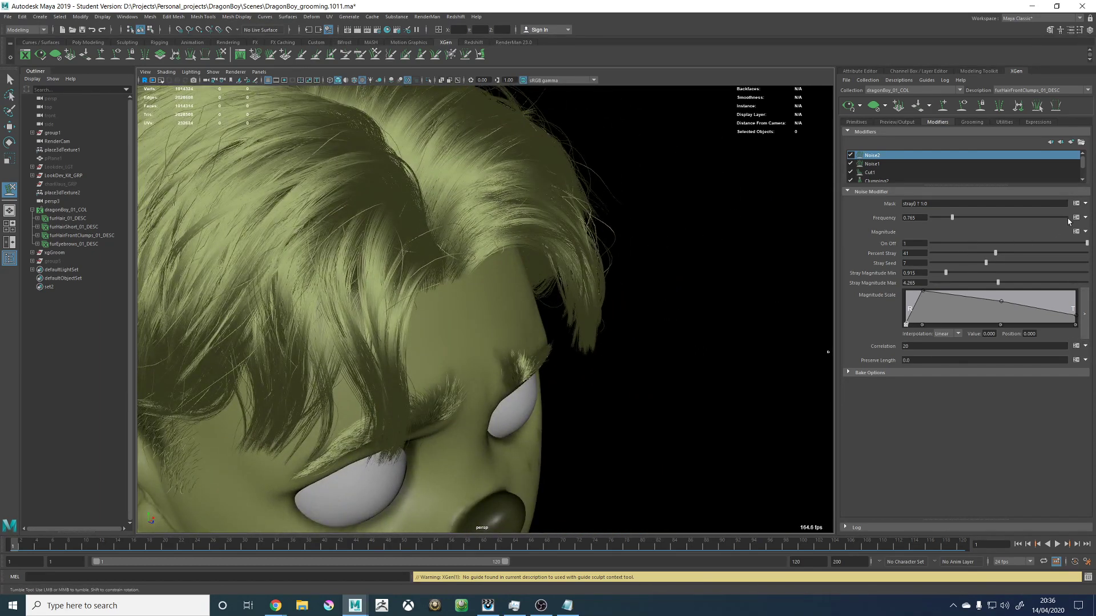
Step: Replace the Noise2 correlation value with the slider expression "$a = 20; #0,100" followed by "$a", and check the hair from the front
{"action": "left_click", "coordinate": [1076, 347]}
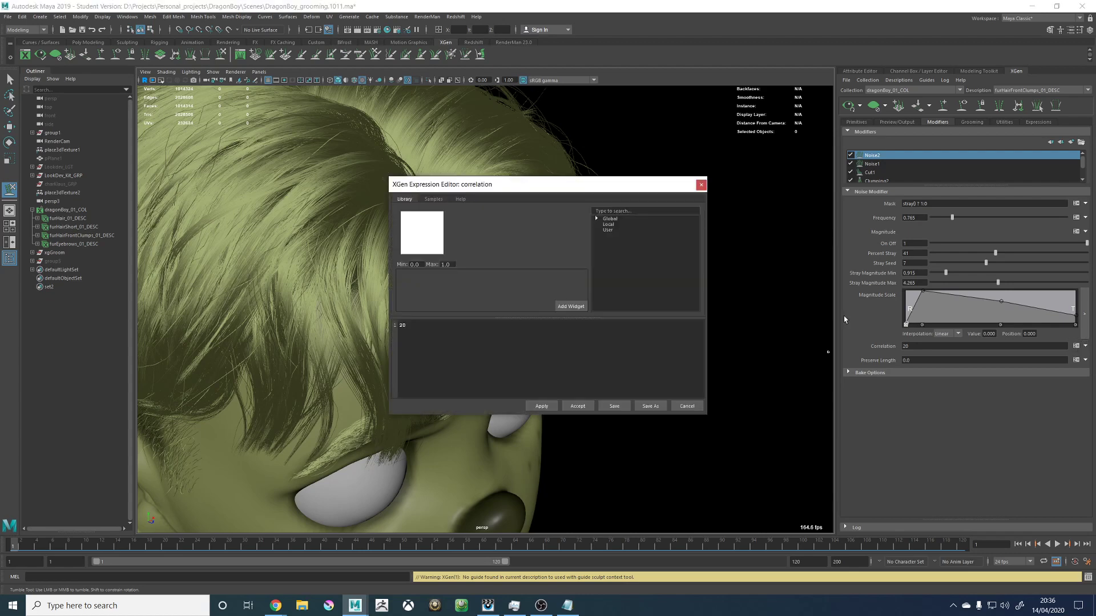
{"action": "left_click", "coordinate": [441, 337]}
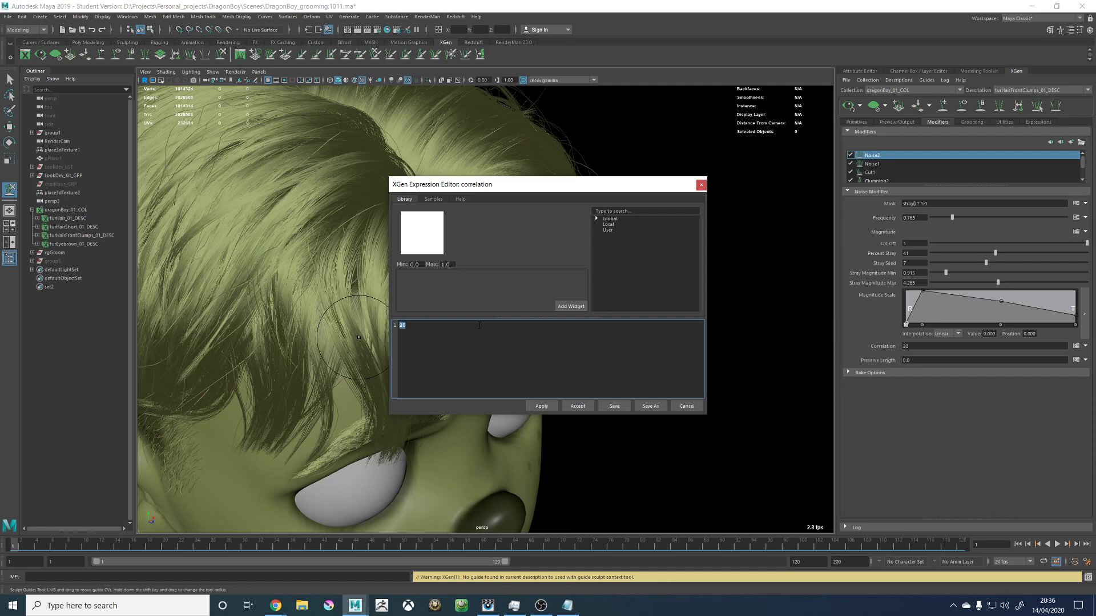
{"action": "type", "text": "$a"}
{"action": "type", "text": "a"}
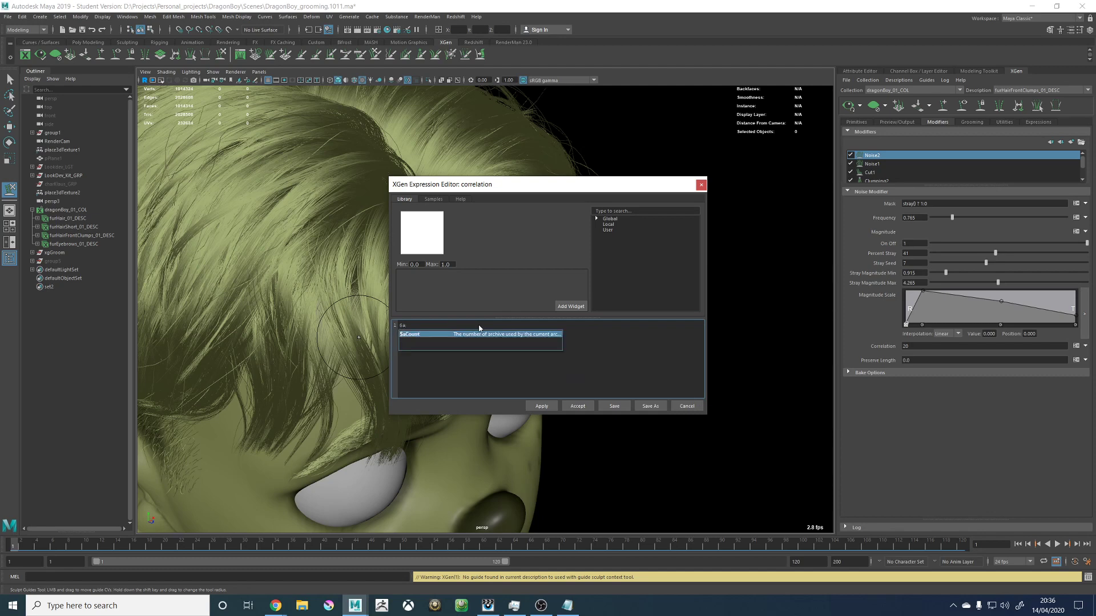
{"action": "type", "text": " = "}
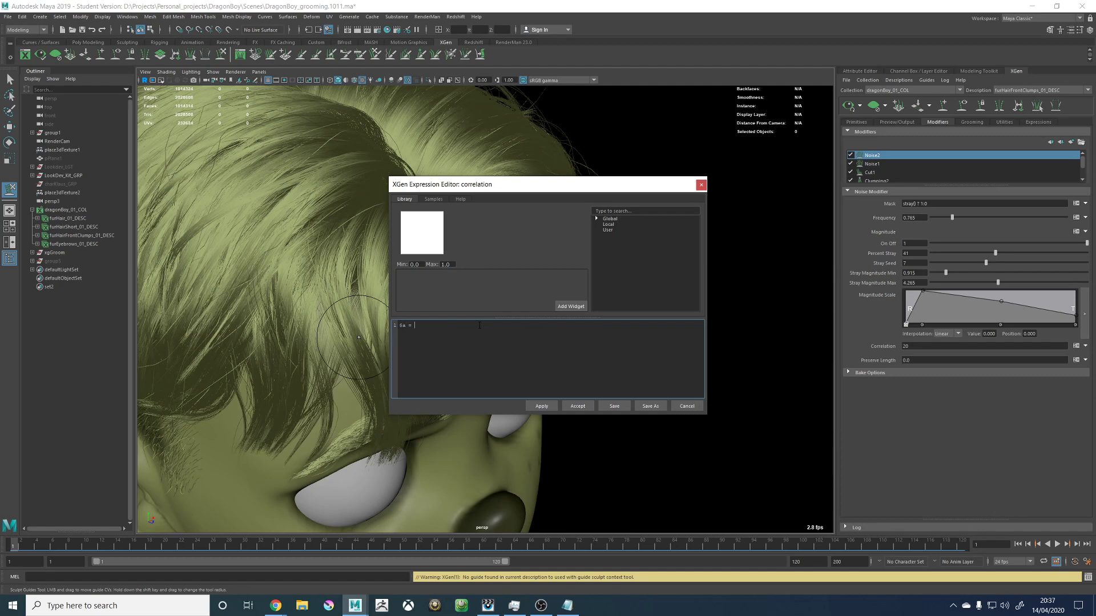
{"action": "type", "text": "20;"}
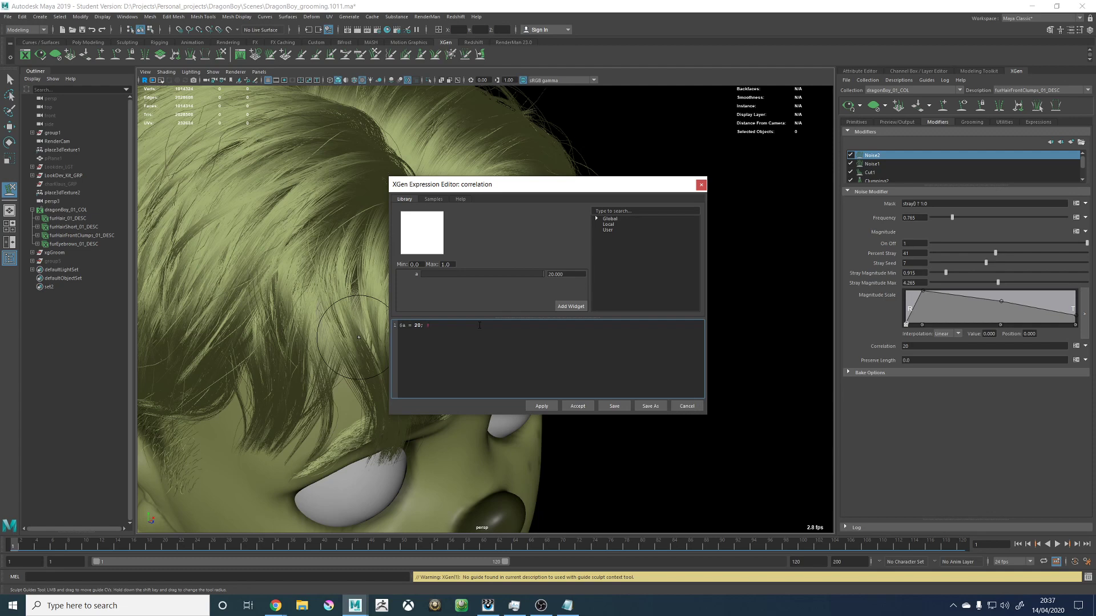
{"action": "type", "text": " #0,100 $a"}
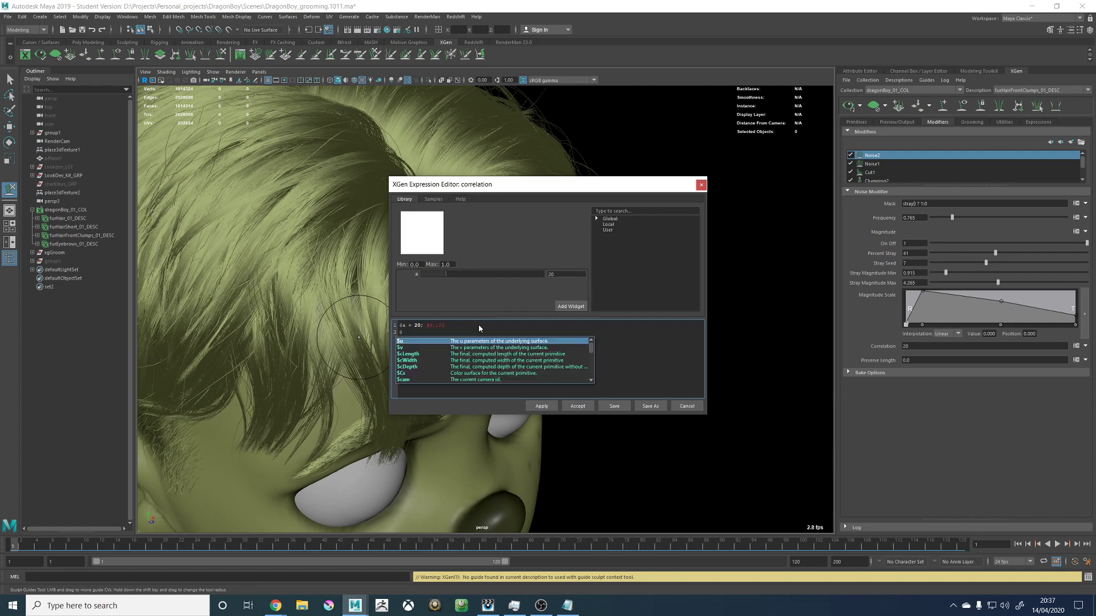
{"action": "left_click", "coordinate": [541, 406]}
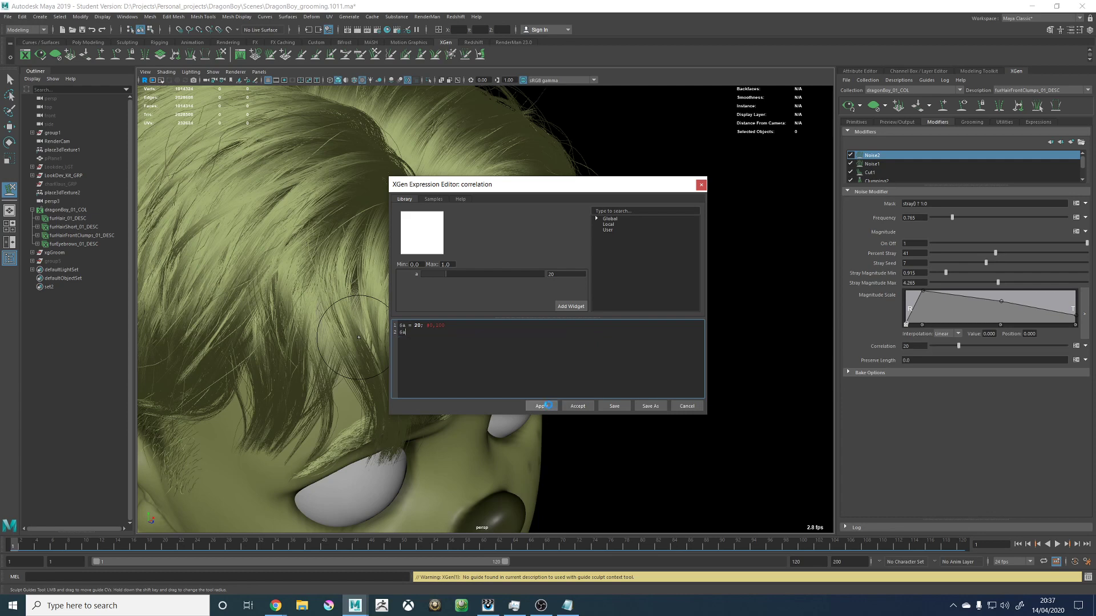
{"action": "left_click", "coordinate": [578, 406]}
{"action": "left_click_drag", "start_coordinate": [605, 320], "coordinate": [577, 288], "text": "alt"}
{"action": "right_click_drag", "start_coordinate": [577, 288], "coordinate": [492, 284], "text": "alt"}
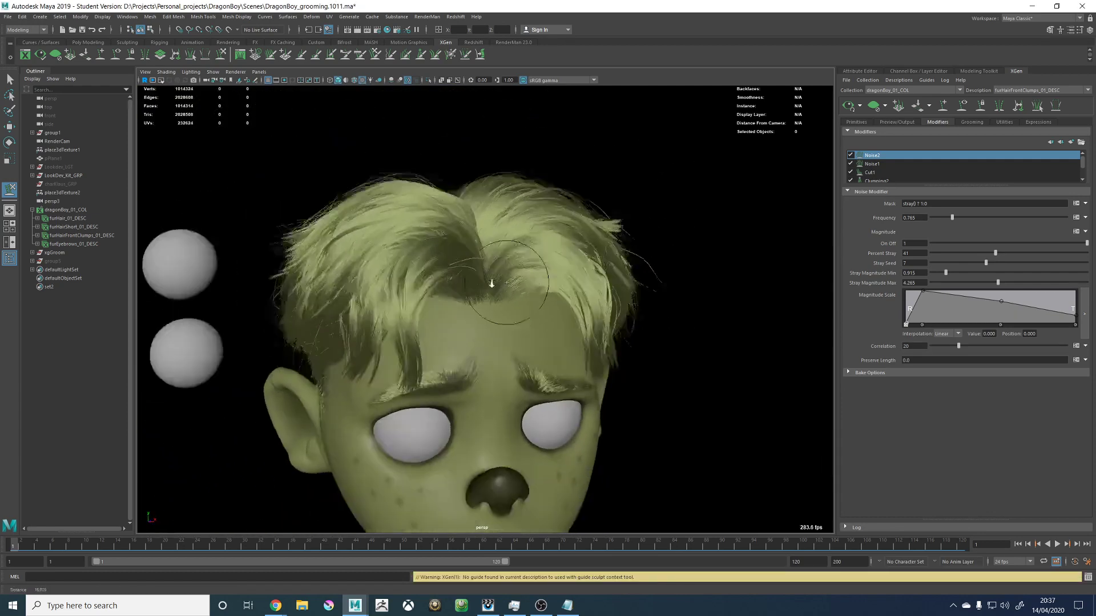
{"action": "left_click_drag", "start_coordinate": [492, 284], "coordinate": [535, 285], "text": "alt"}
Step: Copy the complete slider expression from the Noise2 correlation
{"action": "left_click", "coordinate": [1075, 360]}
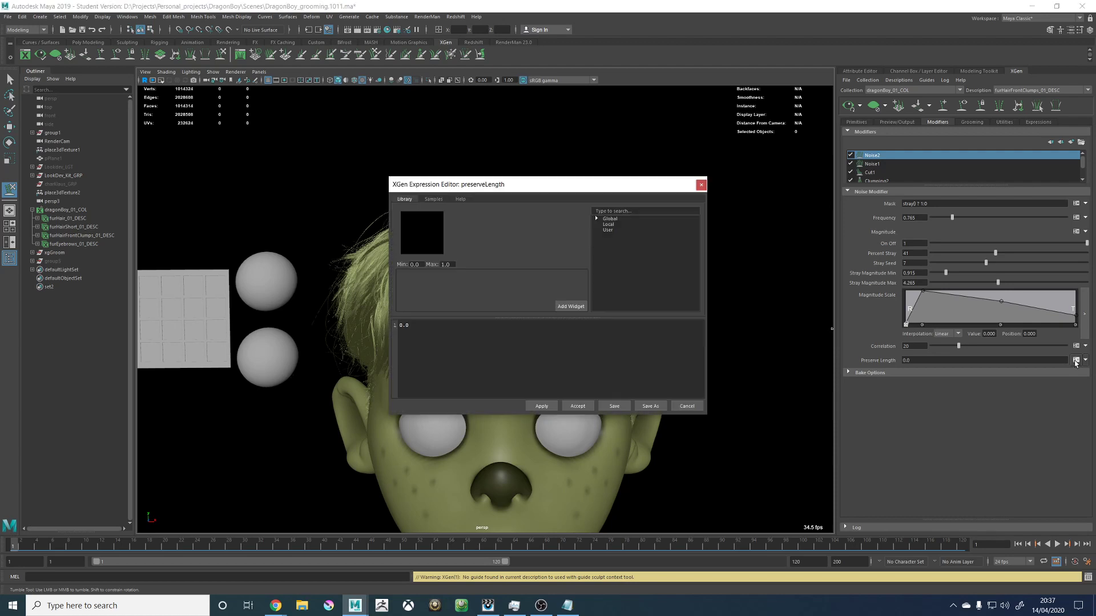
{"action": "left_click", "coordinate": [701, 187]}
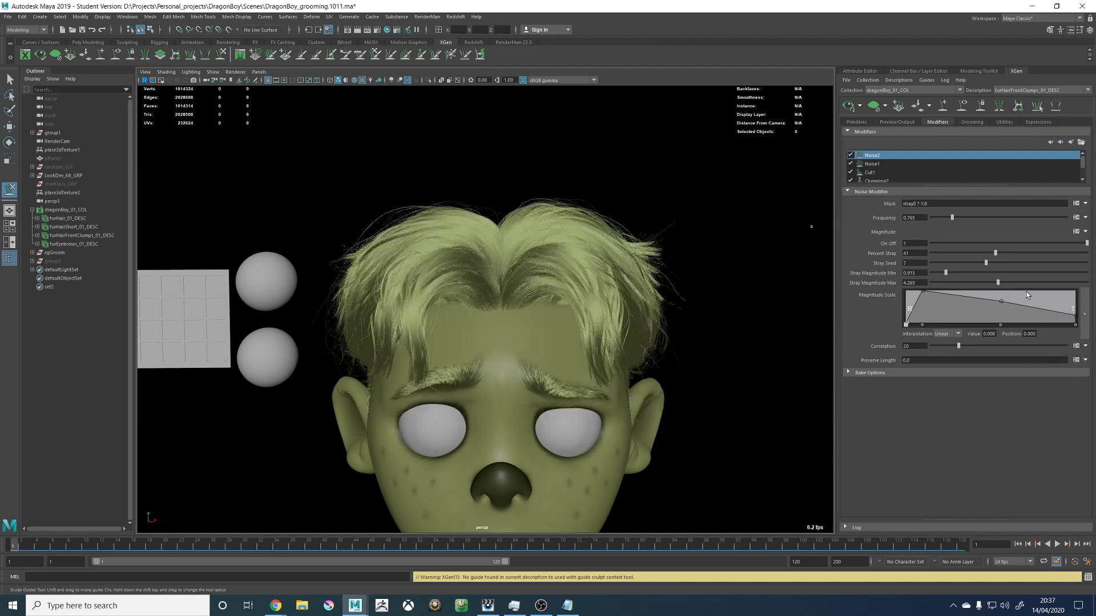
{"action": "left_click", "coordinate": [1076, 346]}
{"action": "left_click", "coordinate": [456, 350]}
{"action": "key", "text": "ctrl+a"}
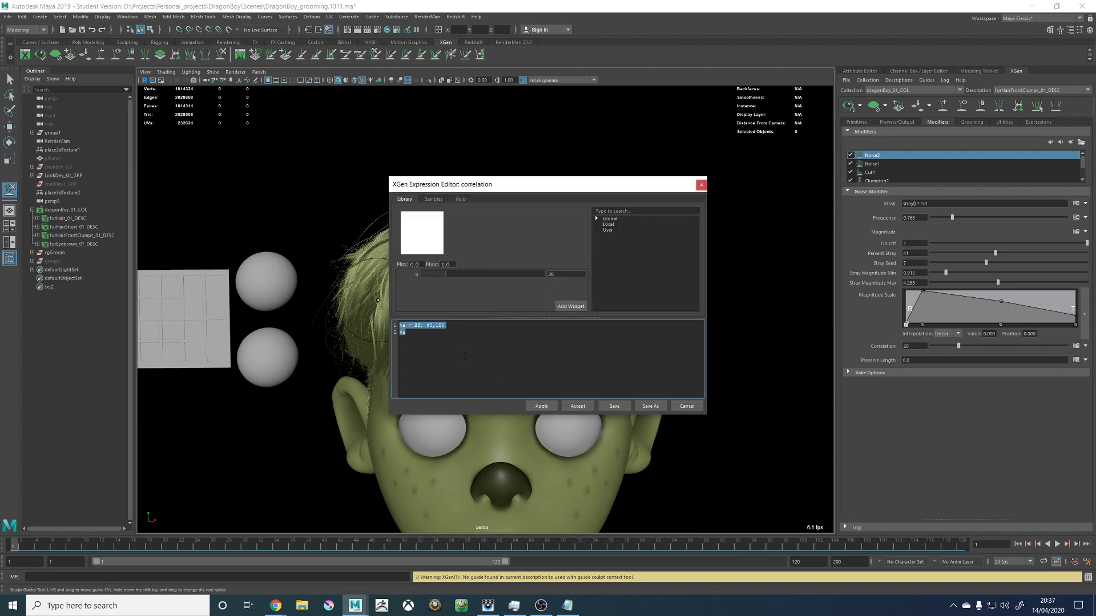
{"action": "left_click", "coordinate": [581, 407]}
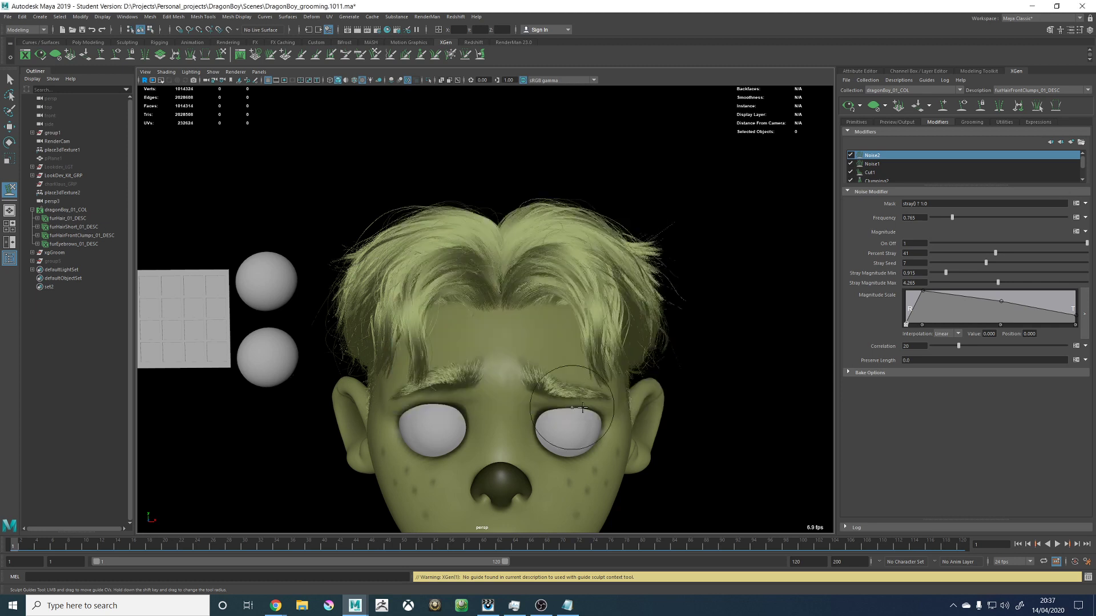
Step: Replace the Noise2 Preserve Length value with the copied slider expression "$a = 20; #0,100" and "$a"
{"action": "left_click", "coordinate": [1075, 360]}
{"action": "left_click", "coordinate": [457, 344]}
{"action": "key", "text": "ctrl+a"}
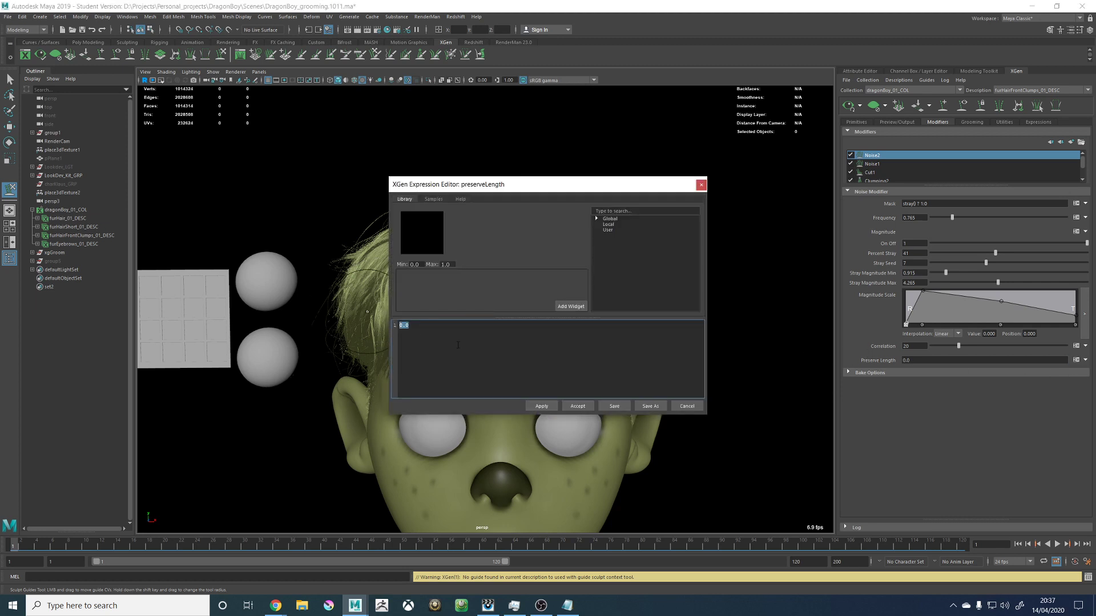
{"action": "type", "text": "$a = 20; #0, 100 $a"}
{"action": "left_click", "coordinate": [540, 406]}
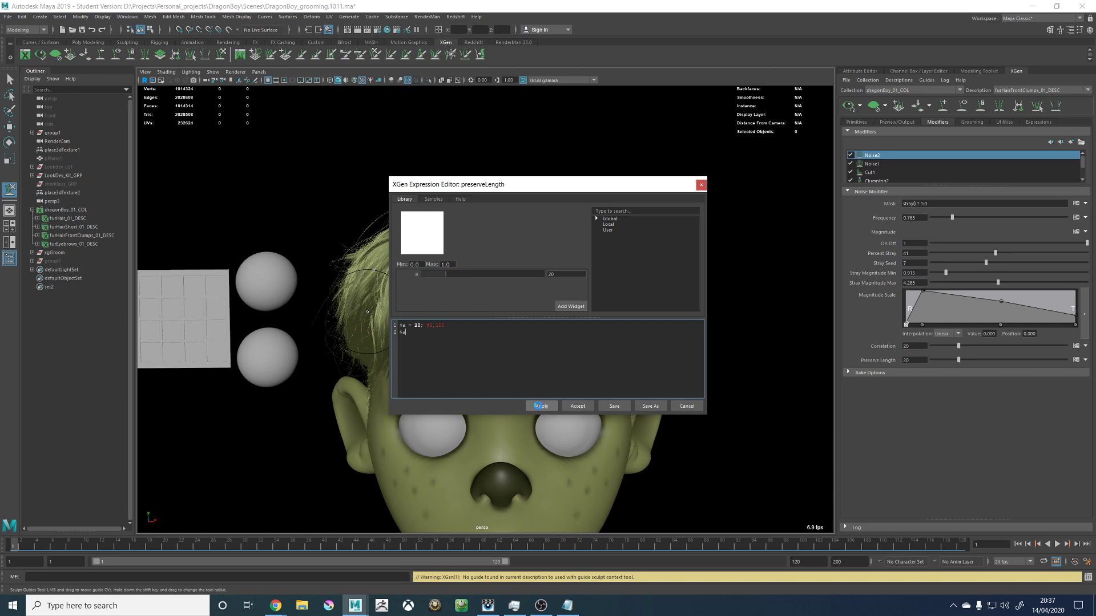
{"action": "left_click", "coordinate": [577, 407]}
Step: Lower the Noise2 Preserve Length to 0 and reset its expression to a slider
{"action": "left_click_drag", "start_coordinate": [951, 360], "coordinate": [911, 355]}
{"action": "right_click", "coordinate": [894, 365]}
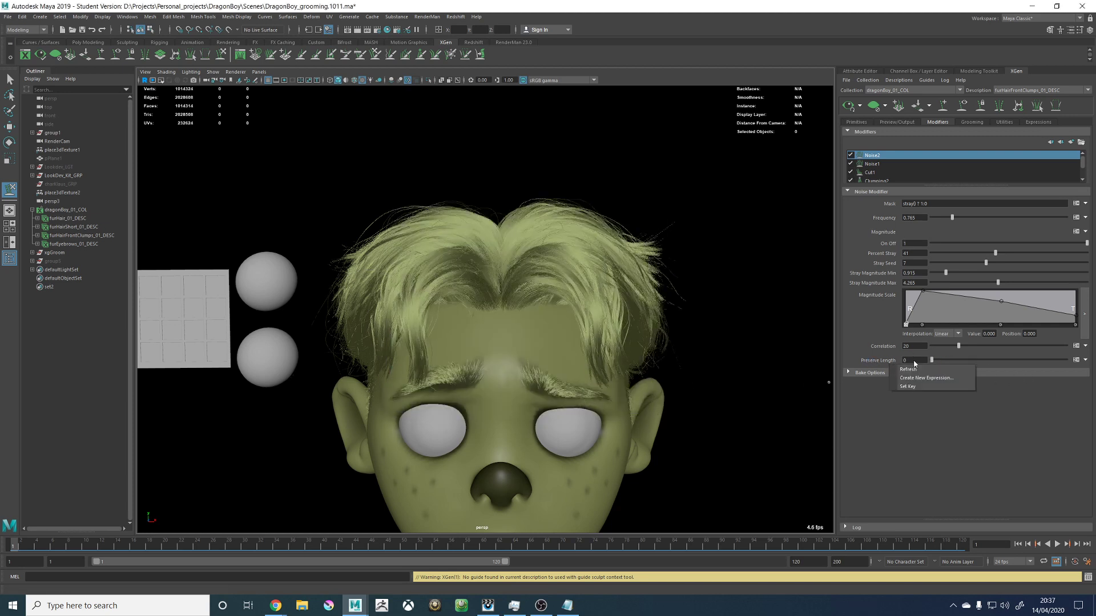
{"action": "left_click", "coordinate": [1076, 360]}
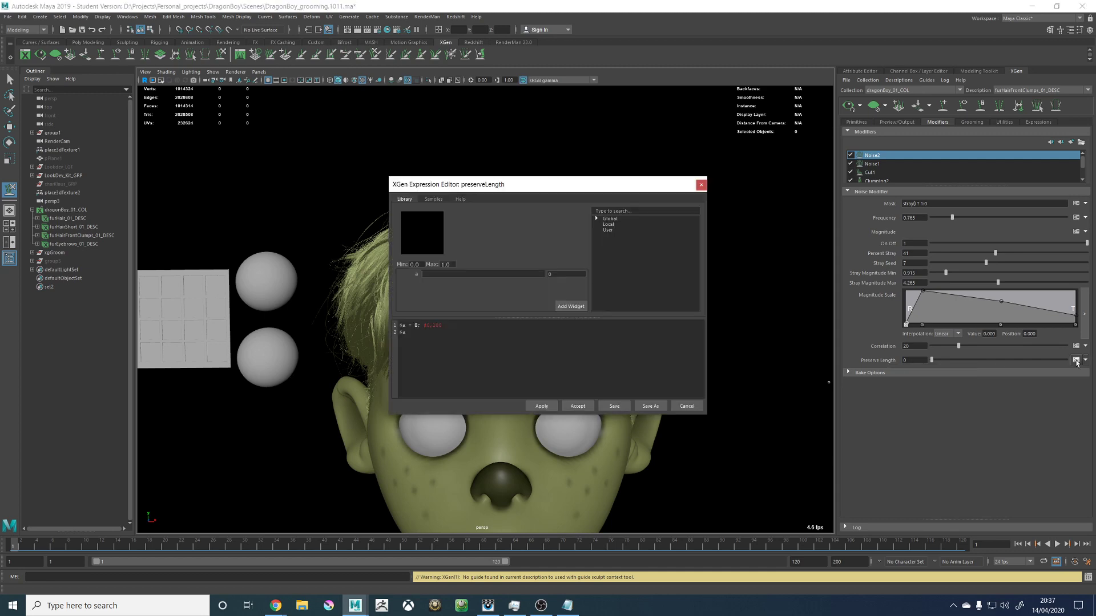
{"action": "left_click", "coordinate": [701, 184]}
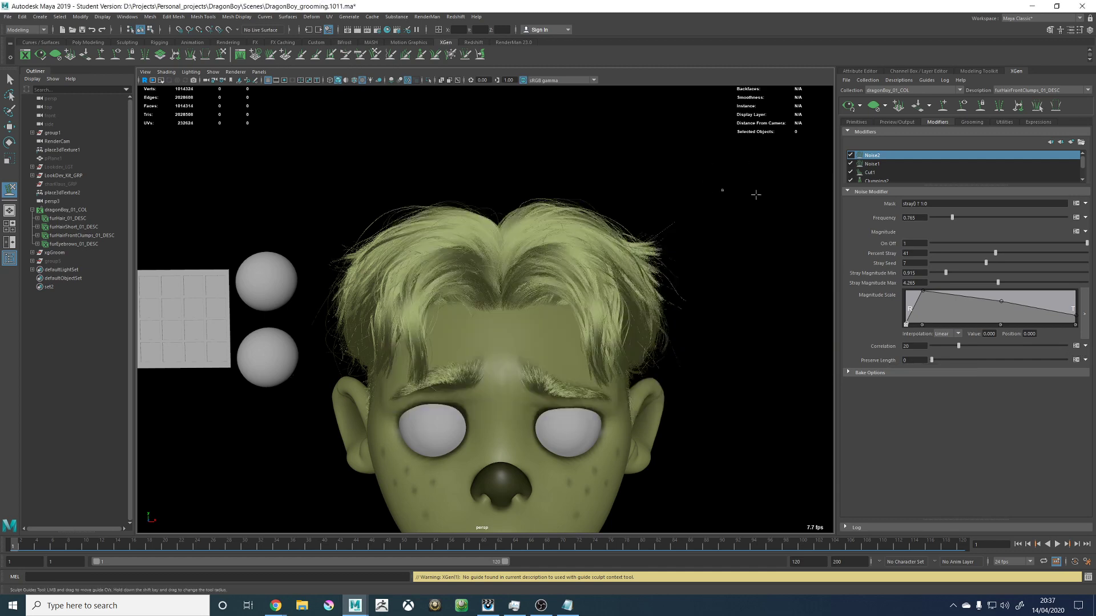
{"action": "left_click", "coordinate": [1085, 360]}
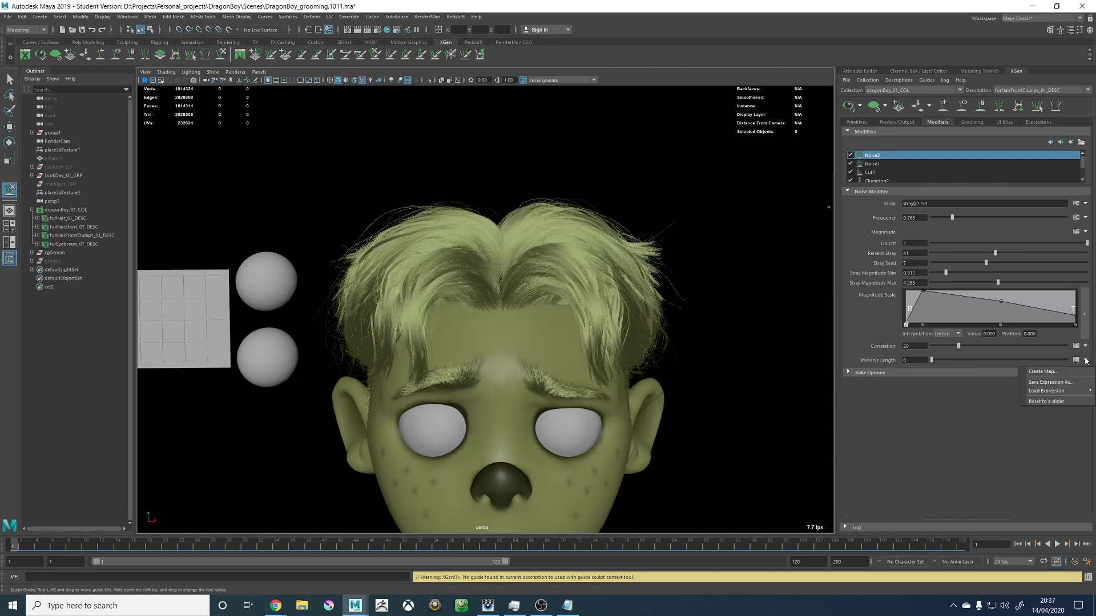
{"action": "left_click", "coordinate": [1062, 402]}
Step: Examine the stray hairs and front clumps from below, from the side and from the front with the Move tool active
{"action": "mouse_move", "coordinate": [524, 223]}
{"action": "left_mouse_down", "text": "alt"}
{"action": "mouse_move", "coordinate": [553, 262]}
{"action": "mouse_move", "coordinate": [575, 262]}
{"action": "mouse_move", "coordinate": [518, 212]}
{"action": "left_mouse_up", "text": "alt"}
{"action": "key", "text": "w"}
{"action": "left_click_drag", "start_coordinate": [492, 146], "coordinate": [588, 161], "text": "alt"}
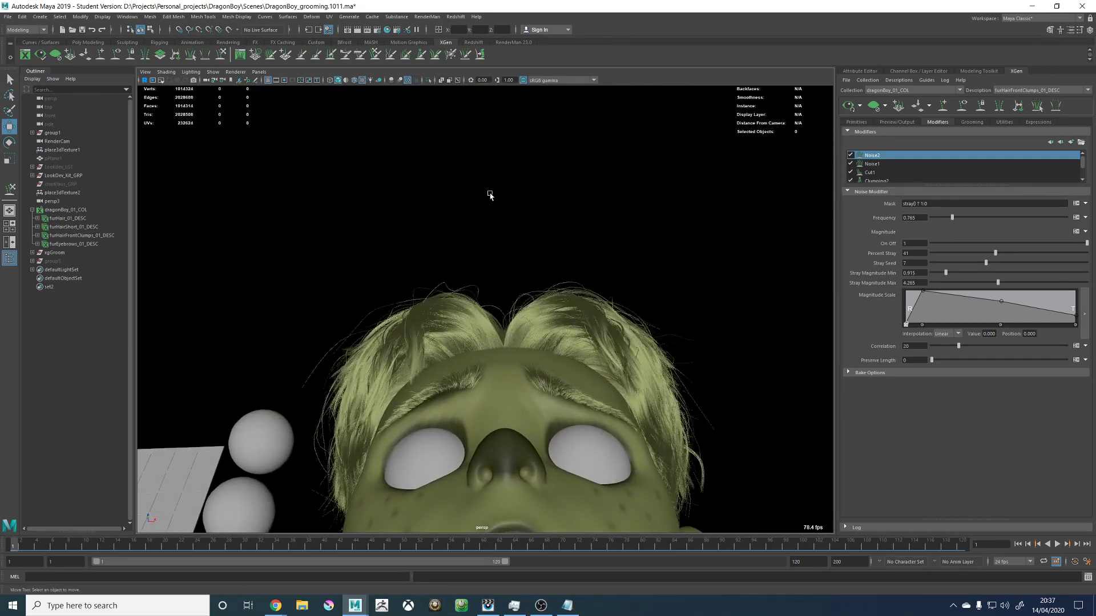
{"action": "left_click_drag", "start_coordinate": [490, 196], "coordinate": [521, 257], "text": "alt"}
{"action": "middle_click_drag", "start_coordinate": [521, 257], "coordinate": [445, 203], "text": "alt"}
{"action": "right_click_drag", "start_coordinate": [445, 204], "coordinate": [495, 264], "text": "alt"}
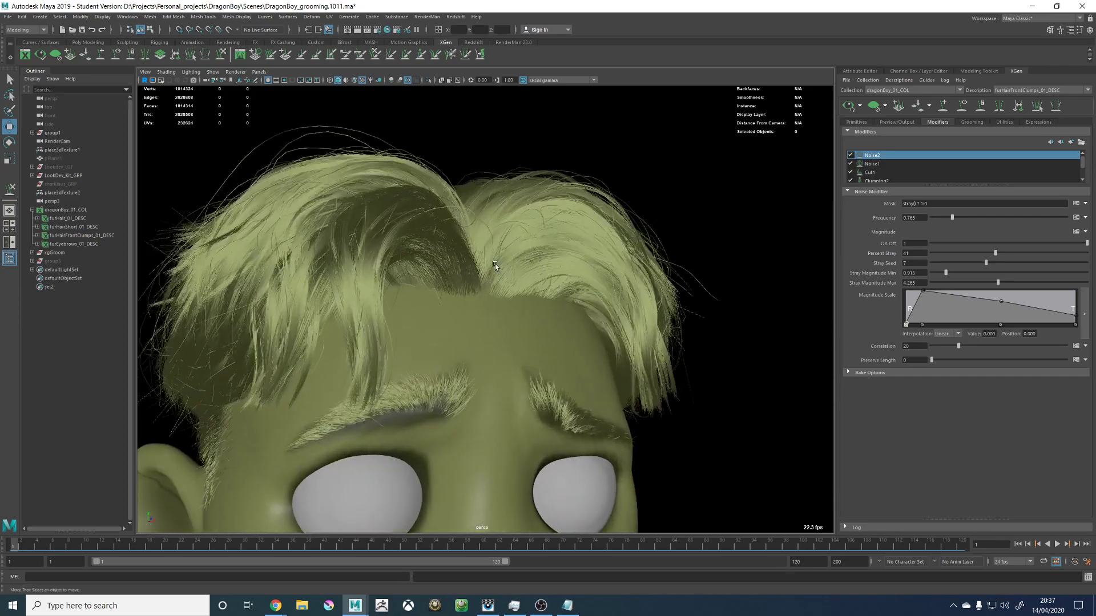
{"action": "left_click_drag", "start_coordinate": [495, 264], "coordinate": [593, 283], "text": "alt"}
{"action": "right_click_drag", "start_coordinate": [593, 282], "coordinate": [501, 232], "text": "alt"}
{"action": "left_click_drag", "start_coordinate": [501, 233], "coordinate": [565, 231], "text": "alt"}
{"action": "left_click_drag", "start_coordinate": [371, 229], "coordinate": [430, 227], "text": "alt"}
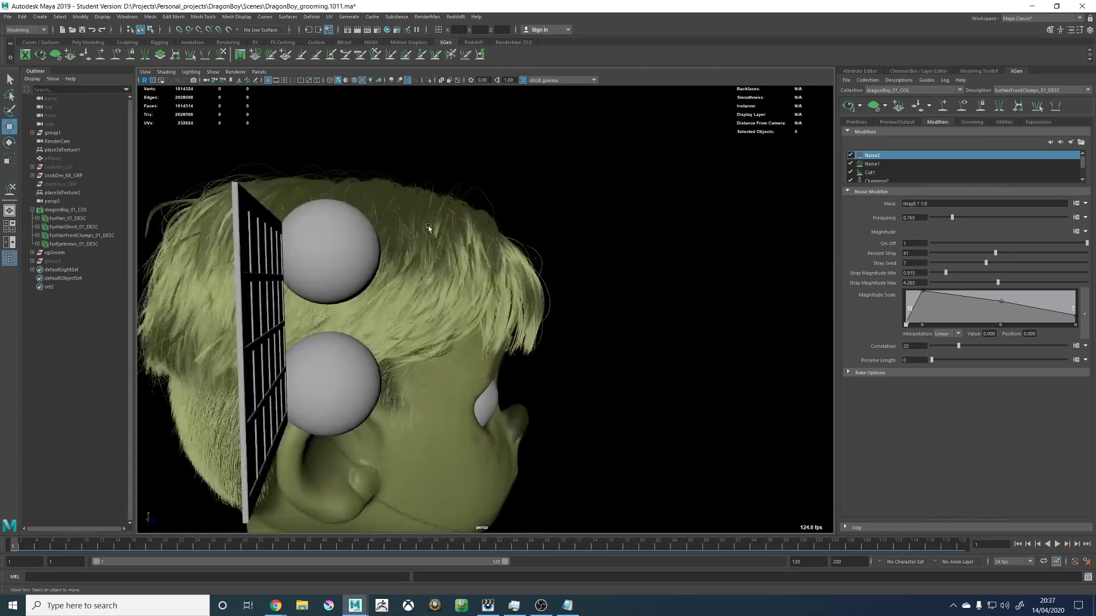
{"action": "middle_click_drag", "start_coordinate": [430, 228], "coordinate": [514, 197], "text": "alt"}
{"action": "left_click_drag", "start_coordinate": [411, 219], "coordinate": [474, 278], "text": "alt"}
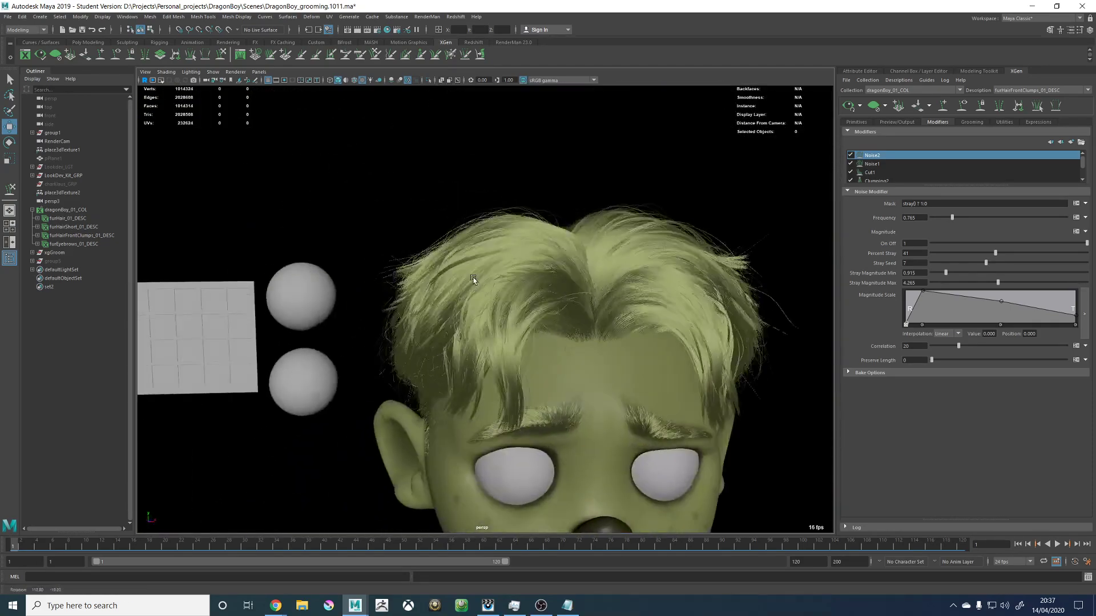
{"action": "mouse_move", "coordinate": [474, 278]}
{"action": "right_mouse_down", "text": "alt"}
{"action": "mouse_move", "coordinate": [516, 280]}
{"action": "mouse_move", "coordinate": [479, 286]}
{"action": "right_mouse_up", "text": "alt"}
{"action": "middle_click_drag", "start_coordinate": [479, 285], "coordinate": [462, 237], "text": "alt"}
{"action": "left_click_drag", "start_coordinate": [462, 238], "coordinate": [476, 241], "text": "alt"}
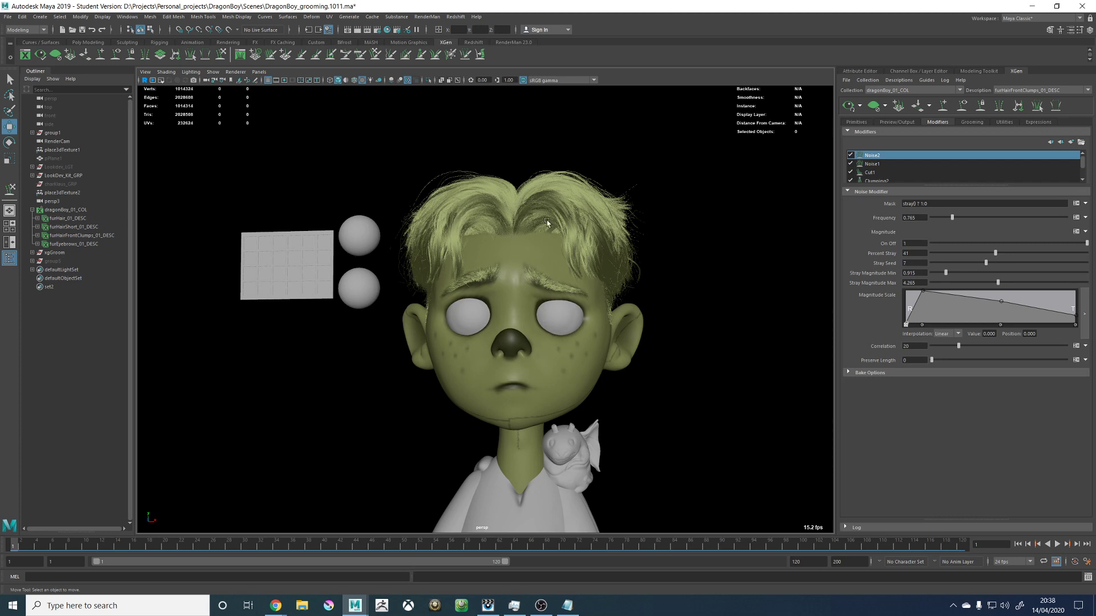
Step: Inspect the hairline and eyebrows up close, and review the whole hairstyle from the front and side
{"action": "scroll", "coordinate": [493, 235], "scroll_direction": "up", "scroll_amount": 8}
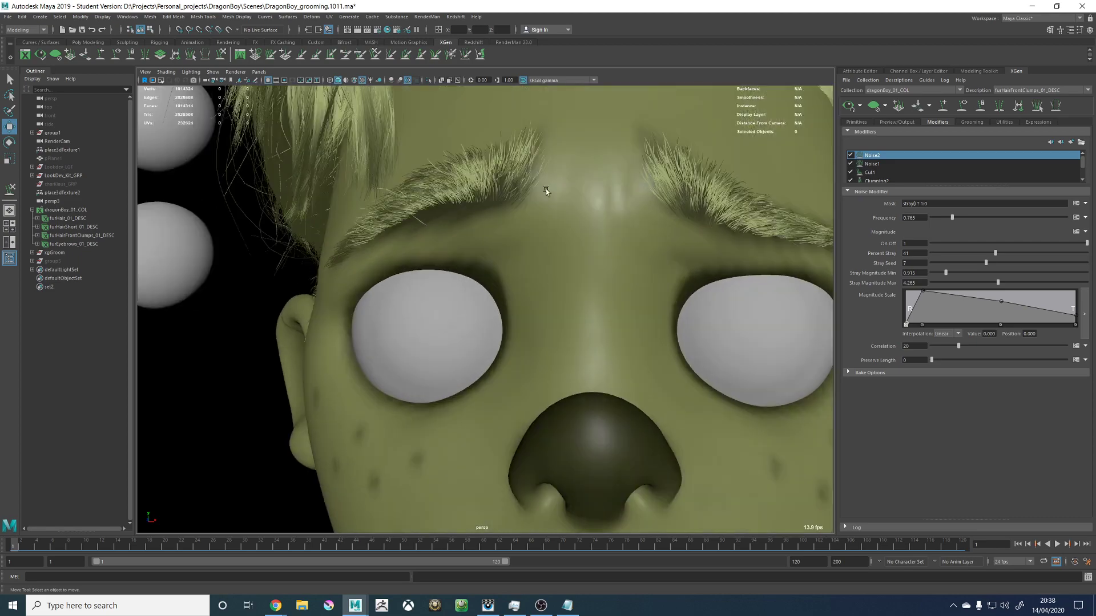
{"action": "middle_click_drag", "start_coordinate": [545, 190], "coordinate": [540, 297], "text": "alt"}
{"action": "left_click_drag", "start_coordinate": [540, 297], "coordinate": [538, 263], "text": "alt"}
{"action": "right_click_drag", "start_coordinate": [539, 264], "coordinate": [640, 311], "text": "alt"}
{"action": "left_click_drag", "start_coordinate": [639, 312], "coordinate": [621, 293], "text": "alt"}
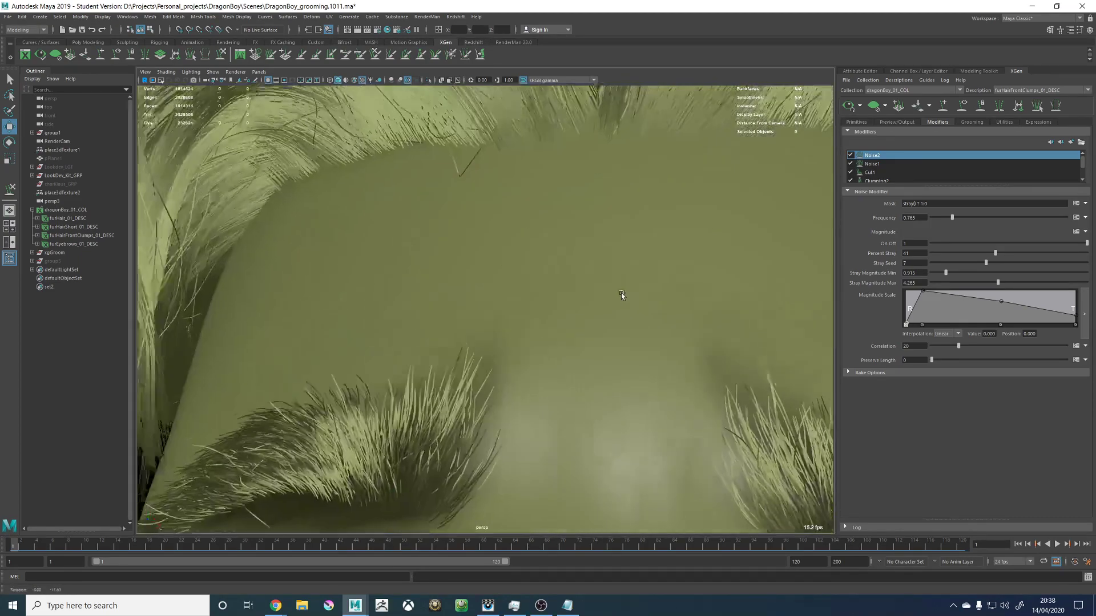
{"action": "right_click_drag", "start_coordinate": [621, 293], "coordinate": [543, 266], "text": "alt"}
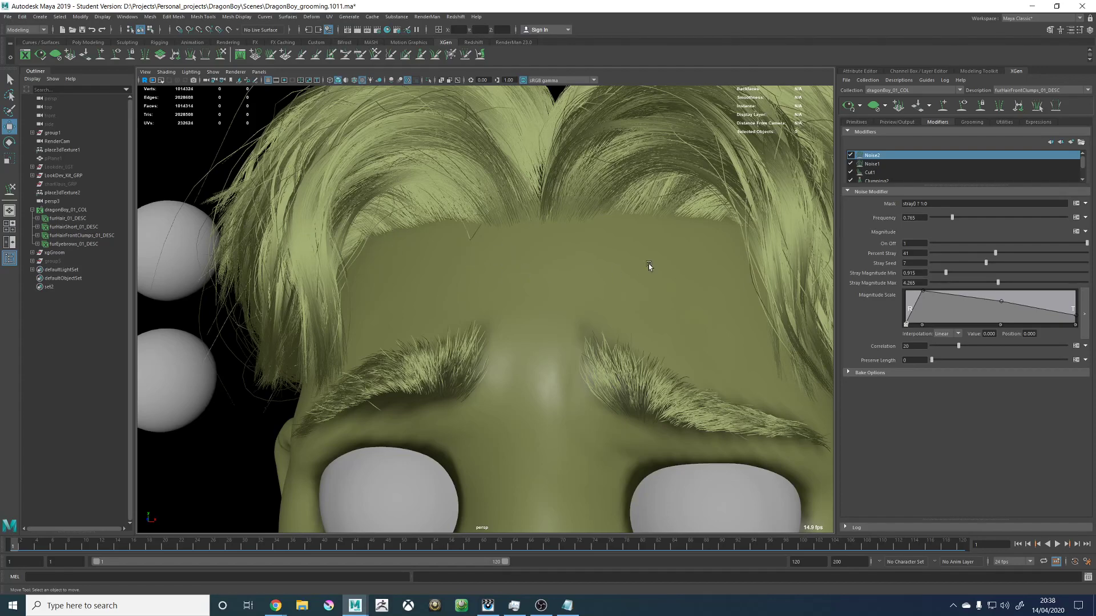
{"action": "right_click_drag", "start_coordinate": [648, 262], "coordinate": [565, 315], "text": "alt"}
{"action": "left_click_drag", "start_coordinate": [565, 315], "coordinate": [577, 321], "text": "alt"}
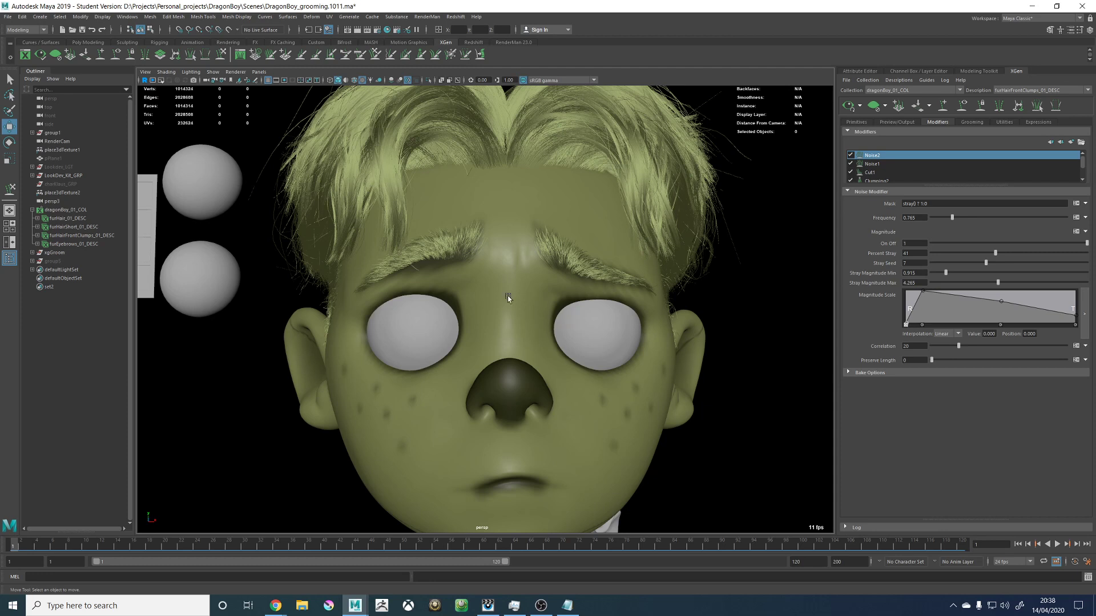
{"action": "left_click_drag", "start_coordinate": [491, 259], "coordinate": [476, 258], "text": "alt"}
{"action": "right_click_drag", "start_coordinate": [653, 279], "coordinate": [554, 282], "text": "alt"}
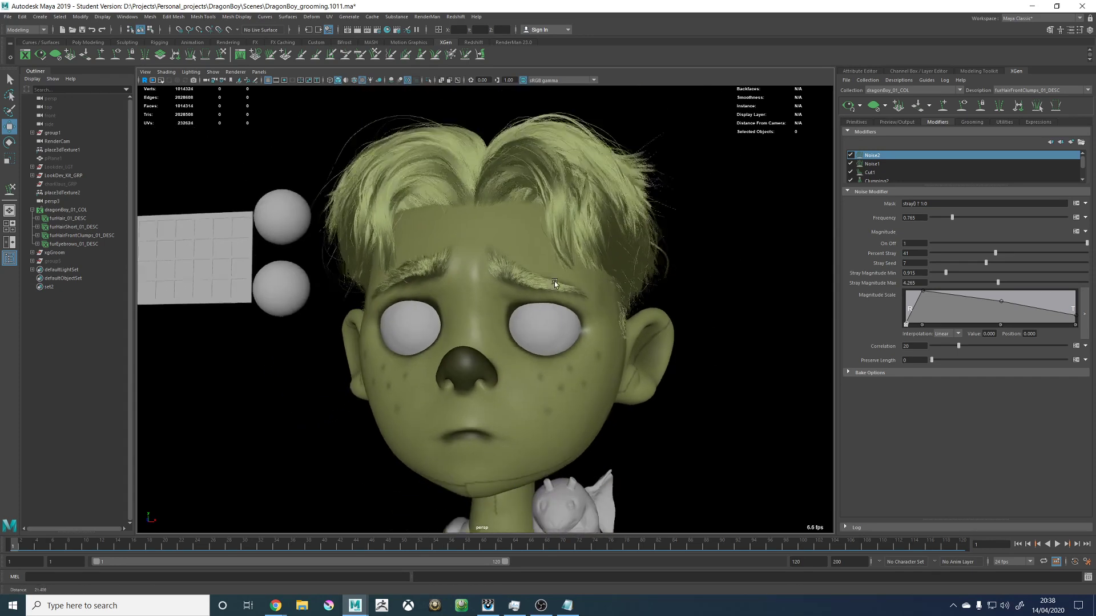
{"action": "middle_click_drag", "start_coordinate": [495, 305], "coordinate": [583, 263], "text": "alt"}
{"action": "left_click_drag", "start_coordinate": [450, 291], "coordinate": [582, 314], "text": "alt"}
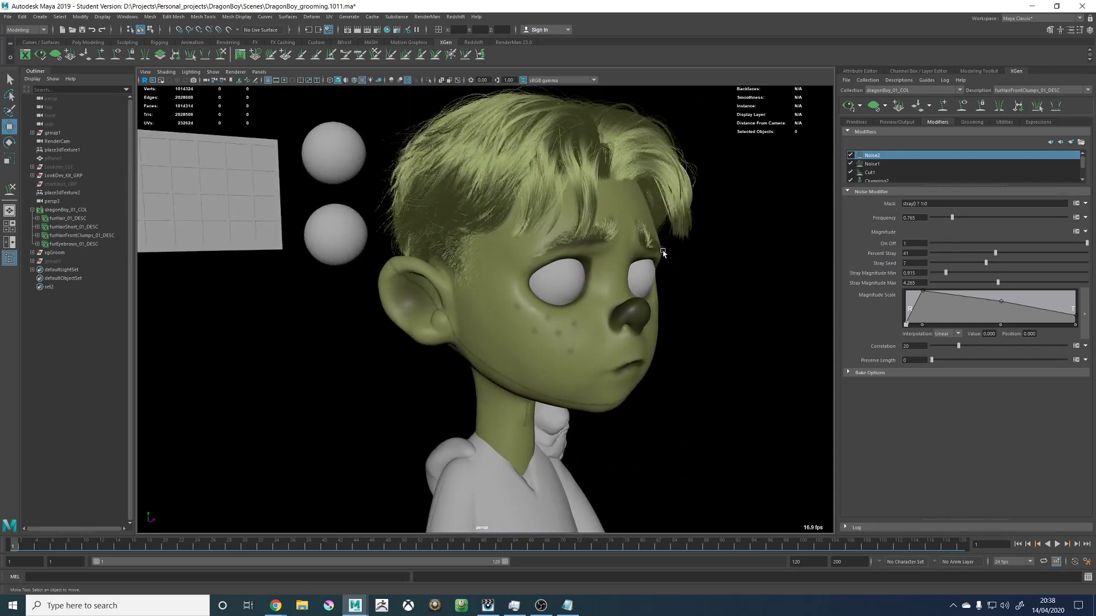
Step: Examine the front clumps and stray hairs along the parting and hairline, both up close and from a distance
{"action": "left_click_drag", "start_coordinate": [660, 245], "coordinate": [675, 271], "text": "alt"}
{"action": "right_click_drag", "start_coordinate": [674, 272], "coordinate": [560, 270], "text": "alt"}
{"action": "left_click_drag", "start_coordinate": [549, 388], "coordinate": [542, 331], "text": "alt"}
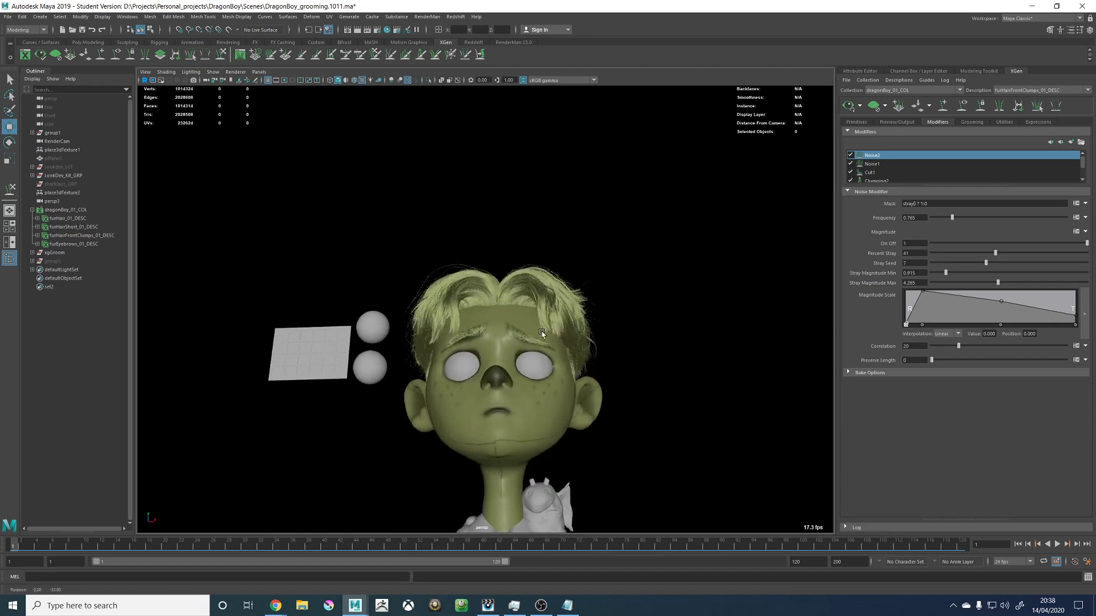
{"action": "right_click_drag", "start_coordinate": [489, 269], "coordinate": [628, 327], "text": "alt"}
{"action": "middle_click_drag", "start_coordinate": [562, 338], "coordinate": [522, 406], "text": "alt"}
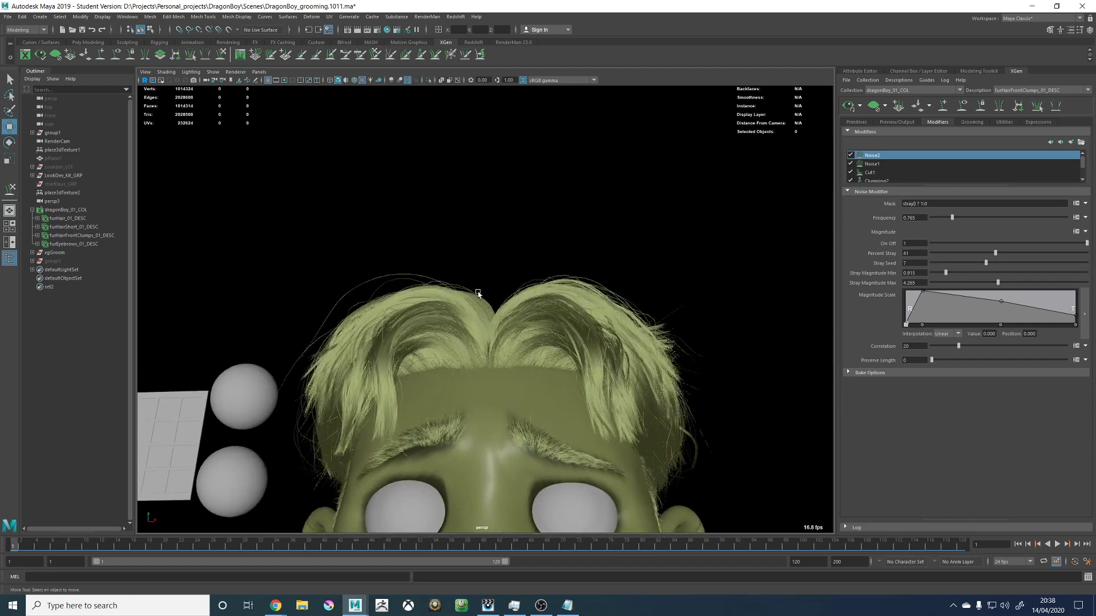
{"action": "left_click_drag", "start_coordinate": [474, 290], "coordinate": [479, 302], "text": "alt"}
{"action": "middle_click_drag", "start_coordinate": [673, 342], "coordinate": [698, 282], "text": "alt"}
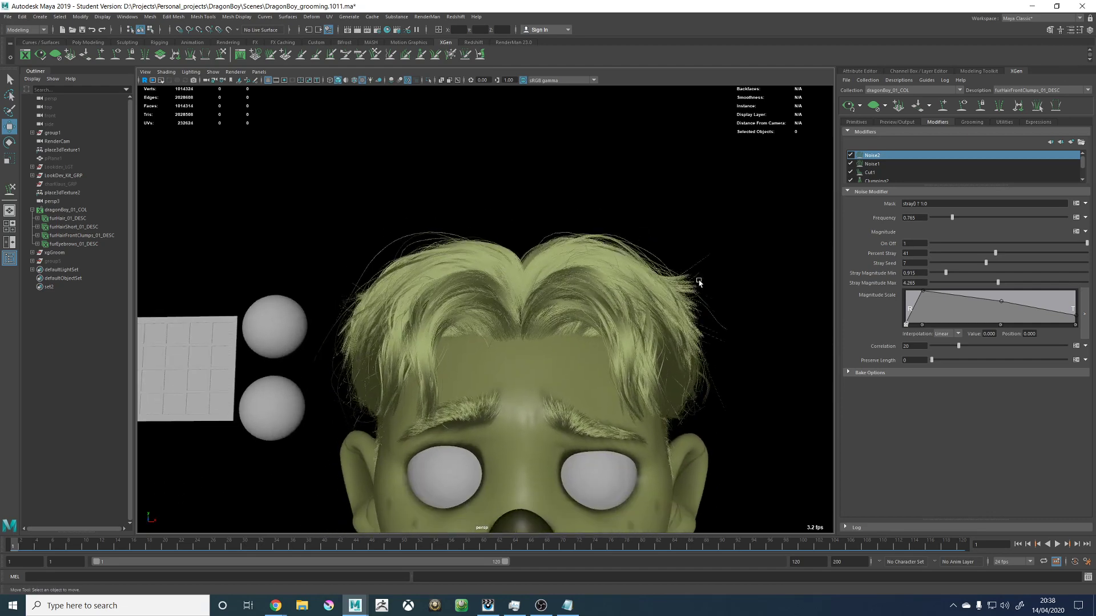
{"action": "right_click_drag", "start_coordinate": [698, 282], "coordinate": [553, 302], "text": "alt"}
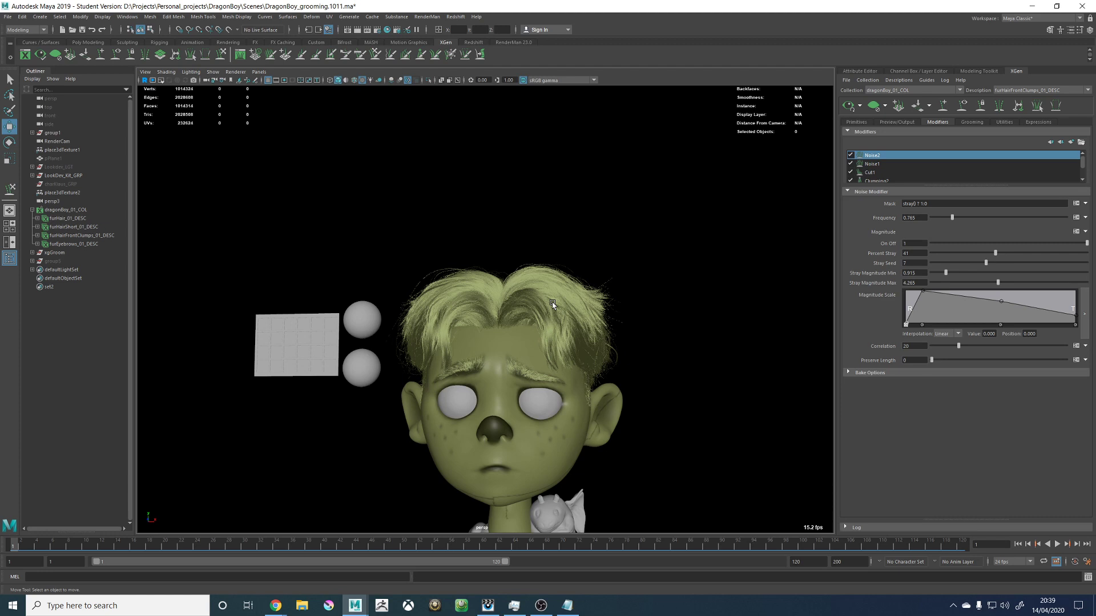
Step: Review the hair all around the head, comparing the back with the front clumps and their stray hairs
{"action": "scroll", "coordinate": [577, 244], "scroll_direction": "up", "scroll_amount": 3}
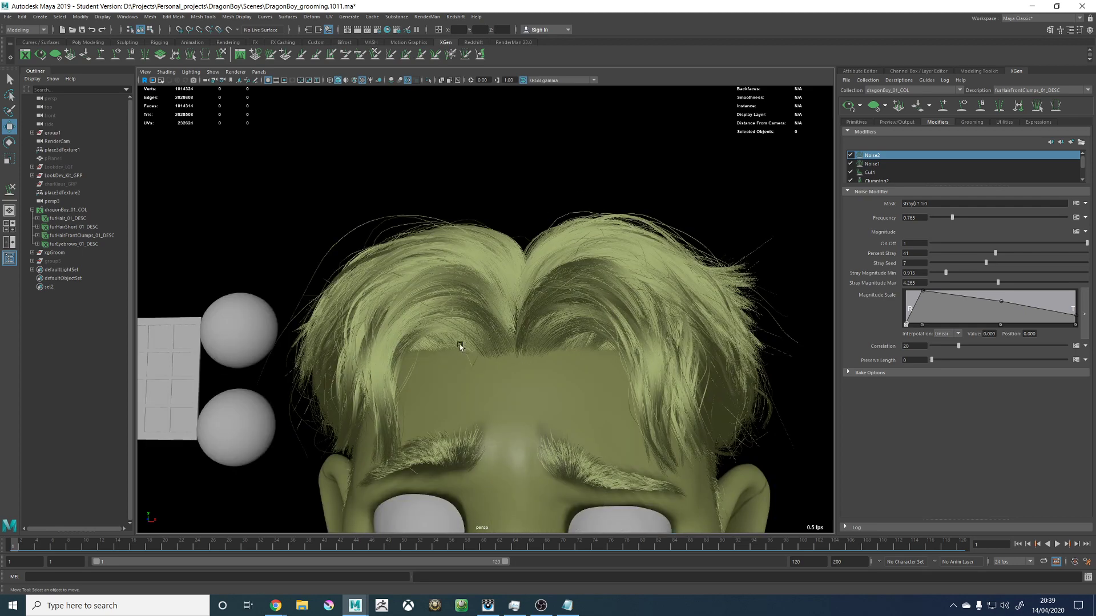
{"action": "scroll", "coordinate": [472, 238], "scroll_direction": "down", "scroll_amount": 2}
{"action": "scroll", "coordinate": [606, 260], "scroll_direction": "down", "scroll_amount": 3}
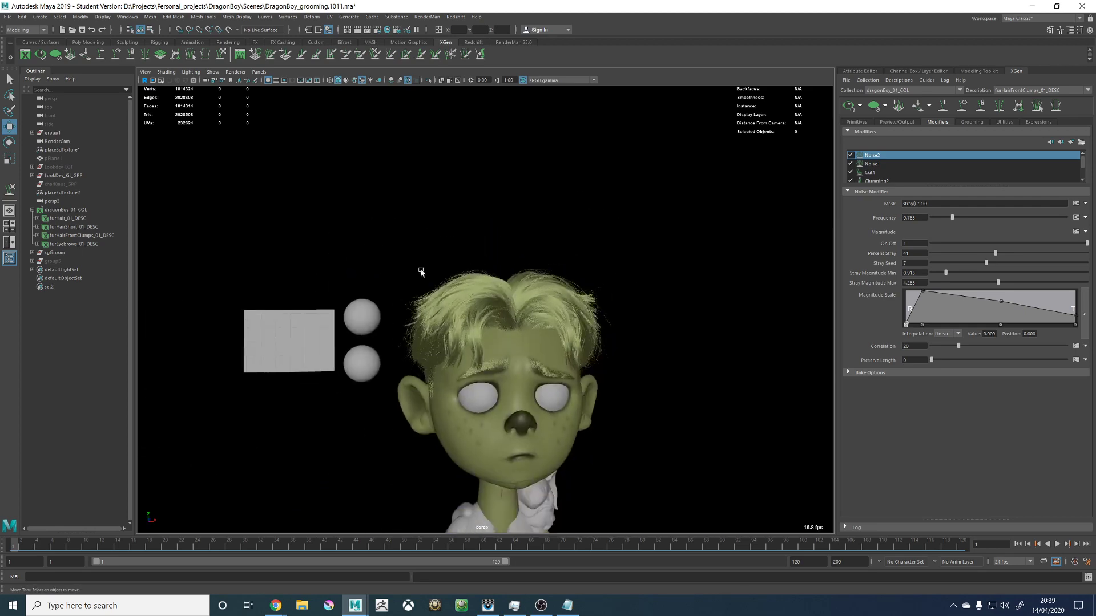
{"action": "left_click_drag", "start_coordinate": [594, 289], "coordinate": [464, 256], "text": "alt"}
{"action": "scroll", "coordinate": [550, 283], "scroll_direction": "up", "scroll_amount": 4}
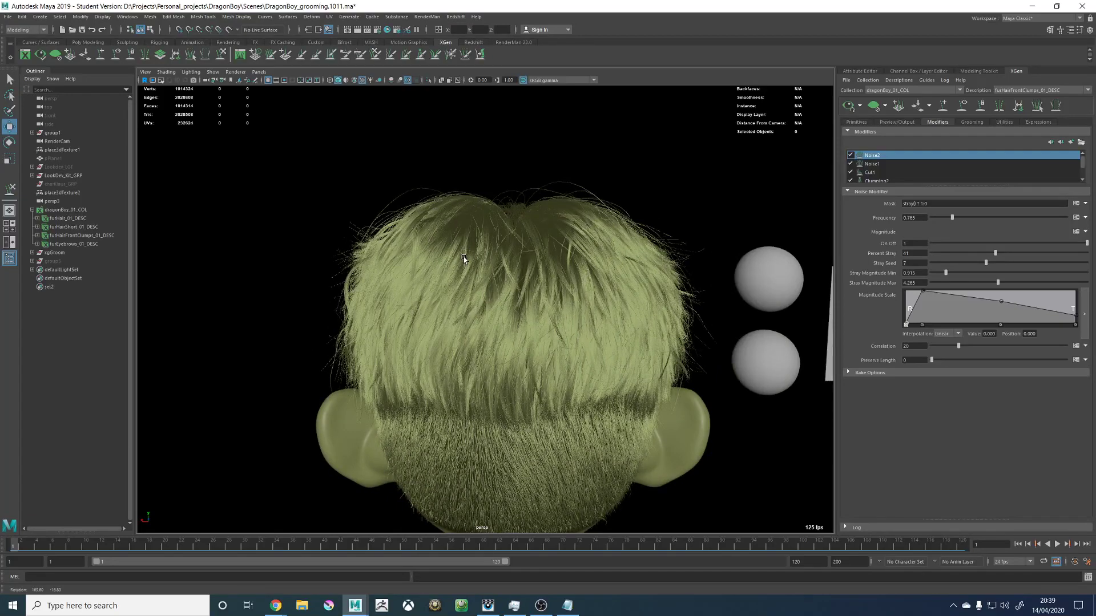
{"action": "left_click_drag", "start_coordinate": [464, 256], "coordinate": [657, 253], "text": "alt"}
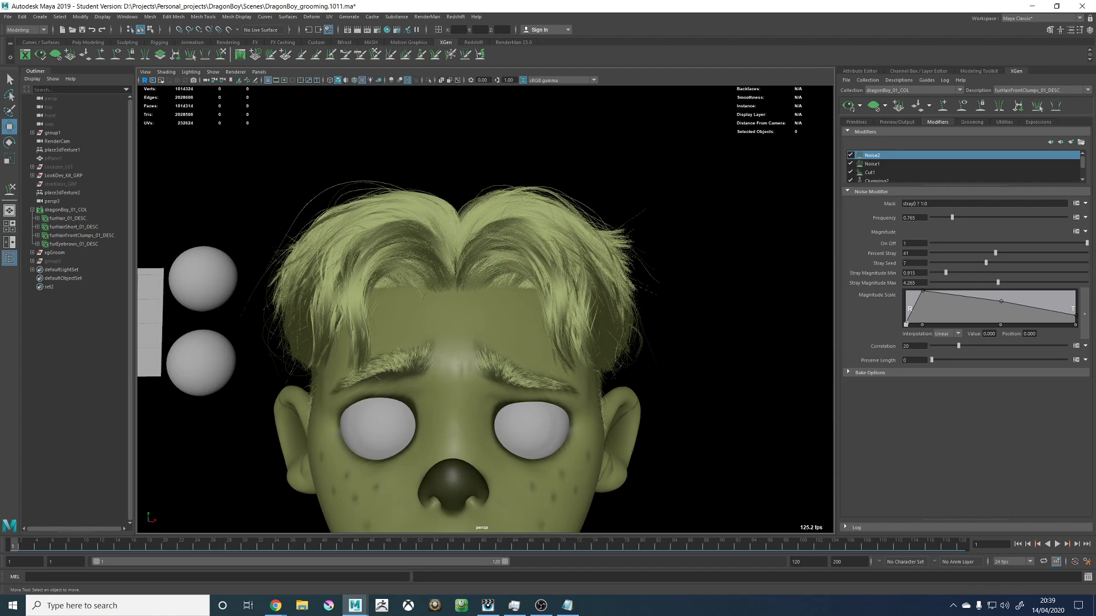
{"action": "key", "text": "alt+Tab"}
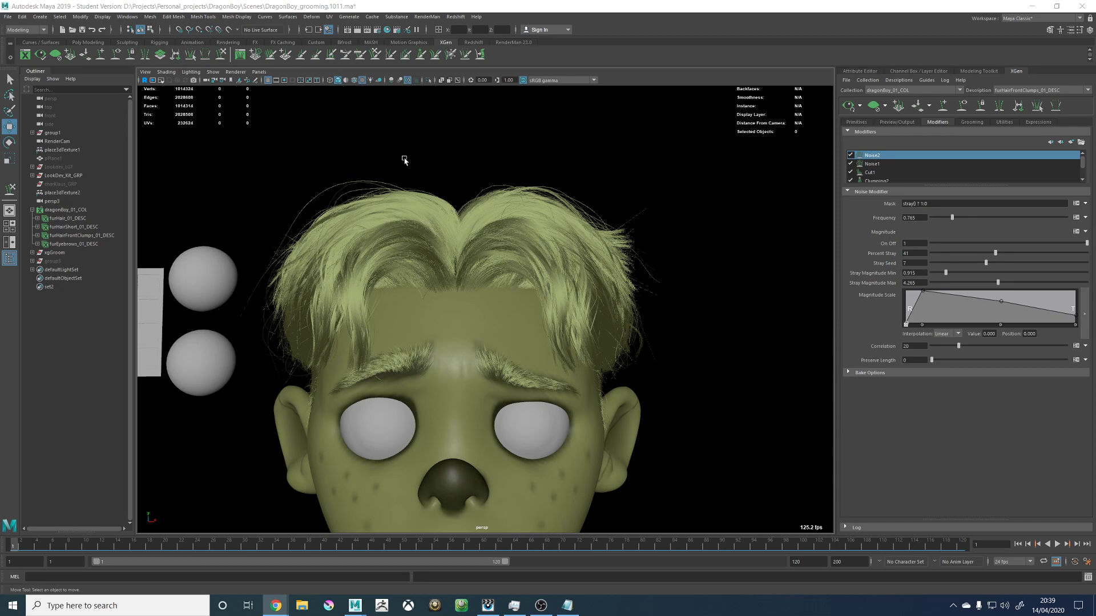
{"action": "middle_click_drag", "start_coordinate": [474, 170], "coordinate": [483, 186], "text": "alt"}
{"action": "left_click_drag", "start_coordinate": [442, 189], "coordinate": [436, 191], "text": "alt"}
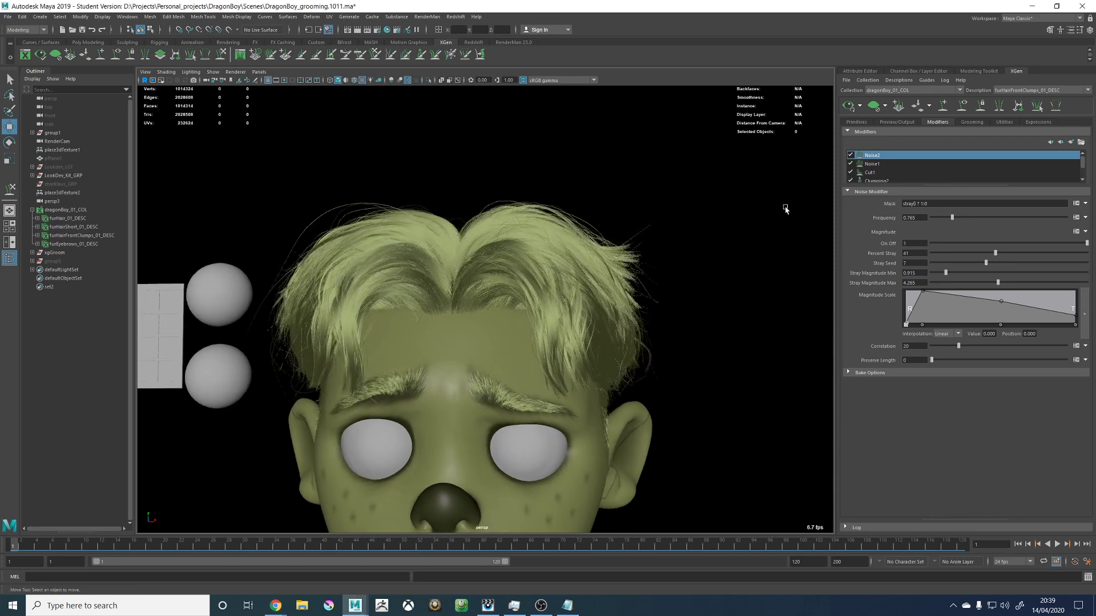
Step: Lower the Noise2 Frequency to 0.575 and replace the stray mask expression with 1
{"action": "left_click_drag", "start_coordinate": [960, 222], "coordinate": [970, 220]}
{"action": "left_click", "coordinate": [947, 219]}
{"action": "left_click_drag", "start_coordinate": [941, 204], "coordinate": [862, 205]}
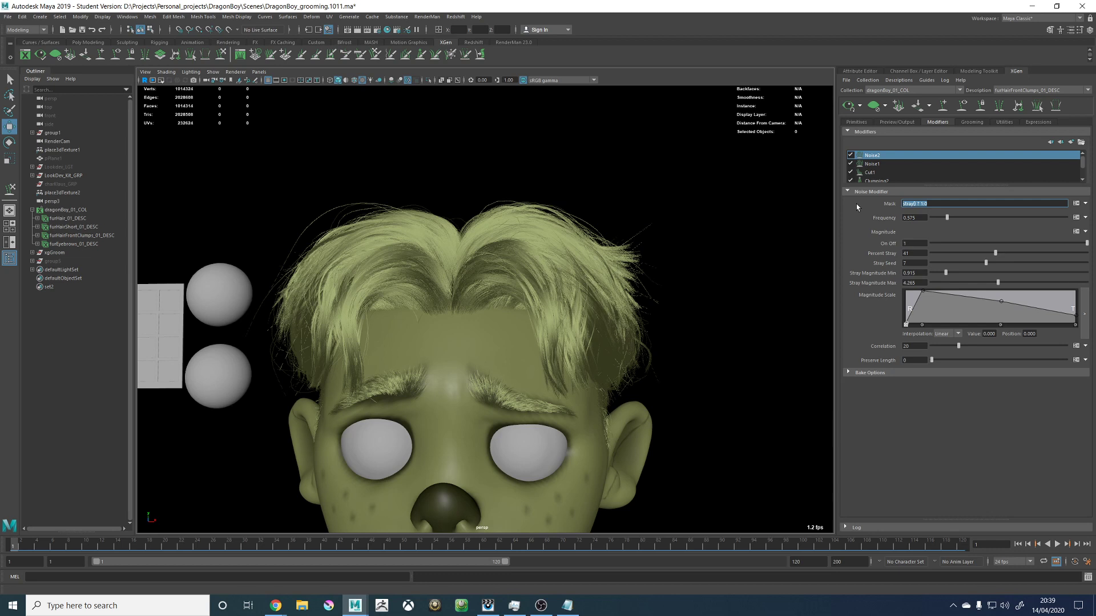
{"action": "type", "text": "1"}
{"action": "key", "text": "Return"}
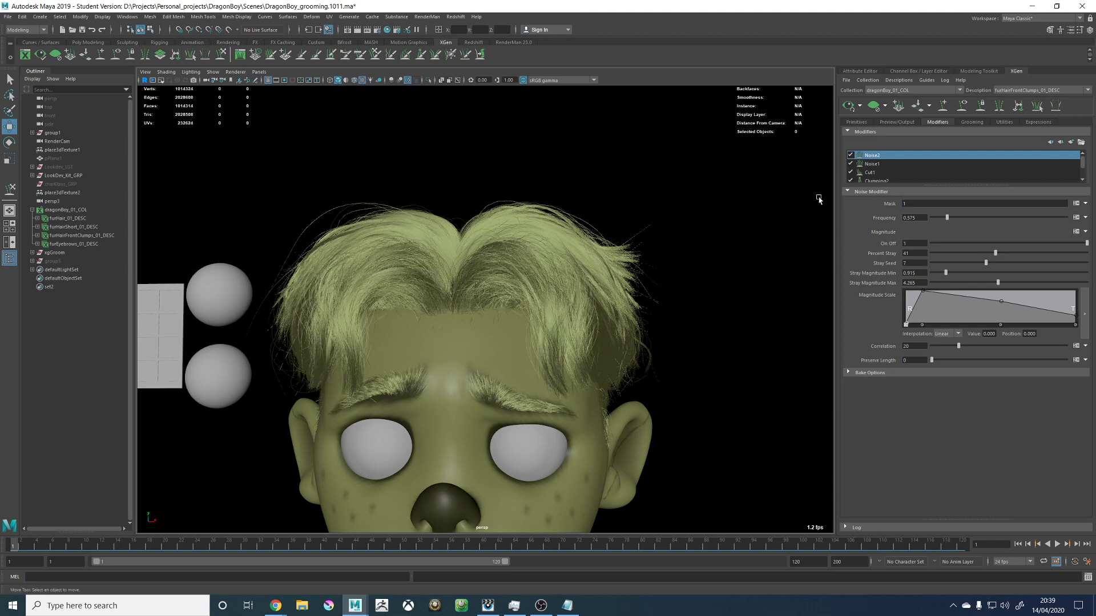
Step: Lower the Noise2 Percent Stray to 11 while checking the front clumps from several angles
{"action": "left_click_drag", "start_coordinate": [969, 254], "coordinate": [952, 254]}
{"action": "left_click_drag", "start_coordinate": [496, 251], "coordinate": [556, 274], "text": "alt"}
{"action": "right_click_drag", "start_coordinate": [562, 288], "coordinate": [637, 311], "text": "alt"}
{"action": "left_click_drag", "start_coordinate": [665, 298], "coordinate": [634, 282], "text": "alt"}
{"action": "right_click_drag", "start_coordinate": [634, 282], "coordinate": [455, 266], "text": "alt"}
{"action": "middle_click_drag", "start_coordinate": [455, 267], "coordinate": [496, 292], "text": "alt"}
{"action": "right_click_drag", "start_coordinate": [497, 291], "coordinate": [794, 290], "text": "alt"}
{"action": "left_click", "coordinate": [945, 253]}
{"action": "left_click_drag", "start_coordinate": [945, 252], "coordinate": [948, 252]}
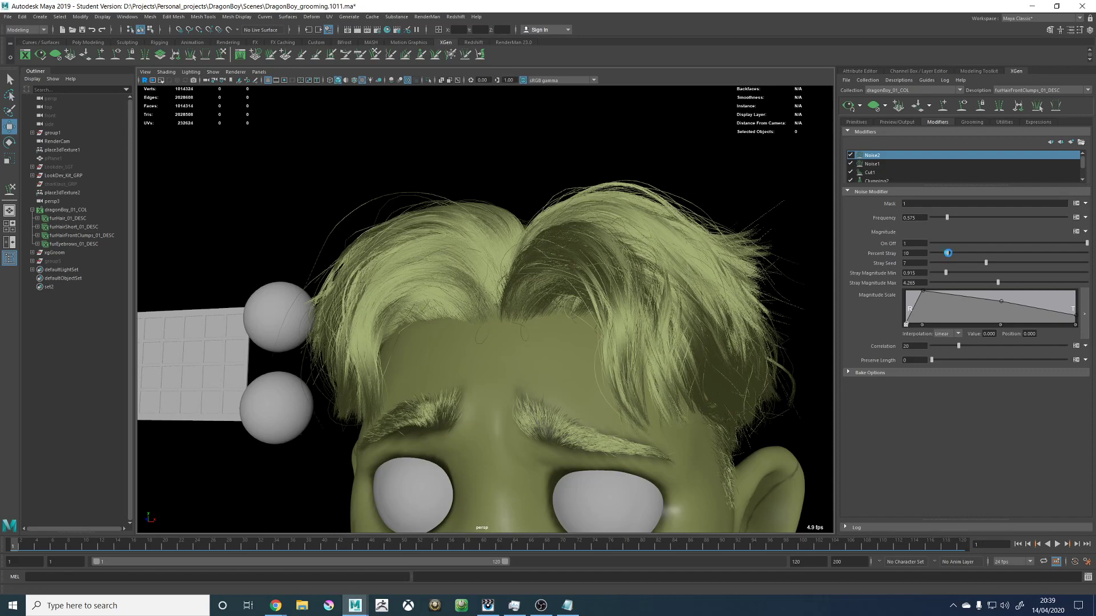
{"action": "left_click_drag", "start_coordinate": [668, 218], "coordinate": [553, 194], "text": "alt"}
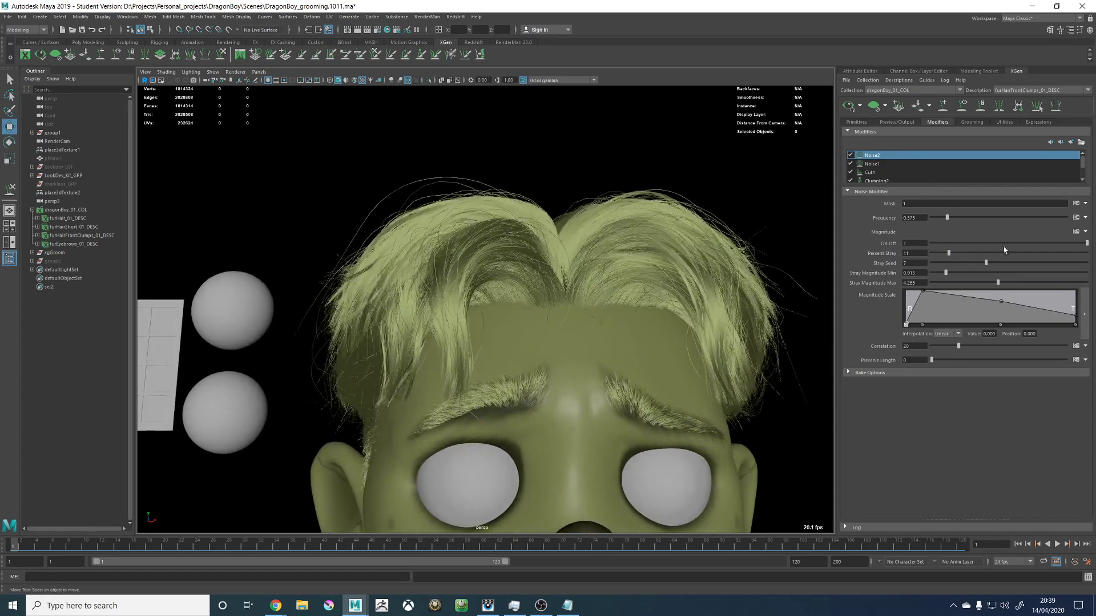
Step: Check the description's stray percentage setting and close it without changes
{"action": "left_click", "coordinate": [903, 204]}
{"action": "left_click", "coordinate": [899, 80]}
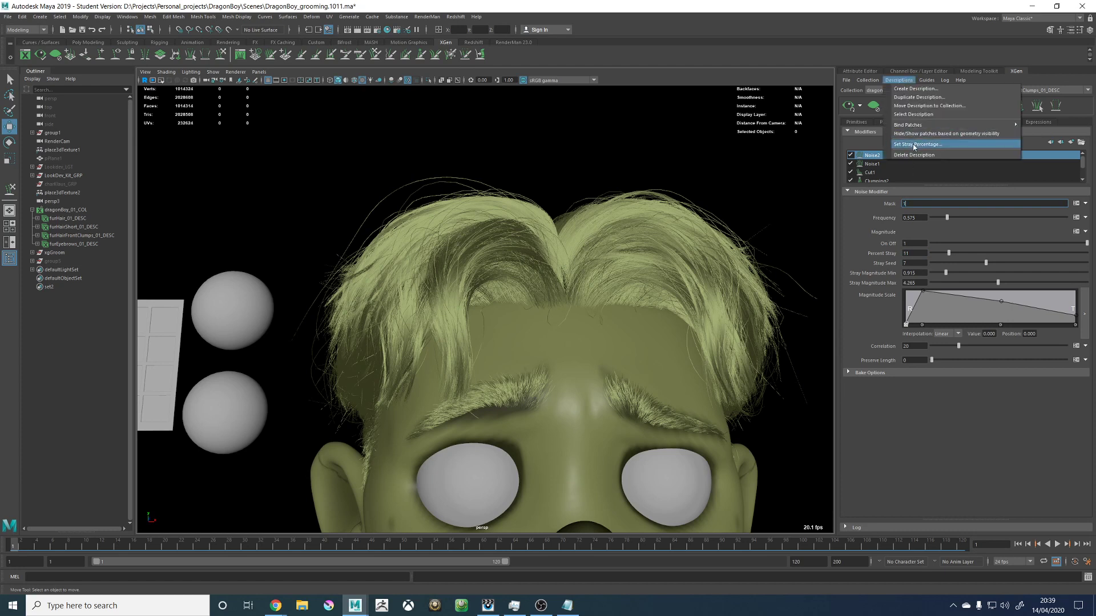
{"action": "left_click", "coordinate": [913, 143]}
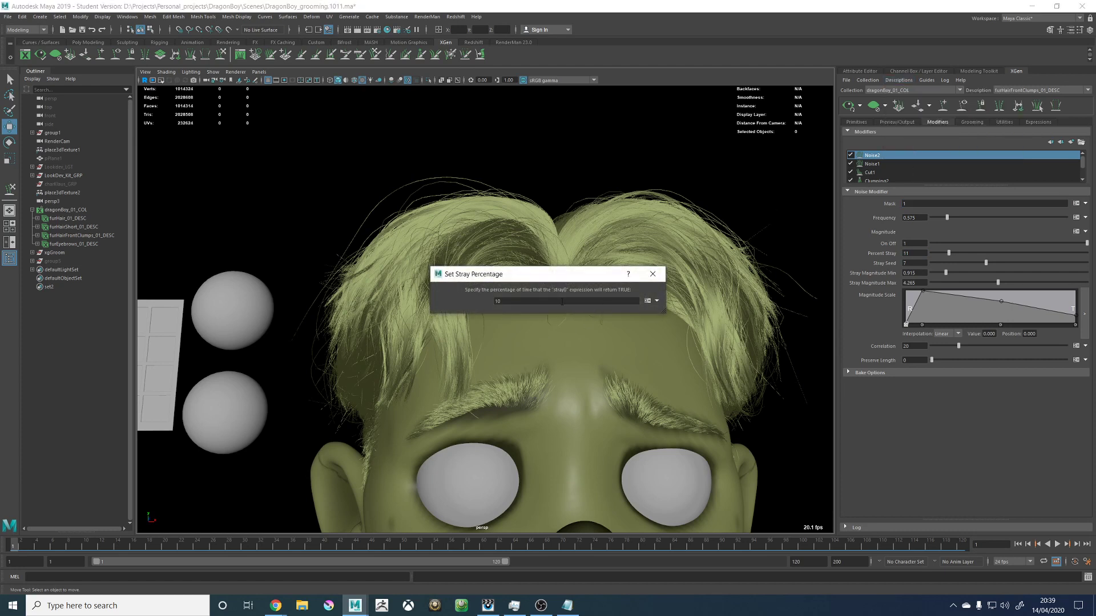
{"action": "left_click", "coordinate": [652, 274]}
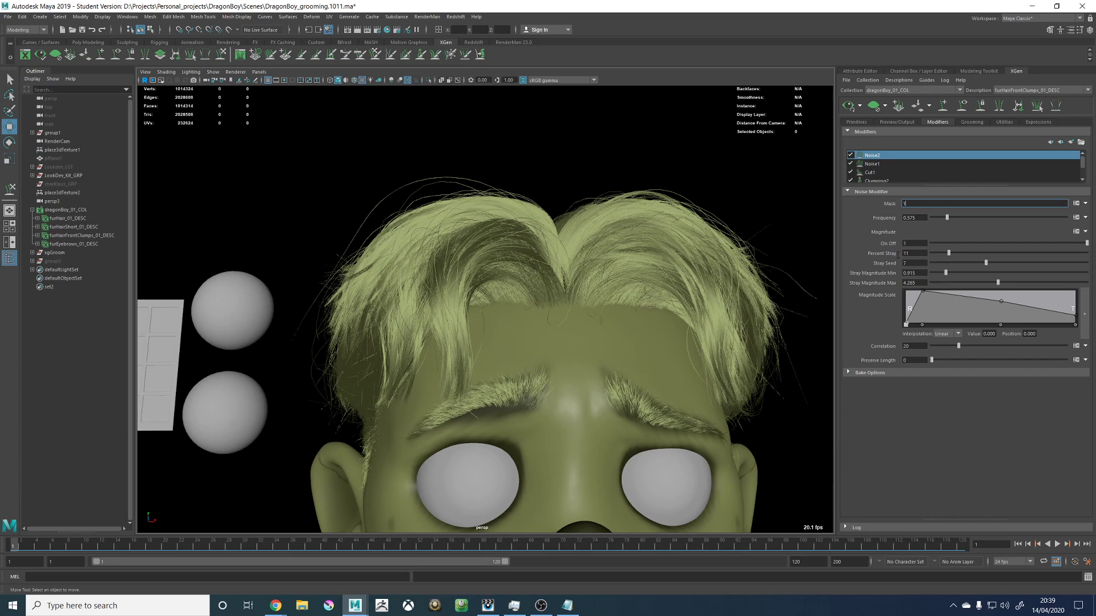
Step: Try a Noise2 Percent Stray of 4, raise it to 7, and check the hair from above and below
{"action": "double_click", "coordinate": [902, 254]}
{"action": "type", "text": "4"}
{"action": "key", "text": "Return"}
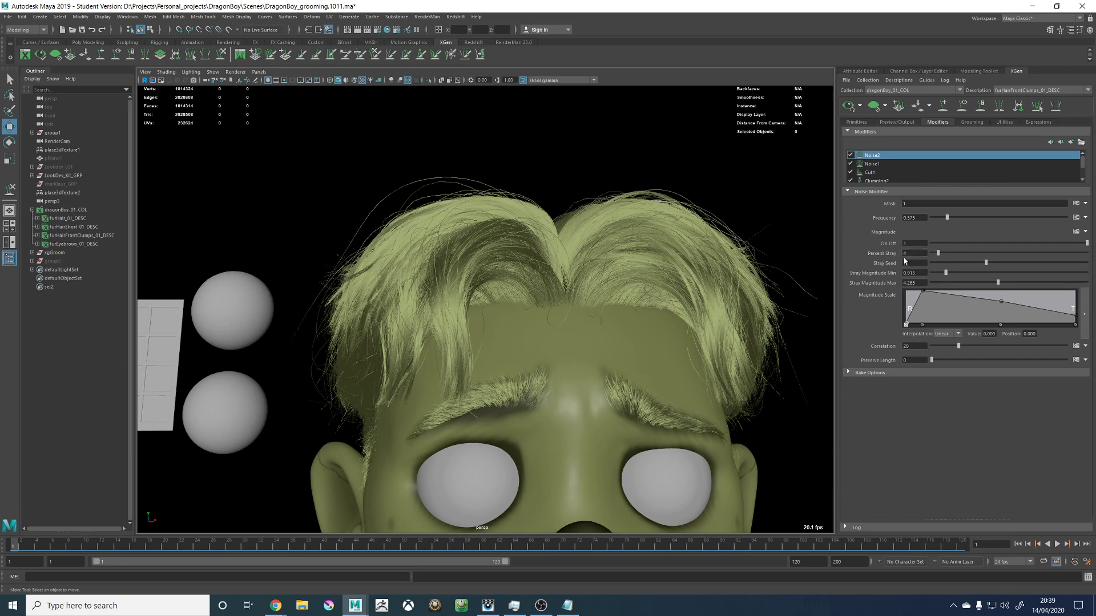
{"action": "left_click_drag", "start_coordinate": [627, 212], "coordinate": [650, 234], "text": "alt"}
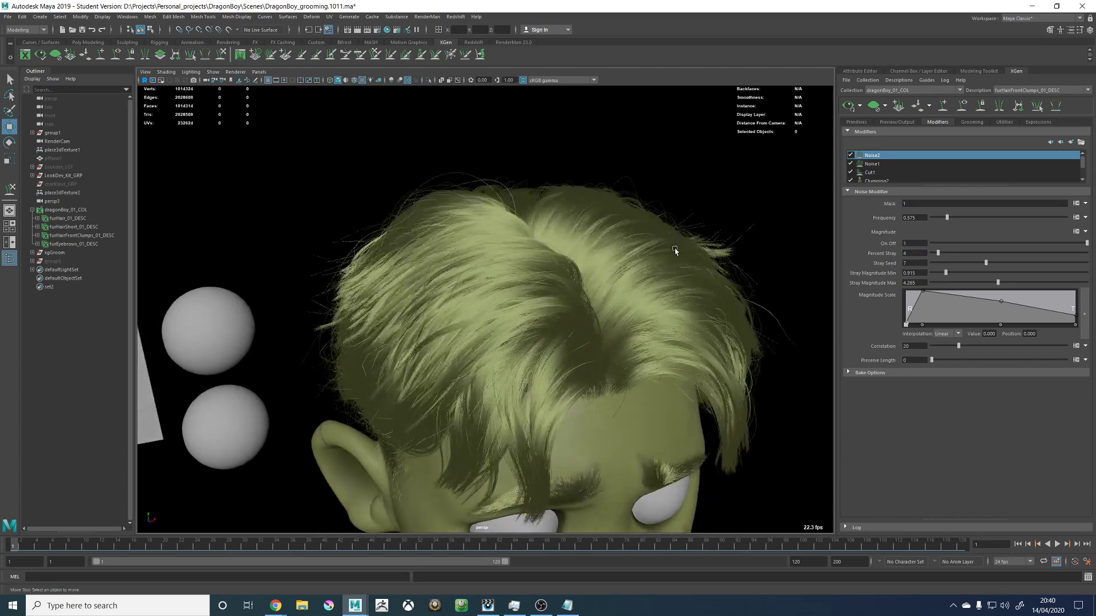
{"action": "middle_click_drag", "start_coordinate": [675, 249], "coordinate": [642, 225], "text": "alt"}
{"action": "left_click_drag", "start_coordinate": [938, 253], "coordinate": [942, 254]}
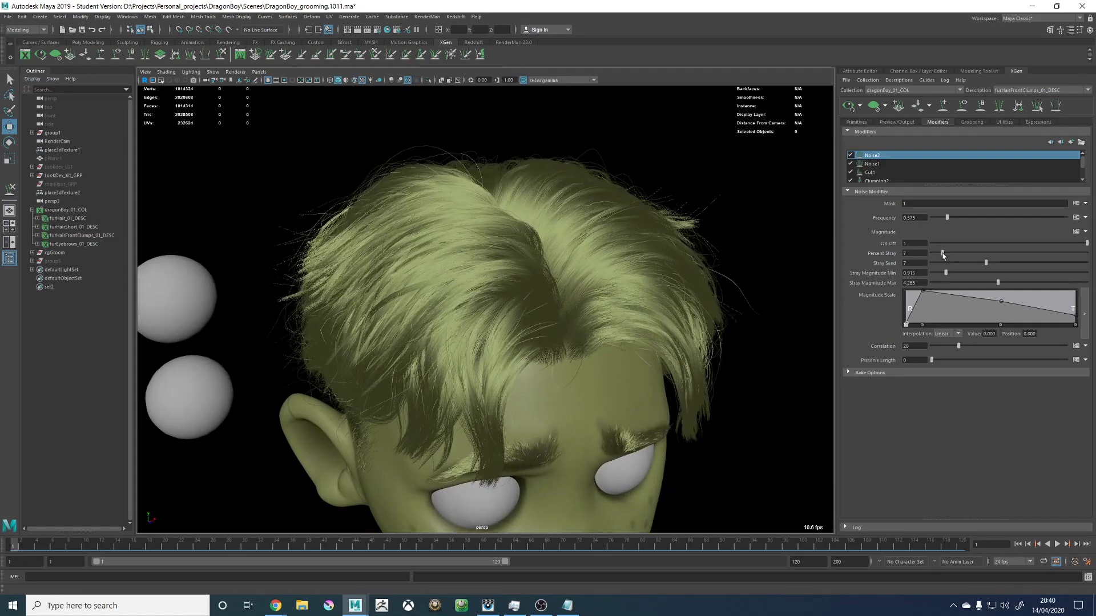
{"action": "left_click_drag", "start_coordinate": [556, 318], "coordinate": [535, 273], "text": "alt"}
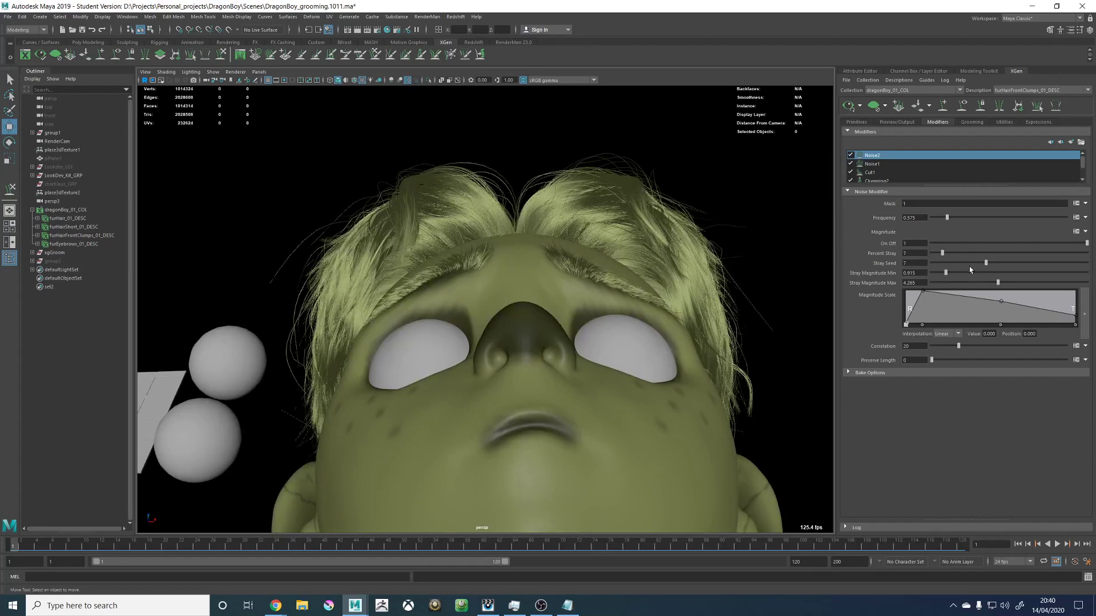
Step: Inspect the stray hairs along the parting and forehead hairline up close from above and from the front
{"action": "left_click_drag", "start_coordinate": [986, 262], "coordinate": [988, 267]}
{"action": "left_click_drag", "start_coordinate": [581, 207], "coordinate": [514, 206], "text": "alt"}
{"action": "right_click_drag", "start_coordinate": [513, 205], "coordinate": [636, 345], "text": "alt"}
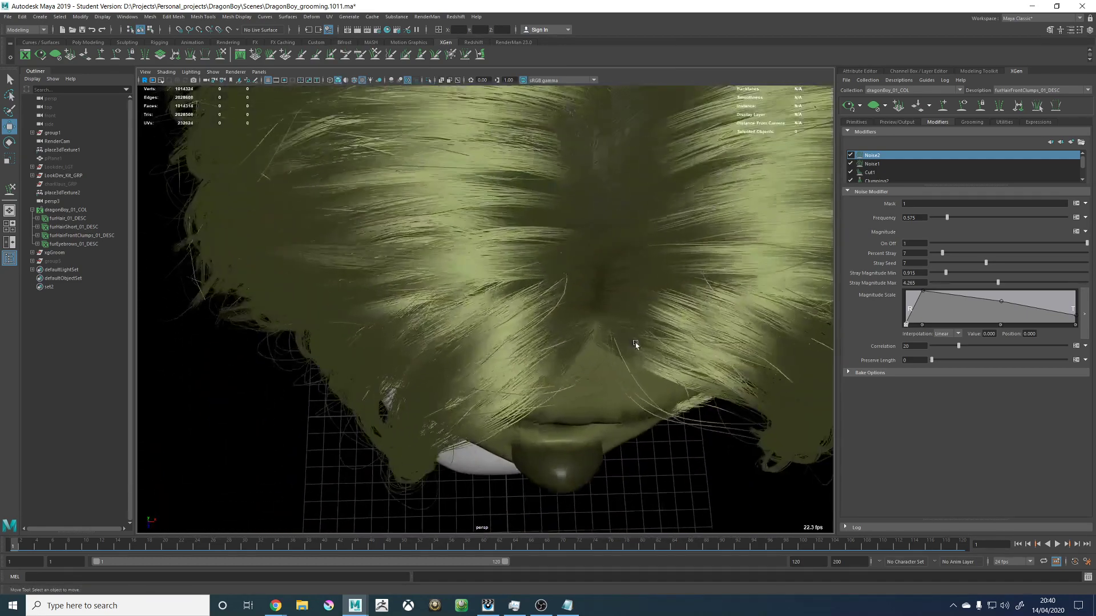
{"action": "middle_click_drag", "start_coordinate": [619, 318], "coordinate": [577, 321], "text": "alt"}
{"action": "left_click_drag", "start_coordinate": [588, 345], "coordinate": [521, 309], "text": "alt"}
{"action": "right_click_drag", "start_coordinate": [521, 309], "coordinate": [574, 345], "text": "alt"}
{"action": "left_click_drag", "start_coordinate": [575, 344], "coordinate": [582, 340], "text": "alt"}
{"action": "middle_click_drag", "start_coordinate": [582, 340], "coordinate": [544, 323], "text": "alt"}
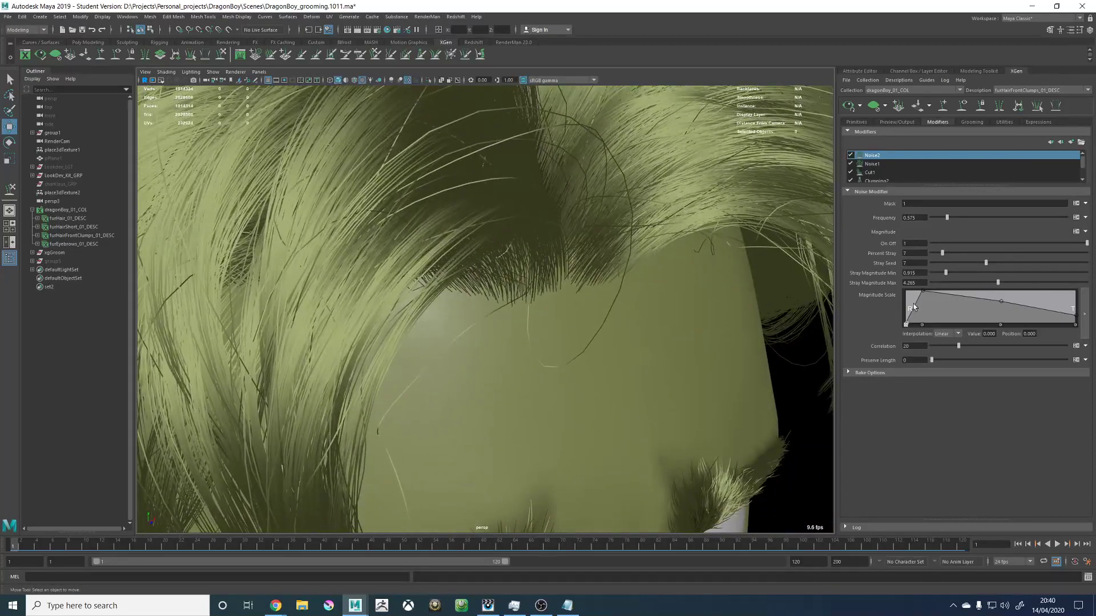
Step: Reshape the Noise2 Magnitude Scale ramp near the root, replacing its peak point with one at value 0.829, position 0.119
{"action": "mouse_move", "coordinate": [924, 292]}
{"action": "left_mouse_down"}
{"action": "mouse_move", "coordinate": [925, 310]}
{"action": "mouse_move", "coordinate": [913, 292]}
{"action": "left_mouse_up"}
{"action": "left_click_drag", "start_coordinate": [753, 274], "coordinate": [570, 302], "text": "alt"}
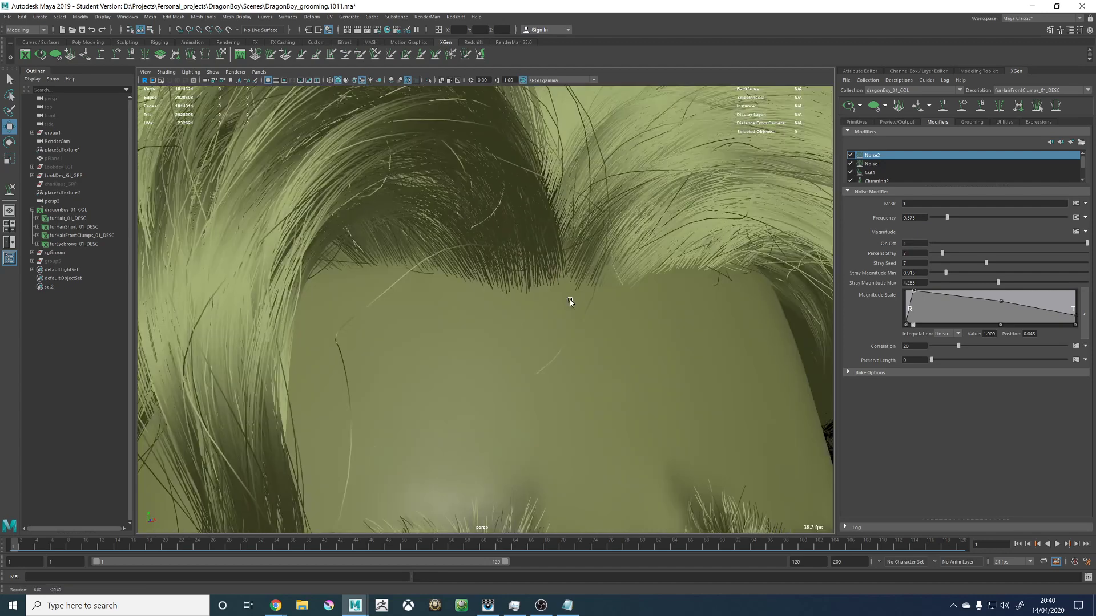
{"action": "left_click", "coordinate": [927, 301]}
{"action": "left_click_drag", "start_coordinate": [929, 296], "coordinate": [930, 294]}
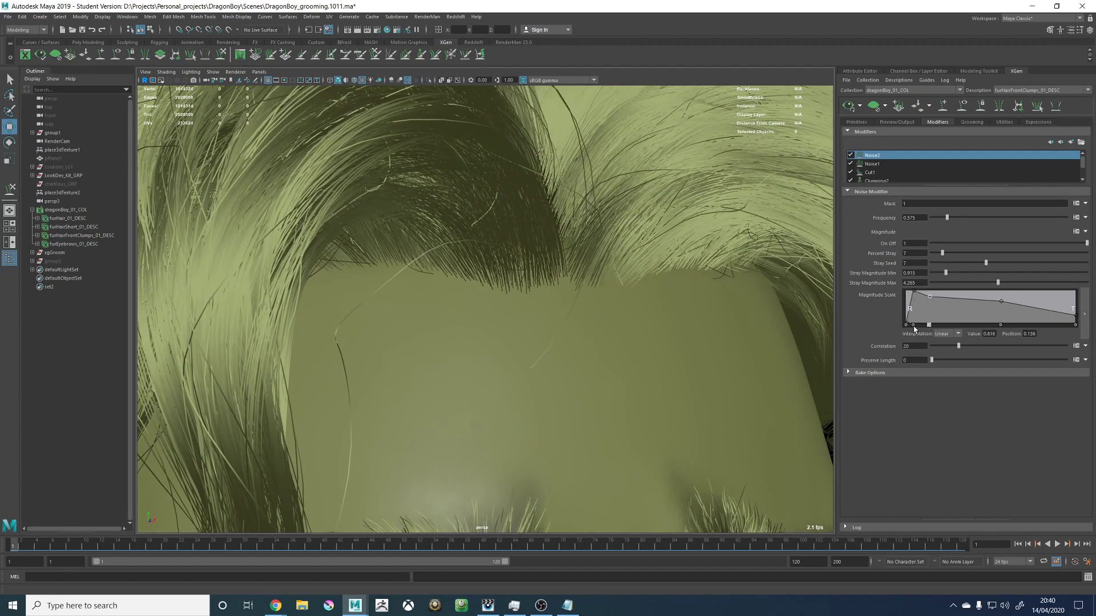
{"action": "left_click", "coordinate": [912, 326]}
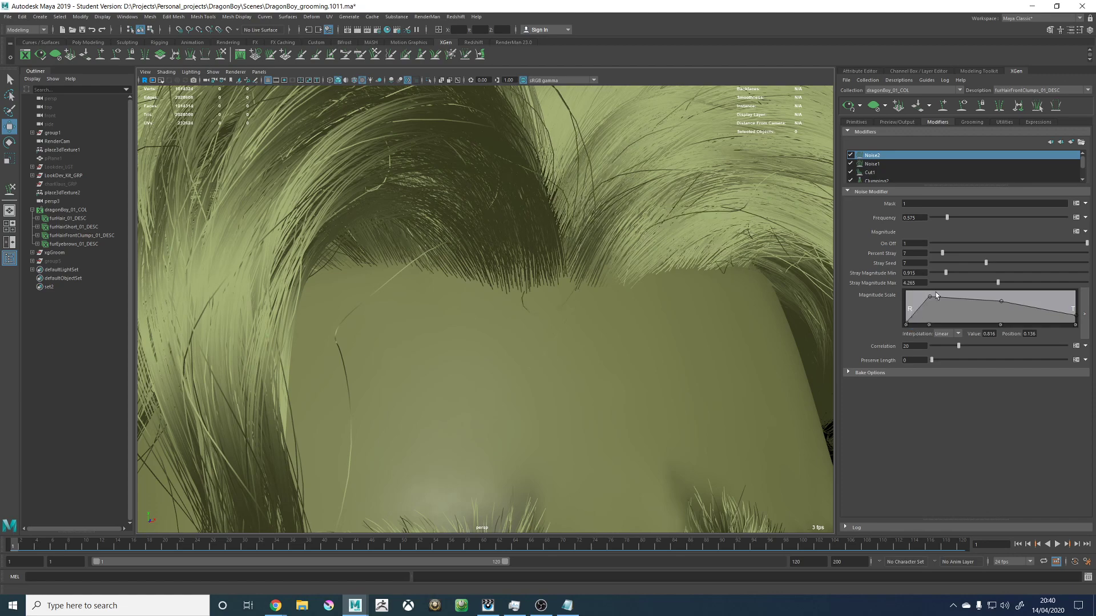
{"action": "left_click_drag", "start_coordinate": [931, 298], "coordinate": [927, 297]}
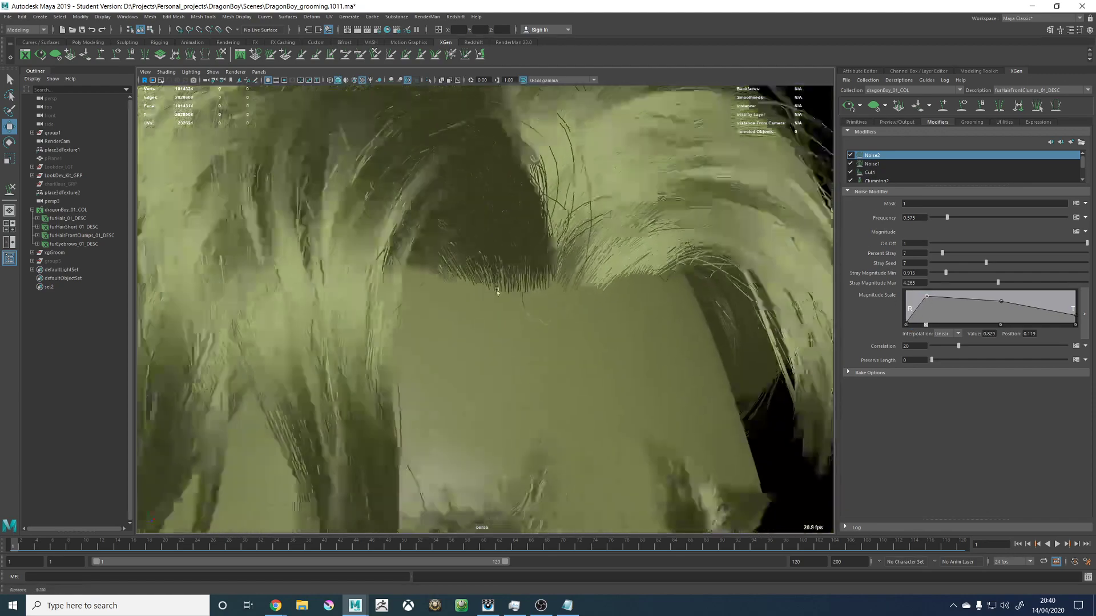
Step: Try Noise2 Stray Seed values of 10 and 6, checking the strays over the forehead and front clumps
{"action": "right_click_drag", "start_coordinate": [497, 292], "coordinate": [631, 318], "text": "alt"}
{"action": "left_click_drag", "start_coordinate": [631, 318], "coordinate": [555, 321], "text": "alt"}
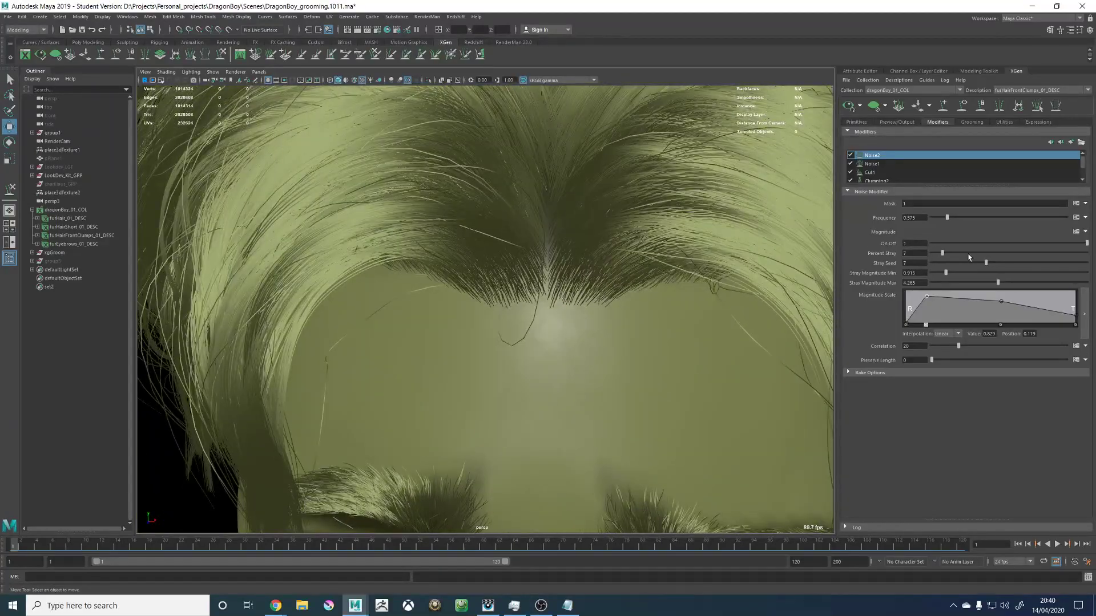
{"action": "left_click", "coordinate": [1005, 263]}
{"action": "right_click_drag", "start_coordinate": [676, 300], "coordinate": [382, 284], "text": "alt"}
{"action": "mouse_move", "coordinate": [382, 284]}
{"action": "left_mouse_down", "text": "alt"}
{"action": "mouse_move", "coordinate": [407, 290]}
{"action": "mouse_move", "coordinate": [395, 295]}
{"action": "left_mouse_up", "text": "alt"}
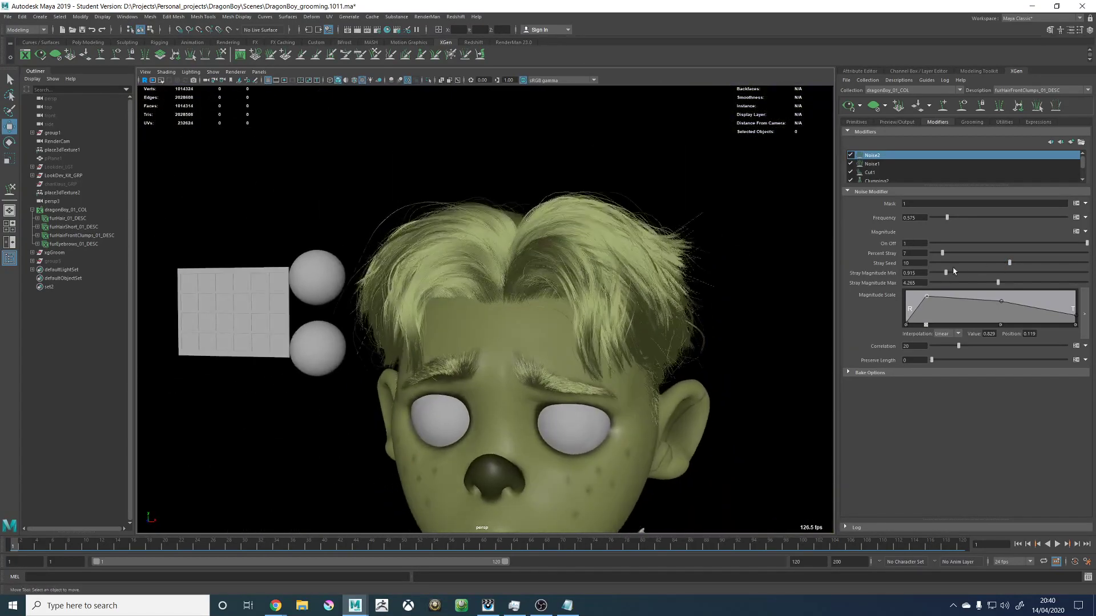
{"action": "left_click_drag", "start_coordinate": [451, 264], "coordinate": [472, 283], "text": "alt"}
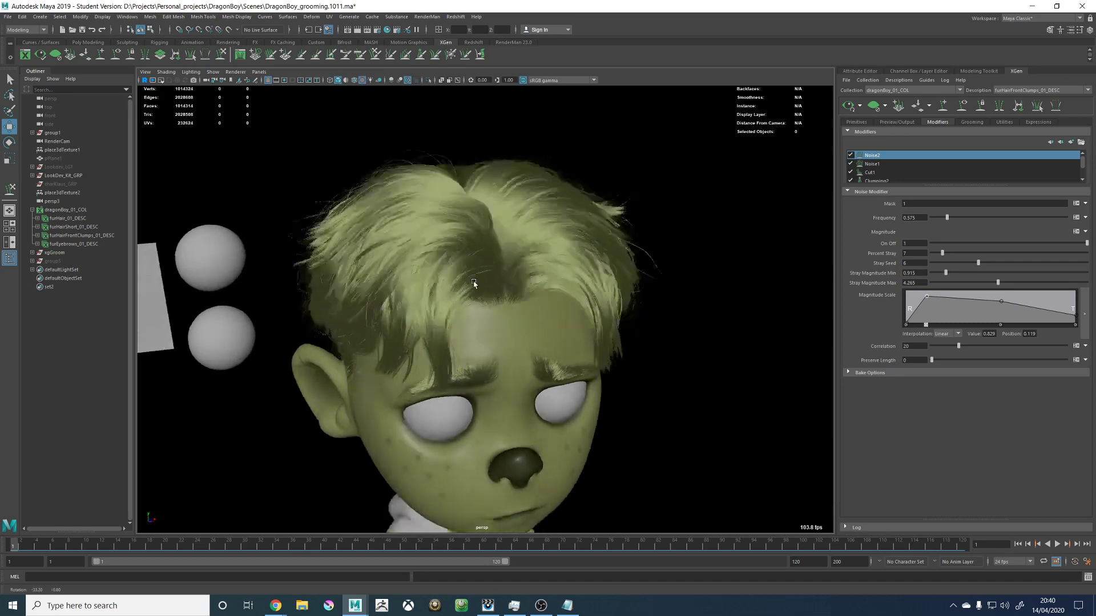
Step: Set the Noise2 Stray Seed to 4 with Percent Stray at 7, and check the result on the whole head
{"action": "right_click_drag", "start_coordinate": [472, 284], "coordinate": [705, 363], "text": "alt"}
{"action": "left_click_drag", "start_coordinate": [938, 256], "coordinate": [941, 254]}
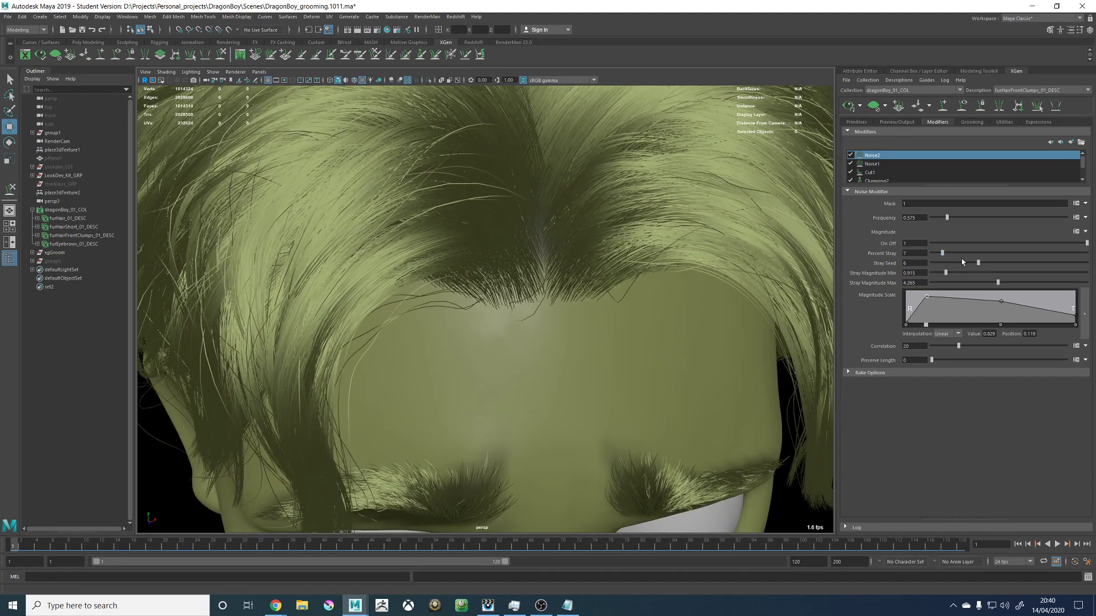
{"action": "scroll", "coordinate": [482, 276], "scroll_direction": "down", "scroll_amount": 5}
{"action": "left_click_drag", "start_coordinate": [552, 313], "coordinate": [614, 300], "text": "alt"}
{"action": "right_click_drag", "start_coordinate": [615, 300], "coordinate": [346, 273], "text": "alt"}
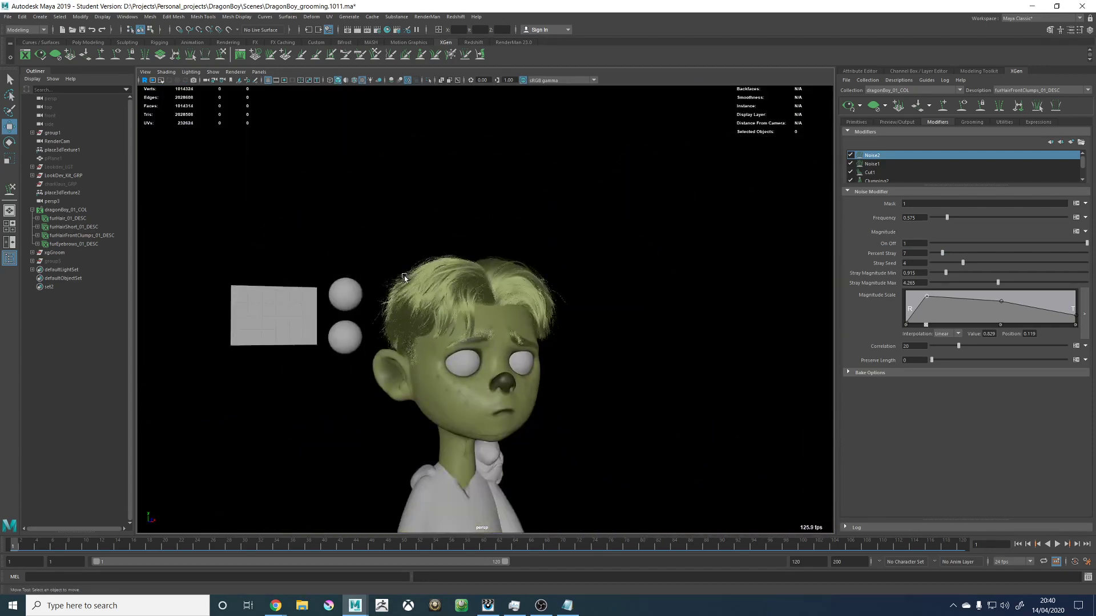
{"action": "right_click_drag", "start_coordinate": [413, 273], "coordinate": [509, 318], "text": "alt"}
{"action": "left_click_drag", "start_coordinate": [494, 290], "coordinate": [533, 296], "text": "alt"}
Step: Switch the viewport background to grey, unhide the Lookdev_LGT light group, and view the hair against the environment image
{"action": "key", "text": "alt+b"}
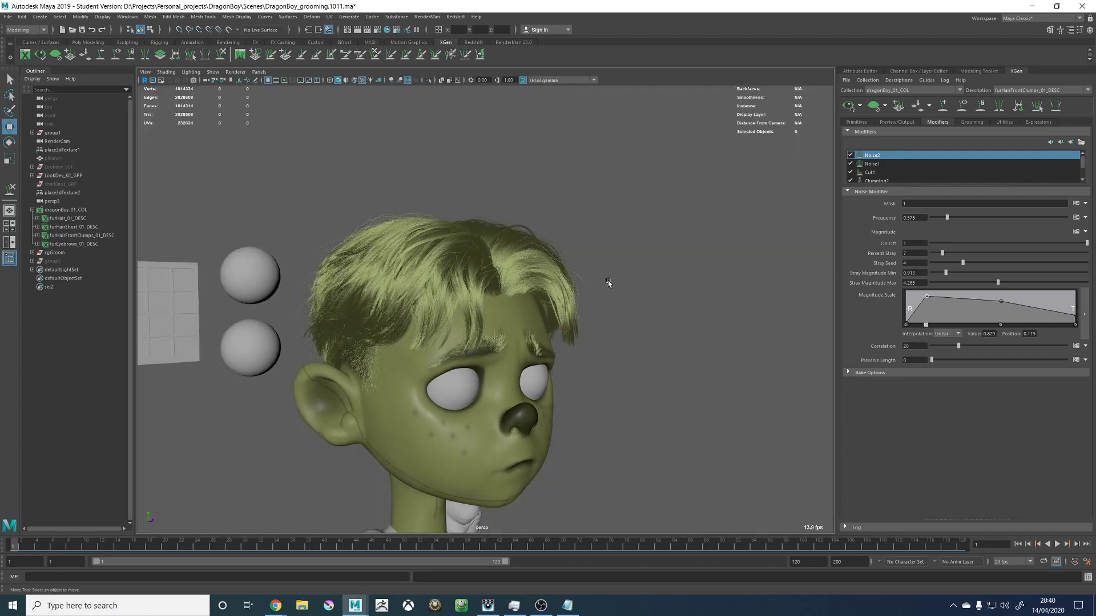
{"action": "left_click", "coordinate": [57, 169]}
{"action": "key", "text": "shift+h"}
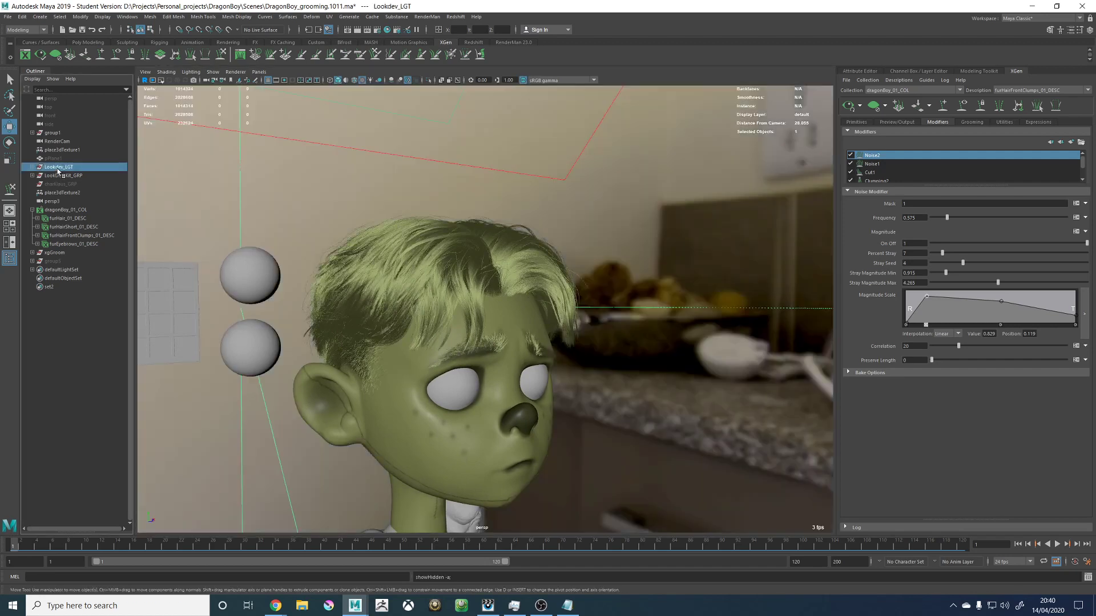
{"action": "left_click_drag", "start_coordinate": [480, 272], "coordinate": [440, 272], "text": "alt"}
{"action": "left_click", "coordinate": [666, 264]}
{"action": "left_click_drag", "start_coordinate": [666, 264], "coordinate": [615, 263], "text": "alt"}
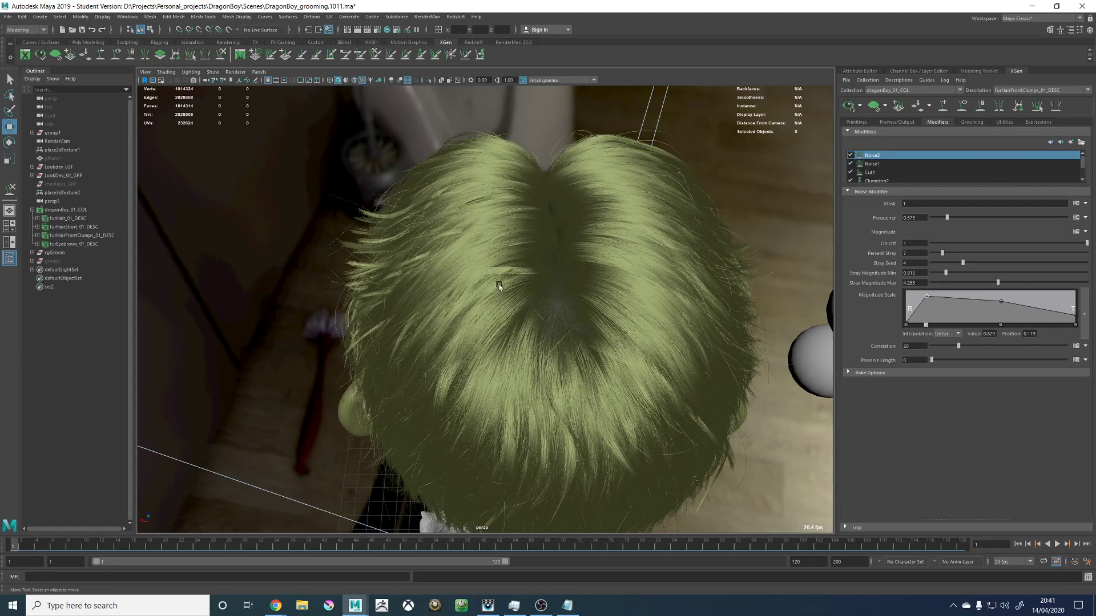
Step: Examine the lit hair clumps from above the crown, from the front and up close
{"action": "left_click_drag", "start_coordinate": [494, 304], "coordinate": [540, 297], "text": "alt"}
{"action": "left_click_drag", "start_coordinate": [499, 211], "coordinate": [297, 219], "text": "alt"}
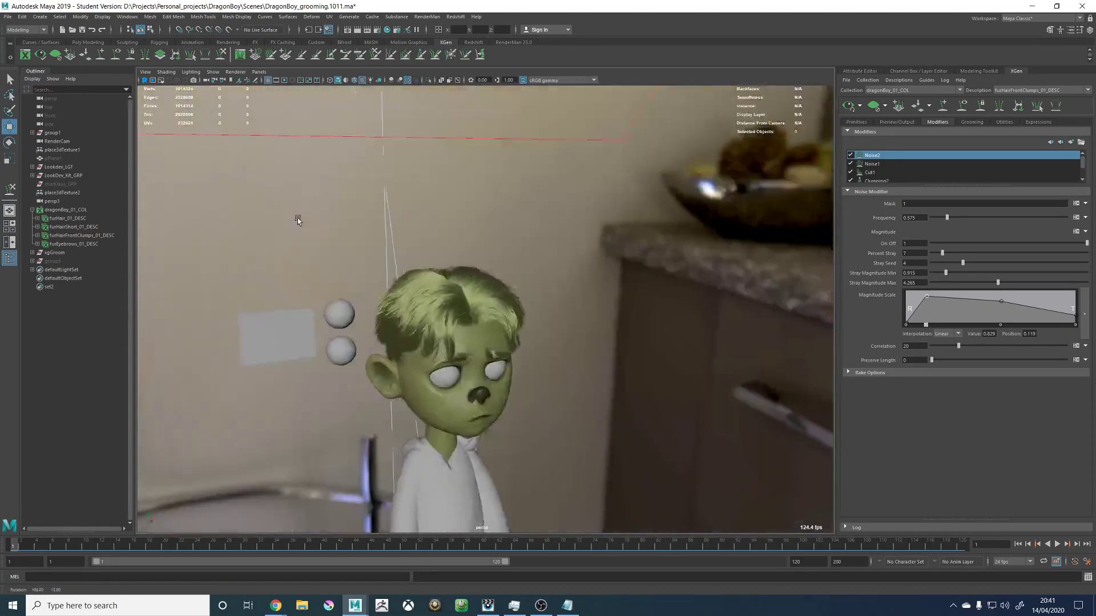
{"action": "right_click_drag", "start_coordinate": [300, 215], "coordinate": [633, 350], "text": "alt"}
{"action": "right_click_drag", "start_coordinate": [656, 284], "coordinate": [325, 260], "text": "alt"}
{"action": "left_click_drag", "start_coordinate": [622, 342], "coordinate": [382, 381], "text": "alt"}
{"action": "middle_click_drag", "start_coordinate": [382, 381], "coordinate": [394, 330], "text": "alt"}
{"action": "right_click_drag", "start_coordinate": [394, 329], "coordinate": [605, 317], "text": "alt"}
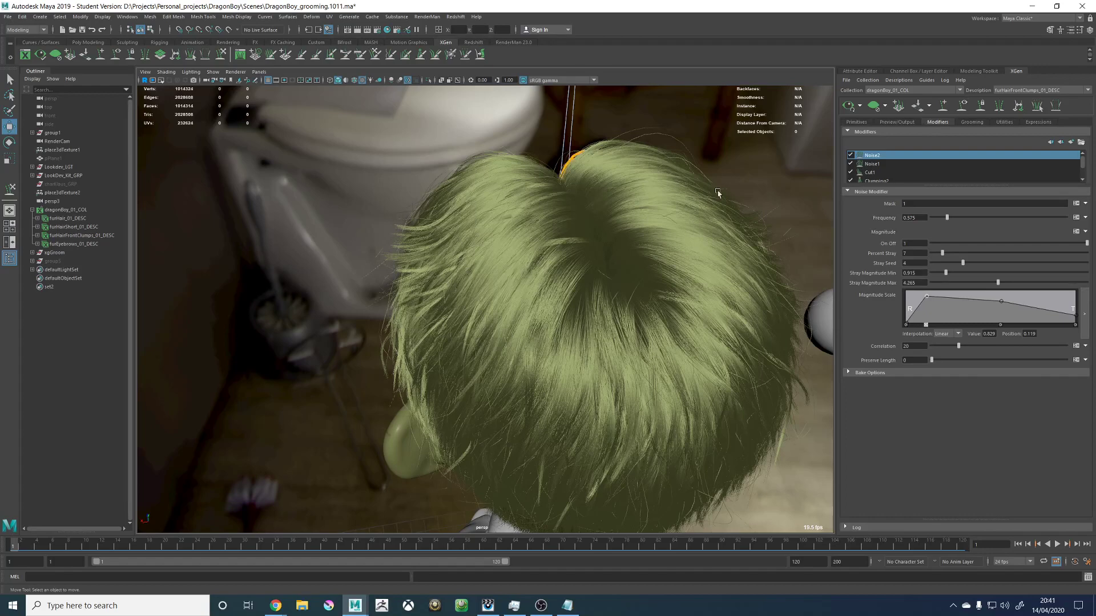
{"action": "left_click_drag", "start_coordinate": [718, 193], "coordinate": [579, 255], "text": "alt"}
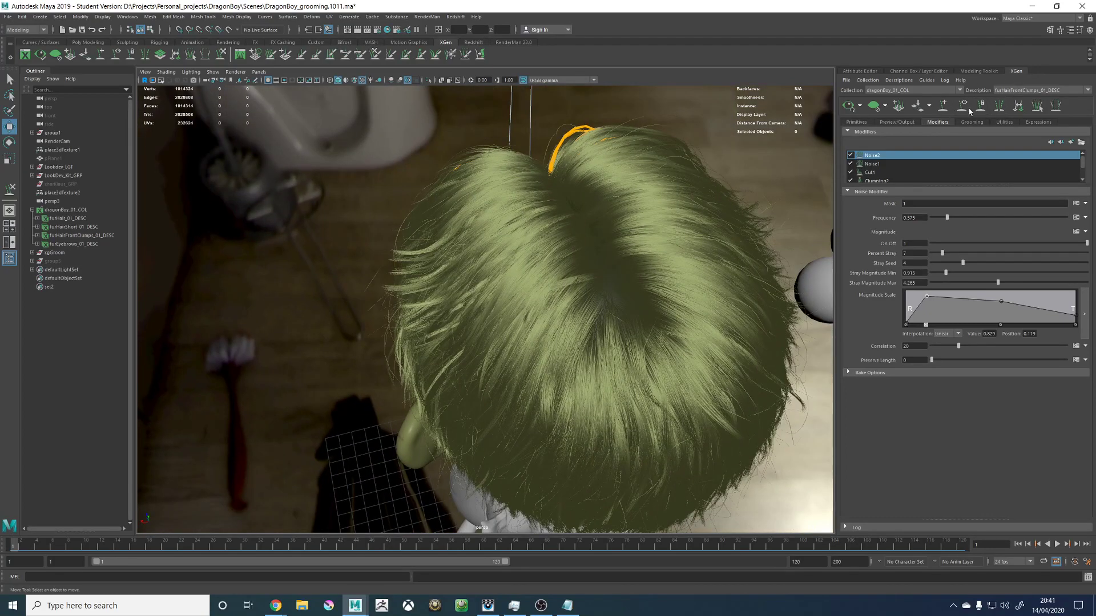
Step: Switch to the furHair_01_DESC description and show the settings of its Clumping1 modifier
{"action": "left_click", "coordinate": [1010, 90]}
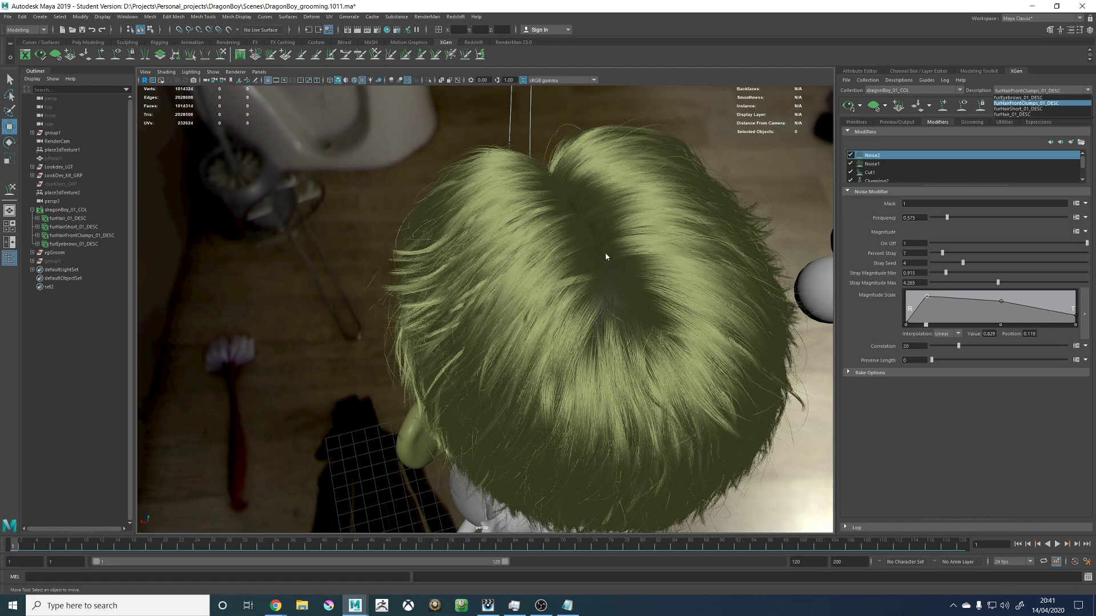
{"action": "left_click", "coordinate": [1013, 114]}
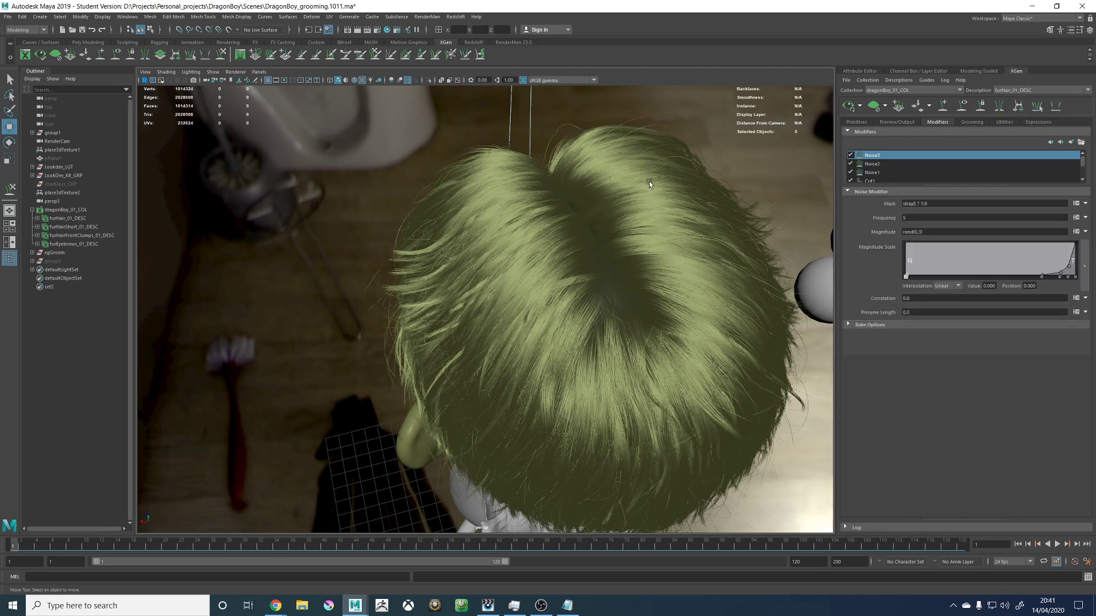
{"action": "mouse_move", "coordinate": [673, 181]}
{"action": "left_mouse_down", "text": "alt"}
{"action": "mouse_move", "coordinate": [658, 172]}
{"action": "mouse_move", "coordinate": [688, 196]}
{"action": "left_mouse_up", "text": "alt"}
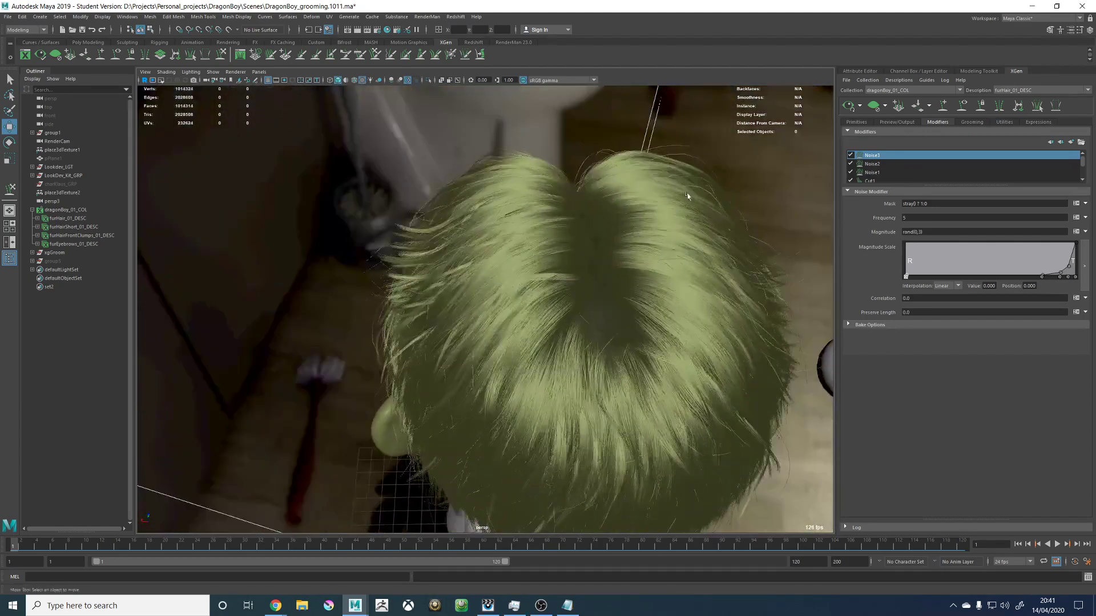
{"action": "scroll", "coordinate": [888, 171], "scroll_direction": "down", "scroll_amount": 2}
{"action": "left_click", "coordinate": [879, 172]}
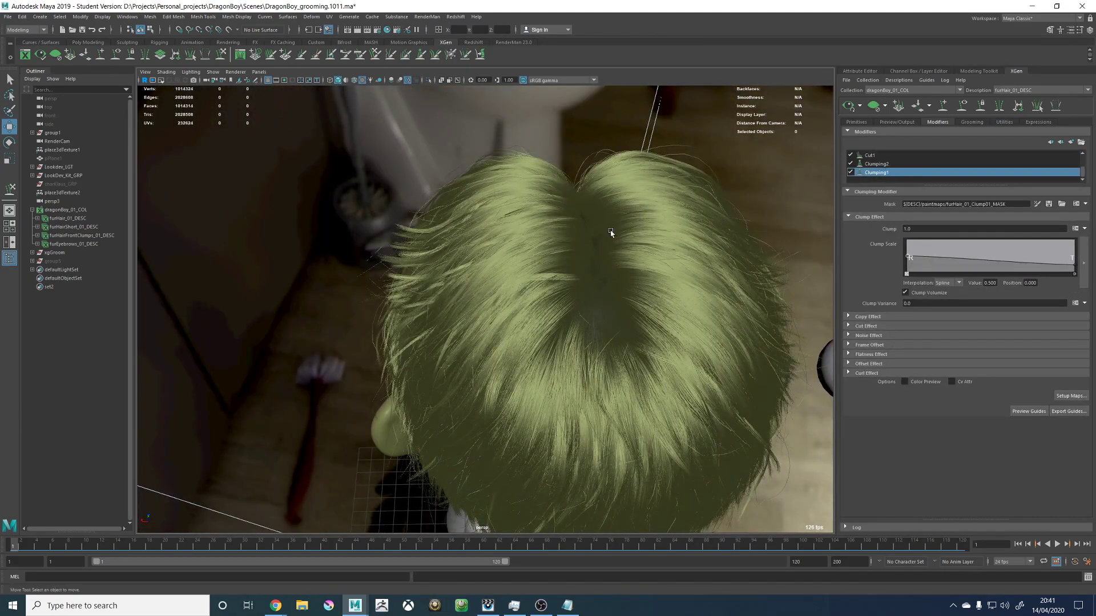
Step: Inspect the main hair's clumping and strays from the side, front, crown and back of the head
{"action": "left_click_drag", "start_coordinate": [611, 233], "coordinate": [647, 249], "text": "alt"}
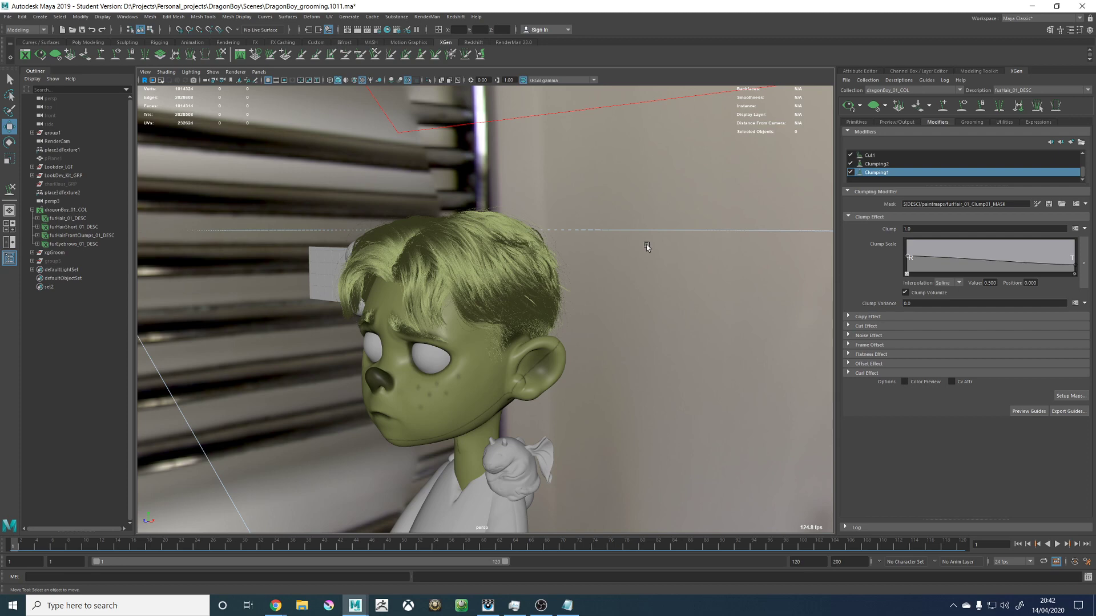
{"action": "left_click_drag", "start_coordinate": [500, 233], "coordinate": [532, 230], "text": "alt"}
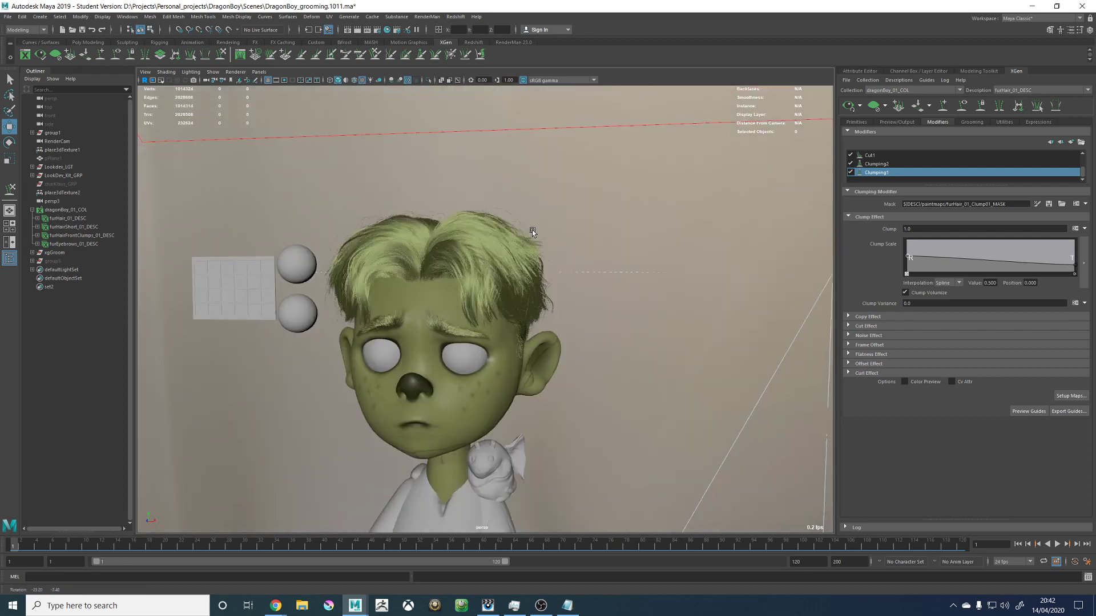
{"action": "middle_click_drag", "start_coordinate": [479, 226], "coordinate": [556, 244], "text": "alt"}
{"action": "right_click_drag", "start_coordinate": [557, 244], "coordinate": [631, 300], "text": "alt"}
{"action": "left_click_drag", "start_coordinate": [500, 246], "coordinate": [531, 280], "text": "alt"}
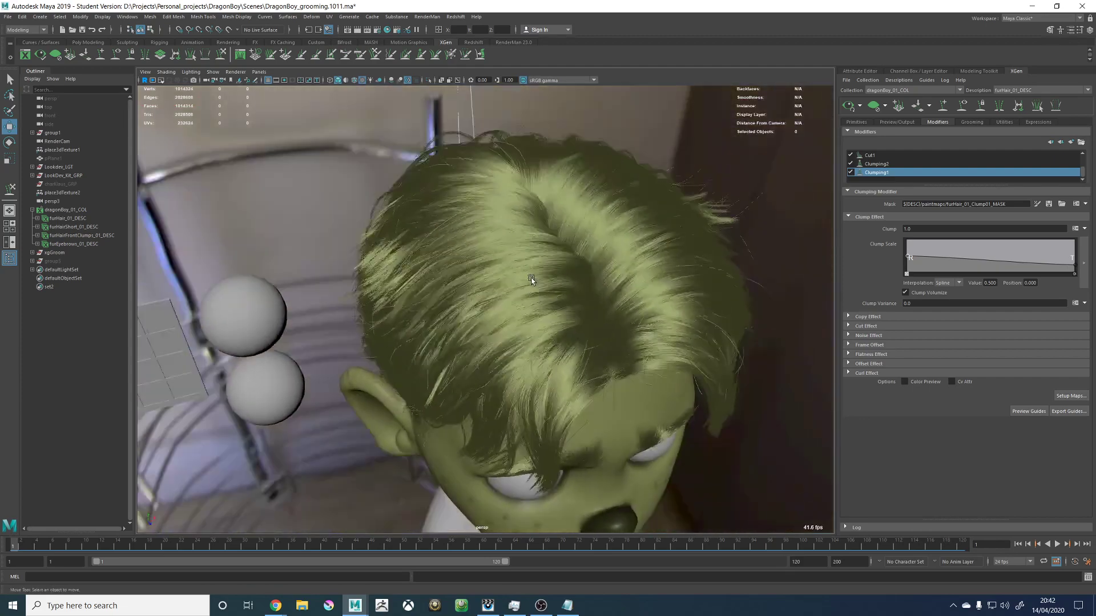
{"action": "left_click_drag", "start_coordinate": [610, 233], "coordinate": [442, 268], "text": "alt"}
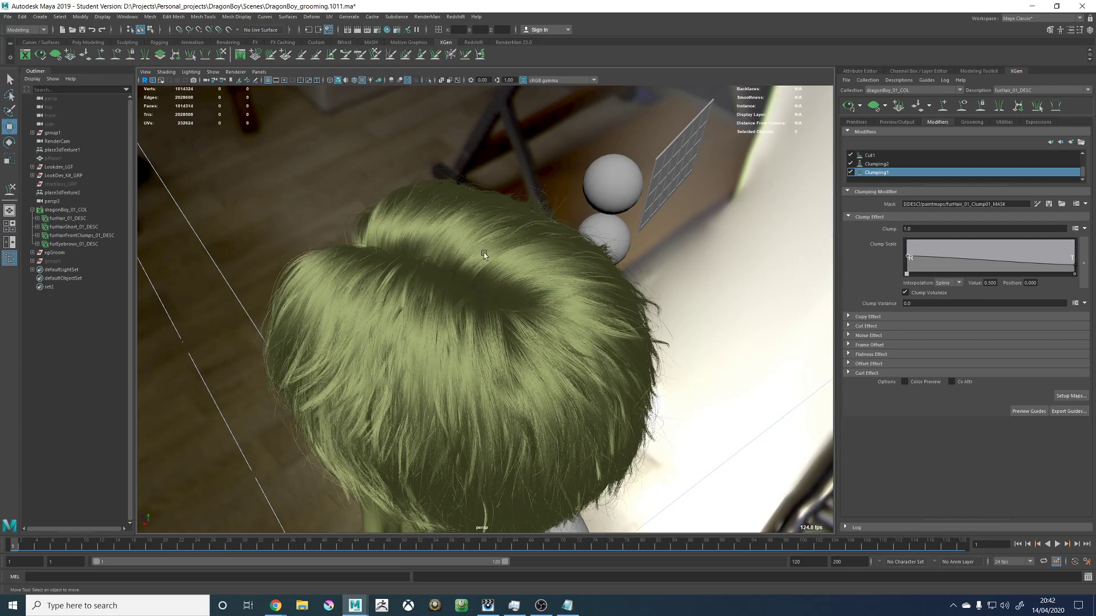
{"action": "left_click_drag", "start_coordinate": [484, 255], "coordinate": [482, 202], "text": "alt"}
{"action": "left_click_drag", "start_coordinate": [531, 261], "coordinate": [799, 163], "text": "alt"}
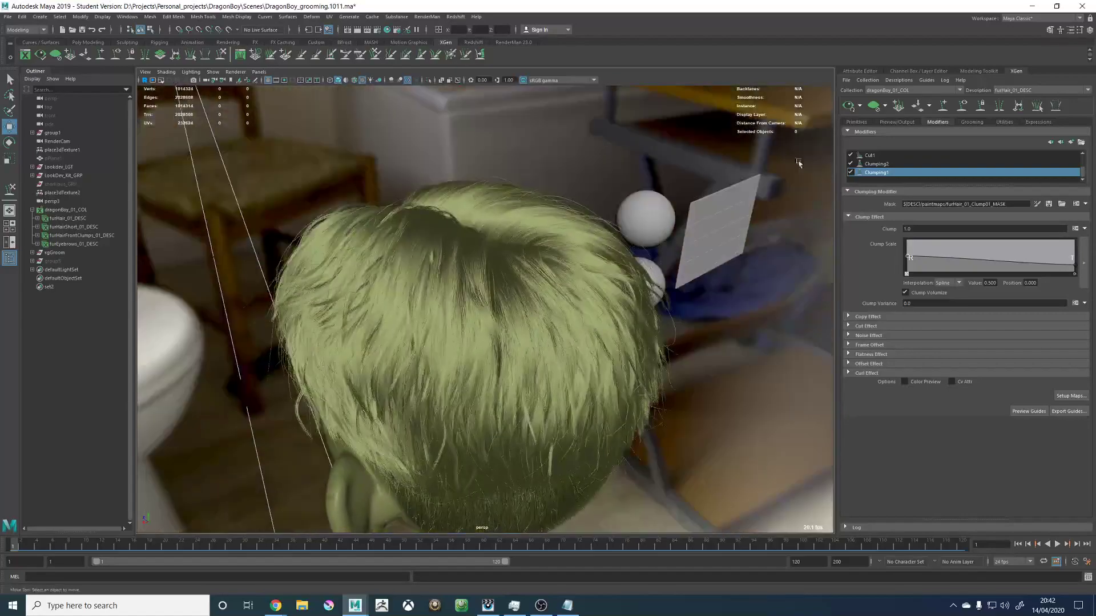
Step: Show the hair guides and sculpt the selected guide beside the parting near the crown
{"action": "left_click", "coordinate": [962, 107]}
{"action": "left_click_drag", "start_coordinate": [496, 194], "coordinate": [621, 246], "text": "alt"}
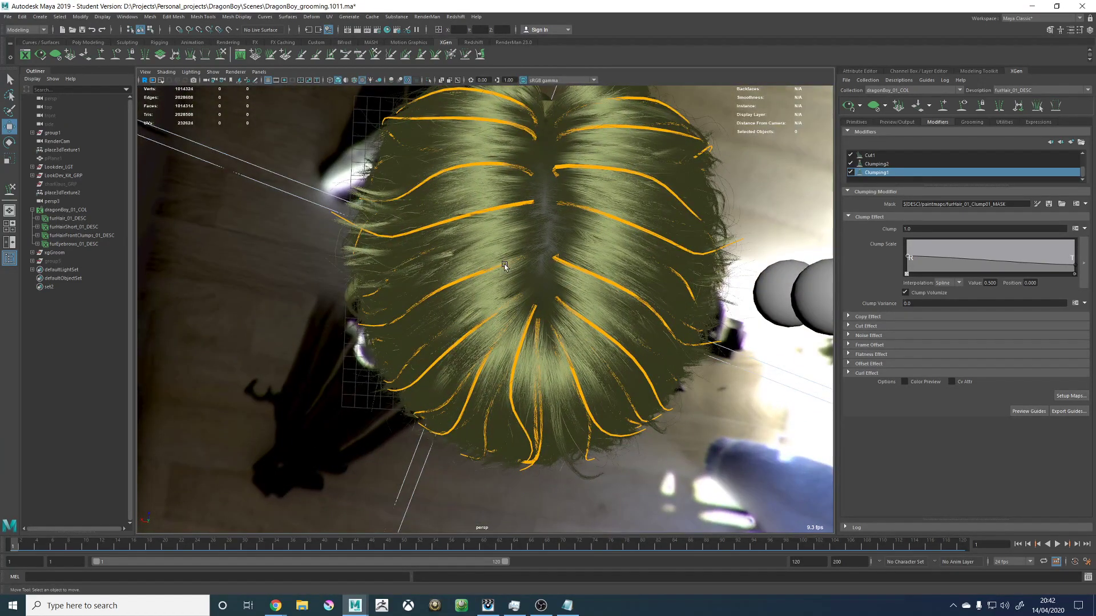
{"action": "left_click", "coordinate": [504, 266]}
{"action": "key", "text": "y"}
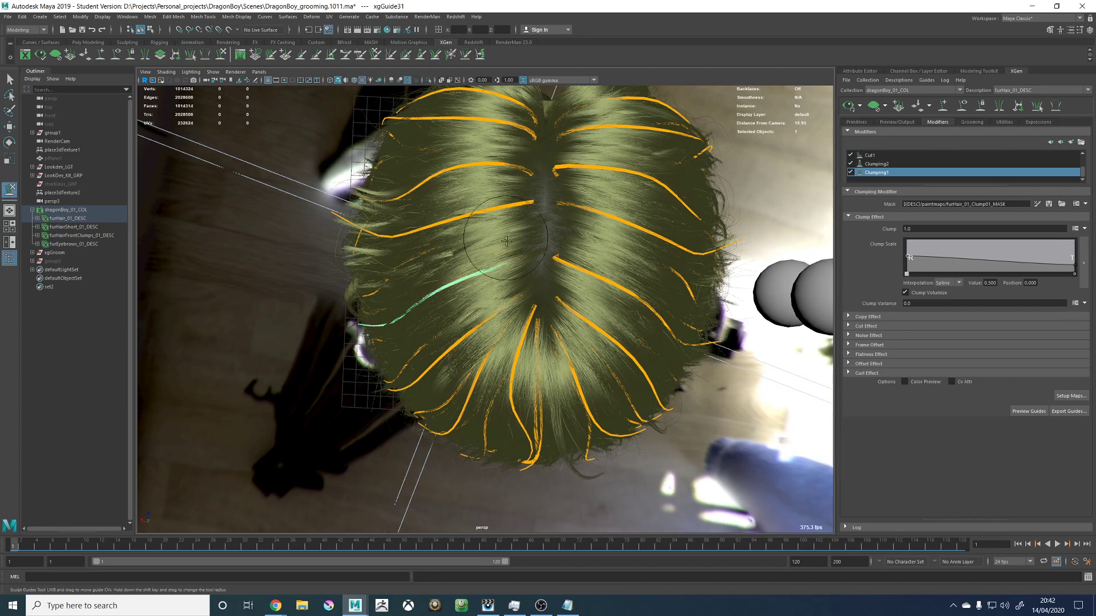
{"action": "left_click_drag", "start_coordinate": [494, 260], "coordinate": [477, 226]}
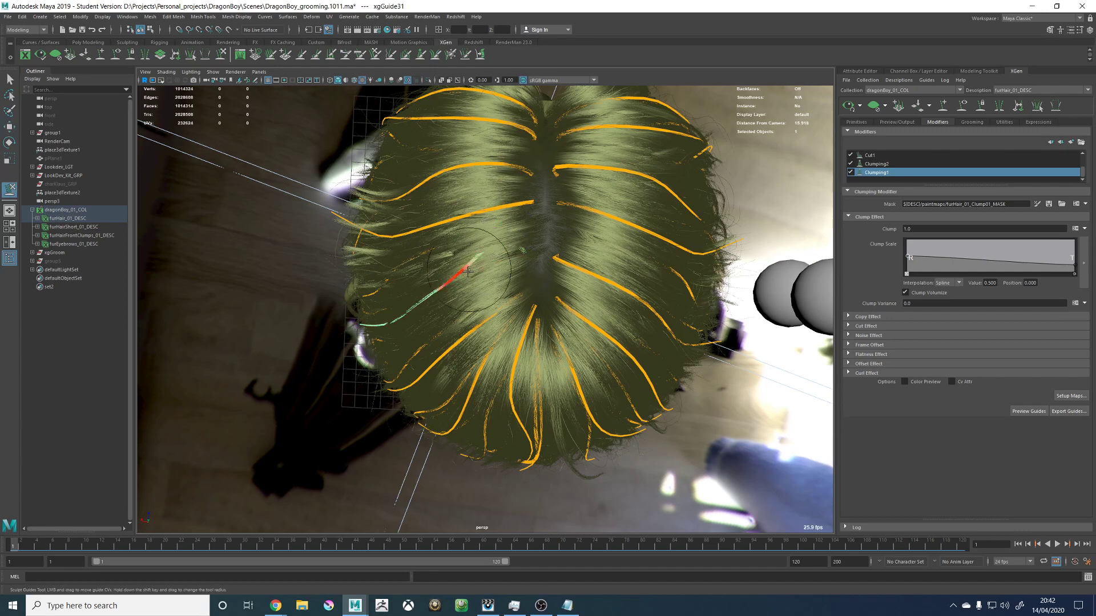
{"action": "mouse_move", "coordinate": [468, 271]}
{"action": "left_mouse_down"}
{"action": "mouse_move", "coordinate": [451, 277]}
{"action": "mouse_move", "coordinate": [495, 304]}
{"action": "left_mouse_up"}
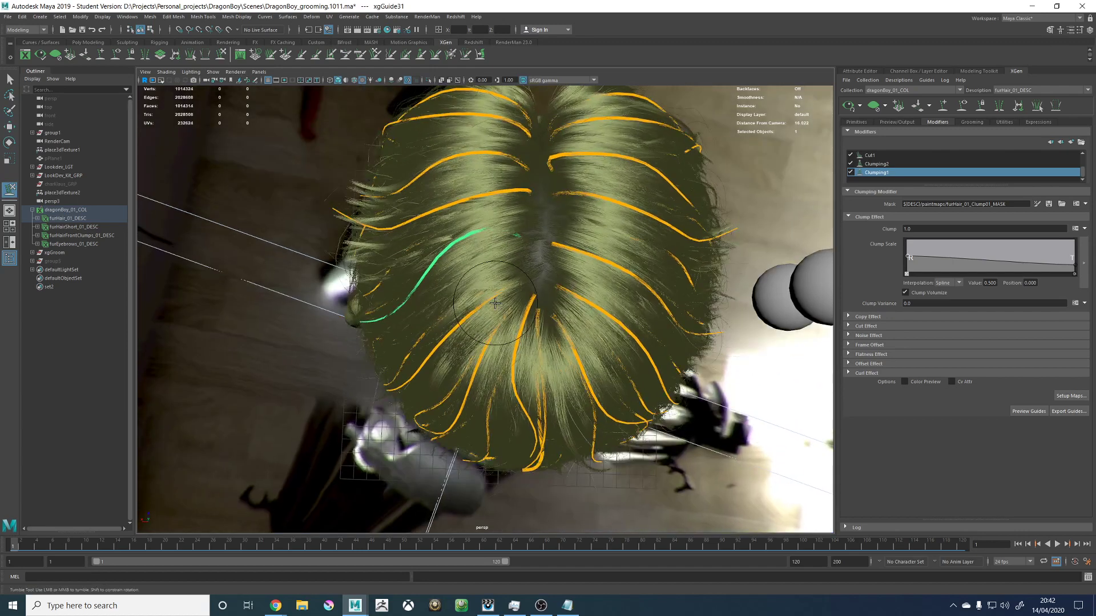
Step: Select the neighbouring guide closer to the crown, try sculpting it with the Sculpt Guides tool, and clear the selection
{"action": "key", "text": "w"}
{"action": "middle_click_drag", "start_coordinate": [506, 289], "coordinate": [501, 320], "text": "alt"}
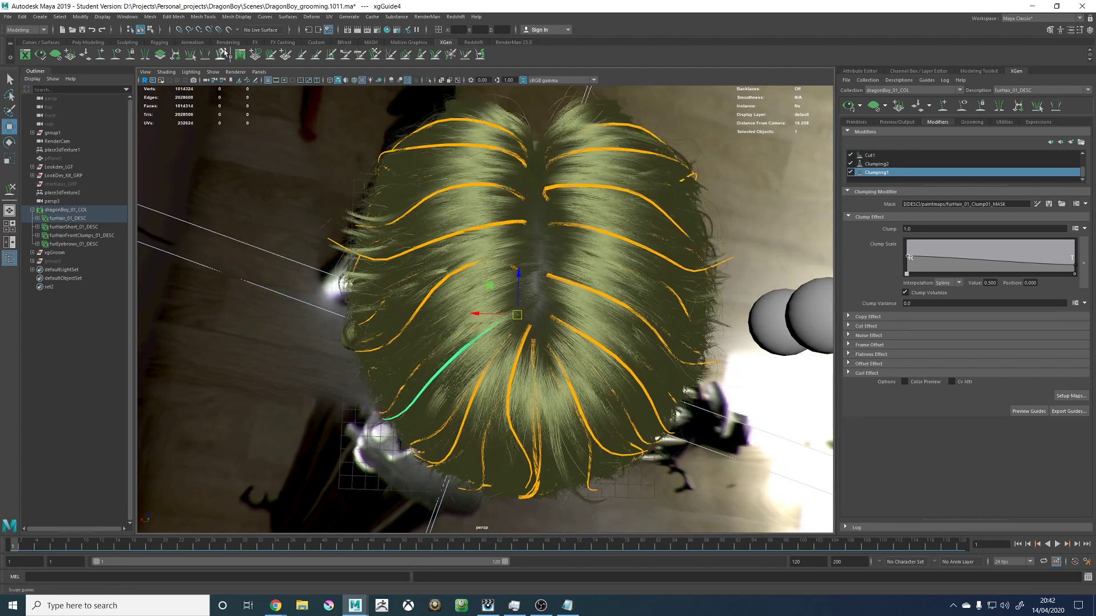
{"action": "left_click", "coordinate": [222, 54]}
{"action": "mouse_move", "coordinate": [508, 334]}
{"action": "left_mouse_down"}
{"action": "mouse_move", "coordinate": [498, 332]}
{"action": "mouse_move", "coordinate": [516, 313]}
{"action": "mouse_move", "coordinate": [502, 327]}
{"action": "mouse_move", "coordinate": [574, 321]}
{"action": "left_mouse_up"}
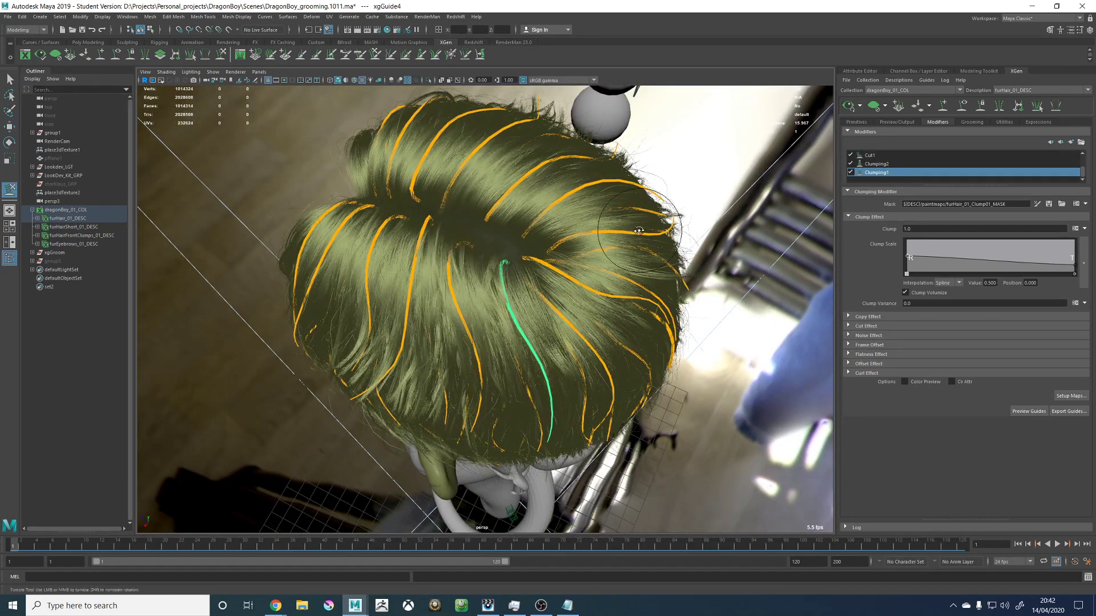
{"action": "left_click_drag", "start_coordinate": [537, 268], "coordinate": [564, 196], "text": "alt"}
{"action": "right_click_drag", "start_coordinate": [564, 197], "coordinate": [405, 173], "text": "alt"}
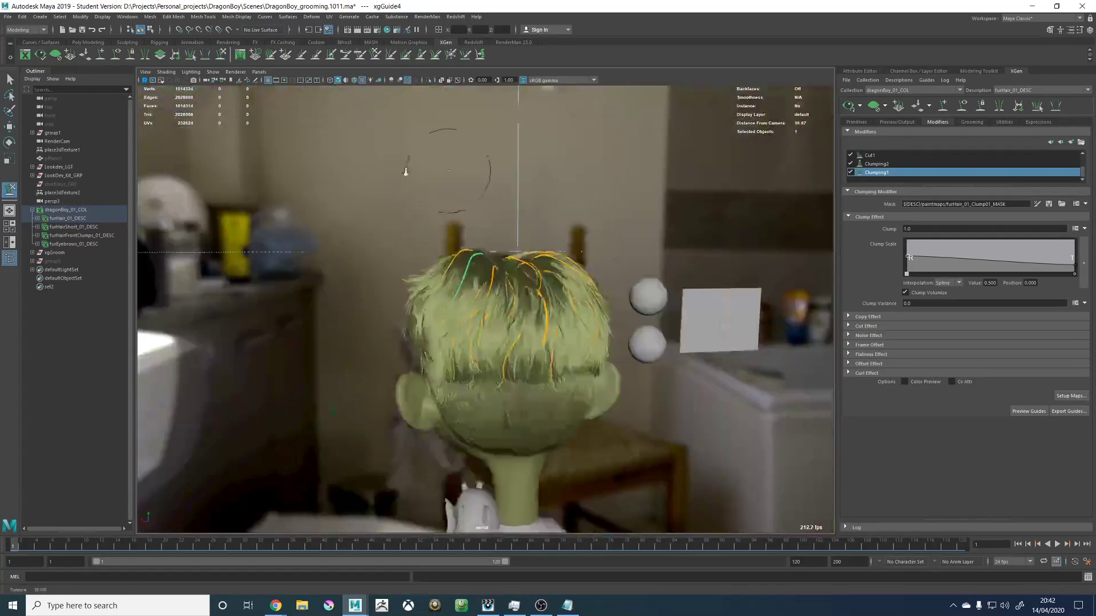
{"action": "key", "text": "w"}
{"action": "left_click", "coordinate": [526, 183]}
Step: Review the guides over the hair from the front and side, comparing all-lights shading with textured shading
{"action": "left_click_drag", "start_coordinate": [351, 231], "coordinate": [488, 222], "text": "alt"}
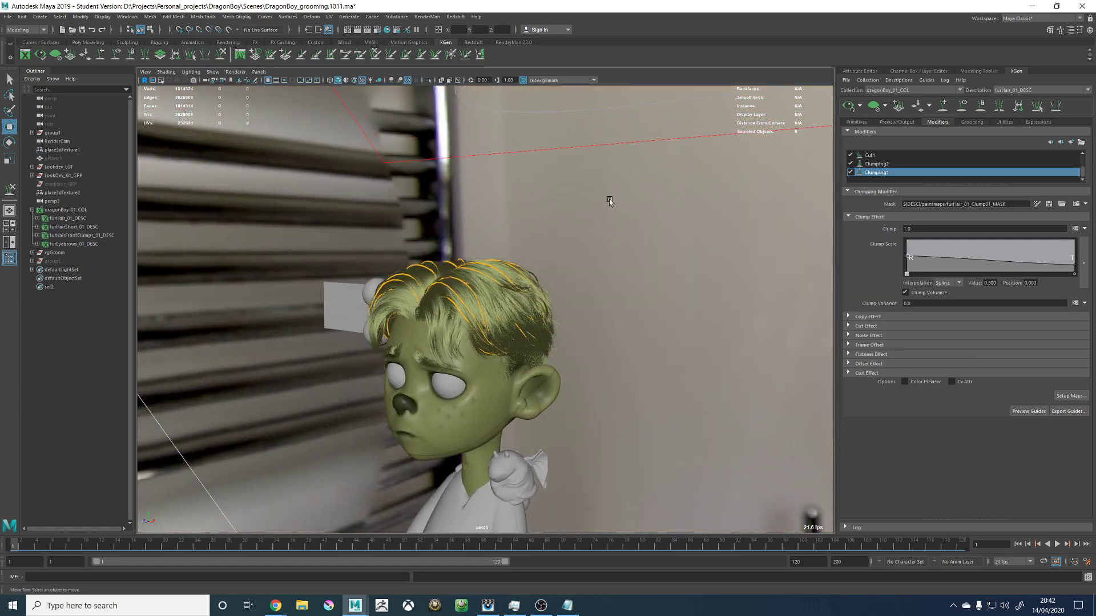
{"action": "mouse_move", "coordinate": [609, 201]}
{"action": "left_mouse_down", "text": "alt"}
{"action": "mouse_move", "coordinate": [586, 215]}
{"action": "mouse_move", "coordinate": [572, 270]}
{"action": "mouse_move", "coordinate": [575, 230]}
{"action": "mouse_move", "coordinate": [592, 206]}
{"action": "left_mouse_up", "text": "alt"}
{"action": "scroll", "coordinate": [548, 255], "scroll_direction": "up", "scroll_amount": 2}
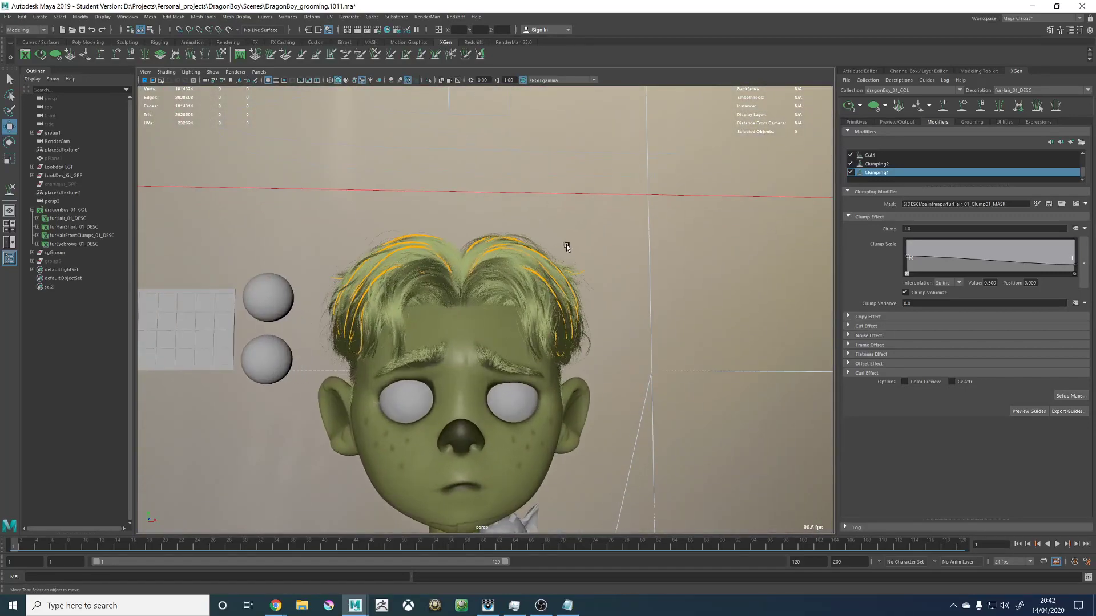
{"action": "key", "text": "7"}
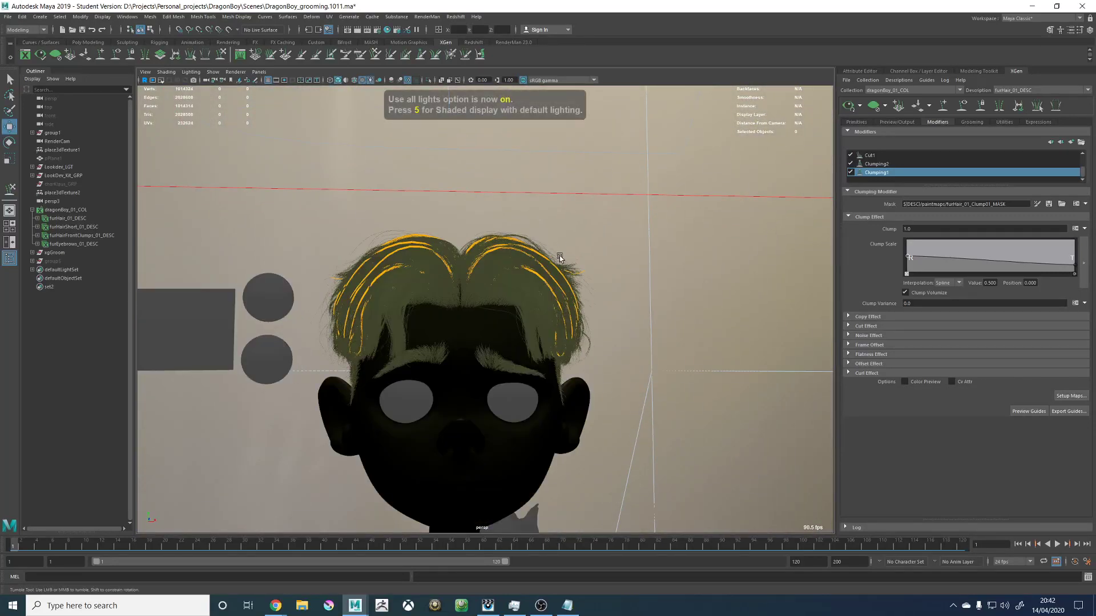
{"action": "mouse_move", "coordinate": [559, 256]}
{"action": "left_mouse_down", "text": "alt"}
{"action": "mouse_move", "coordinate": [713, 261]}
{"action": "mouse_move", "coordinate": [549, 285]}
{"action": "mouse_move", "coordinate": [595, 263]}
{"action": "left_mouse_up", "text": "alt"}
{"action": "scroll", "coordinate": [713, 260], "scroll_direction": "up", "scroll_amount": 3}
{"action": "key", "text": "6"}
{"action": "left_click_drag", "start_coordinate": [514, 317], "coordinate": [438, 336], "text": "alt"}
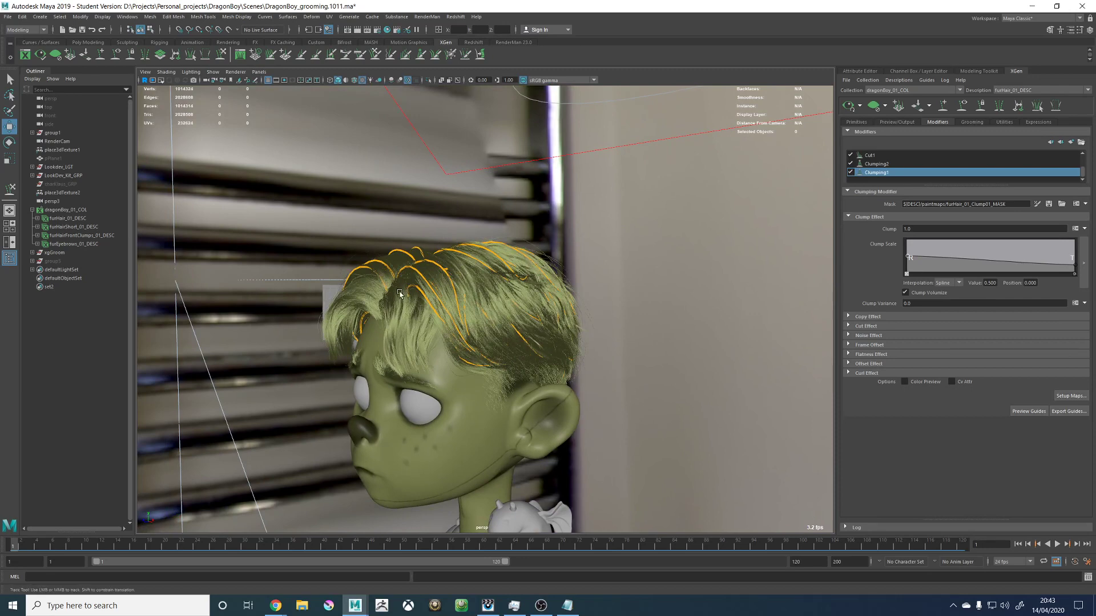
{"action": "middle_click_drag", "start_coordinate": [398, 291], "coordinate": [461, 268], "text": "alt"}
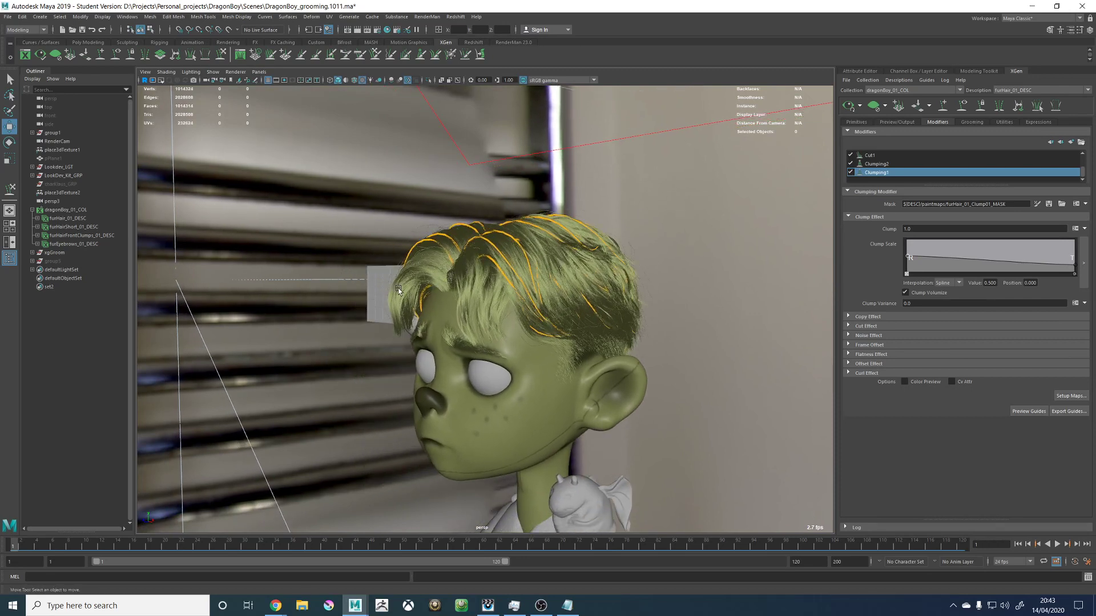
{"action": "left_click_drag", "start_coordinate": [398, 292], "coordinate": [443, 300], "text": "alt"}
Step: Check the groom without guides, examining the fringe, parting, hairline and outer silhouette from several angles
{"action": "left_click_drag", "start_coordinate": [462, 174], "coordinate": [606, 223], "text": "alt"}
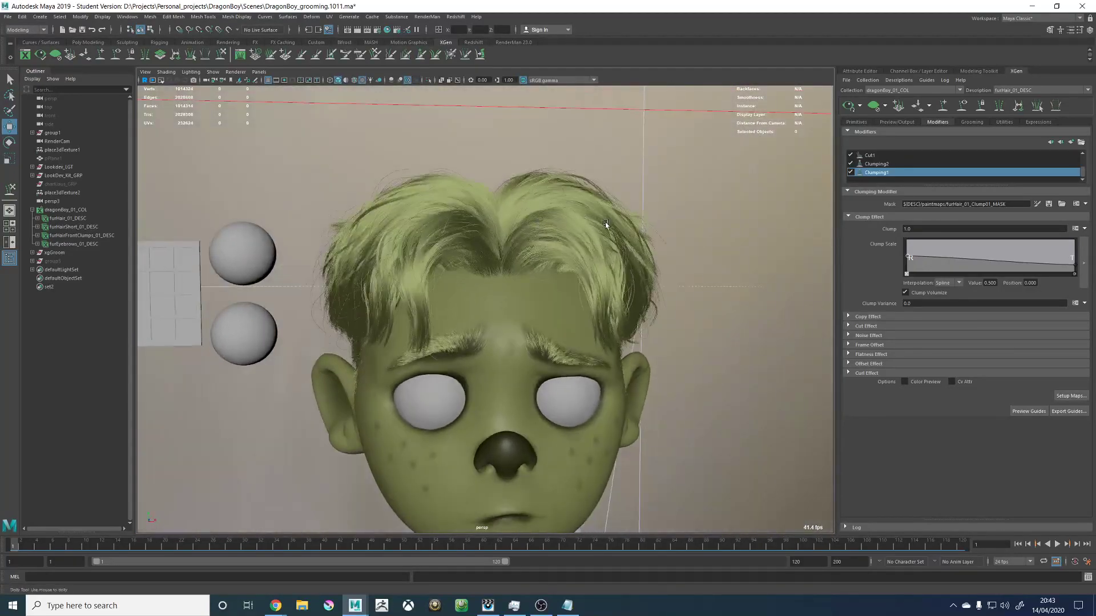
{"action": "right_click_drag", "start_coordinate": [606, 224], "coordinate": [570, 266], "text": "alt"}
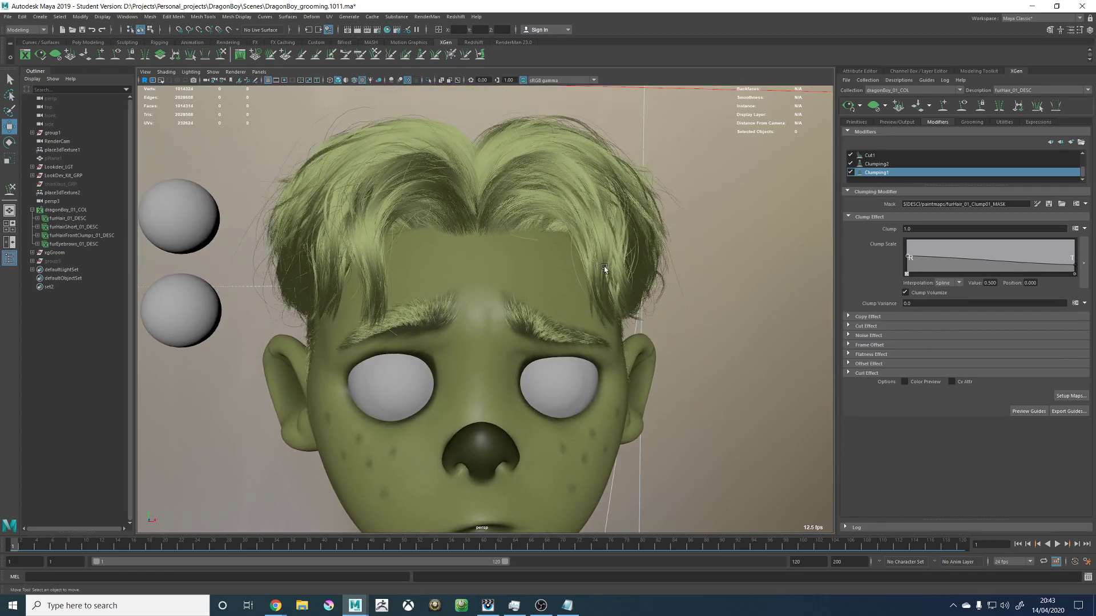
{"action": "left_click_drag", "start_coordinate": [593, 274], "coordinate": [471, 316], "text": "alt"}
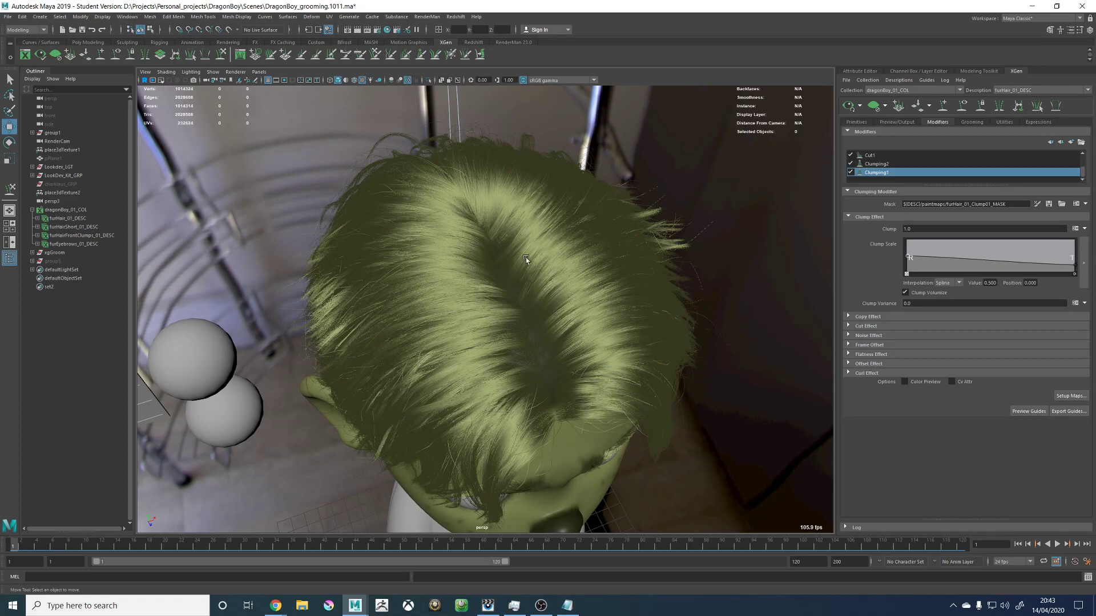
{"action": "left_click_drag", "start_coordinate": [526, 258], "coordinate": [562, 265], "text": "alt"}
{"action": "middle_click_drag", "start_coordinate": [387, 227], "coordinate": [491, 250], "text": "alt"}
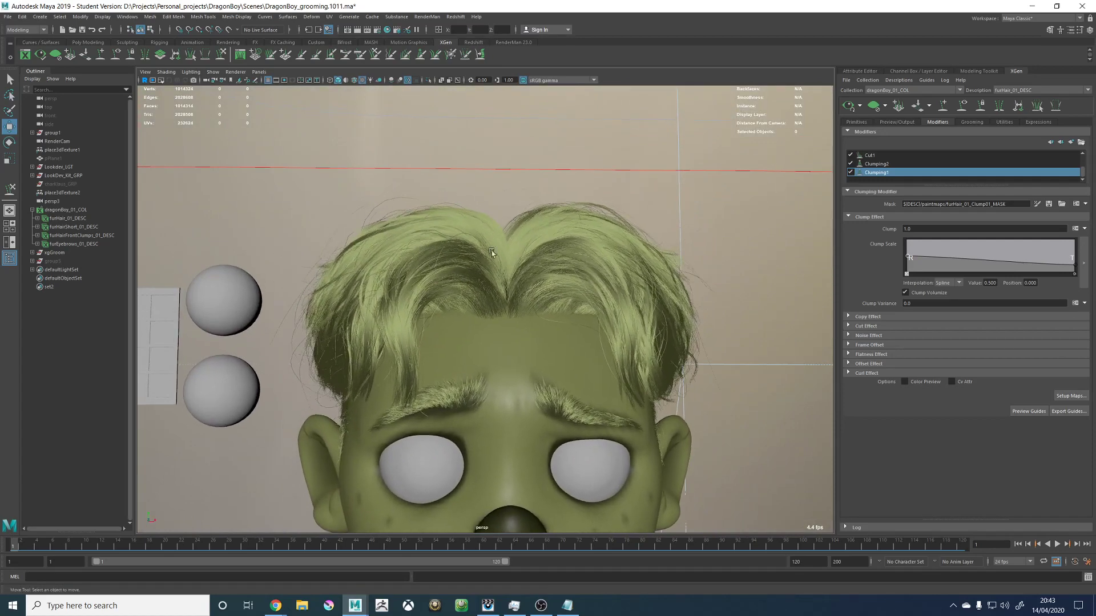
{"action": "left_click_drag", "start_coordinate": [550, 262], "coordinate": [531, 262], "text": "alt"}
{"action": "right_click_drag", "start_coordinate": [581, 276], "coordinate": [408, 284], "text": "alt"}
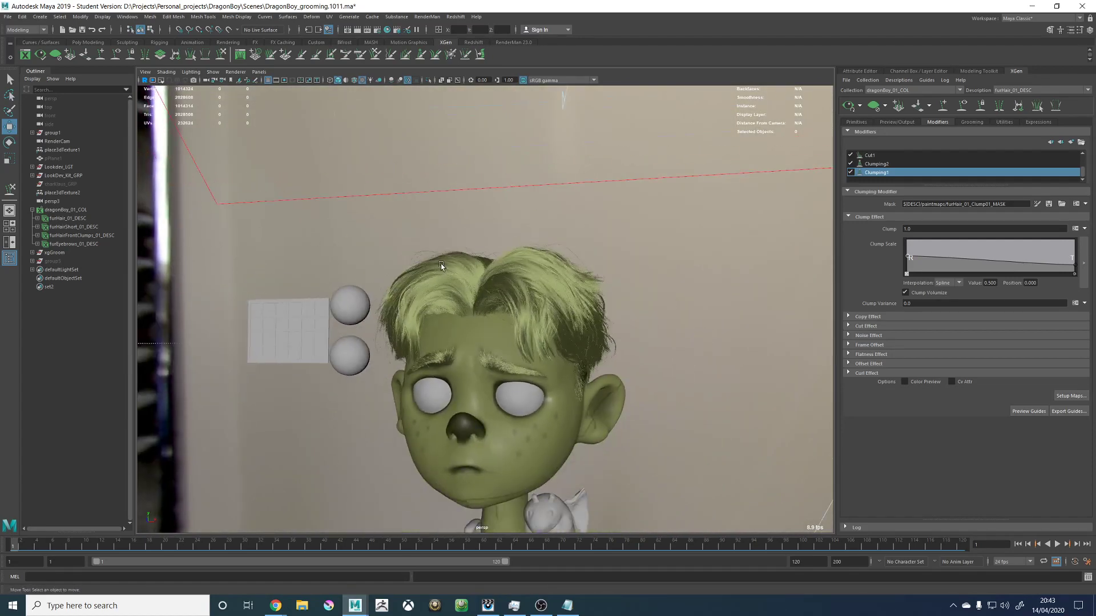
{"action": "middle_click_drag", "start_coordinate": [407, 284], "coordinate": [393, 252], "text": "alt"}
{"action": "left_click_drag", "start_coordinate": [393, 252], "coordinate": [451, 285], "text": "alt"}
{"action": "right_click_drag", "start_coordinate": [451, 286], "coordinate": [539, 304], "text": "alt"}
{"action": "middle_click_drag", "start_coordinate": [535, 274], "coordinate": [519, 294], "text": "alt"}
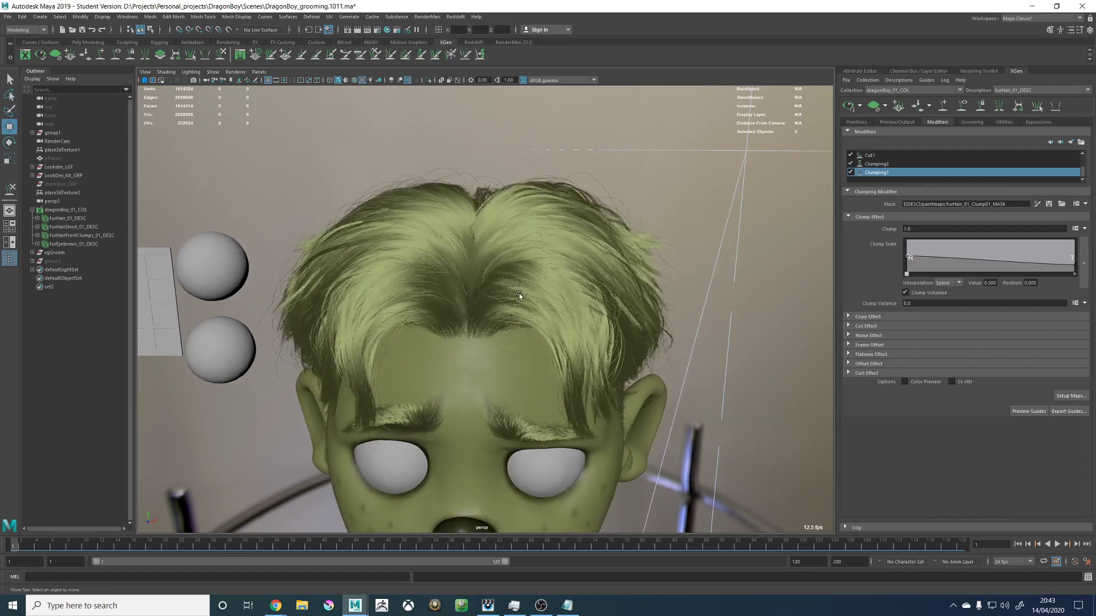
{"action": "left_click_drag", "start_coordinate": [536, 360], "coordinate": [519, 341], "text": "alt"}
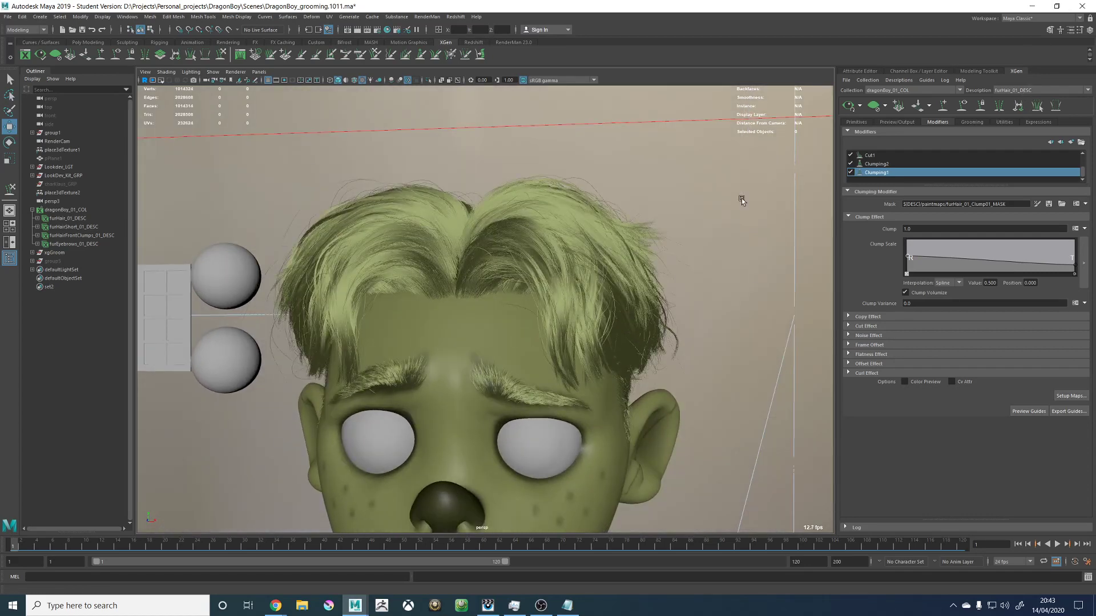
{"action": "right_click_drag", "start_coordinate": [514, 318], "coordinate": [464, 310], "text": "alt"}
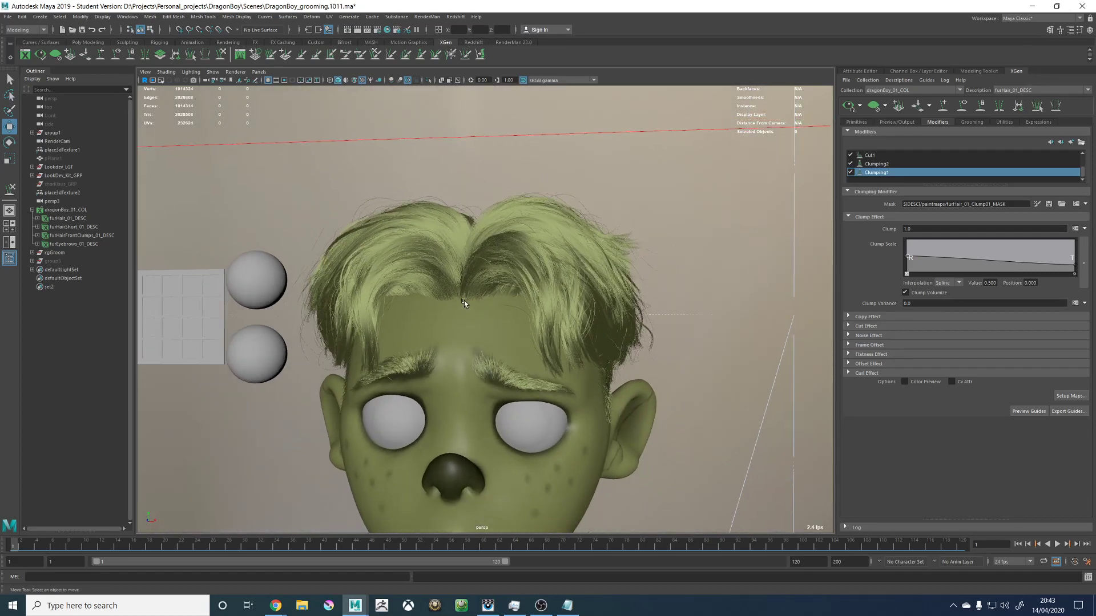
Step: Select Scalp_GEO inside group1 and make the ScalpGEO display layer visible
{"action": "left_click", "coordinate": [32, 133]}
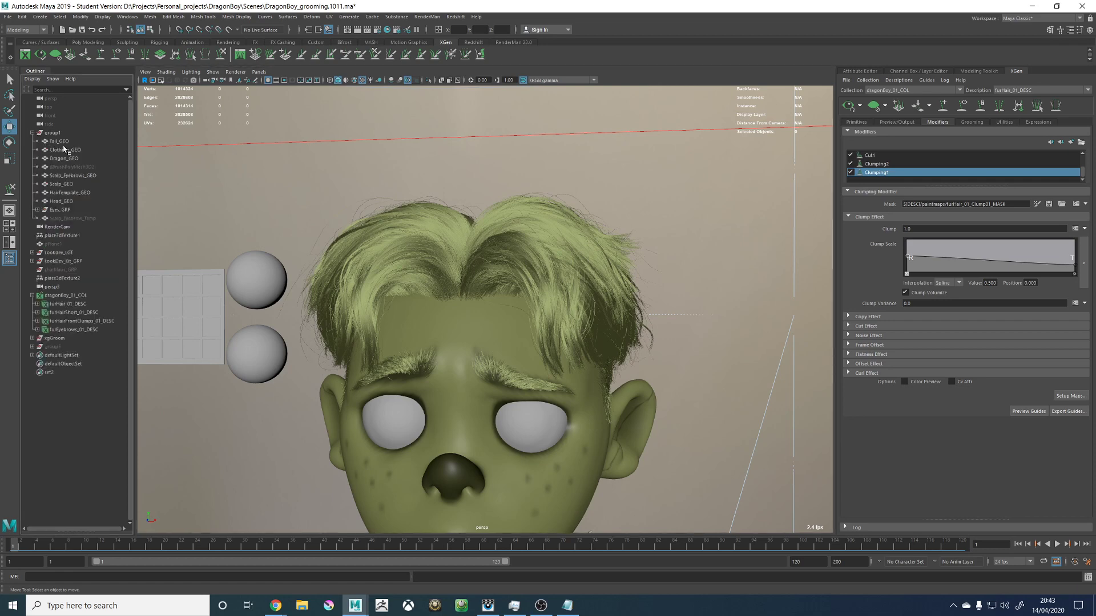
{"action": "left_click", "coordinate": [68, 185]}
{"action": "right_click_drag", "start_coordinate": [406, 232], "coordinate": [429, 251], "text": "alt"}
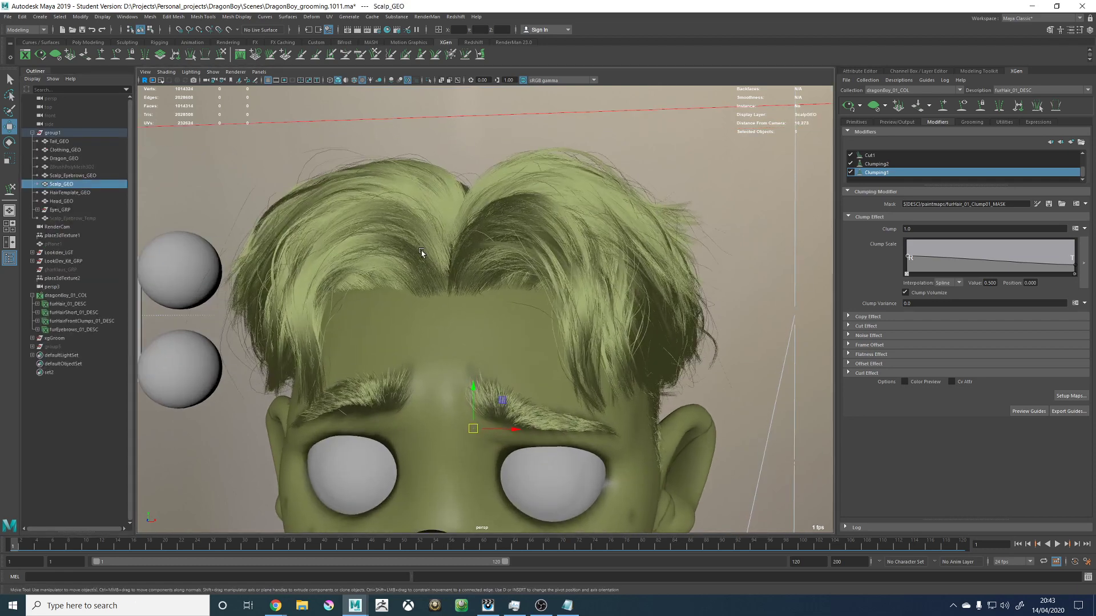
{"action": "left_click", "coordinate": [920, 71]}
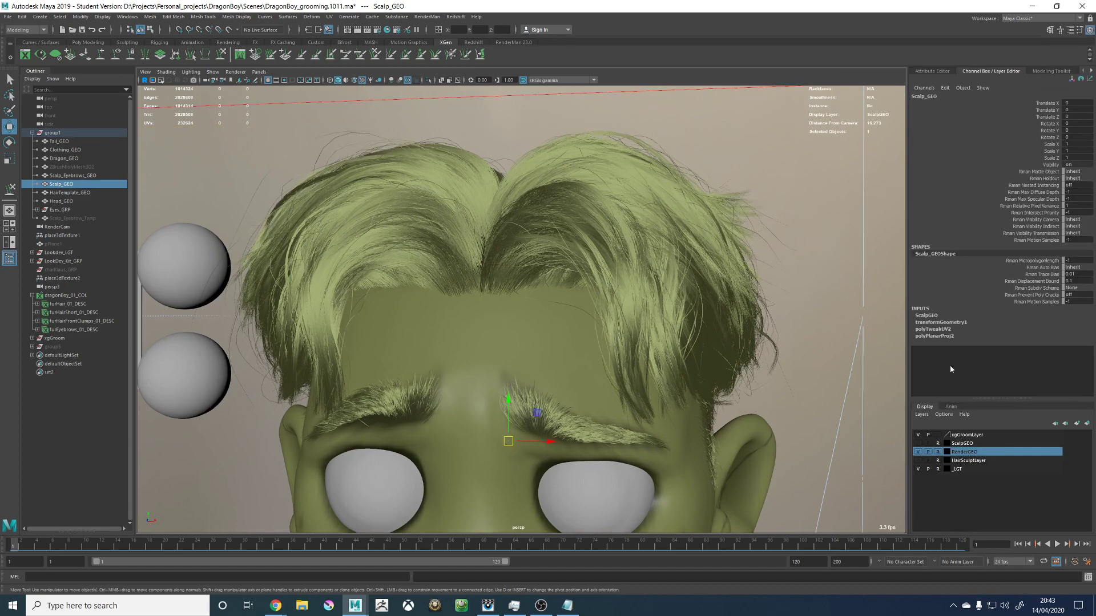
{"action": "left_click", "coordinate": [918, 443]}
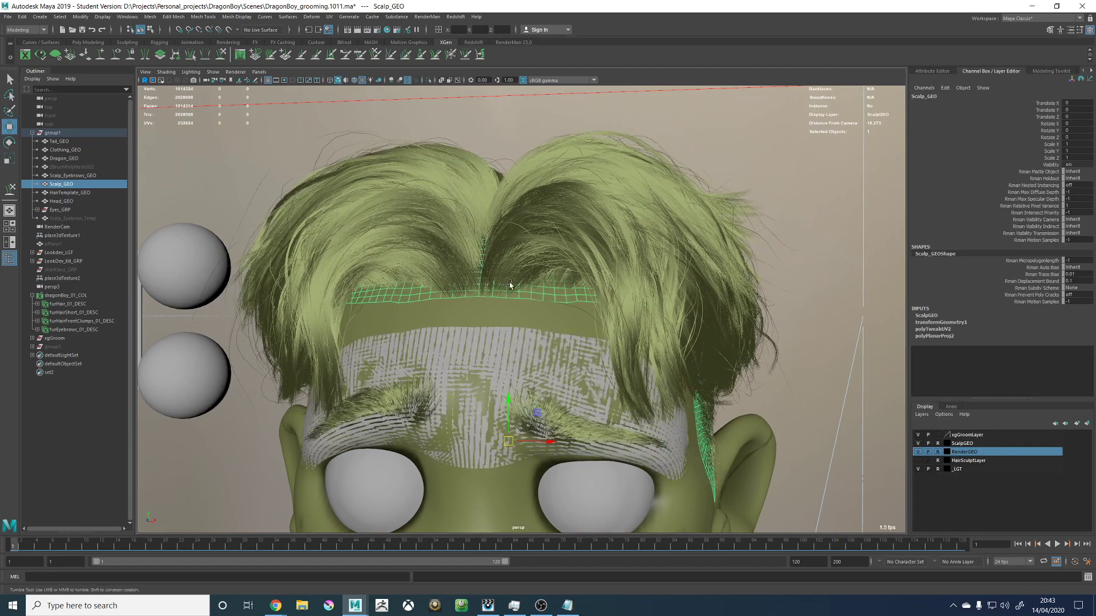
Step: Examine how the scalp mesh sits under the hair at the front hairline, parting, ears and back of the head
{"action": "scroll", "coordinate": [685, 353], "scroll_direction": "up", "scroll_amount": 5}
{"action": "right_click_drag", "start_coordinate": [685, 353], "coordinate": [491, 325], "text": "alt"}
{"action": "left_click_drag", "start_coordinate": [492, 325], "coordinate": [469, 317], "text": "alt"}
{"action": "right_click_drag", "start_coordinate": [469, 318], "coordinate": [666, 326], "text": "alt"}
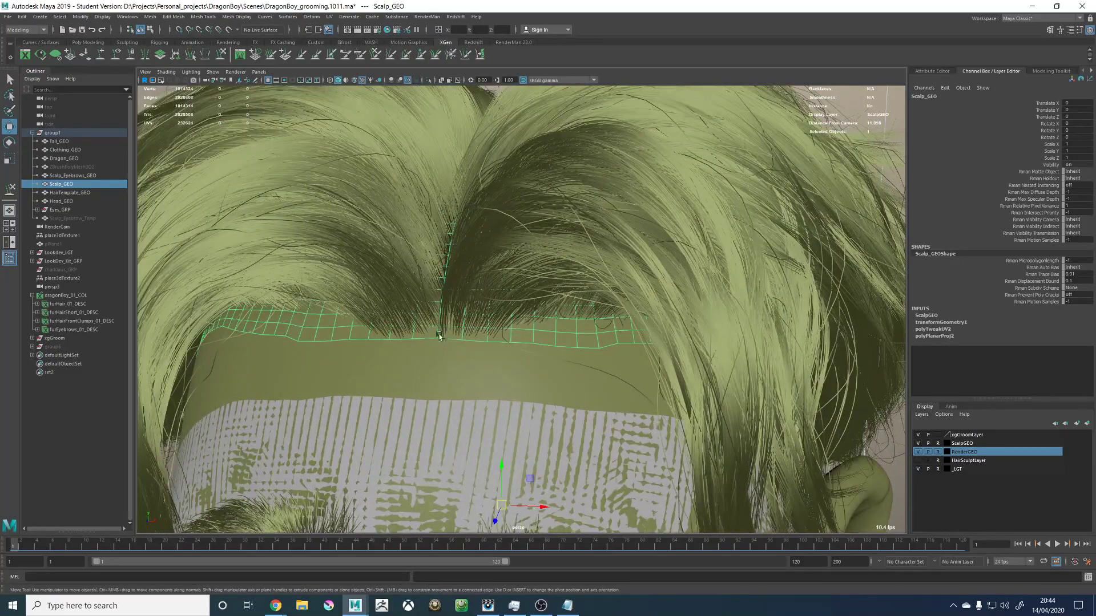
{"action": "right_click_drag", "start_coordinate": [569, 333], "coordinate": [387, 342], "text": "alt"}
{"action": "left_click_drag", "start_coordinate": [387, 343], "coordinate": [583, 326], "text": "alt"}
{"action": "right_click_drag", "start_coordinate": [583, 326], "coordinate": [532, 337], "text": "alt"}
{"action": "middle_click_drag", "start_coordinate": [532, 336], "coordinate": [517, 199], "text": "alt"}
{"action": "left_click_drag", "start_coordinate": [482, 279], "coordinate": [553, 298], "text": "alt"}
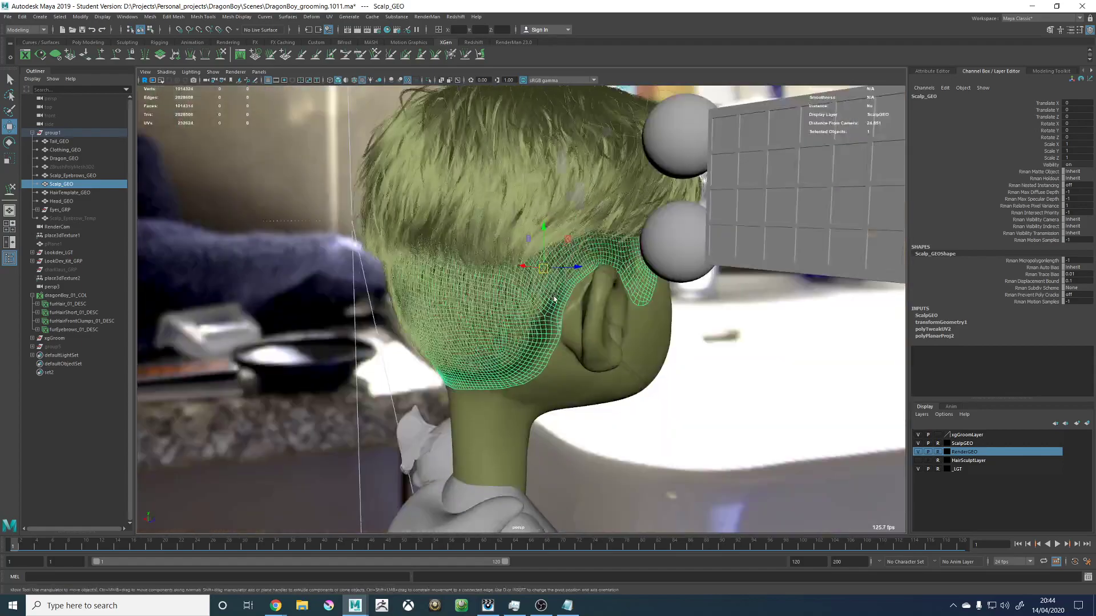
{"action": "left_click_drag", "start_coordinate": [420, 313], "coordinate": [720, 310], "text": "alt"}
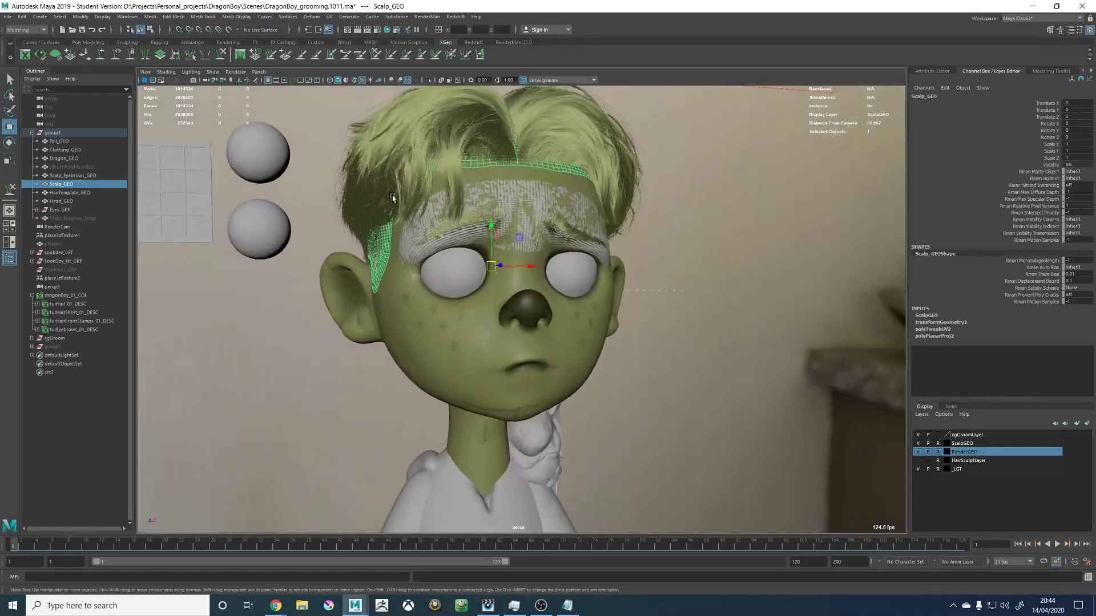
{"action": "middle_click_drag", "start_coordinate": [392, 188], "coordinate": [396, 239], "text": "alt"}
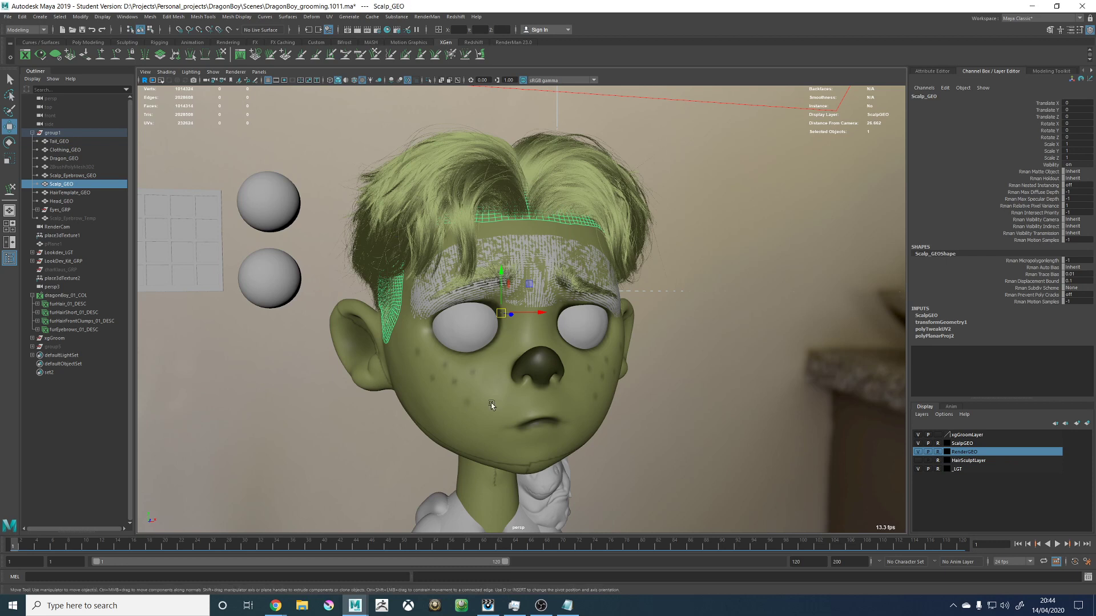
{"action": "left_click_drag", "start_coordinate": [508, 278], "coordinate": [490, 298], "text": "alt"}
{"action": "scroll", "coordinate": [490, 298], "scroll_direction": "up", "scroll_amount": 3}
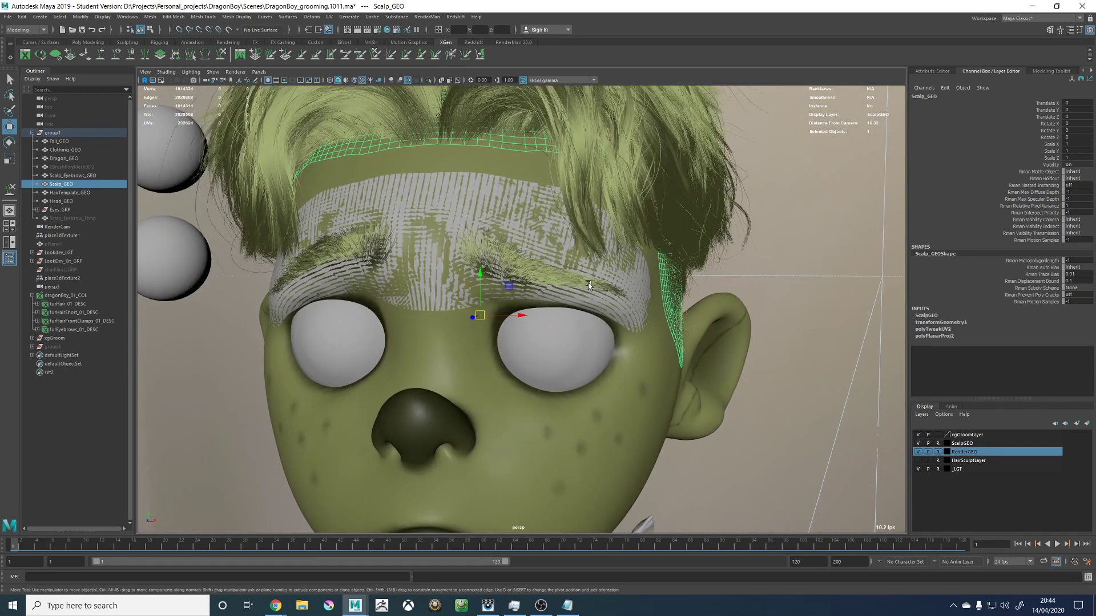
{"action": "left_click_drag", "start_coordinate": [623, 234], "coordinate": [568, 305], "text": "alt"}
{"action": "scroll", "coordinate": [653, 310], "scroll_direction": "down", "scroll_amount": 4}
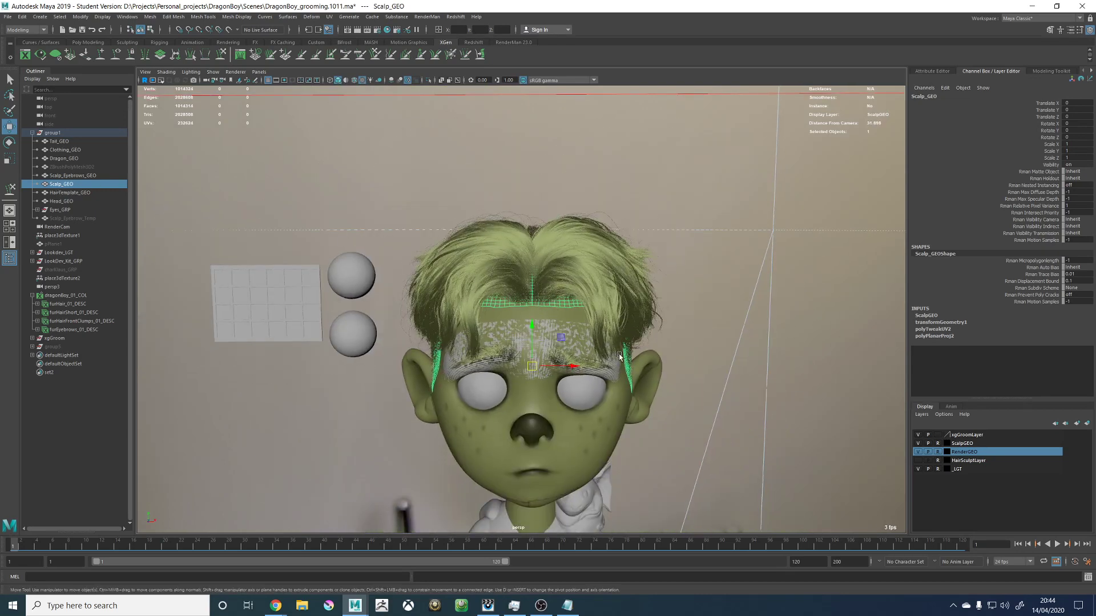
Step: Clear the selection to inspect the hair roots along the forehead, and reselect the scalp mesh
{"action": "left_click", "coordinate": [557, 302]}
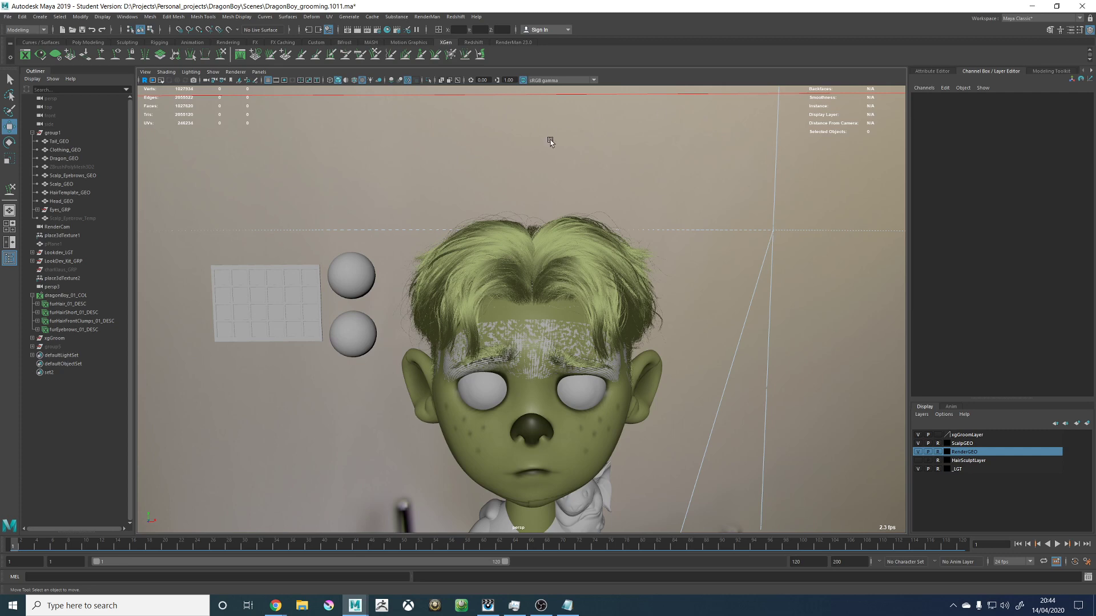
{"action": "scroll", "coordinate": [558, 338], "scroll_direction": "up", "scroll_amount": 2}
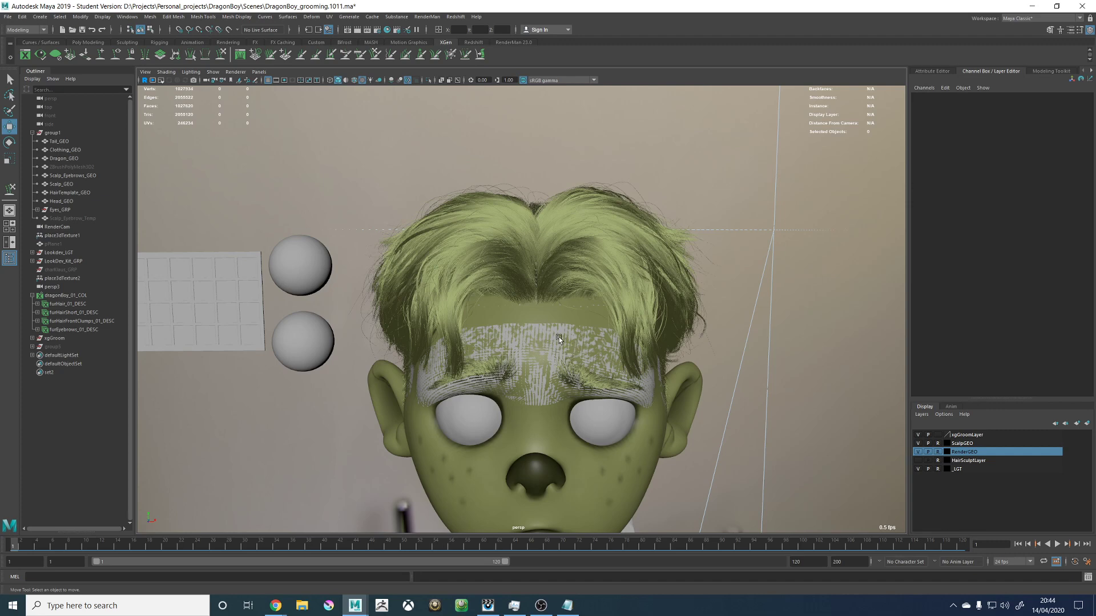
{"action": "mouse_move", "coordinate": [550, 328]}
{"action": "left_mouse_down", "text": "alt"}
{"action": "mouse_move", "coordinate": [560, 321]}
{"action": "mouse_move", "coordinate": [549, 309]}
{"action": "mouse_move", "coordinate": [569, 322]}
{"action": "left_mouse_up", "text": "alt"}
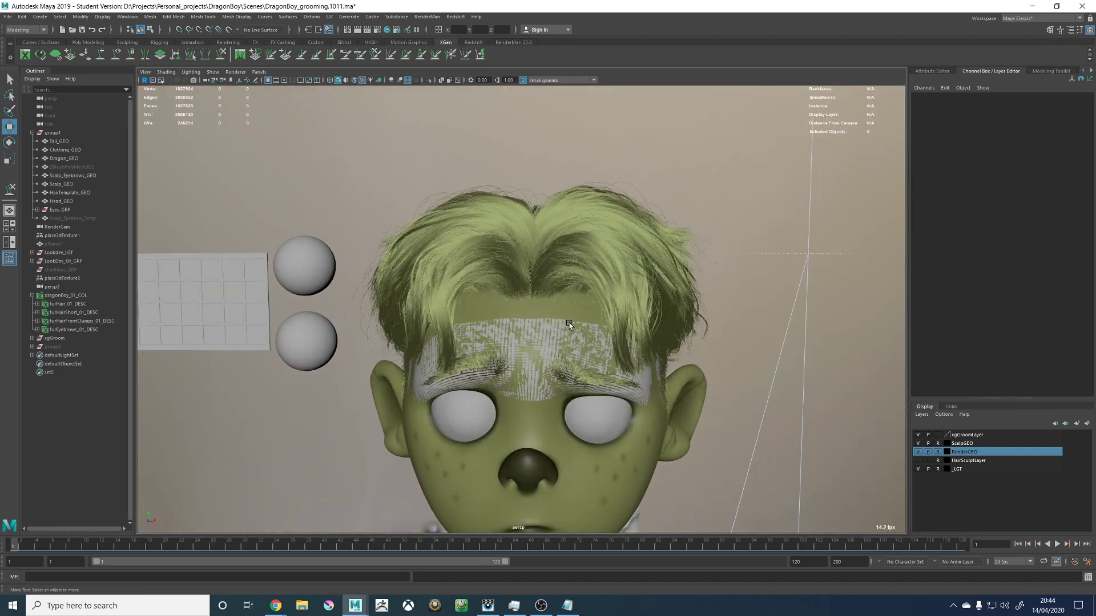
{"action": "scroll", "coordinate": [545, 285], "scroll_direction": "up", "scroll_amount": 3}
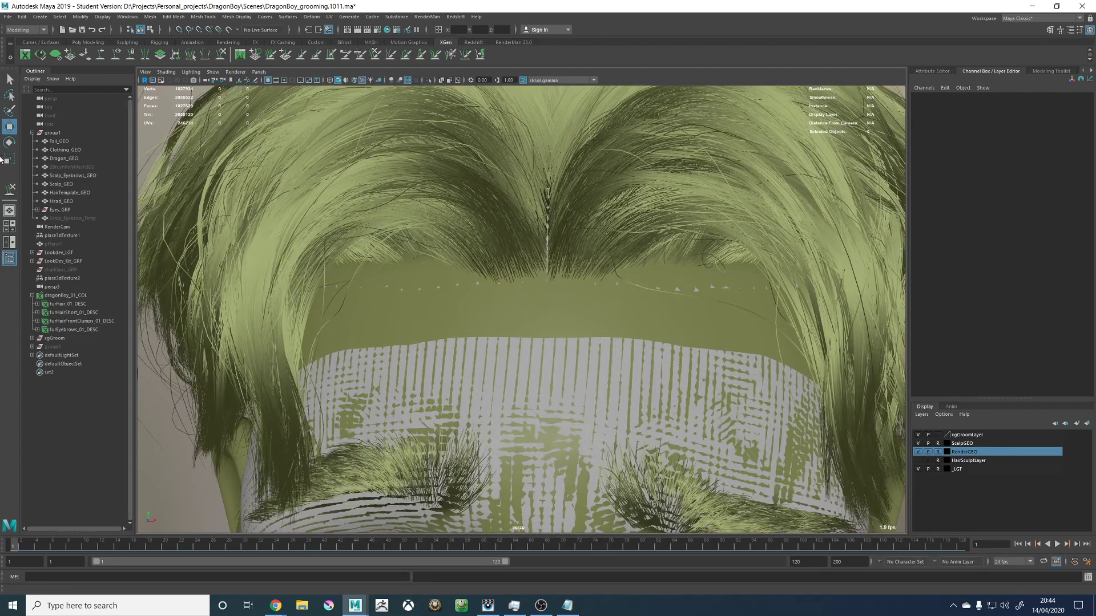
{"action": "left_click", "coordinate": [619, 285]}
Step: Compare the scalp mesh edge with the hair roots along the parting and forehead, from above and close up
{"action": "left_click_drag", "start_coordinate": [631, 279], "coordinate": [499, 319], "text": "alt"}
{"action": "scroll", "coordinate": [499, 318], "scroll_direction": "down", "scroll_amount": 5}
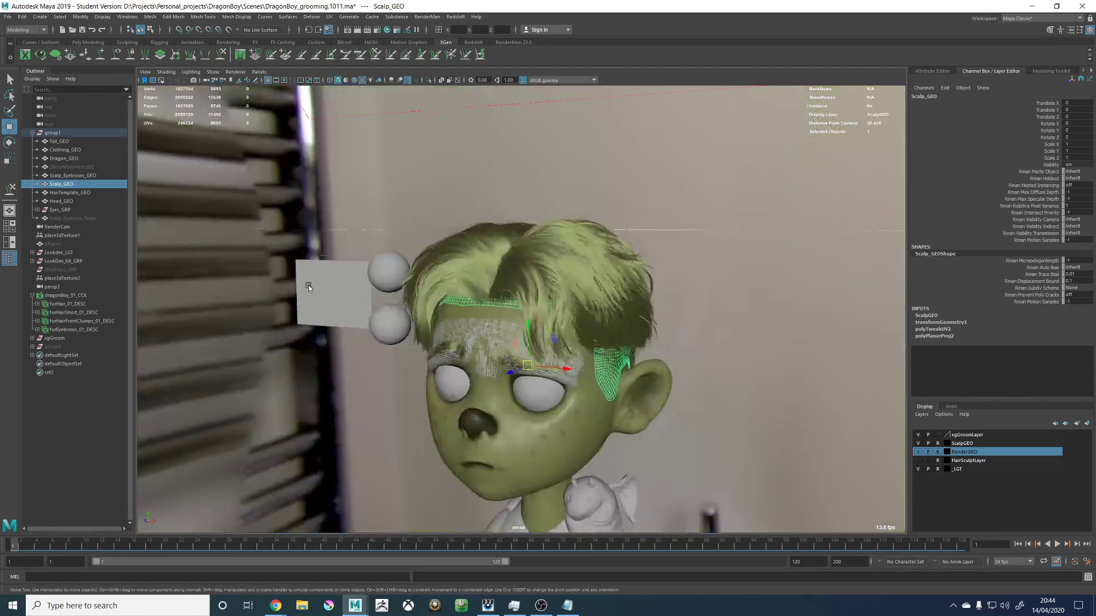
{"action": "middle_click_drag", "start_coordinate": [464, 283], "coordinate": [459, 218], "text": "alt"}
{"action": "left_click_drag", "start_coordinate": [405, 280], "coordinate": [413, 300], "text": "alt"}
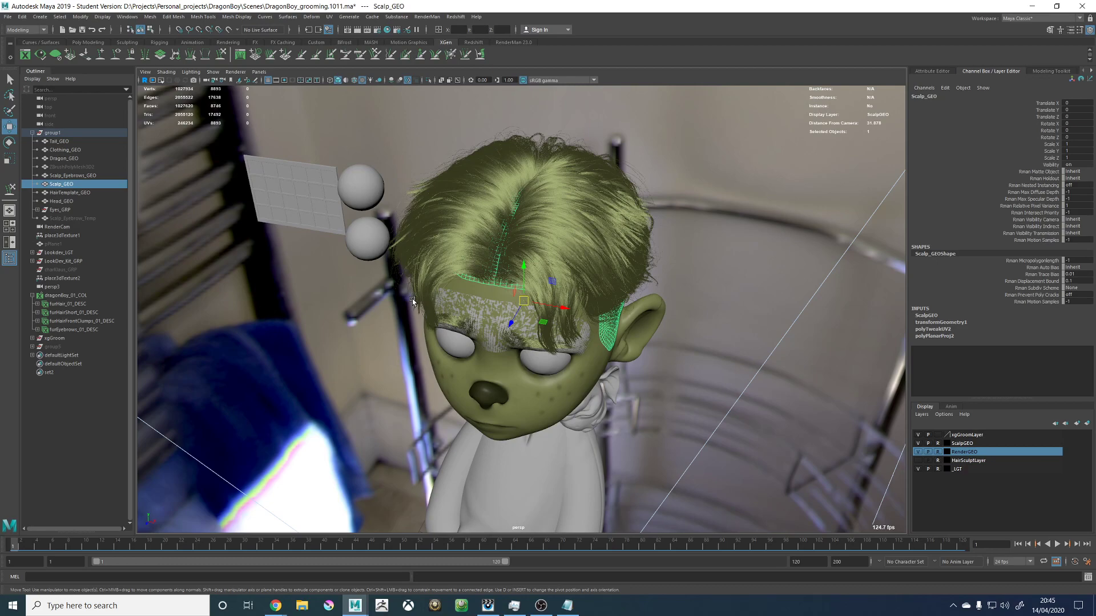
{"action": "scroll", "coordinate": [515, 317], "scroll_direction": "up", "scroll_amount": 8}
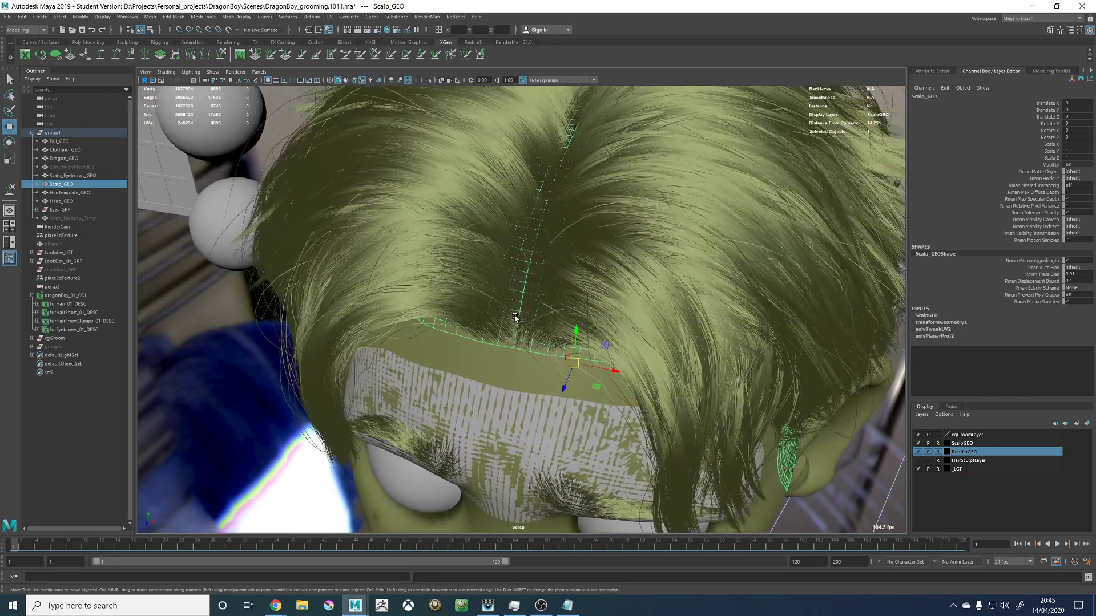
{"action": "left_click_drag", "start_coordinate": [514, 317], "coordinate": [532, 301], "text": "alt"}
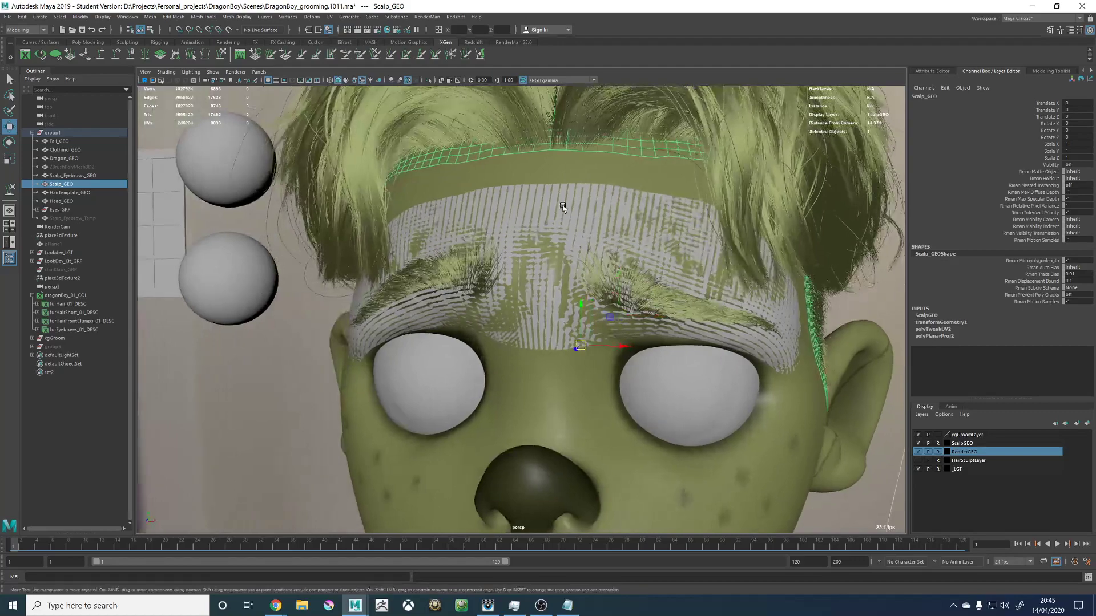
{"action": "middle_click_drag", "start_coordinate": [560, 204], "coordinate": [545, 280], "text": "alt"}
{"action": "right_click_drag", "start_coordinate": [546, 279], "coordinate": [584, 273], "text": "alt"}
{"action": "left_click_drag", "start_coordinate": [585, 273], "coordinate": [594, 294], "text": "alt"}
{"action": "right_click_drag", "start_coordinate": [594, 294], "coordinate": [575, 322], "text": "alt"}
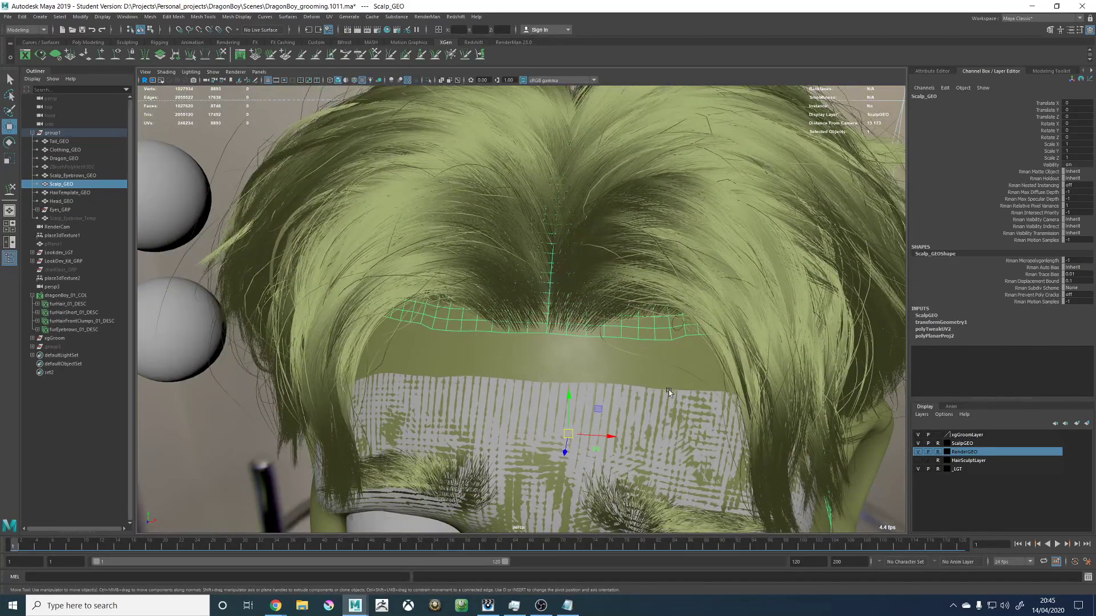
{"action": "right_click_drag", "start_coordinate": [669, 389], "coordinate": [538, 374], "text": "alt"}
{"action": "left_click_drag", "start_coordinate": [539, 375], "coordinate": [590, 354], "text": "alt"}
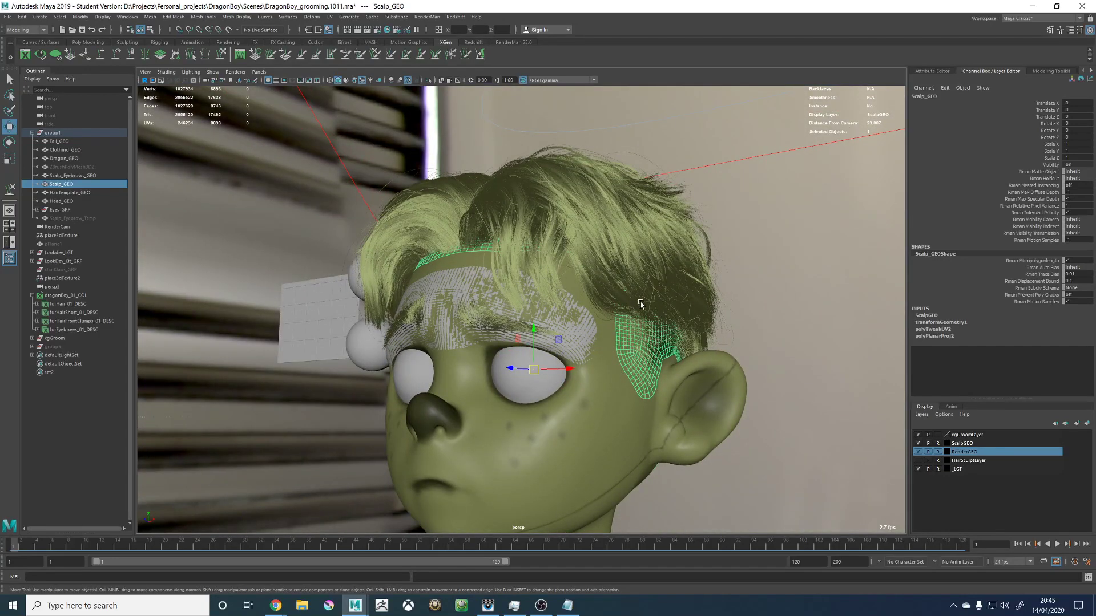
Step: Review the hairline against the whole head from the front and in profile, including the scalp area around the ear
{"action": "left_click_drag", "start_coordinate": [641, 304], "coordinate": [494, 288], "text": "alt"}
{"action": "right_click_drag", "start_coordinate": [494, 288], "coordinate": [617, 326], "text": "alt"}
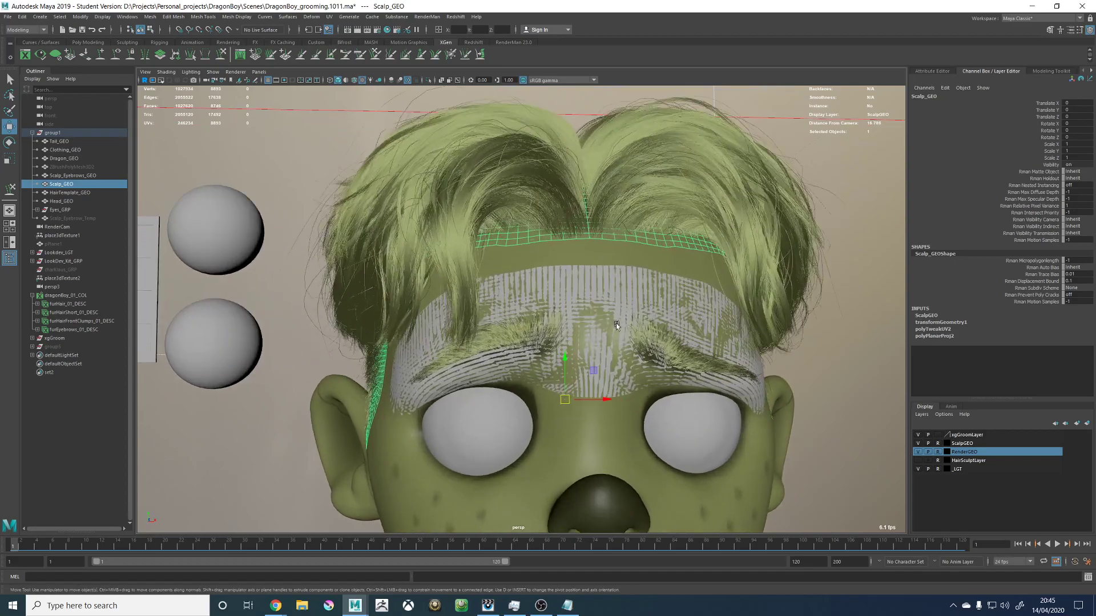
{"action": "left_click_drag", "start_coordinate": [570, 252], "coordinate": [531, 317], "text": "alt"}
{"action": "right_click_drag", "start_coordinate": [531, 317], "coordinate": [628, 347], "text": "alt"}
{"action": "left_click_drag", "start_coordinate": [594, 416], "coordinate": [528, 320], "text": "alt"}
{"action": "key", "text": "f"}
{"action": "right_click_drag", "start_coordinate": [514, 322], "coordinate": [369, 348], "text": "alt"}
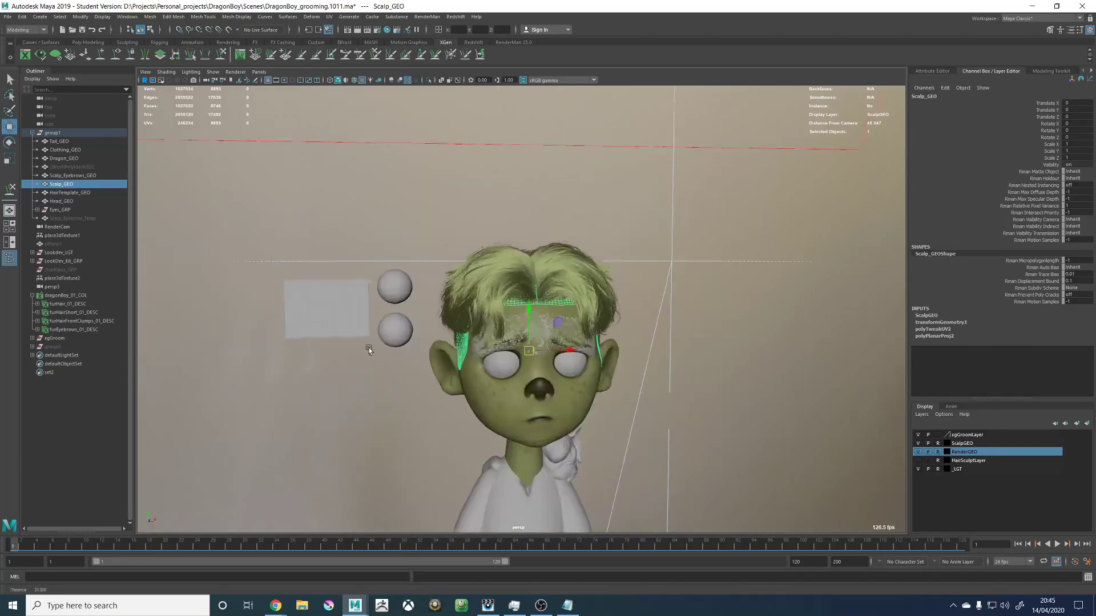
{"action": "left_click_drag", "start_coordinate": [369, 348], "coordinate": [454, 349], "text": "alt"}
{"action": "right_click_drag", "start_coordinate": [454, 349], "coordinate": [445, 357], "text": "alt"}
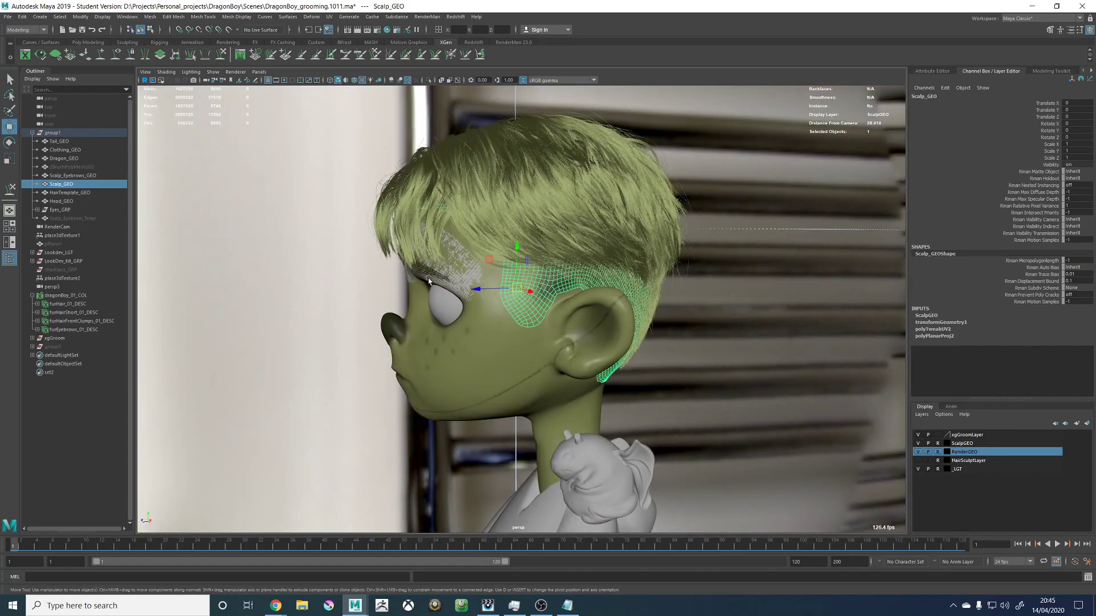
Step: Inspect the gap between the front hair roots and the scalp mesh edge above the forehead
{"action": "middle_click_drag", "start_coordinate": [429, 279], "coordinate": [478, 303], "text": "alt"}
{"action": "right_click_drag", "start_coordinate": [477, 303], "coordinate": [534, 319], "text": "alt"}
{"action": "left_click_drag", "start_coordinate": [400, 257], "coordinate": [518, 267], "text": "alt"}
{"action": "middle_click_drag", "start_coordinate": [518, 267], "coordinate": [536, 360], "text": "alt"}
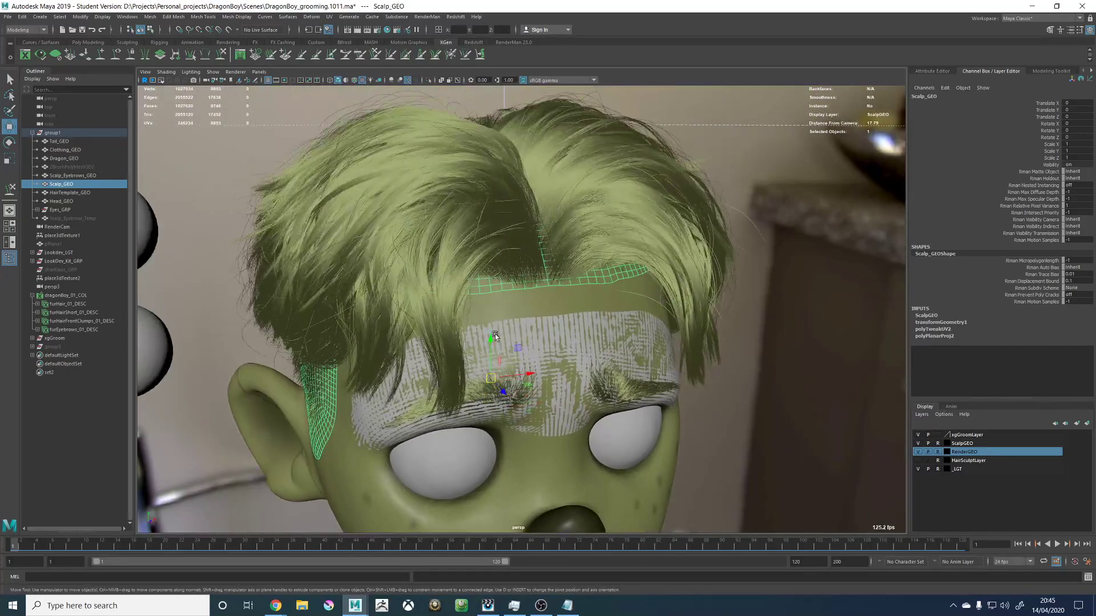
{"action": "right_click_drag", "start_coordinate": [536, 360], "coordinate": [636, 317], "text": "alt"}
{"action": "left_click_drag", "start_coordinate": [636, 316], "coordinate": [542, 311], "text": "alt"}
{"action": "right_click_drag", "start_coordinate": [499, 246], "coordinate": [576, 265], "text": "alt"}
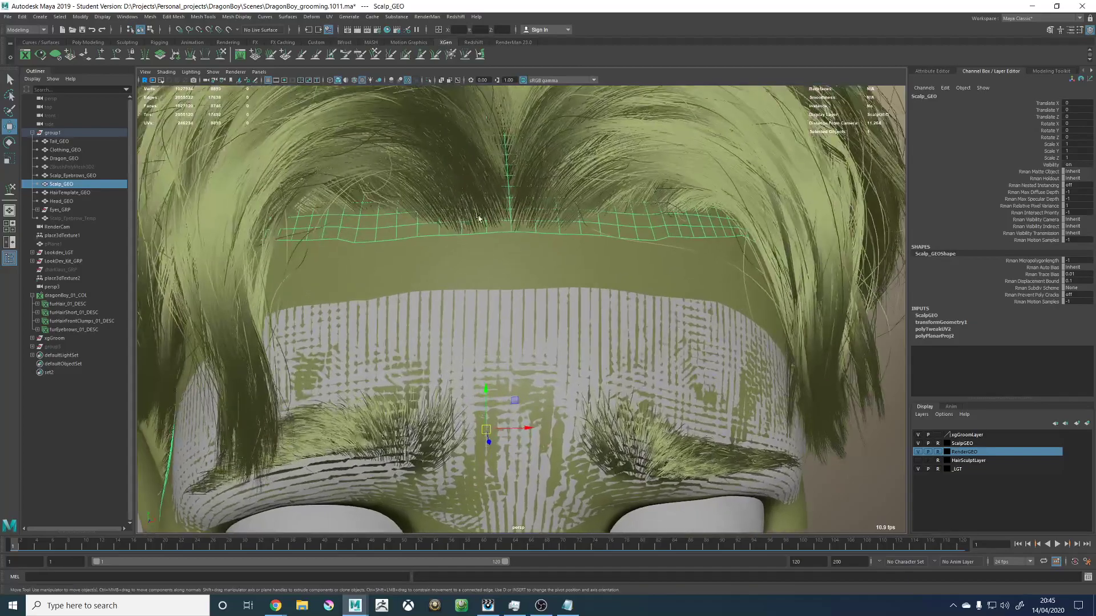
{"action": "middle_click_drag", "start_coordinate": [477, 217], "coordinate": [492, 247], "text": "alt"}
{"action": "right_click_drag", "start_coordinate": [455, 240], "coordinate": [506, 256], "text": "alt"}
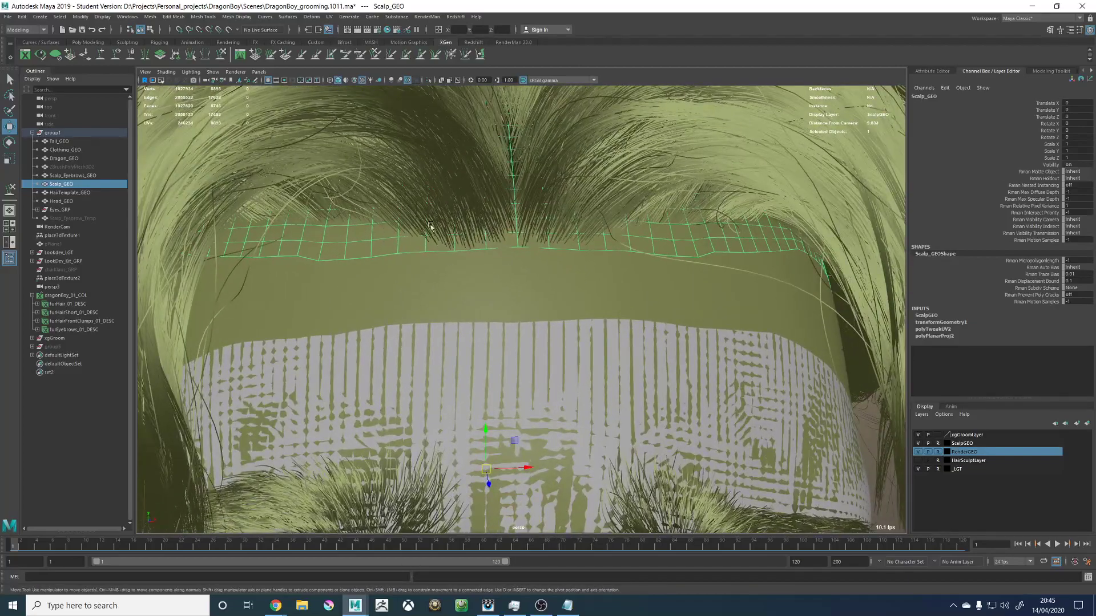
{"action": "scroll", "coordinate": [445, 251], "scroll_direction": "down", "scroll_amount": 5}
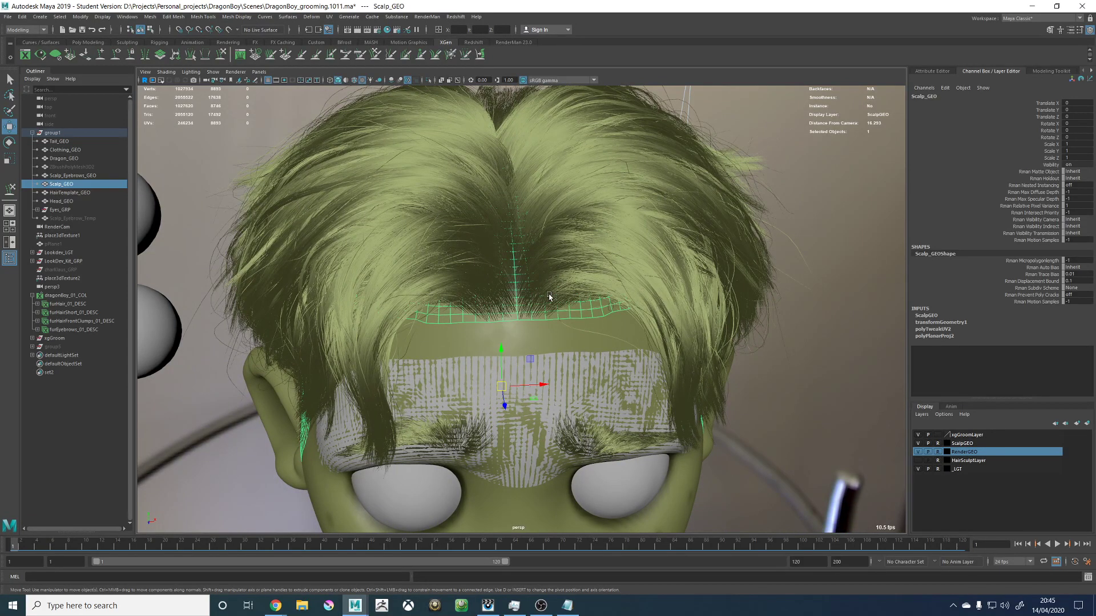
{"action": "left_click_drag", "start_coordinate": [566, 273], "coordinate": [791, 164], "text": "alt"}
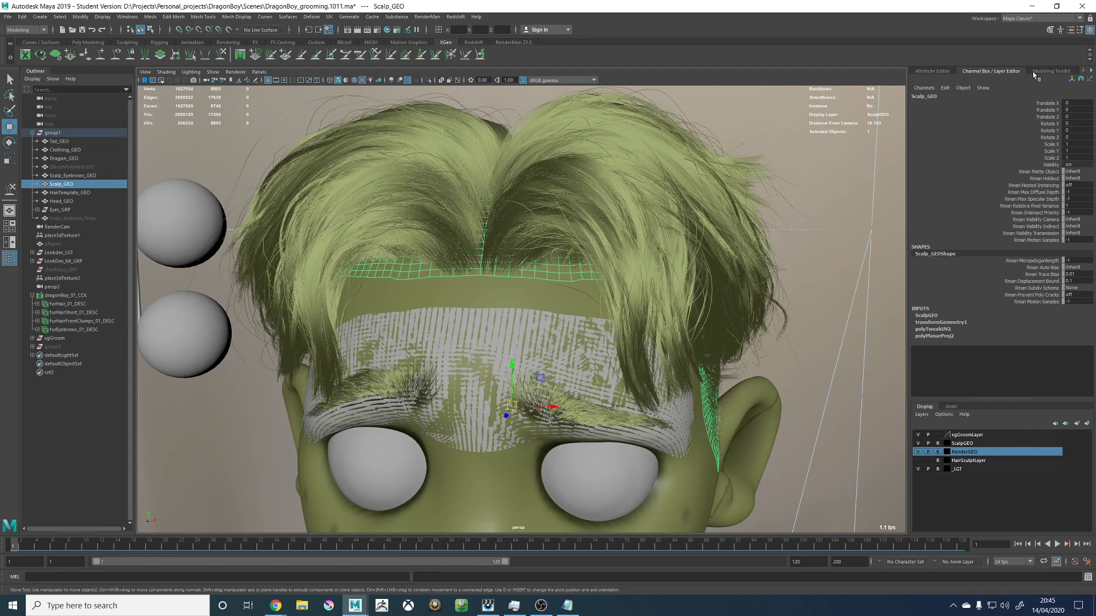
Step: Create an XGen spline description named furBabyHair_01_DESC on the scalp in dragonBoy_01_COL, controlled by placing and shaping guides
{"action": "left_click", "coordinate": [1034, 75]}
{"action": "left_click", "coordinate": [1006, 73]}
{"action": "left_click", "coordinate": [25, 55]}
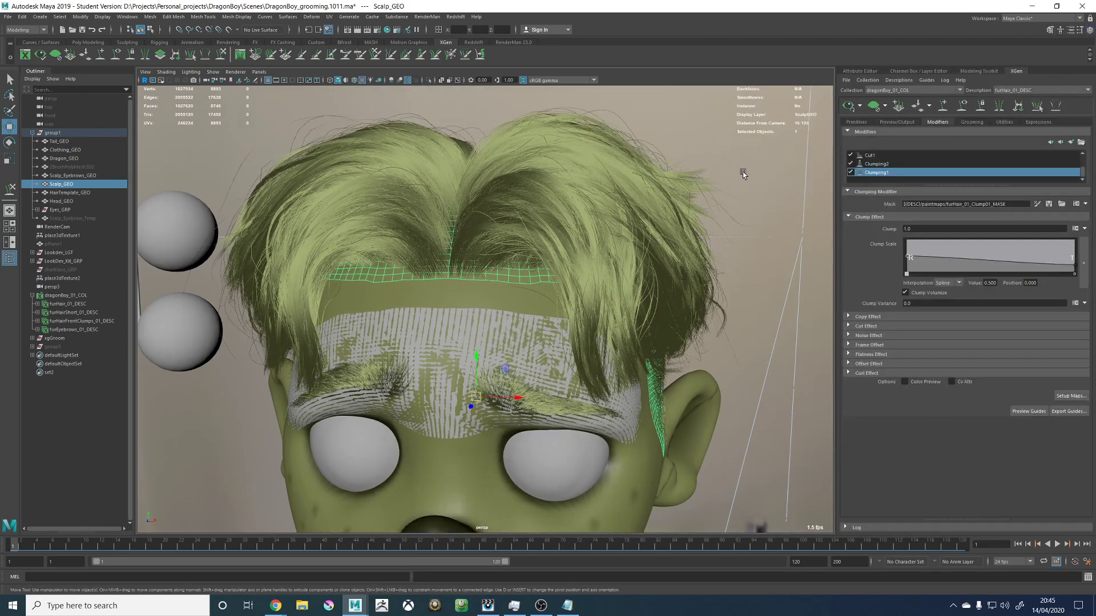
{"action": "left_click", "coordinate": [899, 80]}
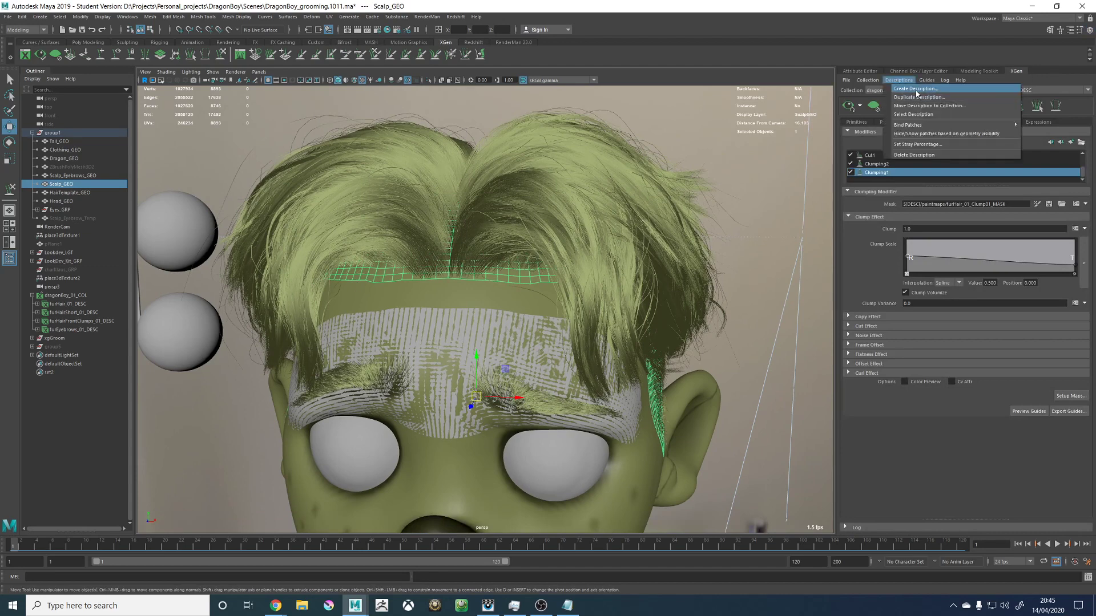
{"action": "left_click", "coordinate": [916, 91]}
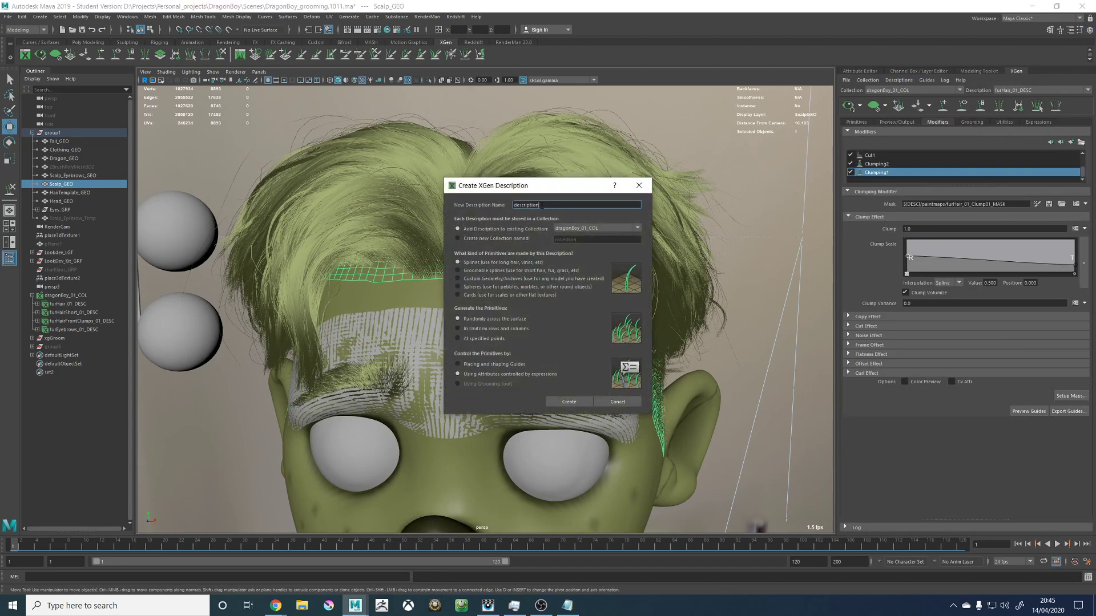
{"action": "double_click", "coordinate": [541, 205]}
{"action": "type", "text": "furBabyHair_01_DESC"}
{"action": "left_click", "coordinate": [520, 365]}
{"action": "left_click", "coordinate": [569, 402]}
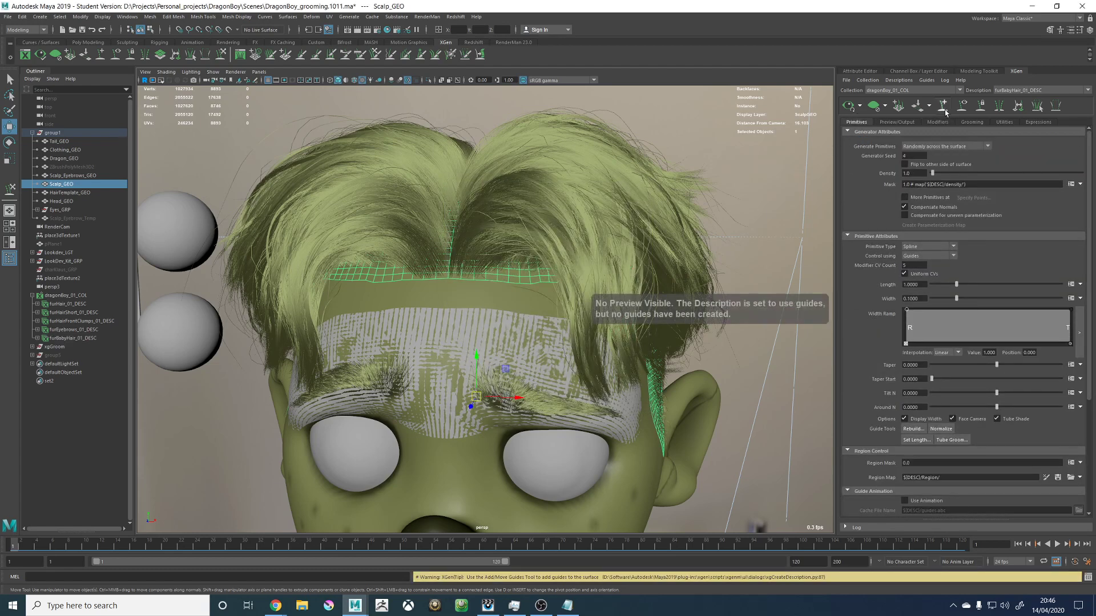
{"action": "left_click", "coordinate": [858, 107]}
{"action": "left_click", "coordinate": [858, 120]}
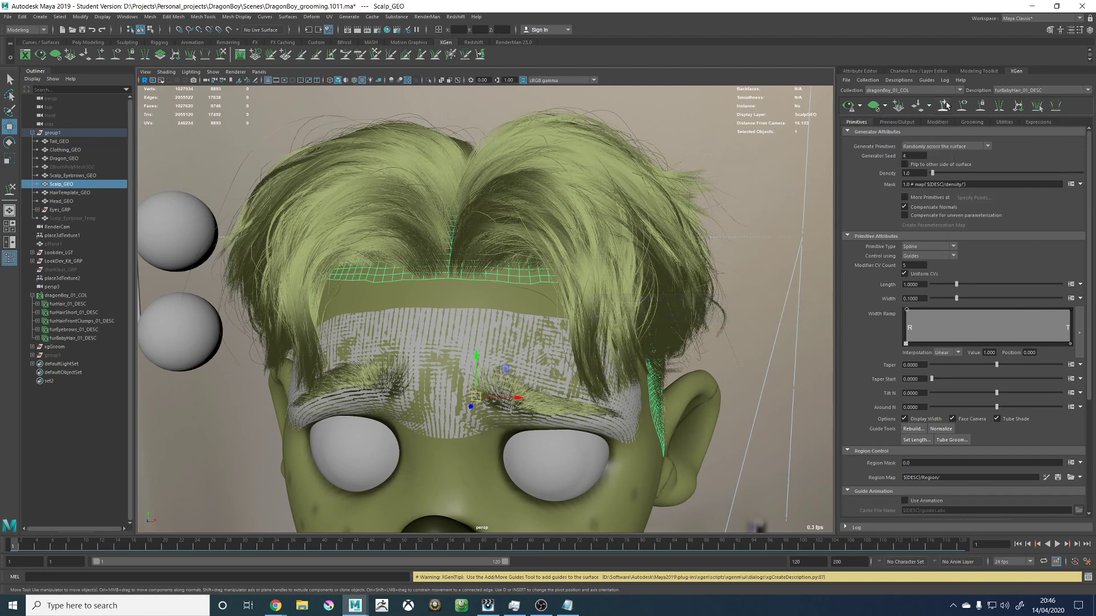
Step: Switch to Chrome and show the Google image results for baby hair as reference
{"action": "key", "text": "alt+Tab"}
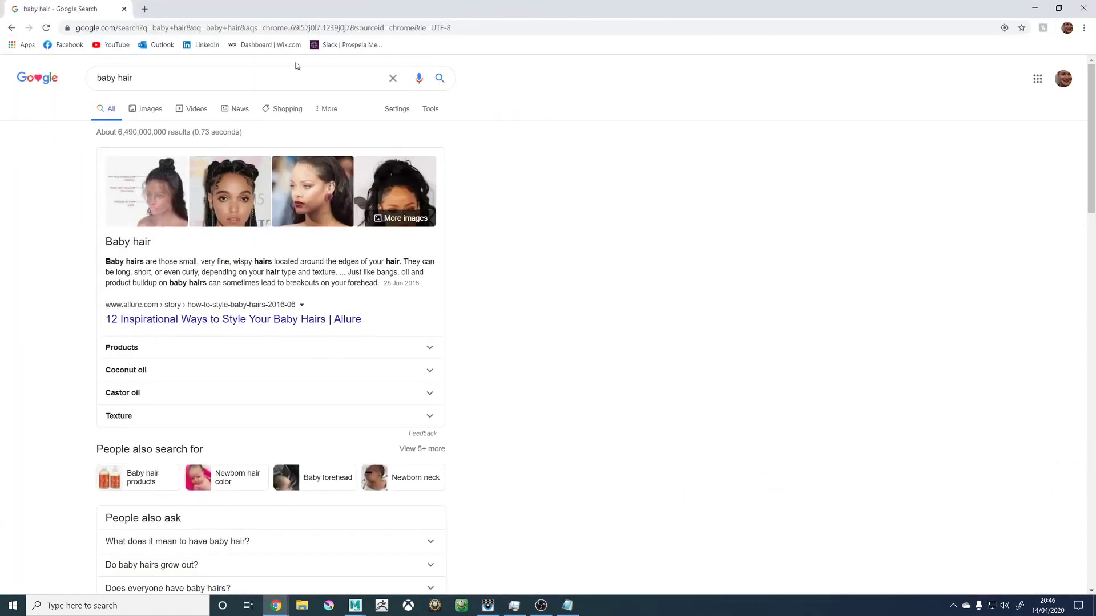
{"action": "left_click", "coordinate": [146, 111]}
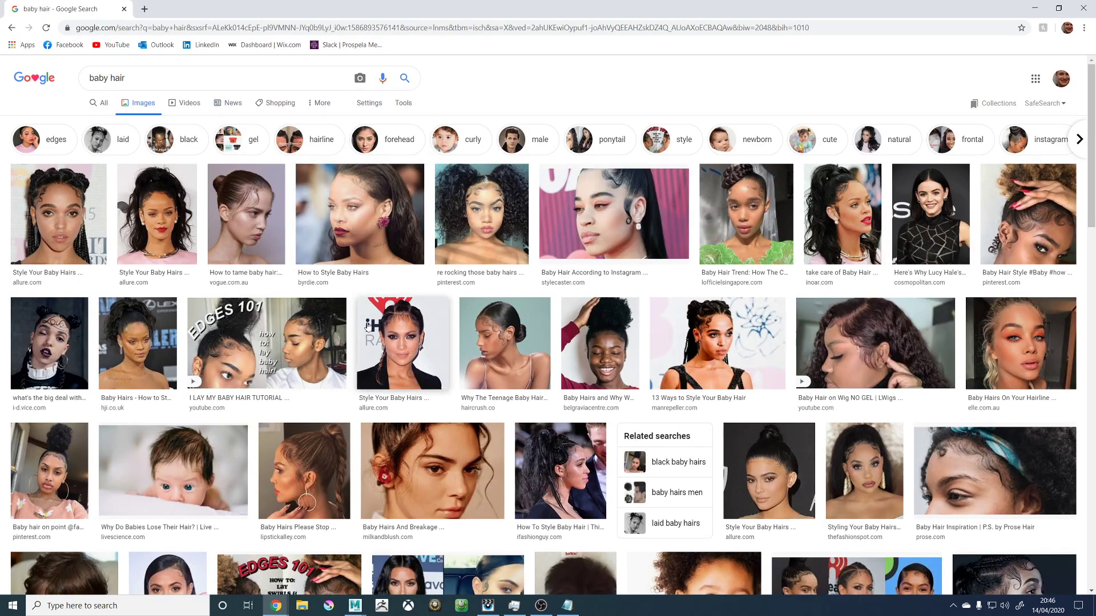
Step: Preview the haircrush image of styled baby hairs and the Skincare Edit portrait to compare how fine hairs frame the forehead
{"action": "left_click", "coordinate": [500, 331]}
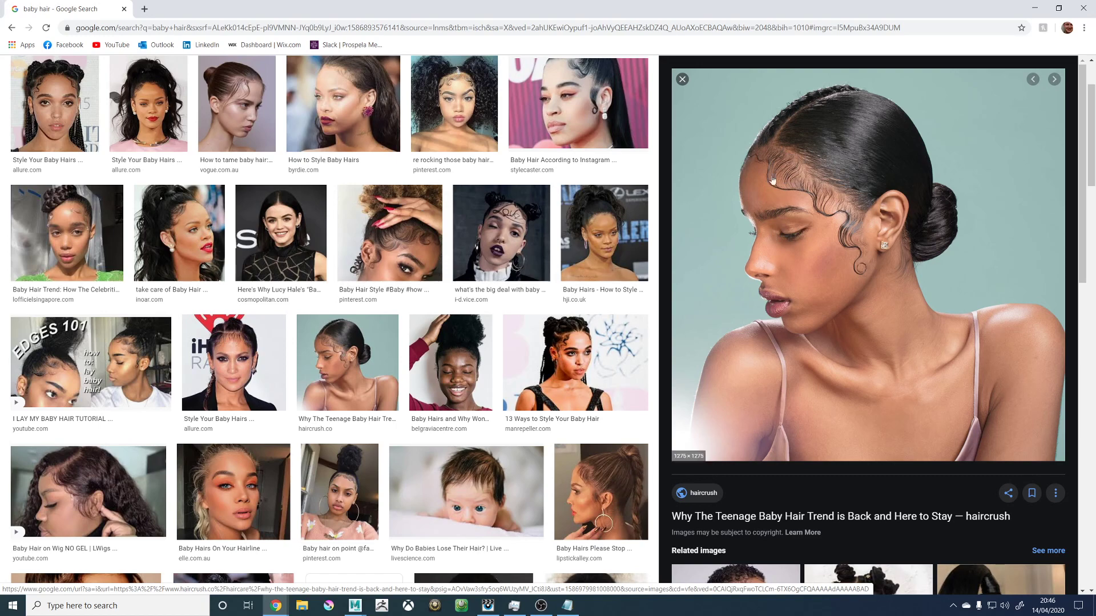
{"action": "scroll", "coordinate": [510, 302], "scroll_direction": "down", "scroll_amount": 2}
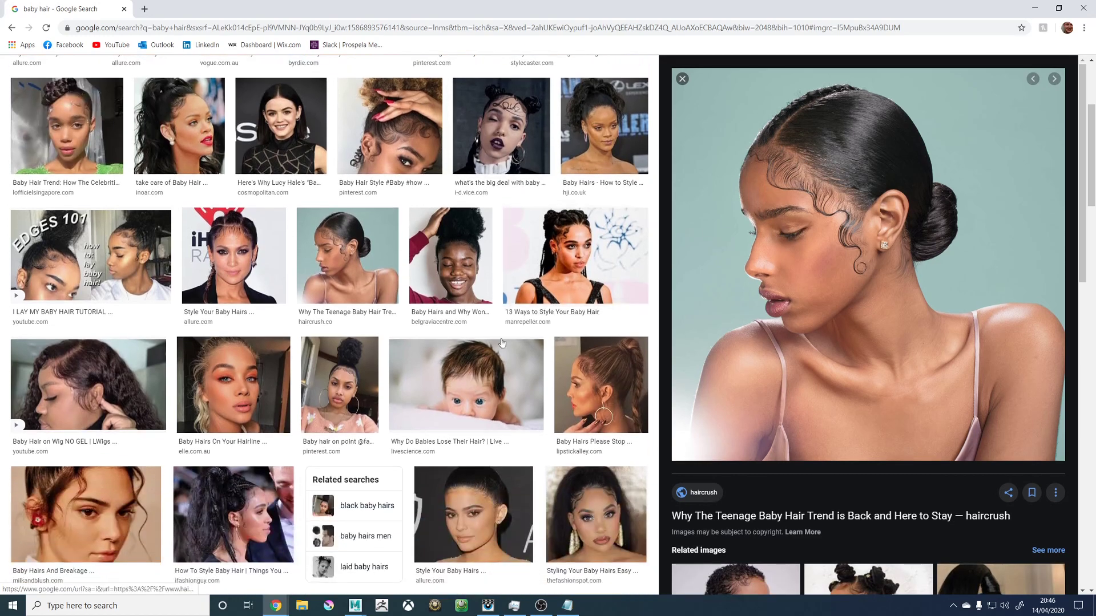
{"action": "scroll", "coordinate": [474, 378], "scroll_direction": "down", "scroll_amount": 4}
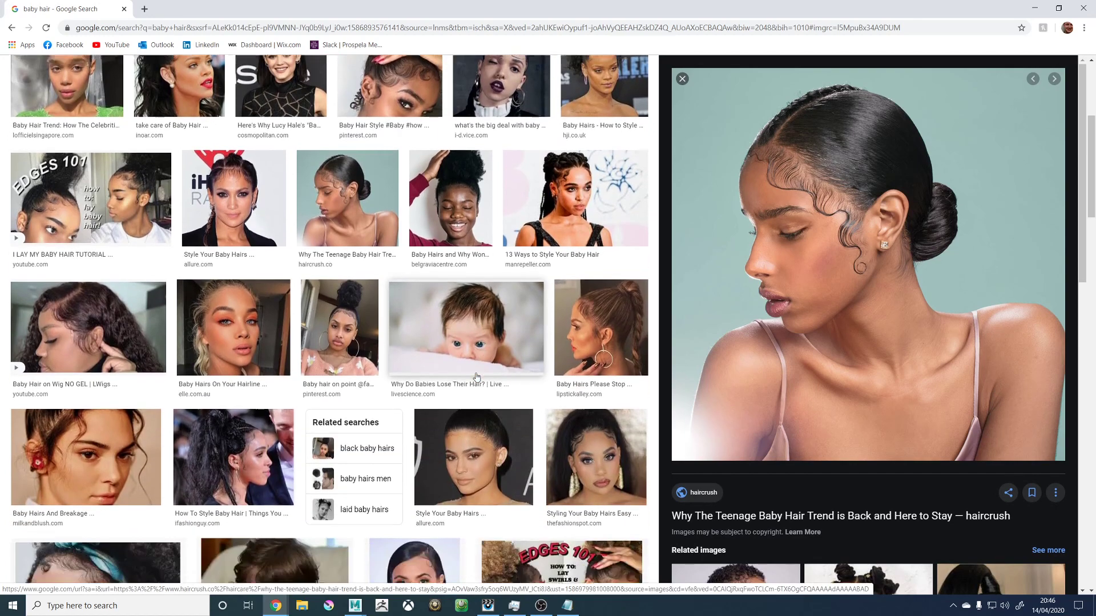
{"action": "scroll", "coordinate": [499, 354], "scroll_direction": "down", "scroll_amount": 2}
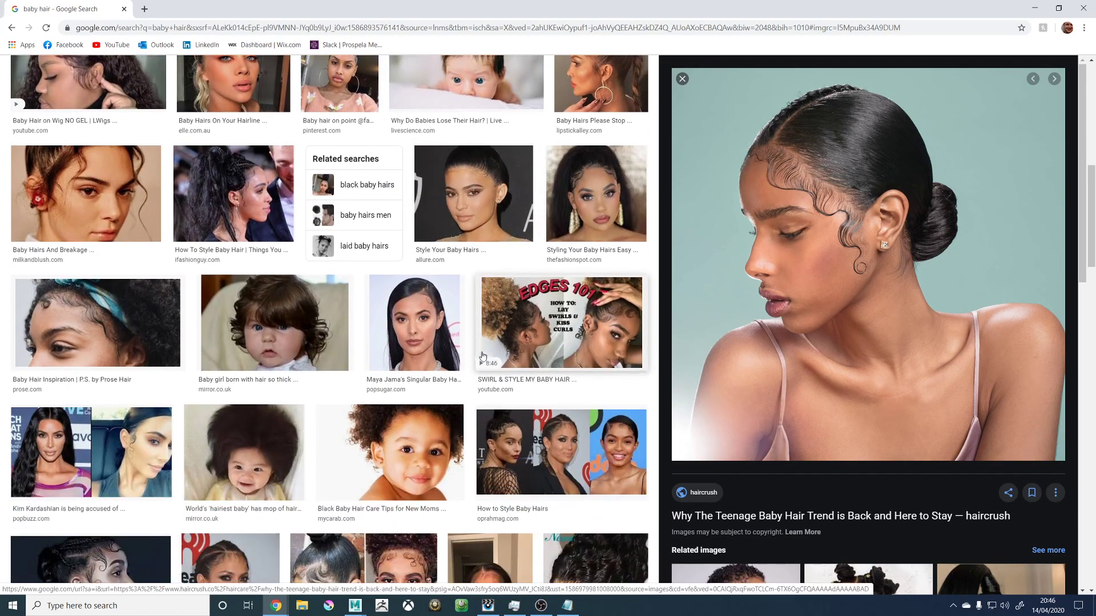
{"action": "scroll", "coordinate": [449, 358], "scroll_direction": "down", "scroll_amount": 2}
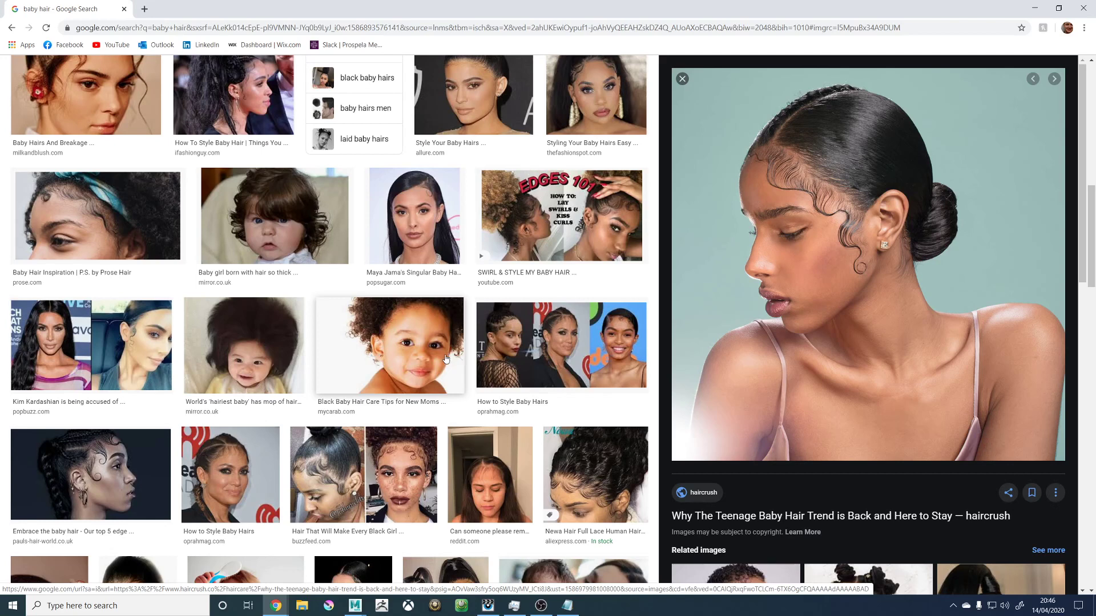
{"action": "scroll", "coordinate": [455, 366], "scroll_direction": "down", "scroll_amount": 2}
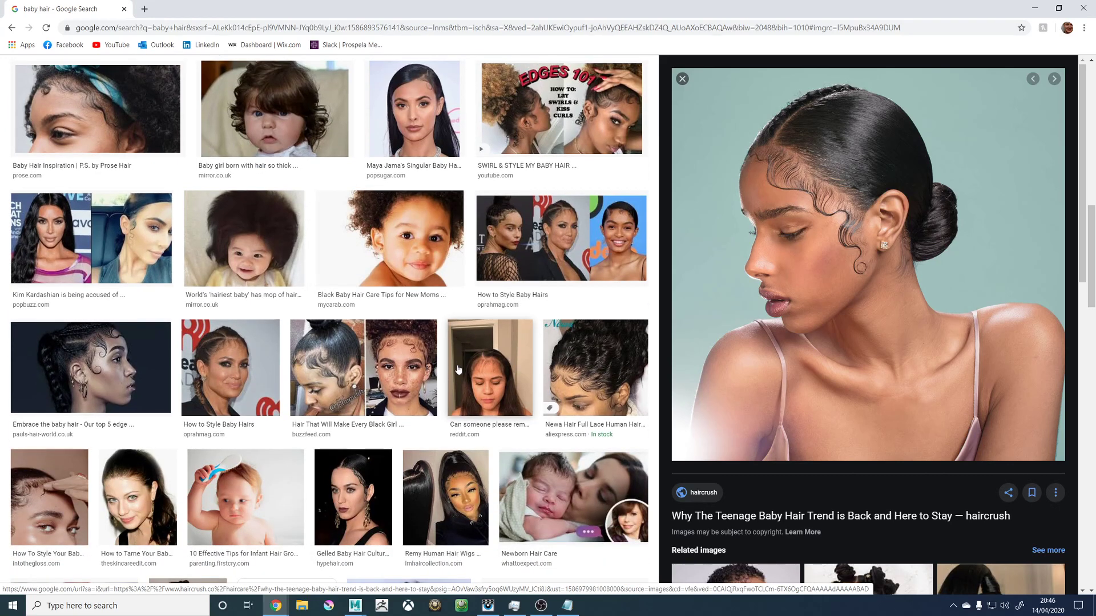
{"action": "left_click", "coordinate": [138, 497]}
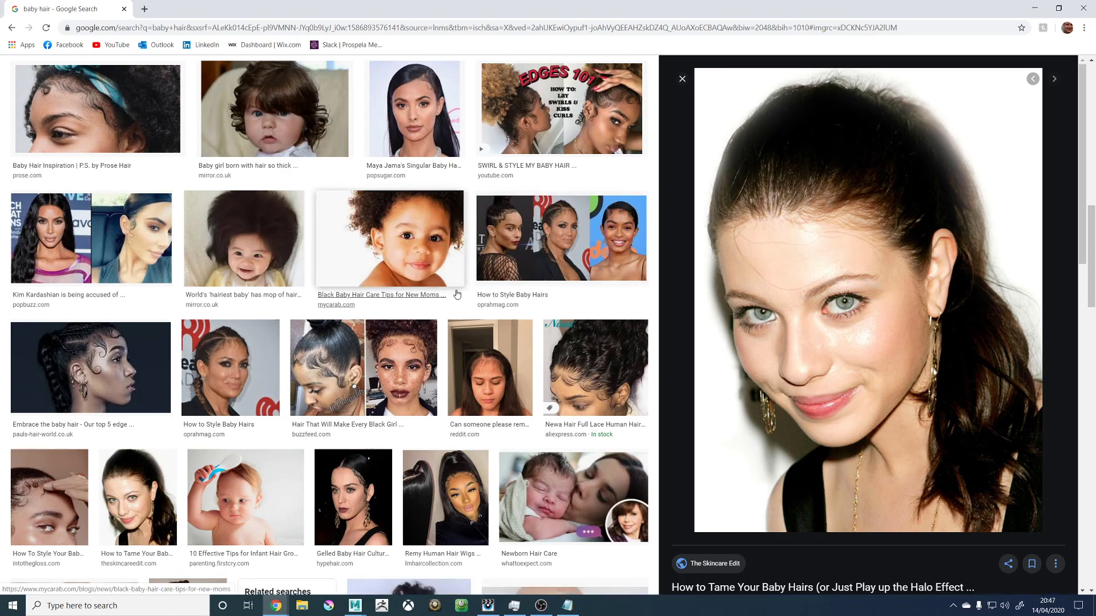
Step: Preview the Hair Mag forehead close-up and the braided profile portrait from Facebook to study hairline density and edge strands
{"action": "scroll", "coordinate": [434, 292], "scroll_direction": "down", "scroll_amount": 3}
{"action": "scroll", "coordinate": [455, 294], "scroll_direction": "down", "scroll_amount": 7}
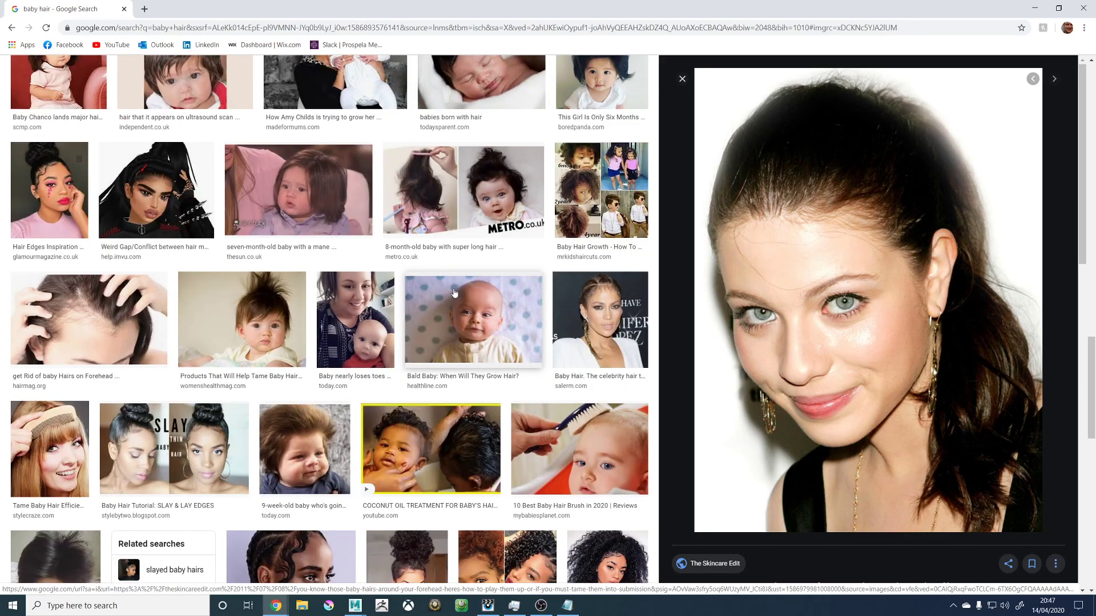
{"action": "left_click", "coordinate": [88, 320]}
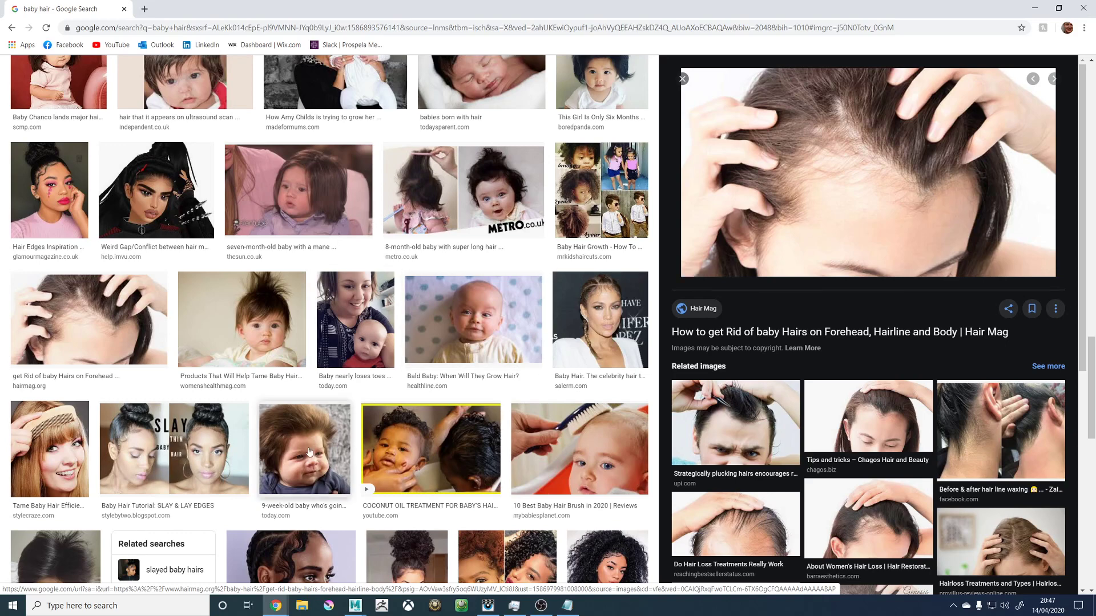
{"action": "scroll", "coordinate": [491, 405], "scroll_direction": "down", "scroll_amount": 5}
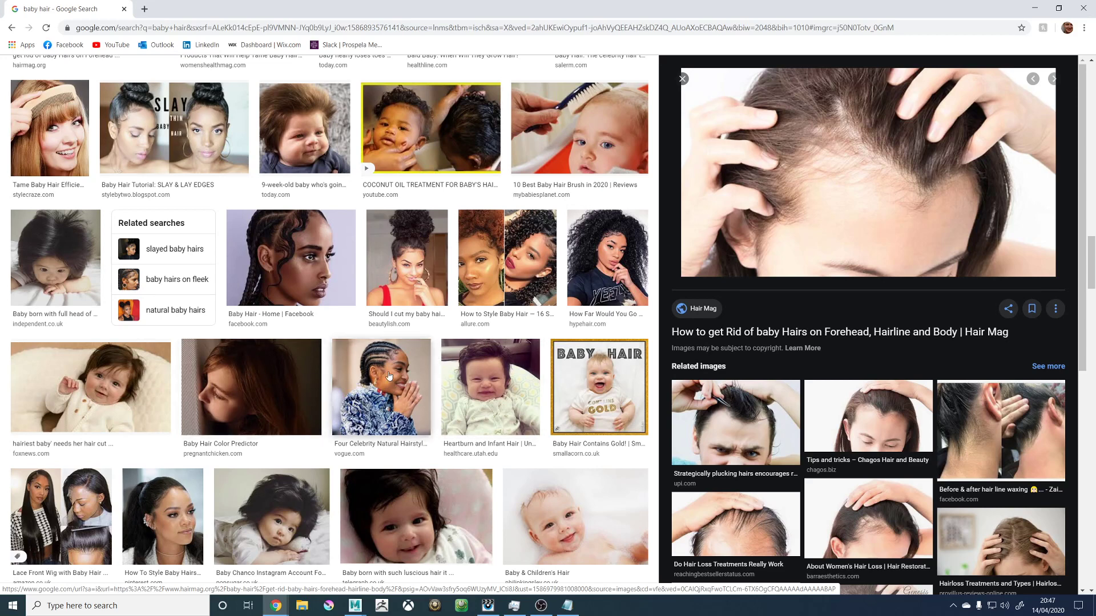
{"action": "left_click", "coordinate": [291, 258]}
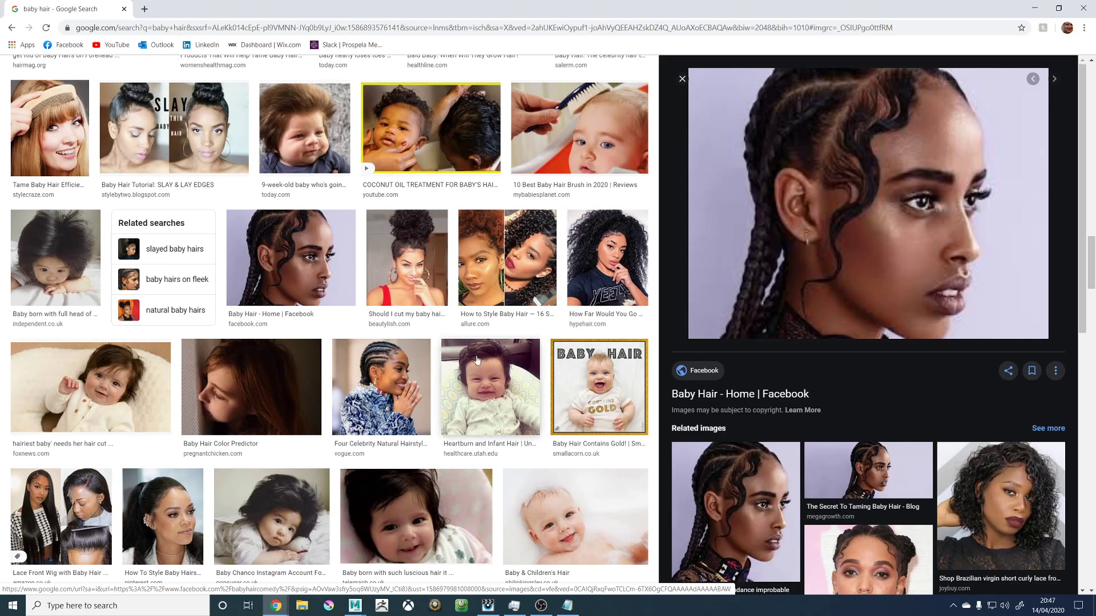
Step: Enlarge the Daily Express photo of a baby with a full head of hair to examine its hairline
{"action": "scroll", "coordinate": [433, 354], "scroll_direction": "down", "scroll_amount": 3}
{"action": "scroll", "coordinate": [408, 349], "scroll_direction": "down", "scroll_amount": 5}
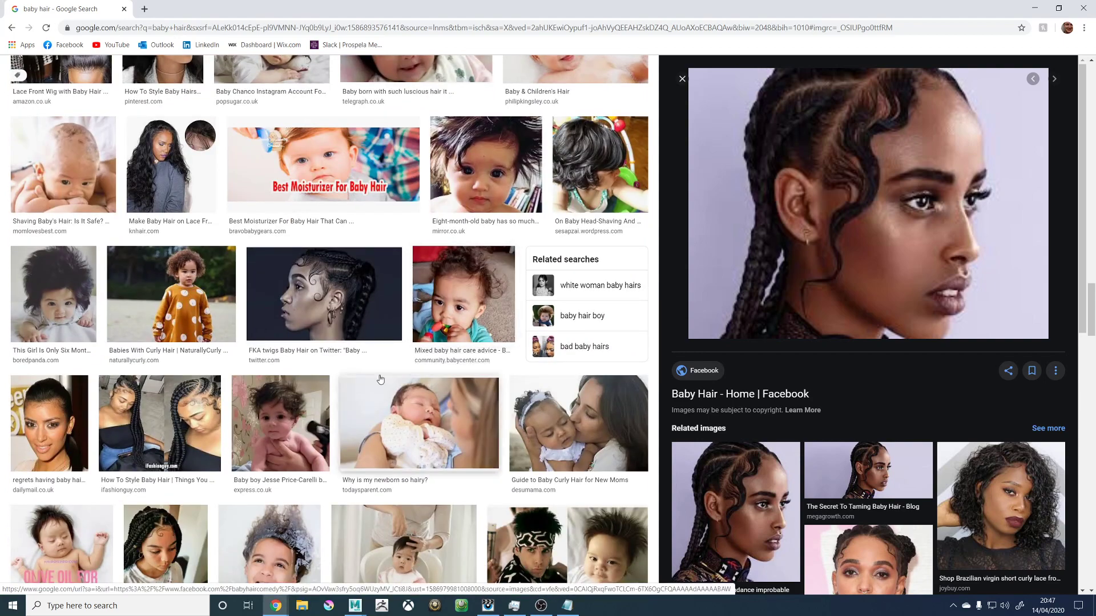
{"action": "left_click", "coordinate": [281, 423]}
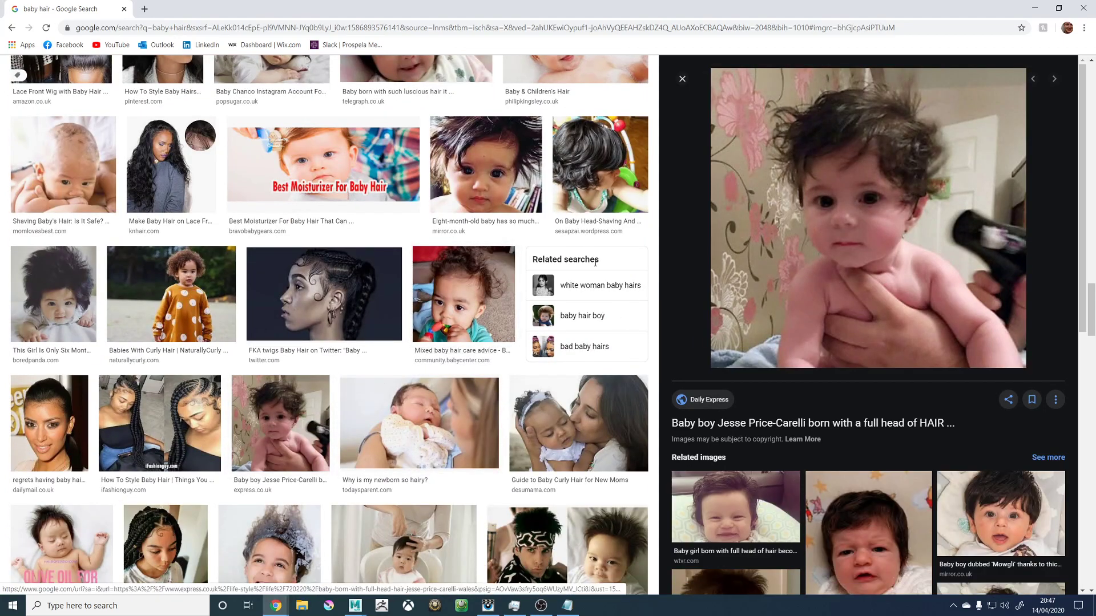
Step: Look through further baby hair results and enlarge the Men's Hairstyles Today toddler photo to examine the front hairline
{"action": "scroll", "coordinate": [365, 326], "scroll_direction": "down", "scroll_amount": 3}
{"action": "scroll", "coordinate": [366, 327], "scroll_direction": "down", "scroll_amount": 4}
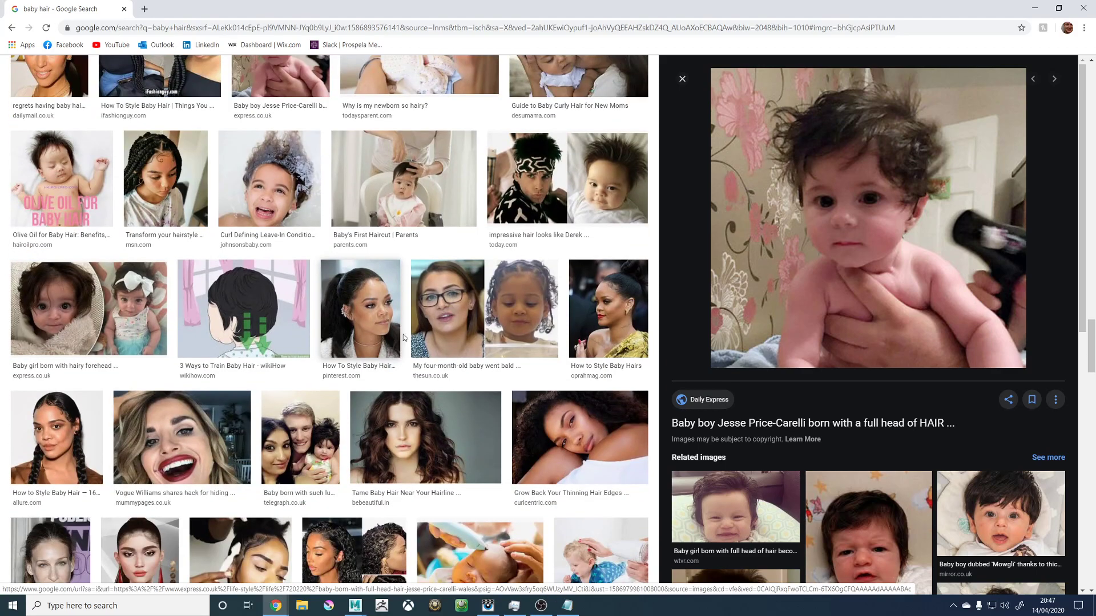
{"action": "scroll", "coordinate": [417, 335], "scroll_direction": "down", "scroll_amount": 2}
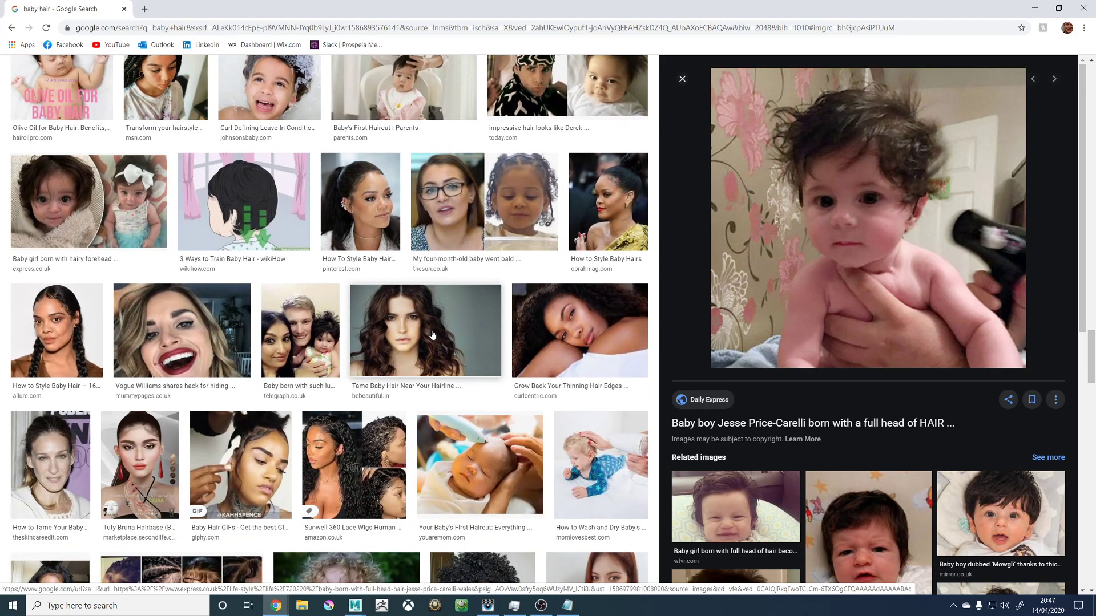
{"action": "scroll", "coordinate": [432, 335], "scroll_direction": "down", "scroll_amount": 4}
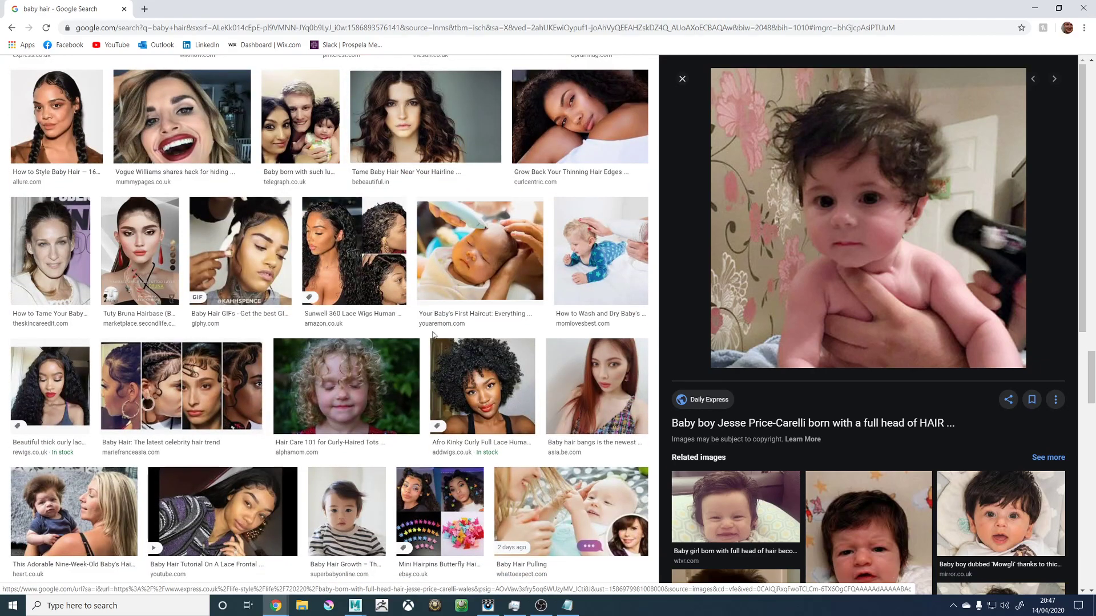
{"action": "scroll", "coordinate": [432, 335], "scroll_direction": "down", "scroll_amount": 5}
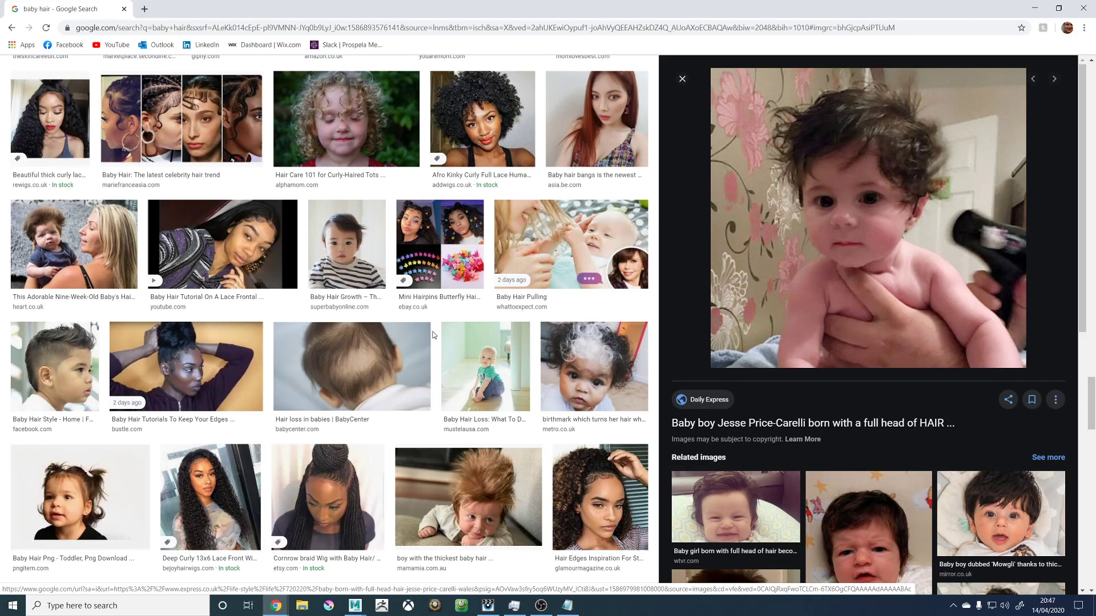
{"action": "scroll", "coordinate": [432, 335], "scroll_direction": "down", "scroll_amount": 3}
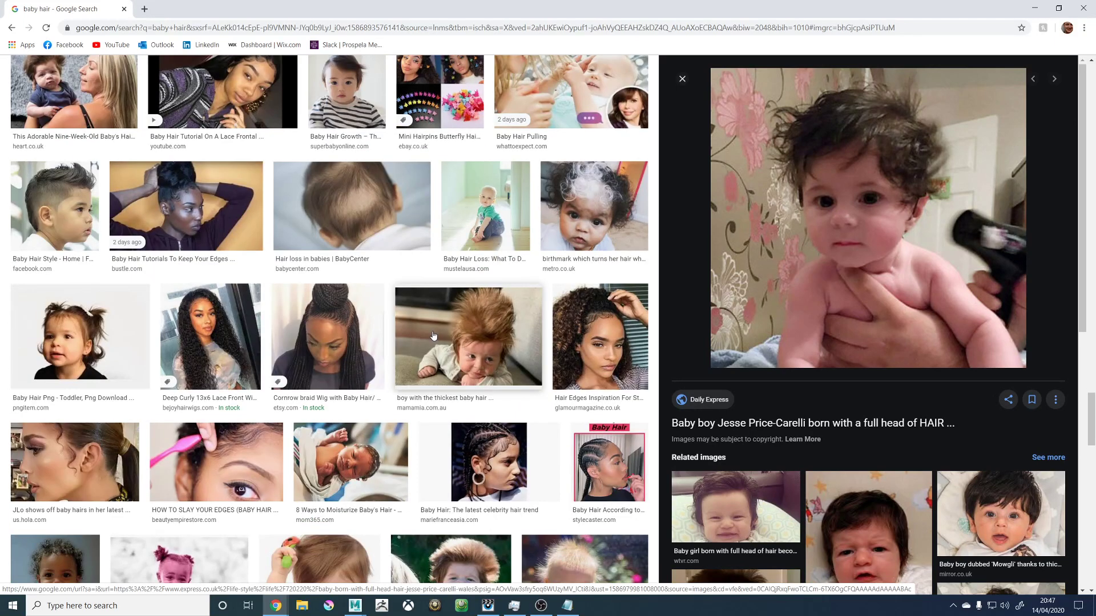
{"action": "scroll", "coordinate": [433, 336], "scroll_direction": "down", "scroll_amount": 3}
{"action": "scroll", "coordinate": [350, 328], "scroll_direction": "down", "scroll_amount": 2}
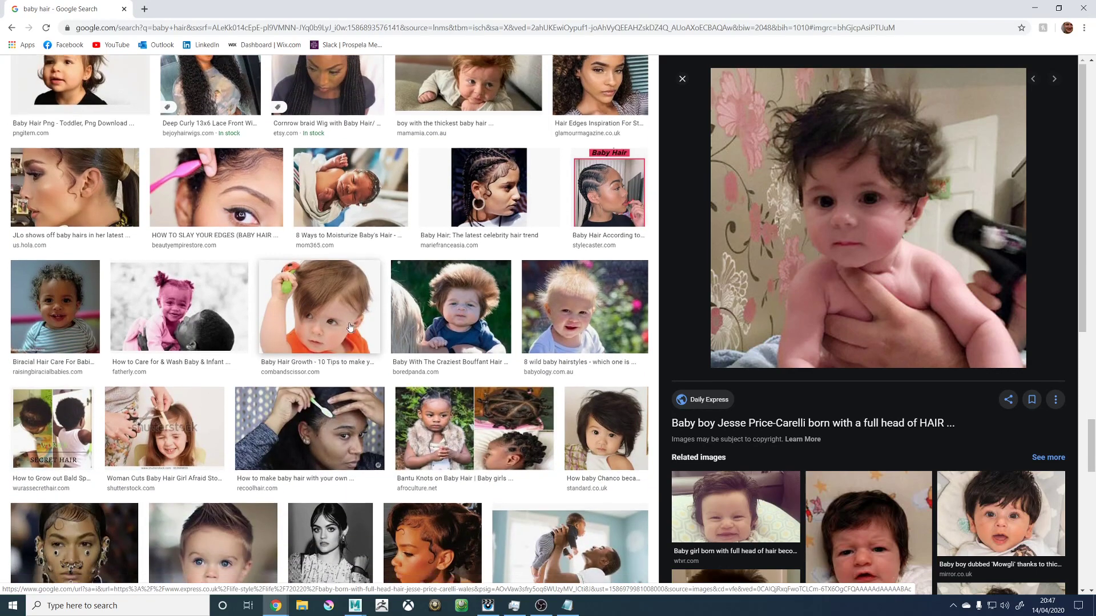
{"action": "scroll", "coordinate": [350, 327], "scroll_direction": "down", "scroll_amount": 5}
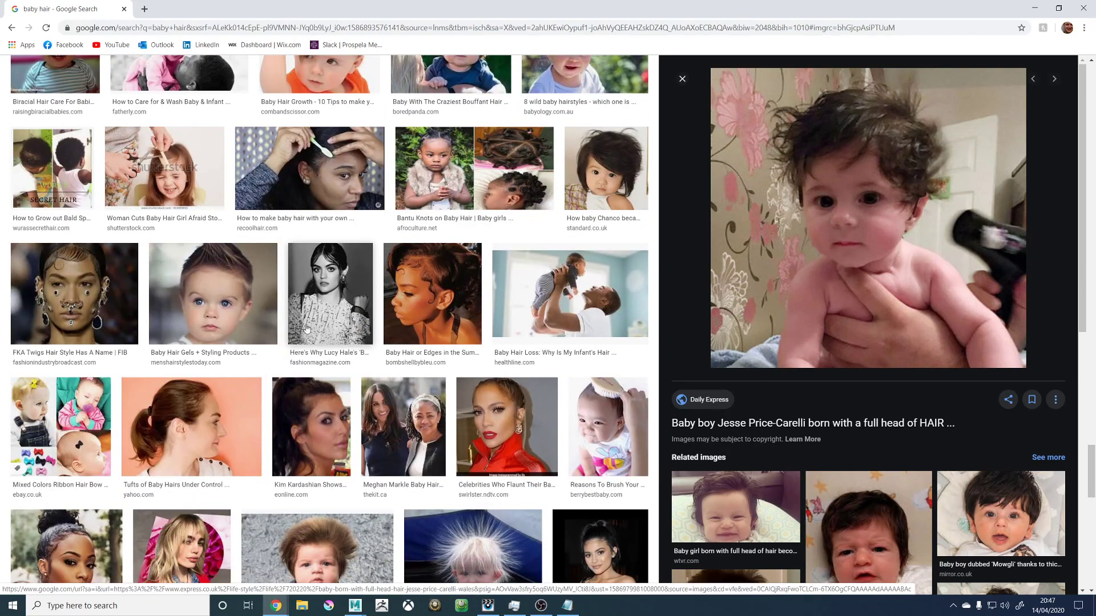
{"action": "left_click", "coordinate": [208, 295]}
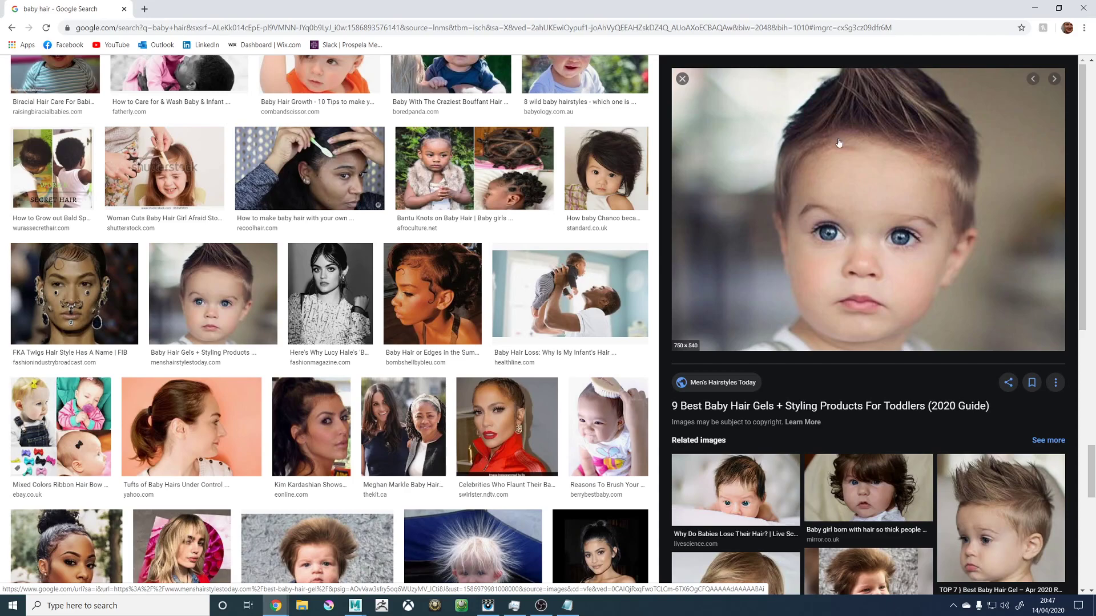
Step: Browse more baby hair image results beyond the toddler photo for other natural hairline references
{"action": "scroll", "coordinate": [308, 321], "scroll_direction": "down", "scroll_amount": 3}
{"action": "scroll", "coordinate": [316, 324], "scroll_direction": "down", "scroll_amount": 3}
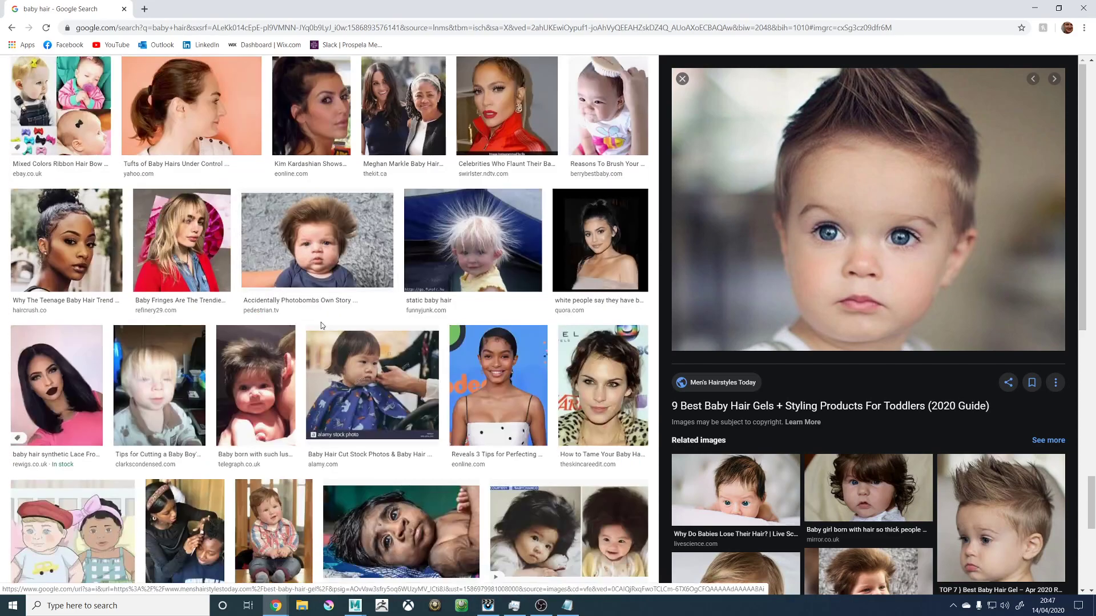
{"action": "scroll", "coordinate": [326, 325], "scroll_direction": "down", "scroll_amount": 5}
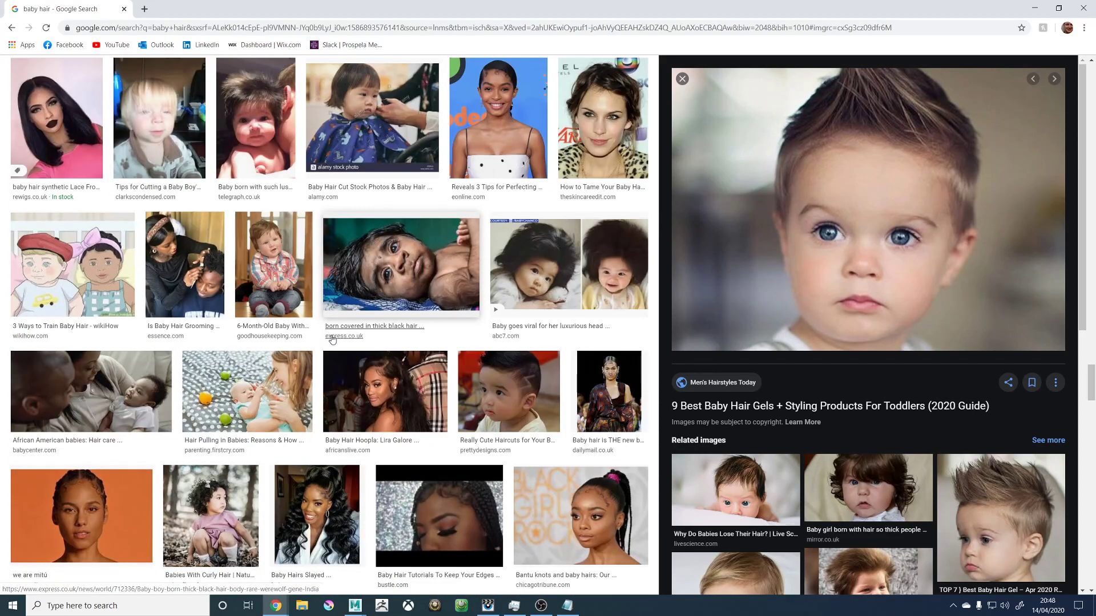
{"action": "scroll", "coordinate": [350, 341], "scroll_direction": "down", "scroll_amount": 5}
{"action": "scroll", "coordinate": [379, 346], "scroll_direction": "down", "scroll_amount": 5}
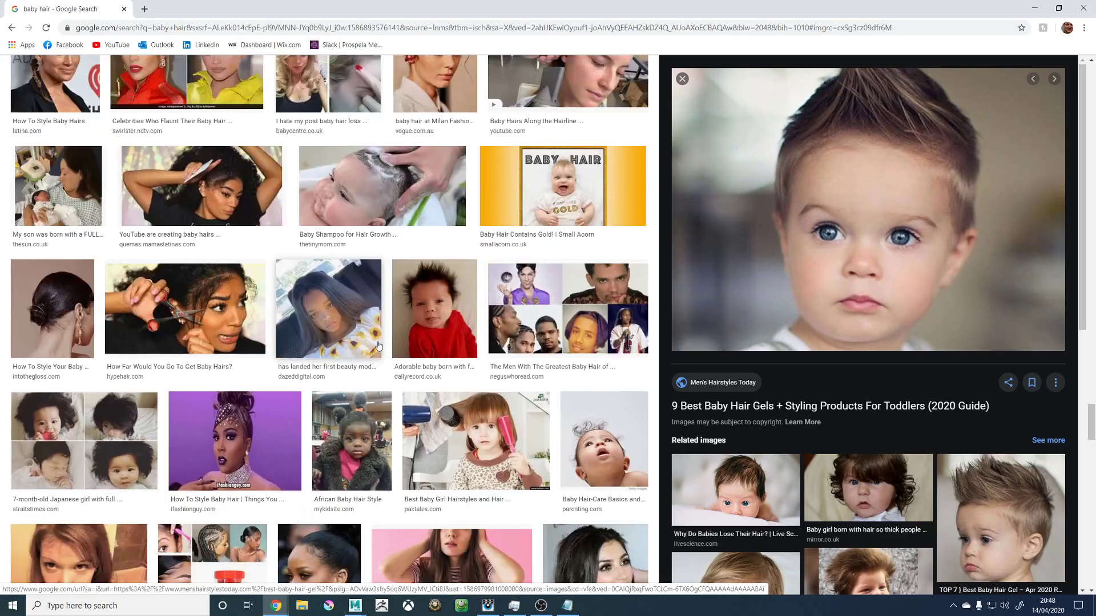
{"action": "scroll", "coordinate": [379, 346], "scroll_direction": "down", "scroll_amount": 5}
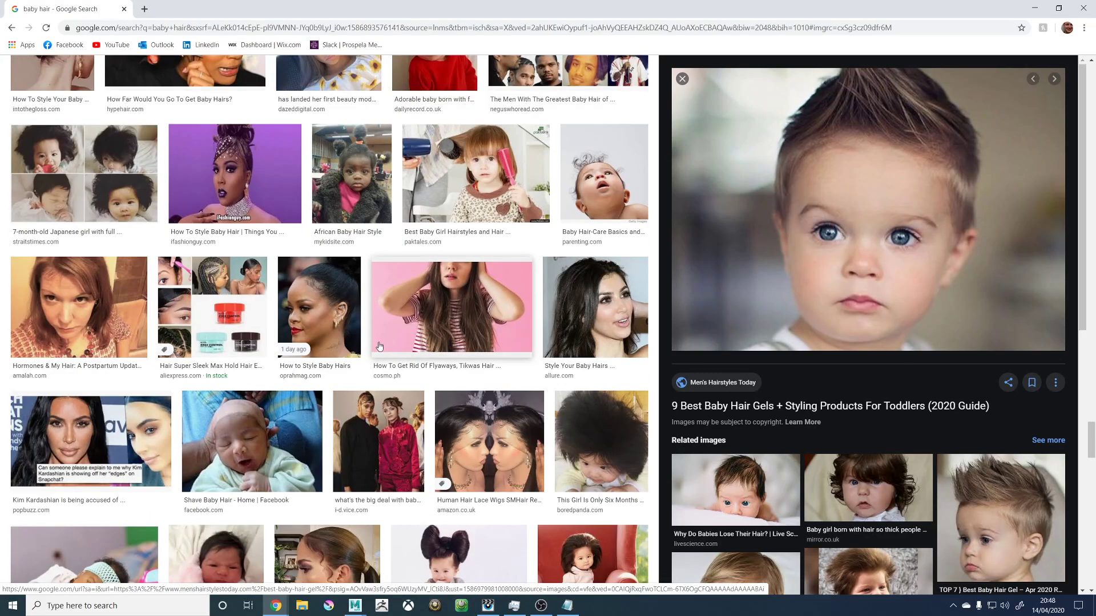
{"action": "scroll", "coordinate": [379, 346], "scroll_direction": "down", "scroll_amount": 5}
{"action": "scroll", "coordinate": [379, 346], "scroll_direction": "down", "scroll_amount": 5}
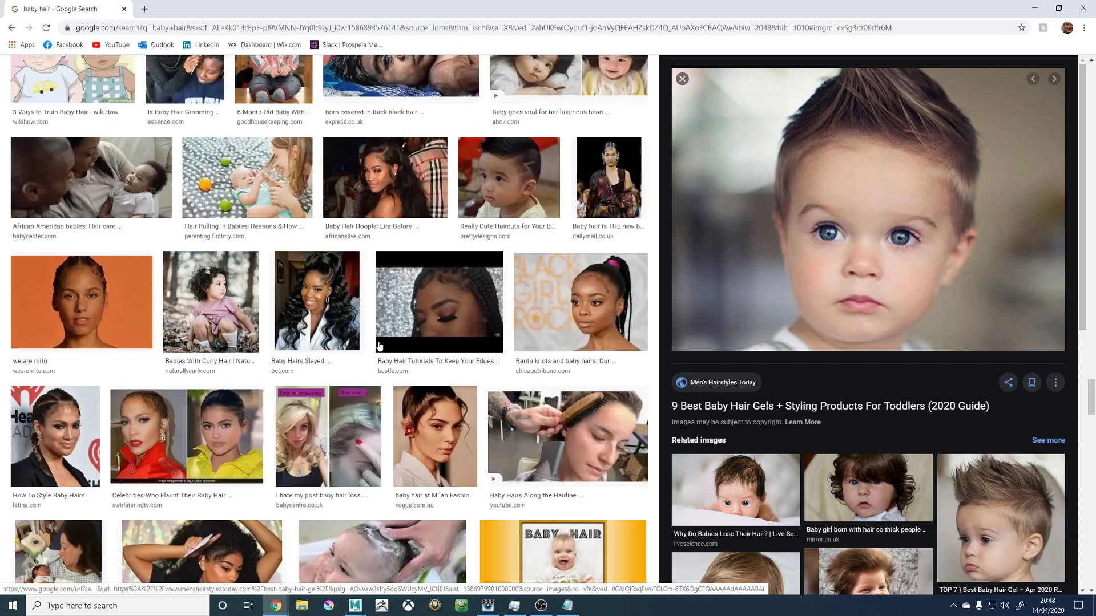
{"action": "scroll", "coordinate": [379, 346], "scroll_direction": "down", "scroll_amount": 5}
{"action": "scroll", "coordinate": [374, 347], "scroll_direction": "down", "scroll_amount": 5}
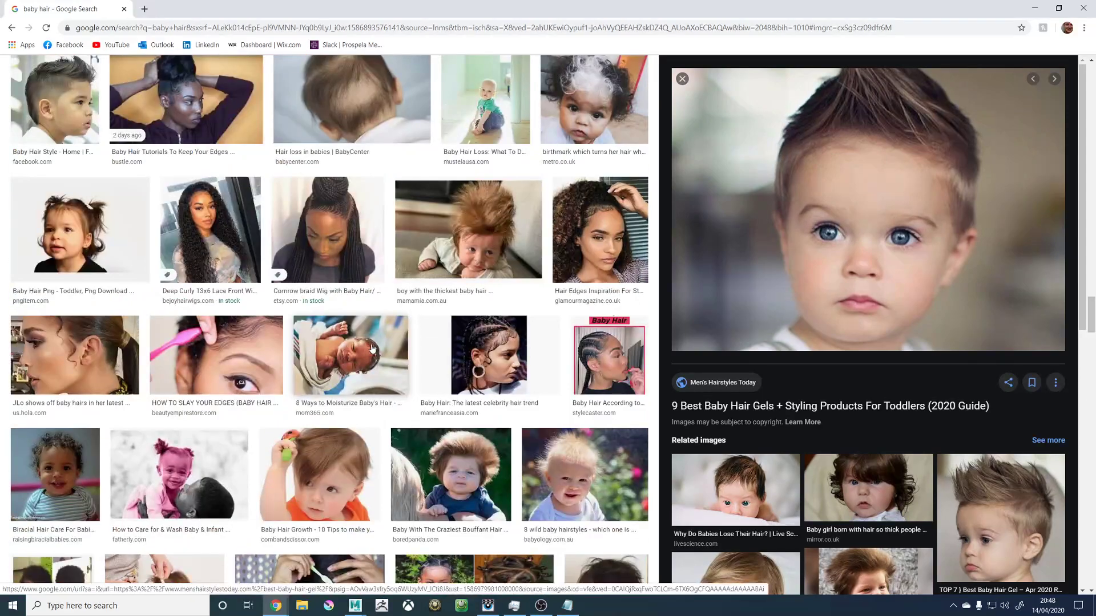
Step: Go back through the earlier baby hair results to re-examine the images showing fine hairs along the forehead
{"action": "scroll", "coordinate": [371, 348], "scroll_direction": "up", "scroll_amount": 5}
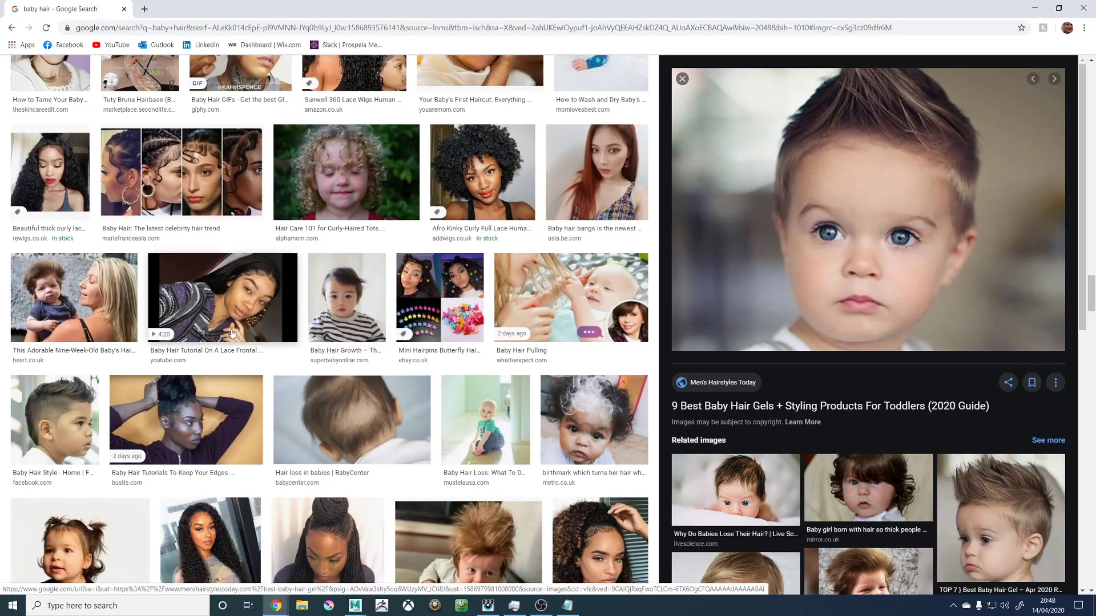
{"action": "scroll", "coordinate": [320, 350], "scroll_direction": "up", "scroll_amount": 3}
{"action": "scroll", "coordinate": [395, 343], "scroll_direction": "up", "scroll_amount": 1}
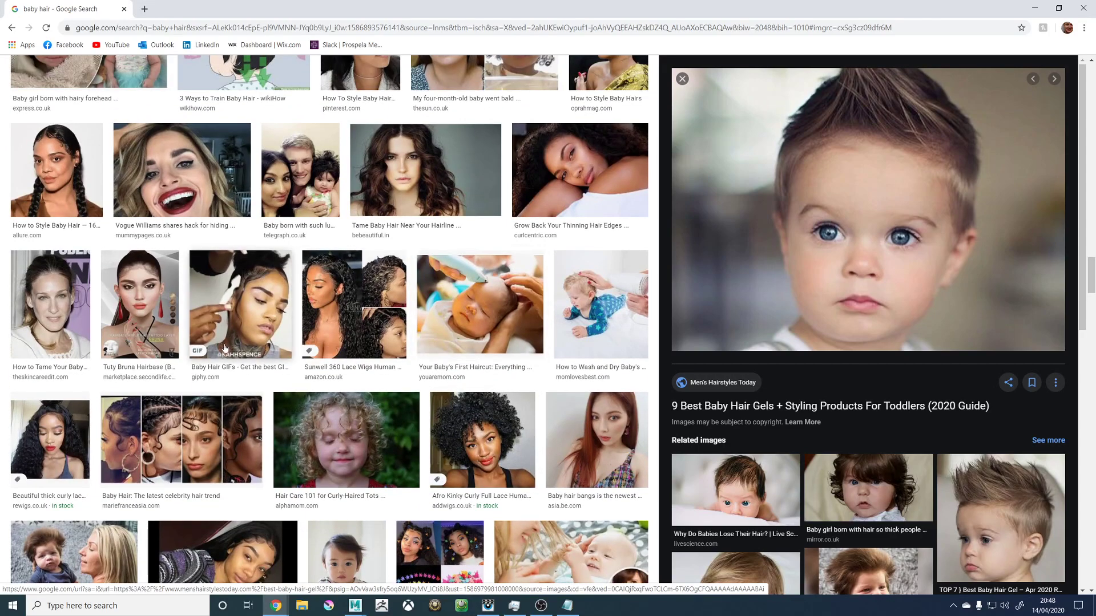
{"action": "scroll", "coordinate": [388, 345], "scroll_direction": "up", "scroll_amount": 5}
{"action": "scroll", "coordinate": [327, 378], "scroll_direction": "up", "scroll_amount": 3}
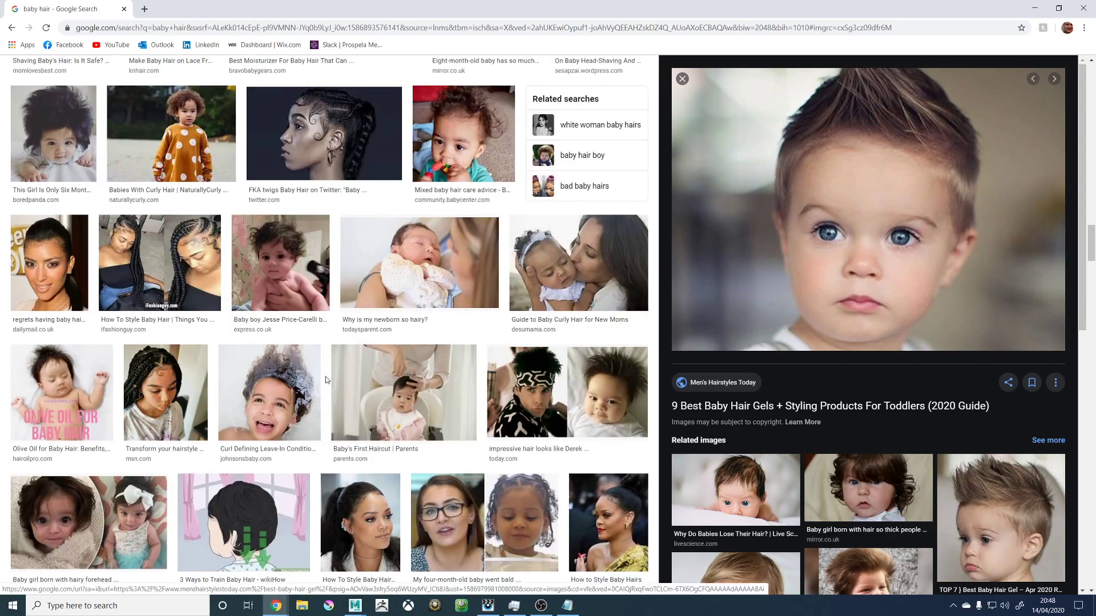
{"action": "scroll", "coordinate": [326, 377], "scroll_direction": "up", "scroll_amount": 4}
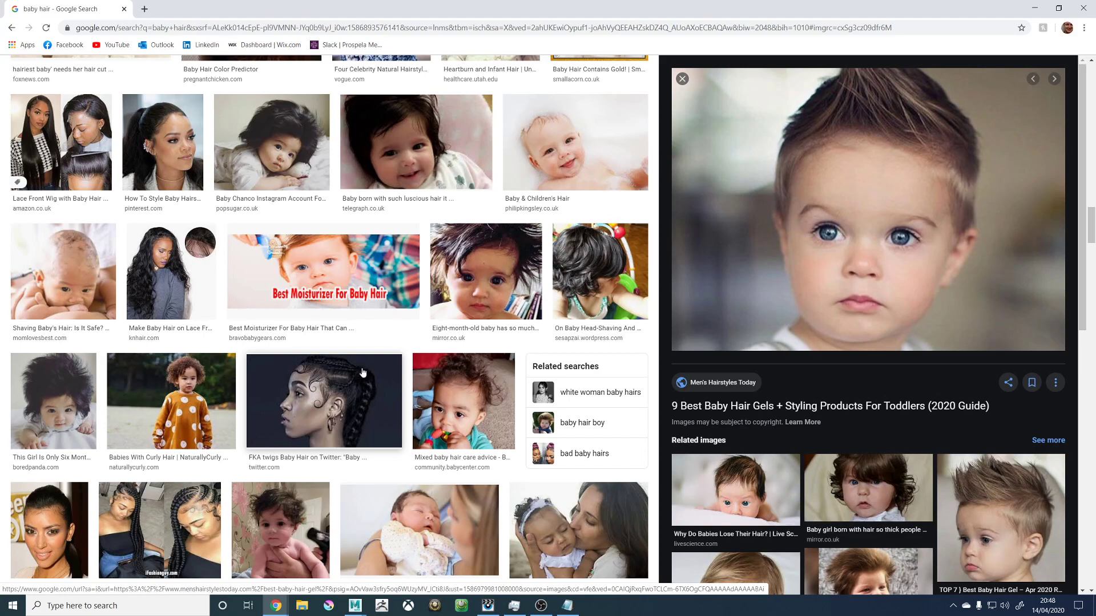
{"action": "scroll", "coordinate": [357, 374], "scroll_direction": "up", "scroll_amount": 3}
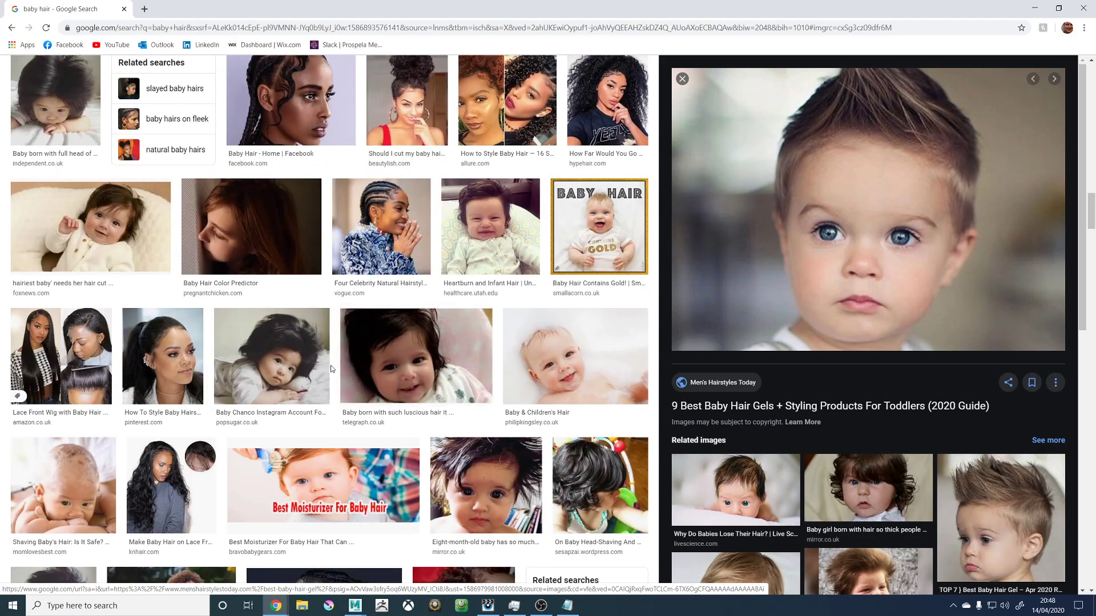
{"action": "scroll", "coordinate": [331, 368], "scroll_direction": "up", "scroll_amount": 2}
{"action": "scroll", "coordinate": [330, 368], "scroll_direction": "up", "scroll_amount": 3}
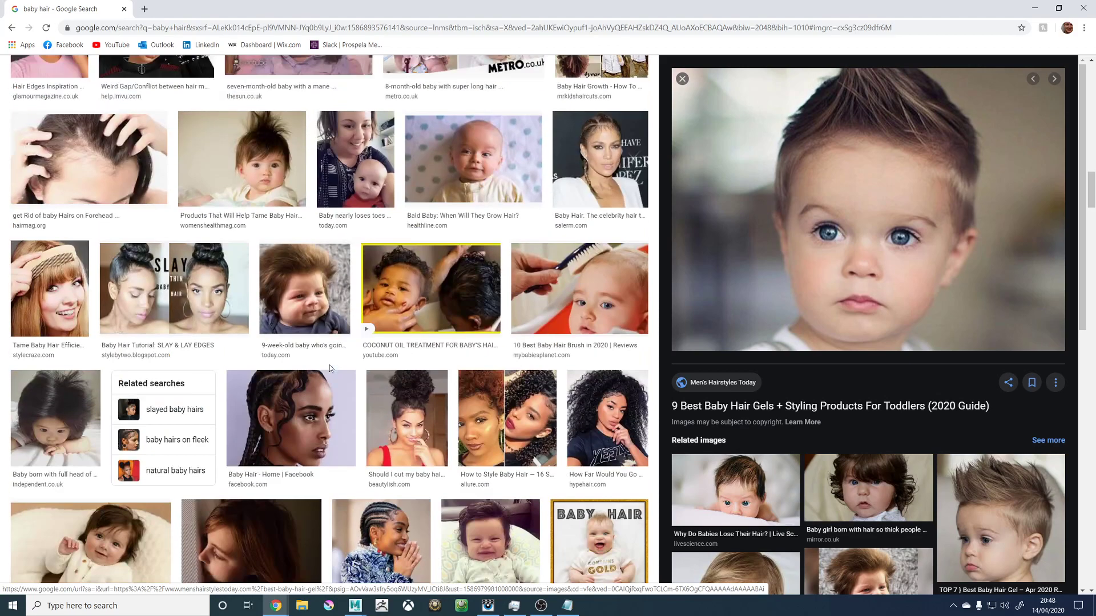
{"action": "scroll", "coordinate": [331, 365], "scroll_direction": "up", "scroll_amount": 3}
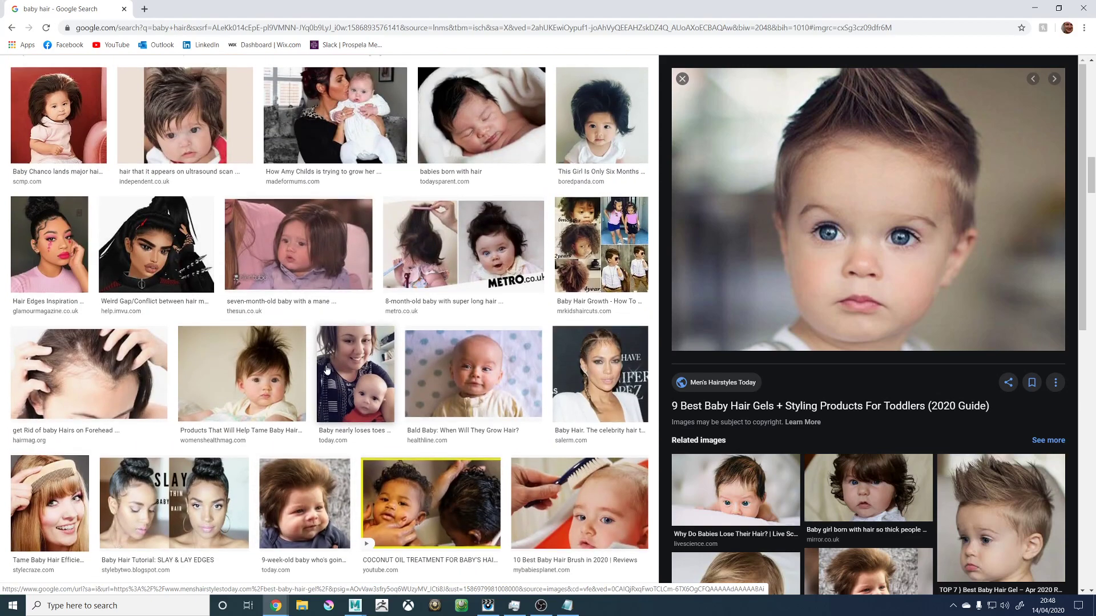
{"action": "scroll", "coordinate": [328, 371], "scroll_direction": "up", "scroll_amount": 5}
{"action": "scroll", "coordinate": [336, 377], "scroll_direction": "up", "scroll_amount": 7}
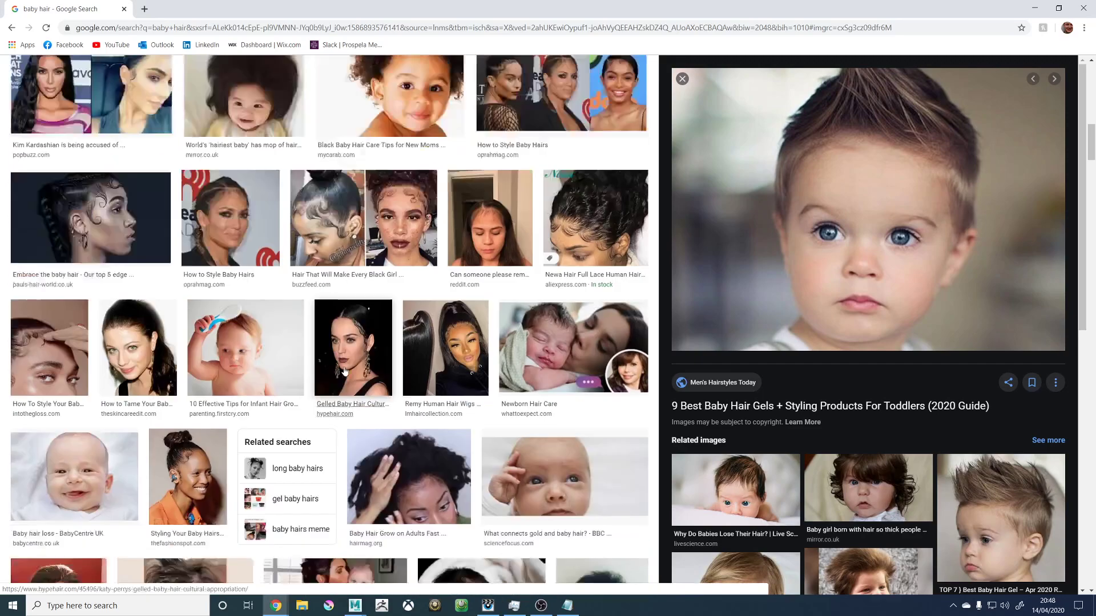
Step: Return to the earlier baby hair results and enlarge the ELLE Australia photo to examine the fine hairs along the hairline
{"action": "scroll", "coordinate": [359, 380], "scroll_direction": "up", "scroll_amount": 4}
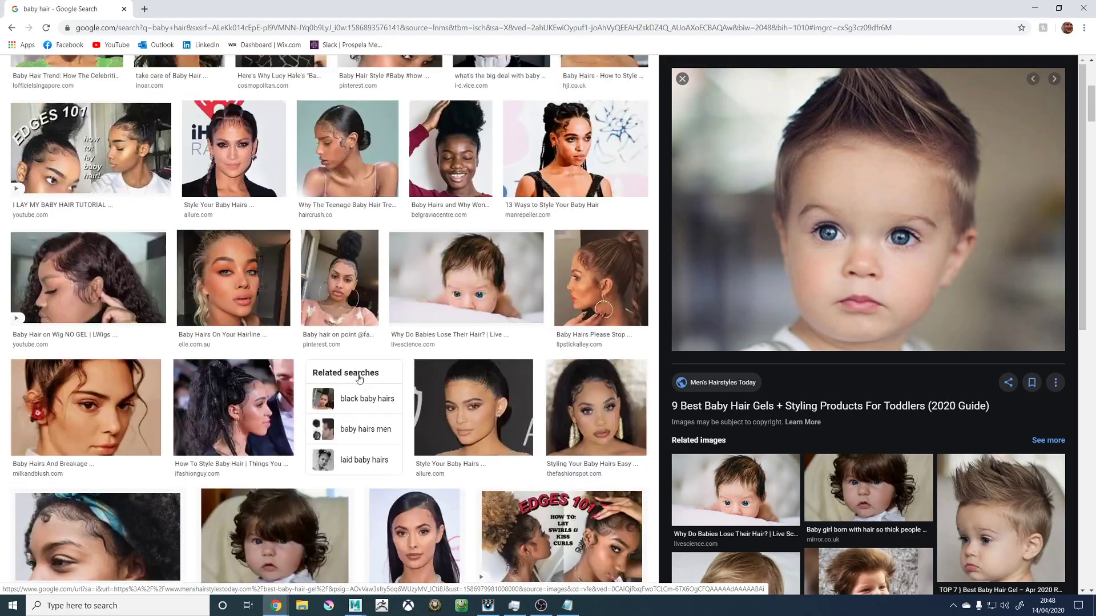
{"action": "scroll", "coordinate": [359, 376], "scroll_direction": "up", "scroll_amount": 2}
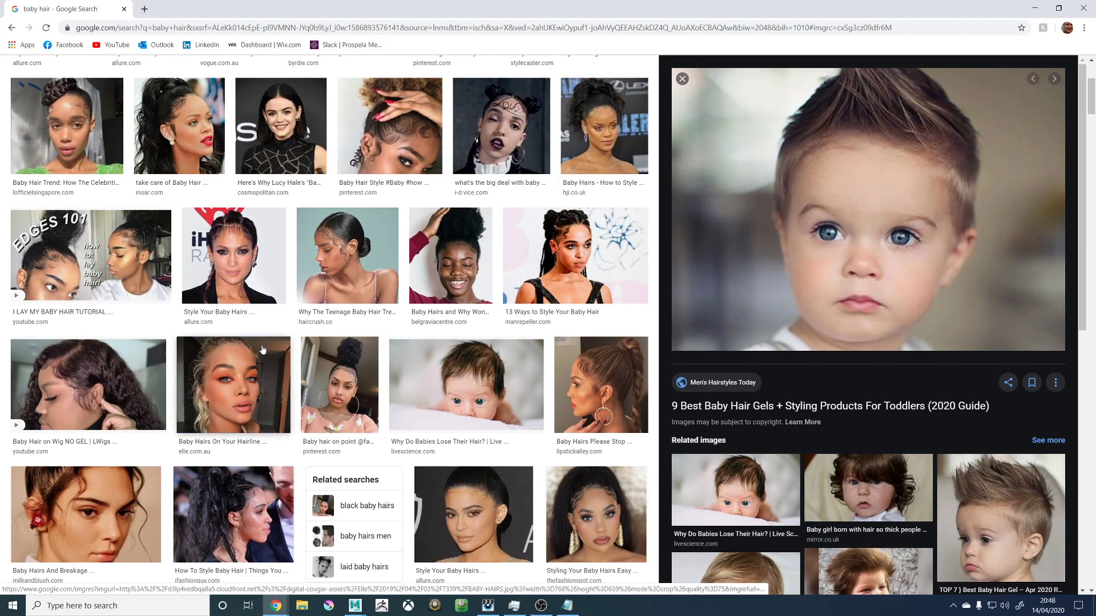
{"action": "left_click", "coordinate": [235, 383]}
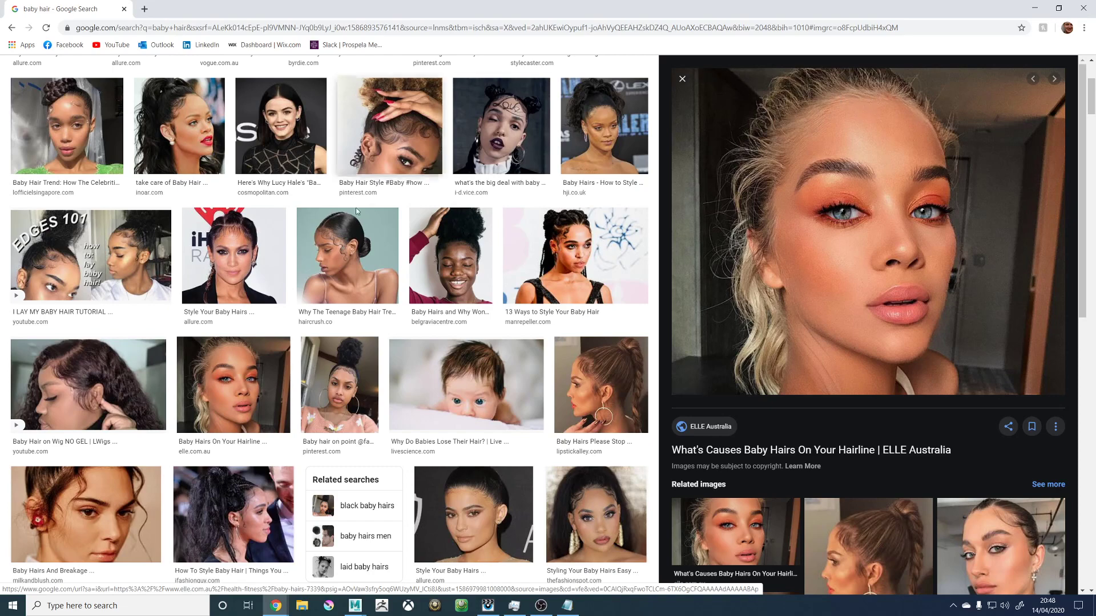
Step: Look through more baby hair results and enlarge The Skincare Edit photo to examine its forehead hairline
{"action": "scroll", "coordinate": [355, 207], "scroll_direction": "up", "scroll_amount": 3}
{"action": "scroll", "coordinate": [324, 272], "scroll_direction": "down", "scroll_amount": 8}
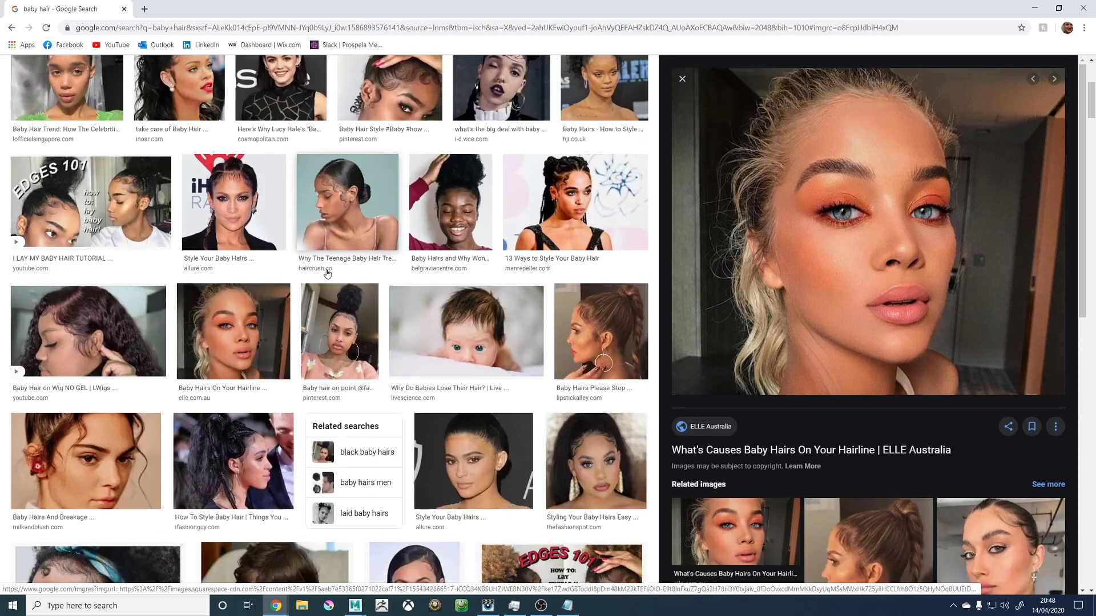
{"action": "scroll", "coordinate": [323, 282], "scroll_direction": "down", "scroll_amount": 5}
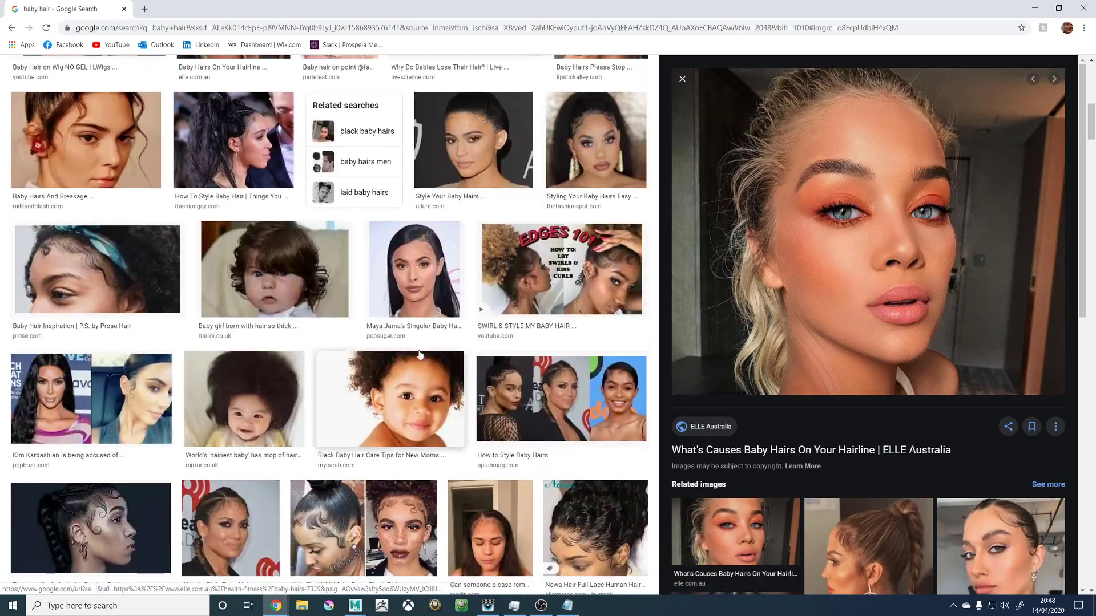
{"action": "scroll", "coordinate": [454, 309], "scroll_direction": "down", "scroll_amount": 1}
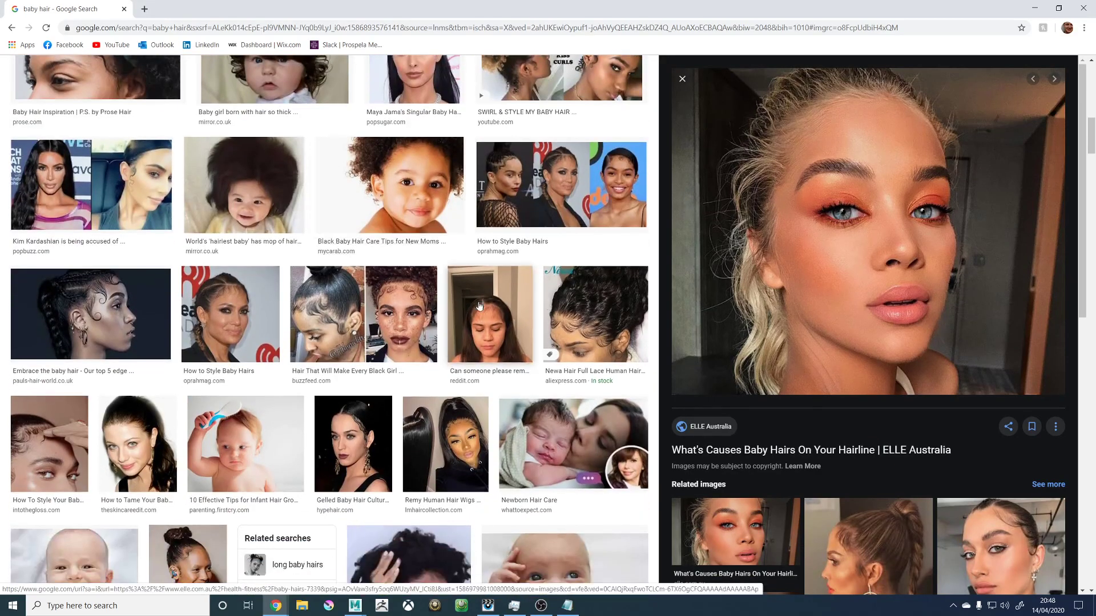
{"action": "left_click", "coordinate": [138, 444]}
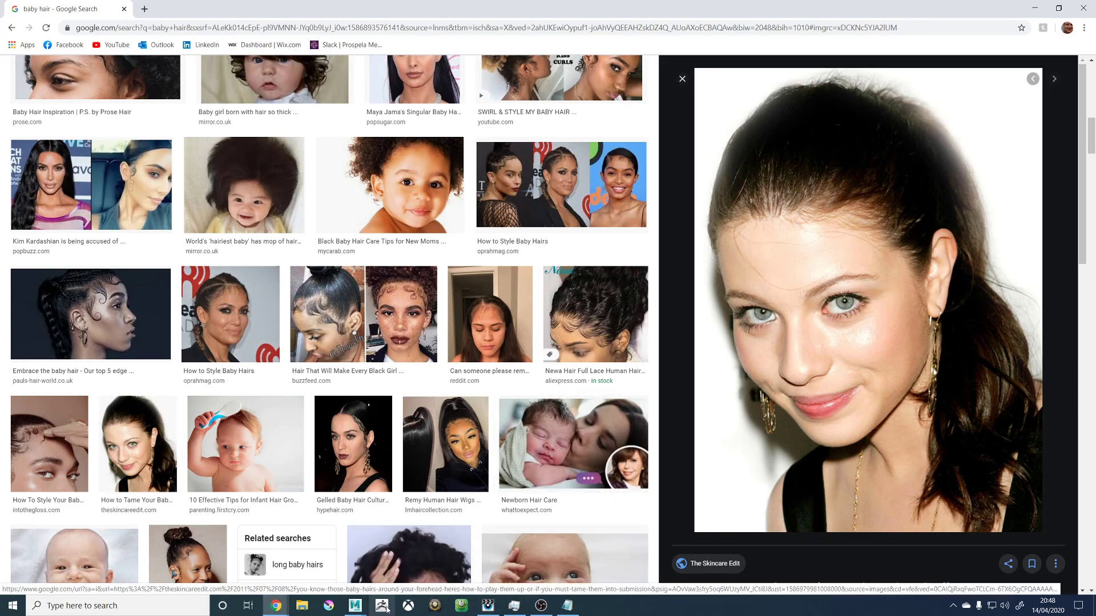
Step: Switch to Maya and add two guides of the furBabyHair_01_DESC description near the centre of the scalp's front hairline
{"action": "left_click_drag", "start_coordinate": [370, 7], "coordinate": [0, 28]}
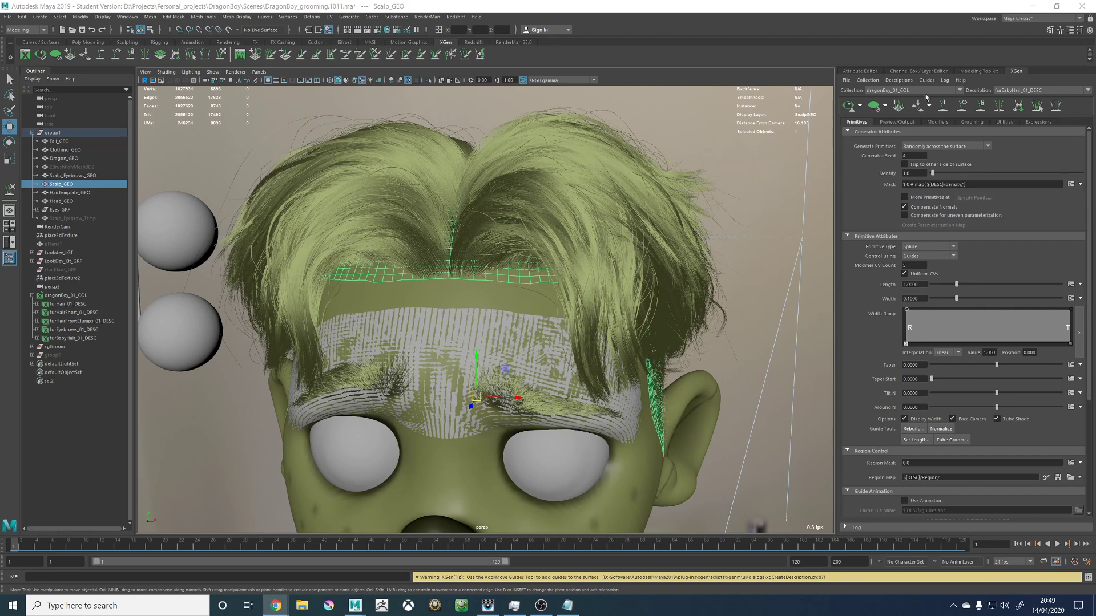
{"action": "left_click", "coordinate": [944, 106]}
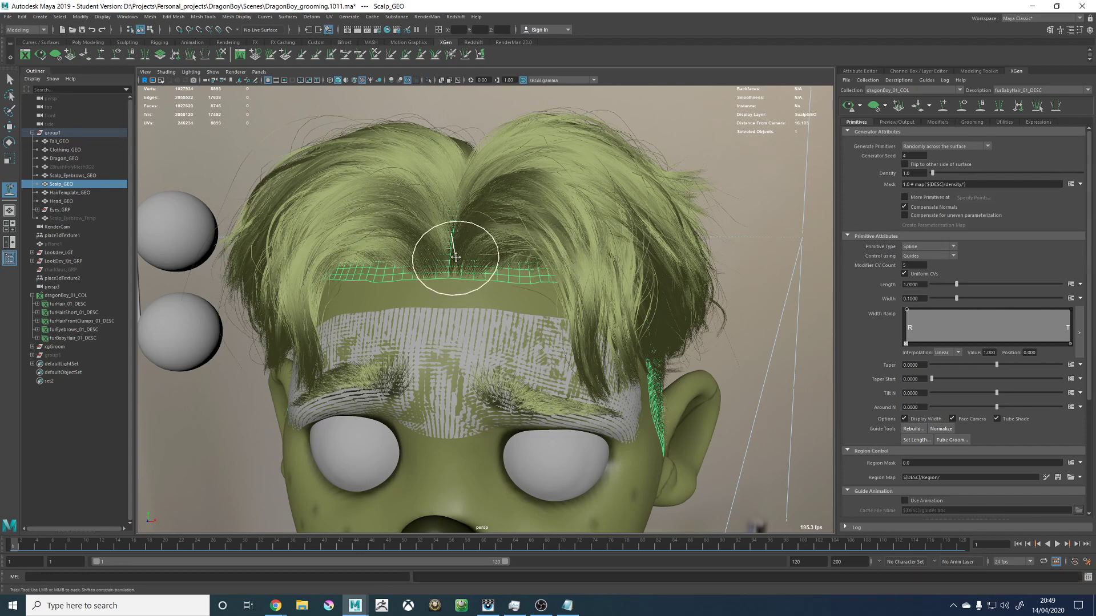
{"action": "mouse_move", "coordinate": [440, 252]}
{"action": "middle_mouse_down", "text": "alt"}
{"action": "mouse_move", "coordinate": [495, 258]}
{"action": "mouse_move", "coordinate": [546, 300]}
{"action": "middle_mouse_up", "text": "alt"}
{"action": "left_click", "coordinate": [850, 107]}
{"action": "scroll", "coordinate": [546, 301], "scroll_direction": "up", "scroll_amount": 3}
{"action": "middle_click_drag", "start_coordinate": [614, 246], "coordinate": [441, 318], "text": "alt"}
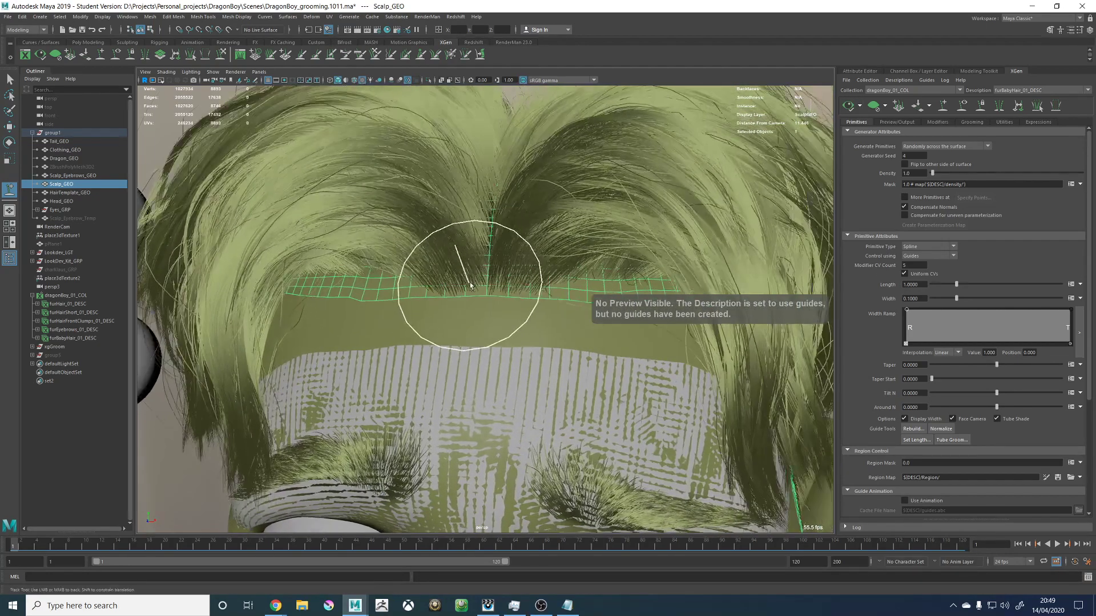
{"action": "left_click", "coordinate": [495, 291]}
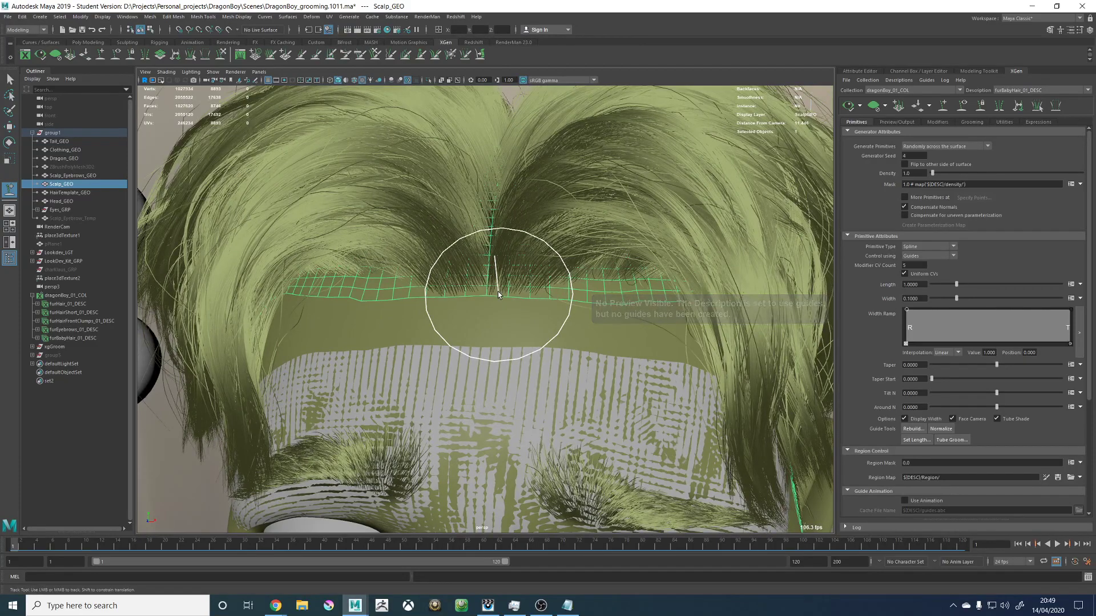
{"action": "left_click_drag", "start_coordinate": [571, 300], "coordinate": [526, 245], "text": "alt"}
{"action": "left_click", "coordinate": [509, 265]}
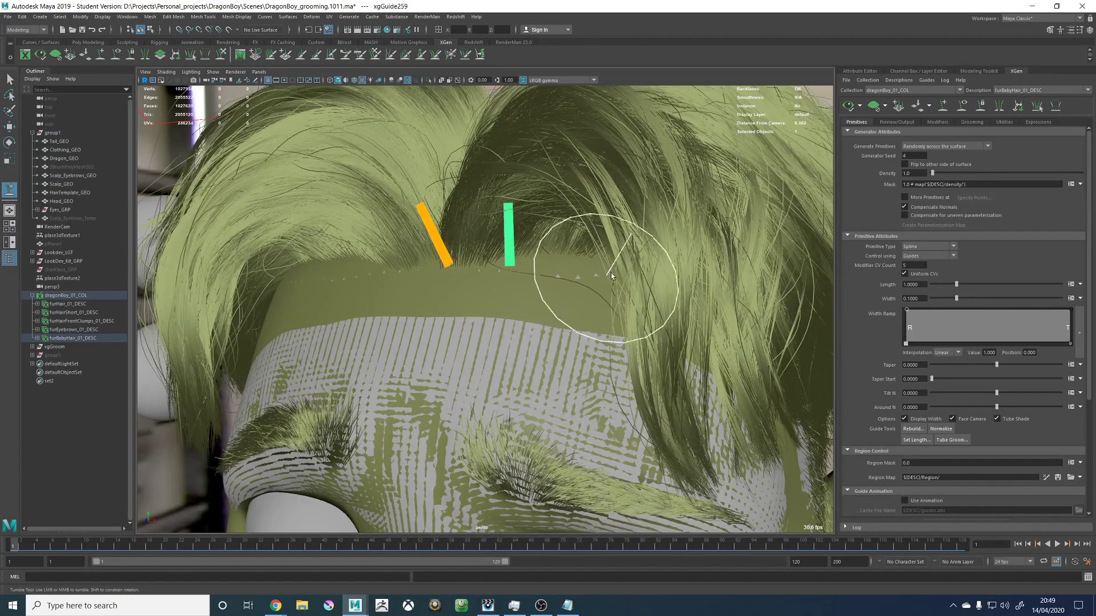
Step: Make furHairFrontClumps_01_DESC the current description and clear its hair preview from the viewport
{"action": "middle_click_drag", "start_coordinate": [587, 265], "coordinate": [547, 270], "text": "alt"}
{"action": "left_click", "coordinate": [1021, 90]}
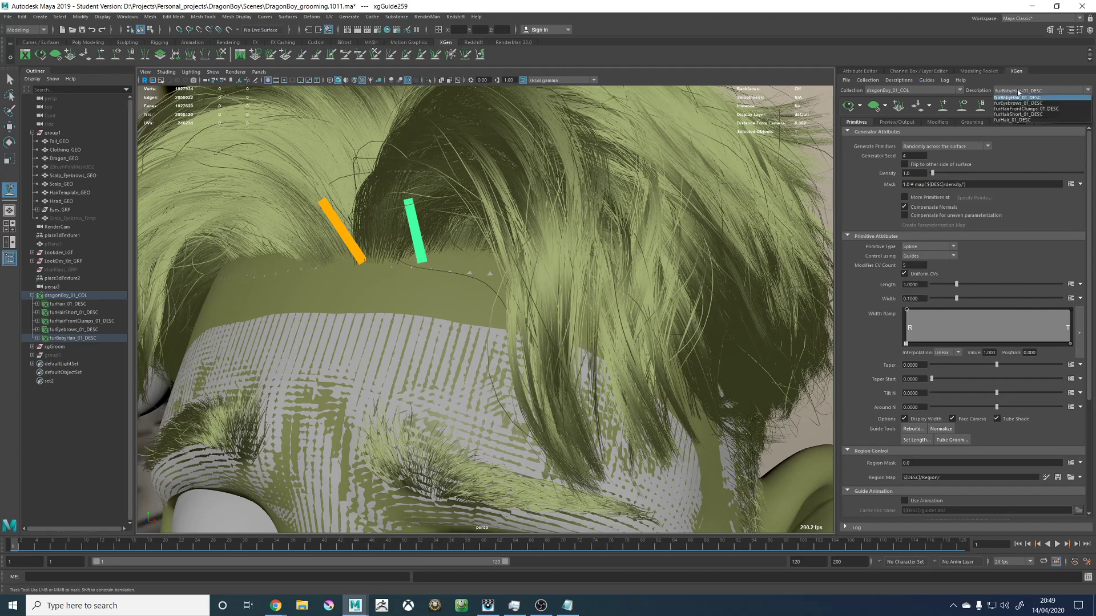
{"action": "left_click", "coordinate": [1018, 114]}
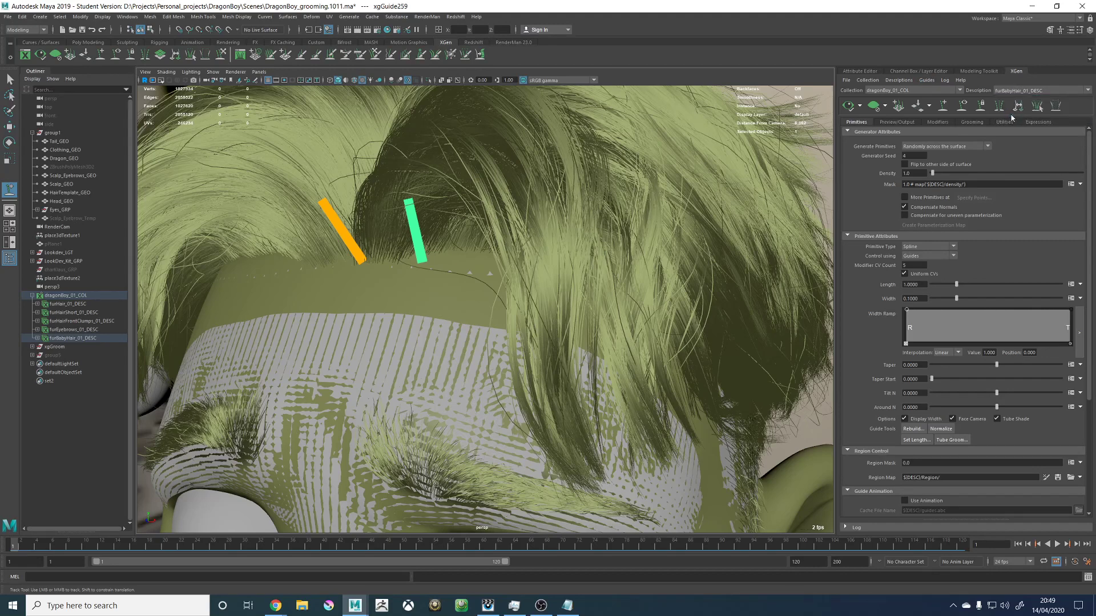
{"action": "left_click", "coordinate": [1022, 90]}
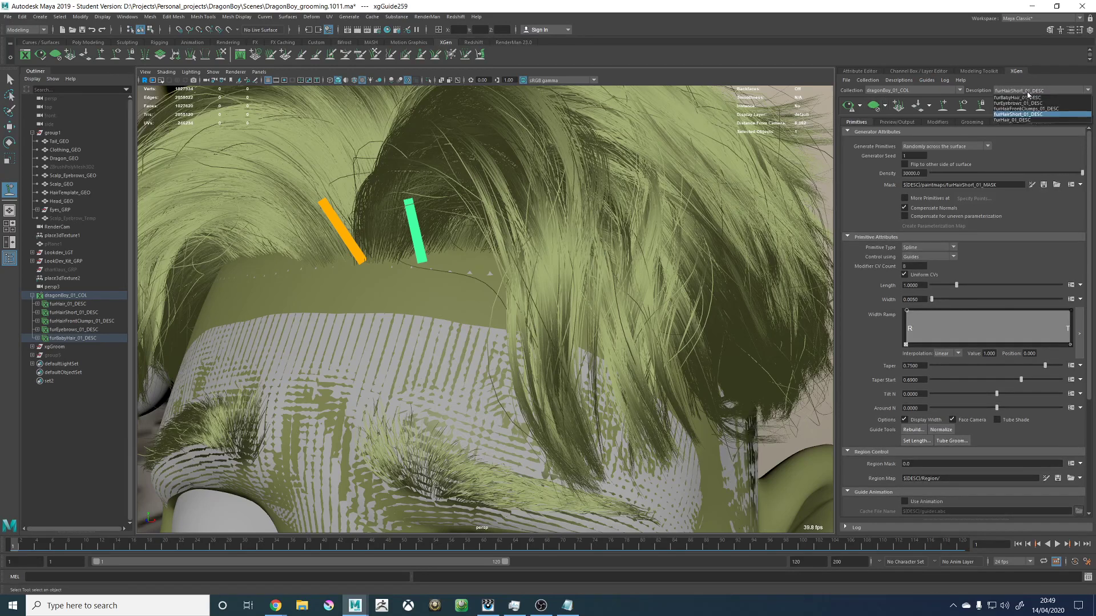
{"action": "left_click", "coordinate": [1020, 114]}
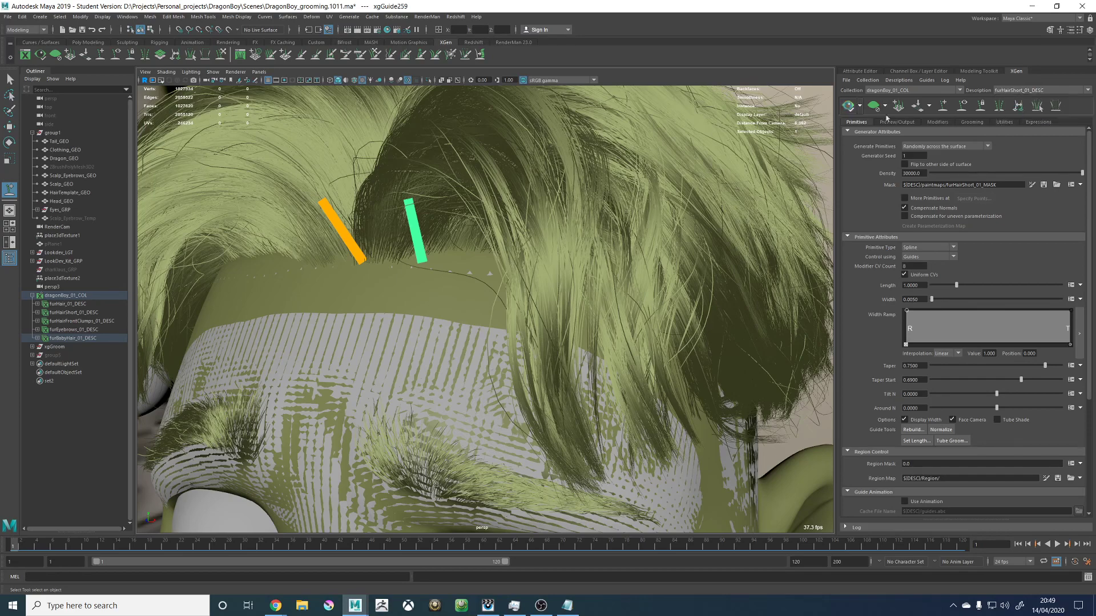
{"action": "left_click", "coordinate": [1022, 90]}
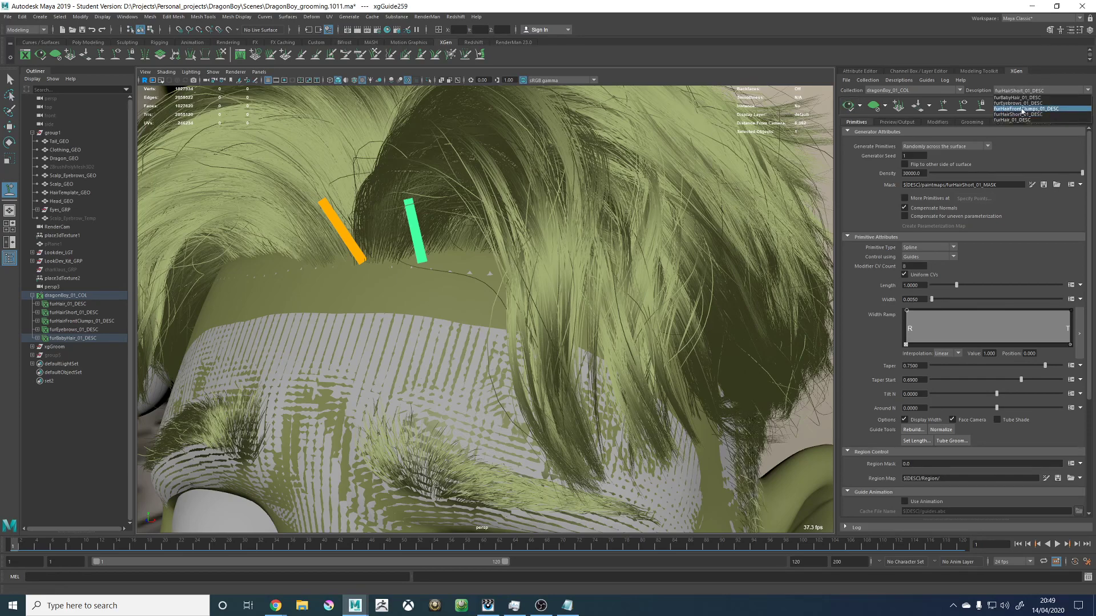
{"action": "left_click", "coordinate": [1022, 109]}
{"action": "left_click", "coordinate": [873, 106]}
Step: Examine the front hairline and the two new guides up close and from several angles around the forehead
{"action": "left_click_drag", "start_coordinate": [648, 160], "coordinate": [609, 173], "text": "alt"}
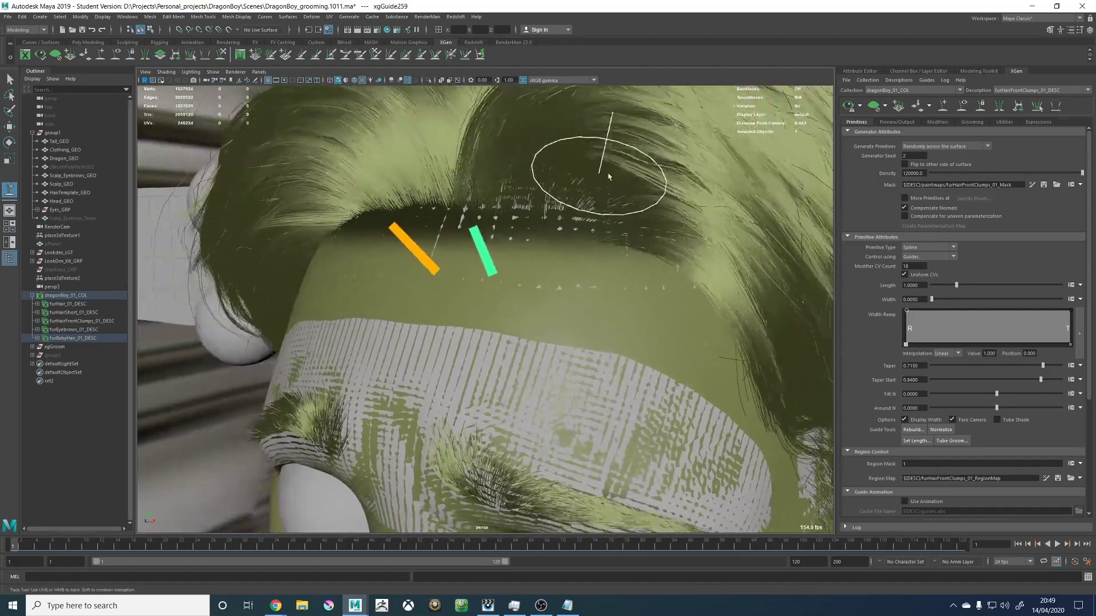
{"action": "right_click_drag", "start_coordinate": [608, 176], "coordinate": [568, 208], "text": "alt"}
{"action": "left_click_drag", "start_coordinate": [568, 208], "coordinate": [531, 226], "text": "alt"}
{"action": "right_click_drag", "start_coordinate": [531, 226], "coordinate": [594, 262], "text": "alt"}
{"action": "left_click_drag", "start_coordinate": [593, 261], "coordinate": [625, 256], "text": "alt"}
{"action": "right_click_drag", "start_coordinate": [625, 257], "coordinate": [375, 235], "text": "alt"}
{"action": "mouse_move", "coordinate": [375, 235]}
{"action": "left_mouse_down", "text": "alt"}
{"action": "mouse_move", "coordinate": [420, 235]}
{"action": "mouse_move", "coordinate": [378, 243]}
{"action": "left_mouse_up", "text": "alt"}
{"action": "right_click_drag", "start_coordinate": [377, 242], "coordinate": [560, 279], "text": "alt"}
{"action": "mouse_move", "coordinate": [508, 265]}
{"action": "left_mouse_down", "text": "alt"}
{"action": "mouse_move", "coordinate": [541, 259]}
{"action": "mouse_move", "coordinate": [391, 264]}
{"action": "mouse_move", "coordinate": [536, 314]}
{"action": "mouse_move", "coordinate": [589, 306]}
{"action": "mouse_move", "coordinate": [567, 257]}
{"action": "mouse_move", "coordinate": [496, 256]}
{"action": "left_mouse_up", "text": "alt"}
{"action": "right_click_drag", "start_coordinate": [496, 257], "coordinate": [521, 301], "text": "alt"}
{"action": "left_click_drag", "start_coordinate": [514, 293], "coordinate": [587, 246], "text": "alt"}
{"action": "right_click_drag", "start_coordinate": [587, 247], "coordinate": [450, 183], "text": "alt"}
{"action": "left_click_drag", "start_coordinate": [453, 214], "coordinate": [495, 207], "text": "alt"}
{"action": "middle_click_drag", "start_coordinate": [496, 206], "coordinate": [487, 260], "text": "alt"}
{"action": "right_click_drag", "start_coordinate": [487, 259], "coordinate": [647, 254], "text": "alt"}
{"action": "middle_click_drag", "start_coordinate": [647, 254], "coordinate": [624, 275], "text": "alt"}
{"action": "right_click_drag", "start_coordinate": [624, 275], "coordinate": [717, 296], "text": "alt"}
{"action": "mouse_move", "coordinate": [648, 259]}
{"action": "left_mouse_down", "text": "alt"}
{"action": "mouse_move", "coordinate": [678, 259]}
{"action": "mouse_move", "coordinate": [665, 260]}
{"action": "left_mouse_up", "text": "alt"}
{"action": "middle_click_drag", "start_coordinate": [665, 260], "coordinate": [573, 262], "text": "alt"}
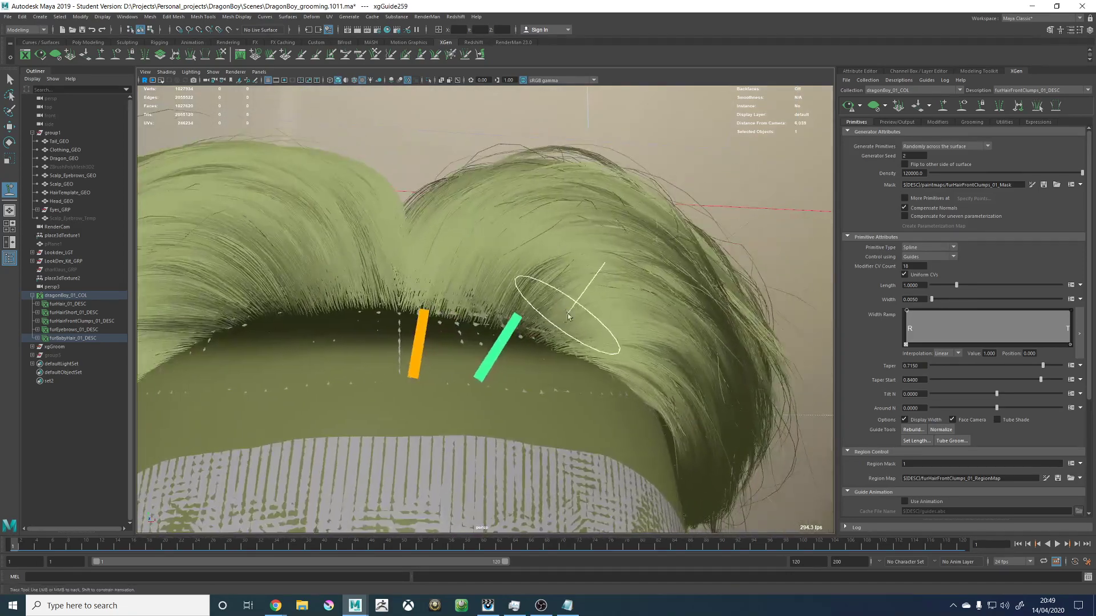
{"action": "left_click_drag", "start_coordinate": [568, 317], "coordinate": [539, 306], "text": "alt"}
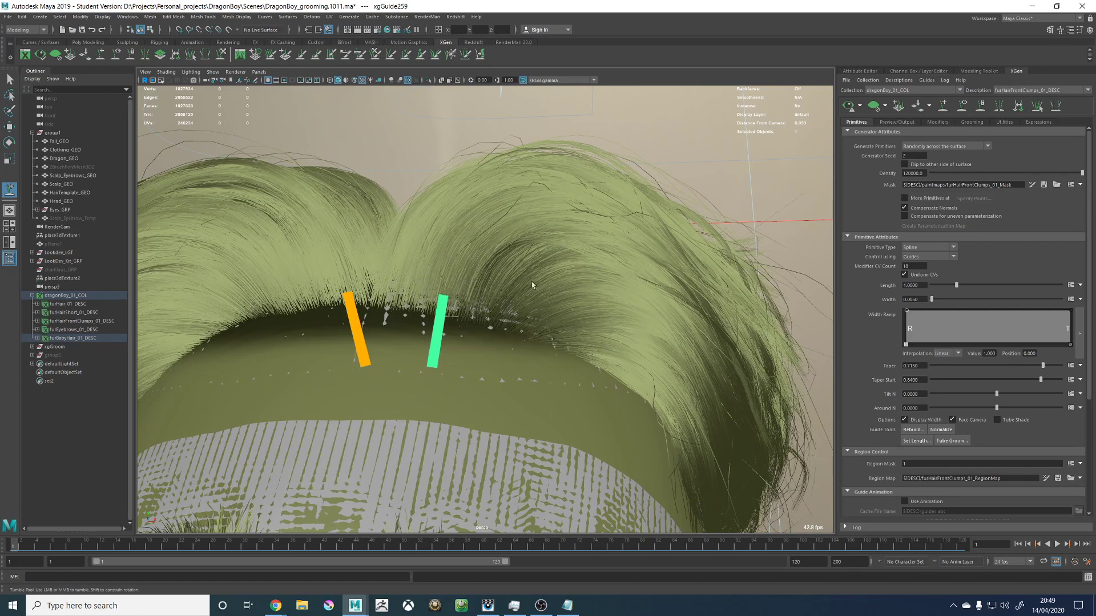
{"action": "middle_click_drag", "start_coordinate": [493, 300], "coordinate": [550, 241], "text": "alt"}
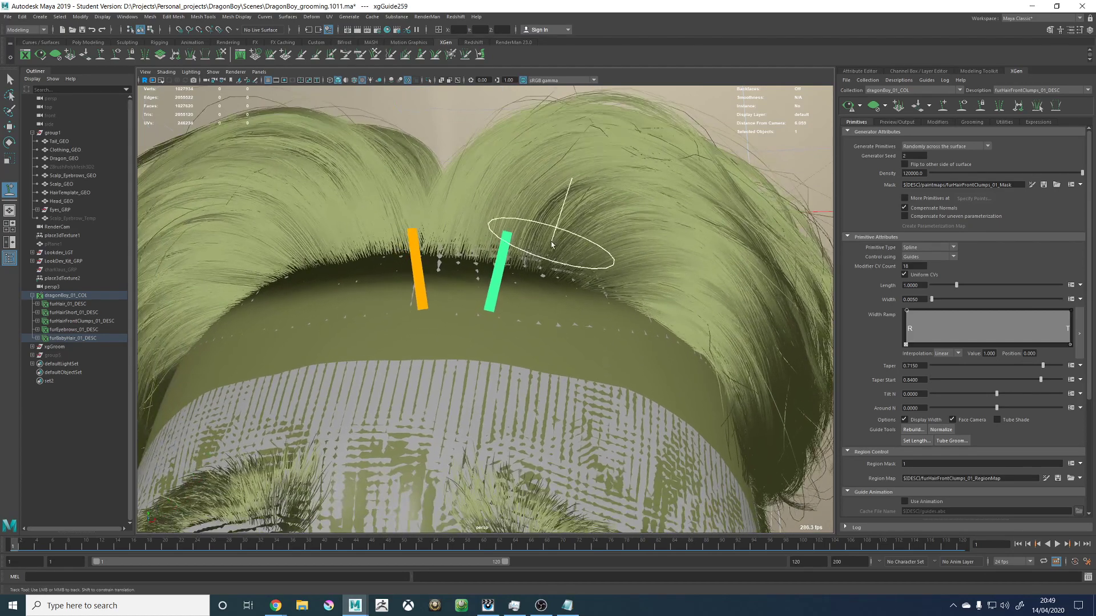
{"action": "left_click_drag", "start_coordinate": [551, 242], "coordinate": [540, 234], "text": "alt"}
{"action": "middle_click_drag", "start_coordinate": [627, 234], "coordinate": [538, 215], "text": "alt"}
{"action": "right_click_drag", "start_coordinate": [539, 215], "coordinate": [635, 241], "text": "alt"}
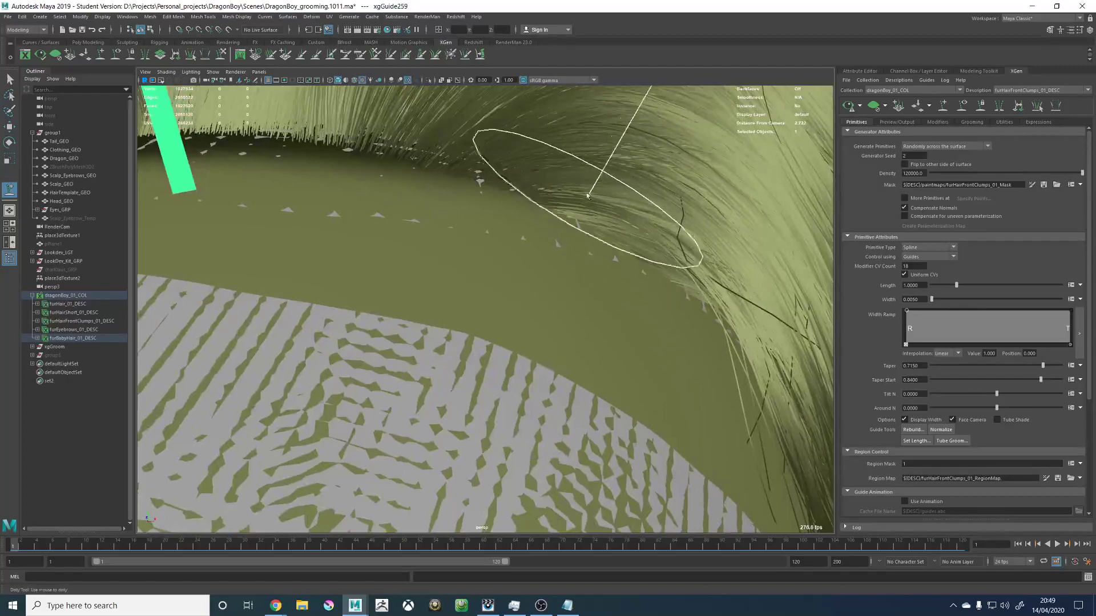
{"action": "mouse_move", "coordinate": [606, 197]}
{"action": "left_mouse_down", "text": "alt"}
{"action": "mouse_move", "coordinate": [657, 222]}
{"action": "mouse_move", "coordinate": [624, 221]}
{"action": "mouse_move", "coordinate": [599, 183]}
{"action": "mouse_move", "coordinate": [612, 220]}
{"action": "mouse_move", "coordinate": [695, 230]}
{"action": "mouse_move", "coordinate": [648, 268]}
{"action": "left_mouse_up", "text": "alt"}
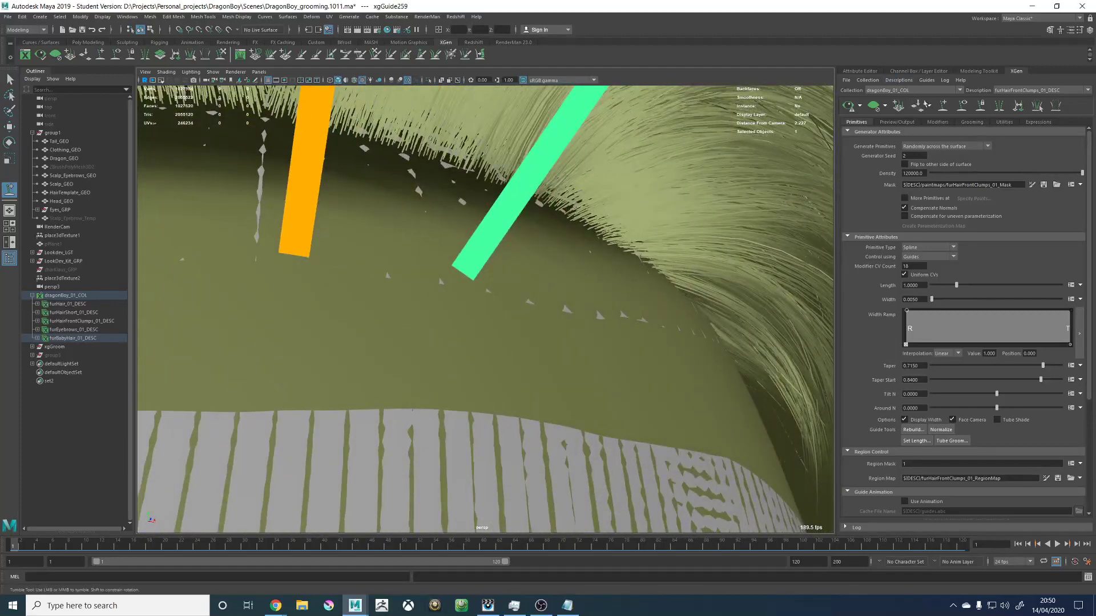
{"action": "left_click", "coordinate": [963, 106]}
{"action": "left_click", "coordinate": [963, 106]}
{"action": "right_click_drag", "start_coordinate": [399, 189], "coordinate": [23, 188], "text": "alt"}
{"action": "left_click_drag", "start_coordinate": [325, 220], "coordinate": [350, 230], "text": "alt"}
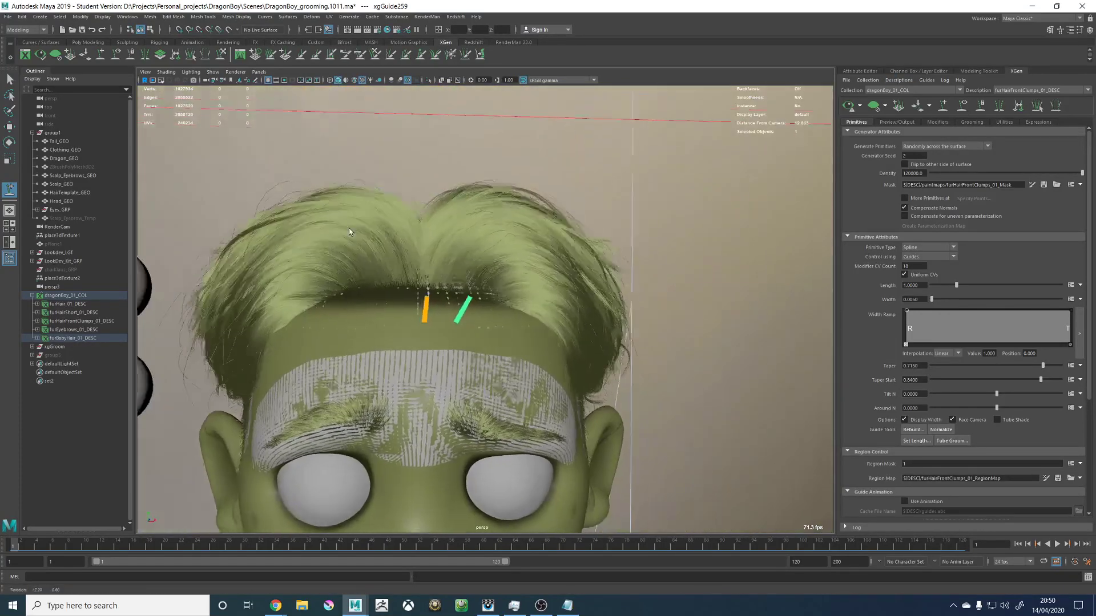
{"action": "right_click_drag", "start_coordinate": [349, 232], "coordinate": [611, 318], "text": "alt"}
{"action": "left_click", "coordinate": [942, 109]}
{"action": "left_click_drag", "start_coordinate": [525, 315], "coordinate": [411, 394], "text": "alt"}
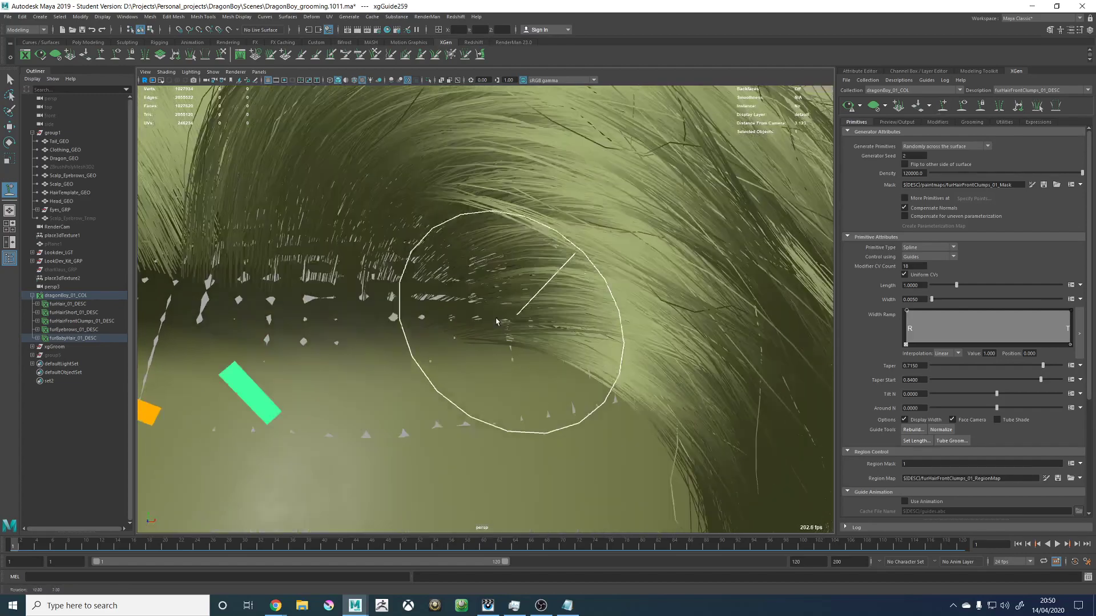
{"action": "middle_click_drag", "start_coordinate": [411, 394], "coordinate": [485, 343], "text": "alt"}
{"action": "left_click", "coordinate": [467, 360]}
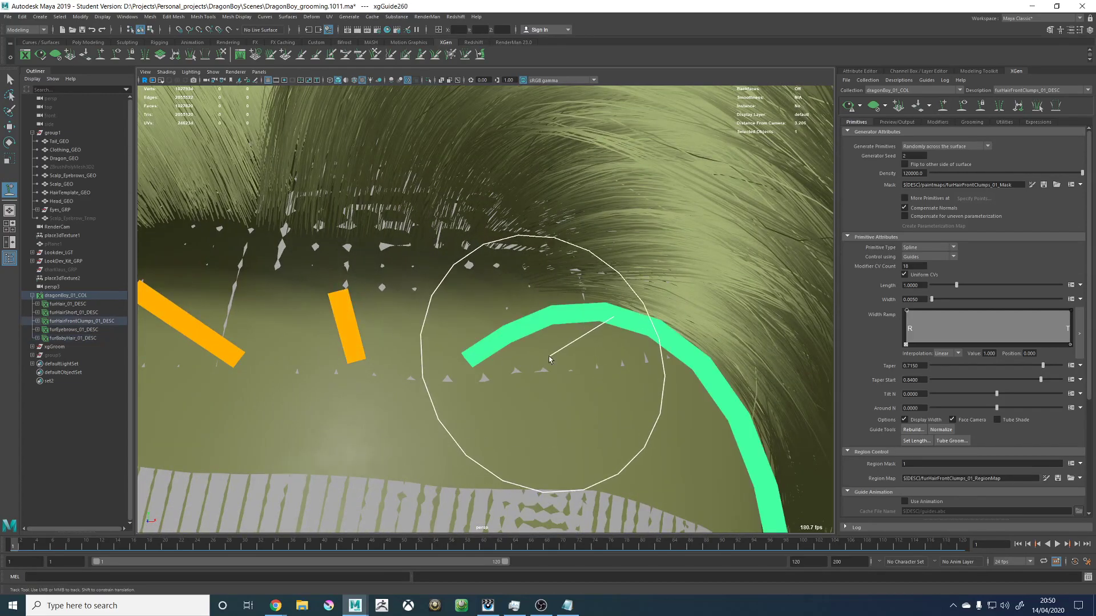
{"action": "left_click", "coordinate": [553, 356]}
{"action": "right_click_drag", "start_coordinate": [592, 363], "coordinate": [514, 355], "text": "alt"}
{"action": "left_click_drag", "start_coordinate": [514, 355], "coordinate": [558, 347], "text": "alt"}
{"action": "key", "text": "w"}
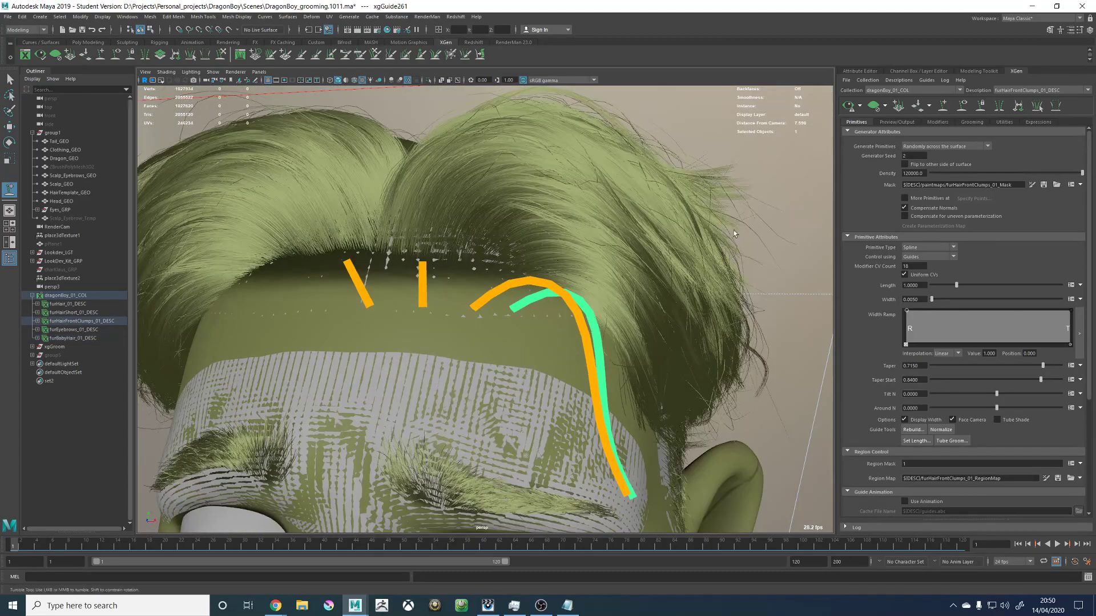
{"action": "mouse_move", "coordinate": [512, 433]}
{"action": "left_mouse_down", "text": "alt"}
{"action": "mouse_move", "coordinate": [659, 451]}
{"action": "mouse_move", "coordinate": [685, 420]}
{"action": "left_mouse_up", "text": "alt"}
{"action": "left_click", "coordinate": [676, 478]}
{"action": "key", "text": "Delete"}
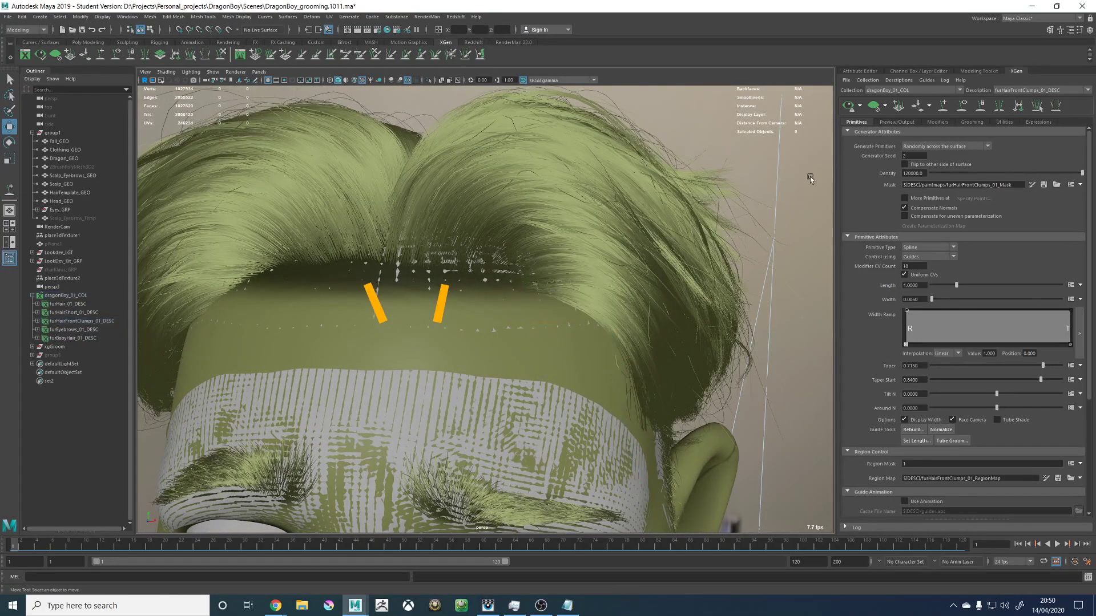
Step: Make furBabyHair_01_DESC the current description and add three more guides along the hairline towards the character's left temple
{"action": "left_click", "coordinate": [1040, 91]}
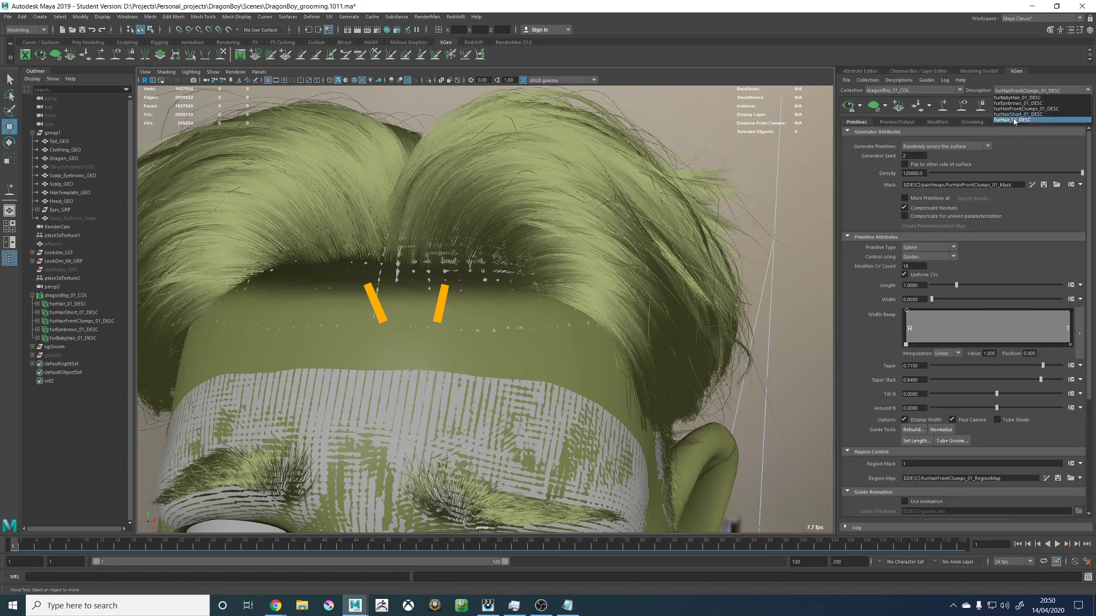
{"action": "left_click", "coordinate": [1017, 98]}
{"action": "left_click", "coordinate": [943, 106]}
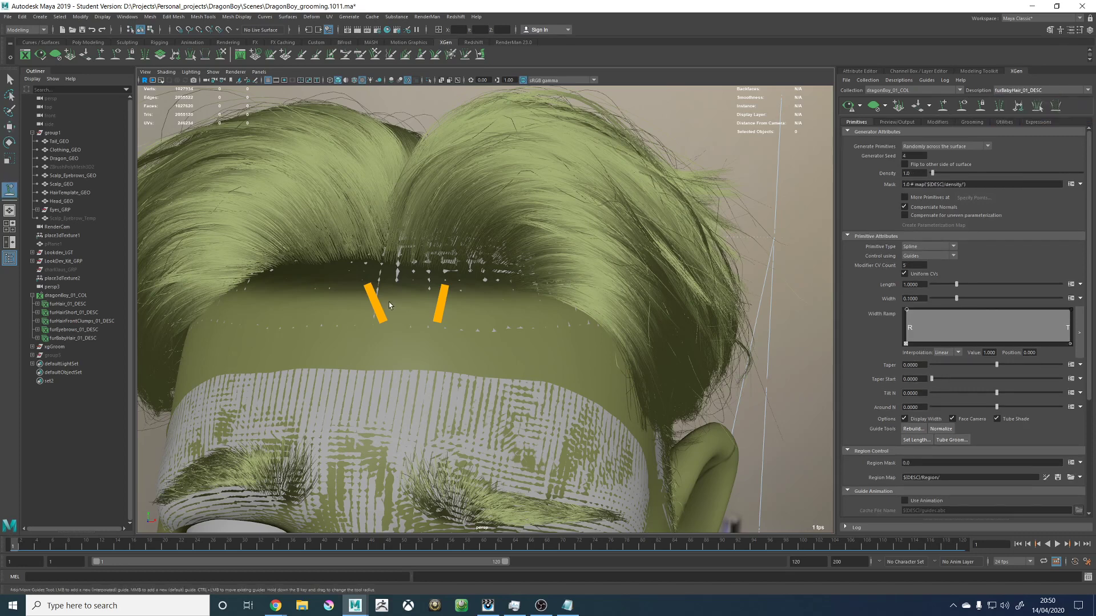
{"action": "scroll", "coordinate": [501, 343], "scroll_direction": "up", "scroll_amount": 5}
{"action": "left_click", "coordinate": [512, 345]}
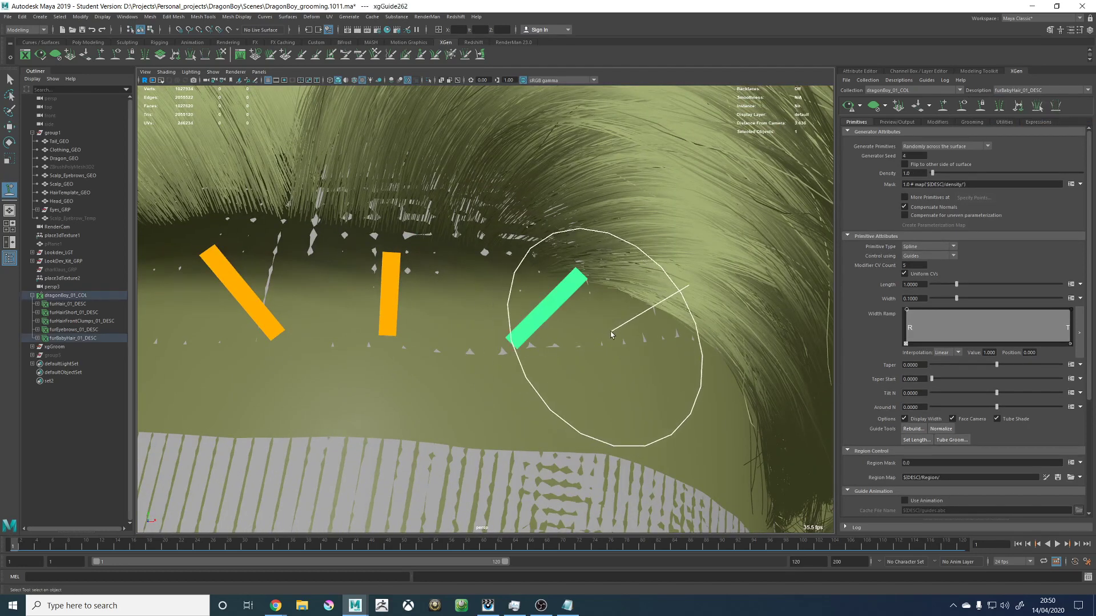
{"action": "left_click", "coordinate": [613, 333]}
{"action": "left_click", "coordinate": [688, 328]}
{"action": "right_click_drag", "start_coordinate": [615, 305], "coordinate": [457, 305], "text": "alt"}
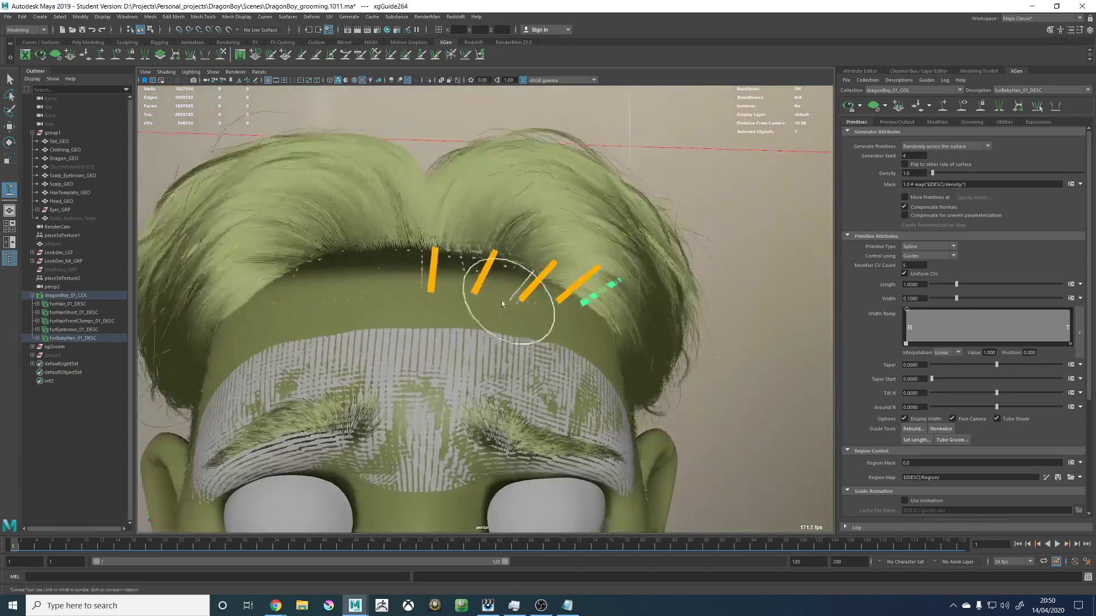
Step: Add four baby hair guides along the hairline from the forehead's centre towards the character's right temple
{"action": "left_click_drag", "start_coordinate": [509, 301], "coordinate": [660, 300], "text": "alt"}
{"action": "right_click_drag", "start_coordinate": [661, 301], "coordinate": [817, 344], "text": "alt"}
{"action": "middle_click_drag", "start_coordinate": [816, 345], "coordinate": [627, 330], "text": "alt"}
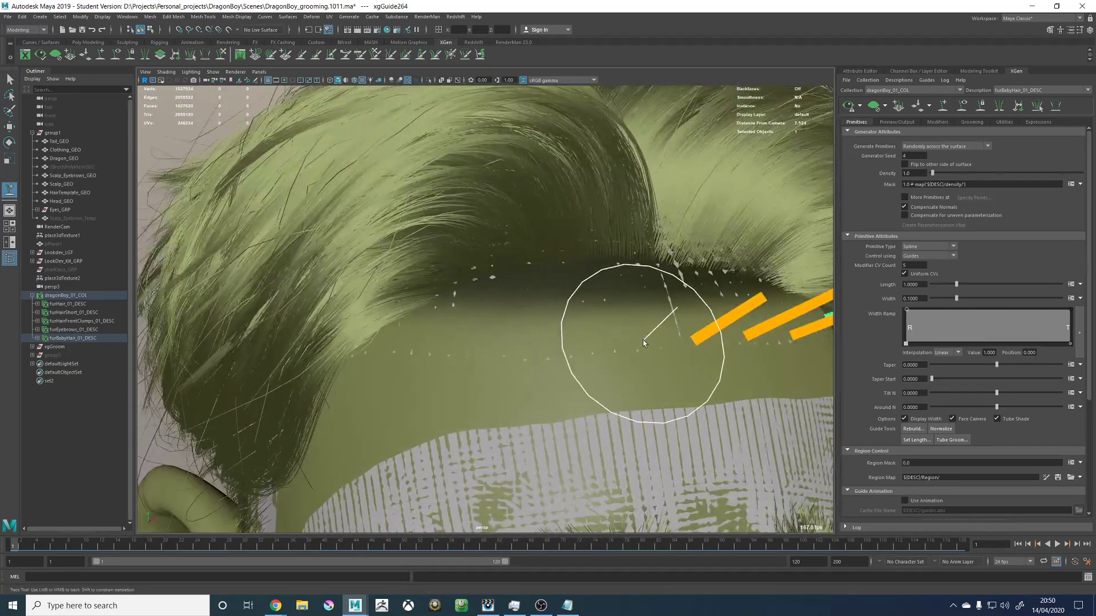
{"action": "left_click", "coordinate": [644, 340]}
{"action": "left_click", "coordinate": [554, 346]}
{"action": "left_click_drag", "start_coordinate": [500, 360], "coordinate": [496, 318], "text": "alt"}
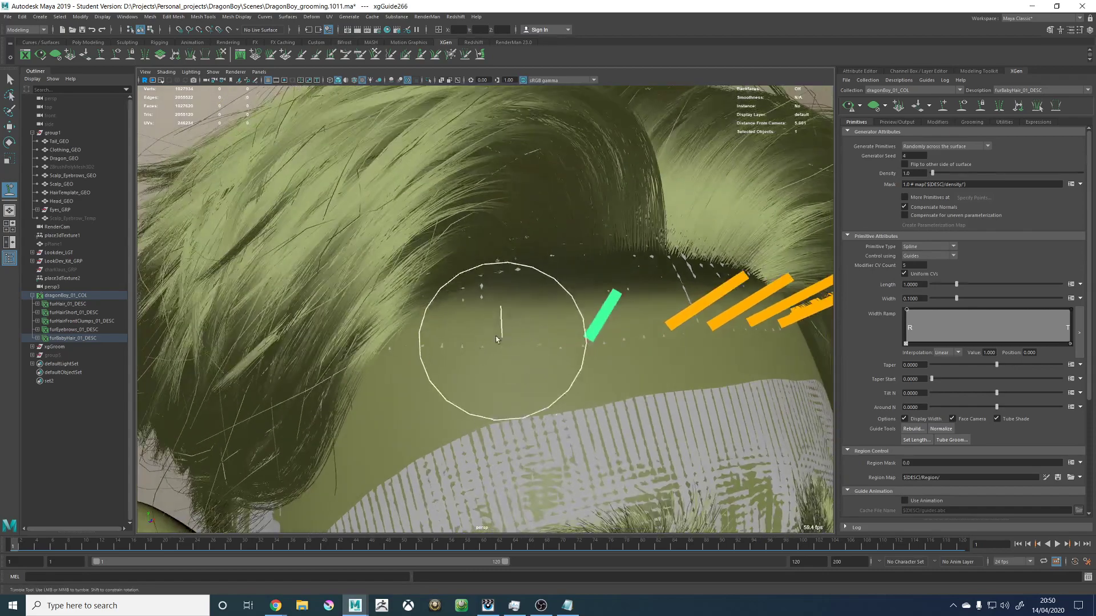
{"action": "left_click", "coordinate": [394, 336]}
{"action": "left_click", "coordinate": [488, 341]}
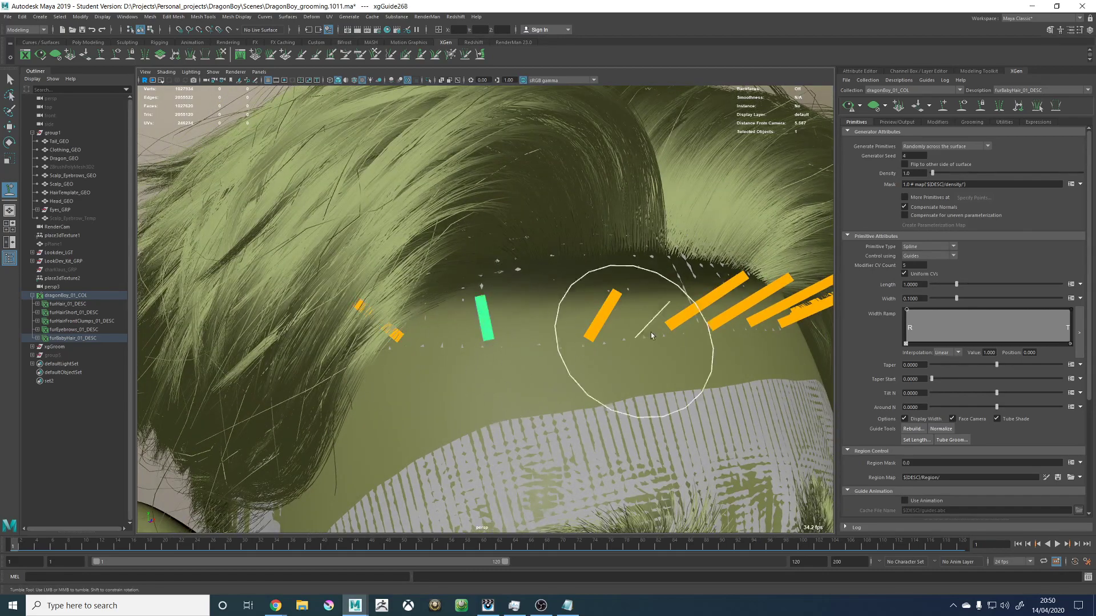
Step: Make furHairFrontClumps_01_DESC the current description and generate its hair preview over the hairline guides
{"action": "right_click_drag", "start_coordinate": [600, 330], "coordinate": [558, 331], "text": "alt"}
{"action": "left_click_drag", "start_coordinate": [558, 330], "coordinate": [553, 303], "text": "alt"}
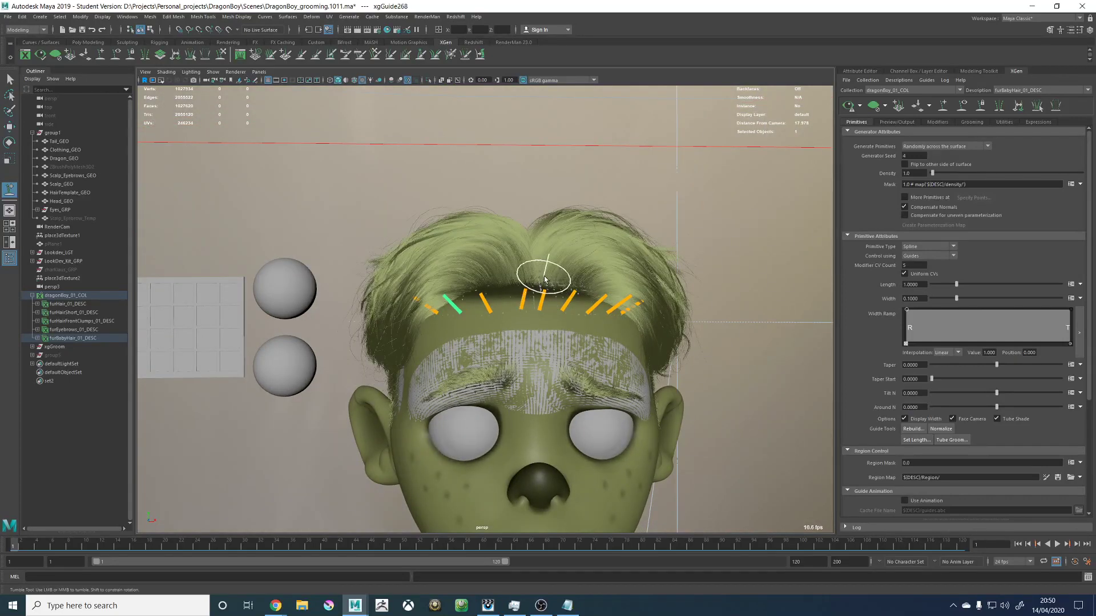
{"action": "left_click", "coordinate": [1011, 91]}
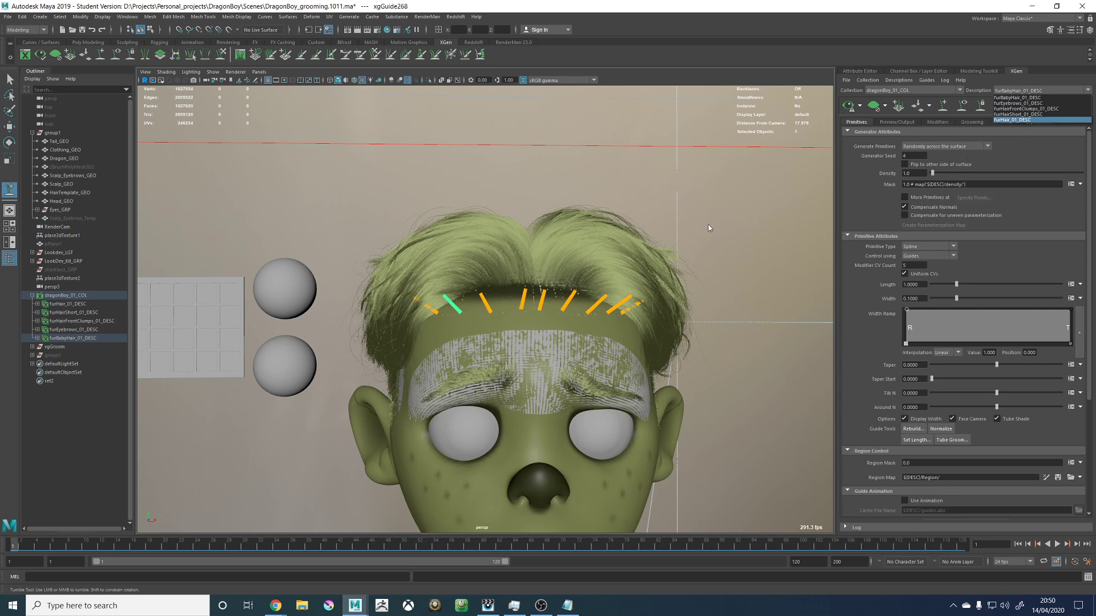
{"action": "left_click_drag", "start_coordinate": [590, 223], "coordinate": [585, 227], "text": "alt"}
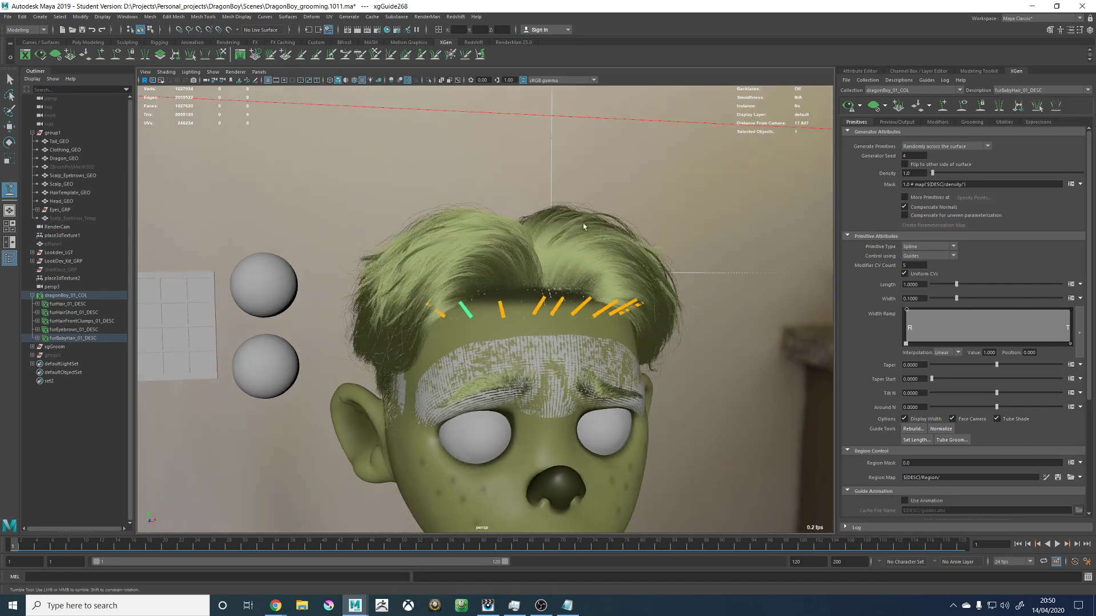
{"action": "right_click_drag", "start_coordinate": [585, 227], "coordinate": [692, 289], "text": "alt"}
{"action": "middle_click_drag", "start_coordinate": [666, 263], "coordinate": [611, 251], "text": "alt"}
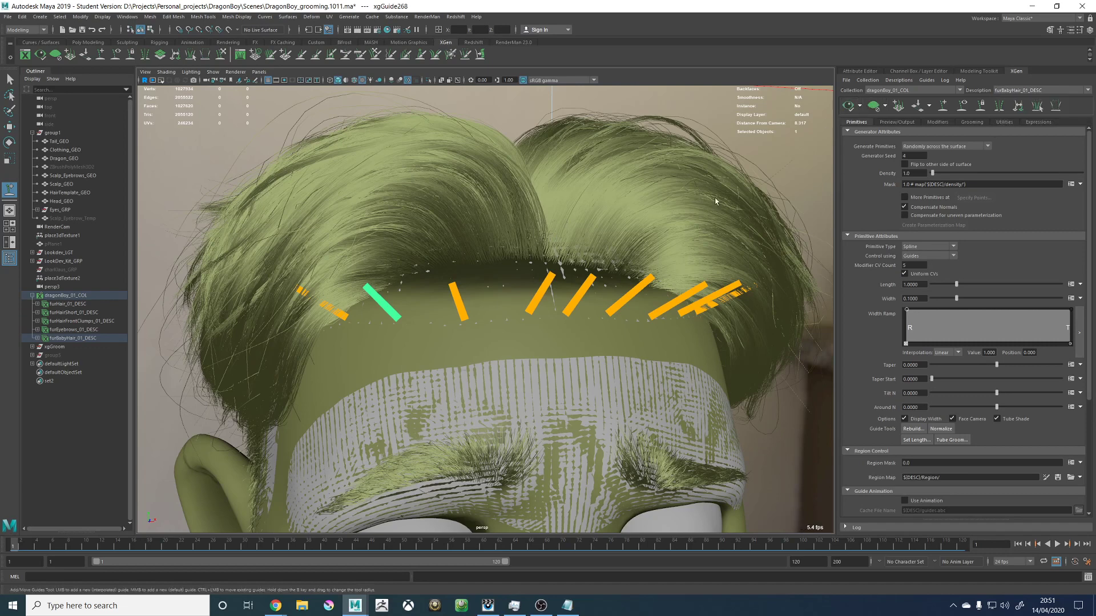
{"action": "left_click", "coordinate": [1019, 90]}
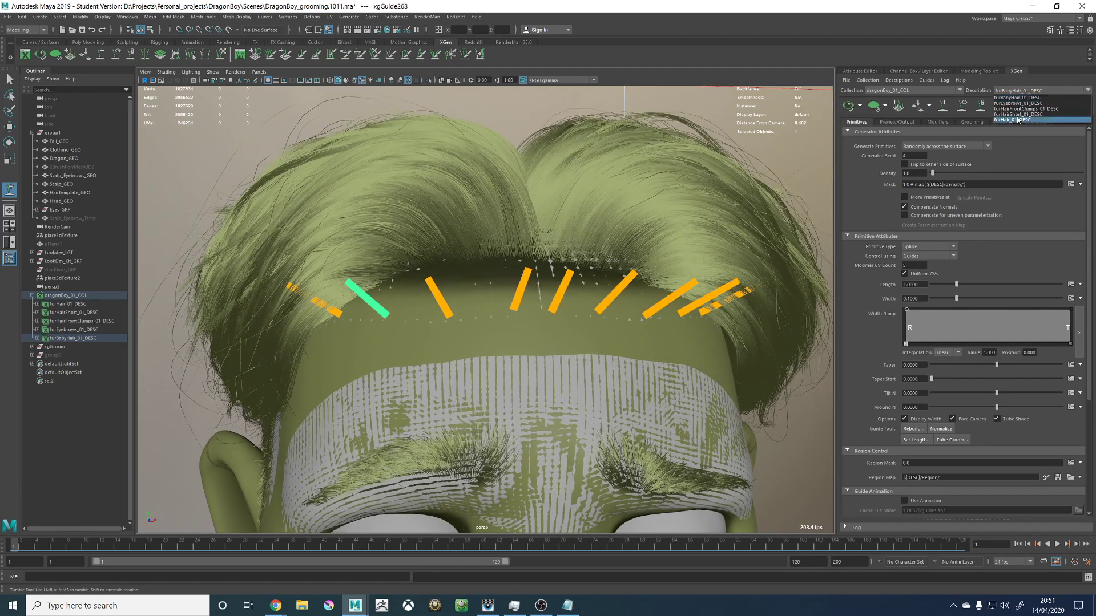
{"action": "left_click", "coordinate": [1017, 114]}
{"action": "left_click", "coordinate": [1039, 91]}
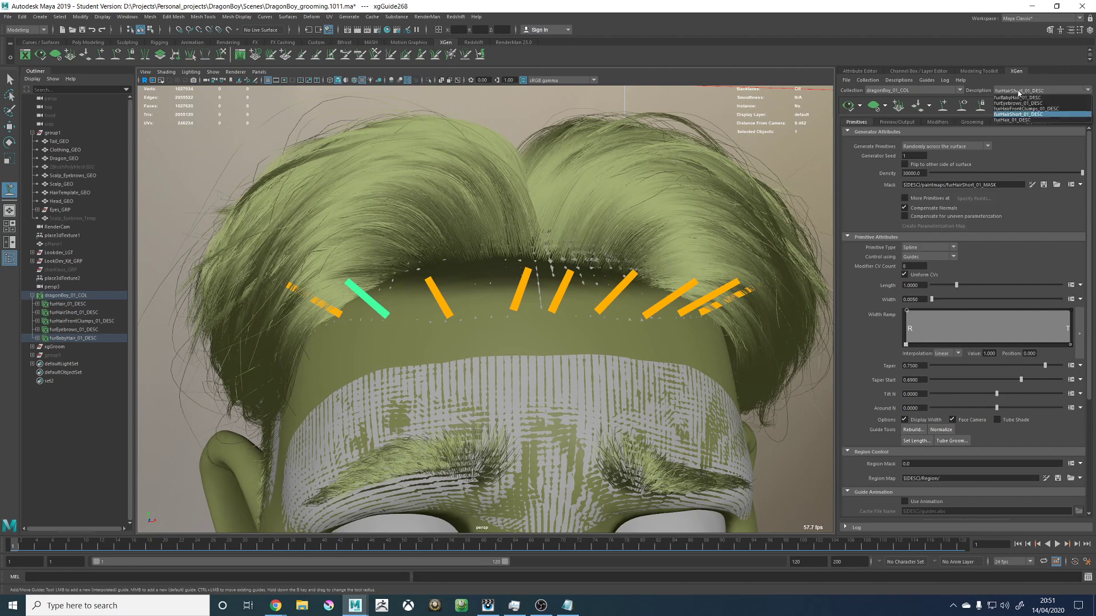
{"action": "left_click", "coordinate": [1022, 122]}
{"action": "left_click", "coordinate": [850, 108]}
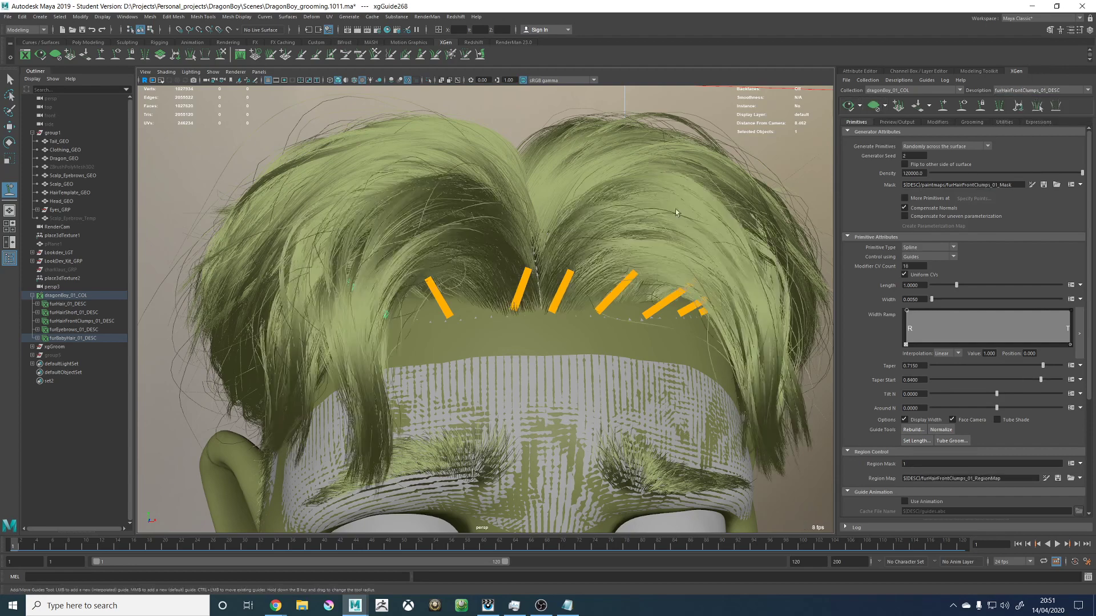
{"action": "left_click_drag", "start_coordinate": [658, 219], "coordinate": [679, 213], "text": "alt"}
Step: Make furBabyHair_01_DESC the current description and set the taper of its hairline guides to 0.8 and their width to 0.02
{"action": "left_click", "coordinate": [1032, 90]}
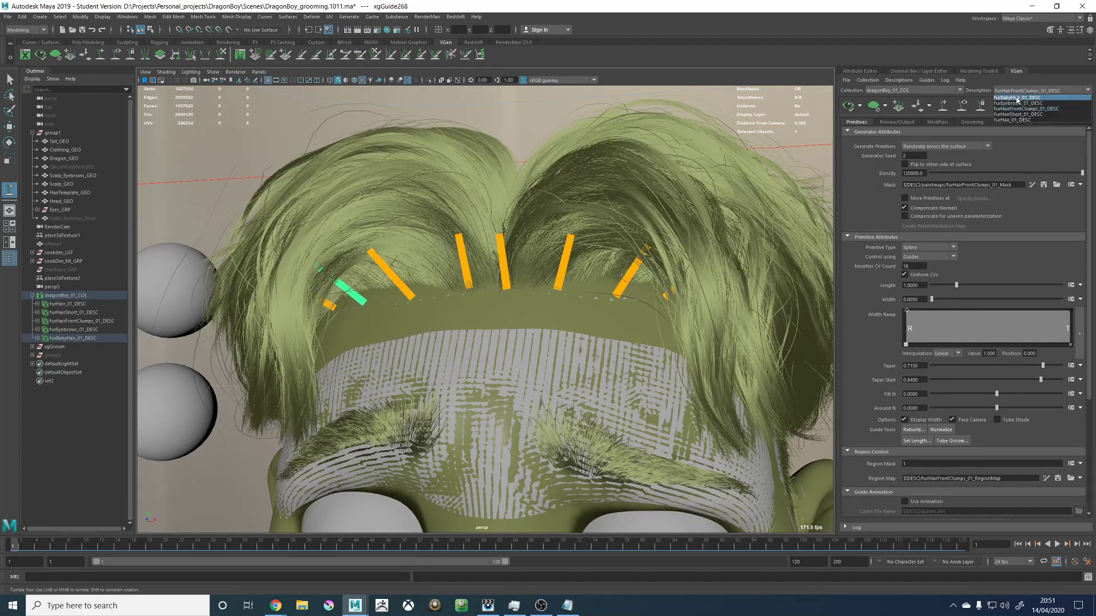
{"action": "left_click", "coordinate": [1016, 99]}
{"action": "right_click_drag", "start_coordinate": [648, 211], "coordinate": [363, 236], "text": "alt"}
{"action": "key", "text": "w"}
{"action": "left_click_drag", "start_coordinate": [369, 202], "coordinate": [684, 337]}
{"action": "left_click_drag", "start_coordinate": [511, 348], "coordinate": [473, 332], "text": "alt"}
{"action": "left_click", "coordinate": [924, 71]}
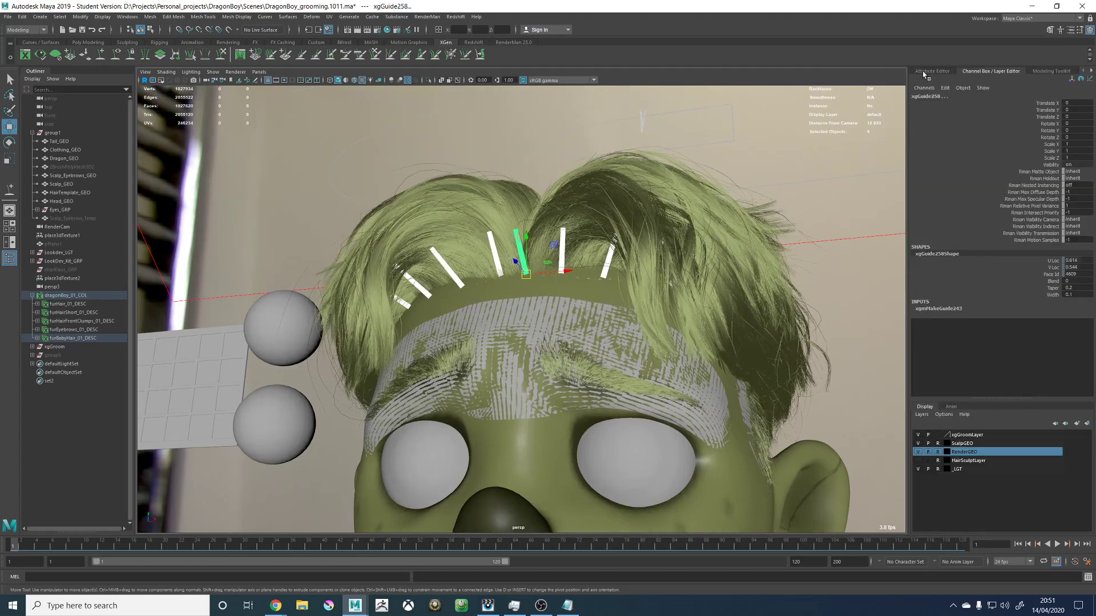
{"action": "left_click", "coordinate": [1080, 290]}
{"action": "type", "text": "0.8"}
{"action": "key", "text": "Return"}
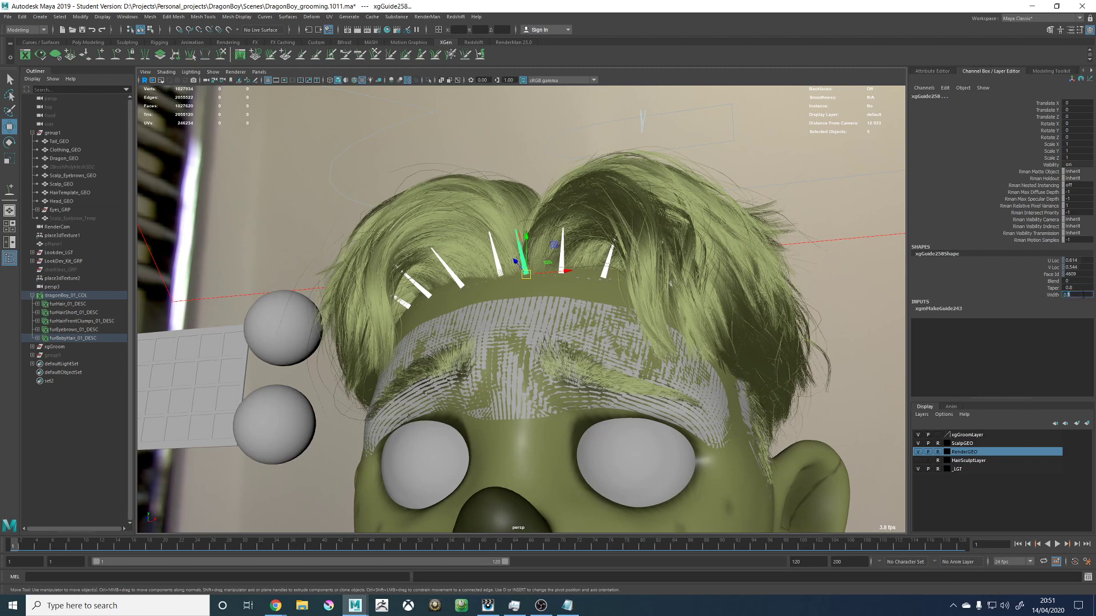
{"action": "key", "text": "Return"}
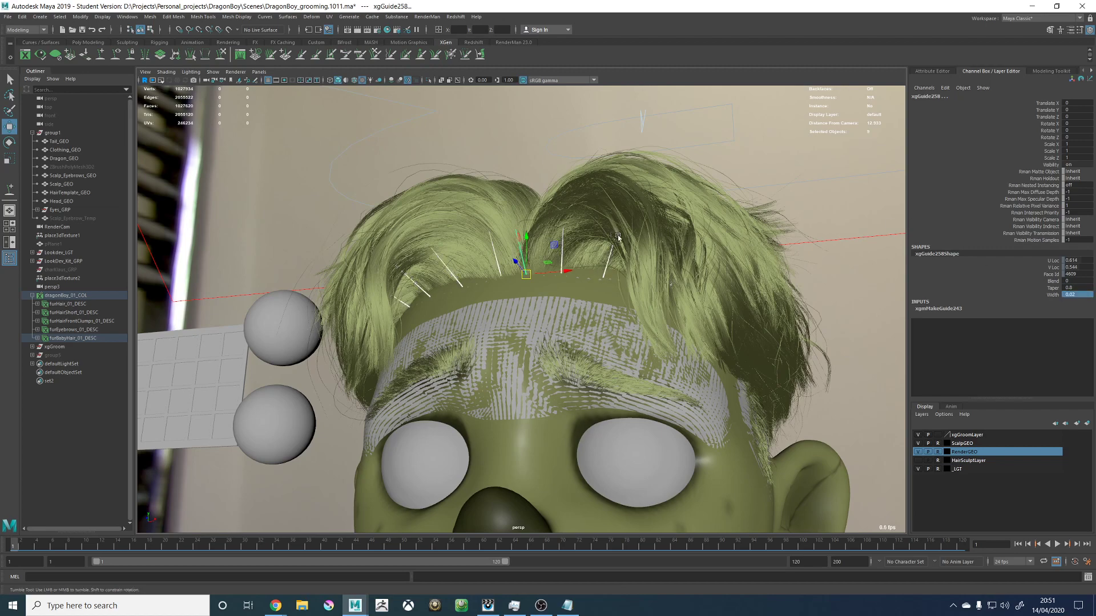
{"action": "left_click_drag", "start_coordinate": [746, 234], "coordinate": [768, 318], "text": "alt"}
{"action": "scroll", "coordinate": [770, 320], "scroll_direction": "down", "scroll_amount": 8}
{"action": "scroll", "coordinate": [770, 321], "scroll_direction": "up", "scroll_amount": 8}
{"action": "left_click_drag", "start_coordinate": [608, 275], "coordinate": [628, 269], "text": "alt"}
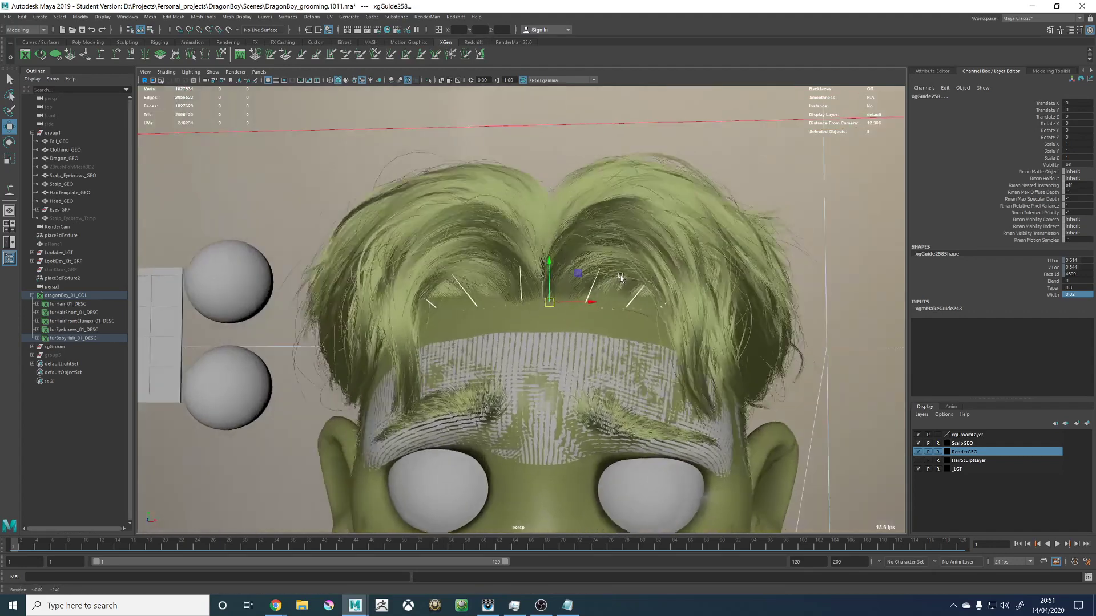
{"action": "left_click", "coordinate": [787, 151]}
Step: Sculpt the baby hair guides from the forehead's centre to the character's left temple into irregular curved strands
{"action": "right_click_drag", "start_coordinate": [770, 191], "coordinate": [731, 279], "text": "alt"}
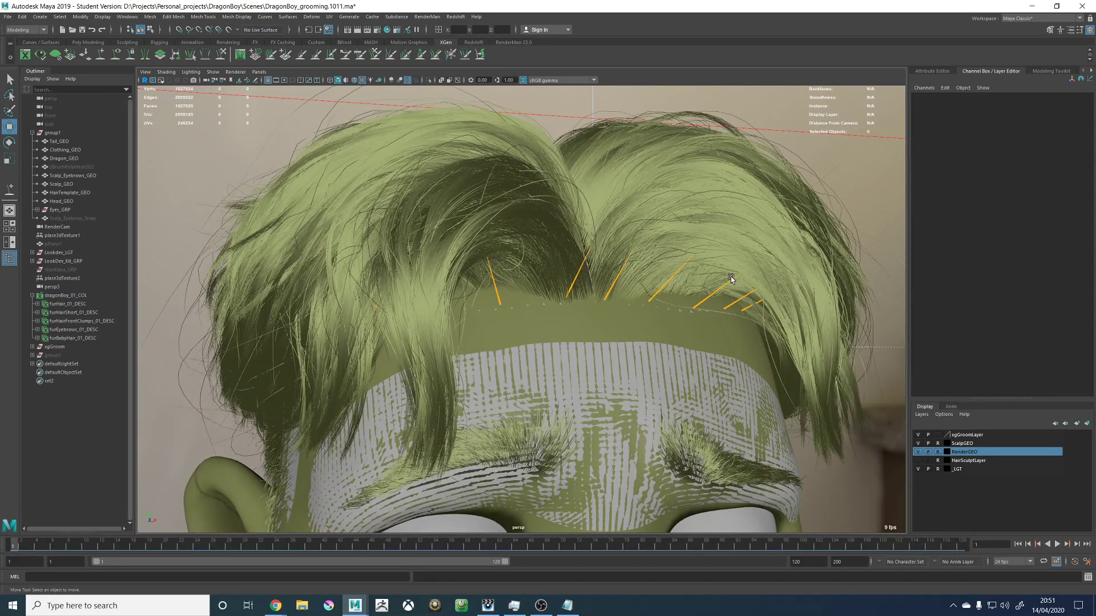
{"action": "left_click_drag", "start_coordinate": [716, 269], "coordinate": [608, 280], "text": "alt"}
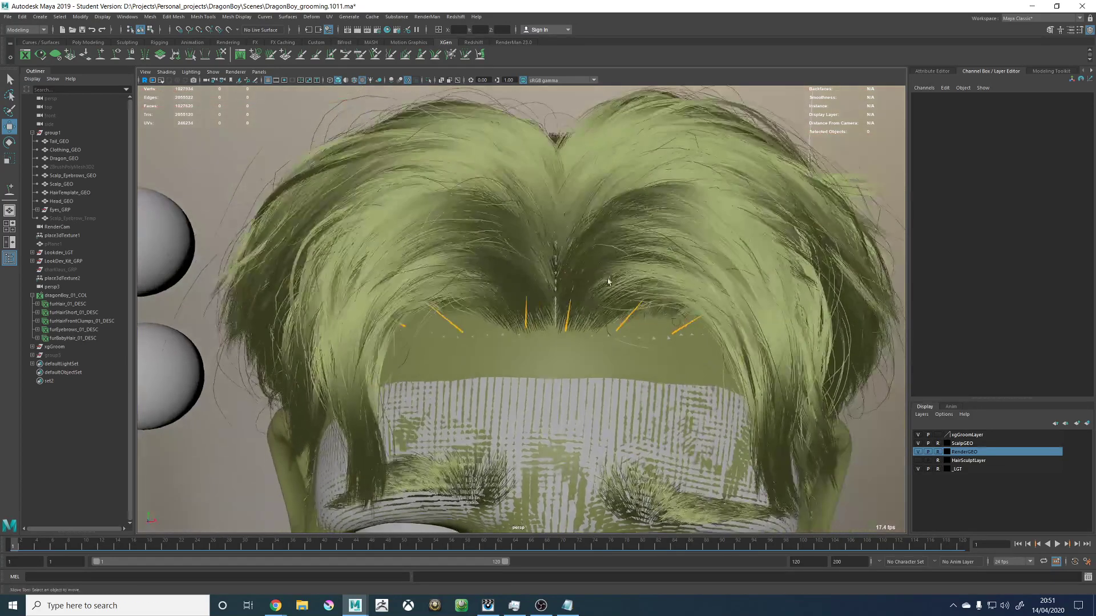
{"action": "left_click", "coordinate": [221, 55]}
{"action": "mouse_move", "coordinate": [525, 286]}
{"action": "left_mouse_down"}
{"action": "mouse_move", "coordinate": [485, 308]}
{"action": "mouse_move", "coordinate": [444, 373]}
{"action": "mouse_move", "coordinate": [518, 368]}
{"action": "left_mouse_up"}
{"action": "left_click_drag", "start_coordinate": [571, 268], "coordinate": [635, 399]}
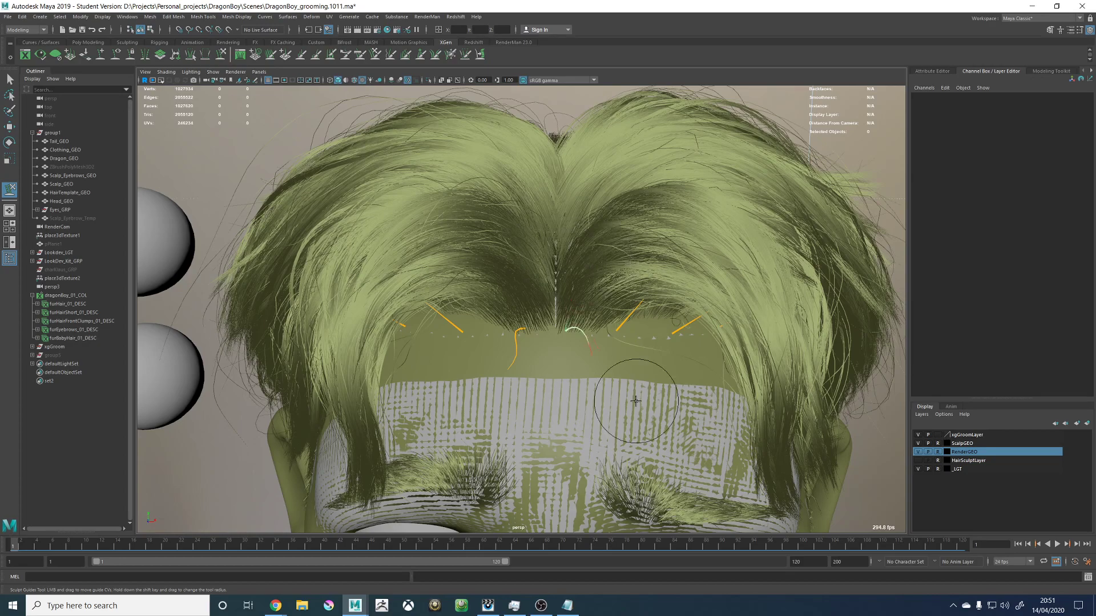
{"action": "left_click_drag", "start_coordinate": [643, 276], "coordinate": [705, 414]}
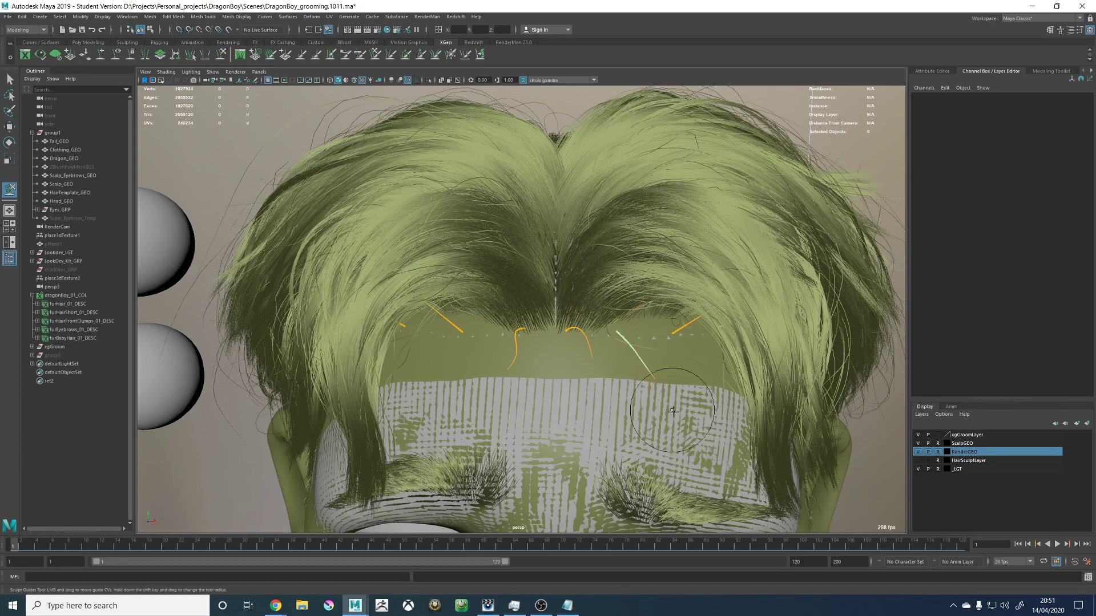
{"action": "mouse_move", "coordinate": [633, 342]}
{"action": "left_mouse_down", "text": "alt"}
{"action": "mouse_move", "coordinate": [622, 355]}
{"action": "mouse_move", "coordinate": [579, 346]}
{"action": "mouse_move", "coordinate": [680, 326]}
{"action": "mouse_move", "coordinate": [676, 353]}
{"action": "mouse_move", "coordinate": [693, 350]}
{"action": "mouse_move", "coordinate": [725, 269]}
{"action": "left_mouse_up", "text": "alt"}
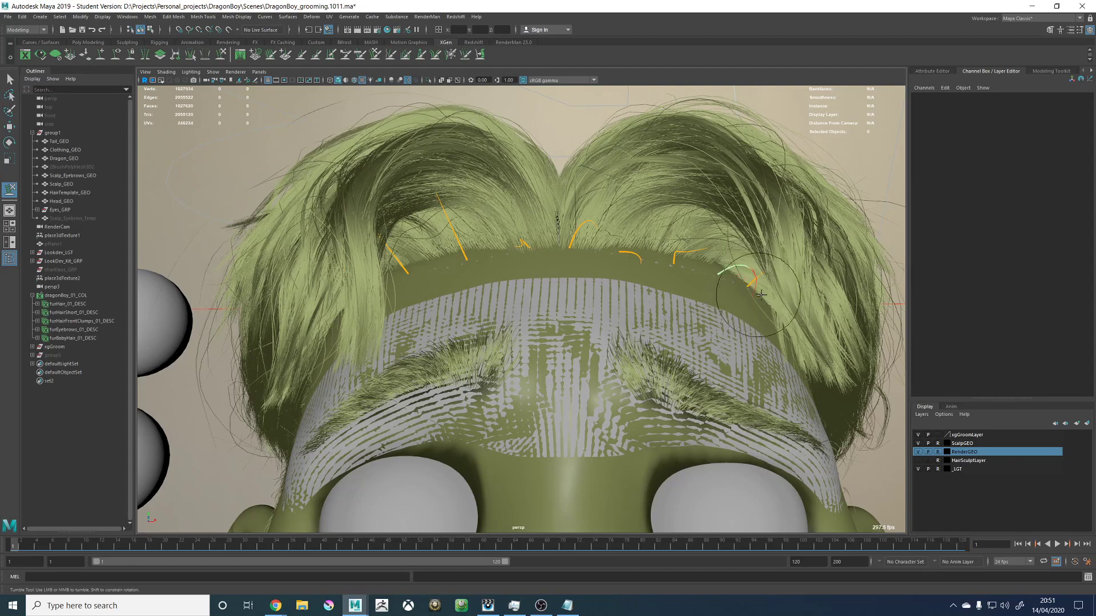
{"action": "left_click_drag", "start_coordinate": [759, 295], "coordinate": [782, 287], "text": "alt"}
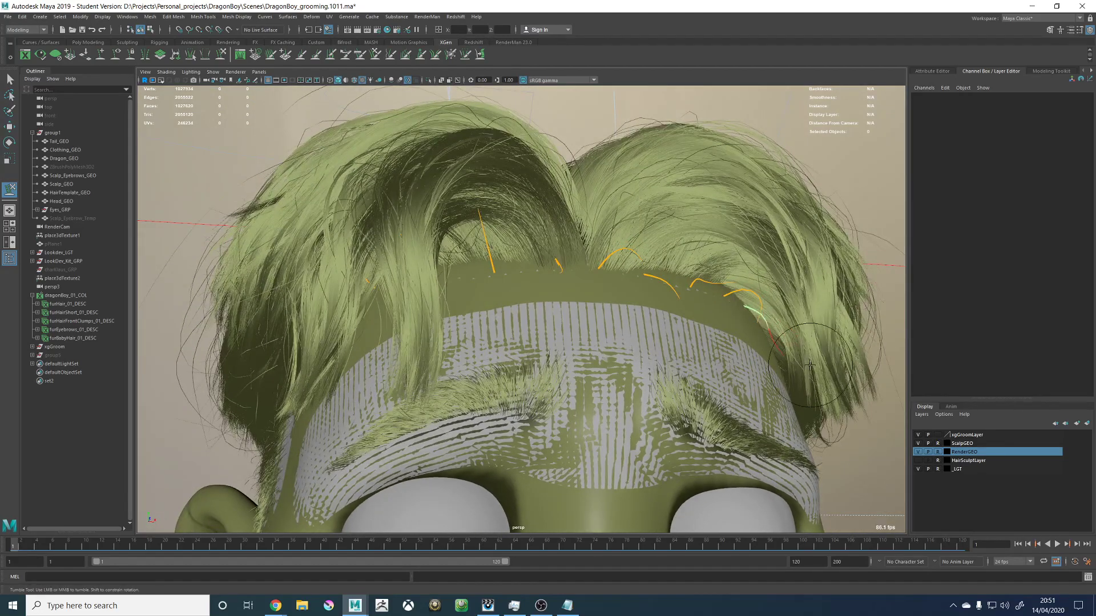
{"action": "mouse_move", "coordinate": [807, 362]}
{"action": "left_mouse_down", "text": "alt"}
{"action": "mouse_move", "coordinate": [774, 336]}
{"action": "mouse_move", "coordinate": [770, 320]}
{"action": "left_mouse_up", "text": "alt"}
{"action": "middle_click_drag", "start_coordinate": [754, 222], "coordinate": [770, 268], "text": "alt"}
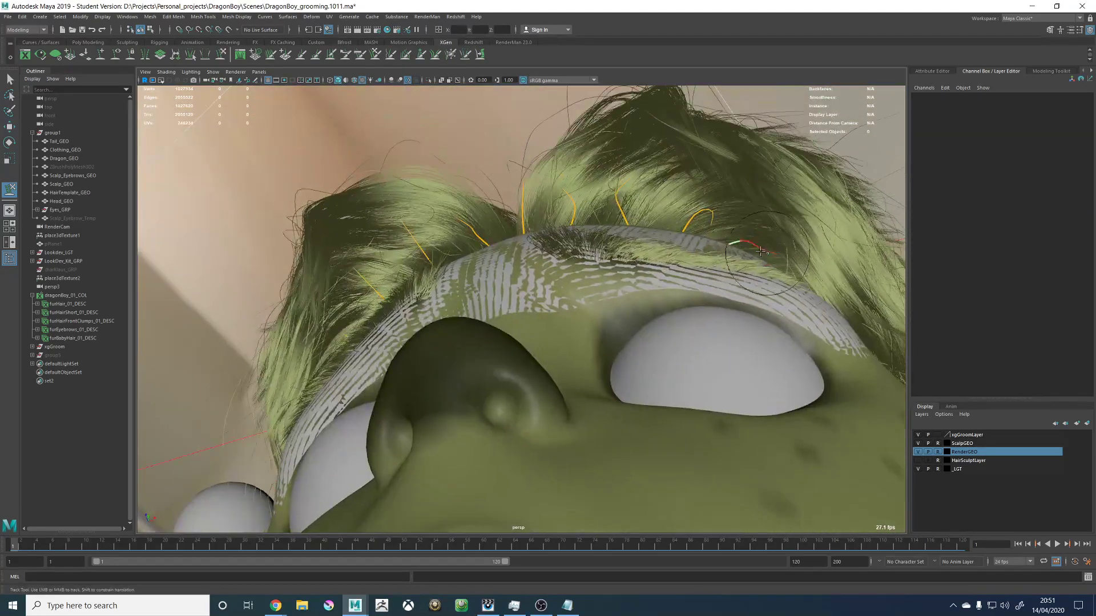
Step: Resize the sculpt brush and bend the baby hair guides near the character's right temple into wavy strands
{"action": "mouse_move", "coordinate": [674, 171]}
{"action": "left_mouse_down", "text": "alt"}
{"action": "mouse_move", "coordinate": [531, 263]}
{"action": "mouse_move", "coordinate": [427, 290]}
{"action": "mouse_move", "coordinate": [471, 311]}
{"action": "mouse_move", "coordinate": [465, 389]}
{"action": "mouse_move", "coordinate": [452, 326]}
{"action": "mouse_move", "coordinate": [490, 366]}
{"action": "mouse_move", "coordinate": [433, 392]}
{"action": "left_mouse_up", "text": "alt"}
{"action": "key", "text": "b"}
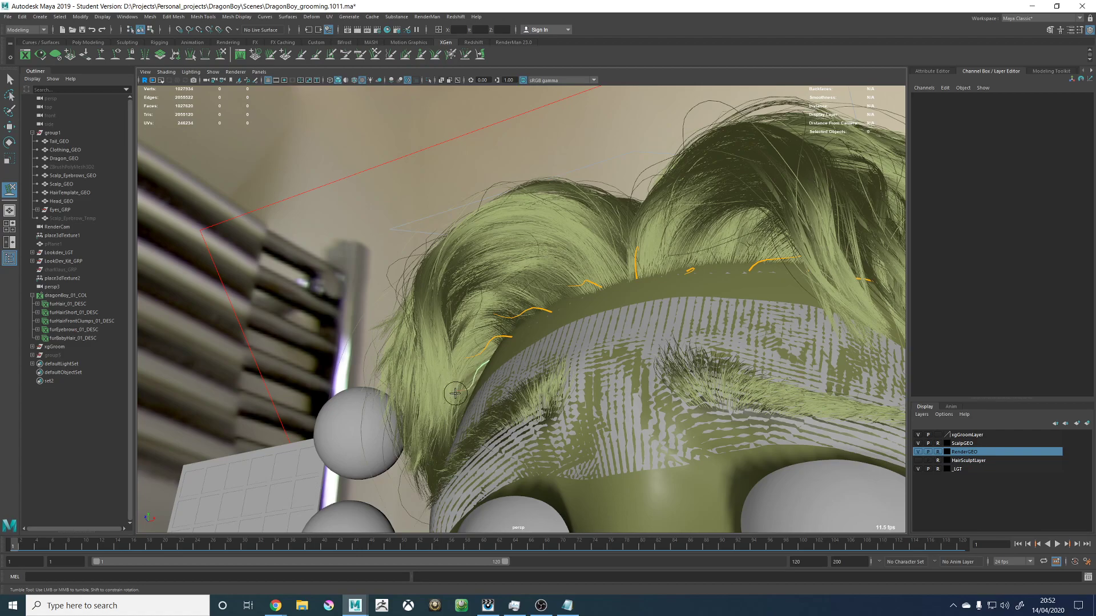
{"action": "left_click_drag", "start_coordinate": [473, 374], "coordinate": [558, 304], "text": "alt"}
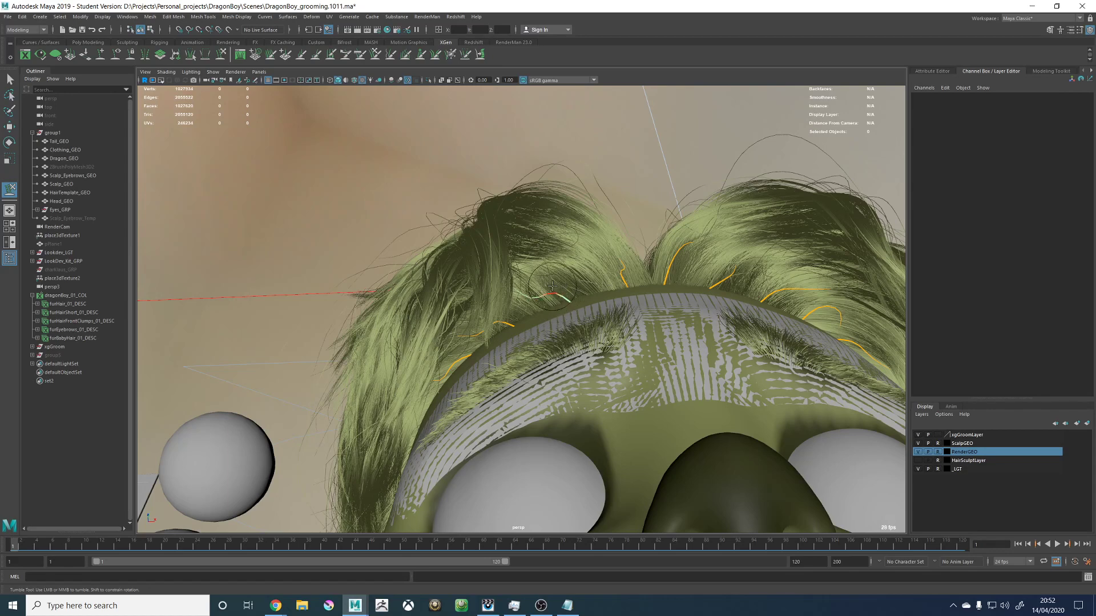
{"action": "mouse_move", "coordinate": [533, 294]}
{"action": "left_mouse_down", "text": "alt"}
{"action": "mouse_move", "coordinate": [563, 279]}
{"action": "mouse_move", "coordinate": [552, 326]}
{"action": "mouse_move", "coordinate": [623, 384]}
{"action": "mouse_move", "coordinate": [565, 323]}
{"action": "left_mouse_up", "text": "alt"}
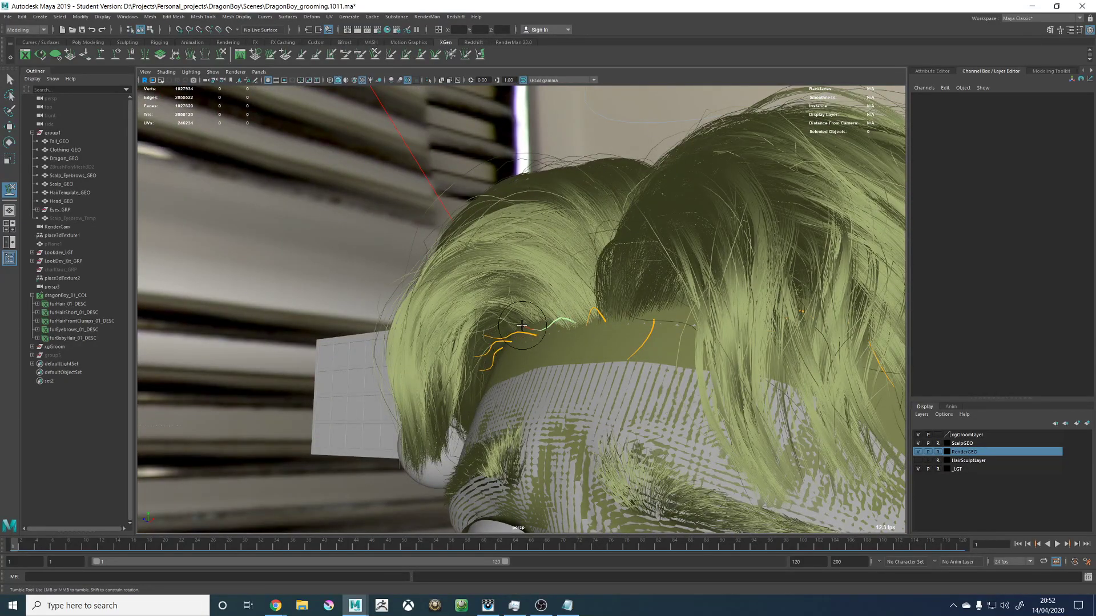
{"action": "left_click_drag", "start_coordinate": [534, 337], "coordinate": [618, 329], "text": "alt"}
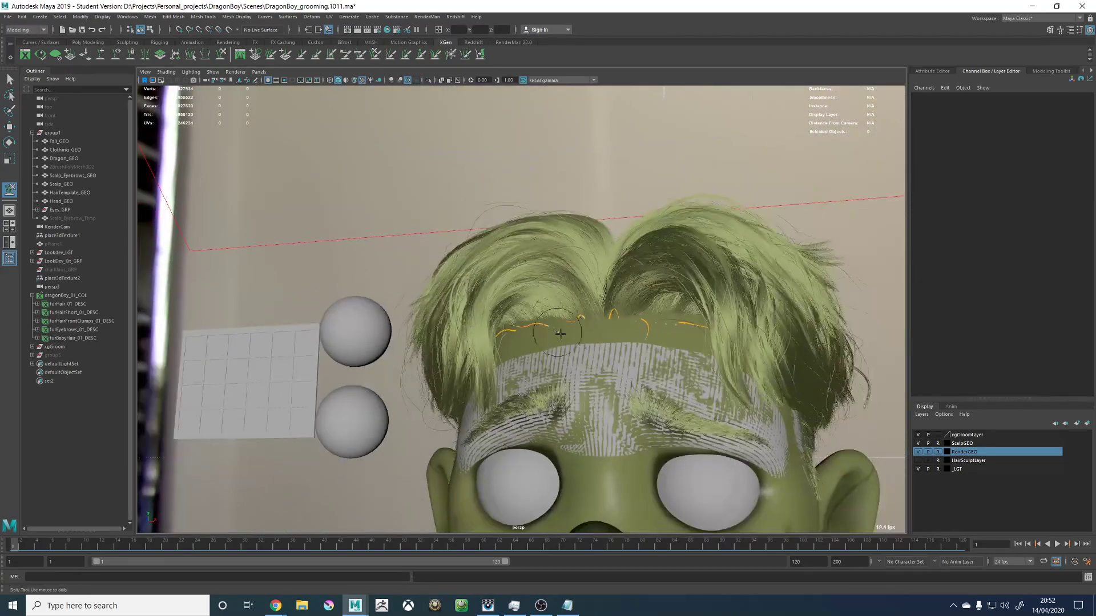
Step: Curve the guide beside the forehead's centre down over the forehead and arch the guide near the character's right temple upwards
{"action": "middle_click_drag", "start_coordinate": [634, 317], "coordinate": [585, 313], "text": "alt"}
{"action": "right_click_drag", "start_coordinate": [585, 312], "coordinate": [672, 369], "text": "alt"}
{"action": "left_click_drag", "start_coordinate": [671, 370], "coordinate": [679, 372], "text": "alt"}
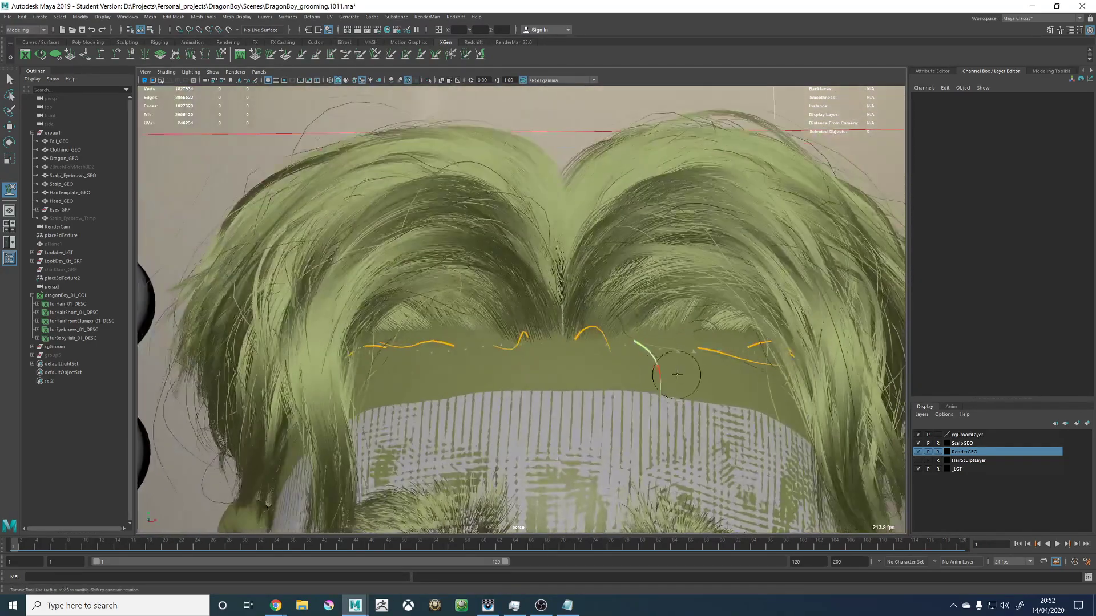
{"action": "right_click_drag", "start_coordinate": [680, 373], "coordinate": [635, 226], "text": "alt"}
{"action": "key", "text": "w"}
{"action": "right_click_drag", "start_coordinate": [408, 306], "coordinate": [440, 252], "text": "alt"}
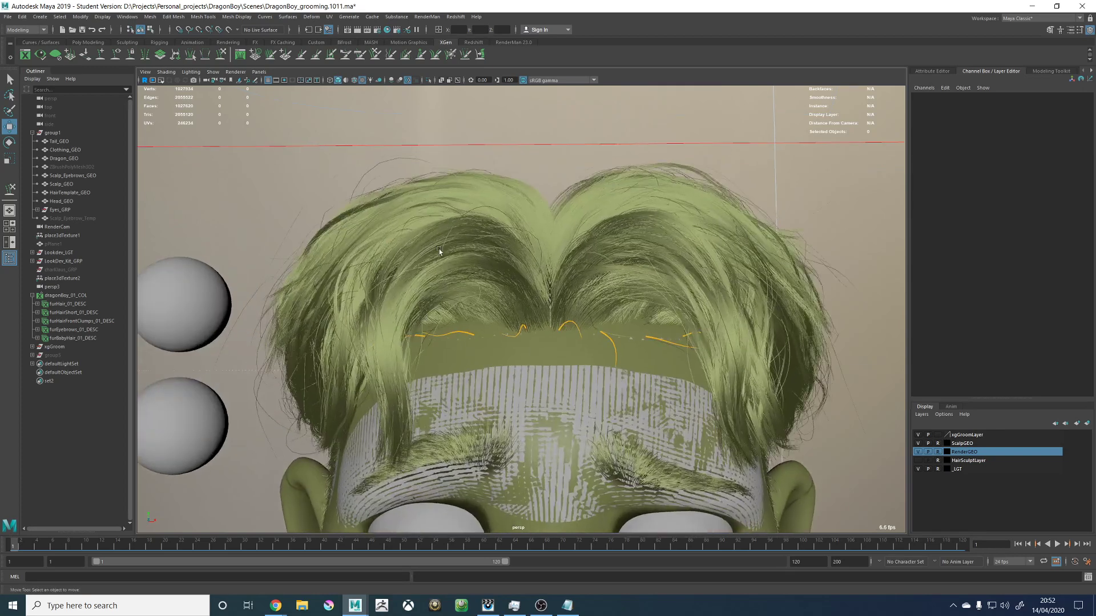
{"action": "left_click", "coordinate": [221, 54]}
{"action": "left_click_drag", "start_coordinate": [457, 334], "coordinate": [454, 310]}
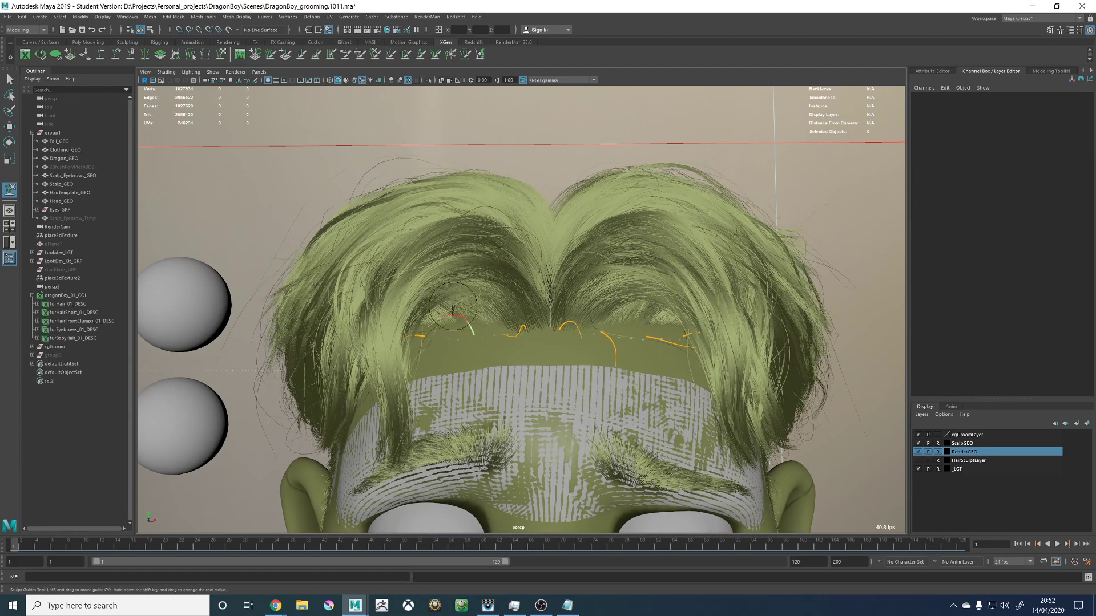
{"action": "left_click_drag", "start_coordinate": [555, 381], "coordinate": [575, 373], "text": "alt"}
Step: Set the density of furBabyHair_01_DESC to 1000 and generate its hair preview
{"action": "right_click_drag", "start_coordinate": [574, 373], "coordinate": [689, 98], "text": "alt"}
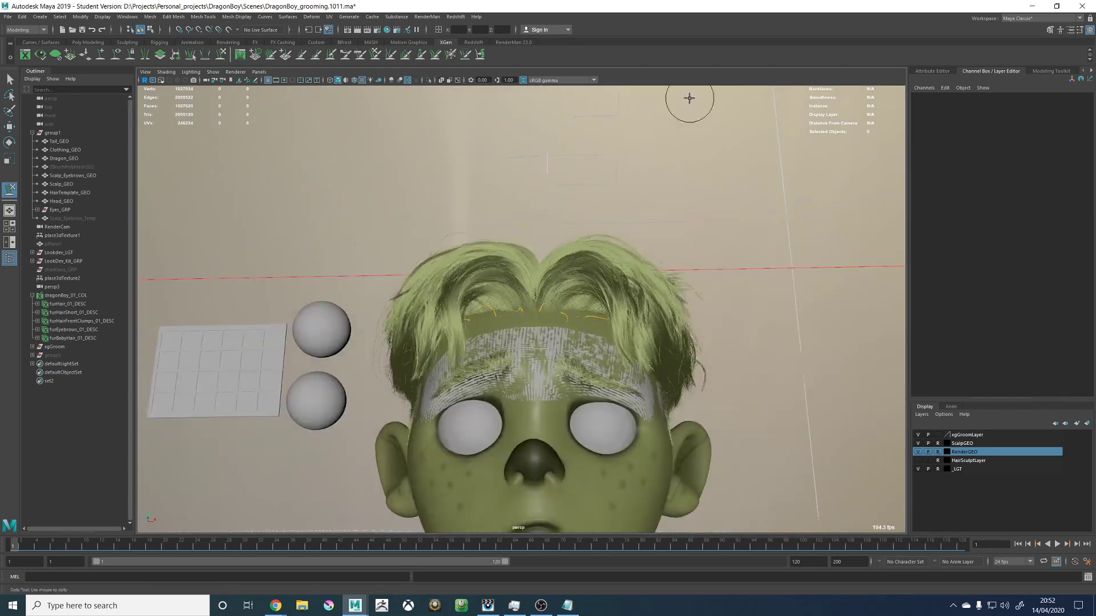
{"action": "left_click", "coordinate": [1092, 71]}
{"action": "left_click", "coordinate": [1052, 72]}
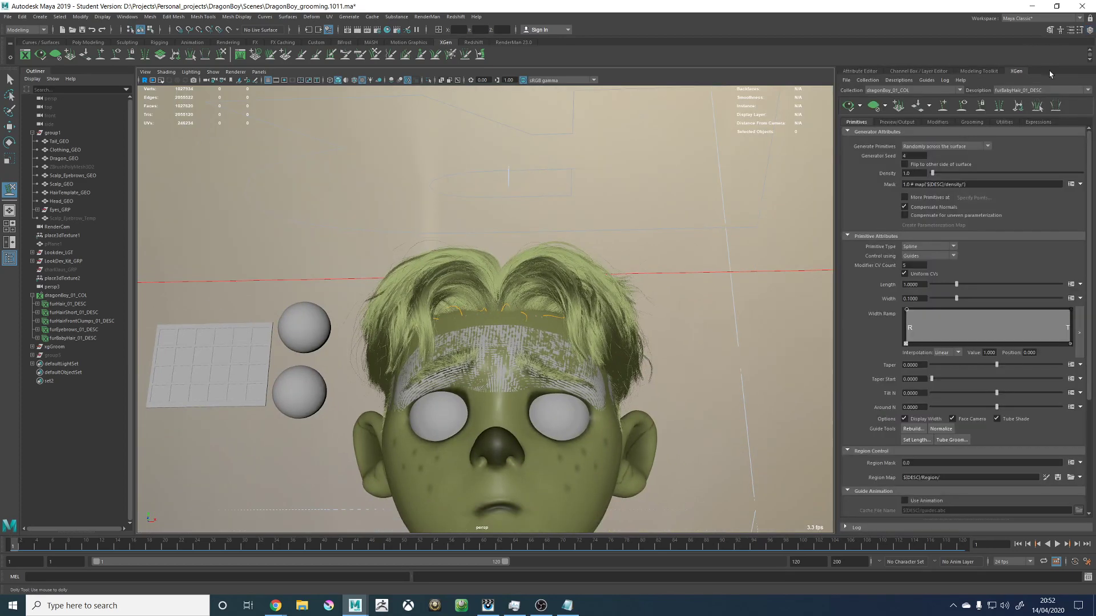
{"action": "scroll", "coordinate": [533, 215], "scroll_direction": "up", "scroll_amount": 6}
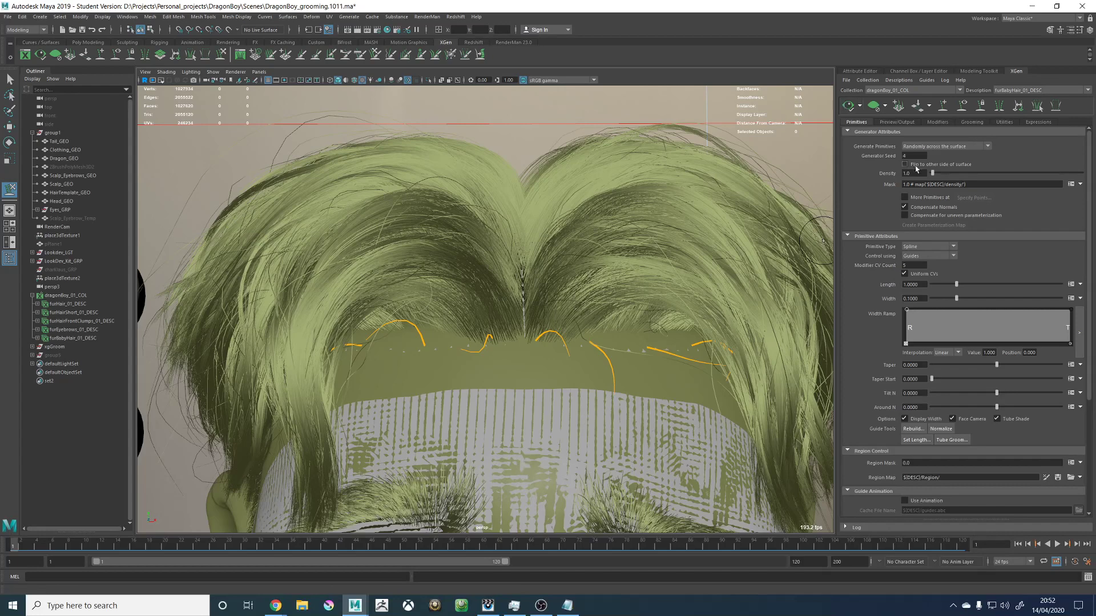
{"action": "type", "text": "1"}
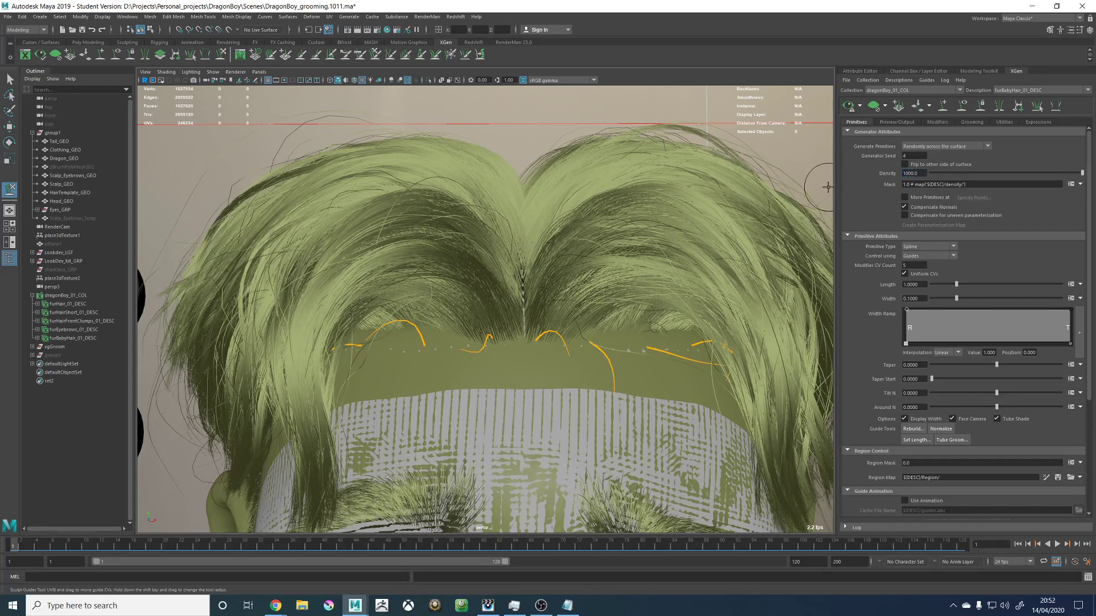
{"action": "left_click", "coordinate": [849, 108]}
Step: Examine the generated baby hairs along the hairline from a distance and up close
{"action": "right_click_drag", "start_coordinate": [730, 185], "coordinate": [388, 189], "text": "alt"}
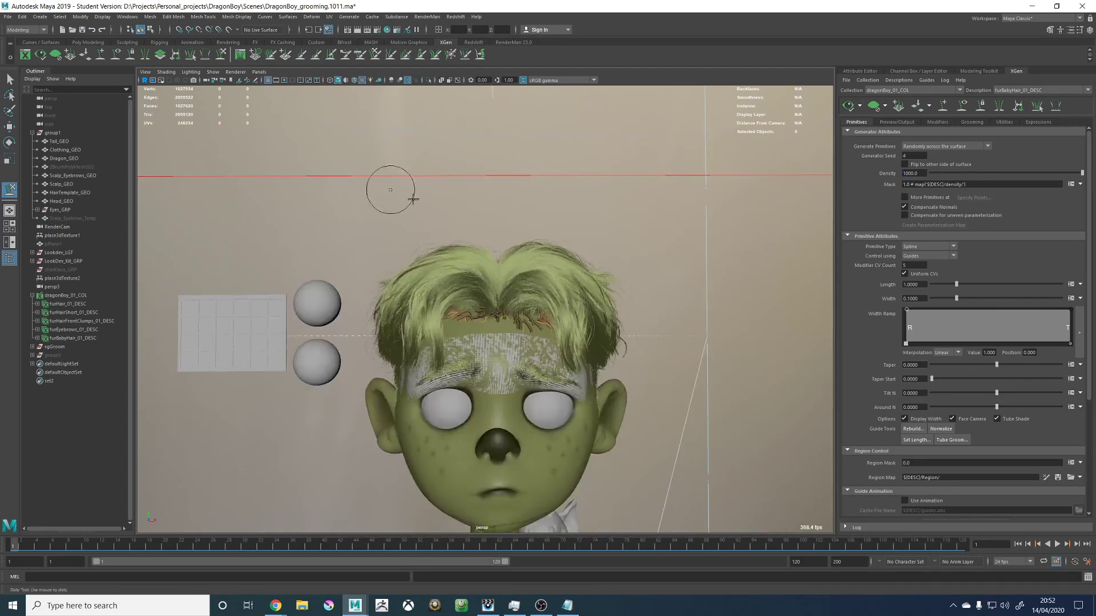
{"action": "left_click_drag", "start_coordinate": [389, 188], "coordinate": [469, 213], "text": "alt"}
{"action": "right_click_drag", "start_coordinate": [470, 213], "coordinate": [559, 240], "text": "alt"}
{"action": "left_click_drag", "start_coordinate": [559, 239], "coordinate": [585, 256], "text": "alt"}
{"action": "right_click_drag", "start_coordinate": [585, 256], "coordinate": [692, 322], "text": "alt"}
{"action": "left_click_drag", "start_coordinate": [692, 323], "coordinate": [634, 320], "text": "alt"}
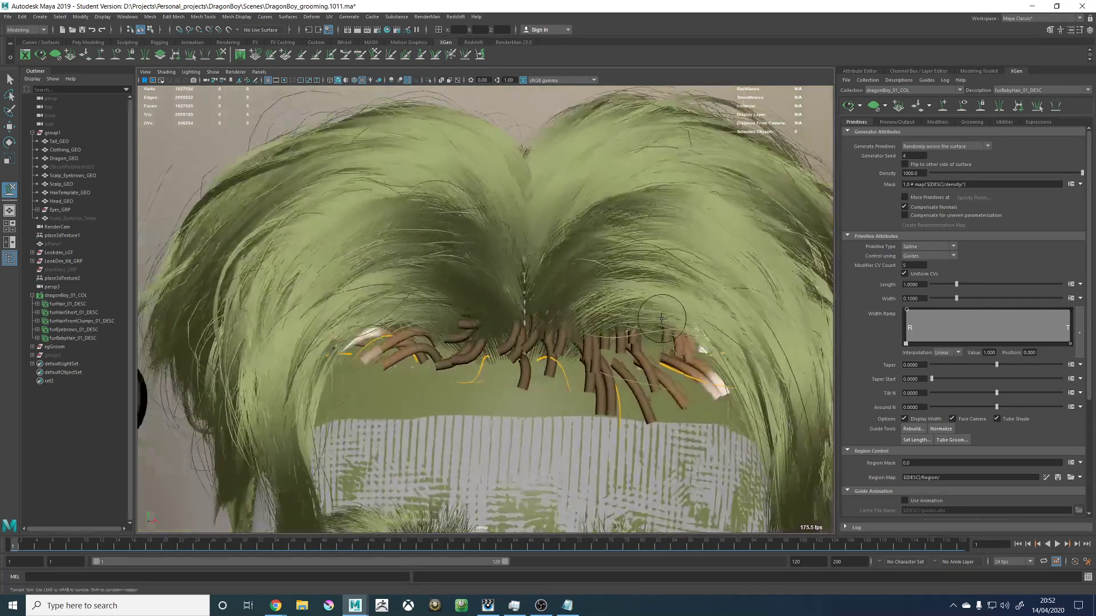
{"action": "right_click_drag", "start_coordinate": [634, 320], "coordinate": [565, 316], "text": "alt"}
{"action": "middle_click_drag", "start_coordinate": [565, 316], "coordinate": [596, 210], "text": "alt"}
{"action": "left_click_drag", "start_coordinate": [595, 210], "coordinate": [620, 209], "text": "alt"}
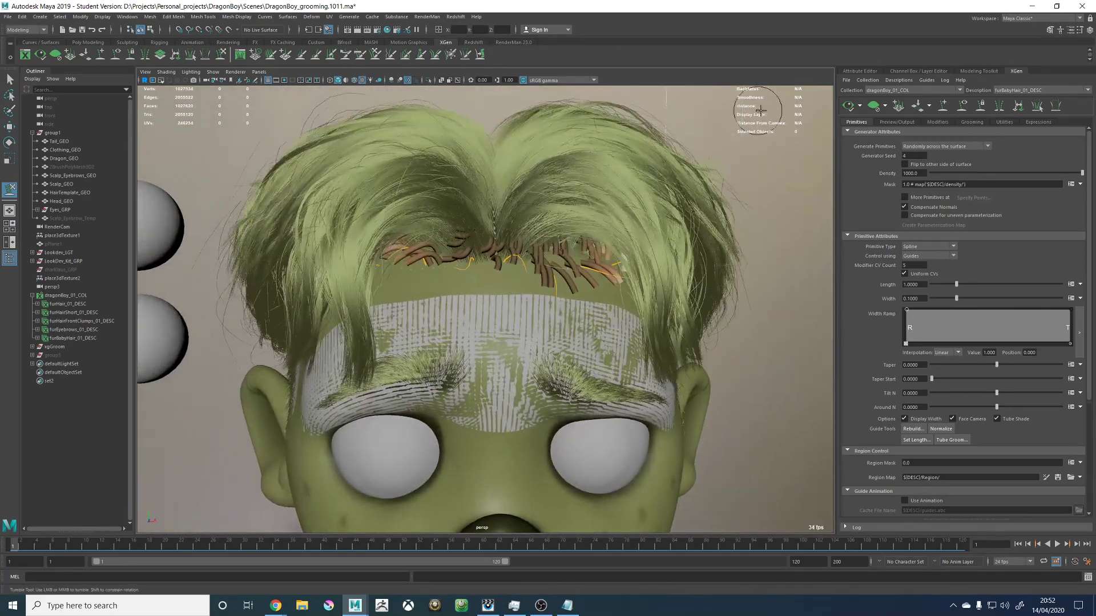
Step: Set the baby hairs' primitive width to 0.01 and check the hairline up close
{"action": "left_click_drag", "start_coordinate": [920, 298], "coordinate": [909, 303]}
{"action": "type", "text": "01"}
{"action": "key", "text": "Return"}
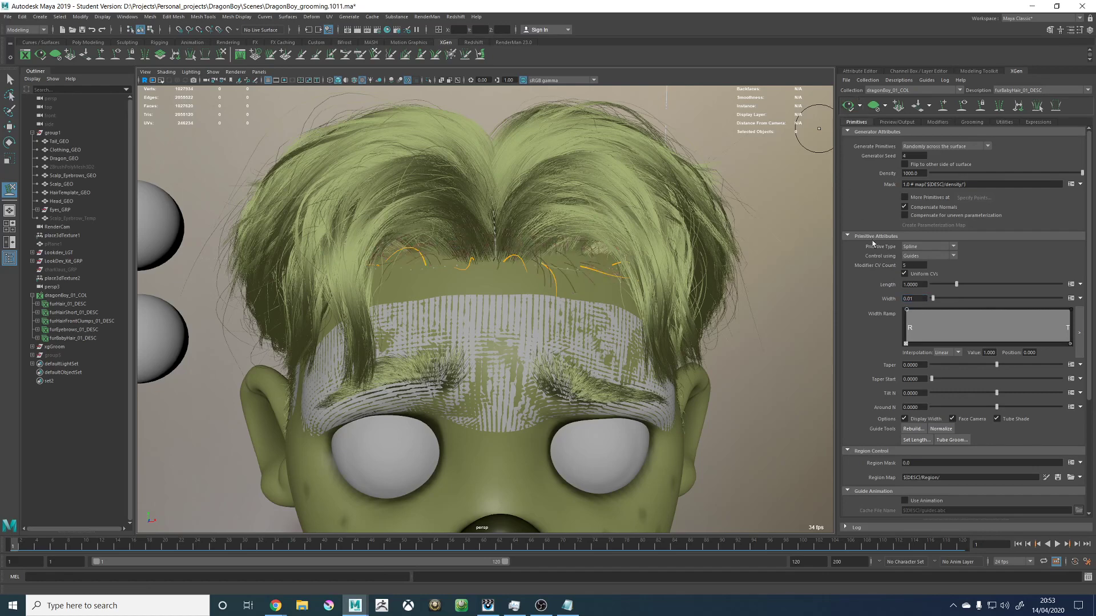
{"action": "scroll", "coordinate": [563, 244], "scroll_direction": "up", "scroll_amount": 6}
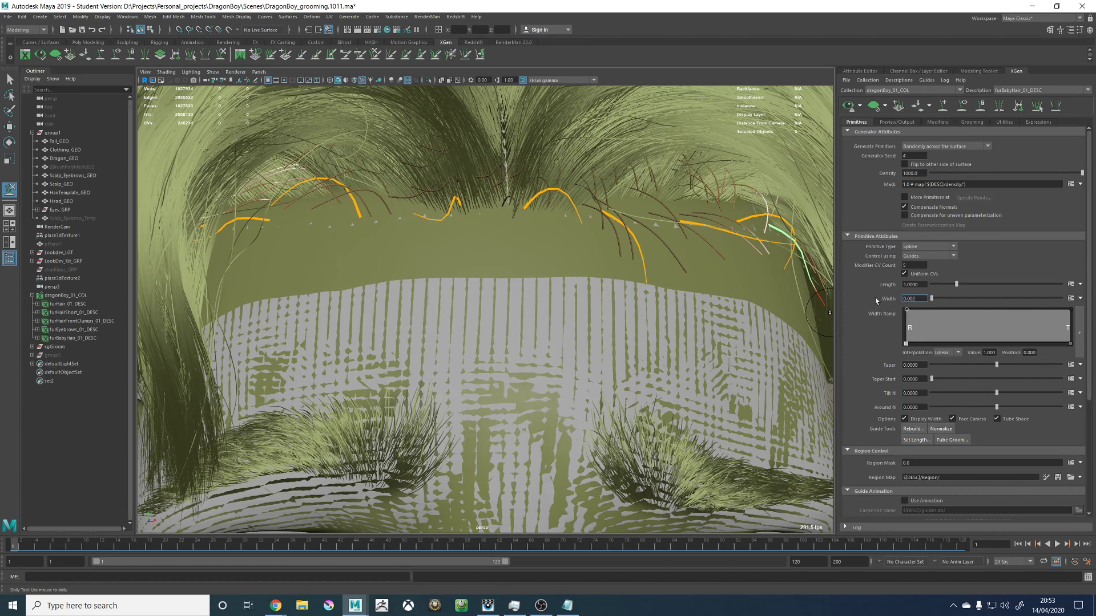
Step: Regenerate the baby hair preview with the 0.002 width and set the primitives' taper to 0.82
{"action": "left_click", "coordinate": [849, 106]}
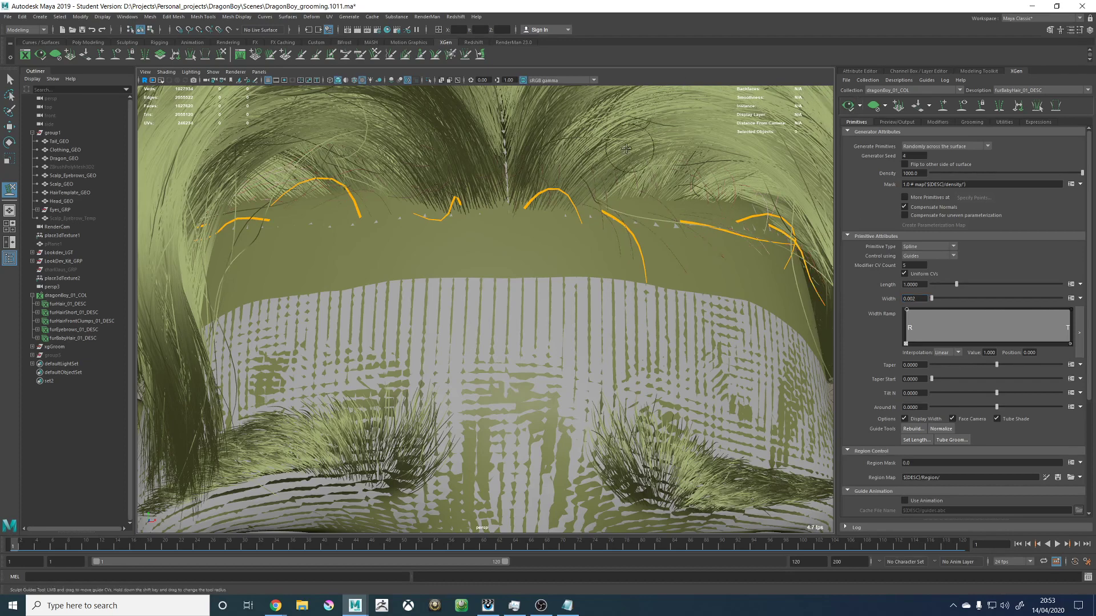
{"action": "middle_click_drag", "start_coordinate": [604, 161], "coordinate": [577, 213], "text": "alt"}
{"action": "right_click_drag", "start_coordinate": [577, 213], "coordinate": [685, 246], "text": "alt"}
{"action": "middle_click_drag", "start_coordinate": [613, 202], "coordinate": [657, 226], "text": "alt"}
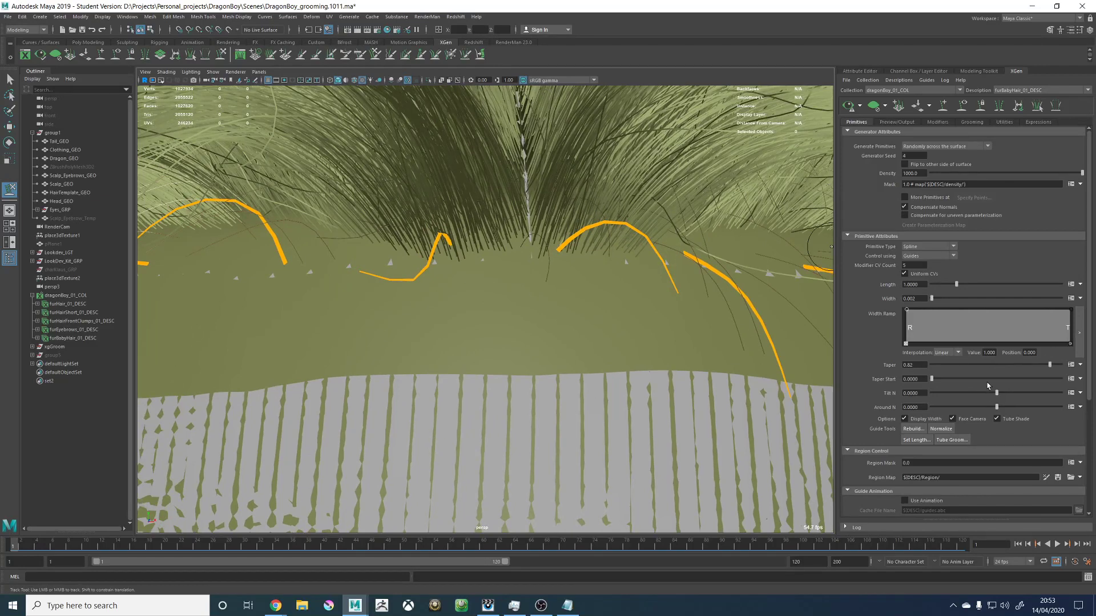
Step: Set the baby hairs' taper start to 0.405 and turn off Tube Shade
{"action": "right_click_drag", "start_coordinate": [421, 277], "coordinate": [402, 216], "text": "alt"}
{"action": "left_click_drag", "start_coordinate": [402, 216], "coordinate": [434, 226], "text": "alt"}
{"action": "right_click_drag", "start_coordinate": [471, 220], "coordinate": [736, 257], "text": "alt"}
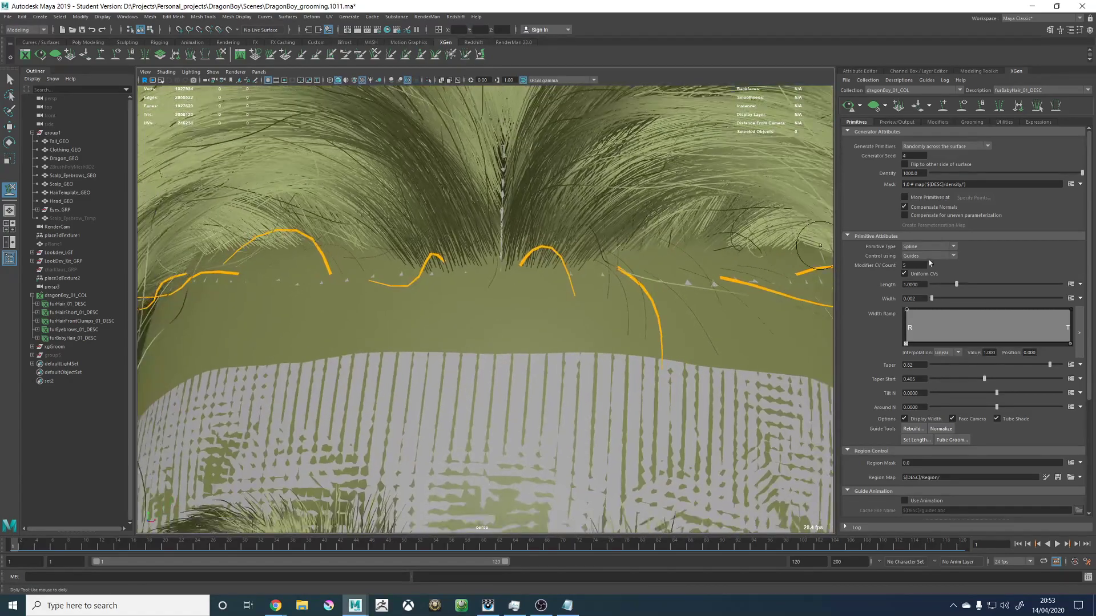
{"action": "left_click", "coordinate": [997, 419]}
{"action": "right_click_drag", "start_coordinate": [617, 254], "coordinate": [474, 205], "text": "alt"}
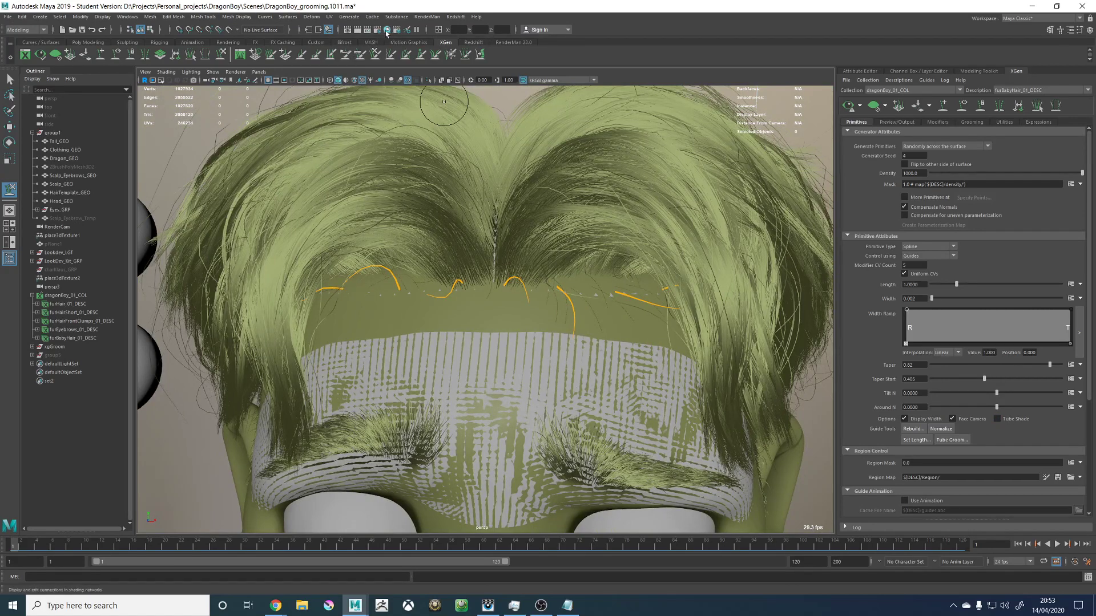
Step: Open the Hypershade, select furBabyHair_01_DESC and set its density to 10000
{"action": "left_click", "coordinate": [386, 31]}
{"action": "left_click", "coordinate": [80, 338]}
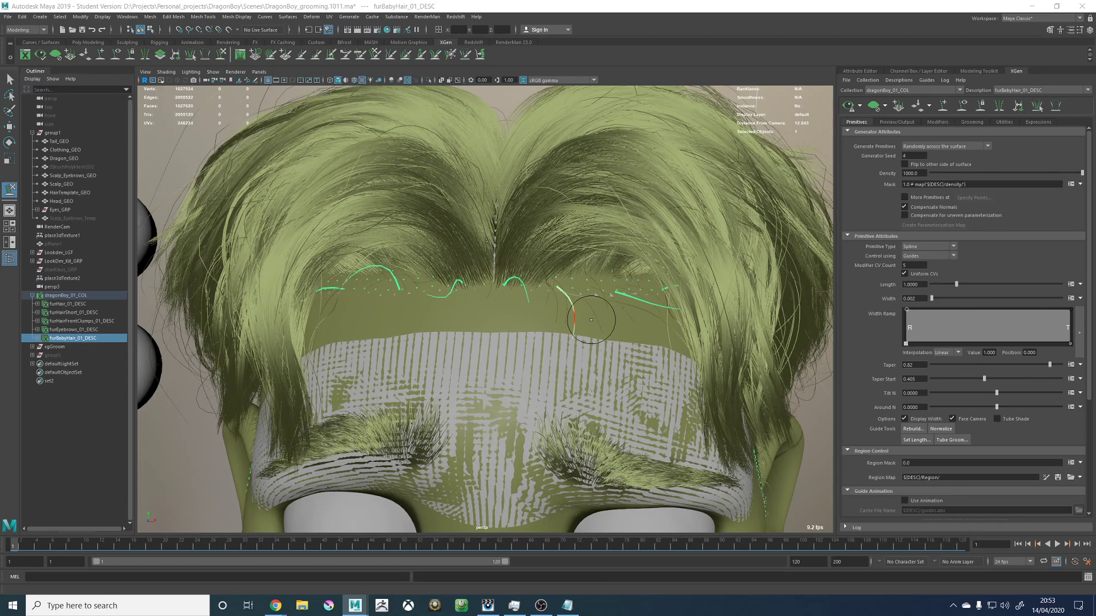
{"action": "scroll", "coordinate": [628, 239], "scroll_direction": "down", "scroll_amount": 5}
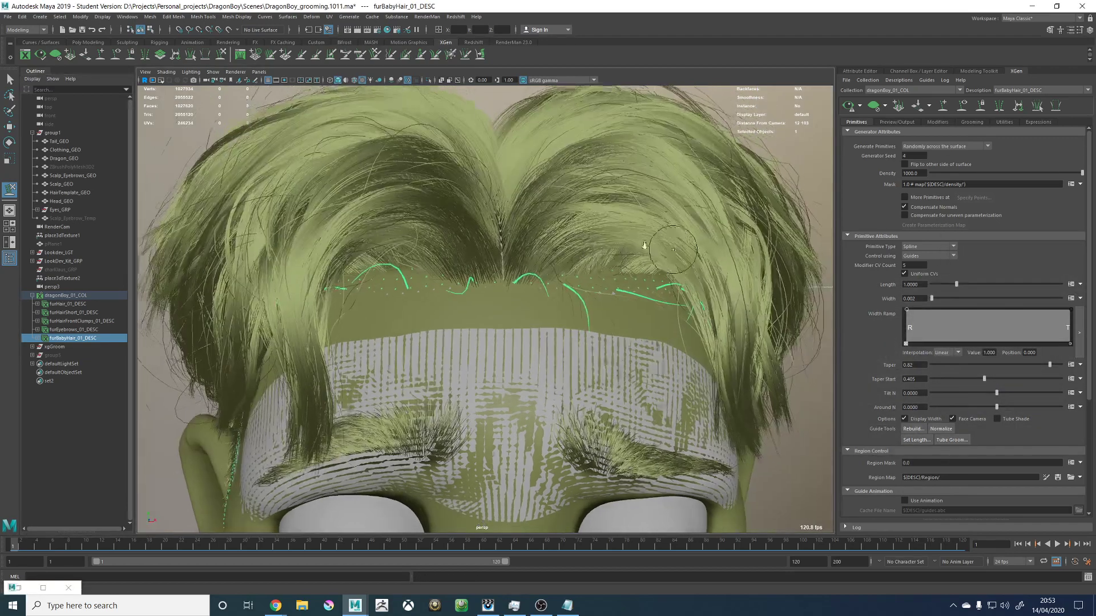
{"action": "key", "text": "w"}
{"action": "left_click_drag", "start_coordinate": [697, 183], "coordinate": [704, 178], "text": "alt"}
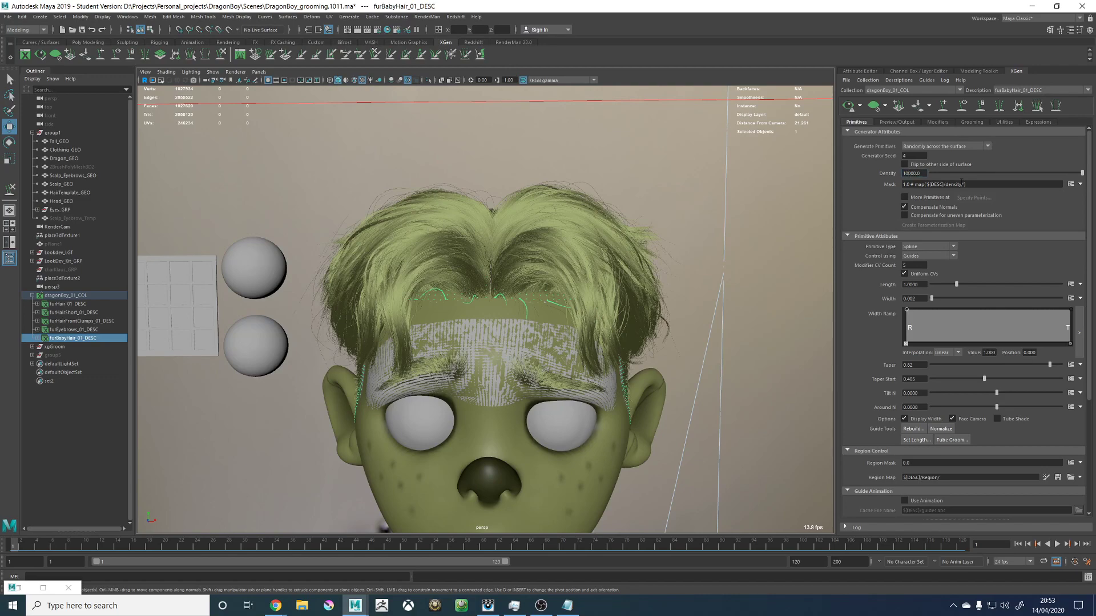
Step: Examine the baby hairs along the hairline up close and from several angles
{"action": "scroll", "coordinate": [495, 247], "scroll_direction": "up", "scroll_amount": 5}
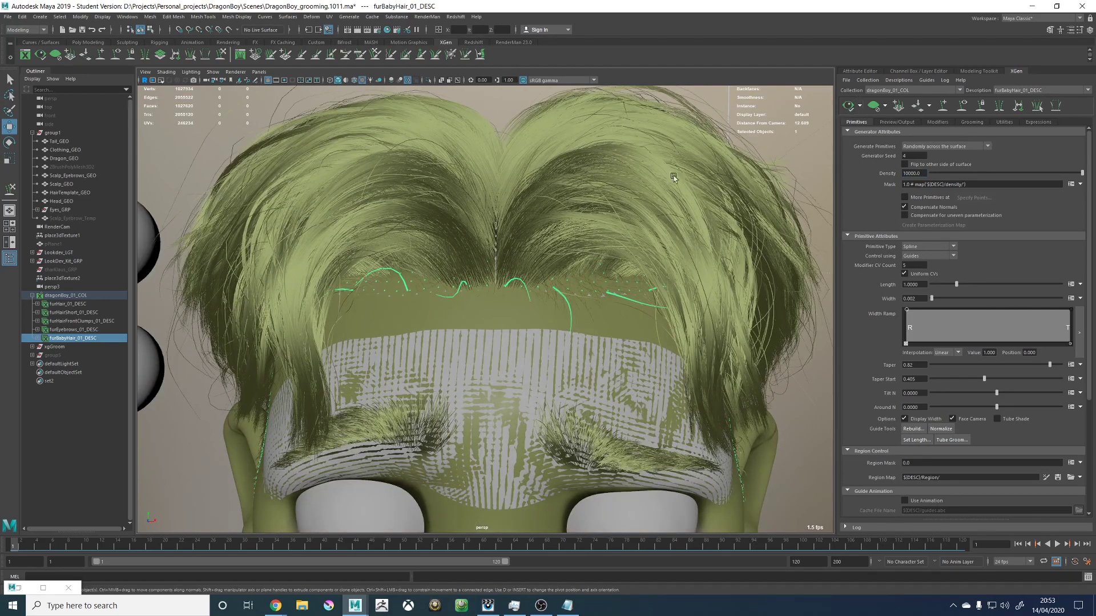
{"action": "scroll", "coordinate": [490, 225], "scroll_direction": "up", "scroll_amount": 5}
{"action": "left_click_drag", "start_coordinate": [637, 280], "coordinate": [693, 274], "text": "alt"}
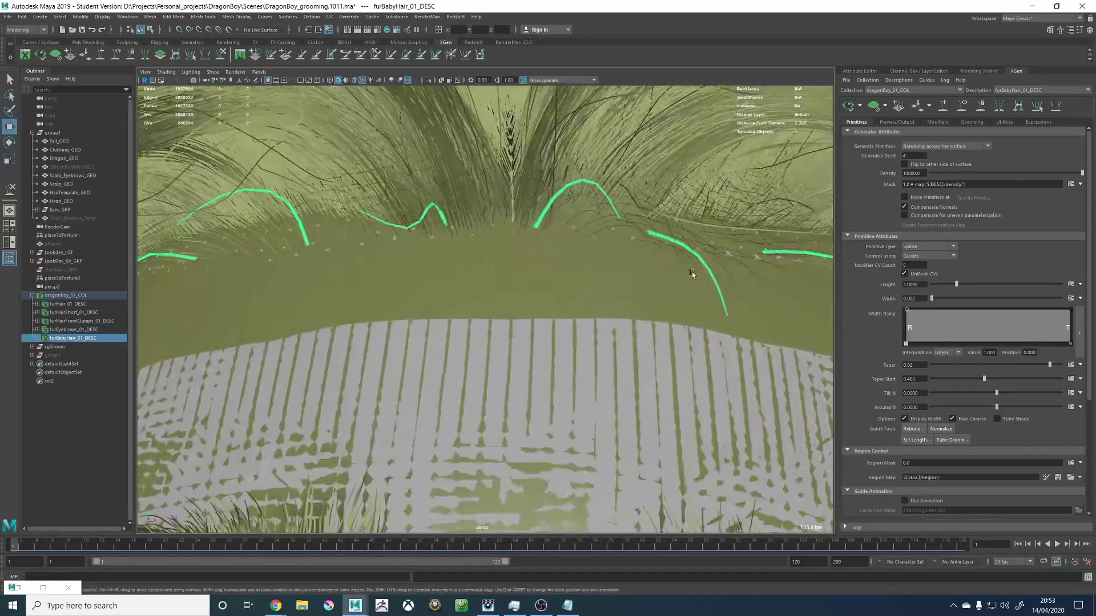
{"action": "right_click_drag", "start_coordinate": [692, 274], "coordinate": [466, 247], "text": "alt"}
{"action": "middle_click_drag", "start_coordinate": [479, 245], "coordinate": [469, 264], "text": "alt"}
{"action": "right_click_drag", "start_coordinate": [470, 264], "coordinate": [558, 279], "text": "alt"}
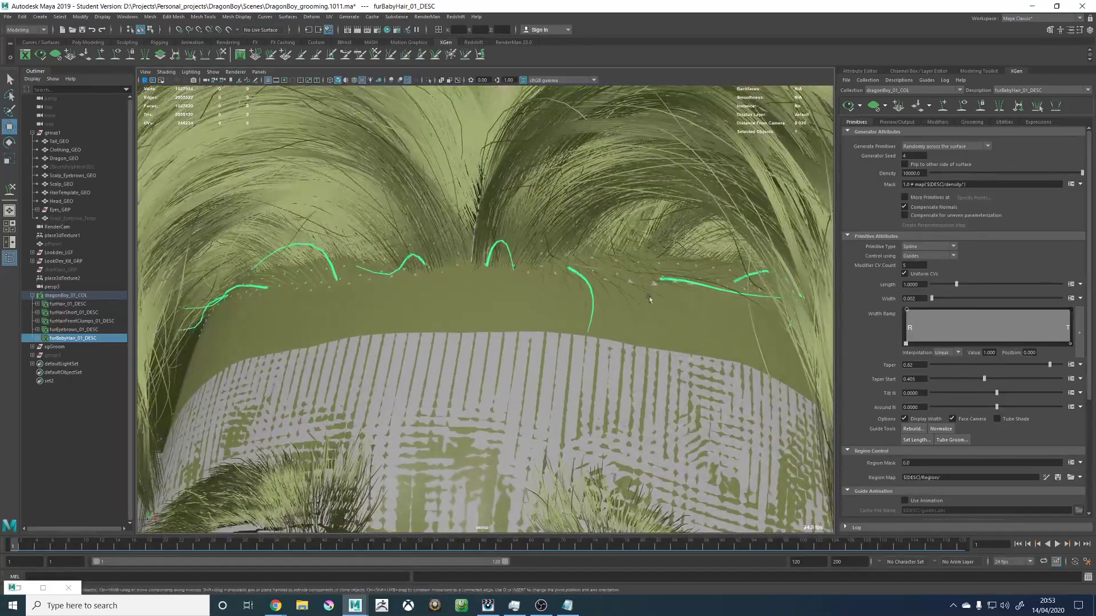
{"action": "right_click_drag", "start_coordinate": [649, 298], "coordinate": [514, 286], "text": "alt"}
{"action": "mouse_move", "coordinate": [514, 285]}
{"action": "left_mouse_down", "text": "alt"}
{"action": "mouse_move", "coordinate": [606, 279]}
{"action": "mouse_move", "coordinate": [509, 274]}
{"action": "mouse_move", "coordinate": [531, 286]}
{"action": "left_mouse_up", "text": "alt"}
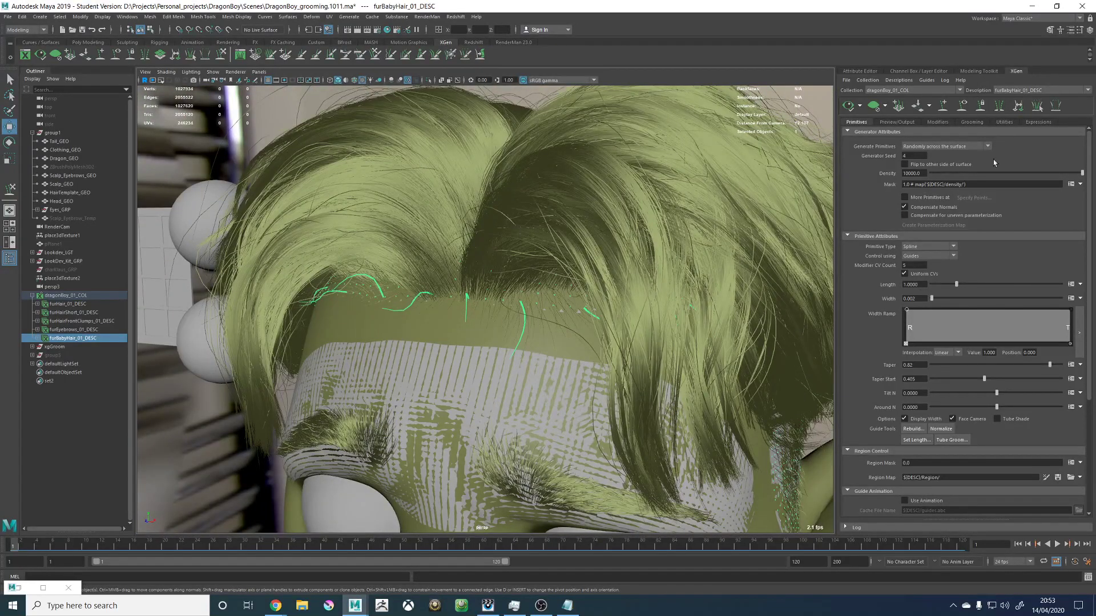
Step: Hide the RenderGEO display layer to expose the scalp and return to the baby hairs' XGen settings
{"action": "left_click", "coordinate": [911, 72]}
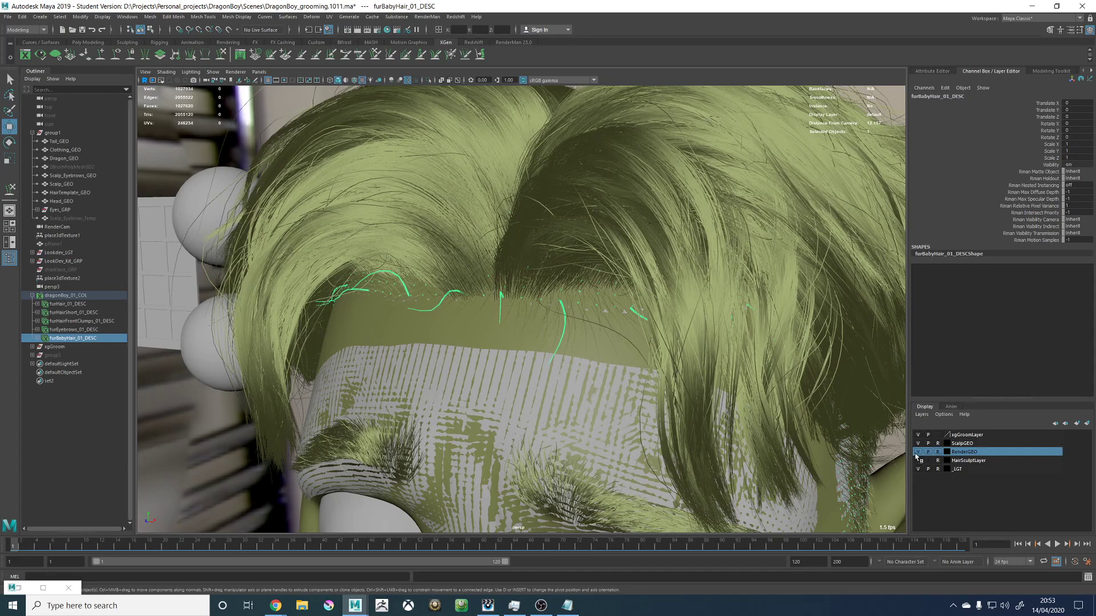
{"action": "left_click", "coordinate": [917, 452]}
{"action": "left_click_drag", "start_coordinate": [587, 386], "coordinate": [831, 298], "text": "alt"}
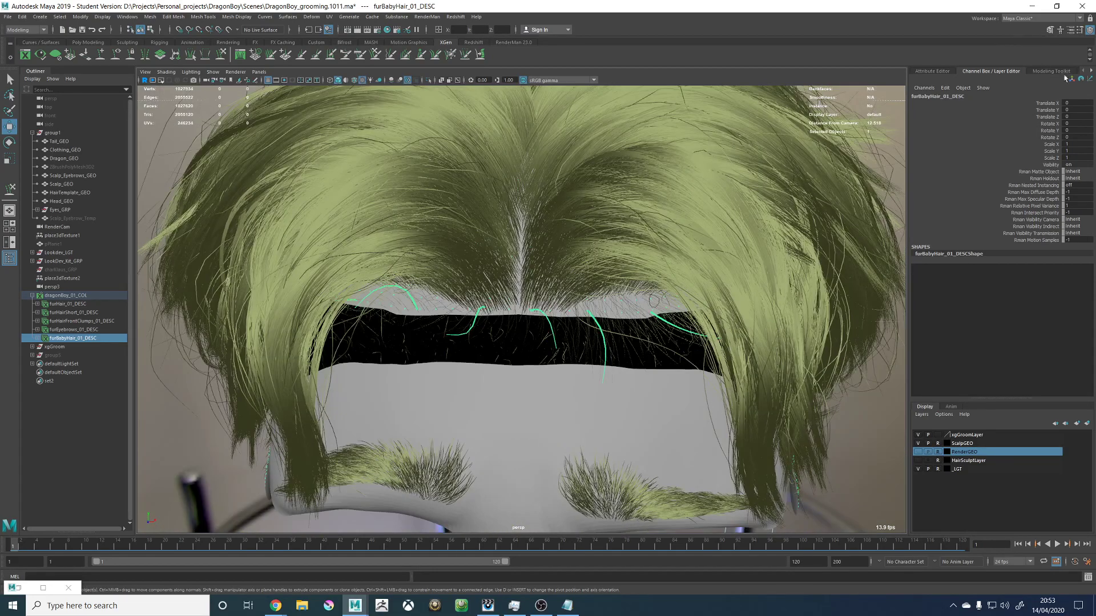
{"action": "left_click_drag", "start_coordinate": [593, 268], "coordinate": [651, 251], "text": "alt"}
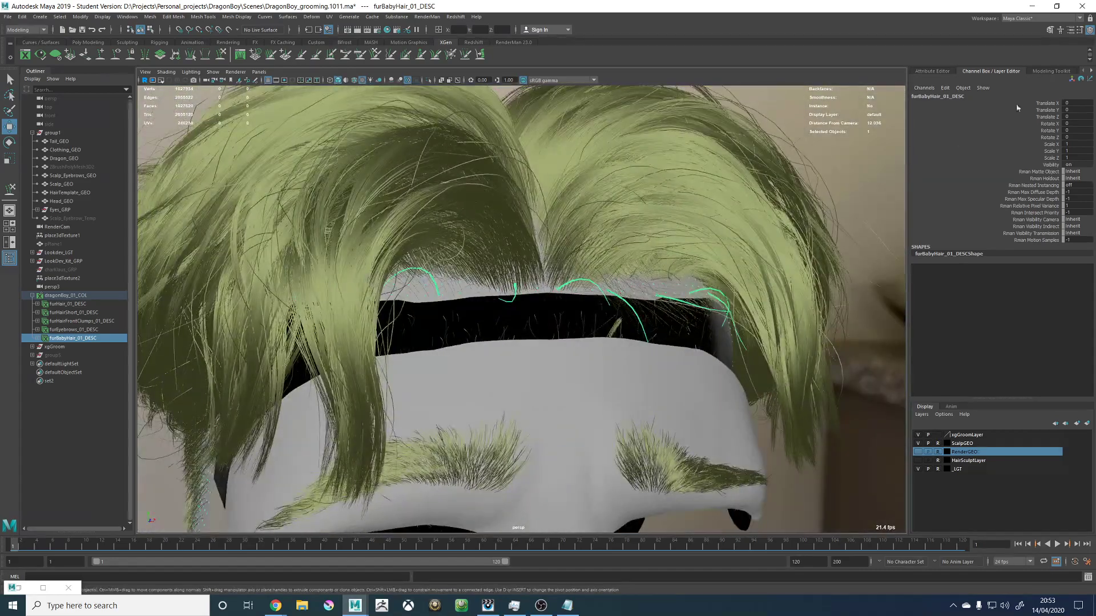
{"action": "left_click", "coordinate": [1090, 72]}
{"action": "left_click", "coordinate": [1063, 72]}
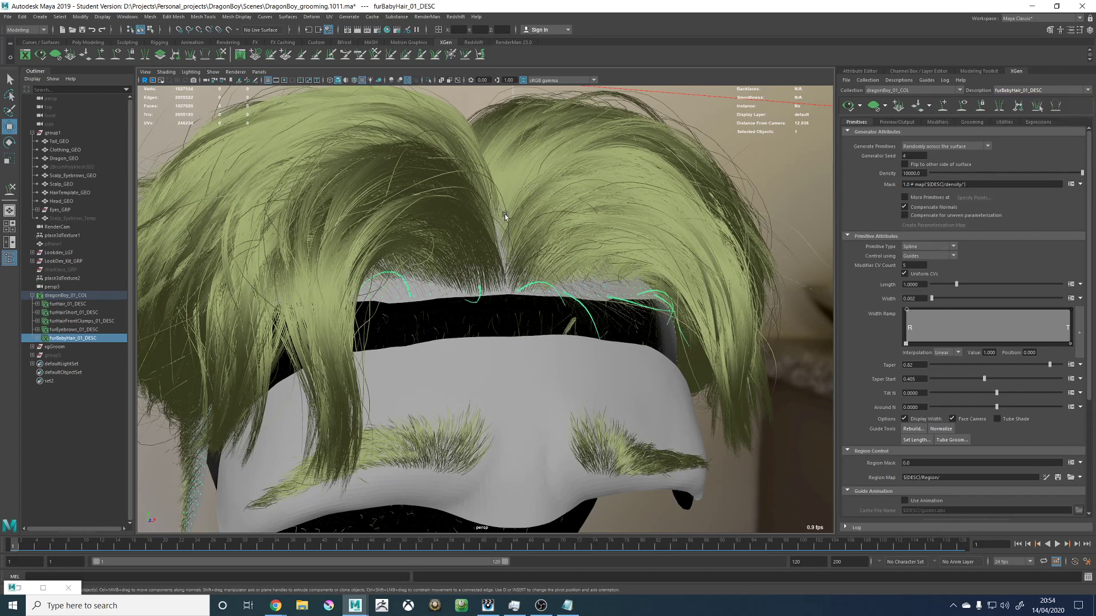
{"action": "left_click_drag", "start_coordinate": [535, 197], "coordinate": [547, 207], "text": "alt"}
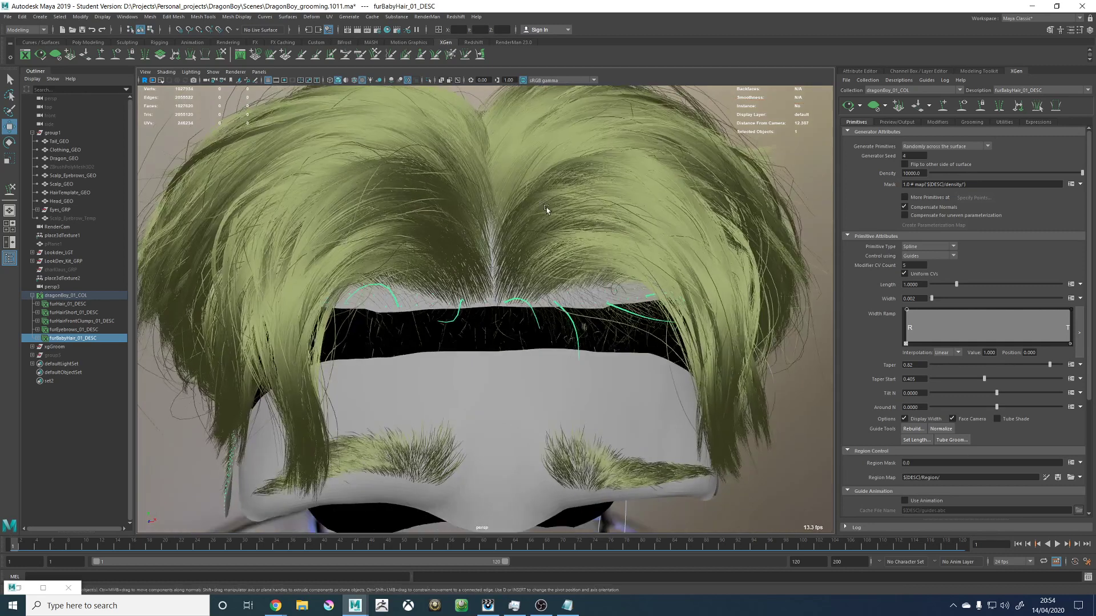
Step: Create a density mask map named furBabyHair_01_MASK with a black start colour
{"action": "left_click", "coordinate": [1071, 185]}
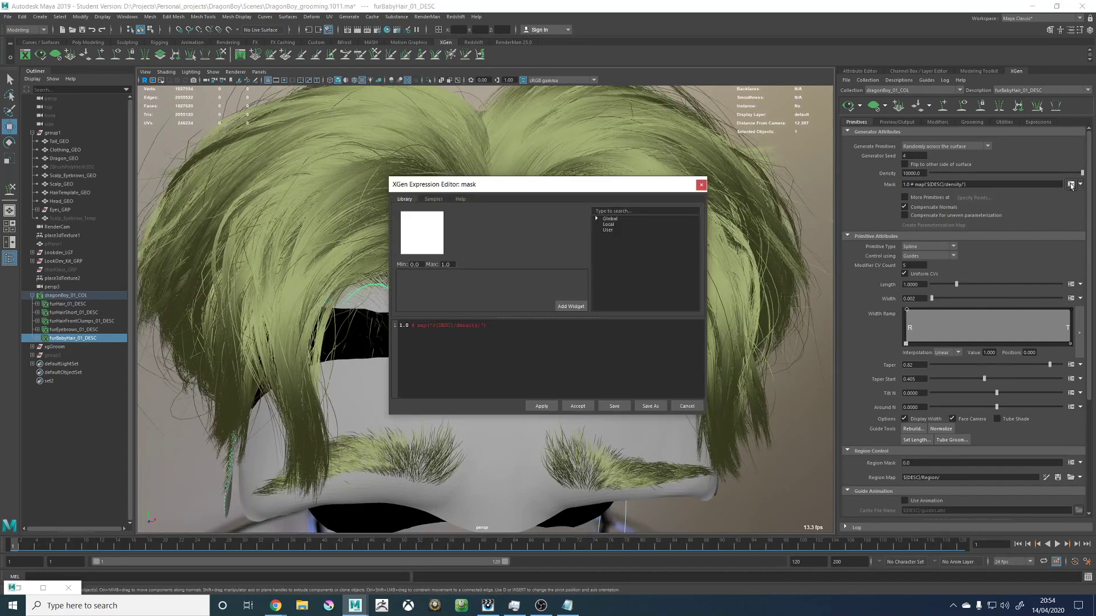
{"action": "left_click", "coordinate": [701, 186]}
{"action": "left_click", "coordinate": [1080, 184]}
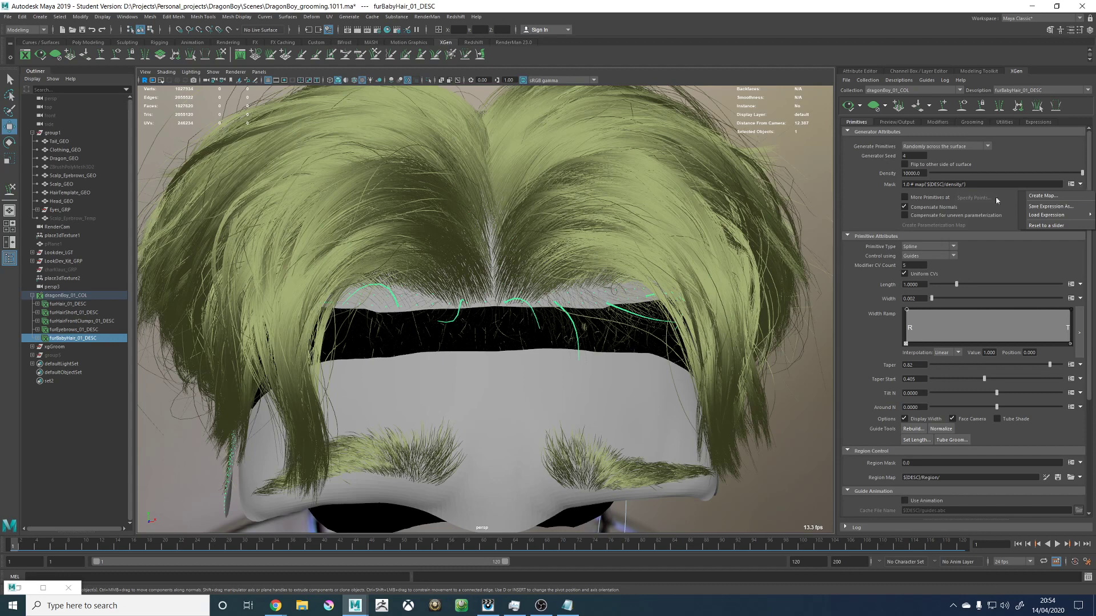
{"action": "left_click", "coordinate": [1042, 196]}
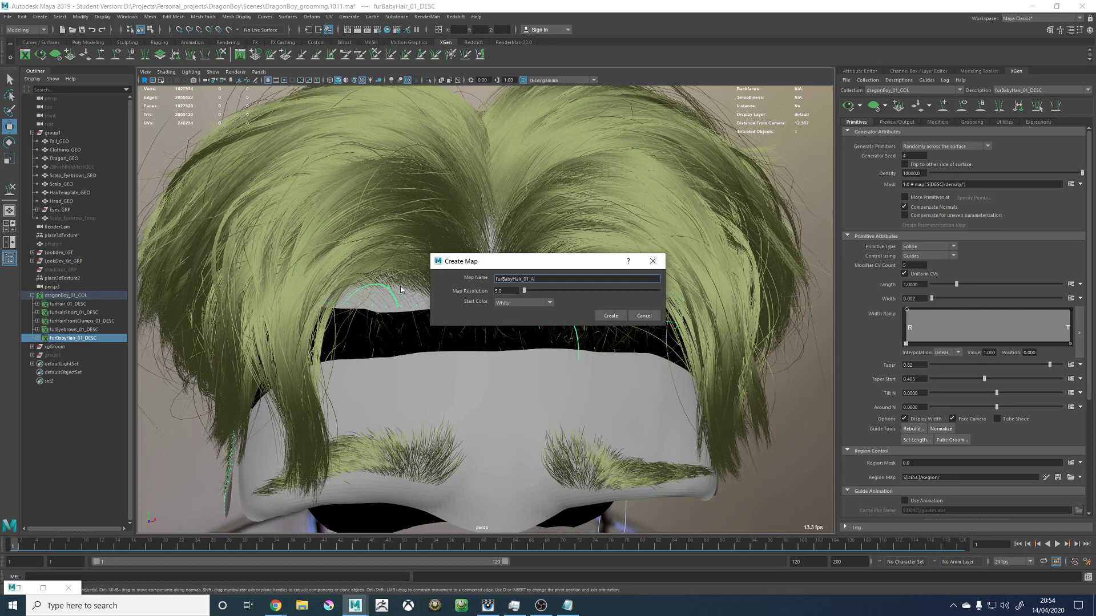
{"action": "left_click", "coordinate": [513, 304]}
{"action": "left_click", "coordinate": [506, 321]}
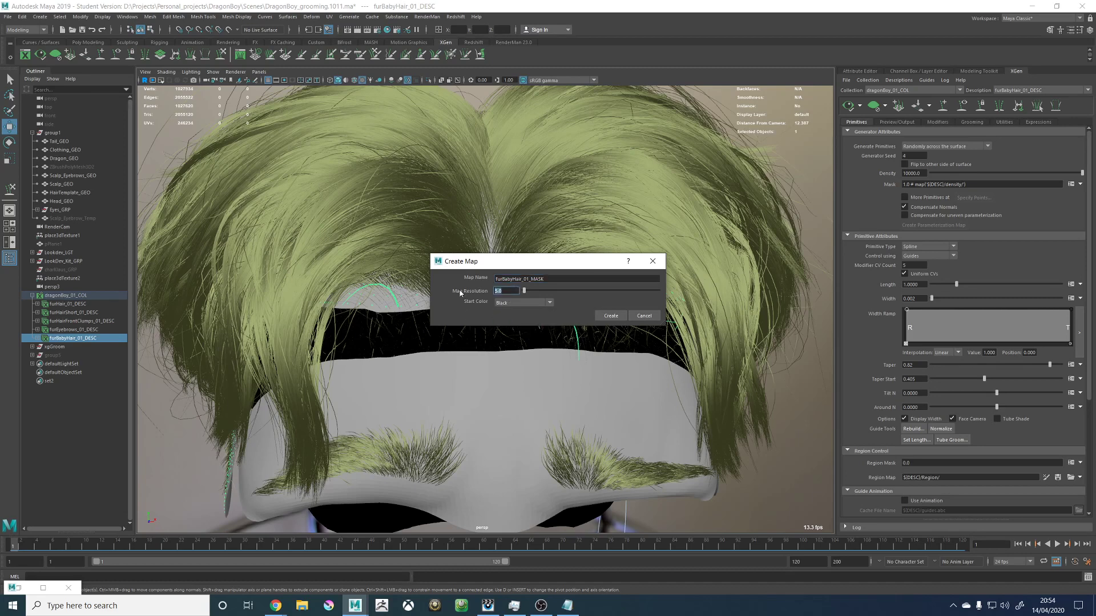
{"action": "left_click", "coordinate": [611, 316]}
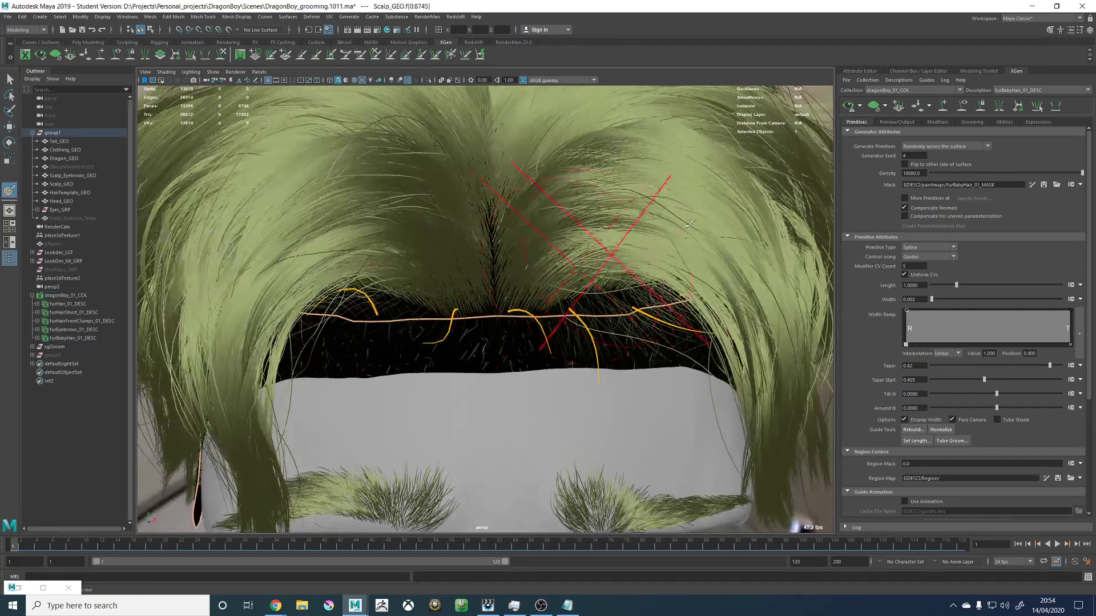
Step: Configure the 3D Paint Tool with a solid brush, white colour and a 0.083 upper radius, and save the mask textures
{"action": "left_click", "coordinate": [1080, 29]}
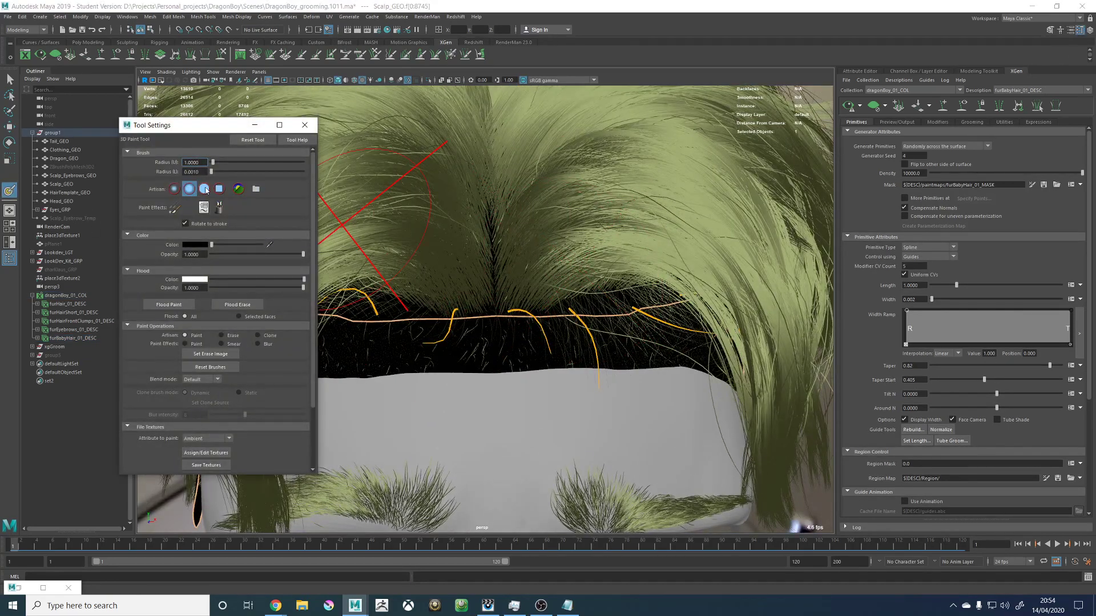
{"action": "left_click", "coordinate": [204, 189]}
{"action": "left_click_drag", "start_coordinate": [212, 245], "coordinate": [268, 245]}
{"action": "mouse_move", "coordinate": [508, 302]}
{"action": "left_mouse_down", "text": "alt"}
{"action": "mouse_move", "coordinate": [524, 291]}
{"action": "mouse_move", "coordinate": [447, 301]}
{"action": "left_mouse_up", "text": "alt"}
{"action": "key", "text": "b"}
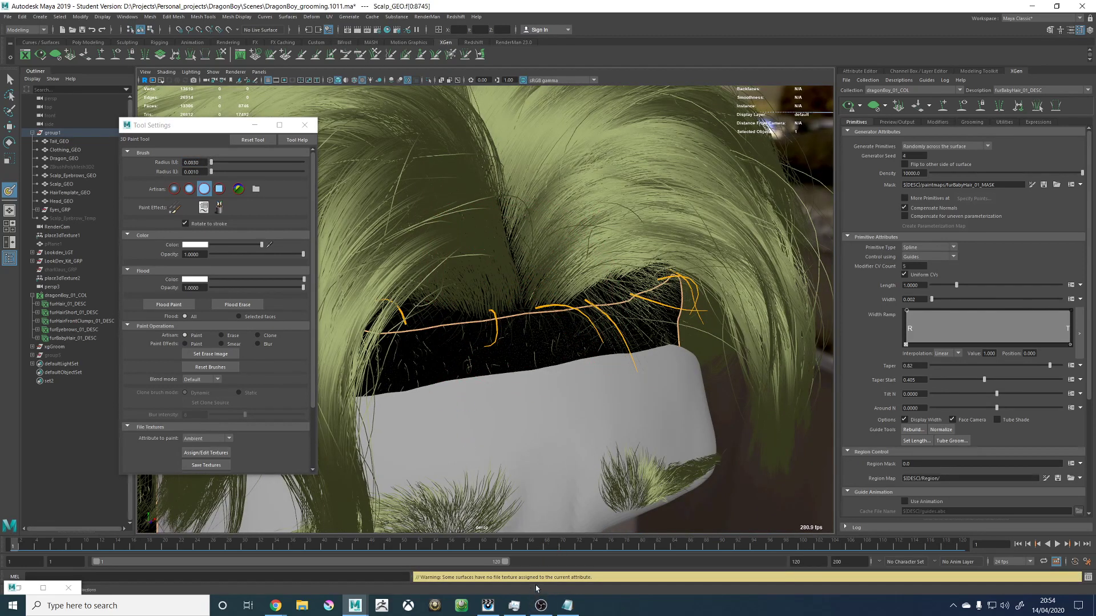
{"action": "left_click", "coordinate": [205, 465]}
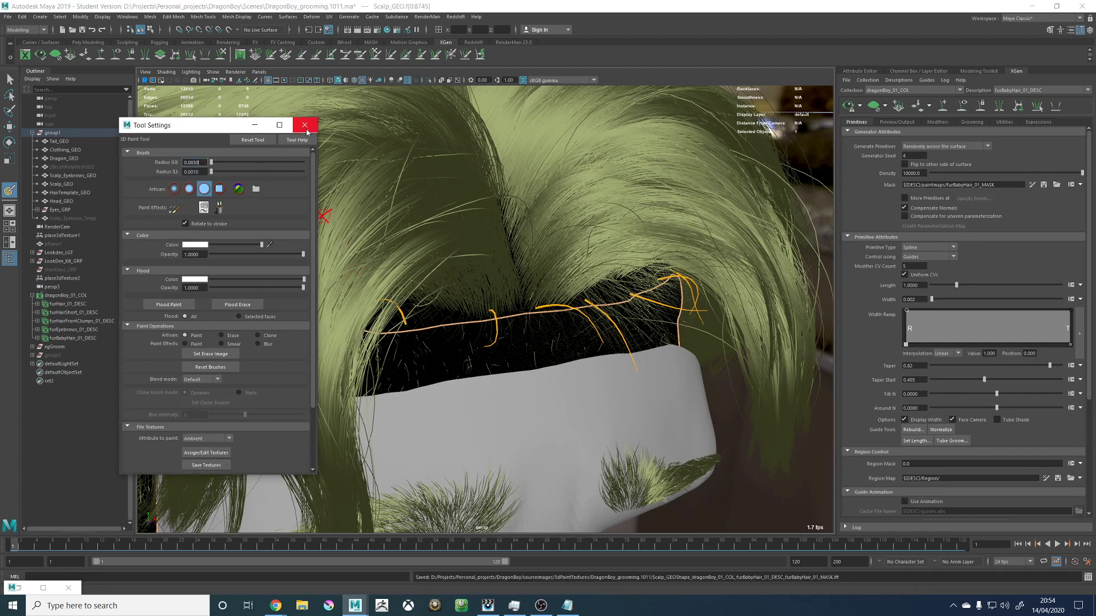
{"action": "left_click", "coordinate": [307, 130]}
Step: Leave the paint tool, inspect the hairline on the exposed scalp and clear the selection
{"action": "left_click_drag", "start_coordinate": [671, 276], "coordinate": [647, 264], "text": "alt"}
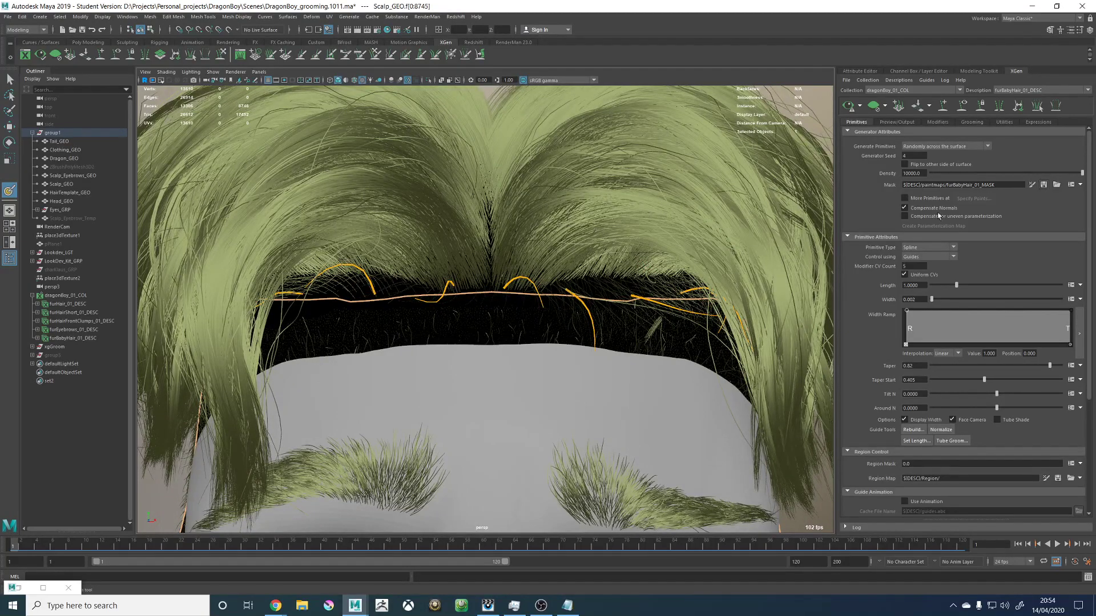
{"action": "scroll", "coordinate": [470, 288], "scroll_direction": "up", "scroll_amount": 3}
{"action": "key", "text": "w"}
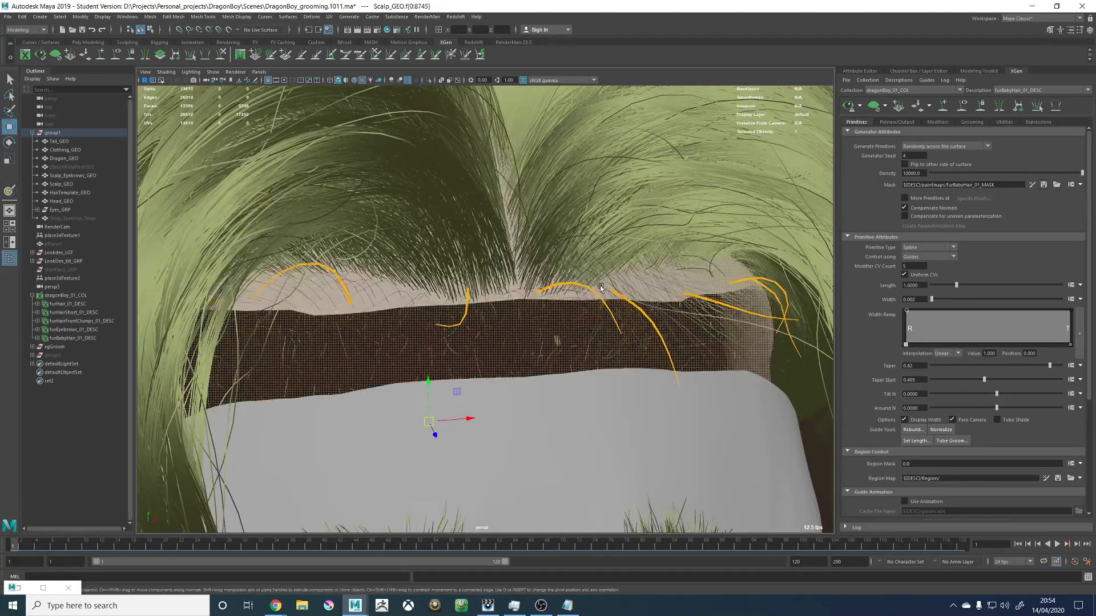
{"action": "left_click_drag", "start_coordinate": [600, 287], "coordinate": [604, 294], "text": "alt"}
{"action": "left_click_drag", "start_coordinate": [741, 356], "coordinate": [785, 372], "text": "alt"}
{"action": "left_click", "coordinate": [804, 415]}
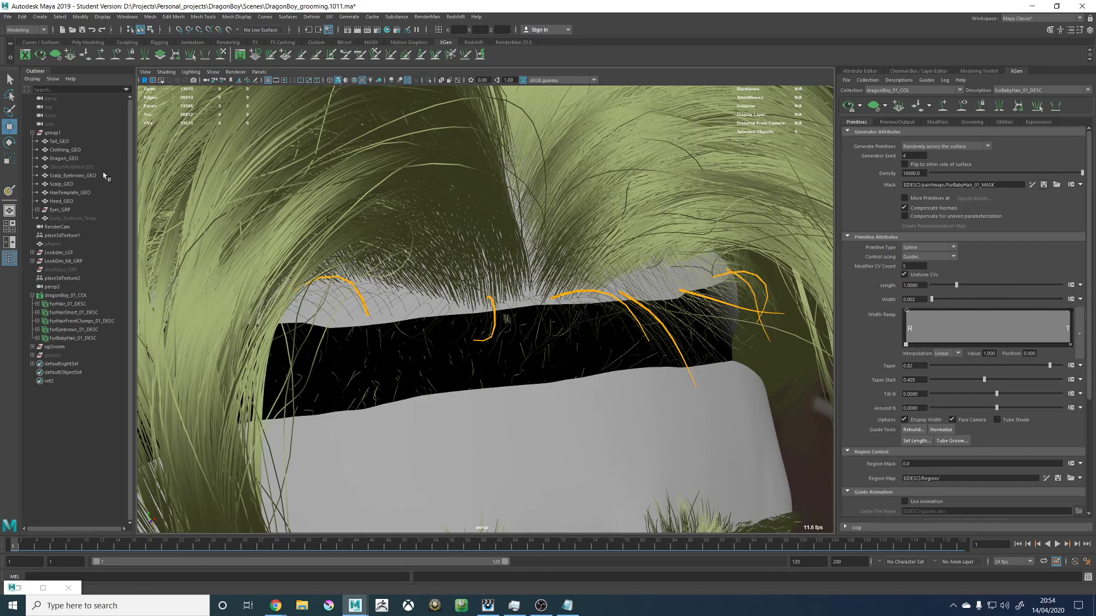
Step: Select Scalp_GEO, resume painting furBabyHair_01_MASK and paint a white stroke just beside the hairline's centre
{"action": "left_click", "coordinate": [911, 72]}
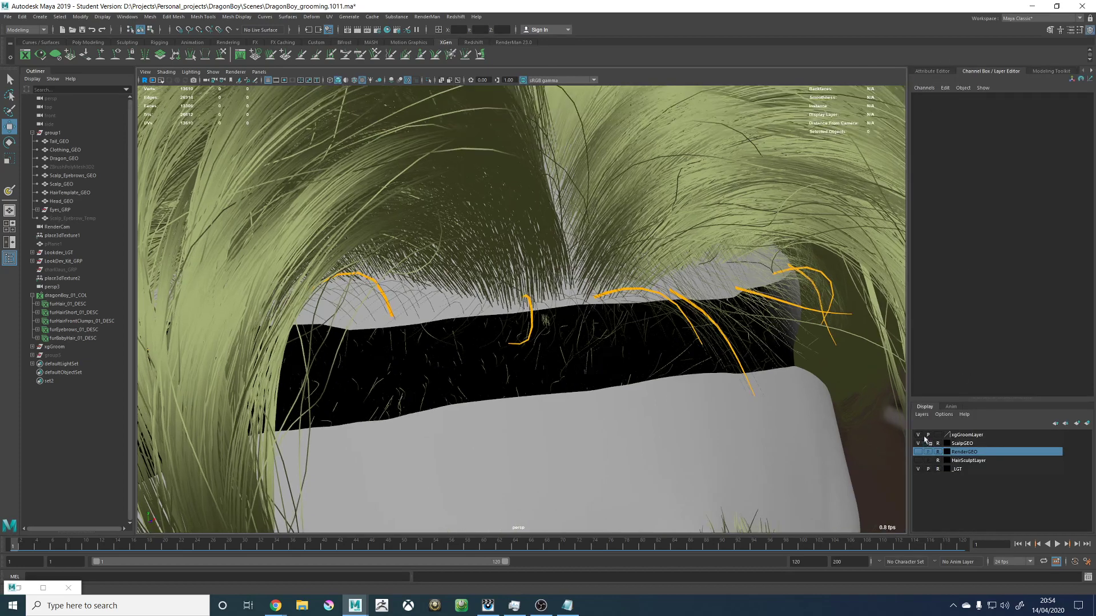
{"action": "left_click", "coordinate": [570, 290]}
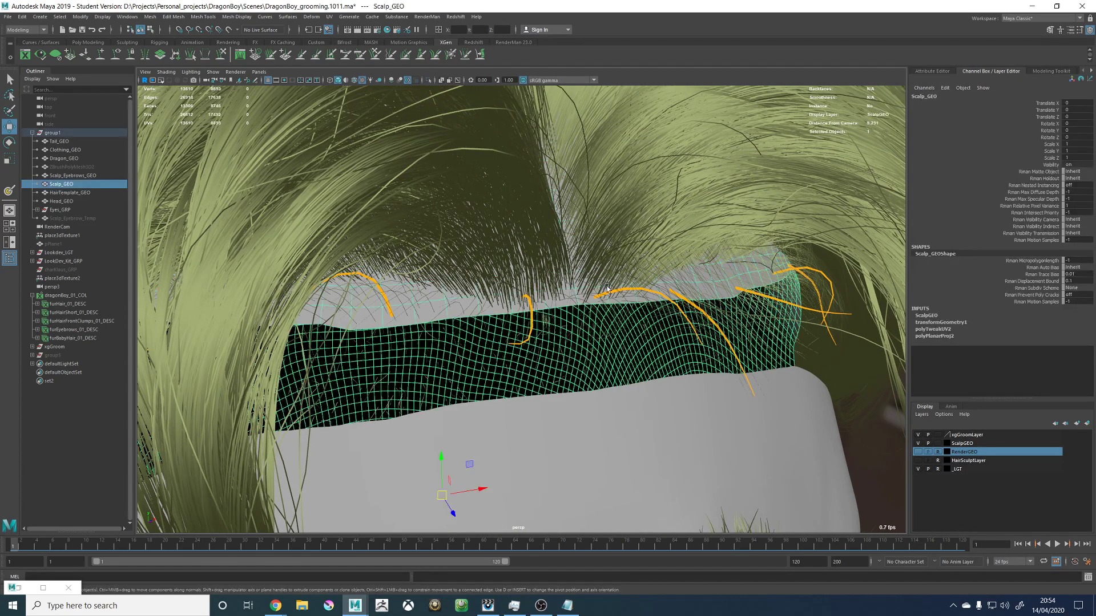
{"action": "left_click_drag", "start_coordinate": [679, 266], "coordinate": [636, 272], "text": "alt"}
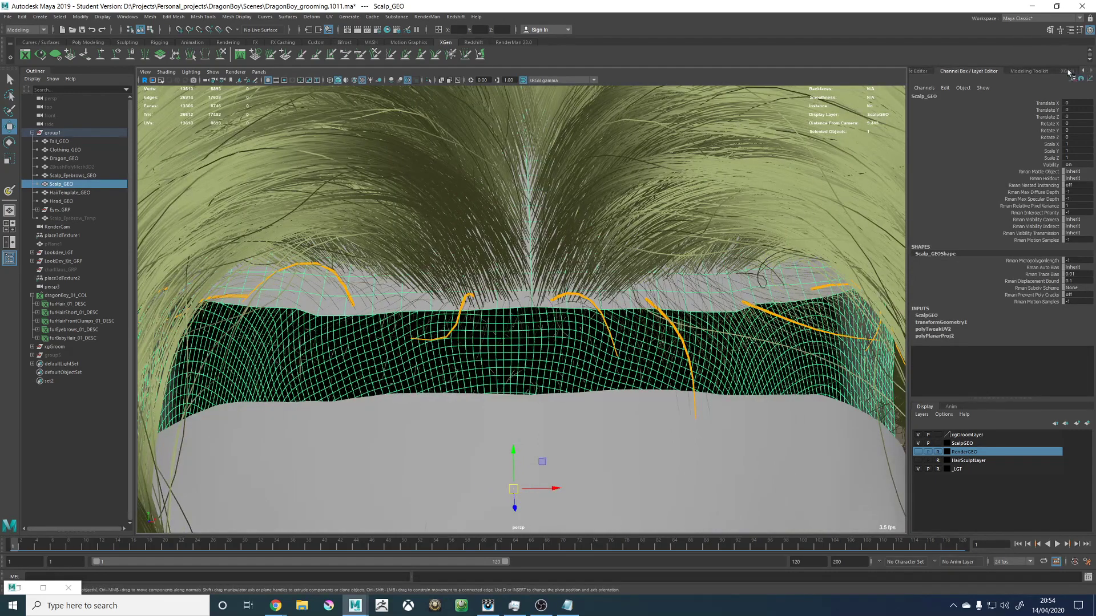
{"action": "left_click", "coordinate": [1089, 70]}
{"action": "left_click", "coordinate": [1033, 186]}
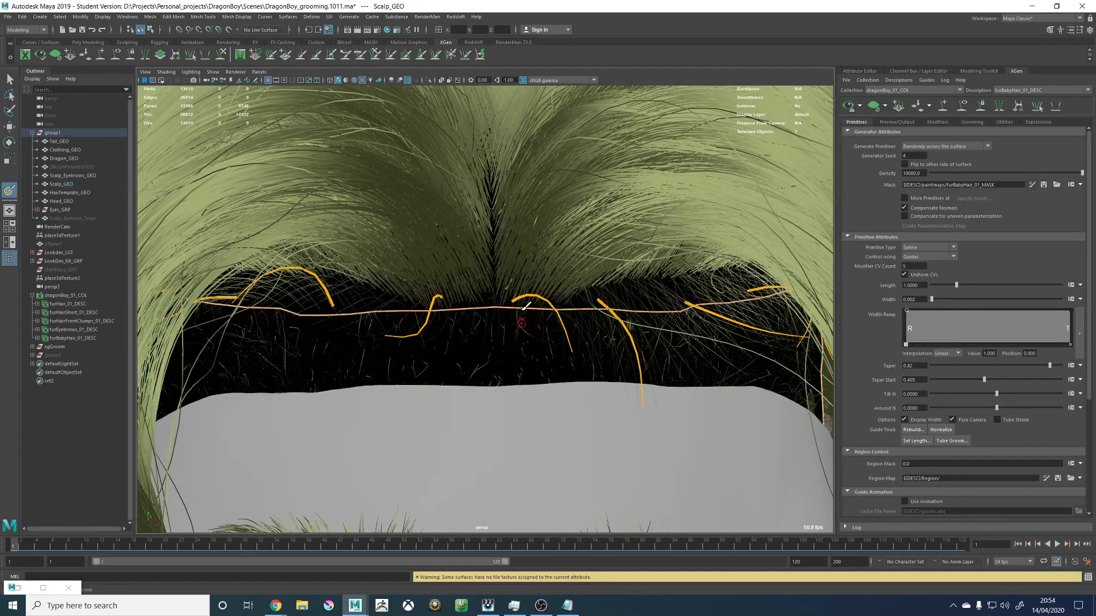
{"action": "left_click_drag", "start_coordinate": [519, 302], "coordinate": [600, 311]}
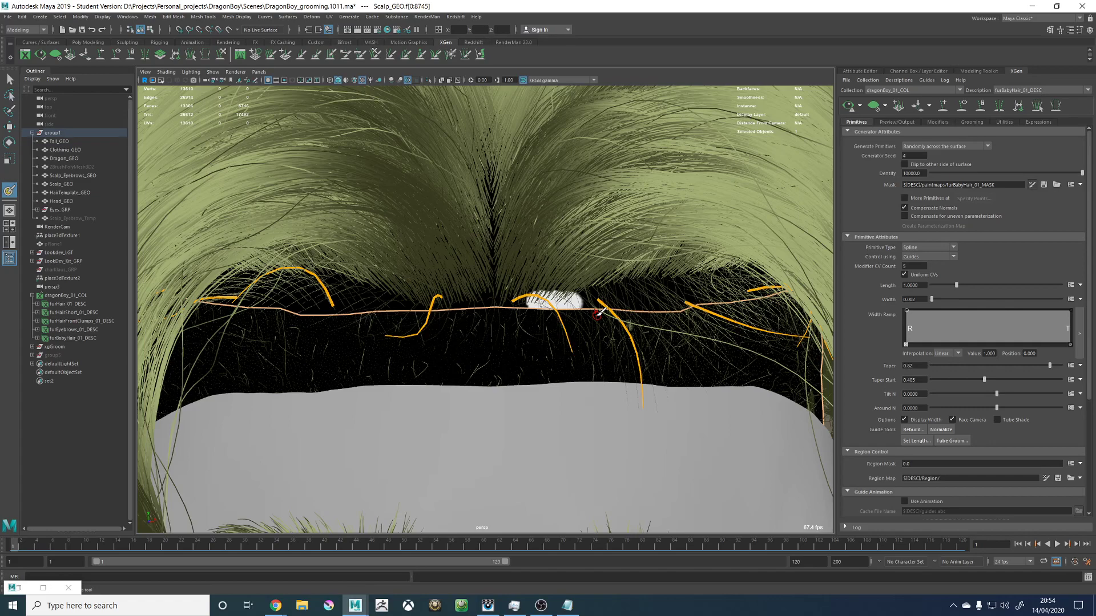
Step: Paint the density mask white along the hairline from its centre out to the character's right temple, including the area beneath the overhanging hair
{"action": "middle_click_drag", "start_coordinate": [476, 296], "coordinate": [527, 286], "text": "alt"}
{"action": "mouse_move", "coordinate": [530, 292]}
{"action": "left_mouse_down", "text": "alt"}
{"action": "mouse_move", "coordinate": [528, 311]}
{"action": "mouse_move", "coordinate": [577, 313]}
{"action": "mouse_move", "coordinate": [424, 306]}
{"action": "mouse_move", "coordinate": [387, 290]}
{"action": "mouse_move", "coordinate": [428, 284]}
{"action": "mouse_move", "coordinate": [371, 268]}
{"action": "mouse_move", "coordinate": [473, 279]}
{"action": "mouse_move", "coordinate": [334, 260]}
{"action": "left_mouse_up", "text": "alt"}
{"action": "right_click_drag", "start_coordinate": [434, 282], "coordinate": [399, 245], "text": "alt"}
{"action": "left_click_drag", "start_coordinate": [399, 245], "coordinate": [513, 263], "text": "alt"}
{"action": "right_click_drag", "start_coordinate": [514, 263], "coordinate": [767, 319], "text": "alt"}
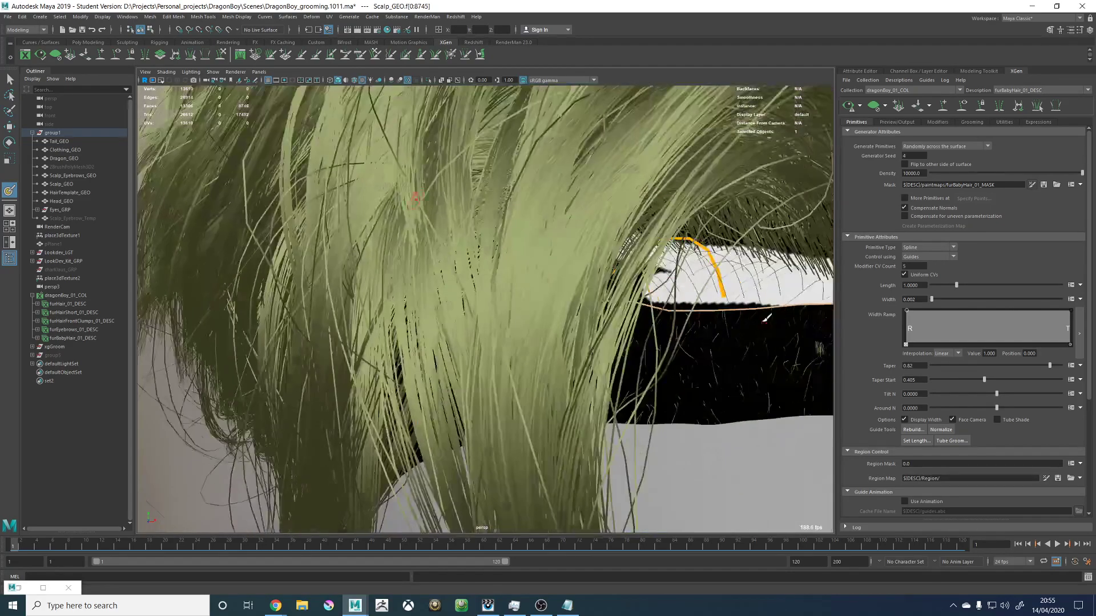
{"action": "mouse_move", "coordinate": [767, 319]}
{"action": "left_mouse_down", "text": "alt"}
{"action": "mouse_move", "coordinate": [638, 284]}
{"action": "mouse_move", "coordinate": [516, 280]}
{"action": "mouse_move", "coordinate": [553, 300]}
{"action": "mouse_move", "coordinate": [605, 282]}
{"action": "mouse_move", "coordinate": [525, 254]}
{"action": "mouse_move", "coordinate": [488, 279]}
{"action": "mouse_move", "coordinate": [474, 268]}
{"action": "mouse_move", "coordinate": [606, 286]}
{"action": "mouse_move", "coordinate": [418, 229]}
{"action": "mouse_move", "coordinate": [334, 239]}
{"action": "mouse_move", "coordinate": [408, 168]}
{"action": "mouse_move", "coordinate": [528, 143]}
{"action": "mouse_move", "coordinate": [625, 157]}
{"action": "left_mouse_up", "text": "alt"}
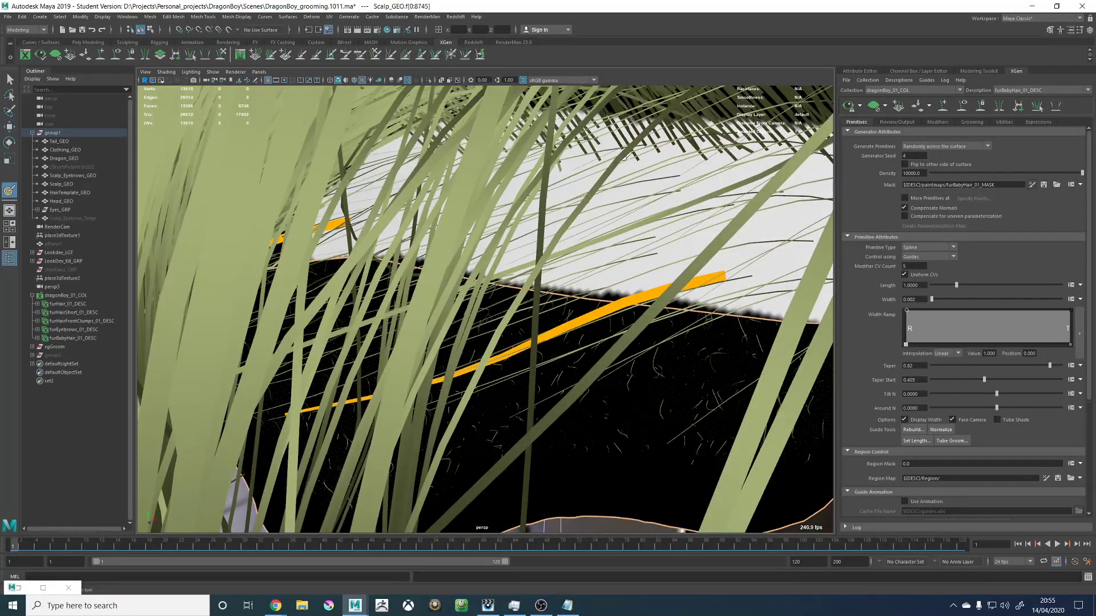
{"action": "mouse_move", "coordinate": [742, 177]}
{"action": "left_mouse_down", "text": "alt"}
{"action": "mouse_move", "coordinate": [556, 208]}
{"action": "mouse_move", "coordinate": [439, 138]}
{"action": "mouse_move", "coordinate": [508, 263]}
{"action": "mouse_move", "coordinate": [568, 262]}
{"action": "mouse_move", "coordinate": [502, 255]}
{"action": "mouse_move", "coordinate": [493, 265]}
{"action": "mouse_move", "coordinate": [533, 266]}
{"action": "mouse_move", "coordinate": [557, 221]}
{"action": "left_mouse_up", "text": "alt"}
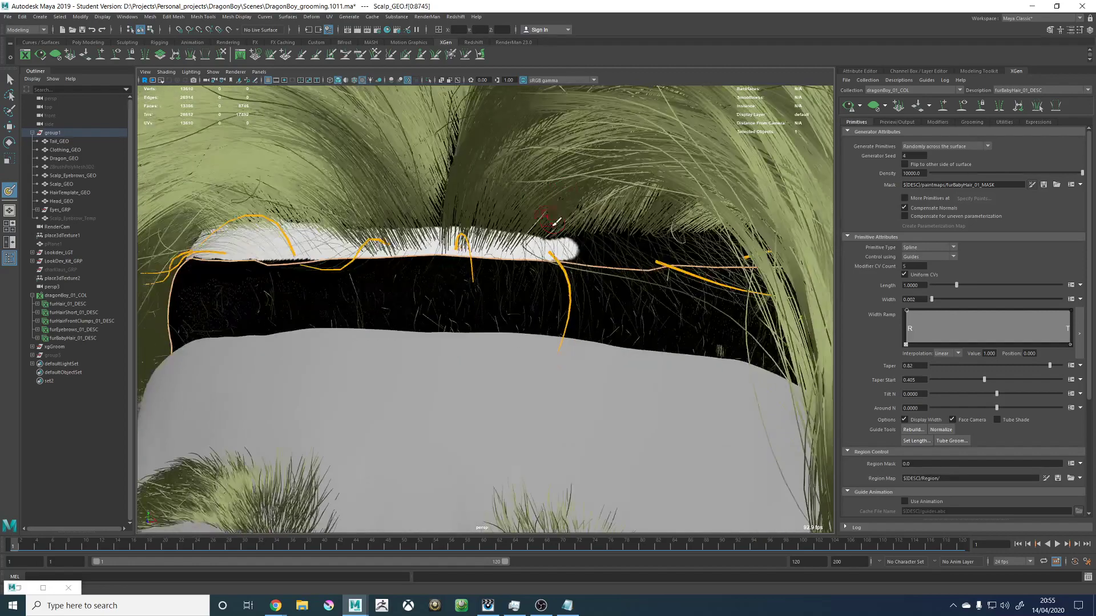
Step: Extend the white mask band along the other half of the hairline toward the character's left temple, filling the black gaps above the scalp edge
{"action": "left_click_drag", "start_coordinate": [657, 146], "coordinate": [551, 212], "text": "alt"}
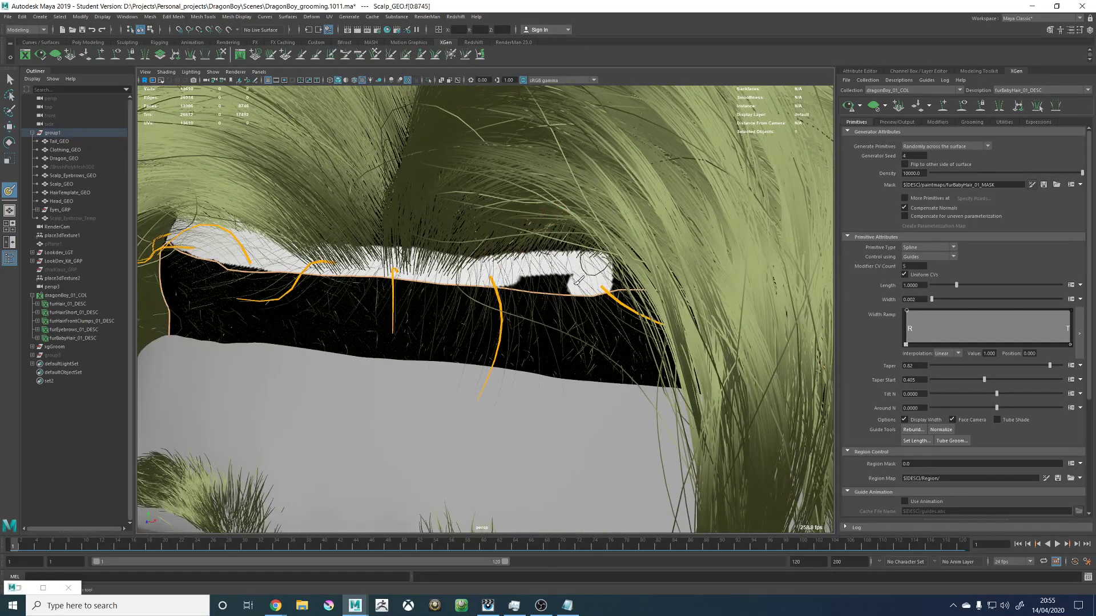
{"action": "left_click_drag", "start_coordinate": [584, 273], "coordinate": [605, 234], "text": "alt"}
{"action": "right_click_drag", "start_coordinate": [605, 234], "coordinate": [411, 188], "text": "alt"}
{"action": "middle_click_drag", "start_coordinate": [411, 188], "coordinate": [414, 220], "text": "alt"}
{"action": "right_click_drag", "start_coordinate": [570, 256], "coordinate": [756, 323], "text": "alt"}
{"action": "right_click_drag", "start_coordinate": [424, 263], "coordinate": [705, 250], "text": "alt"}
{"action": "left_click", "coordinate": [1004, 122]}
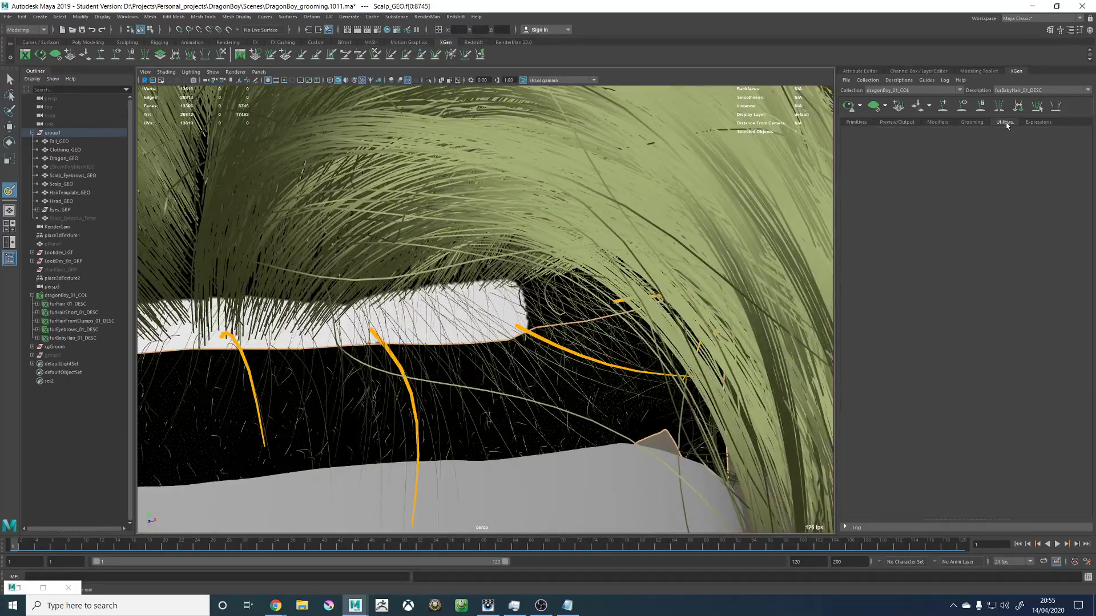
{"action": "left_click", "coordinate": [859, 121]}
Step: Continue painting the white mask band around the character's left temple, beneath the overhanging side hair
{"action": "scroll", "coordinate": [616, 308], "scroll_direction": "up", "scroll_amount": 2}
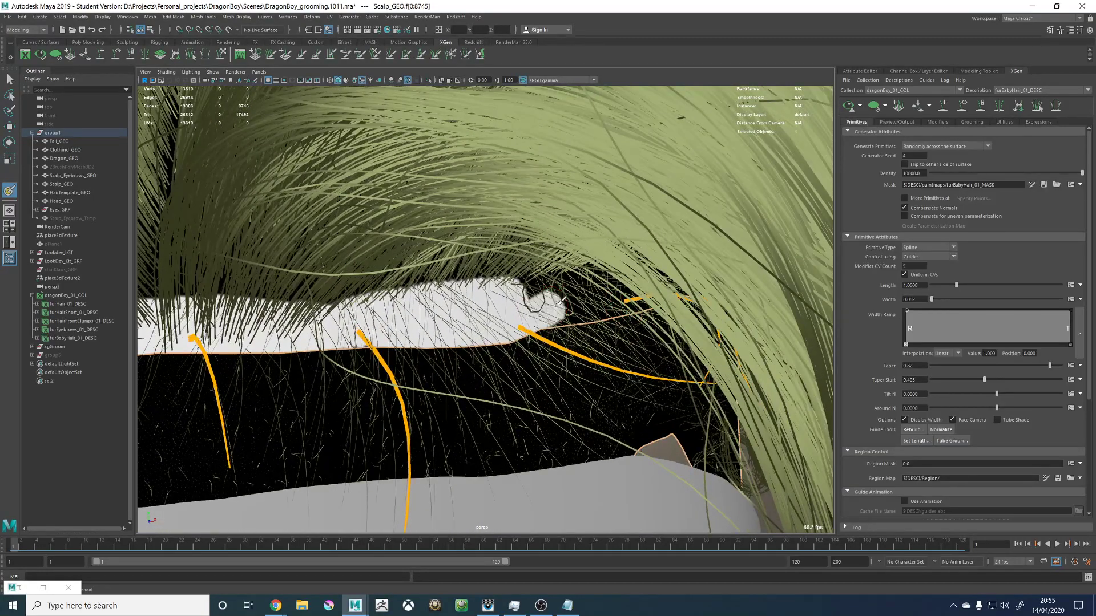
{"action": "scroll", "coordinate": [561, 301], "scroll_direction": "up", "scroll_amount": 10}
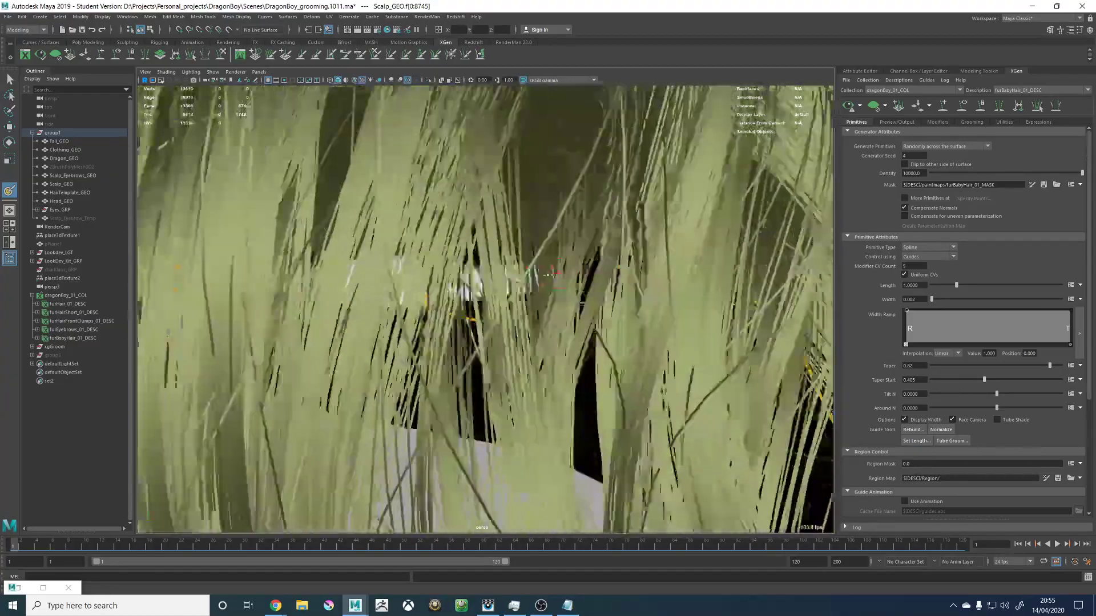
{"action": "mouse_move", "coordinate": [553, 274]}
{"action": "left_mouse_down", "text": "alt"}
{"action": "mouse_move", "coordinate": [668, 315]}
{"action": "mouse_move", "coordinate": [518, 281]}
{"action": "mouse_move", "coordinate": [545, 281]}
{"action": "mouse_move", "coordinate": [553, 254]}
{"action": "left_mouse_up", "text": "alt"}
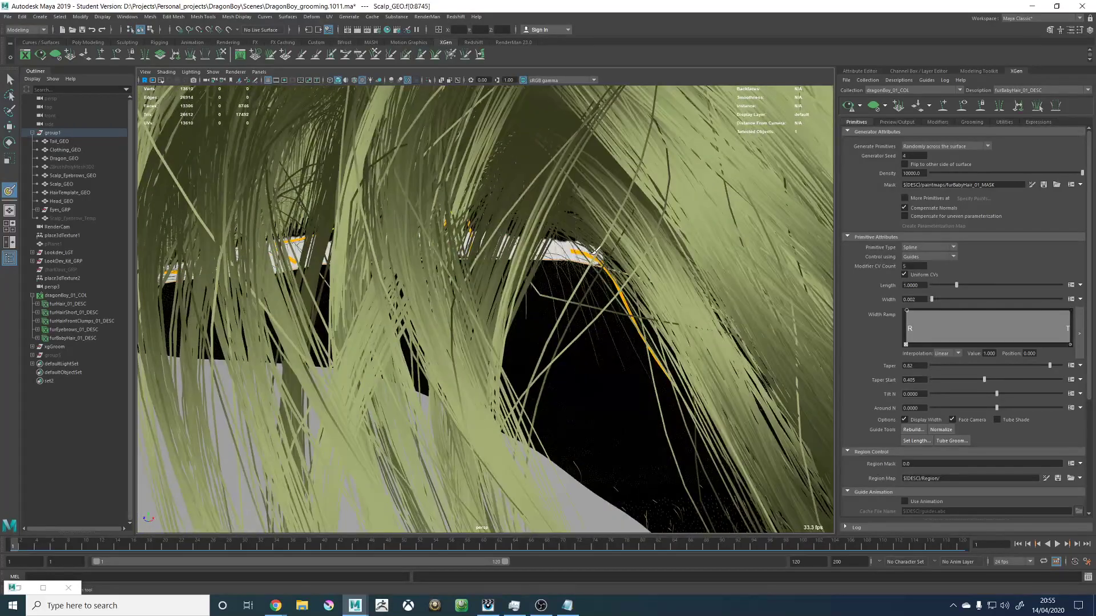
{"action": "mouse_move", "coordinate": [500, 231]}
{"action": "left_mouse_down", "text": "alt"}
{"action": "mouse_move", "coordinate": [513, 247]}
{"action": "mouse_move", "coordinate": [497, 236]}
{"action": "left_mouse_up", "text": "alt"}
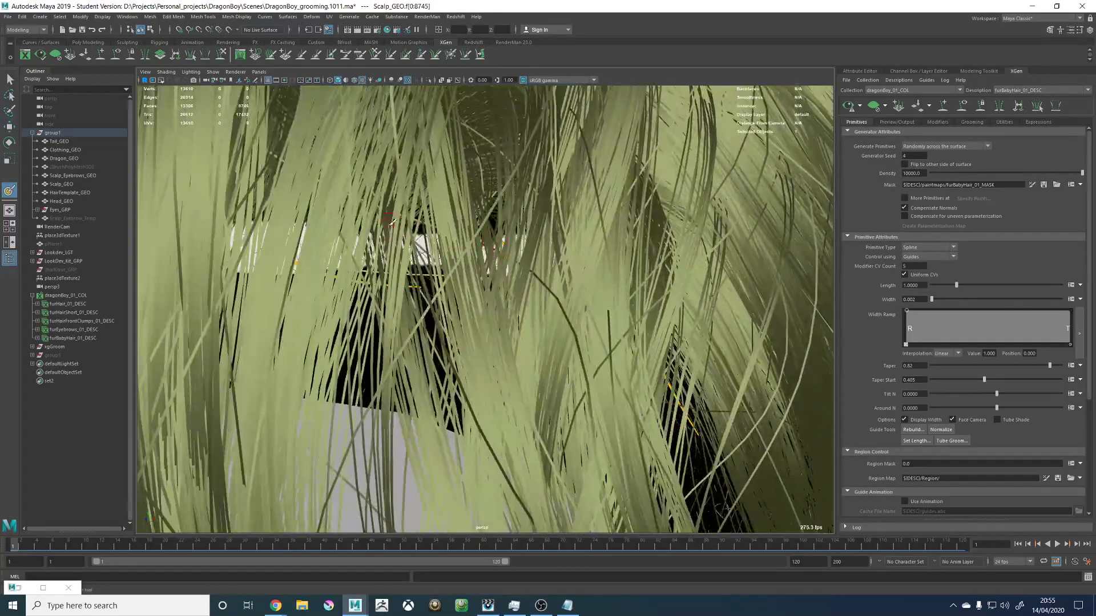
Step: Paint the furBabyHair_01_MASK white along the front hairline strip of the scalp, from one temple to the other
{"action": "left_click_drag", "start_coordinate": [575, 238], "coordinate": [534, 249], "text": "alt"}
{"action": "left_click_drag", "start_coordinate": [427, 293], "coordinate": [546, 290]}
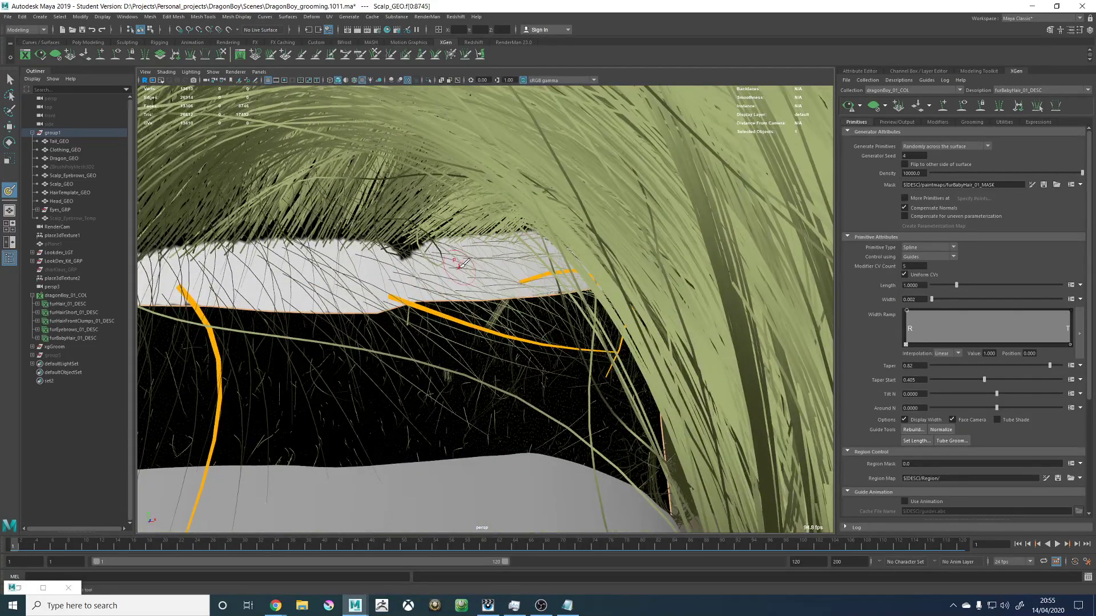
{"action": "mouse_move", "coordinate": [401, 254]}
{"action": "left_mouse_down"}
{"action": "mouse_move", "coordinate": [445, 255]}
{"action": "mouse_move", "coordinate": [360, 242]}
{"action": "mouse_move", "coordinate": [303, 251]}
{"action": "left_mouse_up"}
{"action": "right_click_drag", "start_coordinate": [460, 251], "coordinate": [399, 269], "text": "alt"}
{"action": "left_click_drag", "start_coordinate": [400, 268], "coordinate": [486, 274], "text": "alt"}
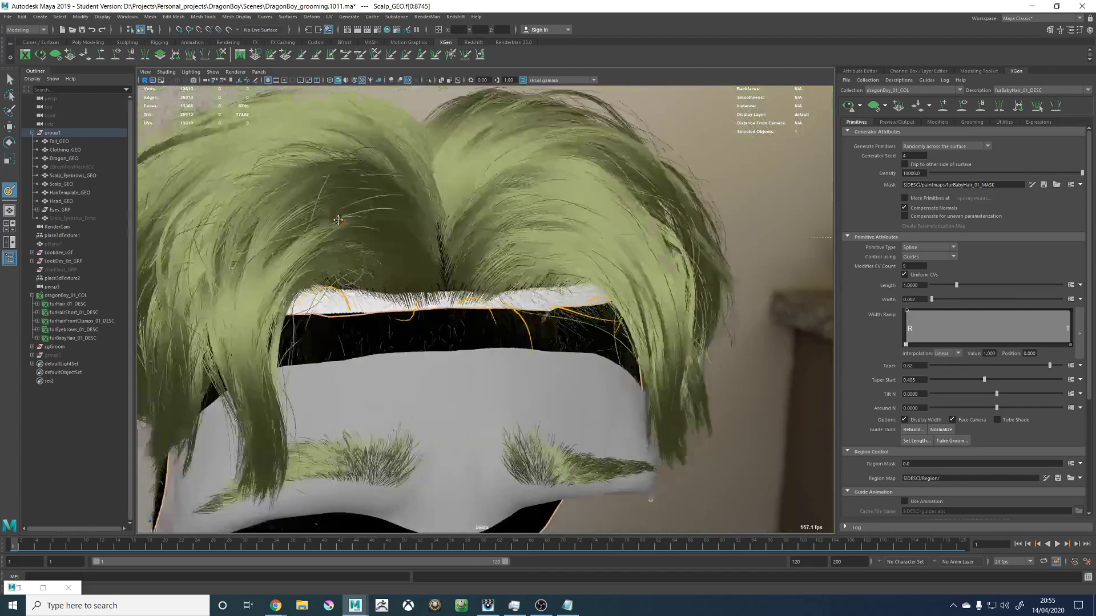
{"action": "right_click_drag", "start_coordinate": [486, 274], "coordinate": [610, 285], "text": "alt"}
{"action": "mouse_move", "coordinate": [611, 283]}
{"action": "left_mouse_down", "text": "alt"}
{"action": "mouse_move", "coordinate": [474, 279]}
{"action": "mouse_move", "coordinate": [701, 243]}
{"action": "mouse_move", "coordinate": [752, 261]}
{"action": "mouse_move", "coordinate": [811, 240]}
{"action": "left_mouse_up", "text": "alt"}
{"action": "right_click_drag", "start_coordinate": [758, 253], "coordinate": [480, 268], "text": "alt"}
{"action": "left_click_drag", "start_coordinate": [508, 291], "coordinate": [296, 301]}
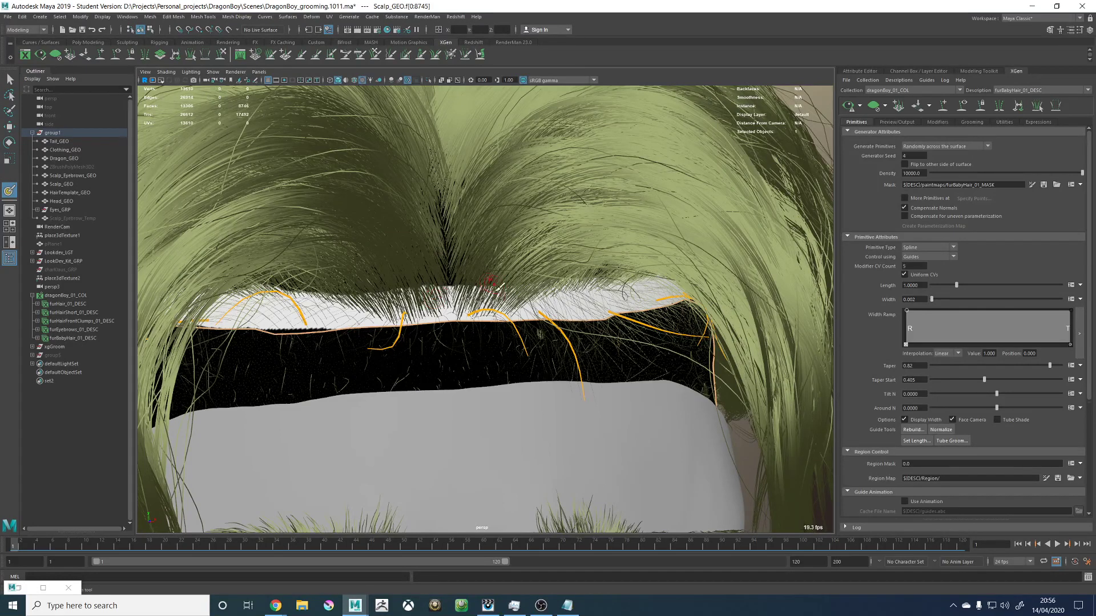
{"action": "middle_click_drag", "start_coordinate": [508, 295], "coordinate": [543, 263], "text": "alt"}
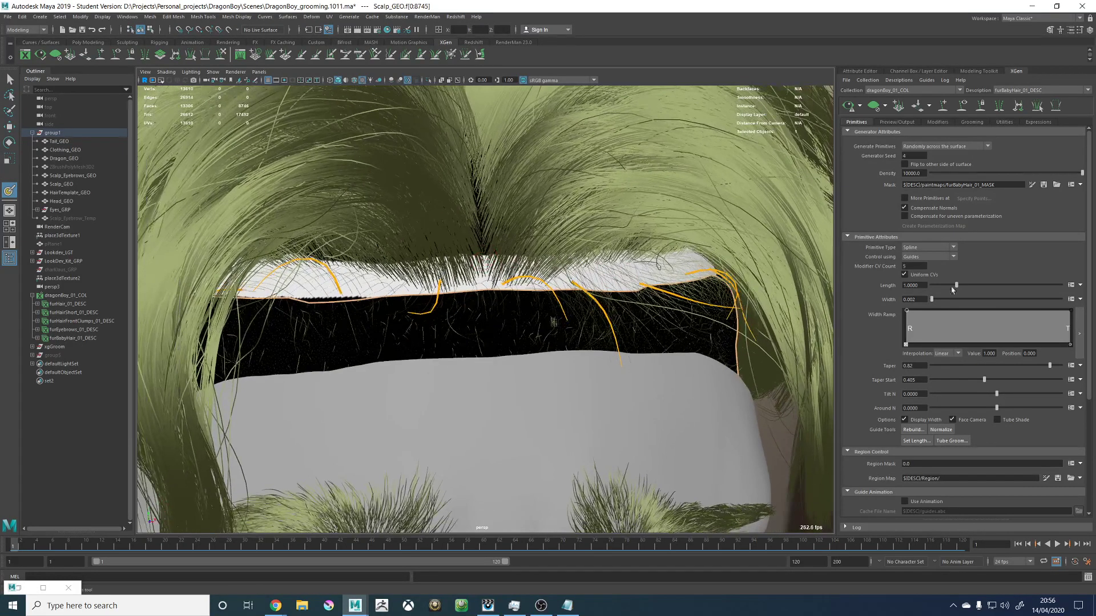
Step: Save the painted baby hair mask texture, leave the 3D Paint tool and deselect the scalp
{"action": "left_click", "coordinate": [1079, 32]}
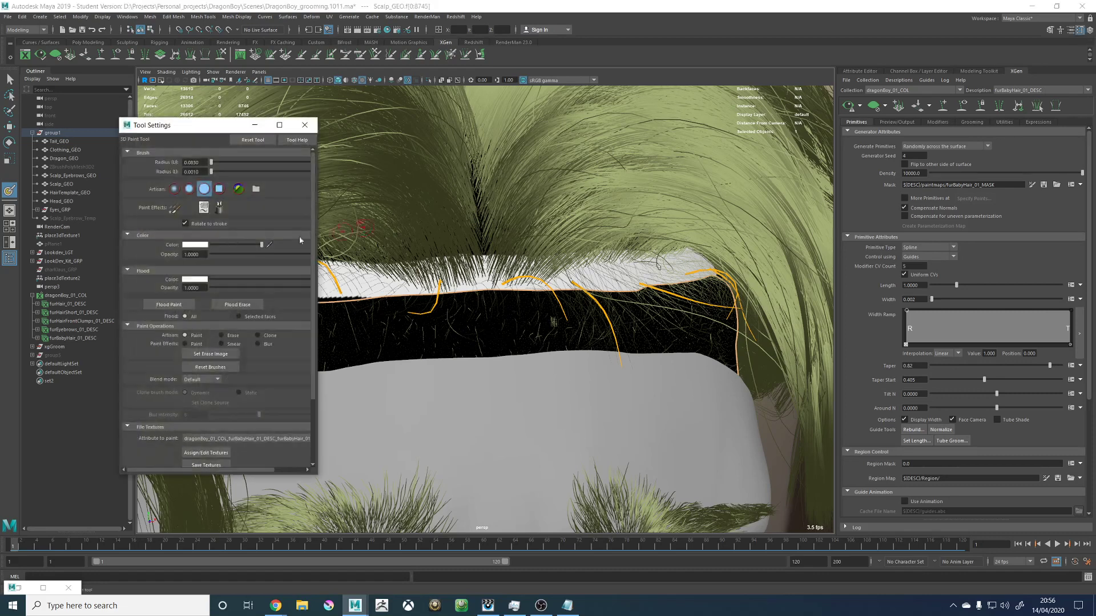
{"action": "scroll", "coordinate": [231, 398], "scroll_direction": "down", "scroll_amount": 2}
{"action": "left_click", "coordinate": [207, 415]}
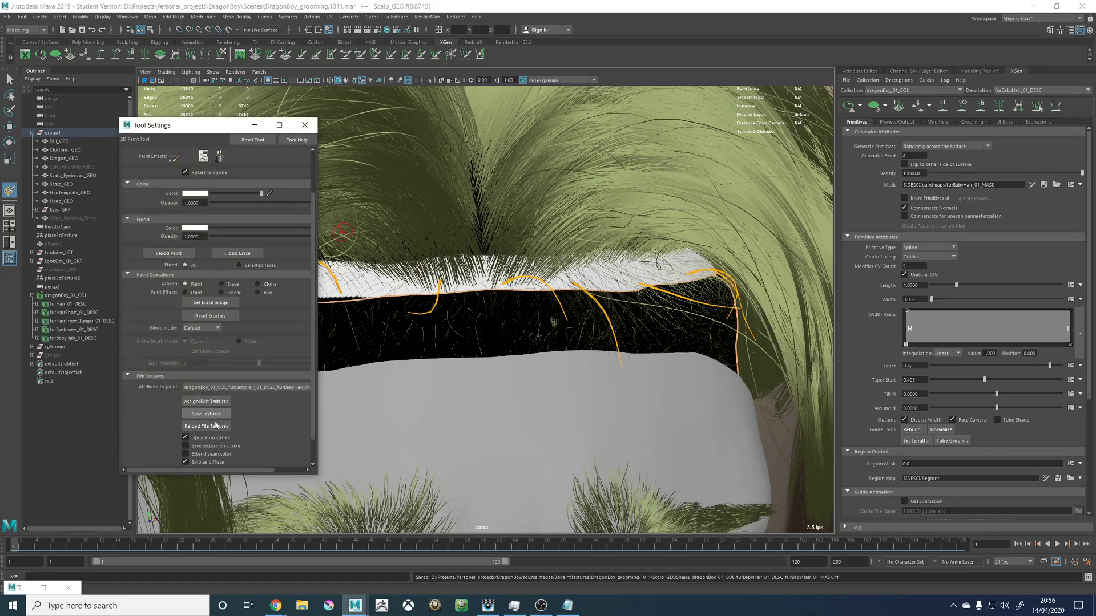
{"action": "left_click", "coordinate": [305, 124]}
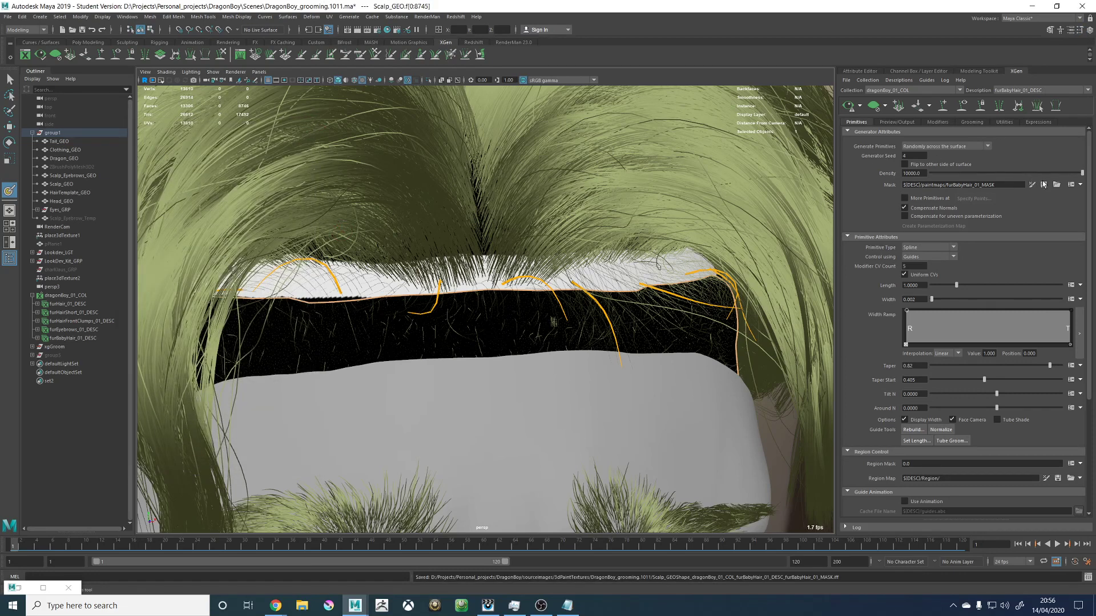
{"action": "mouse_move", "coordinate": [675, 240]}
{"action": "right_mouse_down", "text": "alt"}
{"action": "mouse_move", "coordinate": [658, 232]}
{"action": "mouse_move", "coordinate": [620, 247]}
{"action": "right_mouse_up", "text": "alt"}
{"action": "key", "text": "w"}
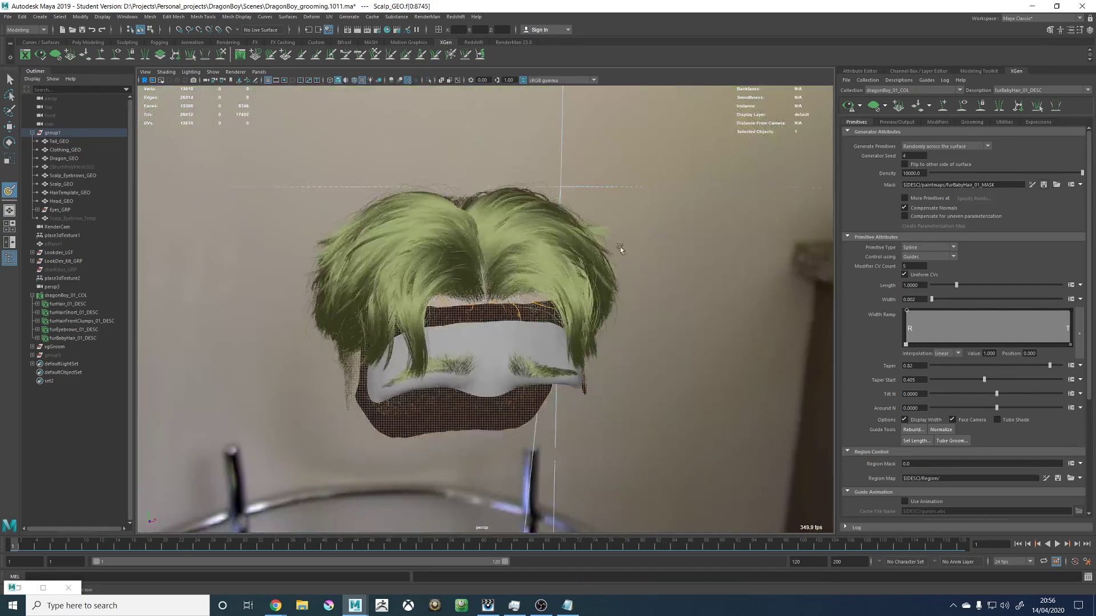
{"action": "left_click", "coordinate": [619, 247]}
{"action": "left_click_drag", "start_coordinate": [580, 270], "coordinate": [570, 269], "text": "alt"}
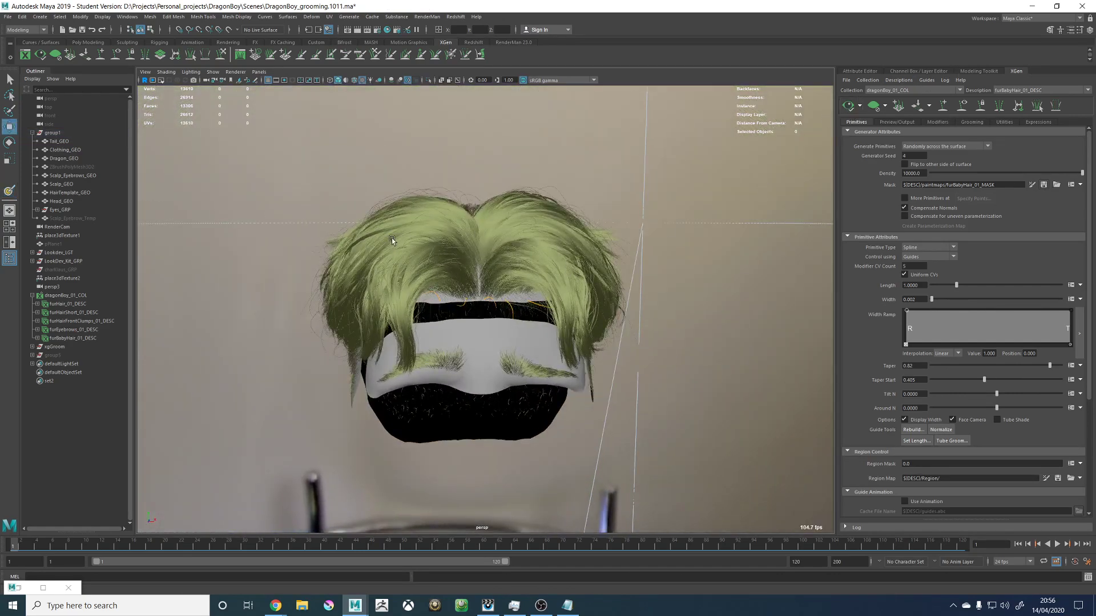
Step: Update the preview of furHairFrontClumps_01_DESC and return to the furBabyHair_01_DESC description
{"action": "right_click_drag", "start_coordinate": [392, 238], "coordinate": [765, 268], "text": "alt"}
{"action": "left_click", "coordinate": [1002, 92]}
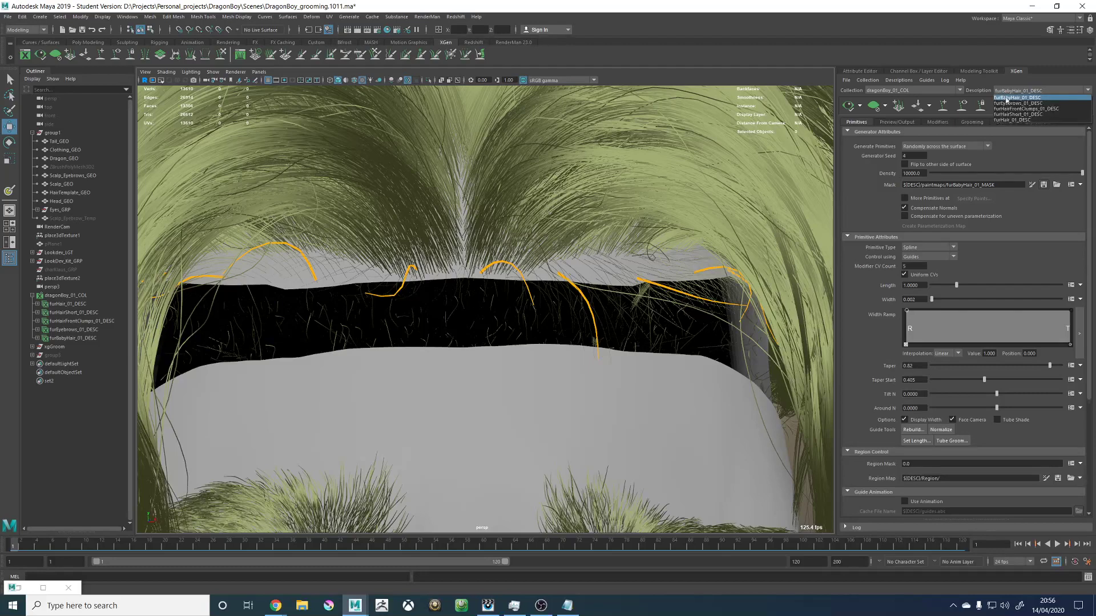
{"action": "left_click", "coordinate": [1025, 109]}
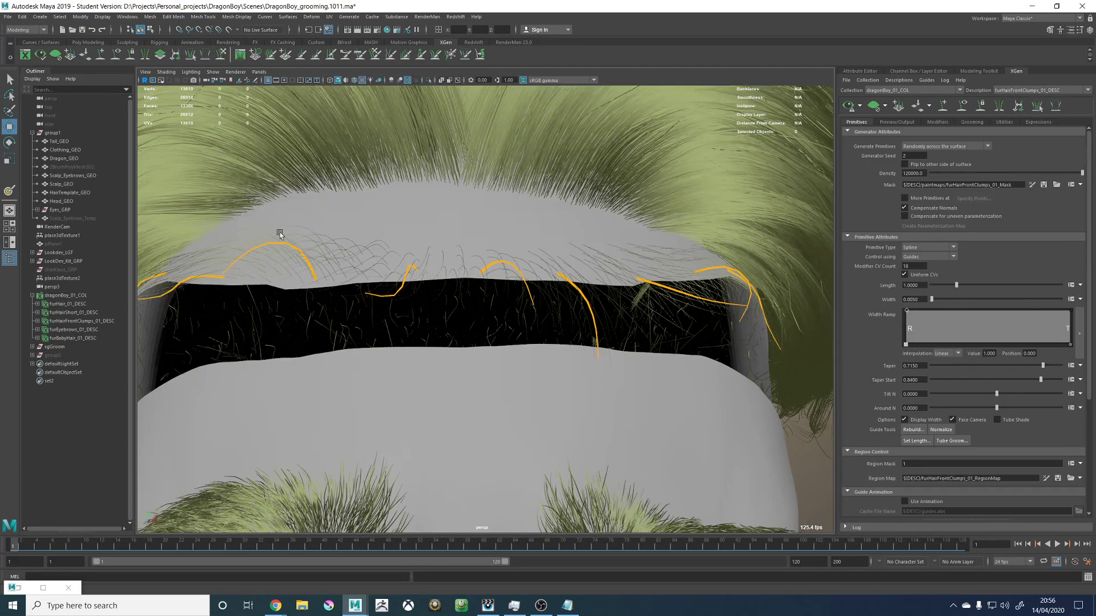
{"action": "right_click_drag", "start_coordinate": [279, 233], "coordinate": [587, 320], "text": "alt"}
{"action": "left_click_drag", "start_coordinate": [588, 319], "coordinate": [446, 303], "text": "alt"}
{"action": "right_click_drag", "start_coordinate": [445, 302], "coordinate": [362, 291], "text": "alt"}
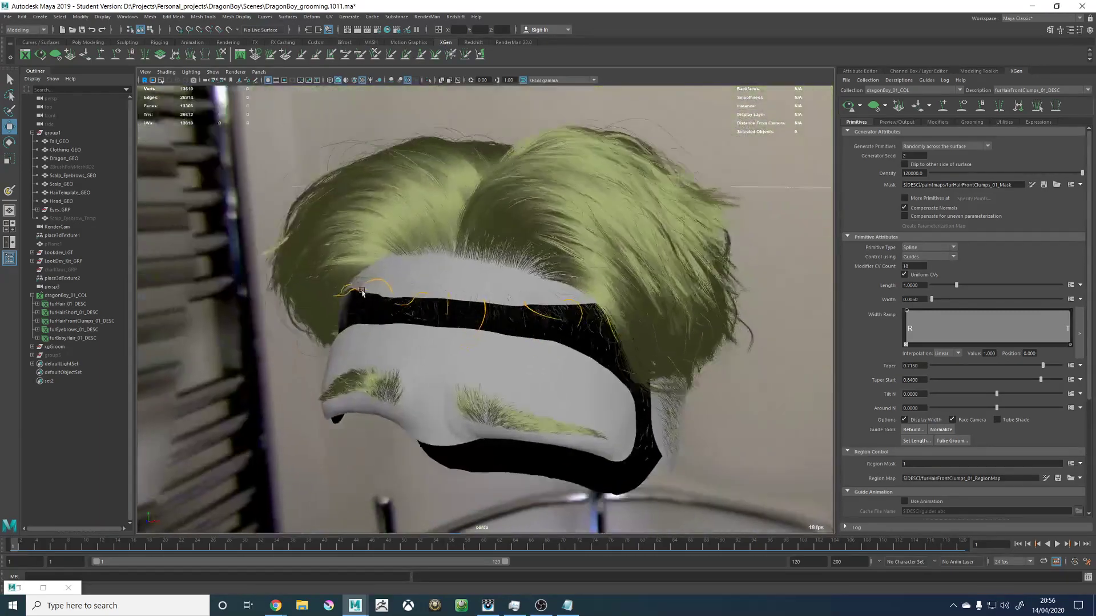
{"action": "left_click_drag", "start_coordinate": [362, 291], "coordinate": [381, 284], "text": "alt"}
{"action": "left_click", "coordinate": [1026, 90]}
{"action": "left_click", "coordinate": [1022, 109]}
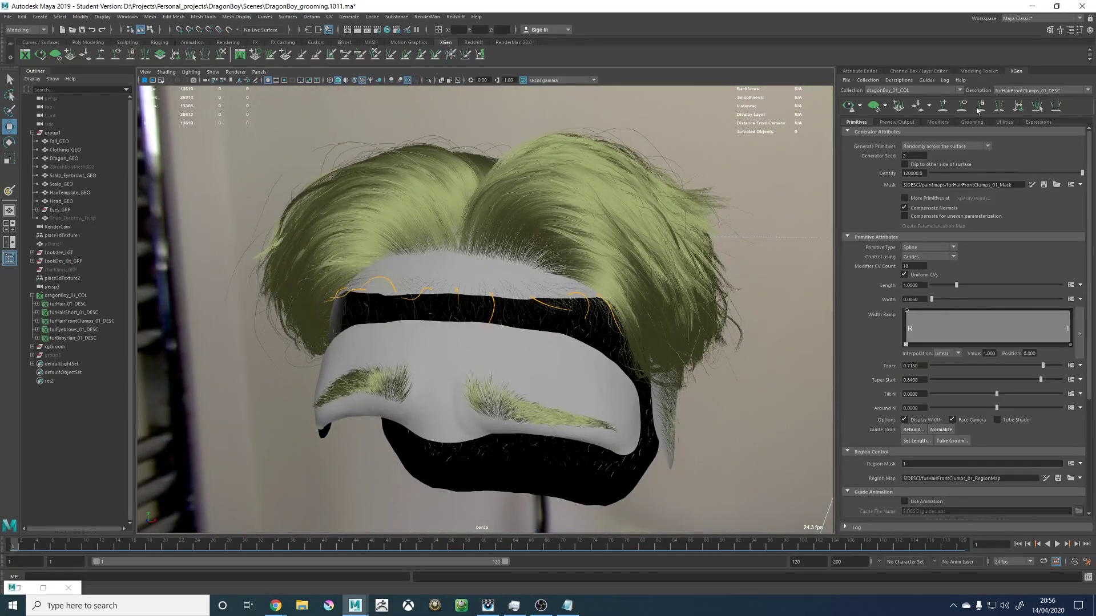
{"action": "left_click", "coordinate": [848, 106]}
{"action": "left_click", "coordinate": [1026, 90]}
{"action": "left_click", "coordinate": [1022, 124]}
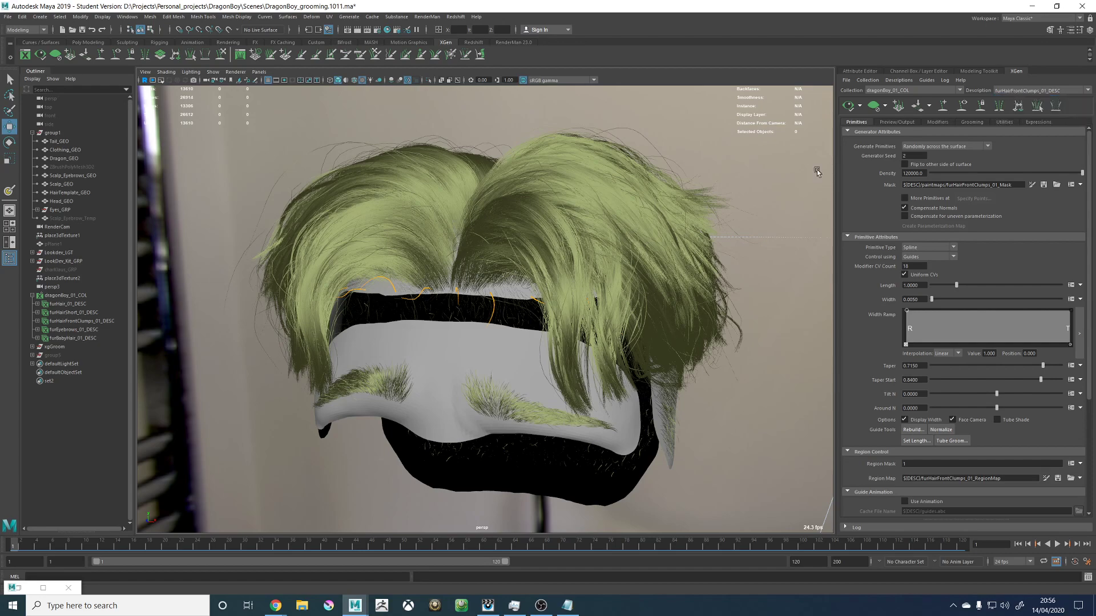
Step: Show the RenderGEO display layer, hide the ScalpGEO layer and clear the selection
{"action": "scroll", "coordinate": [454, 243], "scroll_direction": "up", "scroll_amount": 5}
{"action": "left_click_drag", "start_coordinate": [453, 244], "coordinate": [540, 238], "text": "alt"}
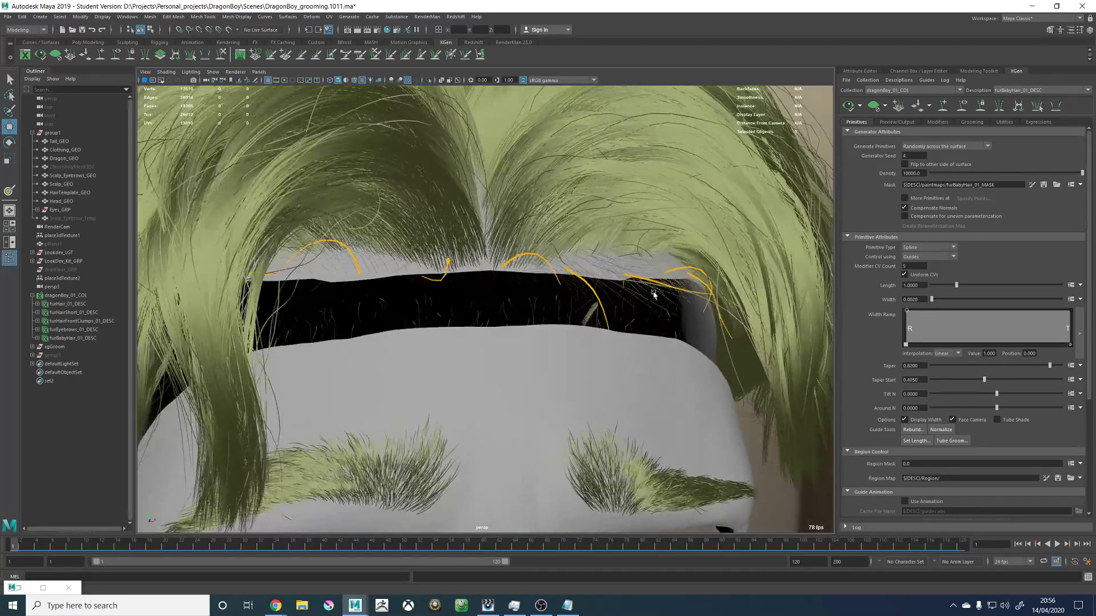
{"action": "left_click", "coordinate": [590, 287]}
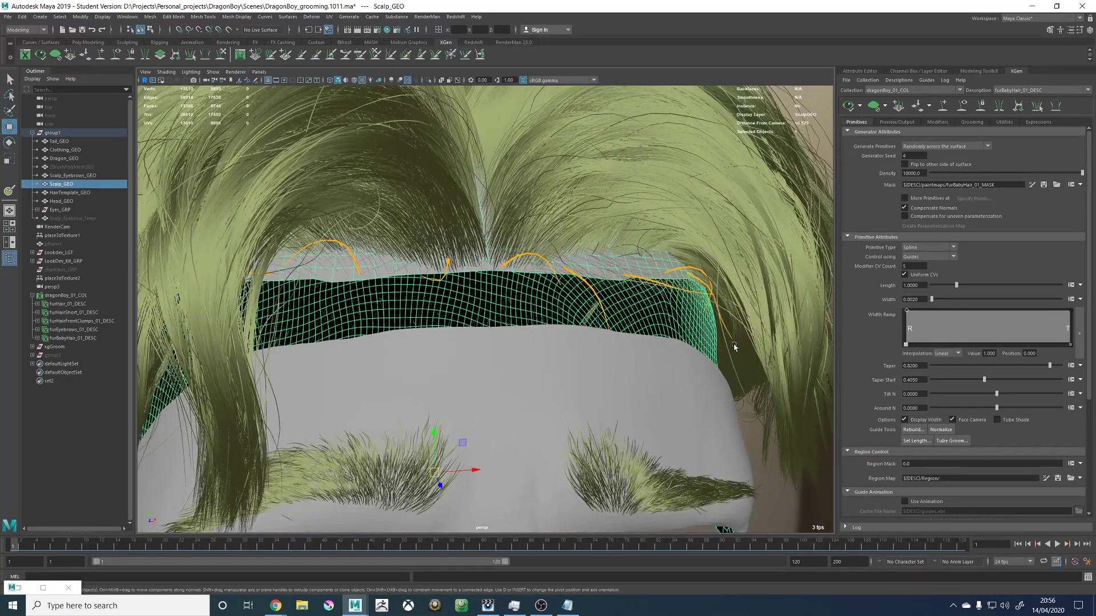
{"action": "left_click", "coordinate": [978, 73]}
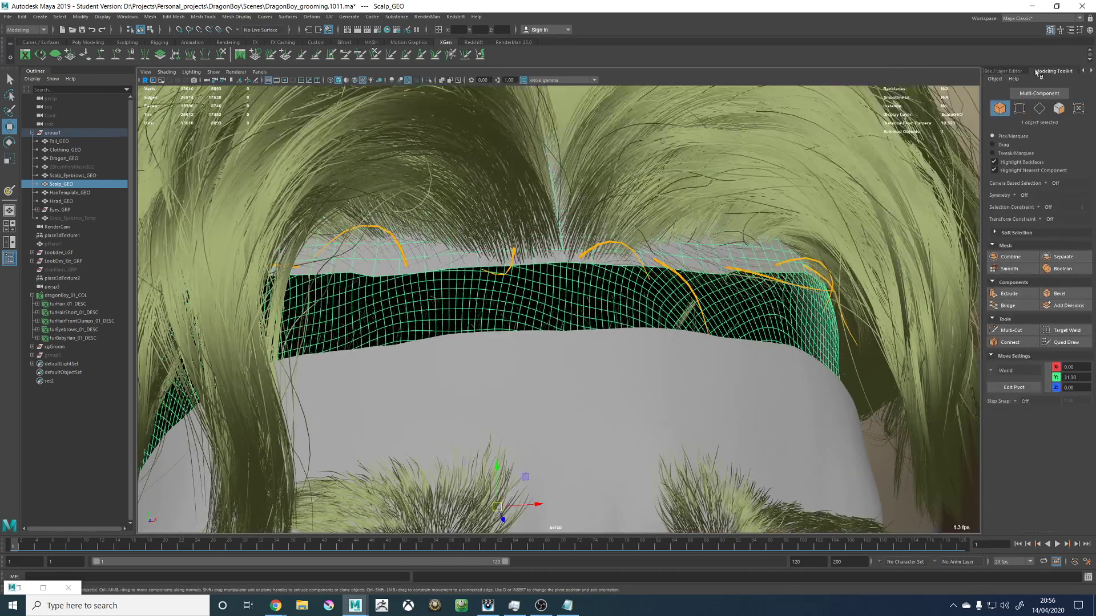
{"action": "left_click", "coordinate": [1020, 74]}
{"action": "left_click", "coordinate": [1014, 73]}
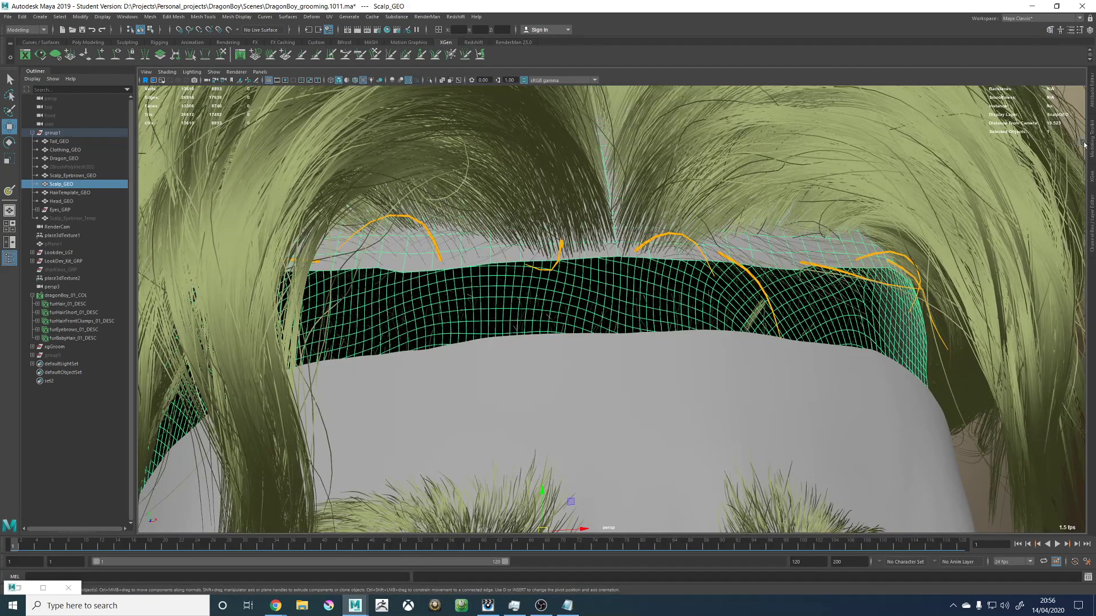
{"action": "left_click", "coordinate": [1092, 209]}
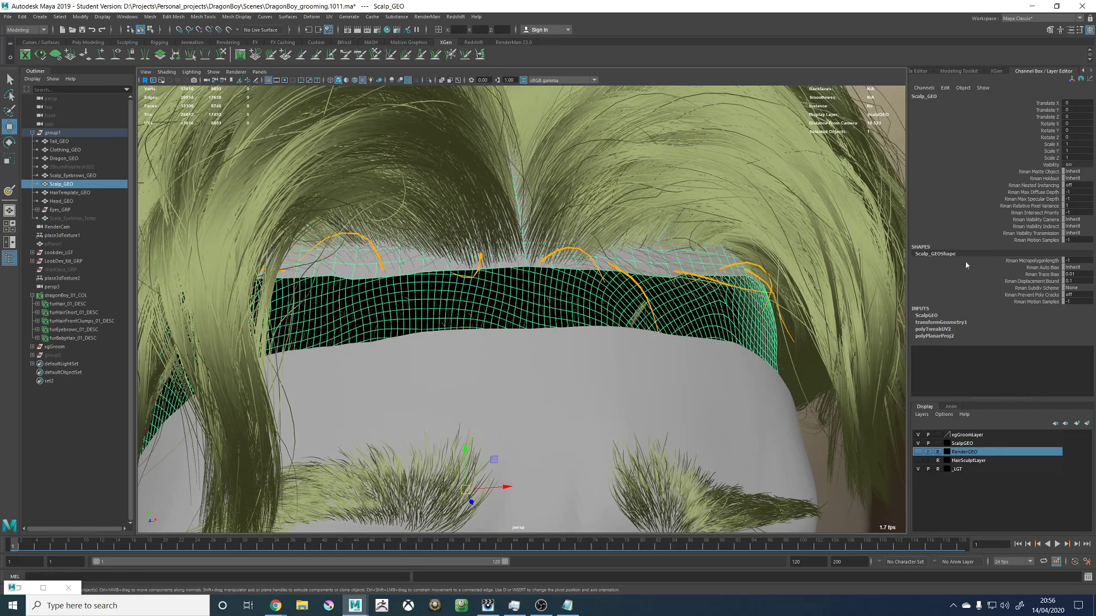
{"action": "left_click", "coordinate": [918, 452]}
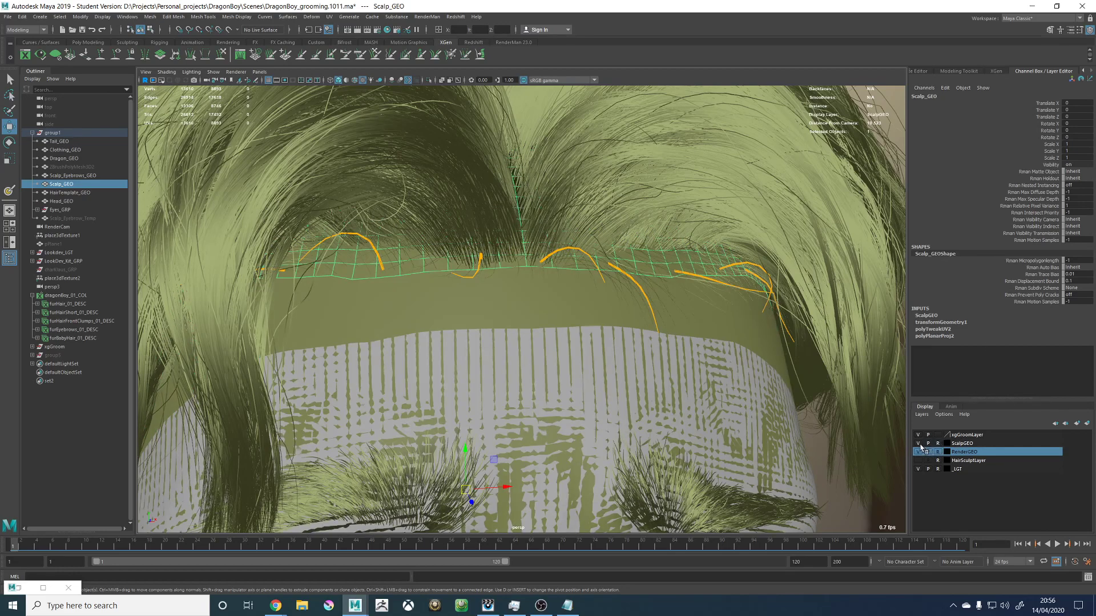
{"action": "left_click", "coordinate": [917, 444]}
{"action": "scroll", "coordinate": [802, 276], "scroll_direction": "down", "scroll_amount": 5}
{"action": "left_click", "coordinate": [801, 275]}
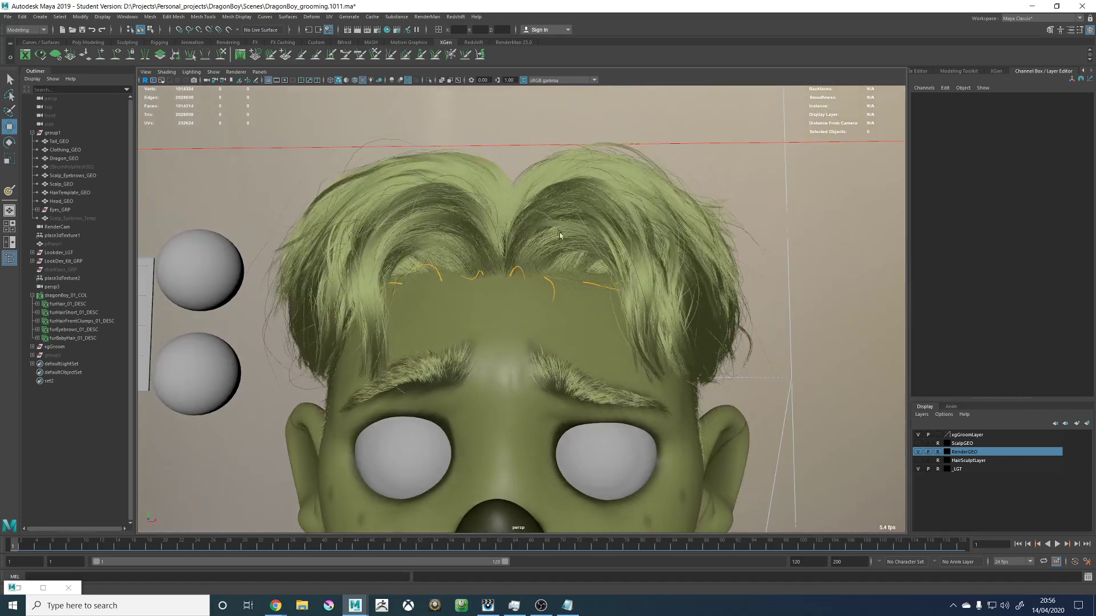
Step: Sculpt the baby hair guides on the character's left half of the forehead so they sweep up into the hair
{"action": "left_click", "coordinate": [220, 54]}
{"action": "right_click_drag", "start_coordinate": [562, 266], "coordinate": [629, 305], "text": "alt"}
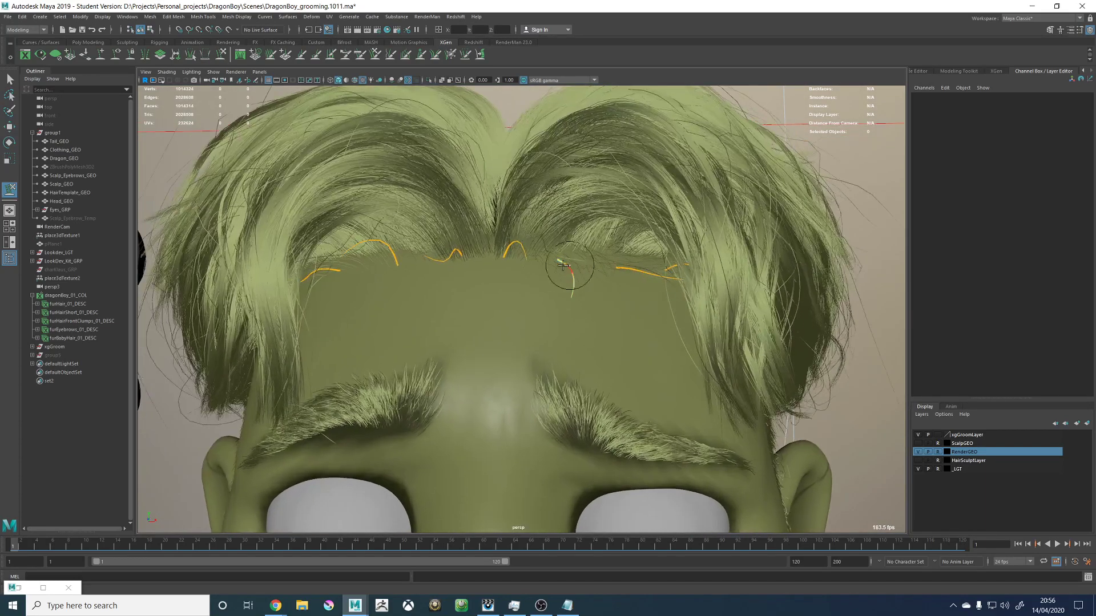
{"action": "left_click_drag", "start_coordinate": [572, 270], "coordinate": [585, 204]}
{"action": "mouse_move", "coordinate": [570, 286]}
{"action": "left_mouse_down"}
{"action": "mouse_move", "coordinate": [590, 238]}
{"action": "mouse_move", "coordinate": [624, 244]}
{"action": "mouse_move", "coordinate": [643, 299]}
{"action": "mouse_move", "coordinate": [677, 274]}
{"action": "left_mouse_up"}
{"action": "mouse_move", "coordinate": [682, 270]}
{"action": "left_mouse_down"}
{"action": "mouse_move", "coordinate": [696, 263]}
{"action": "mouse_move", "coordinate": [679, 227]}
{"action": "left_mouse_up"}
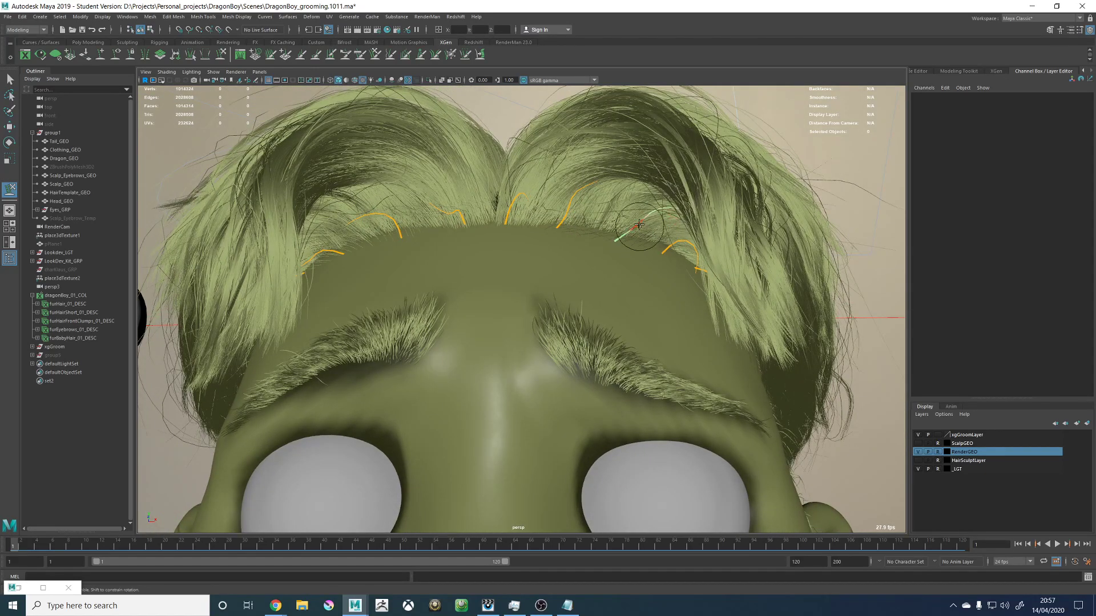
Step: Sculpt the baby hair guides near the character's right temple back towards the hair
{"action": "mouse_move", "coordinate": [645, 200]}
{"action": "left_mouse_down", "text": "alt"}
{"action": "mouse_move", "coordinate": [623, 233]}
{"action": "mouse_move", "coordinate": [645, 243]}
{"action": "mouse_move", "coordinate": [504, 295]}
{"action": "mouse_move", "coordinate": [521, 286]}
{"action": "mouse_move", "coordinate": [460, 274]}
{"action": "left_mouse_up", "text": "alt"}
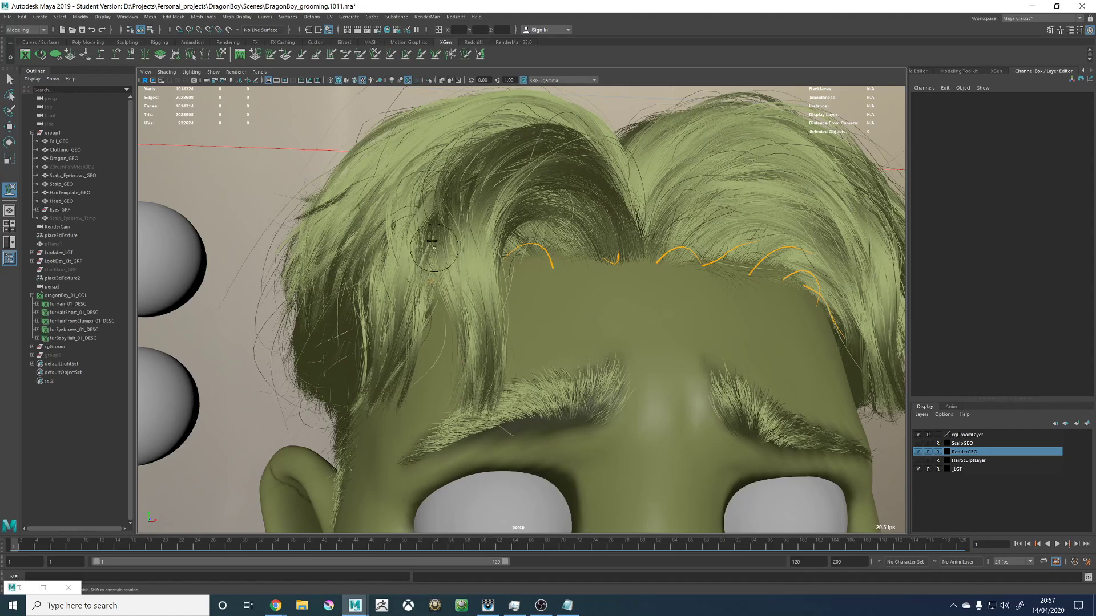
{"action": "mouse_move", "coordinate": [425, 223]}
{"action": "left_mouse_down", "text": "alt"}
{"action": "mouse_move", "coordinate": [447, 276]}
{"action": "mouse_move", "coordinate": [482, 212]}
{"action": "left_mouse_up", "text": "alt"}
{"action": "mouse_move", "coordinate": [450, 268]}
{"action": "left_mouse_down"}
{"action": "mouse_move", "coordinate": [462, 225]}
{"action": "mouse_move", "coordinate": [432, 257]}
{"action": "left_mouse_up"}
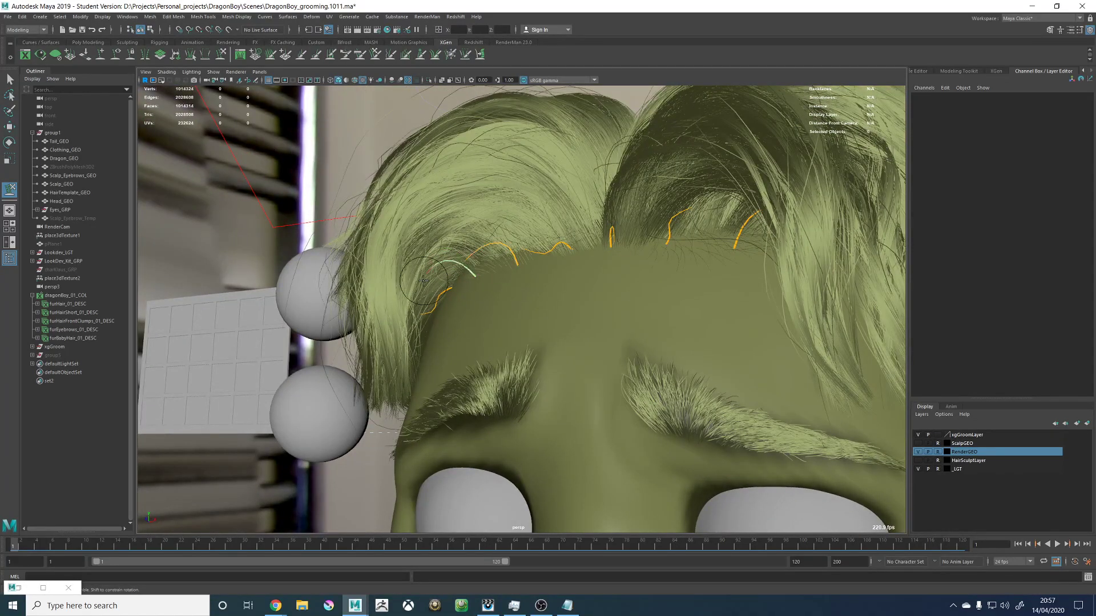
Step: Select all baby hair guides along the hairline and scale them uniformly to 1.46
{"action": "right_click_drag", "start_coordinate": [725, 290], "coordinate": [506, 289], "text": "alt"}
{"action": "key", "text": "w"}
{"action": "left_click_drag", "start_coordinate": [424, 272], "coordinate": [650, 338]}
{"action": "left_click_drag", "start_coordinate": [662, 365], "coordinate": [669, 343], "text": "alt"}
{"action": "key", "text": "r"}
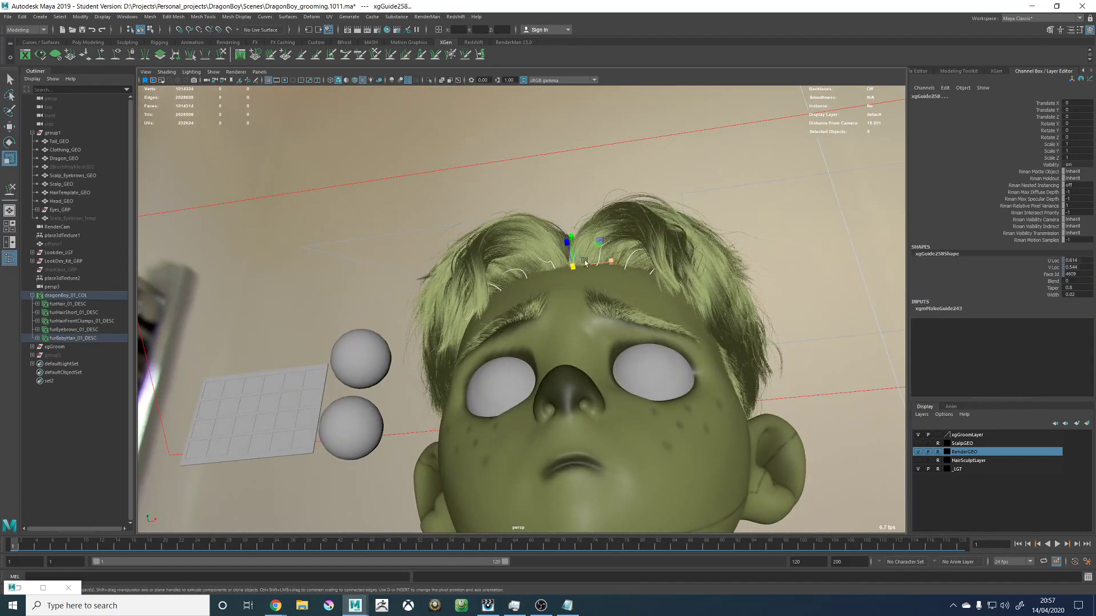
{"action": "left_click_drag", "start_coordinate": [573, 269], "coordinate": [588, 268]}
{"action": "left_click_drag", "start_coordinate": [583, 213], "coordinate": [599, 230], "text": "alt"}
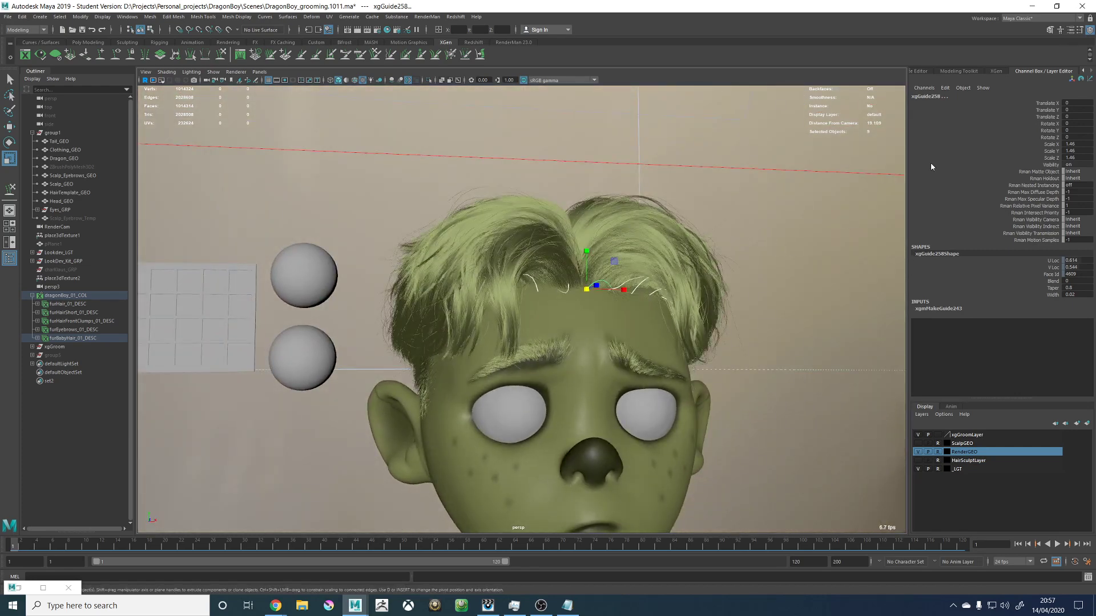
Step: Rebuild the selected baby hair guides through the XGen guide tools, confirming the CV count
{"action": "left_click", "coordinate": [998, 71]}
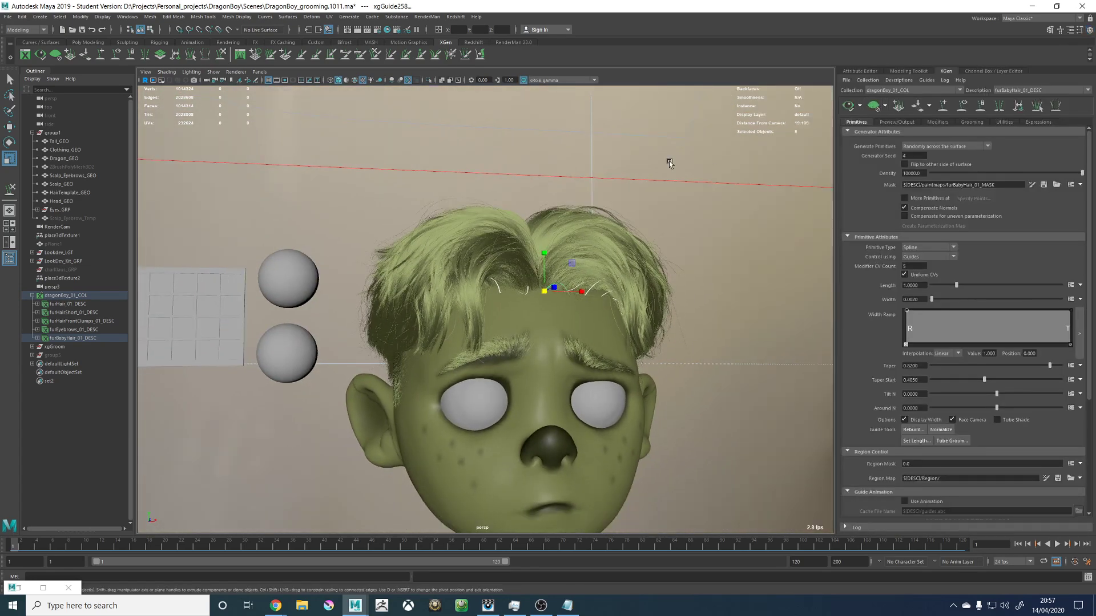
{"action": "scroll", "coordinate": [667, 164], "scroll_direction": "up", "scroll_amount": 6}
{"action": "scroll", "coordinate": [638, 242], "scroll_direction": "down", "scroll_amount": 5}
{"action": "mouse_move", "coordinate": [646, 247]}
{"action": "left_mouse_down", "text": "alt"}
{"action": "mouse_move", "coordinate": [514, 229]}
{"action": "mouse_move", "coordinate": [555, 242]}
{"action": "mouse_move", "coordinate": [558, 264]}
{"action": "mouse_move", "coordinate": [500, 218]}
{"action": "mouse_move", "coordinate": [576, 228]}
{"action": "mouse_move", "coordinate": [571, 243]}
{"action": "mouse_move", "coordinate": [545, 235]}
{"action": "mouse_move", "coordinate": [558, 296]}
{"action": "left_mouse_up", "text": "alt"}
{"action": "left_click", "coordinate": [225, 54]}
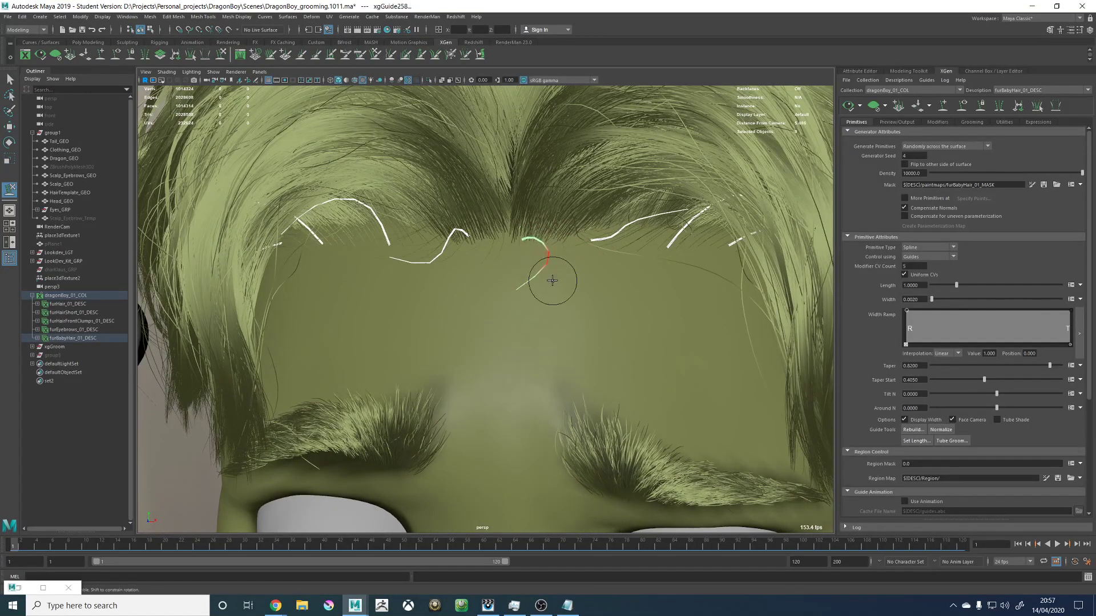
{"action": "scroll", "coordinate": [548, 279], "scroll_direction": "down", "scroll_amount": 5}
{"action": "key", "text": "w"}
{"action": "scroll", "coordinate": [547, 274], "scroll_direction": "down", "scroll_amount": 5}
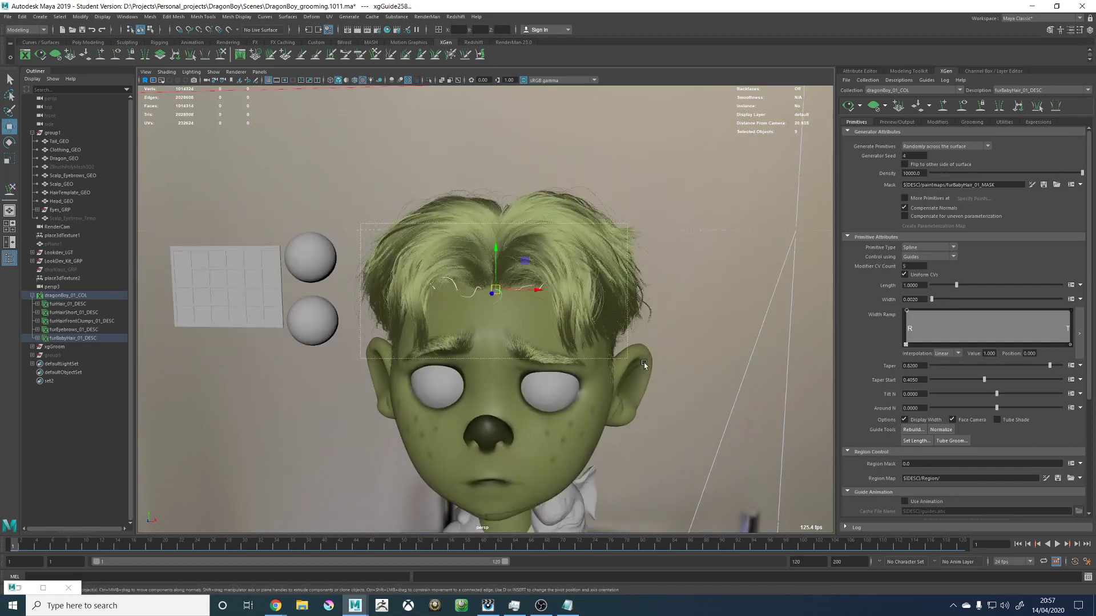
{"action": "left_click_drag", "start_coordinate": [608, 379], "coordinate": [607, 348], "text": "alt"}
{"action": "scroll", "coordinate": [608, 347], "scroll_direction": "up", "scroll_amount": 5}
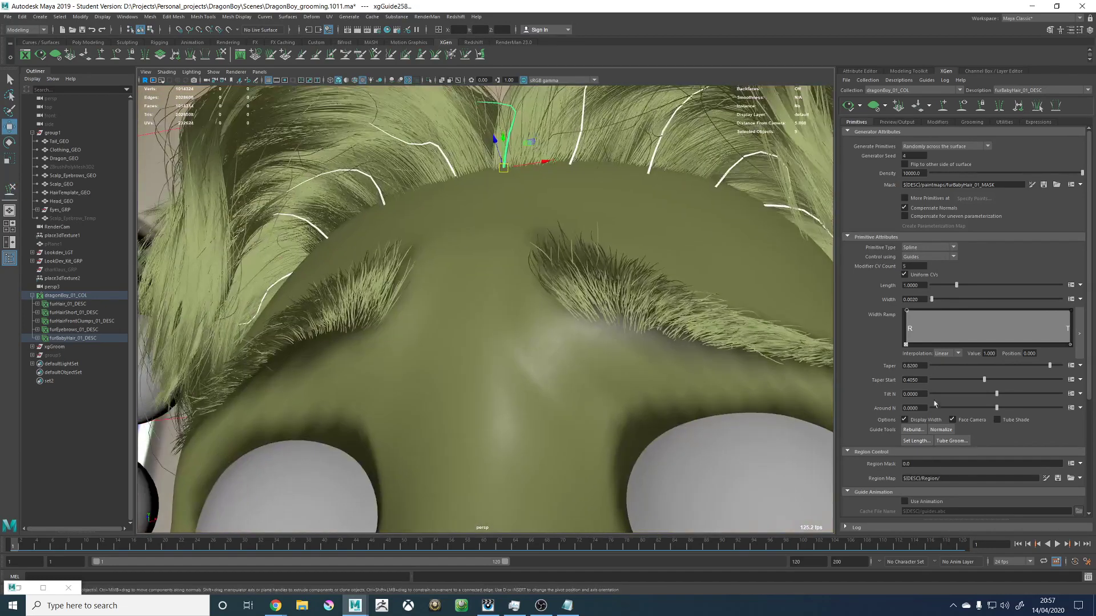
{"action": "left_click", "coordinate": [913, 429]}
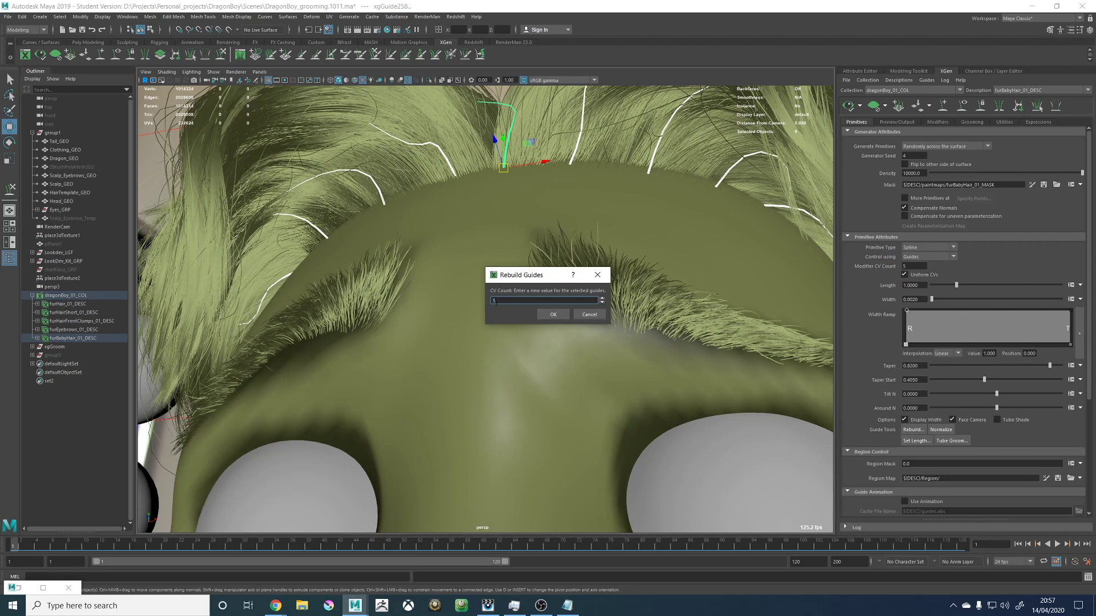
{"action": "left_click", "coordinate": [553, 314]}
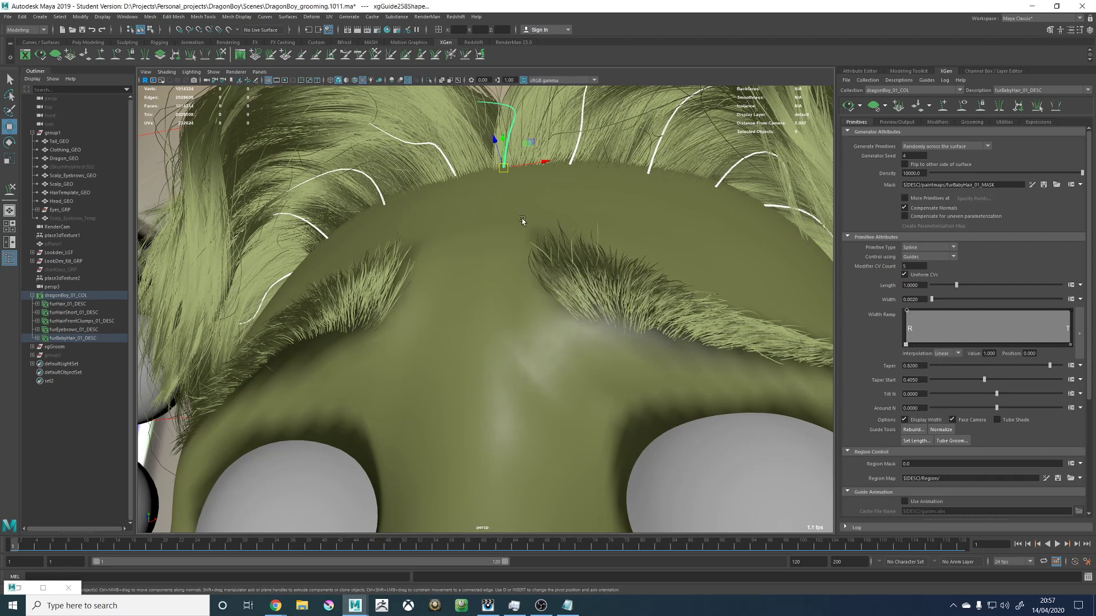
Step: Sculpt the baby hair guides along the forehead hairline into softer curves with the Sculpt Guides tool
{"action": "middle_click_drag", "start_coordinate": [522, 218], "coordinate": [557, 289], "text": "alt"}
{"action": "left_click", "coordinate": [220, 55]}
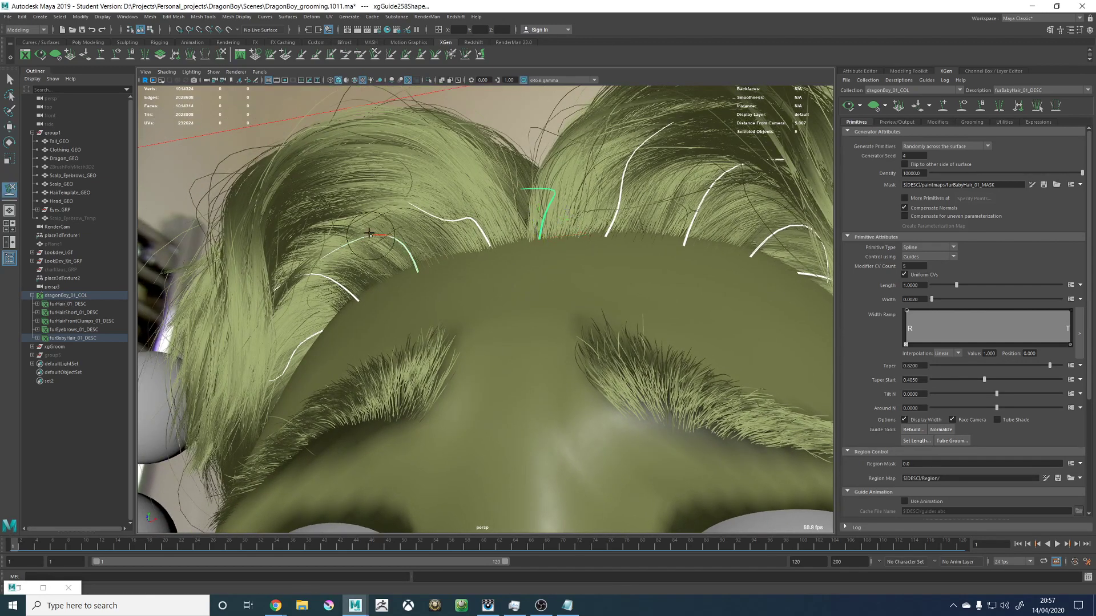
{"action": "mouse_move", "coordinate": [370, 233]}
{"action": "left_mouse_down"}
{"action": "mouse_move", "coordinate": [364, 216]}
{"action": "mouse_move", "coordinate": [348, 216]}
{"action": "left_mouse_up"}
{"action": "mouse_move", "coordinate": [357, 260]}
{"action": "left_mouse_down", "text": "alt"}
{"action": "mouse_move", "coordinate": [342, 271]}
{"action": "mouse_move", "coordinate": [395, 255]}
{"action": "mouse_move", "coordinate": [389, 264]}
{"action": "left_mouse_up", "text": "alt"}
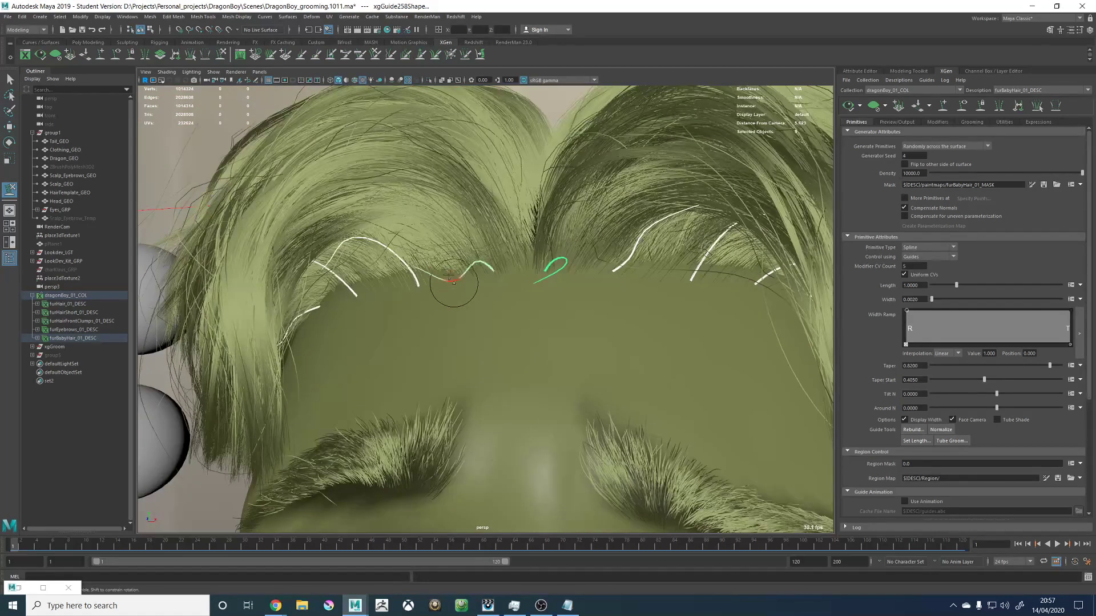
{"action": "mouse_move", "coordinate": [470, 272]}
{"action": "left_mouse_down", "text": "alt"}
{"action": "mouse_move", "coordinate": [450, 268]}
{"action": "mouse_move", "coordinate": [442, 248]}
{"action": "mouse_move", "coordinate": [457, 252]}
{"action": "mouse_move", "coordinate": [428, 258]}
{"action": "mouse_move", "coordinate": [431, 244]}
{"action": "mouse_move", "coordinate": [405, 230]}
{"action": "mouse_move", "coordinate": [496, 245]}
{"action": "left_mouse_up", "text": "alt"}
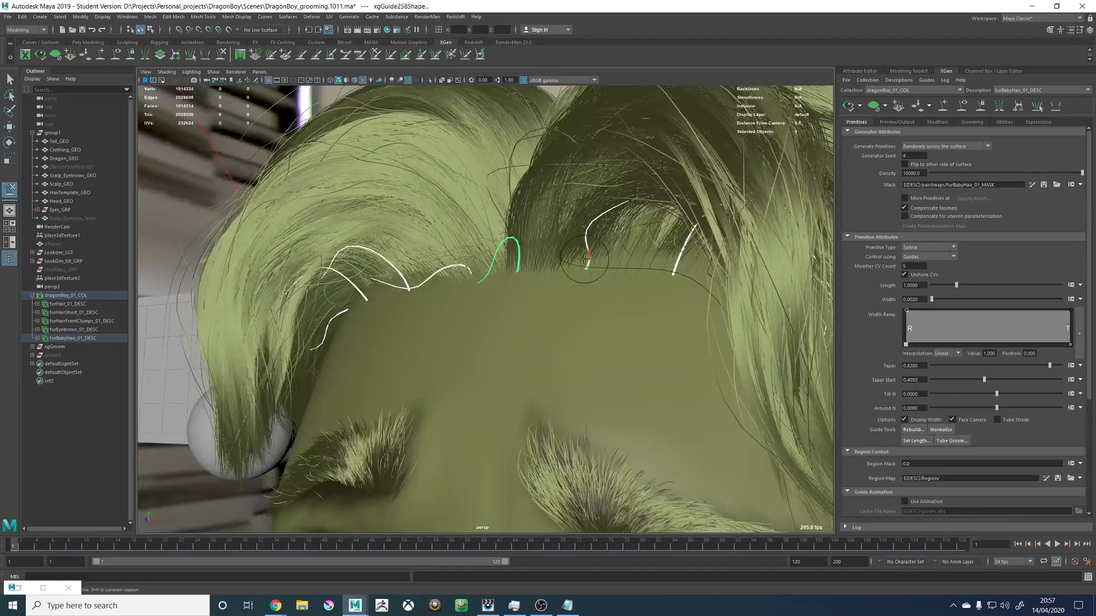
{"action": "mouse_move", "coordinate": [588, 254]}
{"action": "left_mouse_down", "text": "alt"}
{"action": "mouse_move", "coordinate": [619, 188]}
{"action": "mouse_move", "coordinate": [588, 289]}
{"action": "mouse_move", "coordinate": [558, 272]}
{"action": "mouse_move", "coordinate": [557, 255]}
{"action": "mouse_move", "coordinate": [589, 261]}
{"action": "mouse_move", "coordinate": [580, 252]}
{"action": "mouse_move", "coordinate": [560, 286]}
{"action": "mouse_move", "coordinate": [580, 296]}
{"action": "mouse_move", "coordinate": [592, 284]}
{"action": "mouse_move", "coordinate": [569, 281]}
{"action": "left_mouse_up", "text": "alt"}
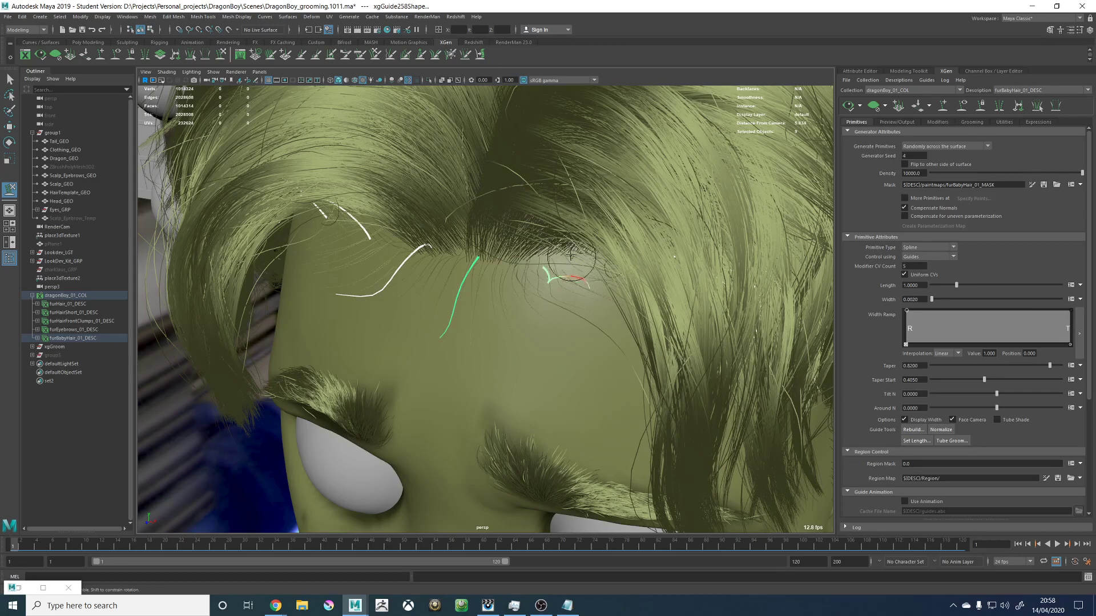
{"action": "left_click_drag", "start_coordinate": [543, 289], "coordinate": [609, 266], "text": "alt"}
{"action": "scroll", "coordinate": [595, 255], "scroll_direction": "down", "scroll_amount": 5}
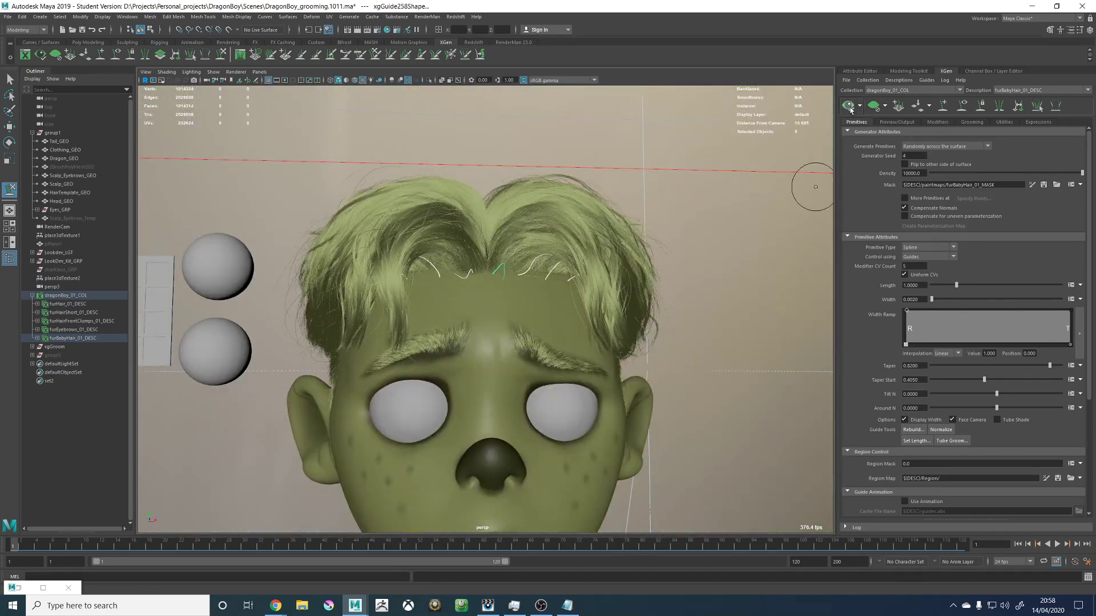
Step: Hide the baby hair guides so only the hair preview shows on the forehead
{"action": "left_click_drag", "start_coordinate": [605, 214], "coordinate": [577, 249], "text": "alt"}
{"action": "right_click_drag", "start_coordinate": [578, 249], "coordinate": [707, 277], "text": "alt"}
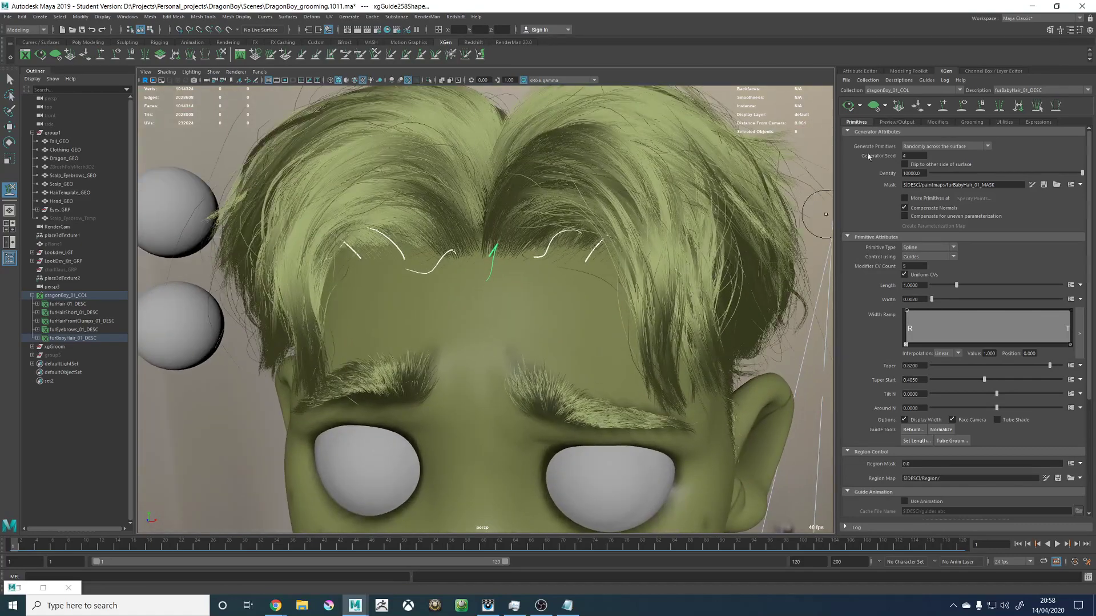
{"action": "left_click", "coordinate": [962, 106]}
{"action": "mouse_move", "coordinate": [575, 192]}
{"action": "left_mouse_down", "text": "alt"}
{"action": "mouse_move", "coordinate": [614, 206]}
{"action": "mouse_move", "coordinate": [595, 225]}
{"action": "mouse_move", "coordinate": [567, 193]}
{"action": "mouse_move", "coordinate": [610, 202]}
{"action": "left_mouse_up", "text": "alt"}
Step: Add a Cut modifier to furBabyHair_01_DESC with the amount rand(0.0,0.8) and update the hair preview
{"action": "left_click", "coordinate": [937, 122]}
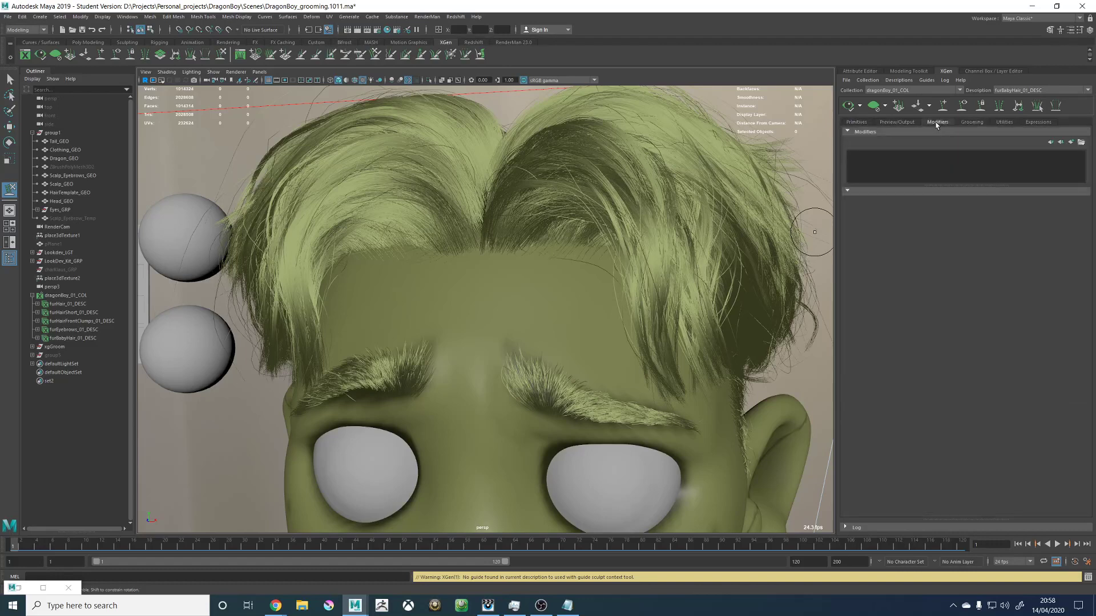
{"action": "left_click", "coordinate": [1070, 142]}
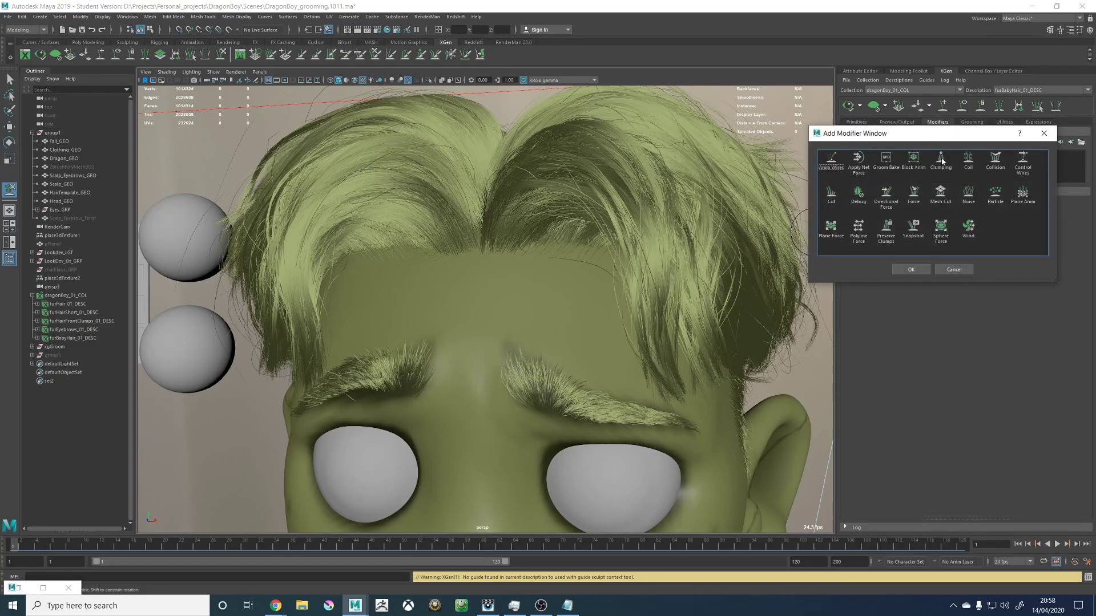
{"action": "left_click", "coordinate": [911, 269]}
{"action": "scroll", "coordinate": [588, 298], "scroll_direction": "up", "scroll_amount": 6}
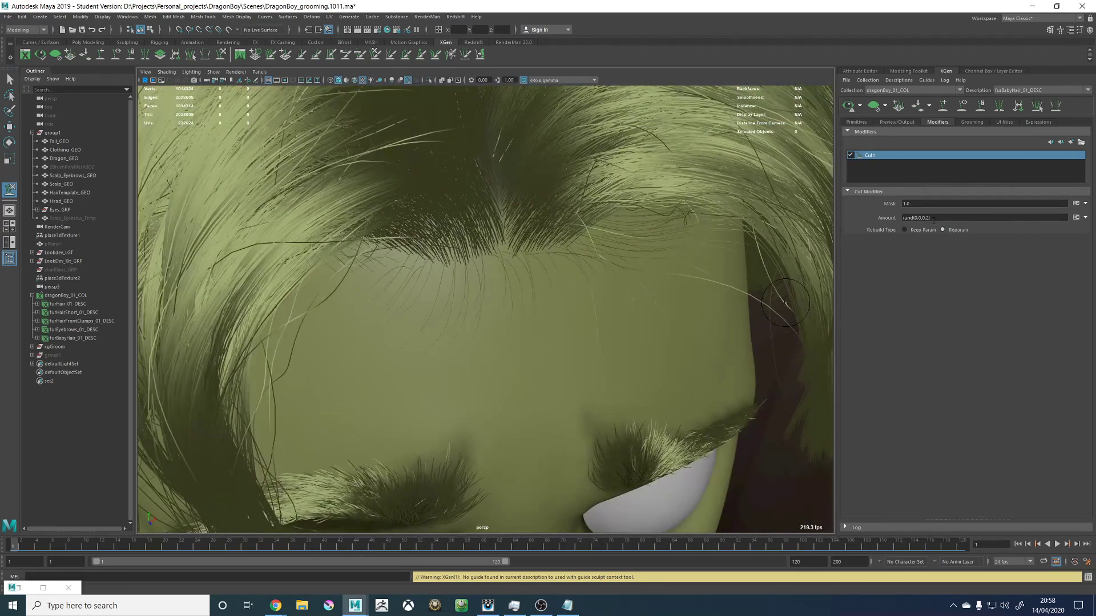
{"action": "left_click", "coordinate": [934, 219]}
{"action": "left_click", "coordinate": [916, 205]}
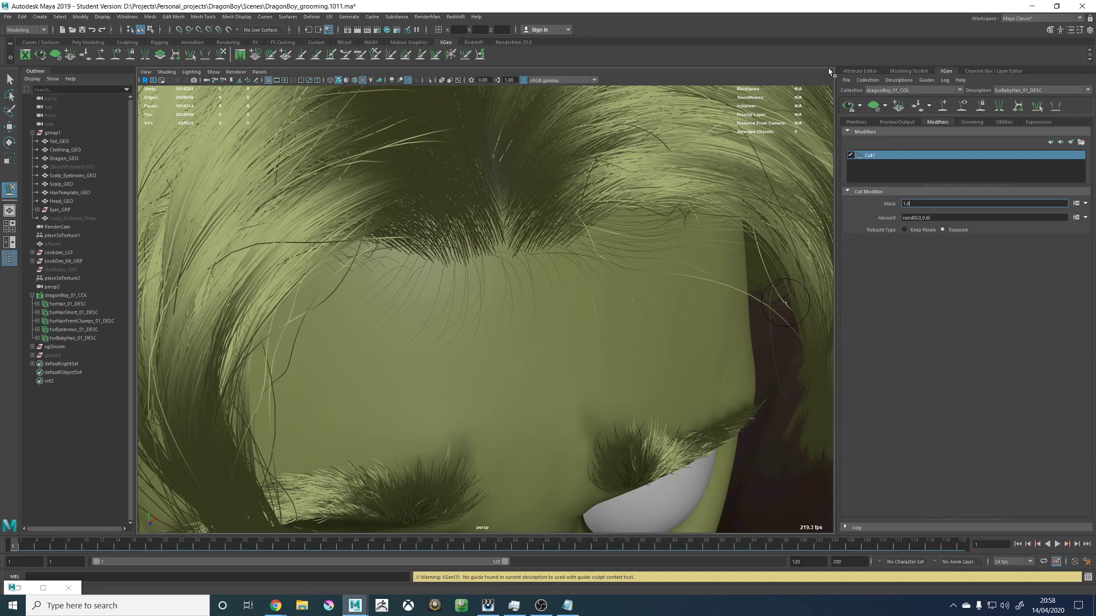
{"action": "left_click", "coordinate": [849, 109]}
{"action": "left_click_drag", "start_coordinate": [495, 281], "coordinate": [506, 252], "text": "alt"}
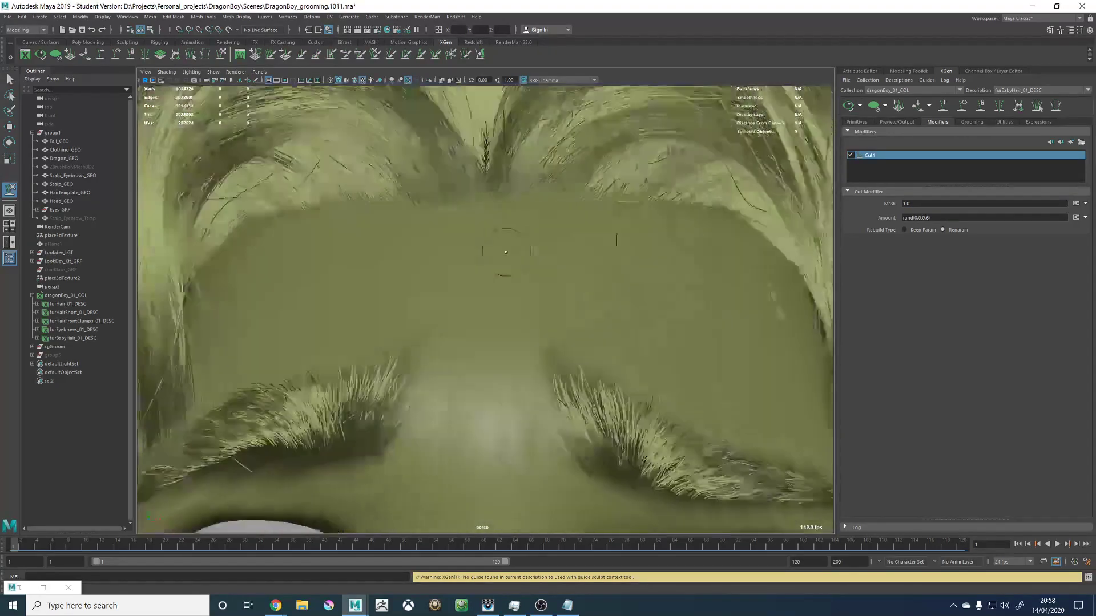
Step: Add a Noise modifier to the baby hair and check the noise modifiers of furHair_01_DESC for reference settings
{"action": "left_click", "coordinate": [1071, 141]}
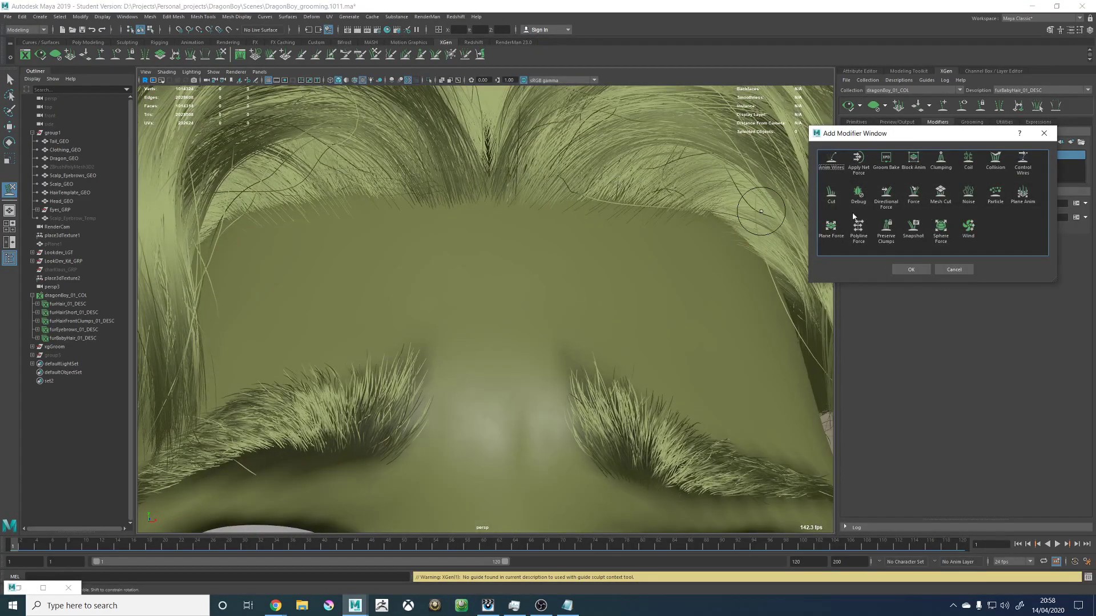
{"action": "left_click", "coordinate": [918, 271]}
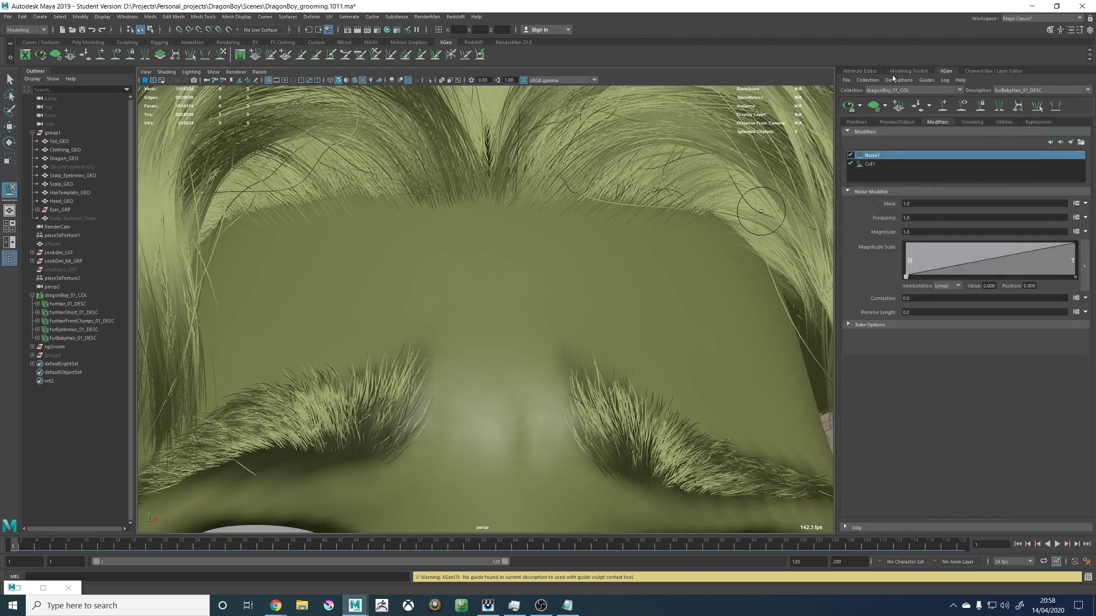
{"action": "left_click", "coordinate": [1013, 90]}
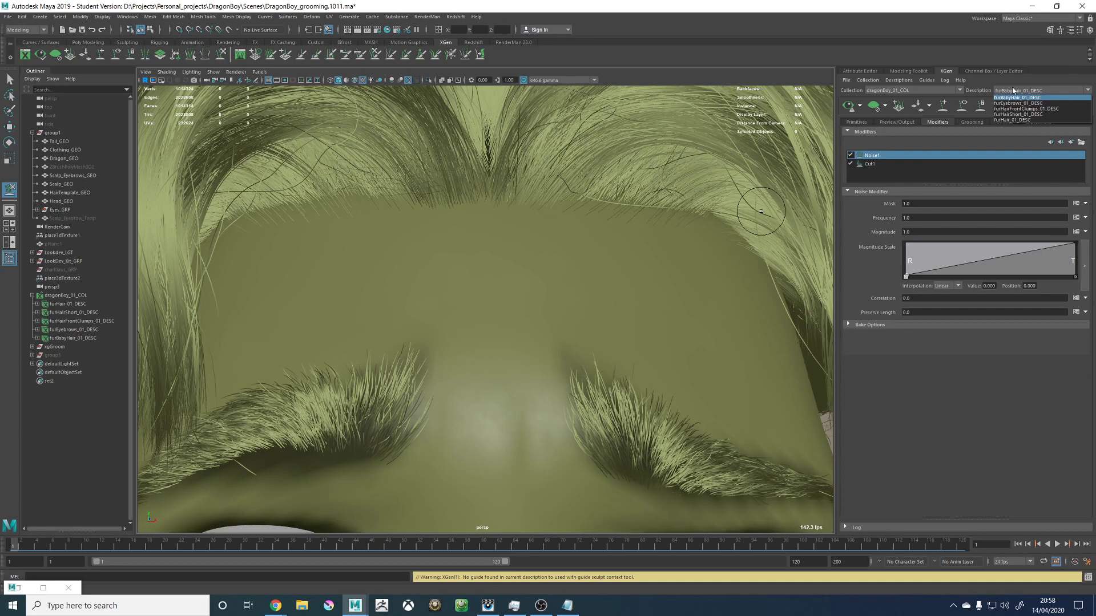
{"action": "left_click", "coordinate": [1014, 119]}
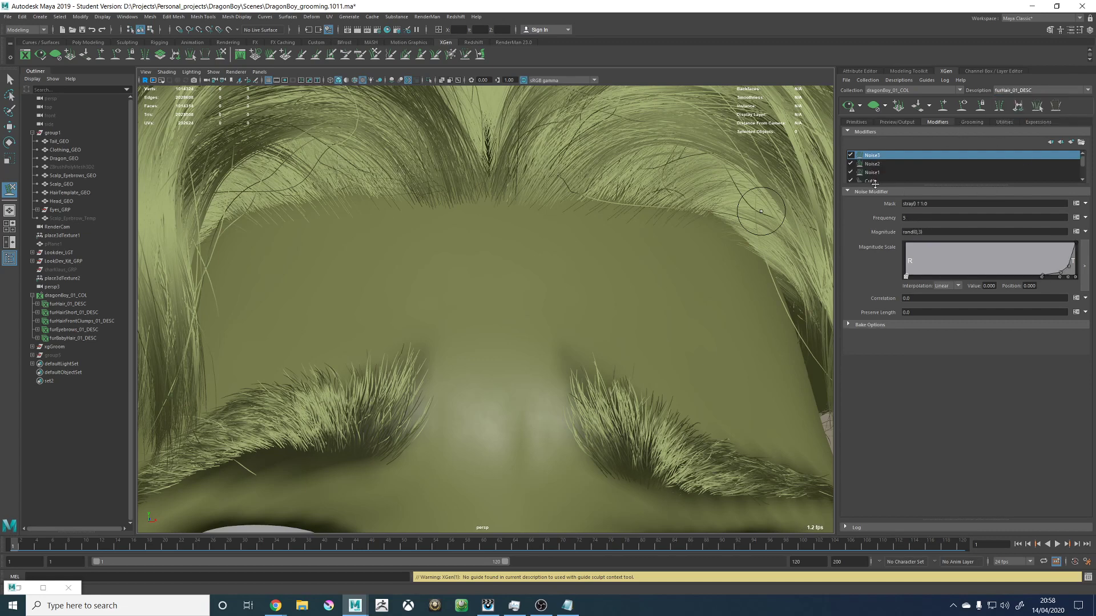
{"action": "left_click", "coordinate": [879, 164]}
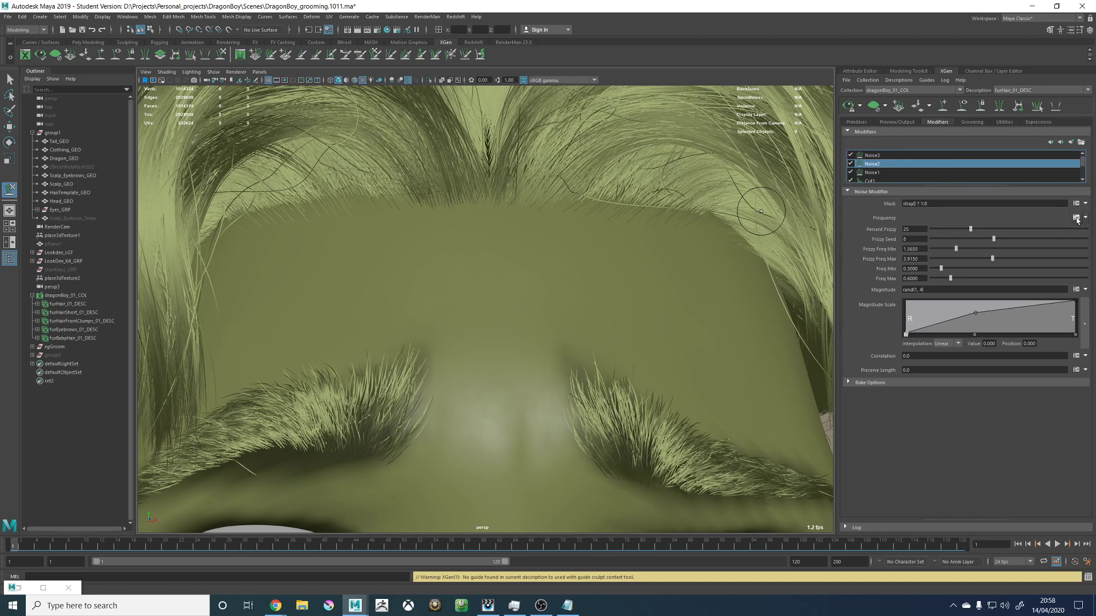
{"action": "left_click", "coordinate": [880, 173]}
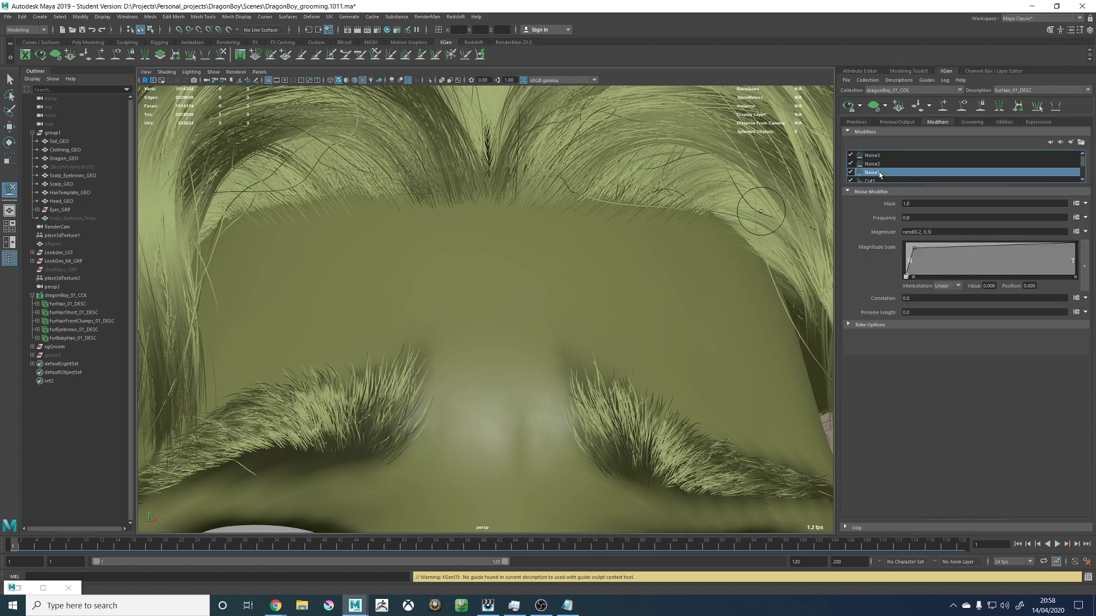
Step: Copy the Noise Effect expression from the Clumping2 modifier of furHair_01_DESC
{"action": "scroll", "coordinate": [888, 173], "scroll_direction": "down", "scroll_amount": 2}
{"action": "left_click", "coordinate": [876, 164]}
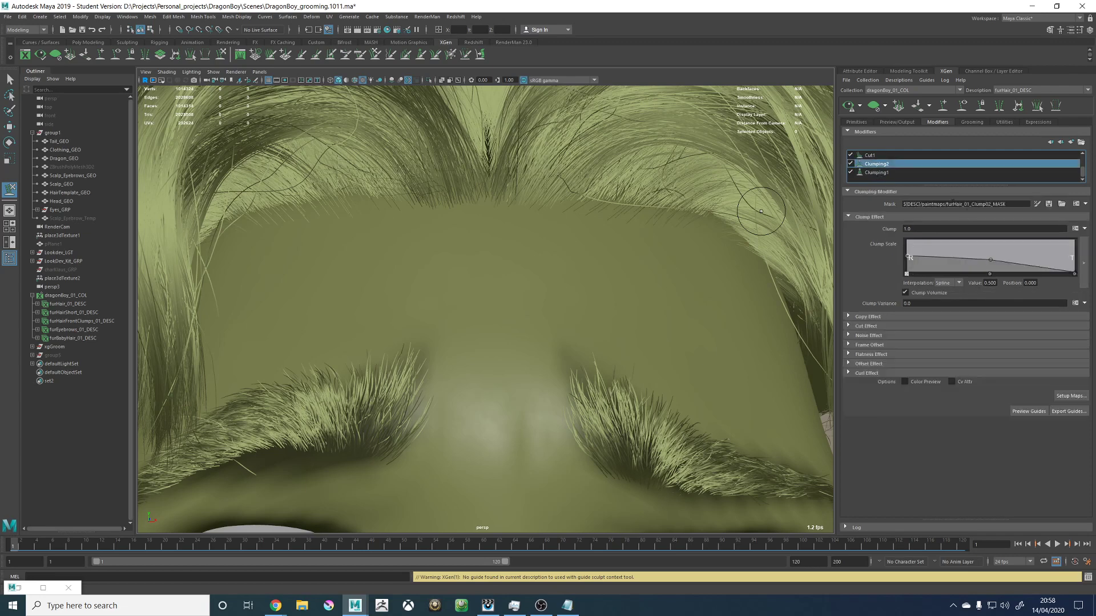
{"action": "left_click", "coordinate": [868, 336]}
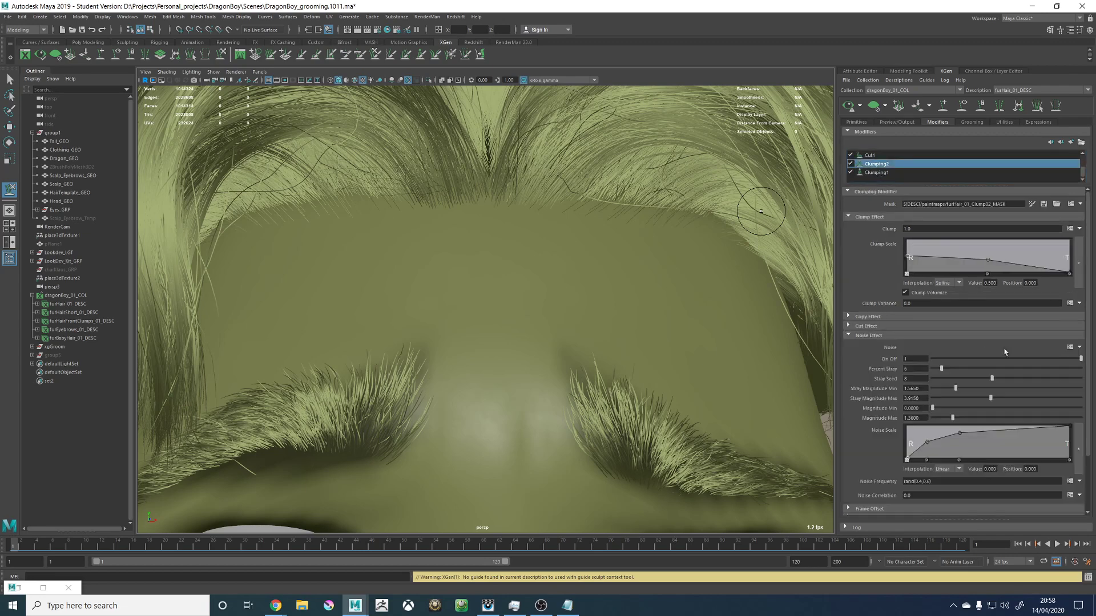
{"action": "left_click", "coordinate": [1071, 347]}
{"action": "key", "text": "ctrl+a"}
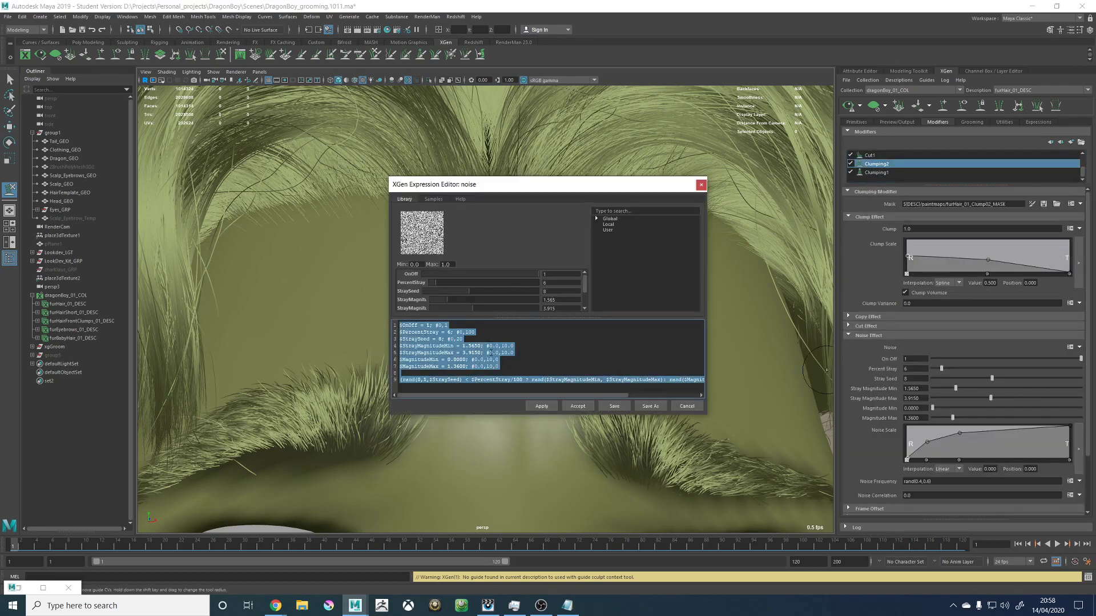
{"action": "left_click", "coordinate": [563, 409]}
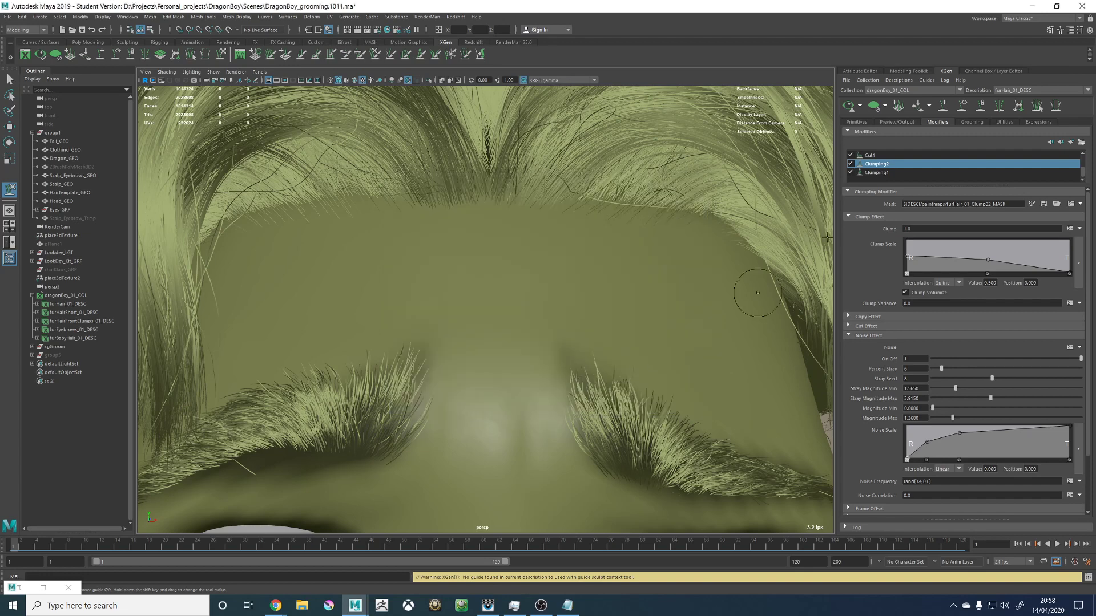
Step: Paste the copied stray noise expression into the magnitude of furBabyHair_01_DESC's Noise modifier, apply it and update the preview
{"action": "left_click", "coordinate": [1009, 91]}
{"action": "left_click", "coordinate": [1009, 98]}
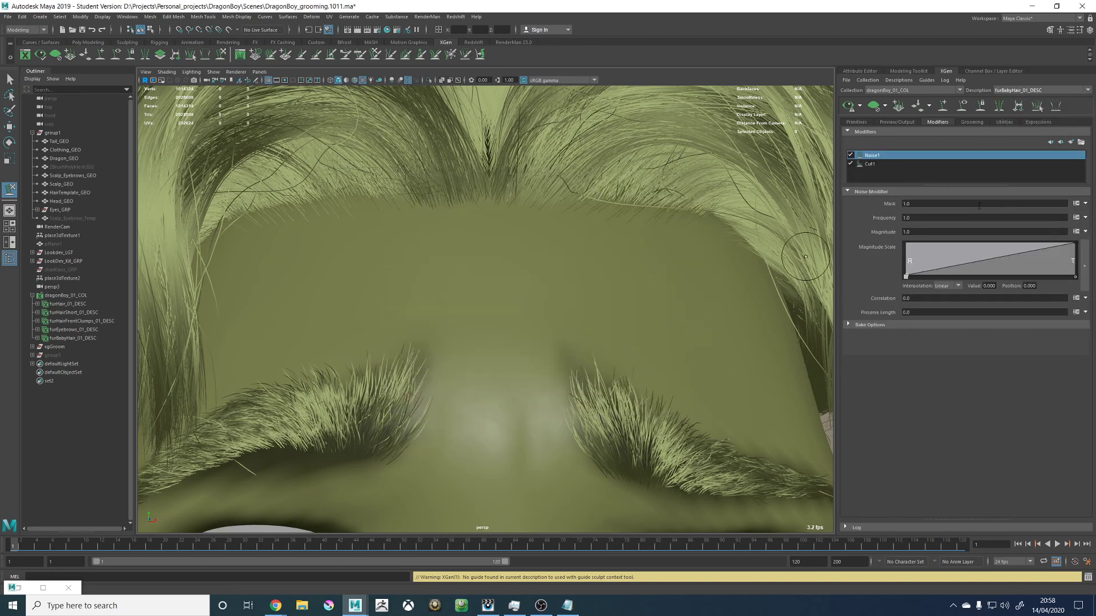
{"action": "left_click", "coordinate": [1076, 232]}
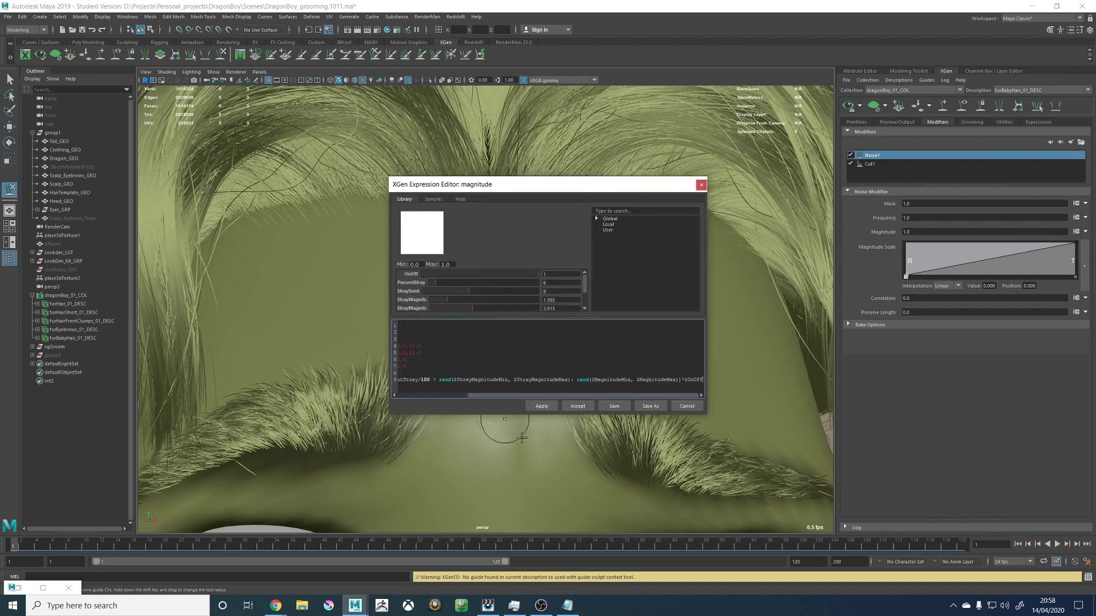
{"action": "left_click", "coordinate": [542, 406]}
{"action": "left_click", "coordinate": [577, 407]}
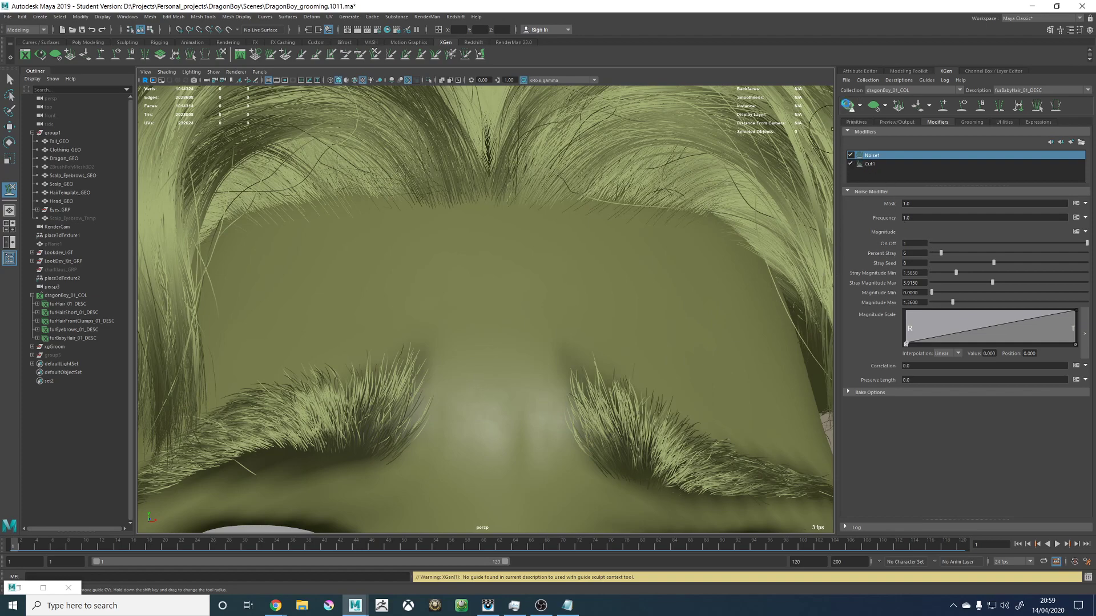
{"action": "right_click_drag", "start_coordinate": [597, 215], "coordinate": [519, 220], "text": "alt"}
{"action": "left_click_drag", "start_coordinate": [519, 221], "coordinate": [519, 246], "text": "alt"}
{"action": "right_click_drag", "start_coordinate": [519, 245], "coordinate": [657, 239], "text": "alt"}
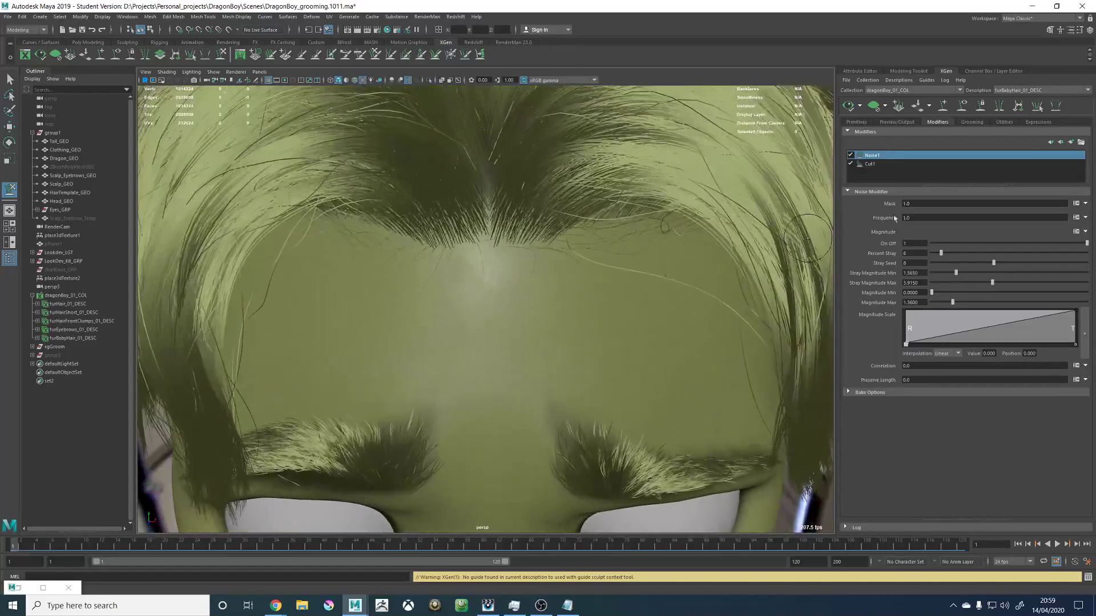
Step: Set the frequency of the baby hair's Noise modifier to 5 and refresh the preview
{"action": "left_click_drag", "start_coordinate": [931, 218], "coordinate": [867, 222]}
{"action": "type", "text": "5"}
{"action": "key", "text": "Return"}
{"action": "left_click", "coordinate": [860, 106]}
{"action": "left_click", "coordinate": [874, 120]}
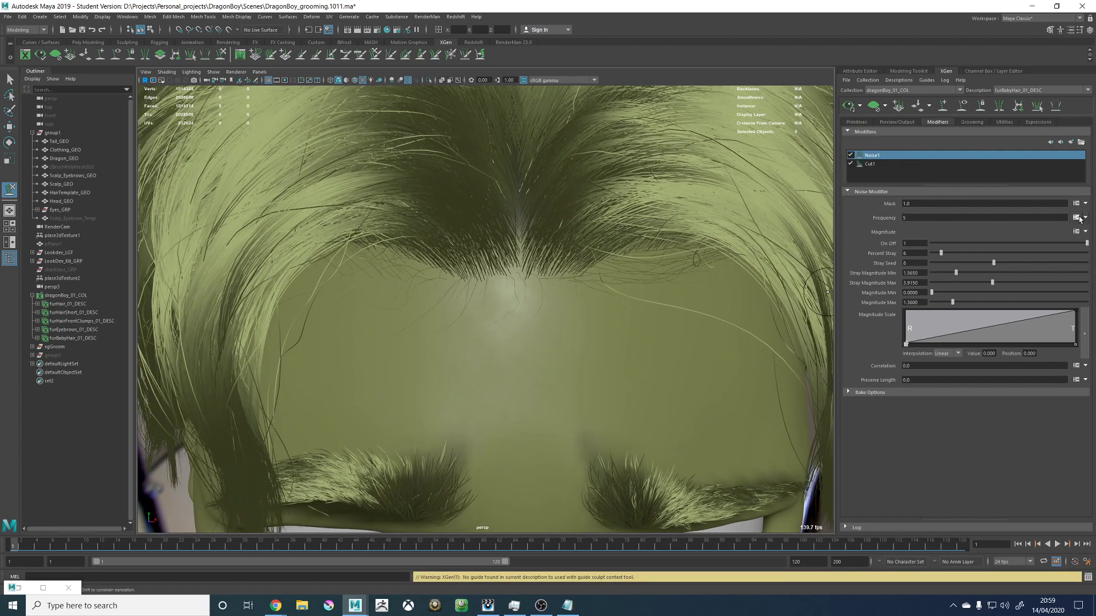
Step: Give the Noise frequency a slider expression, "$a = 3; #0,10" followed by "$a", and set the resulting frequency slider to 2
{"action": "left_click", "coordinate": [1077, 217]}
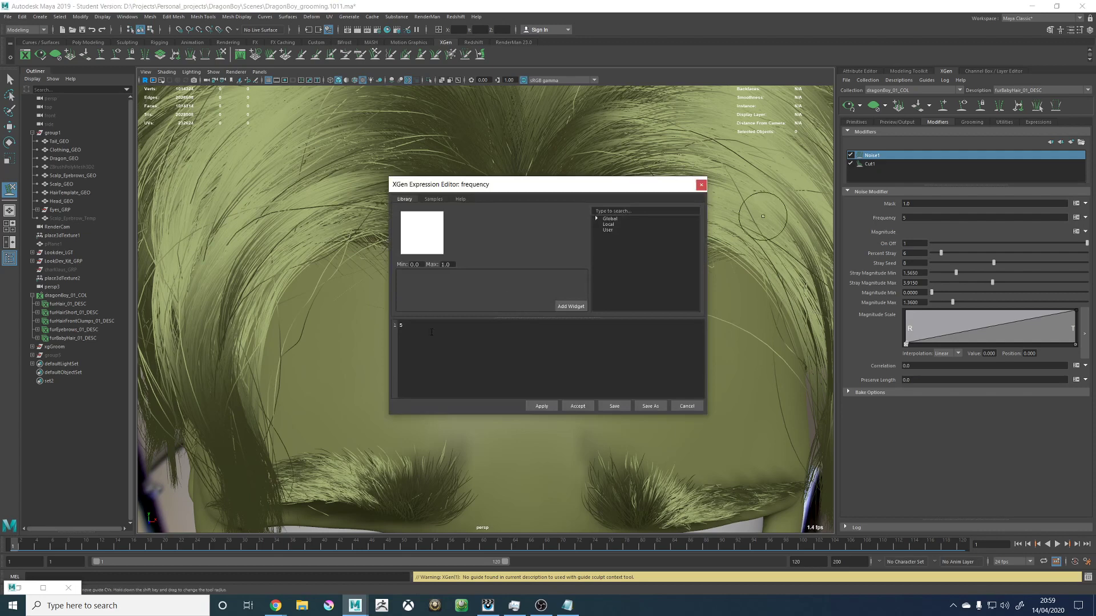
{"action": "type", "text": "$a ="}
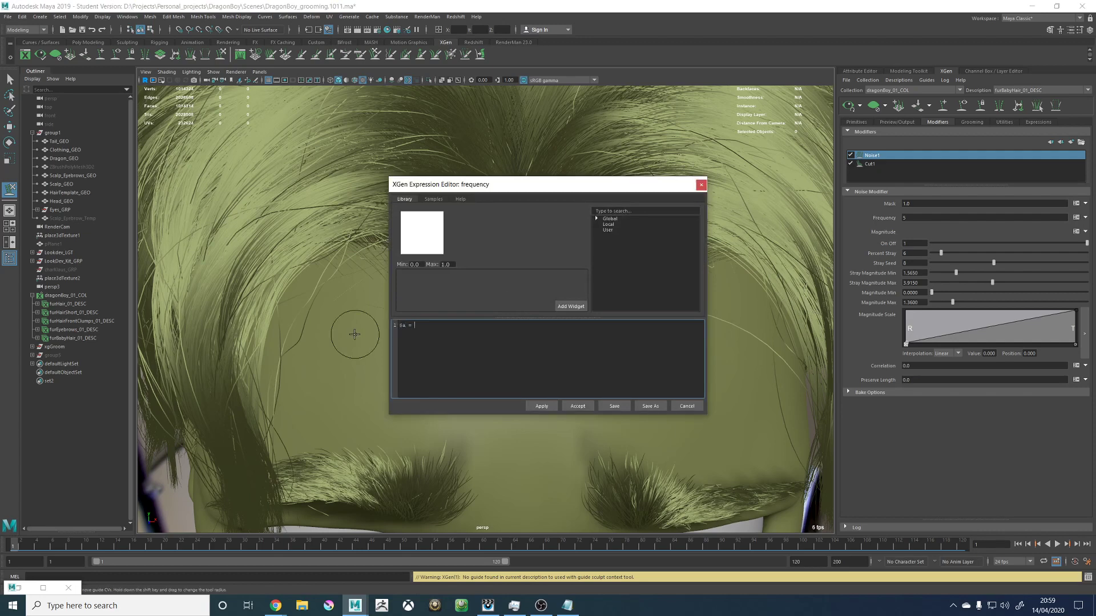
{"action": "type", "text": " 3;"}
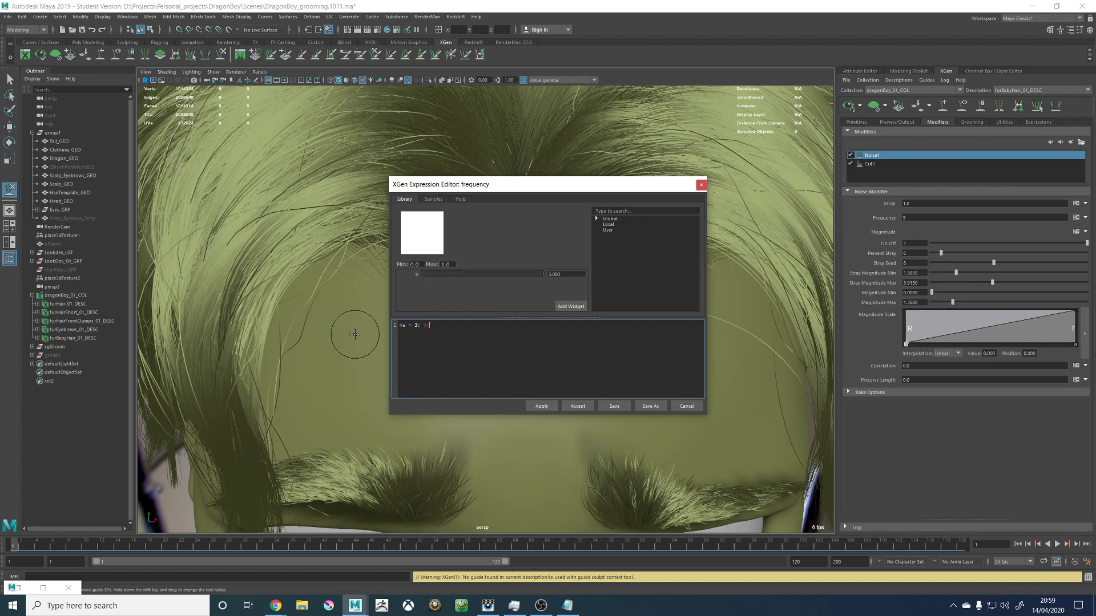
{"action": "type", "text": " #0,10 "}
{"action": "type", "text": "$a"}
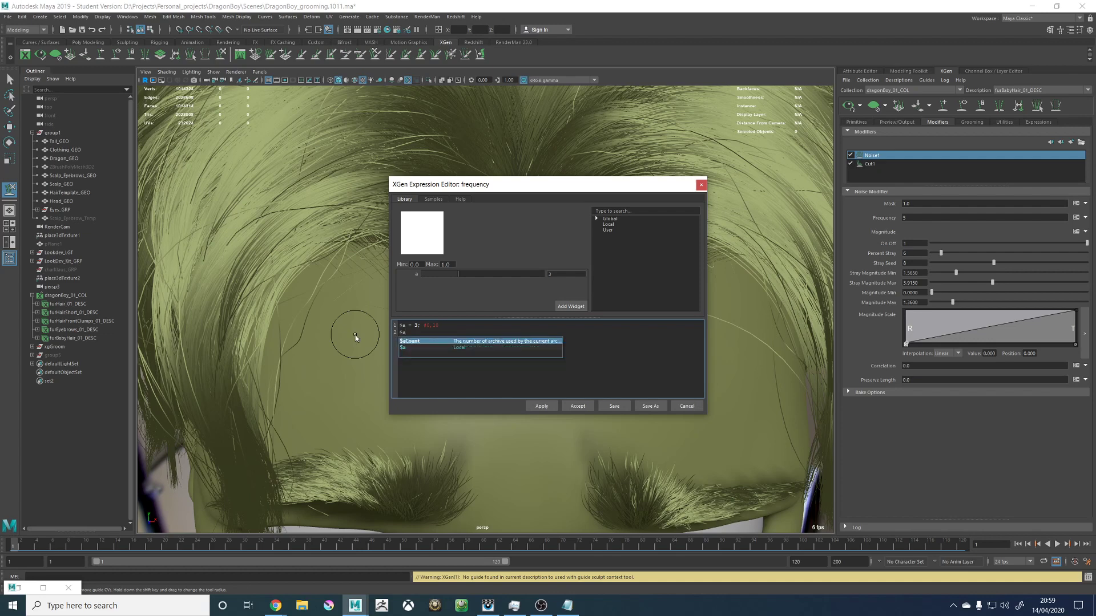
{"action": "left_click", "coordinate": [542, 406]}
{"action": "left_click", "coordinate": [578, 406]}
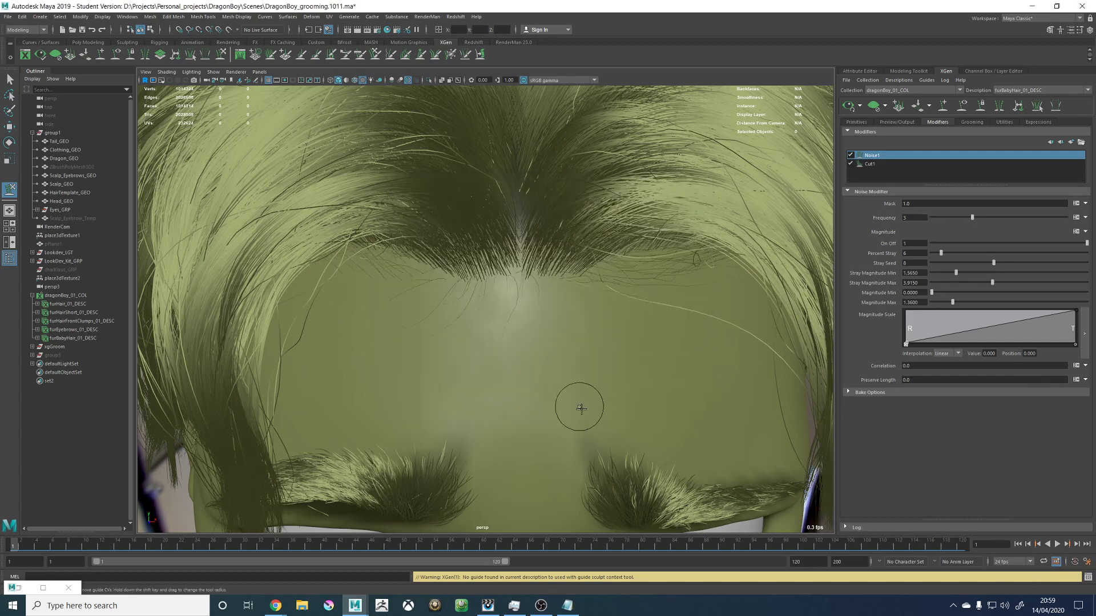
{"action": "mouse_move", "coordinate": [972, 218]}
{"action": "left_mouse_down"}
{"action": "mouse_move", "coordinate": [999, 220]}
{"action": "mouse_move", "coordinate": [959, 221]}
{"action": "left_mouse_up"}
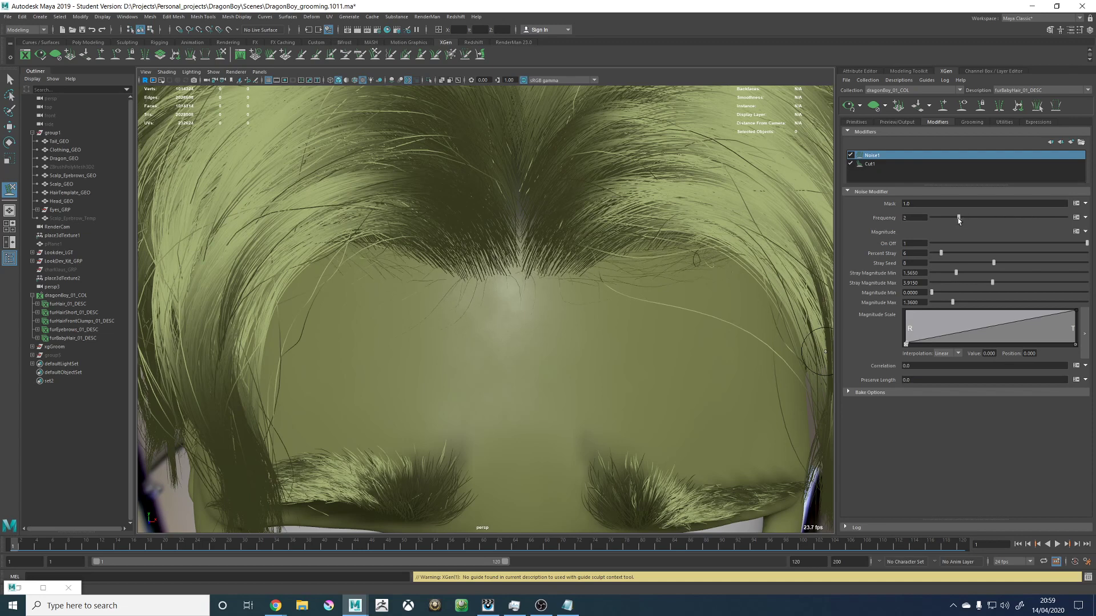
Step: Set the baby hair's Modifier CV Count to 12 and return to its Noise modifier settings
{"action": "left_click", "coordinate": [853, 122]}
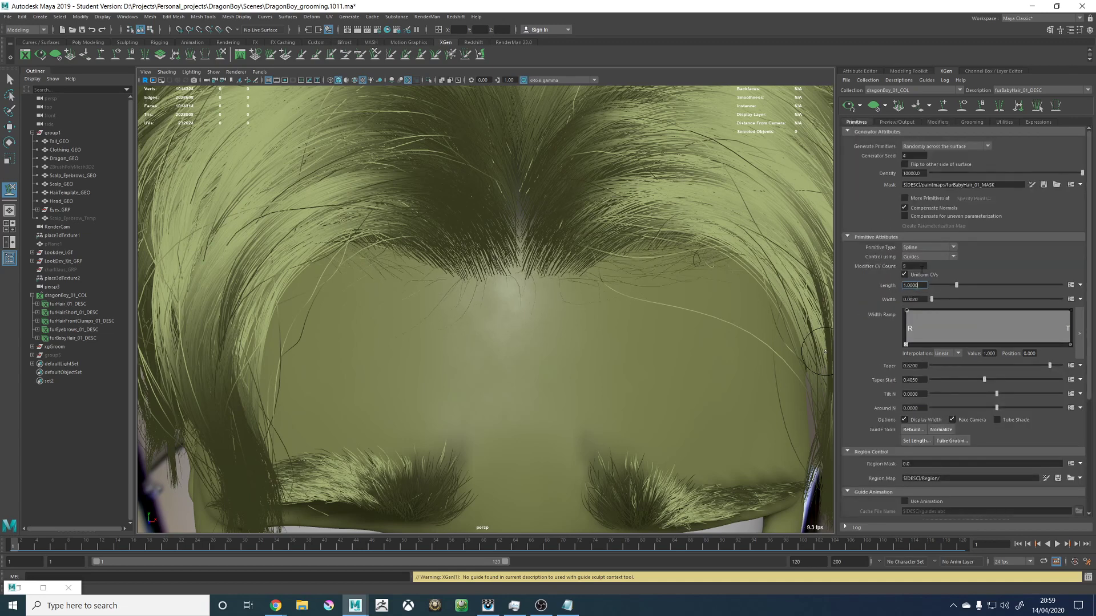
{"action": "left_click", "coordinate": [921, 267]}
{"action": "key", "text": "Return"}
{"action": "left_click_drag", "start_coordinate": [577, 179], "coordinate": [577, 217], "text": "alt"}
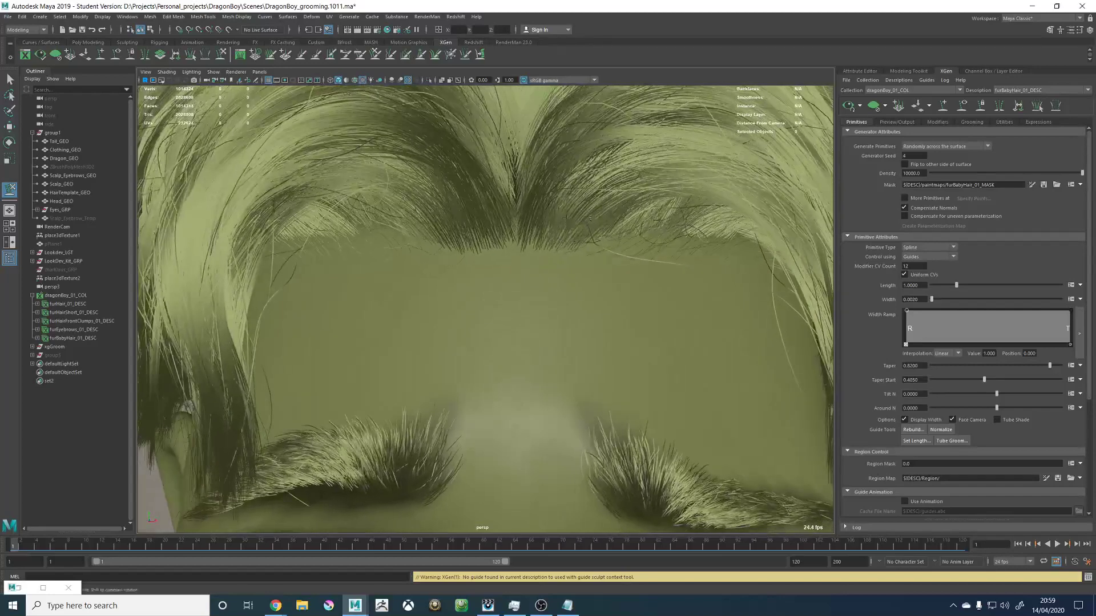
{"action": "left_click", "coordinate": [939, 122]}
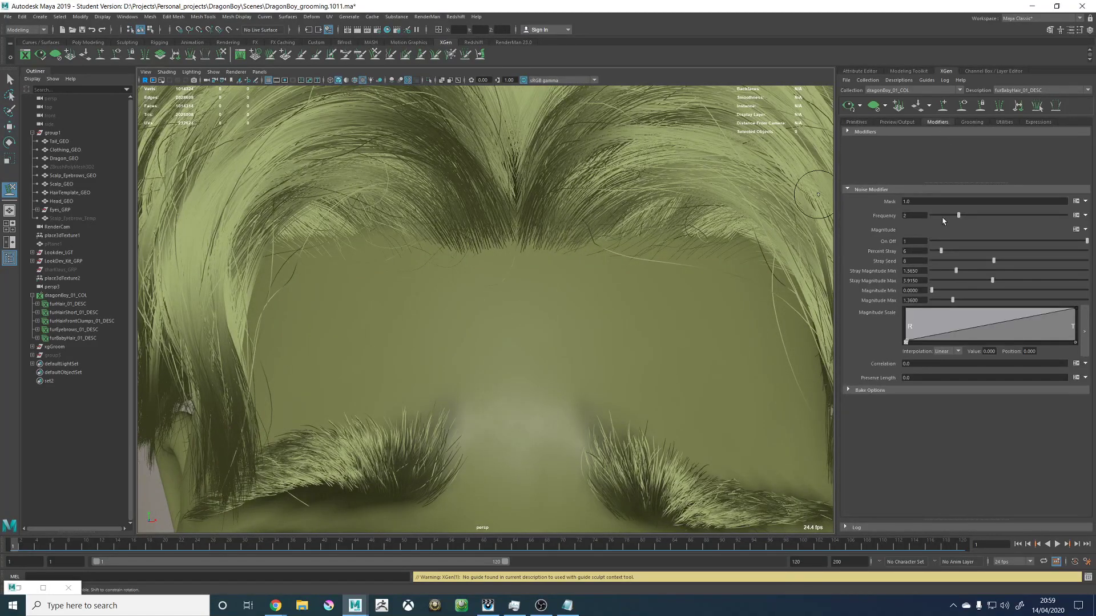
Step: Shape the baby hair Noise modifier's Magnitude Scale ramp by adding a point with value 0.724 at position 0.169
{"action": "left_click", "coordinate": [867, 132]}
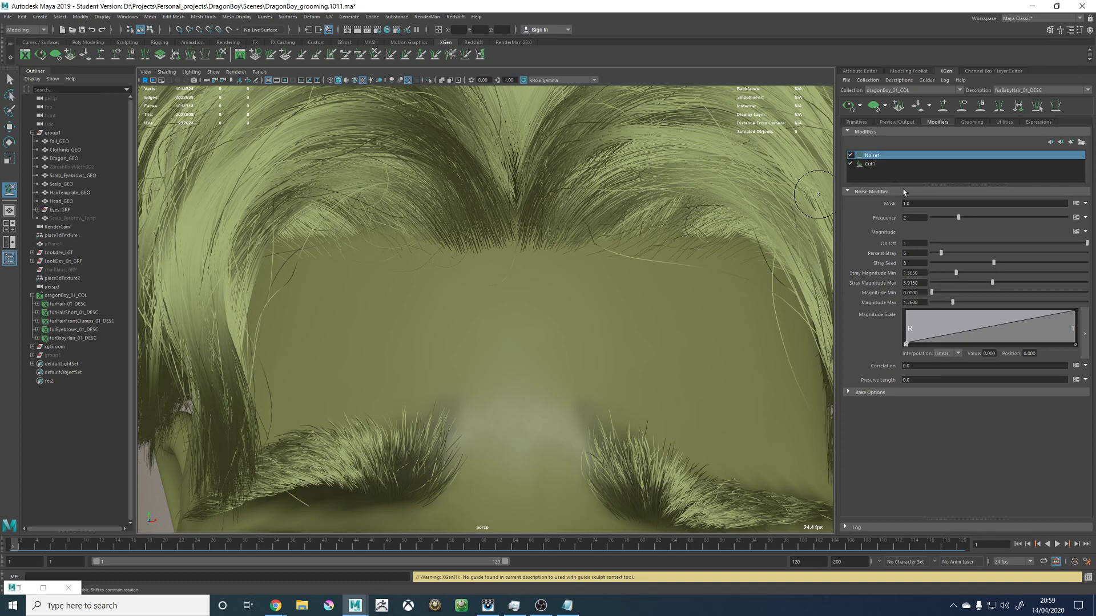
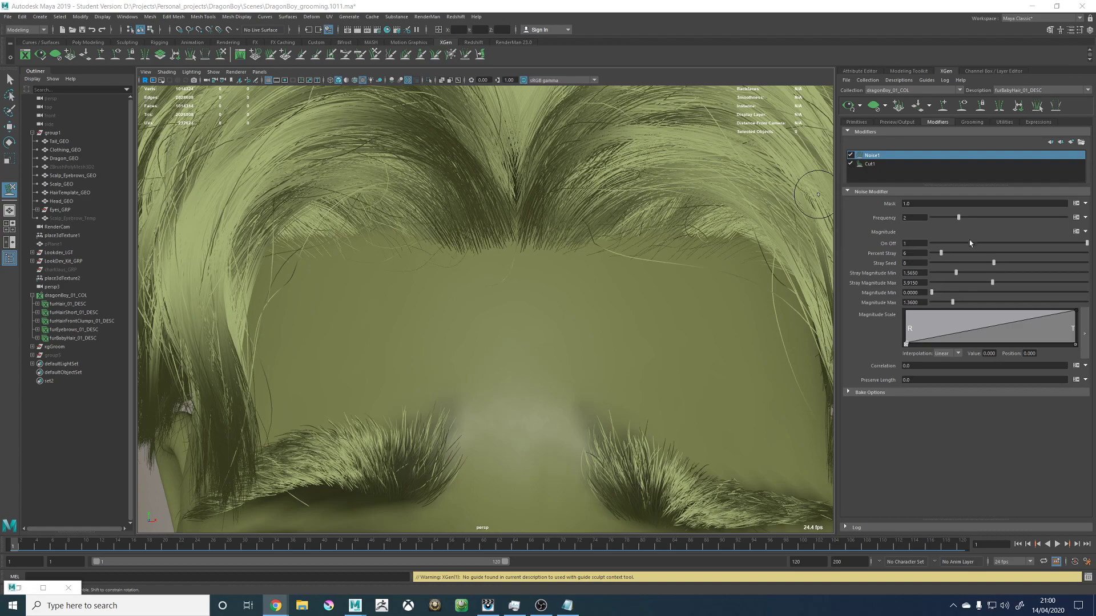
{"action": "left_click_drag", "start_coordinate": [698, 280], "coordinate": [604, 283], "text": "alt"}
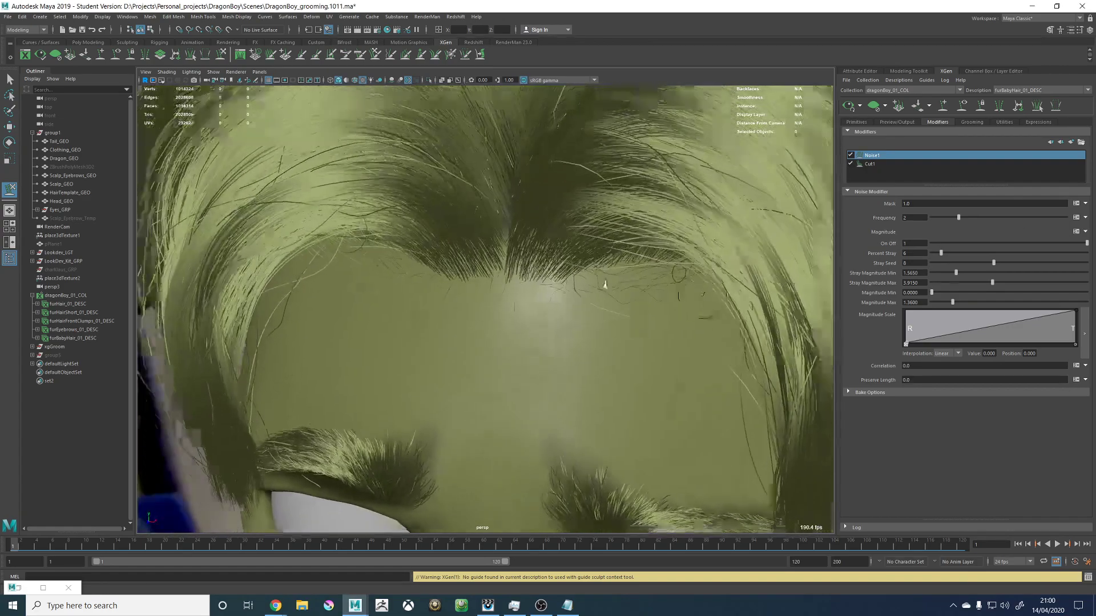
{"action": "right_click_drag", "start_coordinate": [604, 284], "coordinate": [665, 313], "text": "alt"}
{"action": "left_click_drag", "start_coordinate": [666, 314], "coordinate": [624, 213], "text": "alt"}
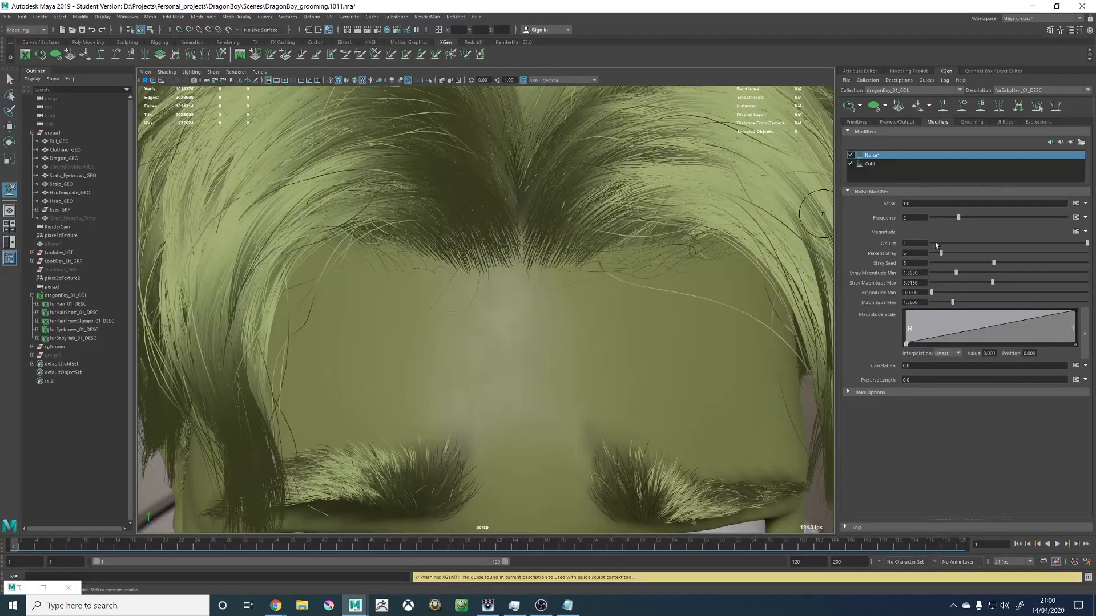
{"action": "left_click_drag", "start_coordinate": [939, 325], "coordinate": [934, 320]}
{"action": "mouse_move", "coordinate": [643, 308]}
{"action": "left_mouse_down", "text": "alt"}
{"action": "mouse_move", "coordinate": [626, 296]}
{"action": "mouse_move", "coordinate": [649, 310]}
{"action": "mouse_move", "coordinate": [643, 323]}
{"action": "left_mouse_up", "text": "alt"}
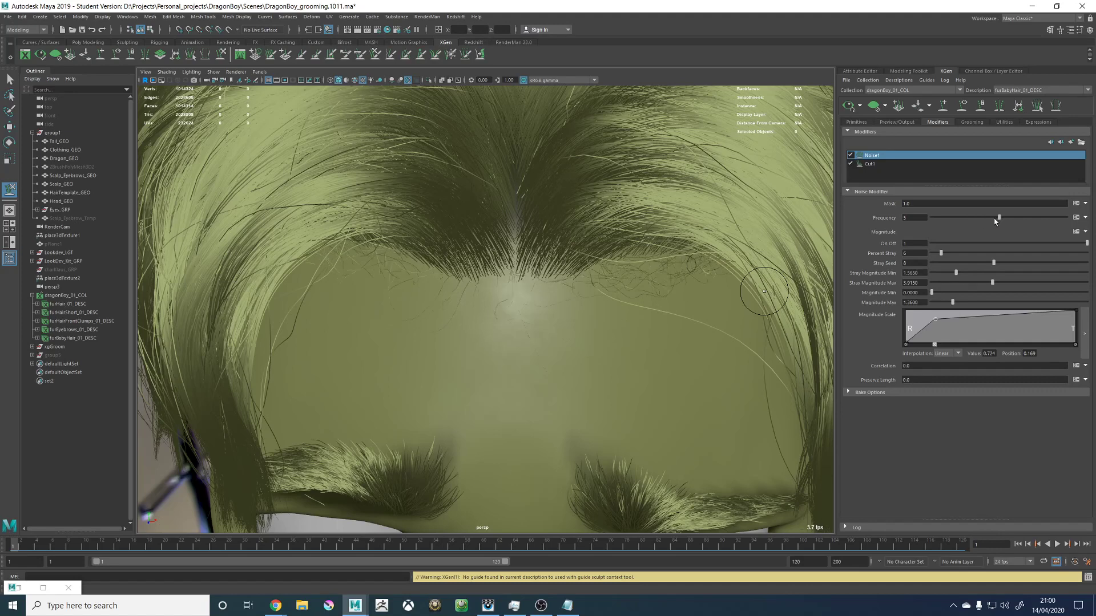
Step: Write the slider limits in the Noise frequency expression as decimals, 0.0 and 10.0, and set the frequency to 3.225
{"action": "left_click", "coordinate": [1076, 218]}
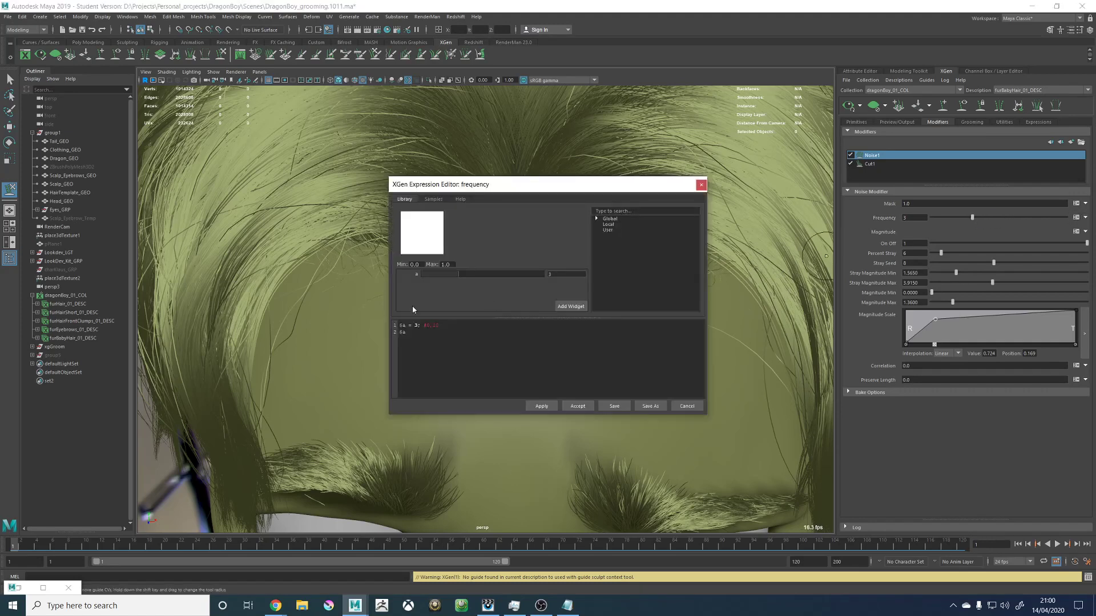
{"action": "left_click", "coordinate": [445, 327]}
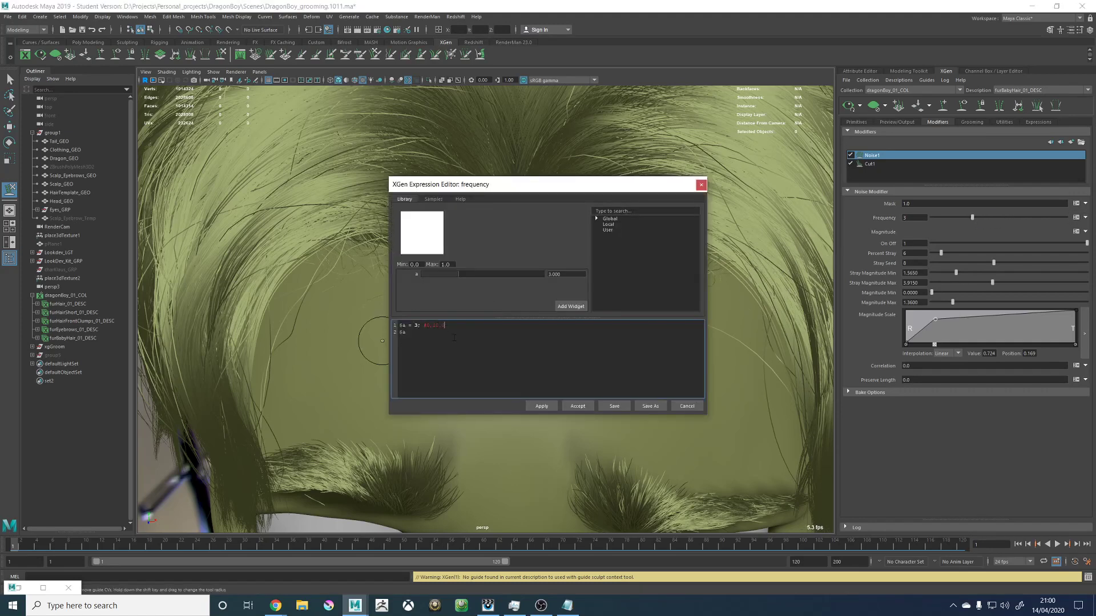
{"action": "left_click", "coordinate": [577, 405]}
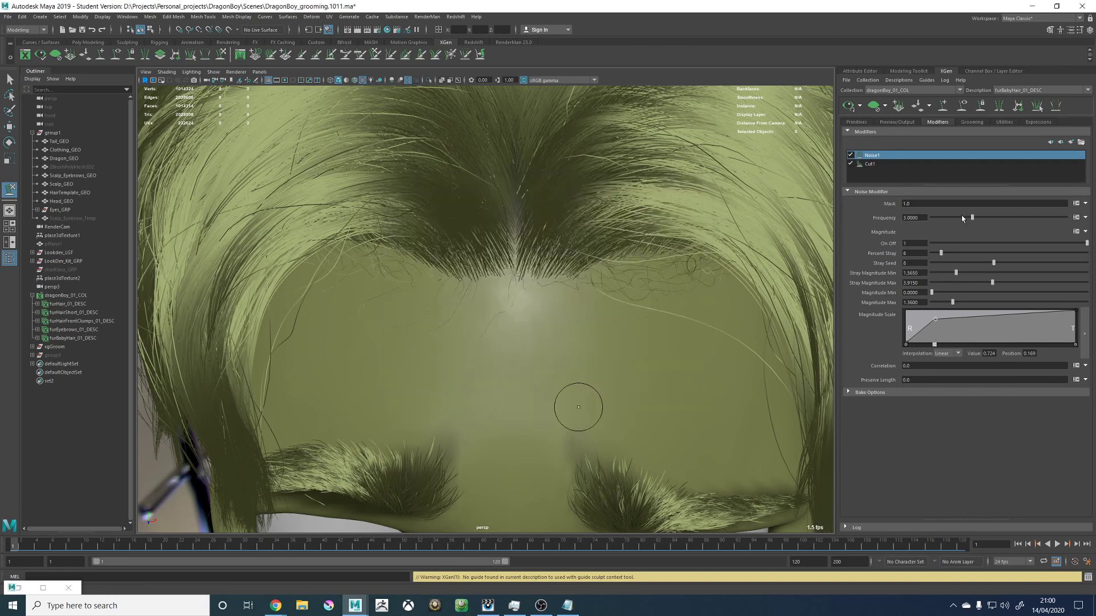
{"action": "left_click_drag", "start_coordinate": [972, 217], "coordinate": [970, 218]}
{"action": "left_click", "coordinate": [1076, 218]}
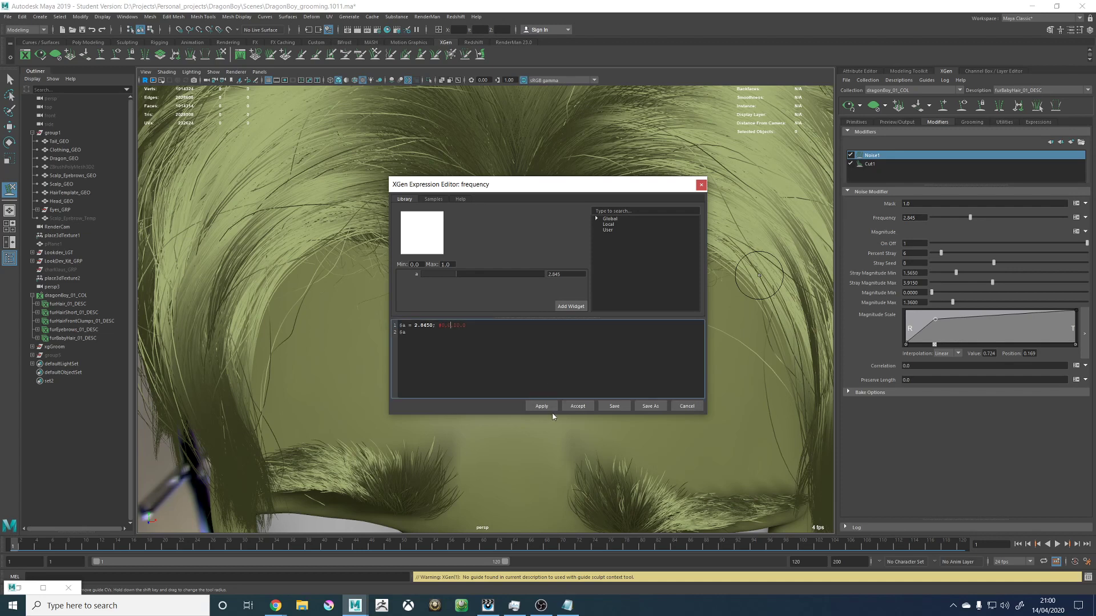
{"action": "left_click", "coordinate": [577, 407]}
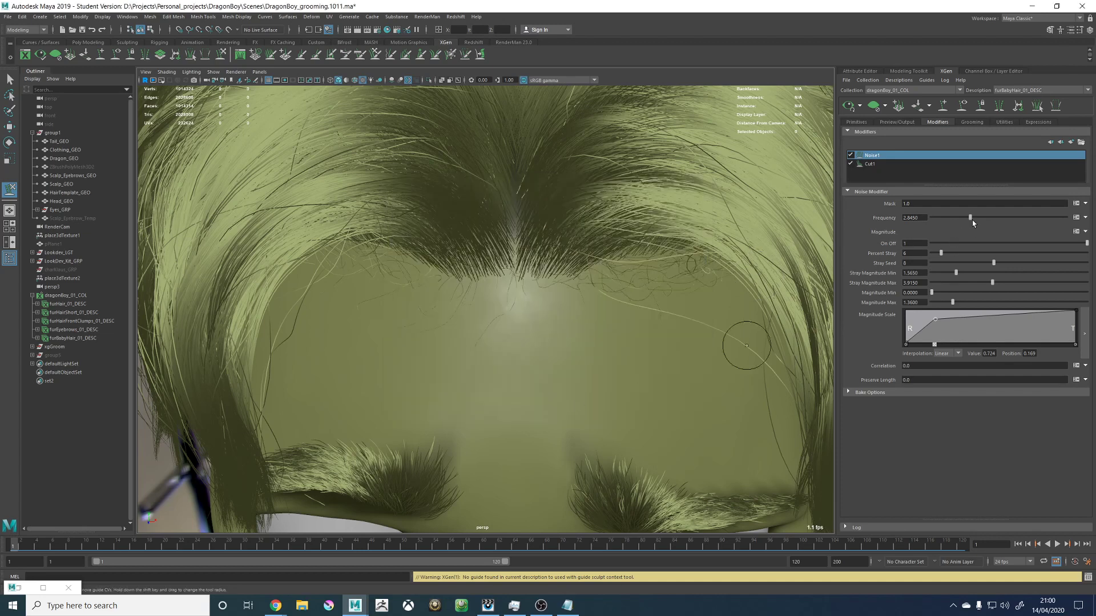
{"action": "left_click_drag", "start_coordinate": [970, 218], "coordinate": [975, 219]}
Step: Set the baby hair noise's Percent Stray to 45 and its Stray Magnitude Max to 4.49
{"action": "left_click_drag", "start_coordinate": [567, 301], "coordinate": [649, 289], "text": "alt"}
{"action": "right_click_drag", "start_coordinate": [648, 288], "coordinate": [571, 308], "text": "alt"}
{"action": "left_click_drag", "start_coordinate": [570, 308], "coordinate": [618, 362], "text": "alt"}
{"action": "right_click_drag", "start_coordinate": [619, 361], "coordinate": [627, 343], "text": "alt"}
{"action": "left_click_drag", "start_coordinate": [626, 343], "coordinate": [786, 298], "text": "alt"}
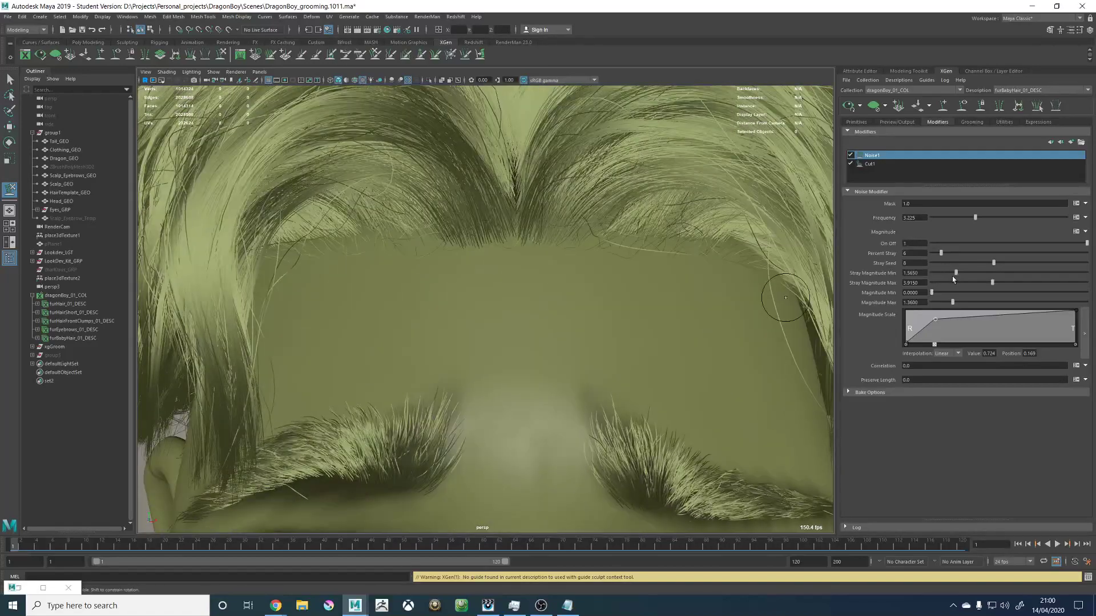
{"action": "left_click_drag", "start_coordinate": [944, 256], "coordinate": [1002, 255]}
{"action": "left_click_drag", "start_coordinate": [618, 267], "coordinate": [631, 302], "text": "alt"}
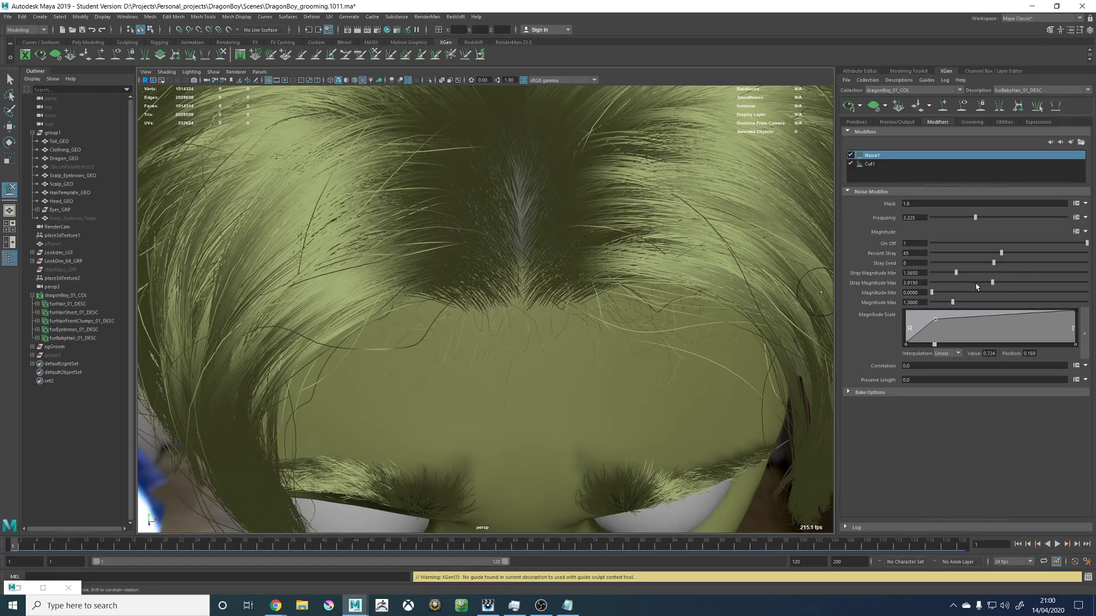
{"action": "left_click_drag", "start_coordinate": [993, 285], "coordinate": [1012, 286]}
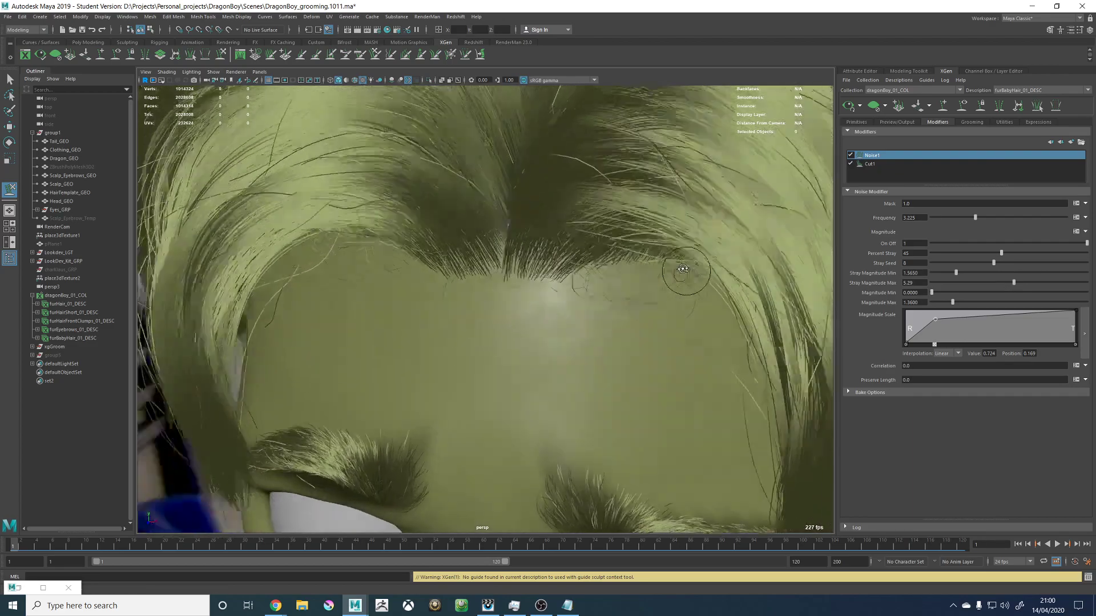
{"action": "left_click_drag", "start_coordinate": [680, 264], "coordinate": [810, 272], "text": "alt"}
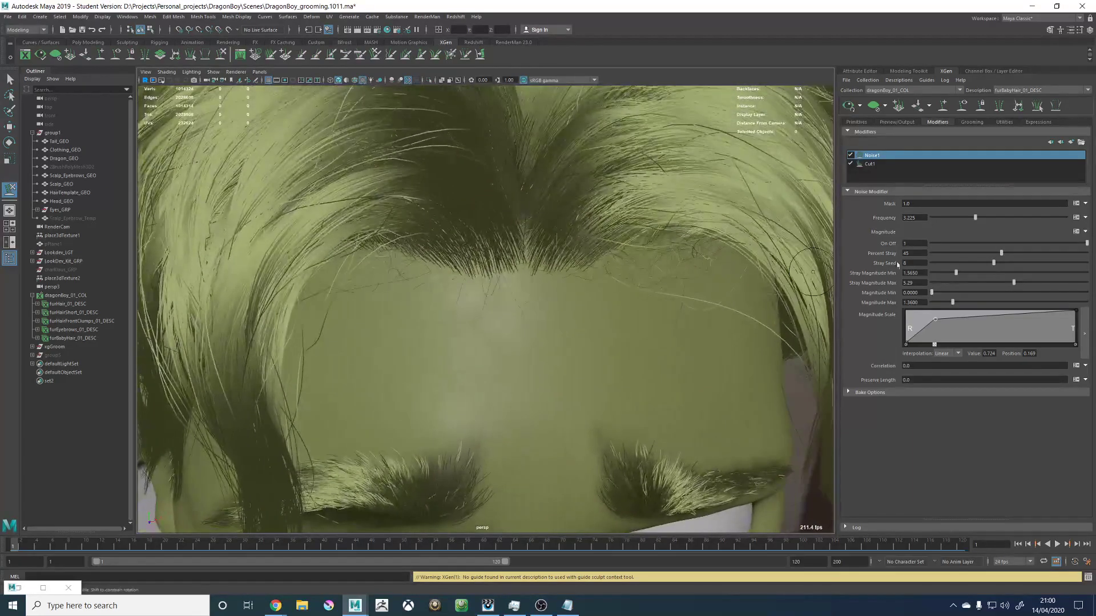
{"action": "left_click_drag", "start_coordinate": [1006, 280], "coordinate": [1002, 282]}
Step: Examine the noisy baby hair along the forehead hairline from several angles, both close up and with the whole head in view
{"action": "right_click_drag", "start_coordinate": [604, 284], "coordinate": [581, 288], "text": "alt"}
{"action": "left_click_drag", "start_coordinate": [582, 288], "coordinate": [539, 268], "text": "alt"}
{"action": "right_click_drag", "start_coordinate": [609, 272], "coordinate": [485, 288], "text": "alt"}
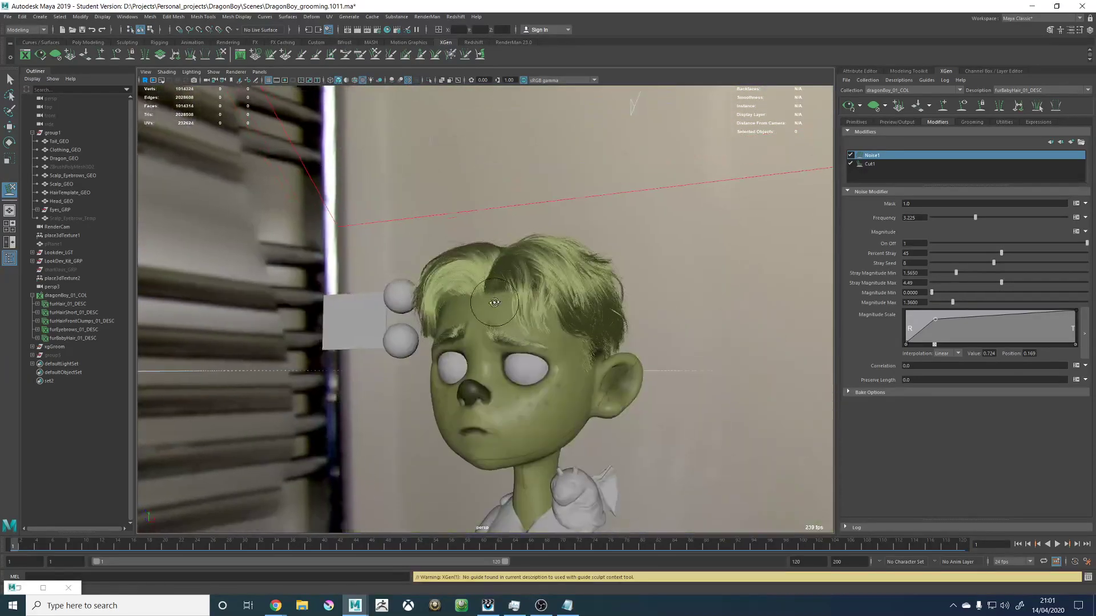
{"action": "mouse_move", "coordinate": [485, 288]}
{"action": "left_mouse_down", "text": "alt"}
{"action": "mouse_move", "coordinate": [541, 313]}
{"action": "mouse_move", "coordinate": [496, 303]}
{"action": "left_mouse_up", "text": "alt"}
{"action": "right_click_drag", "start_coordinate": [495, 303], "coordinate": [595, 312], "text": "alt"}
{"action": "middle_click_drag", "start_coordinate": [579, 291], "coordinate": [553, 303], "text": "alt"}
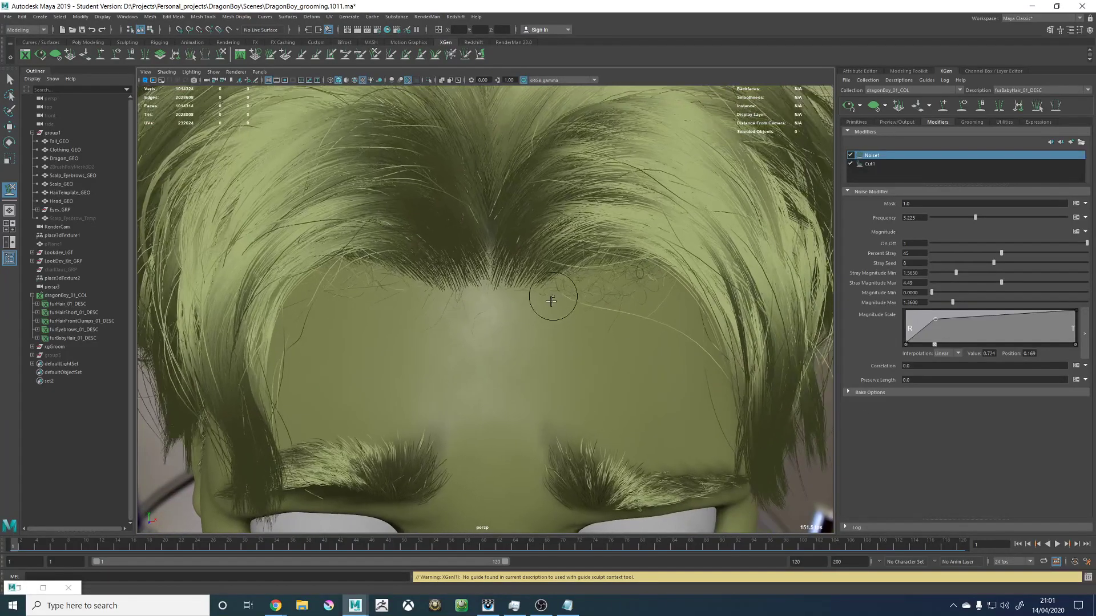
{"action": "left_click_drag", "start_coordinate": [564, 319], "coordinate": [485, 253], "text": "alt"}
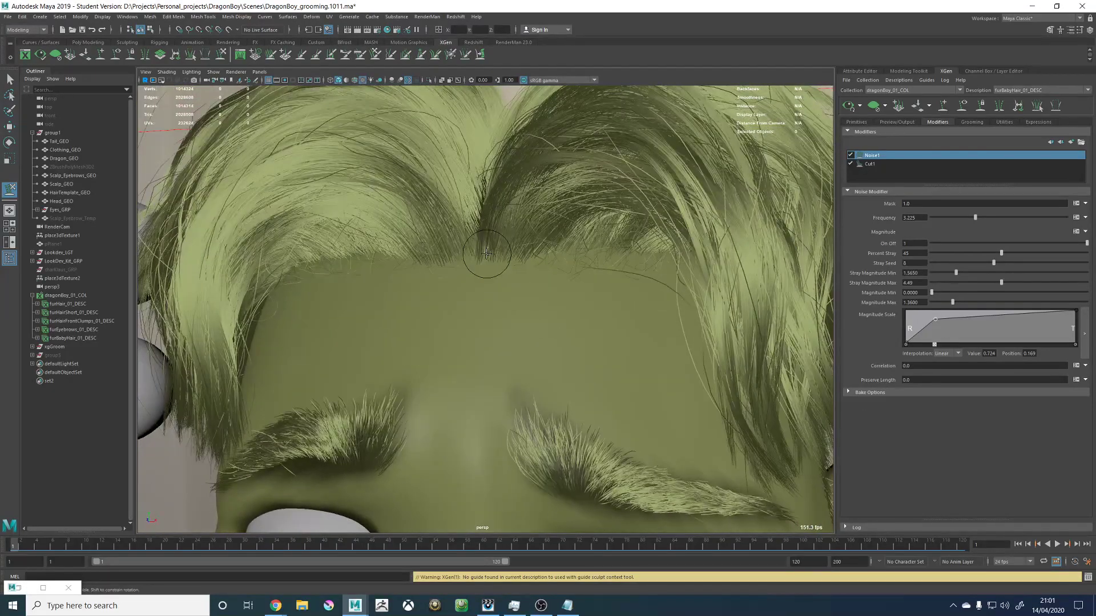
{"action": "right_click_drag", "start_coordinate": [531, 254], "coordinate": [505, 262], "text": "alt"}
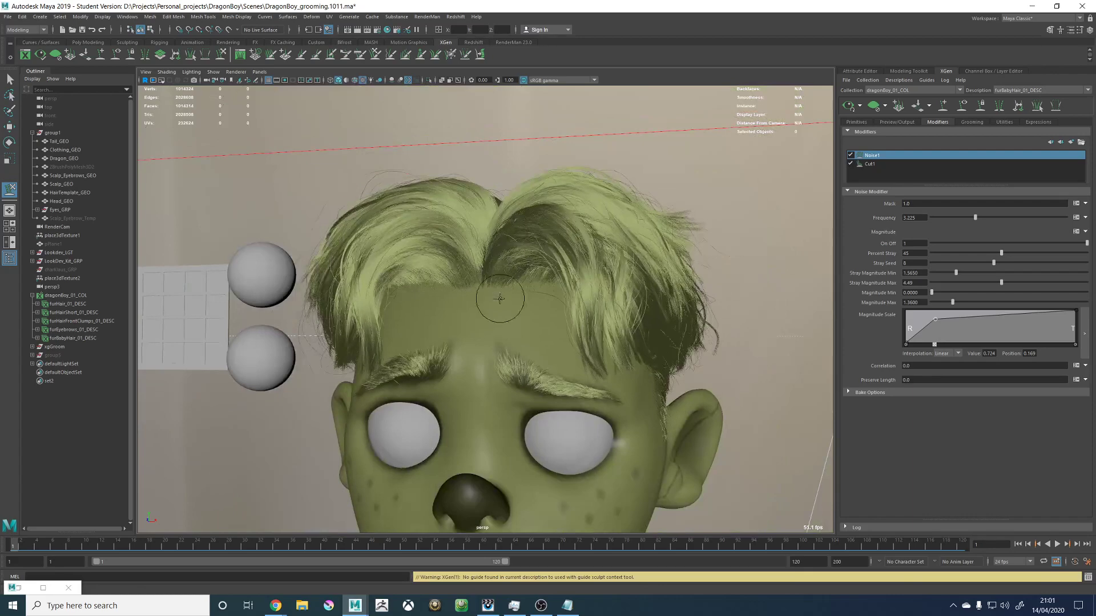
{"action": "right_click_drag", "start_coordinate": [500, 298], "coordinate": [467, 298], "text": "alt"}
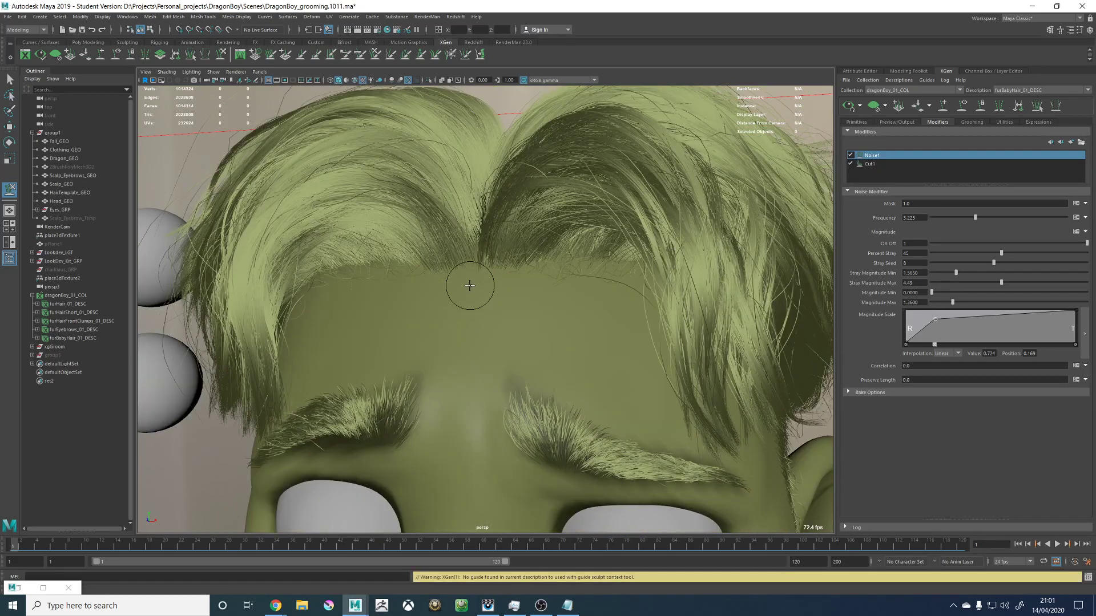
{"action": "scroll", "coordinate": [470, 285], "scroll_direction": "down", "scroll_amount": 5}
{"action": "scroll", "coordinate": [469, 287], "scroll_direction": "up", "scroll_amount": 6}
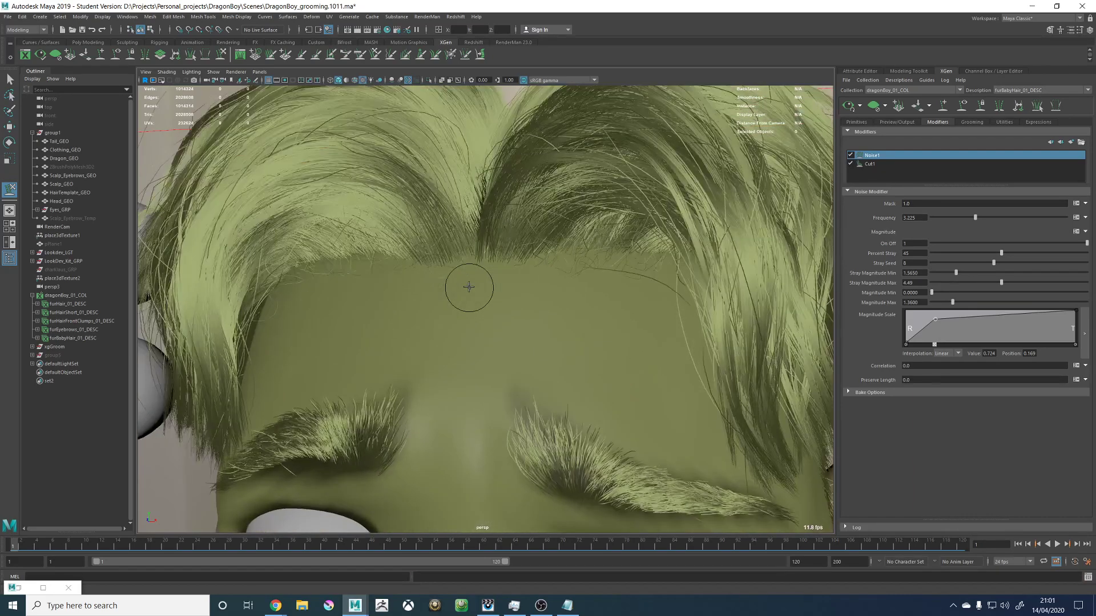
{"action": "left_click", "coordinate": [469, 287]}
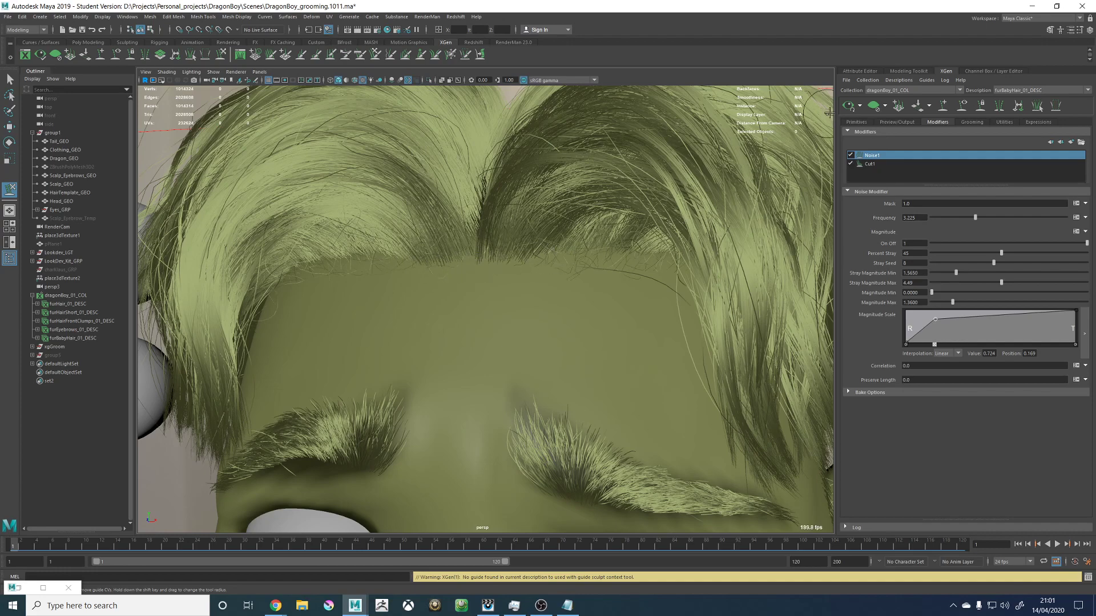
{"action": "scroll", "coordinate": [457, 268], "scroll_direction": "up", "scroll_amount": 5}
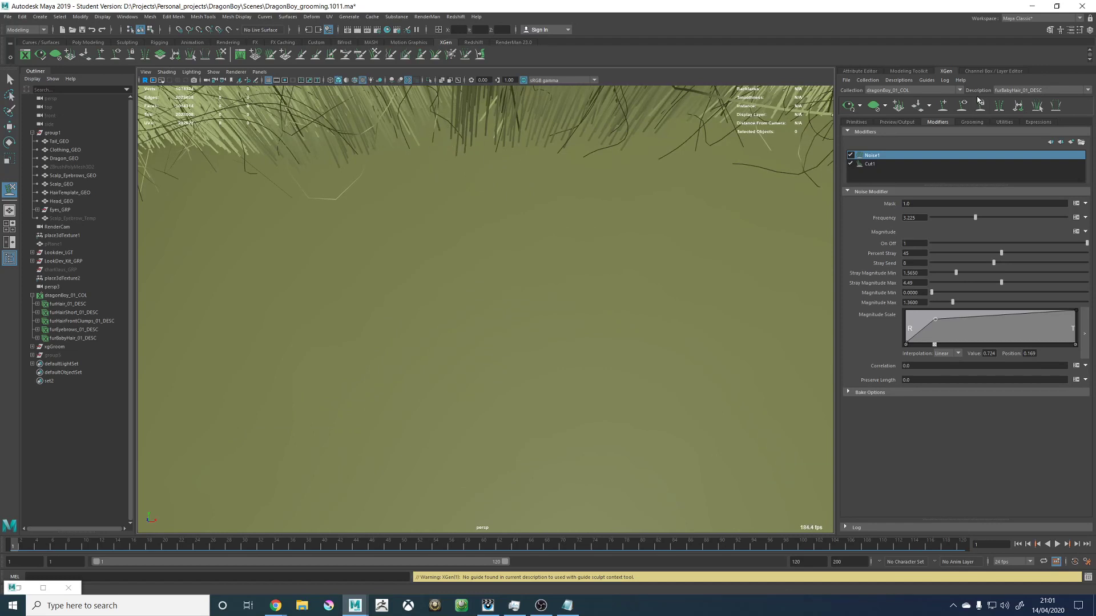
Step: Switch to the furHairFrontClumps_01_DESC description and lower the root point of its Width Ramp to 0.421
{"action": "left_click", "coordinate": [1036, 90]}
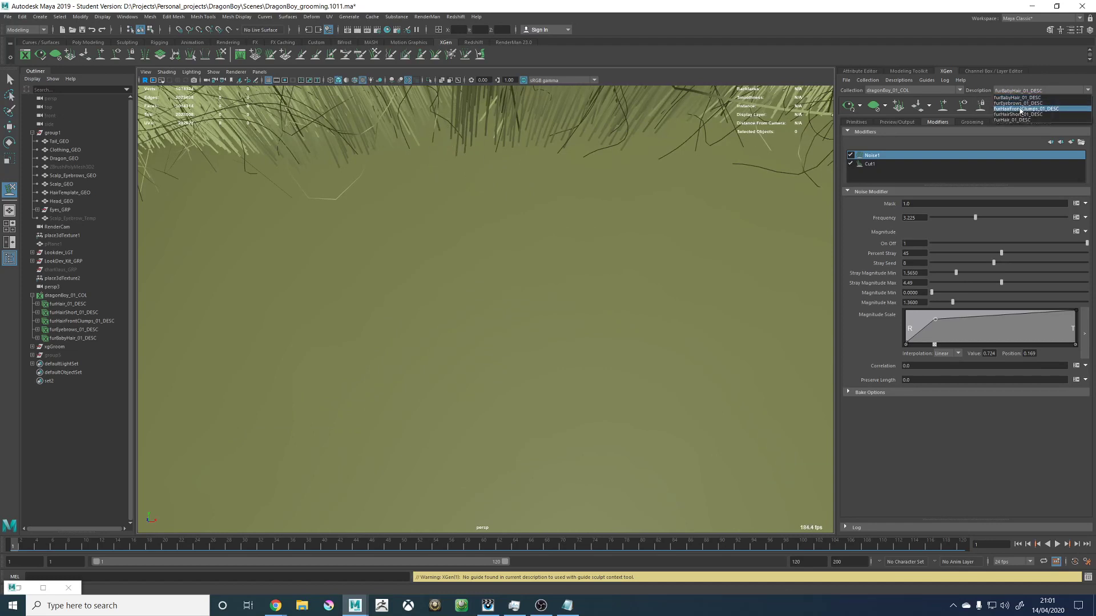
{"action": "left_click", "coordinate": [1020, 109]}
{"action": "left_click", "coordinate": [853, 122]}
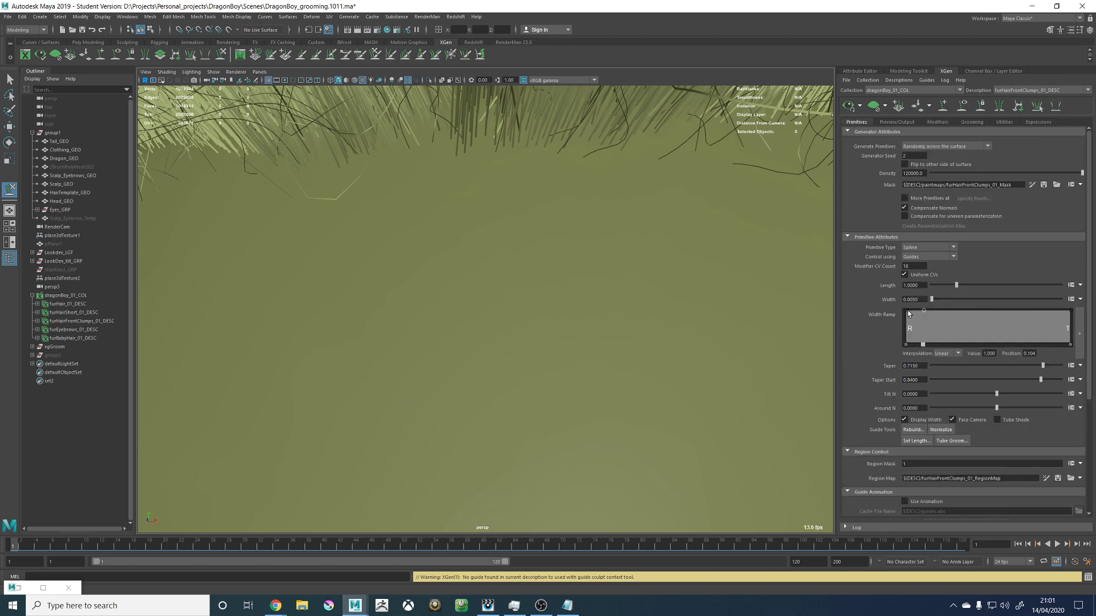
{"action": "left_click_drag", "start_coordinate": [907, 312], "coordinate": [907, 331]}
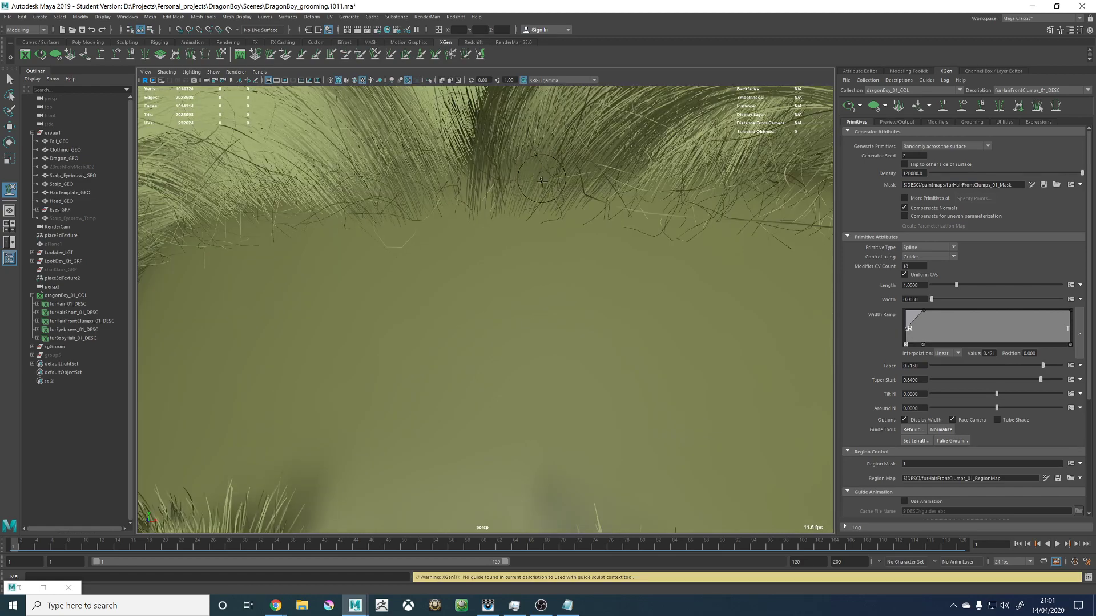
{"action": "middle_click_drag", "start_coordinate": [534, 181], "coordinate": [575, 289], "text": "alt"}
{"action": "right_click_drag", "start_coordinate": [574, 289], "coordinate": [485, 286], "text": "alt"}
{"action": "mouse_move", "coordinate": [486, 285]}
{"action": "left_mouse_down", "text": "alt"}
{"action": "mouse_move", "coordinate": [466, 280]}
{"action": "mouse_move", "coordinate": [484, 289]}
{"action": "left_mouse_up", "text": "alt"}
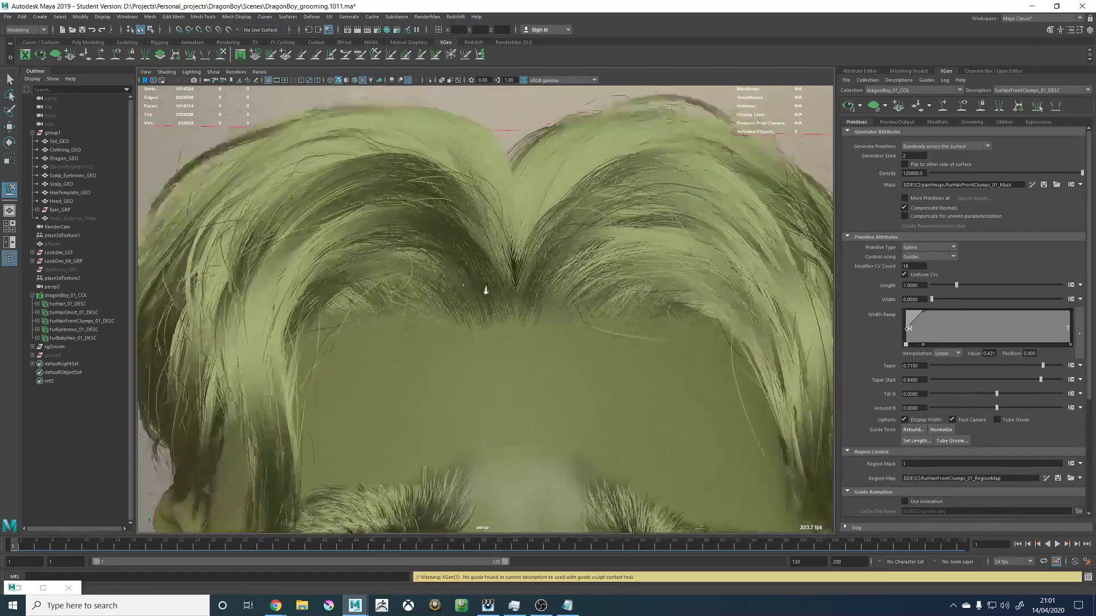
{"action": "right_click_drag", "start_coordinate": [485, 289], "coordinate": [593, 290], "text": "alt"}
{"action": "left_click_drag", "start_coordinate": [594, 290], "coordinate": [588, 304], "text": "alt"}
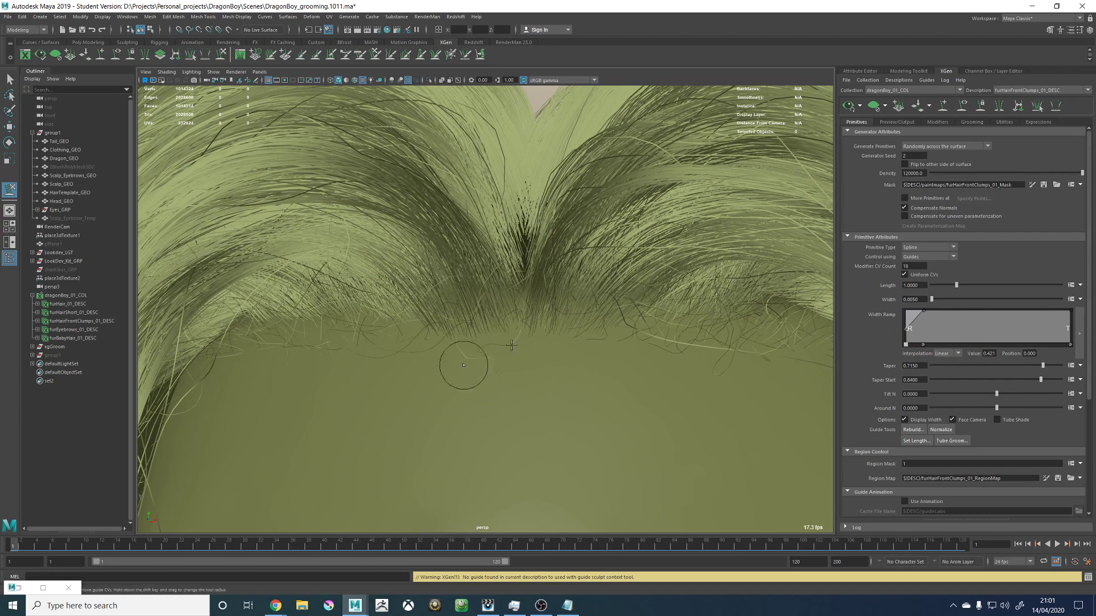
{"action": "left_click_drag", "start_coordinate": [564, 329], "coordinate": [553, 330], "text": "alt"}
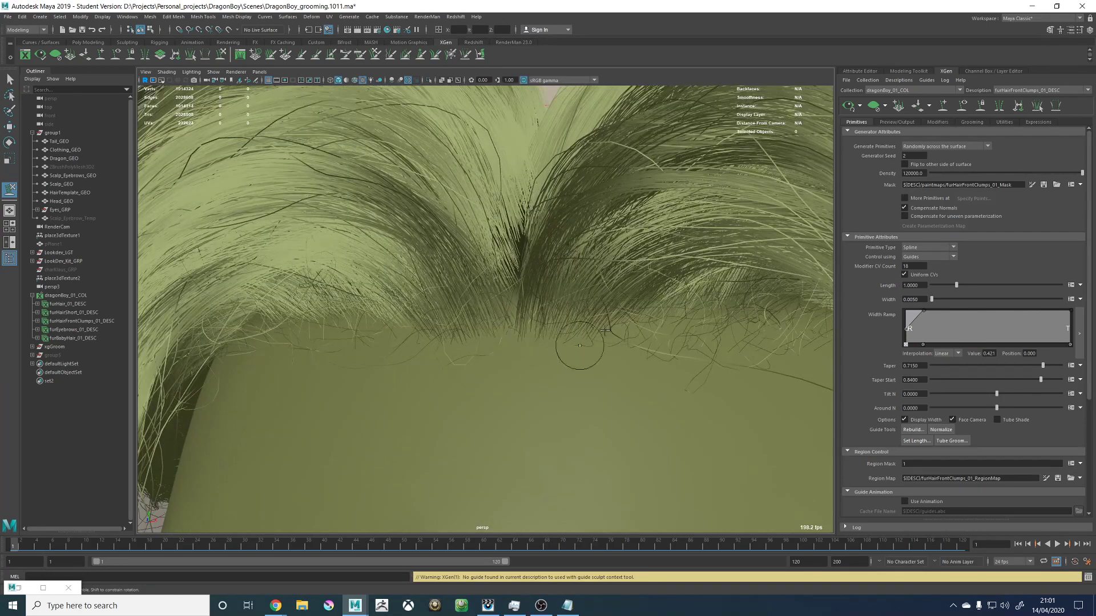
Step: Try the front clumps' Width Ramp root point at 1.000 and at 0.632
{"action": "left_click_drag", "start_coordinate": [908, 330], "coordinate": [898, 304]}
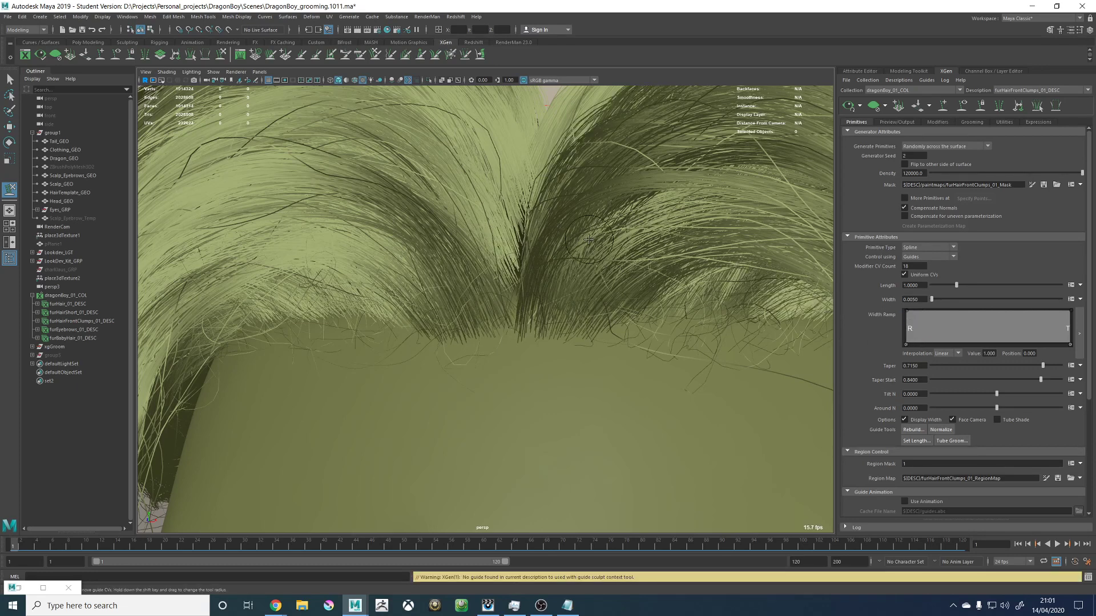
{"action": "left_click", "coordinate": [924, 310]}
{"action": "left_click_drag", "start_coordinate": [904, 317], "coordinate": [905, 325]}
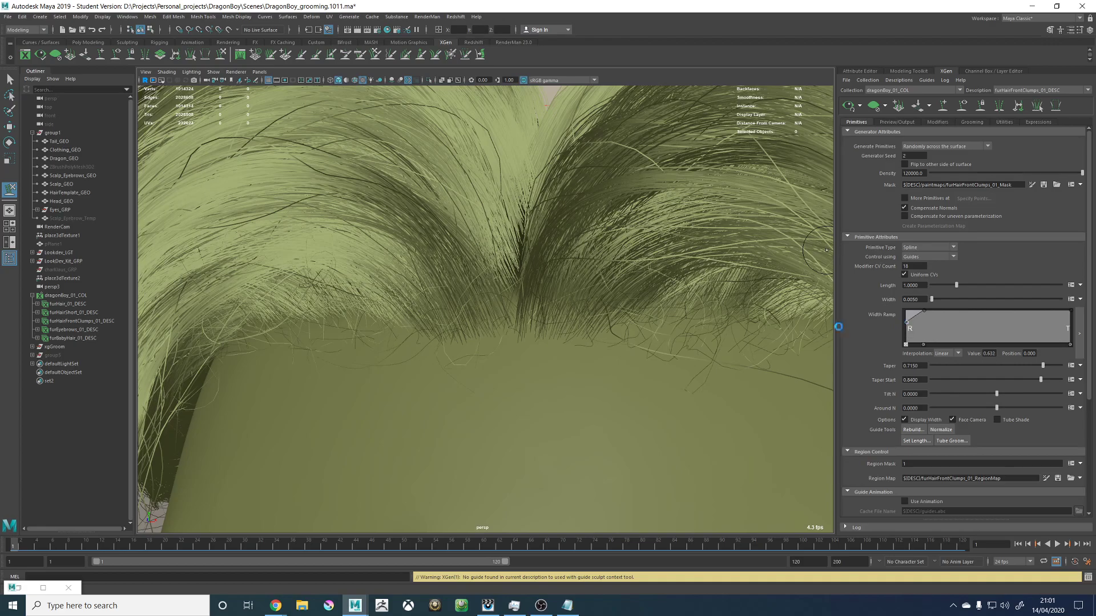
Step: Lower the root point of the front clumps' Width Ramp to 0.000 so the strands start thin at the hairline
{"action": "scroll", "coordinate": [526, 270], "scroll_direction": "up", "scroll_amount": 5}
{"action": "left_click_drag", "start_coordinate": [526, 269], "coordinate": [548, 277], "text": "alt"}
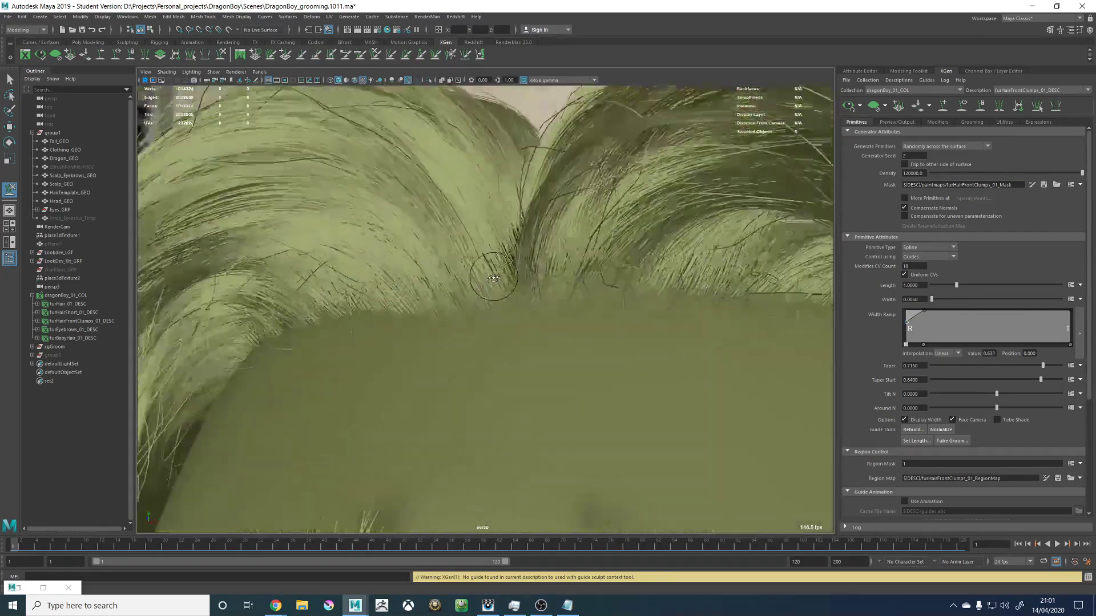
{"action": "right_click_drag", "start_coordinate": [547, 277], "coordinate": [294, 277], "text": "alt"}
{"action": "left_click_drag", "start_coordinate": [293, 276], "coordinate": [320, 280], "text": "alt"}
{"action": "right_click_drag", "start_coordinate": [319, 279], "coordinate": [579, 282], "text": "alt"}
{"action": "left_click_drag", "start_coordinate": [579, 282], "coordinate": [628, 274], "text": "alt"}
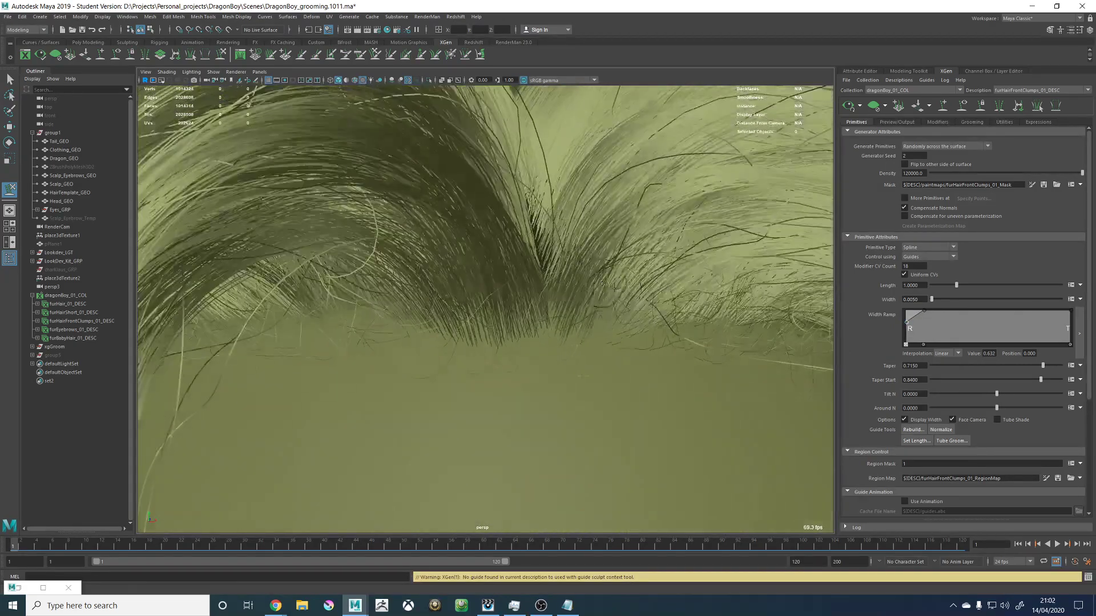
{"action": "right_click_drag", "start_coordinate": [628, 274], "coordinate": [428, 232], "text": "alt"}
{"action": "left_click_drag", "start_coordinate": [462, 235], "coordinate": [486, 235], "text": "alt"}
{"action": "right_click_drag", "start_coordinate": [485, 235], "coordinate": [960, 325], "text": "alt"}
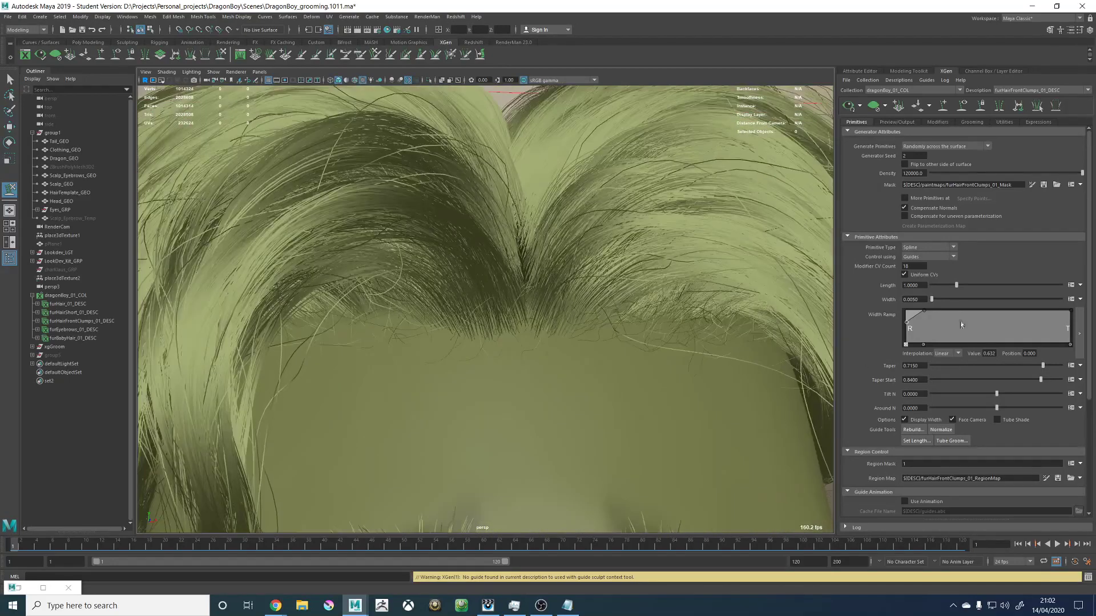
{"action": "right_click_drag", "start_coordinate": [668, 318], "coordinate": [457, 323], "text": "alt"}
{"action": "left_click_drag", "start_coordinate": [457, 322], "coordinate": [442, 325], "text": "alt"}
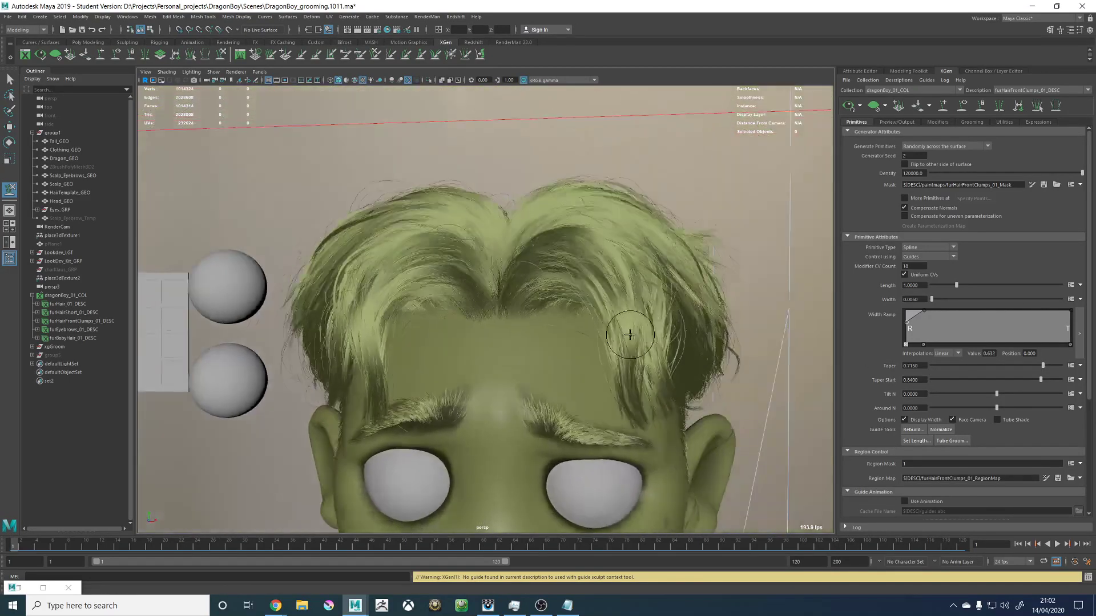
{"action": "left_click_drag", "start_coordinate": [909, 326], "coordinate": [887, 365]}
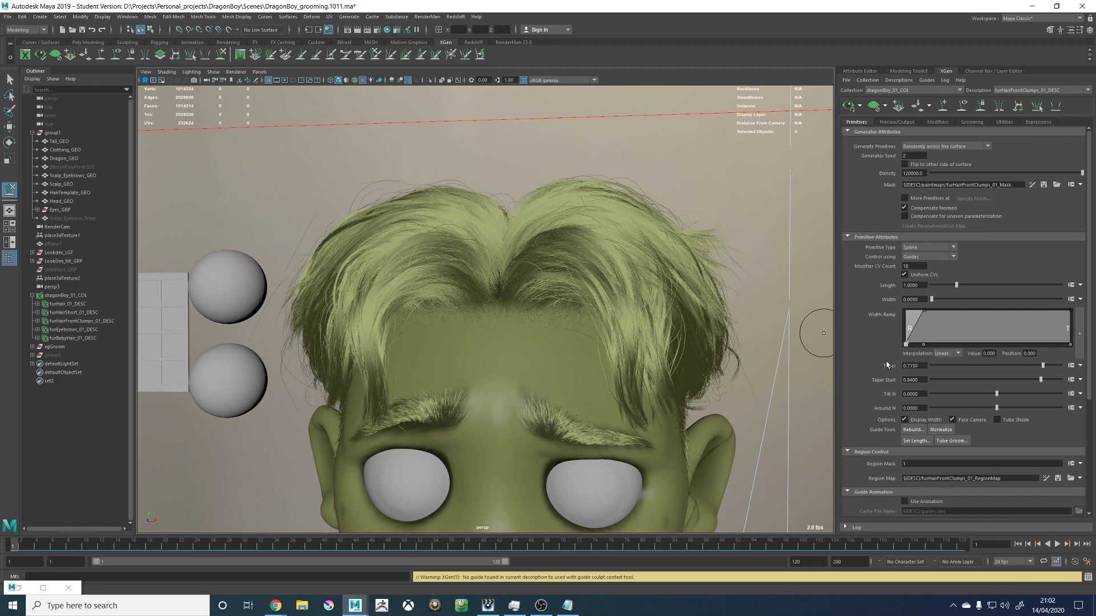
Step: Try the root point of the front clumps' Width Ramp at 0.579 and inspect the strands at the hairline
{"action": "left_click_drag", "start_coordinate": [886, 372], "coordinate": [840, 321]}
{"action": "scroll", "coordinate": [560, 325], "scroll_direction": "up", "scroll_amount": 5}
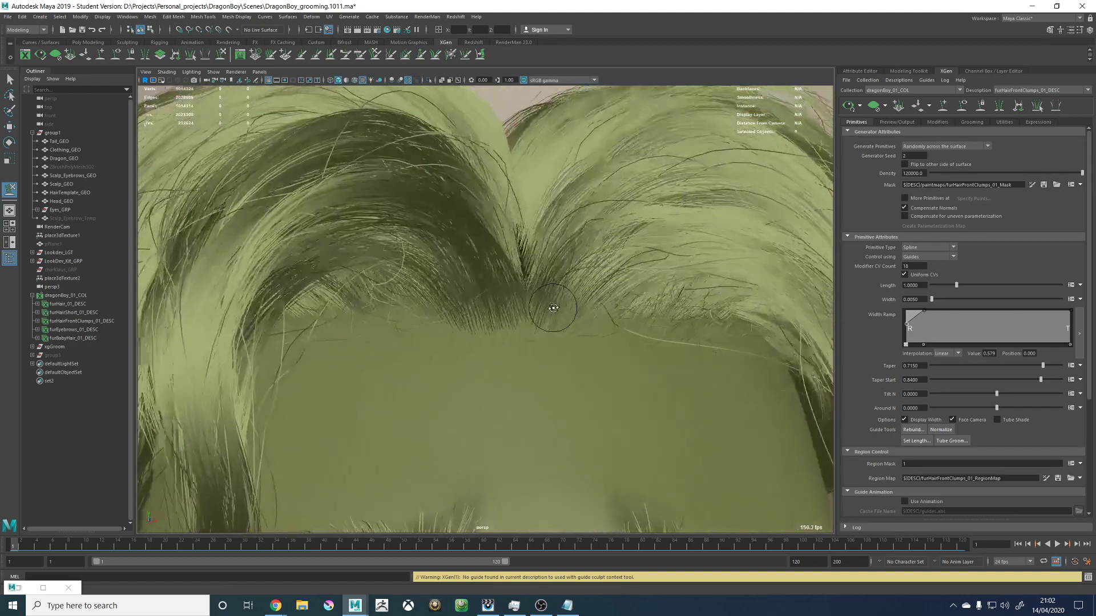
{"action": "left_click_drag", "start_coordinate": [553, 308], "coordinate": [558, 312], "text": "alt"}
{"action": "right_click_drag", "start_coordinate": [558, 312], "coordinate": [665, 335], "text": "alt"}
{"action": "left_click_drag", "start_coordinate": [666, 336], "coordinate": [588, 323], "text": "alt"}
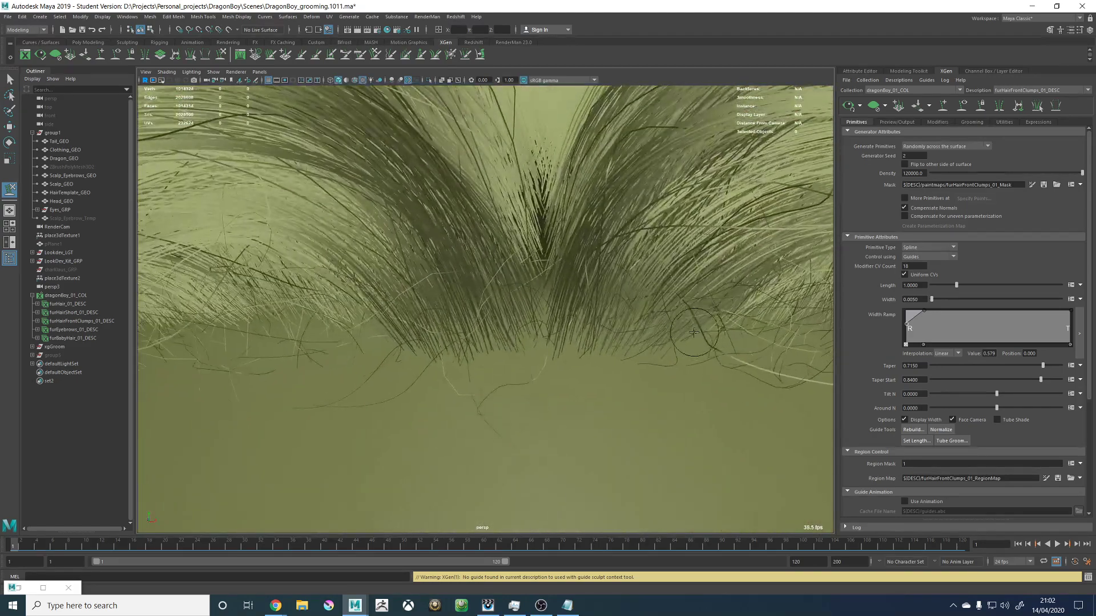
{"action": "right_click_drag", "start_coordinate": [588, 323], "coordinate": [502, 314], "text": "alt"}
{"action": "right_click_drag", "start_coordinate": [824, 338], "coordinate": [568, 272], "text": "alt"}
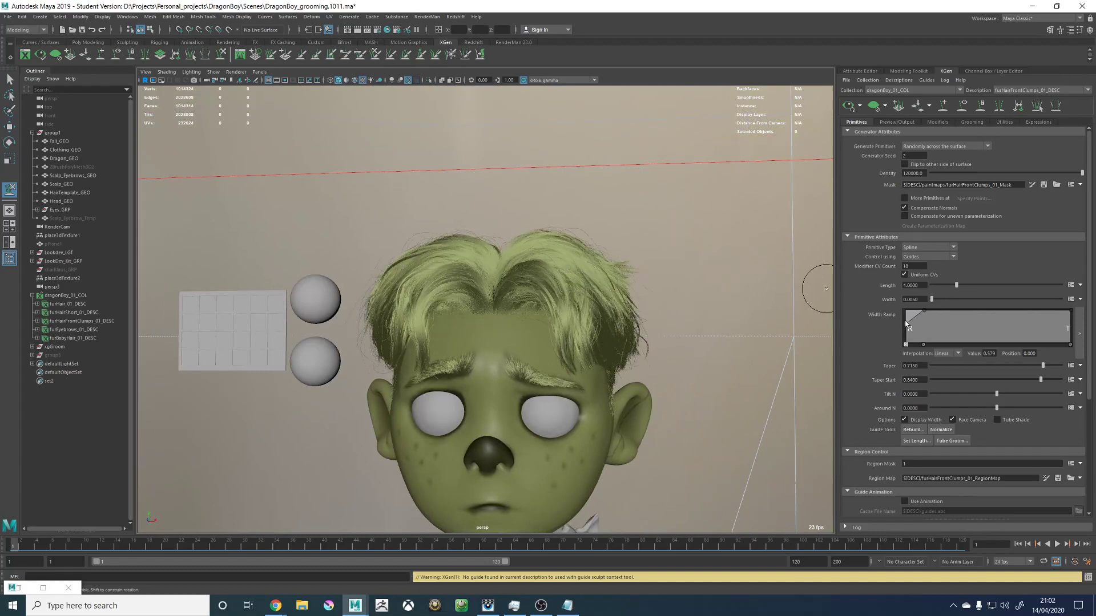
Step: Set the front clumps' Width Ramp root point to 0.5 and move its full-width point to position 0.100
{"action": "double_click", "coordinate": [990, 354]}
{"action": "type", "text": "0.5"}
{"action": "key", "text": "Return"}
{"action": "right_click_drag", "start_coordinate": [332, 288], "coordinate": [696, 331], "text": "alt"}
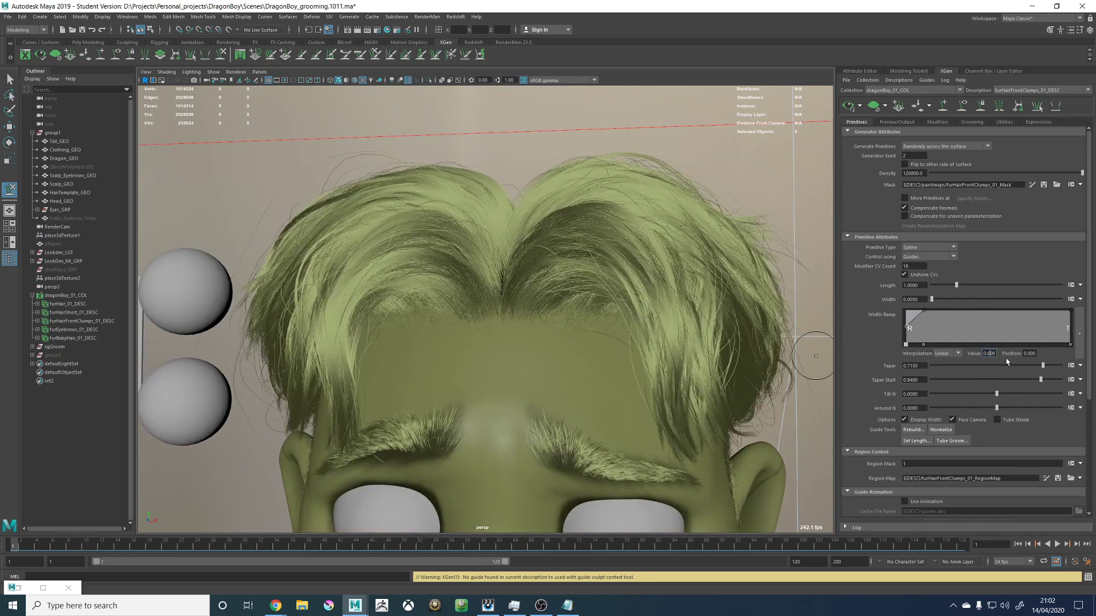
{"action": "key", "text": "Return"}
{"action": "left_click", "coordinate": [1037, 354]}
{"action": "key", "text": "BackSpace"}
{"action": "type", "text": "07"}
{"action": "key", "text": "Return"}
Step: Switch to furHairShort_01_DESC, set its Width Ramp root point to 0.500 and add a full-width point at position 0.100
{"action": "left_click", "coordinate": [1021, 91]}
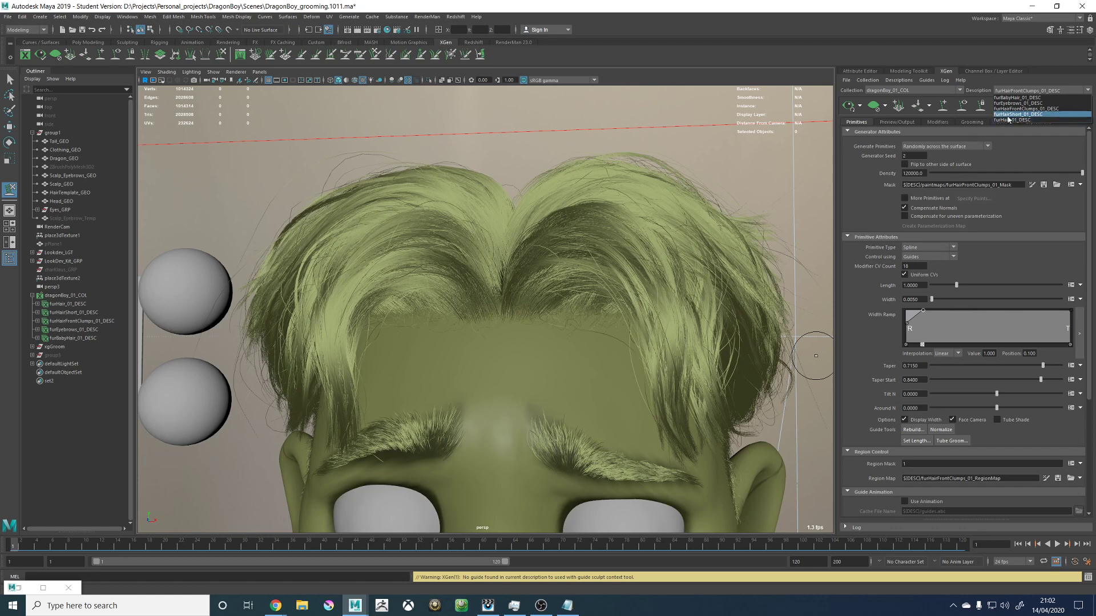
{"action": "left_click", "coordinate": [1010, 115]}
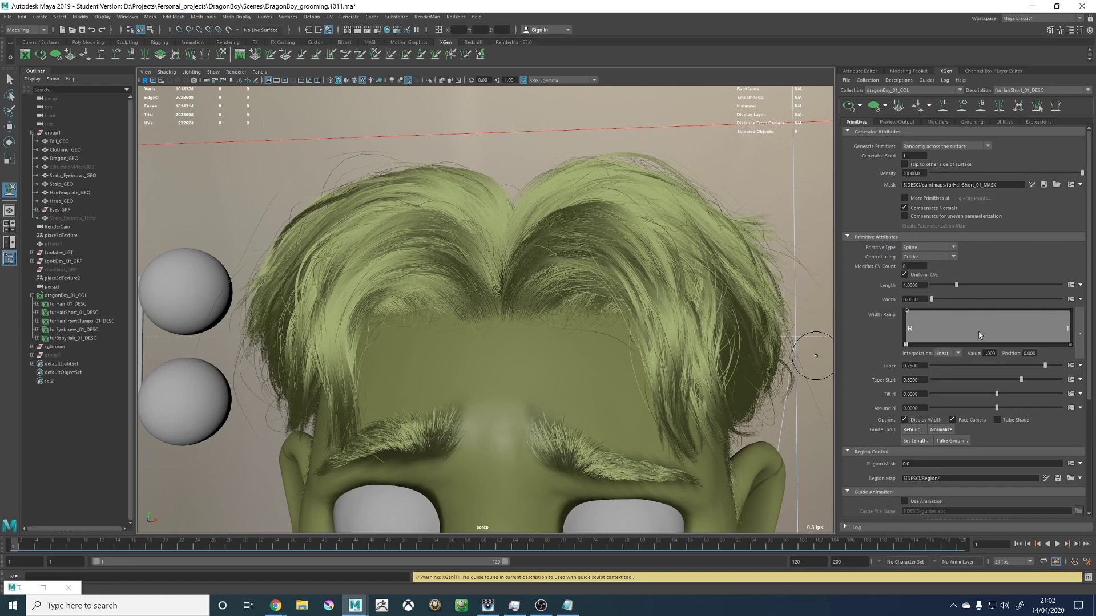
{"action": "left_click_drag", "start_coordinate": [907, 312], "coordinate": [907, 318]}
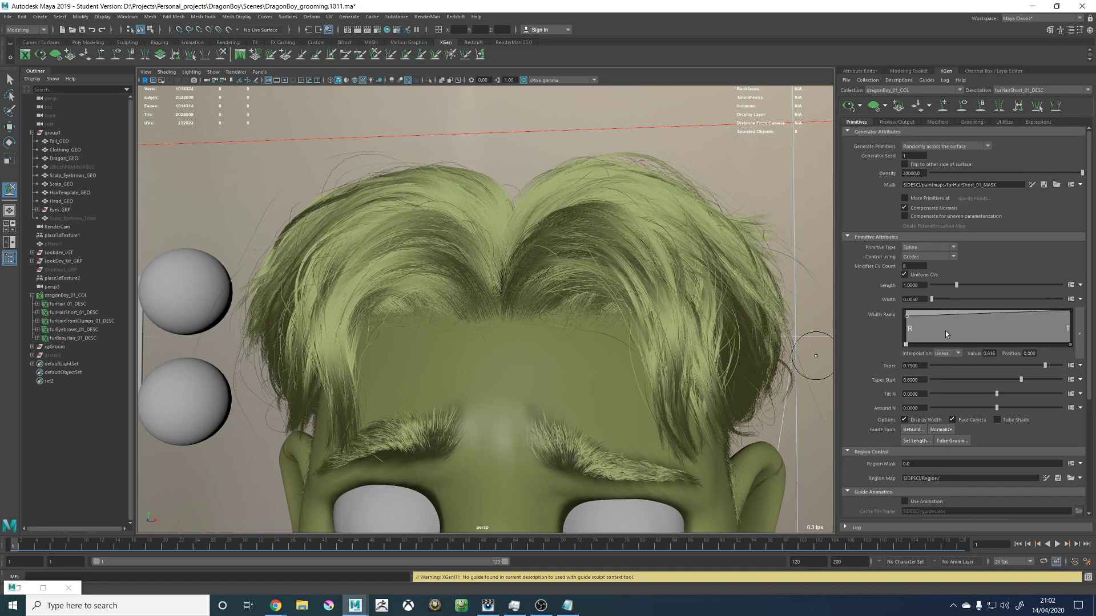
{"action": "left_click", "coordinate": [991, 354]}
{"action": "type", "text": "0"}
{"action": "key", "text": "Return"}
{"action": "left_click_drag", "start_coordinate": [924, 330], "coordinate": [922, 297]}
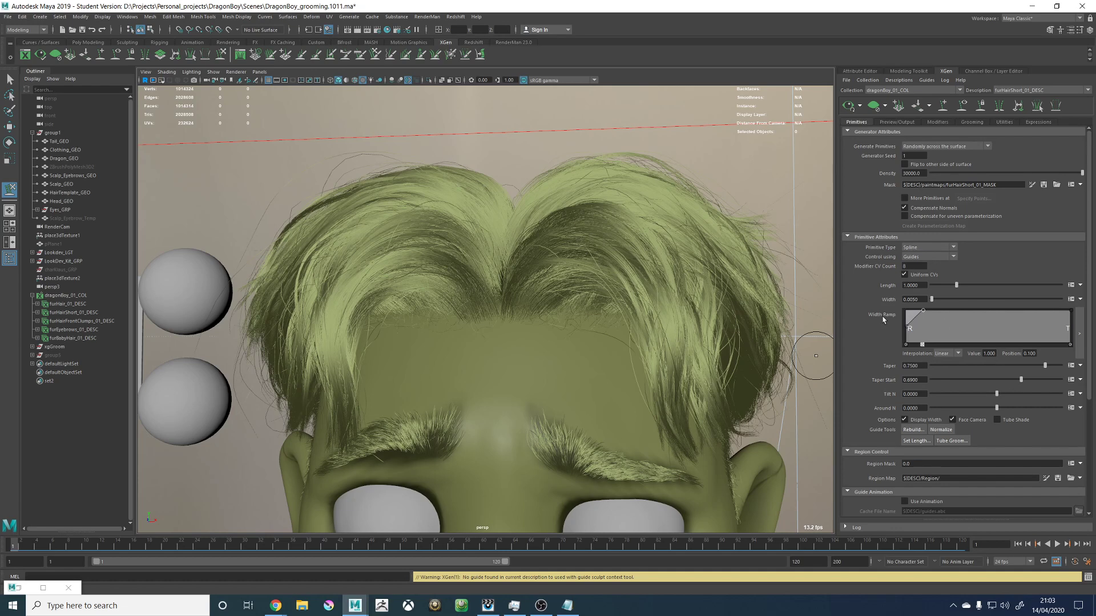
Step: Switch to furHair_01_DESC, set its Width Ramp root point to 0.6 and add a full-width point at position 0.1
{"action": "left_click", "coordinate": [1005, 92]}
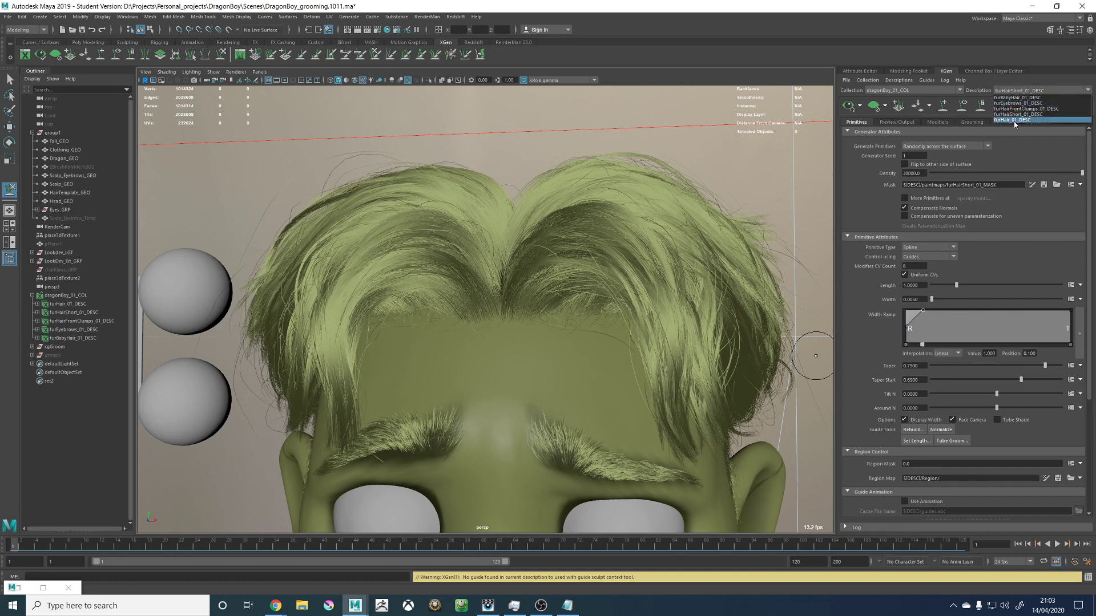
{"action": "left_click", "coordinate": [1013, 120]}
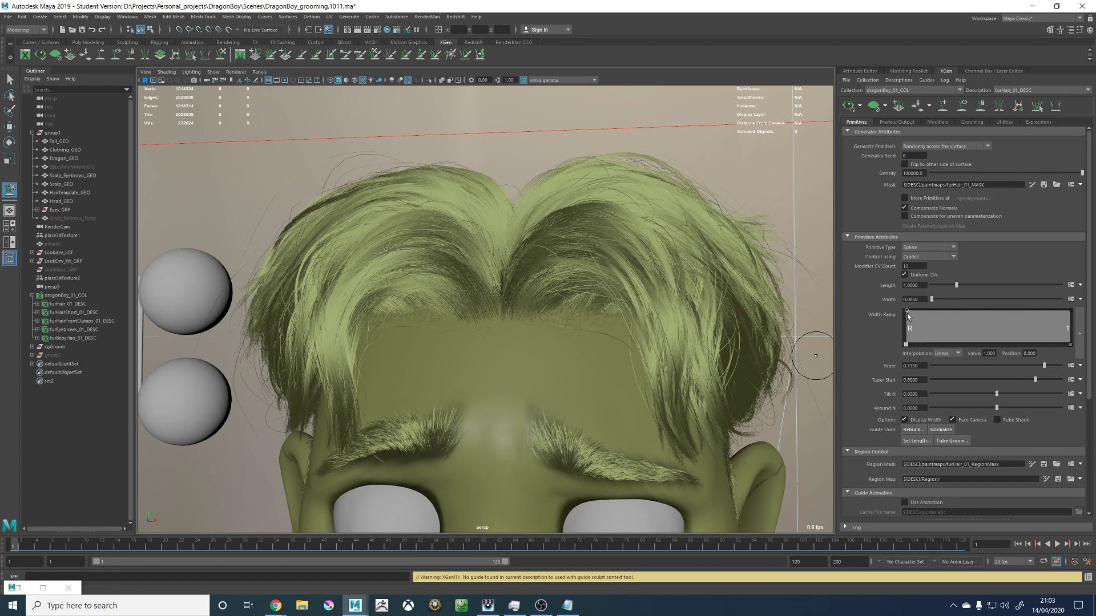
{"action": "left_click_drag", "start_coordinate": [907, 313], "coordinate": [907, 326]}
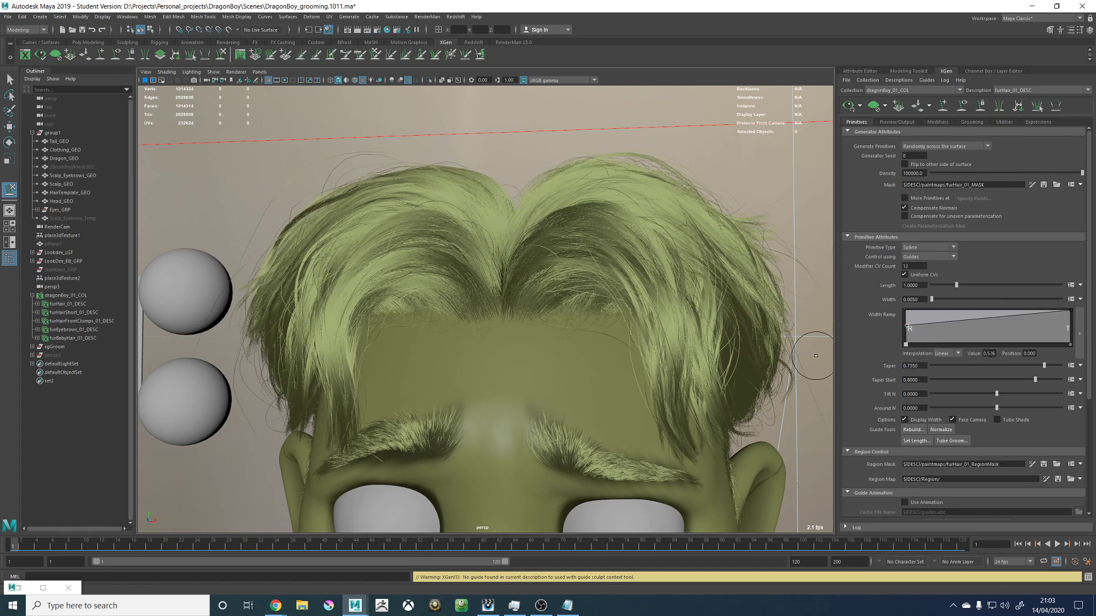
{"action": "type", "text": "0.6"}
{"action": "key", "text": "Return"}
{"action": "left_click_drag", "start_coordinate": [938, 321], "coordinate": [928, 303]}
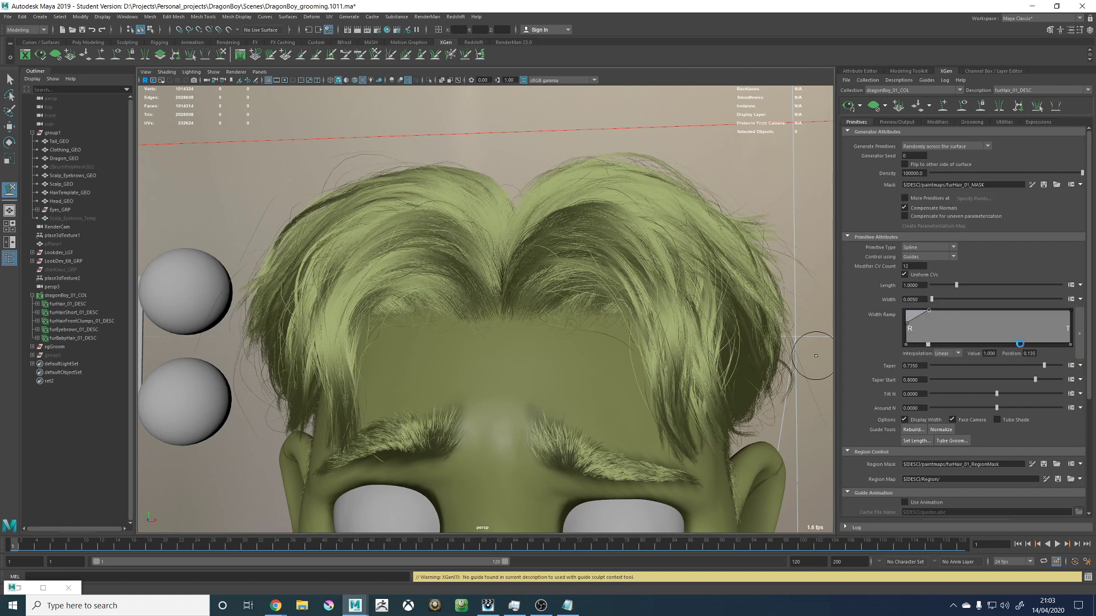
{"action": "double_click", "coordinate": [1029, 353]}
{"action": "type", "text": "0.1"}
{"action": "key", "text": "Return"}
Step: Return to furHairShort_01_DESC and set its Width Ramp root point to 0.6
{"action": "left_click", "coordinate": [1030, 90]}
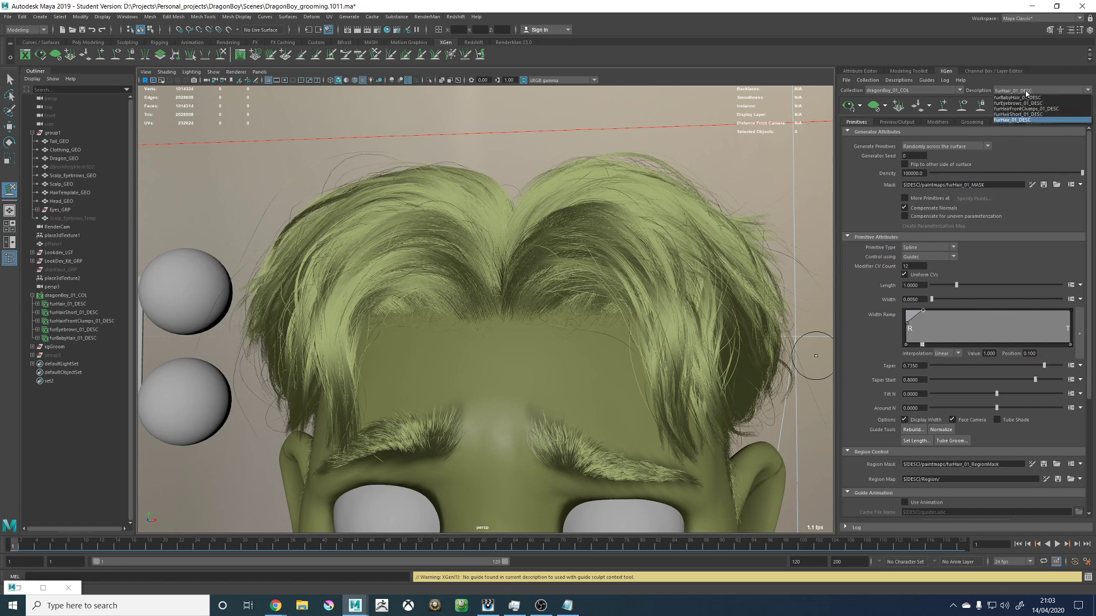
{"action": "left_click", "coordinate": [1025, 115]}
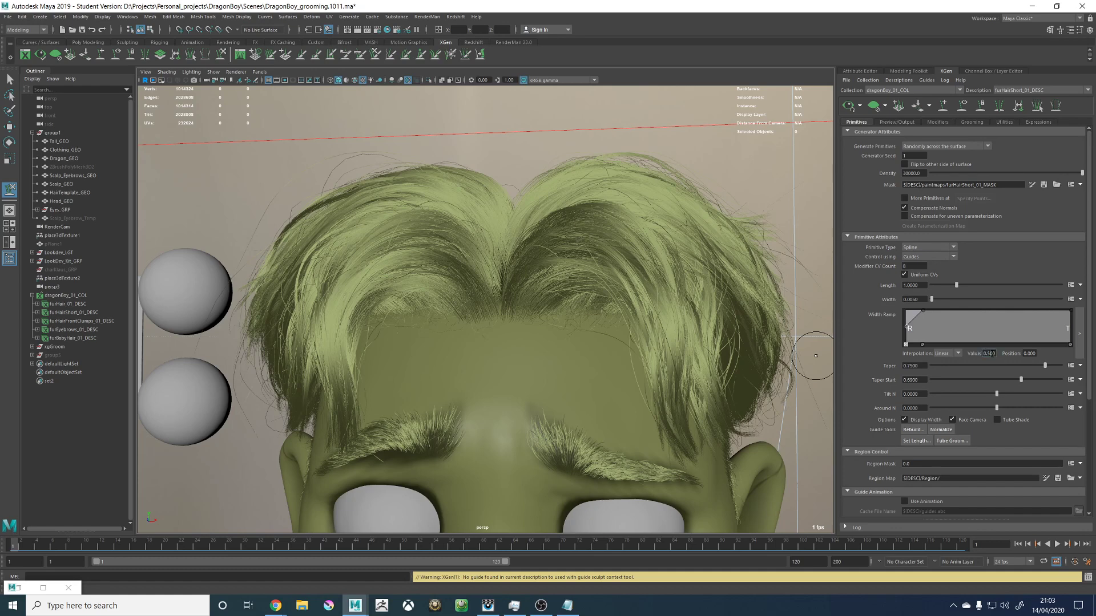
{"action": "type", "text": "0.6"}
{"action": "key", "text": "Return"}
Step: Examine the thinned hair roots and overall groom around the head from the front, sides and back
{"action": "right_click_drag", "start_coordinate": [751, 215], "coordinate": [573, 170], "text": "alt"}
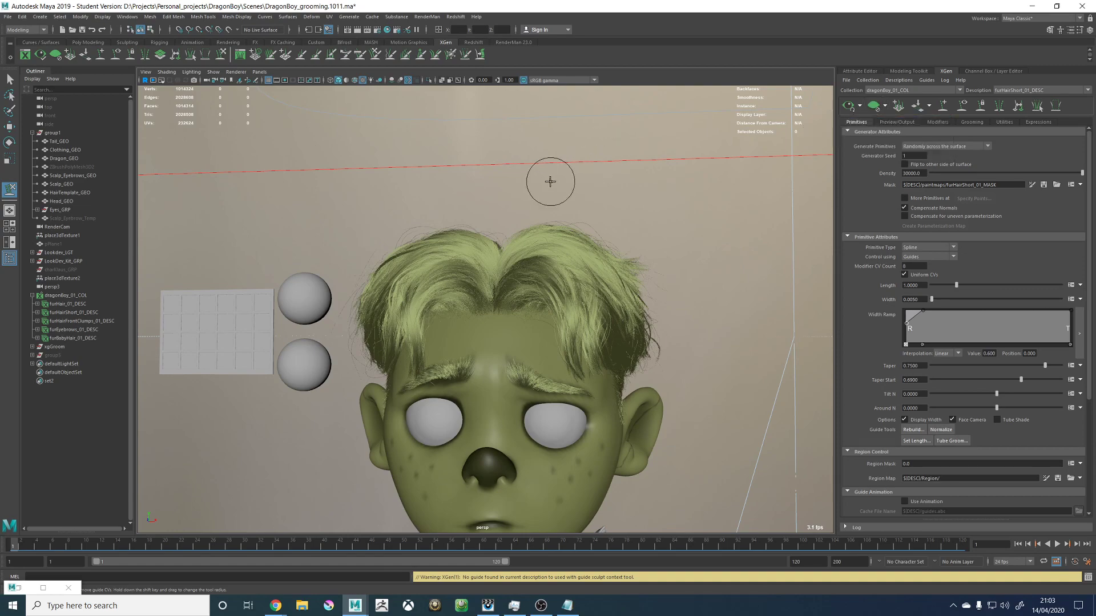
{"action": "left_click_drag", "start_coordinate": [550, 181], "coordinate": [594, 184], "text": "alt"}
{"action": "key", "text": "w"}
{"action": "scroll", "coordinate": [672, 247], "scroll_direction": "down", "scroll_amount": 5}
{"action": "mouse_move", "coordinate": [672, 247]}
{"action": "left_mouse_down", "text": "alt"}
{"action": "mouse_move", "coordinate": [594, 248]}
{"action": "mouse_move", "coordinate": [521, 271]}
{"action": "mouse_move", "coordinate": [556, 255]}
{"action": "left_mouse_up", "text": "alt"}
{"action": "left_click_drag", "start_coordinate": [621, 247], "coordinate": [628, 247], "text": "alt"}
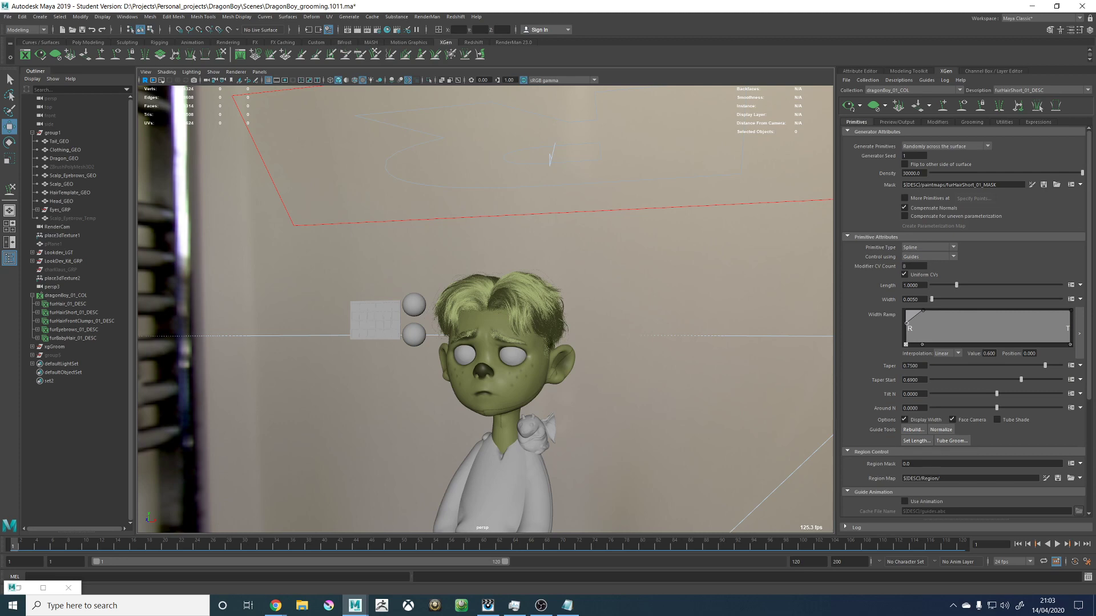
{"action": "left_click_drag", "start_coordinate": [636, 245], "coordinate": [685, 246], "text": "alt"}
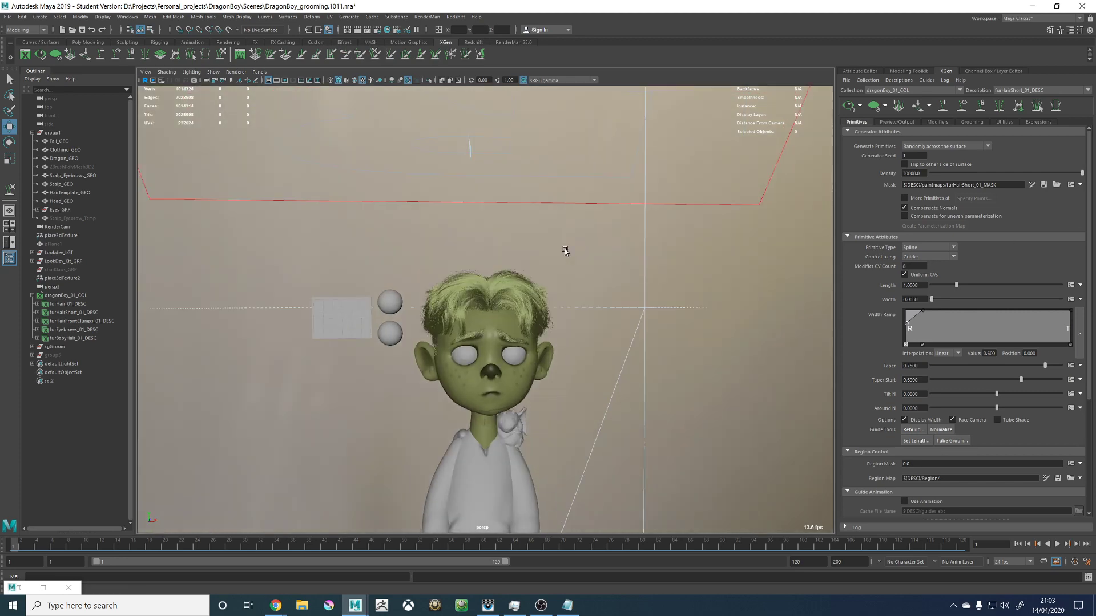
{"action": "right_click_drag", "start_coordinate": [565, 250], "coordinate": [736, 328], "text": "alt"}
{"action": "middle_click_drag", "start_coordinate": [542, 309], "coordinate": [580, 220], "text": "alt"}
{"action": "left_click_drag", "start_coordinate": [580, 221], "coordinate": [612, 293], "text": "alt"}
{"action": "left_click_drag", "start_coordinate": [463, 242], "coordinate": [663, 265], "text": "alt"}
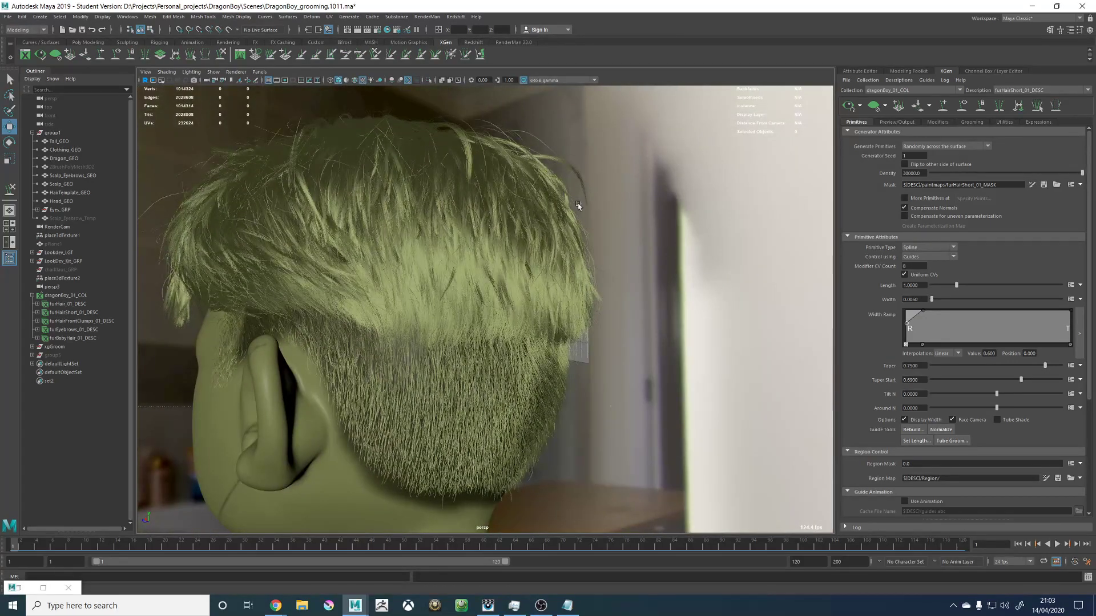
{"action": "middle_click_drag", "start_coordinate": [586, 176], "coordinate": [627, 231], "text": "alt"}
{"action": "left_click_drag", "start_coordinate": [627, 231], "coordinate": [506, 251], "text": "alt"}
{"action": "right_click_drag", "start_coordinate": [506, 251], "coordinate": [786, 175], "text": "alt"}
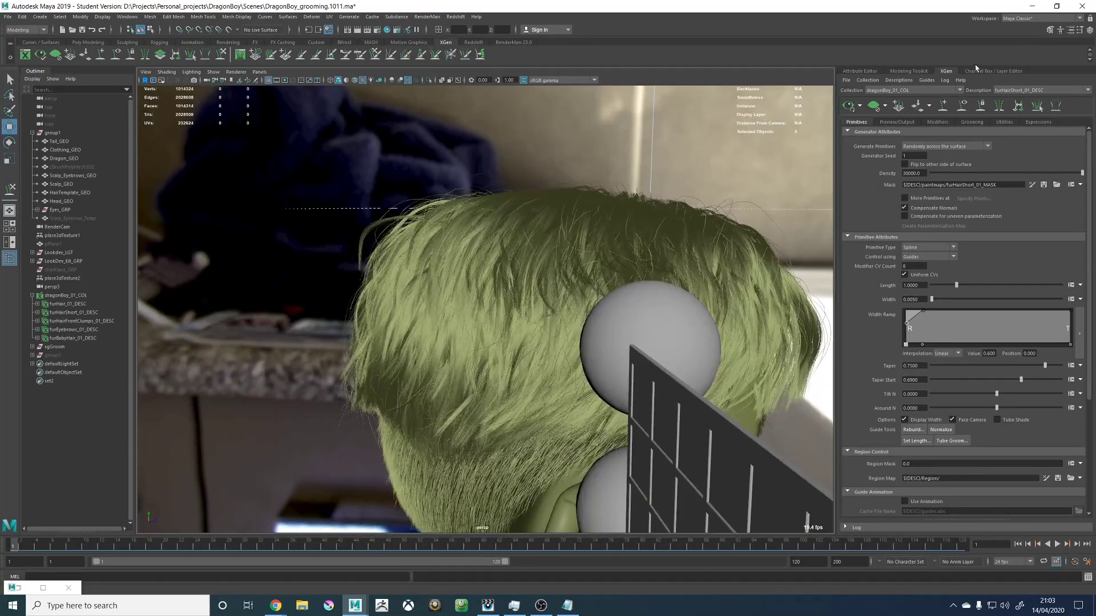
Step: Switch to furHair_01_DESC and set the Stray Seed of the Clumping2 modifier's noise effect to 6
{"action": "left_click", "coordinate": [1021, 90]}
{"action": "left_click", "coordinate": [1019, 98]}
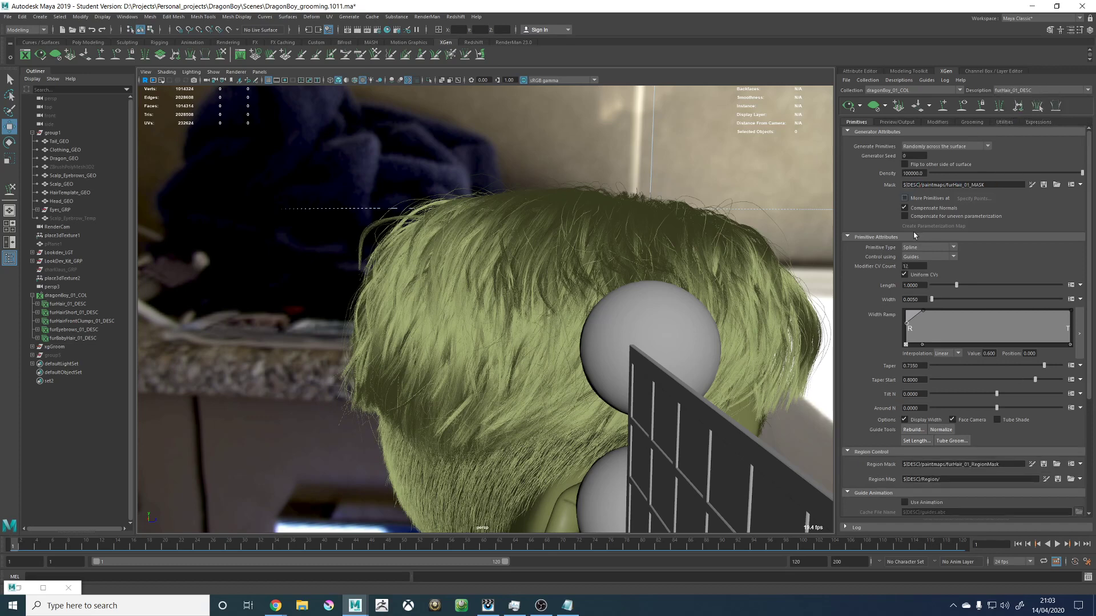
{"action": "left_click", "coordinate": [937, 122]}
{"action": "left_click", "coordinate": [870, 164]}
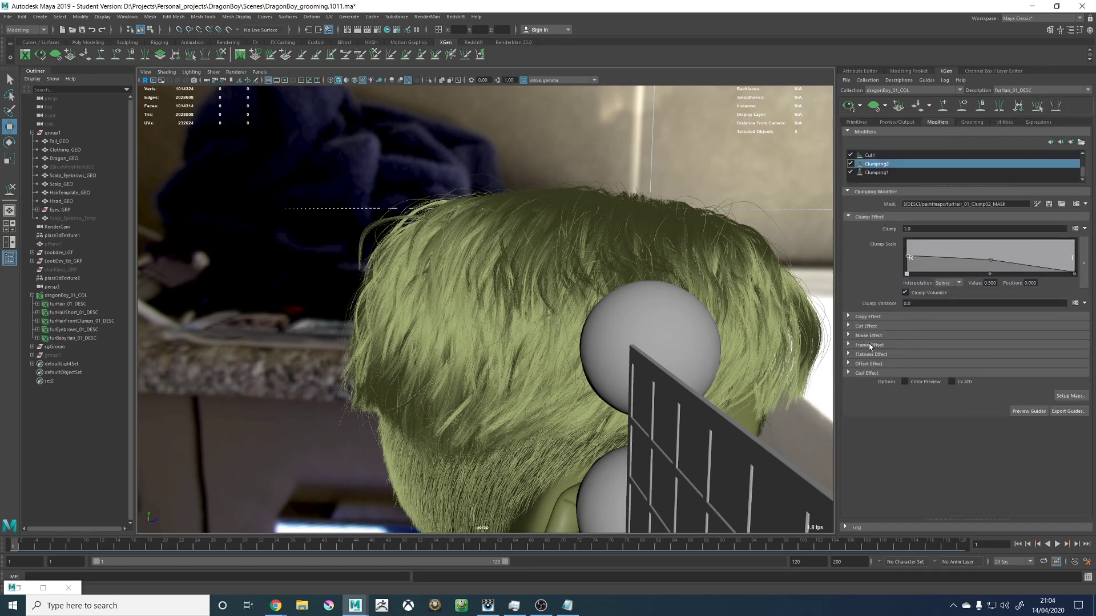
{"action": "left_click", "coordinate": [870, 336]}
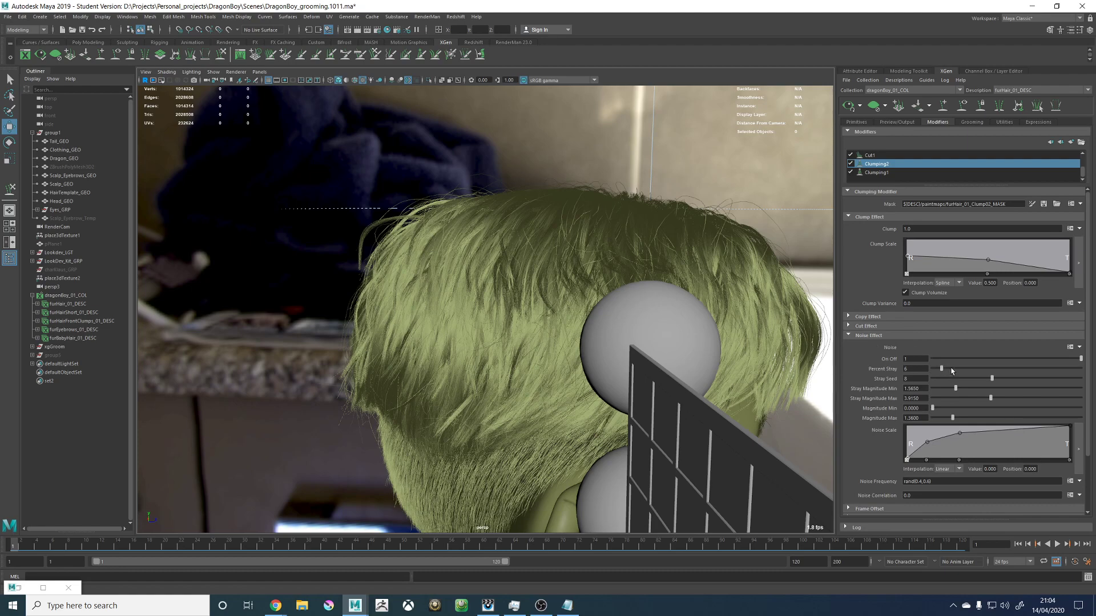
{"action": "left_click", "coordinate": [978, 379]}
{"action": "left_click_drag", "start_coordinate": [400, 281], "coordinate": [605, 252], "text": "alt"}
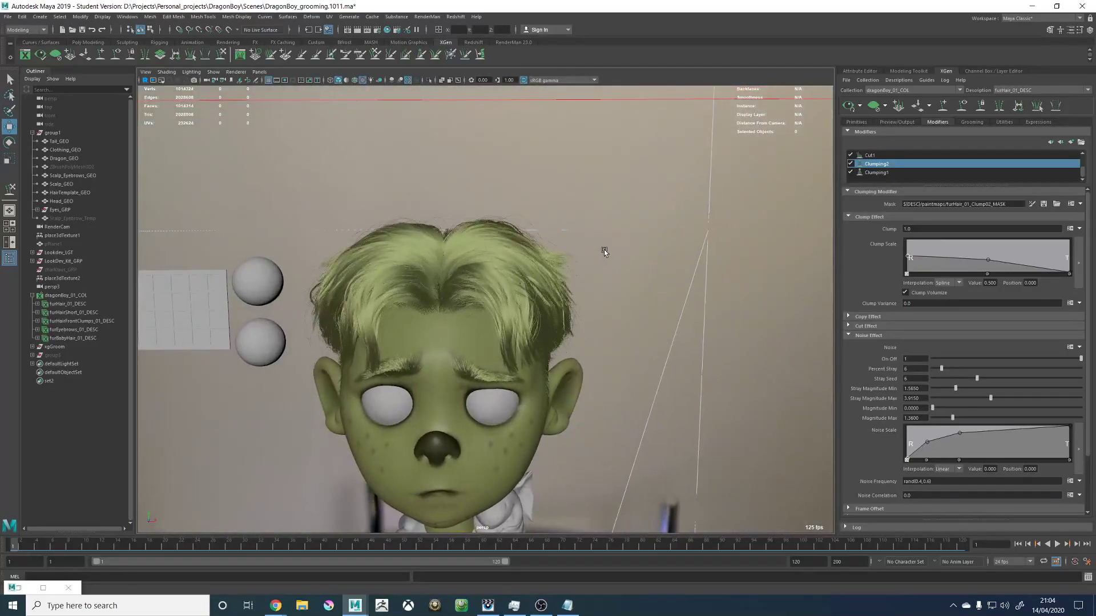
Step: Turn the Clumping2 noise effect off and back on to compare its influence on the back of the hair
{"action": "left_click_drag", "start_coordinate": [978, 378], "coordinate": [1081, 359]}
{"action": "left_click_drag", "start_coordinate": [302, 298], "coordinate": [656, 297], "text": "alt"}
{"action": "left_click_drag", "start_coordinate": [582, 317], "coordinate": [605, 313], "text": "alt"}
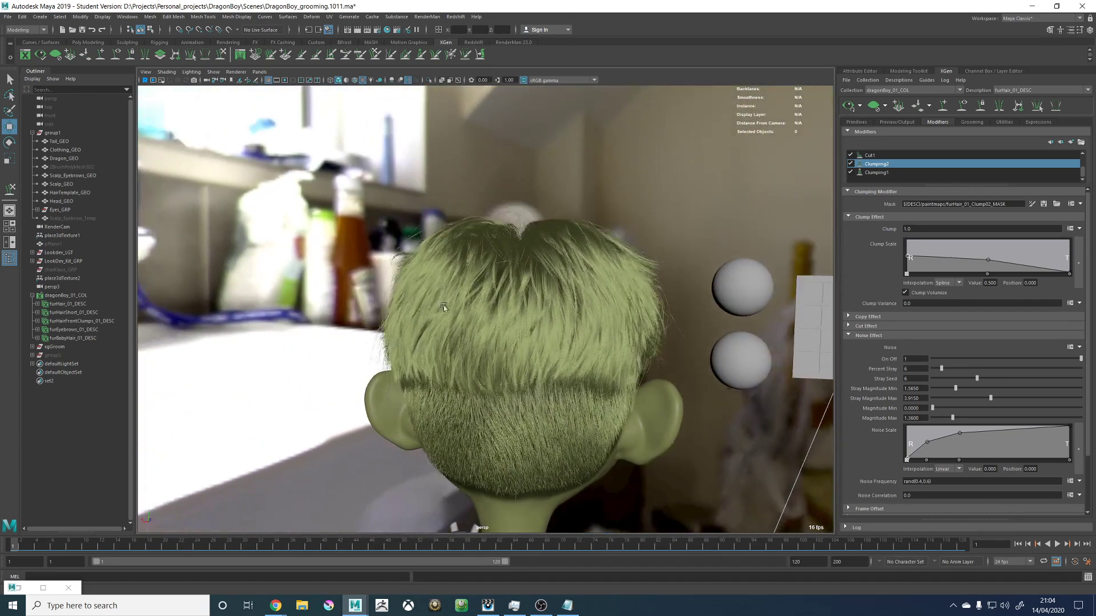
{"action": "left_click", "coordinate": [1073, 358]}
{"action": "left_click_drag", "start_coordinate": [812, 348], "coordinate": [417, 325], "text": "alt"}
{"action": "right_click_drag", "start_coordinate": [417, 326], "coordinate": [637, 335], "text": "alt"}
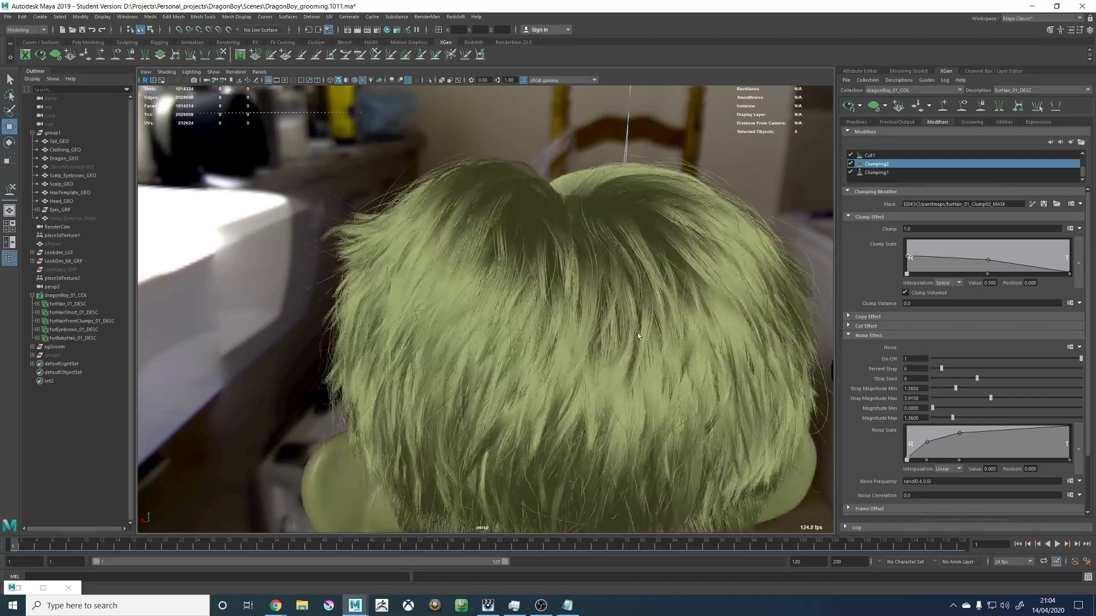
{"action": "left_click", "coordinate": [953, 358]}
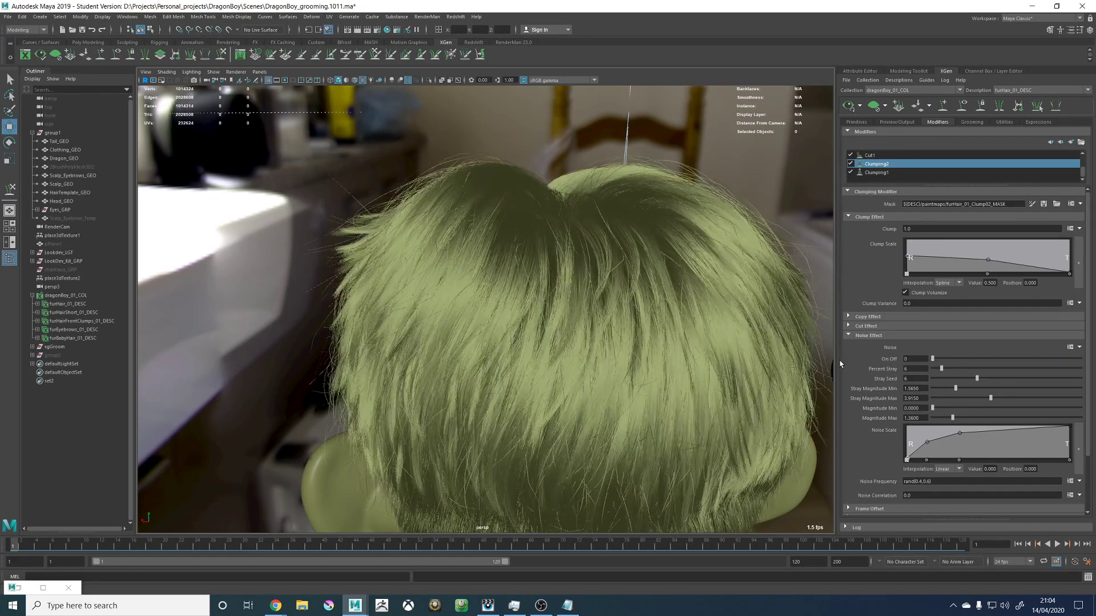
{"action": "left_click", "coordinate": [1062, 358]}
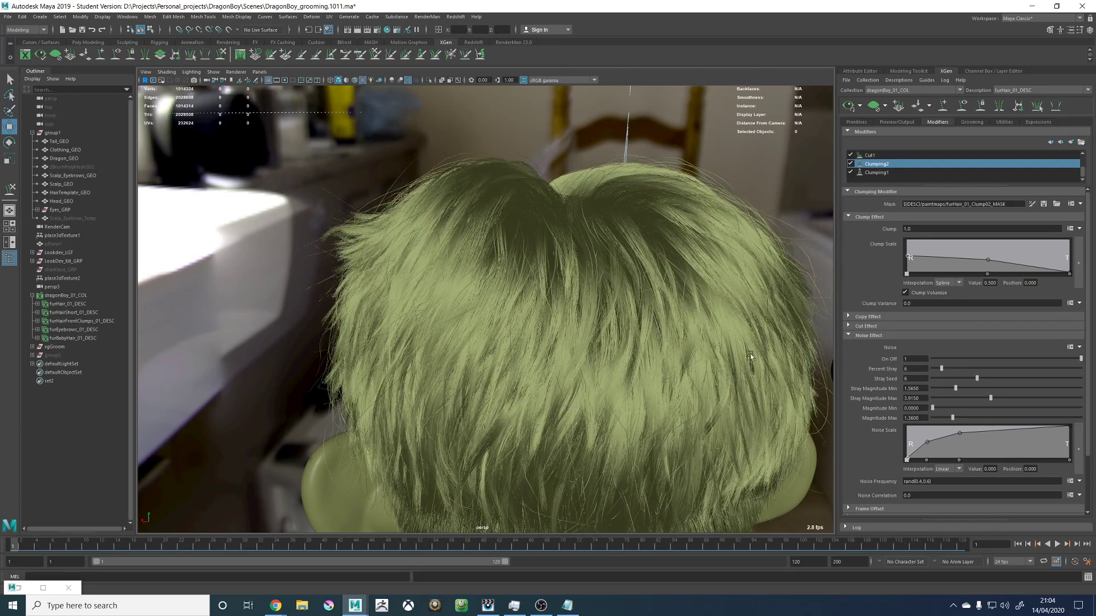
Step: Try the Clumping2 noise's Percent Stray at 16 and 12, and settle on 9
{"action": "left_click_drag", "start_coordinate": [494, 409], "coordinate": [513, 295], "text": "alt"}
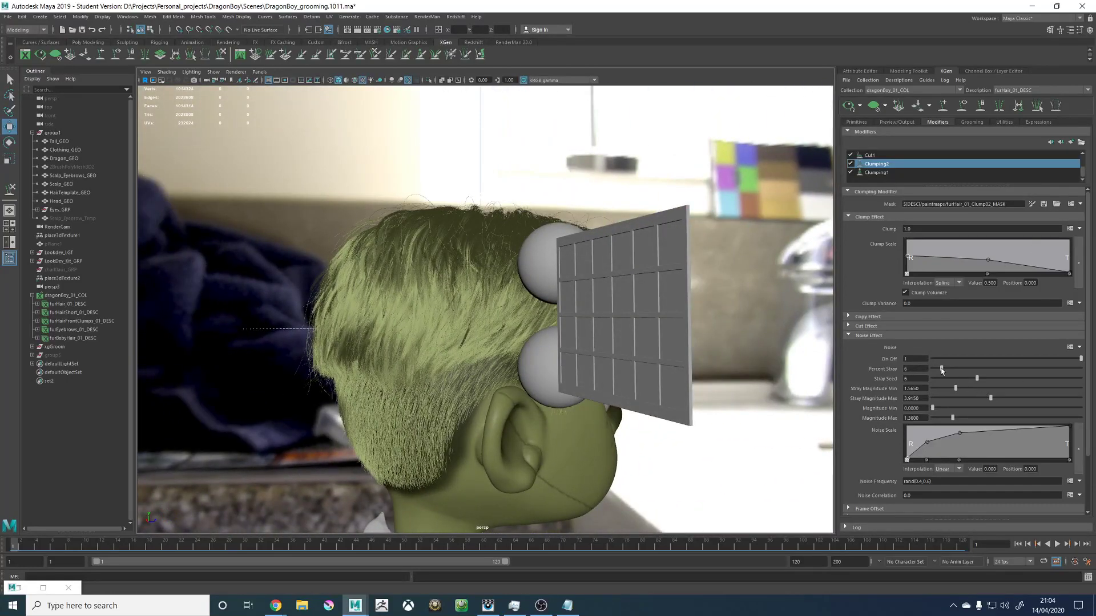
{"action": "mouse_move", "coordinate": [941, 369]}
{"action": "left_mouse_down"}
{"action": "mouse_move", "coordinate": [882, 372]}
{"action": "mouse_move", "coordinate": [977, 371]}
{"action": "mouse_move", "coordinate": [958, 375]}
{"action": "left_mouse_up"}
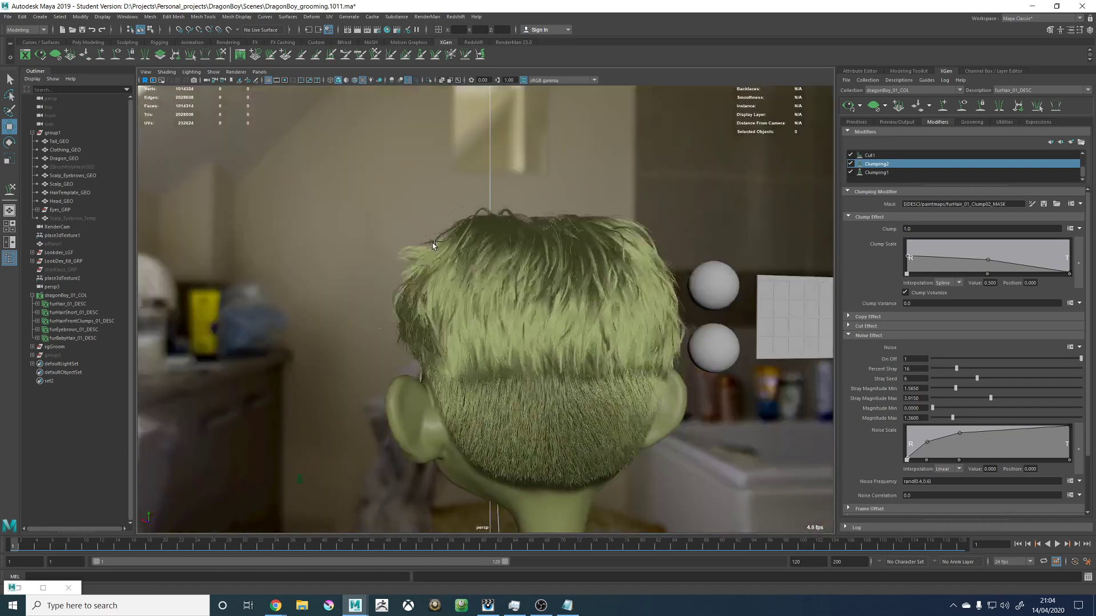
{"action": "left_click_drag", "start_coordinate": [432, 246], "coordinate": [601, 236], "text": "alt"}
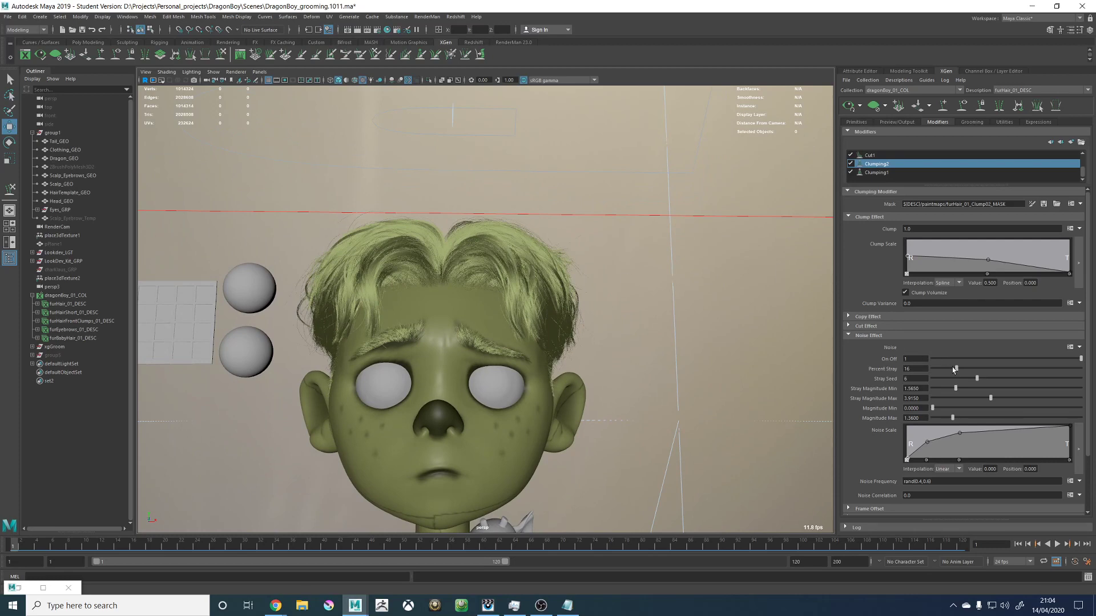
{"action": "left_click_drag", "start_coordinate": [953, 369], "coordinate": [952, 372]}
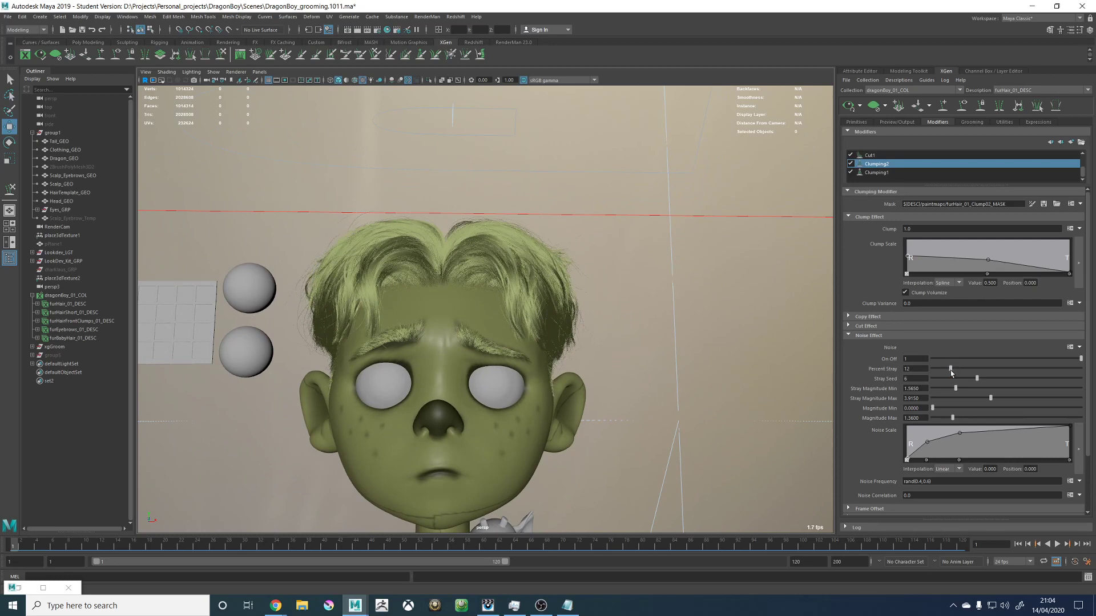
{"action": "left_click_drag", "start_coordinate": [717, 302], "coordinate": [735, 310], "text": "alt"}
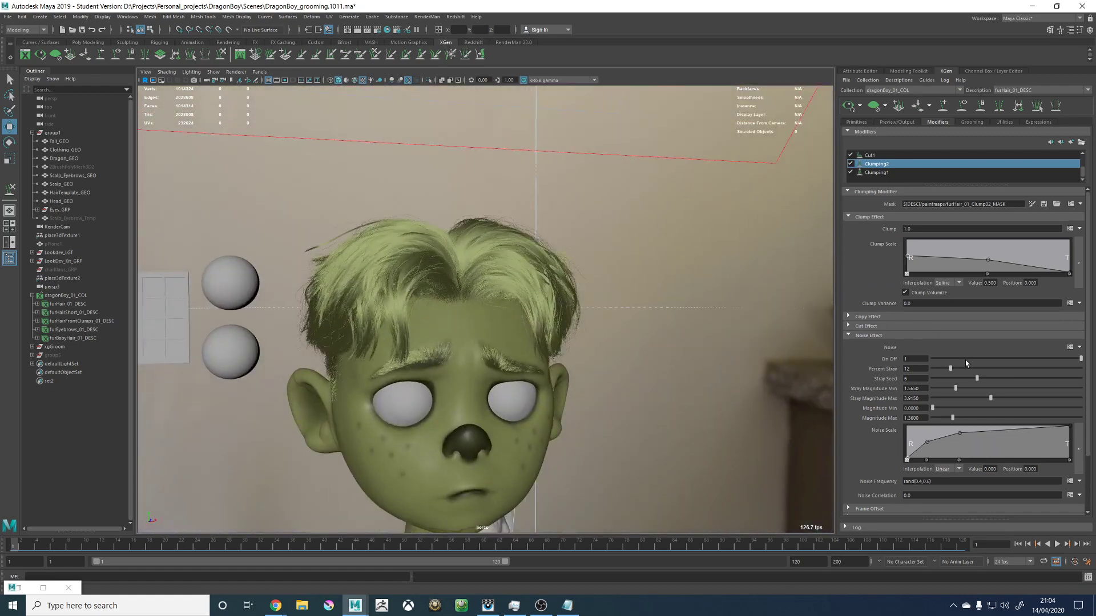
{"action": "left_click_drag", "start_coordinate": [950, 368], "coordinate": [946, 368]}
Step: Try the Clumping2 noise's Stray Seed at 4 and 6, and settle on 9
{"action": "left_click", "coordinate": [965, 378]}
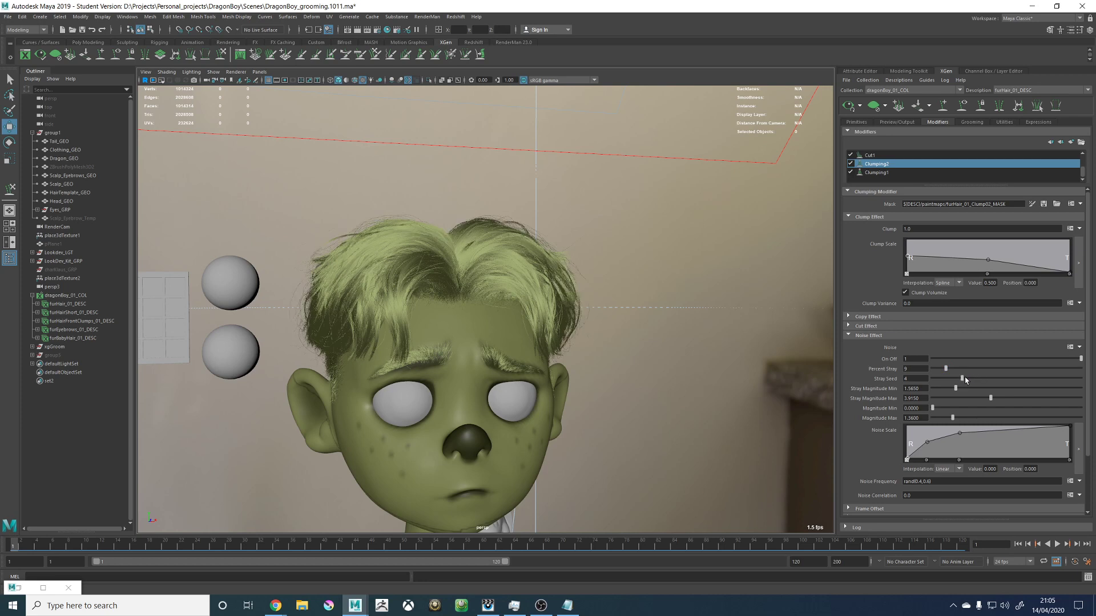
{"action": "left_click_drag", "start_coordinate": [966, 379], "coordinate": [974, 380]}
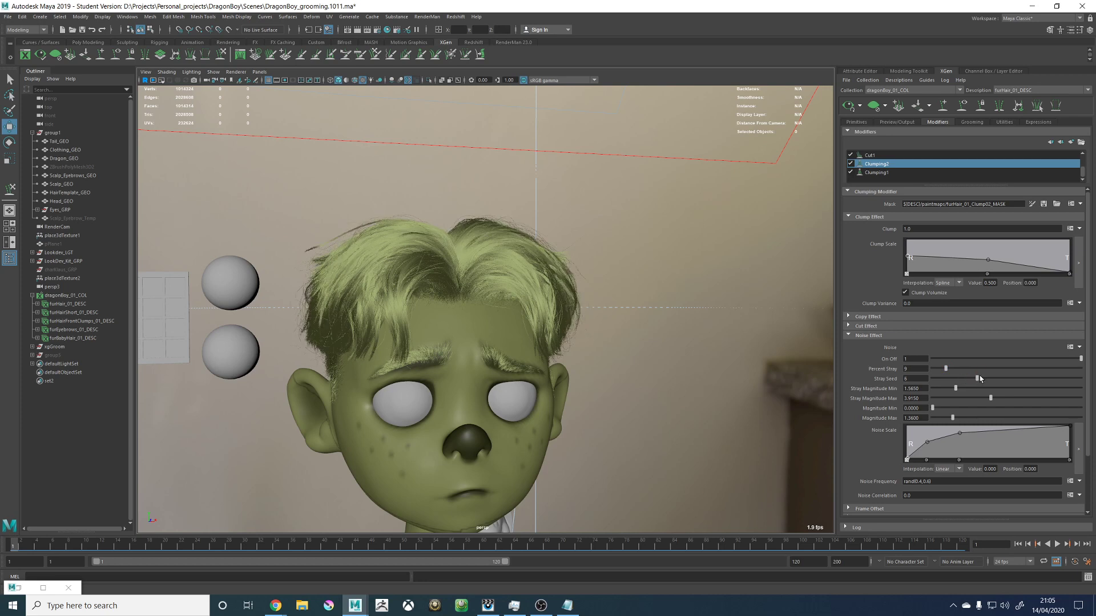
{"action": "left_click_drag", "start_coordinate": [401, 275], "coordinate": [505, 275], "text": "alt"}
{"action": "left_click_drag", "start_coordinate": [972, 381], "coordinate": [999, 380]}
{"action": "left_click_drag", "start_coordinate": [466, 183], "coordinate": [518, 203], "text": "alt"}
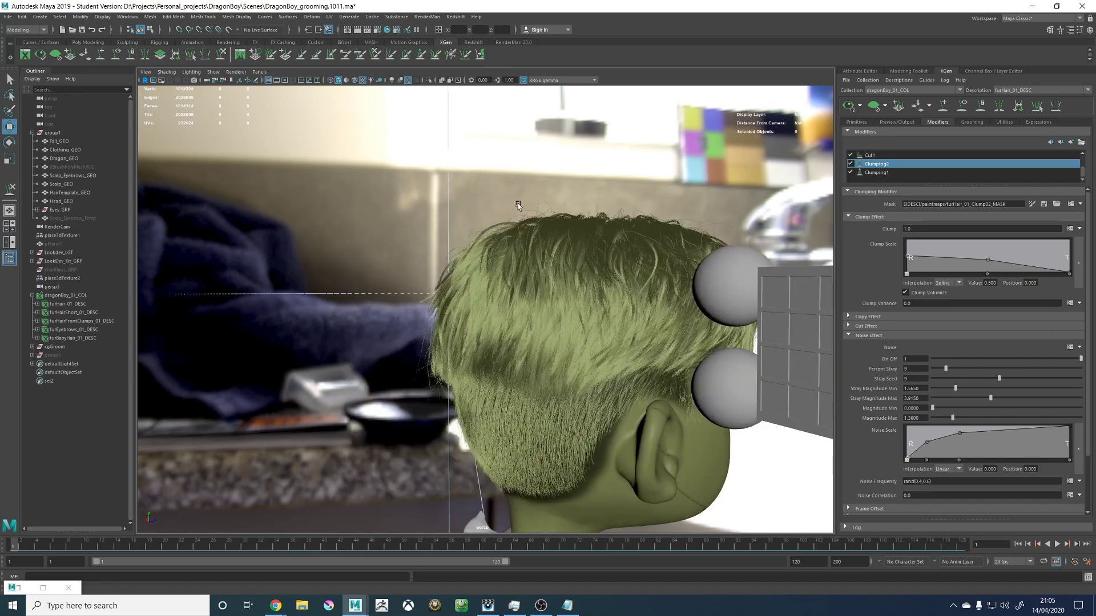
Step: Try a Clump Variance of 1 on furHair_01_DESC's Clumping2 modifier
{"action": "left_click_drag", "start_coordinate": [461, 245], "coordinate": [519, 251], "text": "alt"}
{"action": "right_click_drag", "start_coordinate": [519, 251], "coordinate": [460, 246], "text": "alt"}
{"action": "left_click_drag", "start_coordinate": [460, 245], "coordinate": [381, 272], "text": "alt"}
{"action": "right_click_drag", "start_coordinate": [381, 272], "coordinate": [451, 266], "text": "alt"}
{"action": "left_click_drag", "start_coordinate": [451, 266], "coordinate": [580, 203], "text": "alt"}
{"action": "right_click_drag", "start_coordinate": [580, 202], "coordinate": [491, 185], "text": "alt"}
{"action": "left_click_drag", "start_coordinate": [492, 185], "coordinate": [605, 320], "text": "alt"}
{"action": "left_click", "coordinate": [911, 303]}
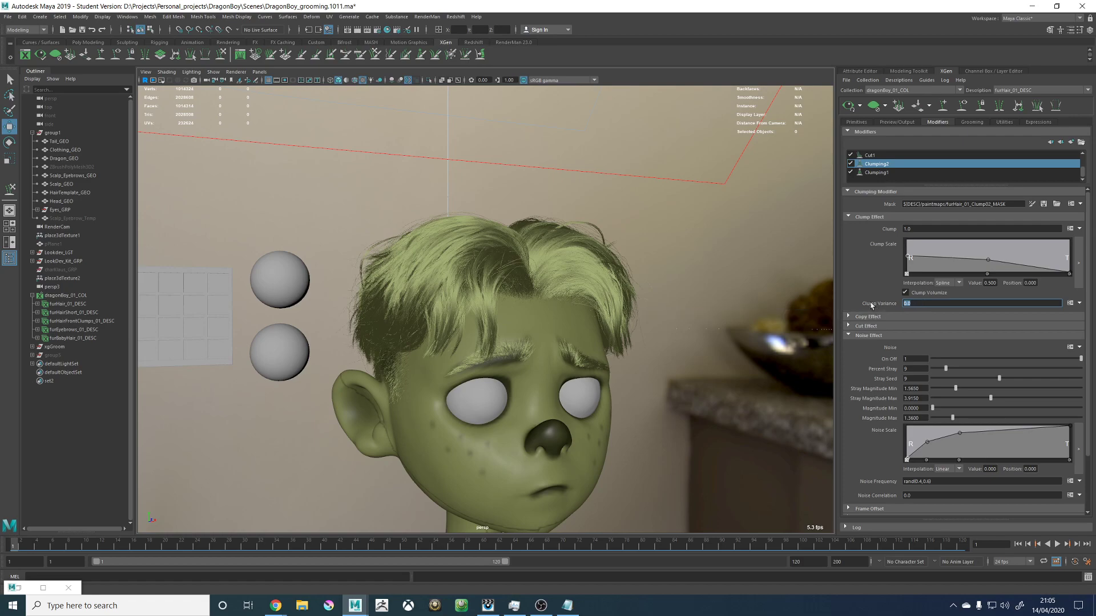
{"action": "type", "text": "1"}
{"action": "key", "text": "Return"}
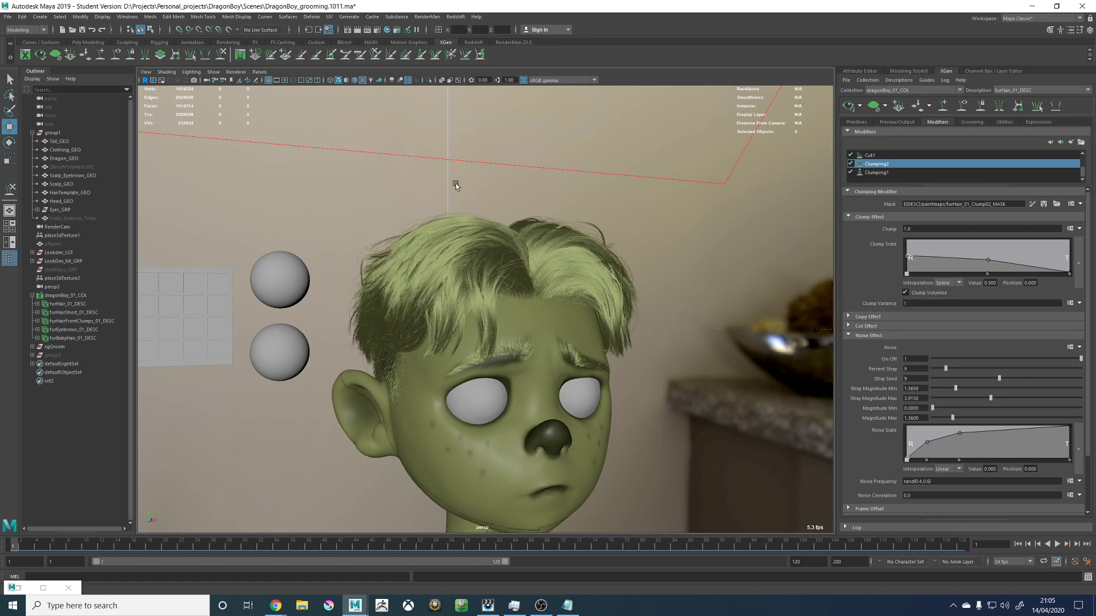
Step: Set Clumping2's Clump Variance back to 0 and compare the clumps up close
{"action": "right_click_drag", "start_coordinate": [456, 184], "coordinate": [576, 189], "text": "alt"}
{"action": "middle_click_drag", "start_coordinate": [300, 256], "coordinate": [650, 220], "text": "alt"}
{"action": "left_click_drag", "start_coordinate": [517, 256], "coordinate": [570, 251], "text": "alt"}
{"action": "left_click", "coordinate": [925, 303]}
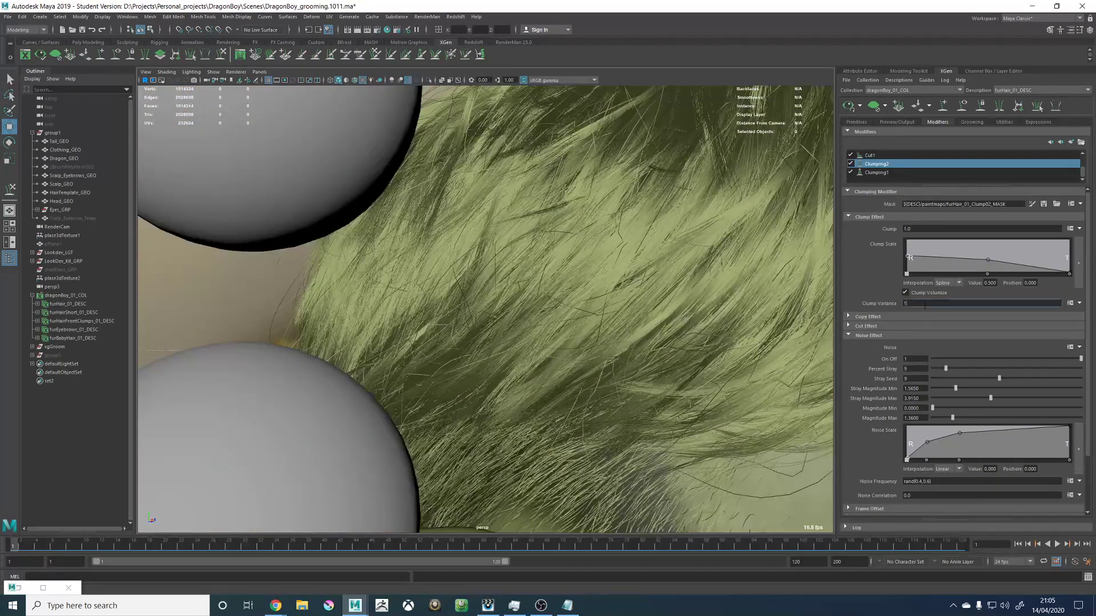
{"action": "type", "text": "0"}
{"action": "key", "text": "Return"}
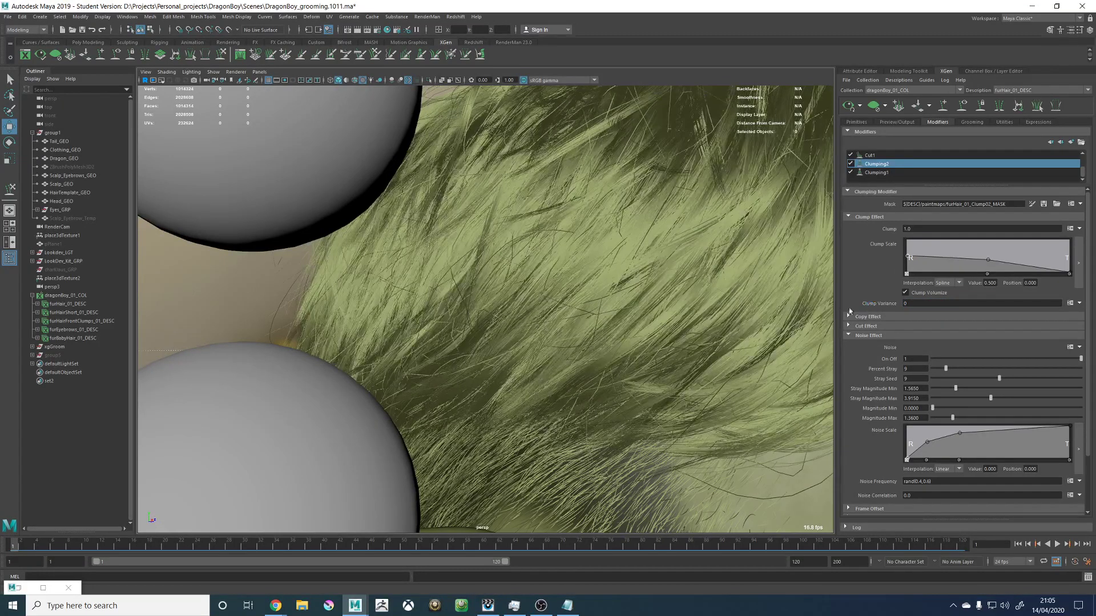
Step: Try Clumping2's Clump Variance at 1 and -1 while viewing the side of the hair
{"action": "right_click_drag", "start_coordinate": [581, 231], "coordinate": [696, 278], "text": "alt"}
{"action": "left_click_drag", "start_coordinate": [932, 303], "coordinate": [868, 307]}
{"action": "type", "text": "1"}
{"action": "key", "text": "Return"}
{"action": "type", "text": "-1"}
{"action": "key", "text": "Return"}
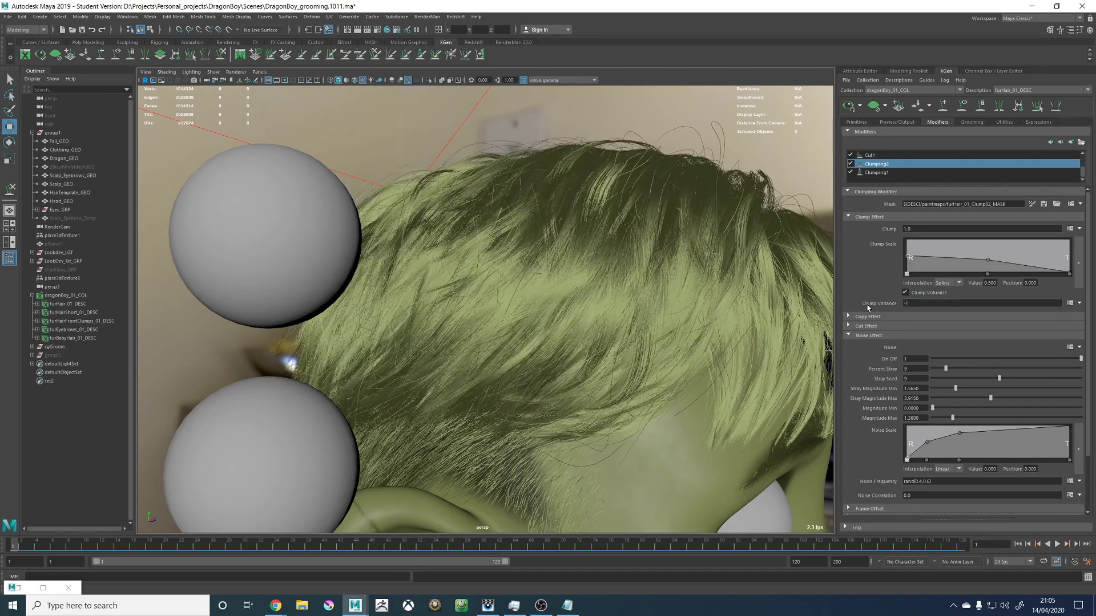
Step: Compare Clumping2's Clump Variance at 1 and 0 on the back of the head, and settle on 0
{"action": "left_click_drag", "start_coordinate": [776, 275], "coordinate": [548, 260], "text": "alt"}
{"action": "double_click", "coordinate": [906, 303]}
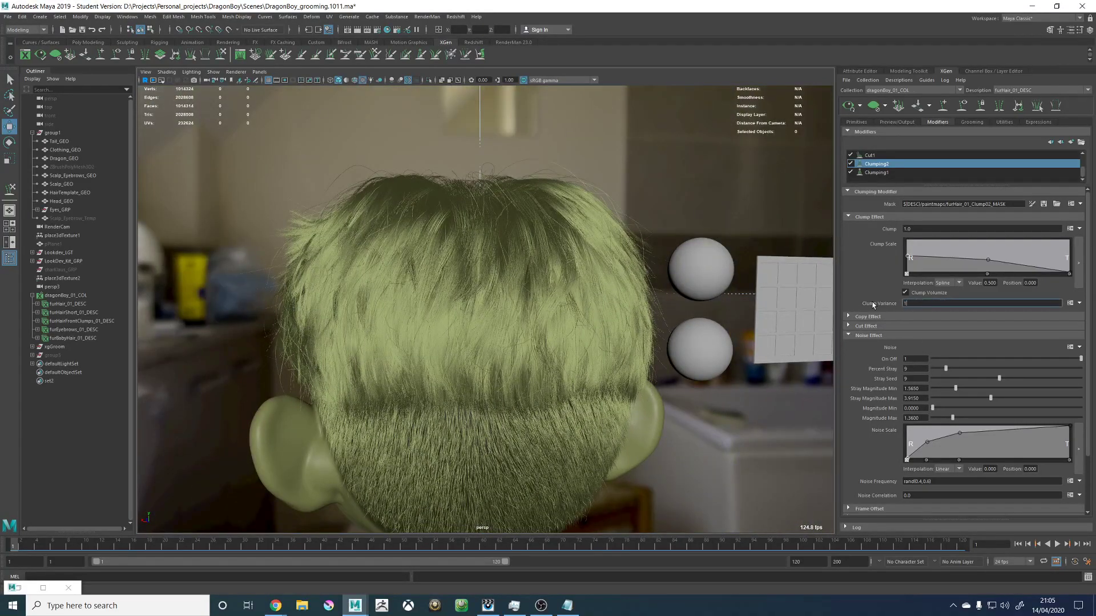
{"action": "type", "text": "1"}
{"action": "key", "text": "Return"}
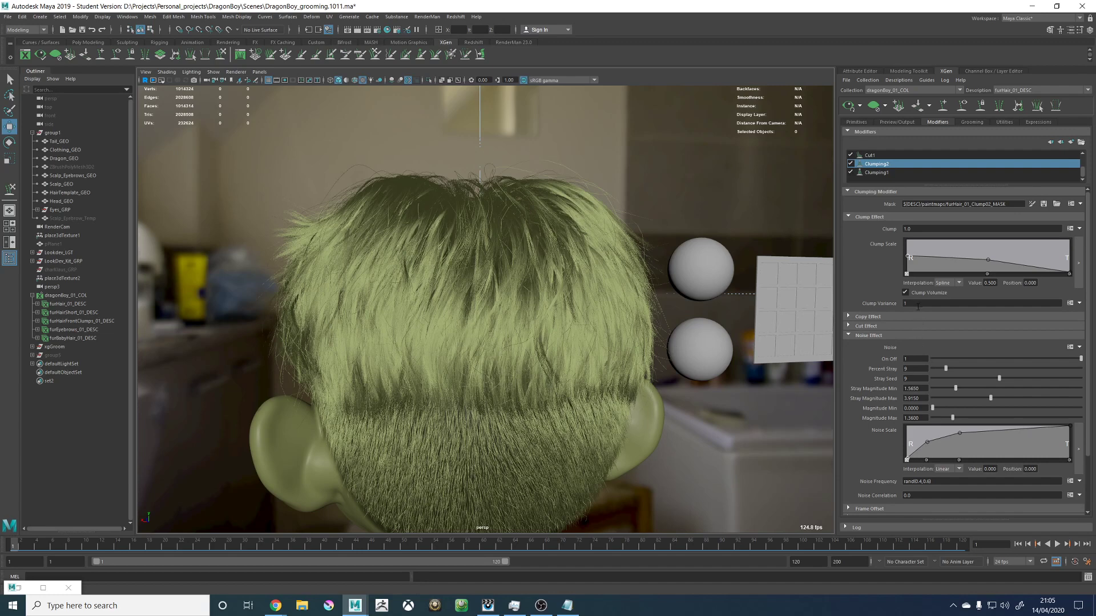
{"action": "double_click", "coordinate": [918, 304]}
{"action": "type", "text": "0"}
{"action": "key", "text": "Return"}
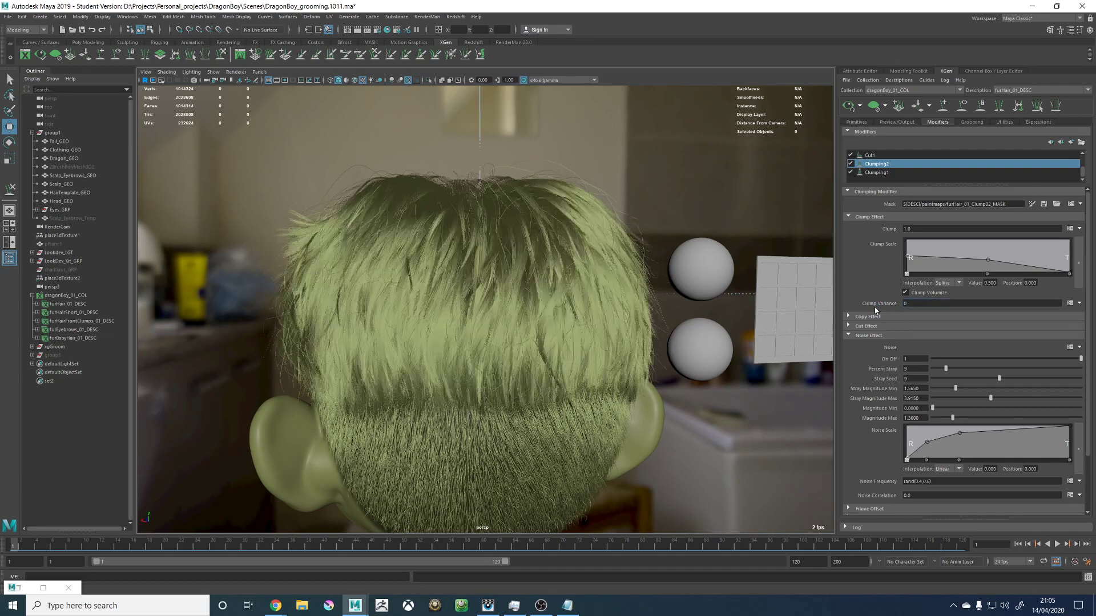
{"action": "double_click", "coordinate": [907, 304]}
{"action": "type", "text": "1"}
{"action": "key", "text": "Return"}
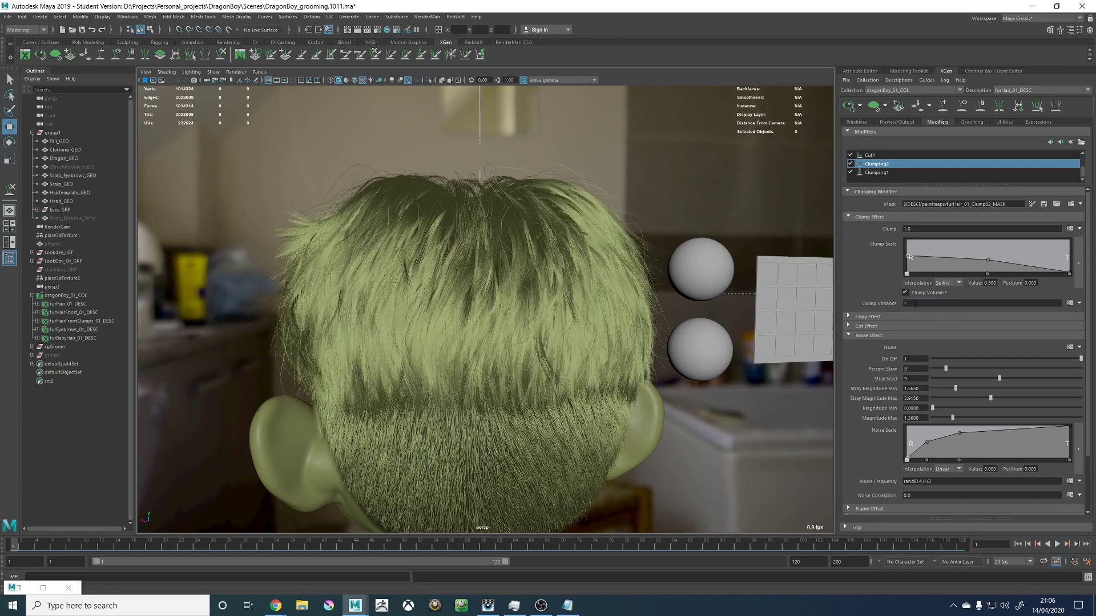
{"action": "double_click", "coordinate": [915, 304]}
{"action": "type", "text": "0"}
{"action": "key", "text": "Return"}
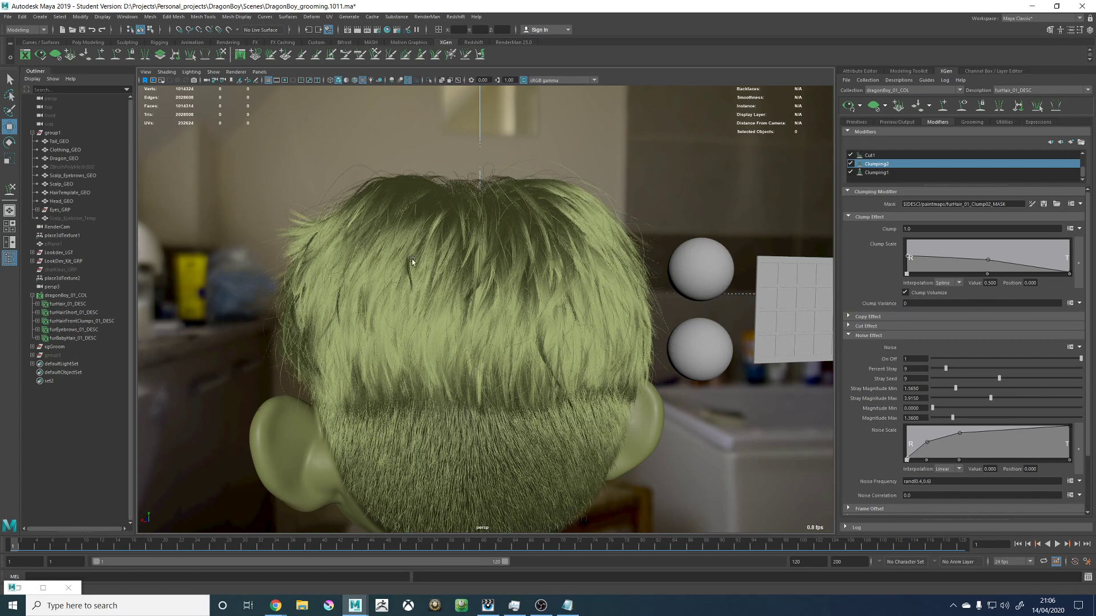
Step: Compare the hair with Clumping2's Clump Volumize on and off, and leave the option off
{"action": "left_click_drag", "start_coordinate": [418, 250], "coordinate": [540, 258], "text": "alt"}
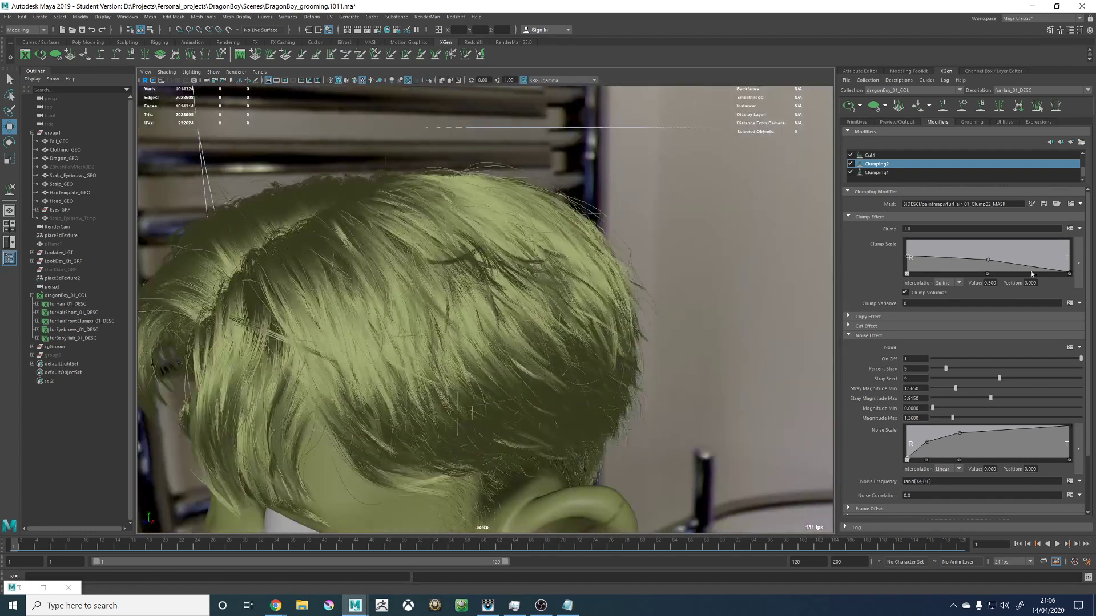
{"action": "left_click", "coordinate": [908, 296]}
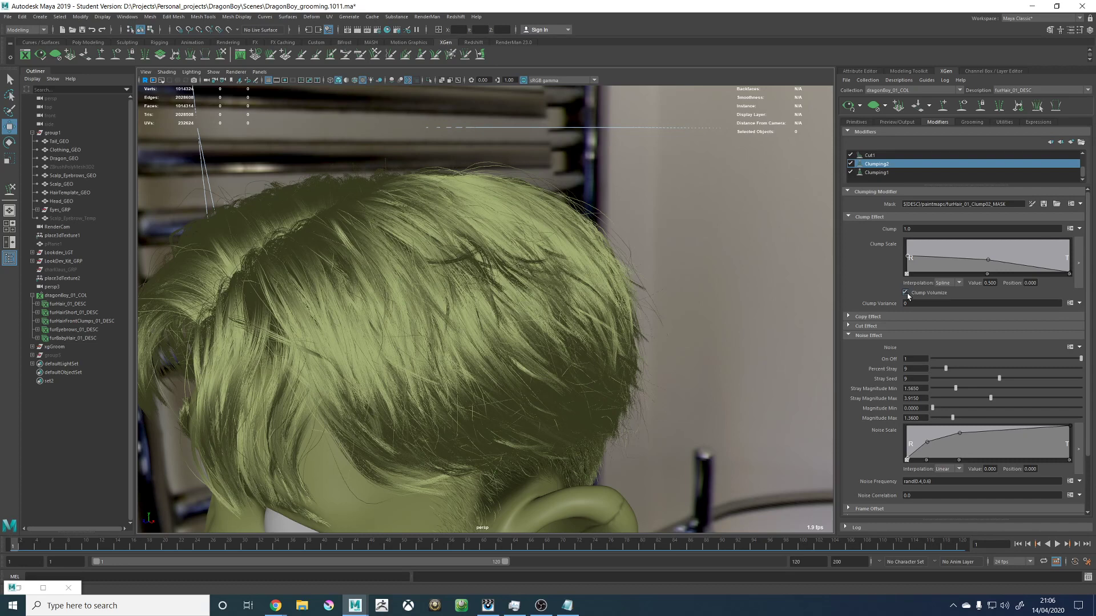
{"action": "left_click", "coordinate": [909, 297]}
{"action": "middle_click_drag", "start_coordinate": [296, 310], "coordinate": [465, 302], "text": "alt"}
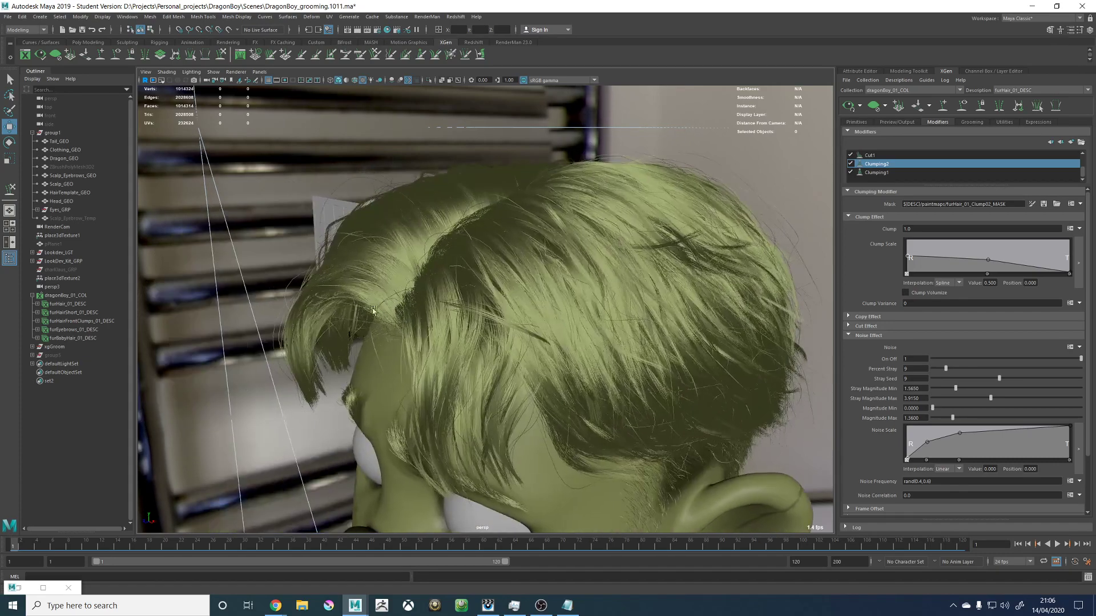
{"action": "right_click_drag", "start_coordinate": [466, 301], "coordinate": [532, 342], "text": "alt"}
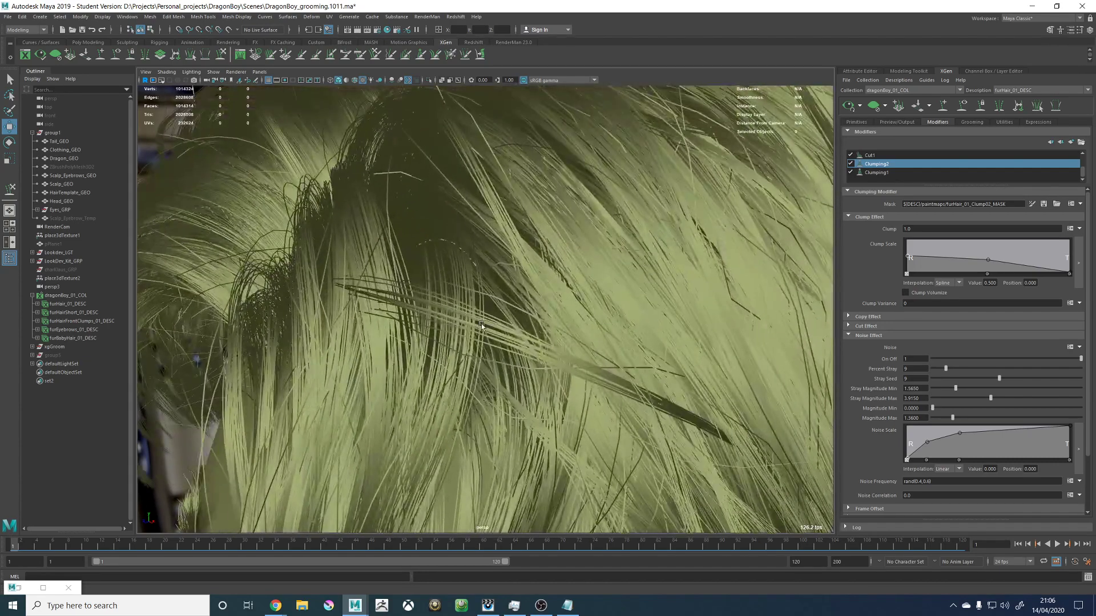
{"action": "left_click", "coordinate": [906, 292]}
{"action": "left_click", "coordinate": [907, 293]}
{"action": "scroll", "coordinate": [500, 297], "scroll_direction": "down", "scroll_amount": 10}
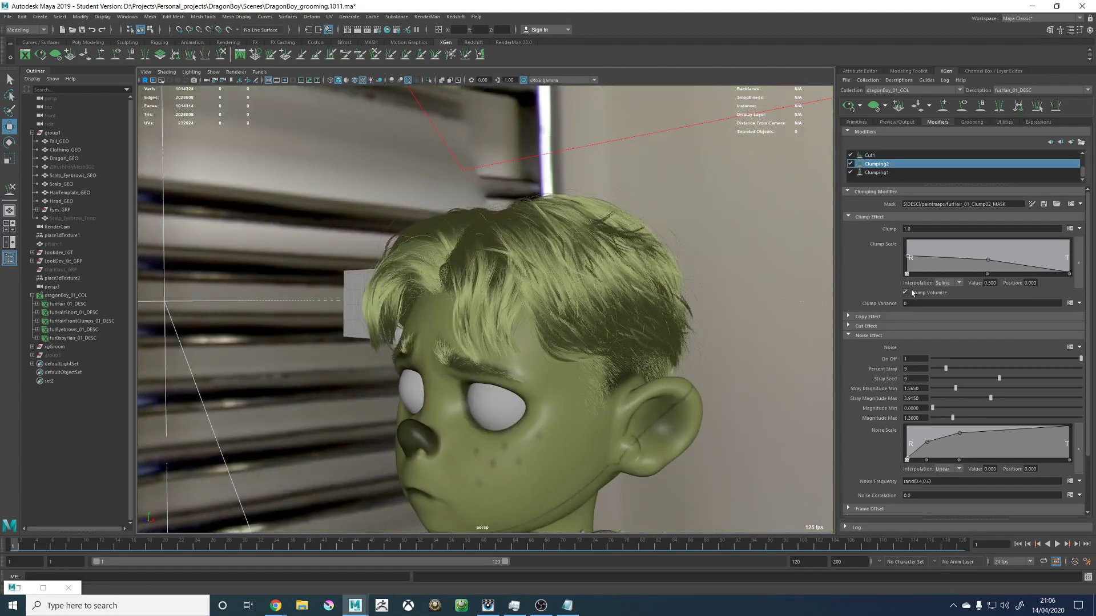
Step: Make furHairShort_01_DESC the current description and show its guides at the back of the head
{"action": "left_click_drag", "start_coordinate": [435, 260], "coordinate": [629, 295], "text": "alt"}
{"action": "scroll", "coordinate": [629, 295], "scroll_direction": "down", "scroll_amount": 5}
{"action": "middle_click_drag", "start_coordinate": [603, 315], "coordinate": [557, 283], "text": "alt"}
{"action": "left_click_drag", "start_coordinate": [508, 277], "coordinate": [566, 290], "text": "alt"}
{"action": "middle_click_drag", "start_coordinate": [566, 290], "coordinate": [621, 246], "text": "alt"}
{"action": "left_click_drag", "start_coordinate": [476, 258], "coordinate": [508, 257], "text": "alt"}
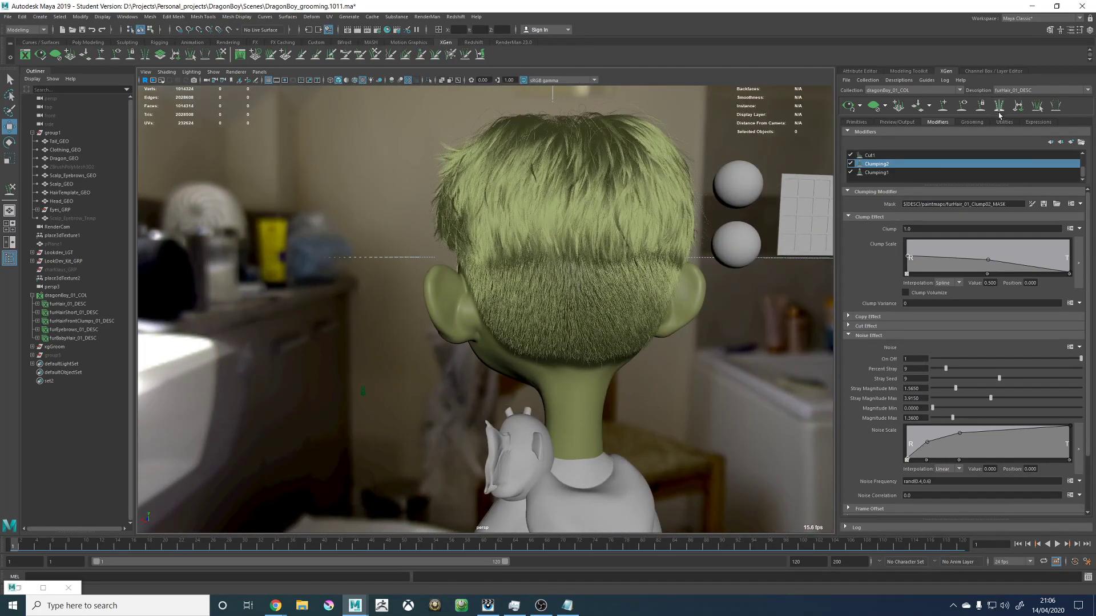
{"action": "scroll", "coordinate": [570, 174], "scroll_direction": "up", "scroll_amount": 5}
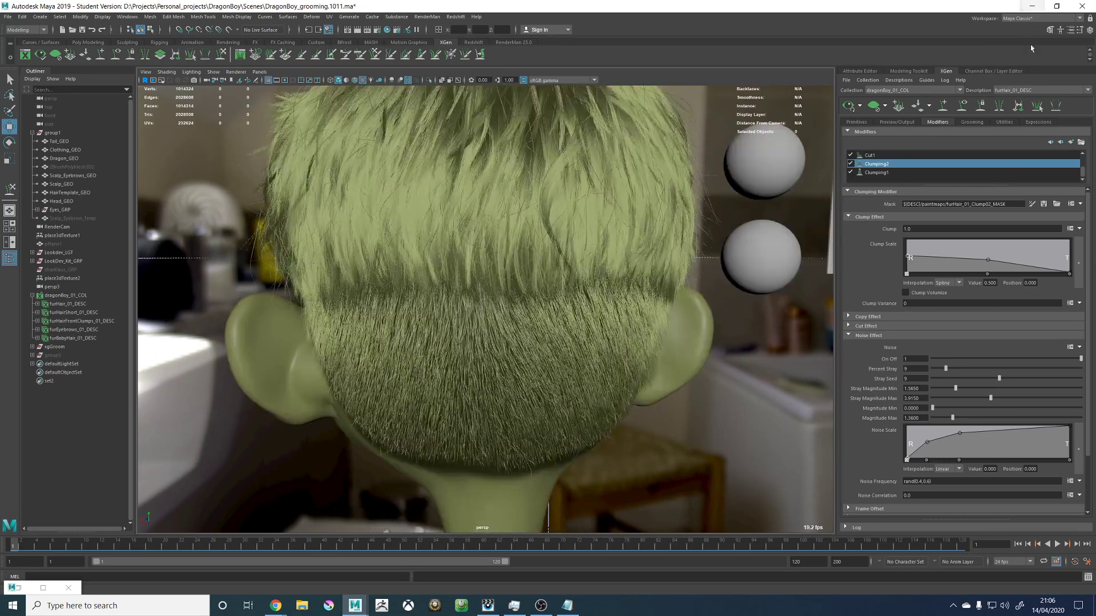
{"action": "left_click", "coordinate": [1009, 90]}
{"action": "left_click", "coordinate": [1012, 111]}
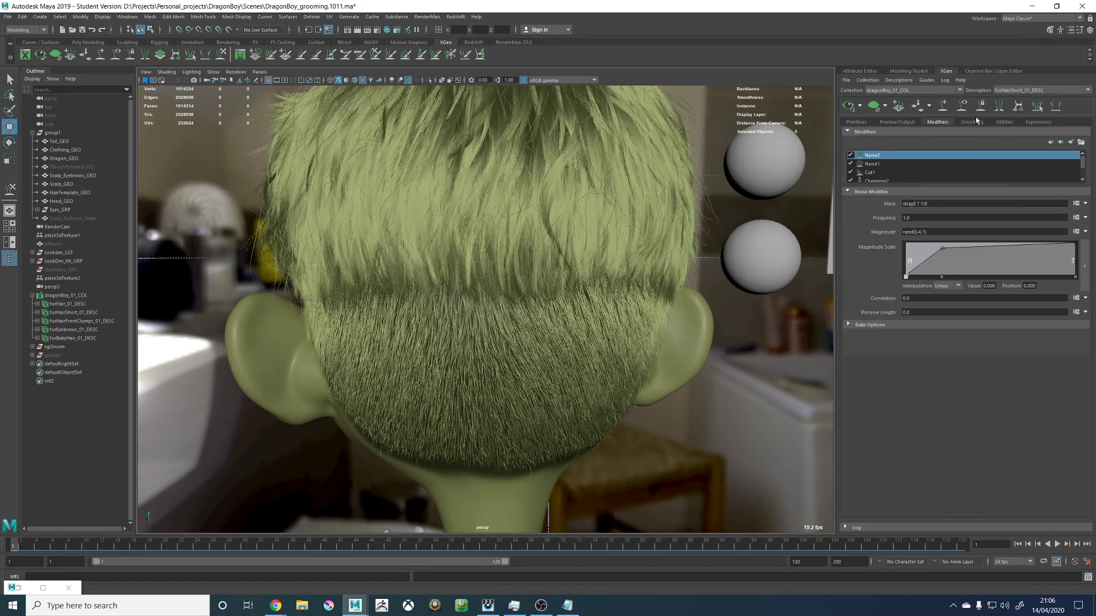
{"action": "left_click_drag", "start_coordinate": [413, 259], "coordinate": [430, 261], "text": "alt"}
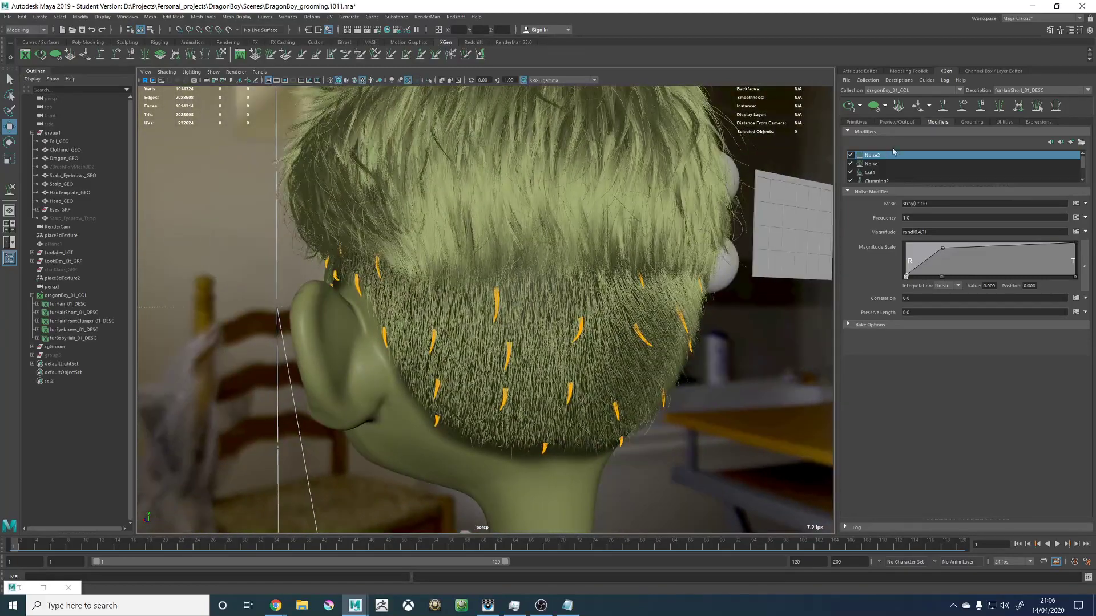
Step: Switch to furHair_01_DESC and clear its hair preview to expose the short hair underneath
{"action": "left_click_drag", "start_coordinate": [384, 163], "coordinate": [640, 167], "text": "alt"}
{"action": "right_click_drag", "start_coordinate": [639, 166], "coordinate": [338, 176], "text": "alt"}
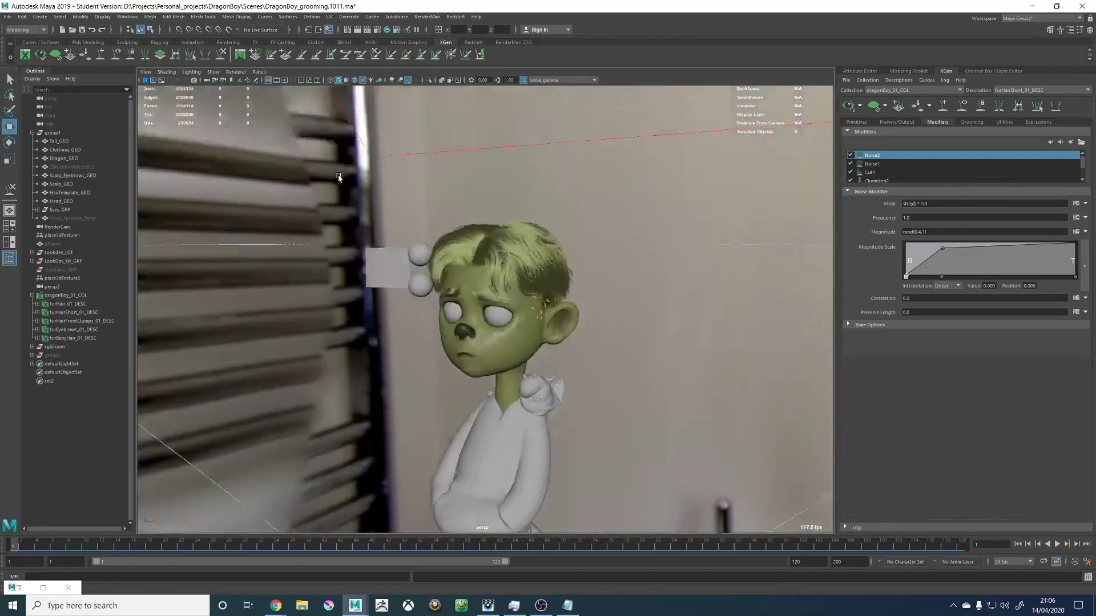
{"action": "left_click_drag", "start_coordinate": [337, 177], "coordinate": [286, 175], "text": "alt"}
{"action": "left_click", "coordinate": [1003, 91]}
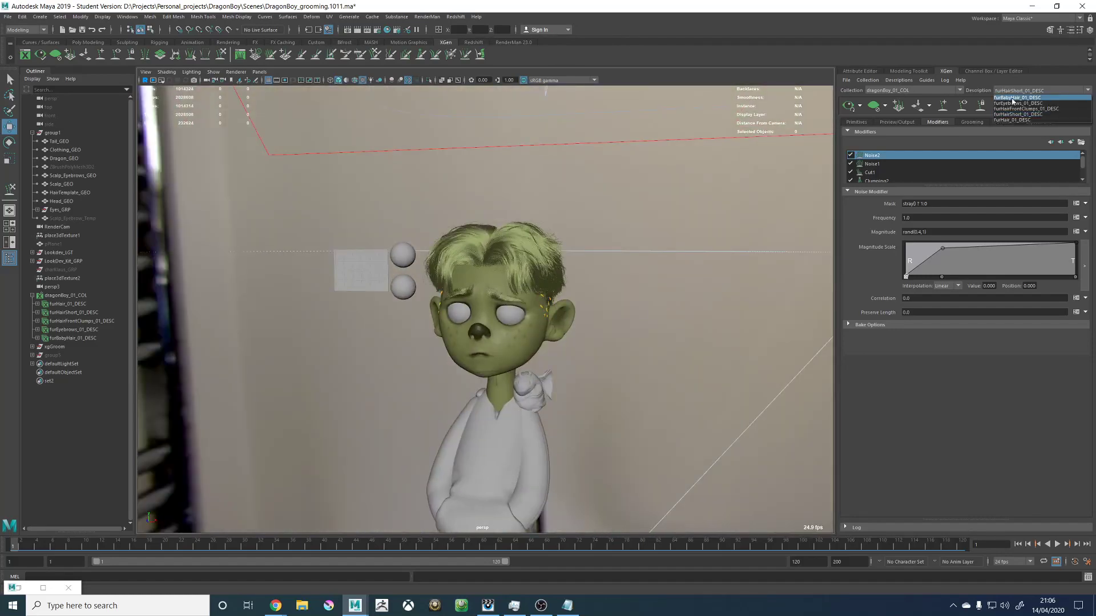
{"action": "left_click", "coordinate": [1012, 120]}
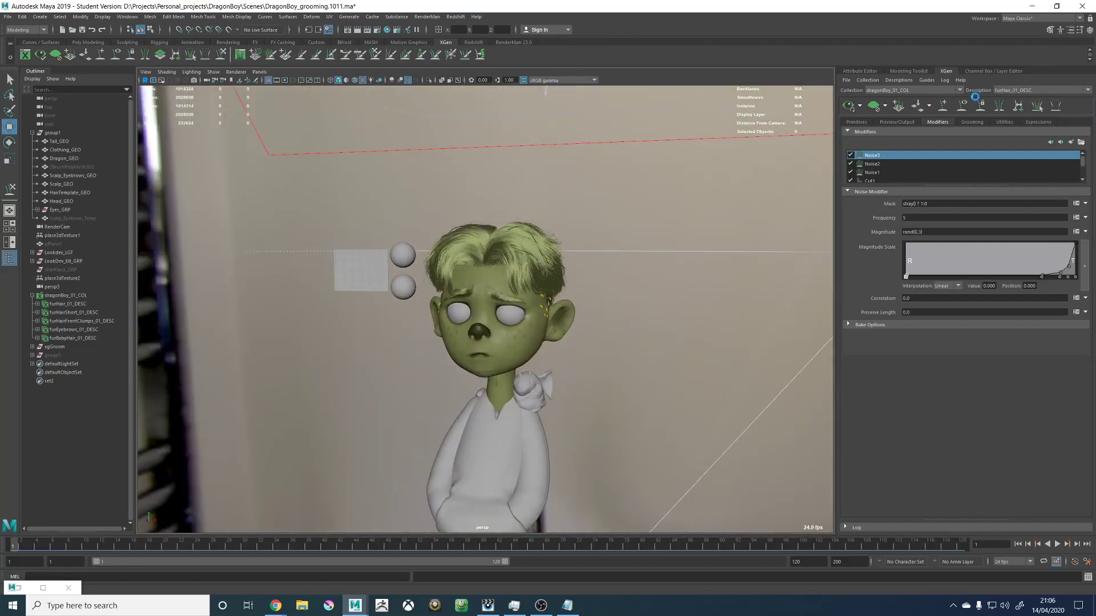
{"action": "left_click_drag", "start_coordinate": [577, 225], "coordinate": [585, 232], "text": "alt"}
{"action": "right_click_drag", "start_coordinate": [452, 237], "coordinate": [705, 269], "text": "alt"}
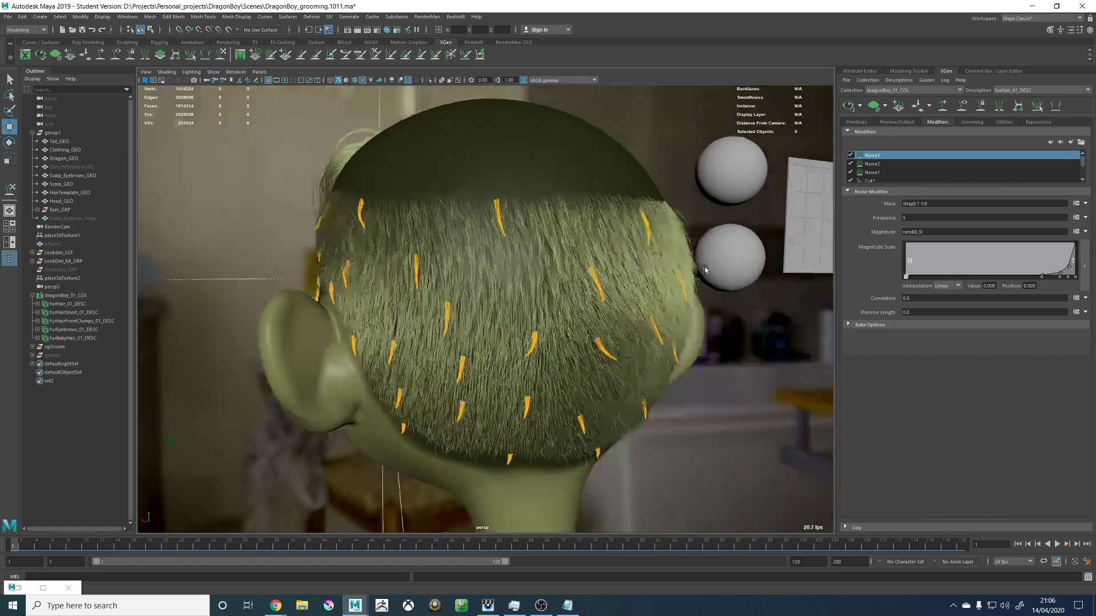
{"action": "left_click_drag", "start_coordinate": [705, 269], "coordinate": [692, 264], "text": "alt"}
{"action": "right_click_drag", "start_coordinate": [745, 270], "coordinate": [539, 244], "text": "alt"}
{"action": "left_click_drag", "start_coordinate": [539, 245], "coordinate": [578, 245], "text": "alt"}
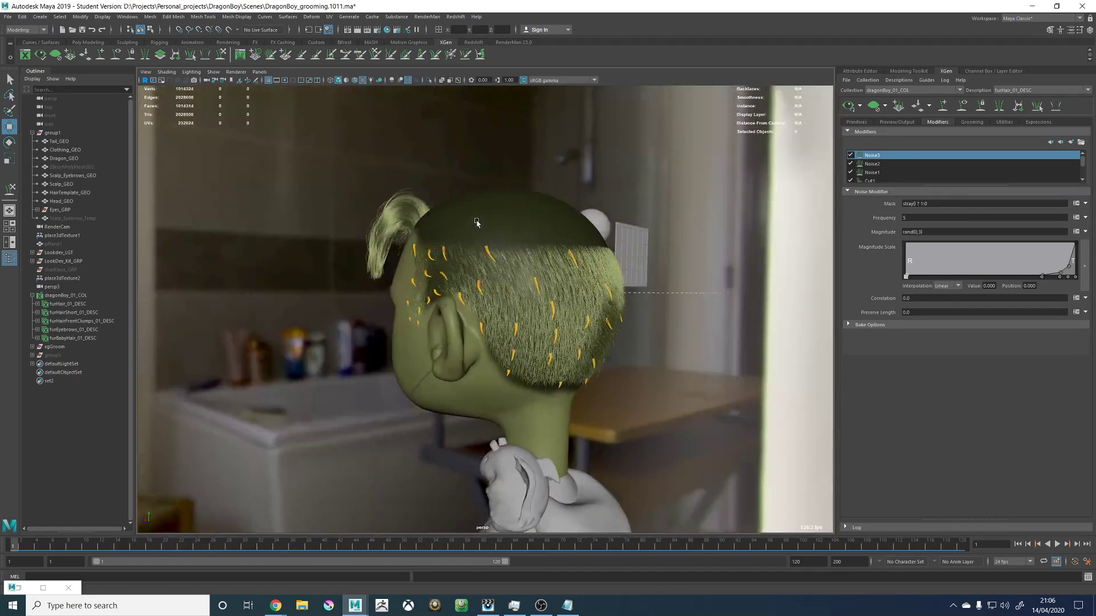
Step: Select the uppermost row of short-hair guides around the back of the head and scale them
{"action": "left_click_drag", "start_coordinate": [476, 222], "coordinate": [724, 269]}
{"action": "key", "text": "4"}
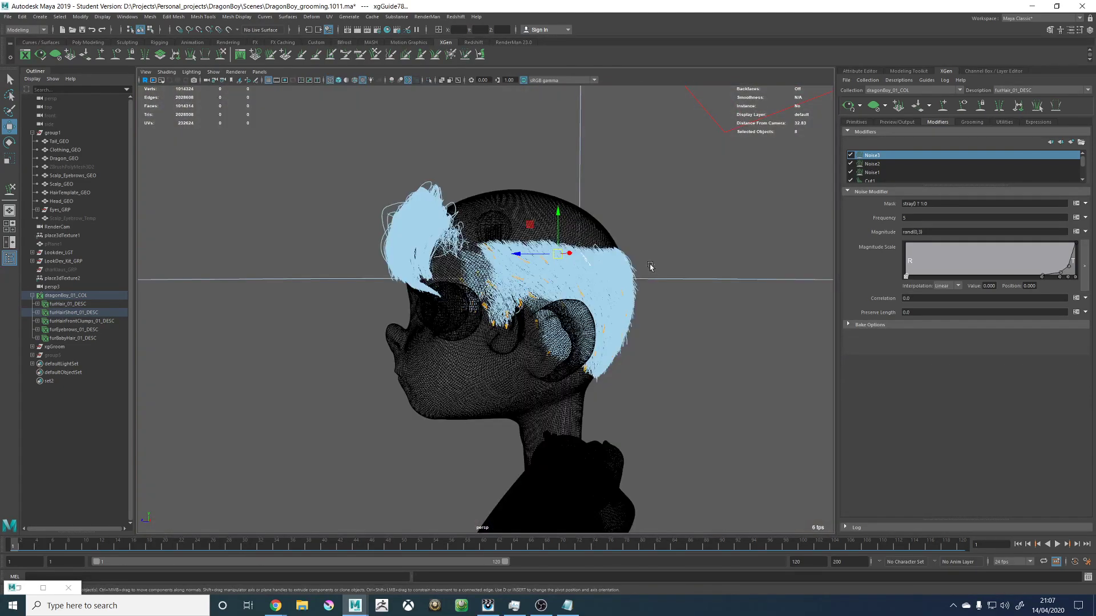
{"action": "left_click_drag", "start_coordinate": [651, 266], "coordinate": [555, 228]}
{"action": "left_click_drag", "start_coordinate": [688, 251], "coordinate": [565, 262], "text": "alt"}
{"action": "key", "text": "5"}
{"action": "mouse_move", "coordinate": [502, 301]}
{"action": "left_mouse_down", "text": "alt"}
{"action": "mouse_move", "coordinate": [494, 289]}
{"action": "mouse_move", "coordinate": [751, 176]}
{"action": "left_mouse_up", "text": "alt"}
{"action": "key", "text": "r"}
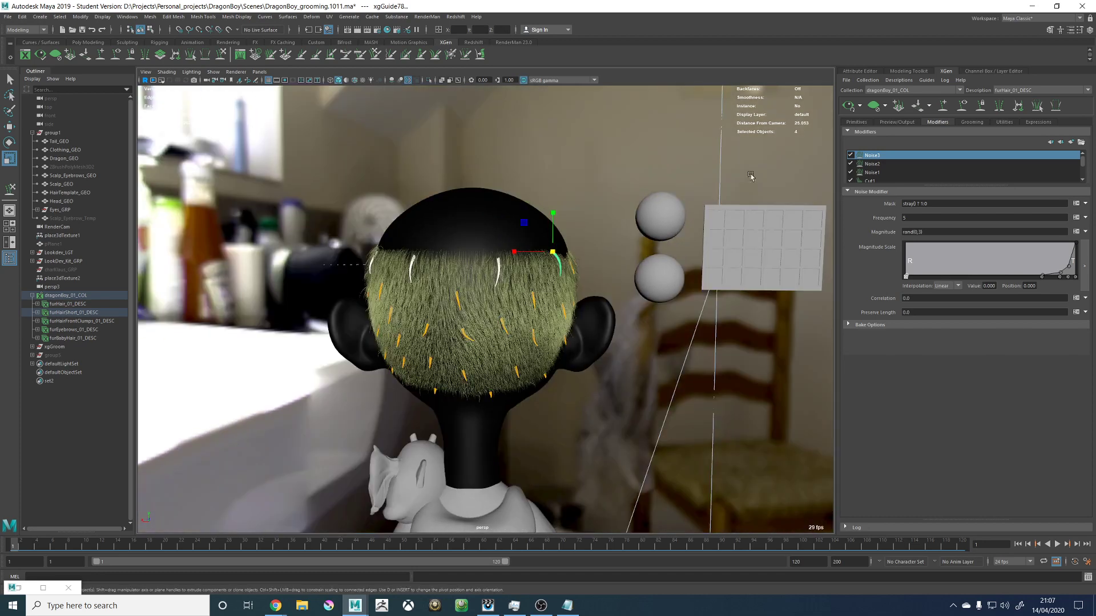
Step: Make furHairShort_01_DESC the current description again and update its hair preview
{"action": "left_click", "coordinate": [844, 109]}
{"action": "left_click", "coordinate": [874, 106]}
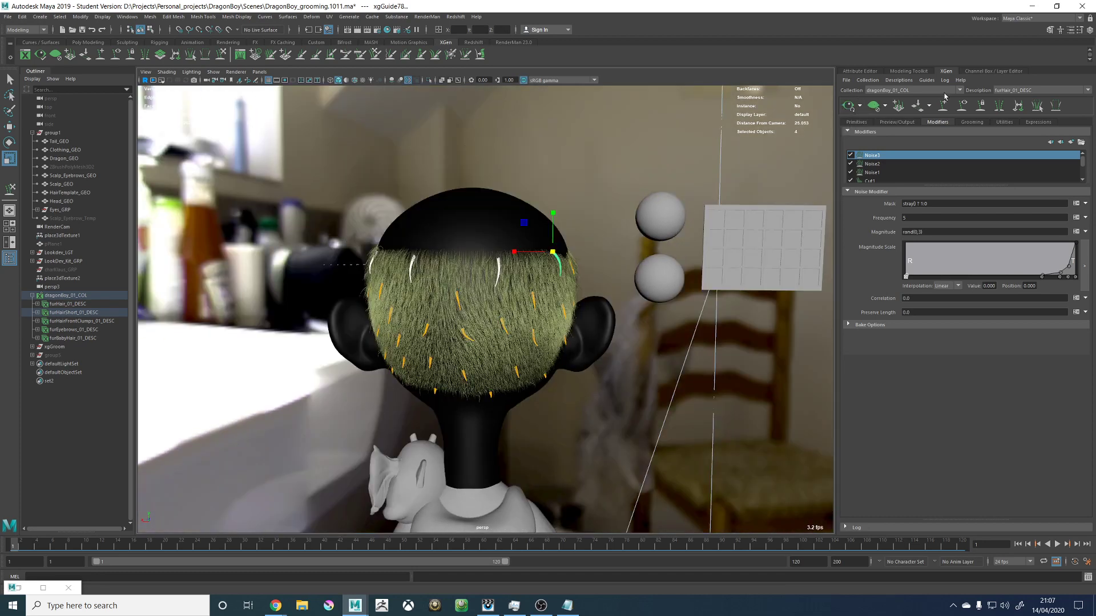
{"action": "left_click", "coordinate": [849, 108]}
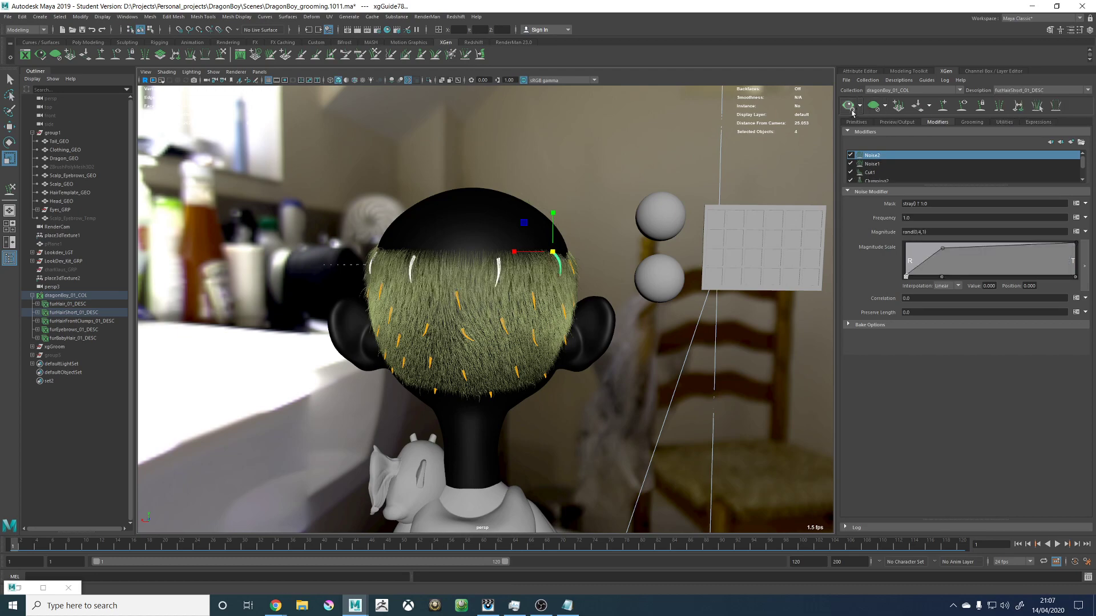
{"action": "left_click_drag", "start_coordinate": [434, 163], "coordinate": [533, 173], "text": "alt"}
{"action": "right_click_drag", "start_coordinate": [533, 173], "coordinate": [577, 219], "text": "alt"}
{"action": "left_click_drag", "start_coordinate": [577, 219], "coordinate": [677, 225], "text": "alt"}
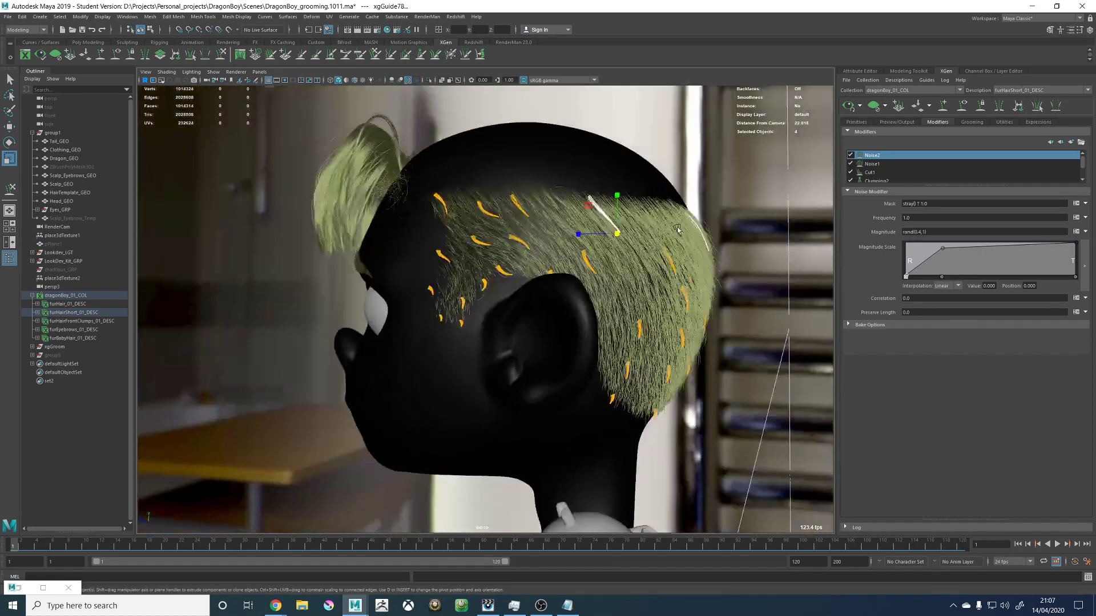
Step: Select the three second-row guides at the back of the head, scale them up slightly, and update the preview
{"action": "middle_click_drag", "start_coordinate": [609, 215], "coordinate": [531, 221], "text": "alt"}
{"action": "left_click_drag", "start_coordinate": [531, 222], "coordinate": [571, 280], "text": "alt"}
{"action": "left_click", "coordinate": [571, 280]}
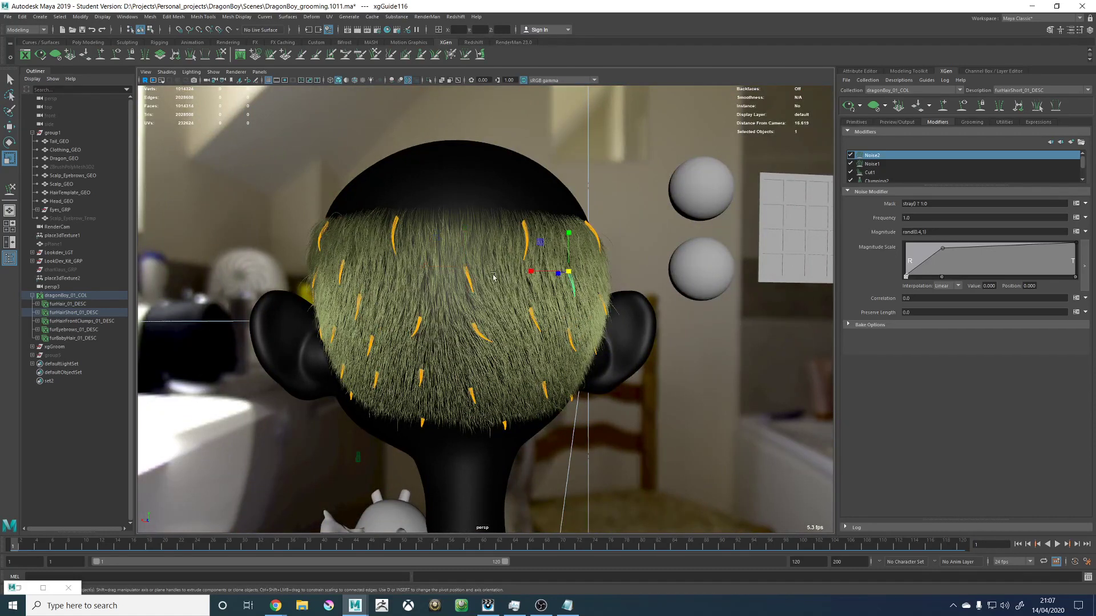
{"action": "left_click", "coordinate": [466, 274], "text": "shift"}
{"action": "left_click", "coordinate": [343, 268], "text": "shift"}
{"action": "left_click_drag", "start_coordinate": [343, 260], "coordinate": [346, 259]}
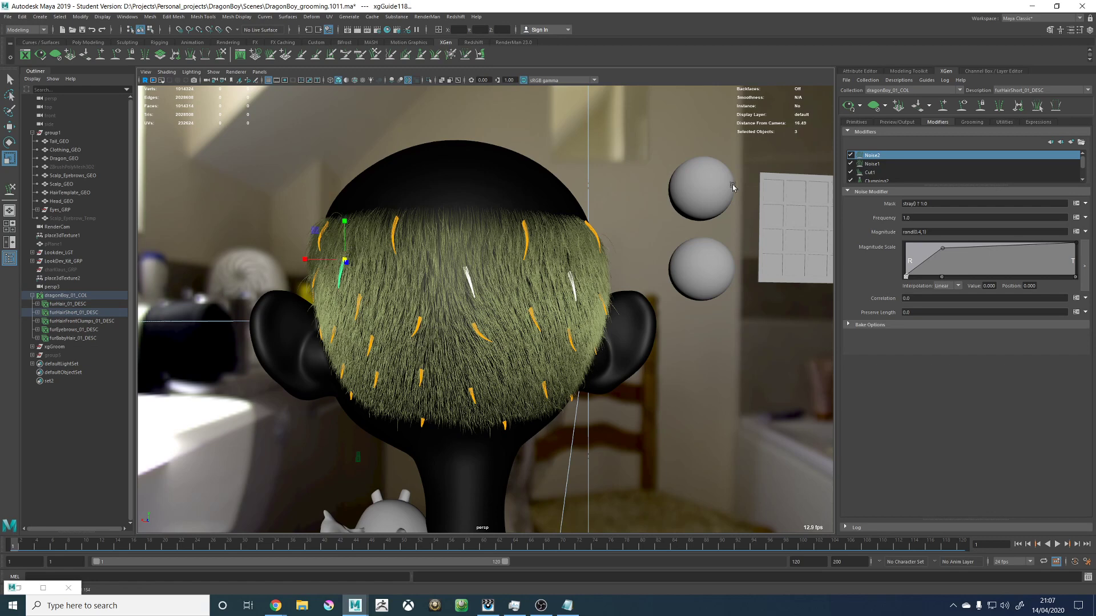
{"action": "left_click", "coordinate": [859, 107]}
Step: Select the four third-row guides at the back of the head, scale them up, and update the preview
{"action": "left_click_drag", "start_coordinate": [568, 147], "coordinate": [653, 149], "text": "alt"}
{"action": "left_click_drag", "start_coordinate": [621, 304], "coordinate": [562, 297], "text": "alt"}
{"action": "left_click", "coordinate": [579, 311], "text": "shift"}
{"action": "left_click", "coordinate": [847, 109]}
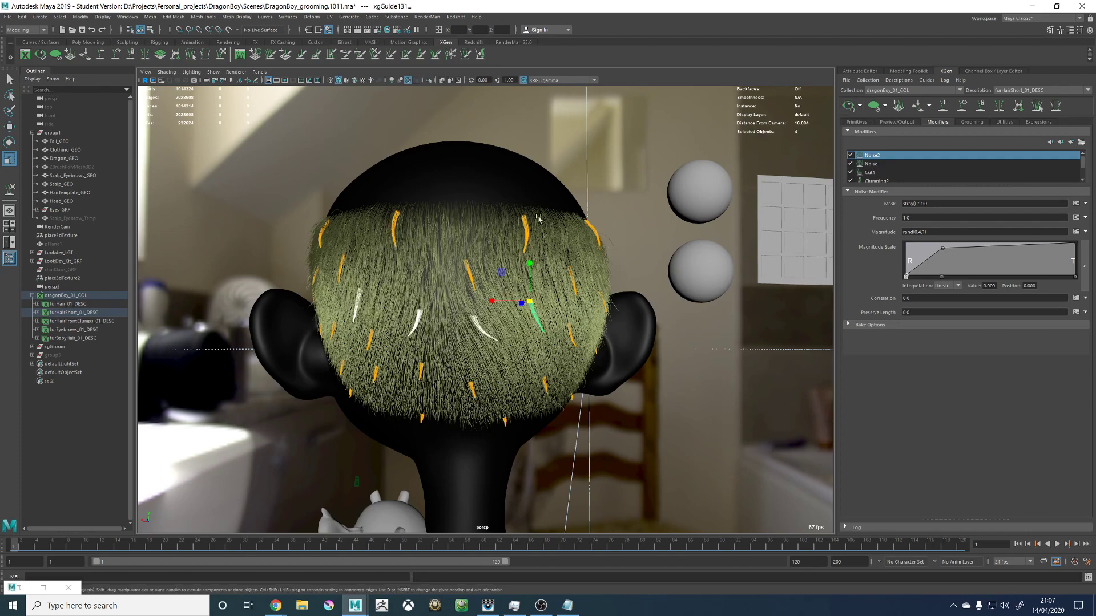
Step: Deselect and hide the short-hair guides, and check the short hair from the side and front
{"action": "left_click_drag", "start_coordinate": [657, 239], "coordinate": [332, 179], "text": "alt"}
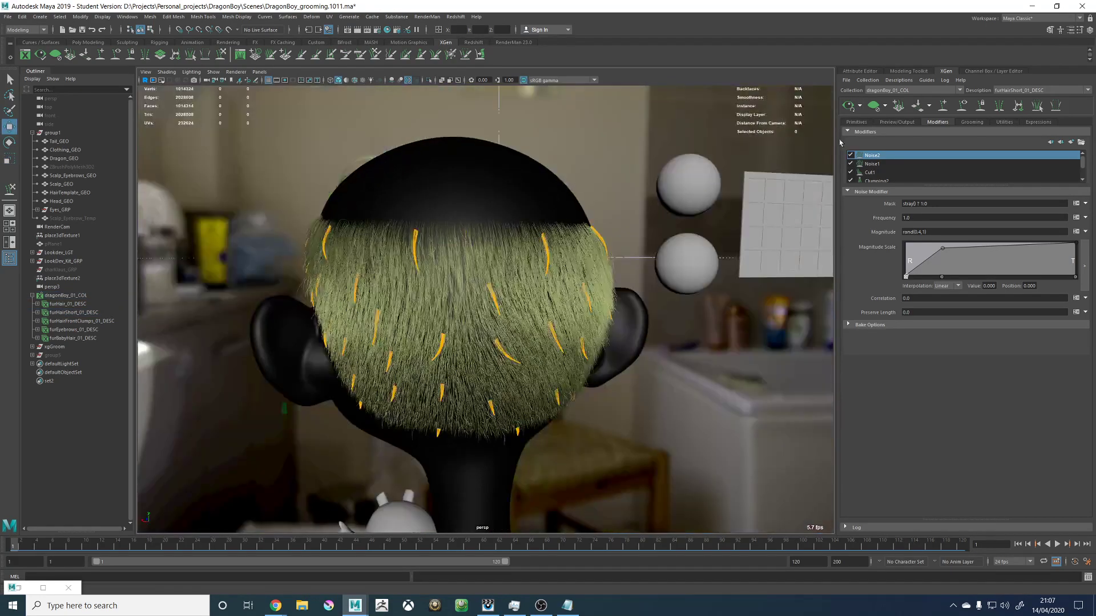
{"action": "left_click", "coordinate": [962, 107]}
{"action": "left_click_drag", "start_coordinate": [479, 212], "coordinate": [629, 205], "text": "alt"}
{"action": "right_click_drag", "start_coordinate": [628, 205], "coordinate": [369, 198], "text": "alt"}
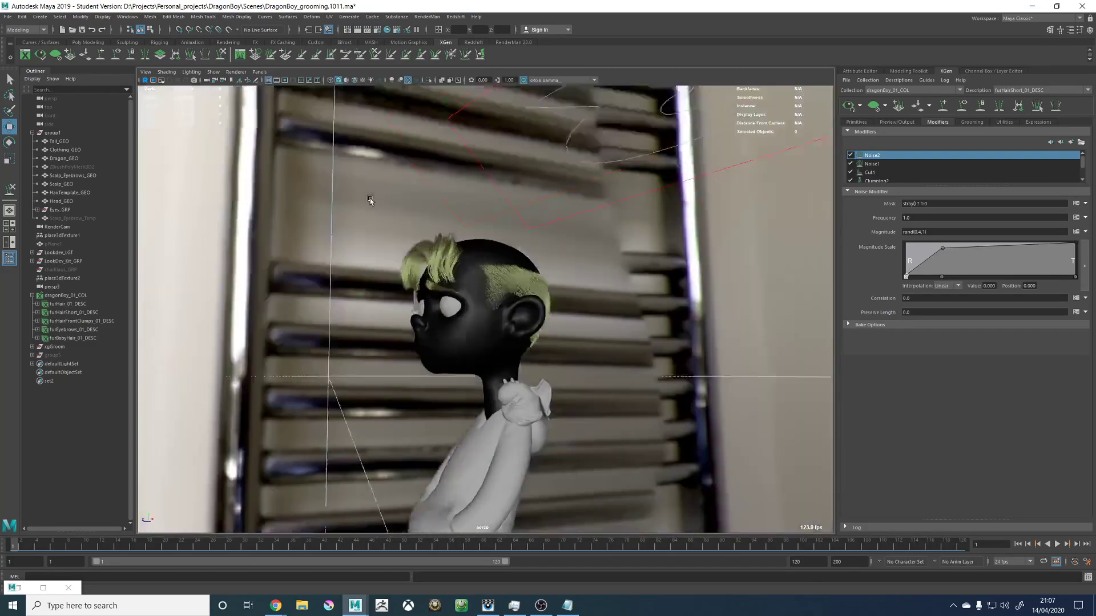
{"action": "left_click_drag", "start_coordinate": [369, 198], "coordinate": [485, 228], "text": "alt"}
{"action": "right_click_drag", "start_coordinate": [485, 229], "coordinate": [594, 251], "text": "alt"}
{"action": "left_click_drag", "start_coordinate": [514, 245], "coordinate": [612, 251], "text": "alt"}
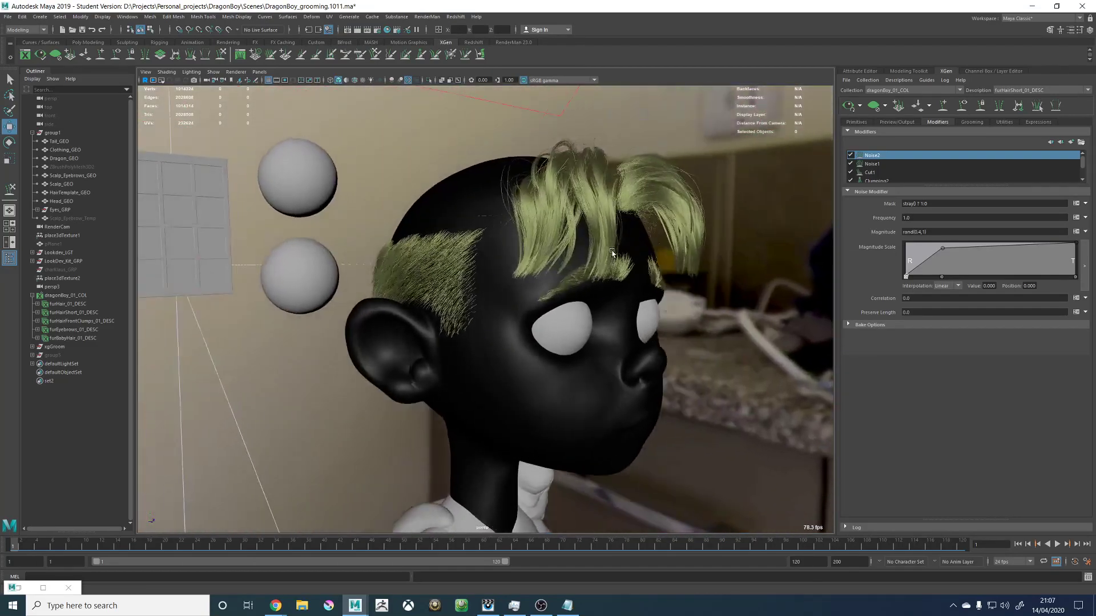
Step: Show the model textured, make furHair_01_DESC the current description, update its preview, and check the hair from the front and side
{"action": "key", "text": "6"}
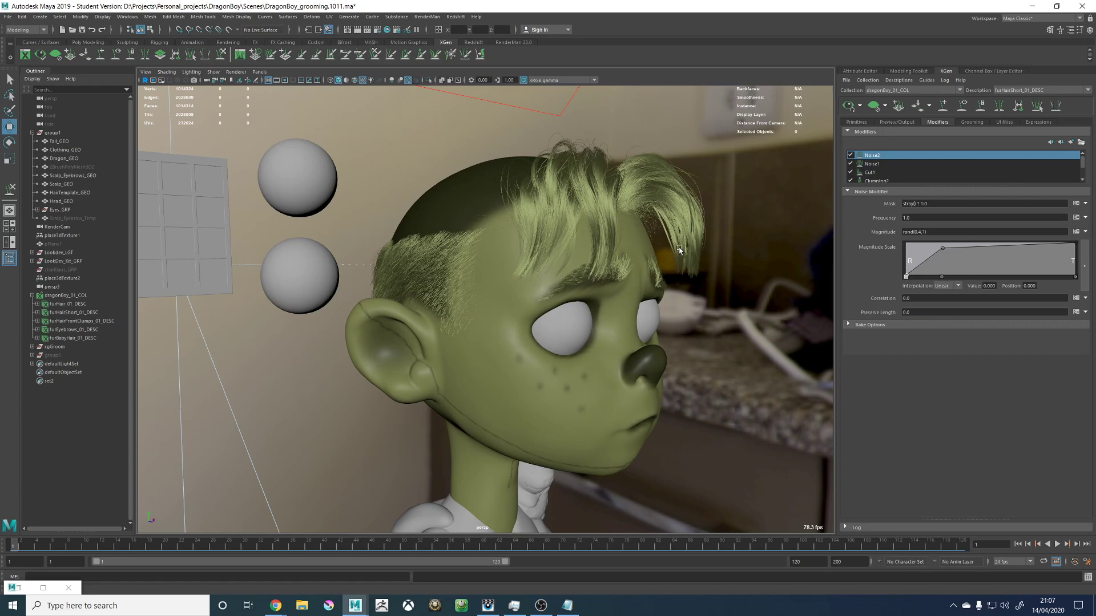
{"action": "right_click_drag", "start_coordinate": [679, 250], "coordinate": [593, 250], "text": "alt"}
{"action": "left_click", "coordinate": [1012, 91]}
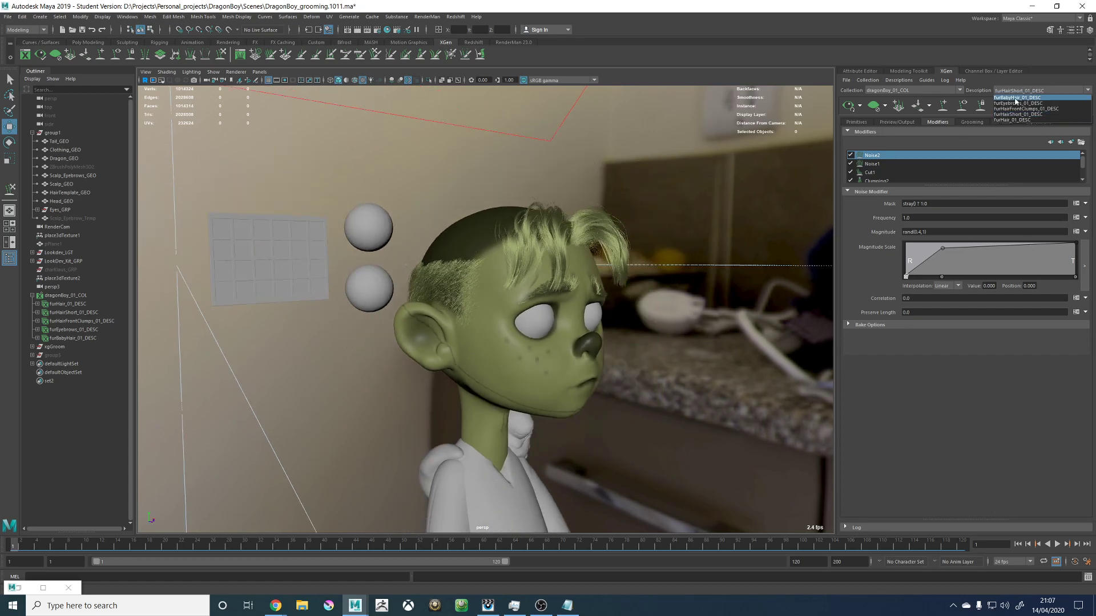
{"action": "left_click", "coordinate": [1014, 120]}
{"action": "left_click", "coordinate": [848, 106]}
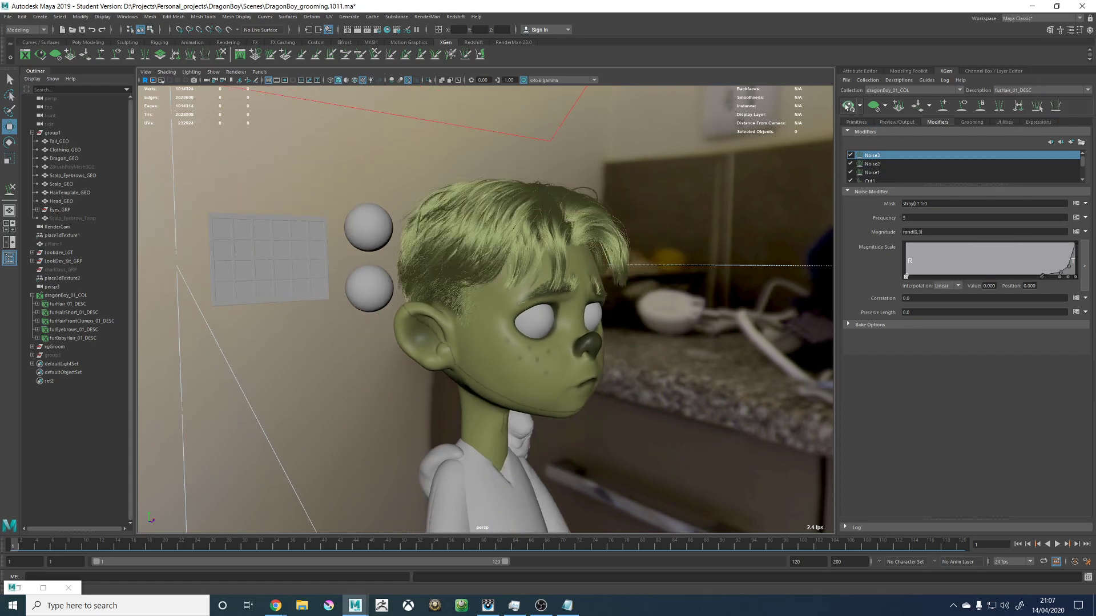
{"action": "mouse_move", "coordinate": [547, 179]}
{"action": "left_mouse_down", "text": "alt"}
{"action": "mouse_move", "coordinate": [576, 178]}
{"action": "mouse_move", "coordinate": [516, 172]}
{"action": "mouse_move", "coordinate": [615, 176]}
{"action": "mouse_move", "coordinate": [555, 183]}
{"action": "left_mouse_up", "text": "alt"}
{"action": "right_click_drag", "start_coordinate": [555, 184], "coordinate": [609, 237], "text": "alt"}
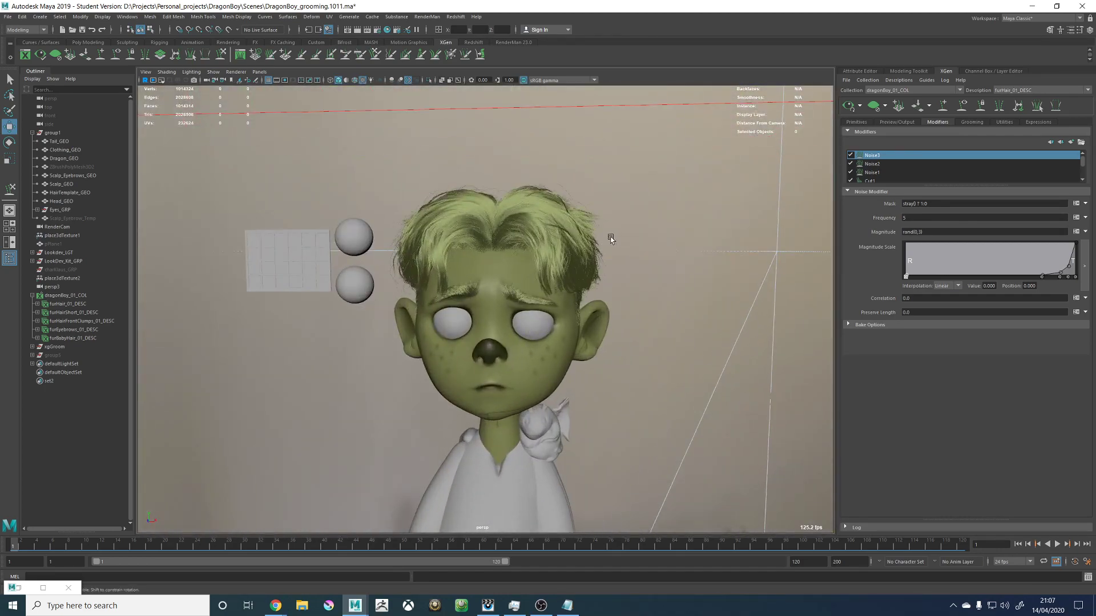
{"action": "left_click_drag", "start_coordinate": [636, 221], "coordinate": [616, 231], "text": "alt"}
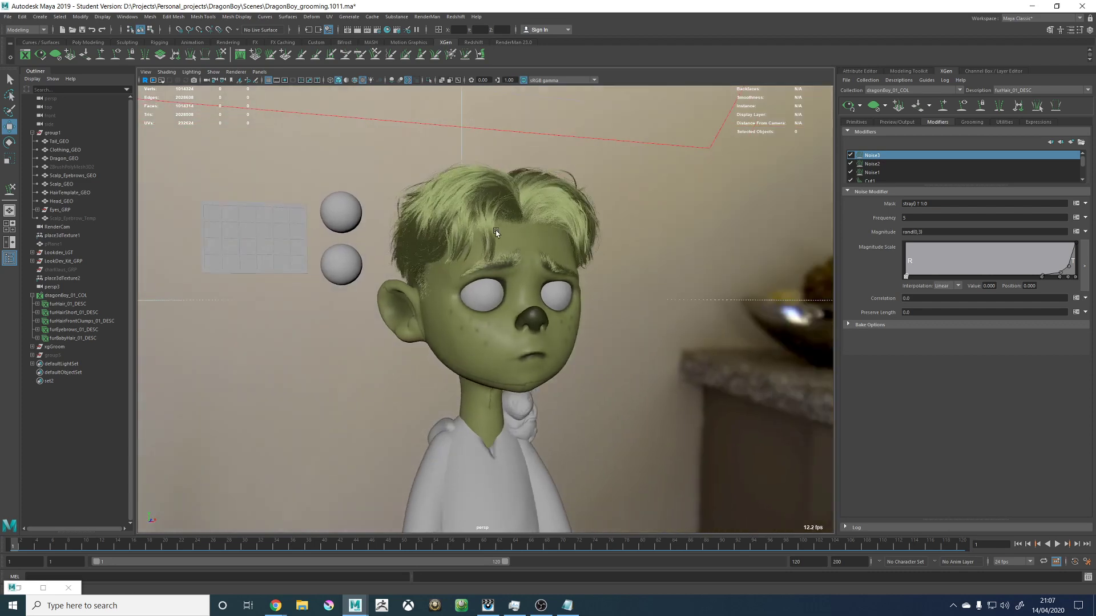
{"action": "right_click_drag", "start_coordinate": [552, 250], "coordinate": [794, 190], "text": "alt"}
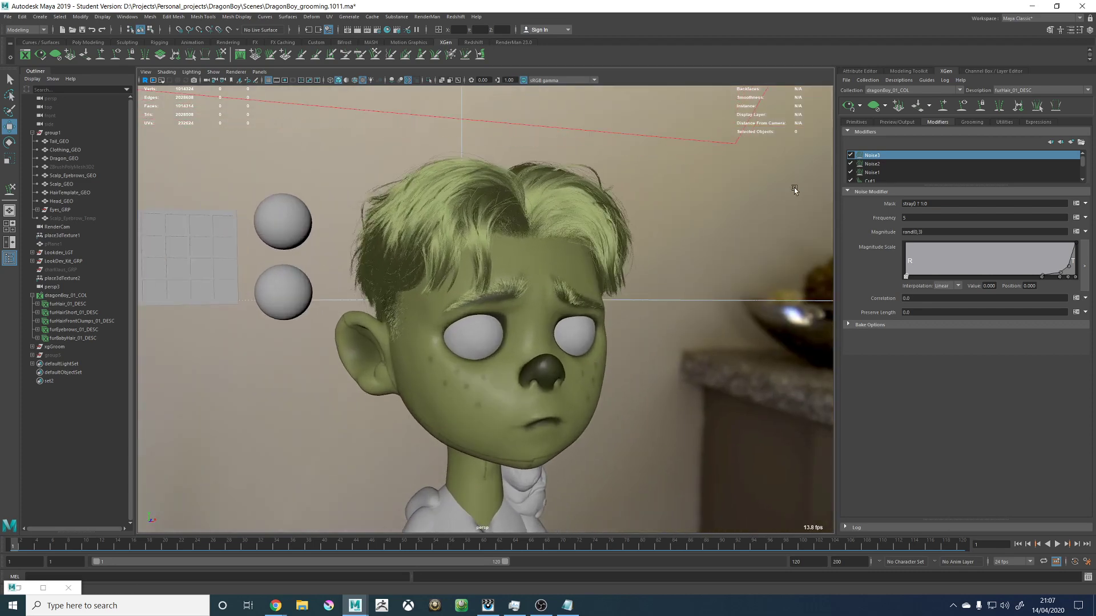
Step: In the Clumping2 modifier's noise effect, set Stray Magnitude Max to 2.93 and Stray Seed to 8, checking the hair from all sides
{"action": "scroll", "coordinate": [886, 168], "scroll_direction": "down", "scroll_amount": 1}
{"action": "left_click", "coordinate": [881, 165]}
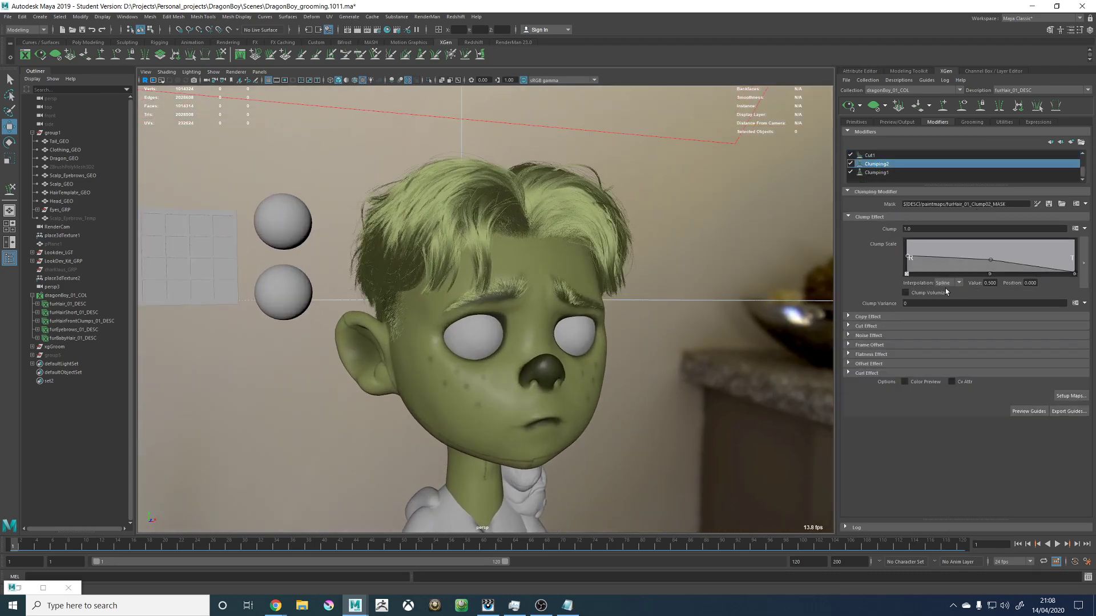
{"action": "left_click", "coordinate": [868, 336]}
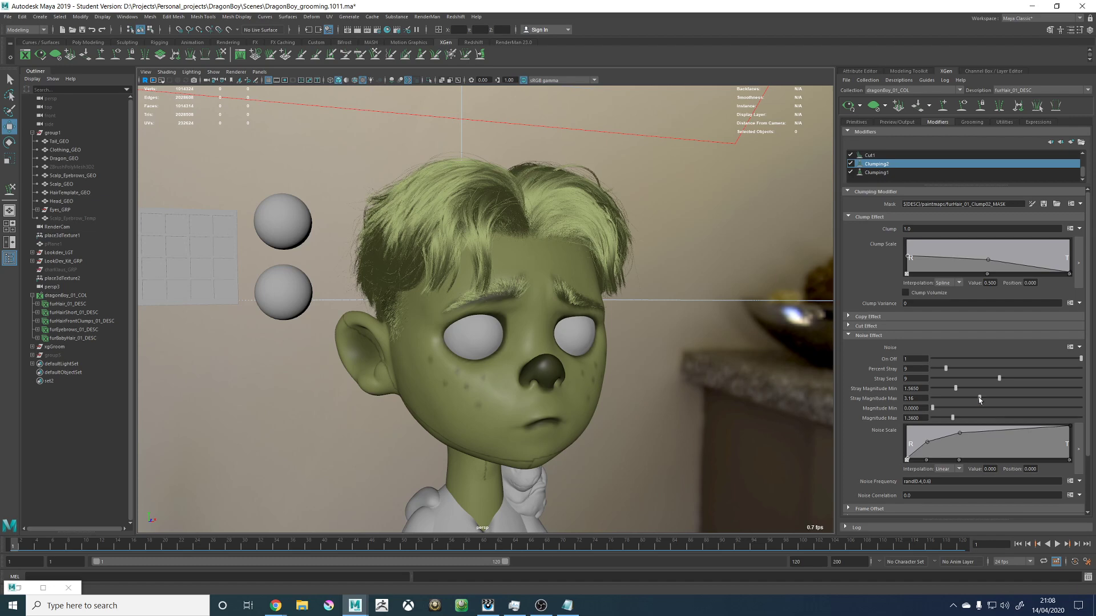
{"action": "left_click_drag", "start_coordinate": [976, 398], "coordinate": [976, 399]}
{"action": "left_click_drag", "start_coordinate": [658, 269], "coordinate": [707, 291], "text": "alt"}
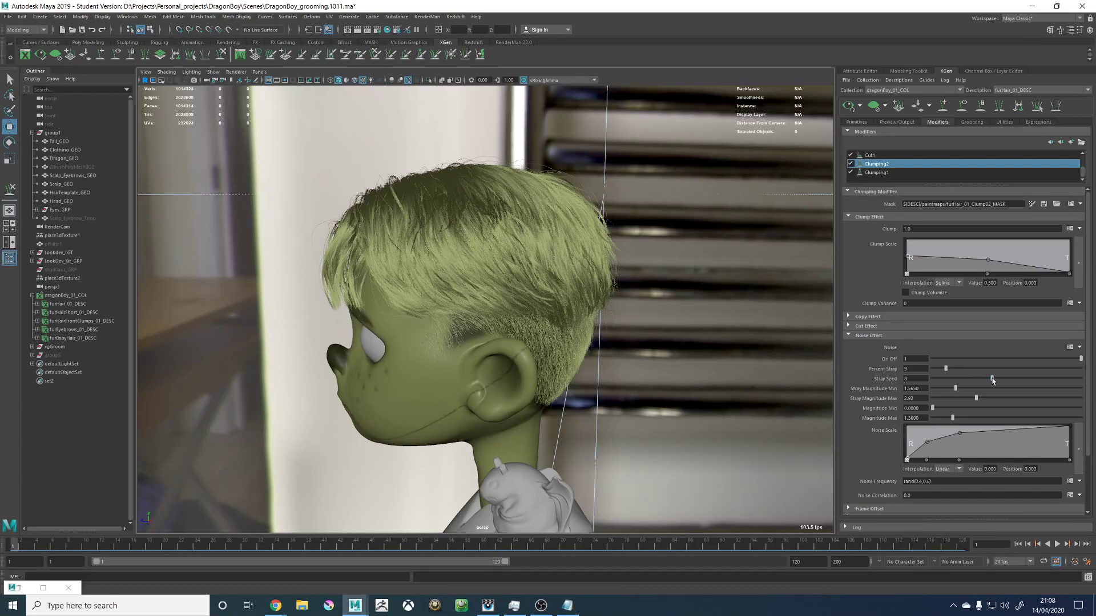
{"action": "left_click_drag", "start_coordinate": [699, 257], "coordinate": [411, 243], "text": "alt"}
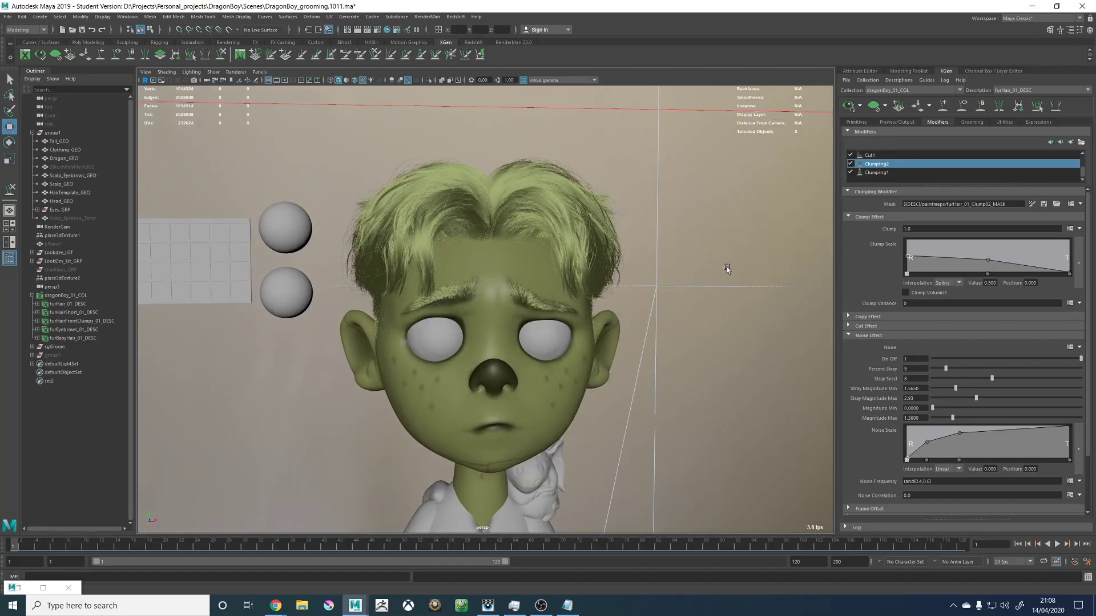
{"action": "left_click_drag", "start_coordinate": [530, 208], "coordinate": [474, 272], "text": "alt"}
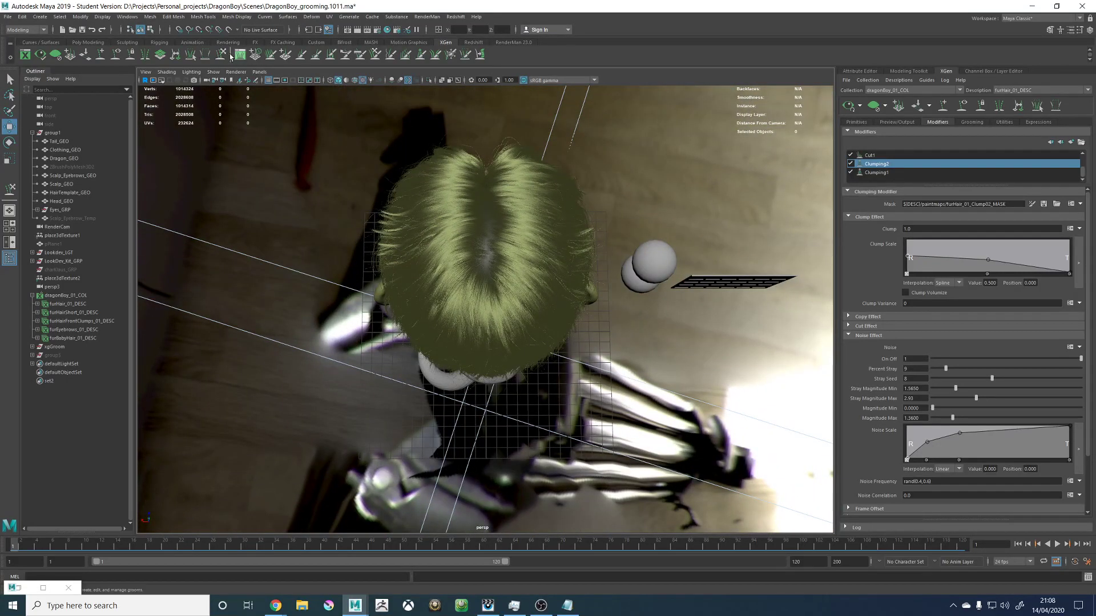
{"action": "left_click", "coordinate": [257, 82]}
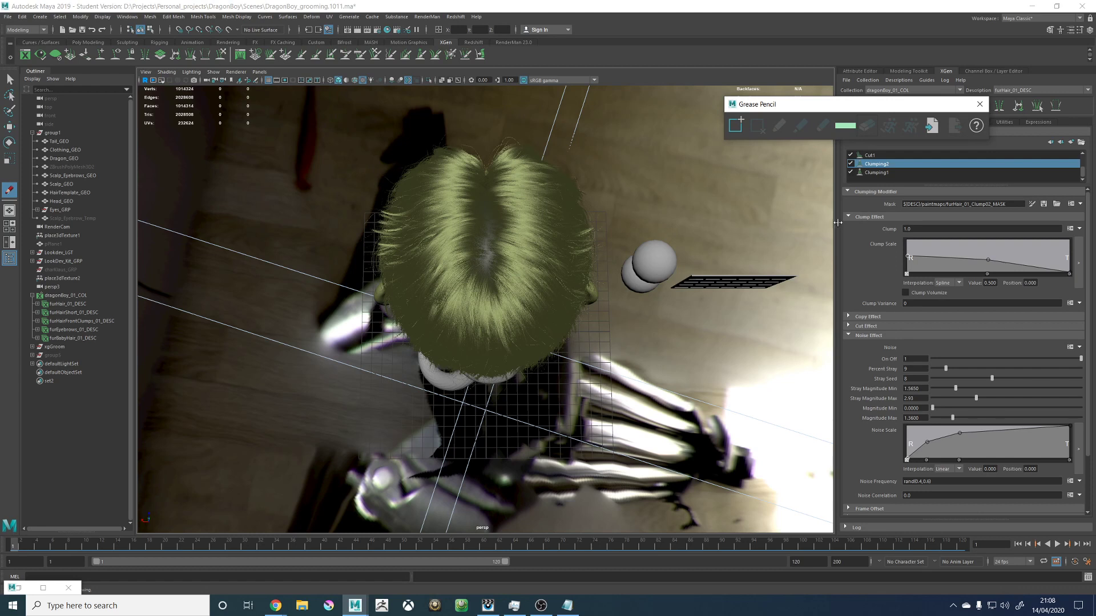
{"action": "left_click", "coordinate": [735, 127]}
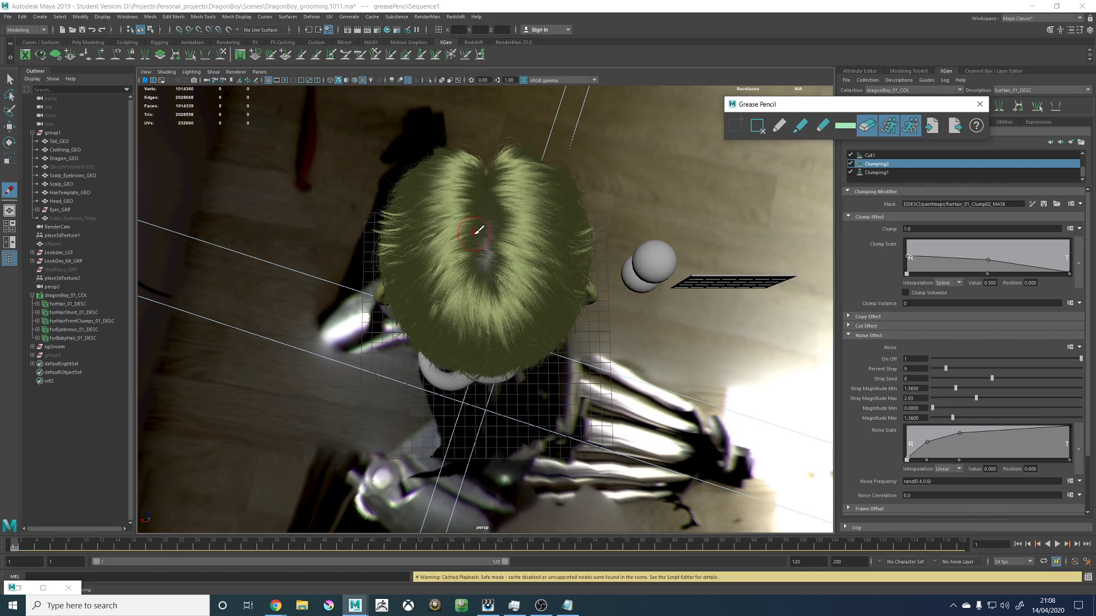
{"action": "key", "text": "b"}
{"action": "left_click_drag", "start_coordinate": [473, 232], "coordinate": [457, 232]}
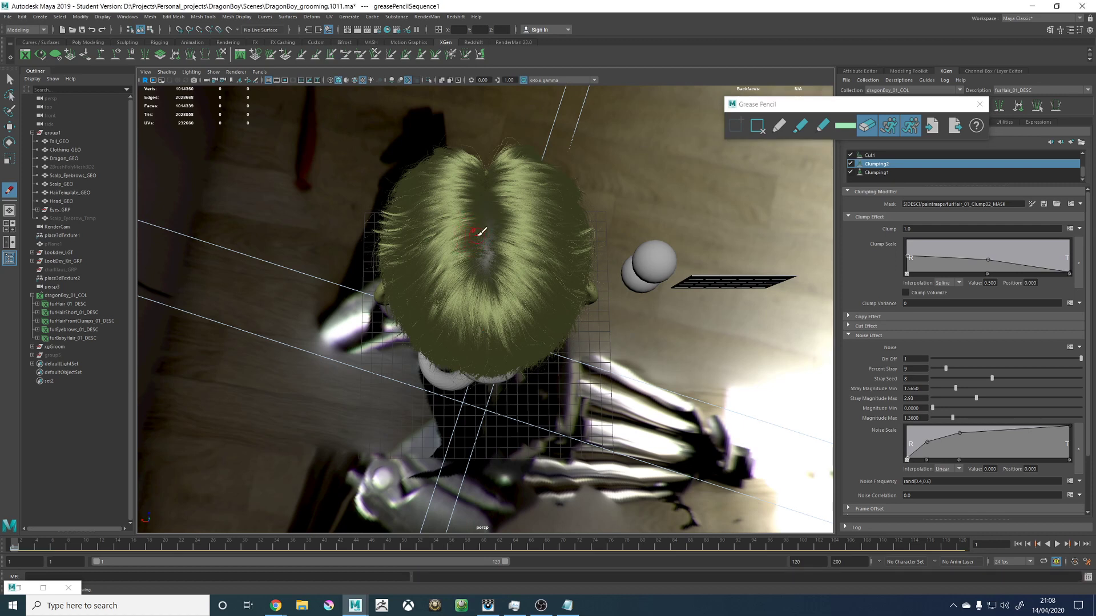
{"action": "left_click", "coordinate": [844, 123]}
{"action": "left_click", "coordinate": [842, 125]}
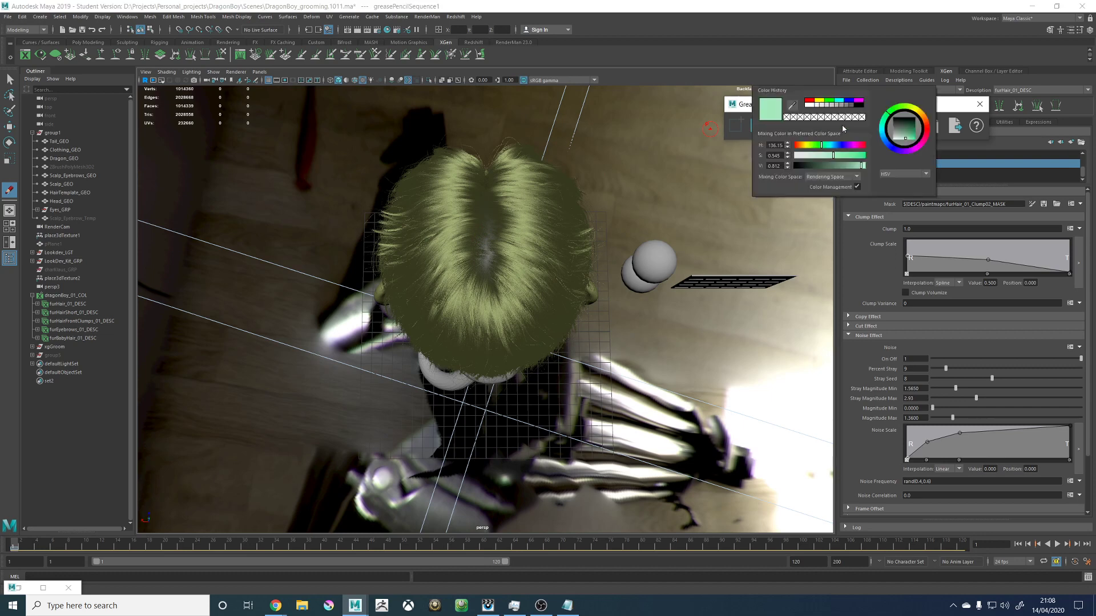
{"action": "left_click", "coordinate": [789, 147]}
{"action": "left_click_drag", "start_coordinate": [832, 154], "coordinate": [864, 155]}
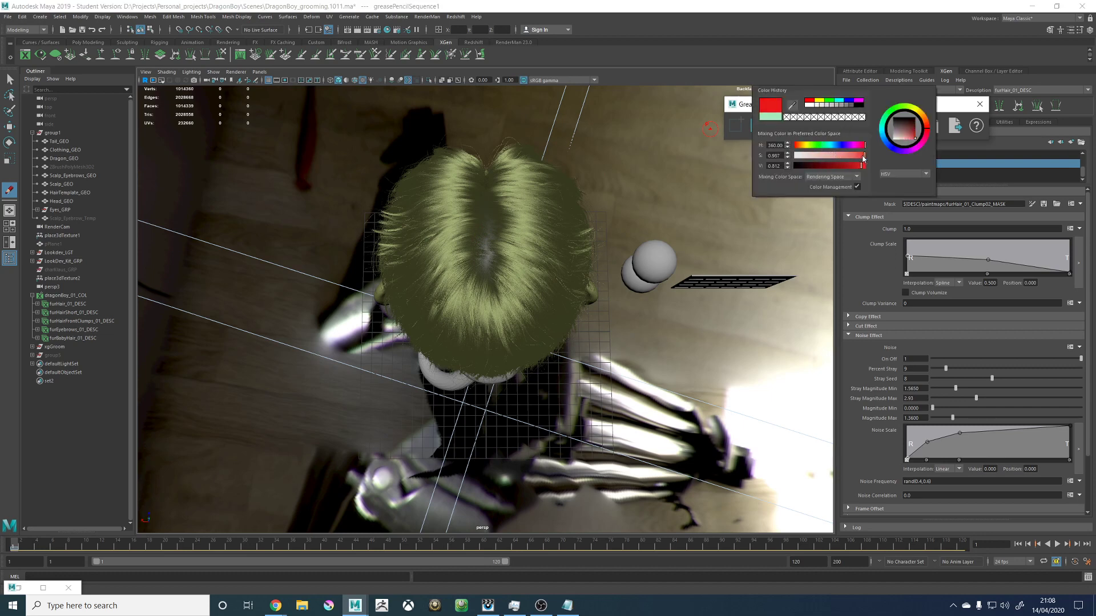
{"action": "left_click", "coordinate": [480, 235]}
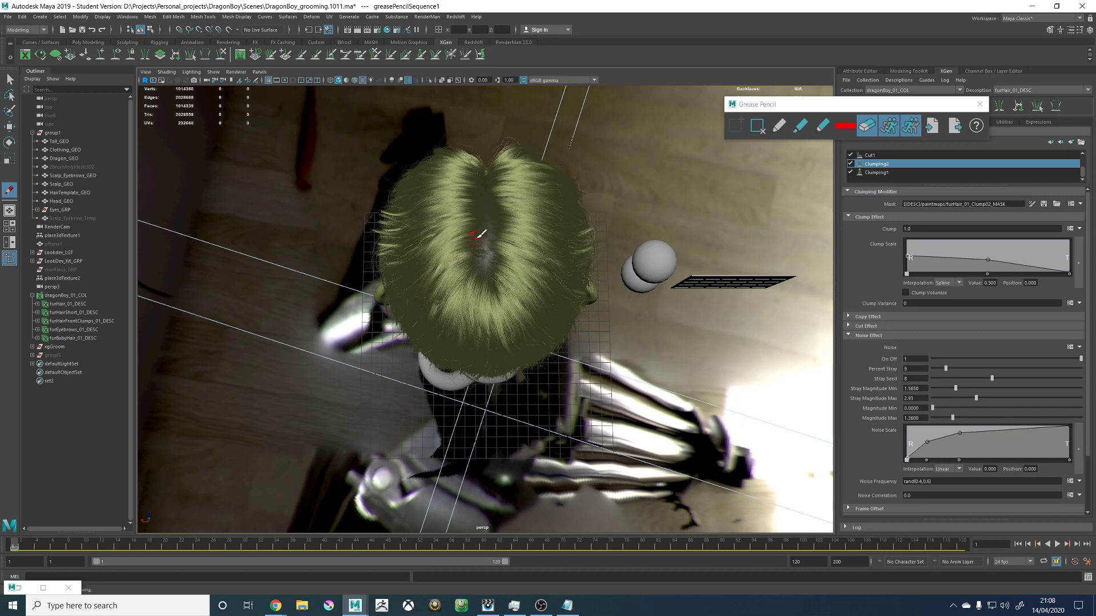
{"action": "left_click", "coordinate": [754, 130]}
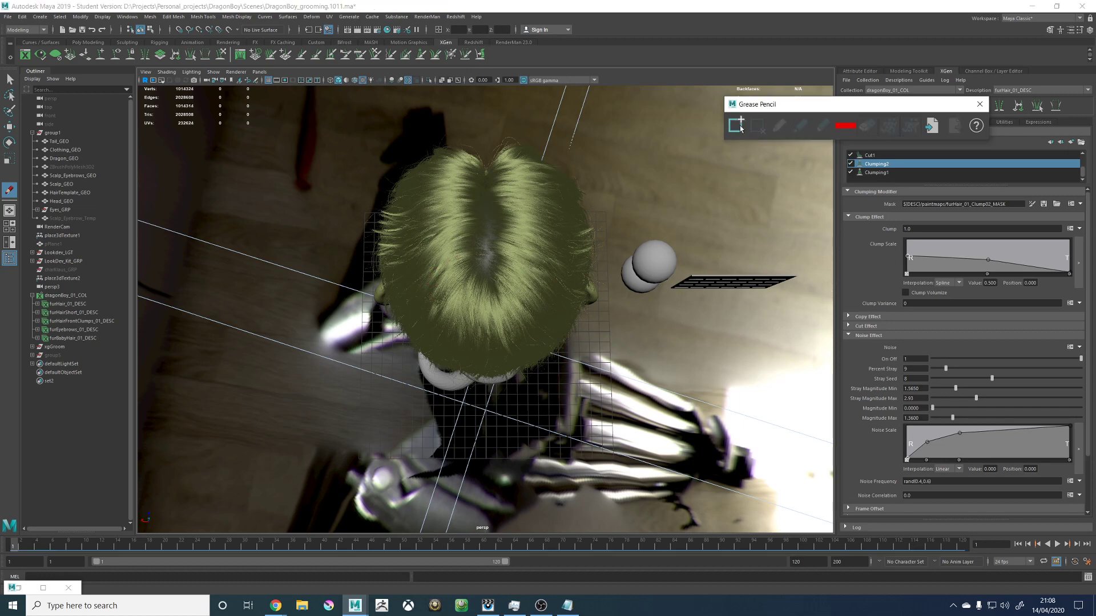
{"action": "left_click", "coordinate": [736, 127]}
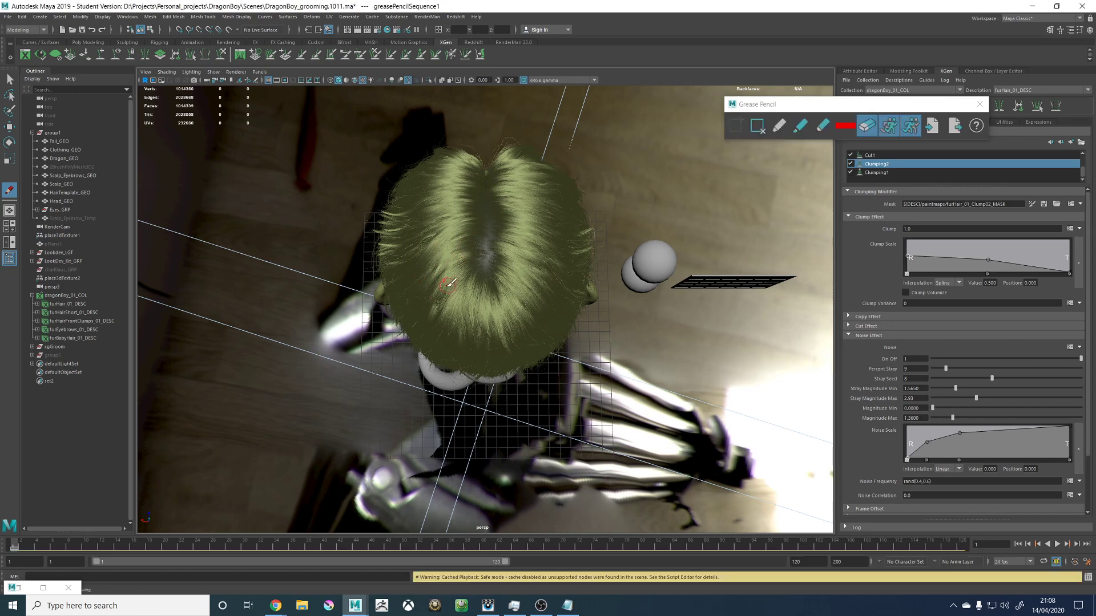
{"action": "left_click_drag", "start_coordinate": [449, 266], "coordinate": [531, 298], "text": "alt"}
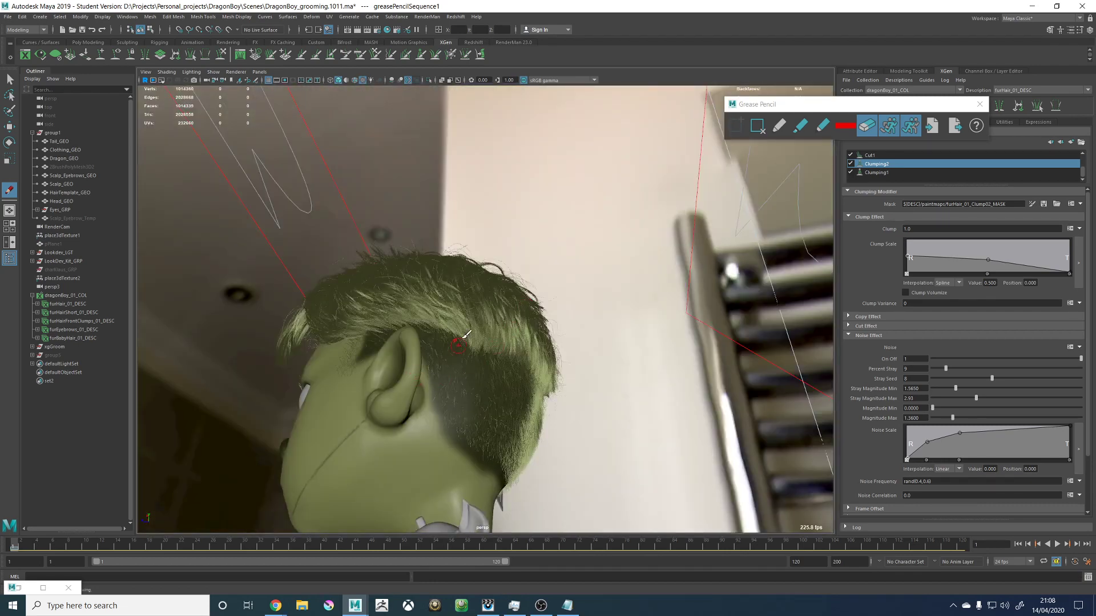
{"action": "left_click", "coordinate": [763, 122]}
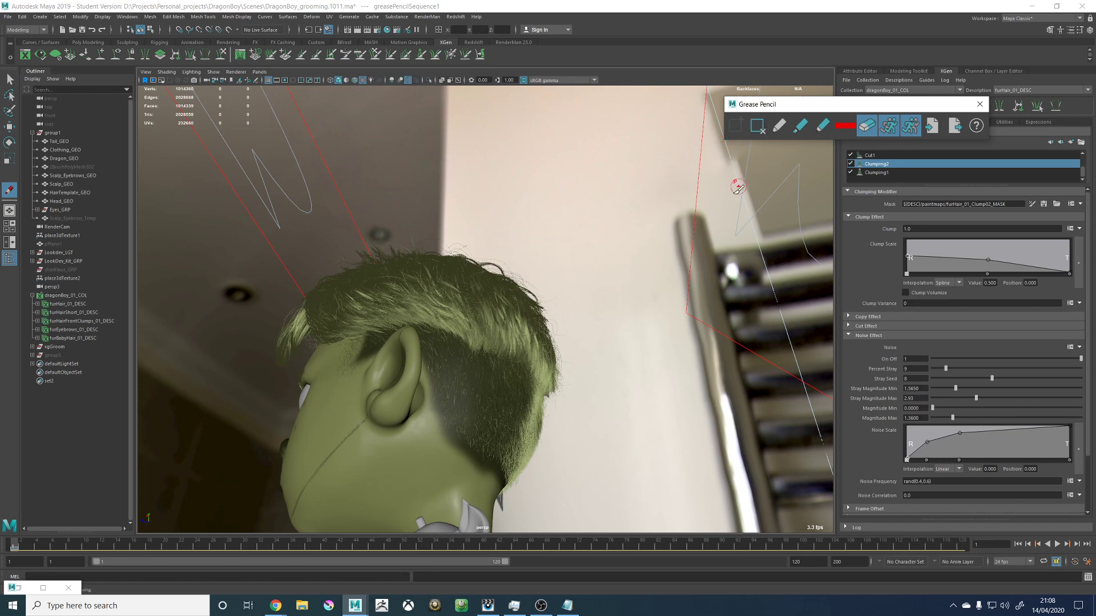
{"action": "mouse_move", "coordinate": [738, 186]}
{"action": "left_mouse_down", "text": "alt"}
{"action": "mouse_move", "coordinate": [660, 228]}
{"action": "mouse_move", "coordinate": [635, 256]}
{"action": "mouse_move", "coordinate": [542, 274]}
{"action": "left_mouse_up", "text": "alt"}
{"action": "key", "text": "w"}
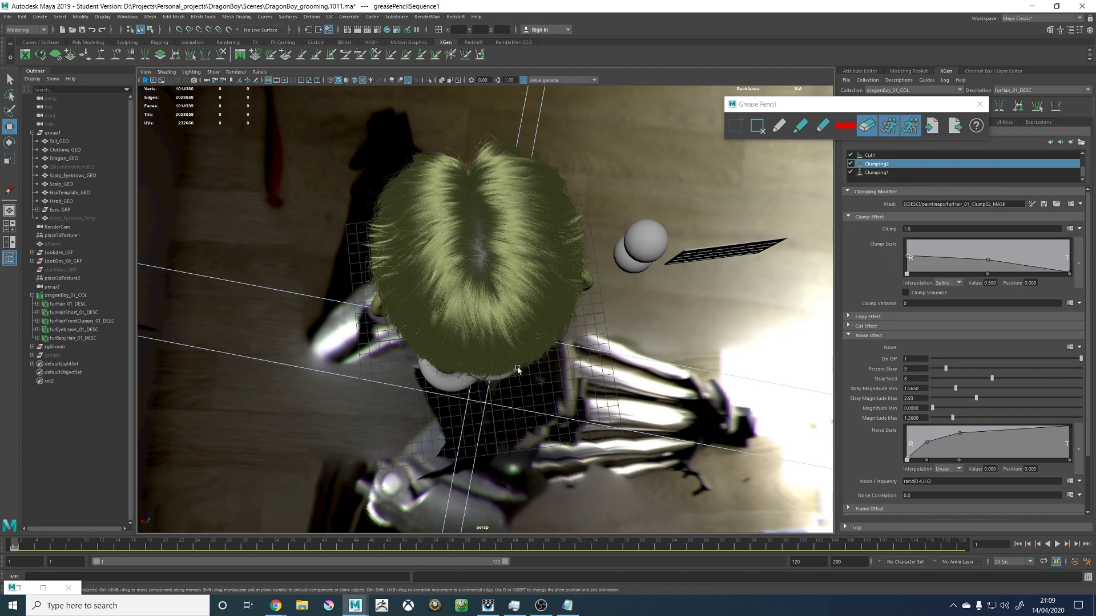
{"action": "left_click_drag", "start_coordinate": [539, 273], "coordinate": [549, 289], "text": "alt"}
{"action": "right_click_drag", "start_coordinate": [549, 289], "coordinate": [647, 290], "text": "alt"}
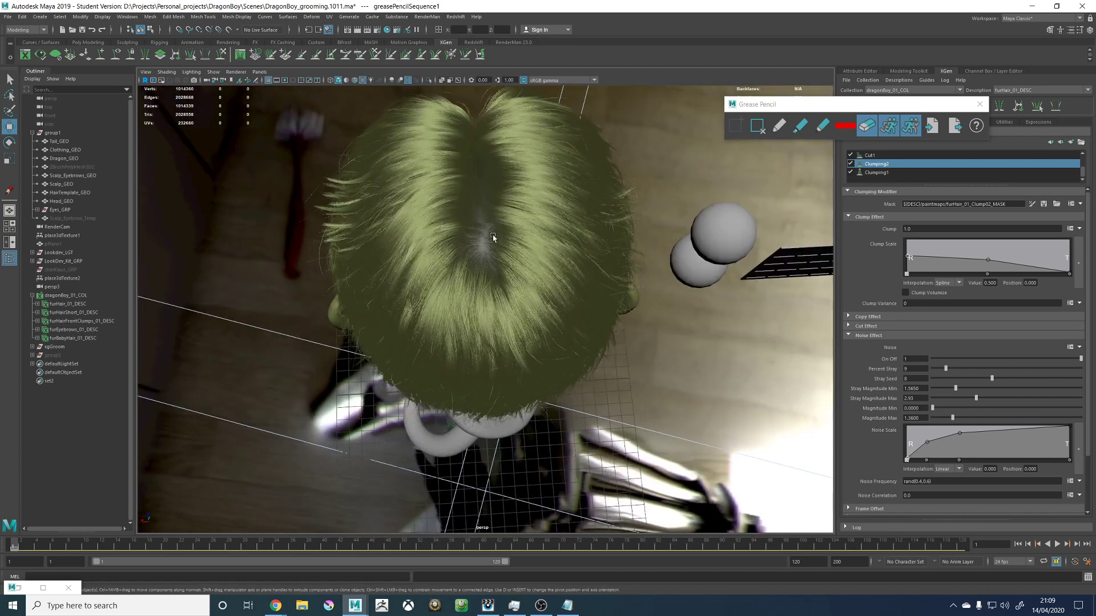
{"action": "left_click", "coordinate": [980, 104]}
{"action": "middle_click_drag", "start_coordinate": [449, 270], "coordinate": [476, 301], "text": "alt"}
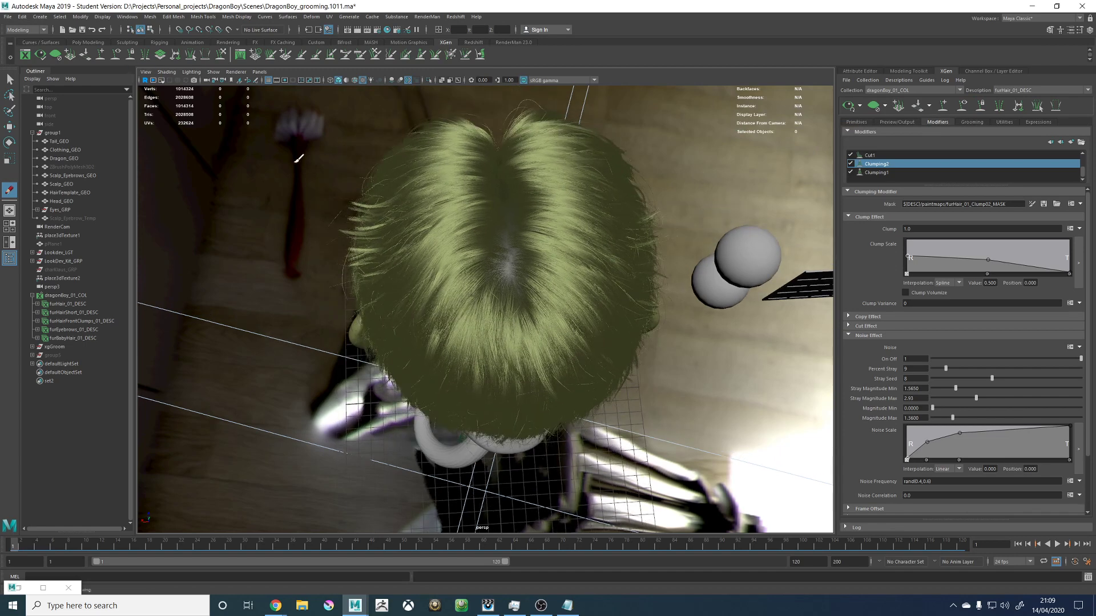
{"action": "key", "text": "w"}
Step: Show the main-hair guides, select the two central guides at the crown, and sculpt them outward to one side of the back
{"action": "left_click", "coordinate": [963, 106]}
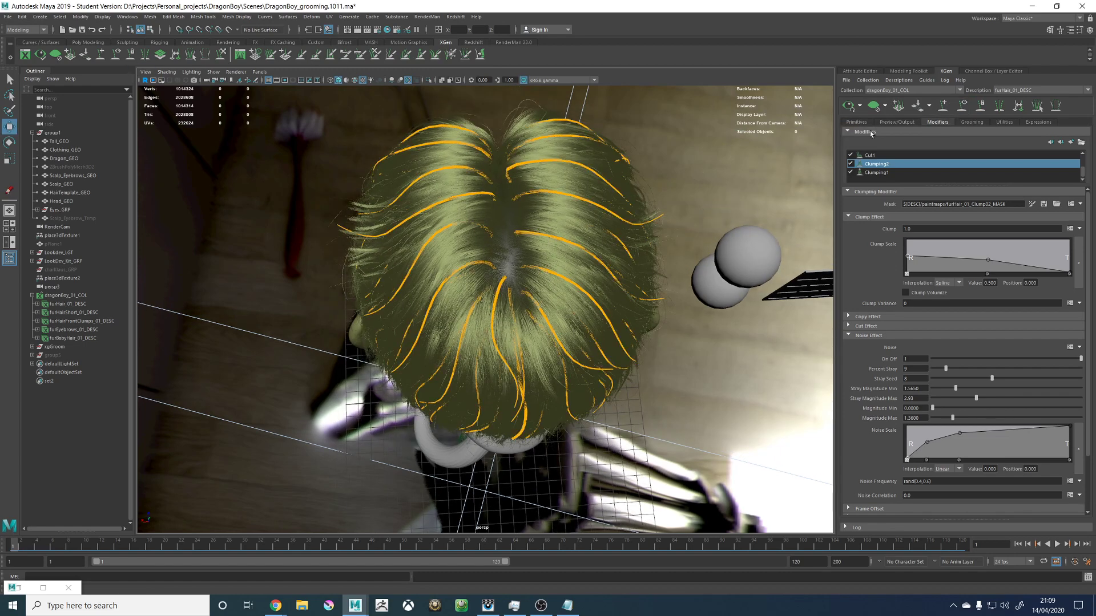
{"action": "left_click_drag", "start_coordinate": [611, 291], "coordinate": [617, 295], "text": "alt"}
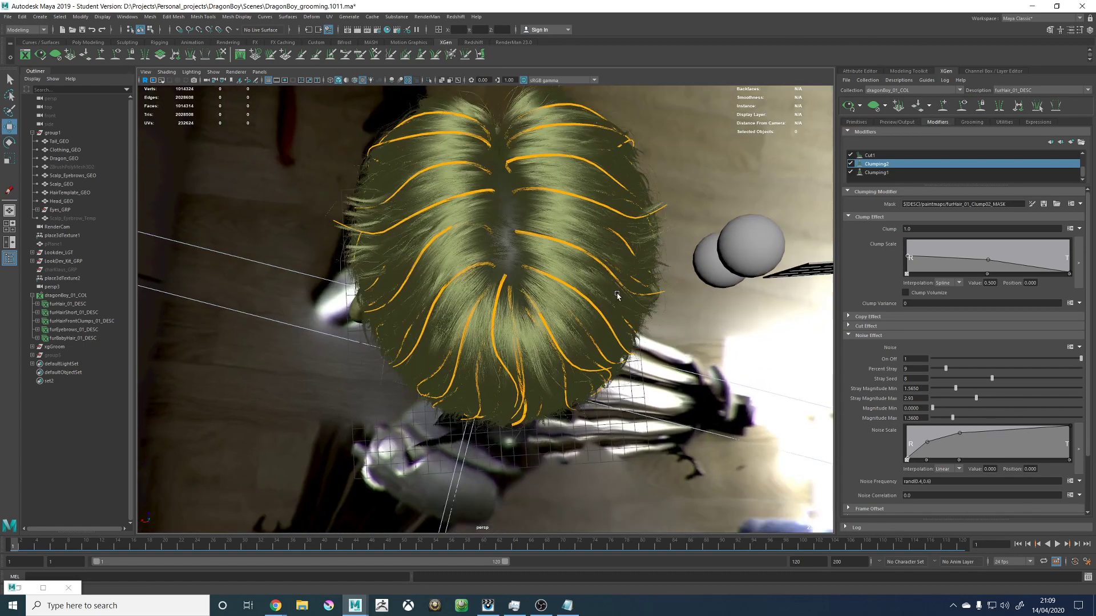
{"action": "left_click", "coordinate": [494, 307]}
{"action": "left_click_drag", "start_coordinate": [494, 307], "coordinate": [517, 309], "text": "alt"}
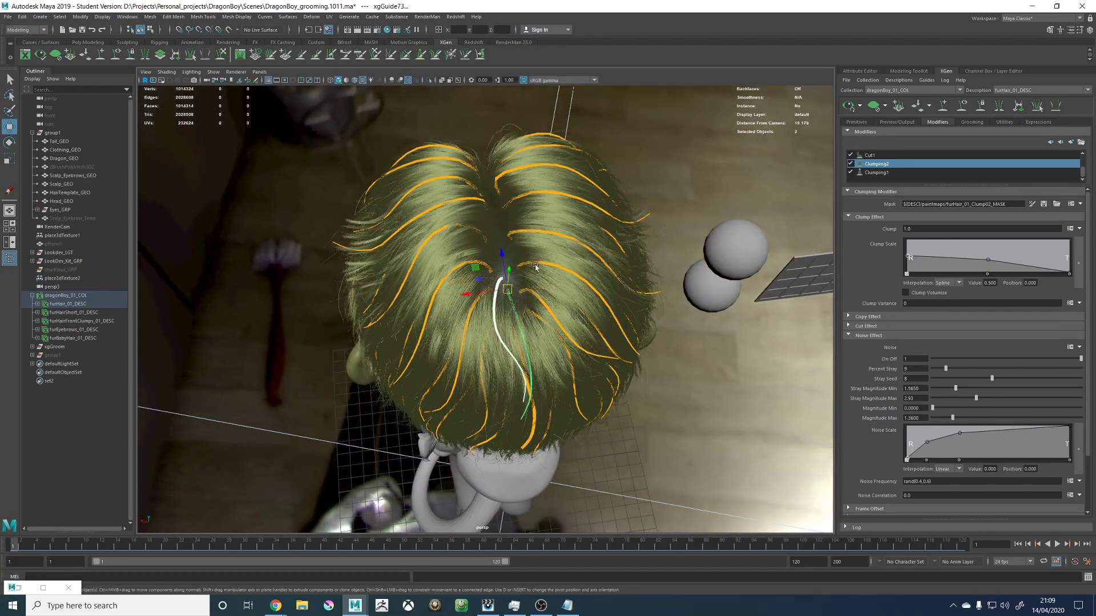
{"action": "left_click", "coordinate": [527, 380], "text": "shift"}
{"action": "mouse_move", "coordinate": [526, 382]}
{"action": "left_mouse_down", "text": "alt"}
{"action": "mouse_move", "coordinate": [613, 370]}
{"action": "mouse_move", "coordinate": [535, 383]}
{"action": "mouse_move", "coordinate": [547, 395]}
{"action": "left_mouse_up", "text": "alt"}
{"action": "key", "text": "b"}
{"action": "mouse_move", "coordinate": [565, 435]}
{"action": "left_mouse_down", "text": "alt"}
{"action": "mouse_move", "coordinate": [539, 349]}
{"action": "mouse_move", "coordinate": [660, 166]}
{"action": "left_mouse_up", "text": "alt"}
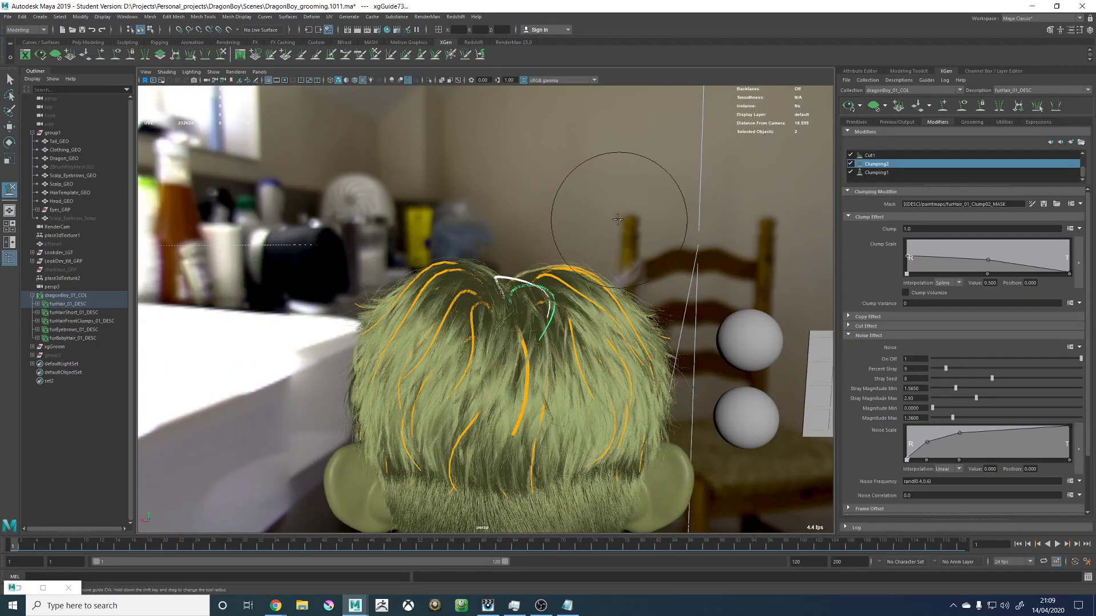
{"action": "left_click_drag", "start_coordinate": [599, 208], "coordinate": [476, 327], "text": "alt"}
{"action": "key", "text": "w"}
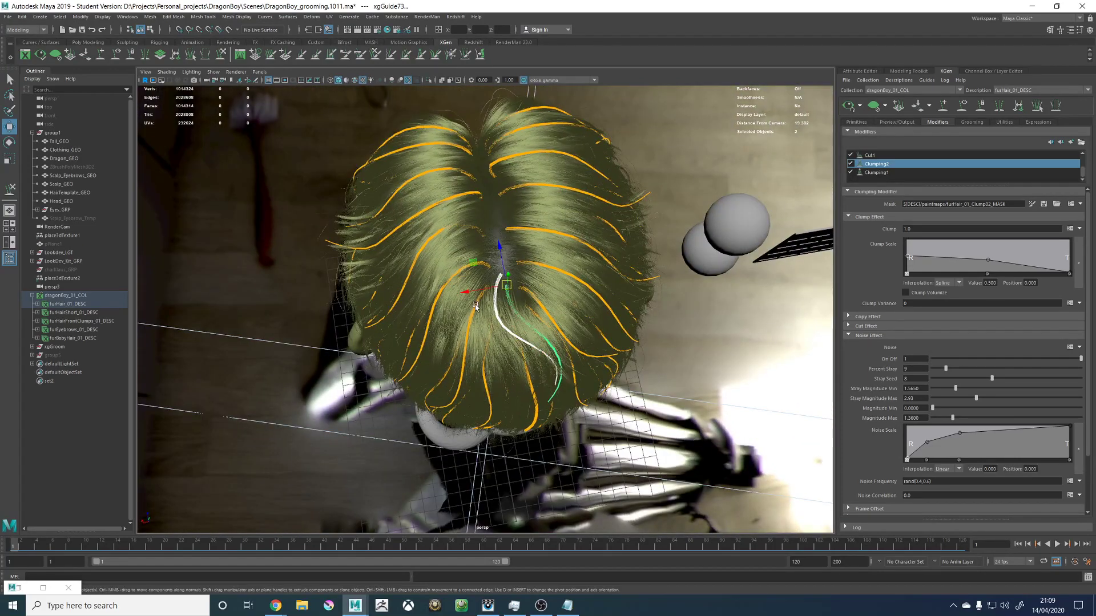
Step: Sculpt the neighbouring crown guide outward toward the opposite side, update the hair preview, and inspect the crown up close
{"action": "left_click", "coordinate": [221, 55]}
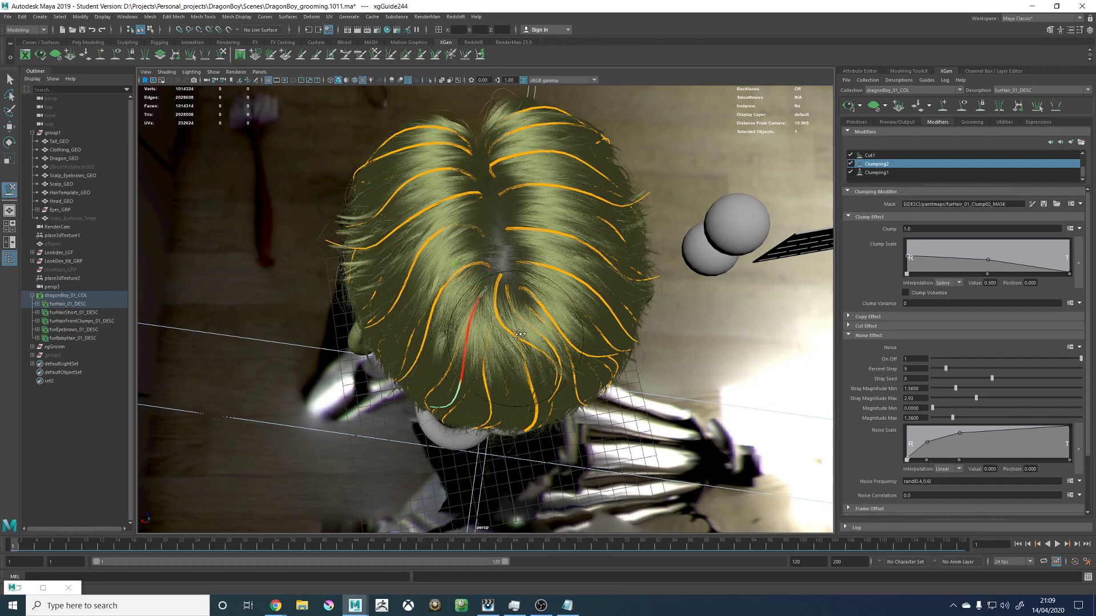
{"action": "mouse_move", "coordinate": [456, 423]}
{"action": "left_mouse_down", "text": "alt"}
{"action": "mouse_move", "coordinate": [503, 380]}
{"action": "mouse_move", "coordinate": [402, 350]}
{"action": "mouse_move", "coordinate": [525, 361]}
{"action": "mouse_move", "coordinate": [646, 354]}
{"action": "left_mouse_up", "text": "alt"}
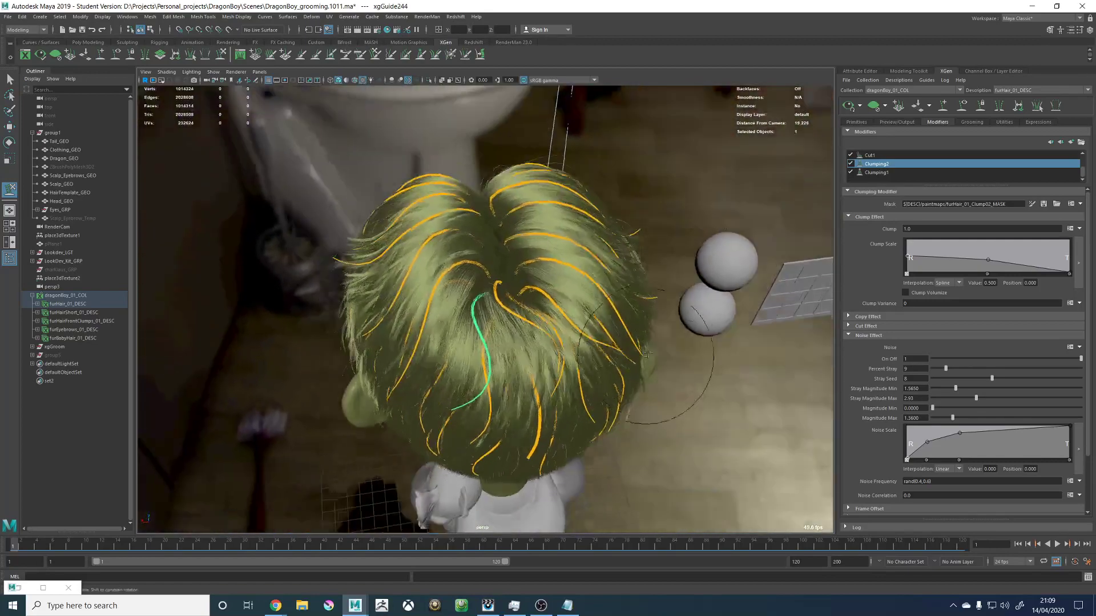
{"action": "left_click", "coordinate": [849, 111]}
{"action": "left_click_drag", "start_coordinate": [548, 211], "coordinate": [577, 194], "text": "alt"}
{"action": "right_click_drag", "start_coordinate": [577, 194], "coordinate": [663, 298], "text": "alt"}
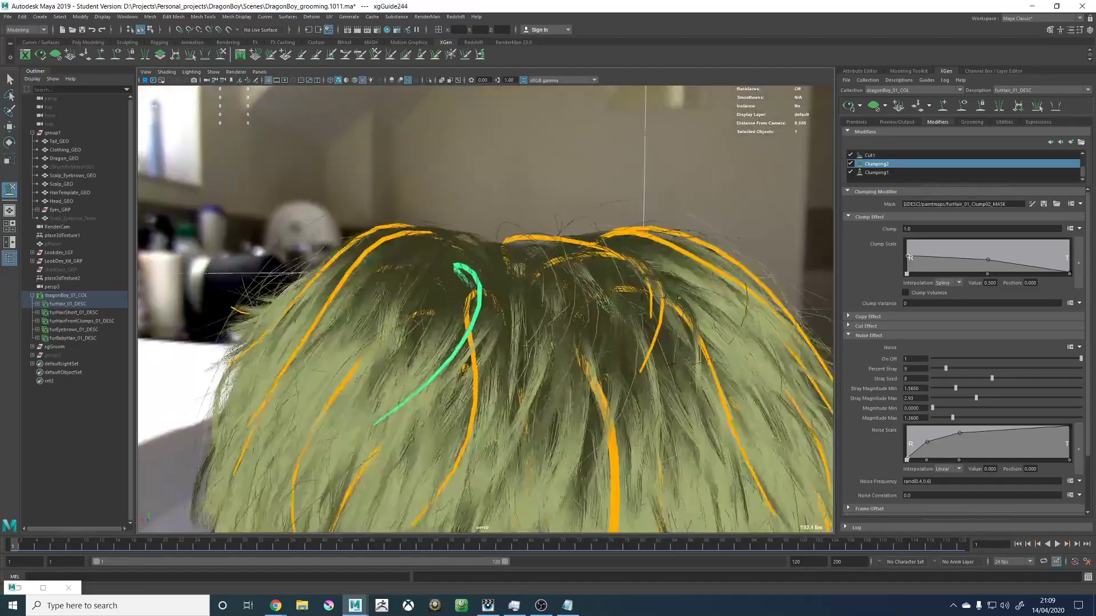
{"action": "left_click_drag", "start_coordinate": [664, 298], "coordinate": [600, 101], "text": "alt"}
Step: Clear the main hair preview to expose the guides, and try to add a new guide at the crown
{"action": "left_click", "coordinate": [873, 106]}
{"action": "left_click", "coordinate": [943, 106]}
{"action": "left_click", "coordinate": [506, 297]}
{"action": "key", "text": "ctrl+z"}
{"action": "key", "text": "Delete"}
Step: Select the central guide just behind the crown and reshape it with the guide sculpting brush
{"action": "key", "text": "w"}
{"action": "left_click", "coordinate": [486, 351]}
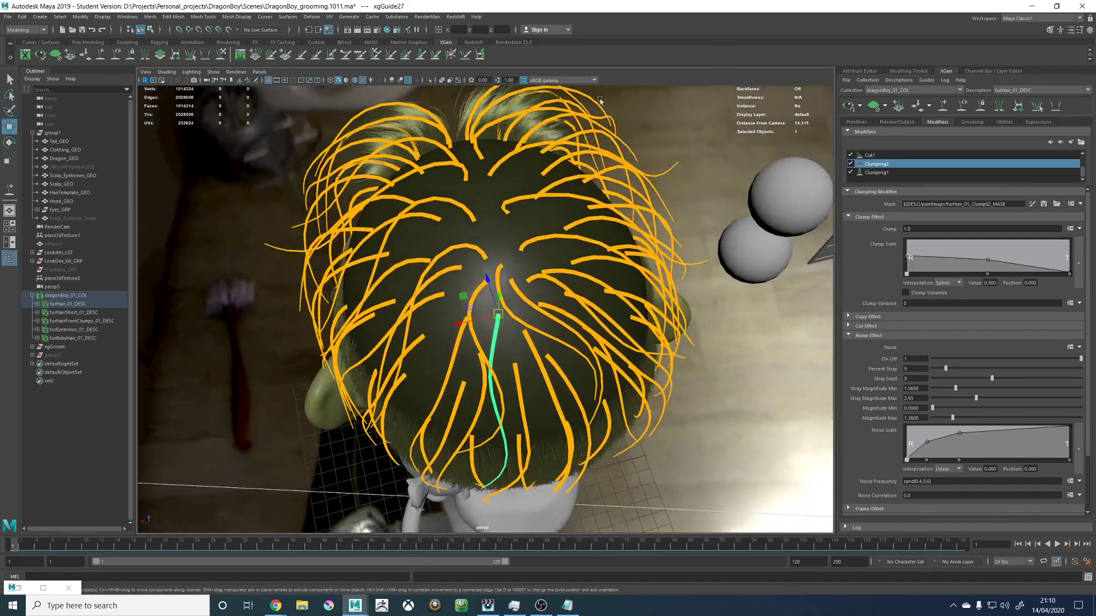
{"action": "left_click", "coordinate": [221, 55]}
{"action": "mouse_move", "coordinate": [490, 381]}
{"action": "left_mouse_down", "text": "alt"}
{"action": "mouse_move", "coordinate": [567, 436]}
{"action": "mouse_move", "coordinate": [470, 380]}
{"action": "mouse_move", "coordinate": [462, 386]}
{"action": "left_mouse_up", "text": "alt"}
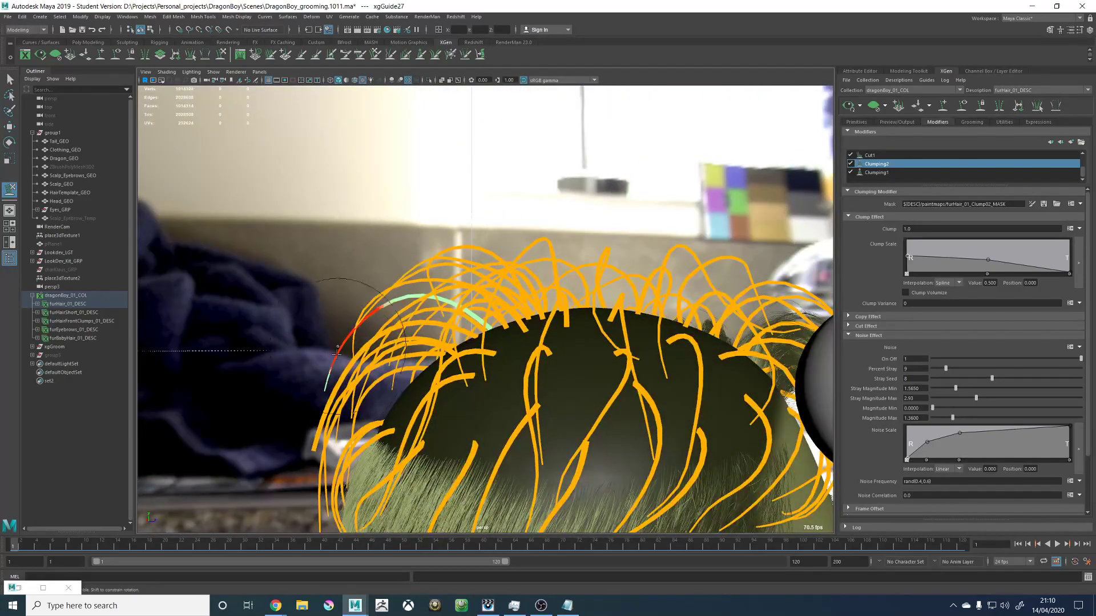
{"action": "key", "text": "w"}
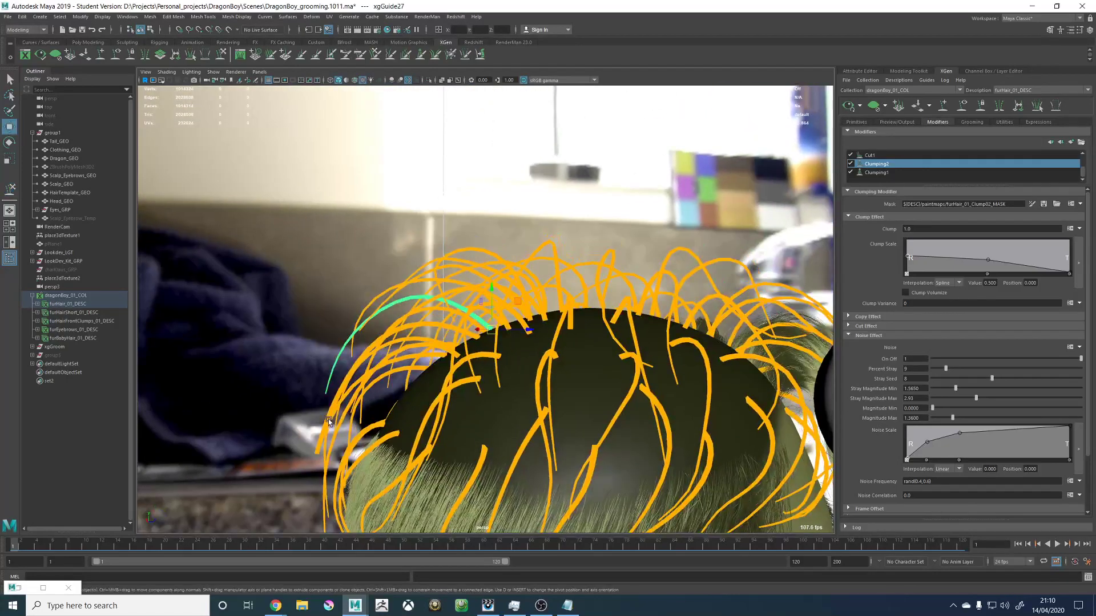
Step: Select the guide just behind the crown, show its channel attributes, and set its Taper to 0.8
{"action": "left_click", "coordinate": [326, 420]}
{"action": "left_click", "coordinate": [321, 423]}
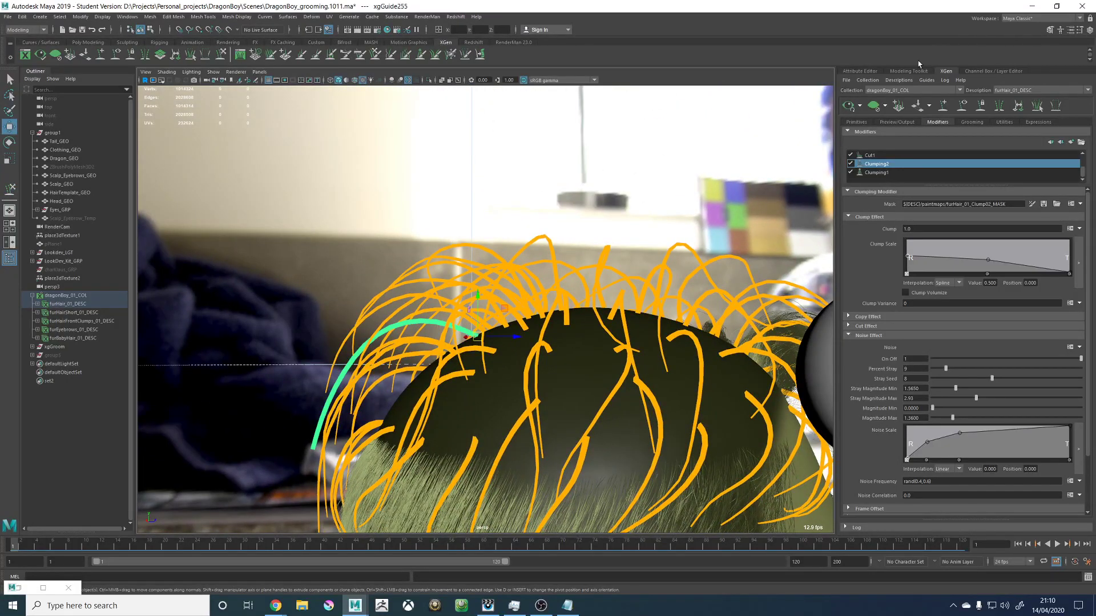
{"action": "left_click", "coordinate": [978, 73]}
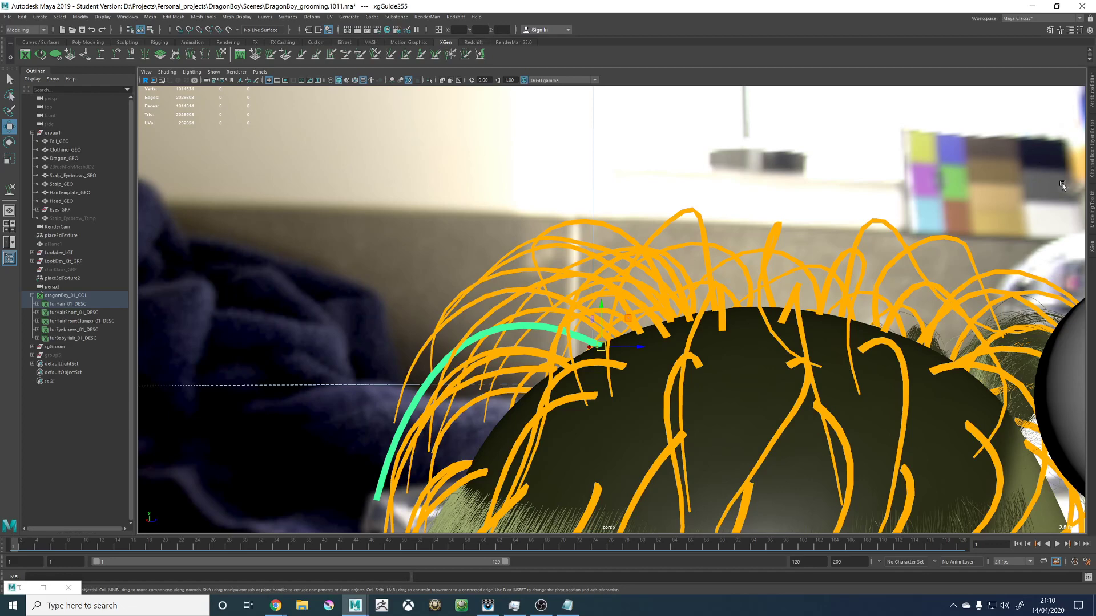
{"action": "left_click", "coordinate": [1089, 148]}
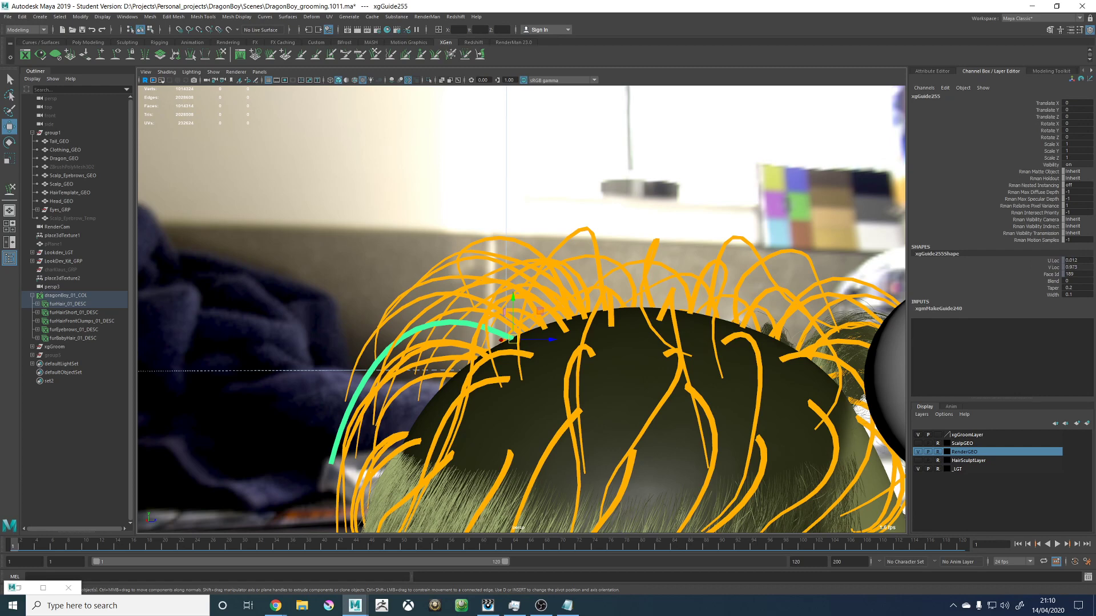
{"action": "key", "text": "alt+Tab"}
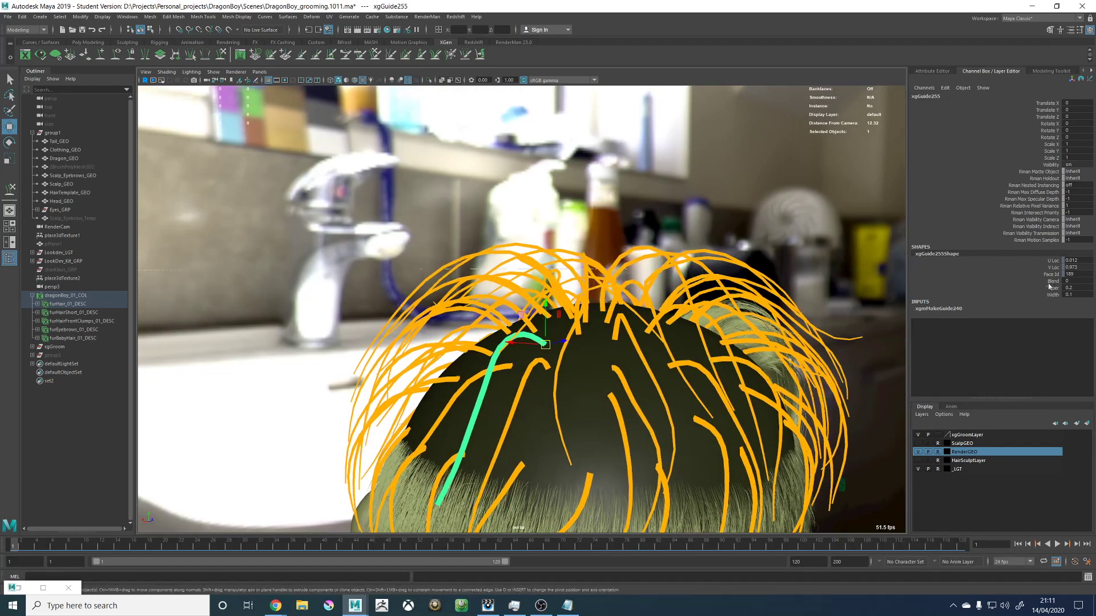
{"action": "left_click", "coordinate": [1078, 289]}
{"action": "type", "text": "0.8"}
{"action": "key", "text": "Return"}
Step: Deselect the guide, update the main hair's XGen preview, and inspect the crown and back of the head
{"action": "left_click_drag", "start_coordinate": [394, 272], "coordinate": [514, 297], "text": "alt"}
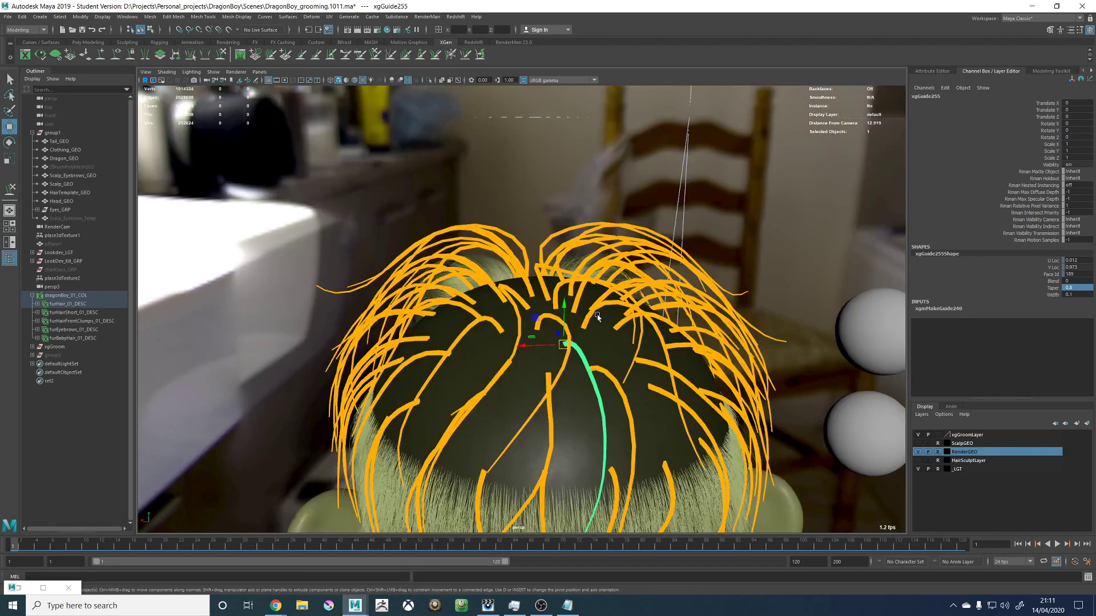
{"action": "right_click_drag", "start_coordinate": [570, 331], "coordinate": [597, 360], "text": "alt"}
{"action": "left_click_drag", "start_coordinate": [597, 360], "coordinate": [602, 399], "text": "alt"}
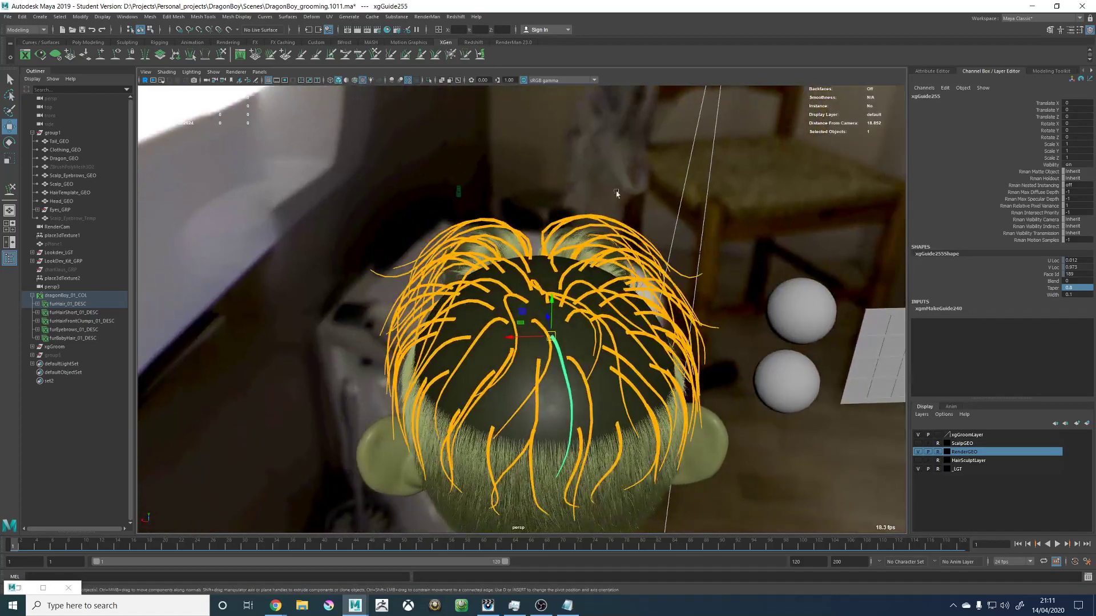
{"action": "left_click", "coordinate": [617, 193]}
{"action": "left_click", "coordinate": [1091, 71]}
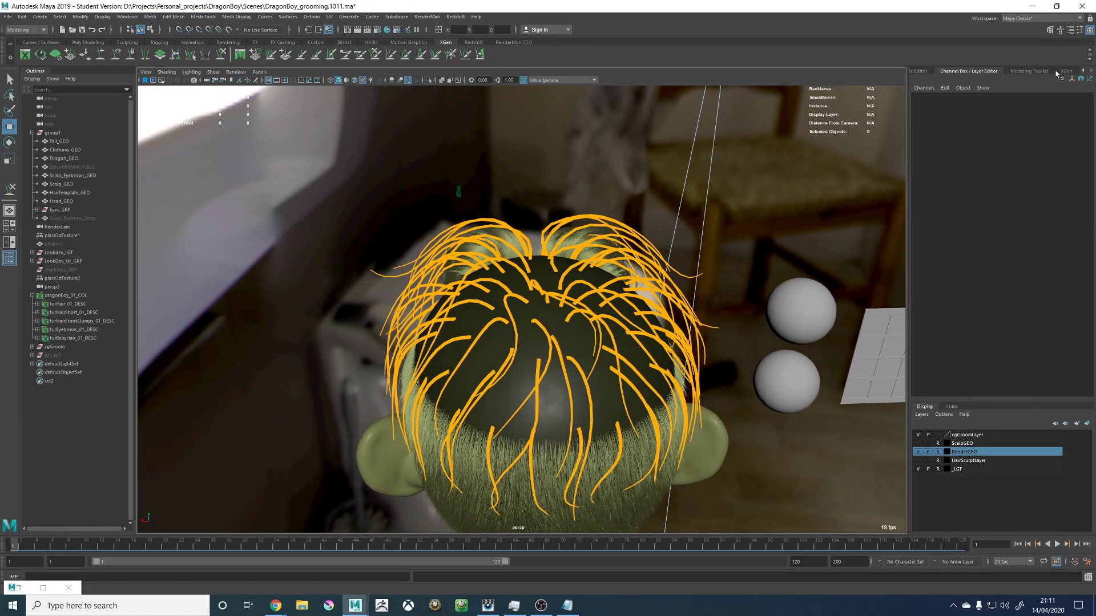
{"action": "left_click", "coordinate": [1062, 71]}
{"action": "left_click", "coordinate": [849, 107]}
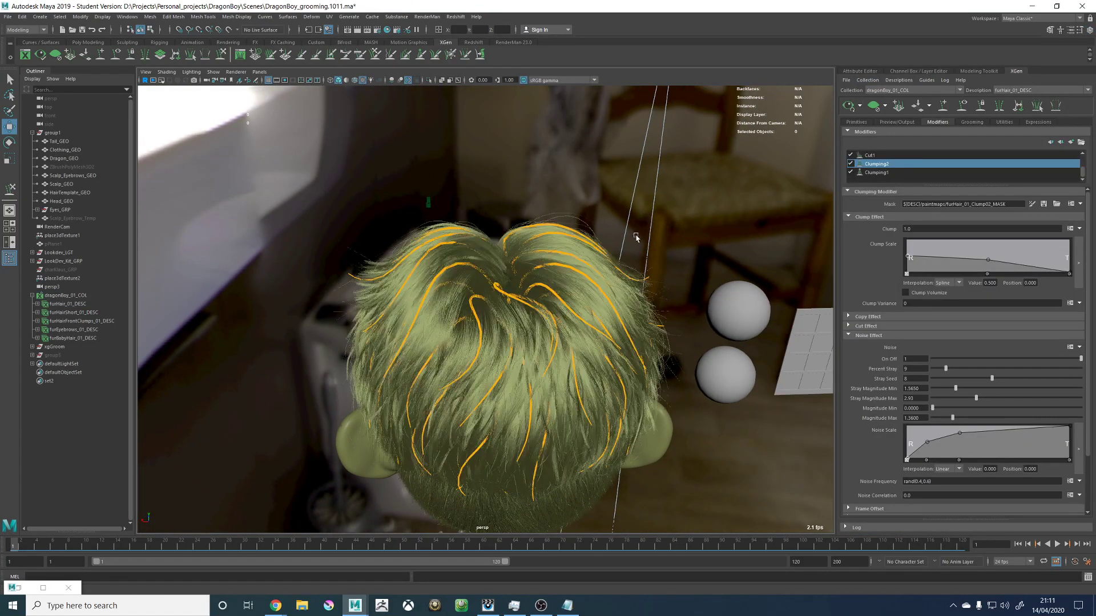
{"action": "right_click_drag", "start_coordinate": [517, 273], "coordinate": [542, 314], "text": "alt"}
{"action": "middle_click_drag", "start_coordinate": [542, 314], "coordinate": [545, 251], "text": "alt"}
{"action": "right_click_drag", "start_coordinate": [545, 251], "coordinate": [641, 316], "text": "alt"}
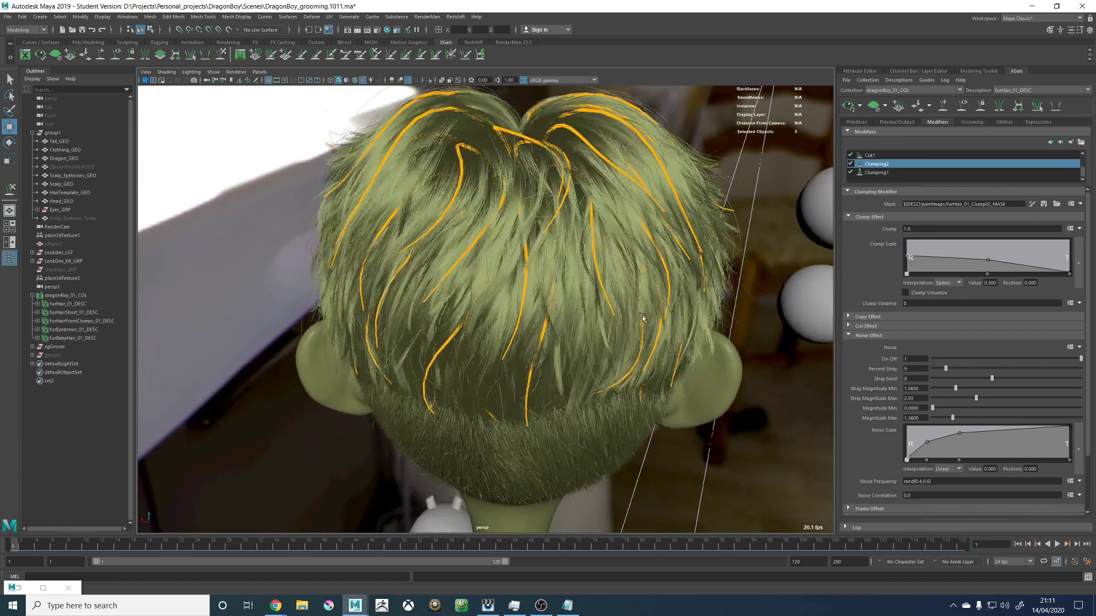
{"action": "mouse_move", "coordinate": [543, 282]}
{"action": "left_mouse_down", "text": "alt"}
{"action": "mouse_move", "coordinate": [571, 247]}
{"action": "mouse_move", "coordinate": [568, 274]}
{"action": "mouse_move", "coordinate": [550, 286]}
{"action": "left_mouse_up", "text": "alt"}
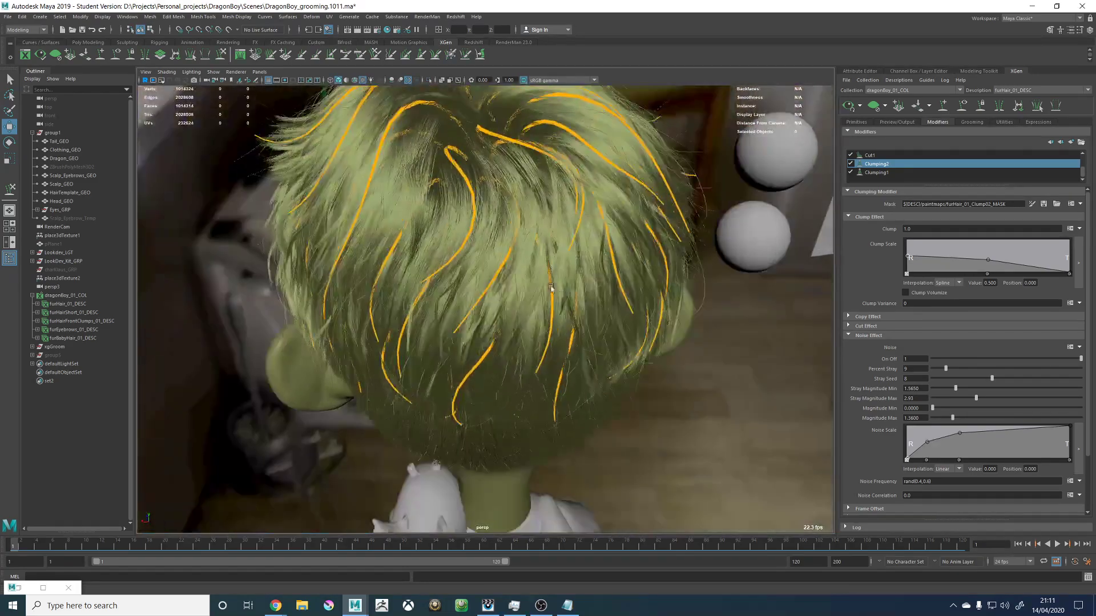
Step: Select the central guide below the crown and sculpt its tip sideways, away from the middle of the back
{"action": "middle_click_drag", "start_coordinate": [500, 225], "coordinate": [508, 231], "text": "alt"}
{"action": "left_click", "coordinate": [515, 264]}
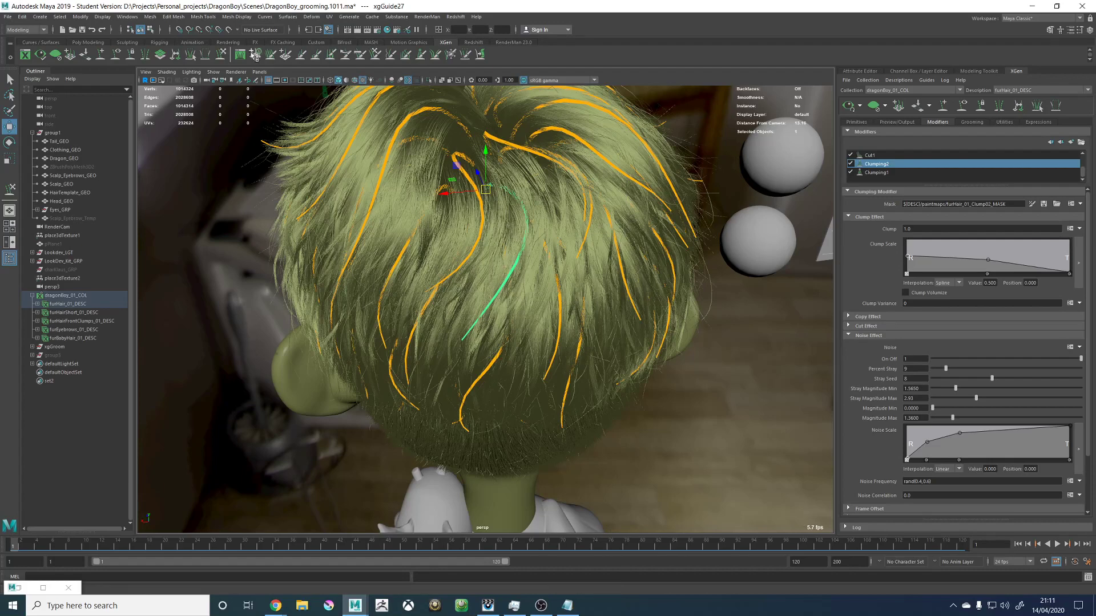
{"action": "key", "text": "y"}
{"action": "left_click_drag", "start_coordinate": [445, 376], "coordinate": [427, 338]}
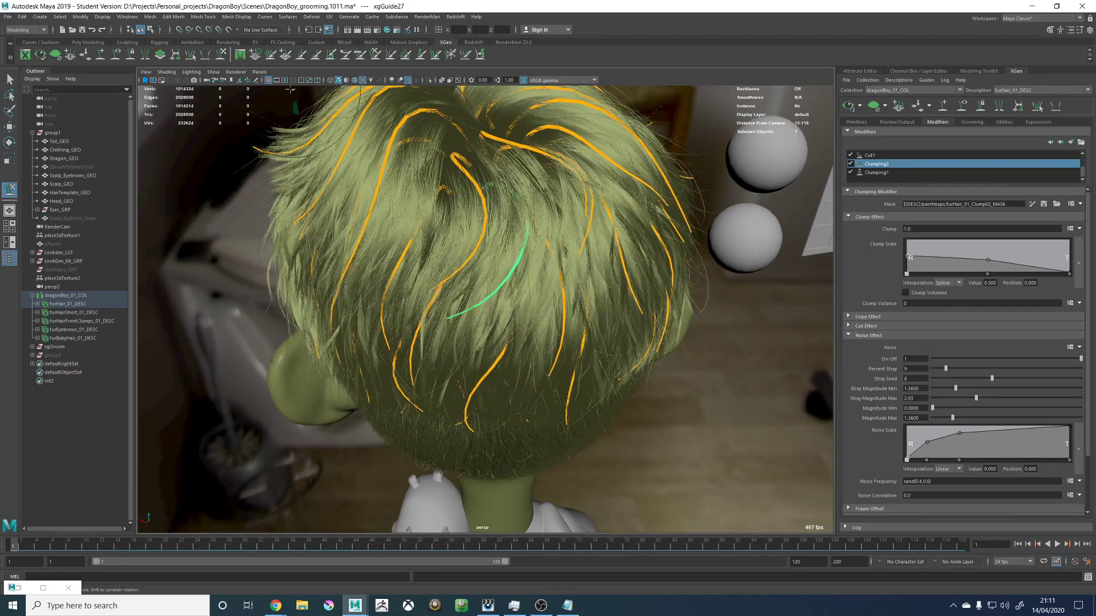
{"action": "right_click_drag", "start_coordinate": [755, 216], "coordinate": [660, 213], "text": "alt"}
{"action": "key", "text": "w"}
{"action": "left_click", "coordinate": [664, 212]}
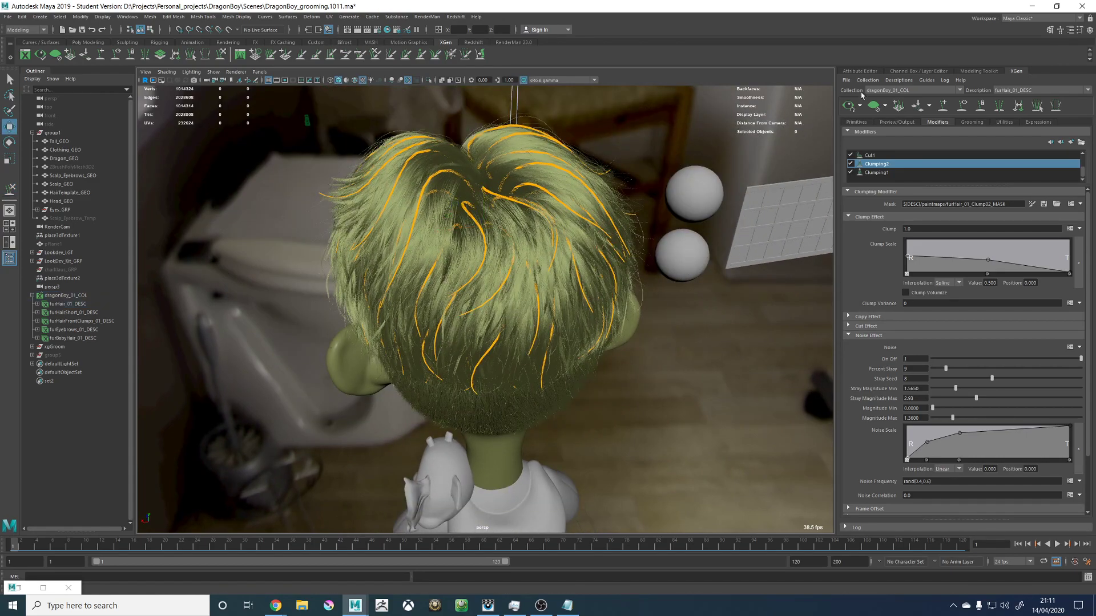
Step: Select the guide arching over the side of the crown, reshape it with the guide sculpting brush, and update the hair preview
{"action": "left_click_drag", "start_coordinate": [590, 187], "coordinate": [399, 184], "text": "alt"}
{"action": "left_click", "coordinate": [428, 186]}
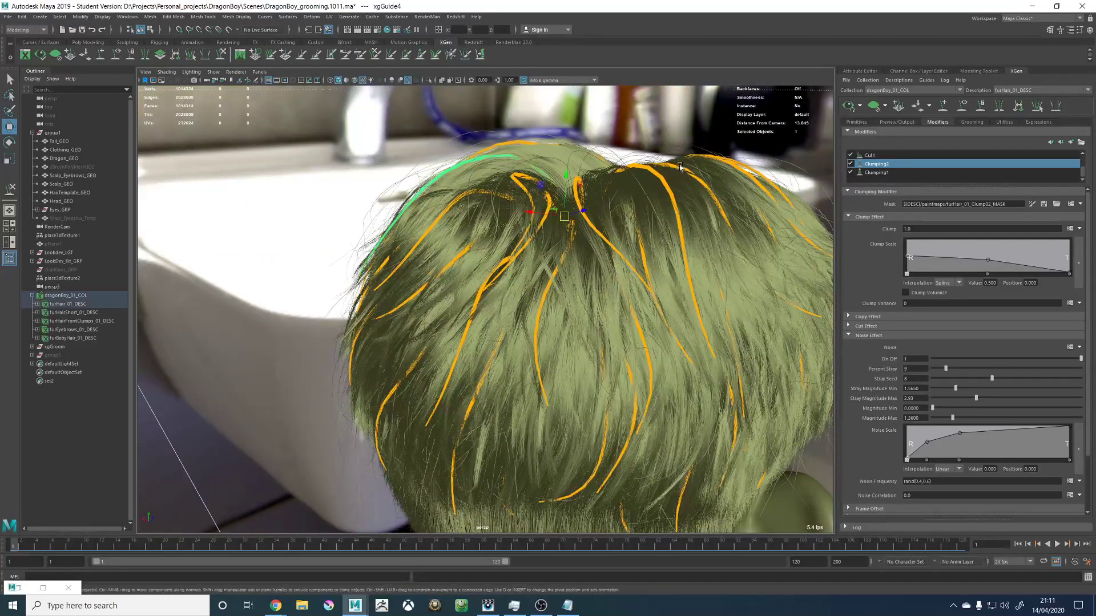
{"action": "key", "text": "y"}
{"action": "left_click_drag", "start_coordinate": [354, 205], "coordinate": [358, 198], "text": "alt"}
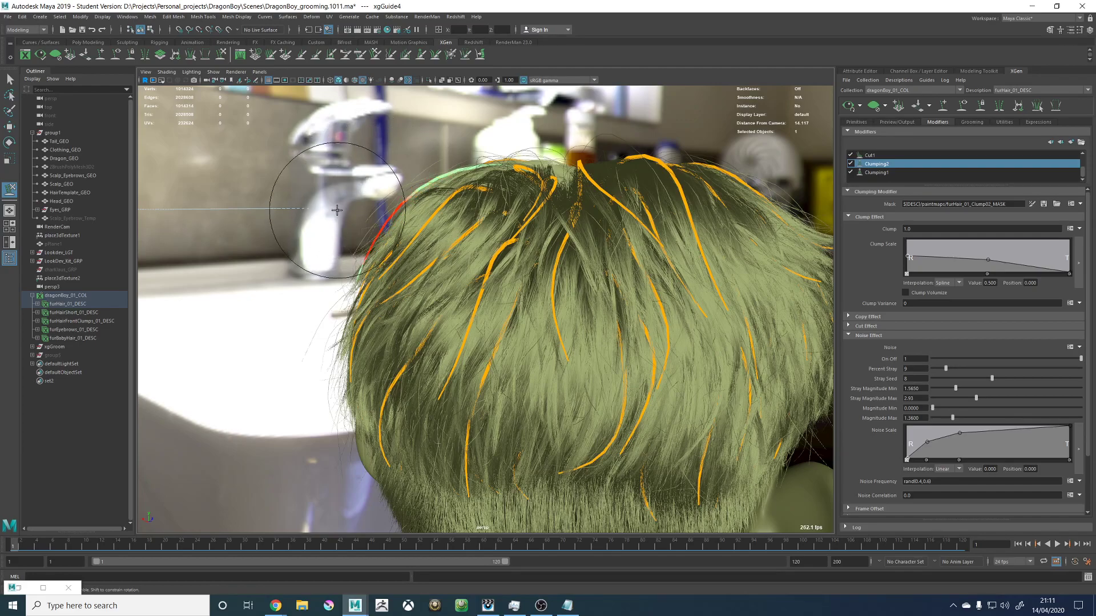
{"action": "left_click_drag", "start_coordinate": [398, 196], "coordinate": [582, 221], "text": "alt"}
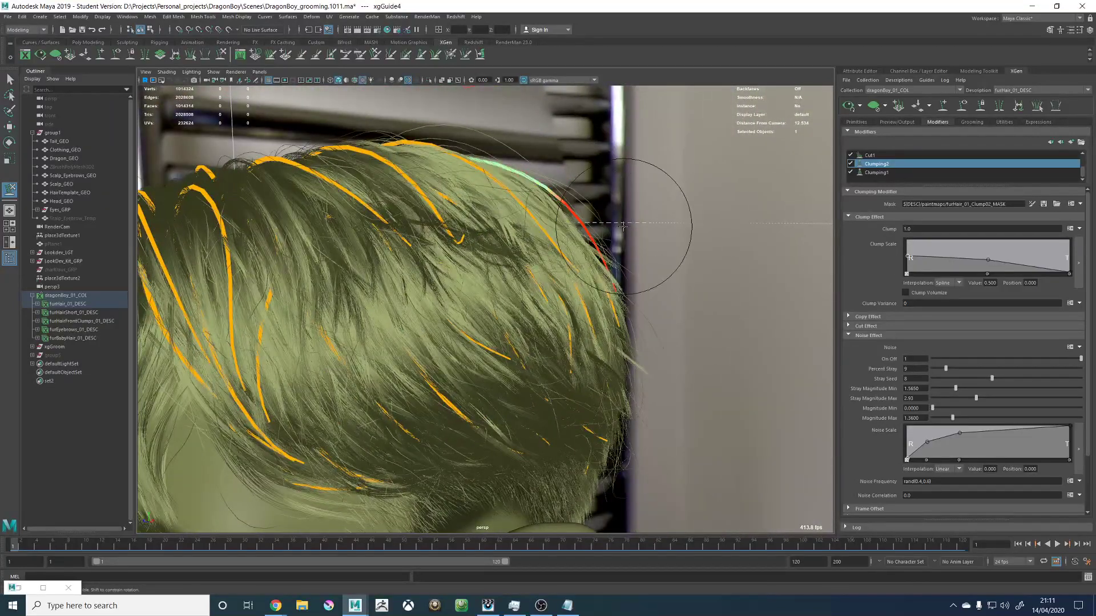
{"action": "mouse_move", "coordinate": [649, 216]}
{"action": "left_mouse_down", "text": "alt"}
{"action": "mouse_move", "coordinate": [570, 250]}
{"action": "mouse_move", "coordinate": [588, 274]}
{"action": "mouse_move", "coordinate": [473, 285]}
{"action": "left_mouse_up", "text": "alt"}
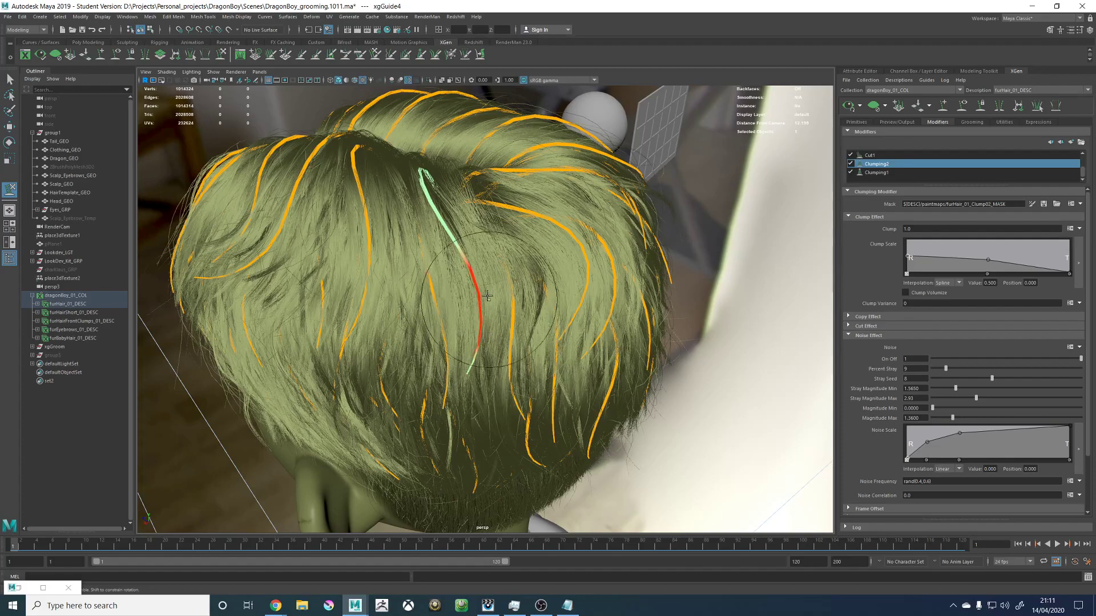
{"action": "left_click_drag", "start_coordinate": [510, 318], "coordinate": [500, 314], "text": "alt"}
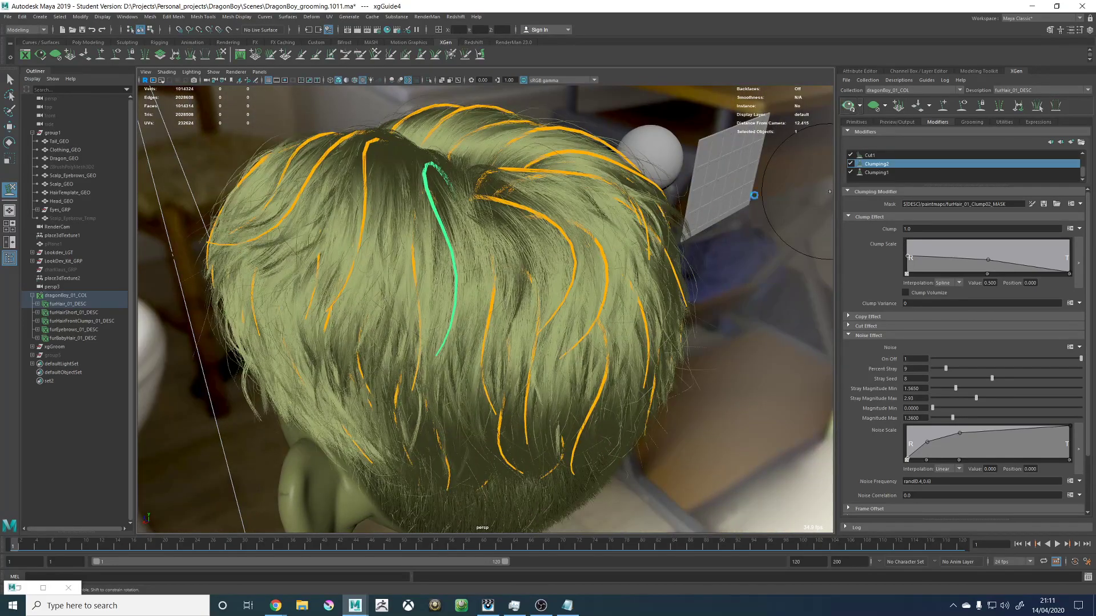
{"action": "right_click_drag", "start_coordinate": [565, 240], "coordinate": [514, 262], "text": "alt"}
{"action": "mouse_move", "coordinate": [514, 251]}
{"action": "left_mouse_down", "text": "alt"}
{"action": "mouse_move", "coordinate": [455, 293]}
{"action": "mouse_move", "coordinate": [442, 251]}
{"action": "mouse_move", "coordinate": [452, 256]}
{"action": "left_mouse_up", "text": "alt"}
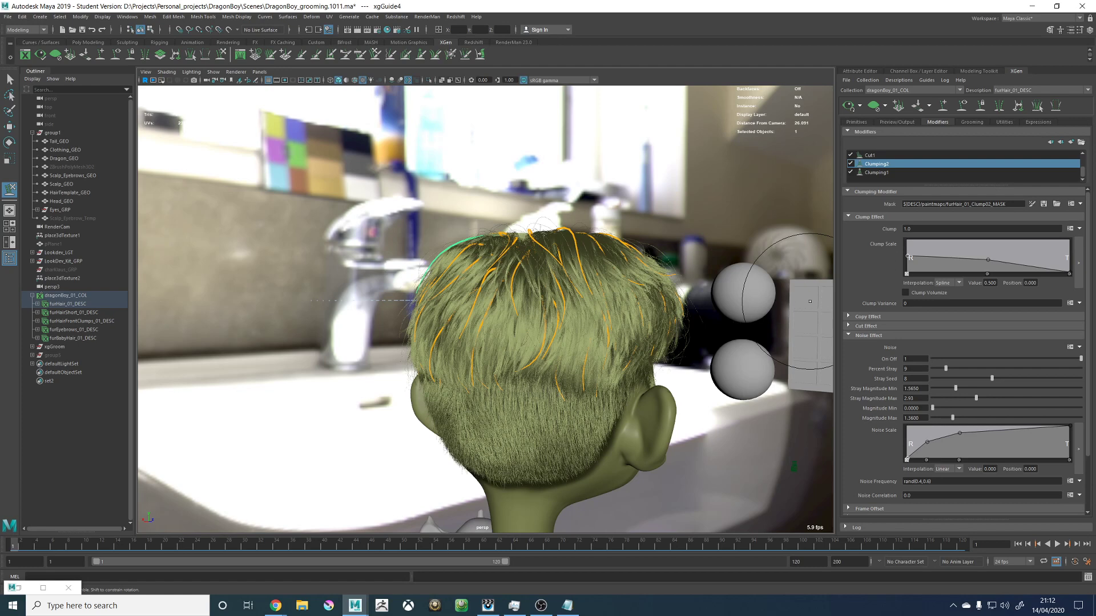
Step: Deselect the guide and examine the main hair's overall shape from the back, sides and front
{"action": "key", "text": "alt+Tab"}
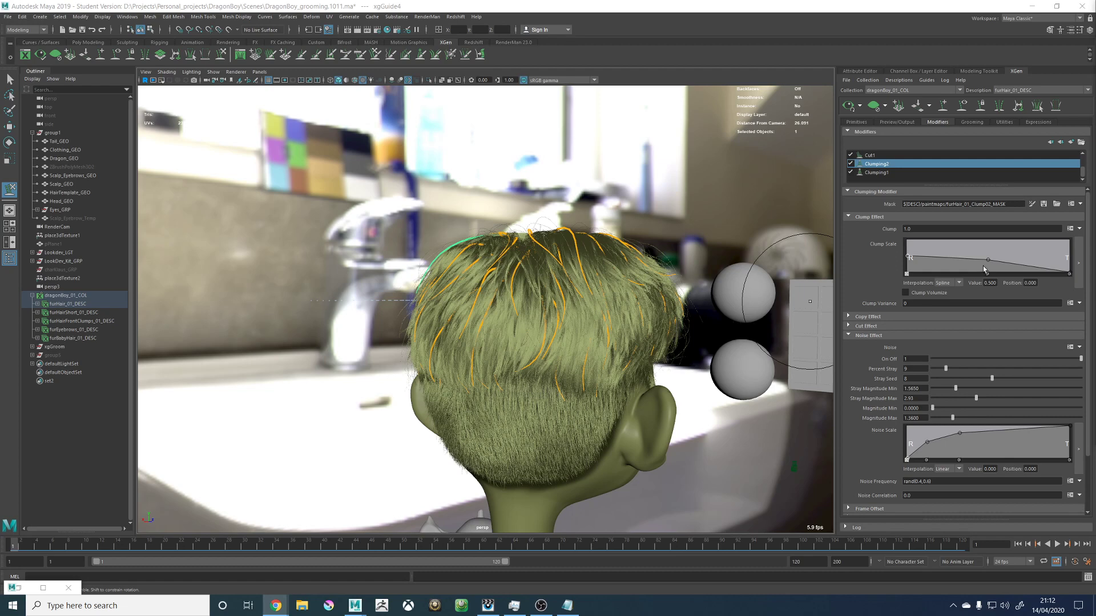
{"action": "left_click_drag", "start_coordinate": [386, 234], "coordinate": [461, 200], "text": "alt"}
{"action": "key", "text": "w"}
{"action": "left_click", "coordinate": [454, 198]}
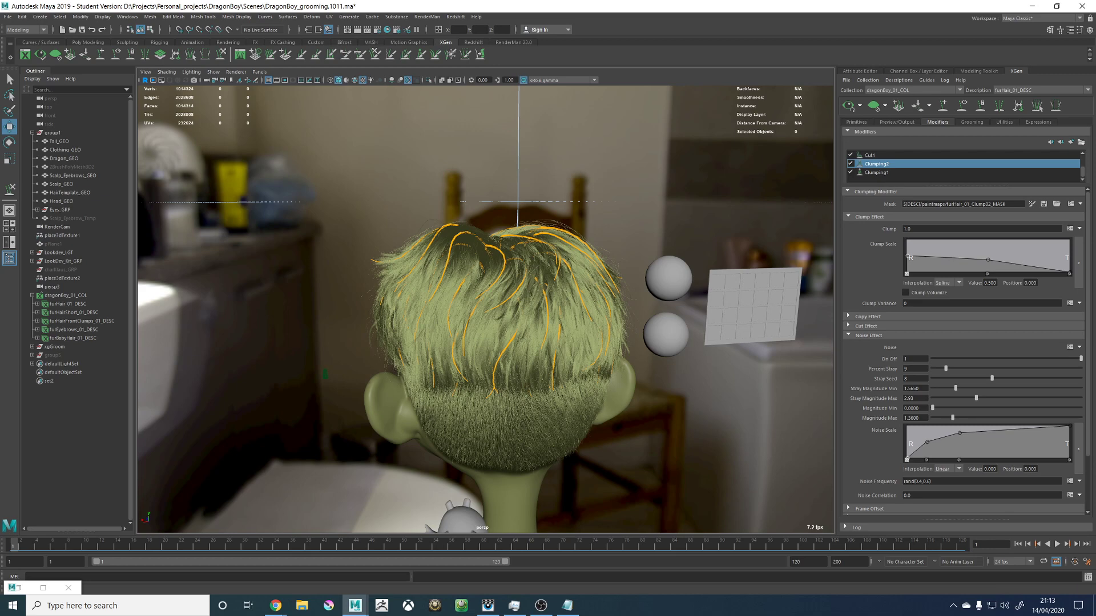
{"action": "left_click_drag", "start_coordinate": [231, 183], "coordinate": [388, 174], "text": "alt"}
{"action": "left_click_drag", "start_coordinate": [460, 176], "coordinate": [676, 213], "text": "alt"}
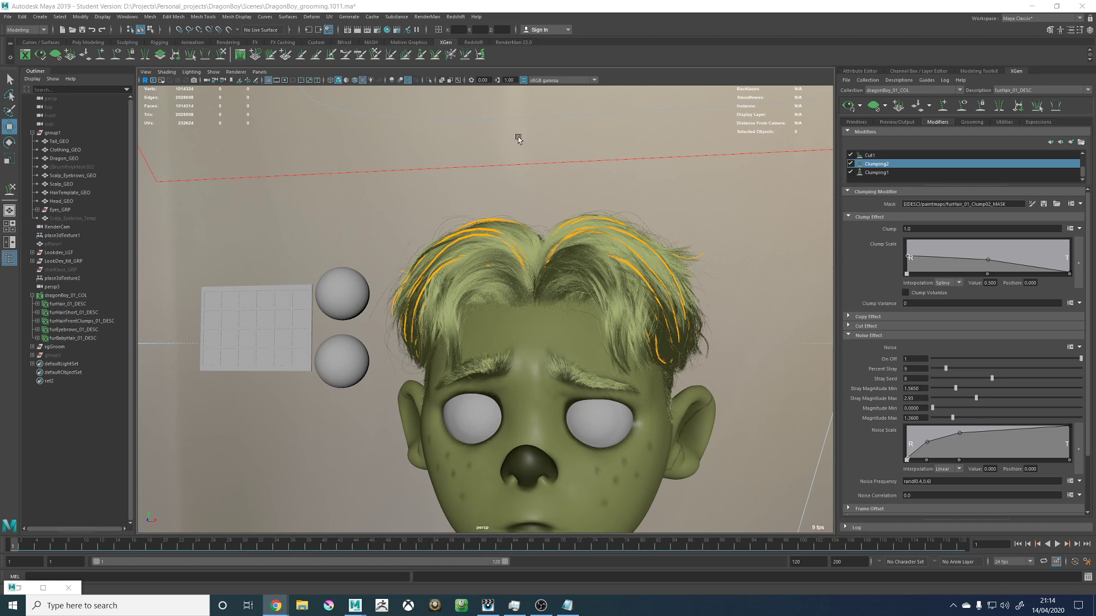
{"action": "left_click_drag", "start_coordinate": [510, 144], "coordinate": [547, 162], "text": "alt"}
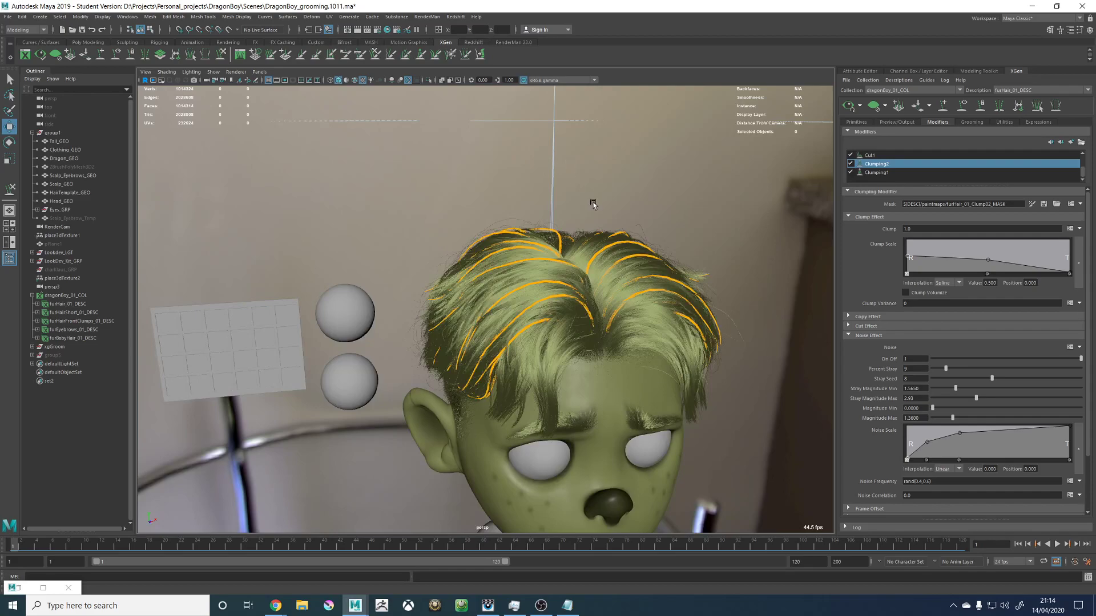
{"action": "left_click_drag", "start_coordinate": [594, 202], "coordinate": [465, 314], "text": "alt"}
Step: Switch to the furHairShort_01_DESC description and set its Noise2 modifier's mask to 1
{"action": "right_click_drag", "start_coordinate": [466, 313], "coordinate": [467, 312], "text": "alt"}
{"action": "left_click_drag", "start_coordinate": [467, 312], "coordinate": [548, 303], "text": "alt"}
{"action": "left_click", "coordinate": [1012, 91]}
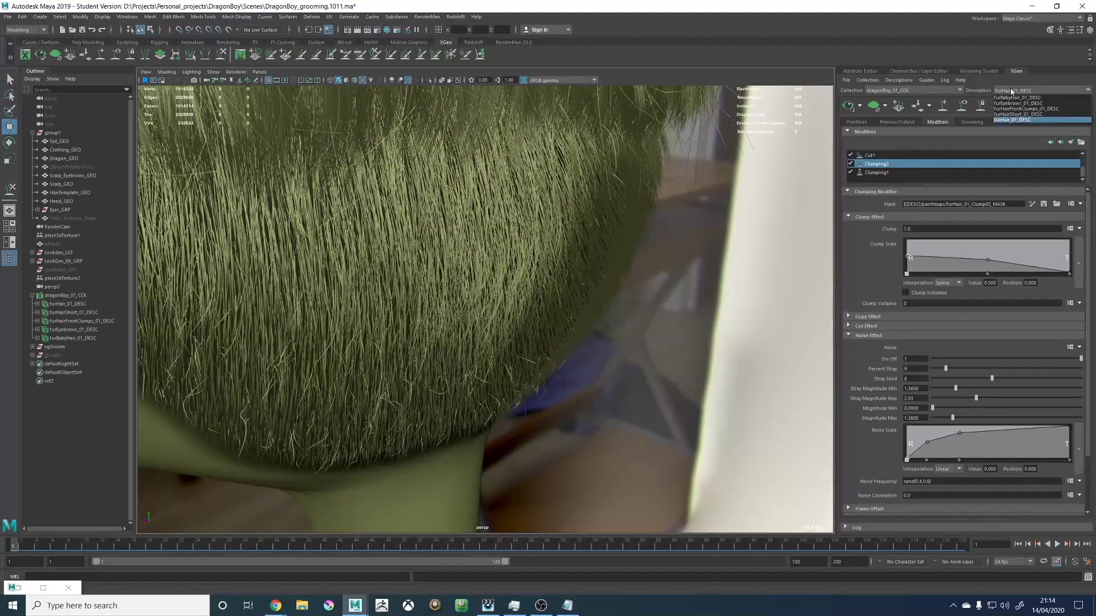
{"action": "left_click", "coordinate": [1009, 114]}
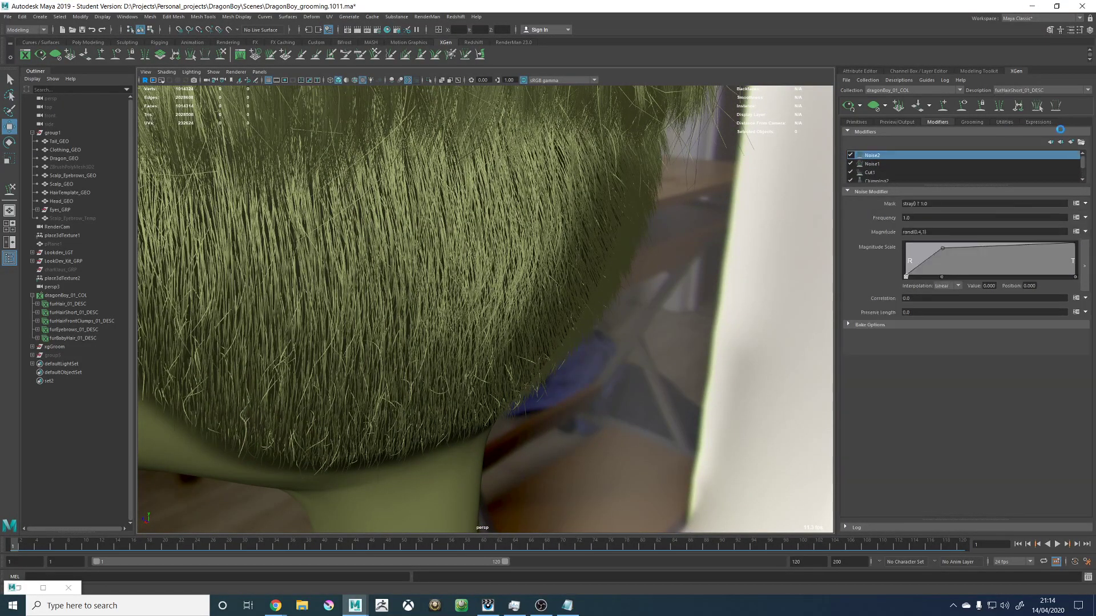
{"action": "triple_click", "coordinate": [940, 203]}
{"action": "type", "text": "1"}
{"action": "key", "text": "Return"}
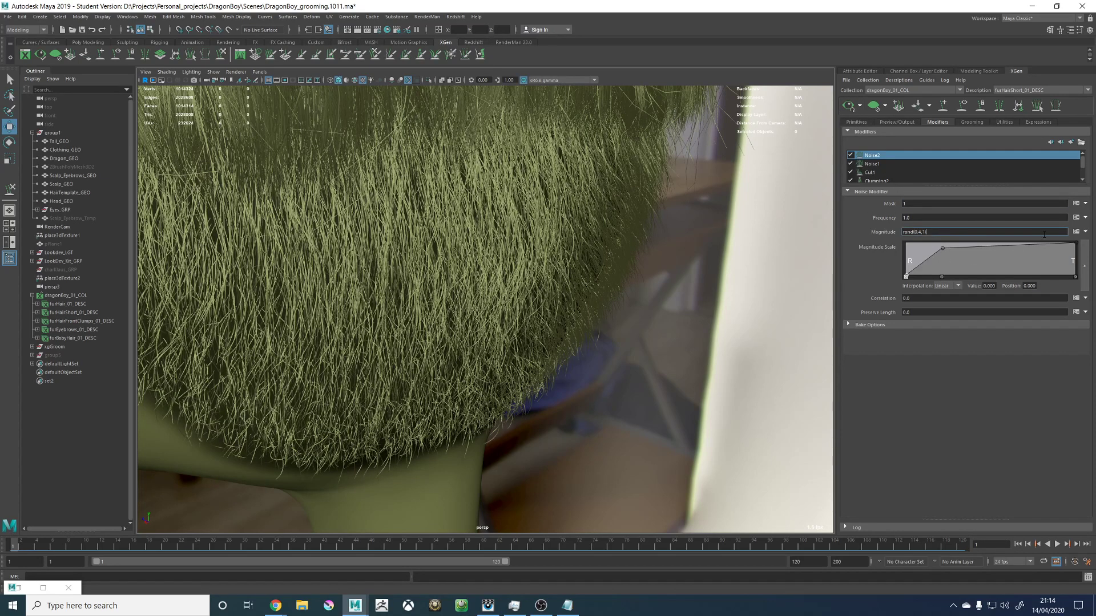
Step: Replace the Noise2 magnitude expression with the copied stray-noise expression, with PercentStray 6, StraySeed 8 and MagnitudeMax 1.3600, and accept it
{"action": "left_click", "coordinate": [1076, 232]}
{"action": "key", "text": "ctrl+a"}
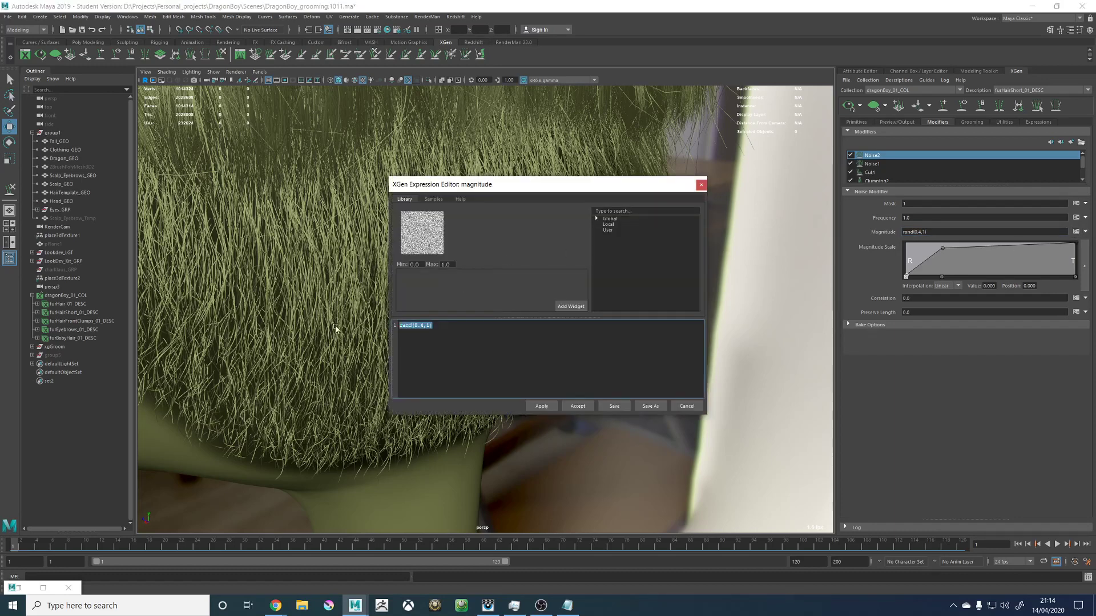
{"action": "key", "text": "ctrl+v"}
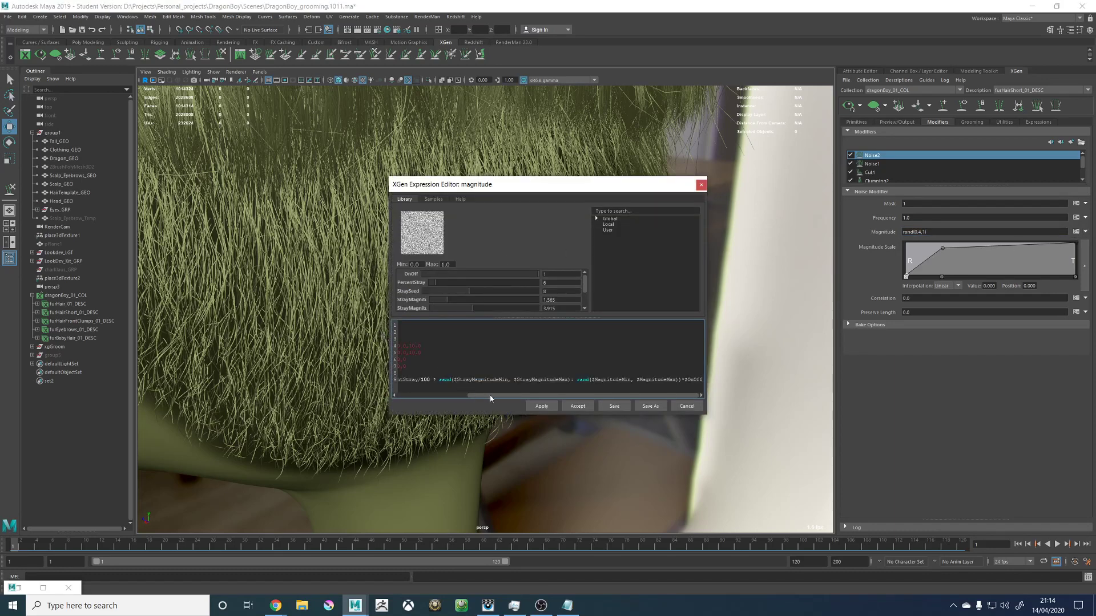
{"action": "left_click_drag", "start_coordinate": [489, 395], "coordinate": [397, 388]}
{"action": "left_click", "coordinate": [555, 406]}
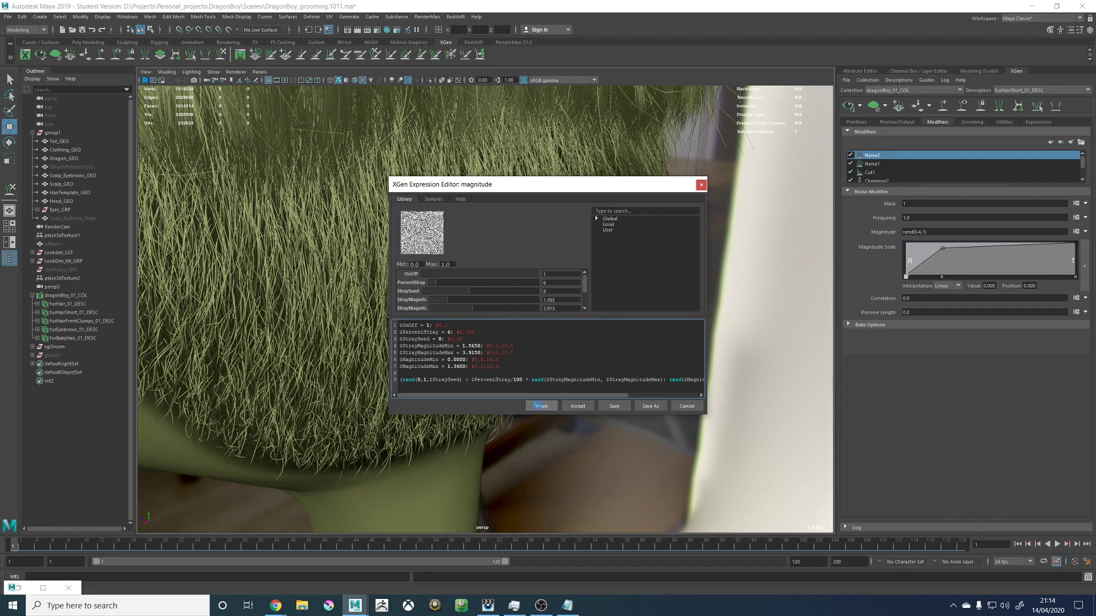
{"action": "left_click", "coordinate": [577, 406]}
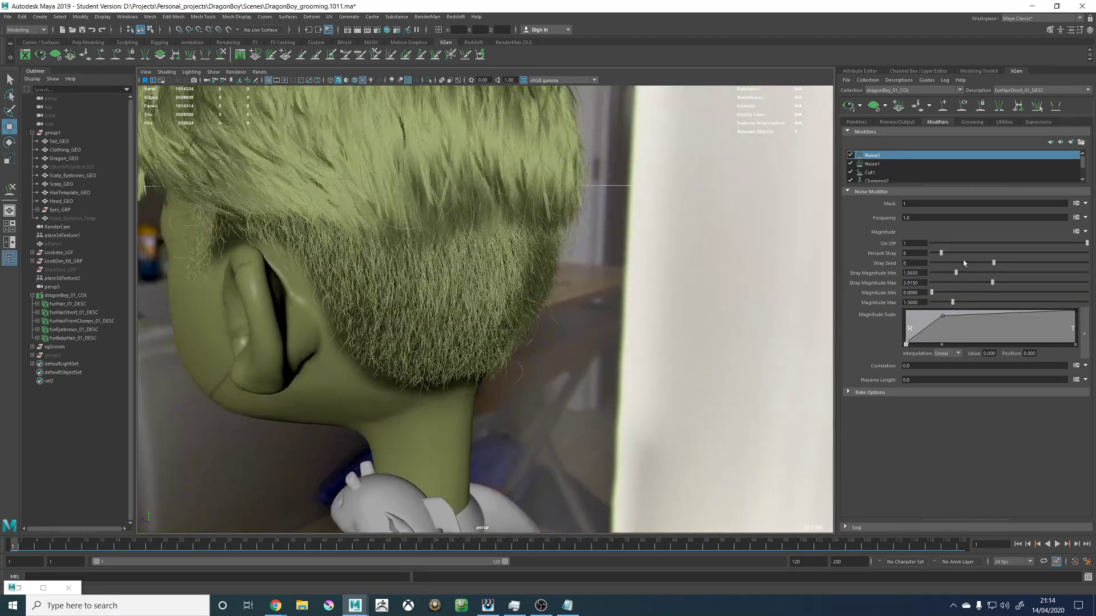
Step: Set Noise2's Percent Stray to 0, compare the Noise1 settings, and inspect the short hair at the nape
{"action": "left_click_drag", "start_coordinate": [936, 256], "coordinate": [929, 257]}
{"action": "left_click_drag", "start_coordinate": [619, 294], "coordinate": [484, 137], "text": "alt"}
{"action": "left_click", "coordinate": [877, 164]}
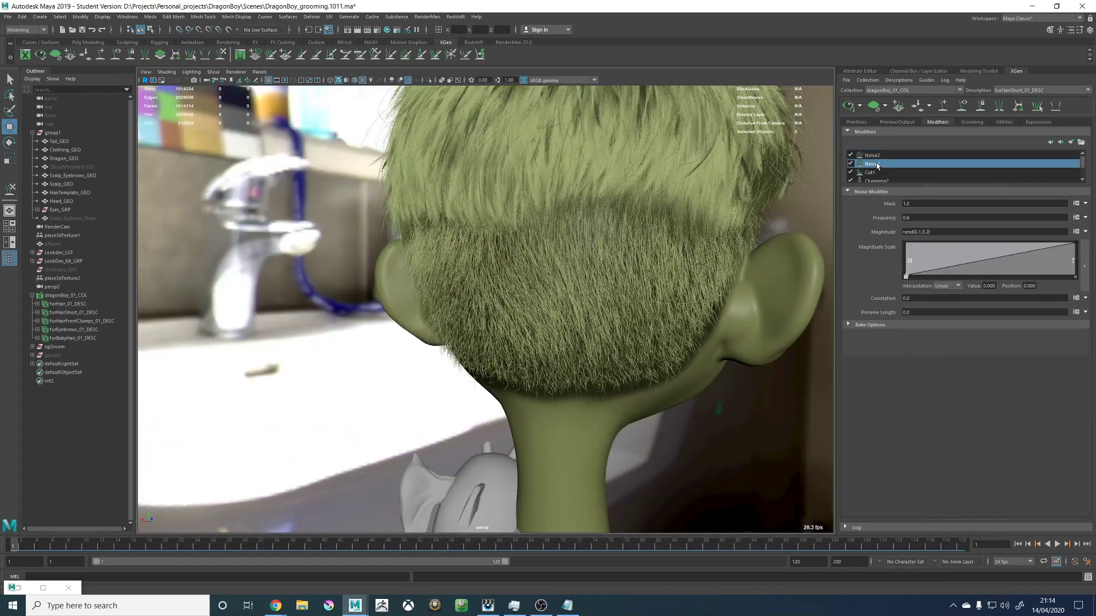
{"action": "left_click", "coordinate": [872, 156]}
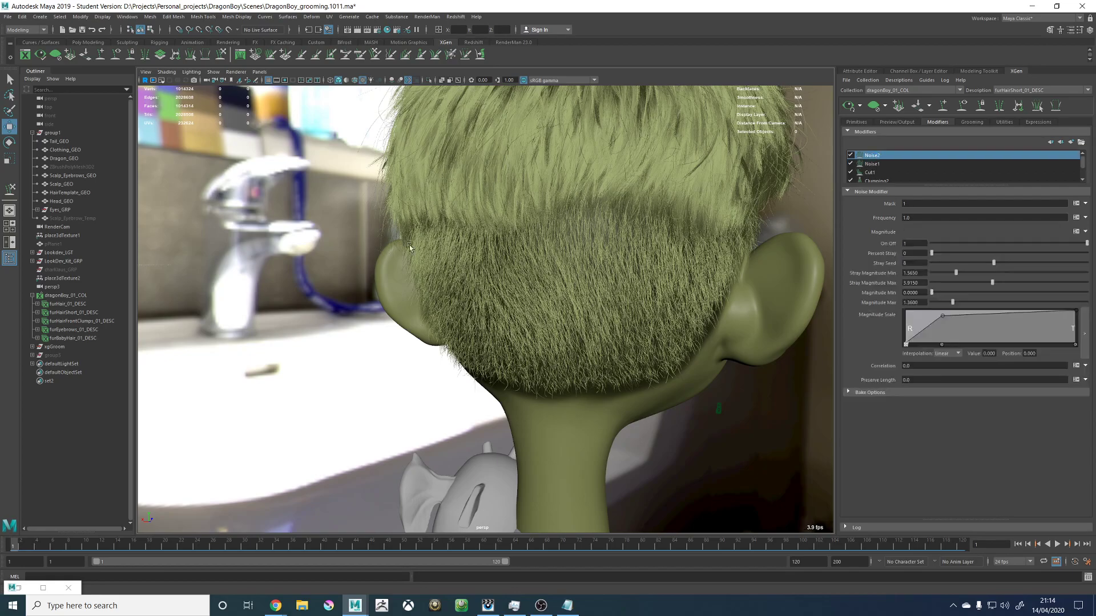
{"action": "left_click_drag", "start_coordinate": [408, 243], "coordinate": [471, 247], "text": "alt"}
{"action": "right_click_drag", "start_coordinate": [470, 248], "coordinate": [548, 298], "text": "alt"}
{"action": "mouse_move", "coordinate": [548, 299]}
{"action": "left_mouse_down", "text": "alt"}
{"action": "mouse_move", "coordinate": [587, 294]}
{"action": "mouse_move", "coordinate": [556, 293]}
{"action": "left_mouse_up", "text": "alt"}
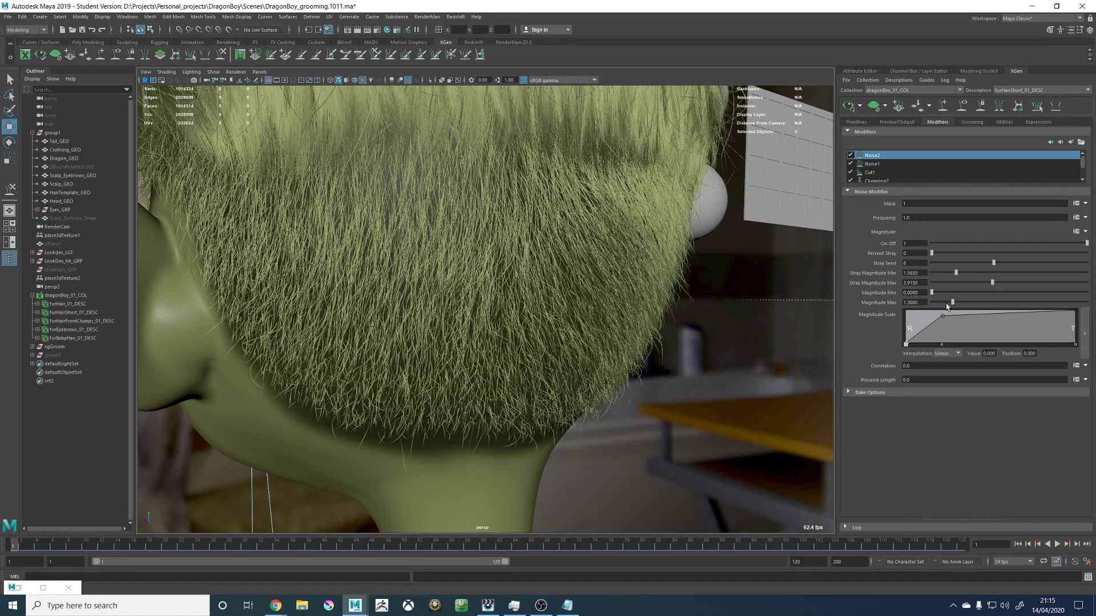
Step: Set Noise2's Magnitude Max to 0.0 and its Percent Stray to 12 for the short hair
{"action": "left_click_drag", "start_coordinate": [948, 303], "coordinate": [932, 303]}
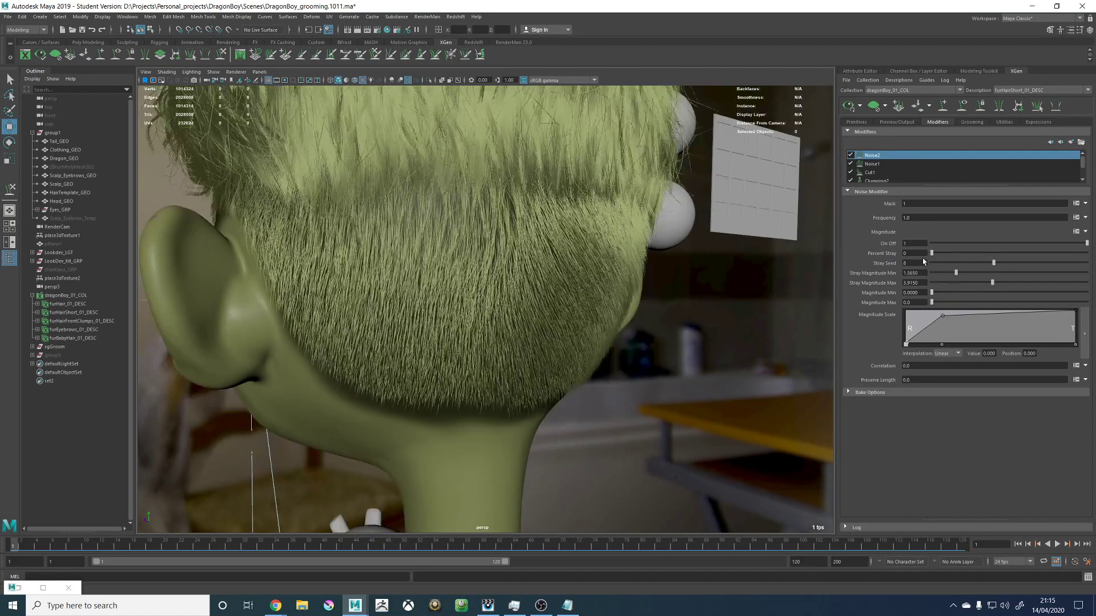
{"action": "left_click_drag", "start_coordinate": [932, 253], "coordinate": [933, 254]}
{"action": "left_click_drag", "start_coordinate": [702, 255], "coordinate": [950, 254], "text": "alt"}
{"action": "left_click_drag", "start_coordinate": [703, 284], "coordinate": [717, 281], "text": "alt"}
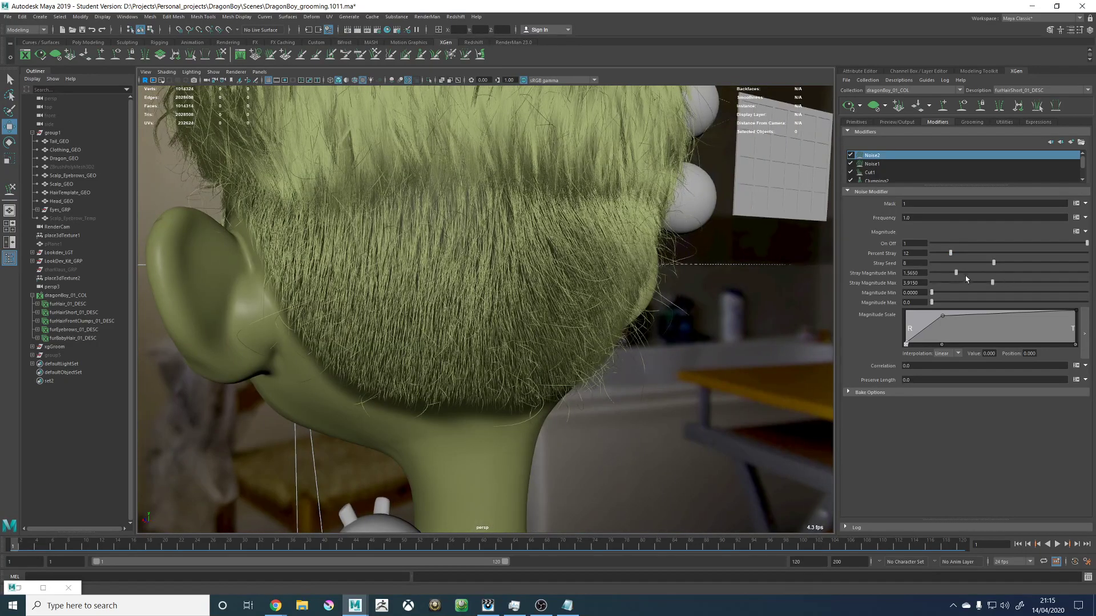
Step: Set Noise2's Stray Magnitude Min to 0.5 and delete the MagnitudeMin and MagnitudeMax variable lines from its magnitude expression
{"action": "left_click_drag", "start_coordinate": [954, 274], "coordinate": [939, 274]}
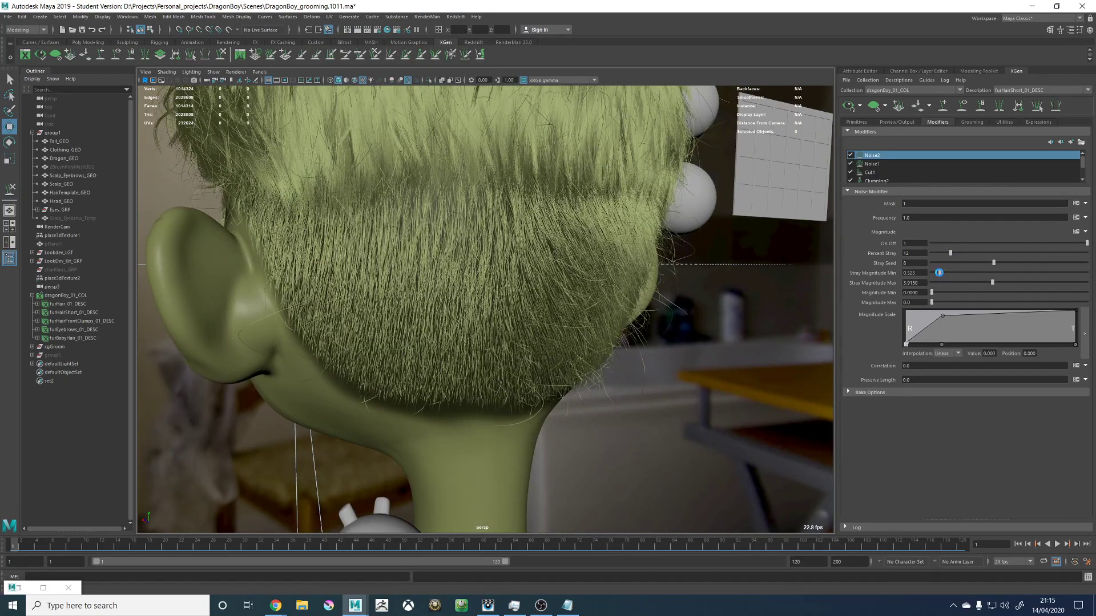
{"action": "left_click", "coordinate": [1074, 232]}
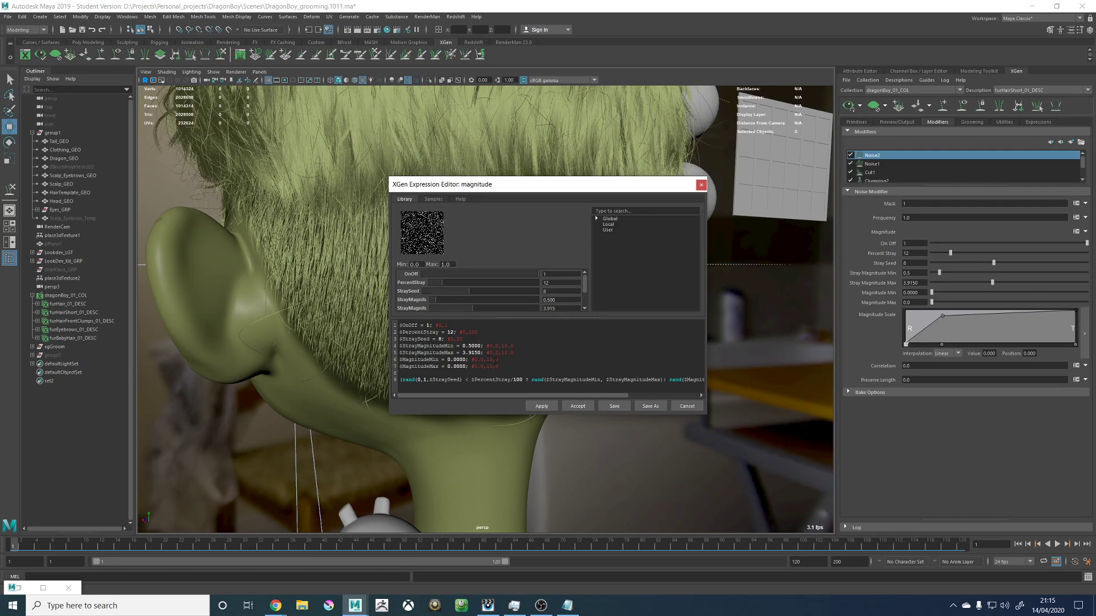
{"action": "left_click_drag", "start_coordinate": [499, 360], "coordinate": [399, 359]}
{"action": "key", "text": "BackSpace"}
{"action": "key", "text": "BackSpace"}
{"action": "key", "text": "Delete"}
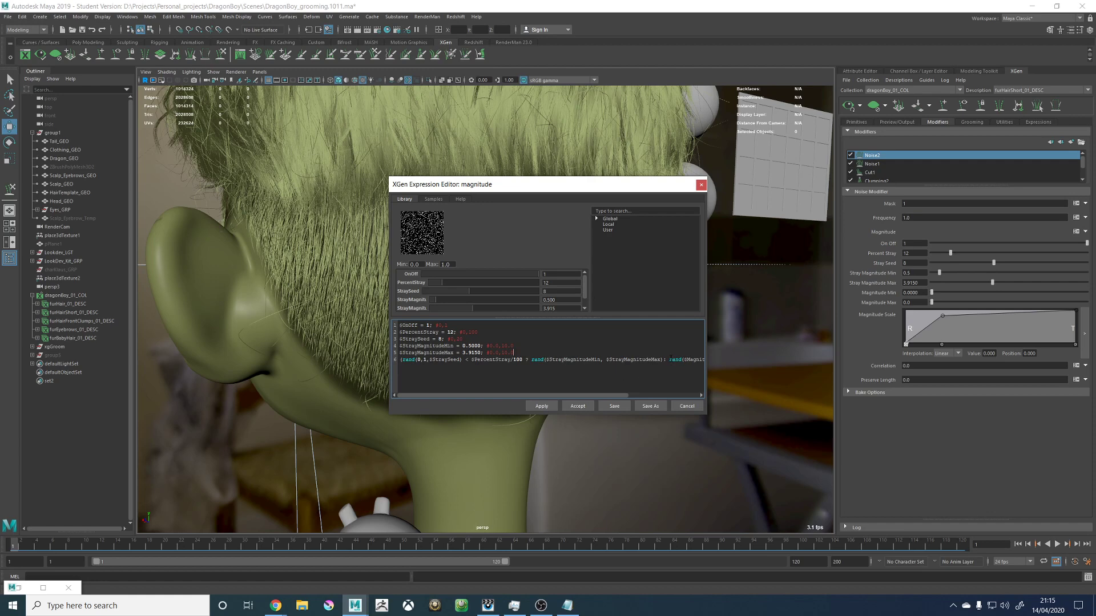
Step: Replace the rand($MagnitudeMin, $MagnitudeMax) term in the magnitude expression with 0, accept it and refresh the hair preview
{"action": "mouse_move", "coordinate": [672, 359]}
{"action": "left_mouse_down"}
{"action": "mouse_move", "coordinate": [705, 360]}
{"action": "mouse_move", "coordinate": [677, 359]}
{"action": "left_mouse_up"}
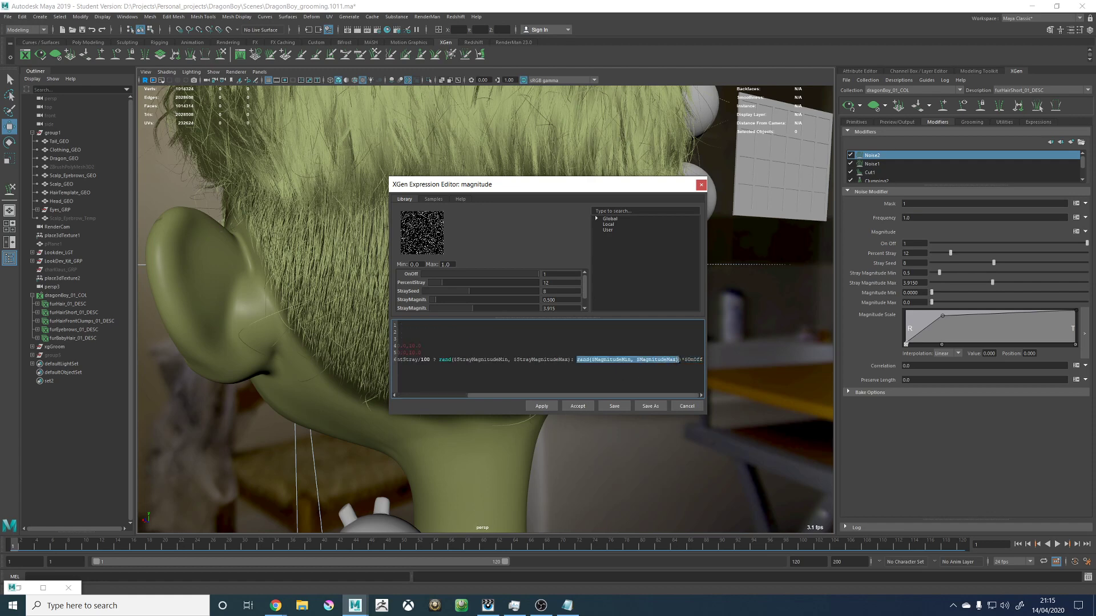
{"action": "type", "text": "0,1,$StraySeed) < $Percen"}
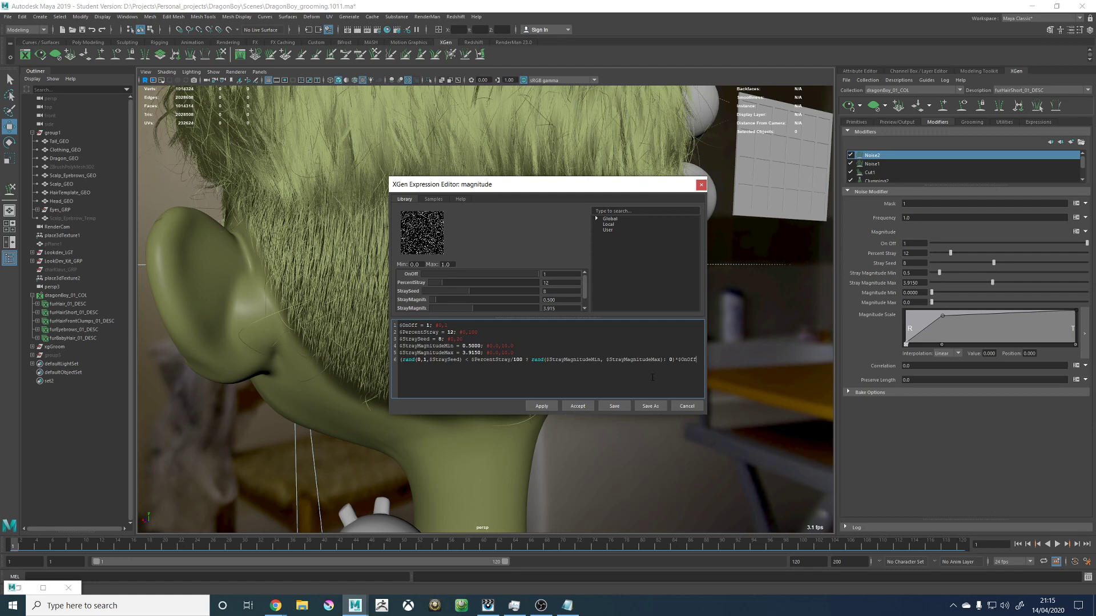
{"action": "left_click", "coordinate": [542, 406]}
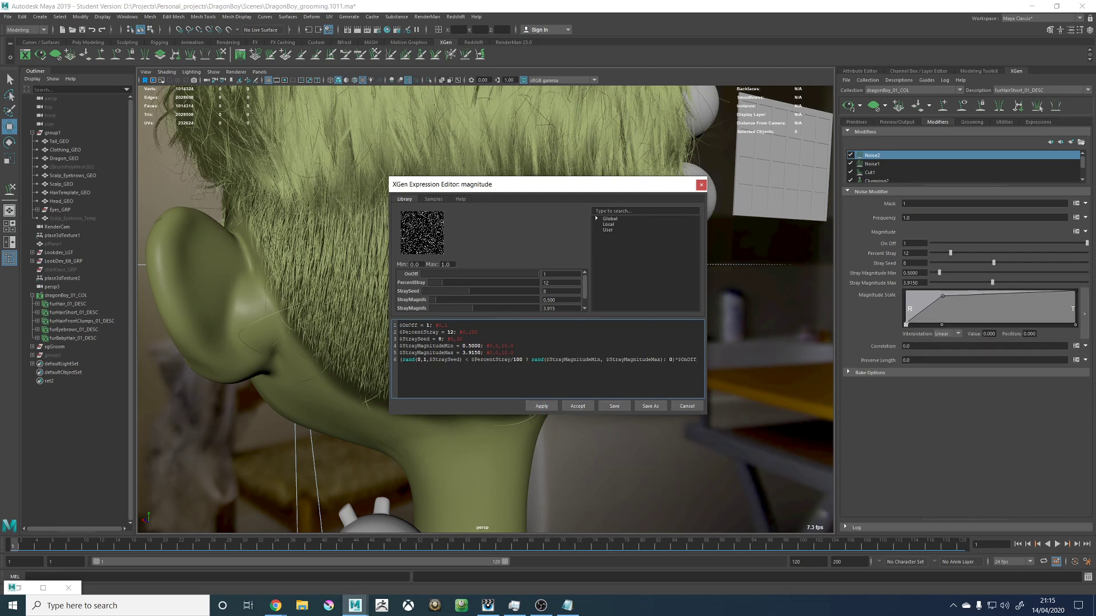
{"action": "left_click", "coordinate": [578, 407]}
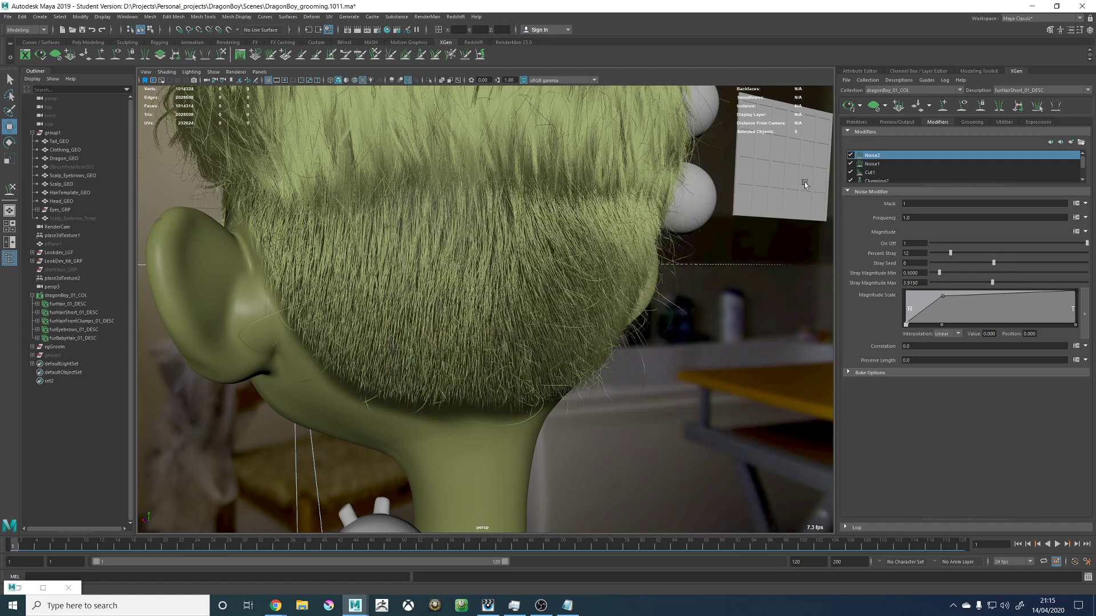
{"action": "left_click", "coordinate": [845, 110]}
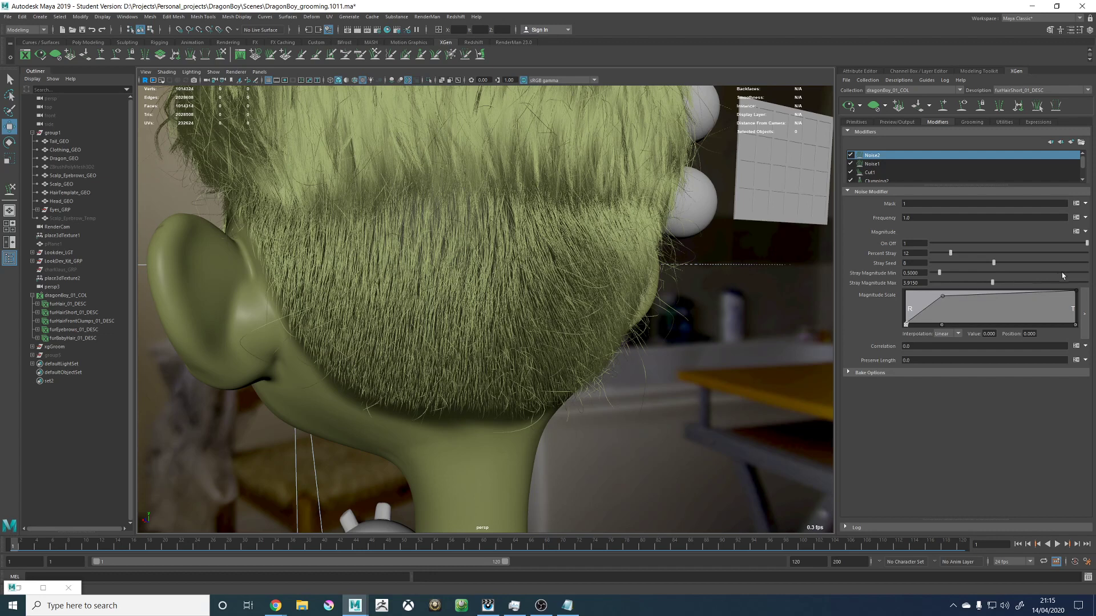
Step: Set Stray Magnitude Max to 1.94 and change the upper slider limit of both stray magnitude variables to 3 in the expression
{"action": "left_click_drag", "start_coordinate": [970, 282], "coordinate": [962, 282]}
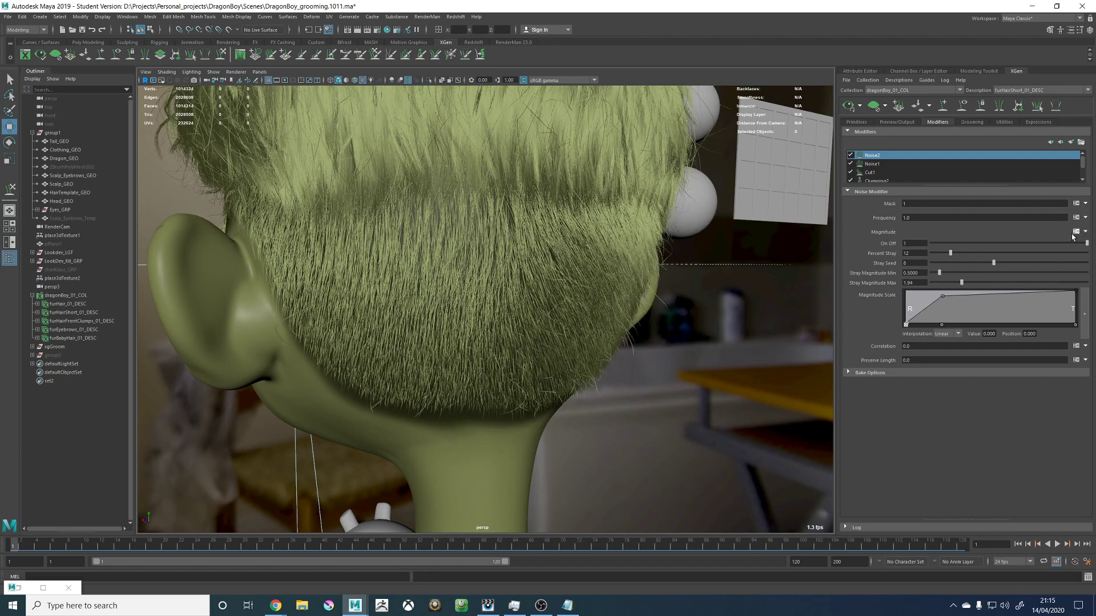
{"action": "left_click", "coordinate": [1076, 232]}
{"action": "left_click_drag", "start_coordinate": [526, 352], "coordinate": [501, 353]}
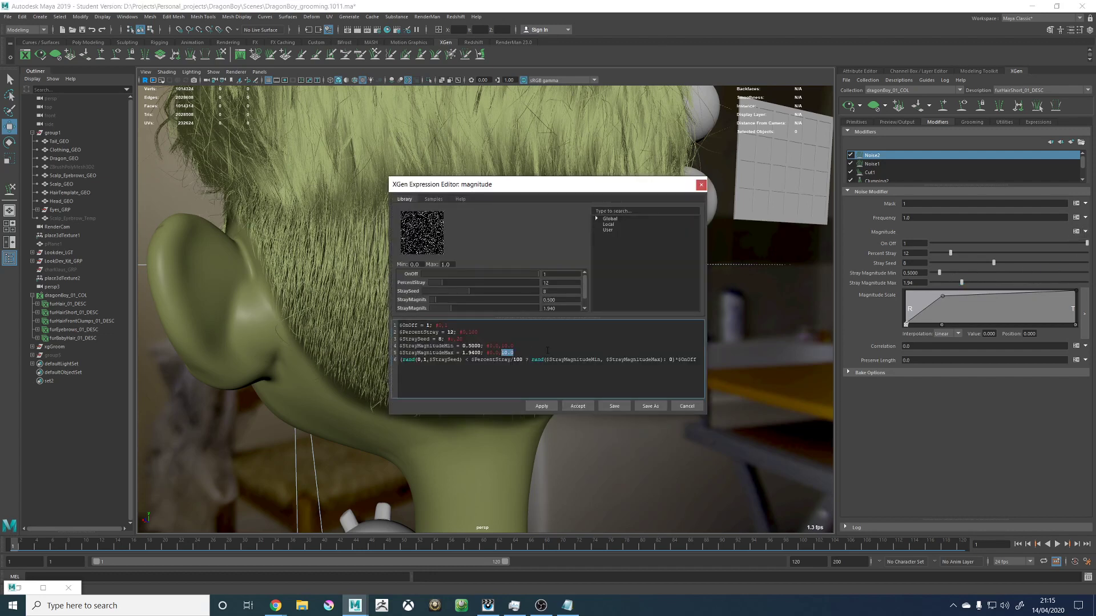
{"action": "type", "text": "3"}
{"action": "left_click_drag", "start_coordinate": [522, 345], "coordinate": [499, 346]}
{"action": "type", "text": "3"}
{"action": "left_click", "coordinate": [542, 406]}
{"action": "left_click", "coordinate": [578, 406]}
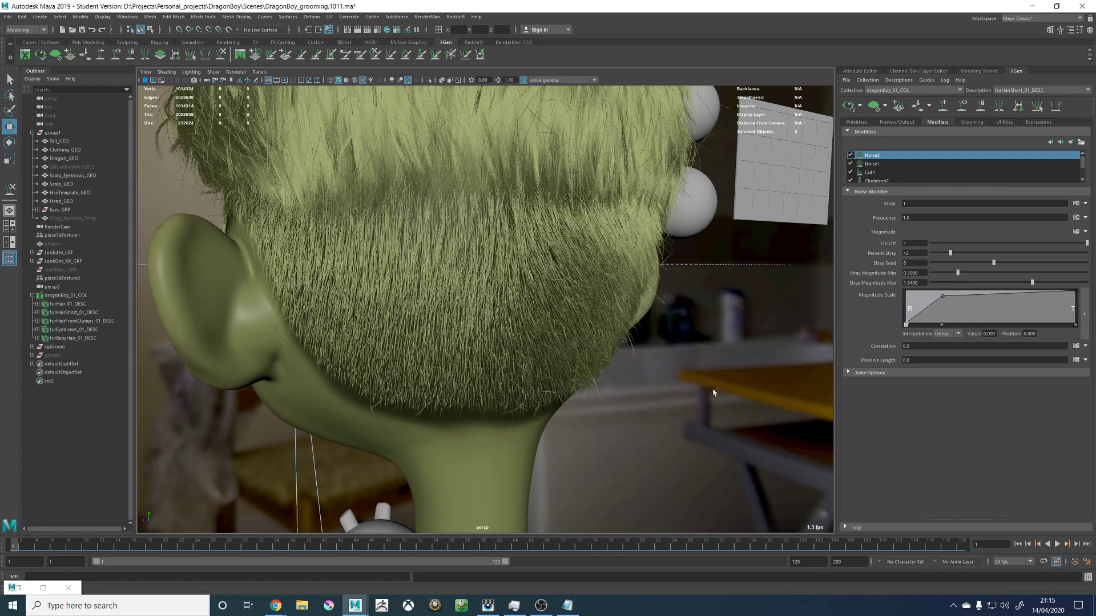
Step: Set Noise2's Stray Magnitude Min to 0.355 and Stray Magnitude Max to 0.915, checking the short hair behind the ear
{"action": "mouse_move", "coordinate": [957, 273]}
{"action": "left_mouse_down"}
{"action": "mouse_move", "coordinate": [986, 274]}
{"action": "mouse_move", "coordinate": [930, 281]}
{"action": "mouse_move", "coordinate": [950, 278]}
{"action": "left_mouse_up"}
{"action": "left_click_drag", "start_coordinate": [530, 285], "coordinate": [568, 281], "text": "alt"}
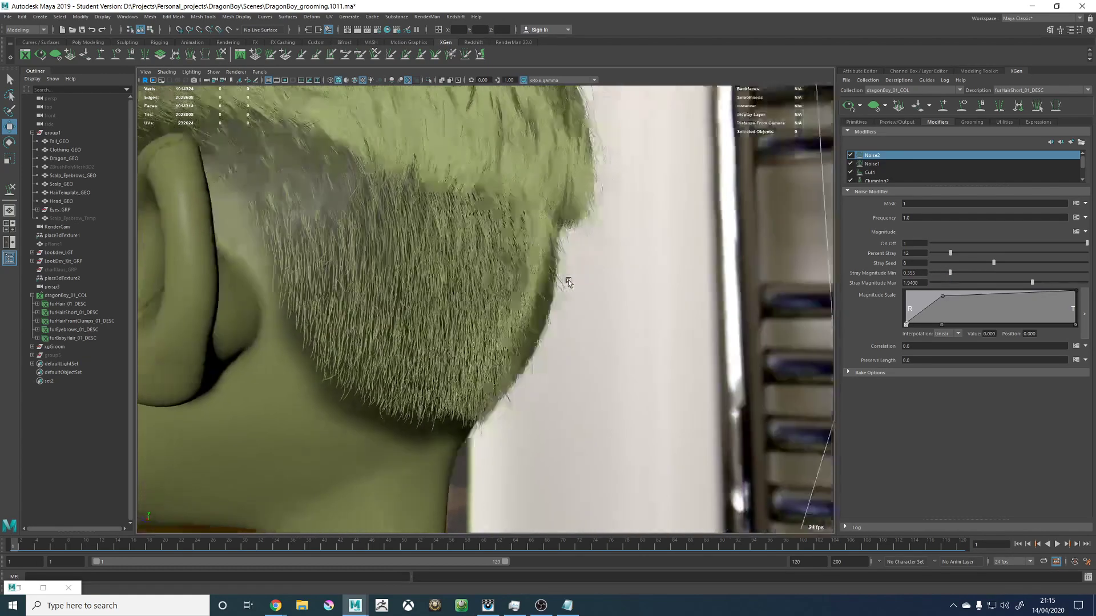
{"action": "left_click_drag", "start_coordinate": [1032, 283], "coordinate": [979, 283]}
{"action": "left_click_drag", "start_coordinate": [685, 288], "coordinate": [648, 288], "text": "alt"}
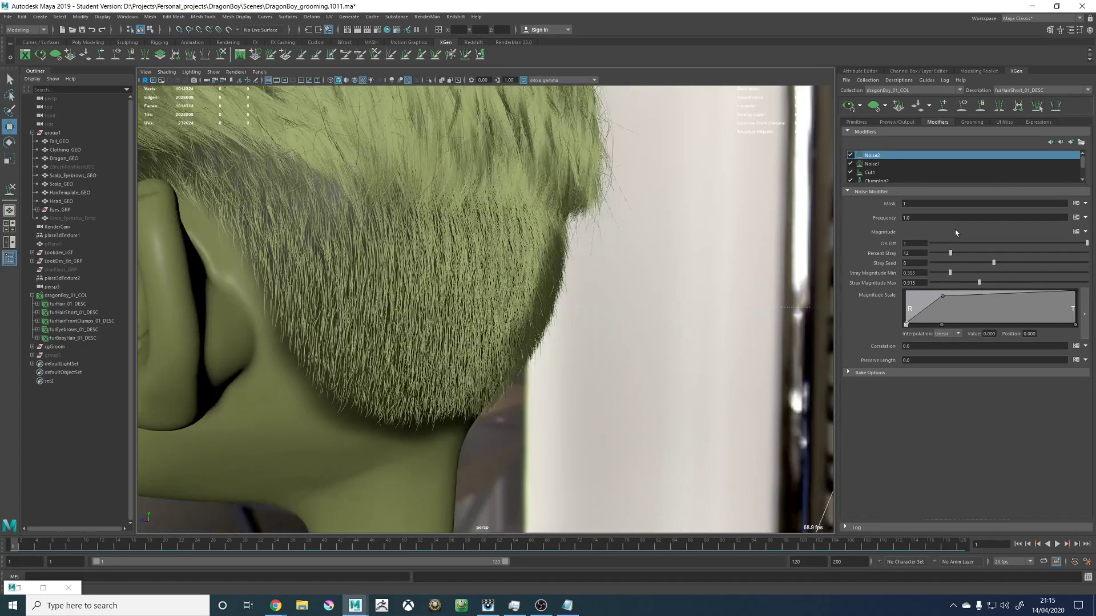
{"action": "left_click", "coordinate": [1075, 218]}
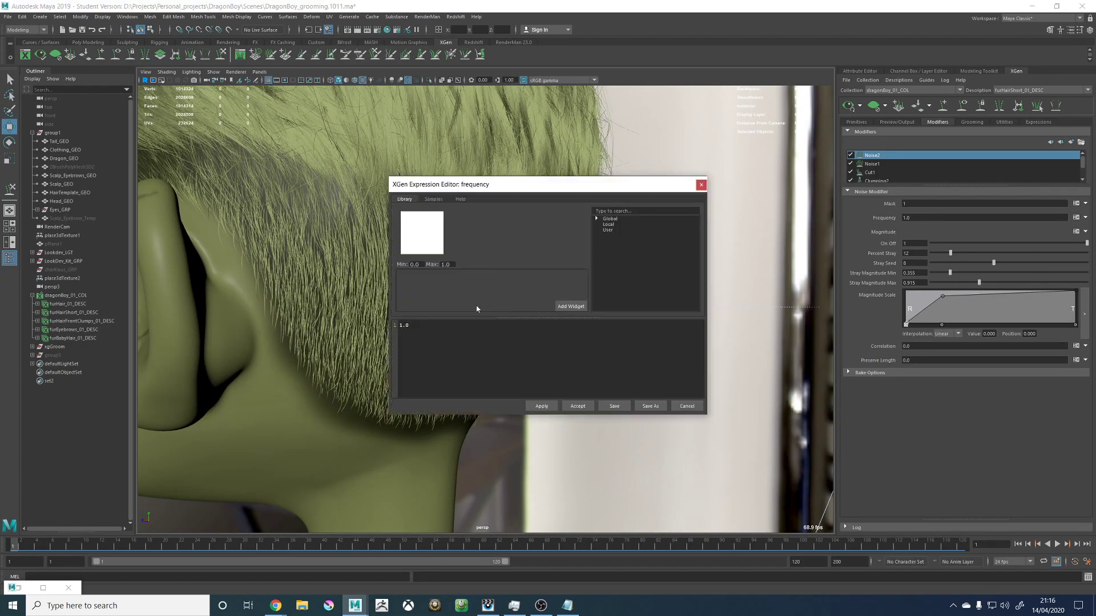
{"action": "double_click", "coordinate": [430, 324]}
{"action": "type", "text": "$a"}
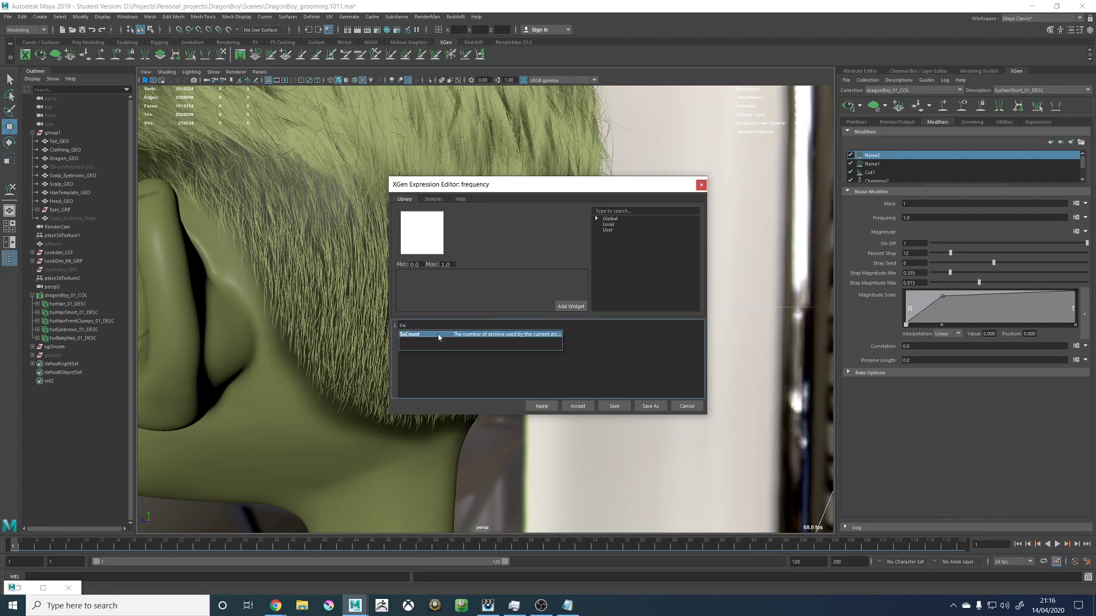
{"action": "left_click", "coordinate": [686, 405]}
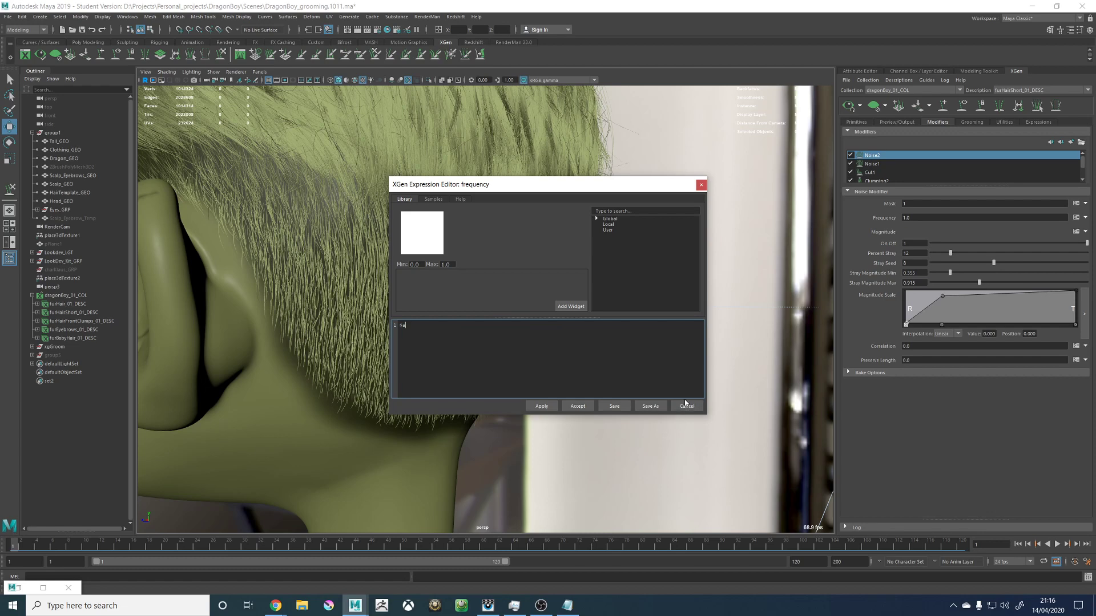
{"action": "left_click", "coordinate": [687, 406]}
Step: Reset Noise2's Frequency to a slider and edit its expression so that the slider range starts at 0
{"action": "left_click", "coordinate": [1076, 232]}
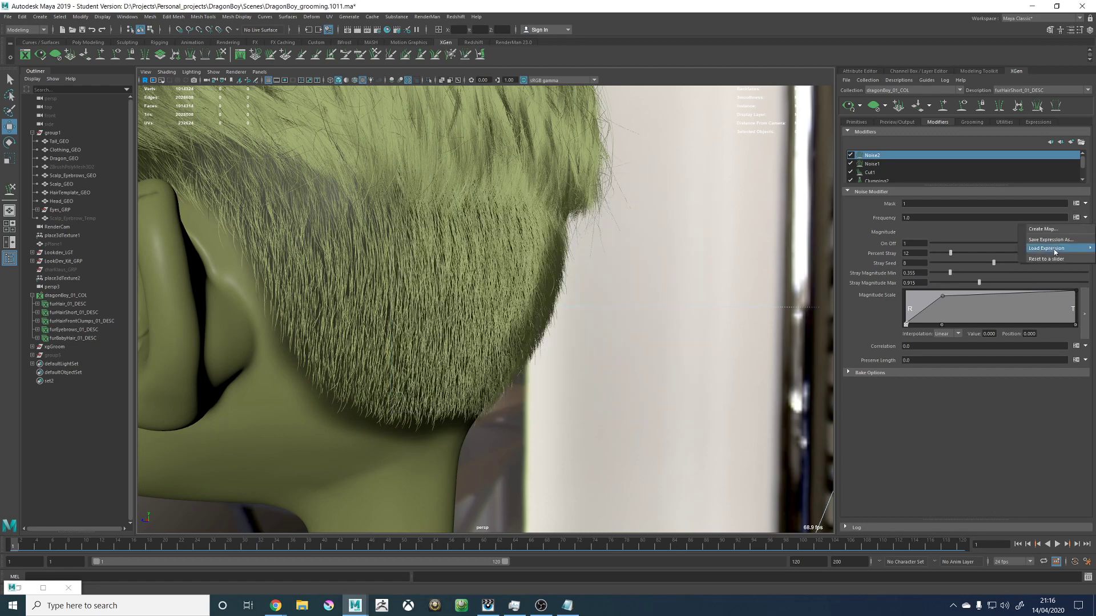
{"action": "left_click", "coordinate": [1044, 258]}
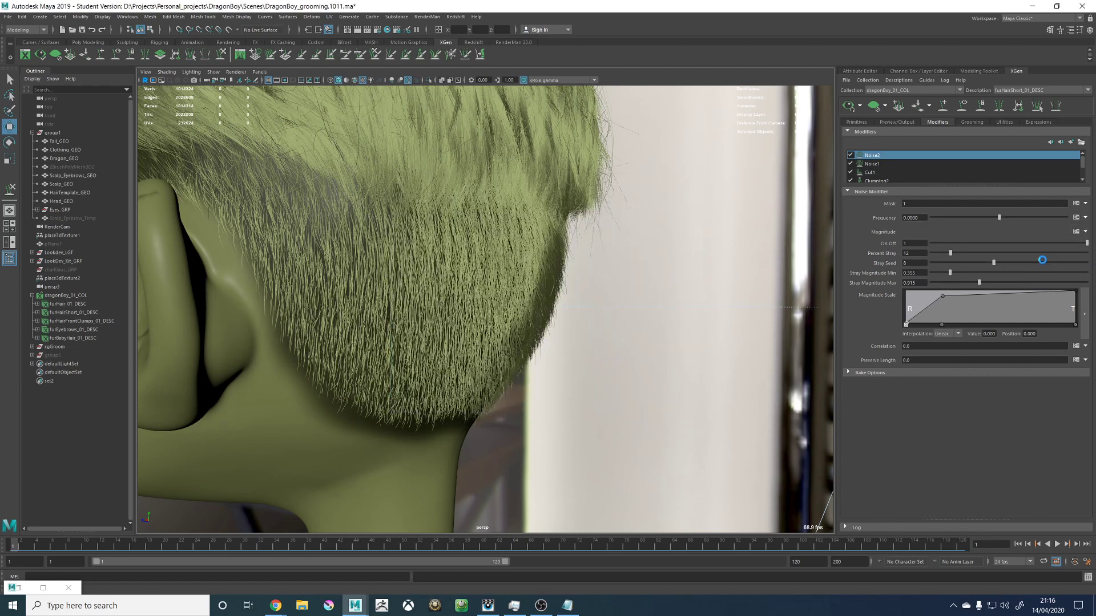
{"action": "left_click", "coordinate": [1072, 218]}
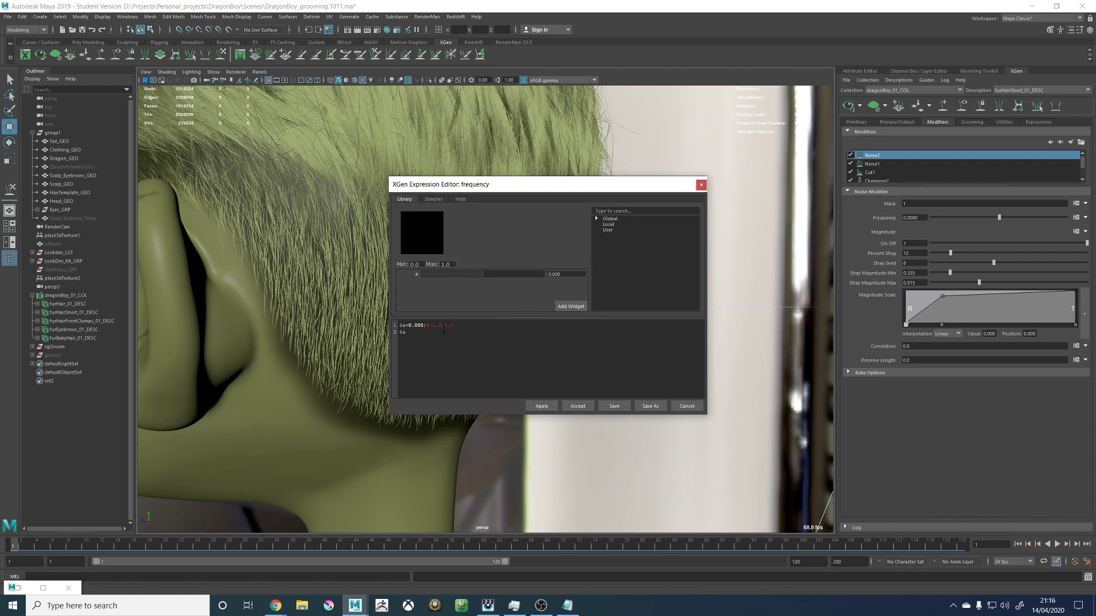
{"action": "left_click_drag", "start_coordinate": [439, 324], "coordinate": [429, 325]}
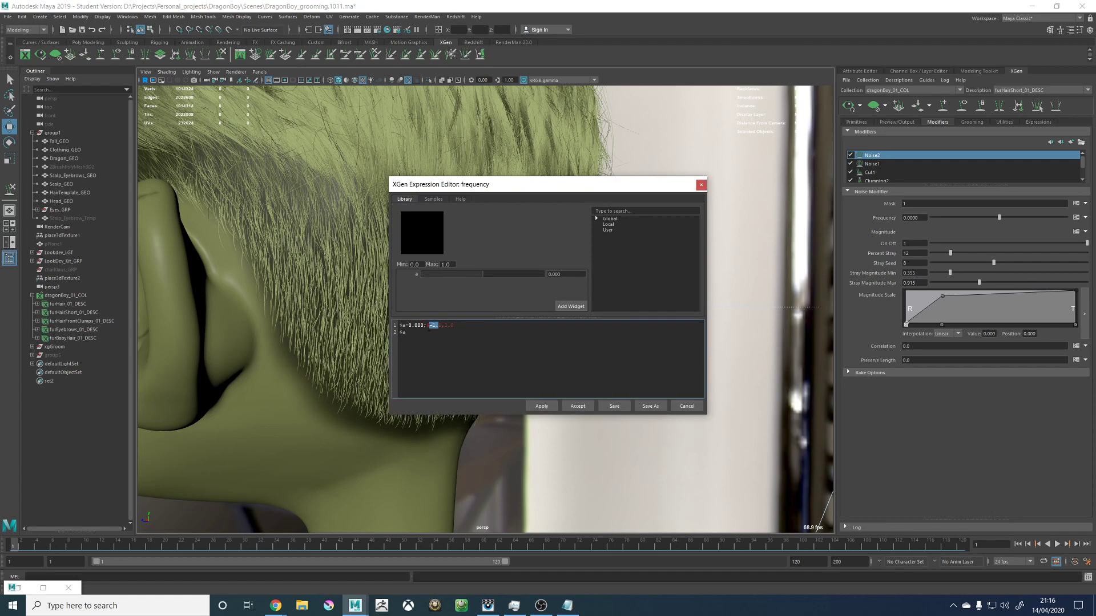
{"action": "left_click", "coordinate": [439, 325]}
{"action": "left_click_drag", "start_coordinate": [437, 325], "coordinate": [439, 325]}
{"action": "type", "text": "0,"}
{"action": "type", "text": "0.0"}
{"action": "left_click", "coordinate": [577, 406]}
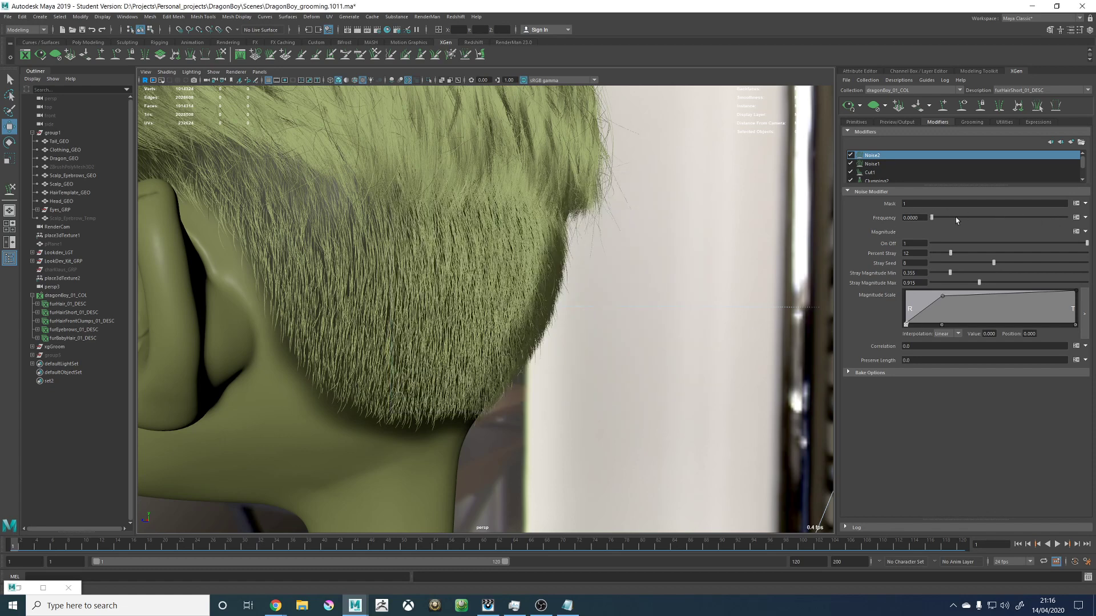
Step: Set Noise2's Frequency to 2.415 and Stray Magnitude Max to 1.245, inspecting the short hair from the side and back
{"action": "left_click_drag", "start_coordinate": [957, 220], "coordinate": [1013, 221]}
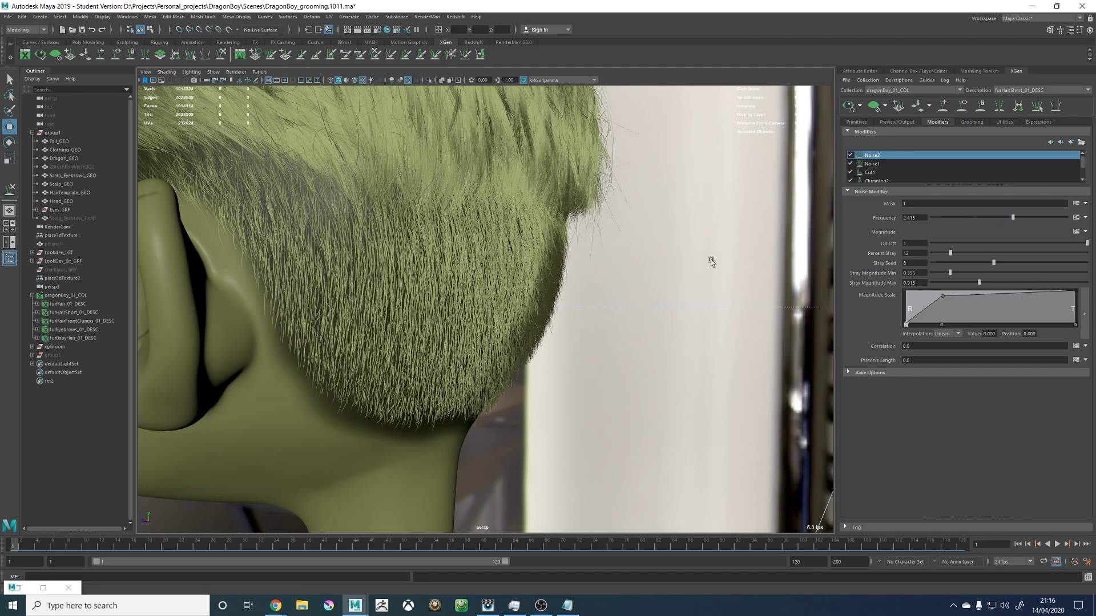
{"action": "left_click_drag", "start_coordinate": [710, 262], "coordinate": [527, 292], "text": "alt"}
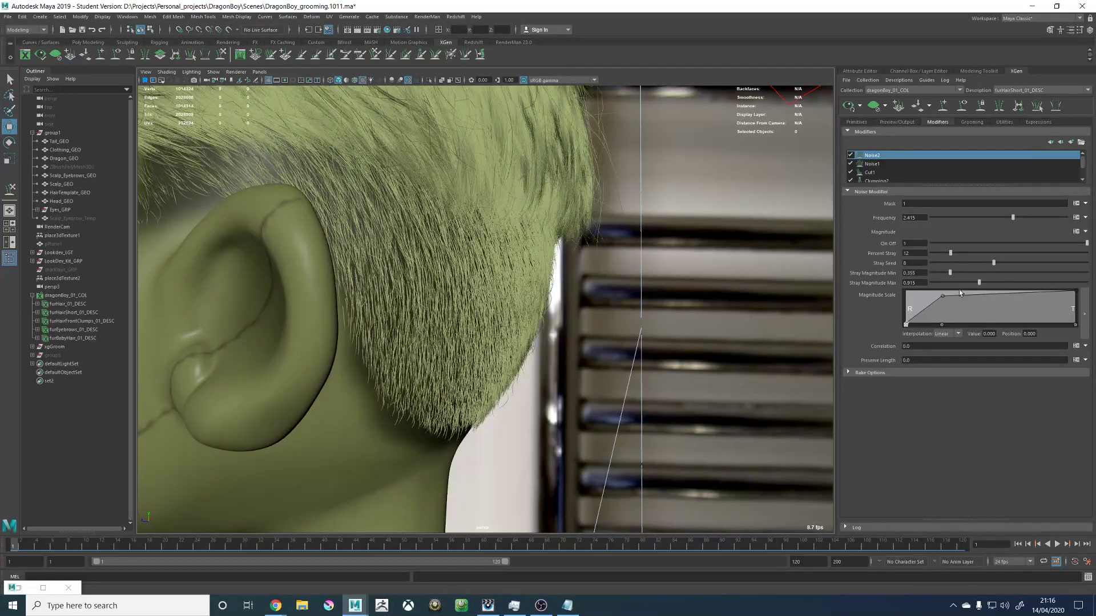
{"action": "mouse_move", "coordinate": [979, 283]}
{"action": "left_mouse_down"}
{"action": "mouse_move", "coordinate": [1045, 283]}
{"action": "mouse_move", "coordinate": [987, 285]}
{"action": "mouse_move", "coordinate": [997, 283]}
{"action": "left_mouse_up"}
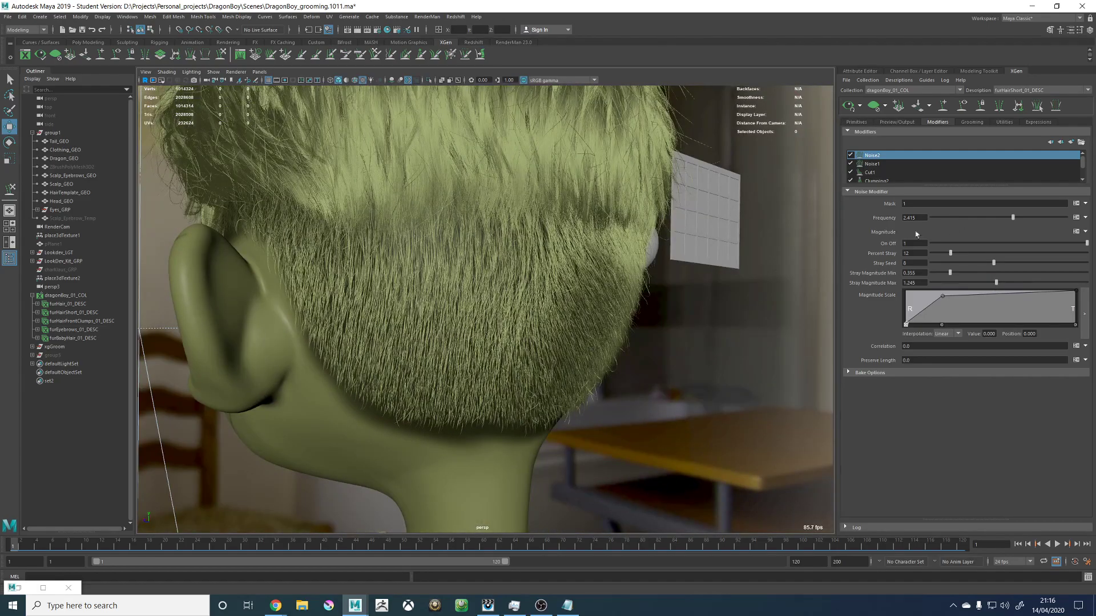
{"action": "left_click_drag", "start_coordinate": [737, 296], "coordinate": [651, 297], "text": "alt"}
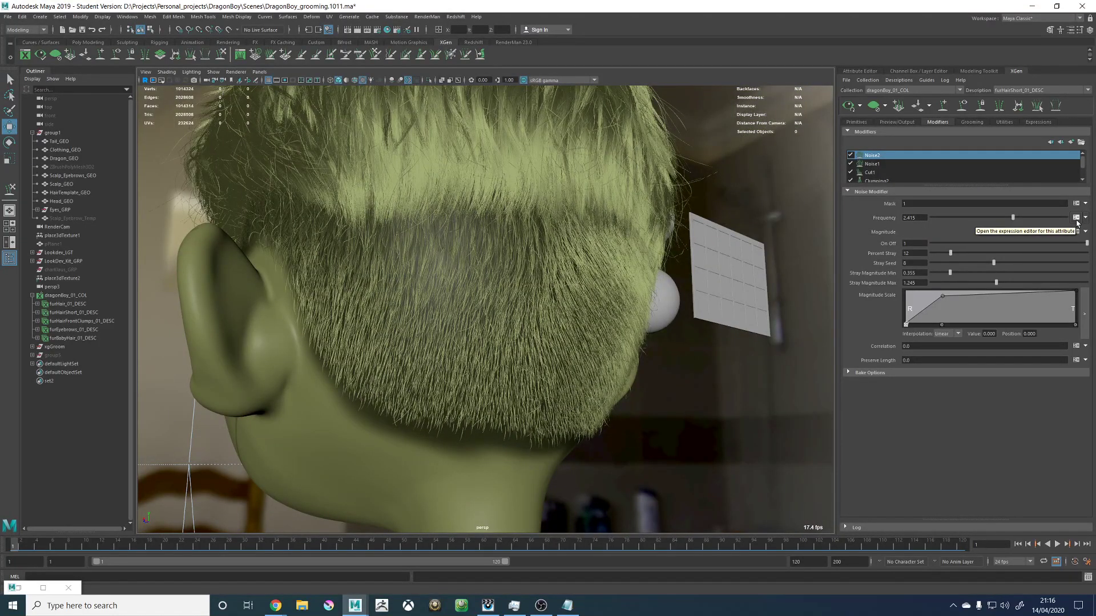
Step: Randomise Noise2's frequency by changing its expression to $a*rand(0,2), accept it and inspect the short hair behind the ear
{"action": "left_click", "coordinate": [1076, 218]}
{"action": "left_click", "coordinate": [417, 335]}
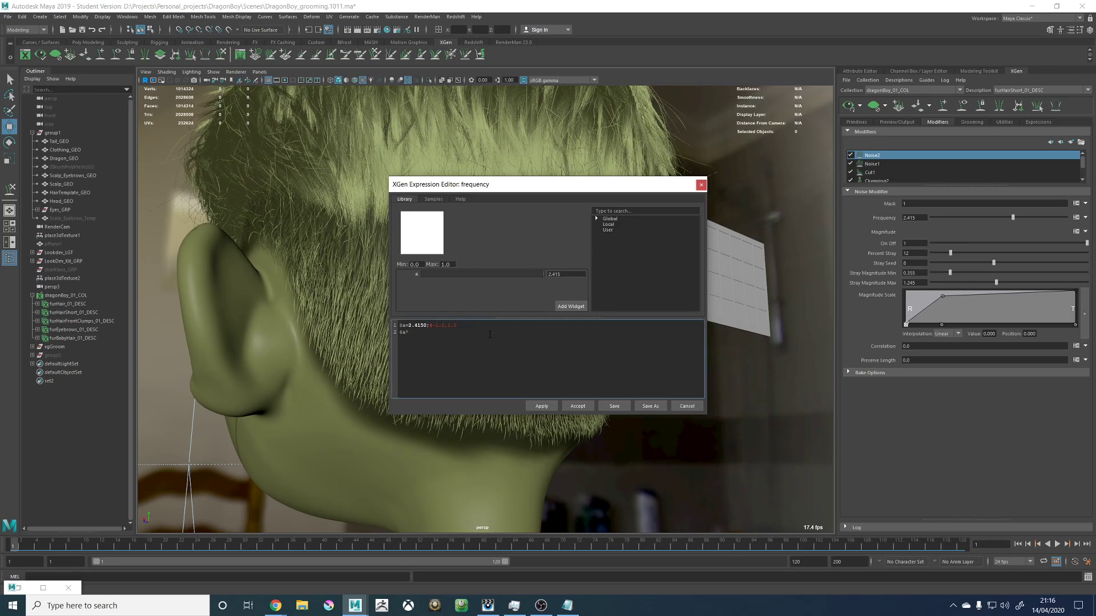
{"action": "type", "text": "*(rand("}
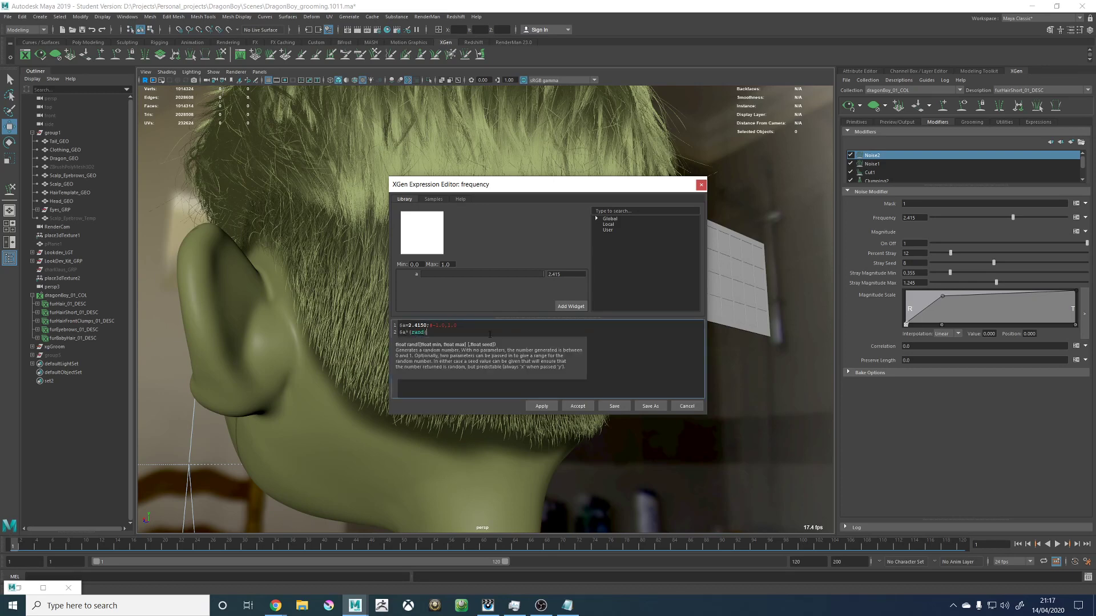
{"action": "type", "text": "0,2)"}
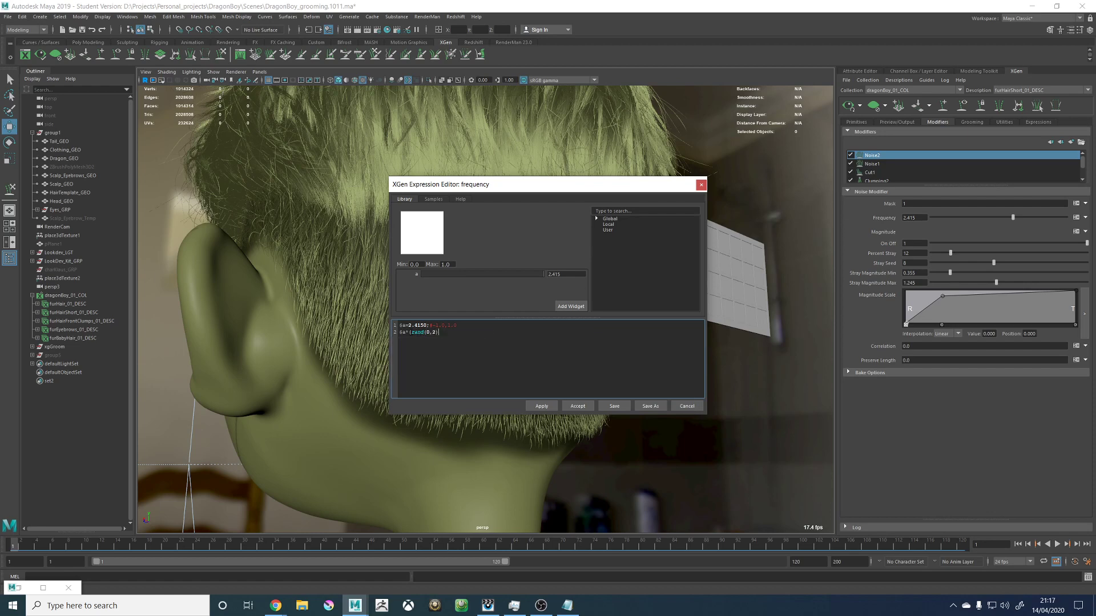
{"action": "key", "text": "BackSpace"}
{"action": "left_click", "coordinate": [540, 406]}
{"action": "left_click", "coordinate": [540, 406]}
{"action": "left_click", "coordinate": [577, 406]}
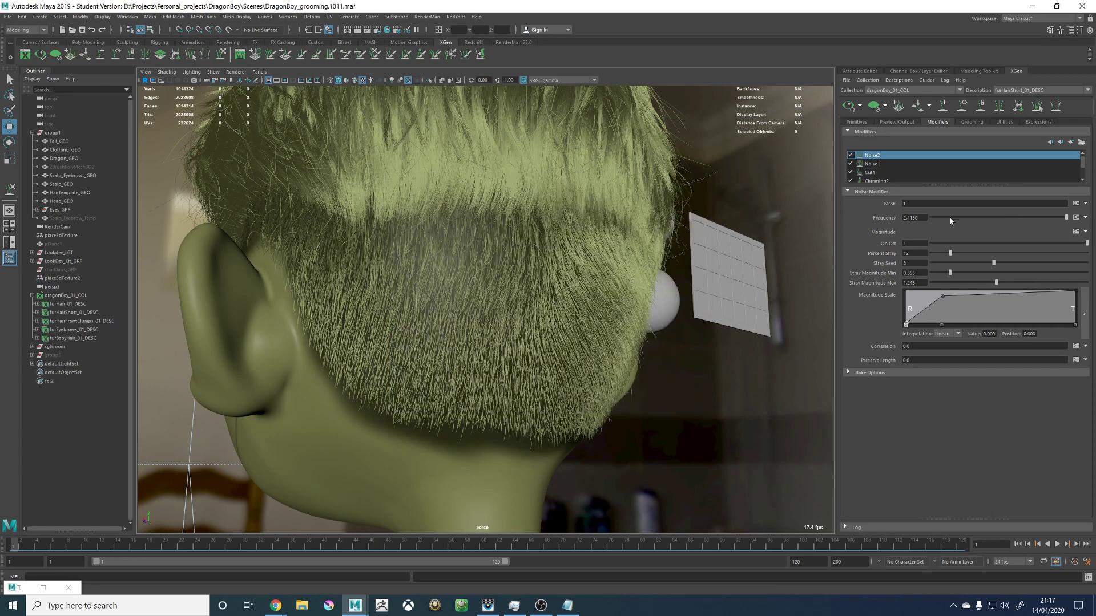
{"action": "left_click_drag", "start_coordinate": [682, 310], "coordinate": [740, 319], "text": "alt"}
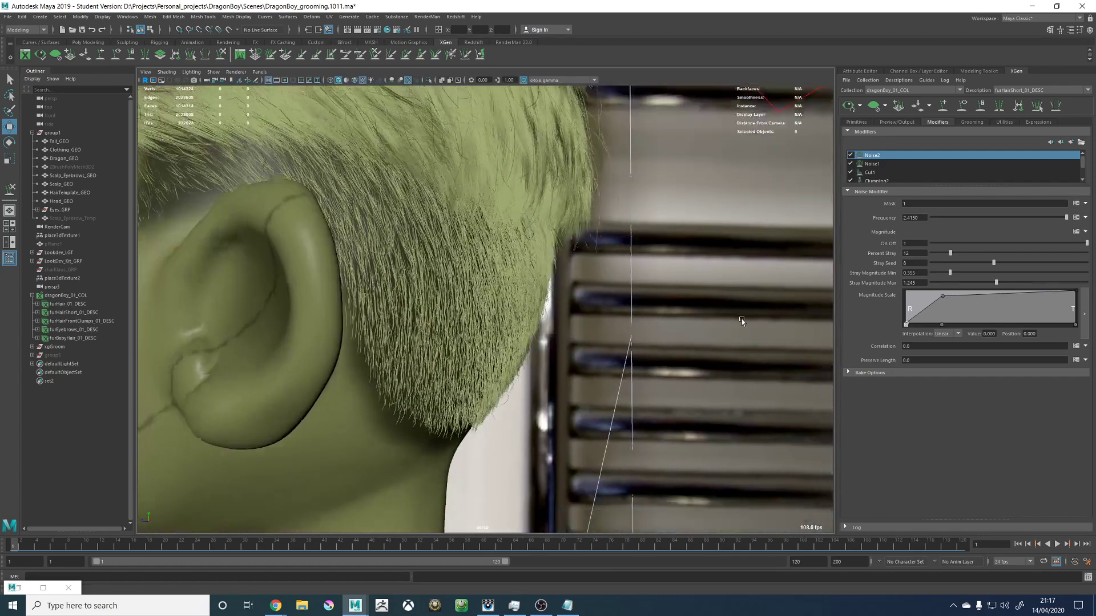
Step: Try a Noise2 Frequency of 1.62, recheck its expression, and return the Frequency to 2.415 while comparing the nape hair
{"action": "left_click_drag", "start_coordinate": [1006, 221], "coordinate": [1035, 221]}
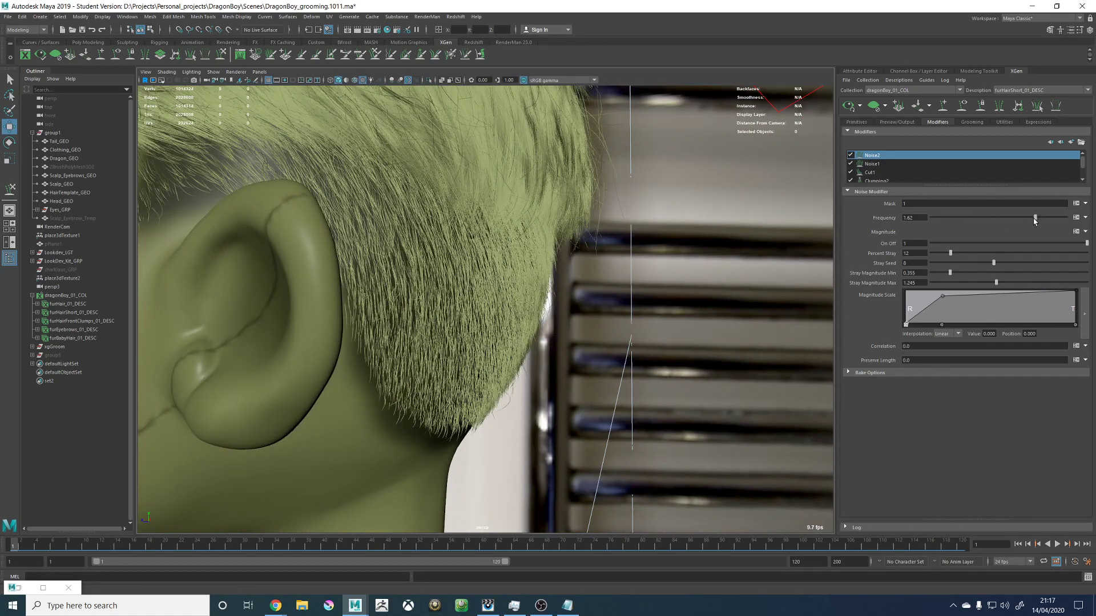
{"action": "left_click", "coordinate": [1076, 217]}
{"action": "left_click", "coordinate": [459, 336]}
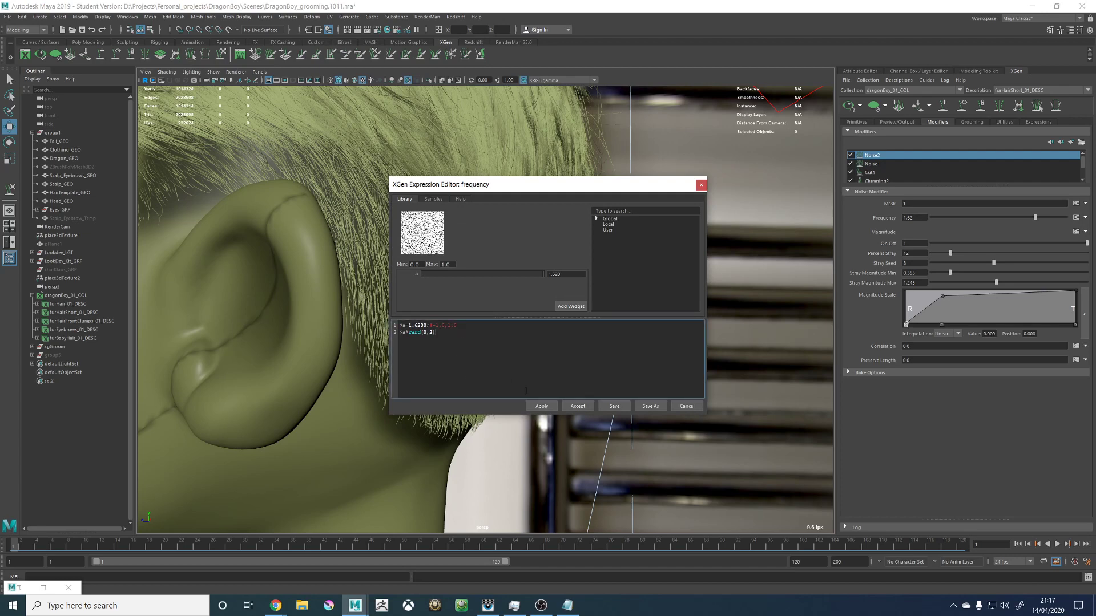
{"action": "left_click", "coordinate": [576, 408]}
{"action": "left_click_drag", "start_coordinate": [968, 219], "coordinate": [1066, 217]}
{"action": "left_click_drag", "start_coordinate": [590, 252], "coordinate": [536, 256], "text": "alt"}
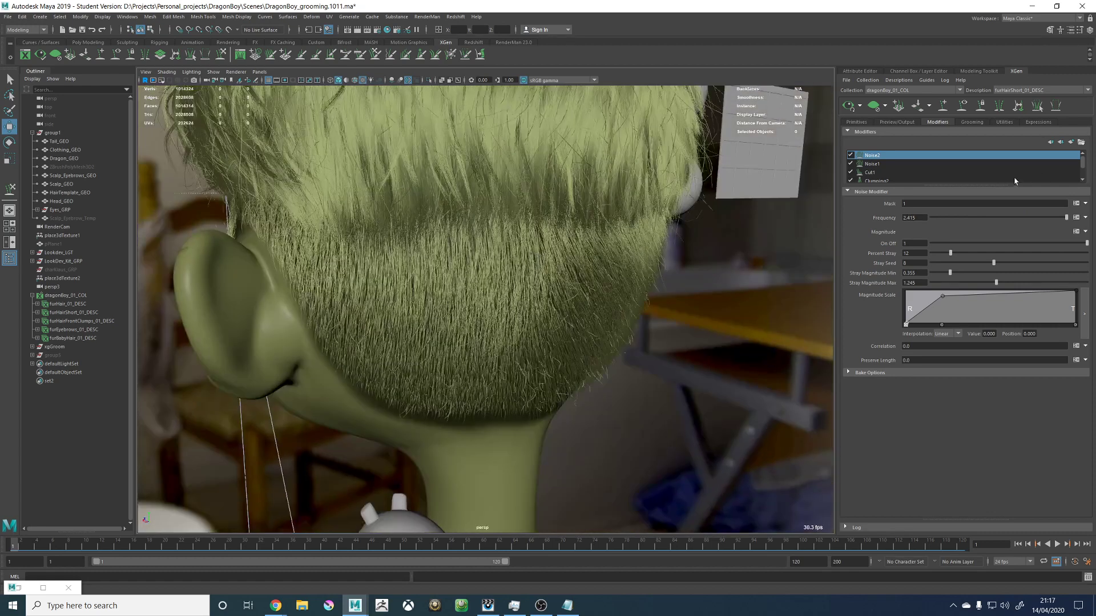
Step: Change the slider range in Noise2's frequency expression to 0.0–3.0, accept it, and set the Frequency to 0.94
{"action": "left_click", "coordinate": [1076, 217]}
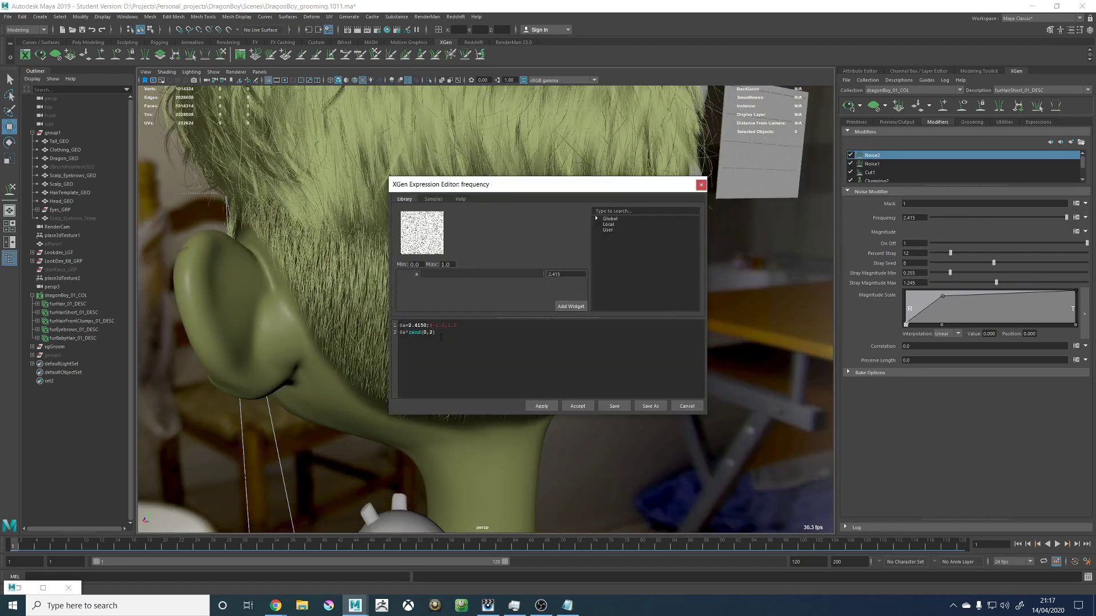
{"action": "mouse_move", "coordinate": [435, 325]}
{"action": "left_mouse_down"}
{"action": "mouse_move", "coordinate": [399, 326]}
{"action": "mouse_move", "coordinate": [433, 325]}
{"action": "left_mouse_up"}
{"action": "left_click", "coordinate": [456, 325]}
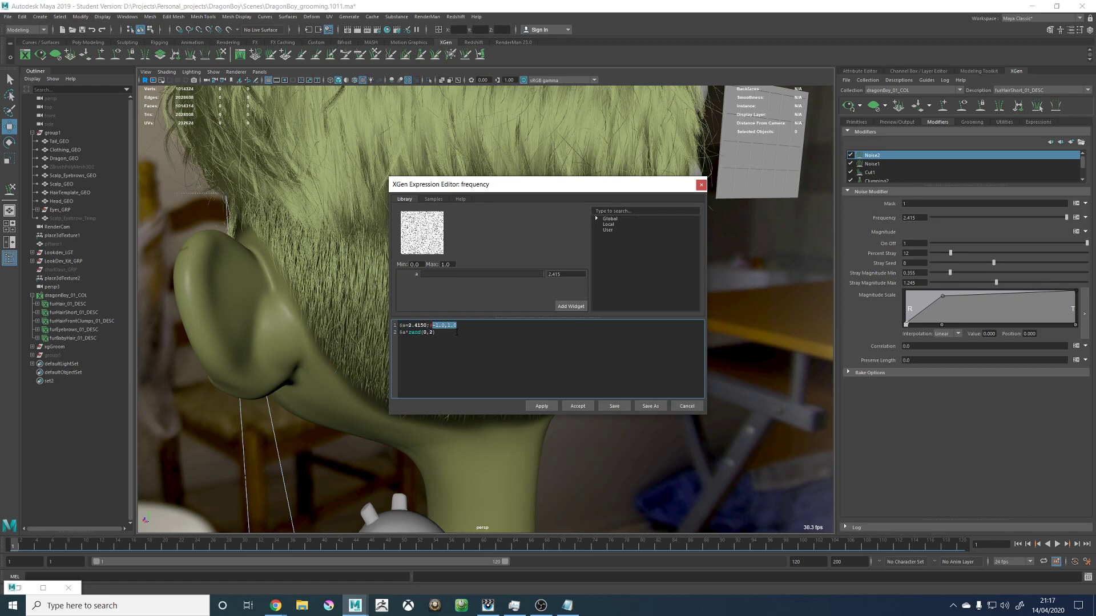
{"action": "key", "text": "BackSpace"}
{"action": "type", "text": ","}
{"action": "left_click", "coordinate": [542, 406]}
{"action": "left_click", "coordinate": [577, 406]}
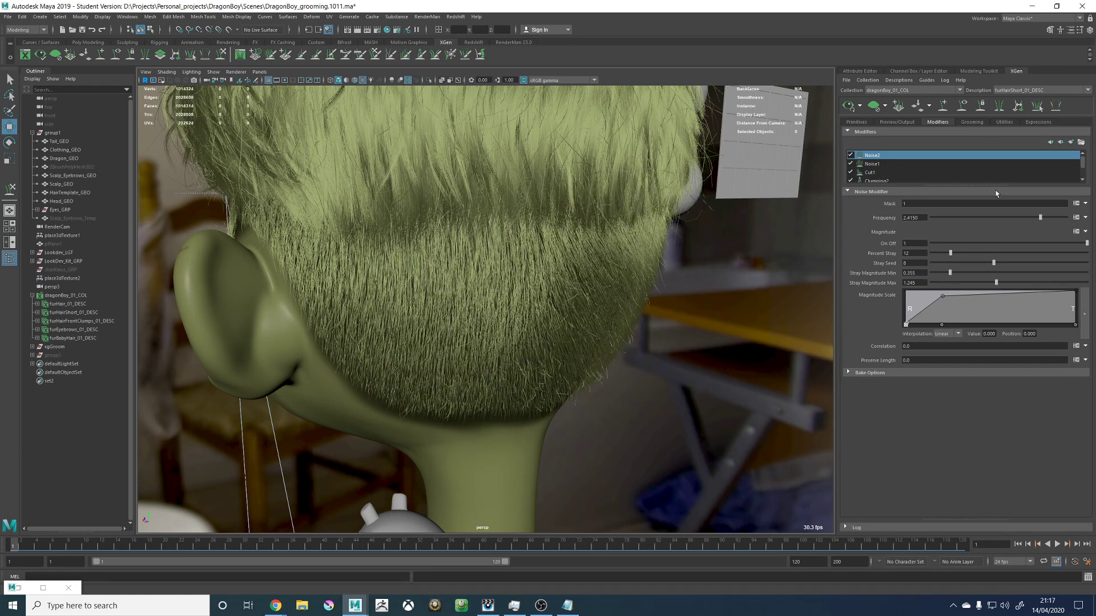
{"action": "left_click", "coordinate": [973, 218]}
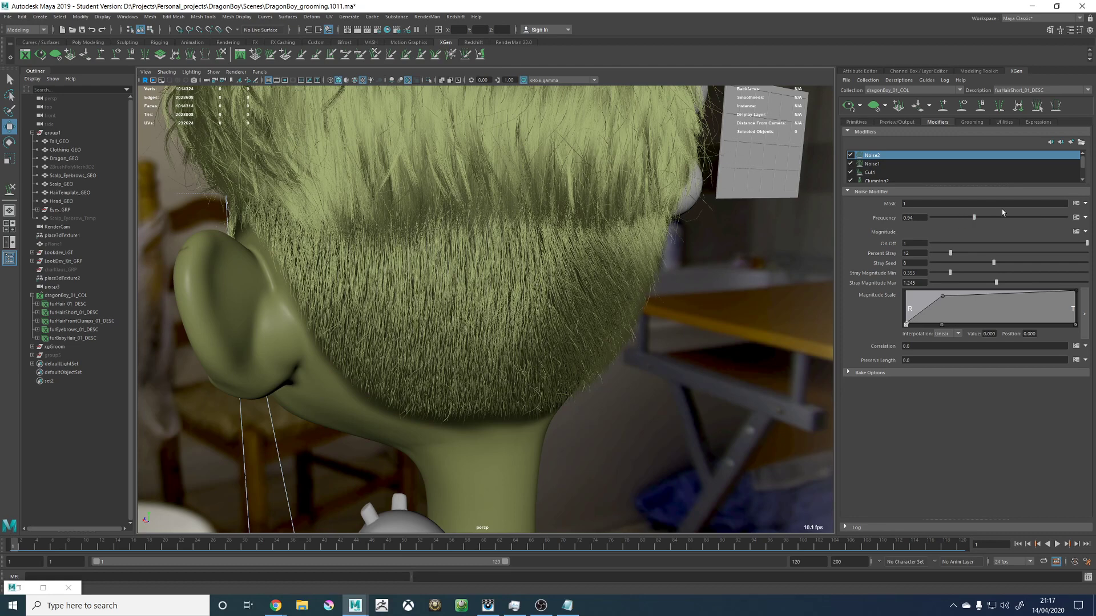
Step: Add a $RandRange variable with value 0.5 and slider range 0.0–2.0 to Noise2's frequency expression
{"action": "left_click", "coordinate": [1077, 218]}
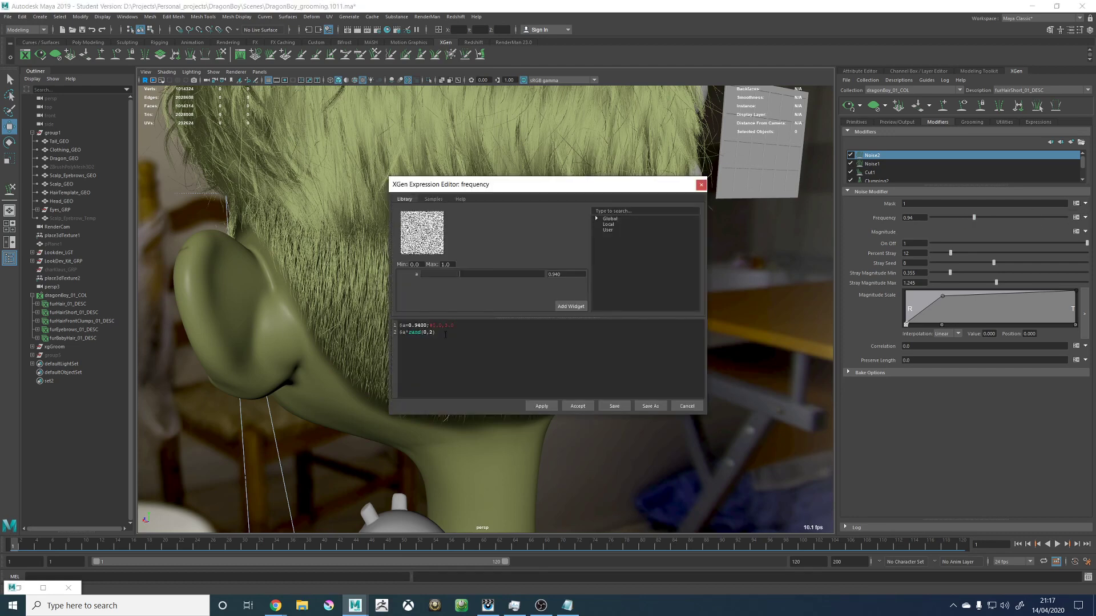
{"action": "left_click", "coordinate": [417, 325]}
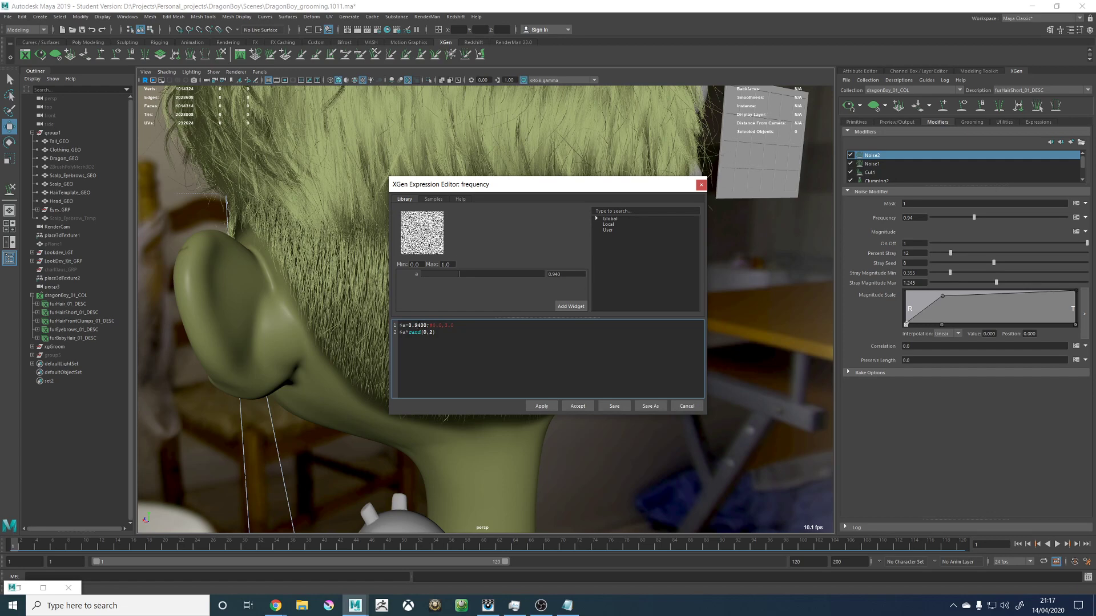
{"action": "left_click_drag", "start_coordinate": [415, 326], "coordinate": [427, 325]}
{"action": "type", "text": "5400"}
{"action": "left_click_drag", "start_coordinate": [438, 333], "coordinate": [421, 332]}
{"action": "left_click", "coordinate": [549, 380]}
{"action": "left_click", "coordinate": [460, 325]}
{"action": "double_click", "coordinate": [426, 332]}
{"action": "key", "text": "Return"}
{"action": "type", "text": "$"}
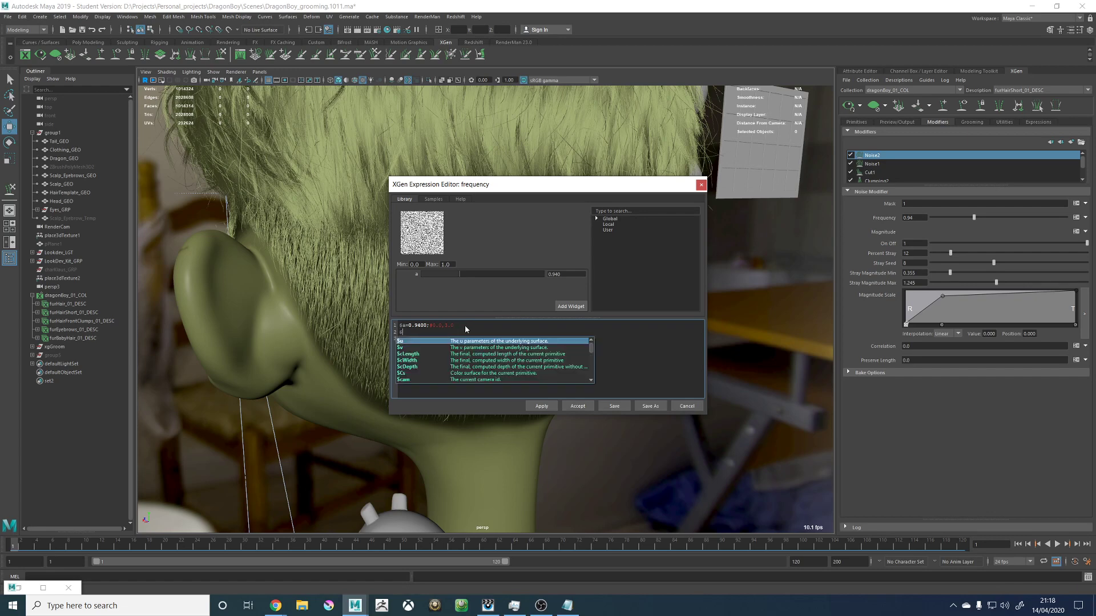
{"action": "type", "text": "rand"}
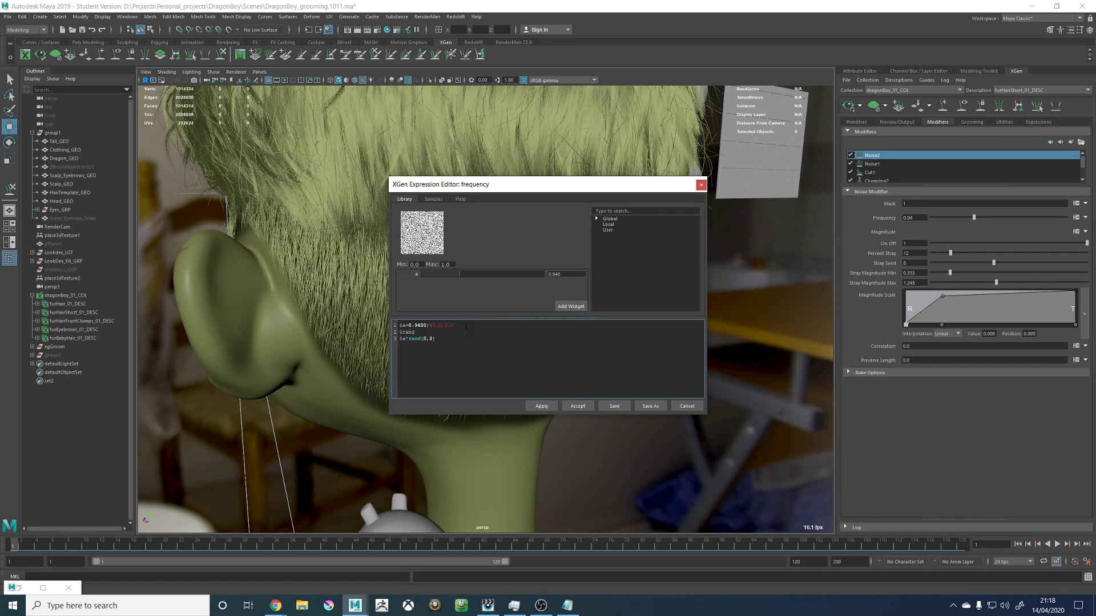
{"action": "type", "text": "mnd"}
{"action": "type", "text": "Ran"}
{"action": "type", "text": "; #02.0"}
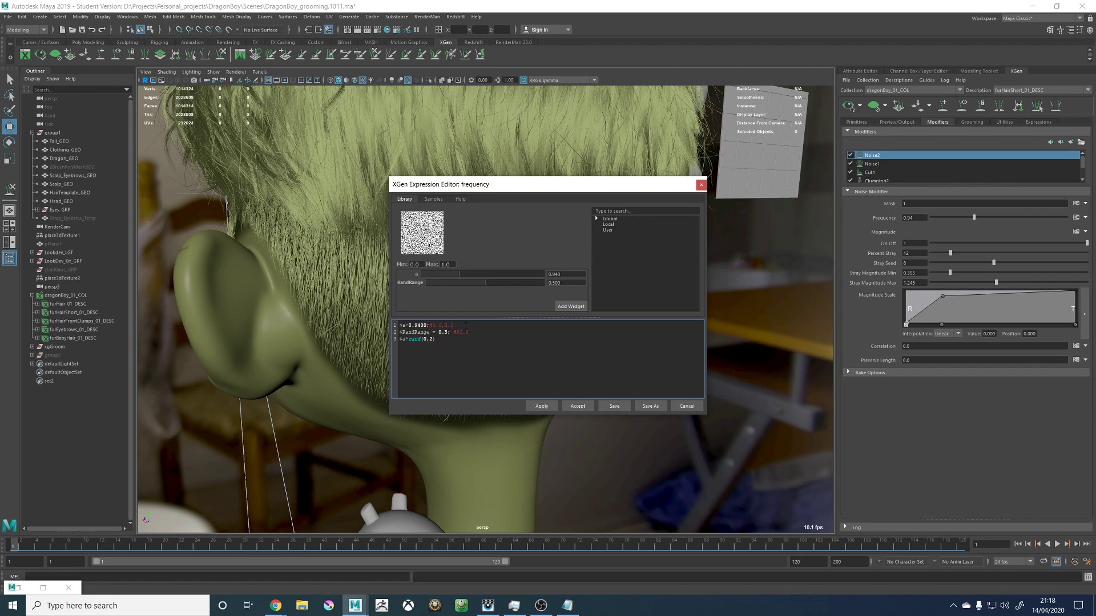
{"action": "type", "text": "2"}
Step: Change the random call to rand(1-$RandRange,1+$RandRange), accept the expression, and inspect the nape hair up close
{"action": "left_click", "coordinate": [423, 339]}
{"action": "type", "text": "1-"}
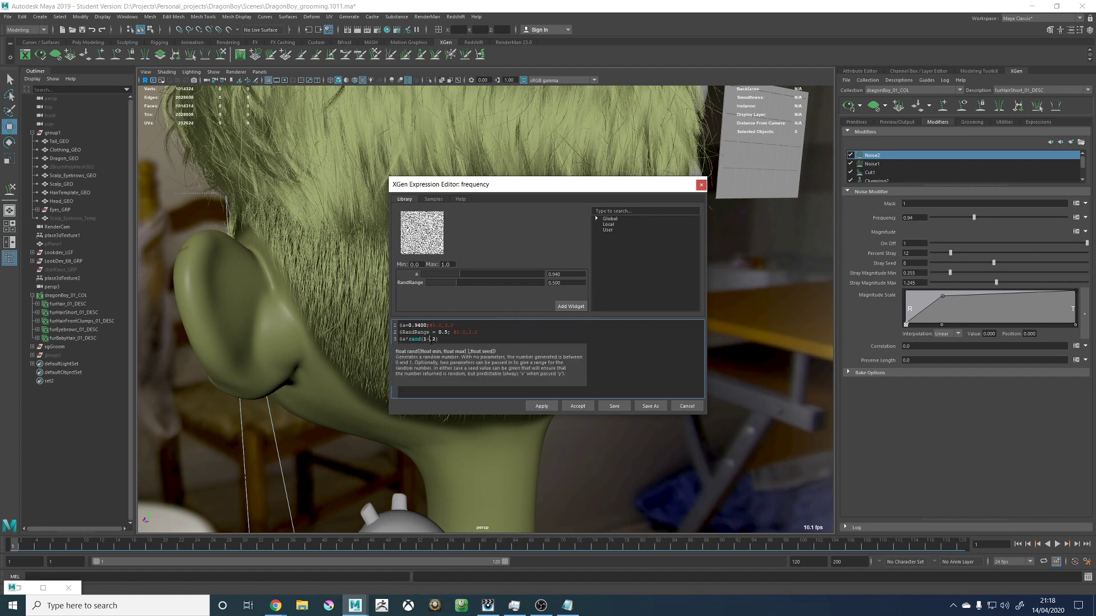
{"action": "type", "text": "$Rand"}
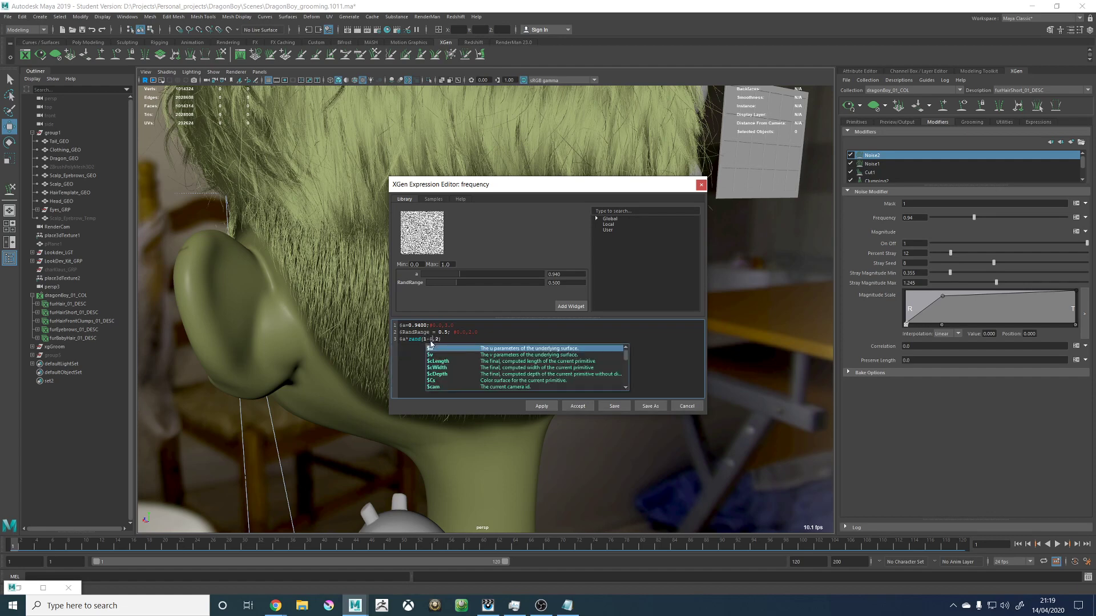
{"action": "key", "text": "Return"}
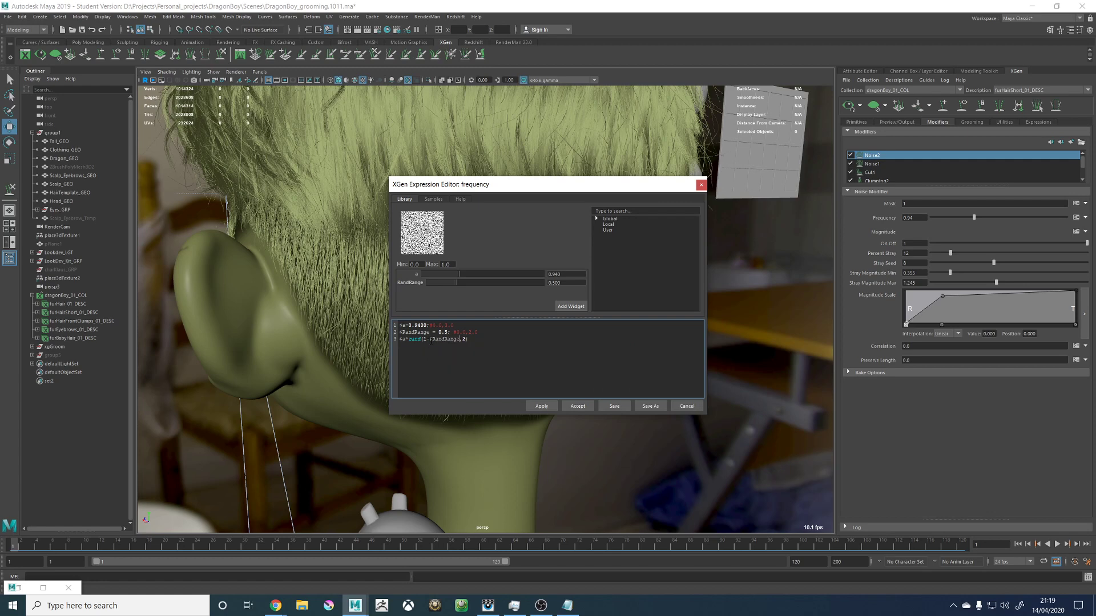
{"action": "left_click", "coordinate": [463, 339]}
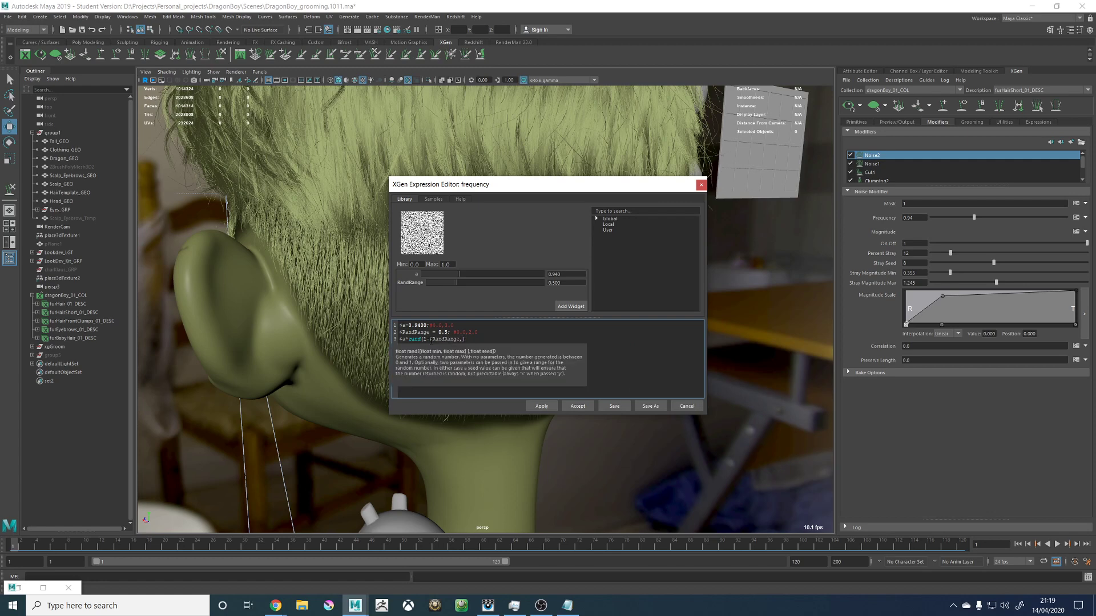
{"action": "type", "text": "+"}
{"action": "type", "text": "$Rand"}
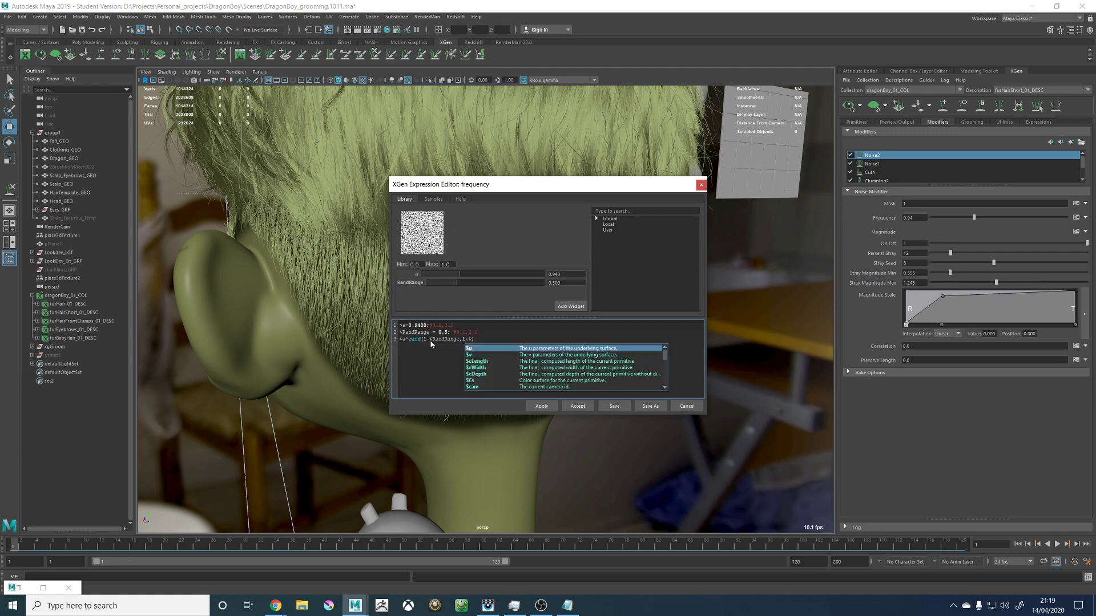
{"action": "key", "text": "Return"}
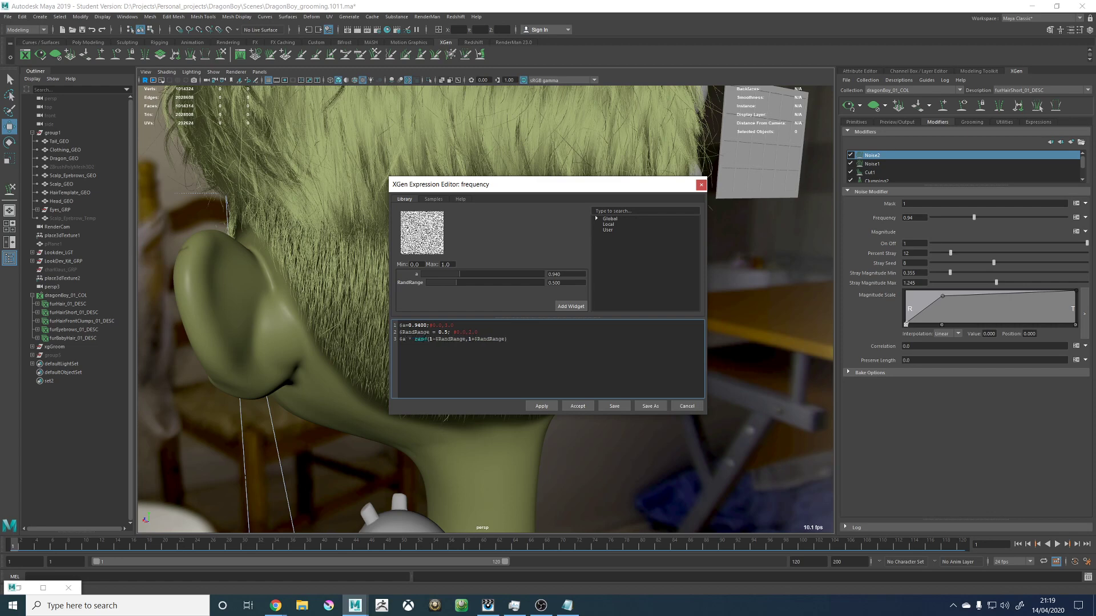
{"action": "left_click", "coordinate": [578, 406]}
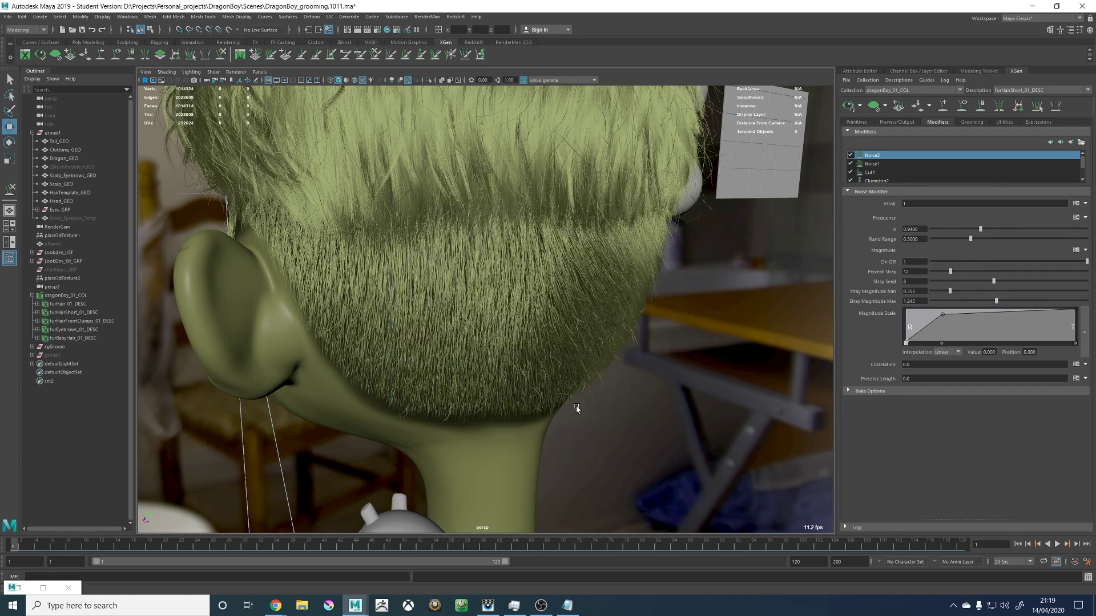
{"action": "scroll", "coordinate": [615, 336], "scroll_direction": "up", "scroll_amount": 3}
{"action": "left_click_drag", "start_coordinate": [614, 336], "coordinate": [584, 303], "text": "alt"}
{"action": "scroll", "coordinate": [585, 303], "scroll_direction": "up", "scroll_amount": 3}
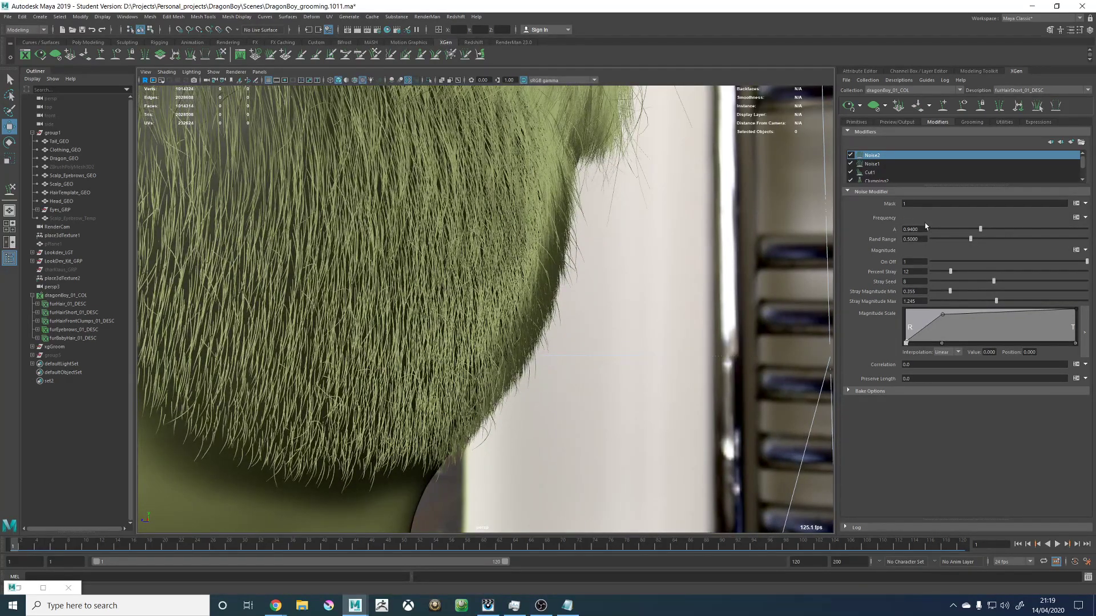
Step: Rename $a to $Frequency in both its declaration and the final line of Noise2's frequency expression, then accept it
{"action": "left_click", "coordinate": [1076, 217]}
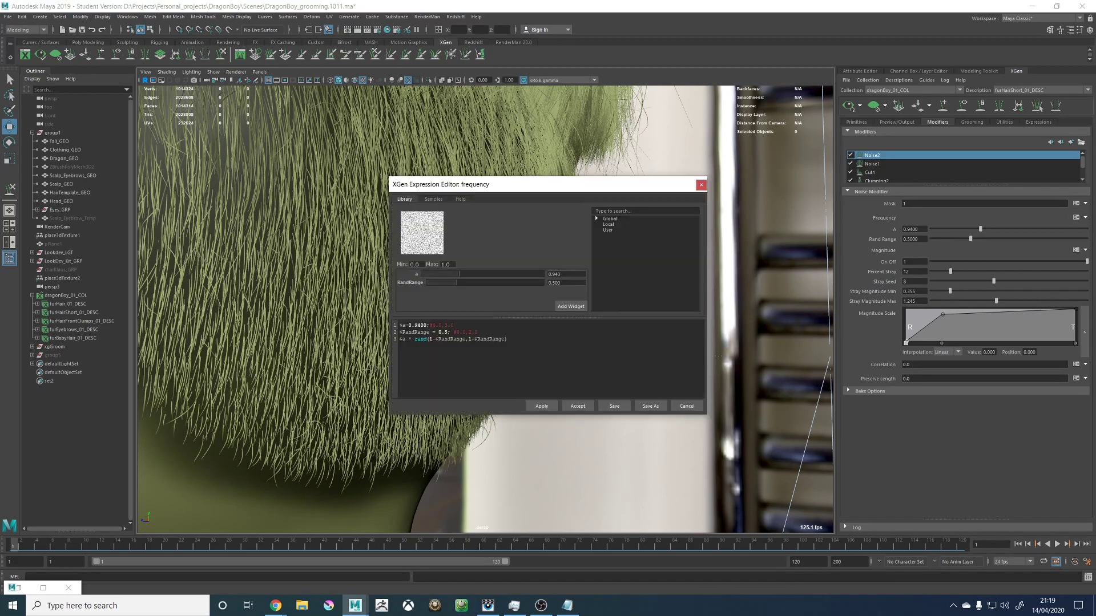
{"action": "left_click", "coordinate": [402, 326]}
{"action": "key", "text": "BackSpace"}
{"action": "type", "text": "Frequen"}
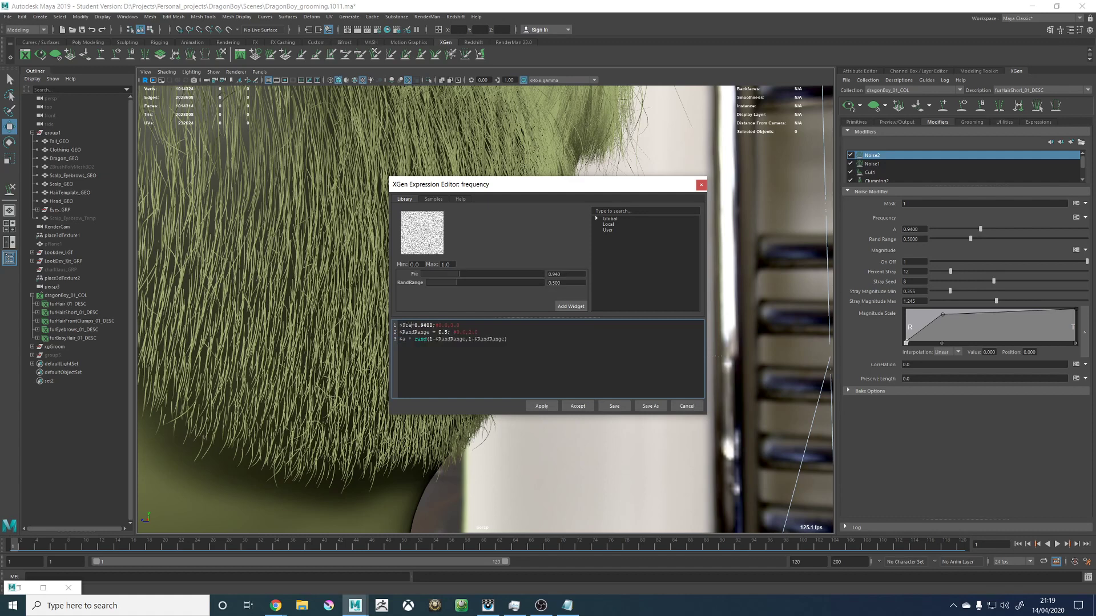
{"action": "type", "text": "cy"}
{"action": "left_click_drag", "start_coordinate": [430, 325], "coordinate": [406, 339]}
{"action": "type", "text": "$Frequency"}
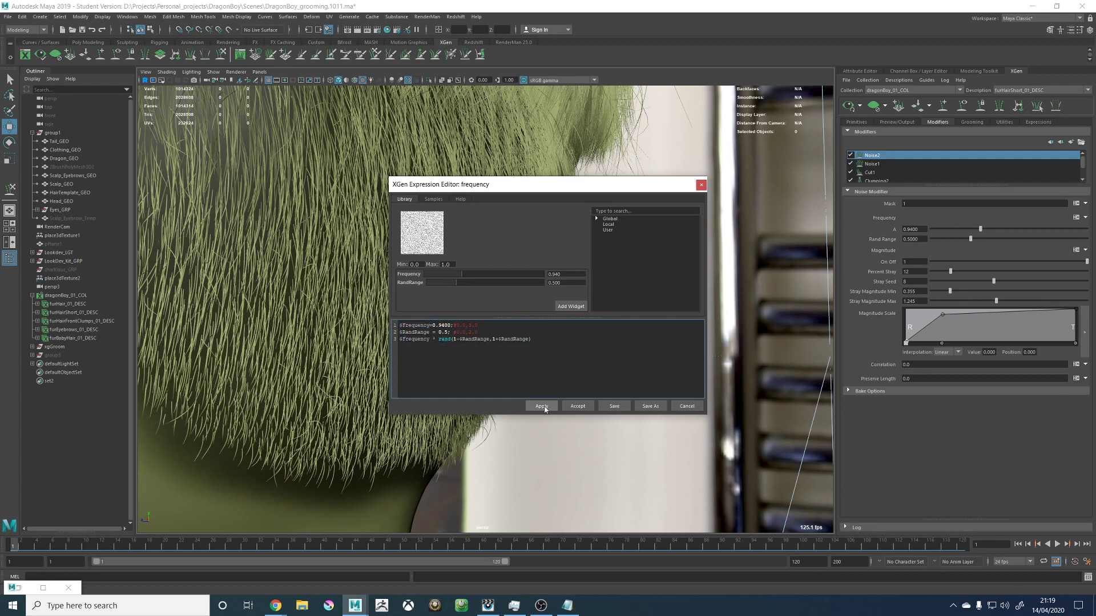
{"action": "left_click", "coordinate": [542, 406]}
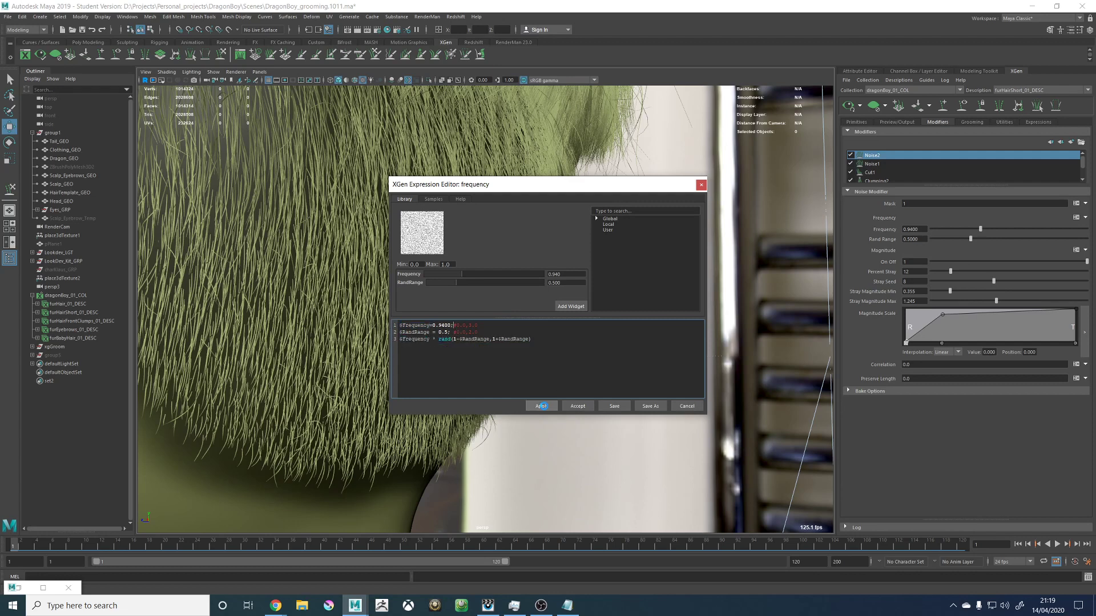
{"action": "left_click", "coordinate": [578, 407]}
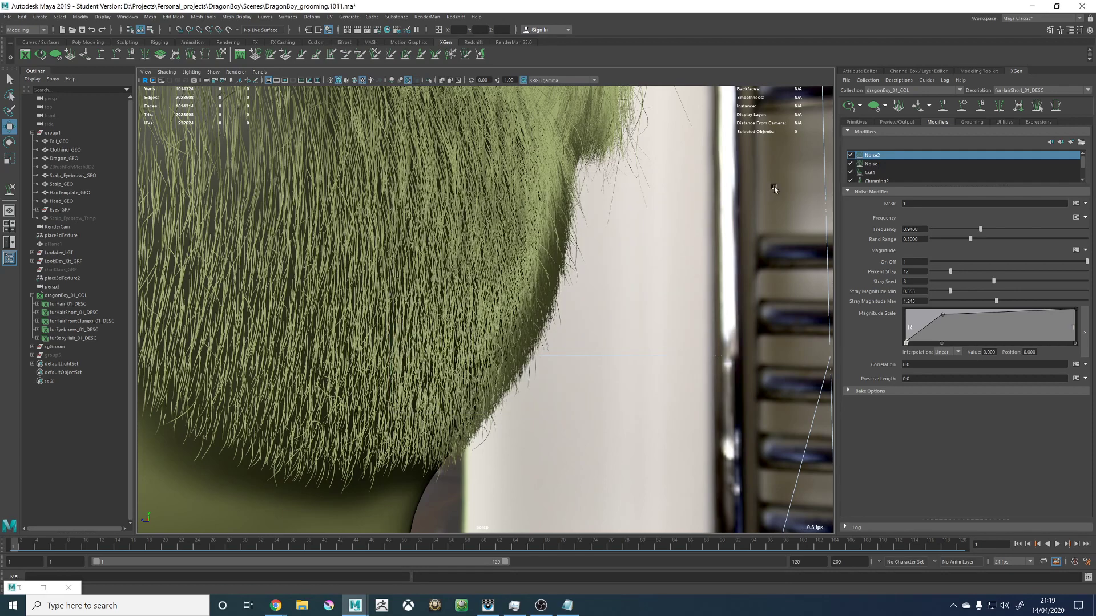
Step: Try a Rand Range of 2.0 on Noise2 and inspect the nape hair
{"action": "scroll", "coordinate": [656, 210], "scroll_direction": "up", "scroll_amount": 3}
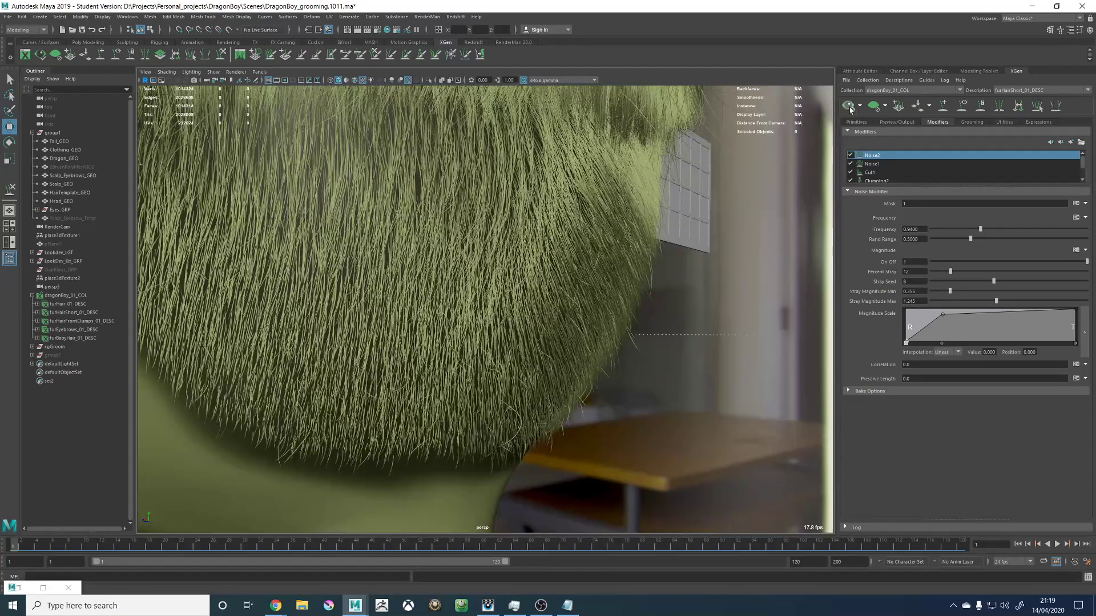
{"action": "left_click_drag", "start_coordinate": [970, 238], "coordinate": [1087, 239]}
{"action": "left_click_drag", "start_coordinate": [609, 315], "coordinate": [530, 306], "text": "alt"}
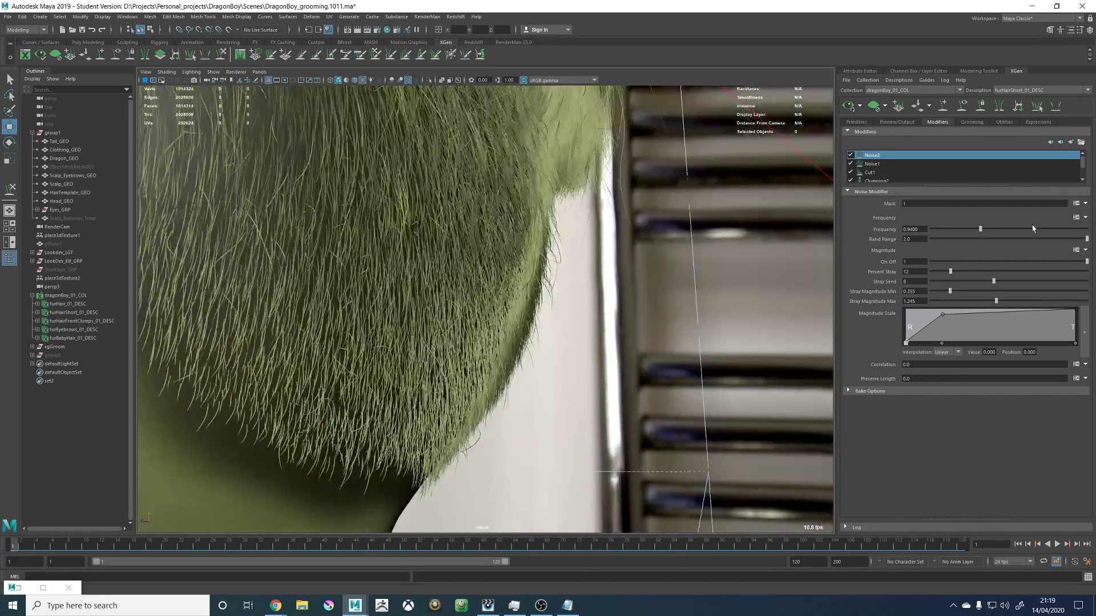
Step: Limit the RandRange slider's maximum to 1.0 in Noise2's frequency expression and apply the change
{"action": "left_click", "coordinate": [1075, 217]}
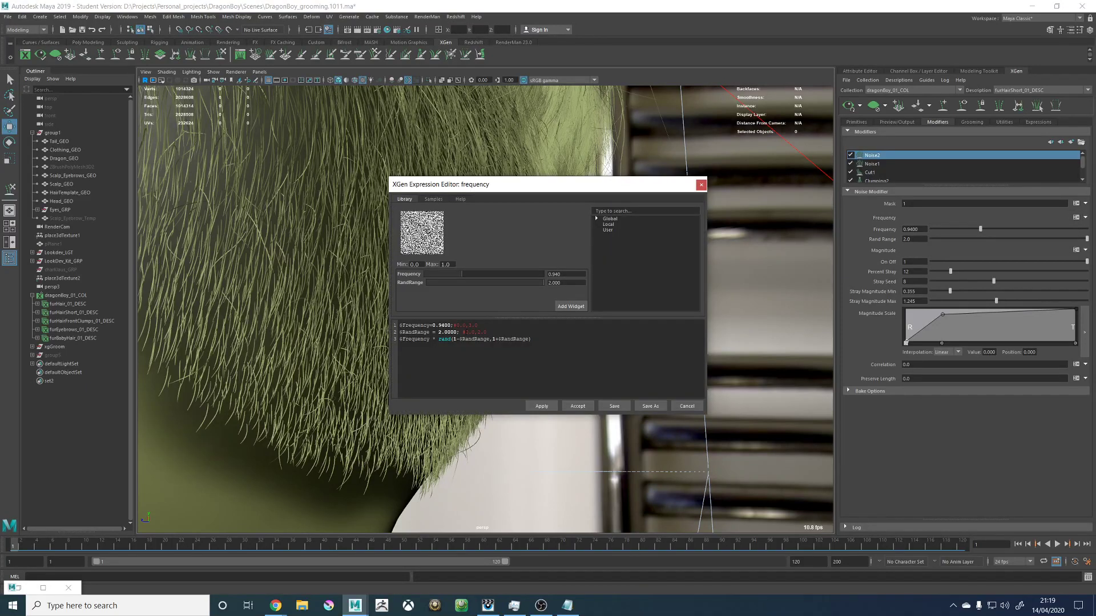
{"action": "left_click_drag", "start_coordinate": [478, 333], "coordinate": [486, 332]}
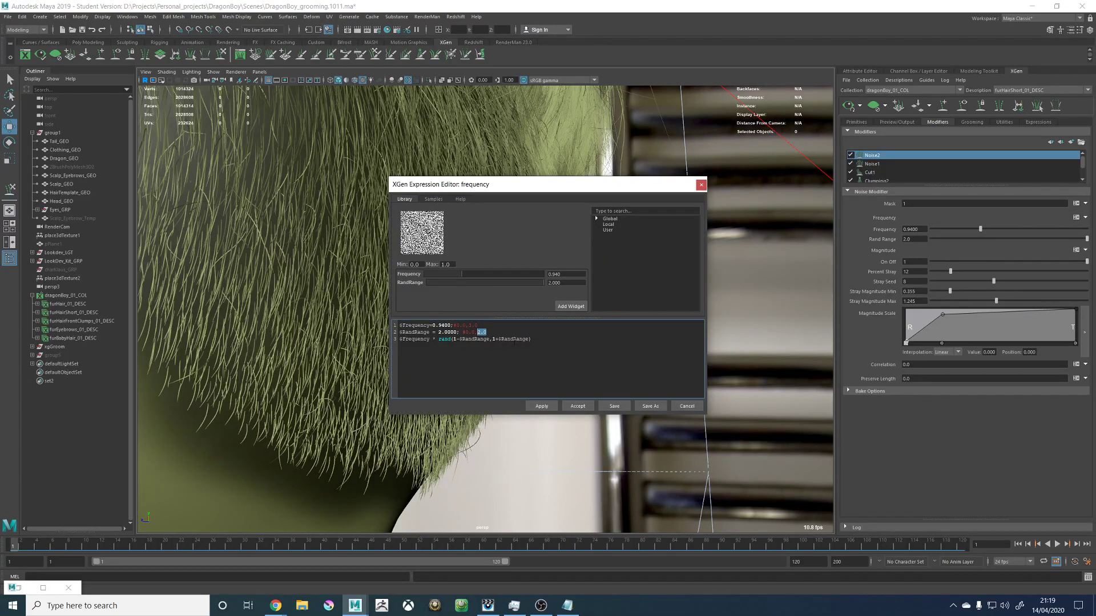
{"action": "type", "text": "1"}
{"action": "left_click", "coordinate": [542, 406]}
Step: Set $RandRange to 1.0000 in the expression, review its range terms, and accept it
{"action": "key", "text": "BackSpace"}
{"action": "type", "text": "1"}
{"action": "key", "text": "Return"}
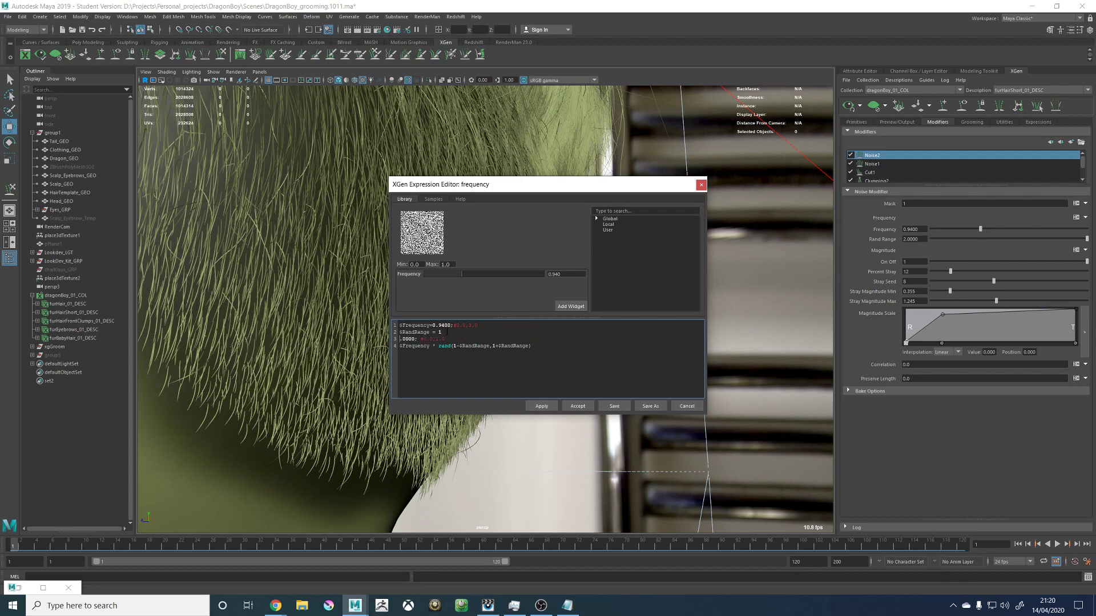
{"action": "key", "text": "Delete"}
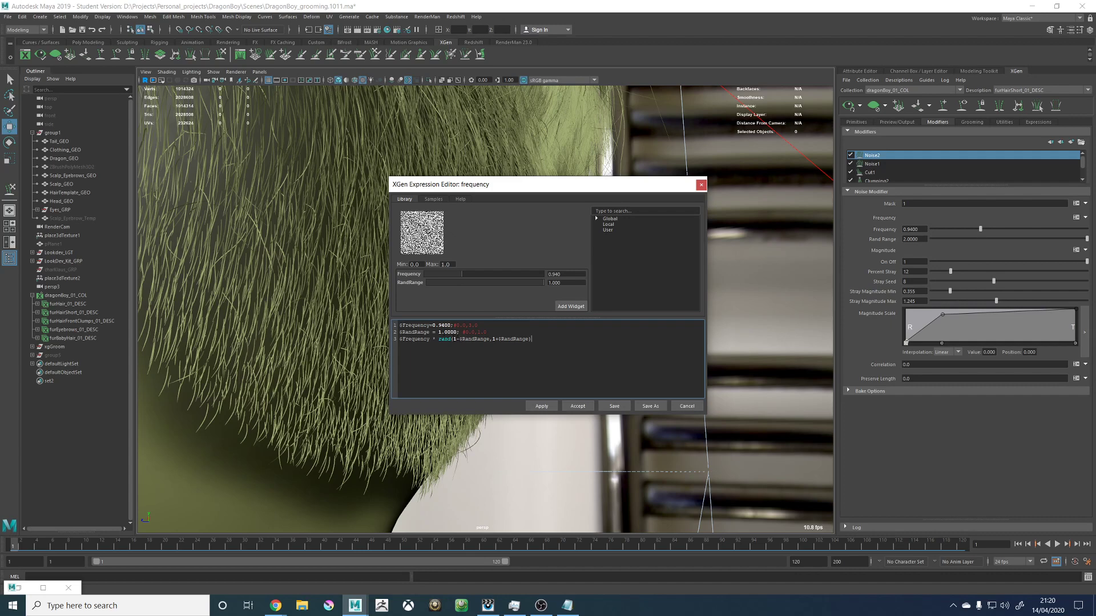
{"action": "left_click_drag", "start_coordinate": [454, 339], "coordinate": [489, 339]}
{"action": "left_click_drag", "start_coordinate": [439, 333], "coordinate": [446, 332]}
{"action": "left_click", "coordinate": [493, 339]}
{"action": "left_click_drag", "start_coordinate": [432, 325], "coordinate": [478, 326]}
{"action": "left_click", "coordinate": [566, 407]}
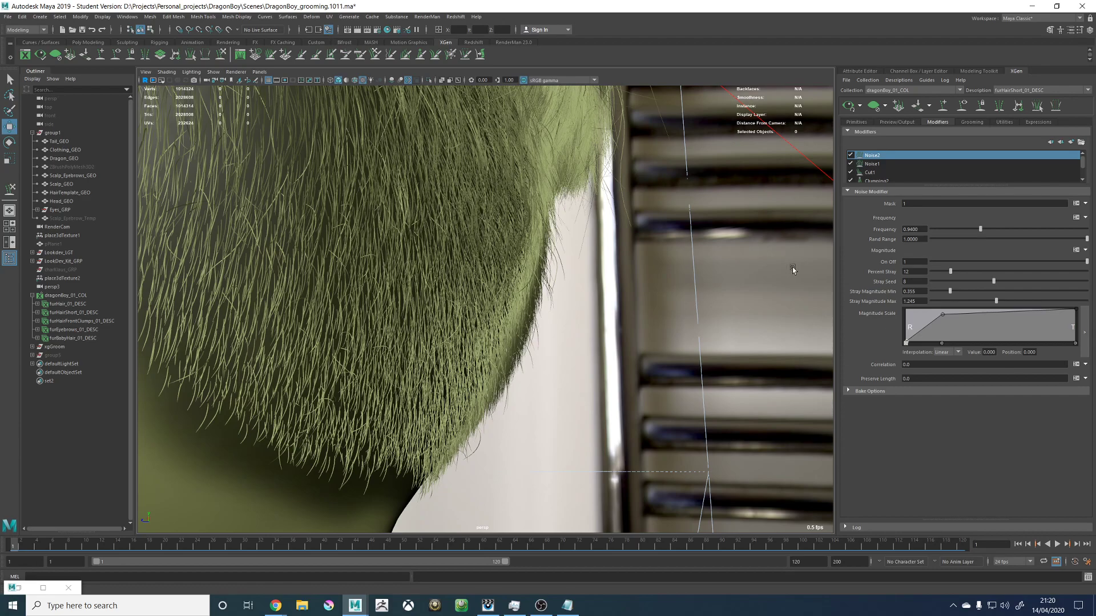
Step: Set Noise2's Frequency to 1.105 and inspect the short hair from the side and behind
{"action": "left_click_drag", "start_coordinate": [683, 261], "coordinate": [651, 268], "text": "alt"}
{"action": "mouse_move", "coordinate": [987, 231]}
{"action": "left_mouse_down"}
{"action": "mouse_move", "coordinate": [1046, 231]}
{"action": "mouse_move", "coordinate": [989, 232]}
{"action": "left_mouse_up"}
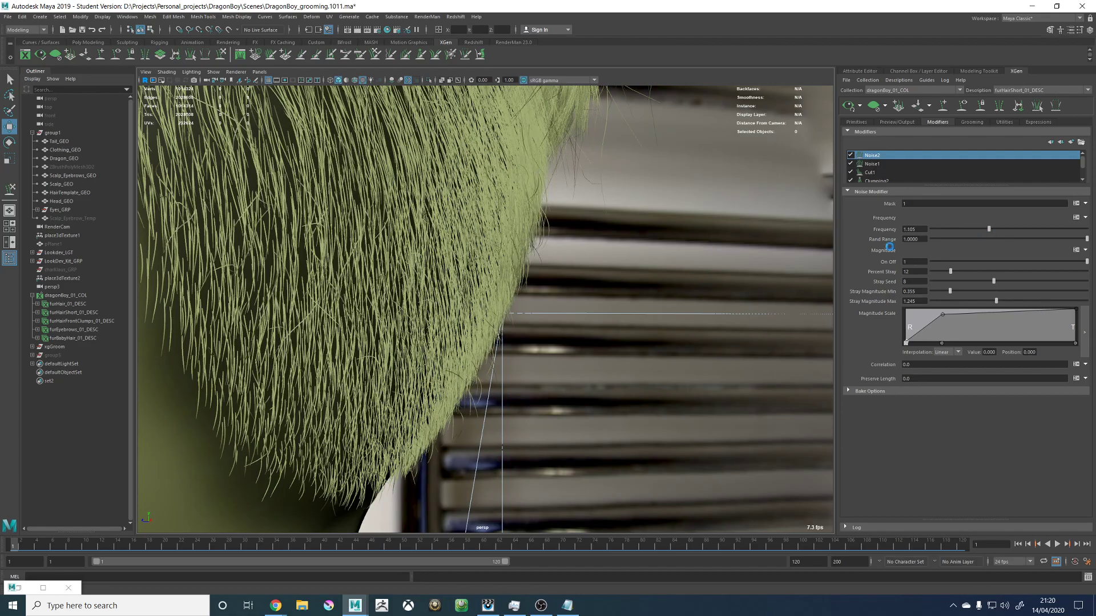
{"action": "right_click_drag", "start_coordinate": [760, 264], "coordinate": [430, 280], "text": "alt"}
{"action": "left_click_drag", "start_coordinate": [430, 280], "coordinate": [453, 310], "text": "alt"}
{"action": "right_click_drag", "start_coordinate": [452, 311], "coordinate": [599, 339], "text": "alt"}
{"action": "left_click_drag", "start_coordinate": [599, 339], "coordinate": [866, 329], "text": "alt"}
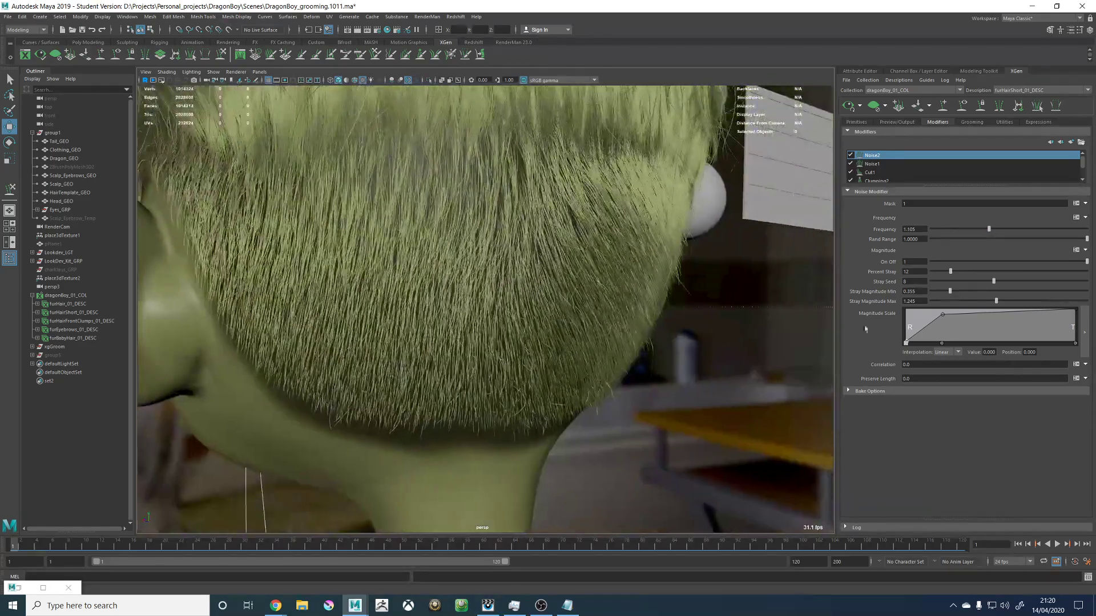
Step: Reshape Noise2's Magnitude Scale ramp by shifting the upper points towards the tip and the root point to position 0.136, value 0.053
{"action": "left_click_drag", "start_coordinate": [942, 315], "coordinate": [993, 308]}
{"action": "left_click_drag", "start_coordinate": [663, 342], "coordinate": [579, 270], "text": "alt"}
{"action": "mouse_move", "coordinate": [939, 331]}
{"action": "left_mouse_down"}
{"action": "mouse_move", "coordinate": [973, 315]}
{"action": "mouse_move", "coordinate": [930, 341]}
{"action": "left_mouse_up"}
{"action": "mouse_move", "coordinate": [622, 348]}
{"action": "left_mouse_down", "text": "alt"}
{"action": "mouse_move", "coordinate": [607, 348]}
{"action": "mouse_move", "coordinate": [643, 349]}
{"action": "left_mouse_up", "text": "alt"}
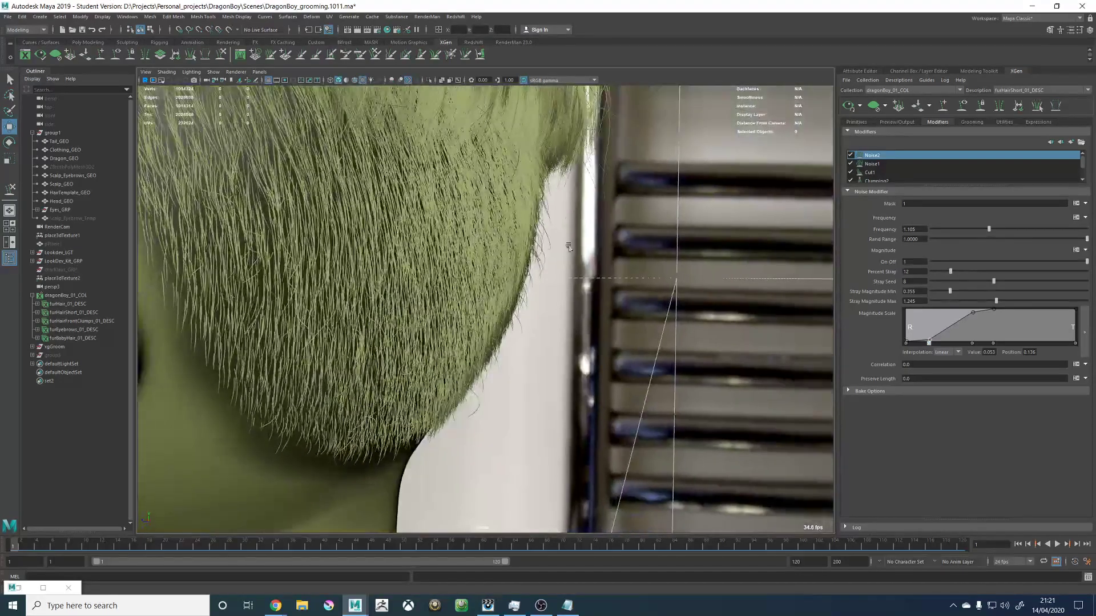
Step: Examine the short hair at the nape and the complete groom from the back, front and side
{"action": "left_click_drag", "start_coordinate": [631, 295], "coordinate": [531, 288], "text": "alt"}
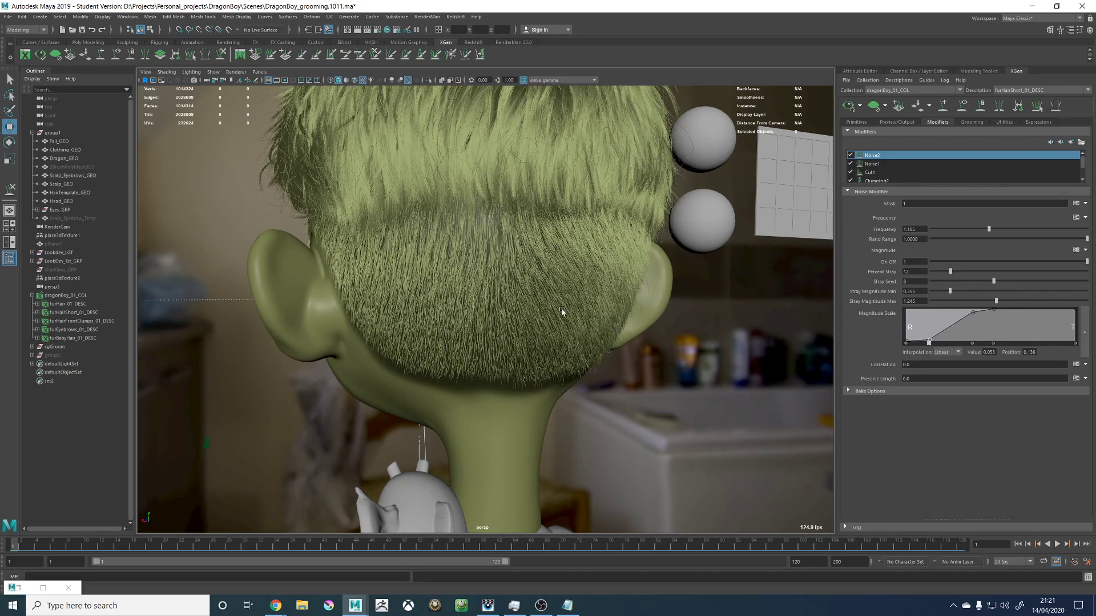
{"action": "left_click_drag", "start_coordinate": [520, 326], "coordinate": [431, 341], "text": "alt"}
{"action": "right_click_drag", "start_coordinate": [430, 341], "coordinate": [674, 388], "text": "alt"}
{"action": "middle_click_drag", "start_coordinate": [568, 248], "coordinate": [501, 279], "text": "alt"}
{"action": "right_click_drag", "start_coordinate": [660, 292], "coordinate": [592, 338], "text": "alt"}
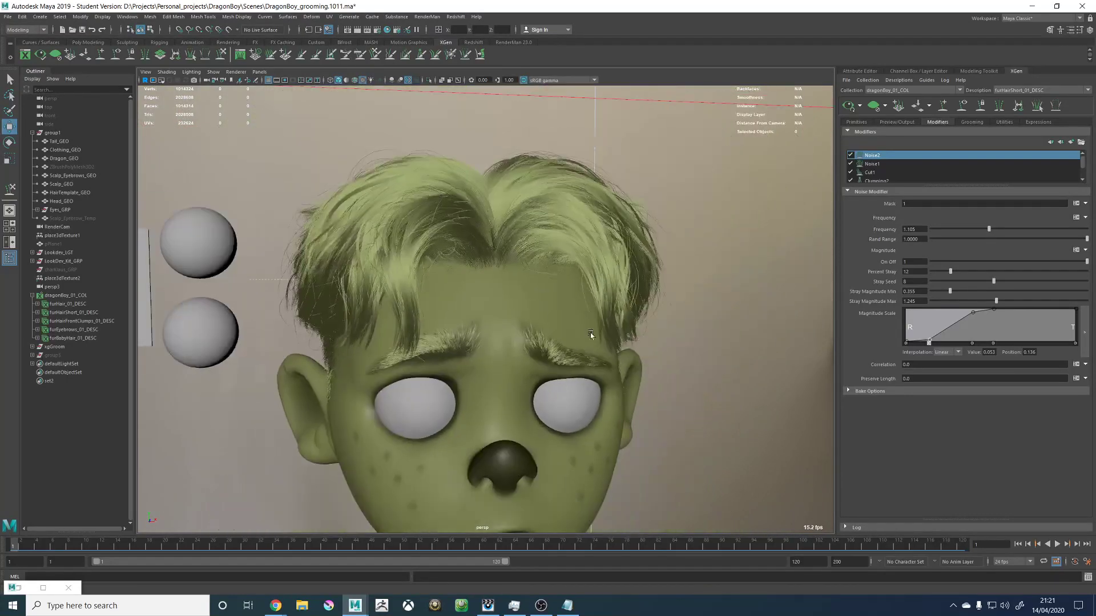
{"action": "left_click_drag", "start_coordinate": [716, 337], "coordinate": [687, 320], "text": "alt"}
{"action": "scroll", "coordinate": [684, 334], "scroll_direction": "down", "scroll_amount": 3}
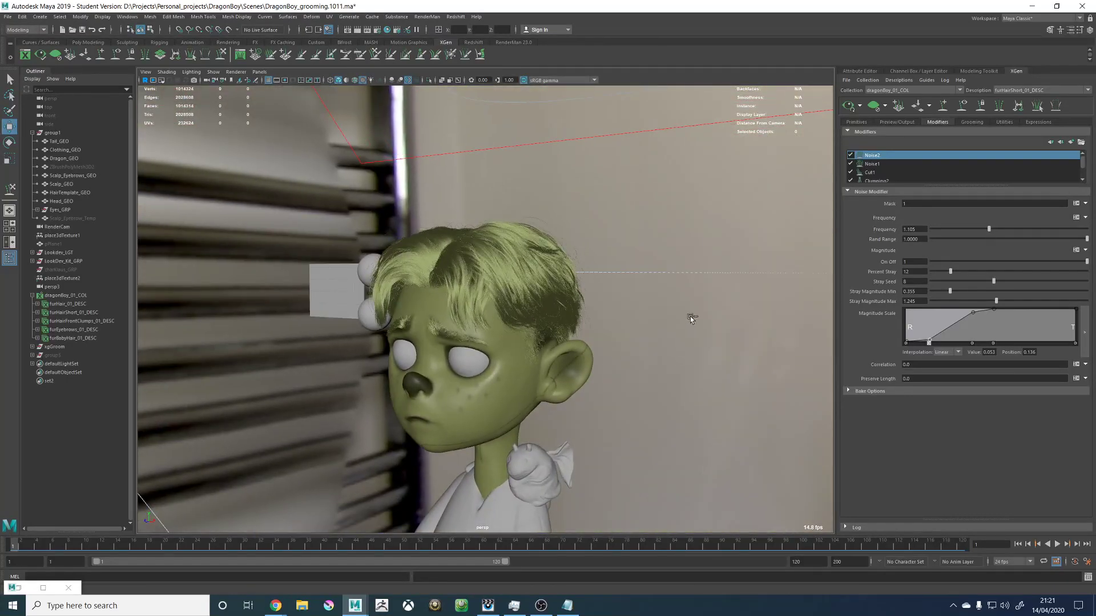
Step: Save the dragon boy grooming scene
{"action": "key", "text": "ctrl+s"}
{"action": "left_click", "coordinate": [540, 309]}
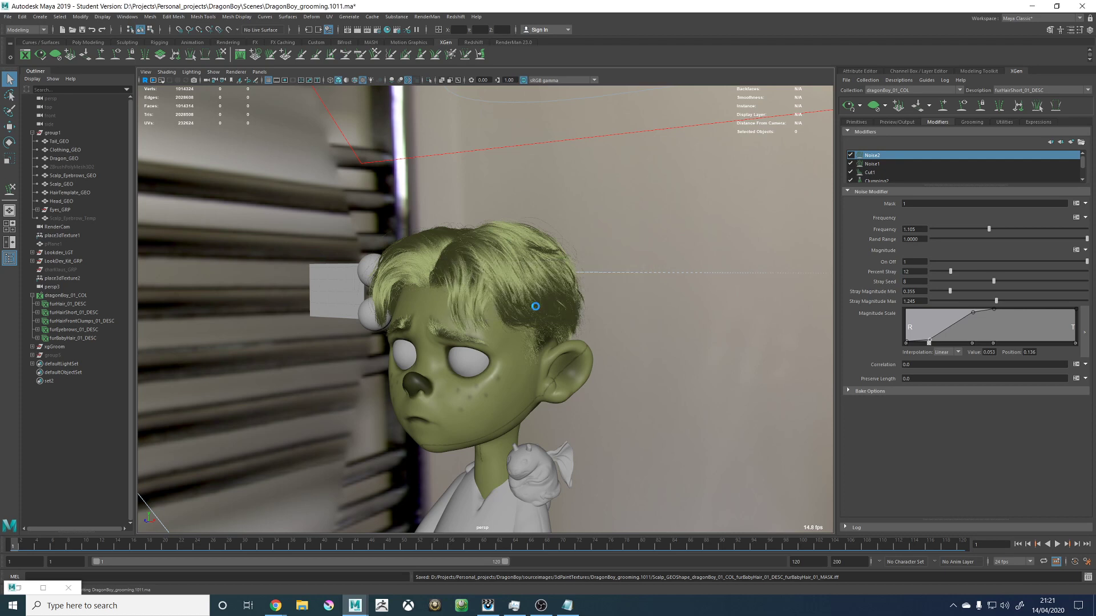
{"action": "key", "text": "w"}
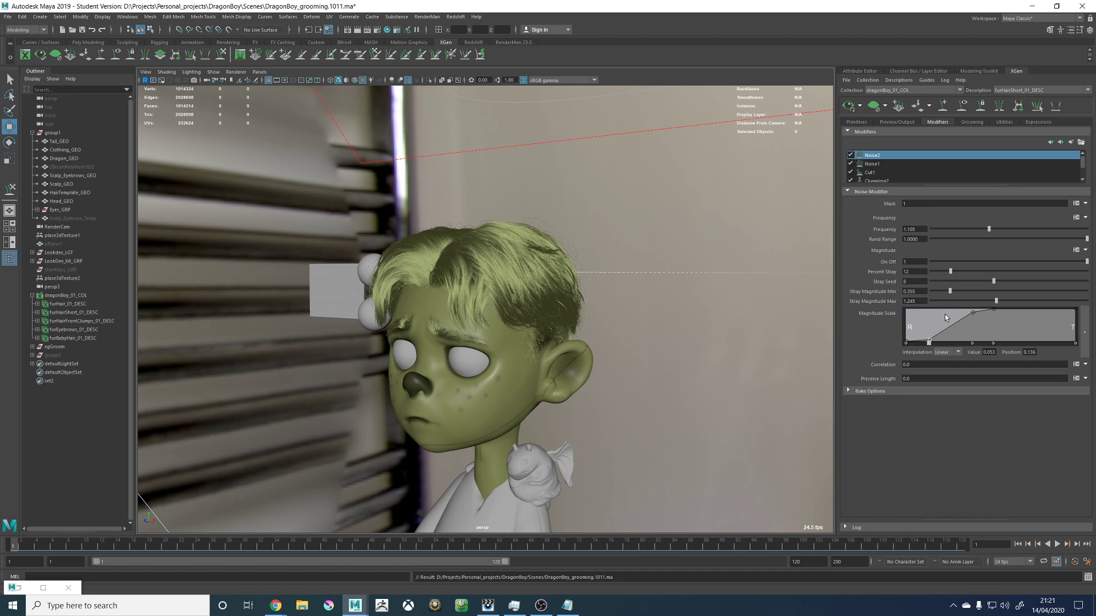
Step: Move the Magnitude Scale ramp's root point to position 0.073, value 0.000, add intermediate points, and enlarge the ramp in its own window
{"action": "left_click_drag", "start_coordinate": [919, 341], "coordinate": [917, 346]}
{"action": "left_click", "coordinate": [906, 343]}
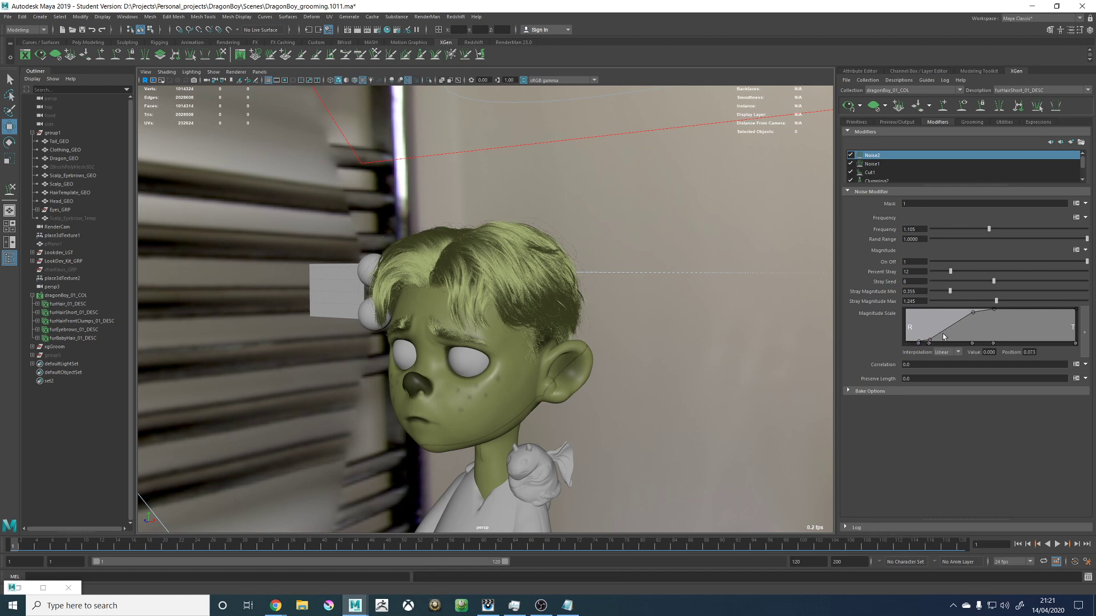
{"action": "left_click", "coordinate": [957, 323]}
{"action": "left_click", "coordinate": [1084, 332]}
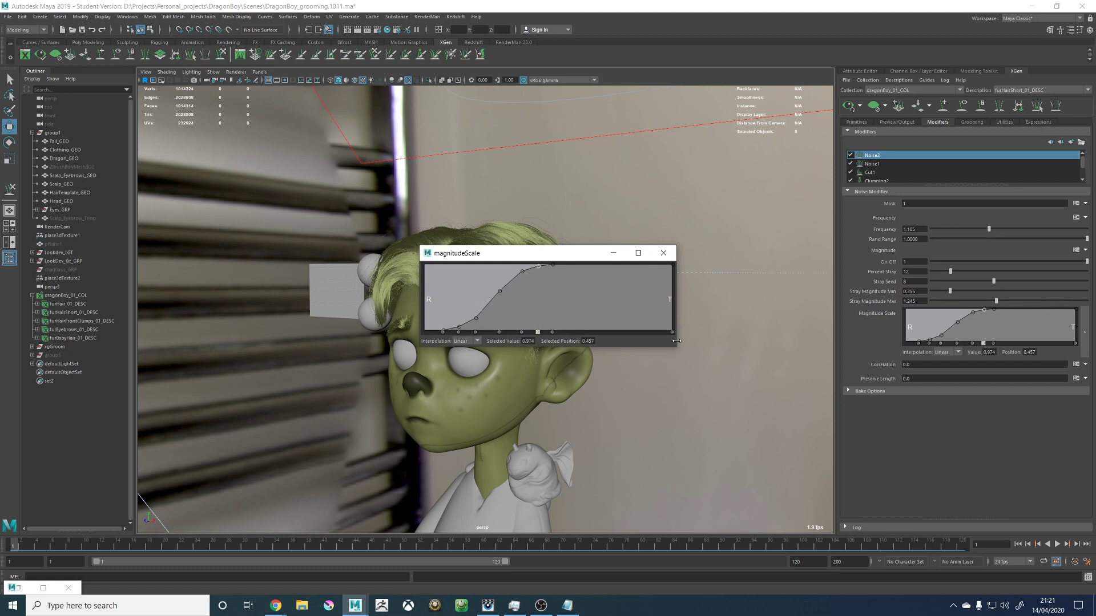
{"action": "left_click_drag", "start_coordinate": [678, 348], "coordinate": [765, 420]}
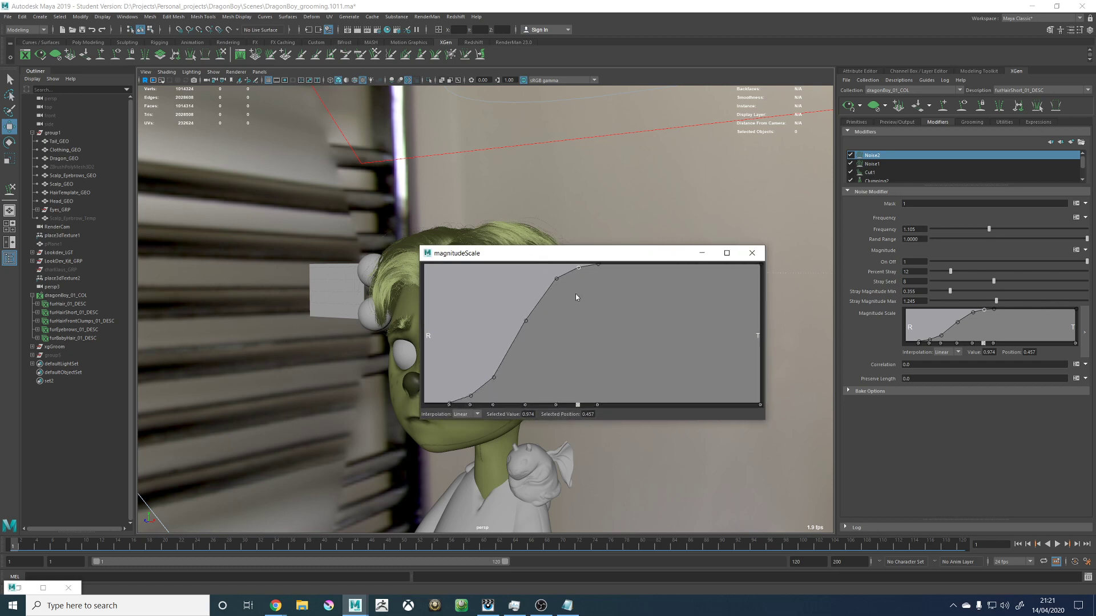
Step: Smooth the Magnitude Scale ramp's interpolation at the root and delete the intermediate points between the root and full-value points
{"action": "left_click", "coordinate": [450, 404]}
{"action": "left_click", "coordinate": [470, 413]}
{"action": "left_click", "coordinate": [467, 432]}
{"action": "left_click", "coordinate": [470, 405]}
{"action": "left_click", "coordinate": [493, 405]}
{"action": "left_click", "coordinate": [526, 405]}
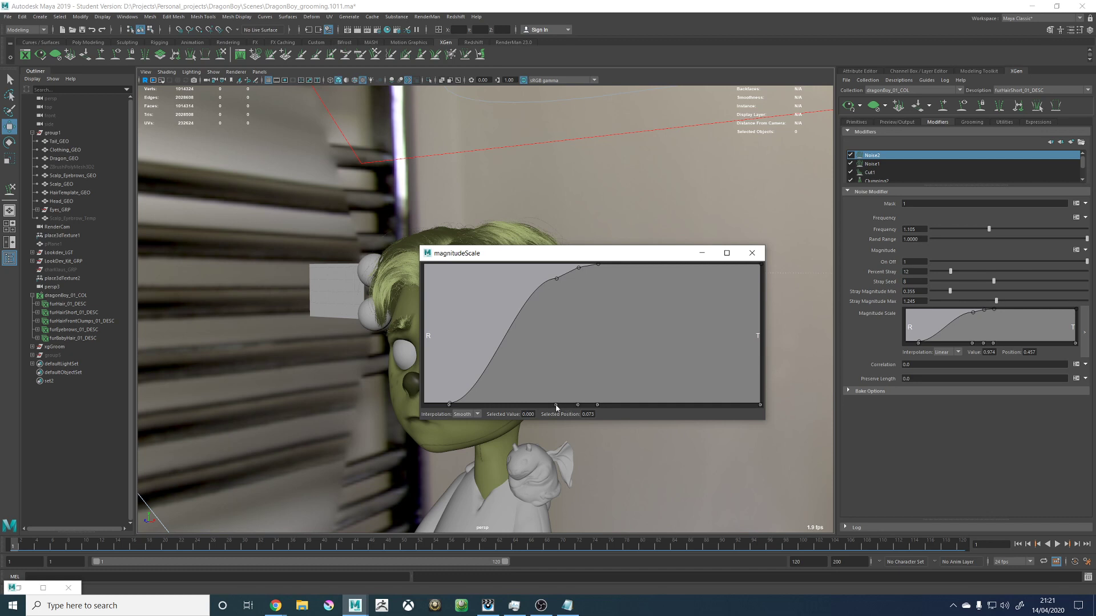
{"action": "left_click", "coordinate": [556, 404]}
{"action": "left_click", "coordinate": [578, 405]}
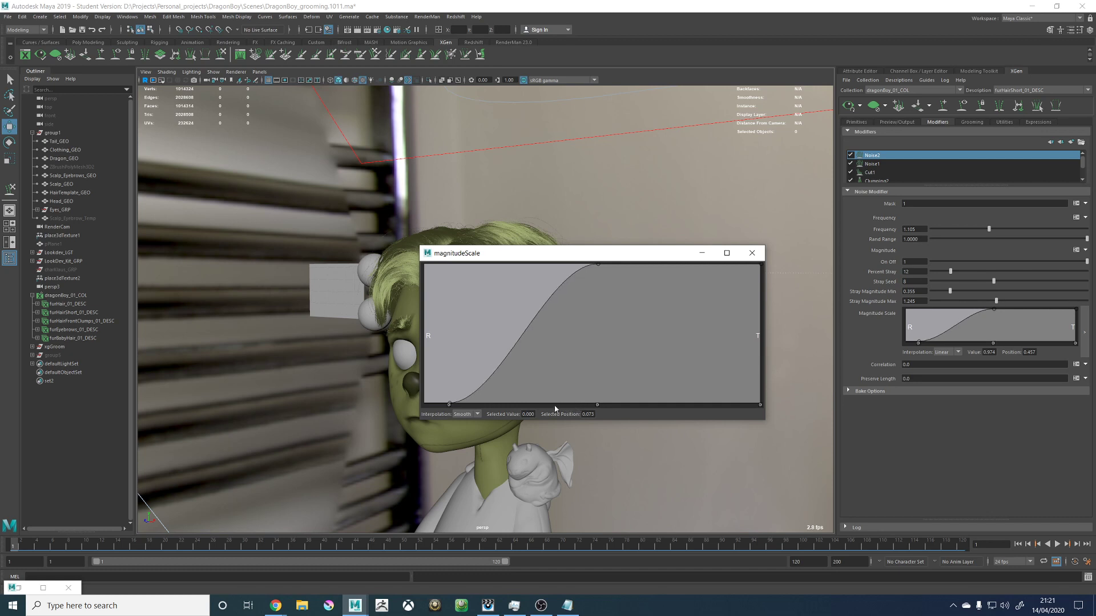
Step: Try Spline interpolation on the ramp's root point and return it to Smooth
{"action": "left_click", "coordinate": [464, 414]}
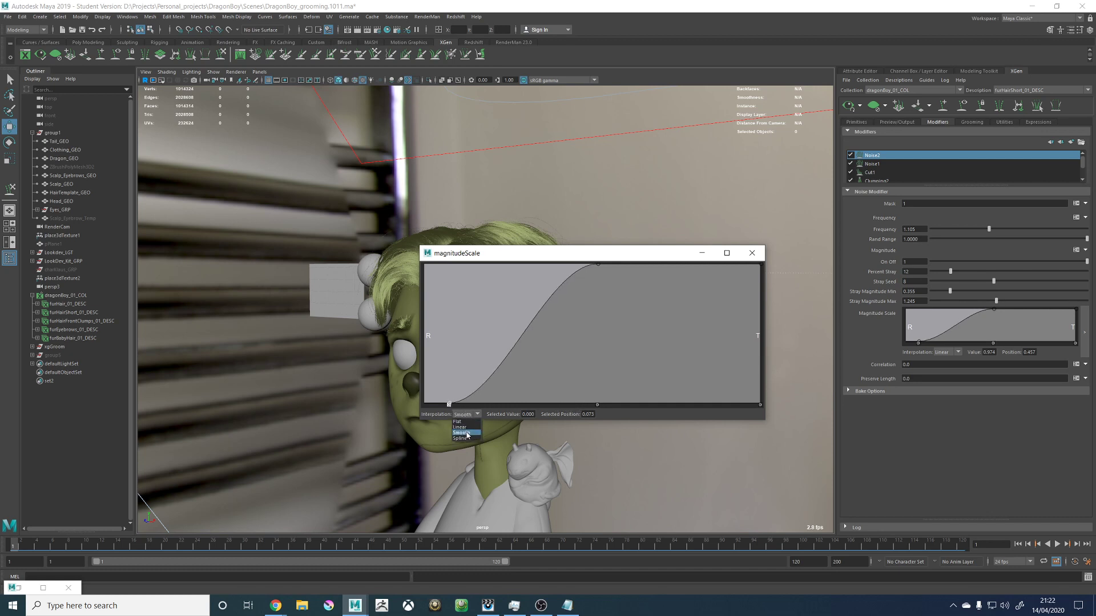
{"action": "left_click", "coordinate": [463, 436]}
{"action": "left_click", "coordinate": [465, 414]}
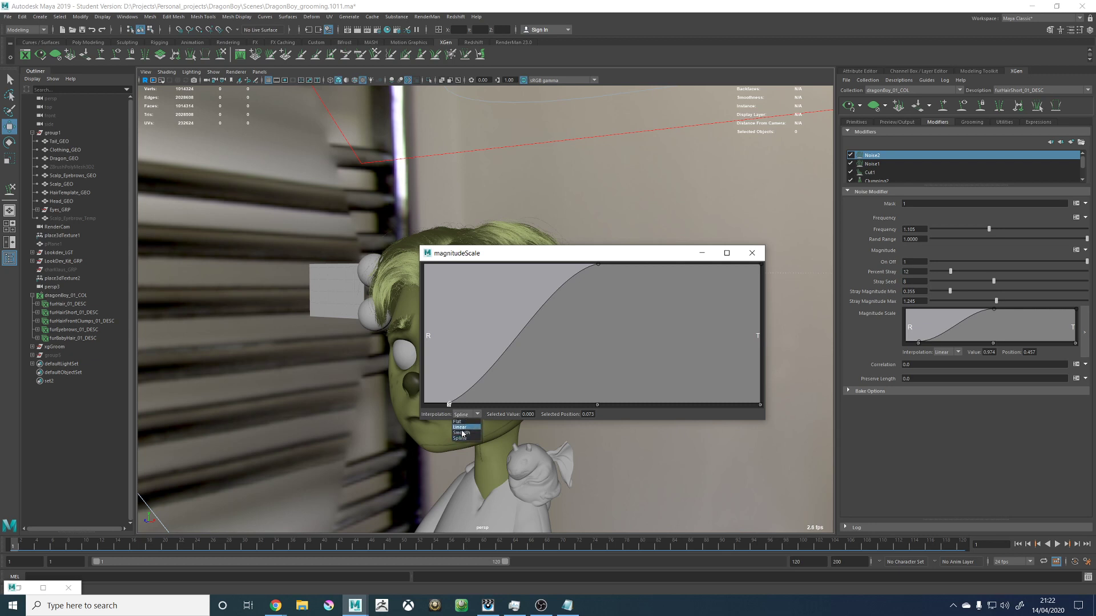
{"action": "left_click", "coordinate": [462, 430]}
{"action": "left_click", "coordinate": [472, 416]}
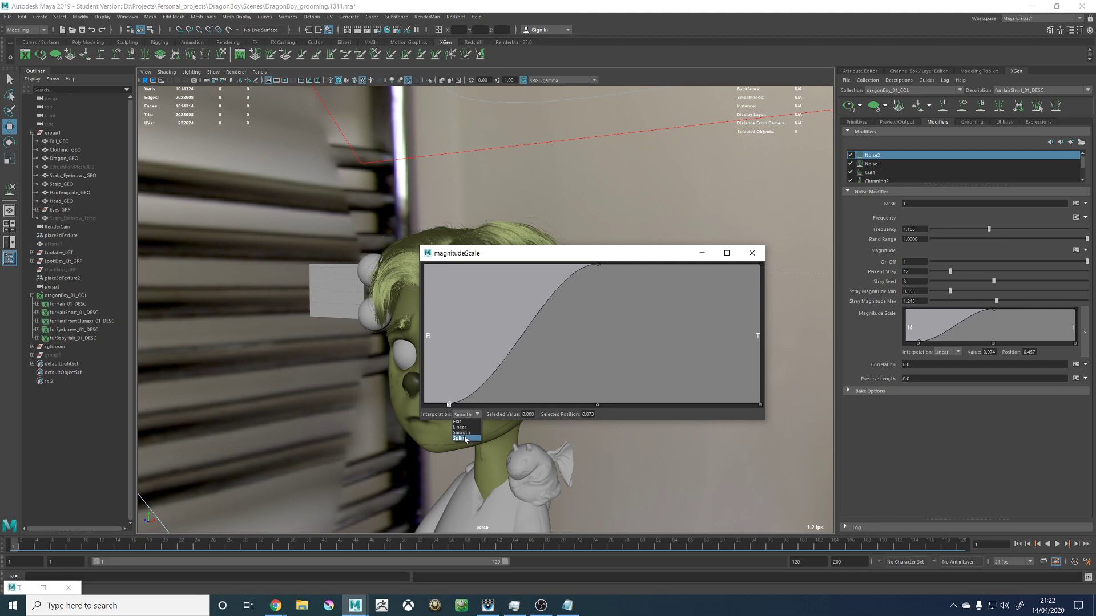
{"action": "left_click", "coordinate": [464, 433]}
Step: Close the enlarged ramp, refresh the XGen preview, and inspect the short hair at the nape from behind
{"action": "left_click", "coordinate": [752, 253]}
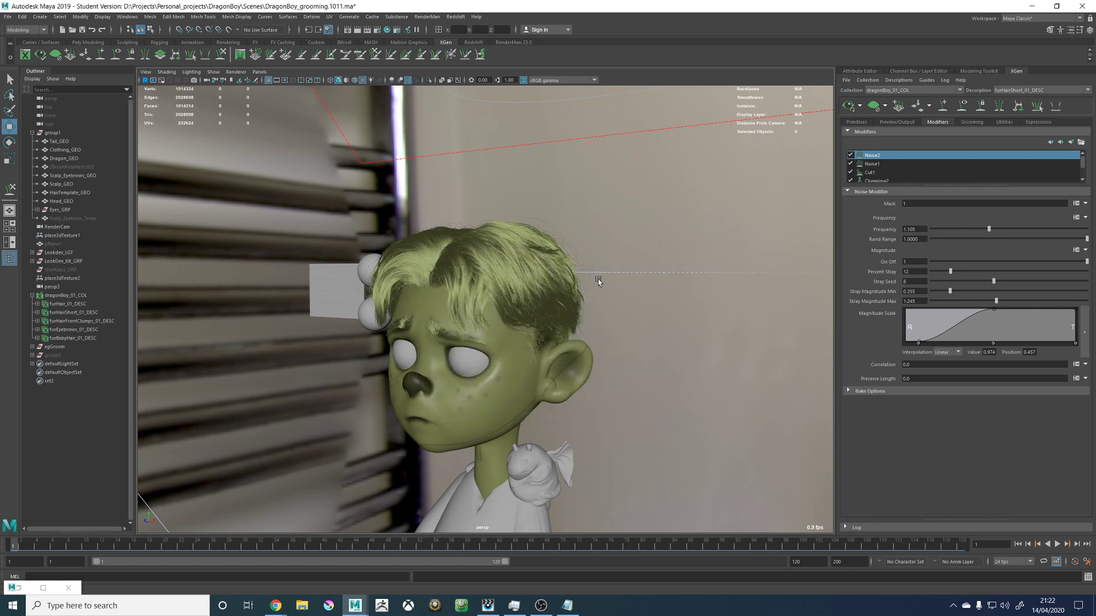
{"action": "left_click_drag", "start_coordinate": [598, 280], "coordinate": [445, 286], "text": "alt"}
{"action": "right_click_drag", "start_coordinate": [548, 337], "coordinate": [674, 337], "text": "alt"}
{"action": "middle_click_drag", "start_coordinate": [626, 337], "coordinate": [565, 274], "text": "alt"}
{"action": "right_click_drag", "start_coordinate": [566, 274], "coordinate": [634, 274], "text": "alt"}
{"action": "left_click_drag", "start_coordinate": [634, 274], "coordinate": [596, 254], "text": "alt"}
{"action": "left_click", "coordinate": [848, 107]}
{"action": "left_click_drag", "start_coordinate": [684, 226], "coordinate": [656, 240], "text": "alt"}
{"action": "right_click_drag", "start_coordinate": [657, 239], "coordinate": [579, 252], "text": "alt"}
{"action": "middle_click_drag", "start_coordinate": [579, 252], "coordinate": [595, 211], "text": "alt"}
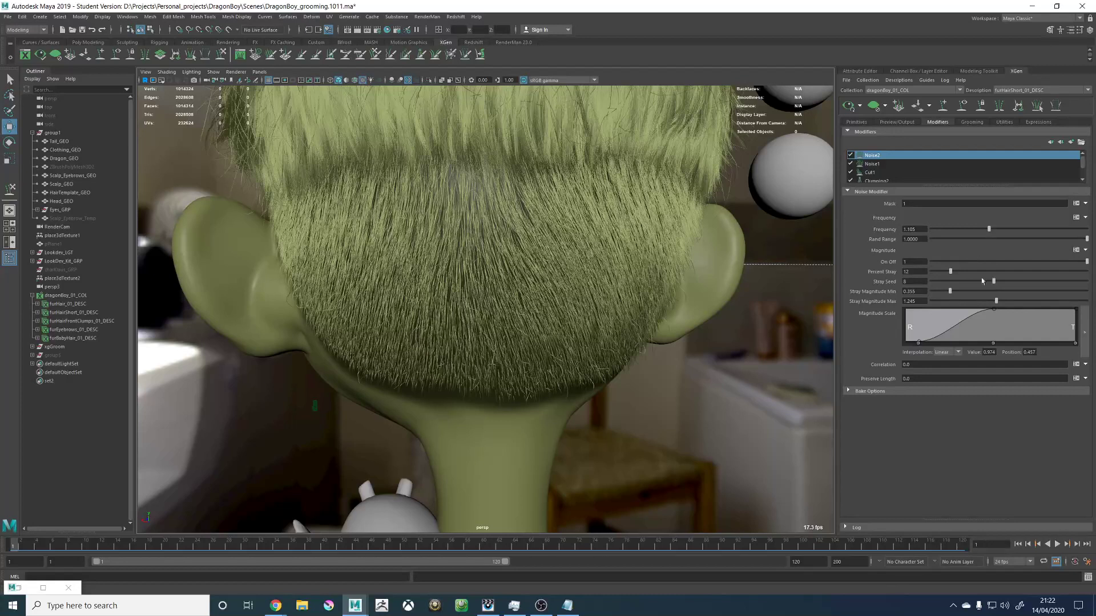
Step: In Noise2's magnitude expression, parenthesize the stray magnitude rand term, multiply it by $cLength, and accept the expression
{"action": "left_click", "coordinate": [1076, 250]}
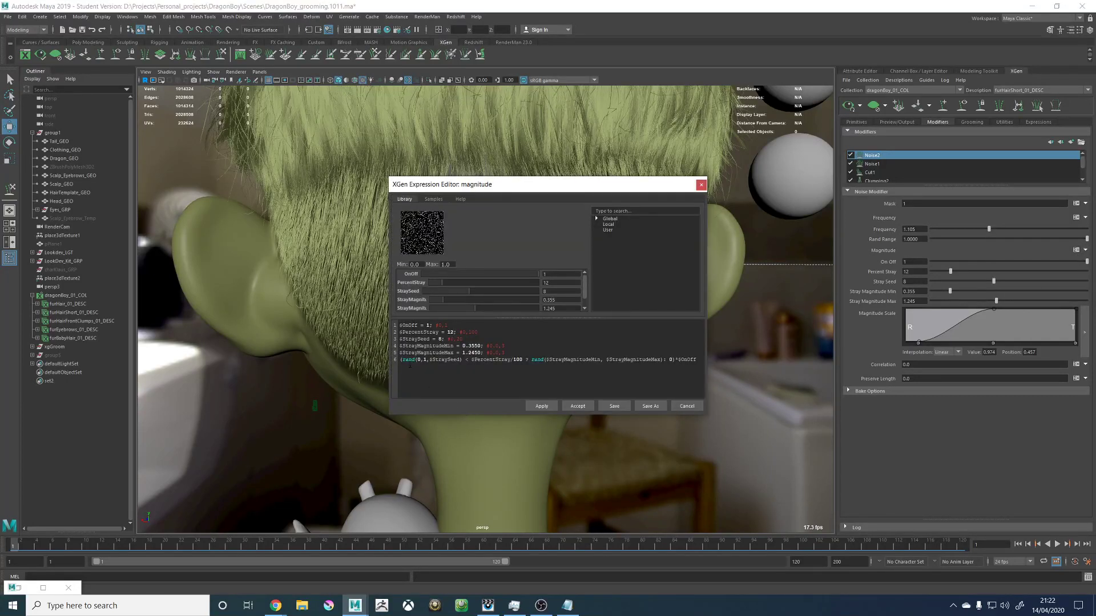
{"action": "left_click", "coordinate": [697, 360]}
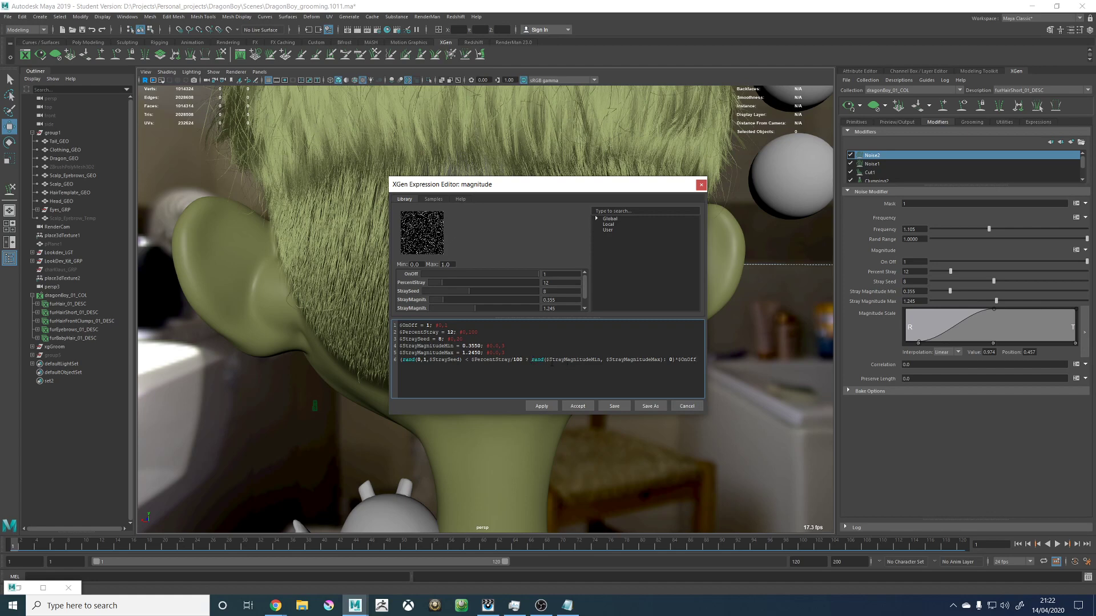
{"action": "type", "text": "("}
{"action": "left_click", "coordinate": [552, 362]}
{"action": "key", "text": "Left"}
{"action": "key", "text": "Right"}
{"action": "type", "text": ")*"}
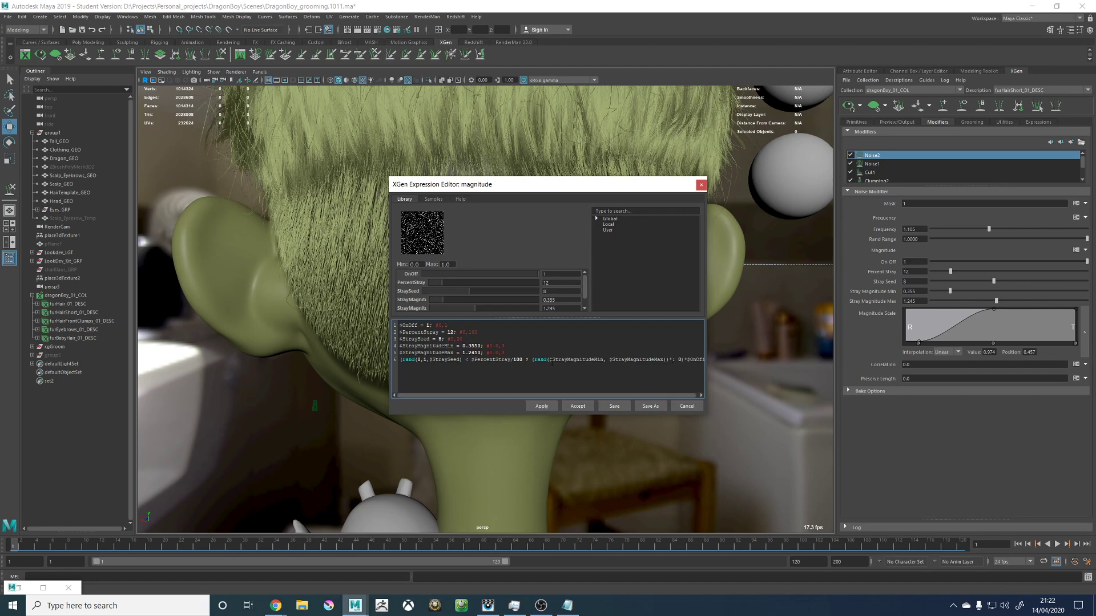
{"action": "type", "text": "$c"}
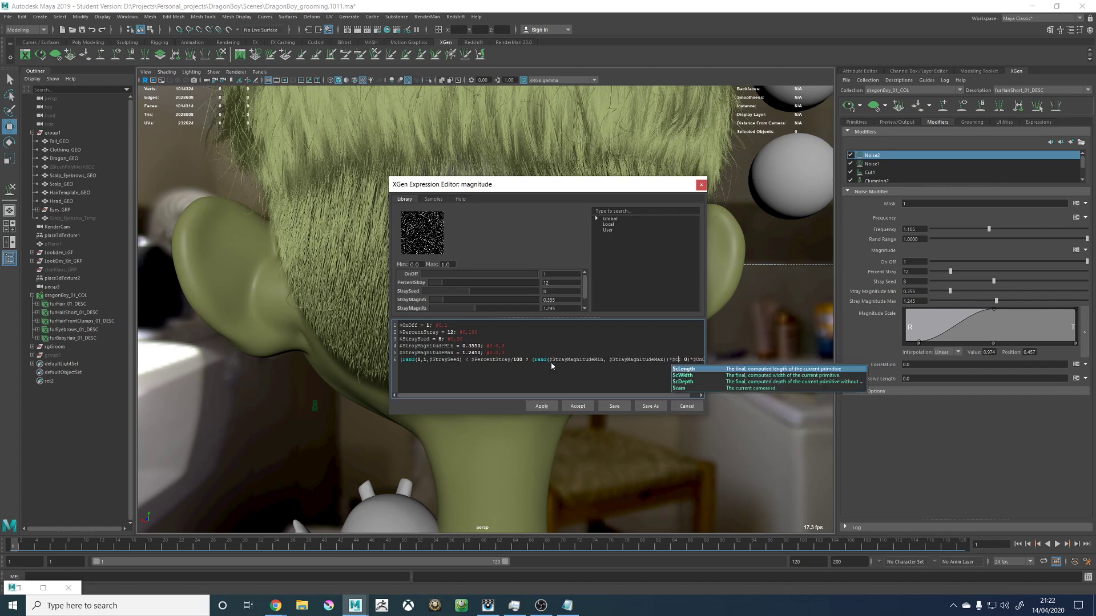
{"action": "key", "text": "Return"}
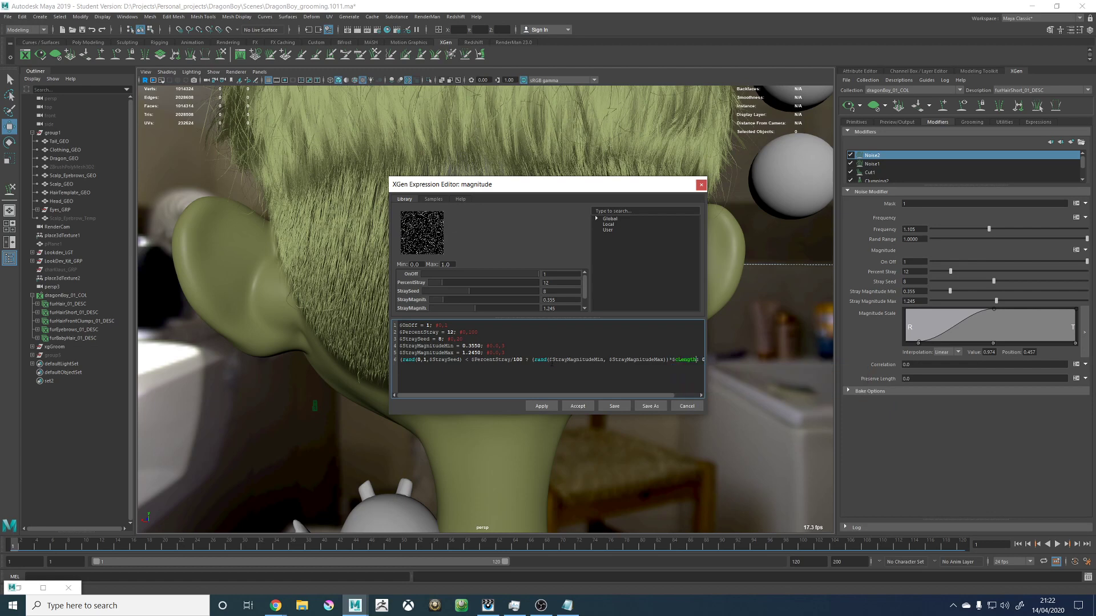
{"action": "left_click", "coordinate": [541, 407]}
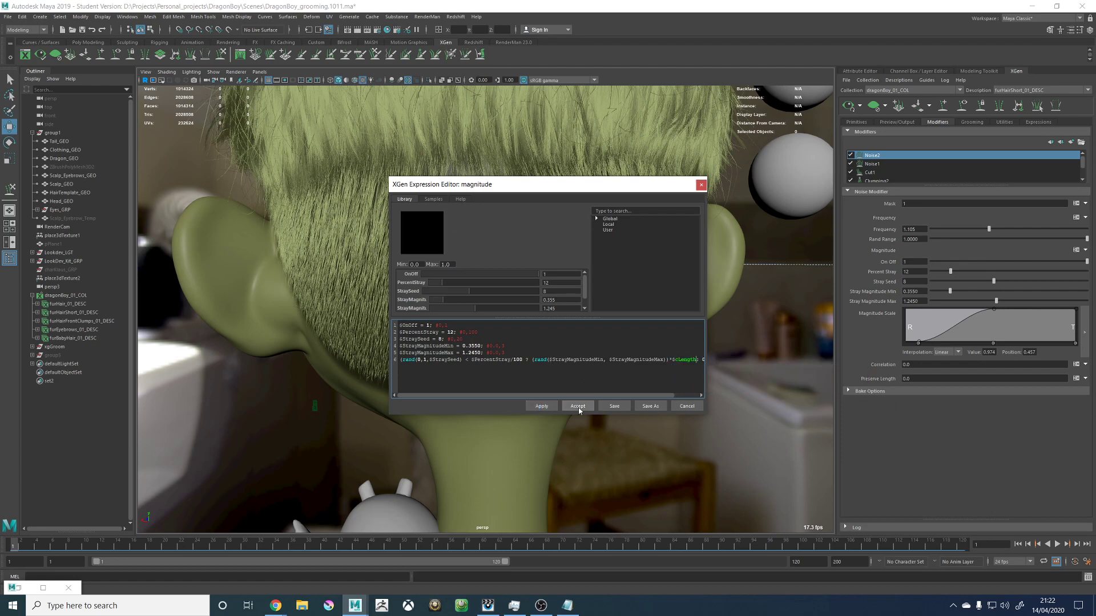
{"action": "left_click", "coordinate": [578, 406]}
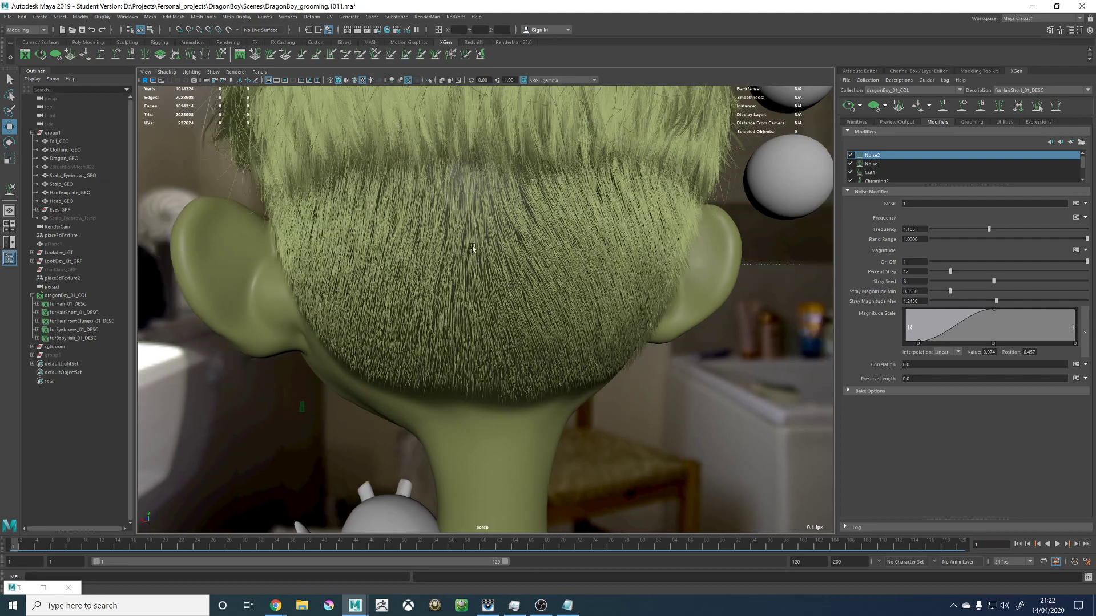
Step: Try Stray Magnitude Max at 2.62 and Stray Magnitude Min at 0.805, checking the strays around the nape
{"action": "left_click_drag", "start_coordinate": [473, 248], "coordinate": [528, 264], "text": "alt"}
{"action": "right_click_drag", "start_coordinate": [528, 264], "coordinate": [565, 265], "text": "alt"}
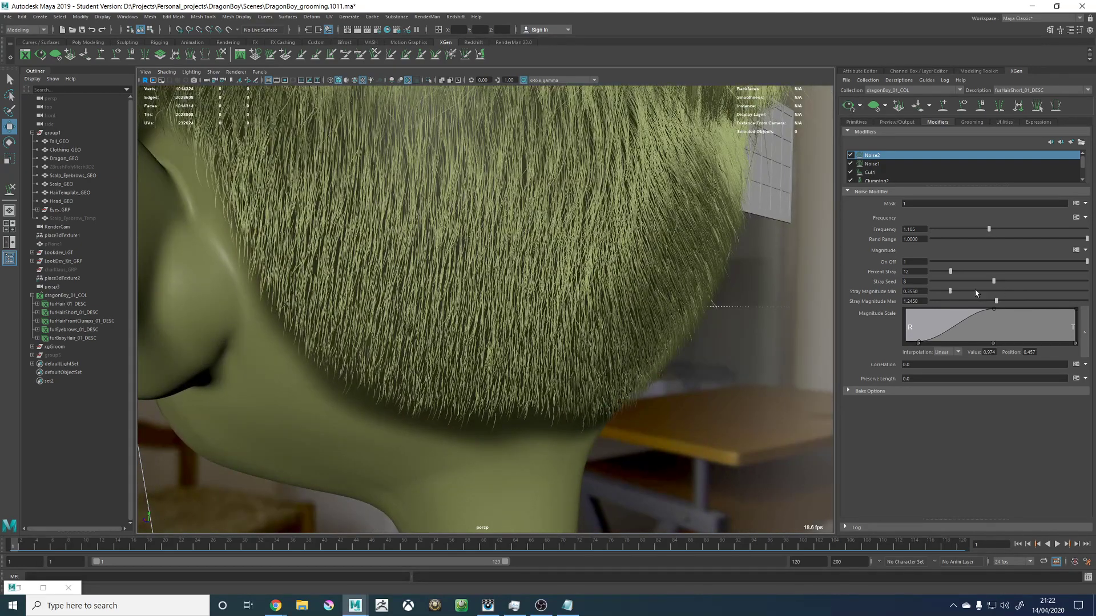
{"action": "left_click_drag", "start_coordinate": [1009, 301], "coordinate": [1067, 301]}
{"action": "left_click_drag", "start_coordinate": [951, 291], "coordinate": [973, 291]}
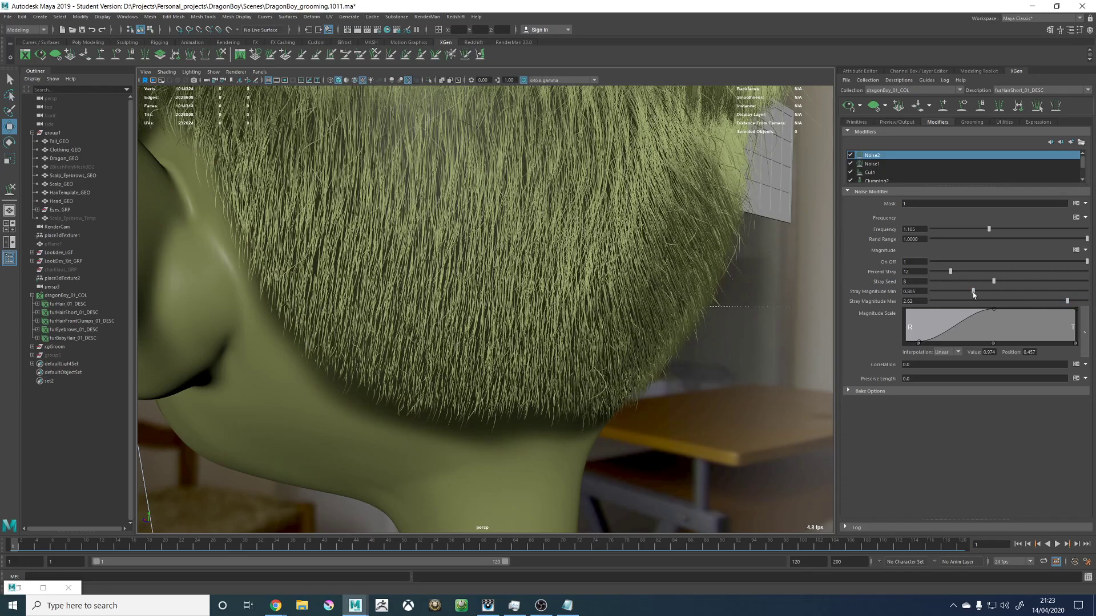
{"action": "left_click_drag", "start_coordinate": [721, 288], "coordinate": [558, 342], "text": "alt"}
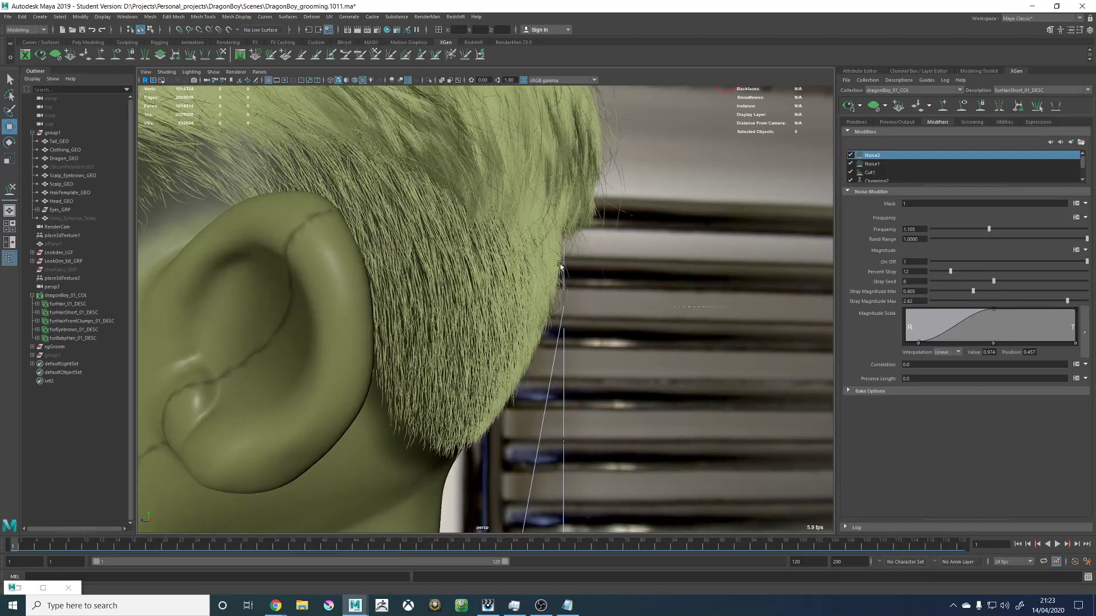
Step: Set Noise2's Stray Magnitude Min to 0.53 and Stray Magnitude Max to 1.745
{"action": "mouse_move", "coordinate": [954, 292]}
{"action": "left_mouse_down"}
{"action": "mouse_move", "coordinate": [940, 292]}
{"action": "mouse_move", "coordinate": [999, 297]}
{"action": "mouse_move", "coordinate": [964, 298]}
{"action": "left_mouse_up"}
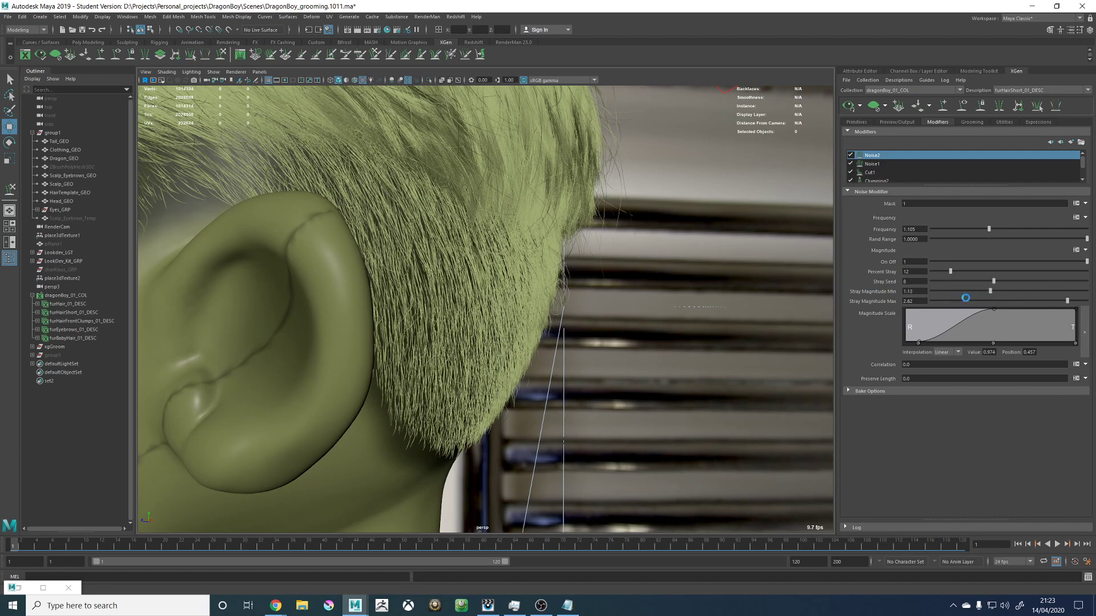
{"action": "left_click_drag", "start_coordinate": [1067, 301], "coordinate": [1022, 302]}
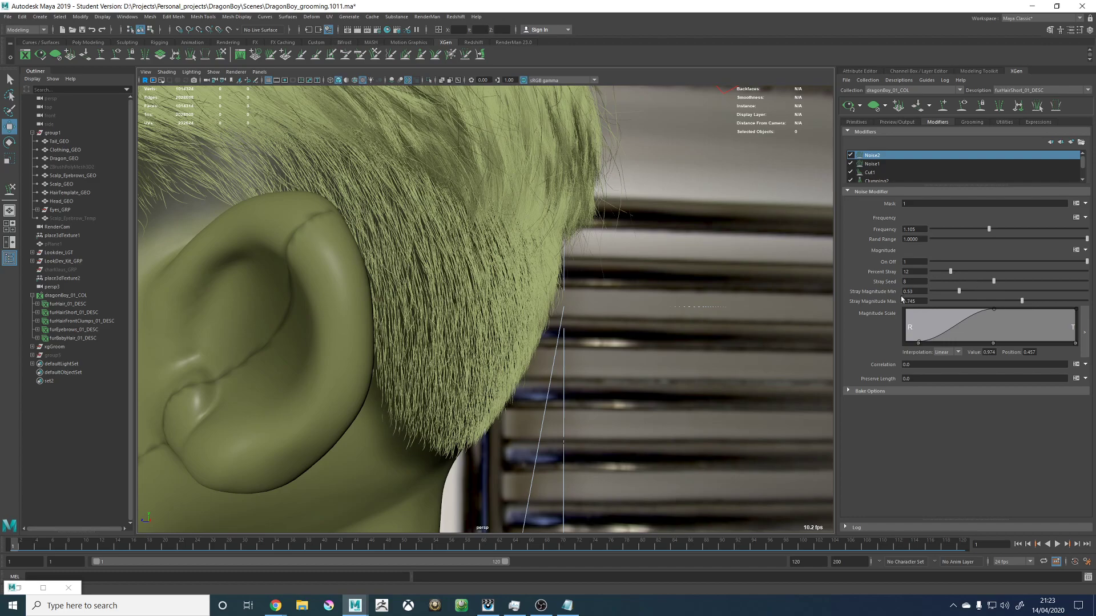
{"action": "left_click_drag", "start_coordinate": [571, 292], "coordinate": [771, 291], "text": "alt"}
Step: Set Noise2's Rand Range to 0.525 and Frequency to 1.73, and inspect the short hair behind the ear and at the nape
{"action": "left_click", "coordinate": [1013, 238]}
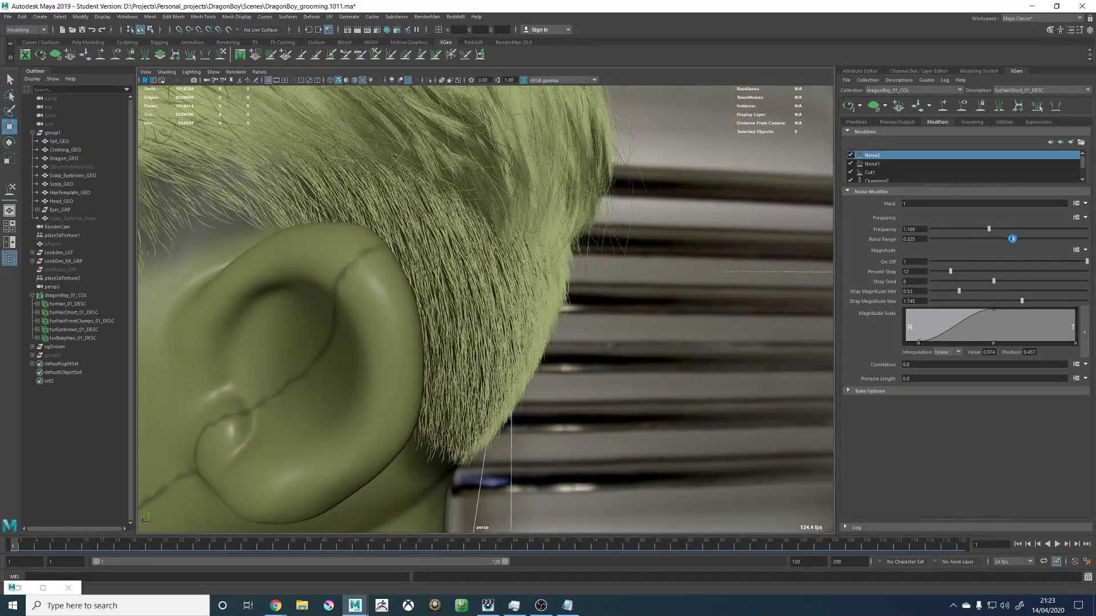
{"action": "left_click_drag", "start_coordinate": [989, 229], "coordinate": [1021, 229]}
{"action": "left_click_drag", "start_coordinate": [566, 292], "coordinate": [669, 303], "text": "alt"}
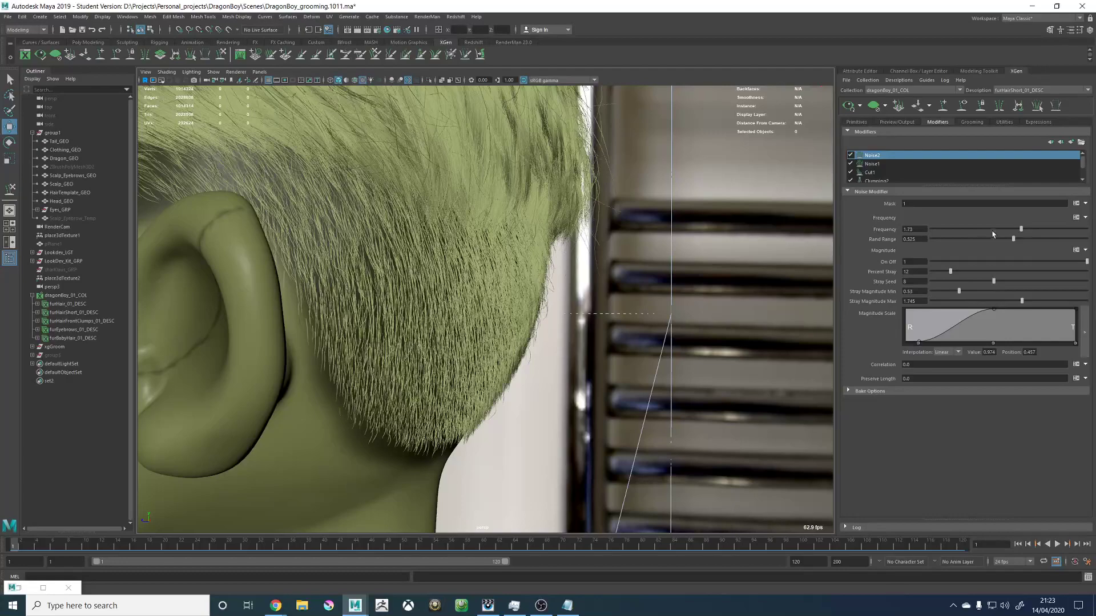
{"action": "middle_click_drag", "start_coordinate": [395, 331], "coordinate": [422, 325], "text": "alt"}
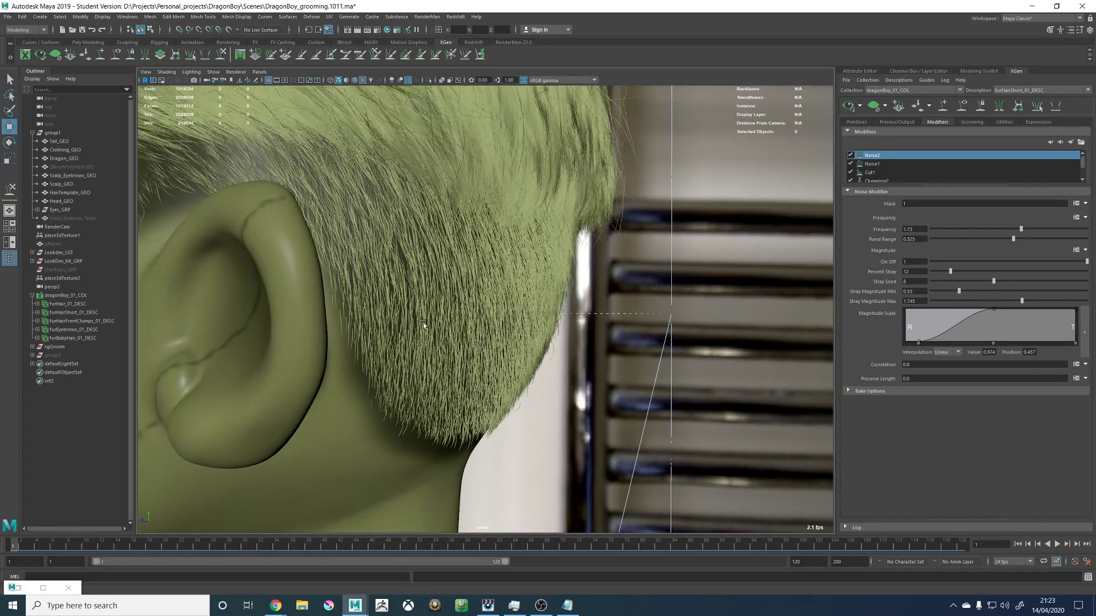
{"action": "left_click_drag", "start_coordinate": [452, 296], "coordinate": [372, 289], "text": "alt"}
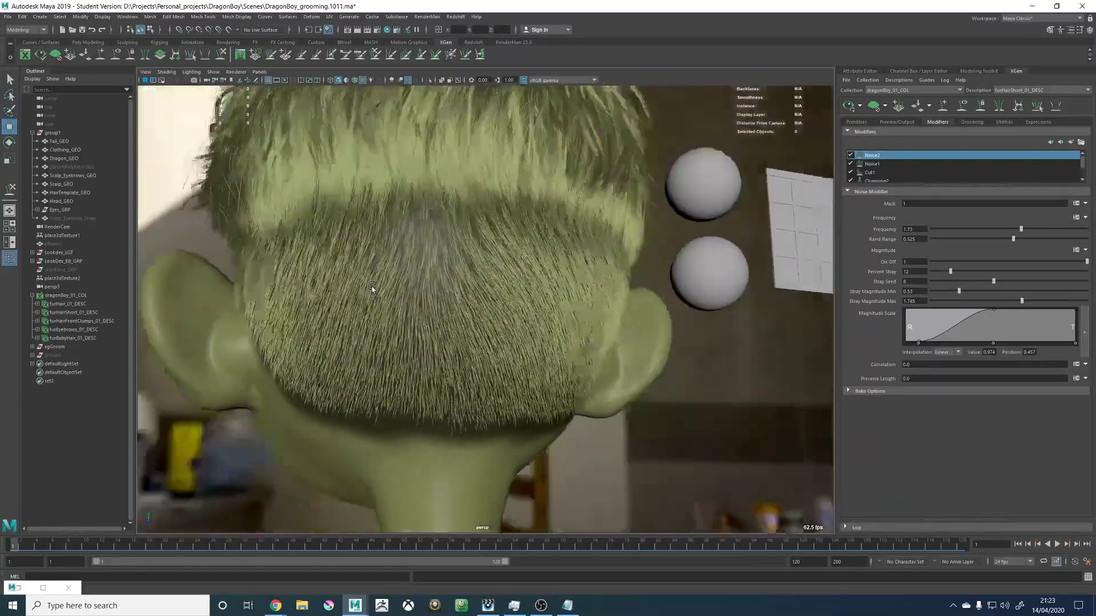
{"action": "scroll", "coordinate": [371, 289], "scroll_direction": "up", "scroll_amount": 10}
Step: Select the Noise1 modifier and review its settings against the short hair at the nape
{"action": "left_click", "coordinate": [872, 164]}
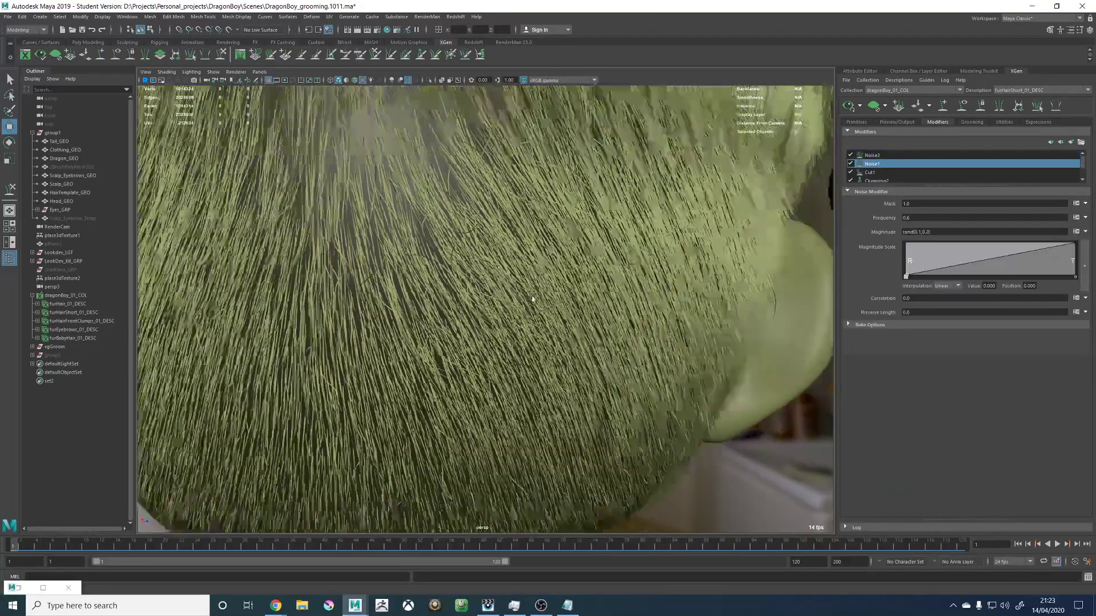
{"action": "scroll", "coordinate": [533, 298], "scroll_direction": "down", "scroll_amount": 10}
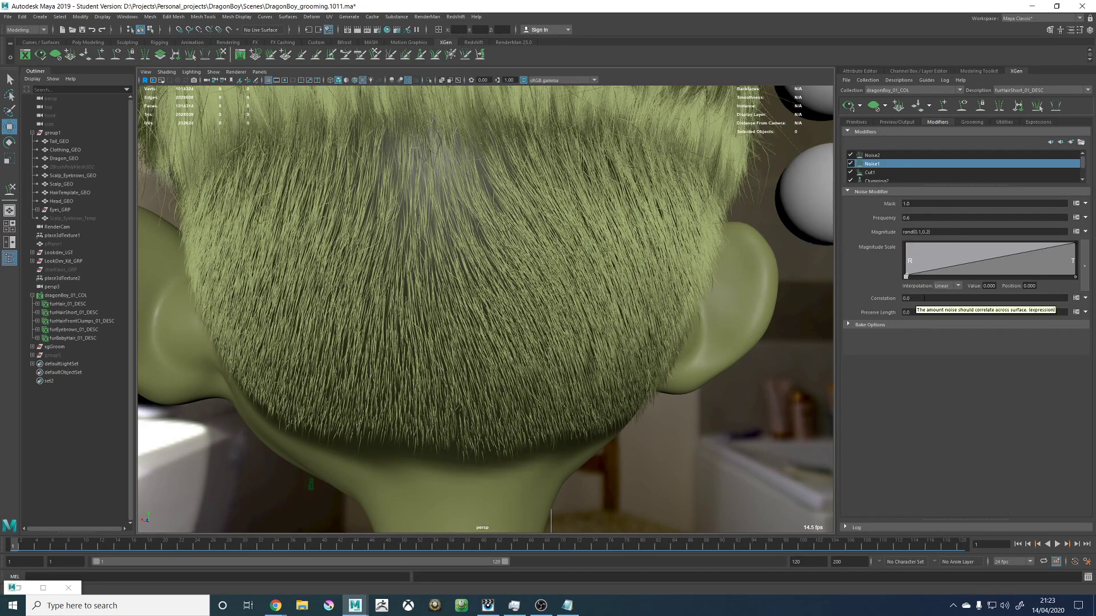
{"action": "double_click", "coordinate": [916, 299]}
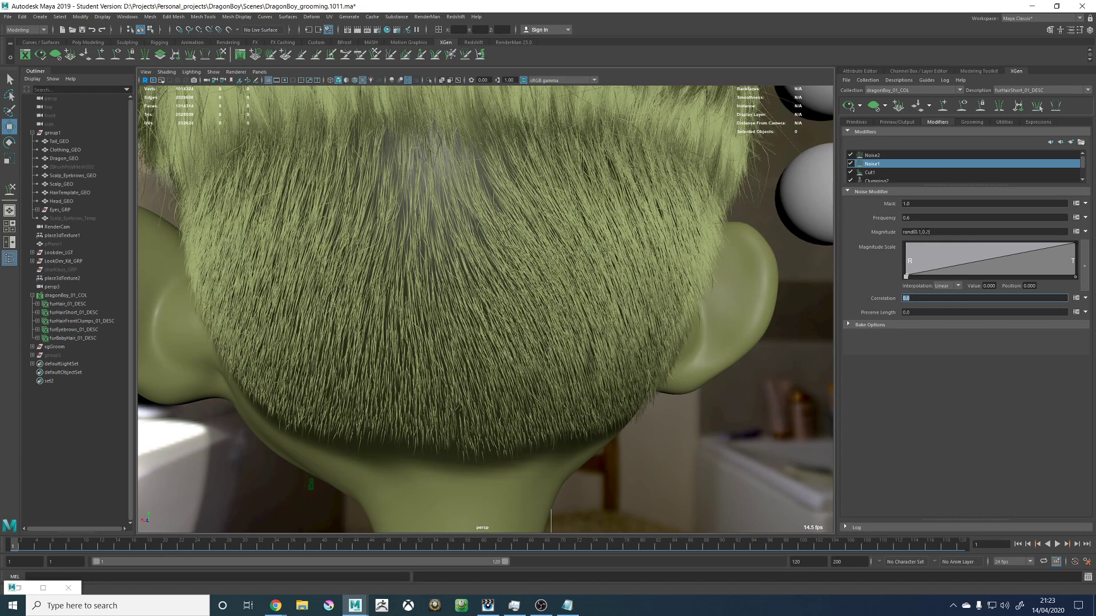
Step: Try Noise1's Magnitude at rand(0.1,0.4) and inspect the short hair from behind and the side
{"action": "left_click", "coordinate": [947, 231]}
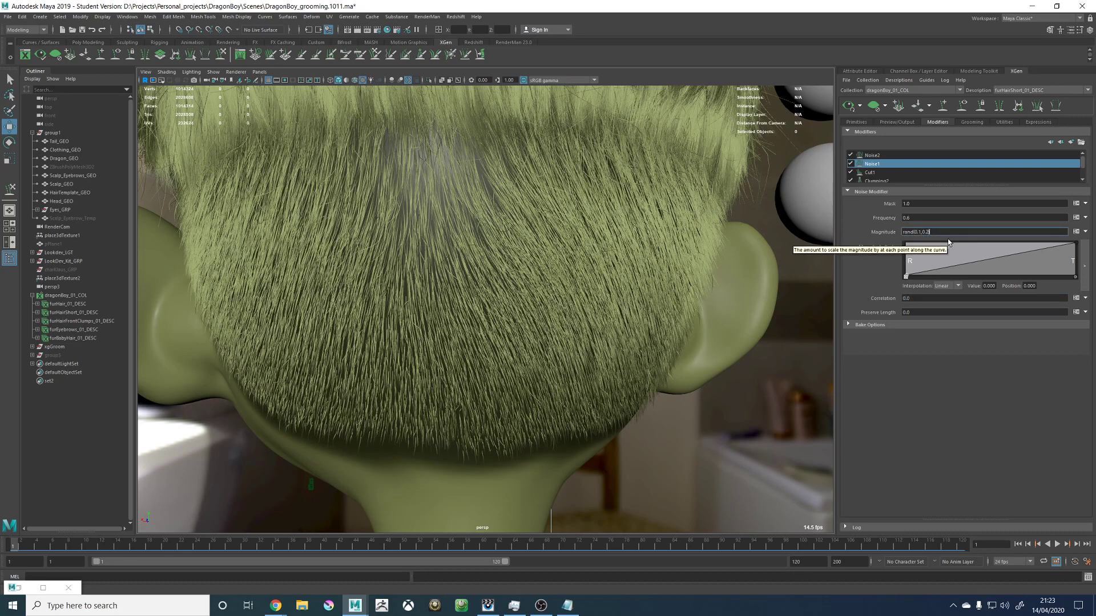
{"action": "key", "text": "BackSpace"}
{"action": "key", "text": "BackSpace"}
{"action": "type", "text": "4)"}
{"action": "key", "text": "Return"}
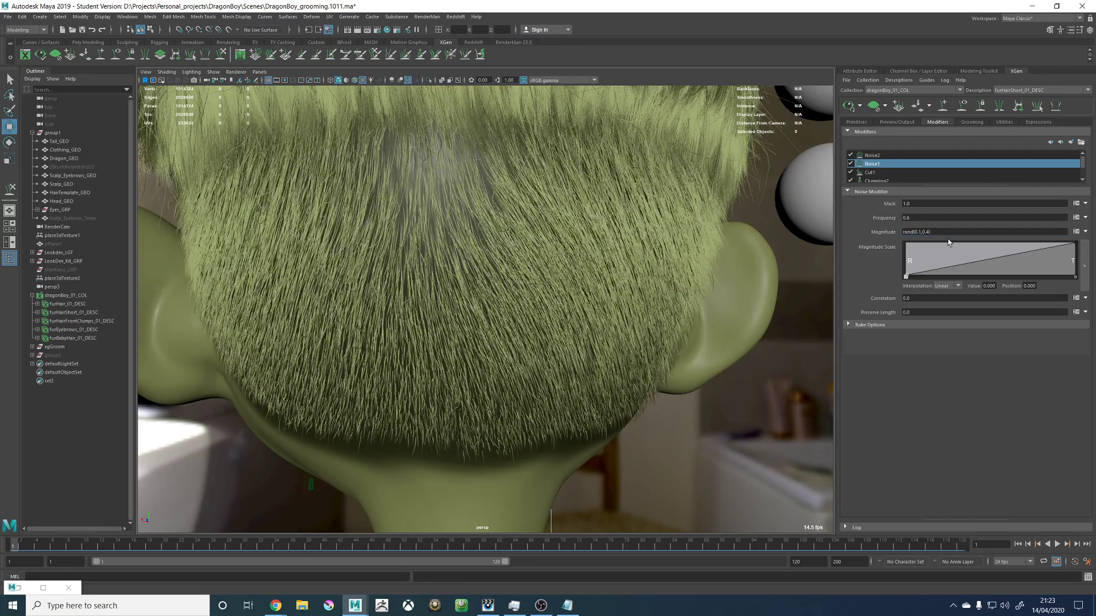
{"action": "right_click_drag", "start_coordinate": [610, 287], "coordinate": [428, 274], "text": "alt"}
{"action": "left_click_drag", "start_coordinate": [429, 274], "coordinate": [530, 277], "text": "alt"}
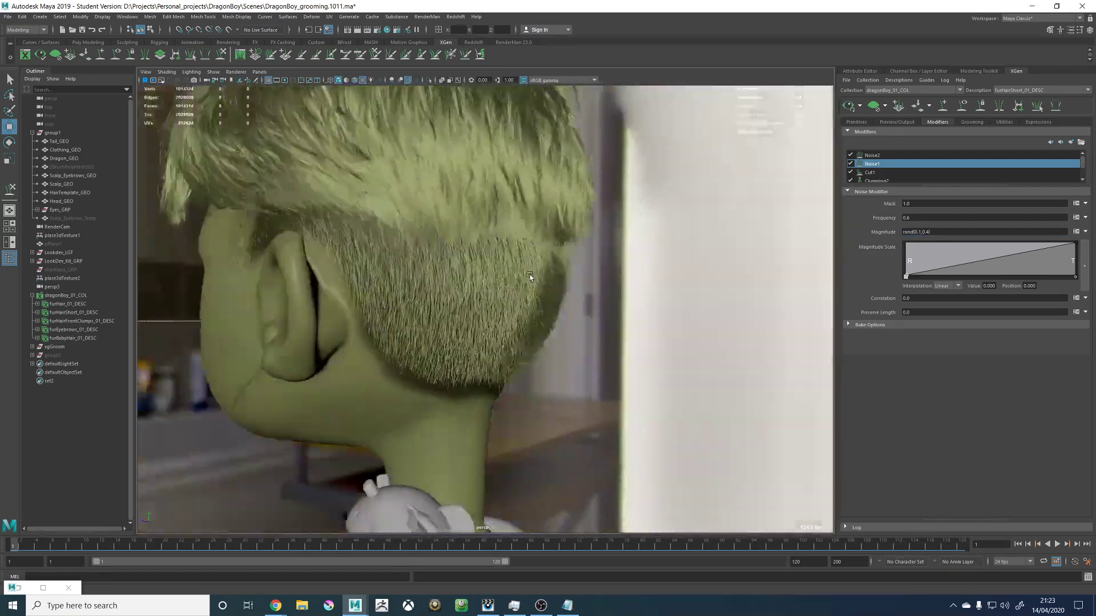
{"action": "right_click_drag", "start_coordinate": [531, 276], "coordinate": [668, 325], "text": "alt"}
{"action": "left_click_drag", "start_coordinate": [668, 325], "coordinate": [577, 337], "text": "alt"}
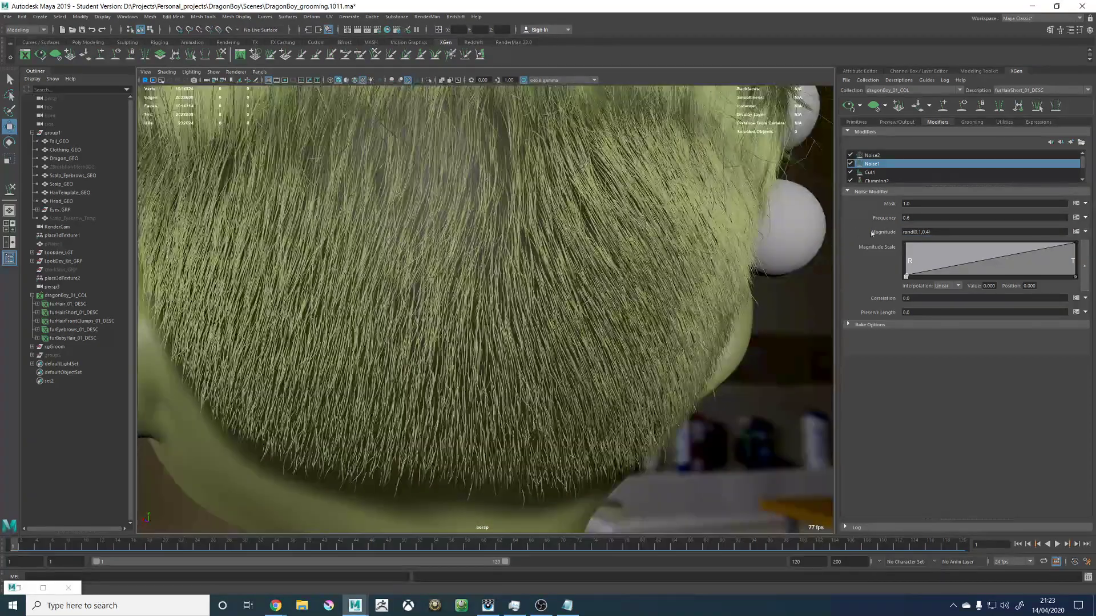
Step: Return Noise1's Magnitude to rand(0.1,0.2)
{"action": "left_click", "coordinate": [954, 232]}
{"action": "key", "text": "BackSpace"}
{"action": "key", "text": "BackSpace"}
{"action": "type", "text": "2)"}
{"action": "key", "text": "Return"}
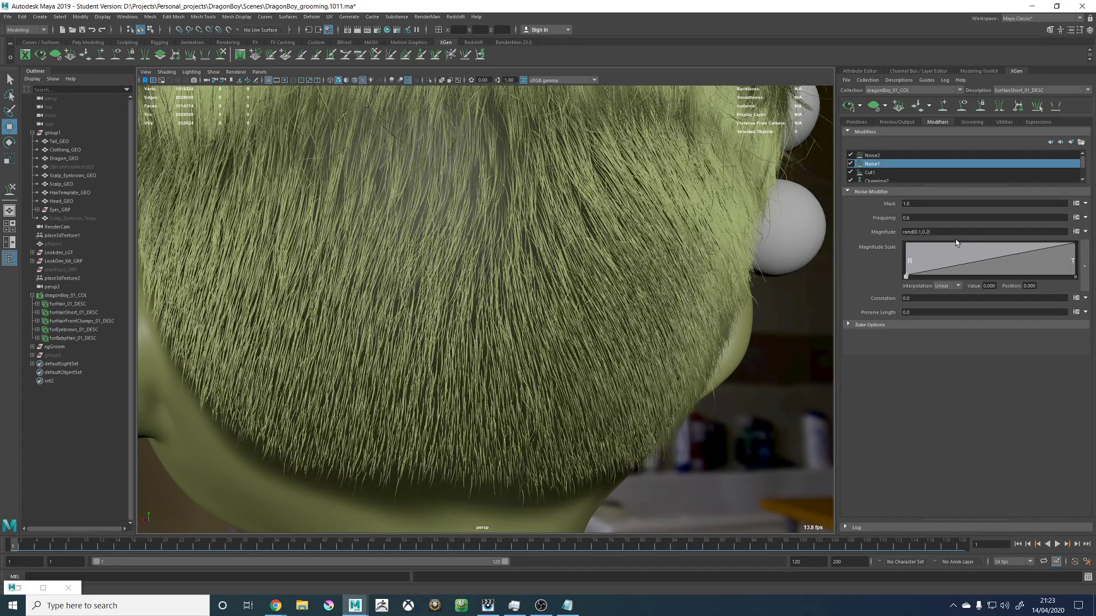
Step: Replace Noise1's Frequency with the expression rand(0.5,1.3)
{"action": "double_click", "coordinate": [908, 217]}
{"action": "type", "text": "rand("}
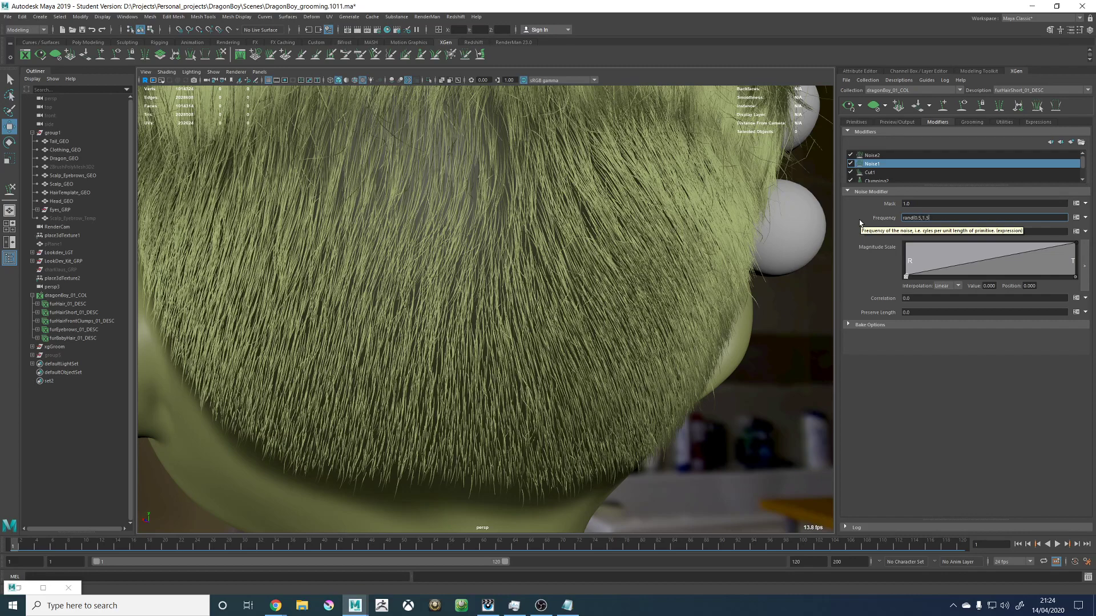
Step: Set the Noise1 modifier's frequency to rand(0.5,1.5) and its magnitude to rand(0.1,0.3) for the short hair
{"action": "key", "text": "Return"}
{"action": "right_click_drag", "start_coordinate": [768, 271], "coordinate": [560, 281], "text": "alt"}
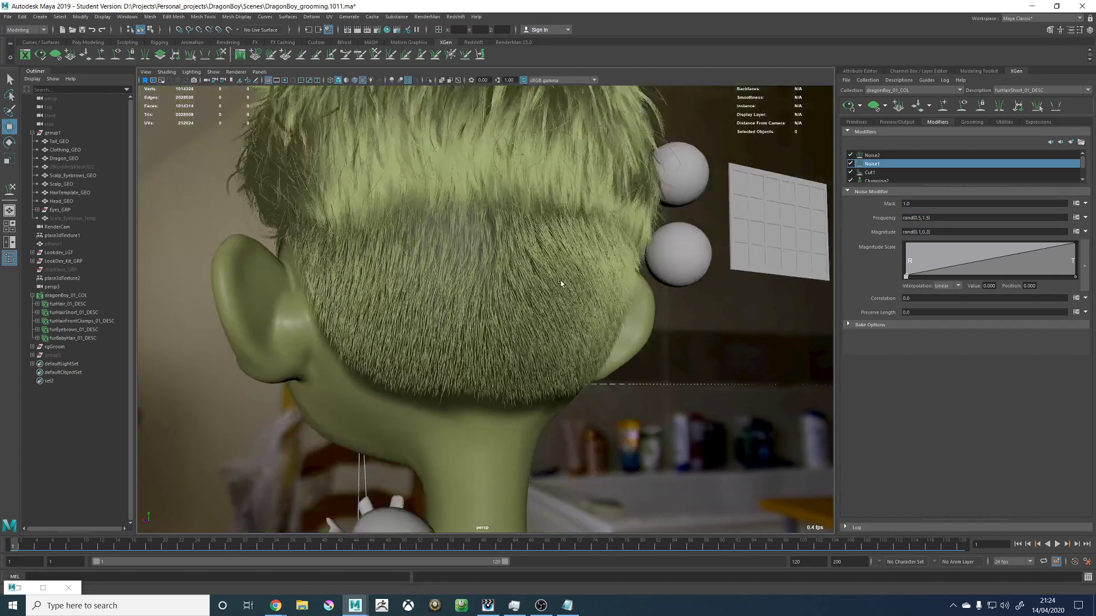
{"action": "left_click_drag", "start_coordinate": [560, 282], "coordinate": [602, 281], "text": "alt"}
{"action": "left_click", "coordinate": [935, 231]}
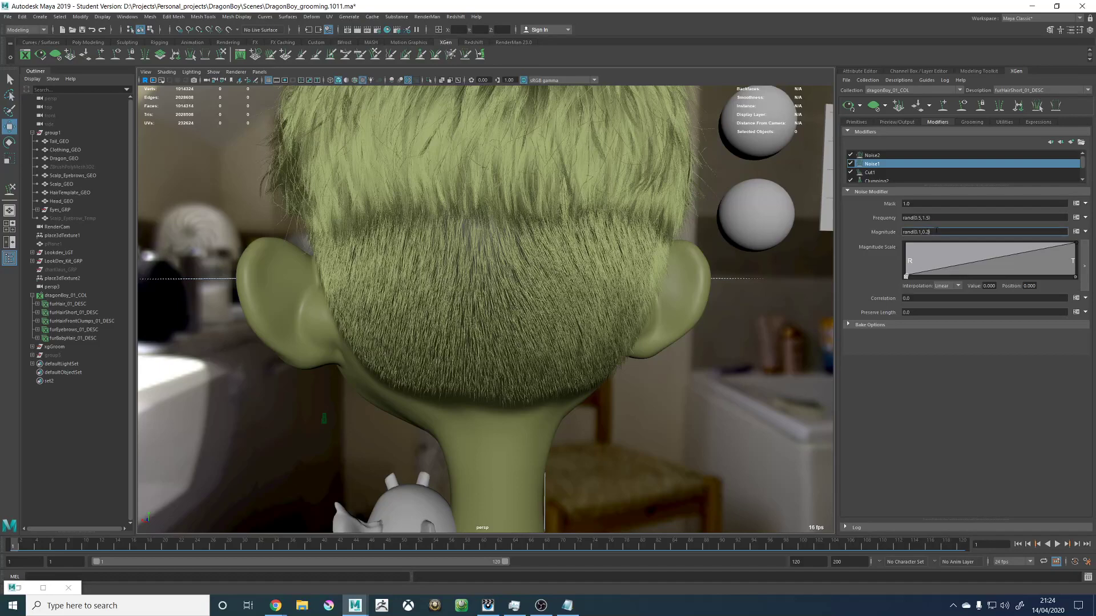
{"action": "key", "text": "Return"}
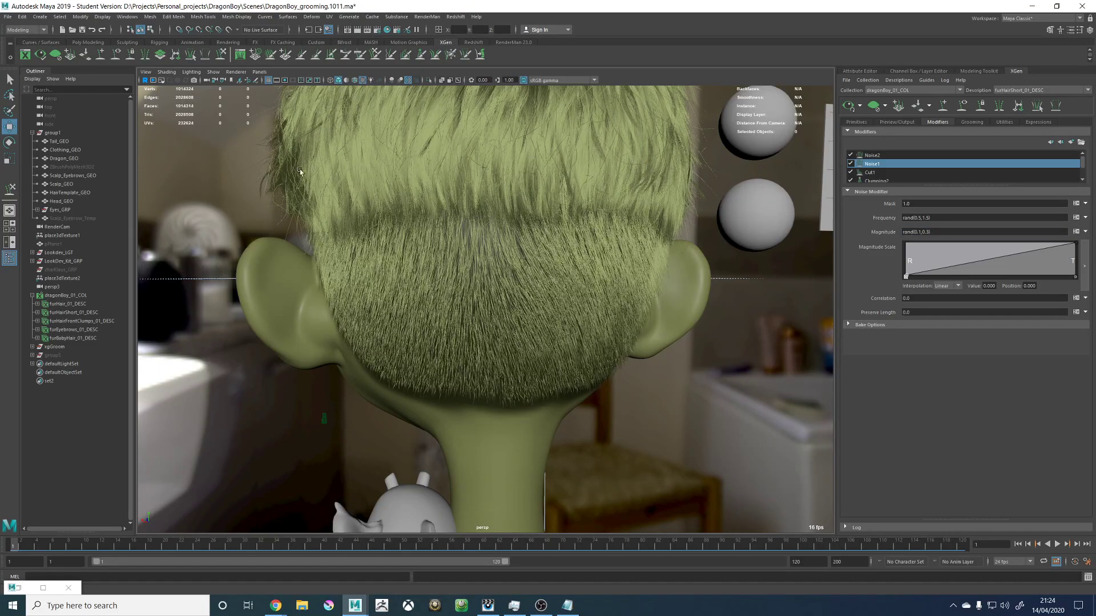
{"action": "left_click_drag", "start_coordinate": [593, 274], "coordinate": [435, 252], "text": "alt"}
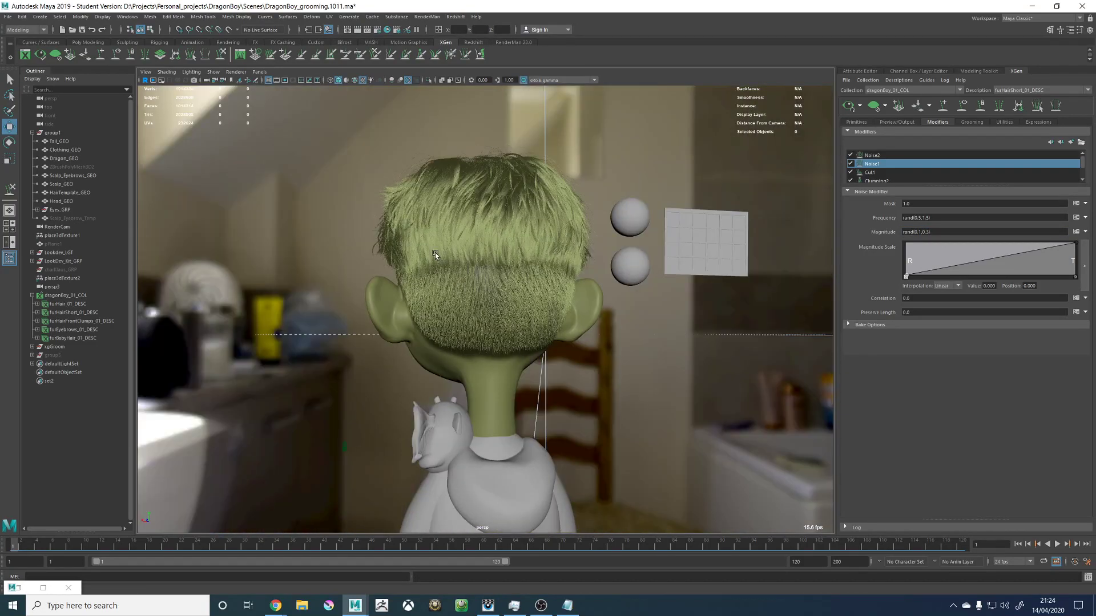
{"action": "right_click_drag", "start_coordinate": [488, 217], "coordinate": [588, 330], "text": "alt"}
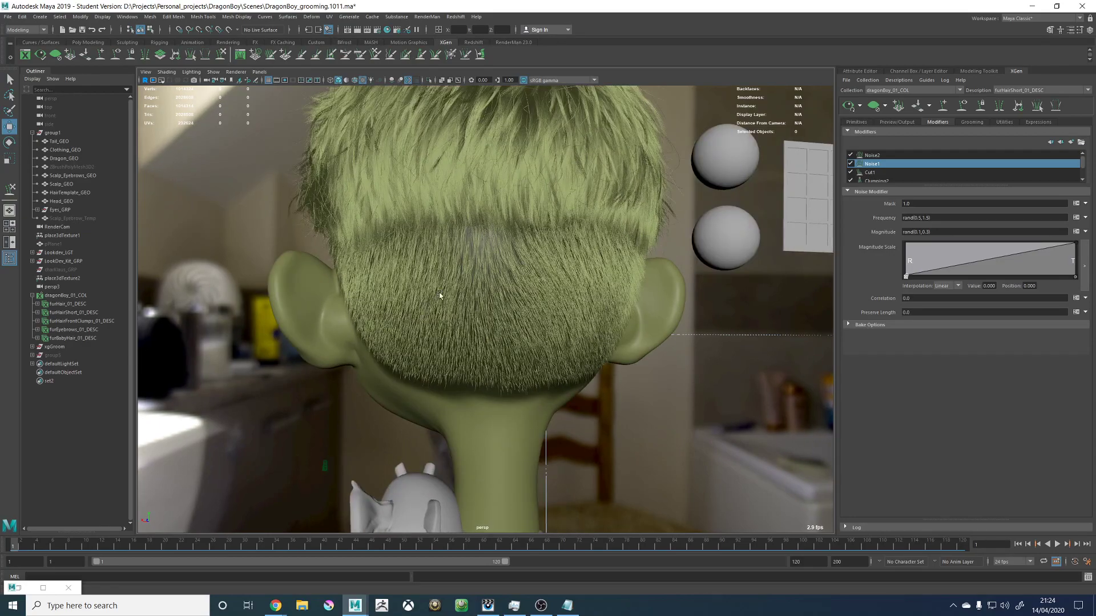
{"action": "right_click_drag", "start_coordinate": [440, 294], "coordinate": [537, 314], "text": "alt"}
Step: Display the guides of the short hair description and select all of them around the head
{"action": "left_click", "coordinate": [963, 105]}
{"action": "middle_click_drag", "start_coordinate": [519, 286], "coordinate": [583, 282], "text": "alt"}
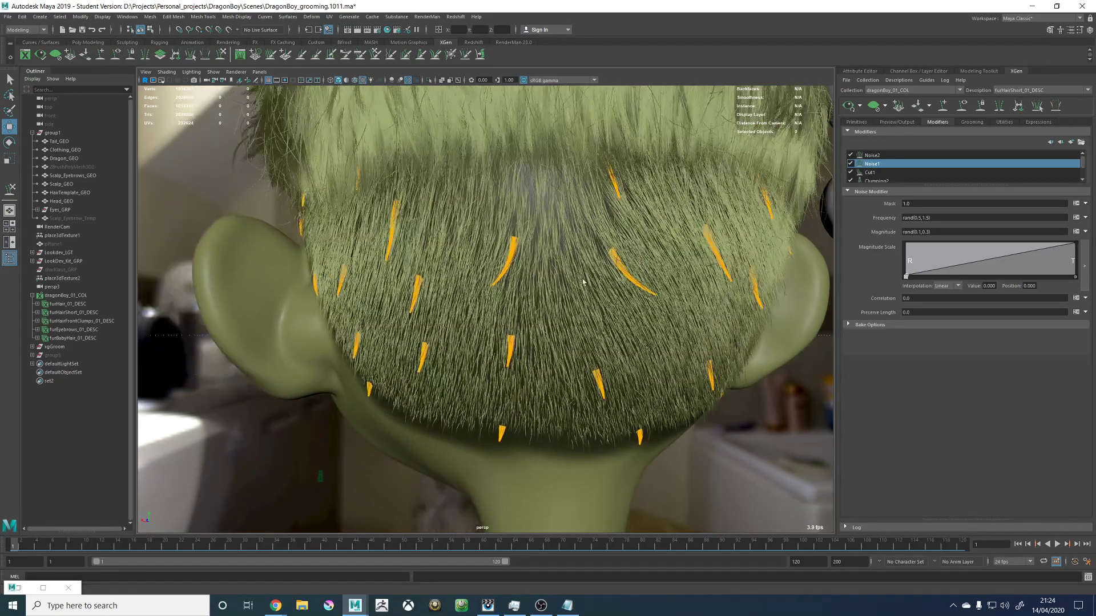
{"action": "mouse_move", "coordinate": [582, 281]}
{"action": "left_mouse_down", "text": "alt"}
{"action": "mouse_move", "coordinate": [563, 279]}
{"action": "mouse_move", "coordinate": [573, 280]}
{"action": "left_mouse_up", "text": "alt"}
{"action": "right_click_drag", "start_coordinate": [573, 281], "coordinate": [439, 279], "text": "alt"}
{"action": "left_click_drag", "start_coordinate": [440, 279], "coordinate": [494, 279], "text": "alt"}
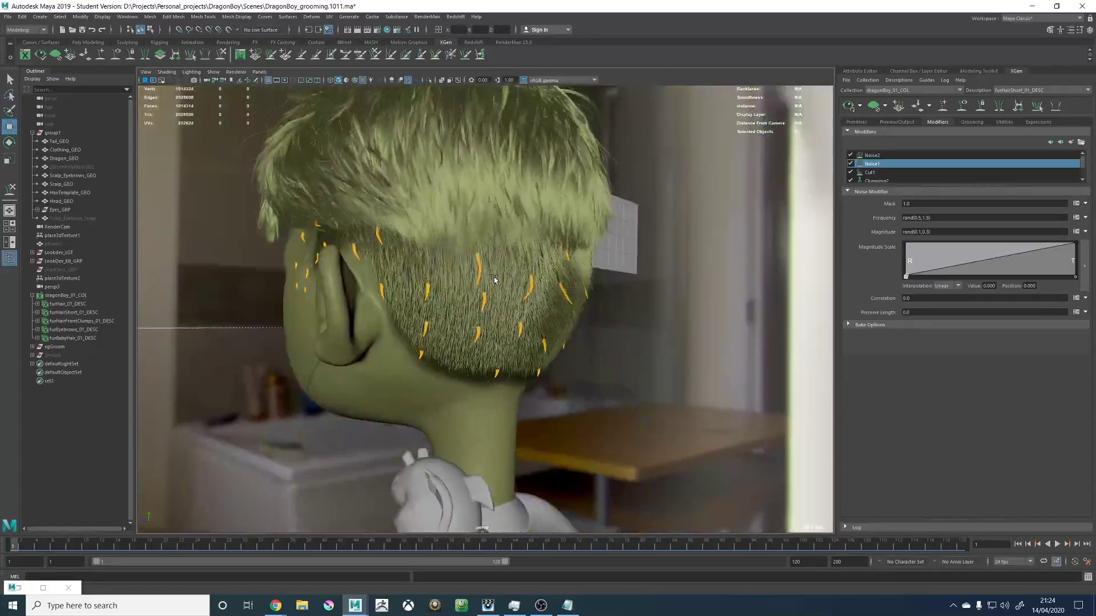
{"action": "left_click_drag", "start_coordinate": [354, 261], "coordinate": [340, 262], "text": "alt"}
{"action": "left_click_drag", "start_coordinate": [182, 201], "coordinate": [772, 443]}
{"action": "left_click_drag", "start_coordinate": [770, 443], "coordinate": [588, 361], "text": "alt"}
Step: Check the selected guides in wireframe and shaded display, ending in textured display
{"action": "key", "text": "4"}
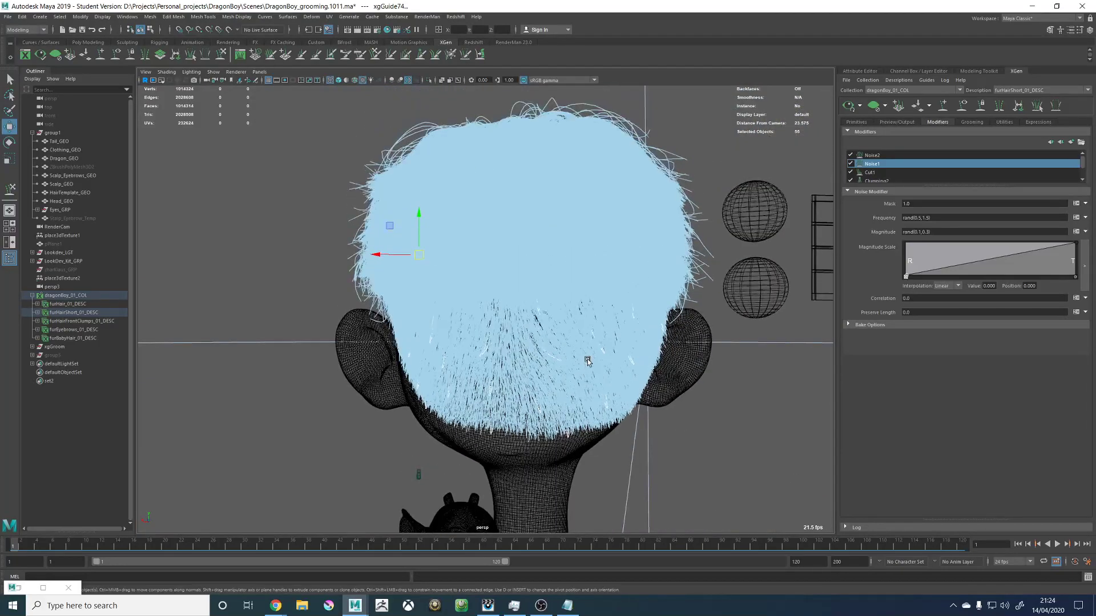
{"action": "key", "text": "5"}
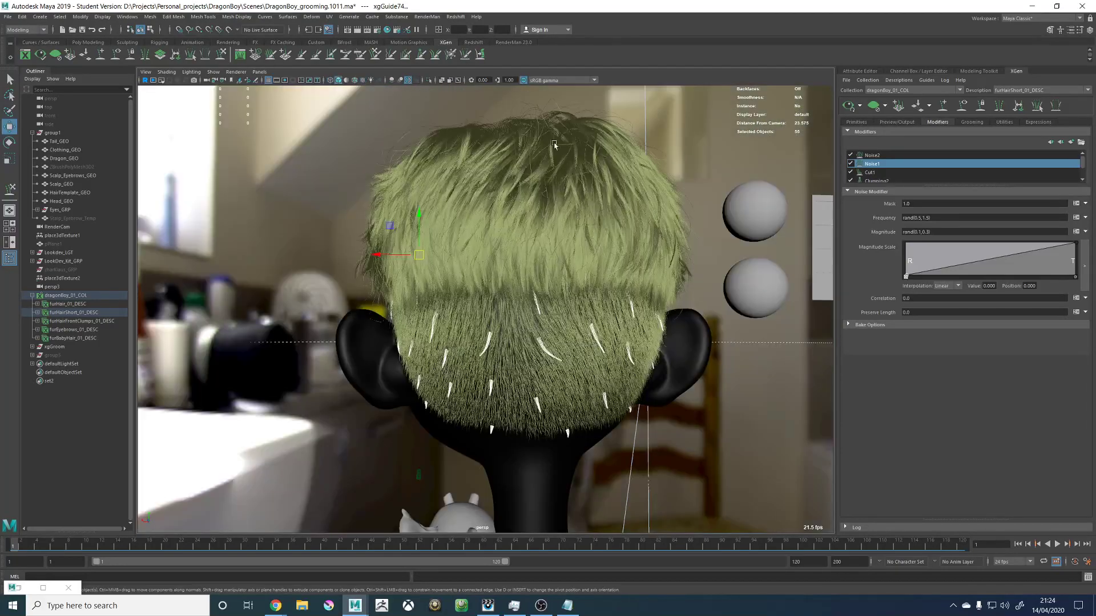
{"action": "left_click", "coordinate": [428, 80]}
{"action": "left_click", "coordinate": [428, 80]}
{"action": "mouse_move", "coordinate": [310, 294]}
{"action": "left_mouse_down", "text": "alt"}
{"action": "mouse_move", "coordinate": [401, 331]}
{"action": "mouse_move", "coordinate": [451, 314]}
{"action": "left_mouse_up", "text": "alt"}
{"action": "key", "text": "6"}
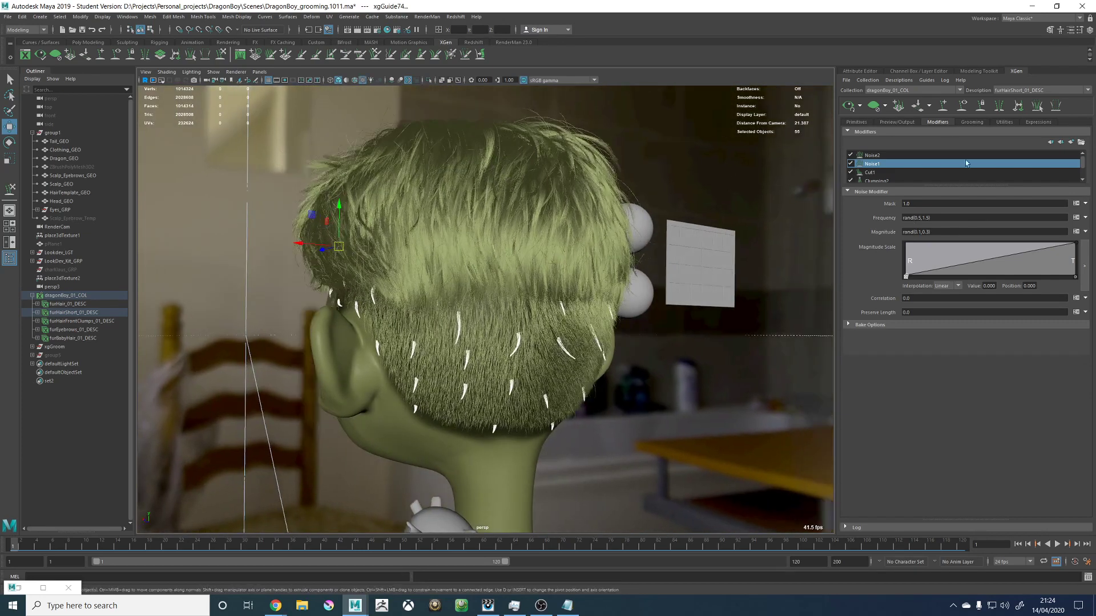
Step: Set the width of all selected hair guides to 0.05 and clear the selection
{"action": "left_click", "coordinate": [926, 71]}
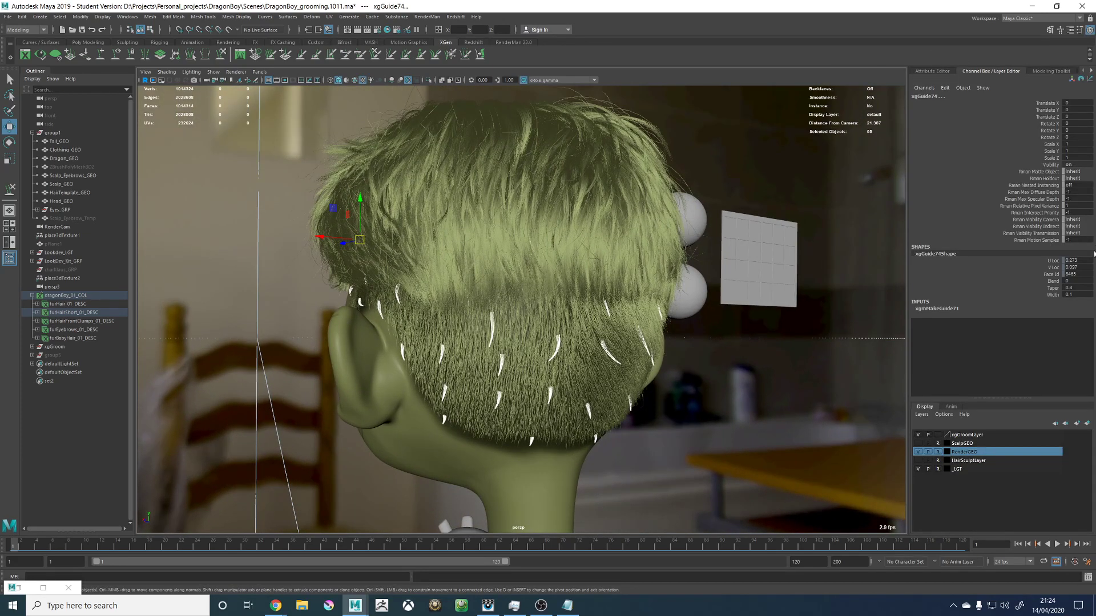
{"action": "double_click", "coordinate": [1081, 295]}
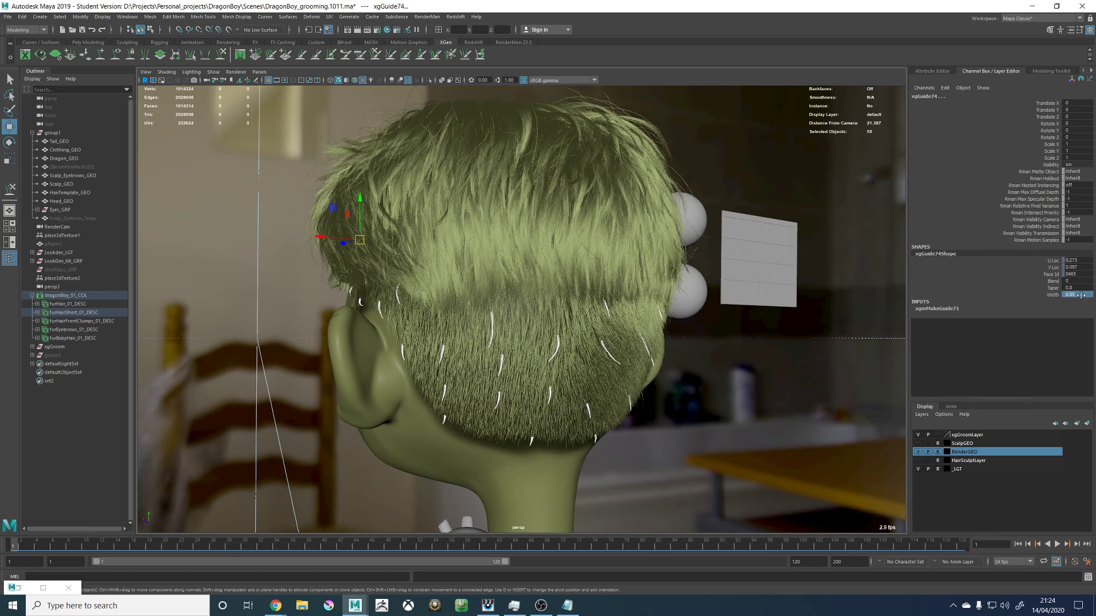
{"action": "left_click", "coordinate": [800, 388]}
{"action": "left_click_drag", "start_coordinate": [799, 388], "coordinate": [762, 374], "text": "alt"}
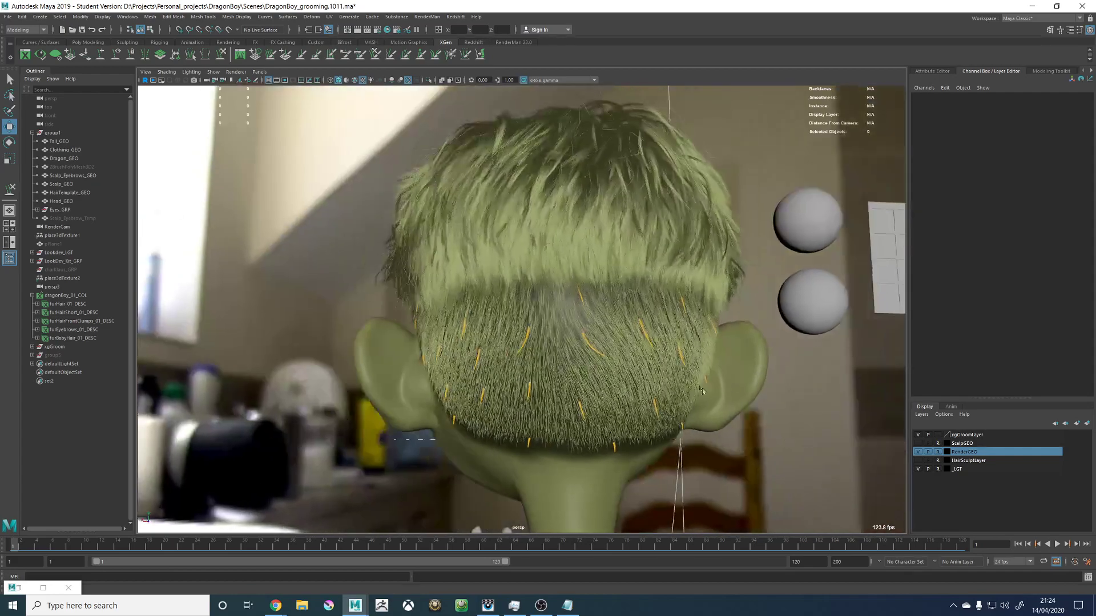
{"action": "right_click_drag", "start_coordinate": [645, 323], "coordinate": [695, 322], "text": "alt"}
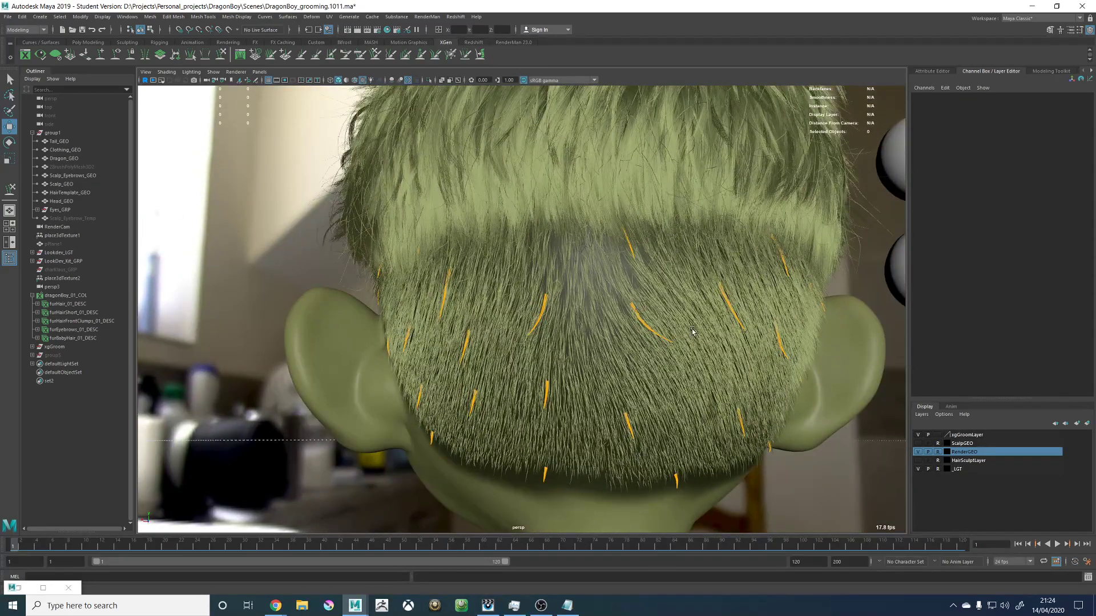
{"action": "left_click_drag", "start_coordinate": [549, 293], "coordinate": [523, 286], "text": "alt"}
Step: Bend the tip of the sideburn guide in front of the ear slightly backwards towards the ear
{"action": "scroll", "coordinate": [523, 286], "scroll_direction": "up", "scroll_amount": 8}
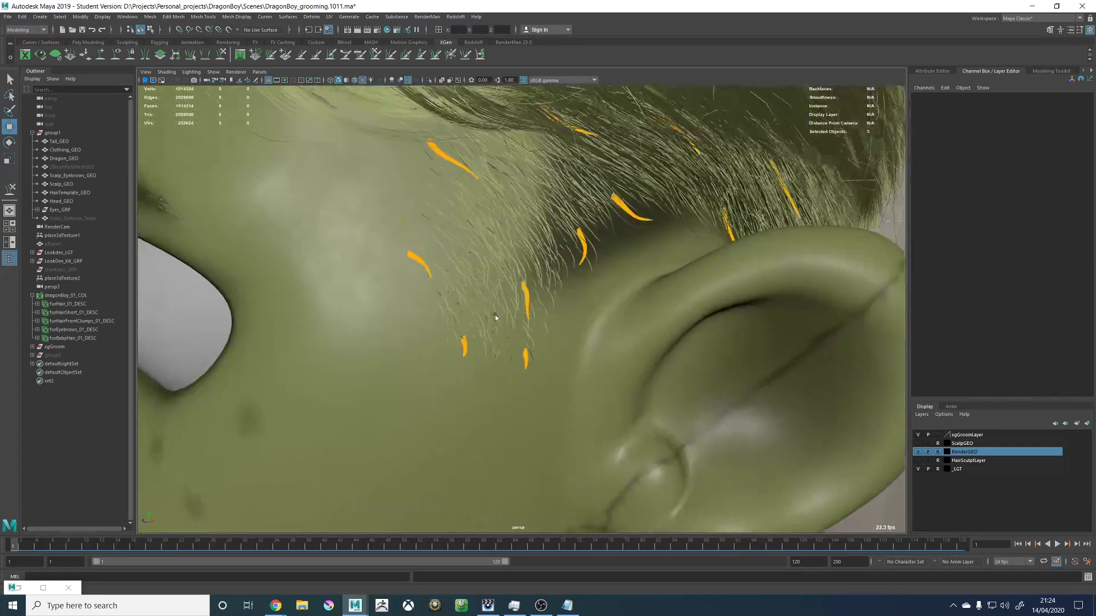
{"action": "left_click", "coordinate": [530, 298]}
{"action": "scroll", "coordinate": [529, 298], "scroll_direction": "down", "scroll_amount": 3}
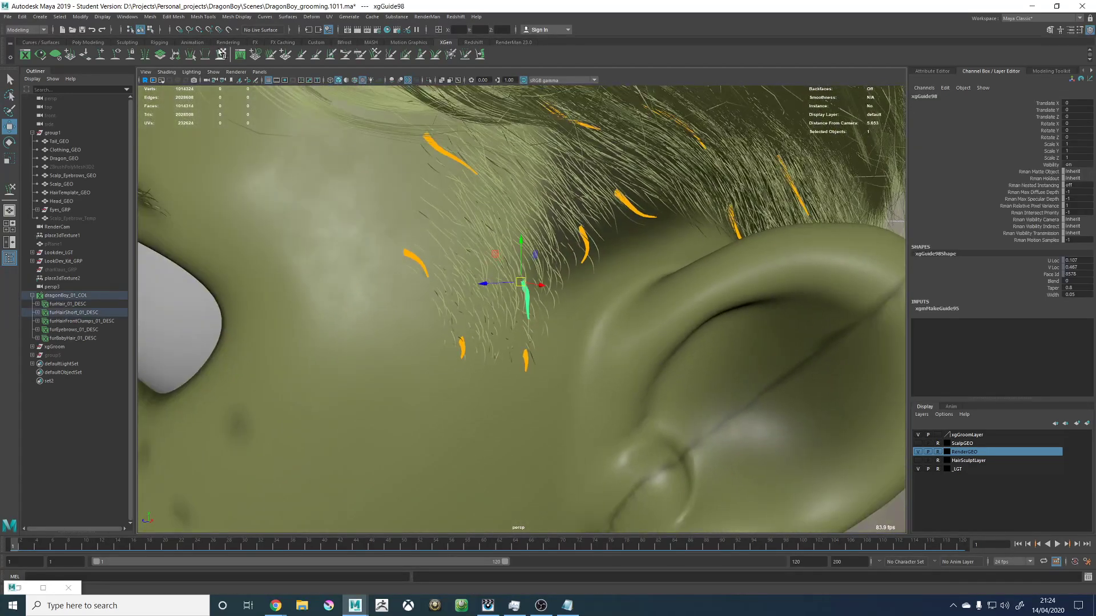
{"action": "key", "text": "y"}
{"action": "left_click_drag", "start_coordinate": [525, 355], "coordinate": [541, 352]}
{"action": "key", "text": "w"}
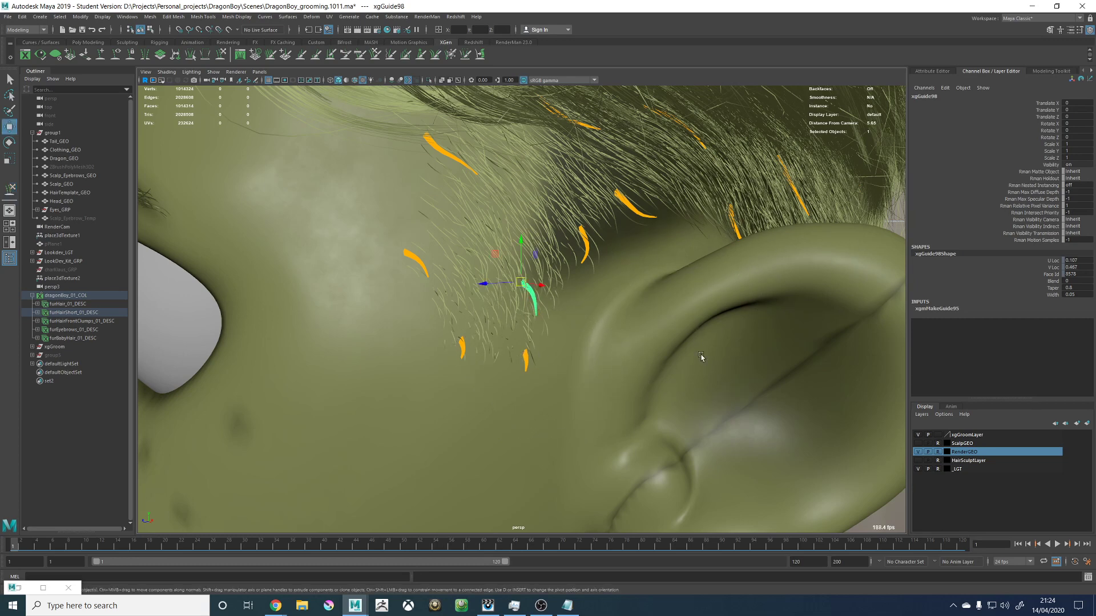
{"action": "scroll", "coordinate": [704, 354], "scroll_direction": "down", "scroll_amount": 5}
{"action": "left_click", "coordinate": [819, 363]}
{"action": "left_click_drag", "start_coordinate": [819, 363], "coordinate": [857, 360], "text": "alt"}
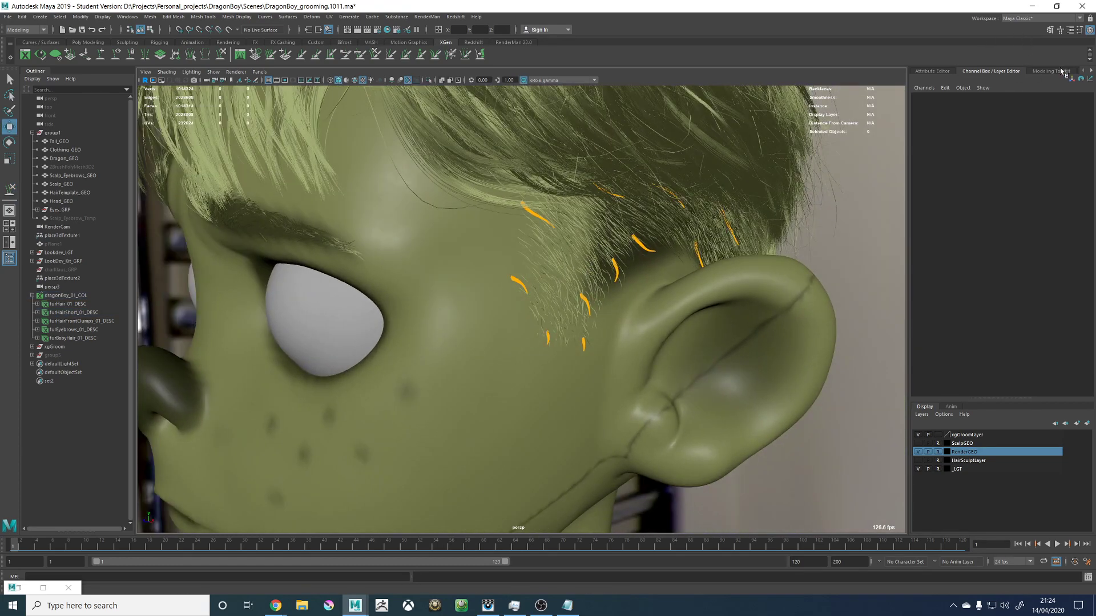
Step: Close the Modeling Toolkit so it is removed from the side pane next to the XGen editor
{"action": "left_click", "coordinate": [1090, 71]}
{"action": "left_click", "coordinate": [1066, 71]}
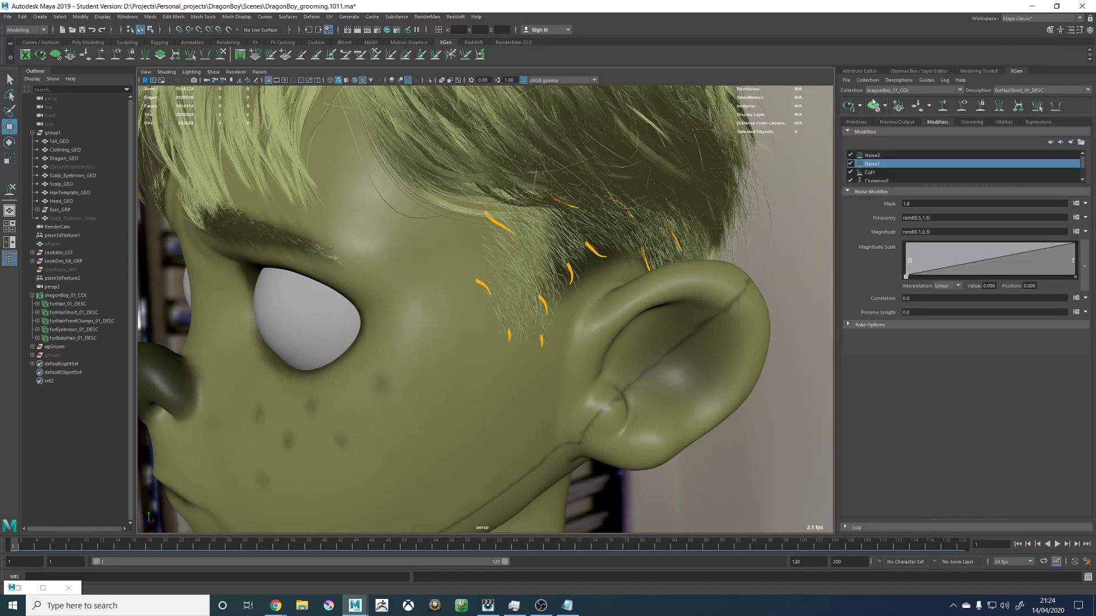
{"action": "left_click", "coordinate": [866, 71]}
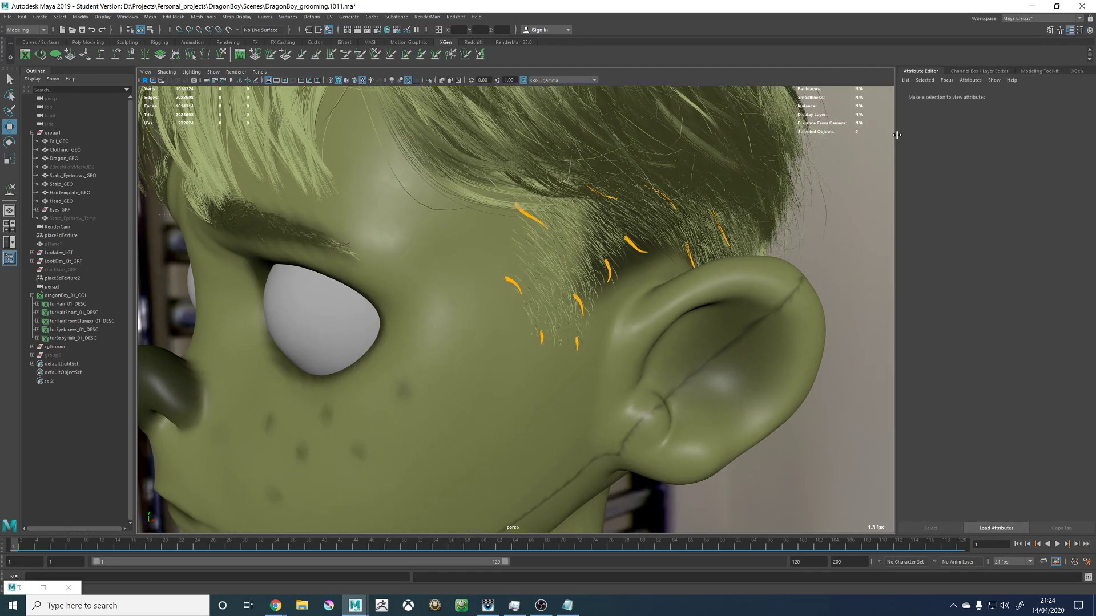
{"action": "mouse_move", "coordinate": [895, 137]}
{"action": "left_mouse_down"}
{"action": "mouse_move", "coordinate": [854, 139]}
{"action": "mouse_move", "coordinate": [886, 135]}
{"action": "left_mouse_up"}
{"action": "left_click", "coordinate": [1020, 72]}
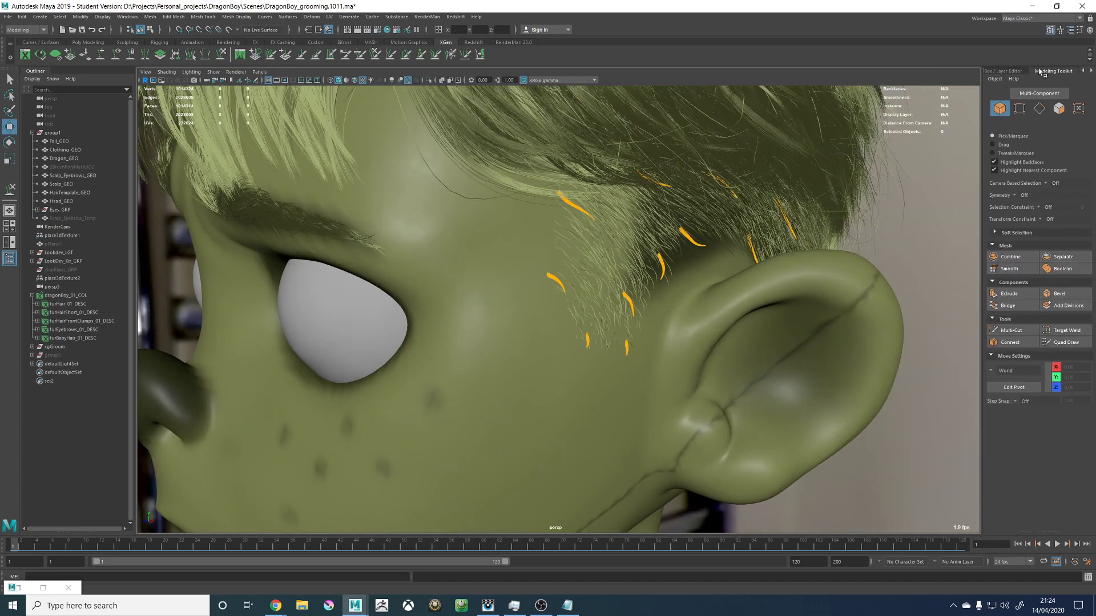
{"action": "right_click", "coordinate": [1068, 71]}
{"action": "left_click", "coordinate": [1054, 107]}
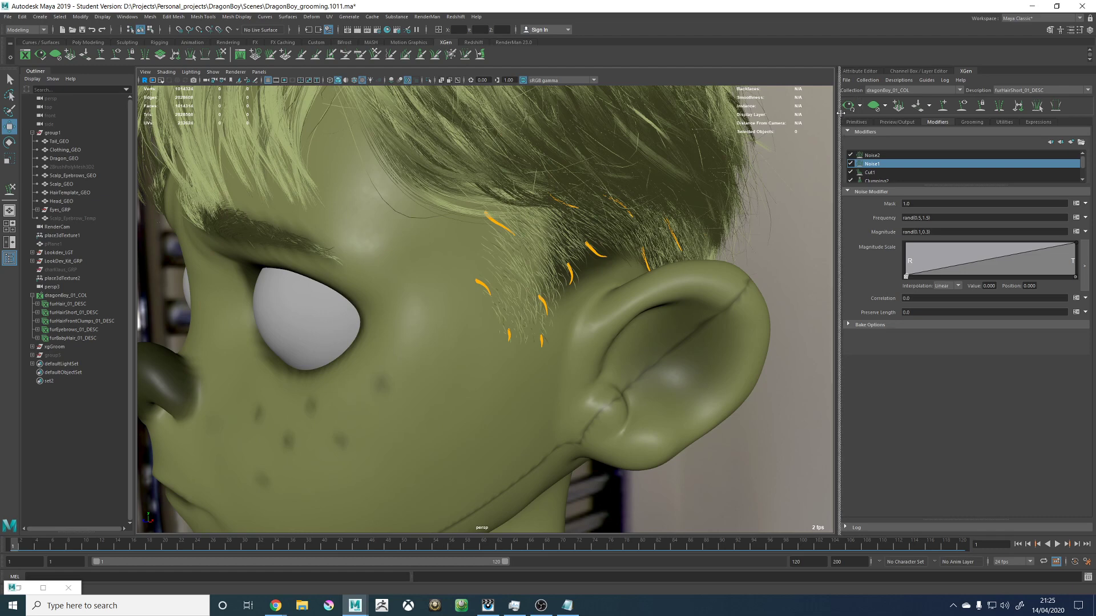
Step: Narrow the side pane, adjusting it for XGen, the Channel Box and the Attribute Editor, and end on the XGen editor
{"action": "left_click_drag", "start_coordinate": [836, 114], "coordinate": [865, 114]}
{"action": "left_click", "coordinate": [937, 71]}
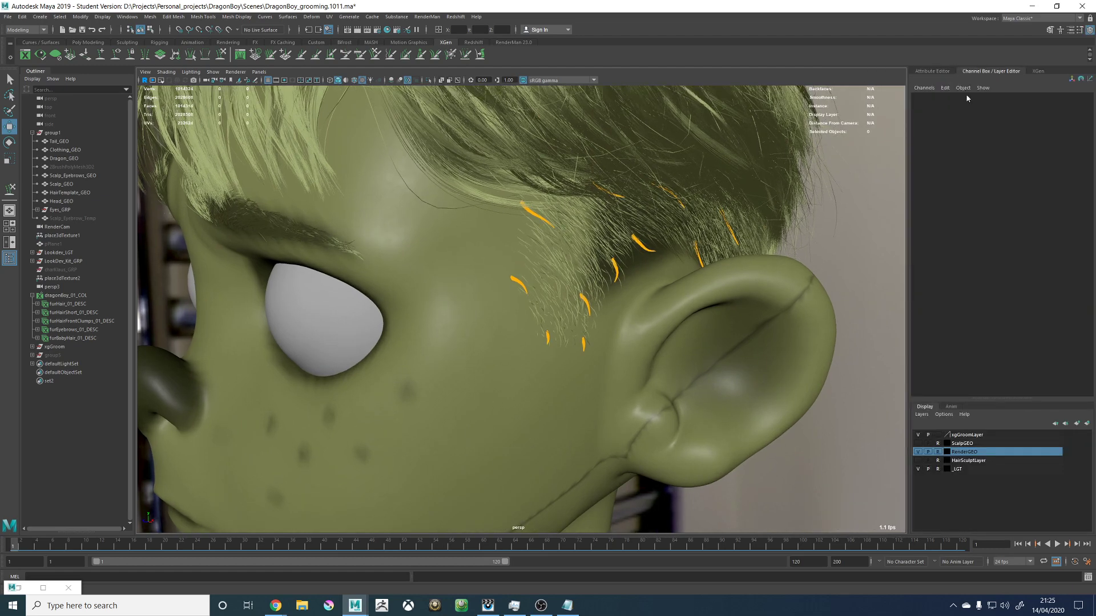
{"action": "left_click_drag", "start_coordinate": [910, 110], "coordinate": [930, 110]}
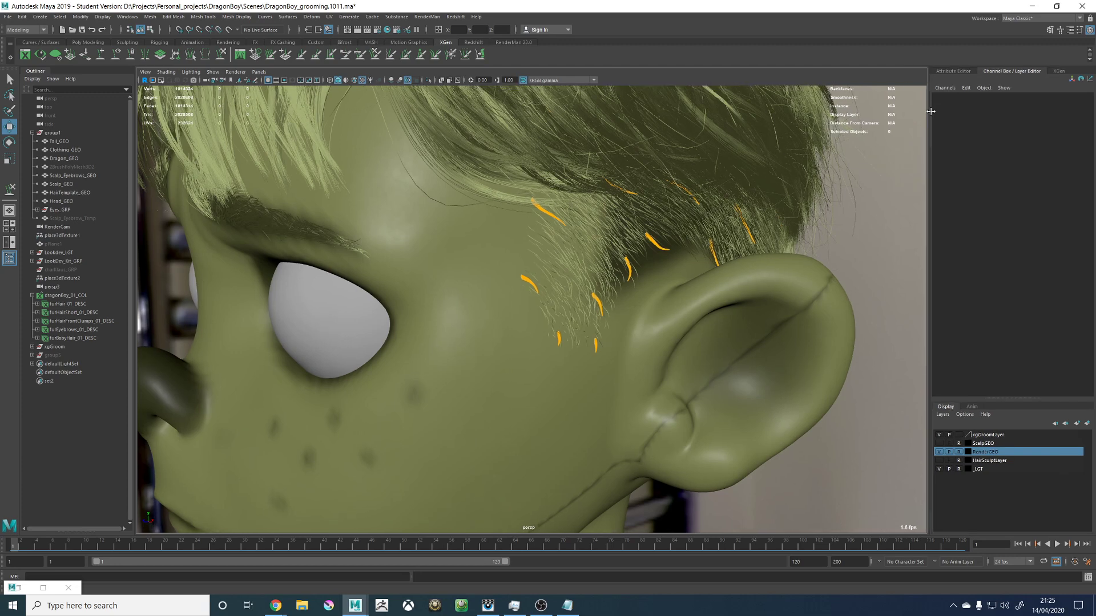
{"action": "left_click", "coordinate": [951, 73]}
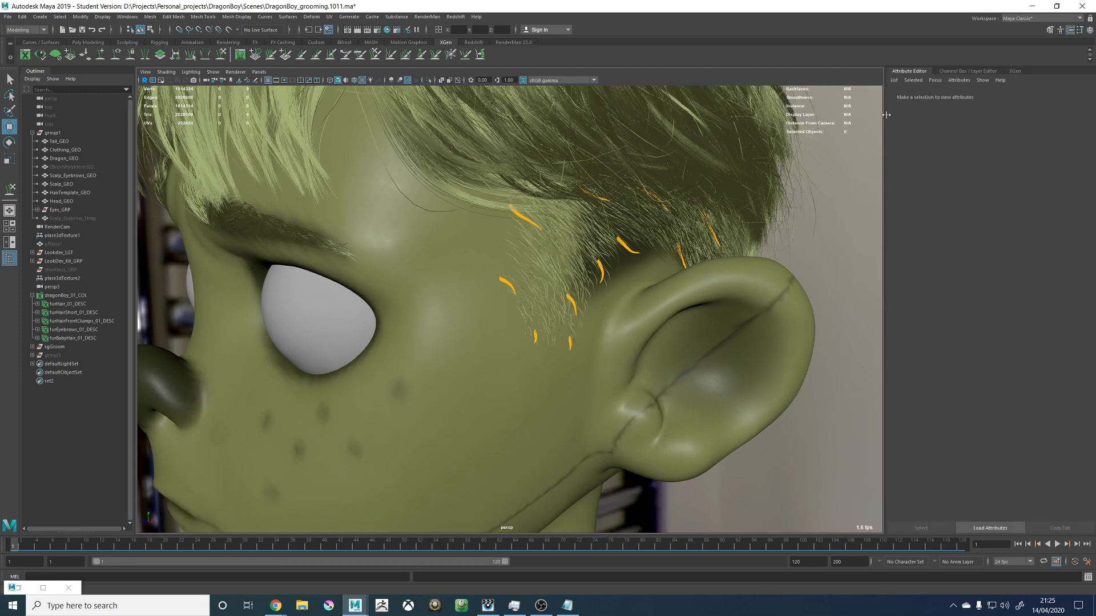
{"action": "left_click_drag", "start_coordinate": [886, 114], "coordinate": [945, 115]}
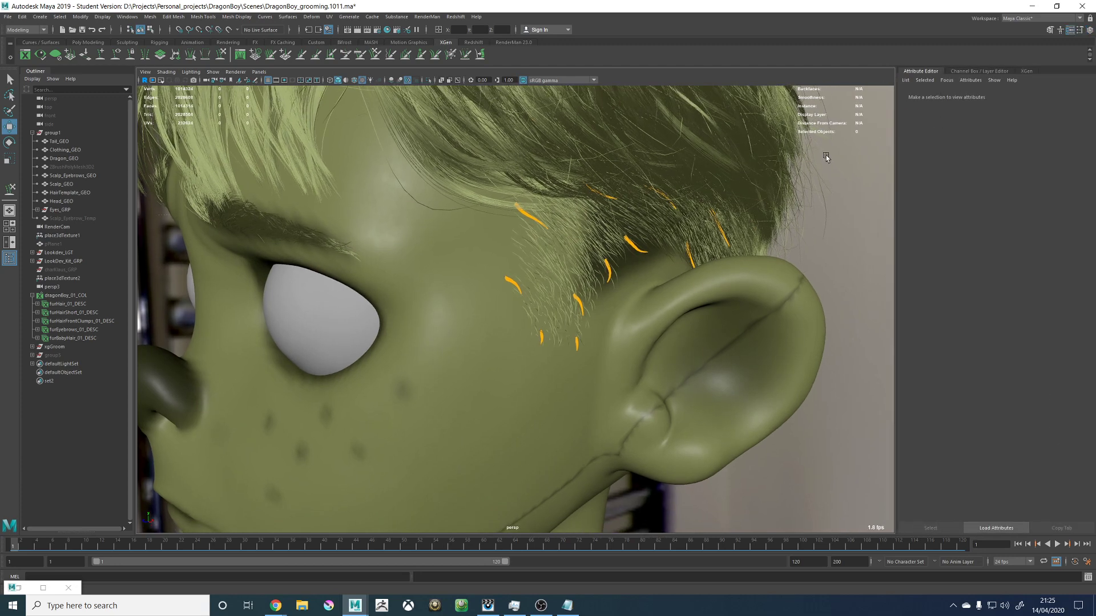
{"action": "right_click_drag", "start_coordinate": [822, 207], "coordinate": [640, 240], "text": "alt"}
{"action": "left_click_drag", "start_coordinate": [640, 240], "coordinate": [759, 245], "text": "alt"}
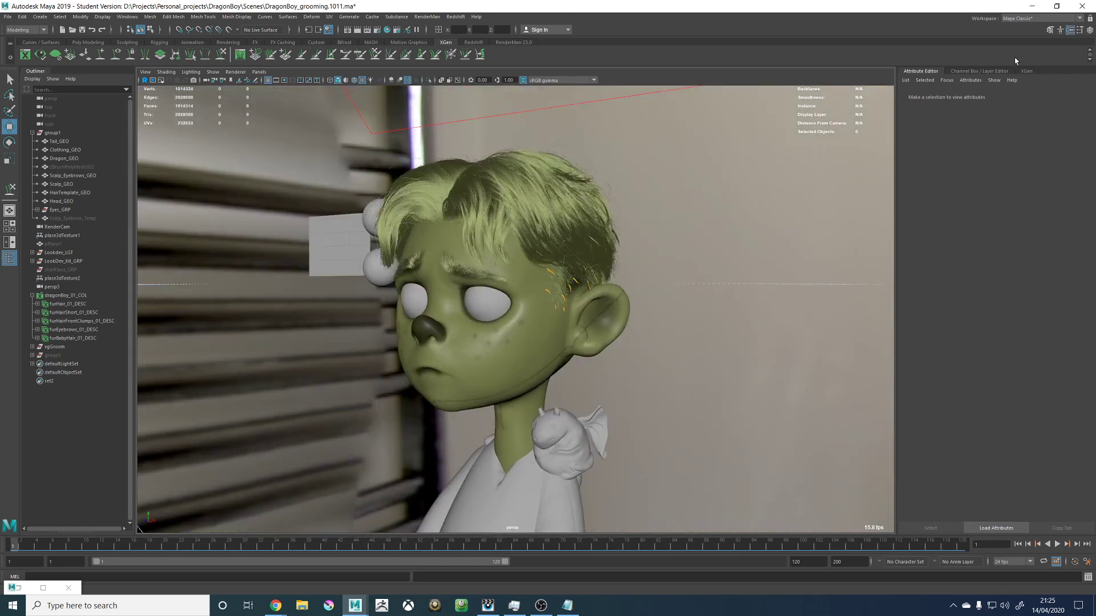
{"action": "left_click", "coordinate": [1025, 70]}
{"action": "left_click", "coordinate": [965, 72]}
{"action": "left_click", "coordinate": [994, 71]}
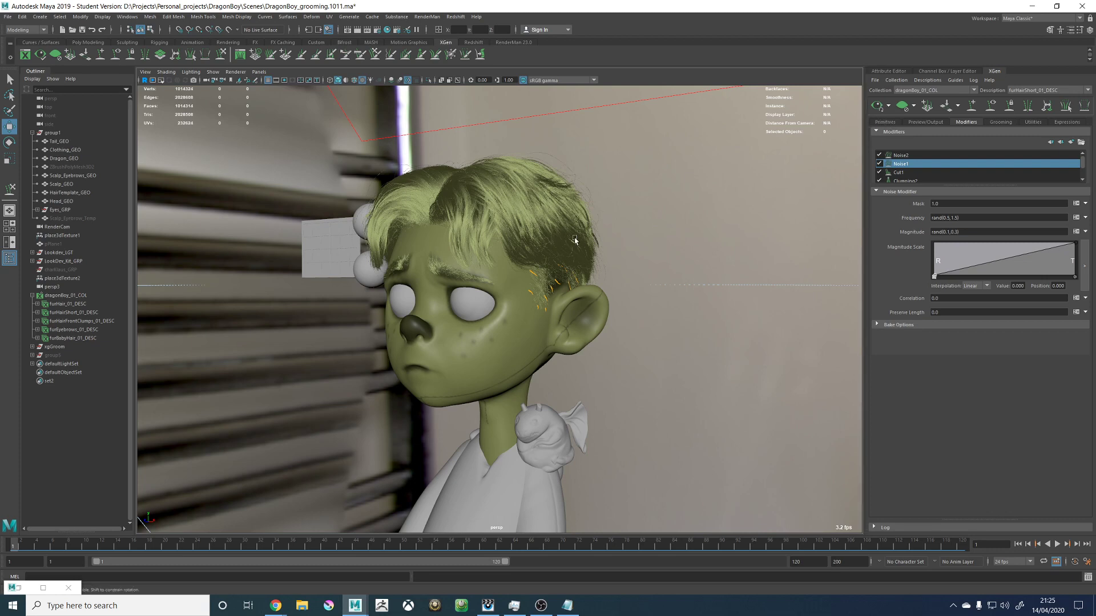
Step: Save the grooming scene with the character's head seen from the front
{"action": "left_click_drag", "start_coordinate": [575, 240], "coordinate": [600, 238], "text": "alt"}
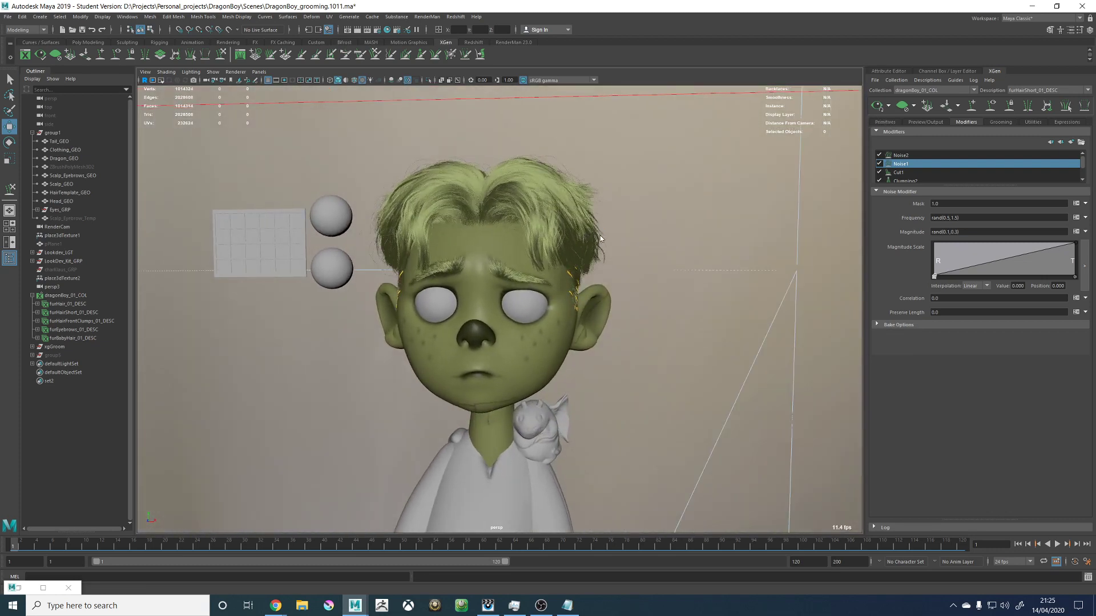
{"action": "key", "text": "ctrl+s"}
{"action": "left_click", "coordinate": [530, 312]}
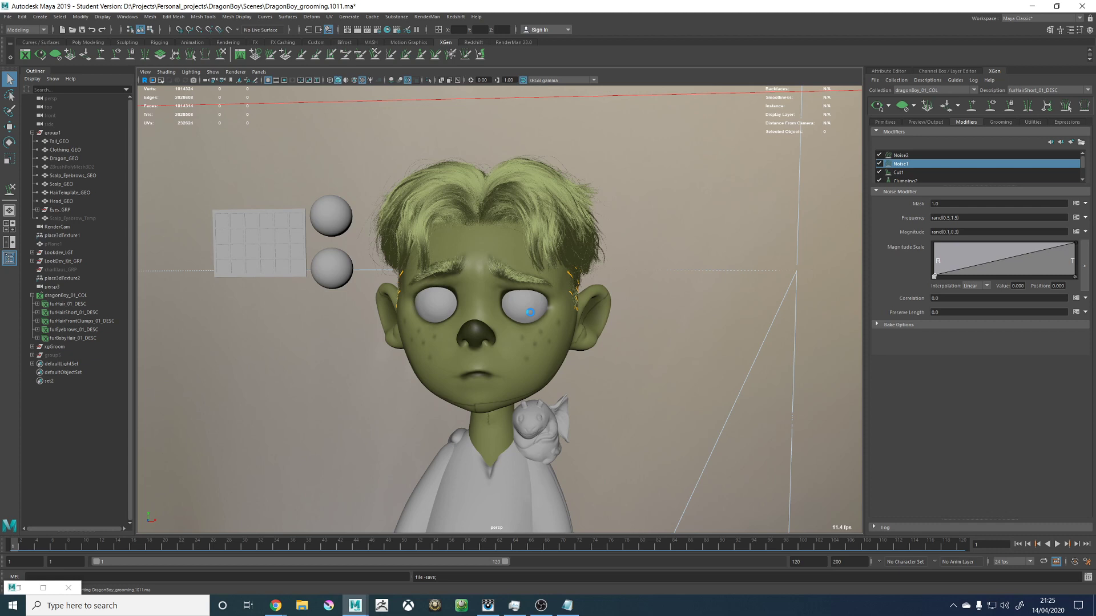
{"action": "key", "text": "w"}
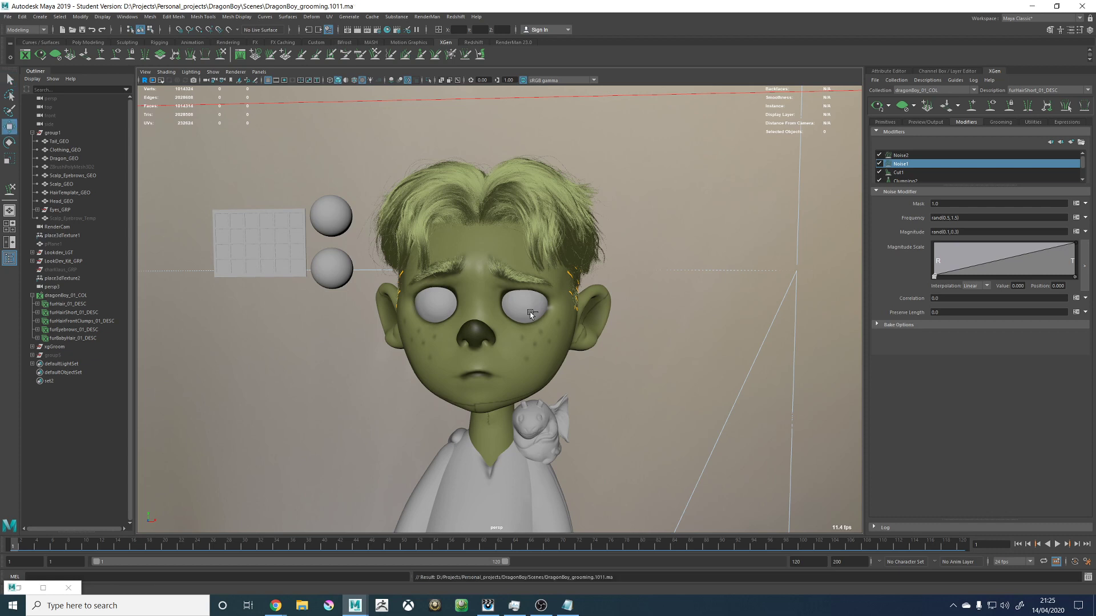
Step: Hide the short hair guides and inspect the hair around the face and ears from several angles
{"action": "left_click_drag", "start_coordinate": [660, 258], "coordinate": [628, 254], "text": "alt"}
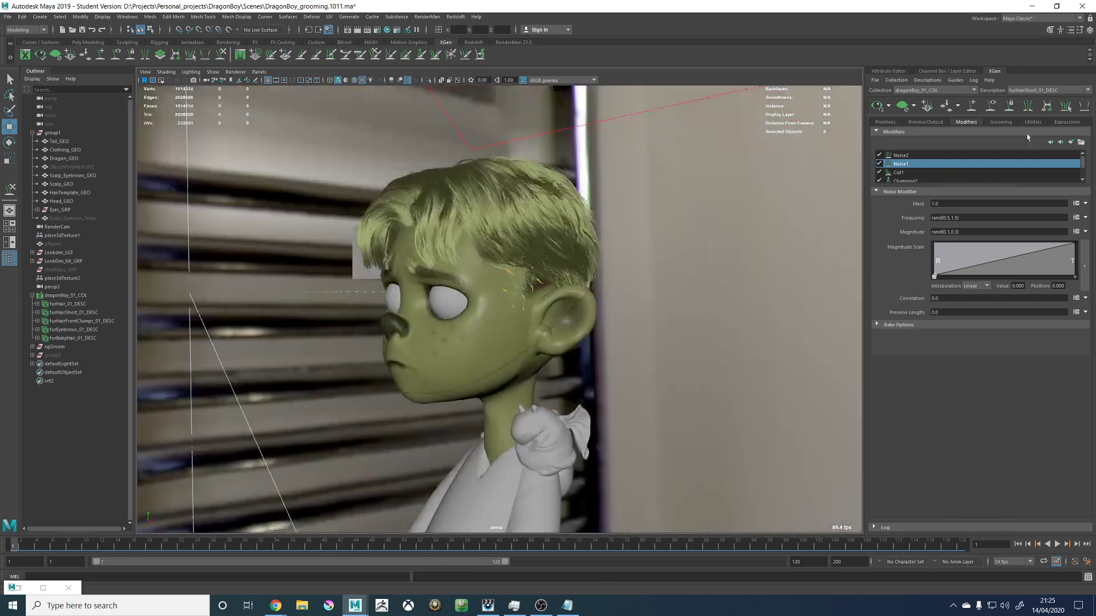
{"action": "left_click_drag", "start_coordinate": [586, 294], "coordinate": [575, 295], "text": "alt"}
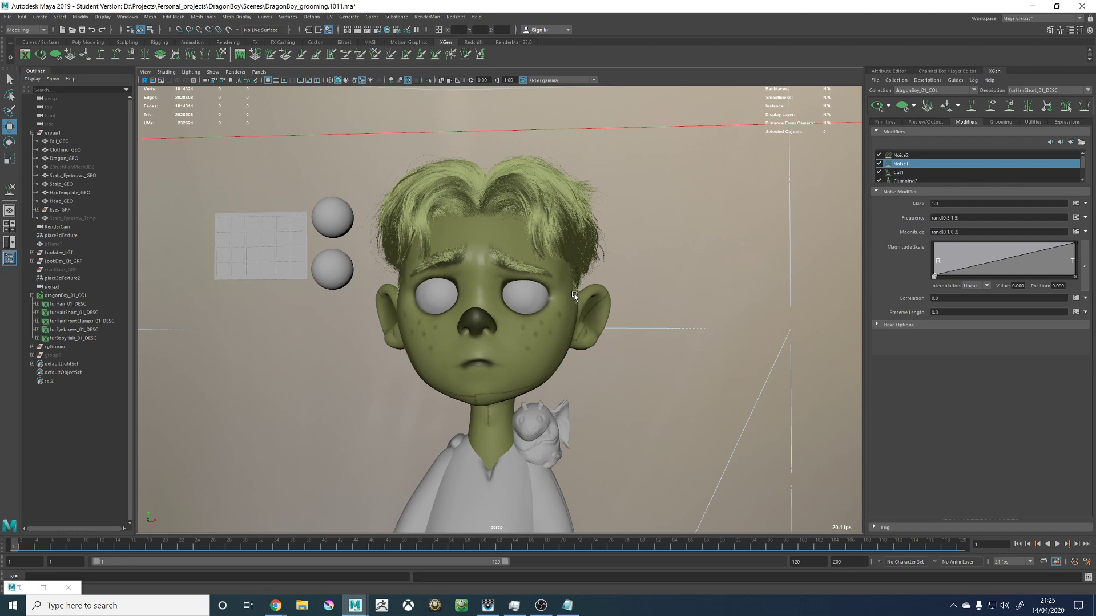
{"action": "left_click_drag", "start_coordinate": [399, 309], "coordinate": [455, 320], "text": "alt"}
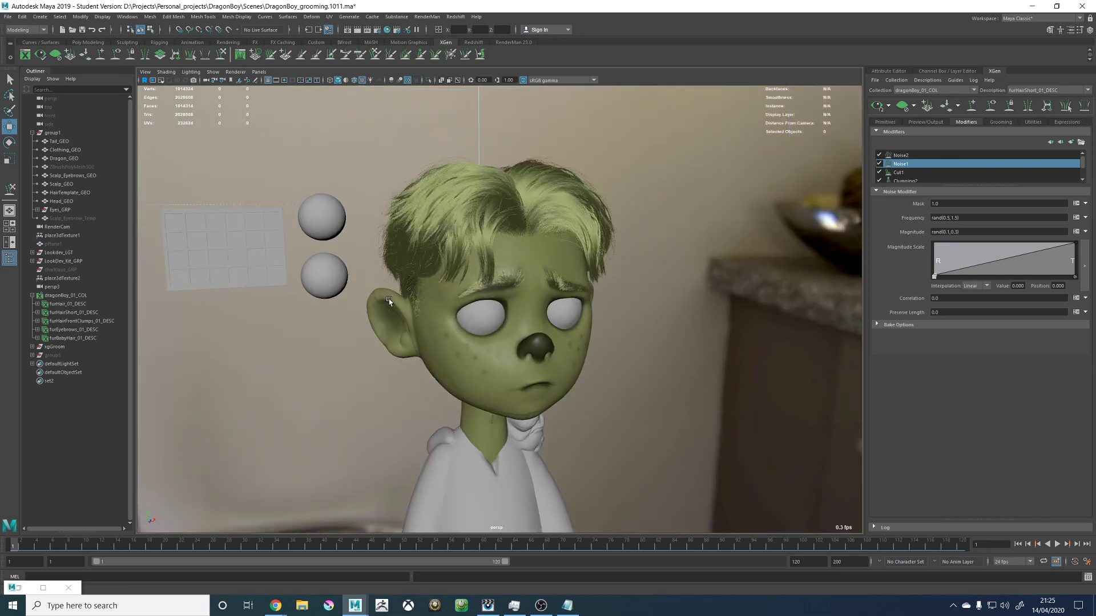
{"action": "middle_click_drag", "start_coordinate": [391, 301], "coordinate": [411, 303], "text": "alt"}
{"action": "right_click_drag", "start_coordinate": [411, 303], "coordinate": [564, 387], "text": "alt"}
{"action": "left_click_drag", "start_coordinate": [565, 387], "coordinate": [550, 410], "text": "alt"}
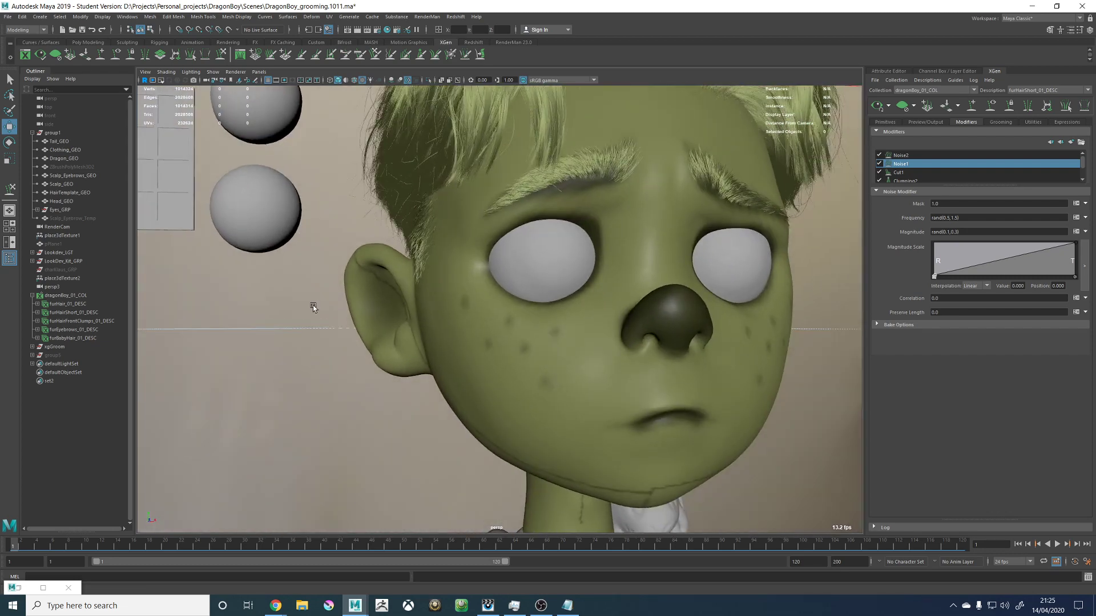
Step: Frame the scalp, select the head geometry and save the grooming scene as the next version, DragonBoy_grooming.1012.ma
{"action": "left_click", "coordinate": [51, 184]}
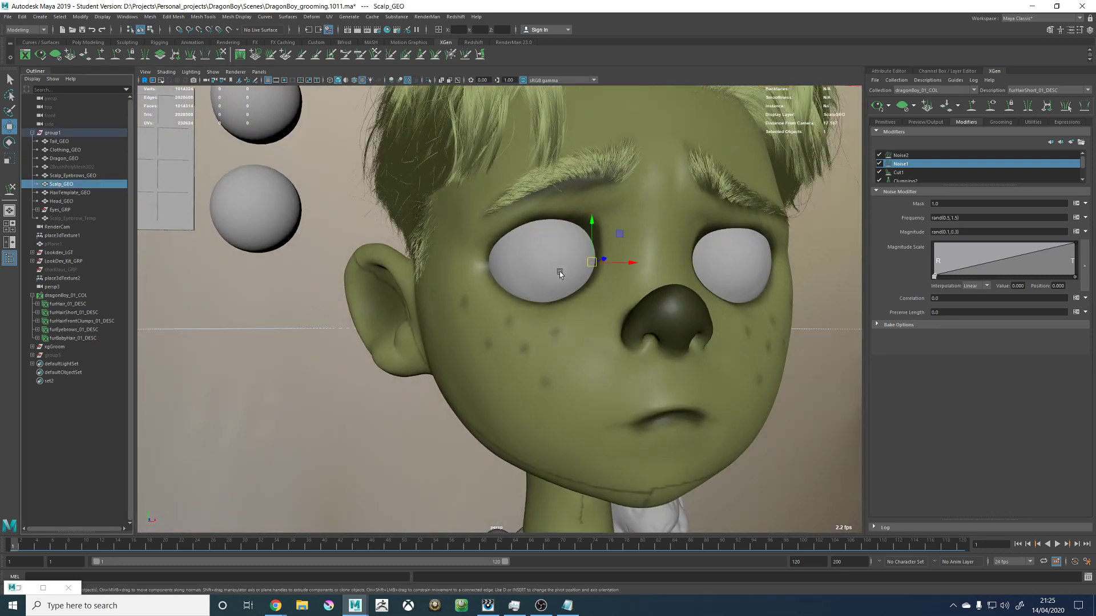
{"action": "key", "text": "f"}
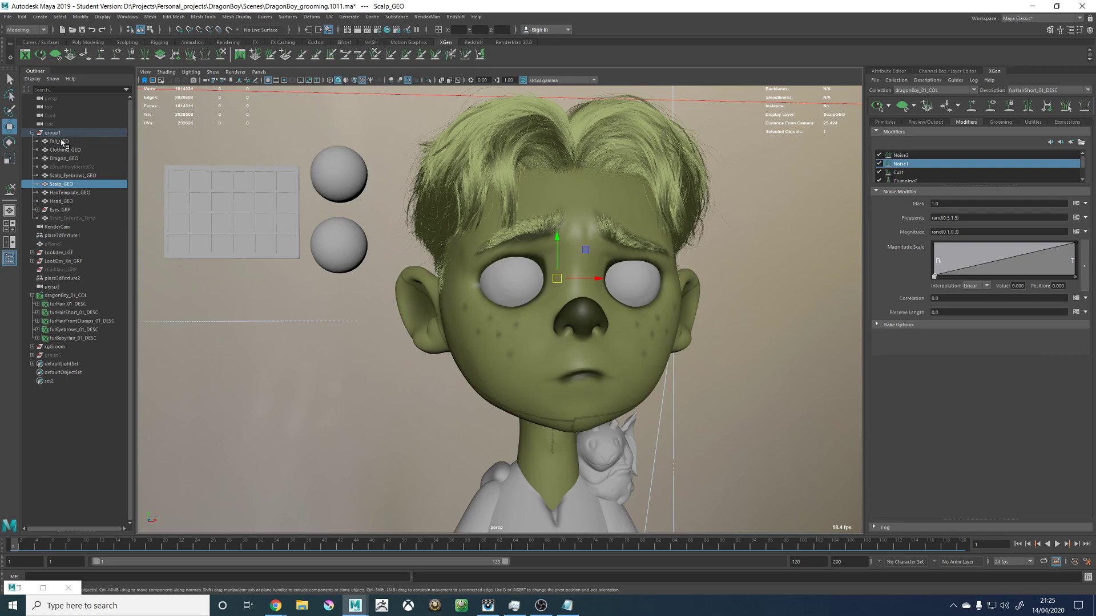
{"action": "left_click", "coordinate": [62, 201]}
{"action": "left_click_drag", "start_coordinate": [556, 272], "coordinate": [660, 289], "text": "alt"}
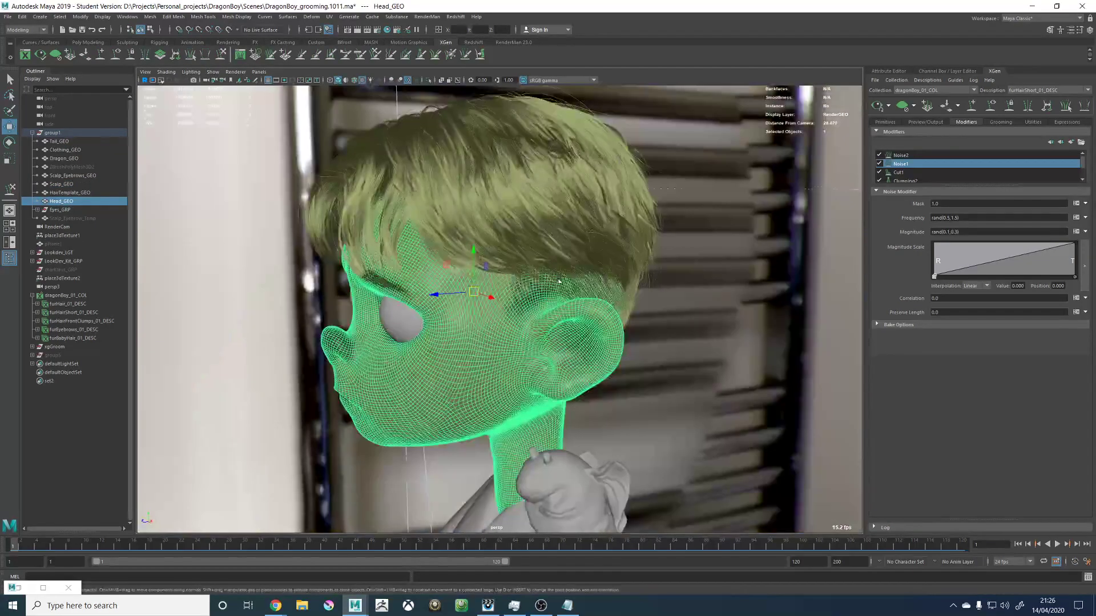
{"action": "key", "text": "ctrl+s"}
{"action": "key", "text": "Return"}
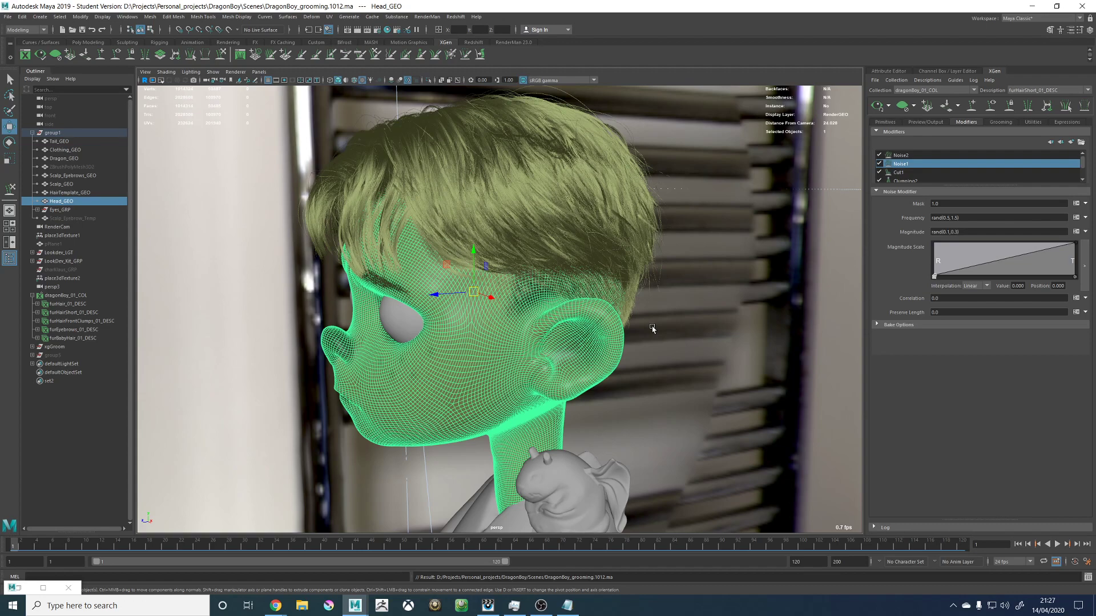
Step: Deselect the head geometry and examine the hair and sideburns from both sides and the front
{"action": "left_click", "coordinate": [693, 326]}
{"action": "left_click_drag", "start_coordinate": [692, 326], "coordinate": [479, 268], "text": "alt"}
{"action": "right_click_drag", "start_coordinate": [478, 268], "coordinate": [567, 255], "text": "alt"}
{"action": "left_click_drag", "start_coordinate": [568, 255], "coordinate": [589, 276], "text": "alt"}
{"action": "right_click_drag", "start_coordinate": [590, 275], "coordinate": [423, 206], "text": "alt"}
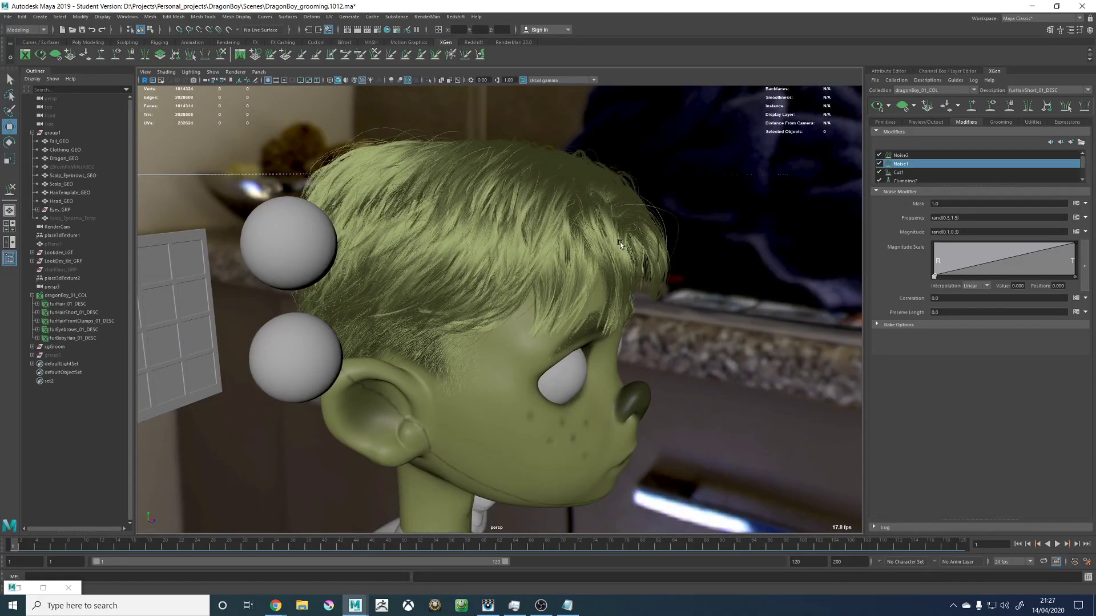
{"action": "left_click_drag", "start_coordinate": [398, 259], "coordinate": [614, 252], "text": "alt"}
{"action": "right_click_drag", "start_coordinate": [537, 252], "coordinate": [570, 283], "text": "alt"}
{"action": "left_click_drag", "start_coordinate": [570, 284], "coordinate": [469, 243], "text": "alt"}
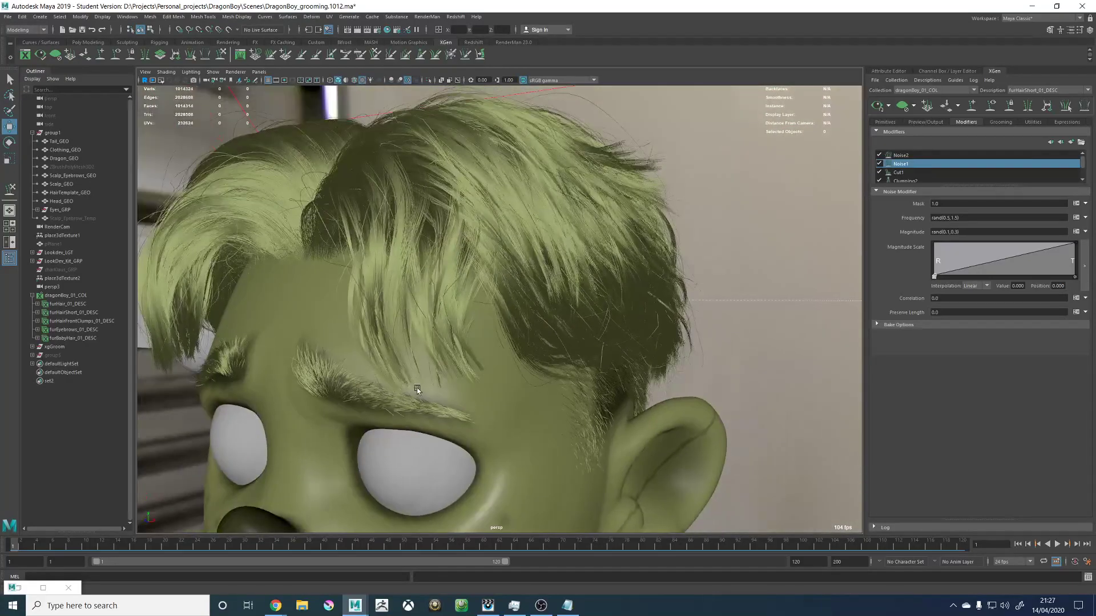
{"action": "right_click_drag", "start_coordinate": [620, 204], "coordinate": [507, 320], "text": "alt"}
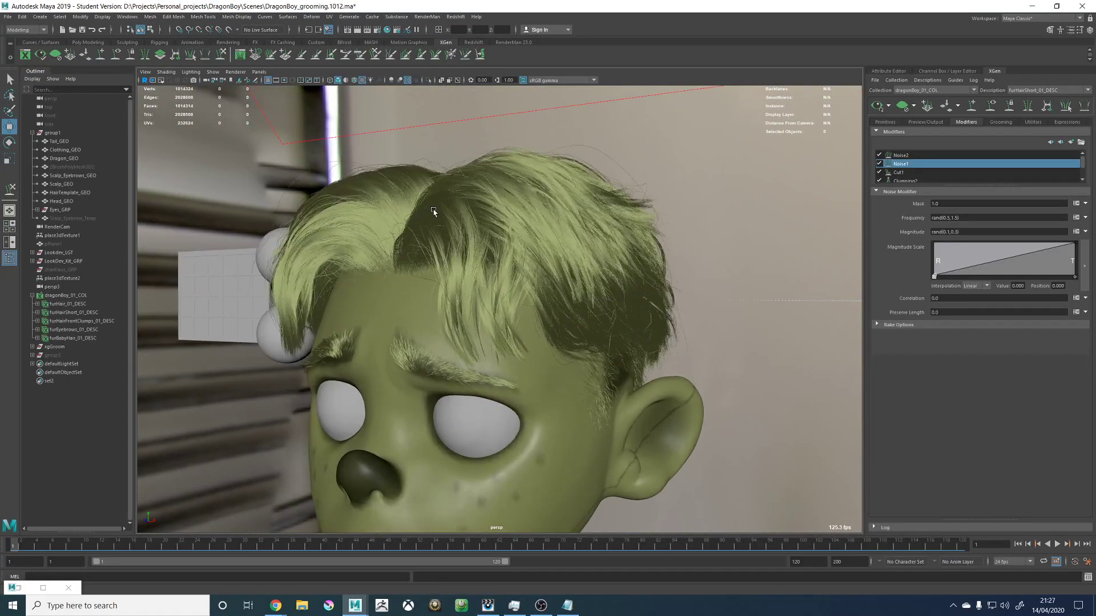
{"action": "left_click_drag", "start_coordinate": [591, 331], "coordinate": [640, 294], "text": "alt"}
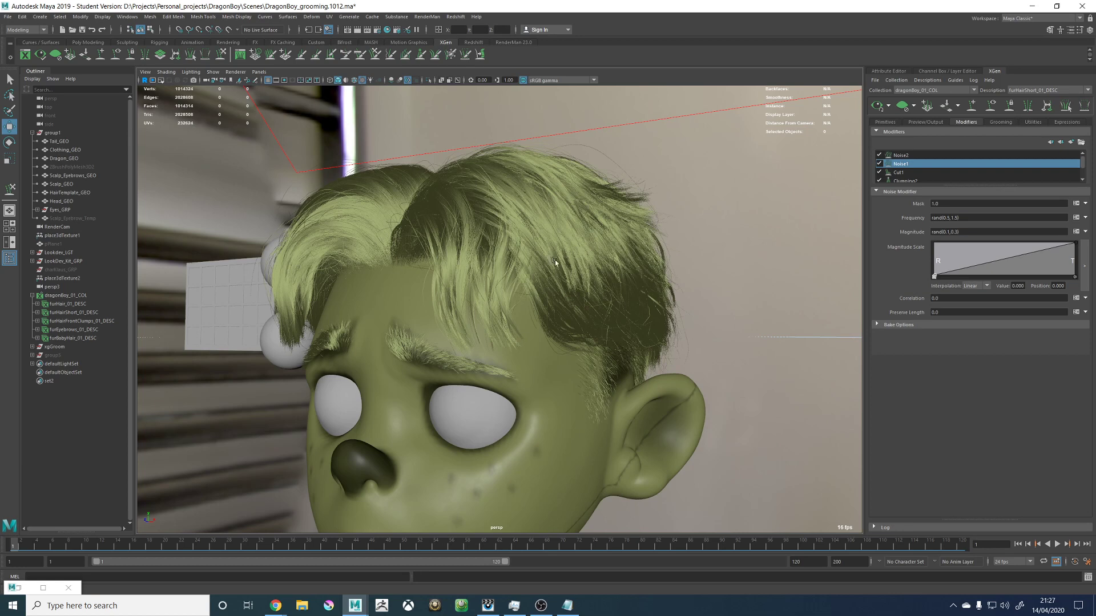
{"action": "left_click_drag", "start_coordinate": [474, 262], "coordinate": [527, 273], "text": "alt"}
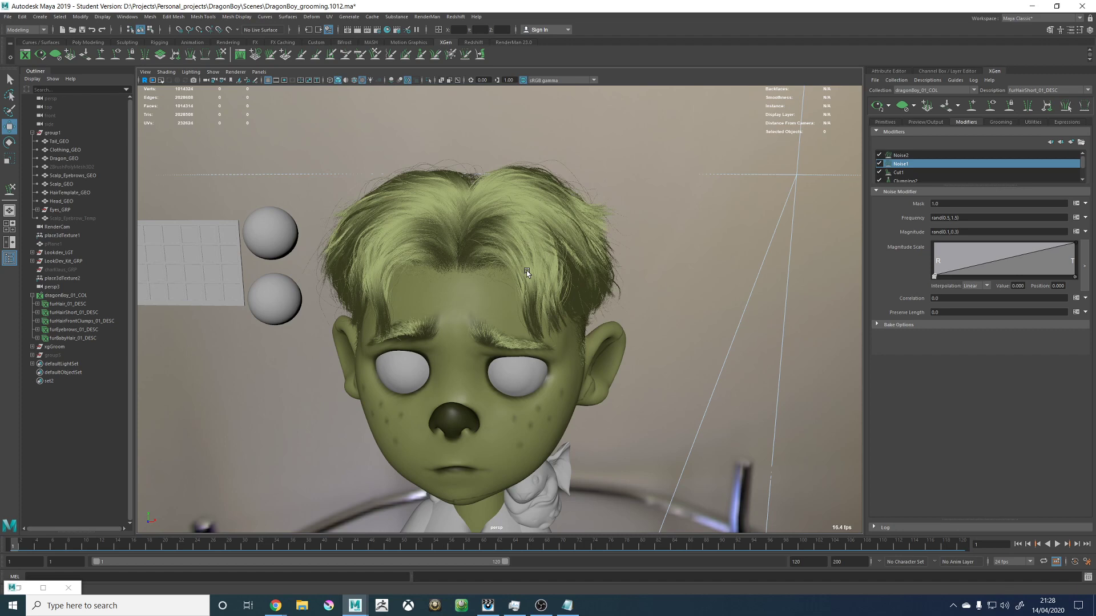
Step: Inspect the parting, crown and front hairline from above, and the face from a three-quarter angle
{"action": "left_click_drag", "start_coordinate": [354, 197], "coordinate": [430, 296], "text": "alt"}
{"action": "left_click_drag", "start_coordinate": [378, 247], "coordinate": [636, 200], "text": "alt"}
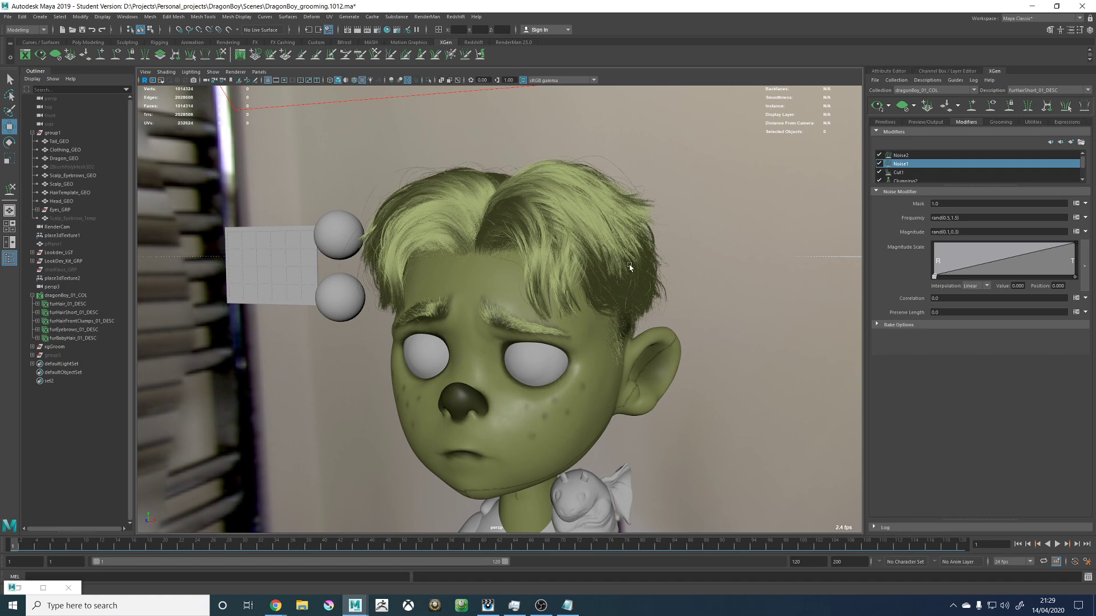
{"action": "left_click_drag", "start_coordinate": [606, 283], "coordinate": [595, 286], "text": "alt"}
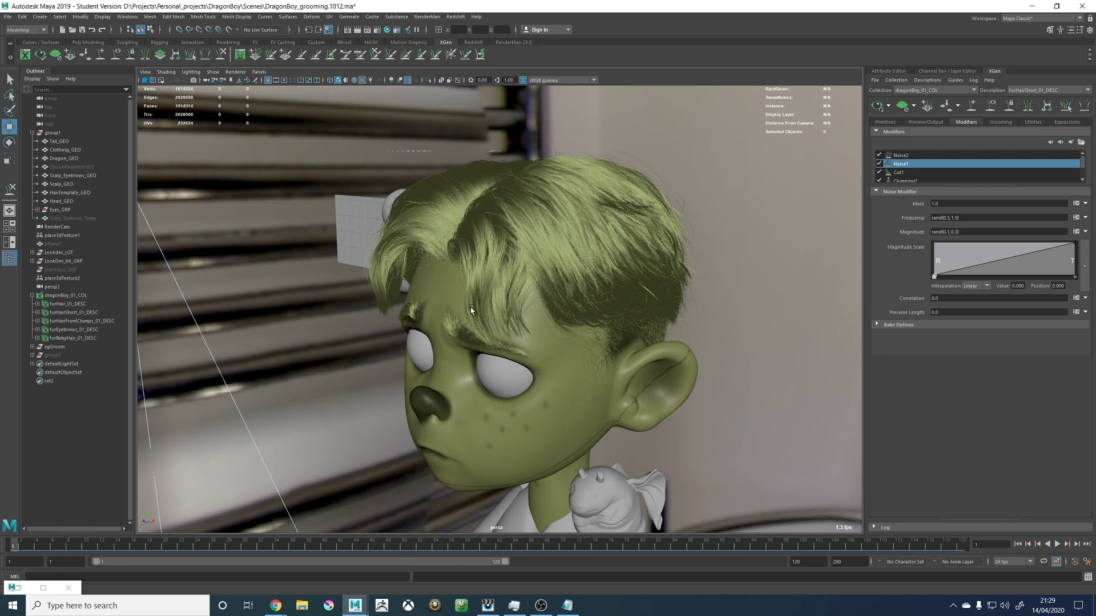
{"action": "left_click_drag", "start_coordinate": [444, 300], "coordinate": [523, 190], "text": "alt"}
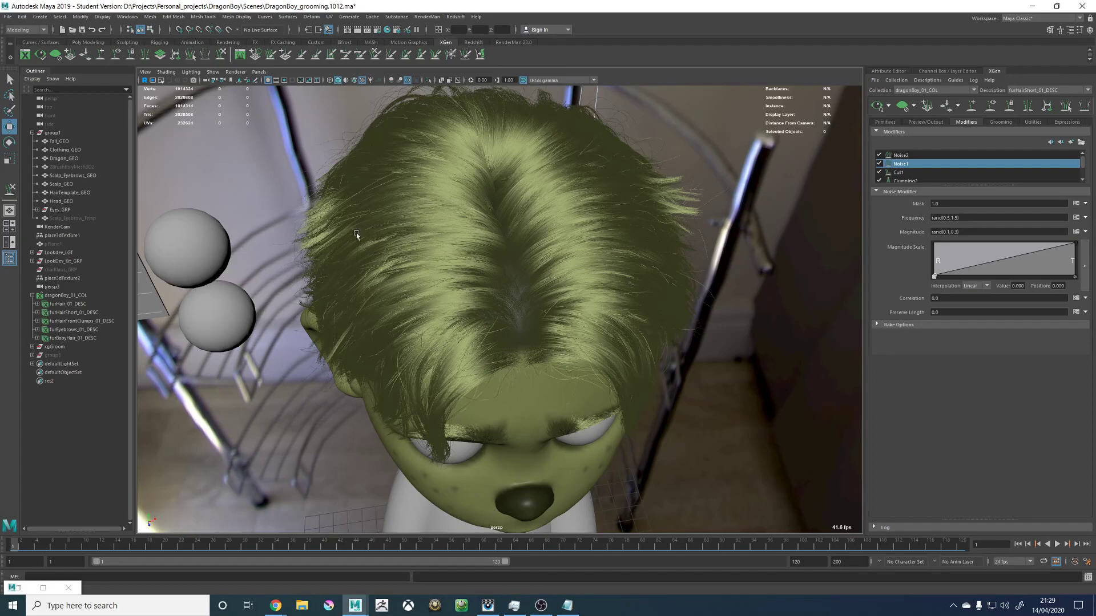
{"action": "mouse_move", "coordinate": [533, 254]}
{"action": "left_mouse_down", "text": "alt"}
{"action": "mouse_move", "coordinate": [514, 239]}
{"action": "mouse_move", "coordinate": [504, 246]}
{"action": "mouse_move", "coordinate": [487, 214]}
{"action": "mouse_move", "coordinate": [499, 196]}
{"action": "mouse_move", "coordinate": [492, 282]}
{"action": "mouse_move", "coordinate": [517, 240]}
{"action": "left_mouse_up", "text": "alt"}
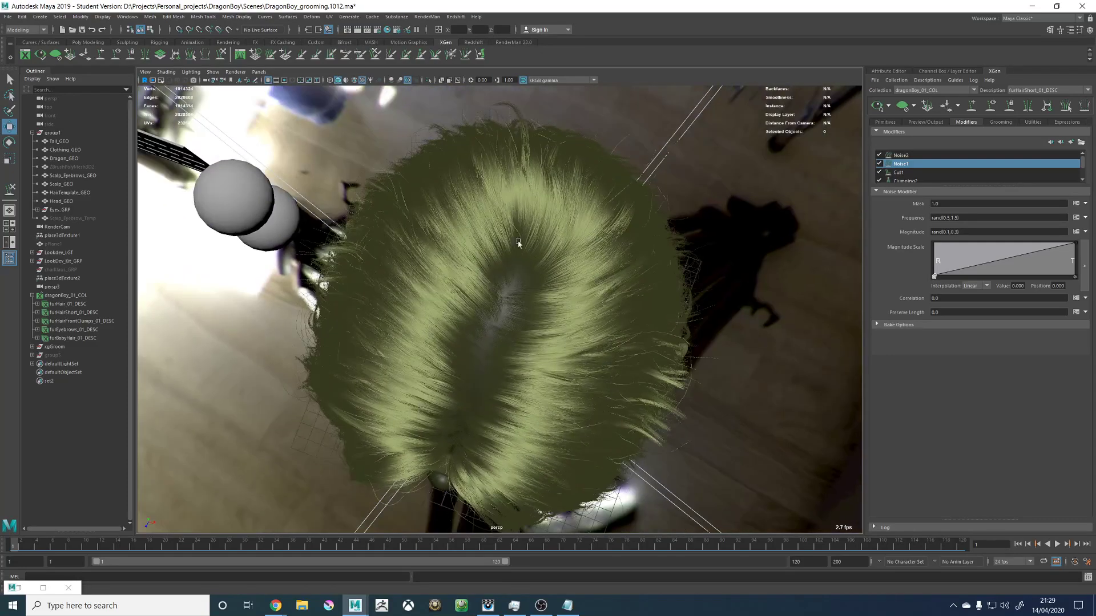
{"action": "left_click_drag", "start_coordinate": [561, 272], "coordinate": [662, 298], "text": "alt"}
{"action": "right_click_drag", "start_coordinate": [523, 303], "coordinate": [526, 326], "text": "alt"}
{"action": "left_click_drag", "start_coordinate": [526, 327], "coordinate": [526, 331], "text": "alt"}
{"action": "middle_click_drag", "start_coordinate": [552, 373], "coordinate": [507, 316], "text": "alt"}
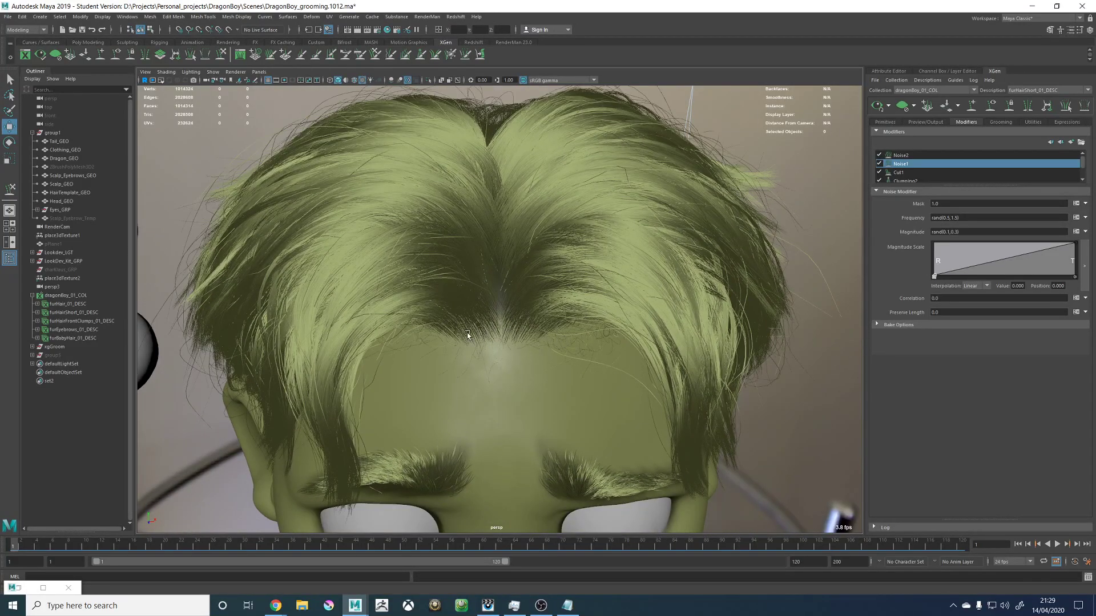
{"action": "left_click_drag", "start_coordinate": [522, 329], "coordinate": [497, 295], "text": "alt"}
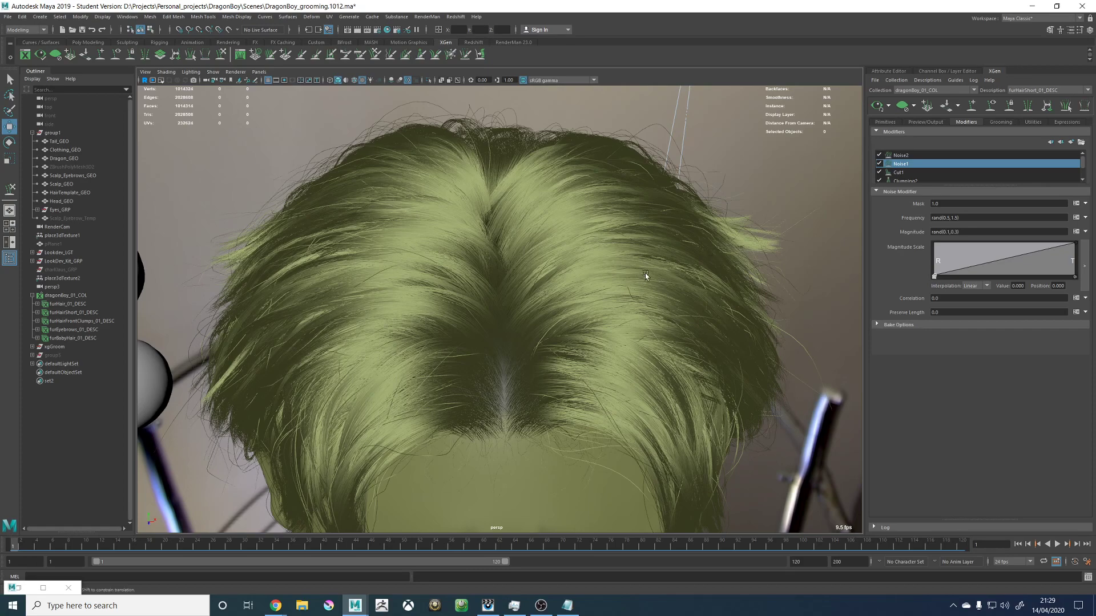
{"action": "left_click_drag", "start_coordinate": [645, 273], "coordinate": [544, 217], "text": "alt"}
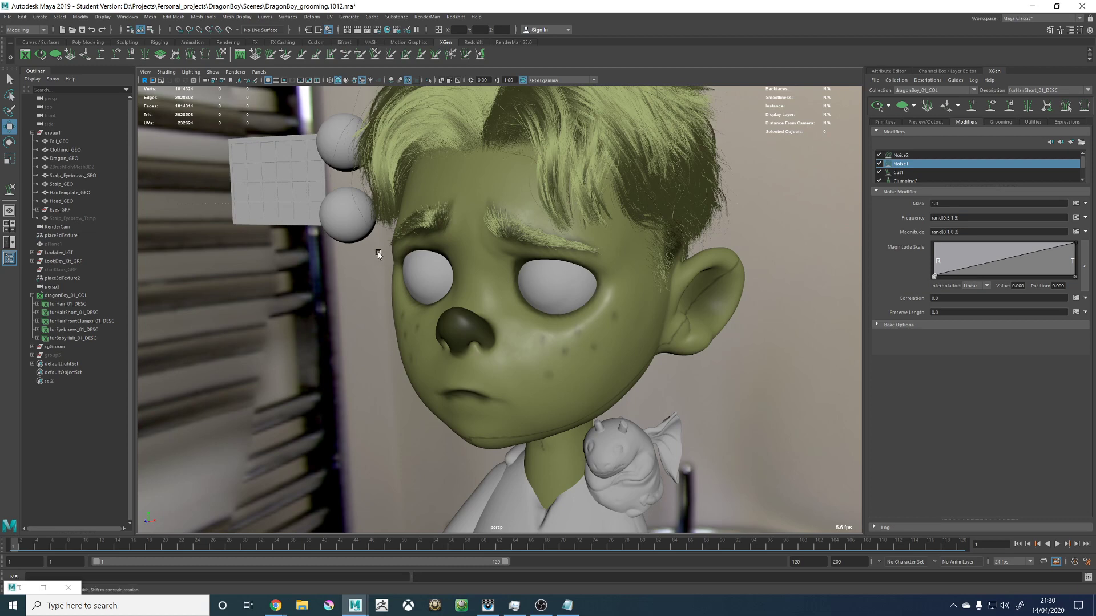
Step: Save the grooming scene with the character's head and shoulders framed, accepting the student version notice
{"action": "left_click_drag", "start_coordinate": [378, 254], "coordinate": [506, 324], "text": "alt"}
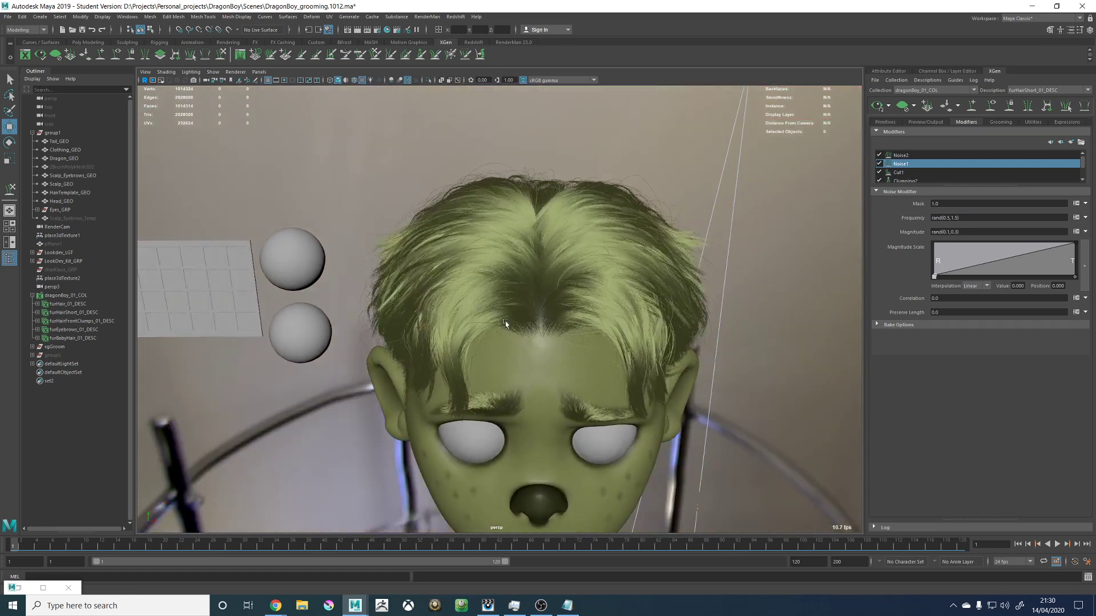
{"action": "right_click_drag", "start_coordinate": [505, 324], "coordinate": [478, 284], "text": "alt"}
{"action": "middle_click_drag", "start_coordinate": [477, 285], "coordinate": [478, 272], "text": "alt"}
{"action": "left_click_drag", "start_coordinate": [479, 272], "coordinate": [428, 272], "text": "alt"}
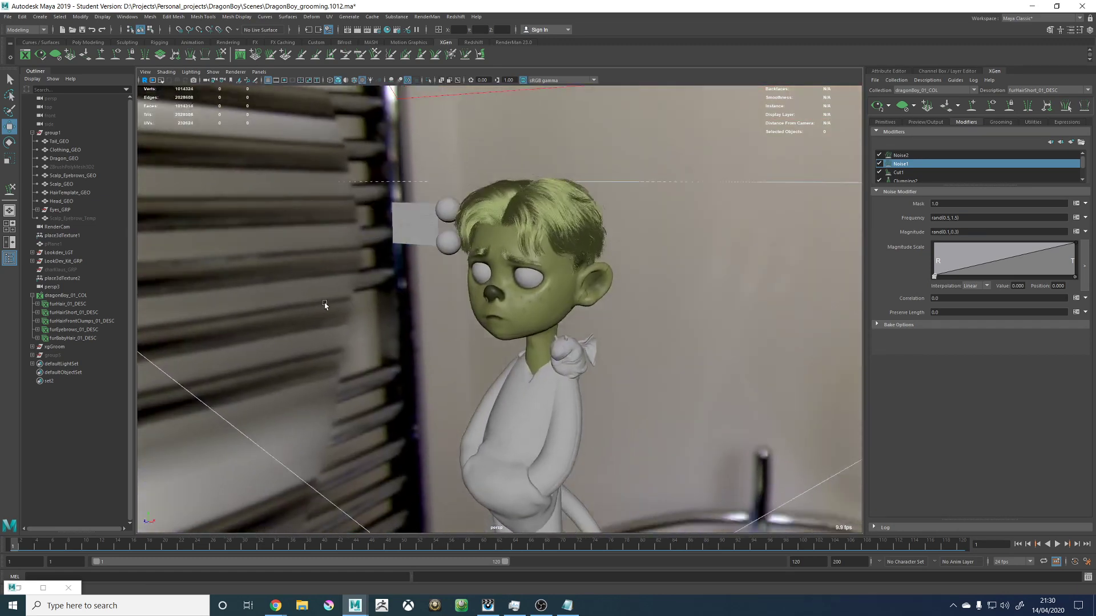
{"action": "left_click_drag", "start_coordinate": [325, 305], "coordinate": [323, 311], "text": "alt"}
{"action": "right_click_drag", "start_coordinate": [323, 310], "coordinate": [617, 353], "text": "alt"}
{"action": "key", "text": "ctrl+s"}
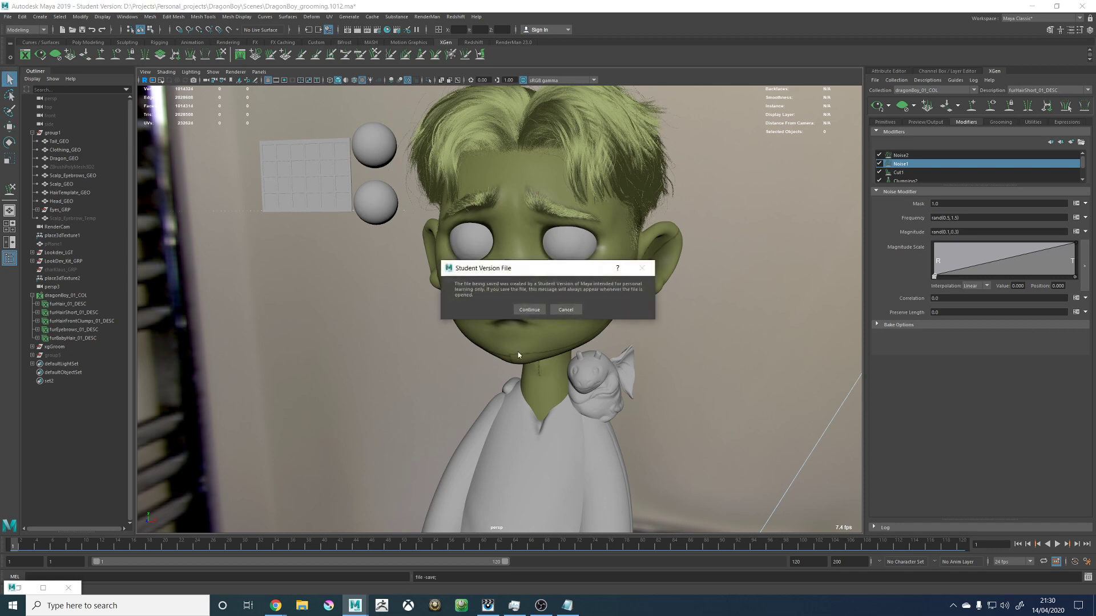
{"action": "left_click", "coordinate": [528, 310]}
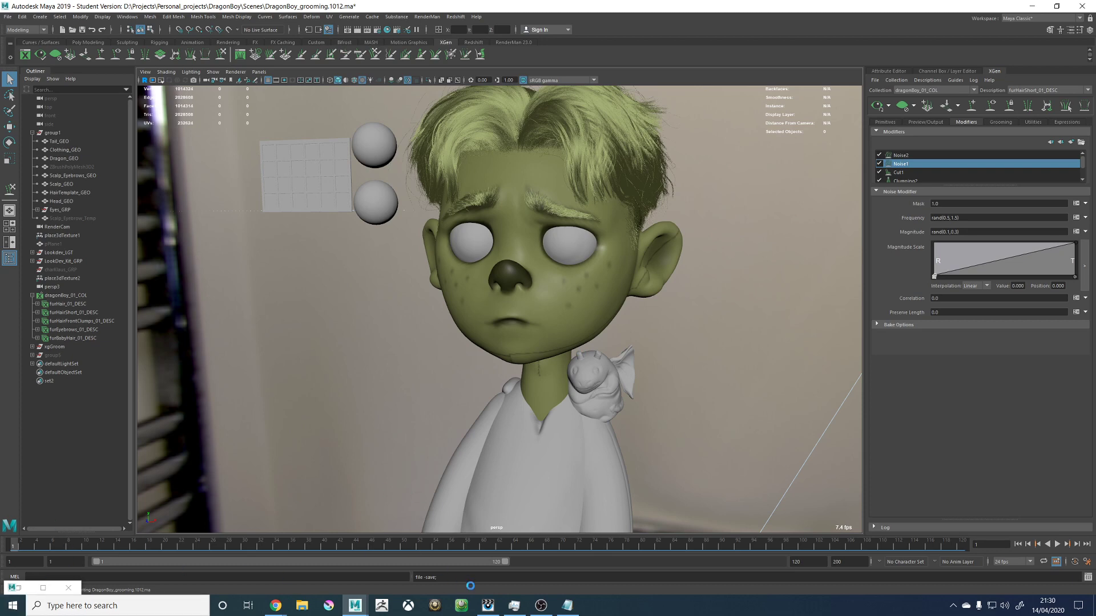
Step: Switch to the render image viewer, examine the hair and face in the beauty render up close, and return to Maya
{"action": "left_click", "coordinate": [488, 605]}
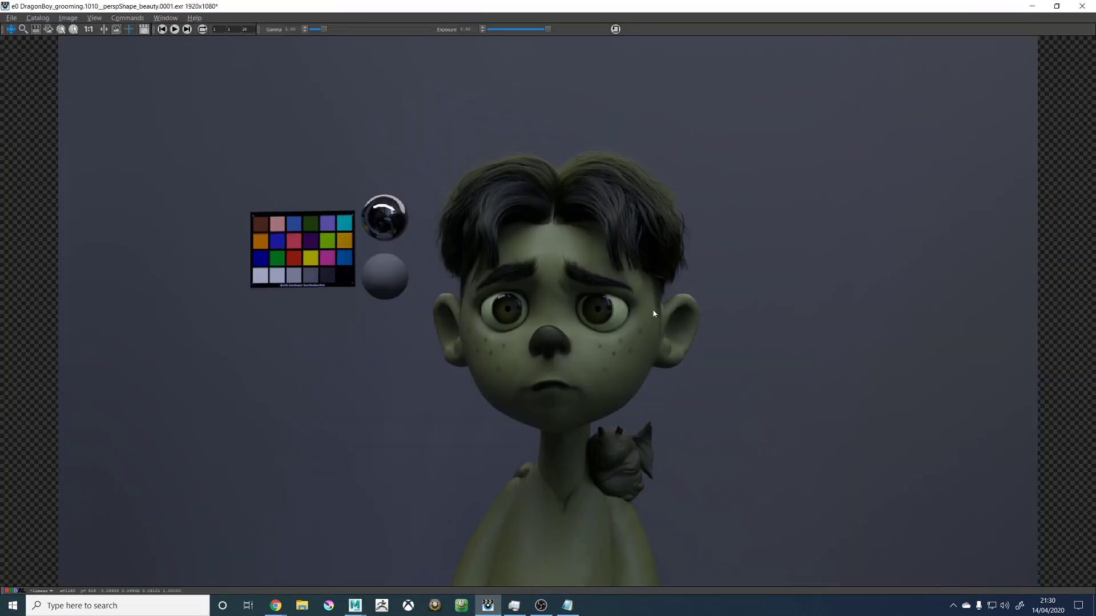
{"action": "scroll", "coordinate": [654, 314], "scroll_direction": "up", "scroll_amount": 5}
{"action": "scroll", "coordinate": [679, 294], "scroll_direction": "down", "scroll_amount": 2}
{"action": "scroll", "coordinate": [666, 407], "scroll_direction": "down", "scroll_amount": 2}
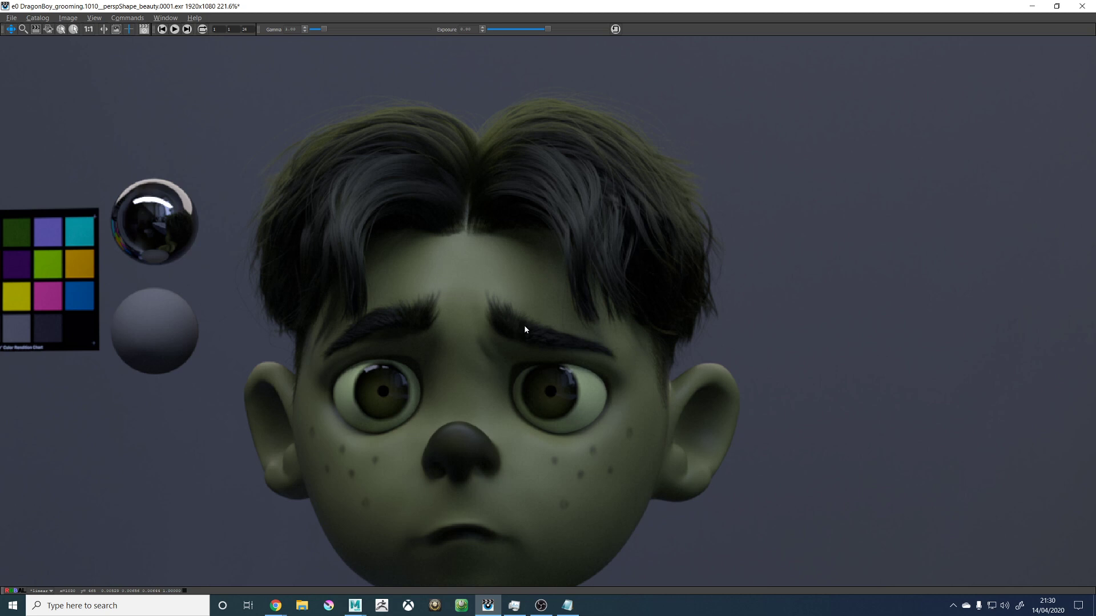
{"action": "mouse_move", "coordinate": [351, 603]}
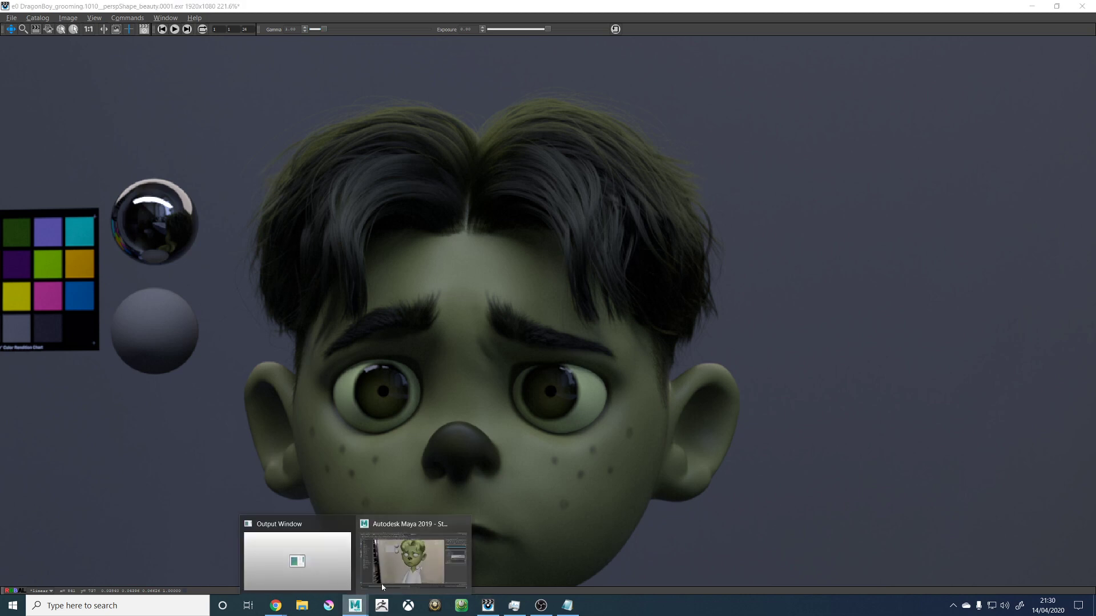
{"action": "left_click", "coordinate": [418, 562]}
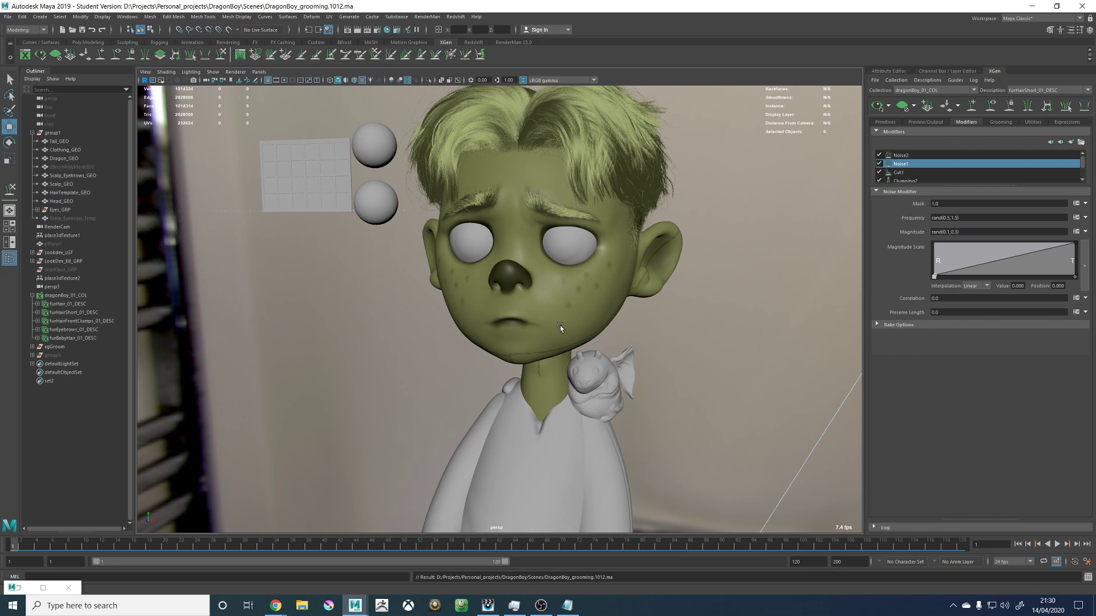
Step: Save the scene incrementally as DragonBoy_grooming.1013.ma with nothing selected
{"action": "left_click_drag", "start_coordinate": [765, 178], "coordinate": [622, 234], "text": "alt"}
{"action": "middle_click_drag", "start_coordinate": [512, 249], "coordinate": [505, 262], "text": "alt"}
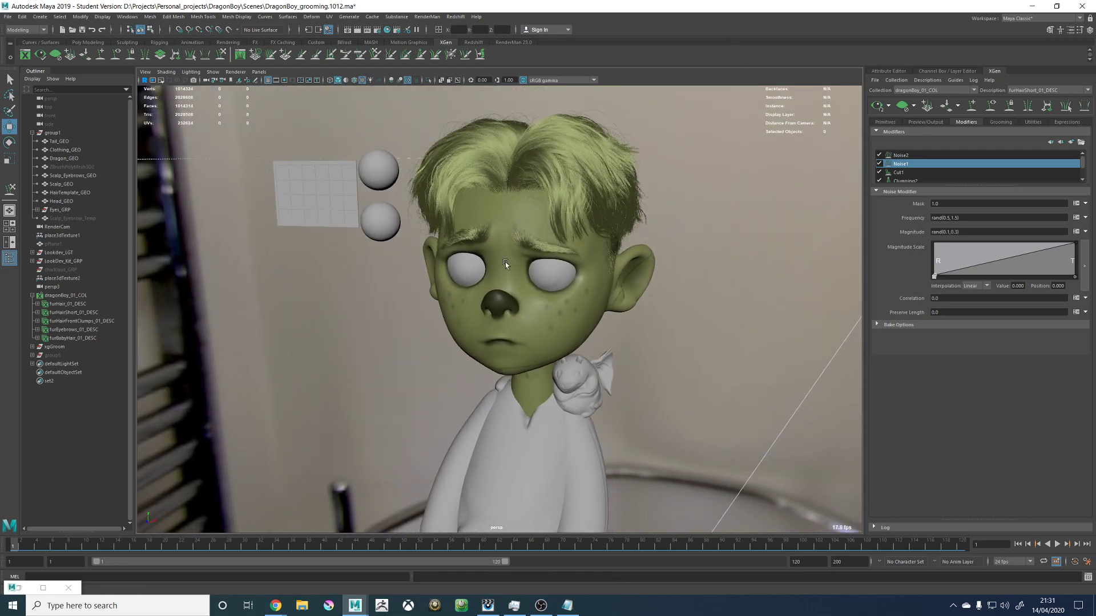
{"action": "right_click_drag", "start_coordinate": [505, 262], "coordinate": [565, 284], "text": "alt"}
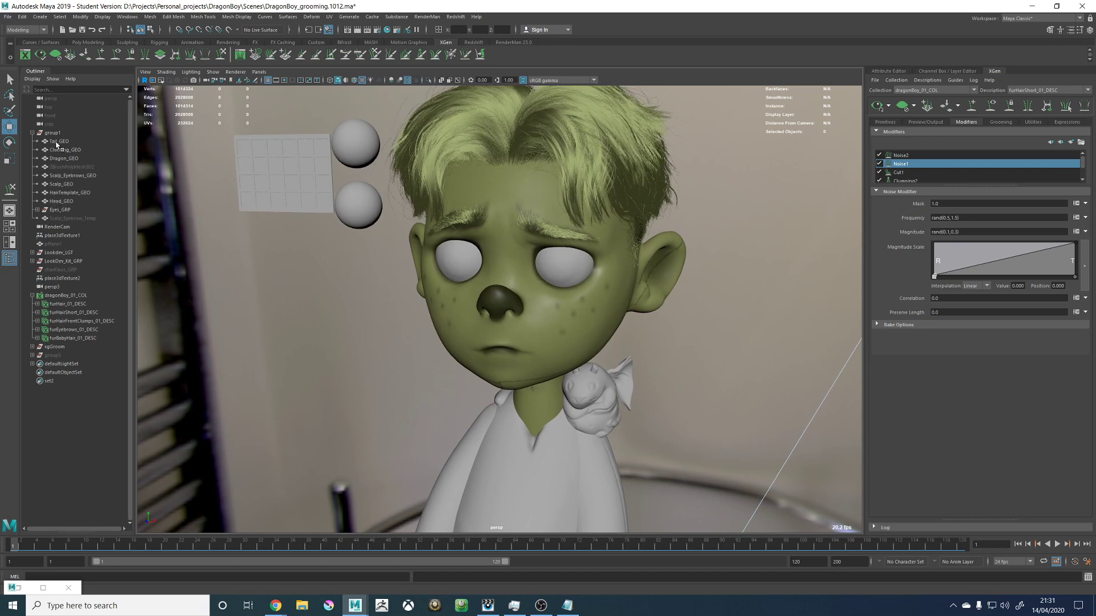
{"action": "left_click", "coordinate": [69, 202]}
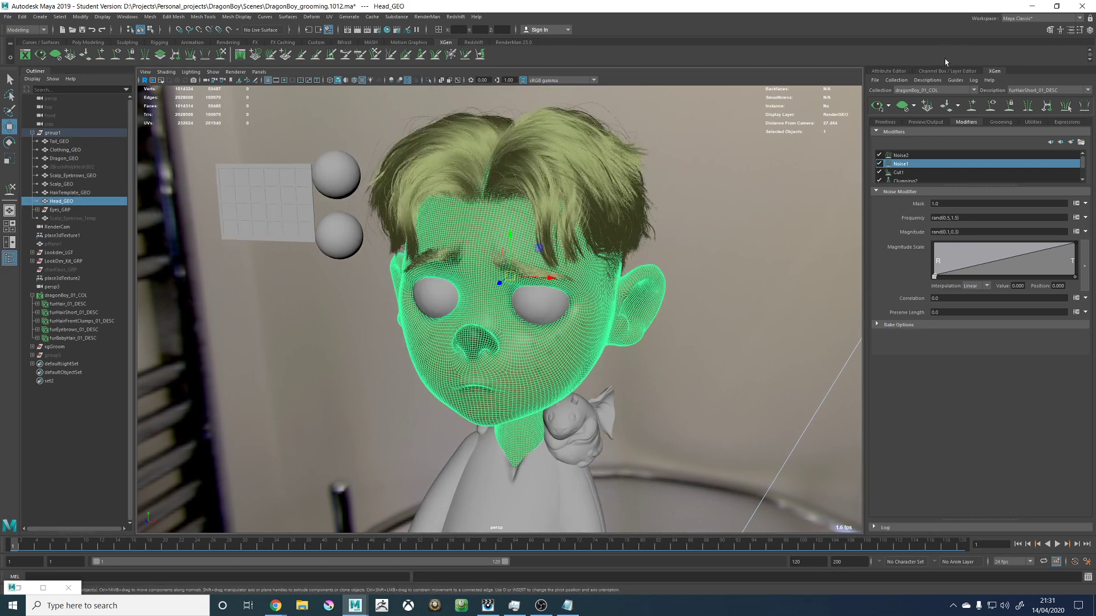
{"action": "left_click", "coordinate": [933, 81]}
{"action": "left_click", "coordinate": [683, 198]}
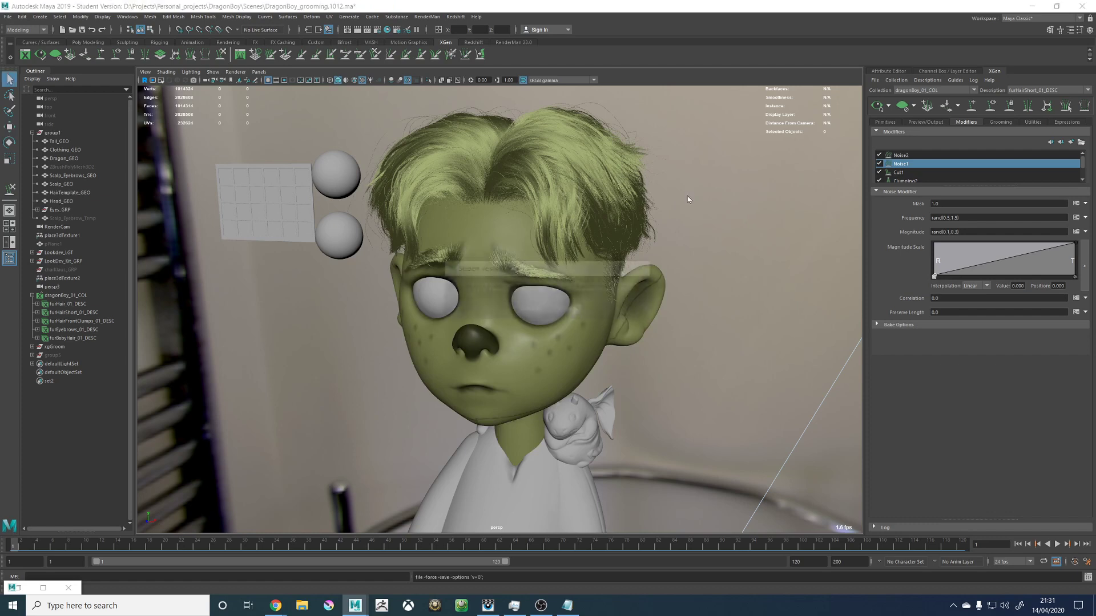
{"action": "key", "text": "ctrl+alt+s"}
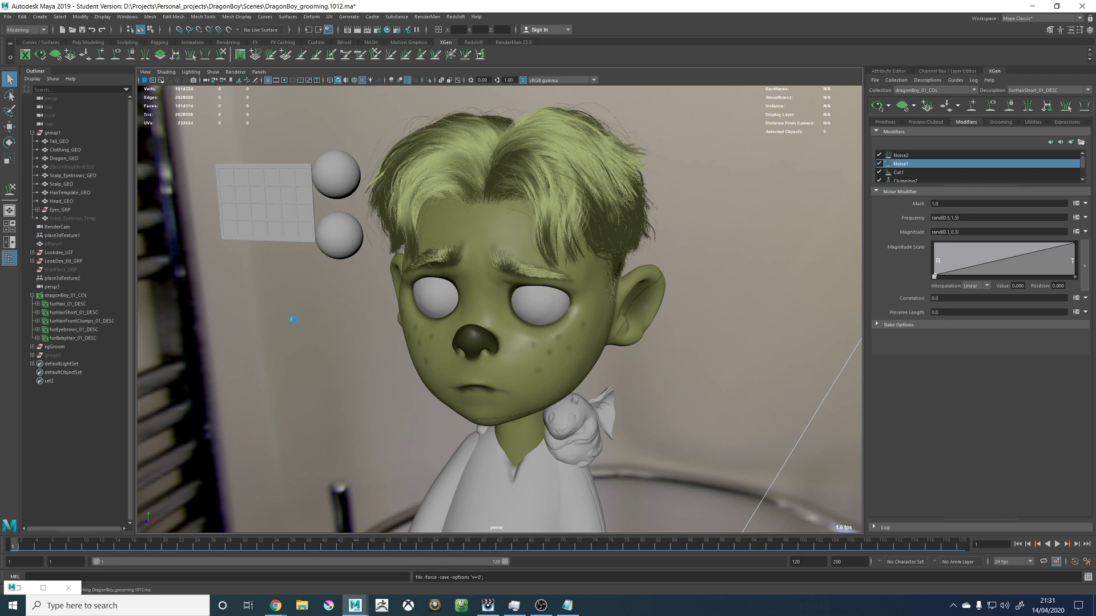
{"action": "key", "text": "w"}
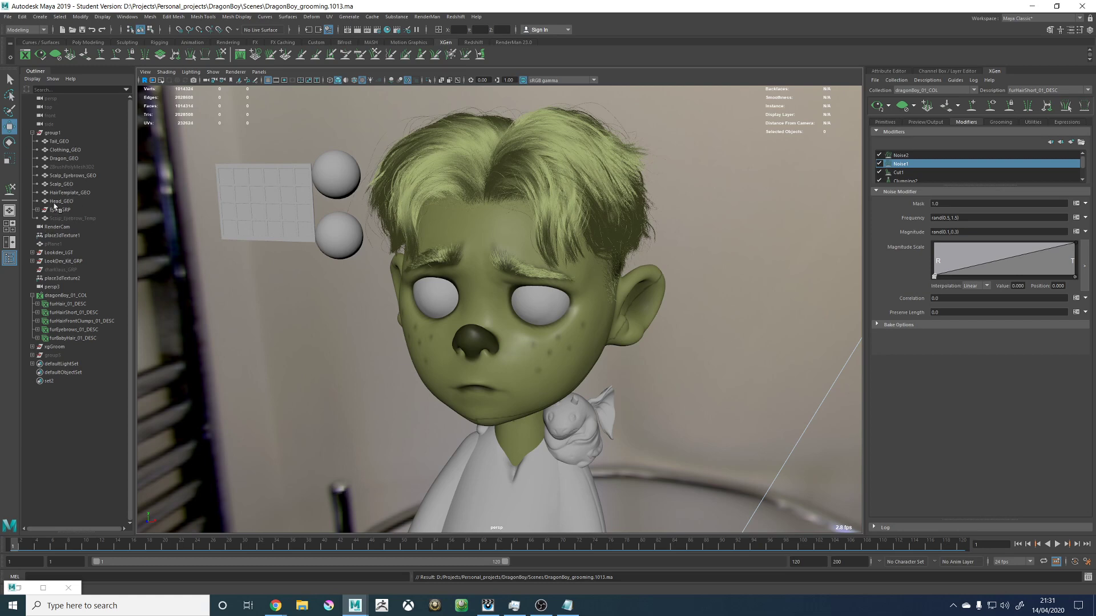
Step: Create the XGen description furPeachFuzz_01_DESC on Head_GEO with groomable splines, placed randomly across the surface, in the dragonBoy_01_COL collection
{"action": "left_click", "coordinate": [60, 200]}
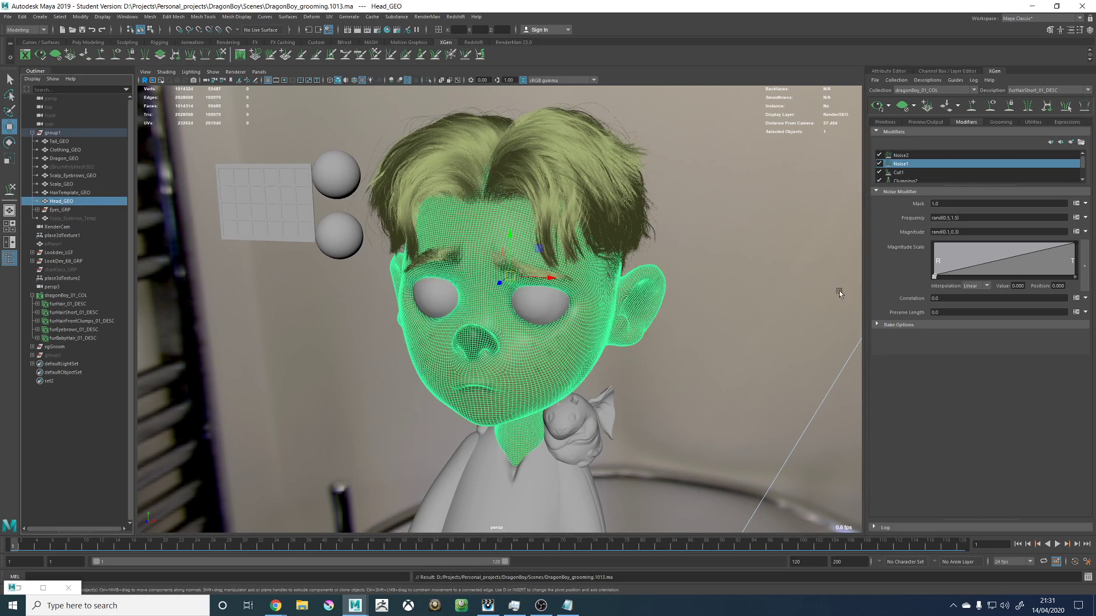
{"action": "left_click", "coordinate": [926, 81]}
{"action": "left_click", "coordinate": [945, 89]}
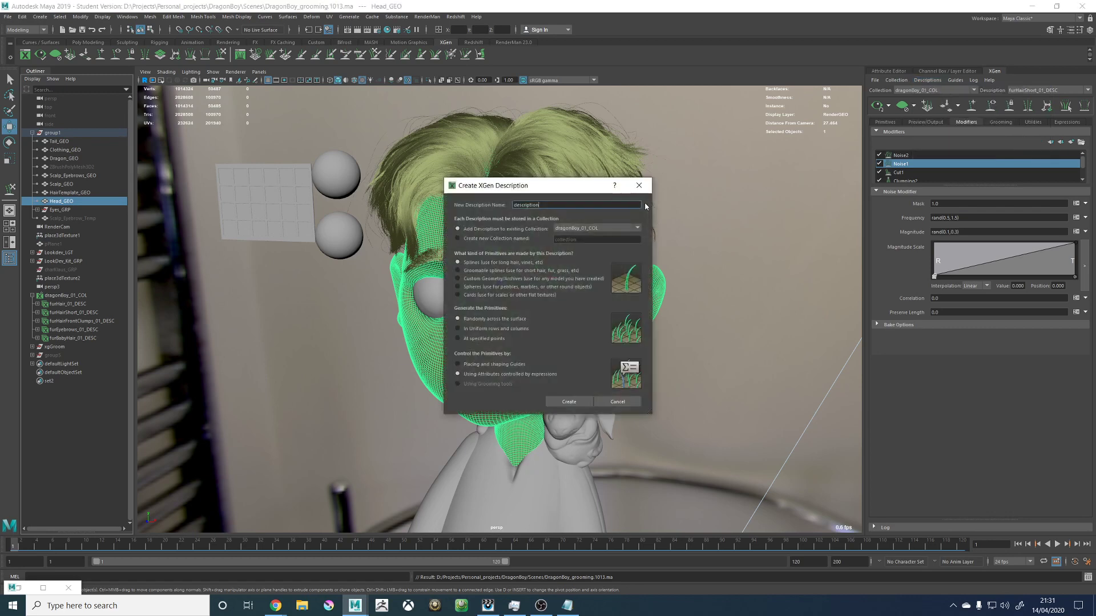
{"action": "type", "text": "furPeachFuzz_01_DESC"}
{"action": "left_click", "coordinate": [502, 270]}
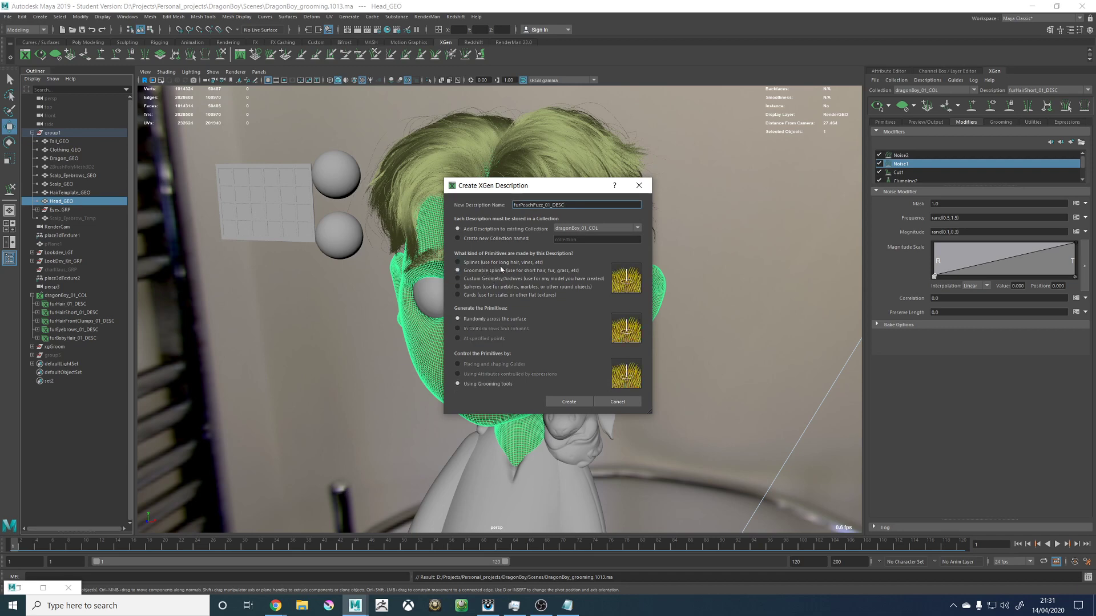
{"action": "left_click", "coordinate": [568, 402]}
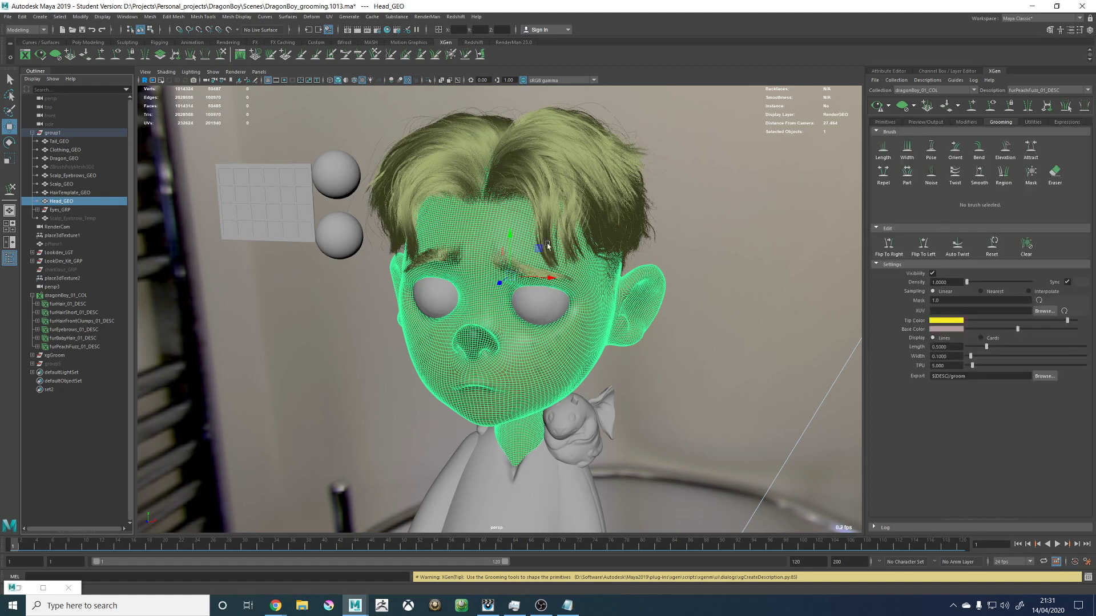
{"action": "left_click_drag", "start_coordinate": [714, 281], "coordinate": [852, 255], "text": "alt"}
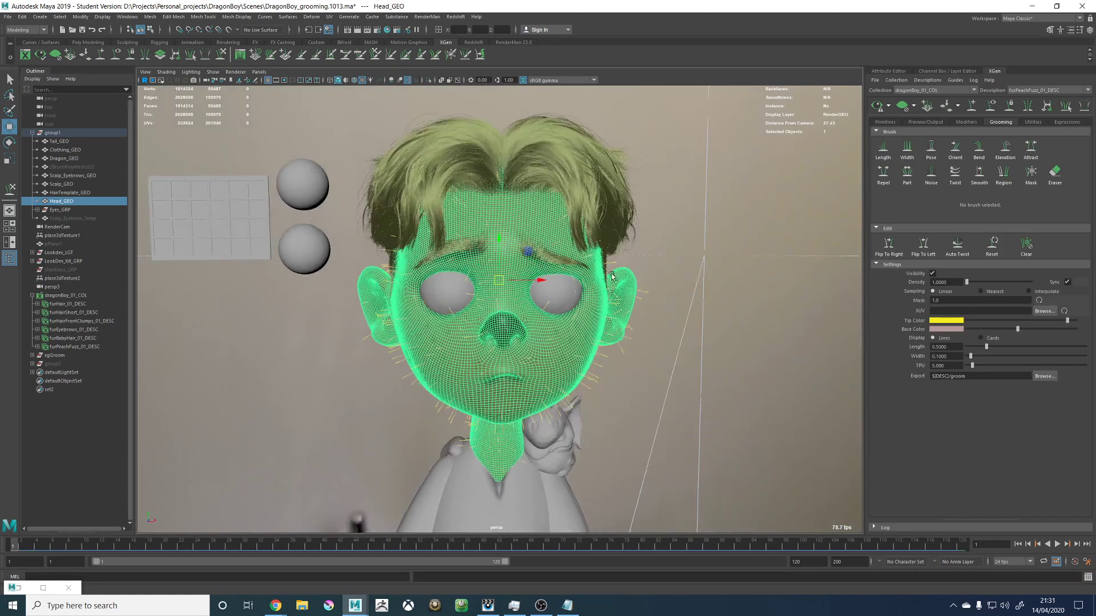
Step: Generate the XGen preview of the peach fuzz primitives on the head and clear the selection
{"action": "right_click_drag", "start_coordinate": [673, 291], "coordinate": [739, 299], "text": "alt"}
{"action": "left_click", "coordinate": [882, 122]}
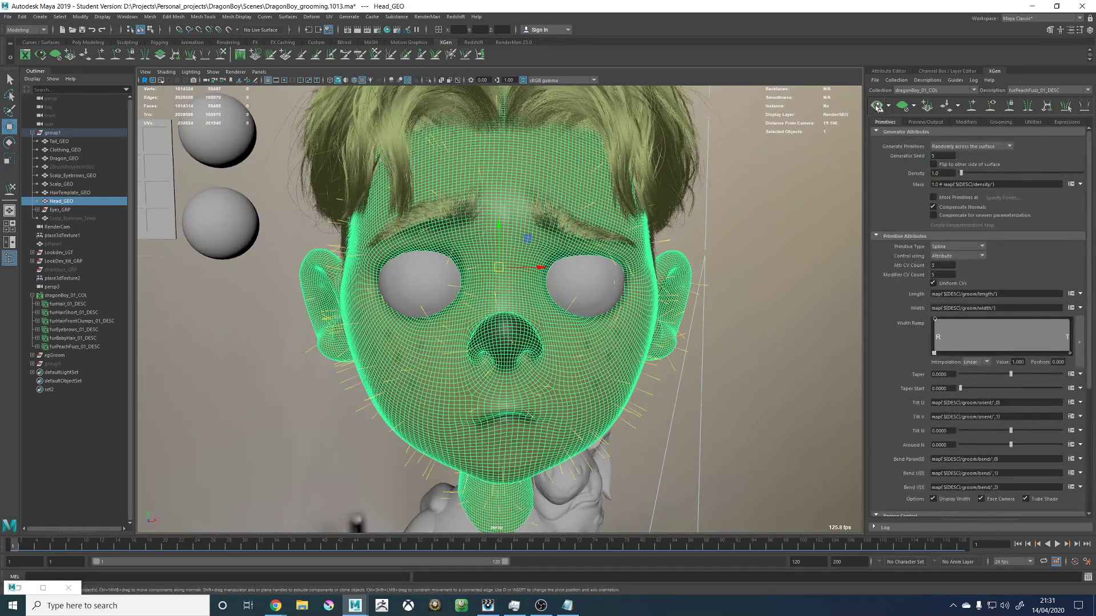
{"action": "left_click", "coordinate": [877, 106]}
{"action": "left_click_drag", "start_coordinate": [758, 217], "coordinate": [708, 230], "text": "alt"}
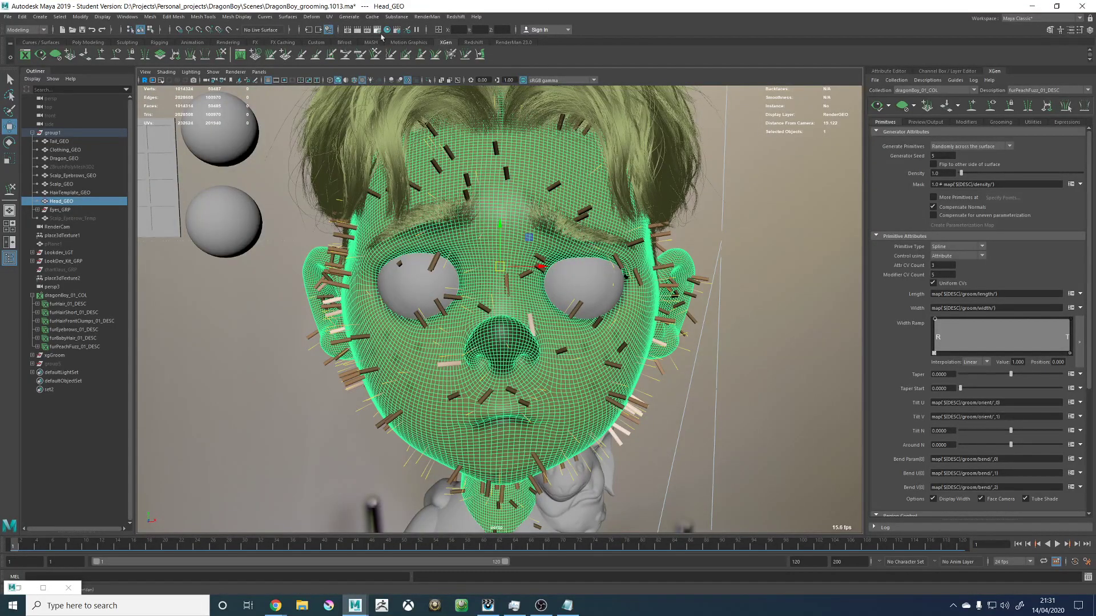
{"action": "left_click", "coordinate": [771, 323]}
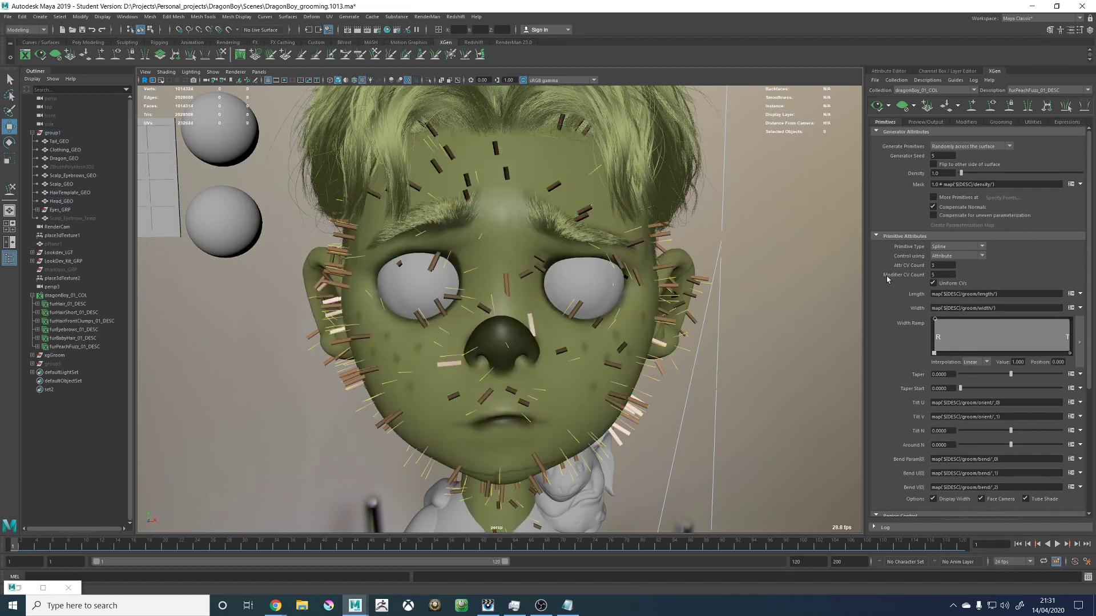
Step: Turn off Tube Shade for the peach fuzz description's spline primitives
{"action": "scroll", "coordinate": [888, 279], "scroll_direction": "down", "scroll_amount": 1}
{"action": "left_click", "coordinate": [1026, 447]}
{"action": "right_click_drag", "start_coordinate": [662, 320], "coordinate": [708, 317], "text": "alt"}
{"action": "left_click_drag", "start_coordinate": [685, 308], "coordinate": [641, 298], "text": "alt"}
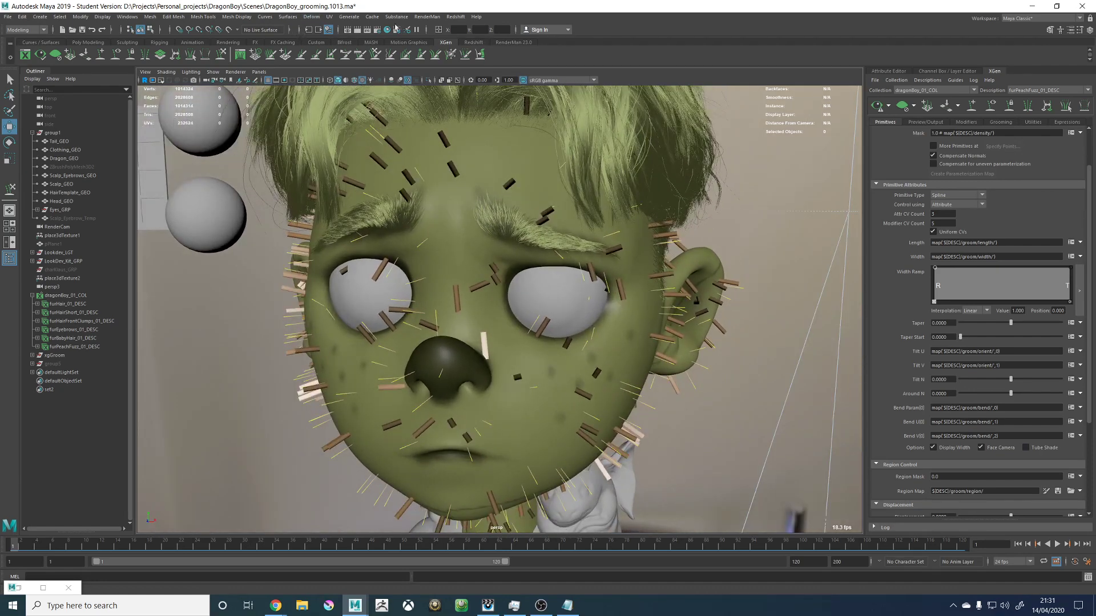
Step: Open Hypershade and create a new Hair Tube Shader in the node graph
{"action": "left_click", "coordinate": [386, 29]}
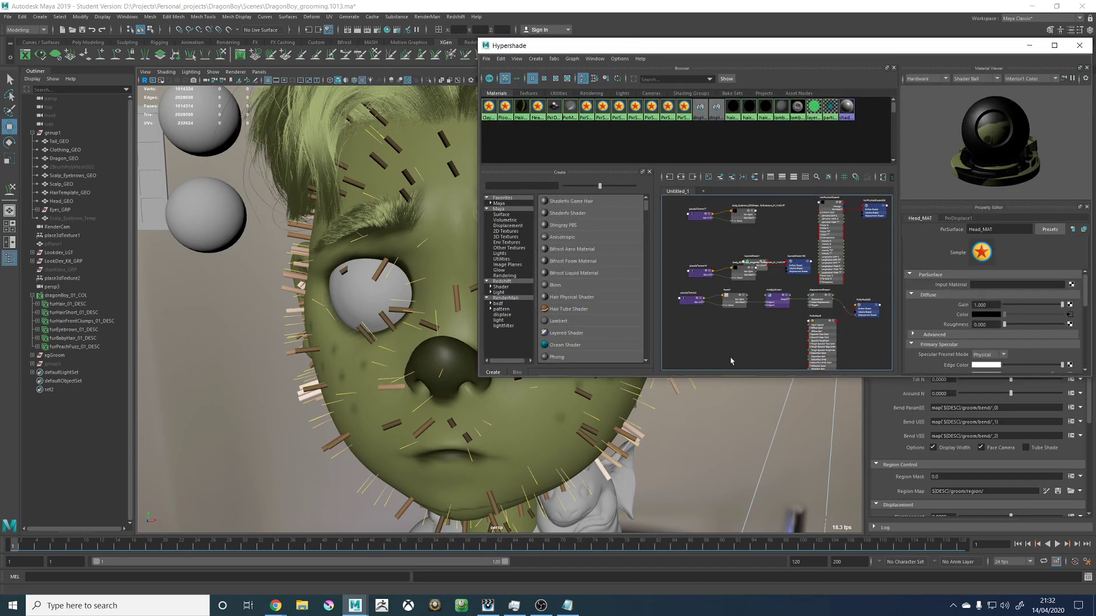
{"action": "key", "text": "Tab"}
{"action": "type", "text": "hairtu"}
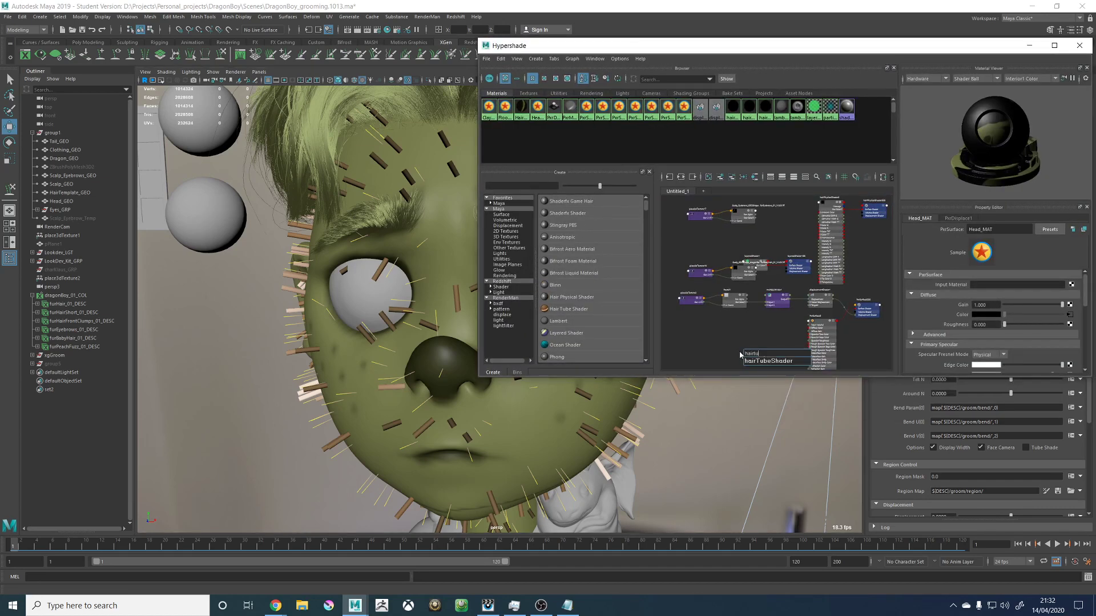
{"action": "key", "text": "Return"}
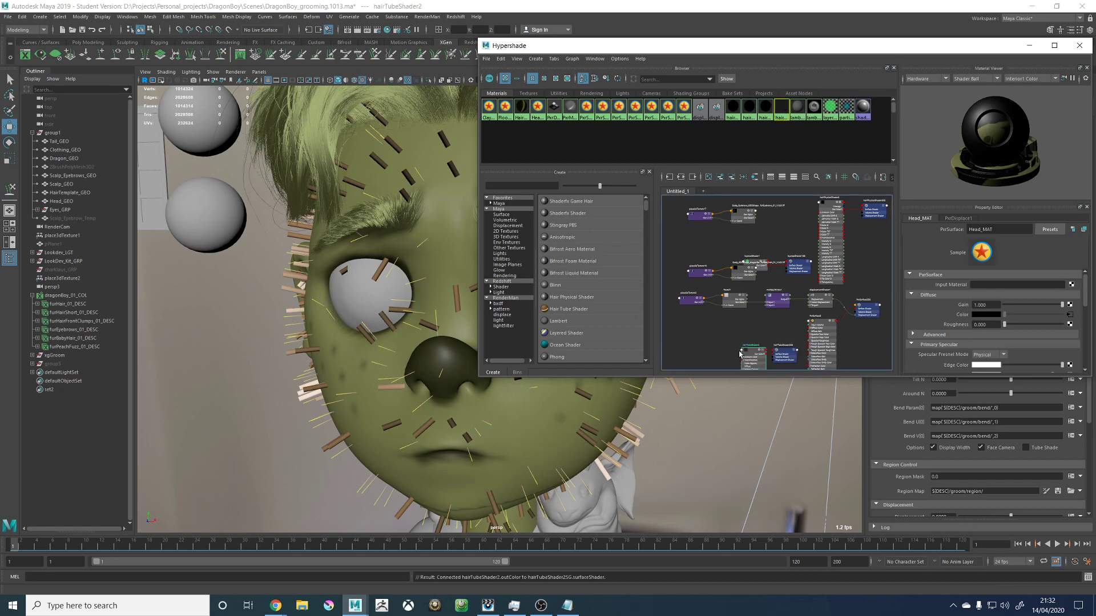
Step: Check the naming of the existing HairPreview_MAT and rename the new hair tube shader to HairFuzzPreview_MAT
{"action": "left_click", "coordinate": [517, 112]}
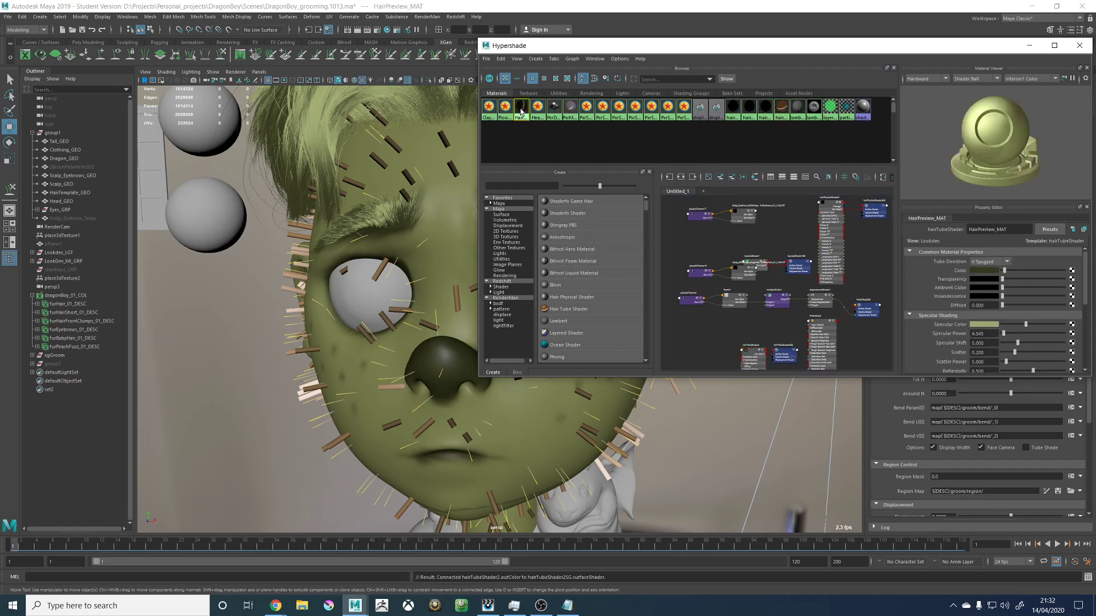
{"action": "left_click", "coordinate": [781, 111]}
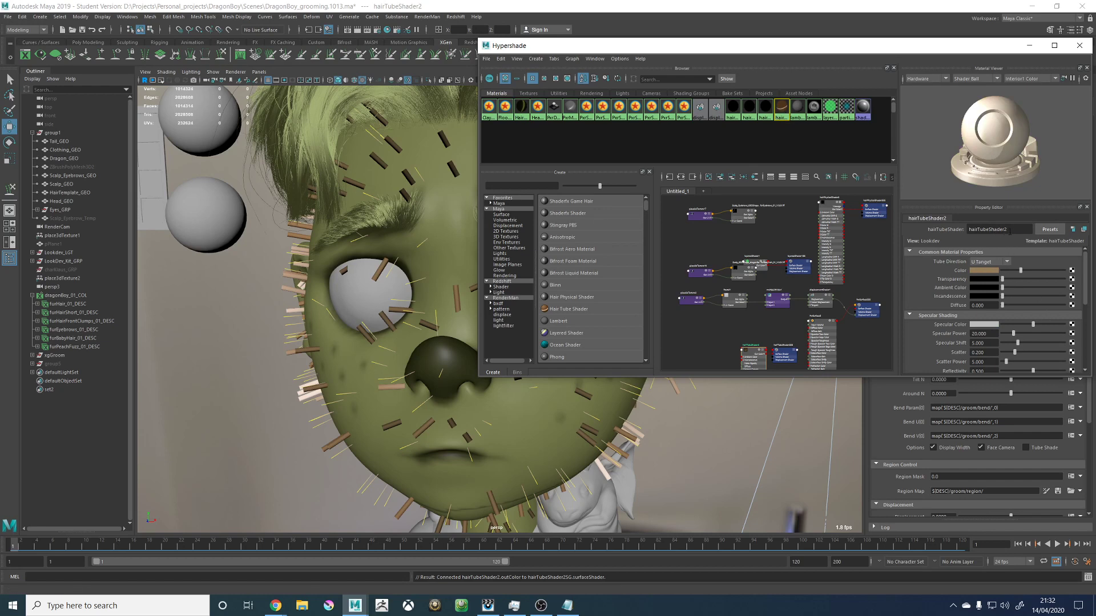
{"action": "left_click", "coordinate": [750, 352]}
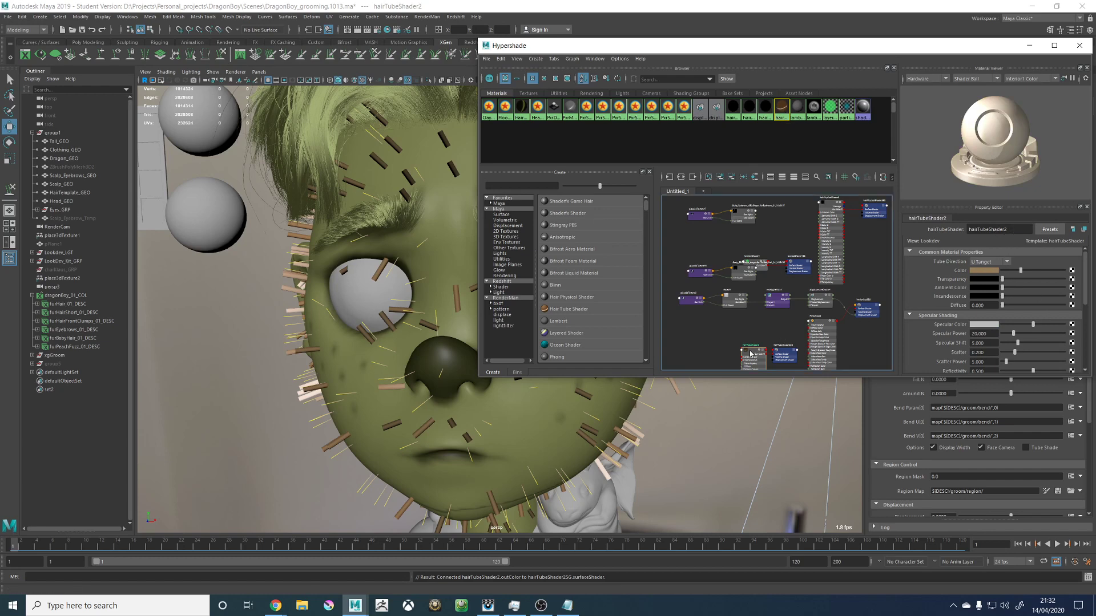
{"action": "double_click", "coordinate": [968, 226]}
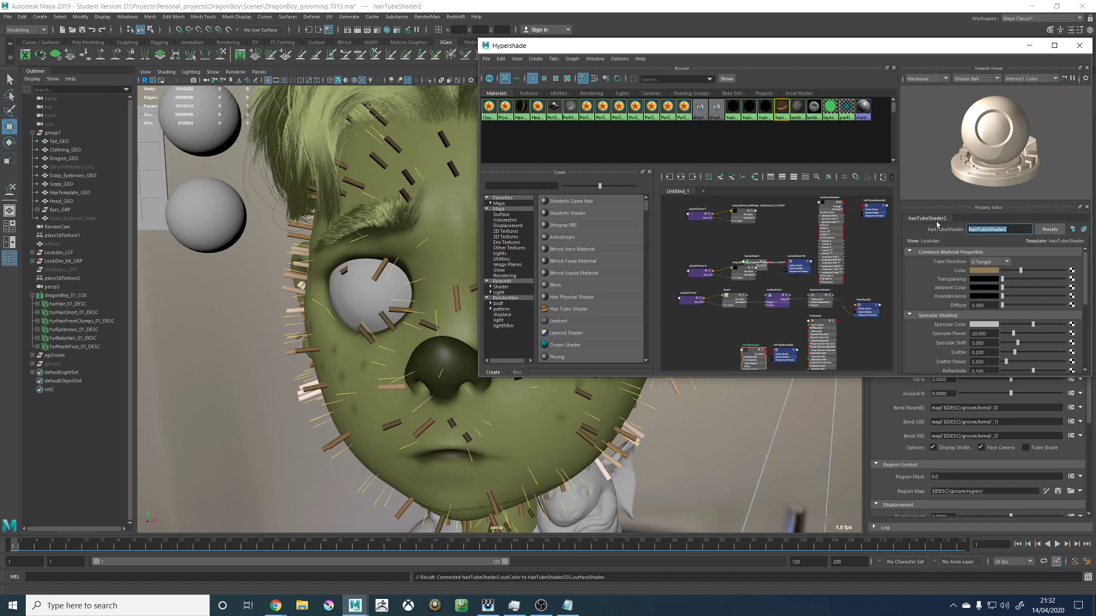
{"action": "type", "text": "H"}
{"action": "type", "text": "airFuzzPreview_MAT"}
{"action": "key", "text": "Return"}
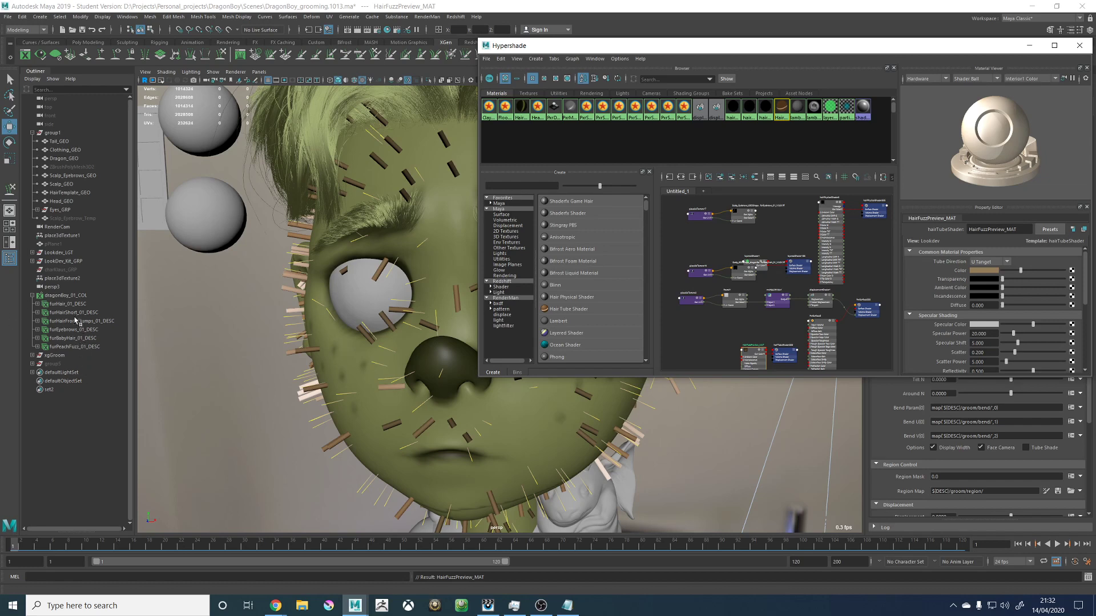
Step: Assign HairFuzzPreview_MAT to the furPeachFuzz_01_DESC description and move Hypershade off the attribute area
{"action": "left_click", "coordinate": [75, 347]}
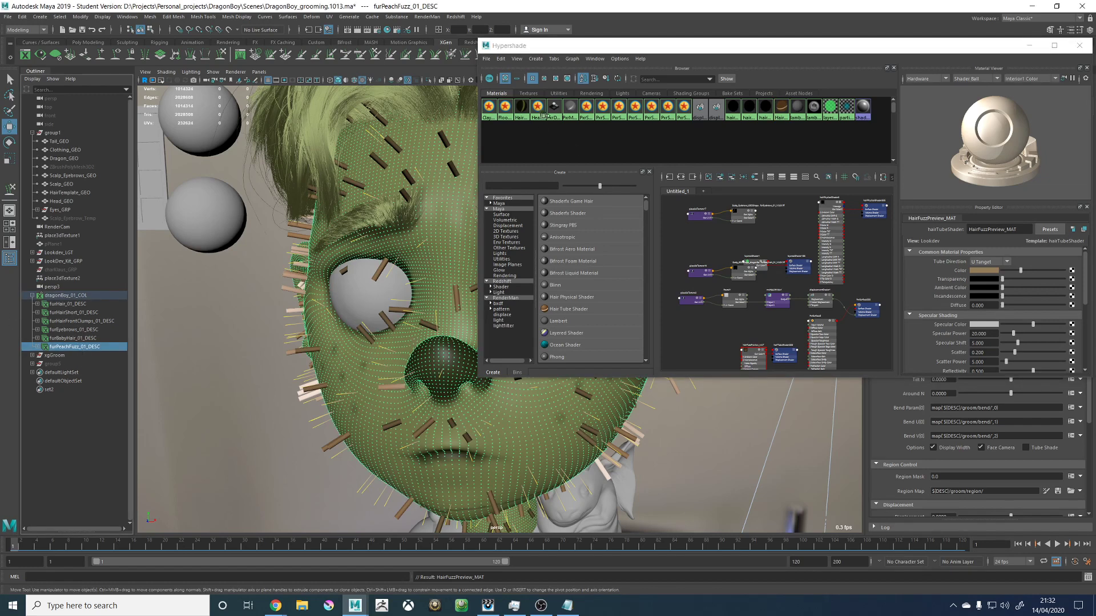
{"action": "right_click_drag", "start_coordinate": [780, 108], "coordinate": [780, 90]}
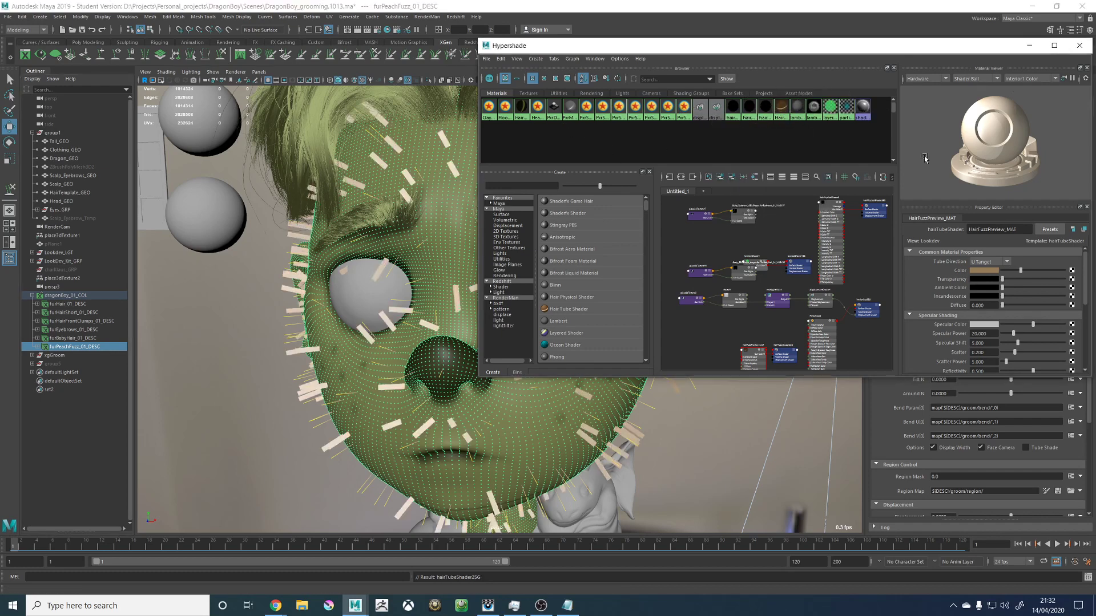
{"action": "left_click_drag", "start_coordinate": [971, 45], "coordinate": [595, 232]}
Step: Turn off Auto Load Selected Attributes and keep the HairFuzzPreview_MAT attributes displayed with Hypershade closed
{"action": "left_click", "coordinate": [888, 72]}
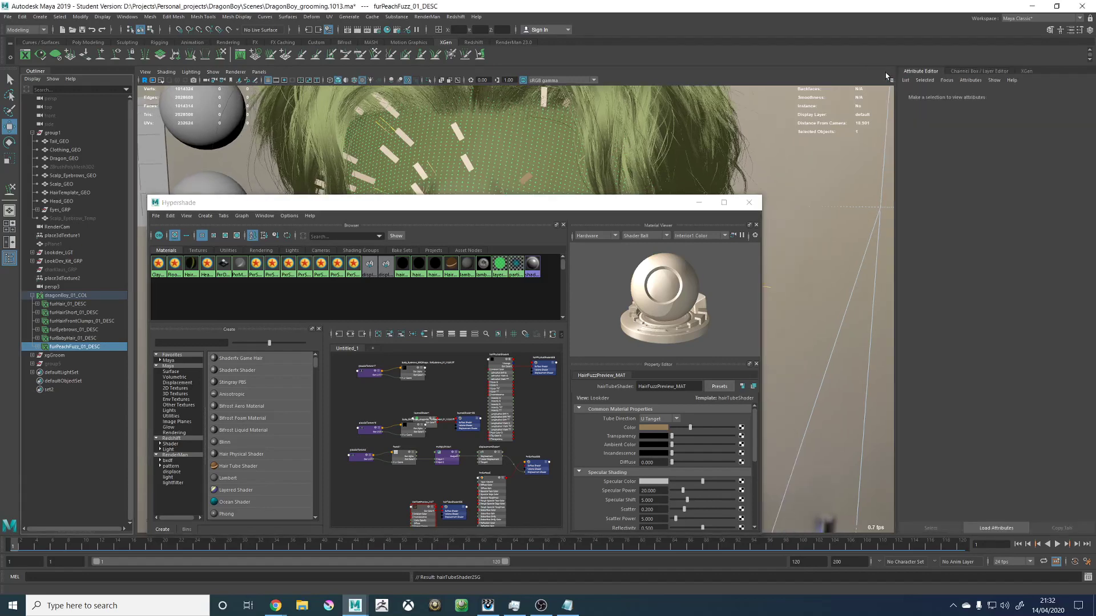
{"action": "left_click", "coordinate": [912, 81]}
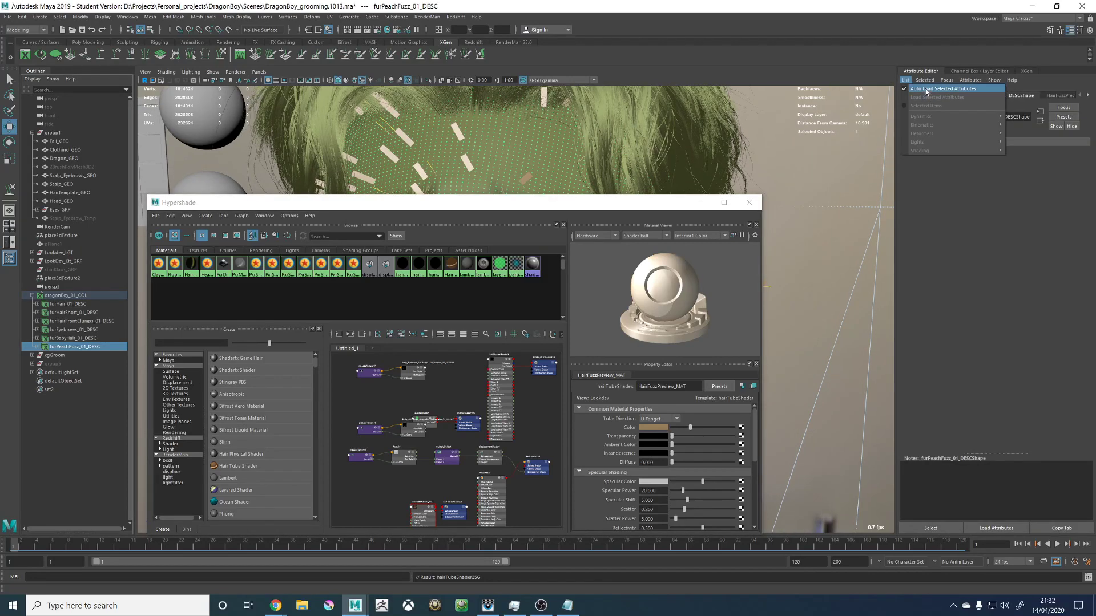
{"action": "left_click", "coordinate": [926, 89]}
{"action": "left_click", "coordinate": [755, 199]}
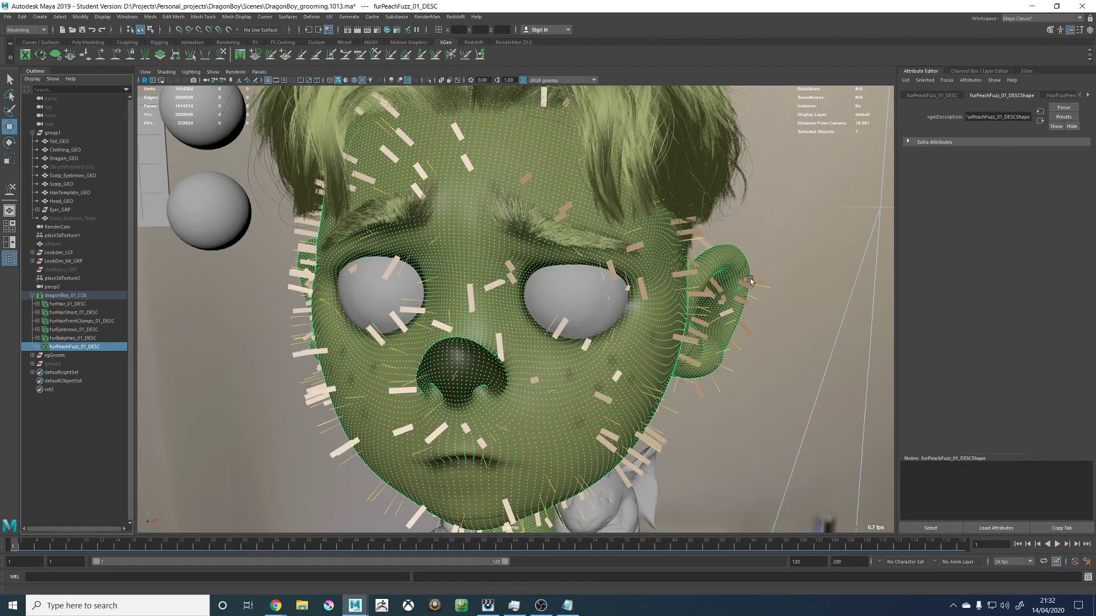
{"action": "left_click", "coordinate": [905, 81]}
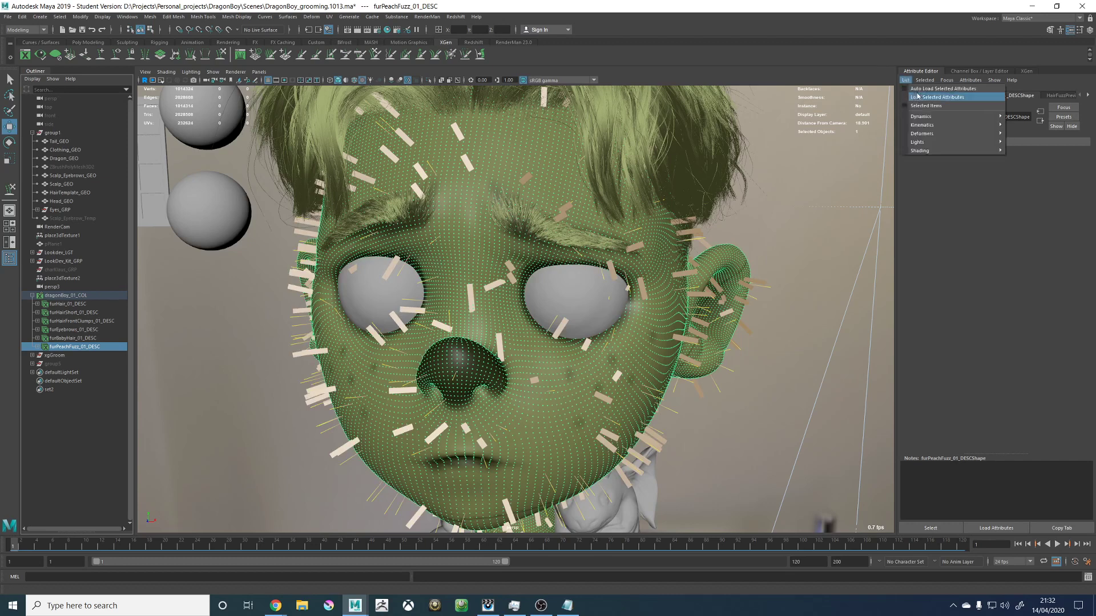
{"action": "left_click", "coordinate": [742, 245]}
{"action": "left_click", "coordinate": [701, 291]}
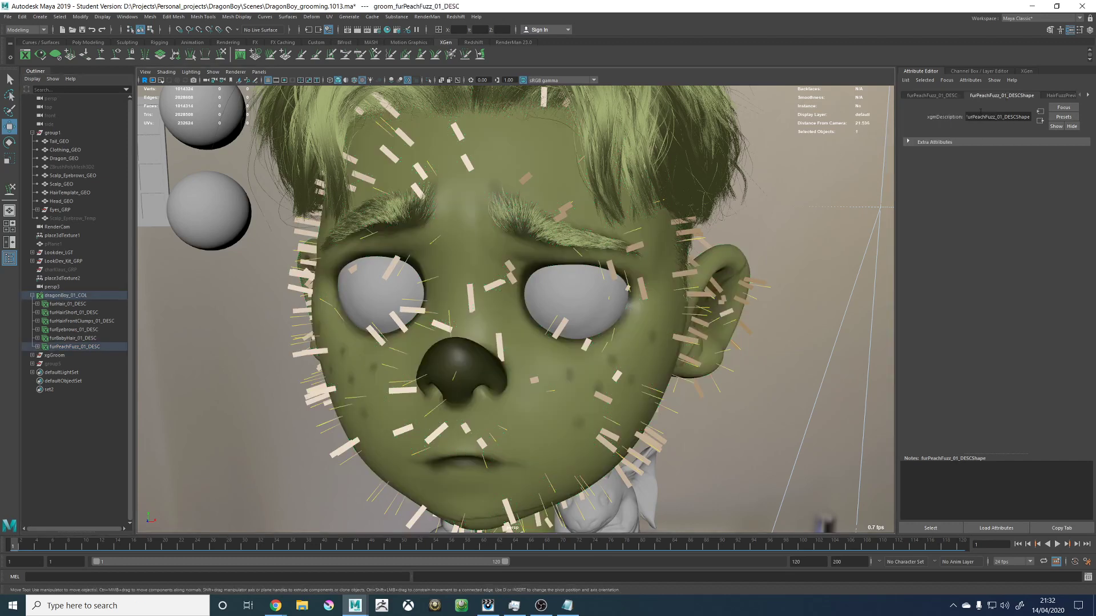
{"action": "left_click", "coordinate": [1061, 95]}
Step: Set HairFuzzPreview_MAT's tube direction to V Tangent and darken its color to dark gray, with nothing selected
{"action": "left_click_drag", "start_coordinate": [708, 245], "coordinate": [679, 245], "text": "alt"}
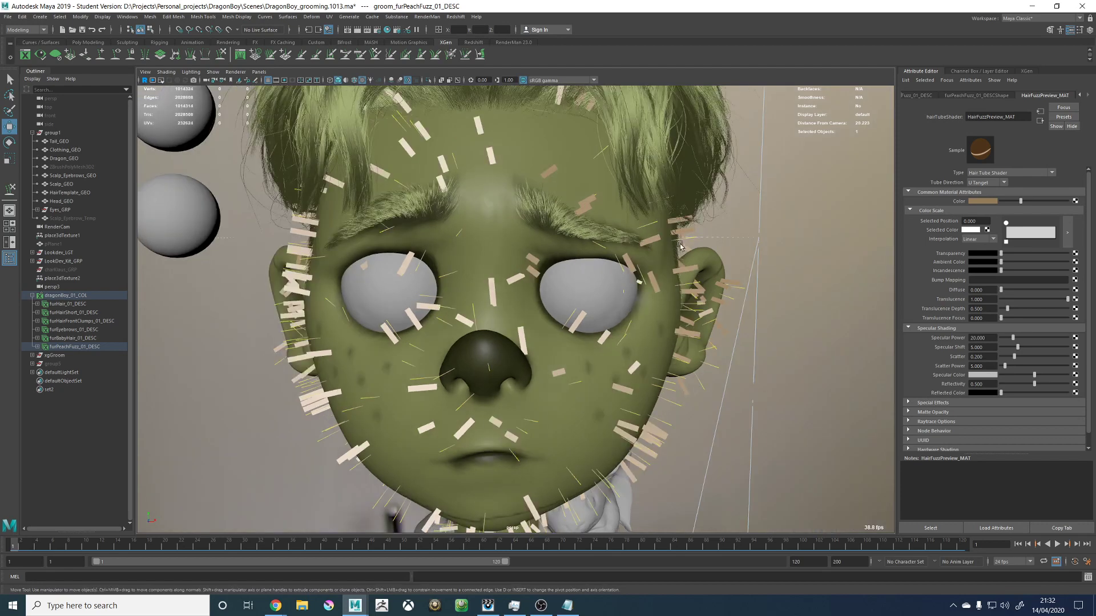
{"action": "scroll", "coordinate": [680, 246], "scroll_direction": "down", "scroll_amount": 5}
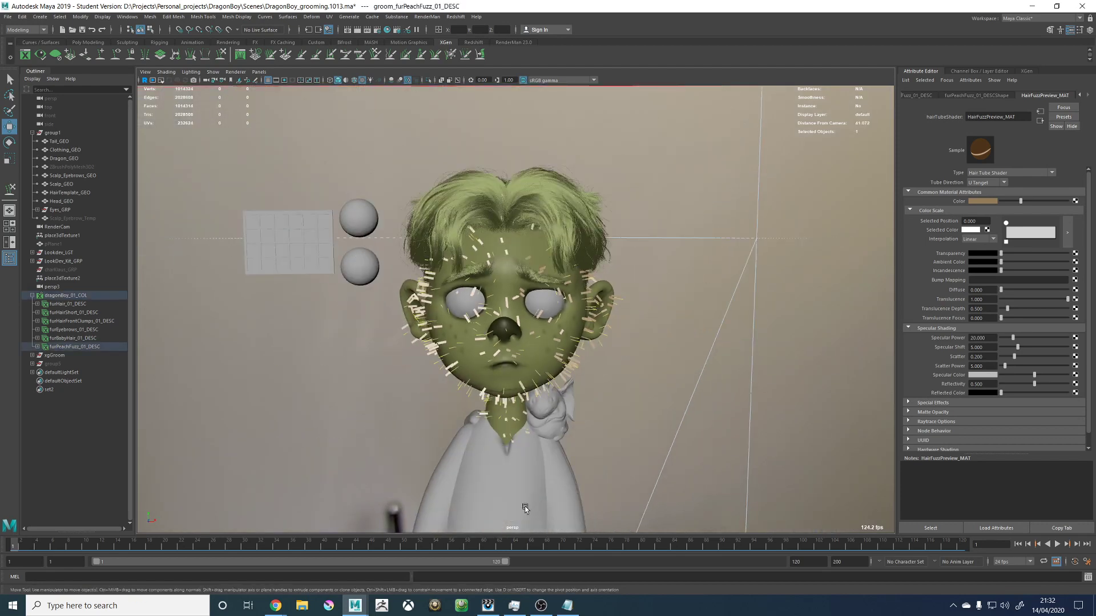
{"action": "scroll", "coordinate": [477, 382], "scroll_direction": "down", "scroll_amount": 8}
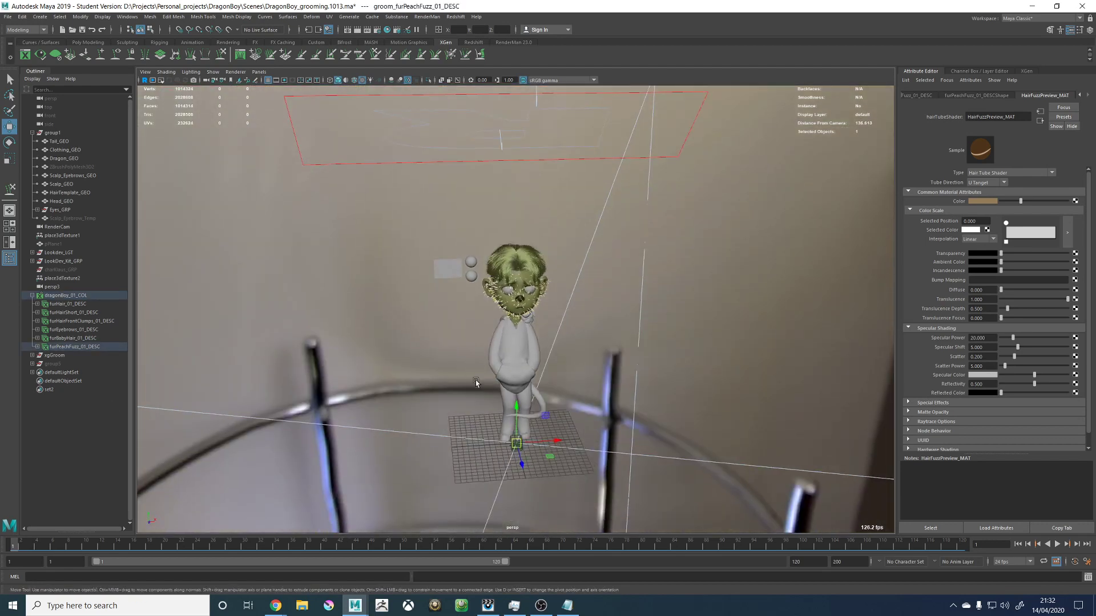
{"action": "scroll", "coordinate": [477, 382], "scroll_direction": "up", "scroll_amount": 5}
{"action": "left_click", "coordinate": [617, 308]}
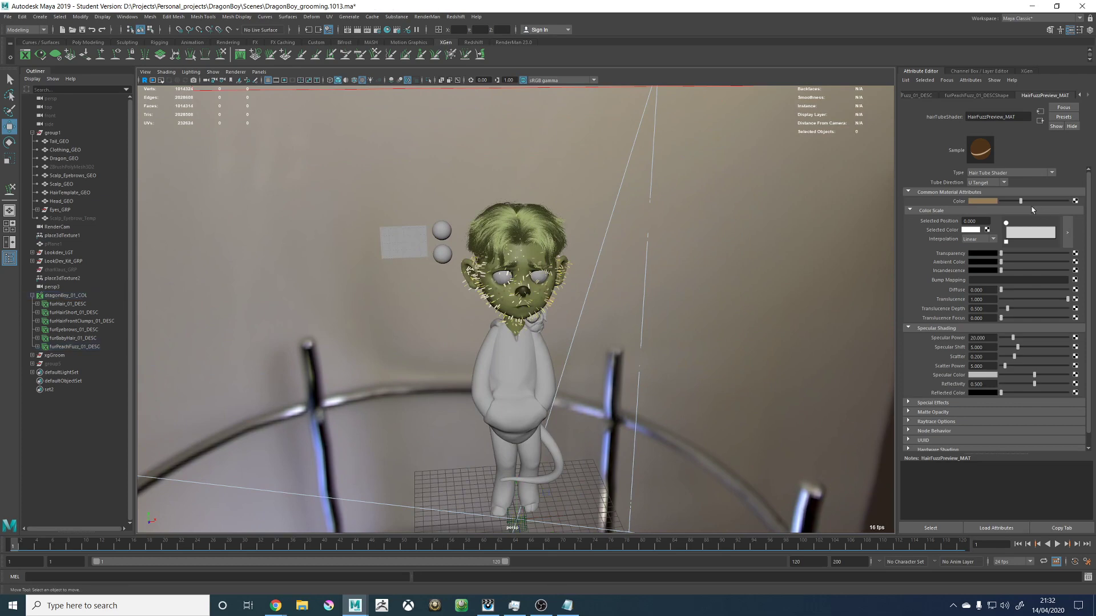
{"action": "scroll", "coordinate": [670, 231], "scroll_direction": "up", "scroll_amount": 4}
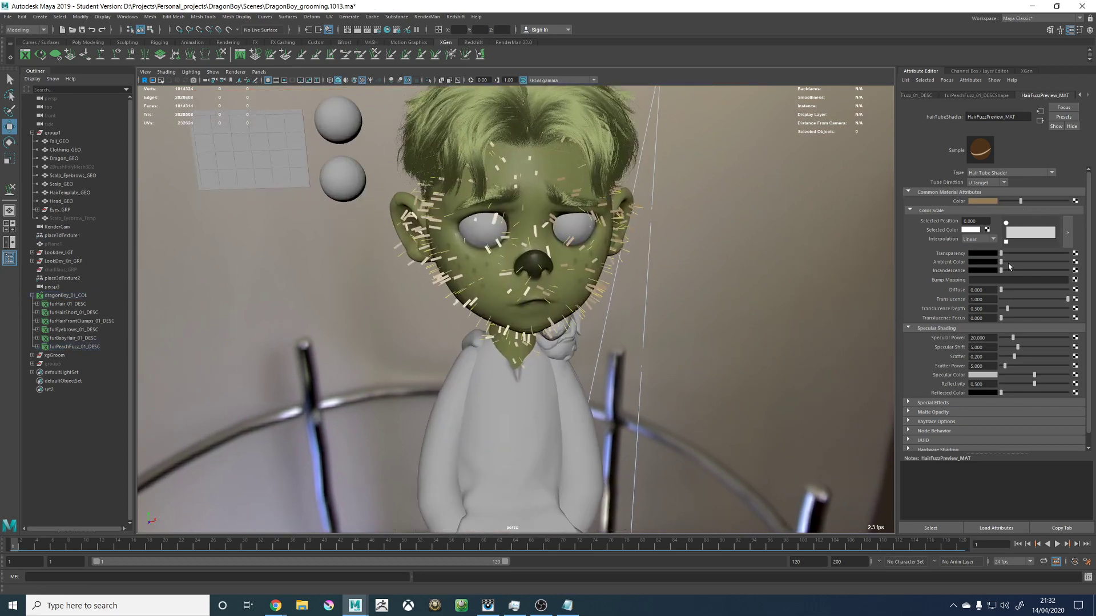
{"action": "scroll", "coordinate": [744, 318], "scroll_direction": "up", "scroll_amount": 3}
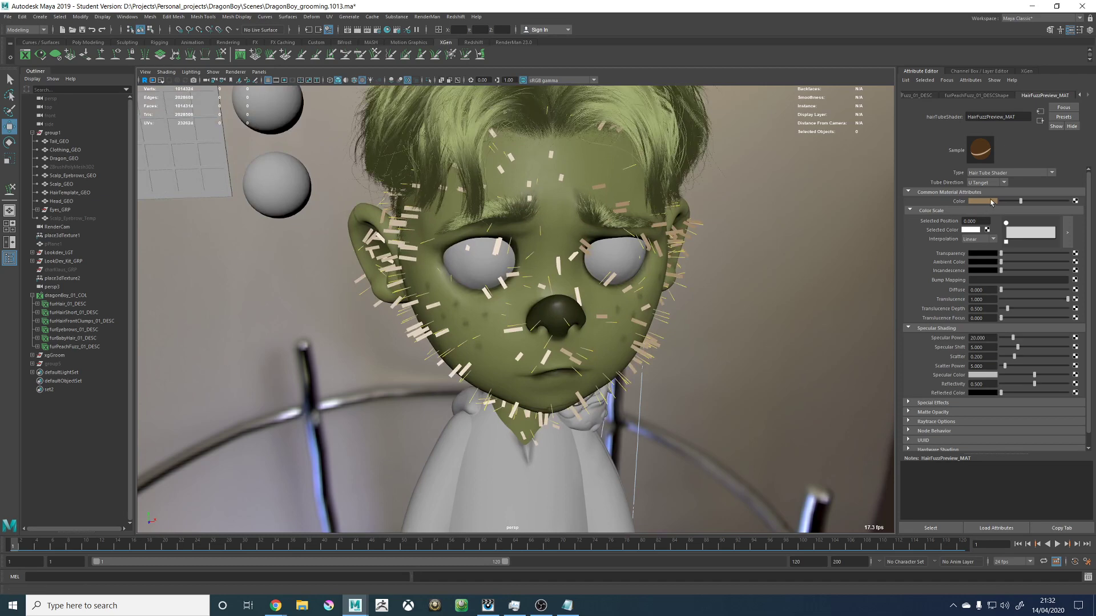
{"action": "left_click", "coordinate": [987, 183]}
{"action": "left_click", "coordinate": [983, 198]}
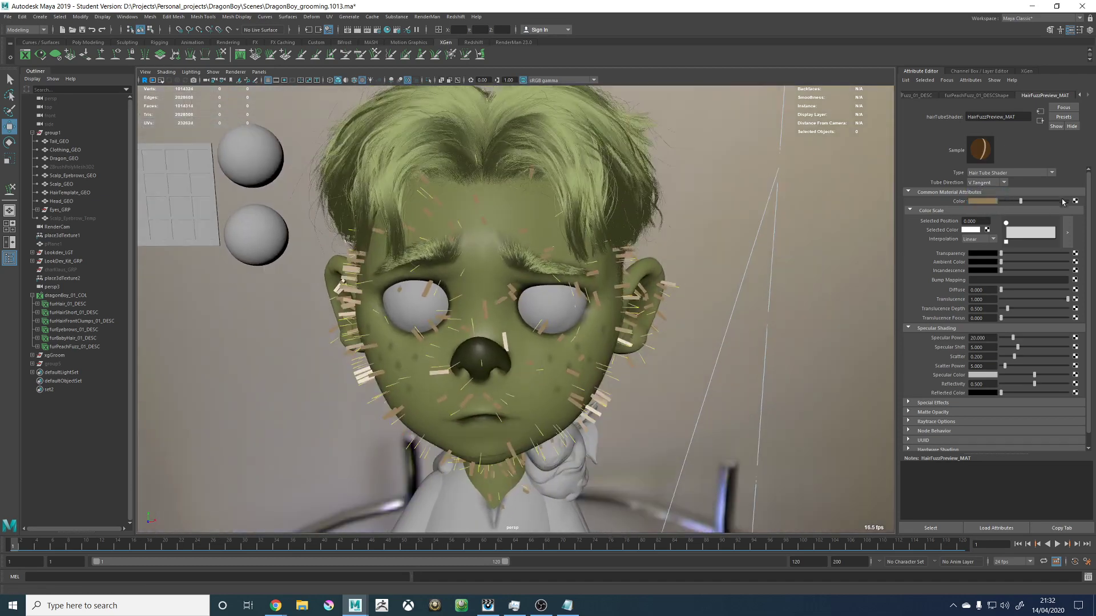
{"action": "left_click_drag", "start_coordinate": [1021, 201], "coordinate": [1006, 201]}
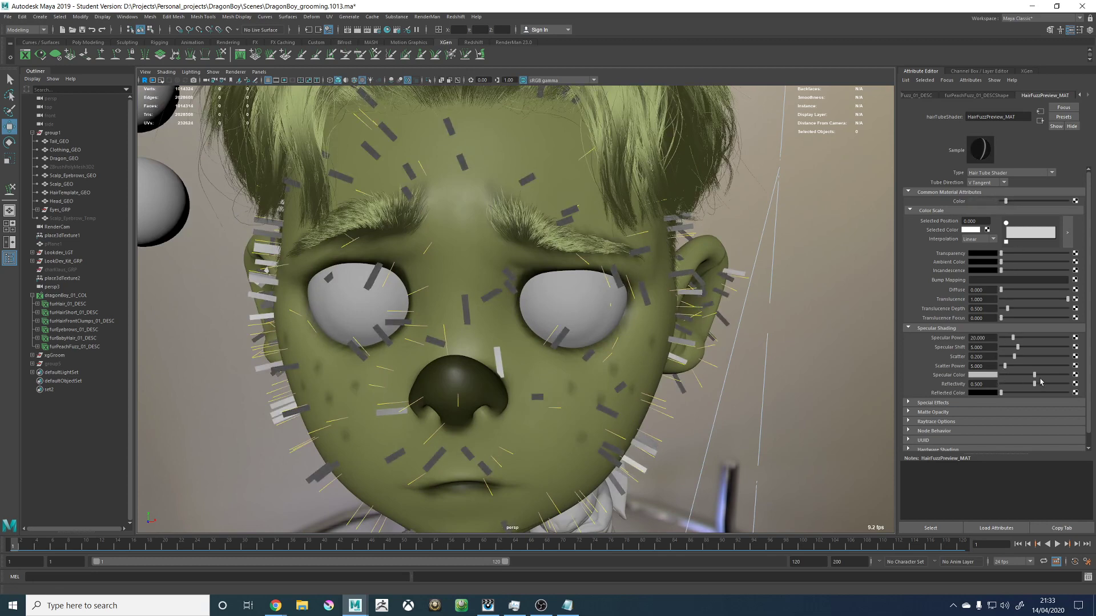
Step: Raise the fuzz shader's specular color to white and lower its specular power to 2
{"action": "left_click_drag", "start_coordinate": [1034, 375], "coordinate": [1067, 375]}
{"action": "left_click_drag", "start_coordinate": [855, 357], "coordinate": [708, 331], "text": "alt"}
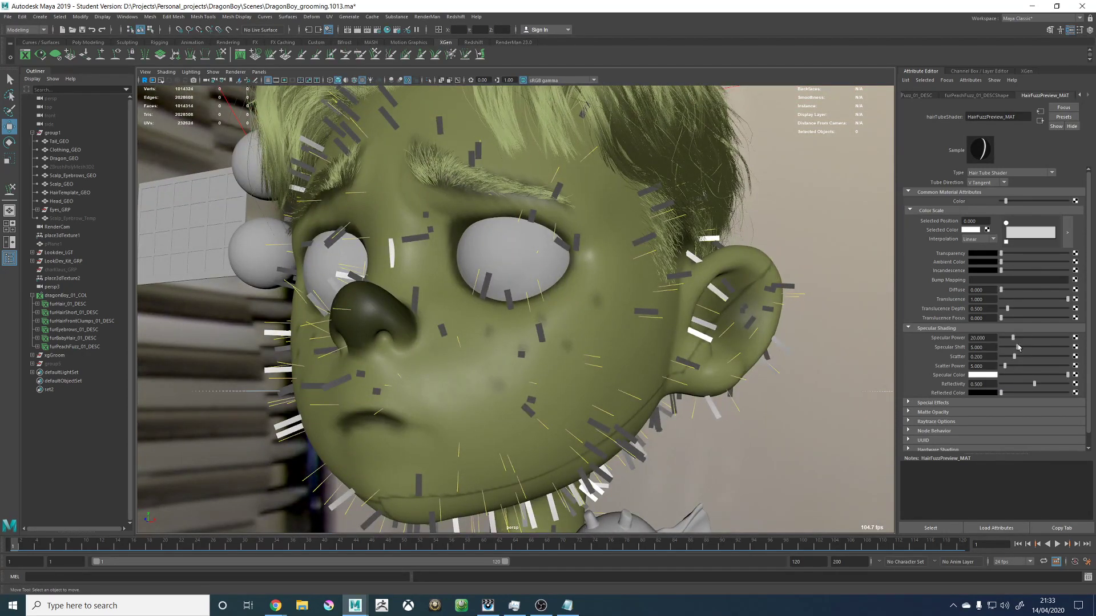
{"action": "left_click_drag", "start_coordinate": [1013, 339], "coordinate": [1001, 345]}
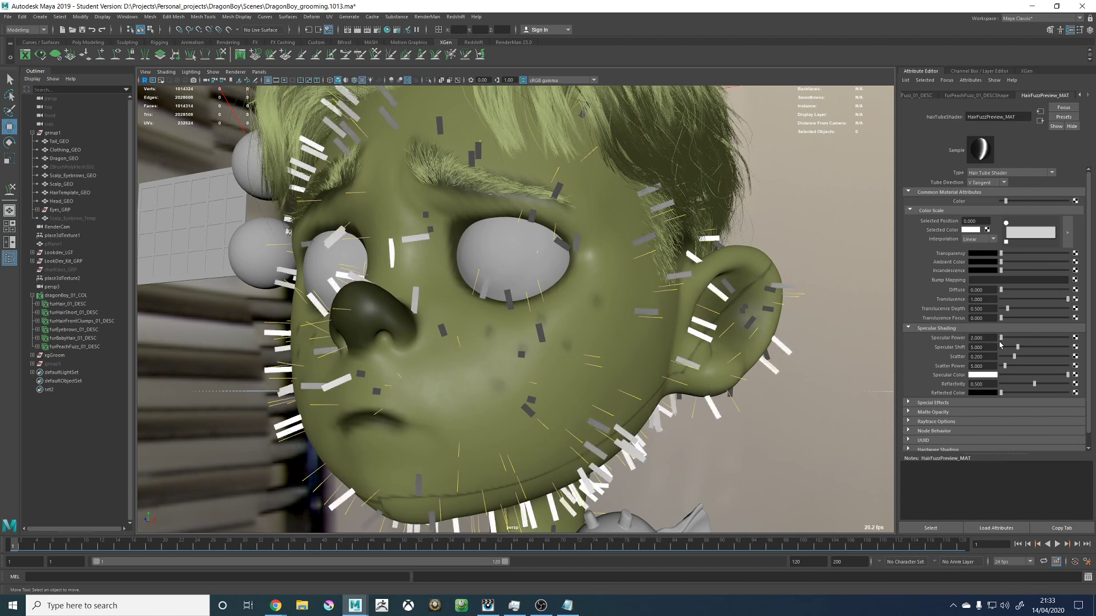
Step: Raise the fuzz shader's transparency to a light gray while viewing the whole head
{"action": "right_click_drag", "start_coordinate": [617, 334], "coordinate": [548, 334], "text": "alt"}
{"action": "left_click_drag", "start_coordinate": [548, 334], "coordinate": [685, 354], "text": "alt"}
{"action": "right_click_drag", "start_coordinate": [685, 353], "coordinate": [639, 360], "text": "alt"}
{"action": "left_click_drag", "start_coordinate": [639, 359], "coordinate": [594, 366], "text": "alt"}
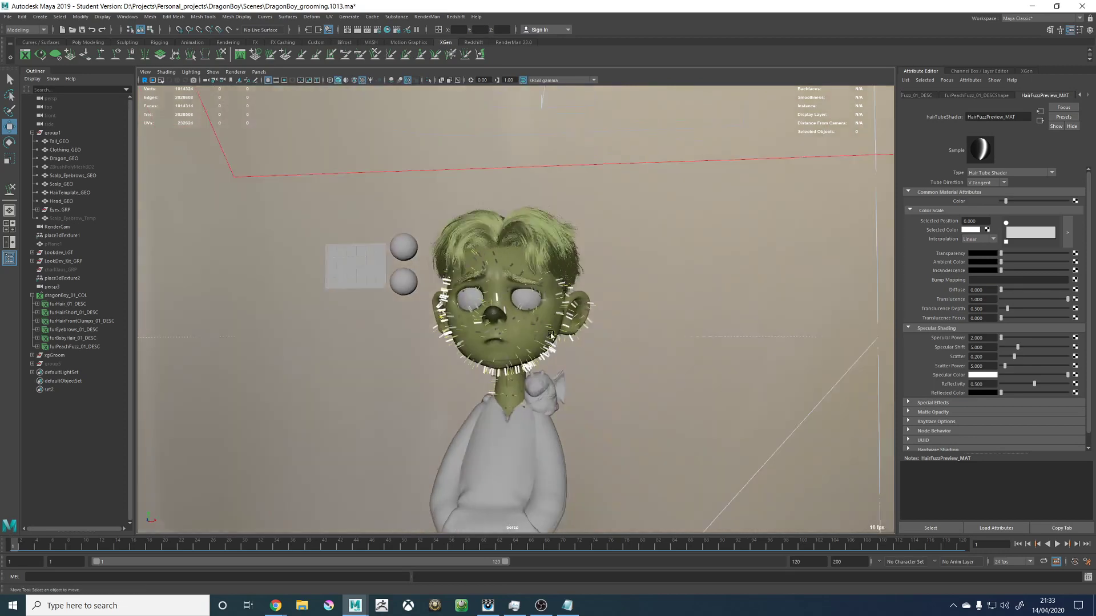
{"action": "right_click_drag", "start_coordinate": [593, 365], "coordinate": [731, 387], "text": "alt"}
{"action": "left_click_drag", "start_coordinate": [515, 295], "coordinate": [577, 294], "text": "alt"}
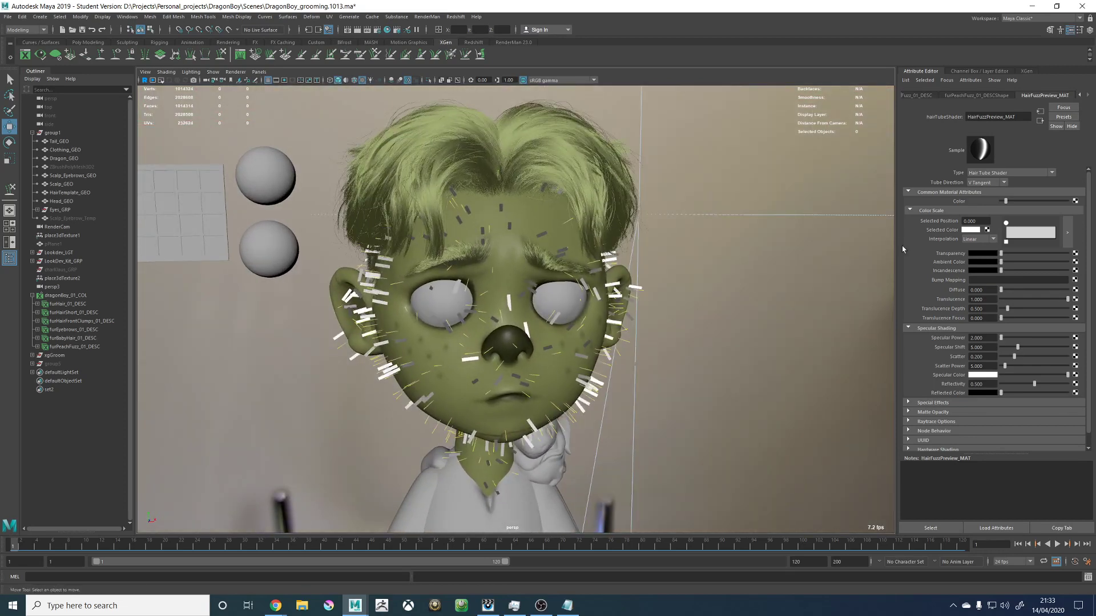
{"action": "left_click_drag", "start_coordinate": [1001, 255], "coordinate": [1043, 250]}
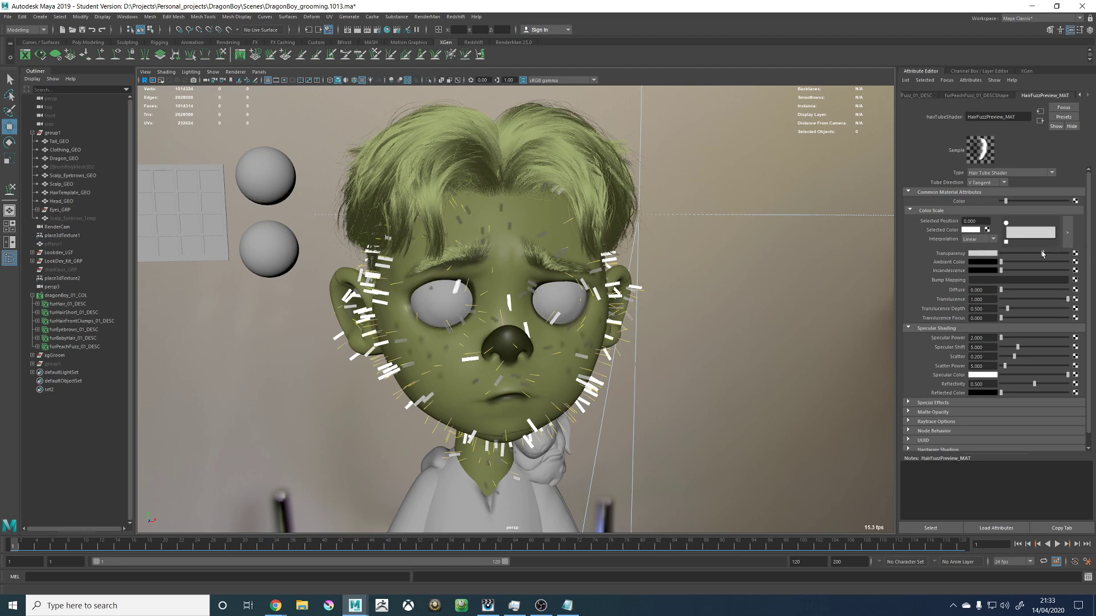
Step: Fine-tune the fuzz shader up close by lowering the specular color to light gray and slightly brightening the base color
{"action": "left_click_drag", "start_coordinate": [570, 257], "coordinate": [610, 257], "text": "alt"}
{"action": "right_click_drag", "start_coordinate": [611, 257], "coordinate": [651, 254], "text": "alt"}
{"action": "middle_click_drag", "start_coordinate": [651, 254], "coordinate": [658, 249], "text": "alt"}
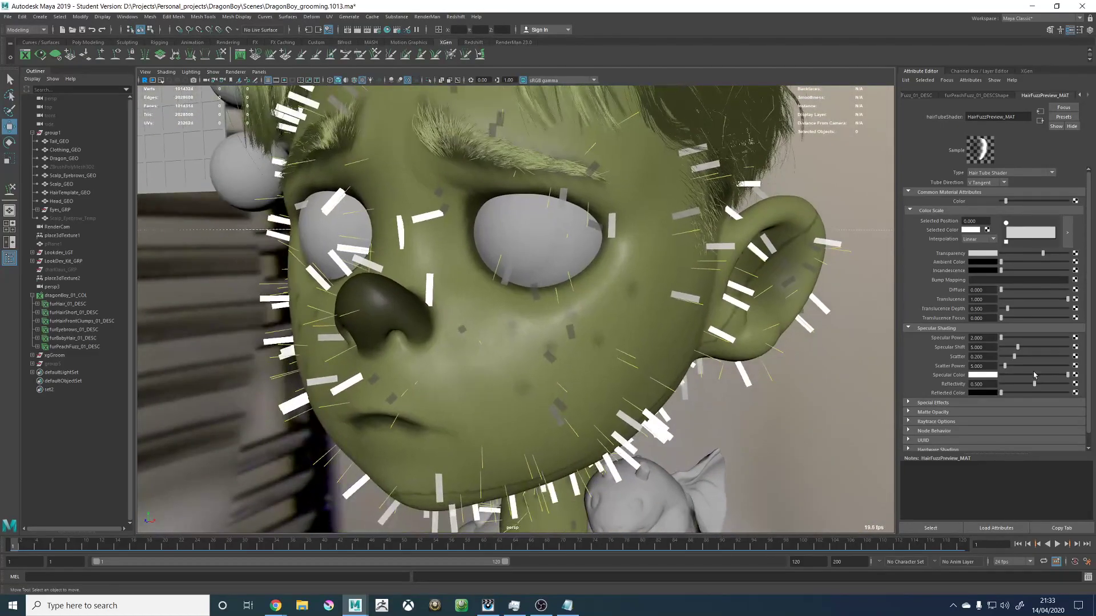
{"action": "mouse_move", "coordinate": [1067, 375]}
{"action": "left_mouse_down"}
{"action": "mouse_move", "coordinate": [1009, 376]}
{"action": "mouse_move", "coordinate": [1046, 374]}
{"action": "left_mouse_up"}
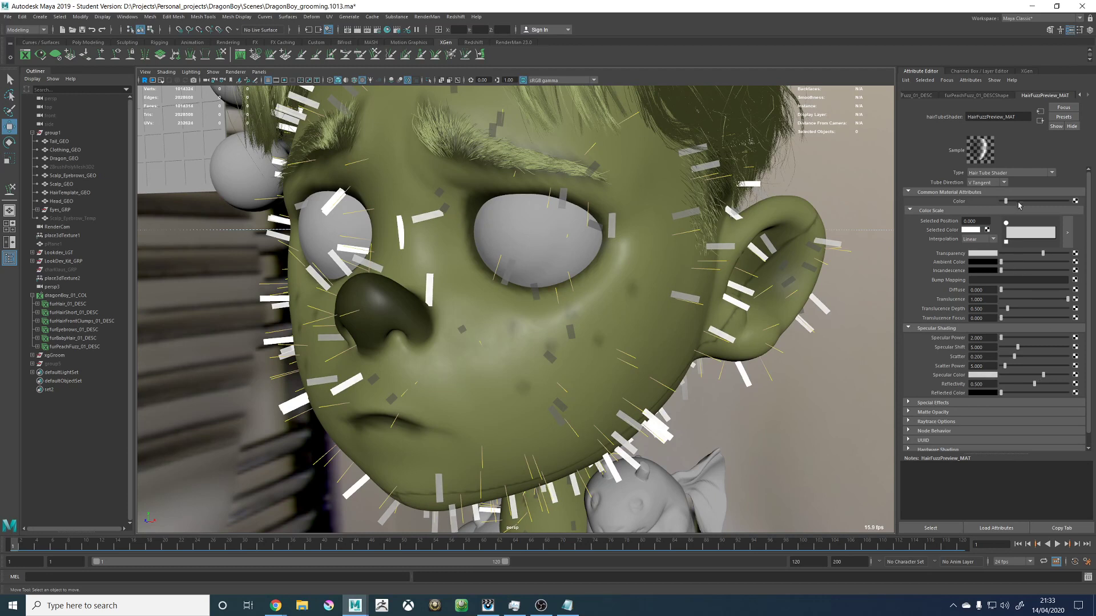
{"action": "mouse_move", "coordinate": [1007, 201]}
{"action": "left_mouse_down"}
{"action": "mouse_move", "coordinate": [985, 204]}
{"action": "mouse_move", "coordinate": [1008, 206]}
{"action": "left_mouse_up"}
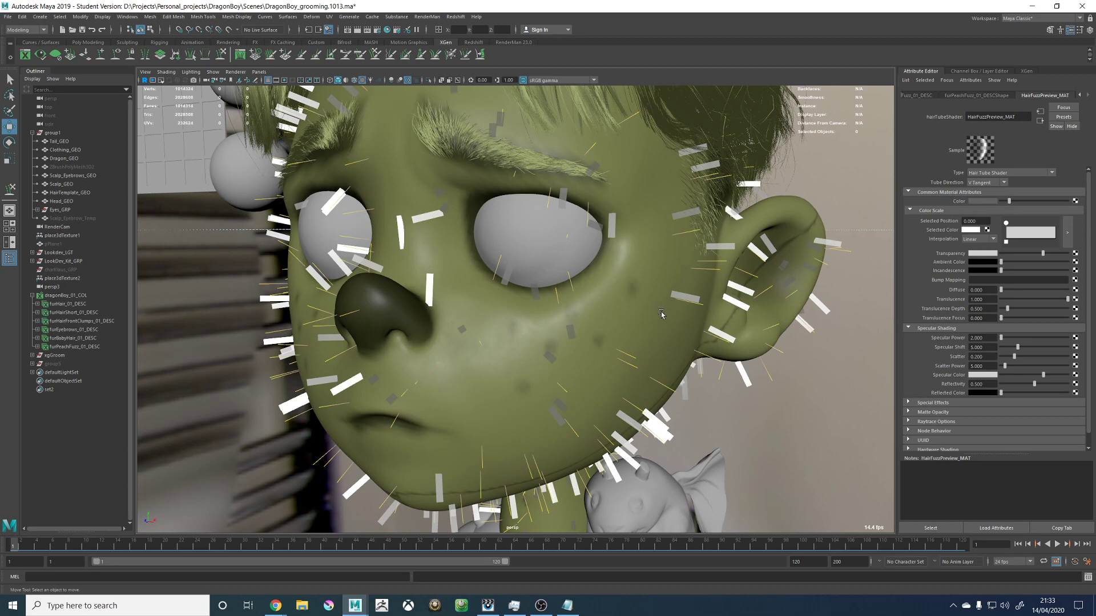
Step: Leave the fuzz shader's attributes and bring up the XGen primitive settings of furPeachFuzz_01_DESC
{"action": "right_click_drag", "start_coordinate": [707, 313], "coordinate": [468, 314], "text": "alt"}
{"action": "left_click_drag", "start_coordinate": [469, 314], "coordinate": [545, 303], "text": "alt"}
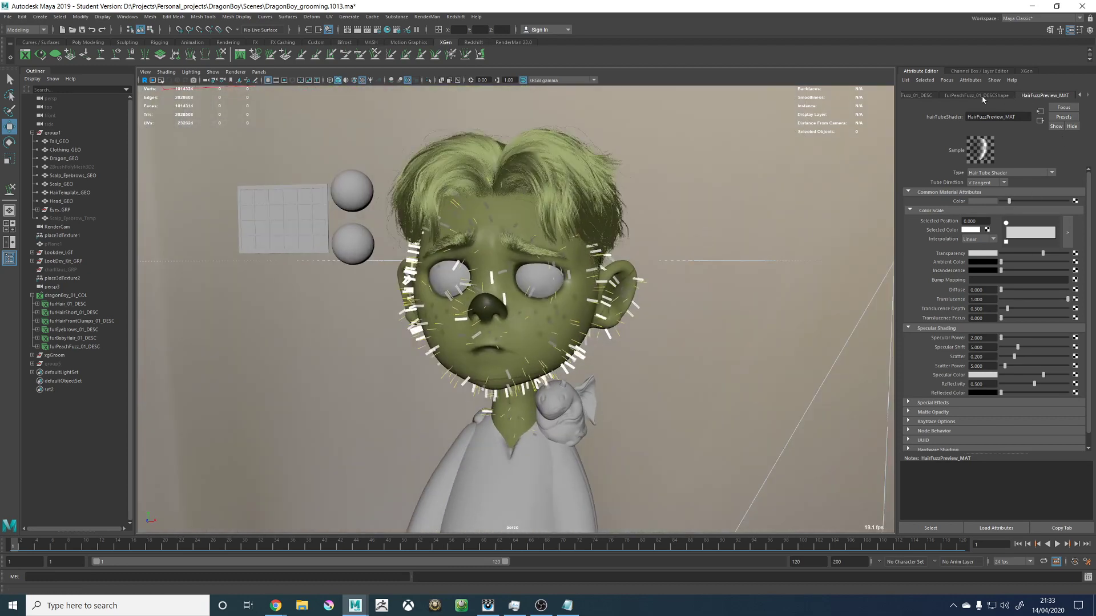
{"action": "left_click", "coordinate": [936, 95]}
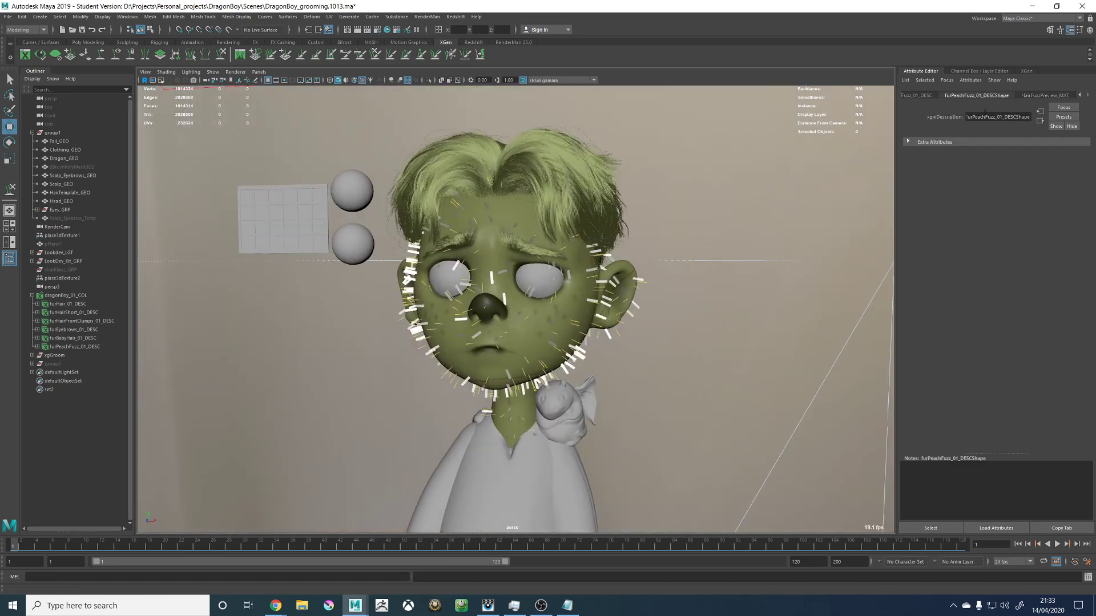
{"action": "left_click", "coordinate": [1060, 96]}
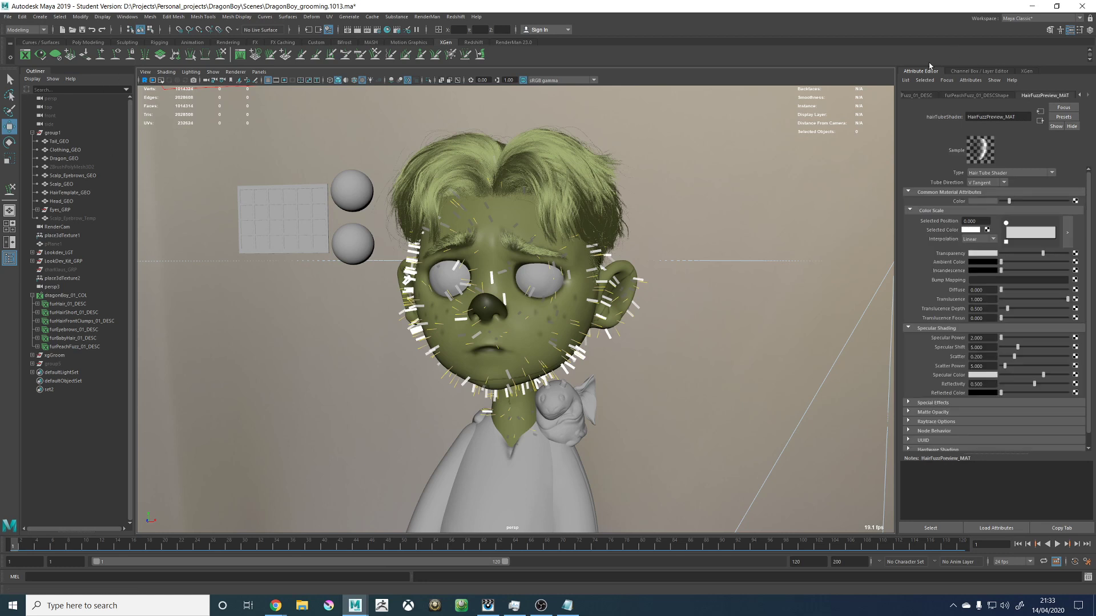
{"action": "left_click", "coordinate": [907, 80]}
{"action": "left_click", "coordinate": [916, 89]}
{"action": "left_click", "coordinate": [24, 54]}
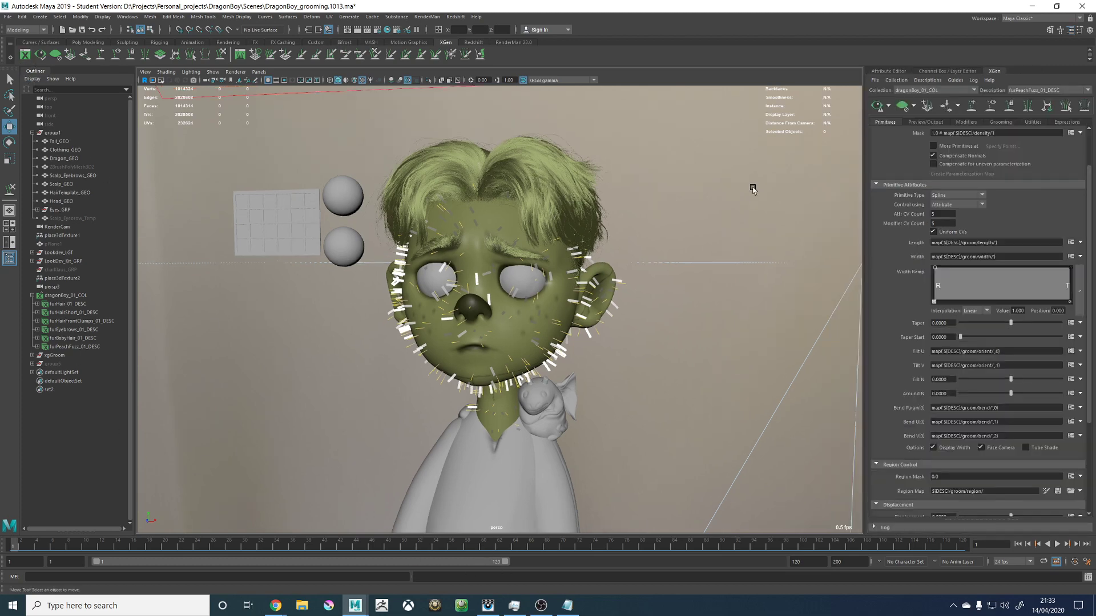
Step: Set the peach fuzz generator density to 10 and refresh the XGen preview on the face
{"action": "scroll", "coordinate": [877, 215], "scroll_direction": "up", "scroll_amount": 3}
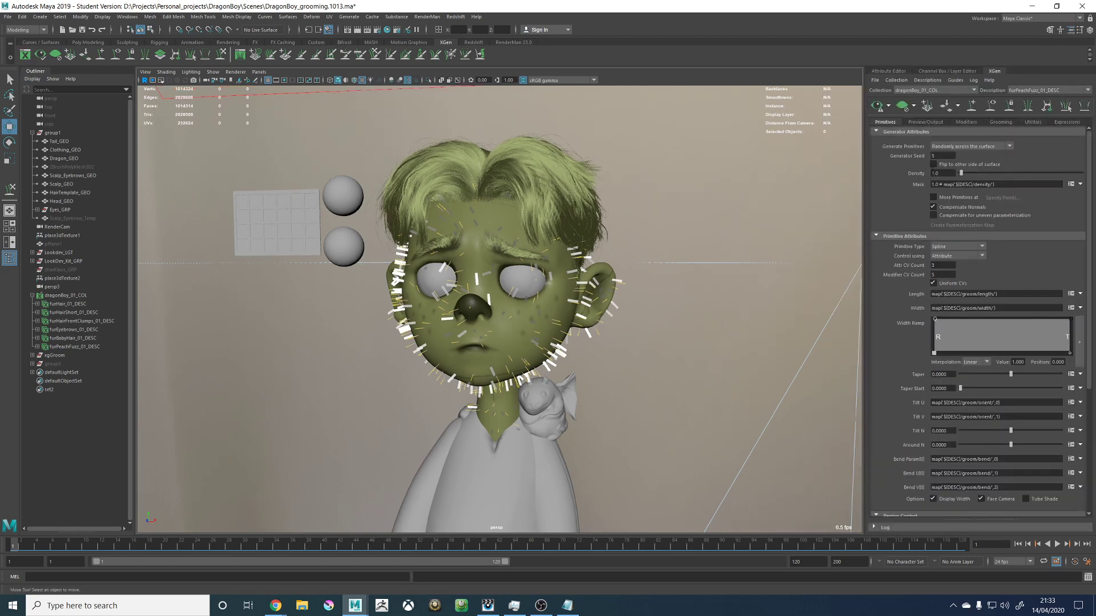
{"action": "double_click", "coordinate": [946, 174]}
{"action": "key", "text": "Return"}
{"action": "left_click", "coordinate": [888, 106]}
{"action": "left_click", "coordinate": [899, 122]}
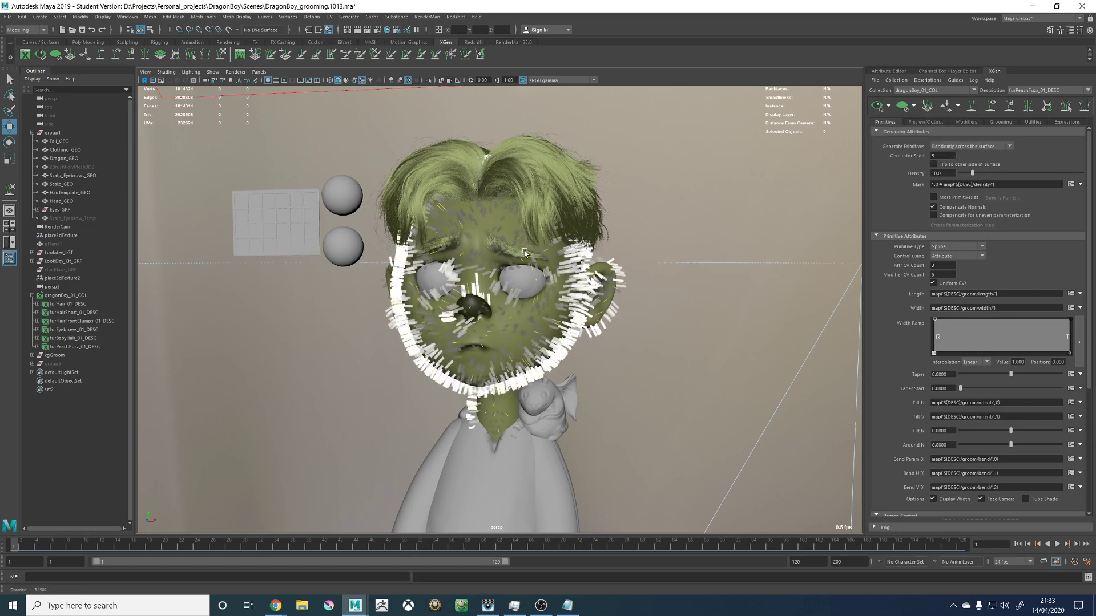
{"action": "right_click_drag", "start_coordinate": [702, 239], "coordinate": [828, 280], "text": "alt"}
{"action": "left_click_drag", "start_coordinate": [828, 282], "coordinate": [987, 289], "text": "alt"}
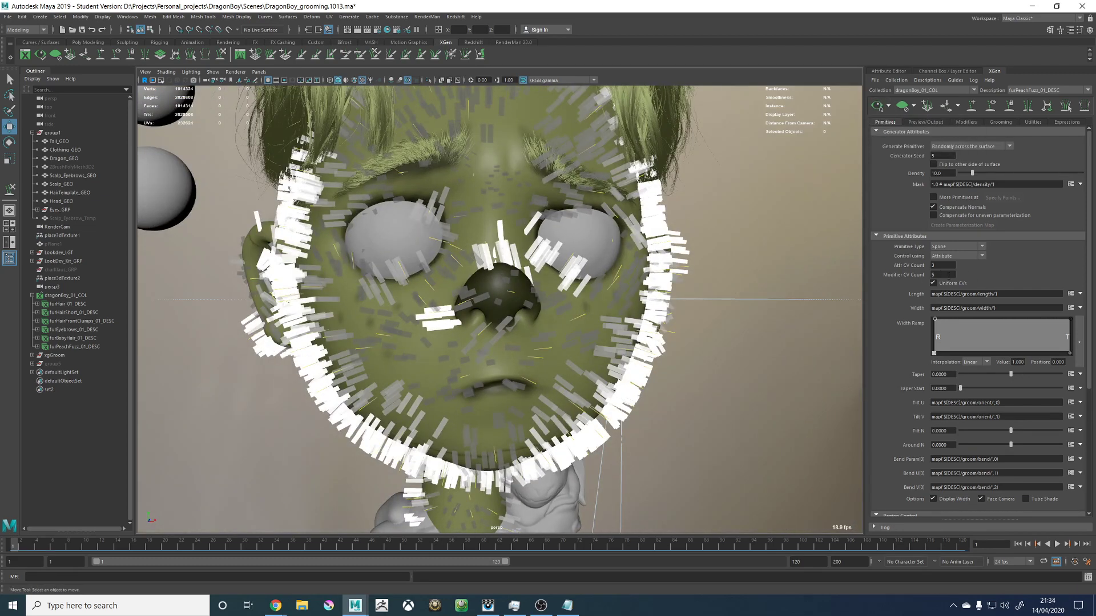
Step: Set the Attr CV Count of the peach fuzz splines to 4
{"action": "scroll", "coordinate": [897, 290], "scroll_direction": "down", "scroll_amount": 3}
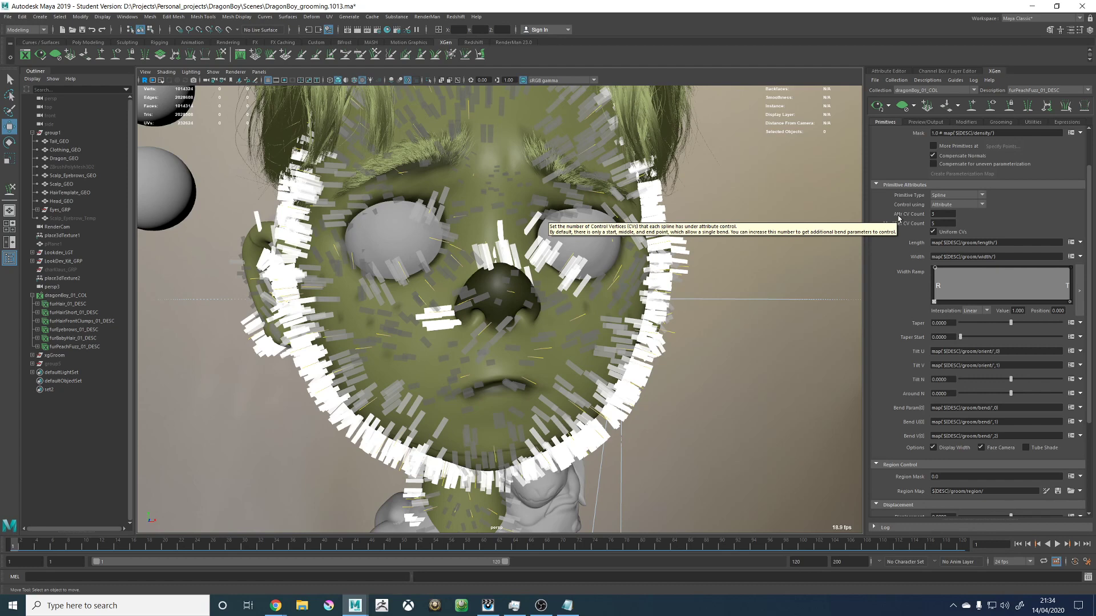
{"action": "left_click", "coordinate": [937, 214]}
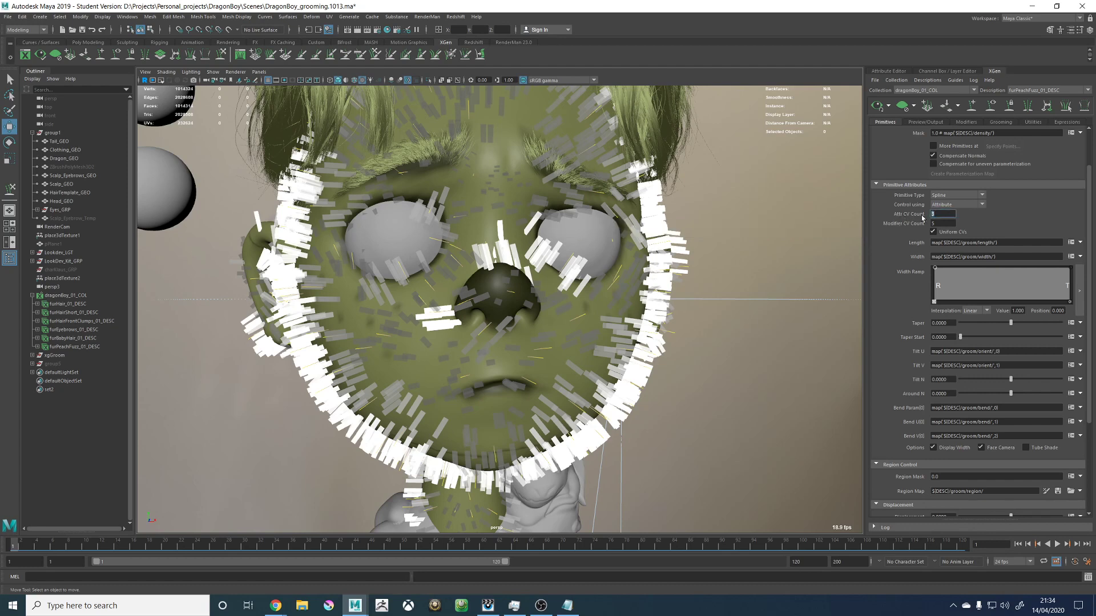
{"action": "type", "text": "4"}
{"action": "key", "text": "Return"}
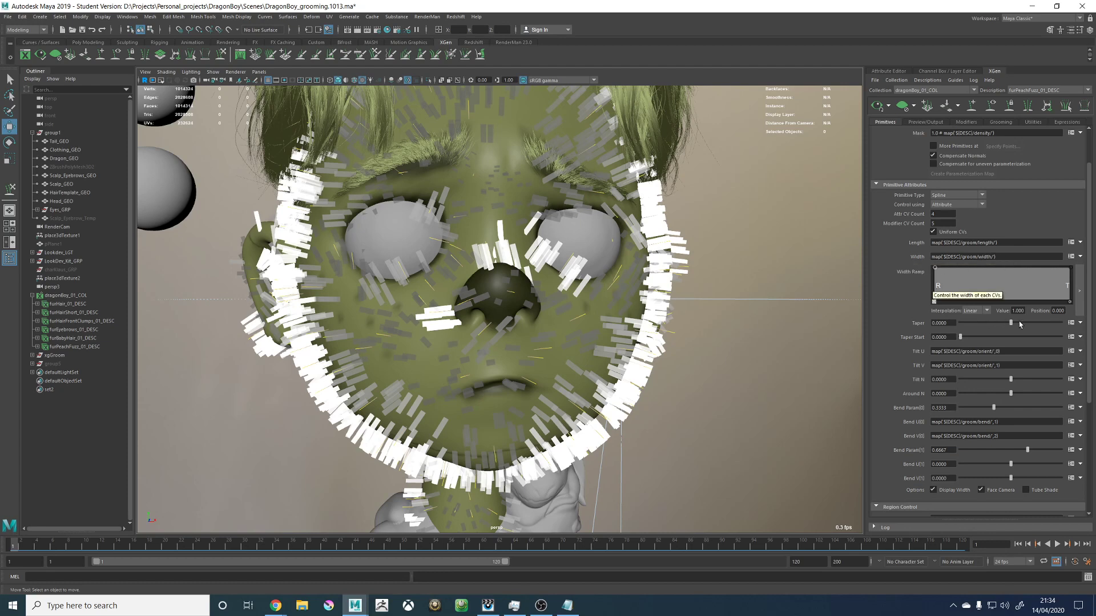
Step: Narrow the fuzz hairs toward their tips with a Taper of about 0.855 and a Taper Start of 0
{"action": "left_click_drag", "start_coordinate": [1021, 323], "coordinate": [1052, 323]}
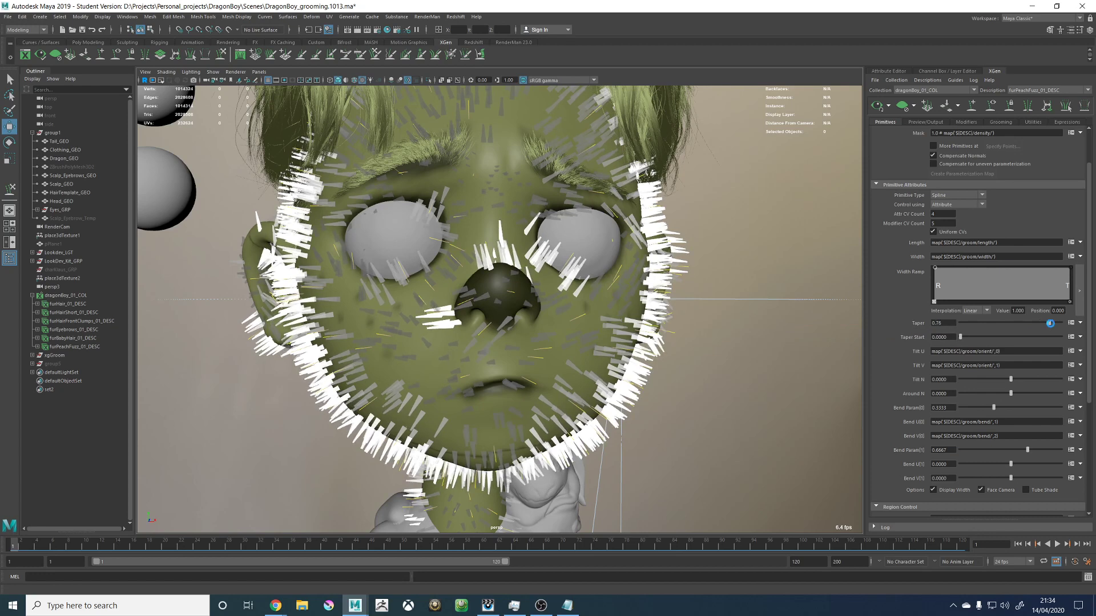
{"action": "mouse_move", "coordinate": [965, 338]}
{"action": "left_mouse_down"}
{"action": "mouse_move", "coordinate": [1026, 335]}
{"action": "mouse_move", "coordinate": [978, 336]}
{"action": "left_mouse_up"}
{"action": "middle_click_drag", "start_coordinate": [503, 275], "coordinate": [505, 280], "text": "alt"}
{"action": "right_click_drag", "start_coordinate": [505, 280], "coordinate": [773, 443], "text": "alt"}
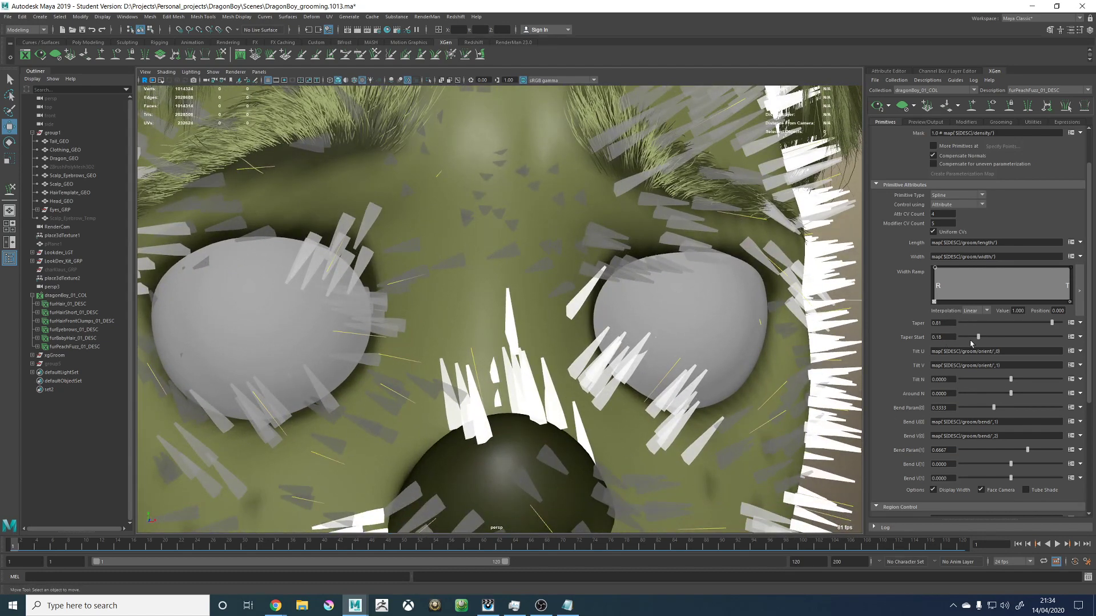
{"action": "left_click_drag", "start_coordinate": [972, 343], "coordinate": [959, 343]}
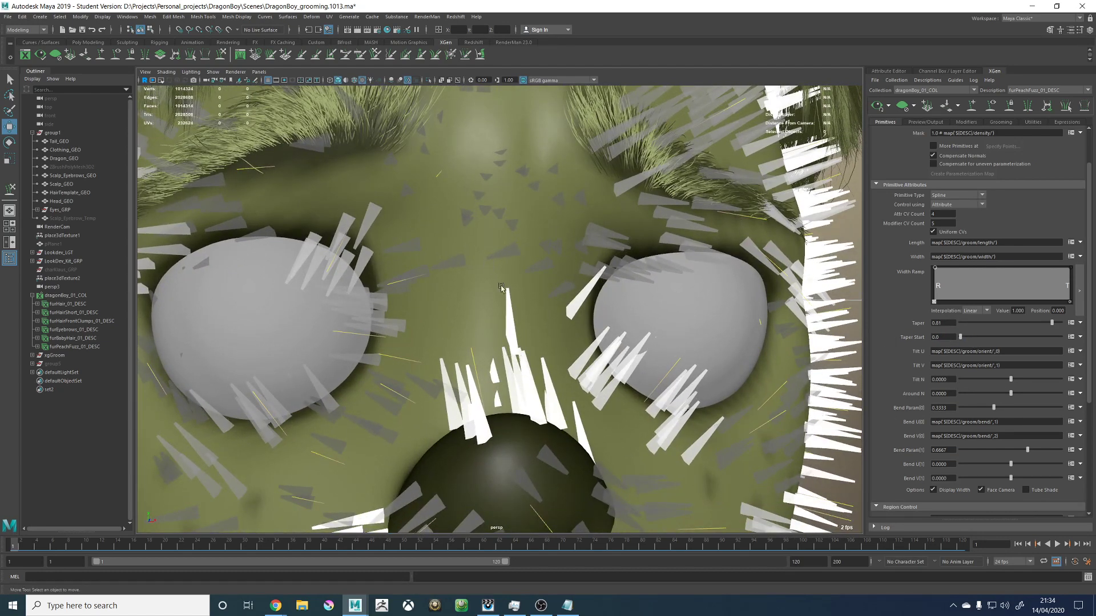
{"action": "left_click_drag", "start_coordinate": [1052, 323], "coordinate": [1063, 322]}
{"action": "mouse_move", "coordinate": [961, 339]}
{"action": "left_mouse_down"}
{"action": "mouse_move", "coordinate": [1026, 339]}
{"action": "mouse_move", "coordinate": [959, 337]}
{"action": "left_mouse_up"}
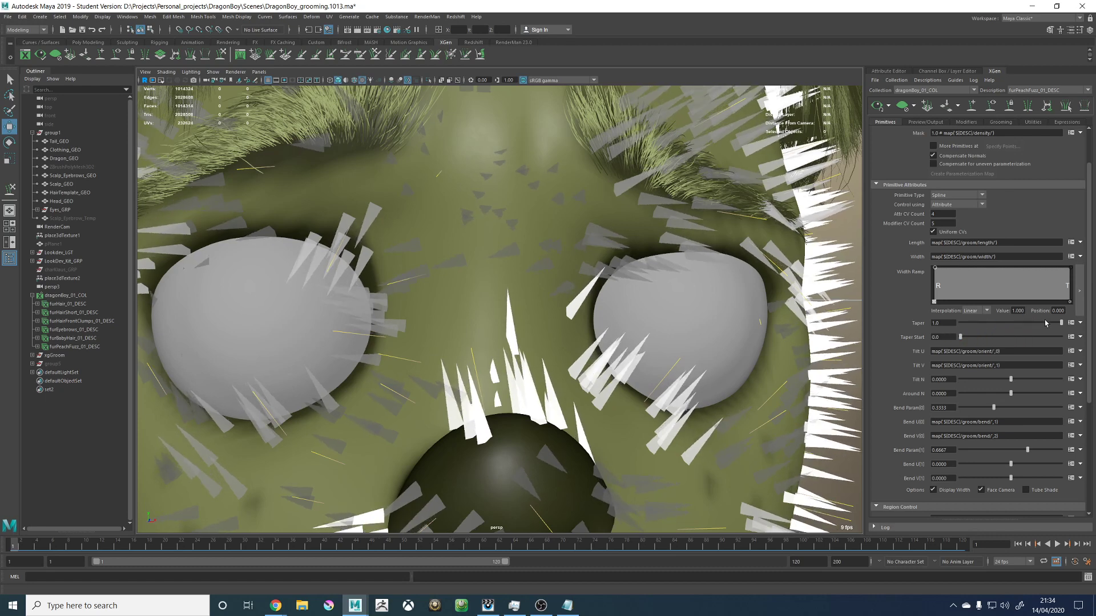
{"action": "left_click", "coordinate": [1047, 323]}
{"action": "left_click", "coordinate": [1053, 323]}
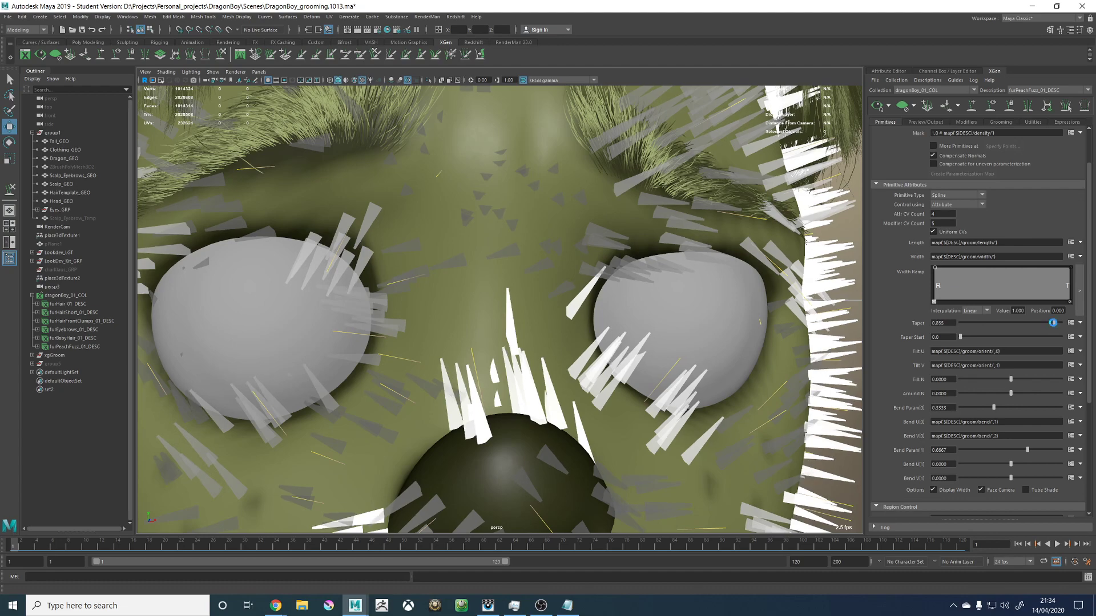
Step: Turn off the limit to only primitives in the view in the peach fuzz preview settings
{"action": "right_click_drag", "start_coordinate": [599, 268], "coordinate": [563, 280], "text": "alt"}
{"action": "left_click_drag", "start_coordinate": [563, 280], "coordinate": [591, 286], "text": "alt"}
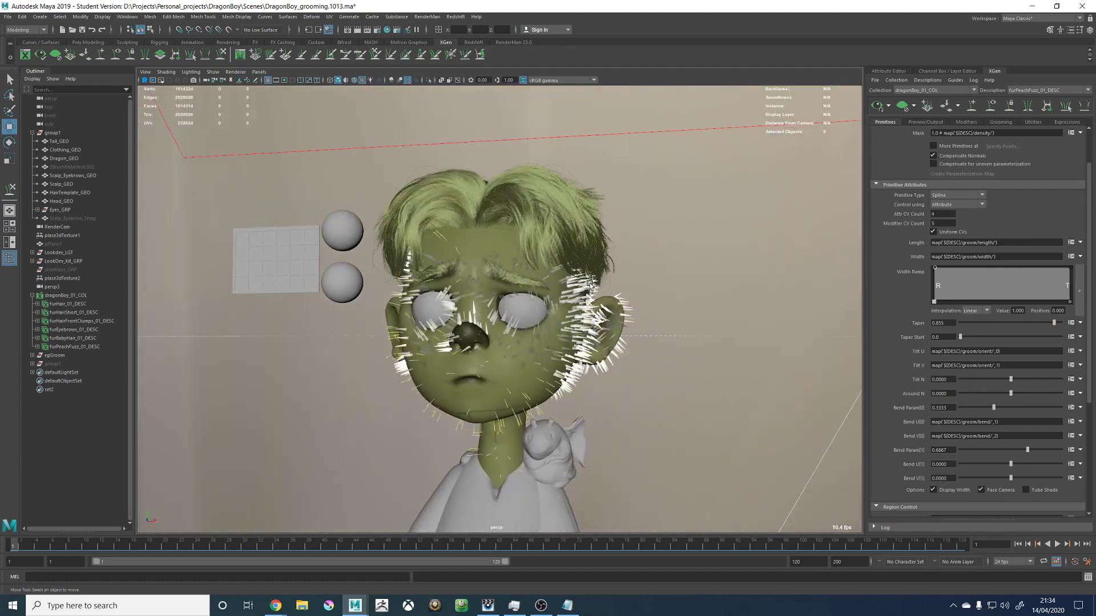
{"action": "left_click_drag", "start_coordinate": [444, 272], "coordinate": [562, 288], "text": "alt"}
{"action": "right_click_drag", "start_coordinate": [563, 288], "coordinate": [599, 316], "text": "alt"}
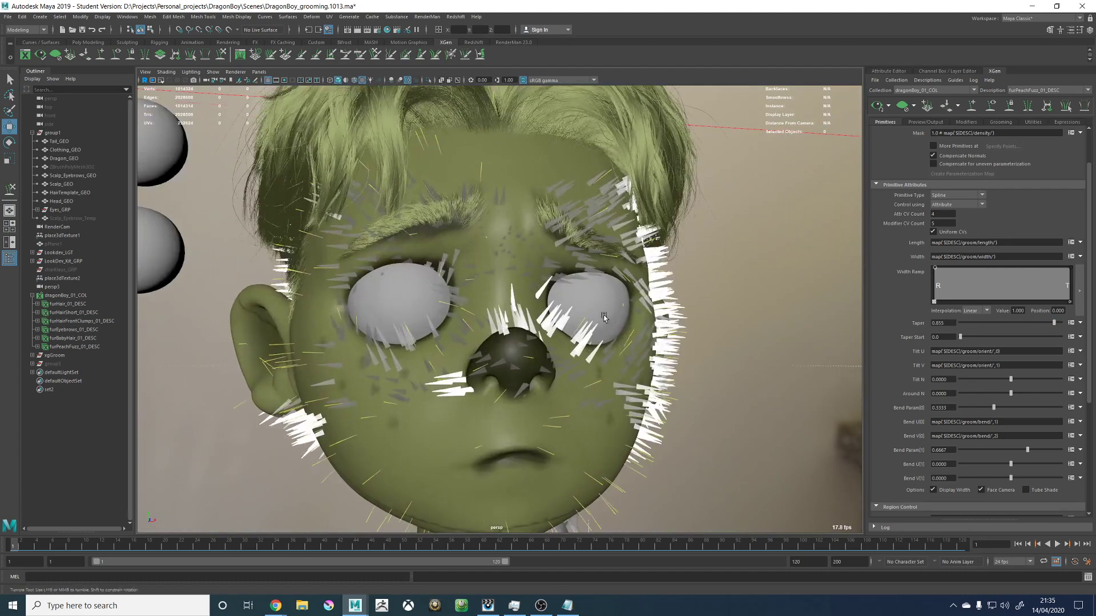
{"action": "left_click_drag", "start_coordinate": [599, 317], "coordinate": [608, 315], "text": "alt"}
{"action": "left_click", "coordinate": [924, 123]}
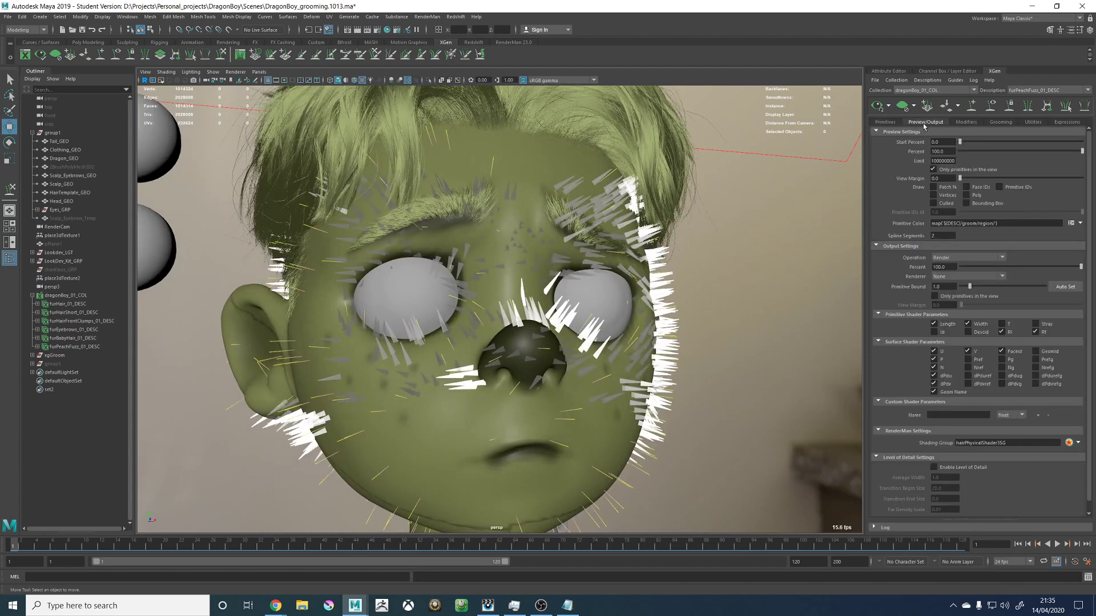
{"action": "left_click", "coordinate": [934, 170]}
Step: Examine the fuzz coverage around the ear, cheek, jaw and neck from several angles
{"action": "right_click_drag", "start_coordinate": [748, 250], "coordinate": [411, 262], "text": "alt"}
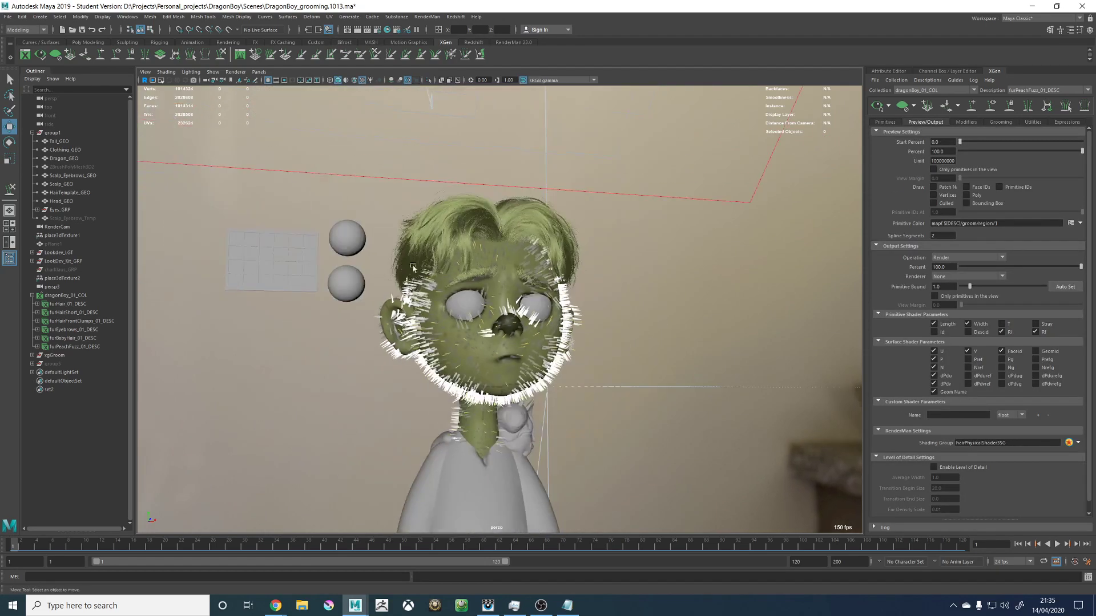
{"action": "left_click_drag", "start_coordinate": [411, 261], "coordinate": [688, 267], "text": "alt"}
{"action": "right_click_drag", "start_coordinate": [456, 257], "coordinate": [494, 283], "text": "alt"}
{"action": "left_click_drag", "start_coordinate": [494, 283], "coordinate": [641, 284], "text": "alt"}
{"action": "left_click_drag", "start_coordinate": [528, 180], "coordinate": [605, 166], "text": "alt"}
{"action": "left_click_drag", "start_coordinate": [325, 134], "coordinate": [473, 215], "text": "alt"}
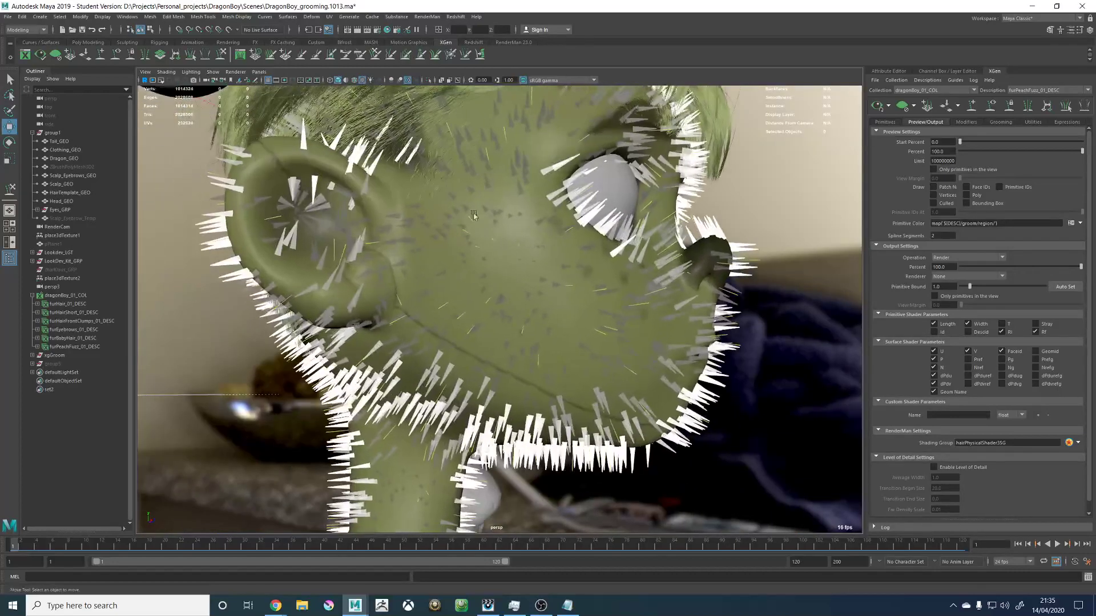
{"action": "left_click", "coordinate": [963, 122]}
{"action": "left_click", "coordinate": [885, 122]}
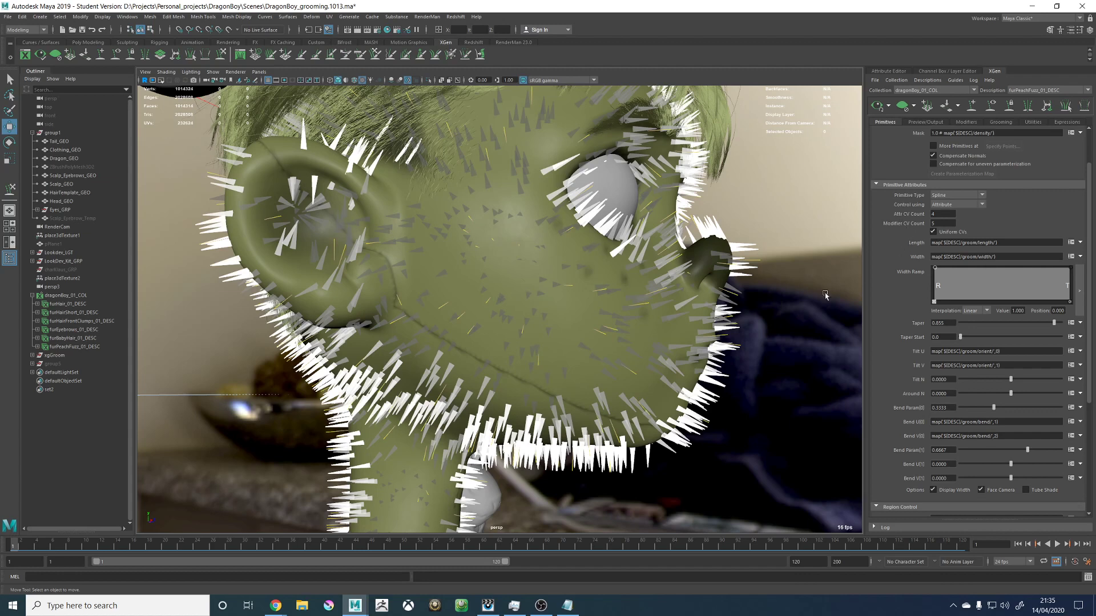
{"action": "left_click_drag", "start_coordinate": [616, 283], "coordinate": [565, 308], "text": "alt"}
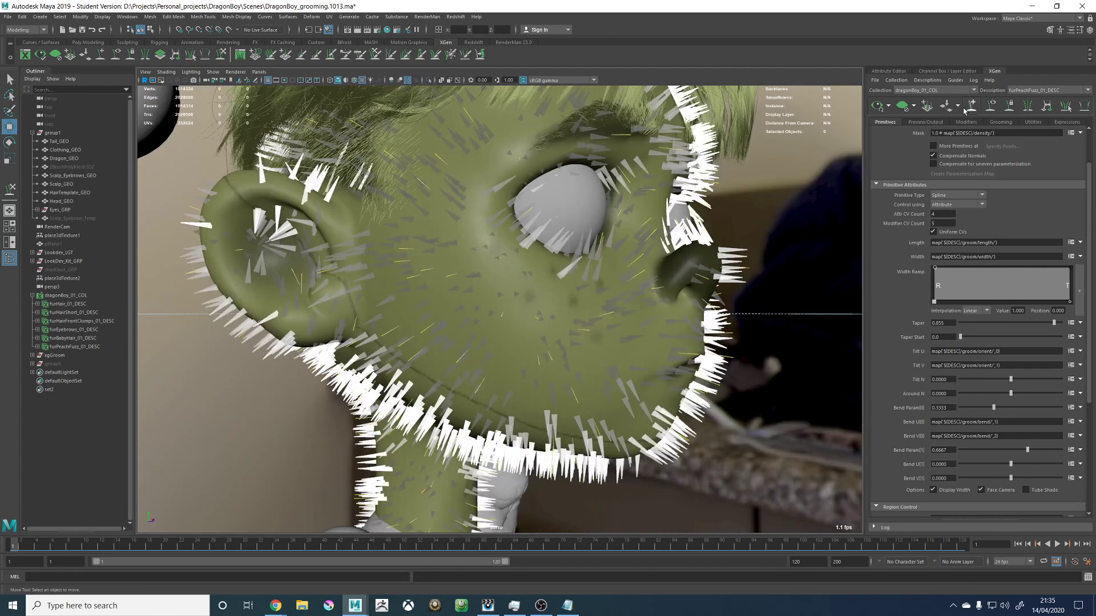
{"action": "scroll", "coordinate": [357, 204], "scroll_direction": "up", "scroll_amount": 2}
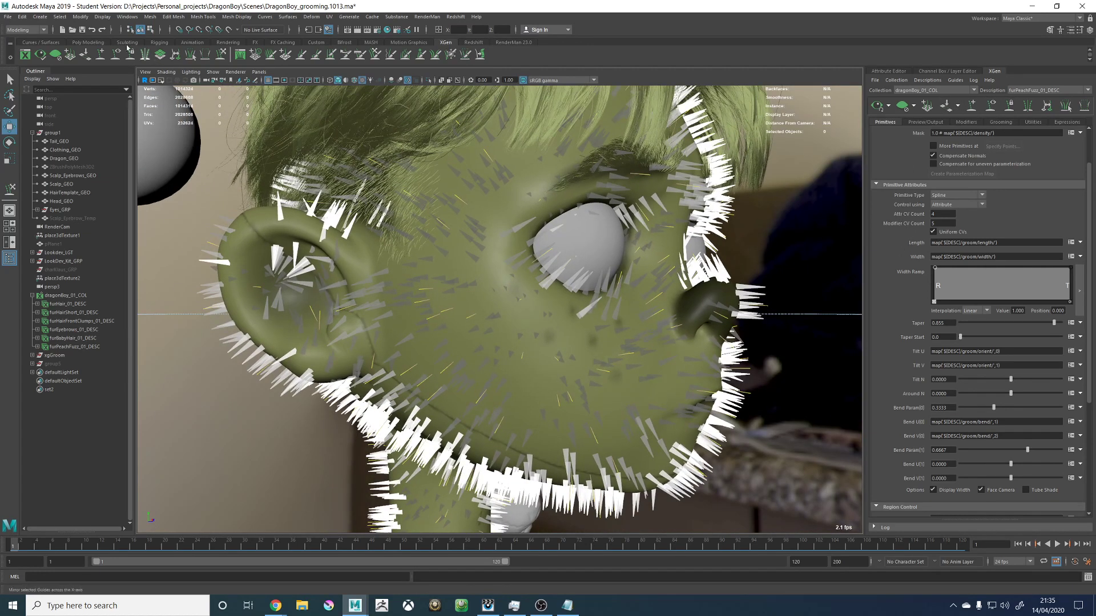
Step: Raise the peach fuzz groom density to about 70.47 with density syncing on, and check the face
{"action": "left_click", "coordinate": [1002, 122]}
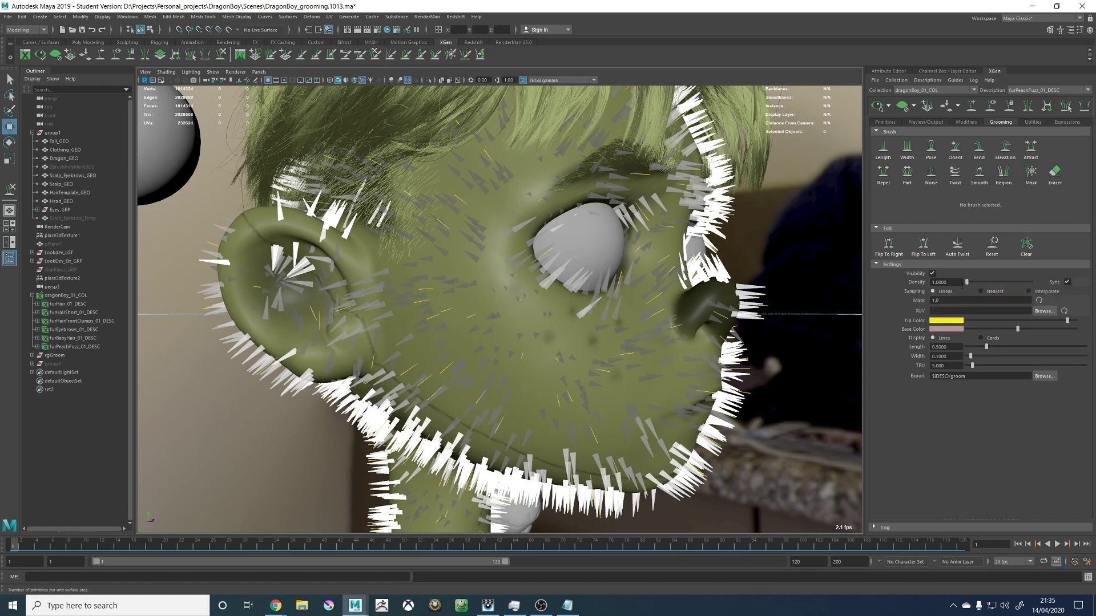
{"action": "left_click_drag", "start_coordinate": [967, 282], "coordinate": [968, 282]}
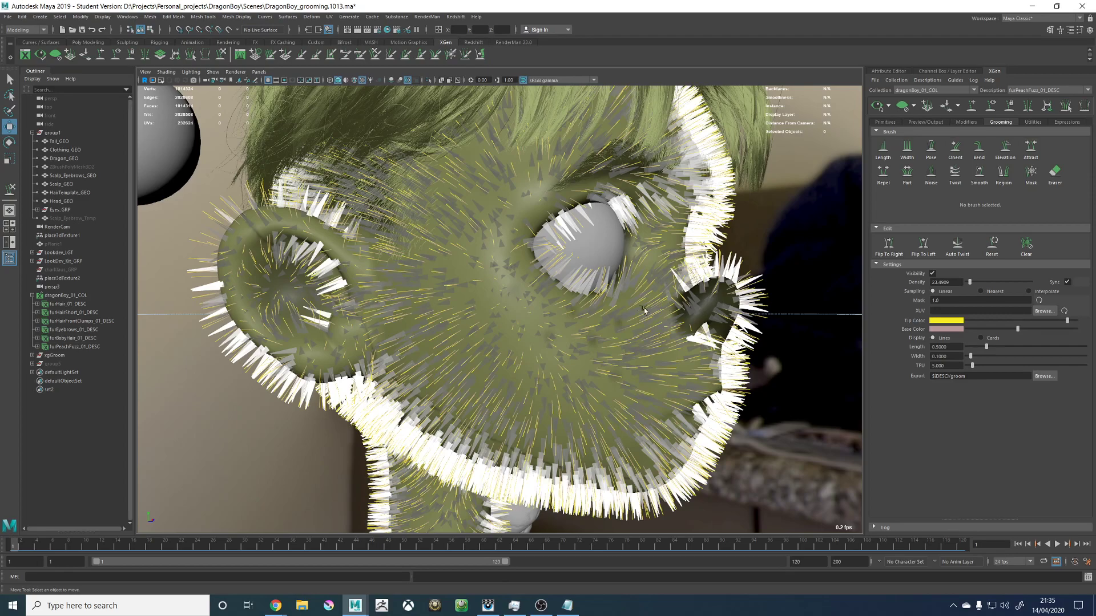
{"action": "left_click_drag", "start_coordinate": [444, 295], "coordinate": [538, 284], "text": "alt"}
{"action": "left_click", "coordinate": [975, 281]}
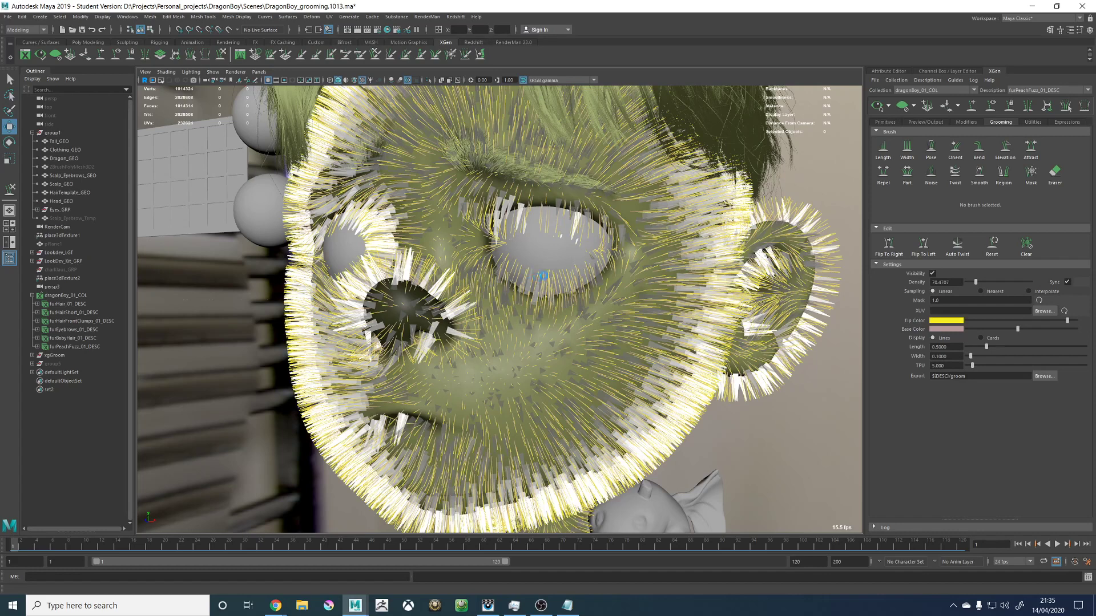
{"action": "left_click_drag", "start_coordinate": [543, 276], "coordinate": [680, 293], "text": "alt"}
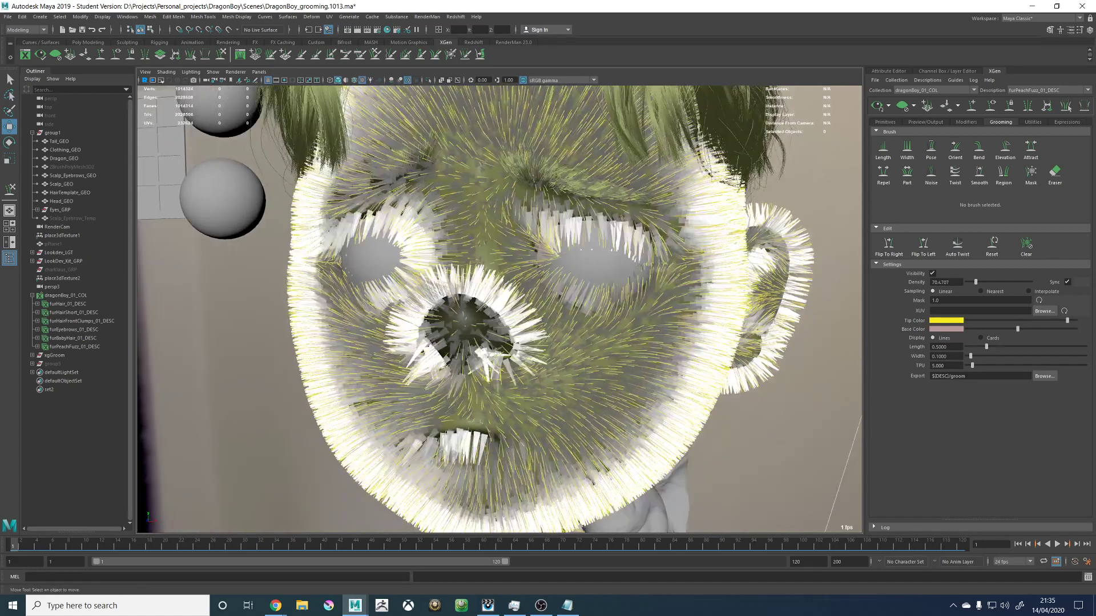
Step: Turn off density syncing for the peach fuzz groom and set the generator density to 10
{"action": "left_click", "coordinate": [1067, 282]}
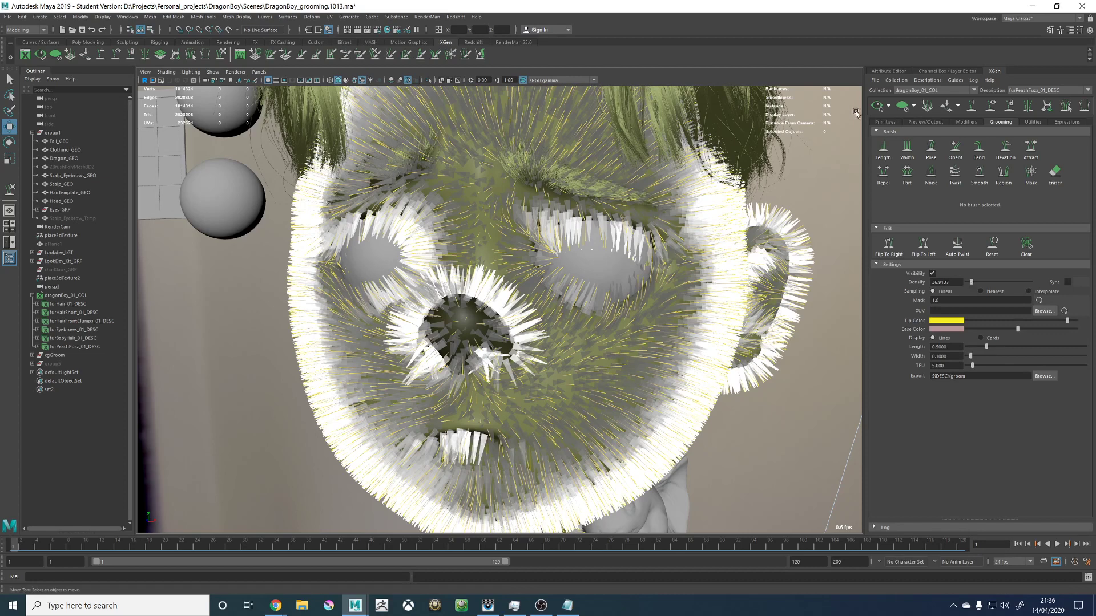
{"action": "left_click", "coordinate": [882, 122]}
{"action": "scroll", "coordinate": [897, 173], "scroll_direction": "up", "scroll_amount": 2}
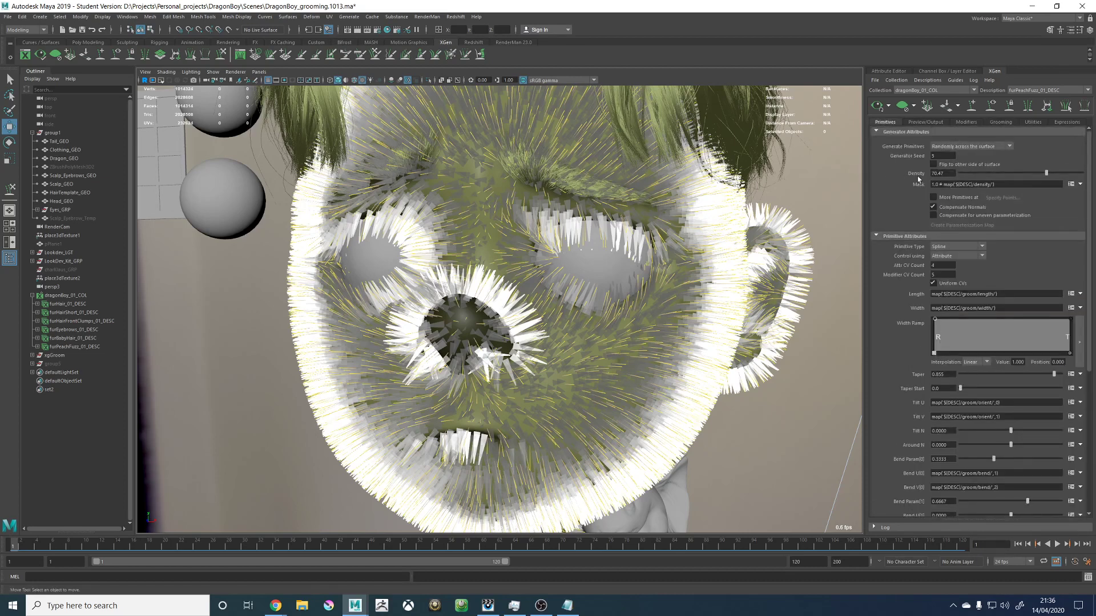
{"action": "left_click_drag", "start_coordinate": [956, 174], "coordinate": [897, 176]}
{"action": "type", "text": "10"}
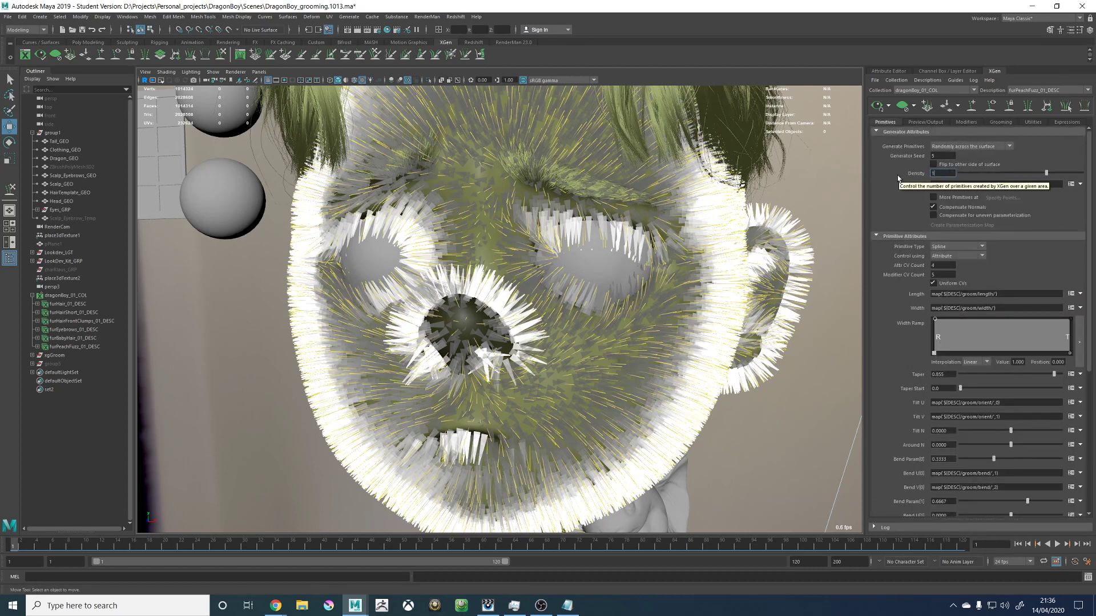
{"action": "key", "text": "Return"}
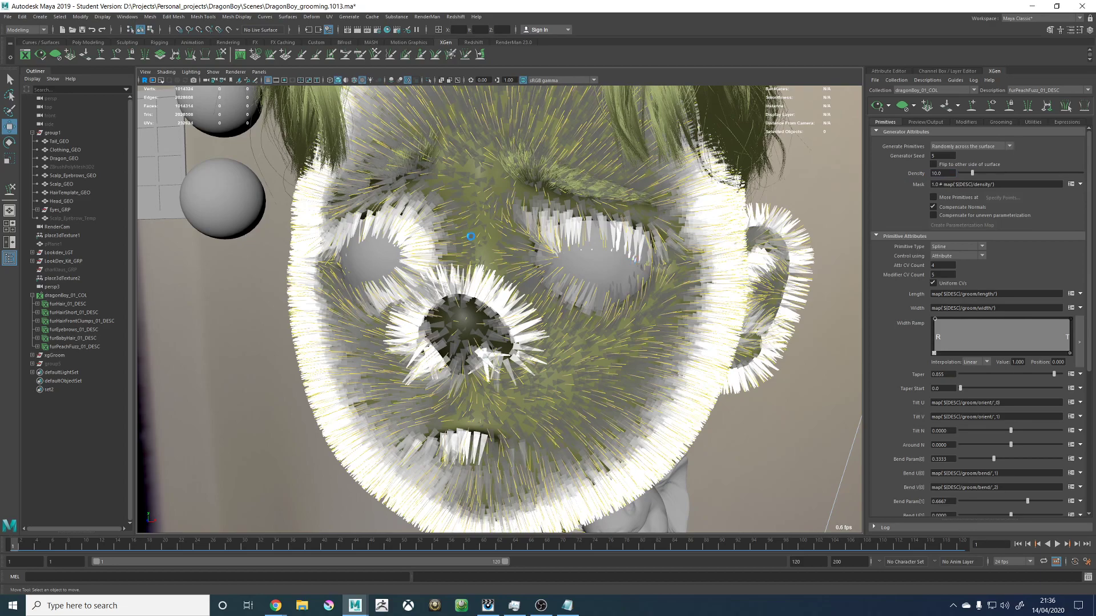
{"action": "mouse_move", "coordinate": [435, 238]}
{"action": "left_mouse_down", "text": "alt"}
{"action": "mouse_move", "coordinate": [490, 234]}
{"action": "mouse_move", "coordinate": [434, 243]}
{"action": "left_mouse_up", "text": "alt"}
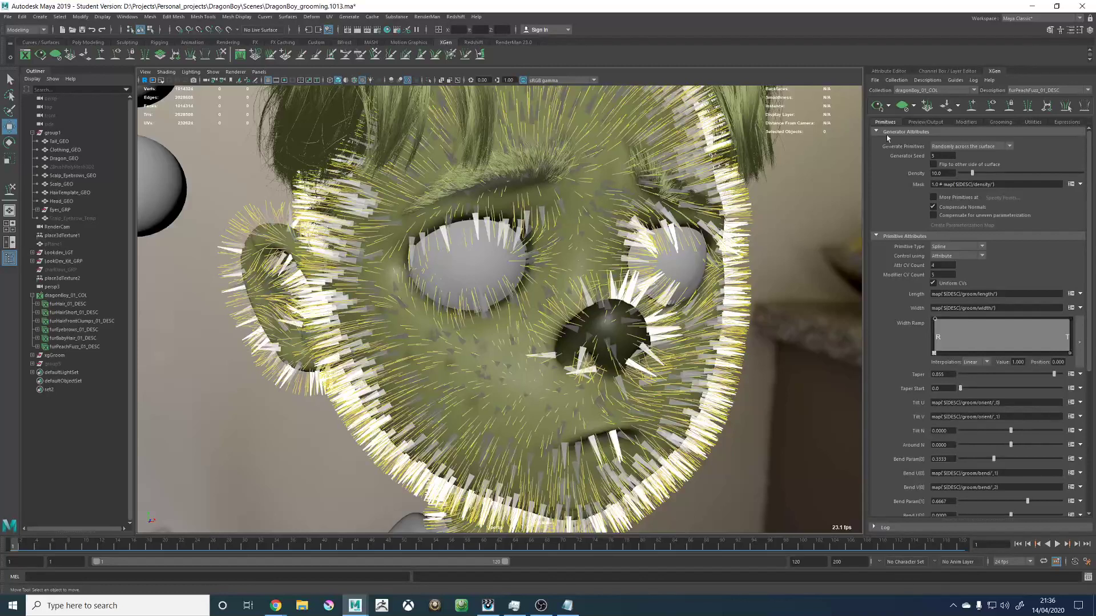
Step: Set the groom density of the peach fuzz to 20 and turn to the side of the face
{"action": "left_click", "coordinate": [1001, 121]}
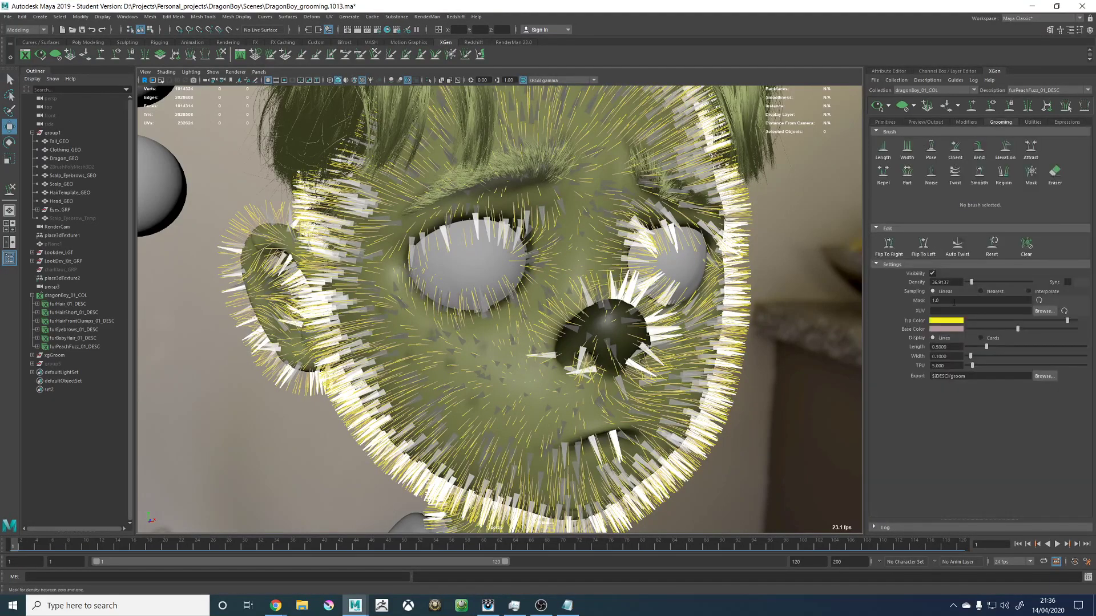
{"action": "left_click_drag", "start_coordinate": [958, 282], "coordinate": [933, 282]}
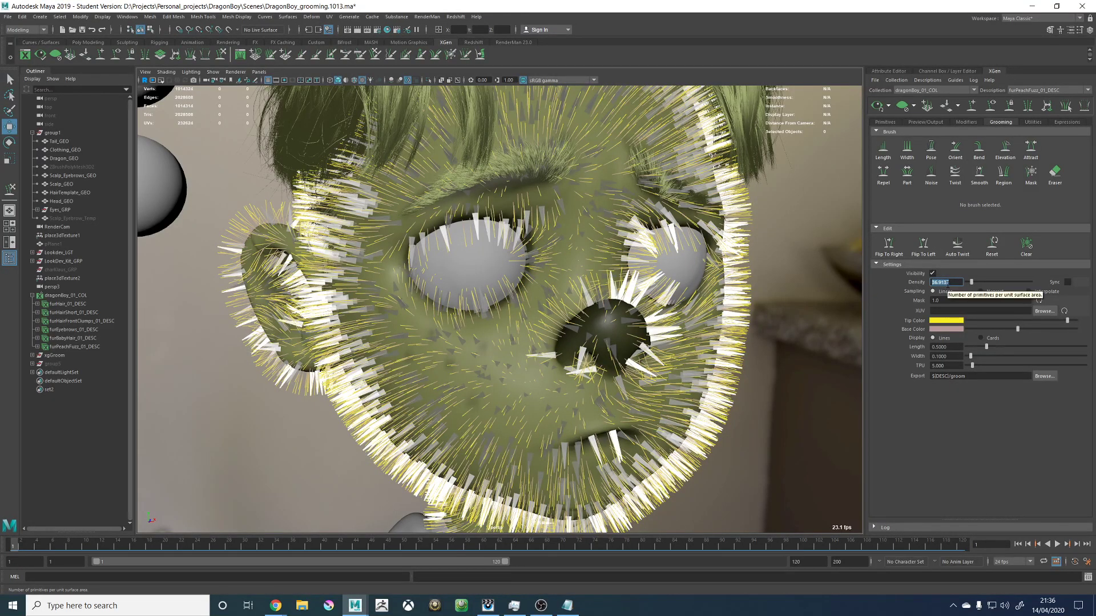
{"action": "type", "text": "20"}
{"action": "key", "text": "Return"}
{"action": "left_click_drag", "start_coordinate": [562, 326], "coordinate": [632, 318], "text": "alt"}
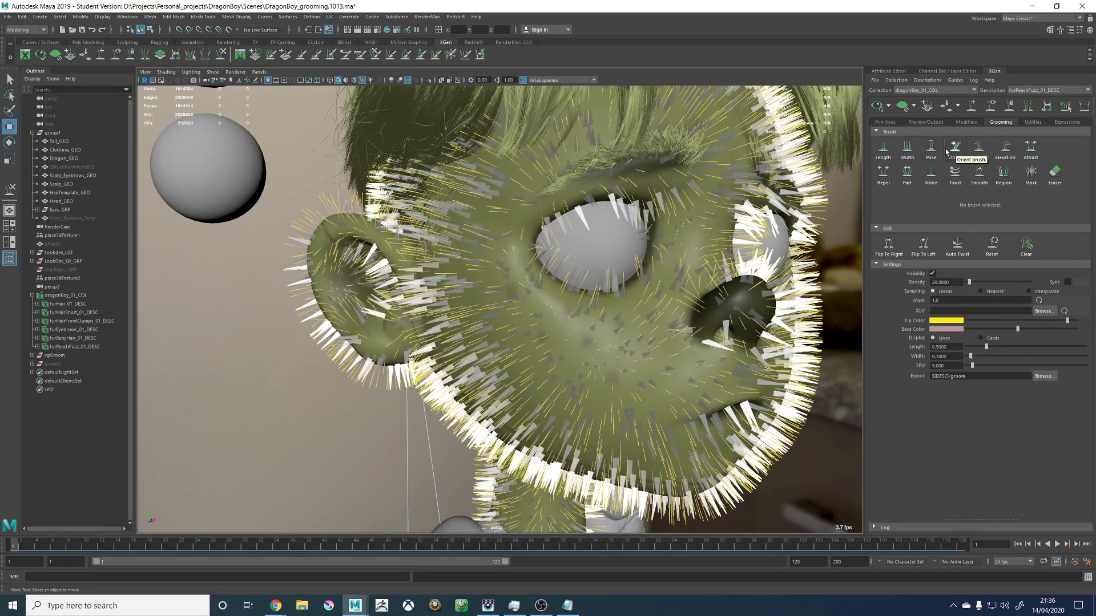
Step: Choose the Pose brush for the peach fuzz groom, turn off automatic preview updates, and face the head from the front
{"action": "left_click", "coordinate": [931, 150]}
{"action": "middle_click_drag", "start_coordinate": [656, 213], "coordinate": [573, 242], "text": "alt"}
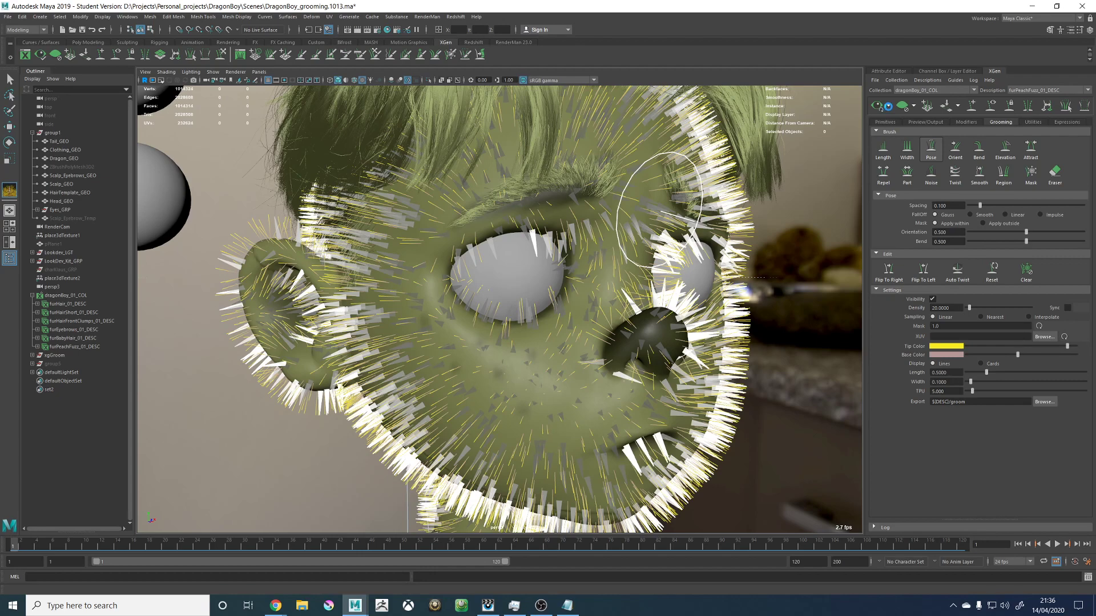
{"action": "left_click", "coordinate": [888, 106]}
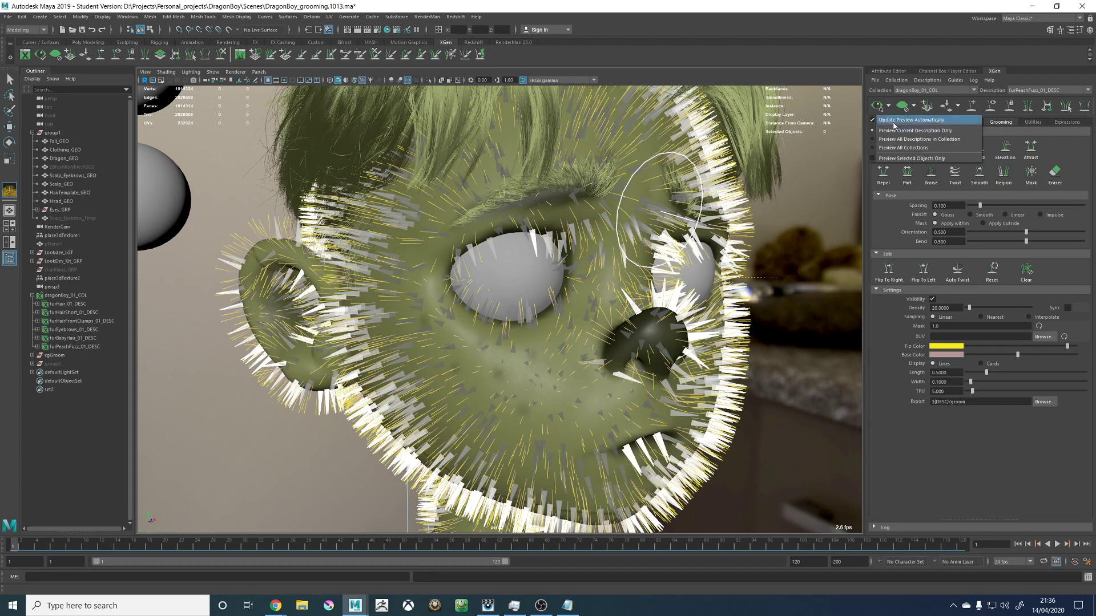
{"action": "left_click", "coordinate": [892, 121]}
{"action": "left_click_drag", "start_coordinate": [639, 239], "coordinate": [563, 194], "text": "alt"}
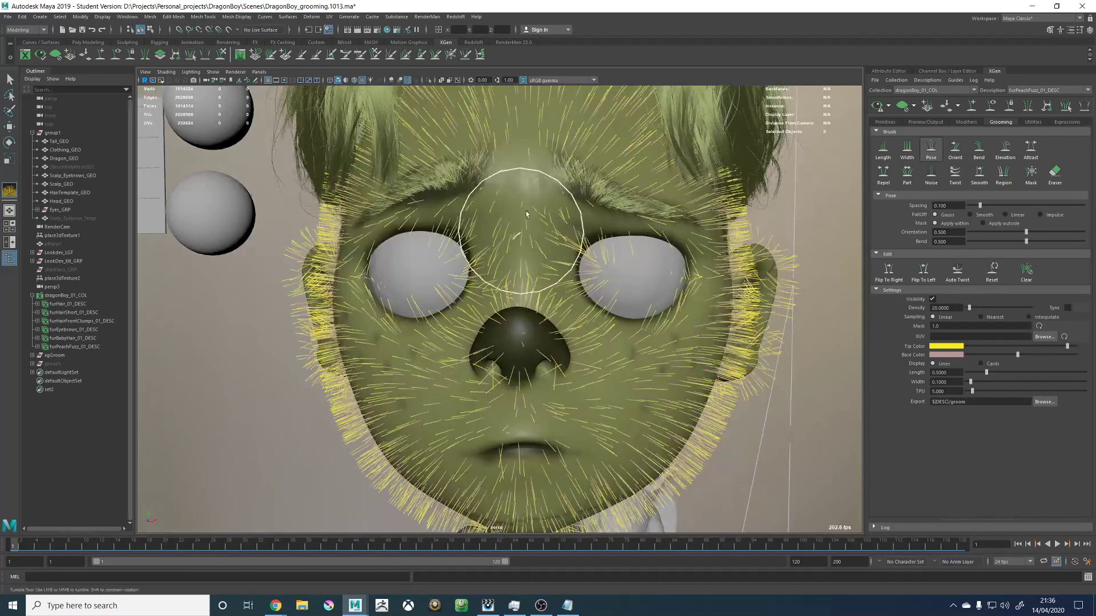
{"action": "middle_click_drag", "start_coordinate": [527, 216], "coordinate": [528, 258], "text": "alt"}
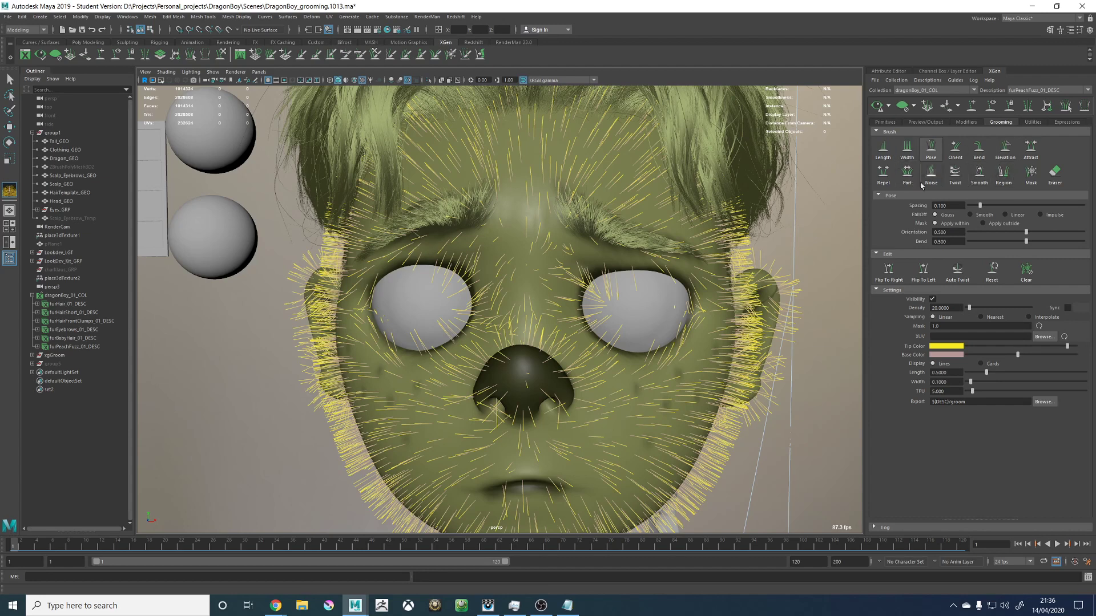
Step: Comb the fuzz on one side of the forehead down towards the eyebrow with the Pose brush and mirror it with Flip To Left
{"action": "left_click", "coordinate": [925, 273]}
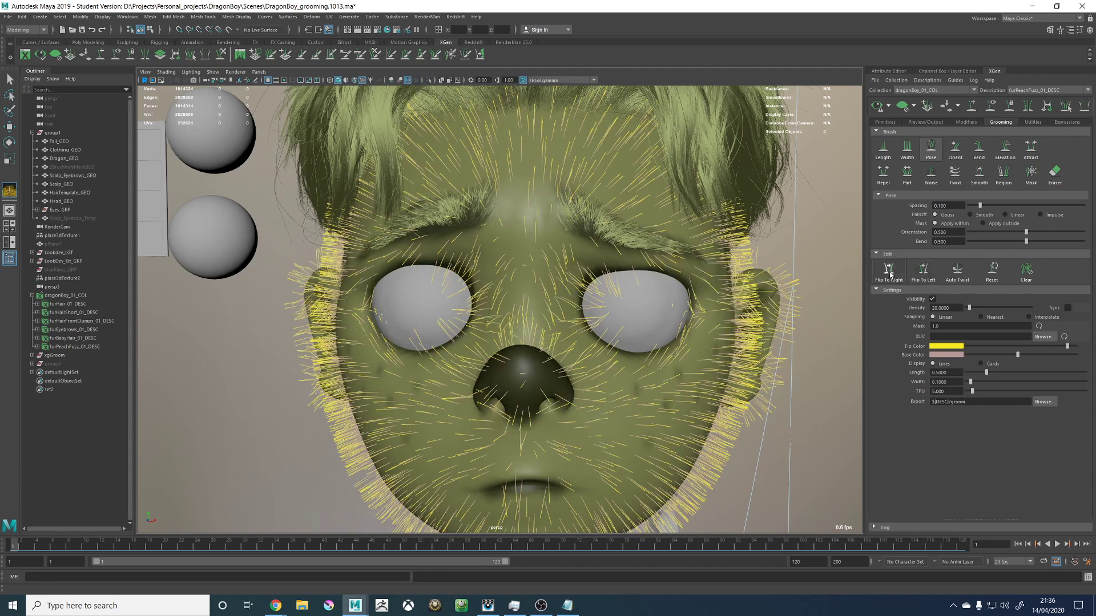
{"action": "left_click_drag", "start_coordinate": [564, 226], "coordinate": [573, 258], "text": "alt"}
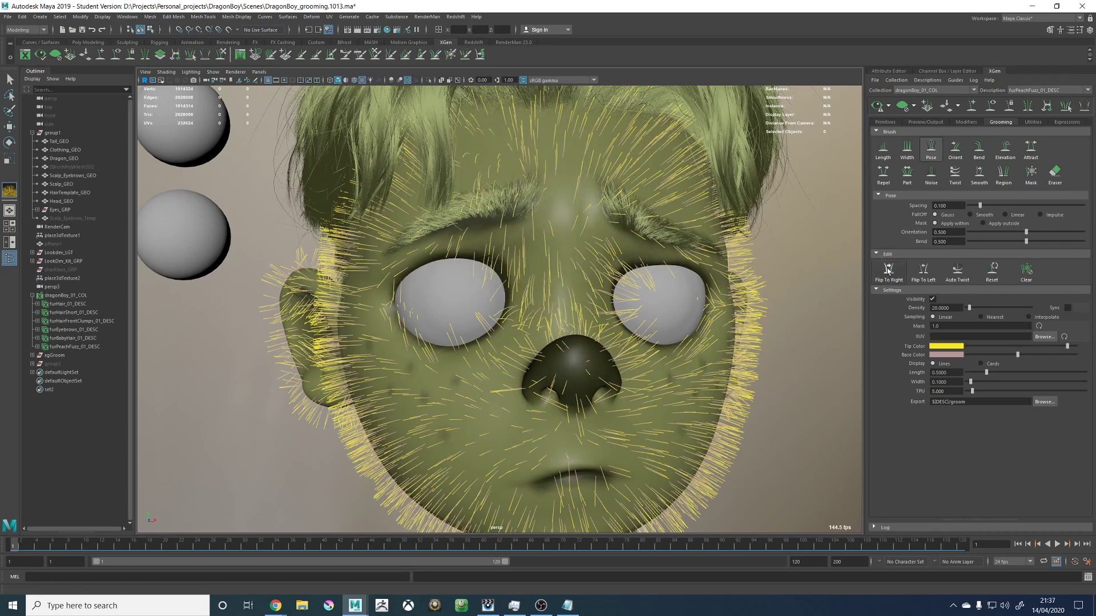
{"action": "left_click_drag", "start_coordinate": [737, 254], "coordinate": [662, 231], "text": "alt"}
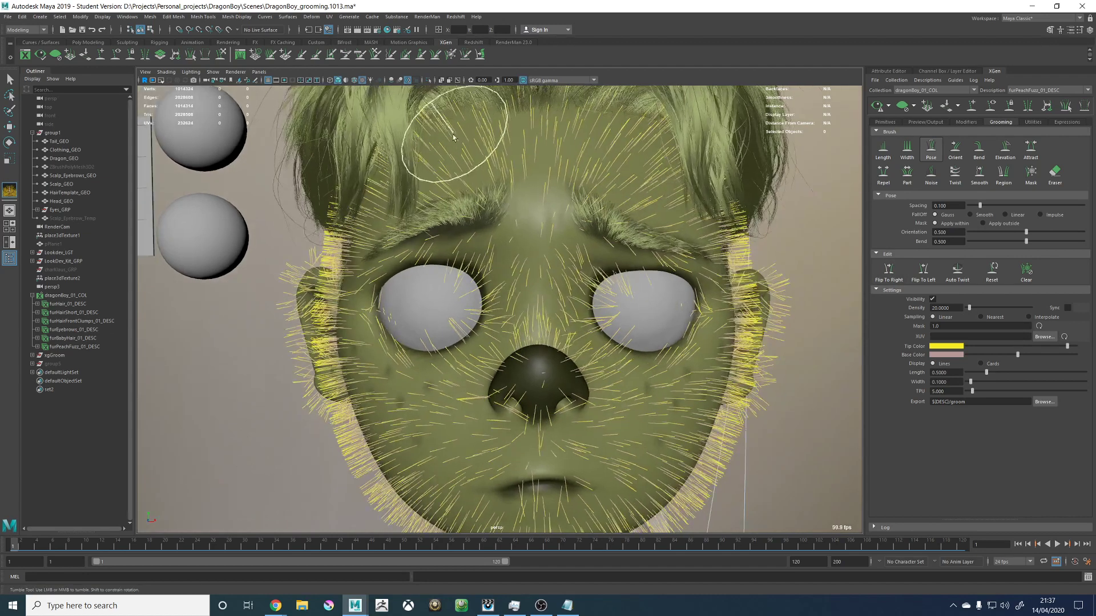
{"action": "mouse_move", "coordinate": [457, 143]}
{"action": "left_mouse_down"}
{"action": "mouse_move", "coordinate": [454, 207]}
{"action": "mouse_move", "coordinate": [477, 236]}
{"action": "left_mouse_up"}
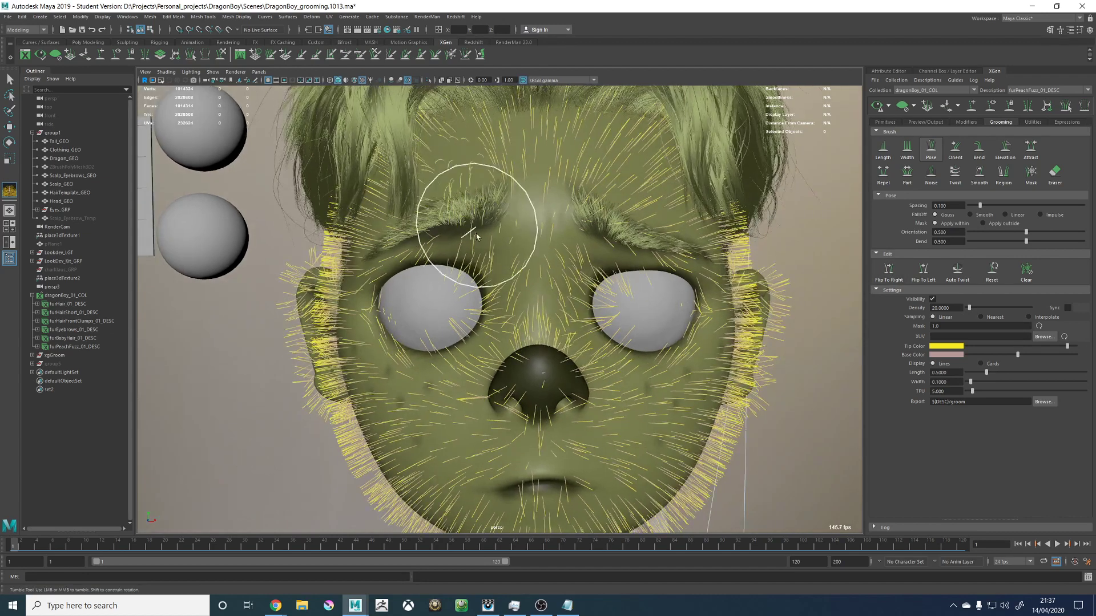
{"action": "left_click", "coordinate": [928, 279]}
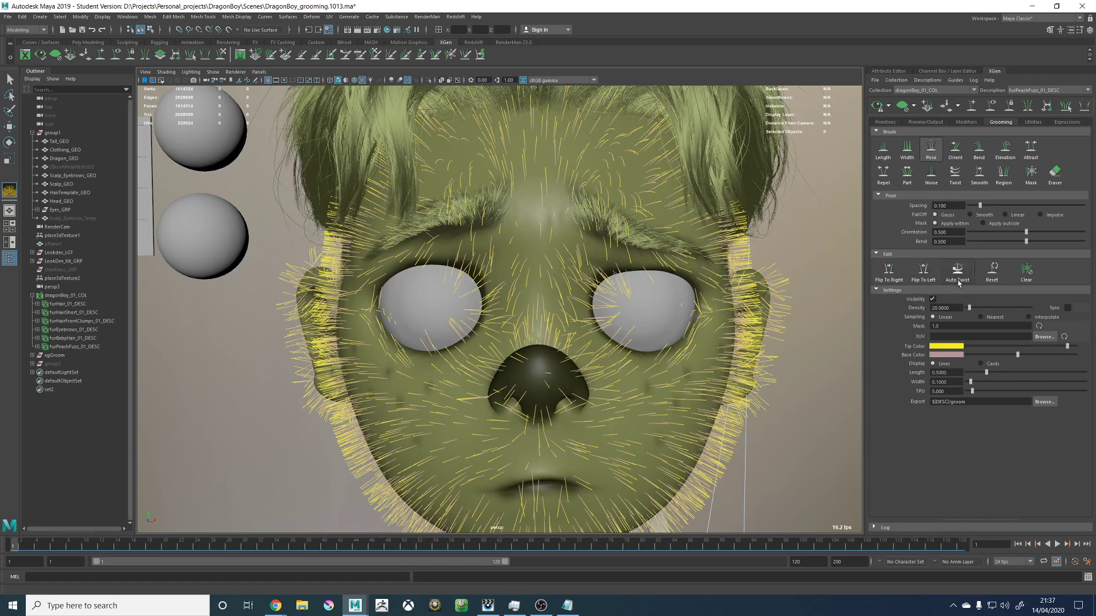
Step: Continue combing the fuzz across the forehead, temple and cheek with the Pose brush, working around the face
{"action": "mouse_move", "coordinate": [557, 235]}
{"action": "middle_mouse_down", "text": "alt"}
{"action": "mouse_move", "coordinate": [515, 230]}
{"action": "mouse_move", "coordinate": [571, 227]}
{"action": "middle_mouse_up", "text": "alt"}
{"action": "left_click_drag", "start_coordinate": [572, 246], "coordinate": [575, 261], "text": "alt"}
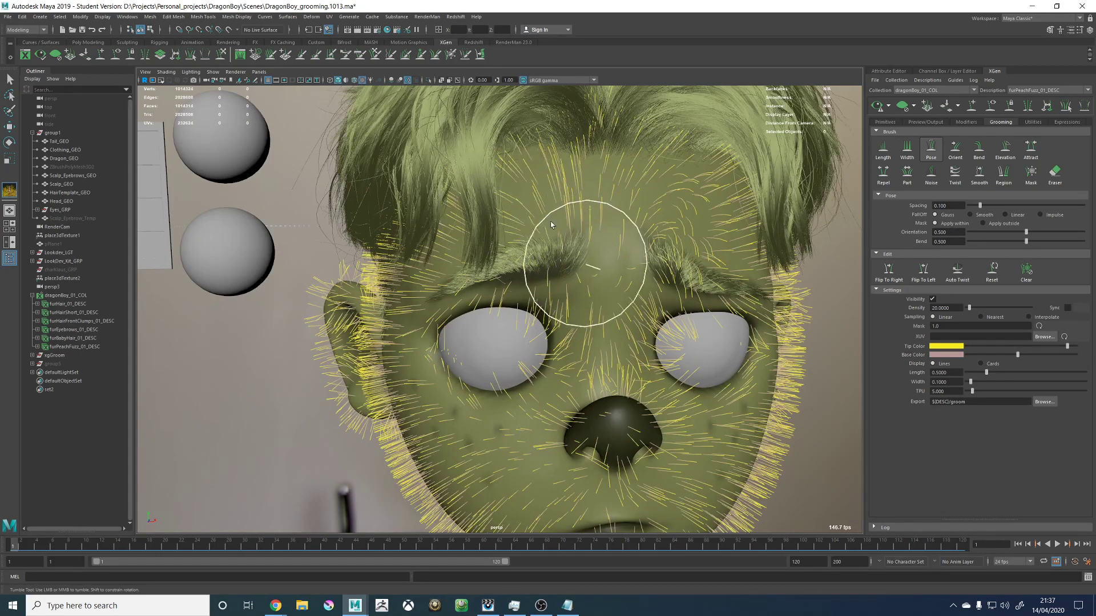
{"action": "left_click_drag", "start_coordinate": [512, 210], "coordinate": [609, 219], "text": "alt"}
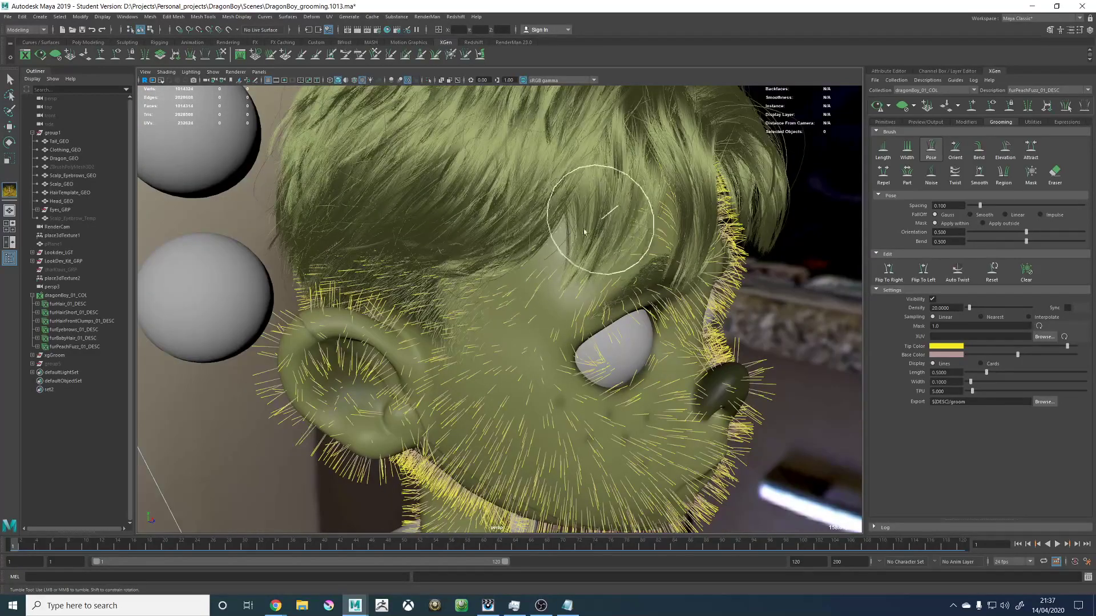
{"action": "mouse_move", "coordinate": [525, 268]}
{"action": "left_mouse_down", "text": "alt"}
{"action": "mouse_move", "coordinate": [558, 313]}
{"action": "mouse_move", "coordinate": [526, 293]}
{"action": "mouse_move", "coordinate": [528, 181]}
{"action": "left_mouse_up", "text": "alt"}
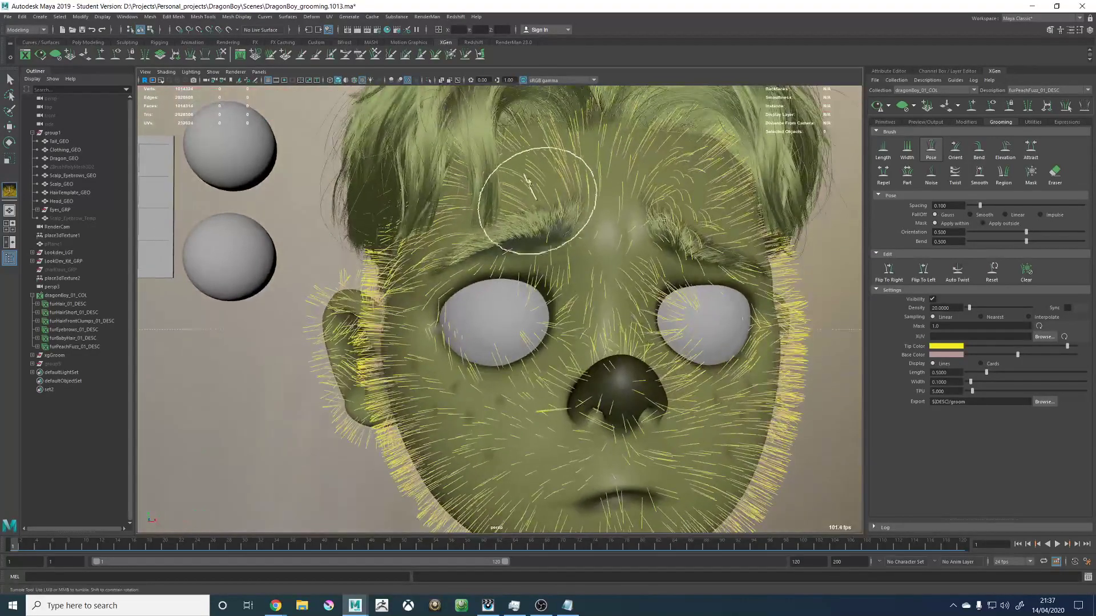
{"action": "left_click_drag", "start_coordinate": [514, 313], "coordinate": [533, 318], "text": "alt"}
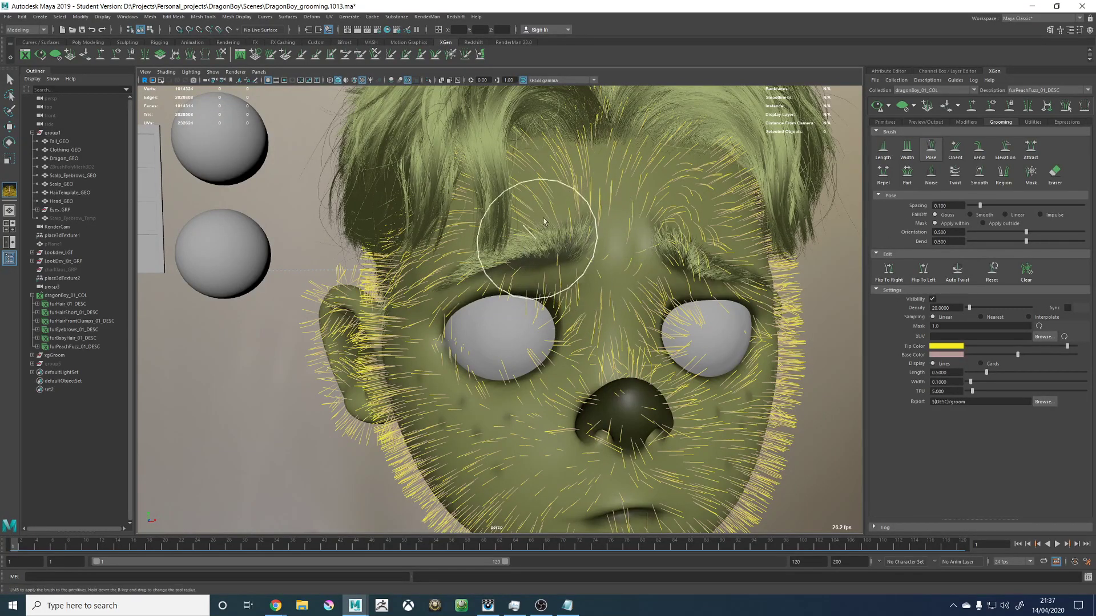
{"action": "left_click_drag", "start_coordinate": [581, 242], "coordinate": [491, 260], "text": "alt"}
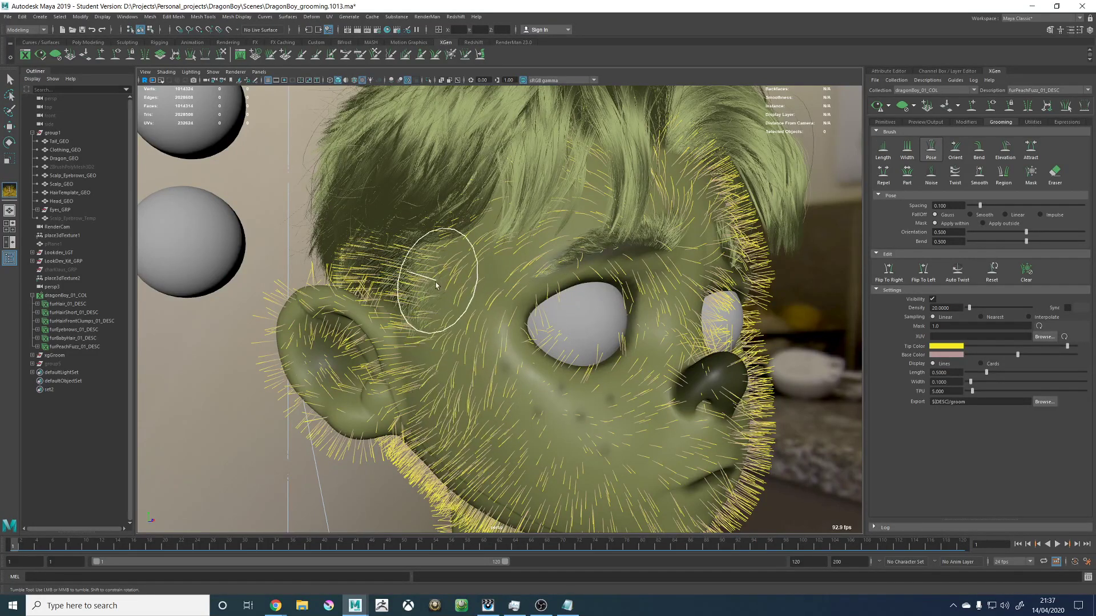
{"action": "left_click_drag", "start_coordinate": [524, 330], "coordinate": [491, 370], "text": "alt"}
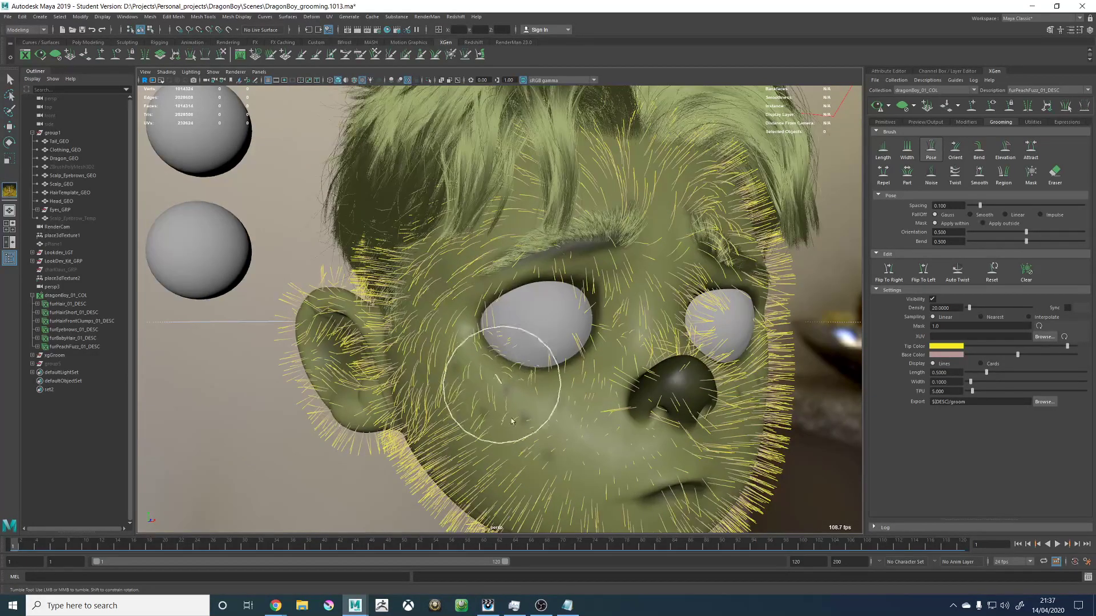
{"action": "left_click_drag", "start_coordinate": [512, 449], "coordinate": [521, 341], "text": "alt"}
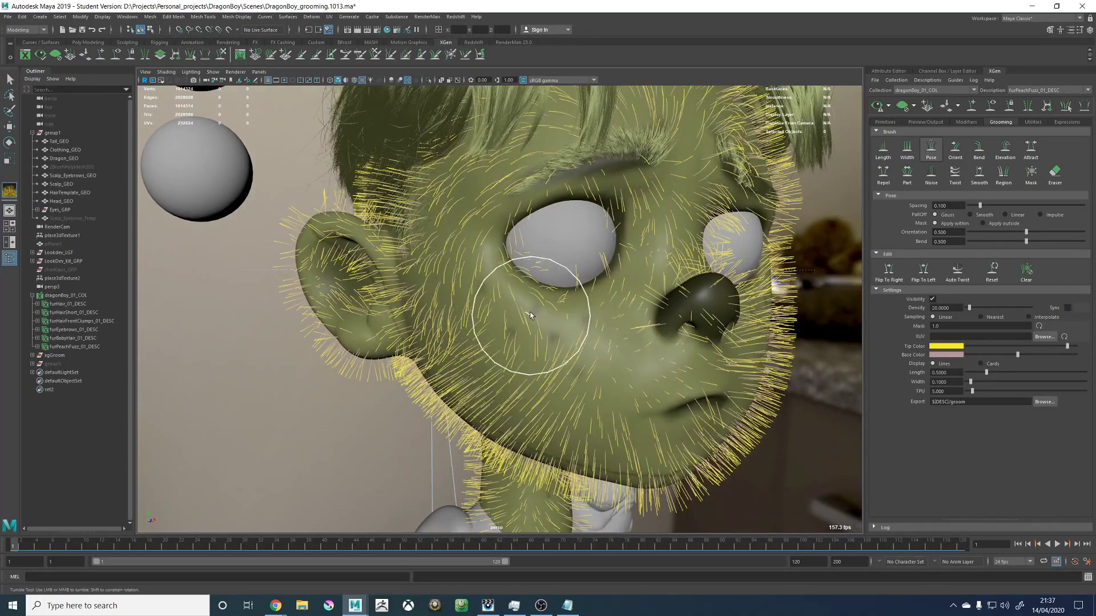
{"action": "mouse_move", "coordinate": [544, 313]}
{"action": "left_mouse_down", "text": "alt"}
{"action": "mouse_move", "coordinate": [521, 341]}
{"action": "mouse_move", "coordinate": [451, 271]}
{"action": "mouse_move", "coordinate": [489, 306]}
{"action": "mouse_move", "coordinate": [533, 289]}
{"action": "left_mouse_up", "text": "alt"}
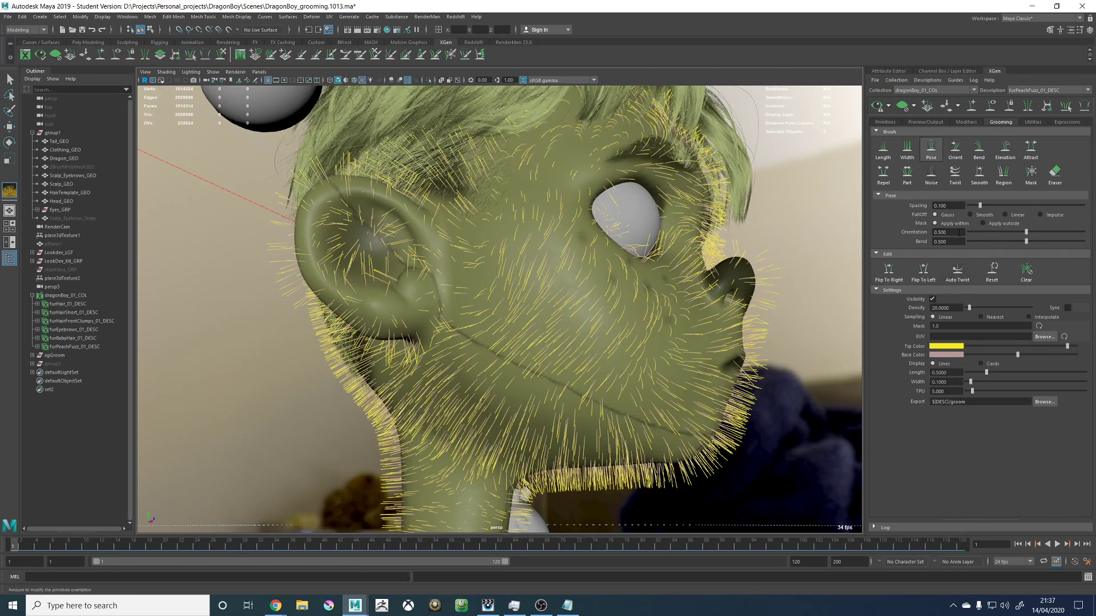
Step: Switch to the Orient brush, redirect the fuzz on the cheek and face, and mirror the groom with Flip To Left
{"action": "left_click", "coordinate": [956, 150]}
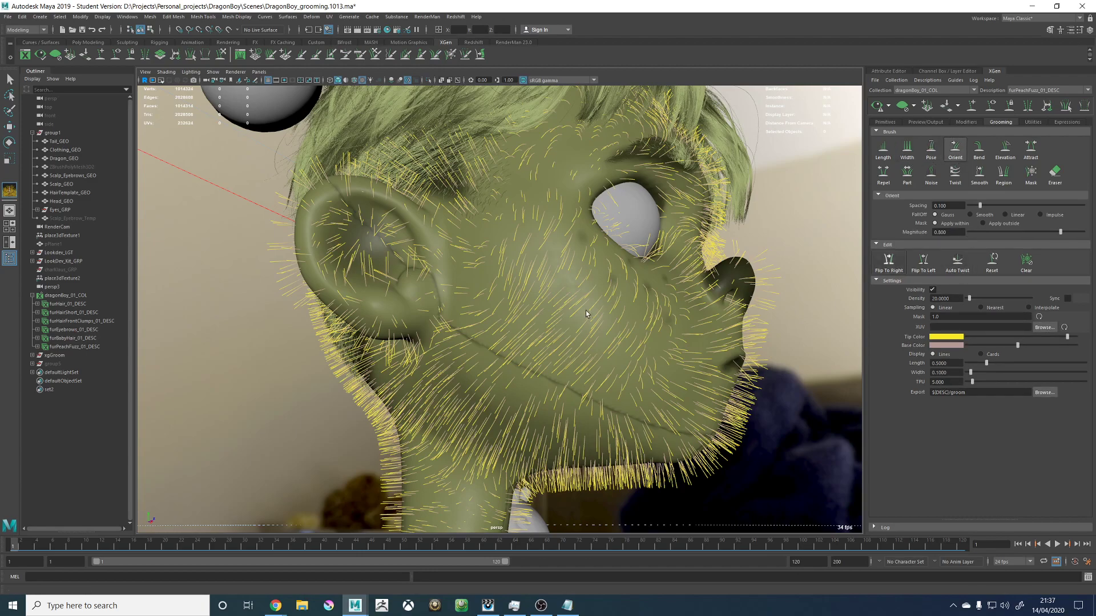
{"action": "mouse_move", "coordinate": [551, 318]}
{"action": "left_mouse_down", "text": "alt"}
{"action": "mouse_move", "coordinate": [624, 281]}
{"action": "mouse_move", "coordinate": [543, 259]}
{"action": "left_mouse_up", "text": "alt"}
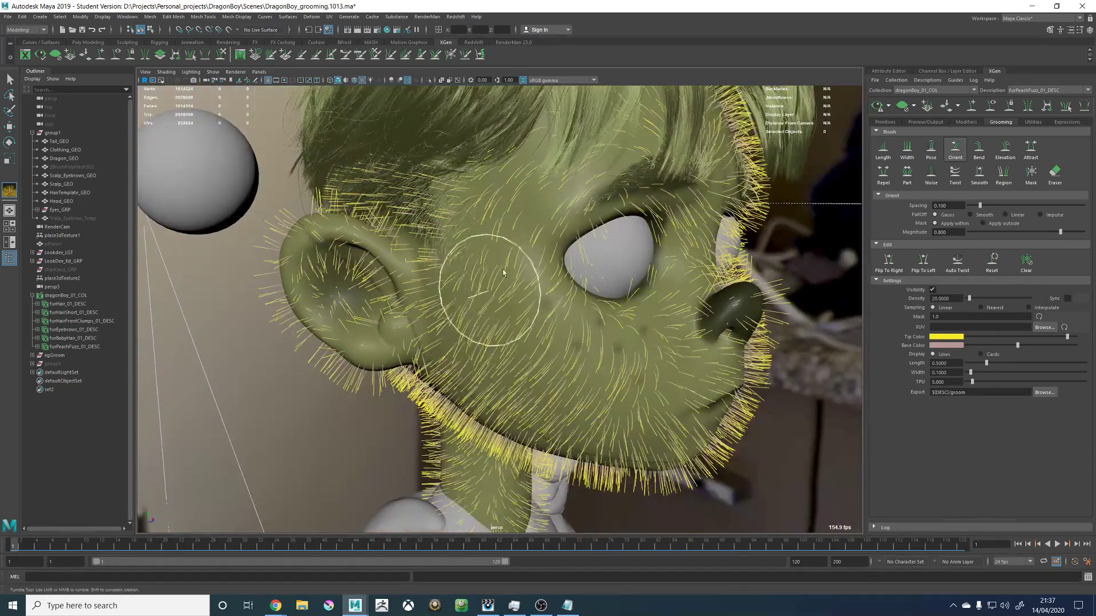
{"action": "mouse_move", "coordinate": [573, 183]}
{"action": "left_mouse_down", "text": "alt"}
{"action": "mouse_move", "coordinate": [577, 167]}
{"action": "mouse_move", "coordinate": [550, 184]}
{"action": "left_mouse_up", "text": "alt"}
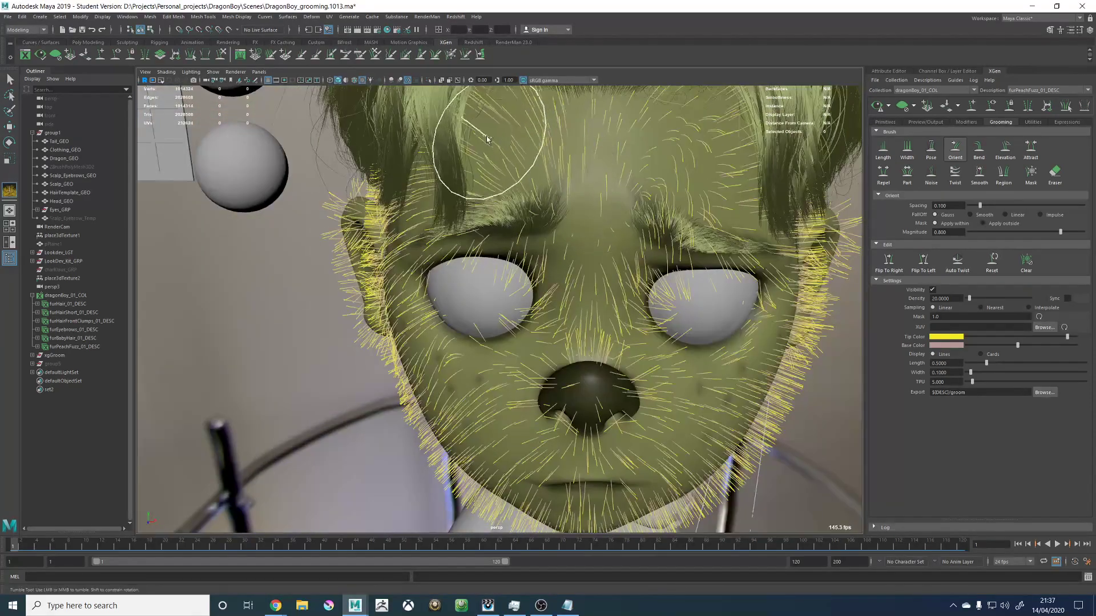
{"action": "left_click", "coordinate": [922, 262]}
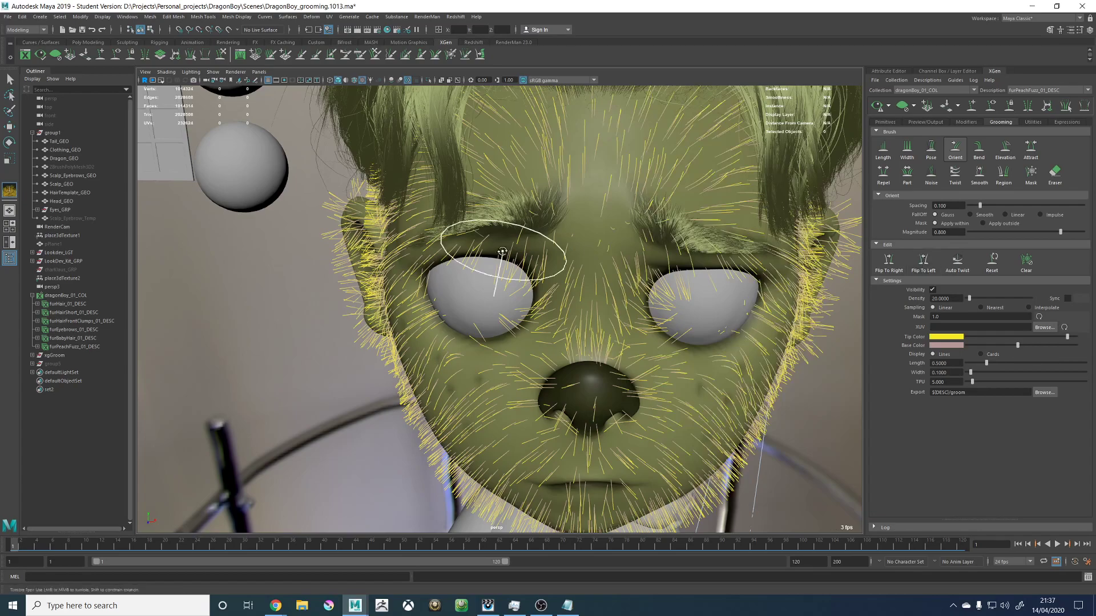
Step: Orient the fuzz along the cheek, jaw, chin and neck so it flows in a consistent direction
{"action": "left_click_drag", "start_coordinate": [503, 251], "coordinate": [552, 332], "text": "alt"}
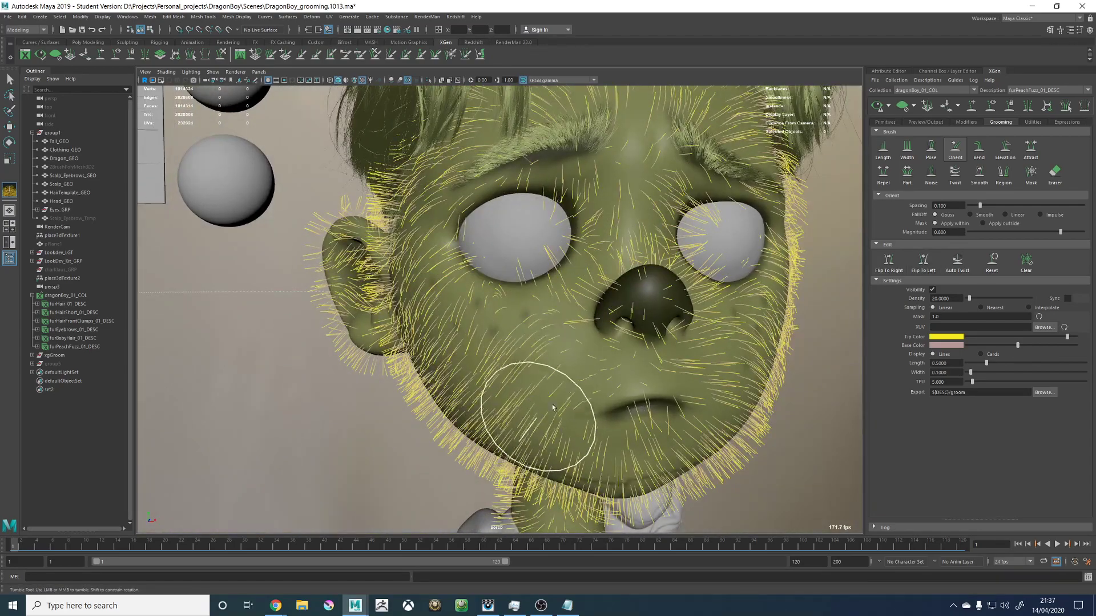
{"action": "left_click_drag", "start_coordinate": [575, 411], "coordinate": [622, 334], "text": "alt"}
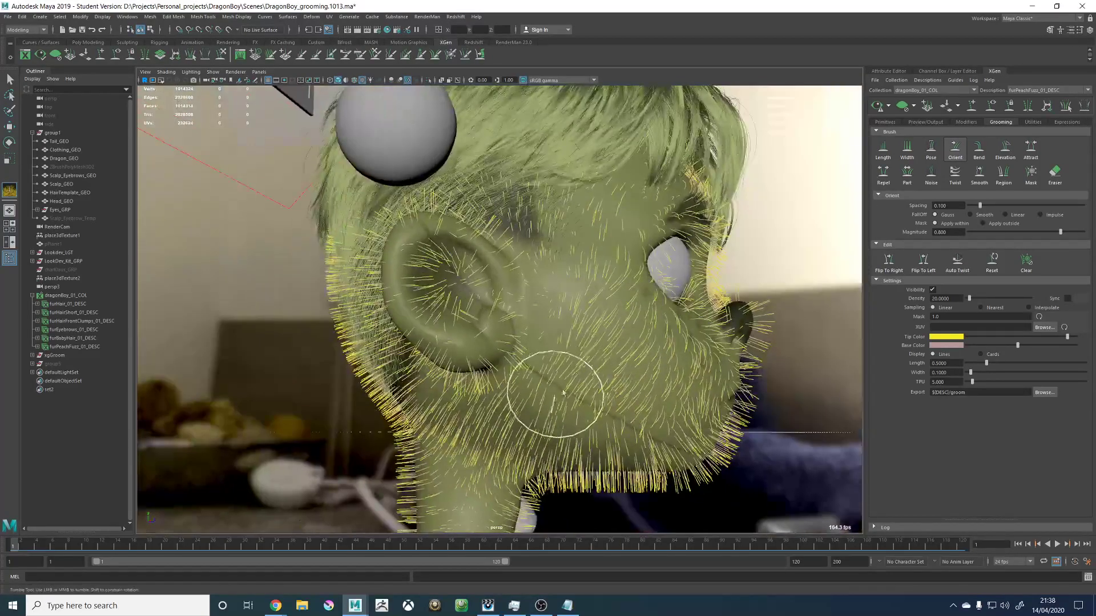
{"action": "left_click_drag", "start_coordinate": [577, 388], "coordinate": [597, 312], "text": "alt"}
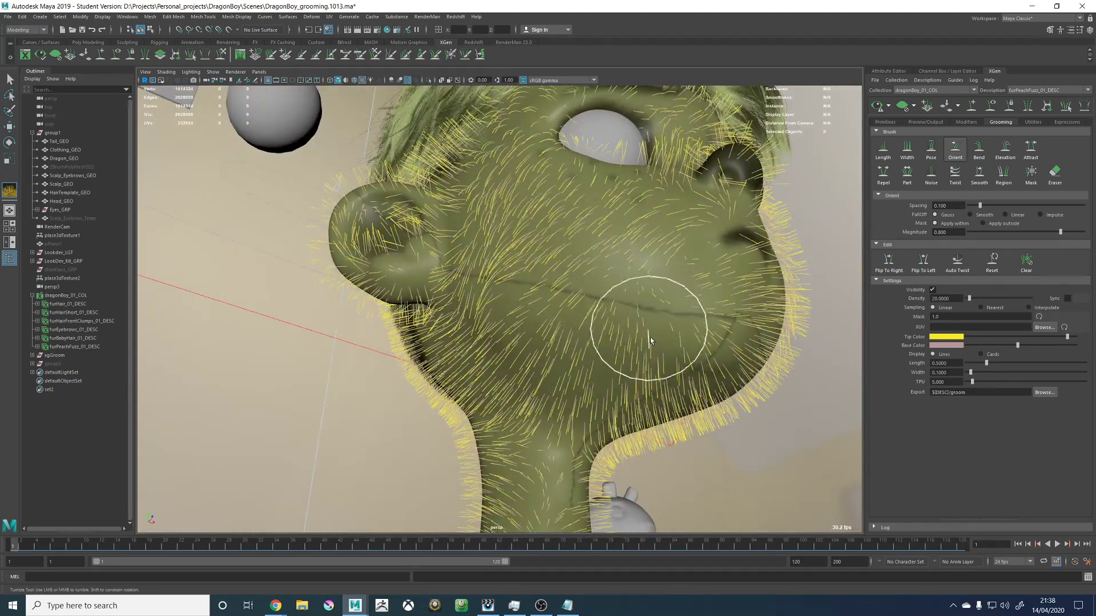
{"action": "left_click_drag", "start_coordinate": [650, 341], "coordinate": [621, 253], "text": "alt"}
{"action": "mouse_move", "coordinate": [584, 220]}
{"action": "left_mouse_down", "text": "alt"}
{"action": "mouse_move", "coordinate": [525, 257]}
{"action": "mouse_move", "coordinate": [585, 371]}
{"action": "left_mouse_up", "text": "alt"}
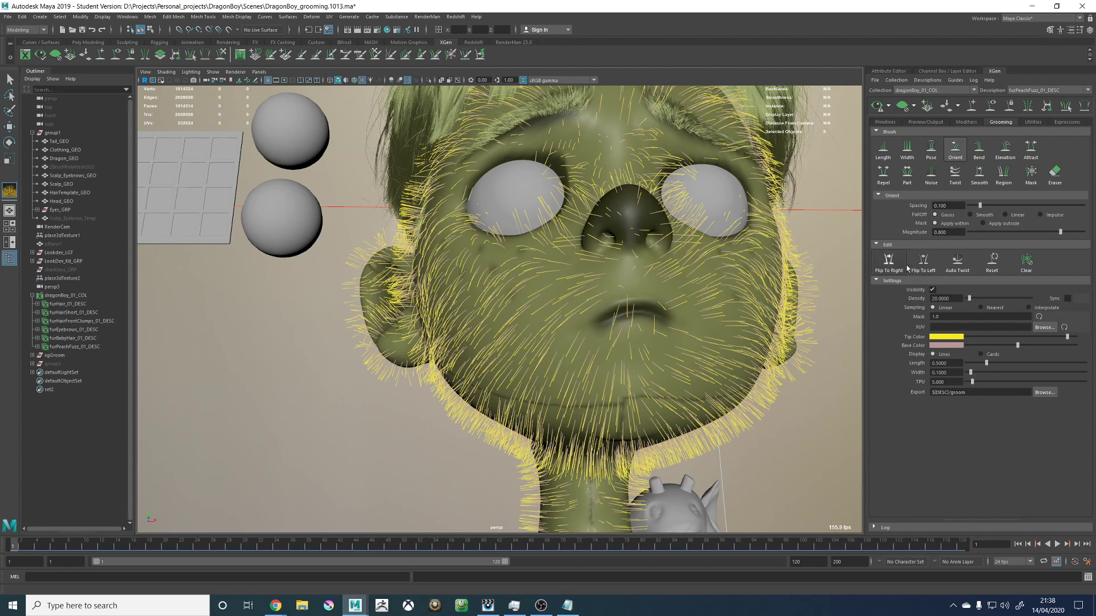
{"action": "left_click_drag", "start_coordinate": [710, 275], "coordinate": [596, 282], "text": "alt"}
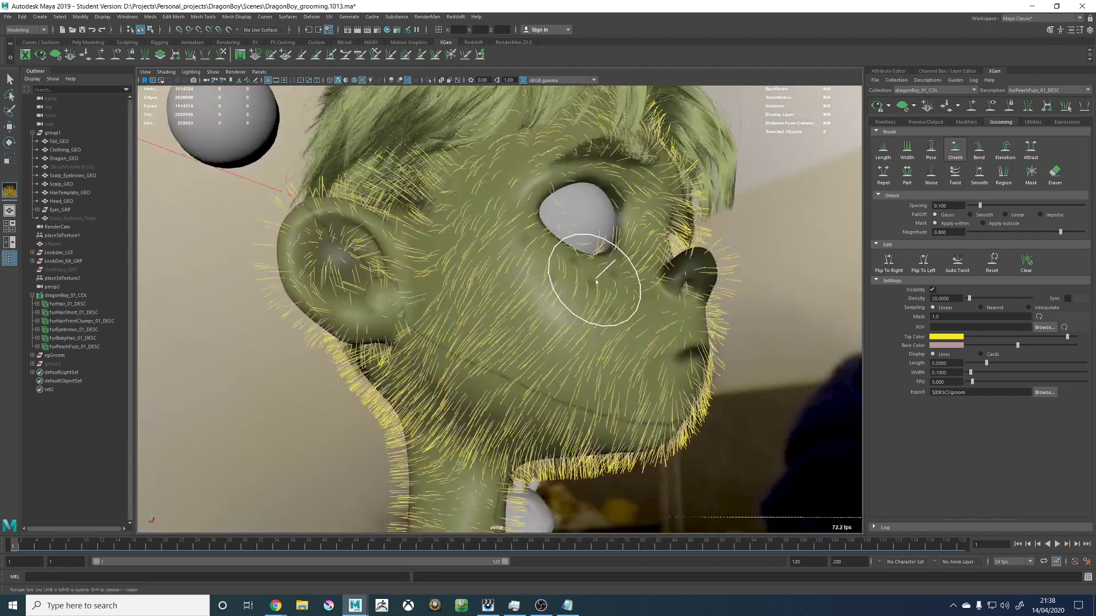
{"action": "left_click_drag", "start_coordinate": [511, 315], "coordinate": [488, 245], "text": "alt"}
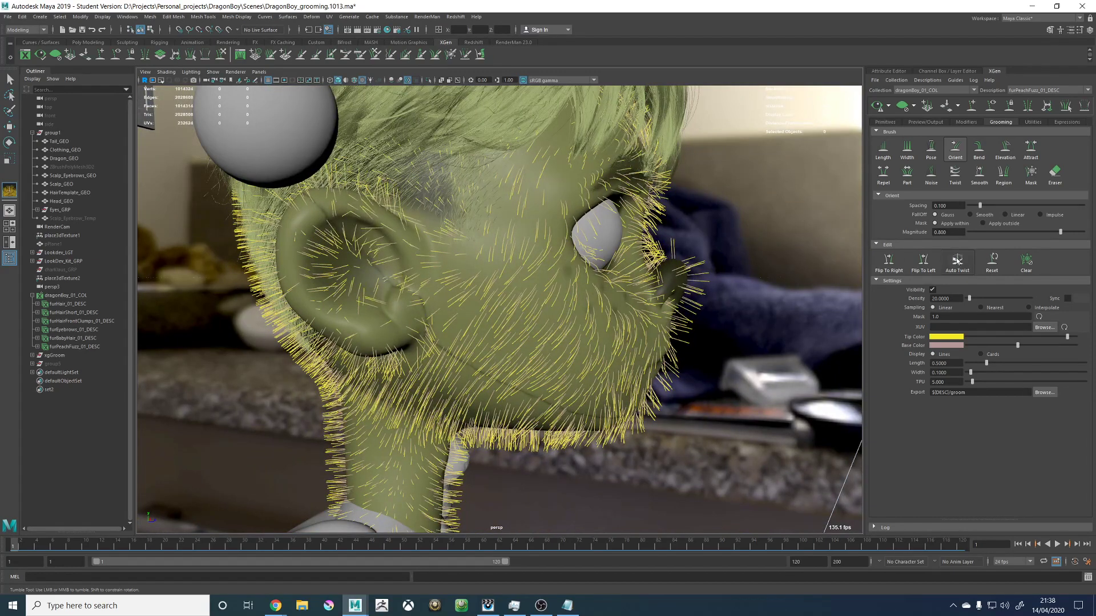
Step: Raise the peach fuzz groom density to 30, check the face up close, and raise the density further to 50
{"action": "type", "text": "30"}
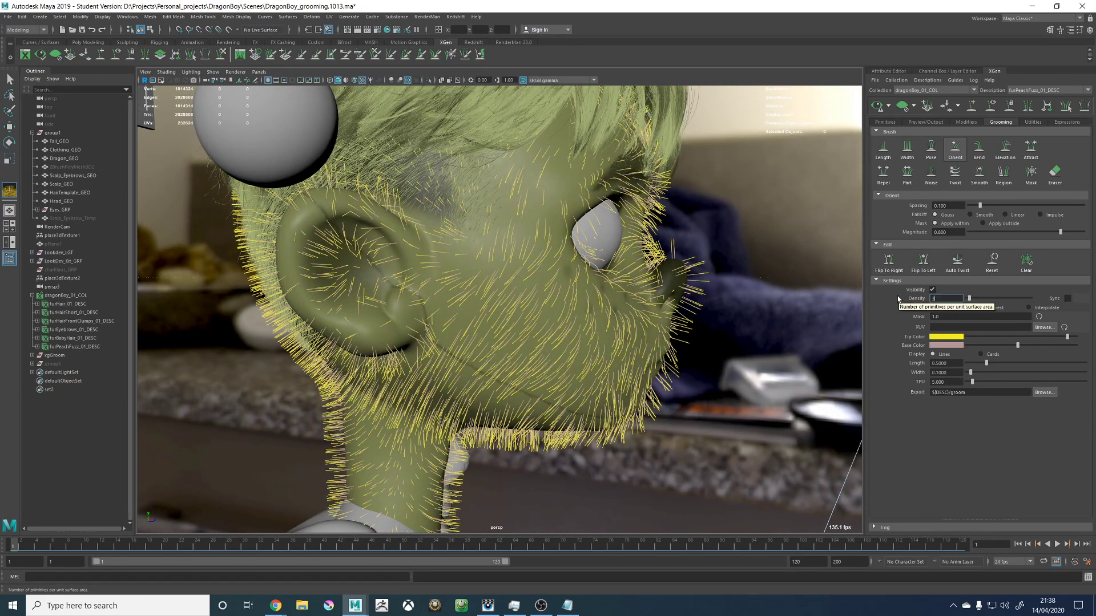
{"action": "key", "text": "Return"}
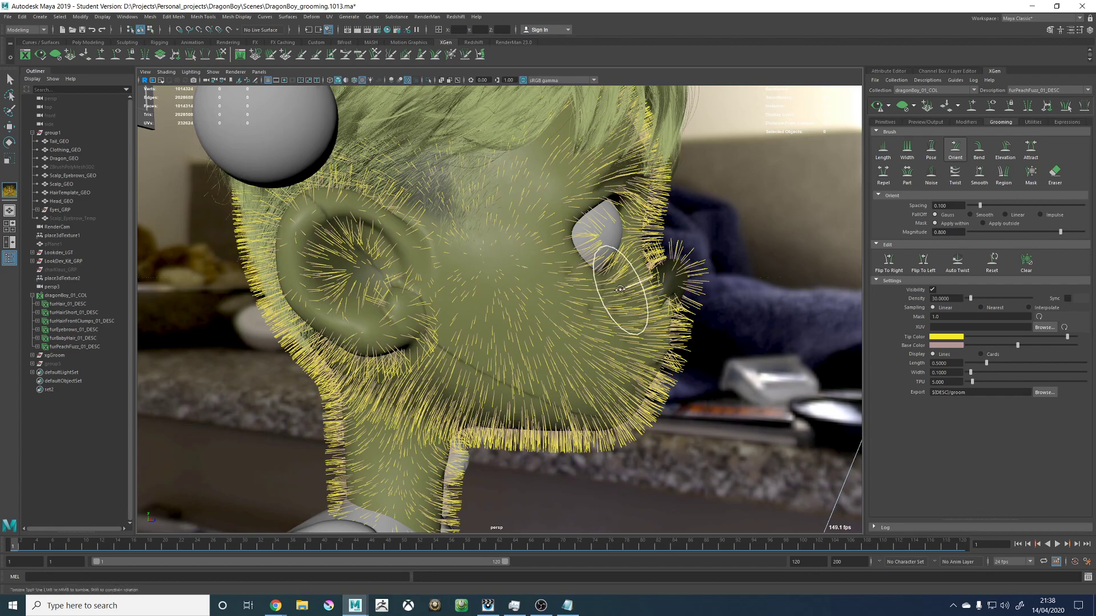
{"action": "mouse_move", "coordinate": [587, 293]}
{"action": "left_mouse_down", "text": "alt"}
{"action": "mouse_move", "coordinate": [545, 291]}
{"action": "mouse_move", "coordinate": [579, 306]}
{"action": "left_mouse_up", "text": "alt"}
{"action": "right_click_drag", "start_coordinate": [579, 306], "coordinate": [635, 225], "text": "alt"}
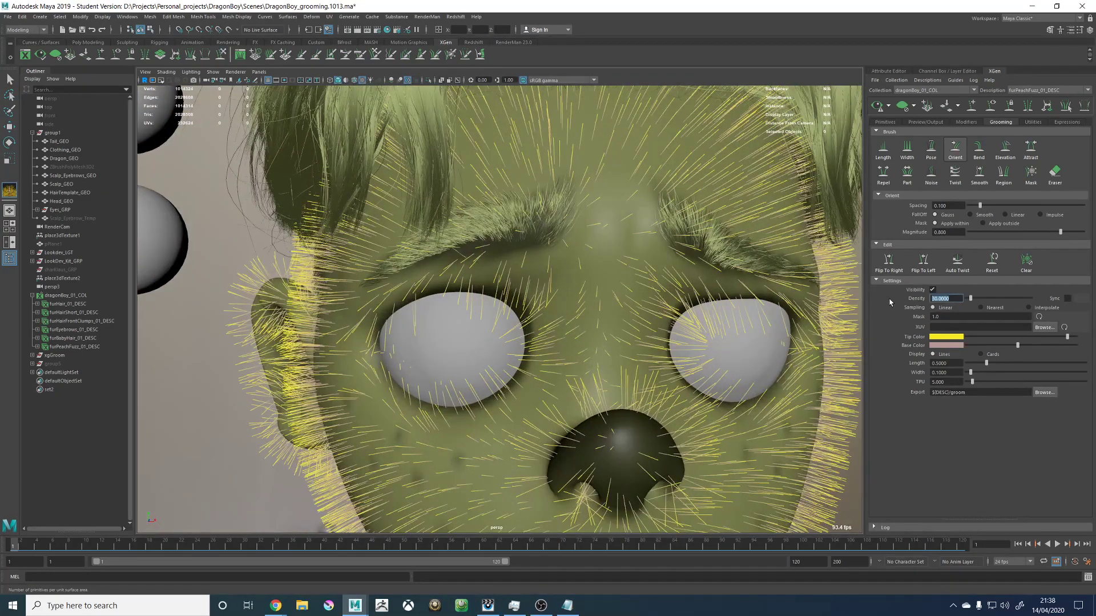
{"action": "key", "text": "Return"}
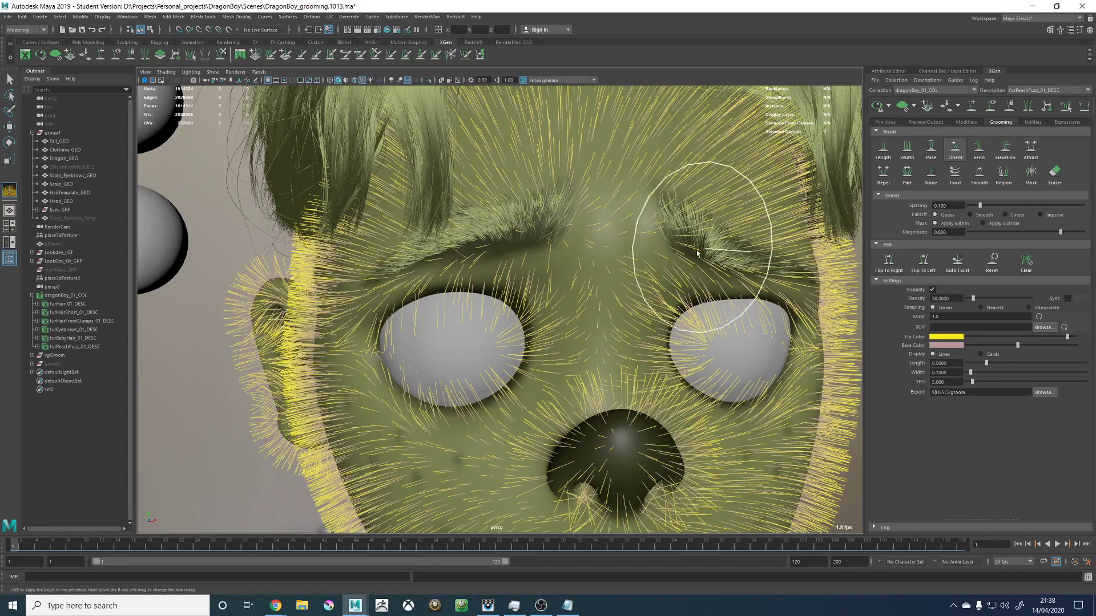
Step: Brush the fuzz between the eyebrows with a smaller Orient brush and turn to the side of the face
{"action": "mouse_move", "coordinate": [704, 246]}
{"action": "left_mouse_down", "text": "alt"}
{"action": "mouse_move", "coordinate": [571, 270]}
{"action": "mouse_move", "coordinate": [531, 252]}
{"action": "left_mouse_up", "text": "alt"}
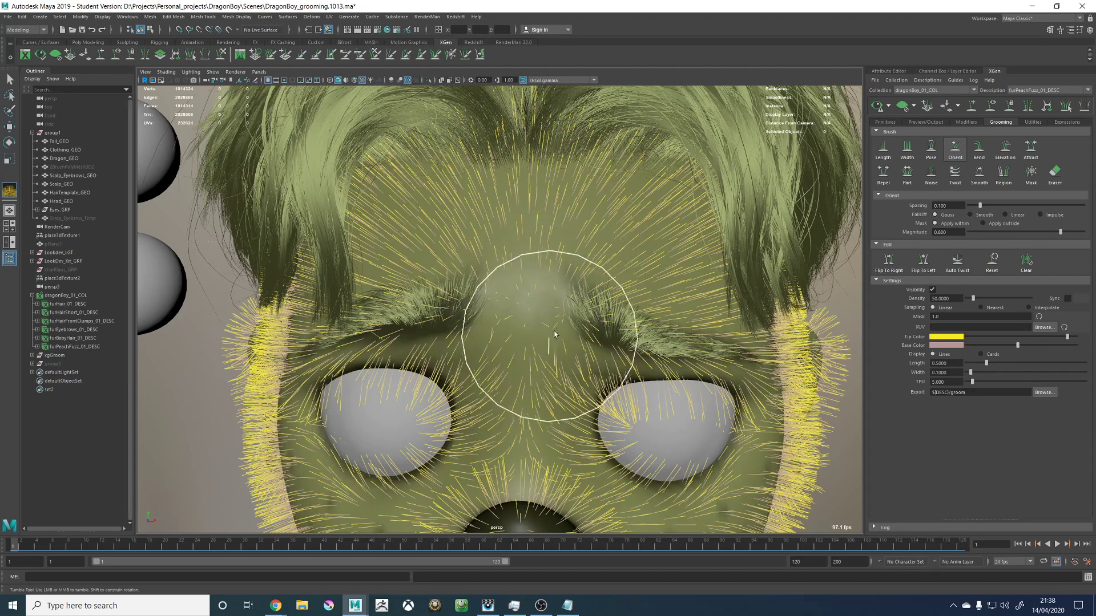
{"action": "right_click_drag", "start_coordinate": [531, 349], "coordinate": [601, 330], "text": "alt"}
{"action": "left_click_drag", "start_coordinate": [601, 330], "coordinate": [562, 328]}
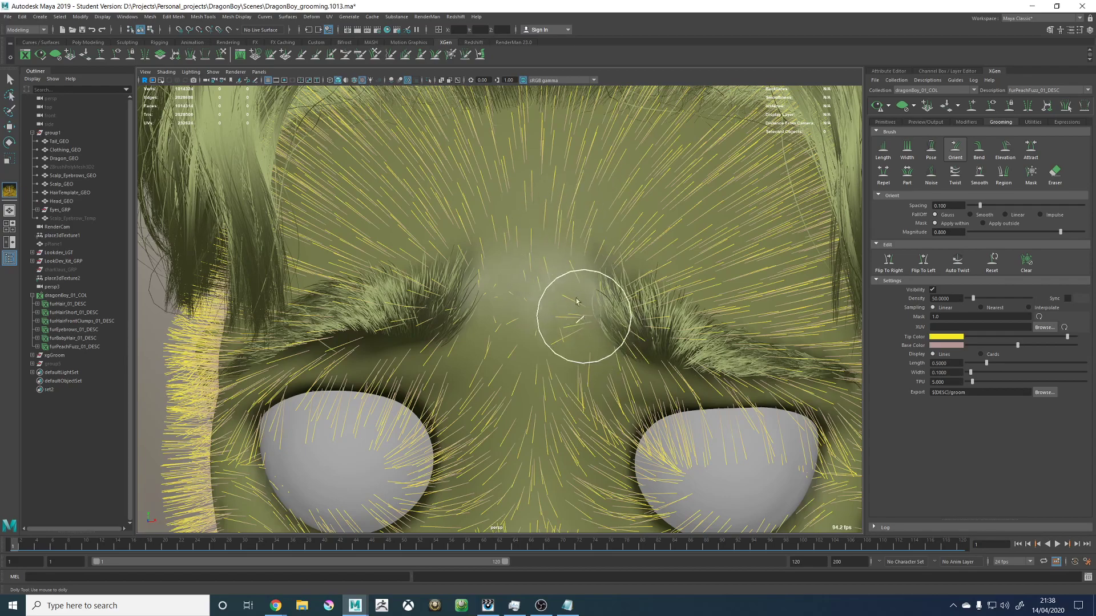
{"action": "mouse_move", "coordinate": [607, 337]}
{"action": "left_mouse_down", "text": "alt"}
{"action": "mouse_move", "coordinate": [604, 362]}
{"action": "mouse_move", "coordinate": [543, 293]}
{"action": "left_mouse_up", "text": "alt"}
{"action": "right_click_drag", "start_coordinate": [588, 292], "coordinate": [556, 339], "text": "alt"}
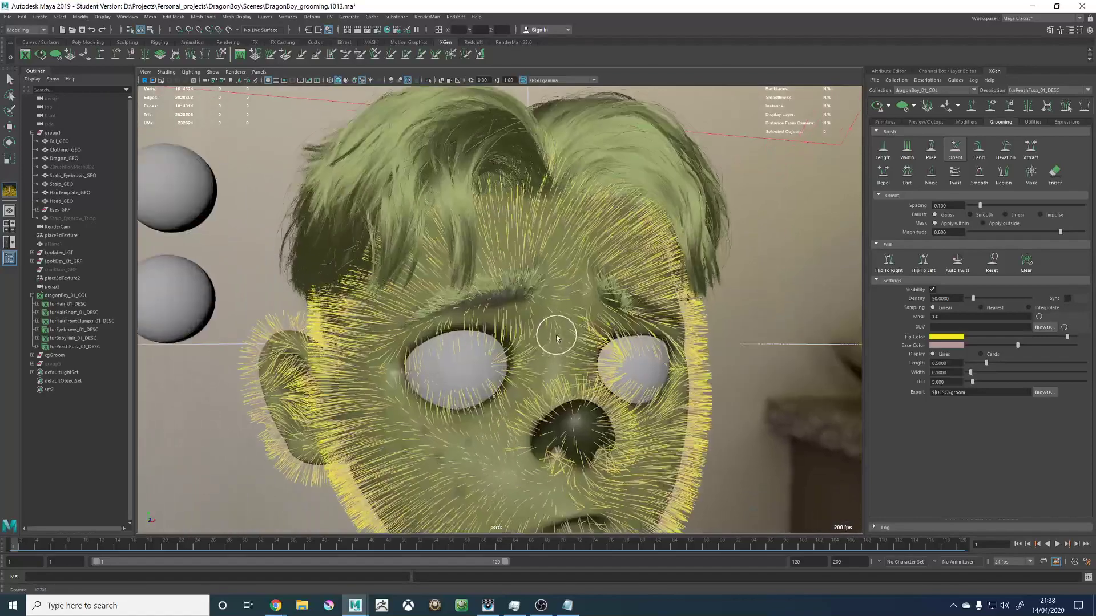
{"action": "left_click_drag", "start_coordinate": [556, 339], "coordinate": [916, 315], "text": "alt"}
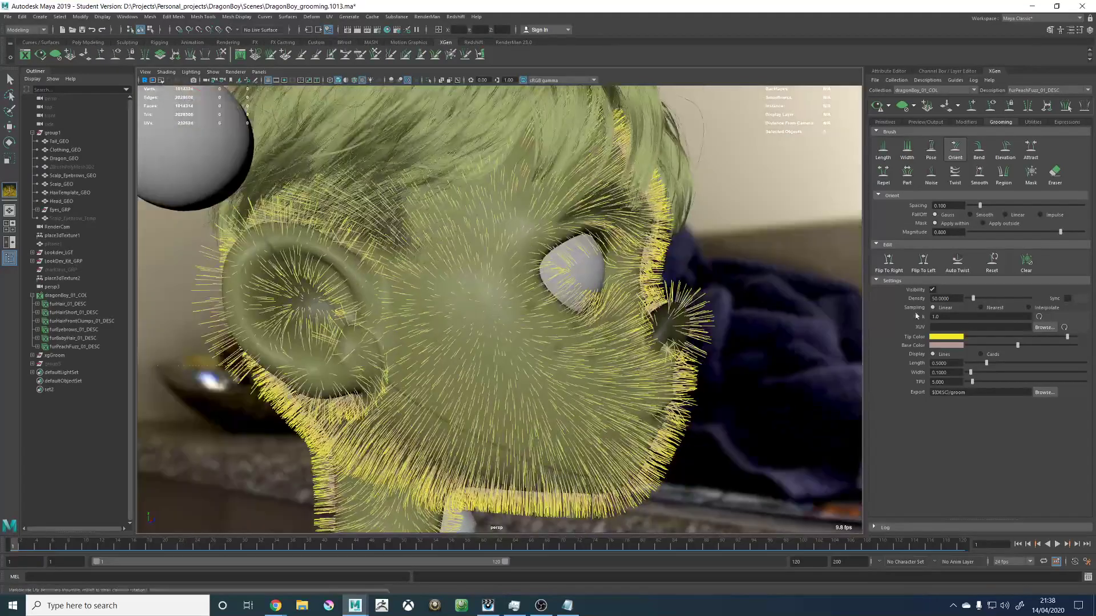
Step: Set the peach fuzz groom density to 75 and check the coverage from the front and side of the face
{"action": "type", "text": "7"}
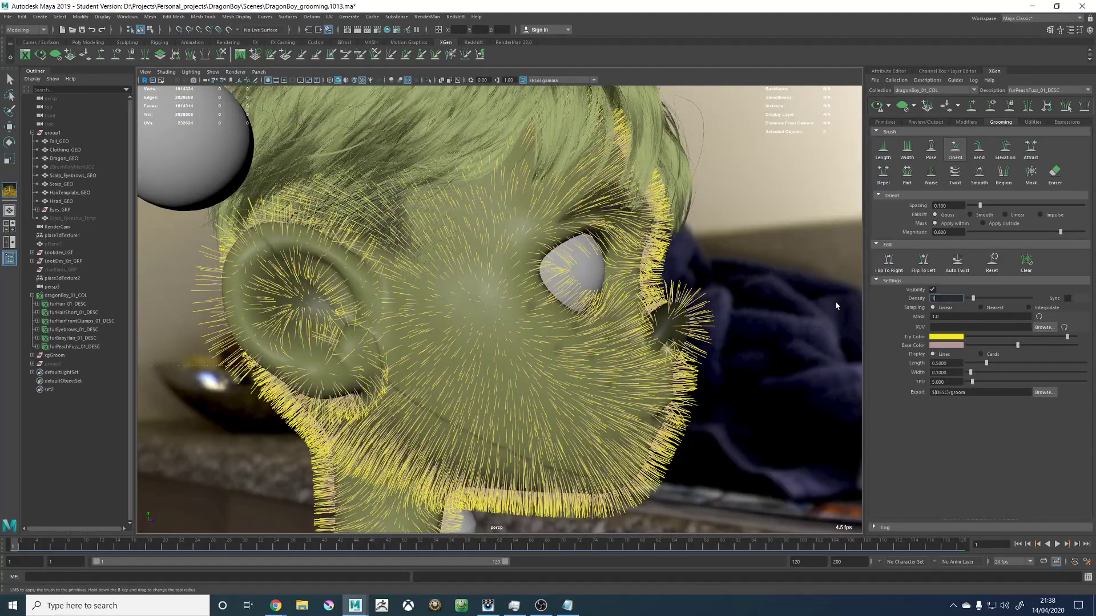
{"action": "type", "text": "5"}
{"action": "key", "text": "Return"}
{"action": "left_click_drag", "start_coordinate": [689, 307], "coordinate": [519, 238], "text": "alt"}
{"action": "right_click_drag", "start_coordinate": [602, 220], "coordinate": [513, 229], "text": "alt"}
{"action": "left_click_drag", "start_coordinate": [514, 229], "coordinate": [685, 245], "text": "alt"}
{"action": "right_click_drag", "start_coordinate": [685, 246], "coordinate": [839, 247], "text": "alt"}
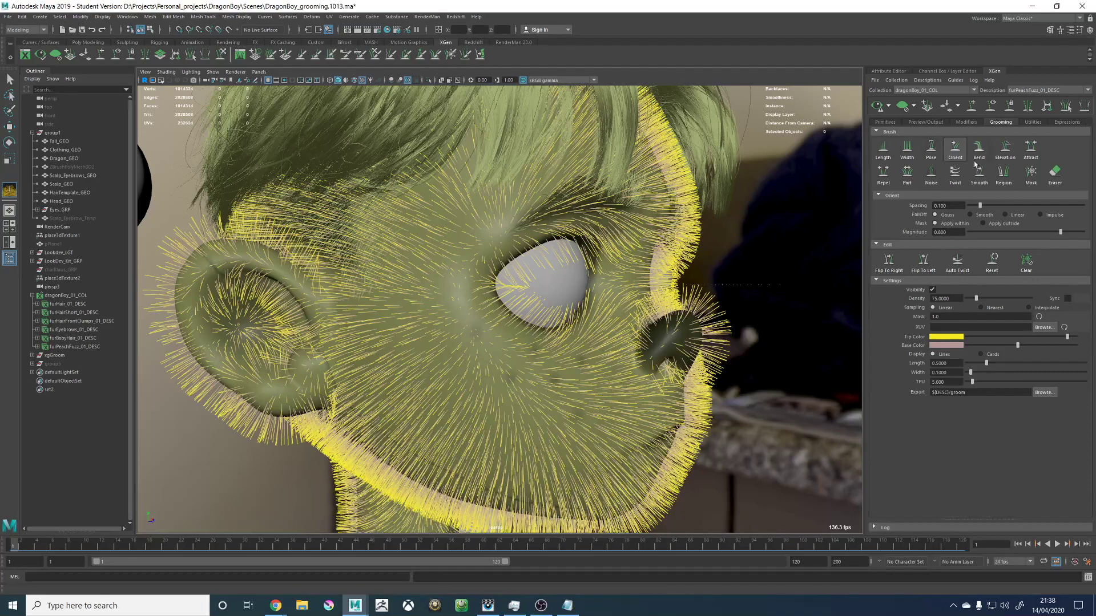
Step: Set up a resized Length brush with a goal length of 0.200 and an increment of -1.000
{"action": "left_click", "coordinate": [883, 150]}
{"action": "left_click_drag", "start_coordinate": [656, 257], "coordinate": [554, 258], "text": "alt"}
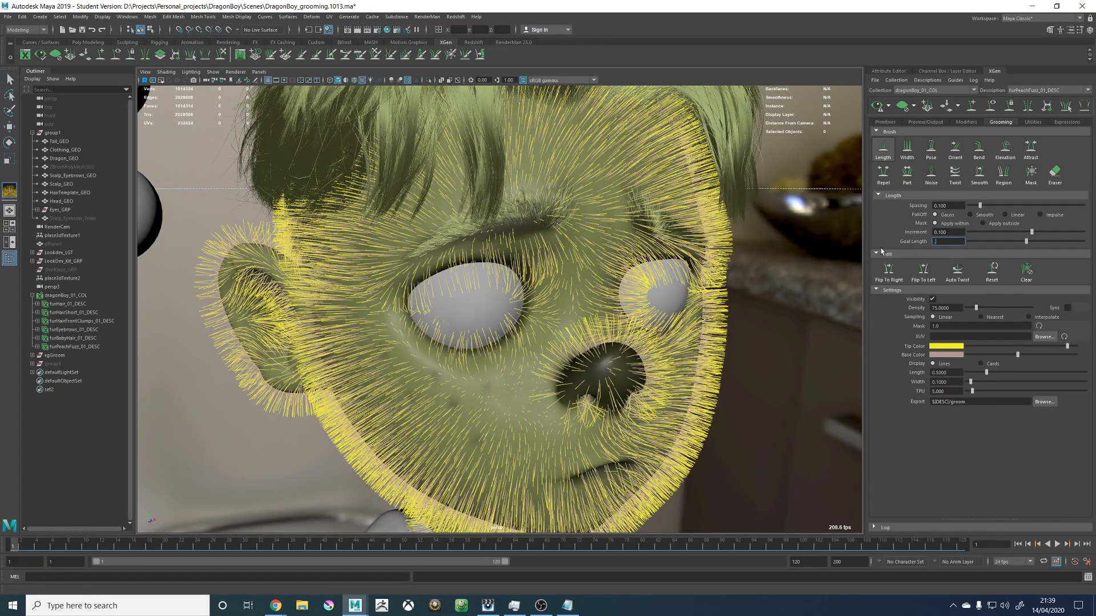
{"action": "left_click_drag", "start_coordinate": [598, 97], "coordinate": [524, 341], "text": "alt"}
{"action": "right_click_drag", "start_coordinate": [535, 342], "coordinate": [641, 340], "text": "alt"}
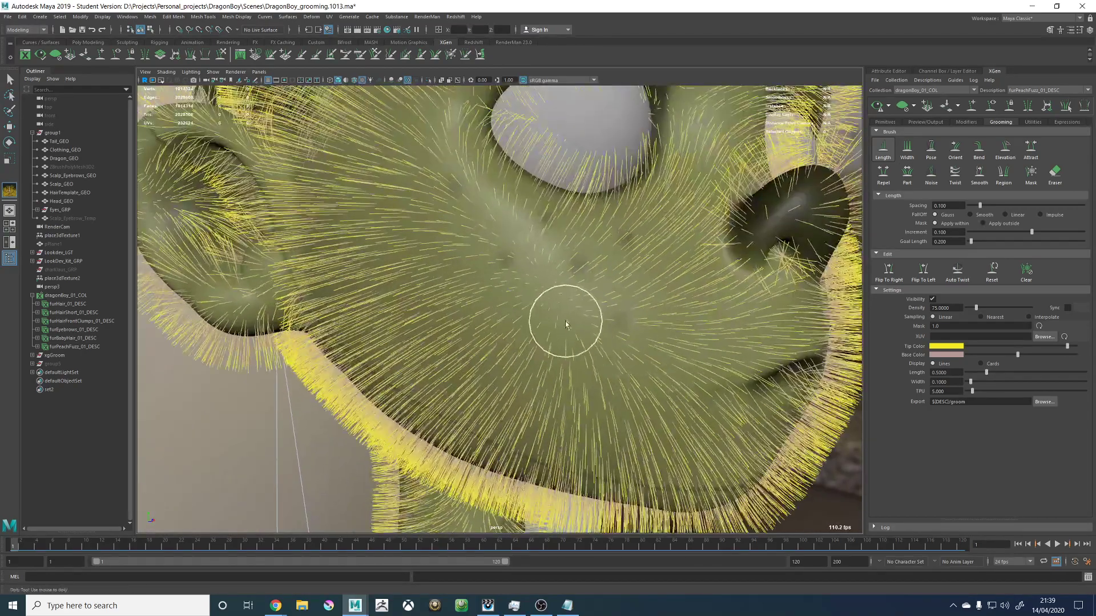
{"action": "key", "text": "b"}
{"action": "left_click_drag", "start_coordinate": [562, 323], "coordinate": [624, 330]}
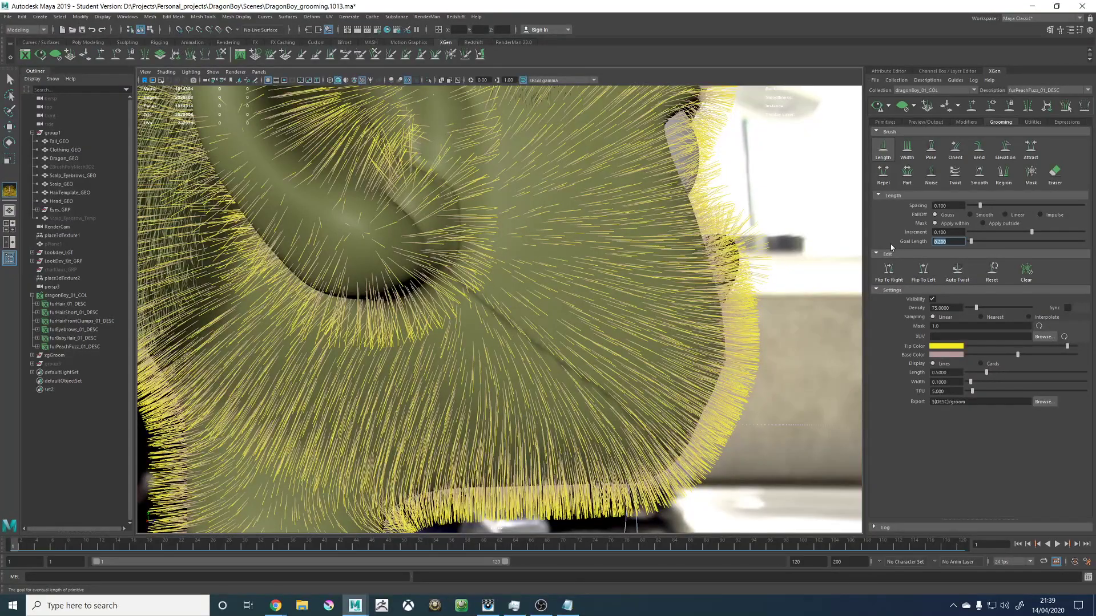
{"action": "left_click", "coordinate": [962, 232]}
{"action": "mouse_move", "coordinate": [713, 230]}
{"action": "left_mouse_down", "text": "alt"}
{"action": "mouse_move", "coordinate": [665, 342]}
{"action": "mouse_move", "coordinate": [619, 354]}
{"action": "mouse_move", "coordinate": [581, 309]}
{"action": "mouse_move", "coordinate": [556, 311]}
{"action": "mouse_move", "coordinate": [583, 304]}
{"action": "left_mouse_up", "text": "alt"}
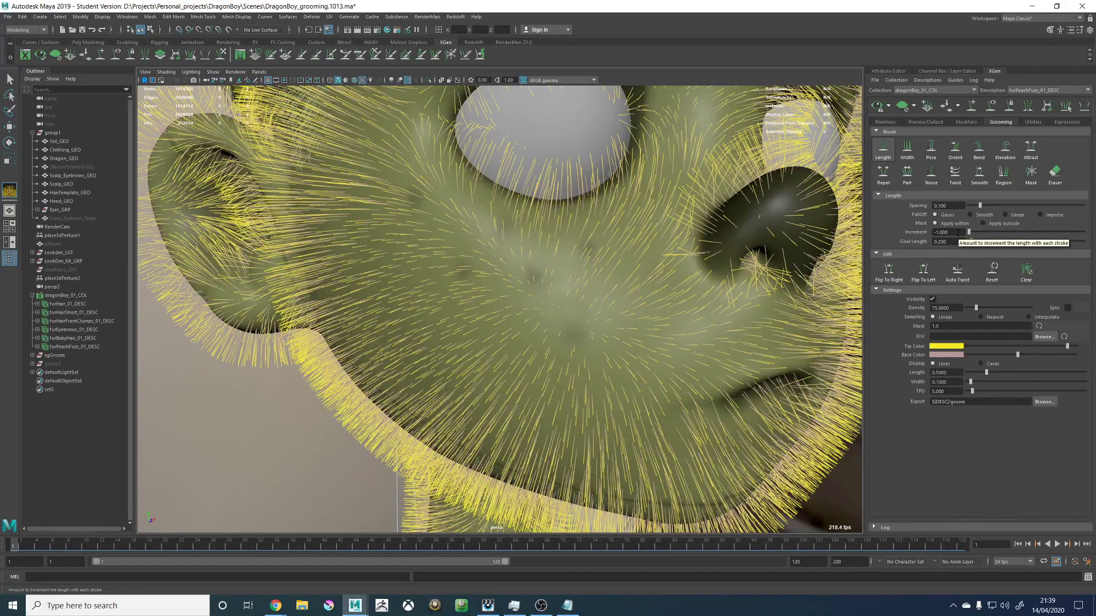
Step: Enlarge the Length brush and shorten the fuzz across the cheek and face
{"action": "right_click_drag", "start_coordinate": [657, 339], "coordinate": [530, 292], "text": "alt"}
{"action": "mouse_move", "coordinate": [530, 291]}
{"action": "left_mouse_down"}
{"action": "mouse_move", "coordinate": [542, 314]}
{"action": "mouse_move", "coordinate": [451, 245]}
{"action": "mouse_move", "coordinate": [487, 166]}
{"action": "left_mouse_up"}
{"action": "key", "text": "b"}
{"action": "mouse_move", "coordinate": [510, 279]}
{"action": "left_mouse_down"}
{"action": "mouse_move", "coordinate": [614, 286]}
{"action": "mouse_move", "coordinate": [594, 297]}
{"action": "mouse_move", "coordinate": [491, 149]}
{"action": "left_mouse_up"}
{"action": "right_click_drag", "start_coordinate": [565, 274], "coordinate": [400, 223], "text": "alt"}
{"action": "left_click_drag", "start_coordinate": [399, 223], "coordinate": [486, 277], "text": "alt"}
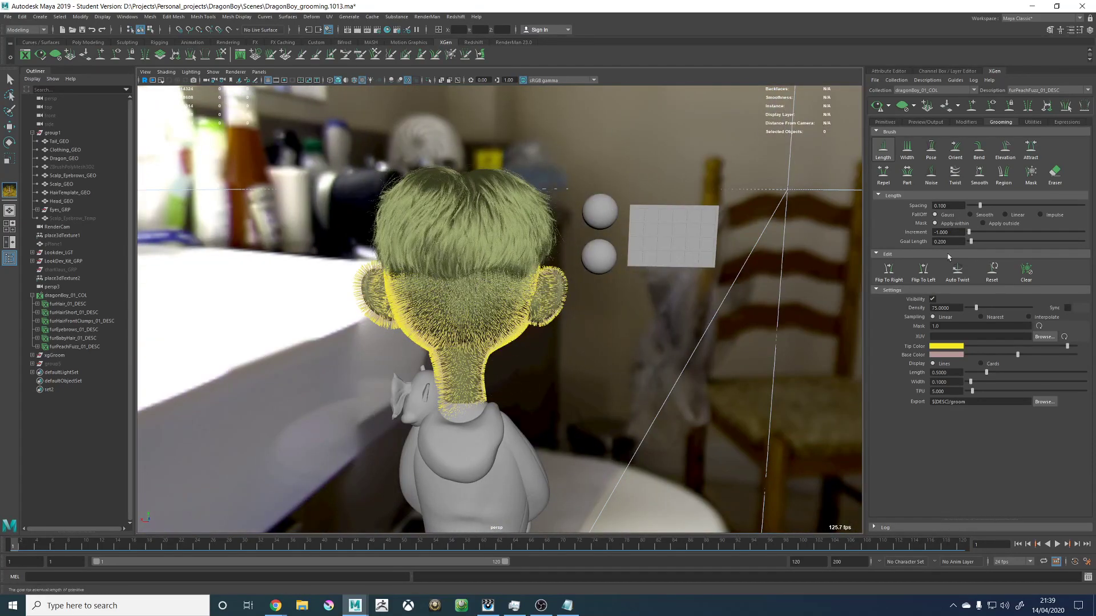
Step: Brush the fuzz length on the back of the head and mirror the groom with Flip To Right and Flip To Left
{"action": "left_click", "coordinate": [900, 274]}
{"action": "left_click_drag", "start_coordinate": [457, 284], "coordinate": [535, 292]}
{"action": "left_click", "coordinate": [918, 272]}
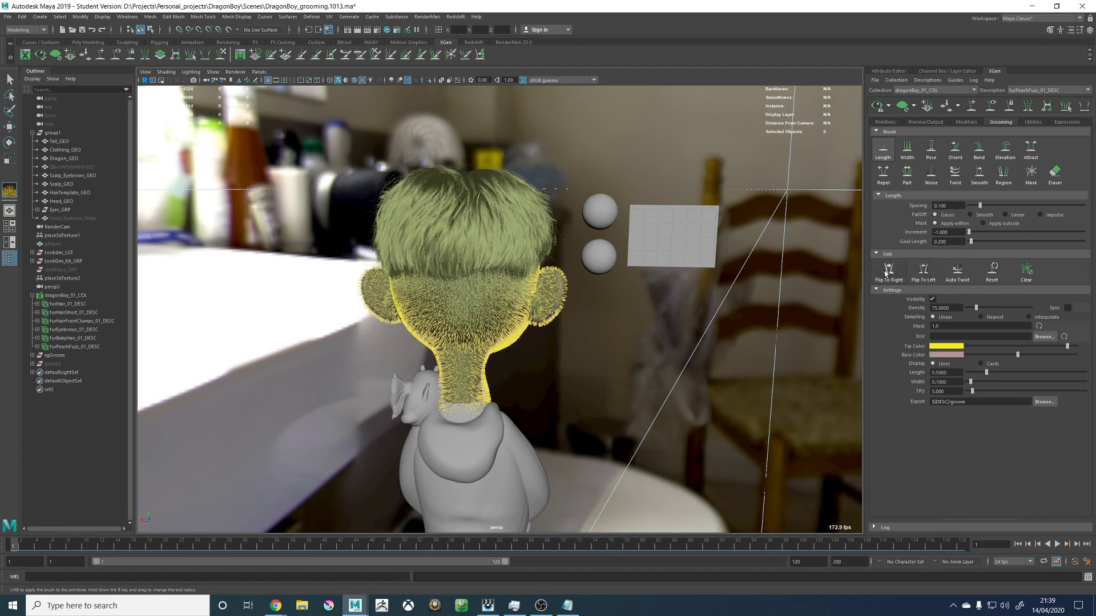
Step: Examine the shortened fuzz on the face, neck, top and back of the head for even length
{"action": "left_click_drag", "start_coordinate": [642, 241], "coordinate": [513, 268], "text": "alt"}
{"action": "right_click_drag", "start_coordinate": [550, 299], "coordinate": [593, 302], "text": "alt"}
{"action": "left_click_drag", "start_coordinate": [582, 297], "coordinate": [557, 289], "text": "alt"}
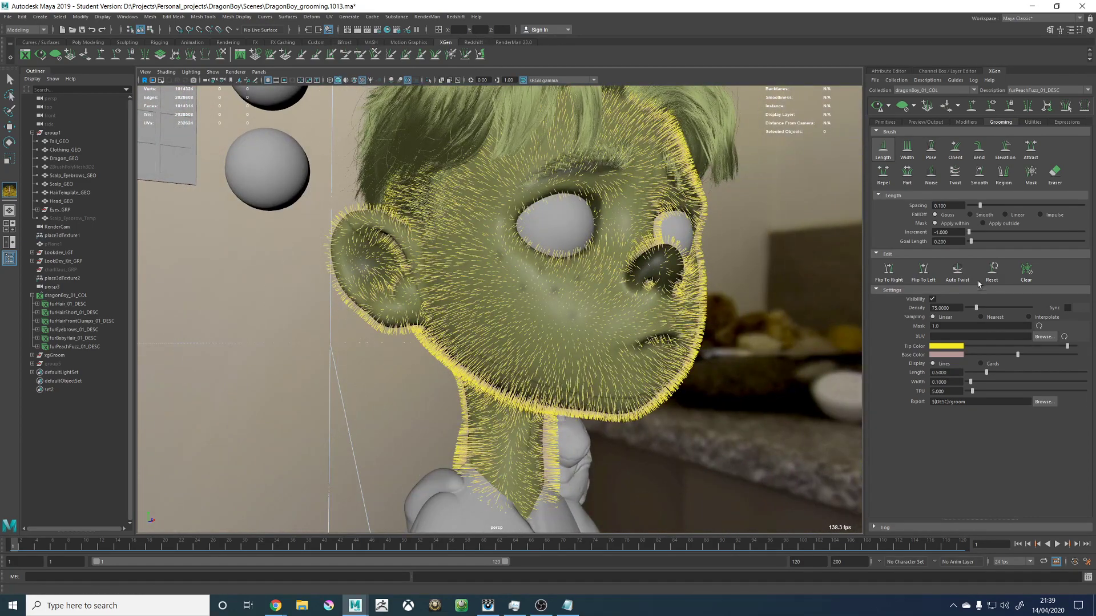
{"action": "left_click_drag", "start_coordinate": [622, 334], "coordinate": [562, 320], "text": "alt"}
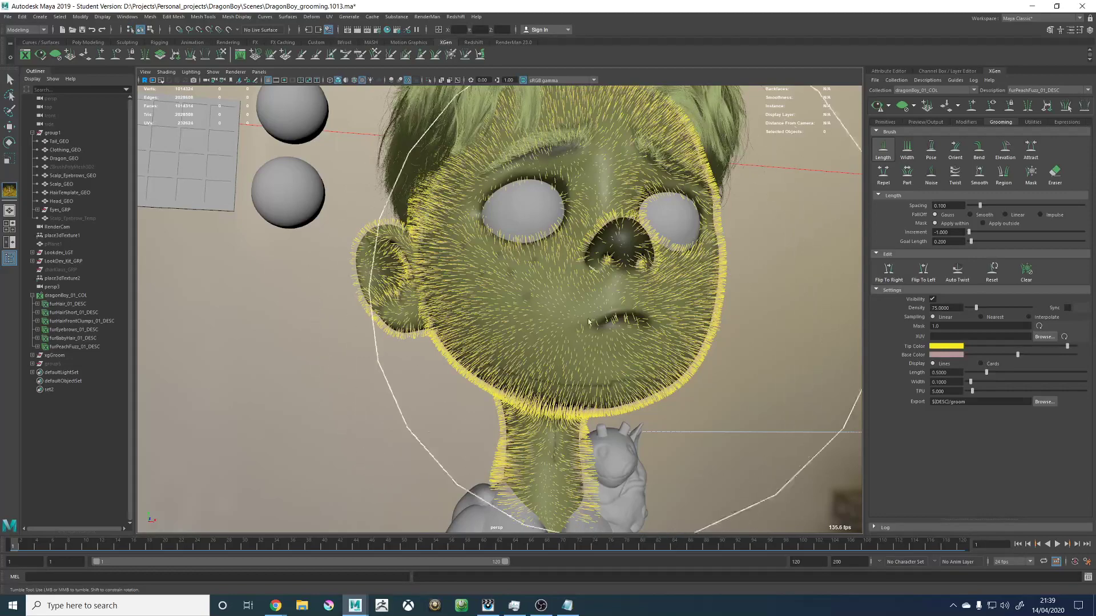
{"action": "left_click_drag", "start_coordinate": [614, 142], "coordinate": [572, 286], "text": "alt"}
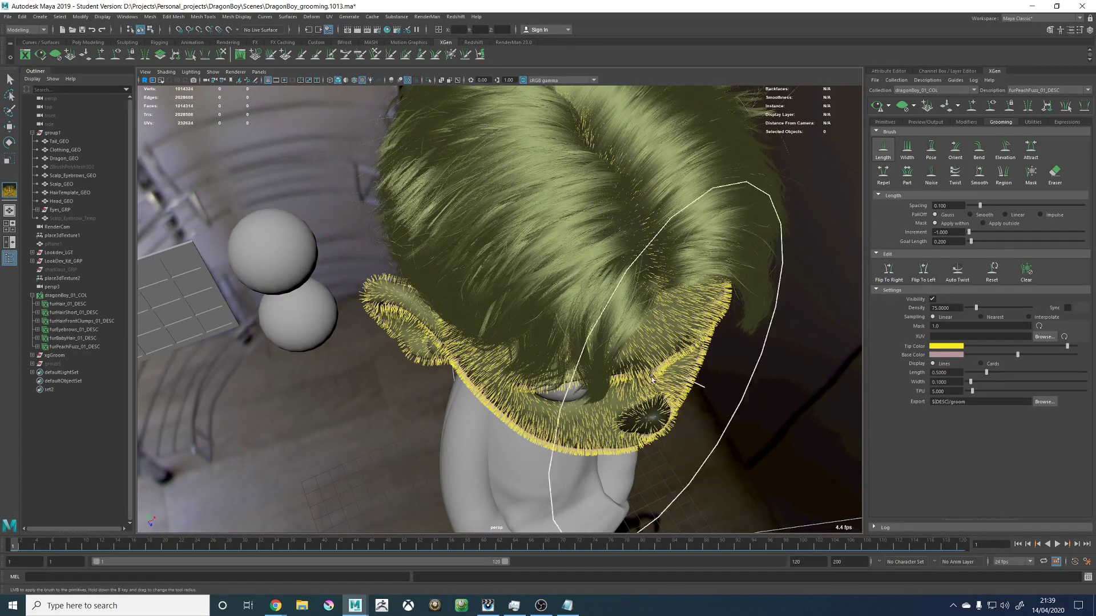
{"action": "left_click_drag", "start_coordinate": [599, 354], "coordinate": [505, 399], "text": "alt"}
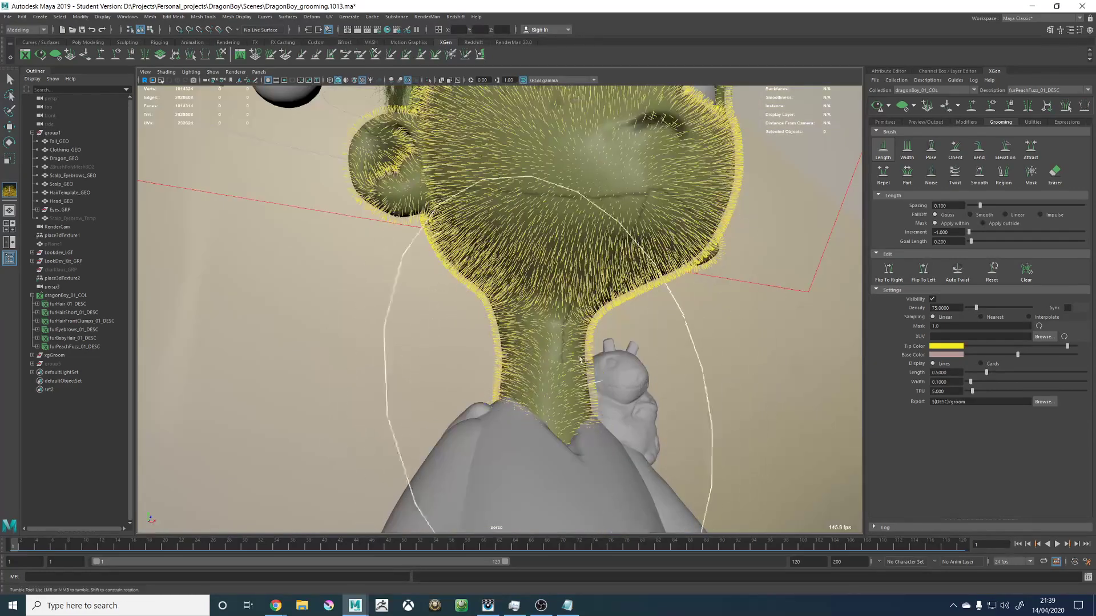
{"action": "left_click_drag", "start_coordinate": [580, 347], "coordinate": [506, 437], "text": "alt"}
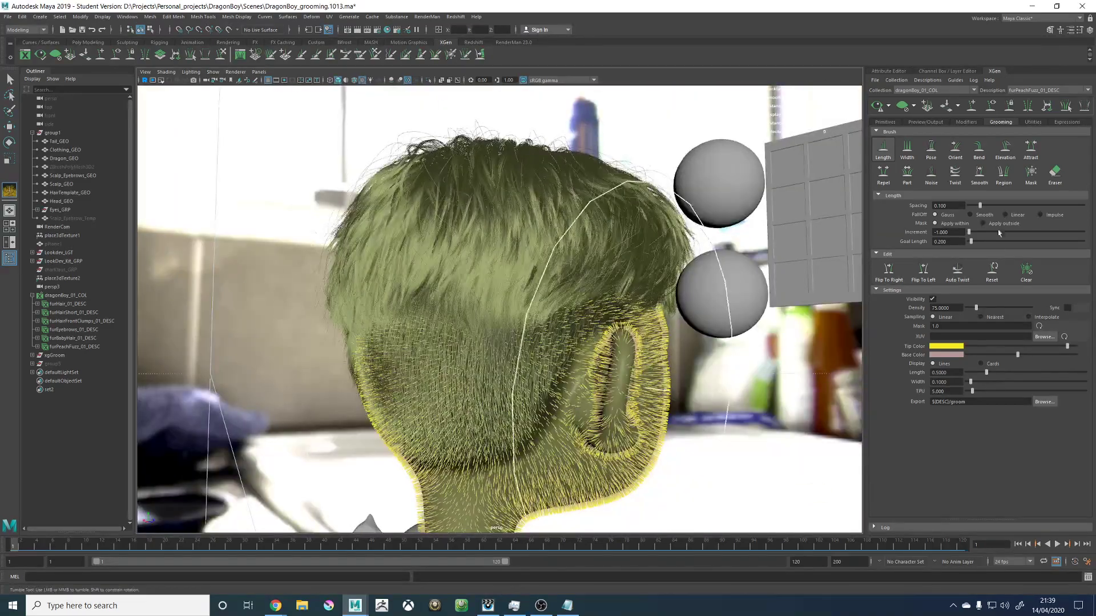
{"action": "left_click_drag", "start_coordinate": [759, 297], "coordinate": [496, 291], "text": "alt"}
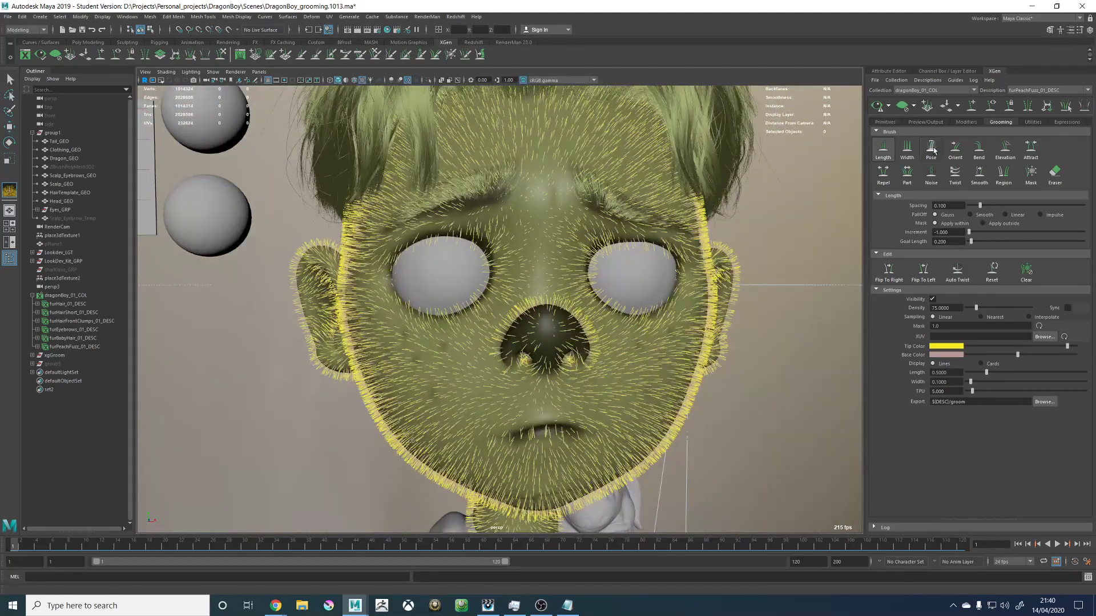
Step: Switch to the Orient brush and comb the fuzz on the cheek and beneath the eye toward the jaw and ear
{"action": "left_click", "coordinate": [952, 148]}
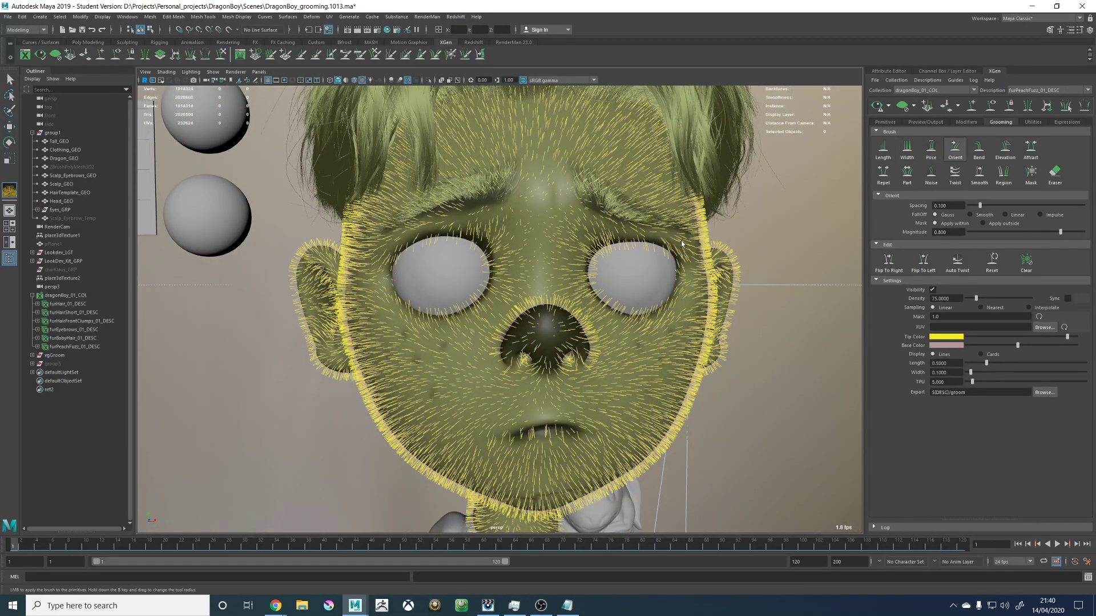
{"action": "left_click_drag", "start_coordinate": [682, 243], "coordinate": [604, 293], "text": "alt"}
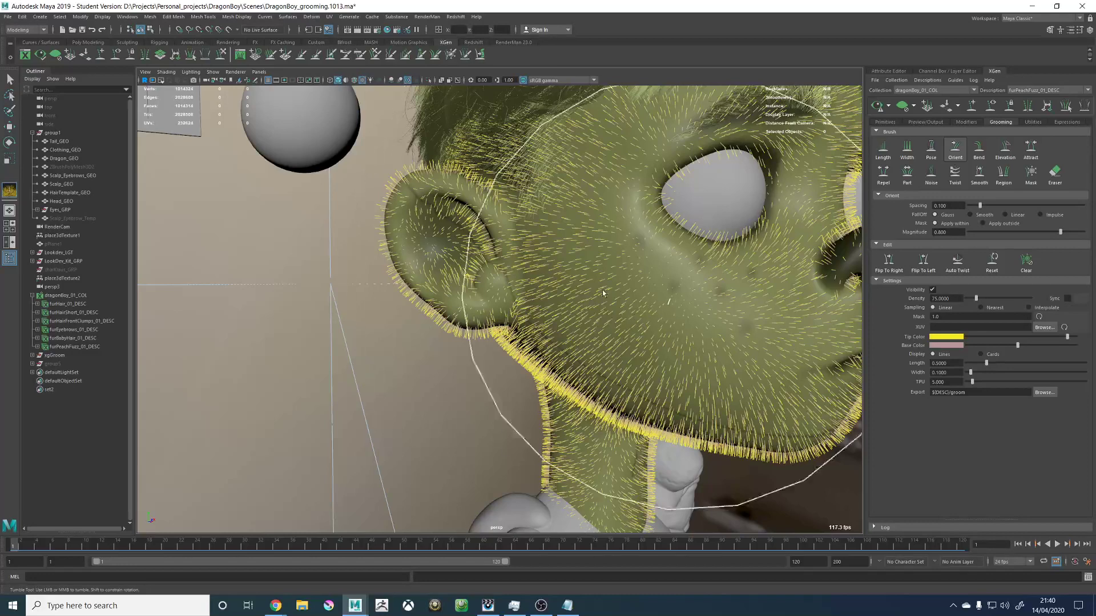
{"action": "middle_click_drag", "start_coordinate": [687, 294], "coordinate": [553, 321], "text": "alt"}
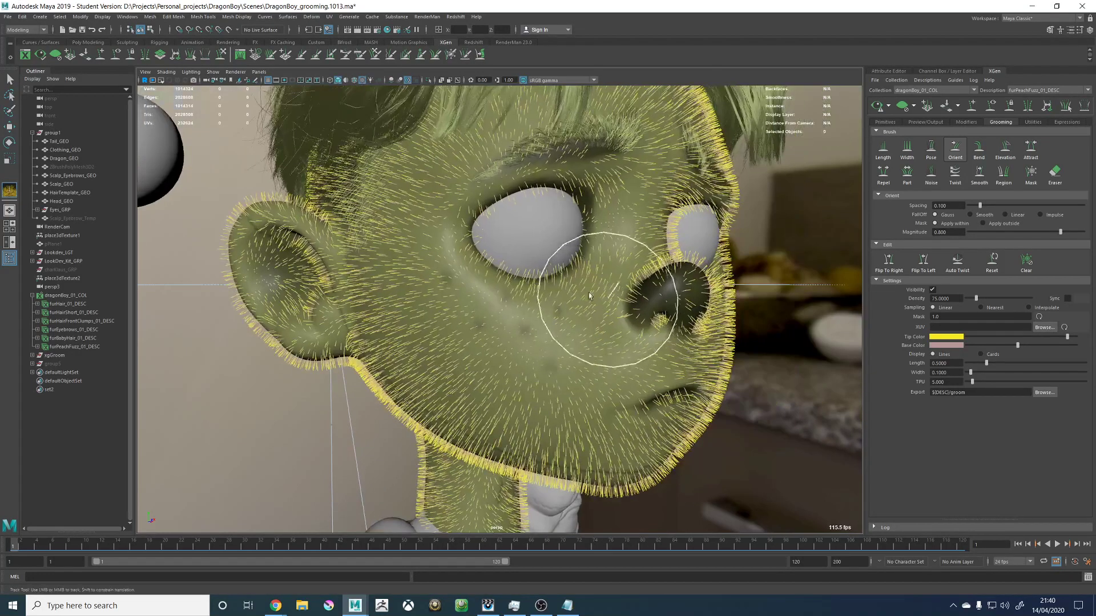
{"action": "mouse_move", "coordinate": [590, 296]}
{"action": "left_mouse_down"}
{"action": "mouse_move", "coordinate": [514, 320]}
{"action": "mouse_move", "coordinate": [565, 289]}
{"action": "mouse_move", "coordinate": [562, 345]}
{"action": "left_mouse_up"}
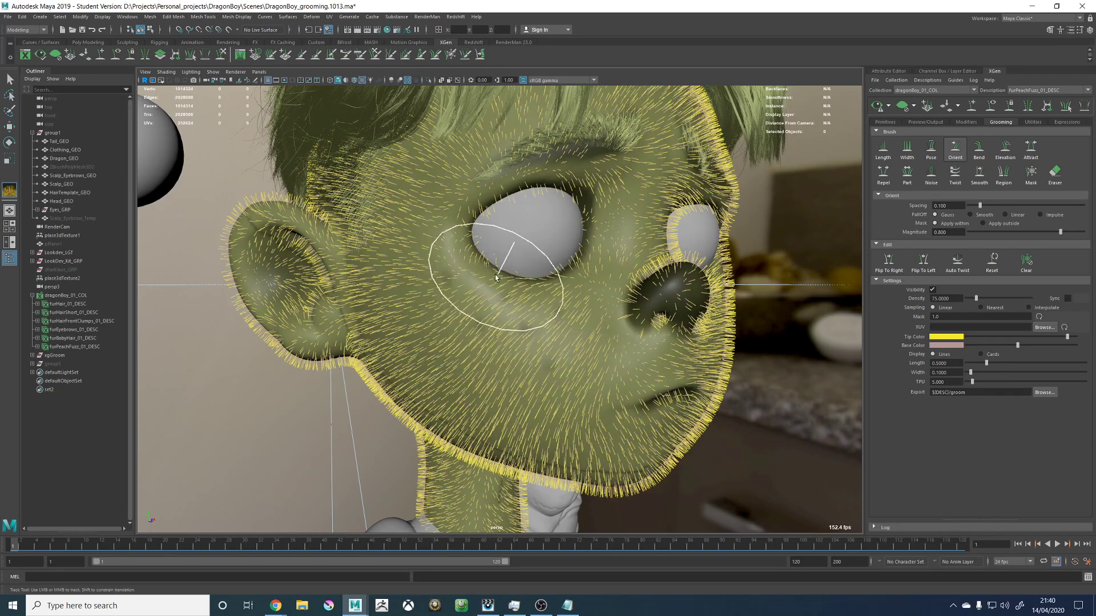
{"action": "left_click_drag", "start_coordinate": [497, 276], "coordinate": [440, 377], "text": "alt"}
{"action": "middle_click_drag", "start_coordinate": [425, 352], "coordinate": [500, 315], "text": "alt"}
{"action": "left_click_drag", "start_coordinate": [500, 315], "coordinate": [515, 288], "text": "alt"}
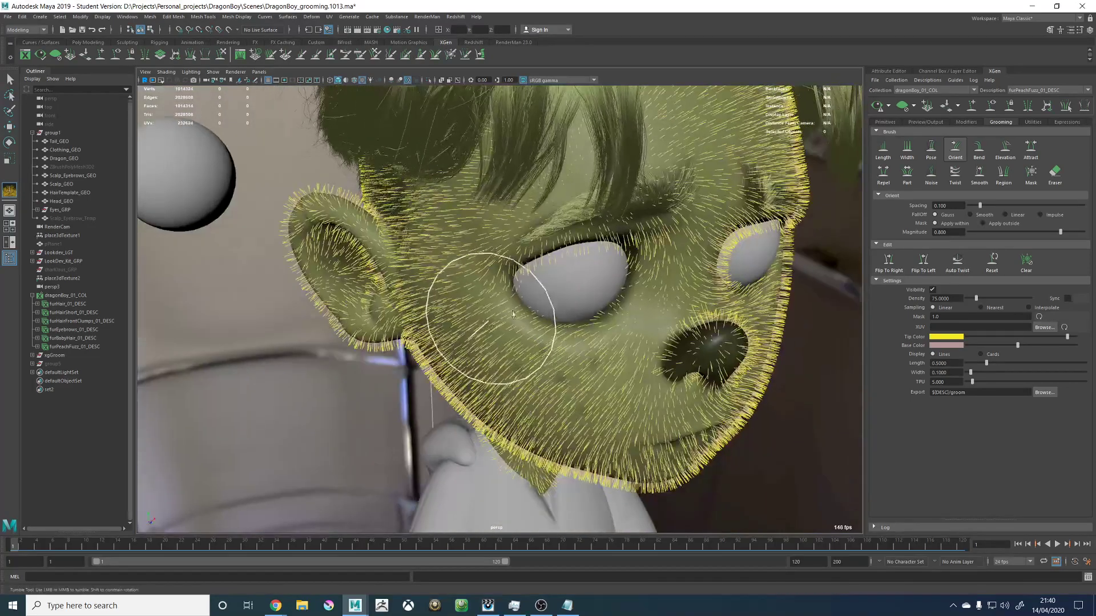
{"action": "middle_click_drag", "start_coordinate": [509, 224], "coordinate": [519, 240], "text": "alt"}
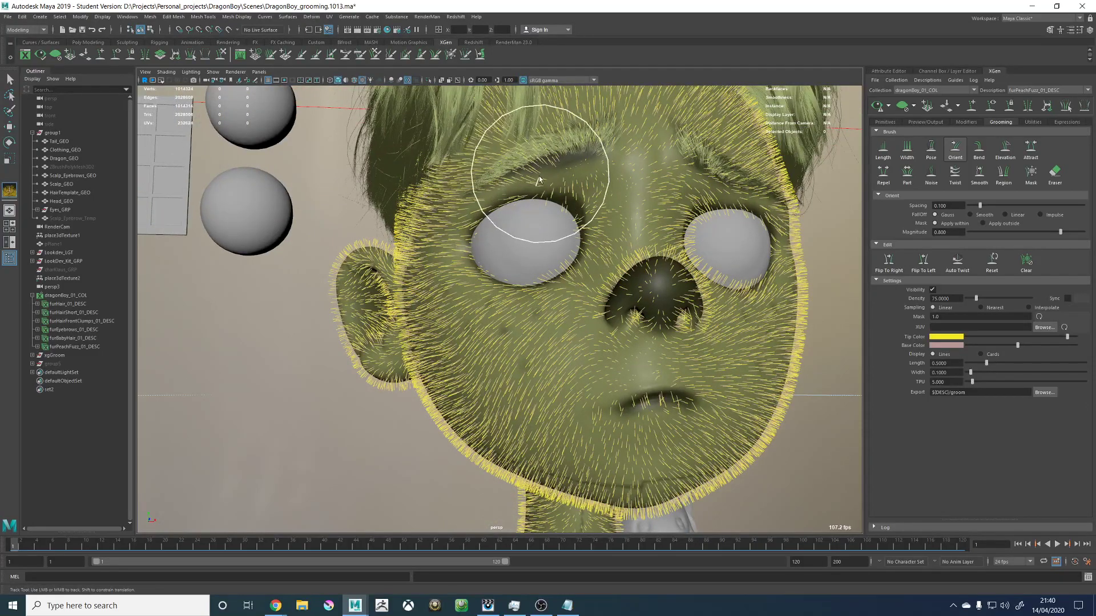
Step: Orient the fuzz around the eye, the nose bridge and the area beside the nose
{"action": "middle_click_drag", "start_coordinate": [591, 180], "coordinate": [555, 261], "text": "alt"}
{"action": "right_click_drag", "start_coordinate": [555, 261], "coordinate": [603, 273], "text": "alt"}
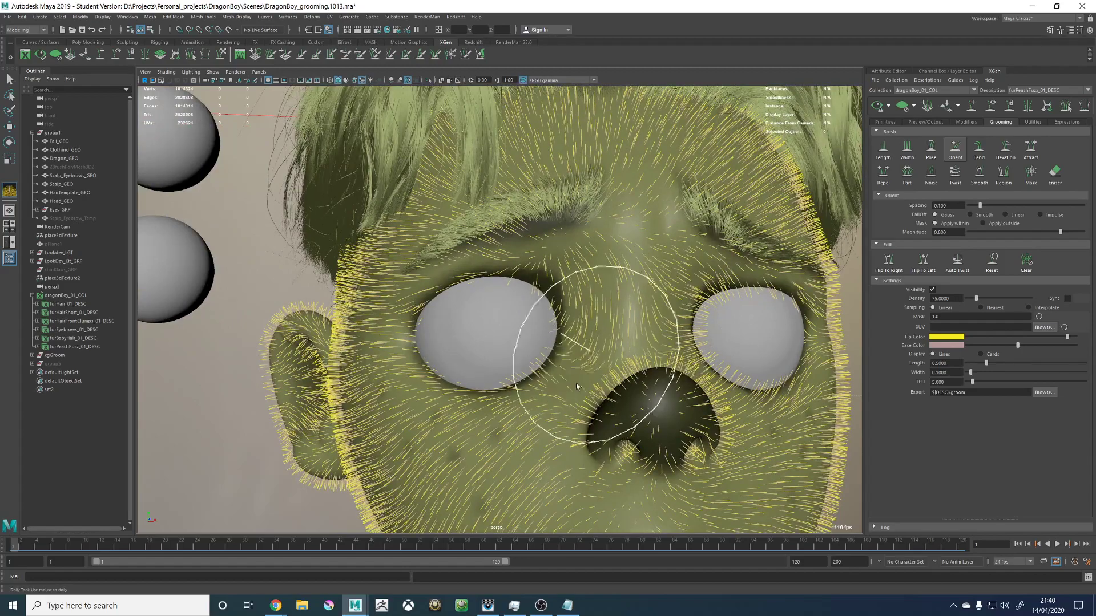
{"action": "left_click_drag", "start_coordinate": [521, 362], "coordinate": [584, 390], "text": "alt"}
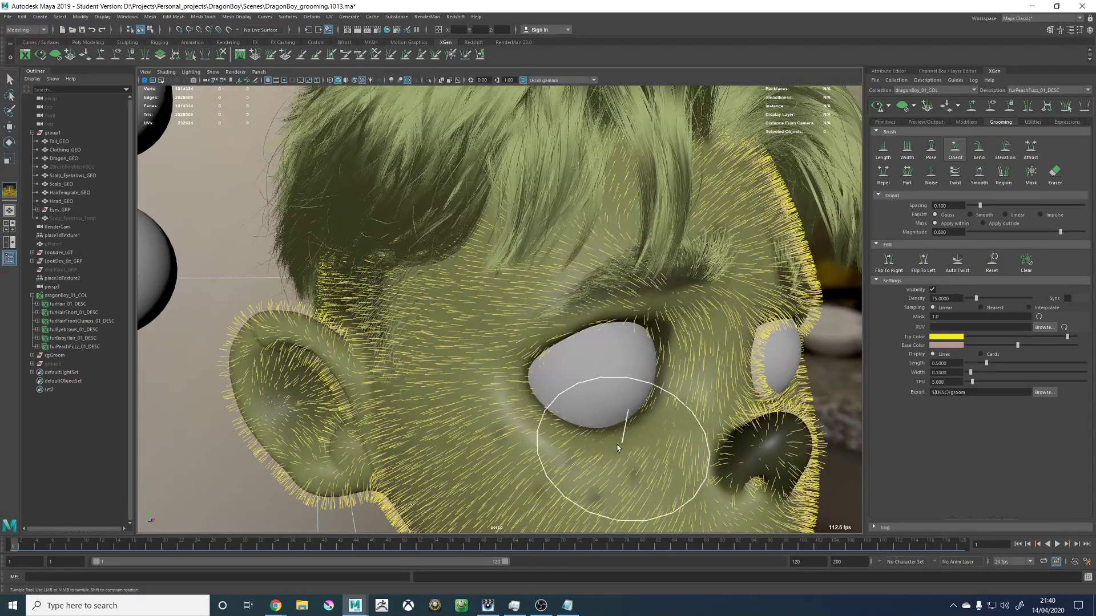
{"action": "mouse_move", "coordinate": [677, 427]}
{"action": "left_mouse_down", "text": "alt"}
{"action": "mouse_move", "coordinate": [677, 403]}
{"action": "mouse_move", "coordinate": [639, 398]}
{"action": "left_mouse_up", "text": "alt"}
{"action": "middle_click_drag", "start_coordinate": [620, 292], "coordinate": [622, 361], "text": "alt"}
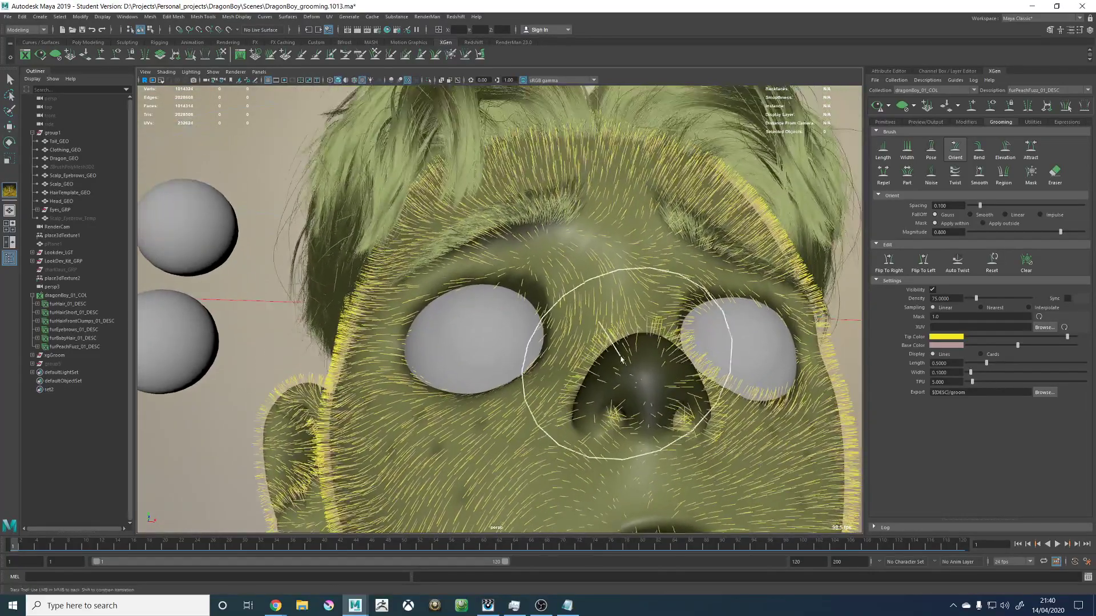
{"action": "left_click_drag", "start_coordinate": [622, 361], "coordinate": [626, 394], "text": "alt"}
{"action": "right_click_drag", "start_coordinate": [606, 450], "coordinate": [647, 441], "text": "alt"}
{"action": "mouse_move", "coordinate": [647, 442]}
{"action": "middle_mouse_down", "text": "alt"}
{"action": "mouse_move", "coordinate": [560, 347]}
{"action": "mouse_move", "coordinate": [577, 386]}
{"action": "middle_mouse_up", "text": "alt"}
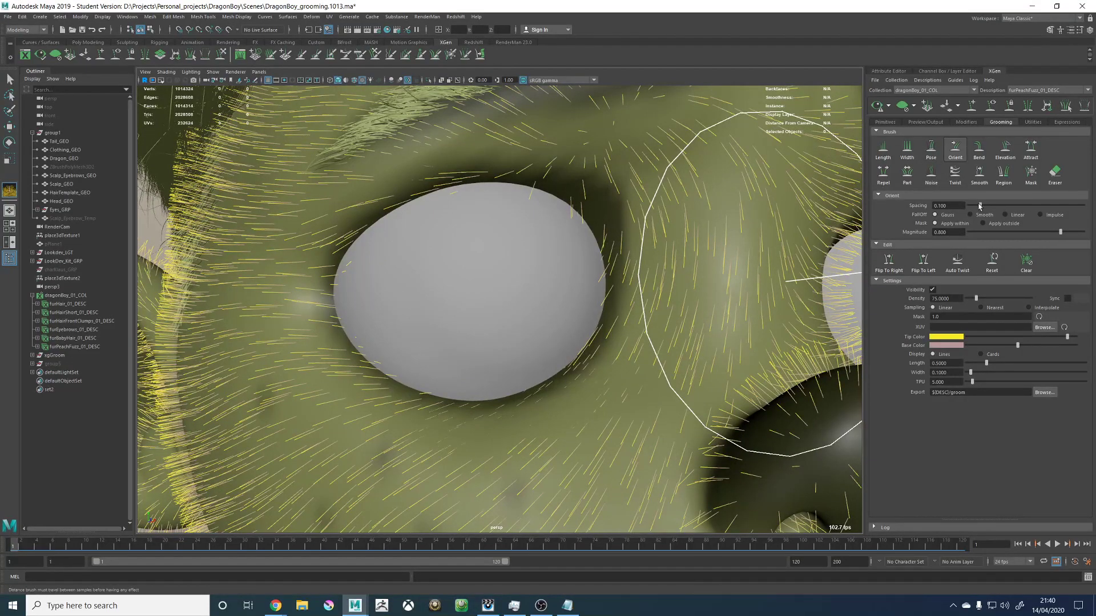
Step: Orient the fuzz on the temple and sideburn area so it flows back toward the ear
{"action": "right_click_drag", "start_coordinate": [713, 234], "coordinate": [504, 247], "text": "alt"}
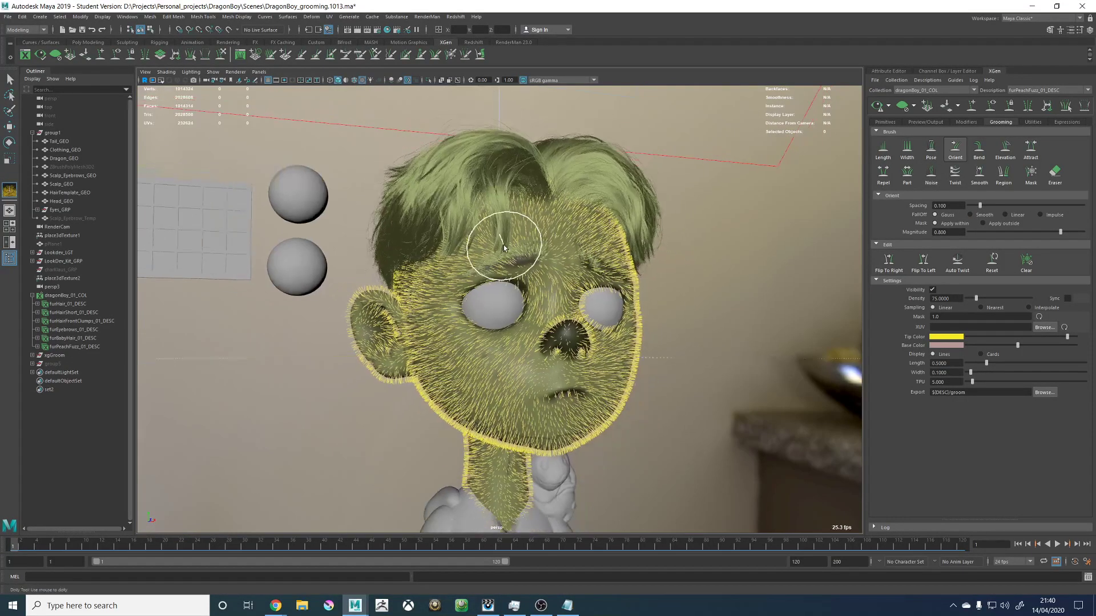
{"action": "right_click_drag", "start_coordinate": [432, 270], "coordinate": [438, 252], "text": "alt"}
{"action": "middle_click_drag", "start_coordinate": [438, 251], "coordinate": [526, 284], "text": "alt"}
{"action": "right_click_drag", "start_coordinate": [434, 291], "coordinate": [484, 298], "text": "alt"}
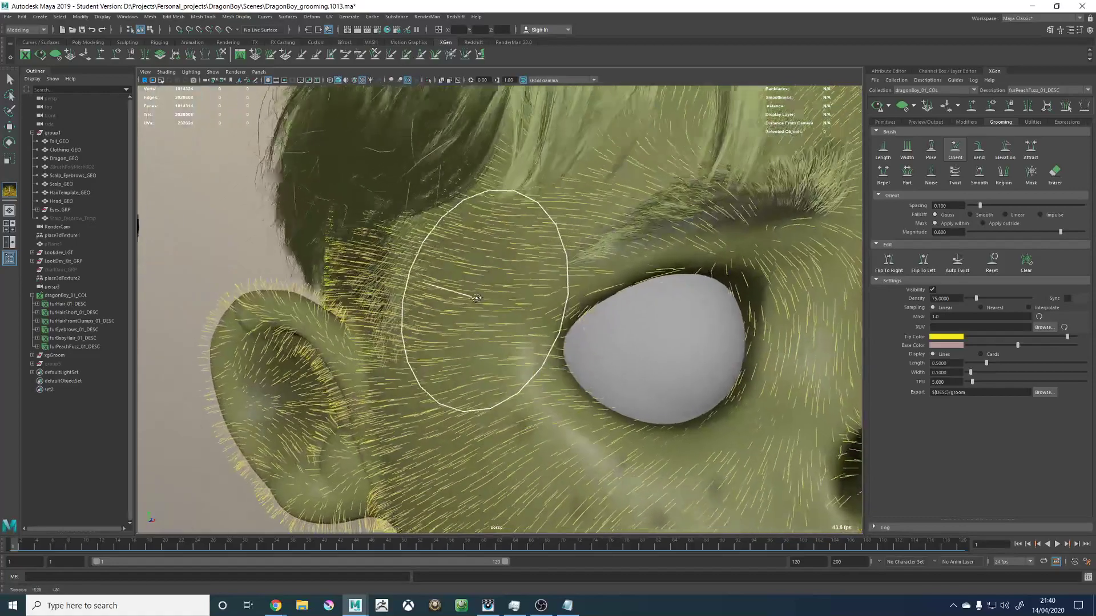
{"action": "left_click_drag", "start_coordinate": [484, 299], "coordinate": [489, 306], "text": "alt"}
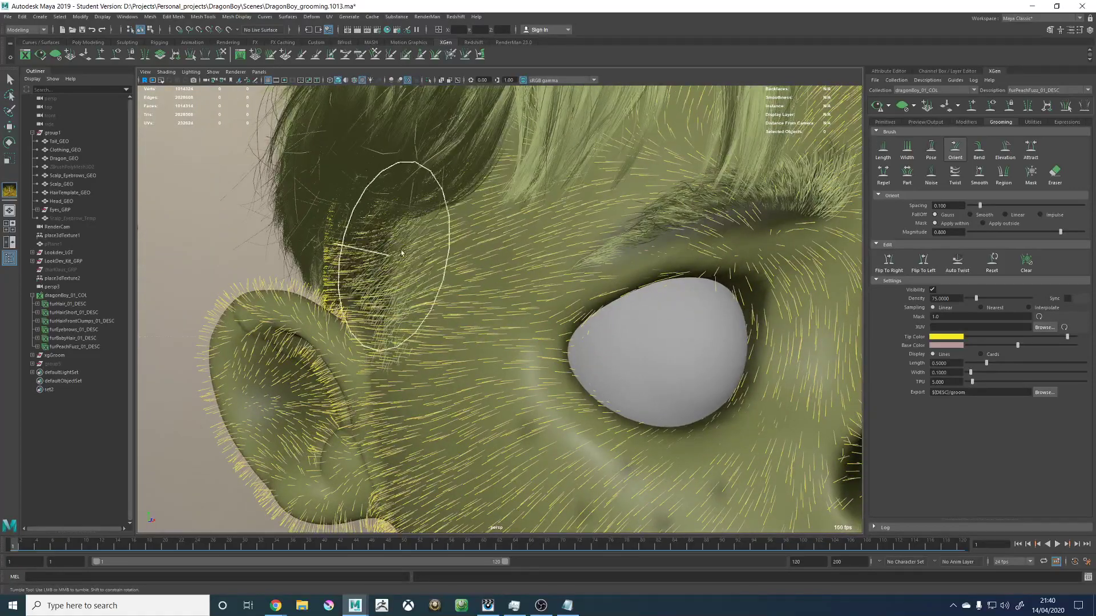
{"action": "left_click_drag", "start_coordinate": [404, 251], "coordinate": [574, 239], "text": "alt"}
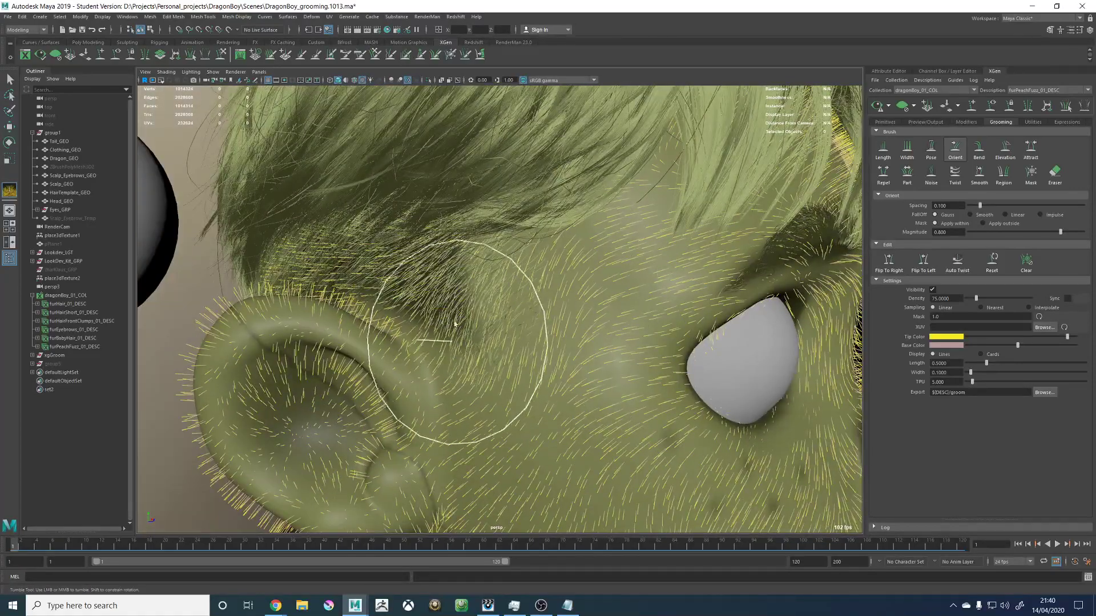
Step: Comb the fuzz along the inside, rim and lobe of the ear with the Orient brush
{"action": "middle_click_drag", "start_coordinate": [460, 285], "coordinate": [588, 249], "text": "alt"}
{"action": "mouse_move", "coordinate": [517, 337]}
{"action": "left_mouse_down"}
{"action": "mouse_move", "coordinate": [440, 284]}
{"action": "mouse_move", "coordinate": [378, 298]}
{"action": "mouse_move", "coordinate": [354, 317]}
{"action": "mouse_move", "coordinate": [371, 370]}
{"action": "left_mouse_up"}
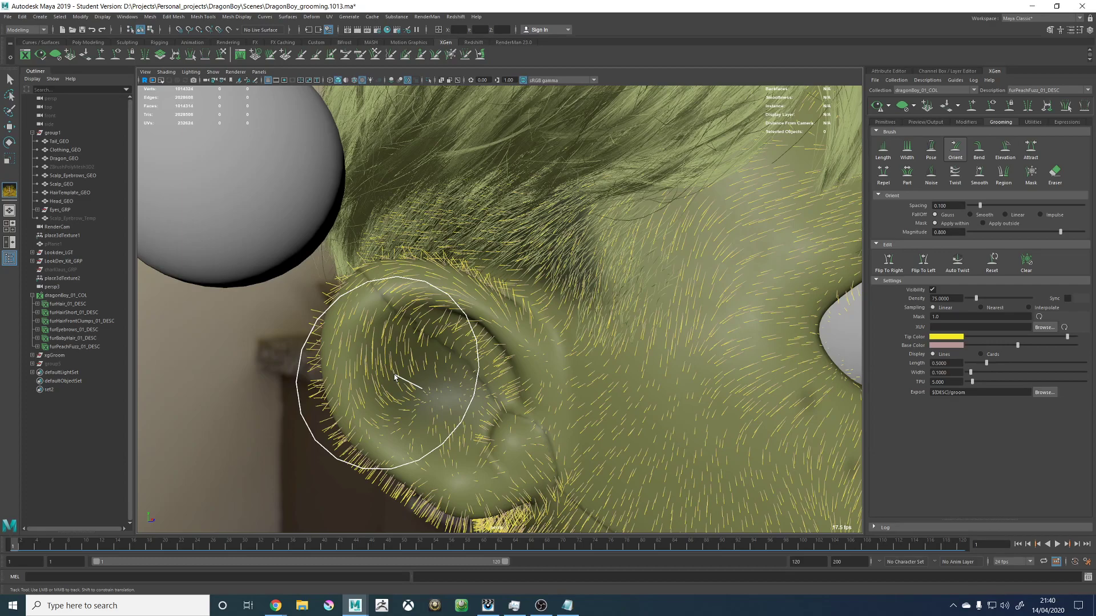
{"action": "left_click_drag", "start_coordinate": [355, 407], "coordinate": [414, 465]}
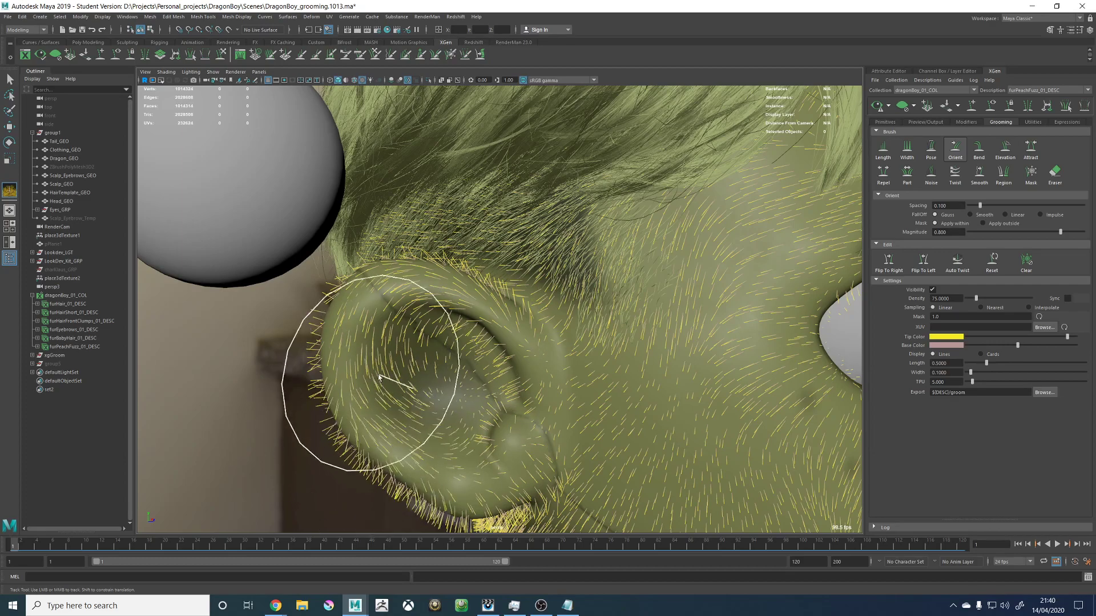
{"action": "left_click_drag", "start_coordinate": [376, 377], "coordinate": [440, 425]}
{"action": "middle_click_drag", "start_coordinate": [448, 412], "coordinate": [461, 310], "text": "alt"}
{"action": "left_click_drag", "start_coordinate": [528, 357], "coordinate": [599, 318]}
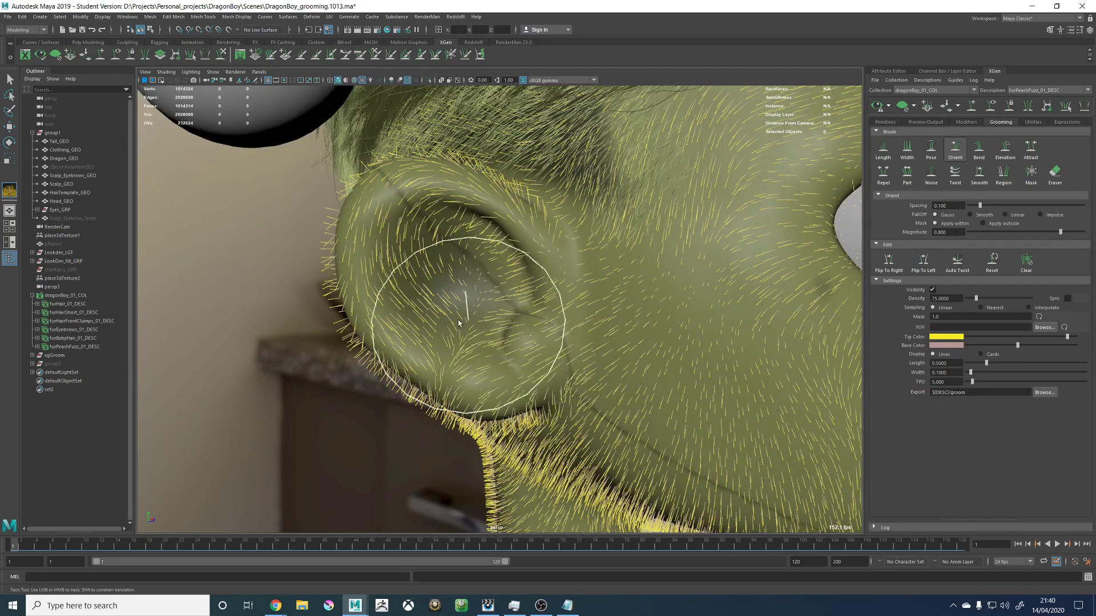
Step: Orient the fuzz on the back of the ear and along its upper rim
{"action": "left_click_drag", "start_coordinate": [469, 326], "coordinate": [595, 318], "text": "alt"}
{"action": "left_click_drag", "start_coordinate": [606, 252], "coordinate": [619, 341]}
{"action": "middle_click_drag", "start_coordinate": [592, 227], "coordinate": [578, 318], "text": "alt"}
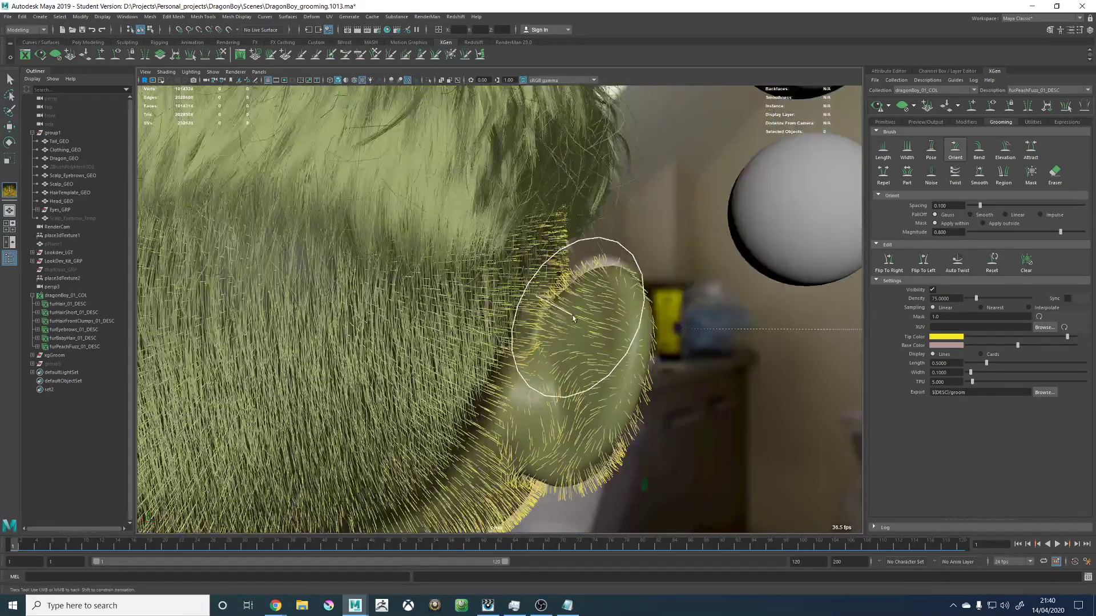
{"action": "mouse_move", "coordinate": [577, 318]}
{"action": "left_mouse_down", "text": "alt"}
{"action": "mouse_move", "coordinate": [594, 332]}
{"action": "mouse_move", "coordinate": [611, 328]}
{"action": "left_mouse_up", "text": "alt"}
{"action": "left_click_drag", "start_coordinate": [587, 291], "coordinate": [657, 341]}
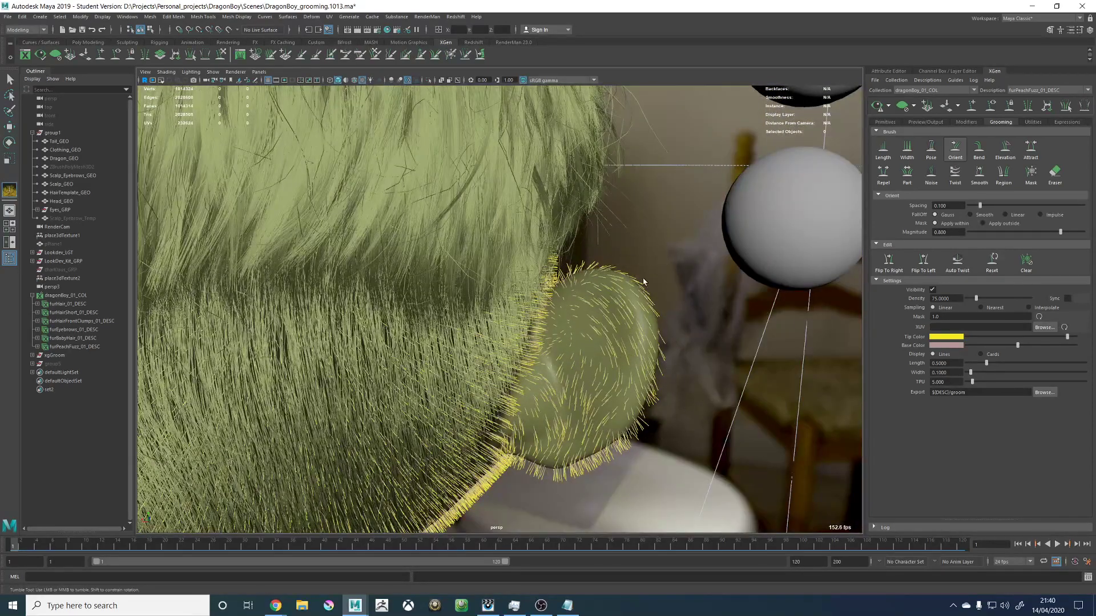
{"action": "left_click_drag", "start_coordinate": [594, 284], "coordinate": [619, 290], "text": "alt"}
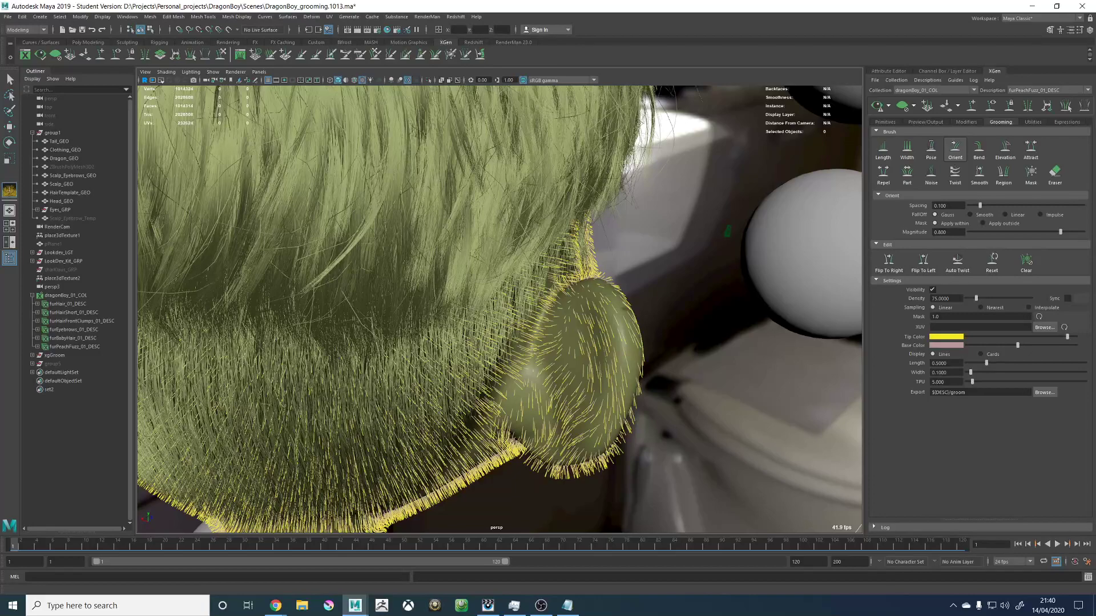
{"action": "mouse_move", "coordinate": [294, 195]}
{"action": "left_mouse_down", "text": "alt"}
{"action": "mouse_move", "coordinate": [631, 245]}
{"action": "mouse_move", "coordinate": [526, 245]}
{"action": "mouse_move", "coordinate": [508, 337]}
{"action": "left_mouse_up", "text": "alt"}
{"action": "left_click_drag", "start_coordinate": [436, 311], "coordinate": [494, 335]}
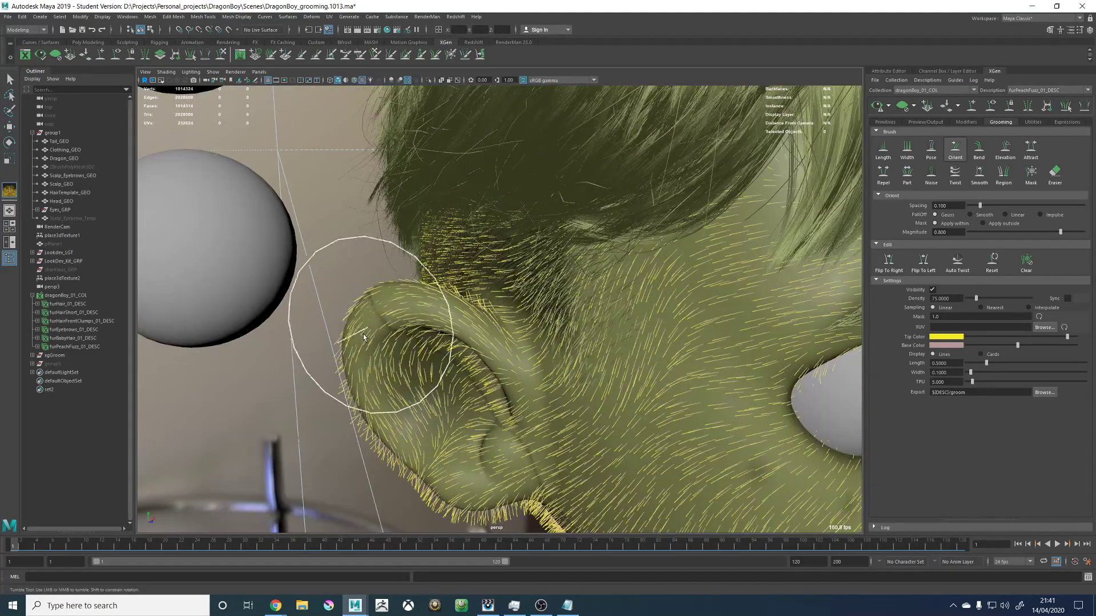
Step: Lower the Orient brush magnitude to 0.421 and blend the fuzz direction between the top of the ear and the temple
{"action": "mouse_move", "coordinate": [374, 323]}
{"action": "left_mouse_down"}
{"action": "mouse_move", "coordinate": [466, 306]}
{"action": "mouse_move", "coordinate": [428, 317]}
{"action": "mouse_move", "coordinate": [636, 330]}
{"action": "left_mouse_up"}
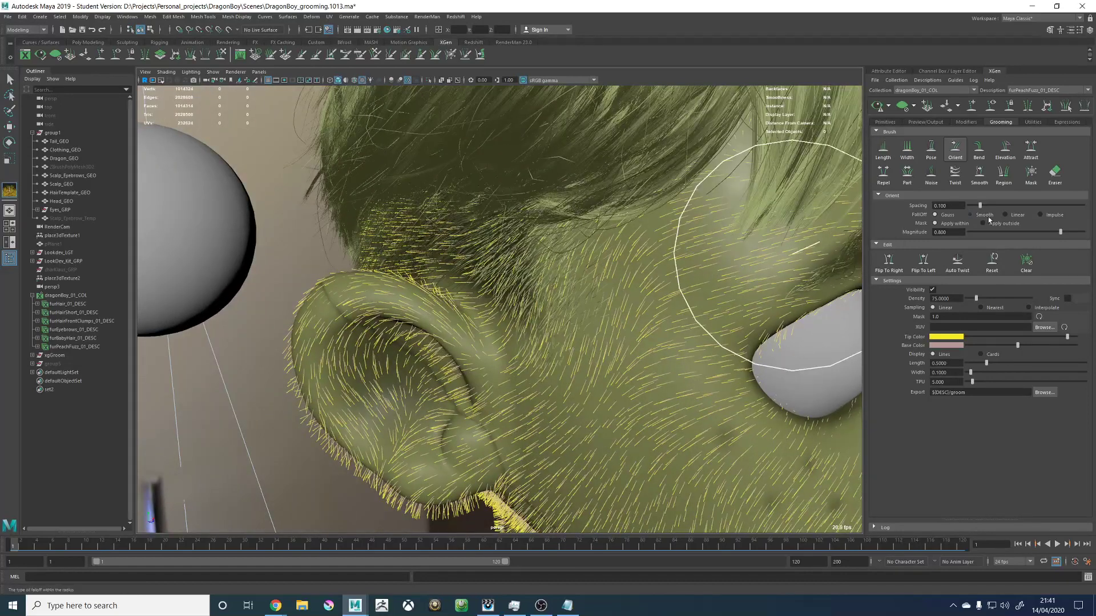
{"action": "left_click_drag", "start_coordinate": [421, 313], "coordinate": [337, 290]}
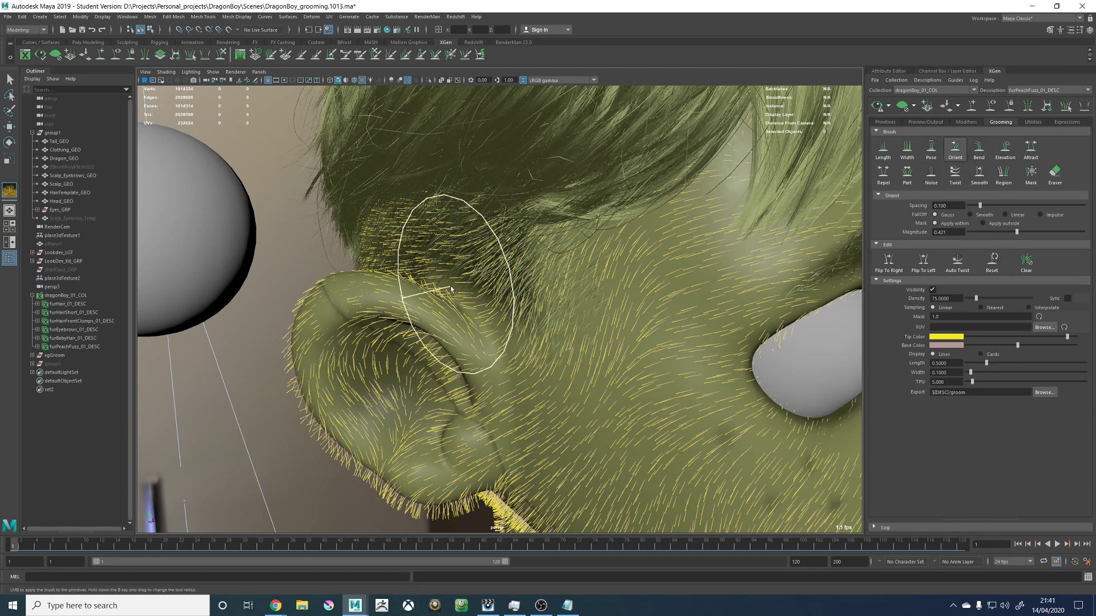
{"action": "scroll", "coordinate": [644, 279], "scroll_direction": "down", "scroll_amount": 3}
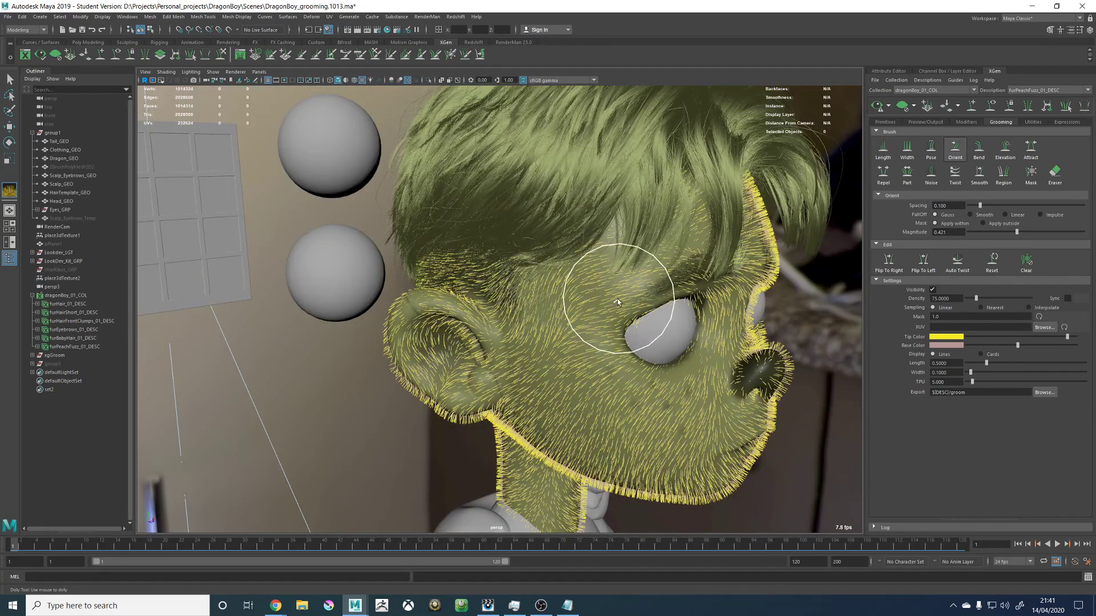
{"action": "scroll", "coordinate": [542, 291], "scroll_direction": "up", "scroll_amount": 4}
{"action": "left_click_drag", "start_coordinate": [551, 300], "coordinate": [563, 318], "text": "alt"}
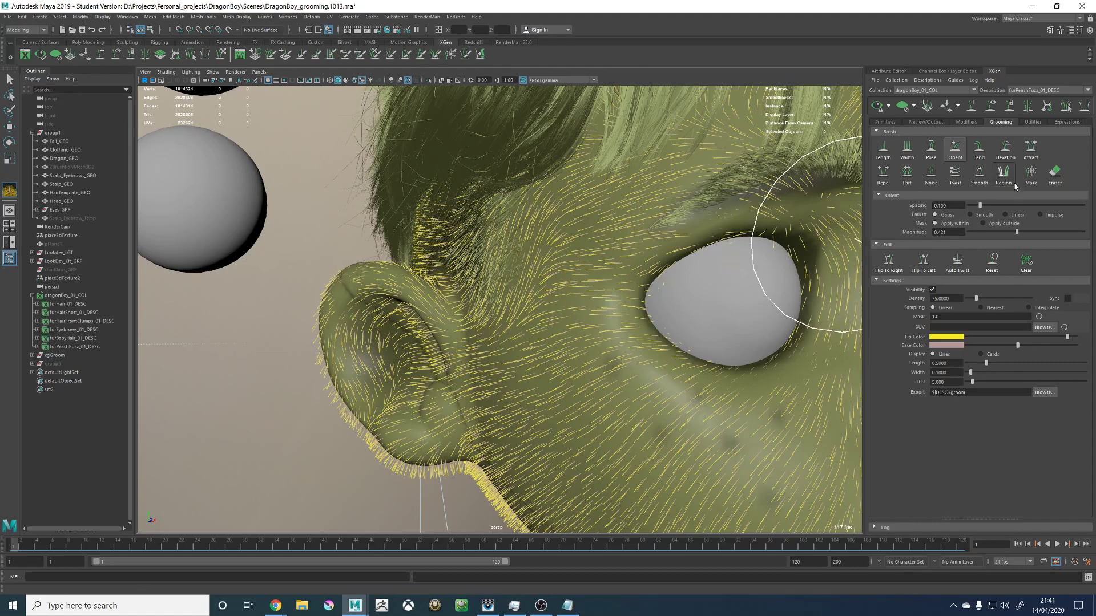
Step: Touch up the fuzz at the top of the ear with the Elevation brush
{"action": "left_click", "coordinate": [1008, 150]}
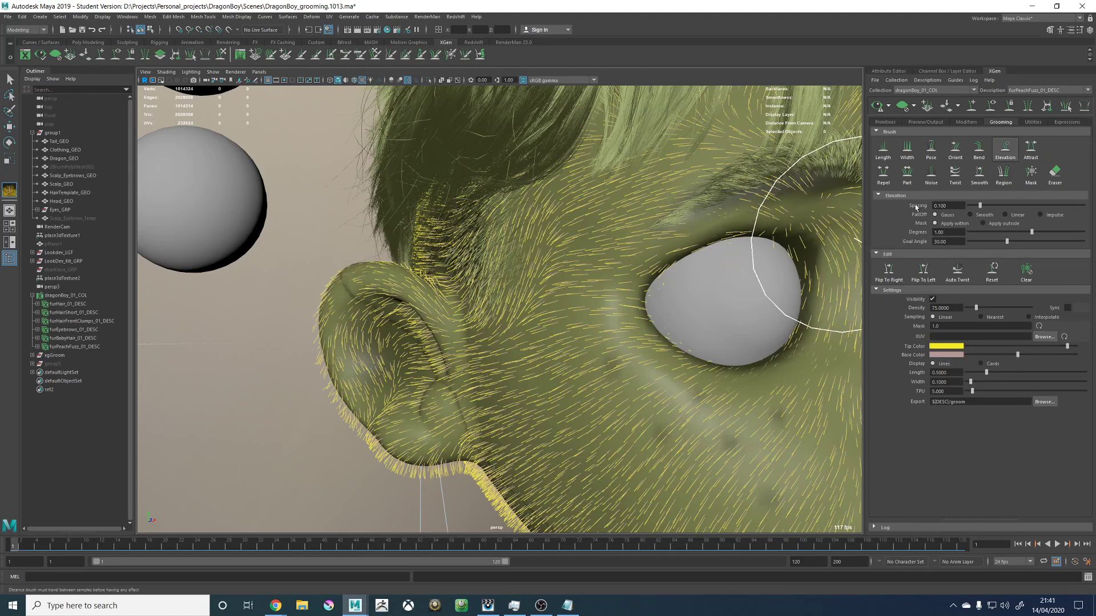
{"action": "left_click_drag", "start_coordinate": [415, 206], "coordinate": [440, 208], "text": "alt"}
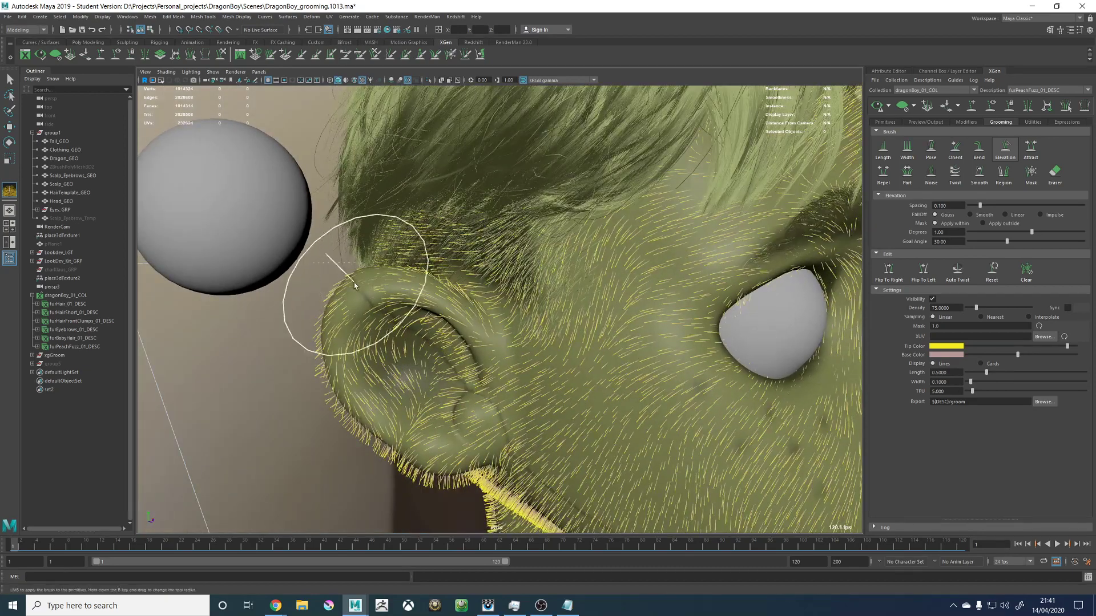
Step: Orient the fuzz on the side of the cheek between the eye and the jaw with the Orient brush
{"action": "left_click", "coordinate": [957, 150]}
{"action": "right_click_drag", "start_coordinate": [695, 257], "coordinate": [588, 264], "text": "alt"}
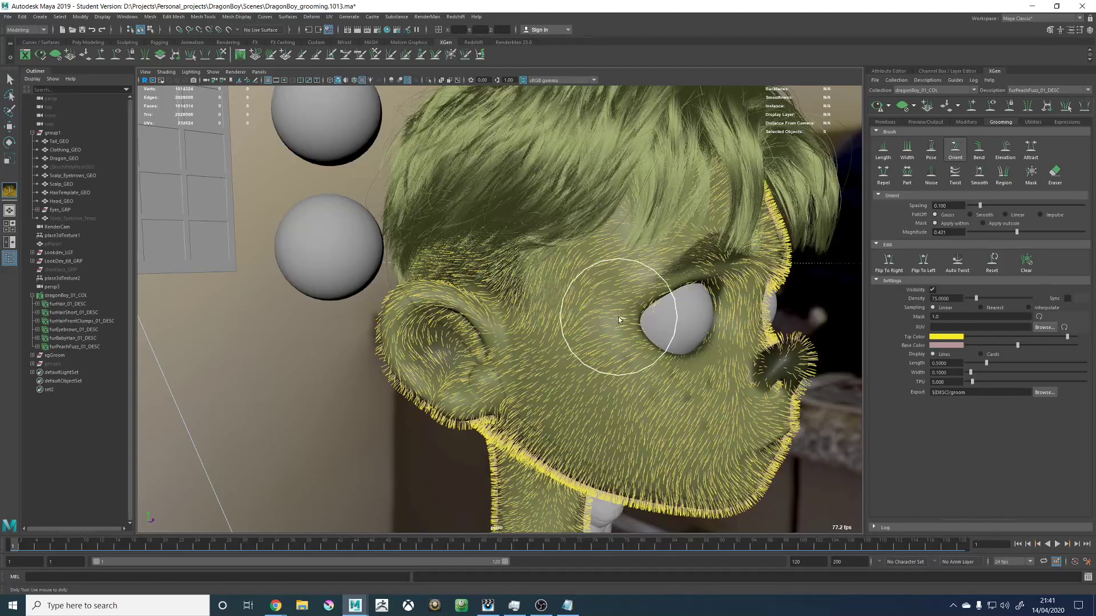
{"action": "middle_click_drag", "start_coordinate": [621, 394], "coordinate": [559, 277], "text": "alt"}
{"action": "mouse_move", "coordinate": [560, 277]}
{"action": "left_mouse_down", "text": "alt"}
{"action": "mouse_move", "coordinate": [560, 263]}
{"action": "mouse_move", "coordinate": [580, 262]}
{"action": "mouse_move", "coordinate": [531, 283]}
{"action": "mouse_move", "coordinate": [536, 270]}
{"action": "mouse_move", "coordinate": [527, 301]}
{"action": "left_mouse_up", "text": "alt"}
{"action": "mouse_move", "coordinate": [571, 236]}
{"action": "left_mouse_down"}
{"action": "mouse_move", "coordinate": [524, 298]}
{"action": "mouse_move", "coordinate": [509, 287]}
{"action": "left_mouse_up"}
{"action": "left_click_drag", "start_coordinate": [513, 206], "coordinate": [511, 254]}
Step: Comb the fuzz on the lower cheek and along the jaw below the ear
{"action": "mouse_move", "coordinate": [583, 245]}
{"action": "left_mouse_down", "text": "alt"}
{"action": "mouse_move", "coordinate": [555, 267]}
{"action": "mouse_move", "coordinate": [533, 337]}
{"action": "left_mouse_up", "text": "alt"}
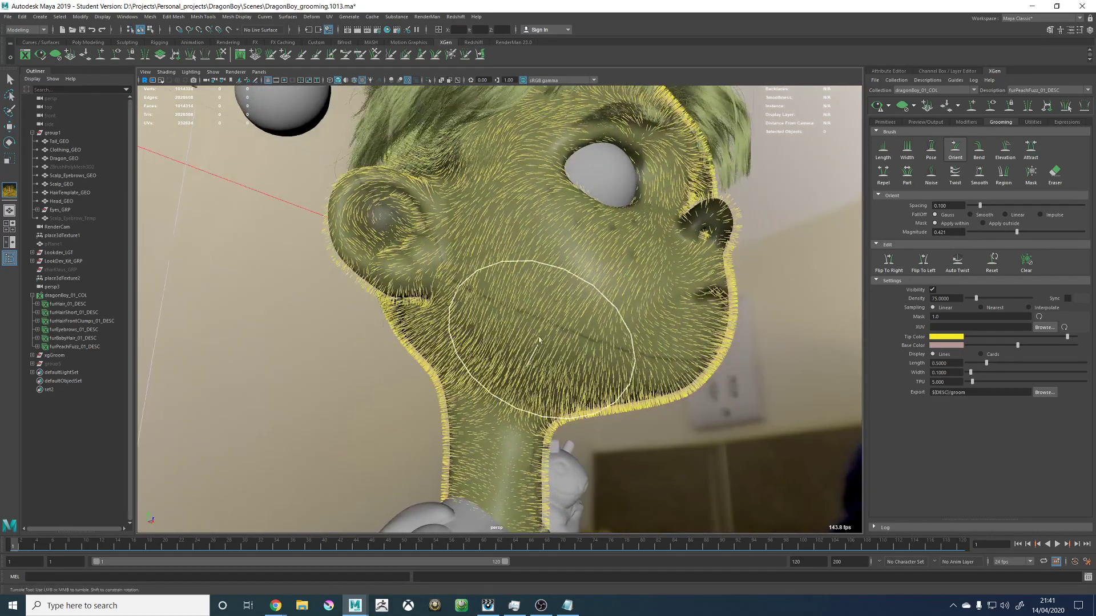
{"action": "mouse_move", "coordinate": [577, 283]}
{"action": "left_mouse_down"}
{"action": "mouse_move", "coordinate": [560, 325]}
{"action": "mouse_move", "coordinate": [609, 267]}
{"action": "mouse_move", "coordinate": [583, 331]}
{"action": "left_mouse_up"}
{"action": "mouse_move", "coordinate": [594, 245]}
{"action": "left_mouse_down"}
{"action": "mouse_move", "coordinate": [571, 320]}
{"action": "mouse_move", "coordinate": [569, 379]}
{"action": "left_mouse_up"}
{"action": "mouse_move", "coordinate": [608, 271]}
{"action": "left_mouse_down"}
{"action": "mouse_move", "coordinate": [597, 358]}
{"action": "mouse_move", "coordinate": [604, 288]}
{"action": "mouse_move", "coordinate": [549, 317]}
{"action": "mouse_move", "coordinate": [598, 297]}
{"action": "mouse_move", "coordinate": [642, 298]}
{"action": "left_mouse_up"}
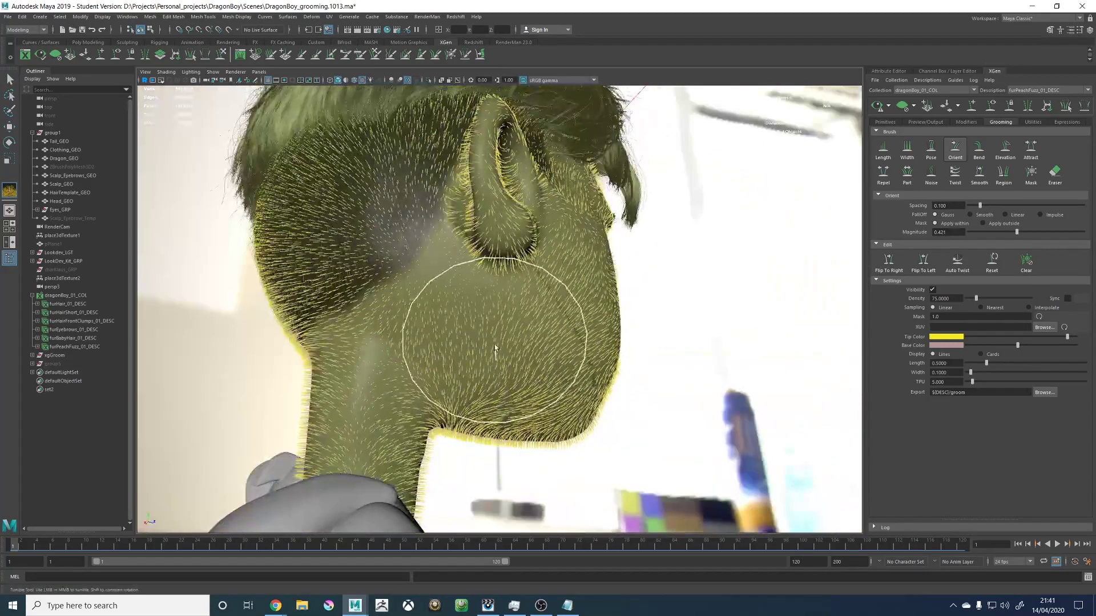
{"action": "left_click_drag", "start_coordinate": [494, 346], "coordinate": [442, 357]}
{"action": "left_click_drag", "start_coordinate": [499, 305], "coordinate": [442, 332]}
Step: Comb the fuzz on the back of the head downward toward the neck
{"action": "mouse_move", "coordinate": [395, 301]}
{"action": "left_mouse_down", "text": "alt"}
{"action": "mouse_move", "coordinate": [430, 297]}
{"action": "mouse_move", "coordinate": [438, 281]}
{"action": "left_mouse_up", "text": "alt"}
{"action": "middle_click_drag", "start_coordinate": [438, 281], "coordinate": [443, 335], "text": "alt"}
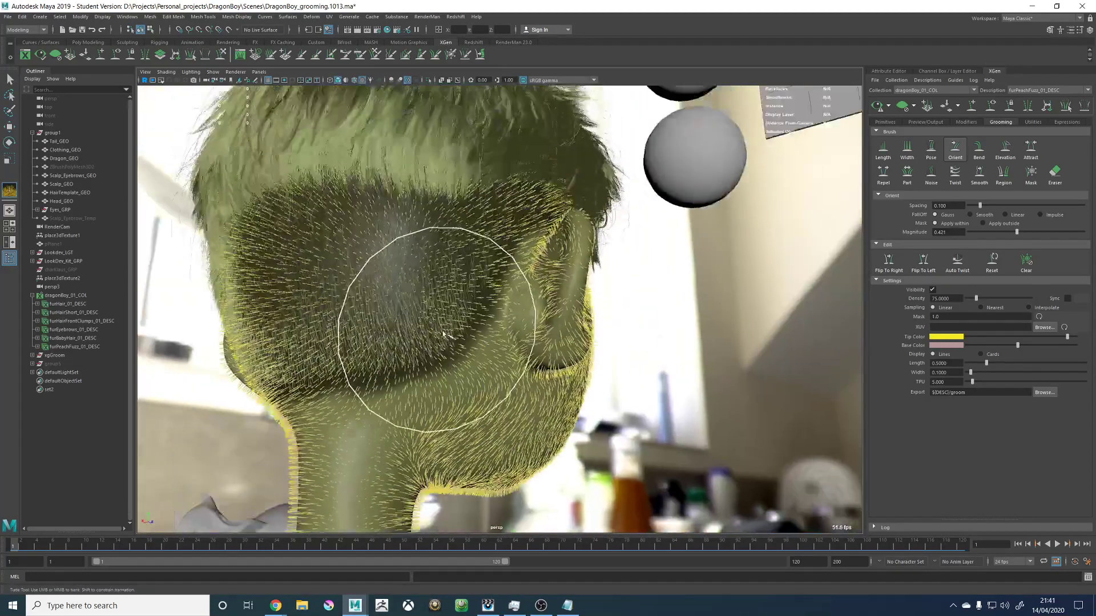
{"action": "left_click_drag", "start_coordinate": [463, 244], "coordinate": [465, 330]}
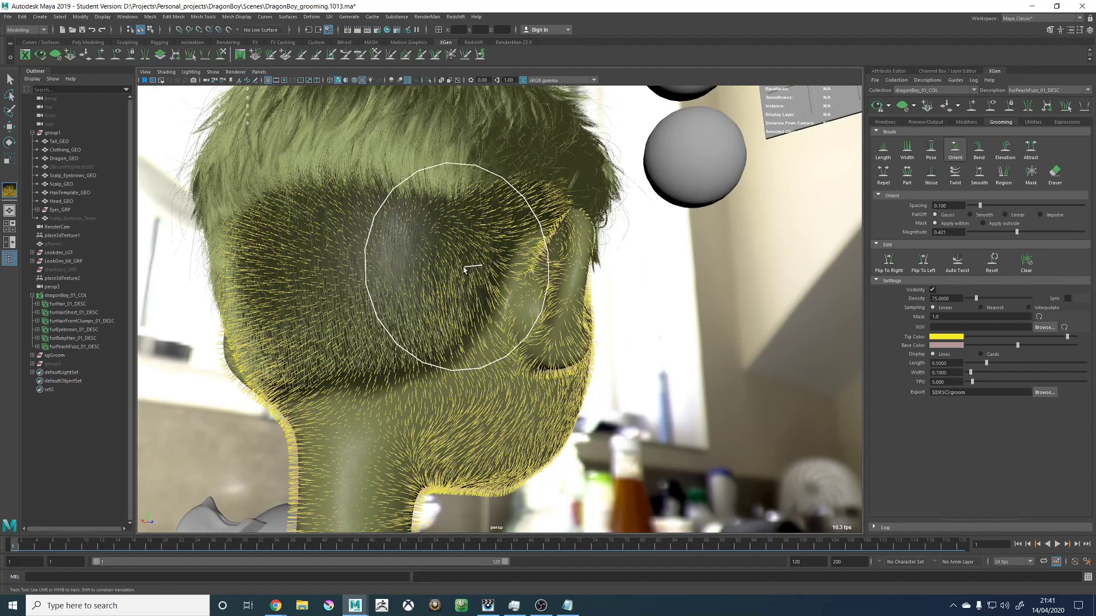
{"action": "left_click_drag", "start_coordinate": [455, 251], "coordinate": [502, 279], "text": "alt"}
{"action": "left_click_drag", "start_coordinate": [440, 268], "coordinate": [431, 352]}
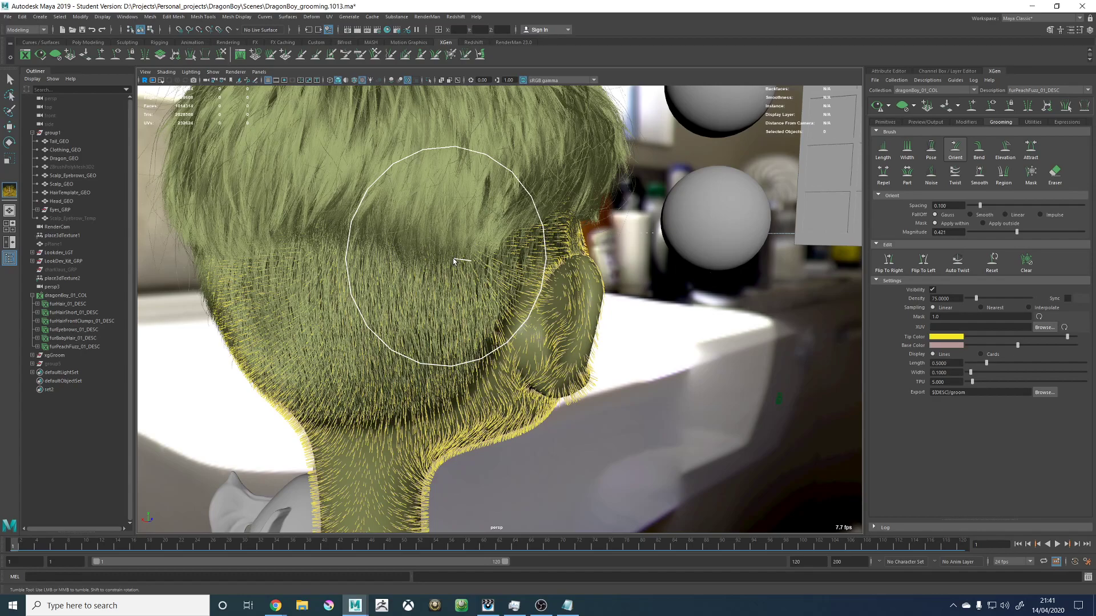
Step: Refine the fuzz direction in front of the ear and around the ear lobe
{"action": "left_click_drag", "start_coordinate": [491, 274], "coordinate": [435, 206], "text": "alt"}
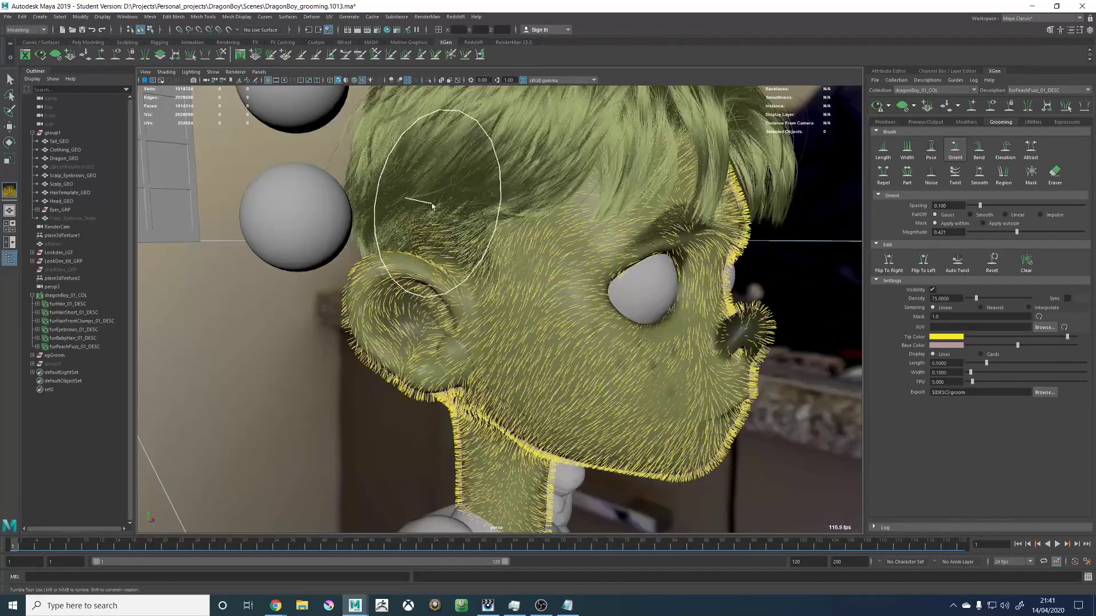
{"action": "mouse_move", "coordinate": [415, 216]}
{"action": "right_mouse_down", "text": "alt"}
{"action": "mouse_move", "coordinate": [463, 297]}
{"action": "mouse_move", "coordinate": [513, 331]}
{"action": "right_mouse_up", "text": "alt"}
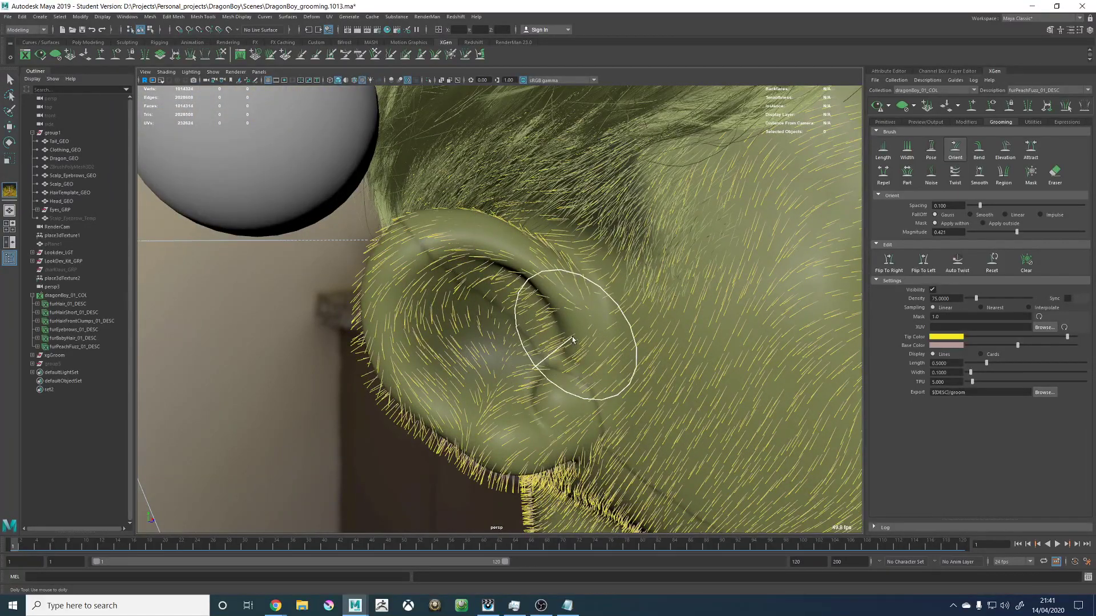
{"action": "left_click_drag", "start_coordinate": [572, 340], "coordinate": [594, 354], "text": "alt"}
{"action": "middle_click_drag", "start_coordinate": [618, 348], "coordinate": [617, 269], "text": "alt"}
{"action": "left_click_drag", "start_coordinate": [623, 276], "coordinate": [569, 308], "text": "alt"}
{"action": "middle_click_drag", "start_coordinate": [569, 309], "coordinate": [604, 267], "text": "alt"}
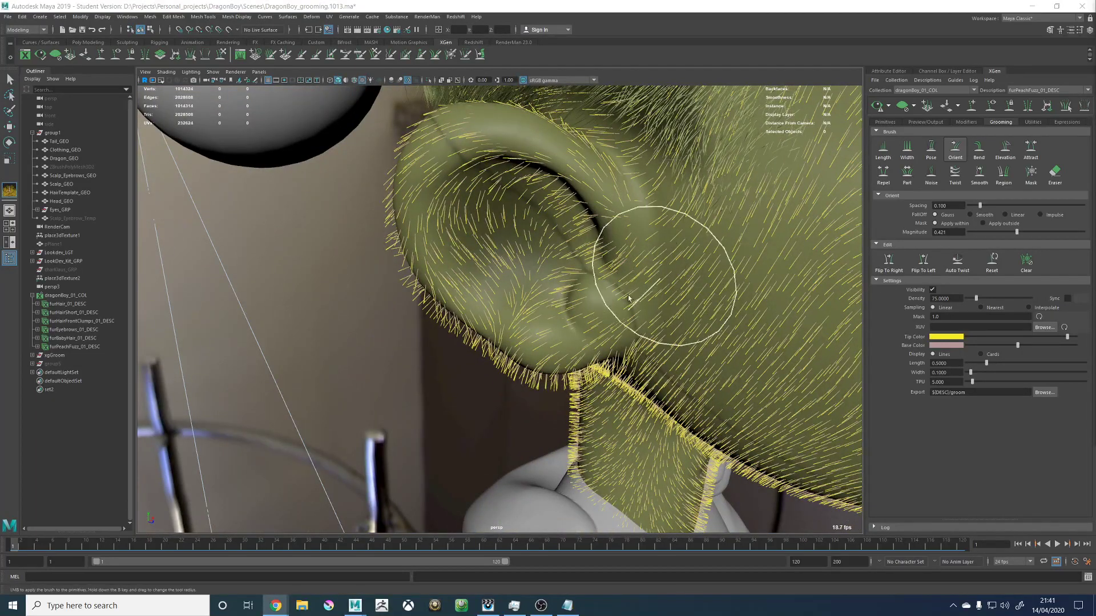
{"action": "mouse_move", "coordinate": [630, 298]}
{"action": "left_mouse_down", "text": "alt"}
{"action": "mouse_move", "coordinate": [597, 237]}
{"action": "mouse_move", "coordinate": [518, 269]}
{"action": "mouse_move", "coordinate": [537, 223]}
{"action": "mouse_move", "coordinate": [601, 235]}
{"action": "mouse_move", "coordinate": [522, 245]}
{"action": "mouse_move", "coordinate": [526, 273]}
{"action": "mouse_move", "coordinate": [553, 280]}
{"action": "left_mouse_up", "text": "alt"}
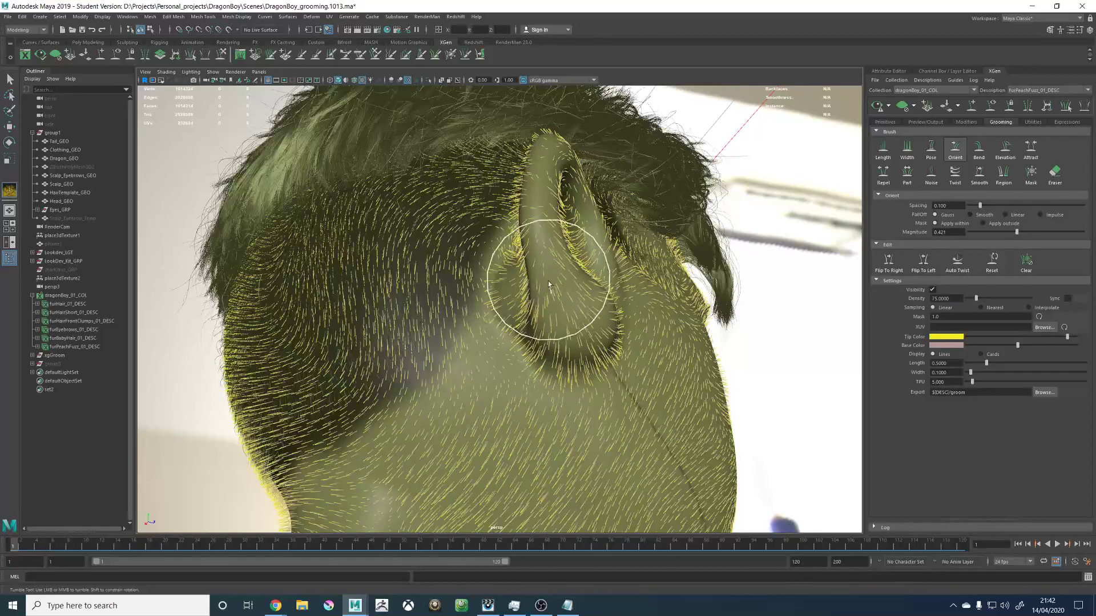
{"action": "mouse_move", "coordinate": [579, 315]}
{"action": "left_mouse_down", "text": "alt"}
{"action": "mouse_move", "coordinate": [600, 308]}
{"action": "mouse_move", "coordinate": [568, 372]}
{"action": "left_mouse_up", "text": "alt"}
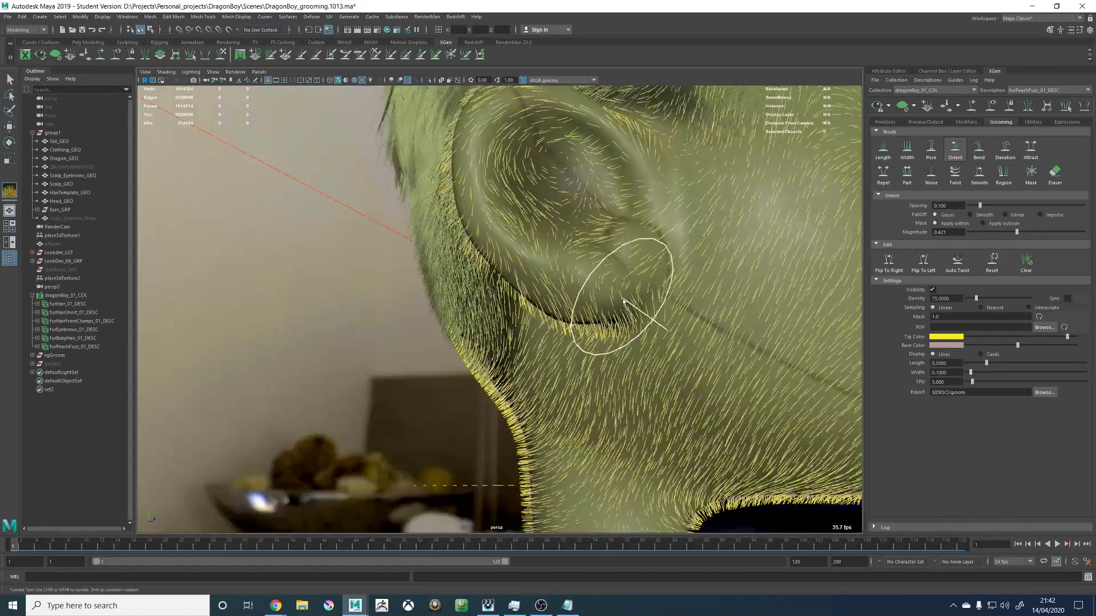
{"action": "mouse_move", "coordinate": [612, 288]}
{"action": "left_mouse_down", "text": "alt"}
{"action": "mouse_move", "coordinate": [573, 257]}
{"action": "mouse_move", "coordinate": [599, 292]}
{"action": "mouse_move", "coordinate": [592, 237]}
{"action": "mouse_move", "coordinate": [656, 343]}
{"action": "mouse_move", "coordinate": [759, 232]}
{"action": "left_mouse_up", "text": "alt"}
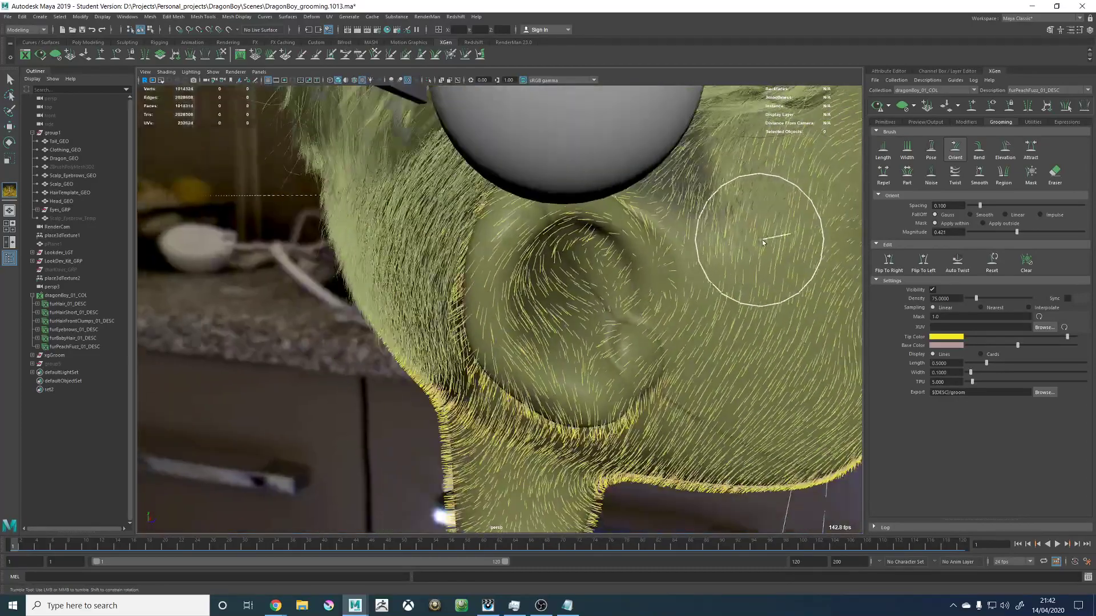
Step: Mirror the fuzz groom across the head with Flip To Left
{"action": "right_click_drag", "start_coordinate": [759, 232], "coordinate": [701, 205], "text": "alt"}
{"action": "mouse_move", "coordinate": [701, 204]}
{"action": "left_mouse_down", "text": "alt"}
{"action": "mouse_move", "coordinate": [416, 335]}
{"action": "mouse_move", "coordinate": [464, 257]}
{"action": "mouse_move", "coordinate": [478, 283]}
{"action": "left_mouse_up", "text": "alt"}
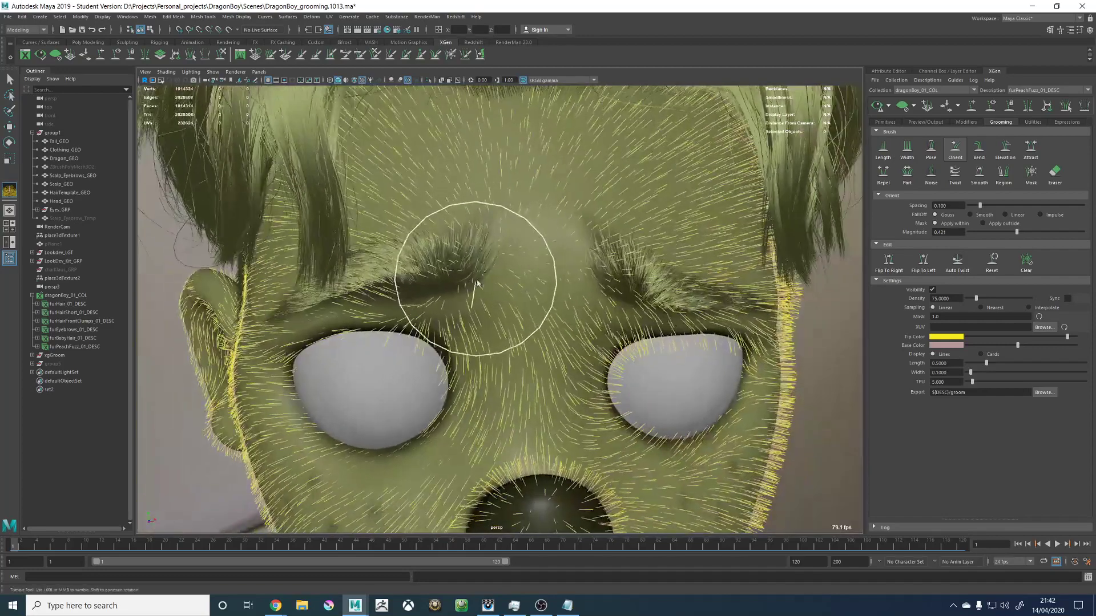
{"action": "left_click", "coordinate": [923, 264]}
Step: Orient the fuzz between the eyebrows and across the forehead up to the hairline
{"action": "mouse_move", "coordinate": [563, 209]}
{"action": "left_mouse_down", "text": "alt"}
{"action": "mouse_move", "coordinate": [588, 404]}
{"action": "mouse_move", "coordinate": [573, 284]}
{"action": "left_mouse_up", "text": "alt"}
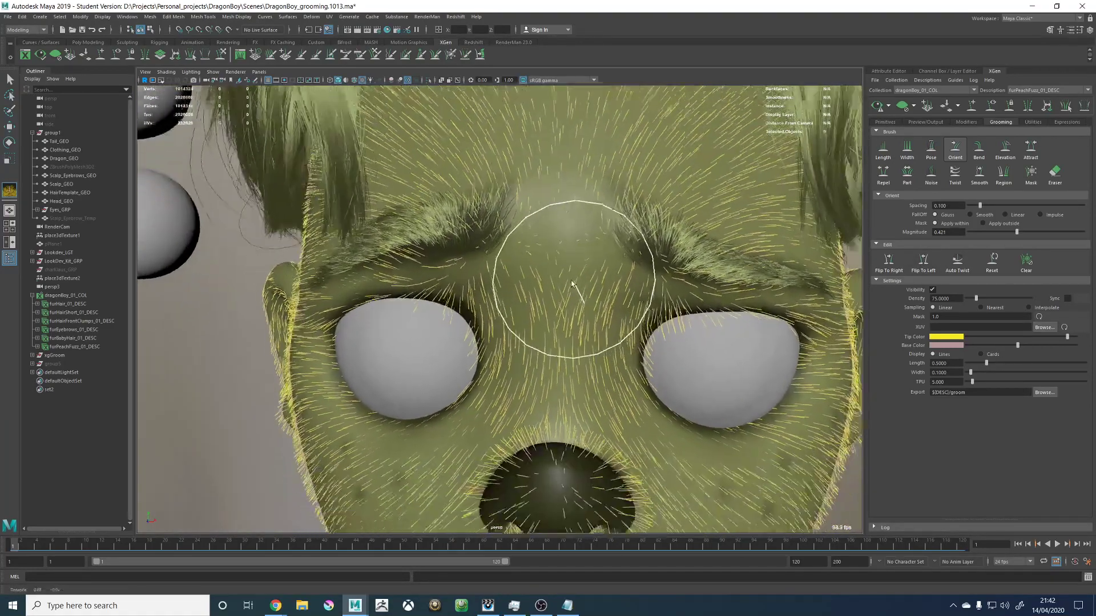
{"action": "middle_click_drag", "start_coordinate": [571, 284], "coordinate": [568, 275], "text": "alt"}
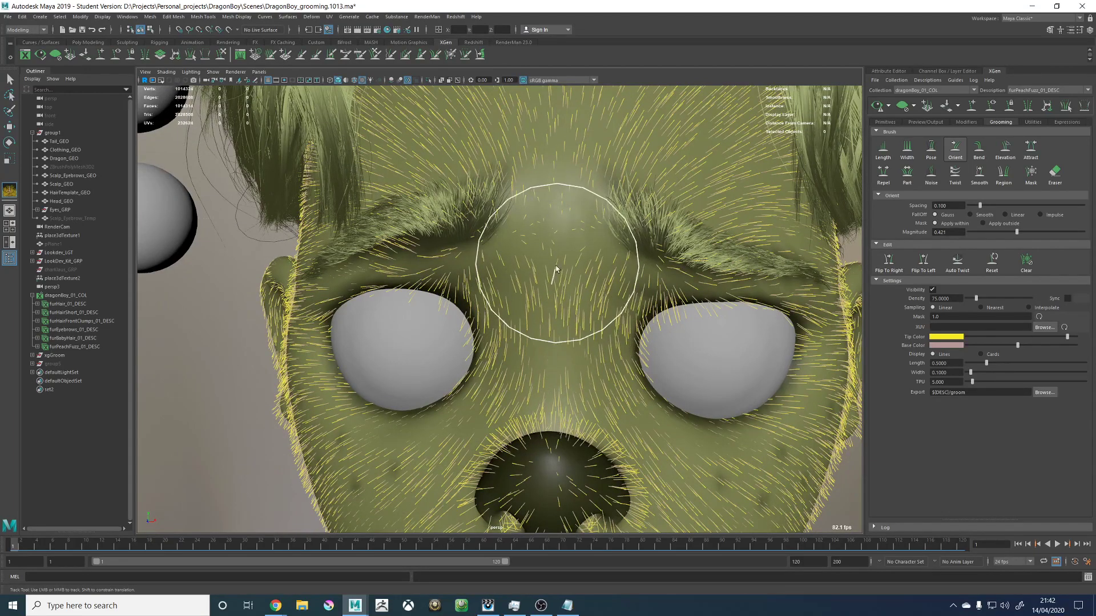
{"action": "mouse_move", "coordinate": [571, 297]}
{"action": "left_mouse_down", "text": "alt"}
{"action": "mouse_move", "coordinate": [585, 391]}
{"action": "mouse_move", "coordinate": [564, 371]}
{"action": "left_mouse_up", "text": "alt"}
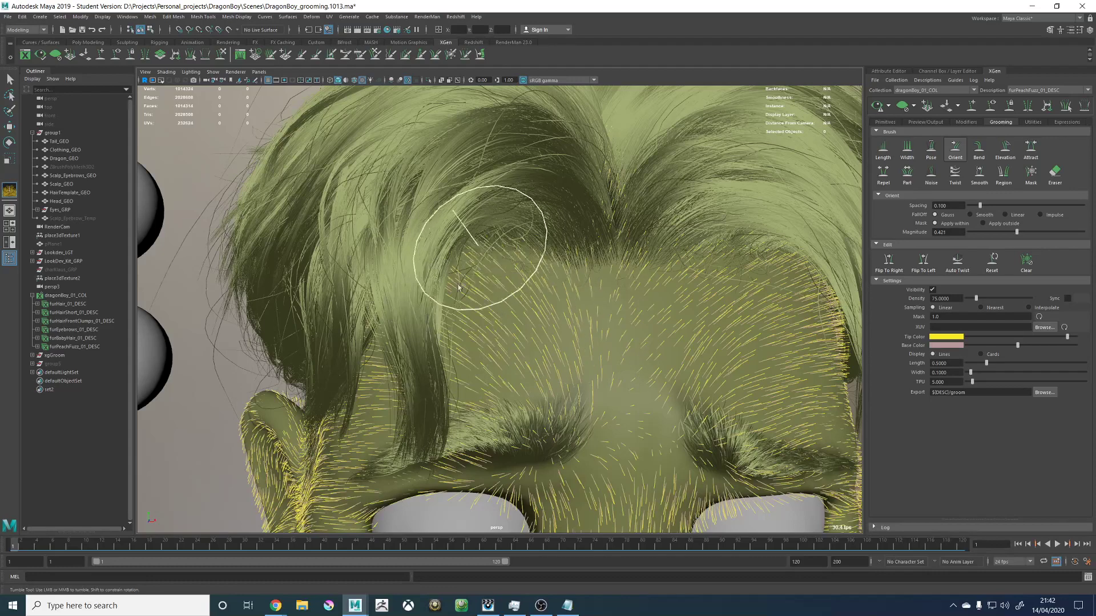
{"action": "mouse_move", "coordinate": [477, 269]}
{"action": "left_mouse_down", "text": "alt"}
{"action": "mouse_move", "coordinate": [514, 318]}
{"action": "mouse_move", "coordinate": [550, 281]}
{"action": "mouse_move", "coordinate": [528, 320]}
{"action": "mouse_move", "coordinate": [574, 434]}
{"action": "mouse_move", "coordinate": [580, 336]}
{"action": "mouse_move", "coordinate": [606, 341]}
{"action": "left_mouse_up", "text": "alt"}
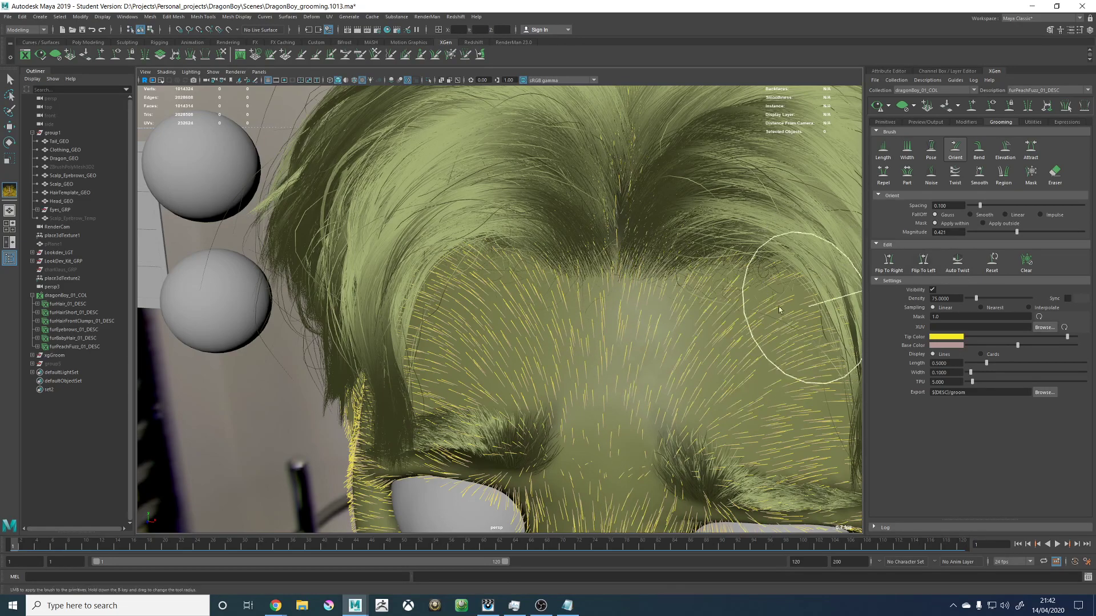
{"action": "mouse_move", "coordinate": [656, 274]}
{"action": "left_mouse_down", "text": "alt"}
{"action": "mouse_move", "coordinate": [575, 245]}
{"action": "mouse_move", "coordinate": [525, 305]}
{"action": "left_mouse_up", "text": "alt"}
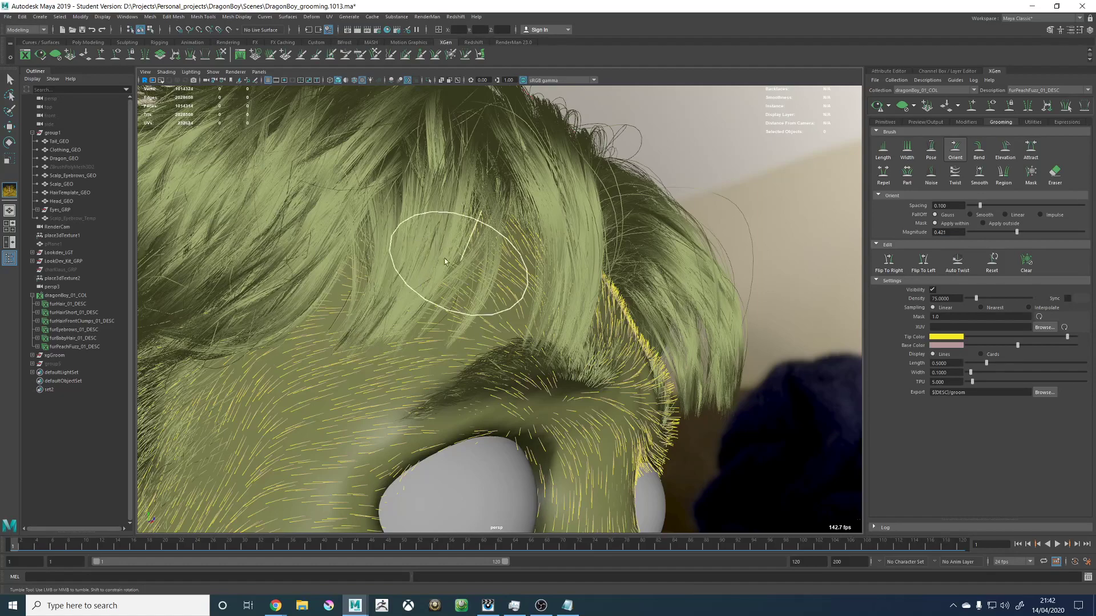
Step: Refine the fuzz on the ear's upper rim and back with the Orient and Elevation brushes
{"action": "mouse_move", "coordinate": [548, 374]}
{"action": "left_mouse_down", "text": "alt"}
{"action": "mouse_move", "coordinate": [553, 310]}
{"action": "mouse_move", "coordinate": [454, 327]}
{"action": "mouse_move", "coordinate": [306, 295]}
{"action": "left_mouse_up", "text": "alt"}
{"action": "mouse_move", "coordinate": [250, 268]}
{"action": "left_mouse_down"}
{"action": "mouse_move", "coordinate": [246, 251]}
{"action": "mouse_move", "coordinate": [274, 221]}
{"action": "left_mouse_up"}
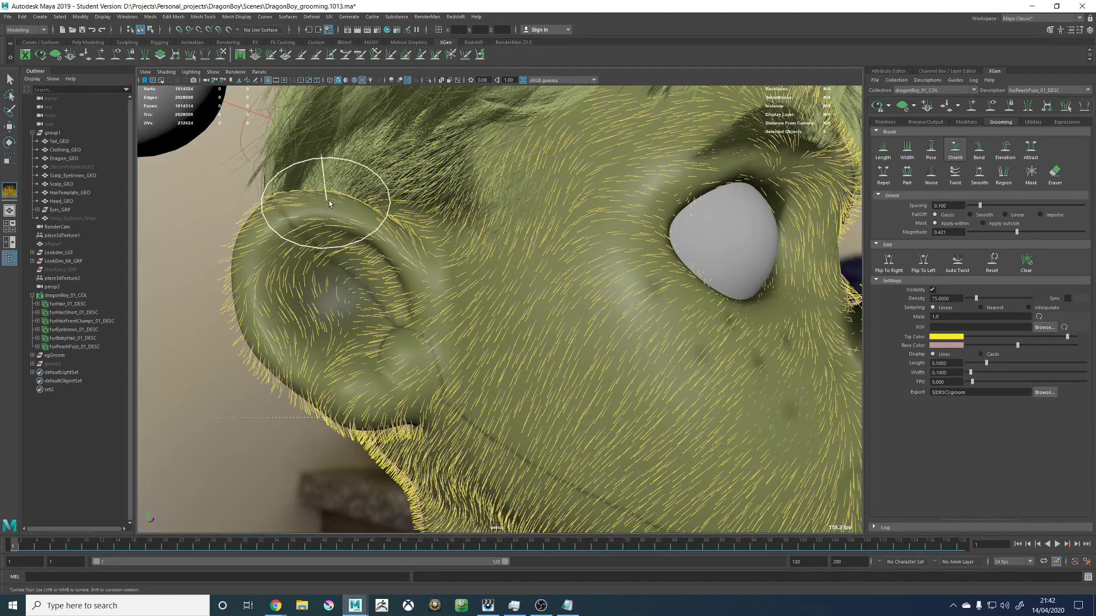
{"action": "left_click", "coordinate": [1006, 150]}
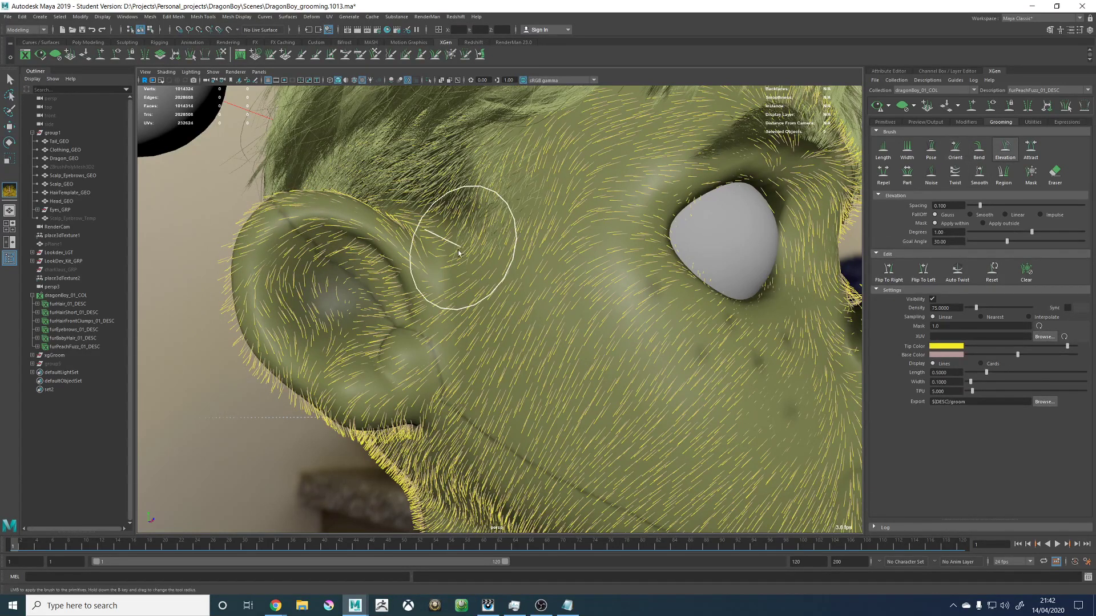
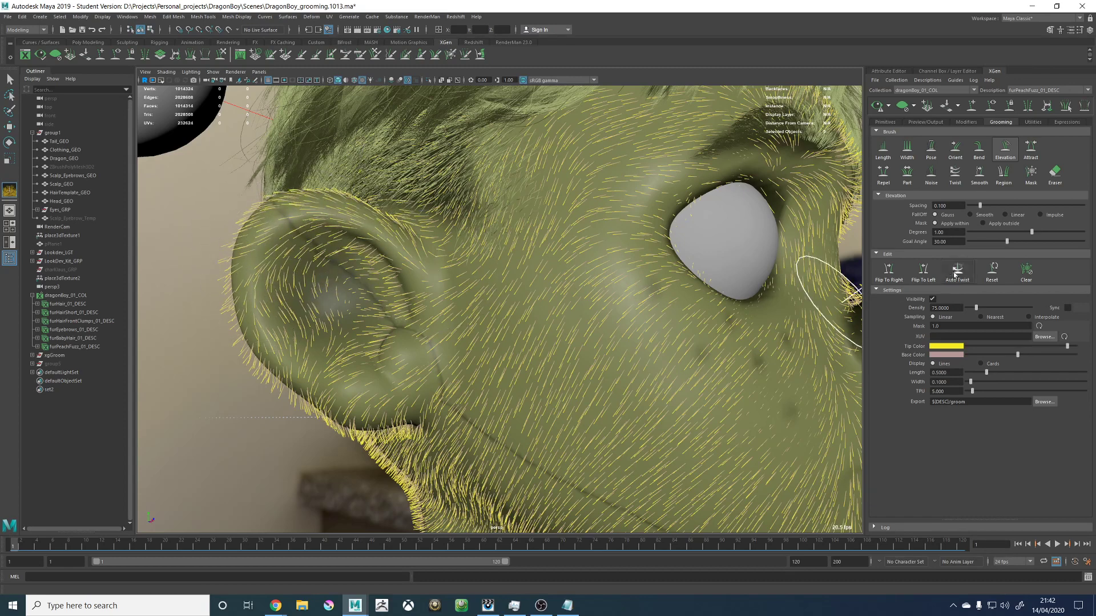
{"action": "mouse_move", "coordinate": [390, 252]}
{"action": "right_mouse_down", "text": "alt"}
{"action": "mouse_move", "coordinate": [452, 281]}
{"action": "mouse_move", "coordinate": [420, 269]}
{"action": "right_mouse_up", "text": "alt"}
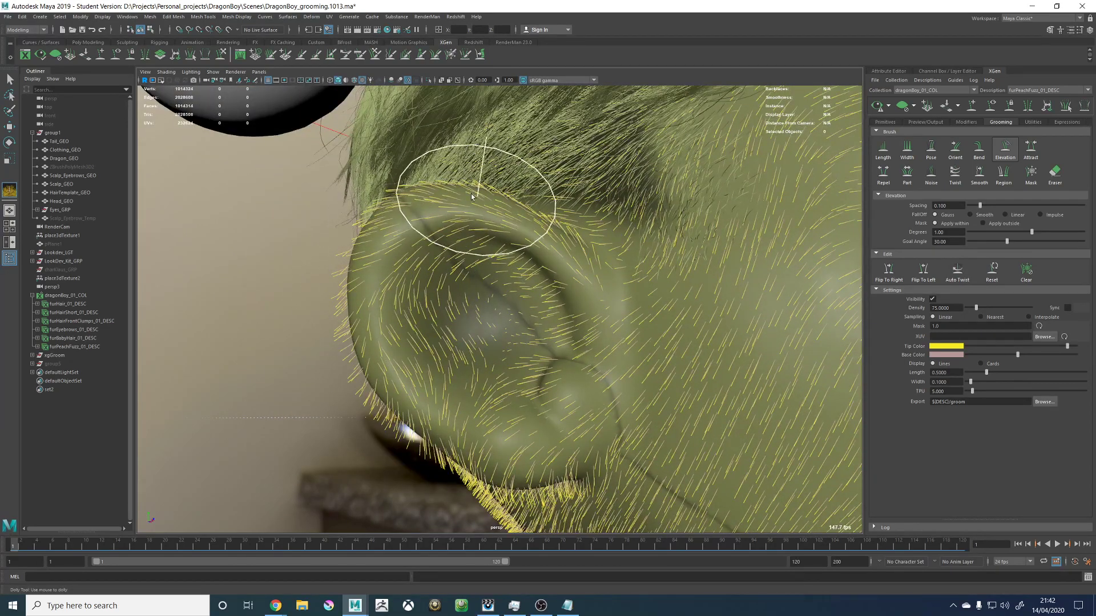
{"action": "left_click_drag", "start_coordinate": [402, 194], "coordinate": [476, 245], "text": "alt"}
{"action": "right_click_drag", "start_coordinate": [485, 283], "coordinate": [365, 254], "text": "alt"}
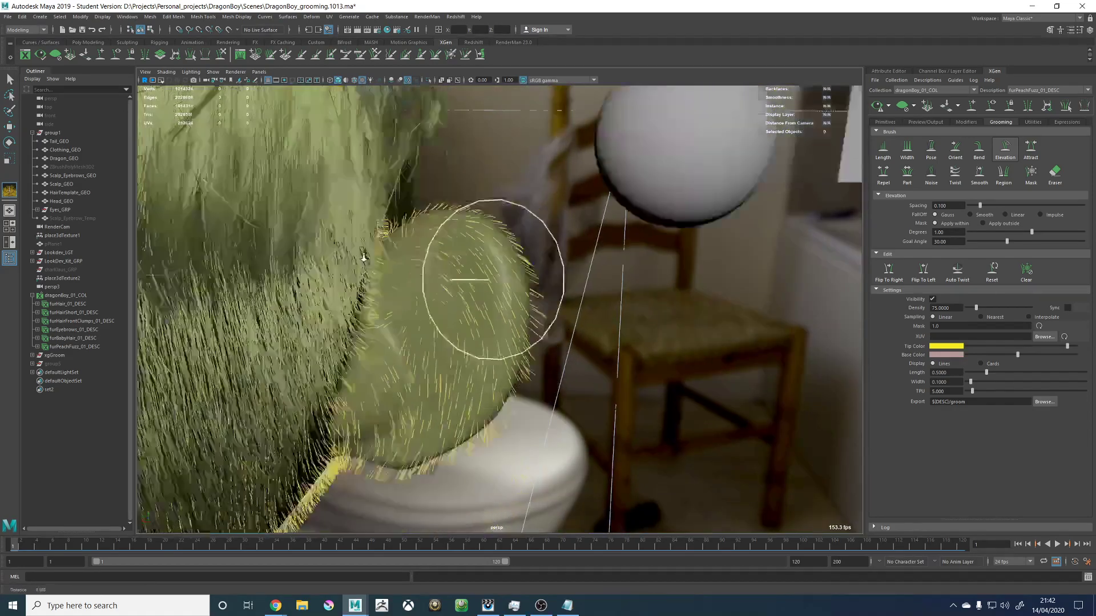
Step: Orient the fuzz on the upper lip between the nose and the mouth
{"action": "mouse_move", "coordinate": [583, 354]}
{"action": "left_mouse_down", "text": "alt"}
{"action": "mouse_move", "coordinate": [502, 273]}
{"action": "mouse_move", "coordinate": [533, 400]}
{"action": "mouse_move", "coordinate": [536, 351]}
{"action": "left_mouse_up", "text": "alt"}
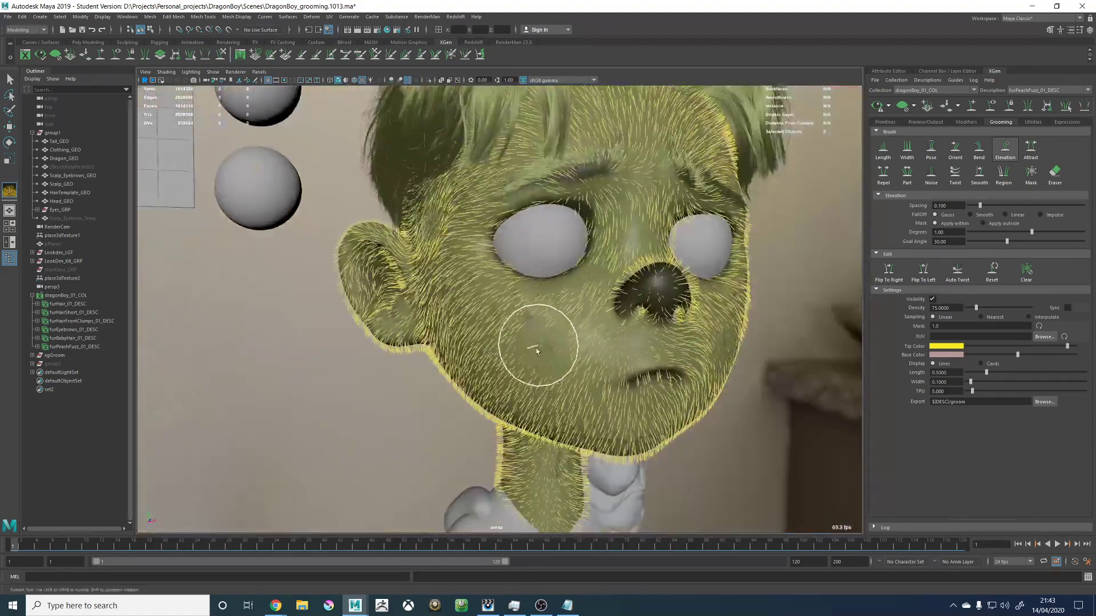
{"action": "right_click_drag", "start_coordinate": [530, 369], "coordinate": [618, 269], "text": "alt"}
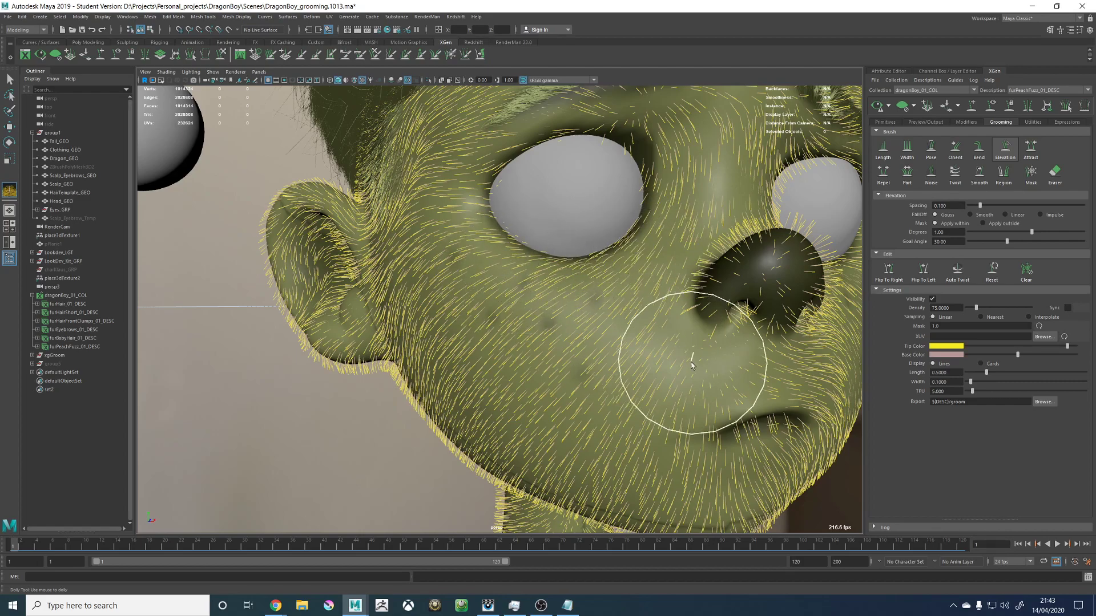
{"action": "left_click_drag", "start_coordinate": [692, 366], "coordinate": [573, 388], "text": "alt"}
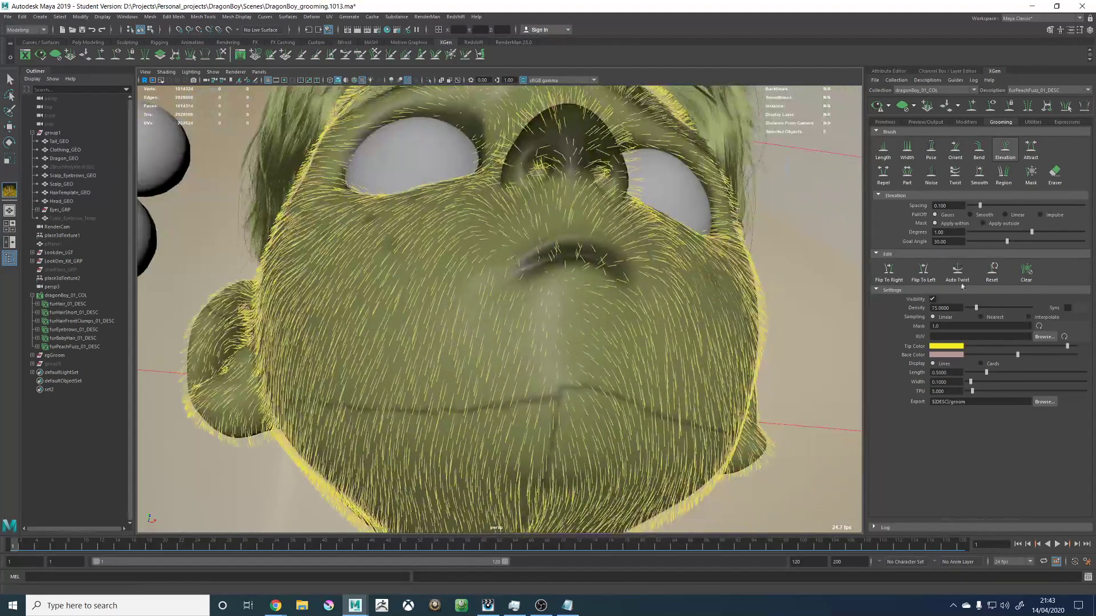
{"action": "left_click", "coordinate": [955, 149]}
{"action": "left_click_drag", "start_coordinate": [563, 232], "coordinate": [542, 342], "text": "alt"}
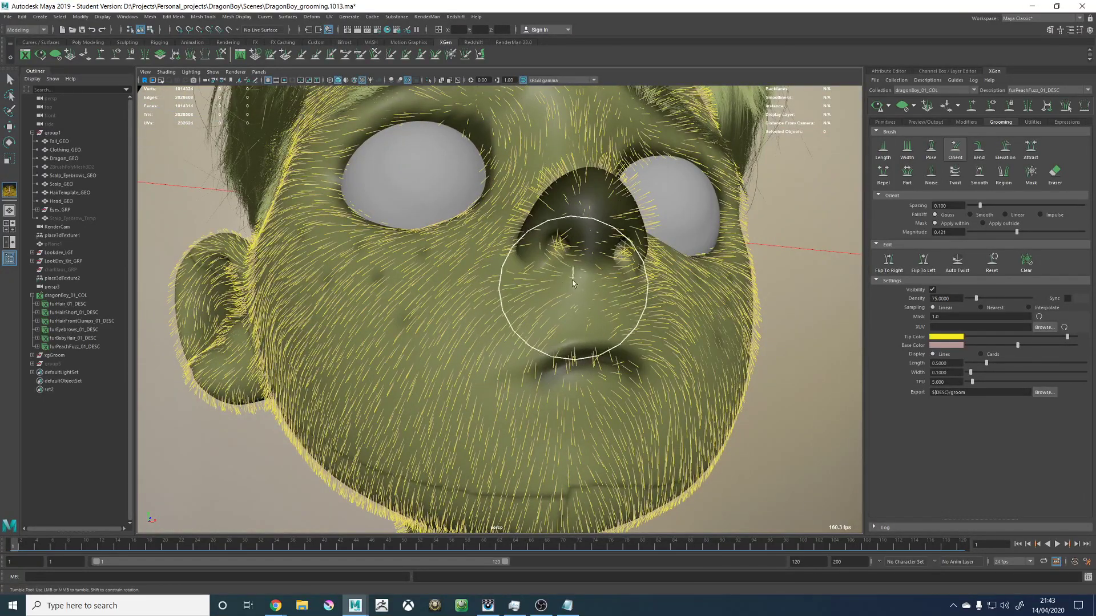
{"action": "left_click_drag", "start_coordinate": [551, 318], "coordinate": [525, 355], "text": "alt"}
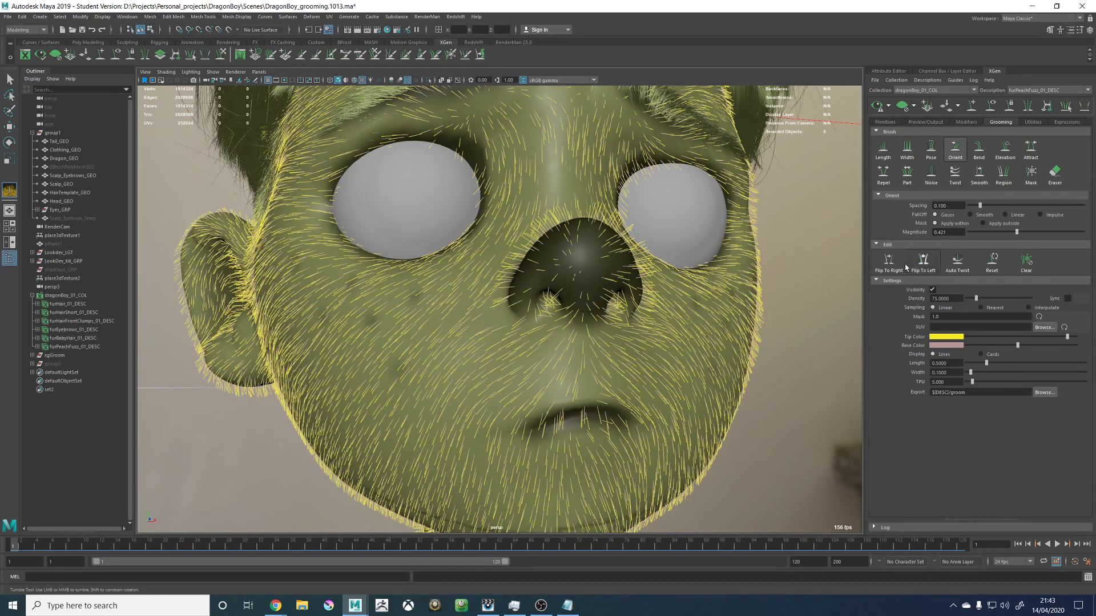
{"action": "left_click_drag", "start_coordinate": [555, 354], "coordinate": [553, 249], "text": "alt"}
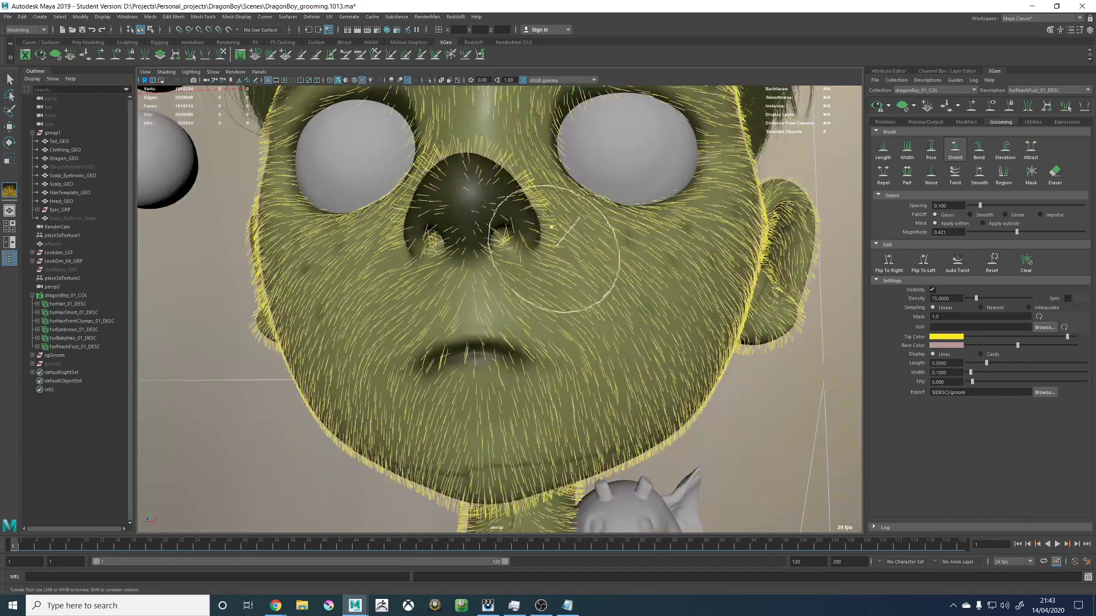
Step: Set the Length brush to an increment of -0.1 and a goal length of 0.05 for the nose fuzz
{"action": "middle_click_drag", "start_coordinate": [481, 192], "coordinate": [517, 269], "text": "alt"}
{"action": "left_click_drag", "start_coordinate": [516, 269], "coordinate": [557, 392], "text": "alt"}
{"action": "middle_click_drag", "start_coordinate": [558, 391], "coordinate": [547, 269], "text": "alt"}
{"action": "right_click_drag", "start_coordinate": [462, 303], "coordinate": [548, 331], "text": "alt"}
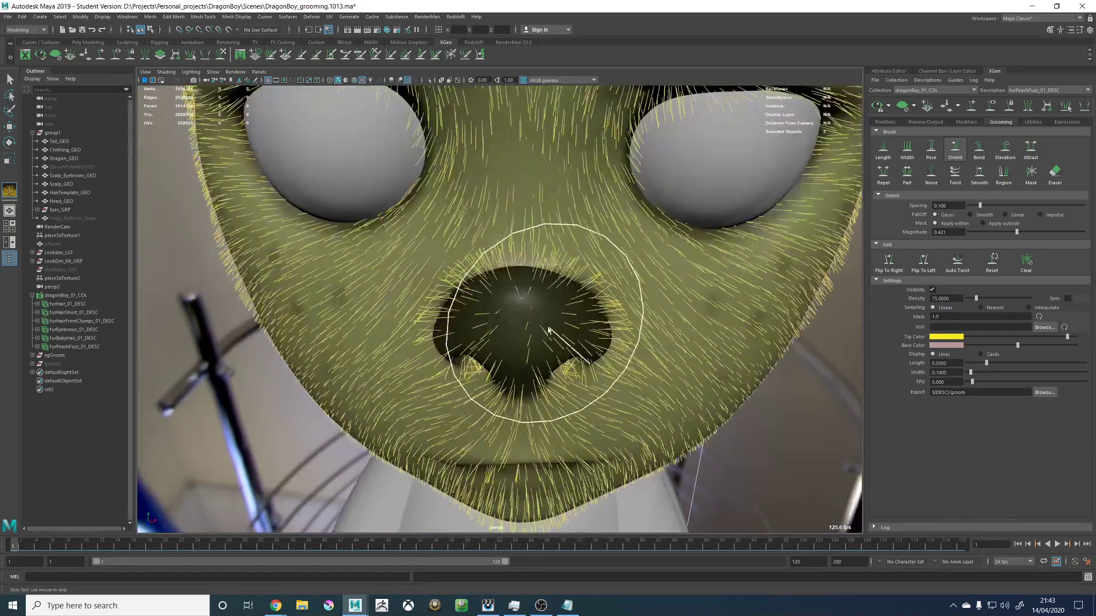
{"action": "left_click_drag", "start_coordinate": [501, 308], "coordinate": [594, 279], "text": "alt"}
{"action": "middle_click_drag", "start_coordinate": [594, 280], "coordinate": [539, 297], "text": "alt"}
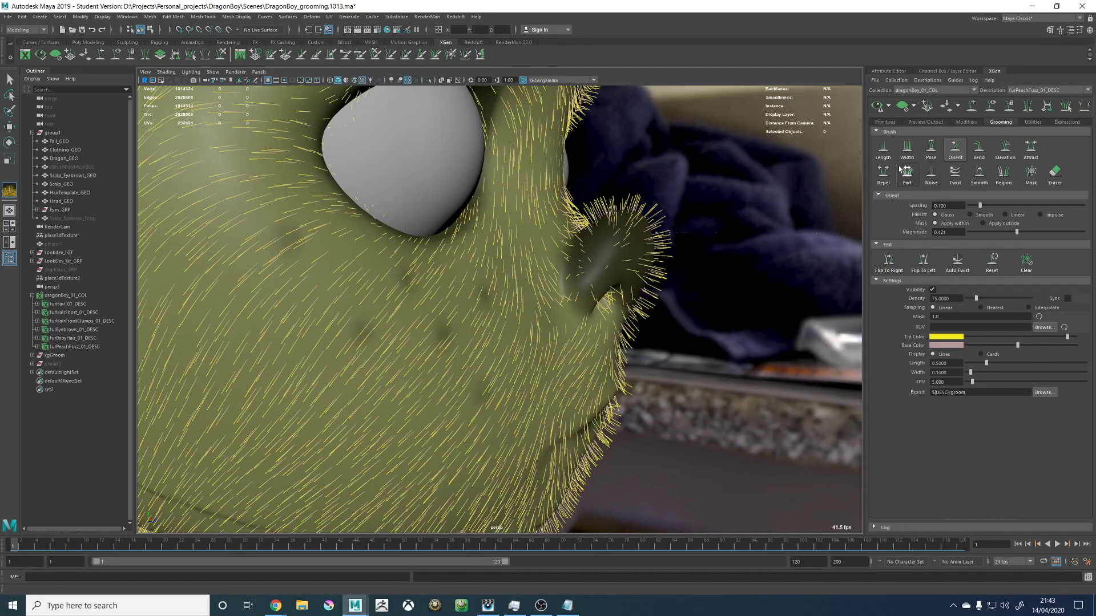
{"action": "left_click", "coordinate": [883, 150]}
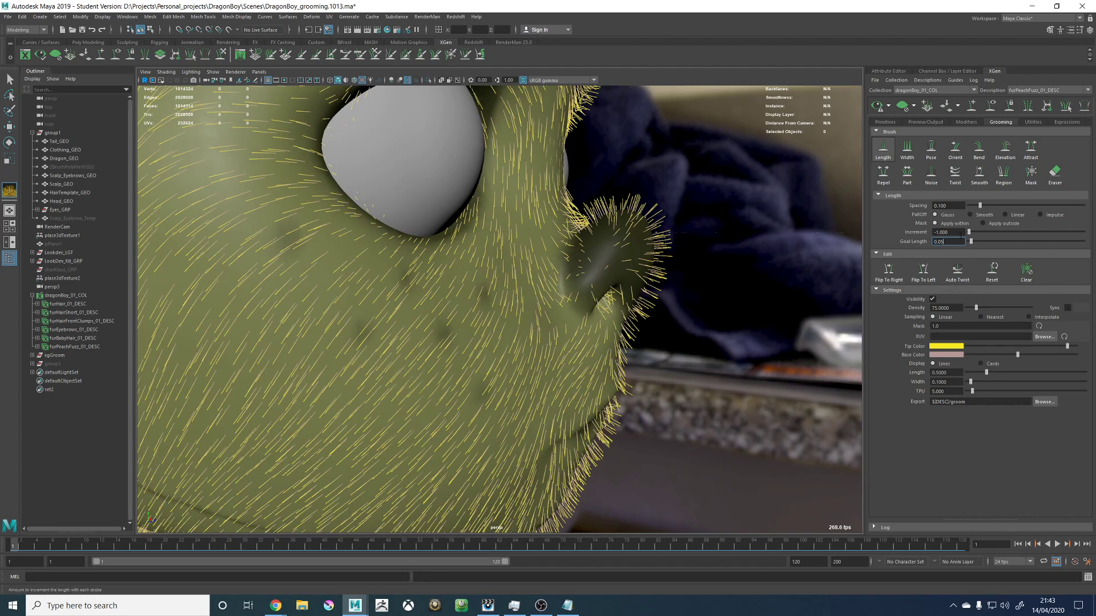
{"action": "key", "text": "shift+Tab"}
{"action": "type", "text": "-0"}
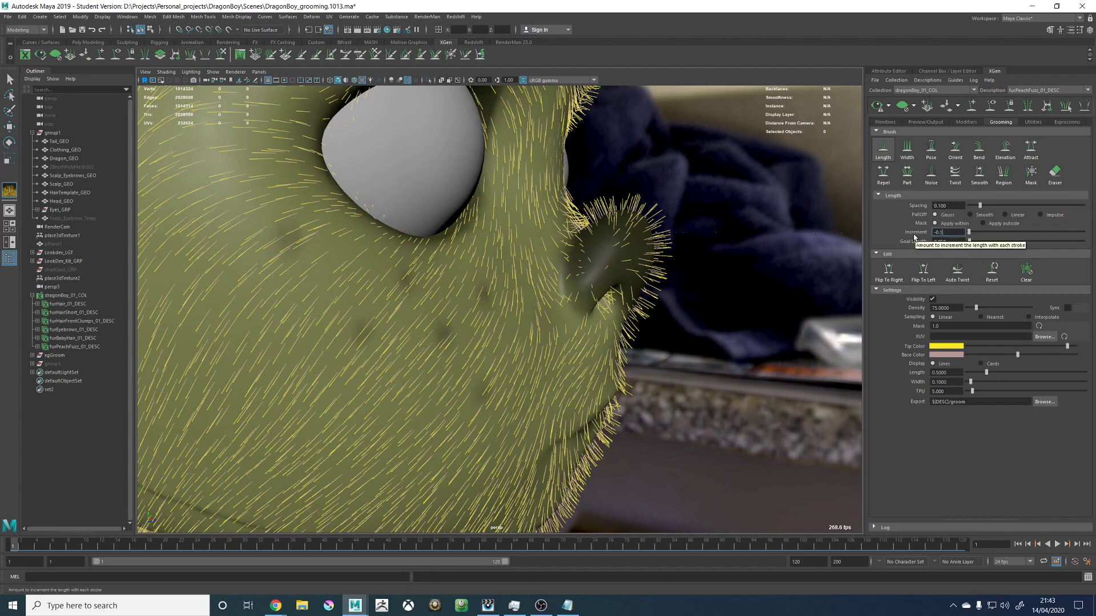
{"action": "key", "text": "Return"}
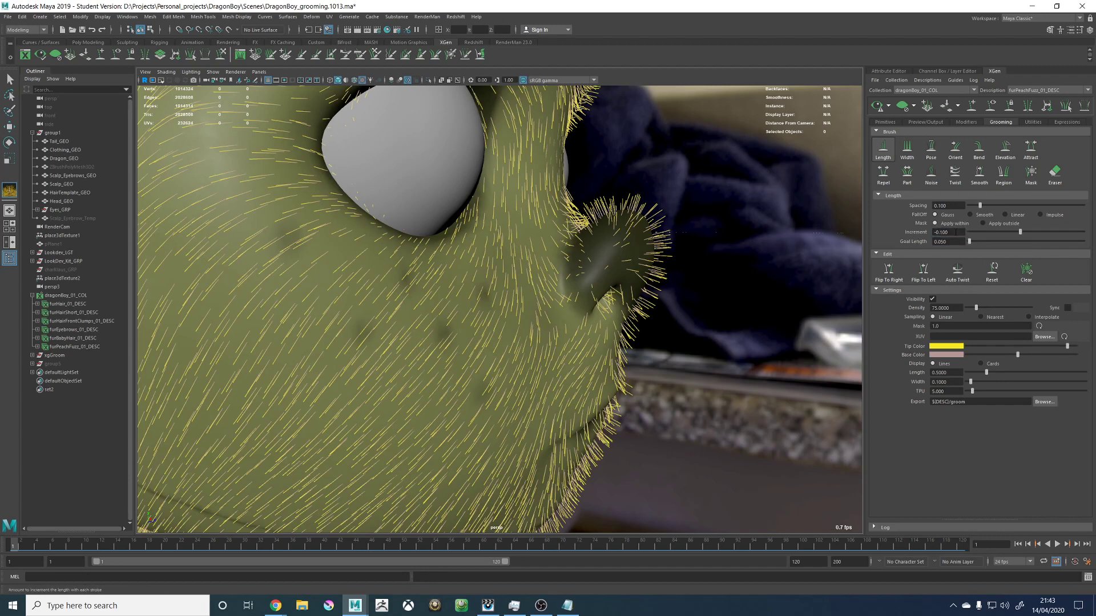
Step: Shorten the fuzz over the tip, sides and nostrils of the nose with the Length brush
{"action": "middle_click_drag", "start_coordinate": [529, 220], "coordinate": [503, 243], "text": "alt"}
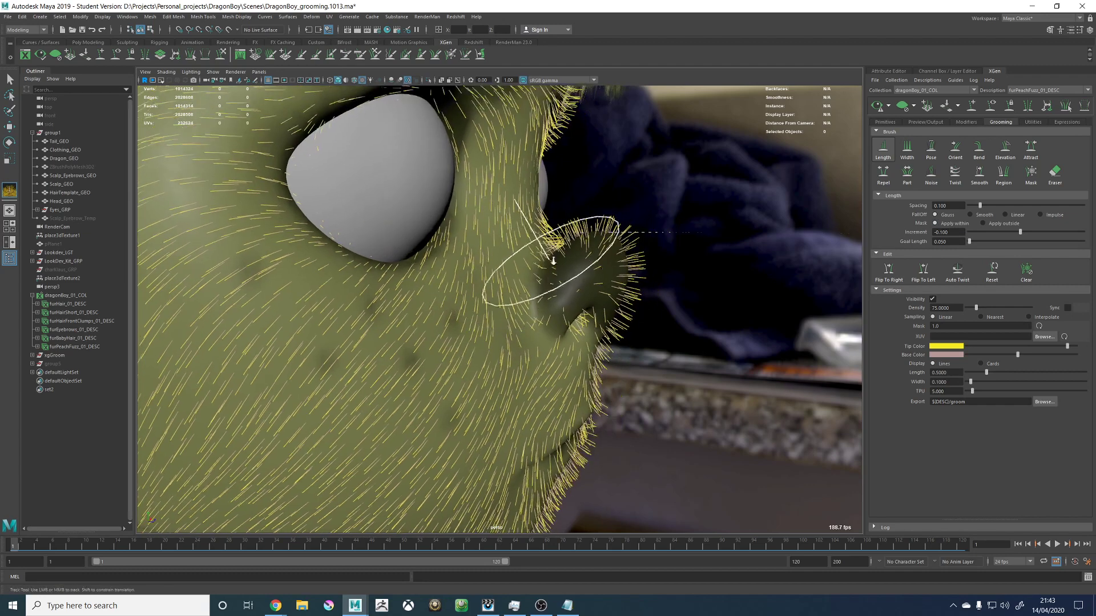
{"action": "right_click_drag", "start_coordinate": [552, 255], "coordinate": [639, 260], "text": "alt"}
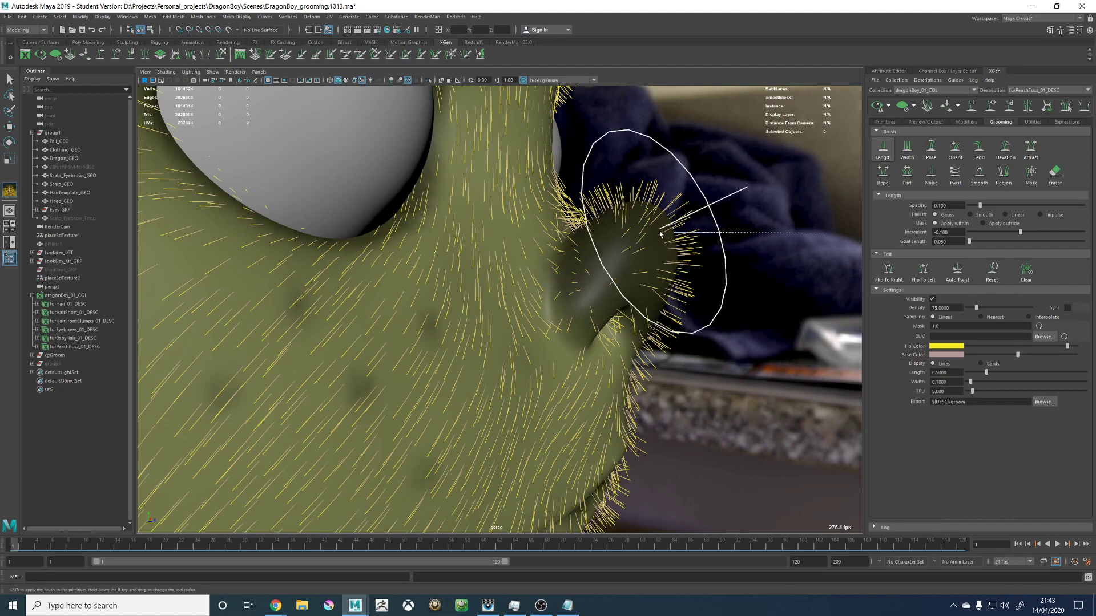
{"action": "mouse_move", "coordinate": [660, 245]}
{"action": "left_mouse_down"}
{"action": "mouse_move", "coordinate": [676, 233]}
{"action": "mouse_move", "coordinate": [582, 219]}
{"action": "mouse_move", "coordinate": [522, 246]}
{"action": "mouse_move", "coordinate": [528, 279]}
{"action": "mouse_move", "coordinate": [583, 306]}
{"action": "mouse_move", "coordinate": [584, 273]}
{"action": "left_mouse_up"}
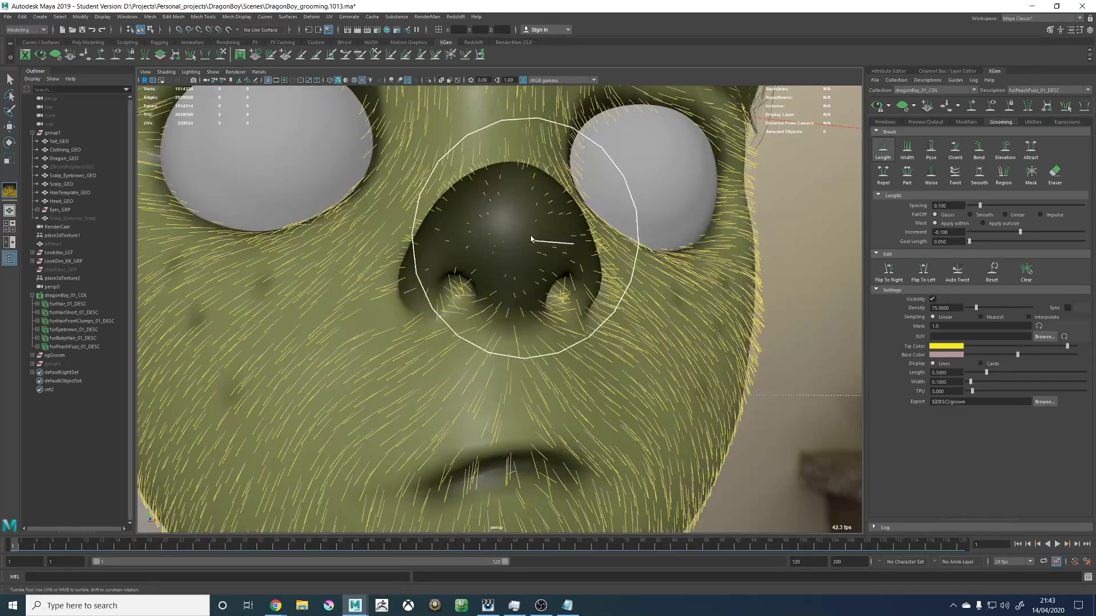
{"action": "mouse_move", "coordinate": [529, 245]}
{"action": "left_mouse_down", "text": "alt"}
{"action": "mouse_move", "coordinate": [460, 279]}
{"action": "mouse_move", "coordinate": [463, 245]}
{"action": "mouse_move", "coordinate": [428, 291]}
{"action": "mouse_move", "coordinate": [440, 269]}
{"action": "mouse_move", "coordinate": [486, 274]}
{"action": "mouse_move", "coordinate": [595, 189]}
{"action": "mouse_move", "coordinate": [567, 249]}
{"action": "mouse_move", "coordinate": [558, 200]}
{"action": "left_mouse_up", "text": "alt"}
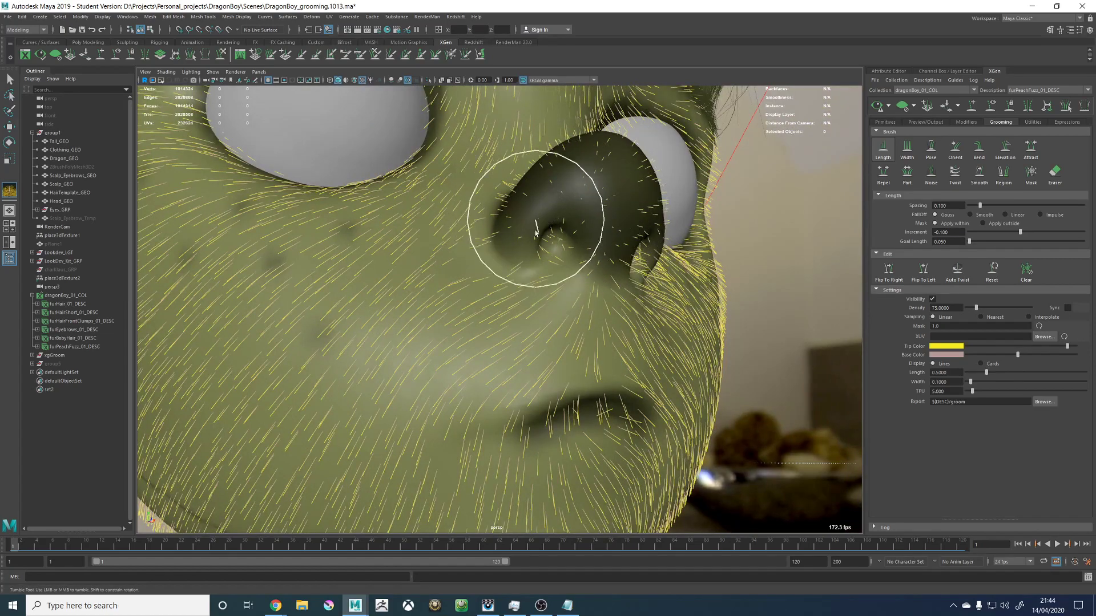
{"action": "mouse_move", "coordinate": [557, 228]}
{"action": "left_mouse_down", "text": "alt"}
{"action": "mouse_move", "coordinate": [550, 183]}
{"action": "mouse_move", "coordinate": [503, 174]}
{"action": "mouse_move", "coordinate": [539, 206]}
{"action": "left_mouse_up", "text": "alt"}
{"action": "right_click_drag", "start_coordinate": [540, 207], "coordinate": [589, 228], "text": "alt"}
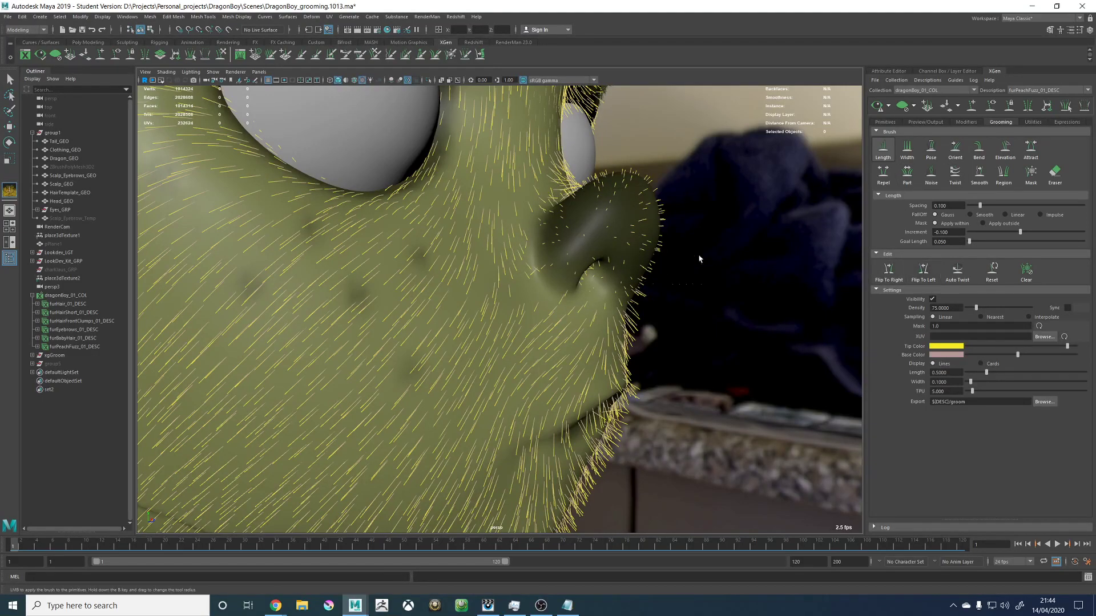
Step: Examine the nose fuzz and its transition to the bridge and cheek from the front and the side
{"action": "mouse_move", "coordinate": [699, 261]}
{"action": "left_mouse_down", "text": "alt"}
{"action": "mouse_move", "coordinate": [565, 255]}
{"action": "mouse_move", "coordinate": [480, 268]}
{"action": "left_mouse_up", "text": "alt"}
{"action": "right_click_drag", "start_coordinate": [479, 269], "coordinate": [570, 292], "text": "alt"}
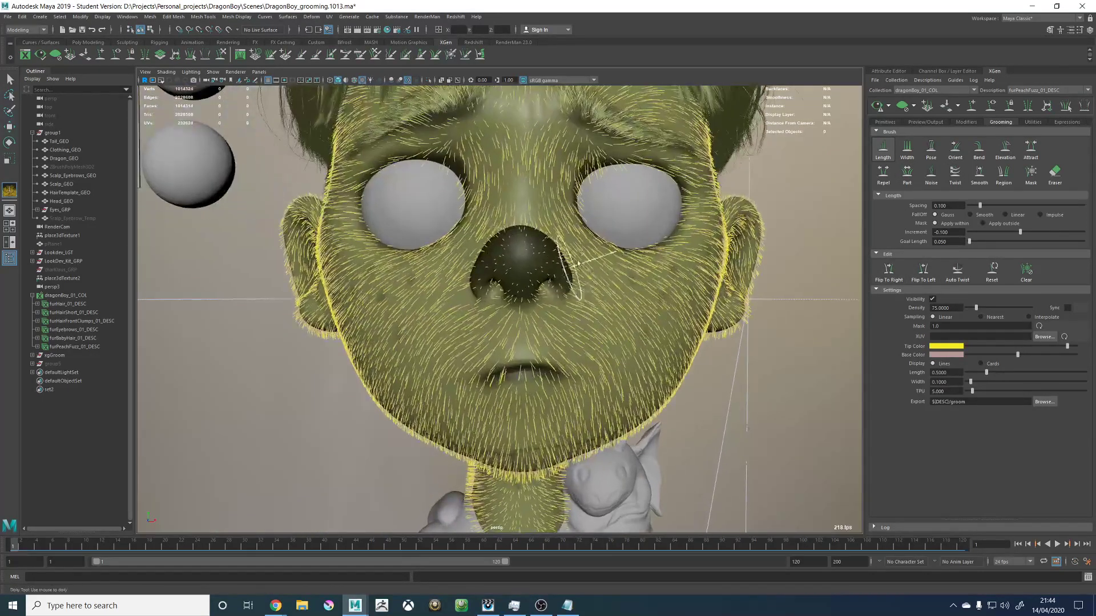
{"action": "left_click_drag", "start_coordinate": [465, 171], "coordinate": [514, 176], "text": "alt"}
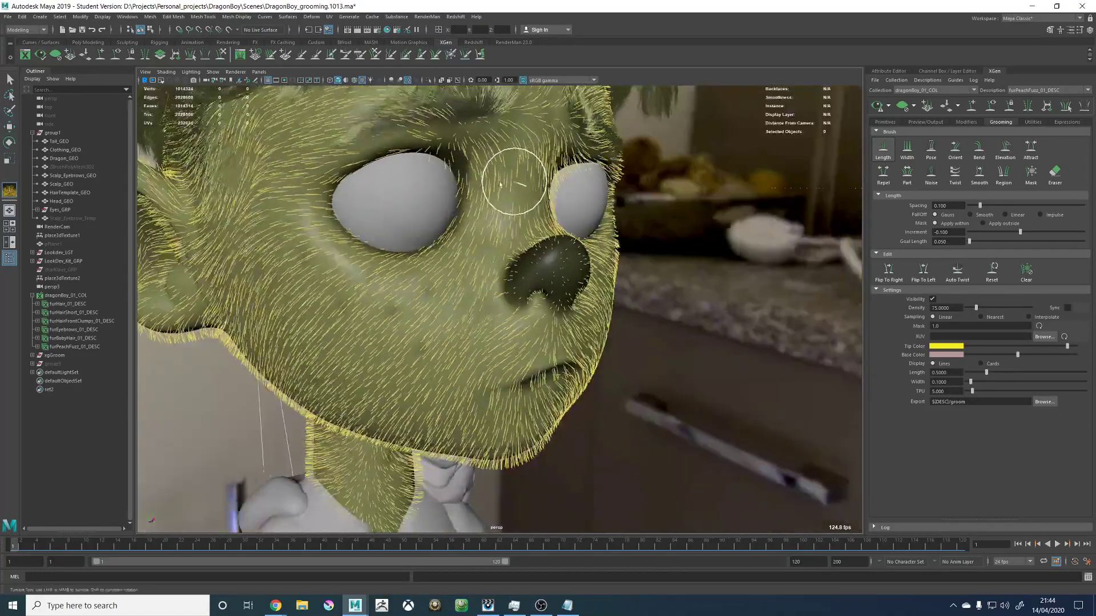
{"action": "right_click_drag", "start_coordinate": [513, 176], "coordinate": [526, 215], "text": "alt"}
{"action": "middle_click_drag", "start_coordinate": [526, 215], "coordinate": [583, 275], "text": "alt"}
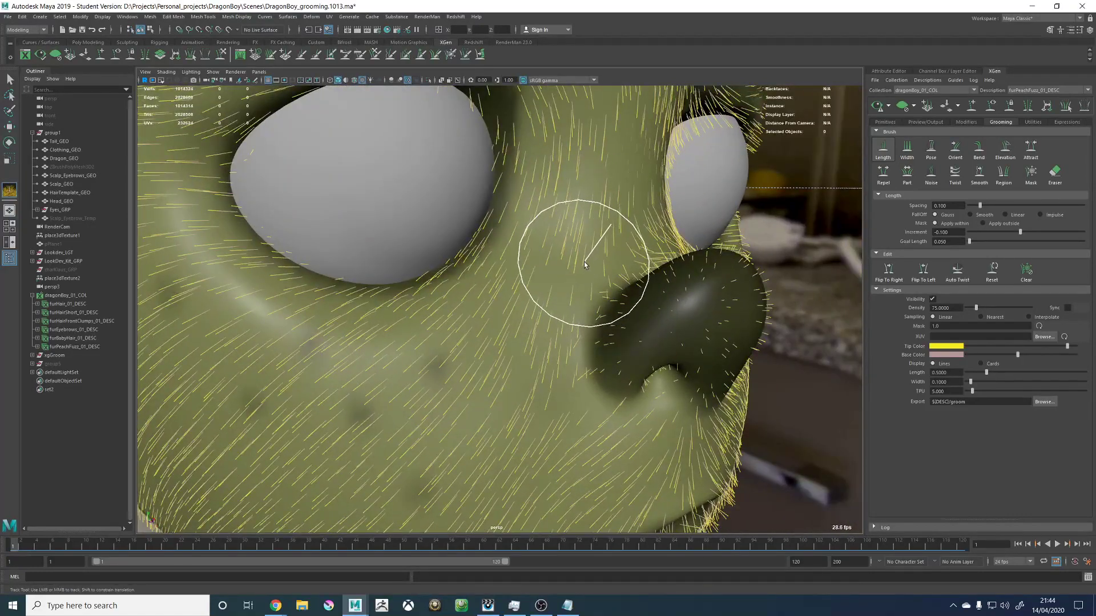
{"action": "left_click_drag", "start_coordinate": [584, 261], "coordinate": [661, 302], "text": "alt"}
{"action": "right_click_drag", "start_coordinate": [661, 302], "coordinate": [640, 272], "text": "alt"}
{"action": "left_click_drag", "start_coordinate": [682, 260], "coordinate": [628, 257], "text": "alt"}
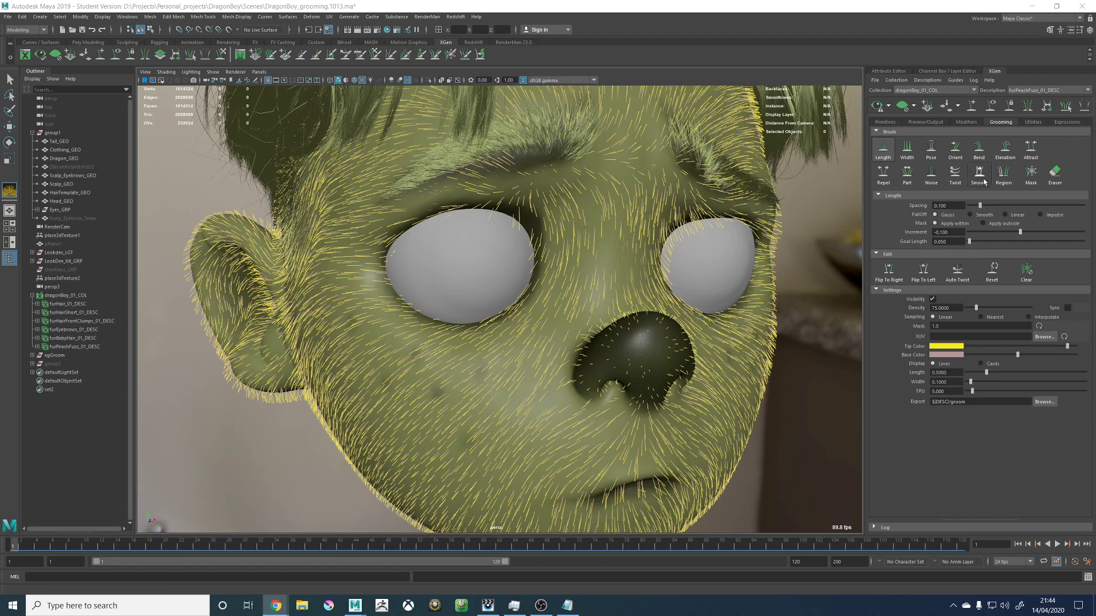
Step: Generate the XGen preview of the peach fuzz and view it on the face from the front and side
{"action": "middle_click_drag", "start_coordinate": [375, 331], "coordinate": [408, 295], "text": "alt"}
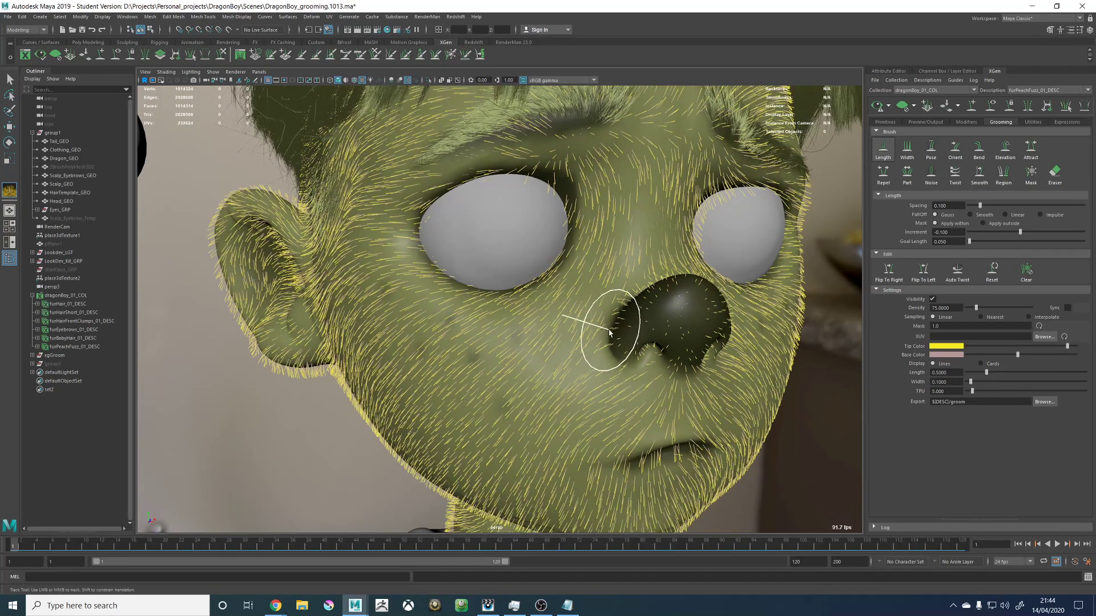
{"action": "scroll", "coordinate": [609, 333], "scroll_direction": "down", "scroll_amount": 10}
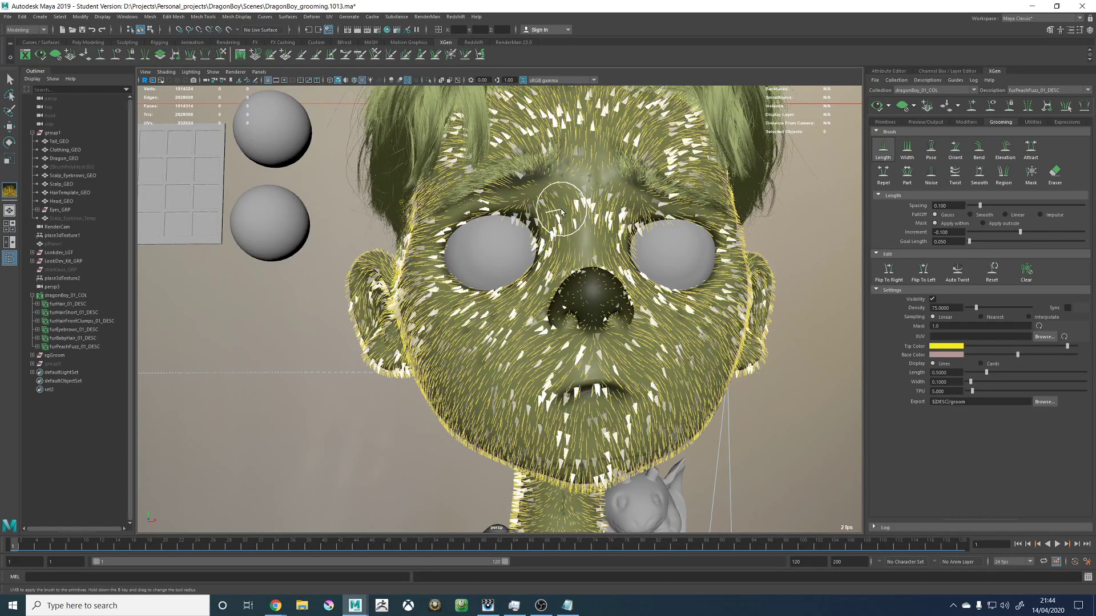
{"action": "left_click_drag", "start_coordinate": [557, 219], "coordinate": [502, 227], "text": "alt"}
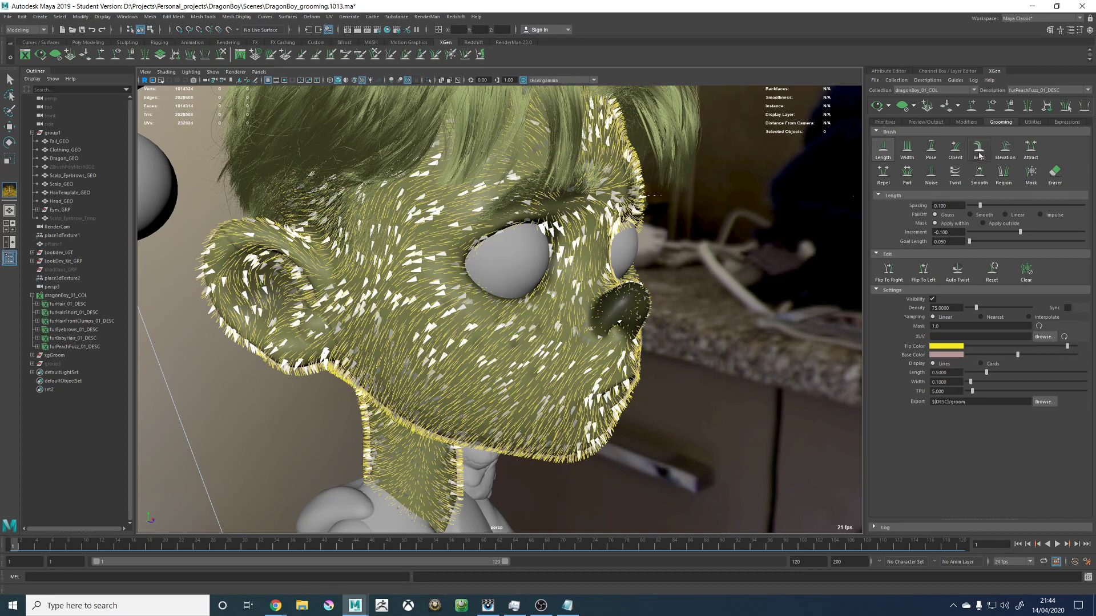
Step: Set the Width brush to an increment of -0.02 and a goal width of 0.005
{"action": "left_click", "coordinate": [885, 122]}
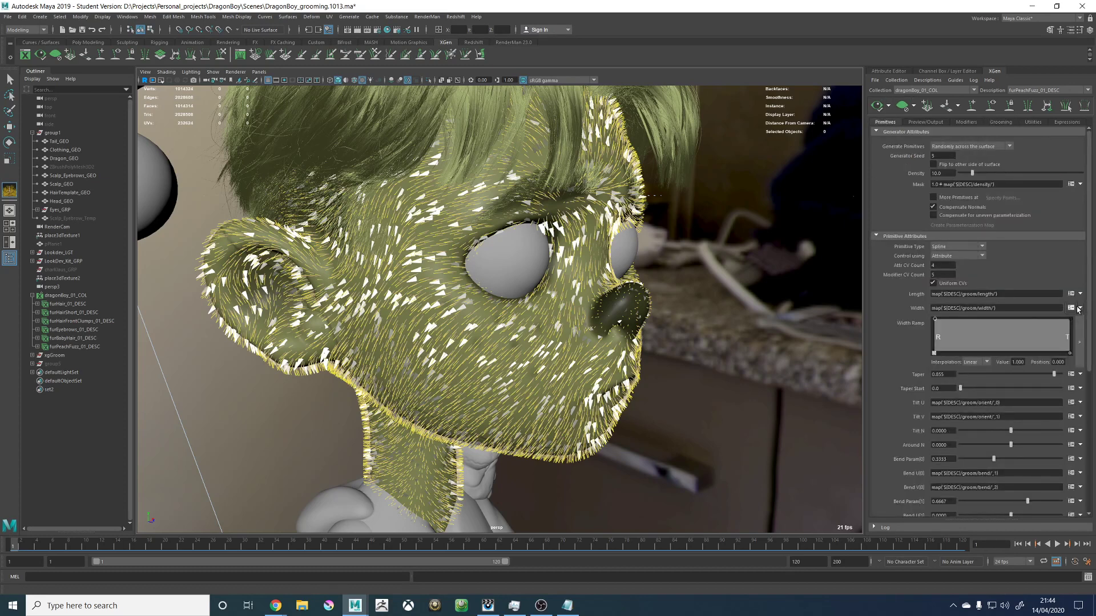
{"action": "left_click", "coordinate": [927, 122]}
{"action": "left_click", "coordinate": [999, 123]}
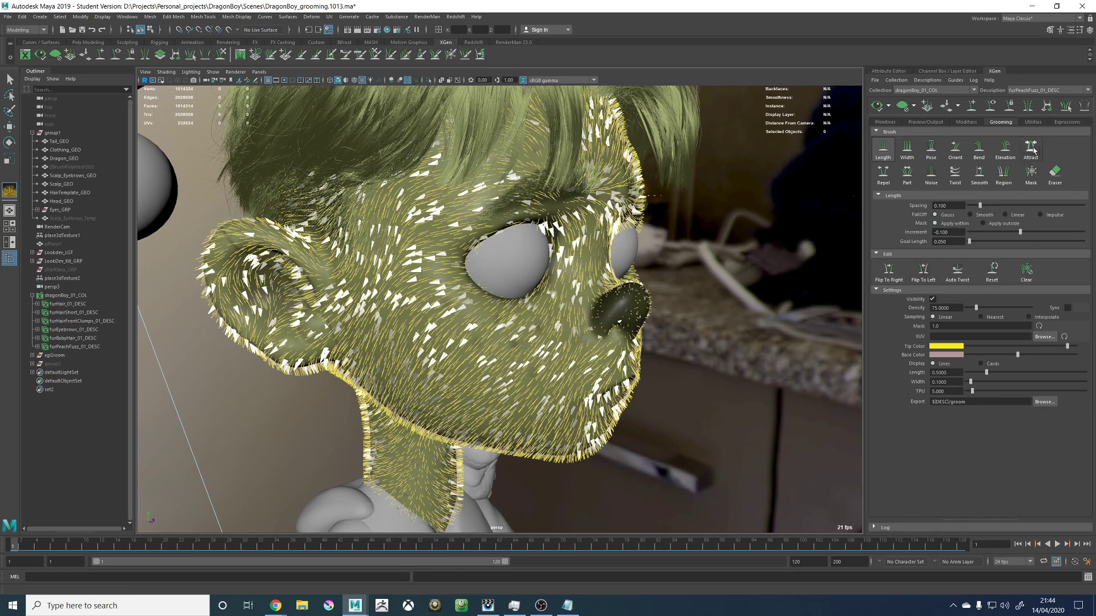
{"action": "left_click", "coordinate": [907, 149]}
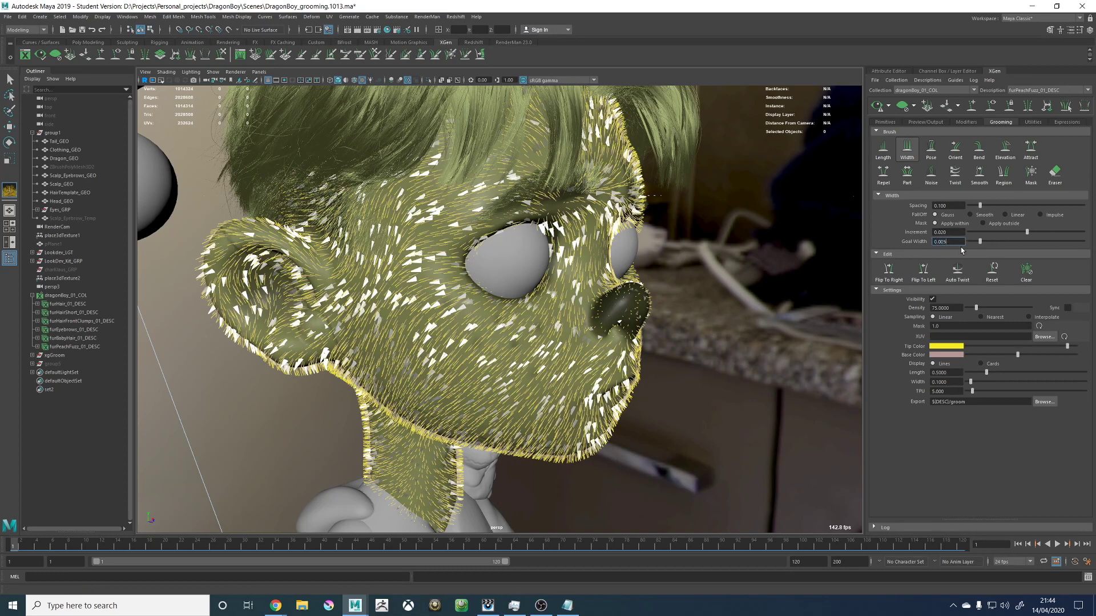
{"action": "scroll", "coordinate": [456, 297], "scroll_direction": "up", "scroll_amount": 3}
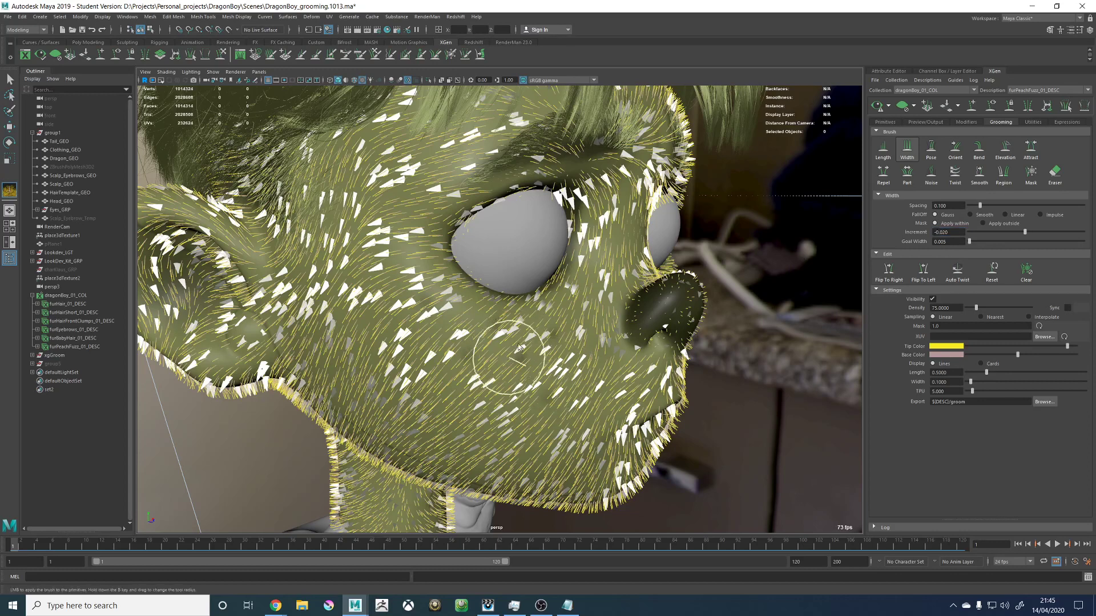
Step: Enlarge the Width brush and thin the fuzz strands on the cheek below the eye
{"action": "key", "text": "b"}
{"action": "left_click_drag", "start_coordinate": [536, 331], "coordinate": [594, 337]}
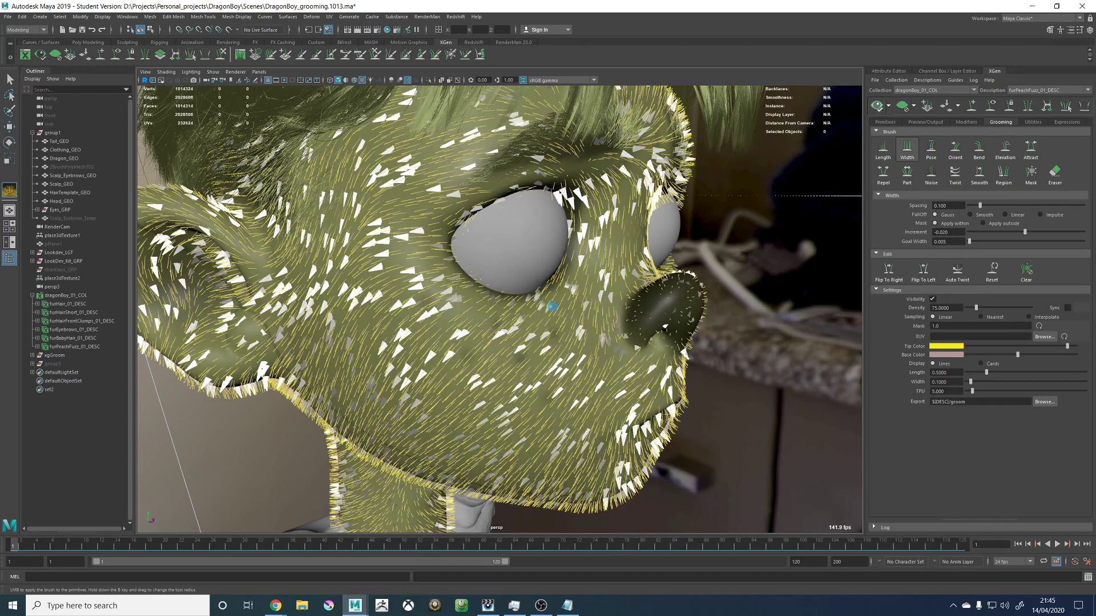
{"action": "left_click_drag", "start_coordinate": [556, 308], "coordinate": [532, 331]}
{"action": "mouse_move", "coordinate": [562, 342]}
{"action": "right_mouse_down", "text": "alt"}
{"action": "mouse_move", "coordinate": [636, 373]}
{"action": "mouse_move", "coordinate": [536, 376]}
{"action": "right_mouse_up", "text": "alt"}
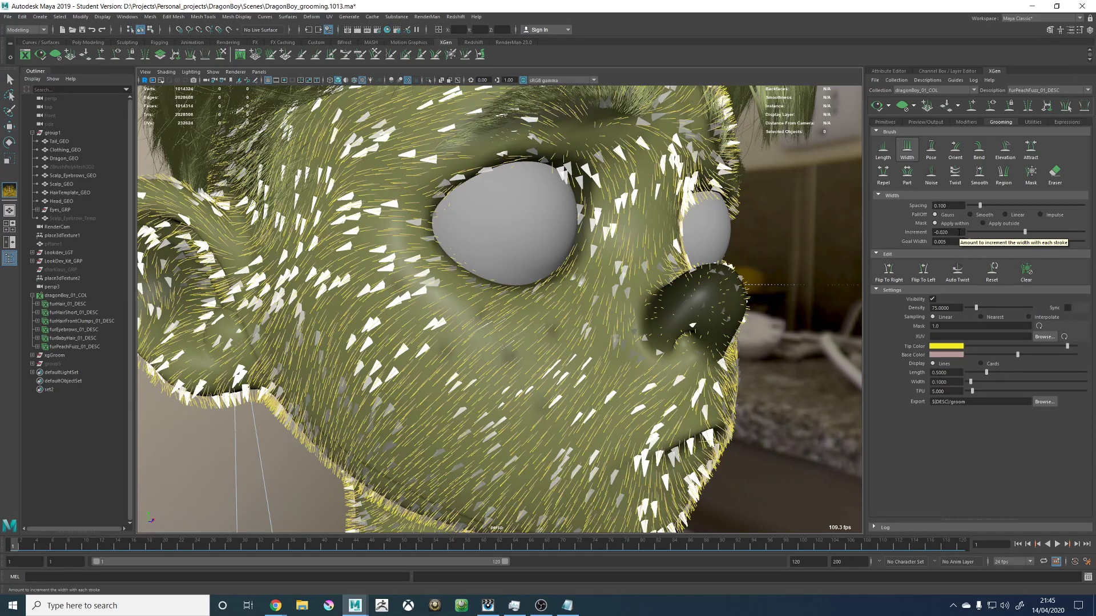
Step: Enlarge the Width brush further and thin the fuzz across the side of the head, ear and jaw
{"action": "right_click_drag", "start_coordinate": [519, 280], "coordinate": [422, 284], "text": "alt"}
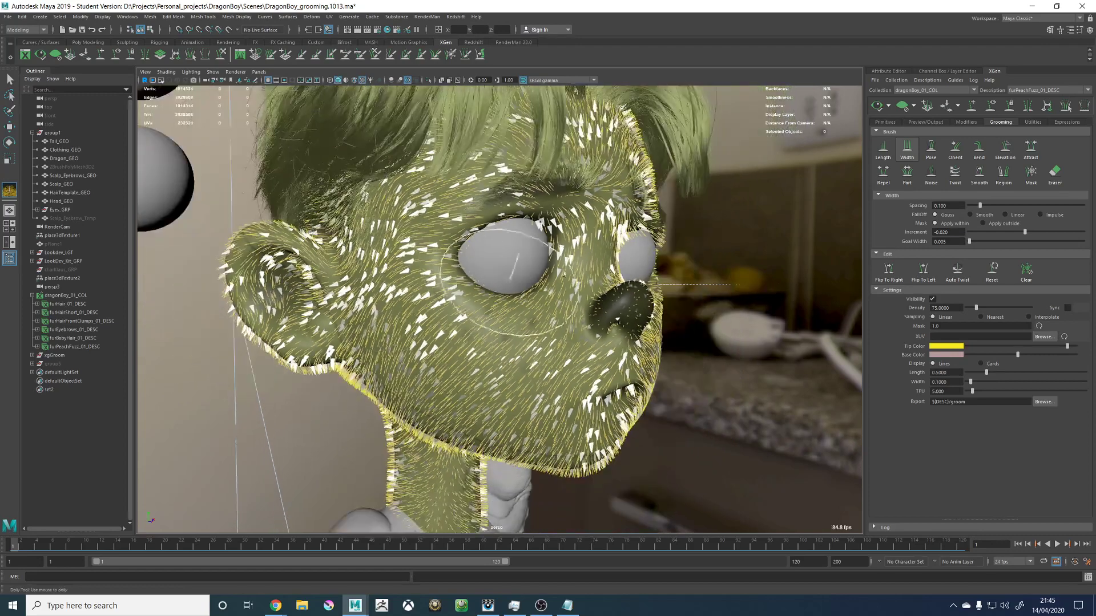
{"action": "middle_click_drag", "start_coordinate": [395, 234], "coordinate": [420, 244], "text": "alt"}
{"action": "key", "text": "b"}
{"action": "left_click_drag", "start_coordinate": [428, 326], "coordinate": [464, 335]}
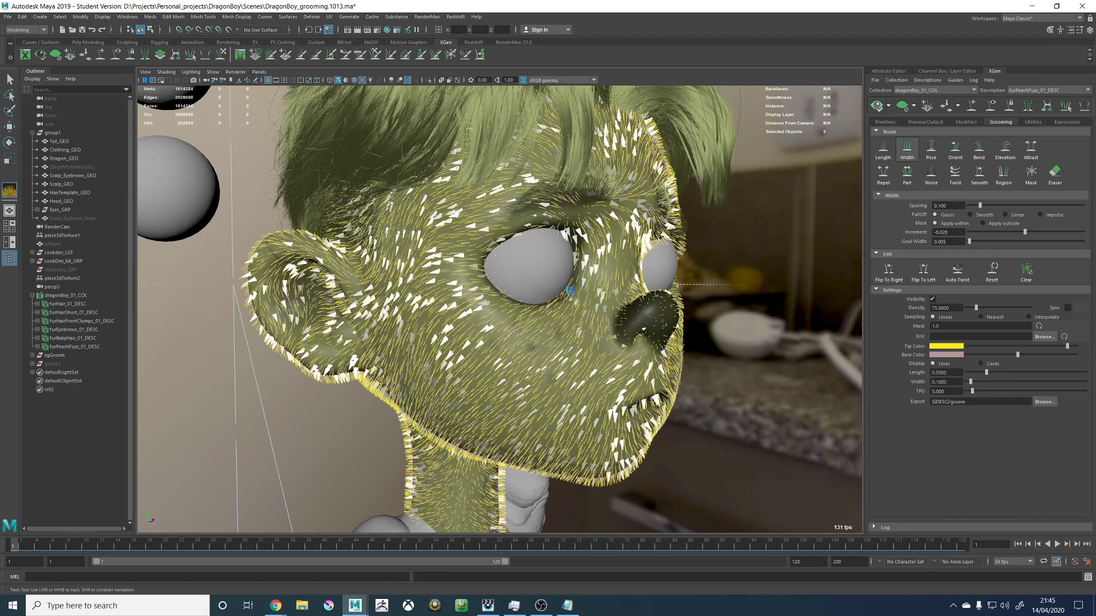
{"action": "right_click_drag", "start_coordinate": [479, 289], "coordinate": [366, 290], "text": "alt"}
{"action": "left_click_drag", "start_coordinate": [365, 290], "coordinate": [451, 296], "text": "alt"}
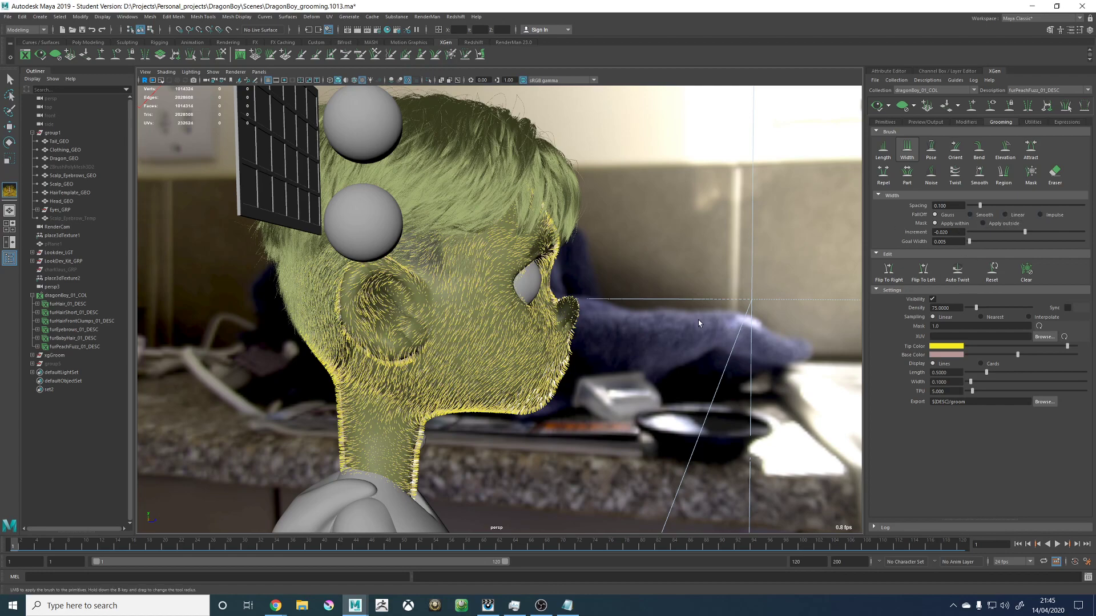
Step: Thin the fuzz strands over the front of the face, the neck and the back of the head
{"action": "left_click_drag", "start_coordinate": [698, 306], "coordinate": [582, 320], "text": "alt"}
{"action": "middle_click_drag", "start_coordinate": [565, 393], "coordinate": [565, 329], "text": "alt"}
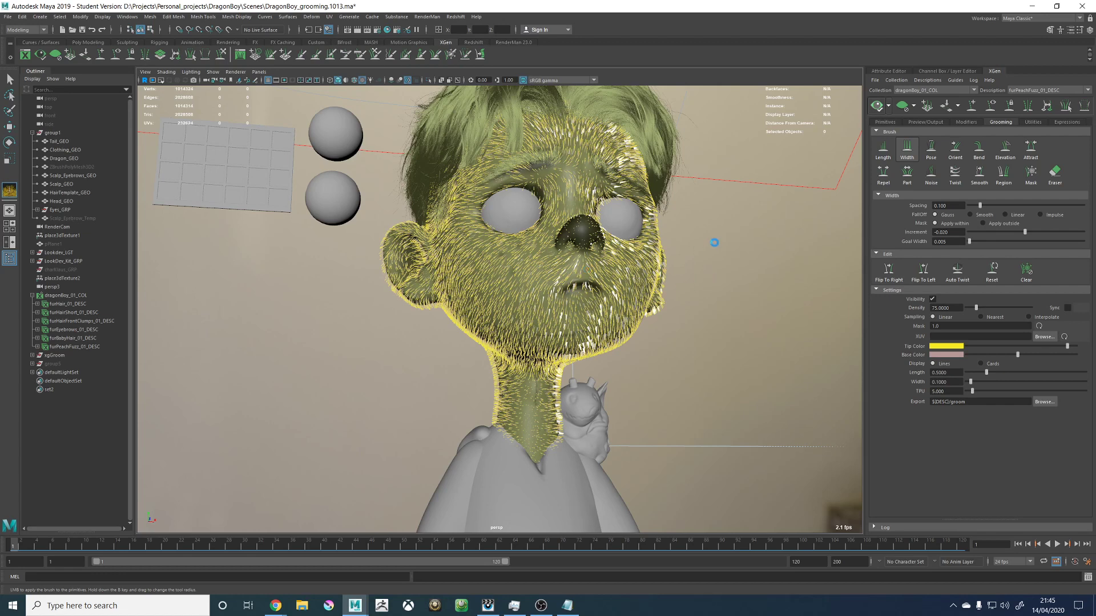
{"action": "left_click_drag", "start_coordinate": [714, 243], "coordinate": [733, 255], "text": "alt"}
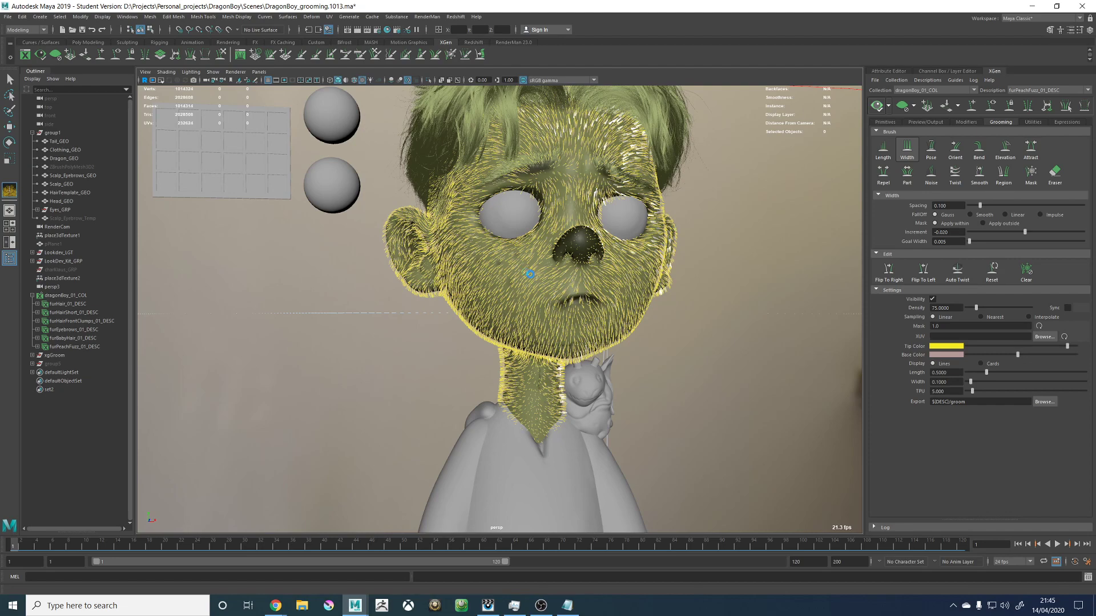
{"action": "mouse_move", "coordinate": [434, 259]}
{"action": "left_mouse_down", "text": "alt"}
{"action": "mouse_move", "coordinate": [328, 268]}
{"action": "mouse_move", "coordinate": [682, 298]}
{"action": "mouse_move", "coordinate": [776, 295]}
{"action": "left_mouse_up", "text": "alt"}
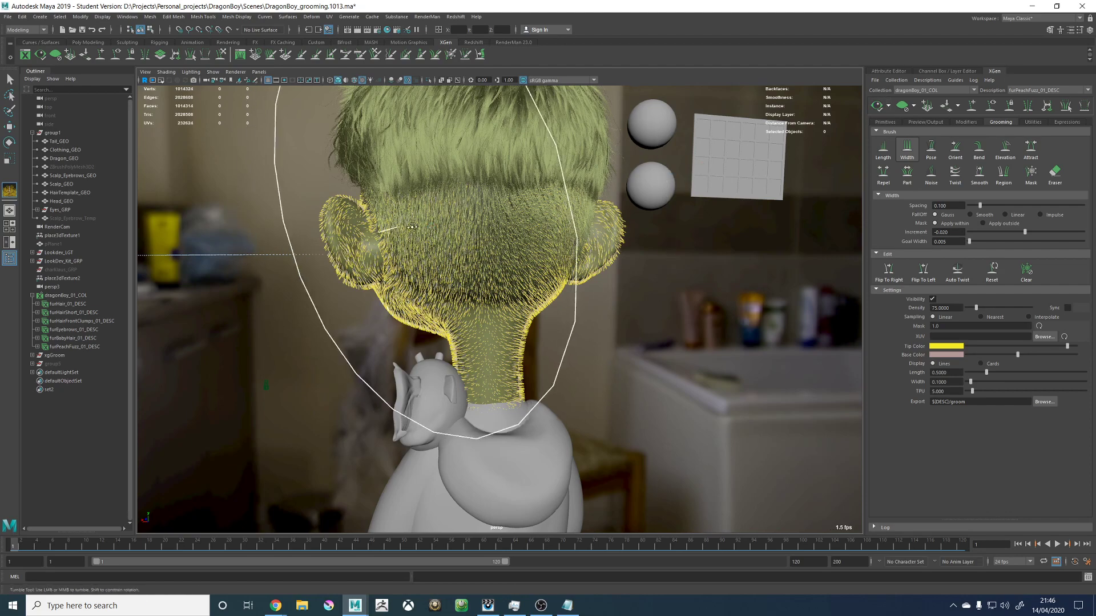
{"action": "left_click_drag", "start_coordinate": [434, 228], "coordinate": [537, 231], "text": "alt"}
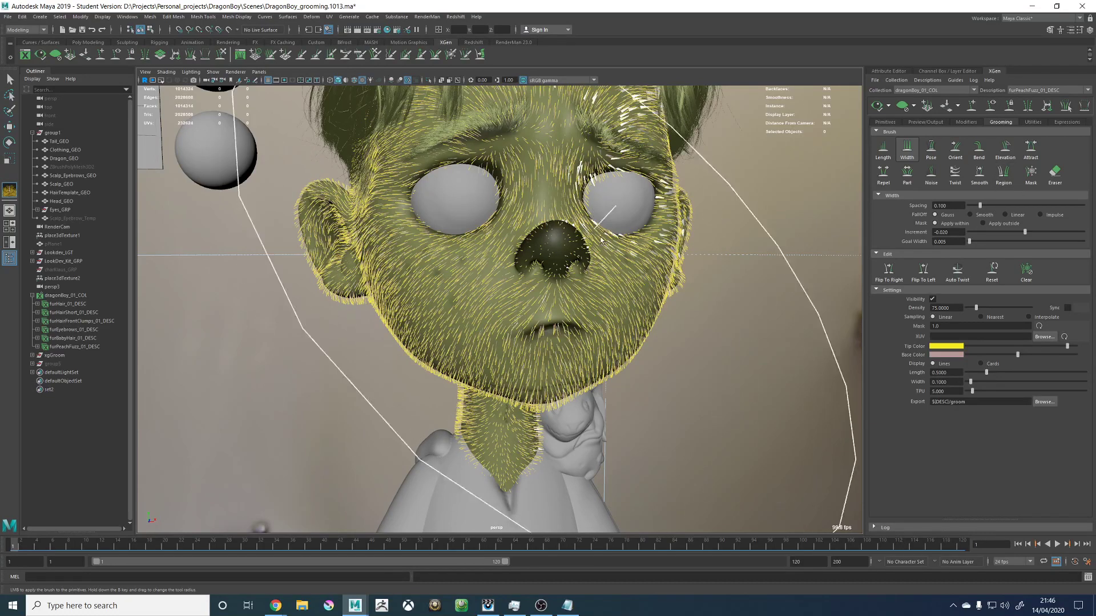
Step: Thin the remaining thick strands around the far eye, forehead and underside of the jaw, and update the XGen preview
{"action": "middle_click_drag", "start_coordinate": [633, 206], "coordinate": [549, 289], "text": "alt"}
{"action": "left_click_drag", "start_coordinate": [549, 289], "coordinate": [439, 213], "text": "alt"}
{"action": "left_click", "coordinate": [879, 106]}
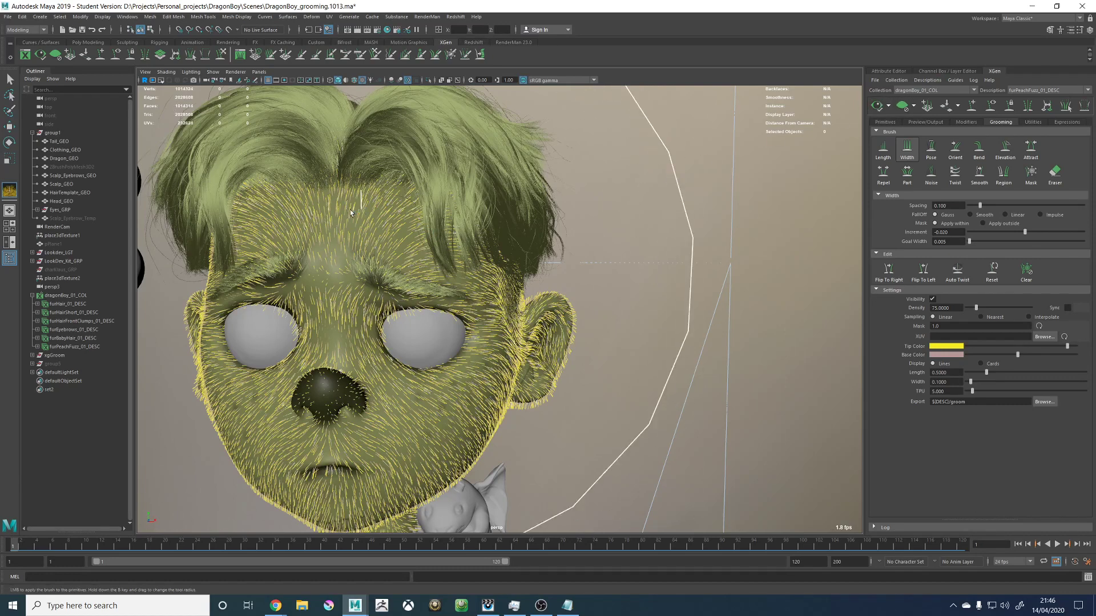
{"action": "left_click_drag", "start_coordinate": [351, 214], "coordinate": [438, 284], "text": "alt"}
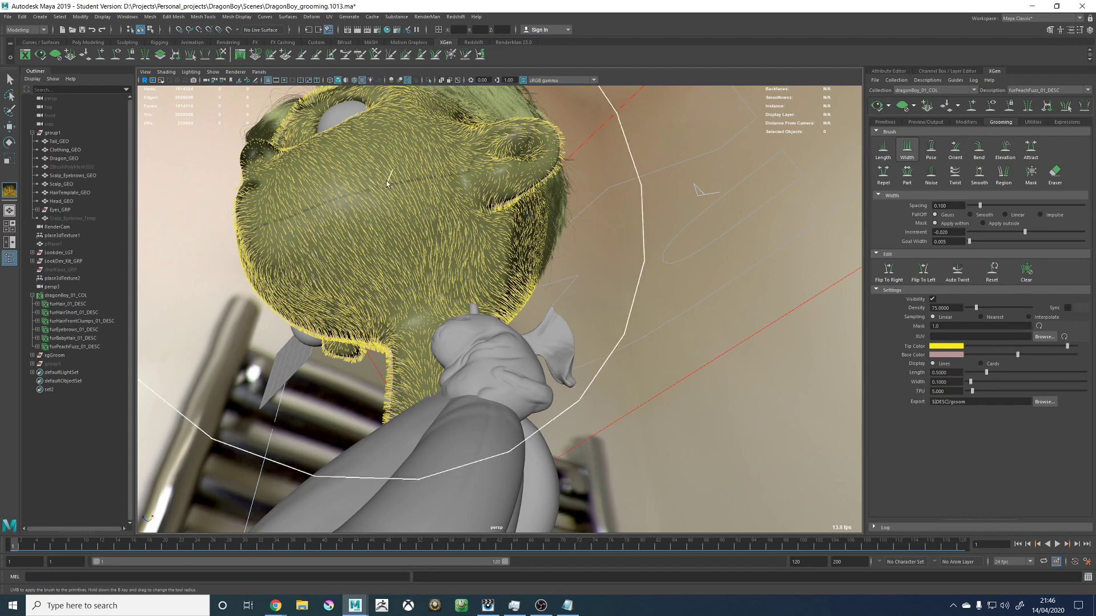
{"action": "mouse_move", "coordinate": [578, 188]}
{"action": "left_mouse_down", "text": "alt"}
{"action": "mouse_move", "coordinate": [425, 224]}
{"action": "mouse_move", "coordinate": [491, 269]}
{"action": "left_mouse_up", "text": "alt"}
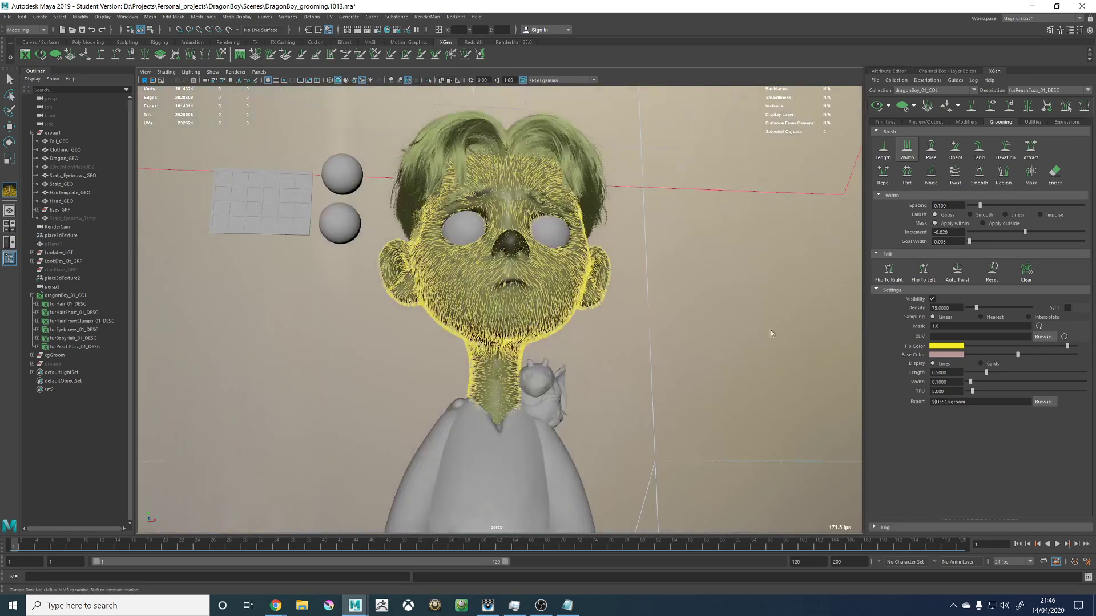
Step: Hide the groom guides and examine the previewed peach fuzz on the face, ear and neck
{"action": "left_click", "coordinate": [932, 299]}
{"action": "left_click_drag", "start_coordinate": [496, 245], "coordinate": [571, 257], "text": "alt"}
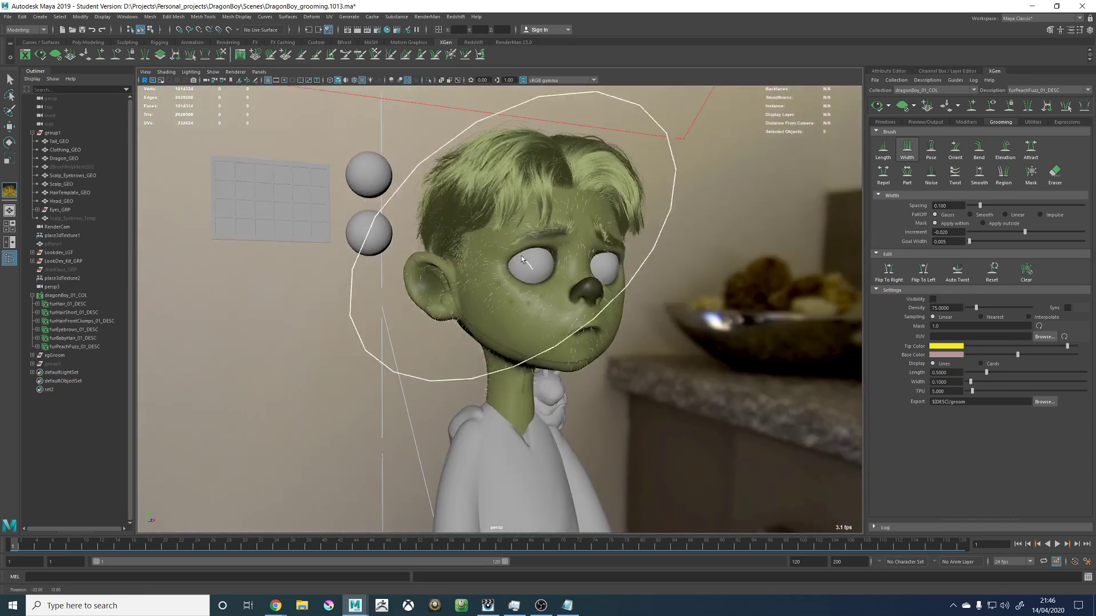
{"action": "right_click_drag", "start_coordinate": [571, 257], "coordinate": [647, 303], "text": "alt"}
{"action": "middle_click_drag", "start_coordinate": [647, 303], "coordinate": [582, 311], "text": "alt"}
{"action": "right_click_drag", "start_coordinate": [581, 308], "coordinate": [415, 302], "text": "alt"}
{"action": "left_click_drag", "start_coordinate": [415, 303], "coordinate": [421, 303], "text": "alt"}
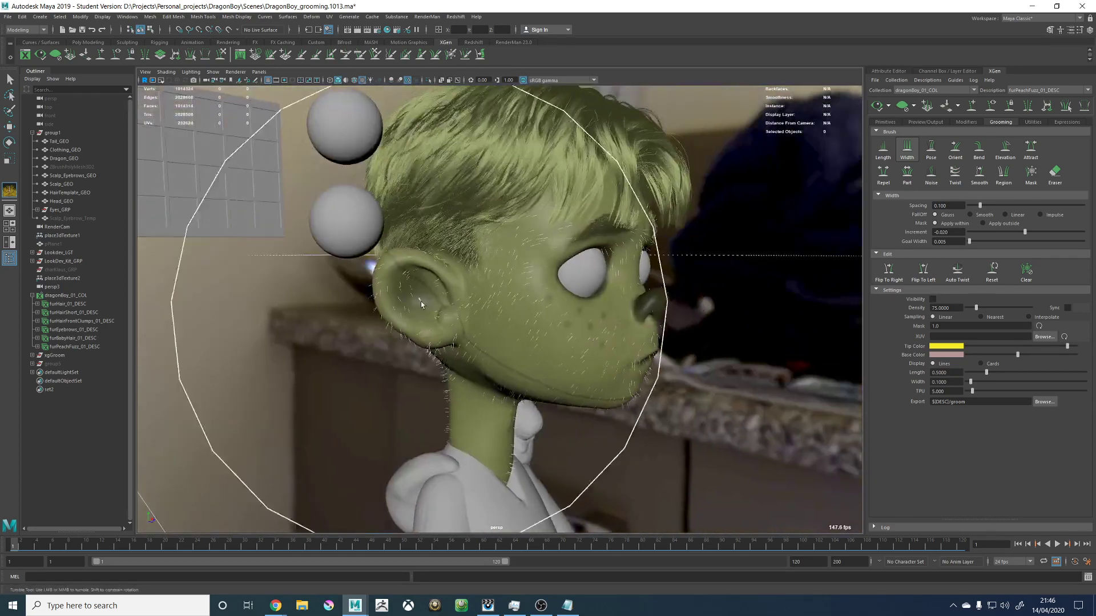
Step: Comment out the peach fuzz width map expression, use a constant width of 0.02 instead, and update the XGen preview
{"action": "right_click_drag", "start_coordinate": [421, 303], "coordinate": [555, 345], "text": "alt"}
{"action": "left_click_drag", "start_coordinate": [556, 343], "coordinate": [542, 333], "text": "alt"}
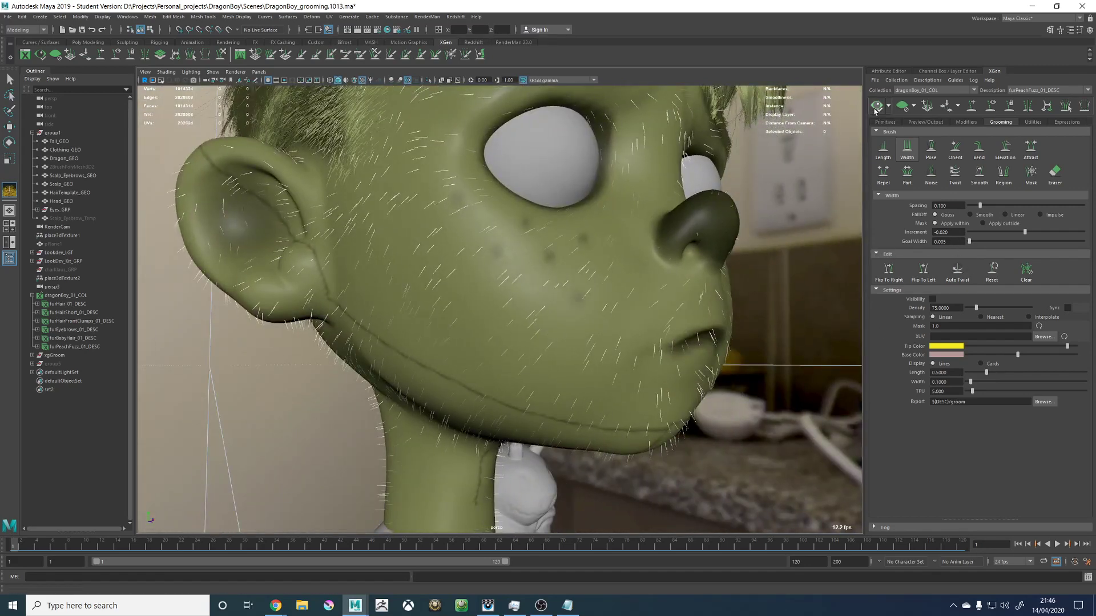
{"action": "left_click", "coordinate": [884, 123]}
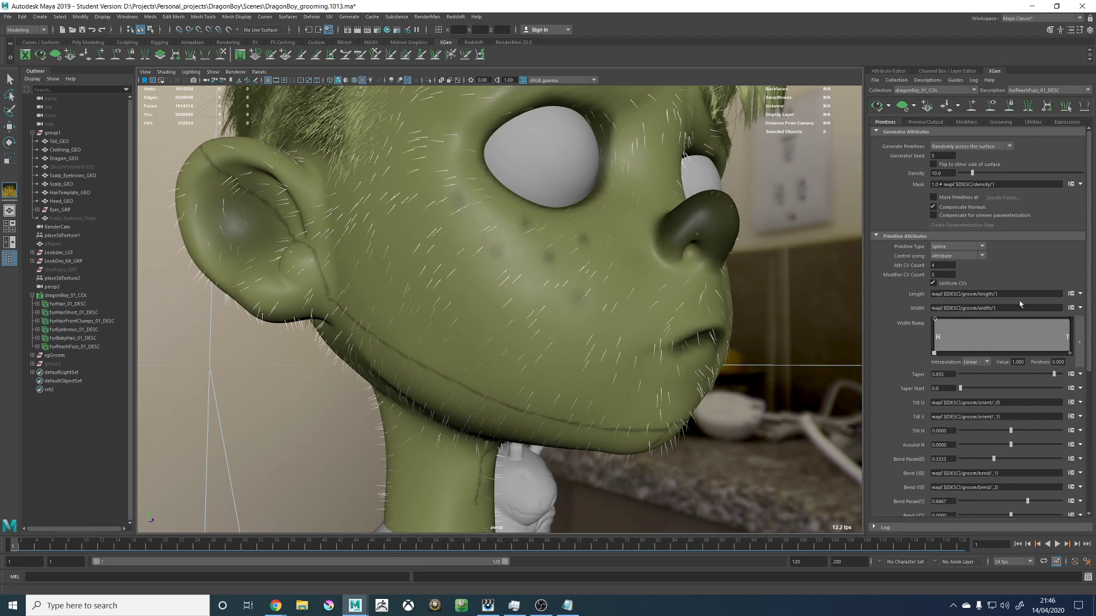
{"action": "left_click", "coordinate": [1071, 308]}
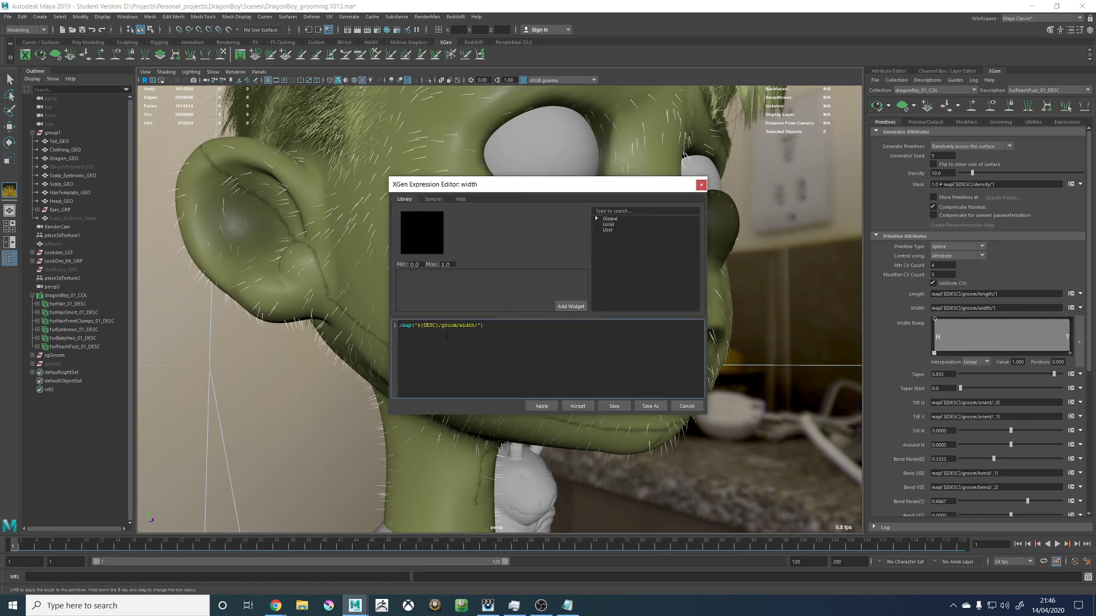
{"action": "type", "text": "/"}
{"action": "key", "text": "BackSpace"}
{"action": "type", "text": "#"}
{"action": "left_click", "coordinate": [548, 407]}
{"action": "left_click", "coordinate": [578, 406]}
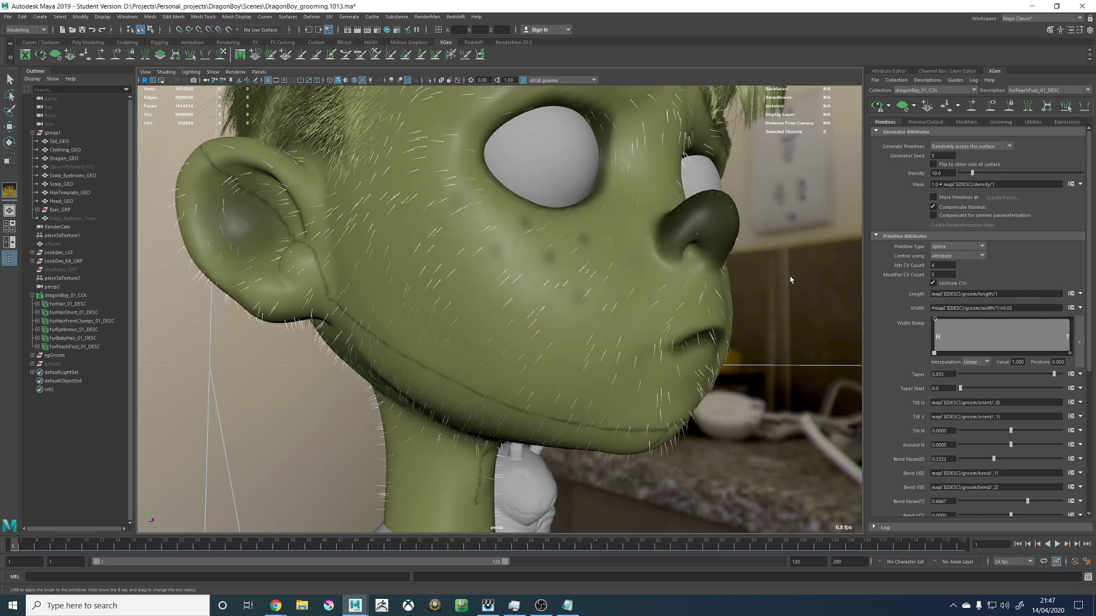
{"action": "left_click", "coordinate": [877, 106]}
Step: Reduce the constant in the peach fuzz width expression to 0.002, update the preview and reapply the expression
{"action": "left_click", "coordinate": [1019, 308]}
{"action": "type", "text": "2"}
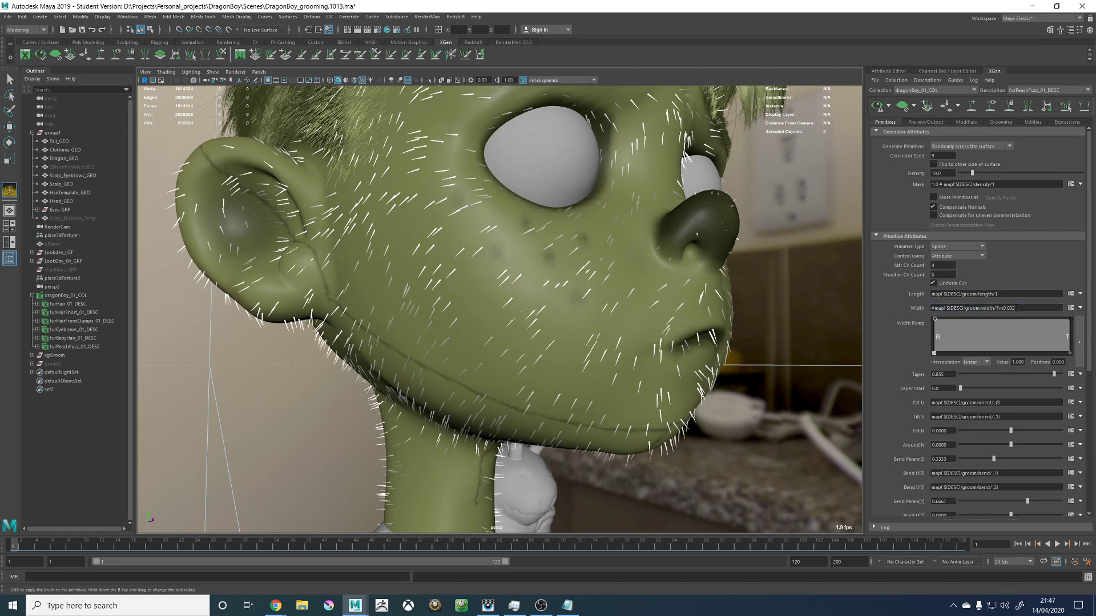
{"action": "left_click", "coordinate": [877, 105]}
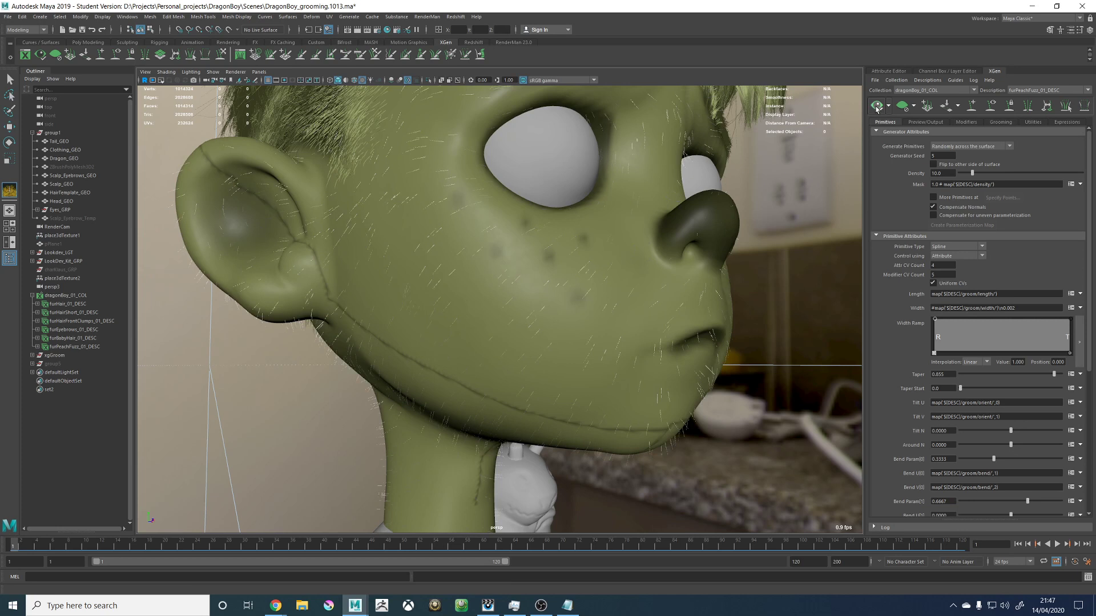
{"action": "left_click", "coordinate": [1071, 308]}
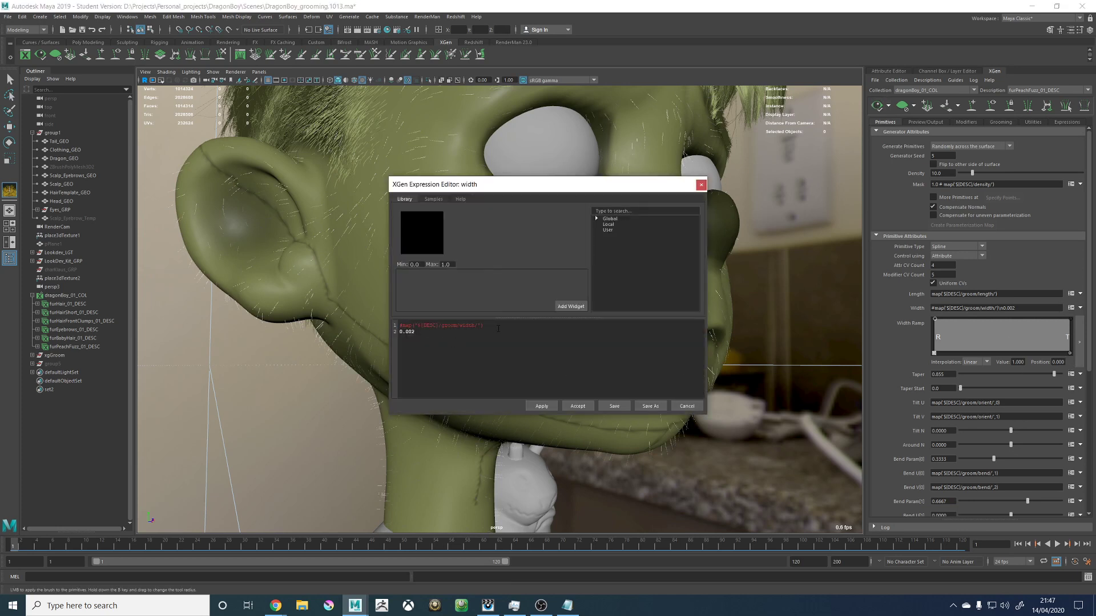
{"action": "left_click", "coordinate": [542, 407]}
{"action": "left_click", "coordinate": [577, 406]}
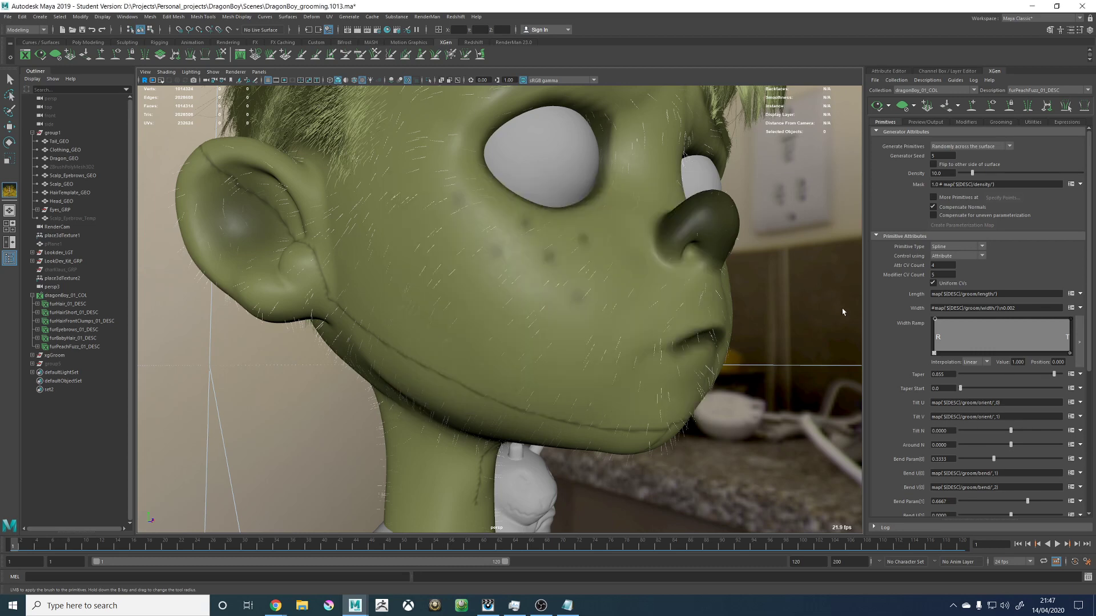
Step: Examine the thinner fuzz around the ear, cheek, jaw and front of the face
{"action": "left_click_drag", "start_coordinate": [560, 252], "coordinate": [619, 252], "text": "alt"}
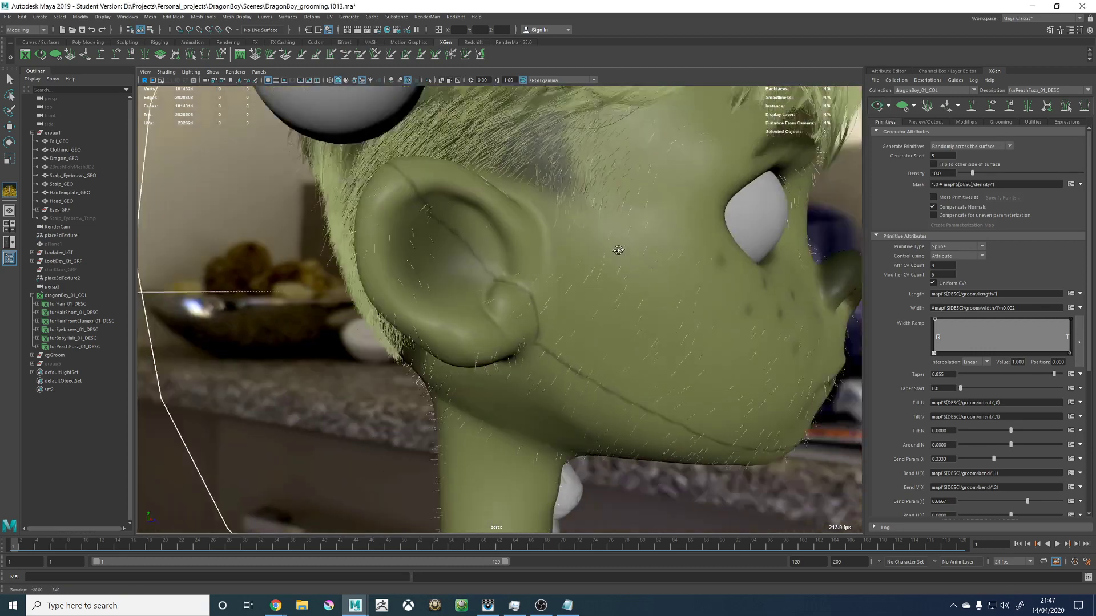
{"action": "right_click_drag", "start_coordinate": [619, 252], "coordinate": [514, 257], "text": "alt"}
{"action": "left_click_drag", "start_coordinate": [668, 266], "coordinate": [542, 267], "text": "alt"}
{"action": "right_click_drag", "start_coordinate": [543, 267], "coordinate": [662, 314], "text": "alt"}
{"action": "left_click_drag", "start_coordinate": [662, 314], "coordinate": [537, 308], "text": "alt"}
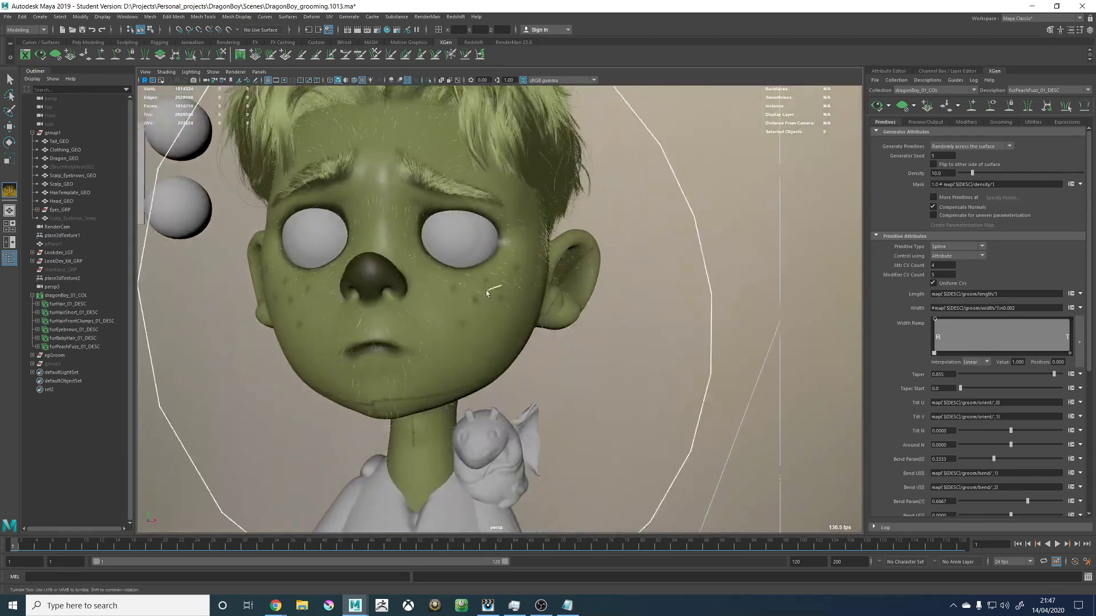
{"action": "right_click_drag", "start_coordinate": [487, 292], "coordinate": [523, 276], "text": "alt"}
{"action": "middle_click_drag", "start_coordinate": [524, 276], "coordinate": [594, 331], "text": "alt"}
{"action": "right_click_drag", "start_coordinate": [607, 332], "coordinate": [533, 333], "text": "alt"}
{"action": "left_click_drag", "start_coordinate": [533, 333], "coordinate": [548, 333], "text": "alt"}
Step: Set the peach fuzz density to 40 and update the XGen preview to check the coverage on the face
{"action": "double_click", "coordinate": [946, 173]}
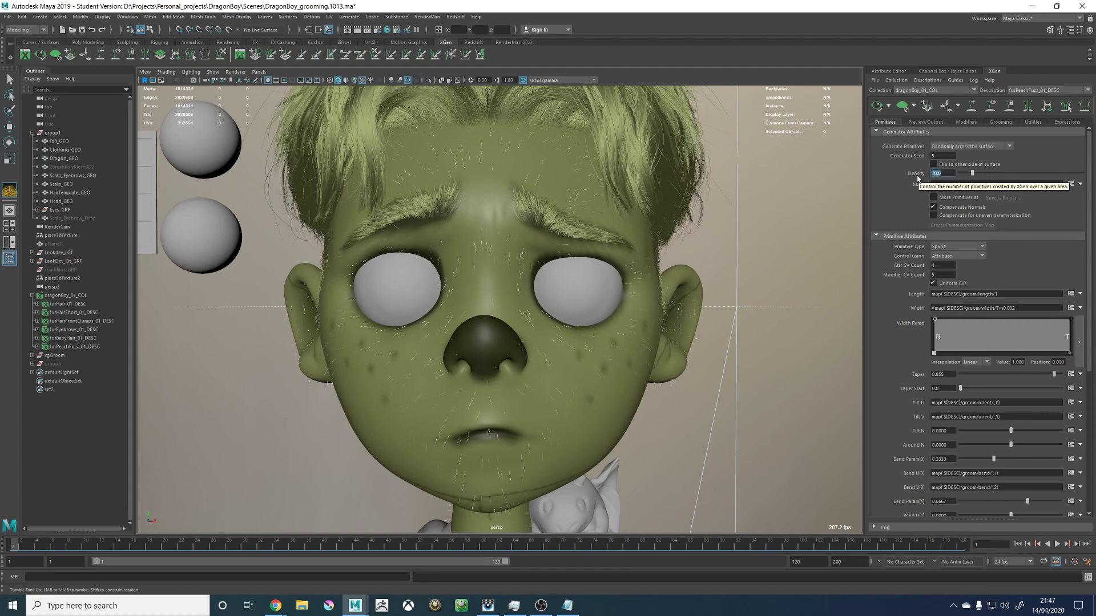
{"action": "type", "text": "40"}
{"action": "key", "text": "Return"}
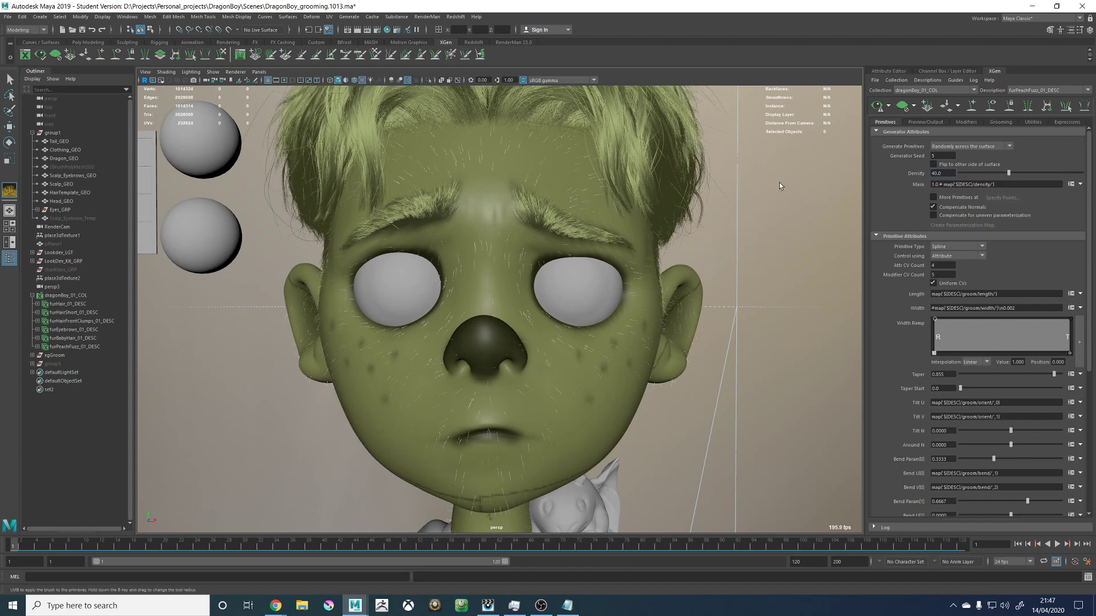
{"action": "left_click", "coordinate": [877, 106]}
{"action": "right_click_drag", "start_coordinate": [602, 246], "coordinate": [538, 247], "text": "alt"}
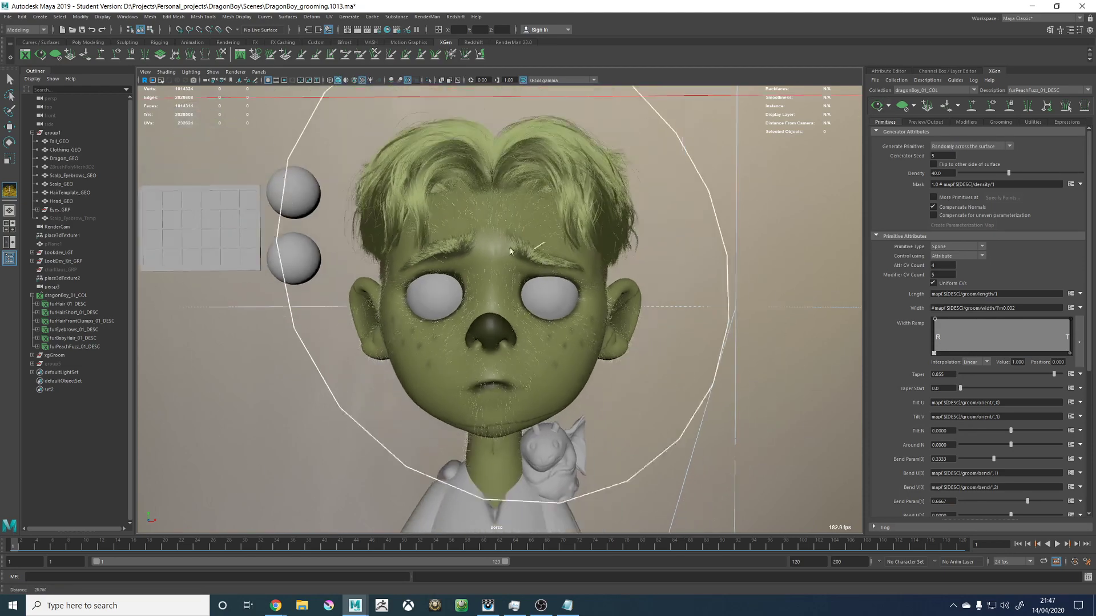
{"action": "left_click_drag", "start_coordinate": [539, 248], "coordinate": [634, 268], "text": "alt"}
{"action": "middle_click_drag", "start_coordinate": [570, 400], "coordinate": [529, 300], "text": "alt"}
{"action": "right_click_drag", "start_coordinate": [529, 301], "coordinate": [602, 297], "text": "alt"}
{"action": "left_click_drag", "start_coordinate": [602, 296], "coordinate": [597, 311], "text": "alt"}
{"action": "right_click_drag", "start_coordinate": [597, 310], "coordinate": [528, 308], "text": "alt"}
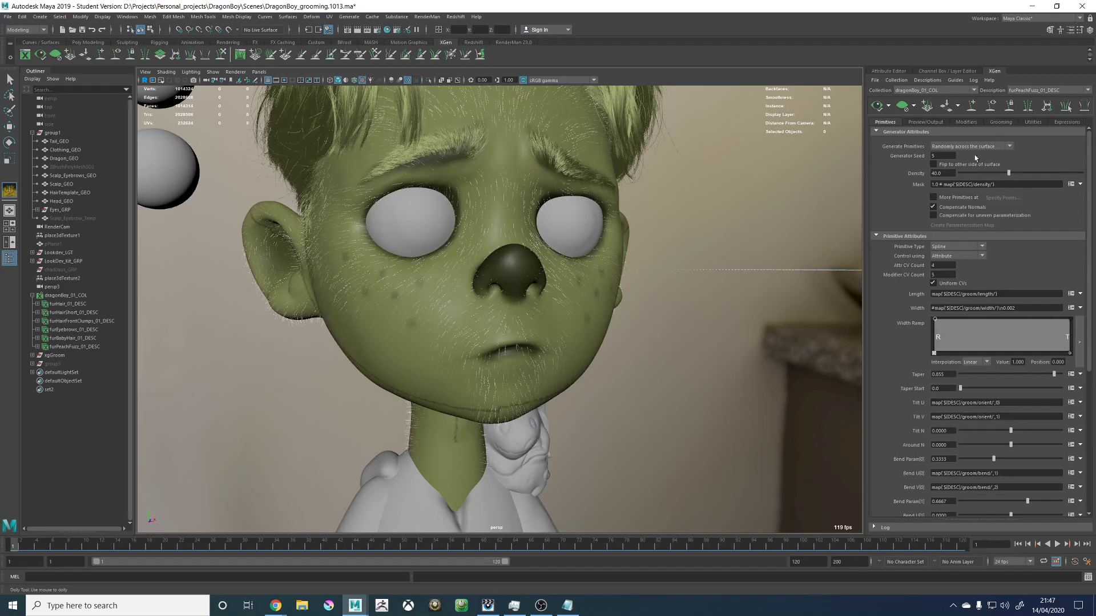
Step: Select the HairFuzzPreview_MAT material in the Hypershade and set its transparency to black
{"action": "left_click", "coordinate": [888, 71]}
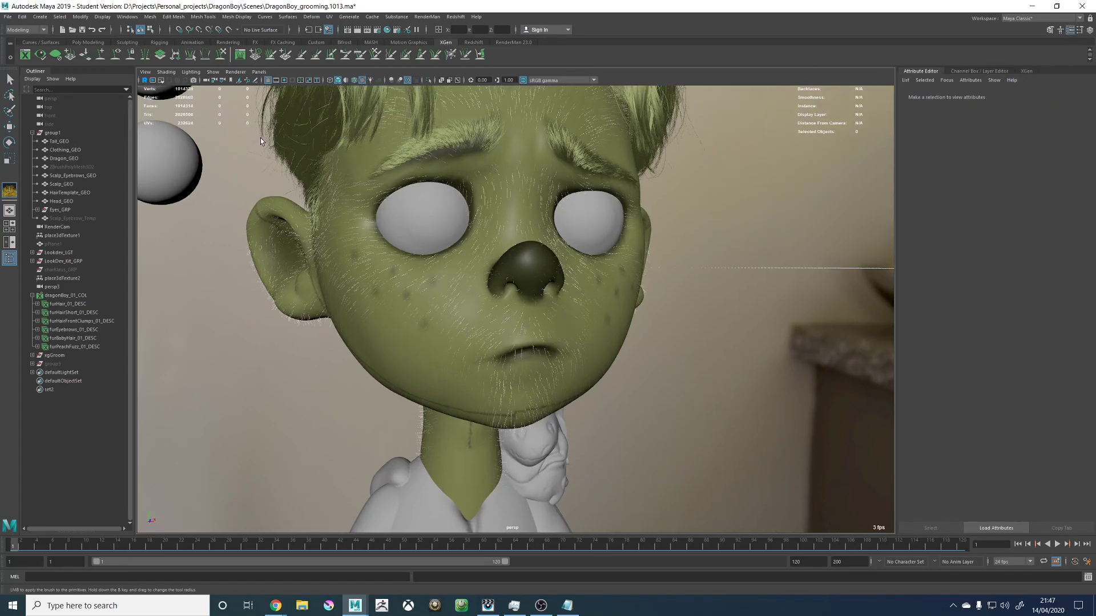
{"action": "left_click", "coordinate": [387, 29]}
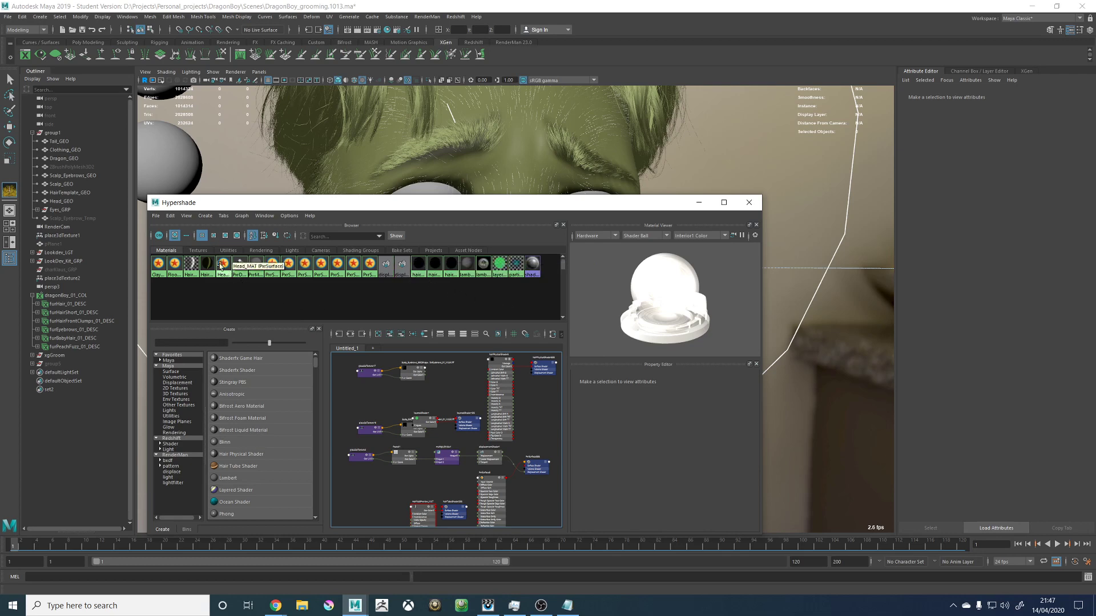
{"action": "left_click", "coordinate": [190, 264]}
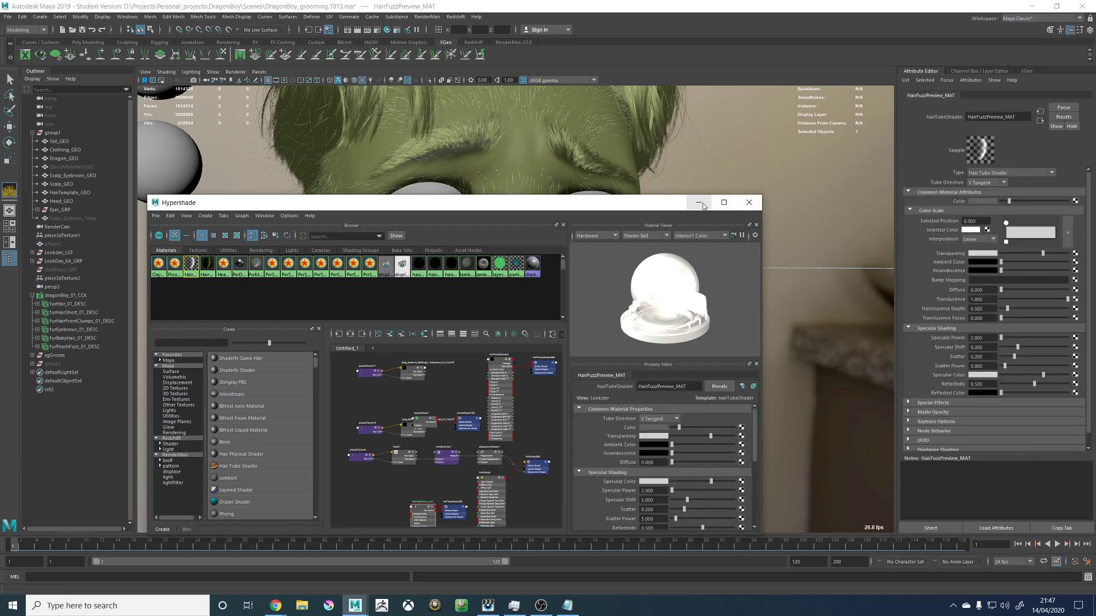
{"action": "left_click", "coordinate": [749, 202]}
{"action": "left_click_drag", "start_coordinate": [1027, 258], "coordinate": [929, 258]}
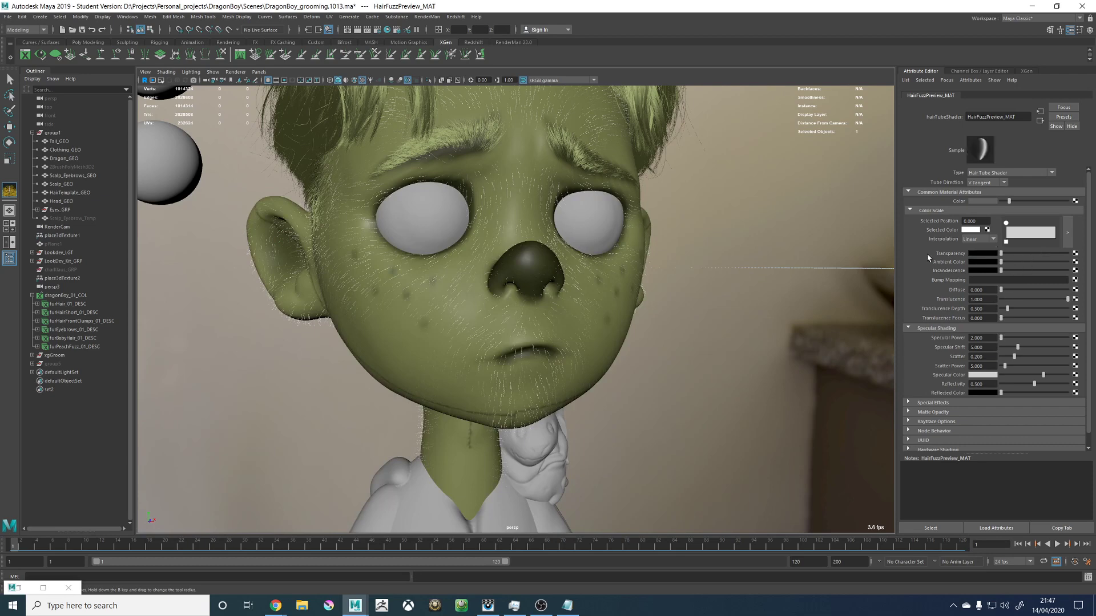
Step: Brighten the Color of HairFuzzPreview_MAT to a light grey, judging it on a close view of the cheek
{"action": "left_click_drag", "start_coordinate": [718, 281], "coordinate": [790, 286], "text": "alt"}
{"action": "right_click_drag", "start_coordinate": [645, 286], "coordinate": [782, 341], "text": "alt"}
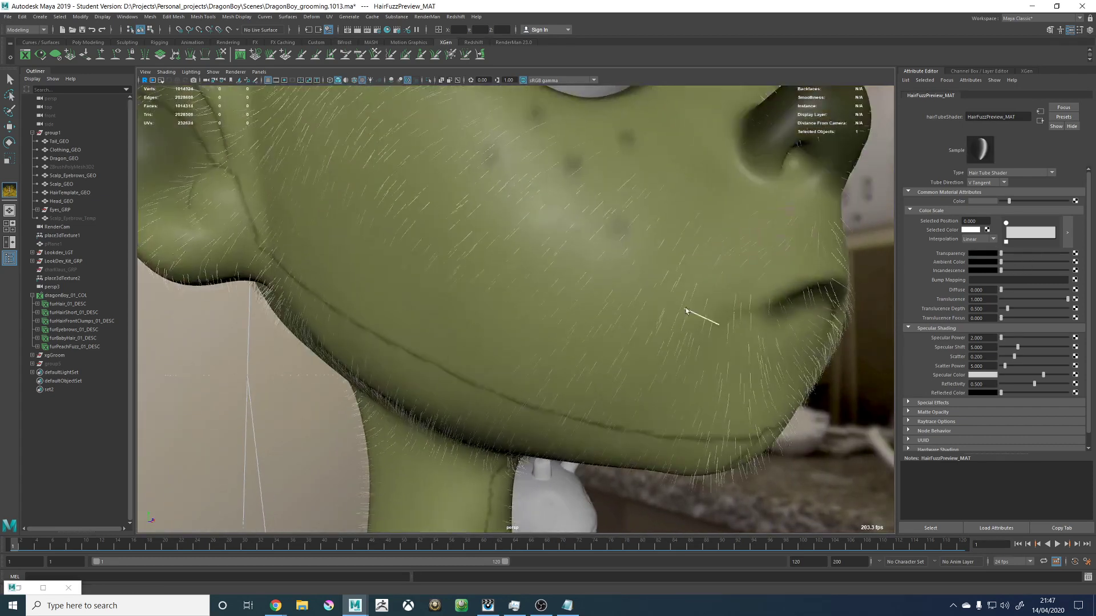
{"action": "left_click_drag", "start_coordinate": [1011, 202], "coordinate": [1039, 202]}
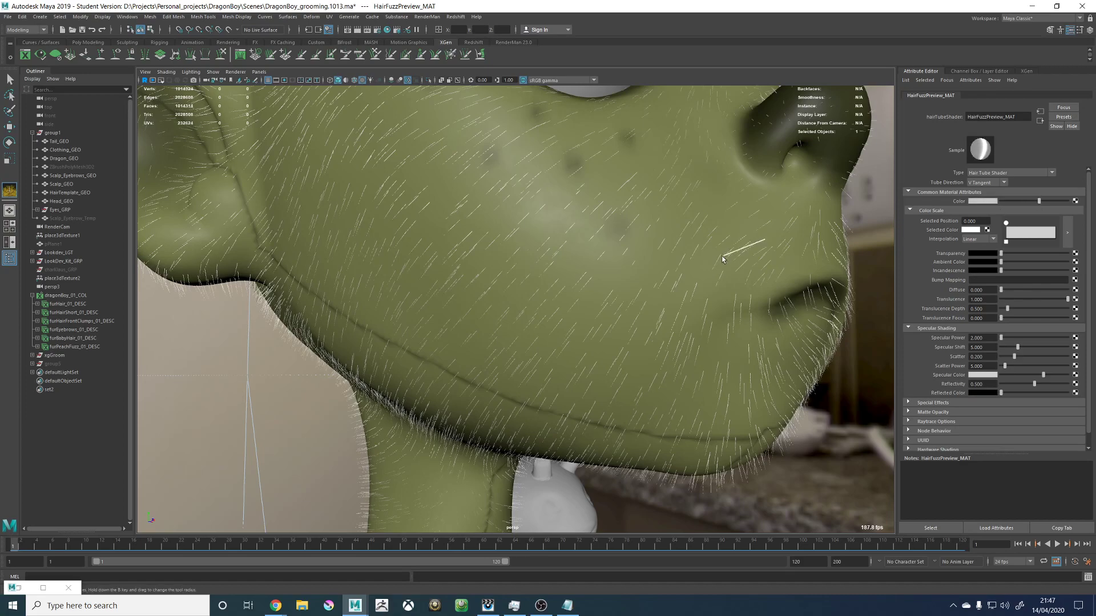
Step: Examine the brighter peach fuzz on the cheeks, chin, nose, eyes and forehead from several angles
{"action": "right_click_drag", "start_coordinate": [745, 251], "coordinate": [639, 279], "text": "alt"}
{"action": "left_click_drag", "start_coordinate": [639, 280], "coordinate": [523, 287], "text": "alt"}
{"action": "right_click_drag", "start_coordinate": [524, 287], "coordinate": [674, 309], "text": "alt"}
{"action": "left_click_drag", "start_coordinate": [599, 308], "coordinate": [697, 313], "text": "alt"}
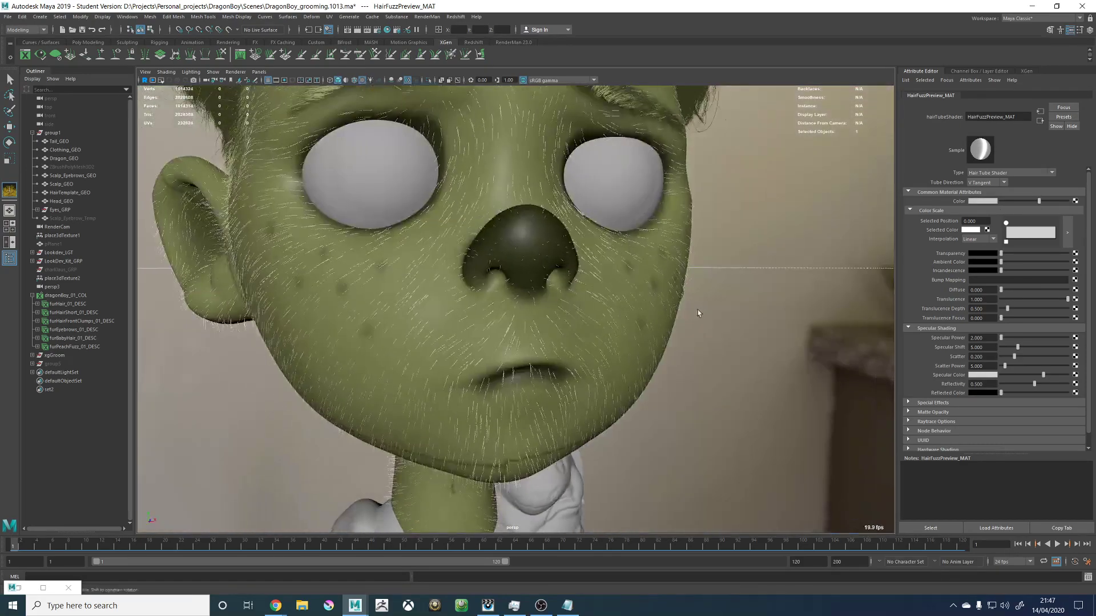
{"action": "right_click_drag", "start_coordinate": [697, 313], "coordinate": [602, 293], "text": "alt"}
{"action": "middle_click_drag", "start_coordinate": [496, 290], "coordinate": [548, 297], "text": "alt"}
{"action": "right_click_drag", "start_coordinate": [548, 297], "coordinate": [604, 331], "text": "alt"}
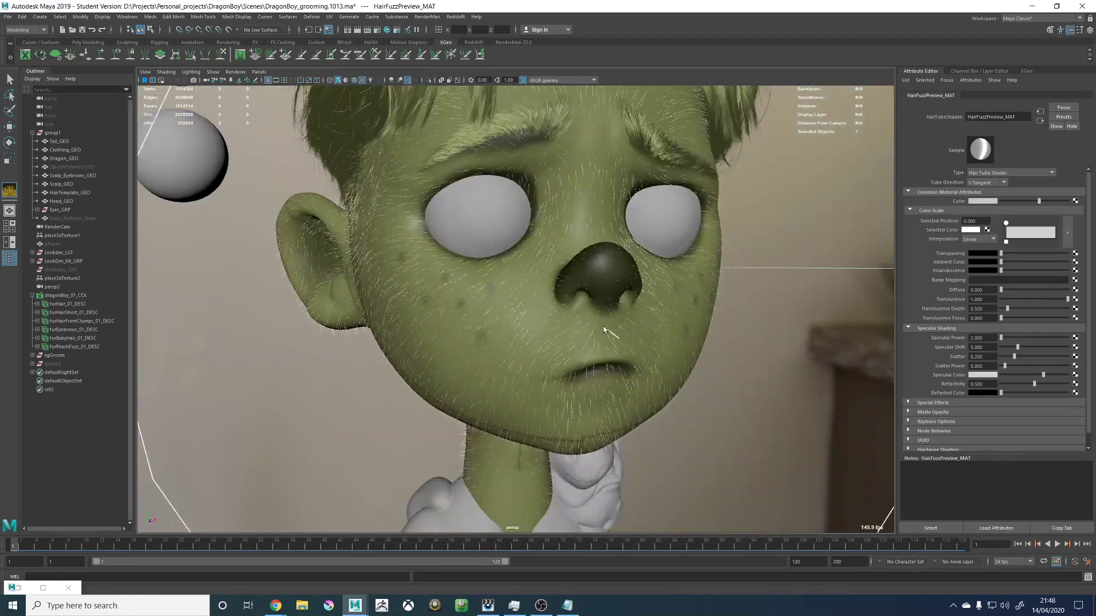
{"action": "left_click_drag", "start_coordinate": [714, 332], "coordinate": [634, 328], "text": "alt"}
{"action": "right_click_drag", "start_coordinate": [682, 326], "coordinate": [580, 322], "text": "alt"}
{"action": "middle_click_drag", "start_coordinate": [580, 322], "coordinate": [577, 361], "text": "alt"}
{"action": "right_click_drag", "start_coordinate": [628, 381], "coordinate": [753, 399], "text": "alt"}
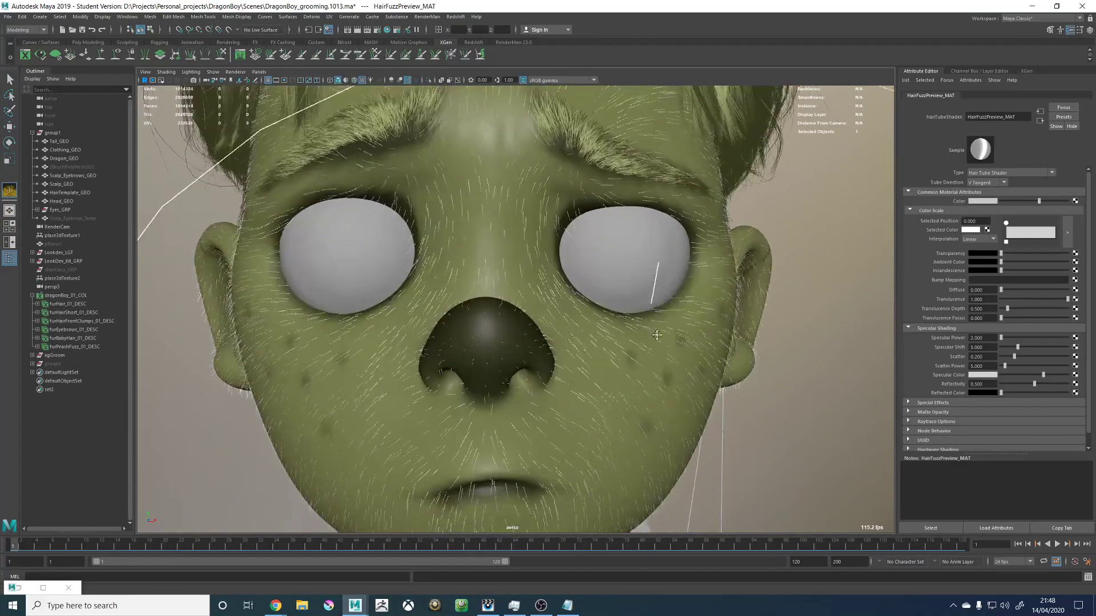
{"action": "middle_click_drag", "start_coordinate": [656, 242], "coordinate": [671, 399], "text": "alt"}
{"action": "left_click_drag", "start_coordinate": [672, 399], "coordinate": [657, 394], "text": "alt"}
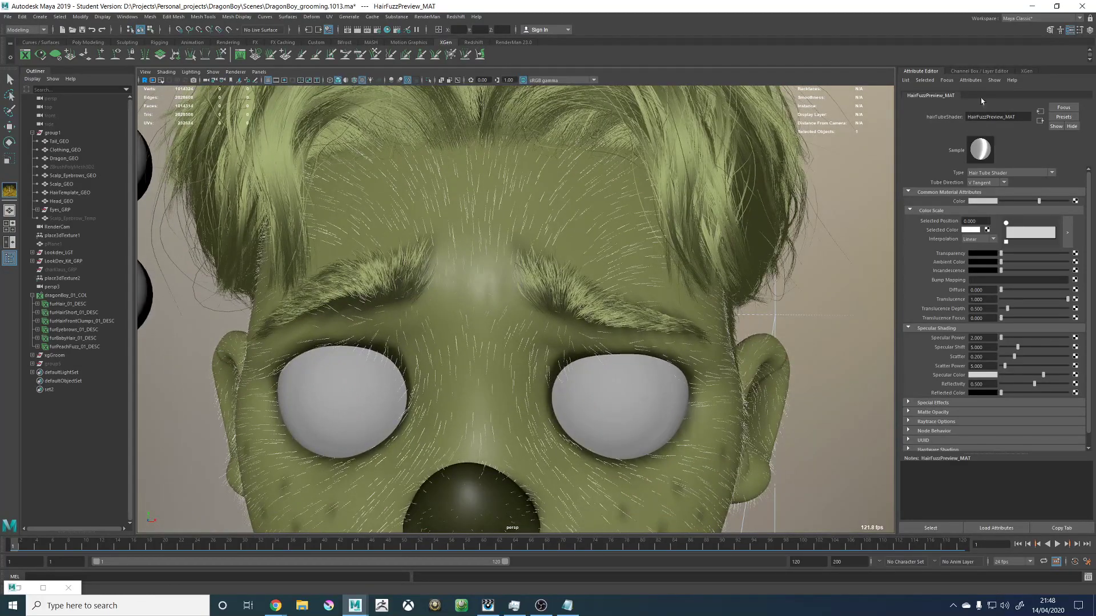
Step: Add a Cut modifier to the peach fuzz description
{"action": "left_click", "coordinate": [1028, 71]}
{"action": "left_click", "coordinate": [889, 72]}
{"action": "left_click", "coordinate": [1028, 72]}
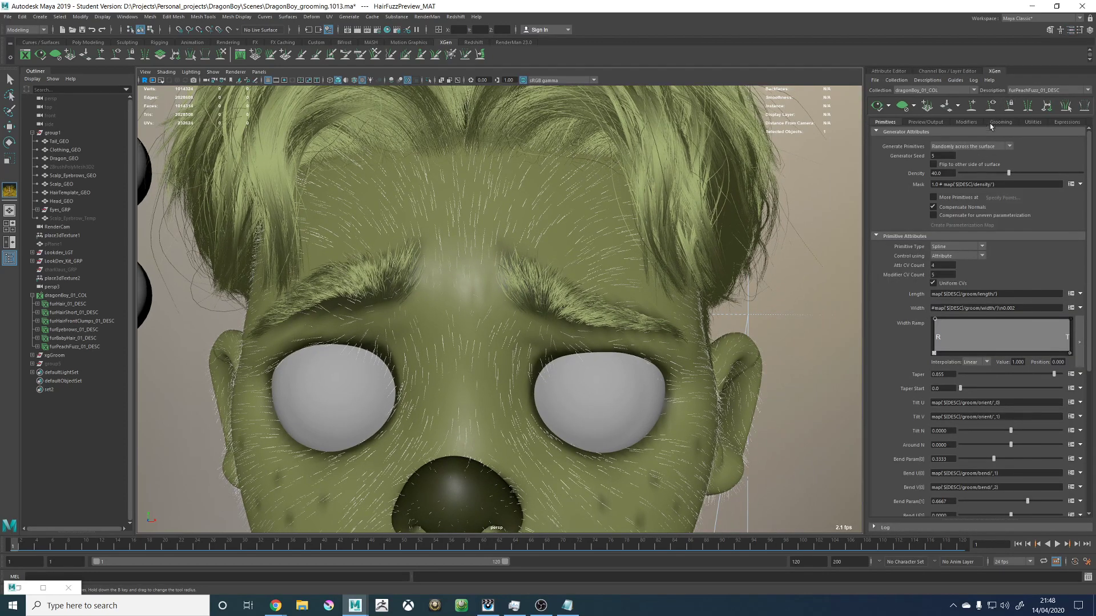
{"action": "left_click", "coordinate": [968, 122]}
{"action": "left_click", "coordinate": [1072, 143]}
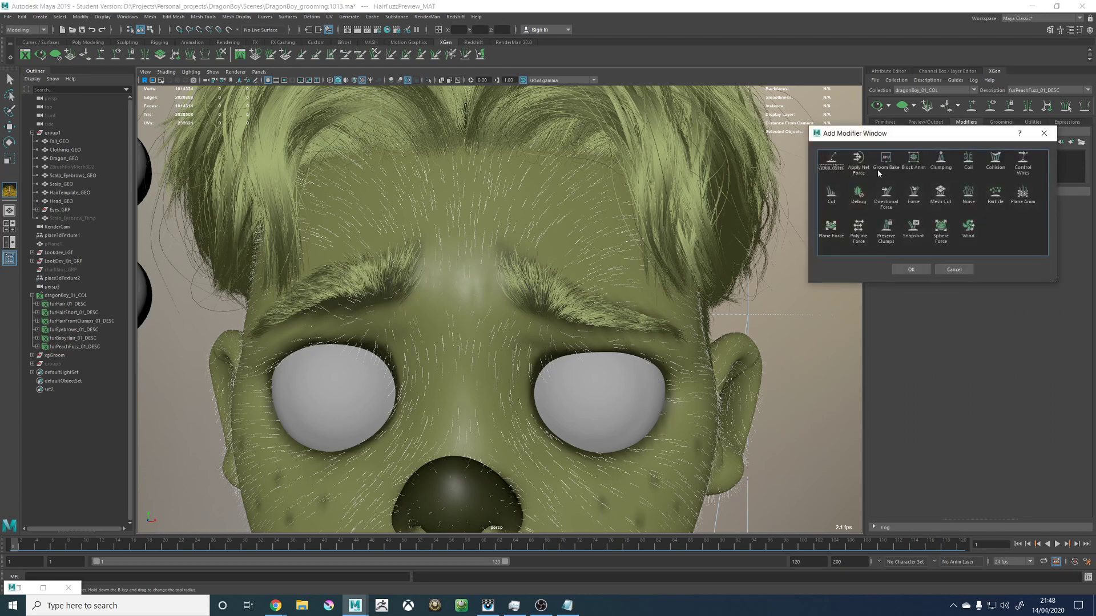
{"action": "left_click", "coordinate": [832, 194]}
{"action": "left_click", "coordinate": [911, 269]}
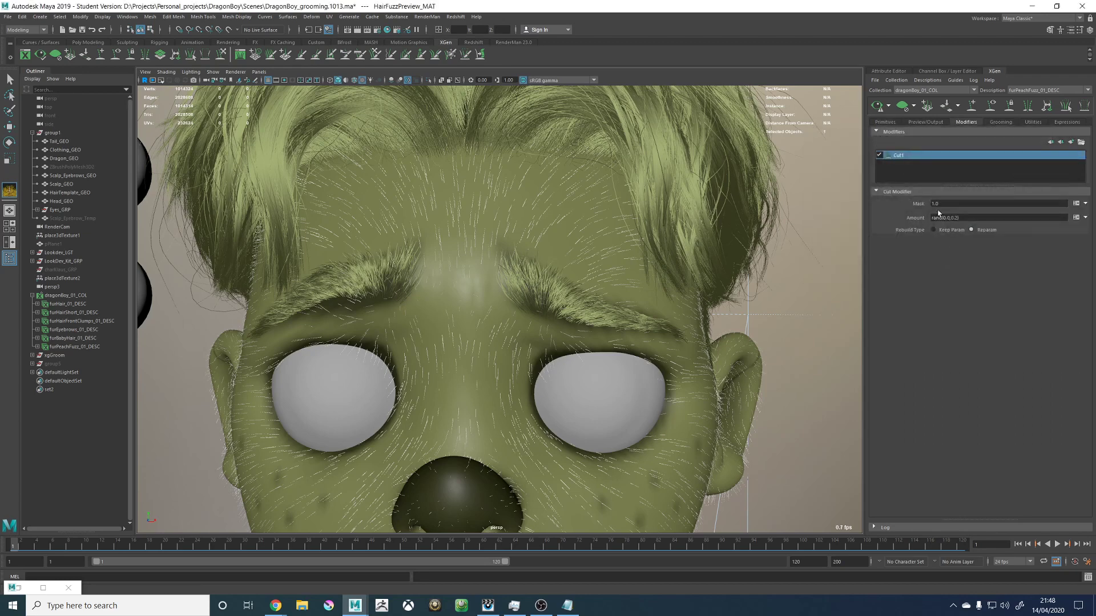
Step: Set the Cut modifier's amount to rand(0.0,0.6) and update the XGen preview
{"action": "left_click", "coordinate": [953, 218]}
{"action": "type", "text": "6"}
{"action": "key", "text": "Return"}
{"action": "left_click", "coordinate": [877, 106]}
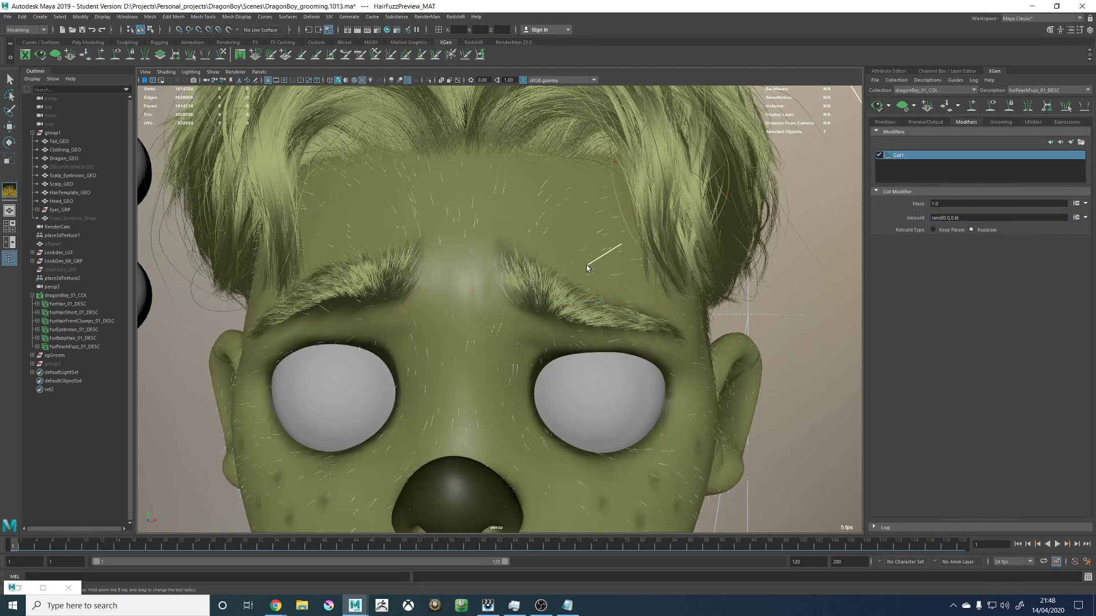
Step: Check the cut fuzz around the mouth and set the Cut amount to rand(0.0,0.2)
{"action": "right_click_drag", "start_coordinate": [587, 268], "coordinate": [459, 268], "text": "alt"}
{"action": "middle_click_drag", "start_coordinate": [496, 353], "coordinate": [514, 278], "text": "alt"}
{"action": "right_click_drag", "start_coordinate": [548, 320], "coordinate": [811, 411], "text": "alt"}
{"action": "middle_click_drag", "start_coordinate": [492, 320], "coordinate": [498, 337], "text": "alt"}
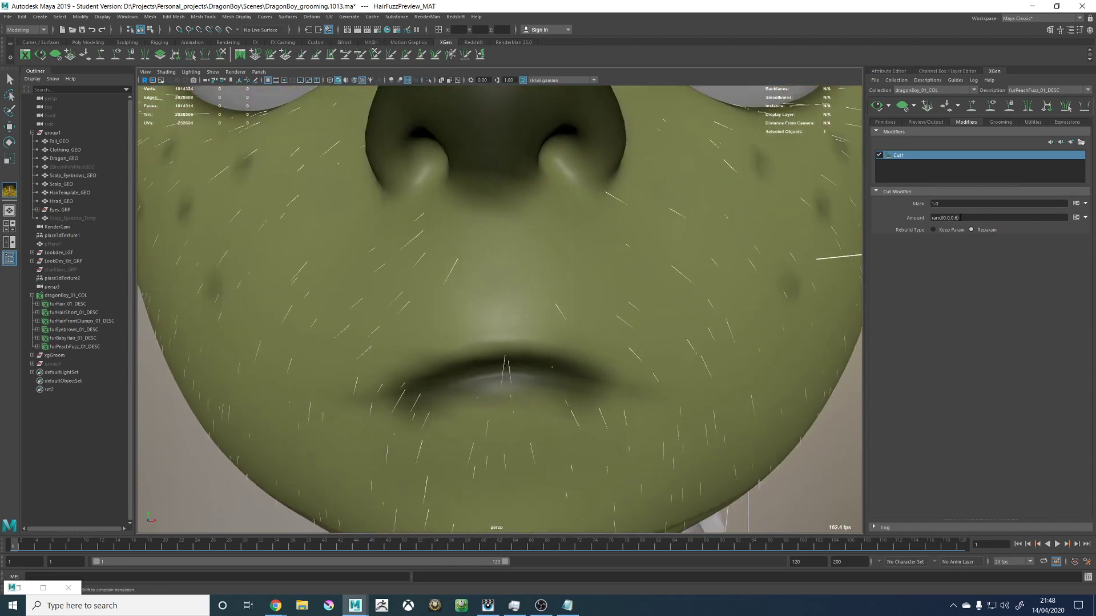
{"action": "left_click", "coordinate": [955, 218]}
{"action": "key", "text": "Return"}
{"action": "right_click_drag", "start_coordinate": [605, 222], "coordinate": [624, 306], "text": "alt"}
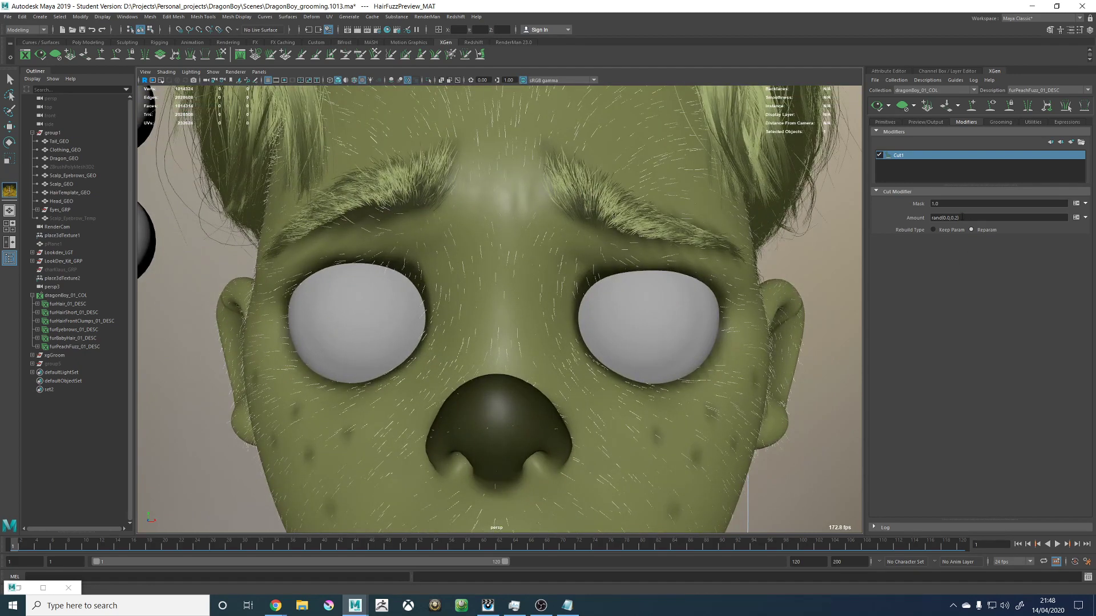
Step: Disable the Cut modifier, add a Noise modifier to the peach fuzz, and update the XGen preview
{"action": "left_click", "coordinate": [879, 155]}
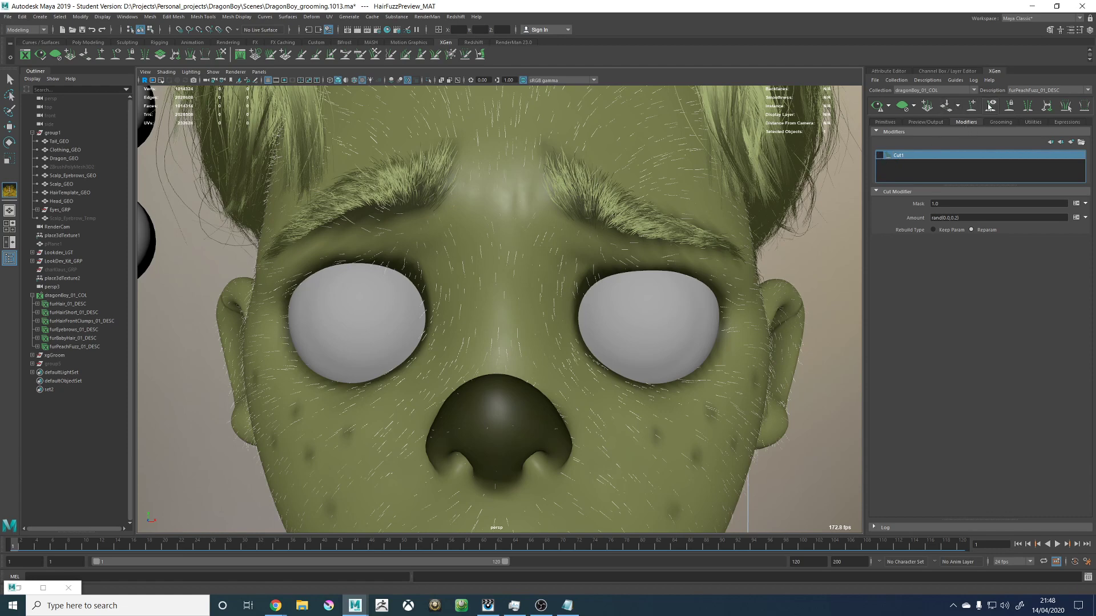
{"action": "left_click", "coordinate": [1071, 142]}
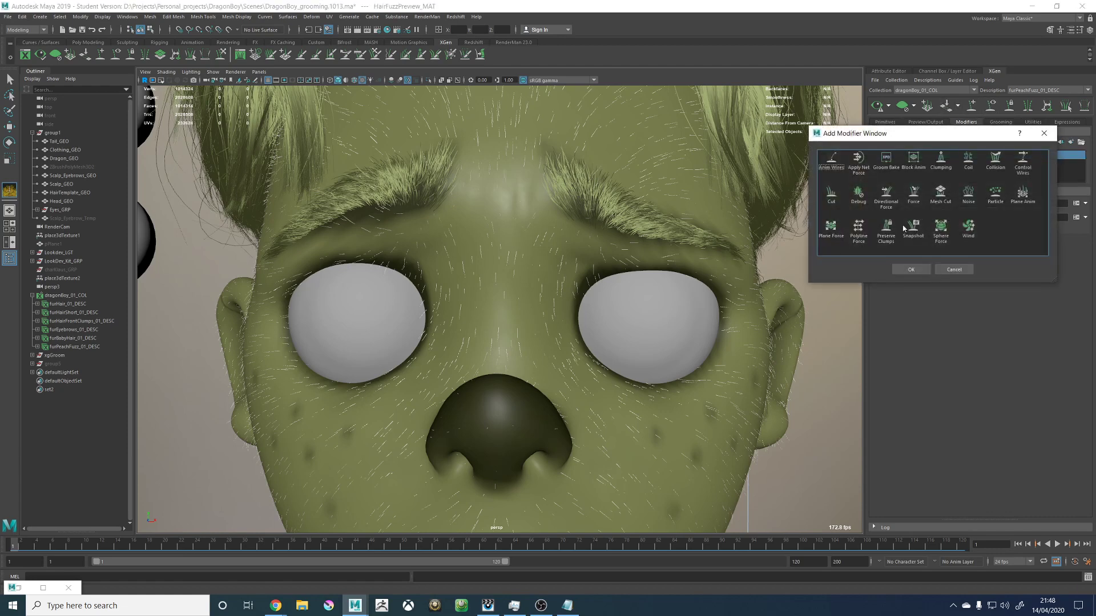
{"action": "left_click", "coordinate": [968, 194]}
{"action": "left_click", "coordinate": [911, 269]}
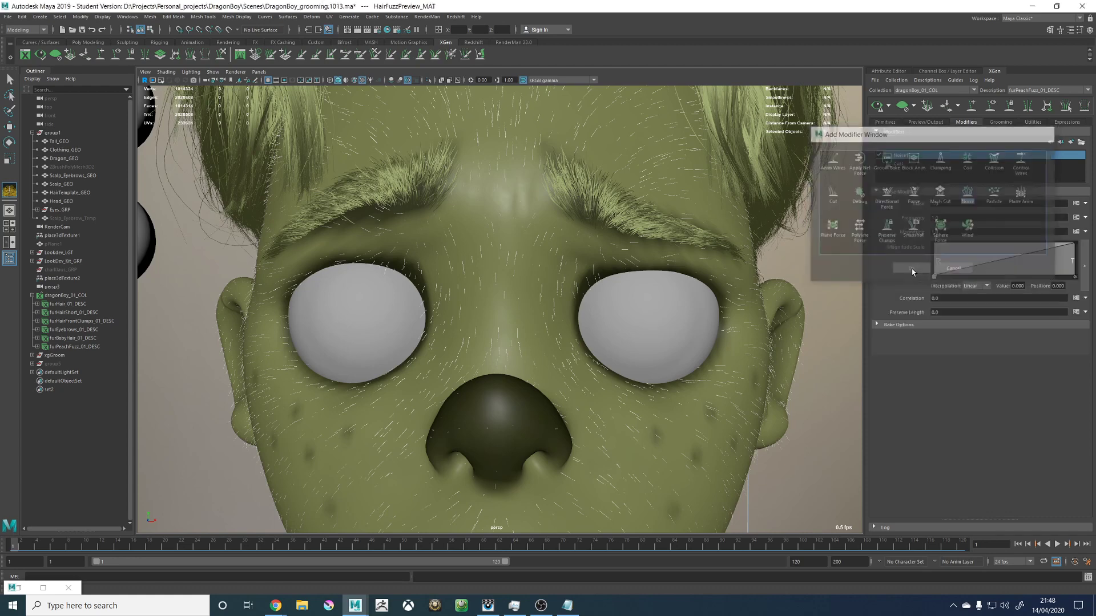
{"action": "left_click", "coordinate": [877, 107]}
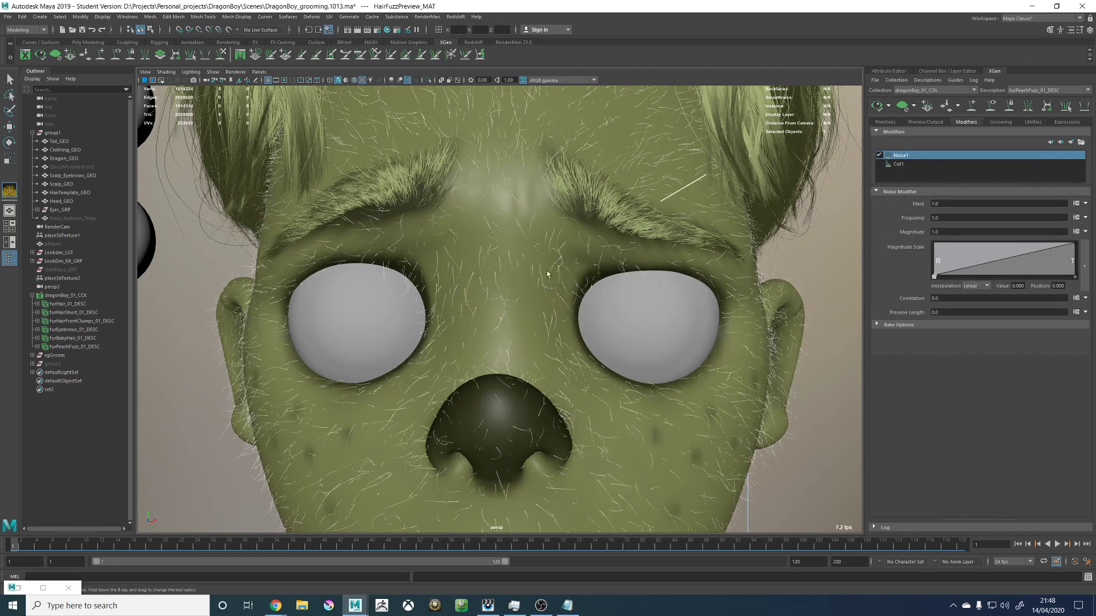
{"action": "scroll", "coordinate": [514, 301], "scroll_direction": "down", "scroll_amount": 5}
{"action": "scroll", "coordinate": [513, 300], "scroll_direction": "up", "scroll_amount": 6}
{"action": "scroll", "coordinate": [514, 299], "scroll_direction": "down", "scroll_amount": 4}
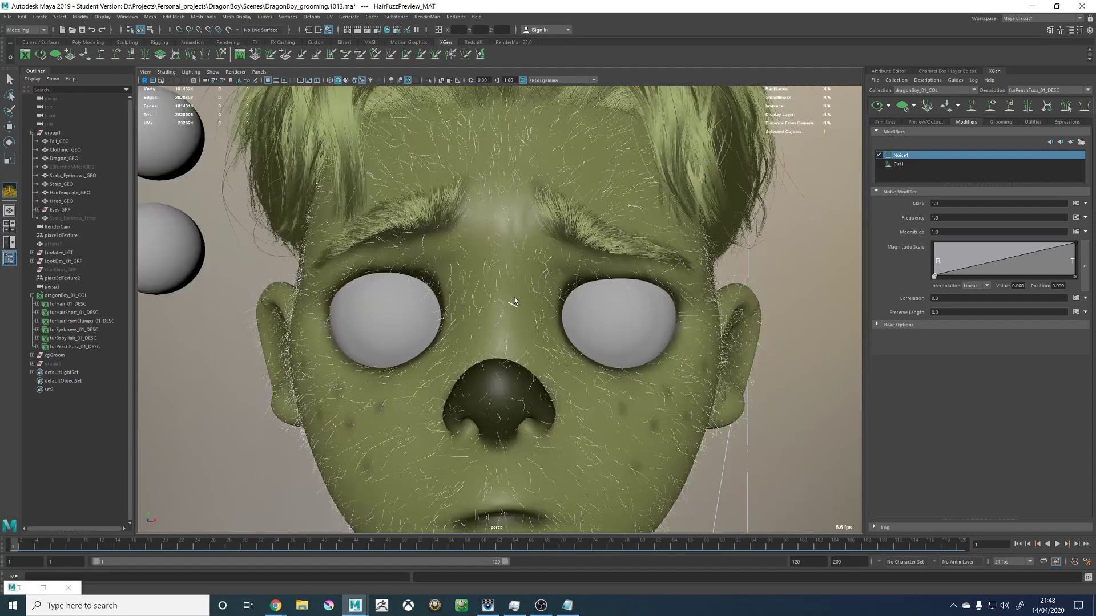
Step: Set the Noise modifier's Correlation to 100 and turn on automatic XGen preview updates
{"action": "left_click_drag", "start_coordinate": [485, 274], "coordinate": [569, 271], "text": "alt"}
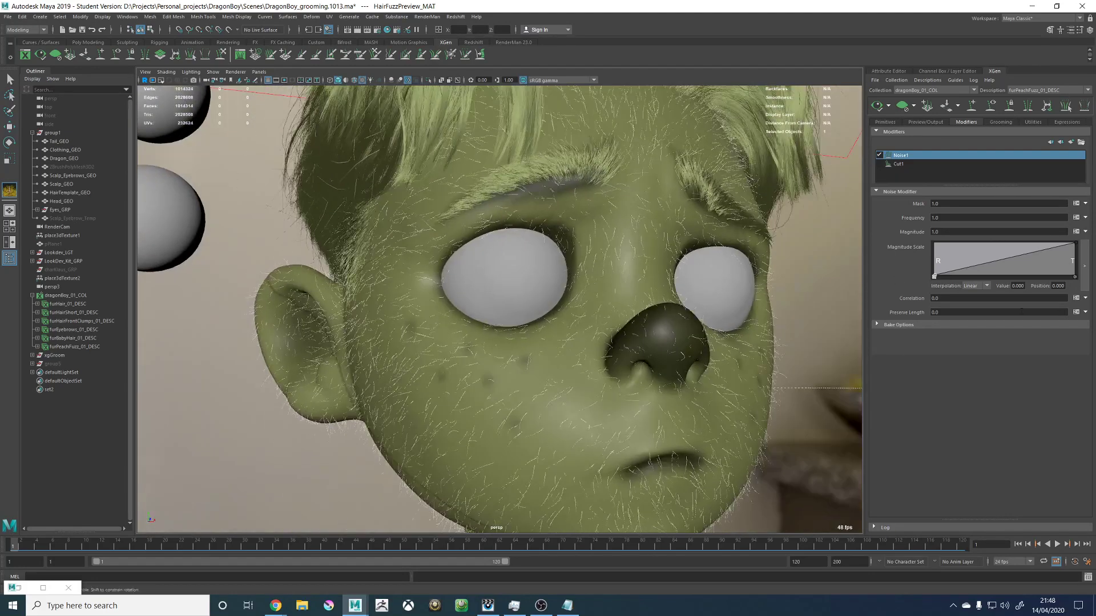
{"action": "left_click", "coordinate": [957, 298]}
{"action": "type", "text": "100"}
{"action": "key", "text": "Return"}
{"action": "left_click", "coordinate": [888, 106]}
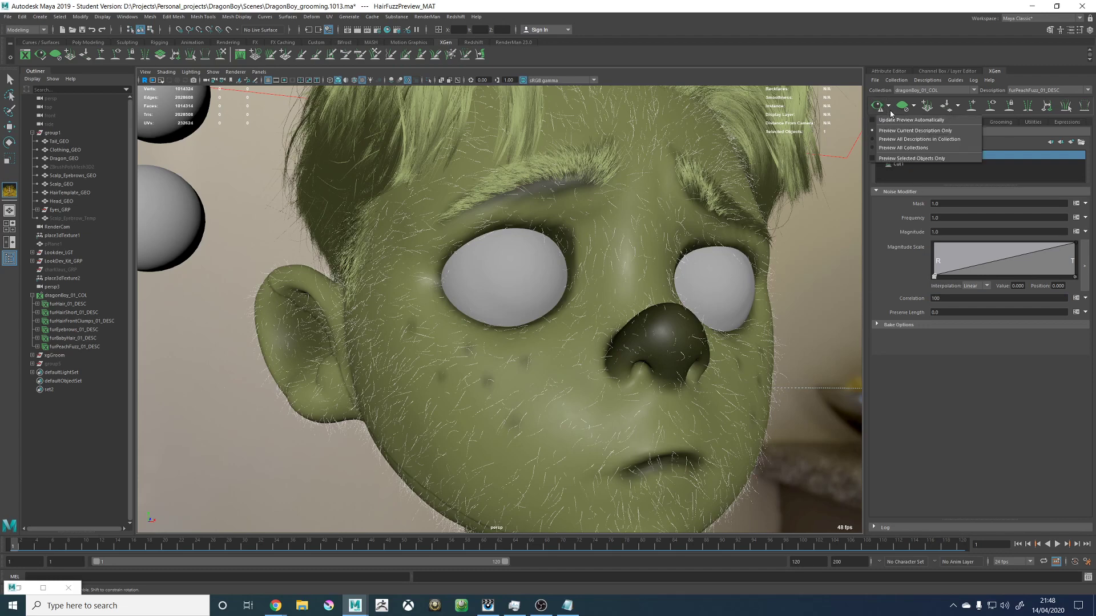
{"action": "left_click", "coordinate": [893, 121]}
{"action": "middle_click_drag", "start_coordinate": [607, 254], "coordinate": [588, 145], "text": "alt"}
{"action": "right_click_drag", "start_coordinate": [588, 145], "coordinate": [609, 269], "text": "alt"}
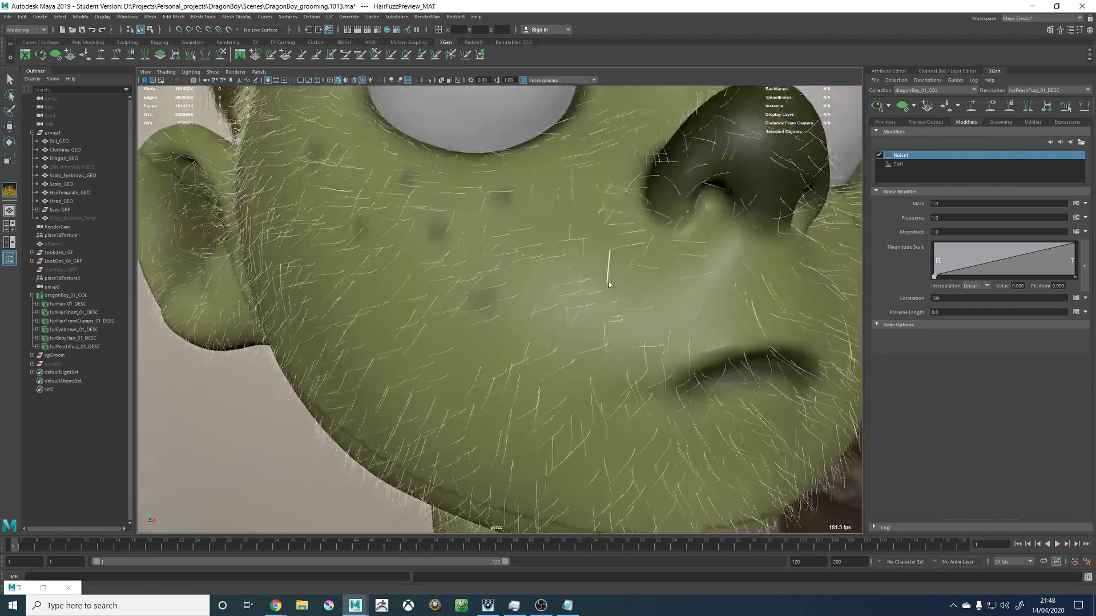
Step: Try a Correlation of 80 on the Noise modifier and check the fuzz around the nose and eyes
{"action": "left_click_drag", "start_coordinate": [943, 298], "coordinate": [916, 301]}
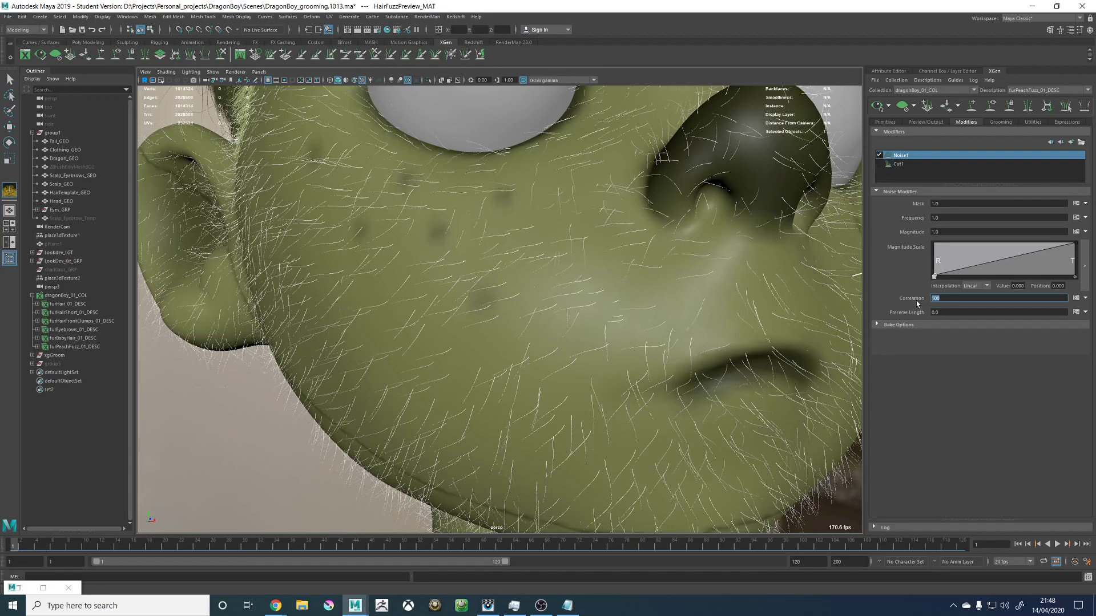
{"action": "type", "text": "80"}
{"action": "key", "text": "Return"}
{"action": "key", "text": "f"}
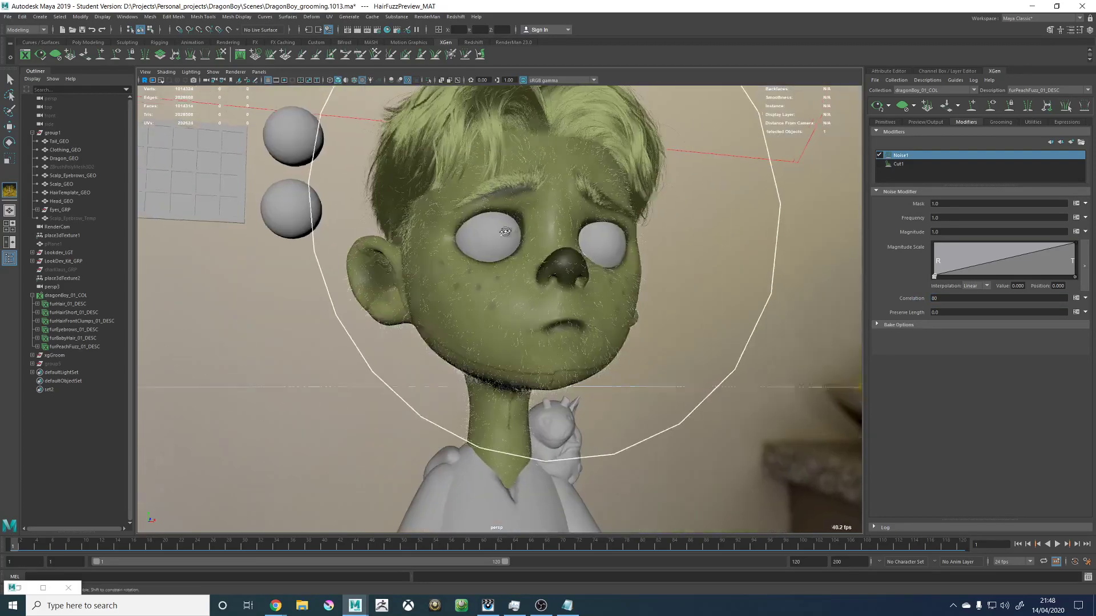
{"action": "left_click_drag", "start_coordinate": [505, 232], "coordinate": [440, 233], "text": "alt"}
{"action": "middle_click_drag", "start_coordinate": [439, 233], "coordinate": [457, 280], "text": "alt"}
{"action": "right_click_drag", "start_coordinate": [458, 280], "coordinate": [594, 303], "text": "alt"}
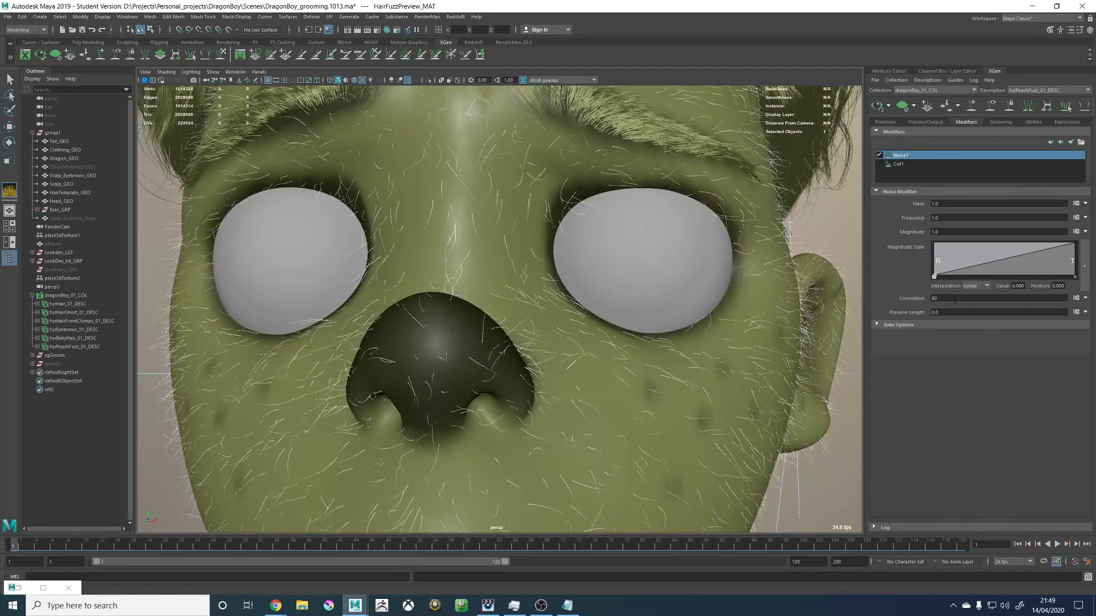
Step: Set the Noise modifier's Correlation to 60 and its Magnitude to 0.5
{"action": "left_click_drag", "start_coordinate": [955, 300], "coordinate": [909, 301]}
{"action": "type", "text": "60"}
{"action": "key", "text": "Return"}
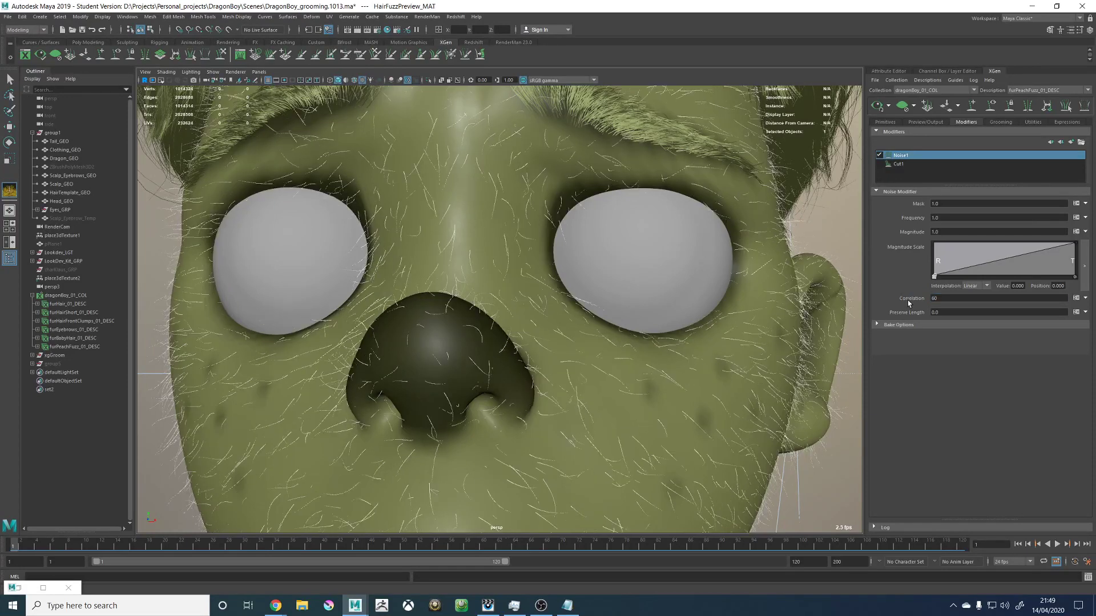
{"action": "right_click_drag", "start_coordinate": [739, 234], "coordinate": [605, 239], "text": "alt"}
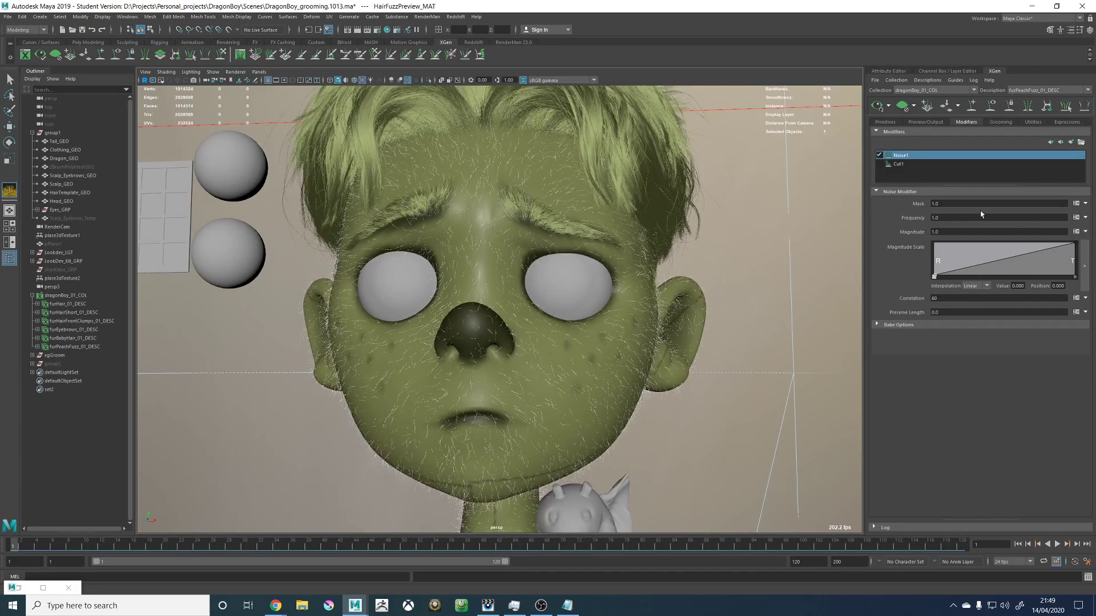
{"action": "left_click_drag", "start_coordinate": [952, 232], "coordinate": [882, 231]}
{"action": "type", "text": "0.5"}
{"action": "key", "text": "Return"}
Step: Examine the peach fuzz up close on the forehead, brows and eye area, and check the back of the head
{"action": "left_click_drag", "start_coordinate": [661, 198], "coordinate": [651, 333], "text": "alt"}
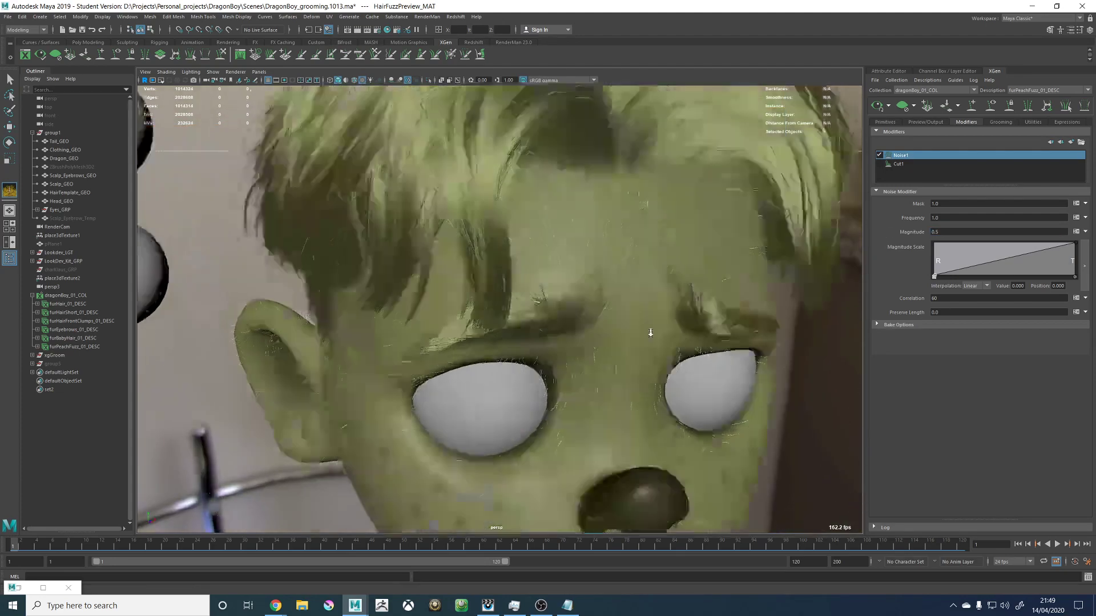
{"action": "right_click_drag", "start_coordinate": [651, 333], "coordinate": [661, 279], "text": "alt"}
{"action": "middle_click_drag", "start_coordinate": [662, 279], "coordinate": [570, 301], "text": "alt"}
{"action": "right_click_drag", "start_coordinate": [570, 301], "coordinate": [489, 276], "text": "alt"}
{"action": "left_click_drag", "start_coordinate": [490, 276], "coordinate": [440, 274], "text": "alt"}
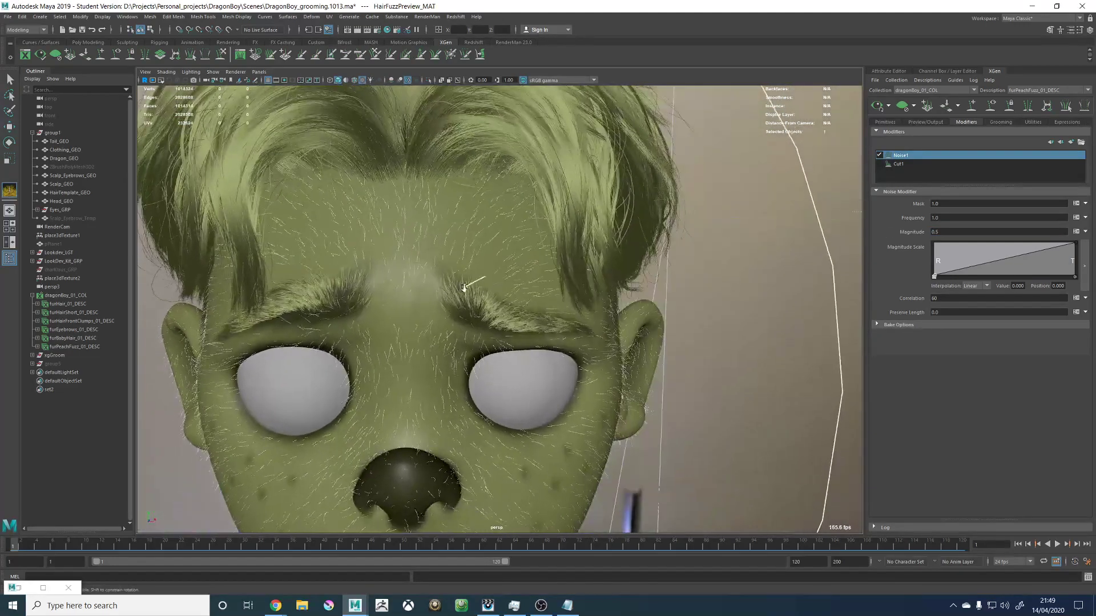
{"action": "right_click_drag", "start_coordinate": [440, 274], "coordinate": [582, 275], "text": "alt"}
{"action": "middle_click_drag", "start_coordinate": [582, 275], "coordinate": [619, 320], "text": "alt"}
{"action": "right_click_drag", "start_coordinate": [619, 320], "coordinate": [545, 321], "text": "alt"}
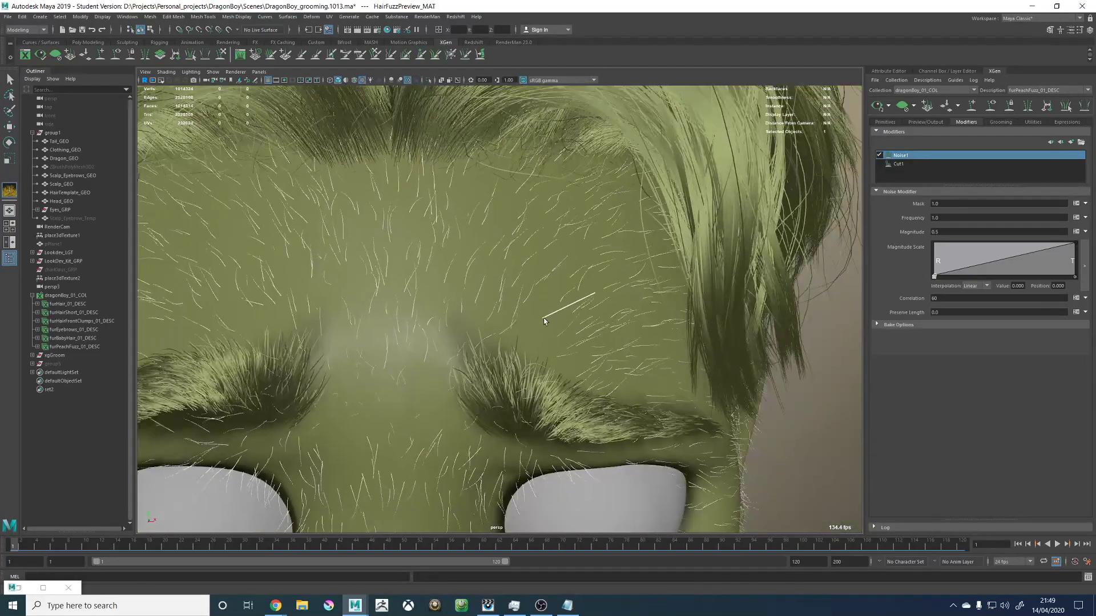
{"action": "middle_click_drag", "start_coordinate": [491, 336], "coordinate": [578, 288], "text": "alt"}
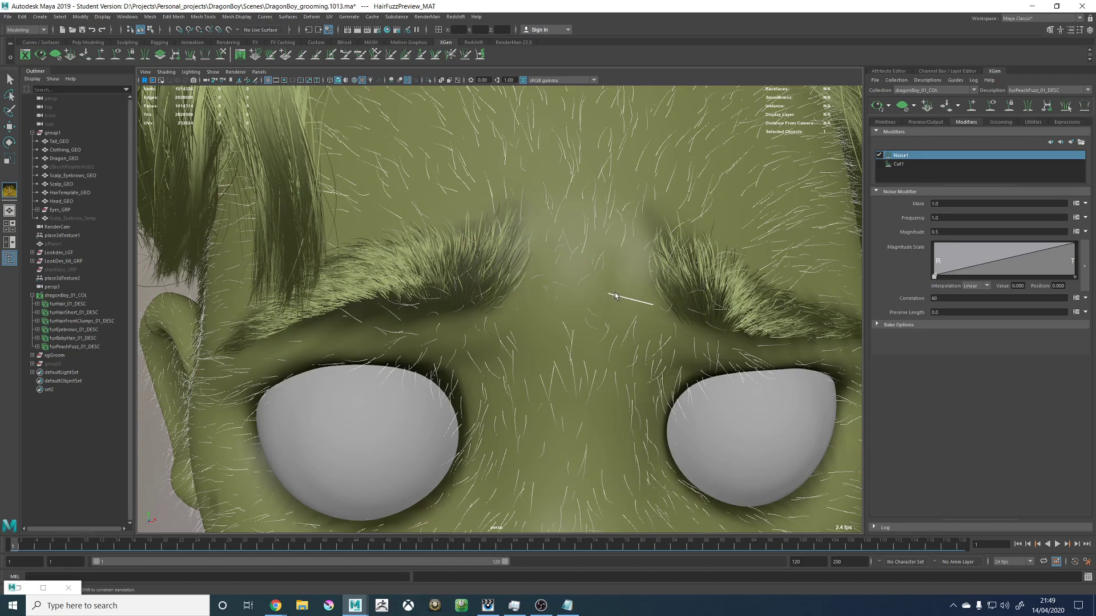
{"action": "right_click_drag", "start_coordinate": [608, 295], "coordinate": [526, 286], "text": "alt"}
{"action": "middle_click_drag", "start_coordinate": [562, 301], "coordinate": [582, 184], "text": "alt"}
{"action": "left_click_drag", "start_coordinate": [512, 261], "coordinate": [594, 247], "text": "alt"}
{"action": "middle_click_drag", "start_coordinate": [594, 247], "coordinate": [616, 324], "text": "alt"}
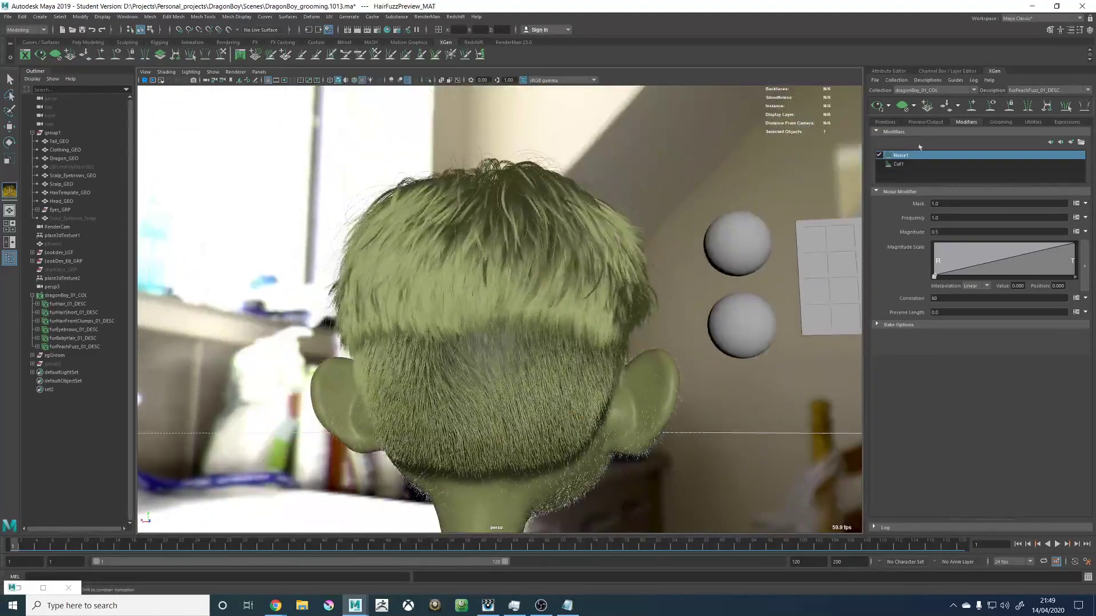
Step: Show the guides of the furHair_01_DESC description and clear its hair preview
{"action": "left_click", "coordinate": [1028, 91]}
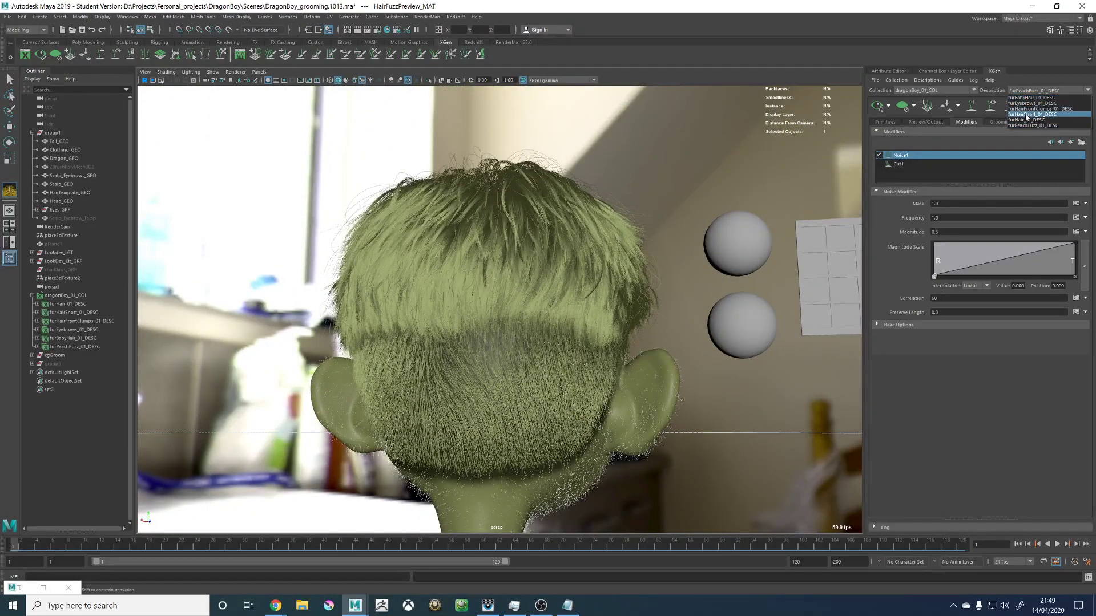
{"action": "left_click", "coordinate": [1030, 121]}
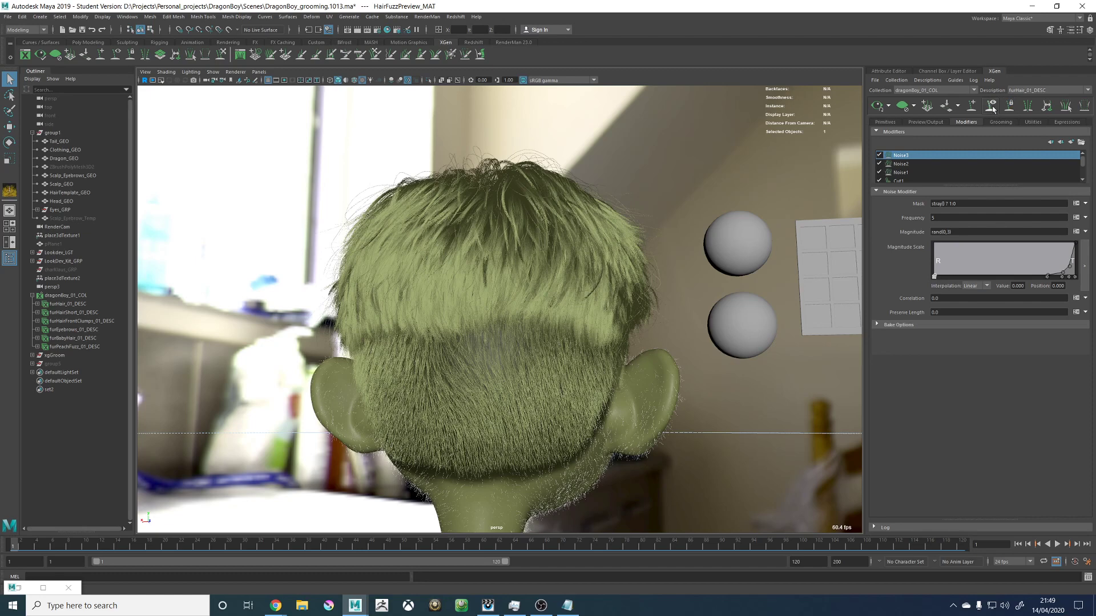
{"action": "left_click", "coordinate": [992, 107]}
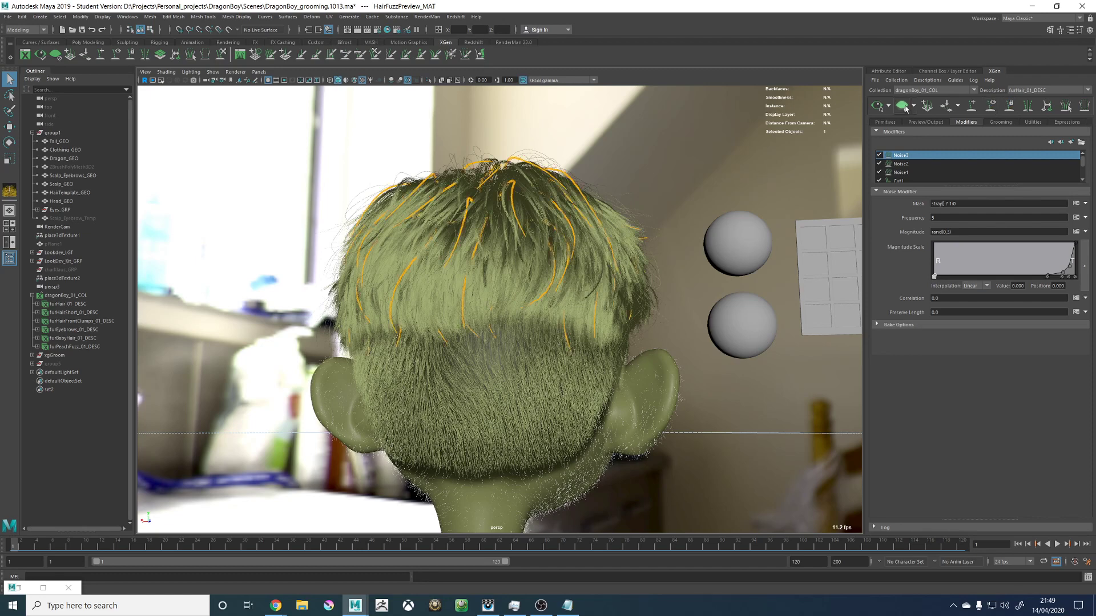
{"action": "left_click_drag", "start_coordinate": [682, 191], "coordinate": [669, 228], "text": "alt"}
Step: Show the guides of the furHairShort_01_DESC description and clear its hair preview
{"action": "left_click", "coordinate": [1021, 91]}
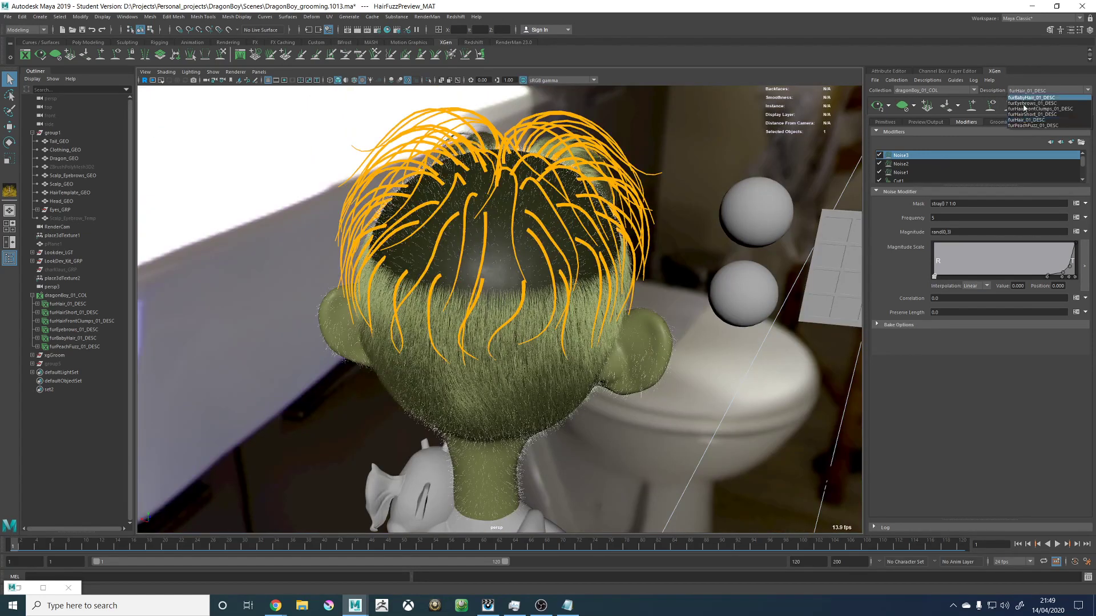
{"action": "left_click", "coordinate": [1022, 108]}
{"action": "left_click", "coordinate": [991, 107]}
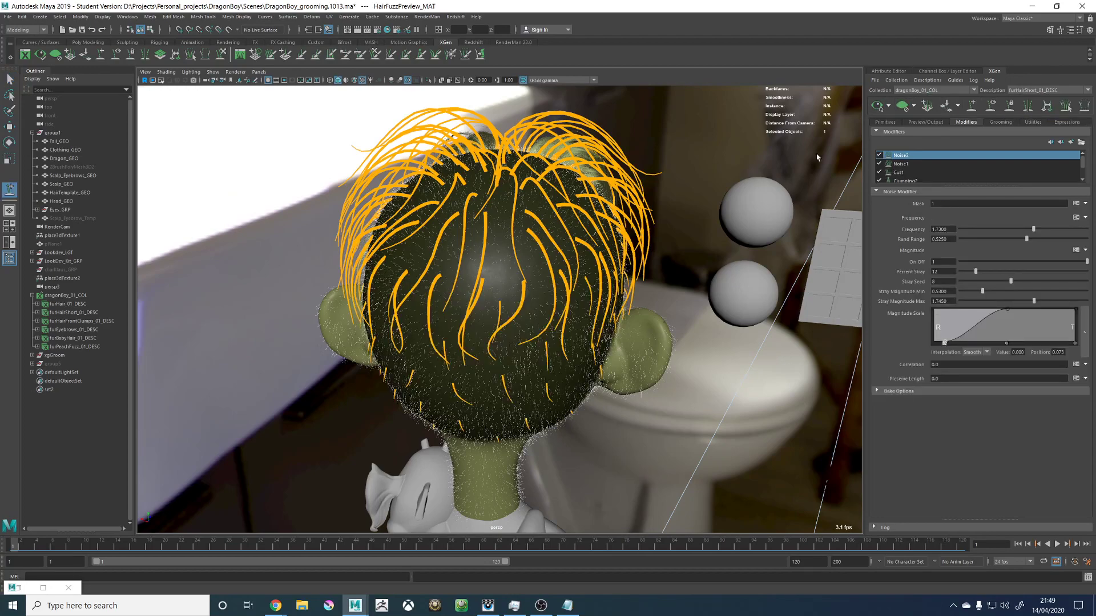
{"action": "left_click_drag", "start_coordinate": [622, 200], "coordinate": [702, 188], "text": "alt"}
Step: Switch to the furHairFrontClumps_01_DESC description, show its guides and clear its hair preview
{"action": "left_click", "coordinate": [1028, 90]}
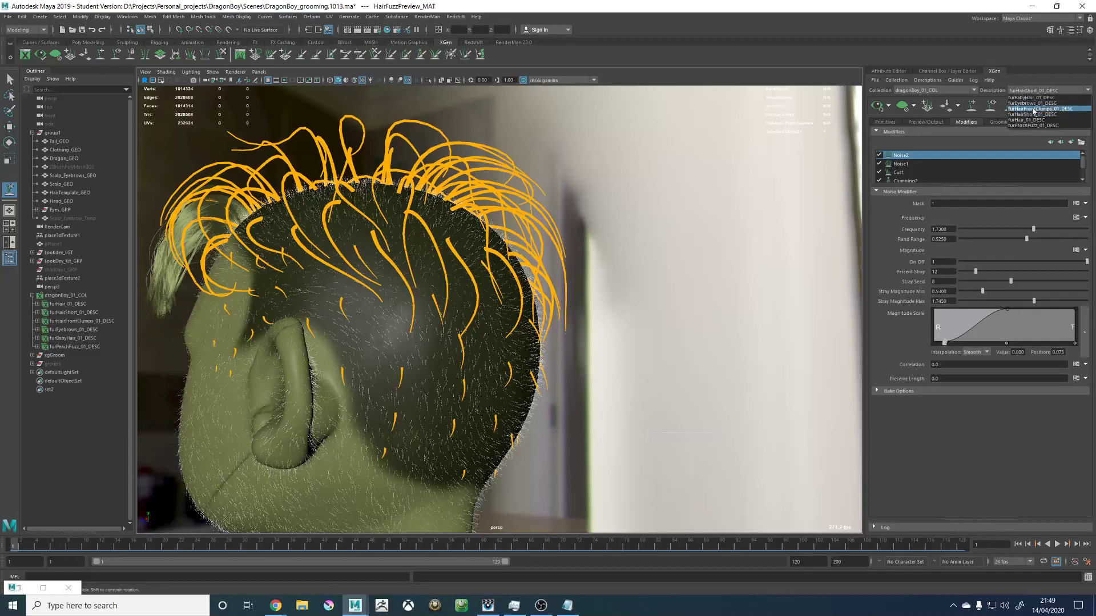
{"action": "left_click", "coordinate": [1039, 108]}
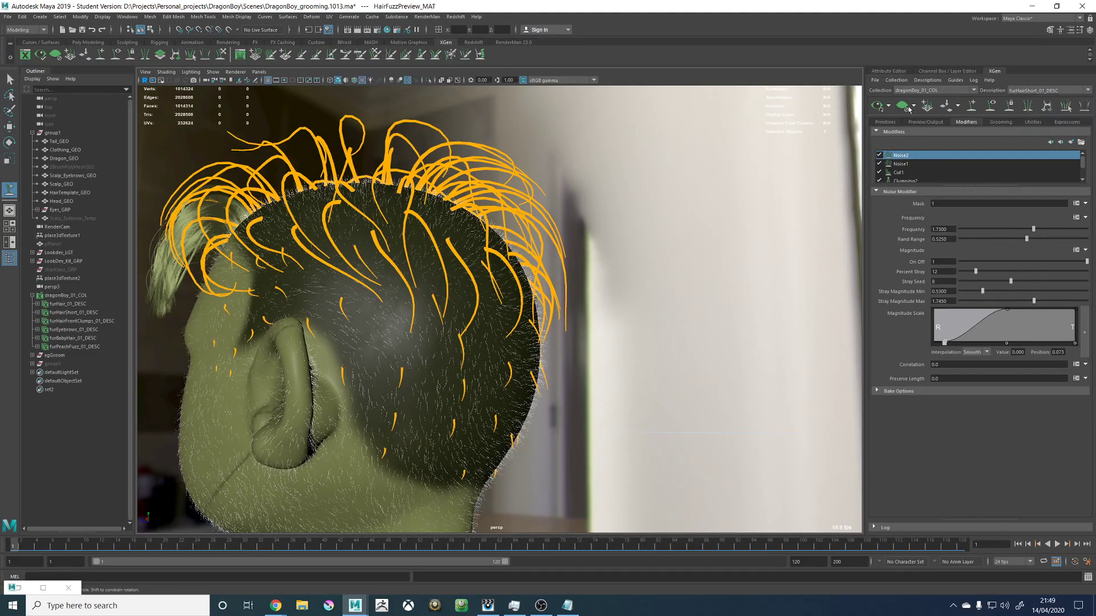
{"action": "left_click_drag", "start_coordinate": [365, 212], "coordinate": [406, 213], "text": "alt"}
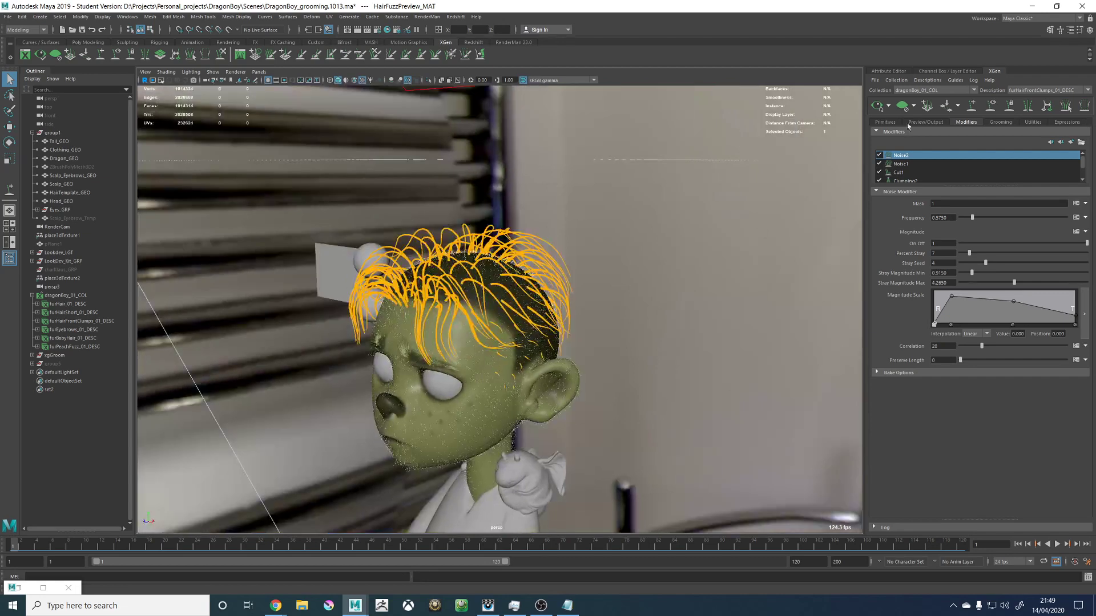
Step: Create a white mask map named furPeachFuzz_01_MASK with resolution 50 for the furPeachFuzz_01_DESC description
{"action": "left_click", "coordinate": [1050, 91]}
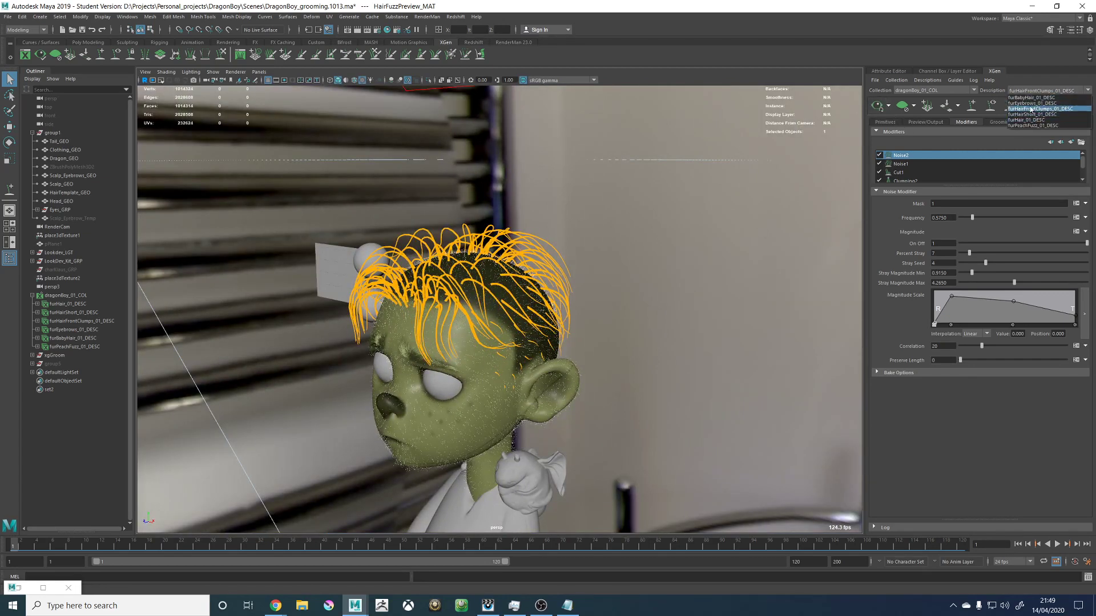
{"action": "left_click", "coordinate": [1031, 125]}
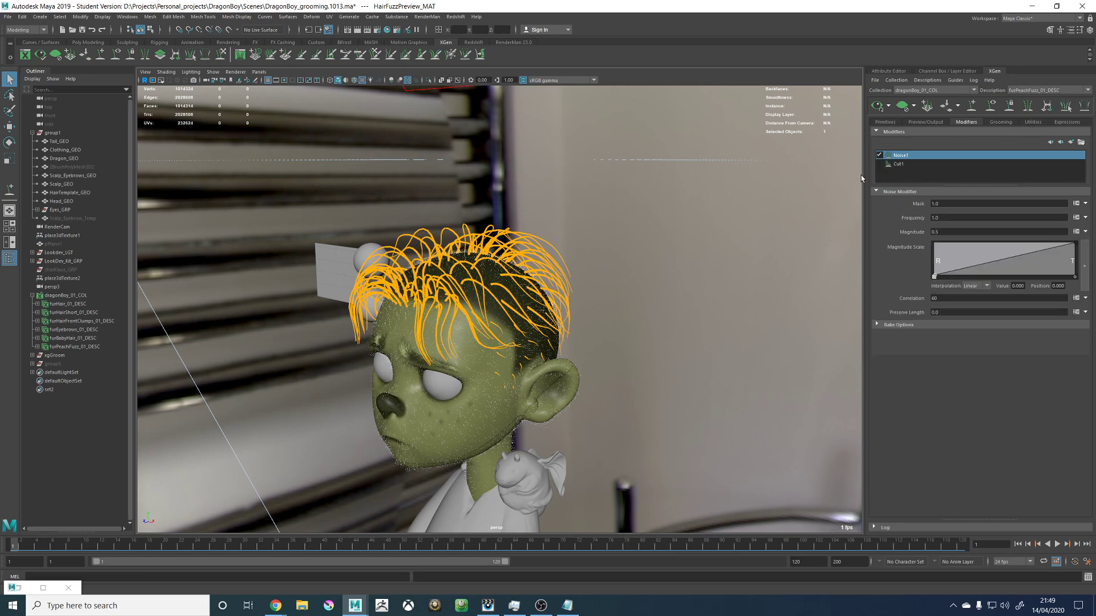
{"action": "left_click", "coordinate": [882, 122]}
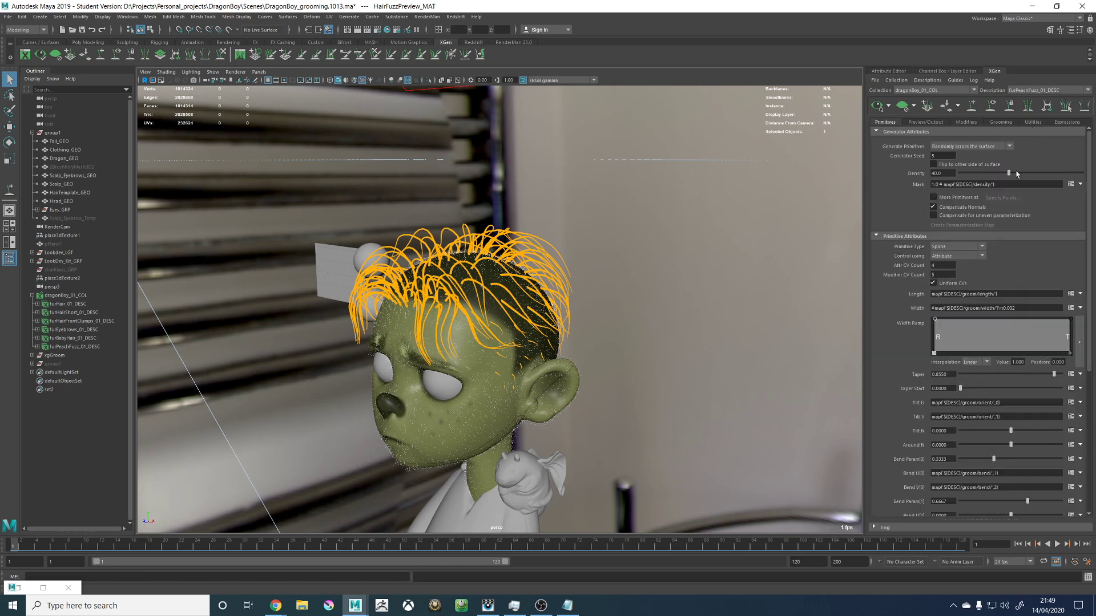
{"action": "left_click", "coordinate": [1081, 185]}
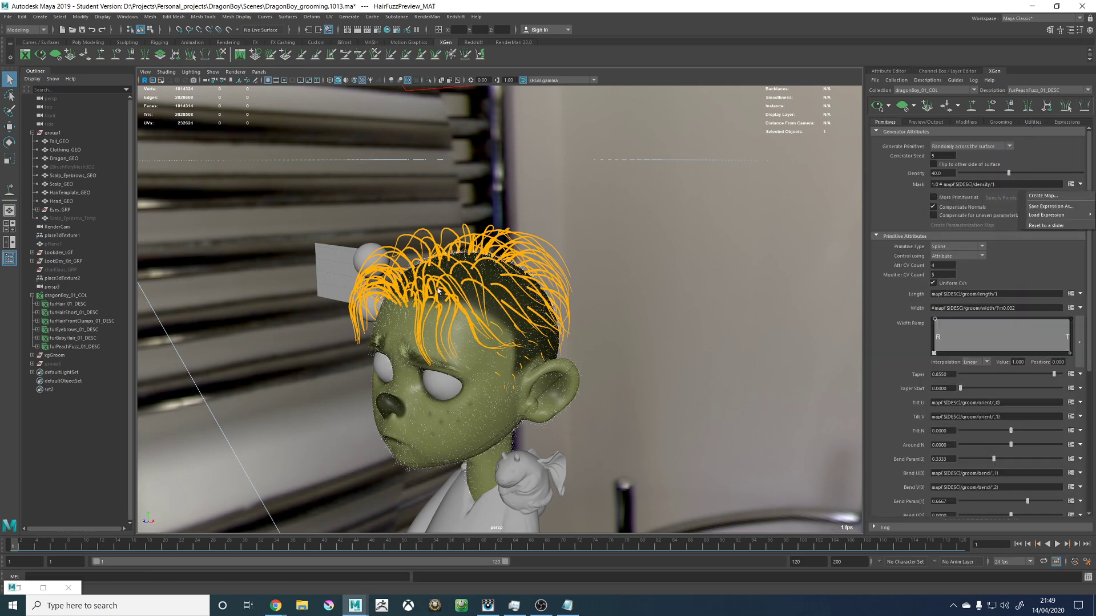
{"action": "left_click", "coordinate": [1048, 197]}
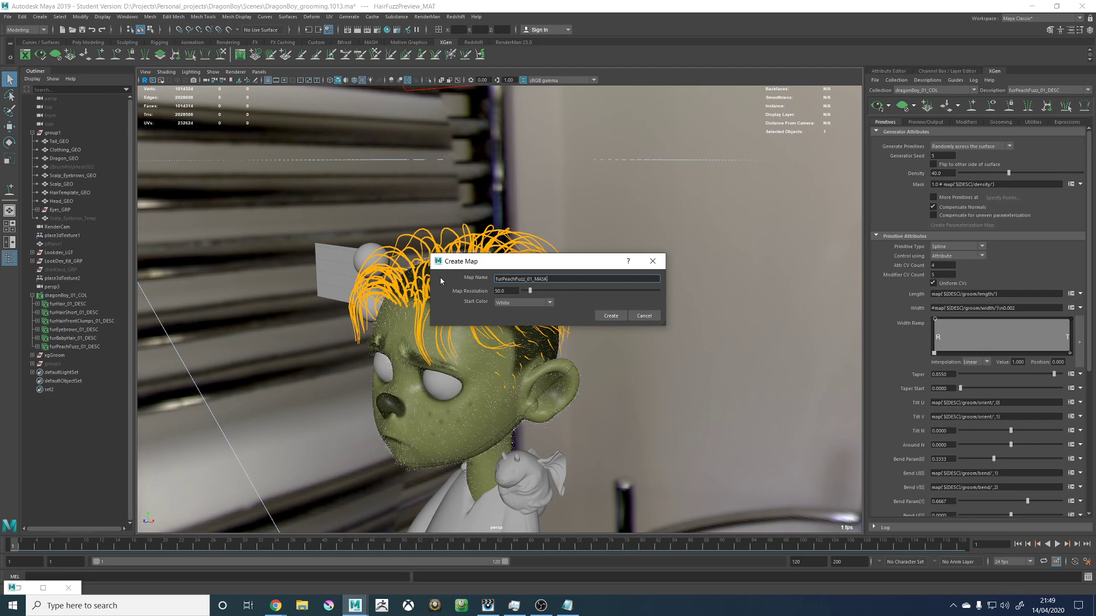
{"action": "left_click", "coordinate": [609, 316]}
{"action": "middle_click_drag", "start_coordinate": [494, 295], "coordinate": [591, 281], "text": "alt"}
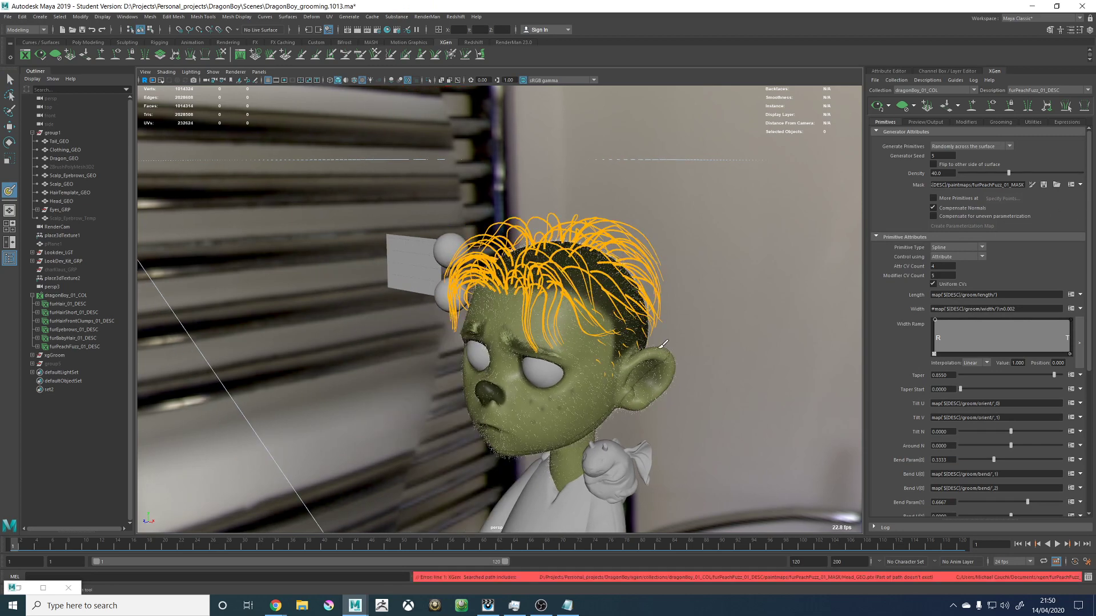
Step: Leave the map painting tool, select Head_GEO and display its shape attributes
{"action": "left_click_drag", "start_coordinate": [651, 342], "coordinate": [685, 342], "text": "alt"}
{"action": "right_click_drag", "start_coordinate": [639, 357], "coordinate": [677, 365], "text": "alt"}
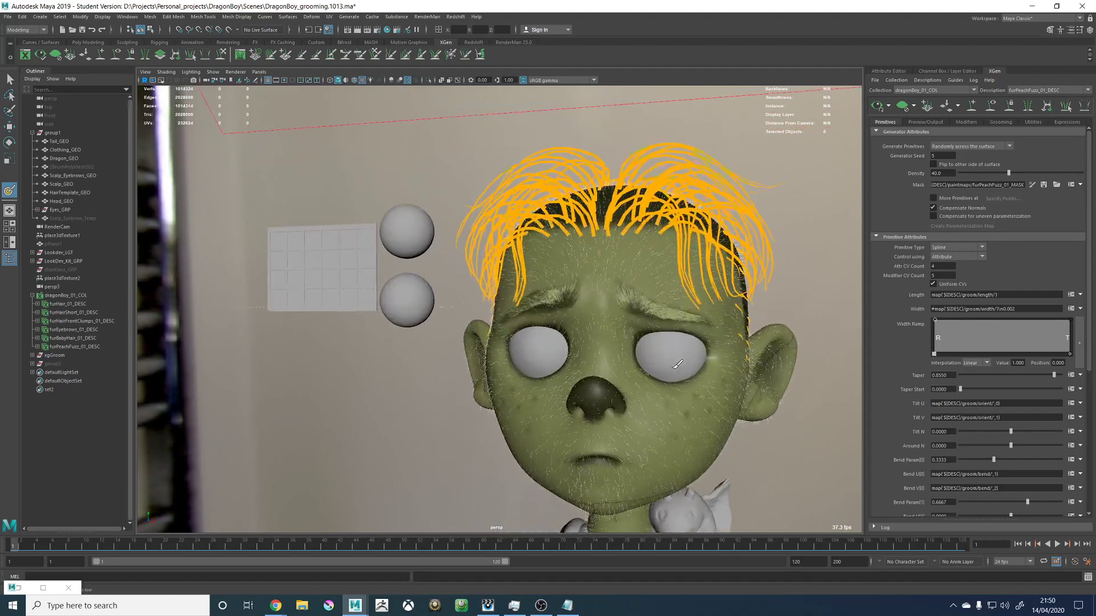
{"action": "left_click_drag", "start_coordinate": [643, 287], "coordinate": [554, 220], "text": "alt"}
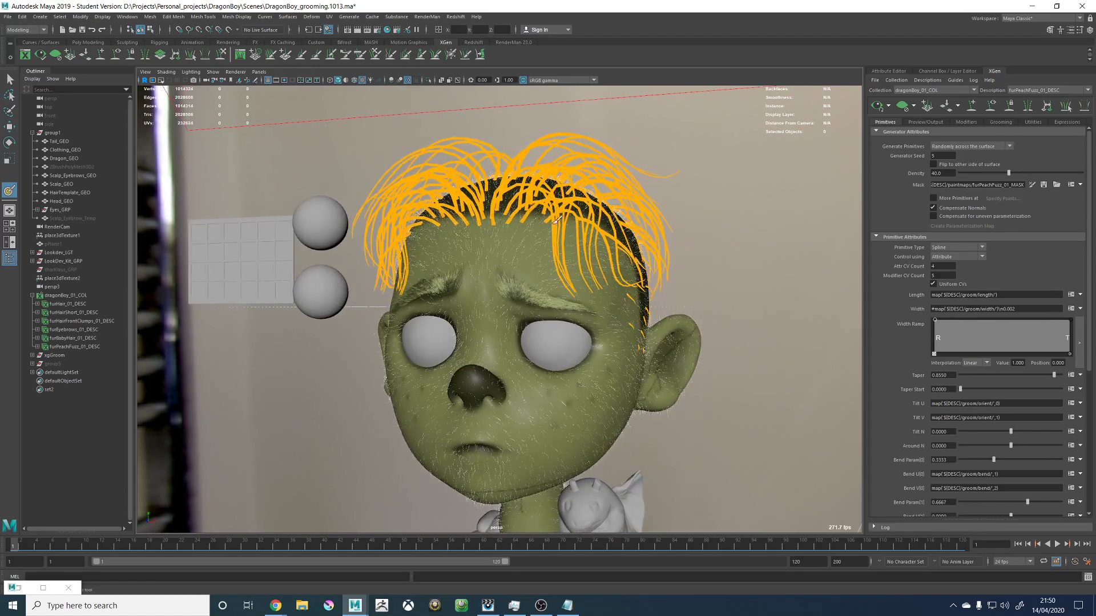
{"action": "key", "text": "r"}
{"action": "left_click", "coordinate": [59, 185]}
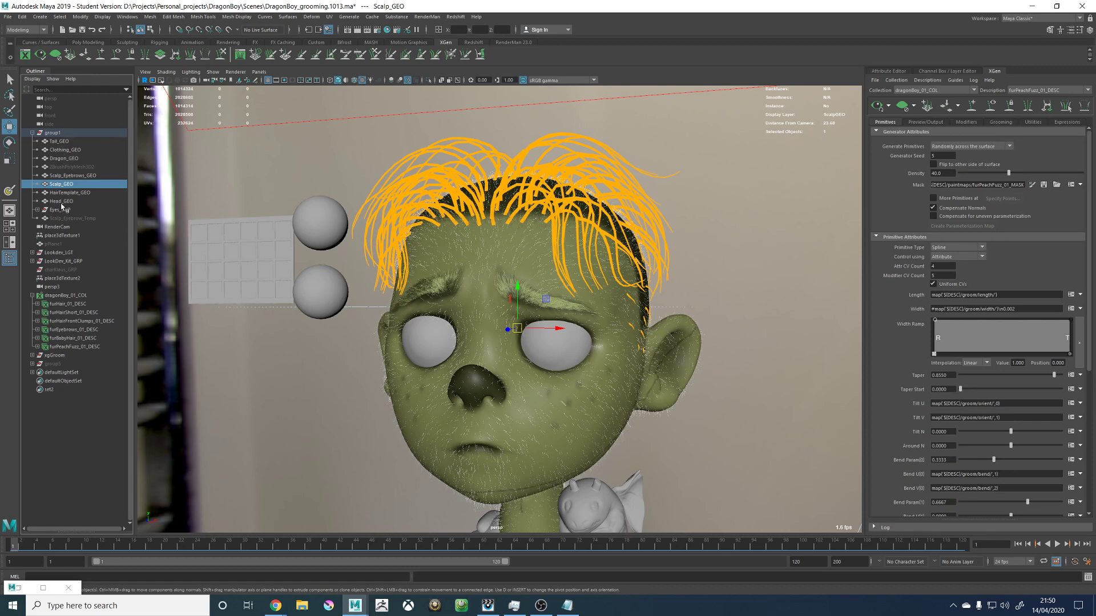
{"action": "left_click", "coordinate": [62, 202]}
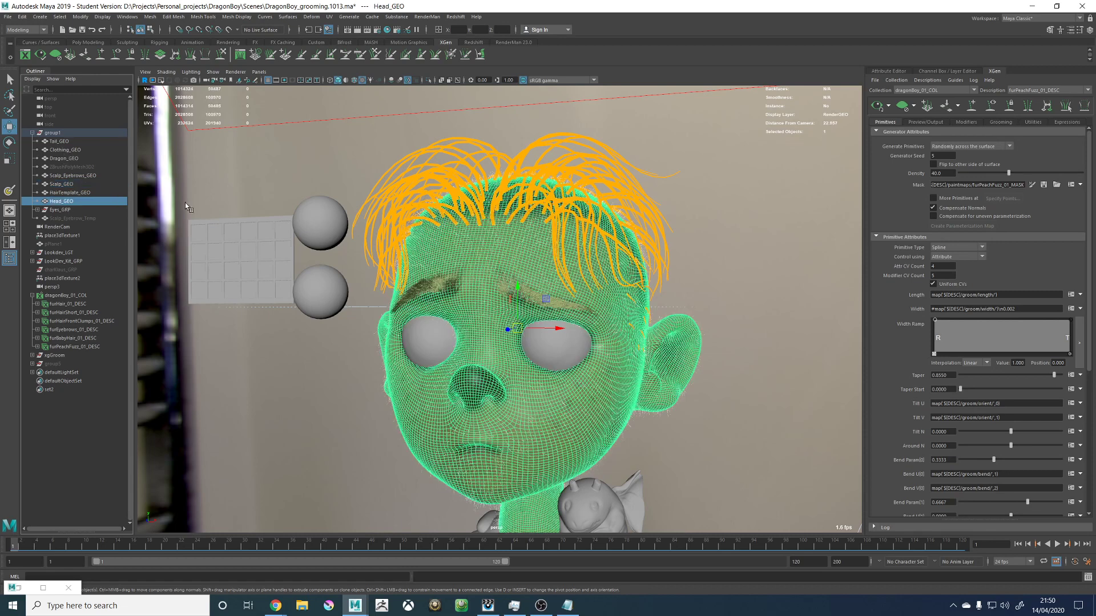
{"action": "left_click", "coordinate": [936, 71]}
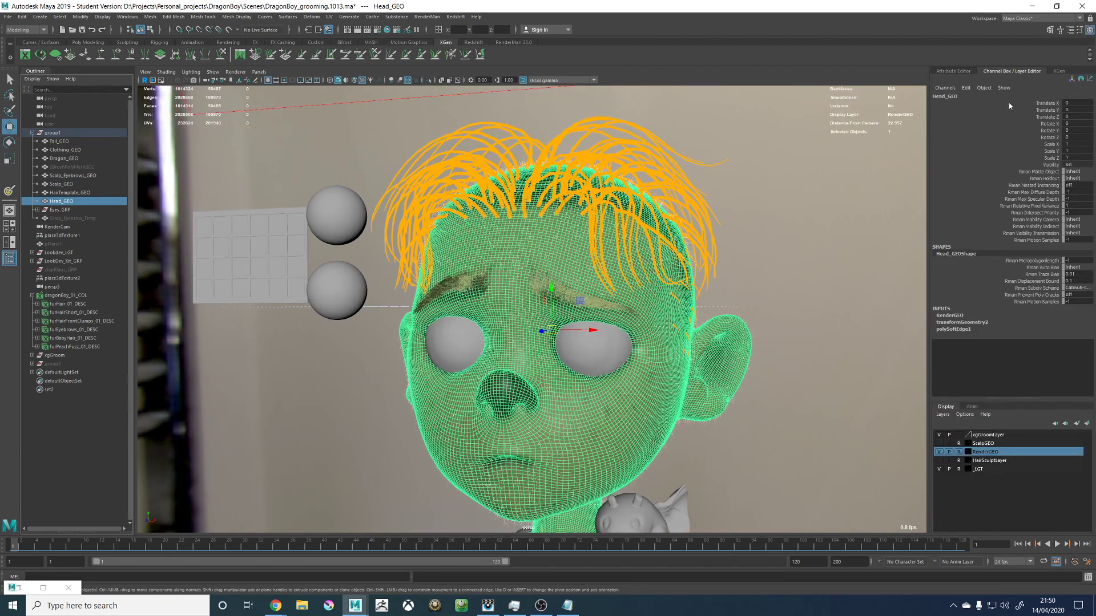
{"action": "left_click", "coordinate": [947, 71]}
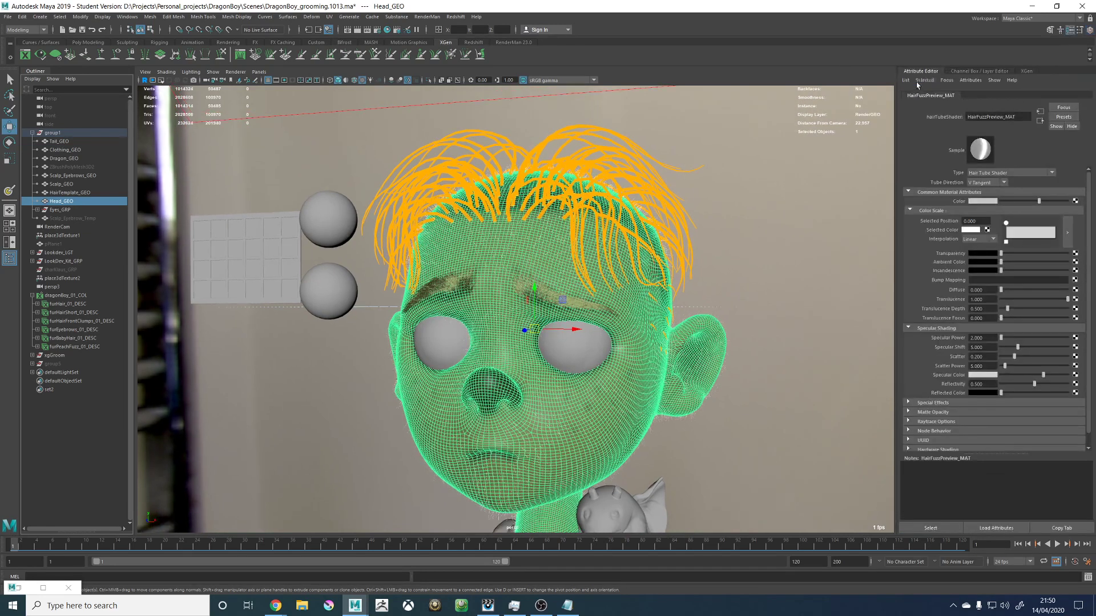
{"action": "left_click", "coordinate": [905, 80]}
{"action": "left_click", "coordinate": [937, 90]}
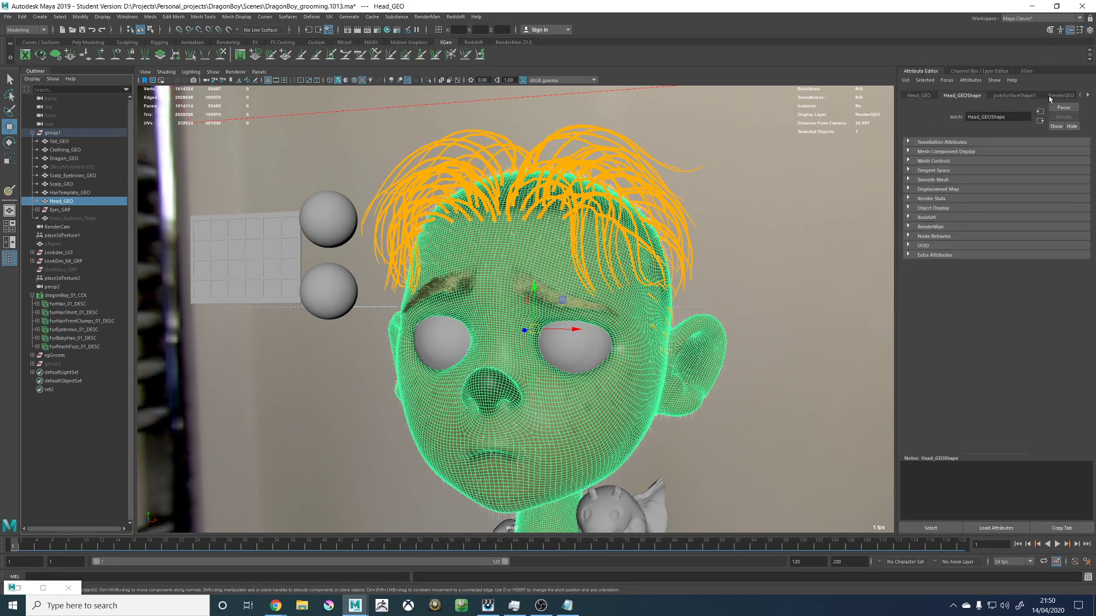
Step: Check the Head_MAT shader of Head_GEO and assign the existing lambert1 material to the head mesh instead
{"action": "left_click", "coordinate": [1086, 96]}
{"action": "left_click", "coordinate": [1086, 96]}
{"action": "left_click", "coordinate": [1088, 96]}
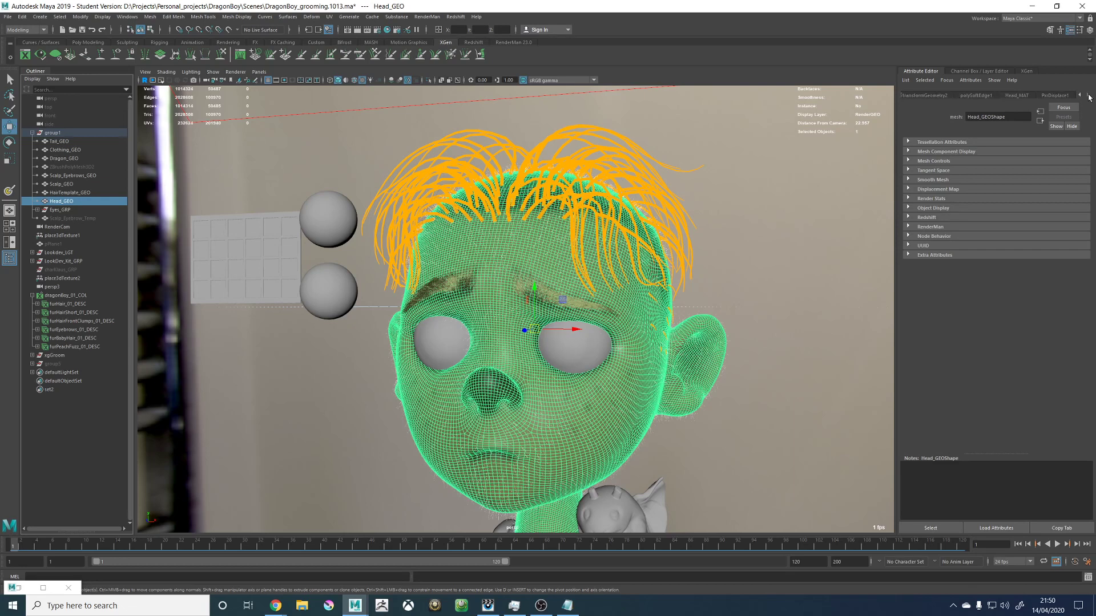
{"action": "left_click", "coordinate": [1031, 96]}
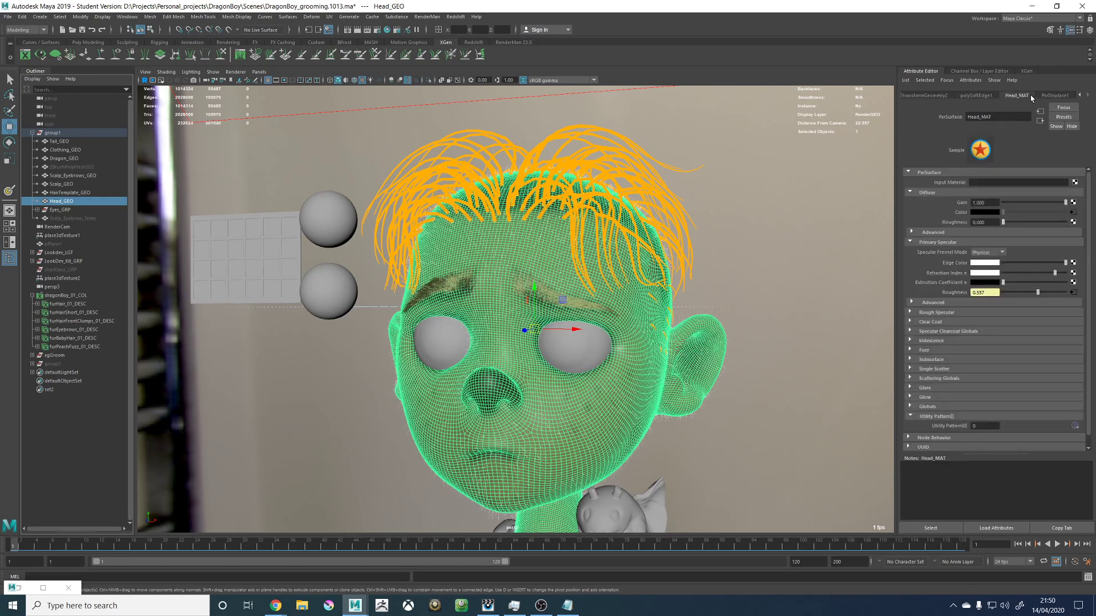
{"action": "right_click", "coordinate": [745, 236]}
{"action": "mouse_move", "coordinate": [742, 471]}
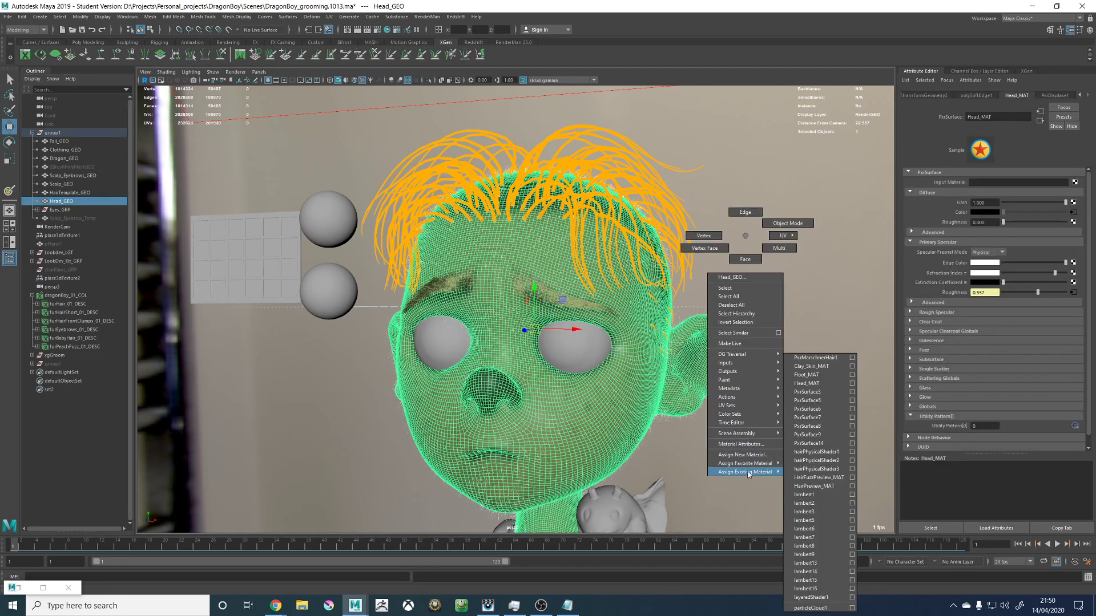
{"action": "left_click", "coordinate": [805, 495]}
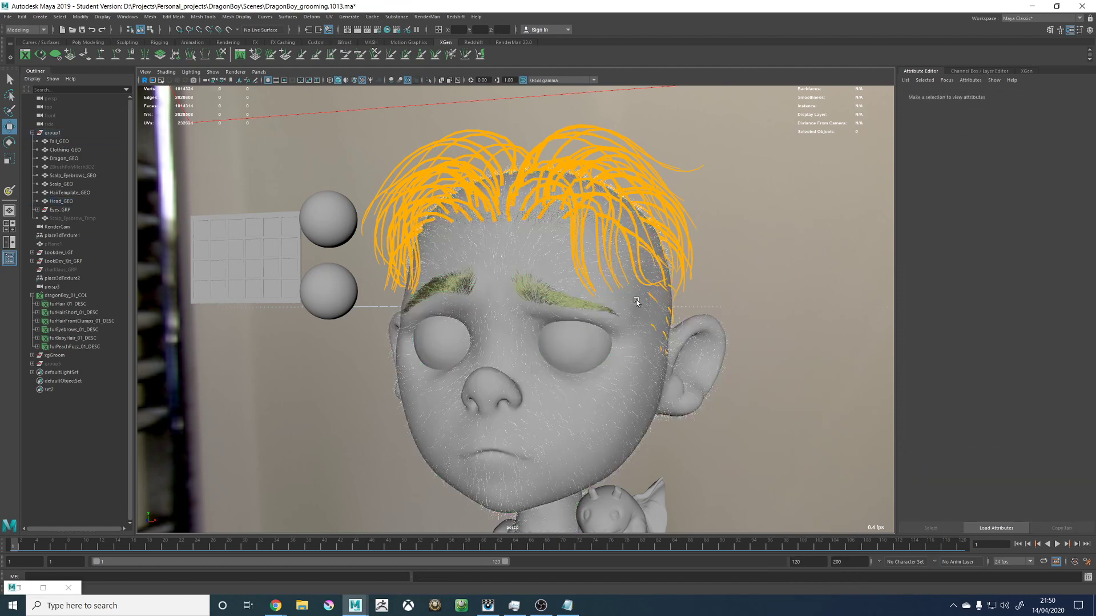
Step: Start painting the mask of furPeachFuzz_01_DESC on the head and open the 3D Paint tool's settings
{"action": "scroll", "coordinate": [625, 265], "scroll_direction": "up", "scroll_amount": 5}
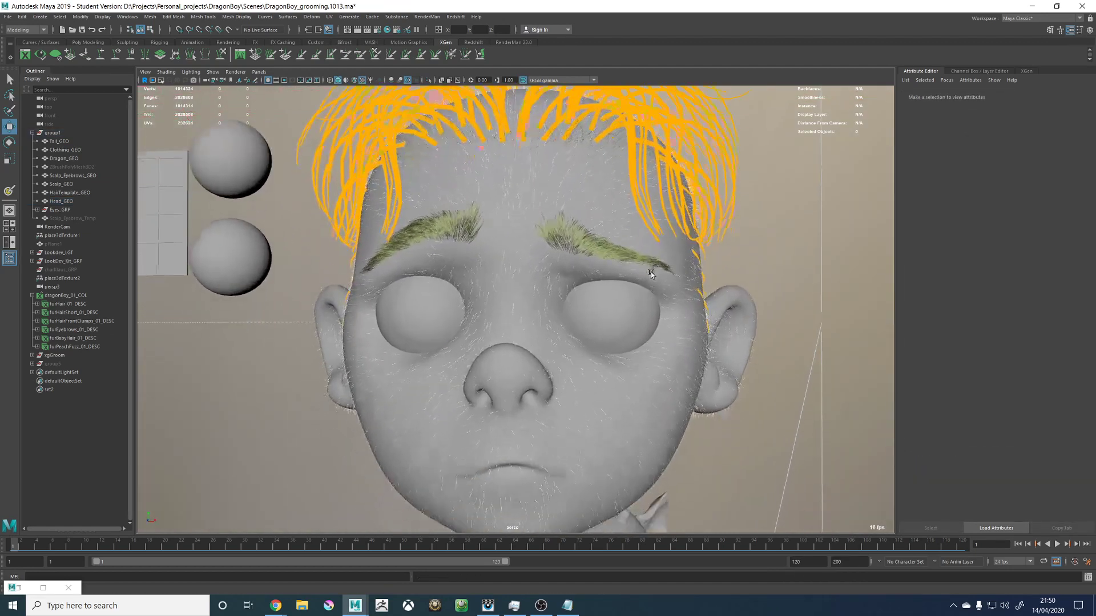
{"action": "left_click", "coordinate": [1024, 71]}
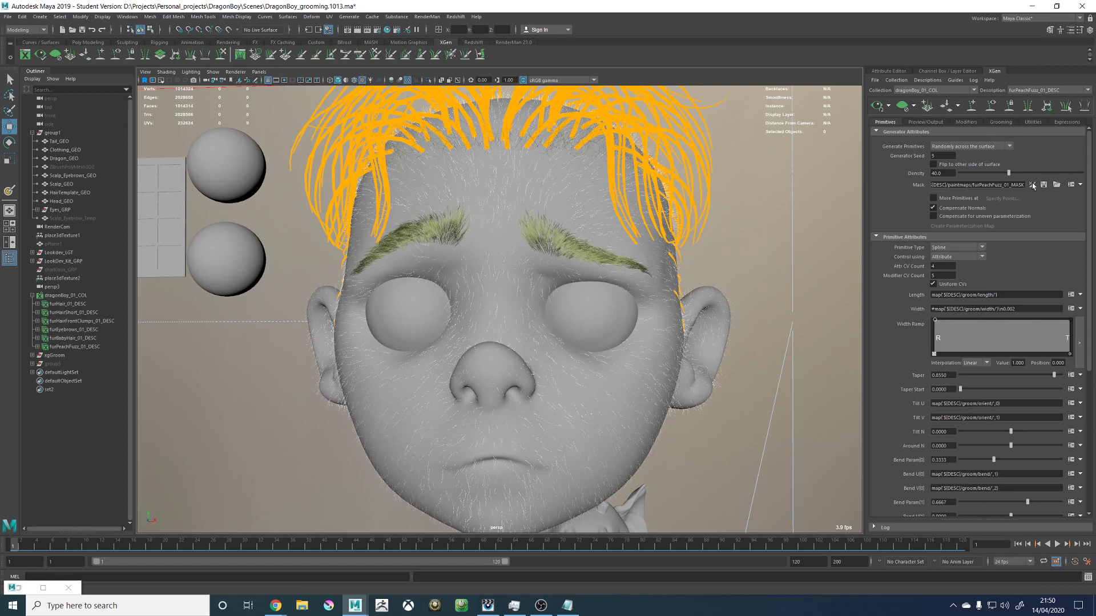
{"action": "mouse_move", "coordinate": [556, 279]}
{"action": "left_mouse_down", "text": "alt"}
{"action": "mouse_move", "coordinate": [541, 283]}
{"action": "mouse_move", "coordinate": [531, 311]}
{"action": "left_mouse_up", "text": "alt"}
{"action": "right_click_drag", "start_coordinate": [531, 320], "coordinate": [576, 318], "text": "alt"}
{"action": "right_click_drag", "start_coordinate": [666, 302], "coordinate": [529, 272], "text": "alt"}
{"action": "left_click_drag", "start_coordinate": [529, 272], "coordinate": [540, 284], "text": "alt"}
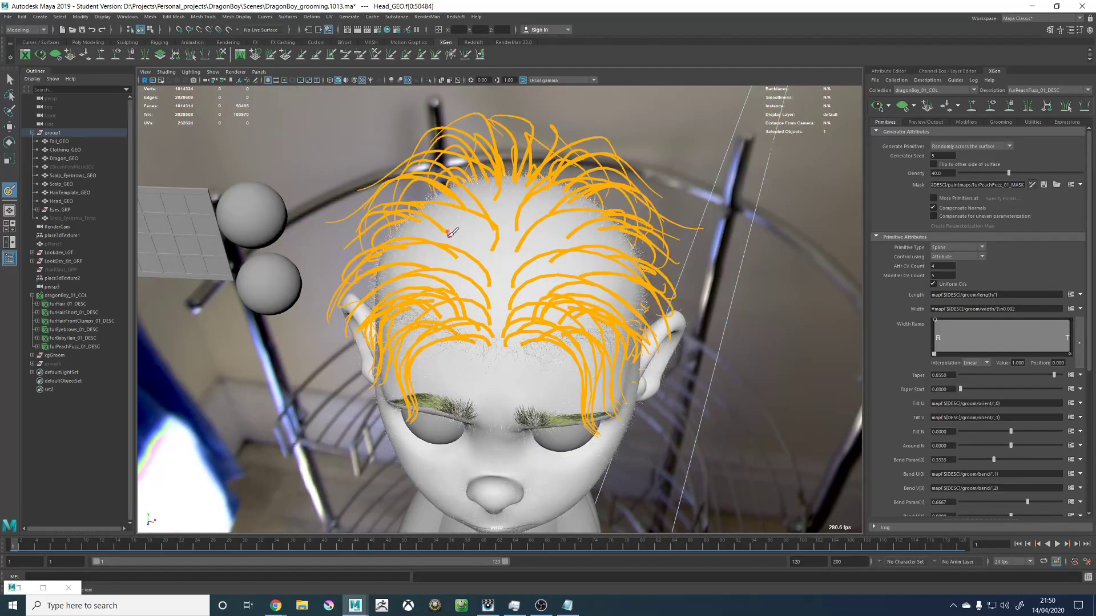
{"action": "left_click", "coordinate": [1081, 30]}
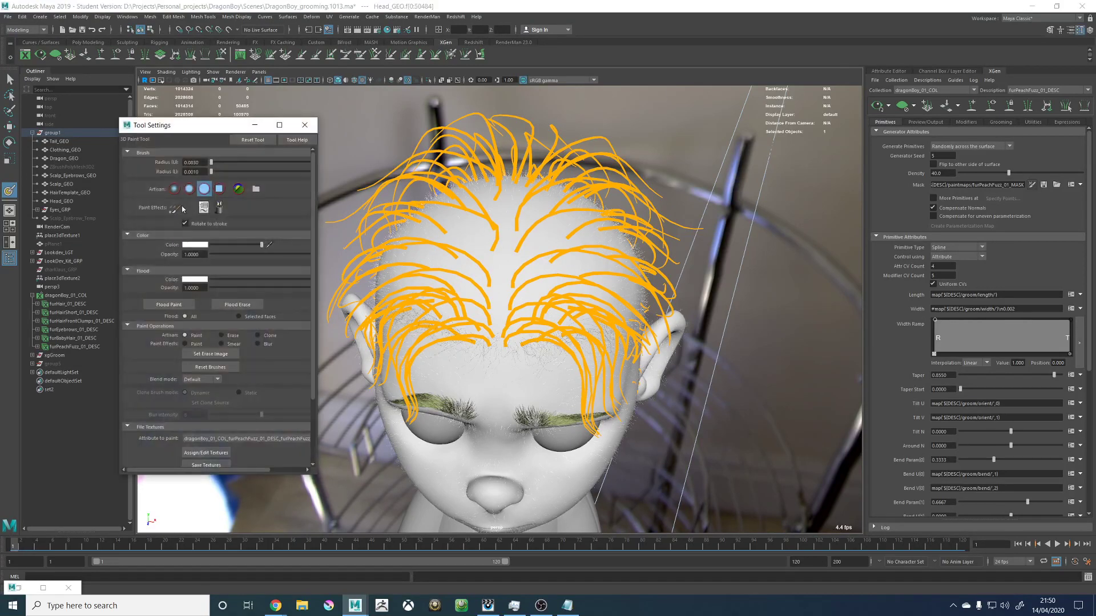
Step: Set the brush colour to black, enlarge the brush, and paint the peach fuzz mask over the crown and one side of the scalp
{"action": "mouse_move", "coordinate": [532, 280]}
{"action": "left_mouse_down"}
{"action": "mouse_move", "coordinate": [508, 258]}
{"action": "mouse_move", "coordinate": [502, 266]}
{"action": "mouse_move", "coordinate": [512, 265]}
{"action": "left_mouse_up"}
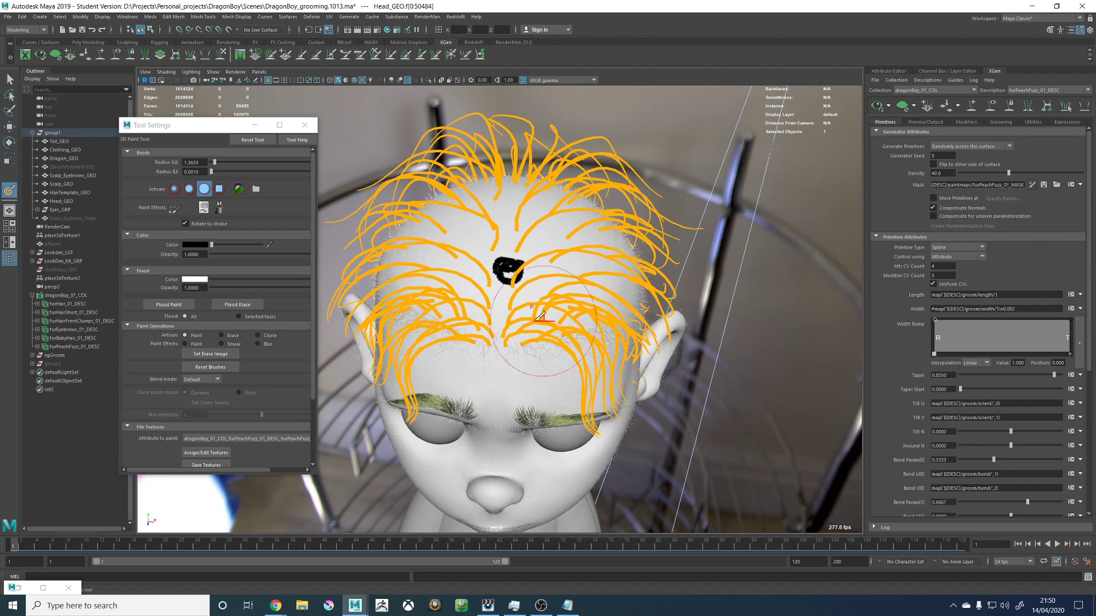
{"action": "mouse_move", "coordinate": [495, 269]}
{"action": "left_mouse_down", "text": "alt"}
{"action": "mouse_move", "coordinate": [574, 303]}
{"action": "mouse_move", "coordinate": [549, 297]}
{"action": "mouse_move", "coordinate": [554, 285]}
{"action": "left_mouse_up", "text": "alt"}
{"action": "left_click_drag", "start_coordinate": [545, 291], "coordinate": [577, 306], "text": "alt"}
{"action": "mouse_move", "coordinate": [573, 306]}
{"action": "left_mouse_down"}
{"action": "mouse_move", "coordinate": [552, 271]}
{"action": "mouse_move", "coordinate": [622, 265]}
{"action": "mouse_move", "coordinate": [580, 257]}
{"action": "mouse_move", "coordinate": [597, 240]}
{"action": "left_mouse_up"}
{"action": "left_click_drag", "start_coordinate": [597, 234], "coordinate": [585, 251], "text": "alt"}
{"action": "mouse_move", "coordinate": [591, 247]}
{"action": "left_mouse_down"}
{"action": "mouse_move", "coordinate": [635, 254]}
{"action": "mouse_move", "coordinate": [628, 240]}
{"action": "left_mouse_up"}
{"action": "mouse_move", "coordinate": [564, 256]}
{"action": "left_mouse_down"}
{"action": "mouse_move", "coordinate": [566, 241]}
{"action": "mouse_move", "coordinate": [516, 265]}
{"action": "left_mouse_up"}
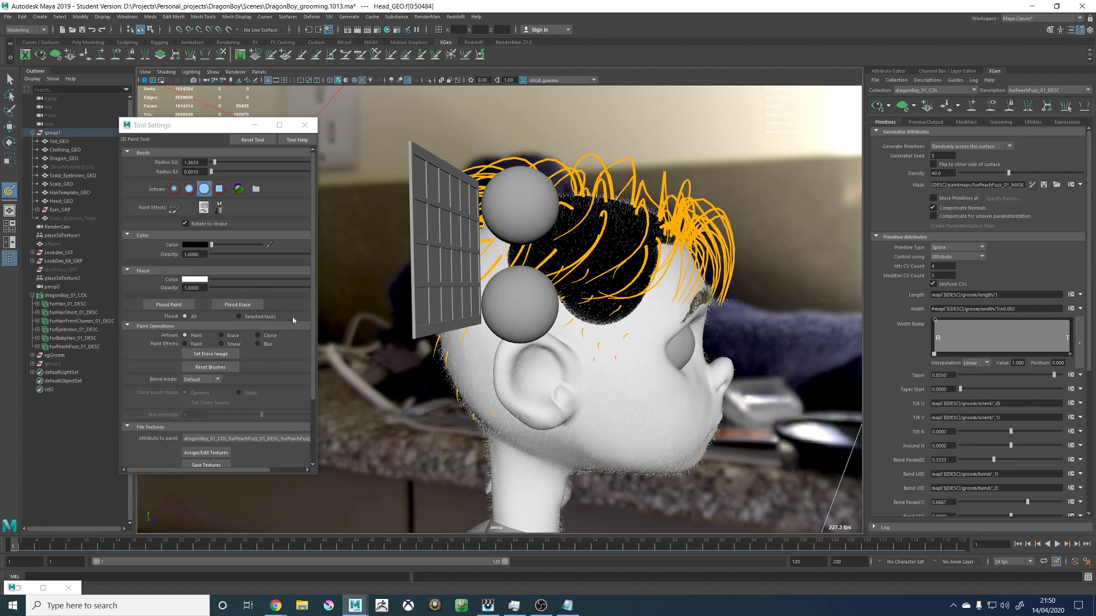
Step: Expand the Stylus Pressure and Stroke options of the 3D Paint tool
{"action": "scroll", "coordinate": [304, 373], "scroll_direction": "down", "scroll_amount": 5}
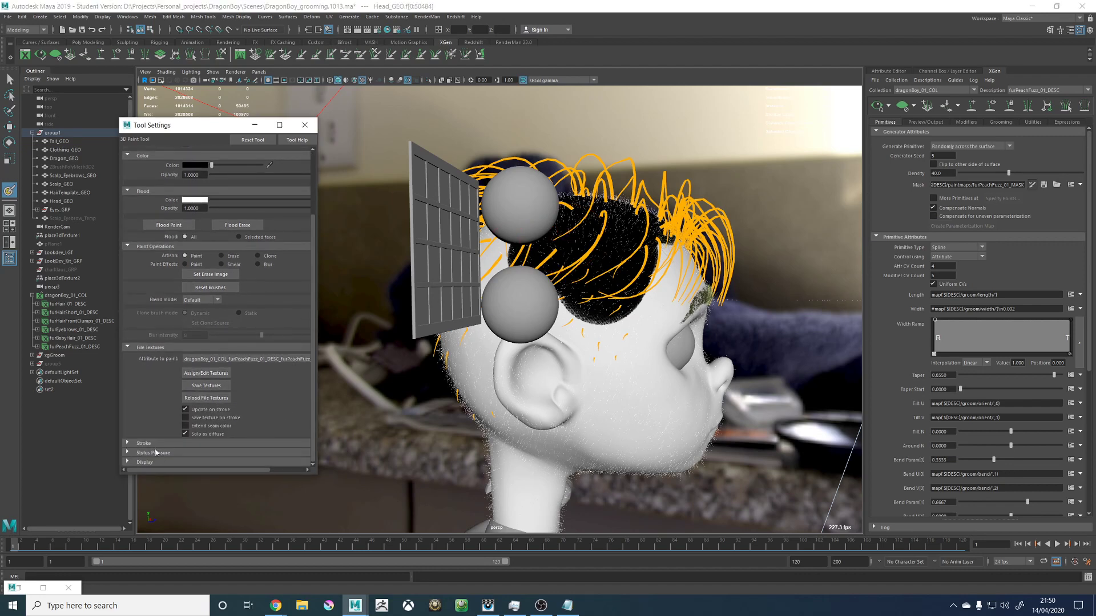
{"action": "left_click", "coordinate": [155, 454]}
{"action": "left_click_drag", "start_coordinate": [522, 230], "coordinate": [593, 257], "text": "alt"}
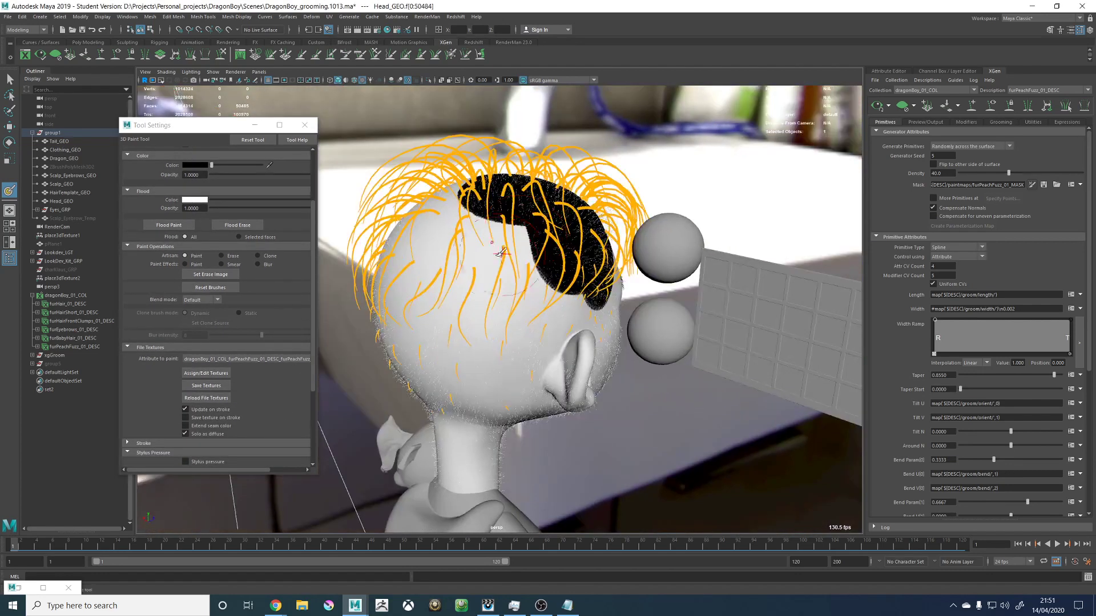
{"action": "mouse_move", "coordinate": [503, 268]}
{"action": "left_mouse_down"}
{"action": "mouse_move", "coordinate": [477, 244]}
{"action": "mouse_move", "coordinate": [451, 279]}
{"action": "mouse_move", "coordinate": [483, 269]}
{"action": "left_mouse_up"}
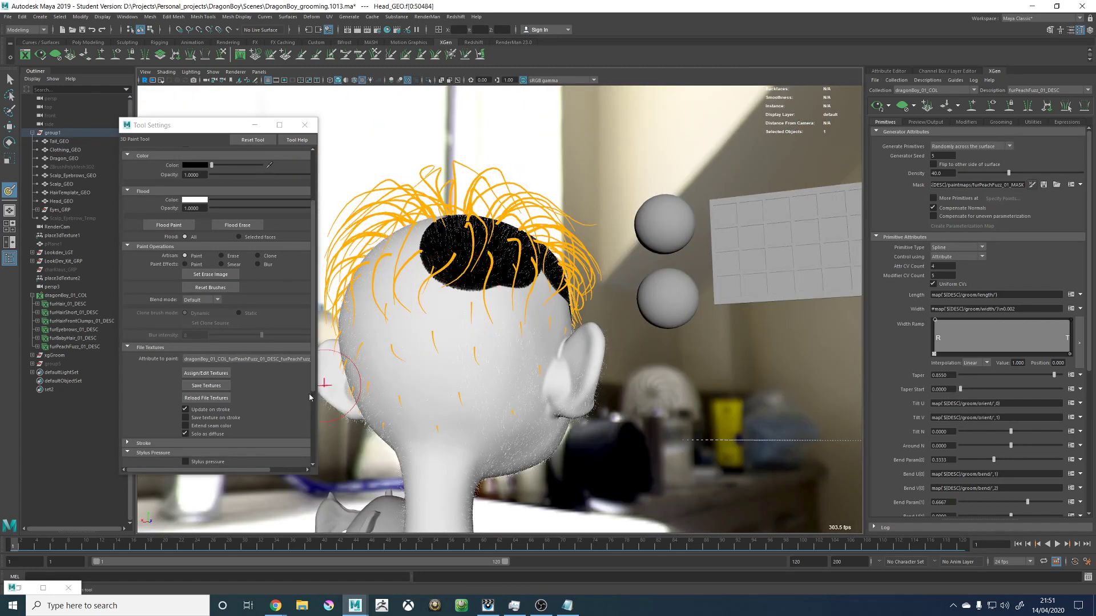
{"action": "scroll", "coordinate": [314, 383], "scroll_direction": "down", "scroll_amount": 7}
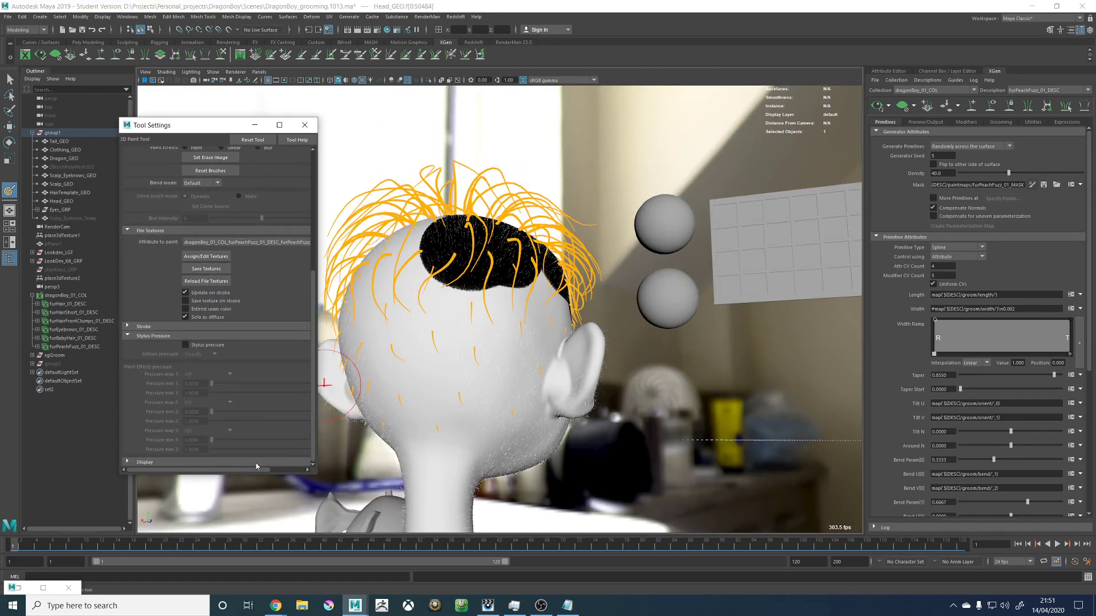
{"action": "left_click", "coordinate": [152, 328]}
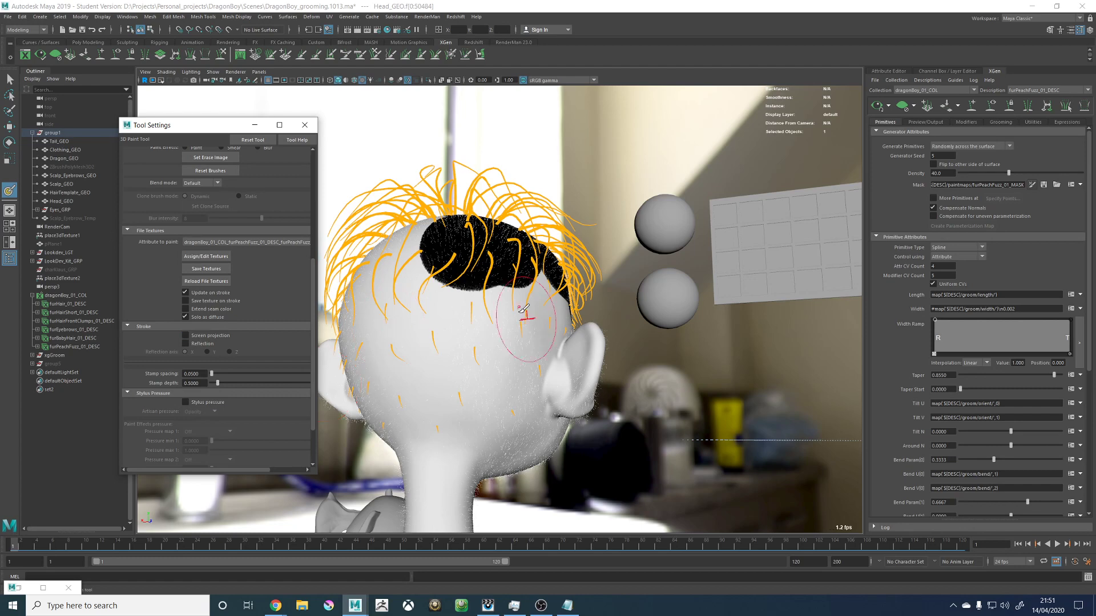
Step: Paint the peach fuzz mask black across the back of the head, down to the nape and behind the ear
{"action": "left_click", "coordinate": [479, 304]}
{"action": "left_click", "coordinate": [457, 331]}
{"action": "mouse_move", "coordinate": [457, 326]}
{"action": "left_mouse_down"}
{"action": "mouse_move", "coordinate": [452, 335]}
{"action": "mouse_move", "coordinate": [431, 282]}
{"action": "mouse_move", "coordinate": [421, 338]}
{"action": "mouse_move", "coordinate": [473, 343]}
{"action": "mouse_move", "coordinate": [488, 312]}
{"action": "mouse_move", "coordinate": [464, 329]}
{"action": "mouse_move", "coordinate": [517, 268]}
{"action": "mouse_move", "coordinate": [576, 264]}
{"action": "mouse_move", "coordinate": [496, 312]}
{"action": "left_mouse_up"}
{"action": "middle_click_drag", "start_coordinate": [440, 322], "coordinate": [489, 325], "text": "alt"}
{"action": "left_click_drag", "start_coordinate": [489, 325], "coordinate": [514, 308], "text": "alt"}
{"action": "mouse_move", "coordinate": [485, 359]}
{"action": "left_mouse_down"}
{"action": "mouse_move", "coordinate": [539, 378]}
{"action": "mouse_move", "coordinate": [556, 369]}
{"action": "mouse_move", "coordinate": [489, 343]}
{"action": "mouse_move", "coordinate": [517, 332]}
{"action": "mouse_move", "coordinate": [514, 349]}
{"action": "left_mouse_up"}
{"action": "middle_click_drag", "start_coordinate": [514, 348], "coordinate": [536, 372], "text": "alt"}
{"action": "mouse_move", "coordinate": [479, 365]}
{"action": "left_mouse_down", "text": "alt"}
{"action": "mouse_move", "coordinate": [516, 347]}
{"action": "mouse_move", "coordinate": [505, 366]}
{"action": "mouse_move", "coordinate": [489, 364]}
{"action": "left_mouse_up", "text": "alt"}
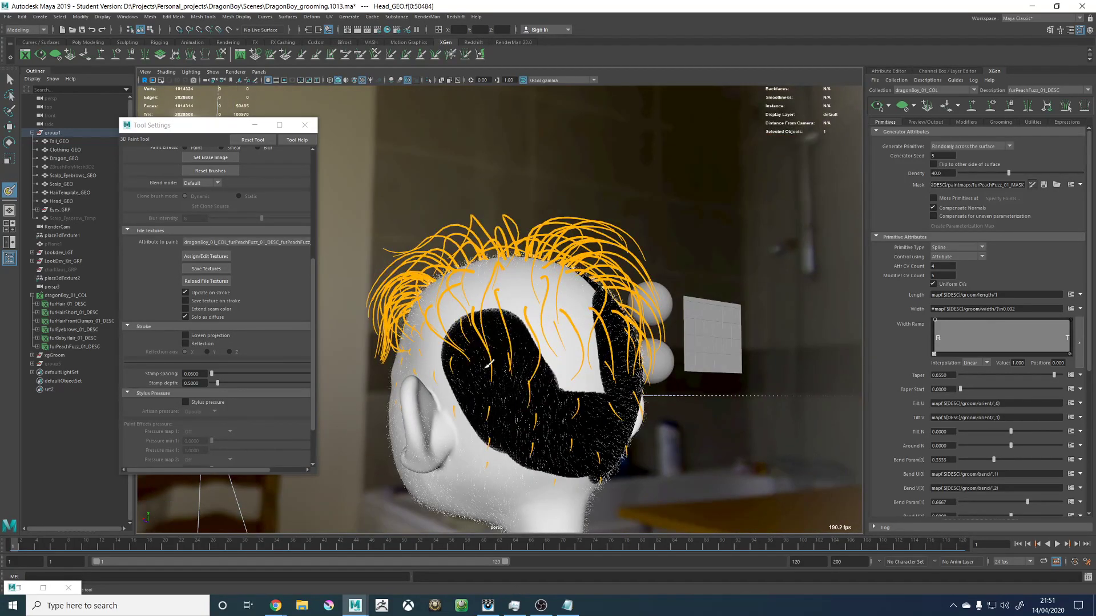
Step: Fill the remaining white areas on top of the scalp with black, up to the front hairline
{"action": "mouse_move", "coordinate": [489, 301]}
{"action": "left_mouse_down", "text": "alt"}
{"action": "mouse_move", "coordinate": [478, 314]}
{"action": "mouse_move", "coordinate": [451, 246]}
{"action": "left_mouse_up", "text": "alt"}
{"action": "left_click_drag", "start_coordinate": [562, 264], "coordinate": [485, 315], "text": "alt"}
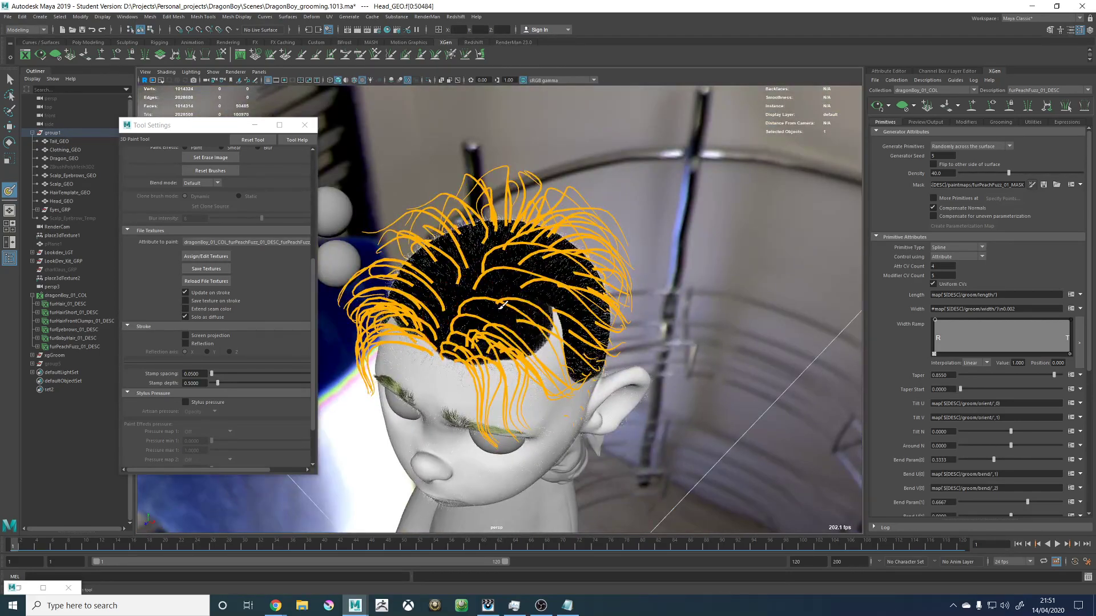
{"action": "mouse_move", "coordinate": [567, 311]}
{"action": "left_mouse_down", "text": "alt"}
{"action": "mouse_move", "coordinate": [525, 312]}
{"action": "mouse_move", "coordinate": [555, 327]}
{"action": "mouse_move", "coordinate": [538, 281]}
{"action": "left_mouse_up", "text": "alt"}
{"action": "scroll", "coordinate": [537, 282], "scroll_direction": "up", "scroll_amount": 3}
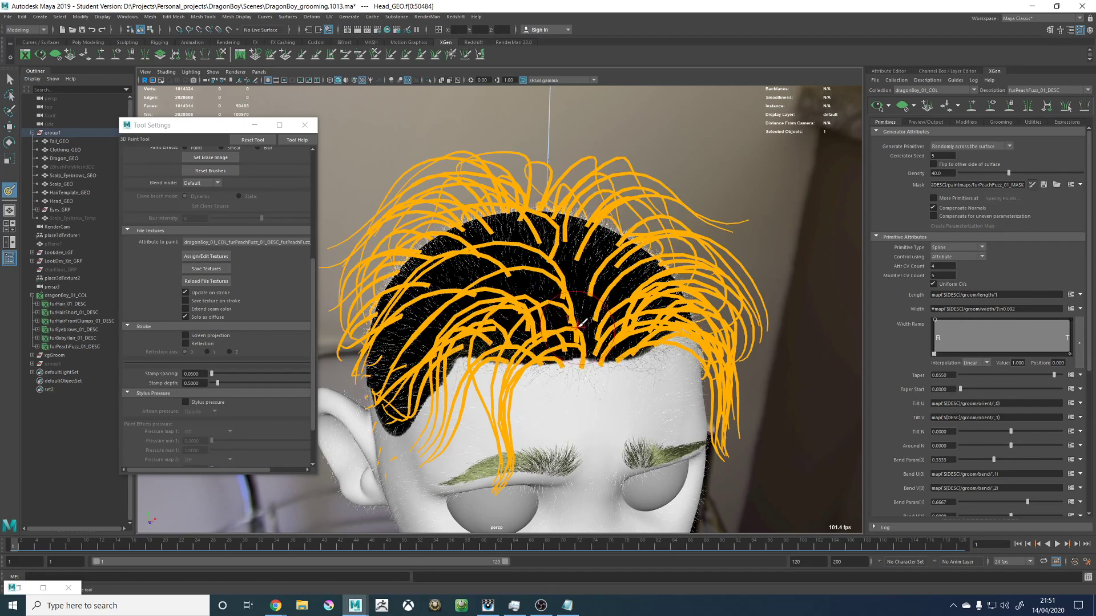
Step: Paint the mask black along the hairline around both ears, including the temples and sideburns
{"action": "mouse_move", "coordinate": [533, 309]}
{"action": "left_mouse_down", "text": "alt"}
{"action": "mouse_move", "coordinate": [453, 342]}
{"action": "mouse_move", "coordinate": [526, 286]}
{"action": "mouse_move", "coordinate": [425, 436]}
{"action": "mouse_move", "coordinate": [563, 343]}
{"action": "mouse_move", "coordinate": [511, 326]}
{"action": "left_mouse_up", "text": "alt"}
{"action": "mouse_move", "coordinate": [505, 366]}
{"action": "left_mouse_down"}
{"action": "mouse_move", "coordinate": [531, 394]}
{"action": "mouse_move", "coordinate": [577, 412]}
{"action": "mouse_move", "coordinate": [586, 375]}
{"action": "mouse_move", "coordinate": [606, 374]}
{"action": "left_mouse_up"}
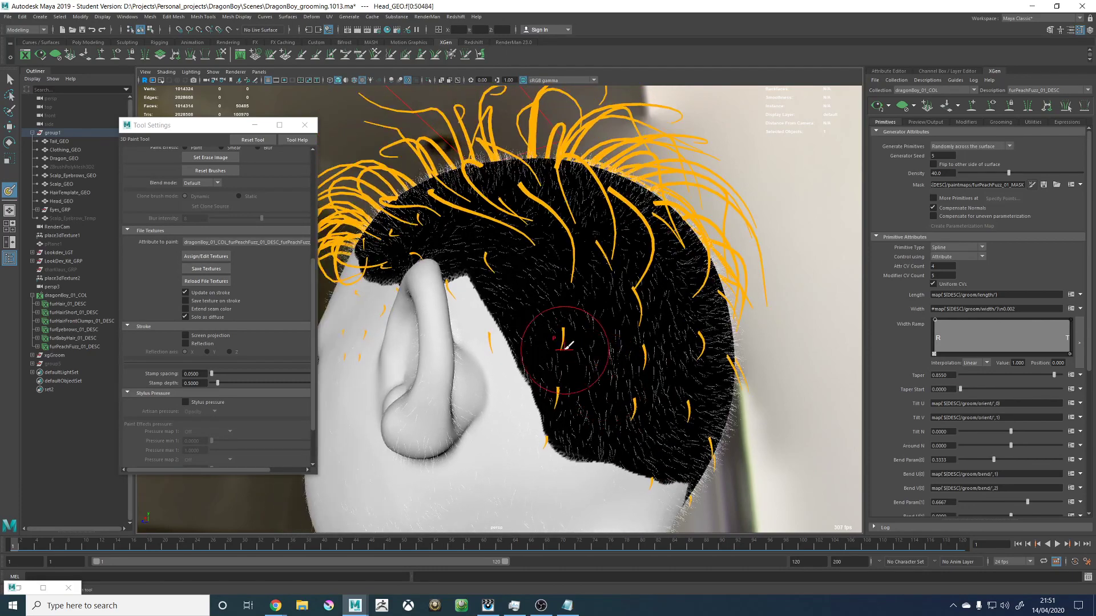
{"action": "mouse_move", "coordinate": [552, 334]}
{"action": "left_mouse_down", "text": "alt"}
{"action": "mouse_move", "coordinate": [587, 335]}
{"action": "mouse_move", "coordinate": [540, 312]}
{"action": "mouse_move", "coordinate": [596, 302]}
{"action": "mouse_move", "coordinate": [567, 363]}
{"action": "left_mouse_up", "text": "alt"}
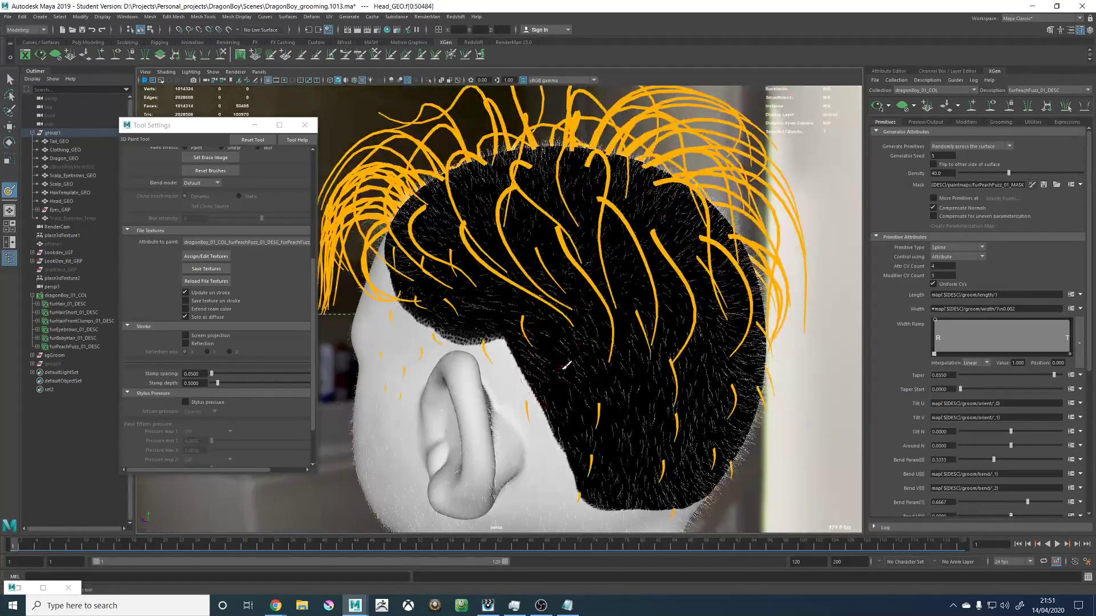
{"action": "mouse_move", "coordinate": [484, 289]}
{"action": "left_mouse_down", "text": "alt"}
{"action": "mouse_move", "coordinate": [498, 291]}
{"action": "mouse_move", "coordinate": [490, 322]}
{"action": "mouse_move", "coordinate": [528, 331]}
{"action": "mouse_move", "coordinate": [559, 281]}
{"action": "left_mouse_up", "text": "alt"}
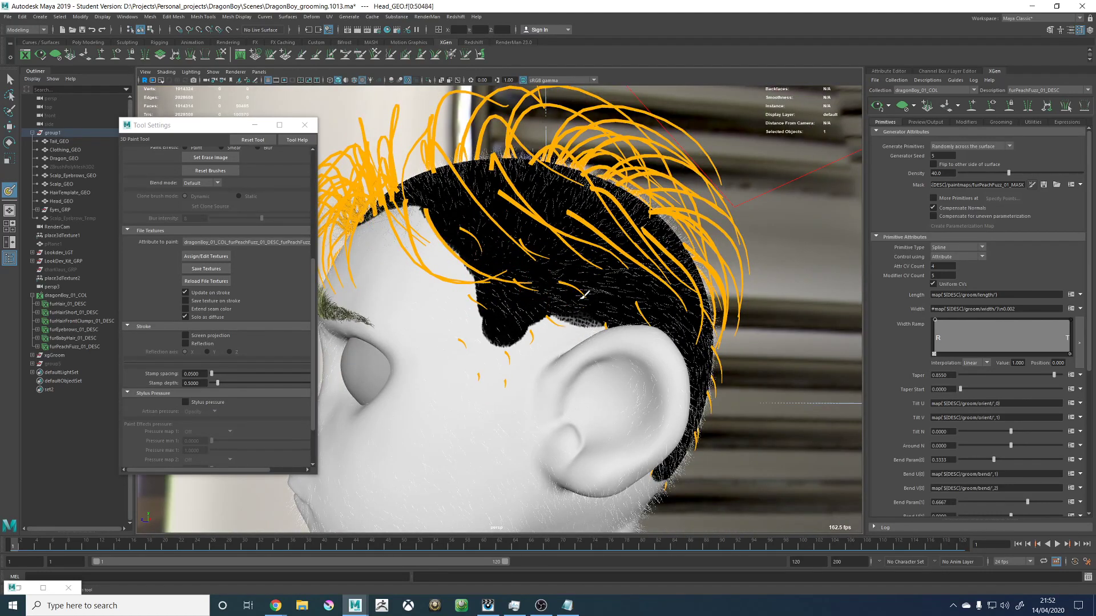
{"action": "mouse_move", "coordinate": [489, 351]}
{"action": "left_mouse_down"}
{"action": "mouse_move", "coordinate": [526, 318]}
{"action": "mouse_move", "coordinate": [588, 319]}
{"action": "left_mouse_up"}
{"action": "mouse_move", "coordinate": [495, 409]}
{"action": "left_mouse_down", "text": "alt"}
{"action": "mouse_move", "coordinate": [507, 412]}
{"action": "mouse_move", "coordinate": [511, 441]}
{"action": "mouse_move", "coordinate": [491, 377]}
{"action": "mouse_move", "coordinate": [503, 418]}
{"action": "mouse_move", "coordinate": [455, 389]}
{"action": "left_mouse_up", "text": "alt"}
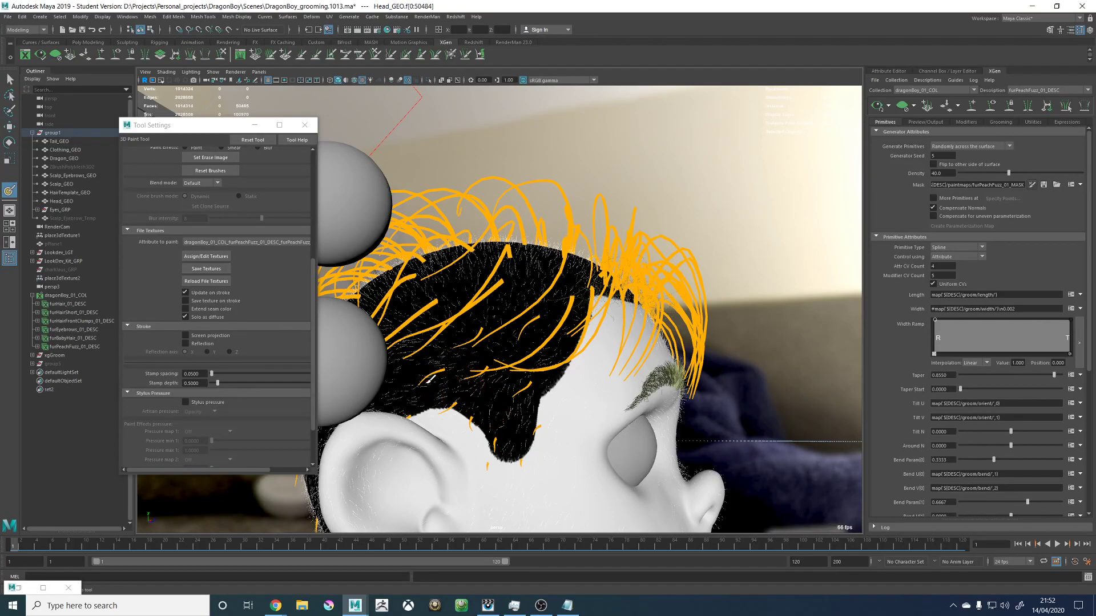
Step: Save the painted peach fuzz mask texture, close the paint settings and leave the 3D Paint tool
{"action": "mouse_move", "coordinate": [512, 369]}
{"action": "left_mouse_down", "text": "alt"}
{"action": "mouse_move", "coordinate": [475, 370]}
{"action": "mouse_move", "coordinate": [500, 376]}
{"action": "left_mouse_up", "text": "alt"}
{"action": "right_click_drag", "start_coordinate": [516, 351], "coordinate": [584, 247], "text": "alt"}
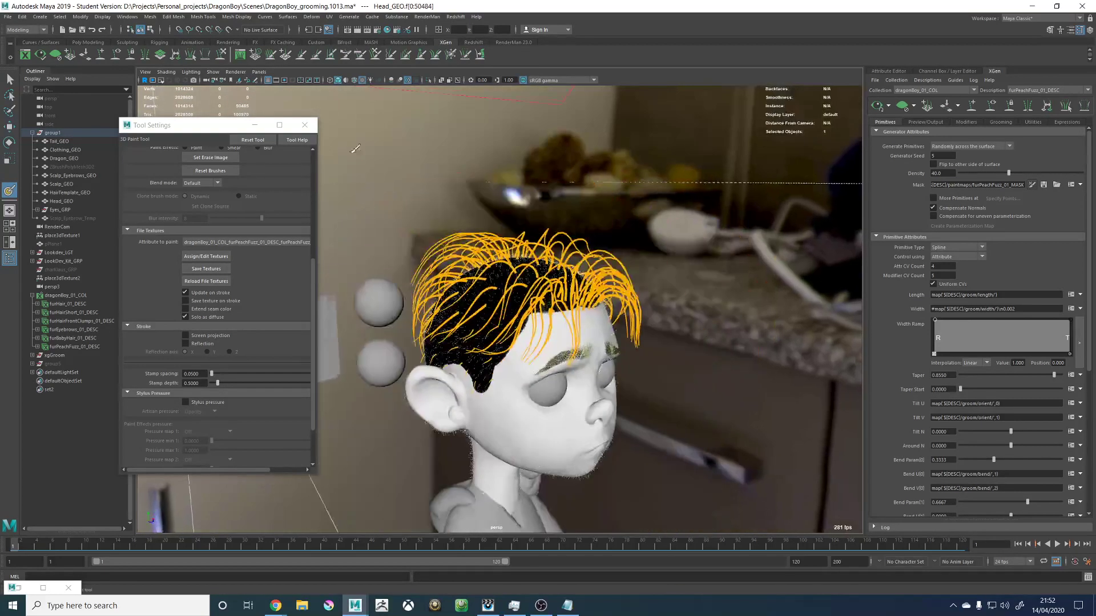
{"action": "left_click_drag", "start_coordinate": [584, 247], "coordinate": [564, 245], "text": "alt"}
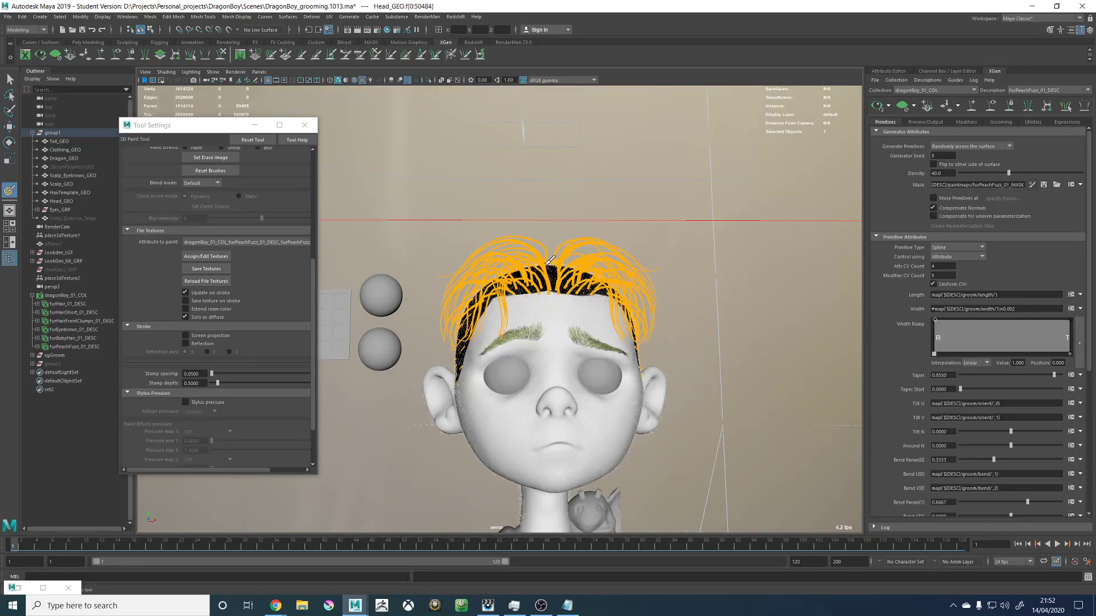
{"action": "scroll", "coordinate": [201, 387], "scroll_direction": "up", "scroll_amount": 5}
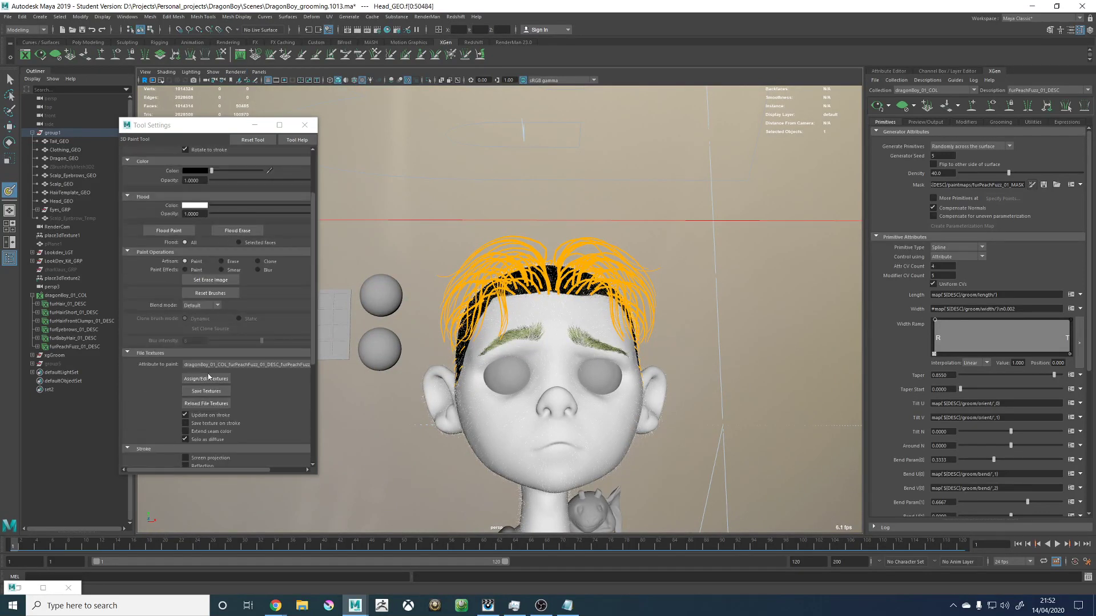
{"action": "left_click", "coordinate": [201, 392]}
{"action": "left_click", "coordinate": [304, 125]}
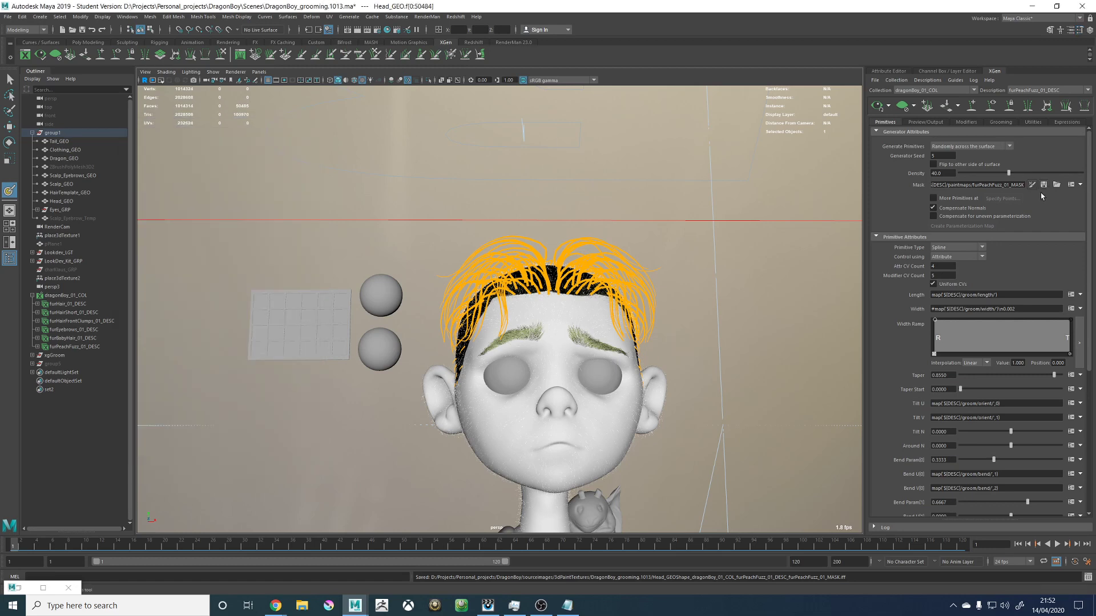
{"action": "scroll", "coordinate": [762, 255], "scroll_direction": "up", "scroll_amount": 3}
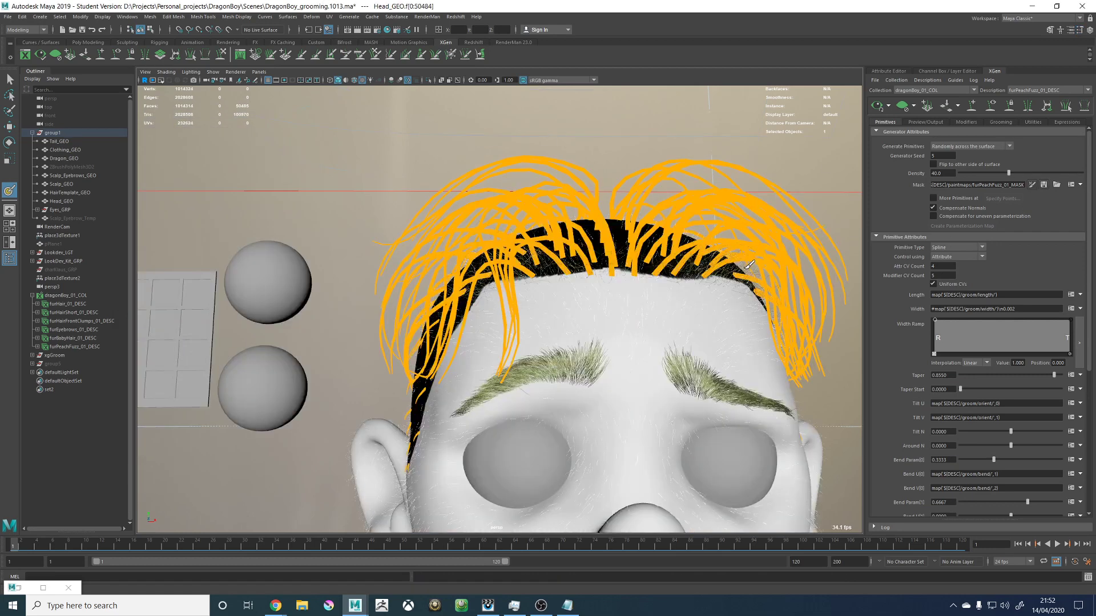
{"action": "key", "text": "w"}
Step: Assign the existing Head_MAT material back to Head_GEO and deselect the mesh
{"action": "mouse_move", "coordinate": [752, 289]}
{"action": "right_mouse_down", "text": "alt"}
{"action": "mouse_move", "coordinate": [714, 298]}
{"action": "mouse_move", "coordinate": [712, 354]}
{"action": "right_mouse_up", "text": "alt"}
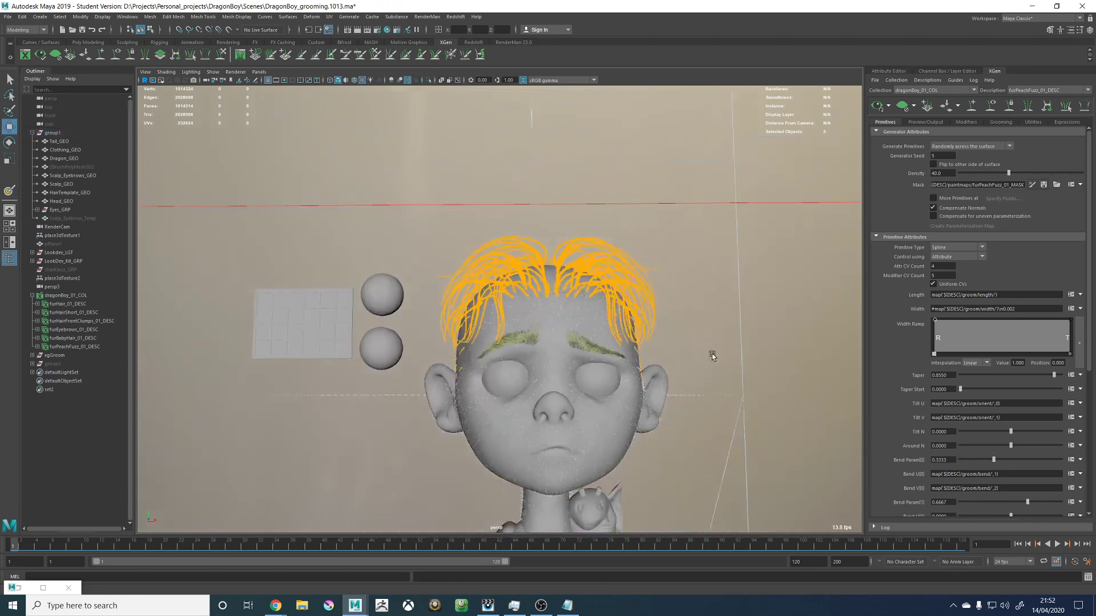
{"action": "left_click_drag", "start_coordinate": [712, 354], "coordinate": [702, 389], "text": "alt"}
{"action": "middle_click_drag", "start_coordinate": [702, 389], "coordinate": [670, 279], "text": "alt"}
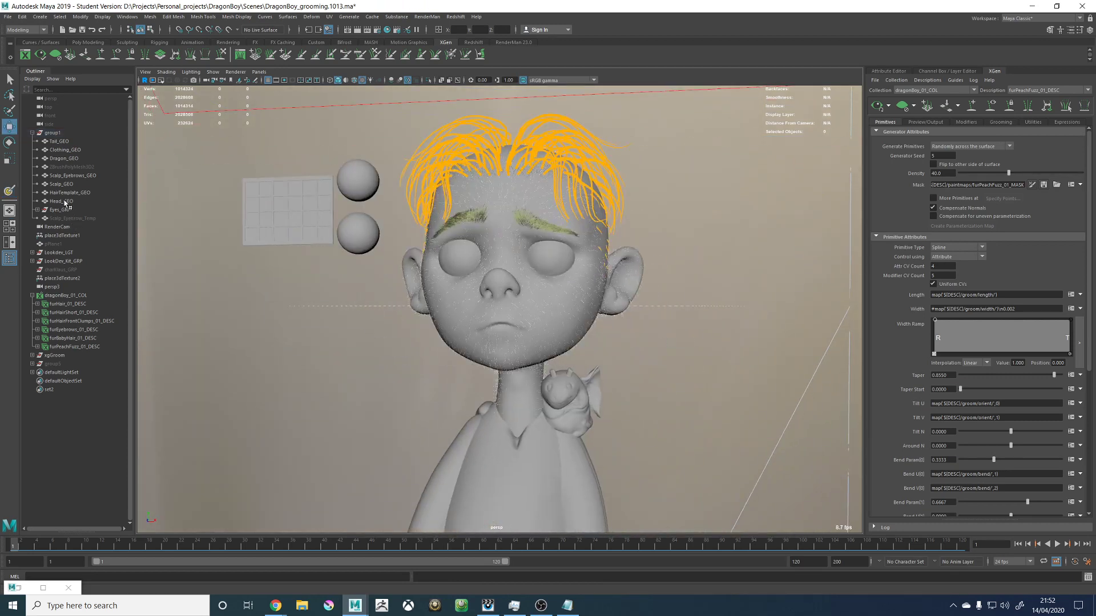
{"action": "left_click", "coordinate": [63, 201]}
{"action": "right_click", "coordinate": [711, 320]}
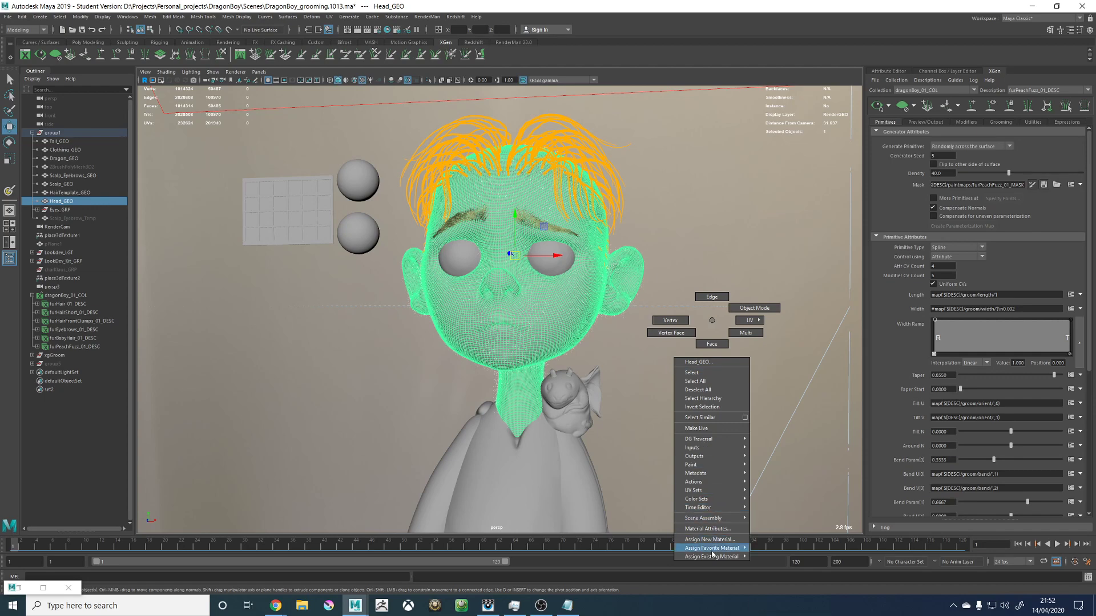
{"action": "mouse_move", "coordinate": [713, 557]}
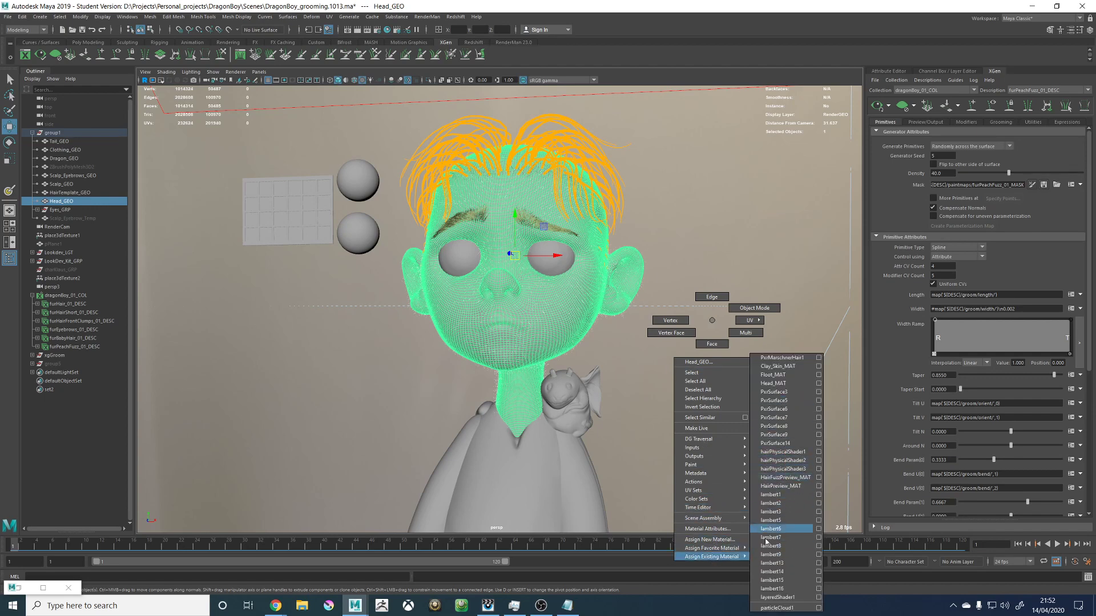
{"action": "left_click", "coordinate": [784, 384]}
{"action": "left_click", "coordinate": [767, 257]}
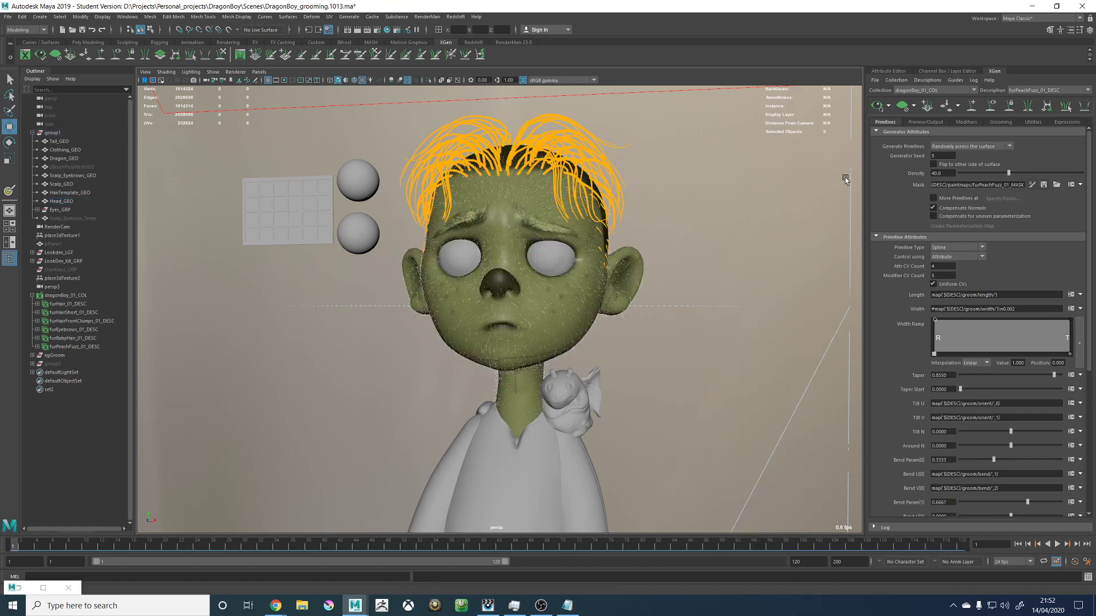
Step: Generate the previews of the baby hair, eyebrows and front hair clumps descriptions on the head
{"action": "left_click_drag", "start_coordinate": [536, 252], "coordinate": [686, 239], "text": "alt"}
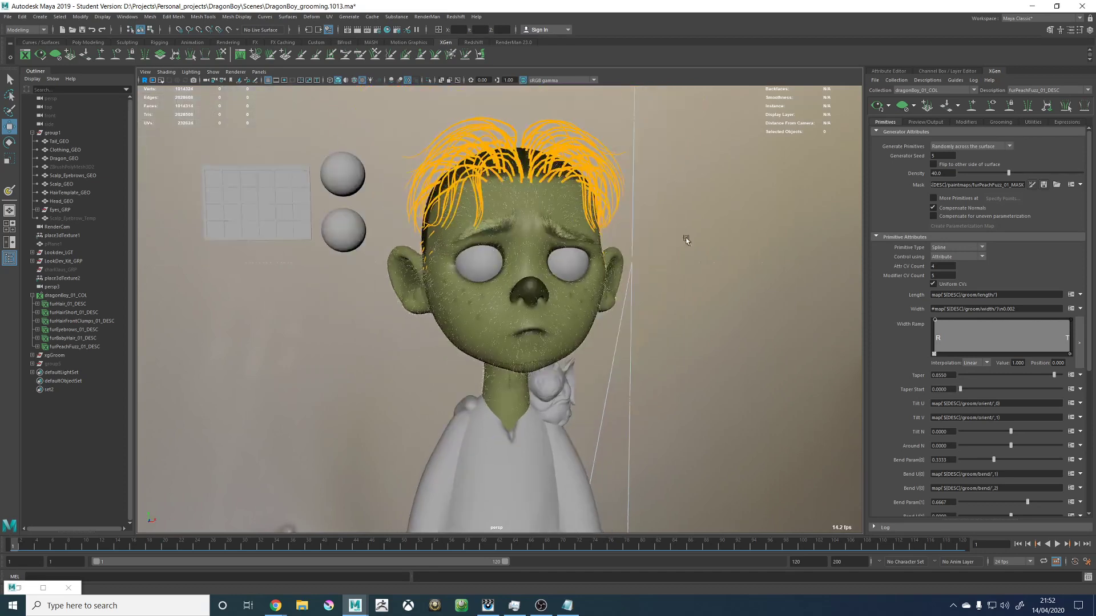
{"action": "left_click", "coordinate": [1027, 91]}
{"action": "left_click", "coordinate": [1029, 98]}
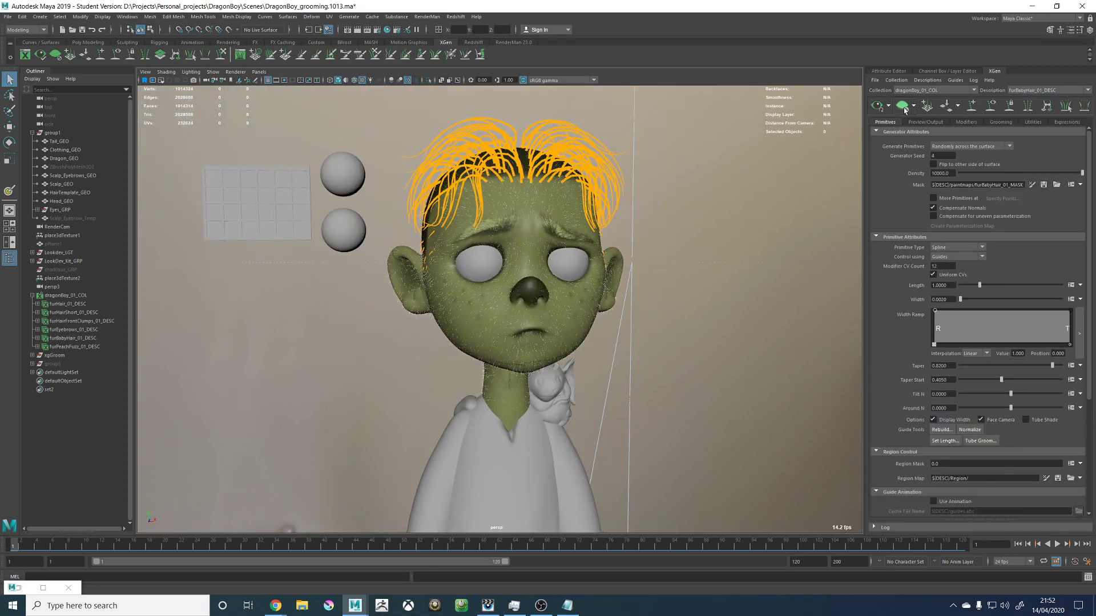
{"action": "left_click", "coordinate": [1048, 90]}
{"action": "left_click", "coordinate": [1040, 106]}
{"action": "left_click", "coordinate": [1039, 89]}
{"action": "left_click", "coordinate": [1032, 112]}
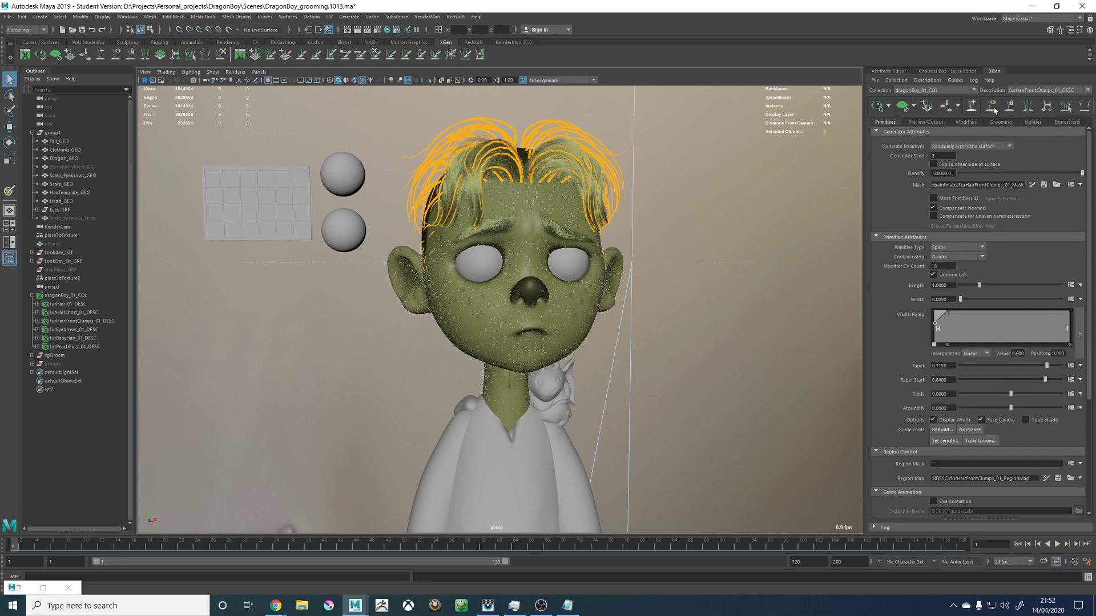
Step: Add the previews of furHairShort_01_DESC and furHair_01_DESC, and hide the orange hair guides
{"action": "left_click", "coordinate": [1040, 90]}
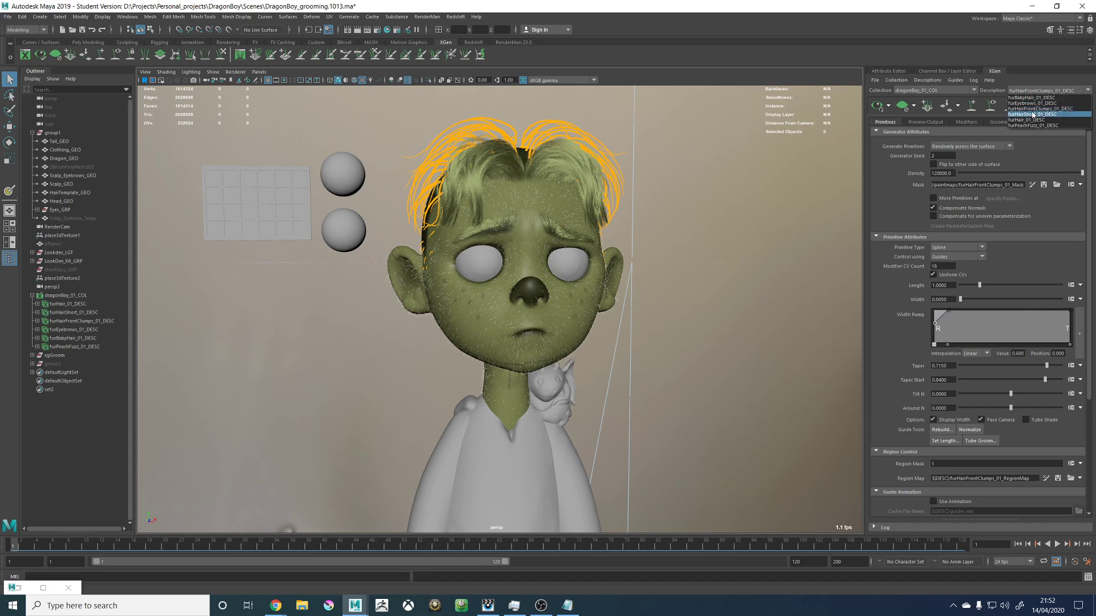
{"action": "left_click", "coordinate": [1024, 105]}
{"action": "left_click_drag", "start_coordinate": [525, 186], "coordinate": [737, 188], "text": "alt"}
{"action": "left_click_drag", "start_coordinate": [523, 195], "coordinate": [784, 169], "text": "alt"}
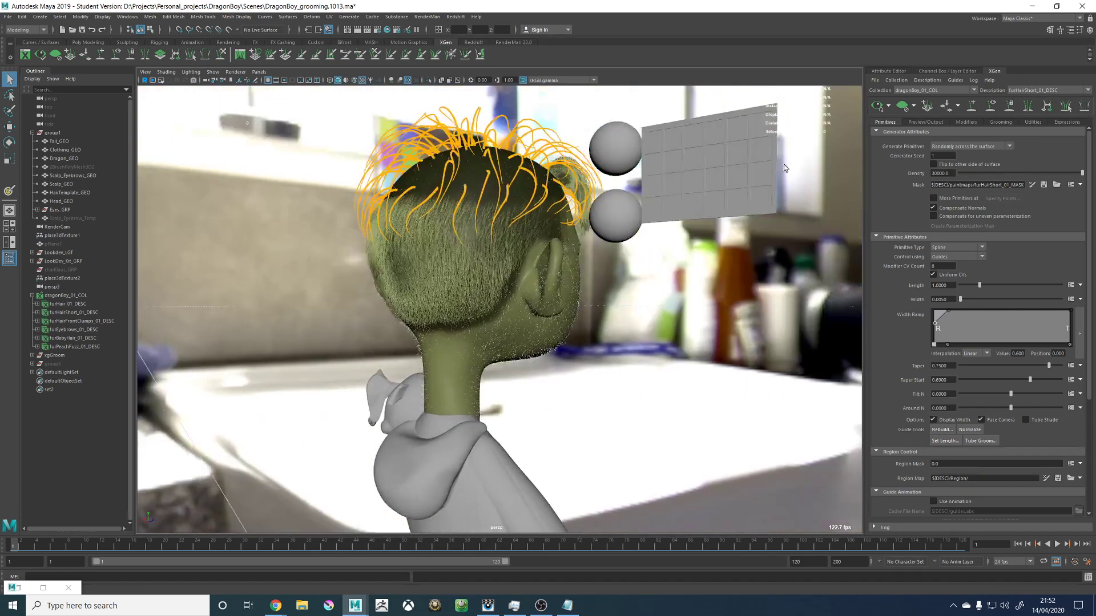
{"action": "left_click", "coordinate": [1027, 91]}
{"action": "left_click", "coordinate": [1016, 95]}
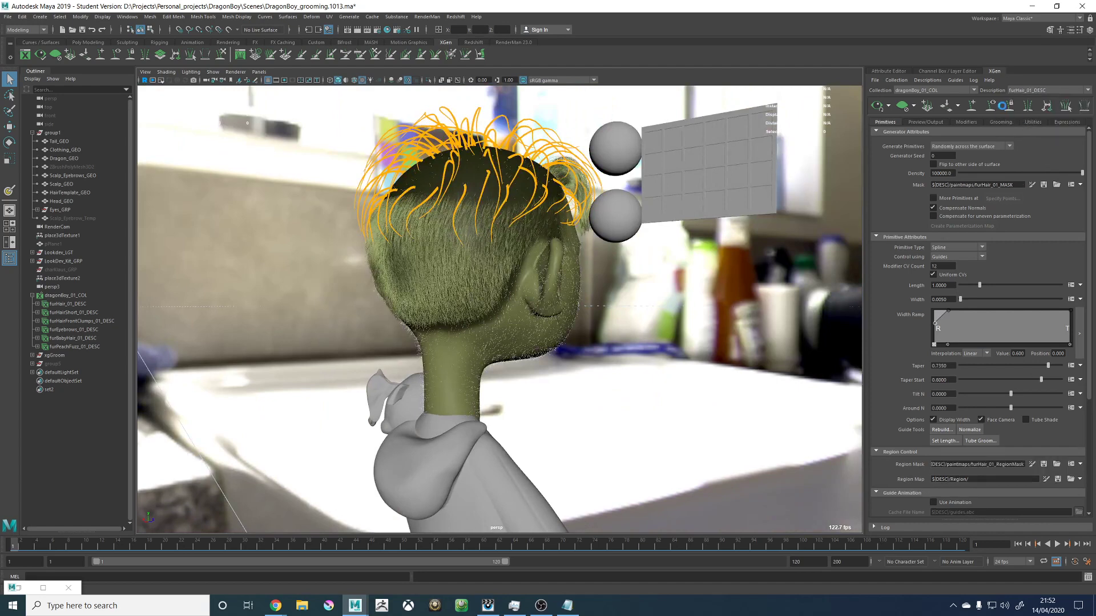
{"action": "left_click", "coordinate": [990, 106]}
Step: Check the combined hair preview from the front and side, and save the scene
{"action": "left_click_drag", "start_coordinate": [508, 196], "coordinate": [828, 206], "text": "alt"}
{"action": "left_click_drag", "start_coordinate": [445, 226], "coordinate": [569, 239], "text": "alt"}
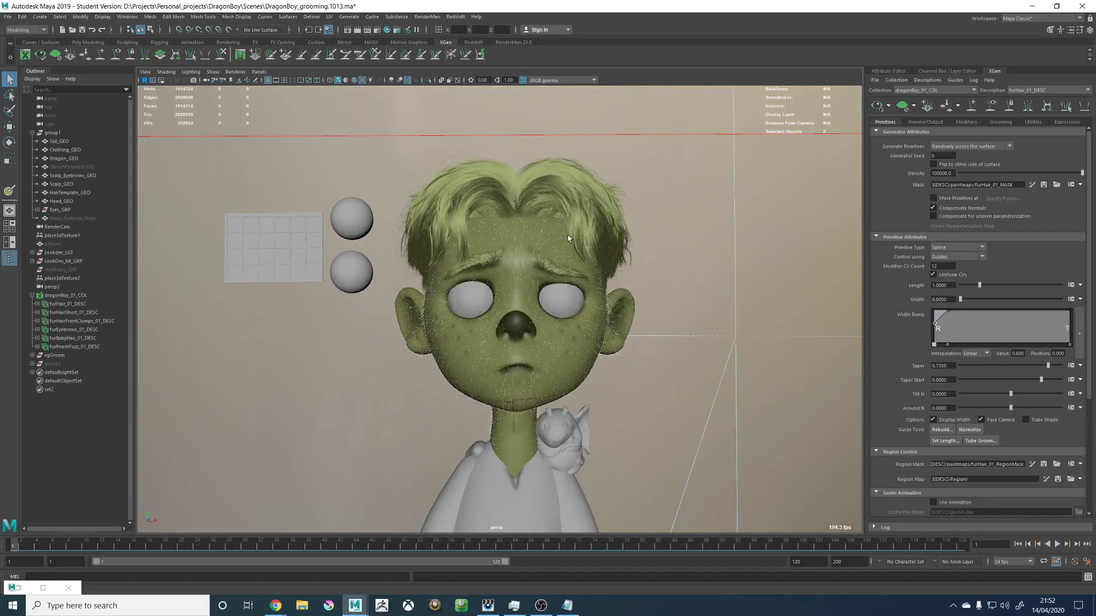
{"action": "left_click_drag", "start_coordinate": [495, 260], "coordinate": [511, 263], "text": "alt"}
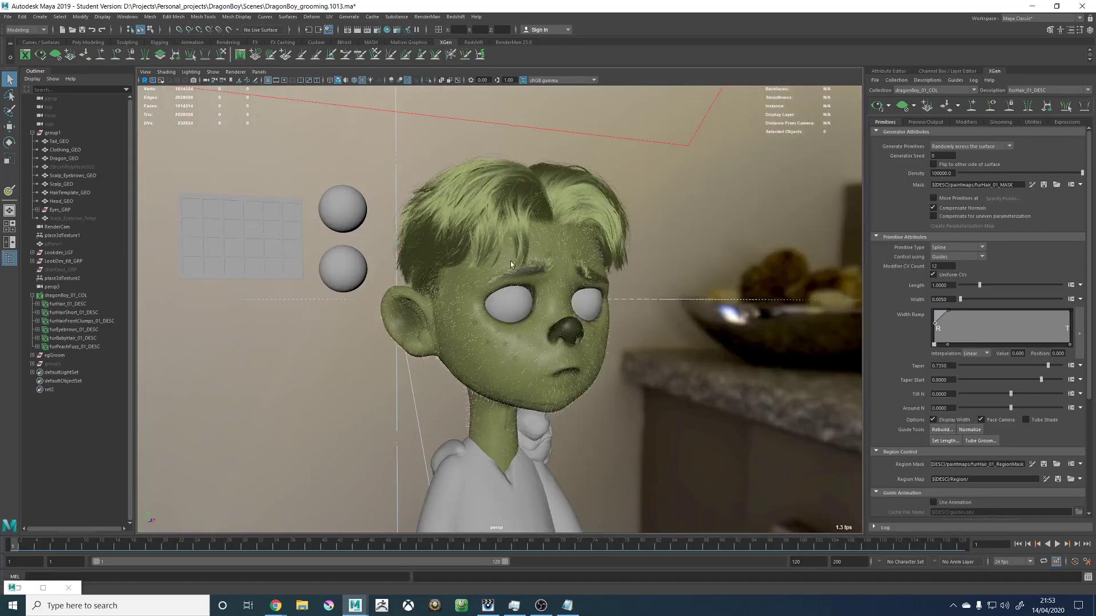
{"action": "key", "text": "ctrl+s"}
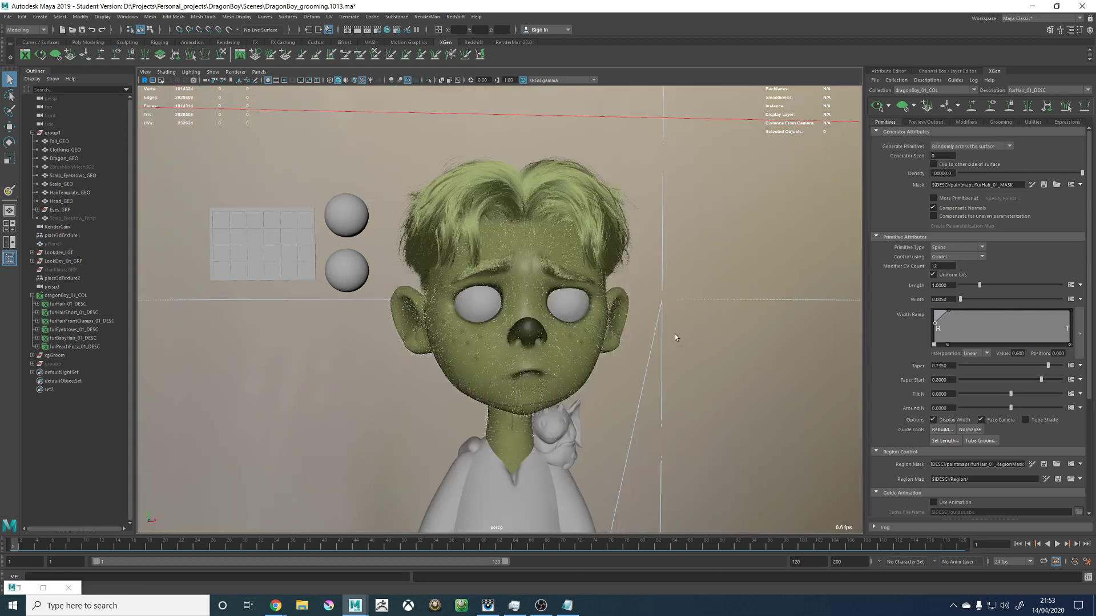
Step: Make furPeachFuzz_01_DESC the current description and turn on the visibility of its groom splines
{"action": "right_click_drag", "start_coordinate": [372, 326], "coordinate": [540, 386], "text": "alt"}
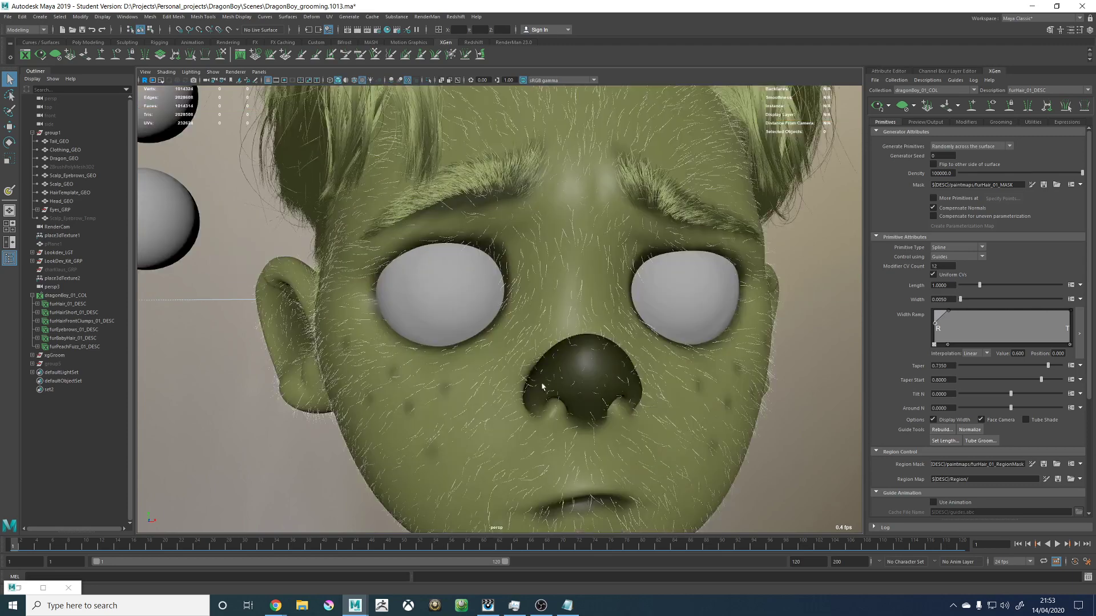
{"action": "middle_click_drag", "start_coordinate": [541, 386], "coordinate": [480, 252], "text": "alt"}
{"action": "left_click_drag", "start_coordinate": [480, 251], "coordinate": [587, 271], "text": "alt"}
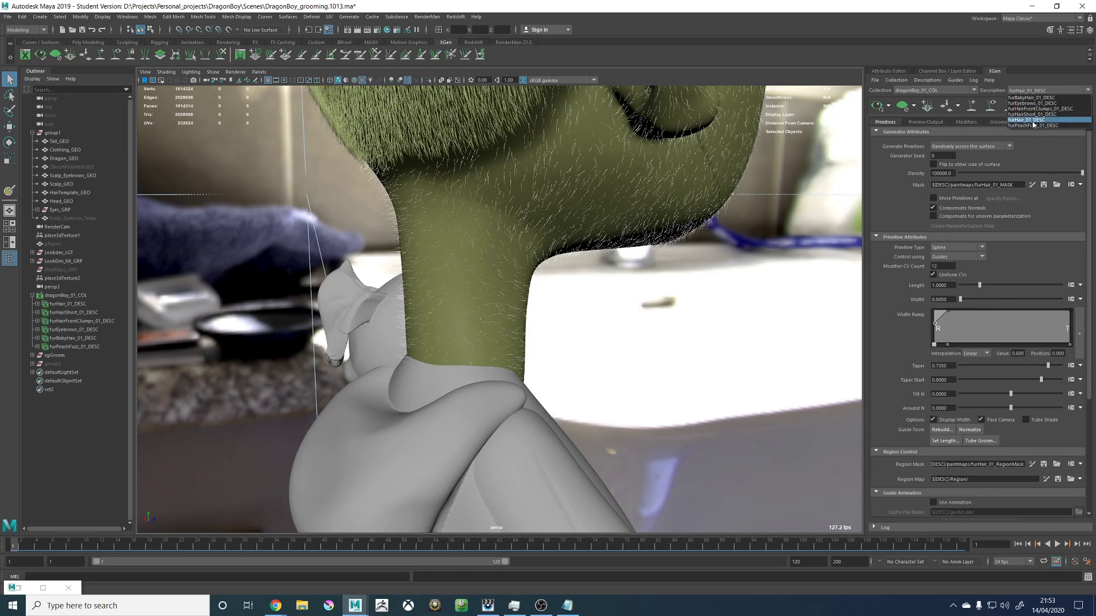
{"action": "left_click", "coordinate": [999, 123]}
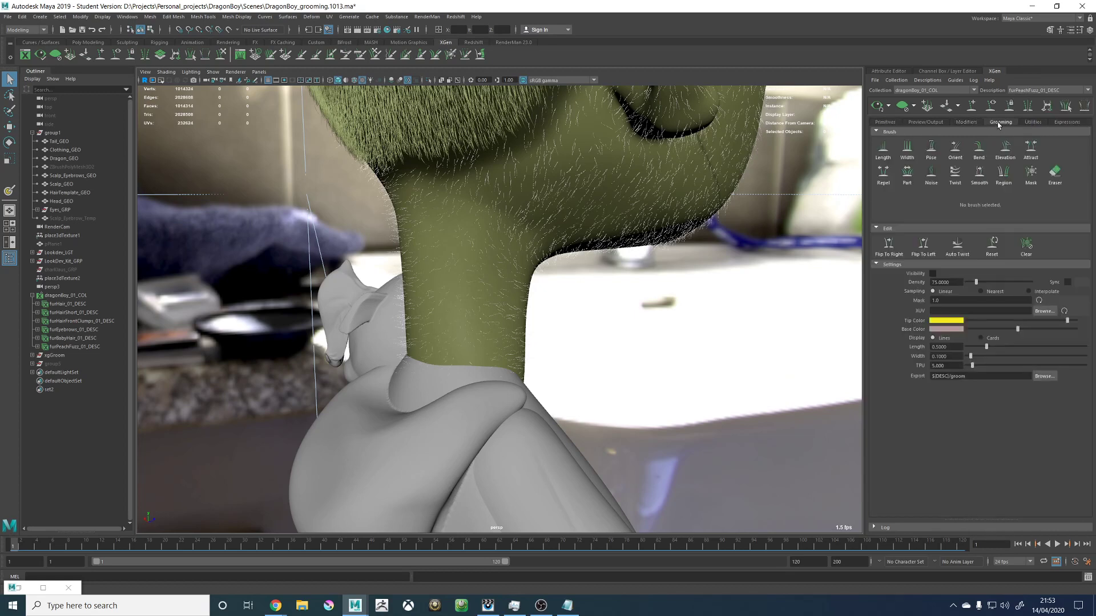
{"action": "left_click", "coordinate": [933, 273]}
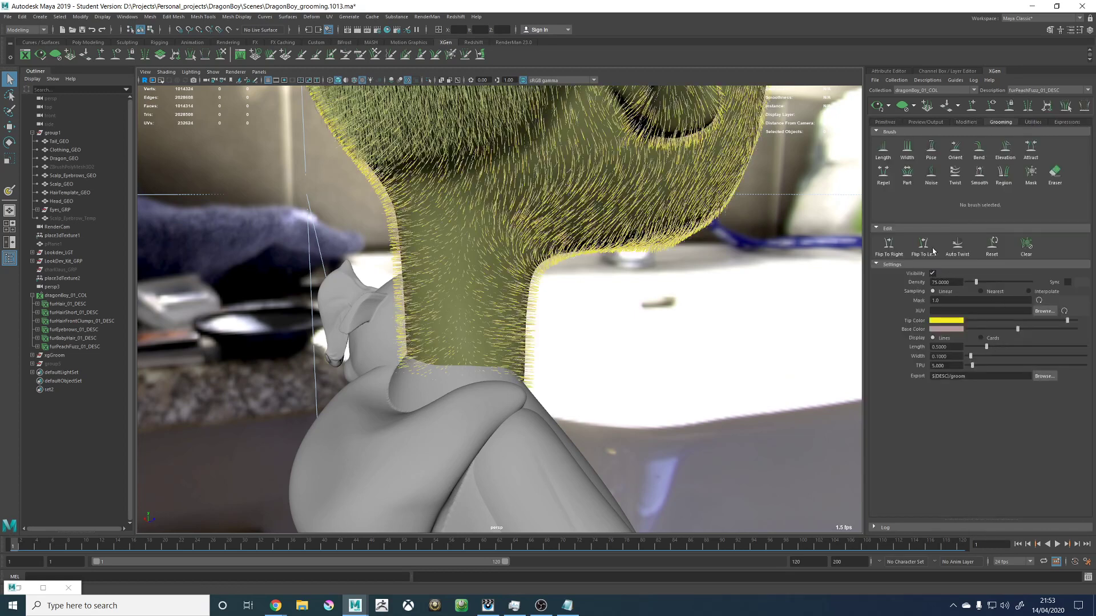
Step: Comb the peach fuzz downward along the side of the neck with a resized Orient brush
{"action": "left_click", "coordinate": [955, 150]}
{"action": "mouse_move", "coordinate": [440, 251]}
{"action": "left_mouse_down"}
{"action": "mouse_move", "coordinate": [430, 285]}
{"action": "mouse_move", "coordinate": [443, 289]}
{"action": "left_mouse_up"}
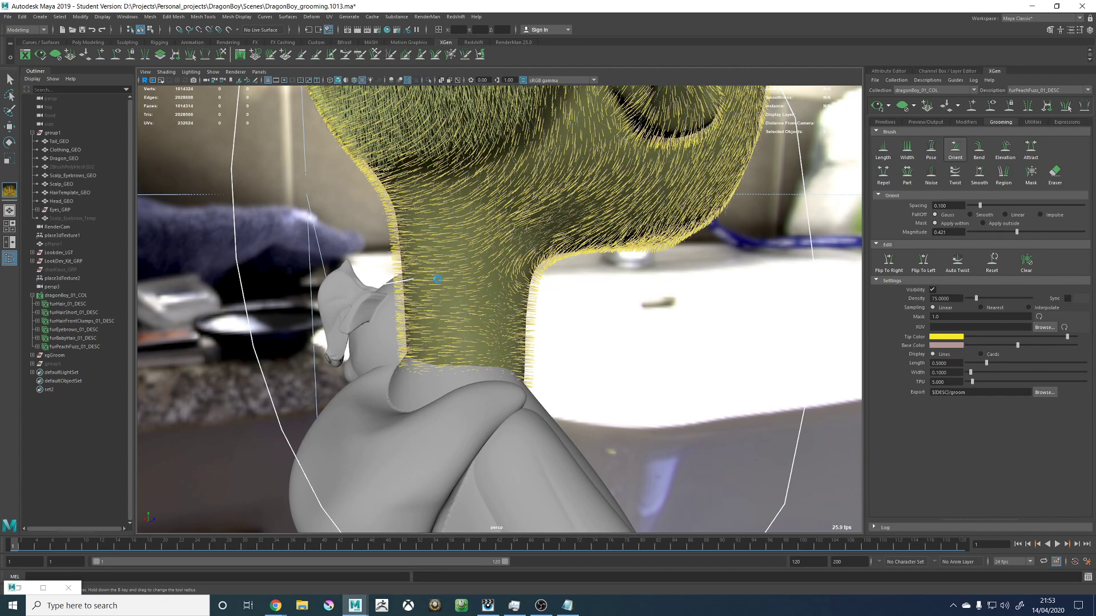
{"action": "key", "text": "b"}
{"action": "mouse_move", "coordinate": [466, 290]}
{"action": "left_mouse_down"}
{"action": "mouse_move", "coordinate": [498, 240]}
{"action": "mouse_move", "coordinate": [559, 255]}
{"action": "mouse_move", "coordinate": [499, 244]}
{"action": "mouse_move", "coordinate": [428, 274]}
{"action": "mouse_move", "coordinate": [489, 348]}
{"action": "left_mouse_up"}
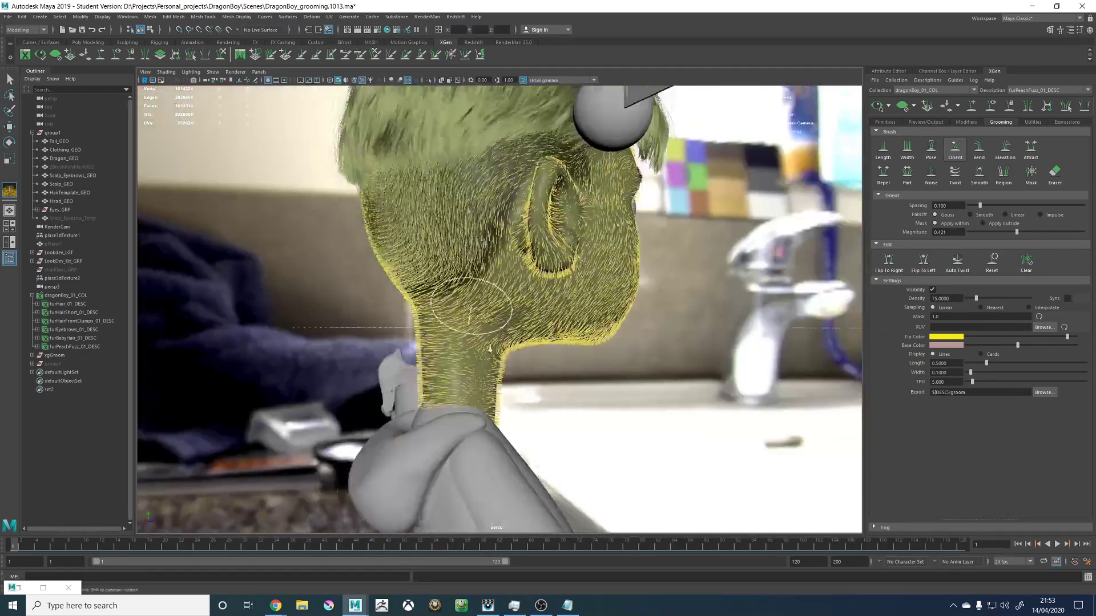
{"action": "mouse_move", "coordinate": [490, 350]}
{"action": "right_mouse_down", "text": "alt"}
{"action": "mouse_move", "coordinate": [607, 348]}
{"action": "mouse_move", "coordinate": [531, 334]}
{"action": "right_mouse_up", "text": "alt"}
{"action": "left_click_drag", "start_coordinate": [473, 316], "coordinate": [469, 455]}
{"action": "left_click_drag", "start_coordinate": [471, 289], "coordinate": [478, 444]}
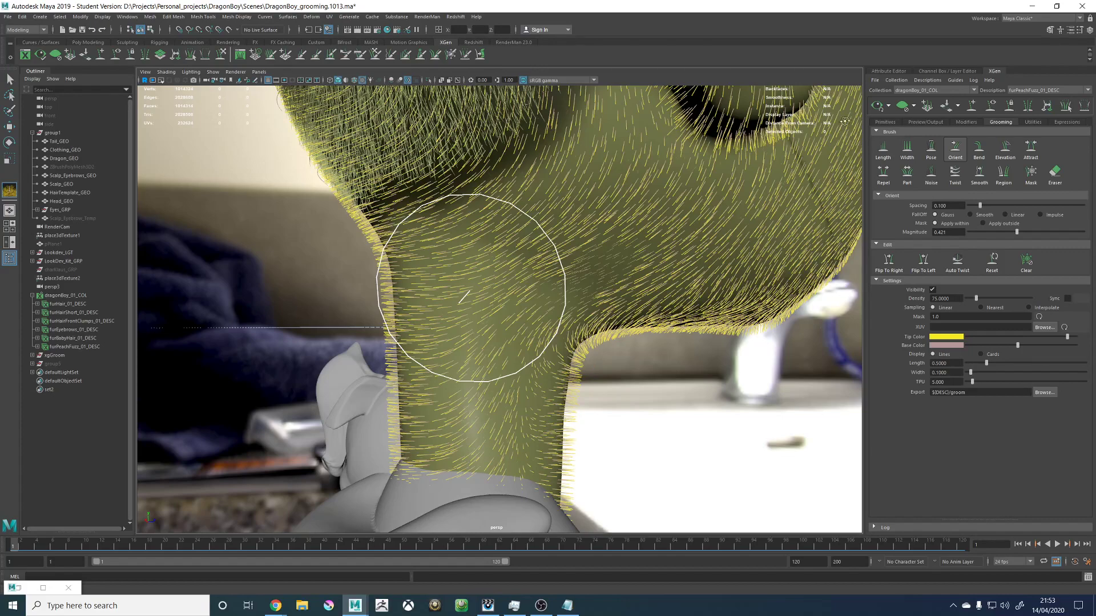
Step: Turn off automatic preview updates and comb the peach fuzz downward on the back of the neck
{"action": "left_click_drag", "start_coordinate": [844, 121], "coordinate": [876, 115], "text": "alt"}
{"action": "left_click", "coordinate": [889, 109]}
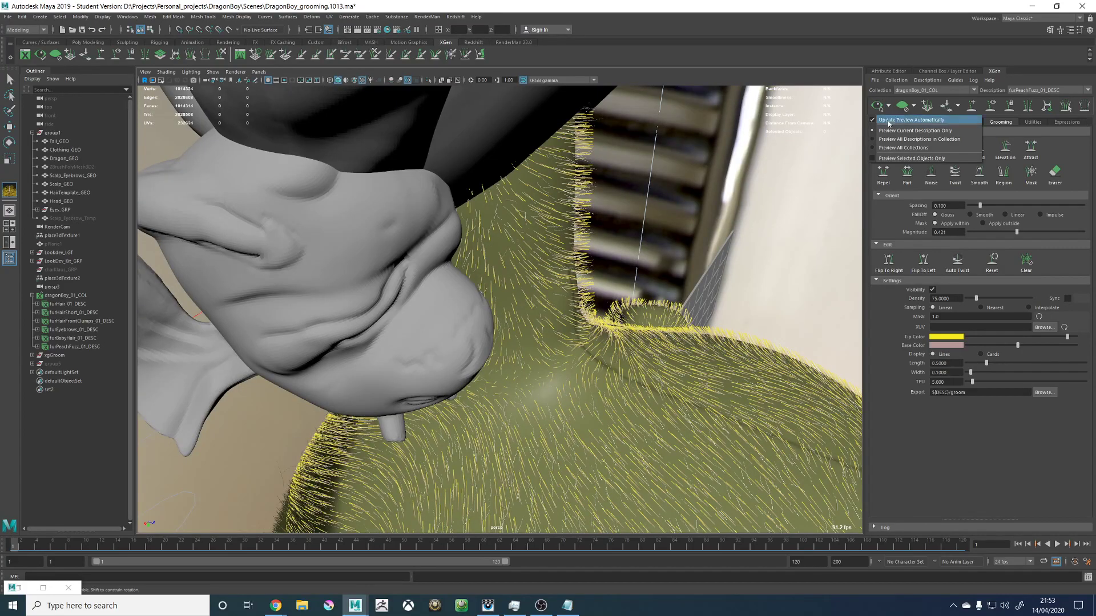
{"action": "left_click", "coordinate": [882, 120]}
{"action": "mouse_move", "coordinate": [760, 245]}
{"action": "left_mouse_down", "text": "alt"}
{"action": "mouse_move", "coordinate": [595, 330]}
{"action": "mouse_move", "coordinate": [489, 323]}
{"action": "mouse_move", "coordinate": [482, 289]}
{"action": "left_mouse_up", "text": "alt"}
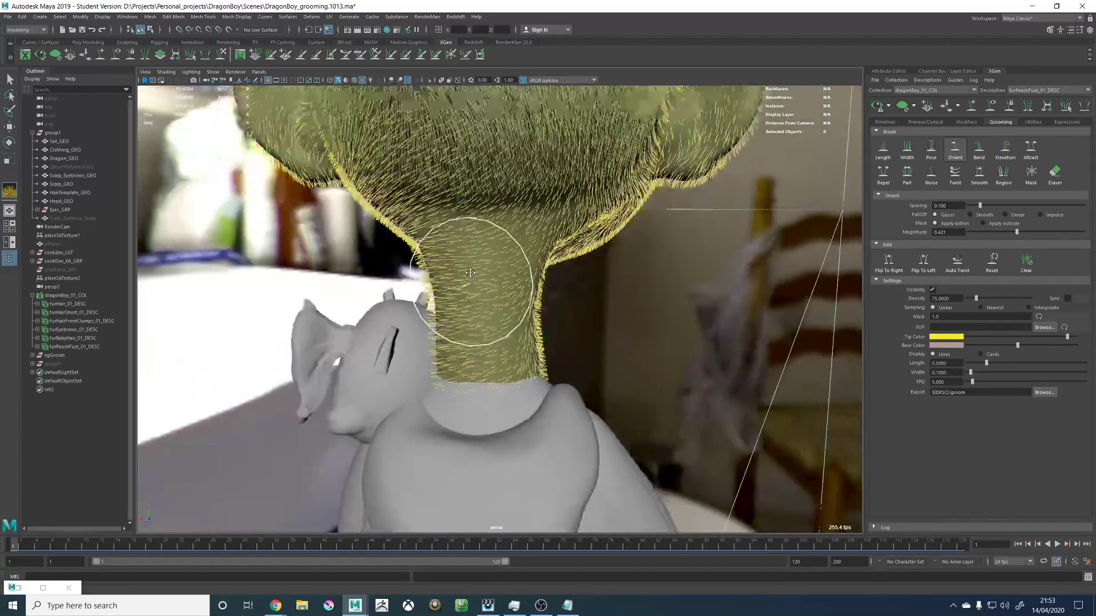
{"action": "right_click_drag", "start_coordinate": [481, 289], "coordinate": [497, 245], "text": "alt"}
{"action": "left_click_drag", "start_coordinate": [496, 245], "coordinate": [534, 342]}
{"action": "left_click_drag", "start_coordinate": [500, 215], "coordinate": [539, 388]}
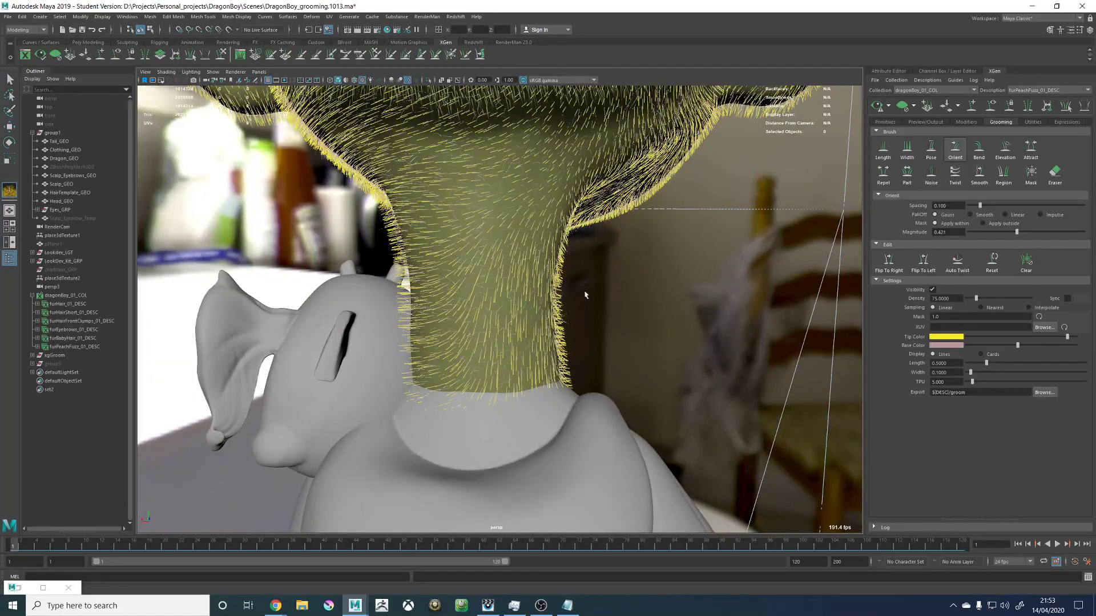
Step: Flip the groom to the left and comb the fuzz straight down the middle of the nape
{"action": "left_click", "coordinate": [923, 270]}
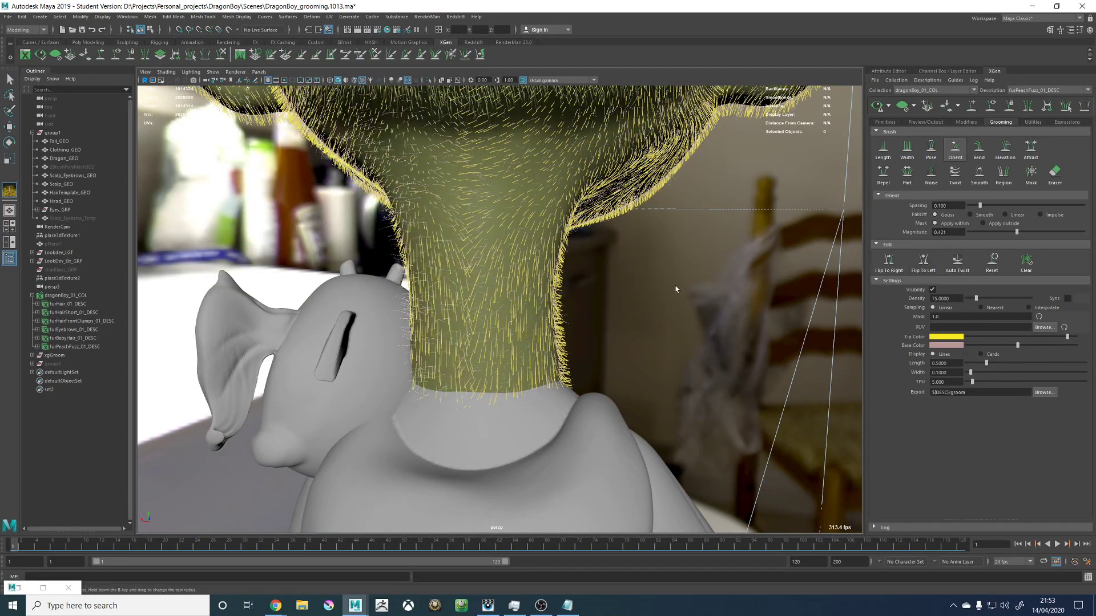
{"action": "left_click_drag", "start_coordinate": [676, 289], "coordinate": [694, 285], "text": "alt"}
{"action": "left_click_drag", "start_coordinate": [475, 148], "coordinate": [482, 268]}
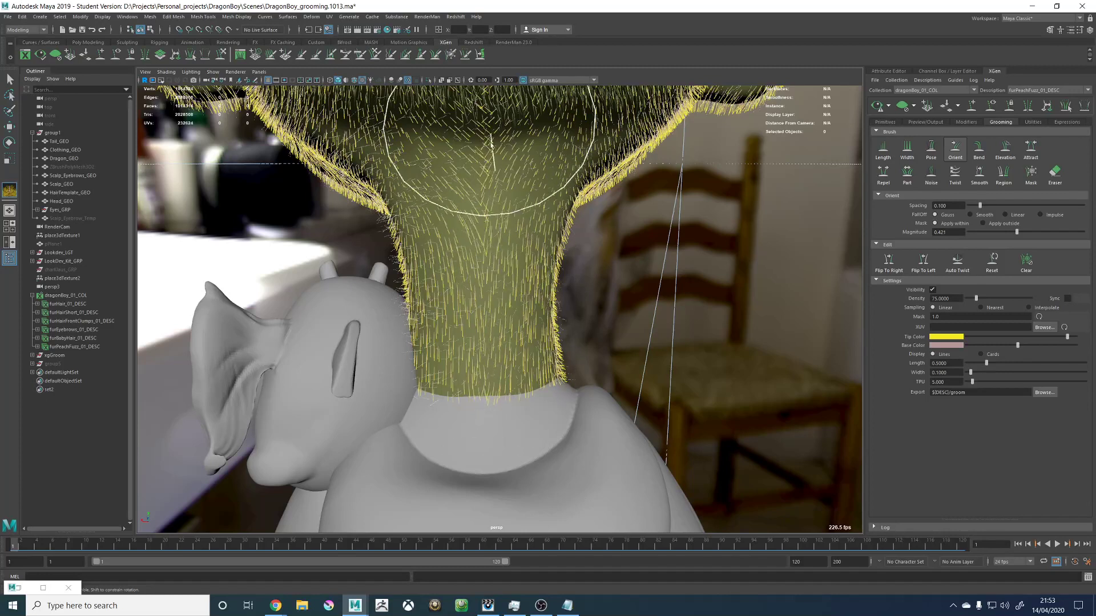
{"action": "left_click_drag", "start_coordinate": [488, 112], "coordinate": [460, 355]}
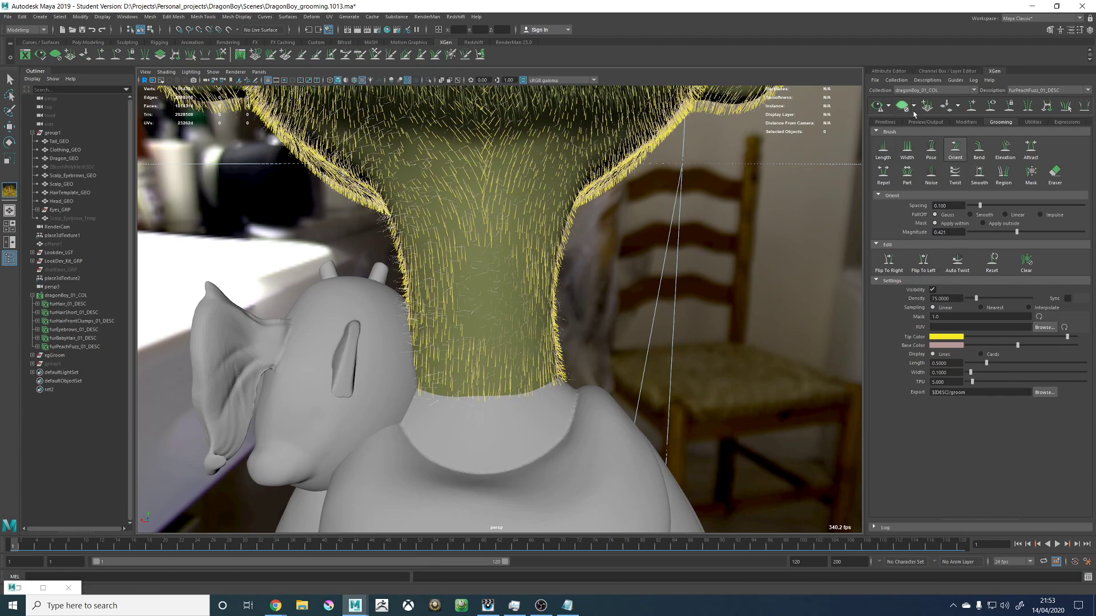
Step: Comb the peach fuzz downward on the front of the neck, toward the collar
{"action": "mouse_move", "coordinate": [802, 130]}
{"action": "left_mouse_down", "text": "alt"}
{"action": "mouse_move", "coordinate": [604, 269]}
{"action": "mouse_move", "coordinate": [477, 274]}
{"action": "mouse_move", "coordinate": [502, 391]}
{"action": "left_mouse_up", "text": "alt"}
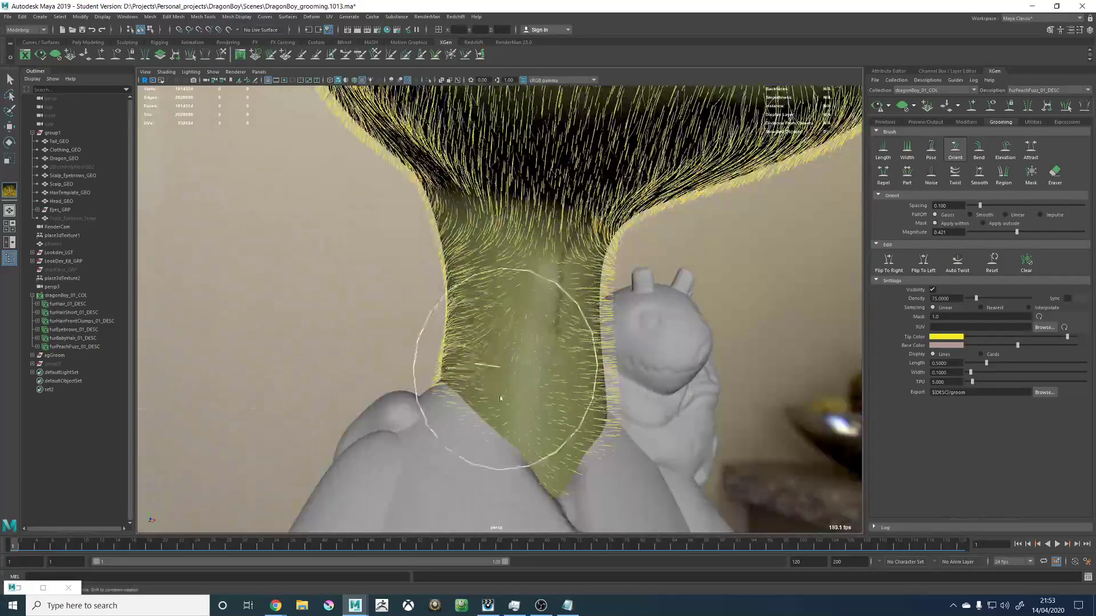
{"action": "mouse_move", "coordinate": [561, 256]}
{"action": "left_mouse_down"}
{"action": "mouse_move", "coordinate": [537, 367]}
{"action": "mouse_move", "coordinate": [480, 449]}
{"action": "left_mouse_up"}
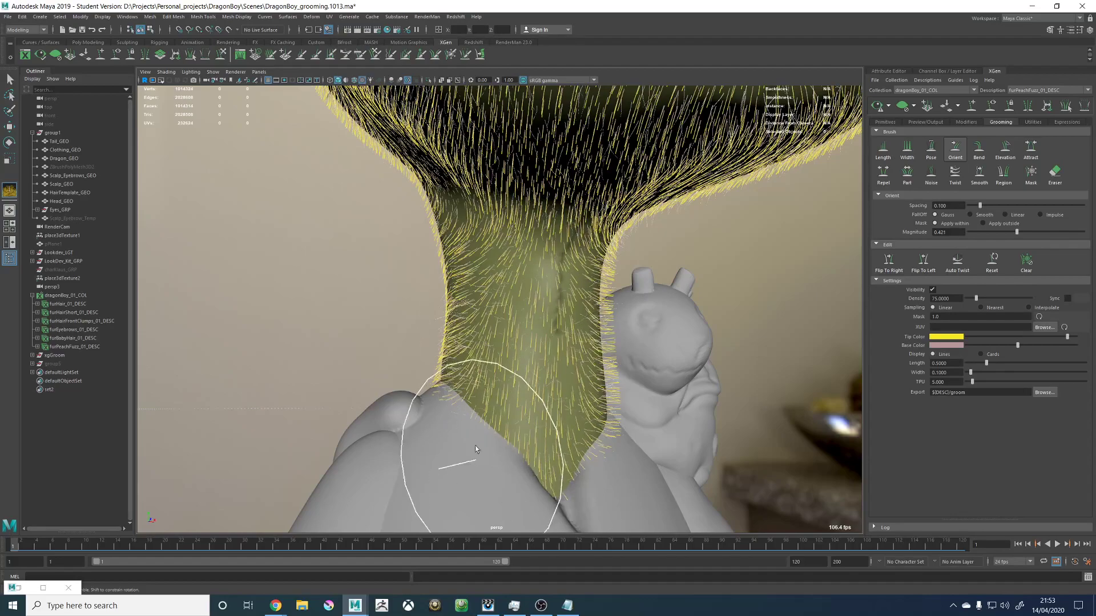
{"action": "mouse_move", "coordinate": [479, 352]}
{"action": "left_mouse_down"}
{"action": "mouse_move", "coordinate": [536, 342]}
{"action": "mouse_move", "coordinate": [514, 288]}
{"action": "mouse_move", "coordinate": [543, 264]}
{"action": "mouse_move", "coordinate": [511, 264]}
{"action": "mouse_move", "coordinate": [531, 204]}
{"action": "mouse_move", "coordinate": [530, 347]}
{"action": "mouse_move", "coordinate": [522, 303]}
{"action": "mouse_move", "coordinate": [531, 310]}
{"action": "left_mouse_up"}
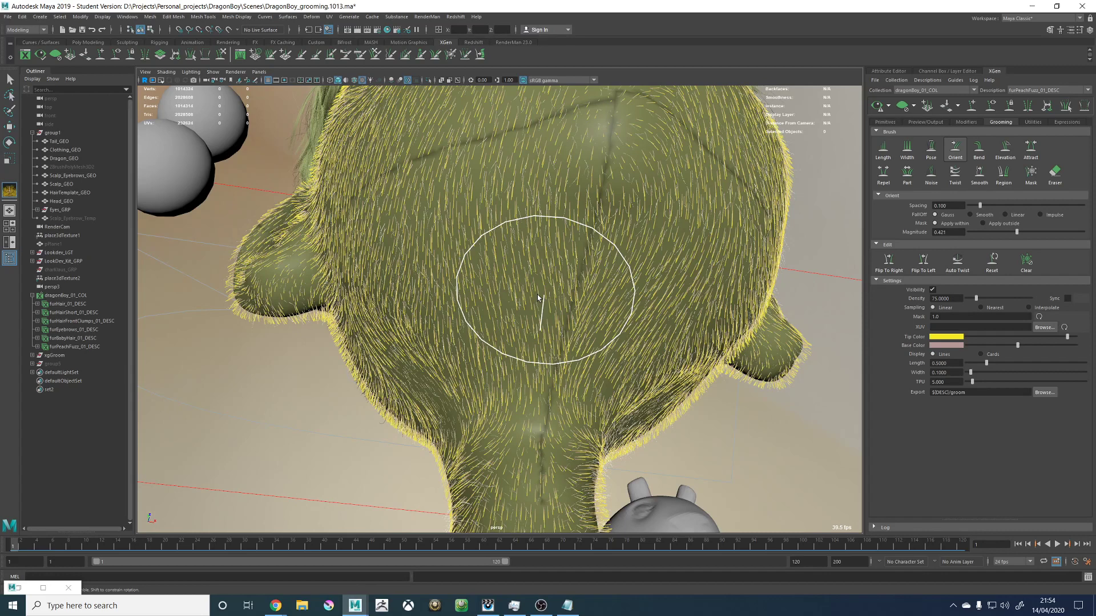
Step: Smooth the direction of the peach fuzz under the chin and jaw with Orient brush strokes
{"action": "middle_click_drag", "start_coordinate": [556, 240], "coordinate": [562, 283], "text": "alt"}
{"action": "left_click_drag", "start_coordinate": [481, 303], "coordinate": [586, 266]}
{"action": "middle_click_drag", "start_coordinate": [569, 246], "coordinate": [578, 321], "text": "alt"}
{"action": "left_click_drag", "start_coordinate": [578, 320], "coordinate": [594, 346], "text": "alt"}
{"action": "mouse_move", "coordinate": [526, 357]}
{"action": "left_mouse_down"}
{"action": "mouse_move", "coordinate": [558, 331]}
{"action": "mouse_move", "coordinate": [549, 324]}
{"action": "mouse_move", "coordinate": [551, 343]}
{"action": "mouse_move", "coordinate": [523, 225]}
{"action": "mouse_move", "coordinate": [550, 261]}
{"action": "left_mouse_up"}
Step: Examine the flow of the peach fuzz around the mouth, jaw, underside of the chin and front of the neck
{"action": "mouse_move", "coordinate": [518, 229]}
{"action": "left_mouse_down", "text": "alt"}
{"action": "mouse_move", "coordinate": [563, 351]}
{"action": "mouse_move", "coordinate": [582, 322]}
{"action": "mouse_move", "coordinate": [568, 306]}
{"action": "mouse_move", "coordinate": [653, 333]}
{"action": "mouse_move", "coordinate": [594, 347]}
{"action": "mouse_move", "coordinate": [587, 262]}
{"action": "mouse_move", "coordinate": [672, 306]}
{"action": "mouse_move", "coordinate": [665, 288]}
{"action": "mouse_move", "coordinate": [625, 294]}
{"action": "left_mouse_up", "text": "alt"}
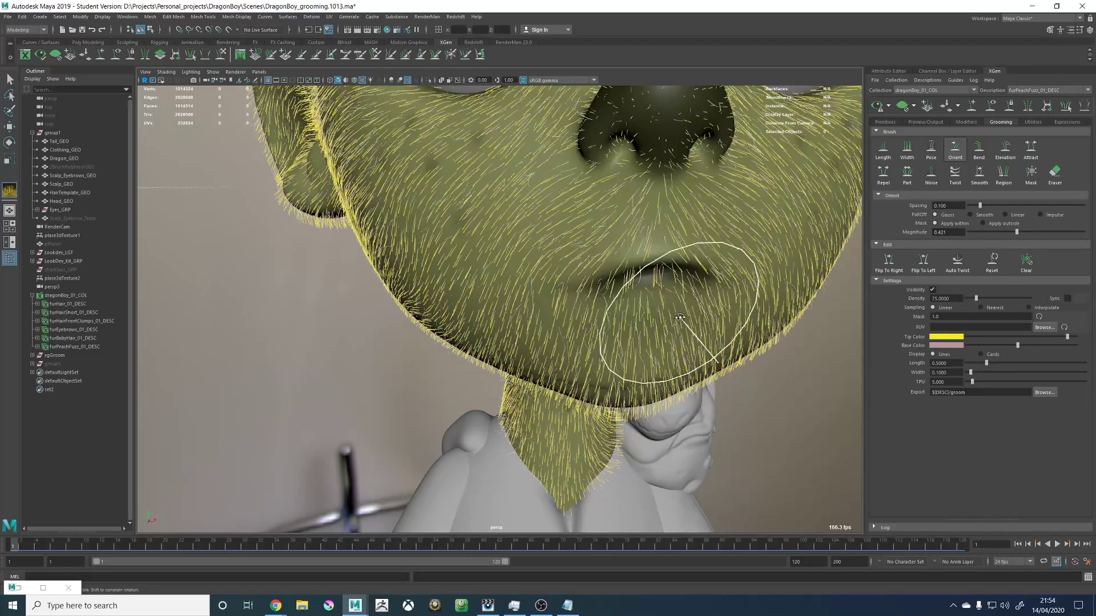
{"action": "mouse_move", "coordinate": [680, 318]}
{"action": "left_mouse_down", "text": "alt"}
{"action": "mouse_move", "coordinate": [601, 299]}
{"action": "mouse_move", "coordinate": [573, 313]}
{"action": "mouse_move", "coordinate": [601, 244]}
{"action": "left_mouse_up", "text": "alt"}
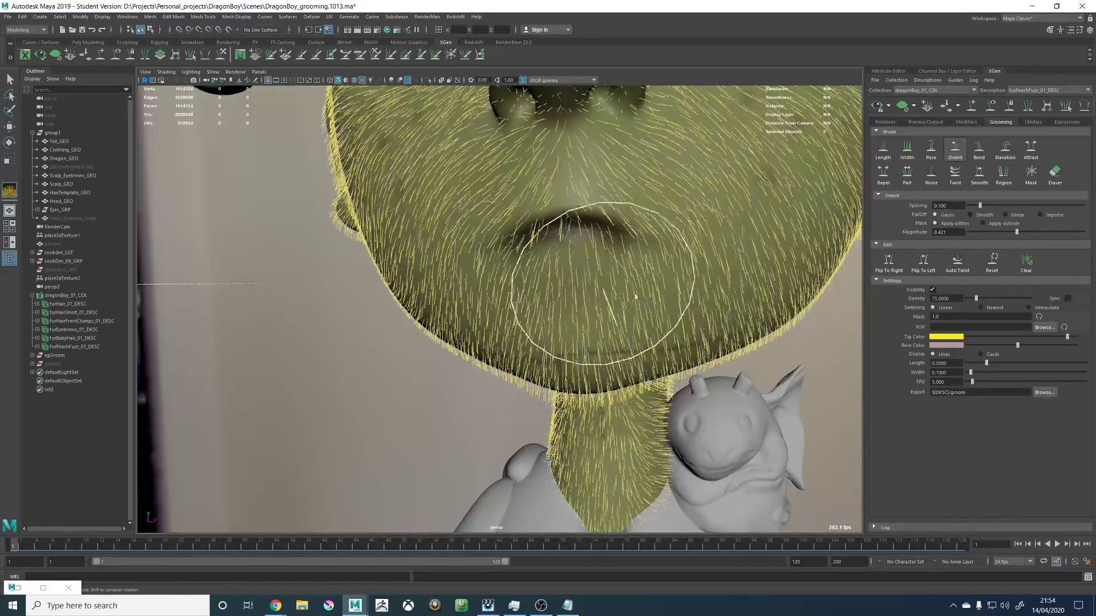
{"action": "left_click_drag", "start_coordinate": [635, 296], "coordinate": [616, 219], "text": "alt"}
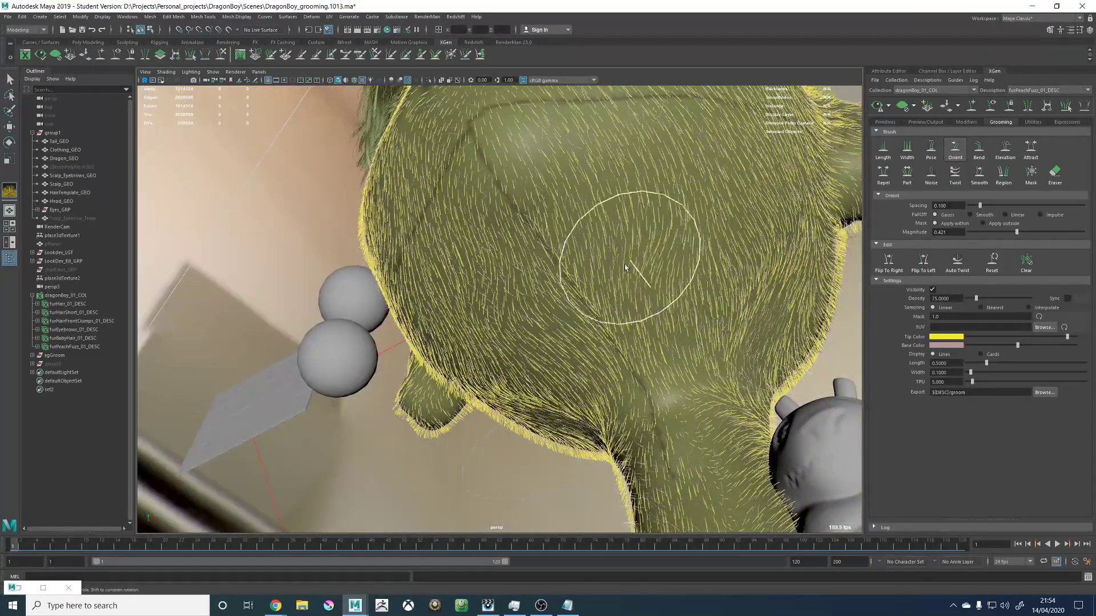
{"action": "mouse_move", "coordinate": [668, 306]}
{"action": "left_mouse_down", "text": "alt"}
{"action": "mouse_move", "coordinate": [567, 316]}
{"action": "mouse_move", "coordinate": [587, 252]}
{"action": "mouse_move", "coordinate": [590, 281]}
{"action": "mouse_move", "coordinate": [681, 255]}
{"action": "mouse_move", "coordinate": [725, 282]}
{"action": "left_mouse_up", "text": "alt"}
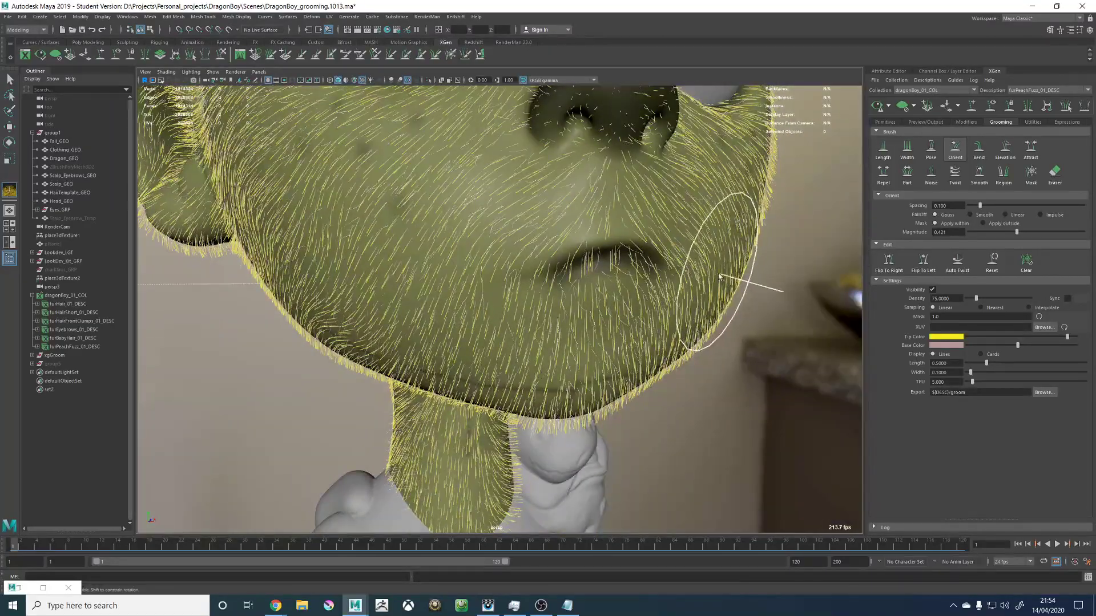
{"action": "left_click_drag", "start_coordinate": [811, 275], "coordinate": [721, 313], "text": "alt"}
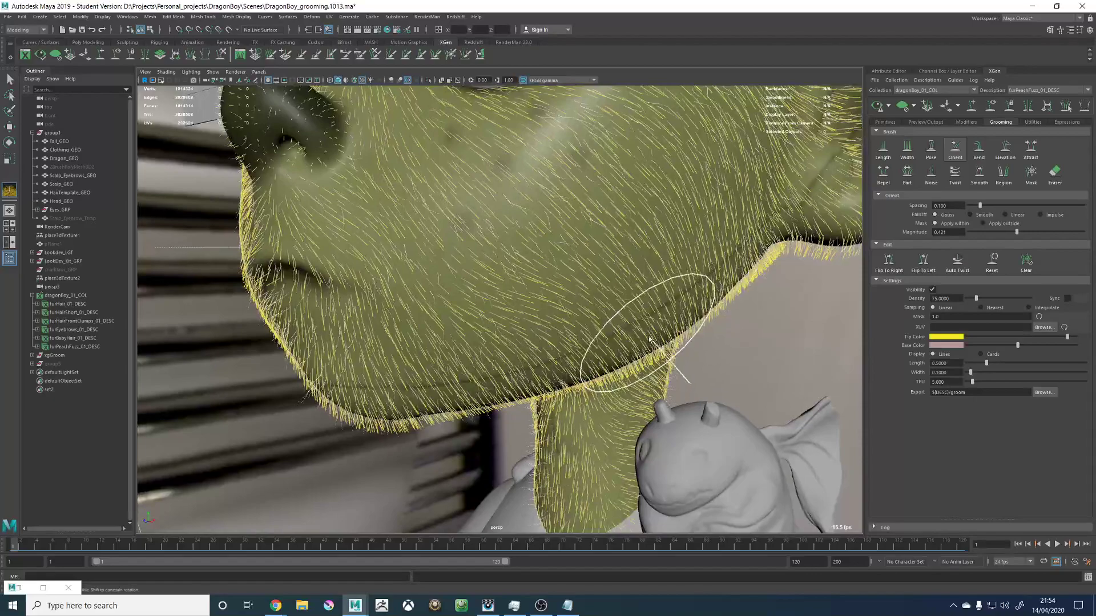
{"action": "left_click_drag", "start_coordinate": [647, 335], "coordinate": [588, 268], "text": "alt"}
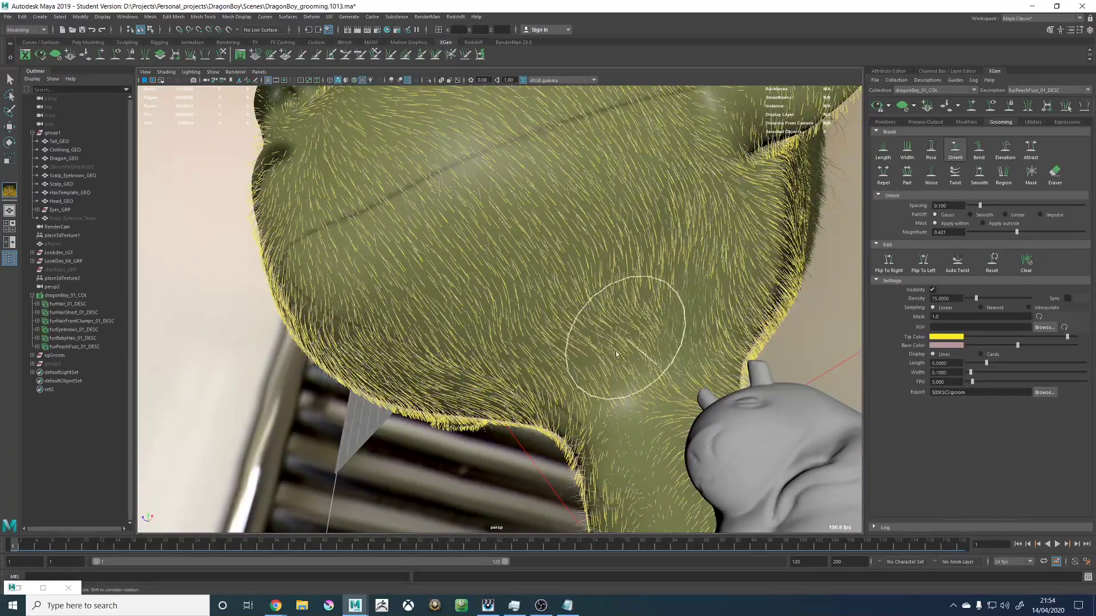
{"action": "mouse_move", "coordinate": [663, 373]}
{"action": "left_mouse_down", "text": "alt"}
{"action": "mouse_move", "coordinate": [616, 421]}
{"action": "mouse_move", "coordinate": [641, 257]}
{"action": "mouse_move", "coordinate": [632, 331]}
{"action": "mouse_move", "coordinate": [673, 312]}
{"action": "left_mouse_up", "text": "alt"}
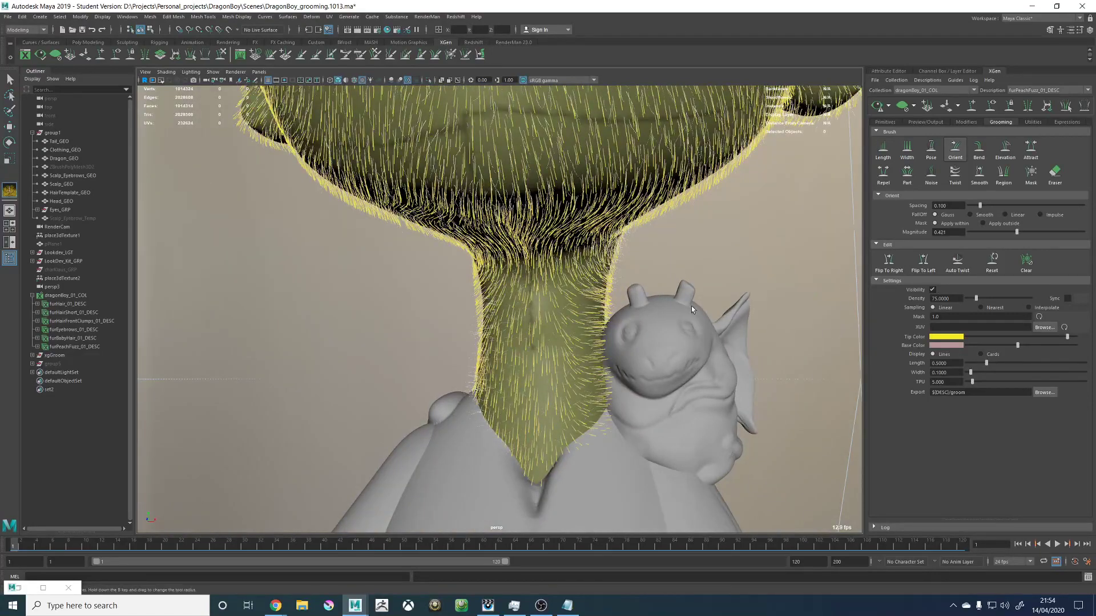
{"action": "left_click_drag", "start_coordinate": [571, 325], "coordinate": [645, 321], "text": "alt"}
Step: Switch to the Elevation groom brush with a larger radius and update the XGen preview
{"action": "key", "text": "b"}
{"action": "mouse_move", "coordinate": [625, 274]}
{"action": "left_mouse_down"}
{"action": "mouse_move", "coordinate": [624, 403]}
{"action": "mouse_move", "coordinate": [639, 338]}
{"action": "mouse_move", "coordinate": [611, 367]}
{"action": "mouse_move", "coordinate": [713, 297]}
{"action": "left_mouse_up"}
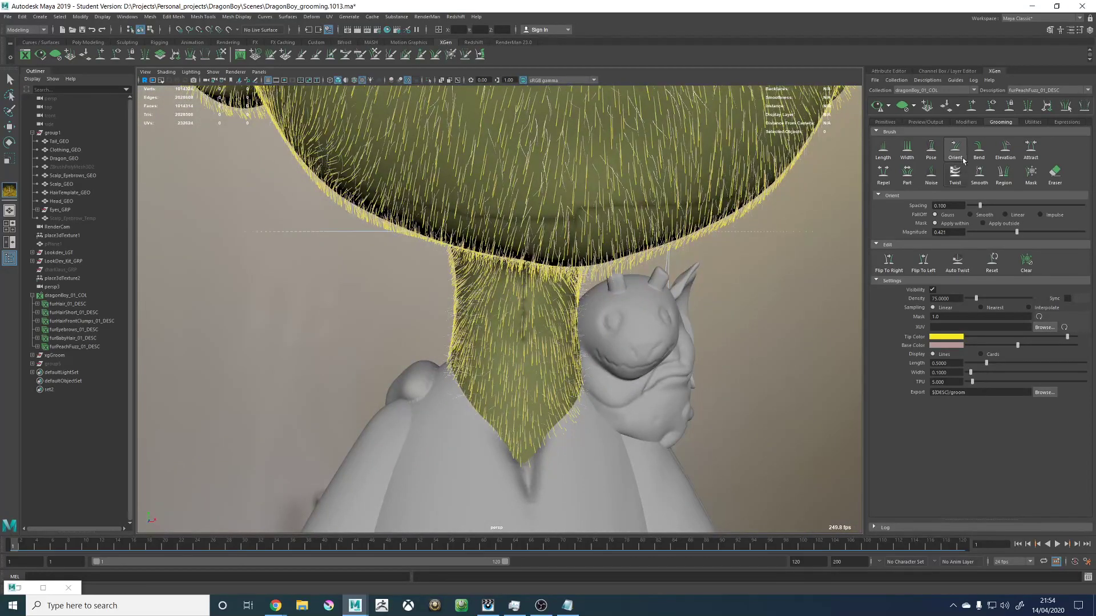
{"action": "left_click", "coordinate": [1005, 149]}
{"action": "left_click_drag", "start_coordinate": [507, 366], "coordinate": [605, 359], "text": "alt"}
{"action": "middle_click_drag", "start_coordinate": [502, 336], "coordinate": [542, 368], "text": "alt"}
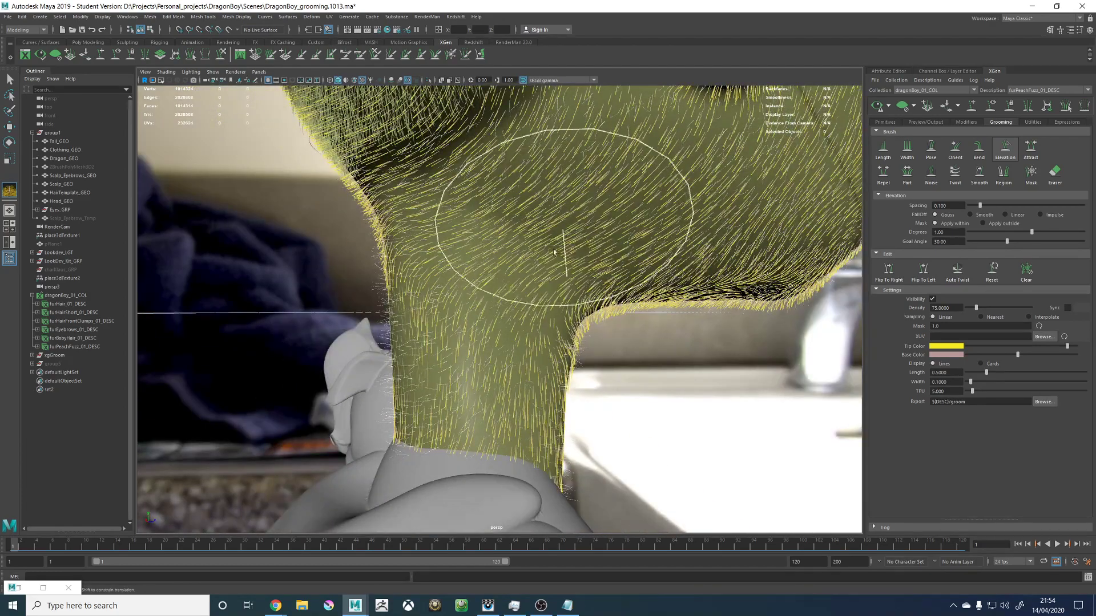
{"action": "mouse_move", "coordinate": [551, 223]}
{"action": "left_mouse_down", "text": "alt"}
{"action": "mouse_move", "coordinate": [513, 365]}
{"action": "mouse_move", "coordinate": [497, 343]}
{"action": "left_mouse_up", "text": "alt"}
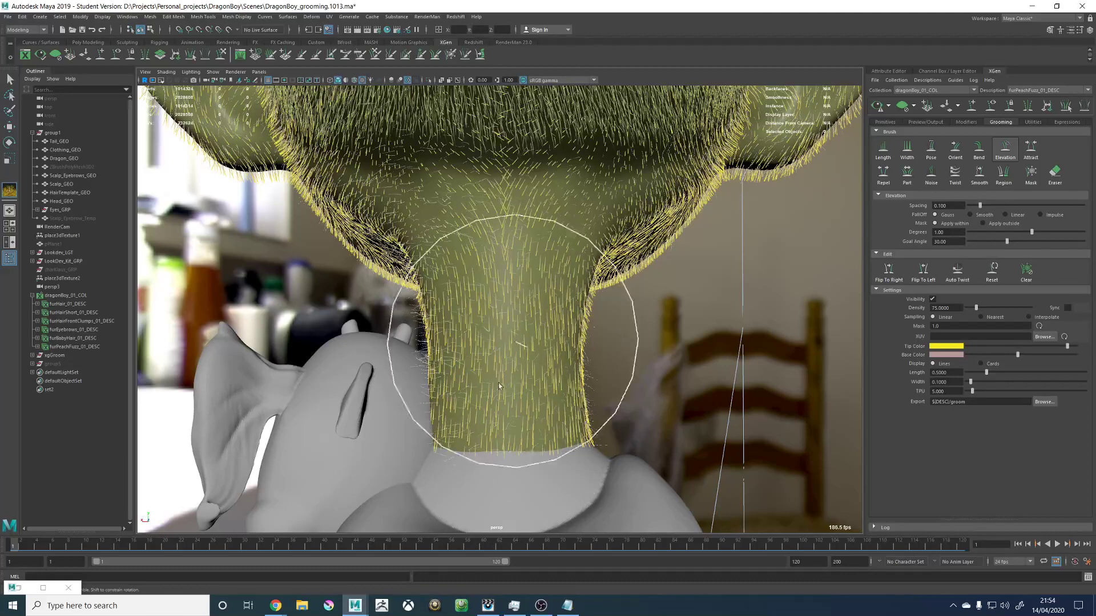
{"action": "left_click", "coordinate": [878, 105]}
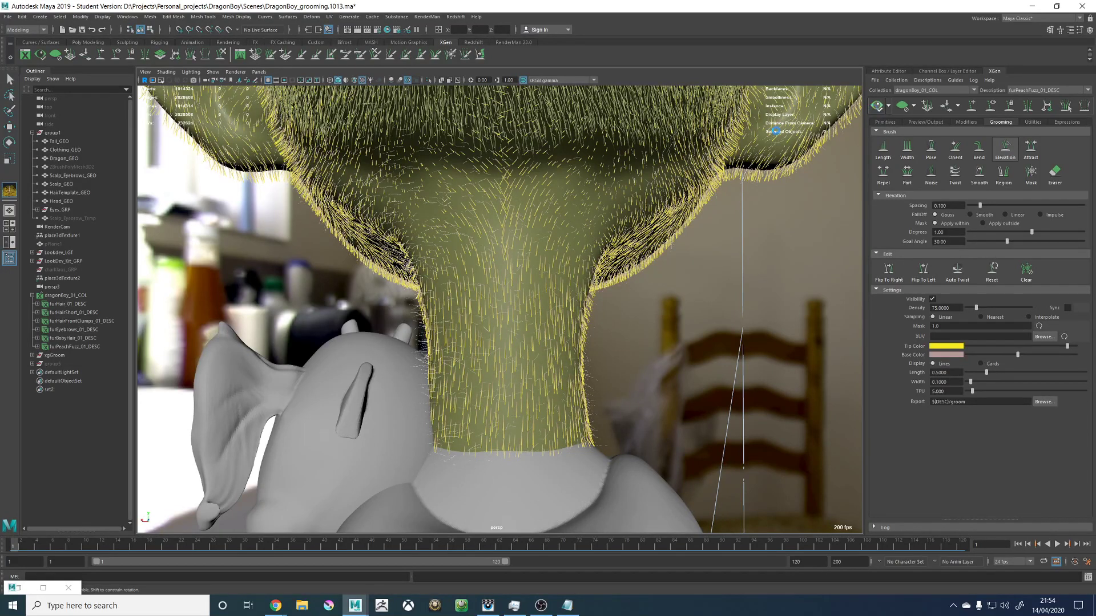
Step: Set the multiplier in the peach fuzz Width expression to 0.001 and refresh the XGen preview
{"action": "left_click_drag", "start_coordinate": [747, 287], "coordinate": [616, 289], "text": "alt"}
{"action": "right_click_drag", "start_coordinate": [617, 290], "coordinate": [574, 265], "text": "alt"}
{"action": "middle_click_drag", "start_coordinate": [574, 266], "coordinate": [479, 343], "text": "alt"}
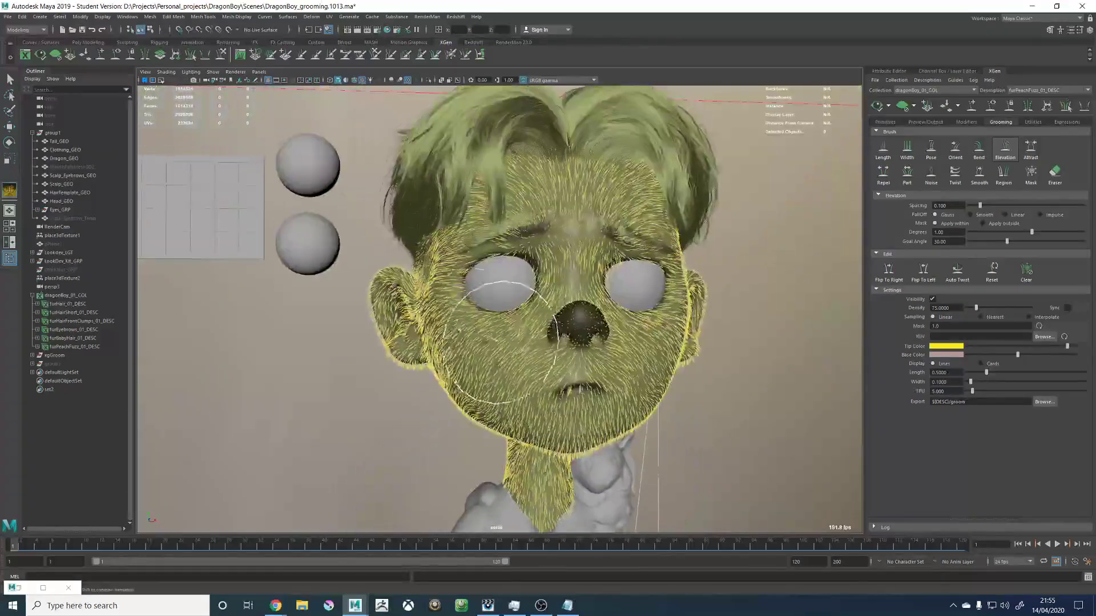
{"action": "right_click_drag", "start_coordinate": [480, 343], "coordinate": [528, 348], "text": "alt"}
{"action": "middle_click_drag", "start_coordinate": [528, 348], "coordinate": [599, 329], "text": "alt"}
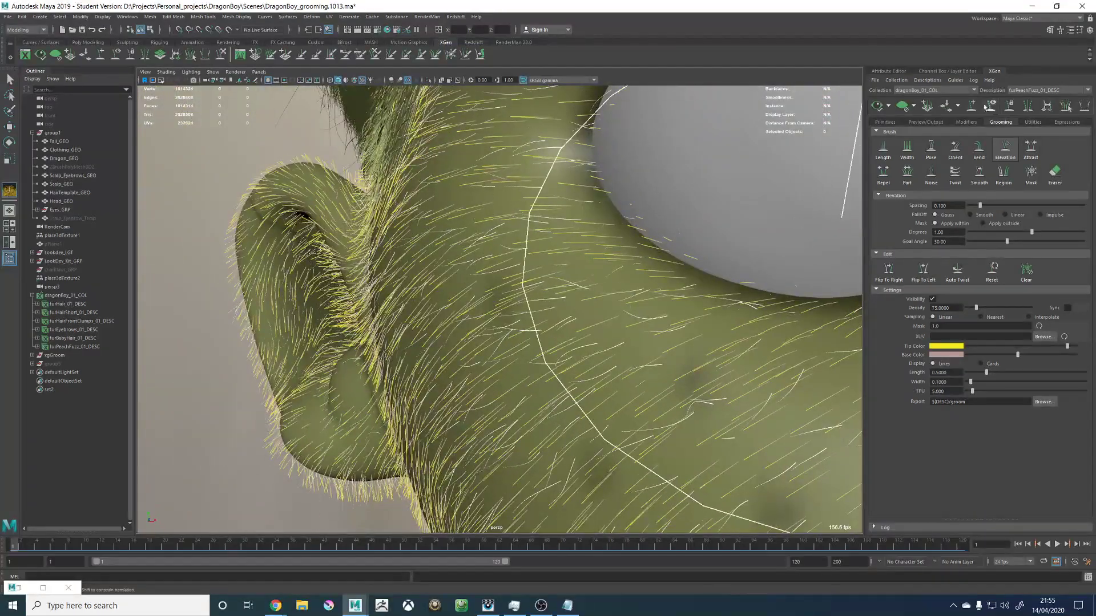
{"action": "left_click", "coordinate": [893, 123]}
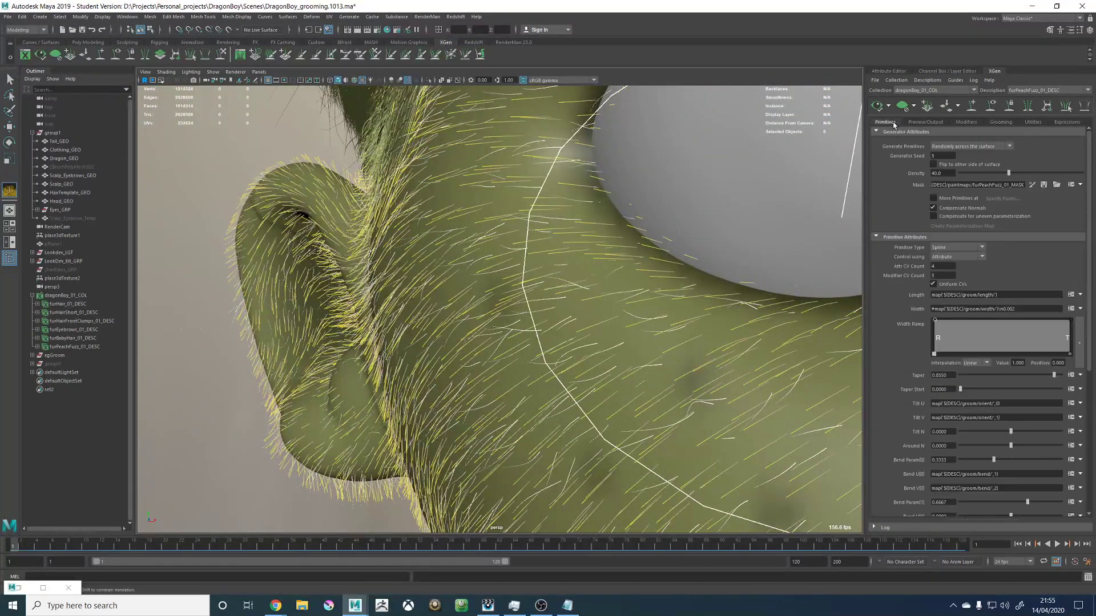
{"action": "left_click", "coordinate": [1020, 309]}
{"action": "type", "text": "5"}
{"action": "key", "text": "Return"}
{"action": "left_click", "coordinate": [1026, 308]}
{"action": "key", "text": "BackSpace"}
{"action": "key", "text": "Return"}
{"action": "left_click", "coordinate": [876, 106]}
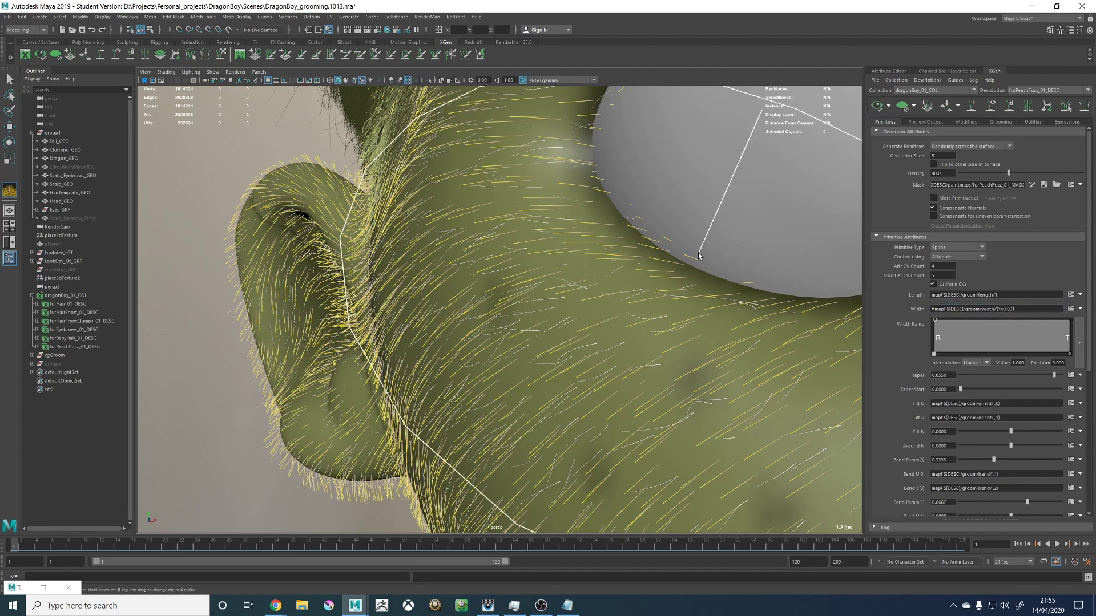
Step: Compare the peach fuzz at the hairline with the primitive settings of furHair_01_DESC, and return to furPeachFuzz_01_DESC
{"action": "middle_click_drag", "start_coordinate": [573, 220], "coordinate": [542, 400], "text": "alt"}
{"action": "middle_click_drag", "start_coordinate": [511, 245], "coordinate": [269, 264], "text": "alt"}
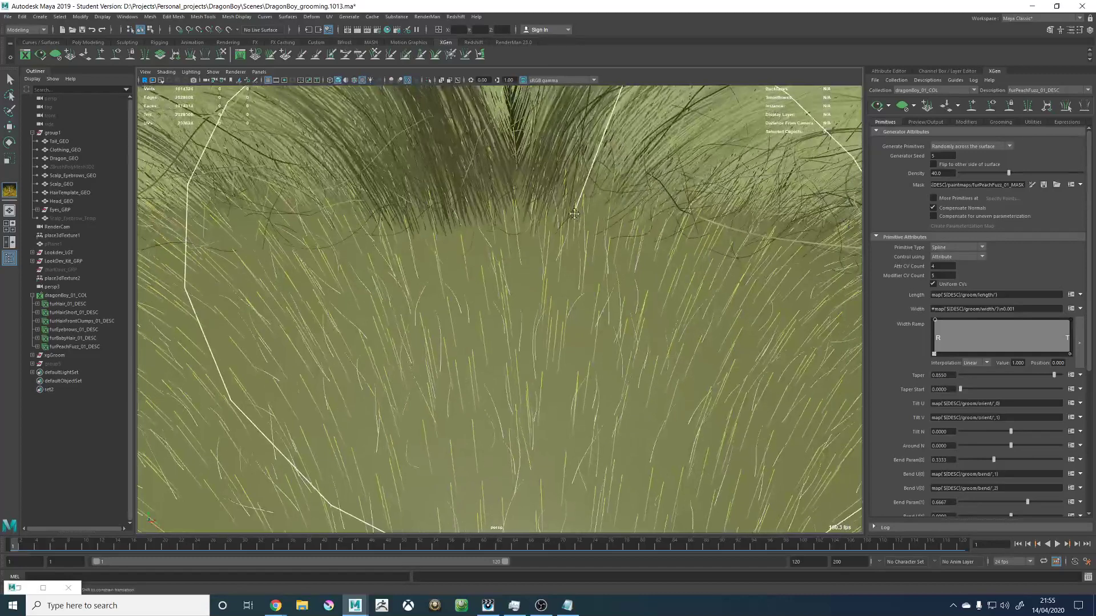
{"action": "middle_click_drag", "start_coordinate": [574, 215], "coordinate": [573, 227], "text": "alt"}
{"action": "left_click", "coordinate": [1028, 92]}
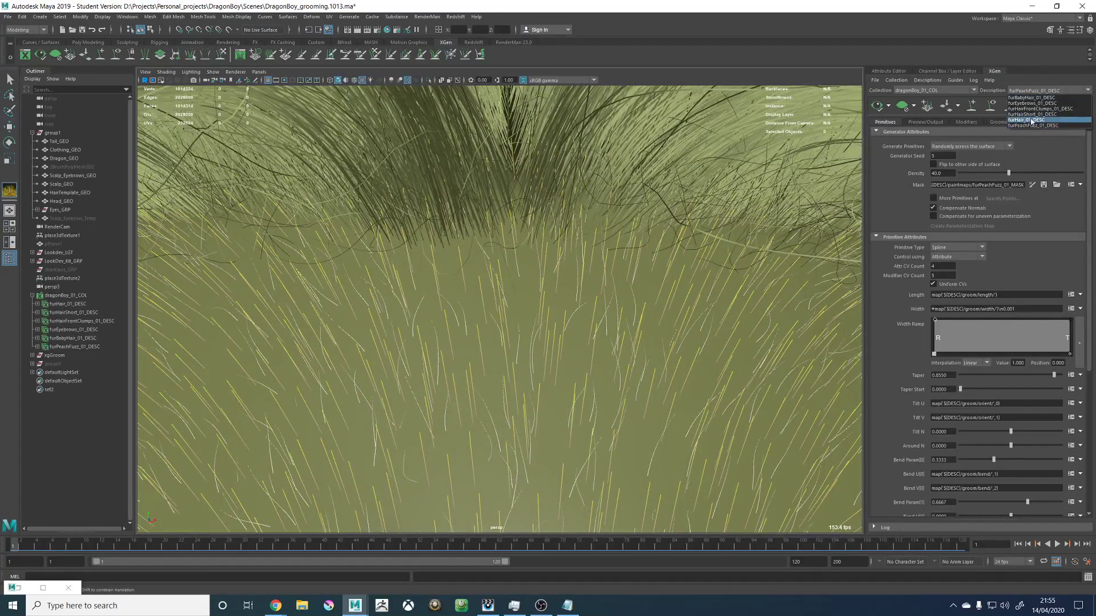
{"action": "left_click", "coordinate": [1027, 98]}
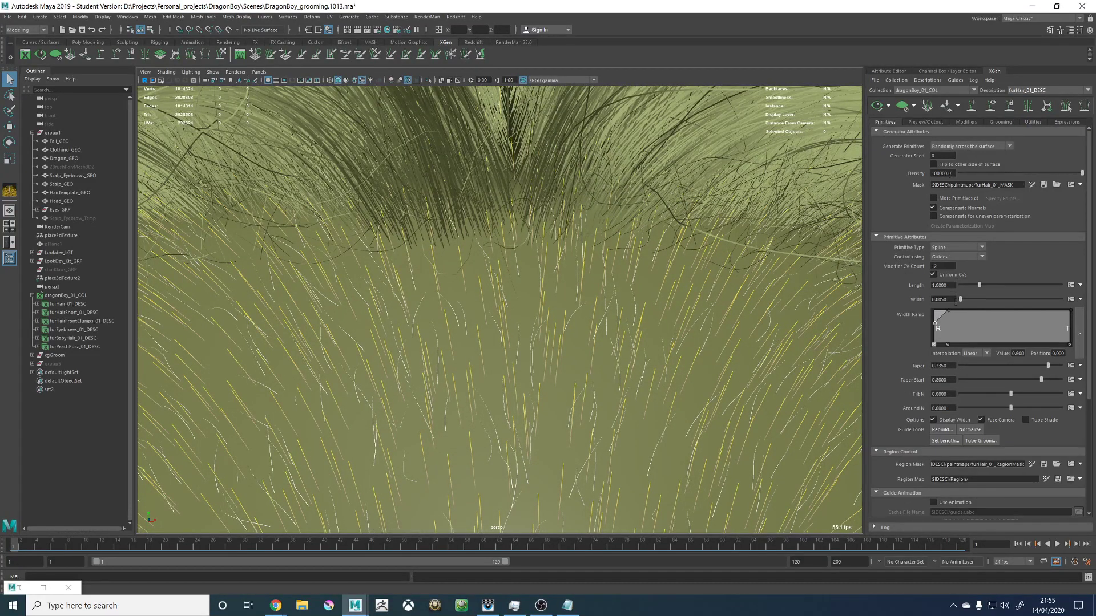
{"action": "left_click", "coordinate": [1027, 91]}
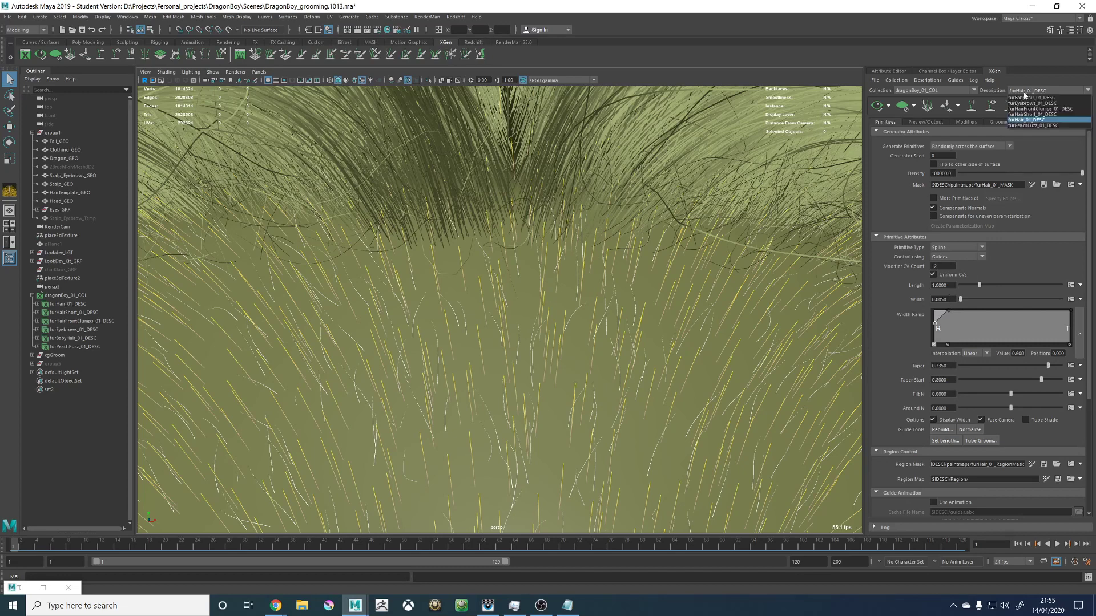
{"action": "left_click", "coordinate": [1028, 128]}
Step: Turn off the visibility of the peach fuzz groom so only the generated hairs show on the head
{"action": "right_click_drag", "start_coordinate": [781, 198], "coordinate": [473, 228], "text": "alt"}
{"action": "middle_click_drag", "start_coordinate": [503, 257], "coordinate": [543, 126], "text": "alt"}
{"action": "left_click", "coordinate": [1000, 122]}
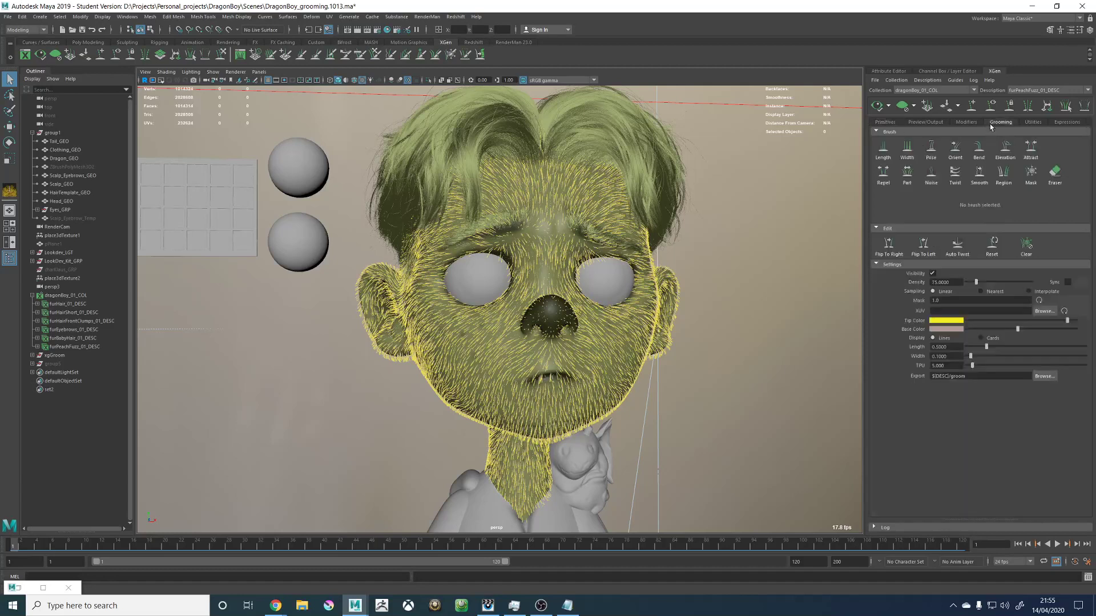
{"action": "left_click", "coordinate": [933, 274]}
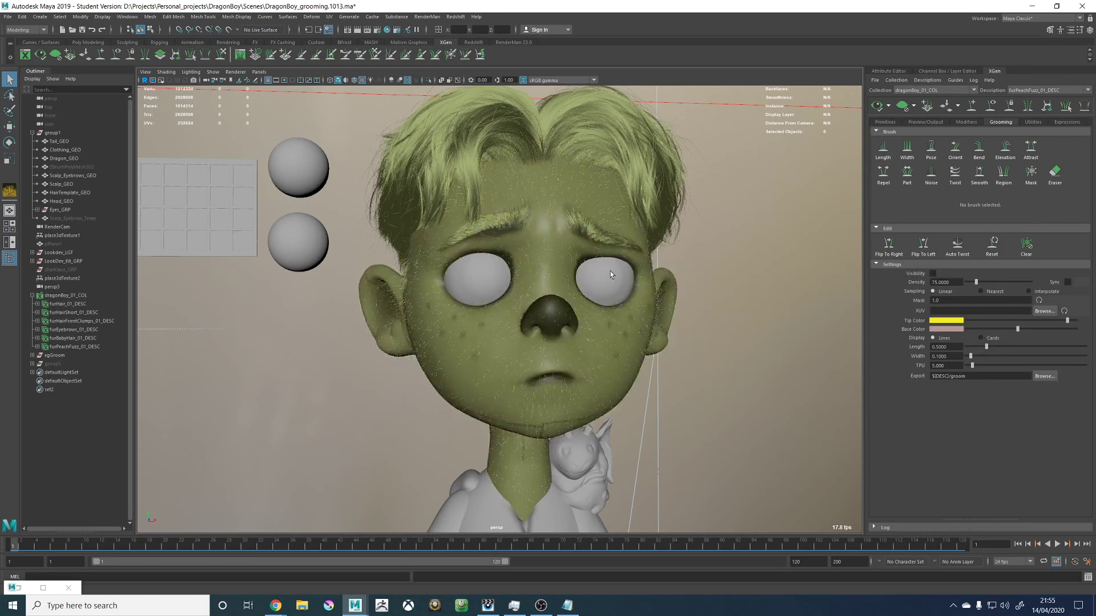
Step: Examine the generated peach fuzz up close around the ear, jaw, cheeks and nose
{"action": "right_click_drag", "start_coordinate": [613, 278], "coordinate": [709, 325], "text": "alt"}
{"action": "left_click_drag", "start_coordinate": [514, 291], "coordinate": [600, 287], "text": "alt"}
{"action": "right_click_drag", "start_coordinate": [600, 286], "coordinate": [523, 276], "text": "alt"}
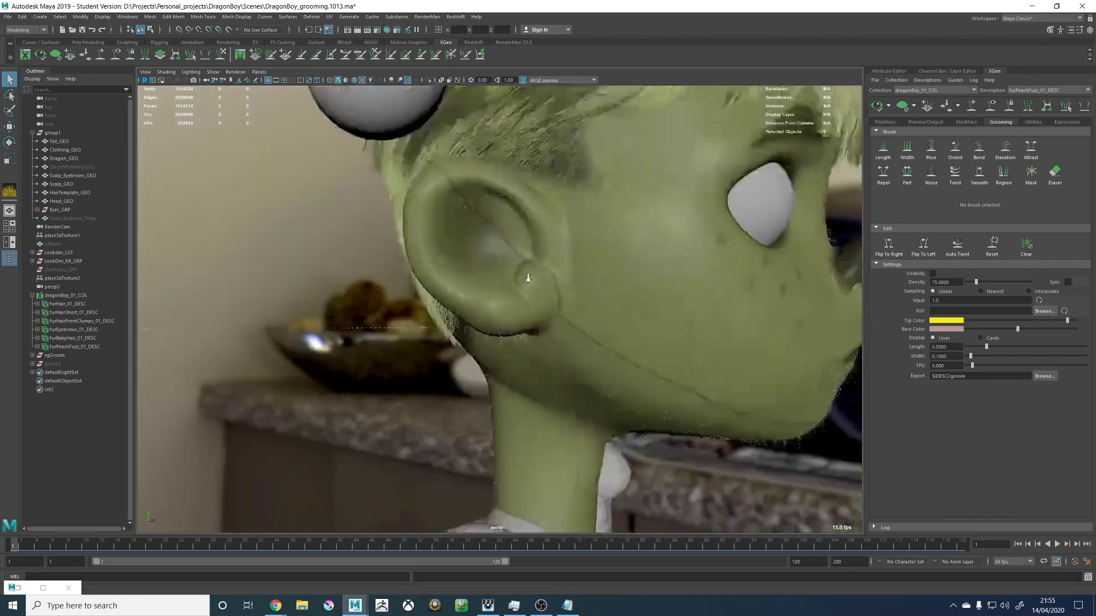
{"action": "middle_click_drag", "start_coordinate": [657, 285], "coordinate": [548, 308], "text": "alt"}
{"action": "left_click_drag", "start_coordinate": [639, 303], "coordinate": [537, 326], "text": "alt"}
{"action": "right_click_drag", "start_coordinate": [538, 327], "coordinate": [684, 370], "text": "alt"}
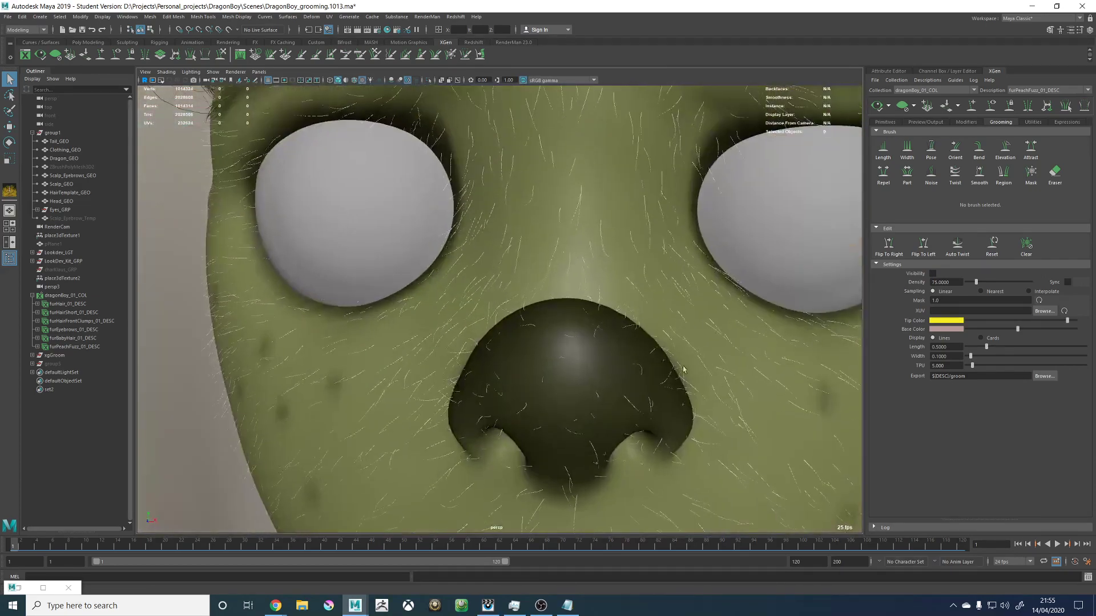
{"action": "left_click_drag", "start_coordinate": [680, 347], "coordinate": [484, 323], "text": "alt"}
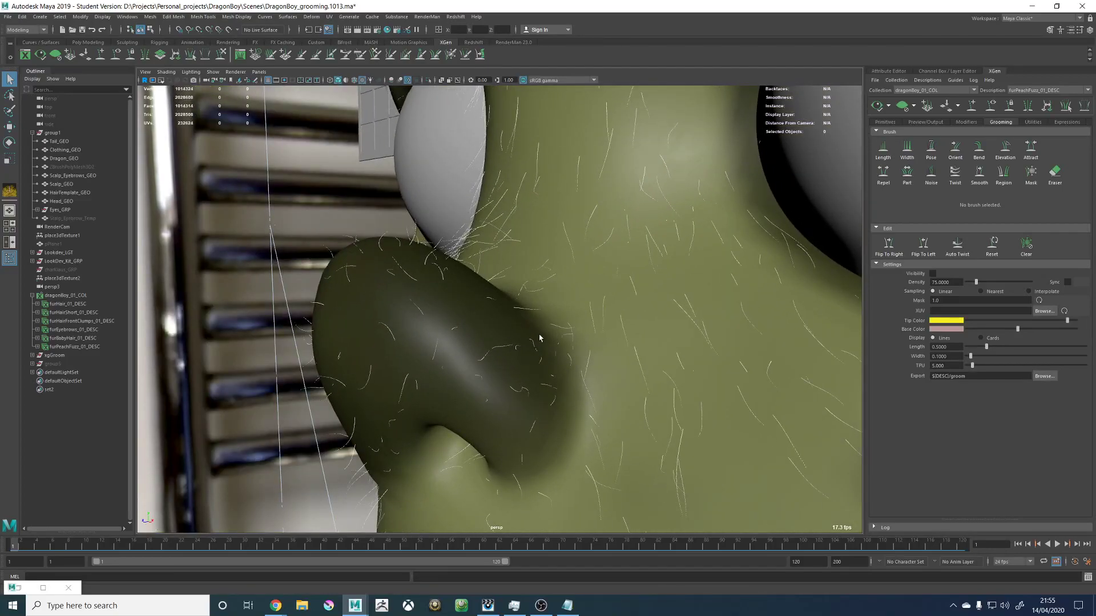
Step: Examine the fringe, eyebrows and fuzz around the eyes, and check the whole head from a distance
{"action": "right_click_drag", "start_coordinate": [648, 331], "coordinate": [343, 303], "text": "alt"}
{"action": "left_click_drag", "start_coordinate": [399, 300], "coordinate": [503, 291], "text": "alt"}
{"action": "middle_click_drag", "start_coordinate": [514, 240], "coordinate": [537, 366], "text": "alt"}
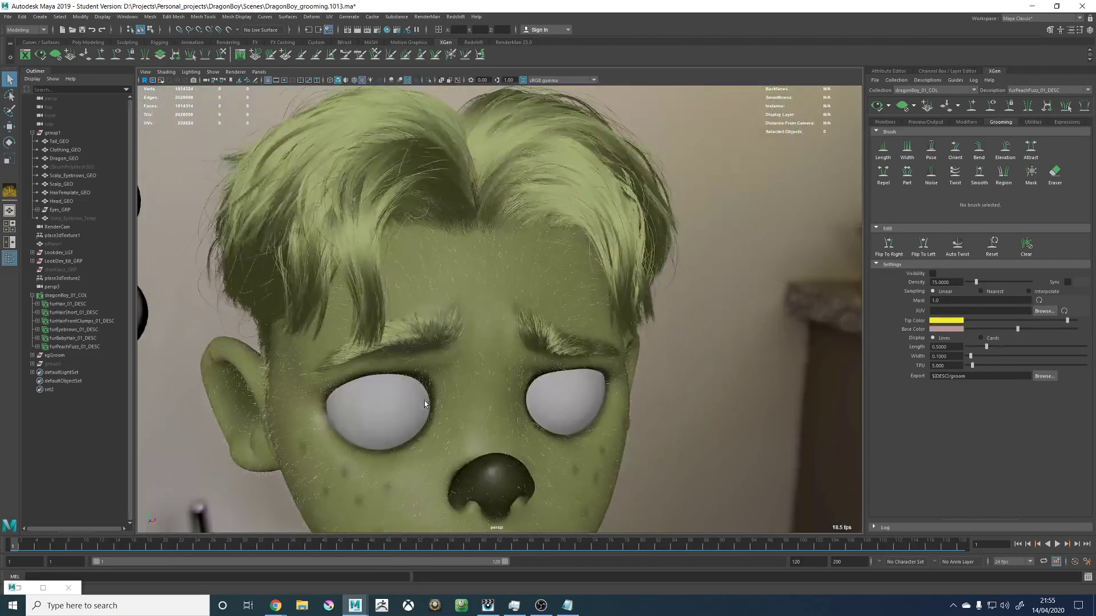
{"action": "right_click_drag", "start_coordinate": [548, 354], "coordinate": [670, 379], "text": "alt"}
{"action": "left_click_drag", "start_coordinate": [670, 378], "coordinate": [628, 372], "text": "alt"}
{"action": "middle_click_drag", "start_coordinate": [678, 371], "coordinate": [648, 248], "text": "alt"}
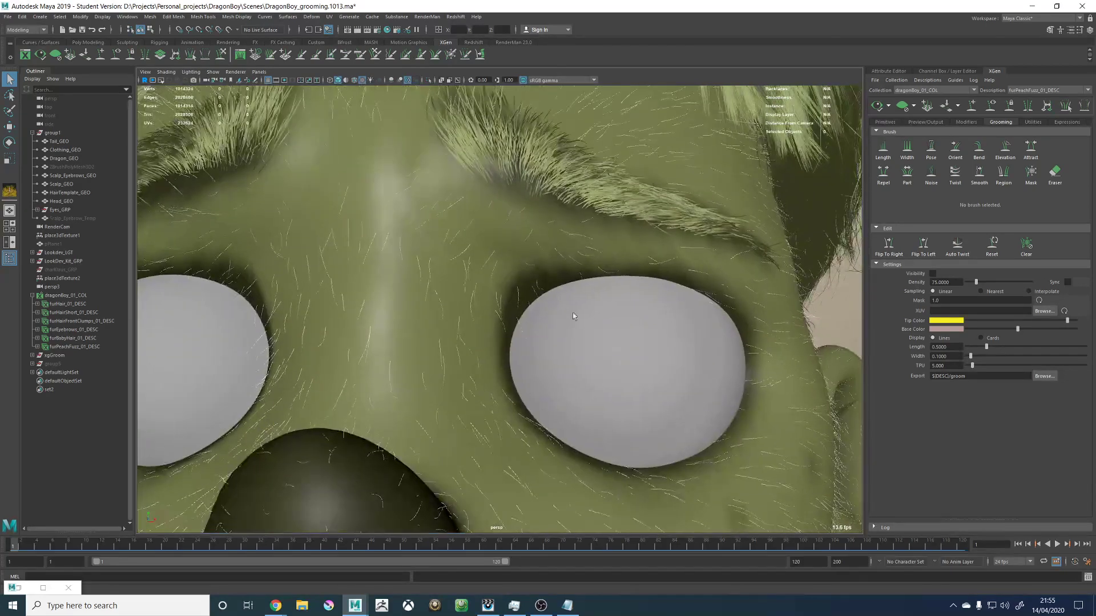
{"action": "left_click_drag", "start_coordinate": [573, 316], "coordinate": [558, 322], "text": "alt"}
{"action": "right_click_drag", "start_coordinate": [707, 351], "coordinate": [540, 345], "text": "alt"}
{"action": "left_click_drag", "start_coordinate": [503, 345], "coordinate": [571, 345], "text": "alt"}
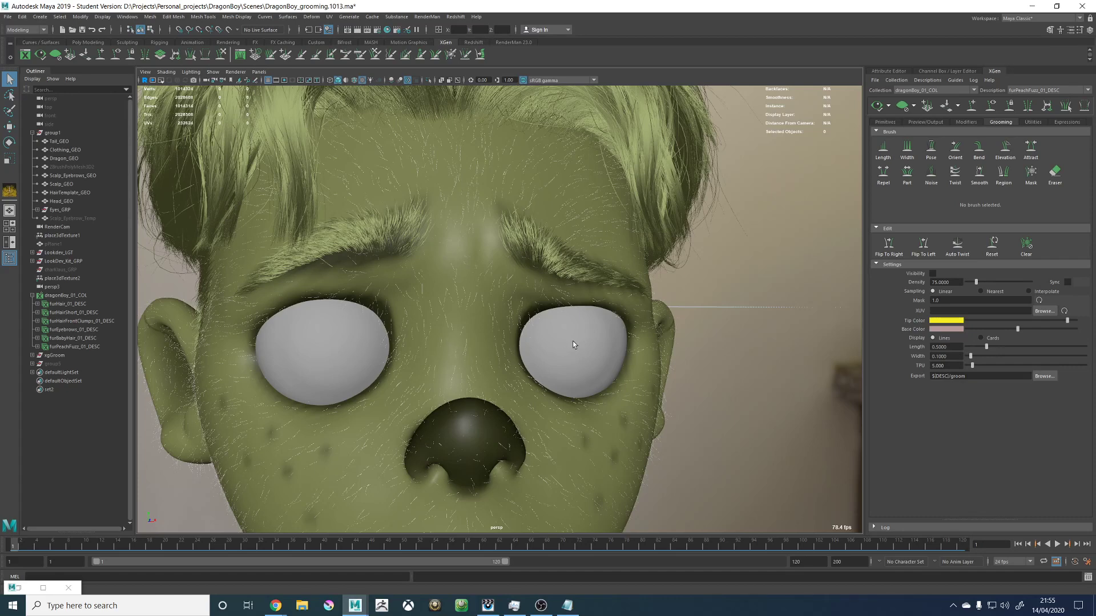
{"action": "right_click_drag", "start_coordinate": [329, 284], "coordinate": [148, 284], "text": "alt"}
{"action": "left_click_drag", "start_coordinate": [503, 354], "coordinate": [520, 354], "text": "alt"}
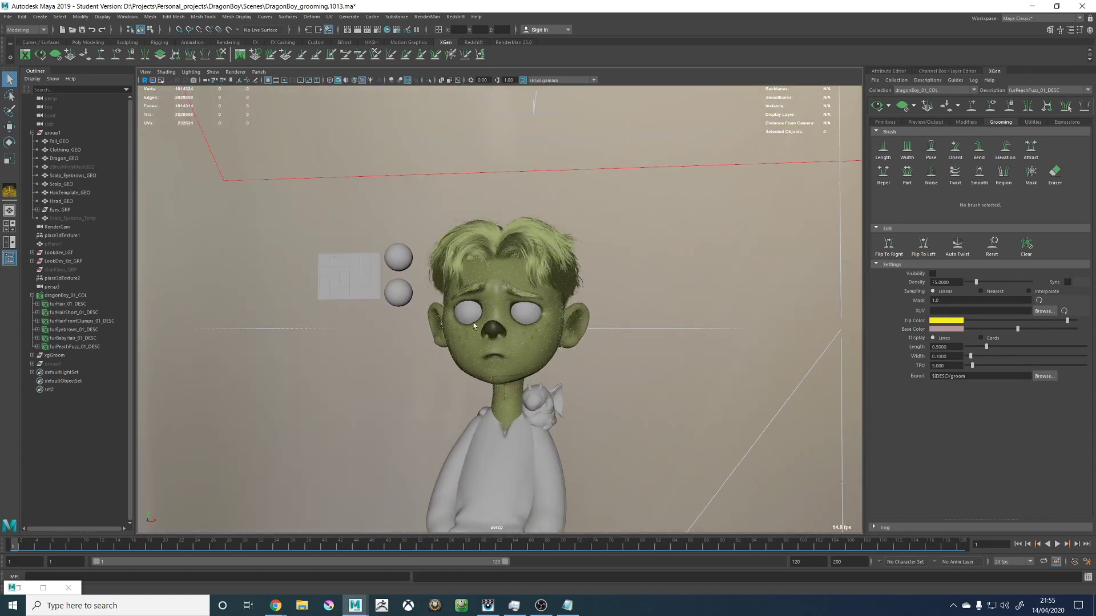
{"action": "right_click_drag", "start_coordinate": [530, 374], "coordinate": [681, 377], "text": "alt"}
Step: Save the scene, accepting the student version notice, and open the Hypershade, moving it clear of the main view
{"action": "key", "text": "ctrl+s"}
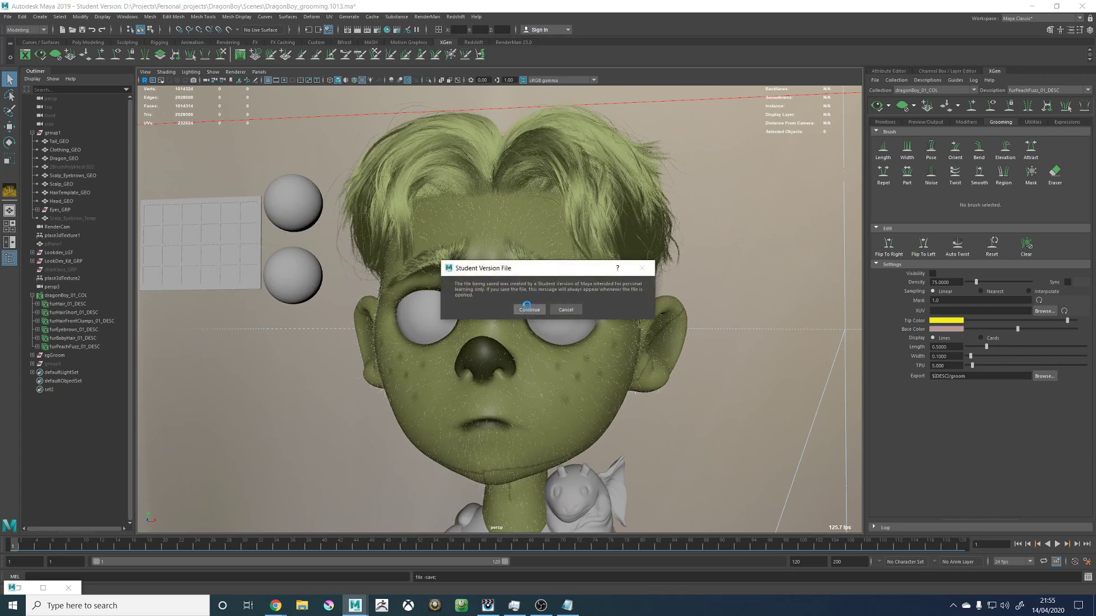
{"action": "left_click", "coordinate": [526, 306]}
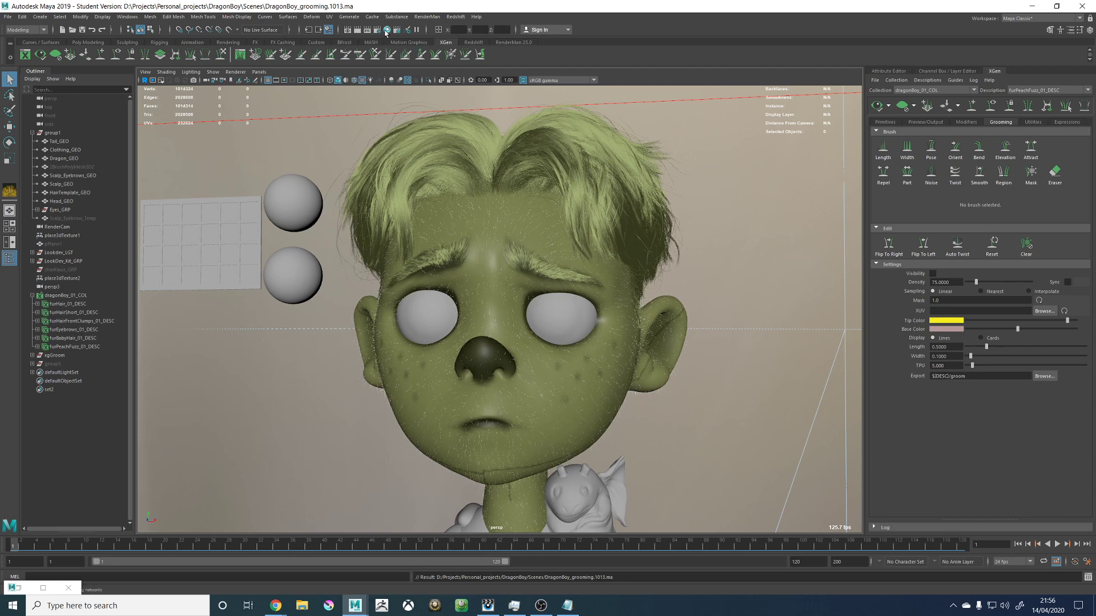
{"action": "left_click", "coordinate": [388, 29]}
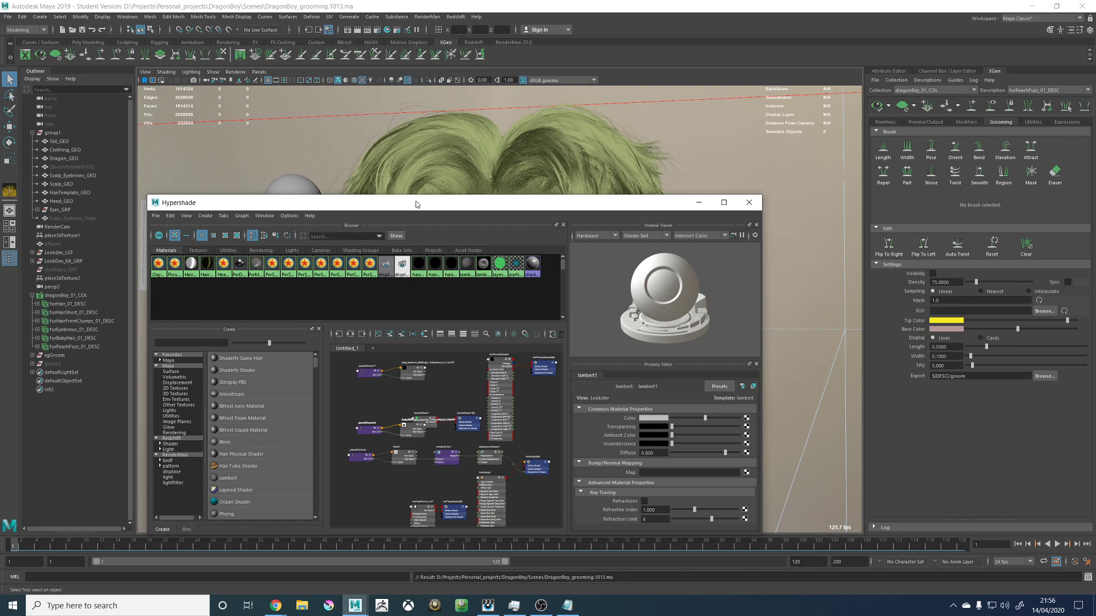
{"action": "left_click_drag", "start_coordinate": [416, 204], "coordinate": [1093, 199]}
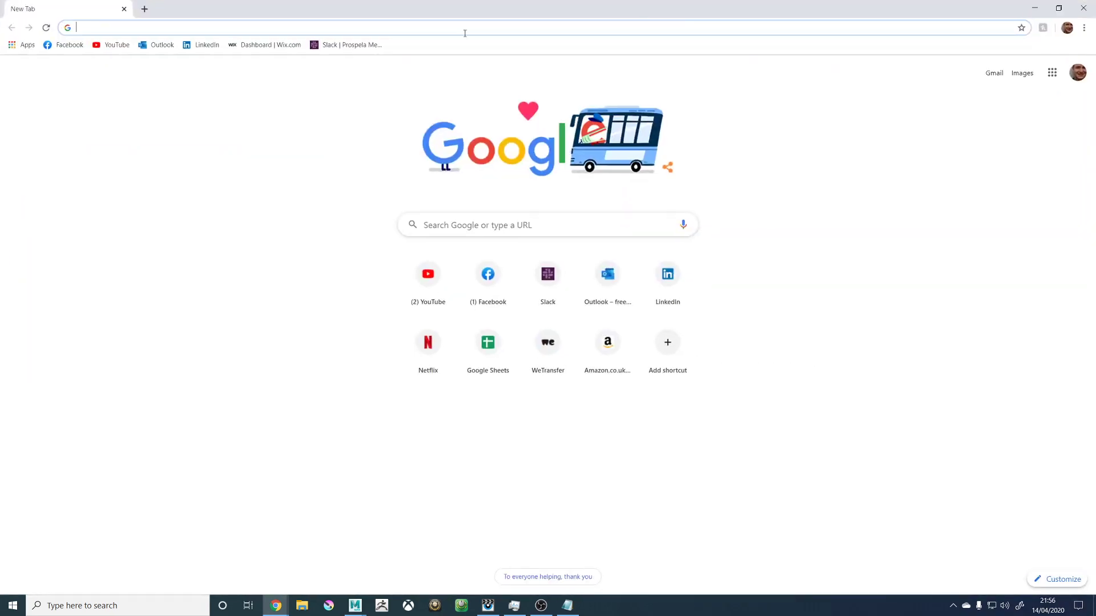
Step: Switch to Chrome and search Google for "realtime groom" together with the hair artist's first name
{"action": "type", "text": "rea"}
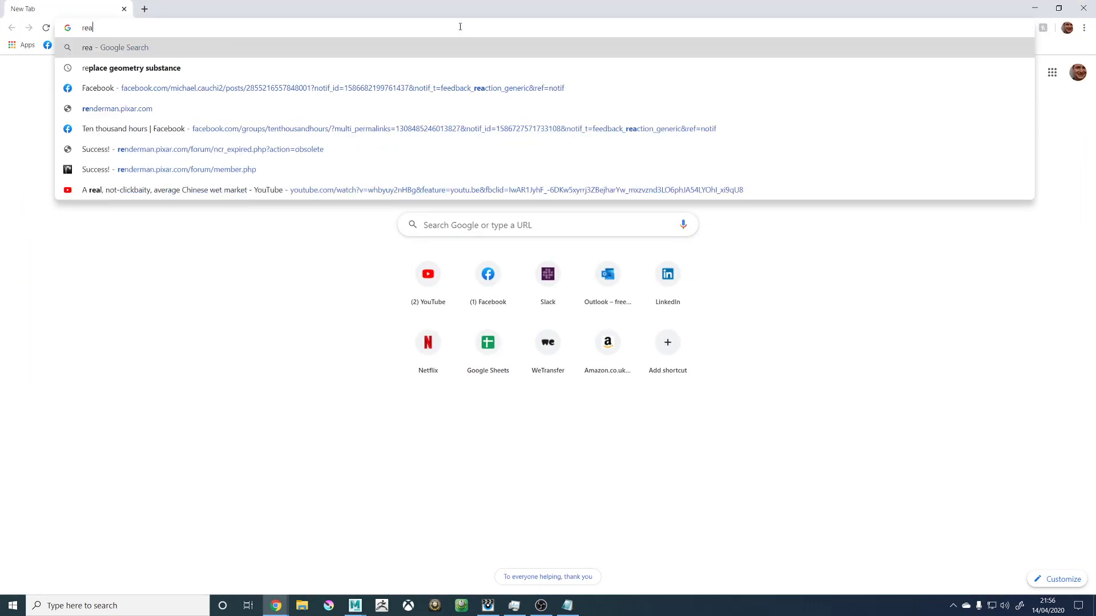
{"action": "type", "text": "ltime groom "}
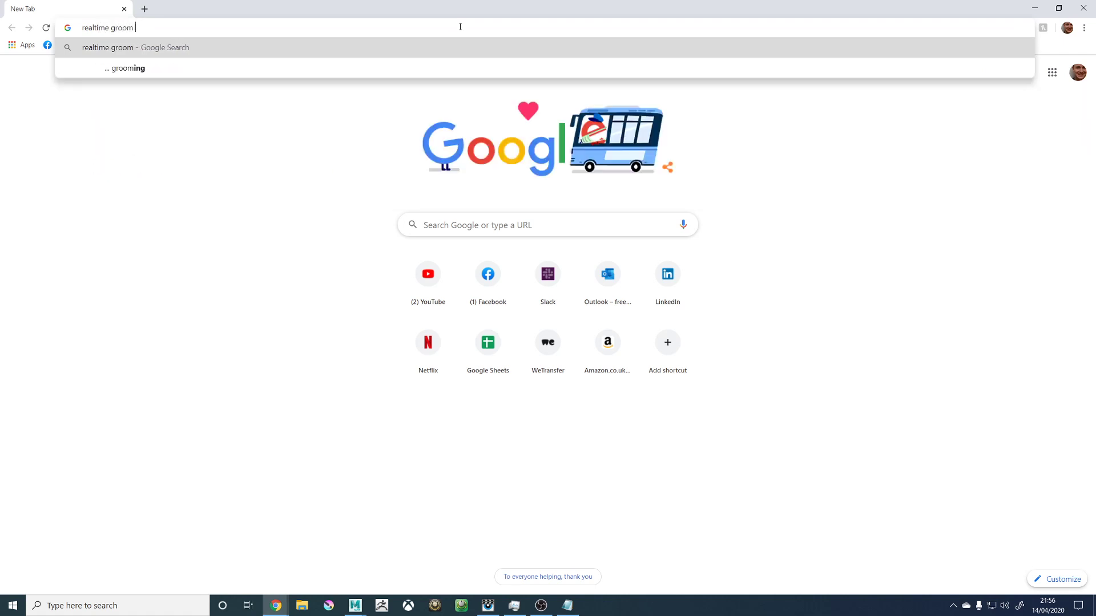
{"action": "type", "text": "johan"}
{"action": "key", "text": "Return"}
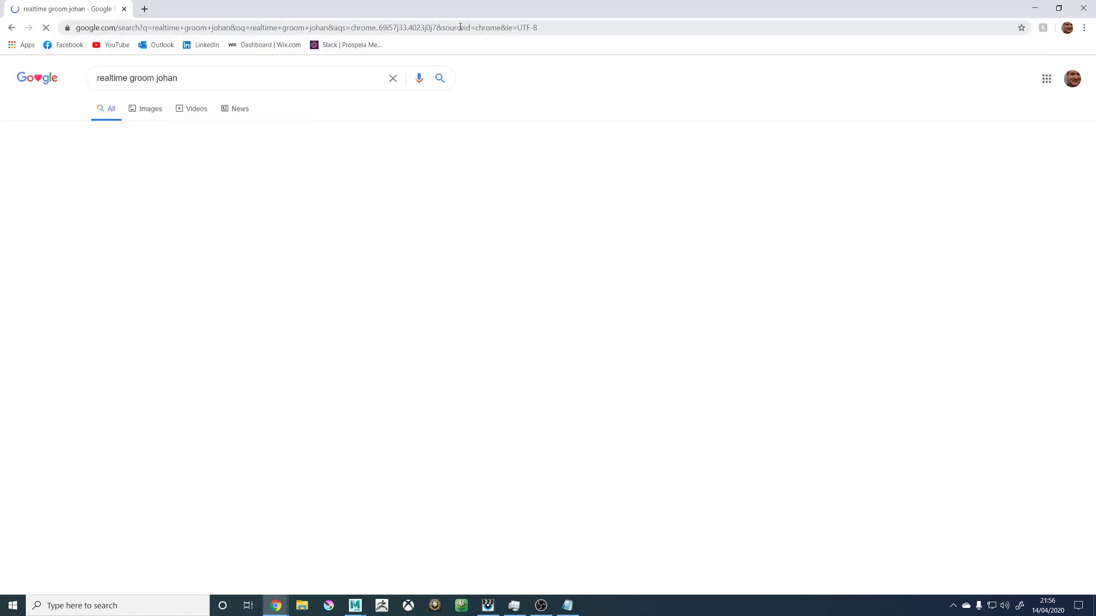
Step: Open the CGMA Hair Creation for Games course and look through its overview, weekly syllabus, instructor, student gallery and interviews
{"action": "left_click", "coordinate": [195, 190]}
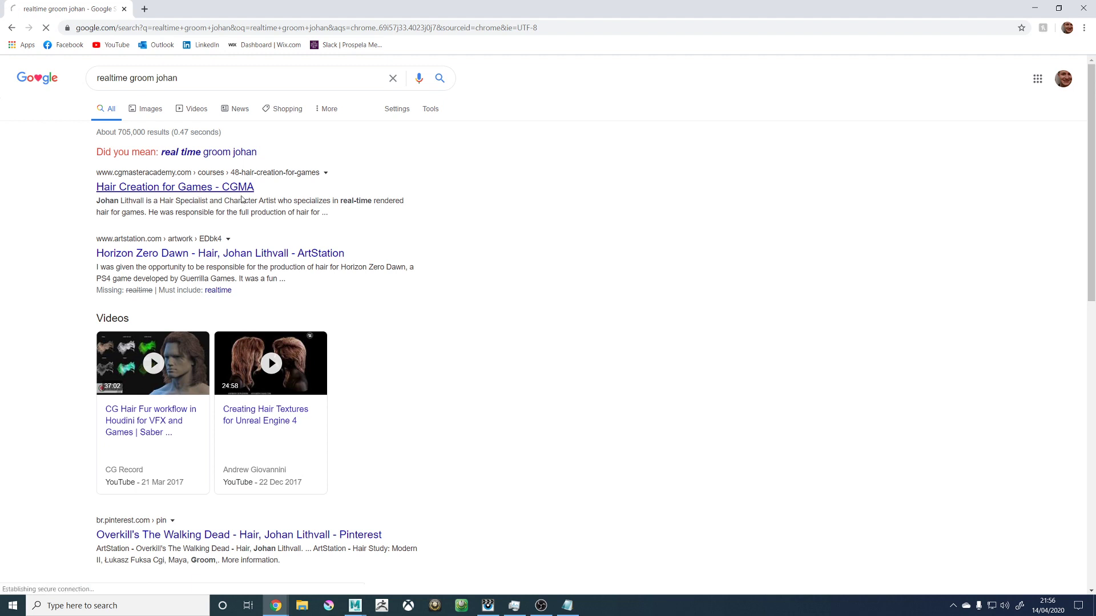
{"action": "scroll", "coordinate": [435, 348], "scroll_direction": "down", "scroll_amount": 4}
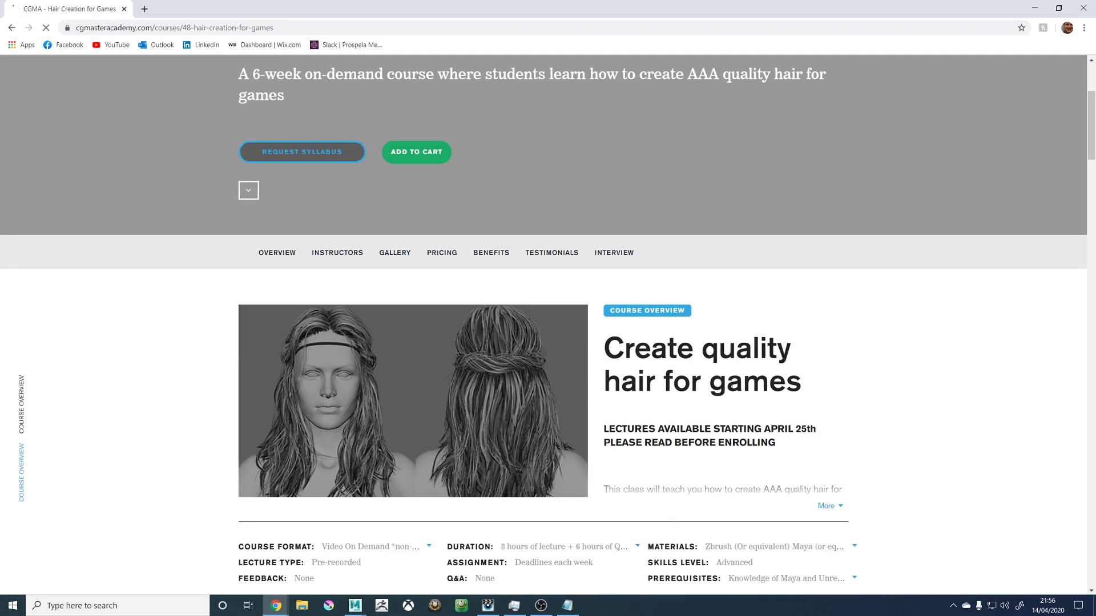
{"action": "scroll", "coordinate": [790, 336], "scroll_direction": "down", "scroll_amount": 4}
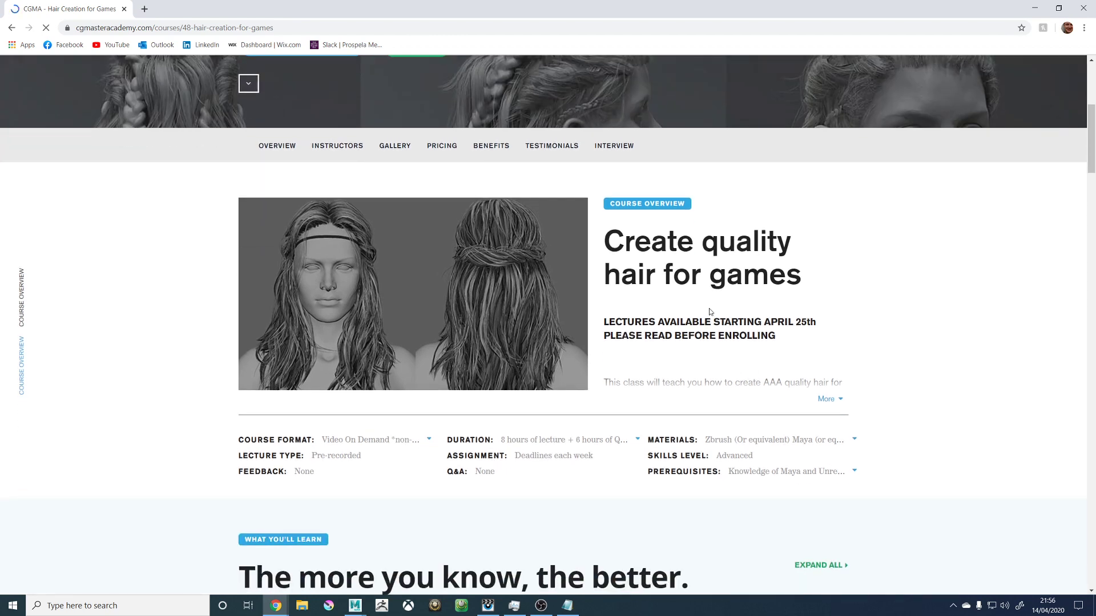
{"action": "scroll", "coordinate": [702, 311], "scroll_direction": "down", "scroll_amount": 1}
{"action": "scroll", "coordinate": [701, 313], "scroll_direction": "down", "scroll_amount": 6}
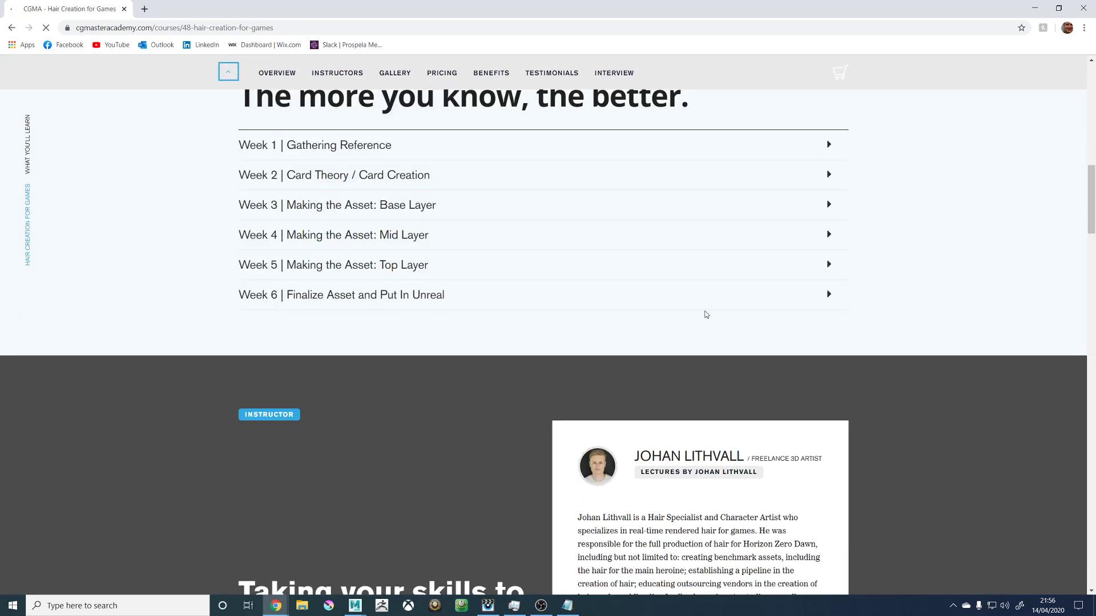
{"action": "scroll", "coordinate": [704, 314], "scroll_direction": "down", "scroll_amount": 4}
{"action": "scroll", "coordinate": [622, 313], "scroll_direction": "down", "scroll_amount": 7}
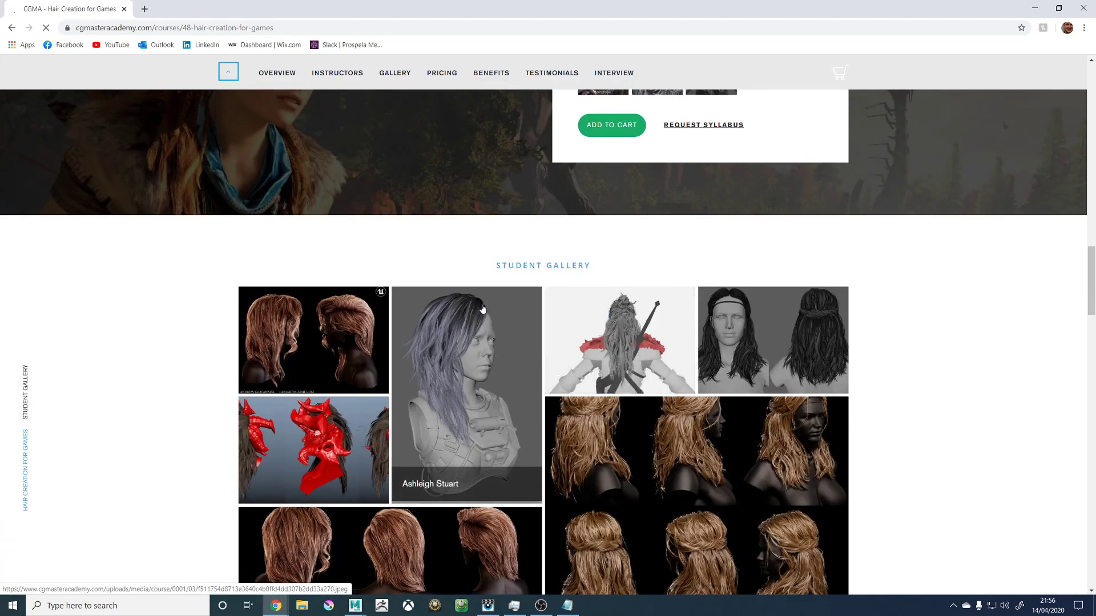
{"action": "scroll", "coordinate": [531, 276], "scroll_direction": "down", "scroll_amount": 2}
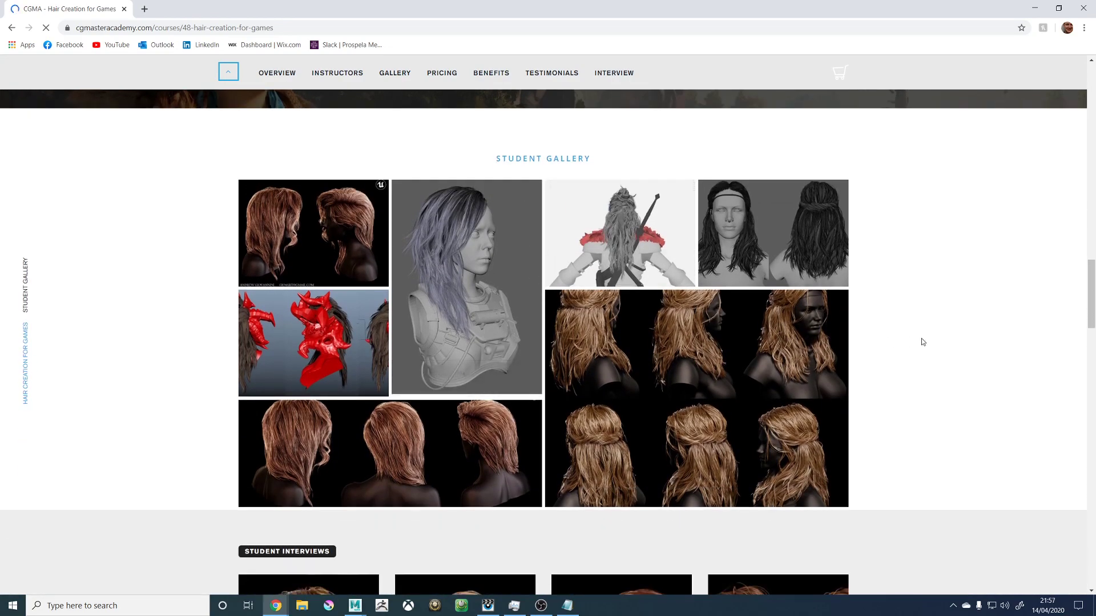
{"action": "scroll", "coordinate": [925, 334], "scroll_direction": "down", "scroll_amount": 5}
{"action": "scroll", "coordinate": [909, 274], "scroll_direction": "down", "scroll_amount": 6}
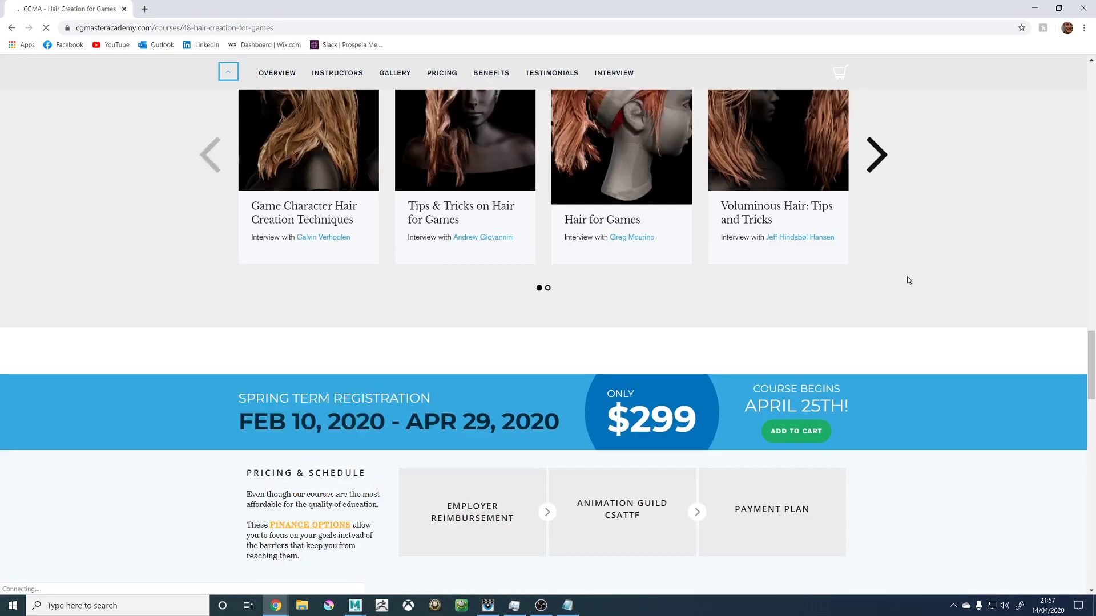
Step: Review the course page's interviews, pricing, student gallery and instructor profile
{"action": "scroll", "coordinate": [906, 277], "scroll_direction": "up", "scroll_amount": 7}
{"action": "scroll", "coordinate": [918, 293], "scroll_direction": "down", "scroll_amount": 5}
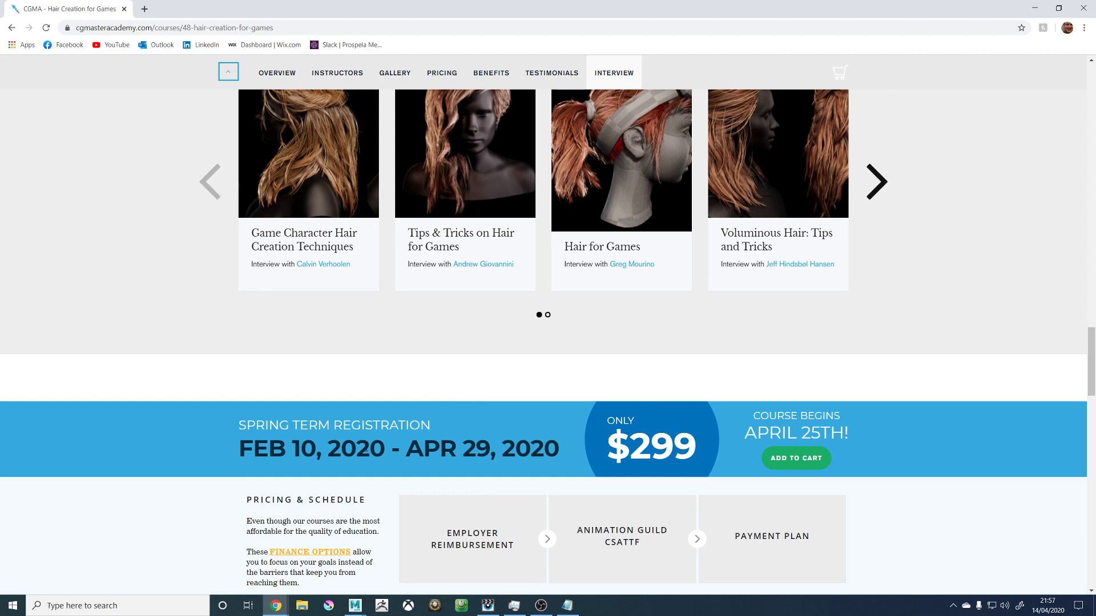
{"action": "scroll", "coordinate": [368, 446], "scroll_direction": "down", "scroll_amount": 3}
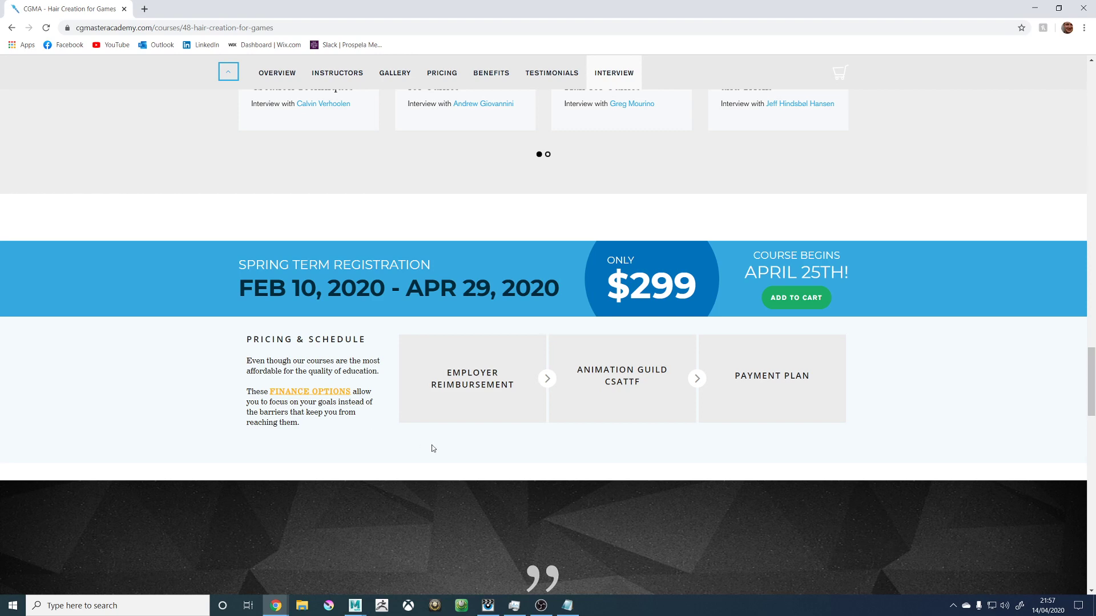
{"action": "scroll", "coordinate": [409, 451], "scroll_direction": "up", "scroll_amount": 14}
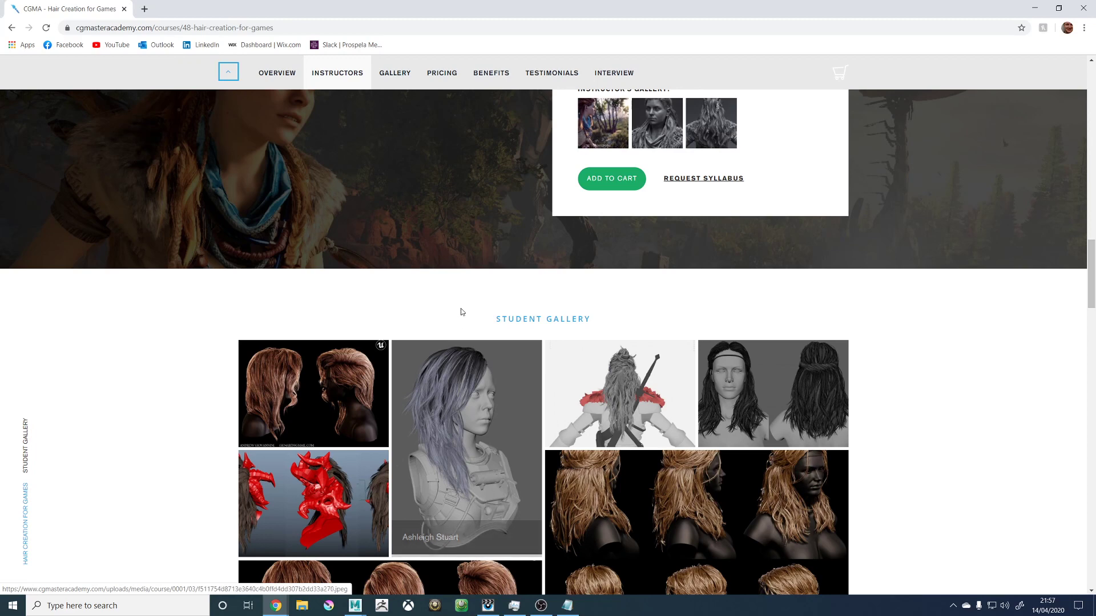
{"action": "scroll", "coordinate": [478, 318], "scroll_direction": "up", "scroll_amount": 6}
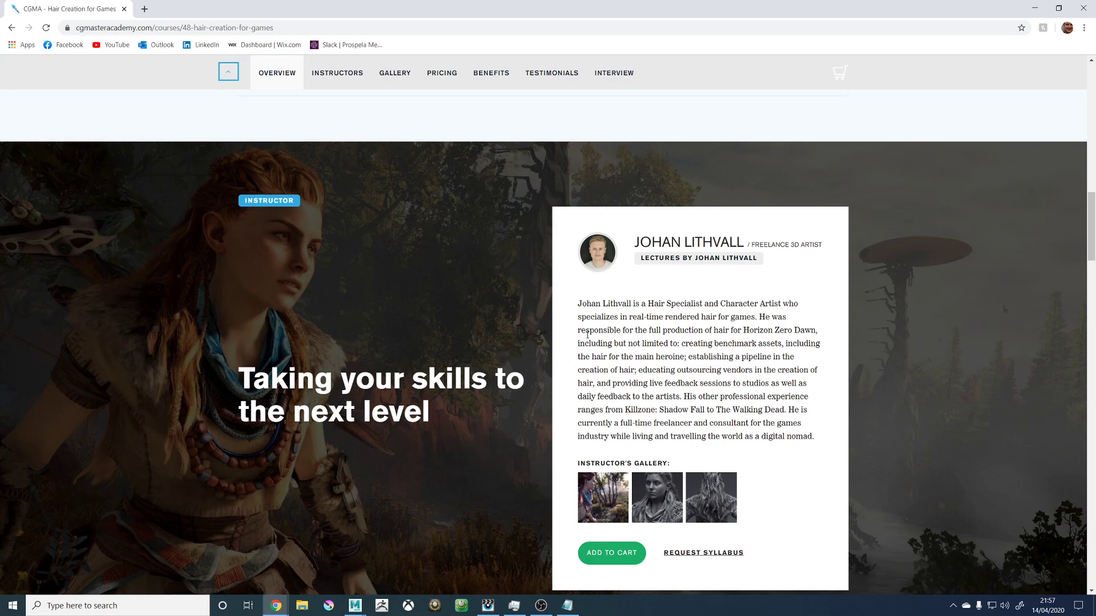
Step: View the third image in the instructor's gallery, close it, and close the course page to return to Maya
{"action": "left_click", "coordinate": [713, 496]}
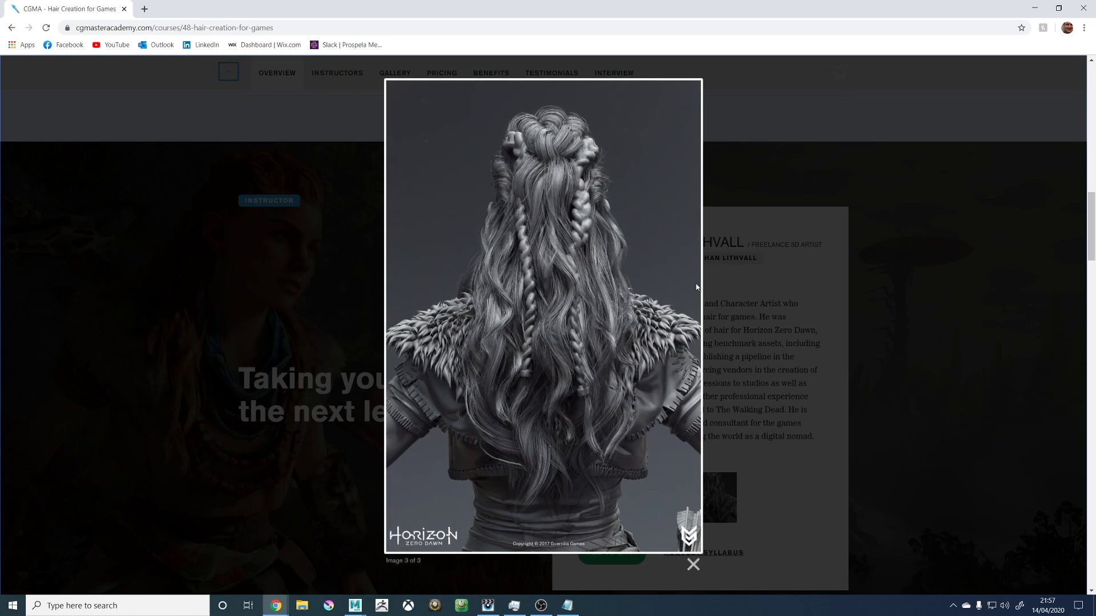
{"action": "left_click", "coordinate": [903, 232]}
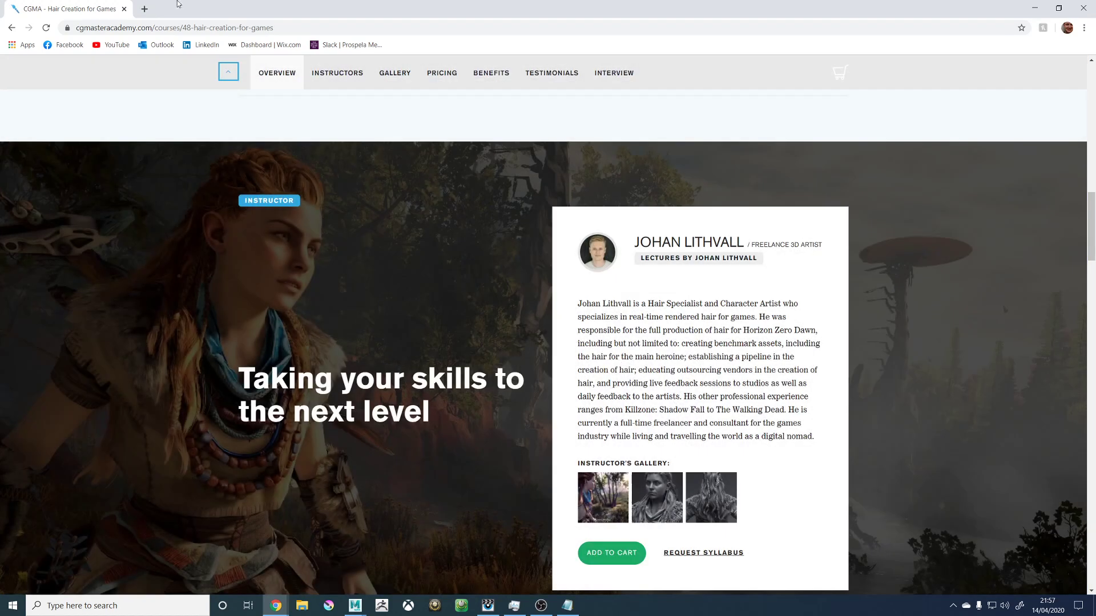
{"action": "left_click", "coordinate": [124, 13]}
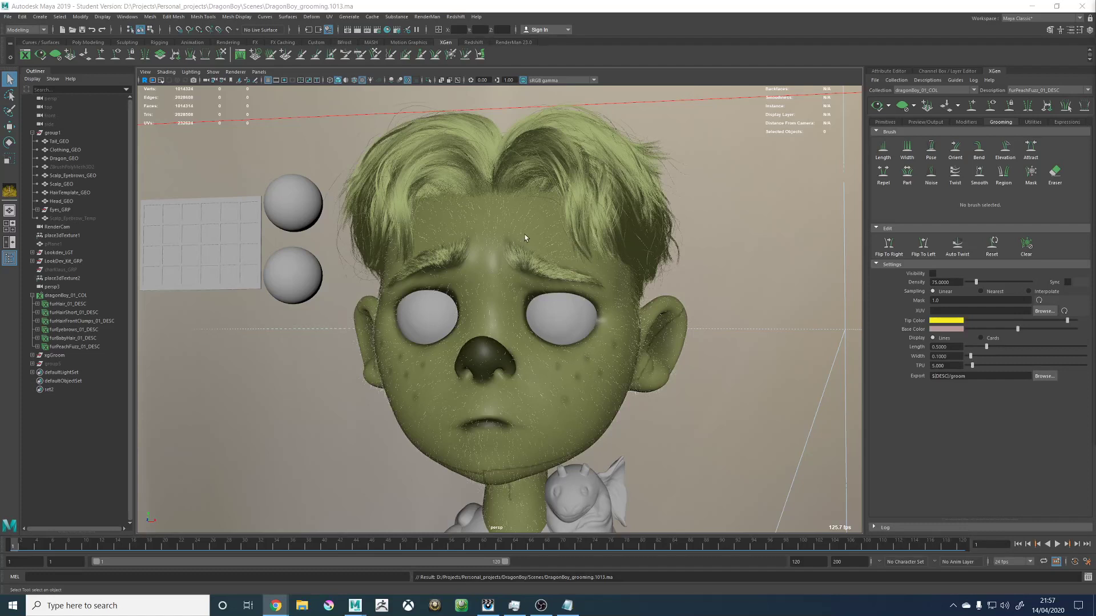
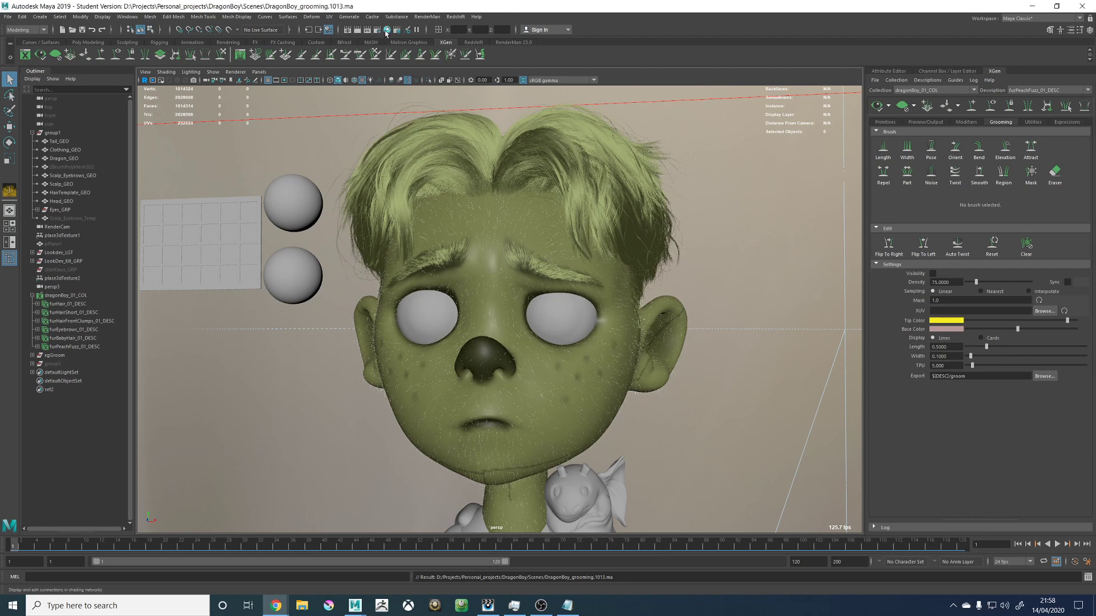
Step: Open the Hypershade and save the scene, accepting the student version notice
{"action": "left_click", "coordinate": [386, 30]}
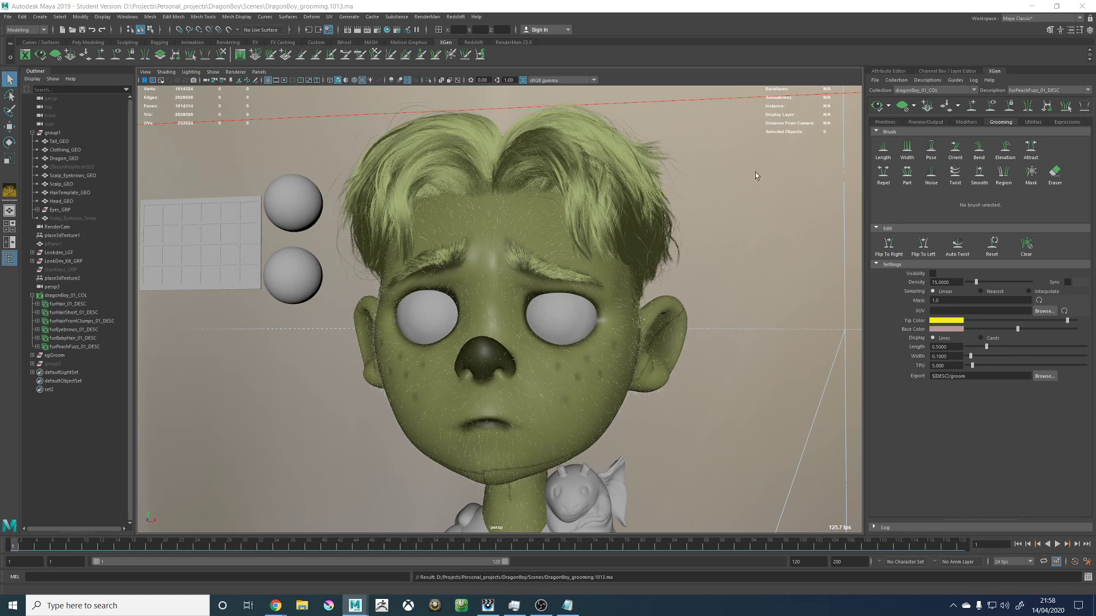
{"action": "scroll", "coordinate": [550, 226], "scroll_direction": "up", "scroll_amount": 3}
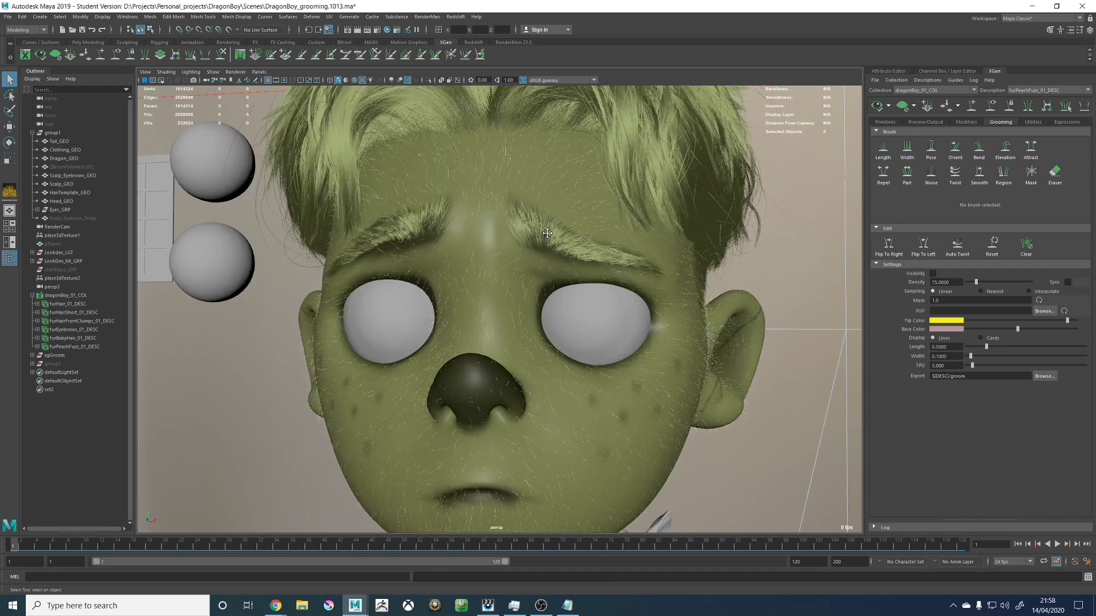
{"action": "left_click_drag", "start_coordinate": [548, 248], "coordinate": [466, 291], "text": "alt"}
{"action": "right_click_drag", "start_coordinate": [662, 345], "coordinate": [626, 417], "text": "alt"}
{"action": "middle_click_drag", "start_coordinate": [626, 417], "coordinate": [619, 335], "text": "alt"}
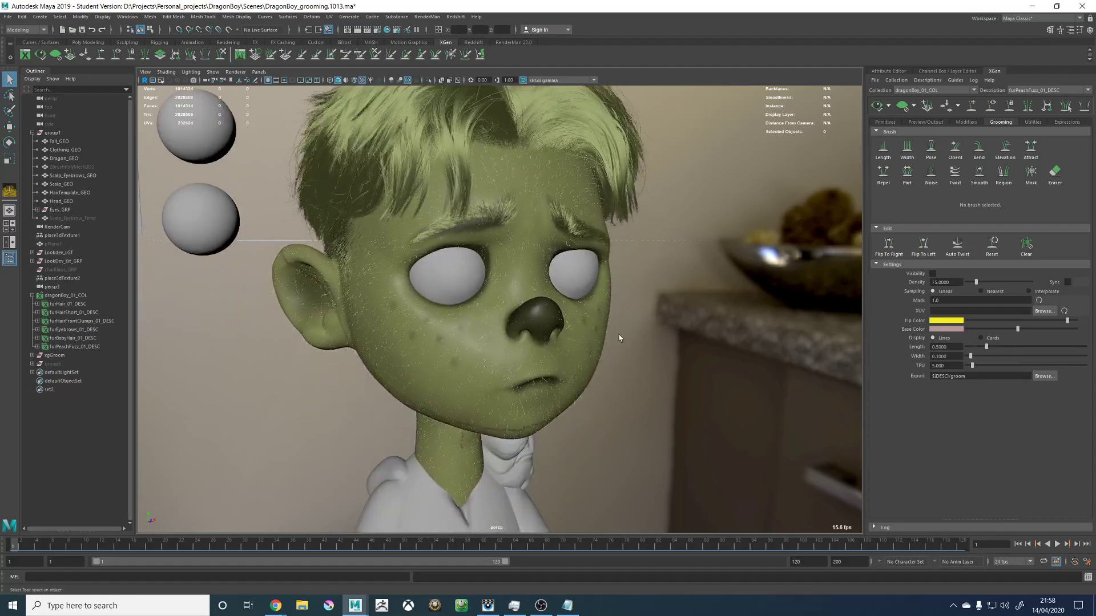
{"action": "left_click_drag", "start_coordinate": [619, 335], "coordinate": [611, 334], "text": "alt"}
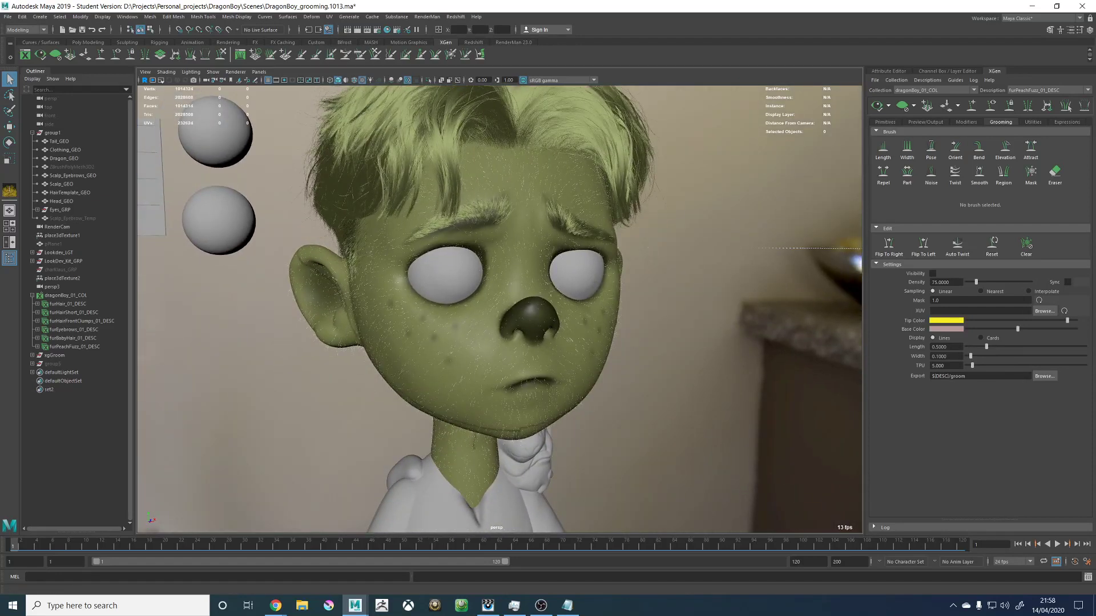
{"action": "right_click_drag", "start_coordinate": [714, 323], "coordinate": [531, 282], "text": "alt"}
{"action": "key", "text": "ctrl+s"}
{"action": "left_click", "coordinate": [524, 311]}
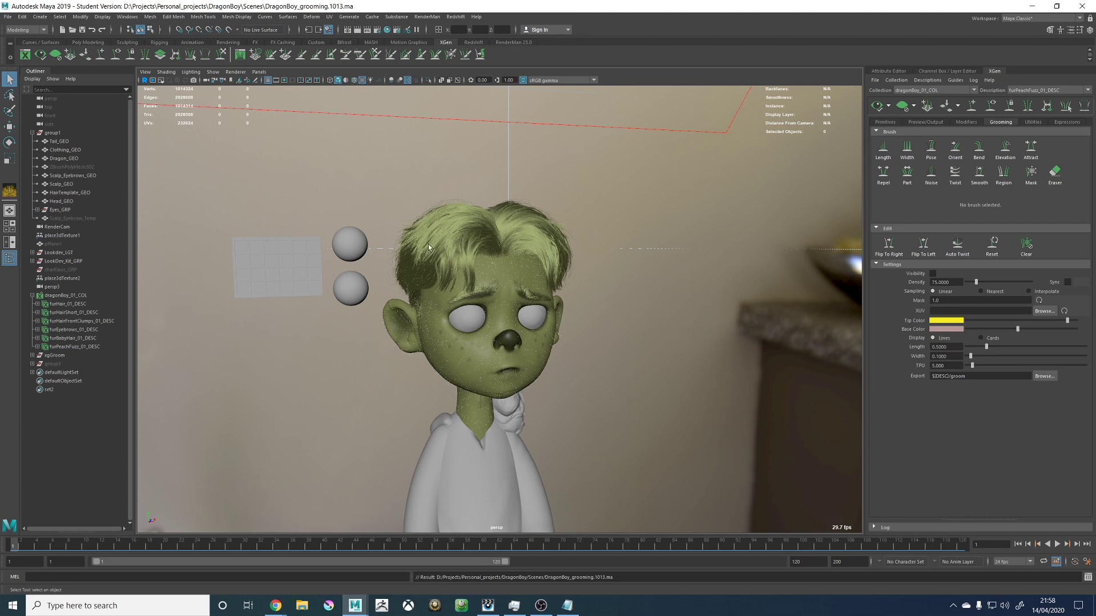
Step: Create a PxrMarschnerHair material and name it Hair_MAT
{"action": "left_click", "coordinate": [83, 339]}
{"action": "left_click", "coordinate": [82, 304], "text": "shift"}
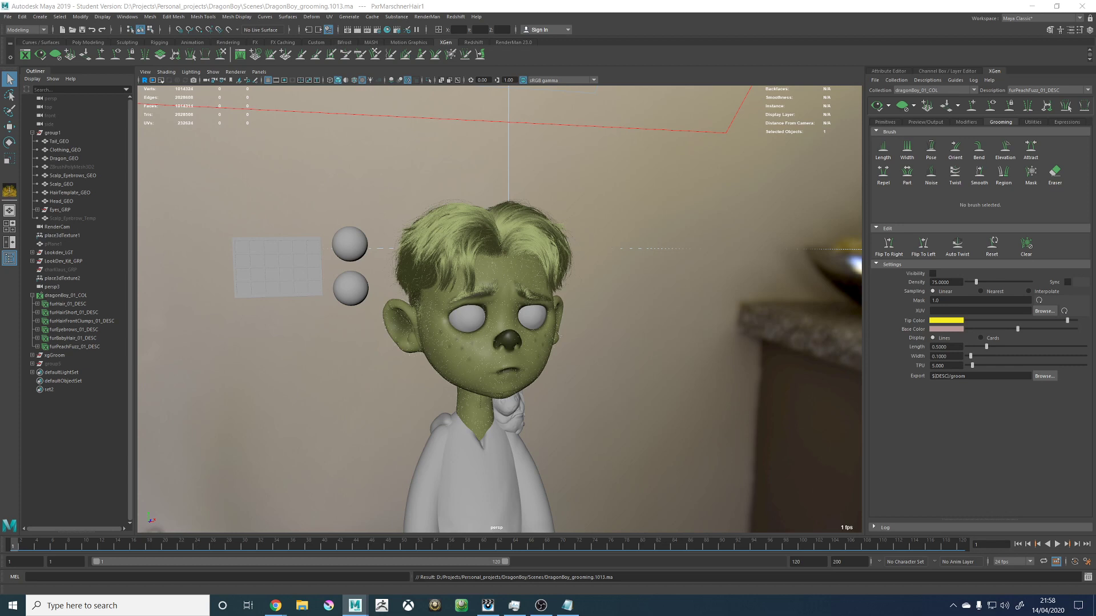
{"action": "key", "text": "Return"}
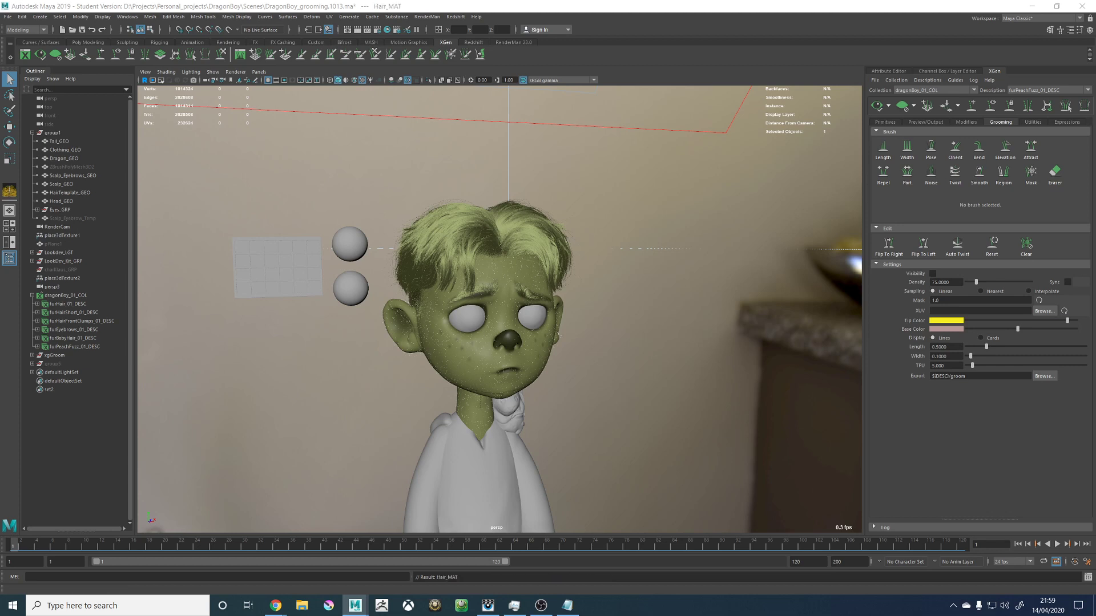
Step: Assign Hair_MAT to the five descriptions from furHair_01_DESC through furBabyHair_01_DESC, leaving out the peach fuzz
{"action": "left_click", "coordinate": [77, 303]}
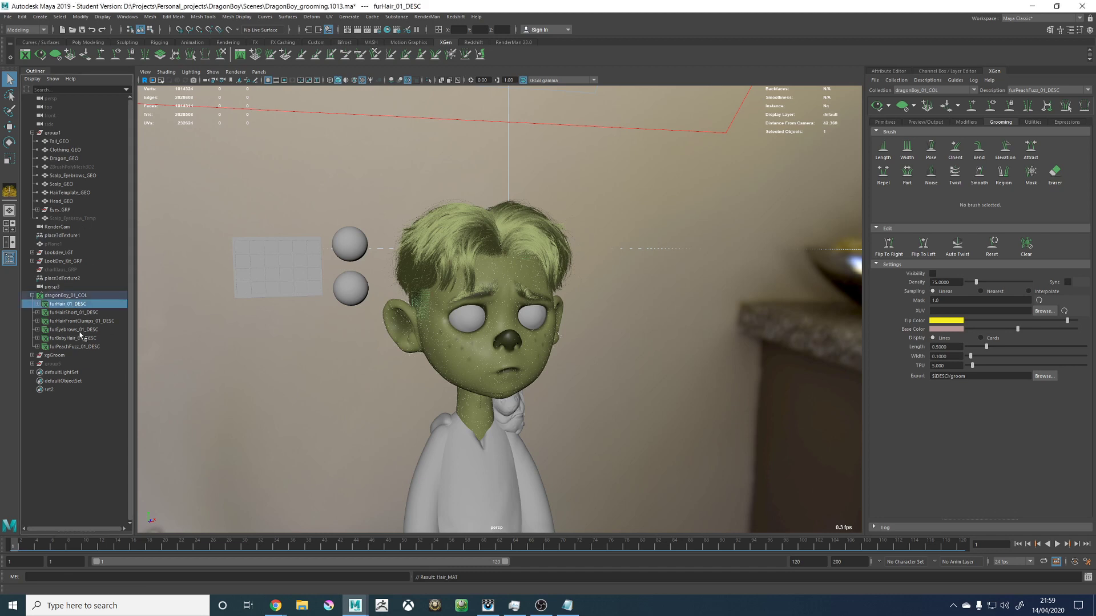
{"action": "left_click", "coordinate": [80, 337], "text": "ctrl"}
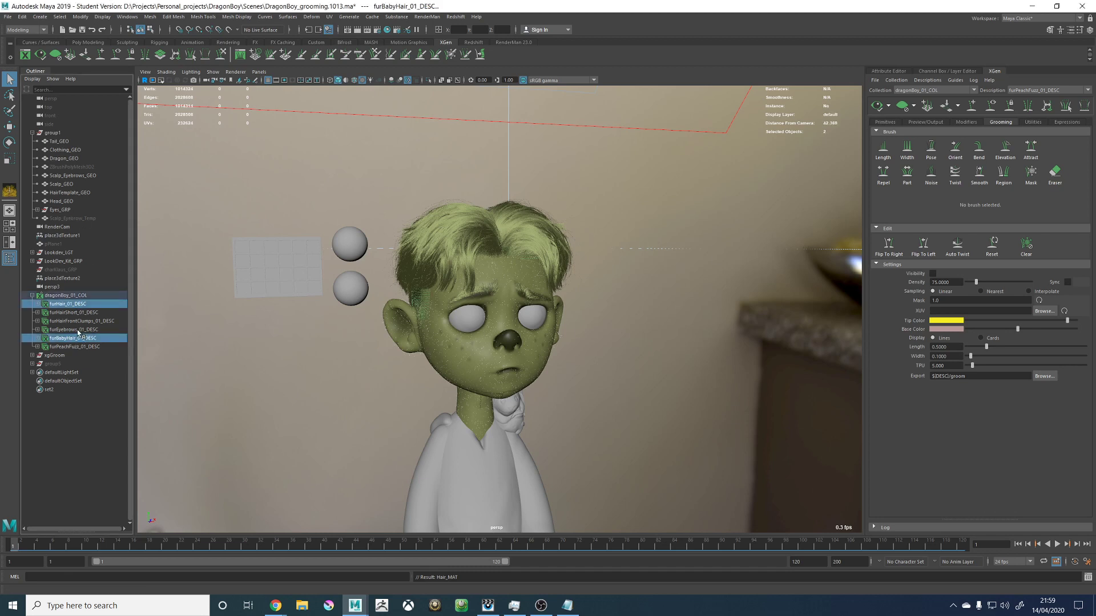
{"action": "left_click", "coordinate": [74, 304]}
{"action": "left_click", "coordinate": [76, 338], "text": "shift"}
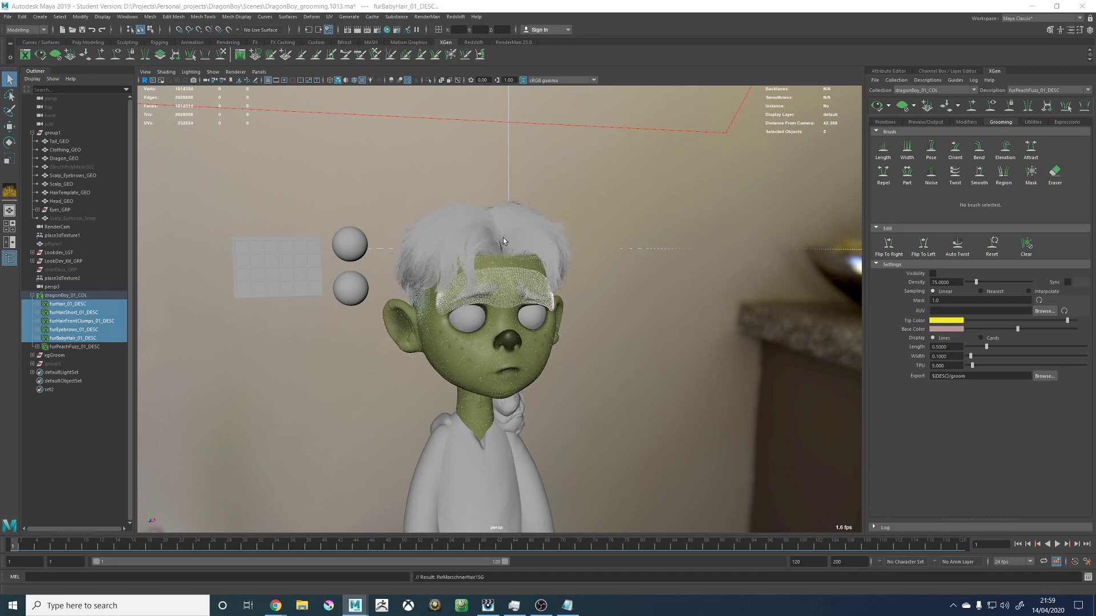
Step: Select HairTemplate_GEO in place of the hair descriptions and save the scene, accepting the student version notice
{"action": "left_click_drag", "start_coordinate": [594, 200], "coordinate": [621, 234], "text": "alt"}
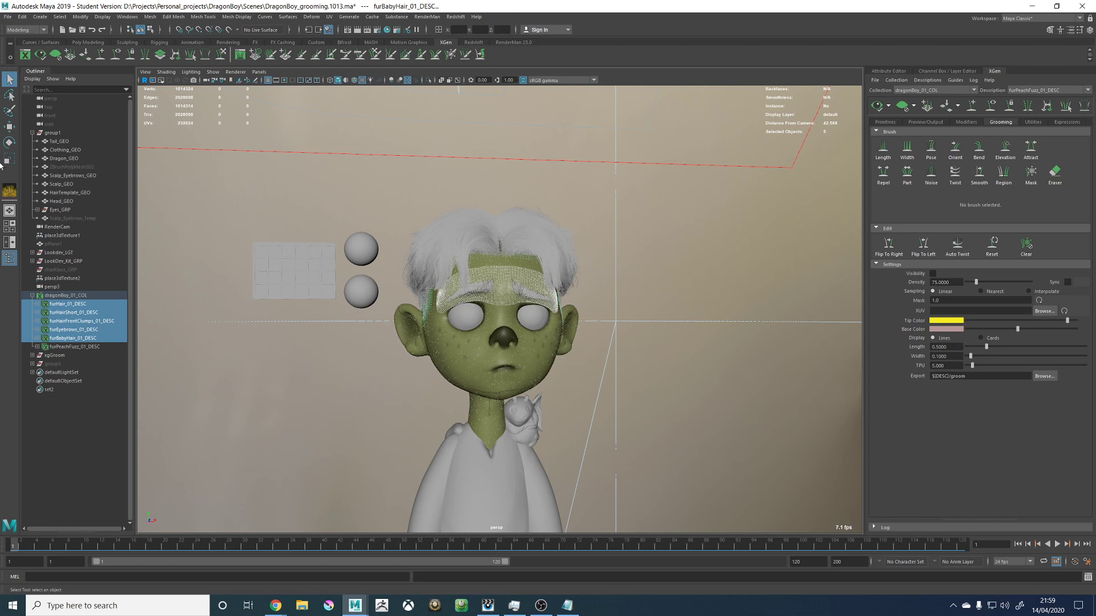
{"action": "left_click", "coordinate": [55, 193]}
{"action": "left_click_drag", "start_coordinate": [744, 311], "coordinate": [638, 343], "text": "alt"}
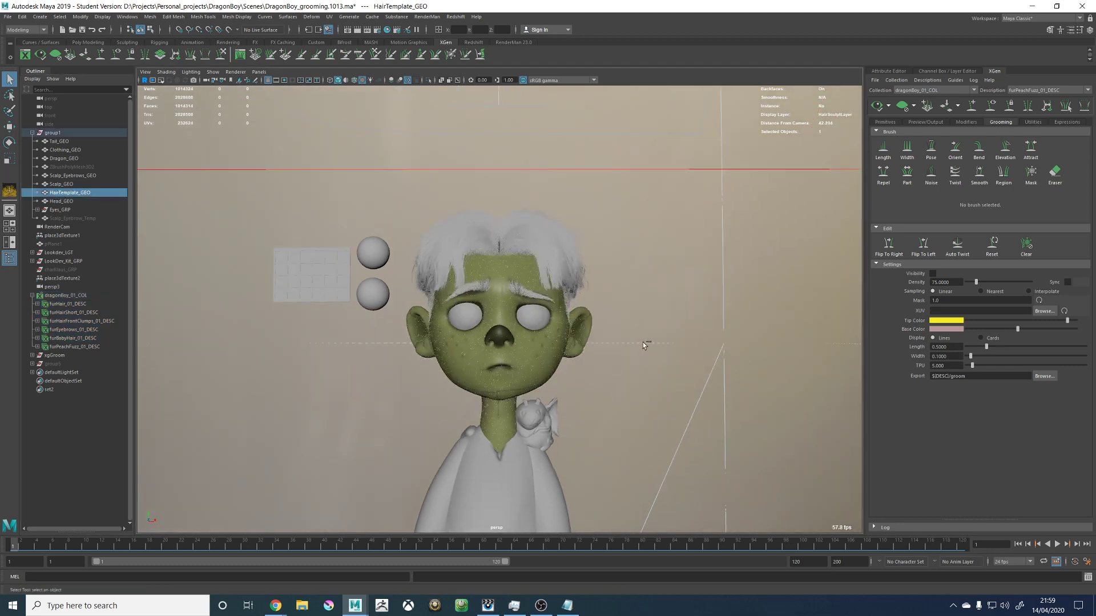
{"action": "key", "text": "ctrl+s"}
{"action": "left_click", "coordinate": [532, 310]}
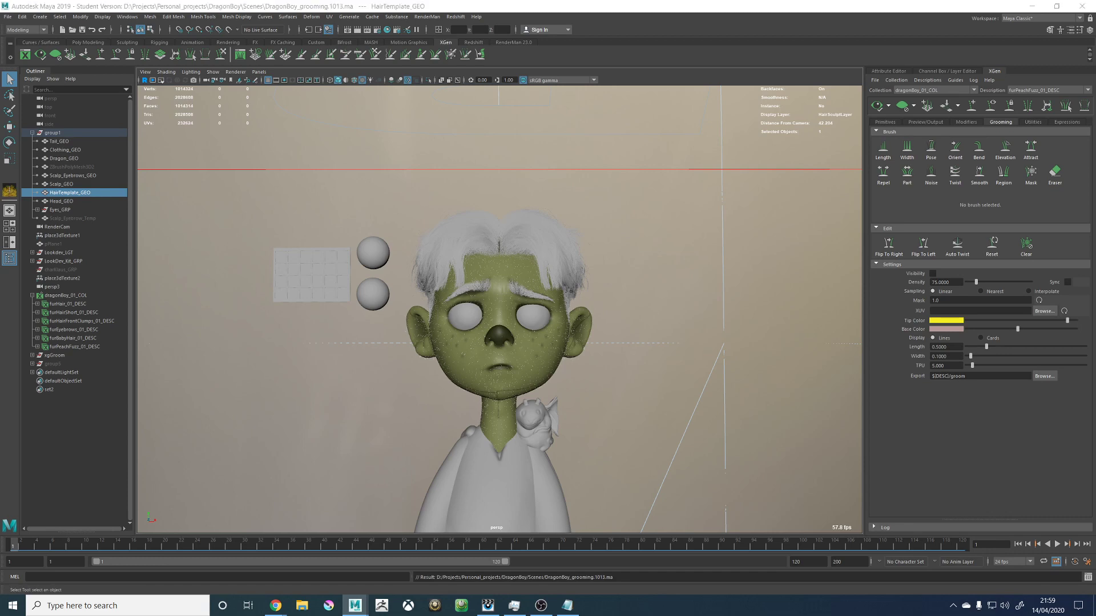
Step: Bring the Hypershade into the main view and add a new PxrMarschnerHair material to its graph
{"action": "left_click_drag", "start_coordinate": [1095, 46], "coordinate": [646, 61]}
{"action": "scroll", "coordinate": [563, 348], "scroll_direction": "down", "scroll_amount": 4}
{"action": "middle_click_drag", "start_coordinate": [563, 347], "coordinate": [609, 301], "text": "alt"}
{"action": "scroll", "coordinate": [611, 299], "scroll_direction": "up", "scroll_amount": 2}
{"action": "key", "text": "Tab"}
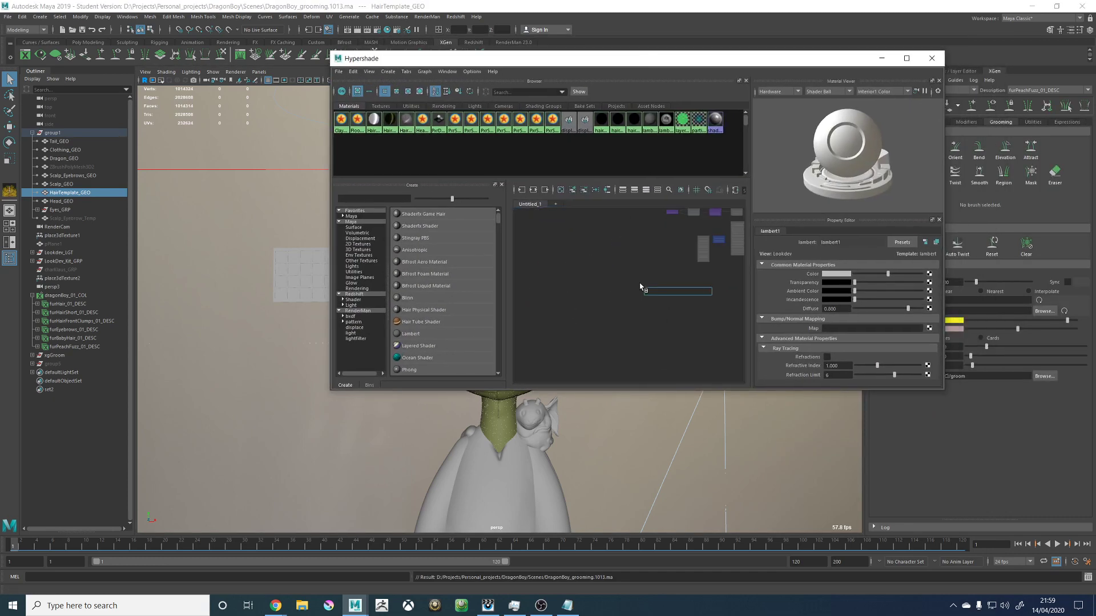
{"action": "type", "text": "pxrmar"}
{"action": "key", "text": "Return"}
Step: Rename the new PxrMarschnerHair material as PeachFuzz_MAT
{"action": "key", "text": "f"}
{"action": "middle_click_drag", "start_coordinate": [625, 284], "coordinate": [697, 375], "text": "alt"}
{"action": "double_click", "coordinate": [593, 289]}
{"action": "type", "text": "P"}
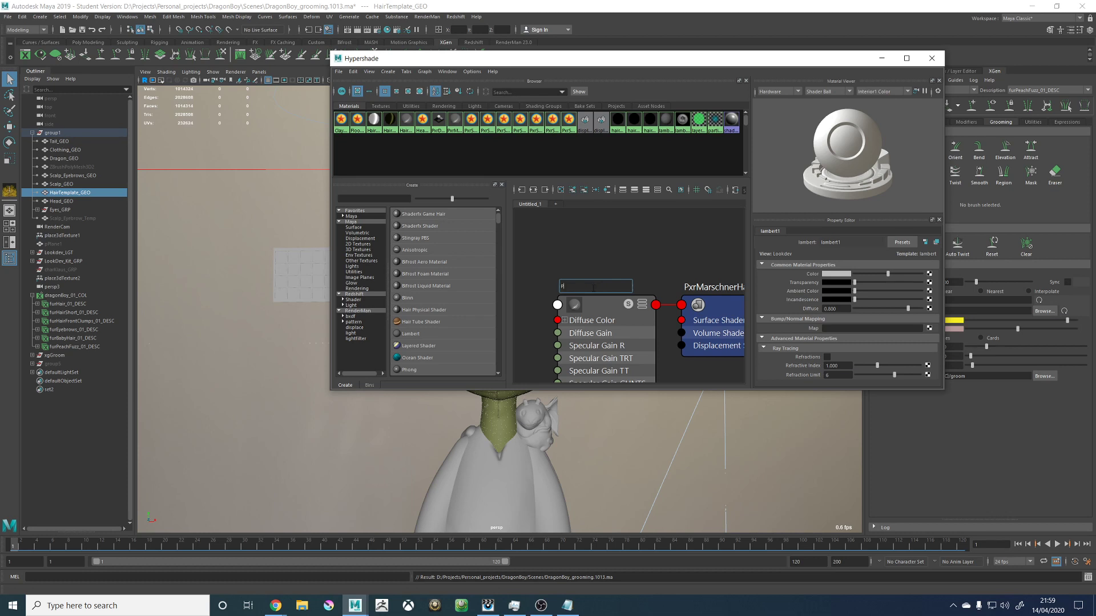
{"action": "type", "text": "eachFuzz_MAT"}
{"action": "key", "text": "Return"}
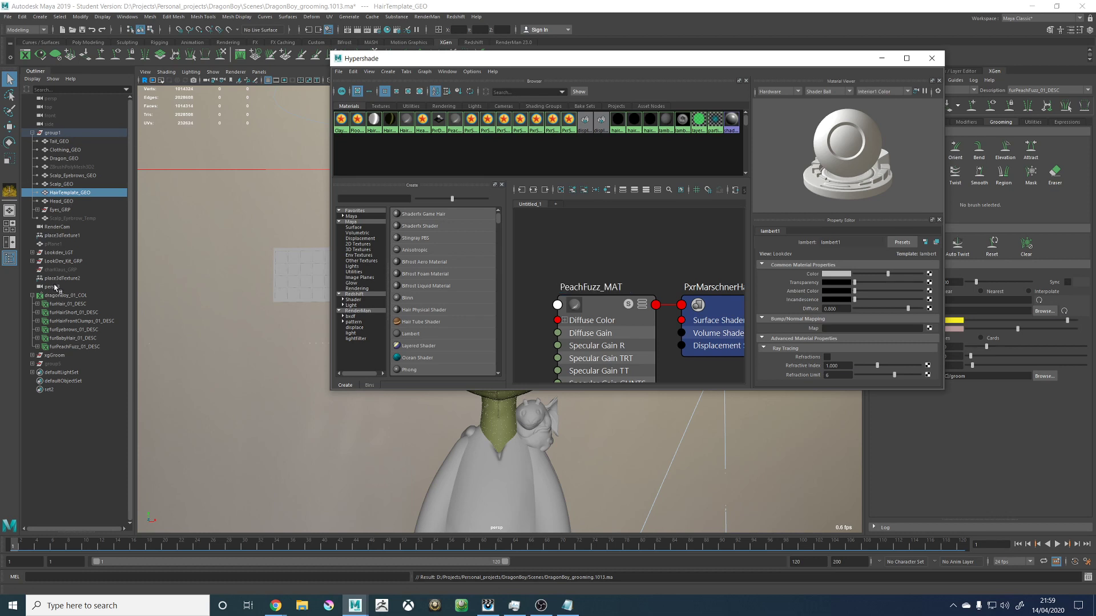
Step: Assign PeachFuzz_MAT to the furPeachFuzz_01_DESC description
{"action": "left_click", "coordinate": [70, 347]}
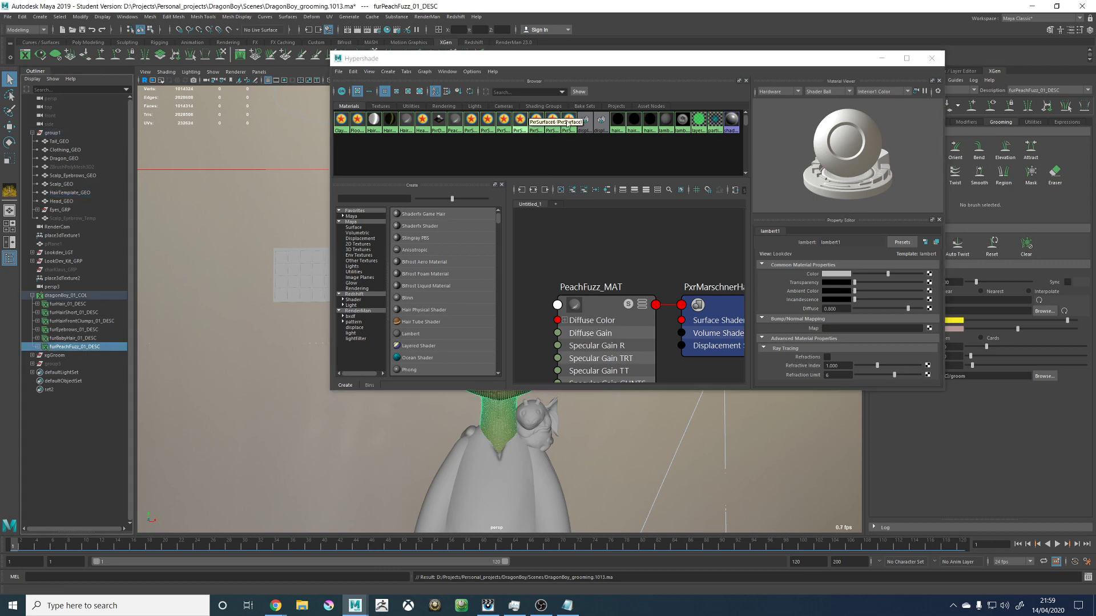
{"action": "right_click", "coordinate": [454, 124]}
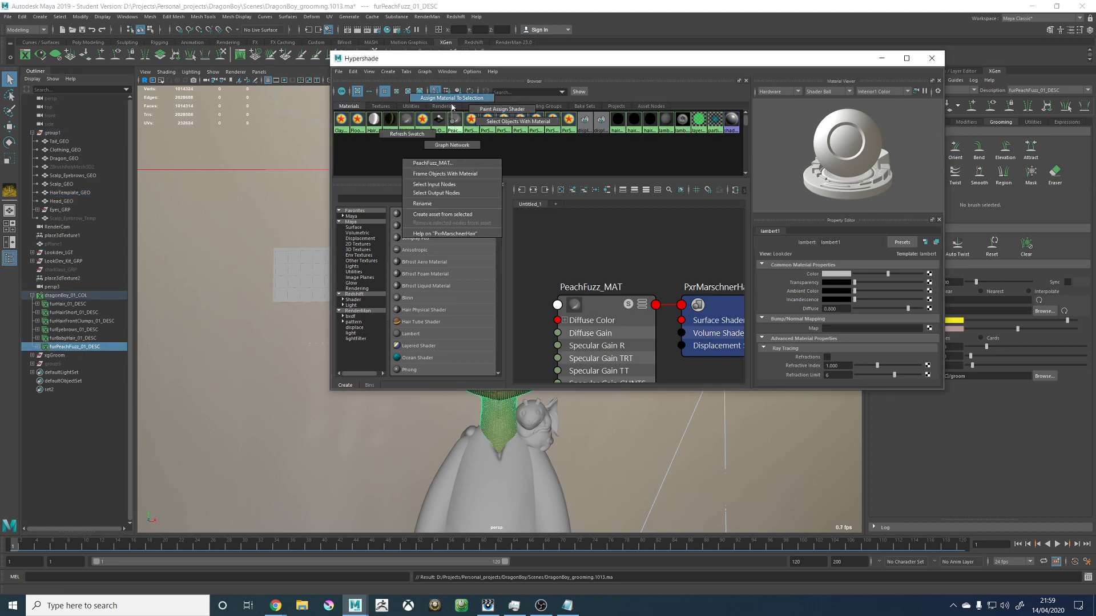
{"action": "left_click", "coordinate": [452, 98]}
Step: Lighten the Transmit Specular Color of PeachFuzz_MAT to a near-white grey
{"action": "left_click", "coordinate": [599, 311]}
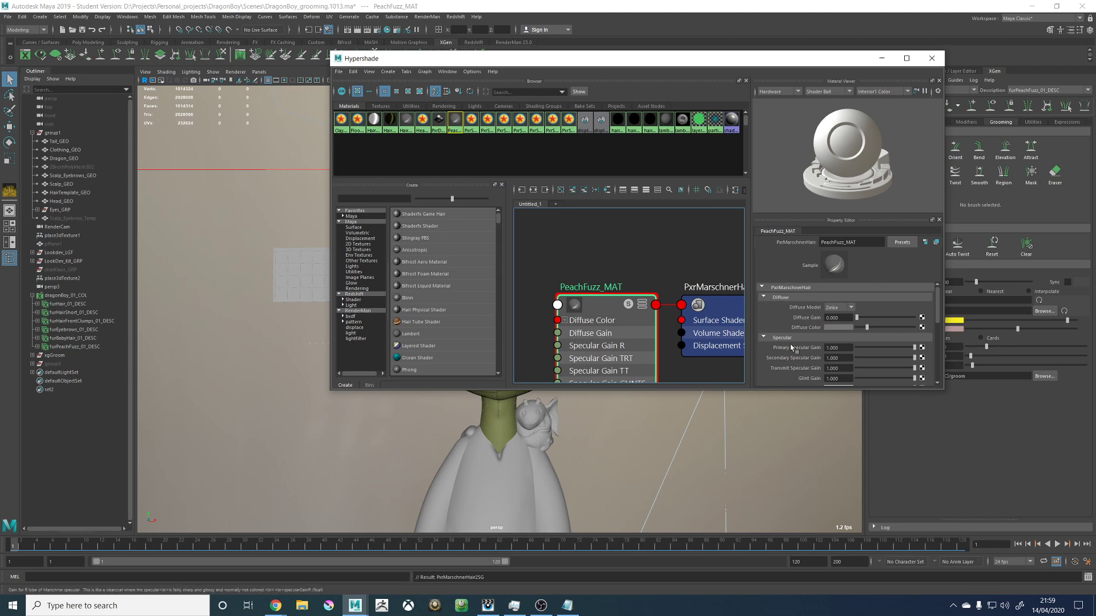
{"action": "scroll", "coordinate": [815, 327], "scroll_direction": "down", "scroll_amount": 3}
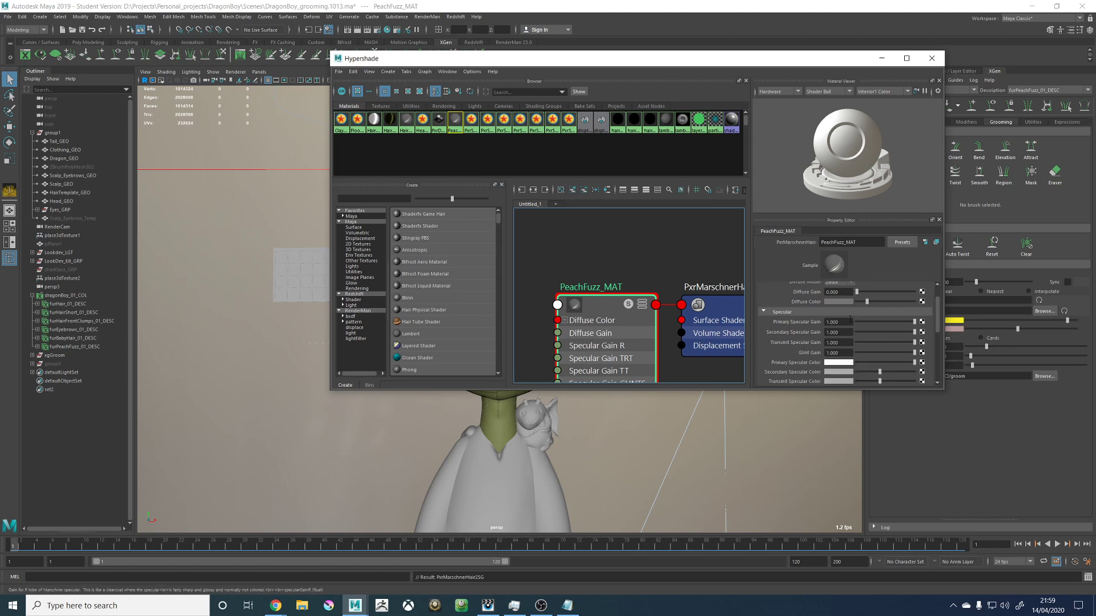
{"action": "scroll", "coordinate": [841, 349], "scroll_direction": "down", "scroll_amount": 1}
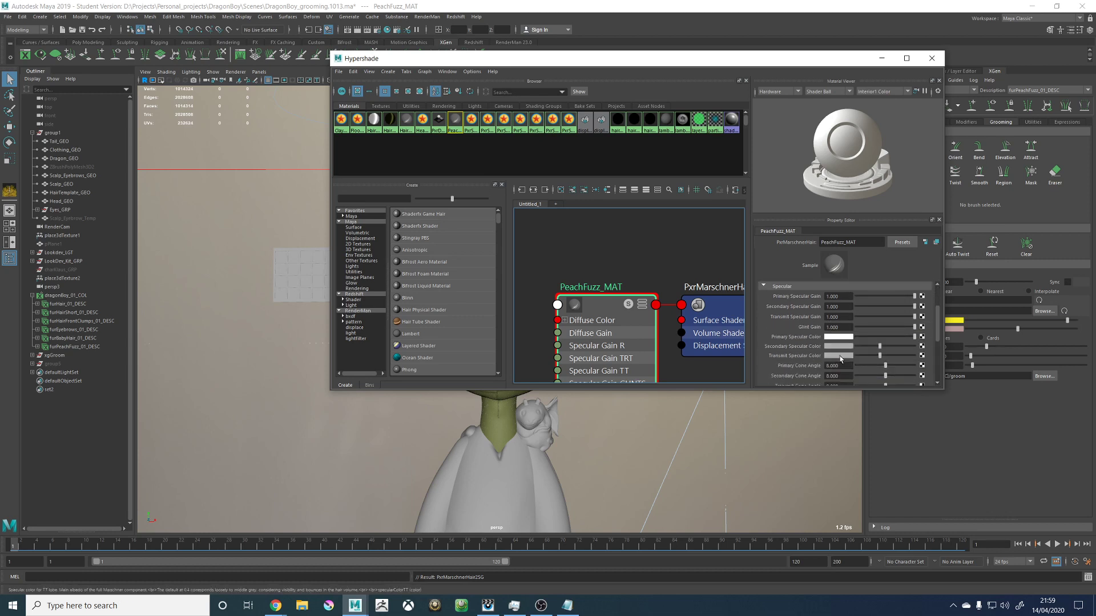
{"action": "left_click_drag", "start_coordinate": [882, 359], "coordinate": [902, 360]}
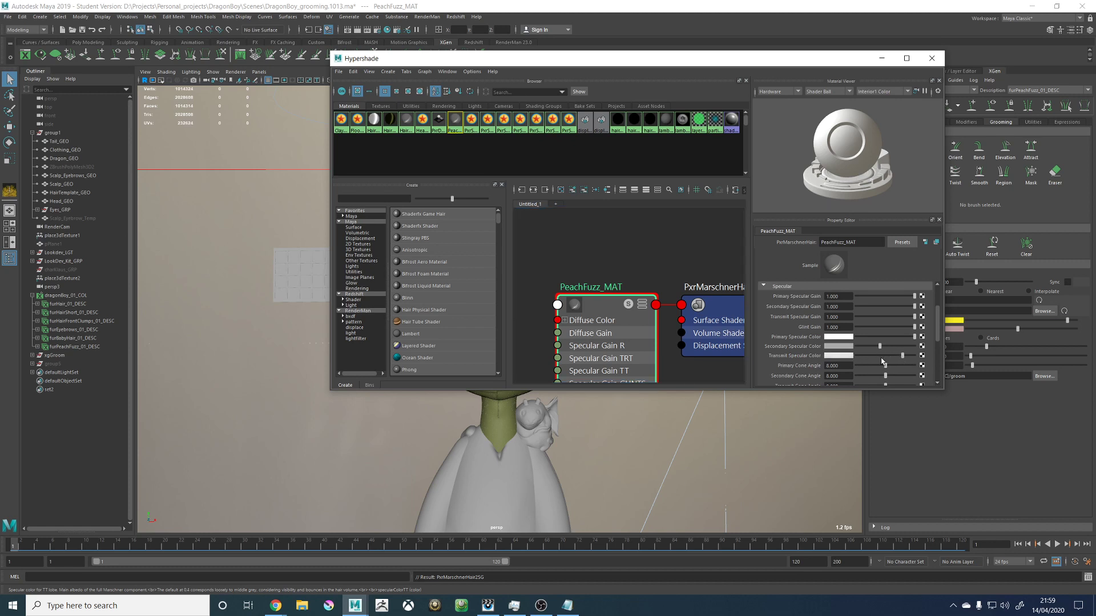
{"action": "scroll", "coordinate": [580, 264], "scroll_direction": "down", "scroll_amount": 4}
{"action": "scroll", "coordinate": [548, 344], "scroll_direction": "up", "scroll_amount": 4}
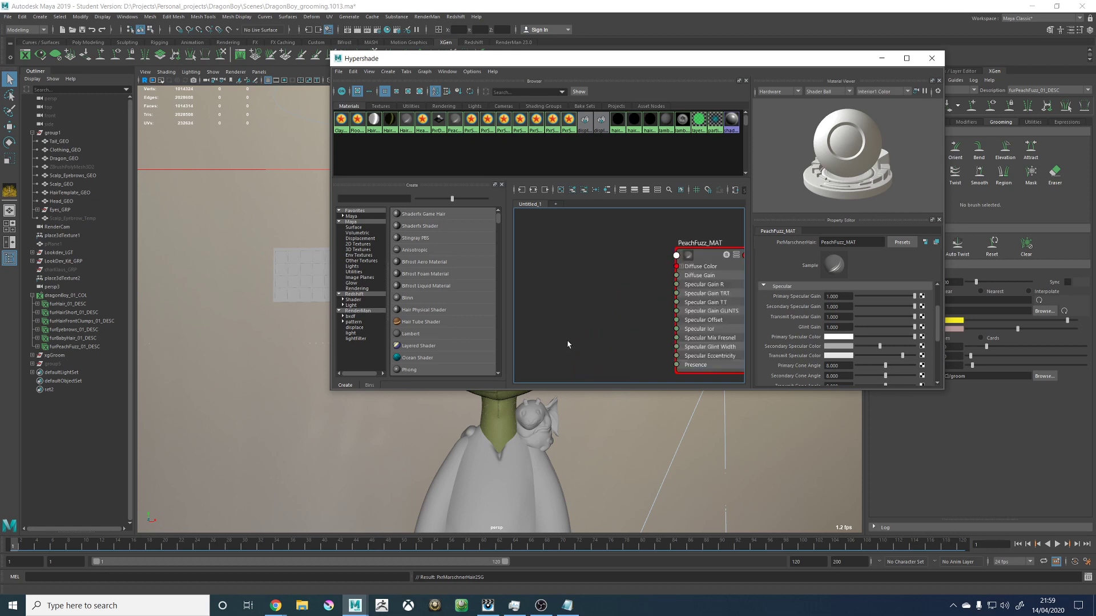
Step: Add a PxrHairColor node to the graph beside PeachFuzz_MAT
{"action": "key", "text": "Tab"}
{"action": "type", "text": "mel"}
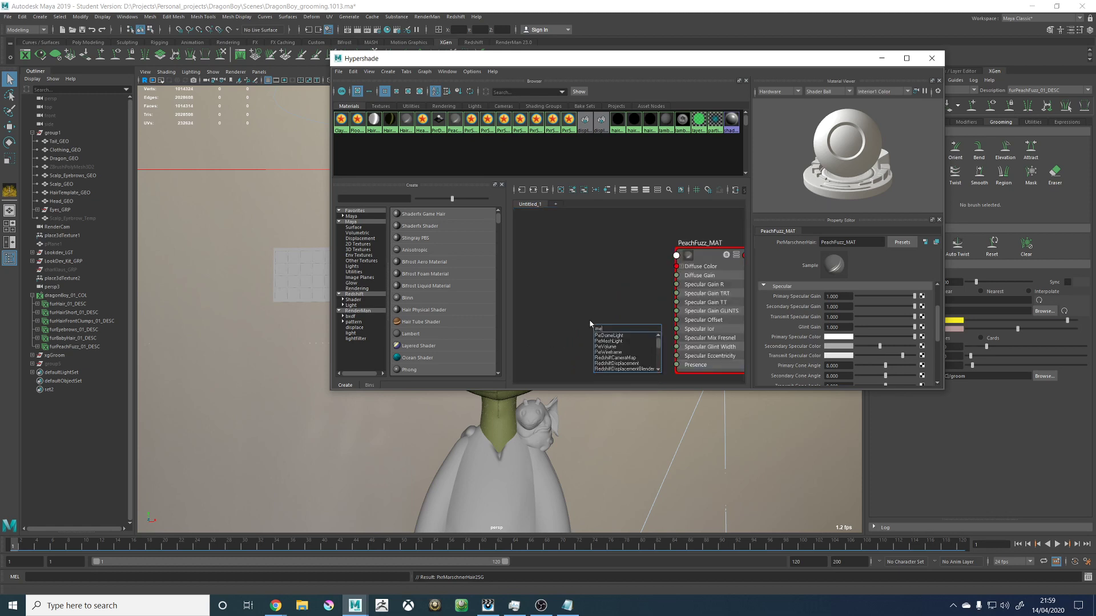
{"action": "key", "text": "BackSpace"}
{"action": "key", "text": "BackSpace"}
{"action": "key", "text": "BackSpace"}
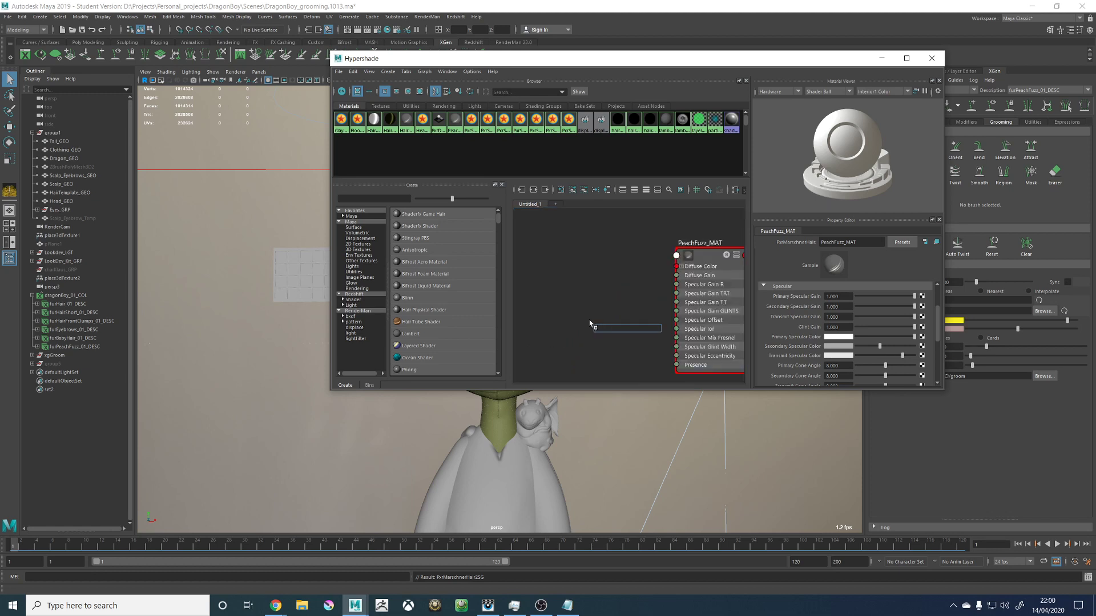
{"action": "type", "text": "pxr"}
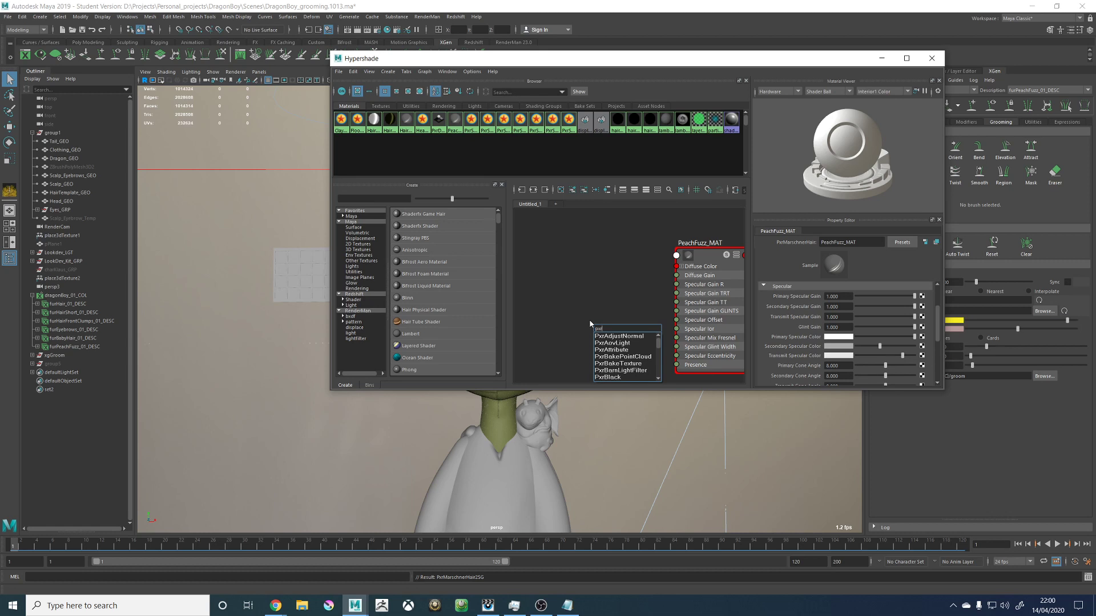
{"action": "type", "text": "hair"}
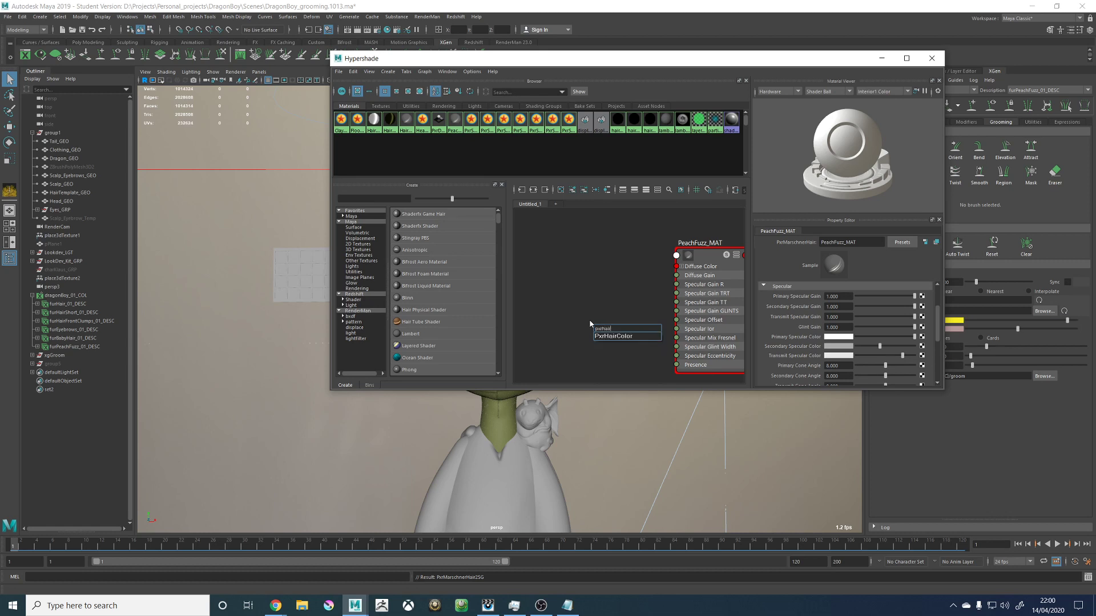
{"action": "key", "text": "Down"}
{"action": "key", "text": "Return"}
{"action": "left_click", "coordinate": [622, 333]}
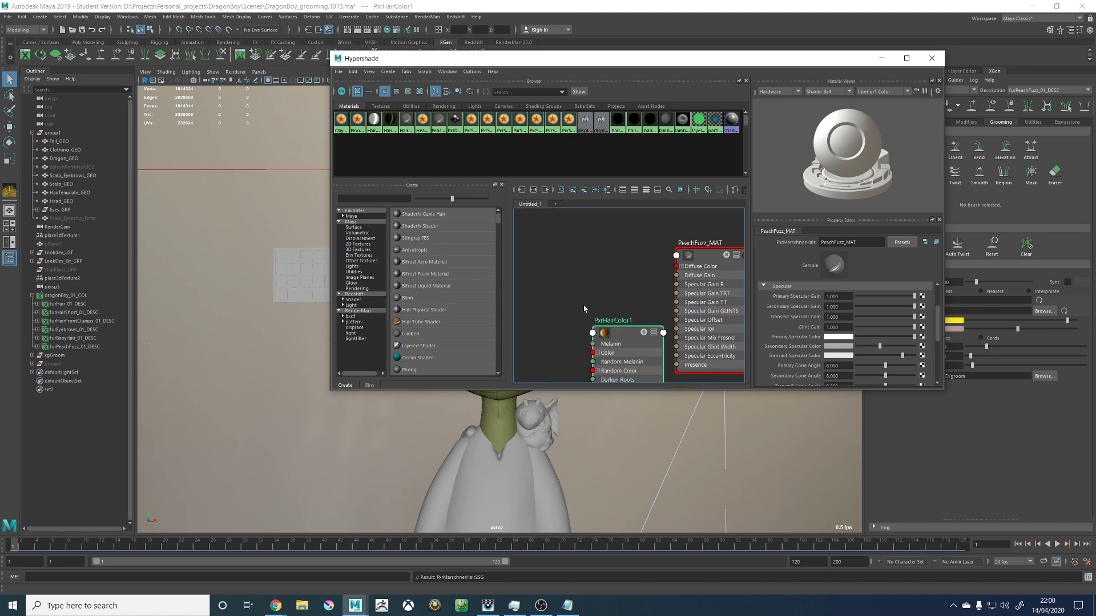
Step: Expand the PxrHairColor node's attributes and connect its Result Diff output to the Diffuse Color of PeachFuzz_MAT
{"action": "left_click_drag", "start_coordinate": [622, 333], "coordinate": [567, 247]}
{"action": "left_click", "coordinate": [614, 299]}
{"action": "left_click", "coordinate": [615, 299]}
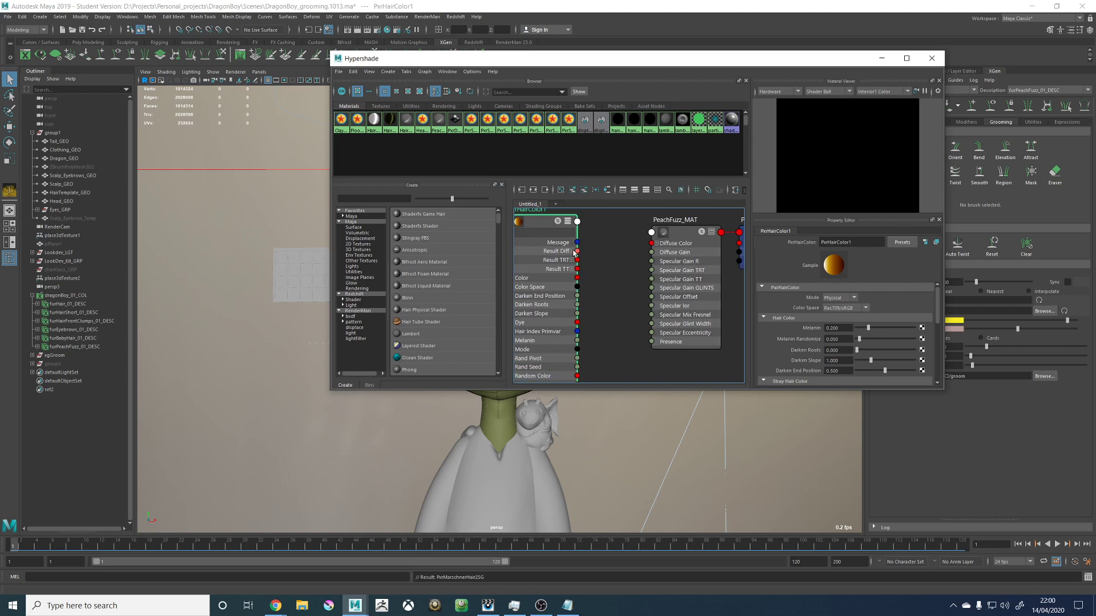
{"action": "left_click_drag", "start_coordinate": [623, 245], "coordinate": [651, 243]}
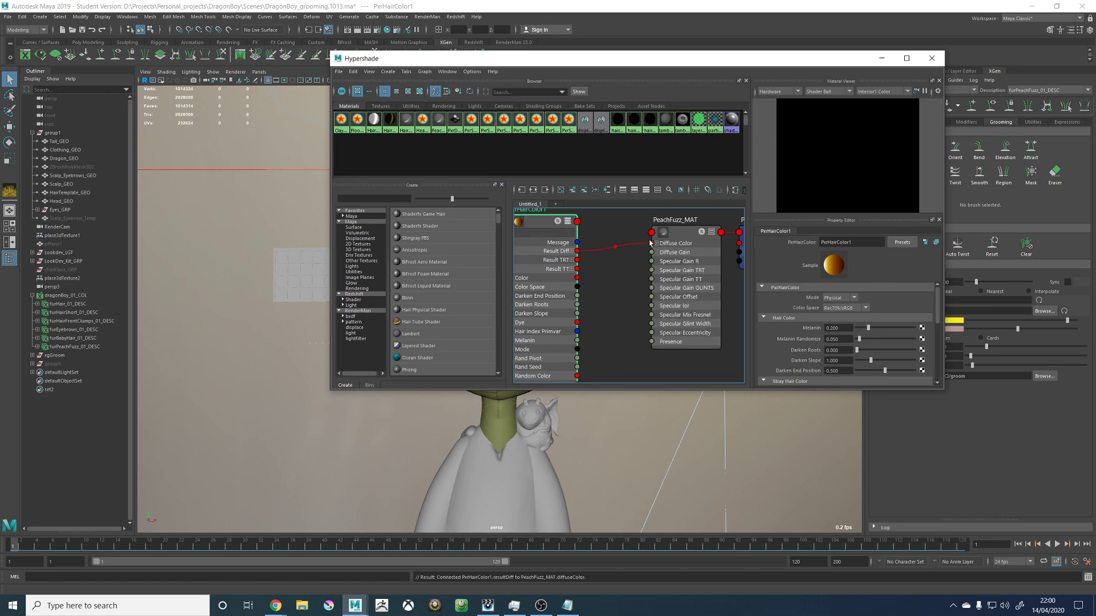
Step: Expand PeachFuzz_MAT and connect Result TRT to Specular Color TRT and Result TT to Specular Color TT
{"action": "left_click", "coordinate": [712, 232]}
{"action": "left_click", "coordinate": [712, 232]}
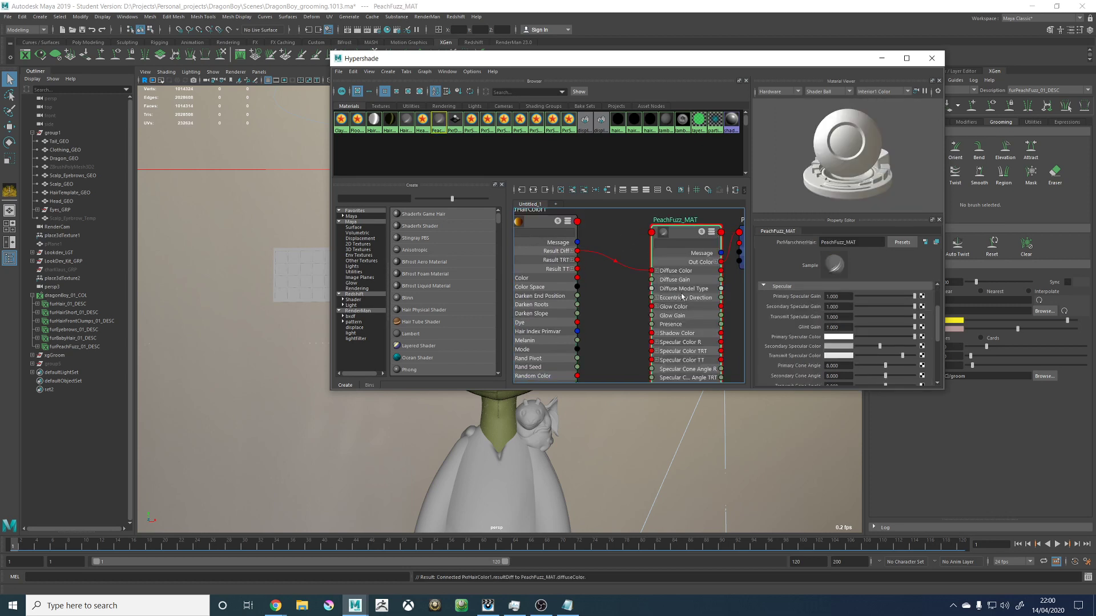
{"action": "left_click_drag", "start_coordinate": [697, 356], "coordinate": [694, 301]}
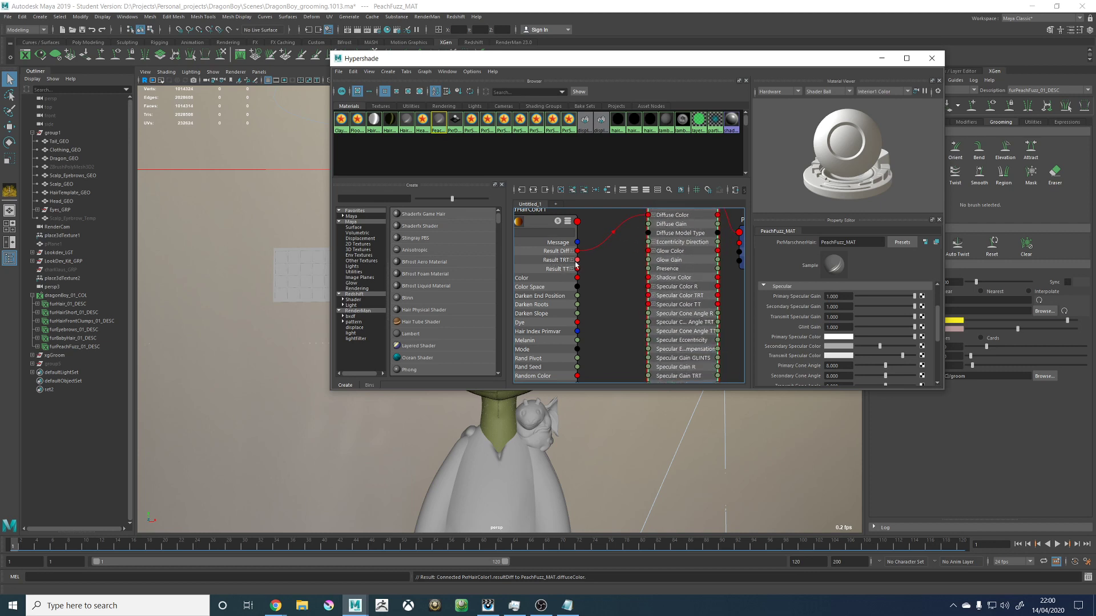
{"action": "left_click_drag", "start_coordinate": [576, 263], "coordinate": [674, 296]}
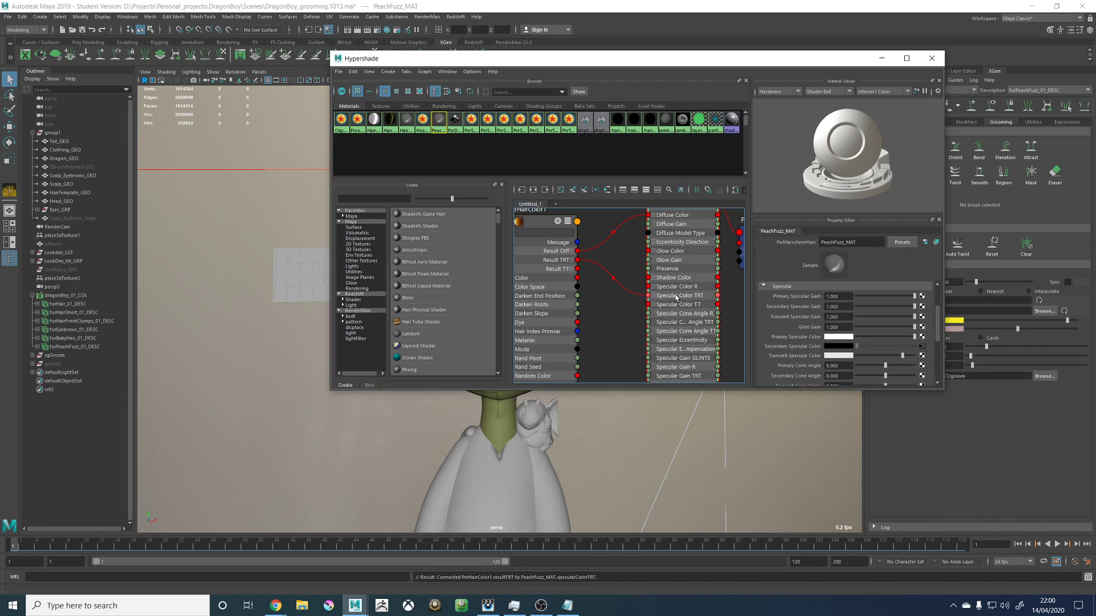
{"action": "left_click_drag", "start_coordinate": [578, 269], "coordinate": [656, 310]}
Step: Lower the Melanin of the PxrHairColor node to almost zero
{"action": "middle_click_drag", "start_coordinate": [608, 222], "coordinate": [627, 246], "text": "alt"}
{"action": "left_click", "coordinate": [563, 248]}
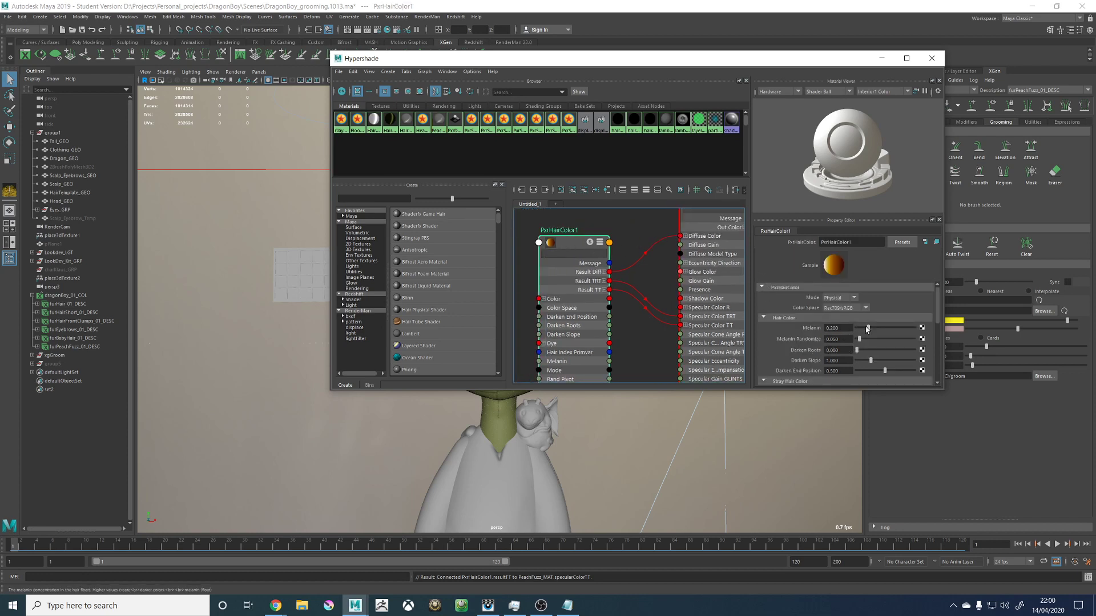
{"action": "left_click_drag", "start_coordinate": [867, 329], "coordinate": [866, 330]}
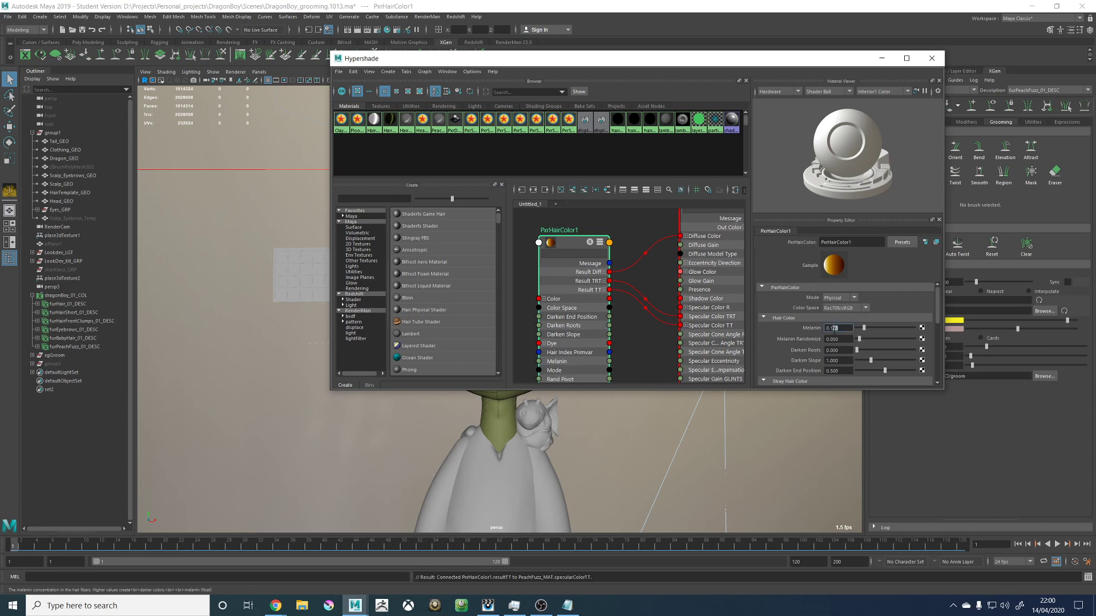
{"action": "key", "text": "BackSpace"}
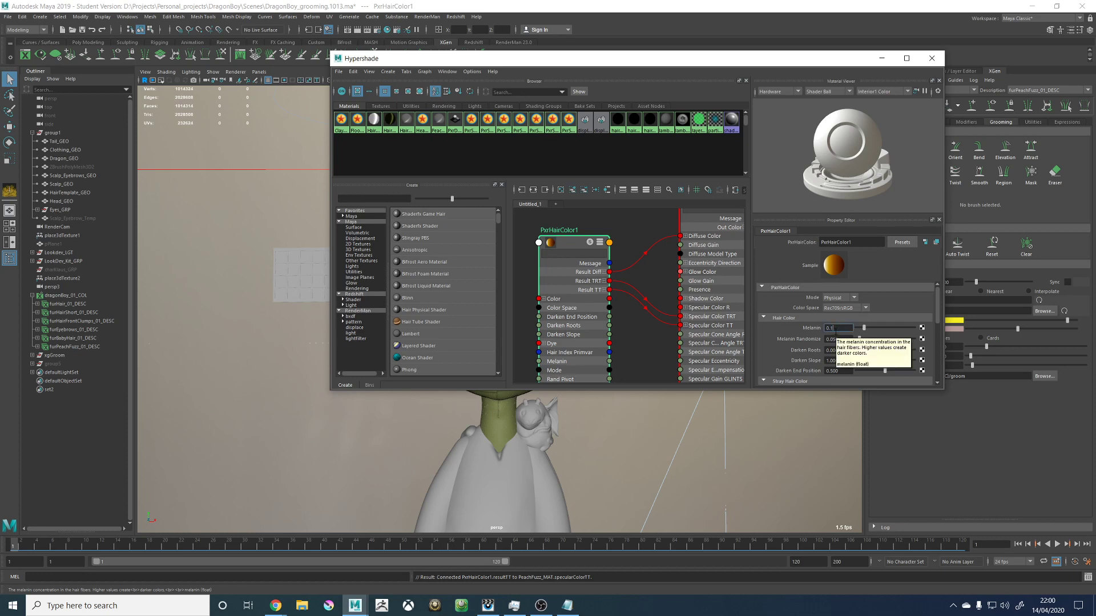
{"action": "type", "text": "5"}
{"action": "key", "text": "Return"}
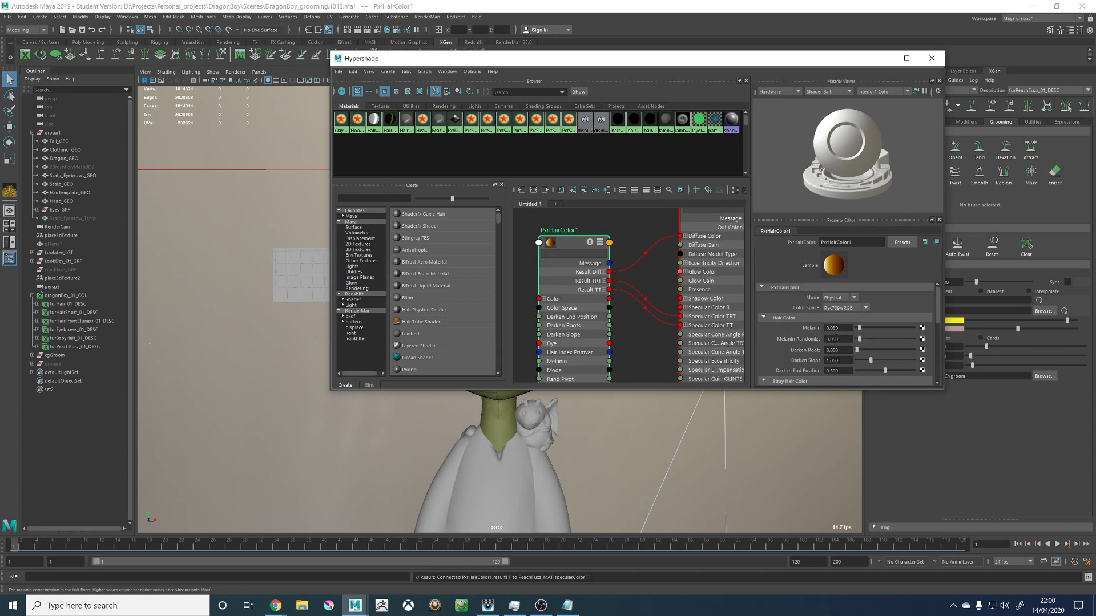
Step: Close the Hypershade and frame the boy's head in the perspective view with the resolution gate and gate mask enabled
{"action": "left_click", "coordinate": [931, 60]}
{"action": "left_click_drag", "start_coordinate": [597, 274], "coordinate": [612, 276], "text": "alt"}
{"action": "right_click_drag", "start_coordinate": [612, 277], "coordinate": [664, 325], "text": "alt"}
{"action": "left_click_drag", "start_coordinate": [665, 325], "coordinate": [677, 326], "text": "alt"}
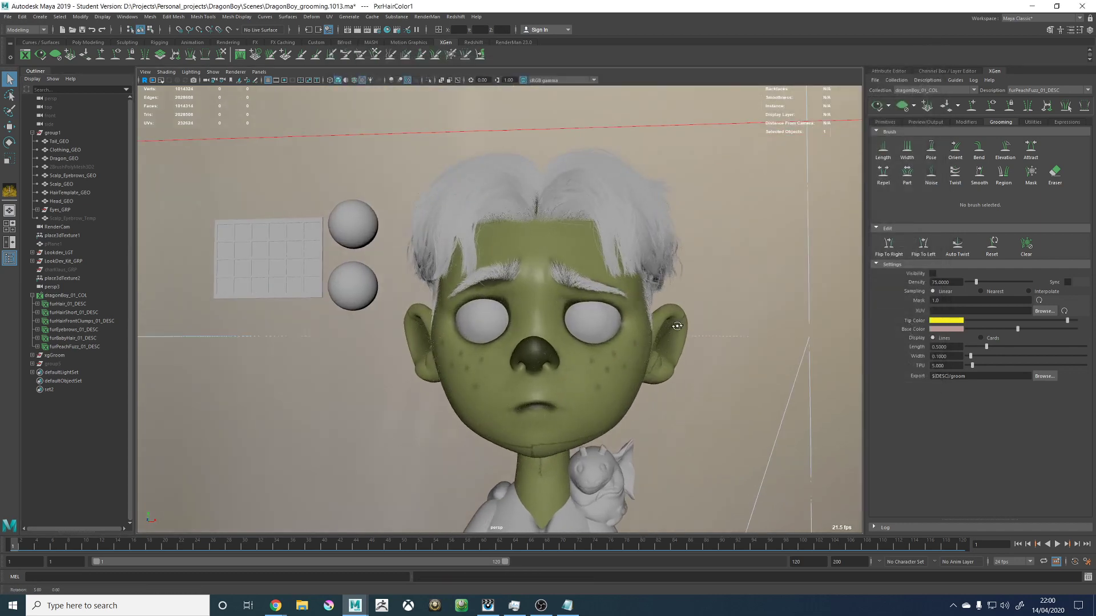
{"action": "left_click", "coordinate": [284, 80]}
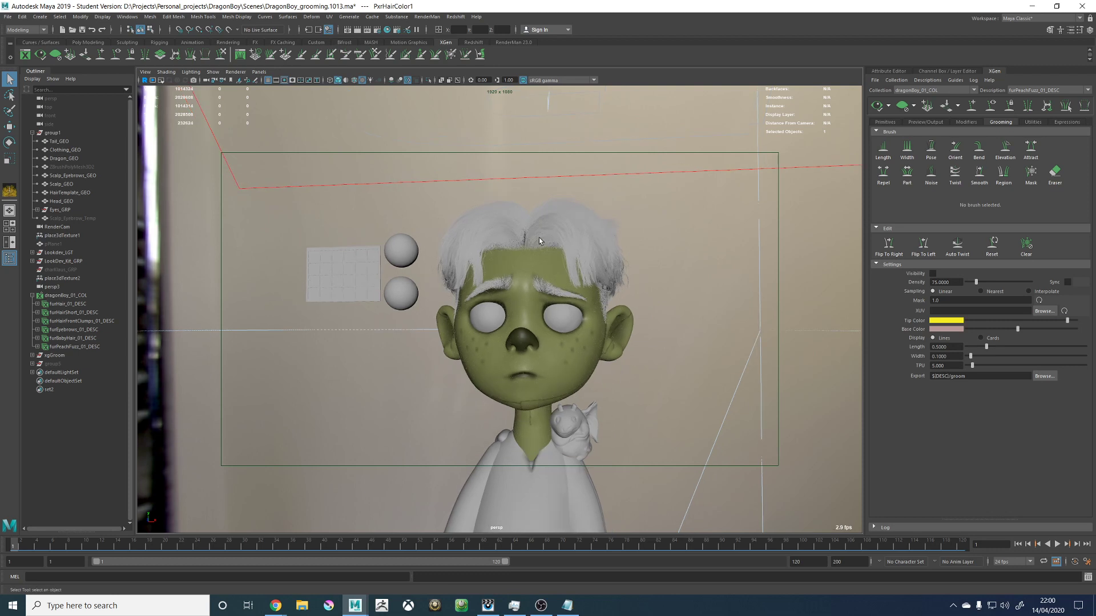
{"action": "left_click_drag", "start_coordinate": [539, 240], "coordinate": [485, 225], "text": "alt"}
{"action": "left_click", "coordinate": [292, 81]}
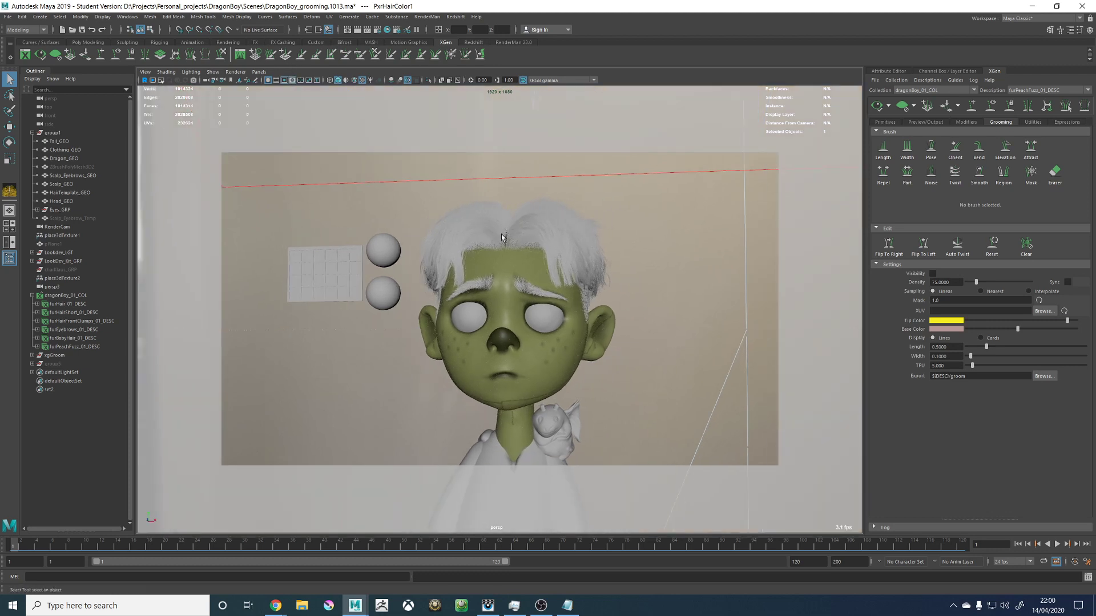
{"action": "left_click_drag", "start_coordinate": [623, 234], "coordinate": [643, 240], "text": "alt"}
Step: Save the scene and start a RenderMan preview render of the perspective view
{"action": "key", "text": "ctrl+s"}
{"action": "left_click", "coordinate": [530, 309]}
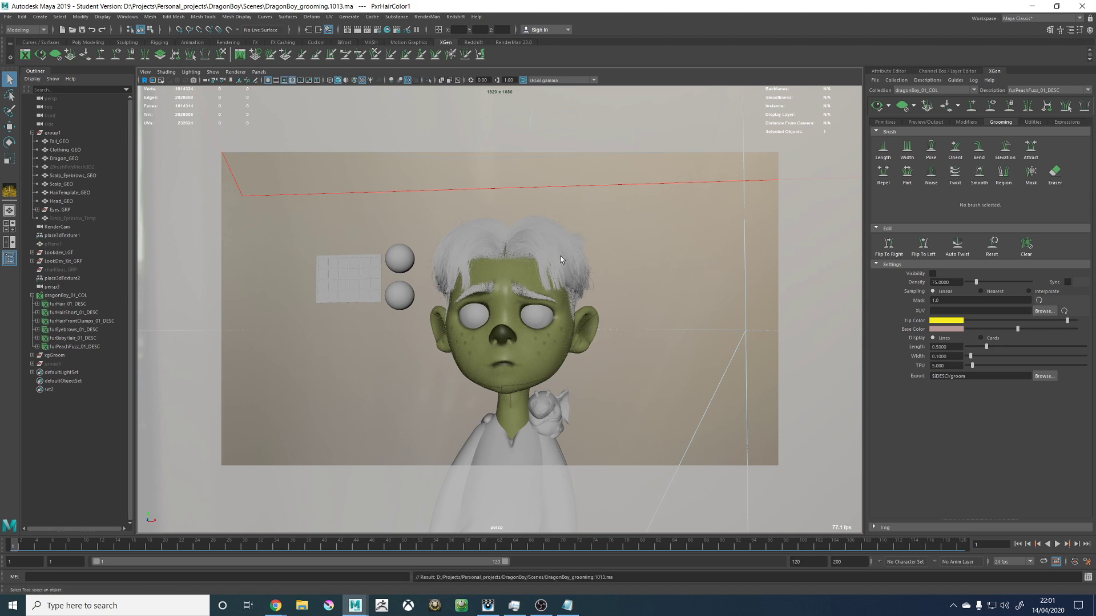
{"action": "mouse_move", "coordinate": [594, 267]}
{"action": "left_mouse_down", "text": "alt"}
{"action": "mouse_move", "coordinate": [560, 257]}
{"action": "mouse_move", "coordinate": [576, 263]}
{"action": "left_mouse_up", "text": "alt"}
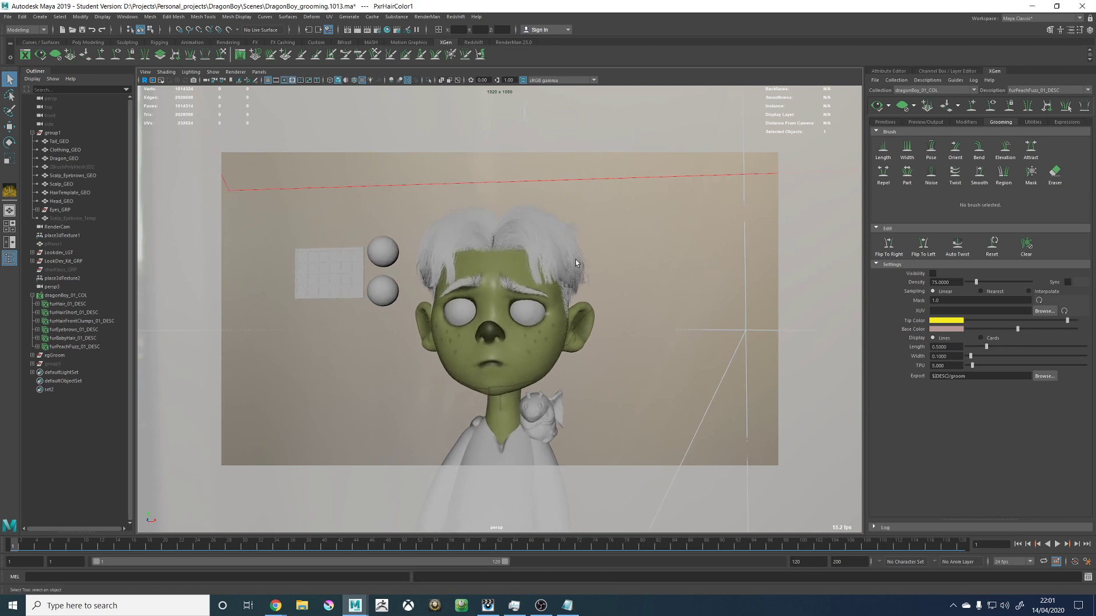
{"action": "left_click", "coordinate": [423, 16]}
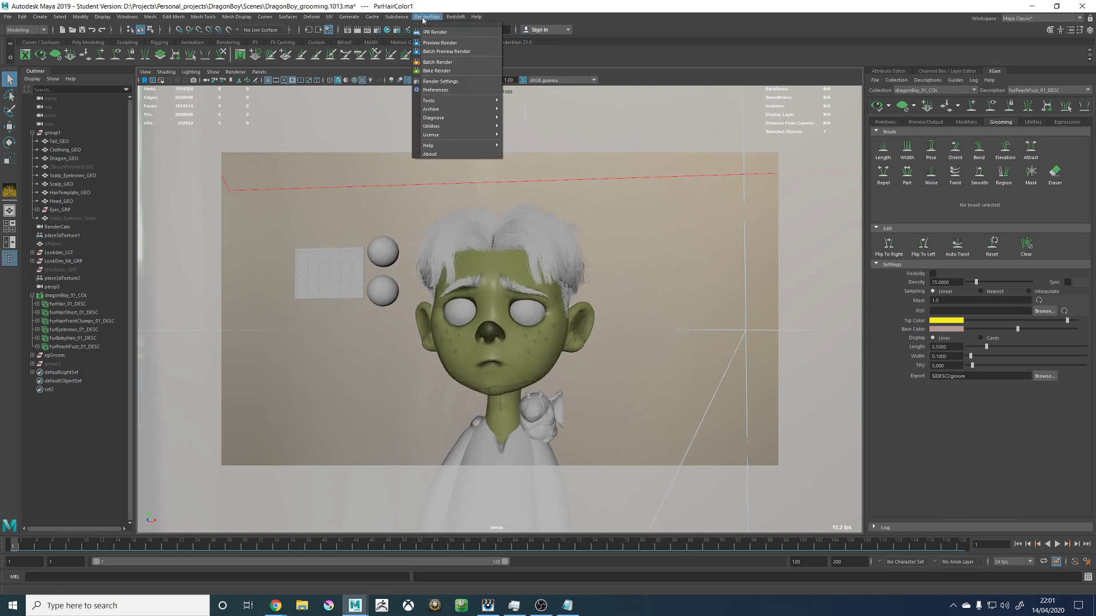
{"action": "left_click", "coordinate": [440, 42]}
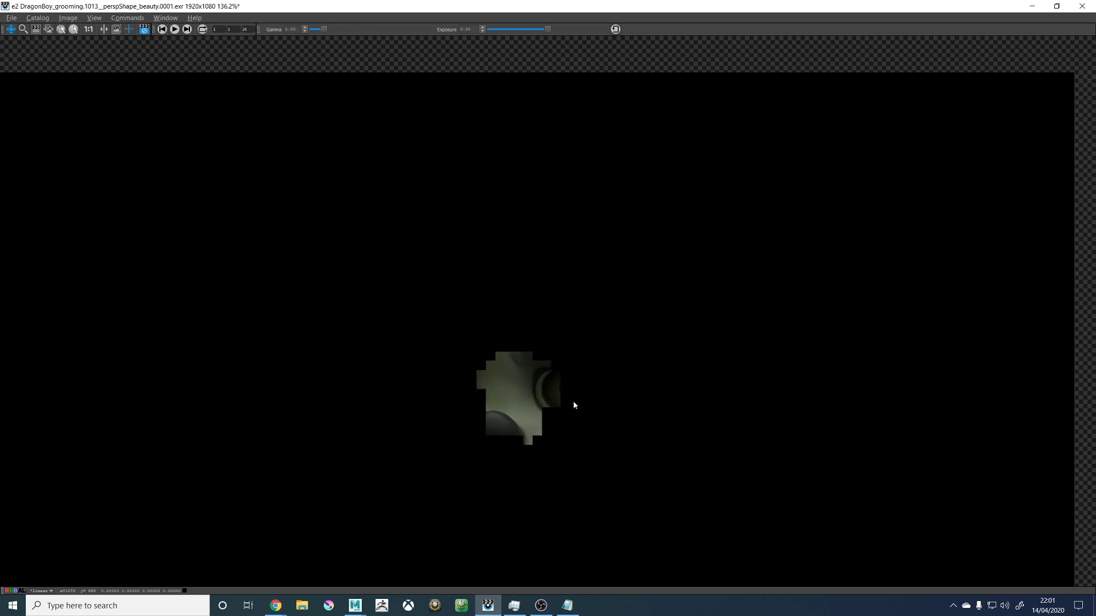
Step: Examine the peach fuzz, eyebrows and hairline on the boy's face up close as the preview renders
{"action": "scroll", "coordinate": [521, 353], "scroll_direction": "up", "scroll_amount": 2}
{"action": "scroll", "coordinate": [531, 371], "scroll_direction": "up", "scroll_amount": 6}
{"action": "scroll", "coordinate": [514, 377], "scroll_direction": "down", "scroll_amount": 5}
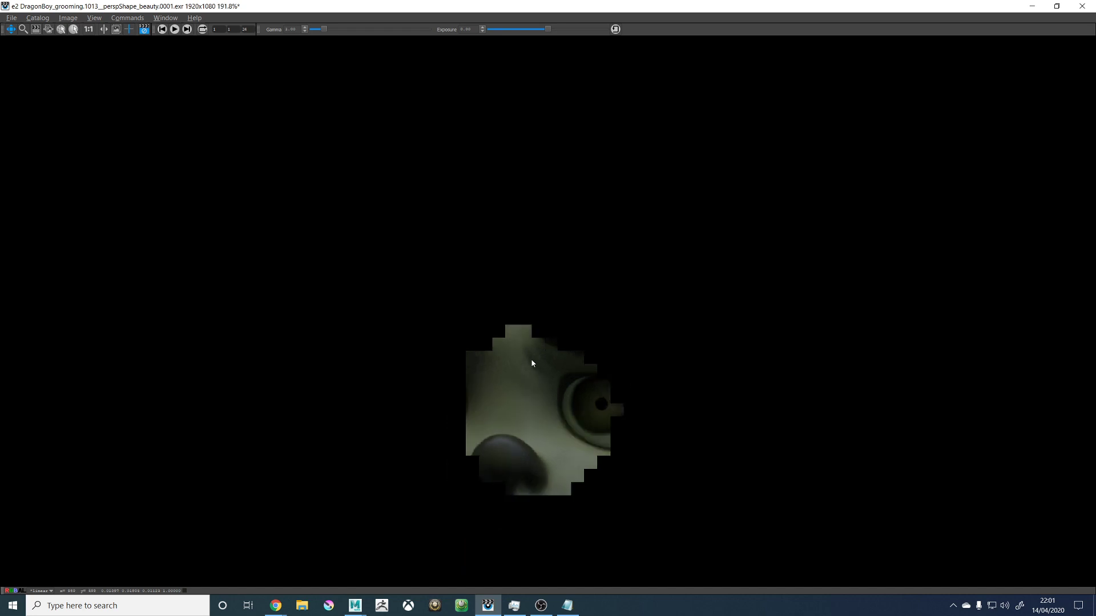
{"action": "scroll", "coordinate": [521, 367], "scroll_direction": "up", "scroll_amount": 4}
{"action": "scroll", "coordinate": [522, 367], "scroll_direction": "down", "scroll_amount": 4}
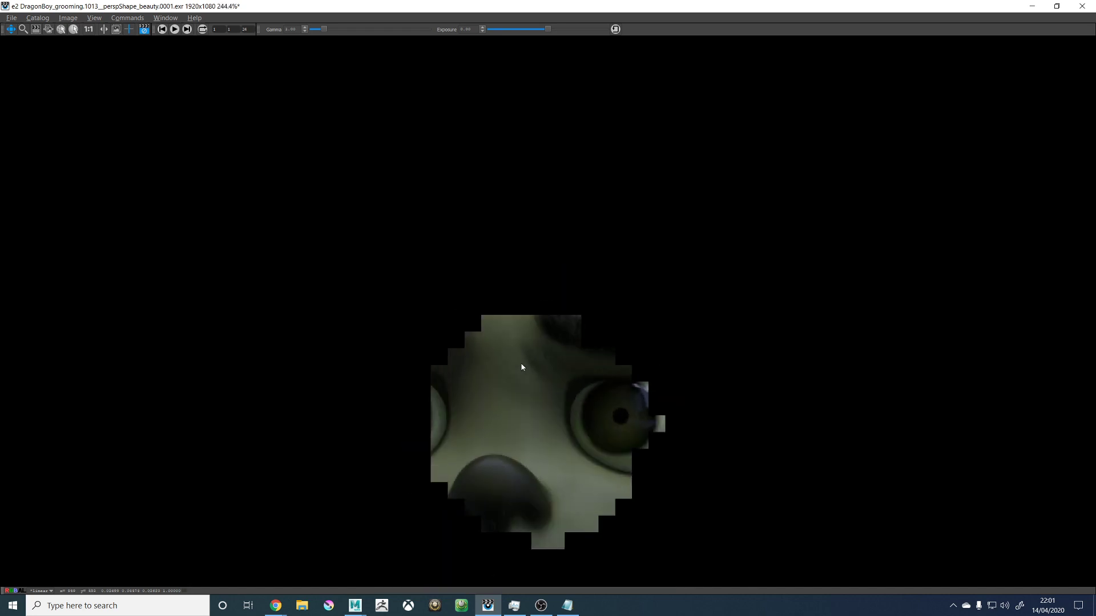
{"action": "scroll", "coordinate": [521, 363], "scroll_direction": "up", "scroll_amount": 2}
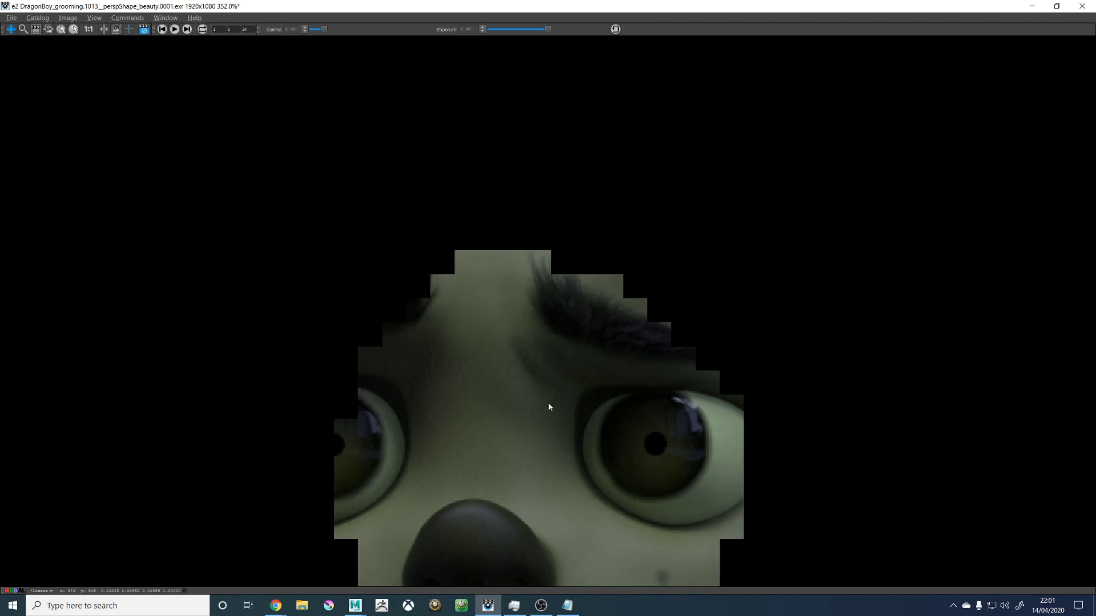
{"action": "scroll", "coordinate": [549, 410], "scroll_direction": "down", "scroll_amount": 5}
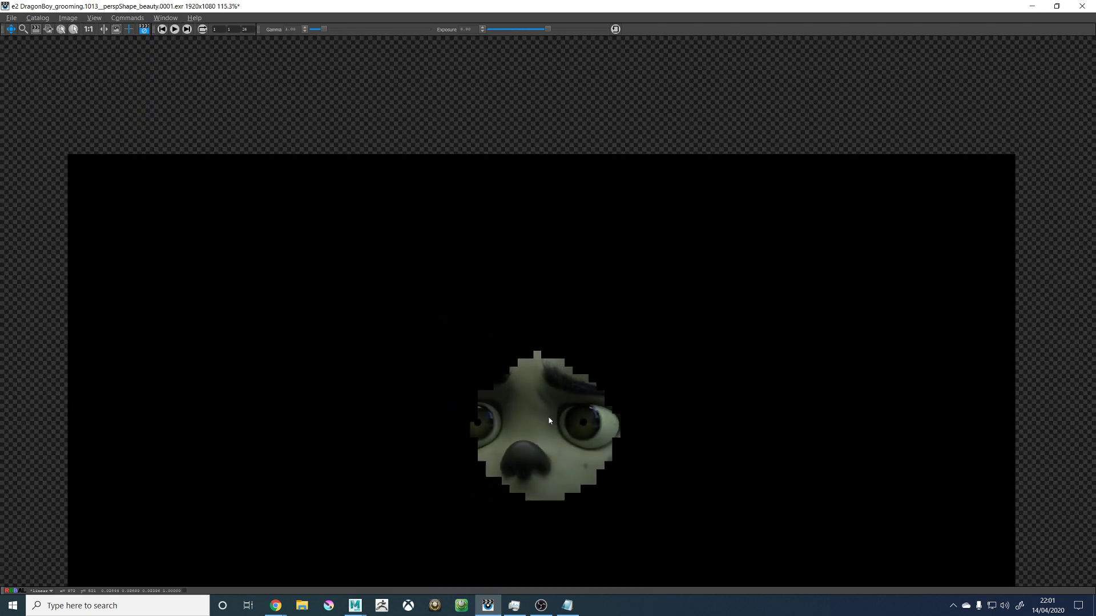
{"action": "scroll", "coordinate": [535, 472], "scroll_direction": "up", "scroll_amount": 4}
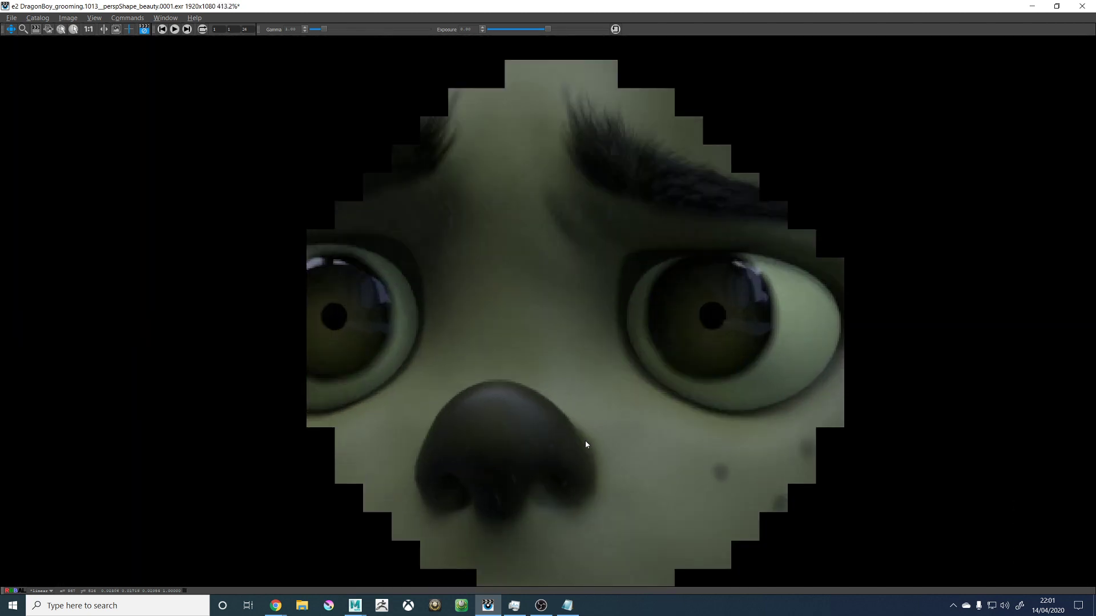
{"action": "scroll", "coordinate": [598, 441], "scroll_direction": "down", "scroll_amount": 1}
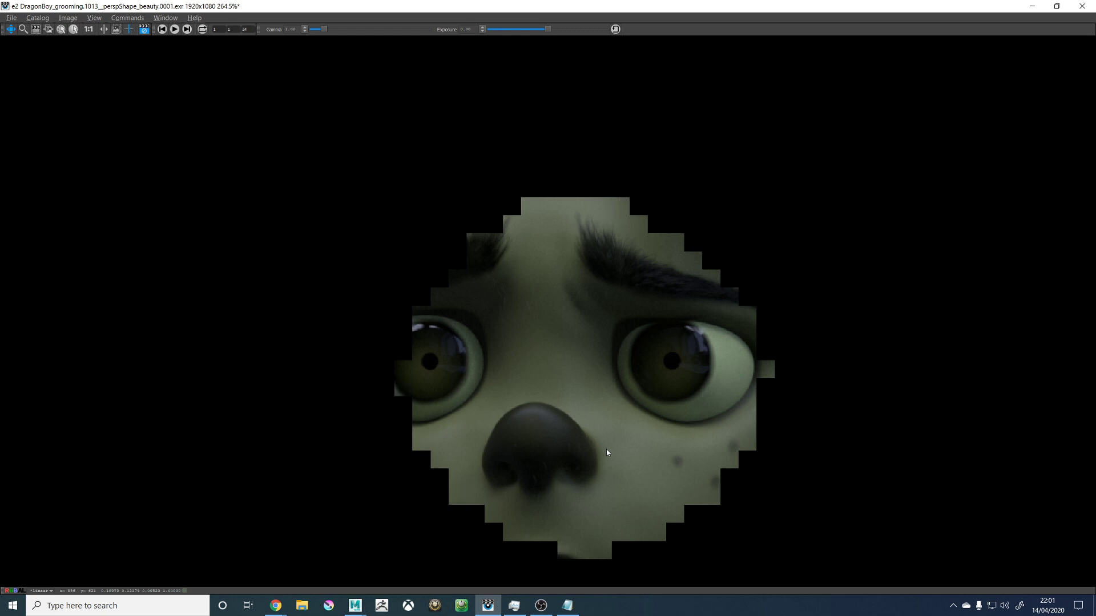
{"action": "scroll", "coordinate": [606, 452], "scroll_direction": "up", "scroll_amount": 4}
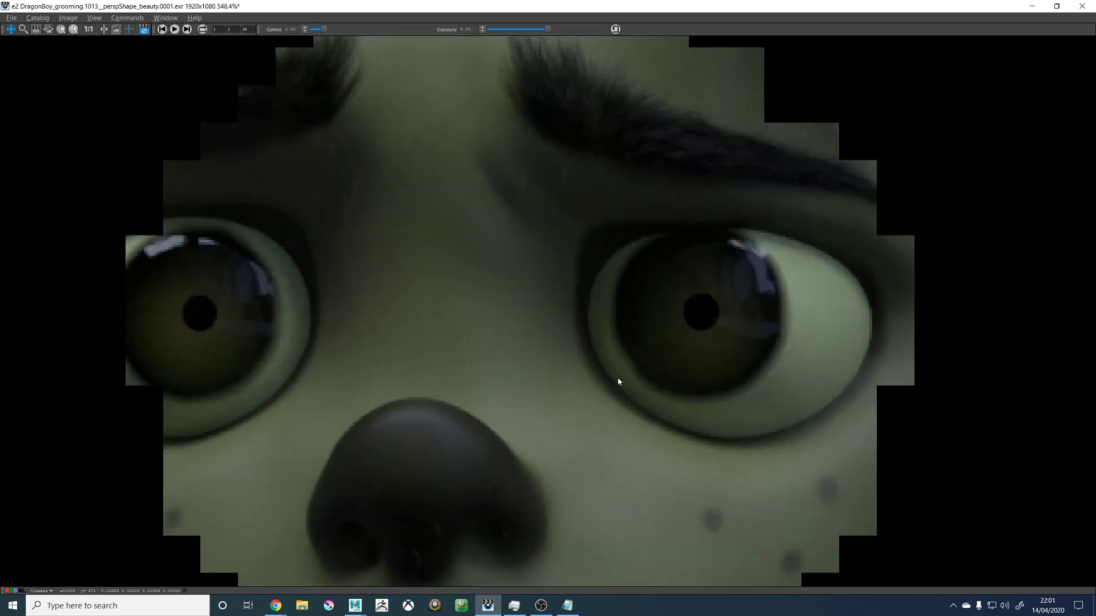
{"action": "scroll", "coordinate": [719, 331], "scroll_direction": "down", "scroll_amount": 4}
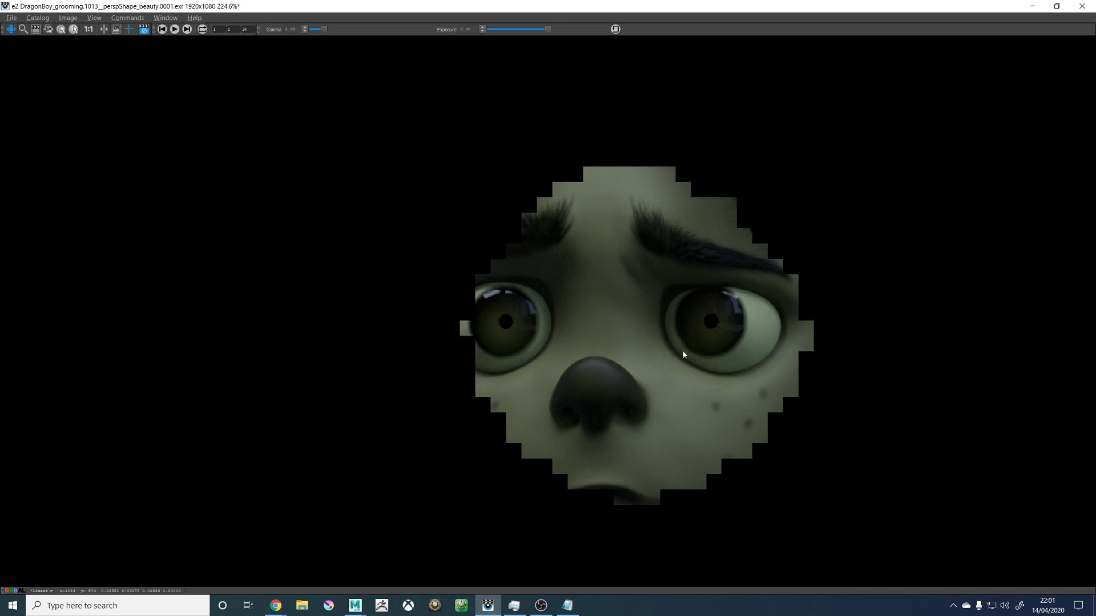
{"action": "scroll", "coordinate": [676, 354], "scroll_direction": "down", "scroll_amount": 6}
{"action": "scroll", "coordinate": [668, 356], "scroll_direction": "up", "scroll_amount": 6}
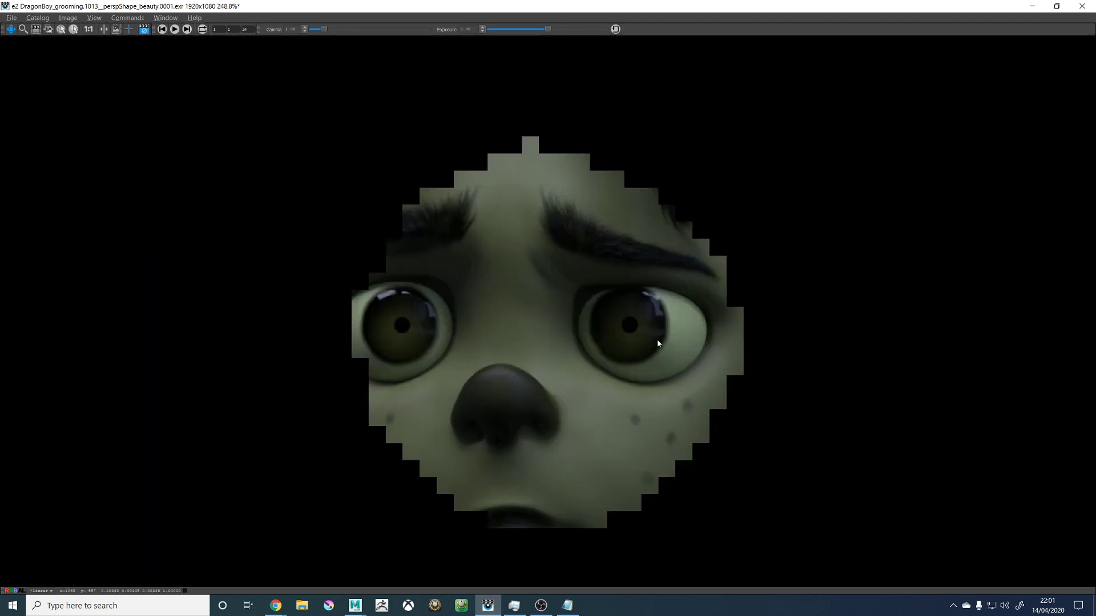
{"action": "scroll", "coordinate": [497, 514], "scroll_direction": "up", "scroll_amount": 3}
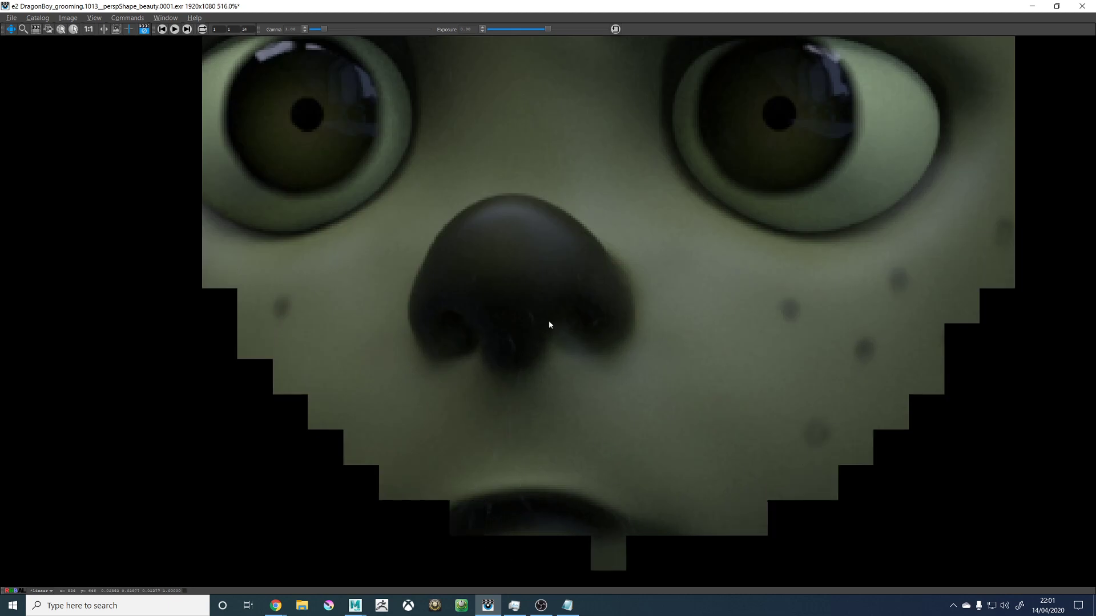
{"action": "scroll", "coordinate": [548, 342], "scroll_direction": "down", "scroll_amount": 2}
{"action": "scroll", "coordinate": [547, 366], "scroll_direction": "down", "scroll_amount": 2}
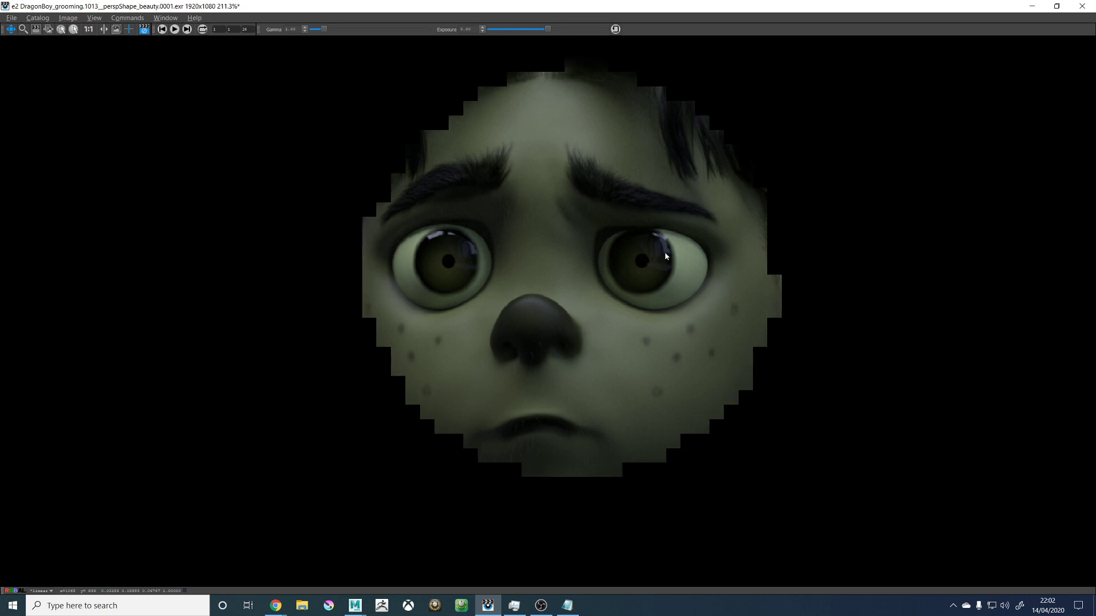
{"action": "scroll", "coordinate": [666, 254], "scroll_direction": "down", "scroll_amount": 1}
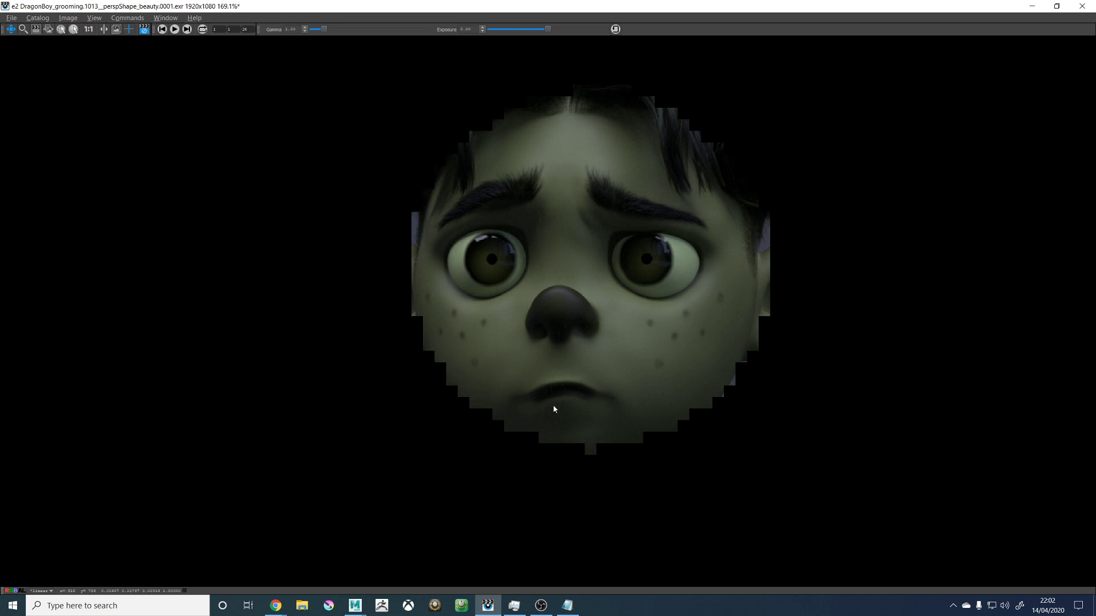
{"action": "scroll", "coordinate": [553, 406], "scroll_direction": "up", "scroll_amount": 2}
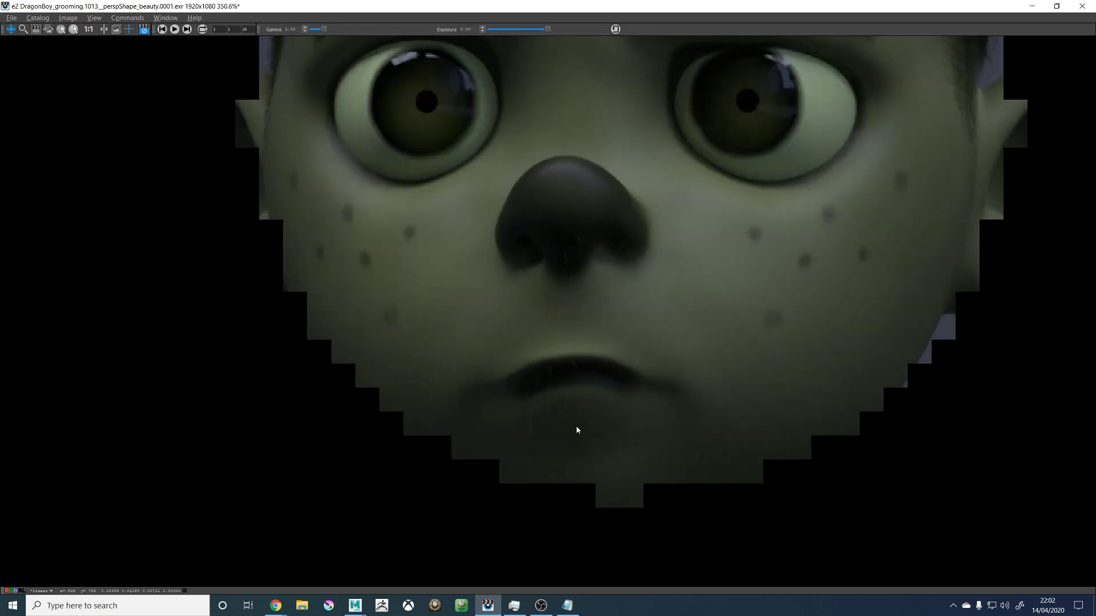
{"action": "scroll", "coordinate": [577, 428], "scroll_direction": "down", "scroll_amount": 2}
{"action": "scroll", "coordinate": [575, 215], "scroll_direction": "up", "scroll_amount": 1}
{"action": "scroll", "coordinate": [594, 296], "scroll_direction": "up", "scroll_amount": 1}
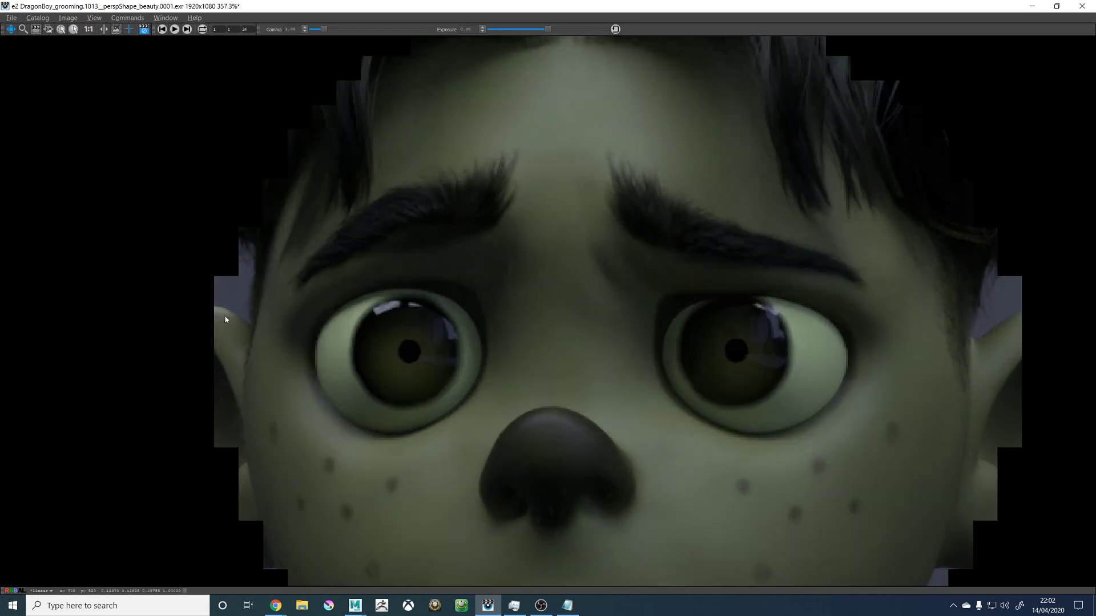
Step: Inspect the peach fuzz around the boy's eyes, nose bridge and cheek edges in the progressing render
{"action": "scroll", "coordinate": [1002, 413], "scroll_direction": "up", "scroll_amount": 1}
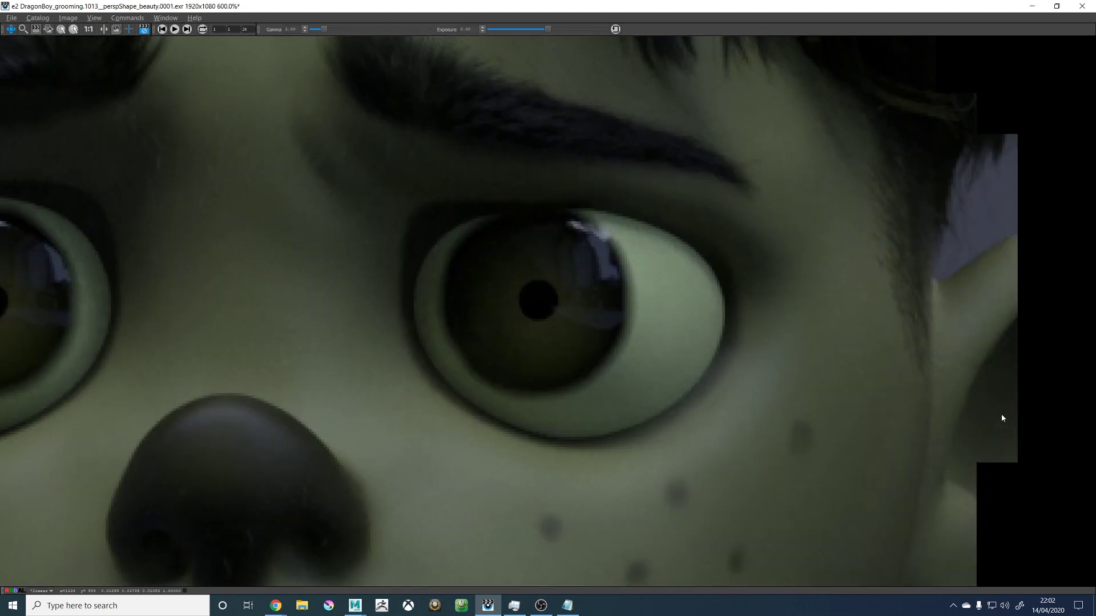
{"action": "scroll", "coordinate": [913, 485], "scroll_direction": "down", "scroll_amount": 2}
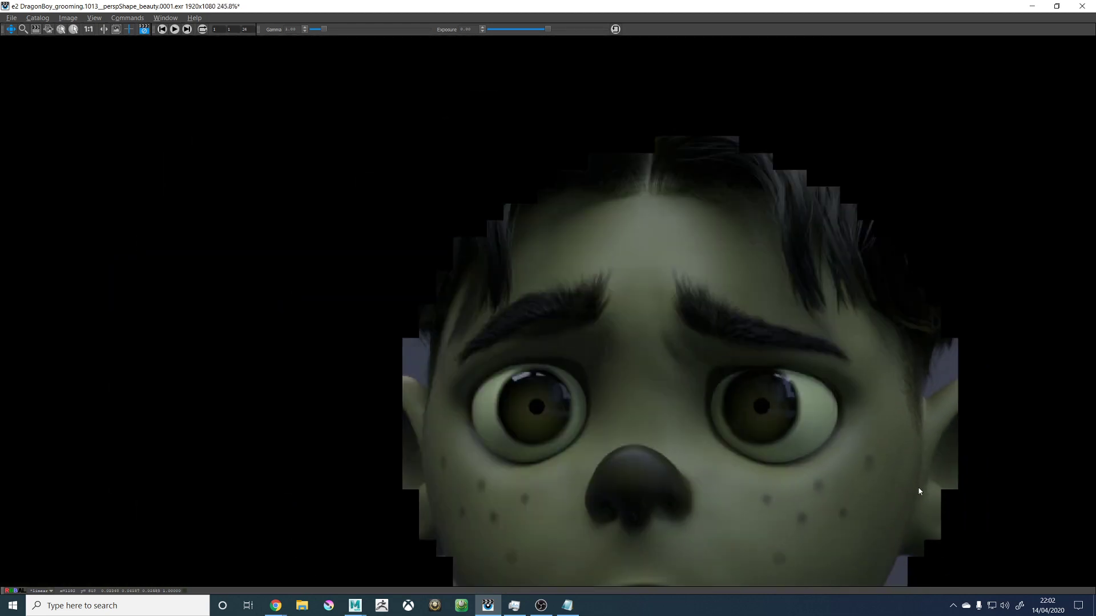
{"action": "scroll", "coordinate": [914, 502], "scroll_direction": "up", "scroll_amount": 2}
{"action": "scroll", "coordinate": [915, 454], "scroll_direction": "down", "scroll_amount": 2}
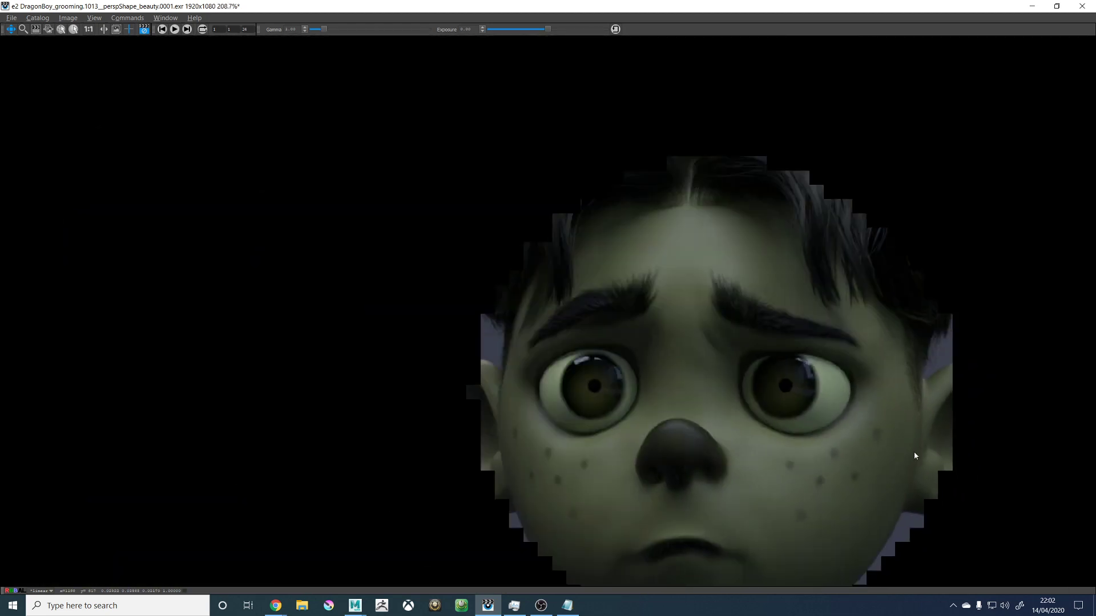
{"action": "scroll", "coordinate": [674, 514], "scroll_direction": "down", "scroll_amount": 1}
{"action": "scroll", "coordinate": [674, 545], "scroll_direction": "up", "scroll_amount": 1}
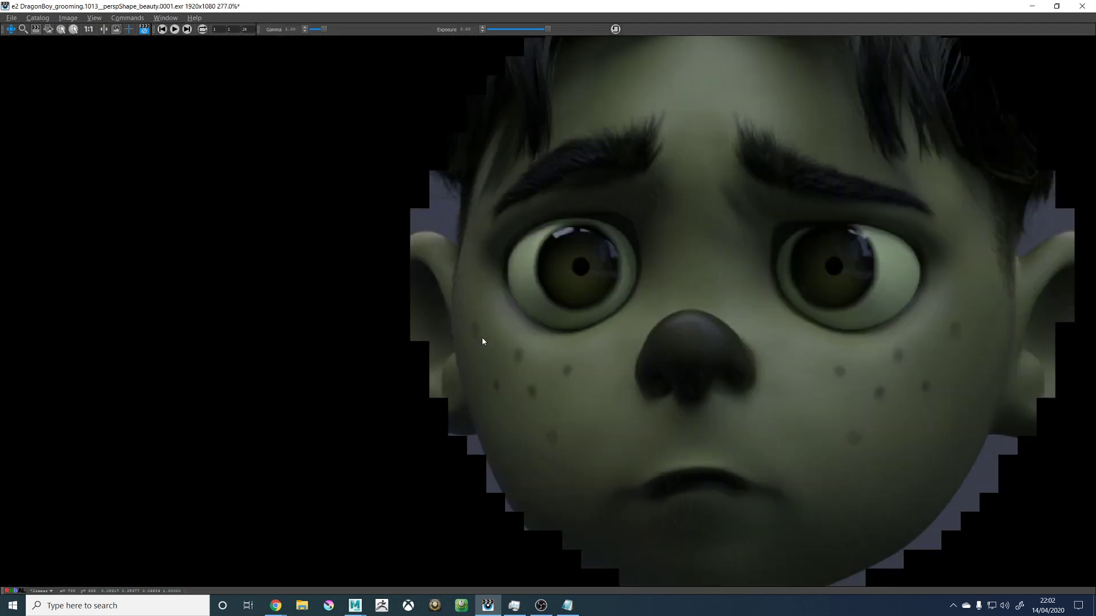
{"action": "scroll", "coordinate": [439, 325], "scroll_direction": "up", "scroll_amount": 1}
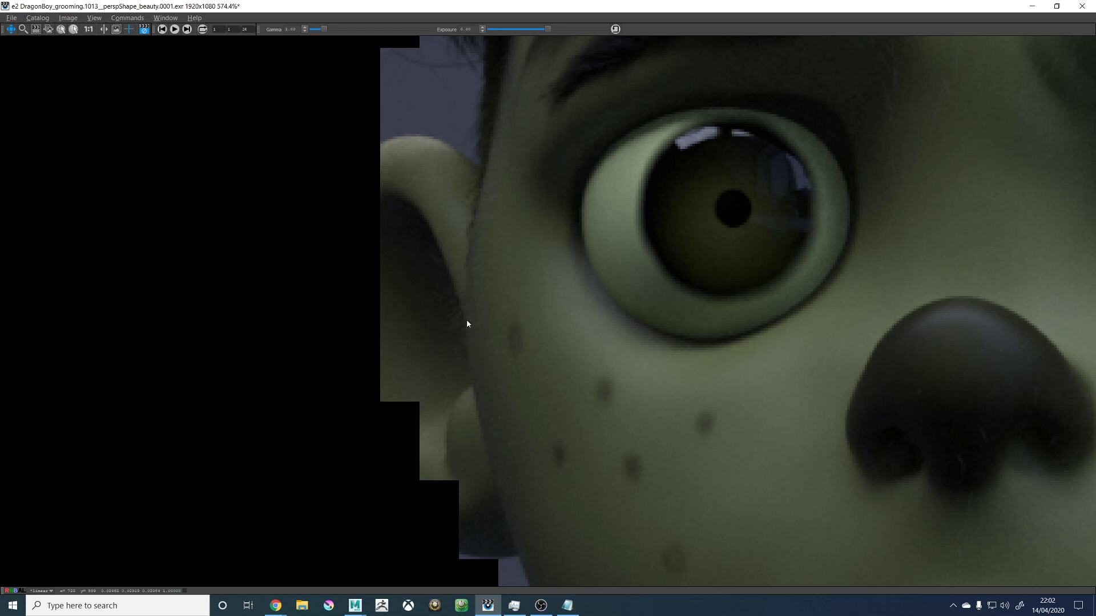
{"action": "scroll", "coordinate": [466, 322], "scroll_direction": "down", "scroll_amount": 1}
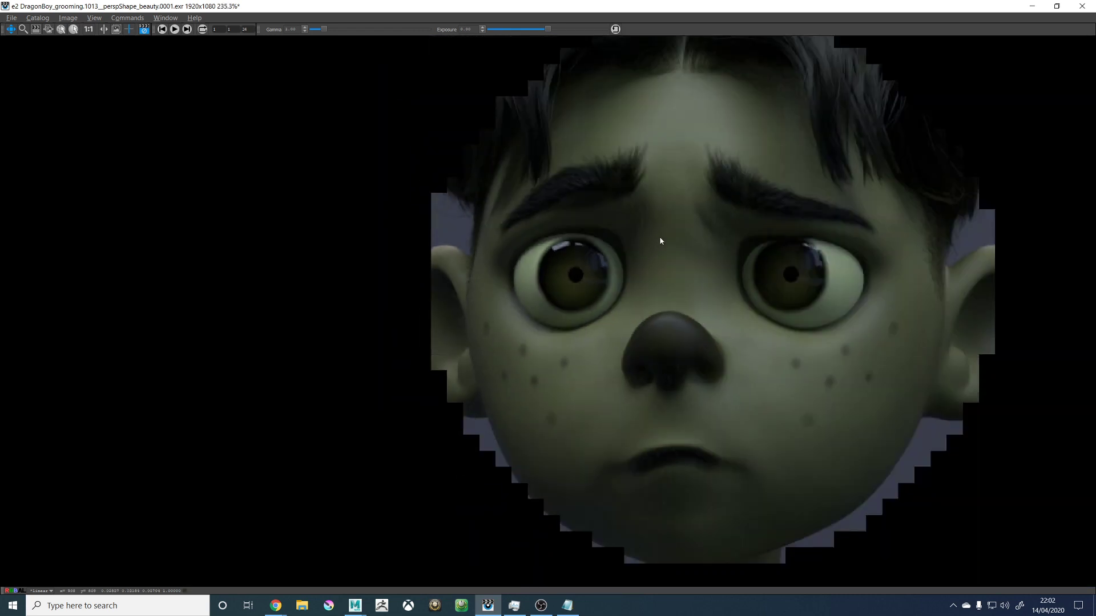
{"action": "scroll", "coordinate": [660, 239], "scroll_direction": "up", "scroll_amount": 1}
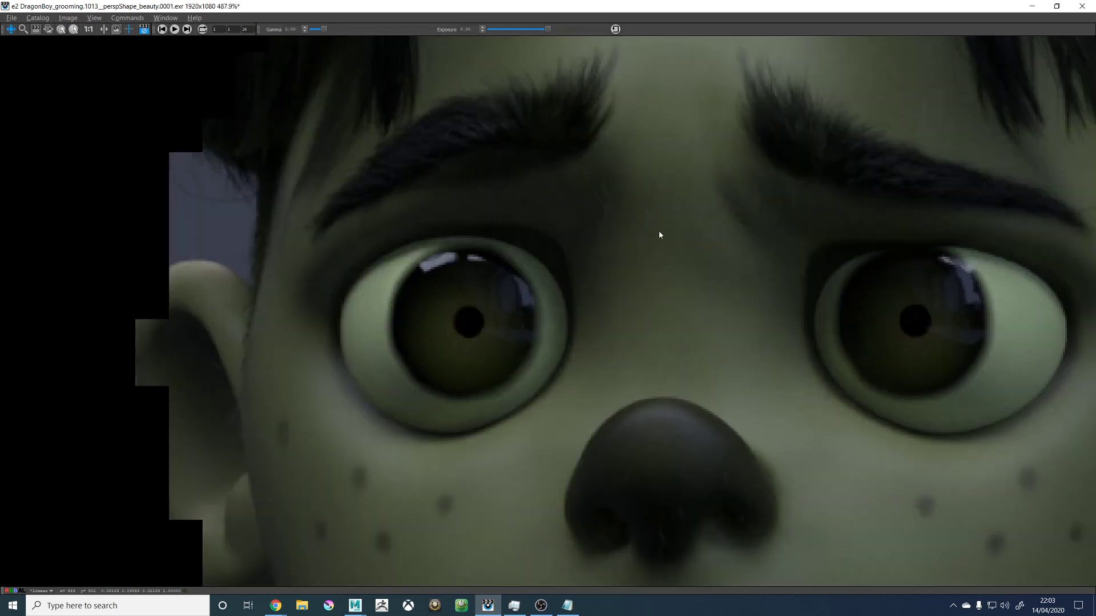
{"action": "scroll", "coordinate": [203, 310], "scroll_direction": "down", "scroll_amount": 1}
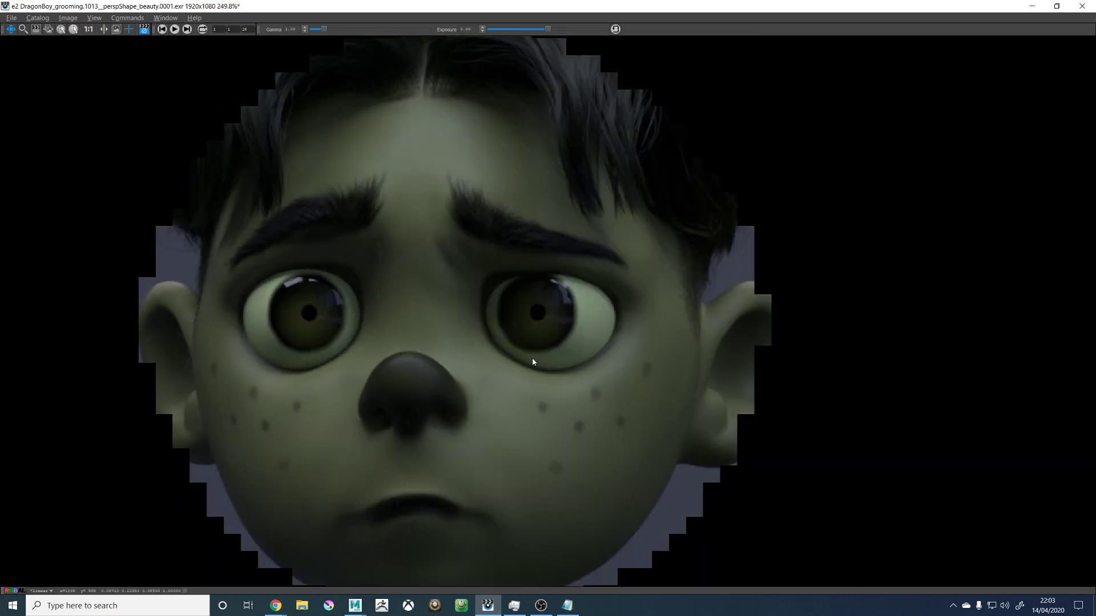
Step: Examine the sideburn, ears, freckled cheeks and chin in the render, comparing close-ups with the whole head
{"action": "scroll", "coordinate": [753, 323], "scroll_direction": "up", "scroll_amount": 1}
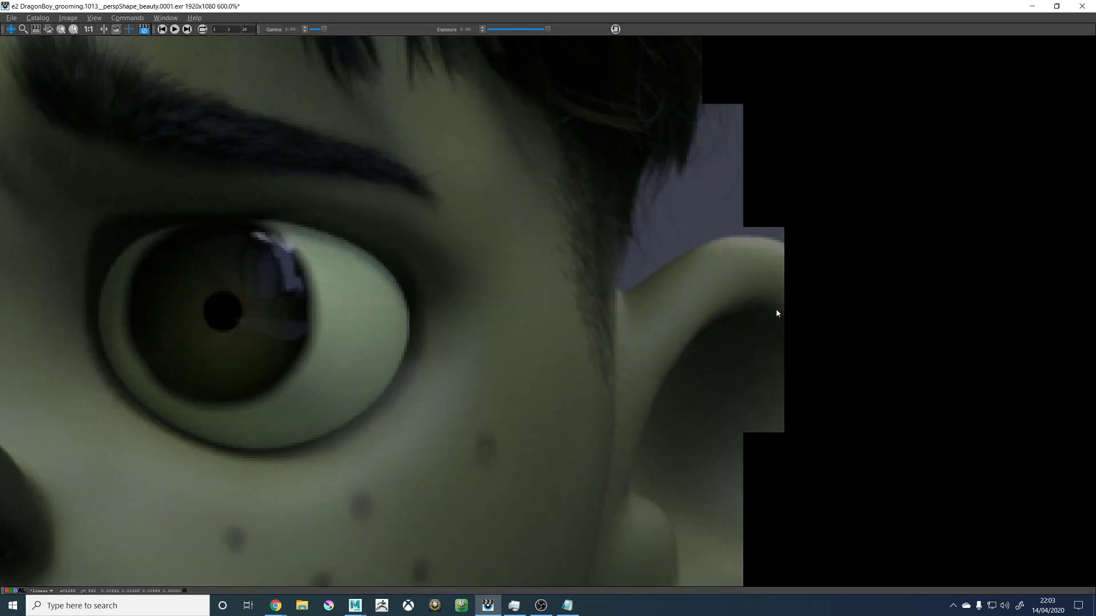
{"action": "scroll", "coordinate": [690, 258], "scroll_direction": "down", "scroll_amount": 2}
{"action": "scroll", "coordinate": [424, 426], "scroll_direction": "up", "scroll_amount": 1}
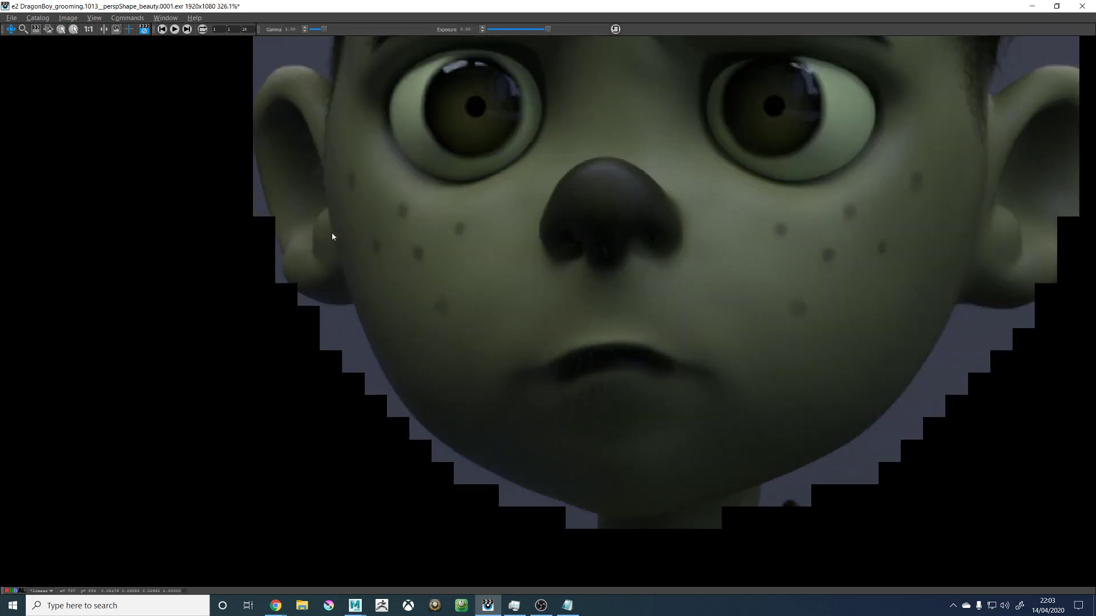
{"action": "scroll", "coordinate": [279, 171], "scroll_direction": "down", "scroll_amount": 2}
{"action": "scroll", "coordinate": [368, 78], "scroll_direction": "up", "scroll_amount": 1}
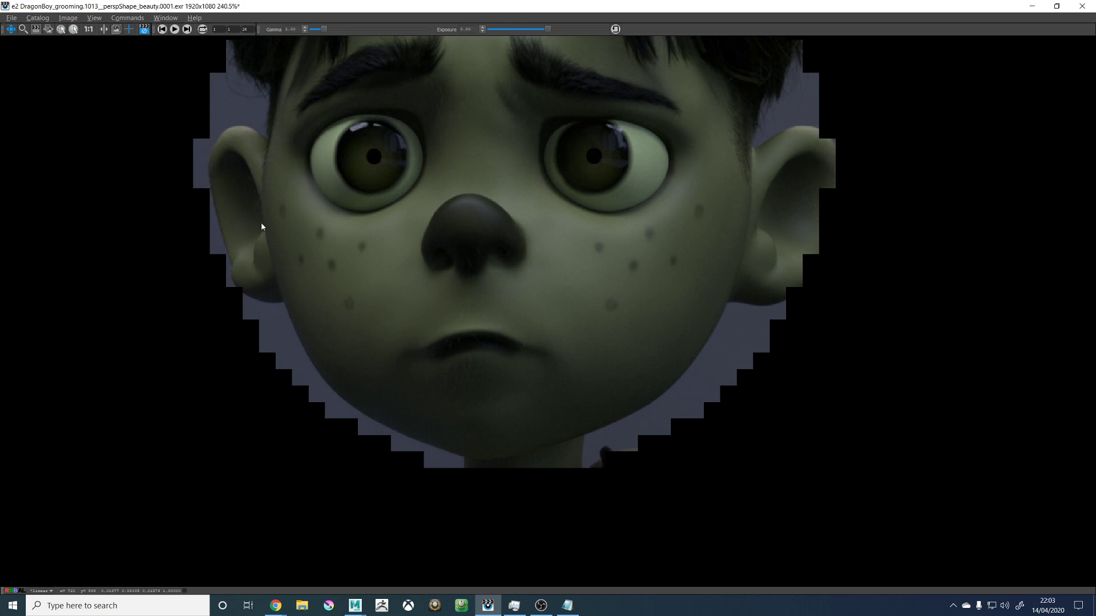
{"action": "scroll", "coordinate": [394, 183], "scroll_direction": "down", "scroll_amount": 2}
{"action": "scroll", "coordinate": [411, 133], "scroll_direction": "up", "scroll_amount": 1}
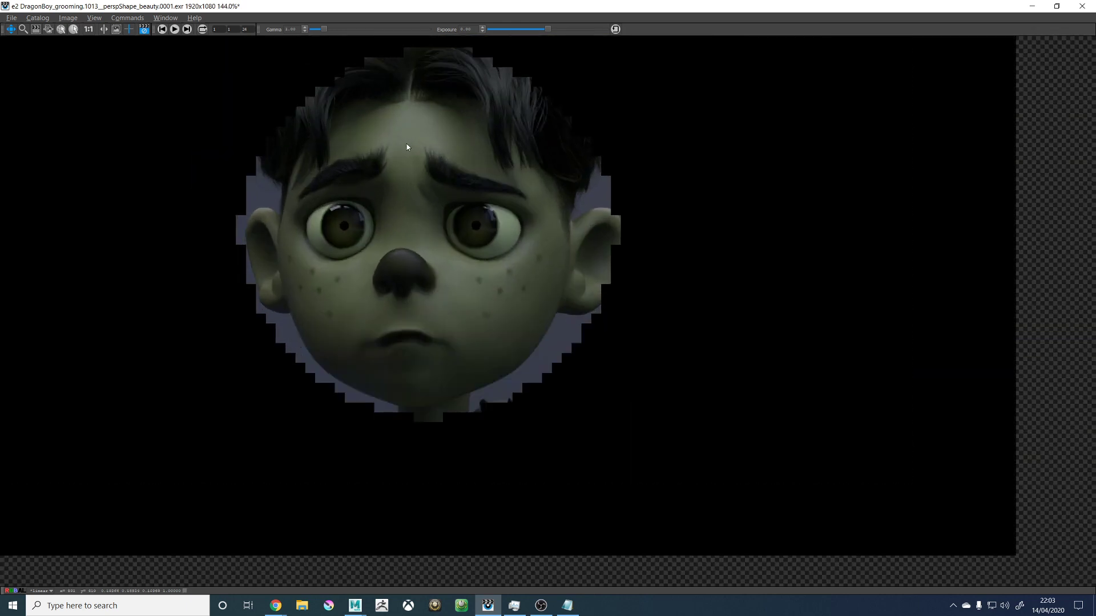
{"action": "scroll", "coordinate": [405, 149], "scroll_direction": "up", "scroll_amount": 1}
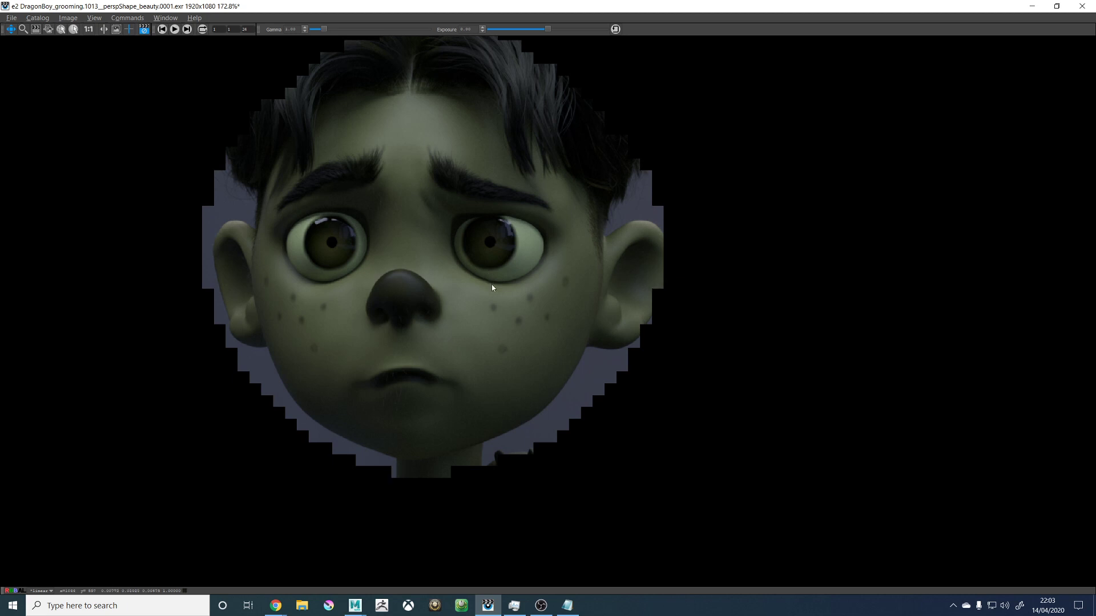
{"action": "scroll", "coordinate": [510, 283], "scroll_direction": "up", "scroll_amount": 2}
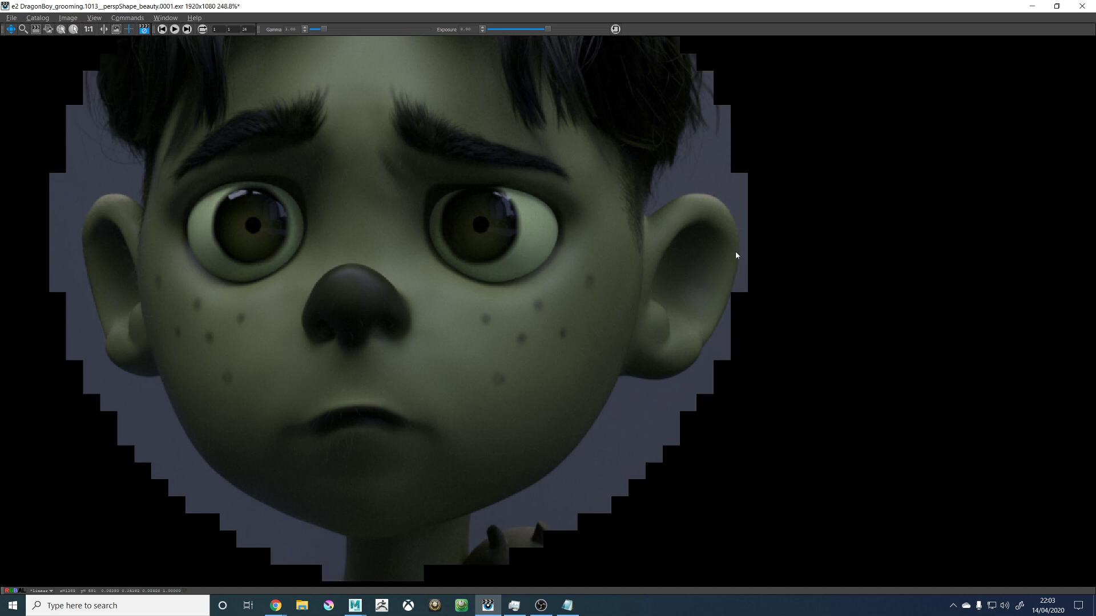
{"action": "scroll", "coordinate": [462, 223], "scroll_direction": "down", "scroll_amount": 5}
{"action": "scroll", "coordinate": [445, 205], "scroll_direction": "up", "scroll_amount": 3}
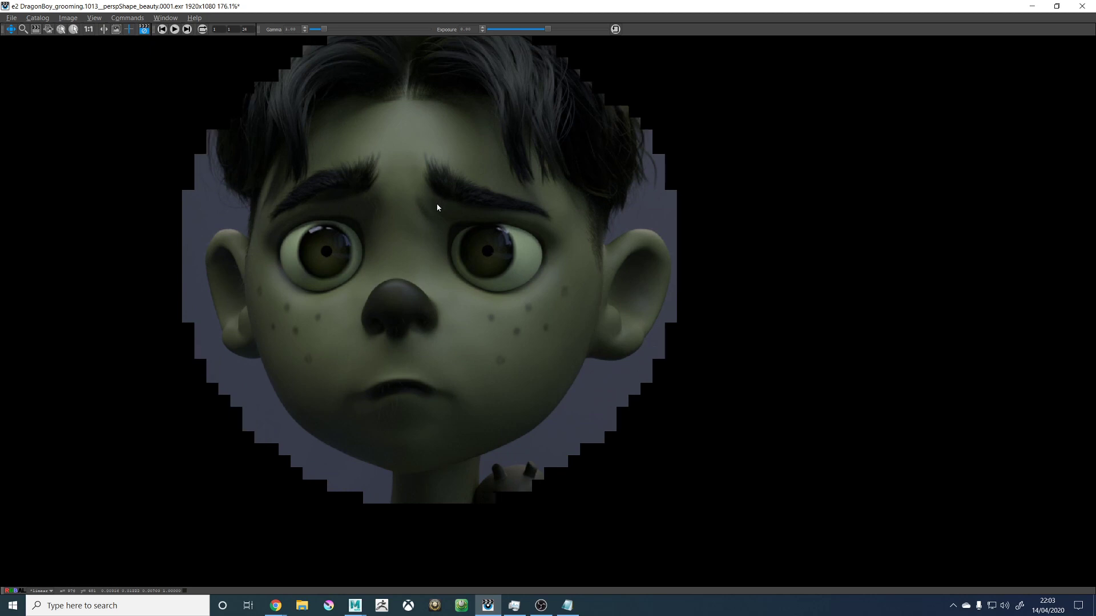
Step: Check the hairline and centre parting above the boy's forehead up close and against the full head
{"action": "scroll", "coordinate": [387, 102], "scroll_direction": "up", "scroll_amount": 4}
{"action": "scroll", "coordinate": [420, 107], "scroll_direction": "up", "scroll_amount": 3}
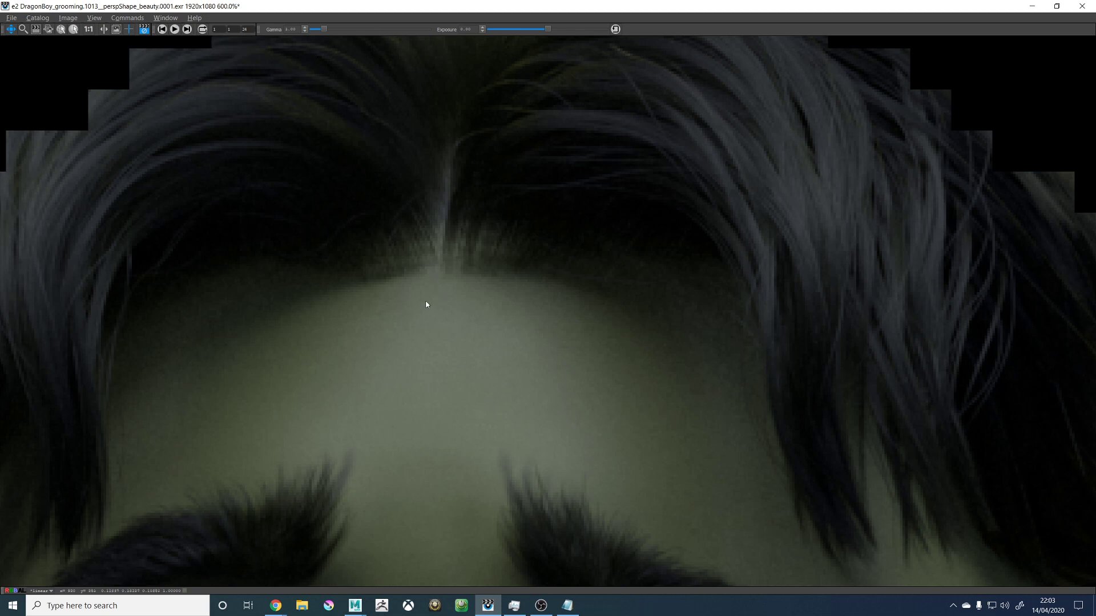
{"action": "scroll", "coordinate": [405, 307], "scroll_direction": "down", "scroll_amount": 3}
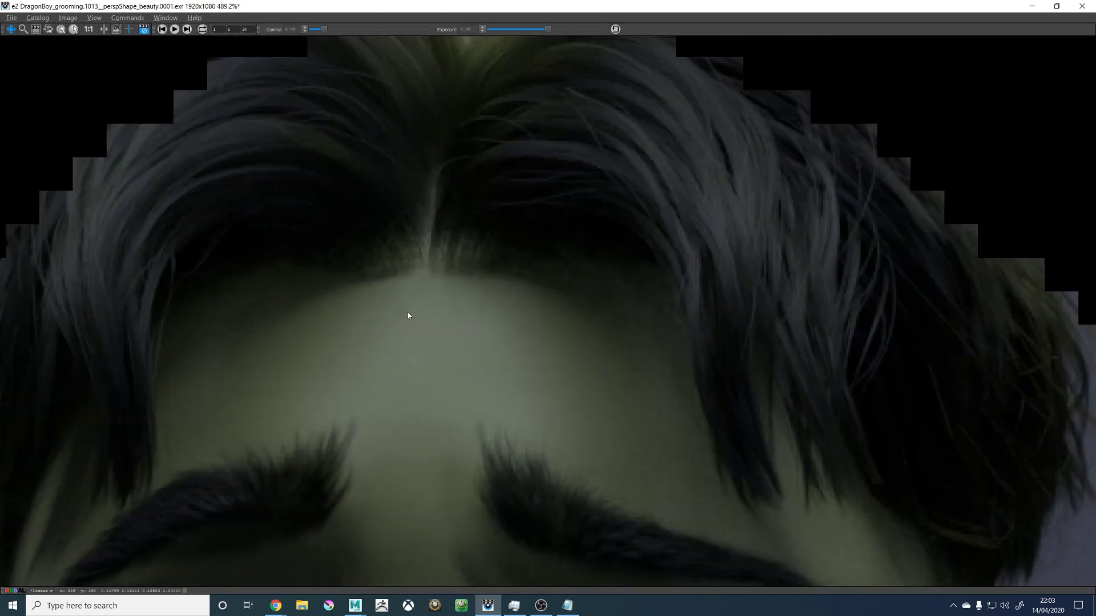
{"action": "scroll", "coordinate": [409, 314], "scroll_direction": "down", "scroll_amount": 4}
{"action": "scroll", "coordinate": [417, 303], "scroll_direction": "up", "scroll_amount": 6}
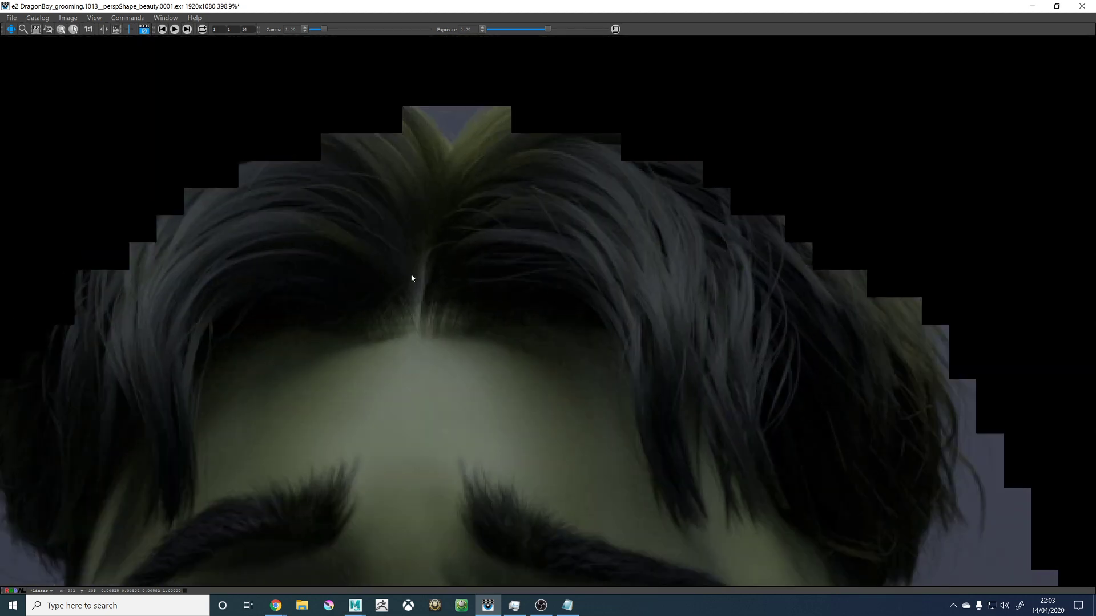
{"action": "scroll", "coordinate": [440, 342], "scroll_direction": "down", "scroll_amount": 10}
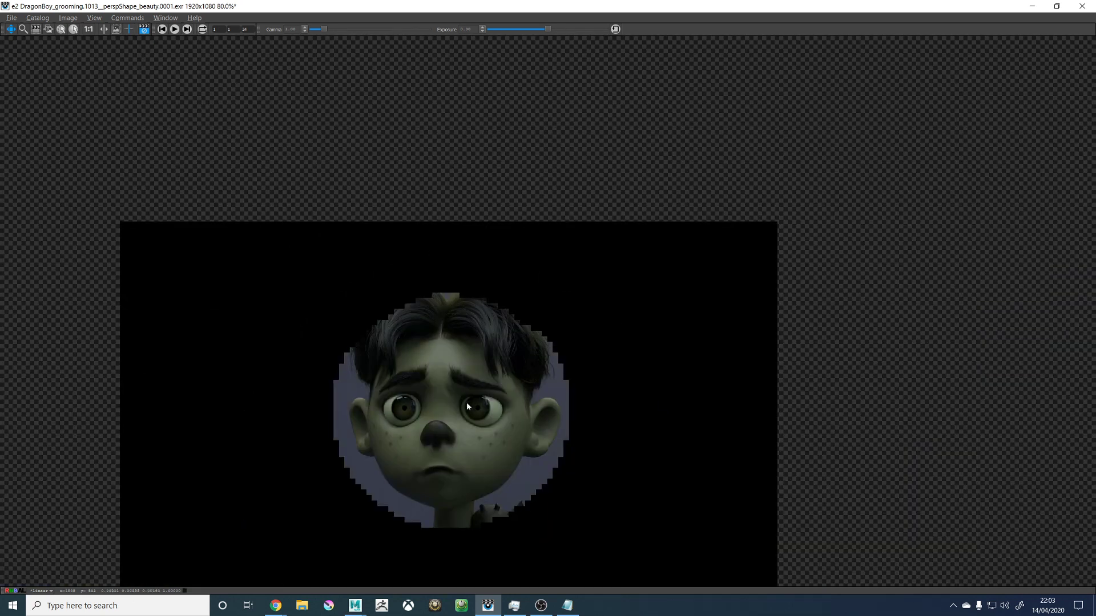
{"action": "scroll", "coordinate": [458, 403], "scroll_direction": "up", "scroll_amount": 2}
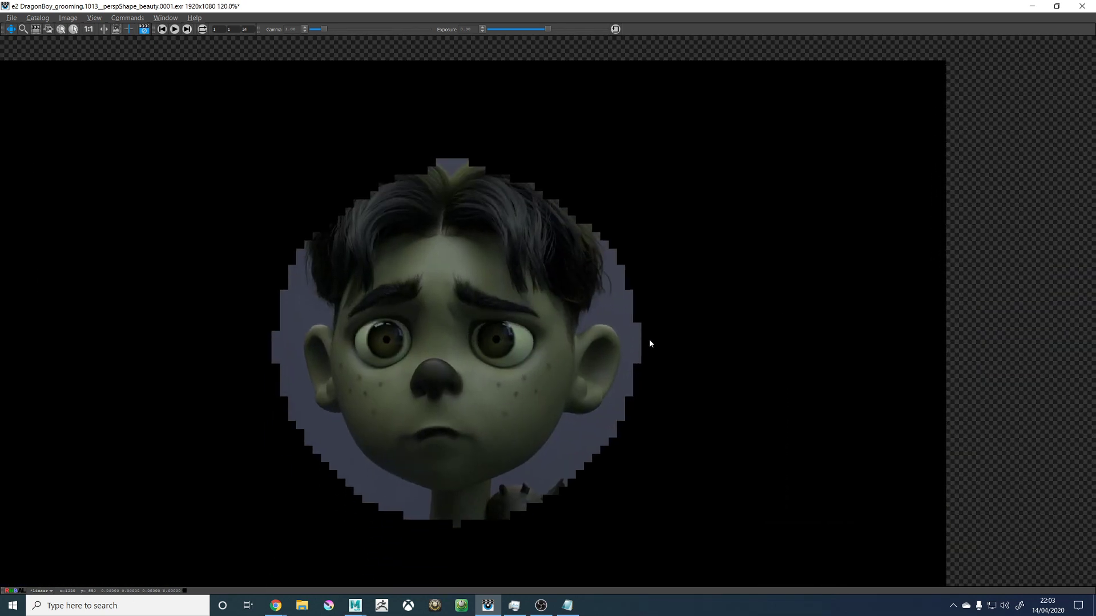
Step: Inspect the fine fuzz beside the ear and between the eyebrows, and compare it with the overall face
{"action": "scroll", "coordinate": [648, 342], "scroll_direction": "up", "scroll_amount": 5}
{"action": "left_click_drag", "start_coordinate": [310, 351], "coordinate": [735, 230]}
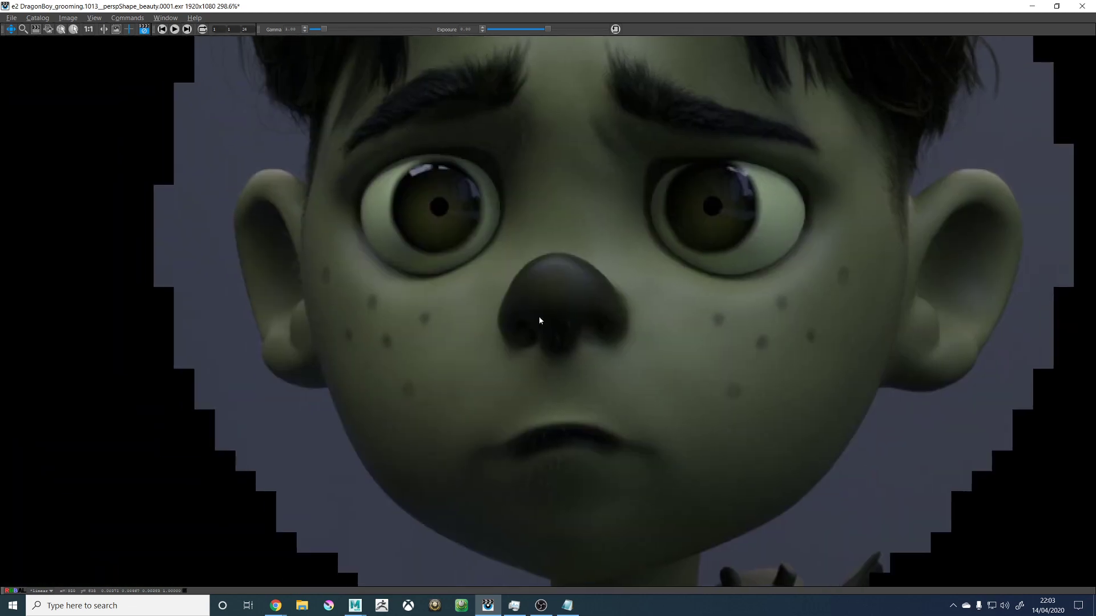
{"action": "left_click_drag", "start_coordinate": [406, 340], "coordinate": [615, 461]}
{"action": "scroll", "coordinate": [460, 360], "scroll_direction": "up", "scroll_amount": 4}
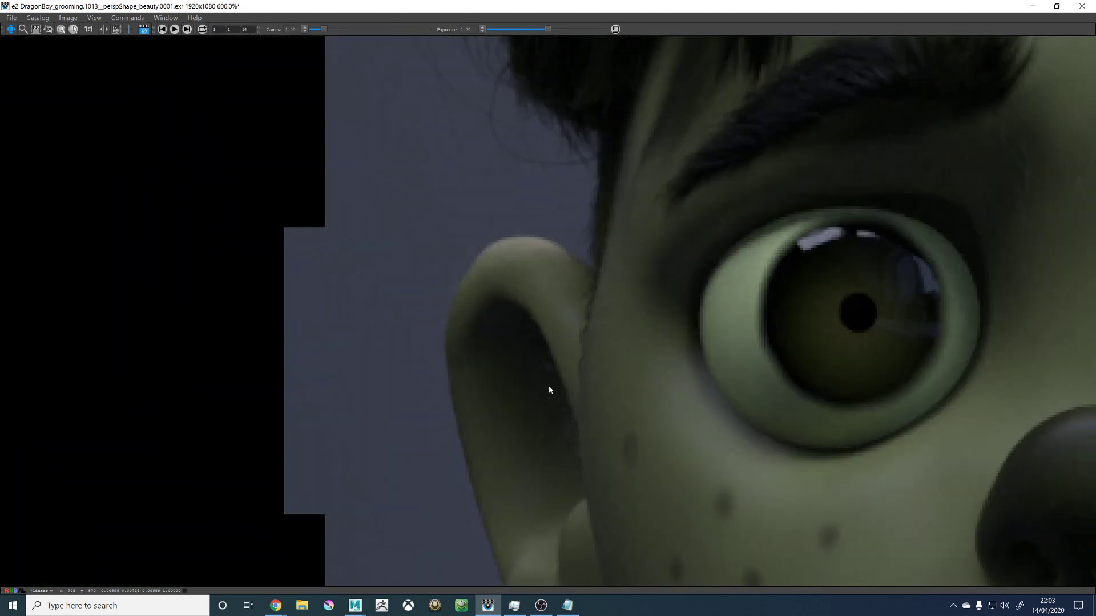
{"action": "scroll", "coordinate": [550, 388], "scroll_direction": "down", "scroll_amount": 6}
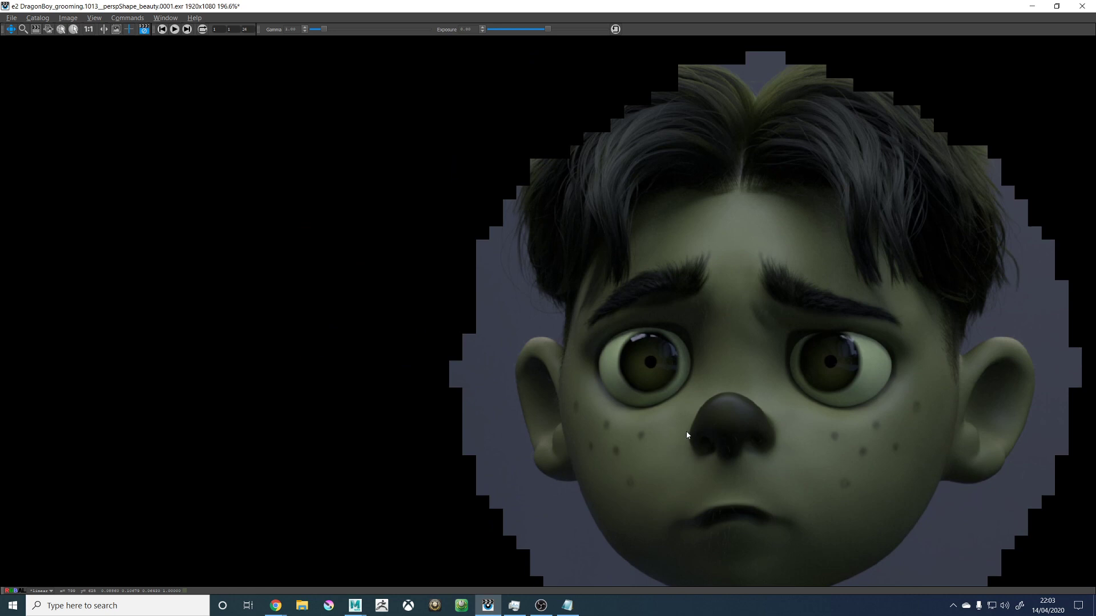
{"action": "left_click_drag", "start_coordinate": [688, 432], "coordinate": [560, 361]}
{"action": "left_click_drag", "start_coordinate": [686, 389], "coordinate": [612, 311]}
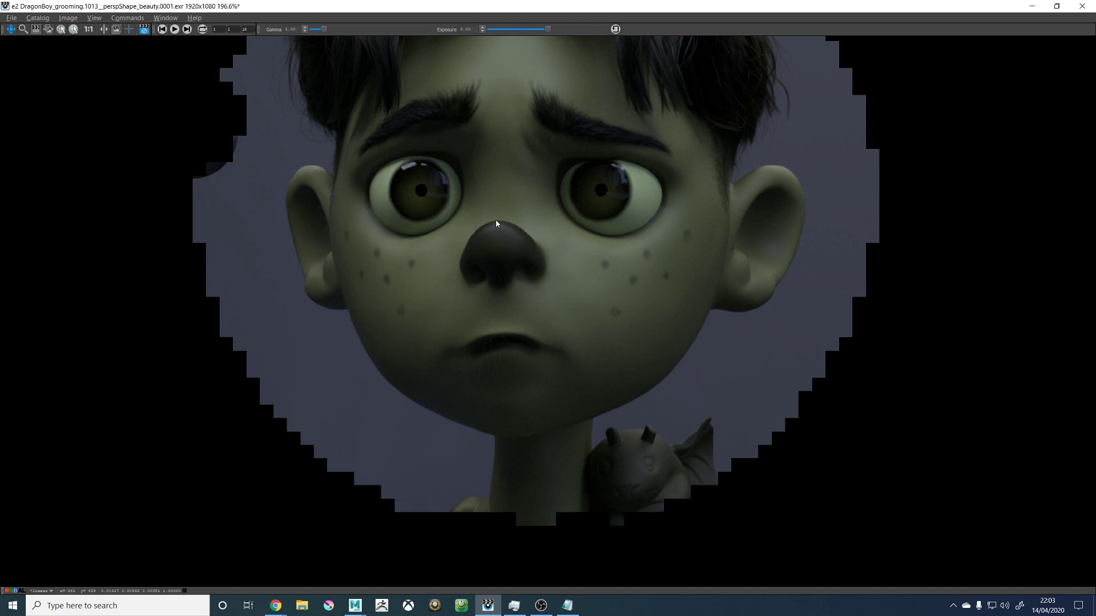
{"action": "left_click_drag", "start_coordinate": [497, 225], "coordinate": [497, 330]}
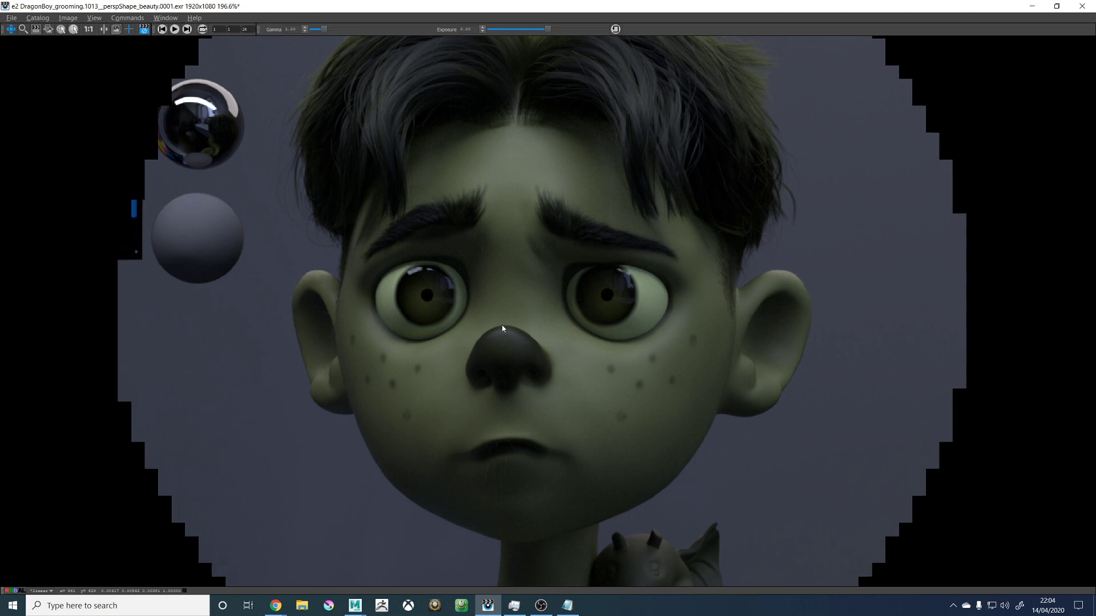
{"action": "scroll", "coordinate": [354, 296], "scroll_direction": "up", "scroll_amount": 5}
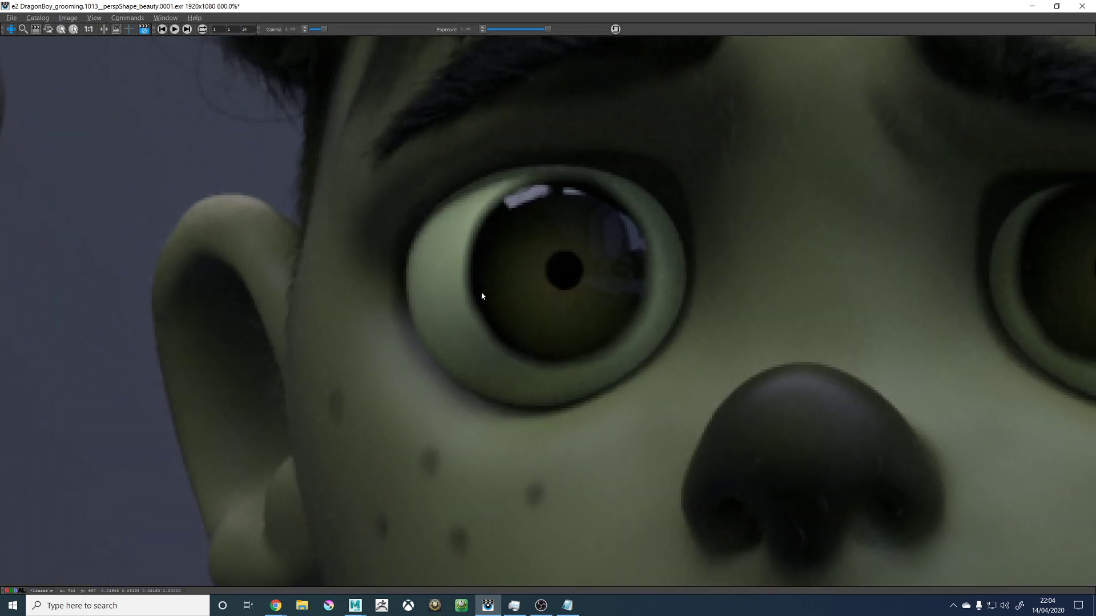
{"action": "left_click_drag", "start_coordinate": [789, 249], "coordinate": [516, 404]}
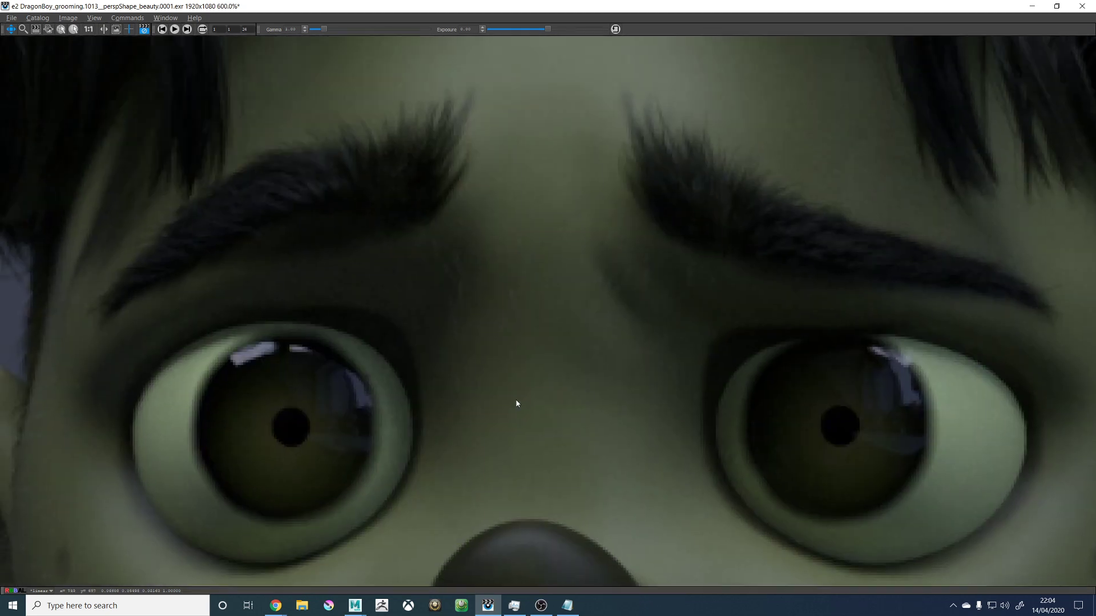
{"action": "right_click", "coordinate": [817, 280]}
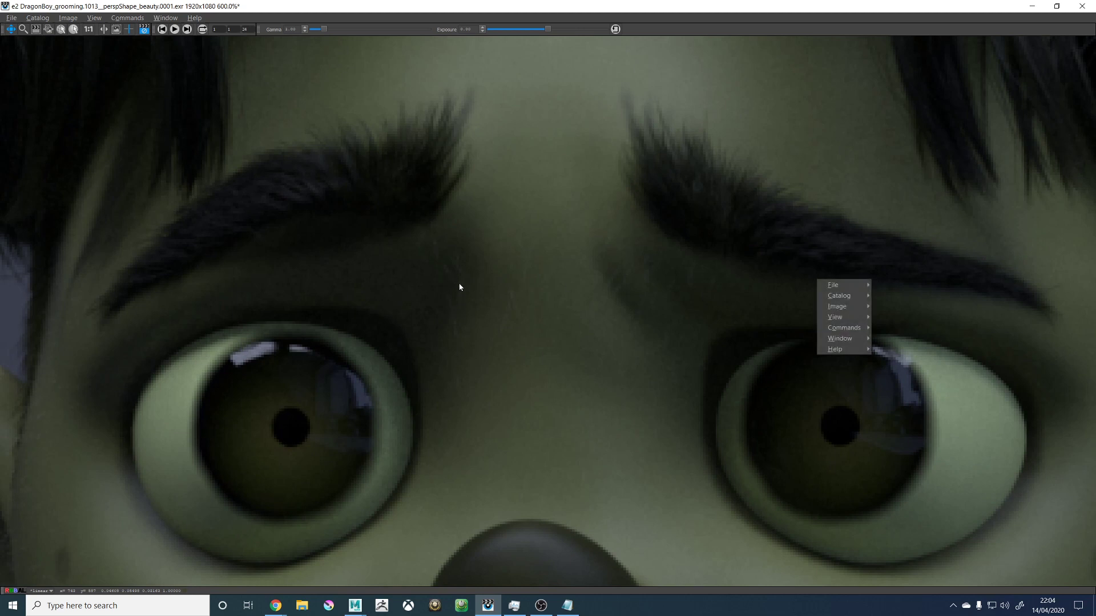
{"action": "left_click", "coordinate": [460, 289]}
Step: Review the completed render, examining the sideburn by the ear, the top hair strands and the full head
{"action": "scroll", "coordinate": [498, 321], "scroll_direction": "down", "scroll_amount": 6}
{"action": "scroll", "coordinate": [638, 306], "scroll_direction": "up", "scroll_amount": 3}
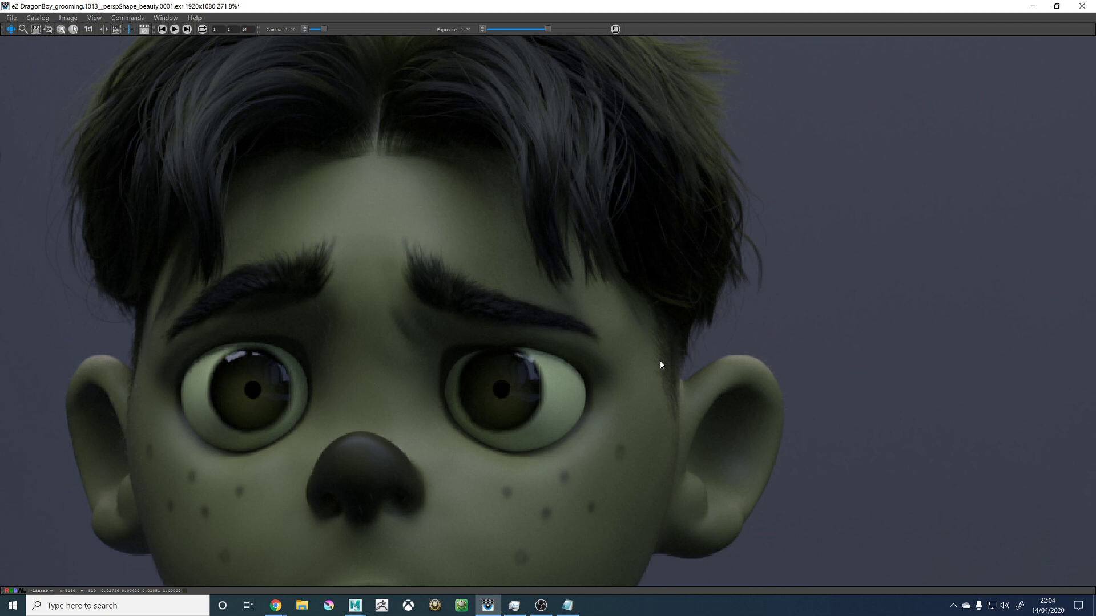
{"action": "scroll", "coordinate": [787, 388], "scroll_direction": "up", "scroll_amount": 3}
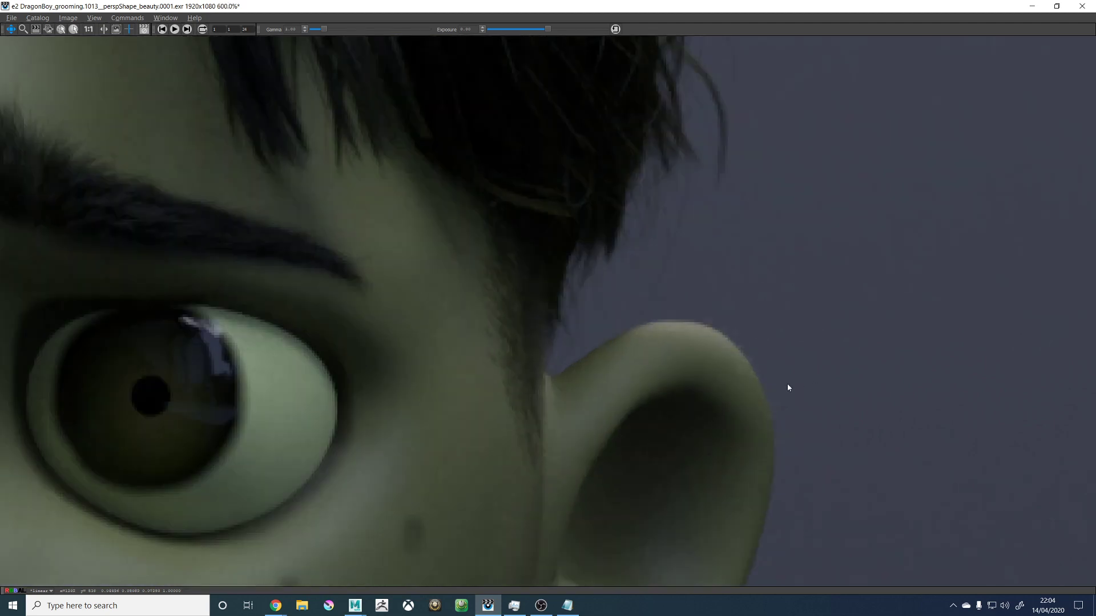
{"action": "scroll", "coordinate": [674, 383], "scroll_direction": "down", "scroll_amount": 4}
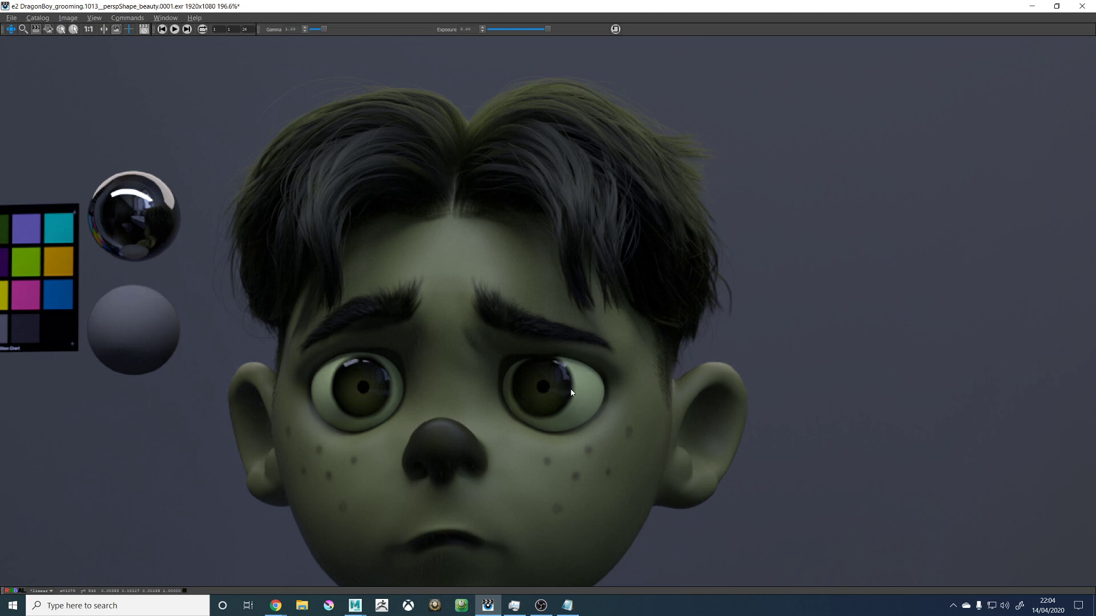
{"action": "scroll", "coordinate": [486, 264], "scroll_direction": "down", "scroll_amount": 1}
{"action": "scroll", "coordinate": [486, 264], "scroll_direction": "down", "scroll_amount": 3}
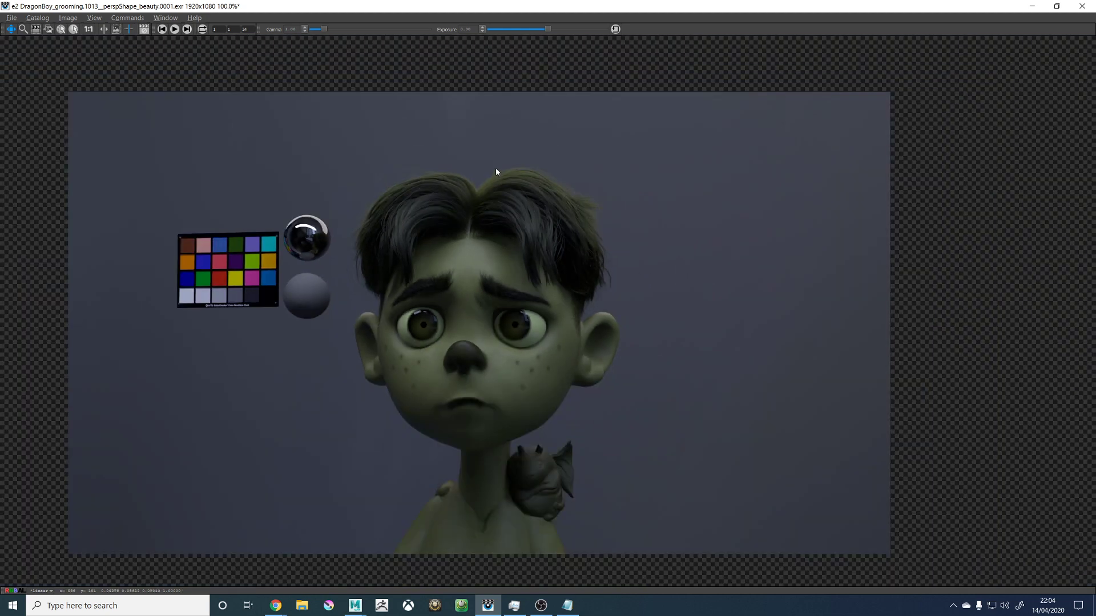
{"action": "scroll", "coordinate": [496, 166], "scroll_direction": "up", "scroll_amount": 6}
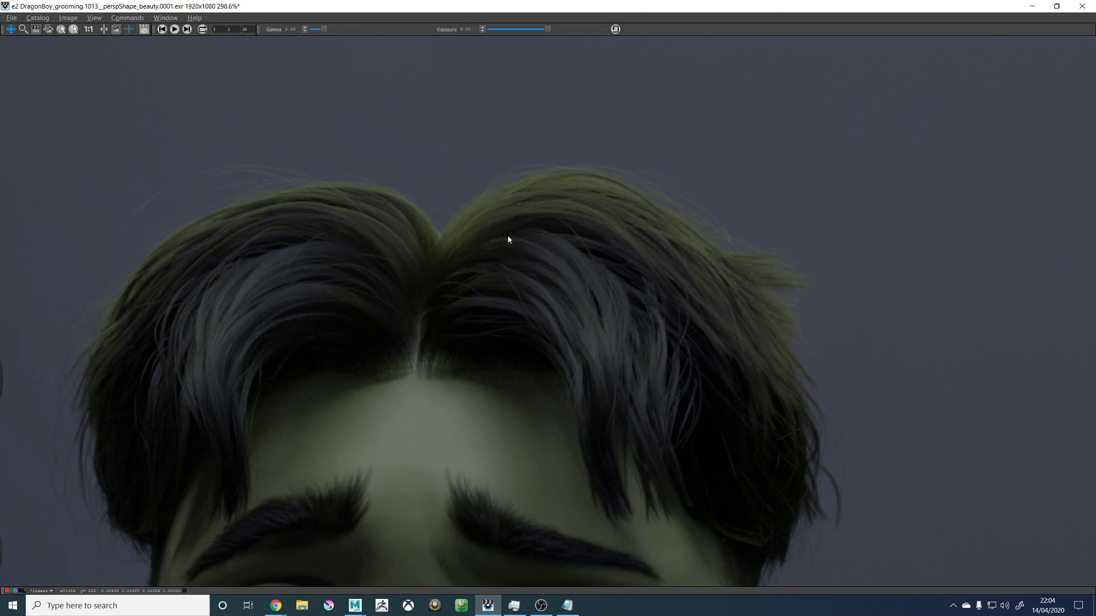
{"action": "scroll", "coordinate": [491, 285], "scroll_direction": "down", "scroll_amount": 5}
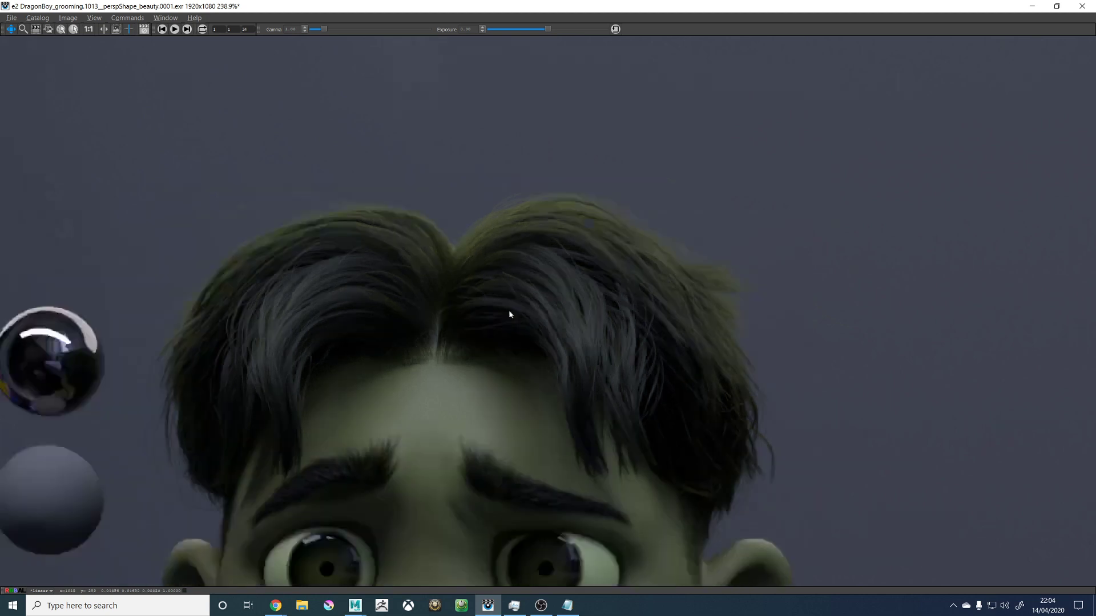
{"action": "scroll", "coordinate": [499, 429], "scroll_direction": "up", "scroll_amount": 4}
{"action": "scroll", "coordinate": [495, 450], "scroll_direction": "down", "scroll_amount": 1}
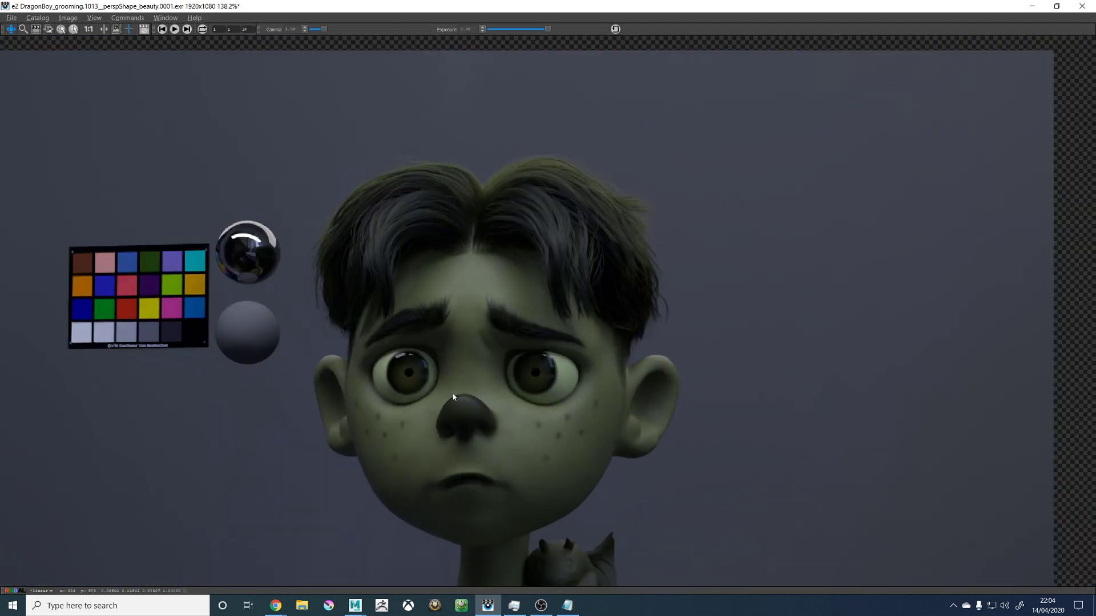
Step: Examine the fuzz between the eyebrows, the ear and freckled cheek, and the hairline and centre parting in the render
{"action": "scroll", "coordinate": [467, 386], "scroll_direction": "up", "scroll_amount": 7}
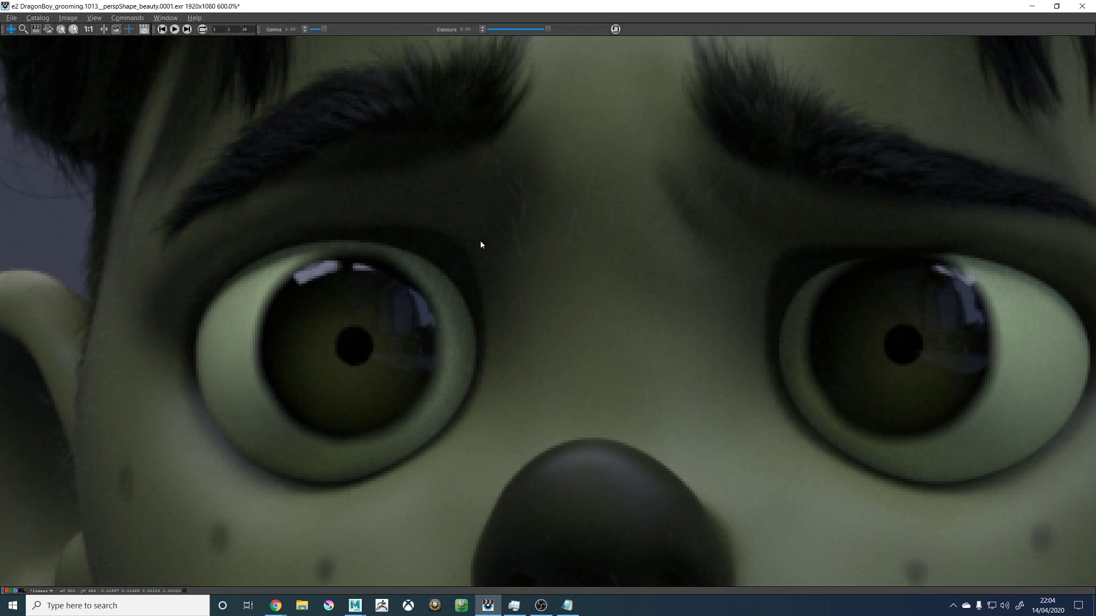
{"action": "left_click_drag", "start_coordinate": [481, 245], "coordinate": [747, 185]}
{"action": "scroll", "coordinate": [342, 456], "scroll_direction": "down", "scroll_amount": 5}
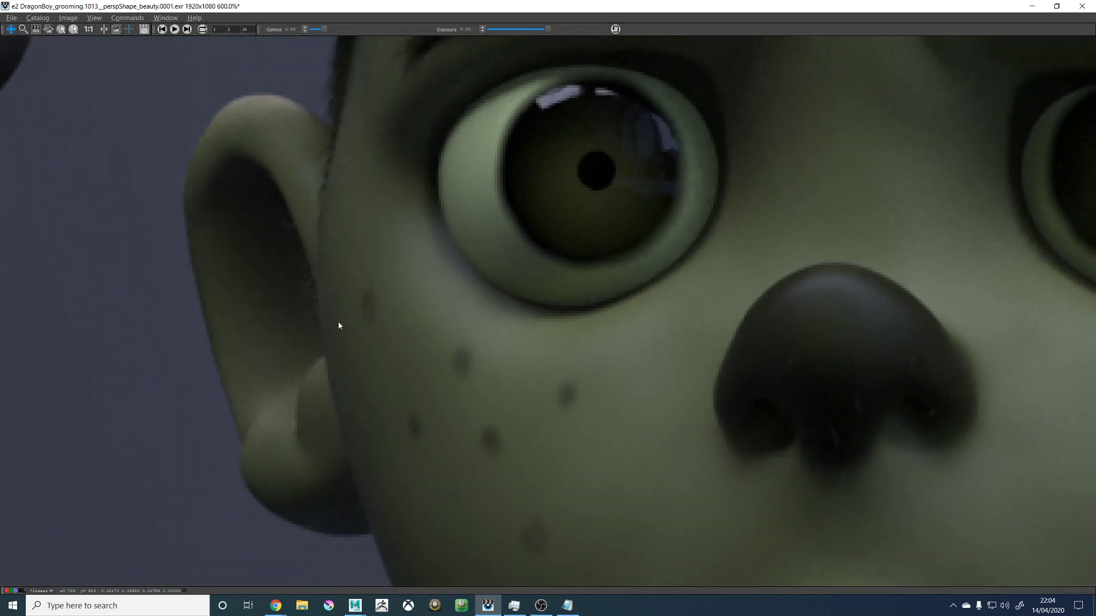
{"action": "scroll", "coordinate": [576, 338], "scroll_direction": "up", "scroll_amount": 3}
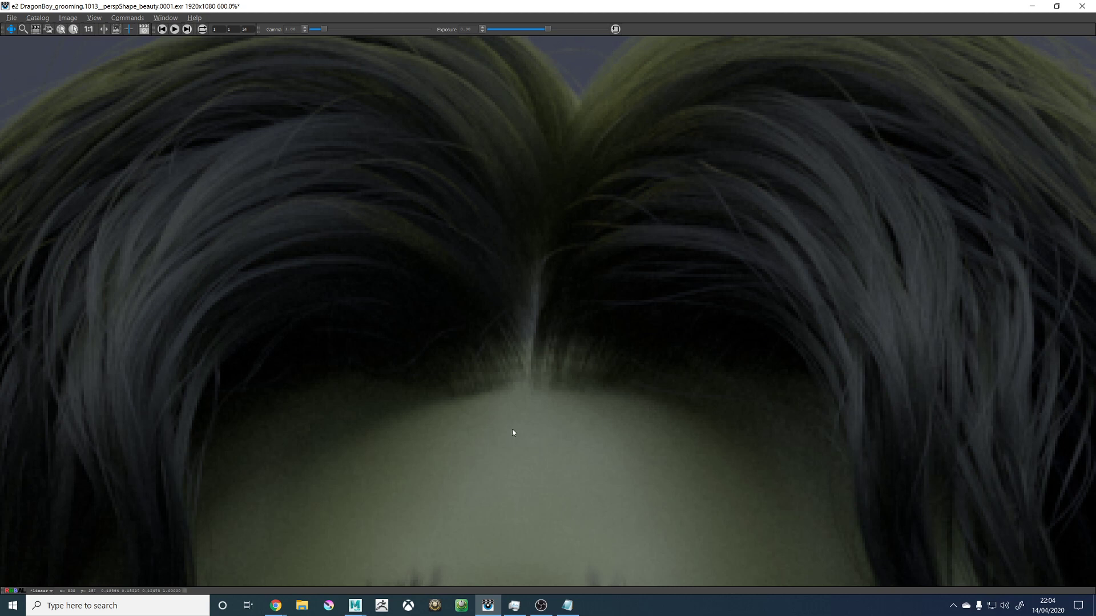
{"action": "scroll", "coordinate": [614, 434], "scroll_direction": "down", "scroll_amount": 5}
{"action": "scroll", "coordinate": [580, 318], "scroll_direction": "up", "scroll_amount": 4}
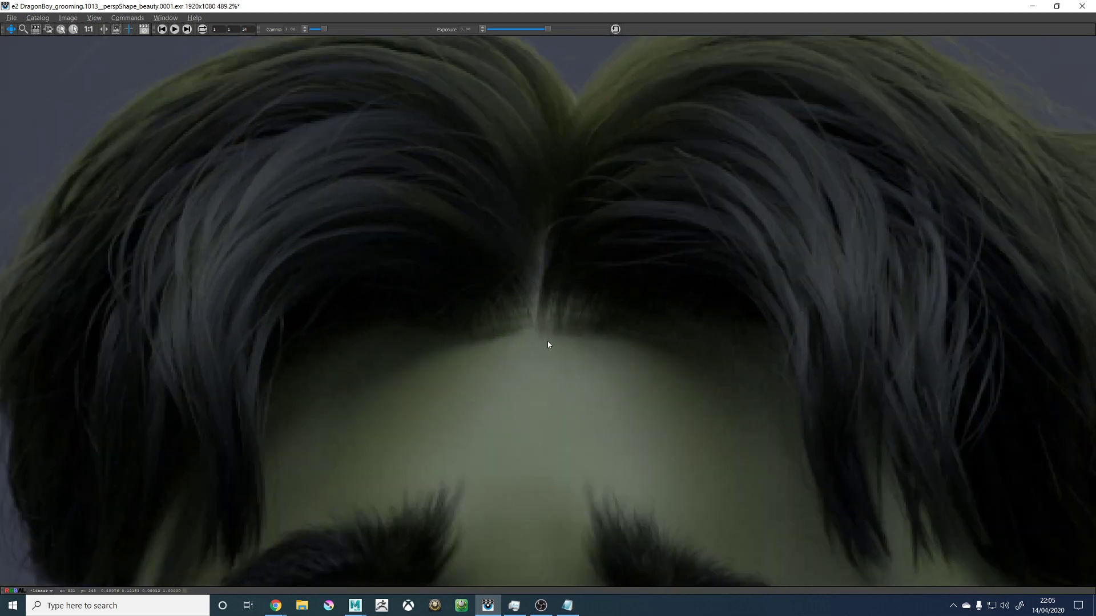
{"action": "scroll", "coordinate": [484, 411], "scroll_direction": "down", "scroll_amount": 6}
{"action": "left_click_drag", "start_coordinate": [525, 412], "coordinate": [535, 324]}
Step: Switch to Maya and set the primitive width of the furBabyHair_01_DESC description to 0.004
{"action": "mouse_move", "coordinate": [363, 609]}
{"action": "left_click", "coordinate": [412, 556]}
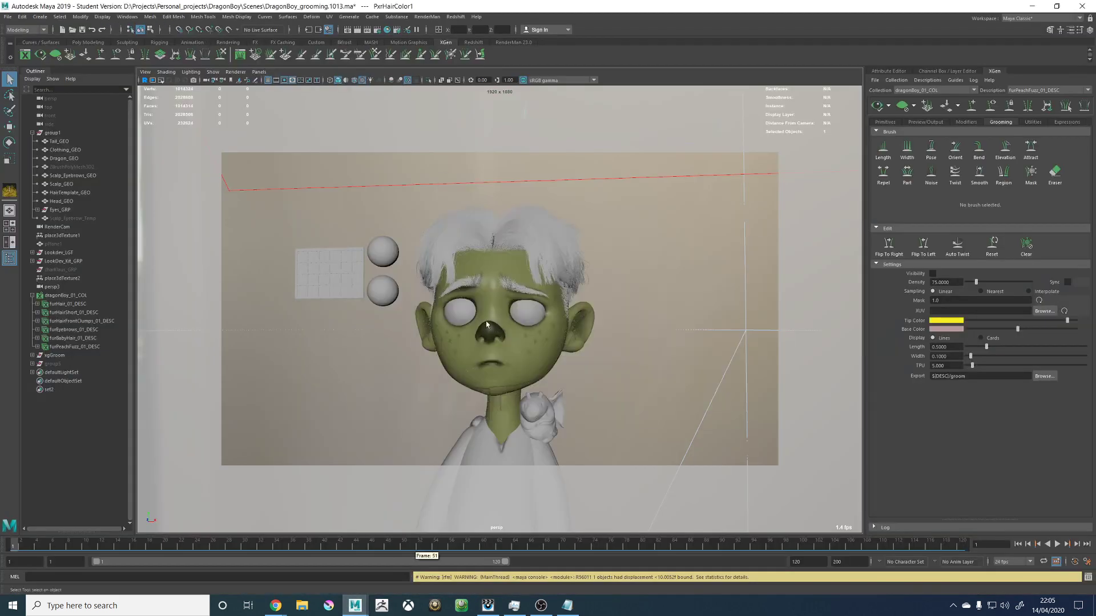
{"action": "left_click", "coordinate": [1032, 93]}
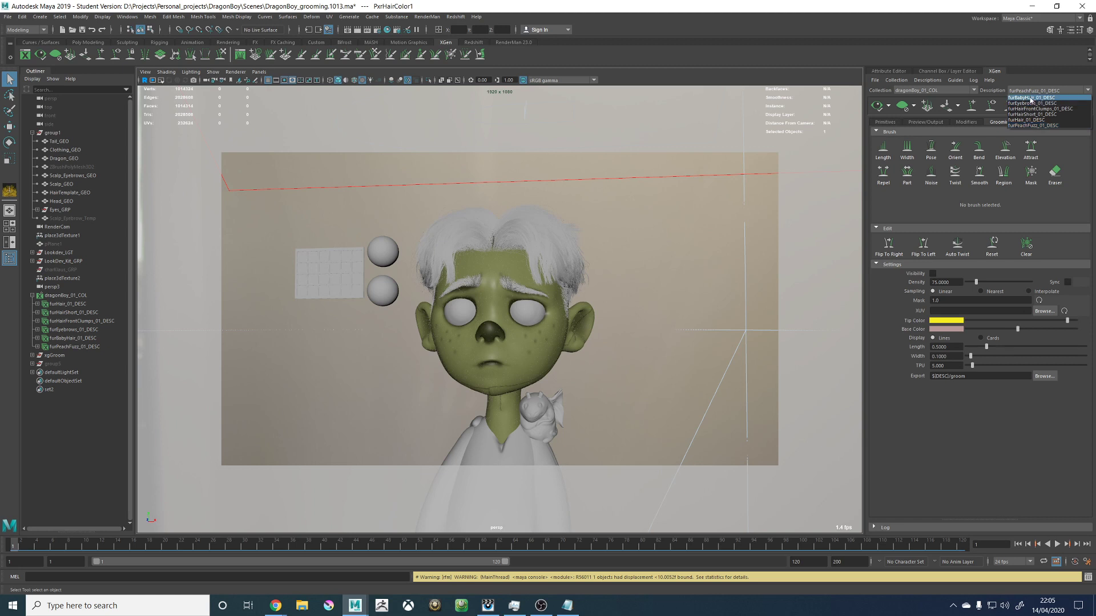
{"action": "left_click", "coordinate": [1028, 123]}
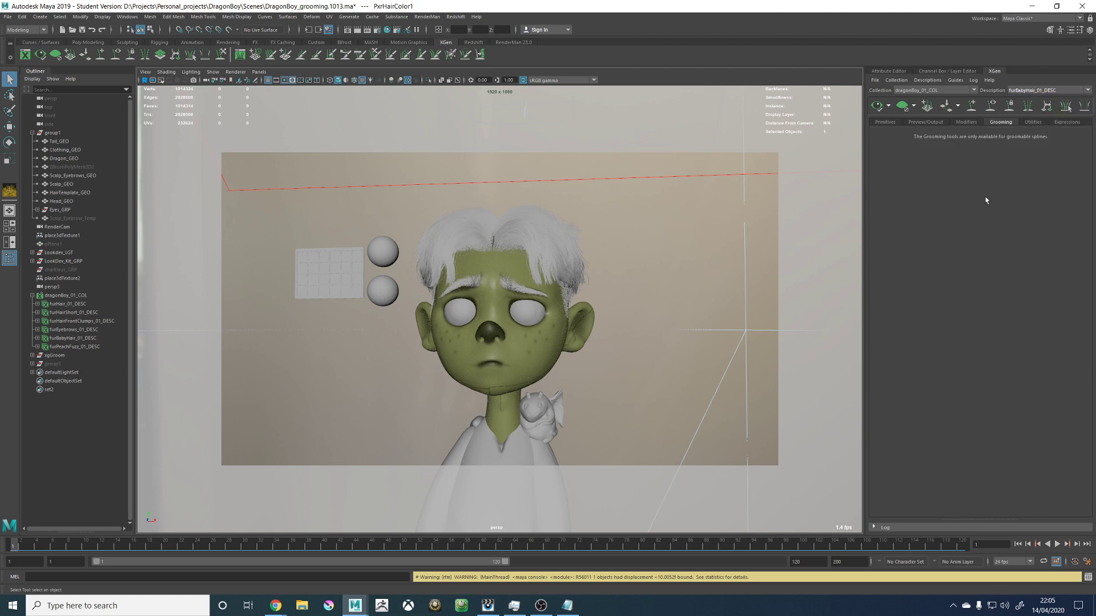
{"action": "left_click", "coordinate": [886, 122]}
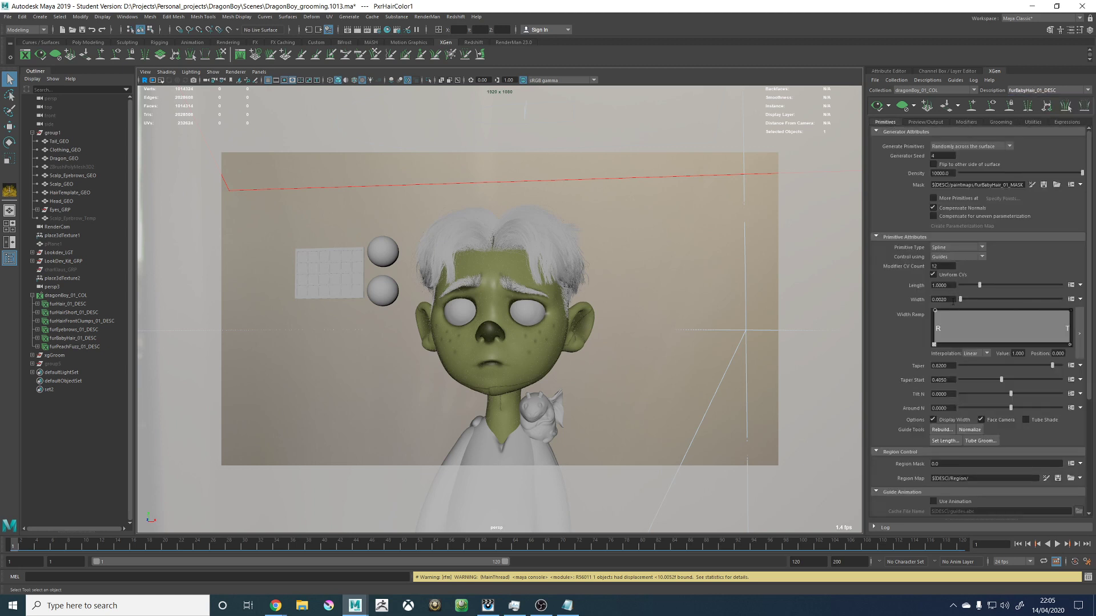
{"action": "left_click_drag", "start_coordinate": [950, 300], "coordinate": [940, 299]}
{"action": "type", "text": "4"}
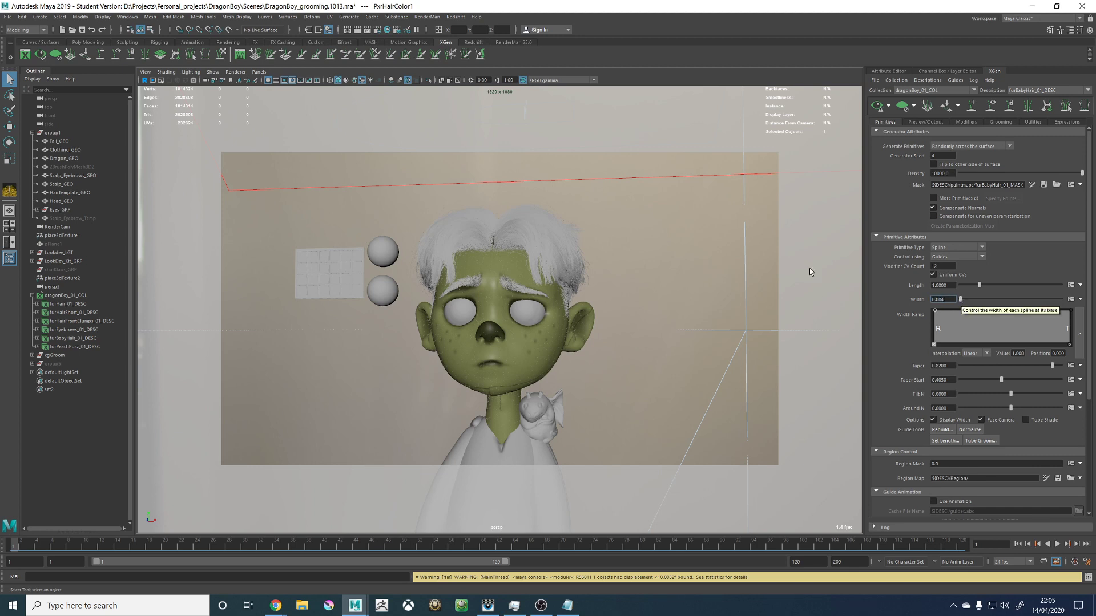
Step: Save the scene, accept the student version notice and start a new RenderMan render
{"action": "key", "text": "ctrl+s"}
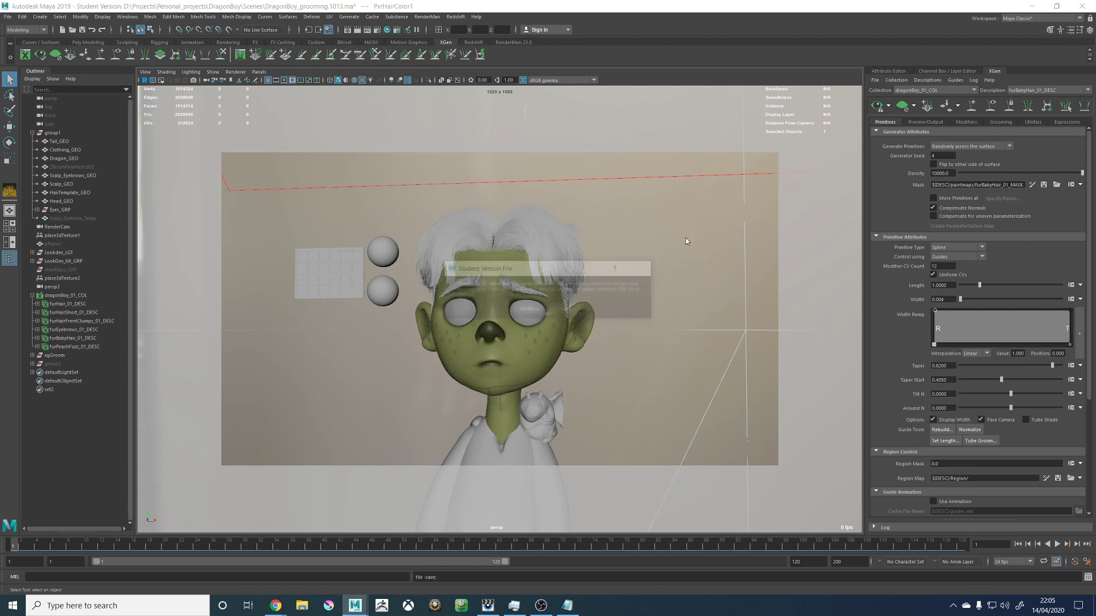
{"action": "left_click", "coordinate": [531, 311]}
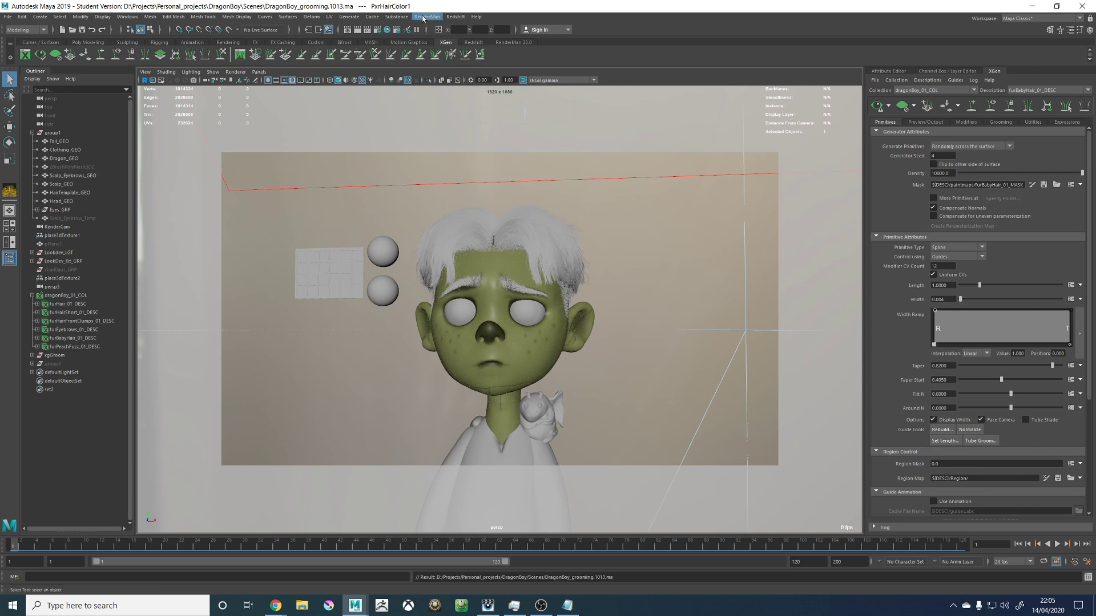
{"action": "left_click", "coordinate": [423, 17]}
{"action": "left_click", "coordinate": [439, 42]}
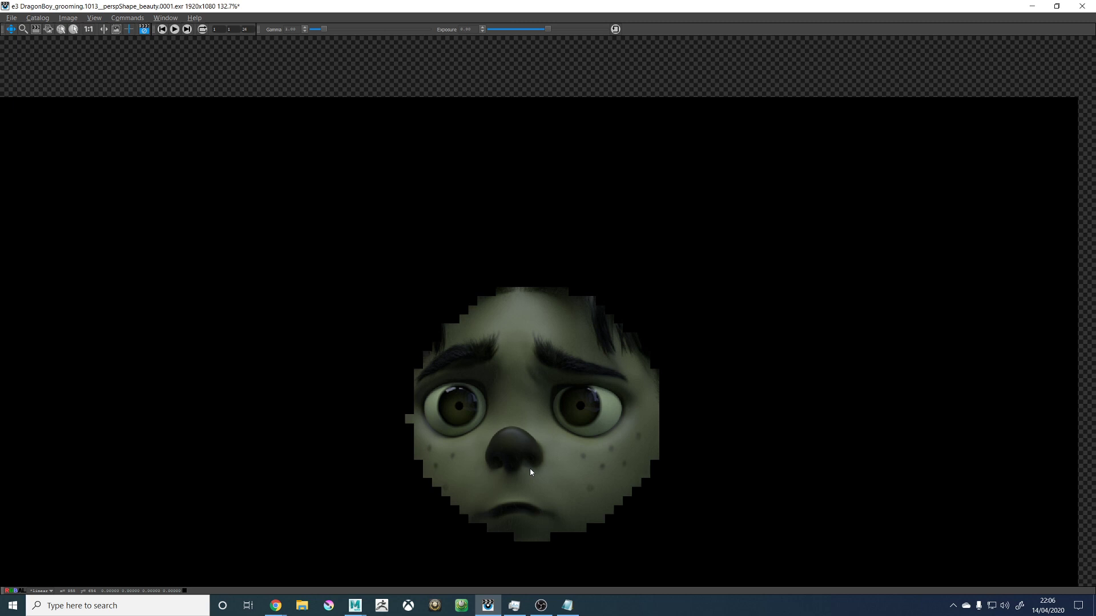
Step: Inspect the eyes, nose, lips and freckled cheeks in the new partial render, comparing them with the overall face
{"action": "scroll", "coordinate": [529, 465], "scroll_direction": "up", "scroll_amount": 3}
{"action": "scroll", "coordinate": [613, 284], "scroll_direction": "up", "scroll_amount": 1}
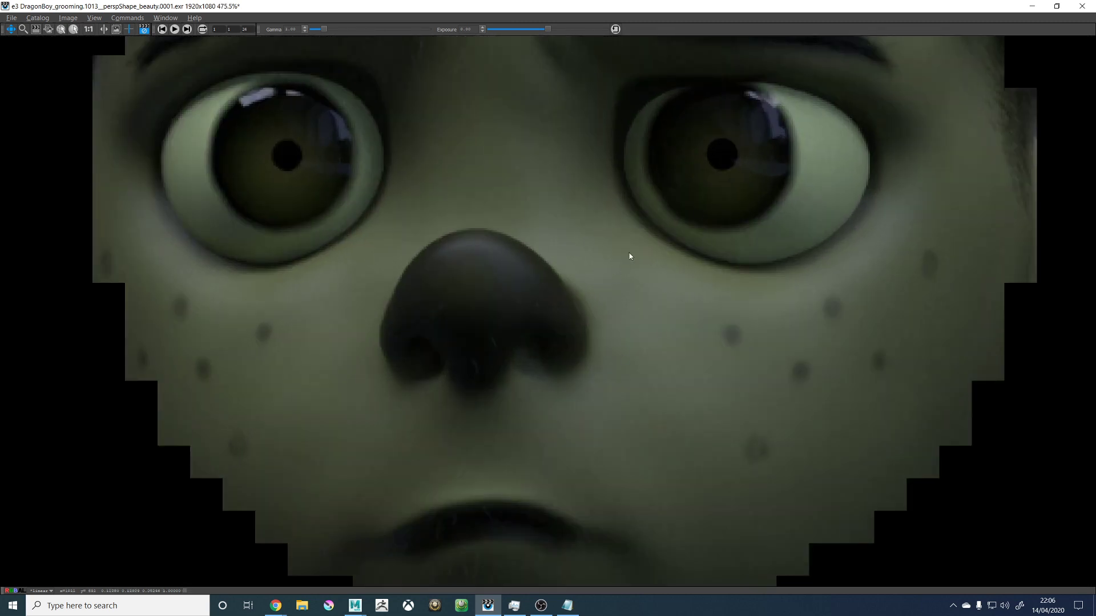
{"action": "scroll", "coordinate": [523, 293], "scroll_direction": "down", "scroll_amount": 5}
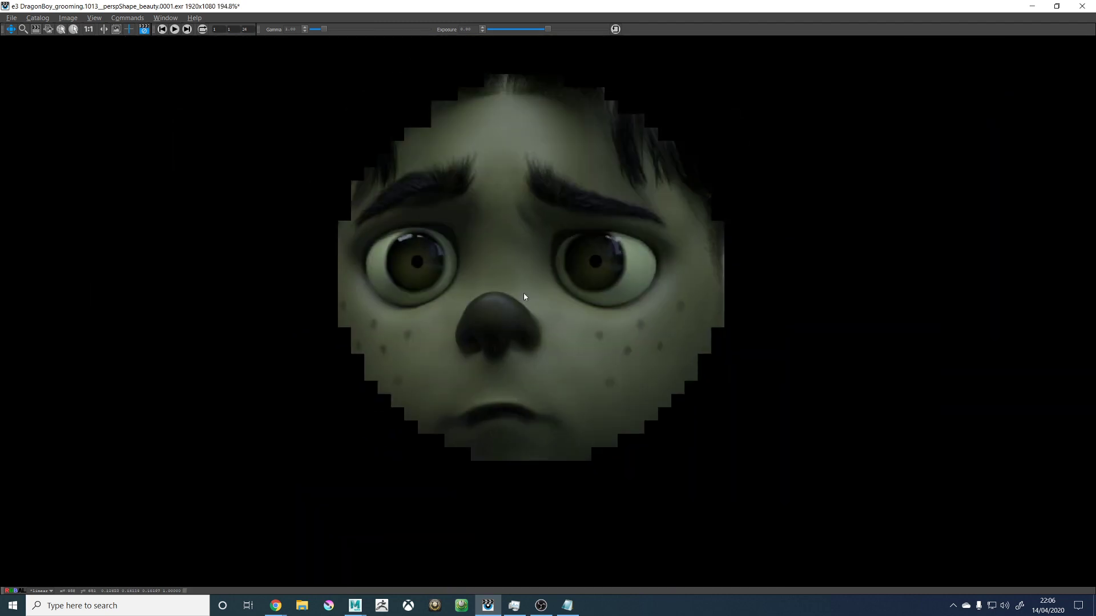
{"action": "scroll", "coordinate": [523, 293], "scroll_direction": "up", "scroll_amount": 2}
Step: Open File Explorer and move its window clear of the render
{"action": "left_click", "coordinate": [297, 612]}
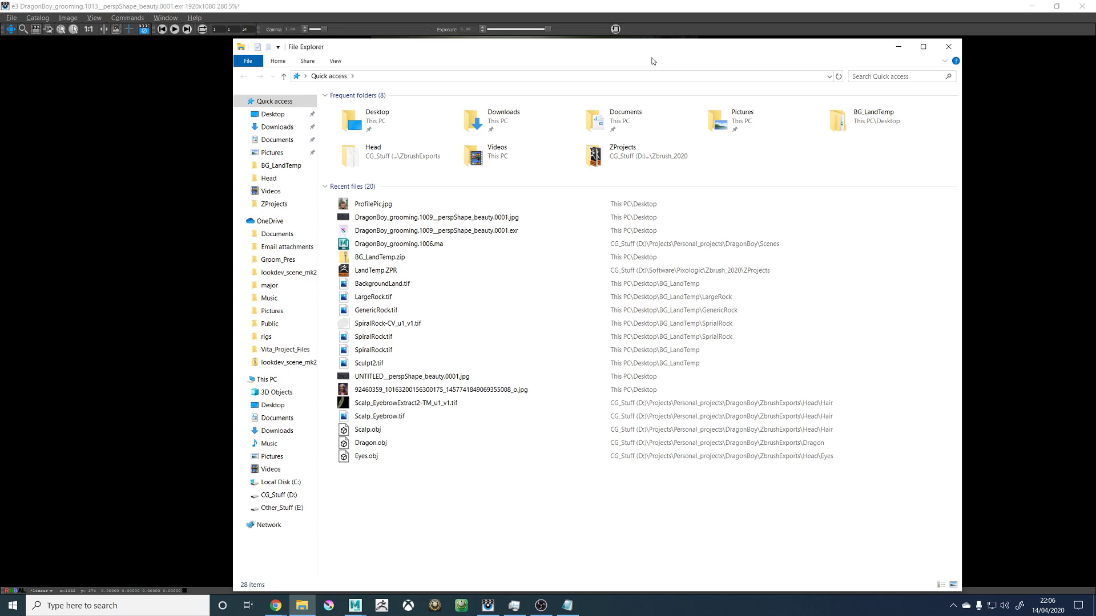
{"action": "left_click_drag", "start_coordinate": [647, 47], "coordinate": [1095, 98]}
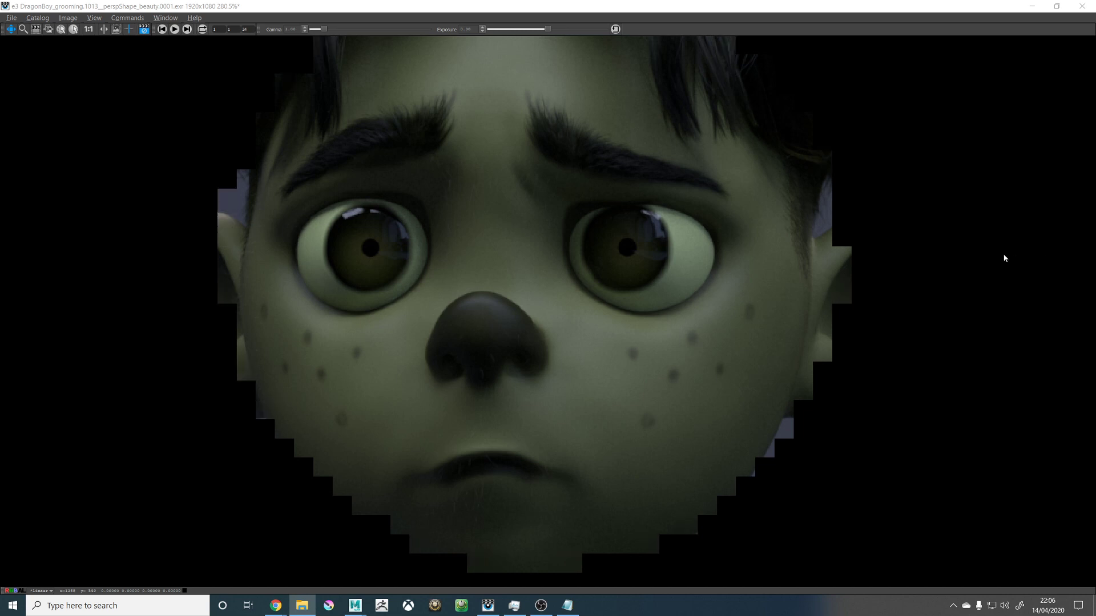
Step: Check the baby hairs along the hairline and parting, the eyebrows and the sideburns in the in-progress render
{"action": "middle_click_drag", "start_coordinate": [649, 258], "coordinate": [655, 338]}
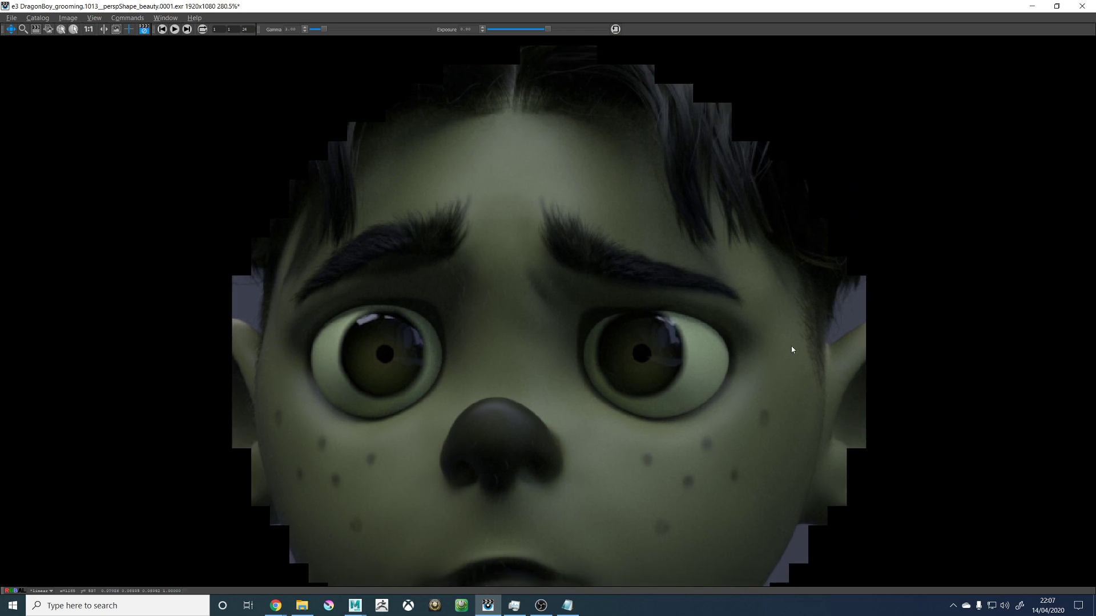
{"action": "scroll", "coordinate": [473, 117], "scroll_direction": "up", "scroll_amount": 2}
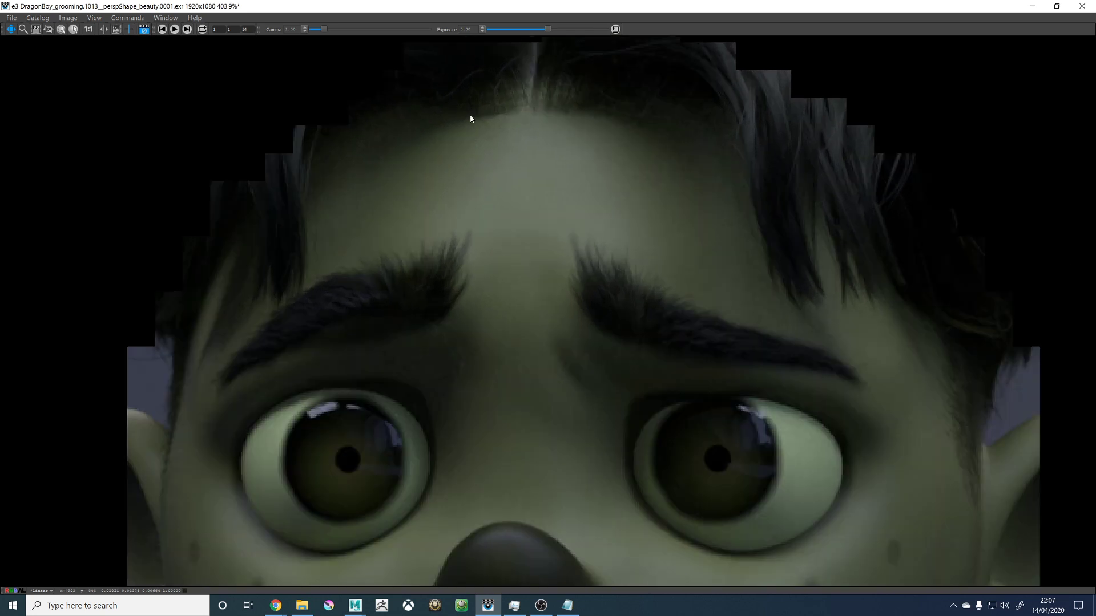
{"action": "middle_click_drag", "start_coordinate": [491, 143], "coordinate": [525, 224]}
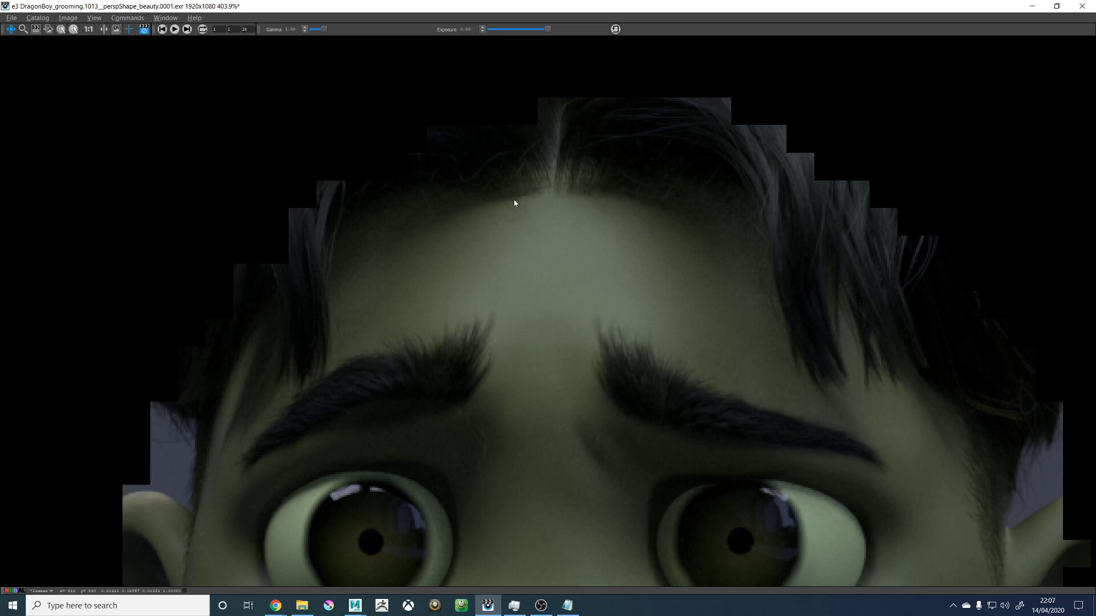
{"action": "scroll", "coordinate": [554, 319], "scroll_direction": "down", "scroll_amount": 5}
{"action": "middle_click_drag", "start_coordinate": [577, 379], "coordinate": [581, 247]}
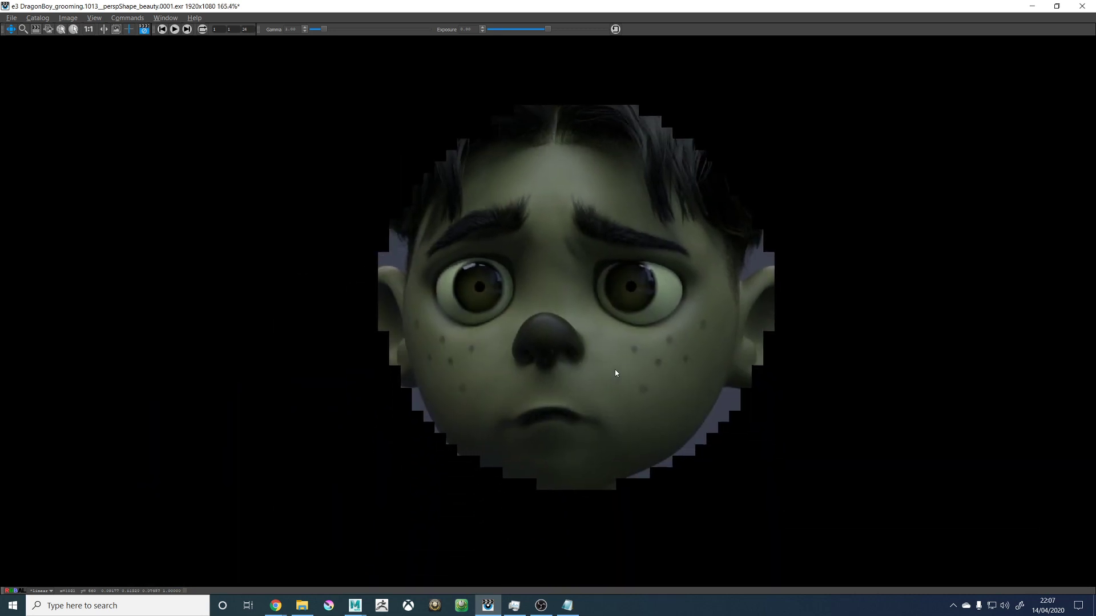
{"action": "scroll", "coordinate": [538, 444], "scroll_direction": "up", "scroll_amount": 3}
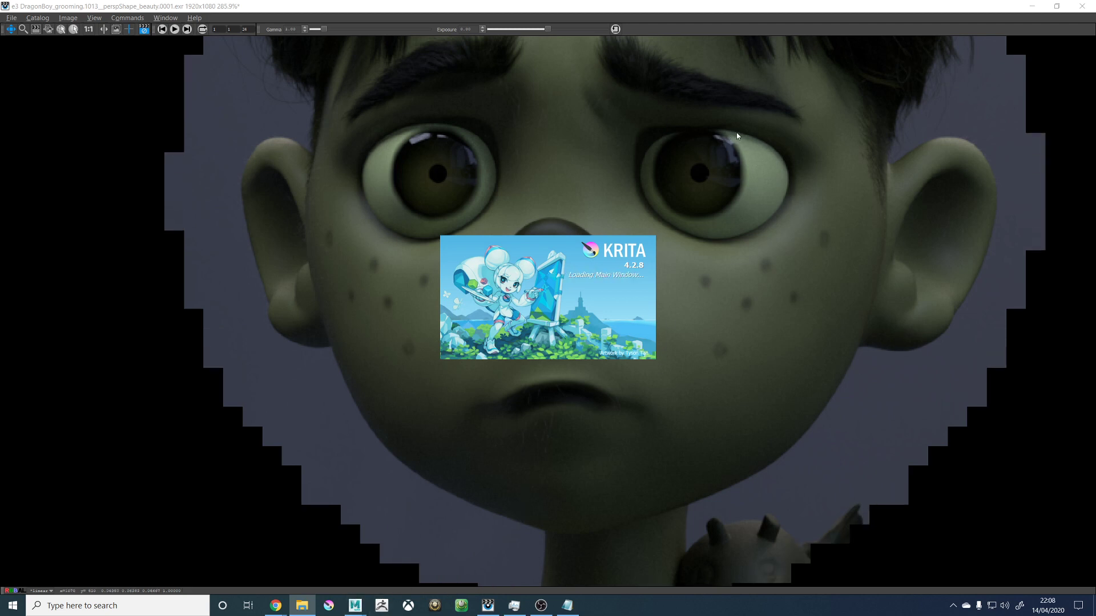
Step: Compare the boy's face, front hair and ears up close against the full head while the render fills in
{"action": "scroll", "coordinate": [796, 231], "scroll_direction": "down", "scroll_amount": 3}
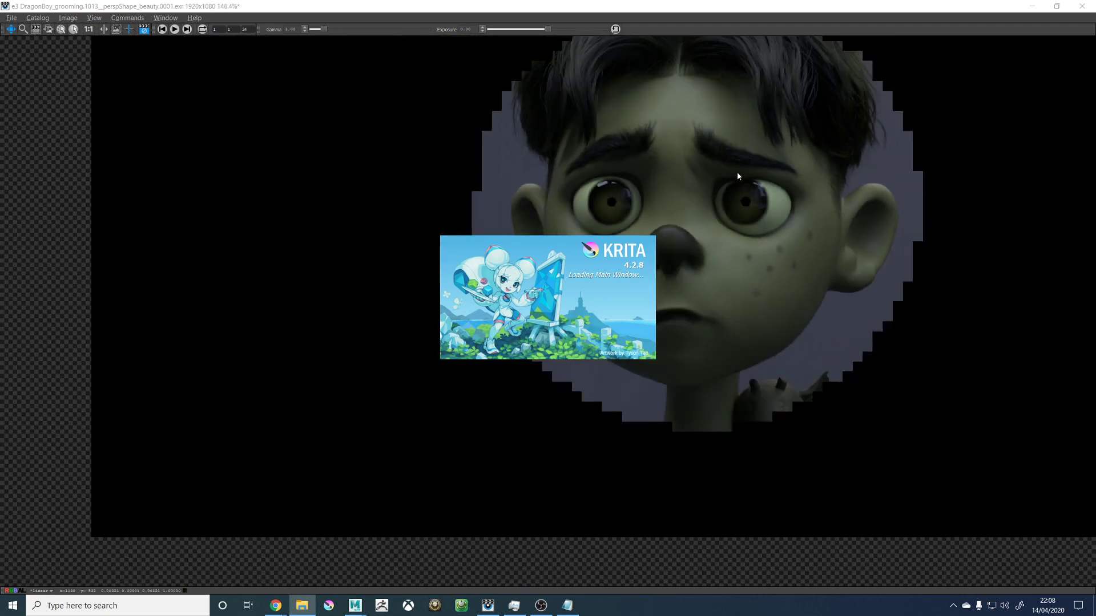
{"action": "scroll", "coordinate": [738, 154], "scroll_direction": "up", "scroll_amount": 1}
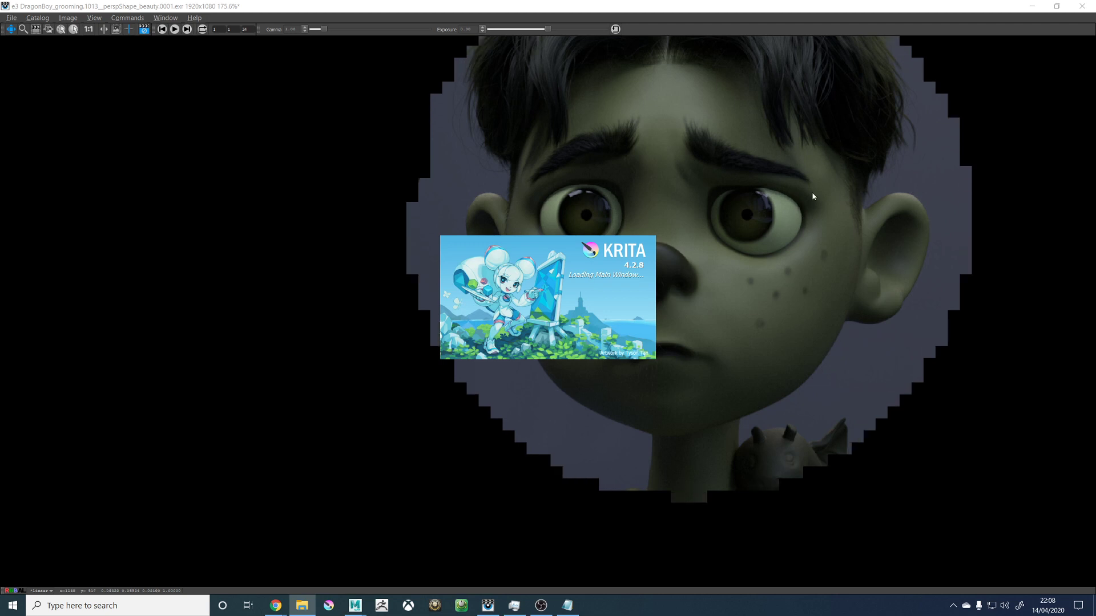
{"action": "scroll", "coordinate": [765, 154], "scroll_direction": "down", "scroll_amount": 1}
{"action": "scroll", "coordinate": [746, 91], "scroll_direction": "up", "scroll_amount": 1}
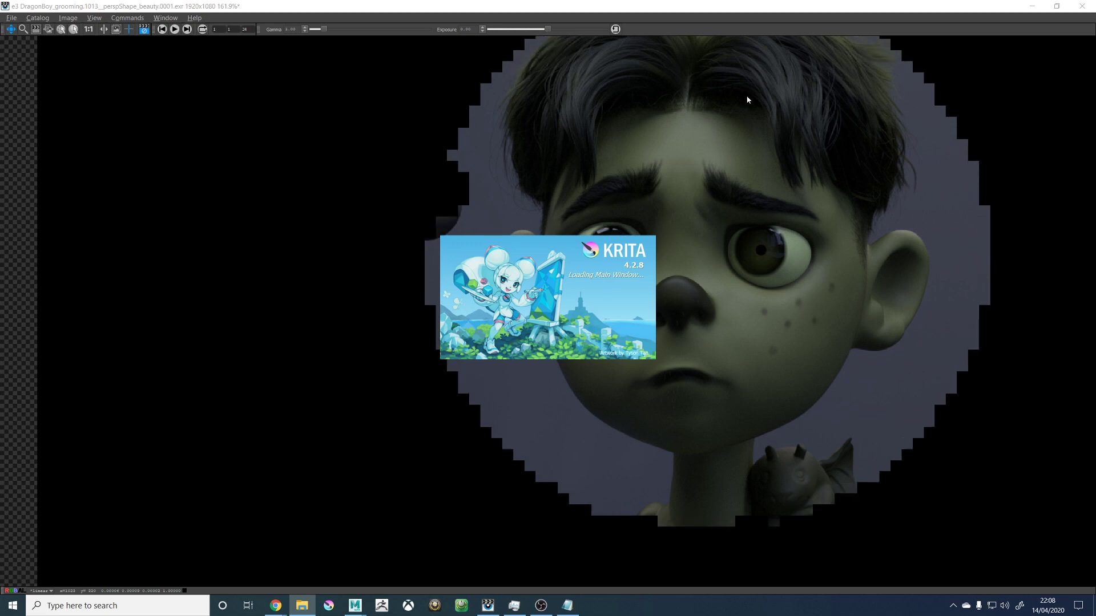
{"action": "scroll", "coordinate": [745, 102], "scroll_direction": "down", "scroll_amount": 3}
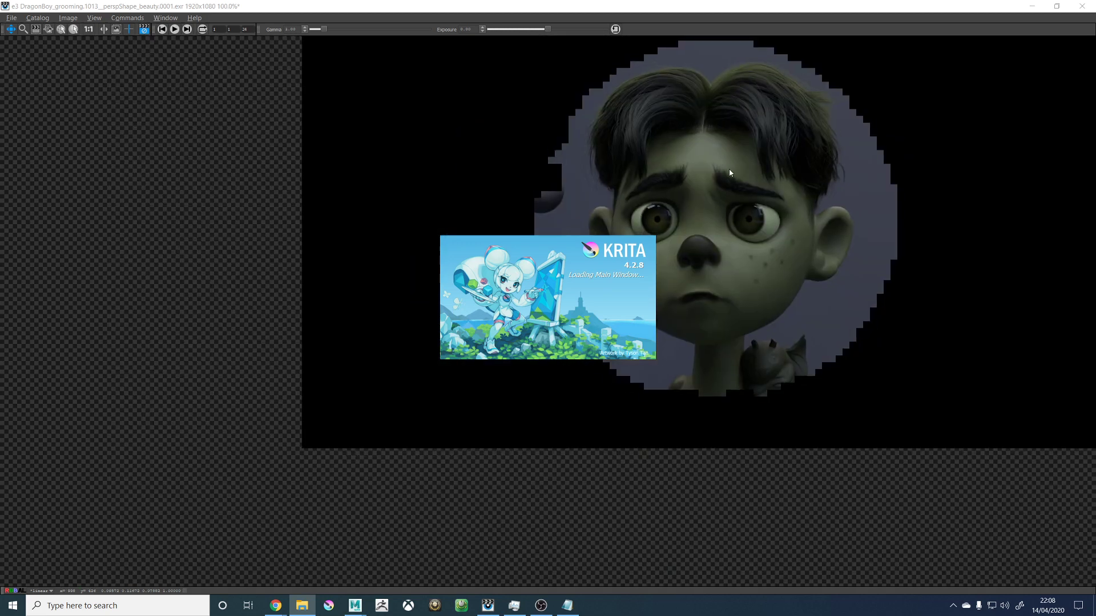
{"action": "scroll", "coordinate": [744, 106], "scroll_direction": "up", "scroll_amount": 2}
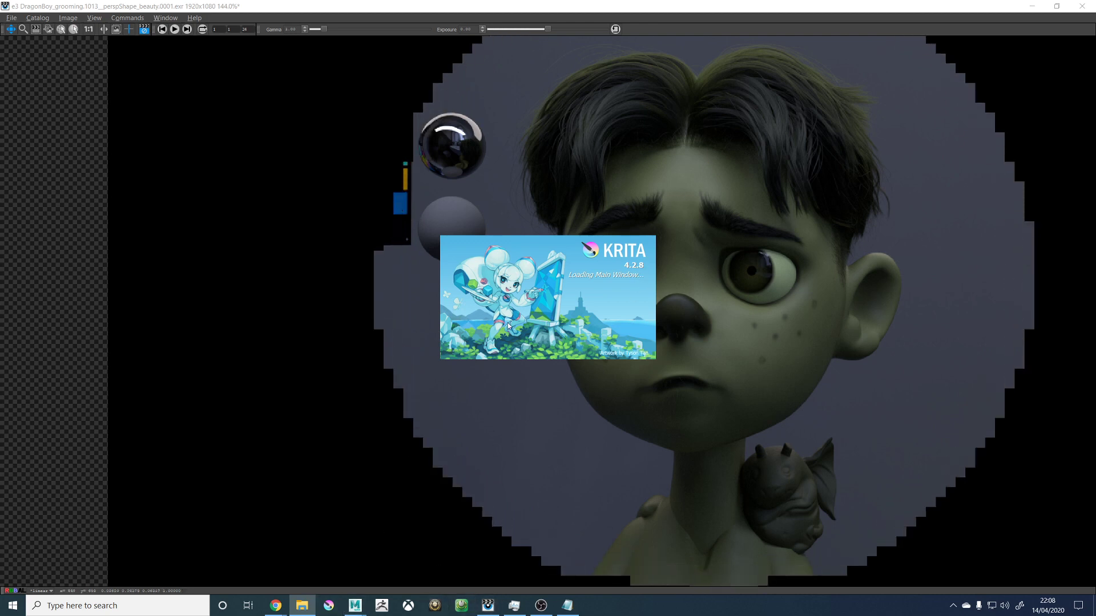
{"action": "left_click", "coordinate": [660, 5]}
{"action": "left_click_drag", "start_coordinate": [778, 190], "coordinate": [671, 233]}
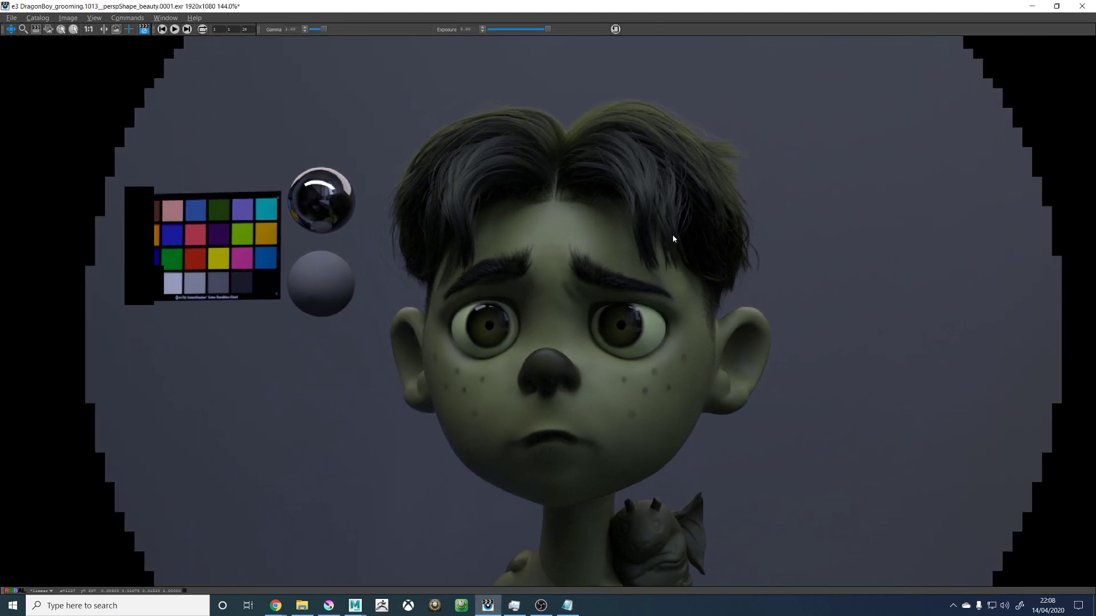
{"action": "scroll", "coordinate": [672, 236], "scroll_direction": "down", "scroll_amount": 3}
{"action": "scroll", "coordinate": [638, 317], "scroll_direction": "up", "scroll_amount": 4}
{"action": "scroll", "coordinate": [597, 249], "scroll_direction": "up", "scroll_amount": 1}
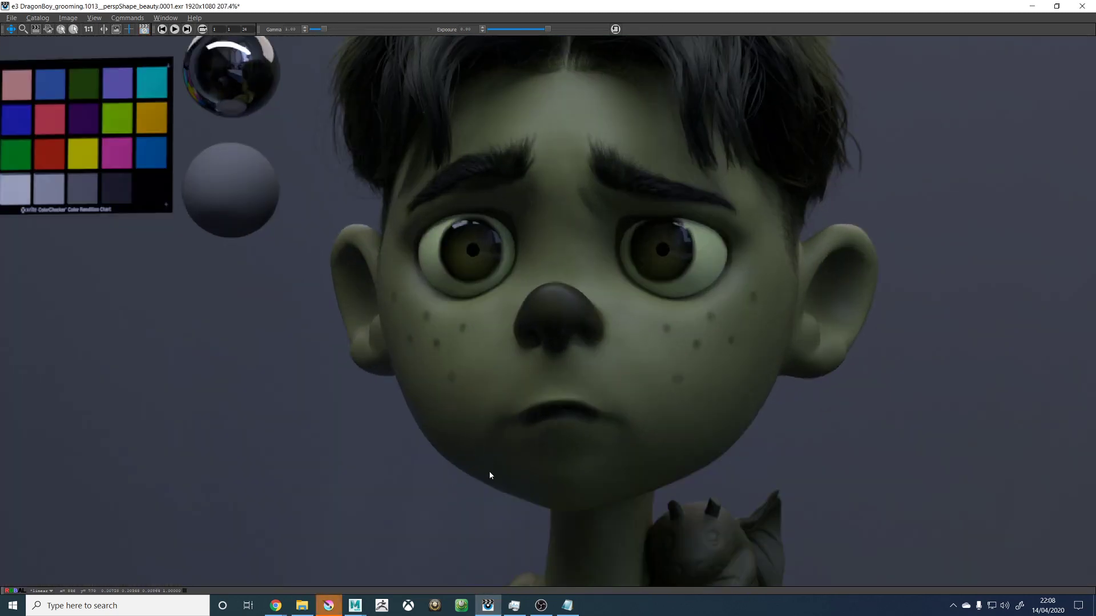
Step: Bring up Krita, move its window off the render and close it
{"action": "left_click", "coordinate": [328, 606]}
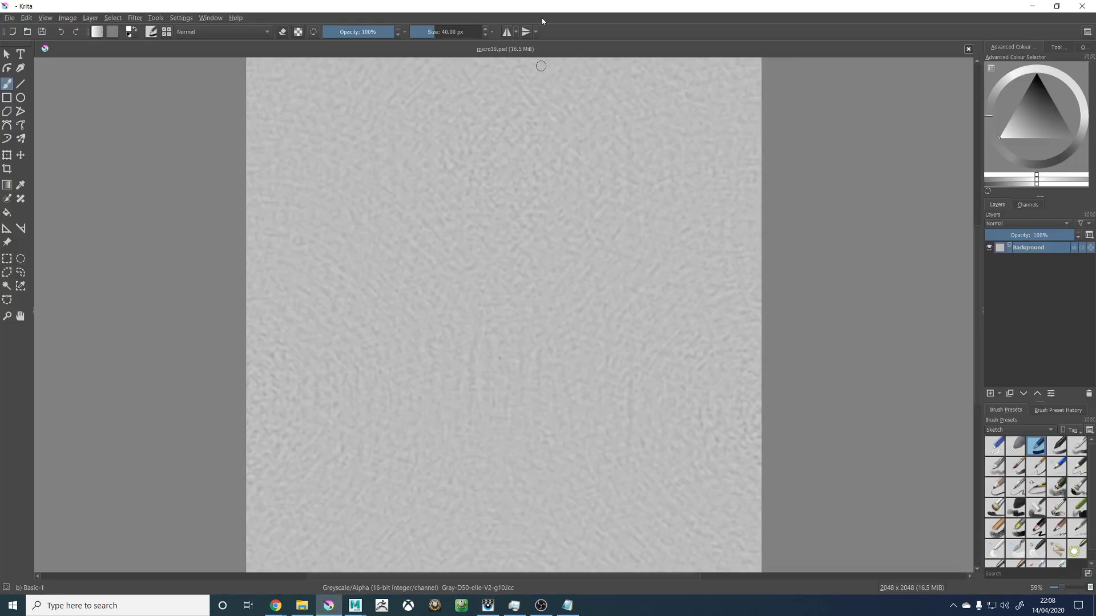
{"action": "left_click_drag", "start_coordinate": [703, 9], "coordinate": [982, 69]}
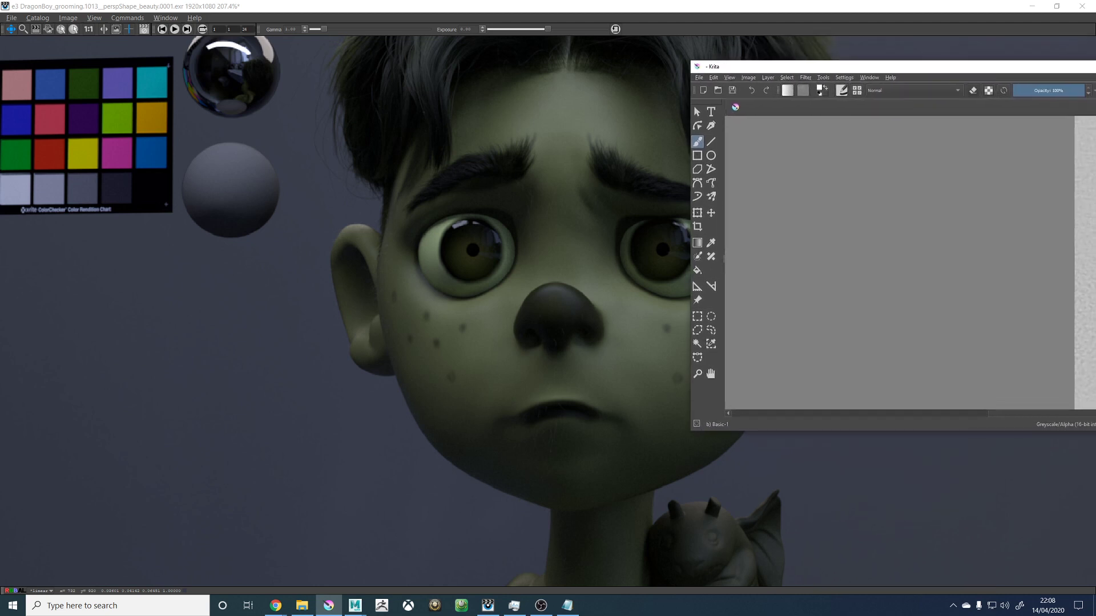
{"action": "key", "text": "alt+F4"}
{"action": "key", "text": "alt+Tab"}
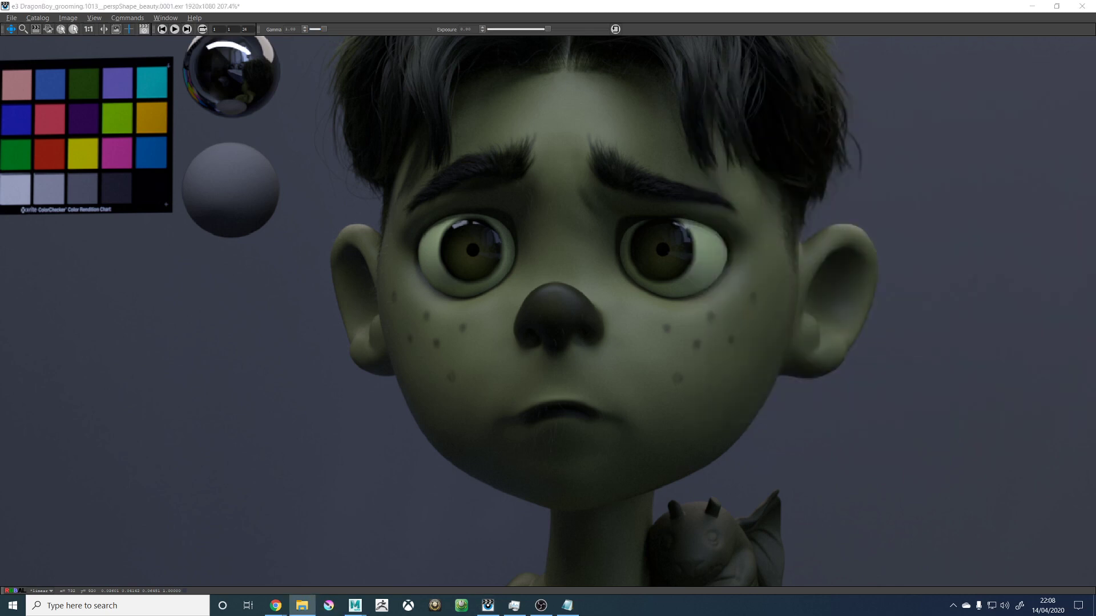
Step: Review the finished render, comparing the full frame with closer views of the boy's hair and face
{"action": "scroll", "coordinate": [658, 211], "scroll_direction": "down", "scroll_amount": 4}
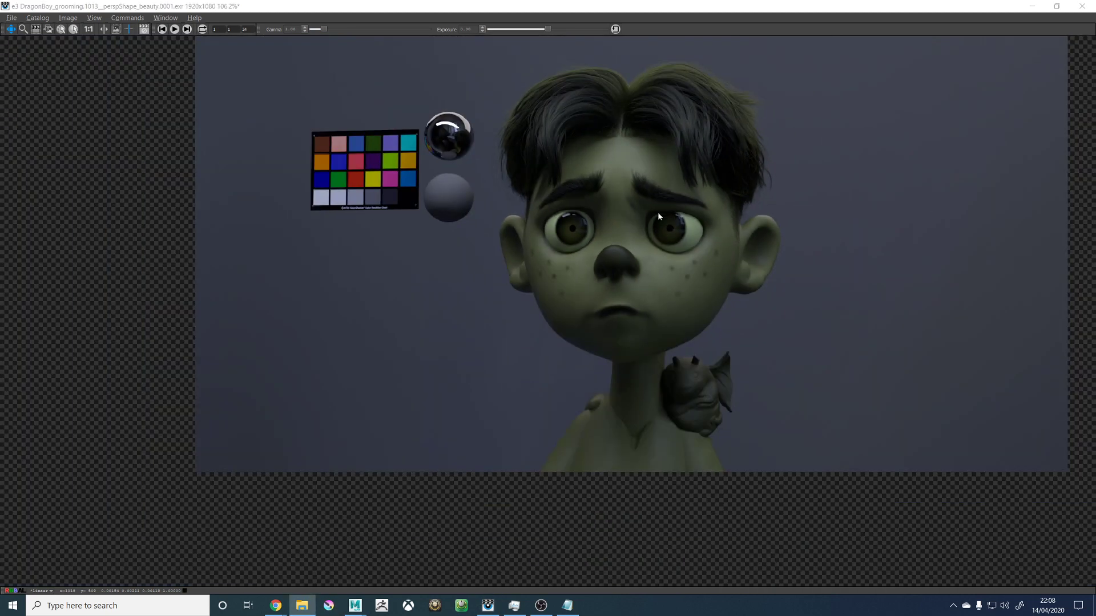
{"action": "scroll", "coordinate": [646, 199], "scroll_direction": "up", "scroll_amount": 4}
{"action": "scroll", "coordinate": [611, 232], "scroll_direction": "down", "scroll_amount": 5}
{"action": "scroll", "coordinate": [610, 231], "scroll_direction": "up", "scroll_amount": 4}
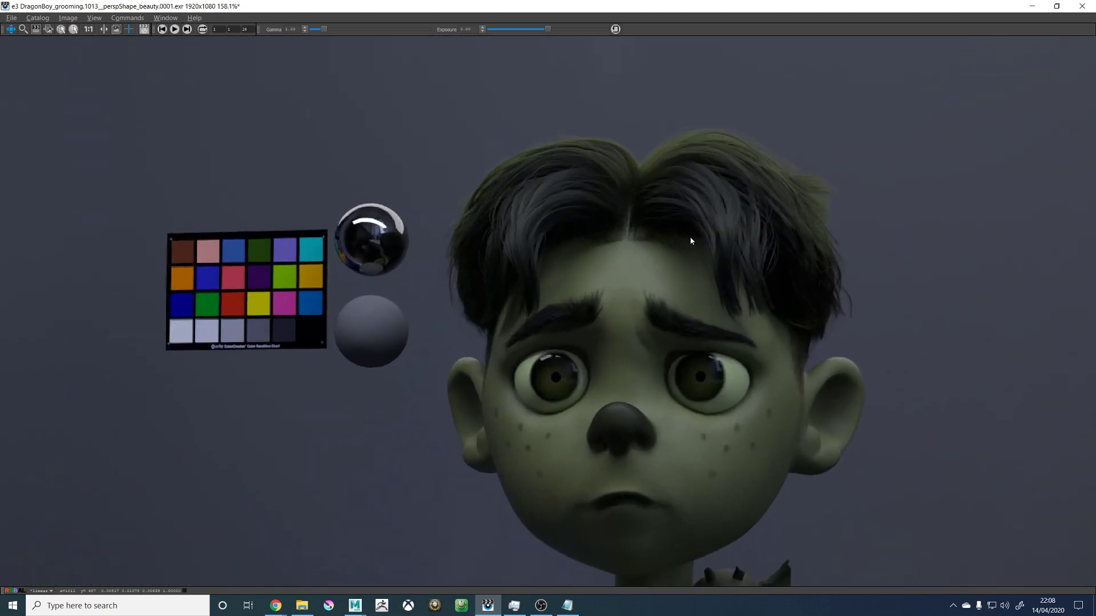
{"action": "right_click", "coordinate": [692, 239]}
{"action": "mouse_move", "coordinate": [713, 253]}
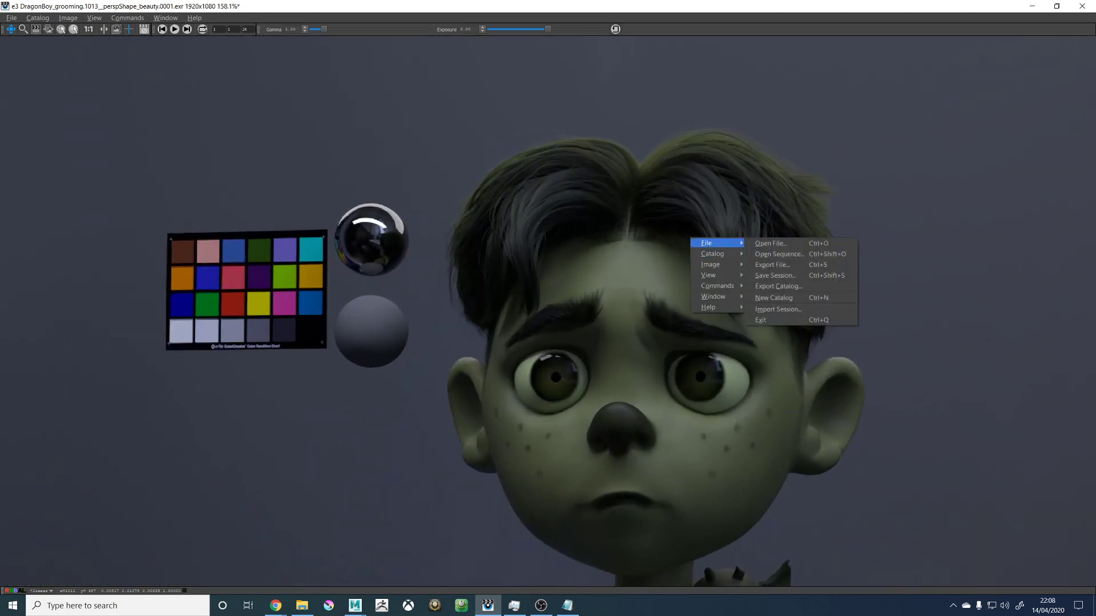
{"action": "key", "text": "Escape"}
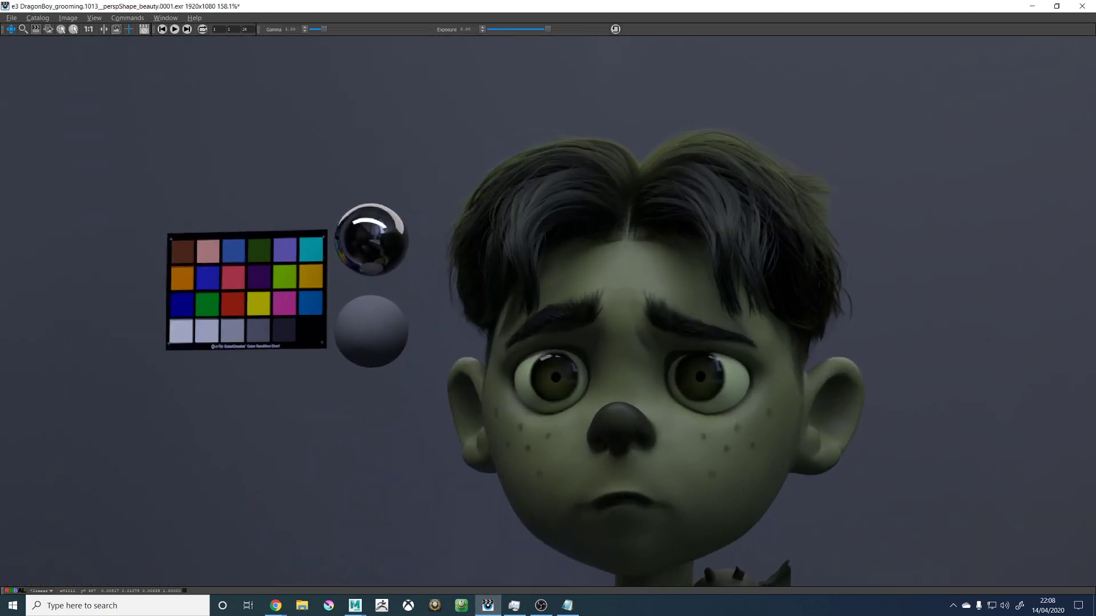
Step: Inspect the peach fuzz on the boy's nose, cheeks and mouth in the finished front render, up close and in full frame
{"action": "left_click_drag", "start_coordinate": [601, 258], "coordinate": [604, 224]}
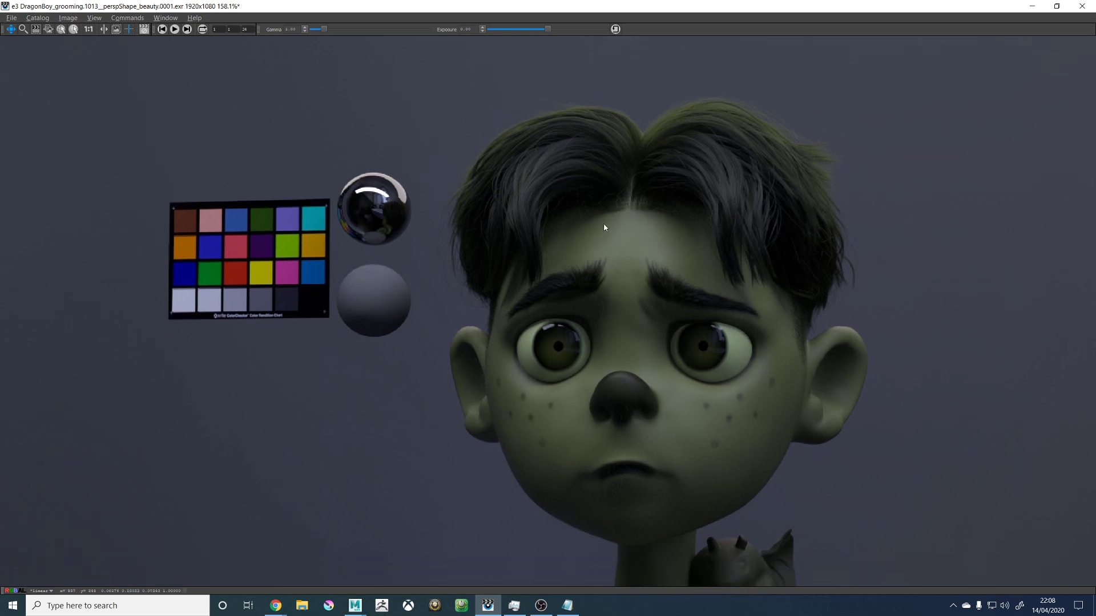
{"action": "left_click_drag", "start_coordinate": [690, 271], "coordinate": [642, 186]}
{"action": "scroll", "coordinate": [683, 354], "scroll_direction": "up", "scroll_amount": 5}
{"action": "scroll", "coordinate": [657, 323], "scroll_direction": "down", "scroll_amount": 5}
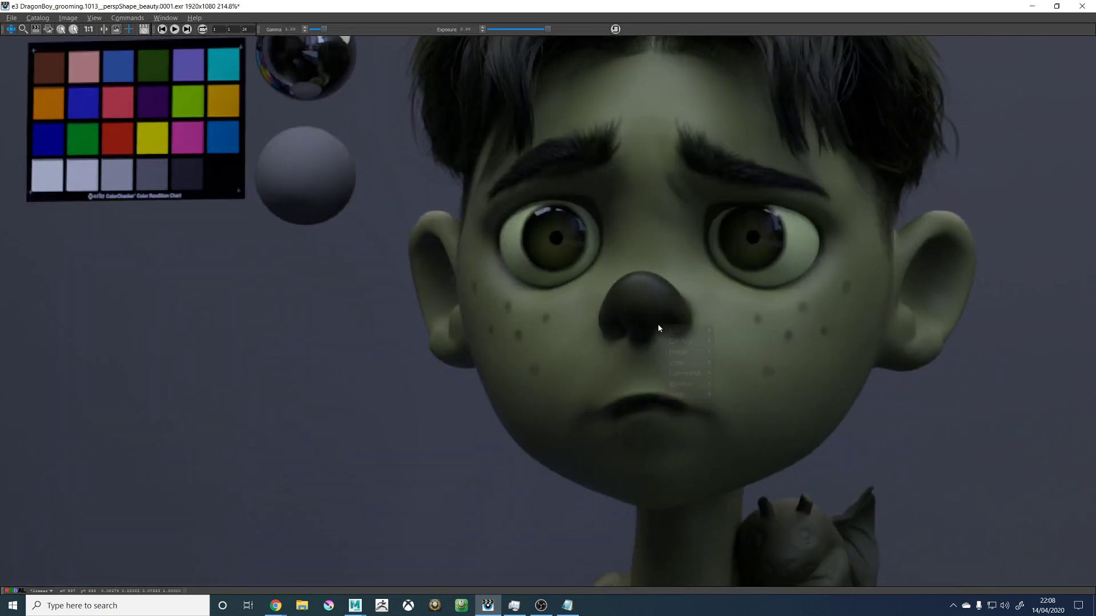
{"action": "scroll", "coordinate": [798, 299], "scroll_direction": "up", "scroll_amount": 6}
{"action": "right_click", "coordinate": [811, 301]}
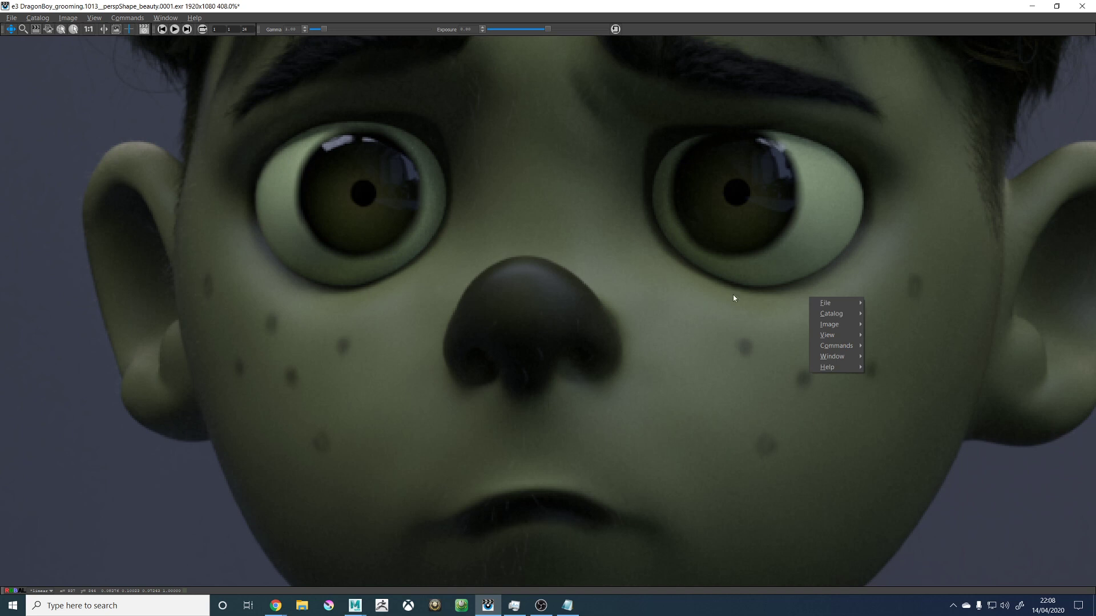
{"action": "left_click", "coordinate": [723, 336]}
{"action": "scroll", "coordinate": [807, 322], "scroll_direction": "up", "scroll_amount": 2}
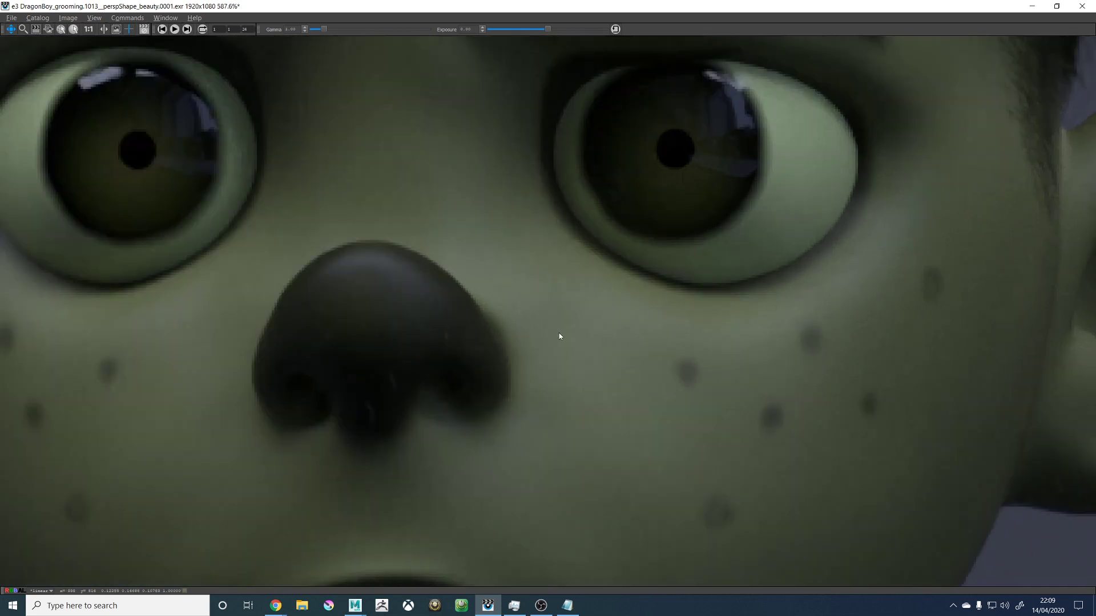
{"action": "scroll", "coordinate": [553, 335], "scroll_direction": "down", "scroll_amount": 6}
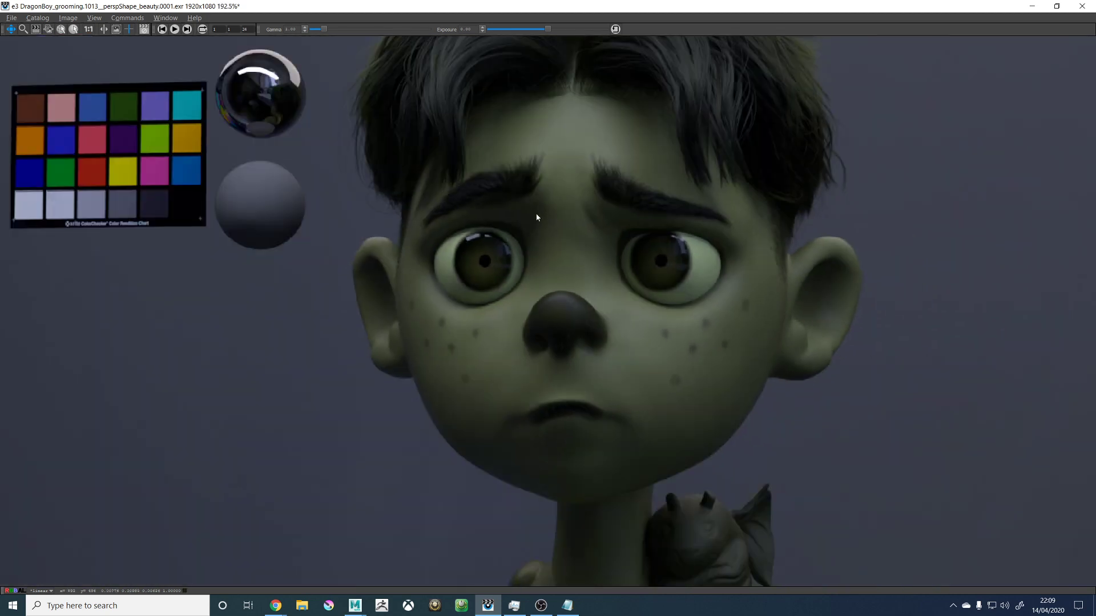
{"action": "scroll", "coordinate": [579, 294], "scroll_direction": "up", "scroll_amount": 6}
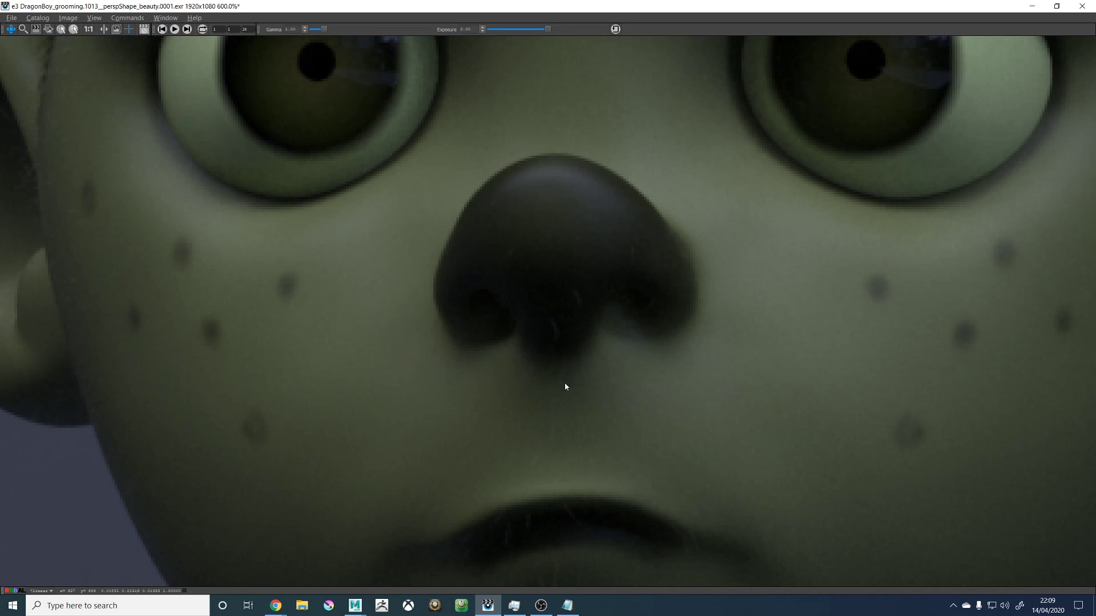
{"action": "scroll", "coordinate": [566, 387], "scroll_direction": "down", "scroll_amount": 6}
{"action": "scroll", "coordinate": [568, 416], "scroll_direction": "up", "scroll_amount": 6}
{"action": "scroll", "coordinate": [515, 402], "scroll_direction": "down", "scroll_amount": 8}
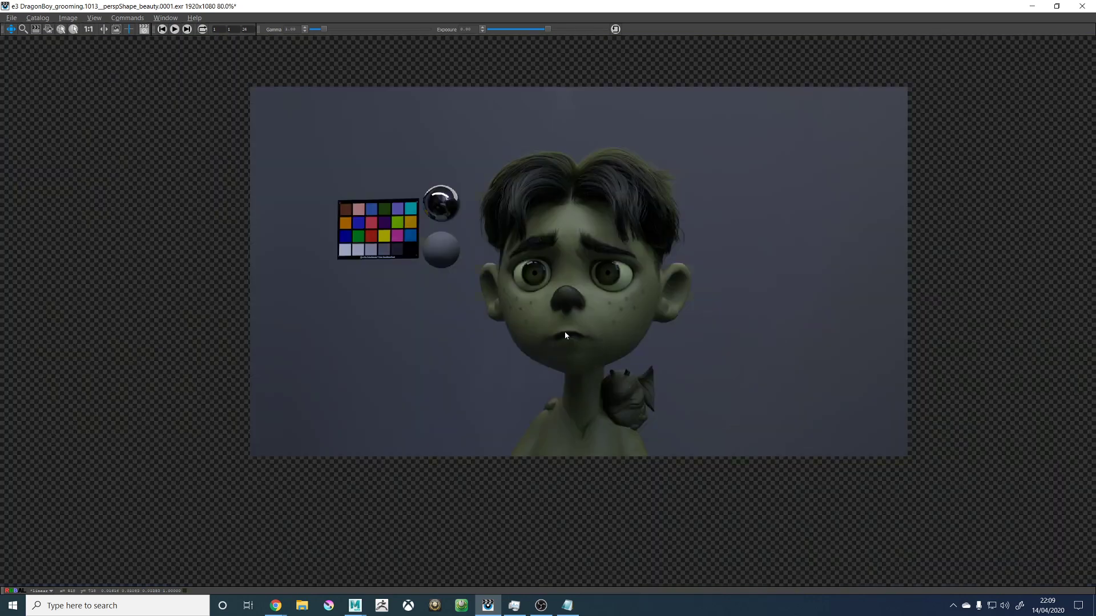
Step: In Maya, orbit the camera behind the boy's head, start a new RenderMan render and return to the render window
{"action": "left_click", "coordinate": [1033, 6]}
{"action": "left_click_drag", "start_coordinate": [670, 302], "coordinate": [614, 315], "text": "alt"}
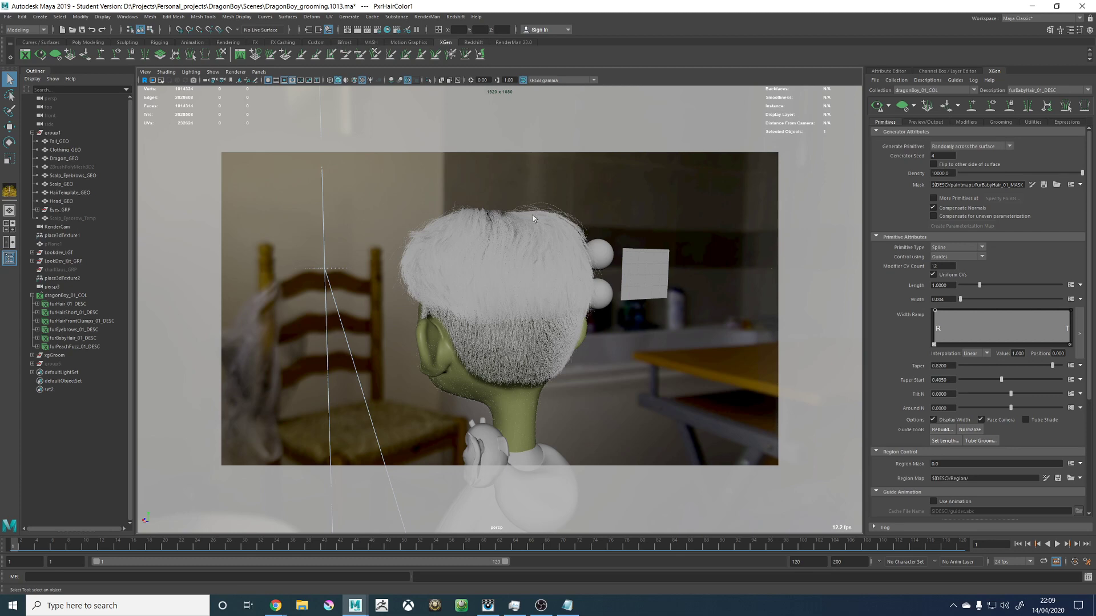
{"action": "left_click", "coordinate": [428, 17]}
{"action": "left_click", "coordinate": [446, 47]}
{"action": "left_click", "coordinate": [488, 605]}
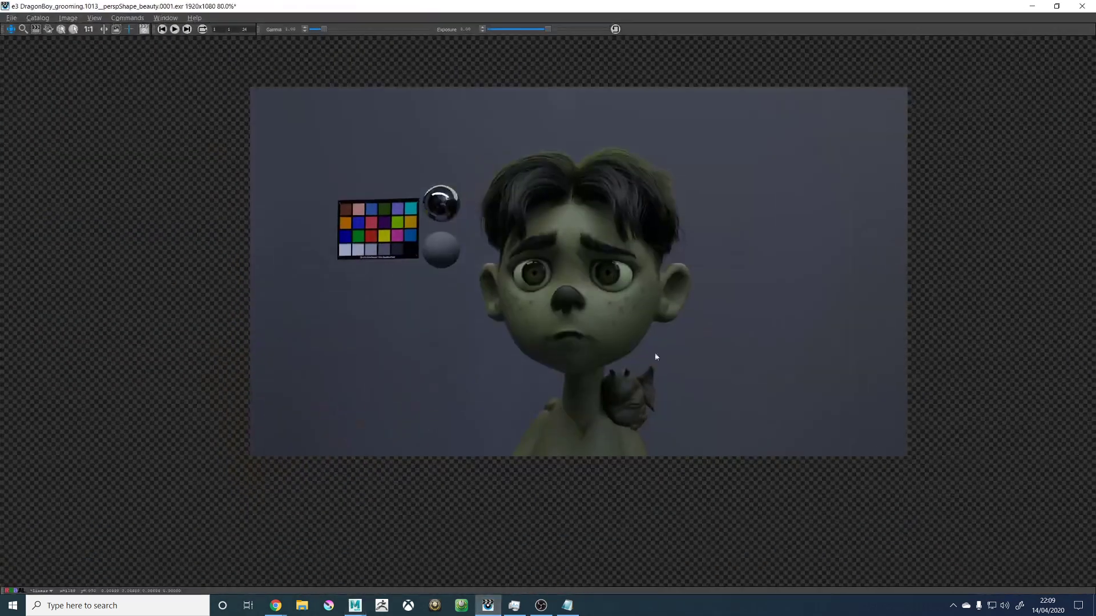
Step: Flip through the stored renders to bring up a front view from scene version 1013, framed on the boy's head
{"action": "key", "text": "Right"}
{"action": "key", "text": "Left"}
{"action": "key", "text": "Left"}
{"action": "key", "text": "Left"}
{"action": "key", "text": "Left"}
{"action": "key", "text": "Right"}
{"action": "key", "text": "Left"}
{"action": "scroll", "coordinate": [639, 222], "scroll_direction": "up", "scroll_amount": 10}
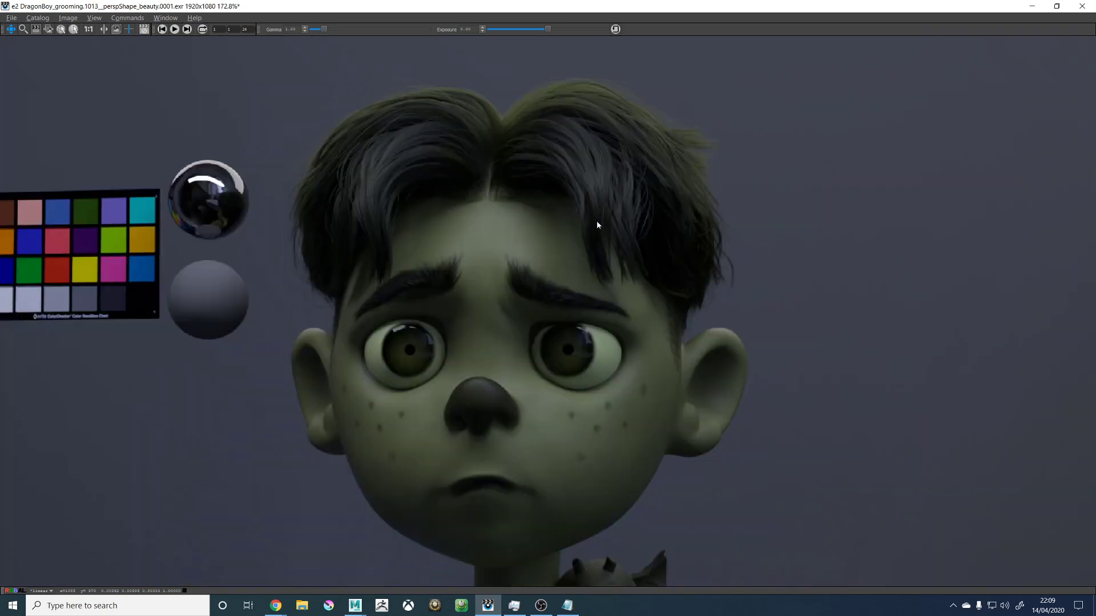
Step: Compare the boy's overall hair between the version 1010 and version 1013 front renders, with a look at the earlier back view
{"action": "key", "text": "Right"}
{"action": "key", "text": "Right"}
{"action": "key", "text": "Left"}
{"action": "key", "text": "Left"}
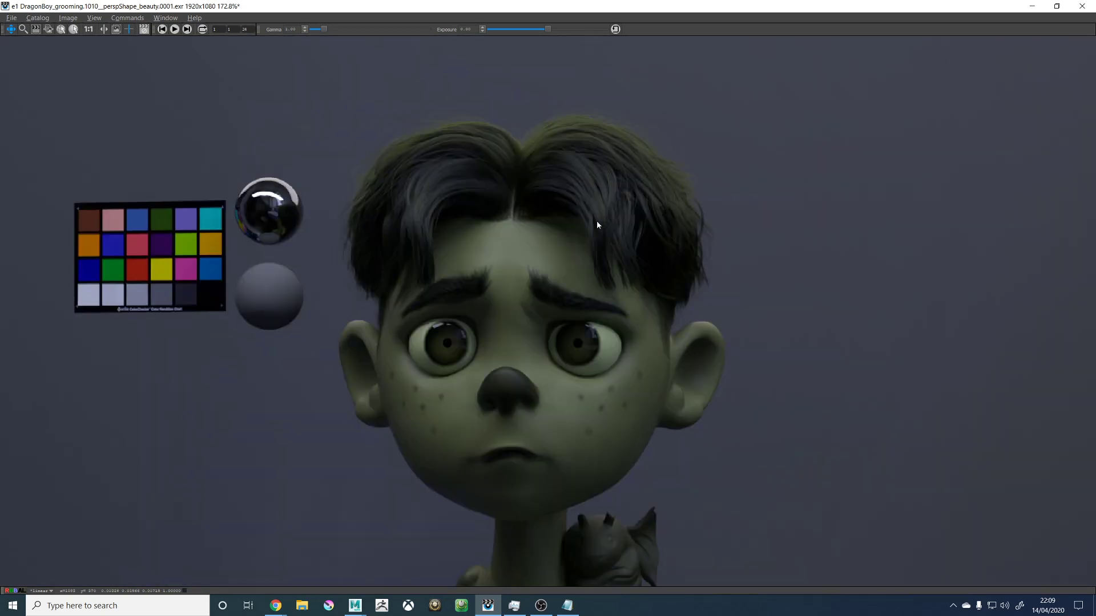
{"action": "key", "text": "Right"}
{"action": "key", "text": "Right"}
{"action": "key", "text": "Left"}
{"action": "key", "text": "Left"}
{"action": "key", "text": "Right"}
{"action": "key", "text": "Right"}
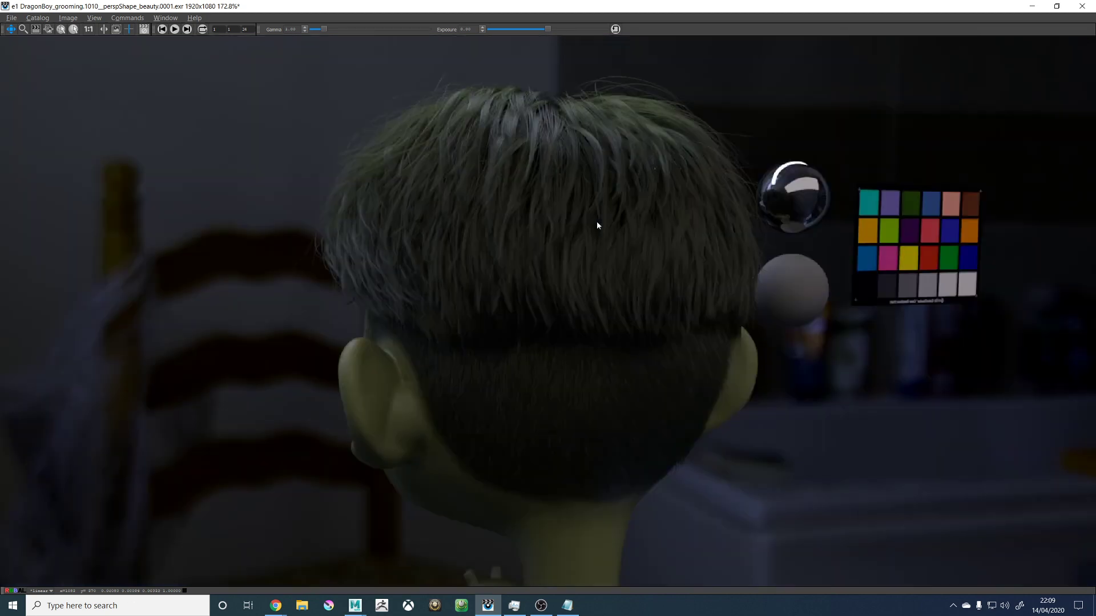
{"action": "key", "text": "Left"}
{"action": "key", "text": "Left"}
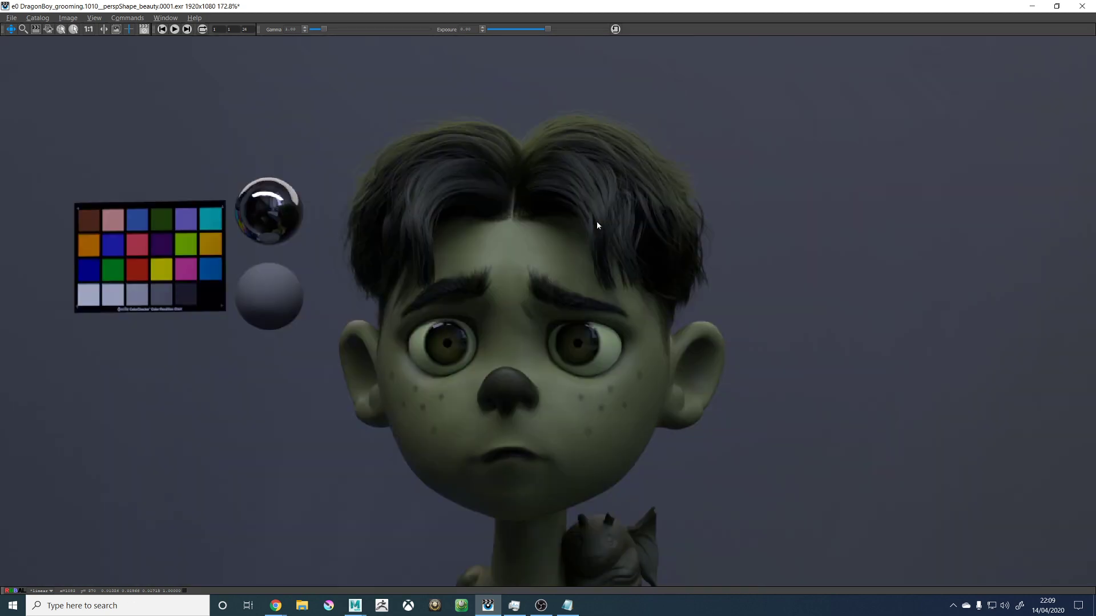
{"action": "key", "text": "Right"}
{"action": "key", "text": "Right"}
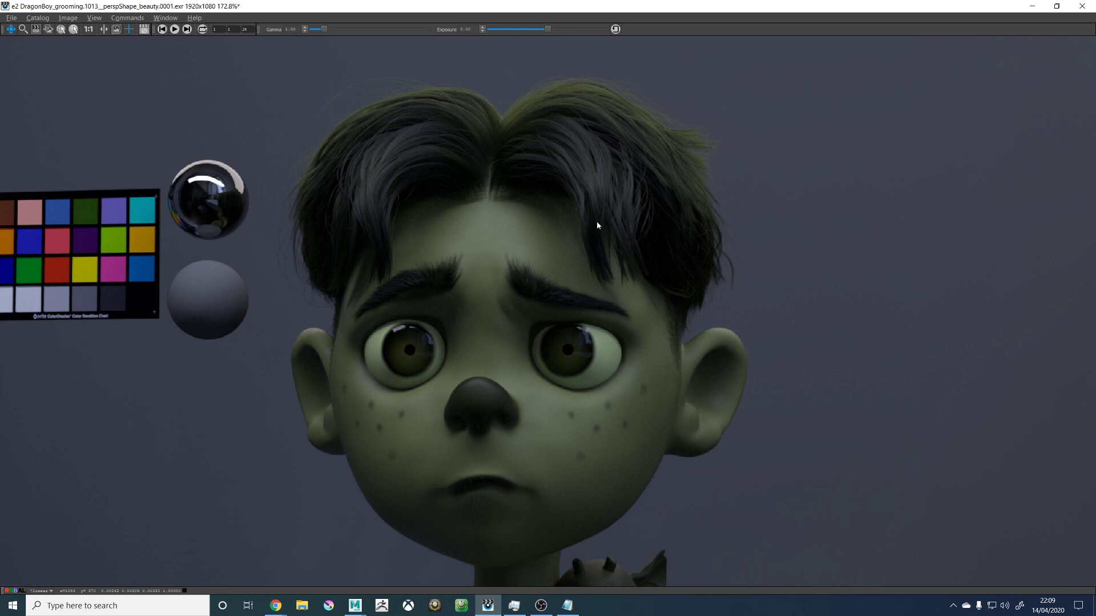
{"action": "key", "text": "Left"}
{"action": "key", "text": "Left"}
Step: Compare the baby hairs at the hairline and parting between the version 1010 and version 1013 renders
{"action": "scroll", "coordinate": [556, 242], "scroll_direction": "up", "scroll_amount": 3}
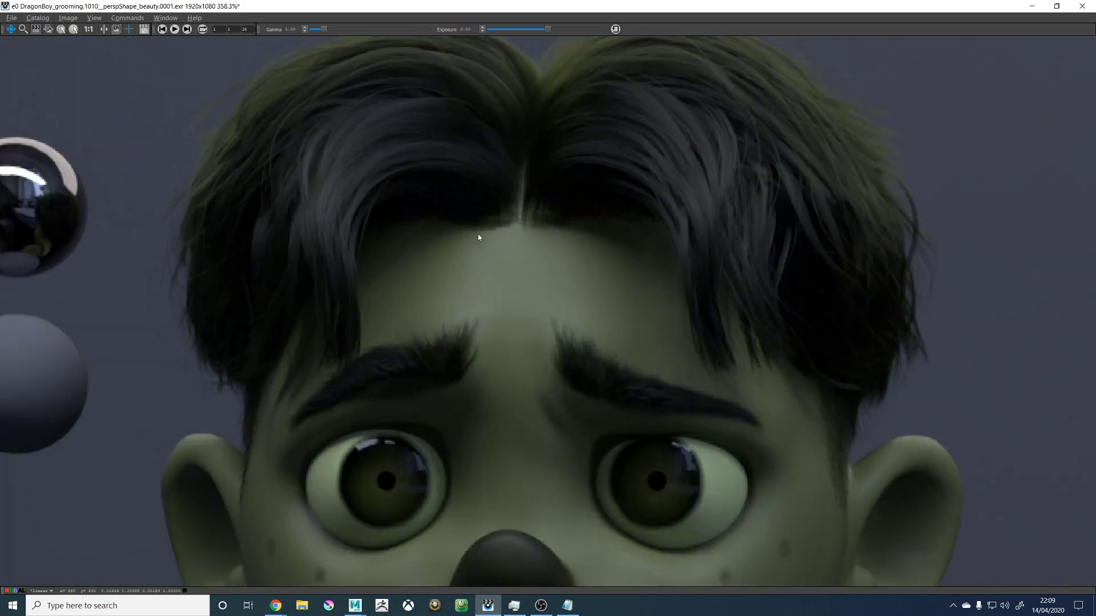
{"action": "key", "text": "Right"}
{"action": "key", "text": "Right"}
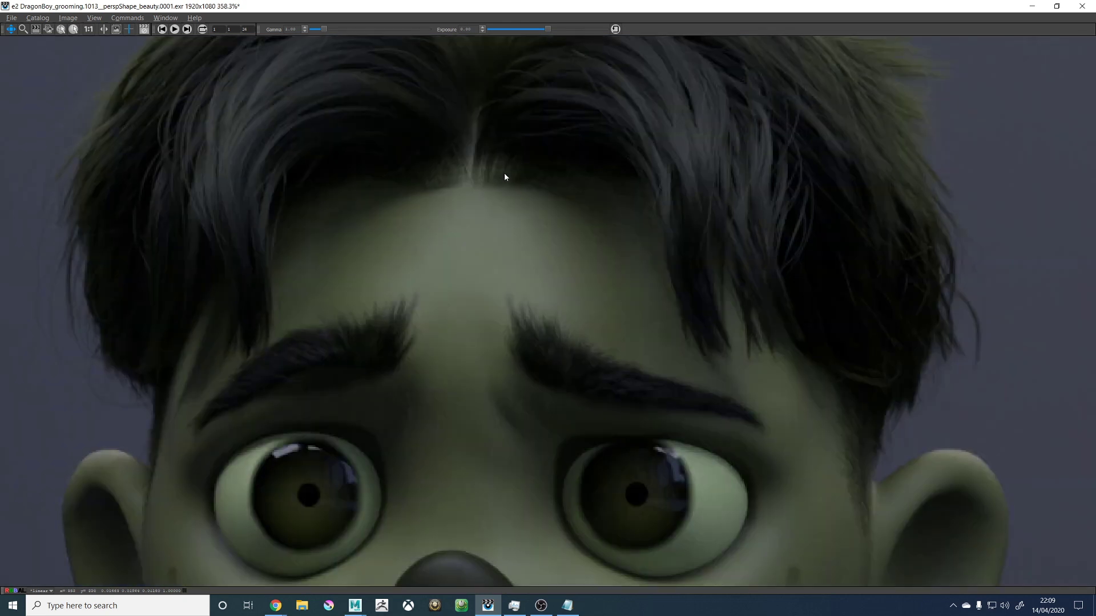
{"action": "scroll", "coordinate": [477, 215], "scroll_direction": "down", "scroll_amount": 1}
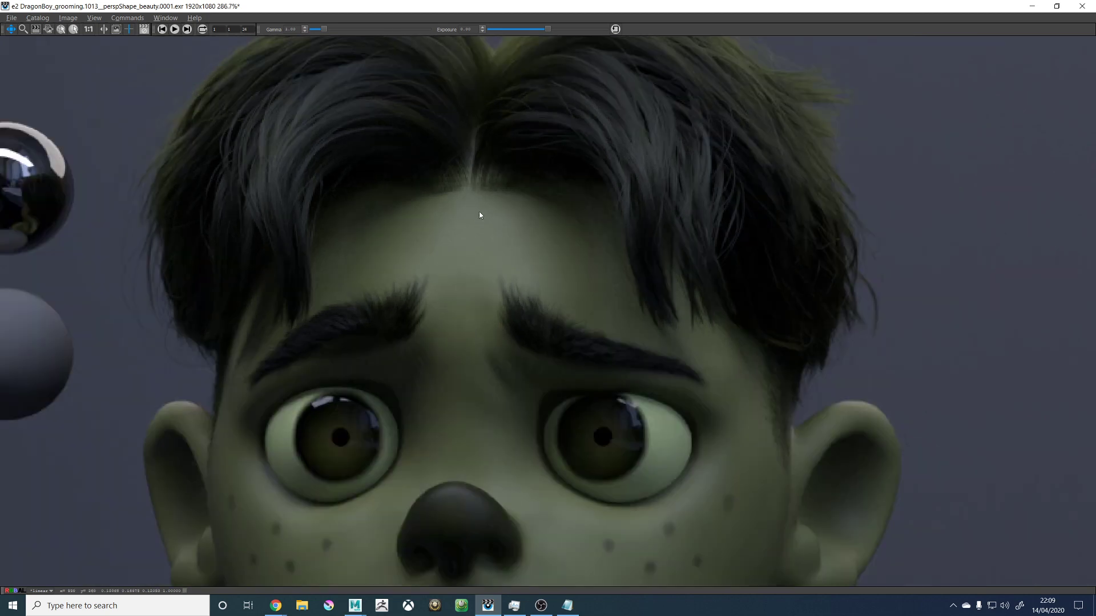
{"action": "key", "text": "Right"}
{"action": "scroll", "coordinate": [599, 271], "scroll_direction": "down", "scroll_amount": 1}
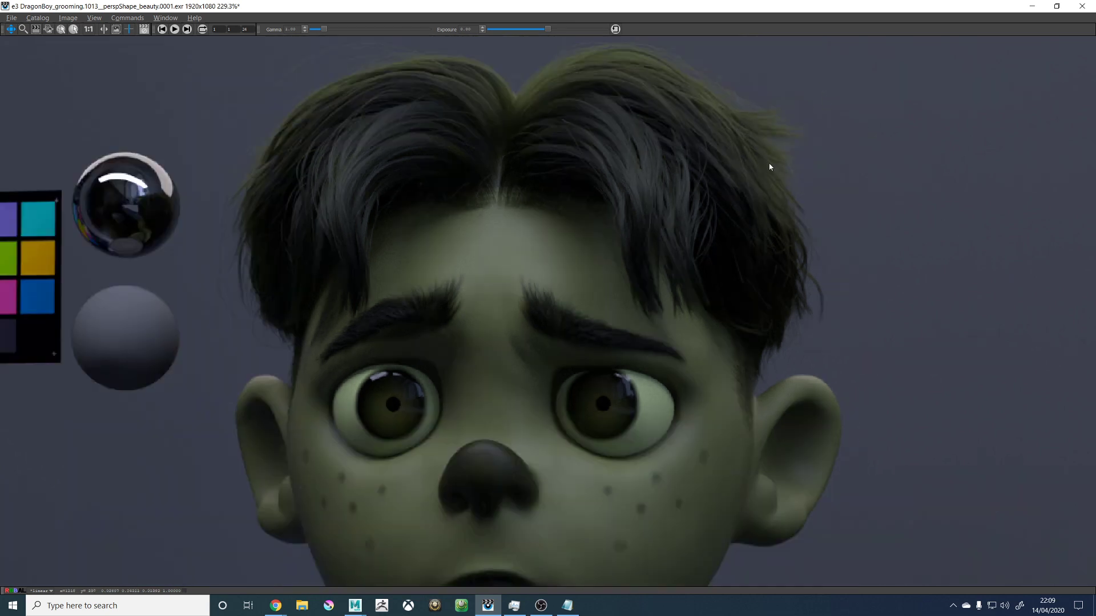
Step: Compare the hair's outer silhouette and flyaway strands between the newest front render and the version 1010 one
{"action": "key", "text": "Right"}
{"action": "key", "text": "Right"}
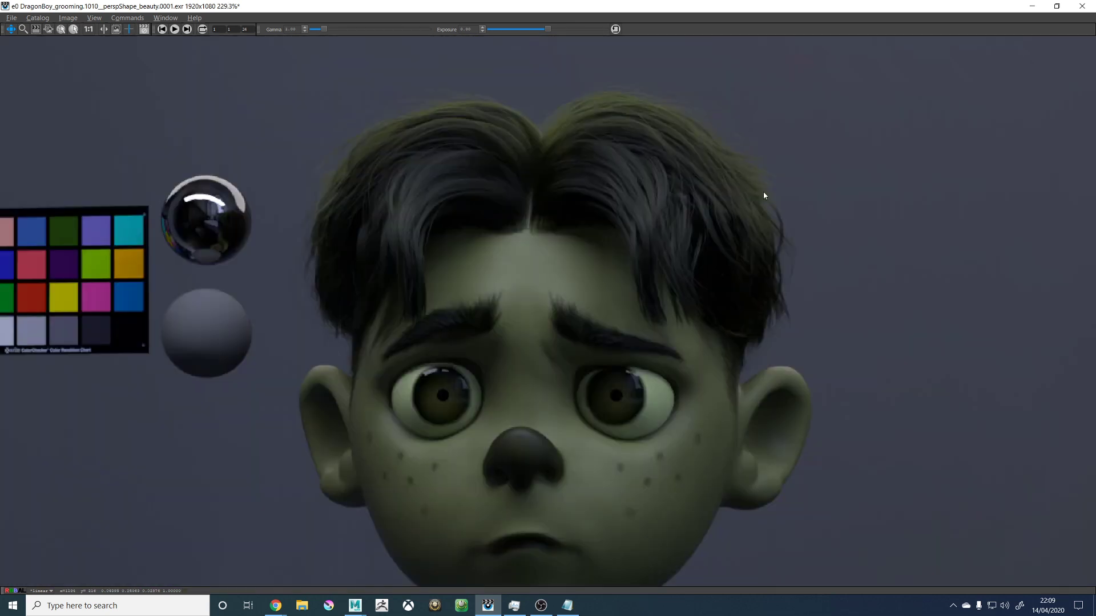
{"action": "key", "text": "Left"}
{"action": "key", "text": "Left"}
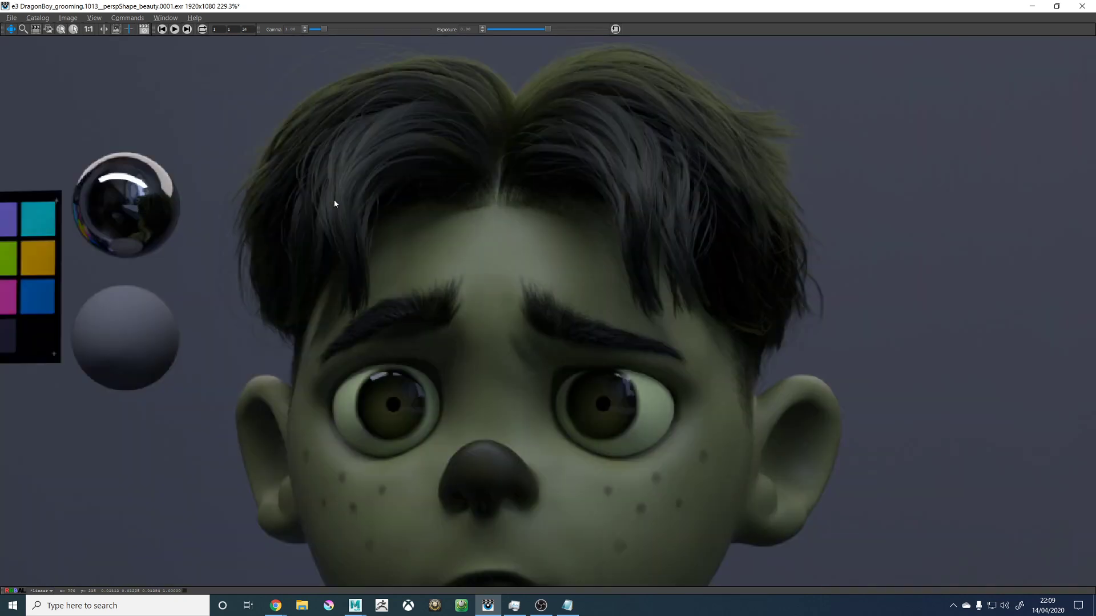
{"action": "scroll", "coordinate": [412, 396], "scroll_direction": "down", "scroll_amount": 2}
{"action": "scroll", "coordinate": [474, 429], "scroll_direction": "up", "scroll_amount": 2}
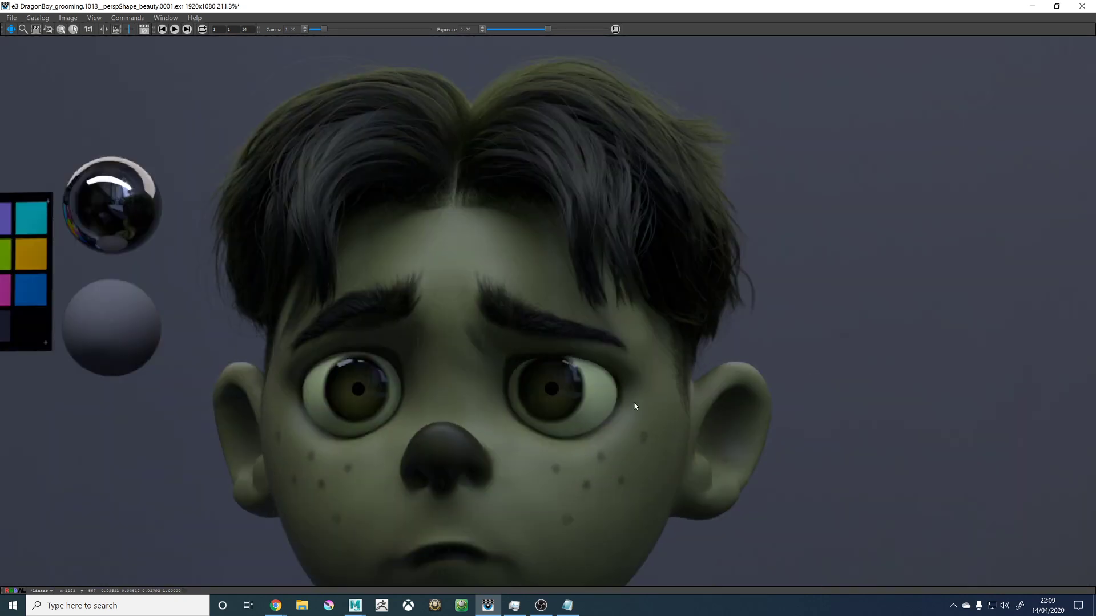
Step: Compare the sideburns and the hair around the ears between the old and new front renders, ending on the full frame
{"action": "scroll", "coordinate": [679, 376], "scroll_direction": "up", "scroll_amount": 2}
{"action": "key", "text": "Right"}
{"action": "key", "text": "Right"}
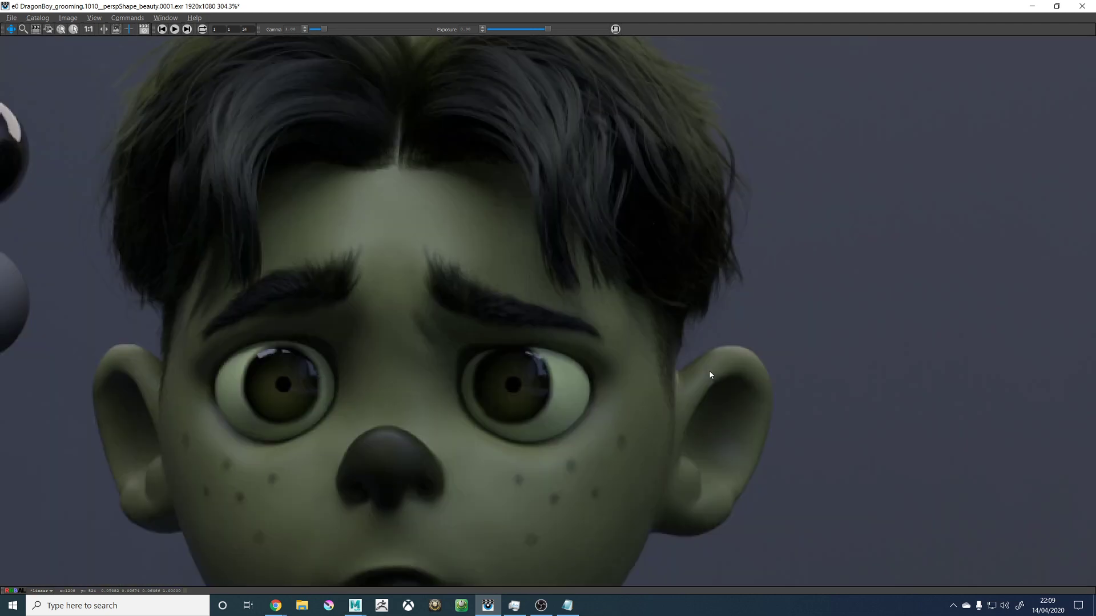
{"action": "scroll", "coordinate": [690, 374], "scroll_direction": "up", "scroll_amount": 2}
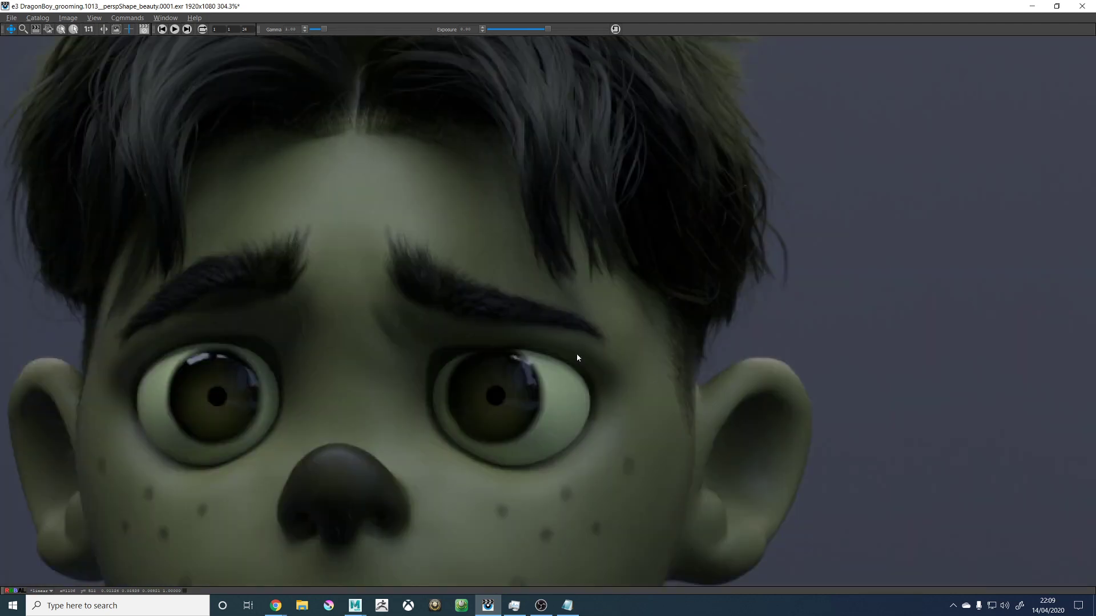
{"action": "key", "text": "Left"}
{"action": "key", "text": "Left"}
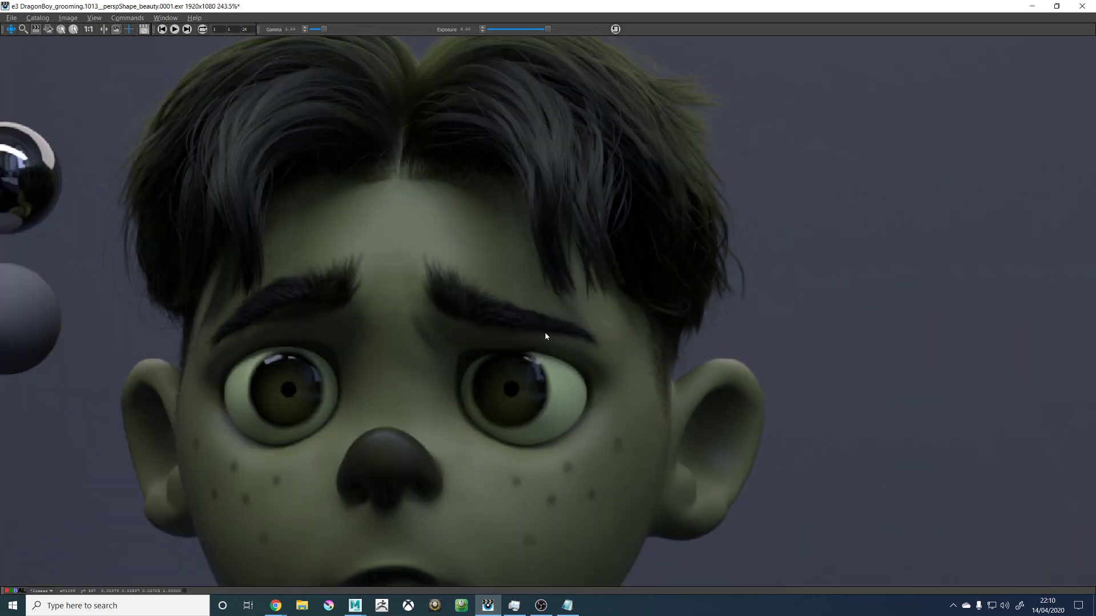
{"action": "scroll", "coordinate": [448, 268], "scroll_direction": "down", "scroll_amount": 2}
{"action": "scroll", "coordinate": [392, 339], "scroll_direction": "down", "scroll_amount": 2}
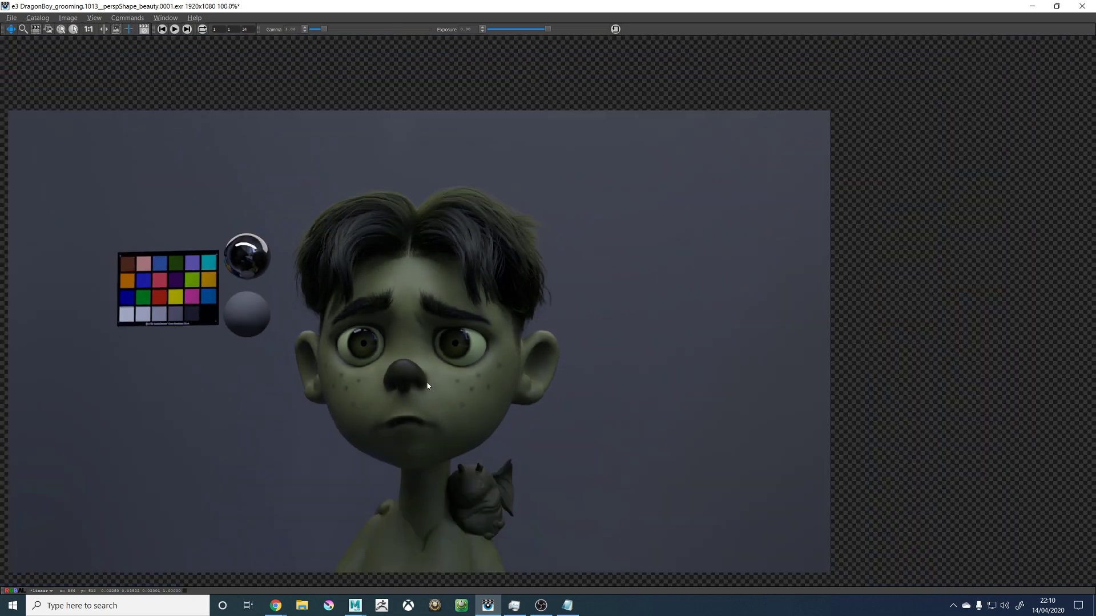
Step: Compare the in-progress back-of-head render with the earlier version 1010 back view, focusing on the short hair below the long layer
{"action": "scroll", "coordinate": [377, 308], "scroll_direction": "up", "scroll_amount": 2}
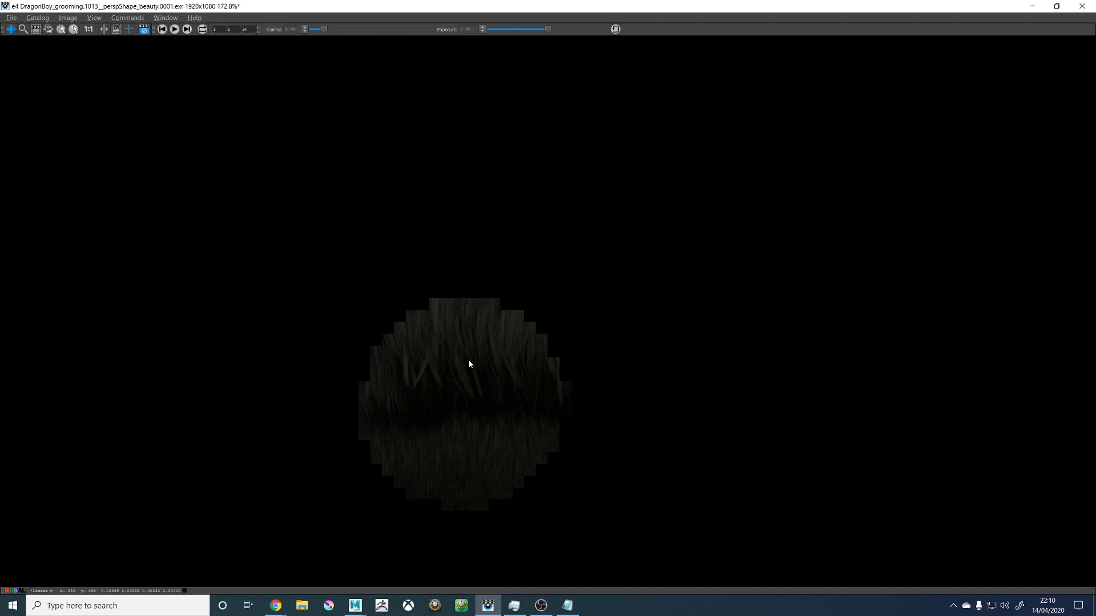
{"action": "key", "text": "Left"}
{"action": "key", "text": "Left"}
{"action": "key", "text": "Left"}
{"action": "key", "text": "Right"}
{"action": "key", "text": "Left"}
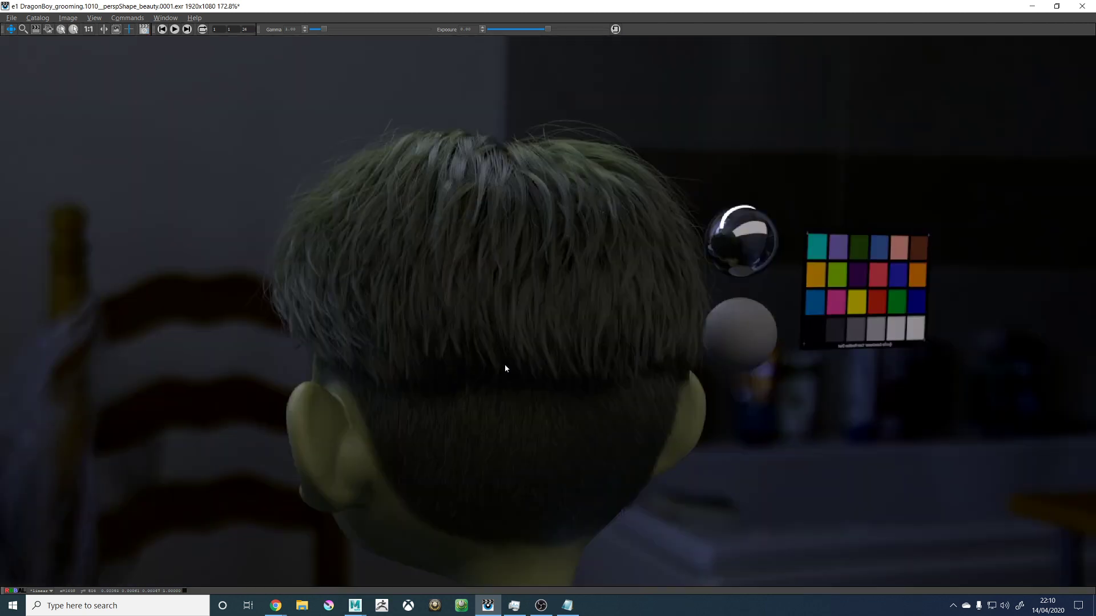
{"action": "scroll", "coordinate": [542, 450], "scroll_direction": "down", "scroll_amount": 1}
{"action": "scroll", "coordinate": [553, 439], "scroll_direction": "up", "scroll_amount": 2}
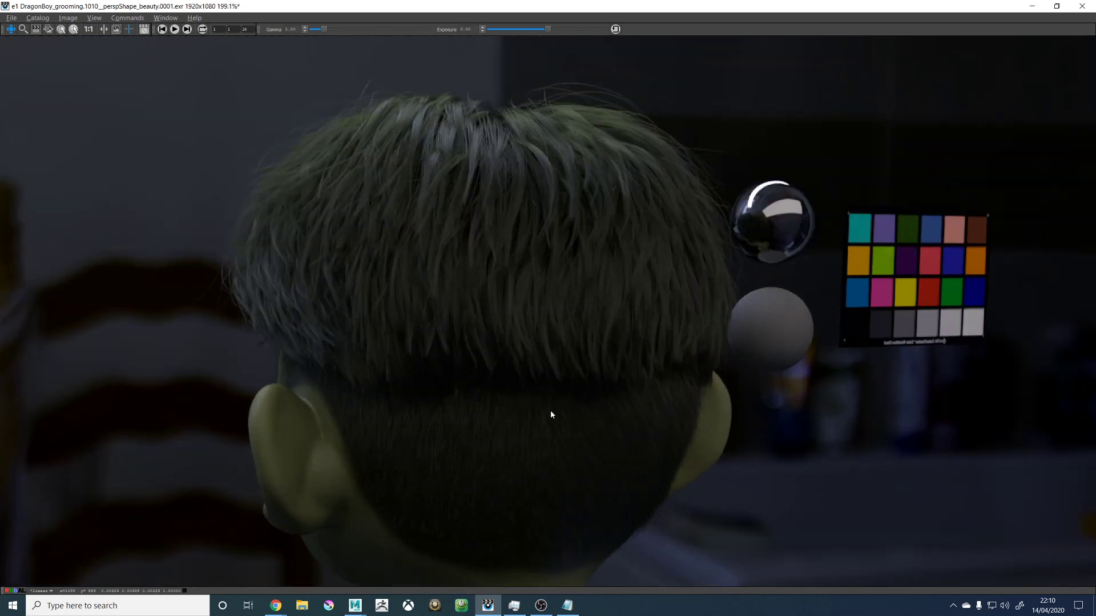
{"action": "left_click_drag", "start_coordinate": [551, 411], "coordinate": [546, 407]}
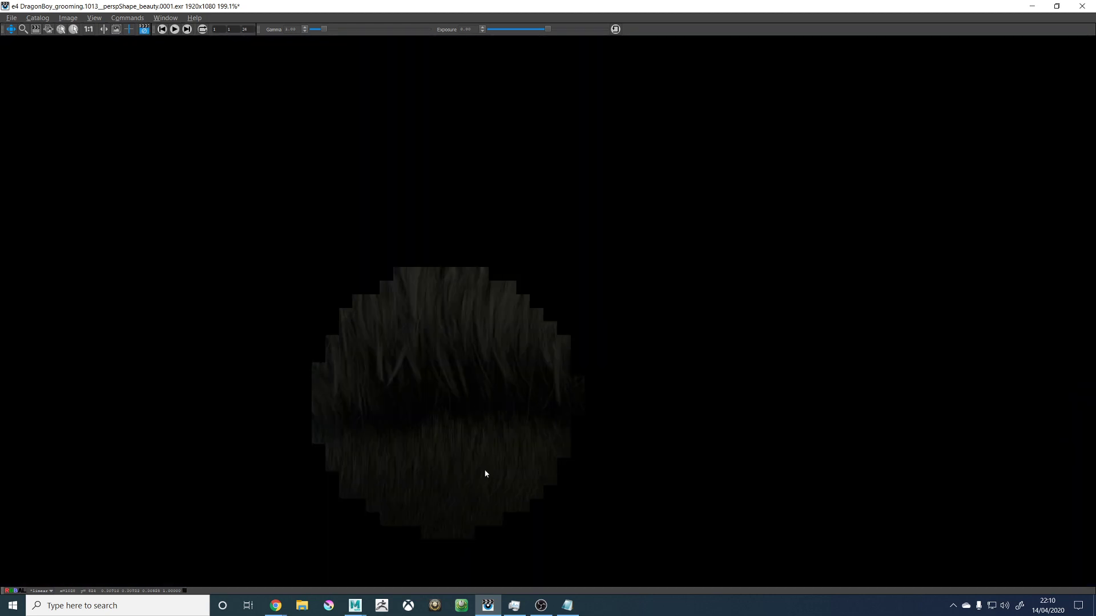
{"action": "scroll", "coordinate": [474, 473], "scroll_direction": "up", "scroll_amount": 3}
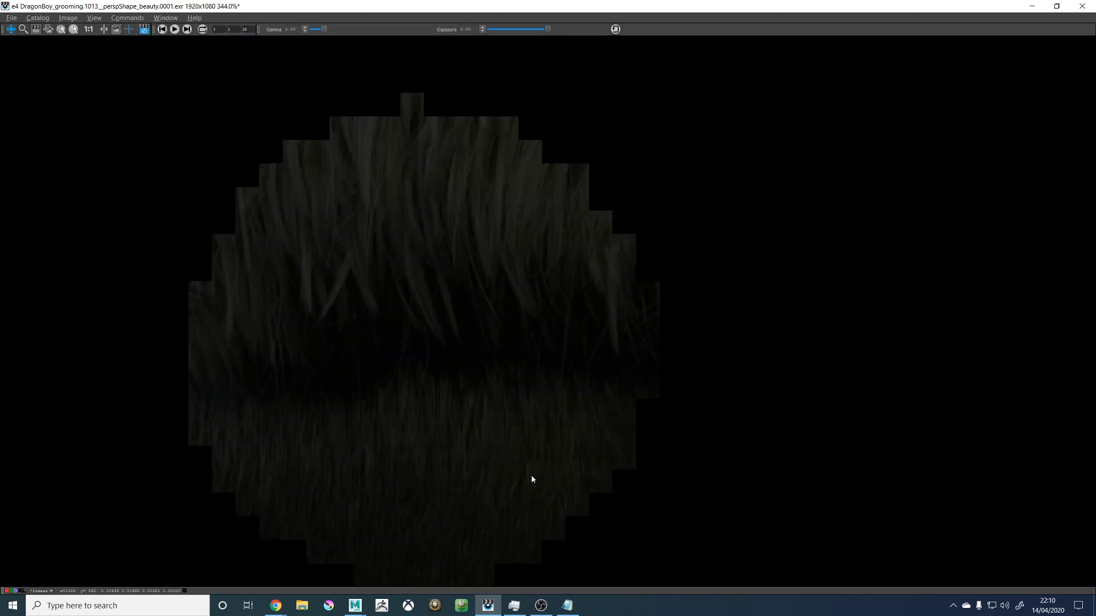
{"action": "scroll", "coordinate": [532, 473], "scroll_direction": "down", "scroll_amount": 2}
{"action": "key", "text": "1"}
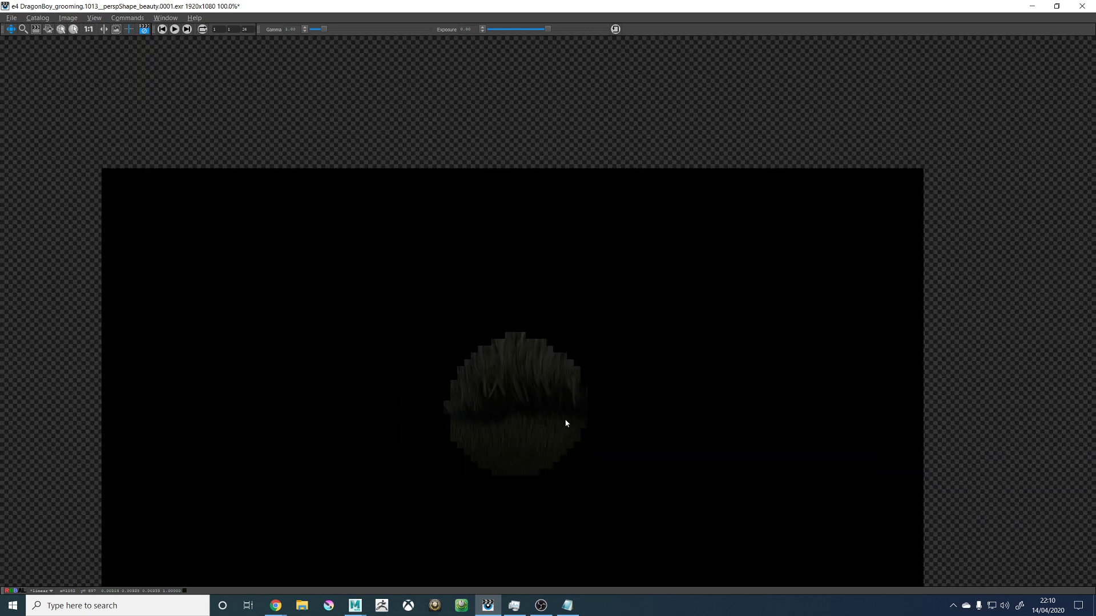
Step: Bring back the newest front render and examine the eyebrows, the hairline and the front hair strands up close
{"action": "key", "text": "Left"}
{"action": "scroll", "coordinate": [465, 272], "scroll_direction": "up", "scroll_amount": 3}
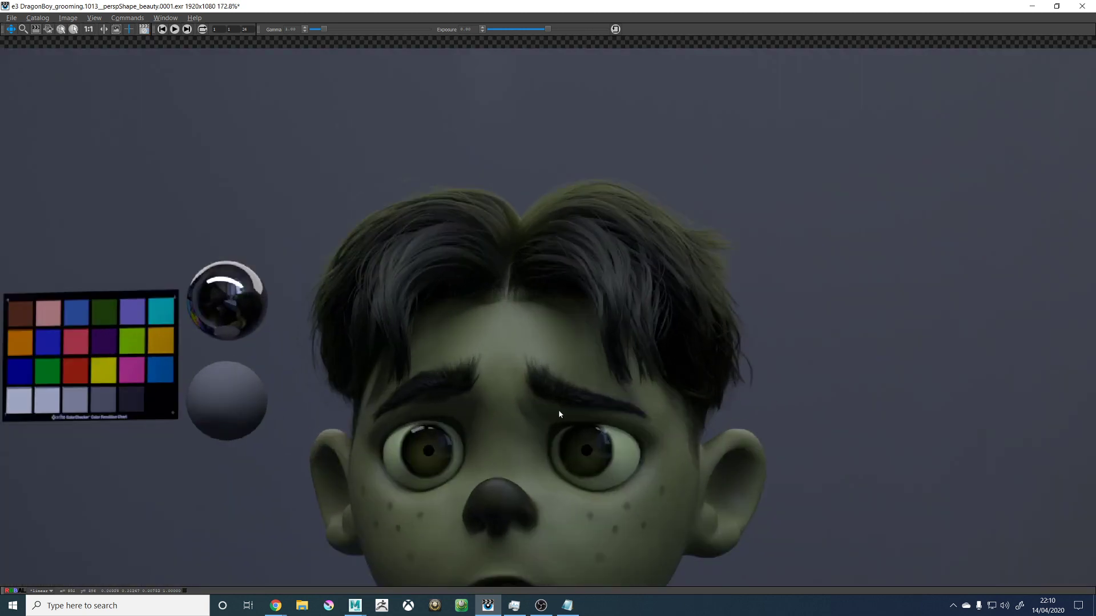
{"action": "scroll", "coordinate": [417, 401], "scroll_direction": "up", "scroll_amount": 3}
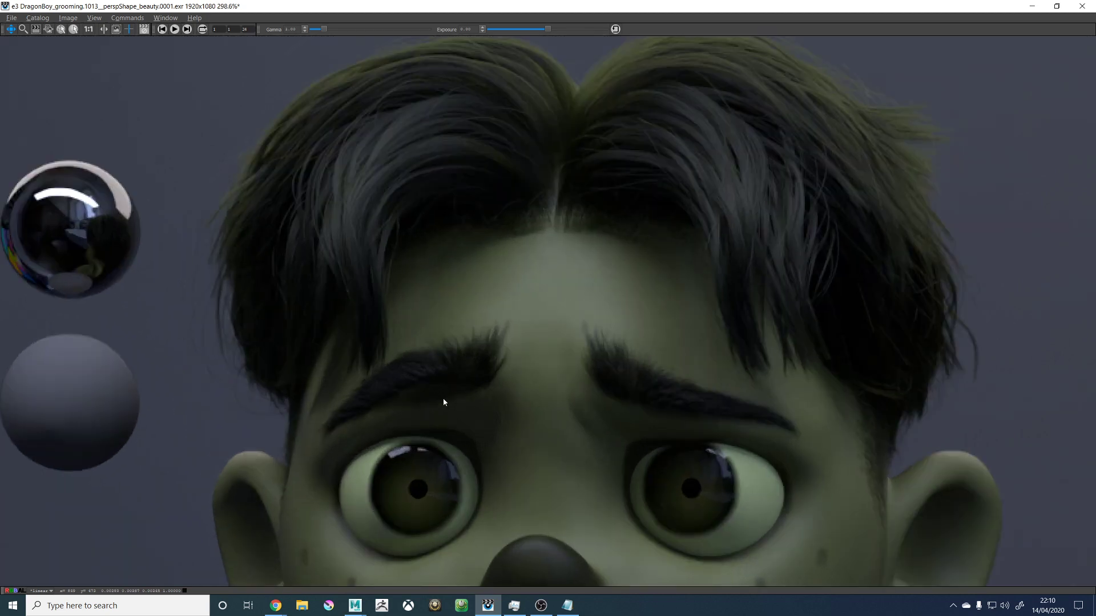
{"action": "scroll", "coordinate": [387, 379], "scroll_direction": "up", "scroll_amount": 3}
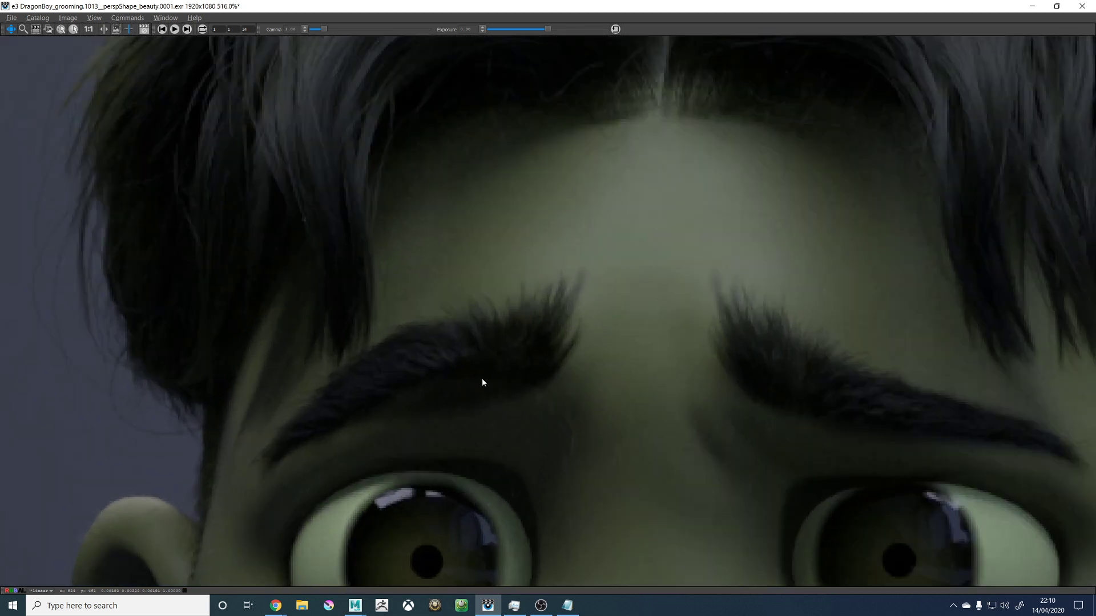
{"action": "scroll", "coordinate": [482, 382], "scroll_direction": "down", "scroll_amount": 6}
{"action": "scroll", "coordinate": [574, 371], "scroll_direction": "up", "scroll_amount": 3}
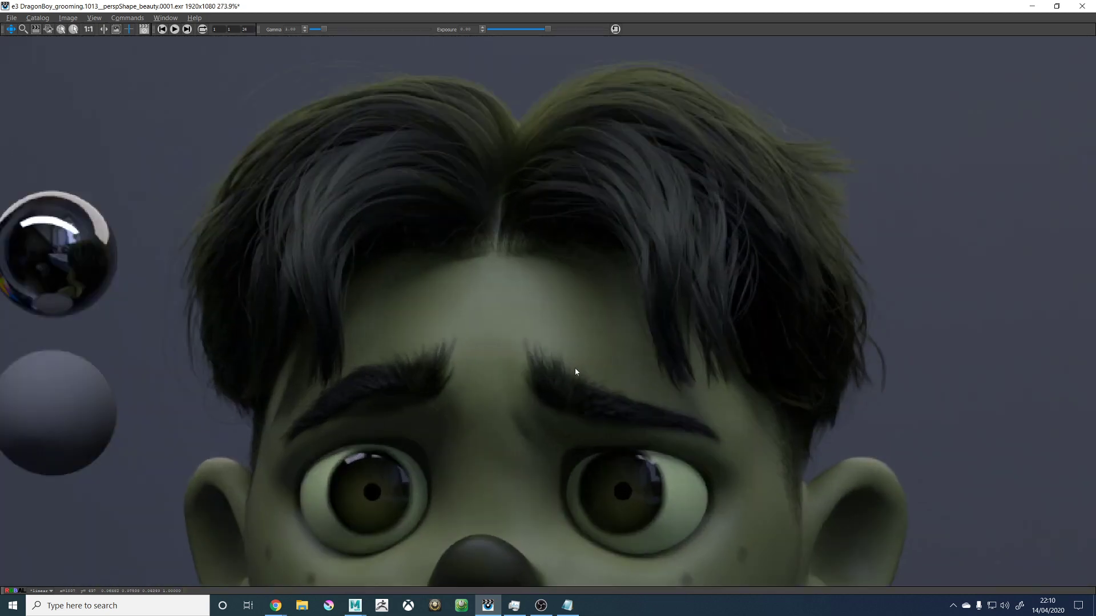
Step: Examine the eyebrows and the forehead skin between them up close in the newest front render
{"action": "scroll", "coordinate": [402, 329], "scroll_direction": "up", "scroll_amount": 3}
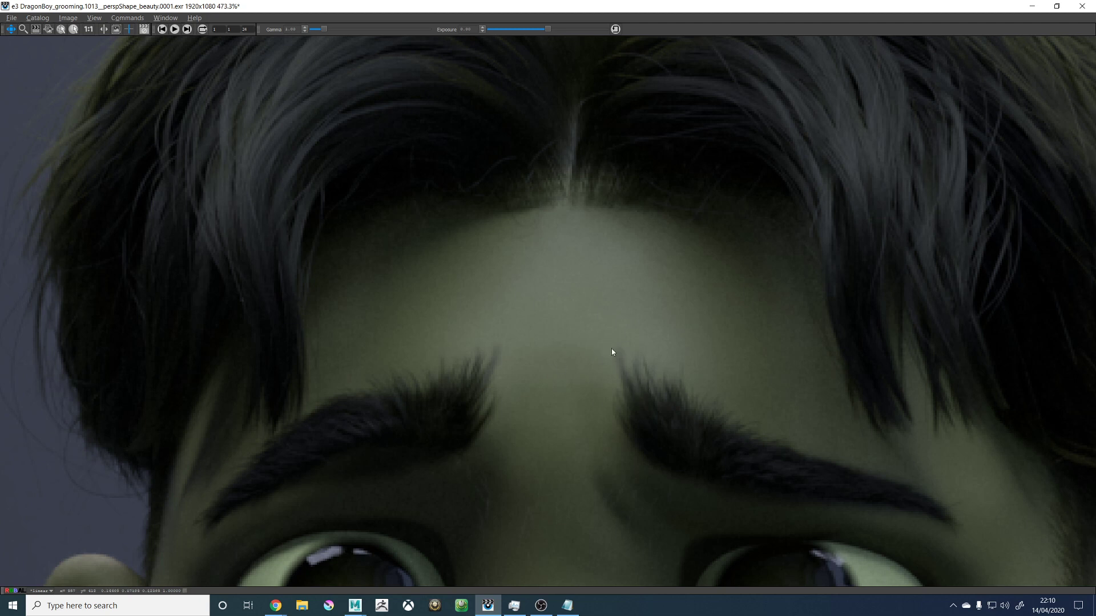
{"action": "scroll", "coordinate": [562, 395], "scroll_direction": "down", "scroll_amount": 3}
{"action": "scroll", "coordinate": [652, 429], "scroll_direction": "up", "scroll_amount": 5}
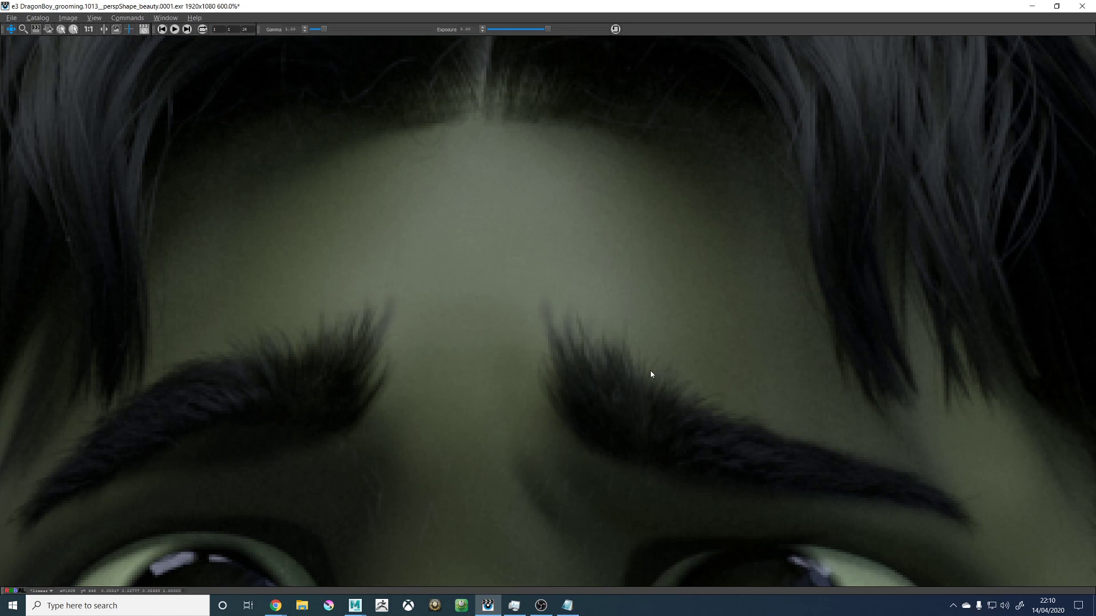
{"action": "scroll", "coordinate": [588, 392], "scroll_direction": "down", "scroll_amount": 6}
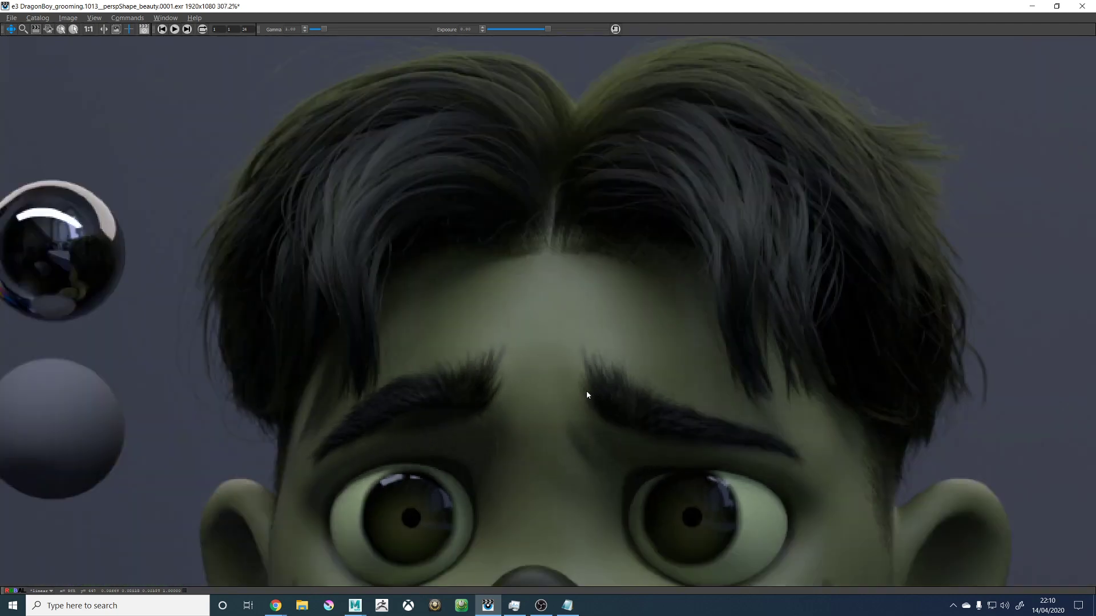
{"action": "scroll", "coordinate": [598, 492], "scroll_direction": "up", "scroll_amount": 3}
Step: Inspect the peach fuzz on the nose, the upper lip and the skin around the eyes in the front render
{"action": "scroll", "coordinate": [598, 495], "scroll_direction": "up", "scroll_amount": 3}
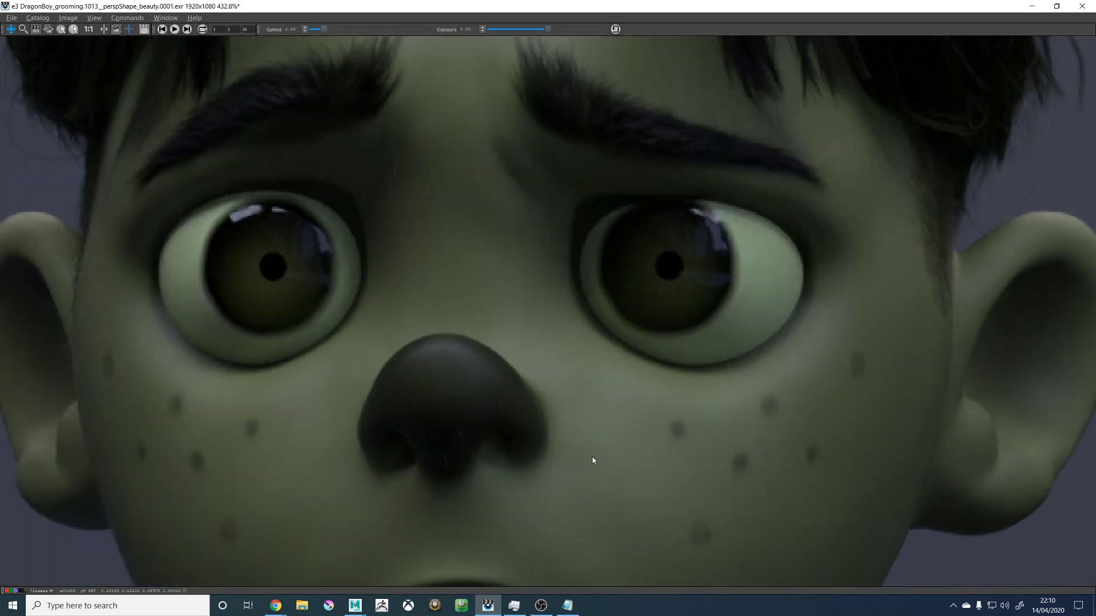
{"action": "scroll", "coordinate": [562, 460], "scroll_direction": "down", "scroll_amount": 2}
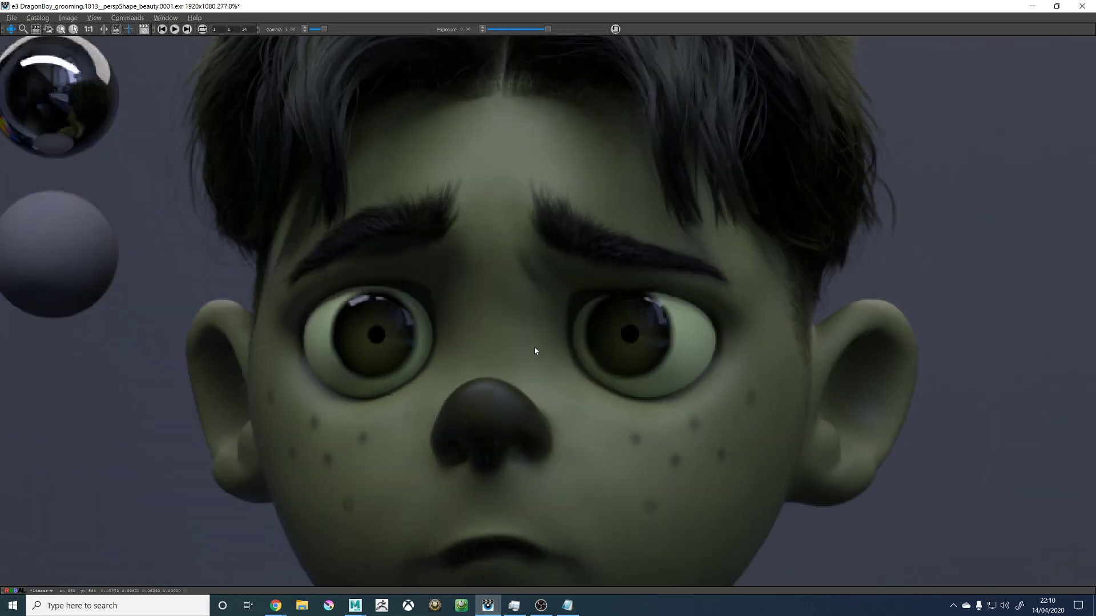
{"action": "scroll", "coordinate": [499, 451], "scroll_direction": "up", "scroll_amount": 3}
{"action": "left_click_drag", "start_coordinate": [502, 450], "coordinate": [579, 307]}
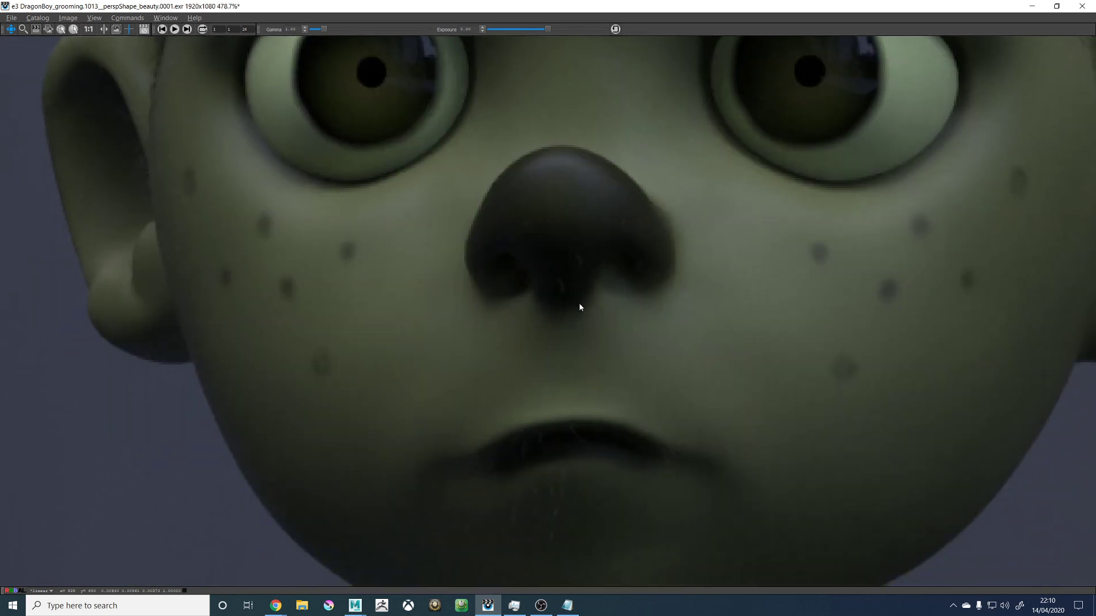
{"action": "scroll", "coordinate": [568, 368], "scroll_direction": "down", "scroll_amount": 2}
{"action": "left_click_drag", "start_coordinate": [487, 223], "coordinate": [465, 292]}
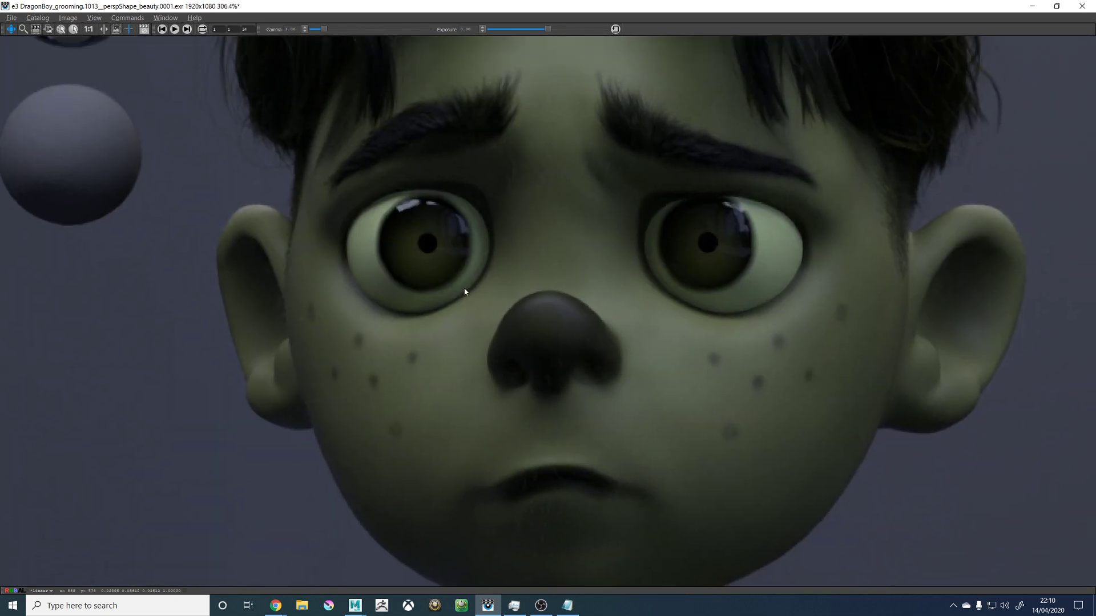
{"action": "scroll", "coordinate": [547, 374], "scroll_direction": "up", "scroll_amount": 2}
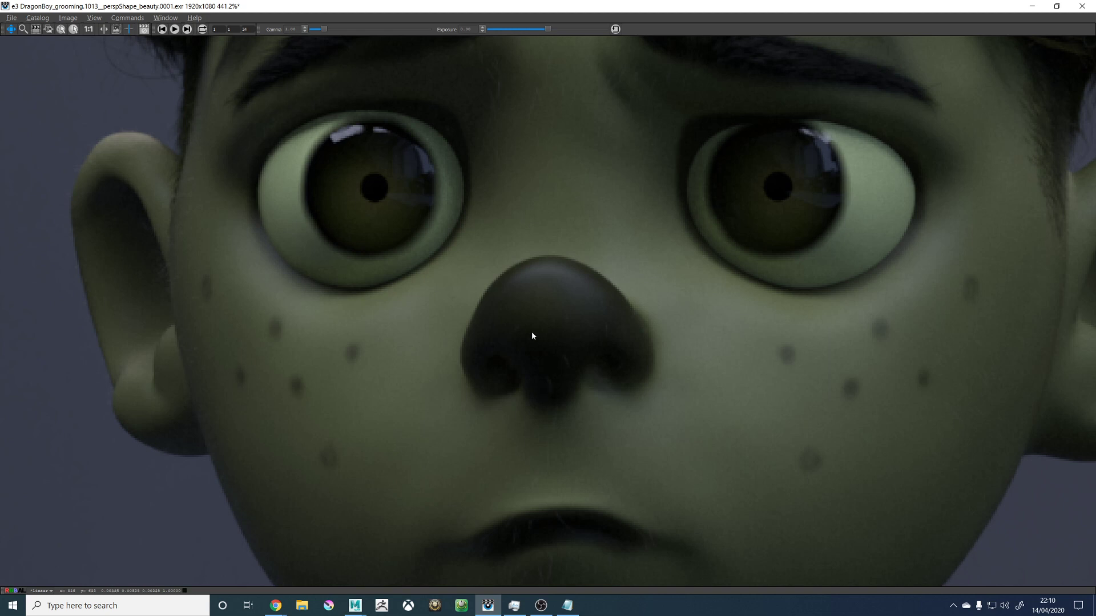
{"action": "scroll", "coordinate": [548, 371], "scroll_direction": "up", "scroll_amount": 2}
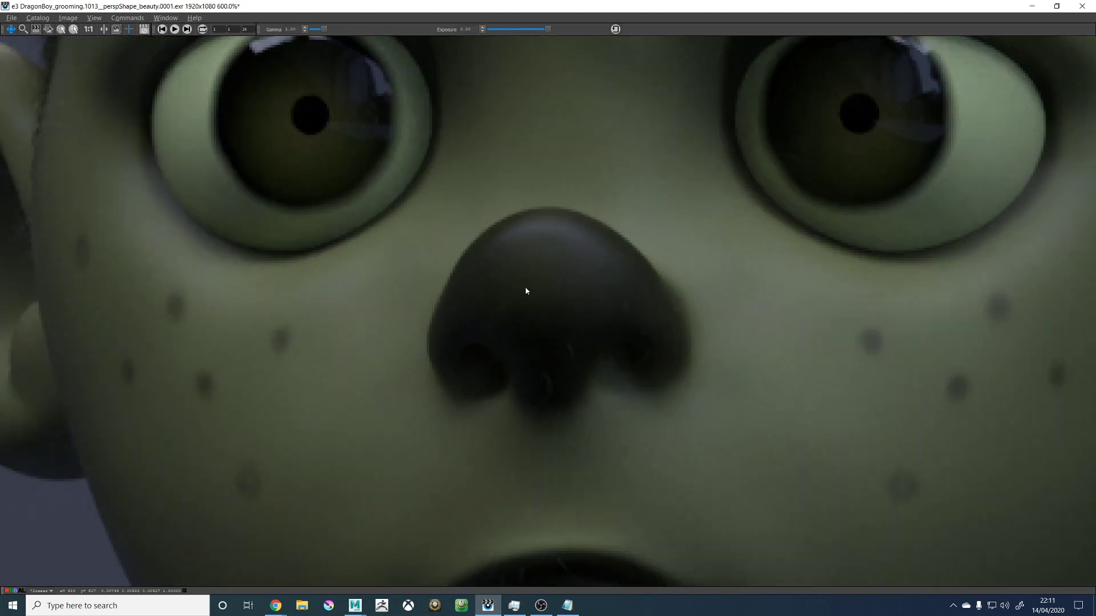
{"action": "left_click_drag", "start_coordinate": [526, 291], "coordinate": [530, 315]}
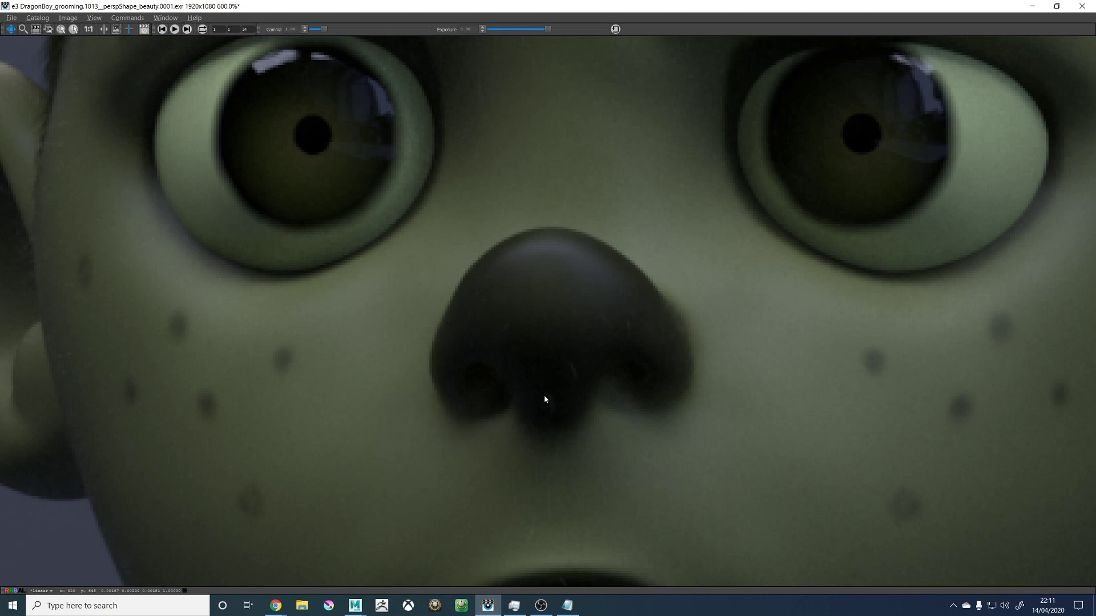
{"action": "scroll", "coordinate": [533, 380], "scroll_direction": "down", "scroll_amount": 2}
{"action": "scroll", "coordinate": [511, 393], "scroll_direction": "up", "scroll_amount": 1}
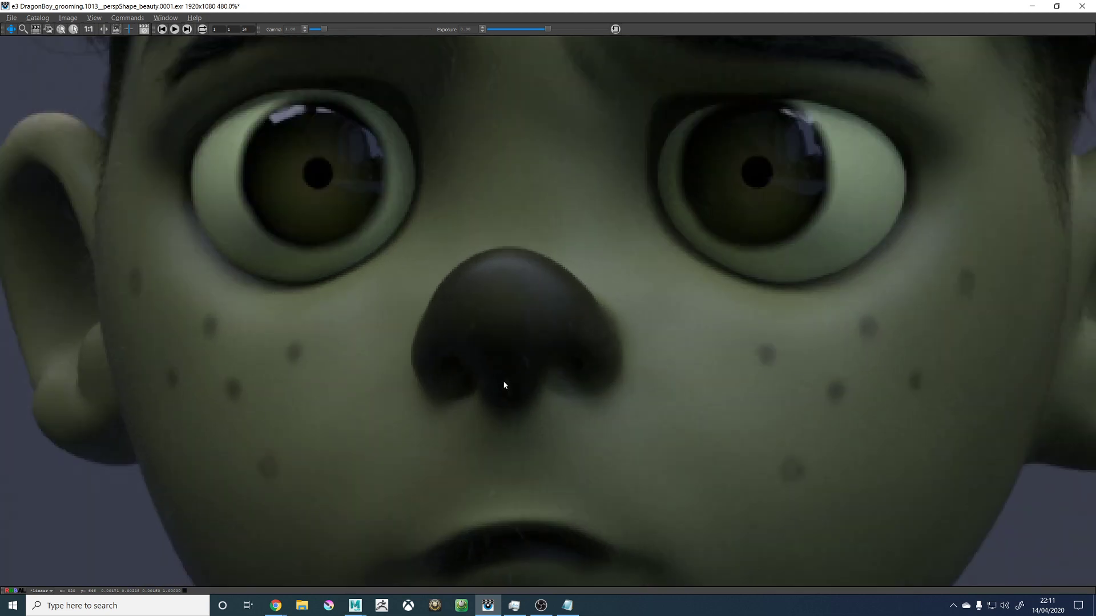
{"action": "scroll", "coordinate": [133, 477], "scroll_direction": "down", "scroll_amount": 6}
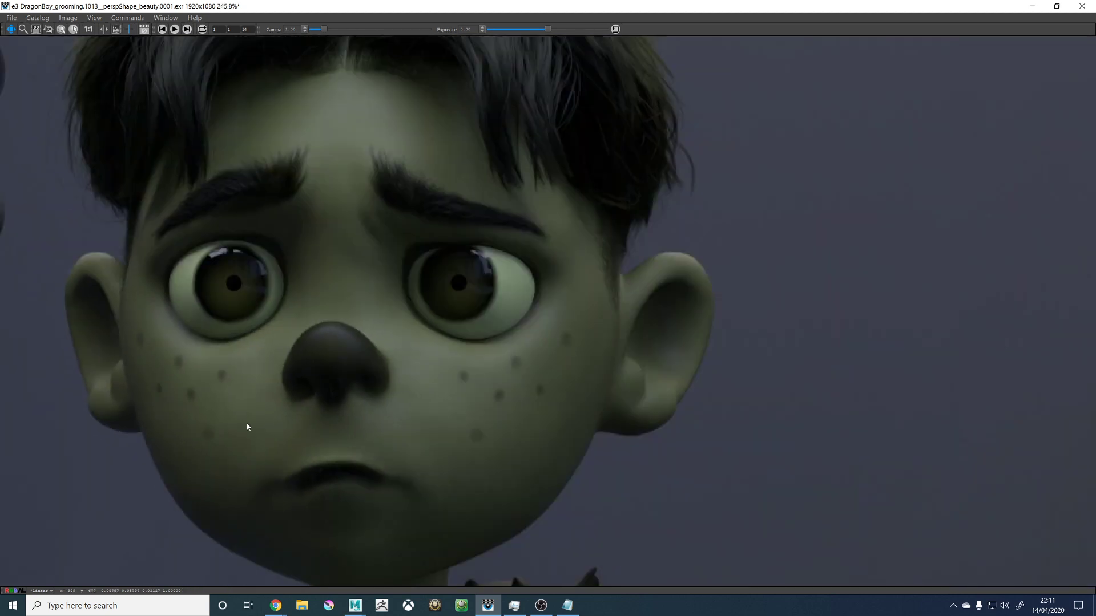
Step: Check the sideburn beside the ear, then view the whole head in the front render
{"action": "scroll", "coordinate": [376, 299], "scroll_direction": "up", "scroll_amount": 1}
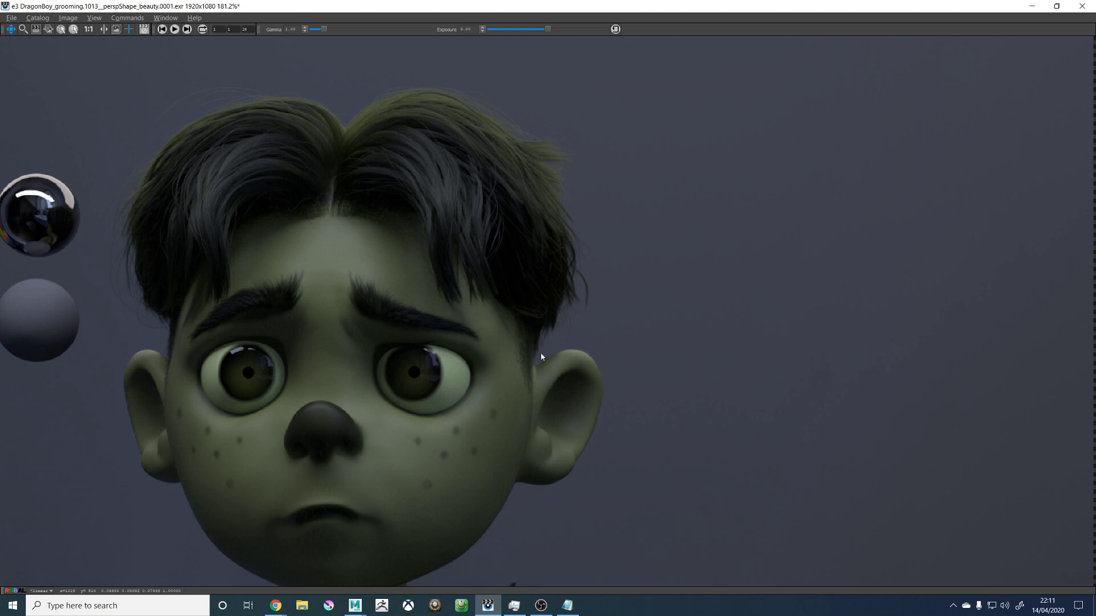
{"action": "scroll", "coordinate": [579, 353], "scroll_direction": "up", "scroll_amount": 7}
{"action": "scroll", "coordinate": [414, 385], "scroll_direction": "down", "scroll_amount": 7}
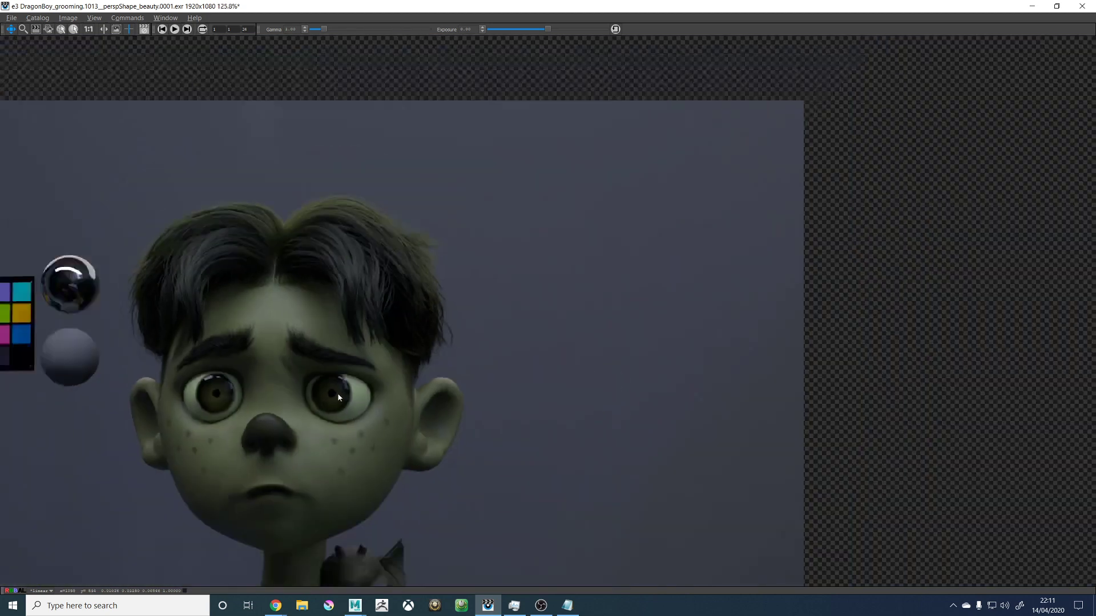
{"action": "scroll", "coordinate": [334, 389], "scroll_direction": "up", "scroll_amount": 1}
{"action": "left_click_drag", "start_coordinate": [245, 452], "coordinate": [374, 370]}
Step: Examine the peach fuzz around the mouth, chin and jawline up close, down to the neck
{"action": "scroll", "coordinate": [377, 409], "scroll_direction": "up", "scroll_amount": 5}
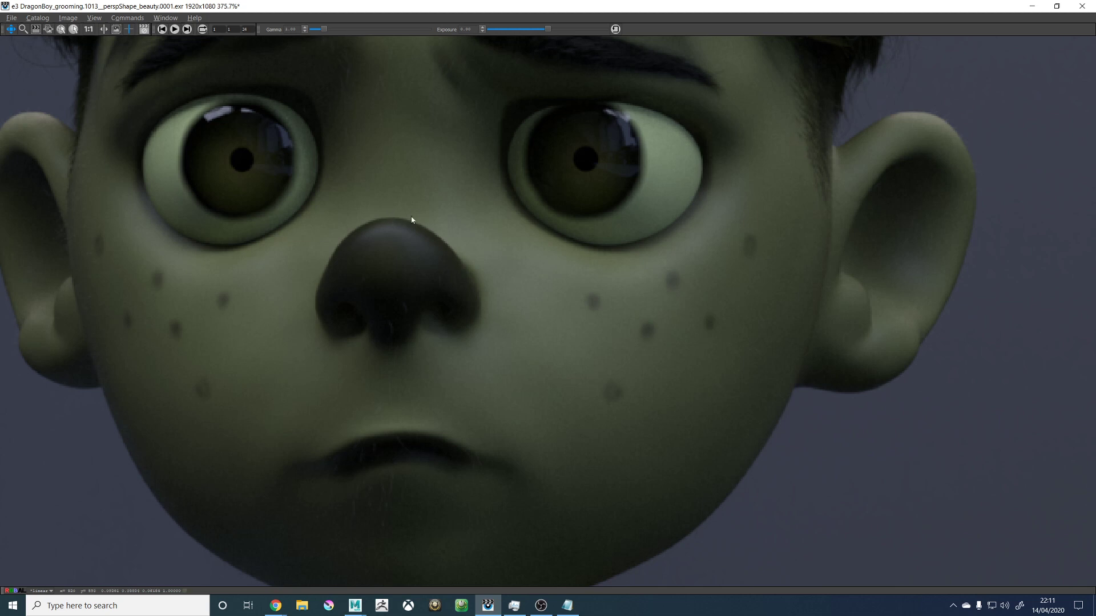
{"action": "left_click_drag", "start_coordinate": [451, 489], "coordinate": [511, 363]}
{"action": "scroll", "coordinate": [481, 330], "scroll_direction": "up", "scroll_amount": 2}
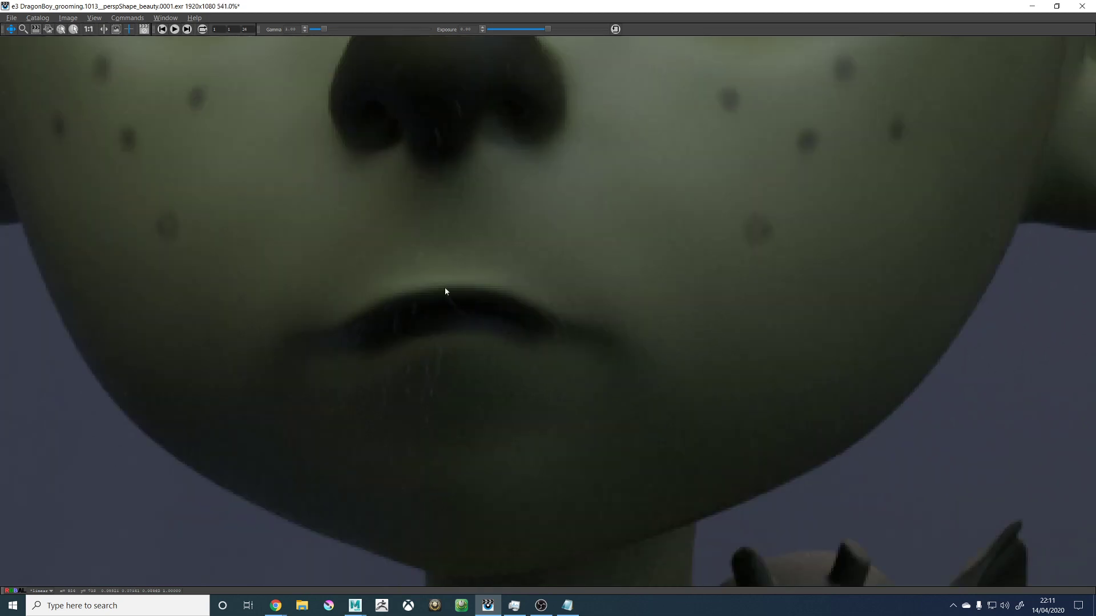
{"action": "left_click_drag", "start_coordinate": [397, 357], "coordinate": [480, 296]}
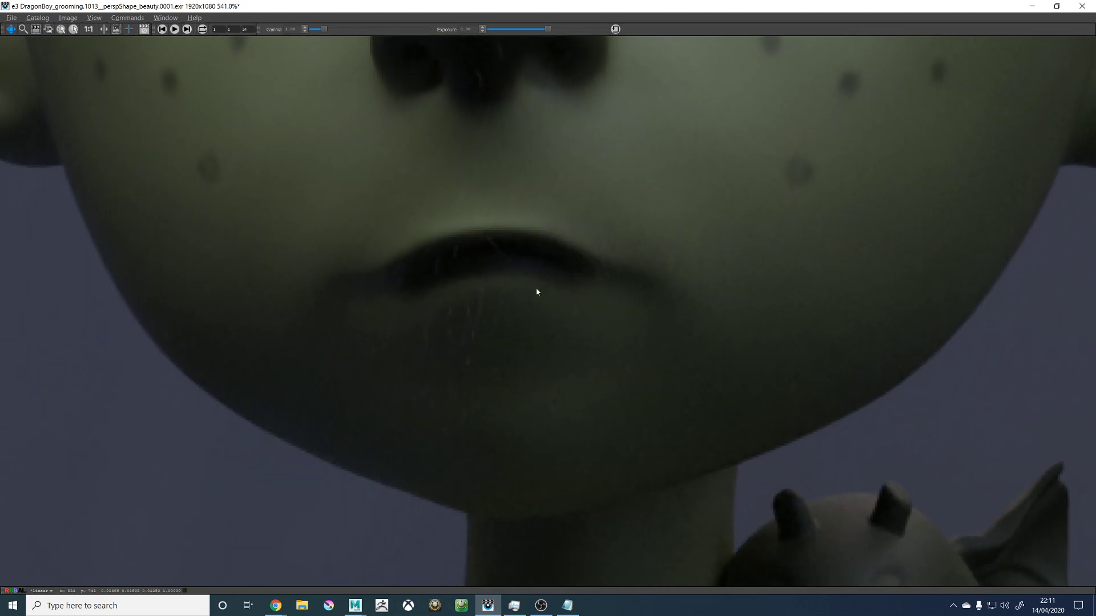
{"action": "left_click_drag", "start_coordinate": [531, 374], "coordinate": [638, 237]}
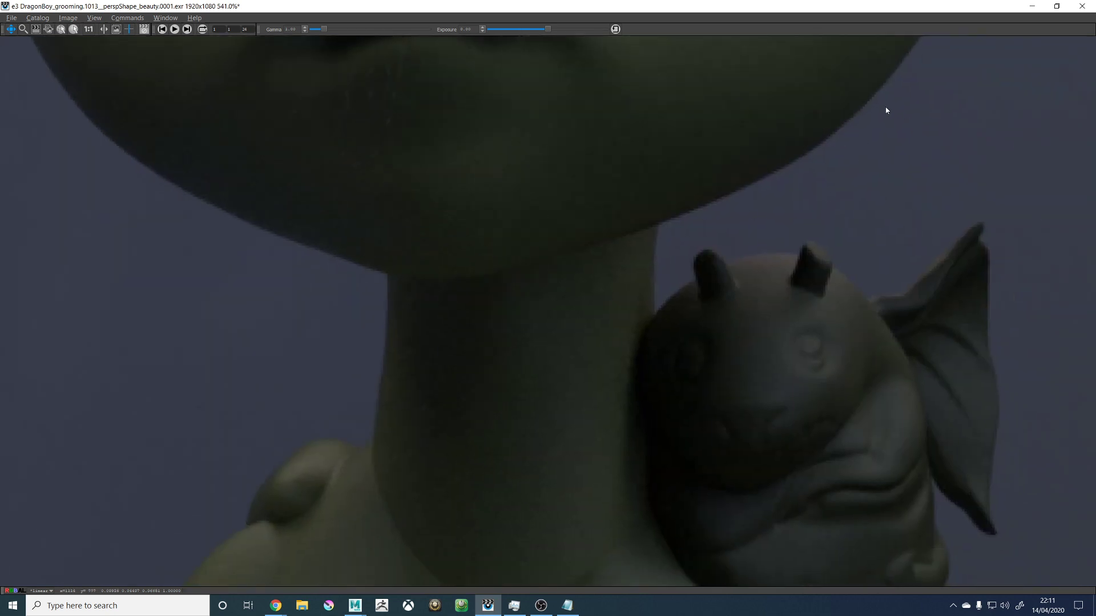
{"action": "left_click_drag", "start_coordinate": [851, 166], "coordinate": [837, 289]}
{"action": "left_click_drag", "start_coordinate": [494, 218], "coordinate": [616, 318]}
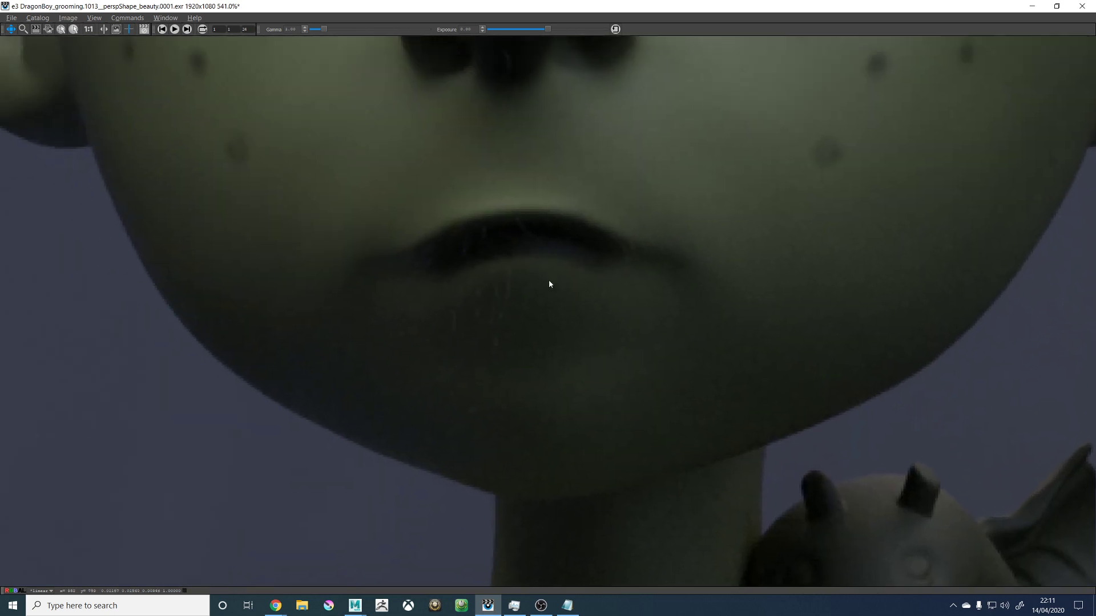
Step: Inspect the freckled cheeks, the whole face, and the sideburn in front of the ear in the front render
{"action": "scroll", "coordinate": [226, 319], "scroll_direction": "down", "scroll_amount": 4}
{"action": "left_click_drag", "start_coordinate": [274, 268], "coordinate": [398, 335]}
{"action": "scroll", "coordinate": [340, 299], "scroll_direction": "up", "scroll_amount": 4}
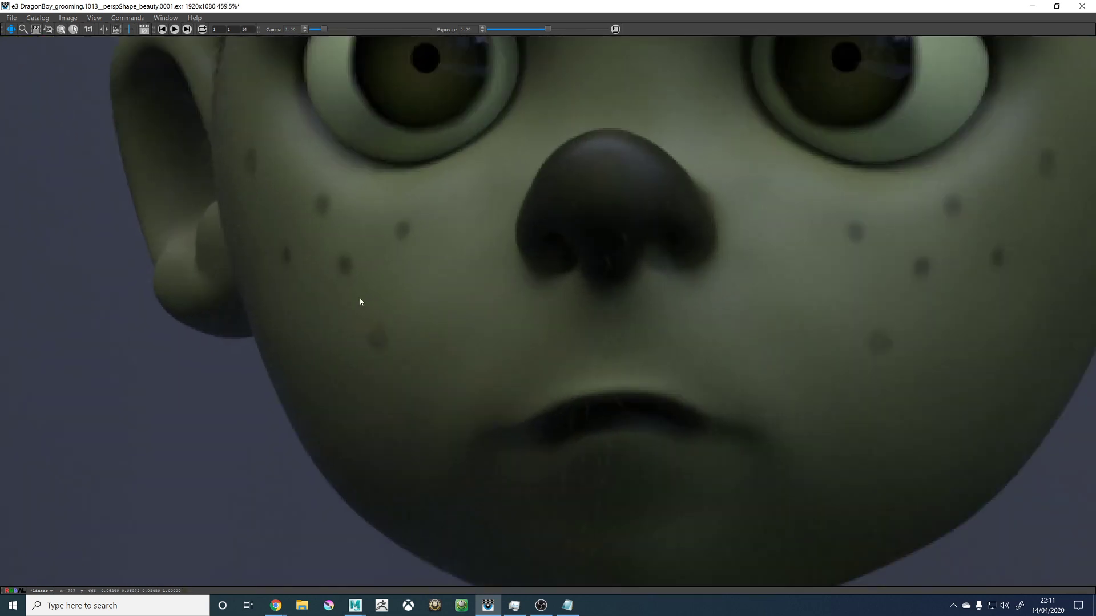
{"action": "scroll", "coordinate": [360, 301], "scroll_direction": "down", "scroll_amount": 4}
{"action": "left_click_drag", "start_coordinate": [431, 294], "coordinate": [422, 337]}
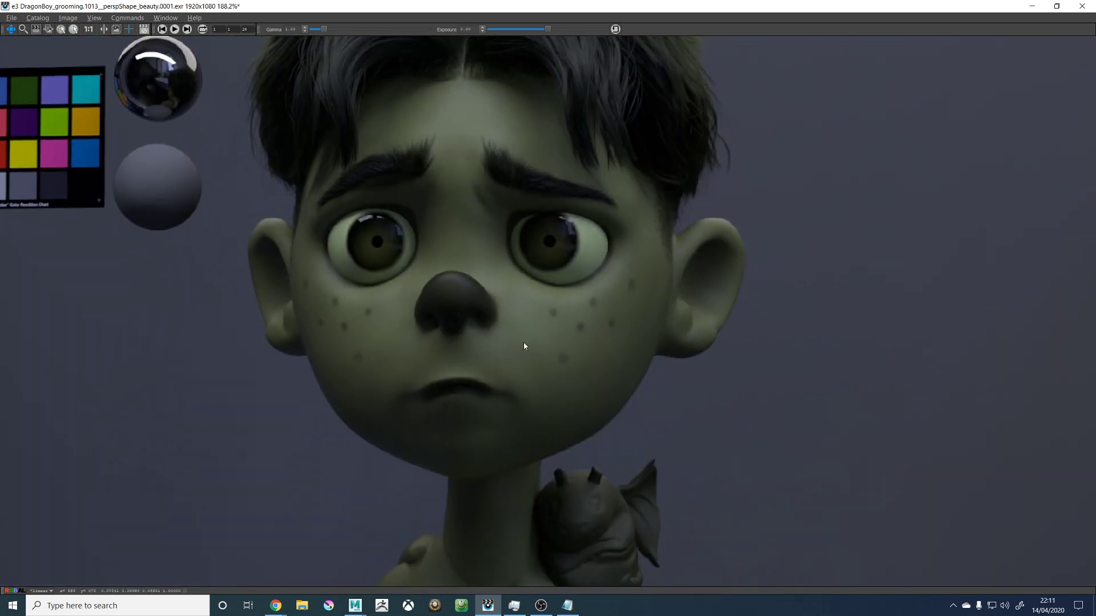
{"action": "left_click_drag", "start_coordinate": [524, 346], "coordinate": [535, 410]}
{"action": "left_click_drag", "start_coordinate": [516, 232], "coordinate": [453, 183]}
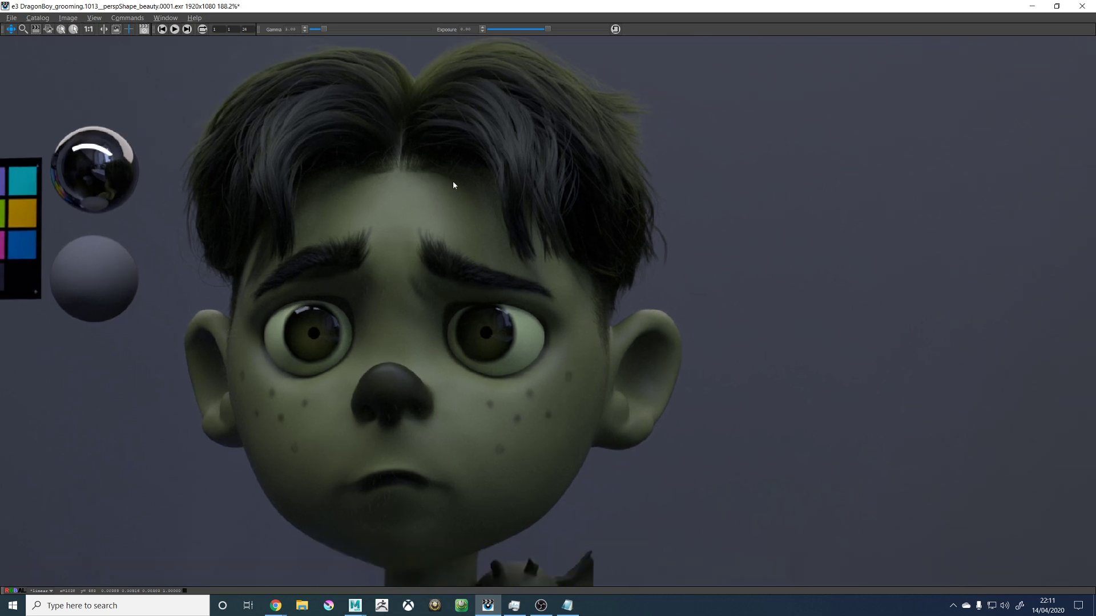
{"action": "scroll", "coordinate": [597, 345], "scroll_direction": "up", "scroll_amount": 3}
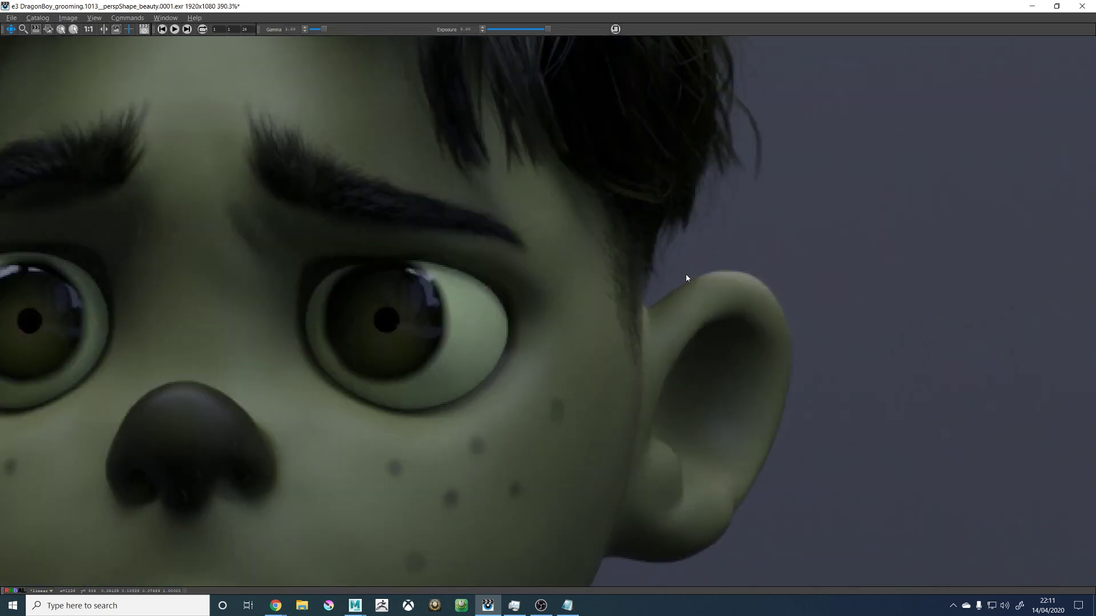
{"action": "scroll", "coordinate": [655, 290], "scroll_direction": "down", "scroll_amount": 5}
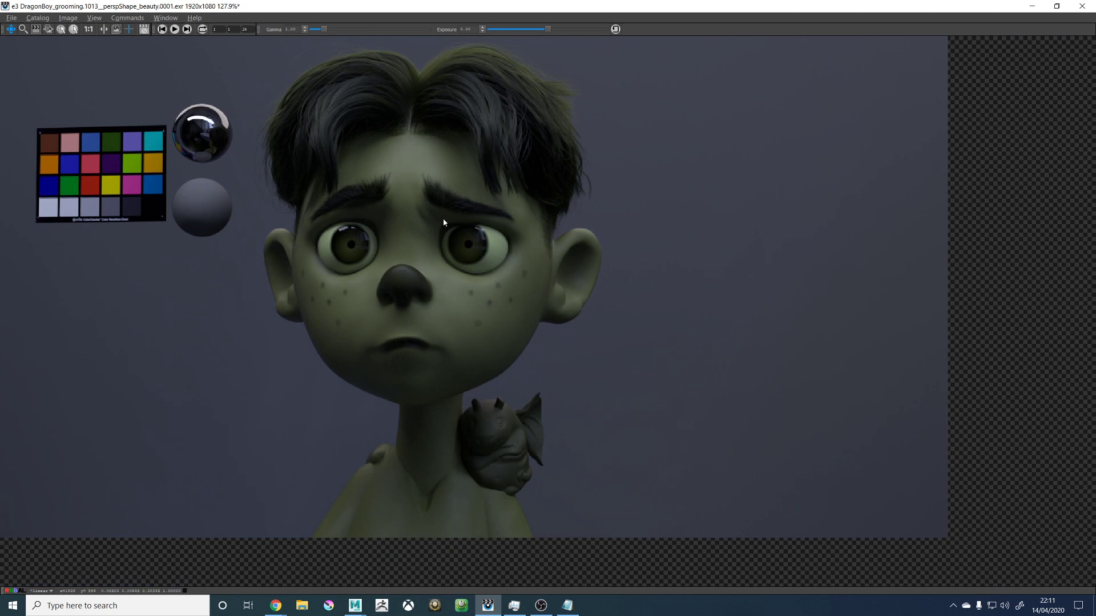
Step: Examine the centre parting, hairline and long strands on both halves of the hair up close
{"action": "scroll", "coordinate": [570, 269], "scroll_direction": "up", "scroll_amount": 6}
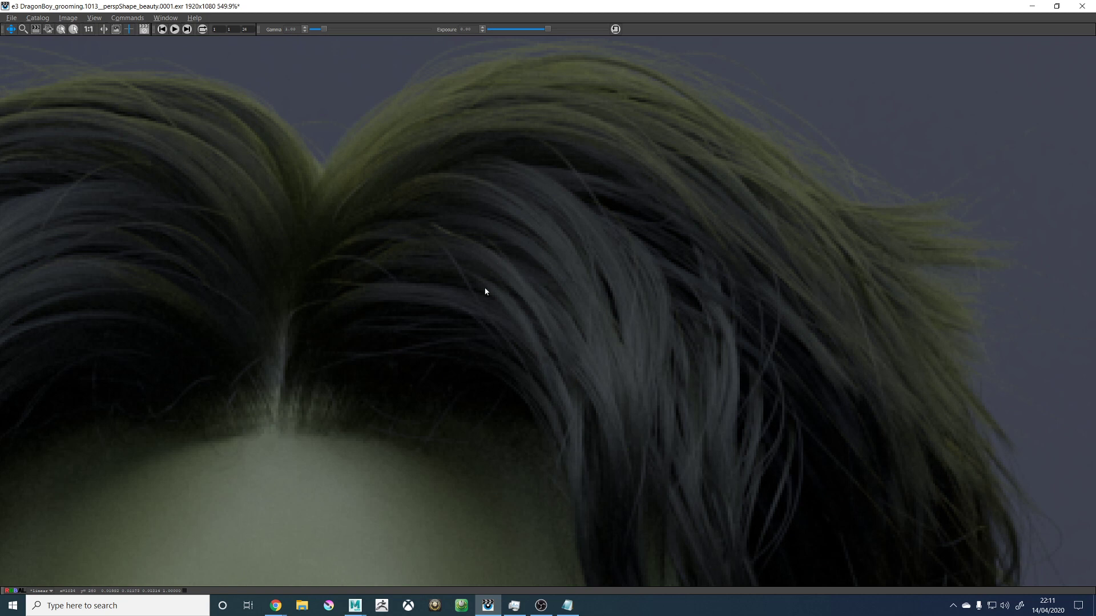
{"action": "scroll", "coordinate": [485, 292], "scroll_direction": "down", "scroll_amount": 2}
{"action": "scroll", "coordinate": [429, 274], "scroll_direction": "up", "scroll_amount": 2}
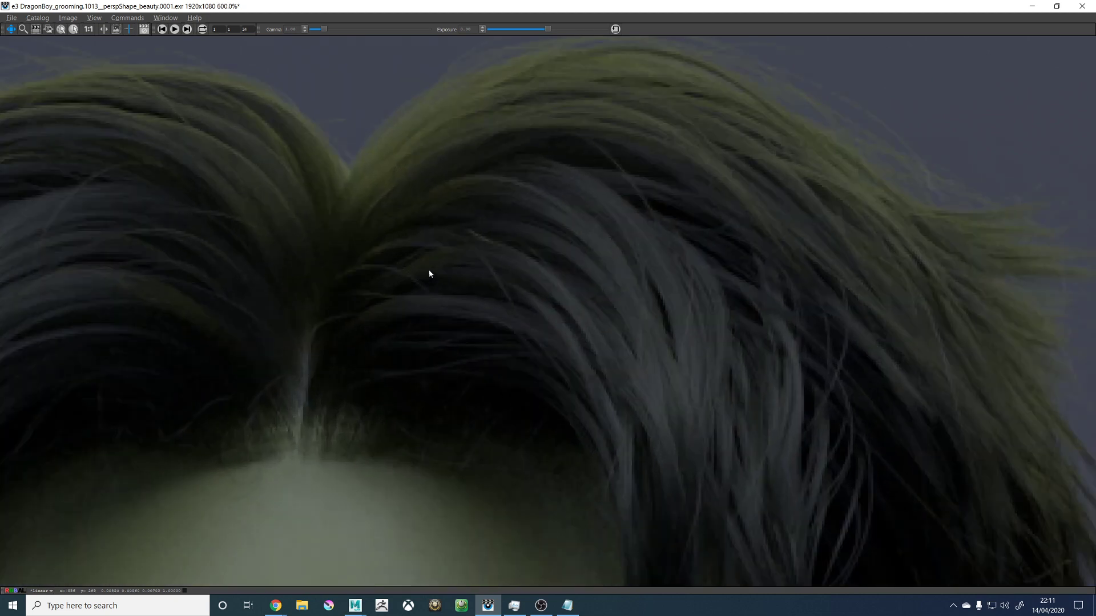
{"action": "scroll", "coordinate": [221, 314], "scroll_direction": "down", "scroll_amount": 3}
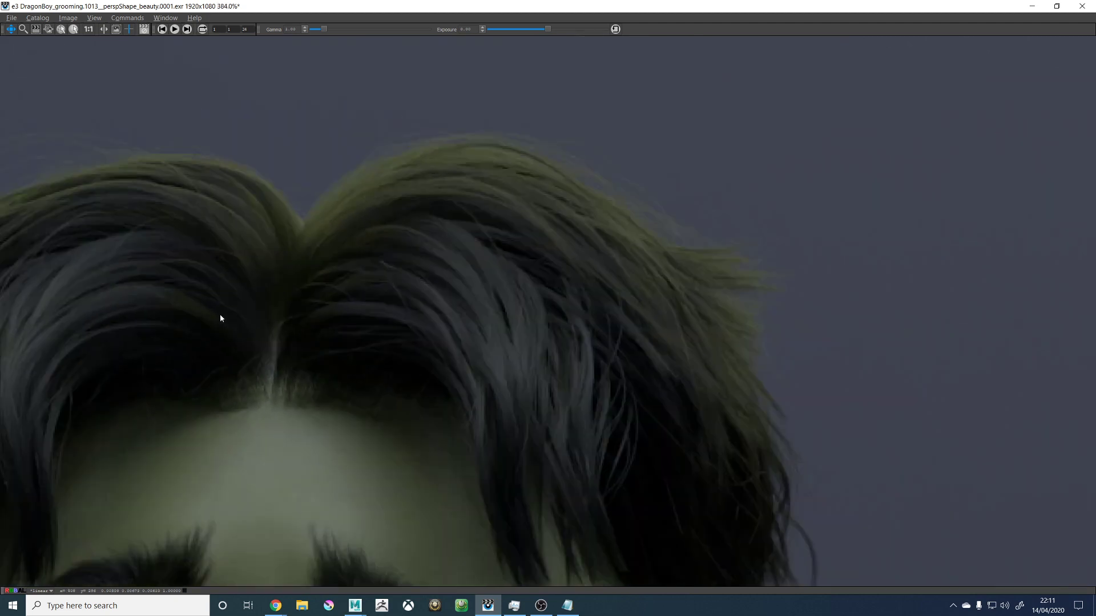
{"action": "scroll", "coordinate": [145, 308], "scroll_direction": "up", "scroll_amount": 2}
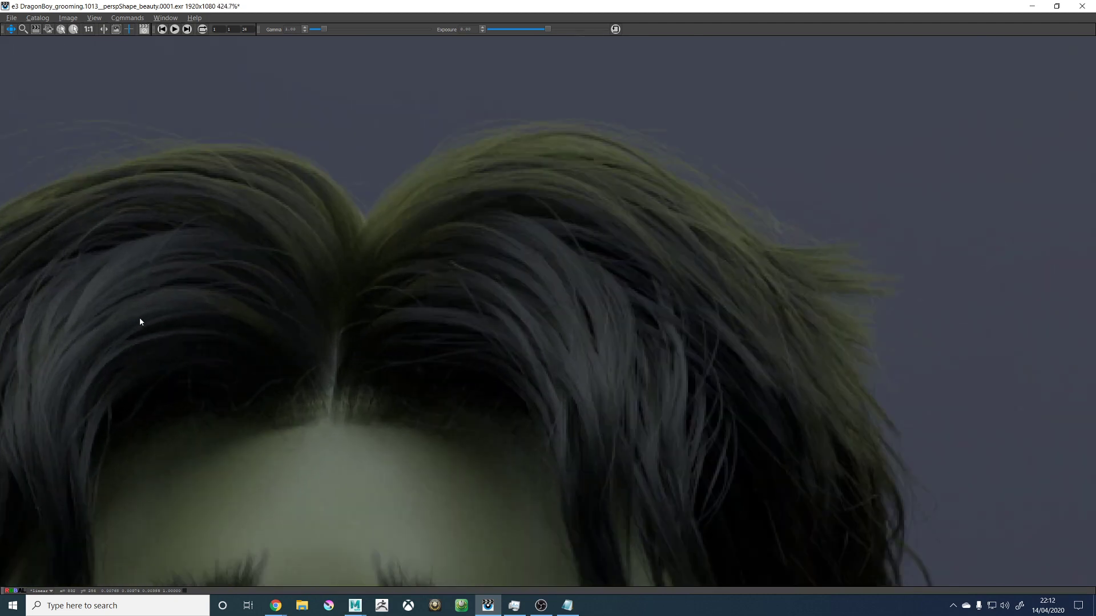
{"action": "left_click_drag", "start_coordinate": [181, 344], "coordinate": [516, 267]}
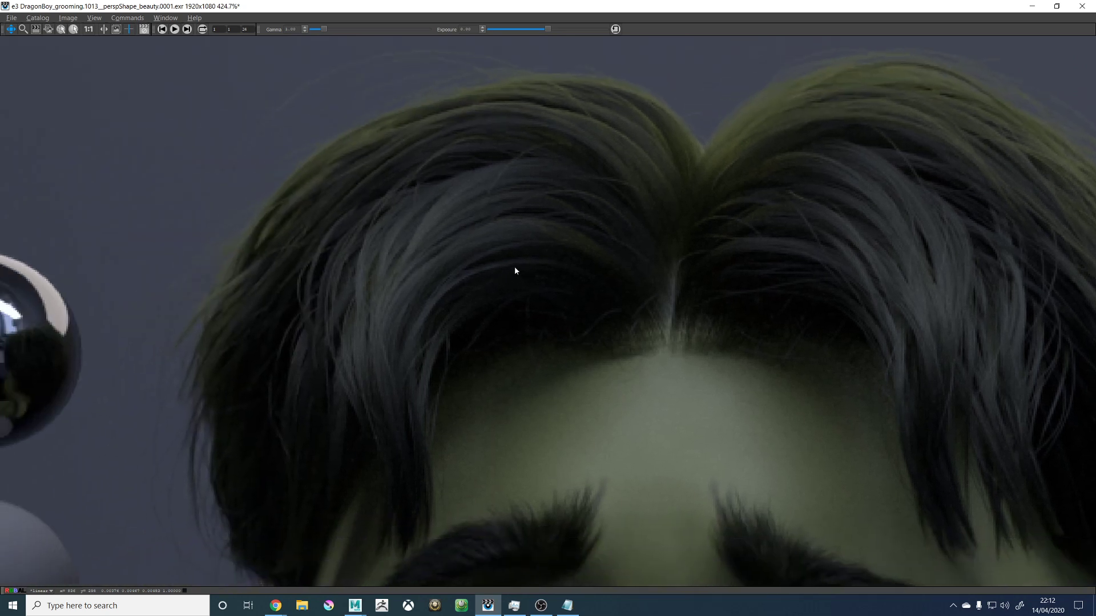
{"action": "left_click_drag", "start_coordinate": [374, 344], "coordinate": [499, 204]}
{"action": "scroll", "coordinate": [401, 328], "scroll_direction": "down", "scroll_amount": 1}
{"action": "scroll", "coordinate": [401, 327], "scroll_direction": "down", "scroll_amount": 3}
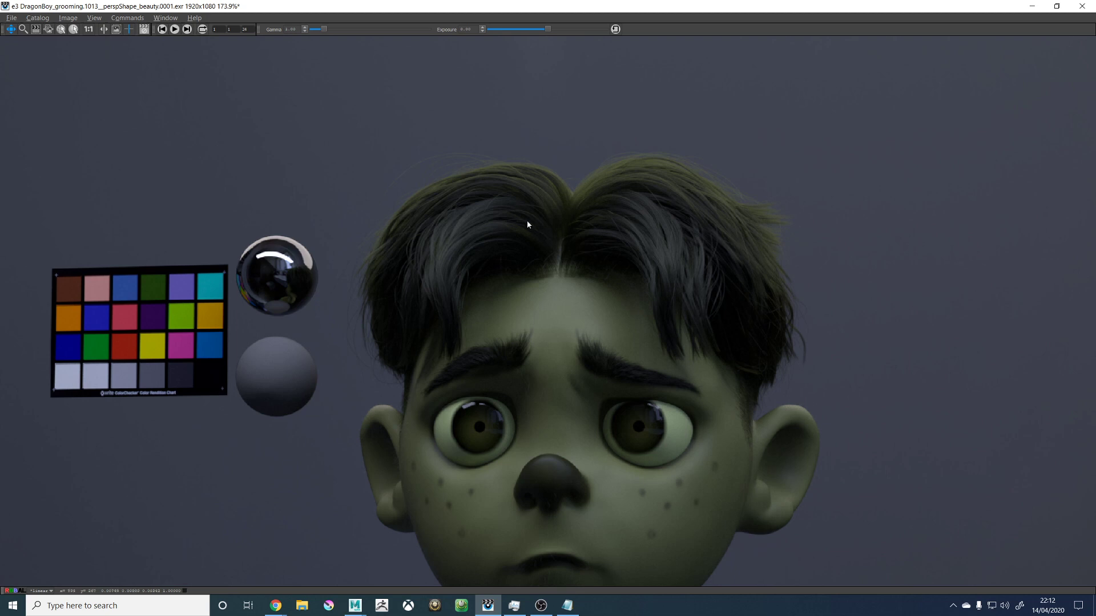
Step: Review the hair silhouette and flyaway strands, ending on the full frame of the front render
{"action": "scroll", "coordinate": [471, 285], "scroll_direction": "down", "scroll_amount": 2}
{"action": "scroll", "coordinate": [467, 260], "scroll_direction": "up", "scroll_amount": 4}
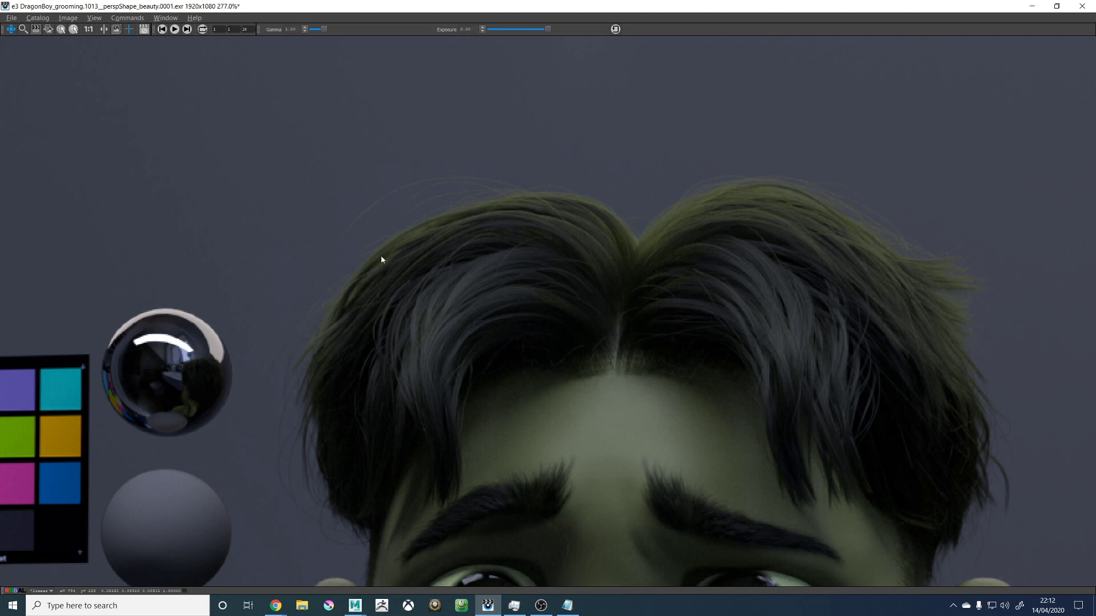
{"action": "scroll", "coordinate": [463, 321], "scroll_direction": "down", "scroll_amount": 9}
{"action": "scroll", "coordinate": [536, 384], "scroll_direction": "up", "scroll_amount": 3}
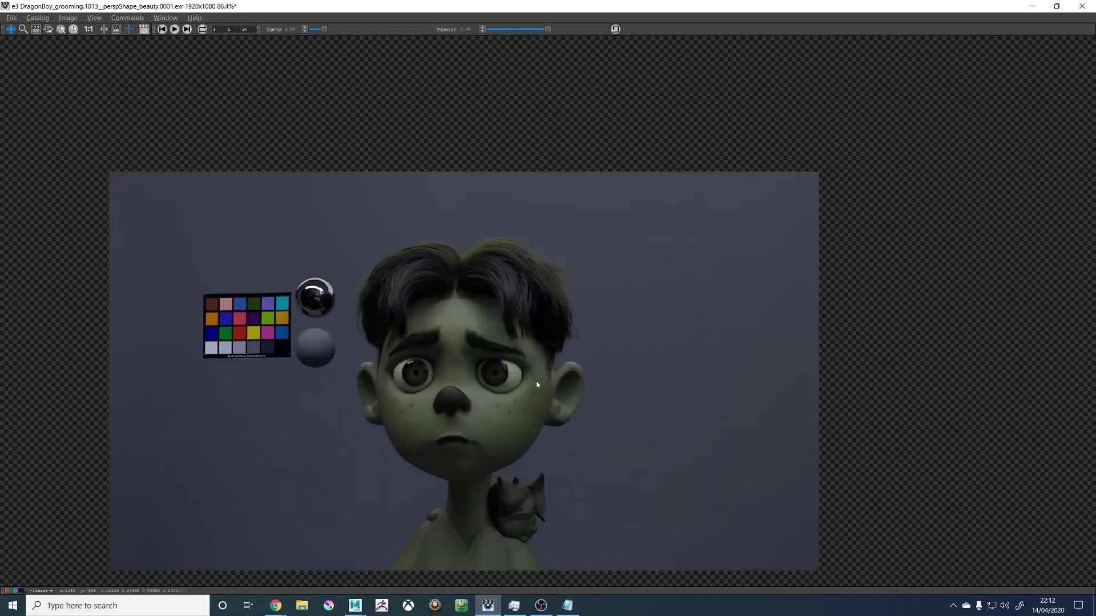
Step: Switch to the in-progress back-of-head render and inspect the long hair layer and the short hair beneath it
{"action": "scroll", "coordinate": [490, 361], "scroll_direction": "up", "scroll_amount": 3}
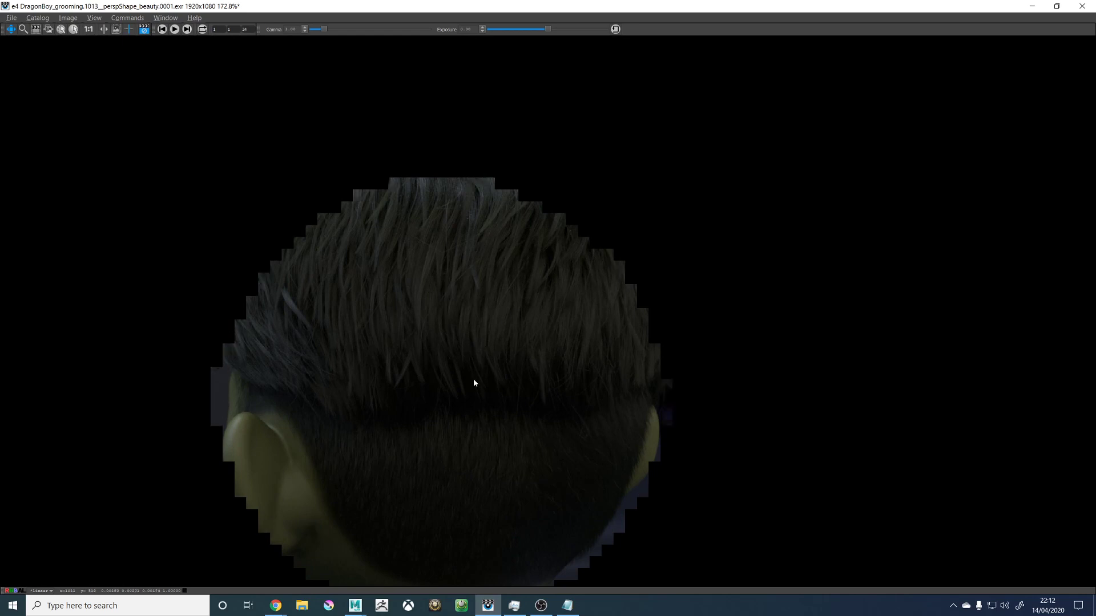
{"action": "scroll", "coordinate": [501, 514], "scroll_direction": "up", "scroll_amount": 2}
{"action": "scroll", "coordinate": [502, 511], "scroll_direction": "up", "scroll_amount": 1}
{"action": "scroll", "coordinate": [503, 506], "scroll_direction": "down", "scroll_amount": 1}
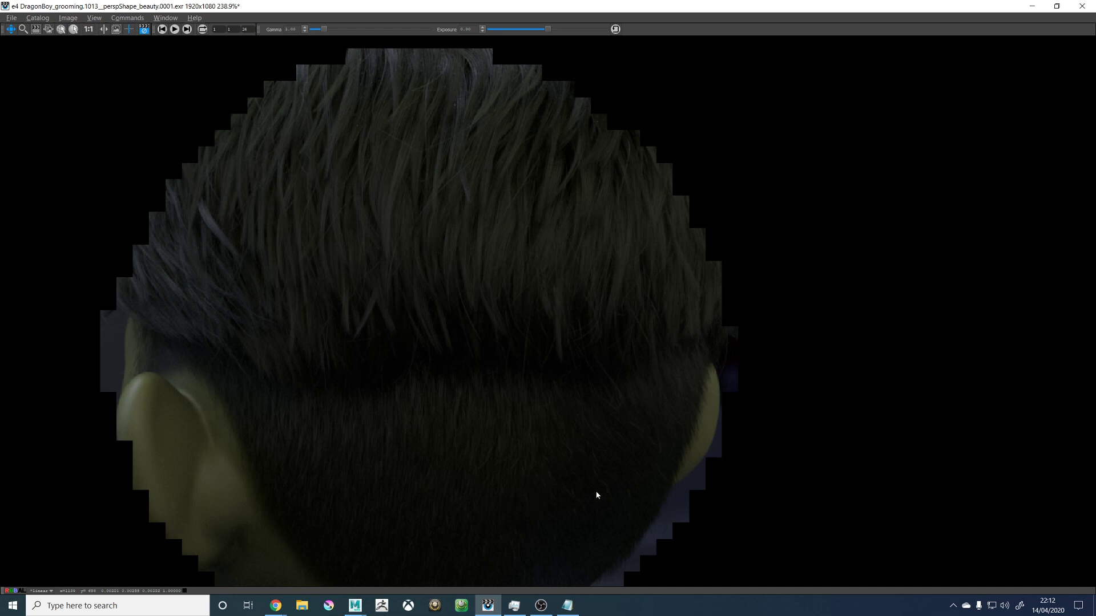
{"action": "left_click_drag", "start_coordinate": [594, 463], "coordinate": [580, 349]}
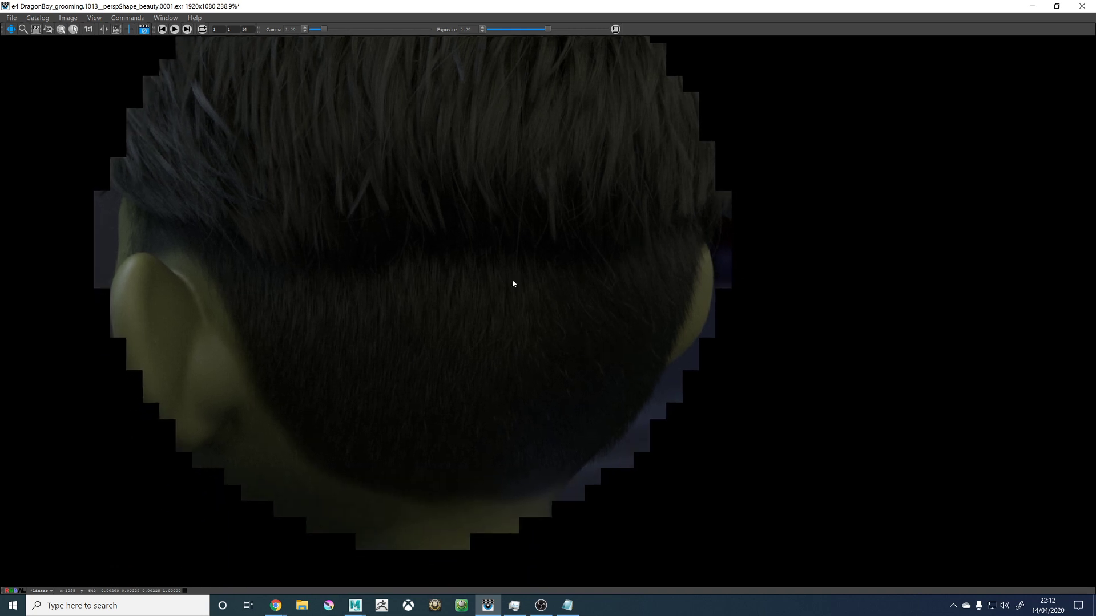
Step: Inspect the ear and the hair around it up close in the in-progress back-of-head render
{"action": "scroll", "coordinate": [443, 306], "scroll_direction": "down", "scroll_amount": 1}
{"action": "left_click_drag", "start_coordinate": [443, 306], "coordinate": [501, 323]}
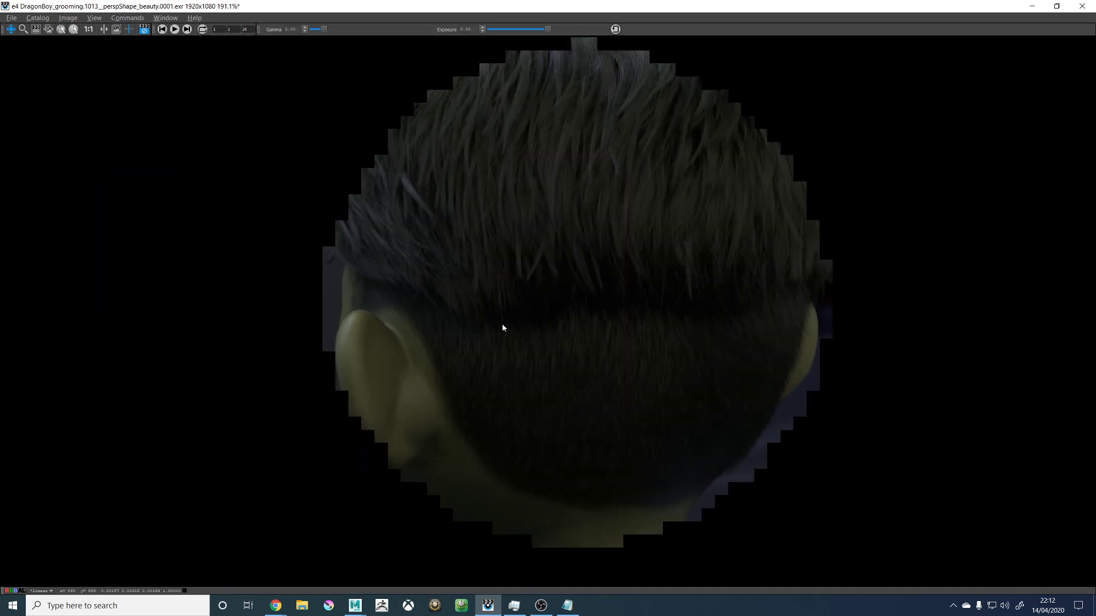
{"action": "scroll", "coordinate": [334, 288], "scroll_direction": "up", "scroll_amount": 2}
{"action": "left_click_drag", "start_coordinate": [335, 288], "coordinate": [429, 315]}
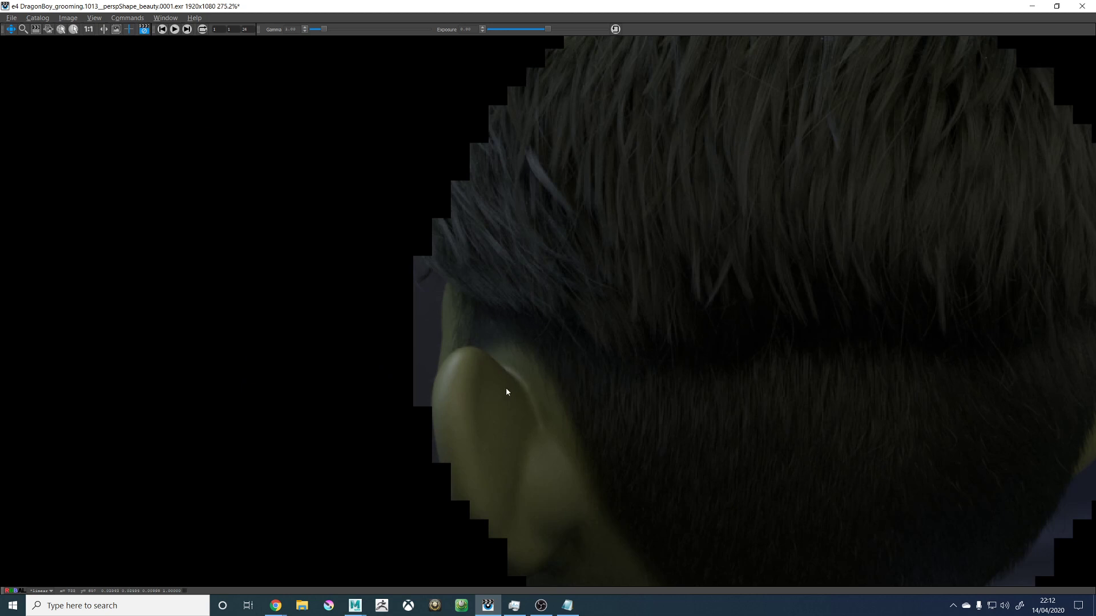
{"action": "left_click_drag", "start_coordinate": [509, 379], "coordinate": [609, 330]}
{"action": "scroll", "coordinate": [546, 392], "scroll_direction": "up", "scroll_amount": 4}
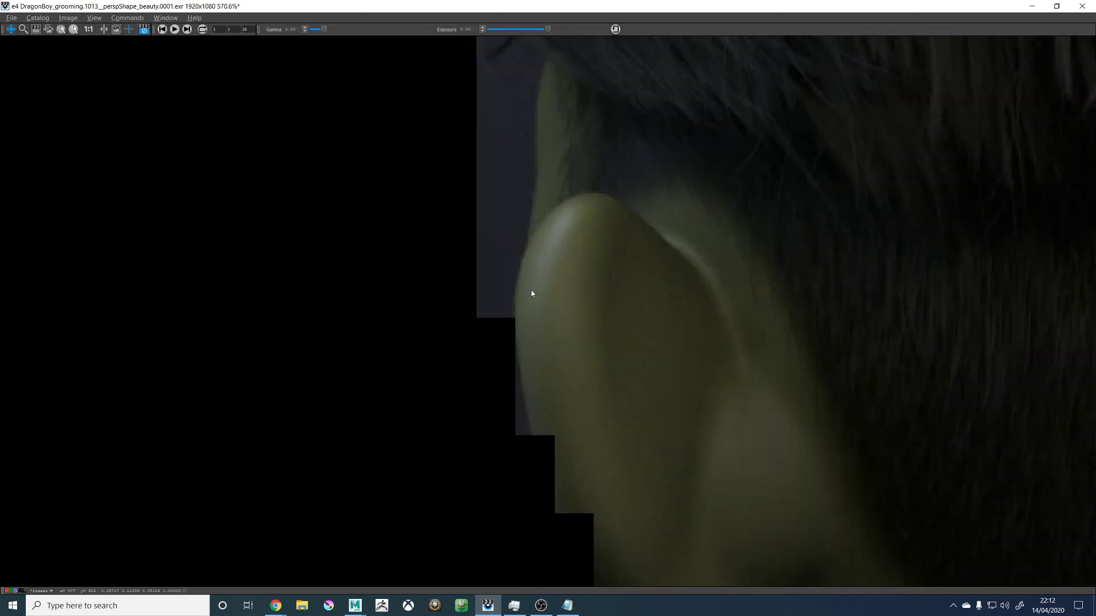
{"action": "left_click_drag", "start_coordinate": [519, 233], "coordinate": [507, 306]}
{"action": "scroll", "coordinate": [520, 376], "scroll_direction": "up", "scroll_amount": 1}
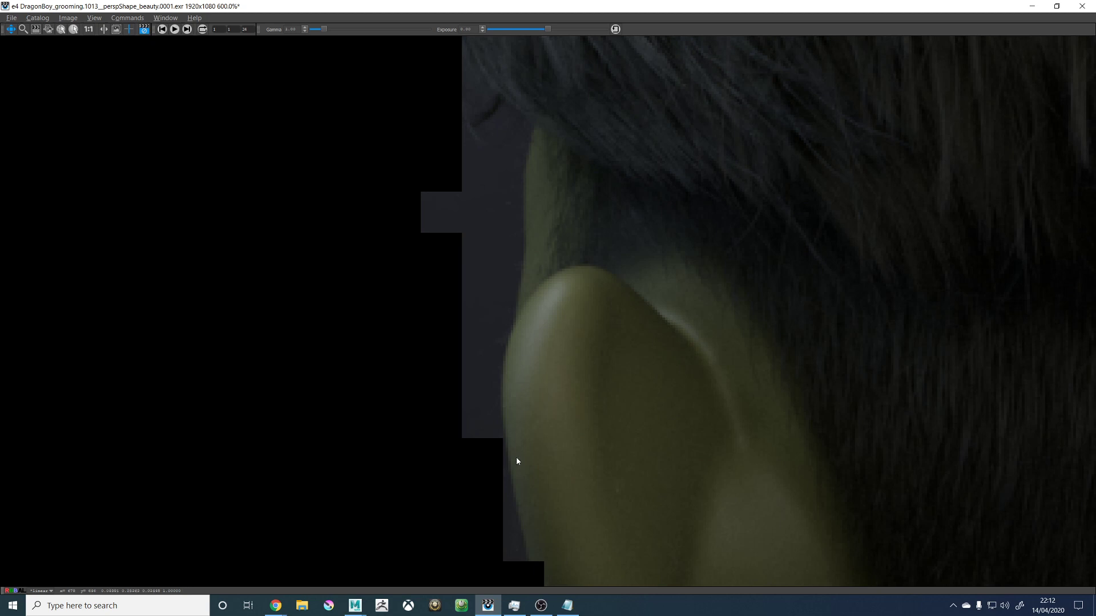
Step: Examine the short hair around the nape and the long layer up to the crown, ending on the full frame of the back render
{"action": "scroll", "coordinate": [540, 431], "scroll_direction": "down", "scroll_amount": 3}
{"action": "left_click_drag", "start_coordinate": [578, 395], "coordinate": [364, 166]}
{"action": "left_click_drag", "start_coordinate": [444, 259], "coordinate": [453, 297]}
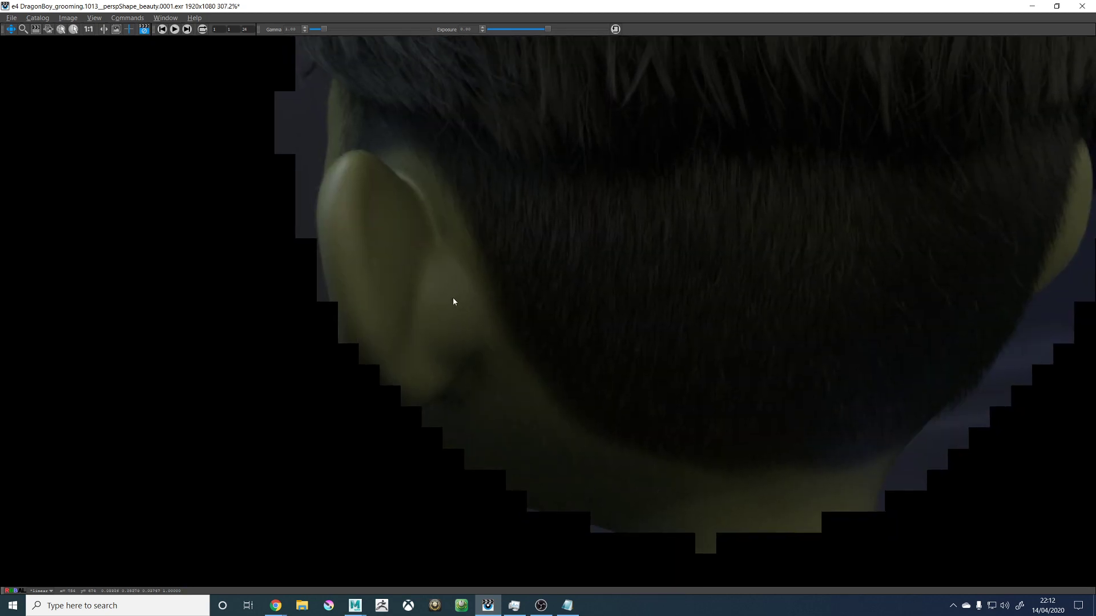
{"action": "scroll", "coordinate": [345, 277], "scroll_direction": "down", "scroll_amount": 2}
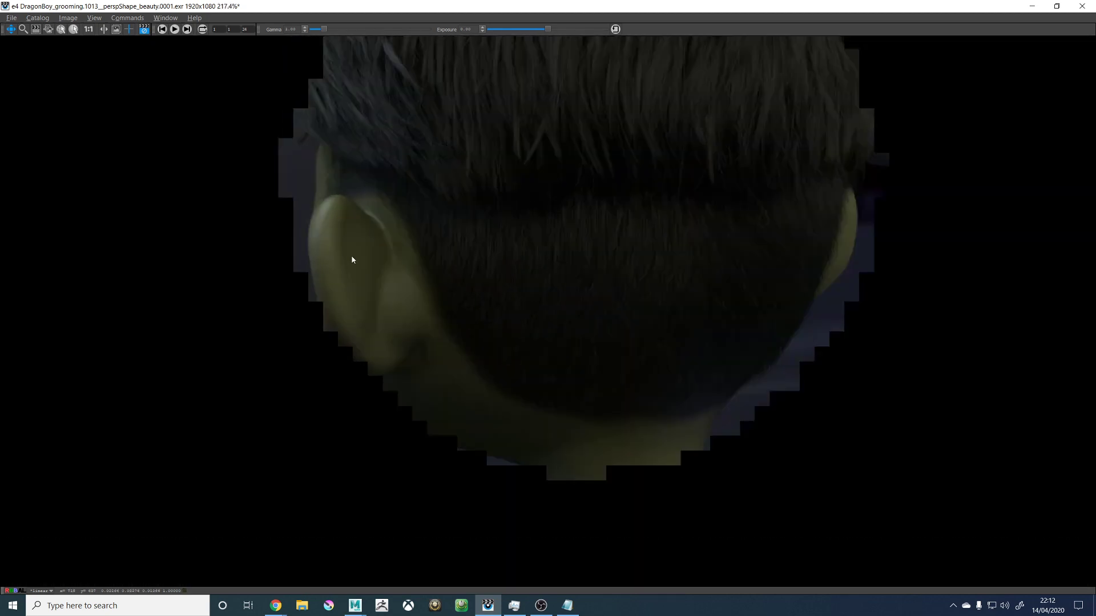
{"action": "scroll", "coordinate": [352, 260], "scroll_direction": "up", "scroll_amount": 1}
{"action": "scroll", "coordinate": [656, 262], "scroll_direction": "up", "scroll_amount": 1}
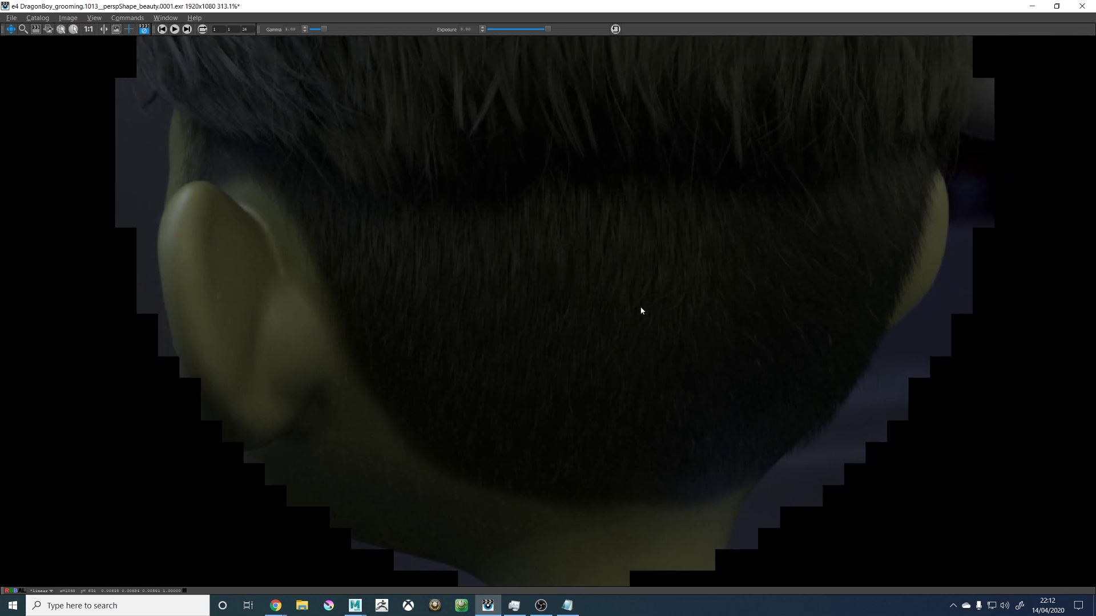
{"action": "scroll", "coordinate": [641, 247], "scroll_direction": "down", "scroll_amount": 3}
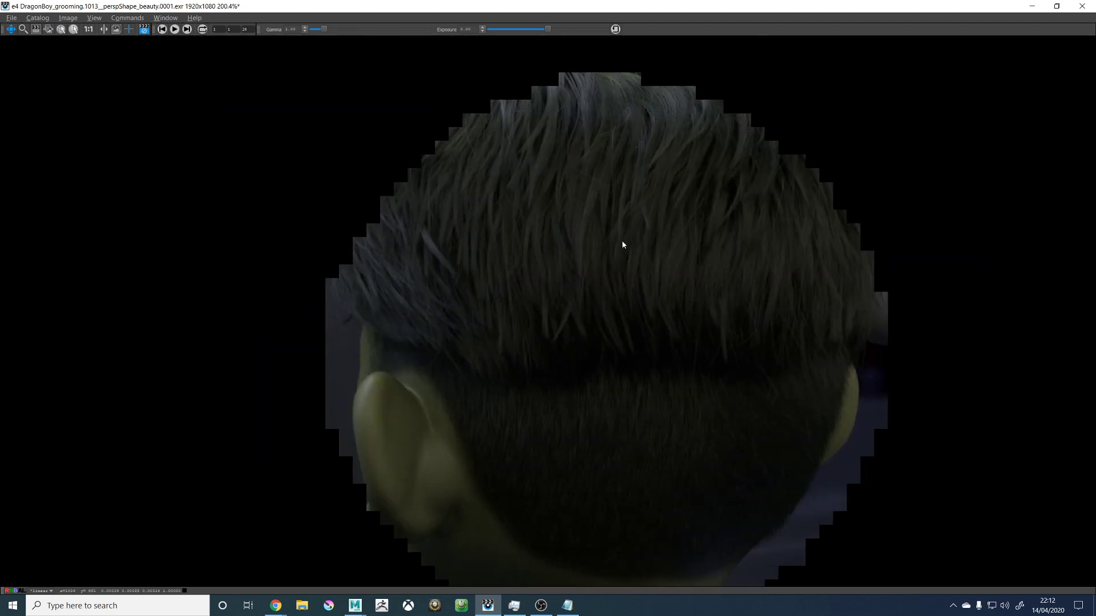
{"action": "left_click_drag", "start_coordinate": [621, 242], "coordinate": [621, 255]}
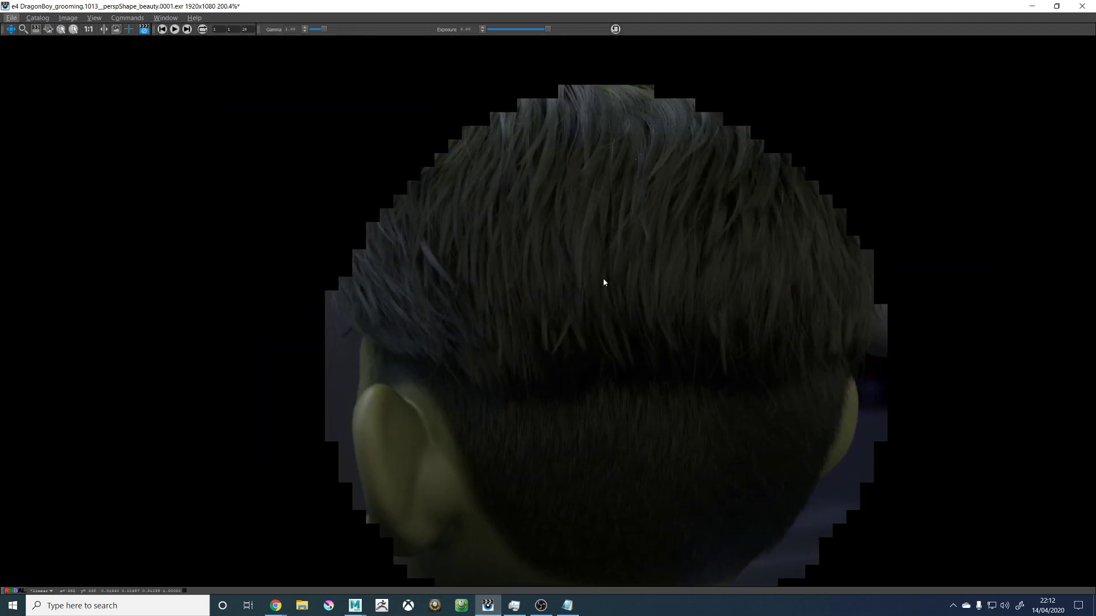
{"action": "scroll", "coordinate": [537, 228], "scroll_direction": "up", "scroll_amount": 3}
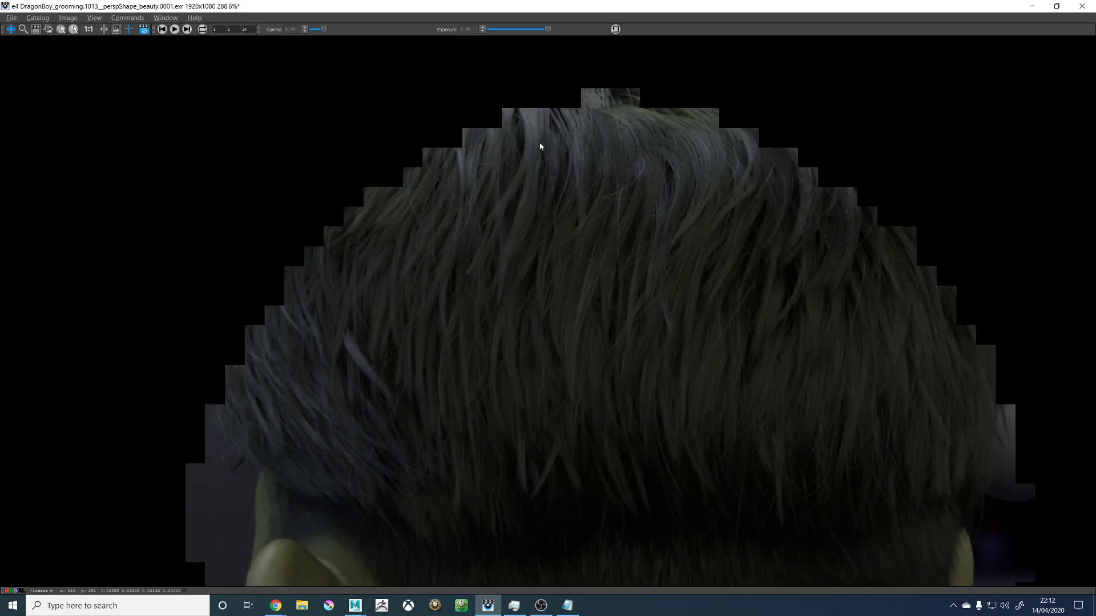
{"action": "scroll", "coordinate": [577, 228], "scroll_direction": "down", "scroll_amount": 10}
{"action": "scroll", "coordinate": [580, 241], "scroll_direction": "up", "scroll_amount": 5}
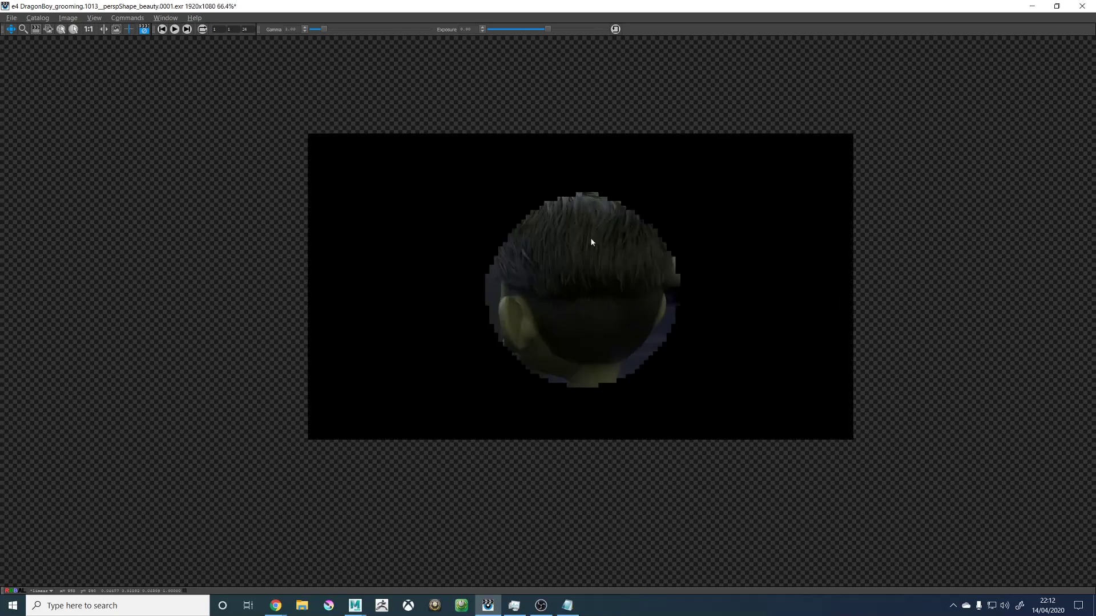
Step: Compare the earlier DragonBoy_grooming.1010 back render with the in-progress DragonBoy_grooming.1013 back render
{"action": "key", "text": "Up"}
{"action": "key", "text": "Up"}
{"action": "key", "text": "Up"}
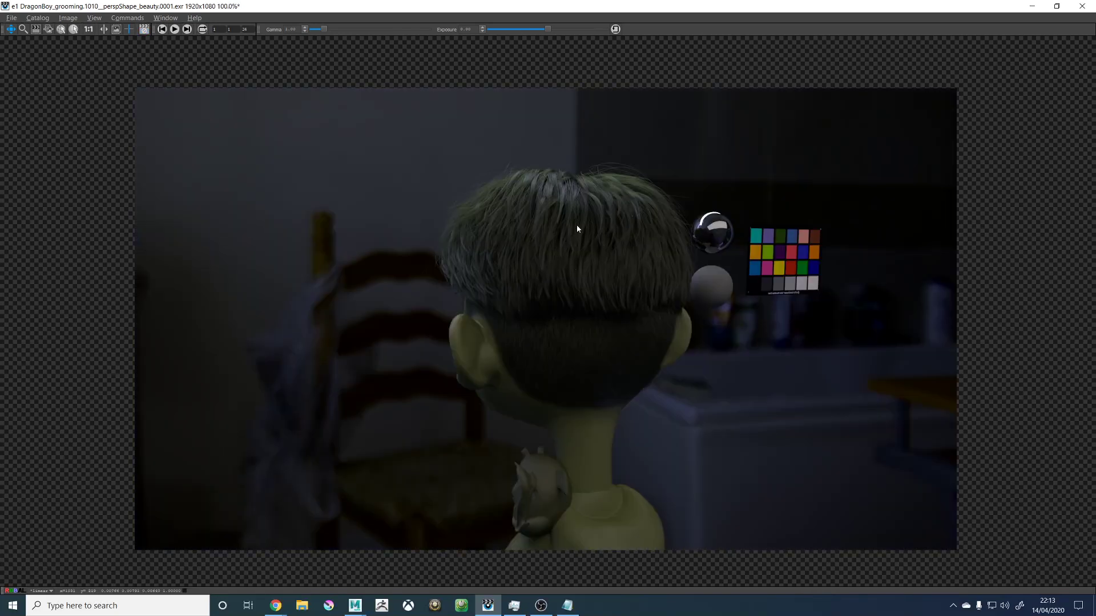
{"action": "scroll", "coordinate": [602, 245], "scroll_direction": "up", "scroll_amount": 4}
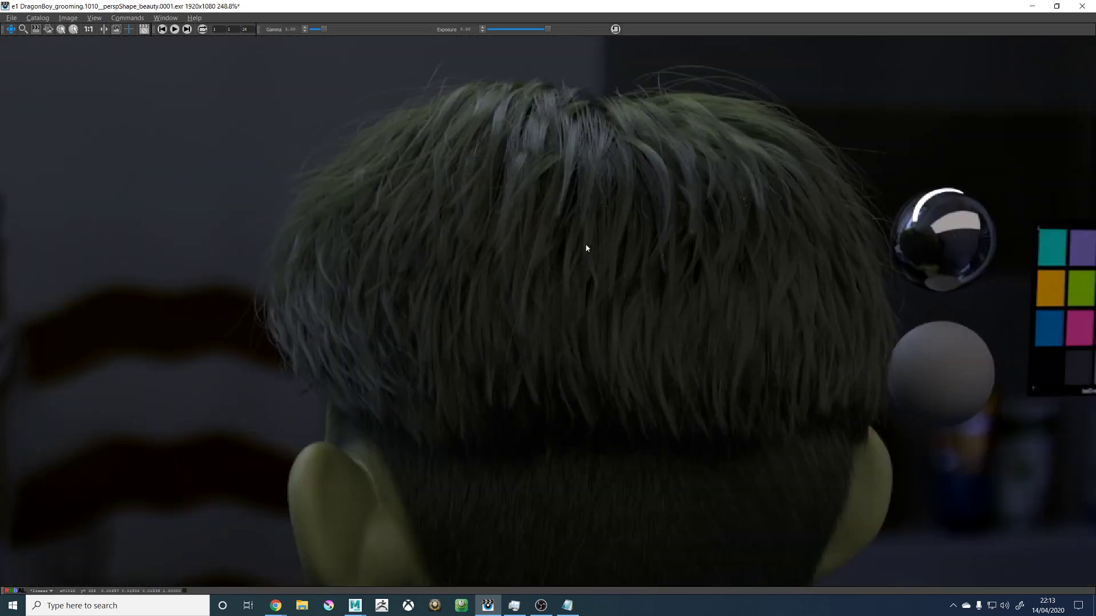
{"action": "key", "text": "Down"}
{"action": "key", "text": "Down"}
{"action": "key", "text": "Down"}
{"action": "scroll", "coordinate": [571, 244], "scroll_direction": "down", "scroll_amount": 2}
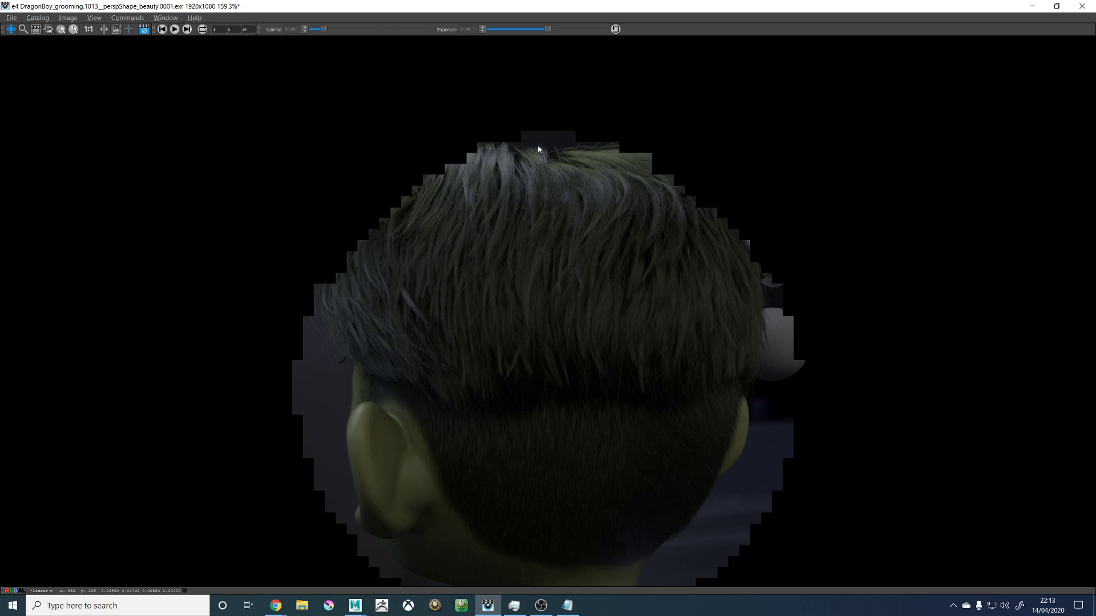
Step: Examine the crown, the hair silhouette, and the transition between long and short hair as the back render completes
{"action": "scroll", "coordinate": [538, 152], "scroll_direction": "up", "scroll_amount": 3}
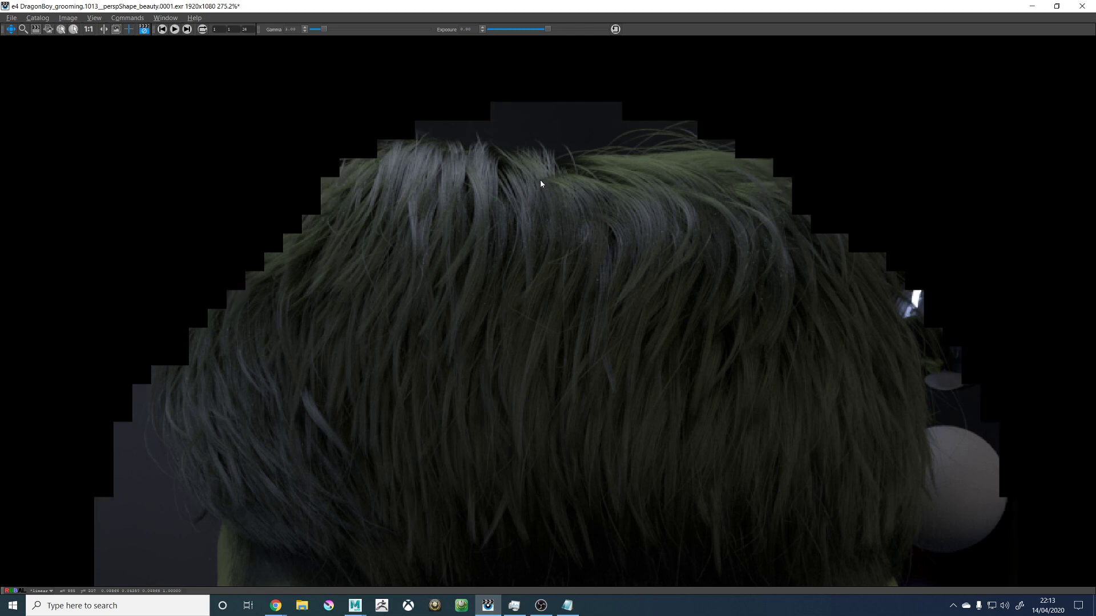
{"action": "scroll", "coordinate": [538, 188], "scroll_direction": "down", "scroll_amount": 3}
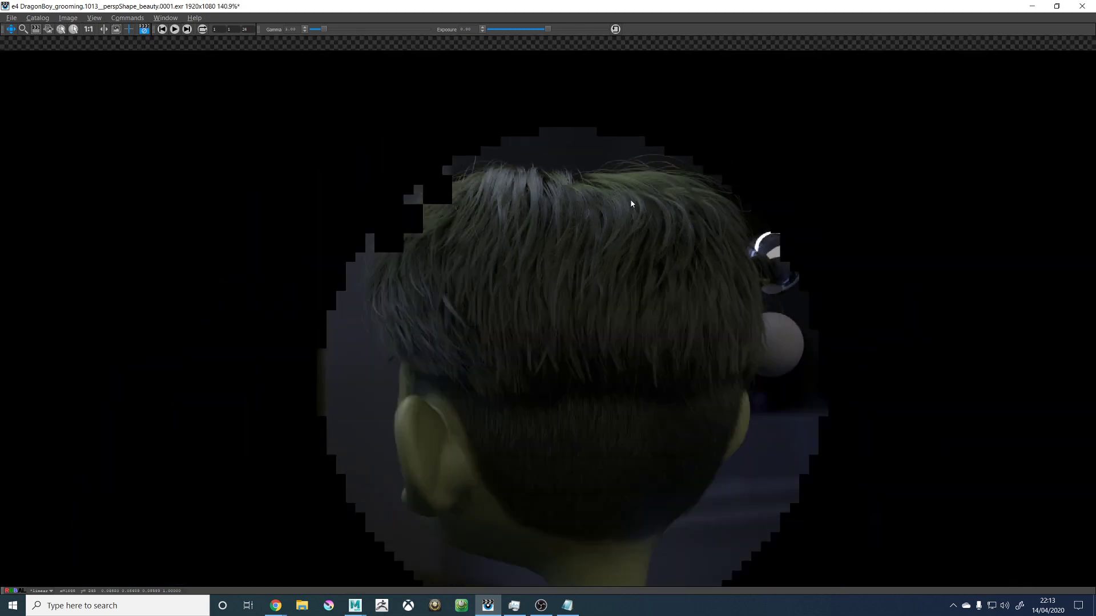
{"action": "scroll", "coordinate": [676, 202], "scroll_direction": "up", "scroll_amount": 2}
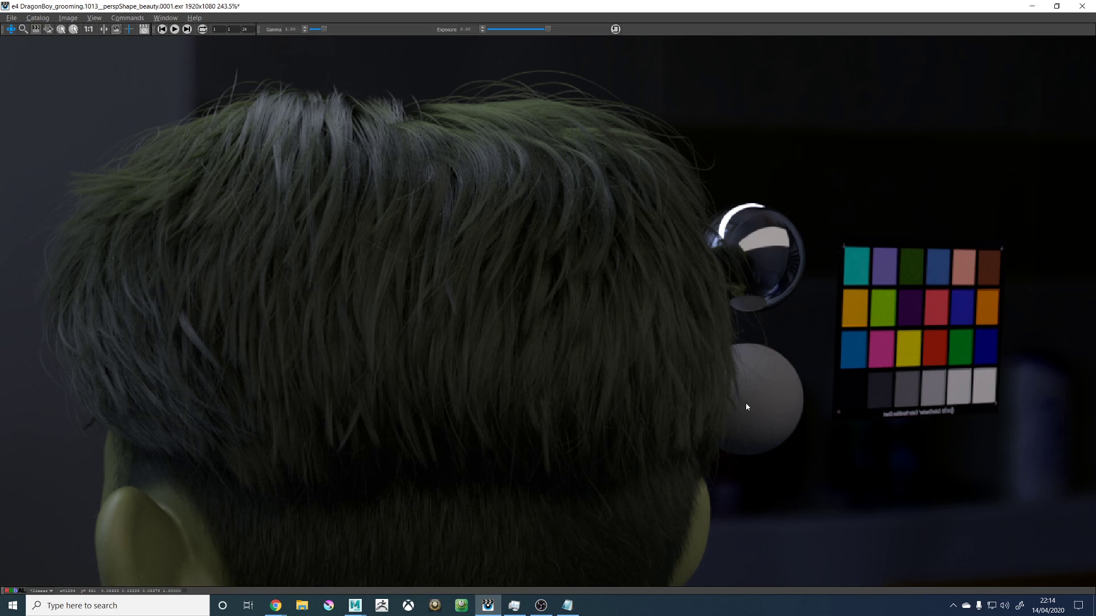
{"action": "scroll", "coordinate": [658, 247], "scroll_direction": "down", "scroll_amount": 5}
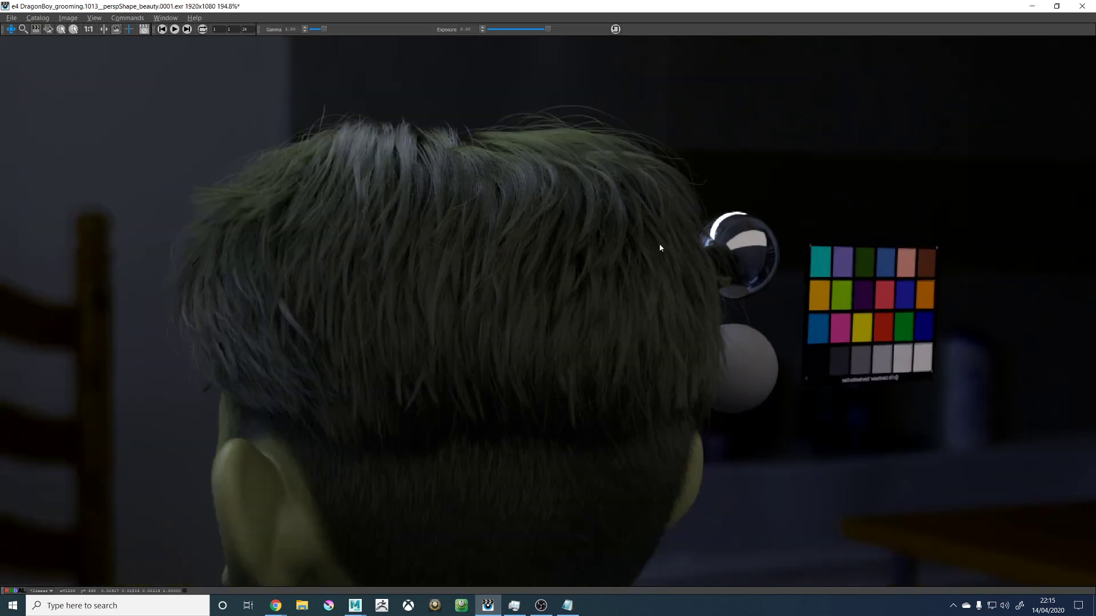
{"action": "scroll", "coordinate": [517, 331], "scroll_direction": "up", "scroll_amount": 4}
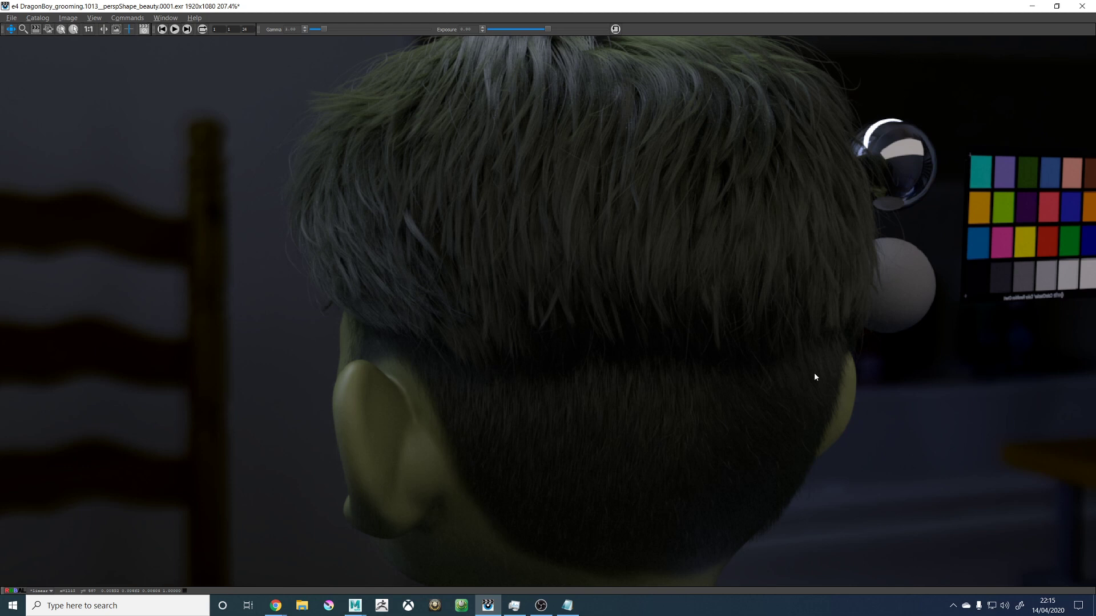
{"action": "scroll", "coordinate": [792, 377], "scroll_direction": "down", "scroll_amount": 2}
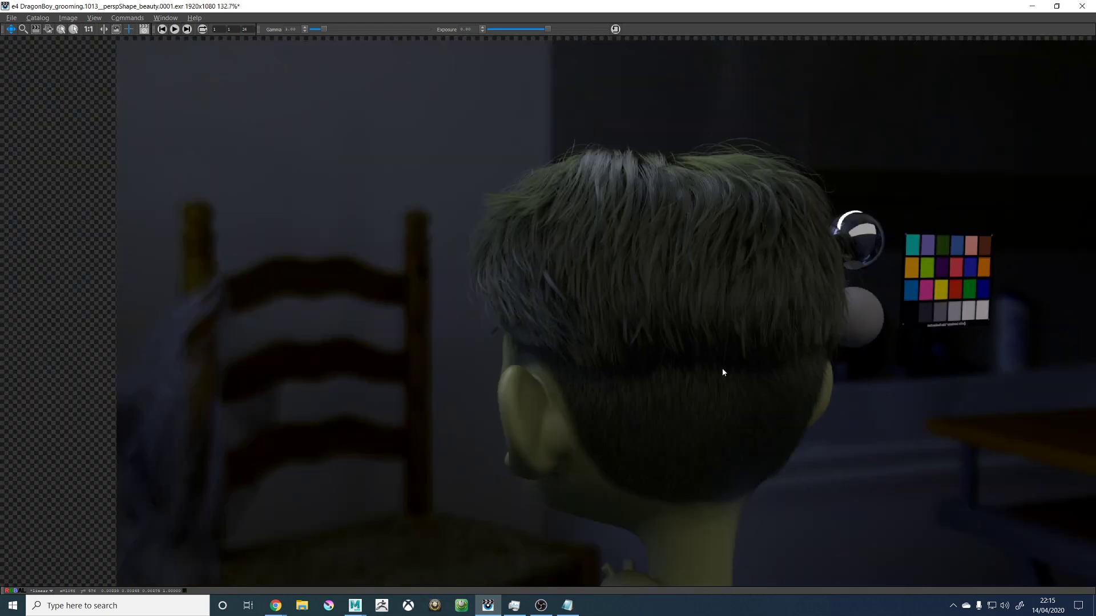
{"action": "scroll", "coordinate": [659, 344], "scroll_direction": "down", "scroll_amount": 1}
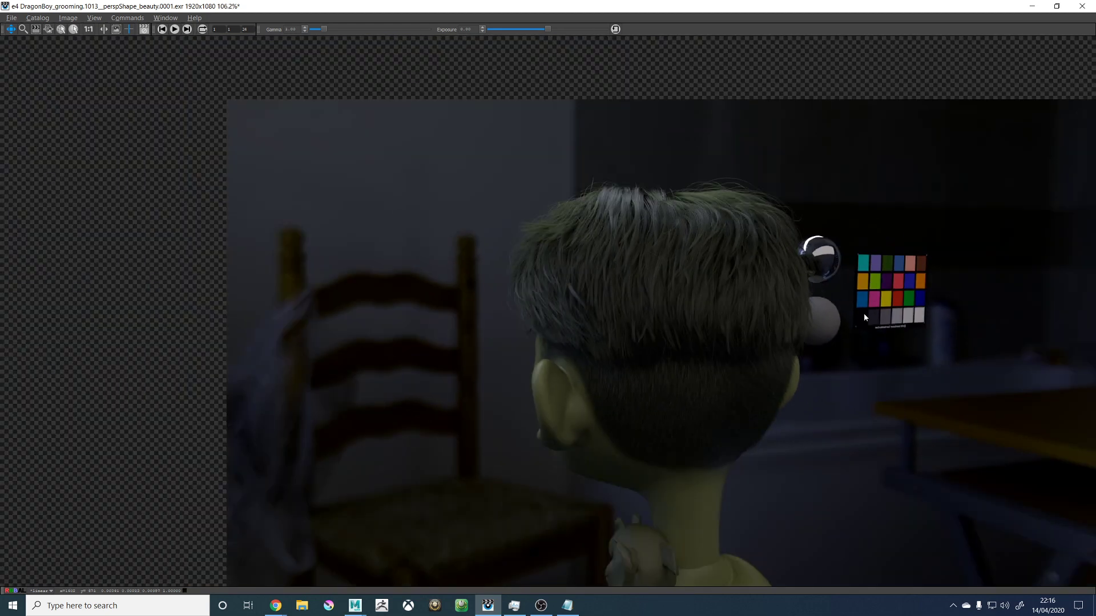
{"action": "scroll", "coordinate": [700, 299], "scroll_direction": "up", "scroll_amount": 3}
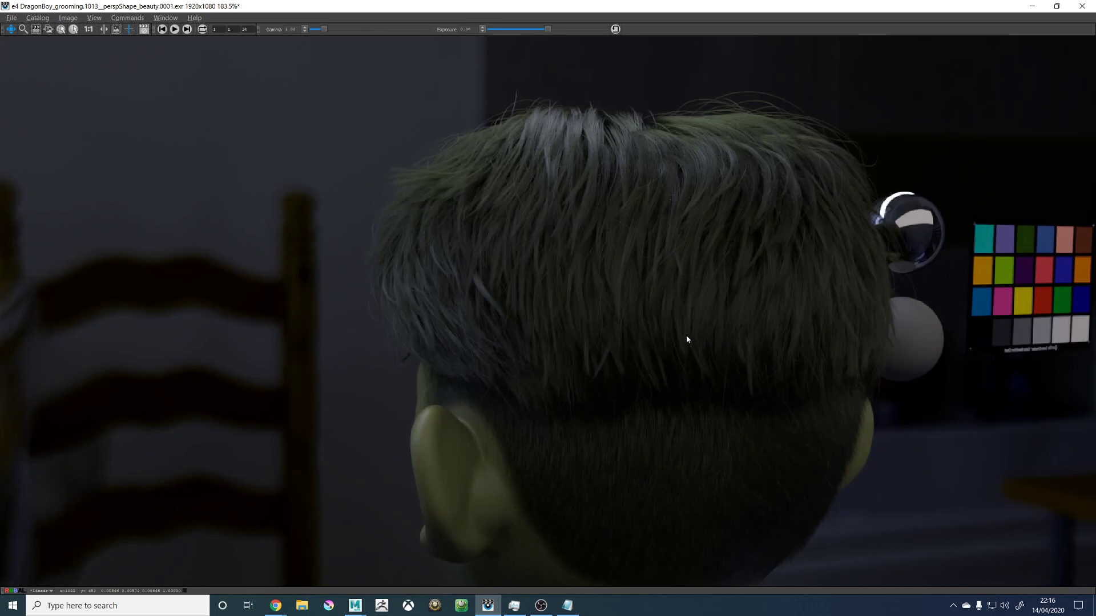
Step: Check the front render briefly, return to the back render, and inspect the flyaway strands on top and the overall hair shape
{"action": "key", "text": "Left"}
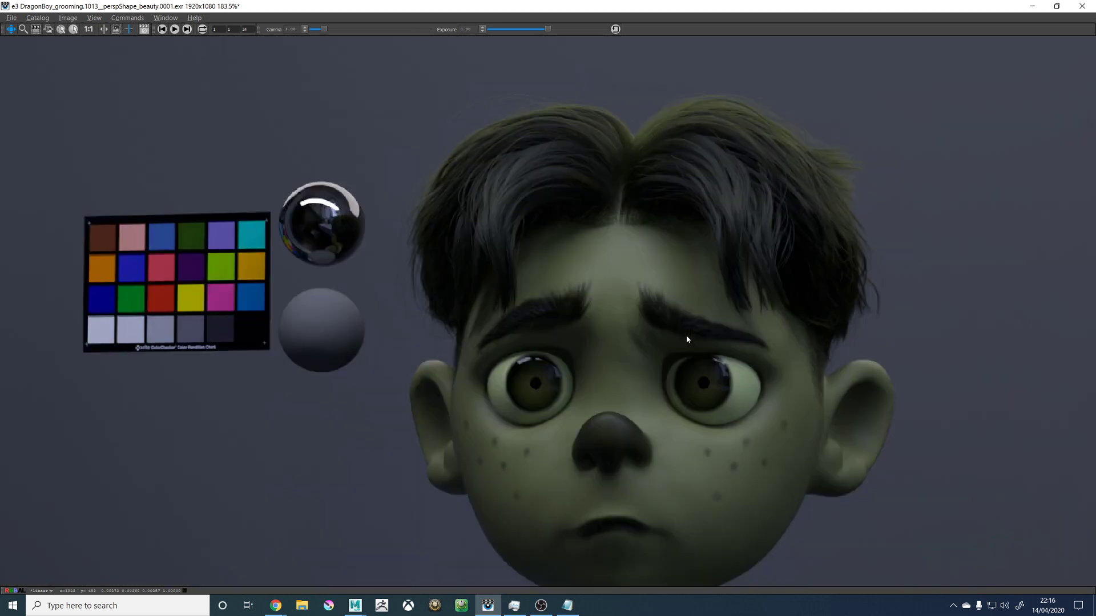
{"action": "key", "text": "Right"}
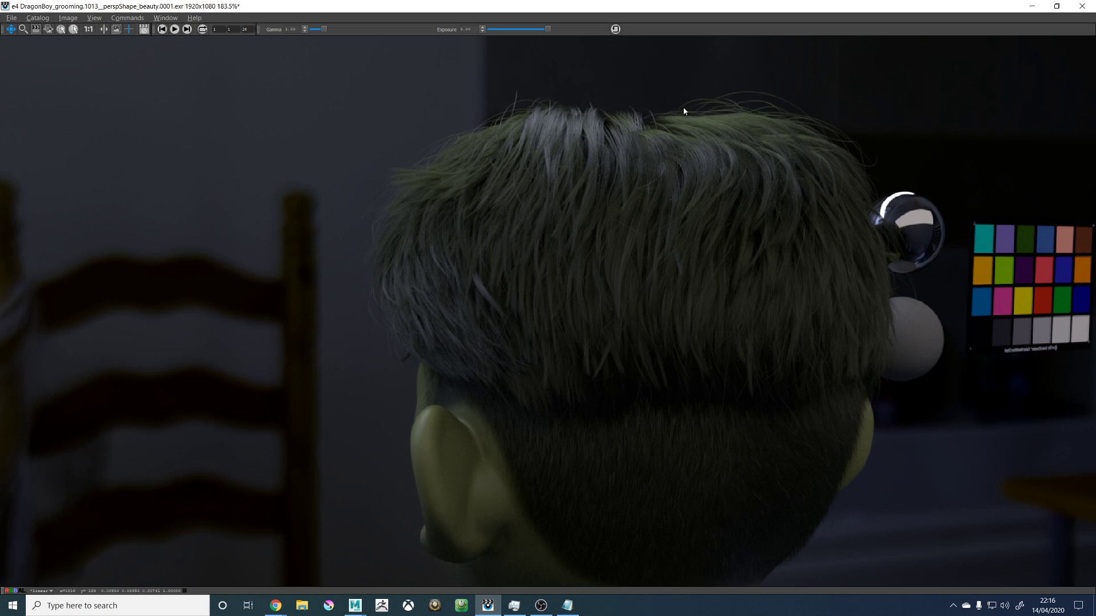
{"action": "scroll", "coordinate": [708, 107], "scroll_direction": "up", "scroll_amount": 5}
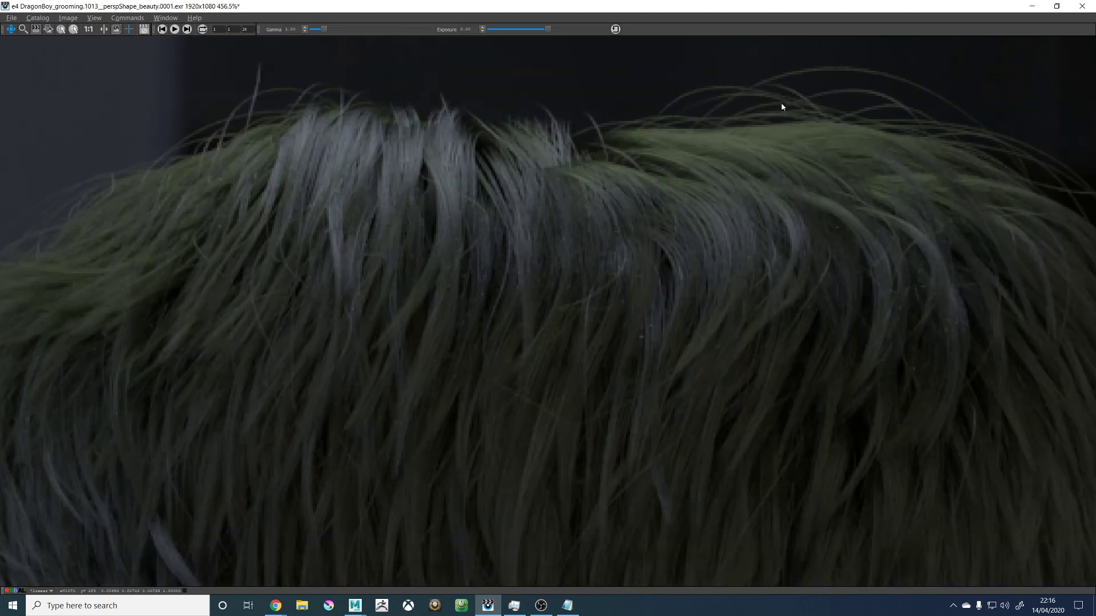
{"action": "scroll", "coordinate": [853, 154], "scroll_direction": "down", "scroll_amount": 1}
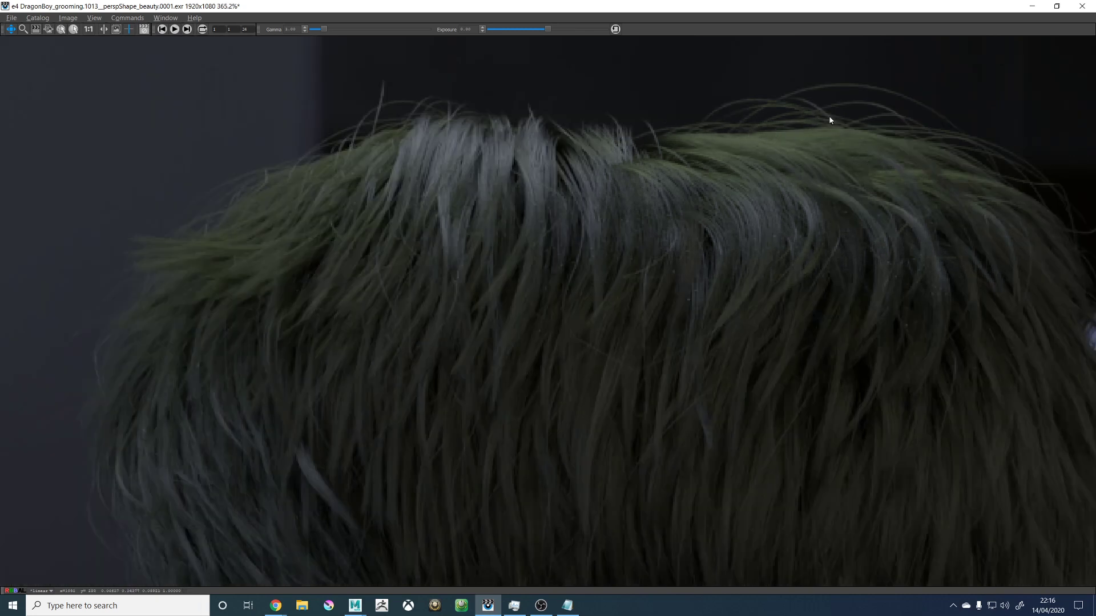
{"action": "scroll", "coordinate": [516, 187], "scroll_direction": "down", "scroll_amount": 4}
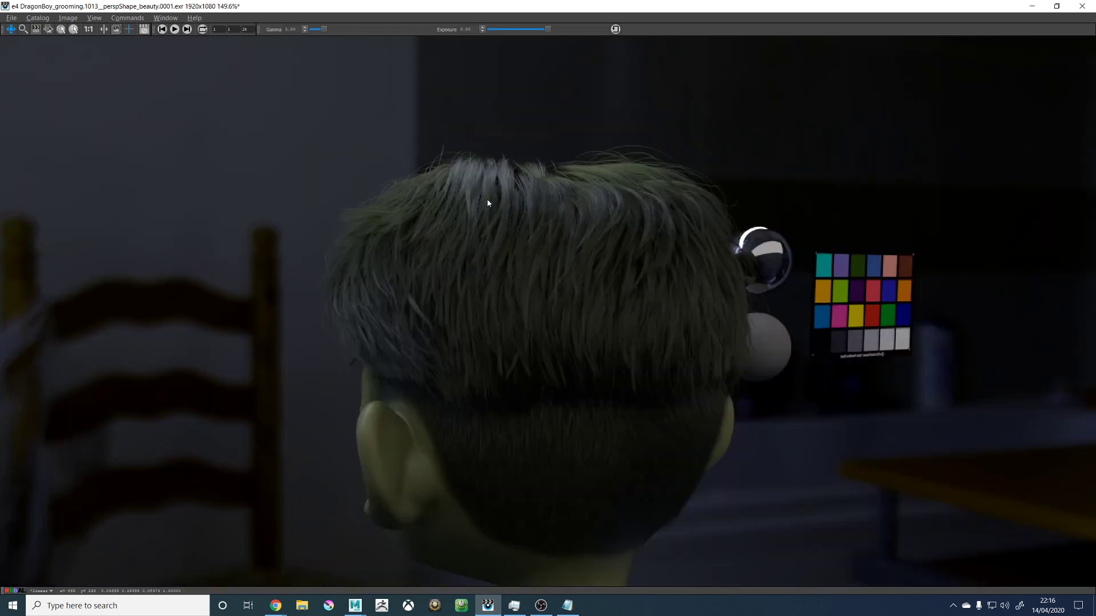
{"action": "scroll", "coordinate": [405, 453], "scroll_direction": "down", "scroll_amount": 3}
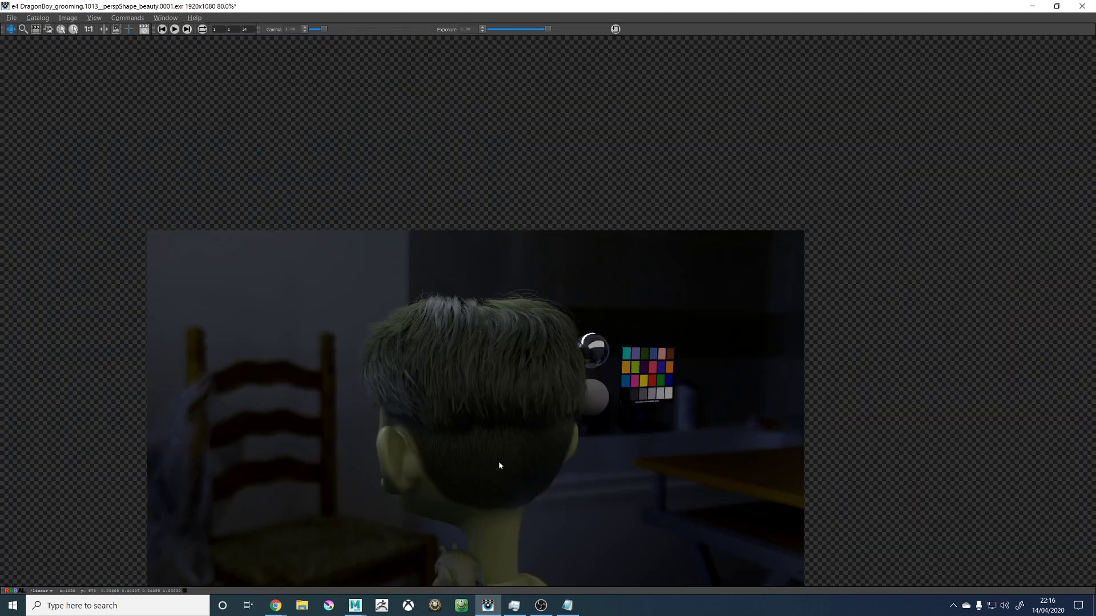
{"action": "scroll", "coordinate": [498, 464], "scroll_direction": "up", "scroll_amount": 4}
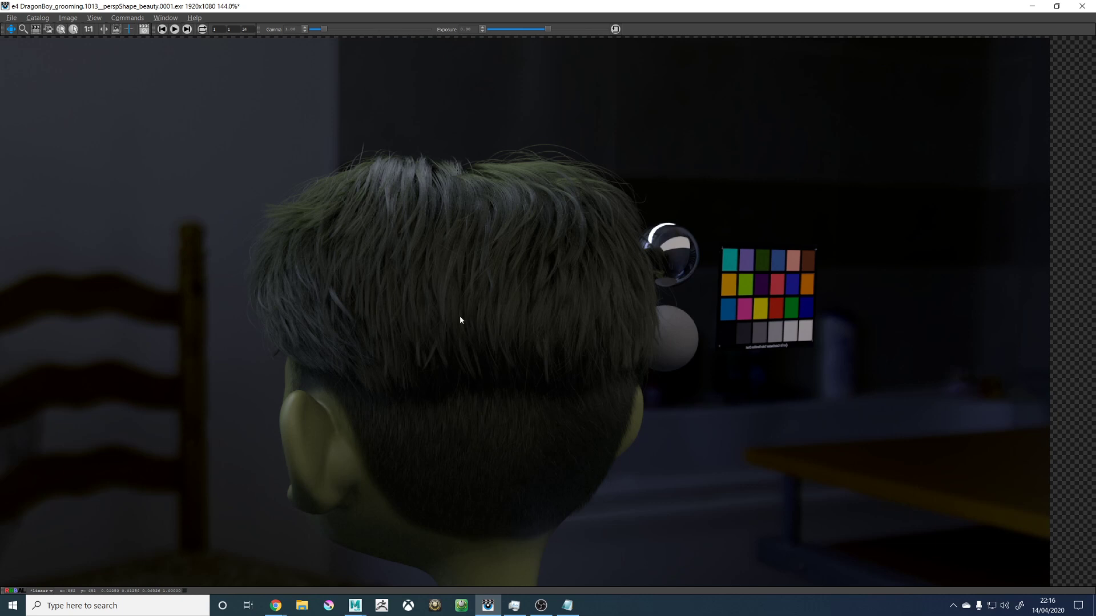
{"action": "scroll", "coordinate": [448, 261], "scroll_direction": "up", "scroll_amount": 2}
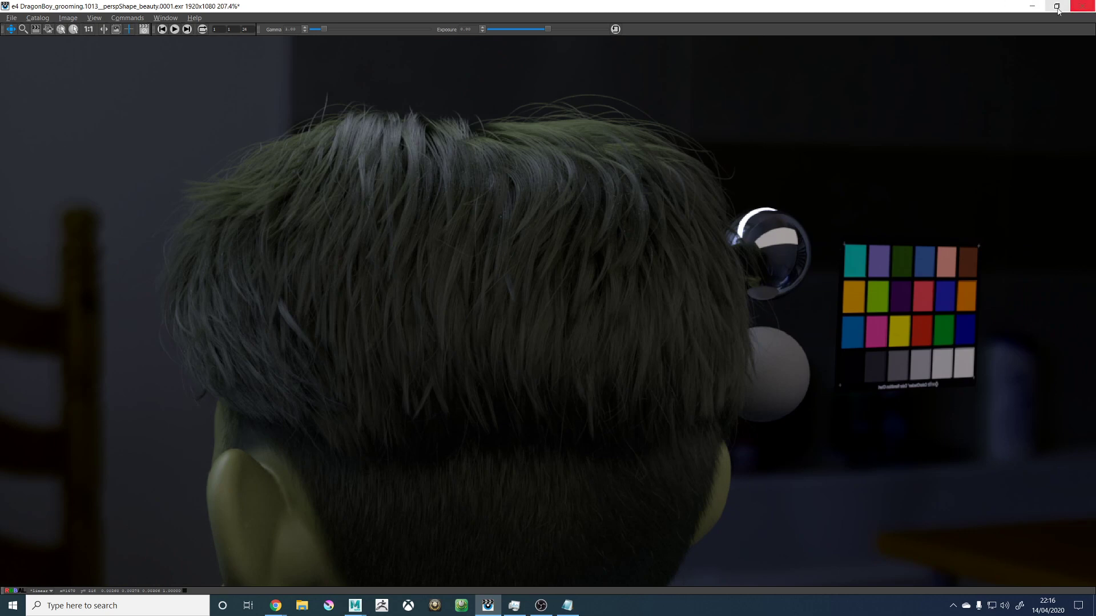
Step: Return to Maya and display the Clumping2 modifier settings of the furHair_01_DESC description
{"action": "left_click", "coordinate": [1032, 6]}
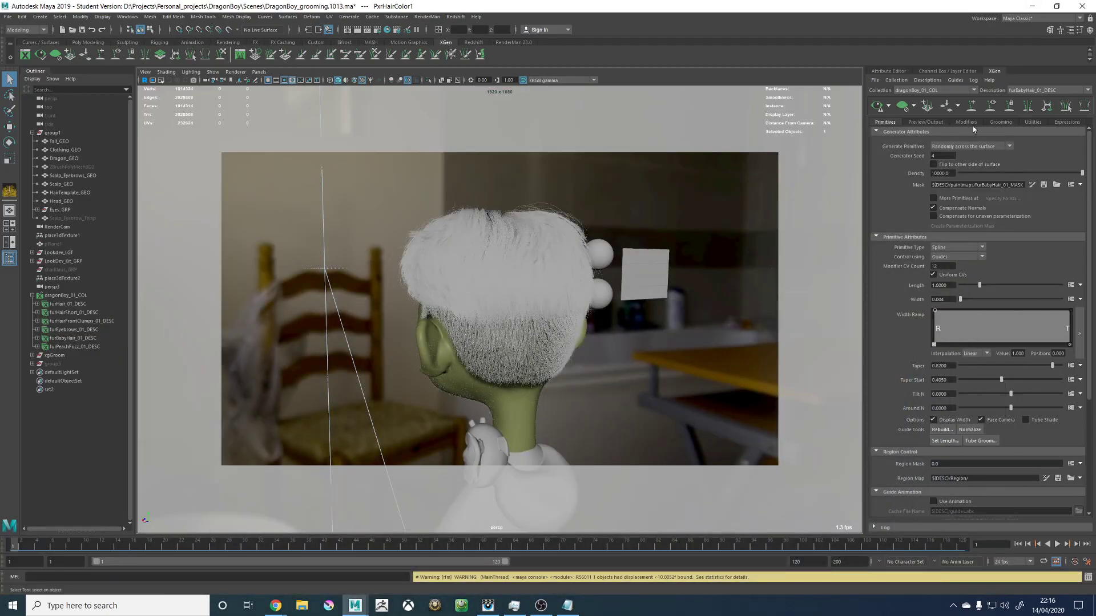
{"action": "left_click", "coordinate": [1028, 90]}
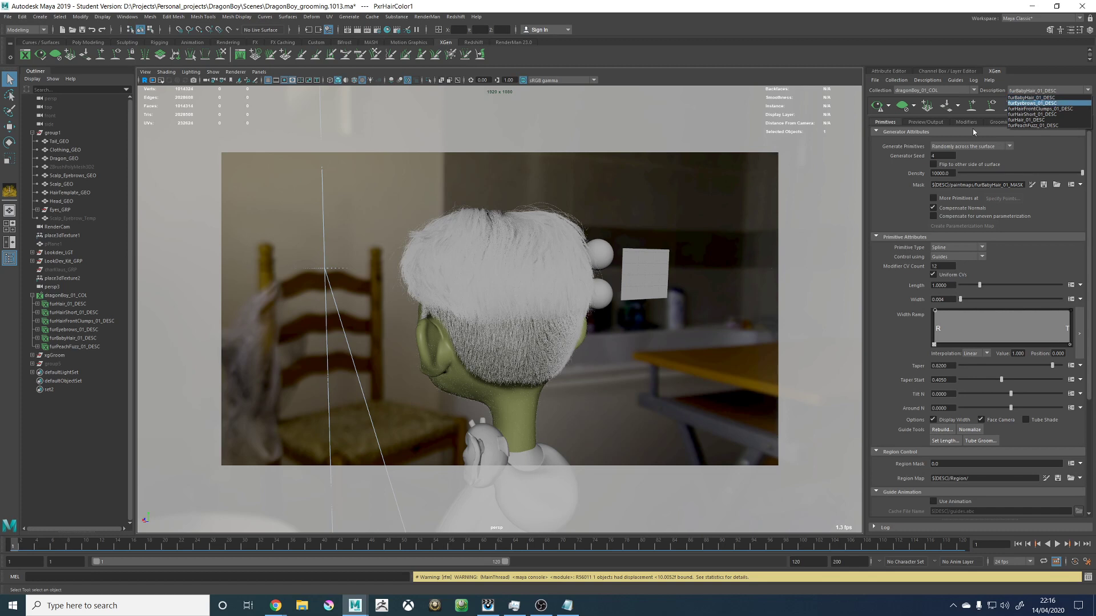
{"action": "left_click", "coordinate": [1026, 120]}
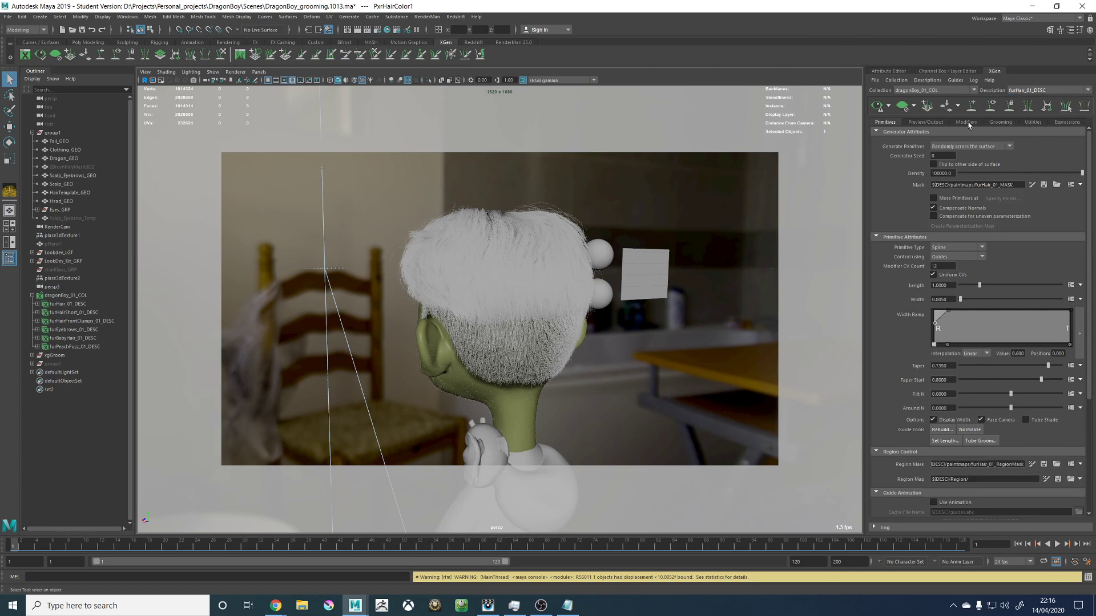
{"action": "left_click", "coordinate": [998, 122]}
{"action": "left_click", "coordinate": [967, 122]}
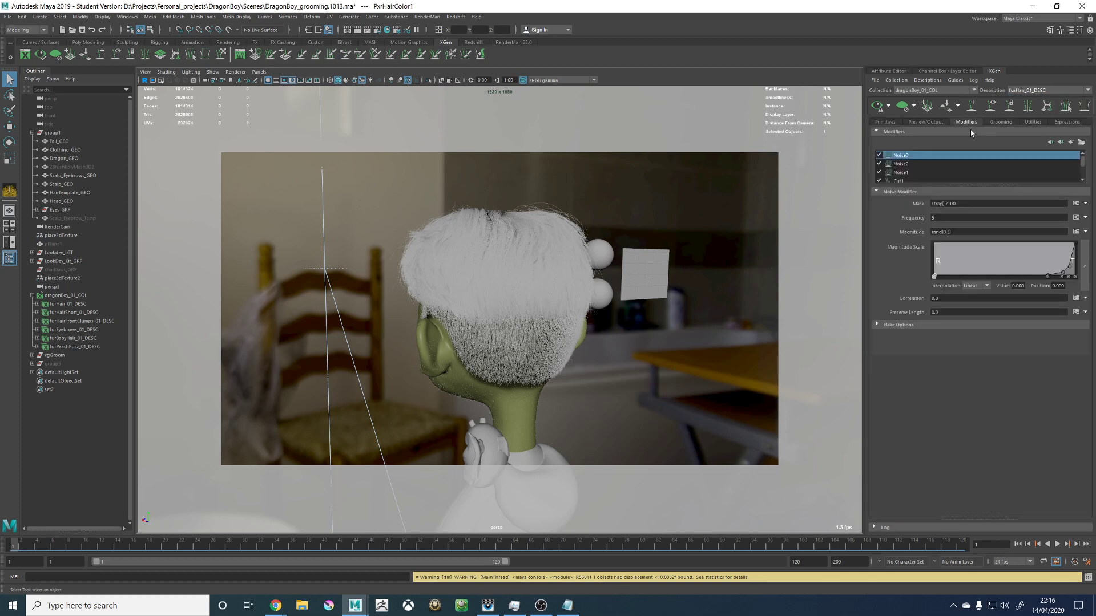
{"action": "scroll", "coordinate": [920, 173], "scroll_direction": "down", "scroll_amount": 2}
{"action": "left_click", "coordinate": [905, 164]}
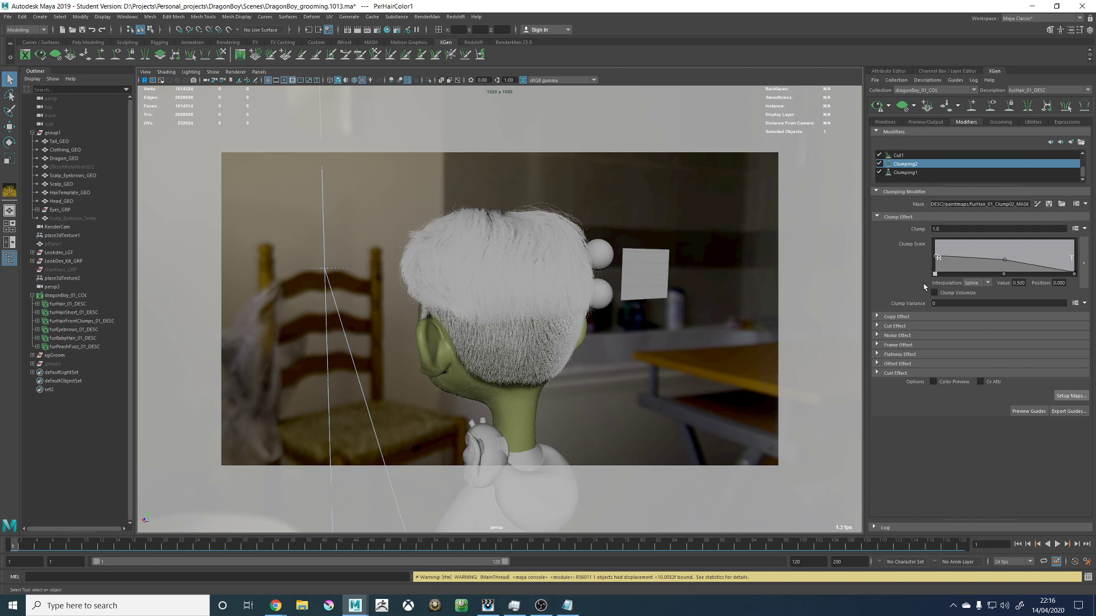
Step: Bring the DragonBoy_grooming.1013 back render up in the RenderMan image viewer and close the open text editor
{"action": "left_click", "coordinate": [487, 606]}
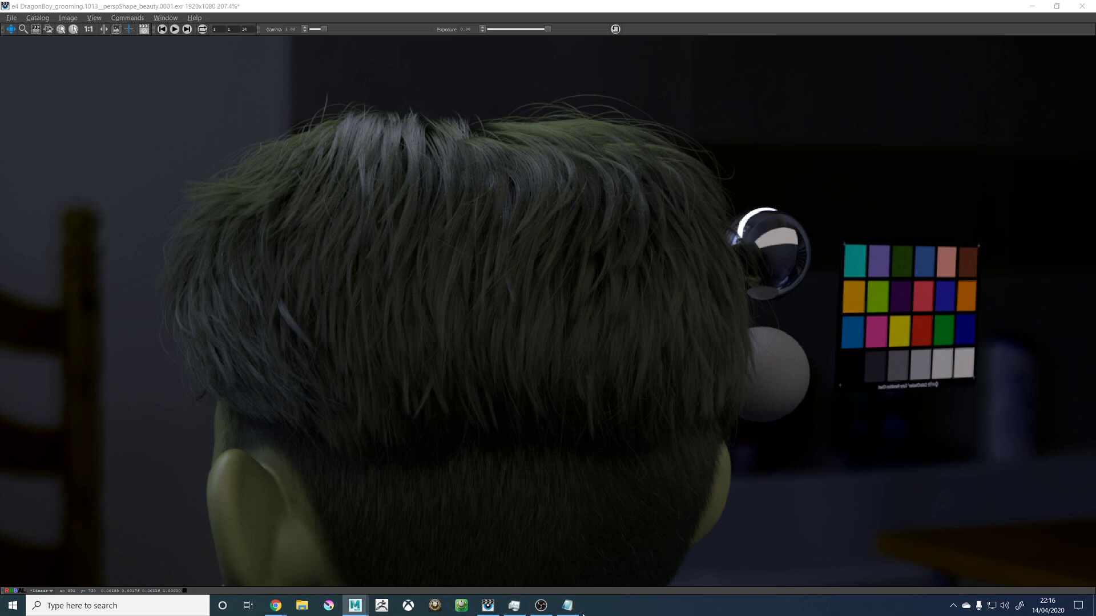
{"action": "left_click", "coordinate": [567, 605]}
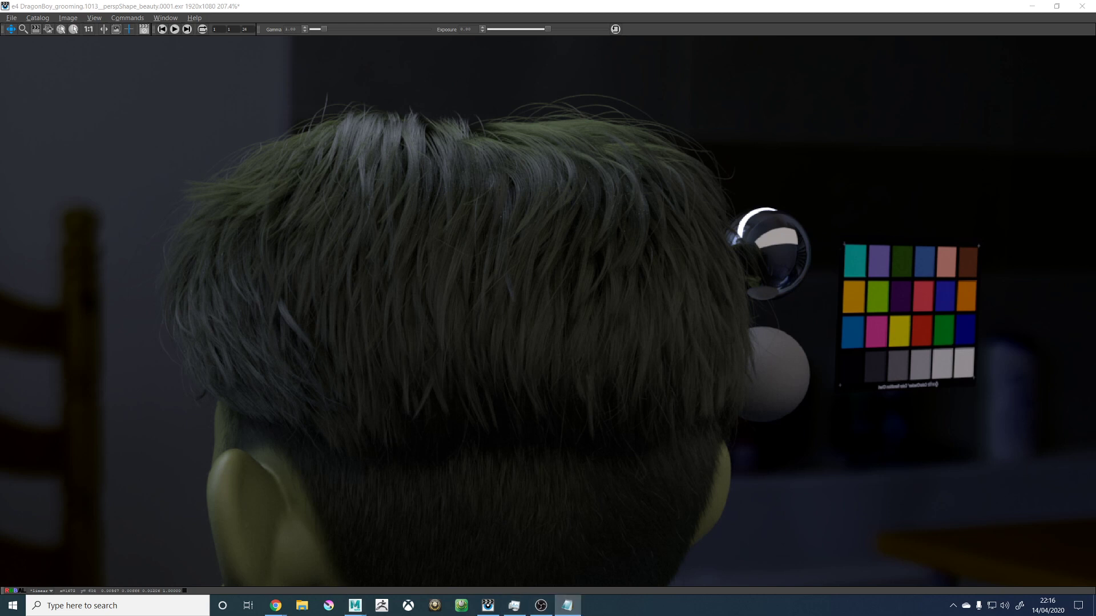
{"action": "key", "text": "alt+F4"}
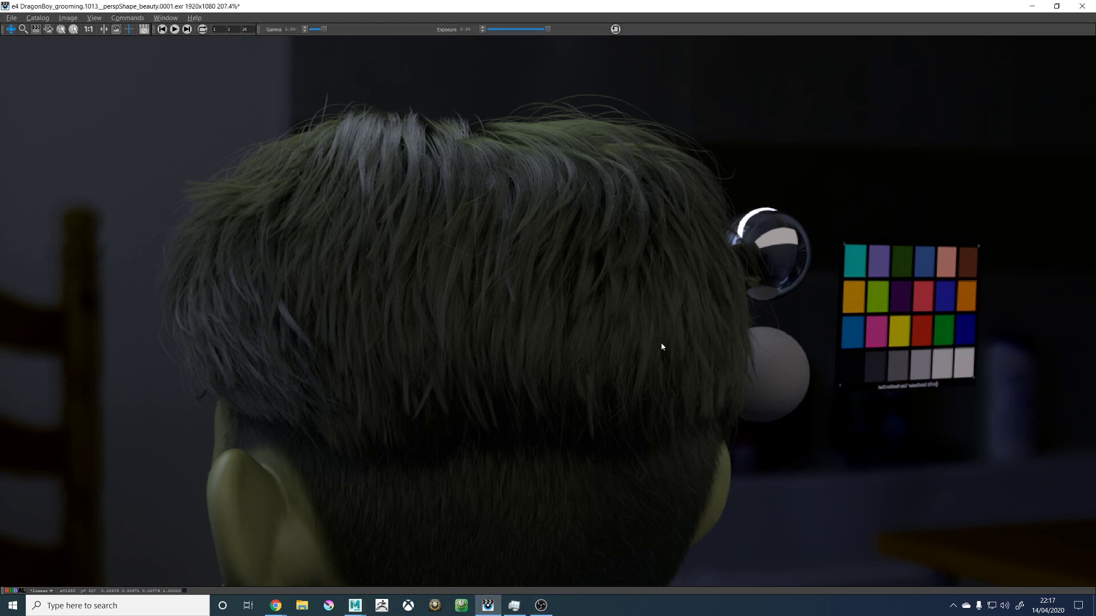
{"action": "left_click", "coordinate": [514, 605]}
{"action": "left_click_drag", "start_coordinate": [912, 6], "coordinate": [443, 165]}
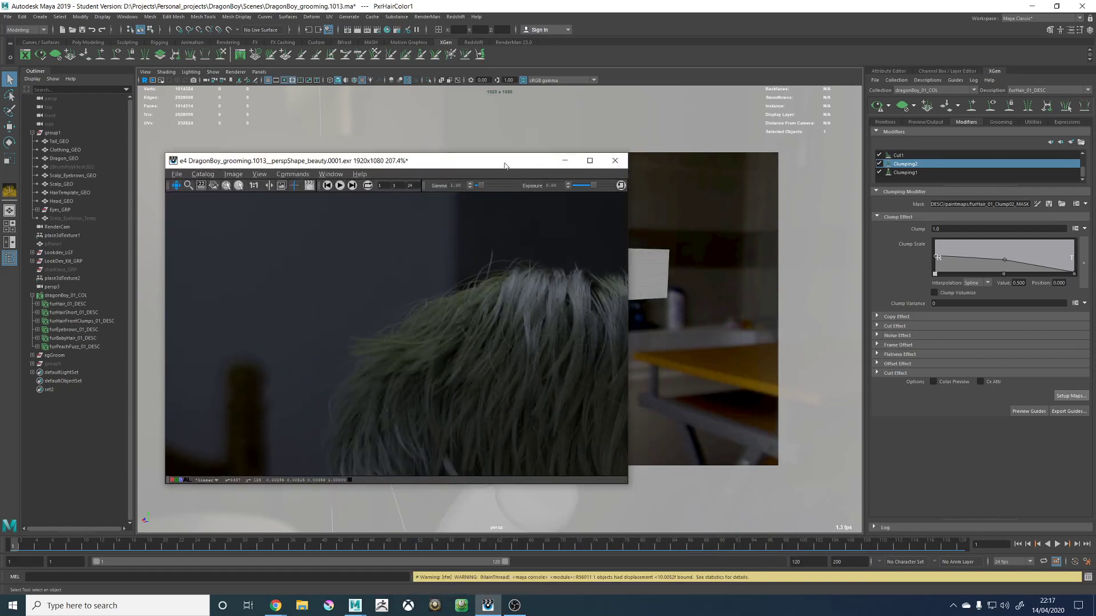
{"action": "left_click_drag", "start_coordinate": [505, 164], "coordinate": [584, 102]}
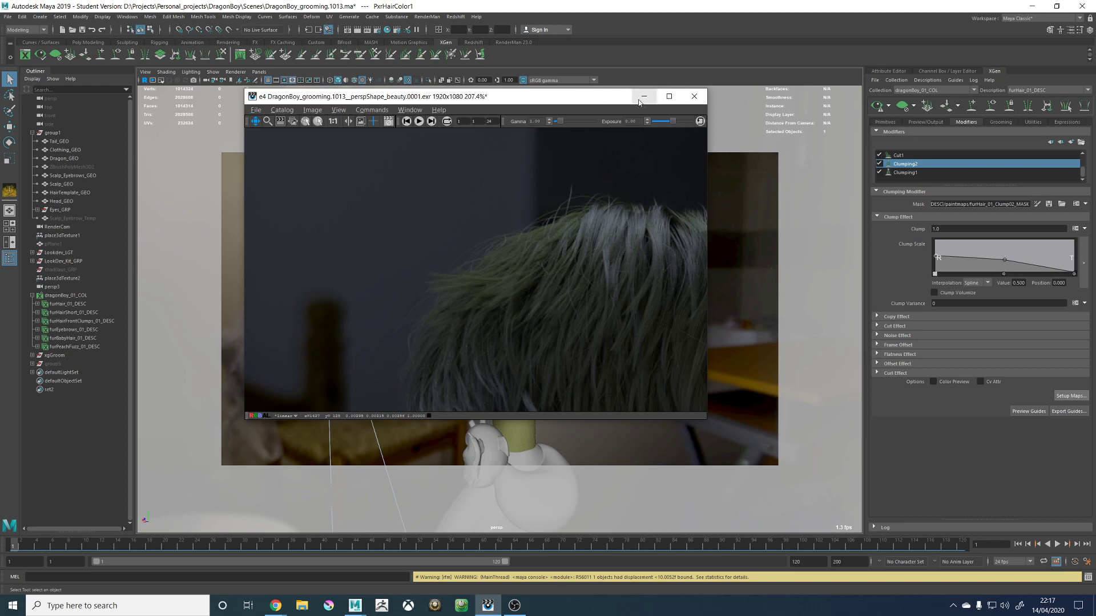
{"action": "left_click", "coordinate": [669, 96]}
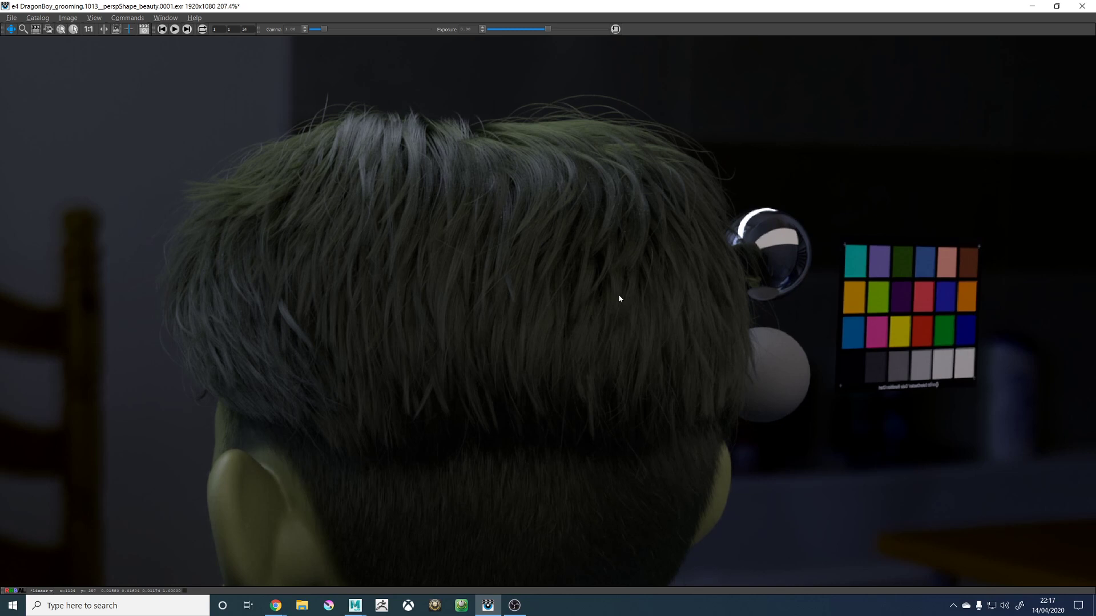
Step: Compare the back render with the adjacent catalog image and return to the furHair_01_DESC Clumping2 settings in Maya
{"action": "key", "text": "Left"}
{"action": "key", "text": "Right"}
{"action": "left_click", "coordinate": [355, 606]}
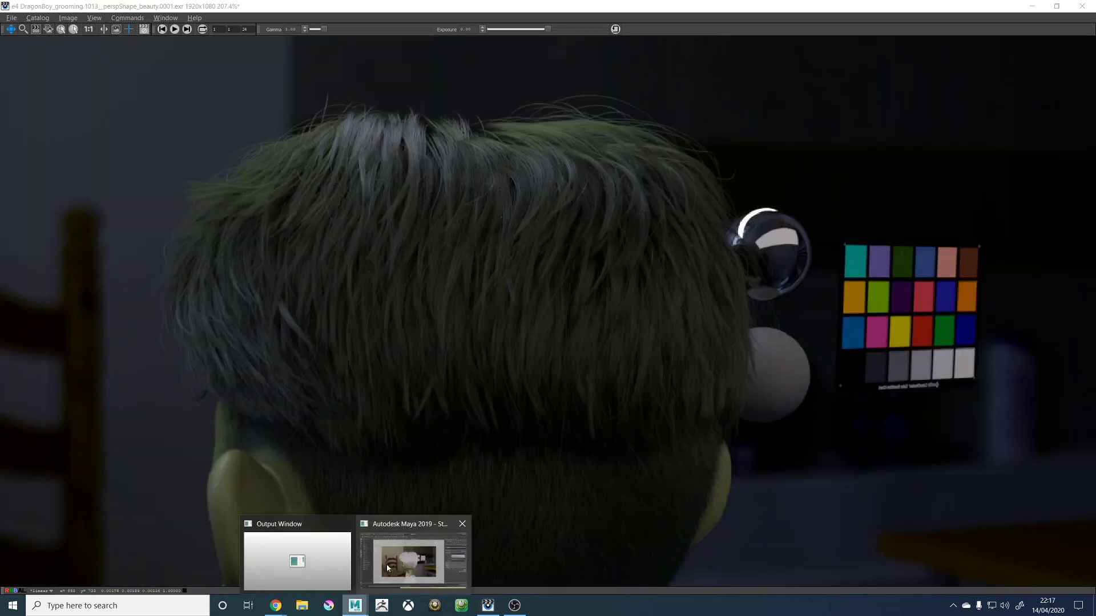
{"action": "left_click", "coordinate": [387, 568]}
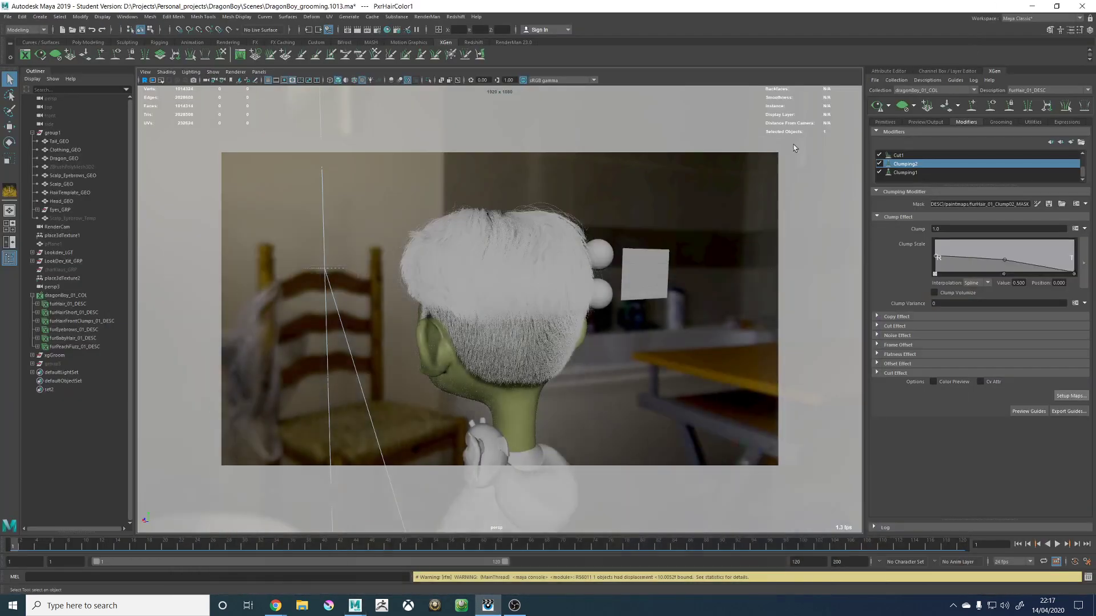